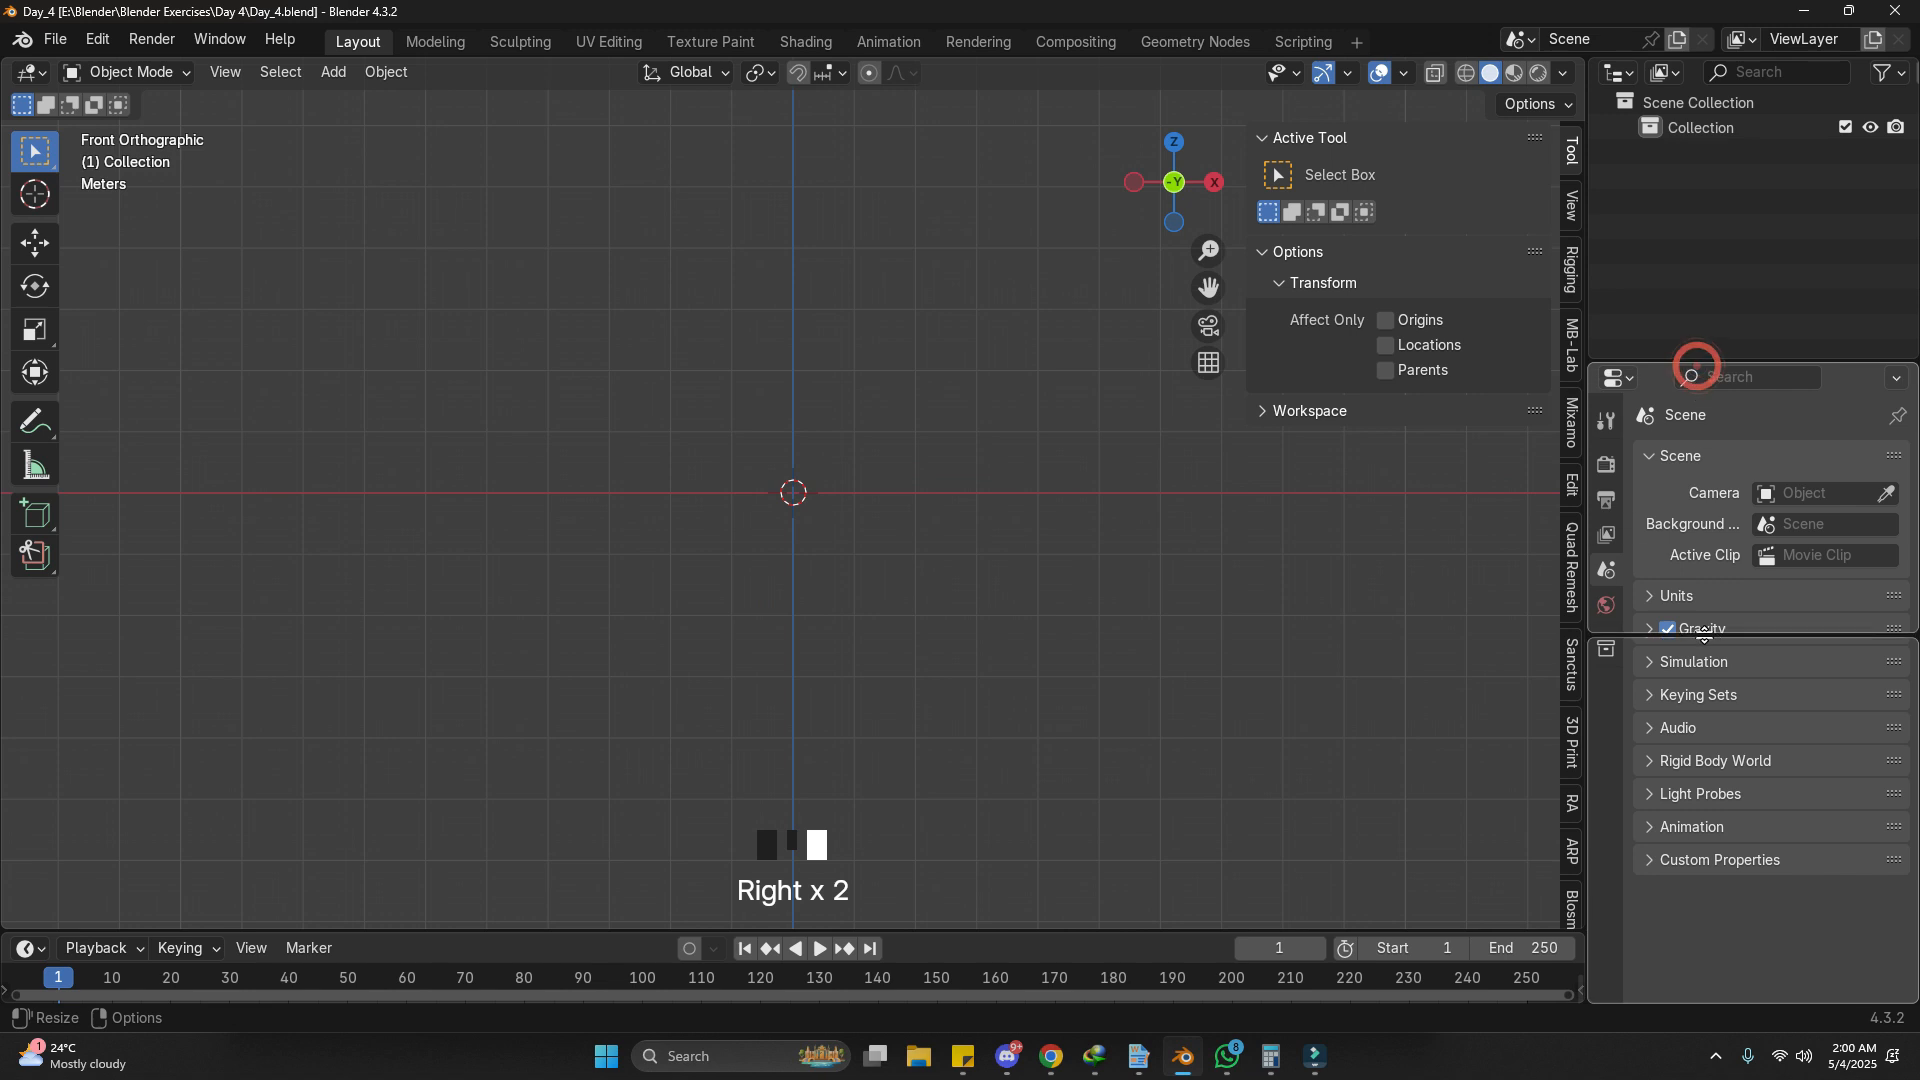
# Step: Widen the side column and turn the upper Properties area into an Image Editor
pyautogui.moveTo(1586, 419); pyautogui.dragTo(1394, 382)
pyautogui.click(1397, 380)
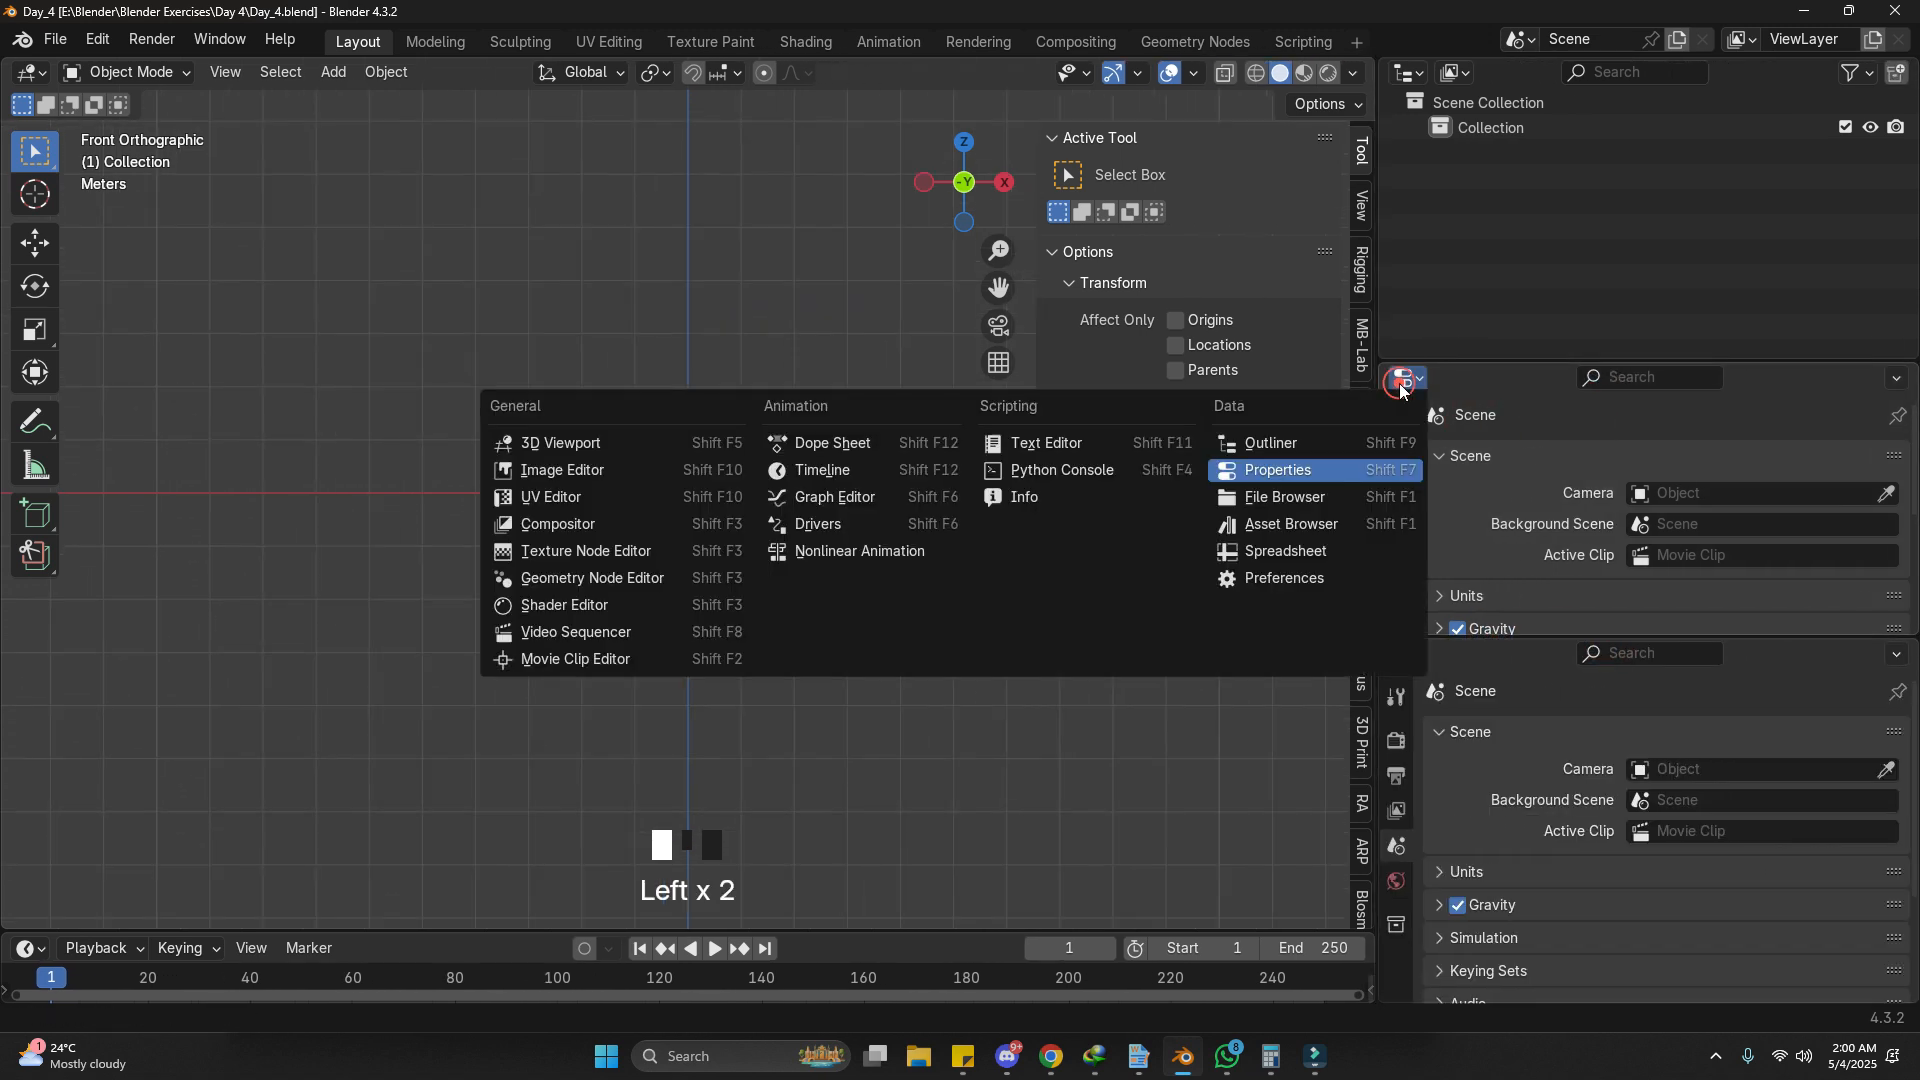
pyautogui.click(603, 491)
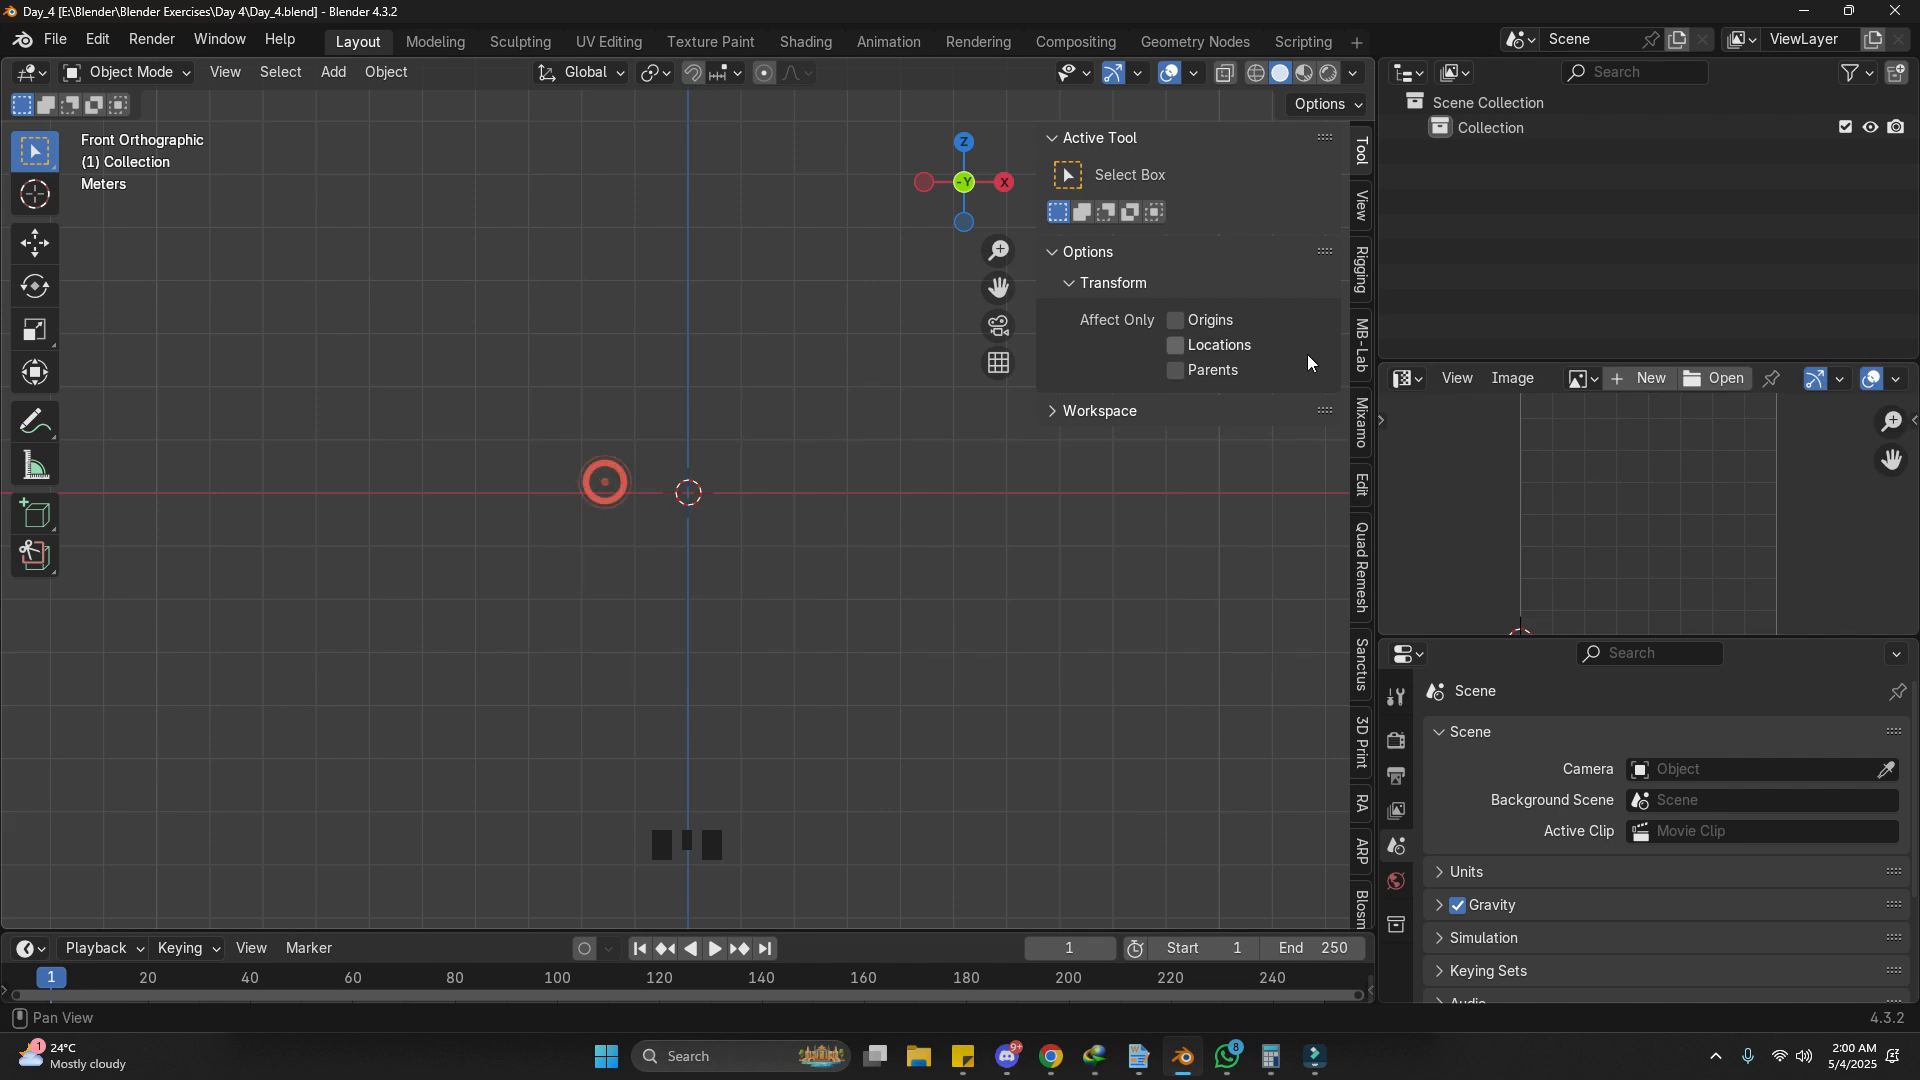
pyautogui.click(1404, 380)
pyautogui.click(510, 478)
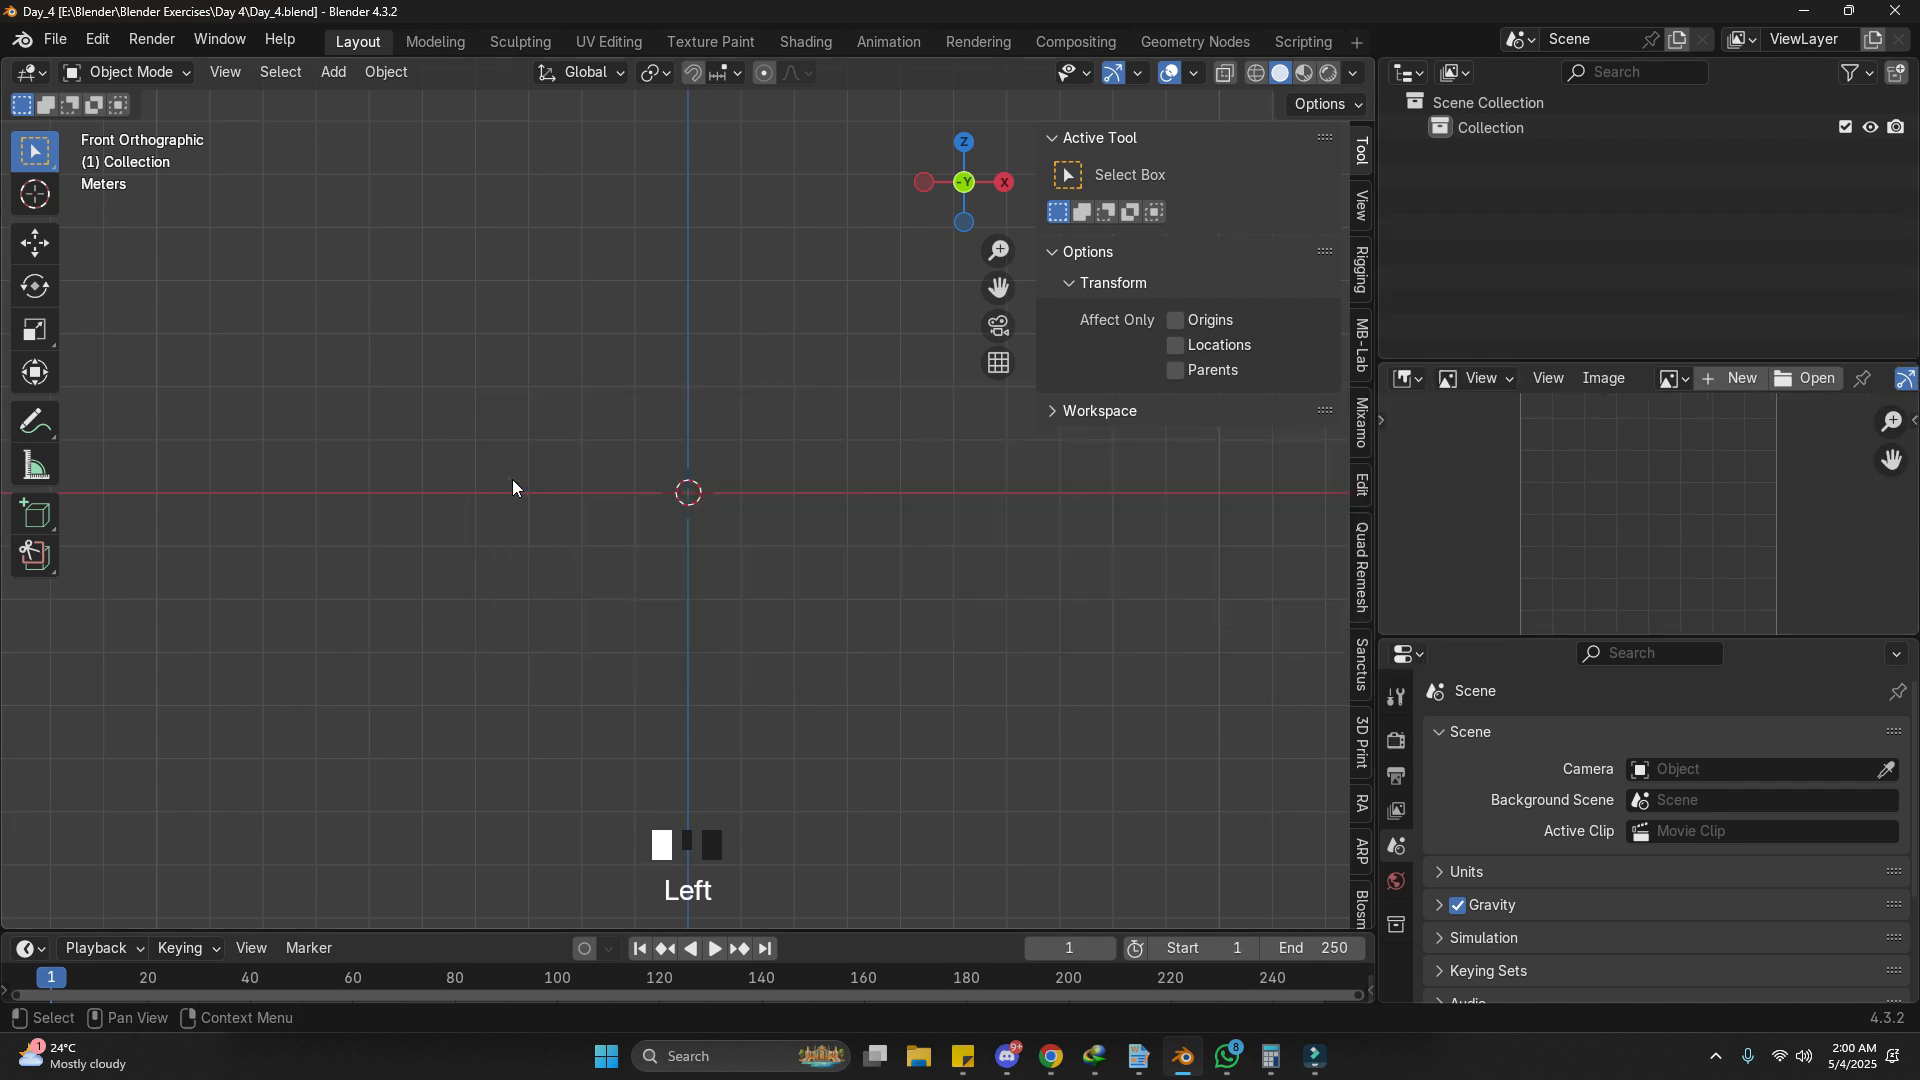
# Step: Open ref.jpg in the Image Editor and enlarge that area until the whole room picture fits
pyautogui.click(1806, 378)
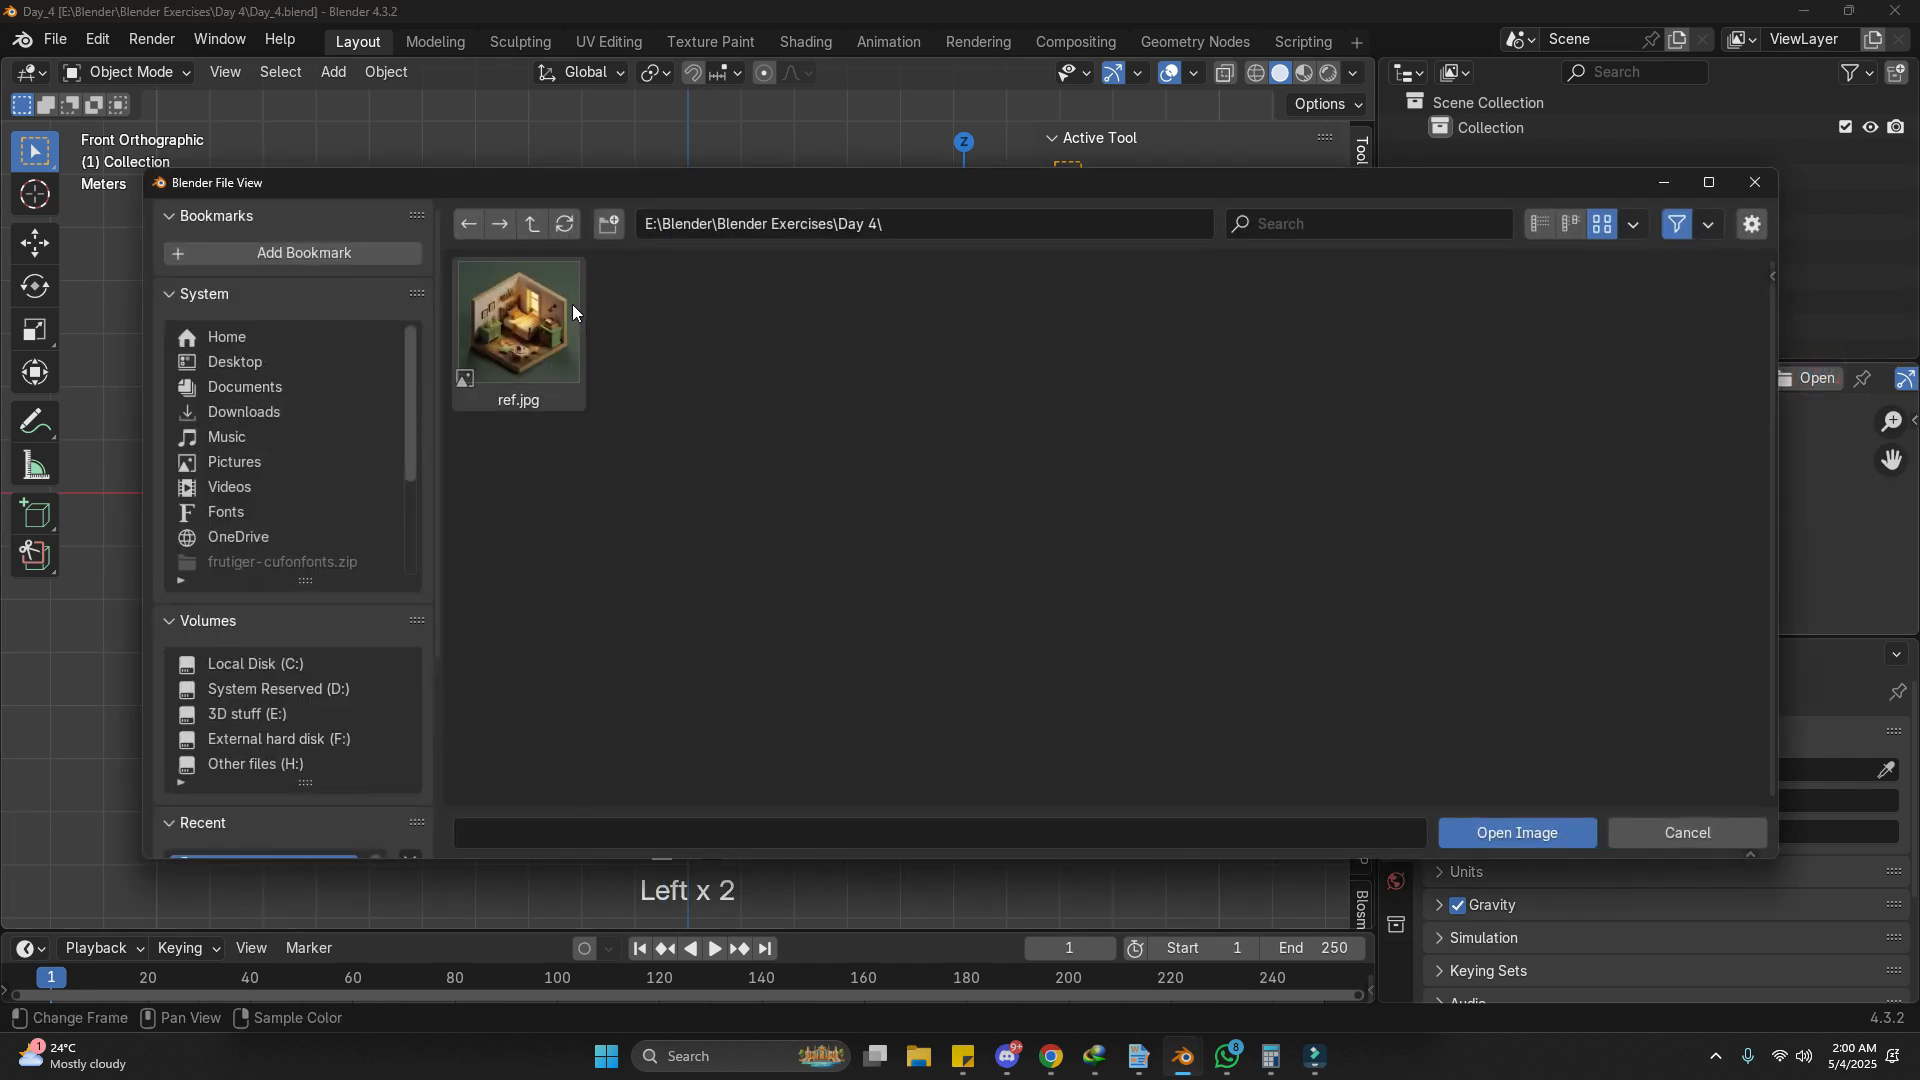
pyautogui.doubleClick(572, 304)
pyautogui.moveTo(1609, 640); pyautogui.dragTo(1600, 837)
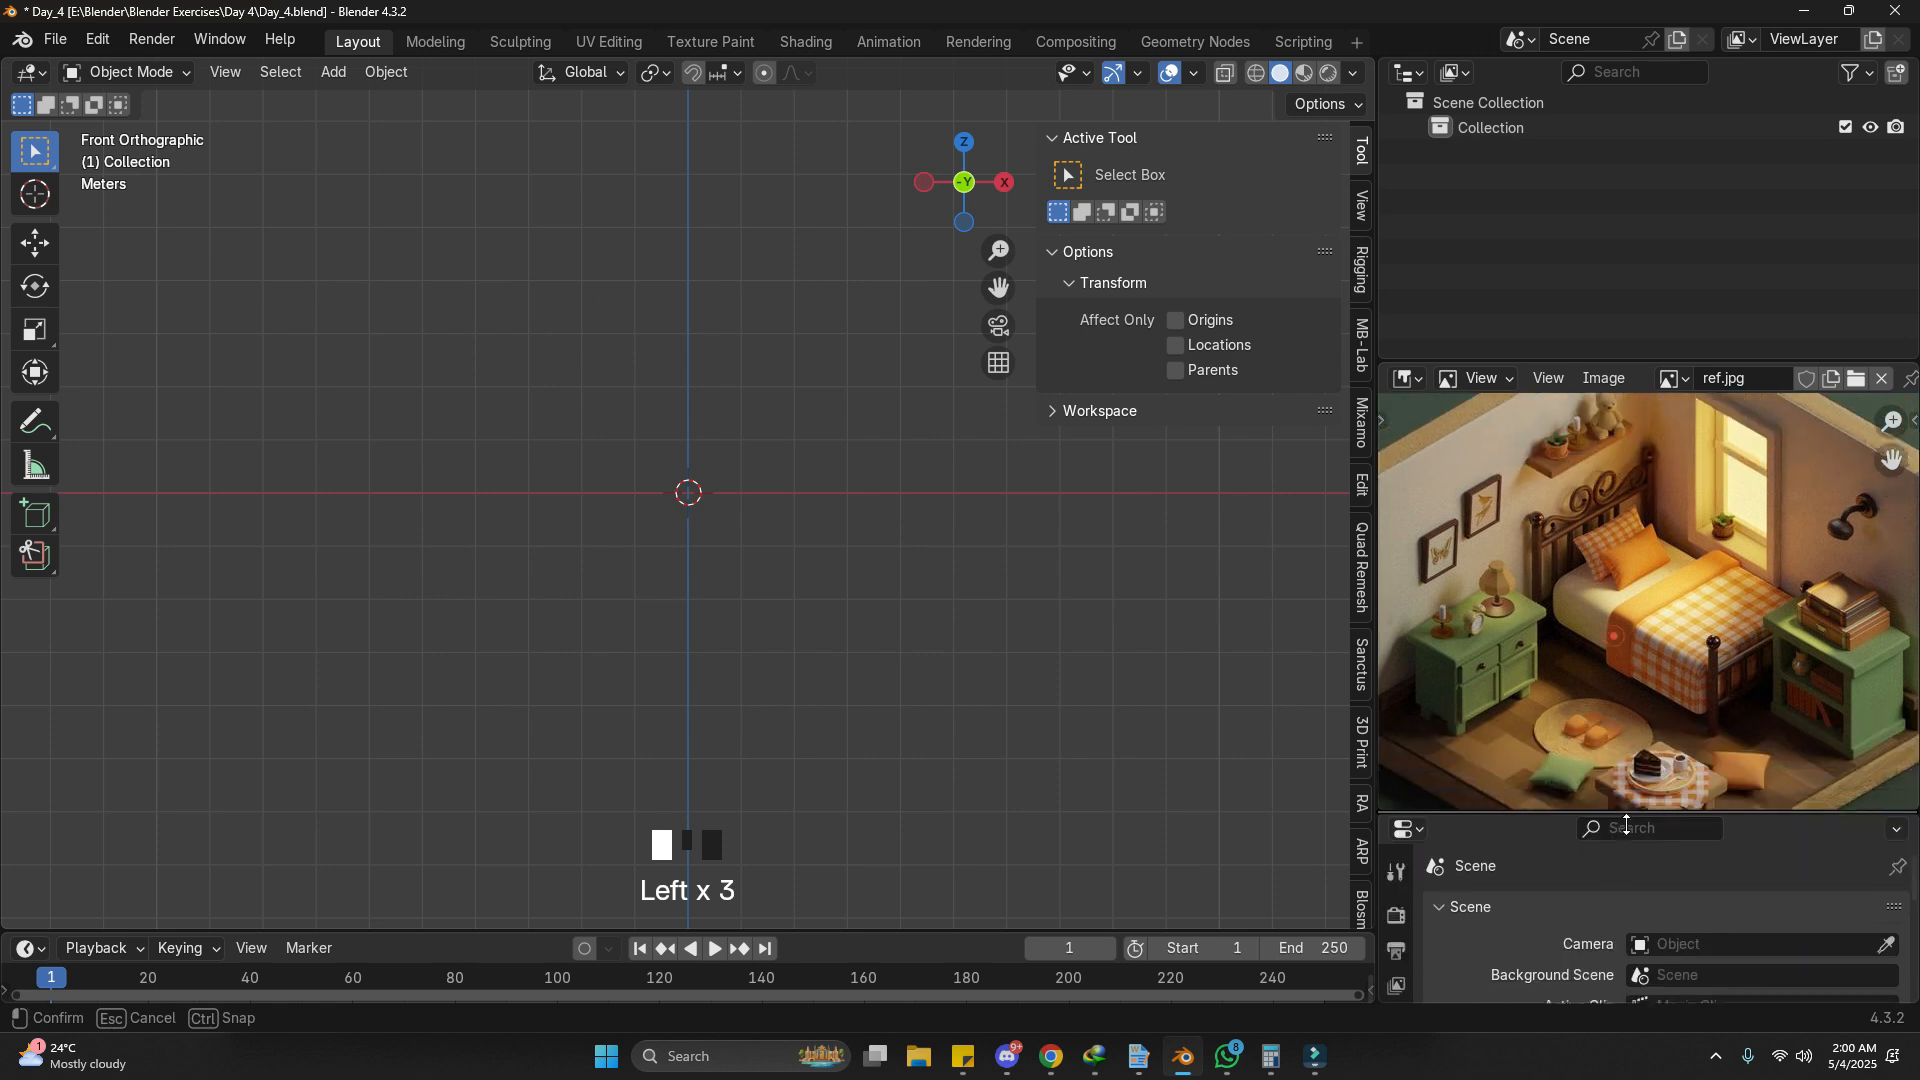
pyautogui.scroll(-2, 1583, 626)
pyautogui.scroll(-1, 1584, 626)
pyautogui.moveTo(1584, 626); pyautogui.dragTo(1592, 602, button='middle')
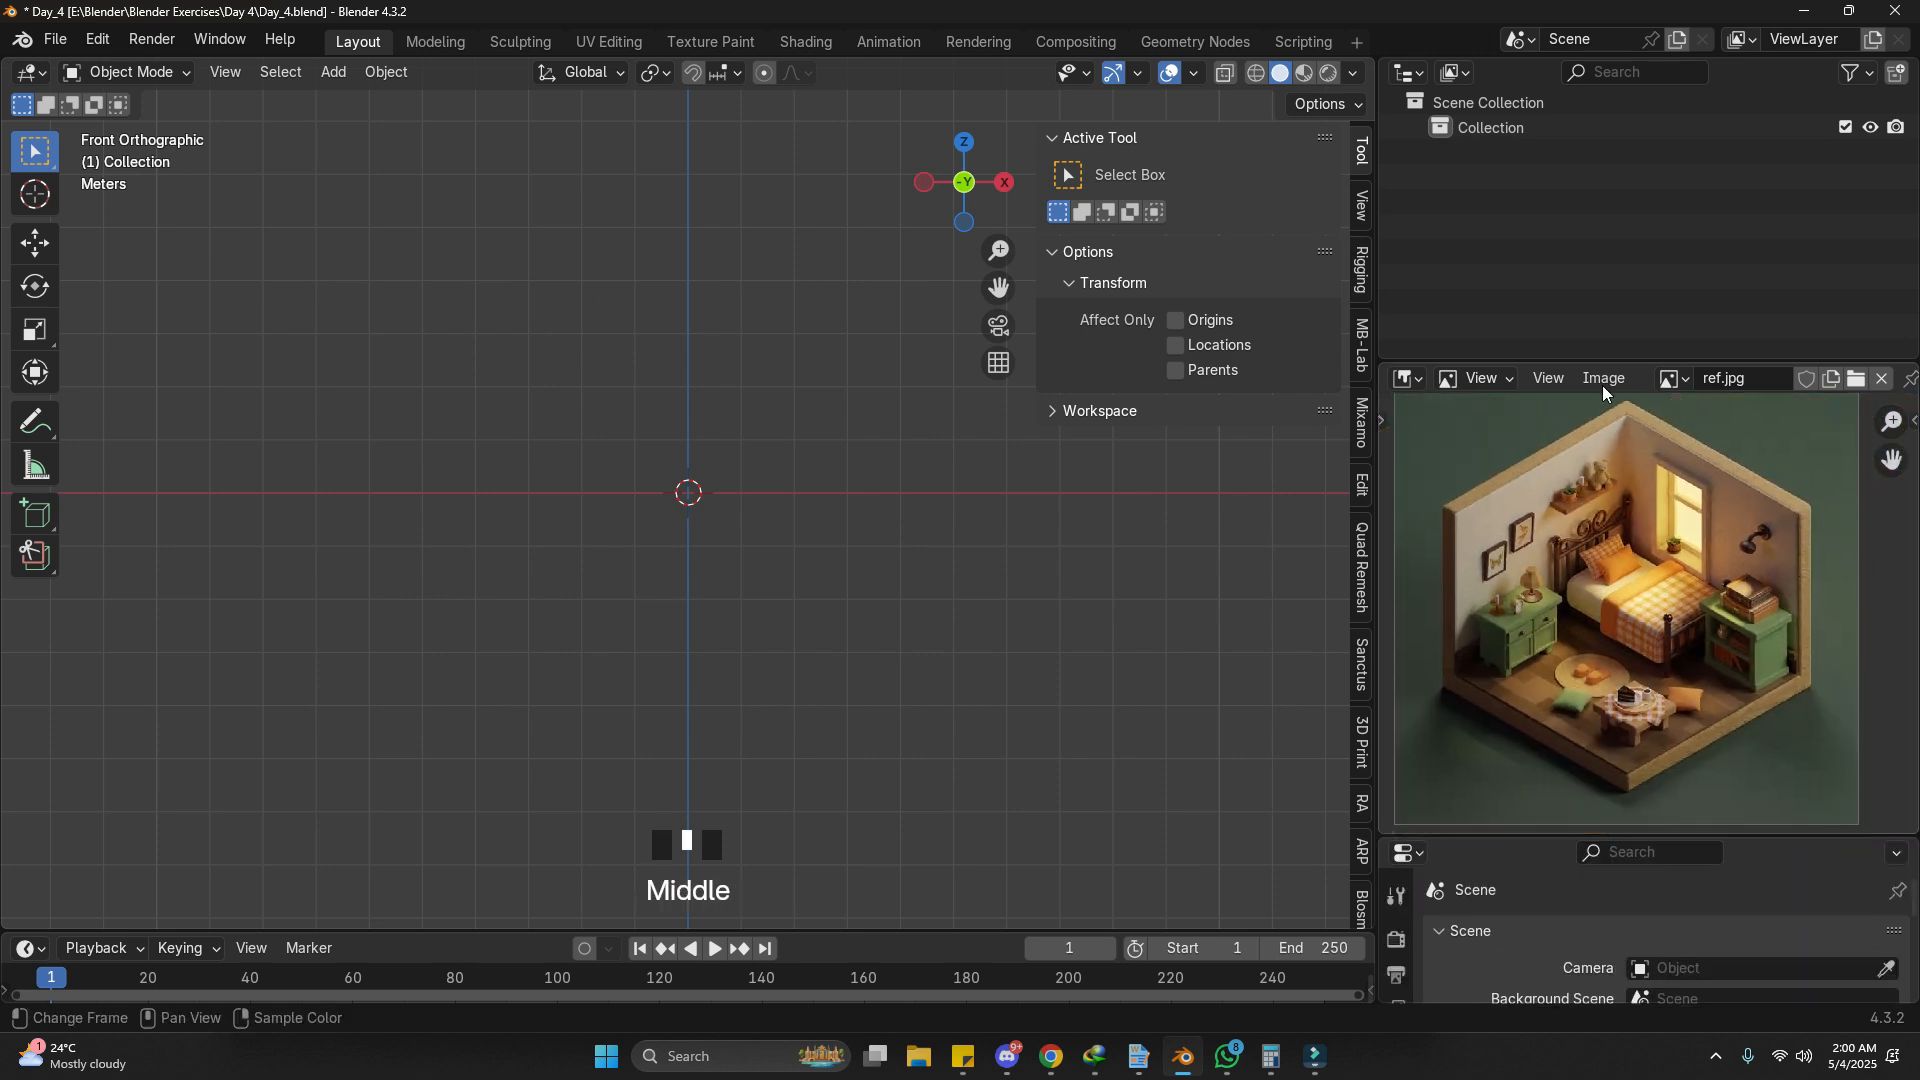
pyautogui.moveTo(1599, 360); pyautogui.dragTo(1600, 324)
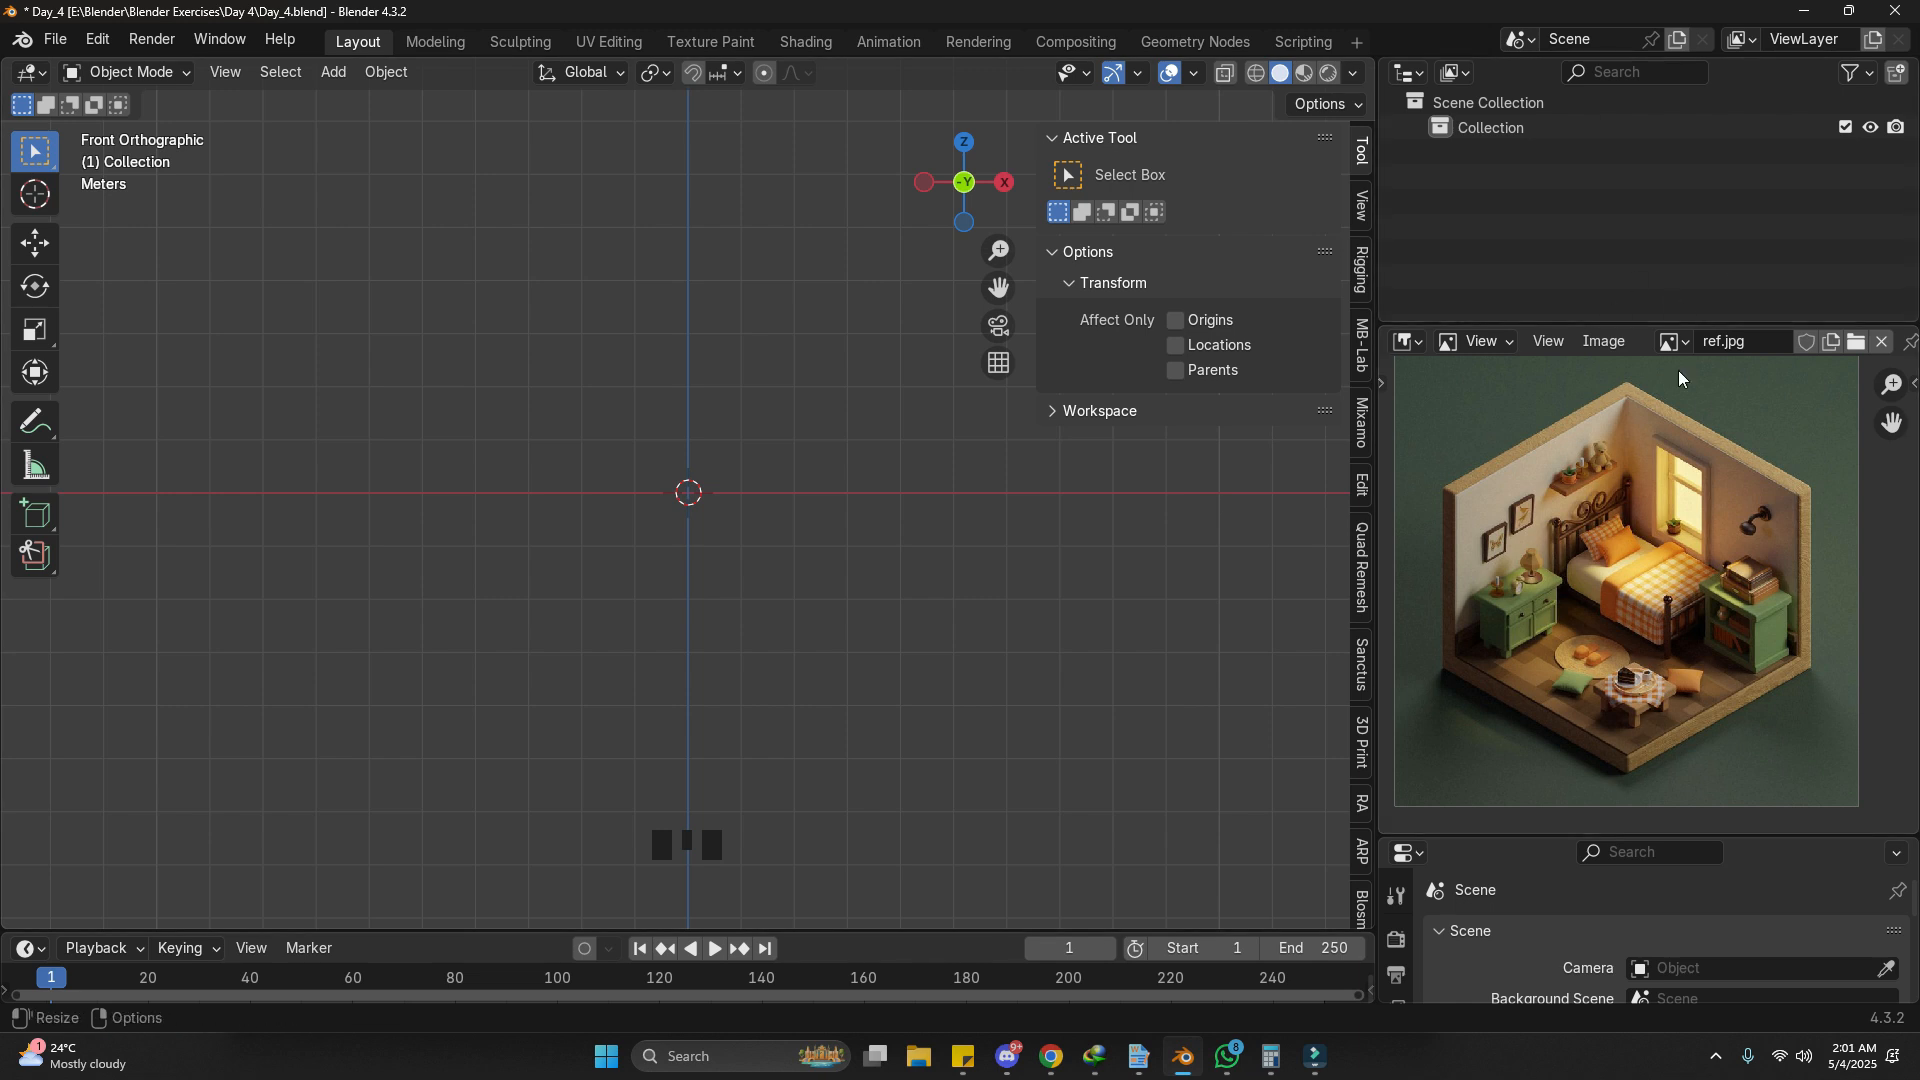
pyautogui.scroll(2, 823, 586)
pyautogui.scroll(4, 820, 638)
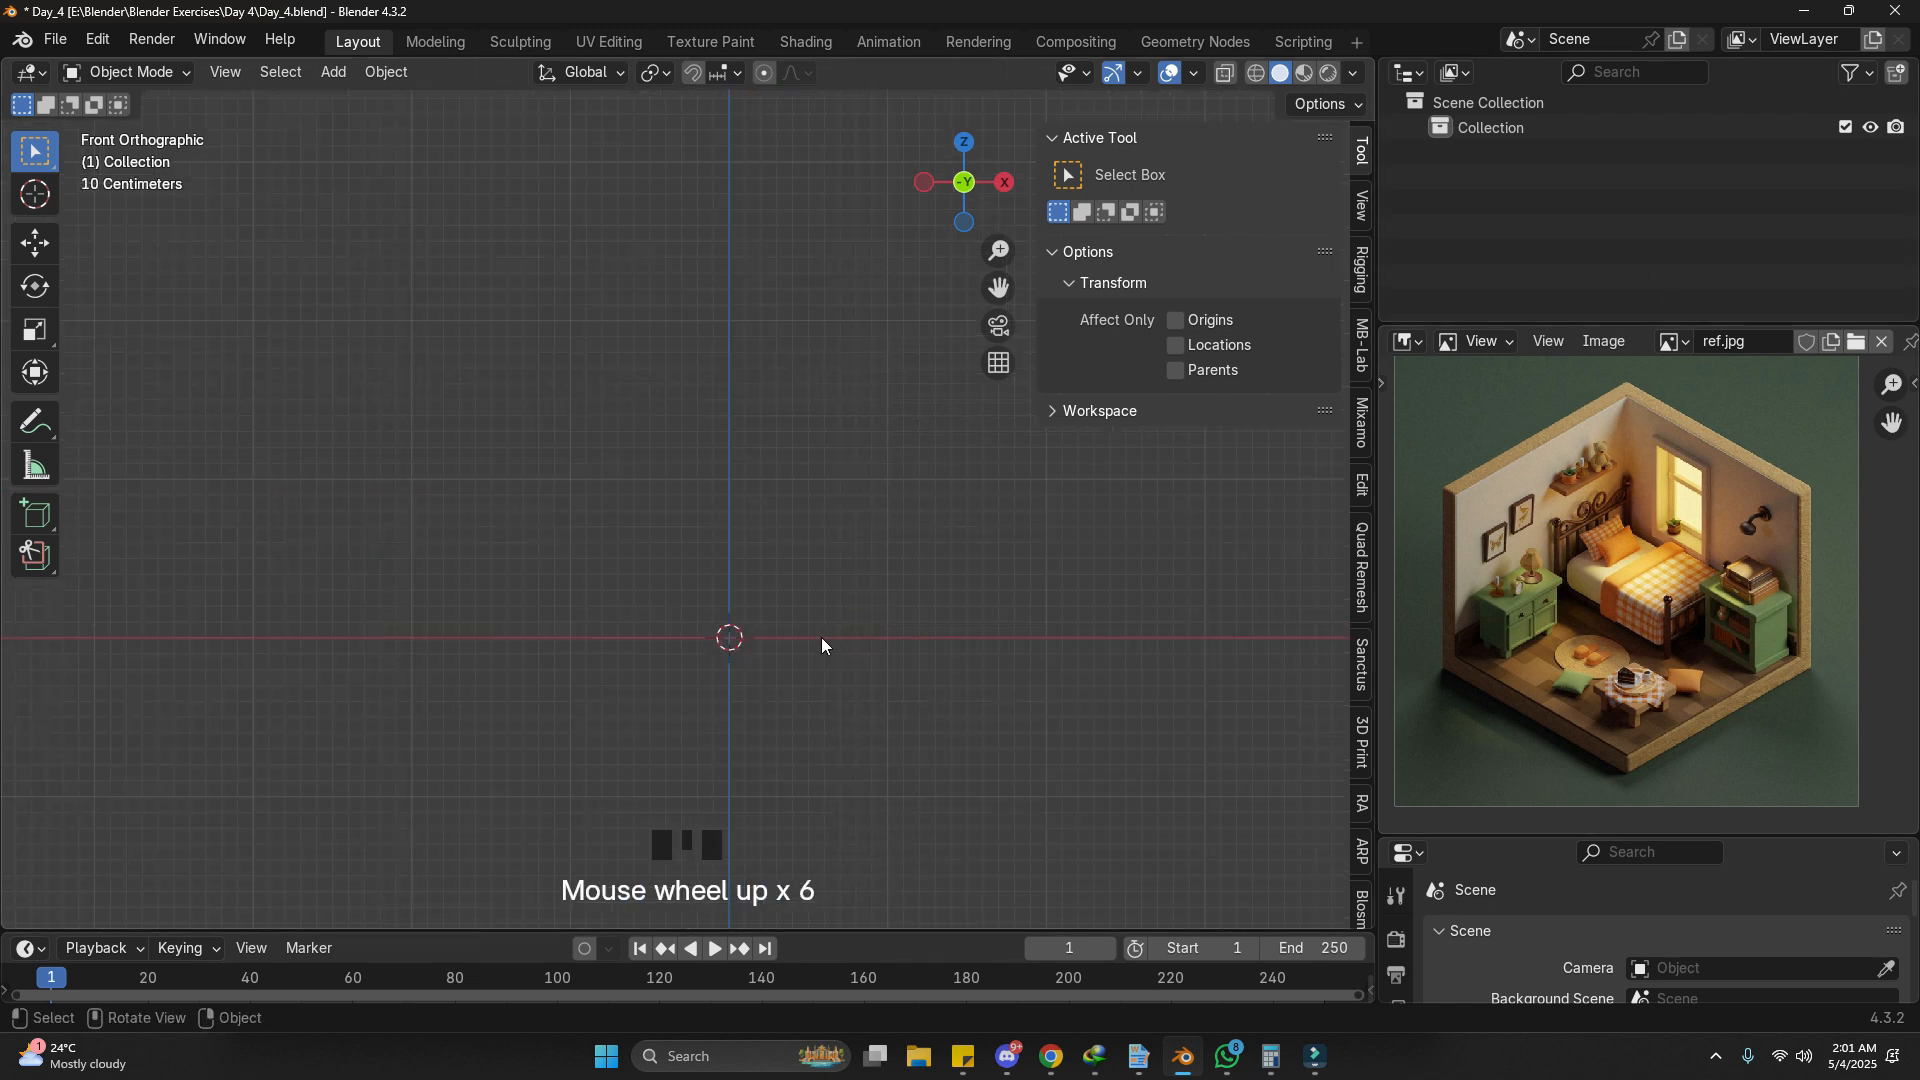
pyautogui.keyDown('shift'); pyautogui.moveTo(820, 637); pyautogui.dragTo(831, 633, button='middle'); pyautogui.keyUp('shift')
pyautogui.hotkey('shift', 'a')
pyautogui.moveTo(798, 546)
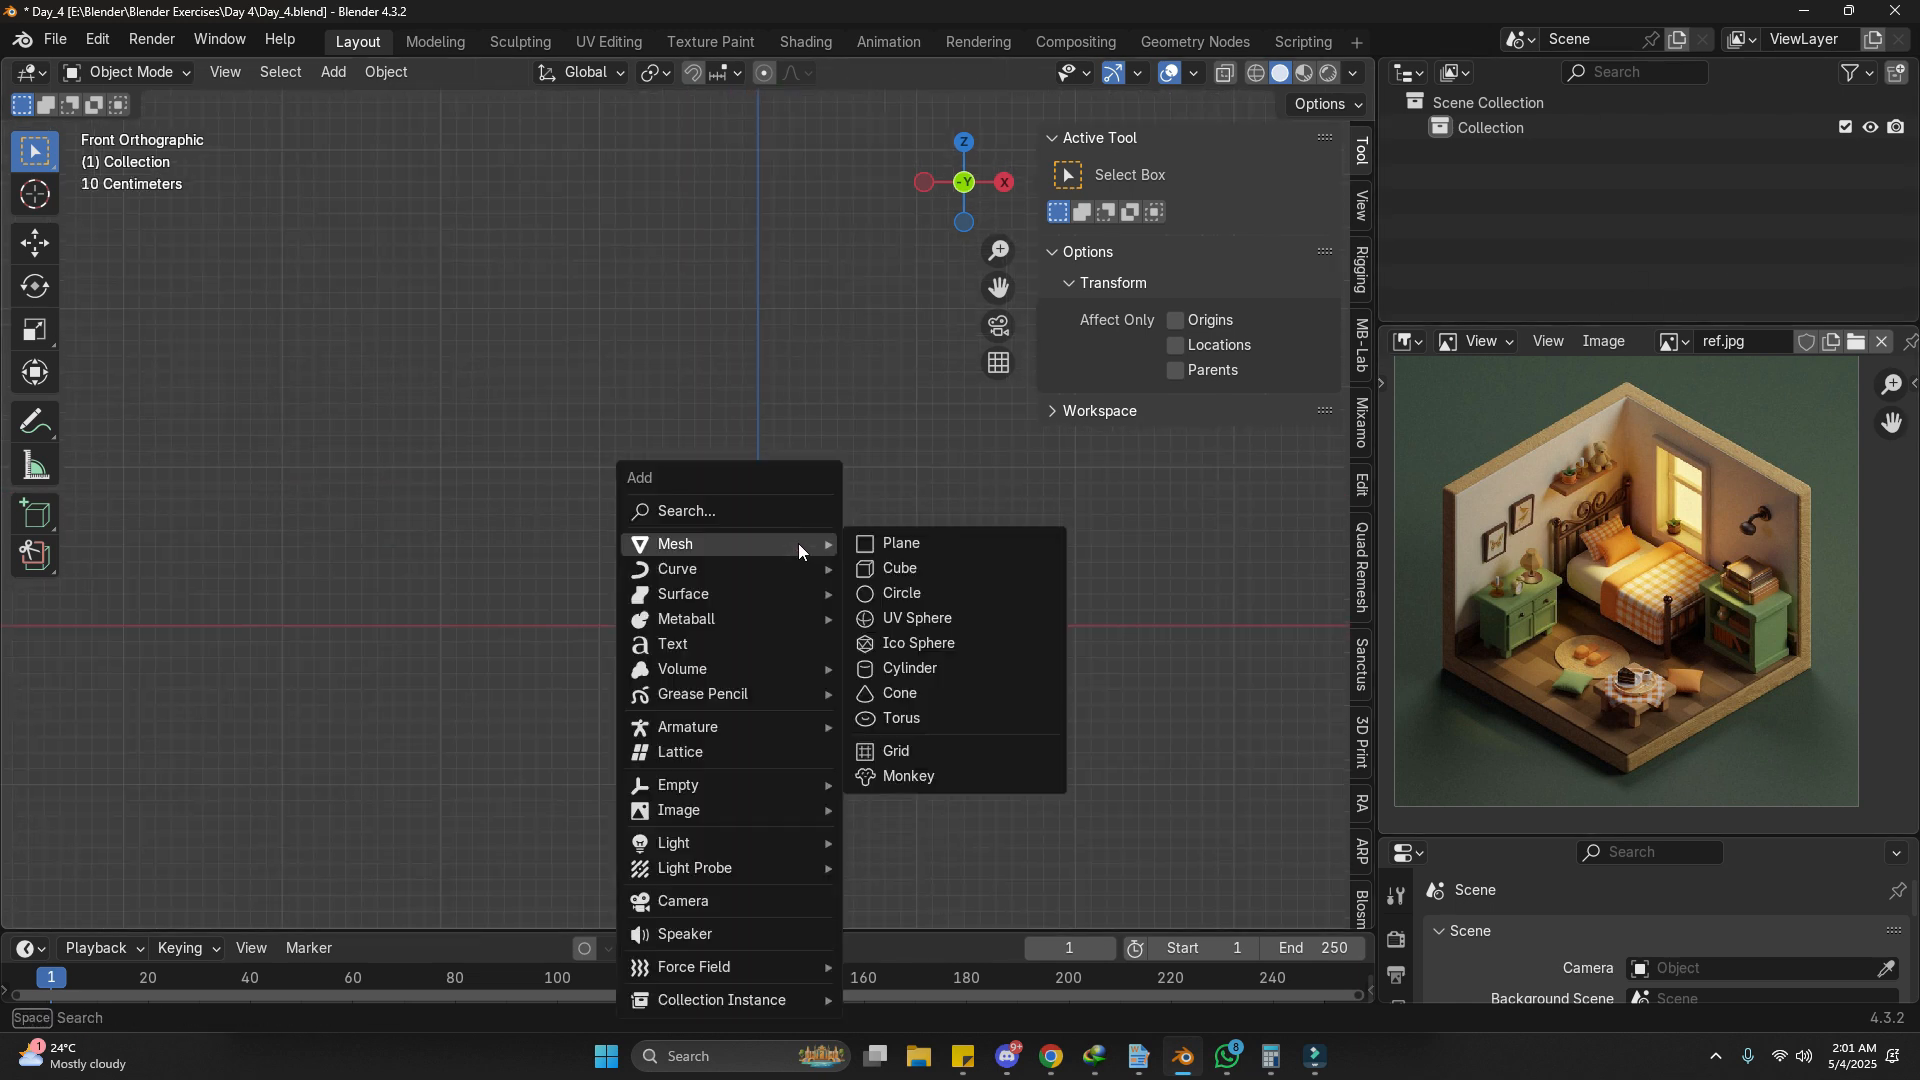
pyautogui.click(372, 185)
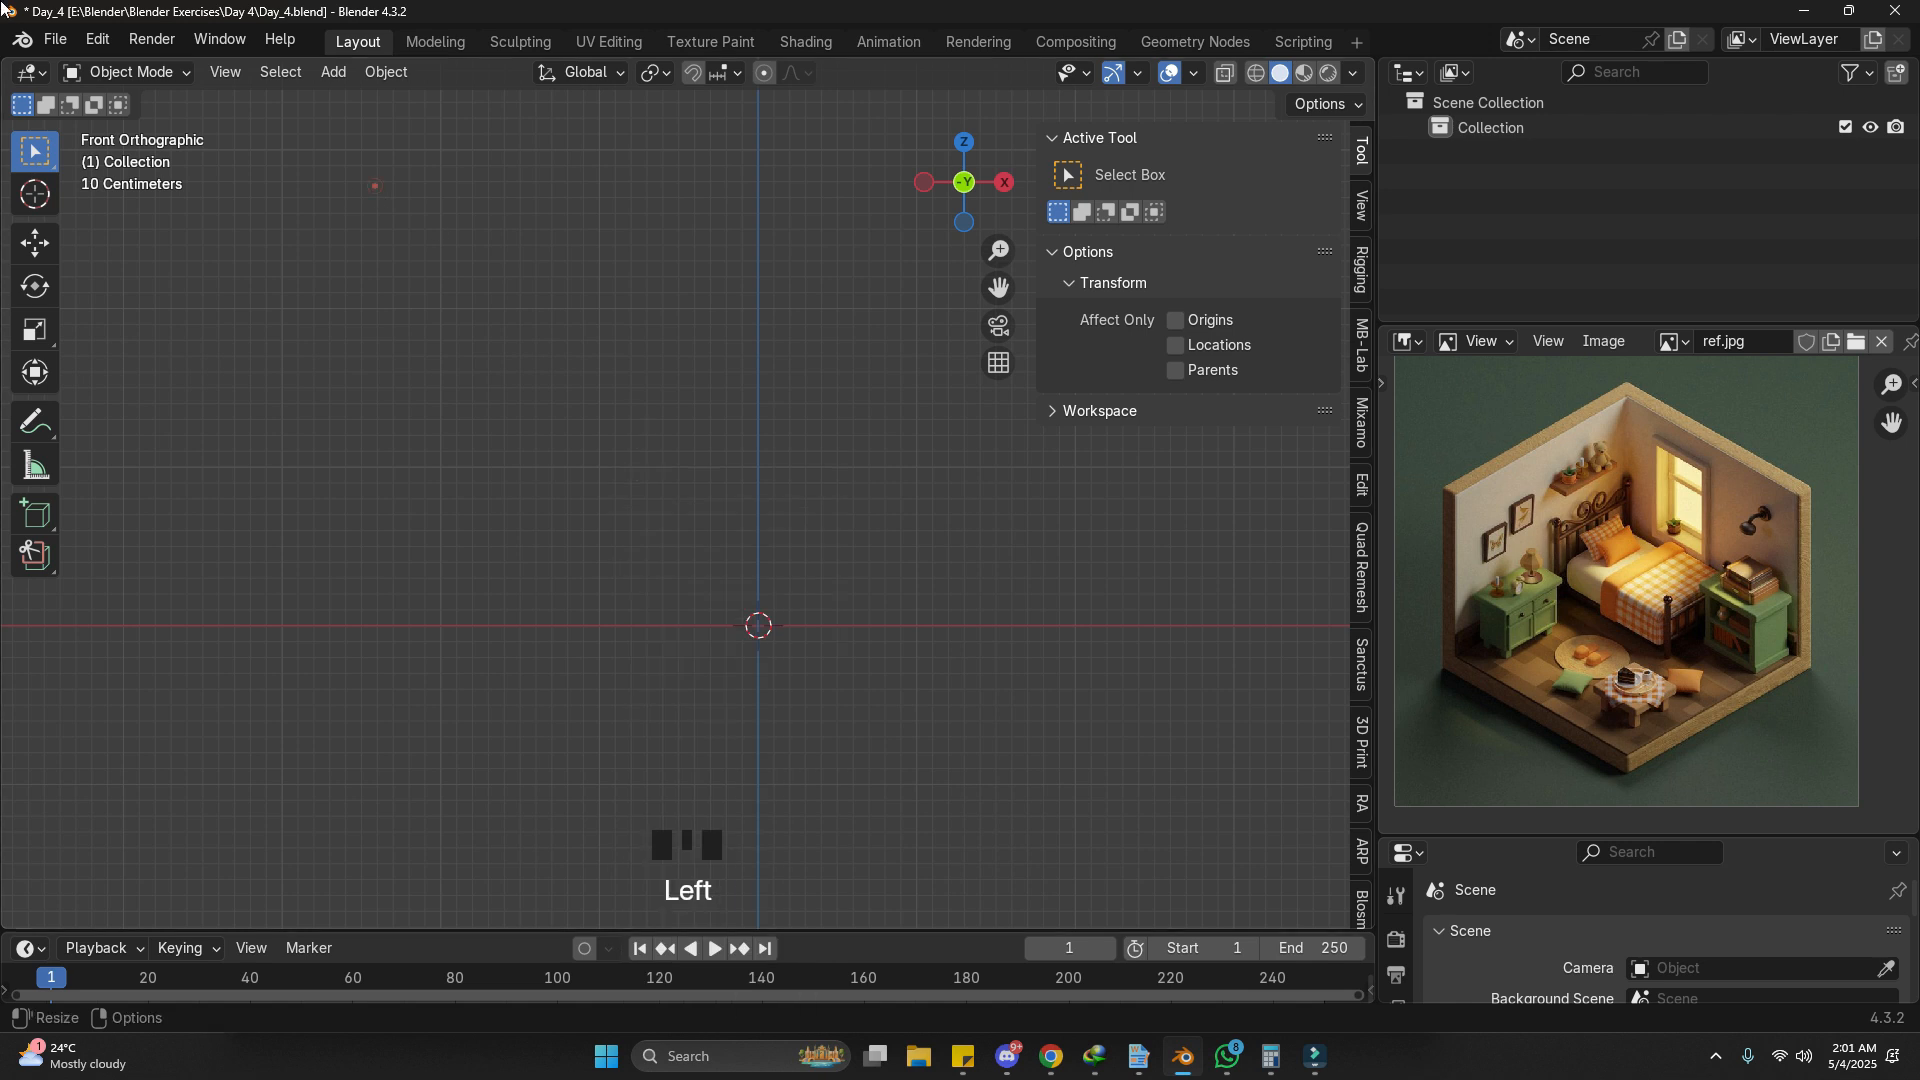
# Step: Look through the add-ons in the Preferences by searching for "rigg", and close the Preferences again
pyautogui.click(101, 45)
pyautogui.click(158, 357)
pyautogui.click(381, 46)
pyautogui.write('rigg')
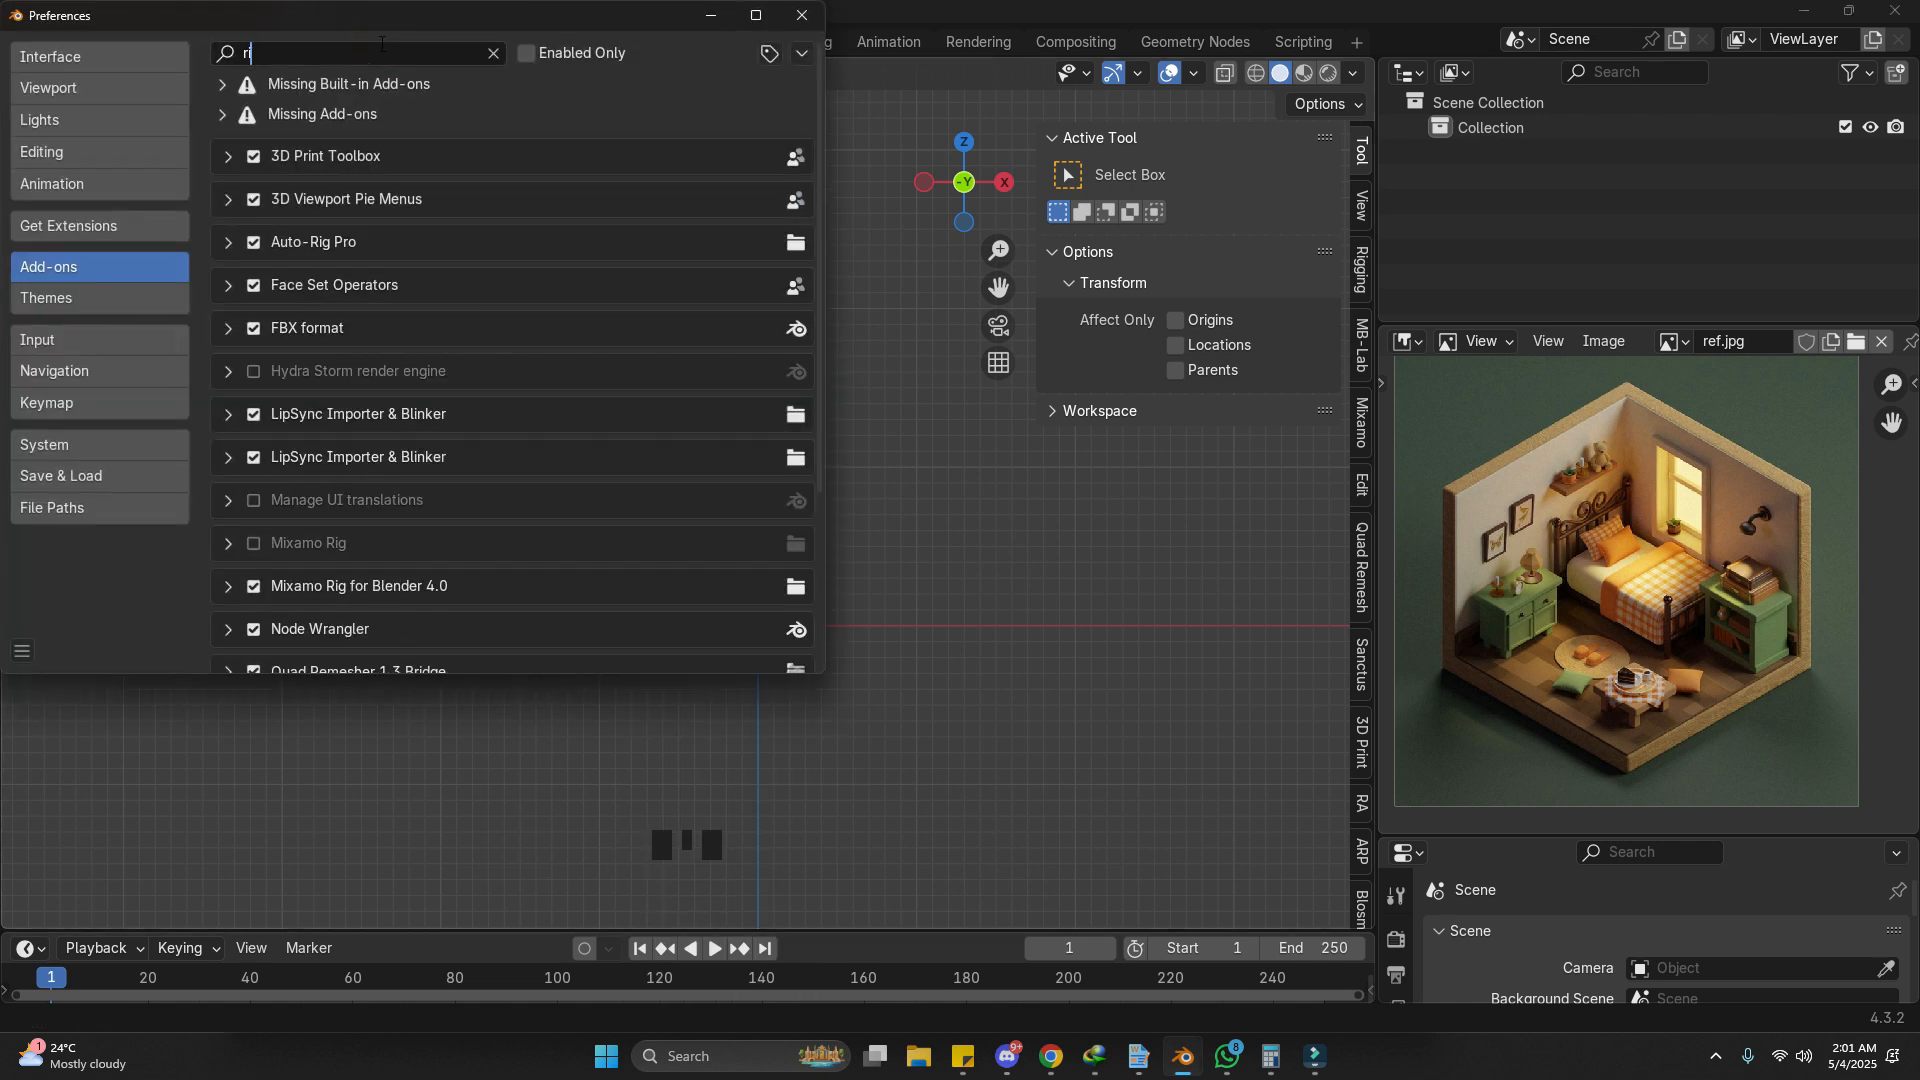
pyautogui.click(802, 15)
# Step: Add a Human Rigify meta-rig at the origin as a scale reference and save the file
pyautogui.hotkey('shift', 'a')
pyautogui.click(802, 522)
pyautogui.moveTo(1044, 548)
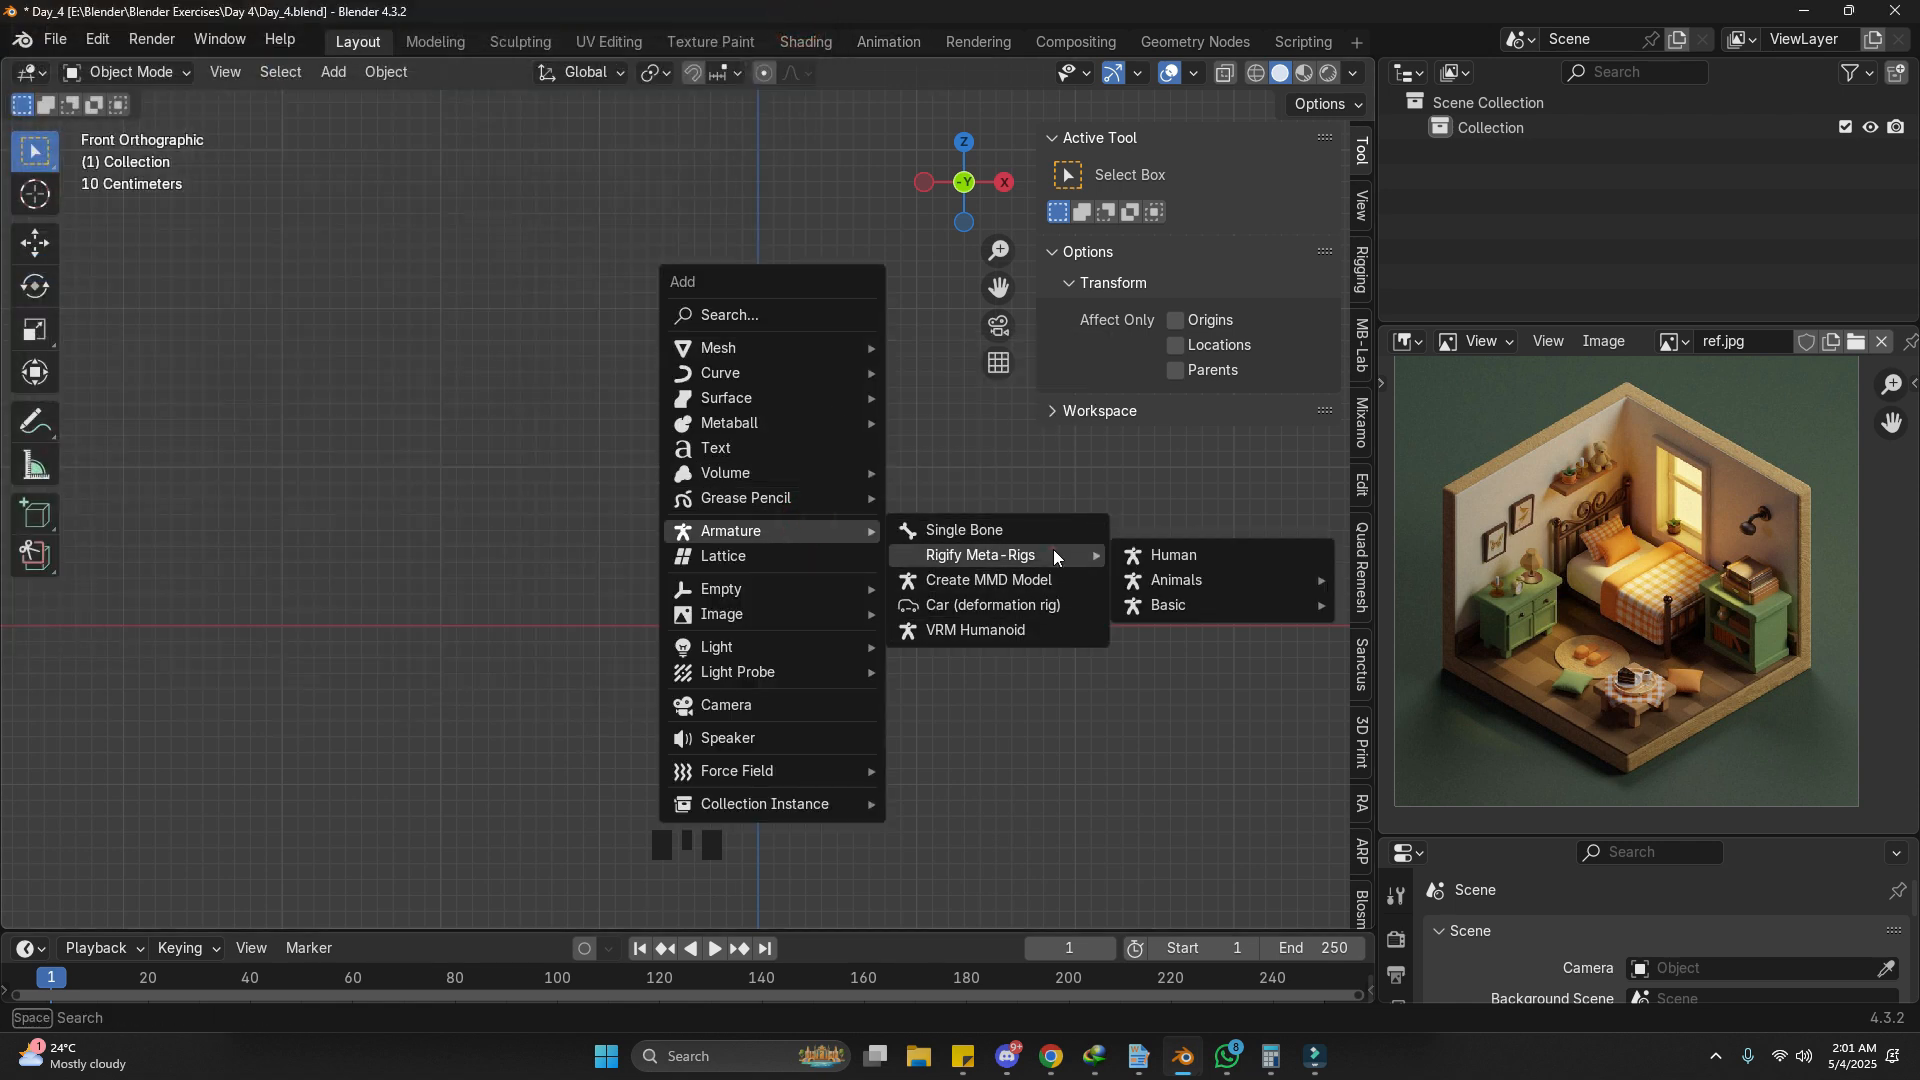
pyautogui.click(1148, 557)
pyautogui.press('g')
pyautogui.rightClick(658, 580)
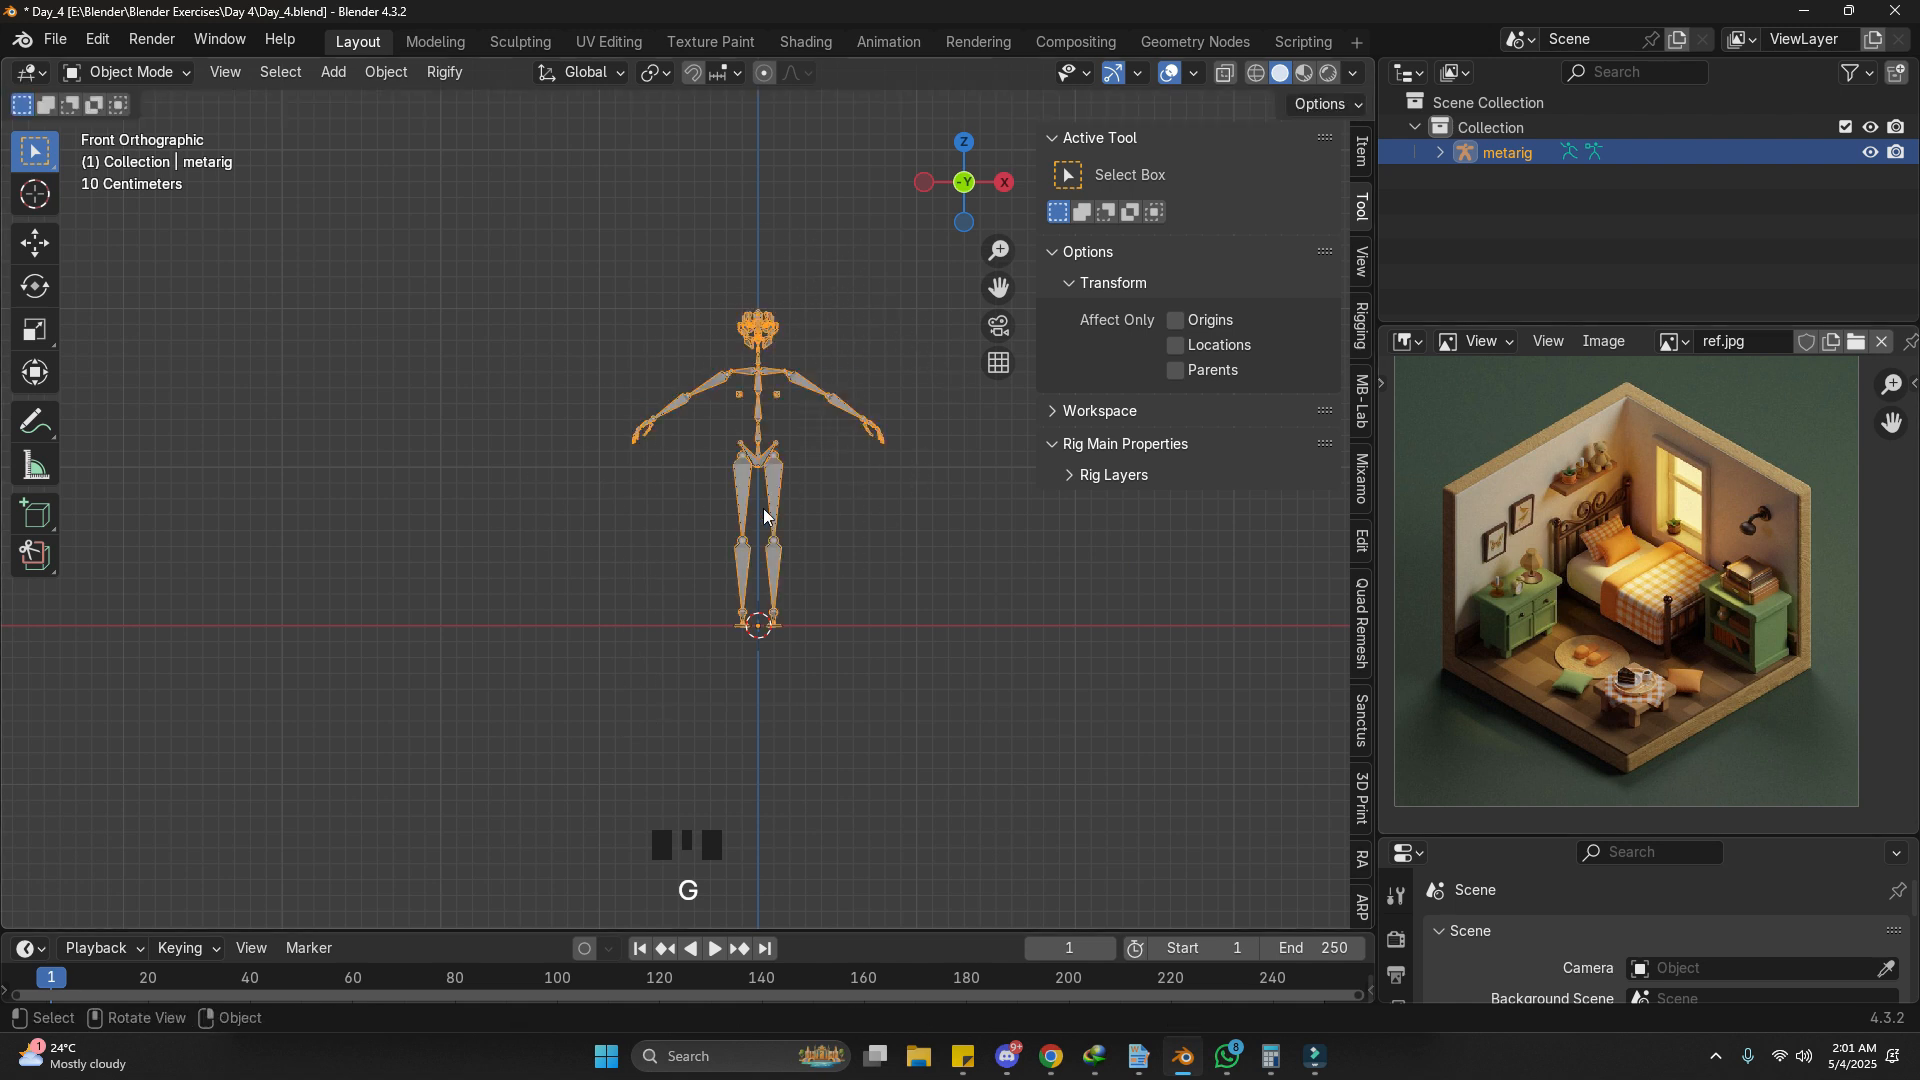
pyautogui.keyDown('shift'); pyautogui.moveTo(764, 515); pyautogui.dragTo(859, 679, button='middle'); pyautogui.keyUp('shift')
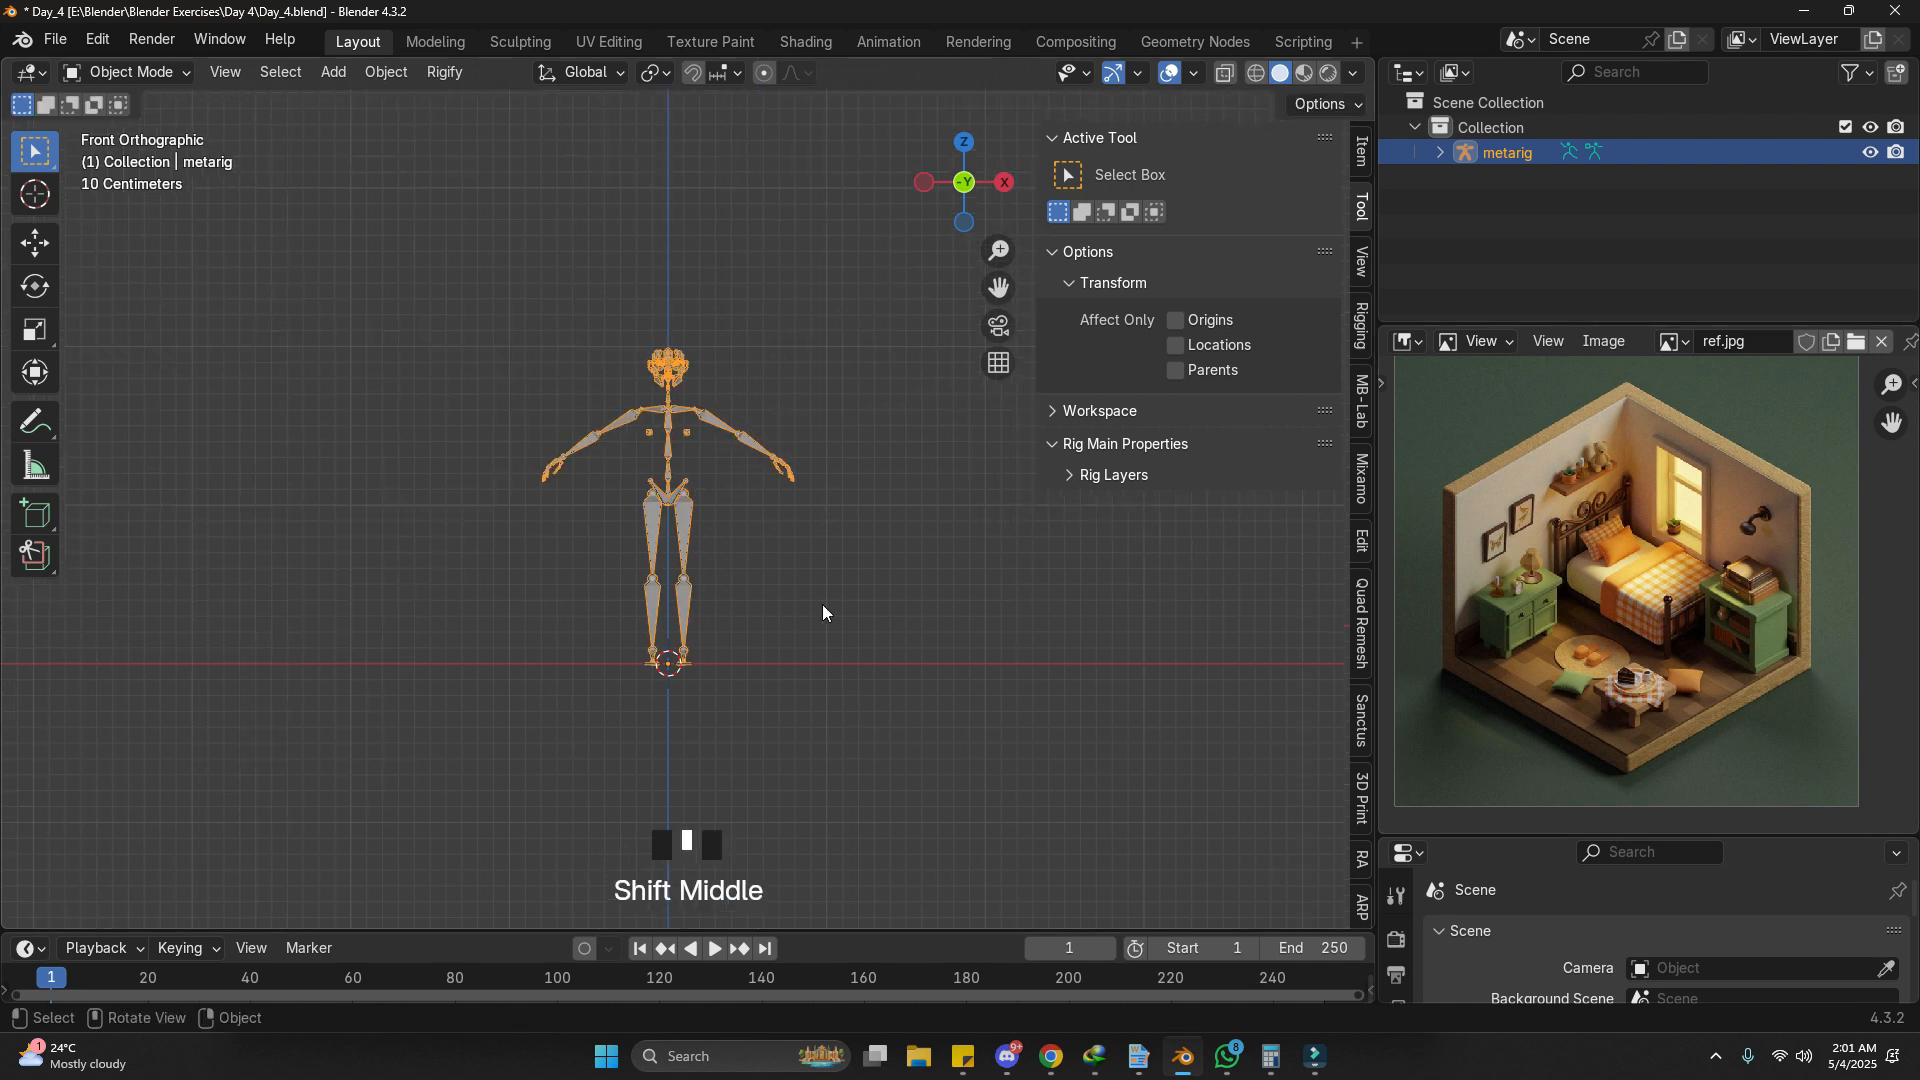
pyautogui.hotkey('ctrl', 's')
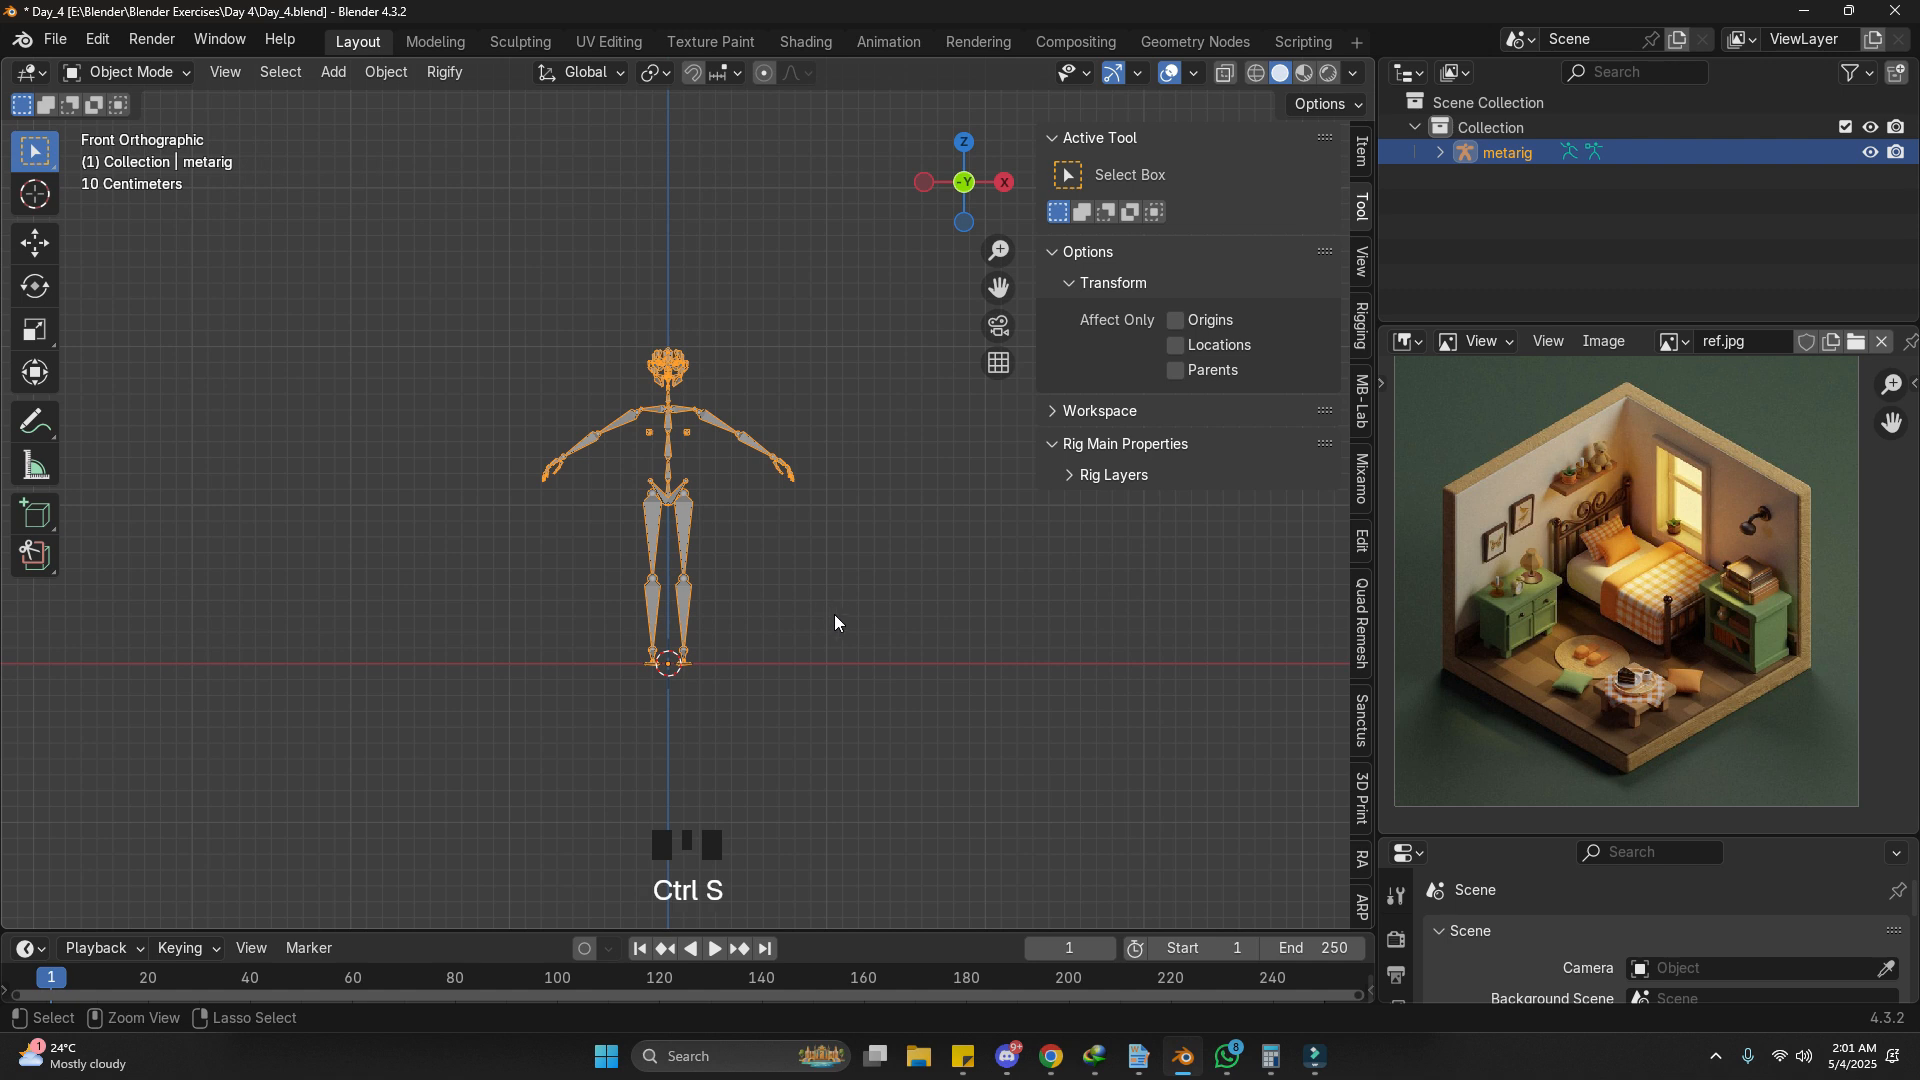
# Step: Add a cube mesh at the world origin where the meta-rig stands
pyautogui.keyDown('shift'); pyautogui.moveTo(819, 494); pyautogui.dragTo(808, 573, button='middle'); pyautogui.keyUp('shift')
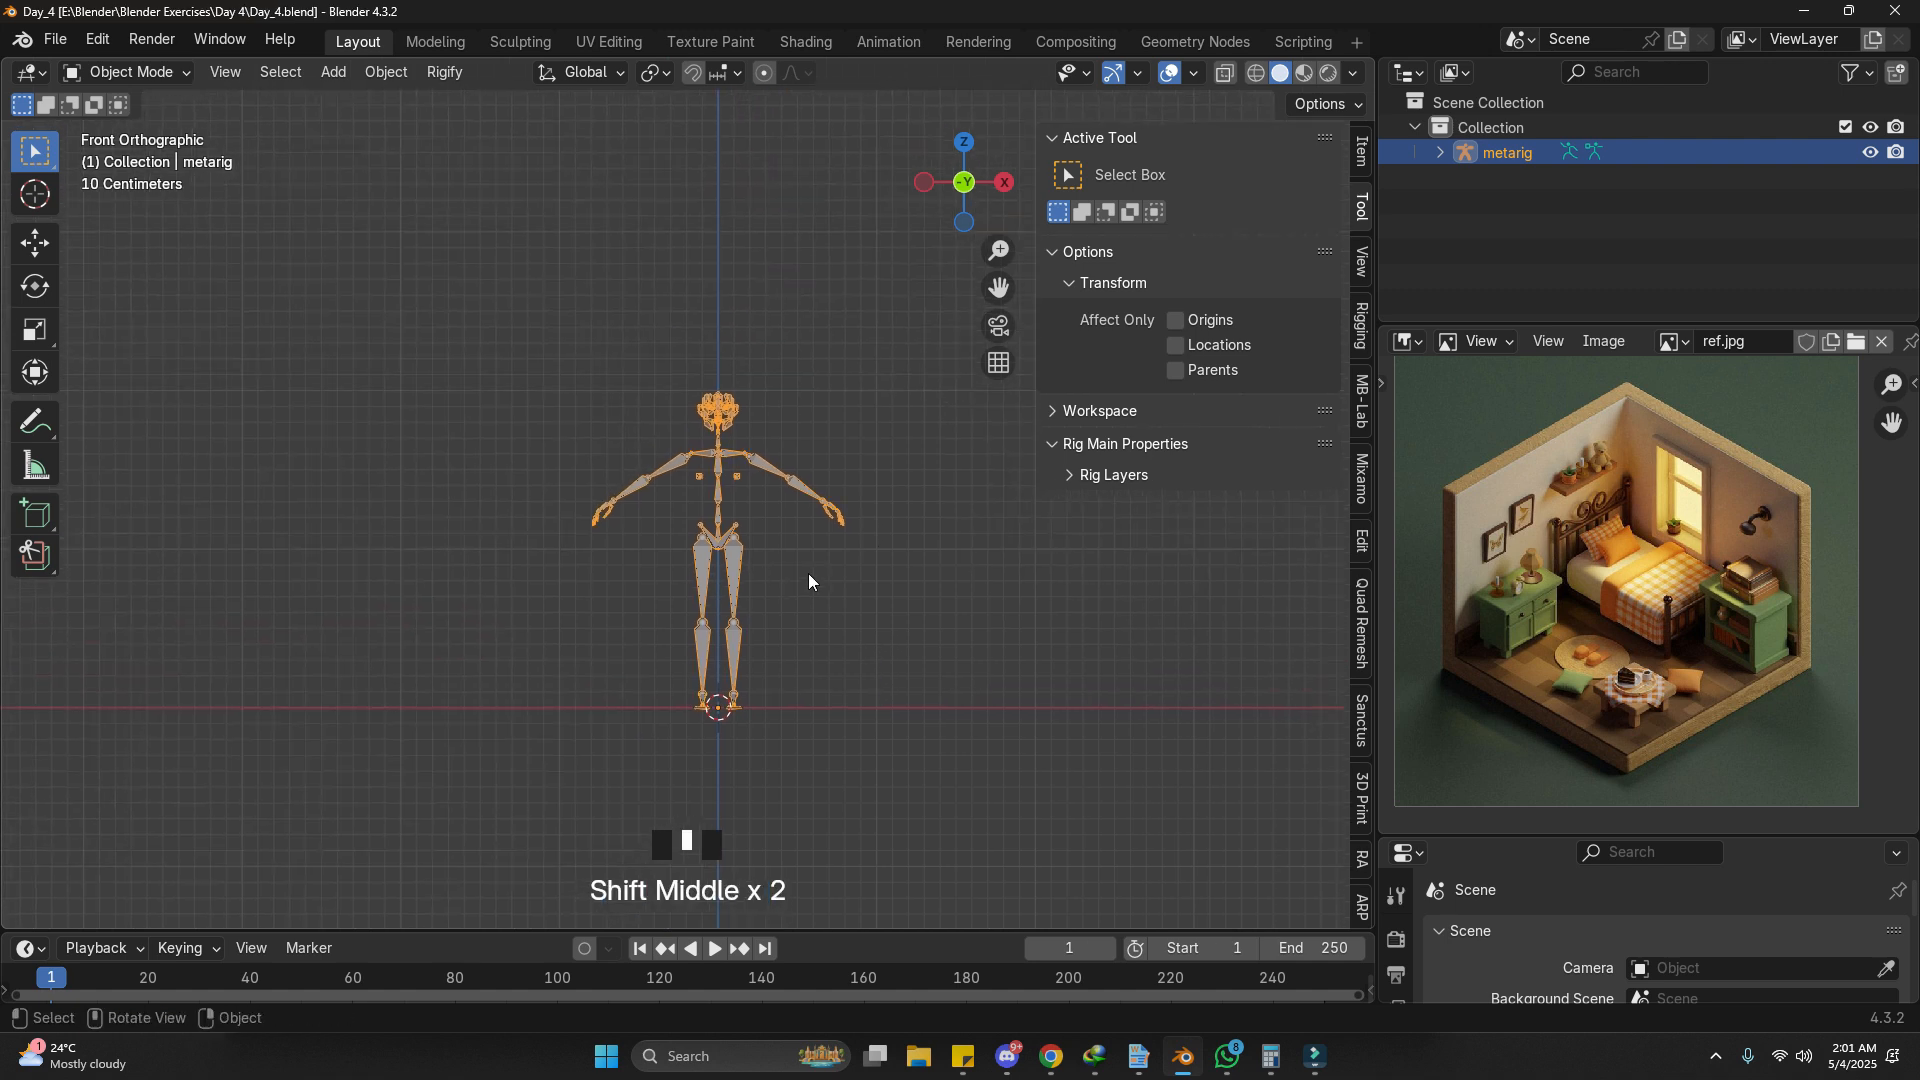
pyautogui.hotkey('shift', 'a')
pyautogui.moveTo(726, 396)
pyautogui.moveTo(718, 205)
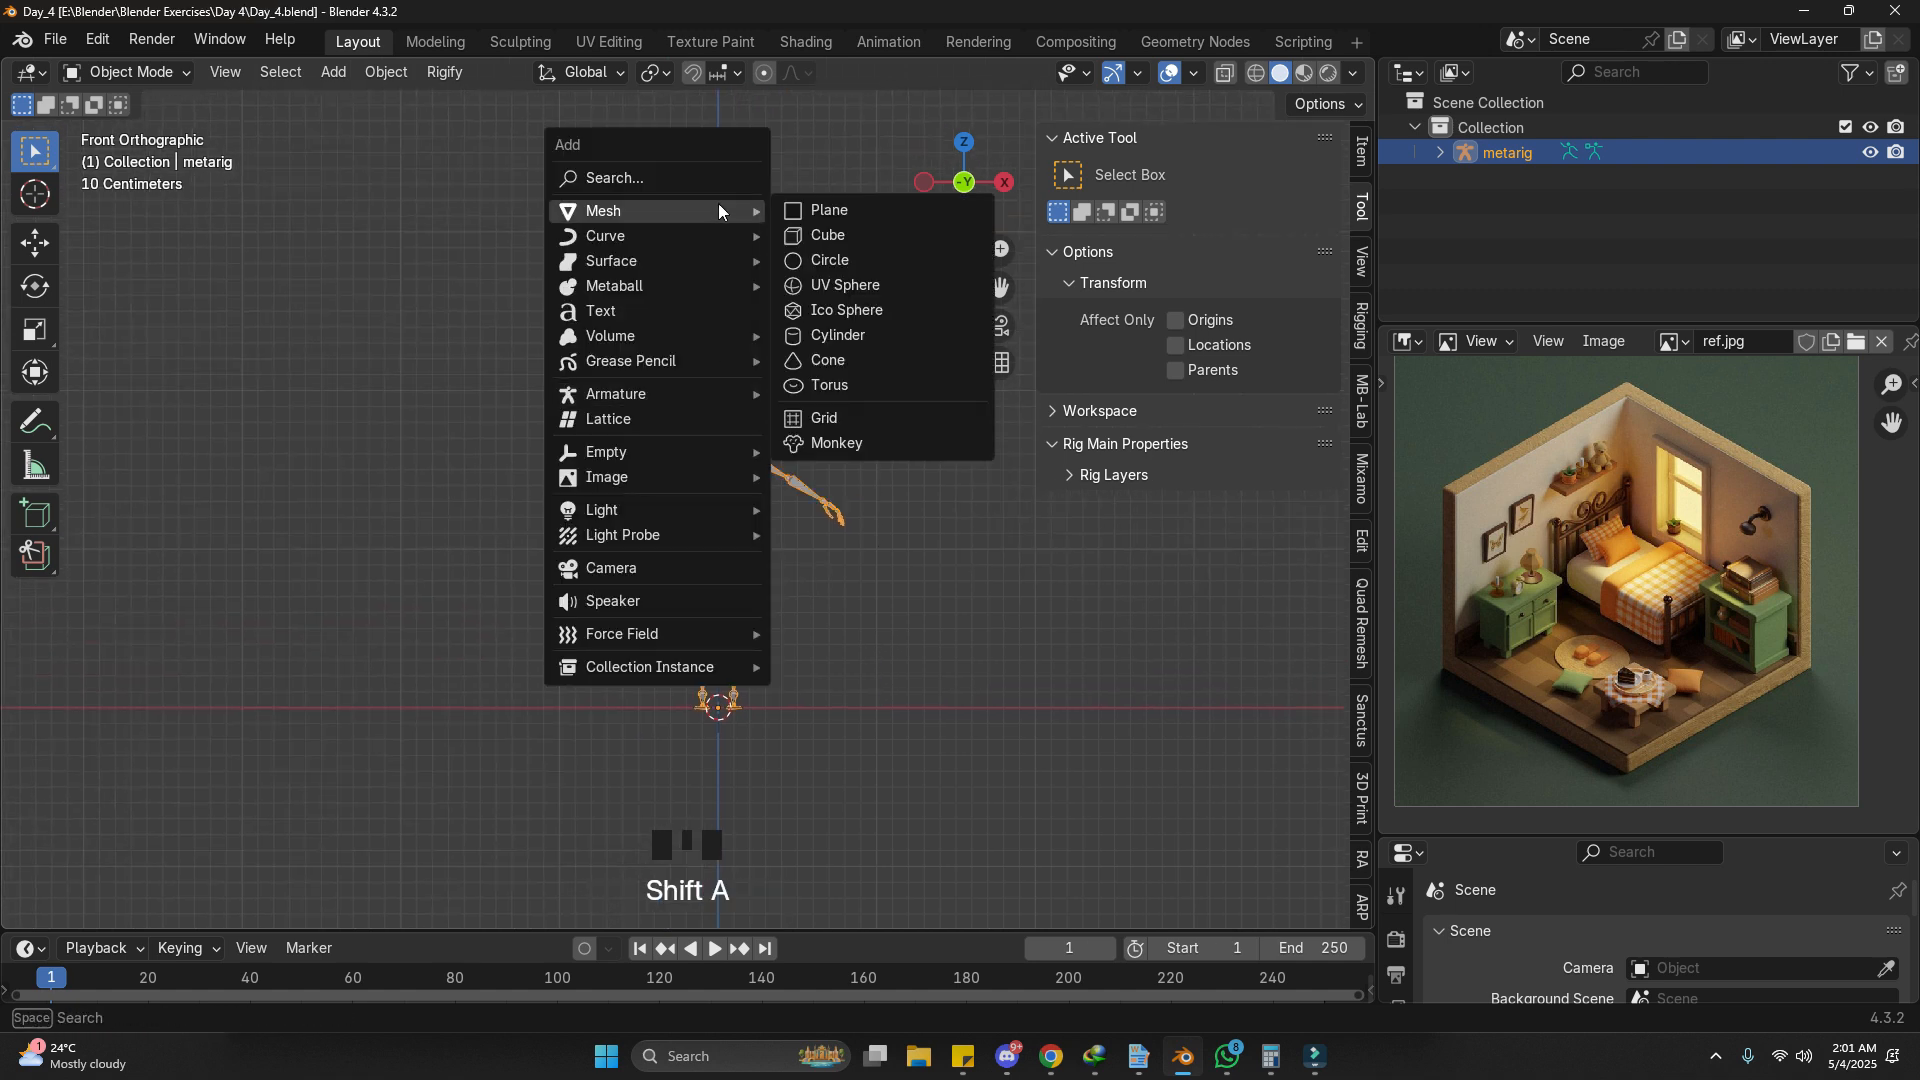
pyautogui.click(894, 242)
pyautogui.scroll(-1, 893, 240)
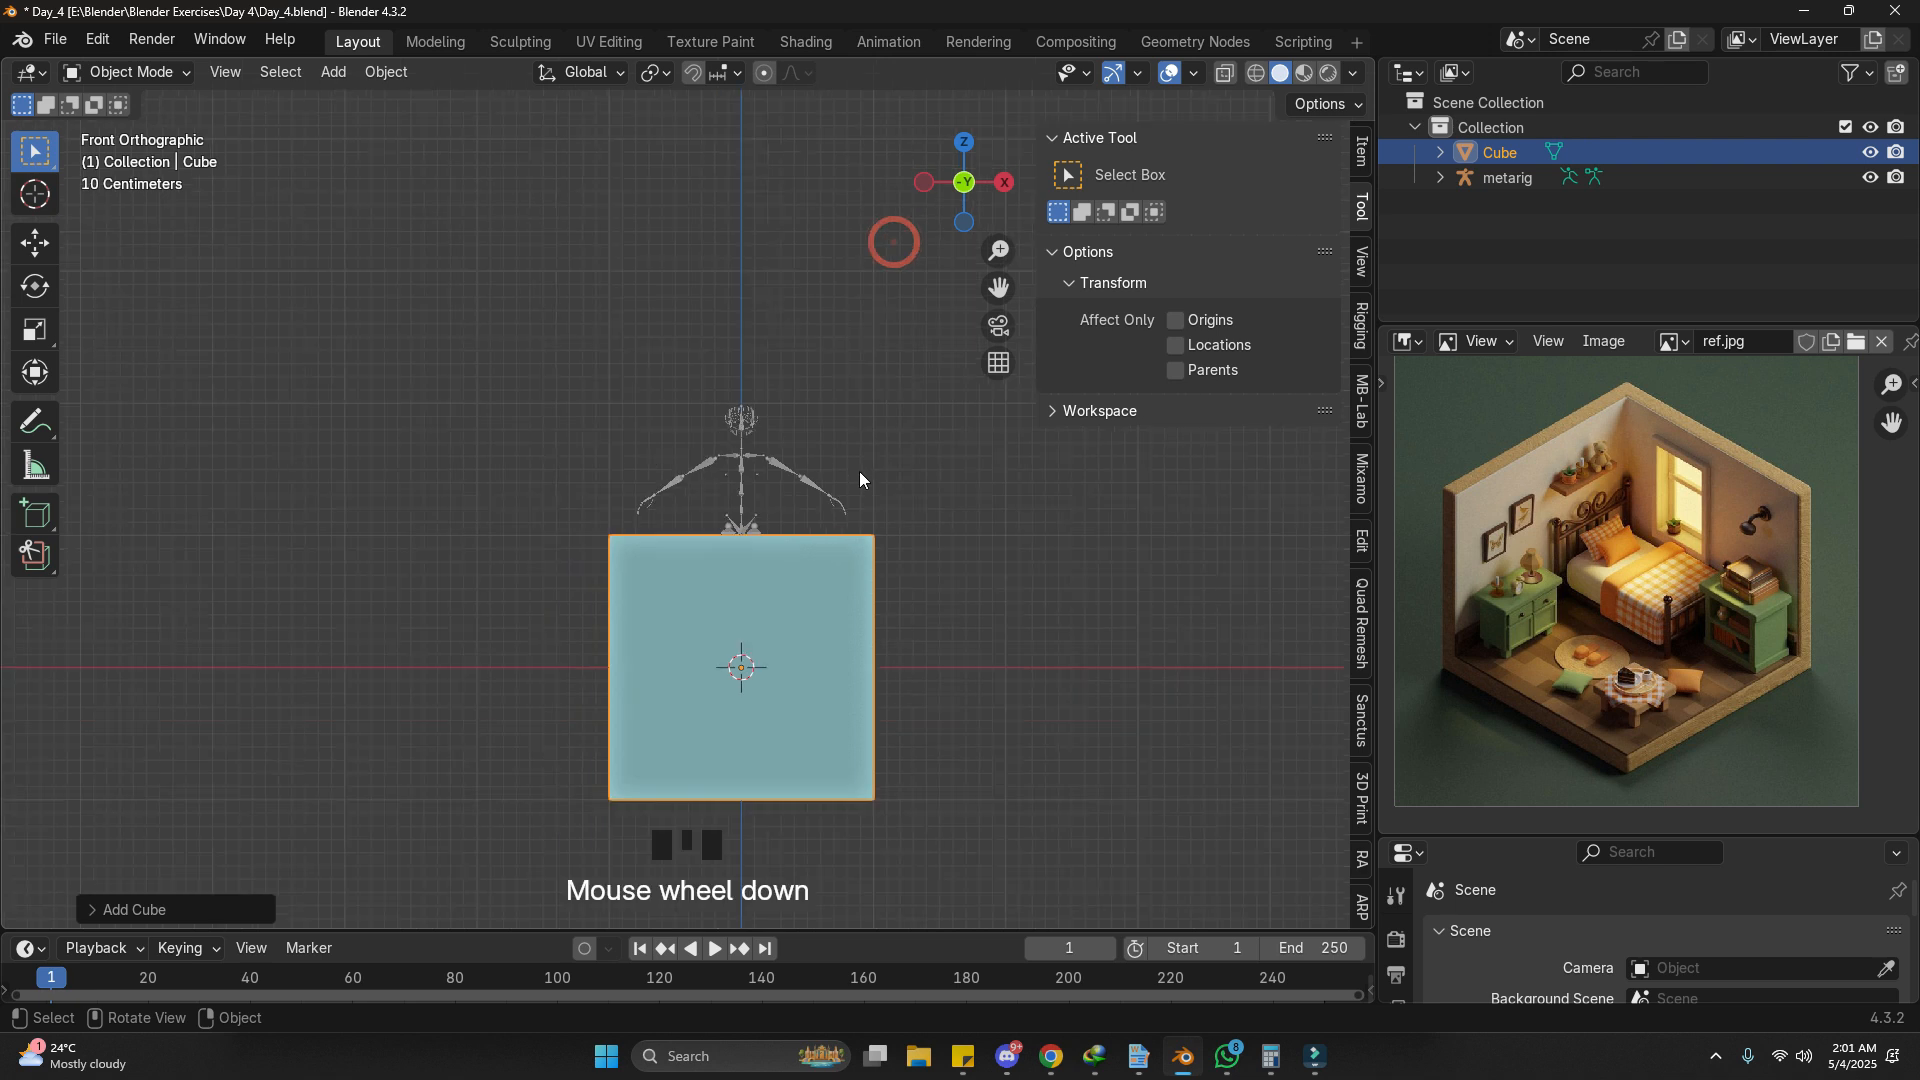
# Step: Move the cube up 1 m along Z so its base rests on the ground line
pyautogui.keyDown('shift'); pyautogui.moveTo(889, 579); pyautogui.dragTo(890, 536, button='middle'); pyautogui.keyUp('shift')
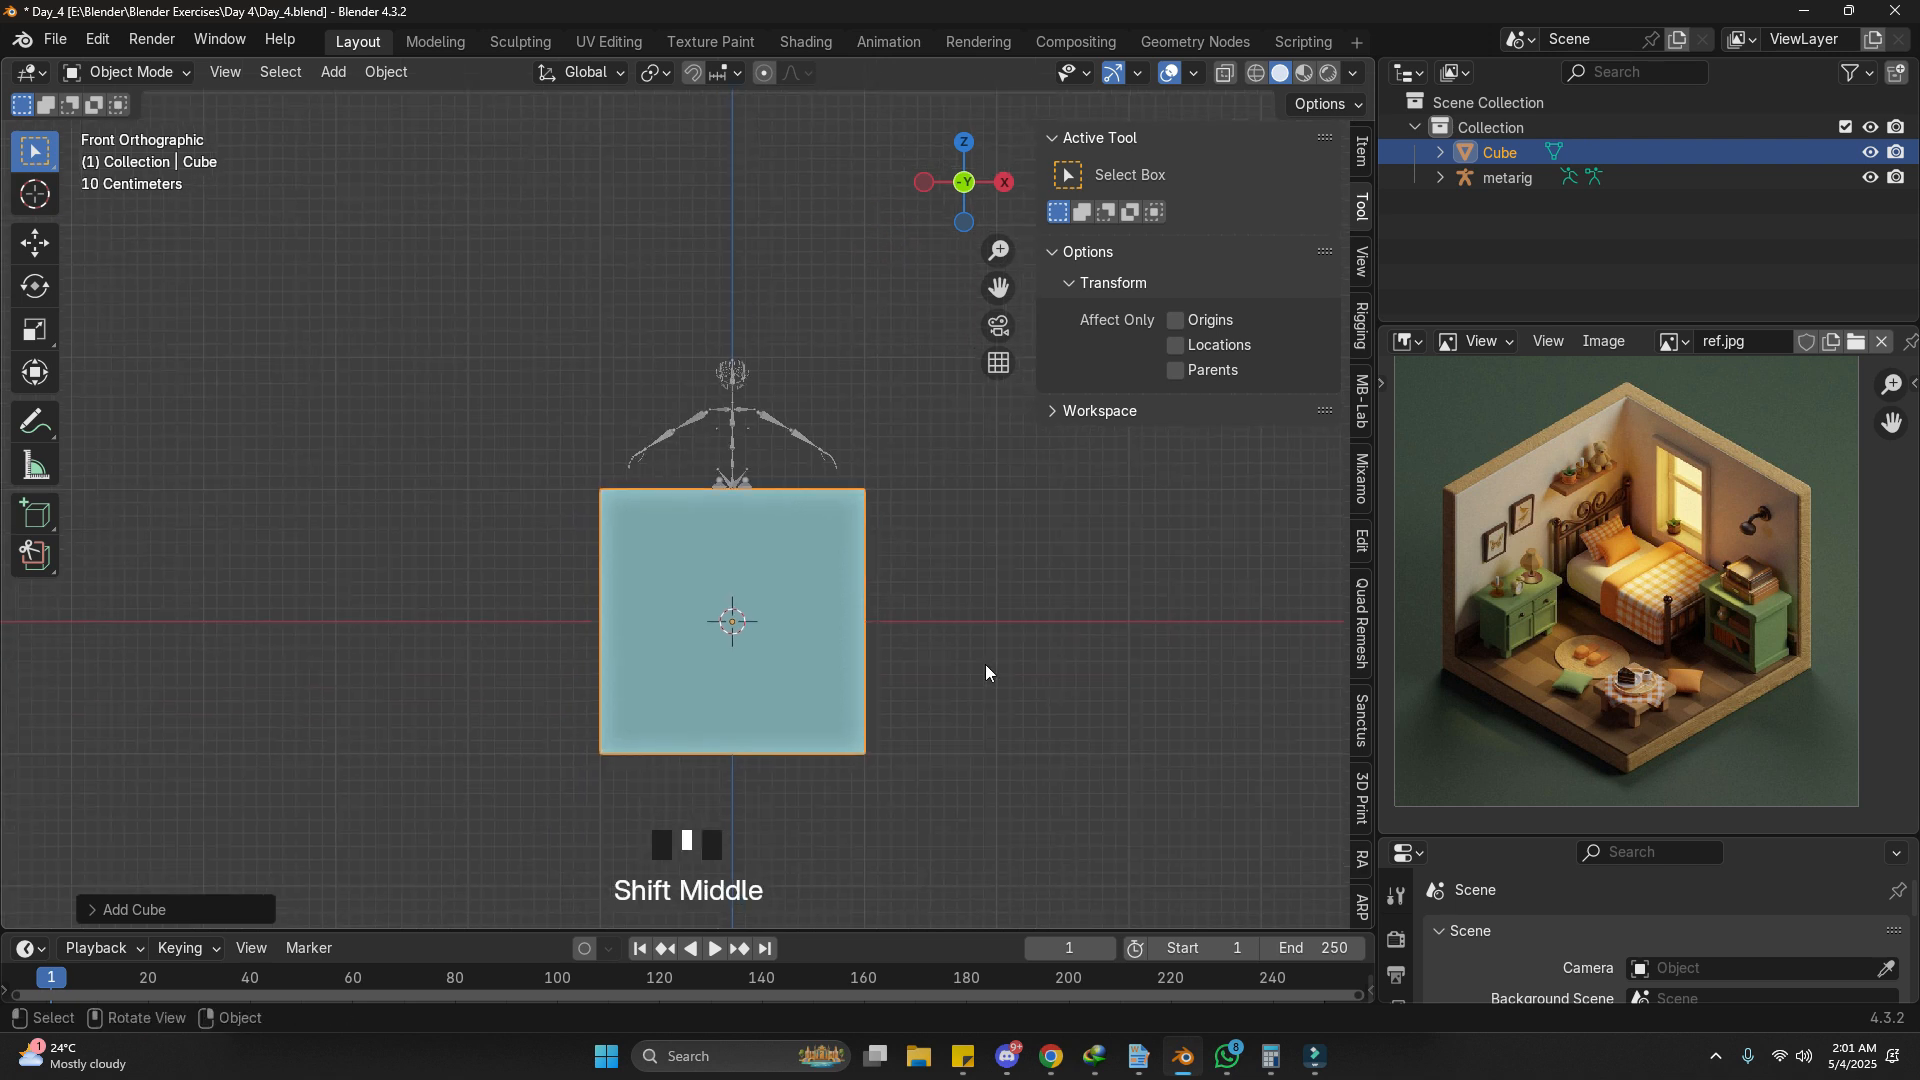
pyautogui.press('g')
pyautogui.press('z')
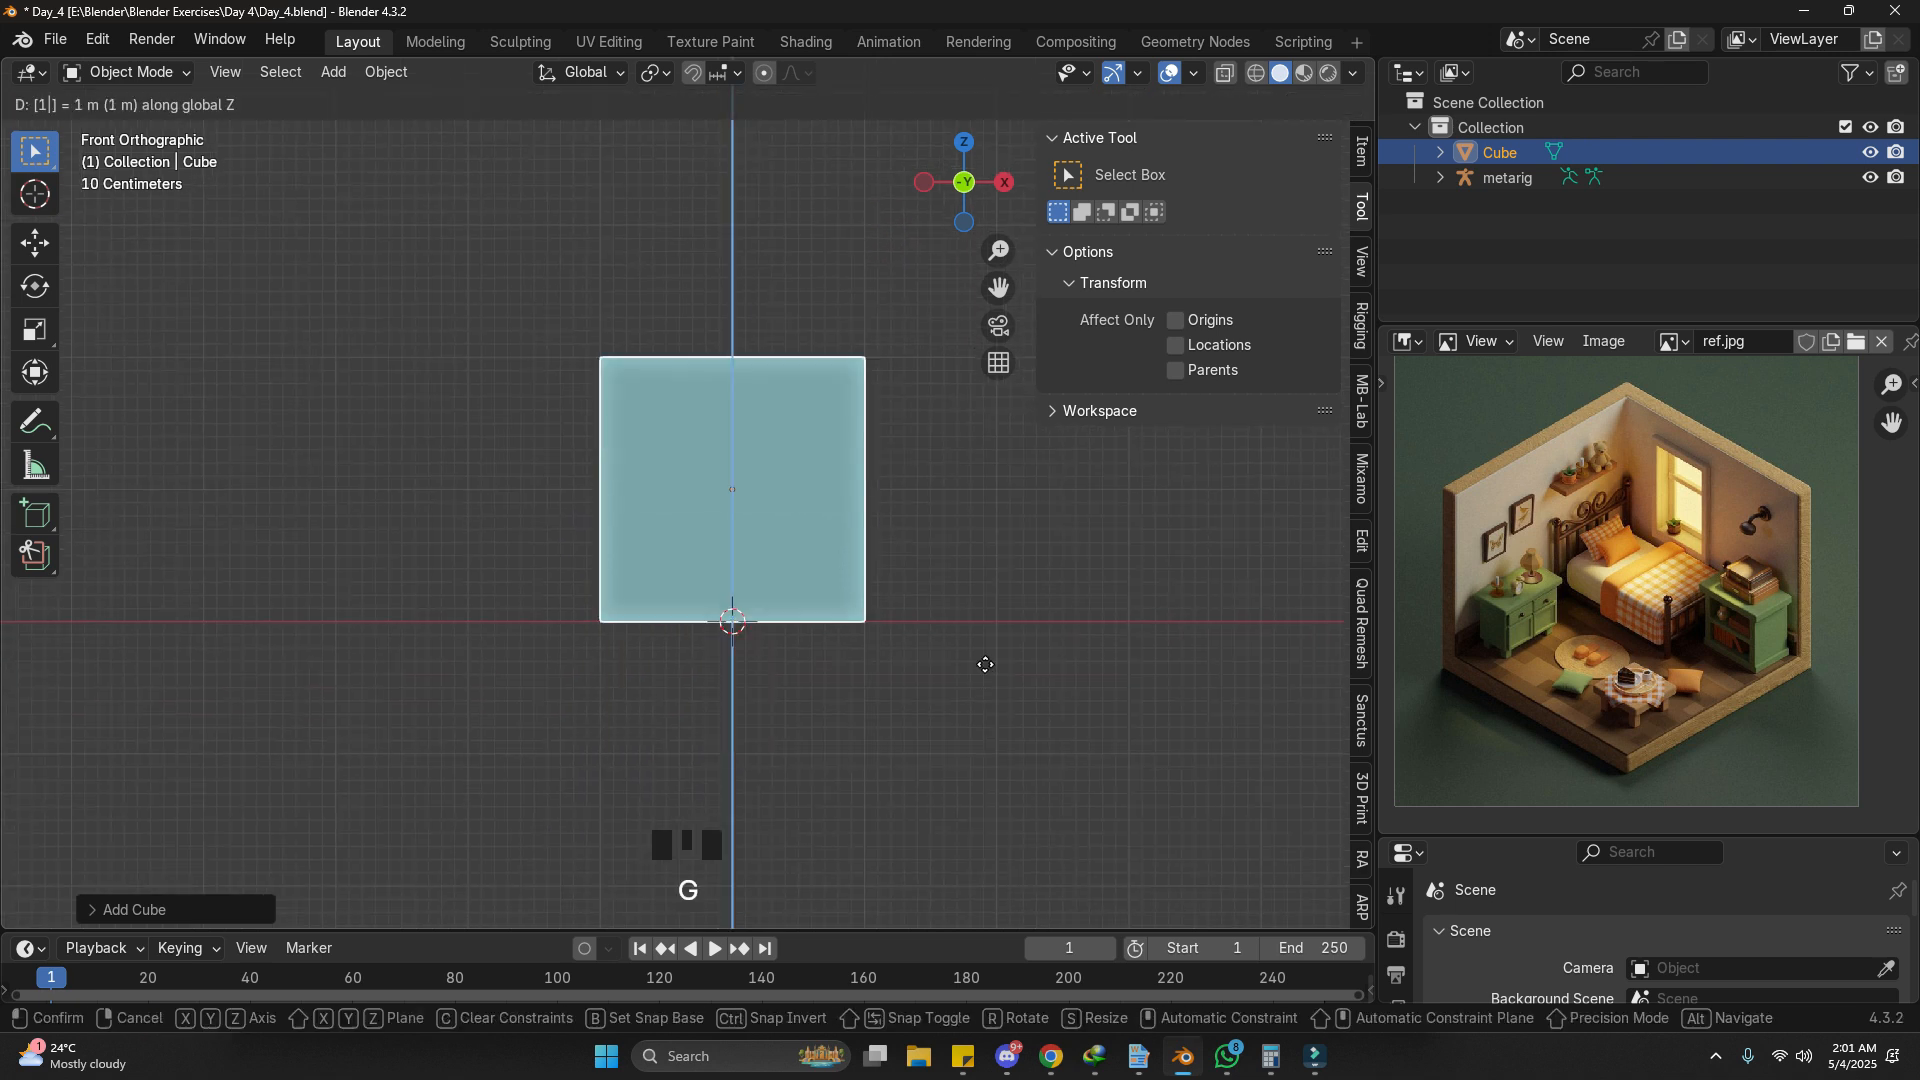
pyautogui.click(985, 664)
pyautogui.keyDown('shift'); pyautogui.moveTo(920, 566); pyautogui.dragTo(944, 548, button='middle'); pyautogui.keyUp('shift')
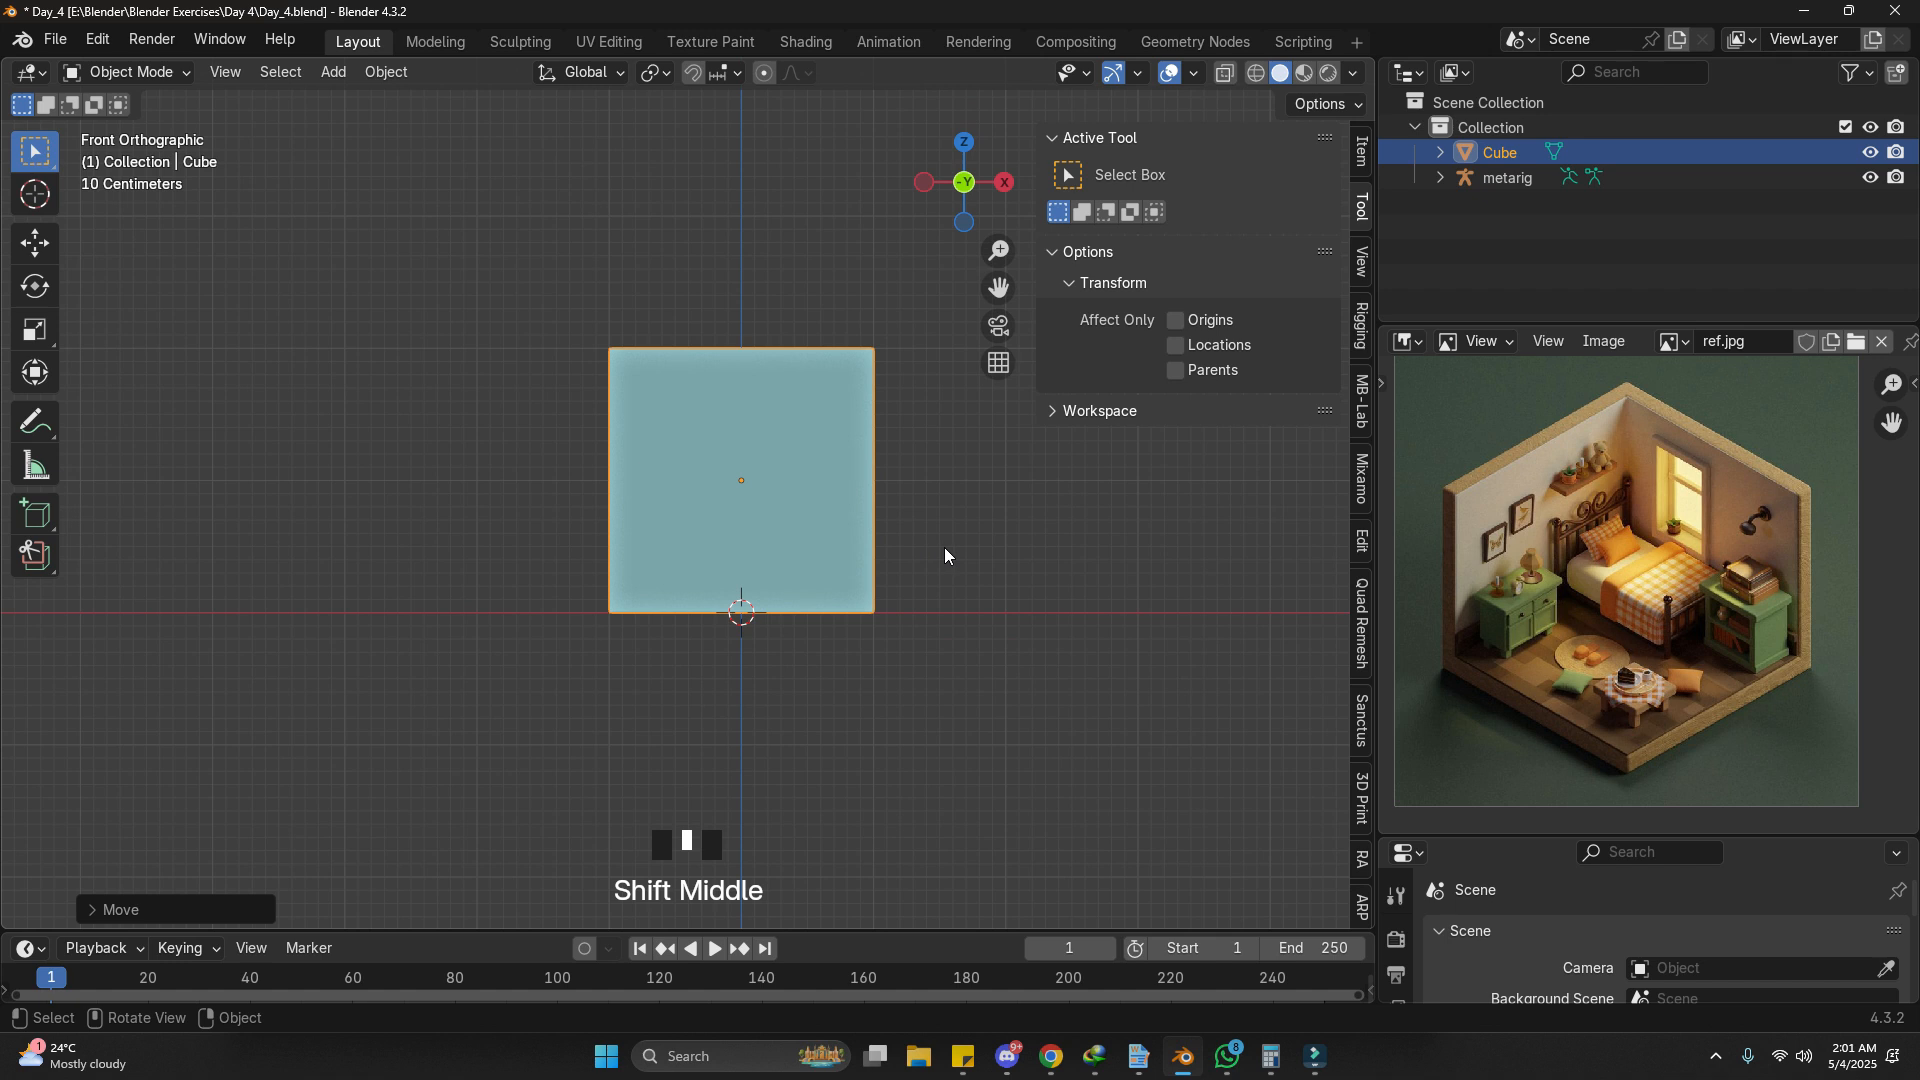
# Step: Switch the viewport to wireframe shading and set the transform pivot point to 3D Cursor
pyautogui.press('z')
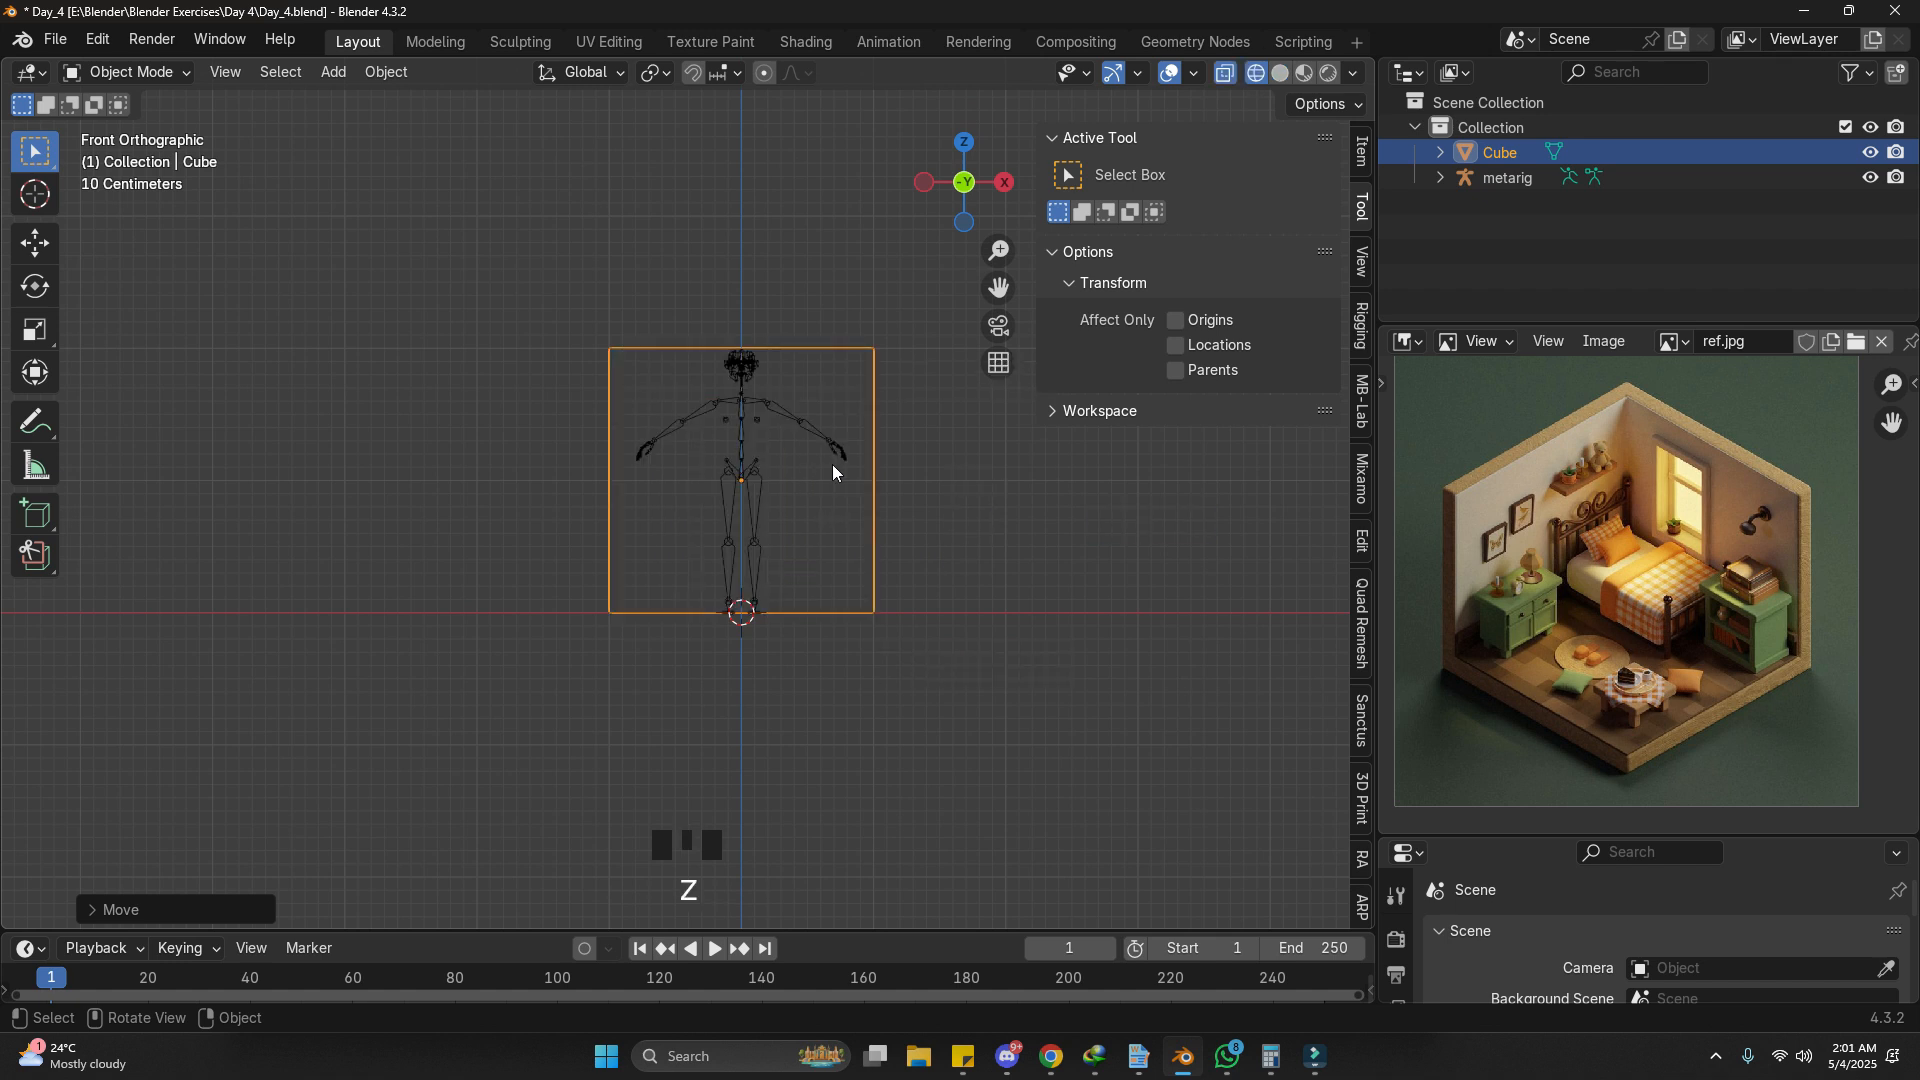
pyautogui.click(657, 72)
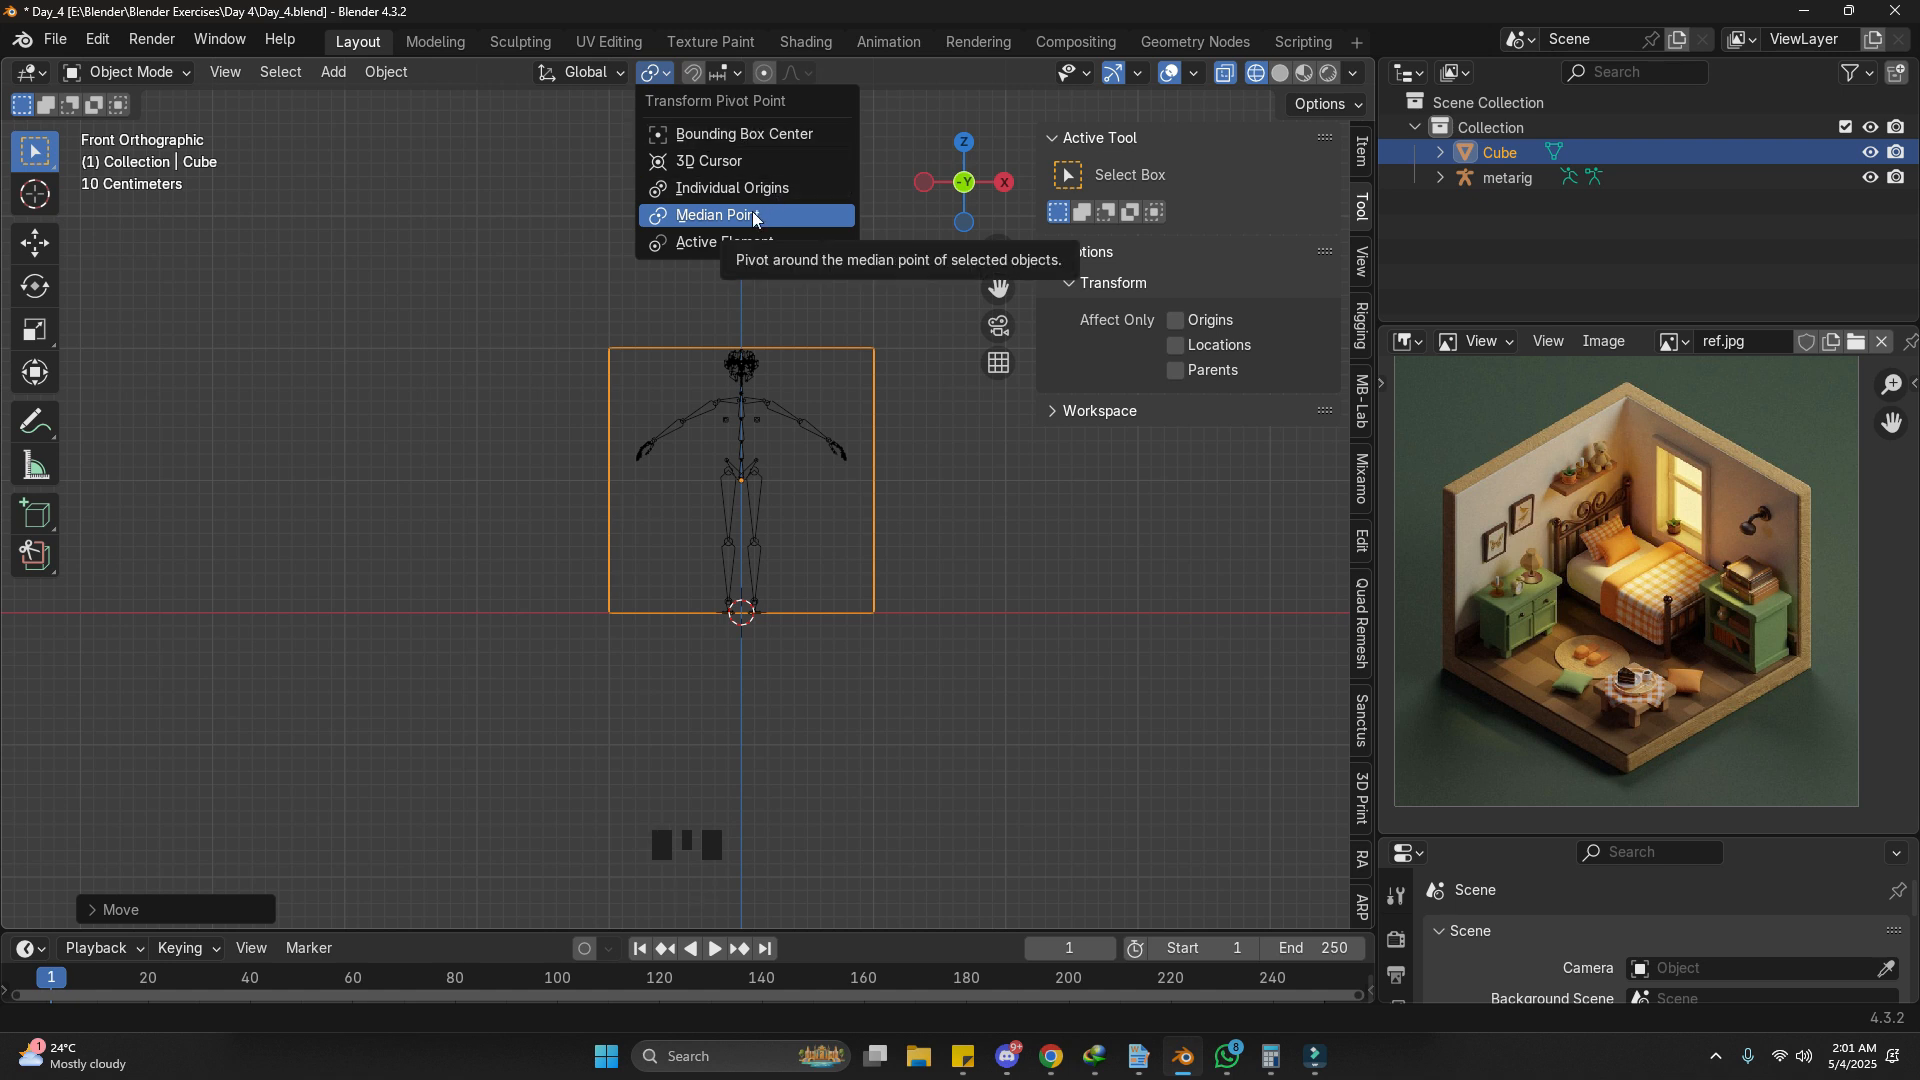
pyautogui.click(776, 160)
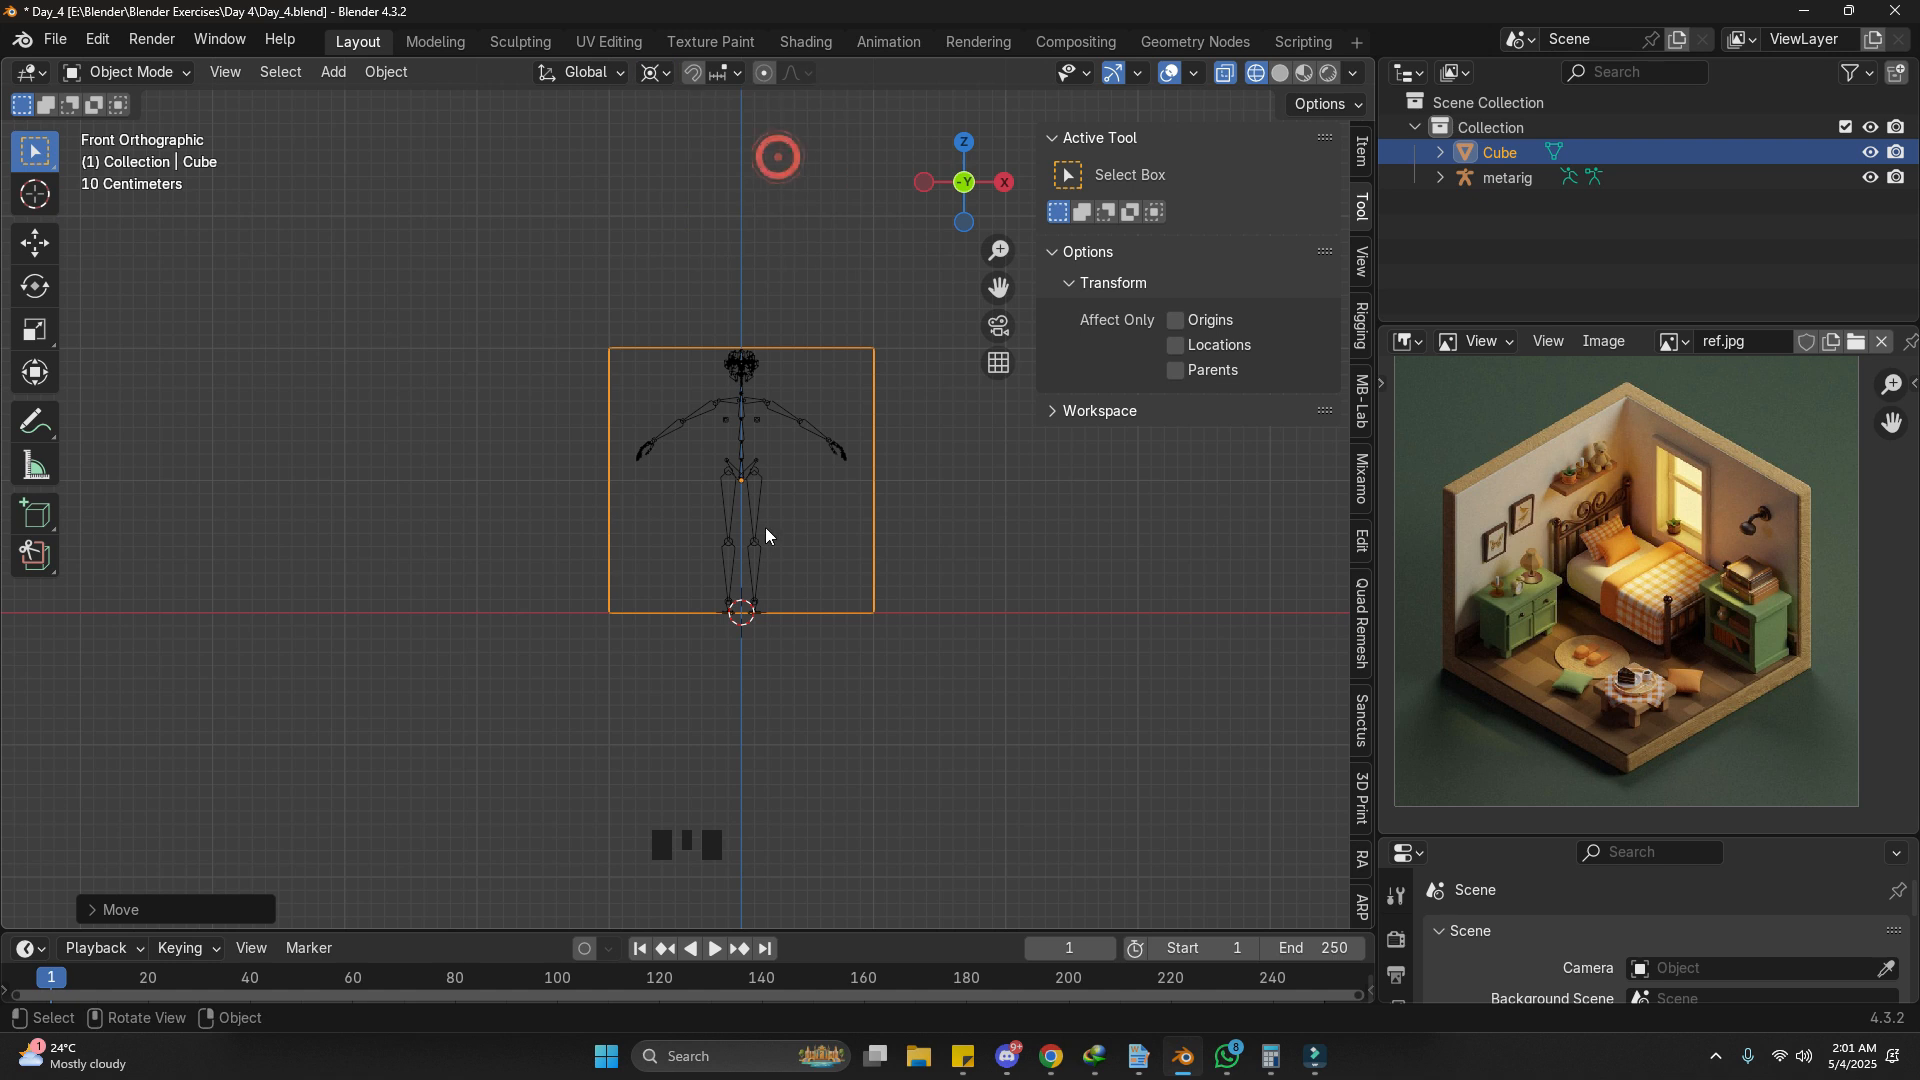
pyautogui.press('s')
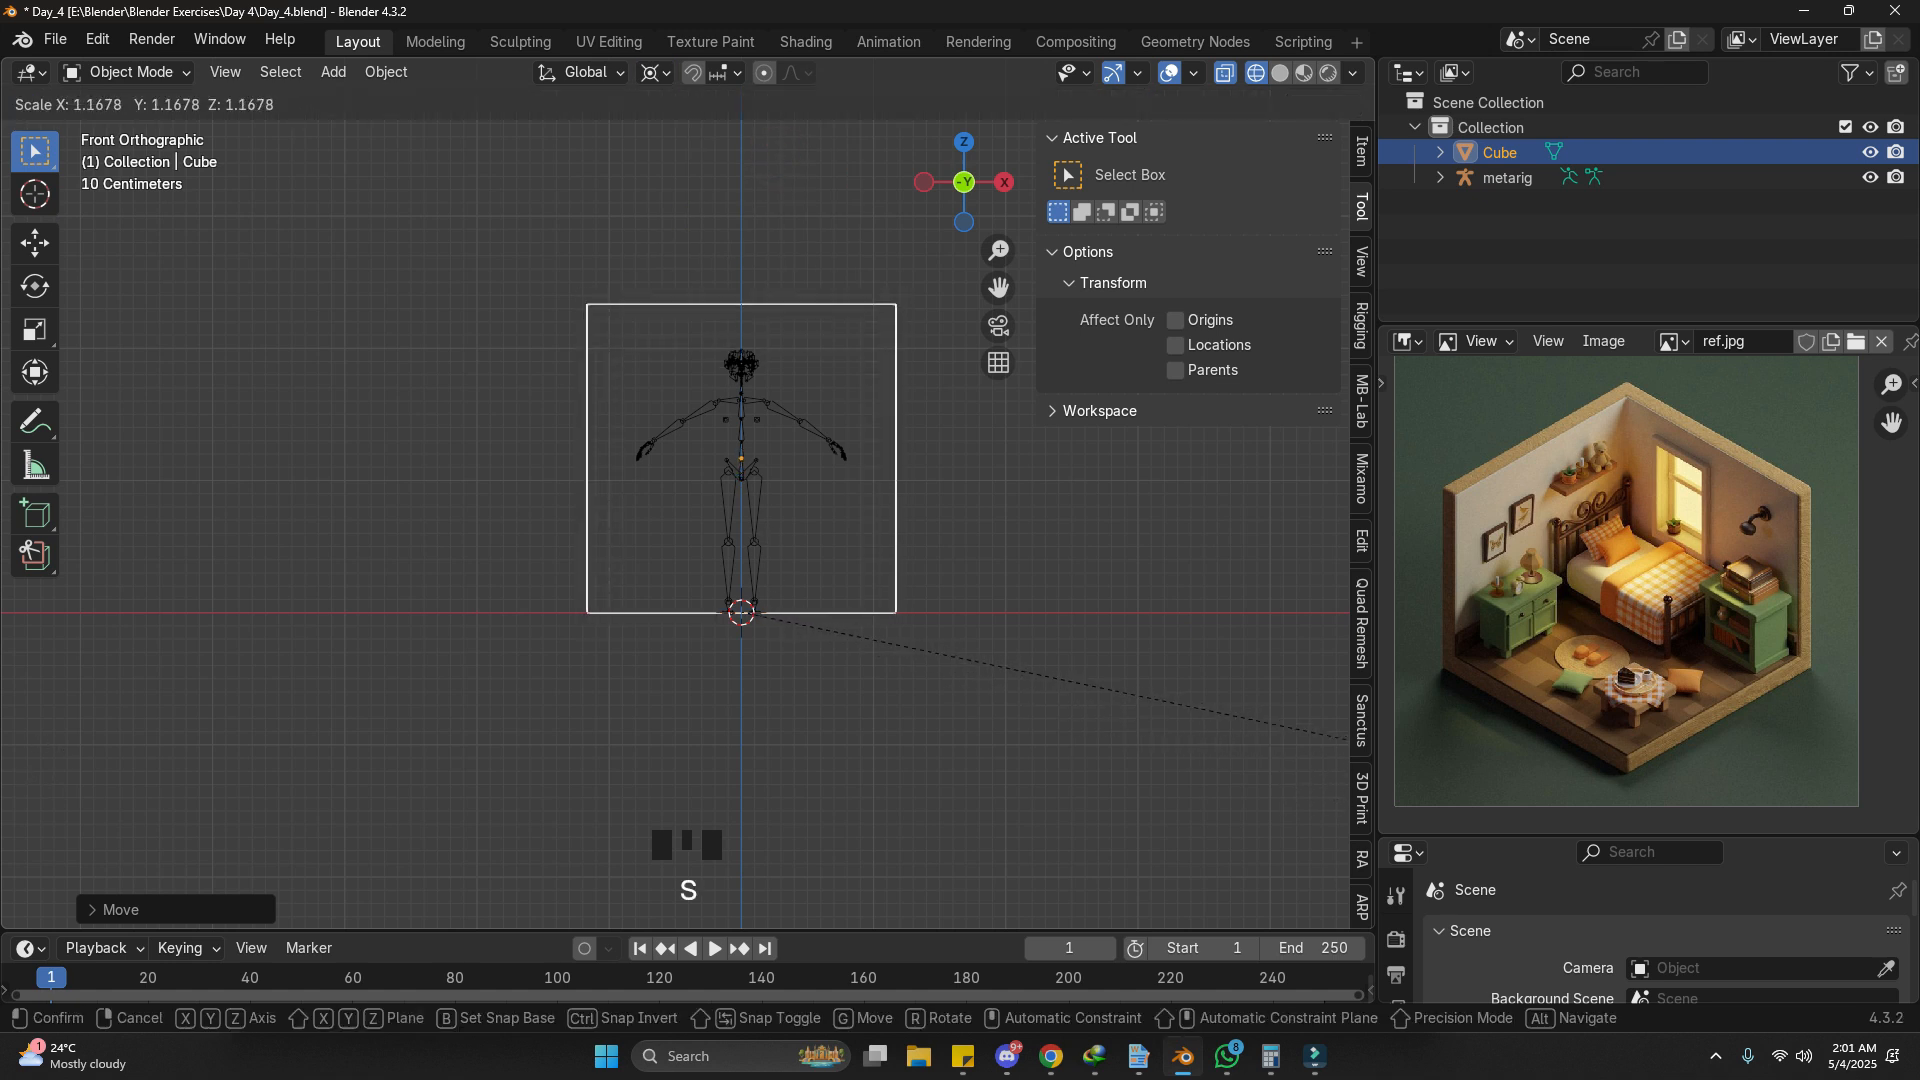
pyautogui.rightClick(898, 849)
pyautogui.scroll(-2, 754, 722)
pyautogui.keyDown('shift'); pyautogui.moveTo(928, 700); pyautogui.dragTo(815, 642, button='middle'); pyautogui.keyUp('shift')
pyautogui.scroll(1, 814, 643)
pyautogui.press('s')
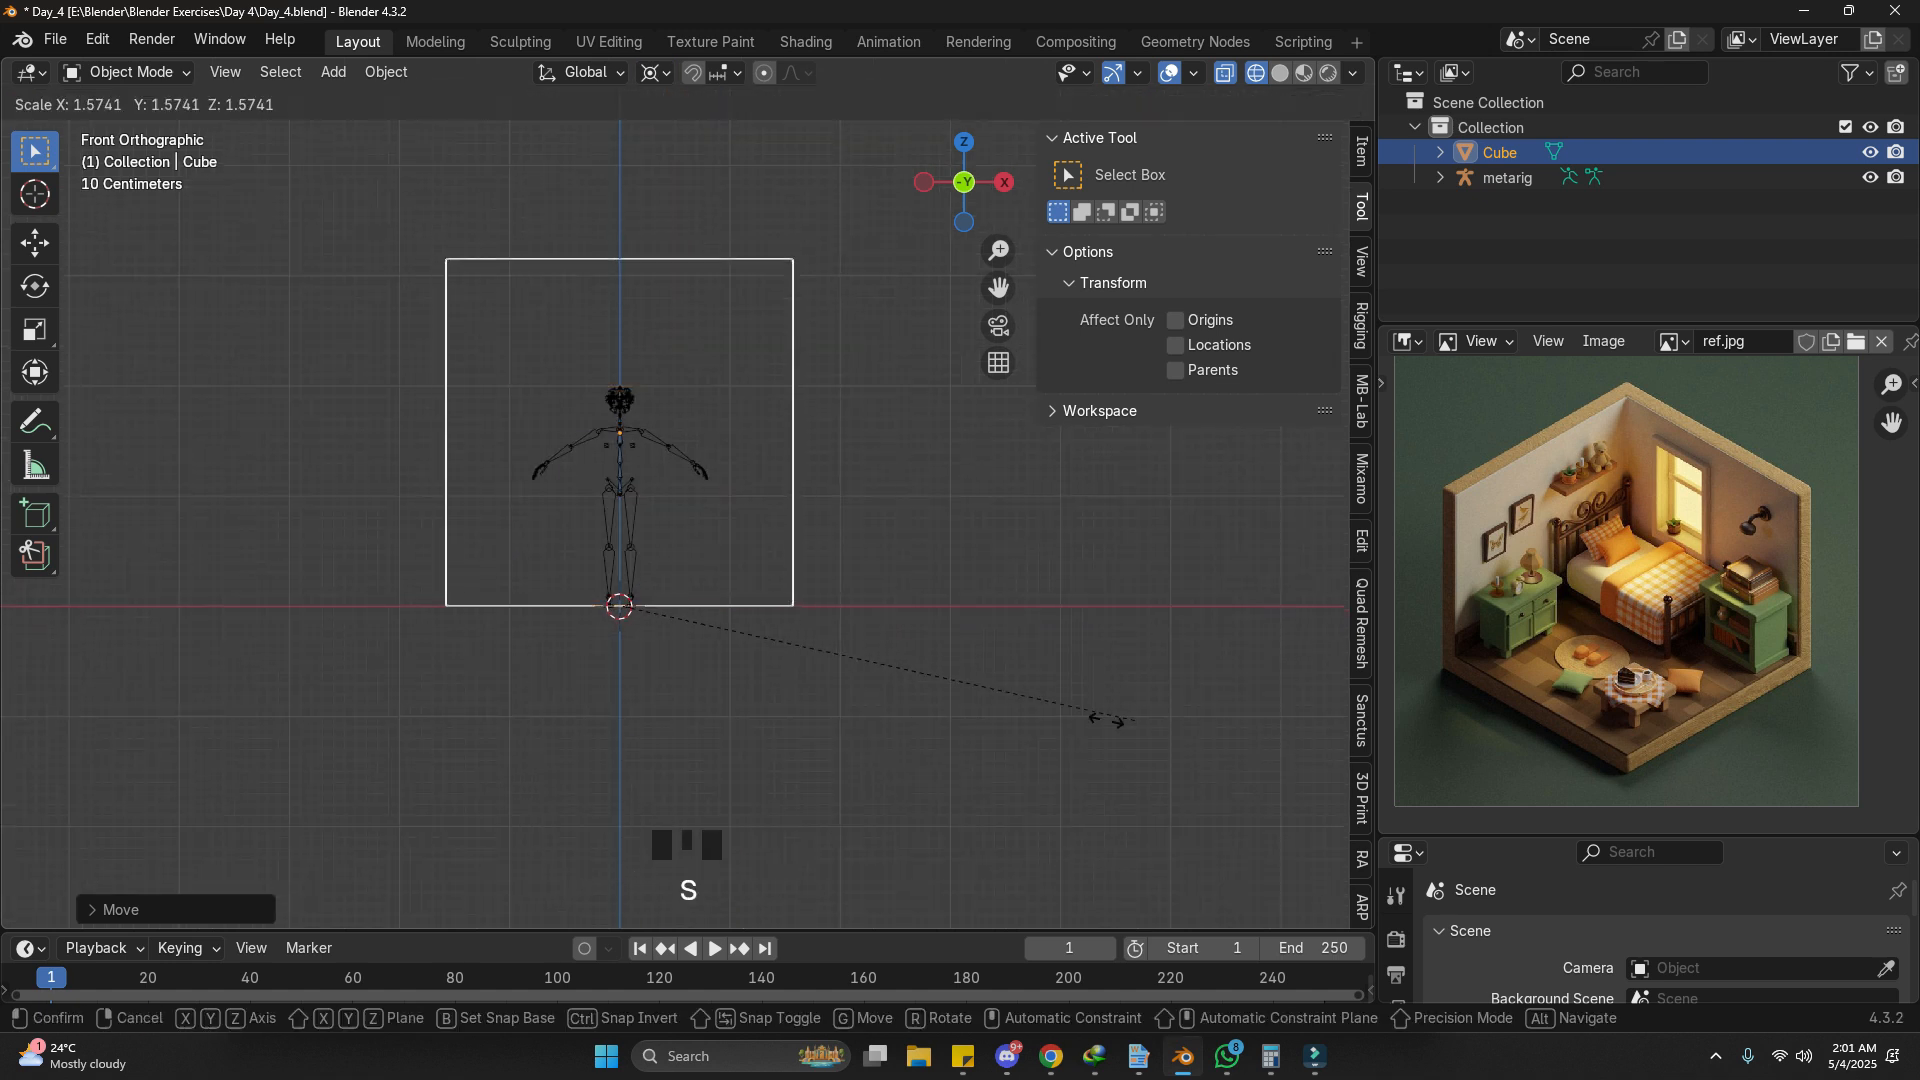
pyautogui.rightClick(860, 662)
pyautogui.press('s')
pyautogui.rightClick(583, 588)
pyautogui.moveTo(584, 596)
pyautogui.mouseDown()
pyautogui.moveTo(576, 666)
pyautogui.moveTo(620, 650)
pyautogui.mouseUp()
pyautogui.press('g')
pyautogui.press('z')
pyautogui.rightClick(670, 676)
pyautogui.press('d')
pyautogui.moveTo(630, 690); pyautogui.dragTo(578, 564, button='right')
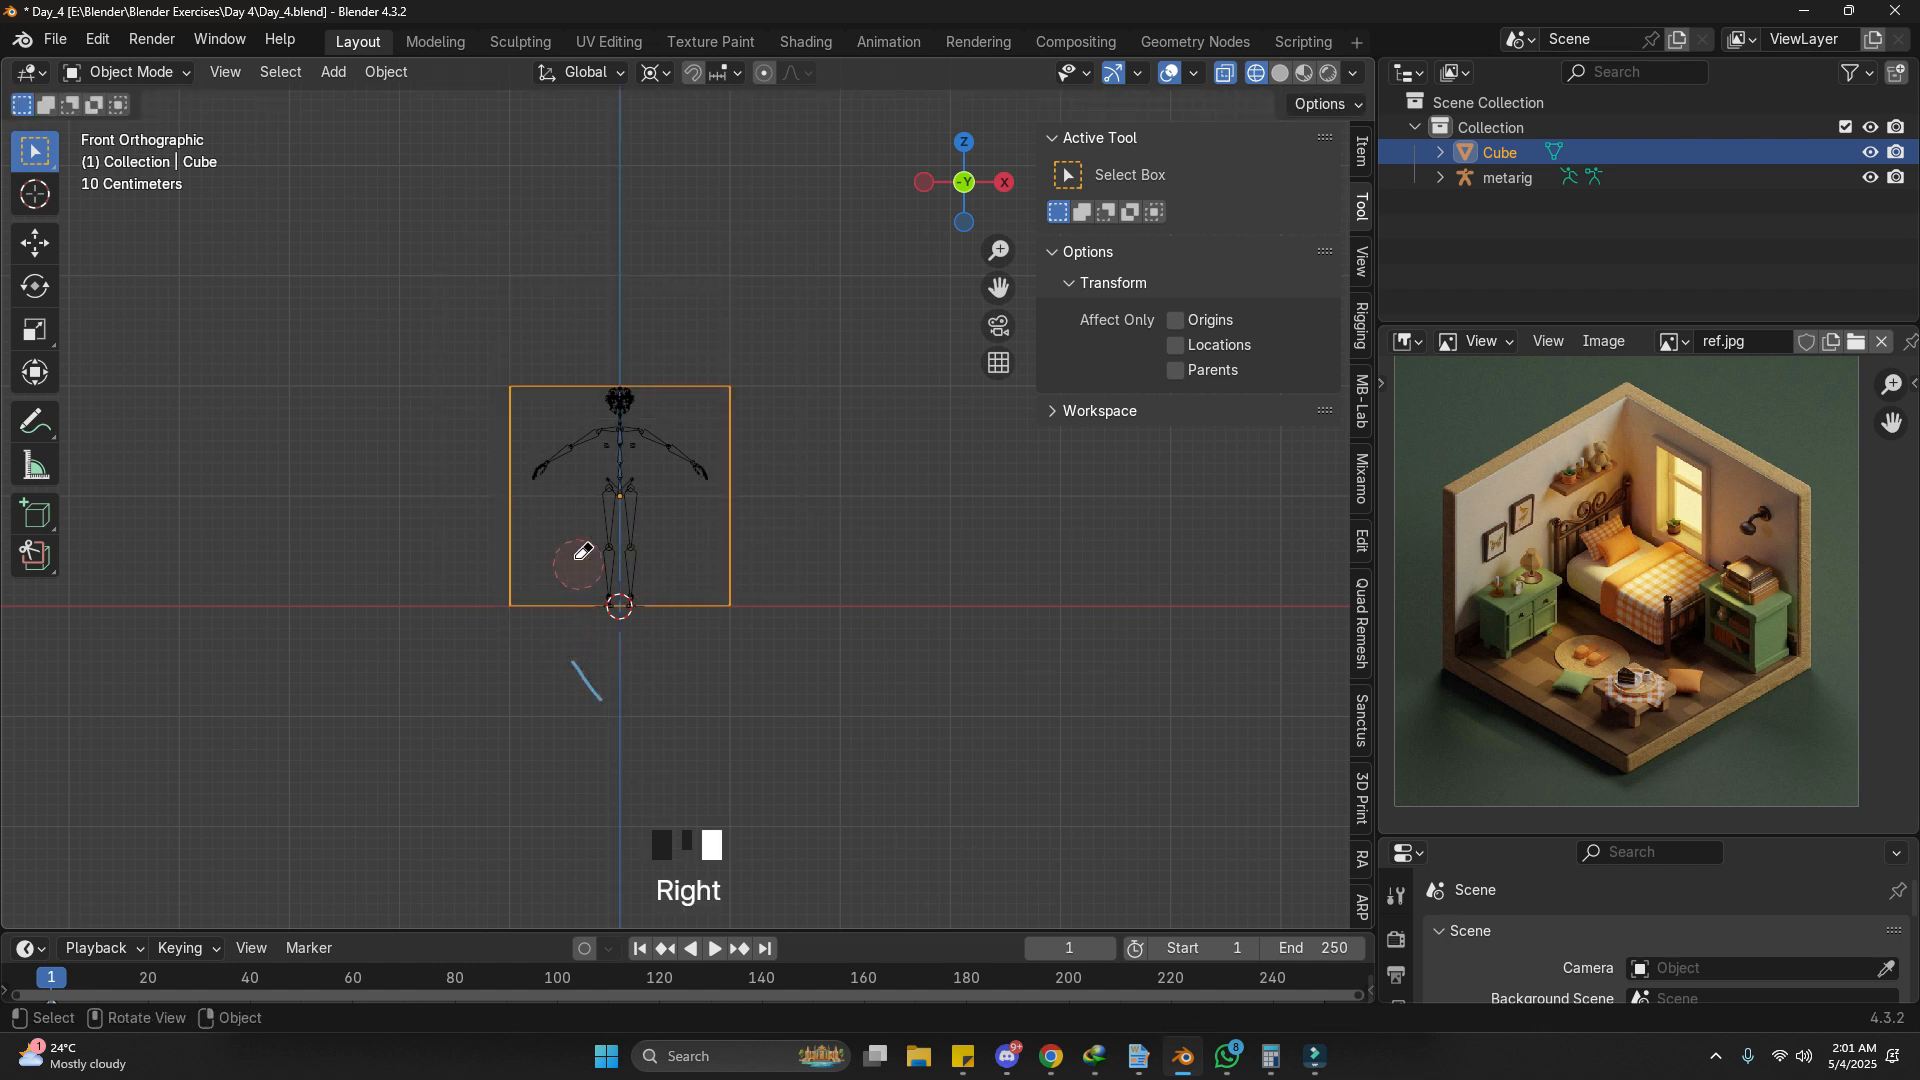
pyautogui.moveTo(632, 782); pyautogui.dragTo(611, 727, button='right')
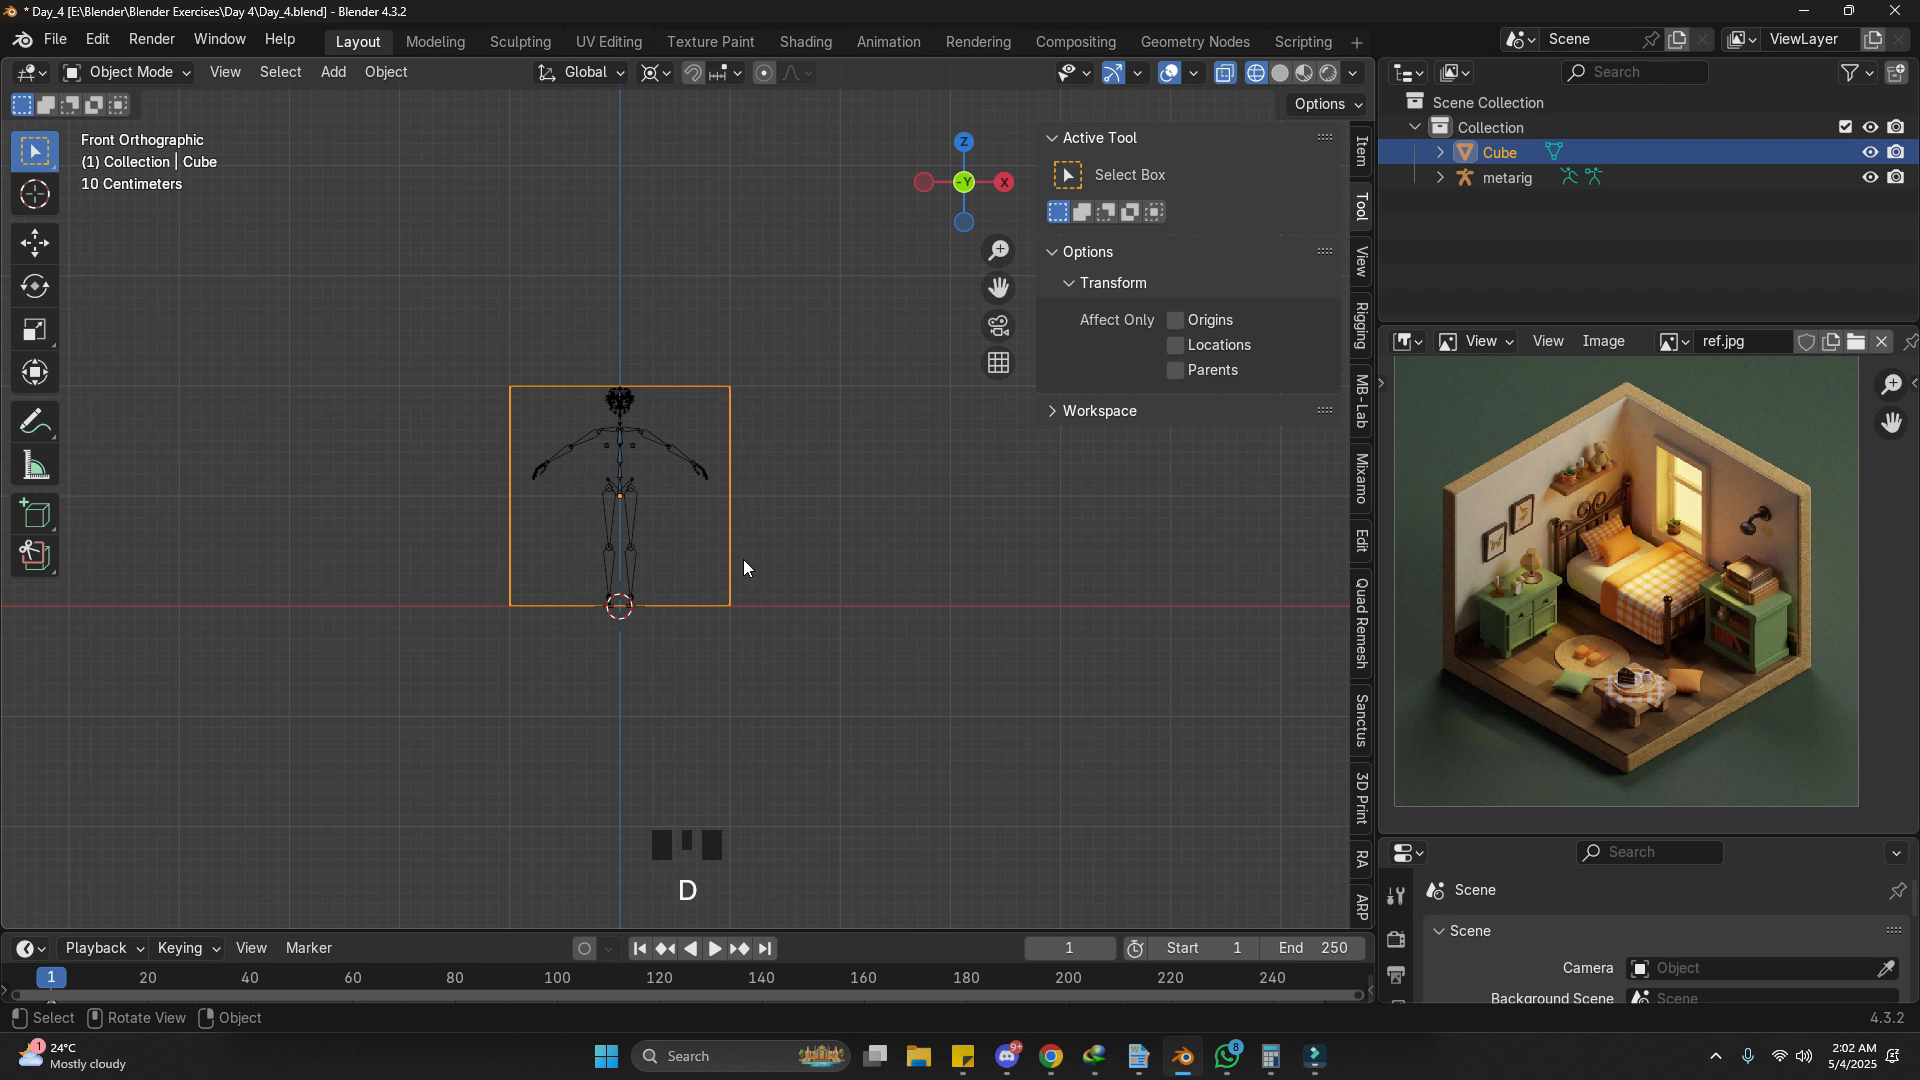
# Step: Scale the cube uniformly by about 1.585 and widen it along X by about 1.19
pyautogui.press('s')
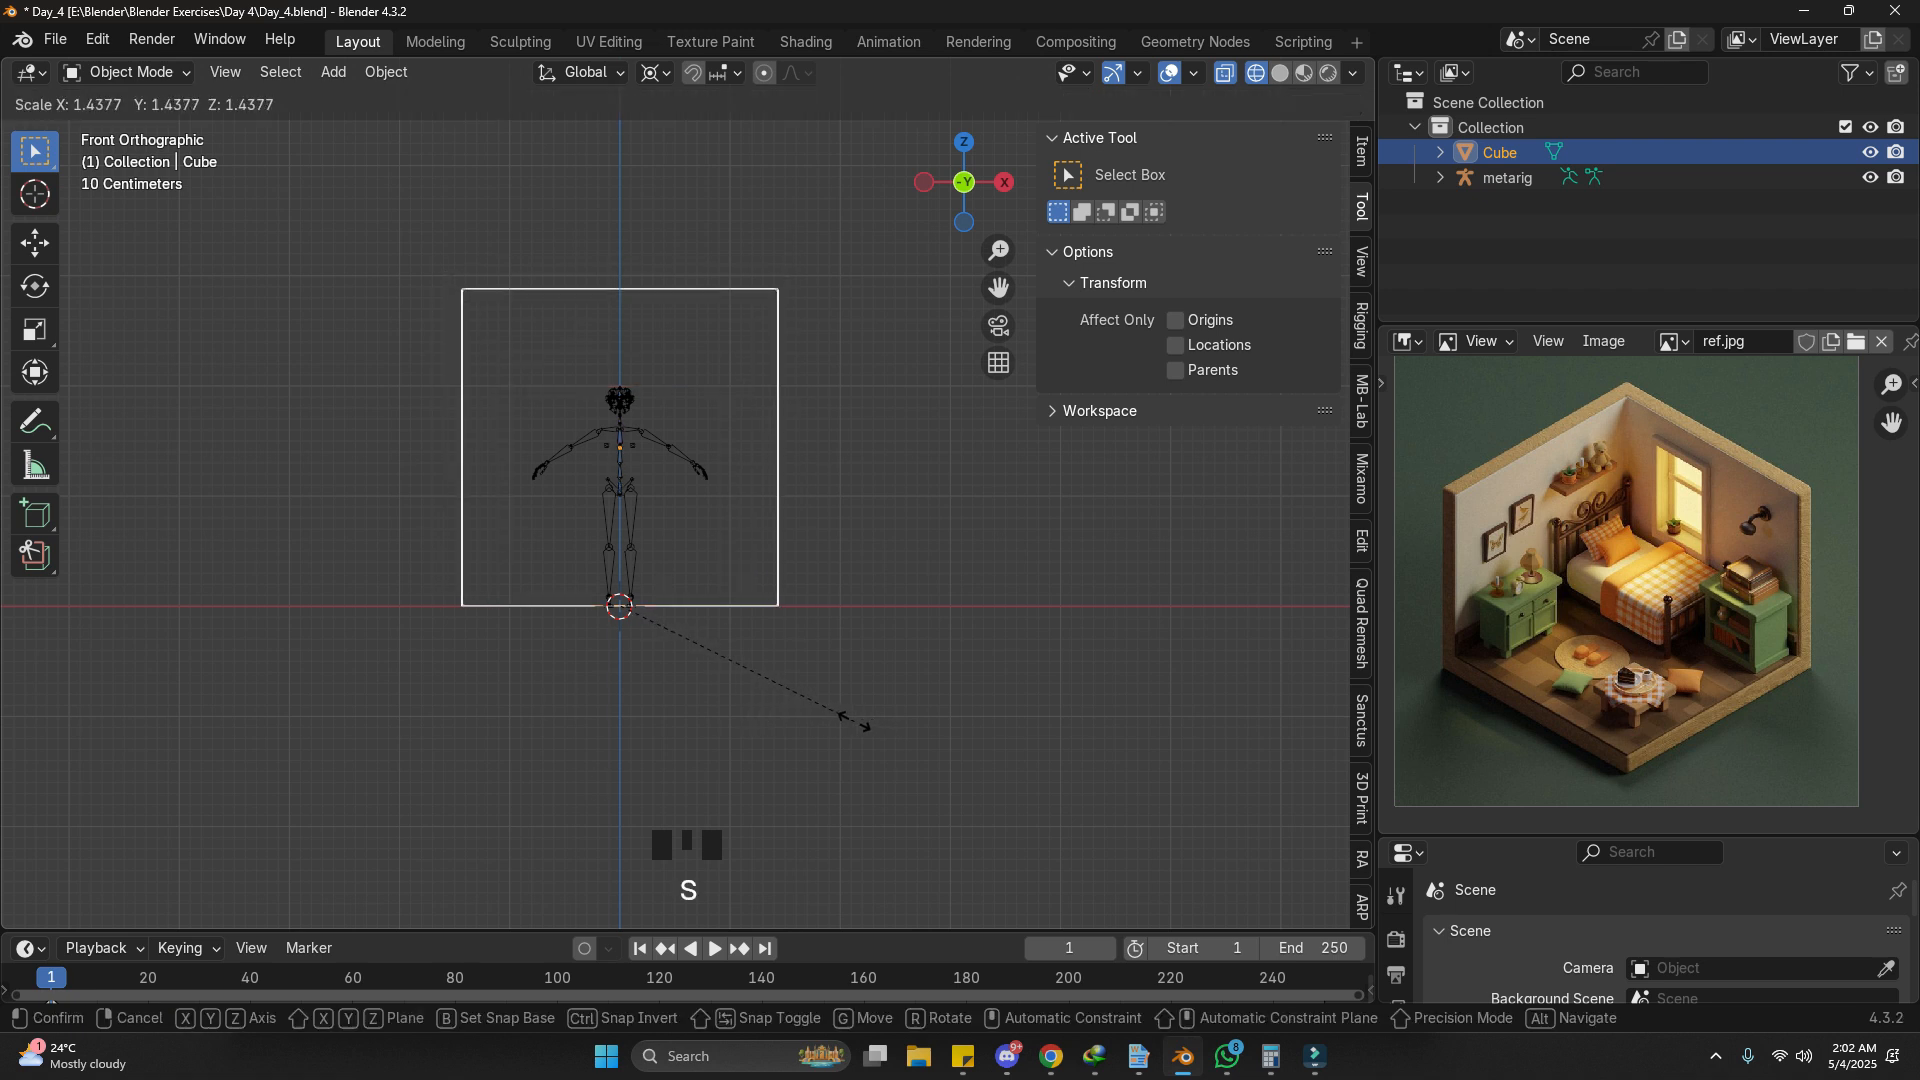
pyautogui.click(880, 727)
pyautogui.press('s')
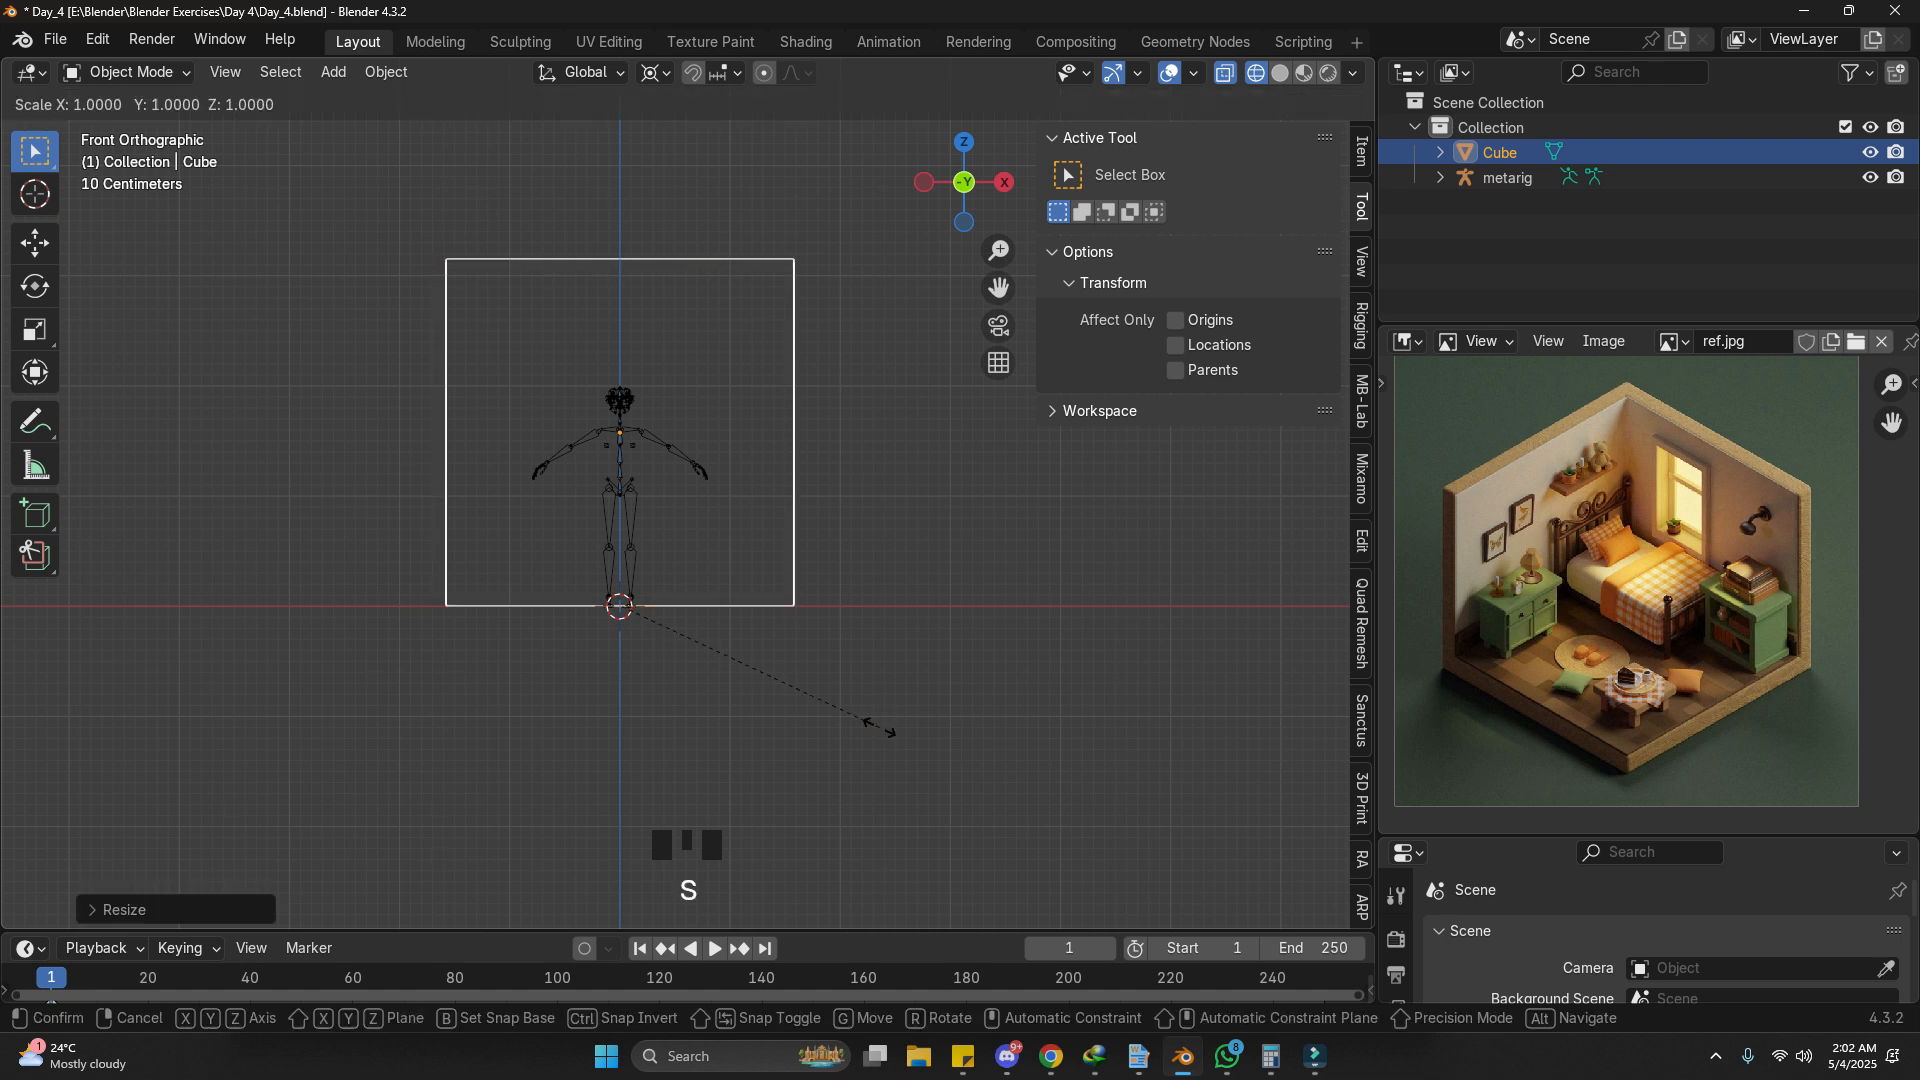
pyautogui.press('x')
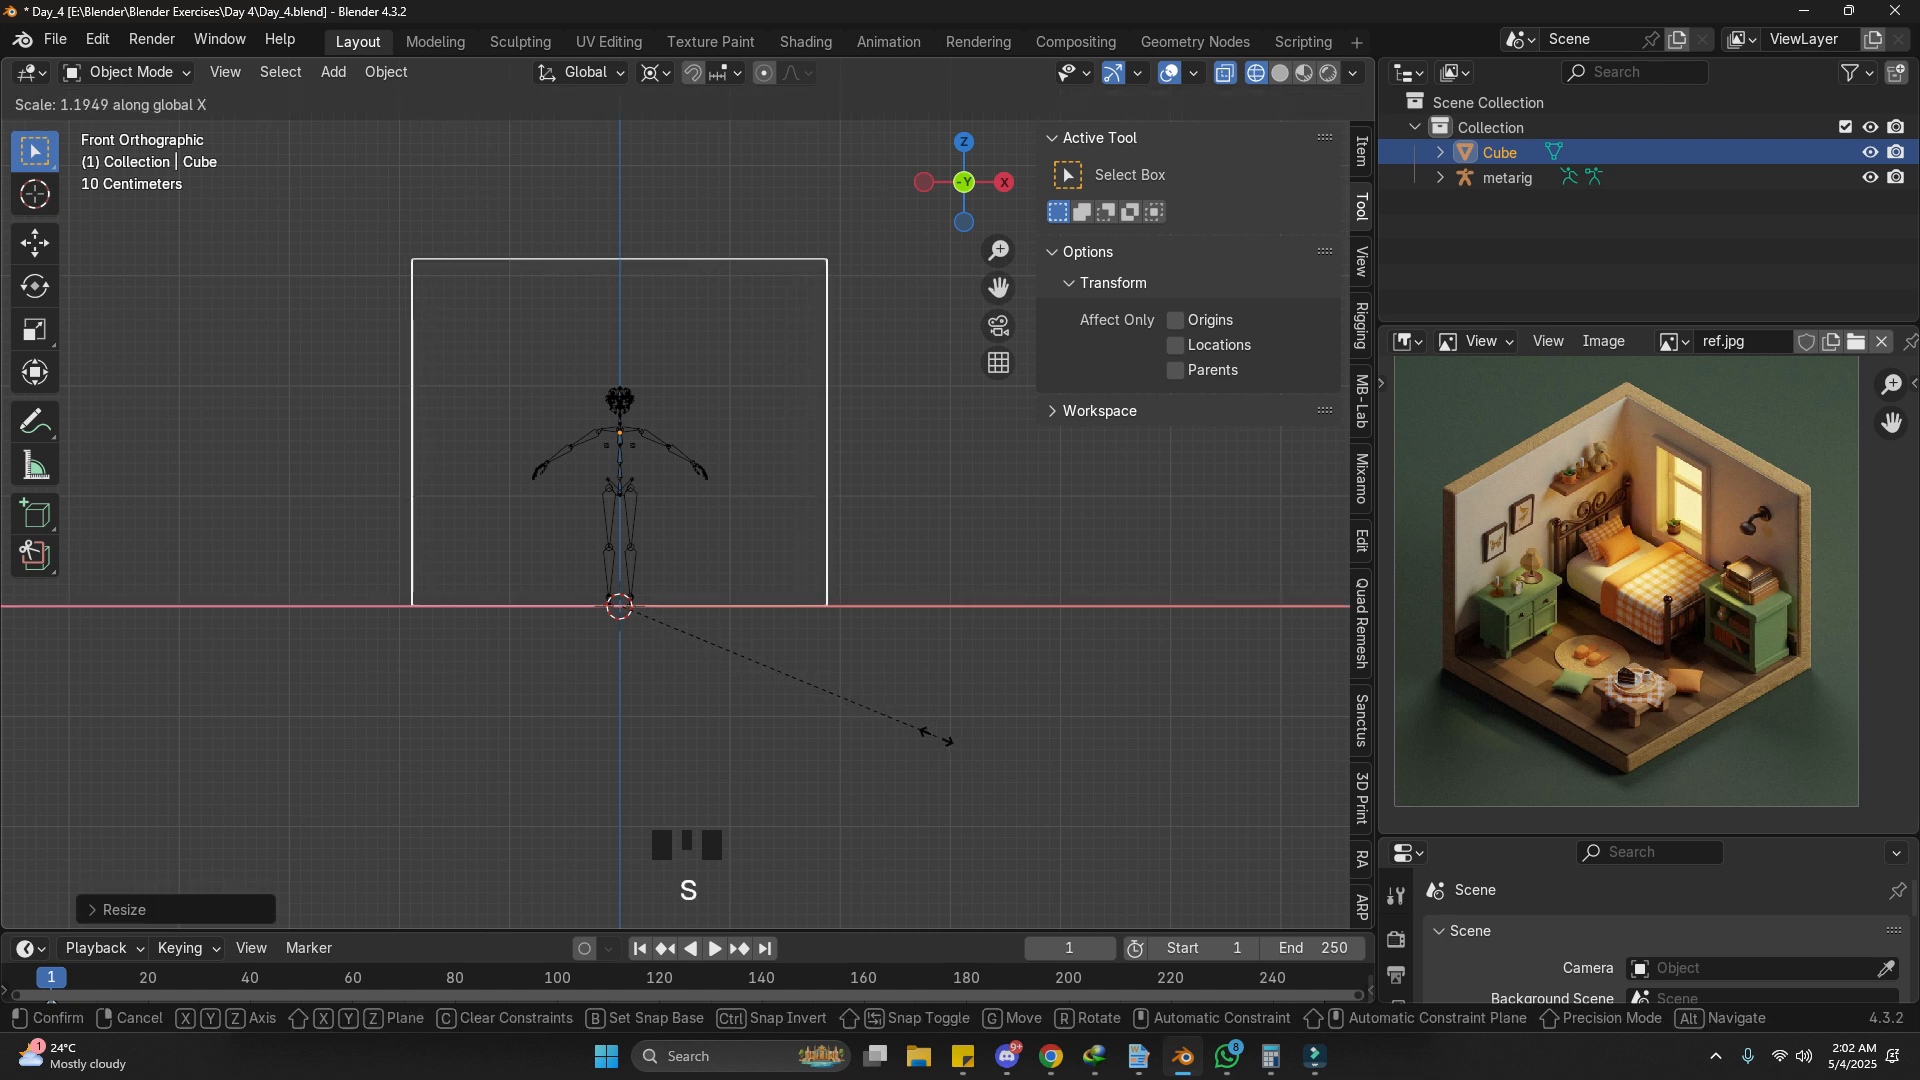
pyautogui.click(936, 736)
# Step: Scale the cube along Y by about 1.58 to deepen the room volume
pyautogui.moveTo(963, 518); pyautogui.dragTo(789, 710, button='middle')
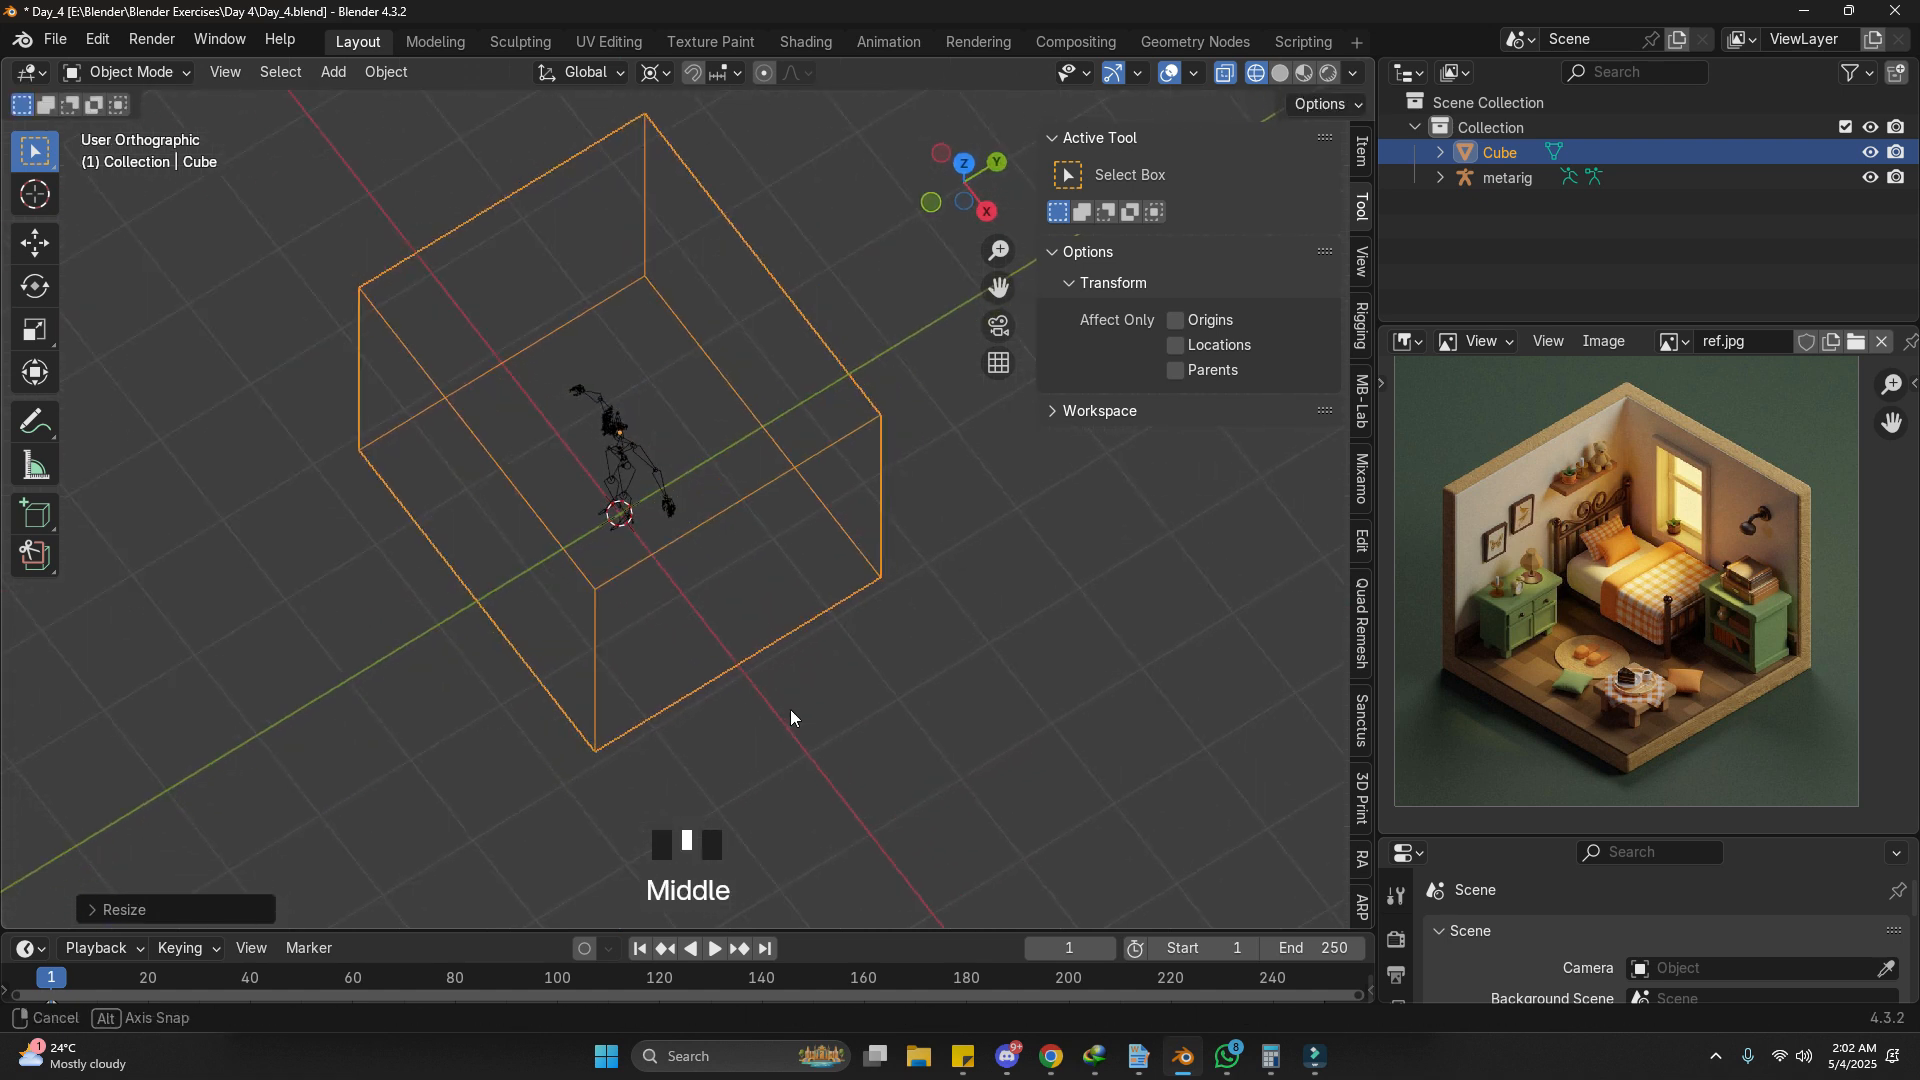
pyautogui.press('s')
pyautogui.press('y')
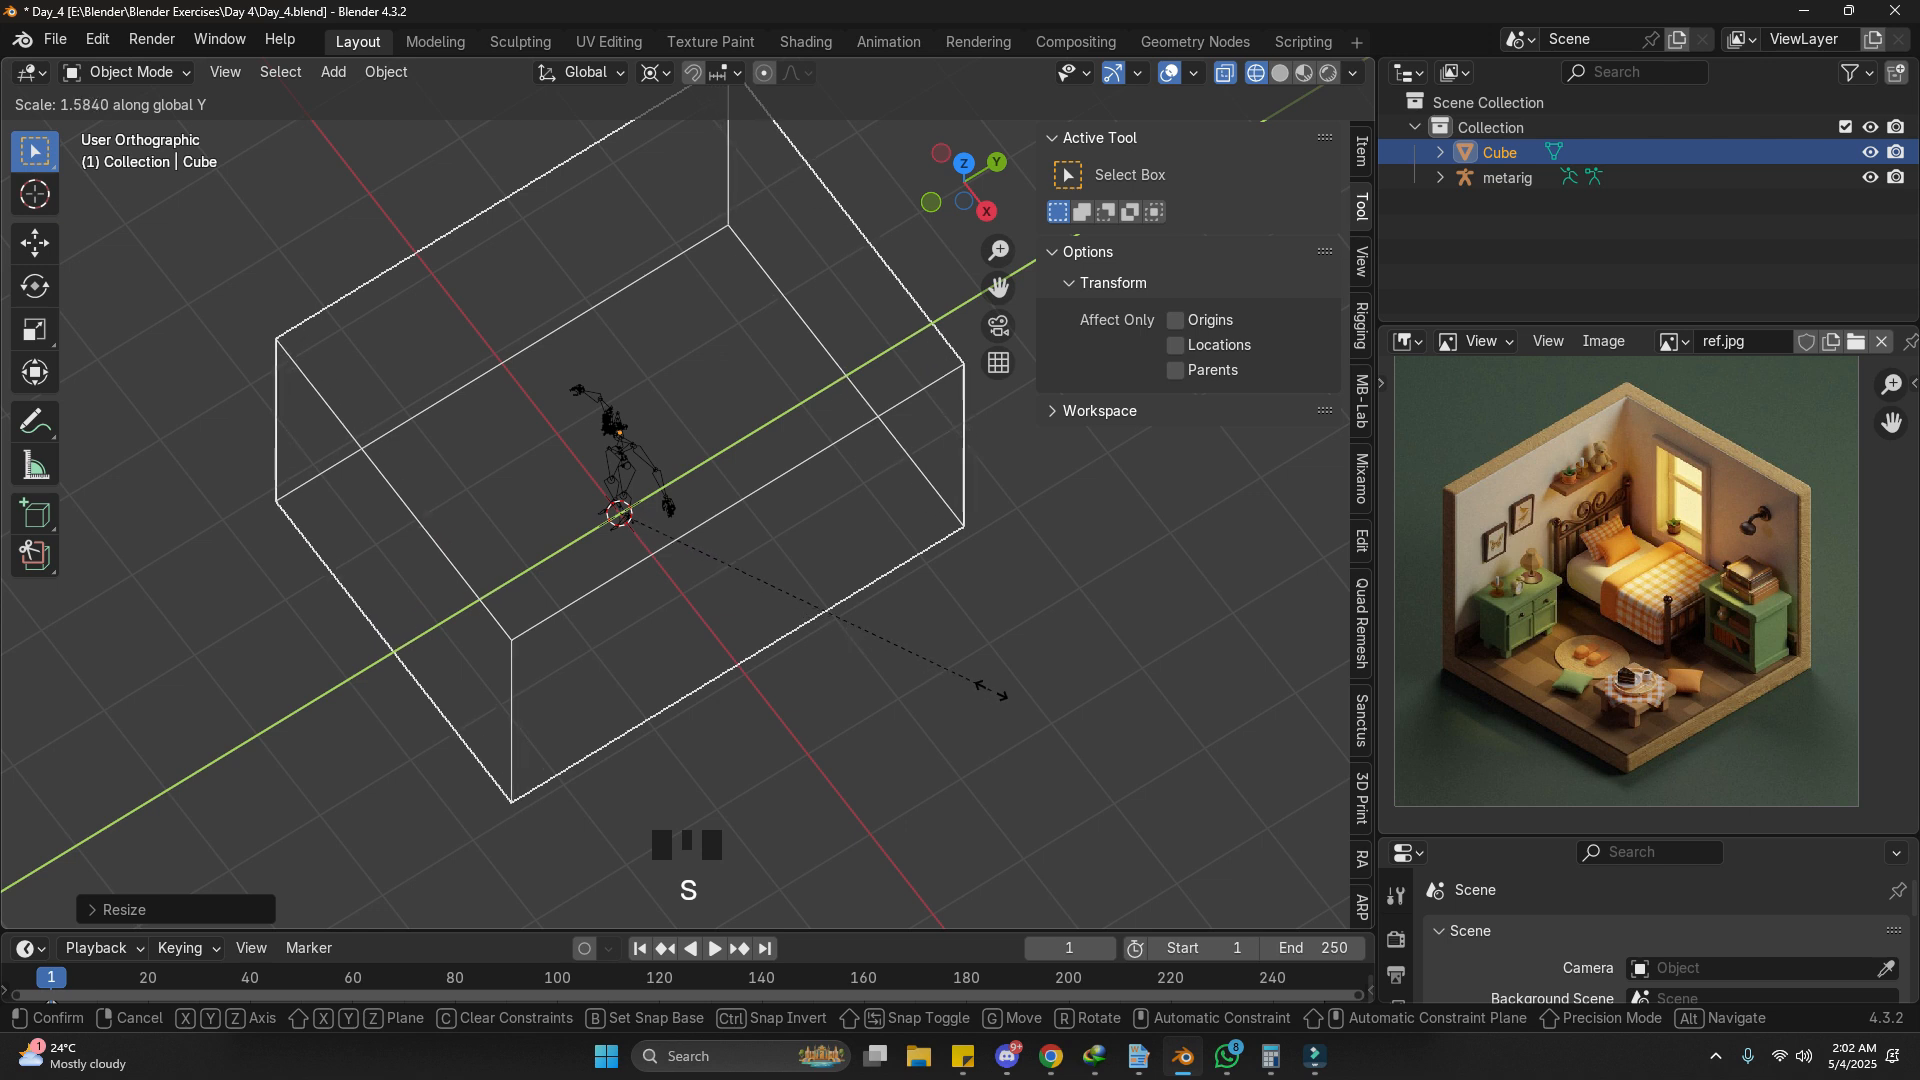
pyautogui.click(988, 692)
pyautogui.scroll(-2, 987, 686)
pyautogui.moveTo(903, 660); pyautogui.dragTo(652, 524, button='middle')
pyautogui.scroll(2, 902, 460)
pyautogui.press('s')
pyautogui.press('z')
pyautogui.rightClick(1066, 681)
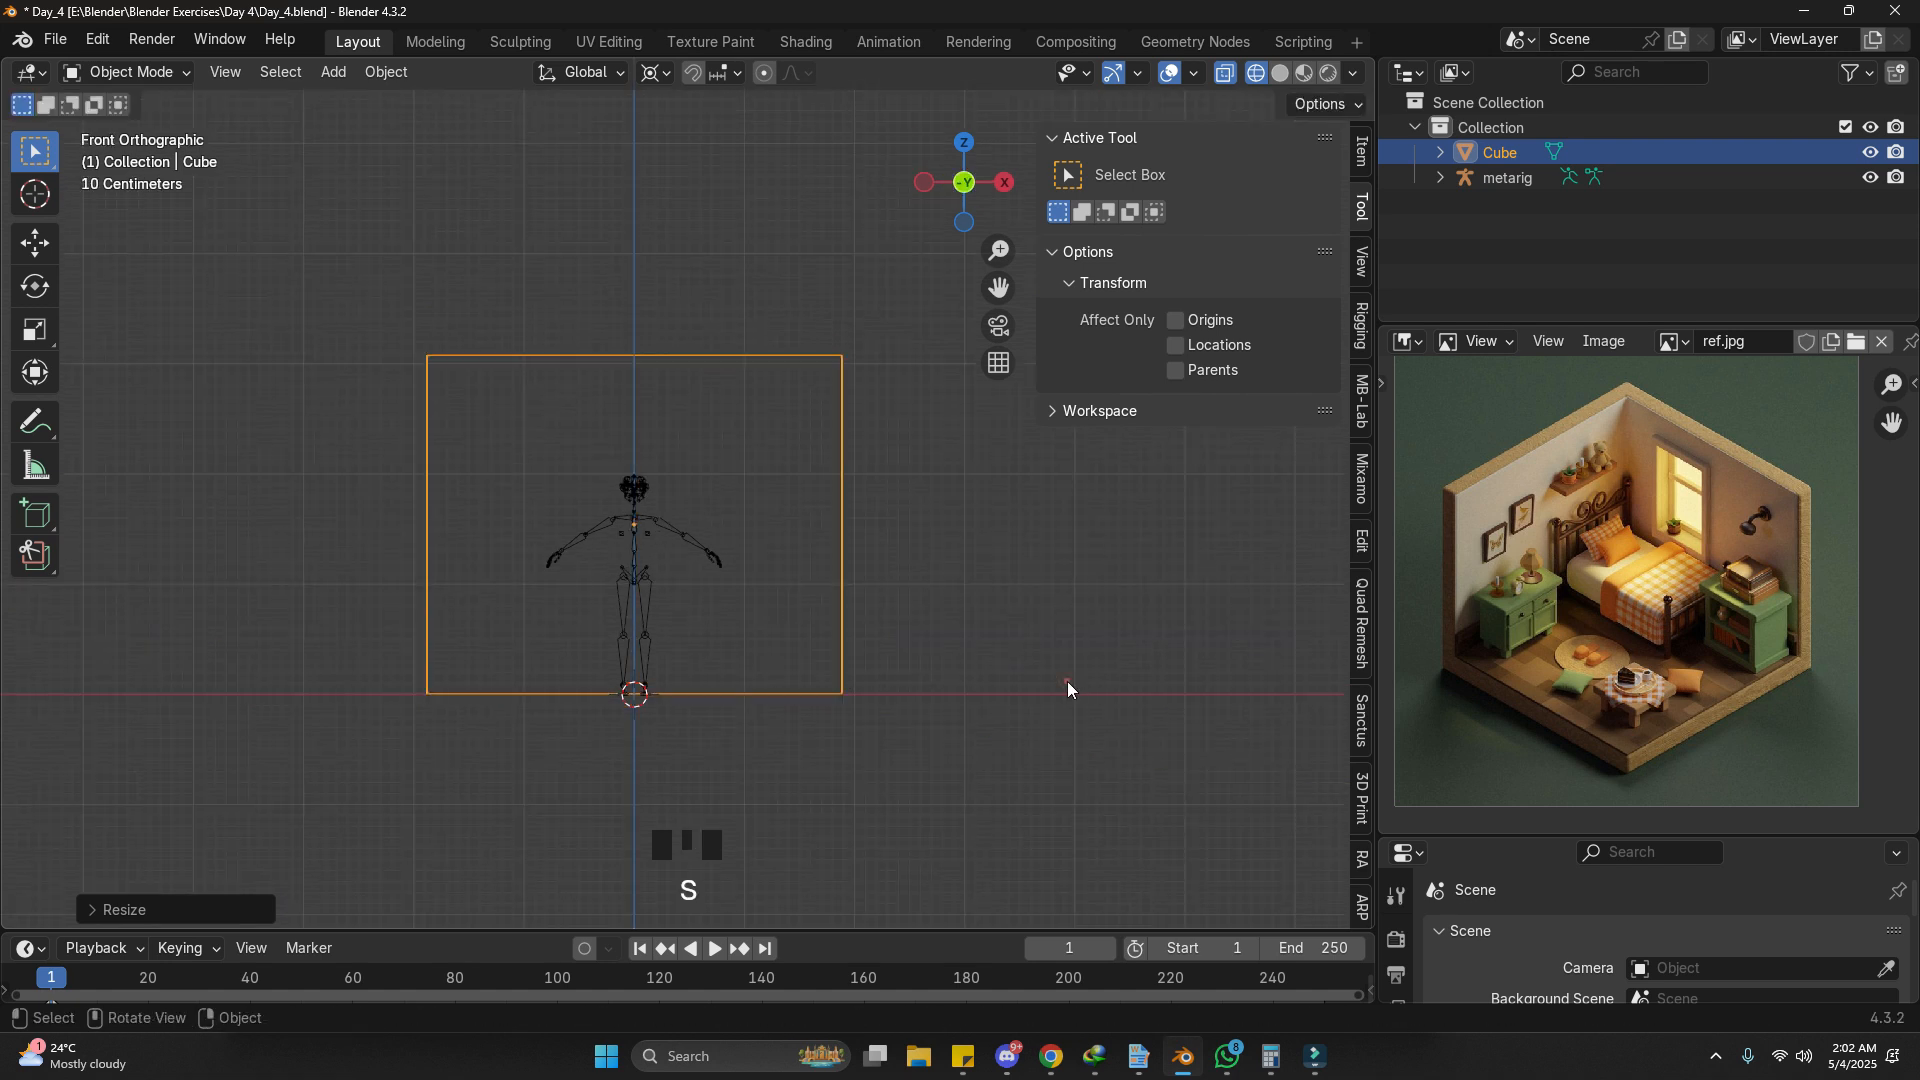
# Step: Display the cube's location, scale and dimension values
pyautogui.click(1362, 145)
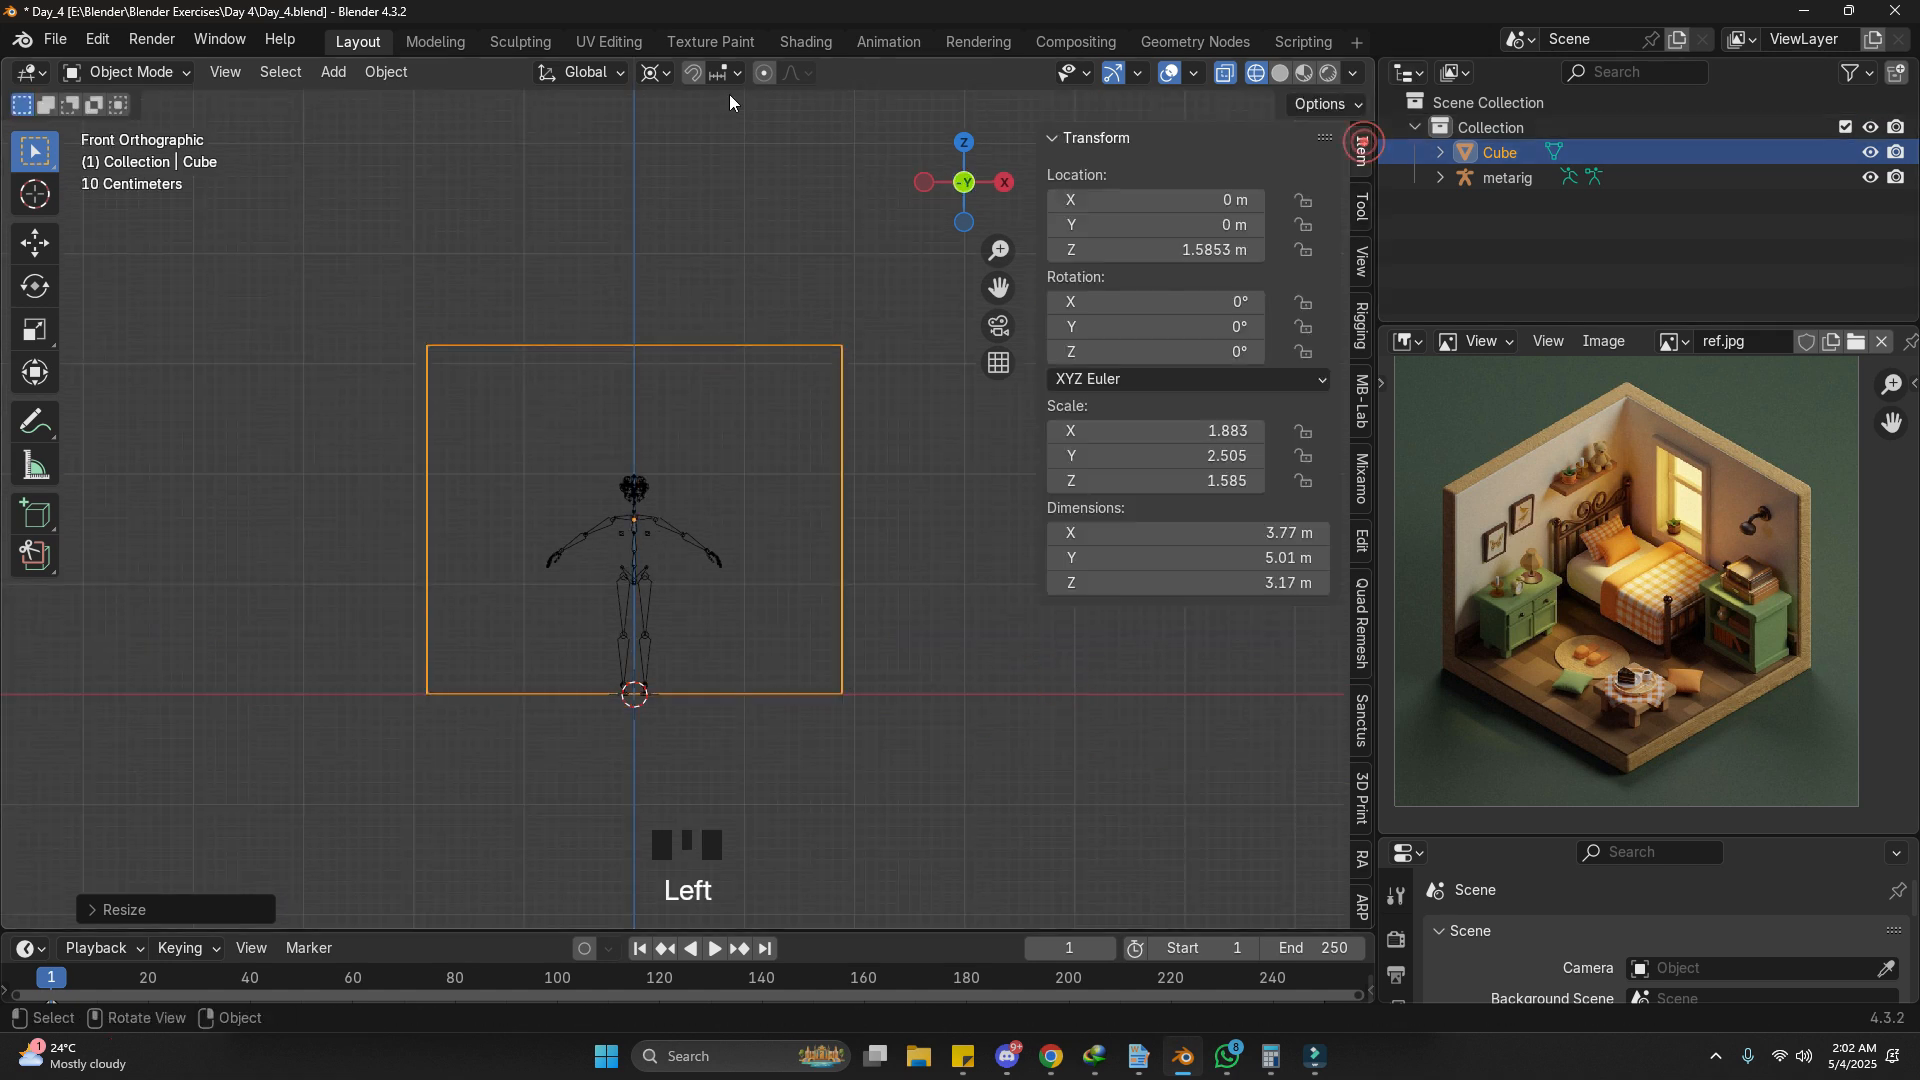
# Step: Apply the cube's scale and switch the viewport to solid shading
pyautogui.click(402, 76)
pyautogui.click(435, 199)
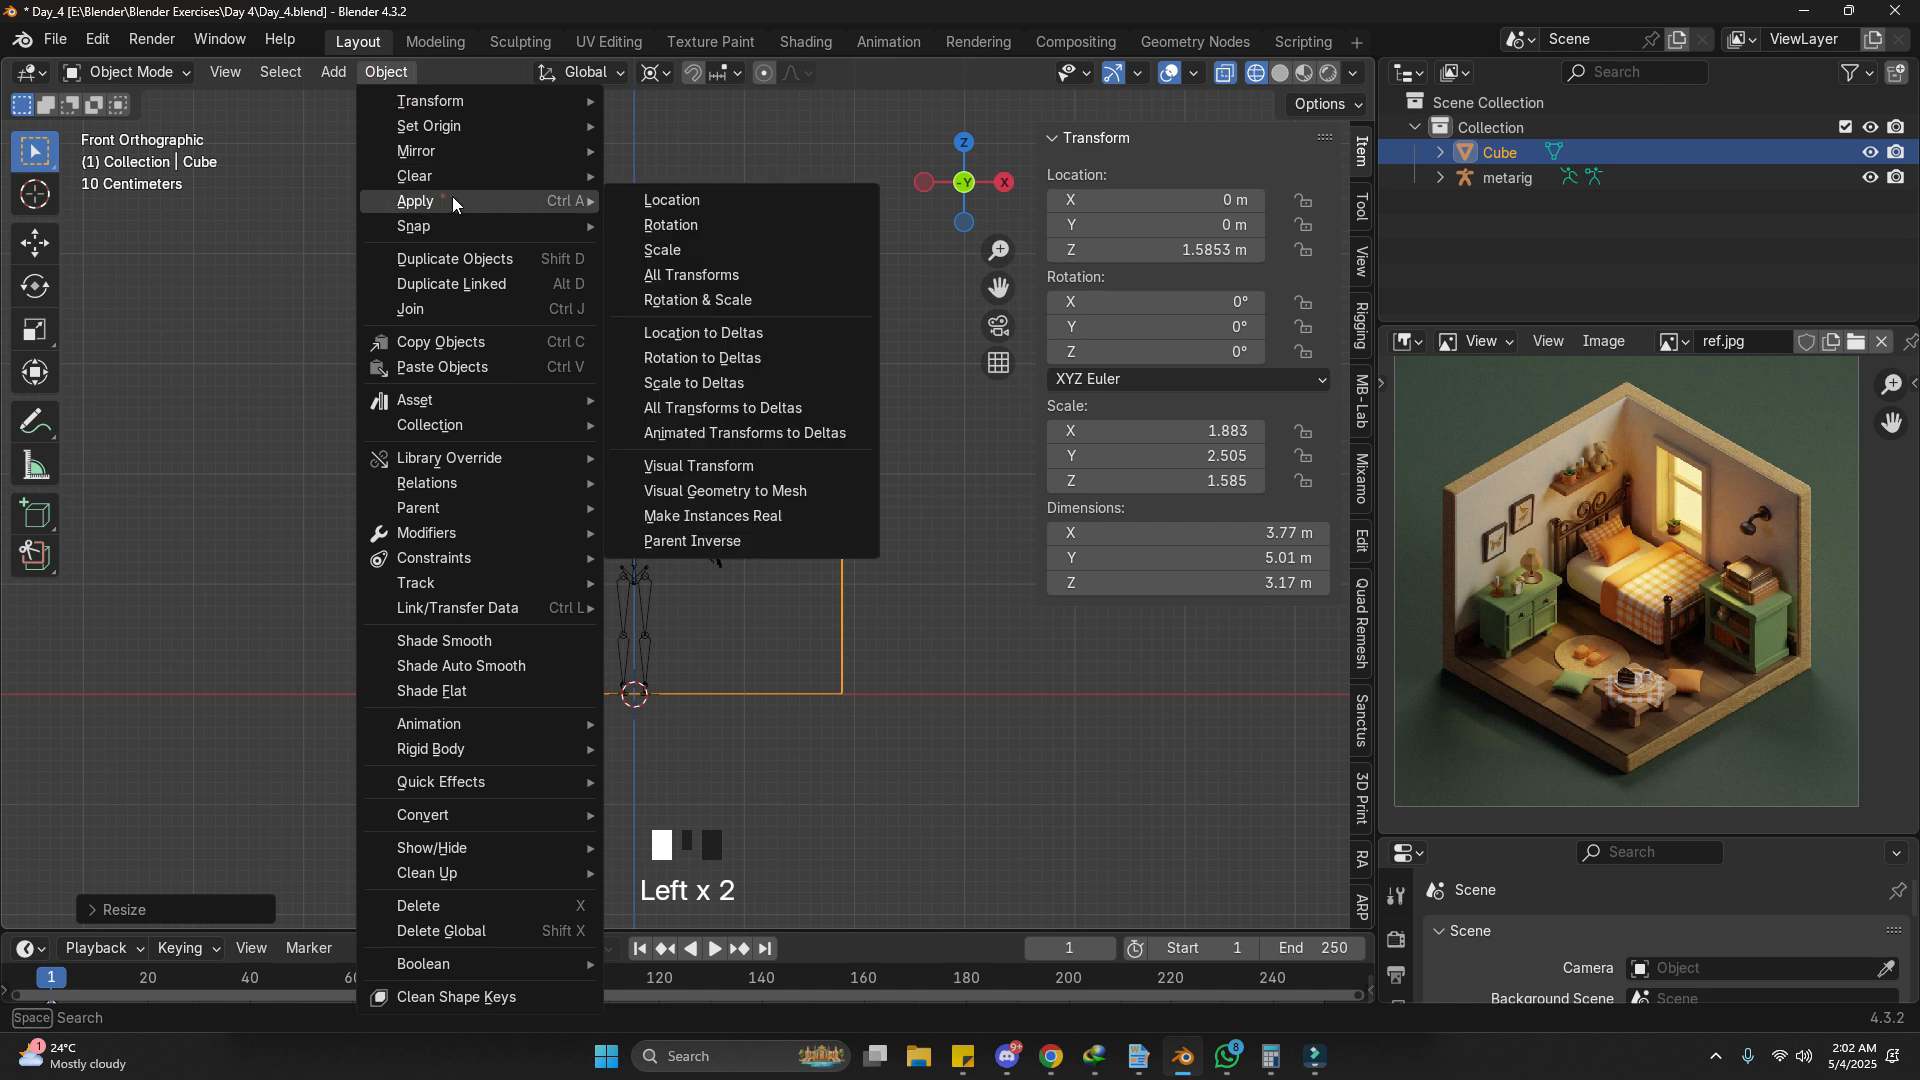
pyautogui.click(716, 249)
pyautogui.moveTo(748, 285); pyautogui.dragTo(726, 548, button='middle')
pyautogui.press('z')
pyautogui.click(727, 549)
# Step: Delete the cube's top face and its front and right side faces to leave a floor and two walls
pyautogui.press('Tab')
pyautogui.press('3')
pyautogui.click(762, 580)
pyautogui.keyDown('shift'); pyautogui.click(750, 384); pyautogui.keyUp('shift')
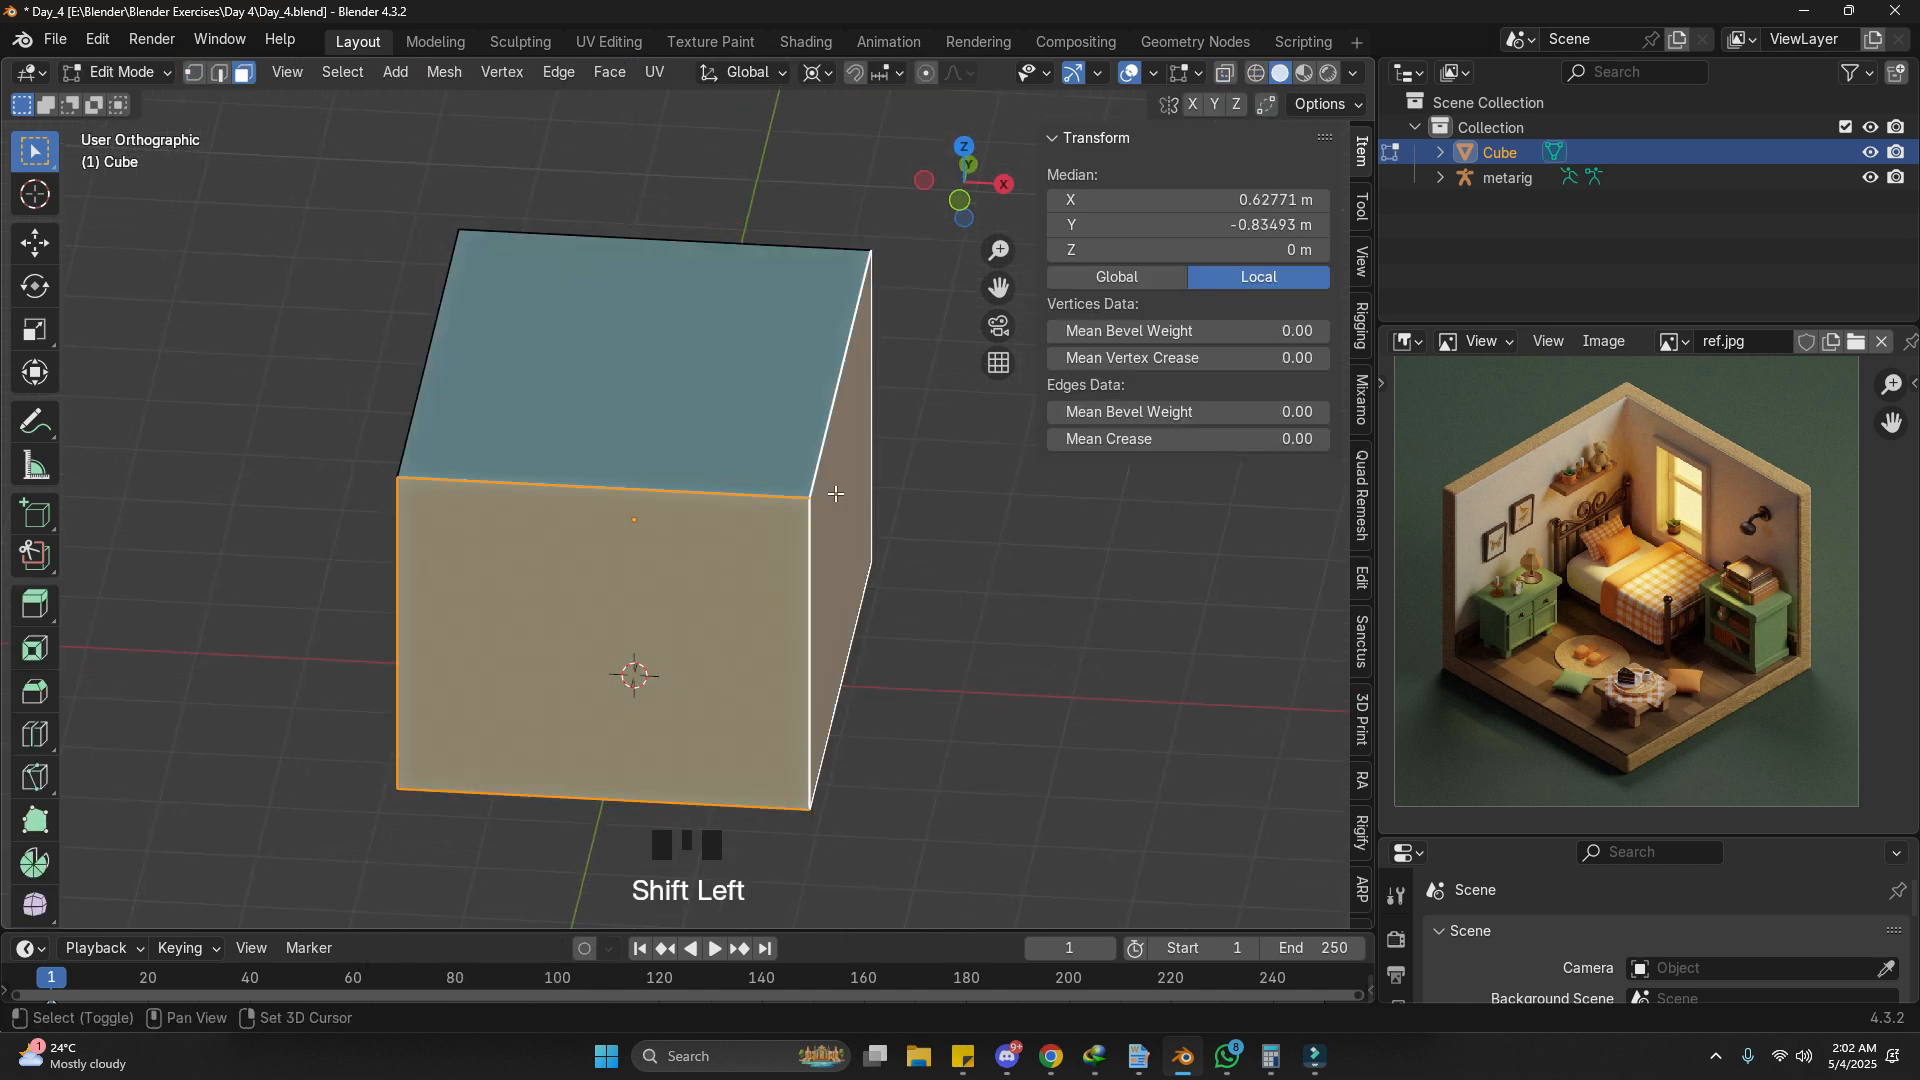
pyautogui.keyDown('shift'); pyautogui.click(719, 378); pyautogui.keyUp('shift')
pyautogui.press('x')
pyautogui.moveTo(920, 438); pyautogui.dragTo(760, 425, button='middle')
pyautogui.press('Tab')
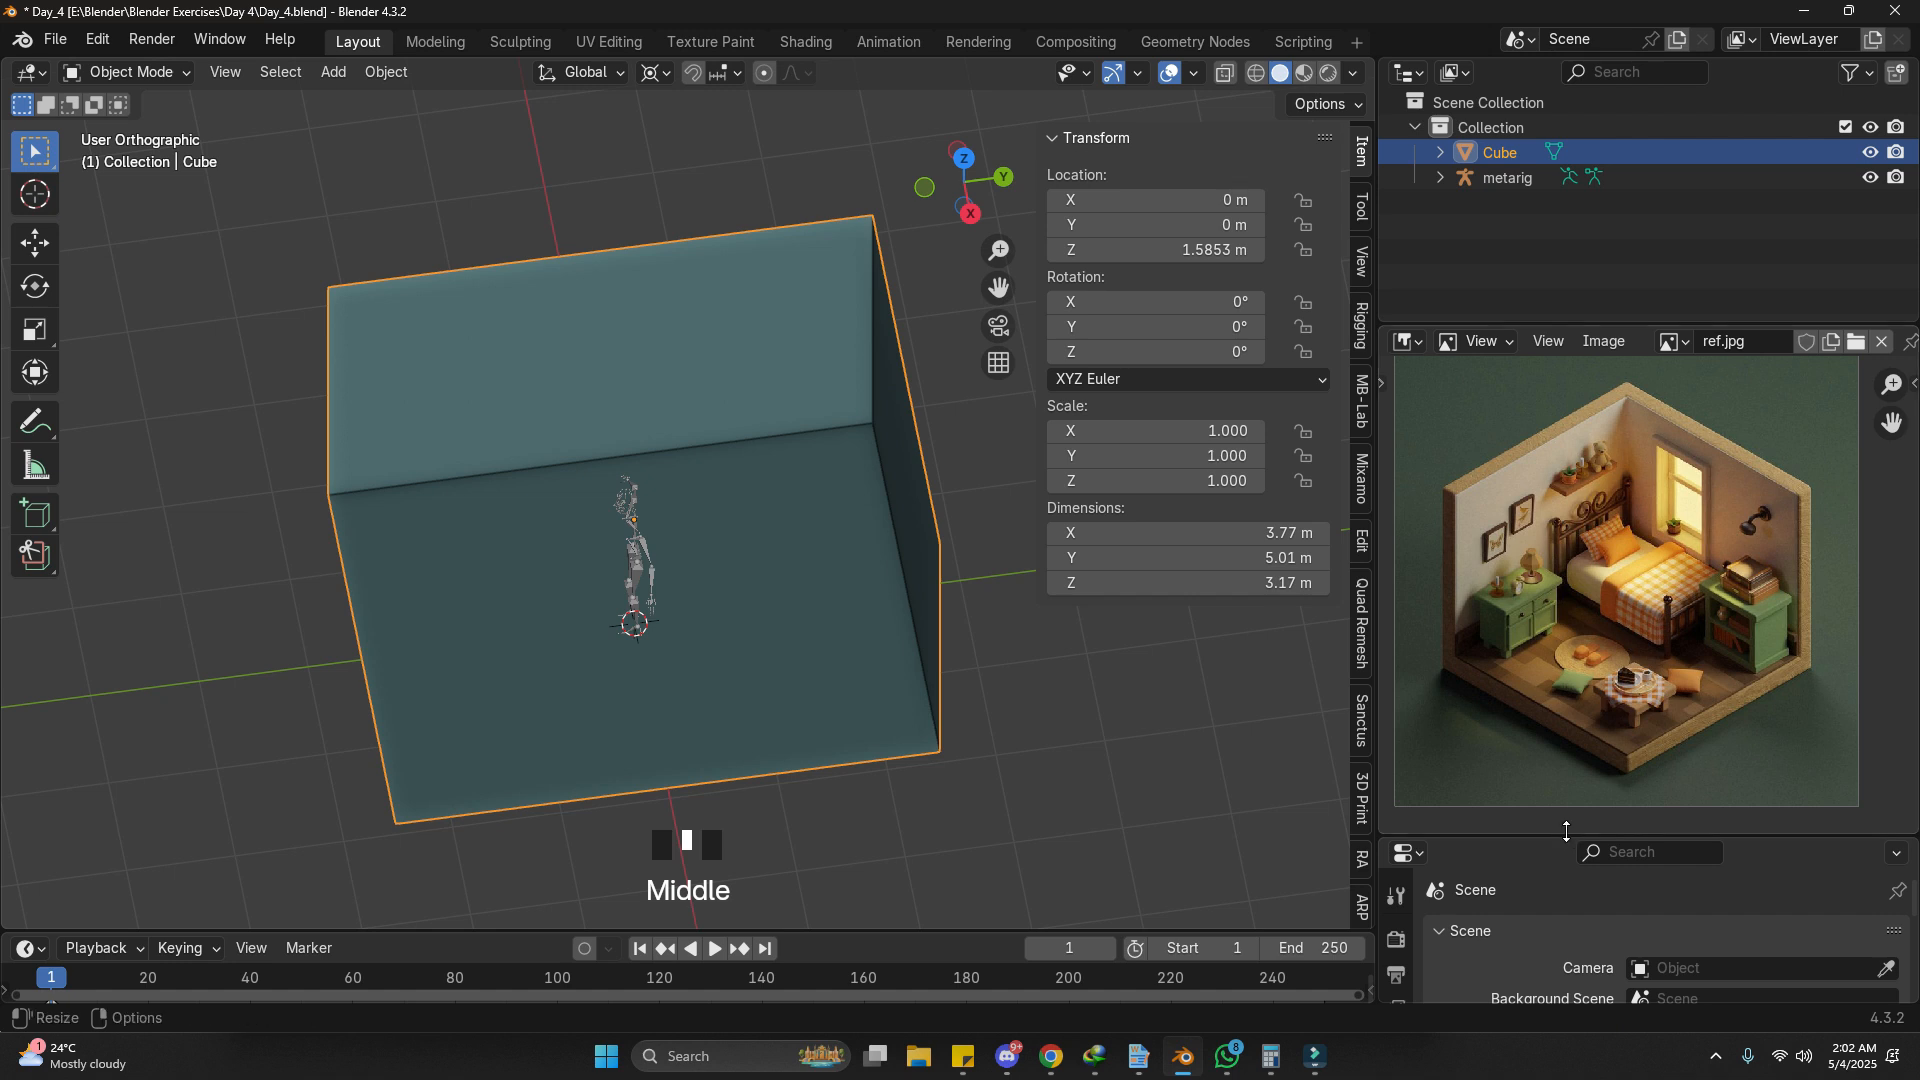
# Step: Add a Solidify modifier to the room cube and set its thickness to about 0.361 m
pyautogui.moveTo(1564, 826); pyautogui.dragTo(1564, 402)
pyautogui.click(1397, 760)
pyautogui.click(1534, 496)
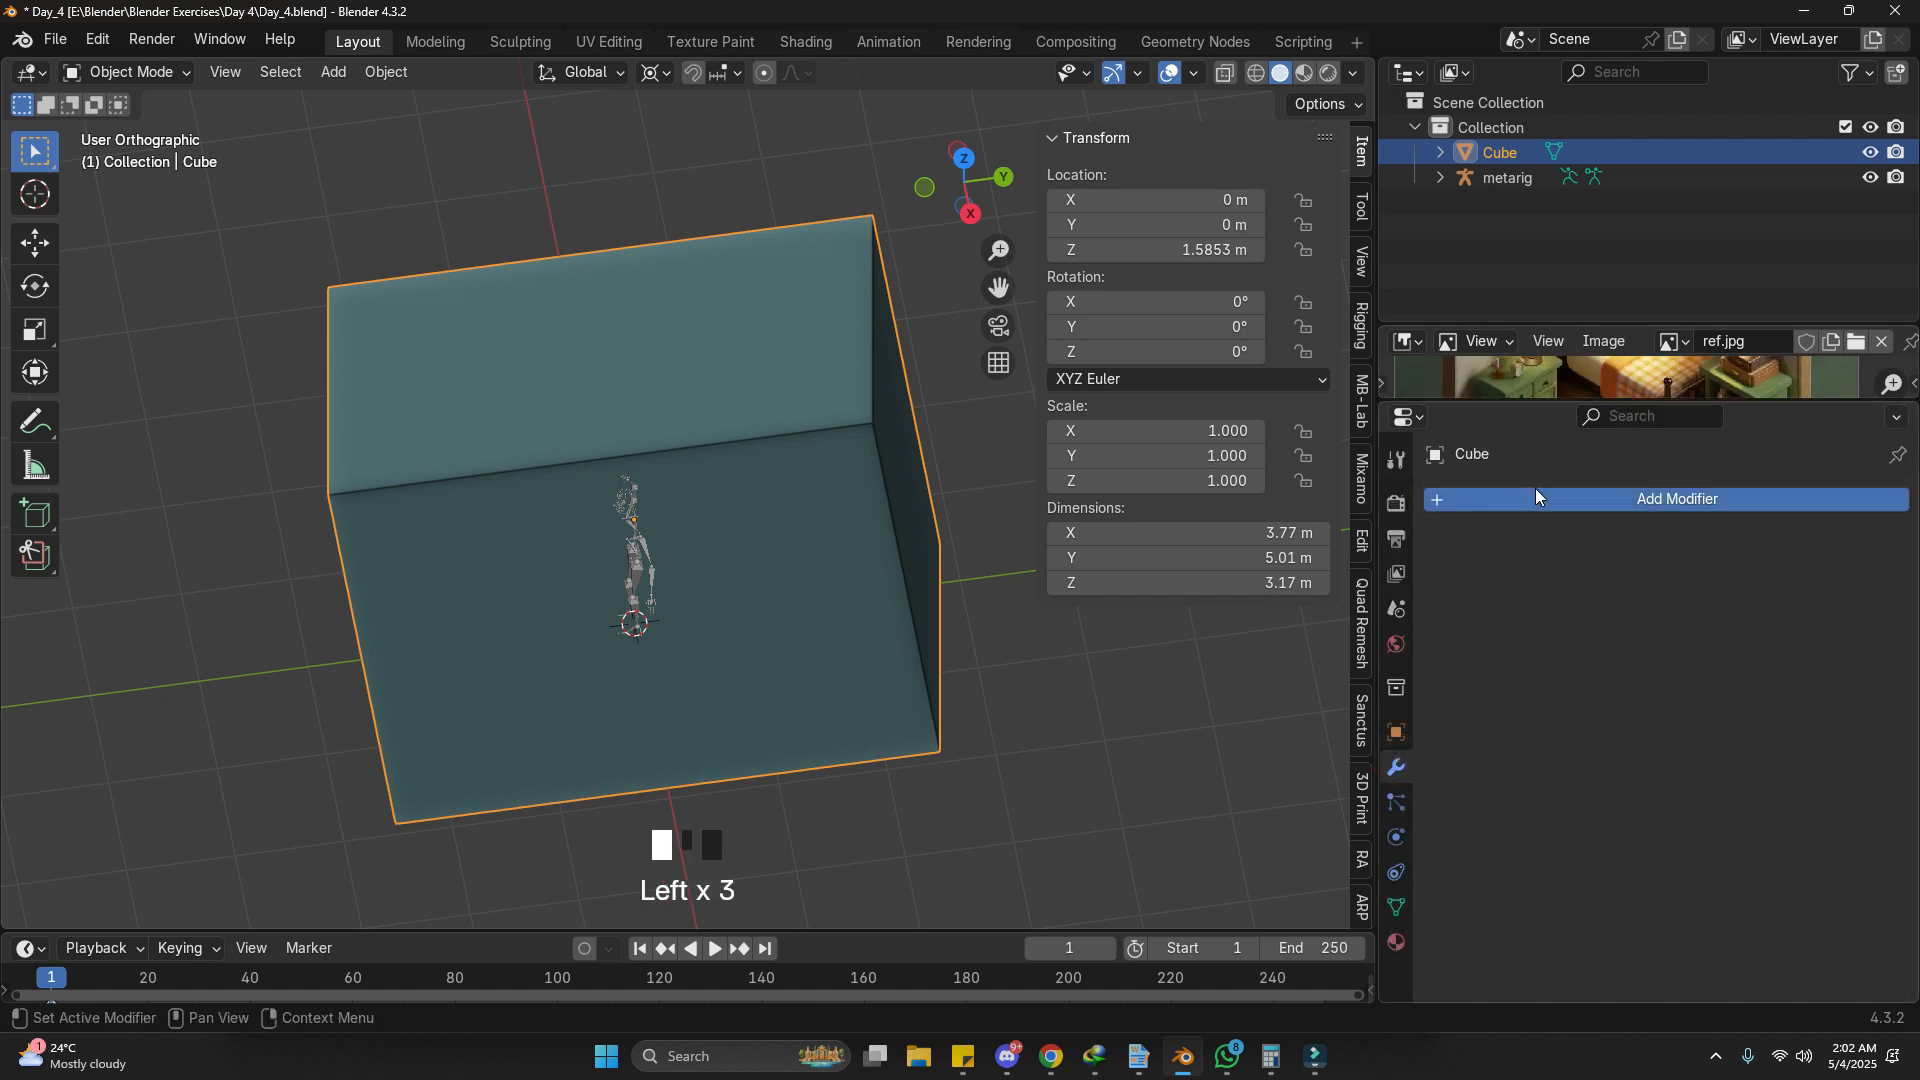
pyautogui.click(1535, 493)
pyautogui.write('s')
pyautogui.click(1537, 590)
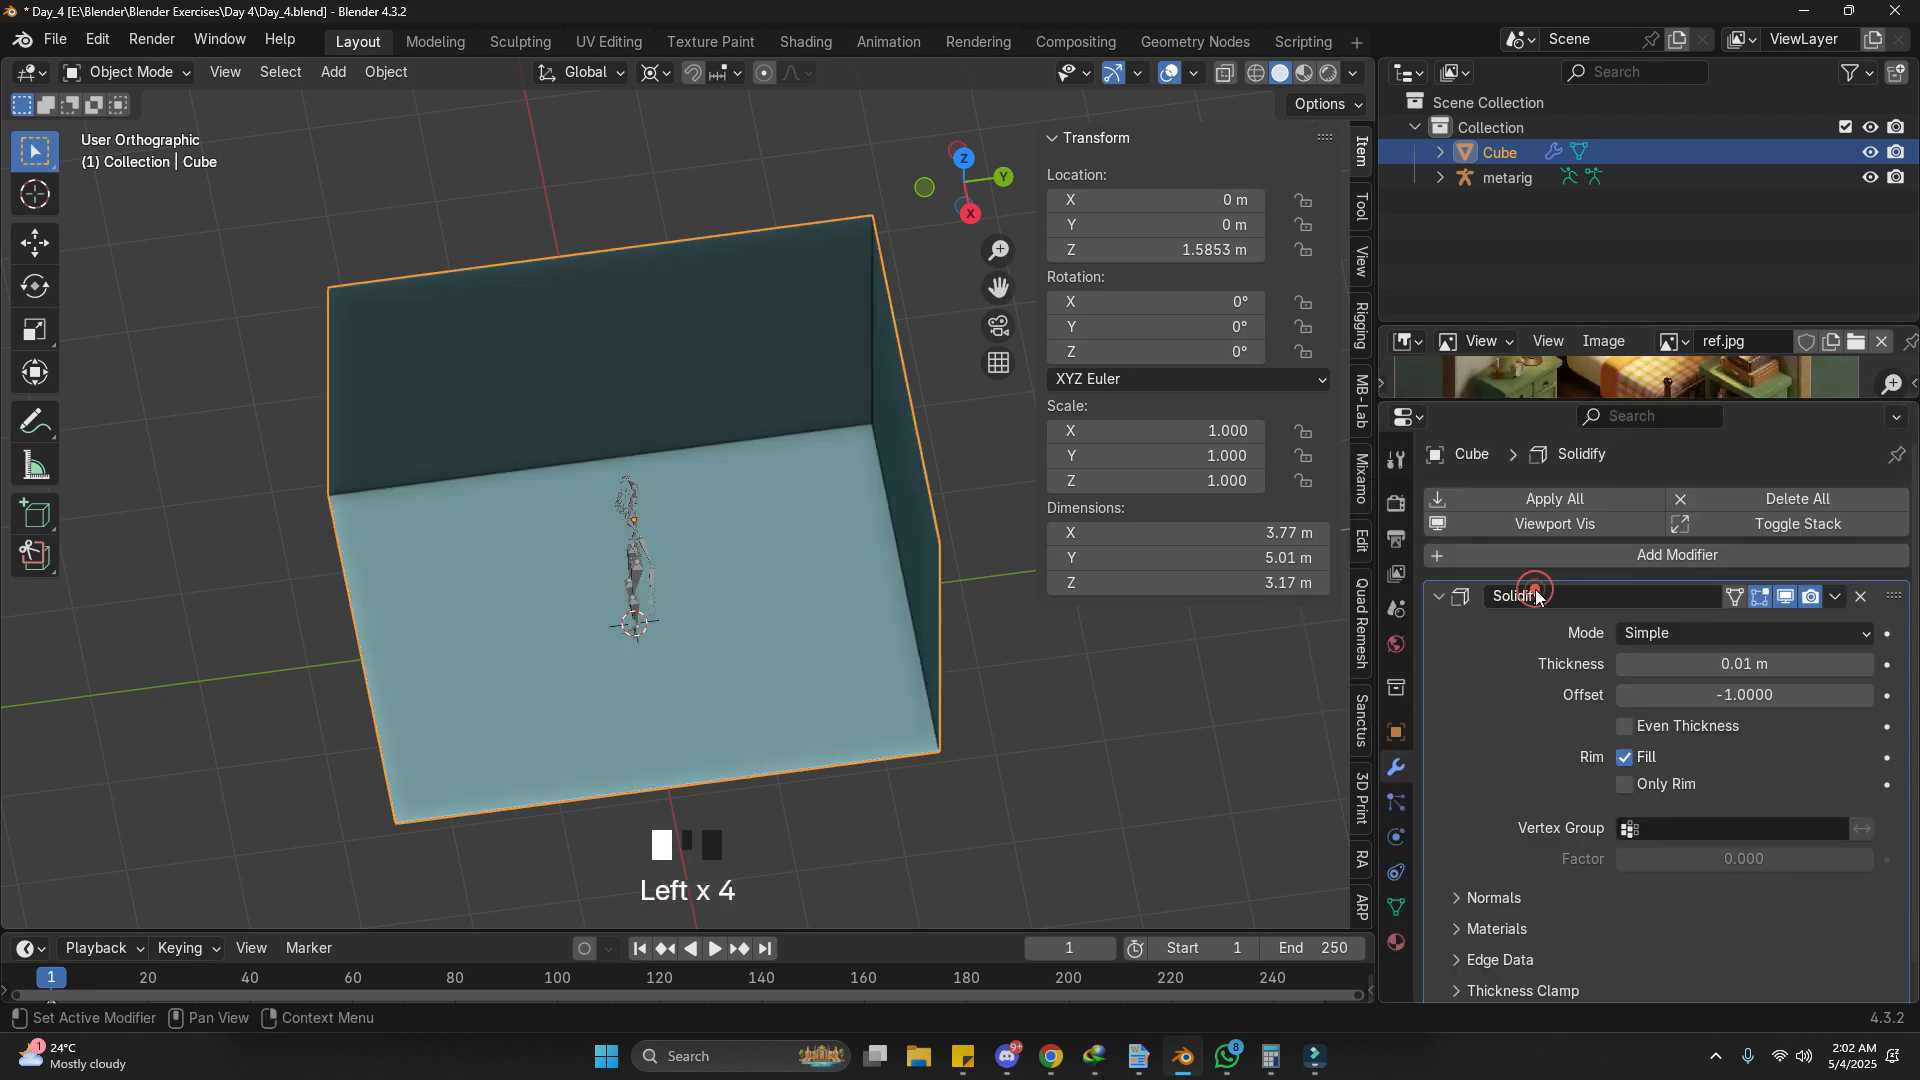
pyautogui.keyDown('shift'); pyautogui.moveTo(1731, 663); pyautogui.dragTo(1694, 634); pyautogui.keyUp('shift')
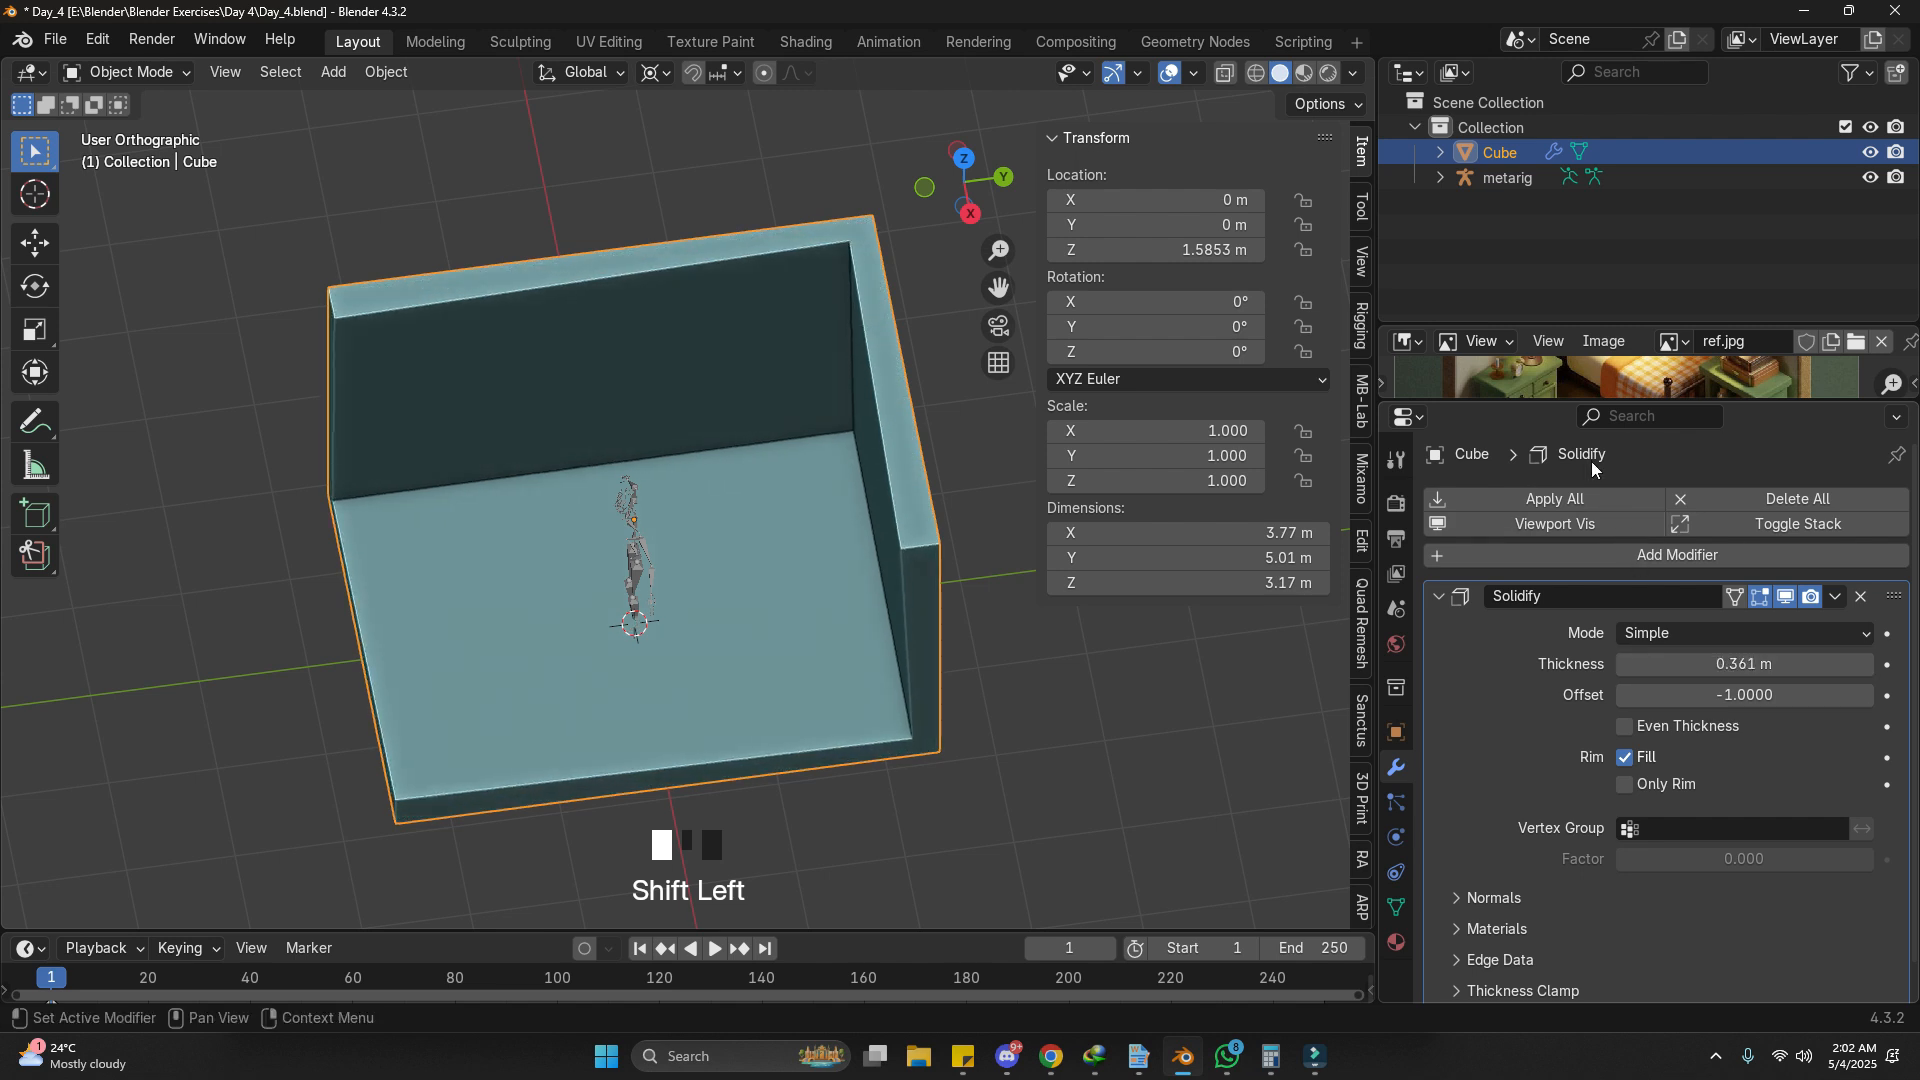
# Step: Set the room's Solidify thickness to -0.361 m so the walls and floor thicken outward
pyautogui.moveTo(1600, 403); pyautogui.dragTo(1599, 602)
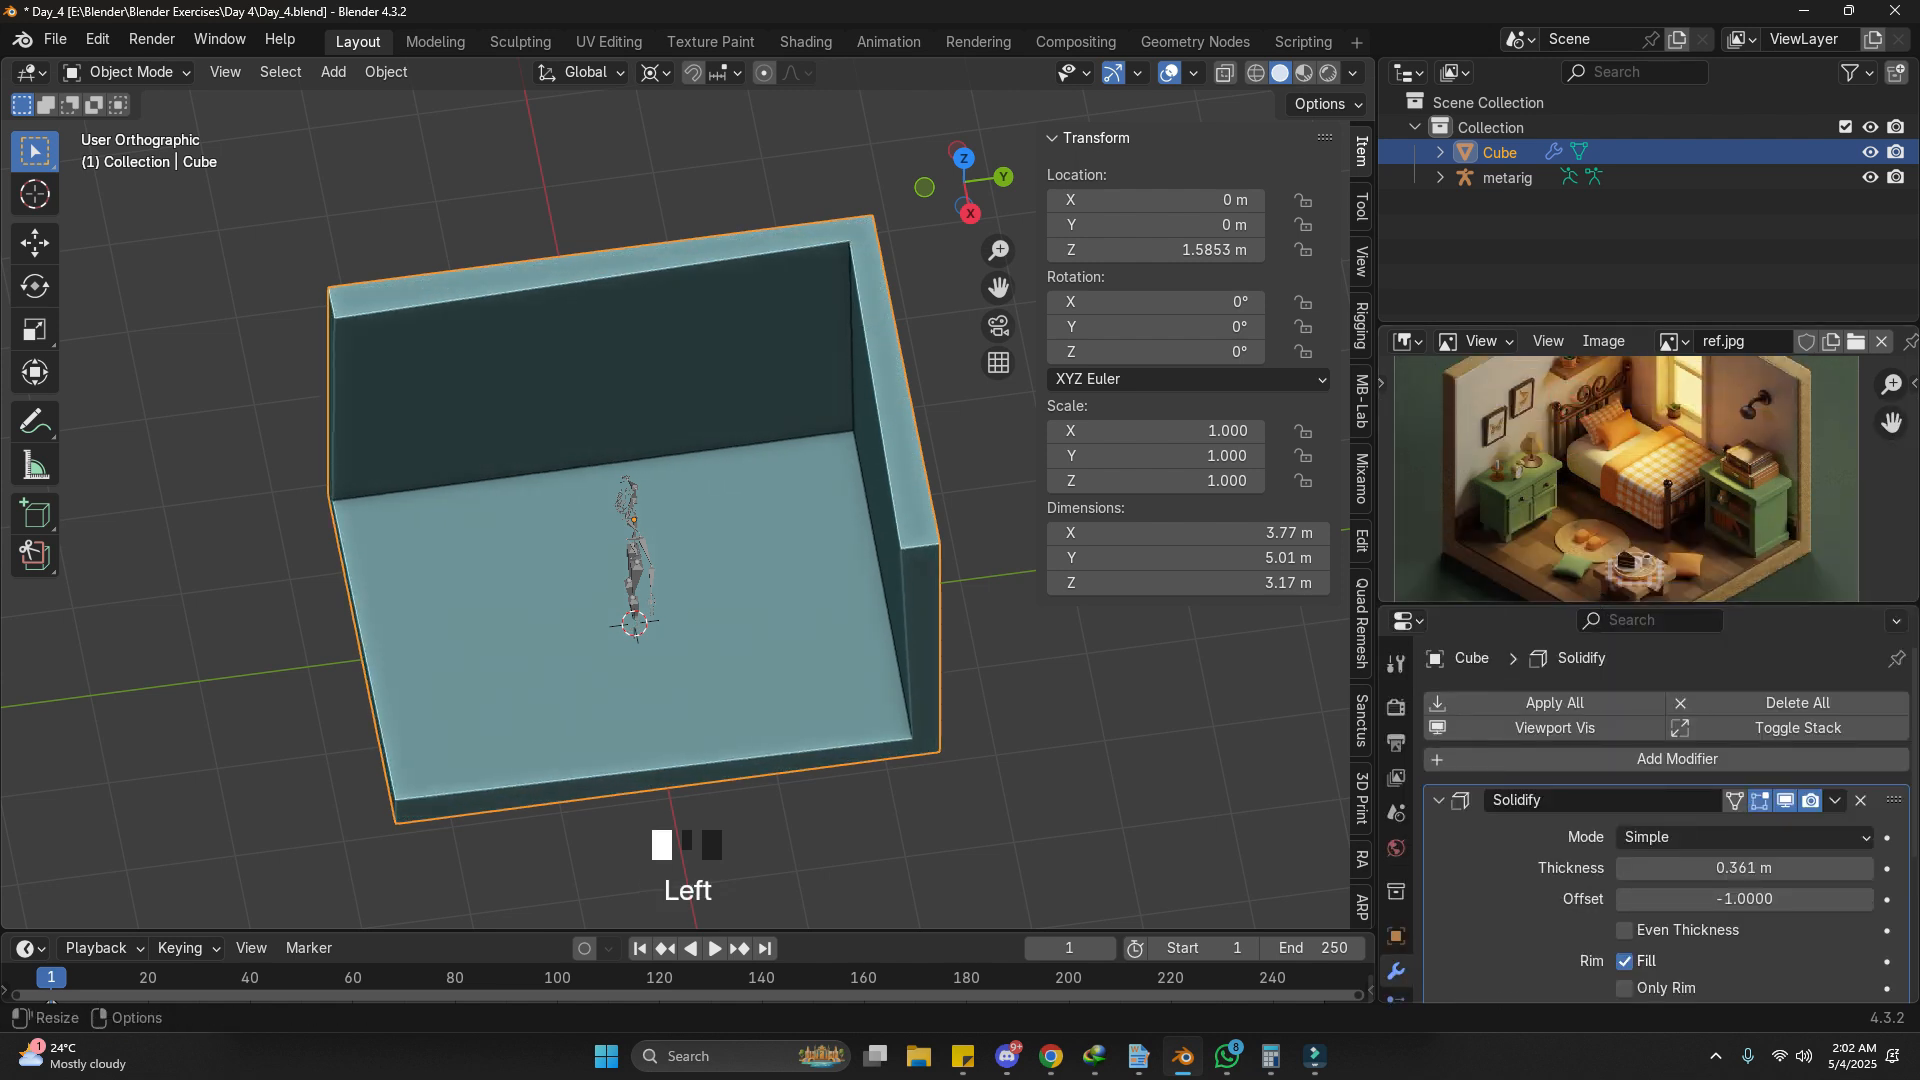
pyautogui.click(1747, 865)
pyautogui.click(1626, 867)
pyautogui.write('-')
pyautogui.press('Return')
pyautogui.keyDown('shift'); pyautogui.moveTo(1046, 717); pyautogui.dragTo(922, 510, button='middle'); pyautogui.keyUp('shift')
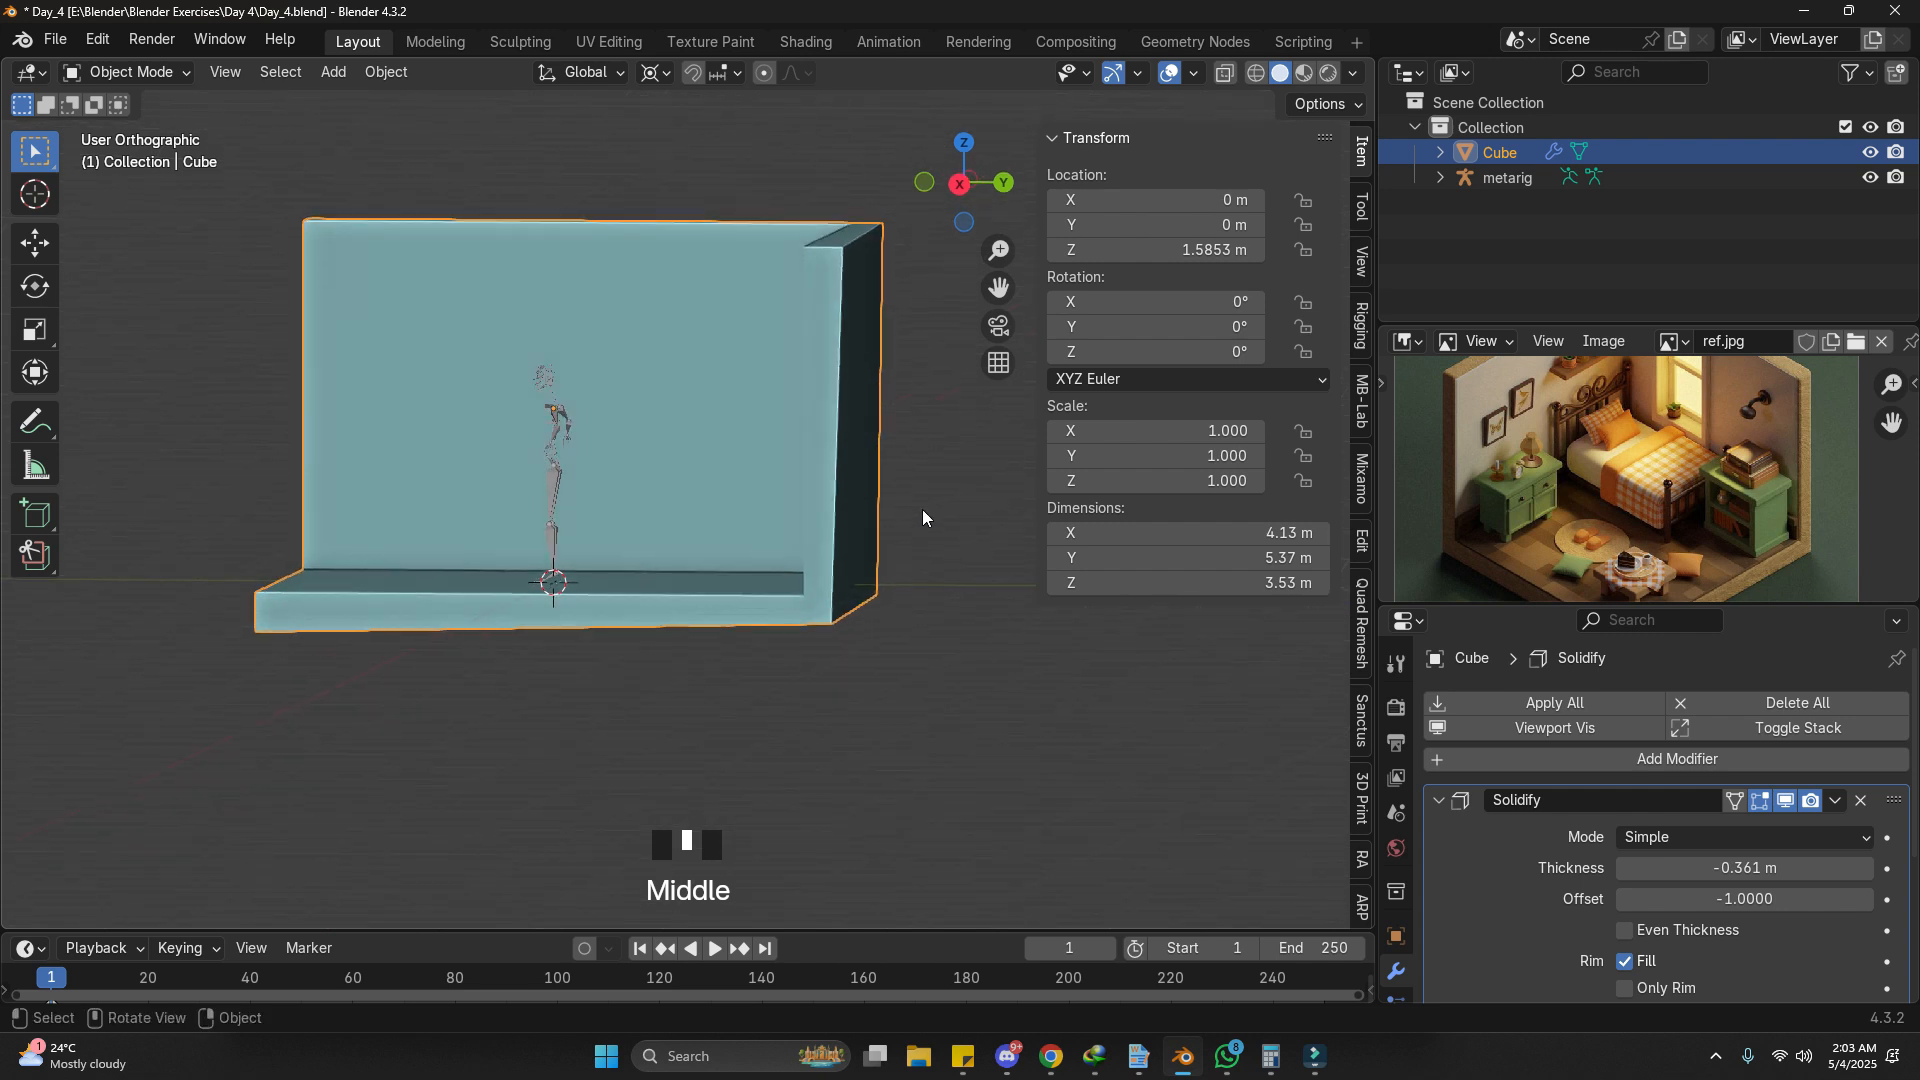
pyautogui.moveTo(674, 388); pyautogui.dragTo(769, 404, button='middle')
# Step: Enable Even Thickness in the room's Solidify modifier
pyautogui.press('d')
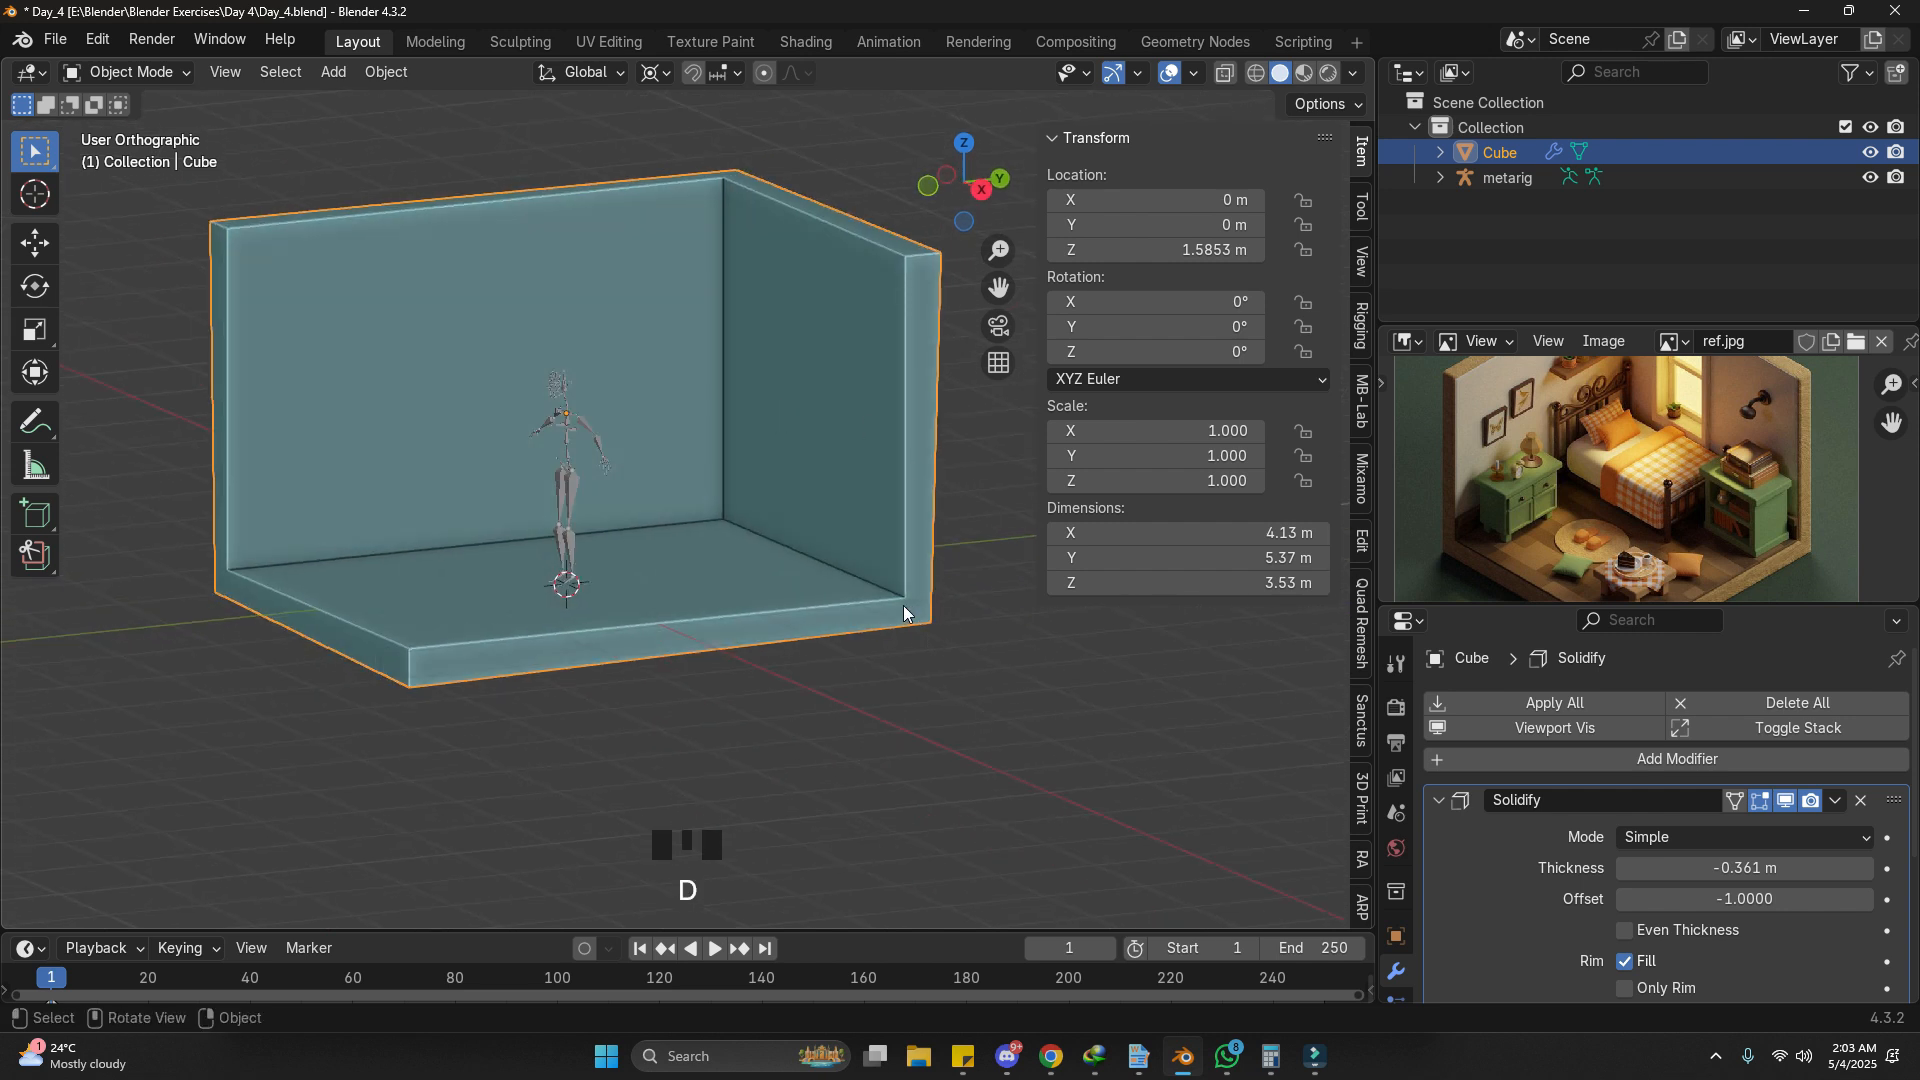
pyautogui.moveTo(932, 614); pyautogui.dragTo(909, 576, button='right')
pyautogui.scroll(-3, 1563, 982)
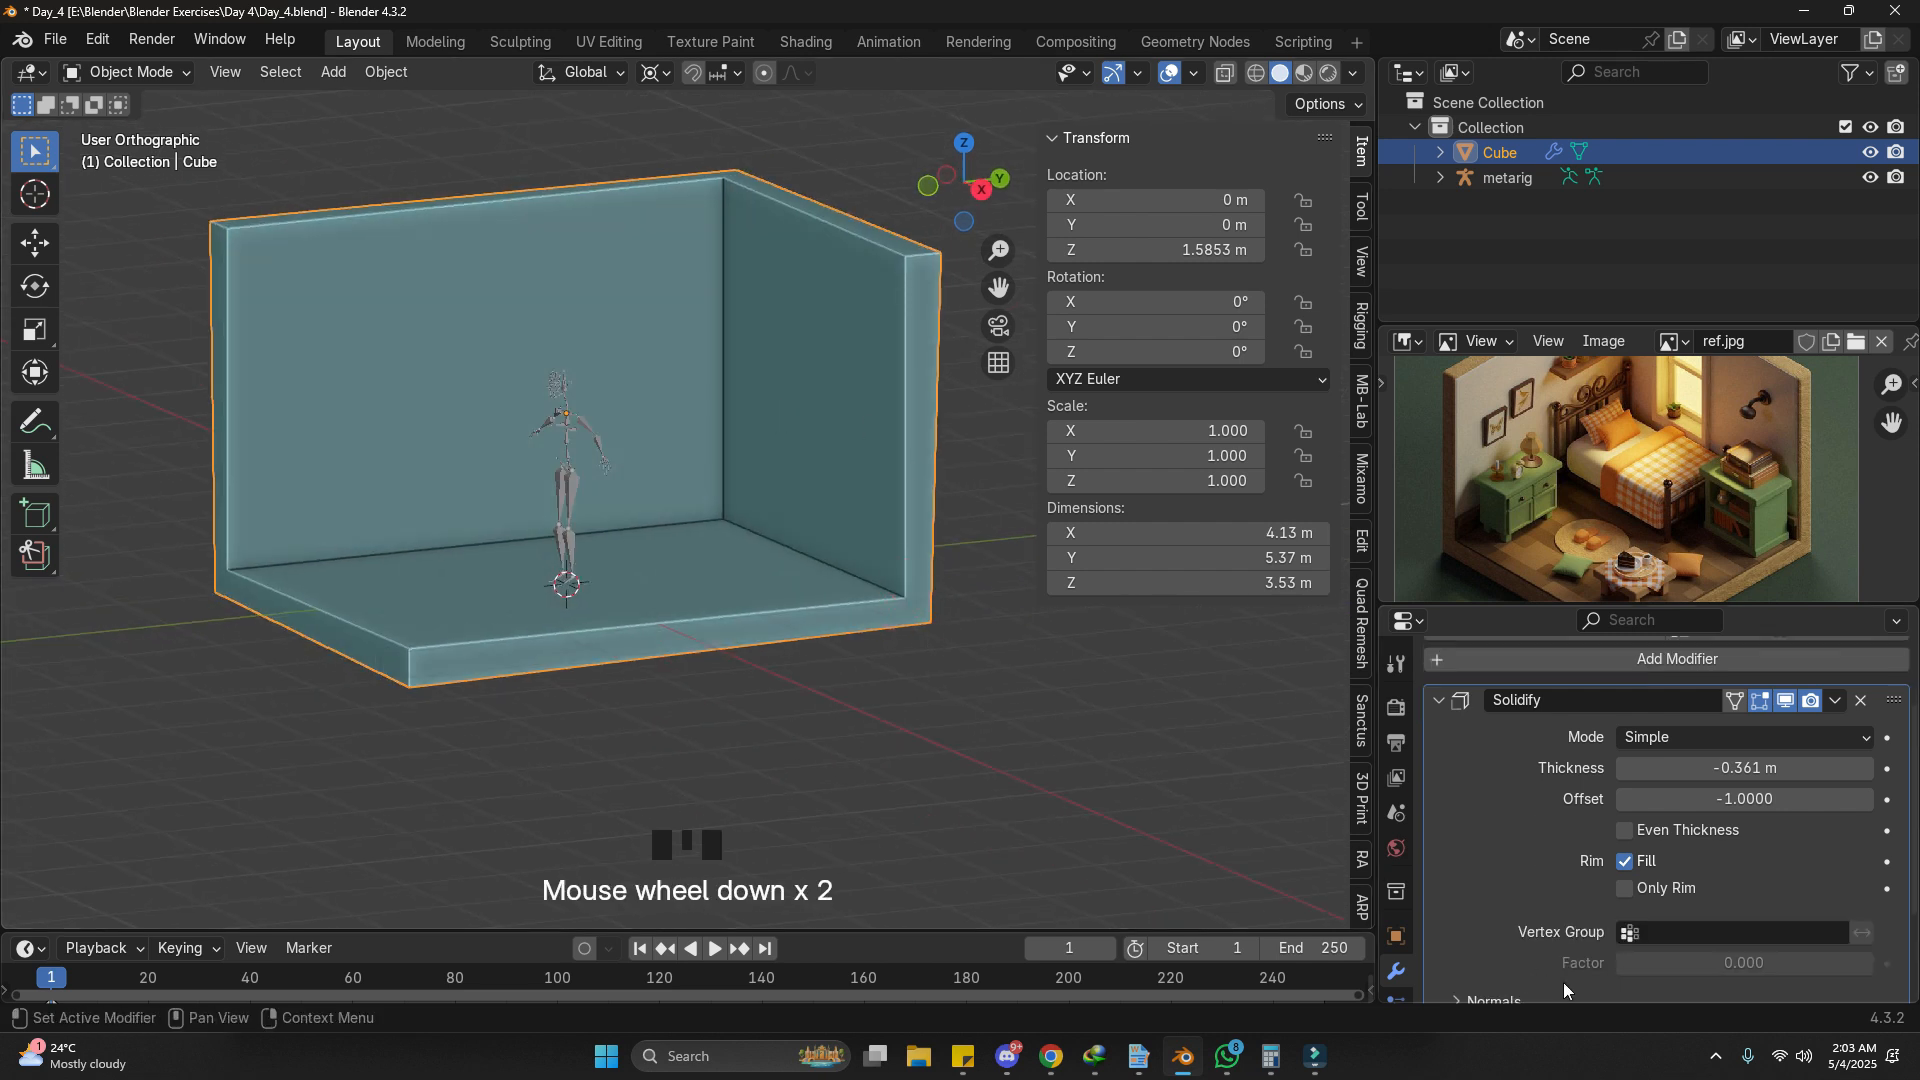
pyautogui.click(1687, 780)
pyautogui.click(1688, 780)
pyautogui.click(1688, 780)
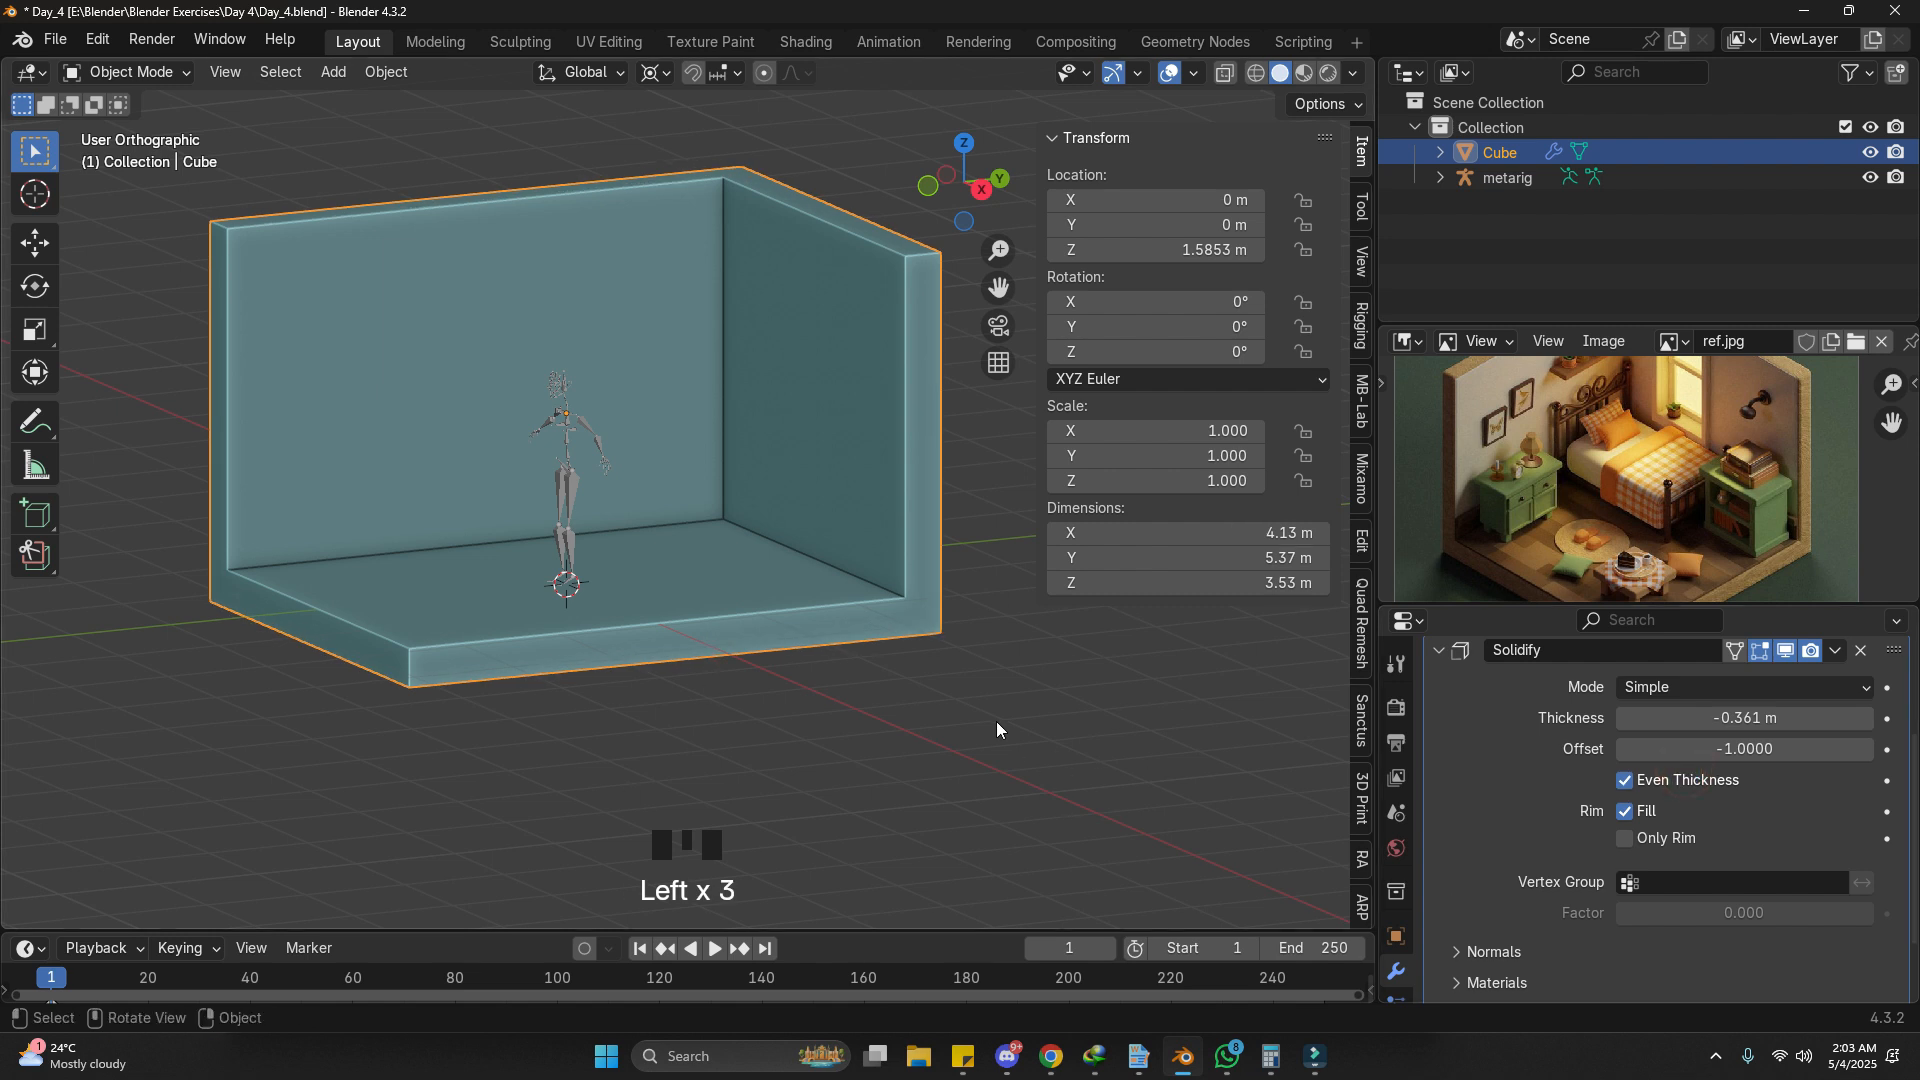
pyautogui.scroll(3, 1523, 741)
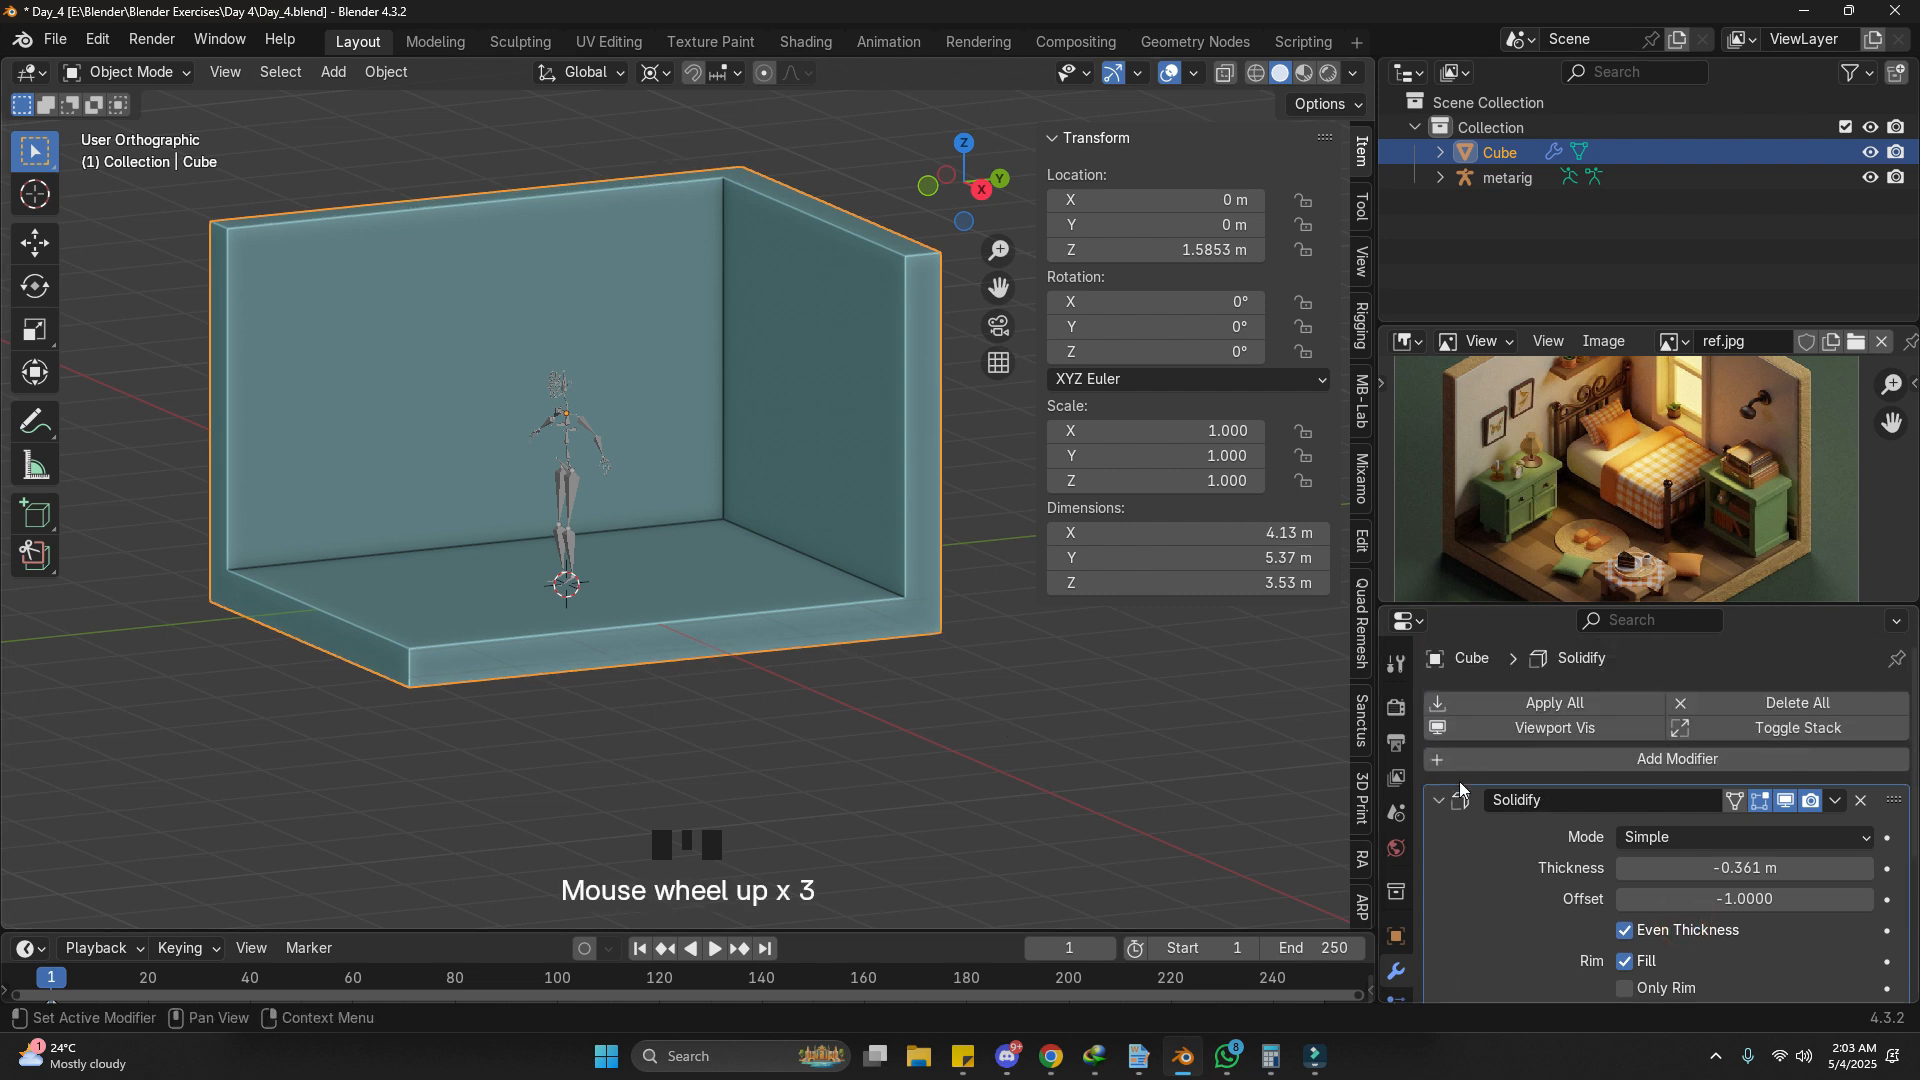
# Step: Collapse the Solidify modifier's settings and add a Bevel modifier to the room
pyautogui.click(1442, 800)
pyautogui.click(1485, 759)
pyautogui.write('be')
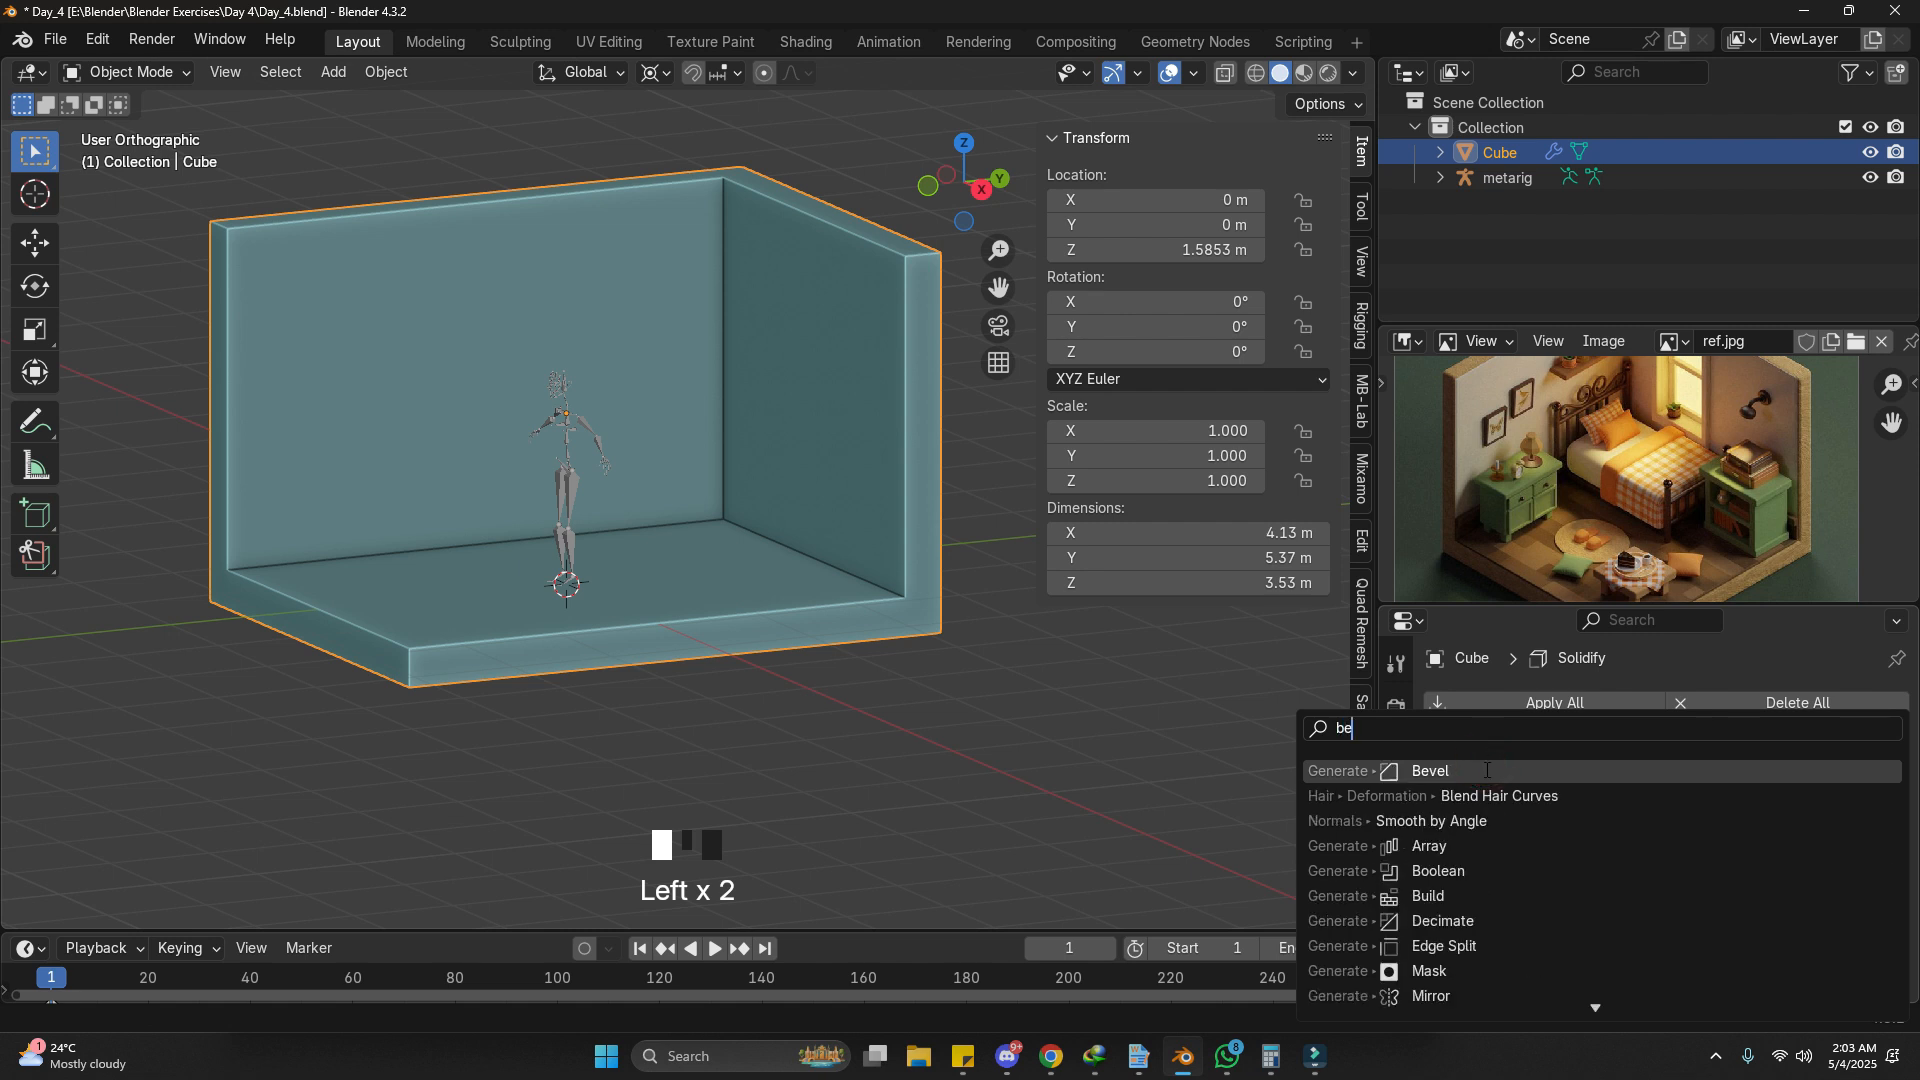
pyautogui.click(1487, 770)
# Step: Set the room's bevel amount to about 0.028 m and raise its segment count above 3
pyautogui.scroll(-3, 1689, 867)
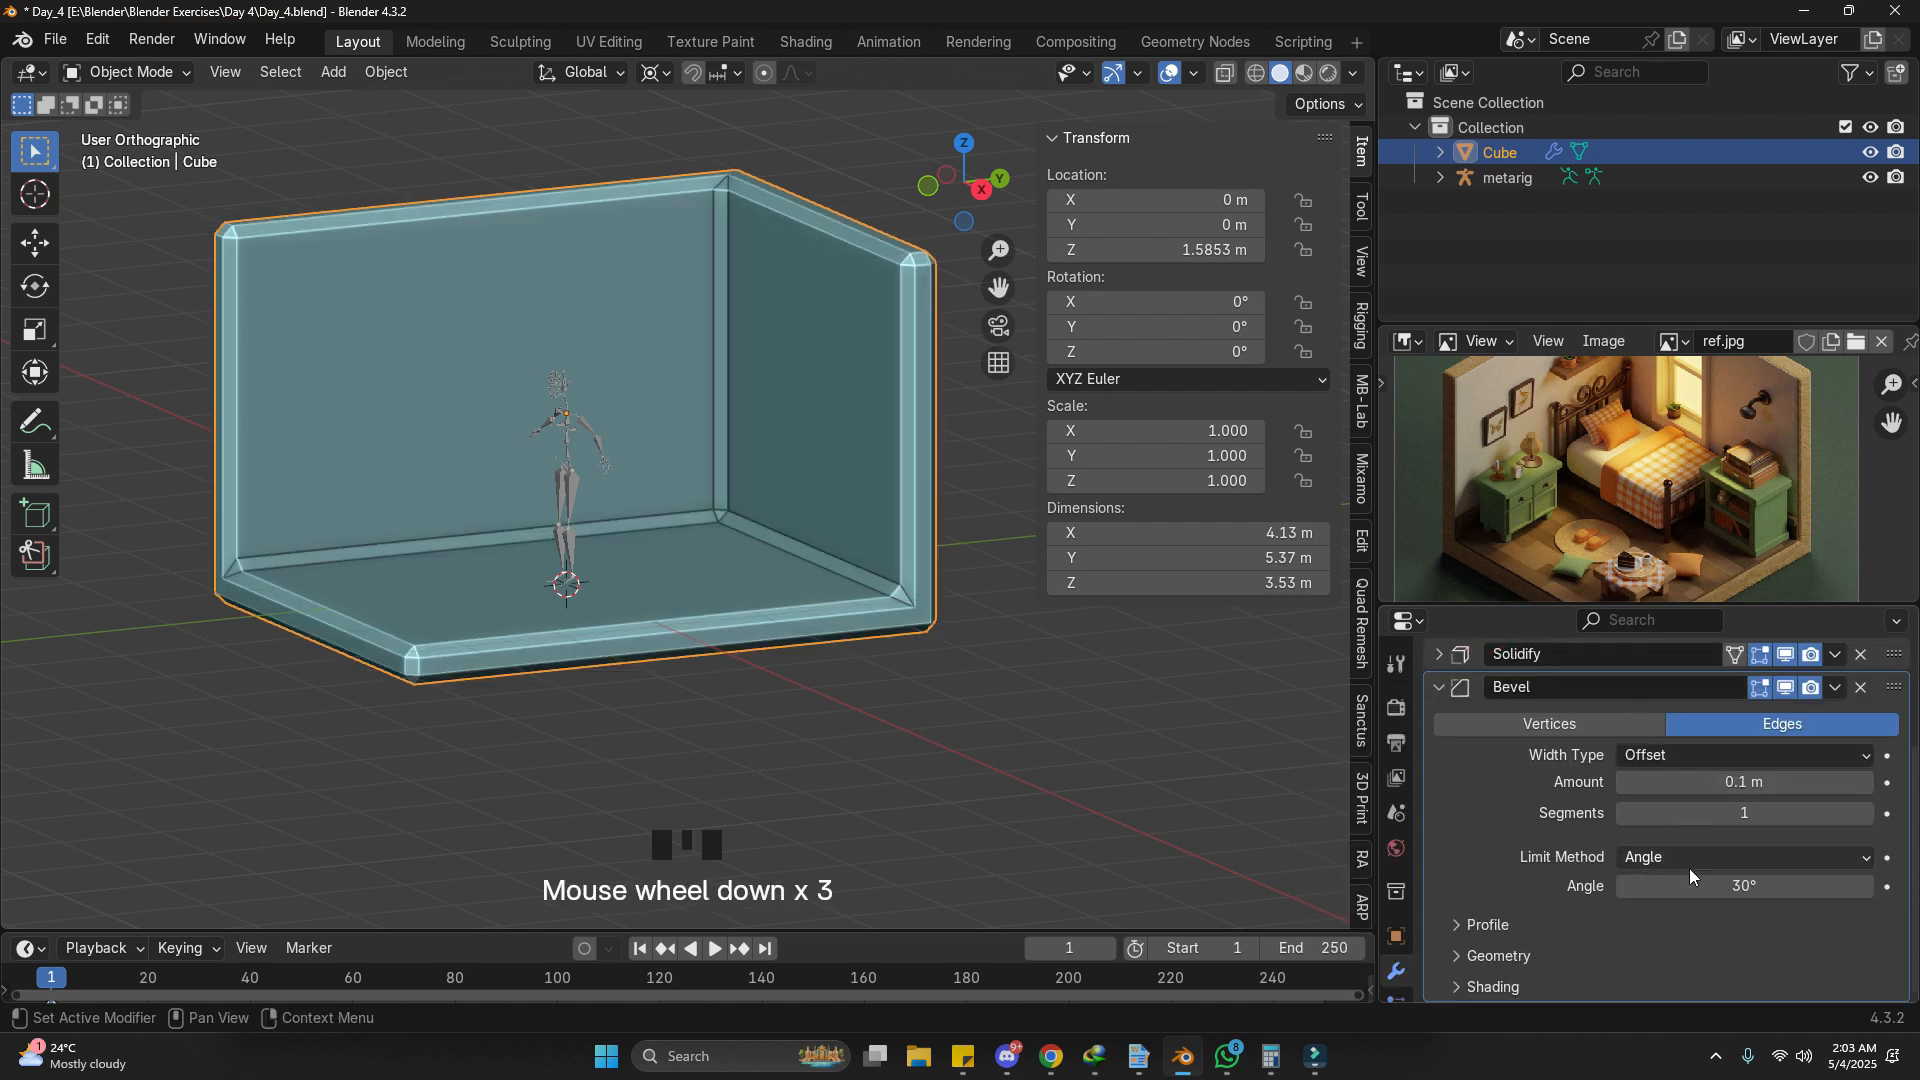
pyautogui.keyDown('shift'); pyautogui.moveTo(1693, 782); pyautogui.dragTo(1615, 782); pyautogui.keyUp('shift')
pyautogui.click(1864, 812)
pyautogui.click(1864, 811)
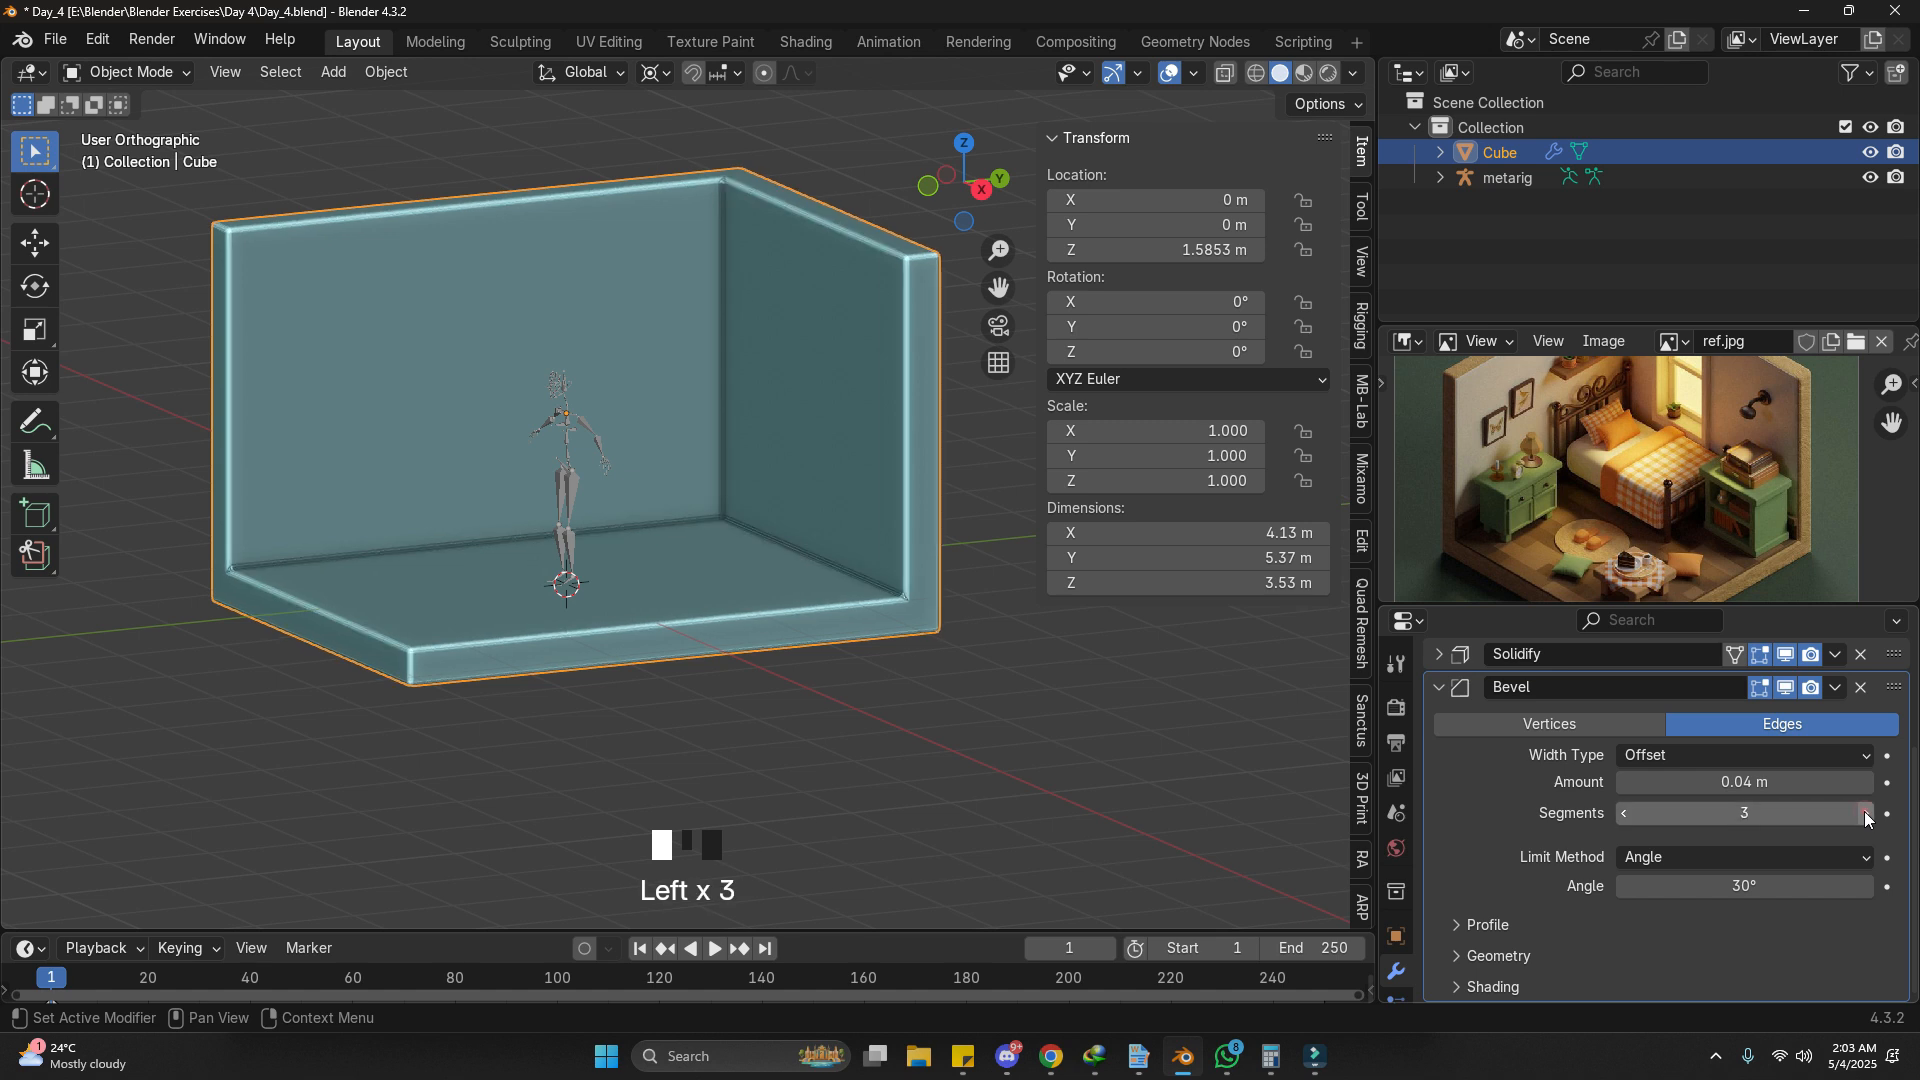
pyautogui.keyDown('shift'); pyautogui.moveTo(1844, 784); pyautogui.dragTo(1830, 785); pyautogui.keyUp('shift')
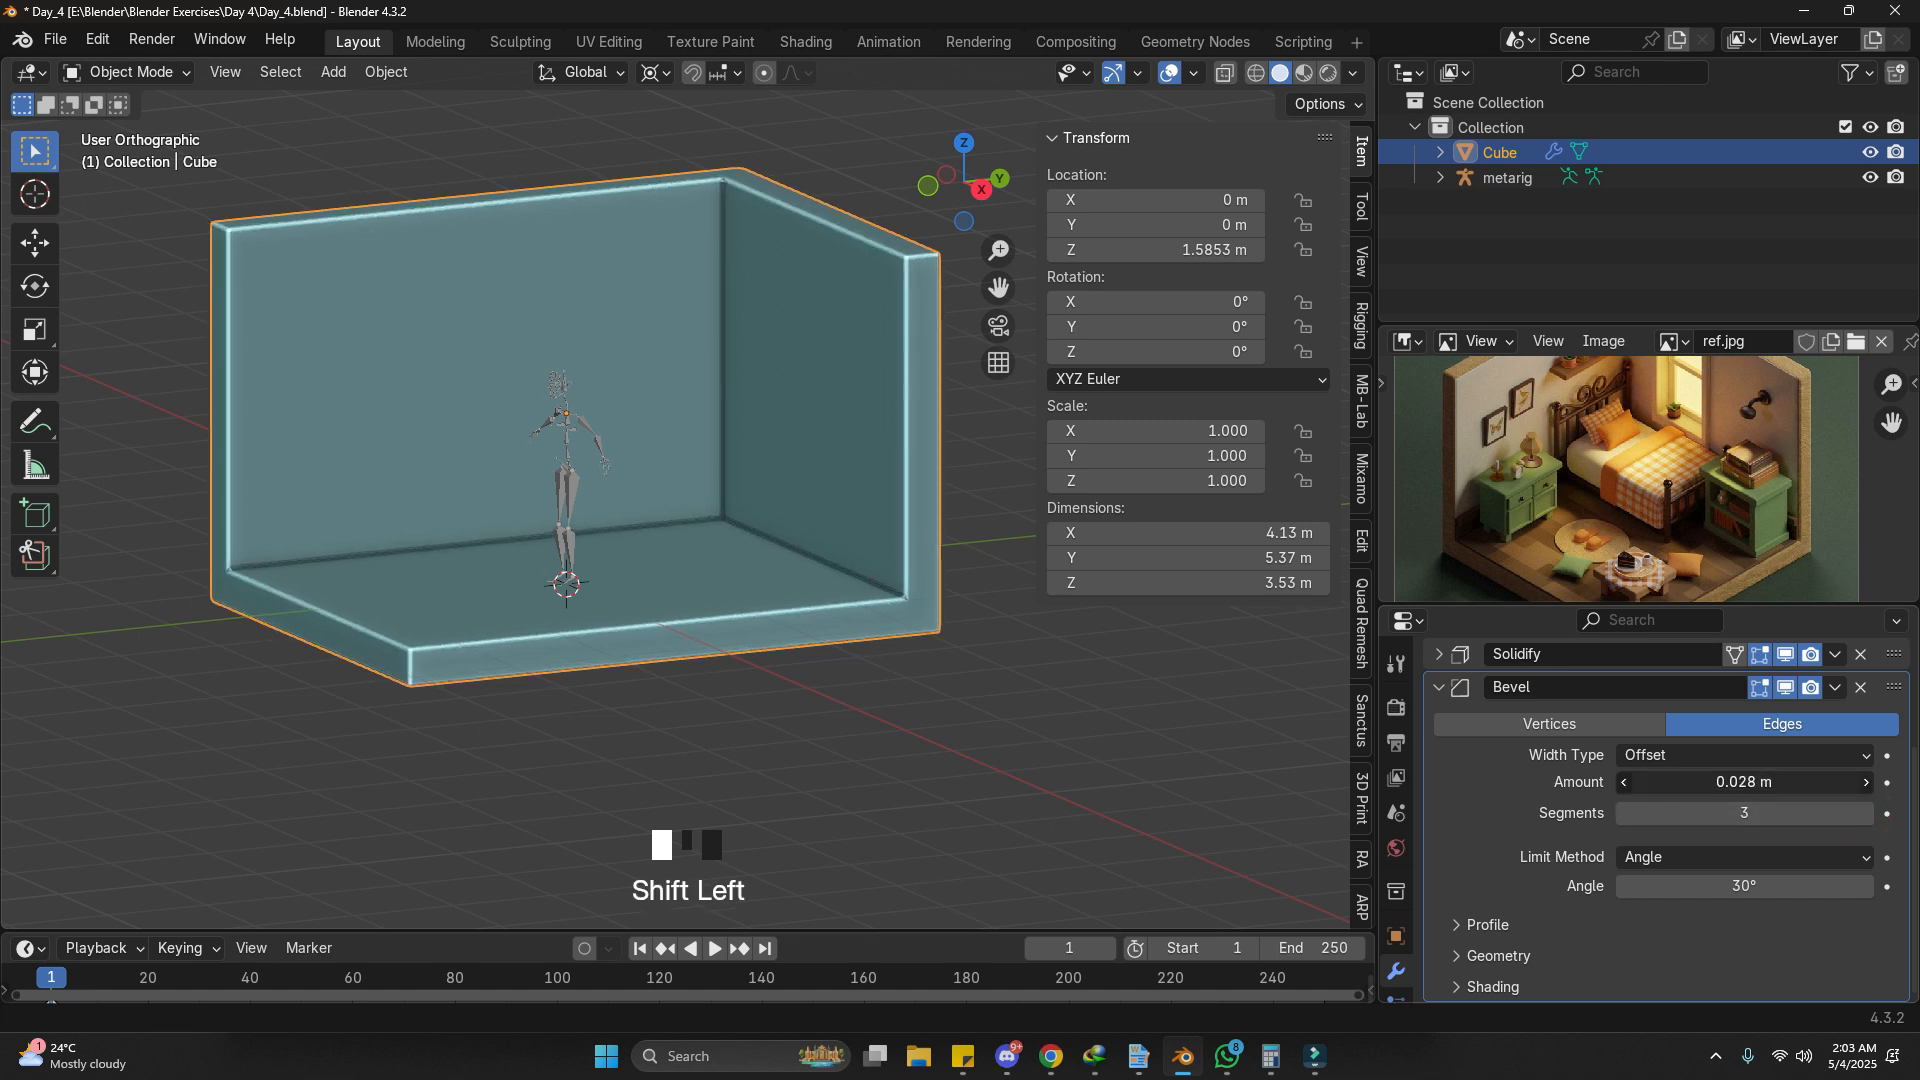
pyautogui.click(1864, 813)
pyautogui.click(1868, 822)
# Step: In Edit Mode, select the room's vertices along its open +X side from the top view
pyautogui.scroll(-2, 1660, 517)
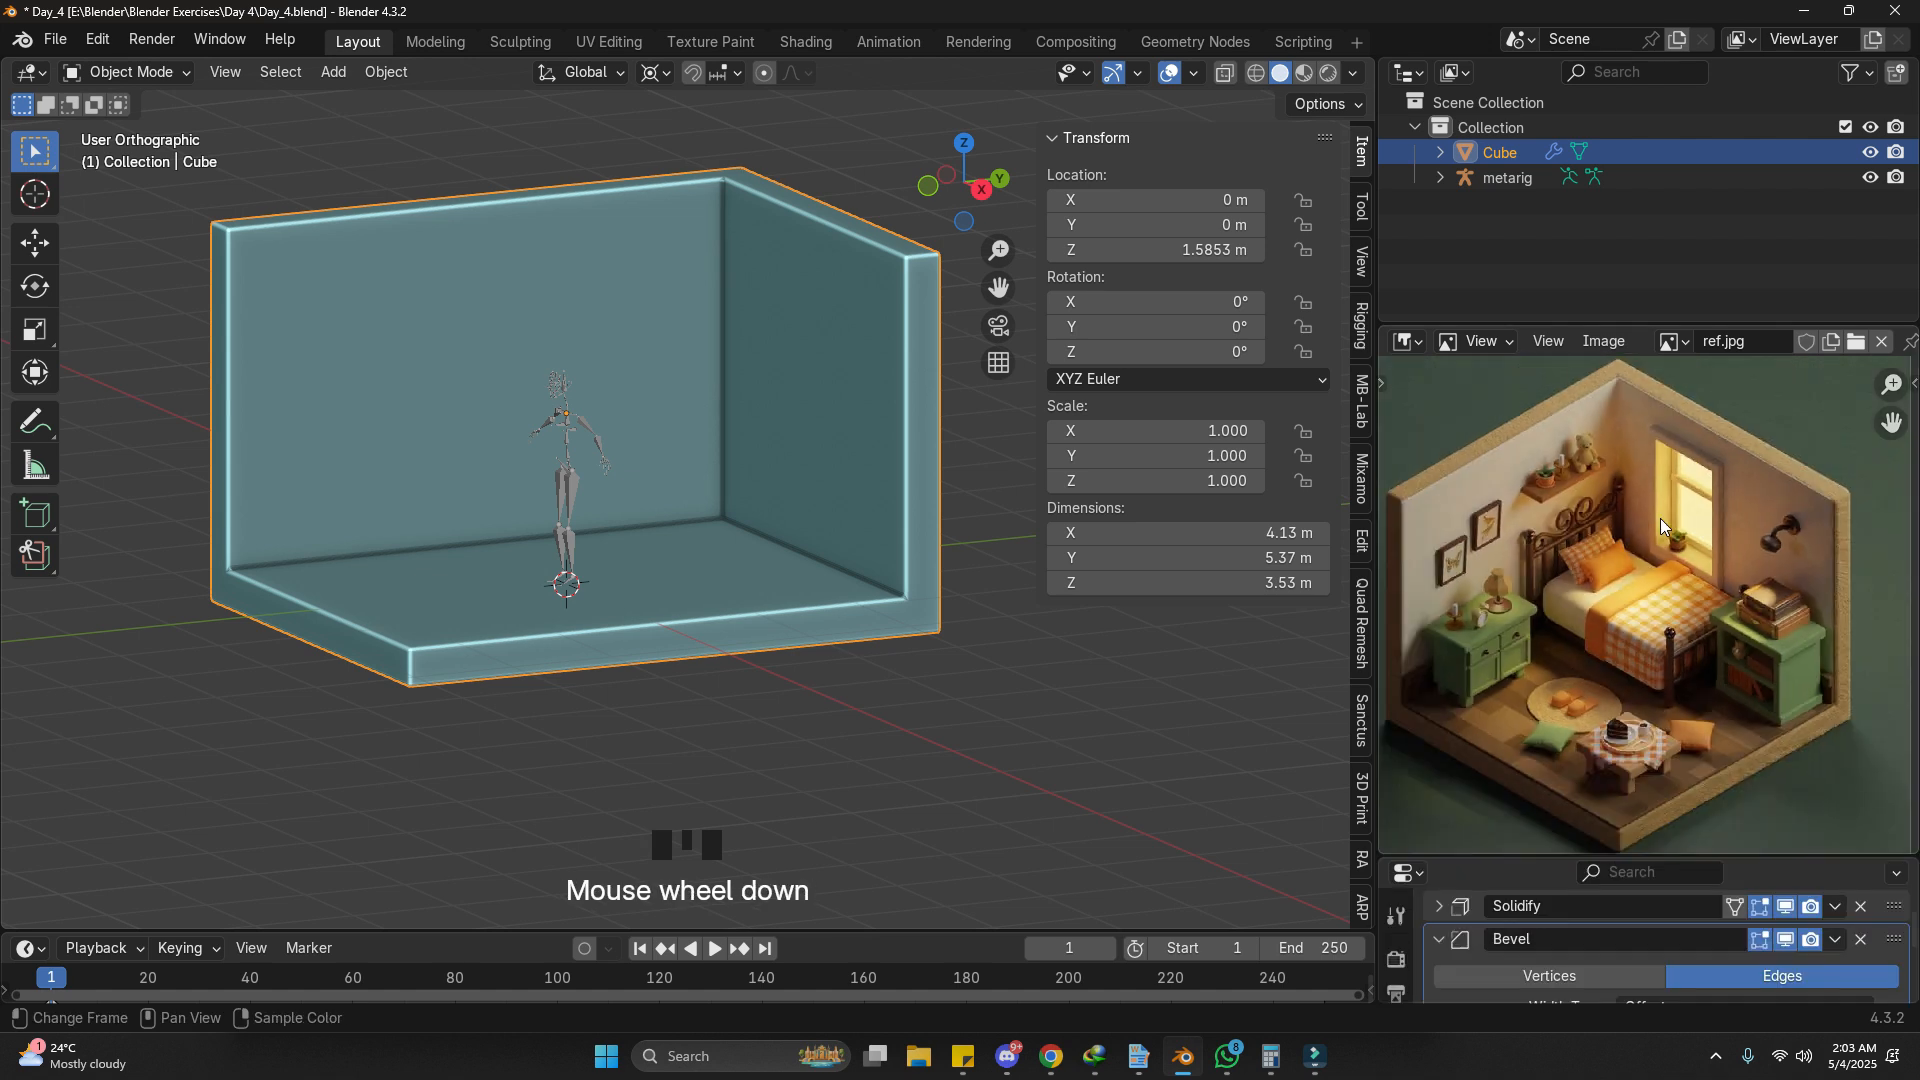
pyautogui.keyDown('shift'); pyautogui.moveTo(470, 340); pyautogui.dragTo(716, 628, button='middle'); pyautogui.keyUp('shift')
pyautogui.scroll(-1, 716, 628)
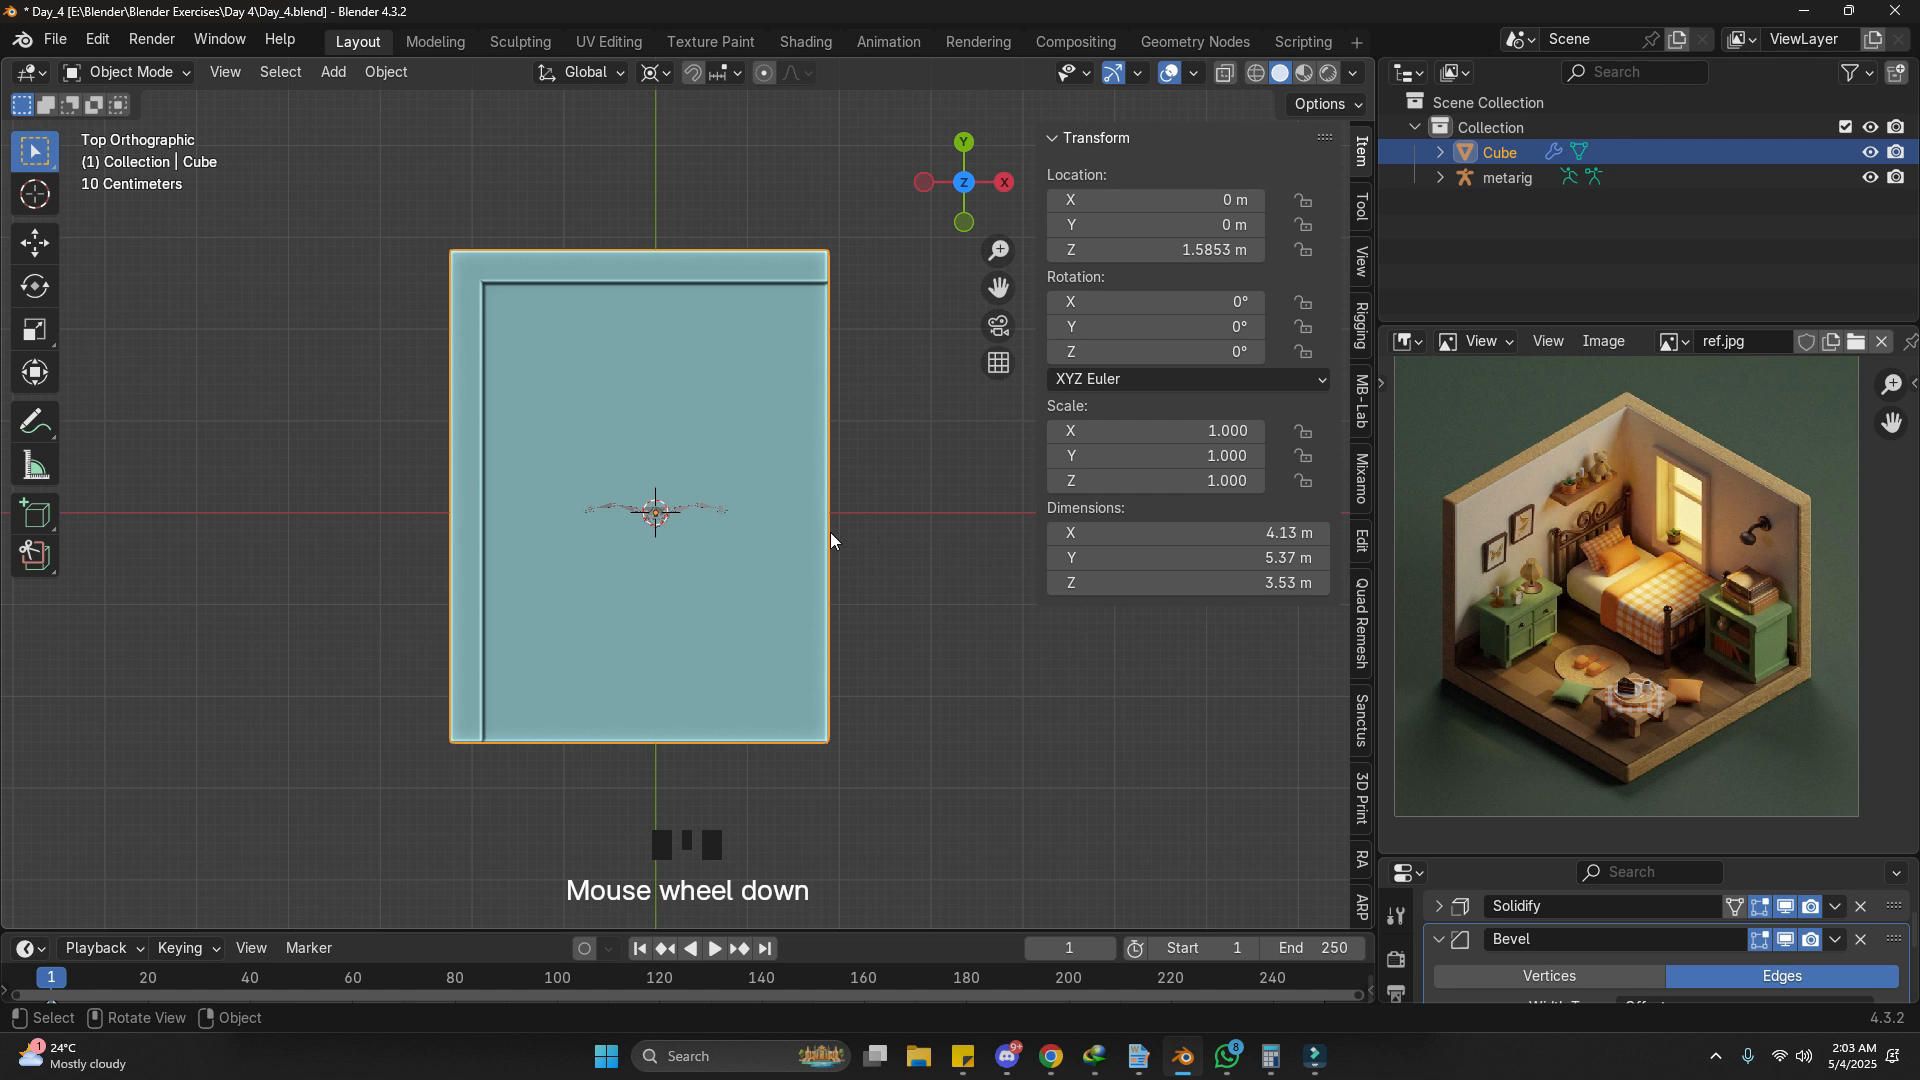
pyautogui.press('Tab')
pyautogui.hotkey('ctrl', '1')
pyautogui.moveTo(765, 192); pyautogui.dragTo(964, 962)
pyautogui.hotkey('shift', 'z')
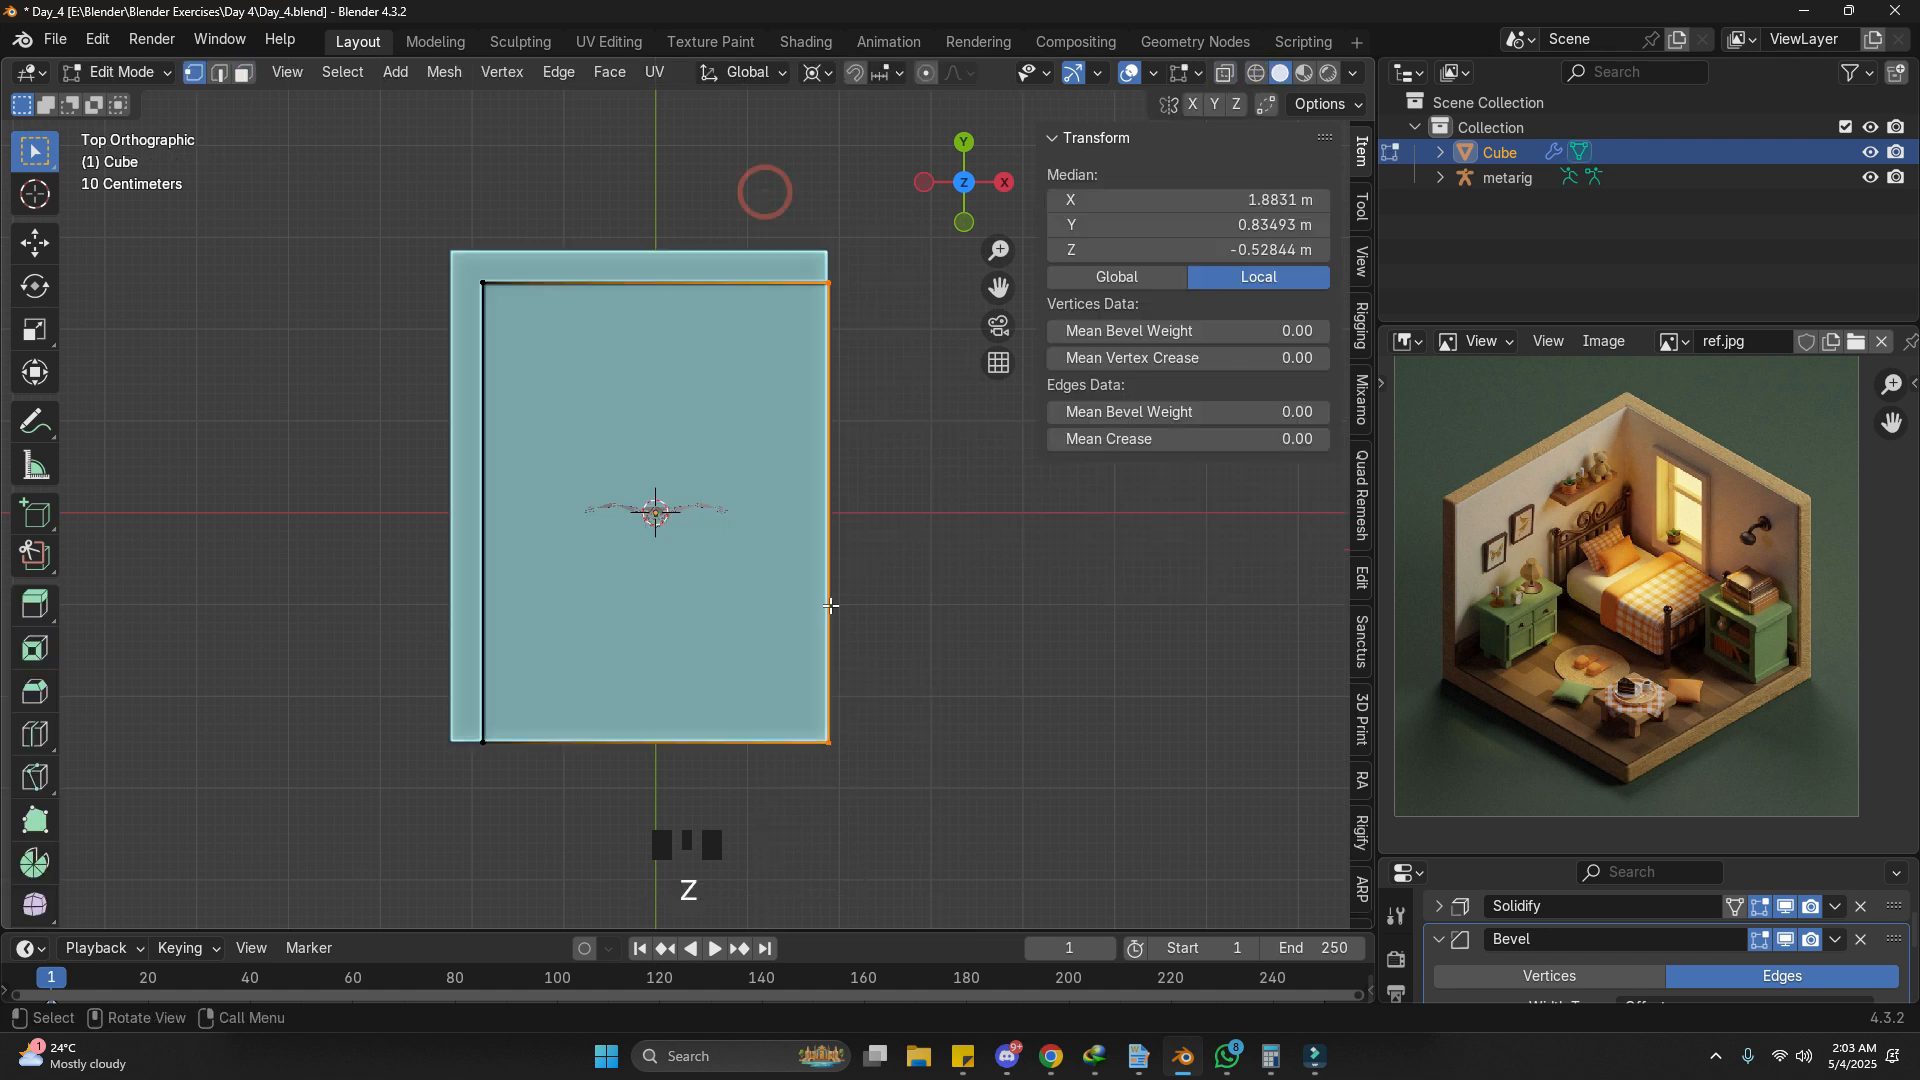
pyautogui.press('g')
pyautogui.press('x')
pyautogui.rightClick(866, 612)
# Step: Move the selected vertices about 0.37 m along X to widen the room and return to Object Mode
pyautogui.press('g')
pyautogui.press('x')
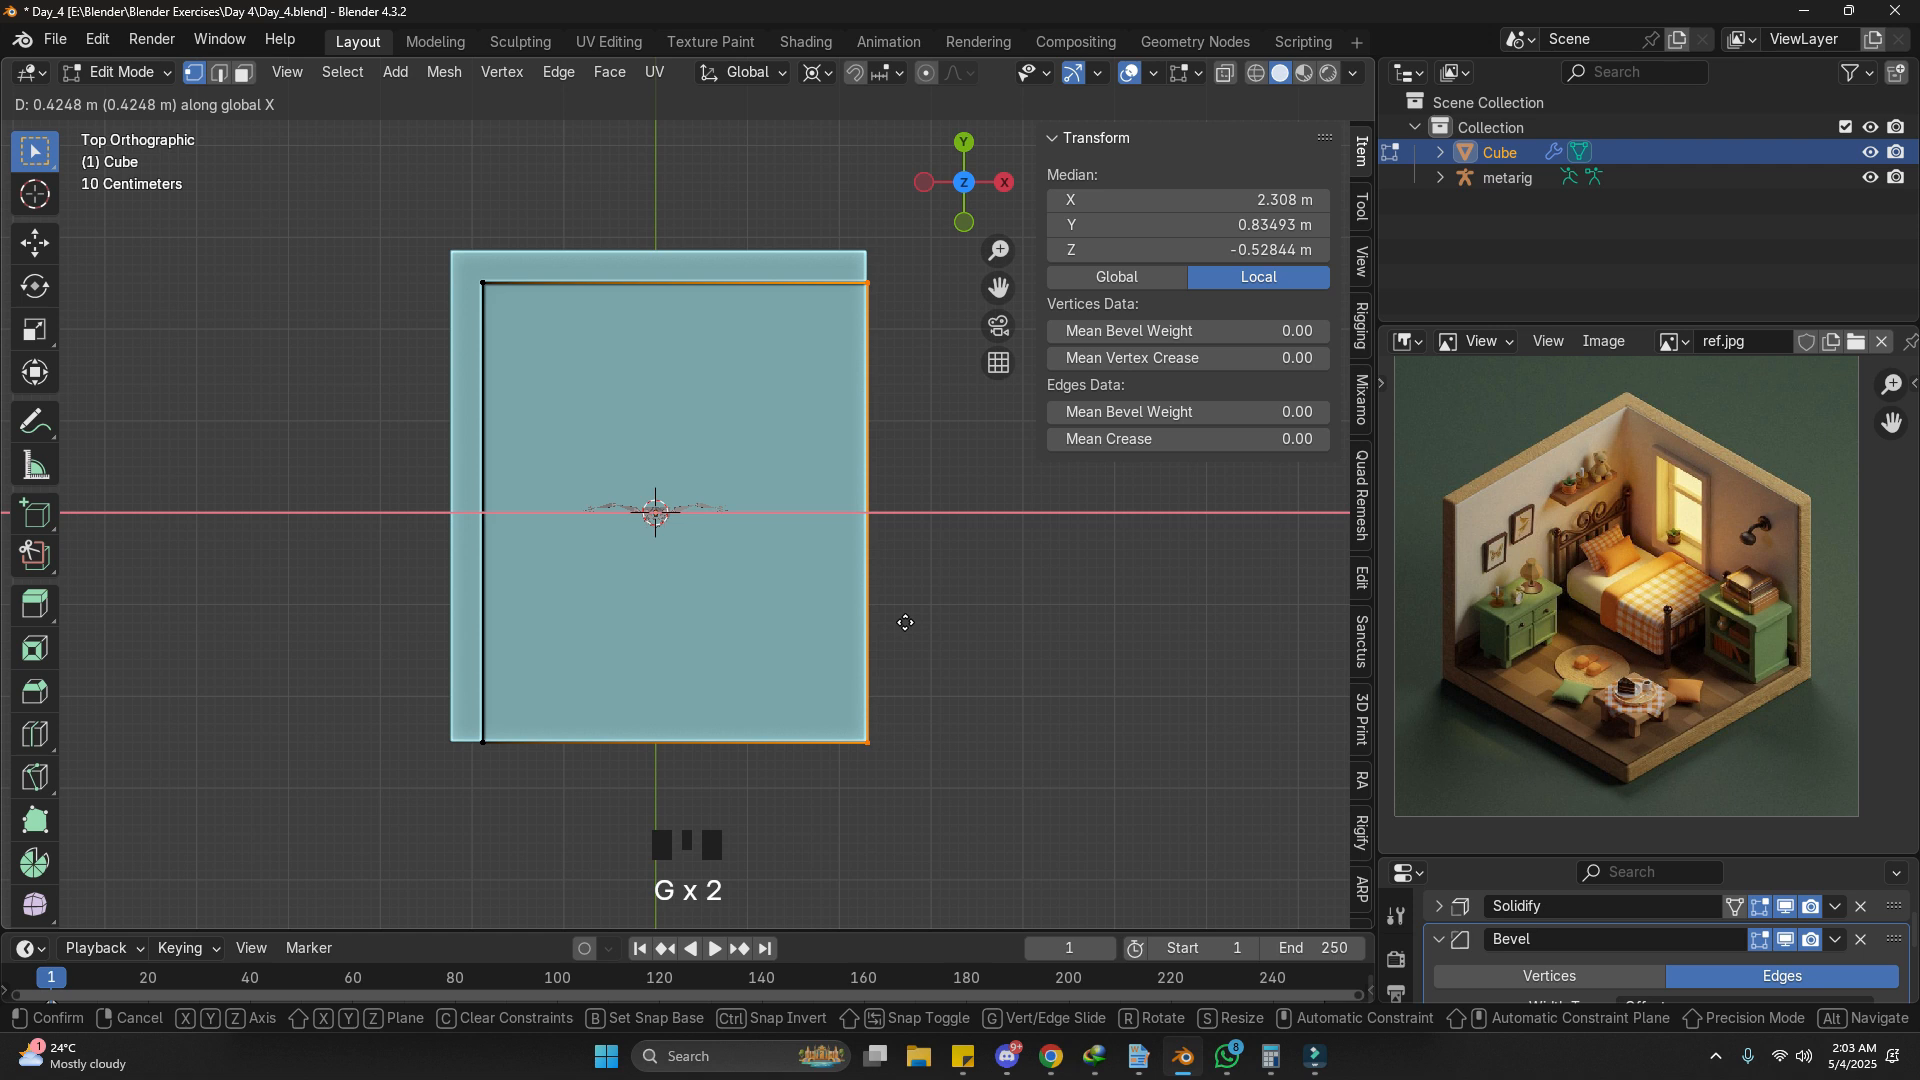
pyautogui.click(900, 623)
pyautogui.moveTo(900, 623); pyautogui.dragTo(740, 579, button='middle')
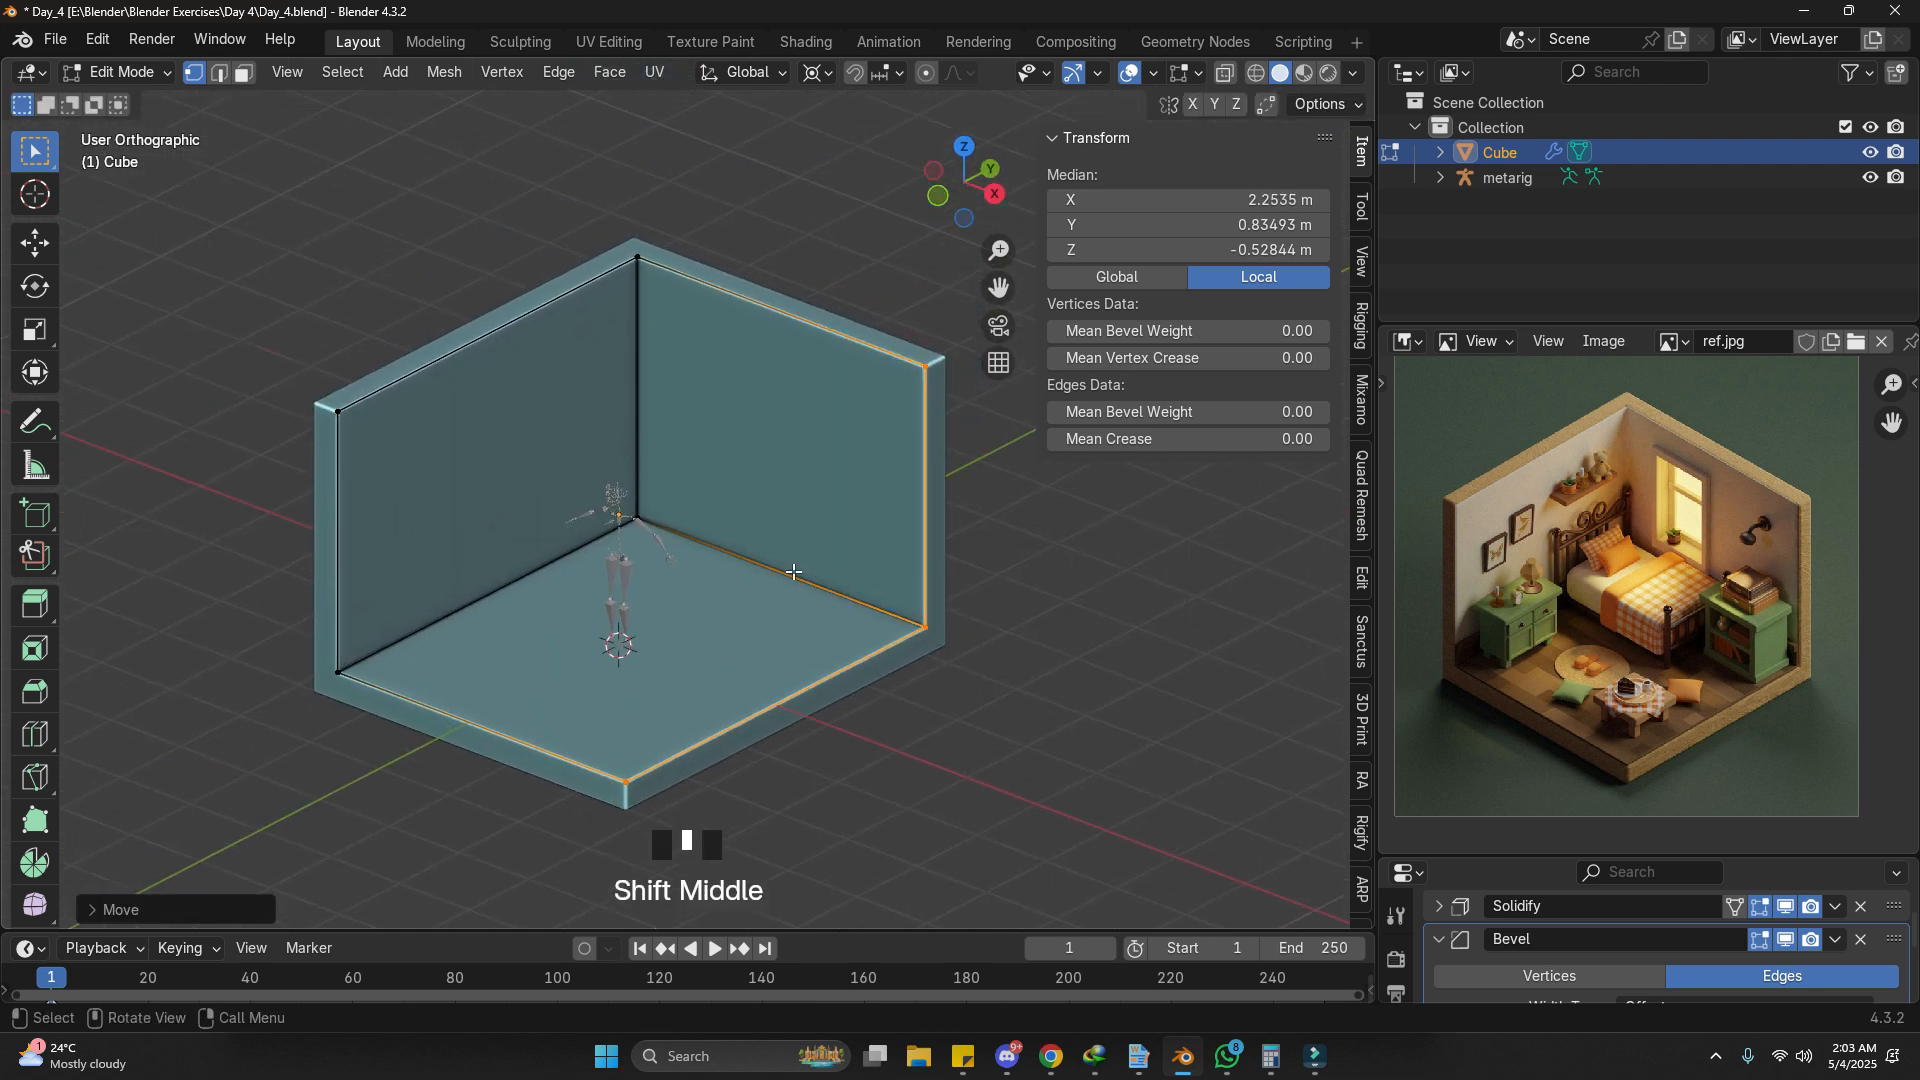
pyautogui.press('Tab')
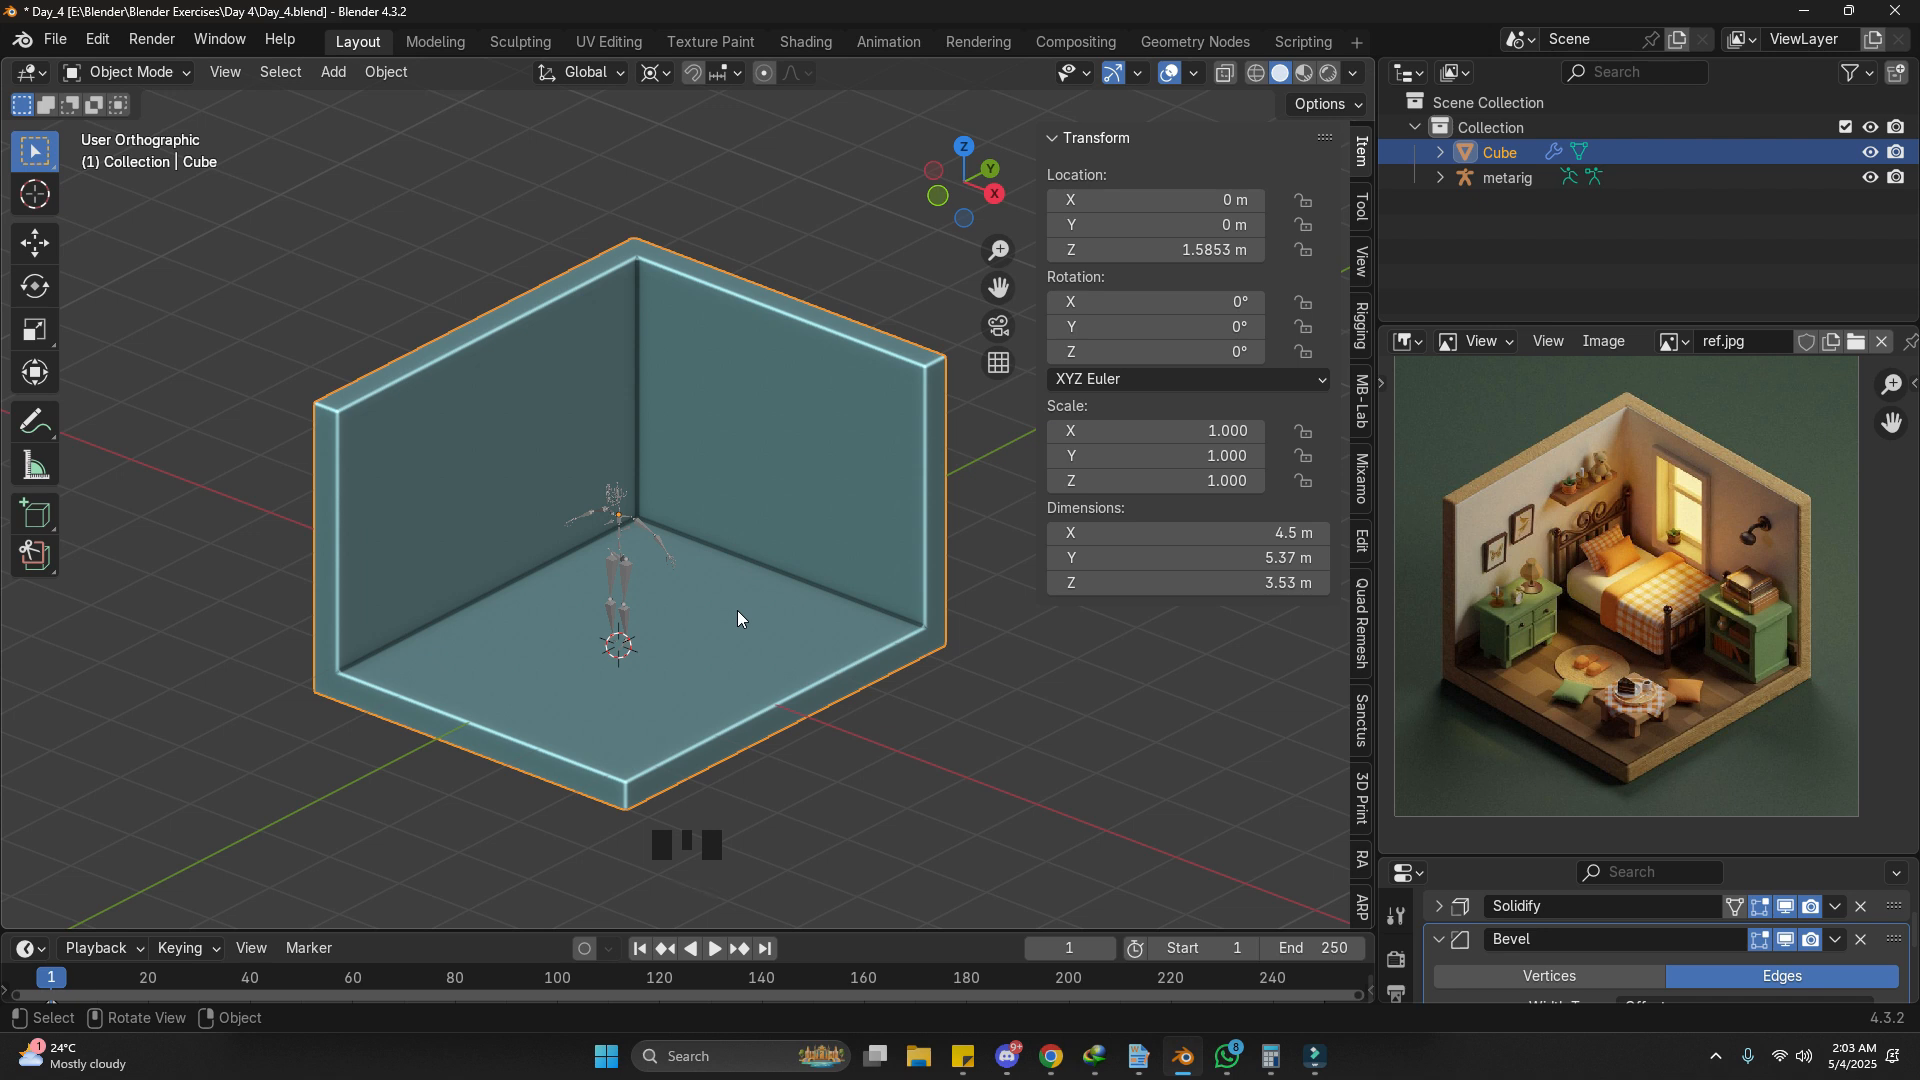
# Step: Check the bed in the reference image and add a mesh plane for it in the room
pyautogui.scroll(3, 1510, 593)
pyautogui.moveTo(1560, 596)
pyautogui.mouseDown(button='middle')
pyautogui.moveTo(1554, 565)
pyautogui.moveTo(1564, 607)
pyautogui.mouseUp(button='middle')
pyautogui.scroll(1, 1552, 543)
pyautogui.scroll(-1, 1532, 543)
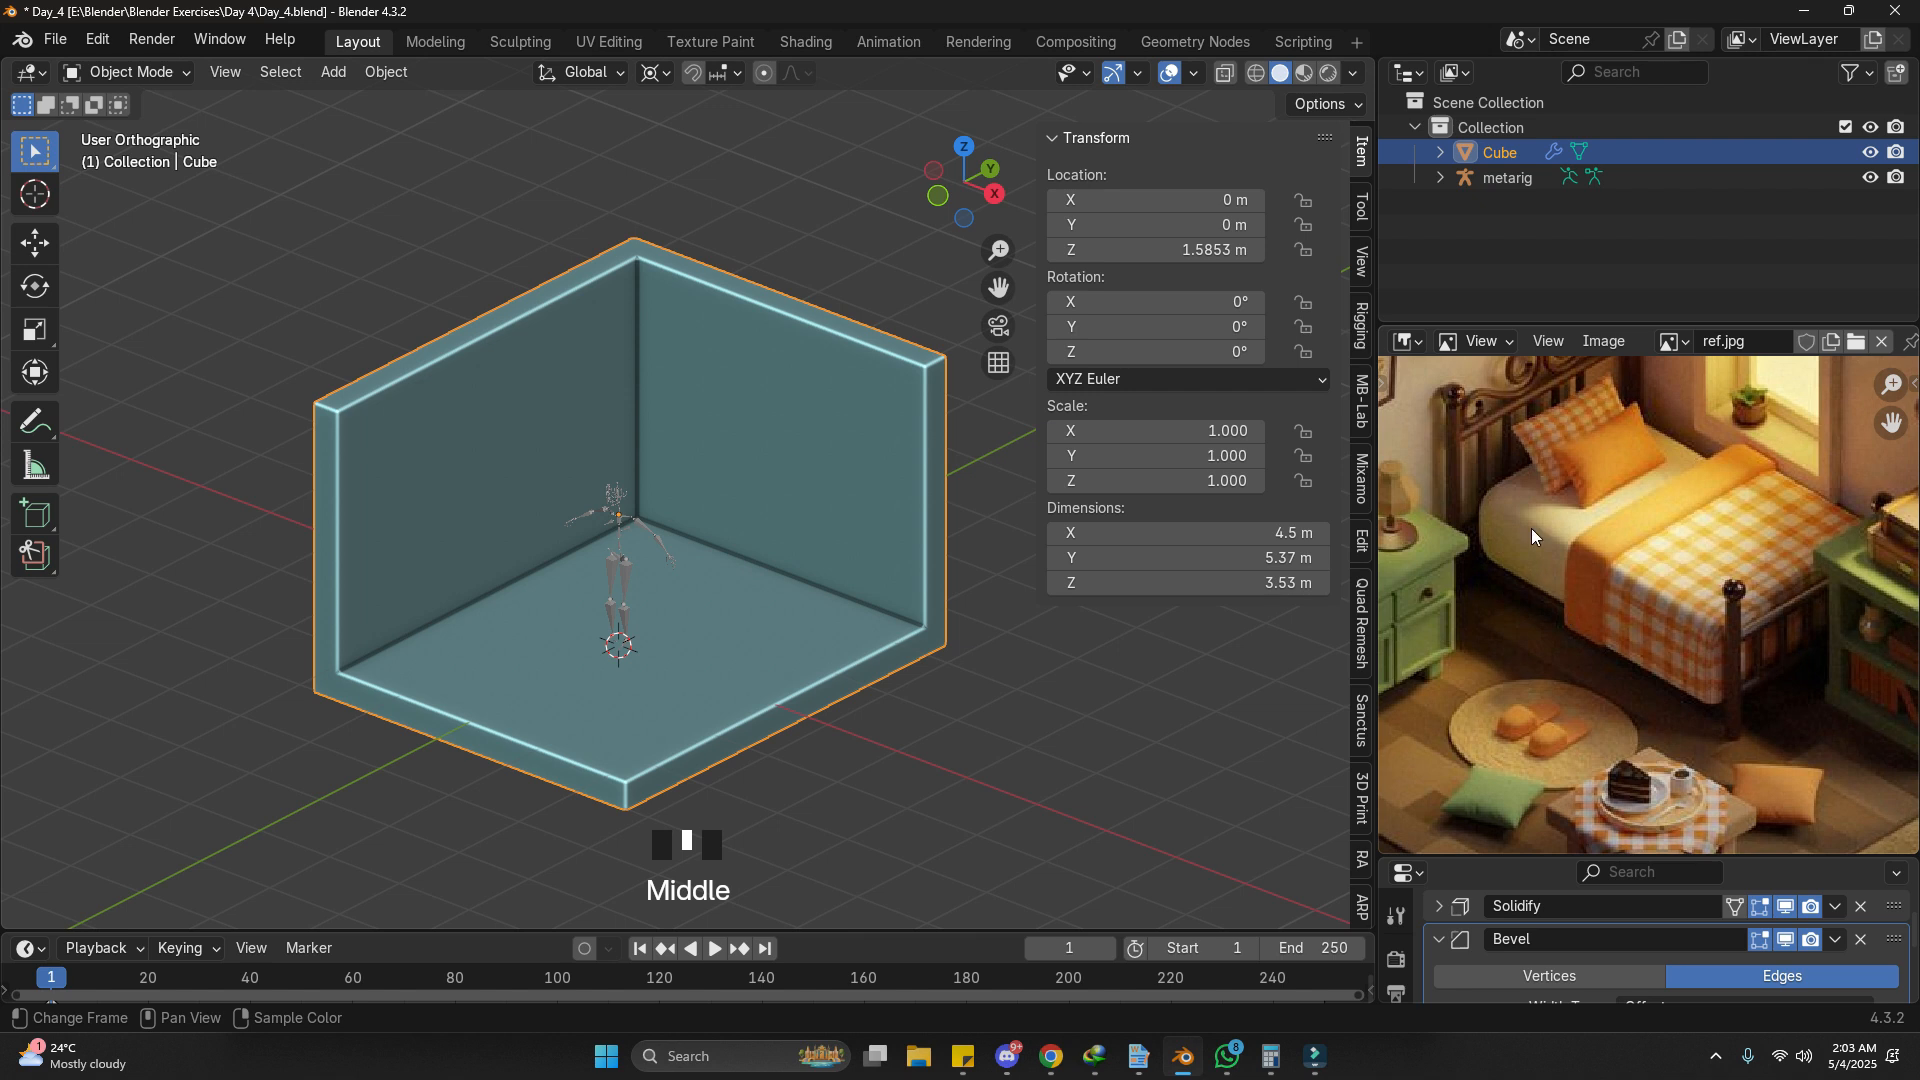
pyautogui.moveTo(698, 526); pyautogui.dragTo(735, 507, button='middle')
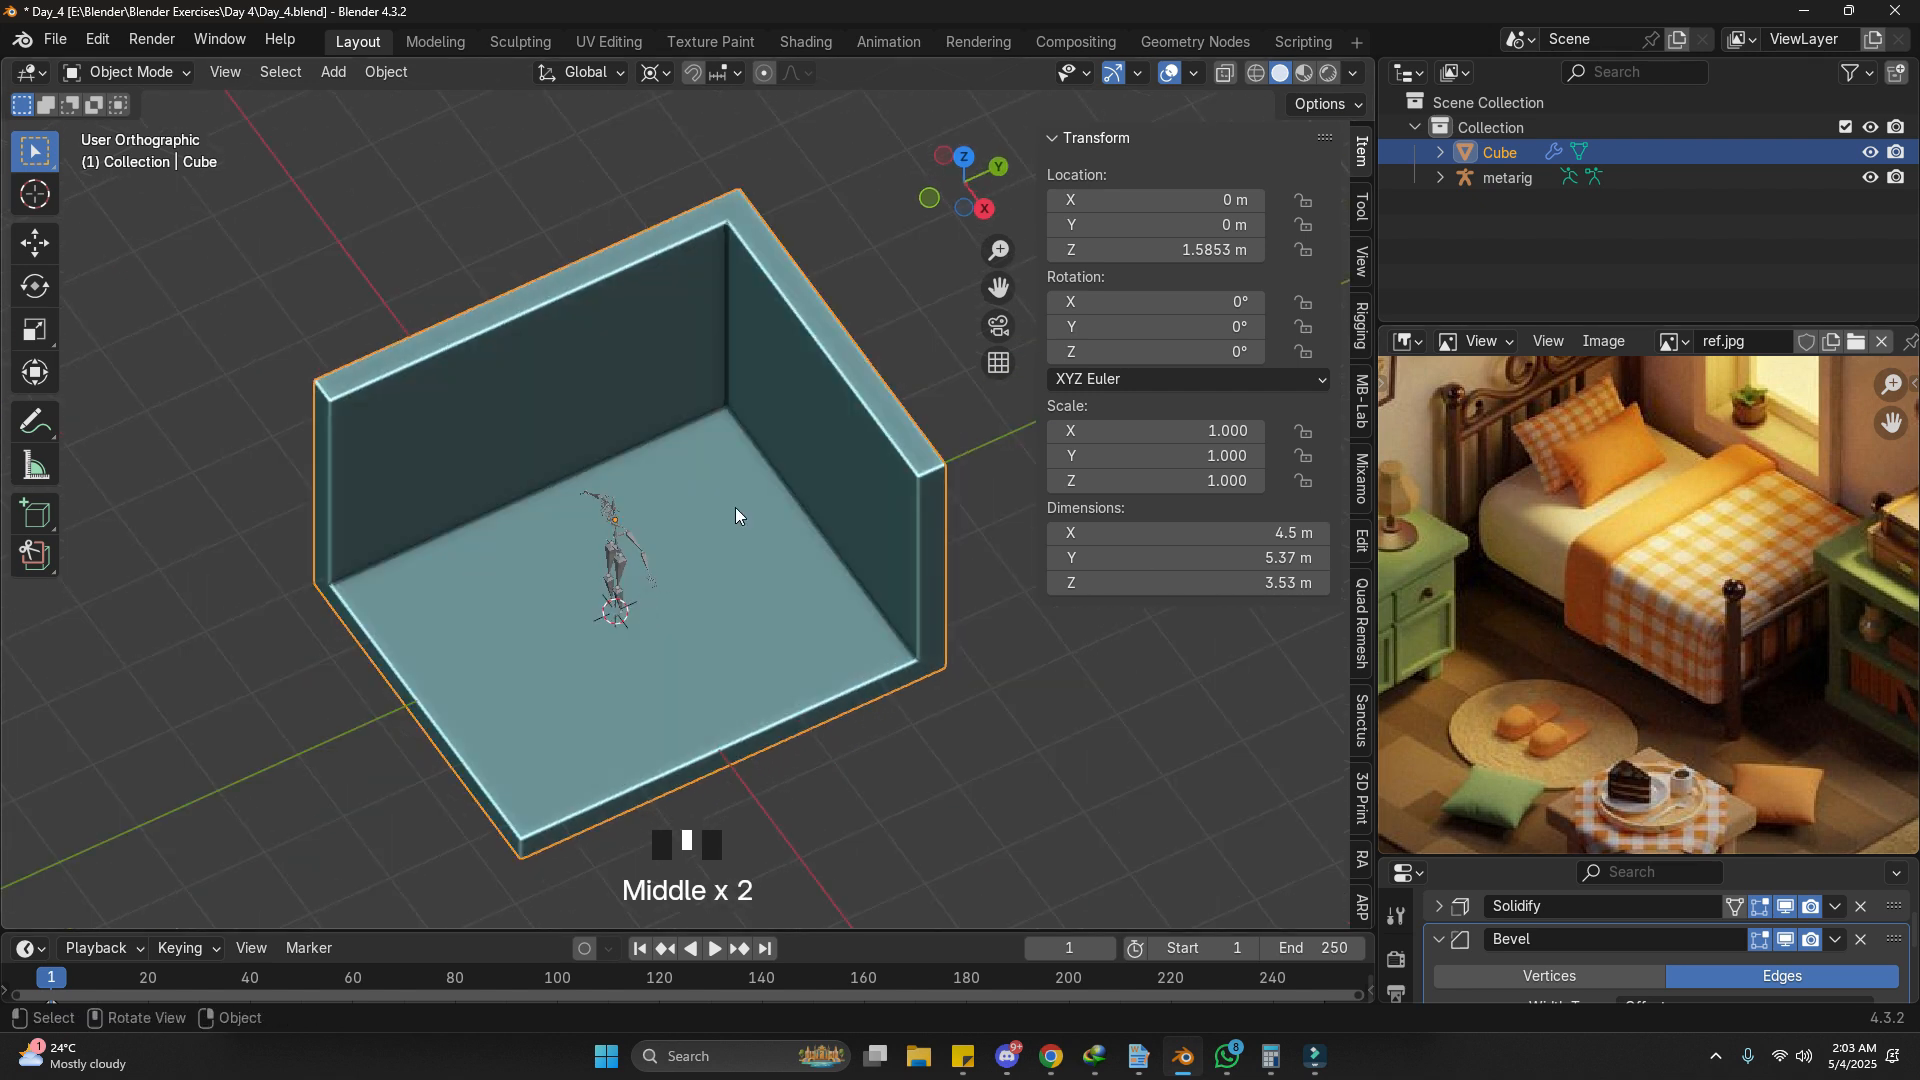
pyautogui.scroll(2, 739, 482)
pyautogui.hotkey('shift', 'a')
pyautogui.moveTo(740, 482)
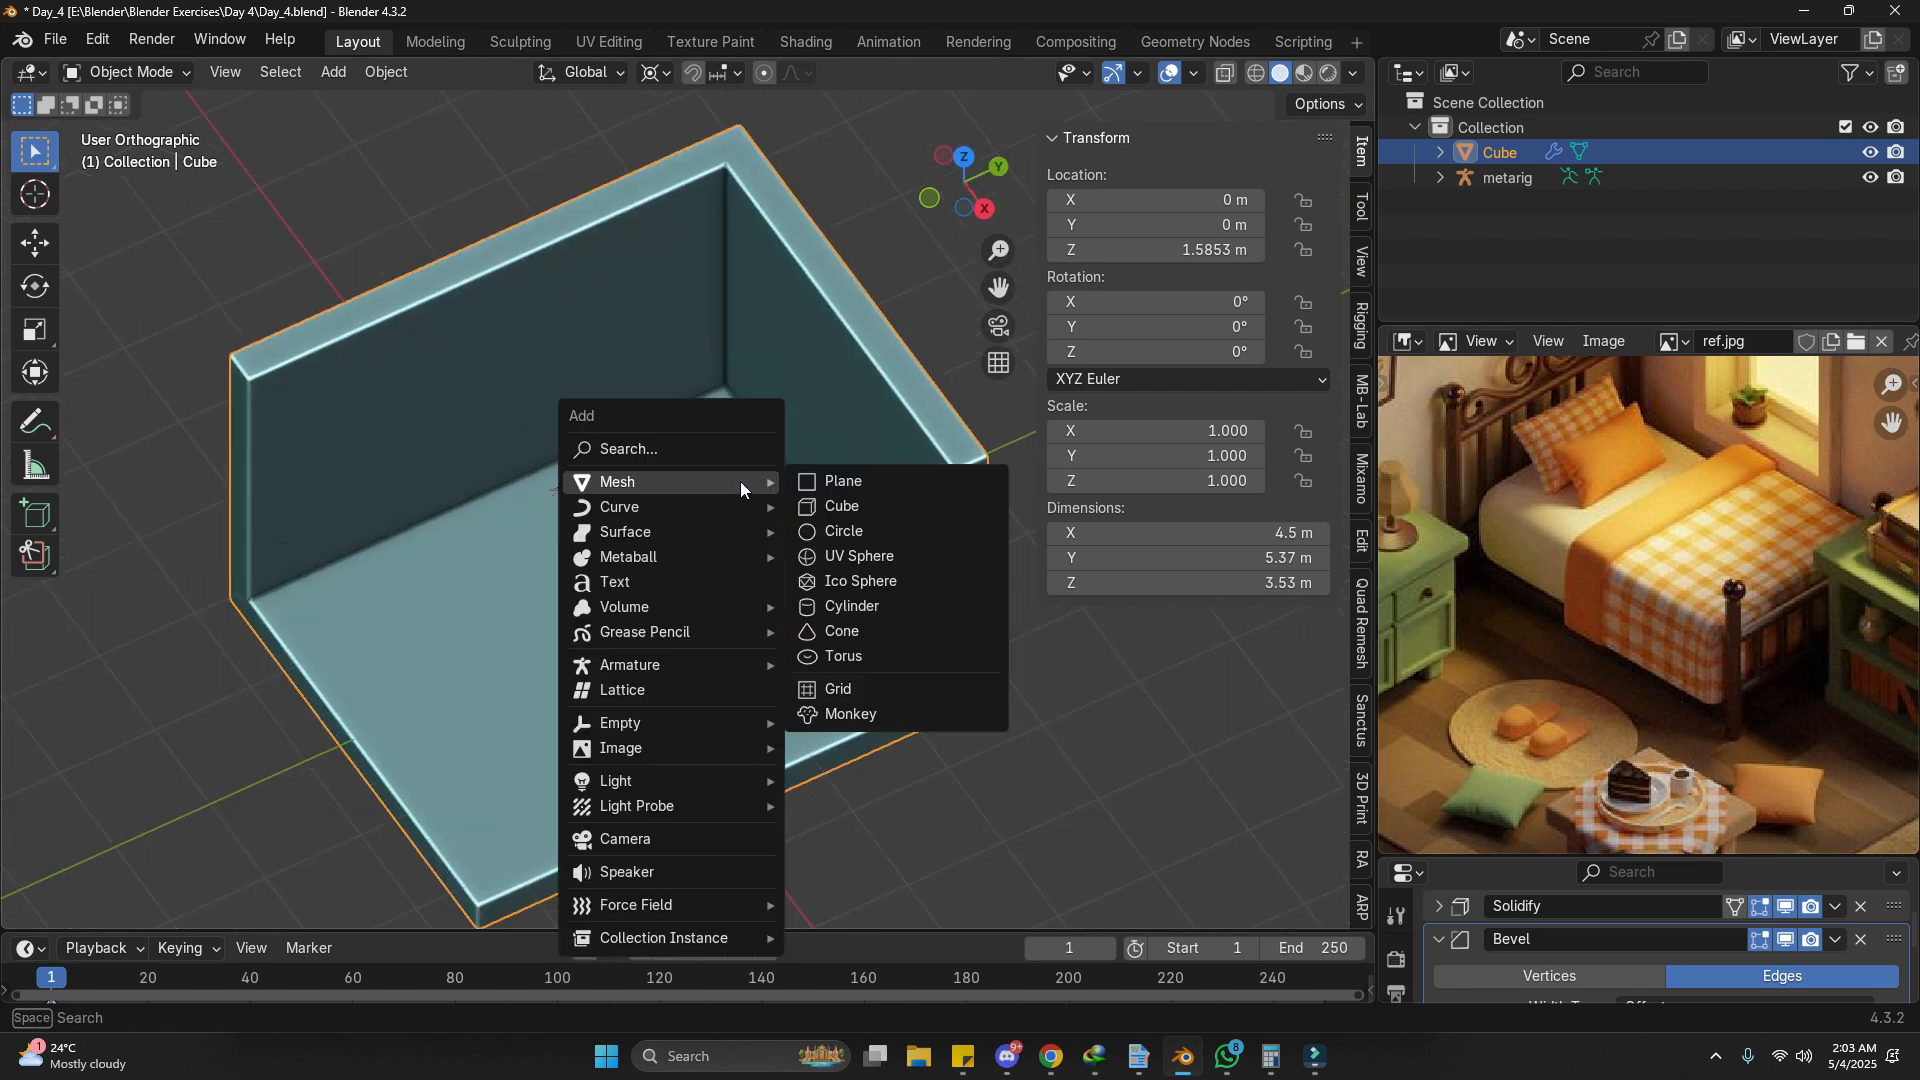
pyautogui.click(843, 481)
pyautogui.rightClick(837, 560)
# Step: Move the plane along Y to about 1.135 m and raise it along Z to about 1.167 m
pyautogui.press('g')
pyautogui.press('y')
pyautogui.click(972, 485)
pyautogui.press('g')
pyautogui.press('z')
pyautogui.click(796, 508)
pyautogui.moveTo(866, 624); pyautogui.dragTo(932, 549, button='middle')
pyautogui.press('s')
pyautogui.press('x')
pyautogui.rightClick(886, 599)
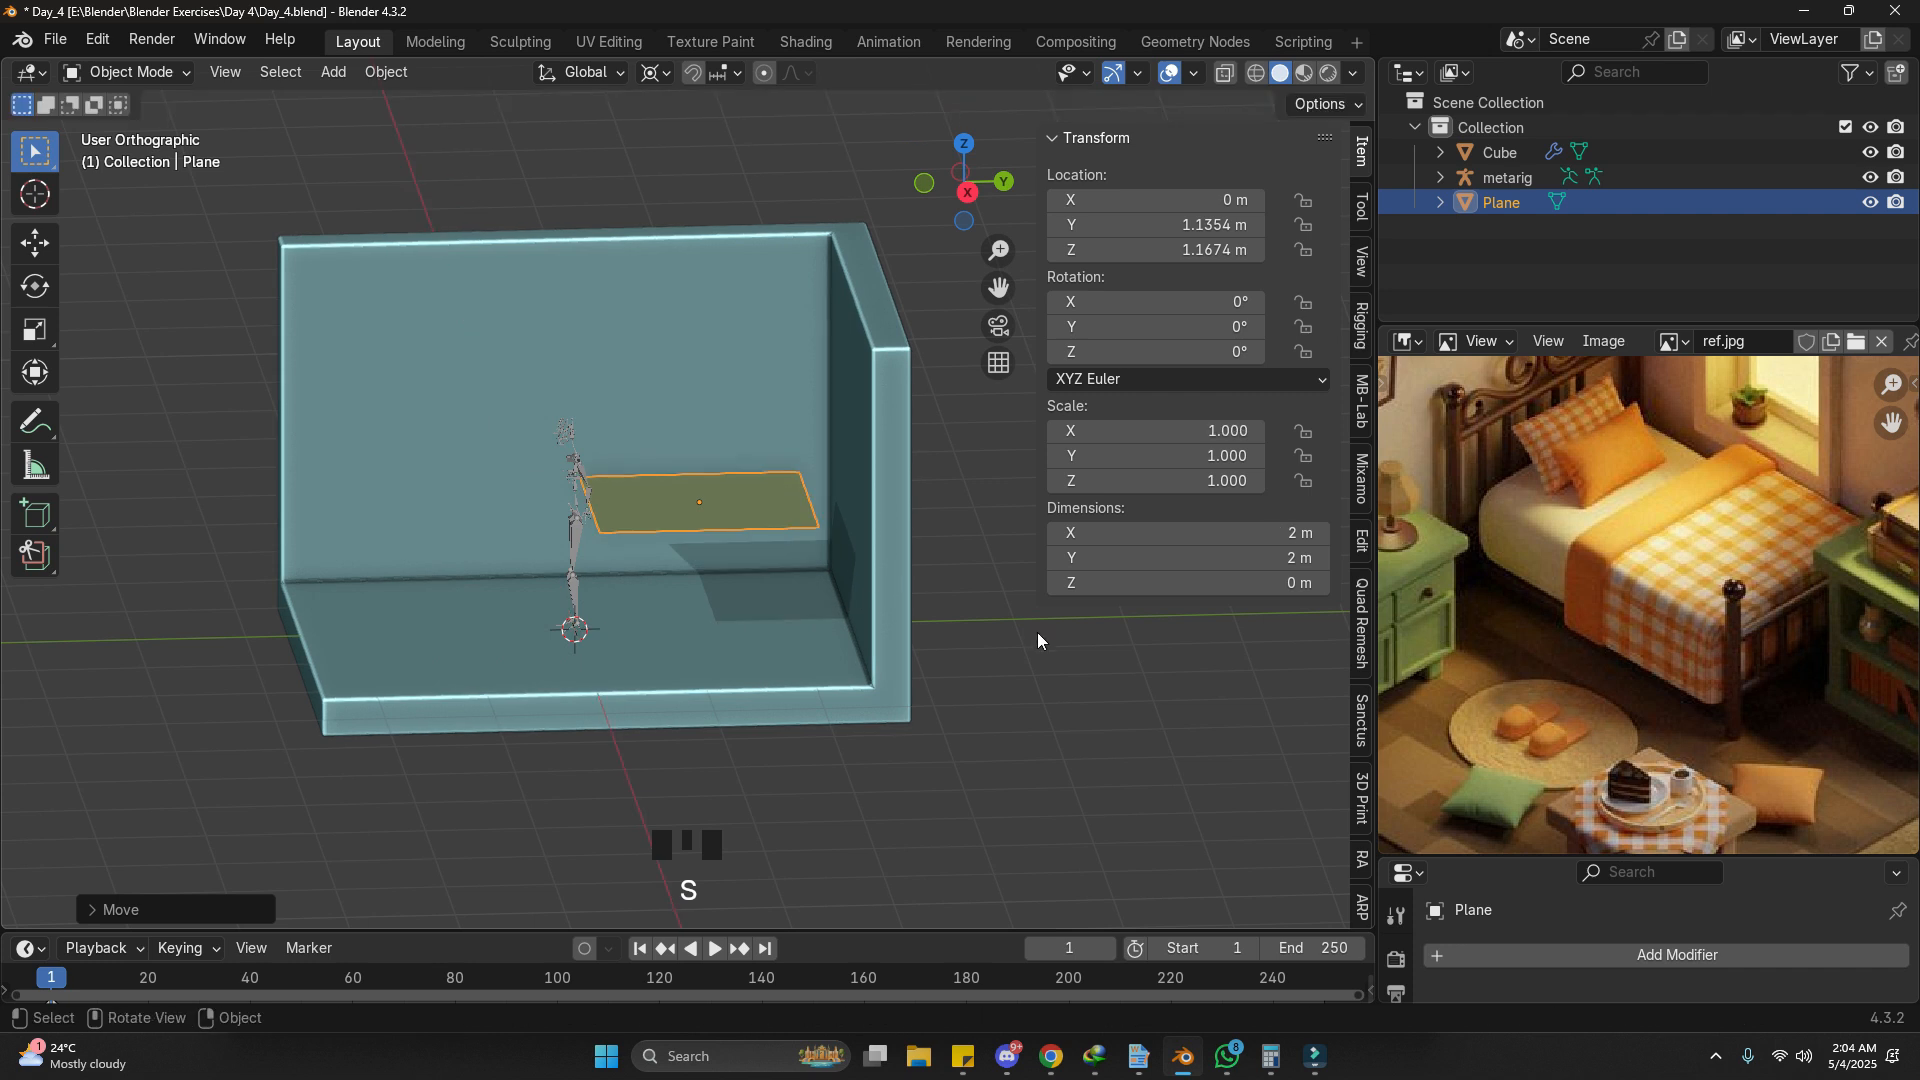
# Step: Scale the plane along Y to about 0.837 and set the transform pivot point to Median Point
pyautogui.press('s')
pyautogui.press('y')
pyautogui.click(962, 604)
pyautogui.click(655, 72)
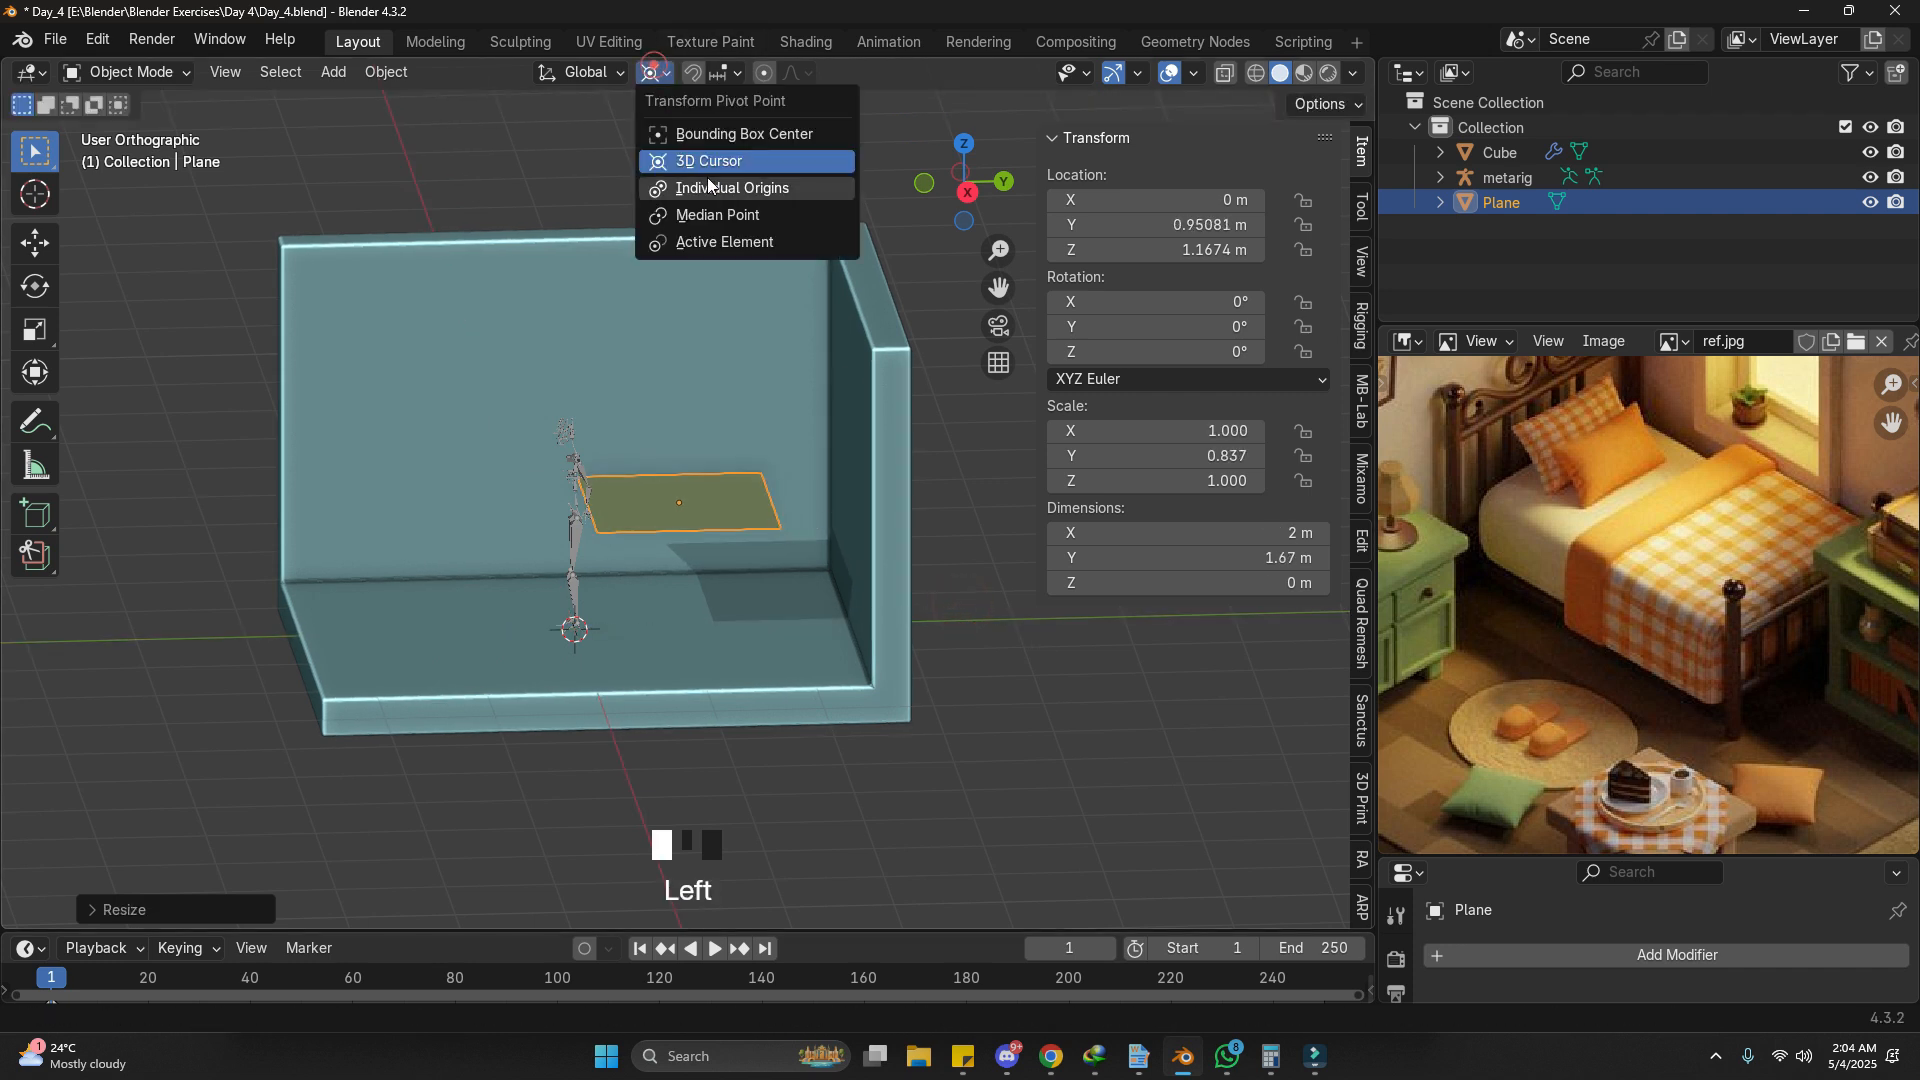
pyautogui.click(717, 216)
# Step: Narrow the plane along Y to a scale of about 0.594
pyautogui.scroll(3, 830, 560)
pyautogui.press('s')
pyautogui.press('y')
pyautogui.click(833, 568)
# Step: Move the plane along Y to about 1.683 m and lower it along Z to about 0.564 m
pyautogui.press('g')
pyautogui.press('y')
pyautogui.click(969, 563)
pyautogui.press('g')
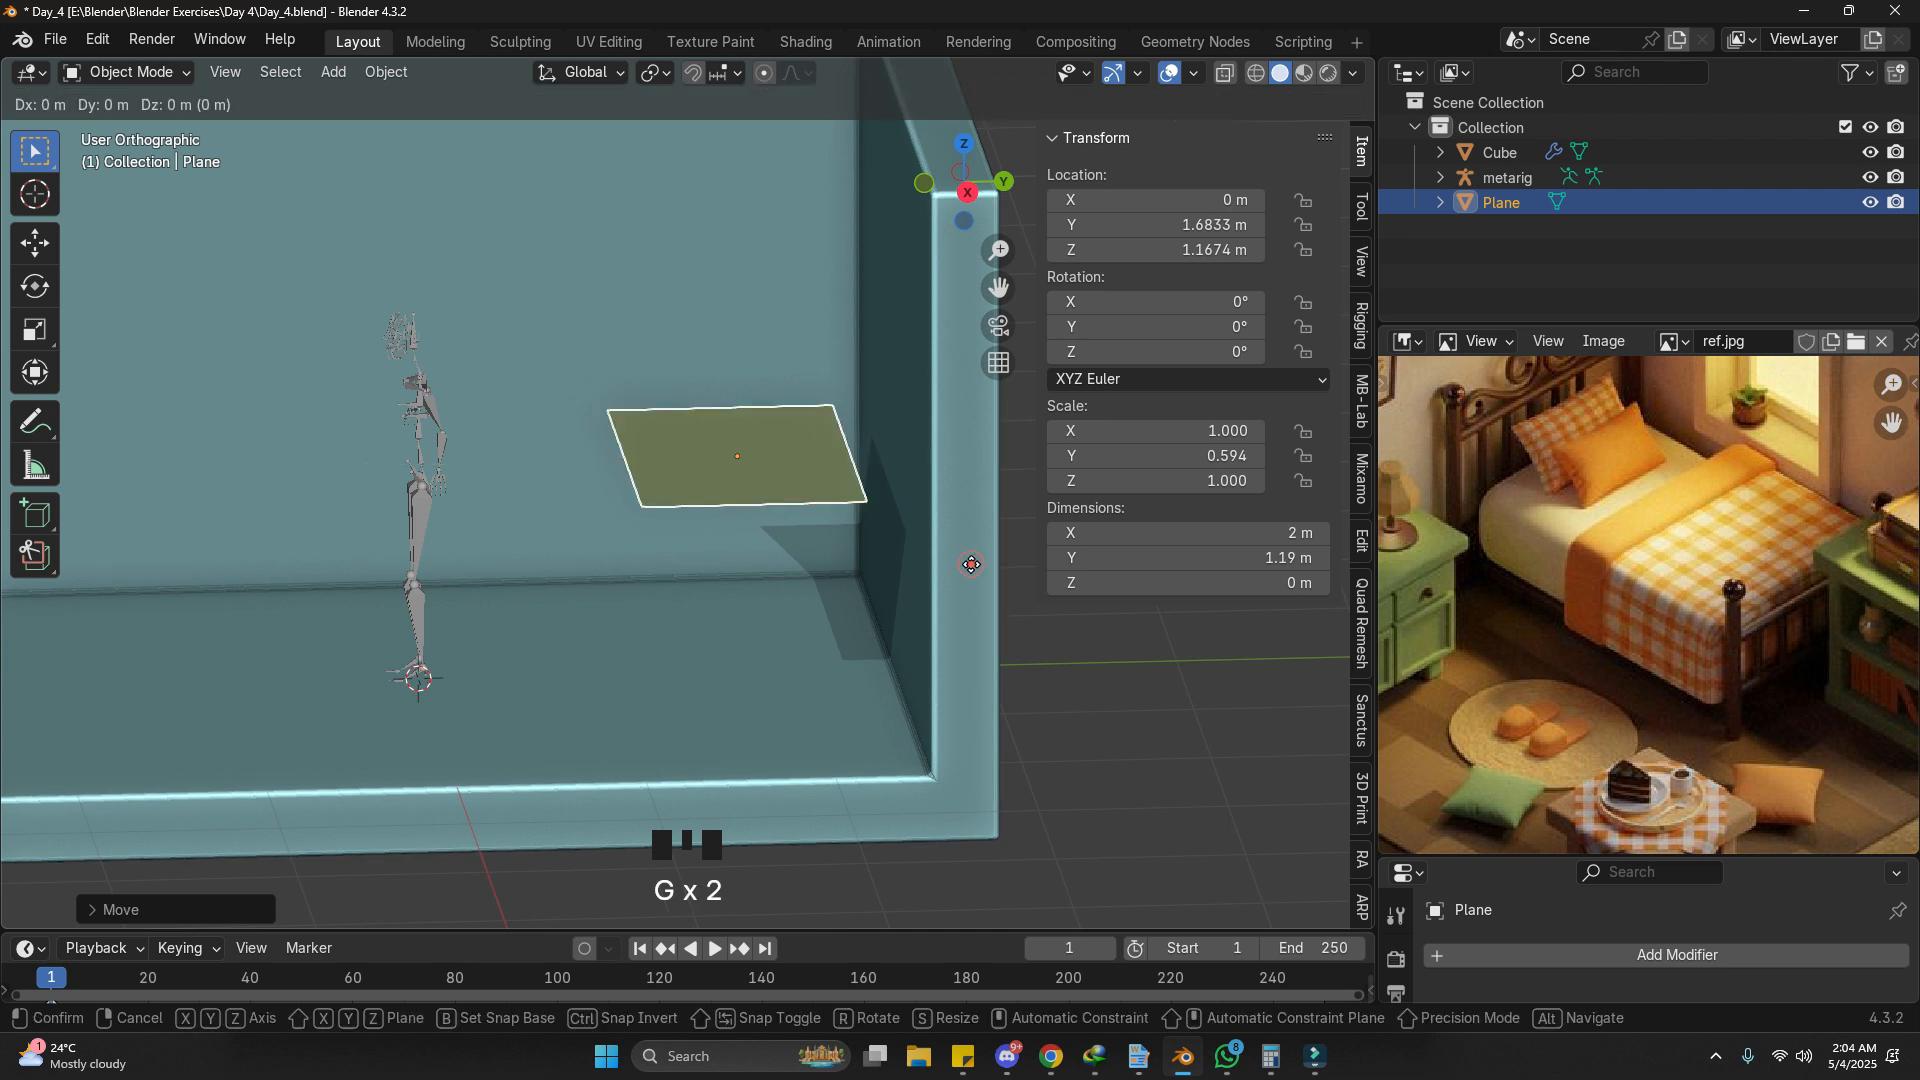
pyautogui.press('z')
pyautogui.click(967, 674)
# Step: Move the plane along X to about -0.653 m, toward the room's rear corner
pyautogui.moveTo(810, 607); pyautogui.dragTo(998, 772, button='middle')
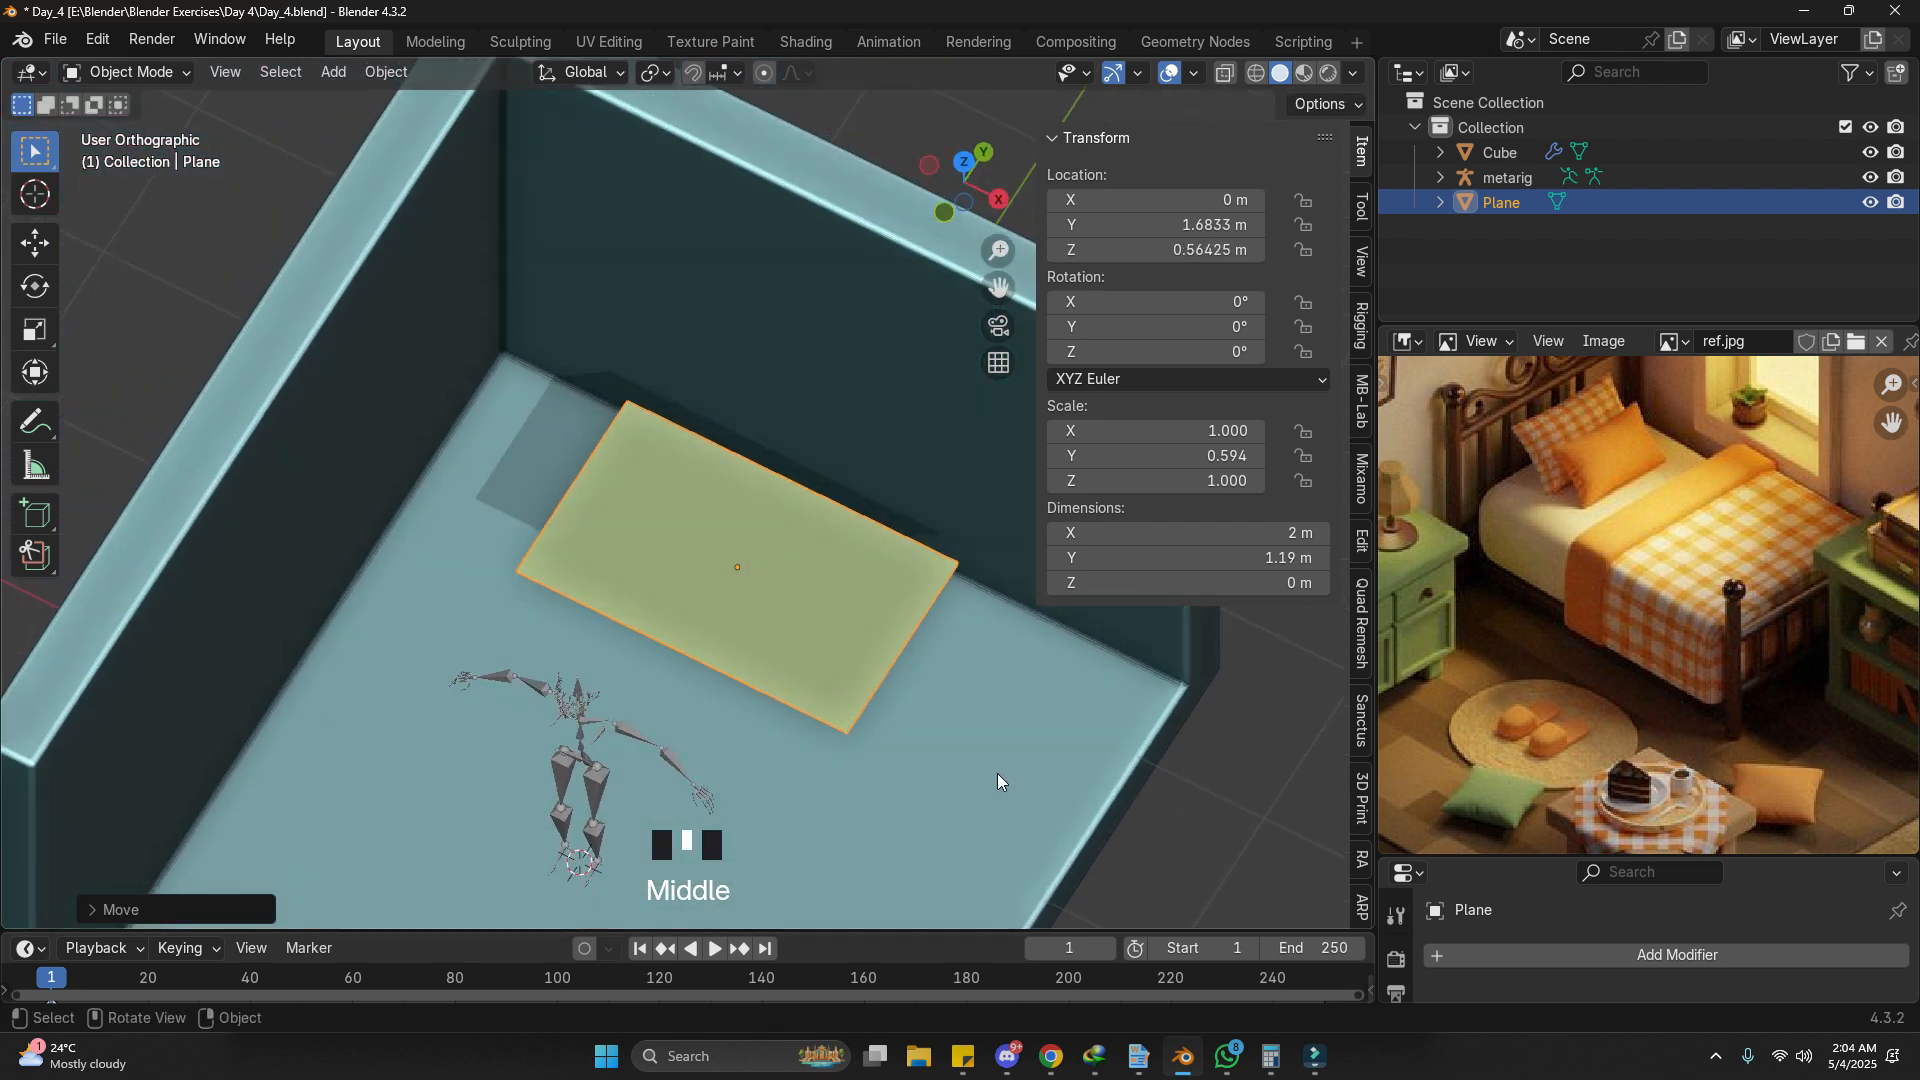
pyautogui.press('g')
pyautogui.press('x')
pyautogui.click(867, 730)
# Step: Scale the plane uniformly by about 1.03 and widen it along Y to a scale of about 0.658
pyautogui.moveTo(867, 730); pyautogui.dragTo(810, 651, button='middle')
pyautogui.press('s')
pyautogui.click(992, 635)
pyautogui.press('s')
pyautogui.press('y')
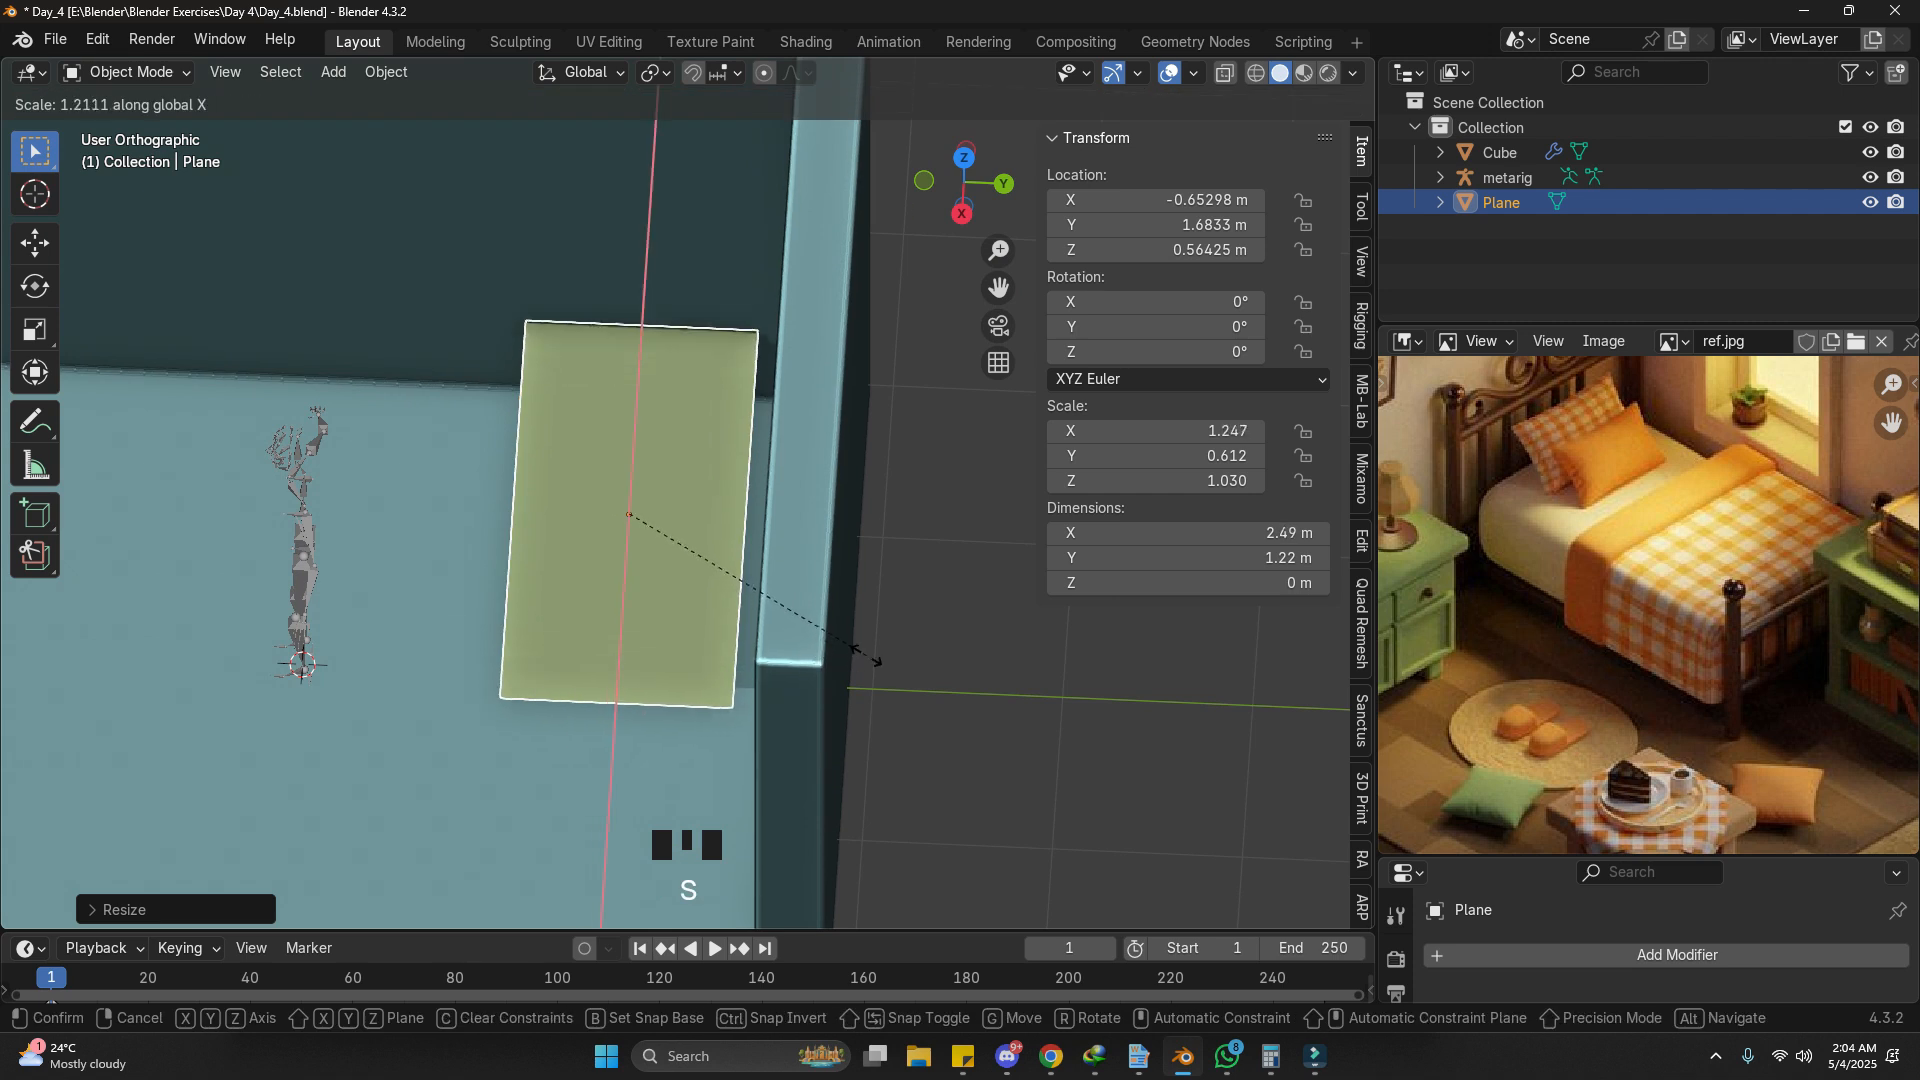
pyautogui.click(887, 652)
# Step: Move the plane along Y to about 1.599 m and lower it to about 0.302 m on Z
pyautogui.press('g')
pyautogui.press('y')
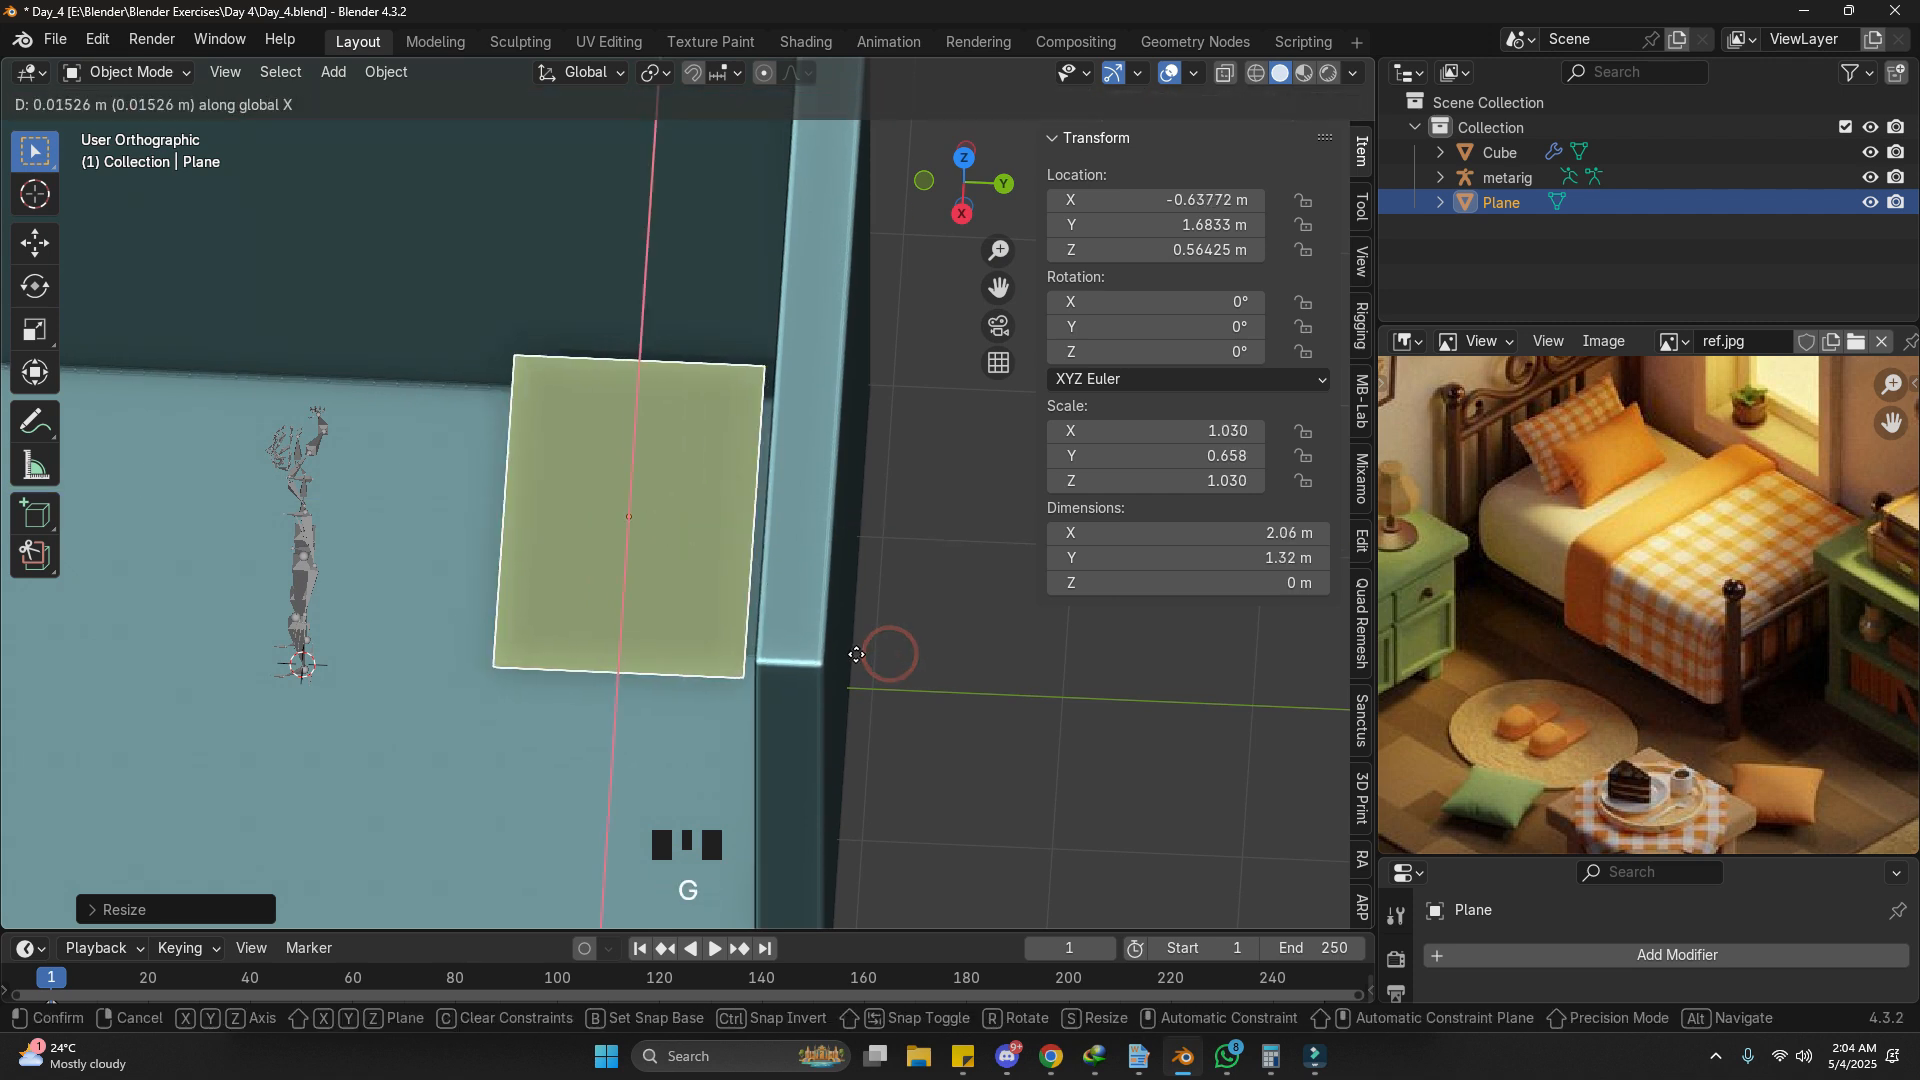
pyautogui.click(840, 654)
pyautogui.moveTo(415, 691); pyautogui.dragTo(704, 535, button='middle')
pyautogui.press('g')
pyautogui.press('z')
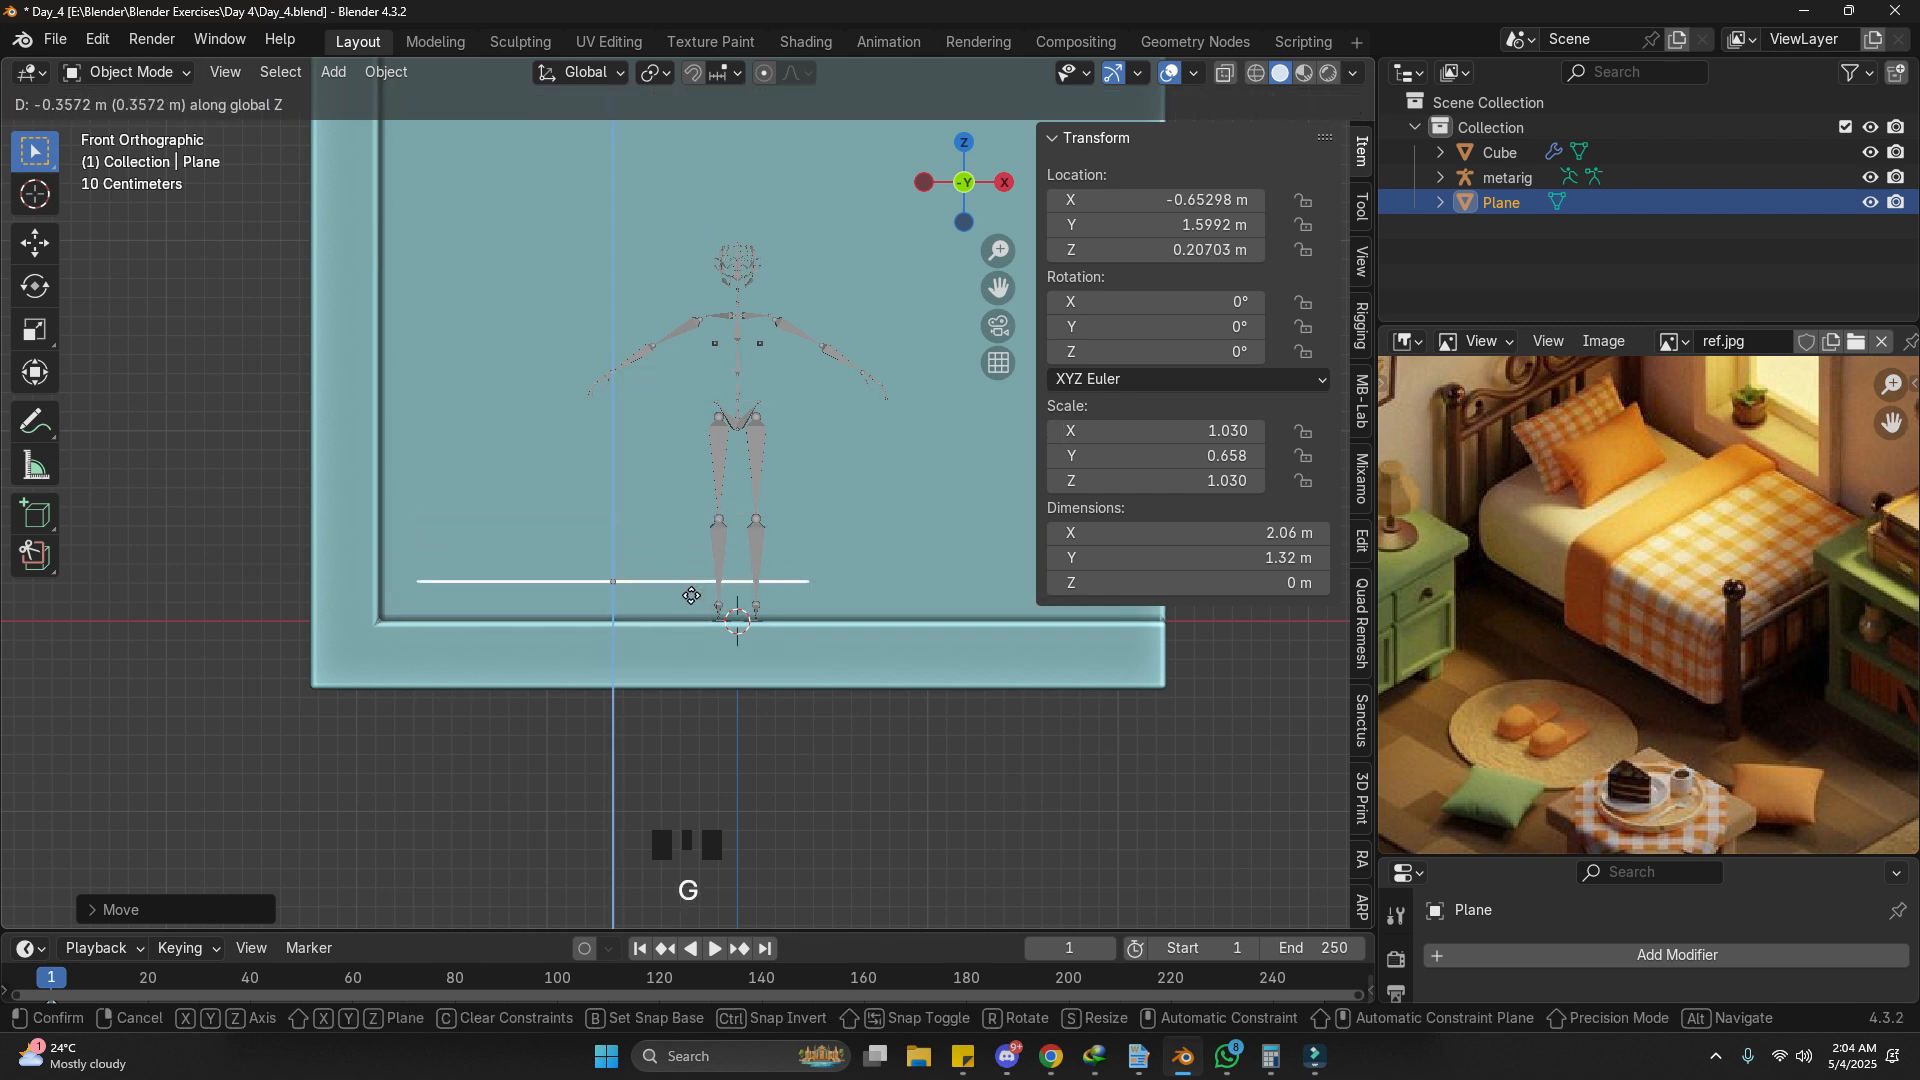
pyautogui.click(778, 566)
pyautogui.moveTo(778, 566); pyautogui.dragTo(775, 632, button='middle')
pyautogui.press('g')
pyautogui.press('z')
pyautogui.click(655, 589)
pyautogui.scroll(-2, 677, 590)
# Step: Add a Solidify modifier to the bed plane and enlarge the area showing its settings
pyautogui.click(1516, 952)
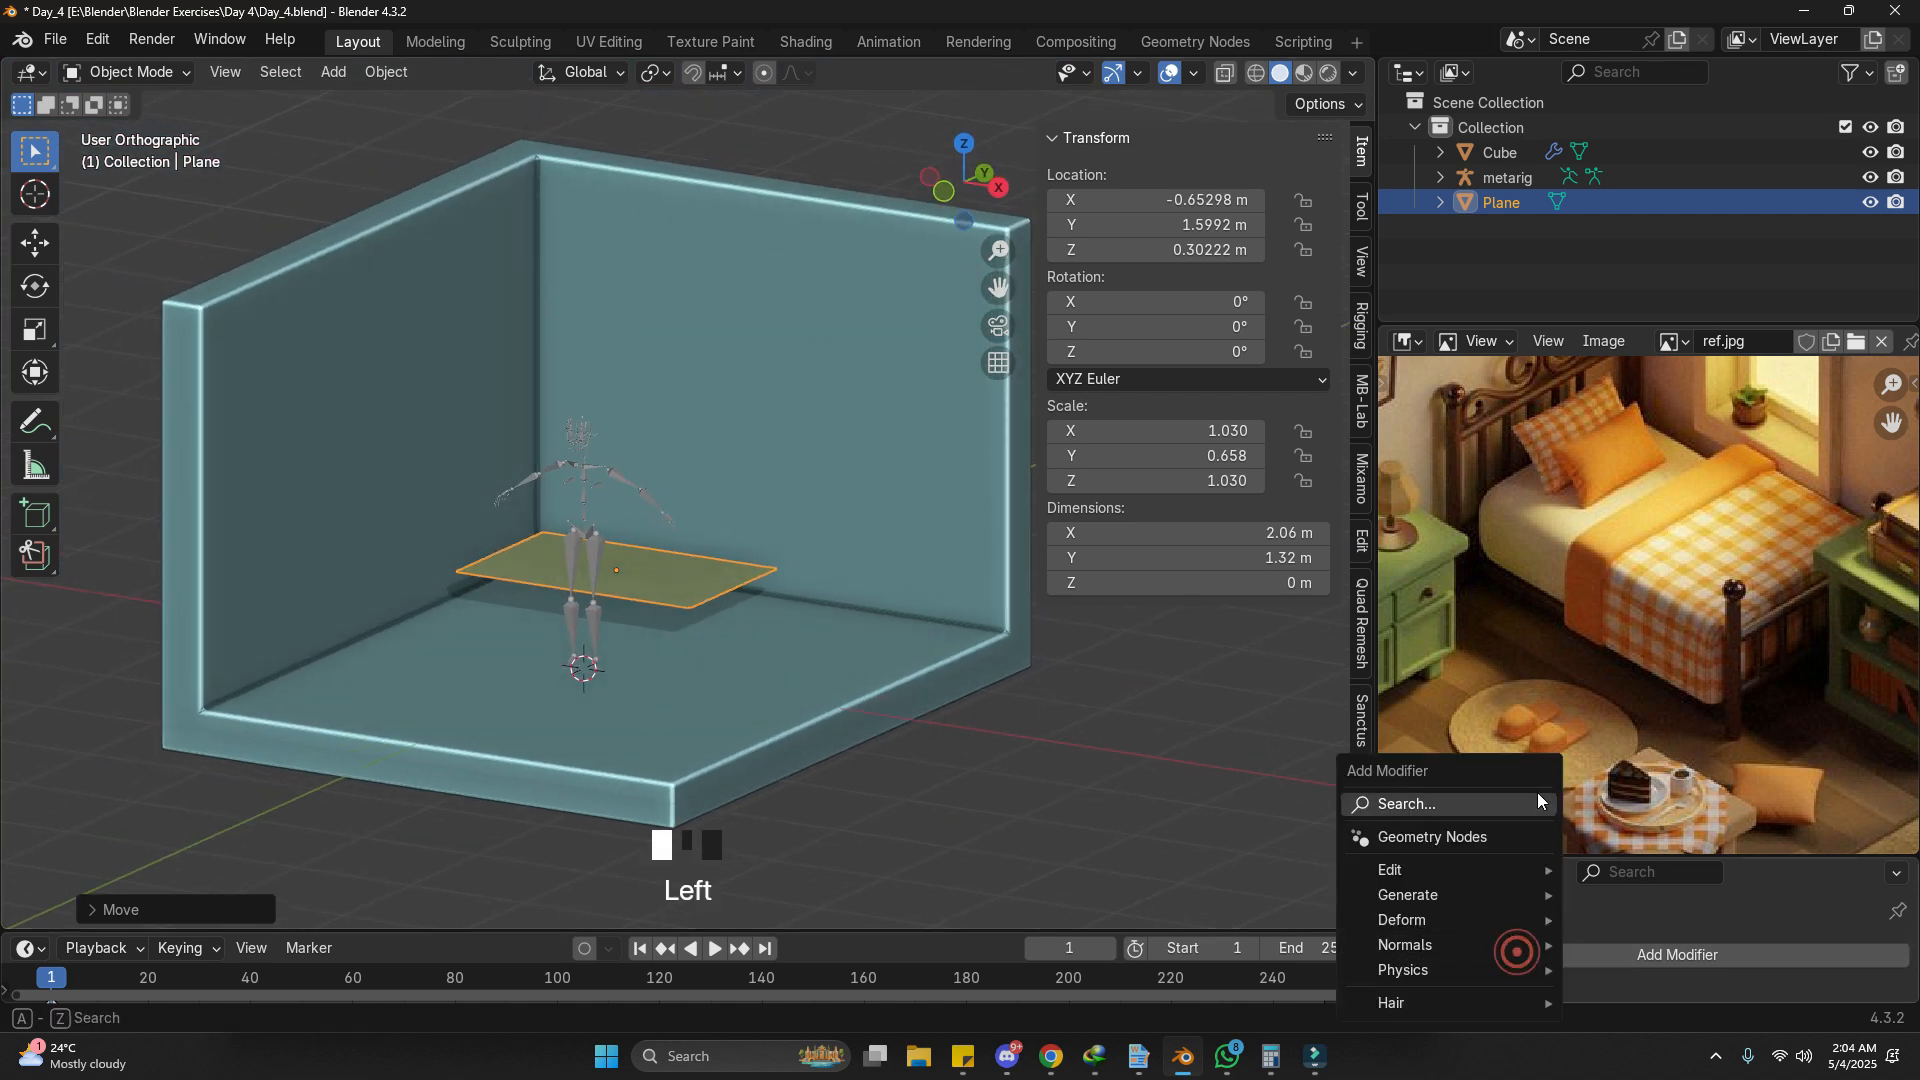
pyautogui.click(1537, 794)
pyautogui.write('s')
pyautogui.click(1540, 770)
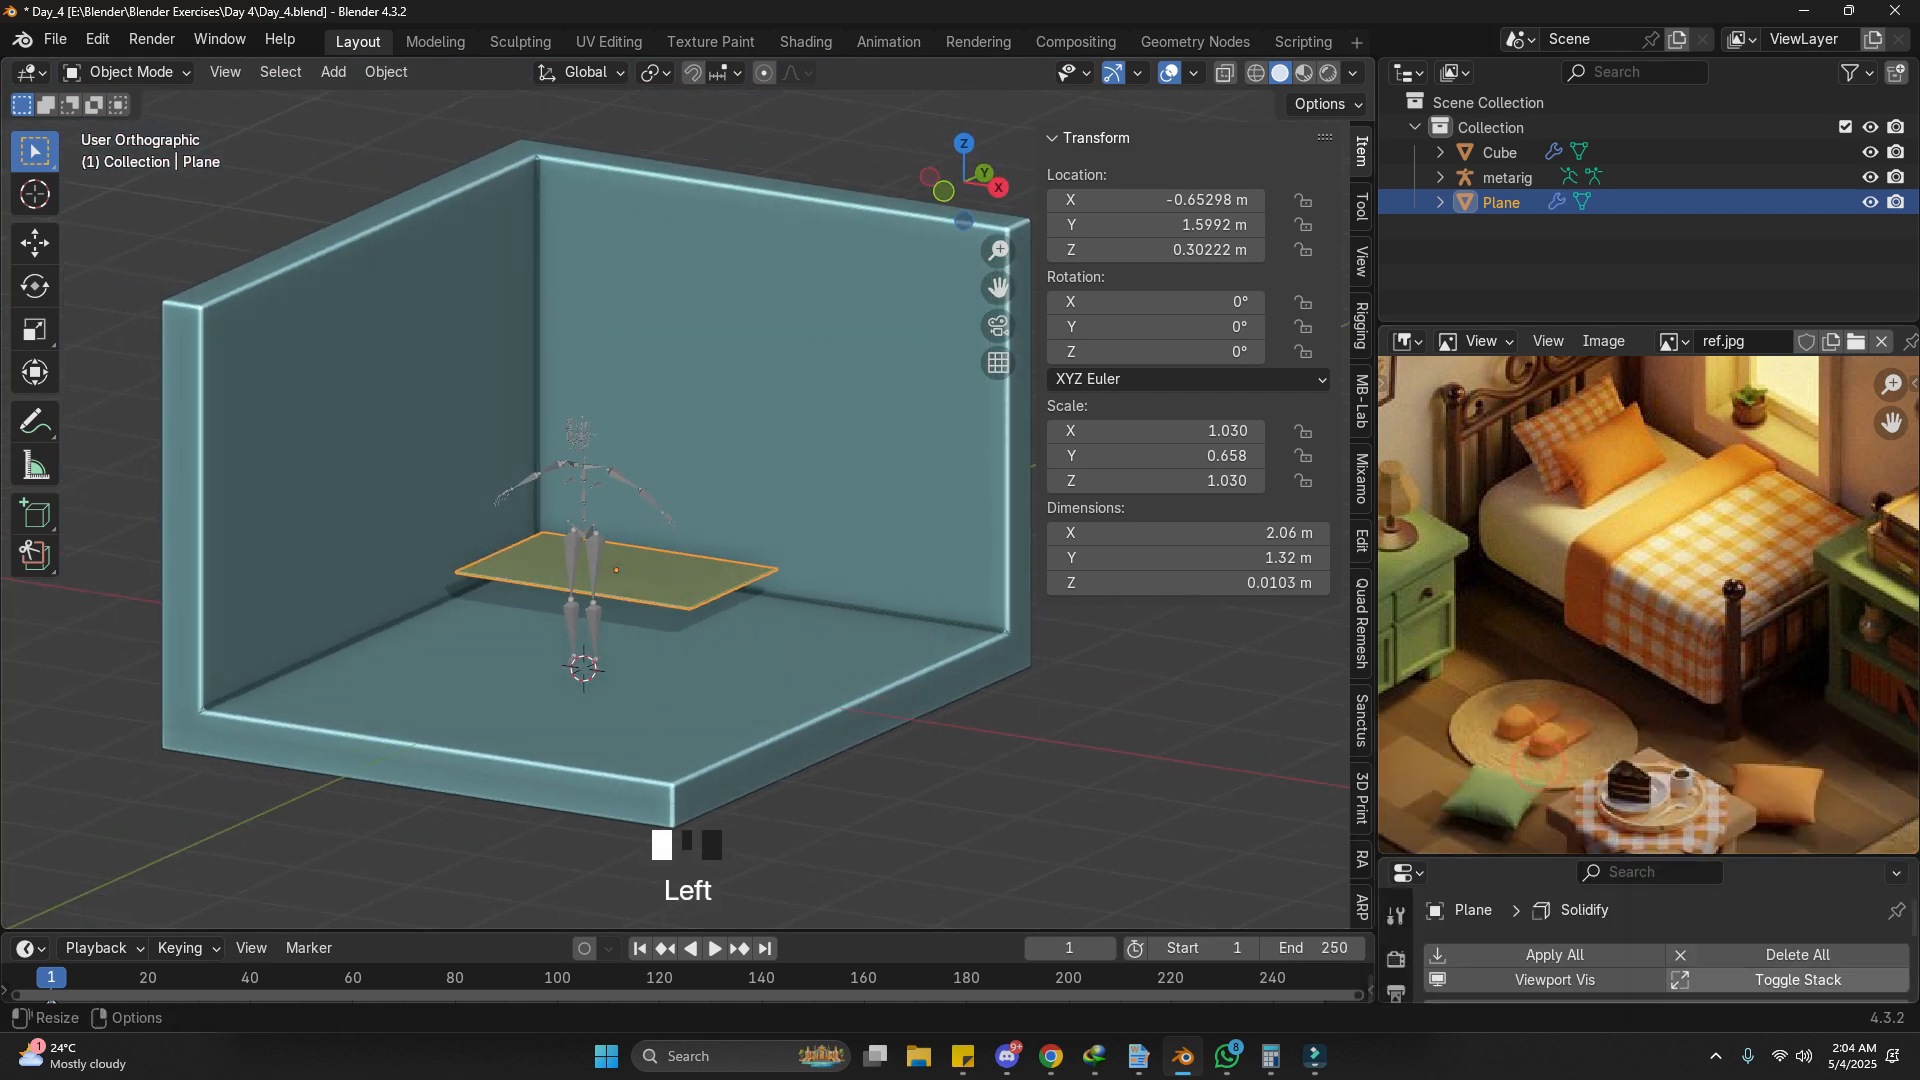
pyautogui.scroll(-4, 1660, 930)
pyautogui.moveTo(1668, 852); pyautogui.dragTo(1669, 709)
pyautogui.scroll(1, 1743, 784)
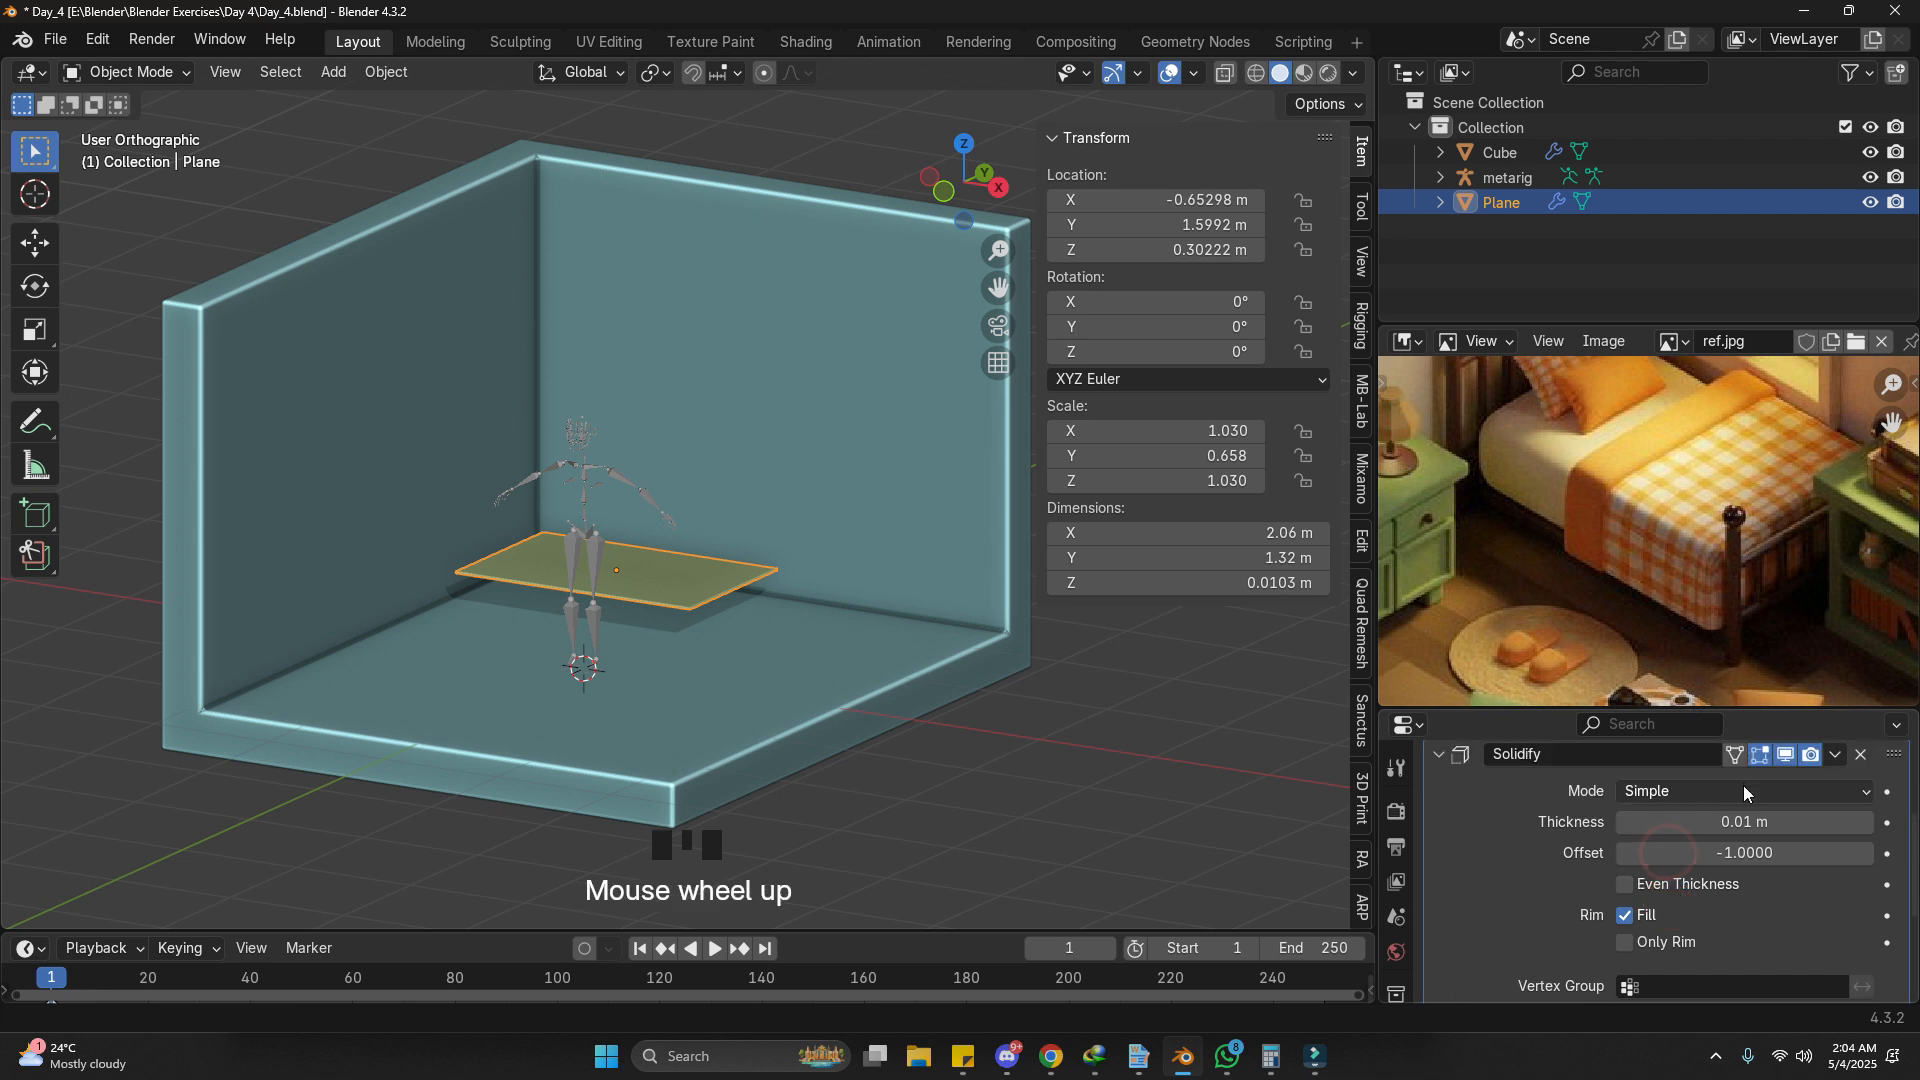
# Step: Set the bed plane's Solidify thickness to about -0.092 m and add a Bevel modifier
pyautogui.keyDown('shift'); pyautogui.moveTo(1735, 821); pyautogui.dragTo(1700, 821); pyautogui.keyUp('shift')
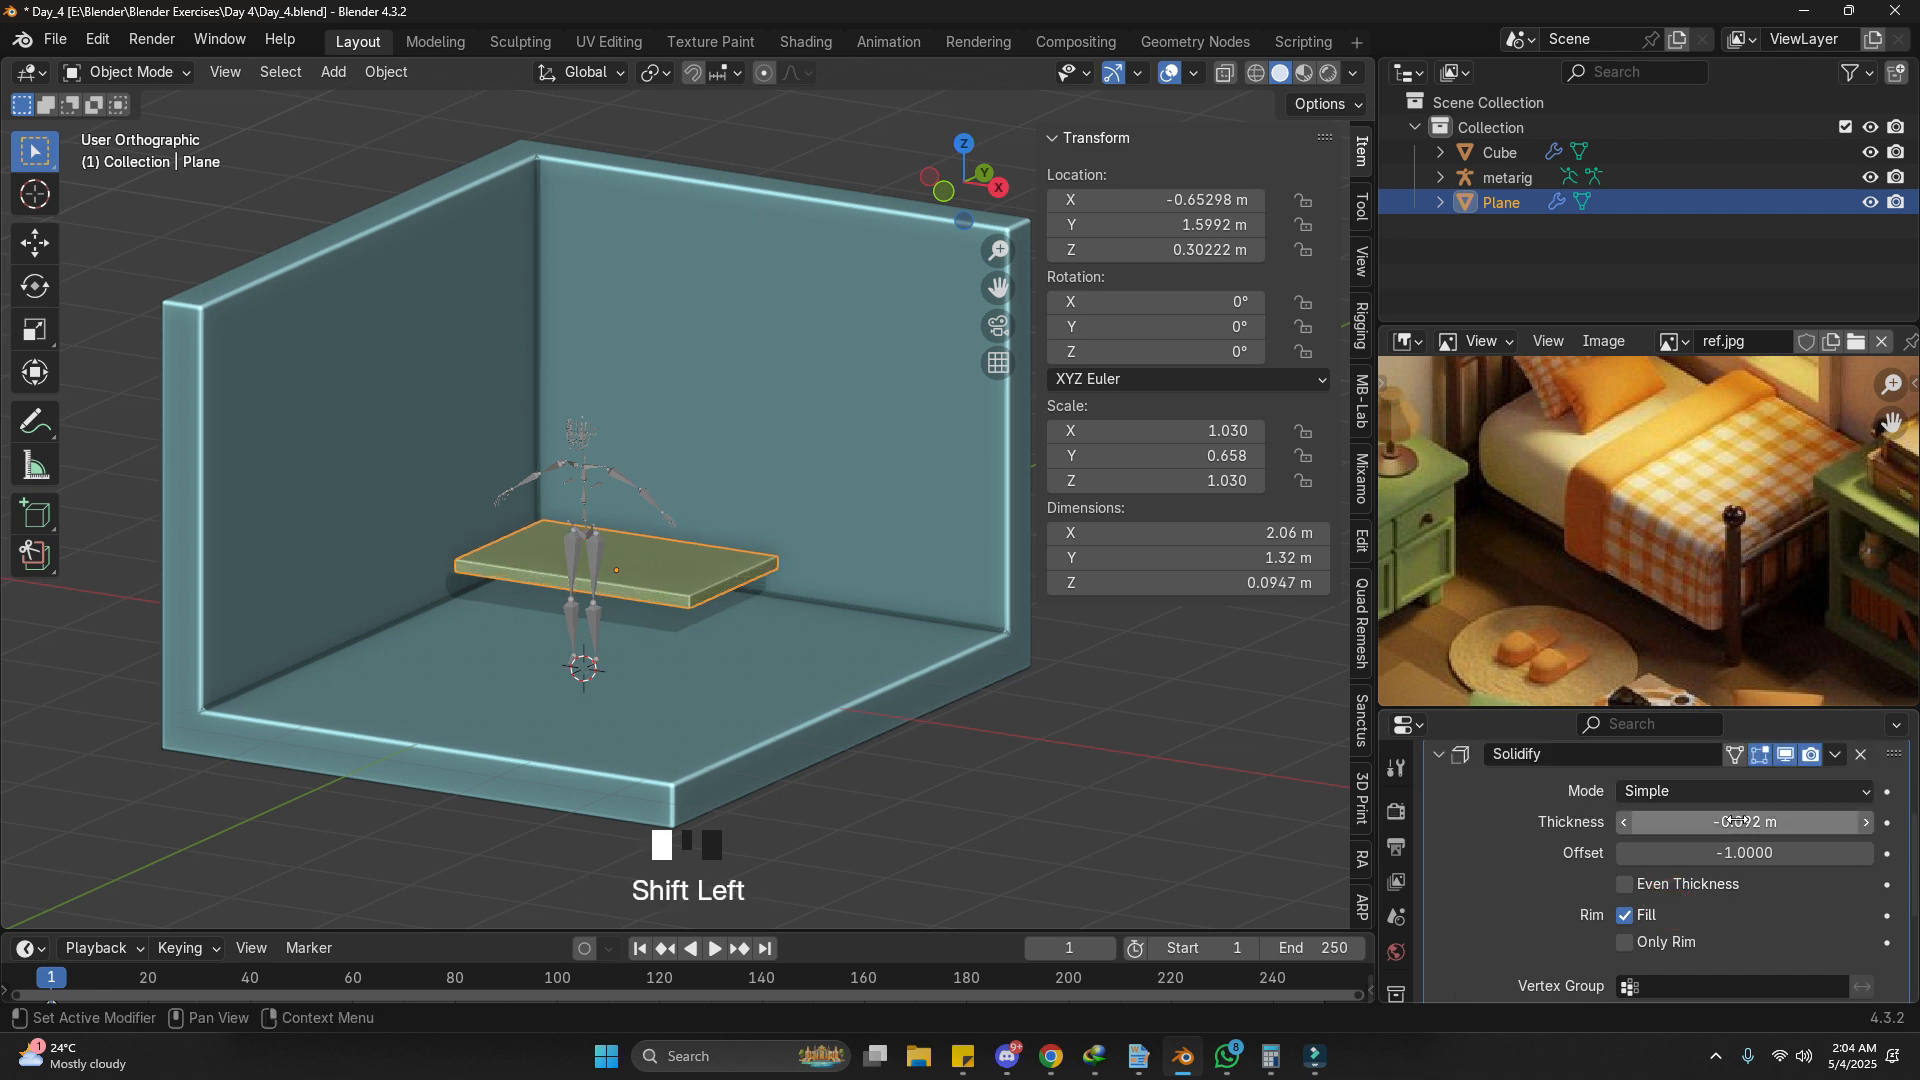
pyautogui.scroll(2, 1622, 778)
pyautogui.click(1599, 814)
pyautogui.click(1599, 806)
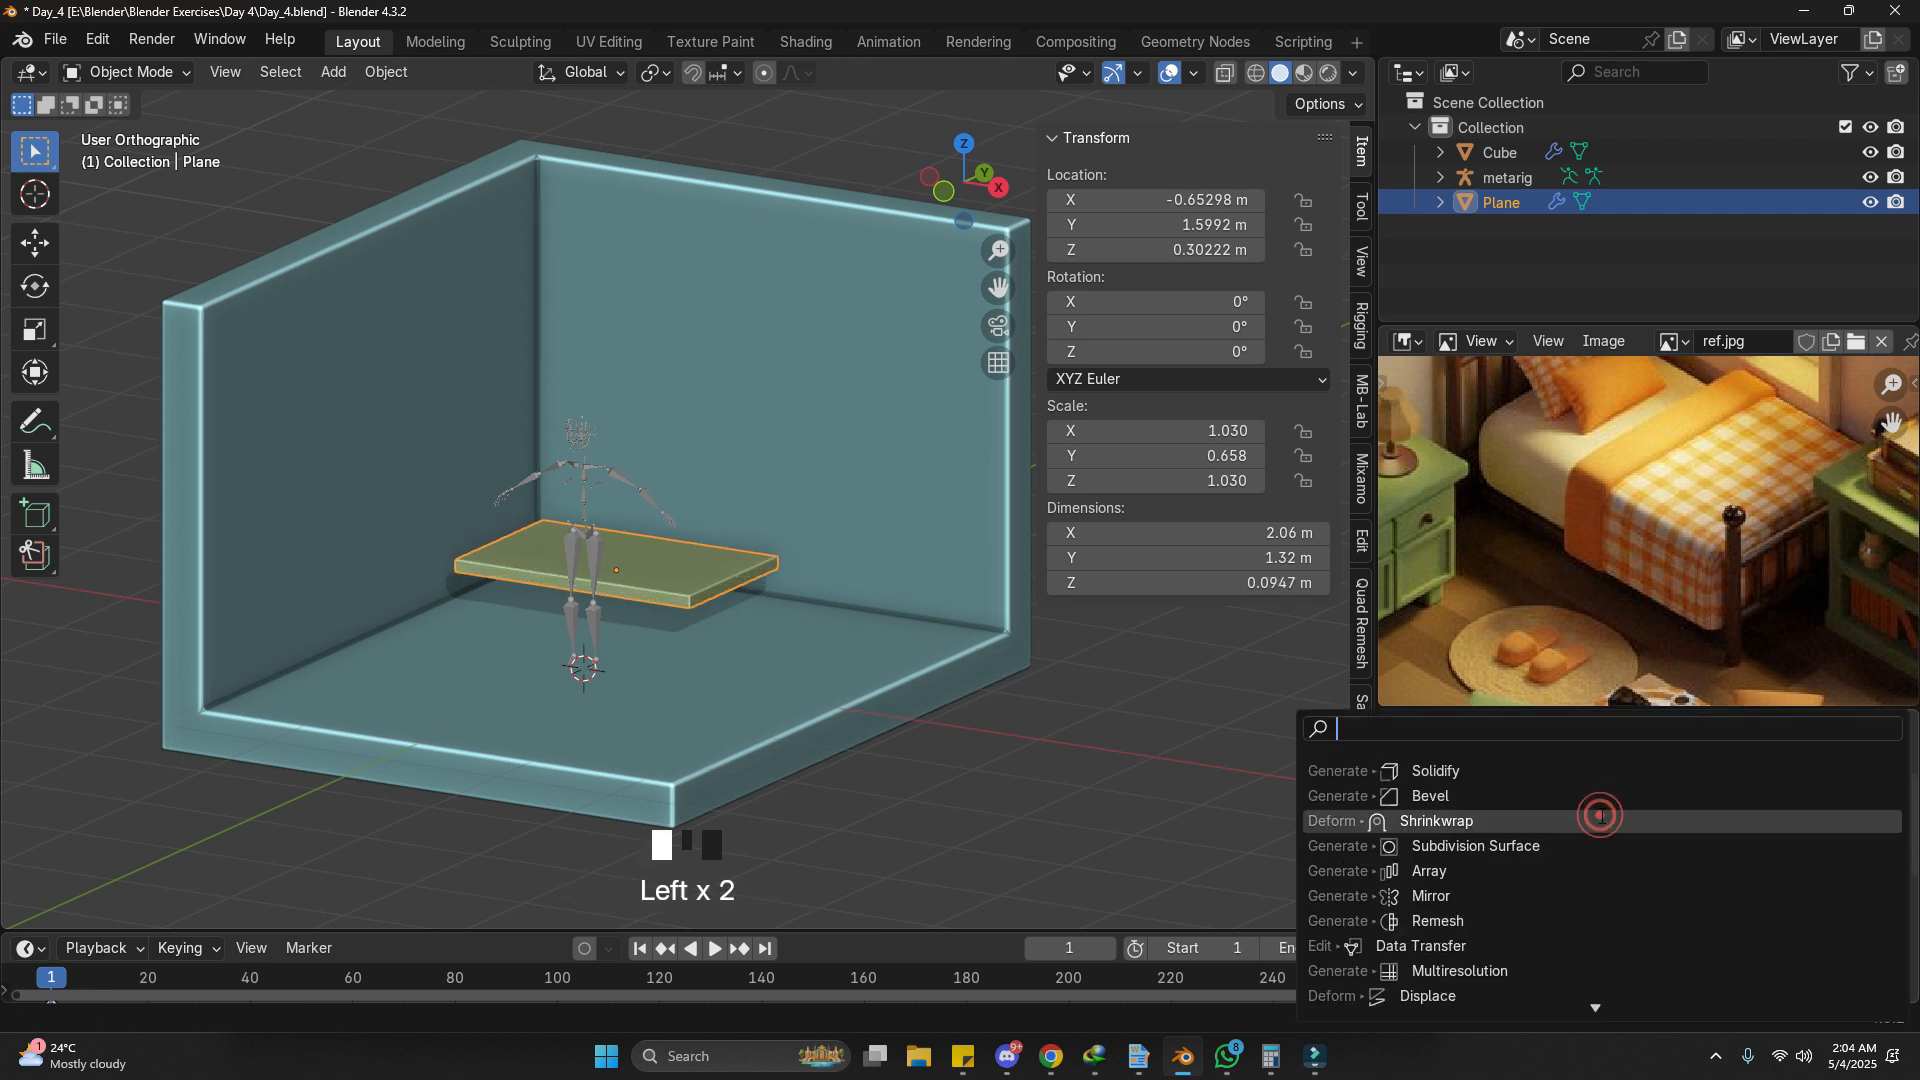
pyautogui.click(1600, 781)
# Step: Set the bed plane's bevel amount to about 0.012 m with 3 segments, and deselect the plane
pyautogui.scroll(-6, 1640, 875)
pyautogui.scroll(-5, 1655, 886)
pyautogui.keyDown('shift'); pyautogui.moveTo(1700, 858); pyautogui.dragTo(1665, 858); pyautogui.keyUp('shift')
pyautogui.click(1868, 889)
pyautogui.click(1868, 889)
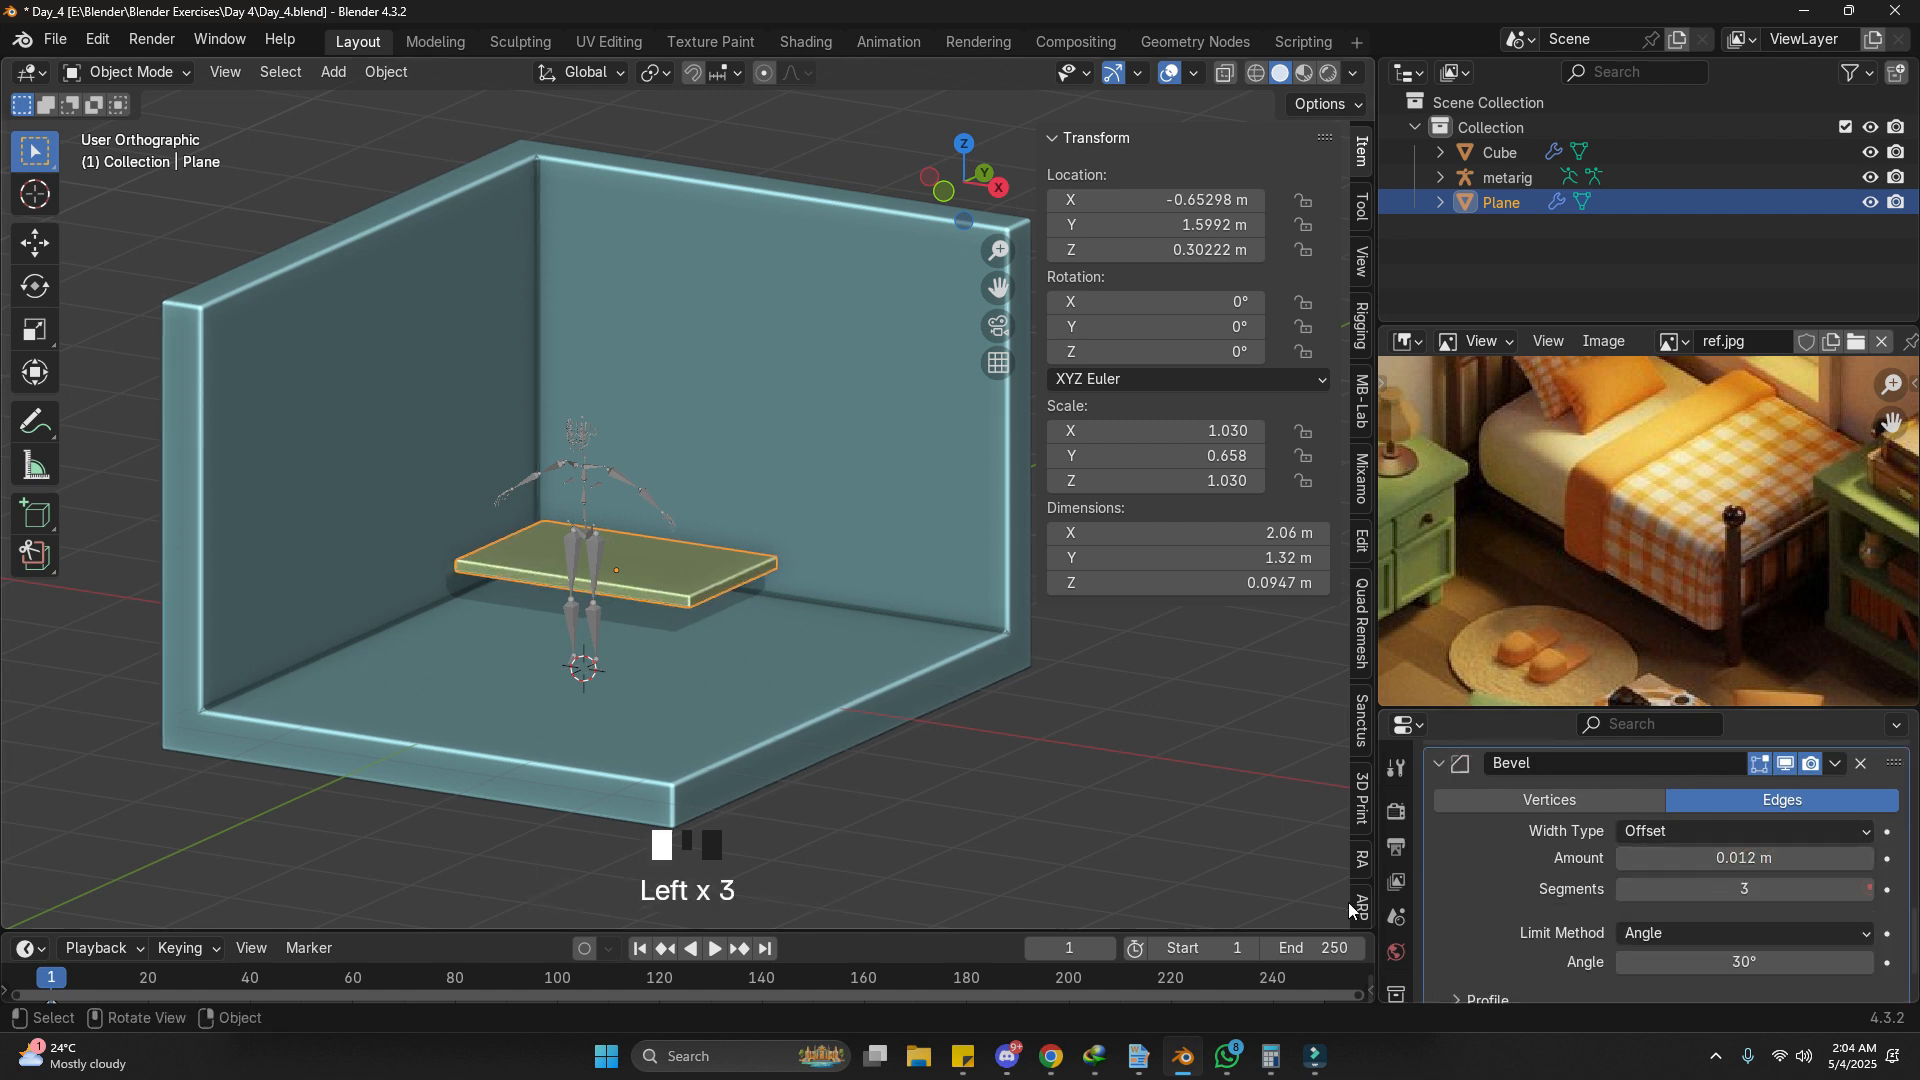
pyautogui.click(788, 474)
# Step: Mark the bed's corner posts on the reference image with annotation strokes
pyautogui.scroll(2, 873, 555)
pyautogui.scroll(1, 859, 600)
pyautogui.keyDown('shift'); pyautogui.moveTo(847, 633); pyautogui.dragTo(754, 700, button='middle'); pyautogui.keyUp('shift')
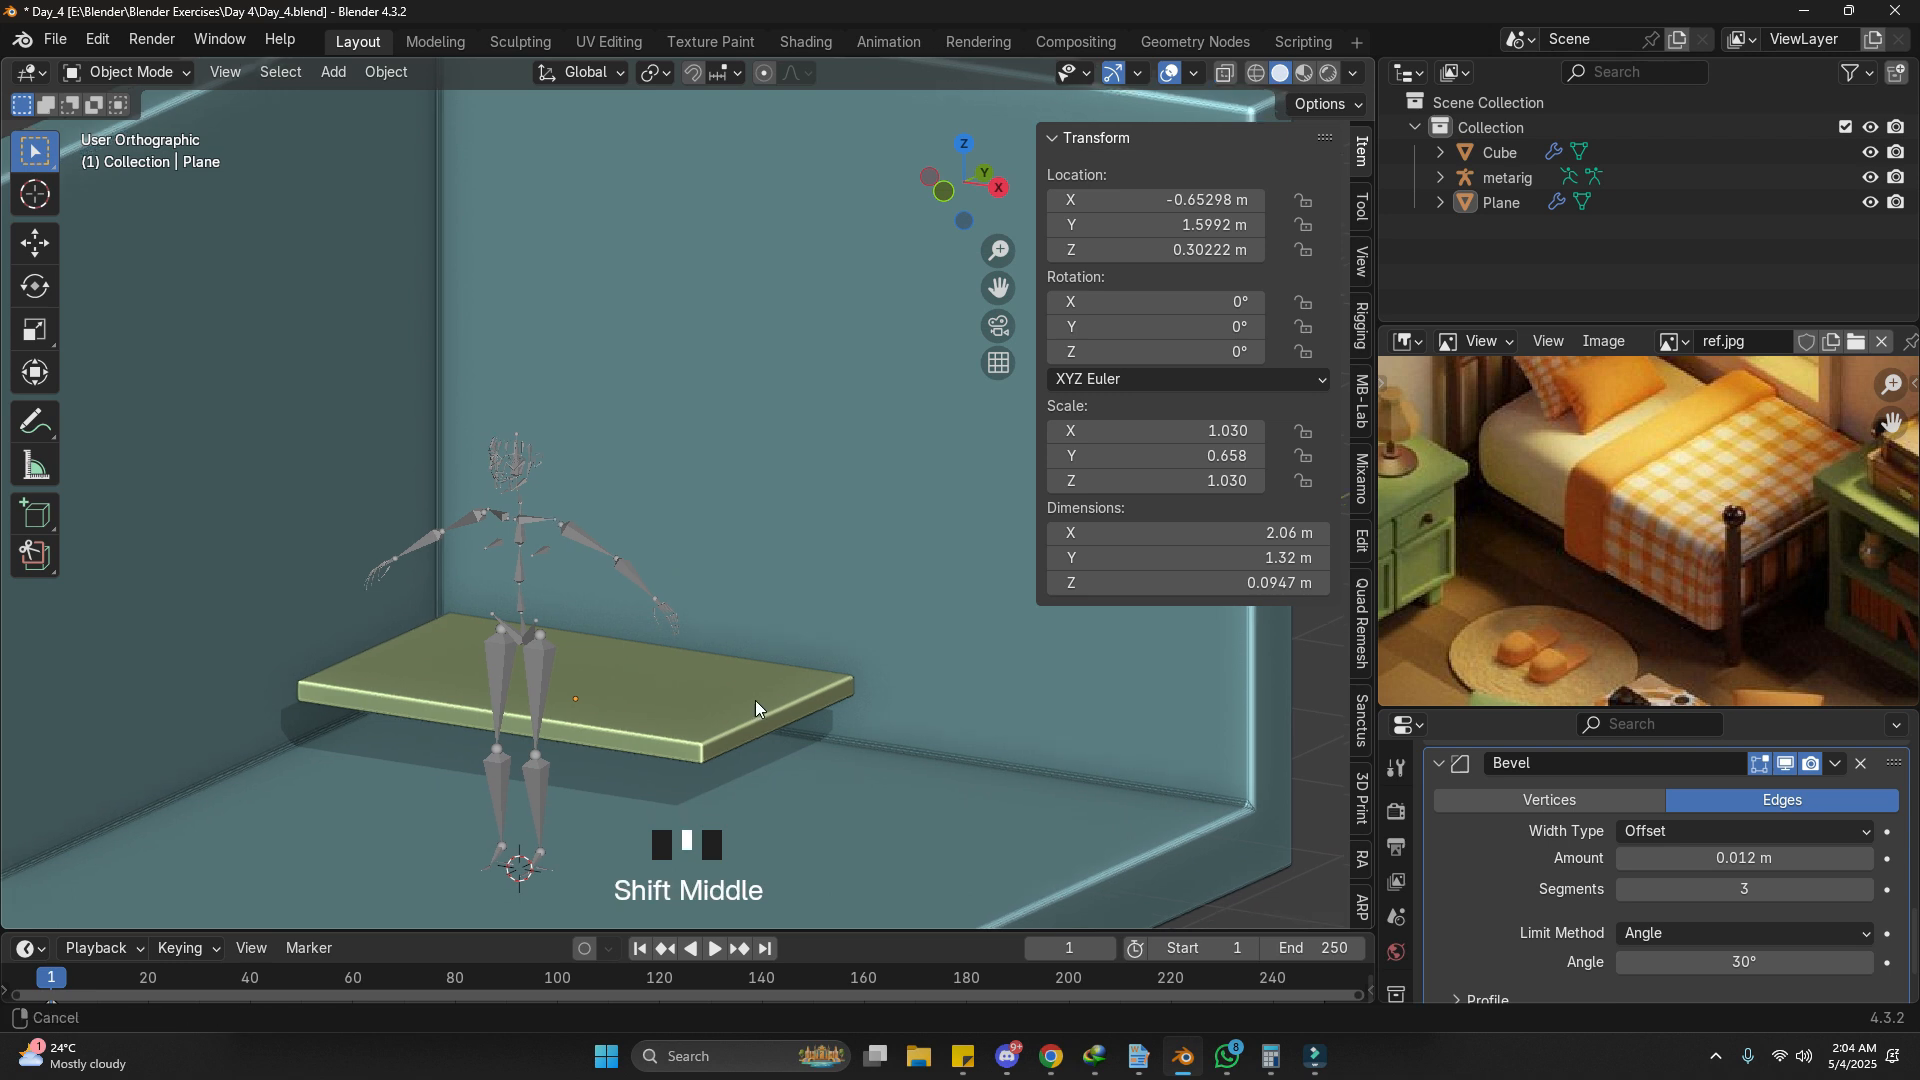
pyautogui.scroll(-2, 752, 681)
pyautogui.moveTo(1508, 459); pyautogui.dragTo(1519, 597, button='middle')
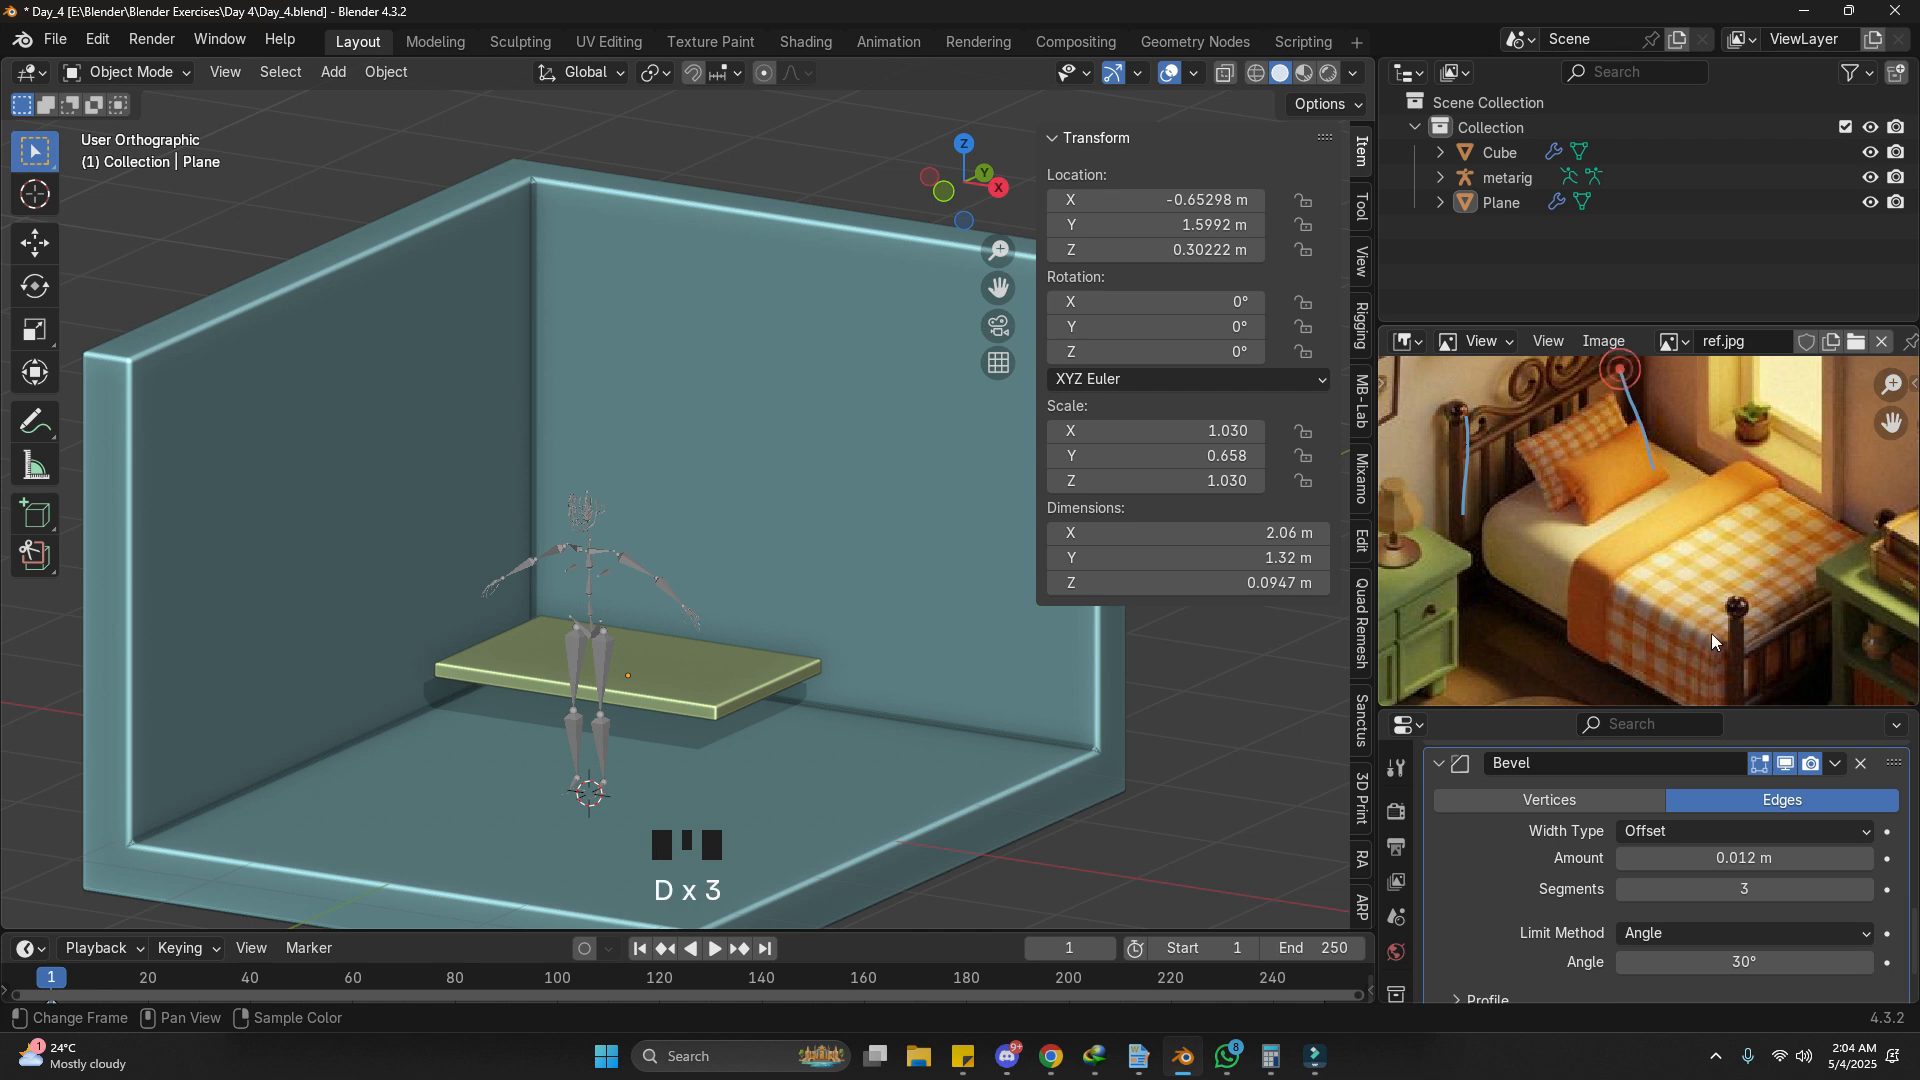
pyautogui.keyDown('shift'); pyautogui.moveTo(1711, 632); pyautogui.dragTo(1621, 501, button='middle'); pyautogui.keyUp('shift')
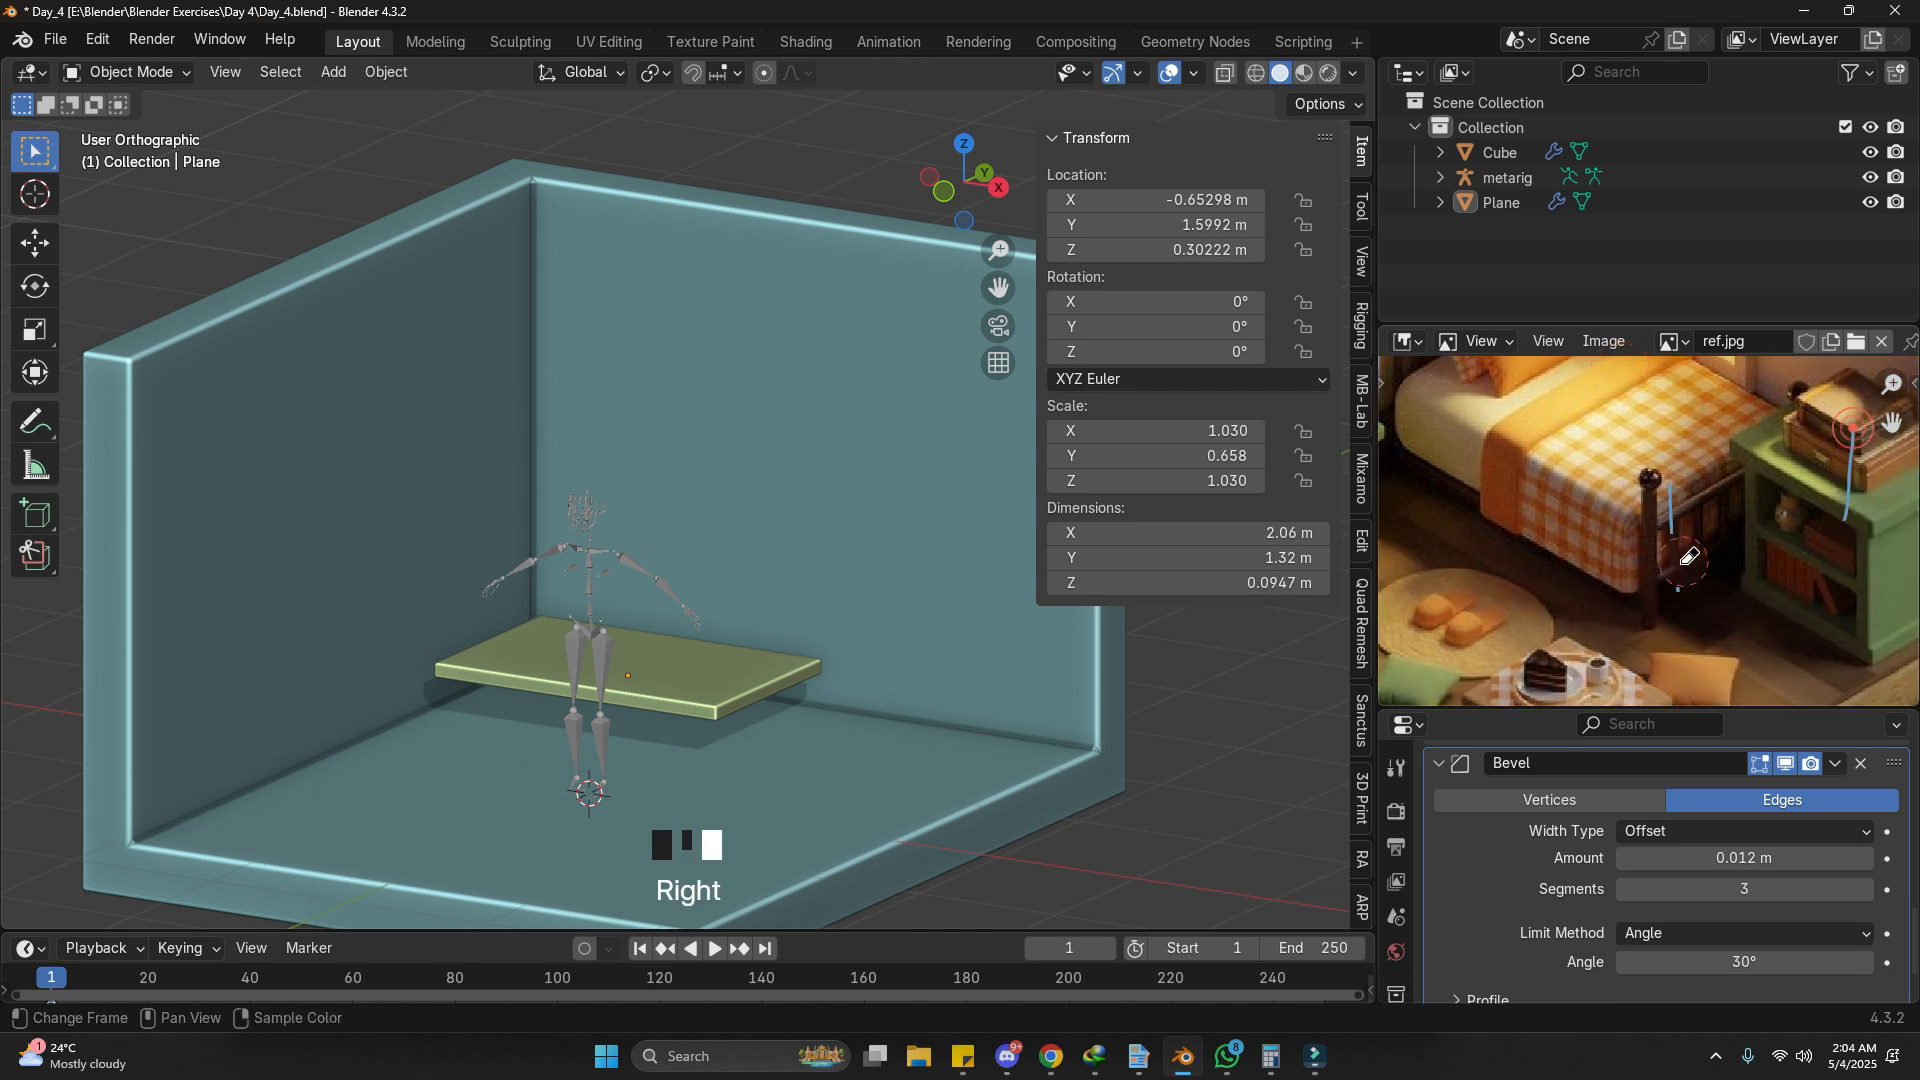
# Step: Place the 3D cursor on the floor beside the bed slab's outer front corner and add a cylinder mesh there
pyautogui.moveTo(749, 626)
pyautogui.mouseDown(button='middle')
pyautogui.moveTo(717, 736)
pyautogui.moveTo(766, 650)
pyautogui.mouseUp(button='middle')
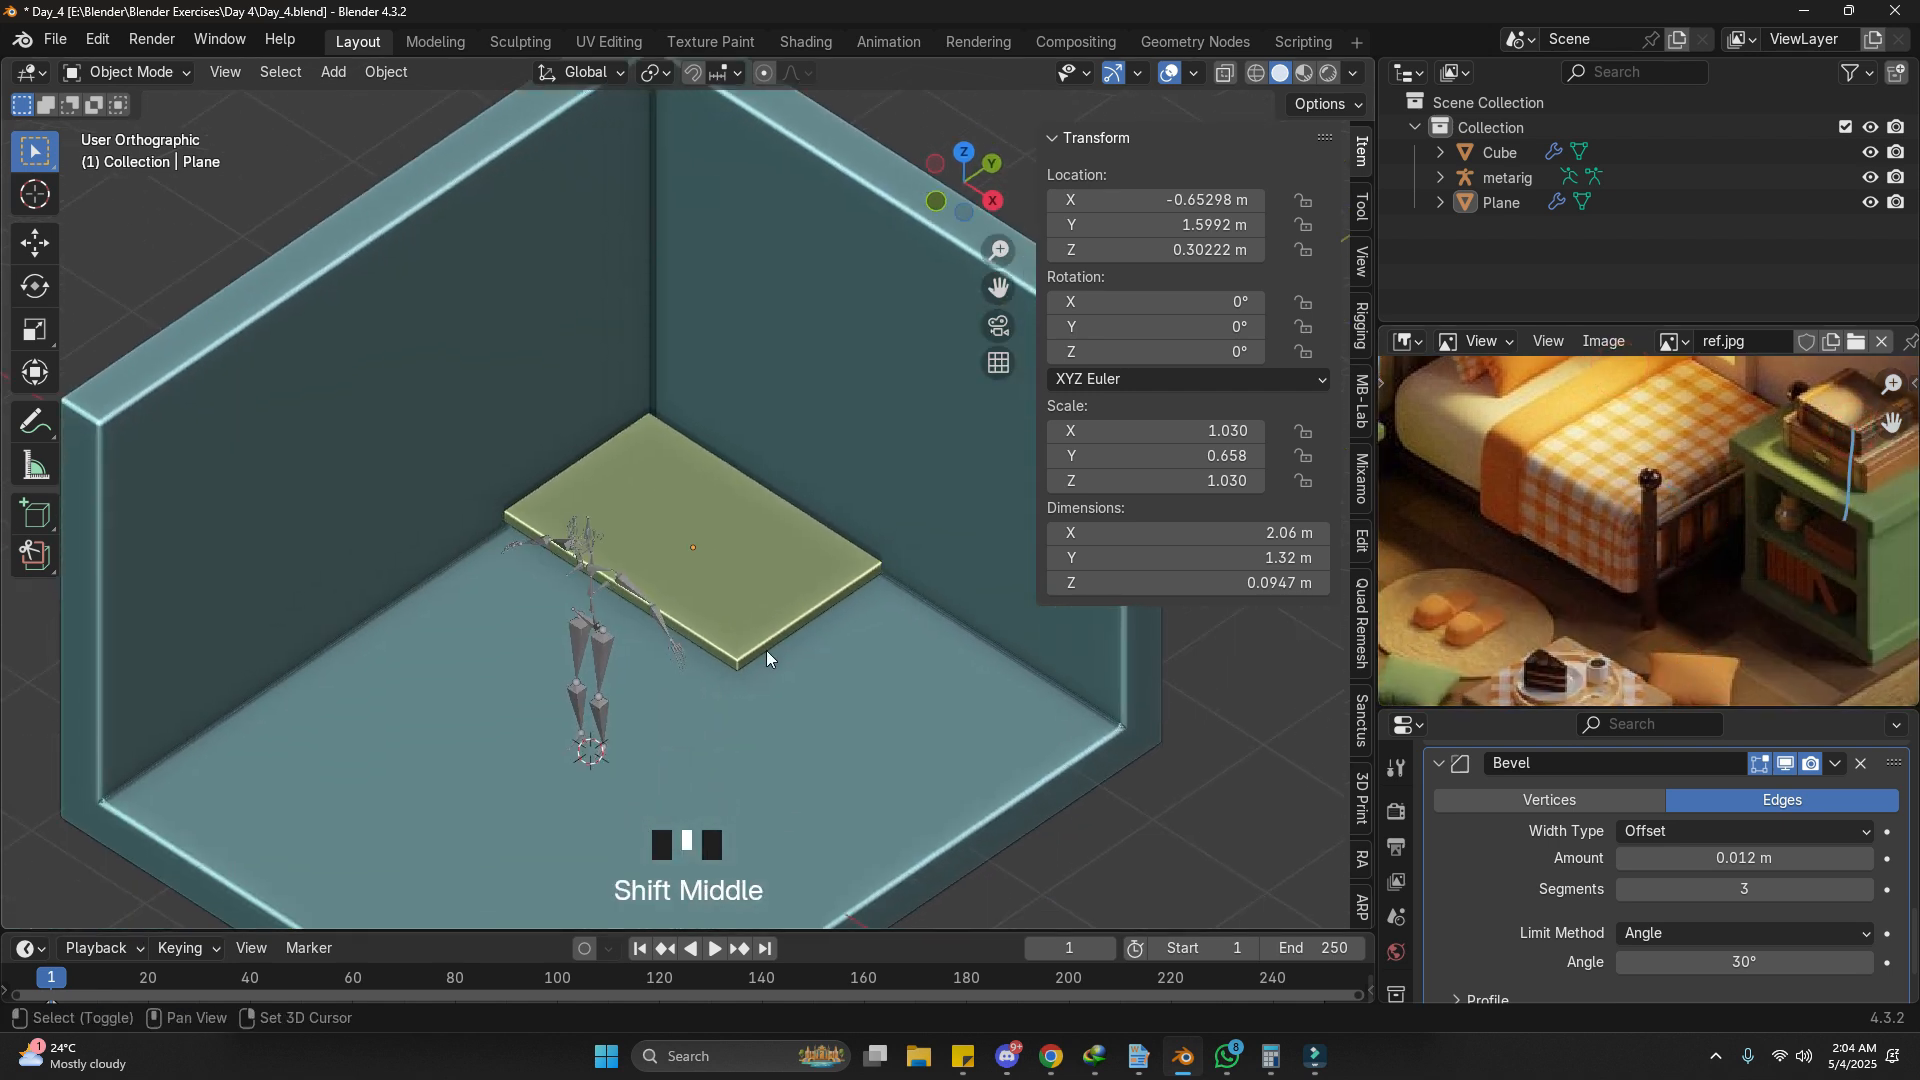
pyautogui.scroll(2, 772, 702)
pyautogui.keyDown('shift'); pyautogui.rightClick(757, 706); pyautogui.keyUp('shift')
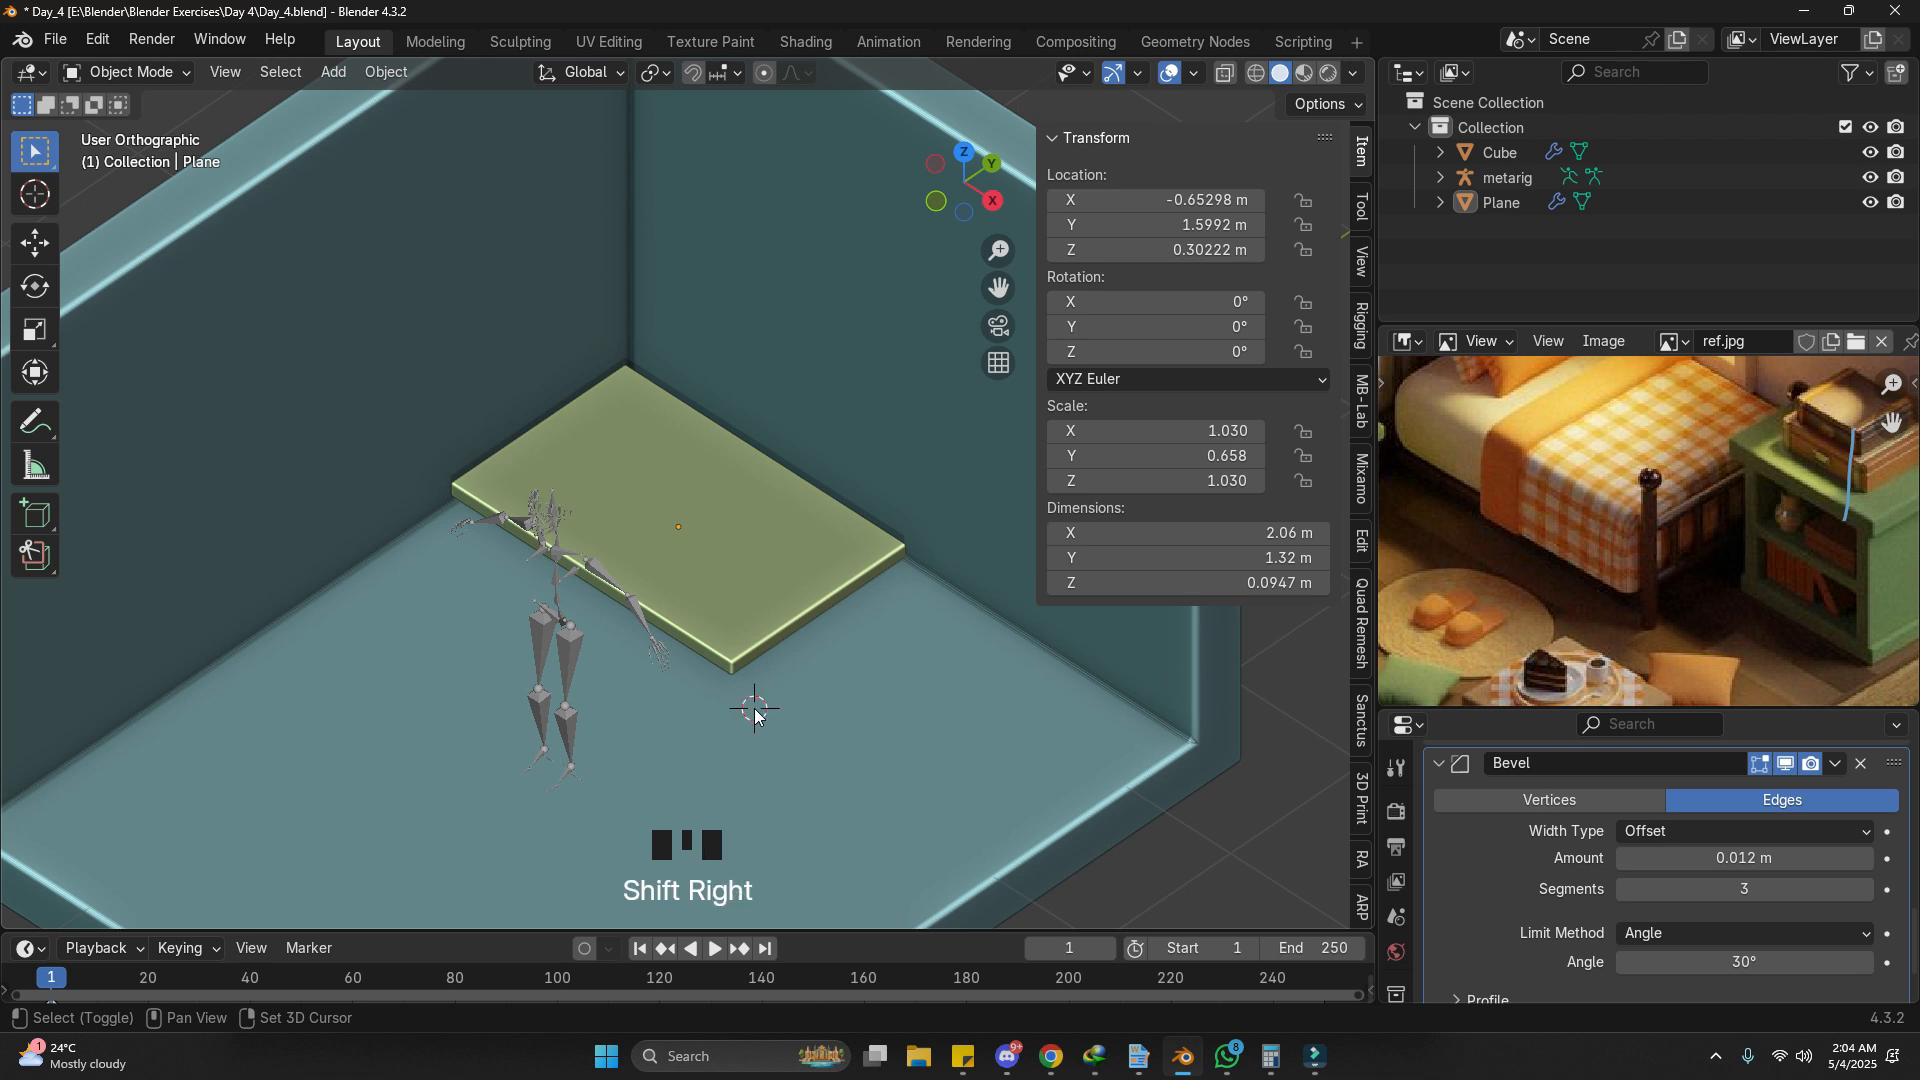
pyautogui.hotkey('shift', 'a')
pyautogui.moveTo(729, 538)
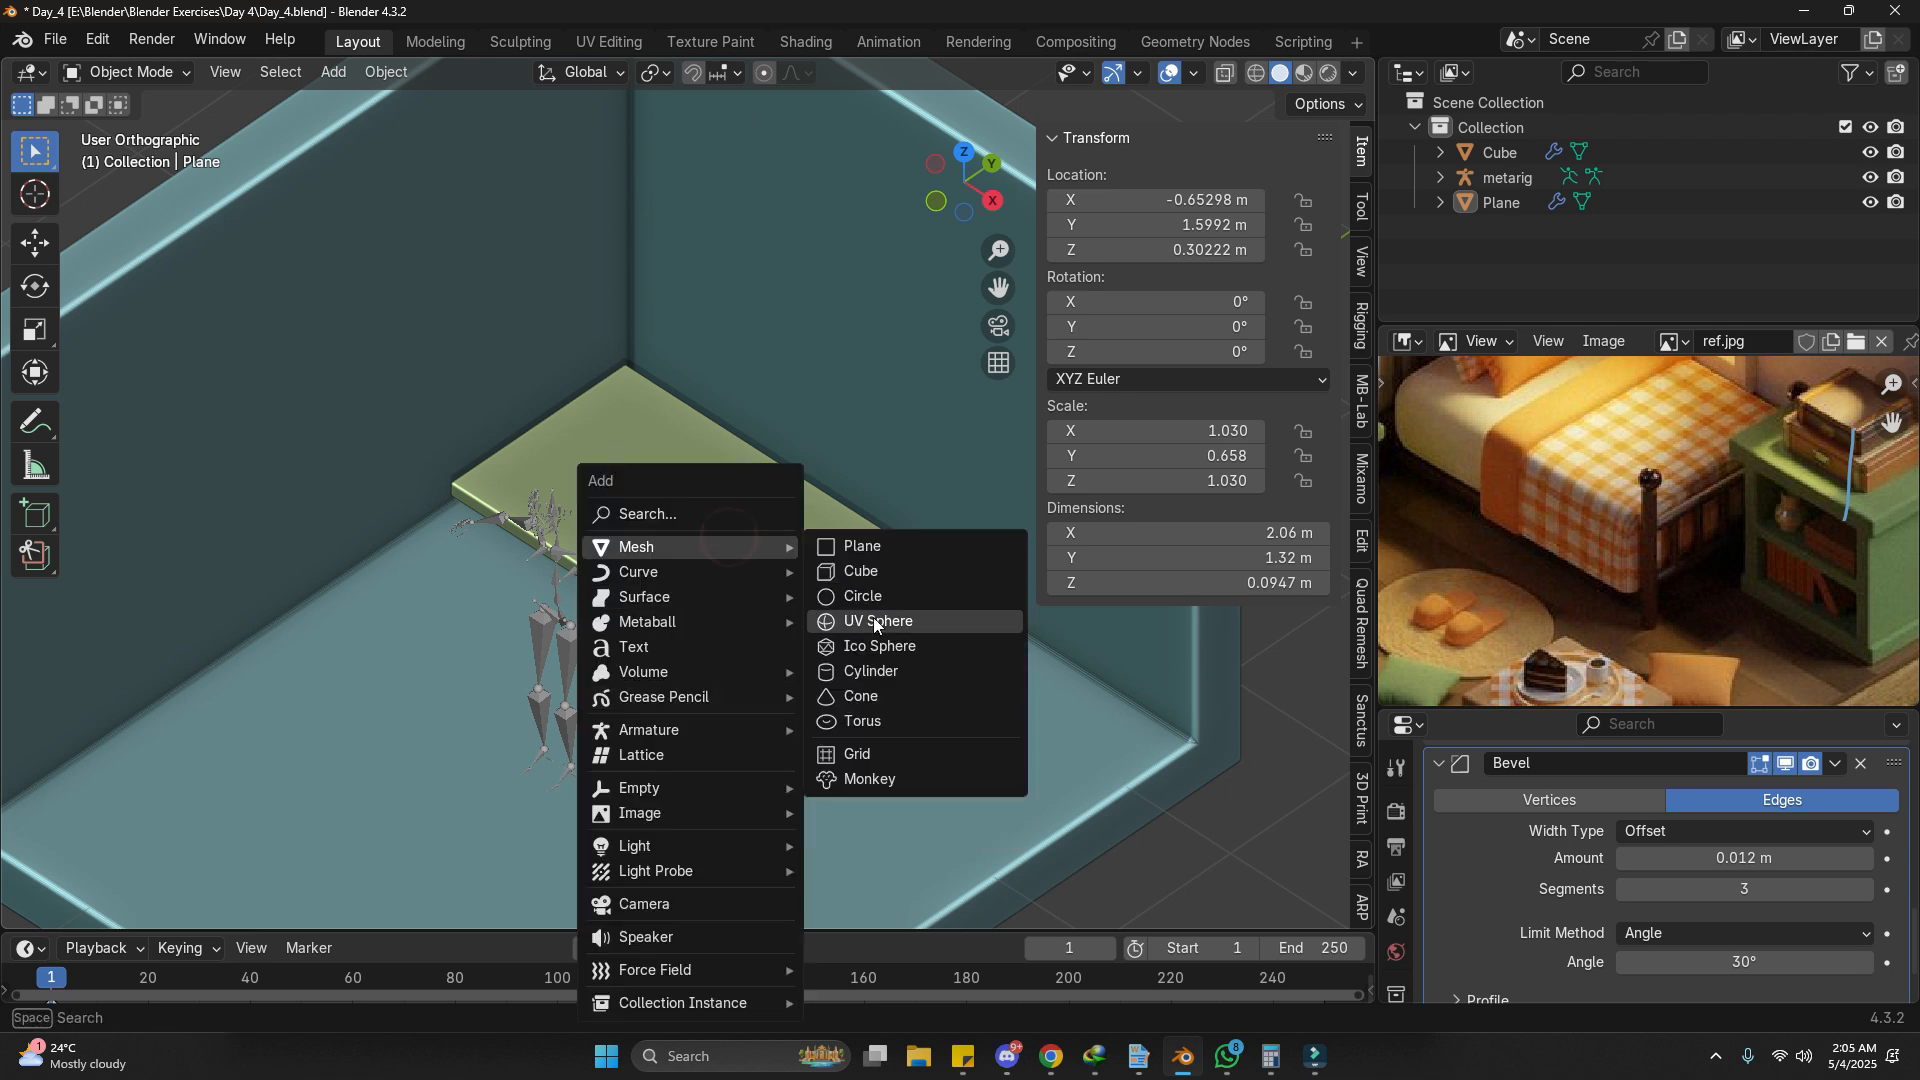
pyautogui.click(932, 671)
# Step: Thin the cylinder on X and Y to a scale of about 0.042 and raise it along Z to about 0.888 m
pyautogui.press('s')
pyautogui.press('s')
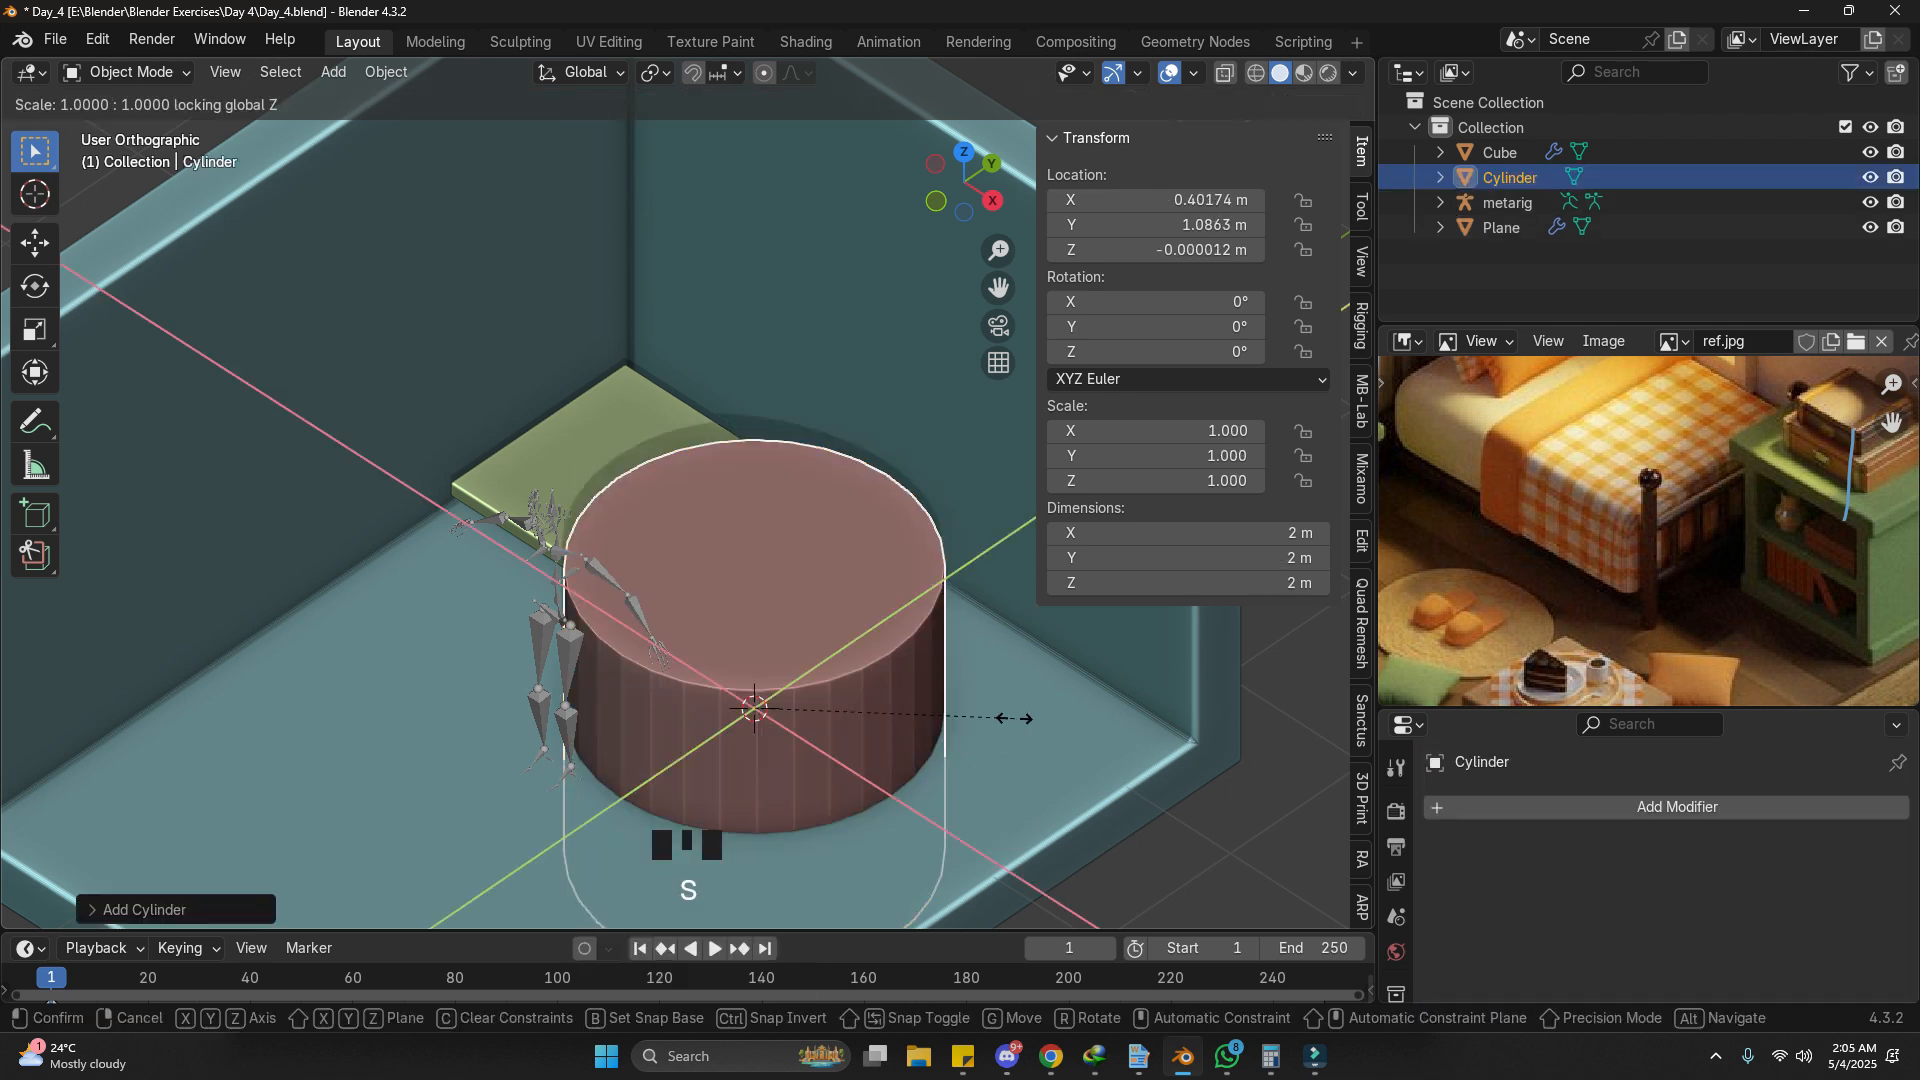
pyautogui.hotkey('shift', 'z')
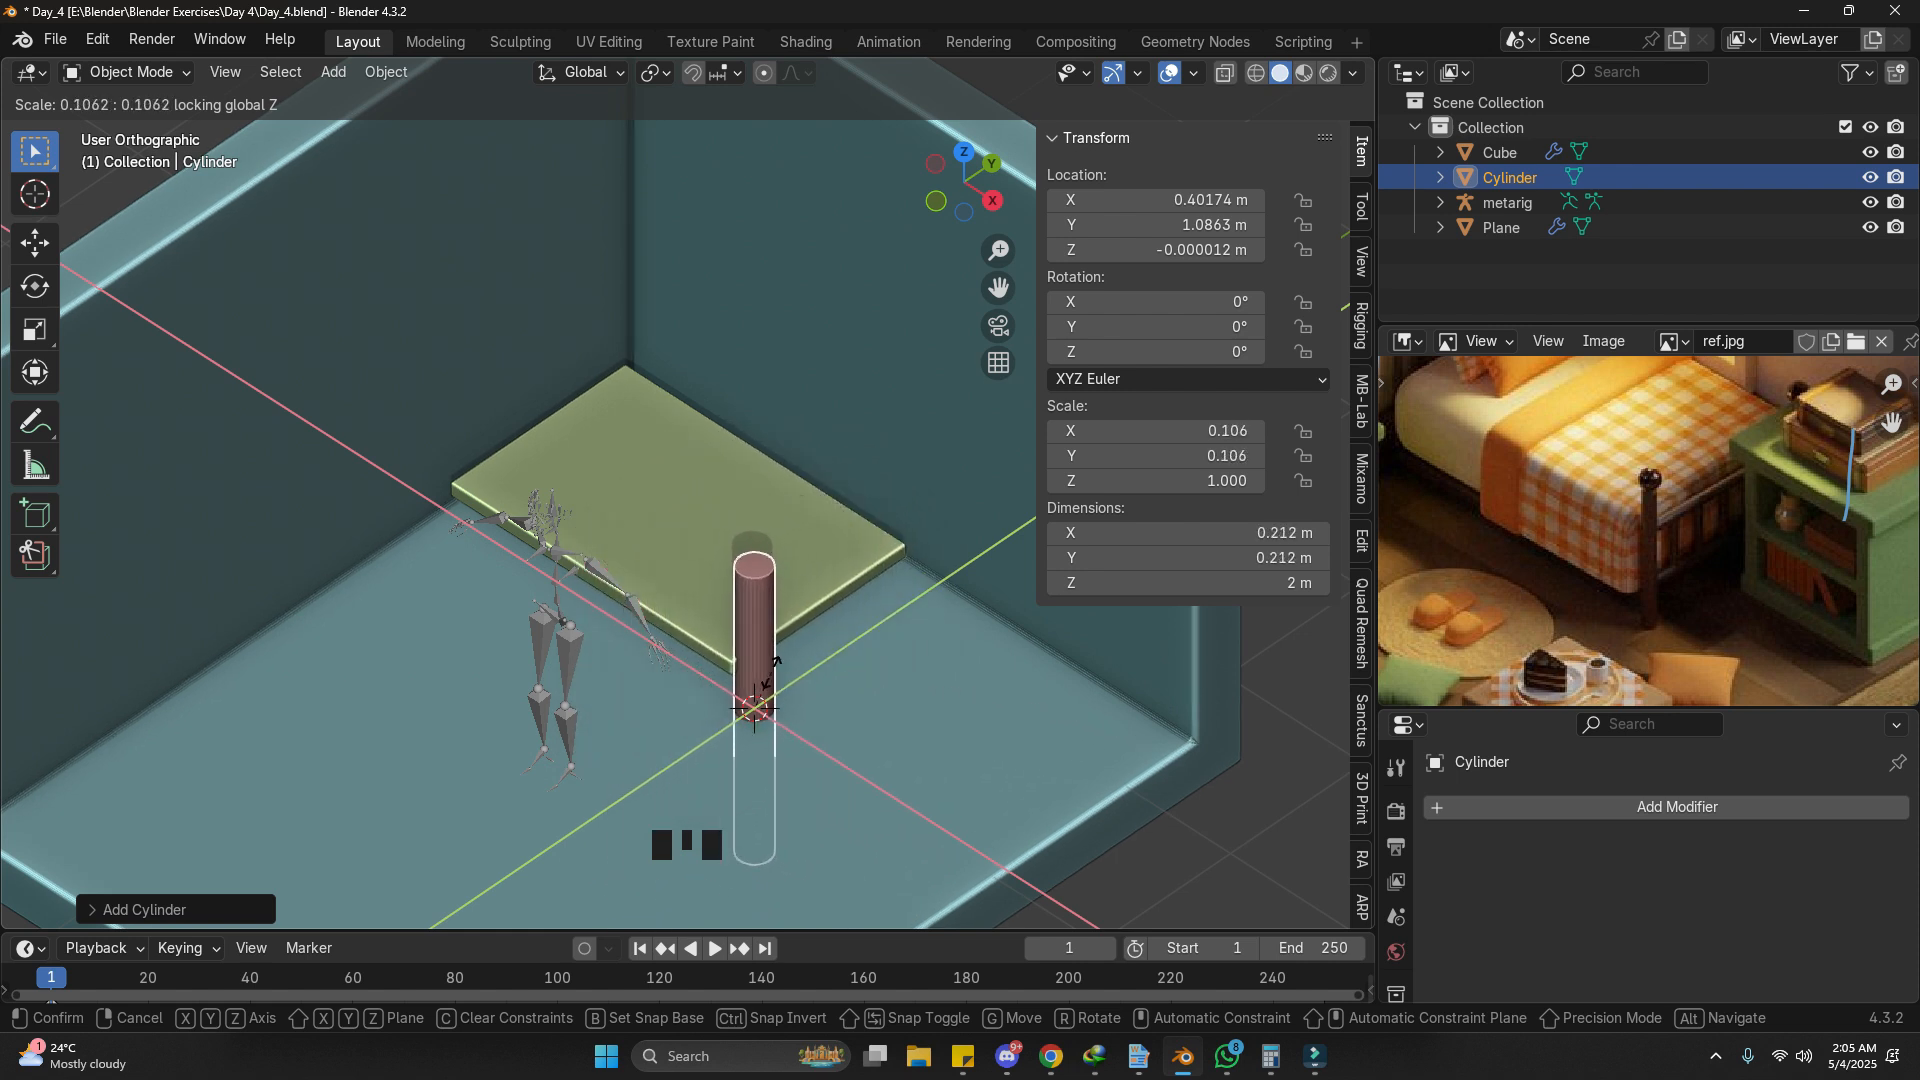
pyautogui.click(772, 680)
pyautogui.moveTo(772, 679); pyautogui.dragTo(916, 686, button='middle')
pyautogui.press('g')
pyautogui.press('z')
pyautogui.click(956, 617)
pyautogui.press('s')
pyautogui.hotkey('shift', 'z')
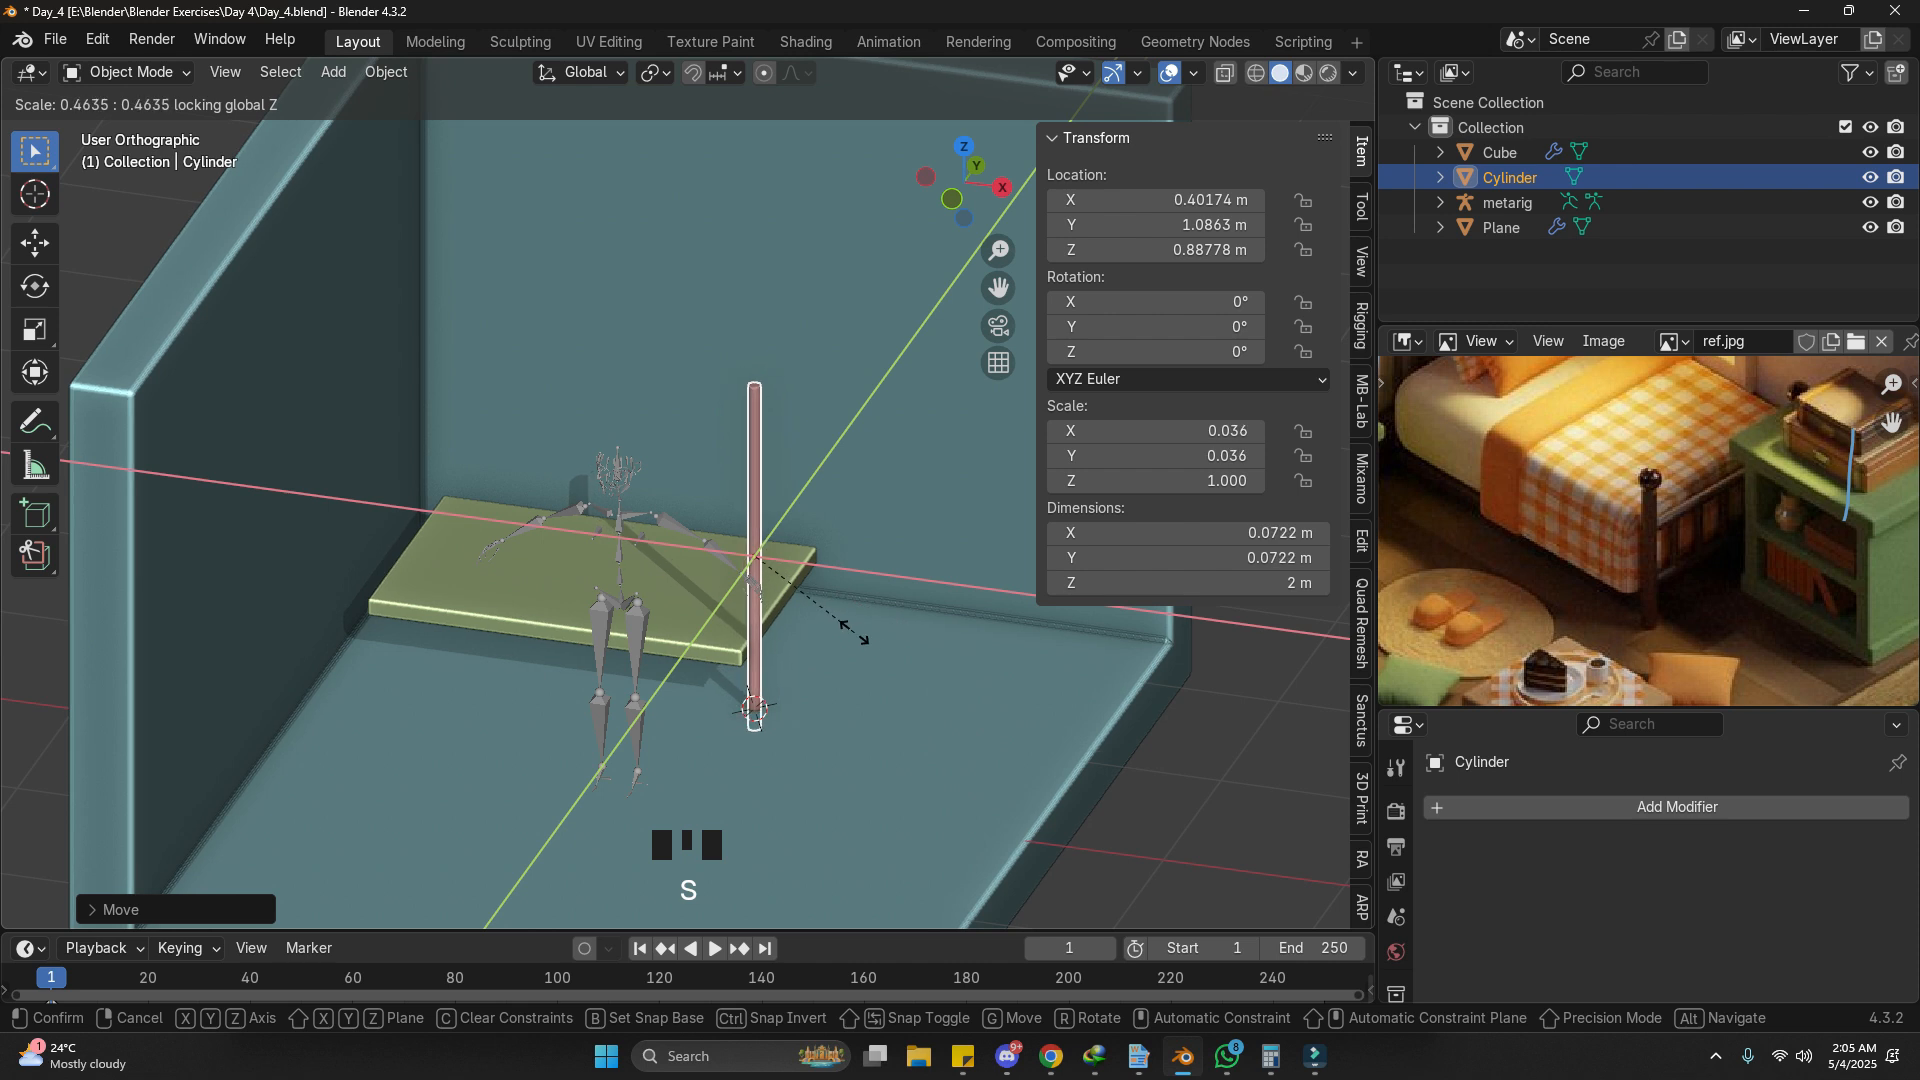
pyautogui.click(884, 652)
# Step: Move the cylinder along Y to about 1.009 m and raise it along Z to about 0.98 m
pyautogui.moveTo(884, 652); pyautogui.dragTo(815, 560, button='middle')
pyautogui.press('g')
pyautogui.press('x')
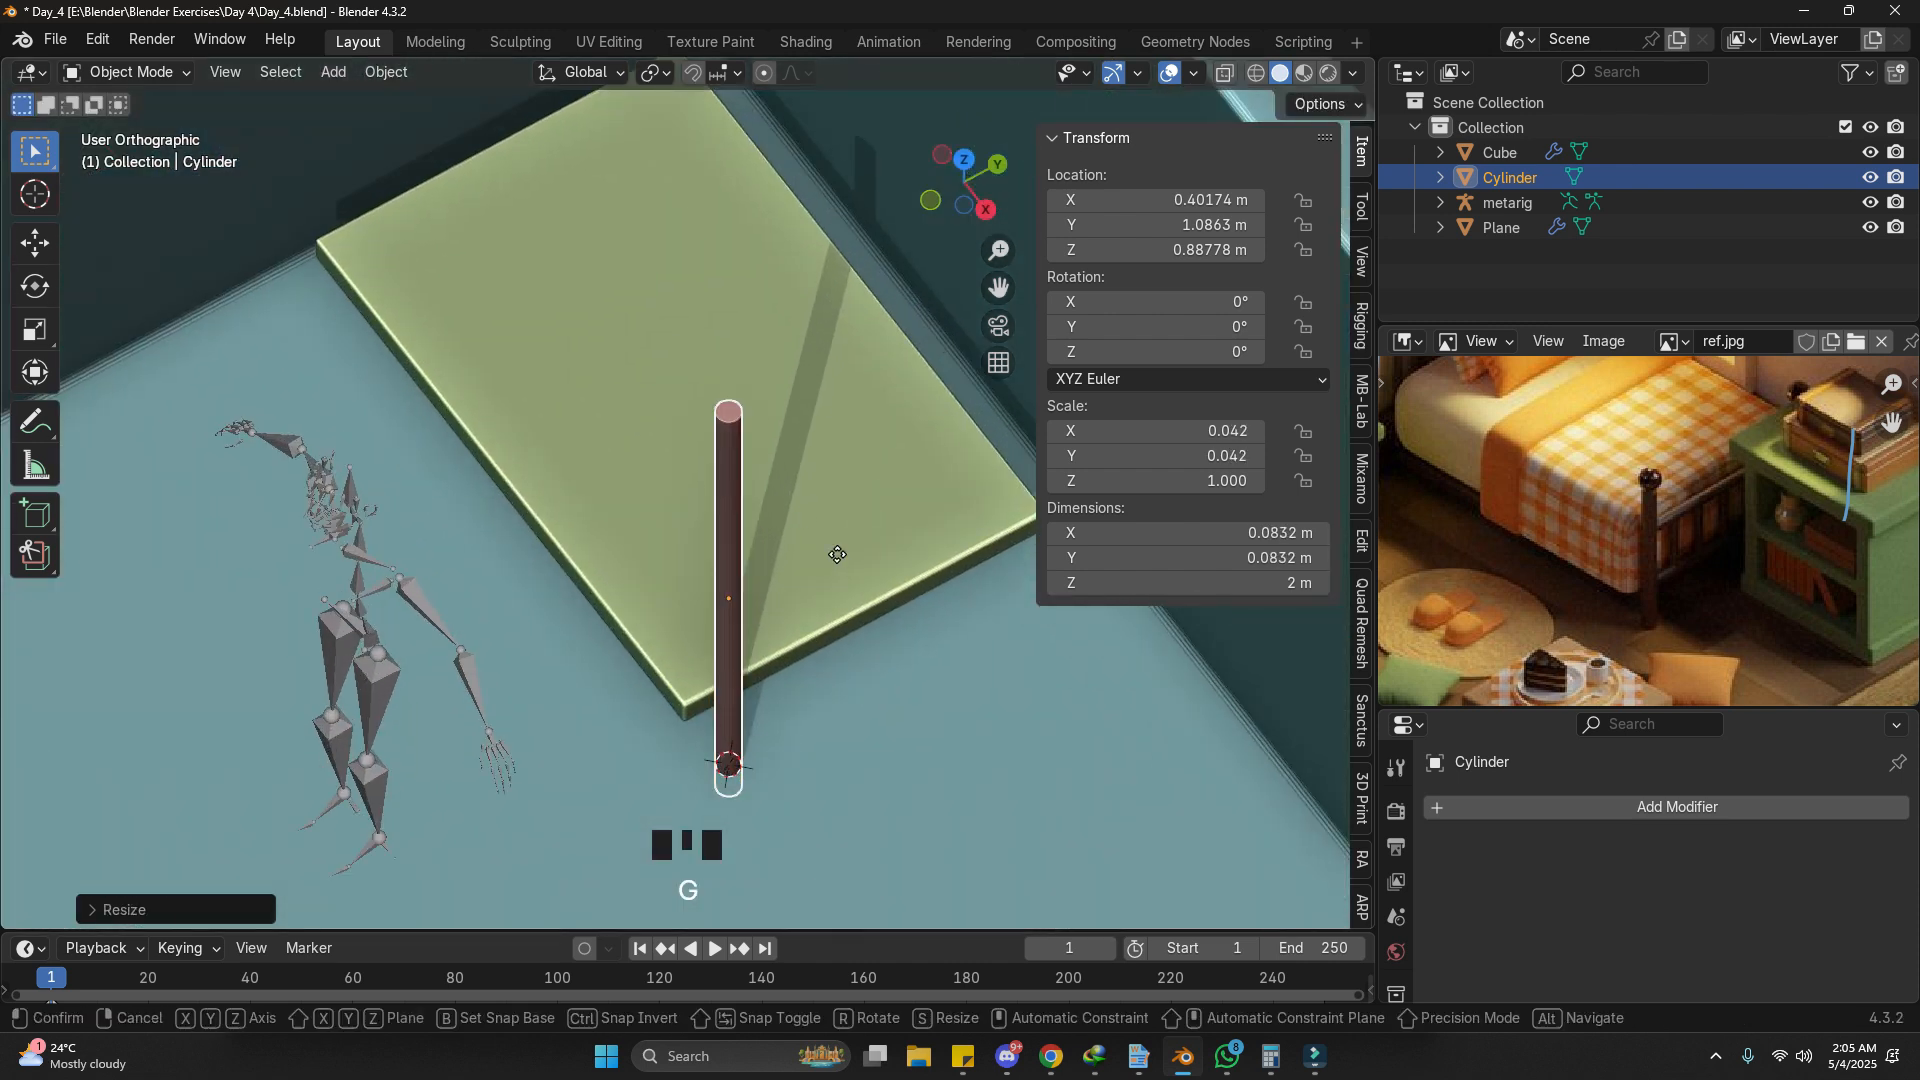
pyautogui.rightClick(817, 561)
pyautogui.press('g')
pyautogui.press('y')
pyautogui.click(802, 586)
pyautogui.keyDown('shift'); pyautogui.moveTo(755, 741); pyautogui.dragTo(855, 515, button='middle'); pyautogui.keyUp('shift')
pyautogui.press('g')
pyautogui.press('z')
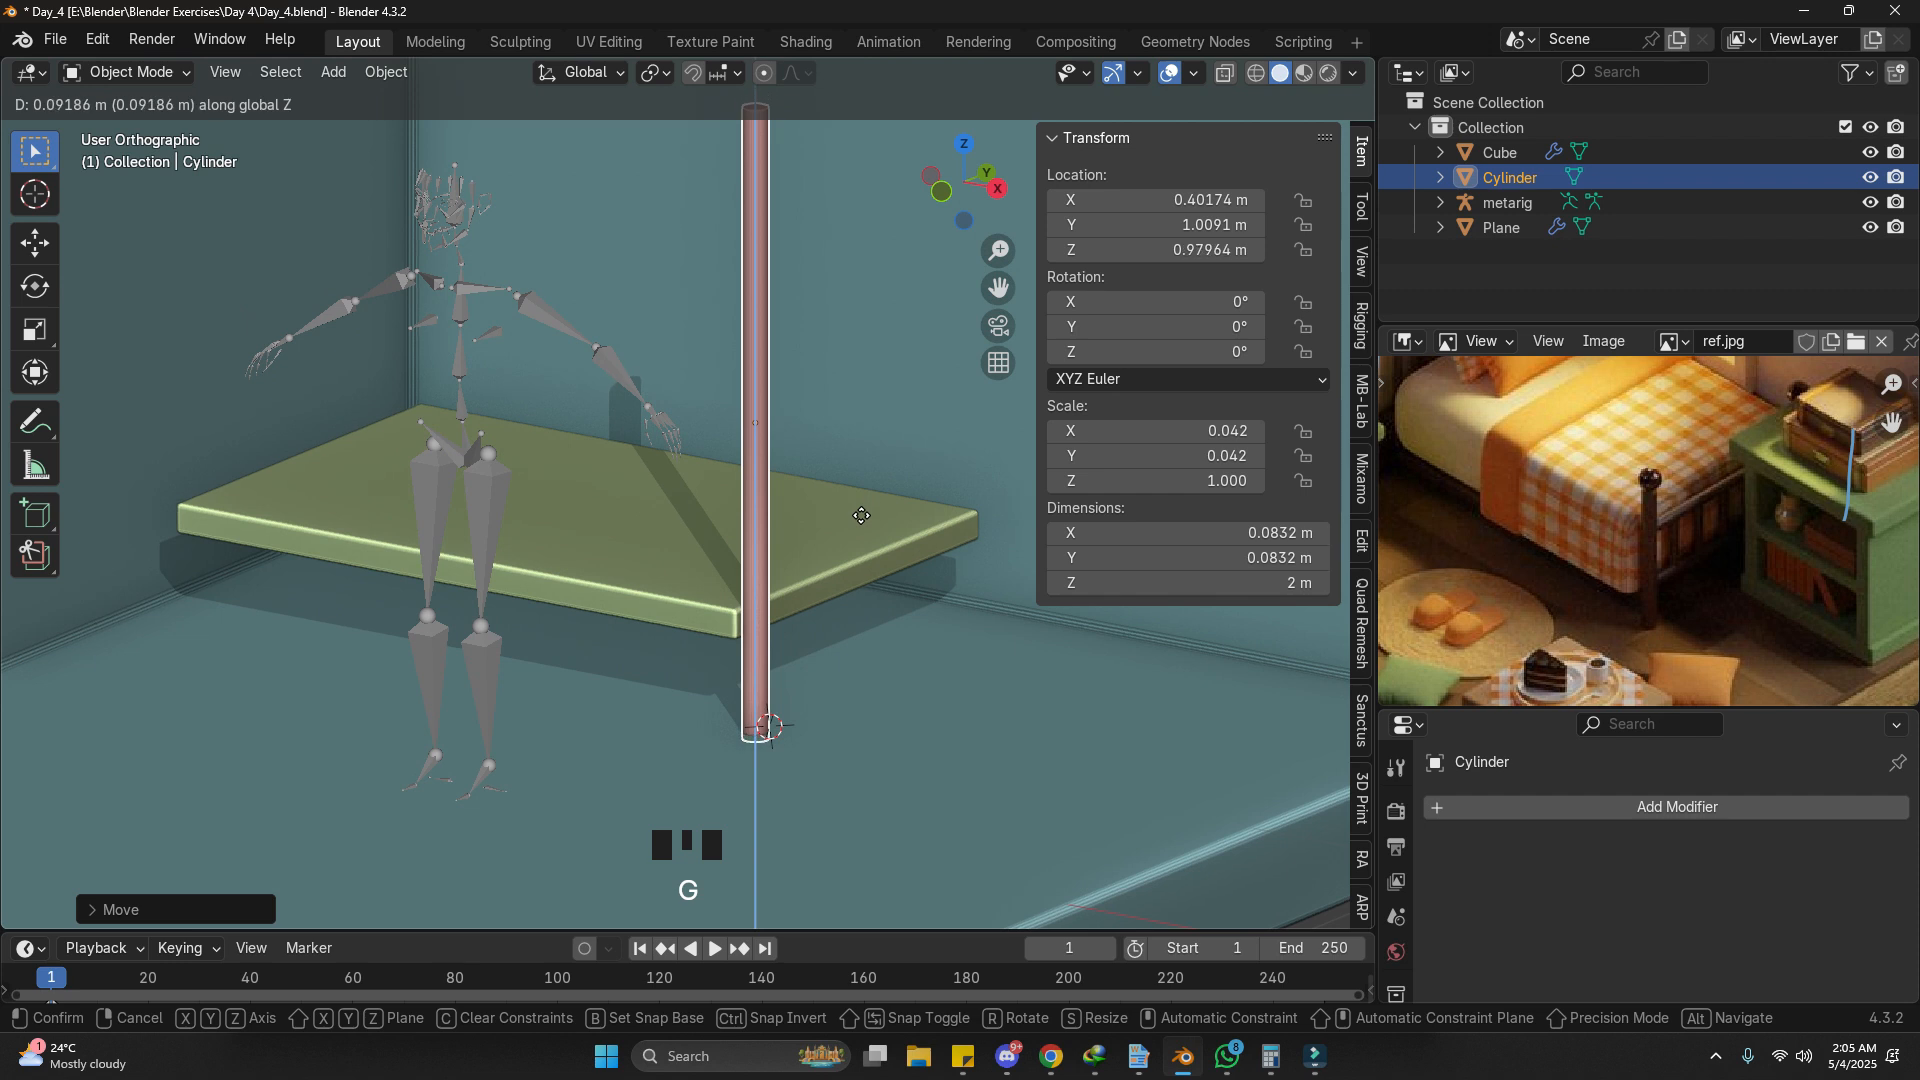
pyautogui.click(861, 514)
# Step: In Edit Mode, select the cylinder's top face and lower it along Z by about 1.1 m to shorten the post
pyautogui.scroll(-3, 850, 480)
pyautogui.press('Tab')
pyautogui.press('z')
pyautogui.click(787, 270)
pyautogui.press('z')
pyautogui.scroll(3, 758, 288)
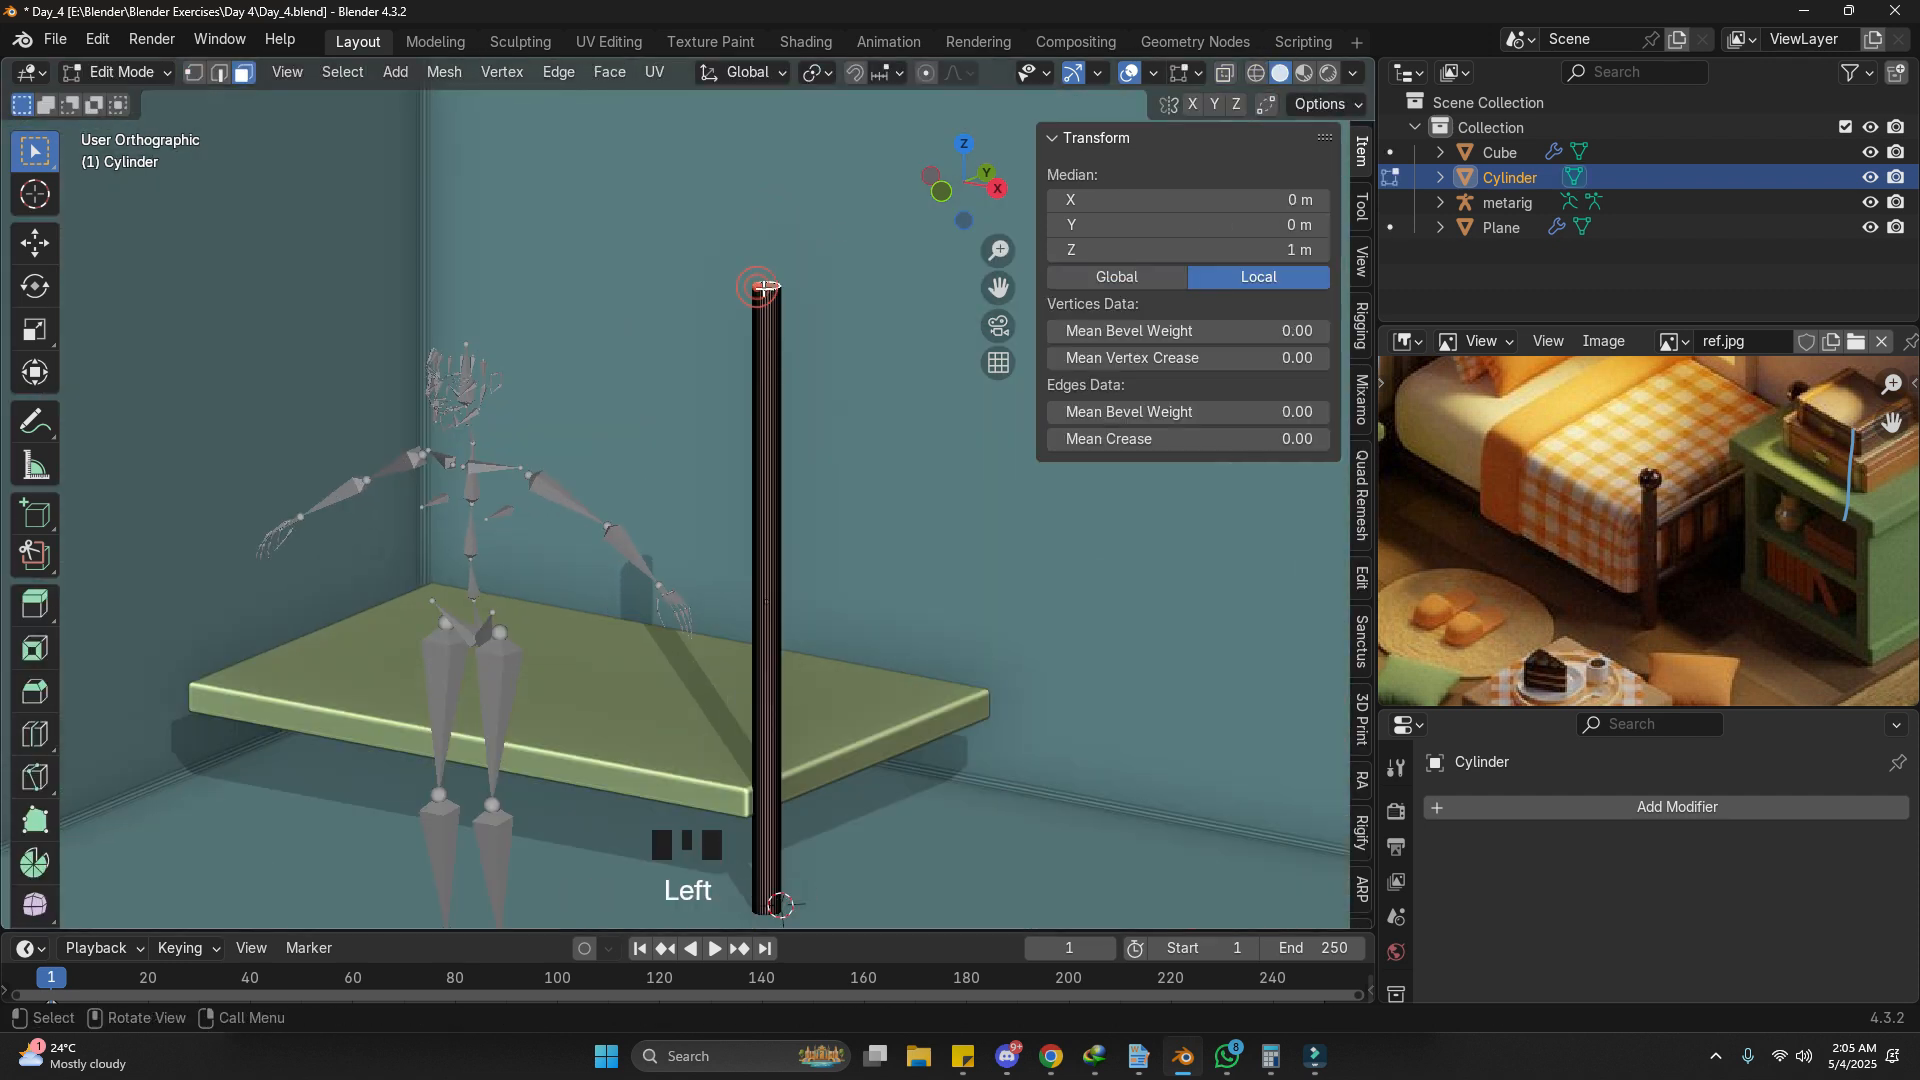
pyautogui.scroll(-4, 765, 287)
pyautogui.press('g')
pyautogui.press('z')
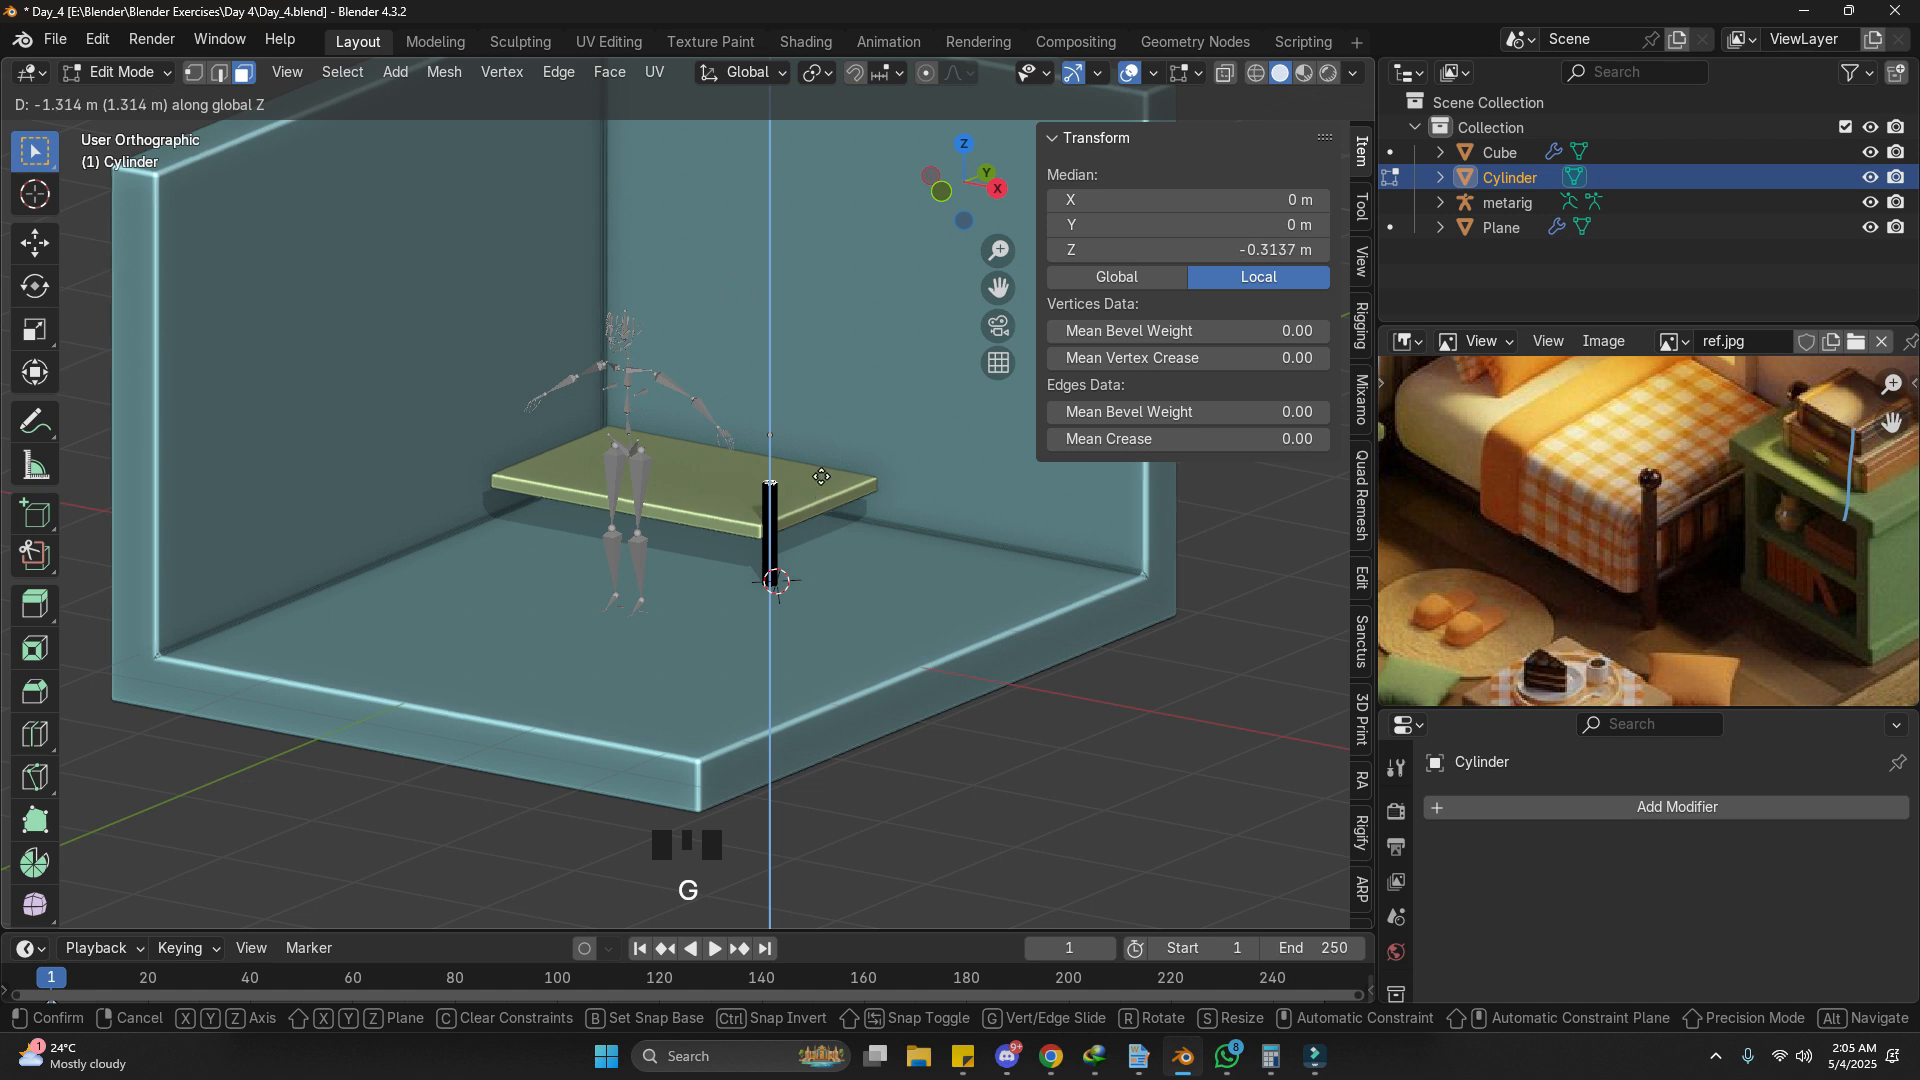
pyautogui.click(823, 447)
# Step: Lower the top face further until the post is about 0.794 m tall, and return to Object Mode
pyautogui.scroll(3, 824, 447)
pyautogui.moveTo(824, 447); pyautogui.dragTo(885, 449, button='middle')
pyautogui.press('g')
pyautogui.press('z')
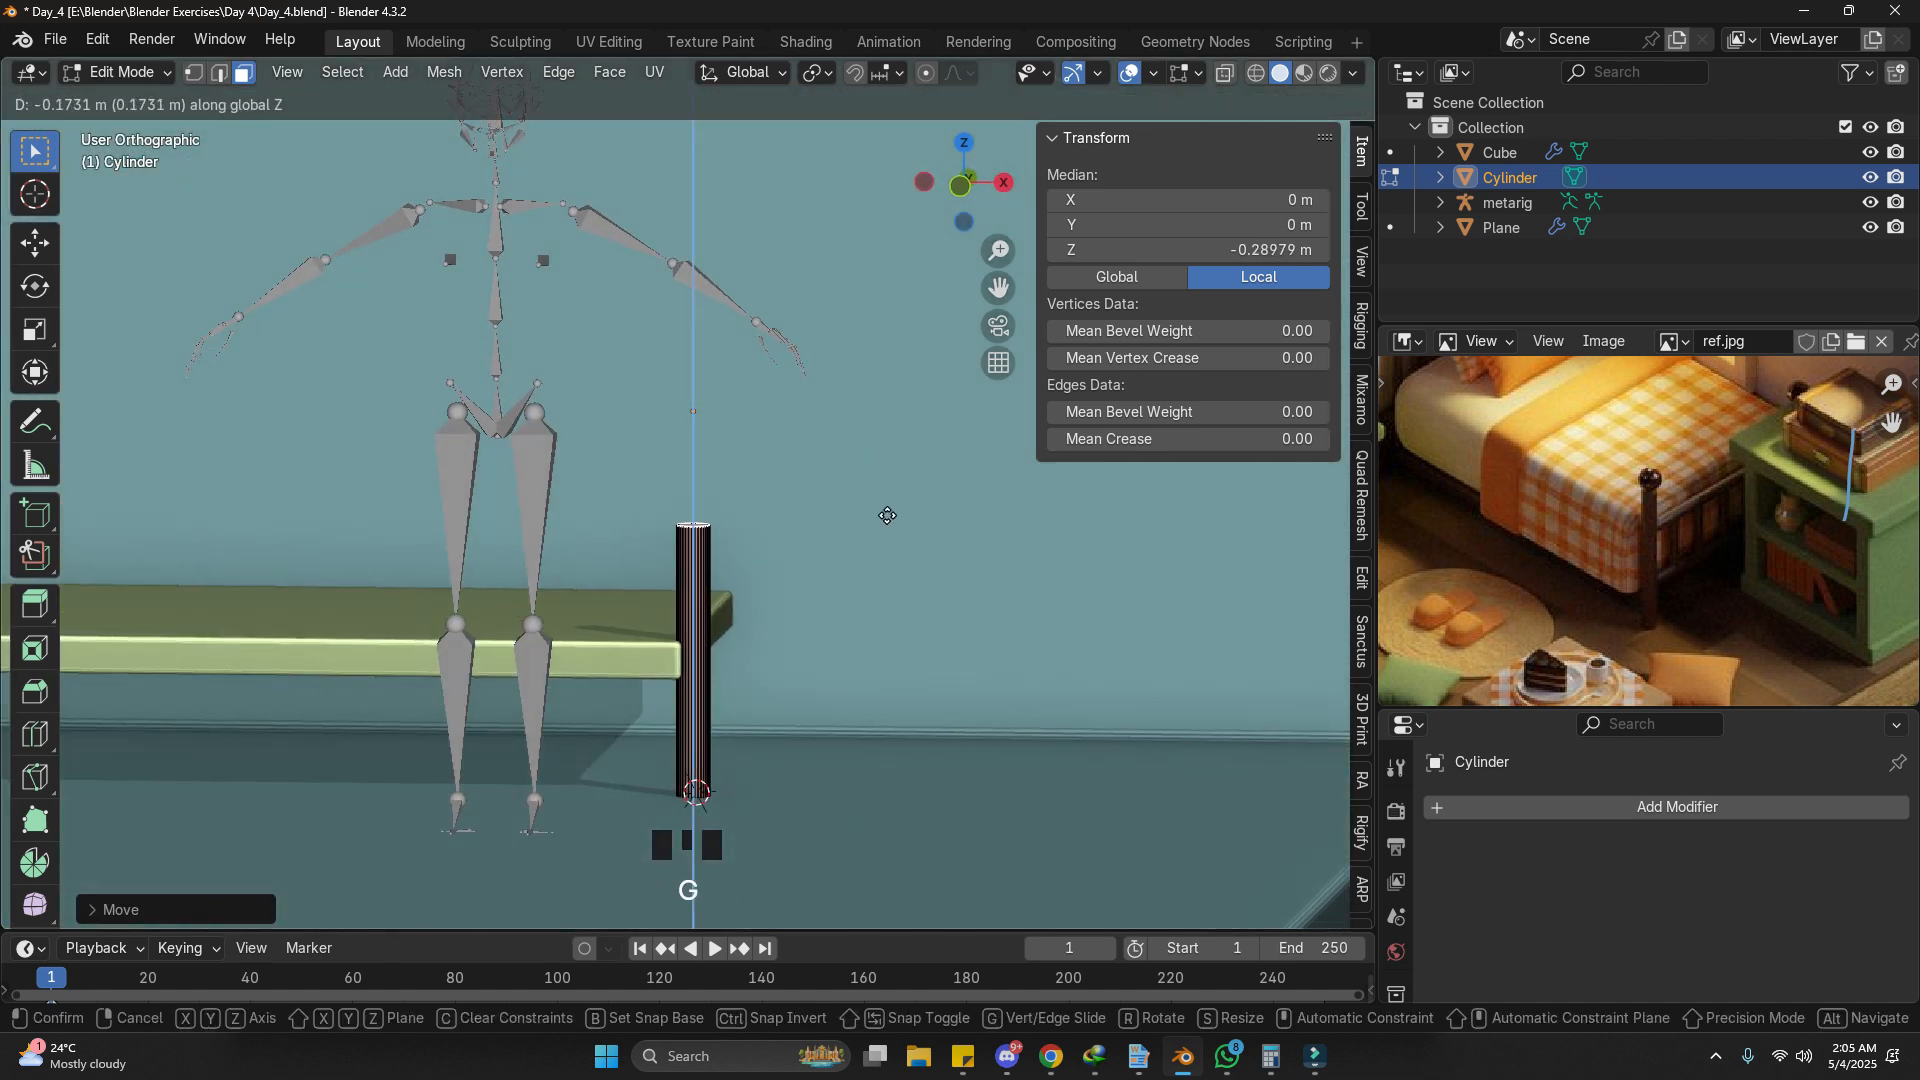
pyautogui.click(888, 483)
pyautogui.scroll(-3, 888, 482)
pyautogui.keyDown('shift'); pyautogui.moveTo(888, 483); pyautogui.dragTo(802, 514, button='middle'); pyautogui.keyUp('shift')
pyautogui.press('Tab')
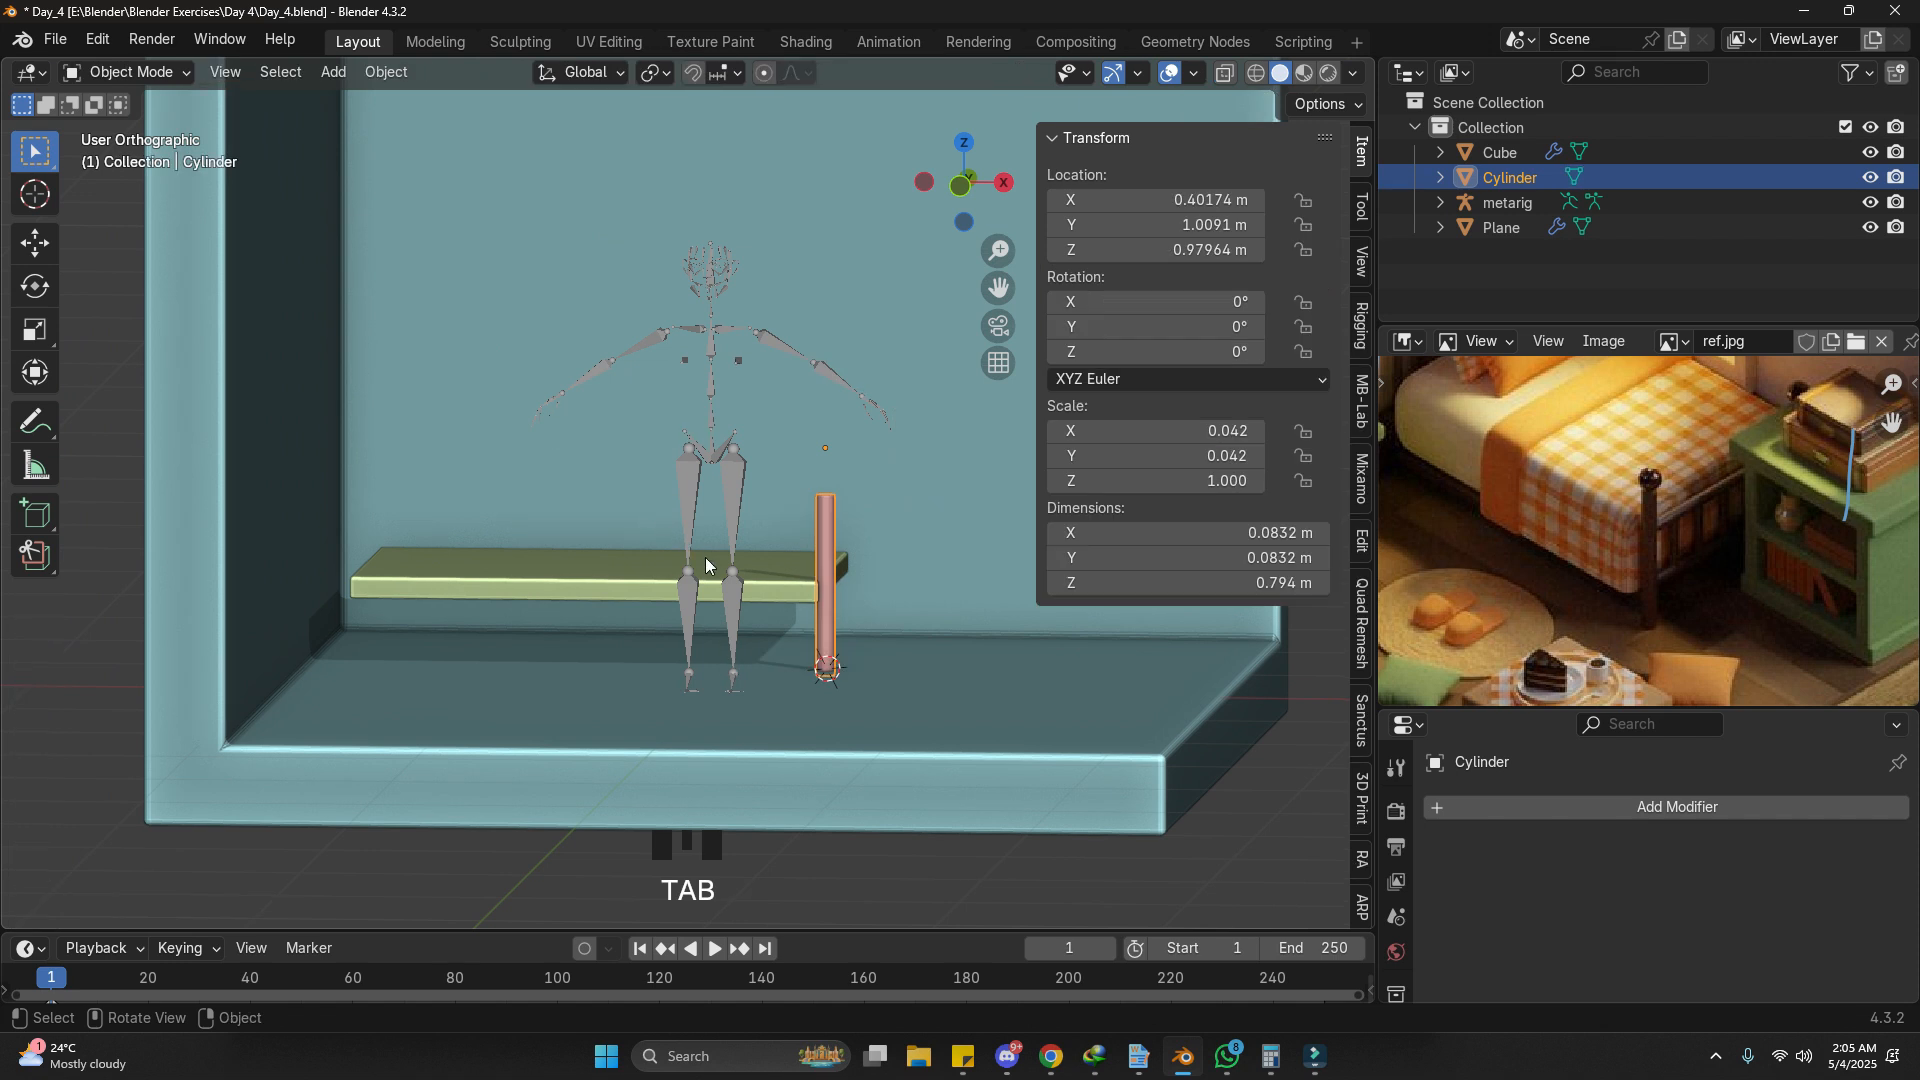
# Step: Select the bed slab and lower it slightly along Z
pyautogui.click(843, 600)
pyautogui.scroll(-2, 843, 600)
pyautogui.press('g')
pyautogui.press('z')
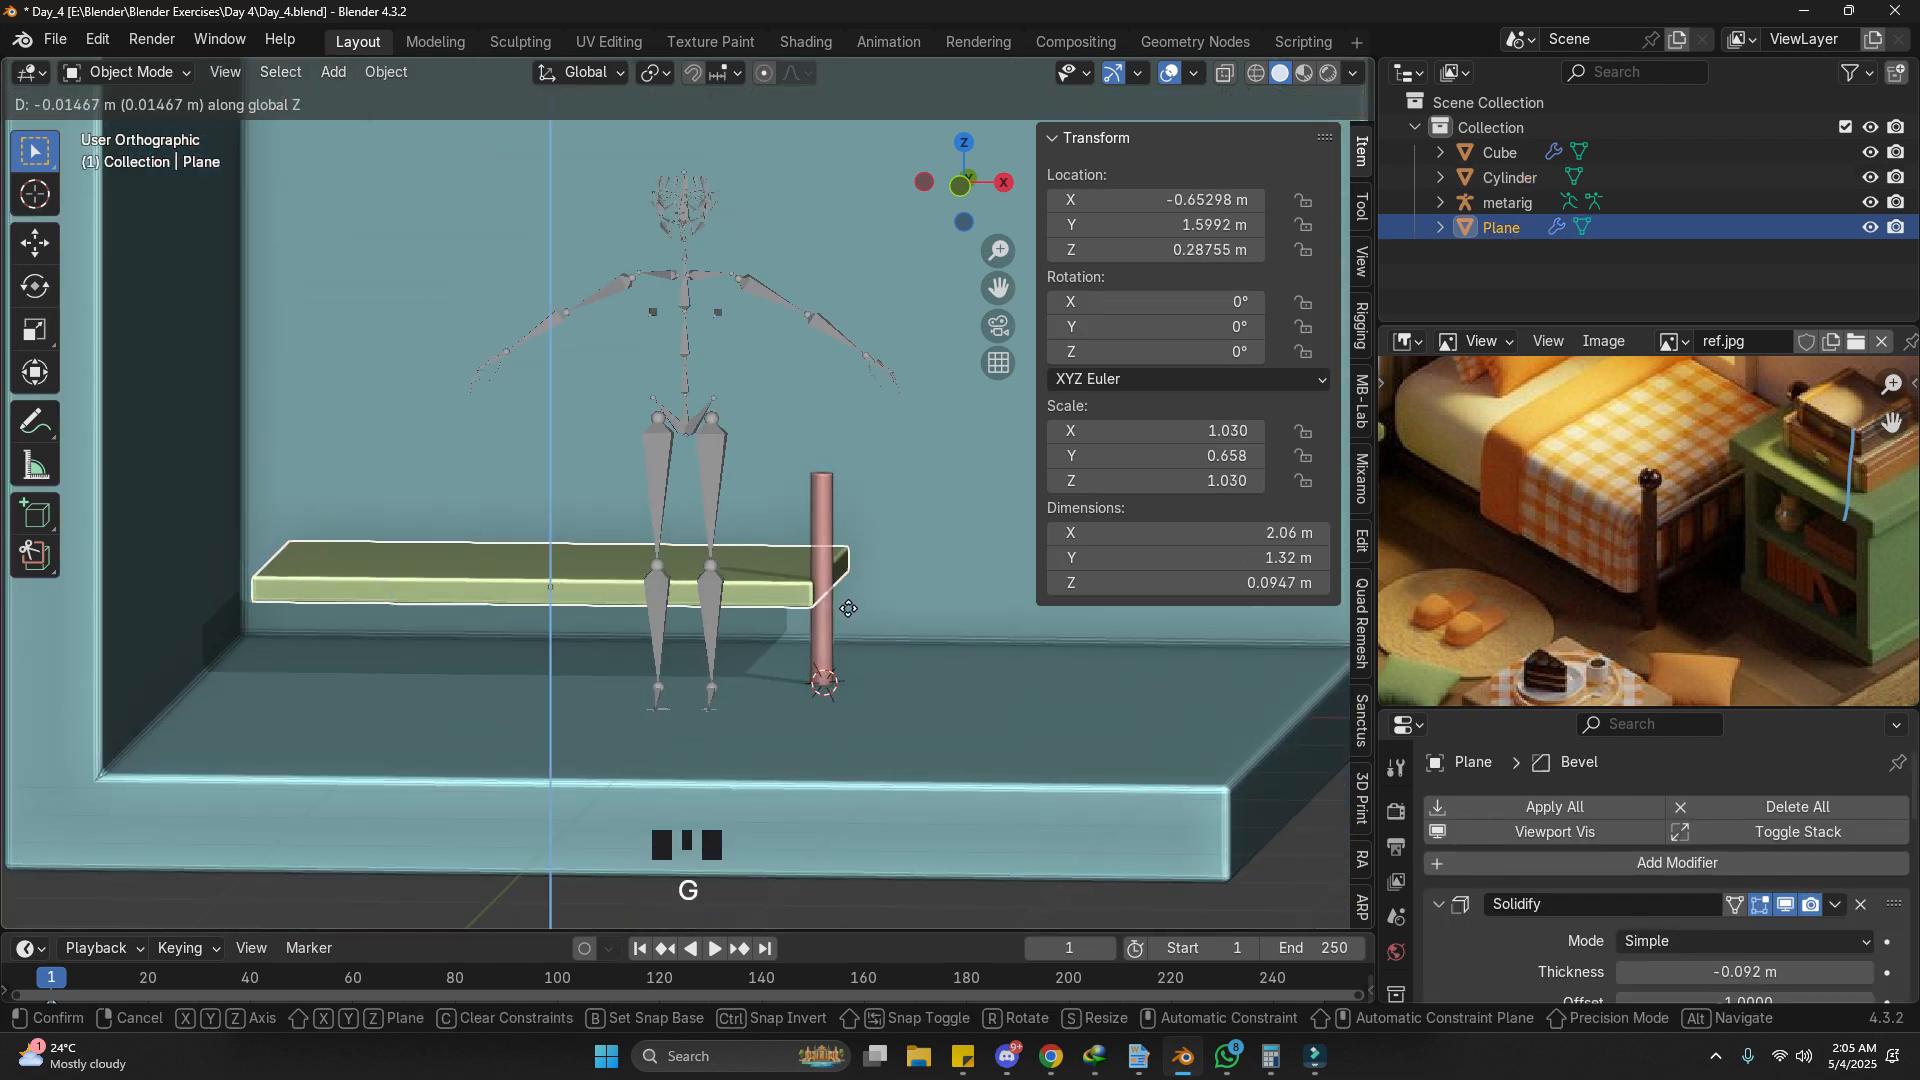
pyautogui.click(848, 620)
# Step: Move the cylinder post along X to about 0.421 m, against the end of the bed slab
pyautogui.click(821, 630)
pyautogui.scroll(3, 821, 629)
pyautogui.press('g')
pyautogui.press('x')
pyautogui.click(796, 568)
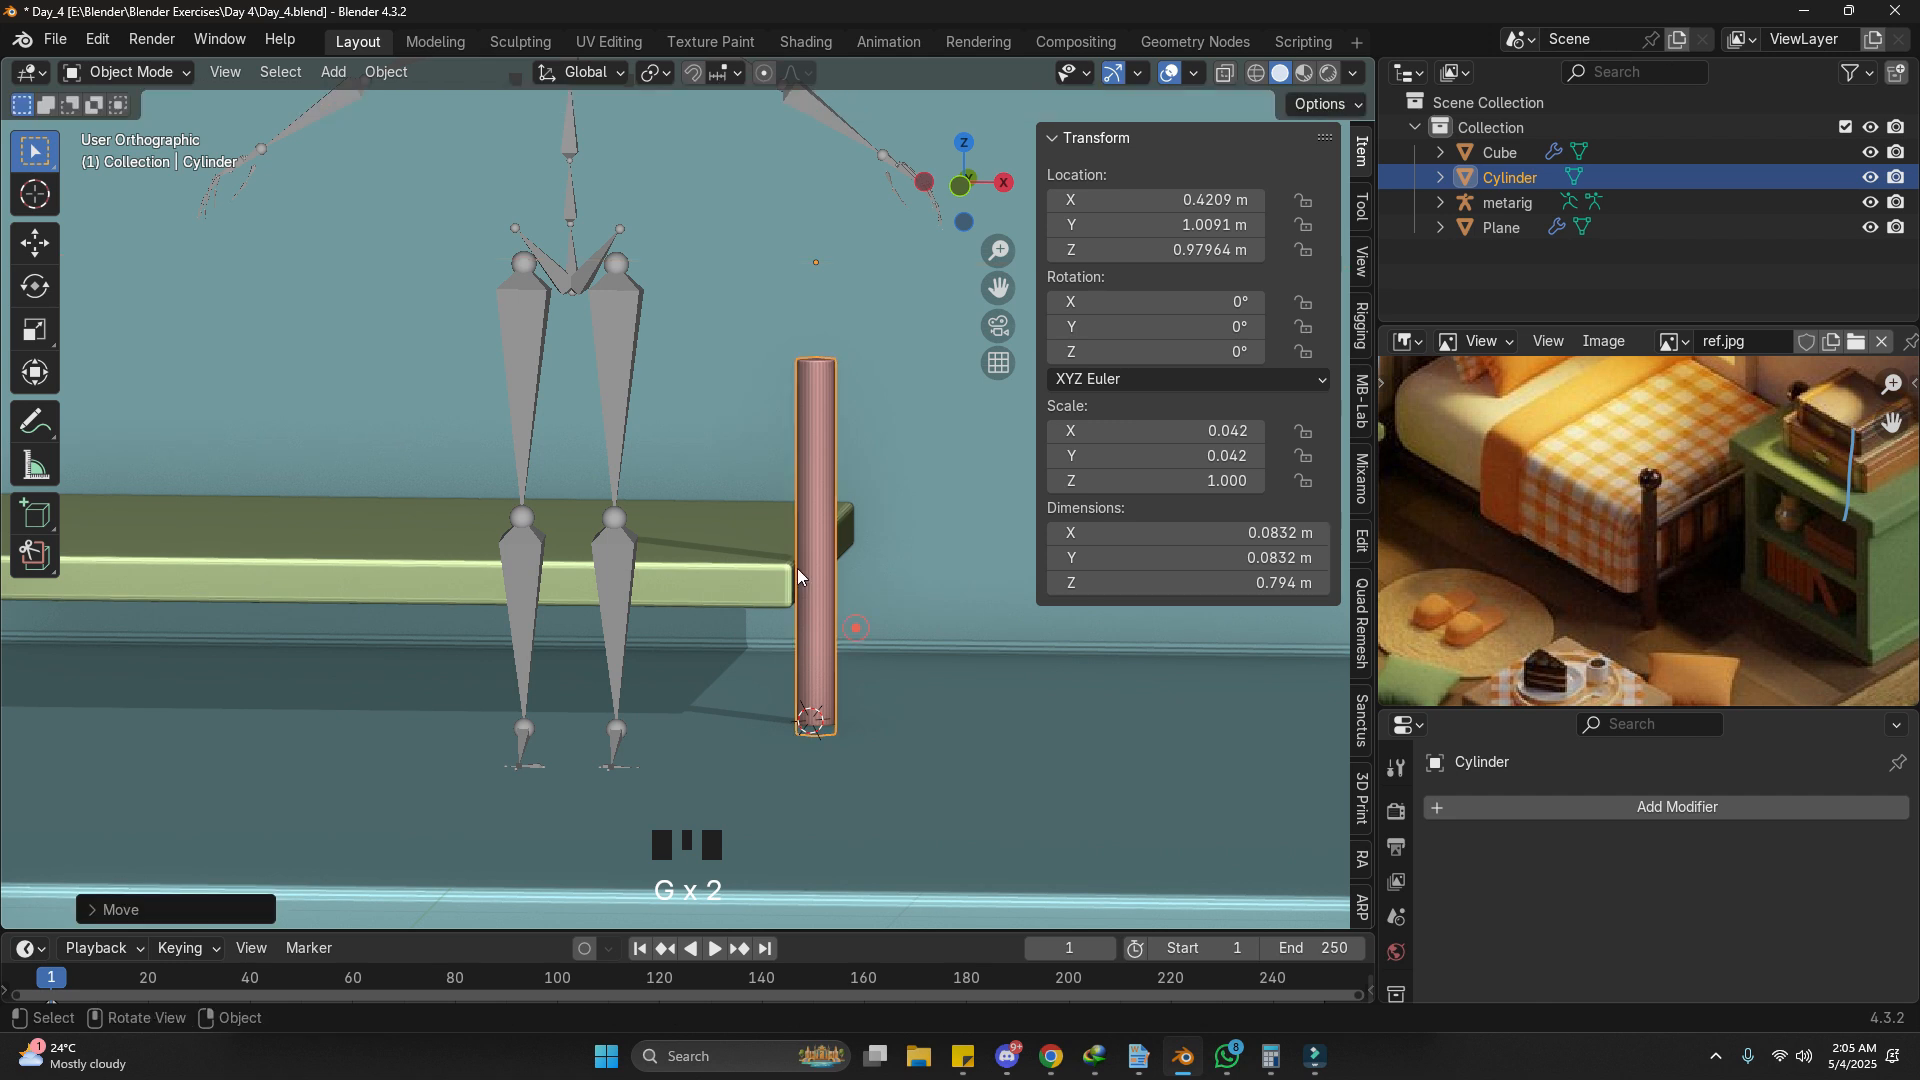
# Step: Set the cylinder post's origin to the centre of its mesh
pyautogui.scroll(-2, 796, 568)
pyautogui.moveTo(813, 495); pyautogui.dragTo(590, 500, button='middle')
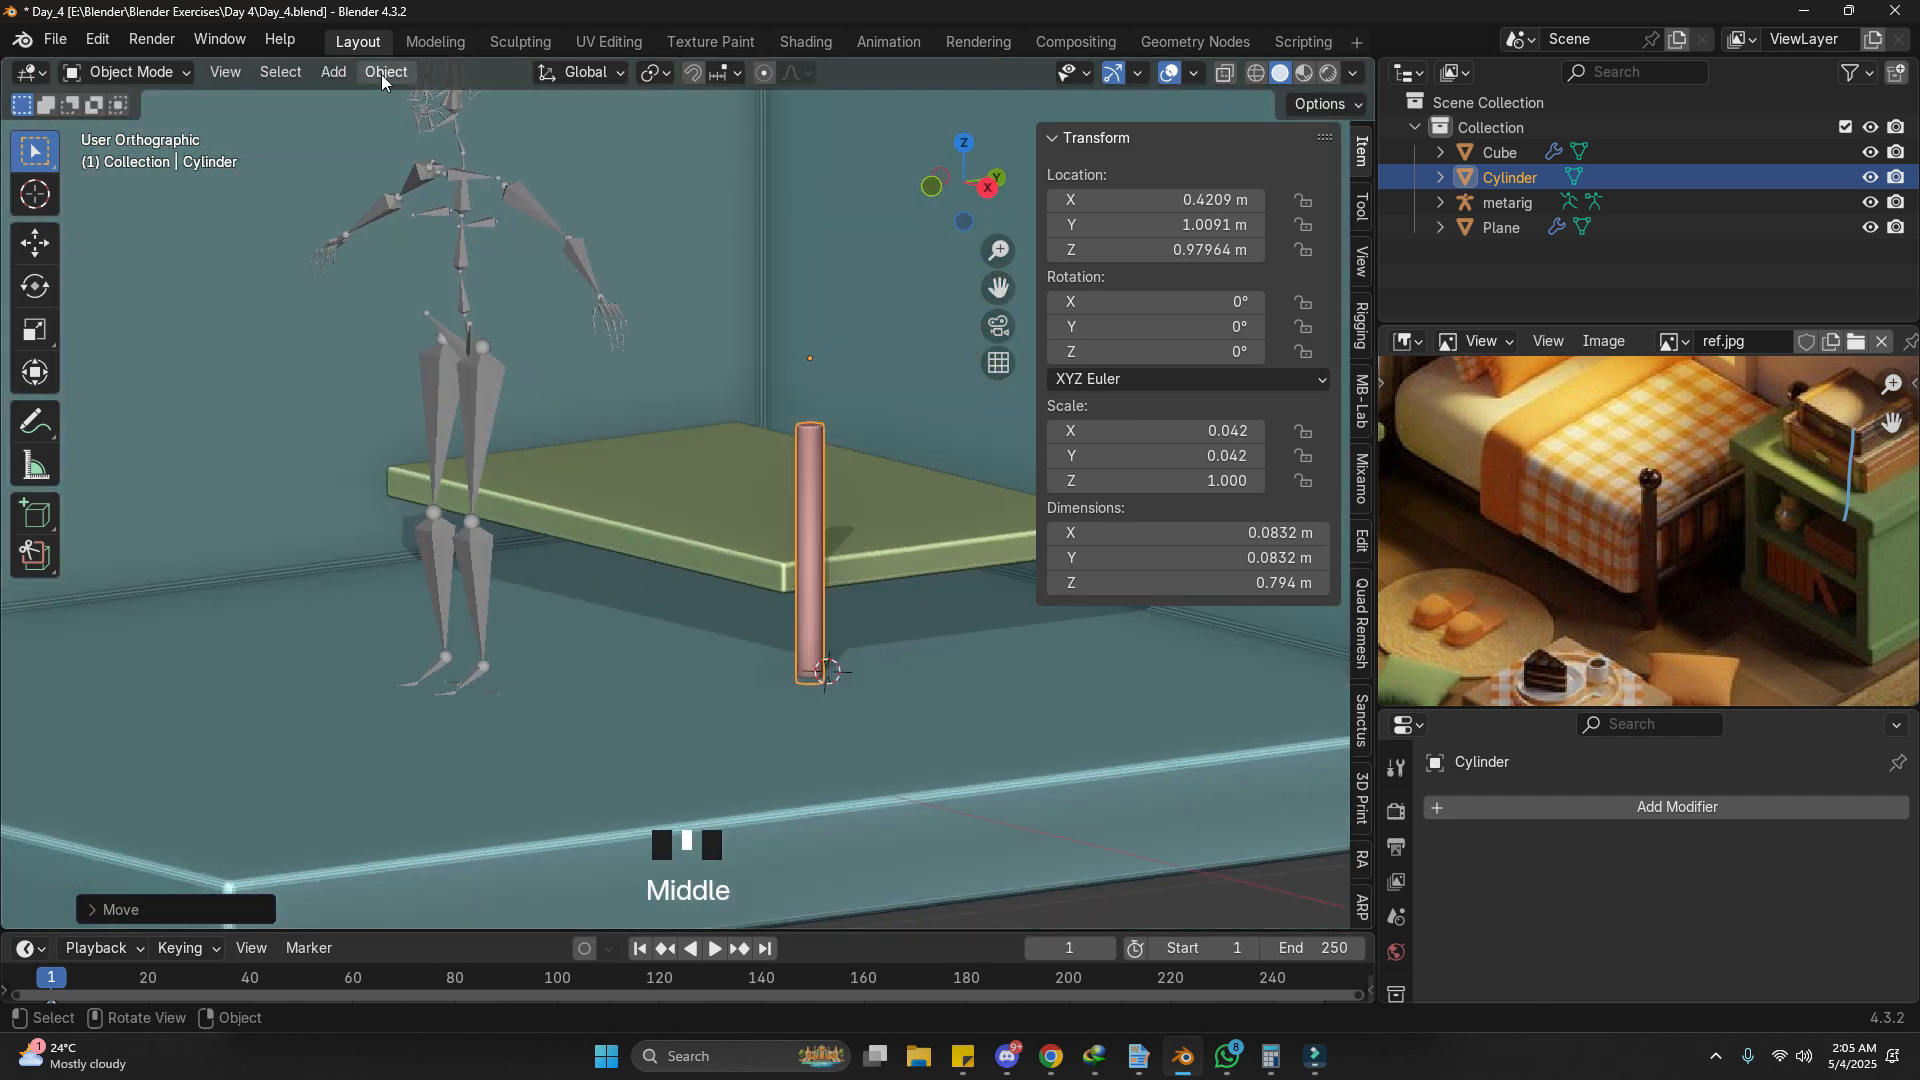
pyautogui.click(808, 555)
pyautogui.rightClick(813, 553)
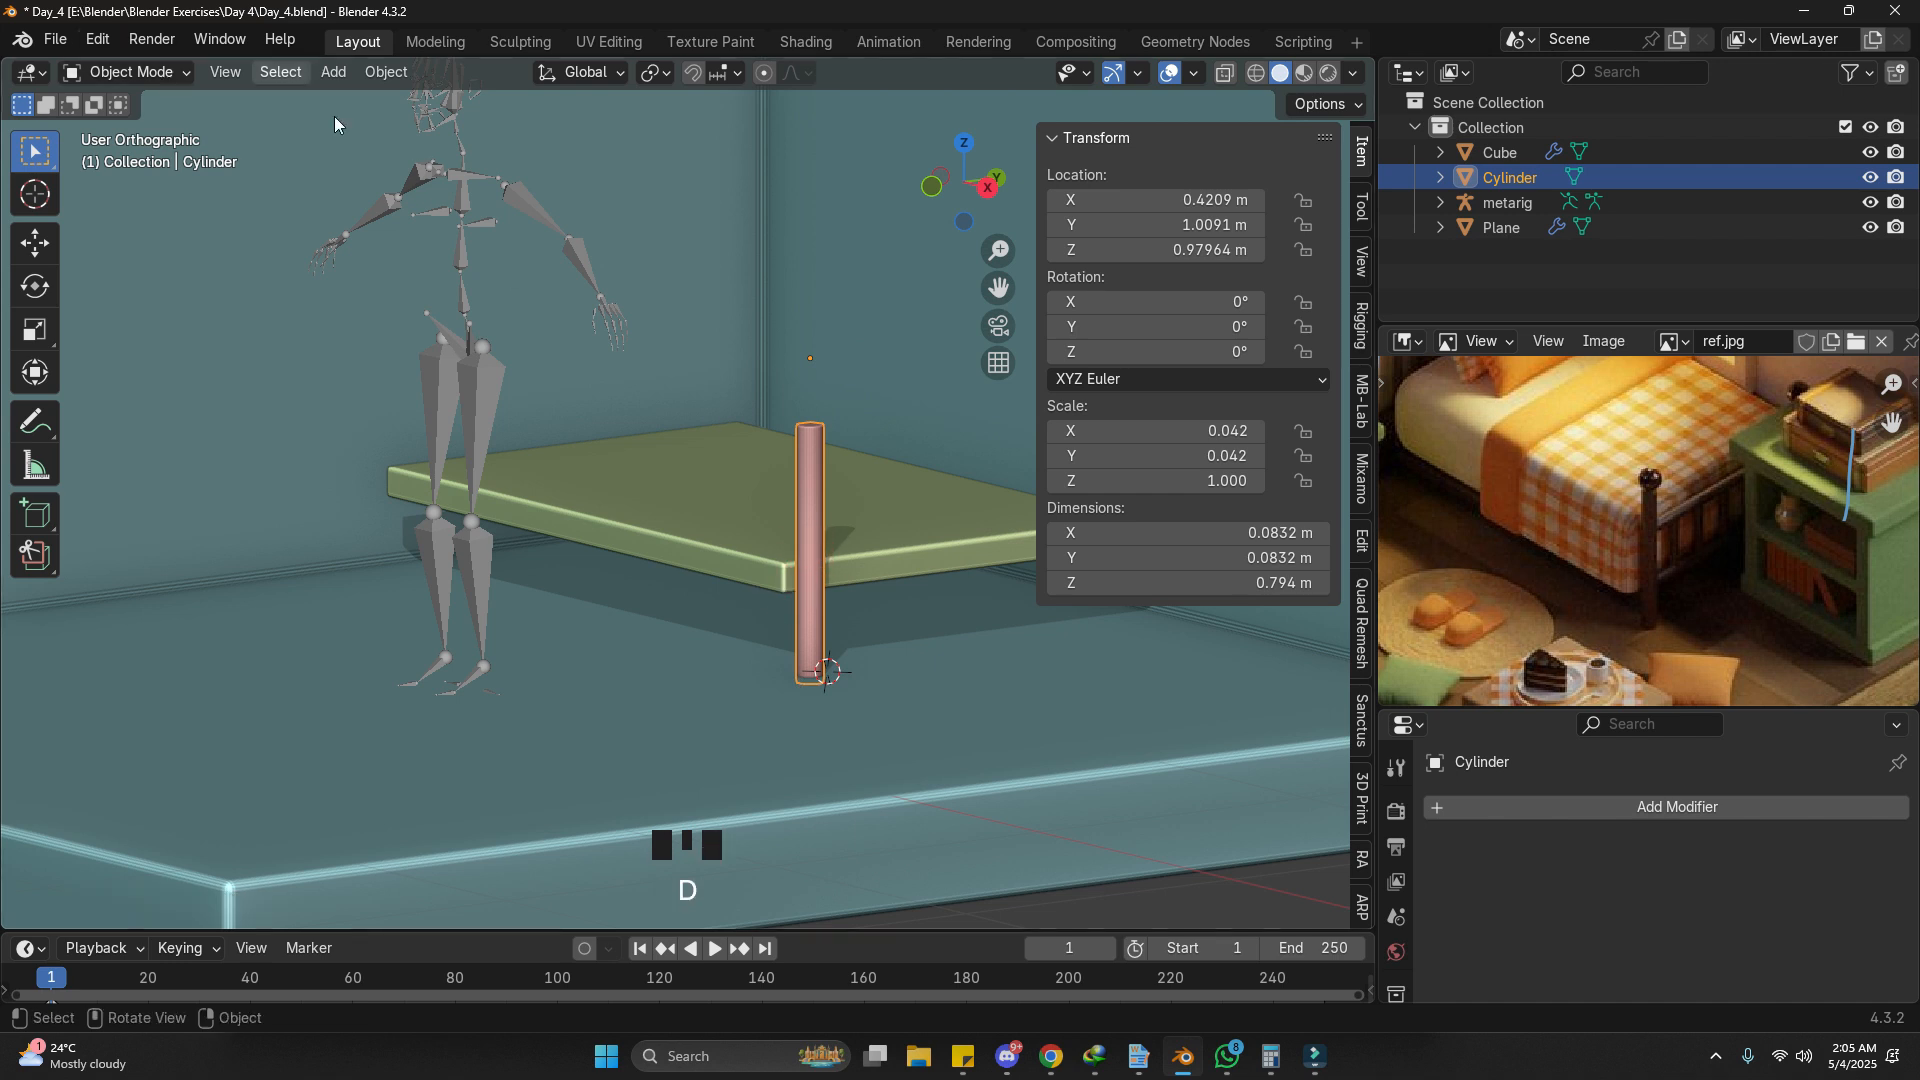
pyautogui.click(400, 76)
pyautogui.moveTo(550, 128)
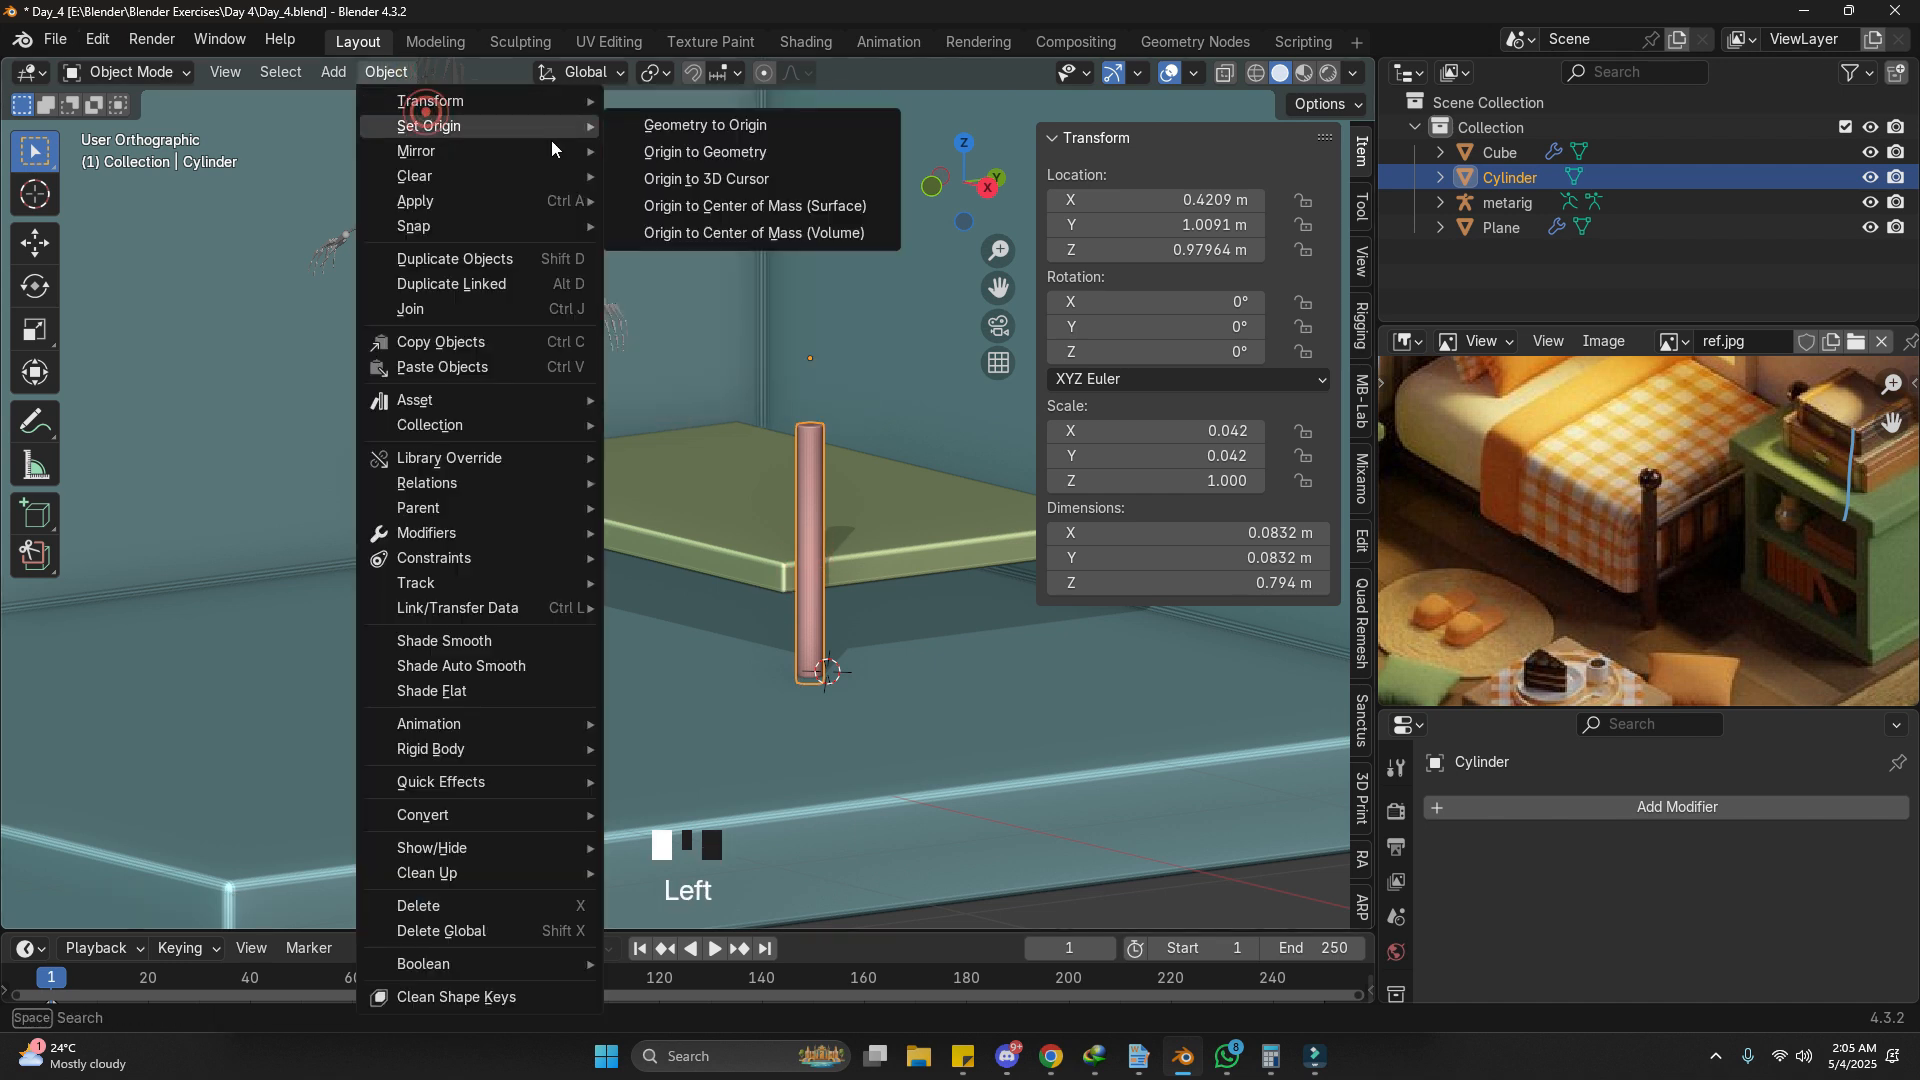
pyautogui.click(786, 192)
# Step: Add a Mirror modifier to the post with the bed plane as mirror object, mirroring on both X and Y
pyautogui.keyDown('shift'); pyautogui.moveTo(909, 414); pyautogui.dragTo(442, 424, button='middle'); pyautogui.keyUp('shift')
pyautogui.keyDown('shift'); pyautogui.moveTo(397, 518); pyautogui.dragTo(740, 422, button='middle'); pyautogui.keyUp('shift')
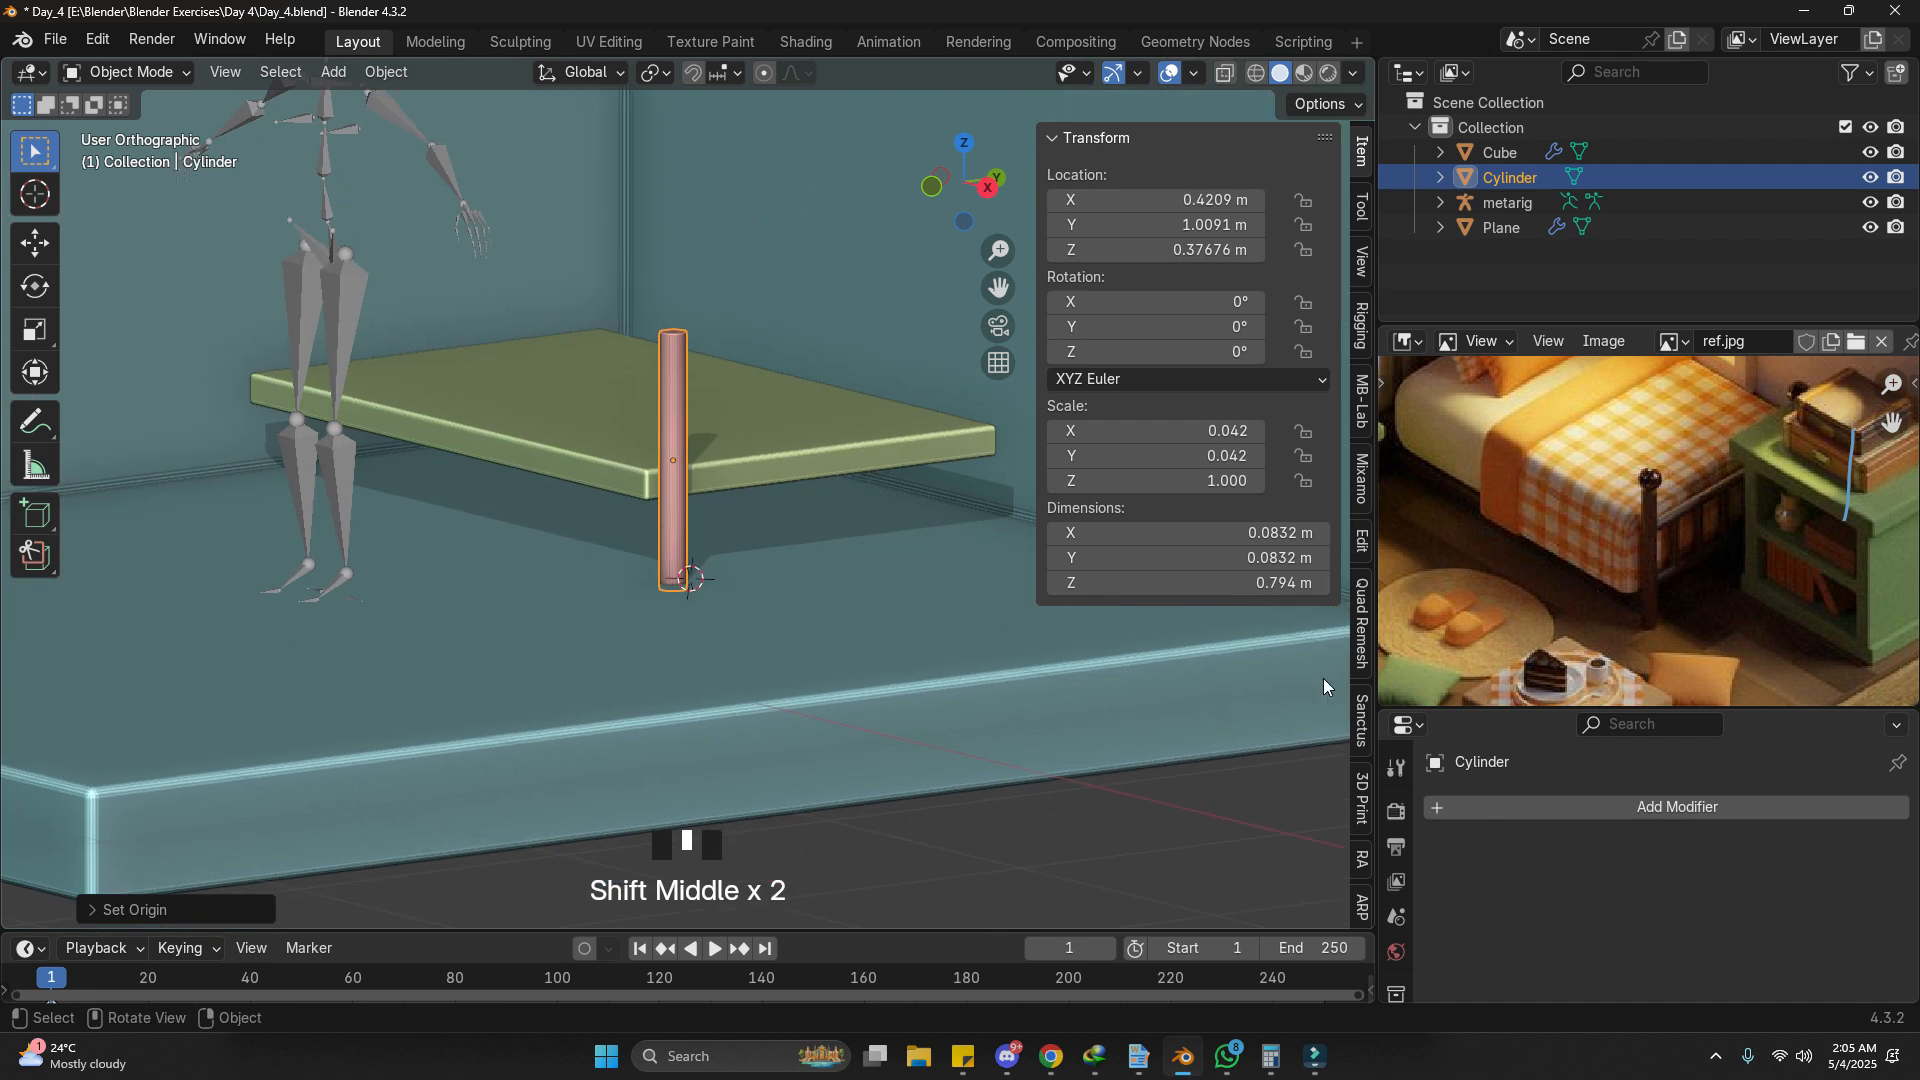
pyautogui.doubleClick(1550, 812)
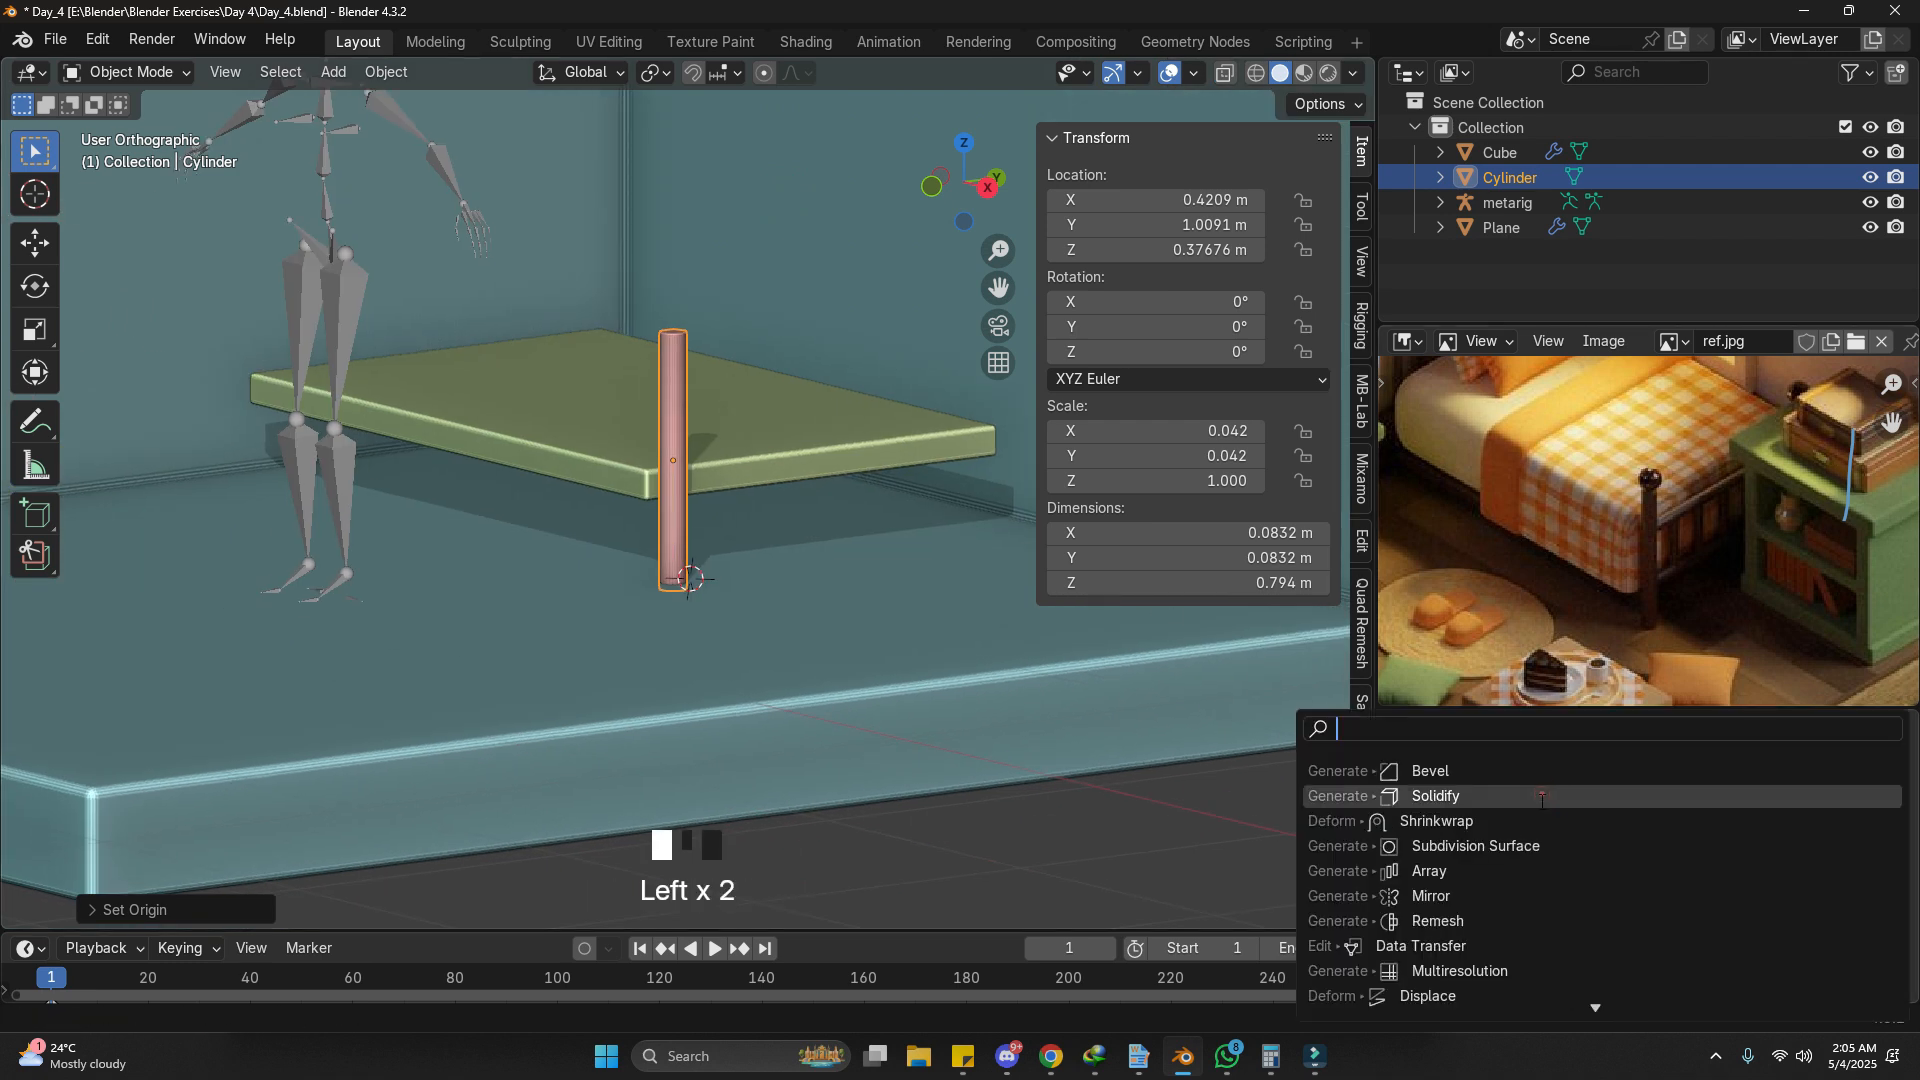
pyautogui.write('mir')
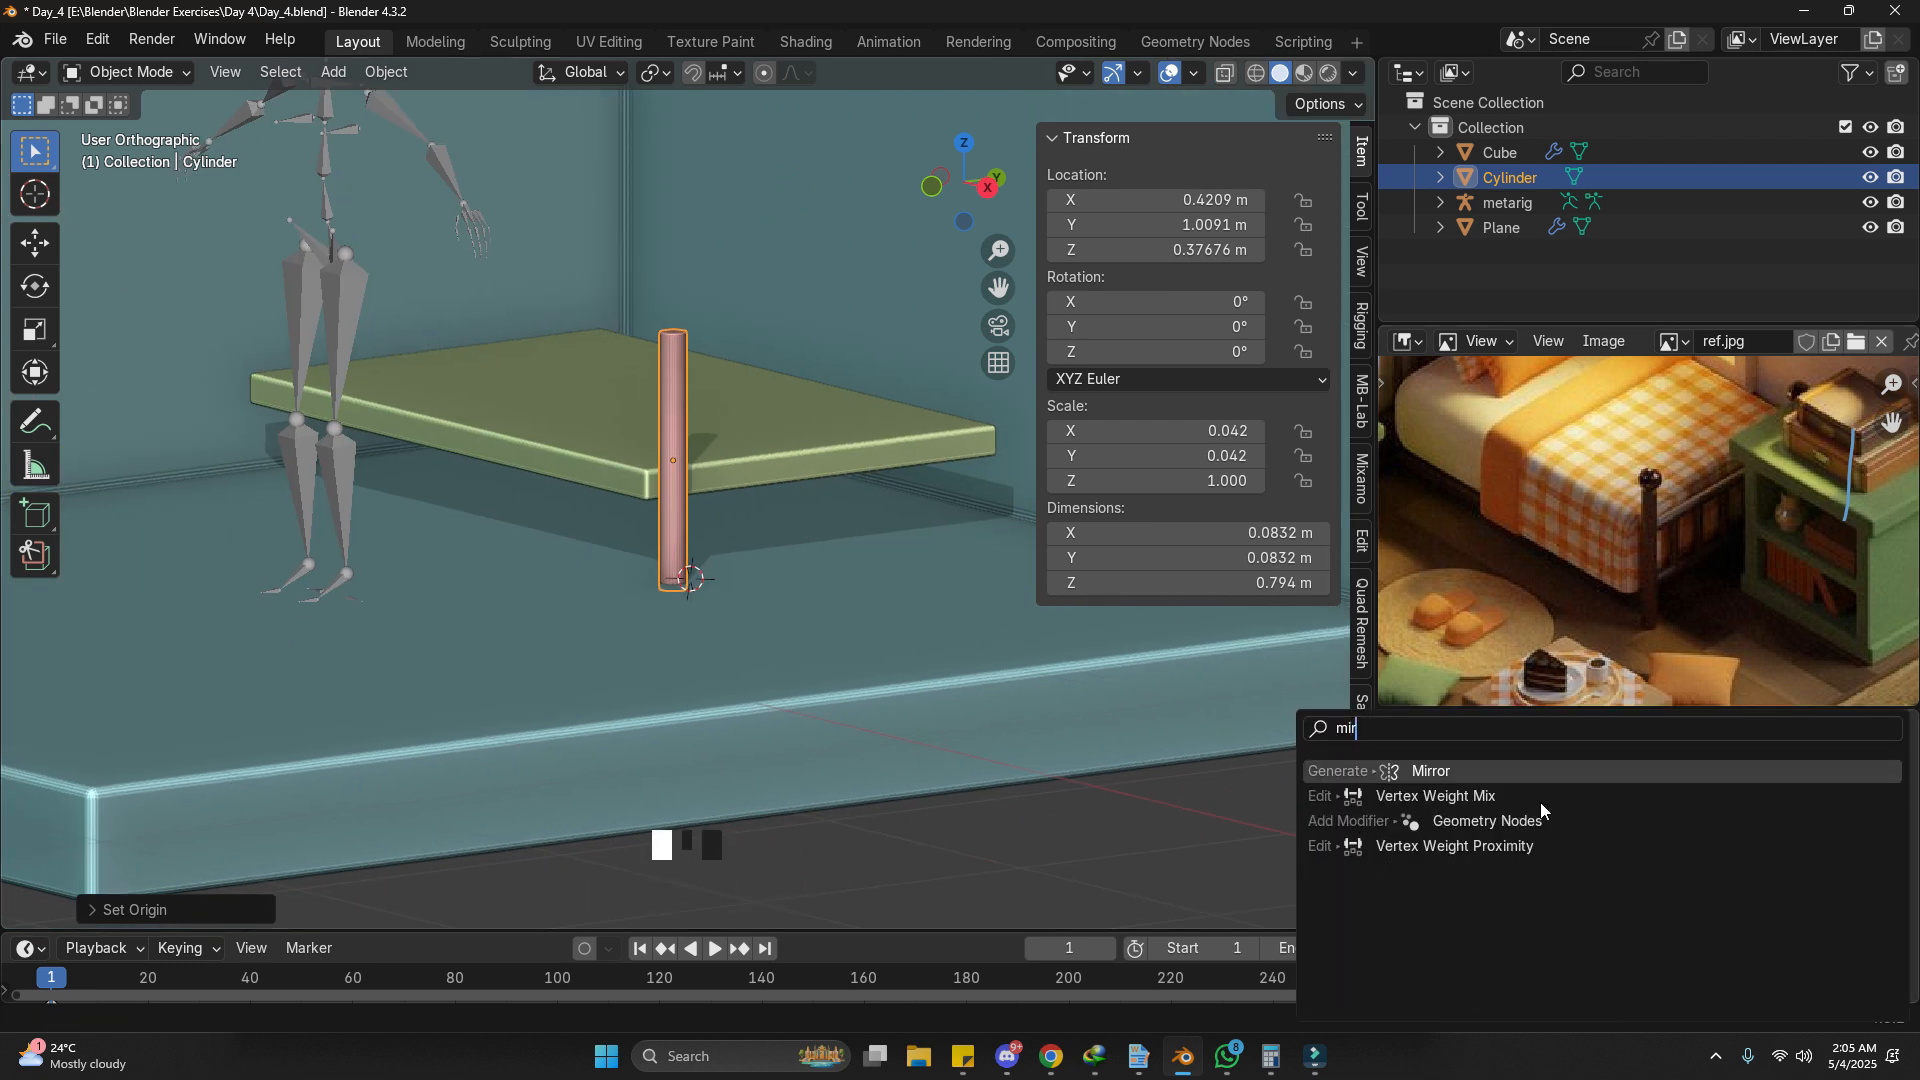
pyautogui.press('Return')
pyautogui.scroll(-4, 1777, 854)
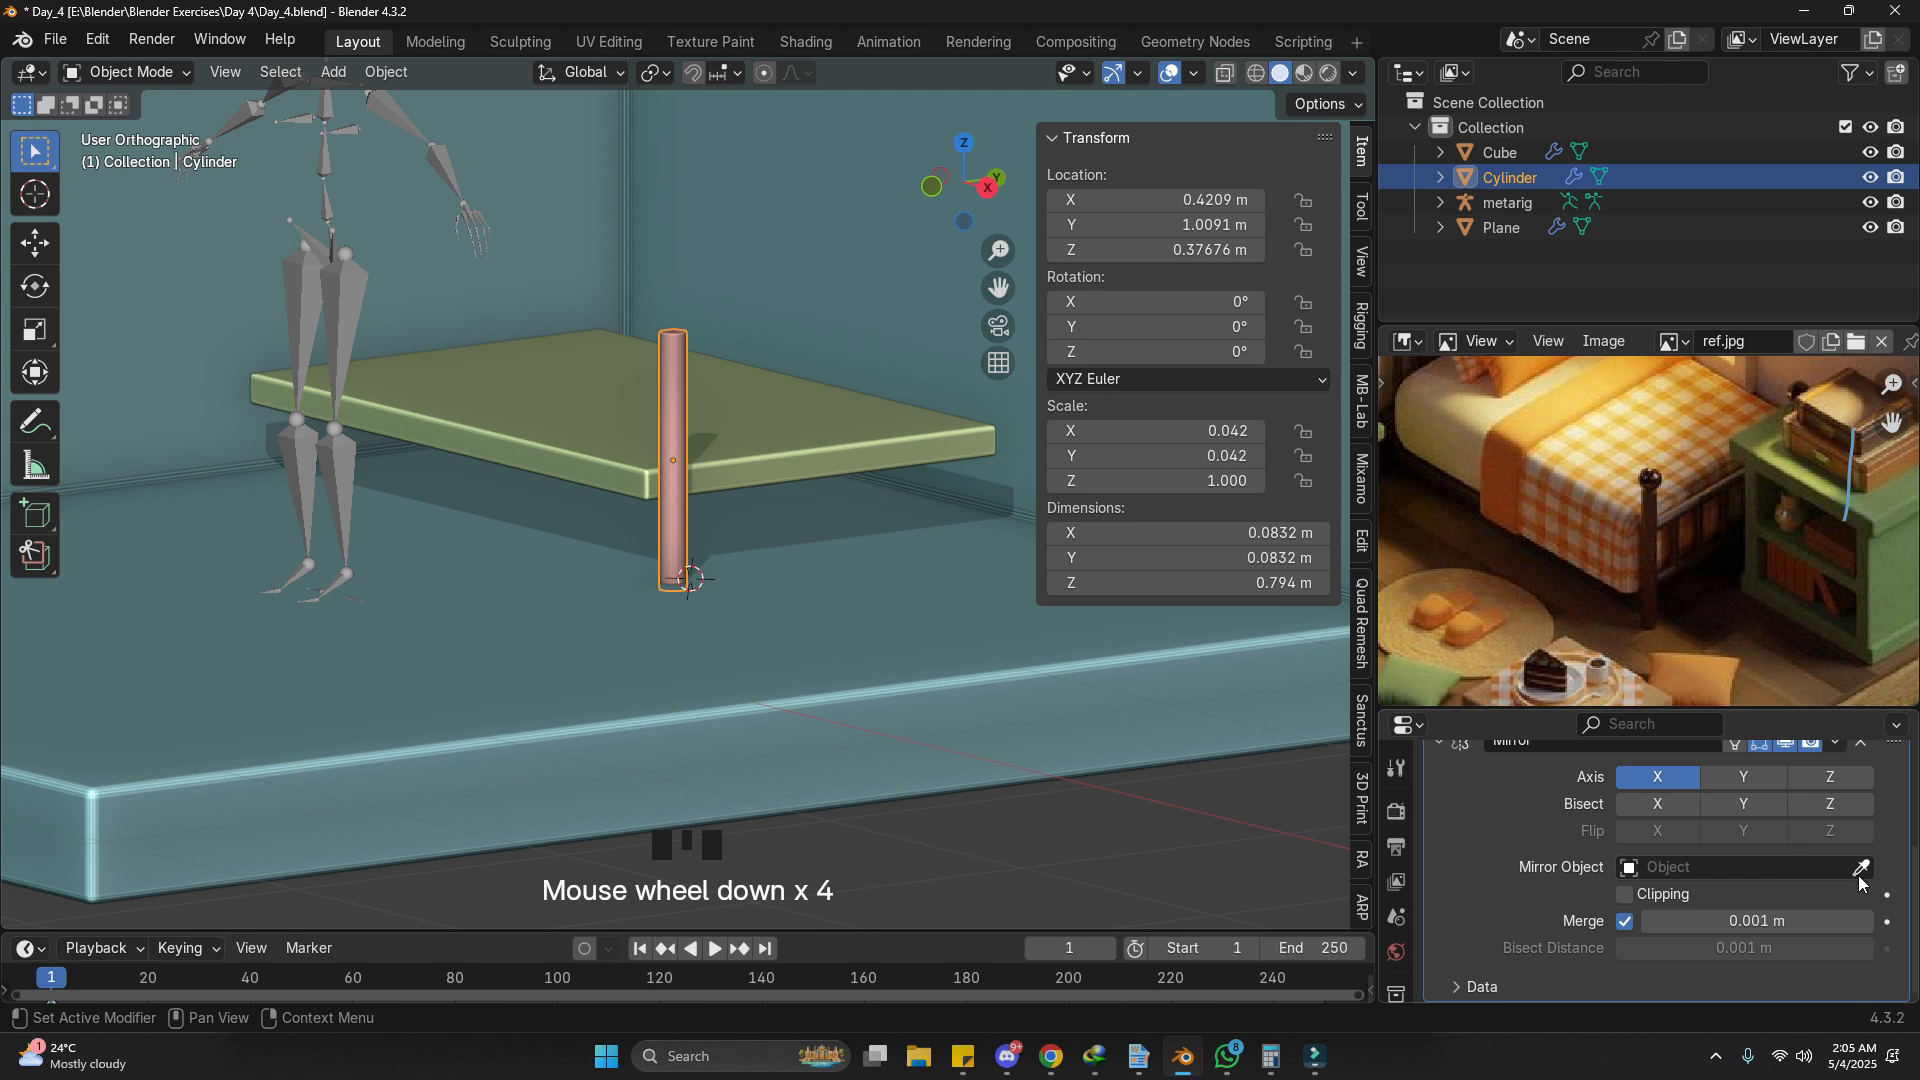
pyautogui.click(831, 417)
pyautogui.click(1743, 777)
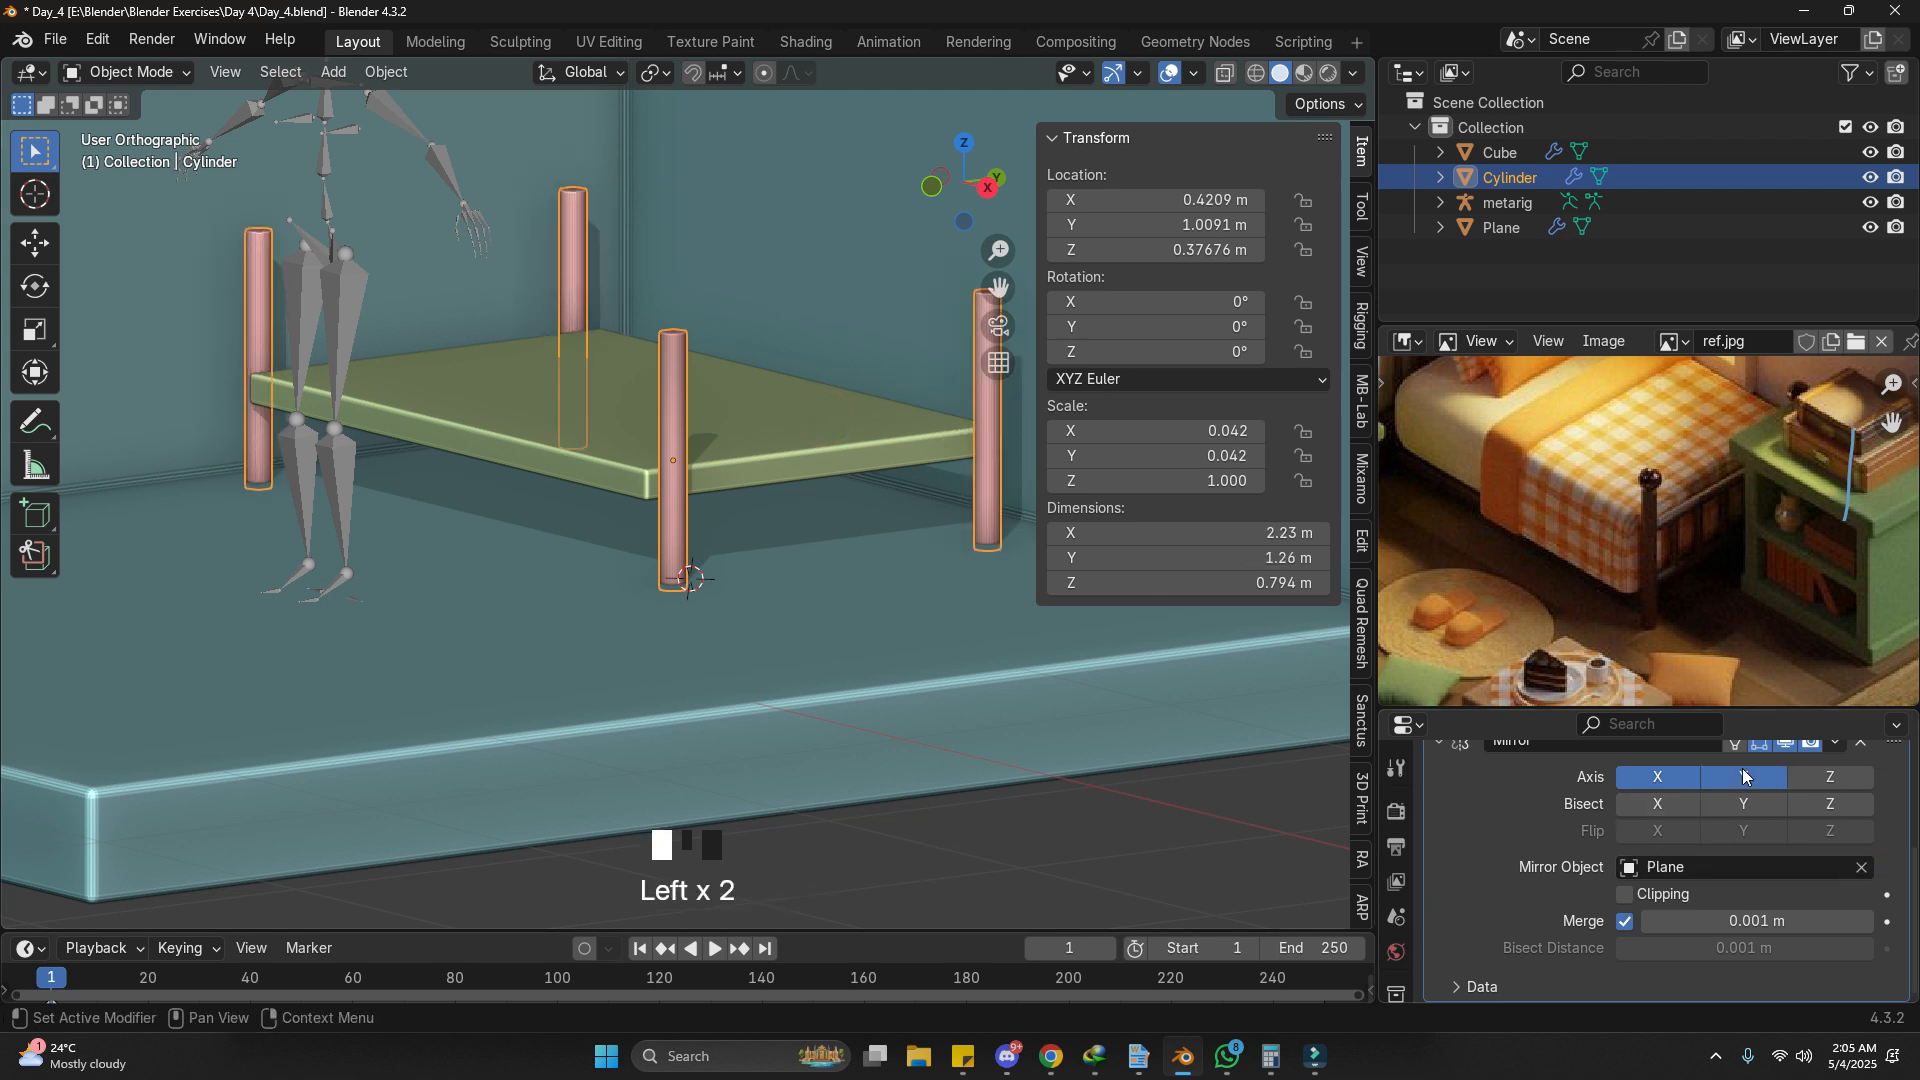
# Step: Mark the footboard's upper and lower horizontal rails on the reference image with annotation strokes
pyautogui.moveTo(789, 500); pyautogui.dragTo(928, 501, button='middle')
pyautogui.scroll(-2, 1650, 540)
pyautogui.keyDown('shift'); pyautogui.moveTo(1650, 540); pyautogui.dragTo(1570, 580, button='middle'); pyautogui.keyUp('shift')
pyautogui.keyDown('shift'); pyautogui.moveTo(826, 445); pyautogui.dragTo(722, 489, button='middle'); pyautogui.keyUp('shift')
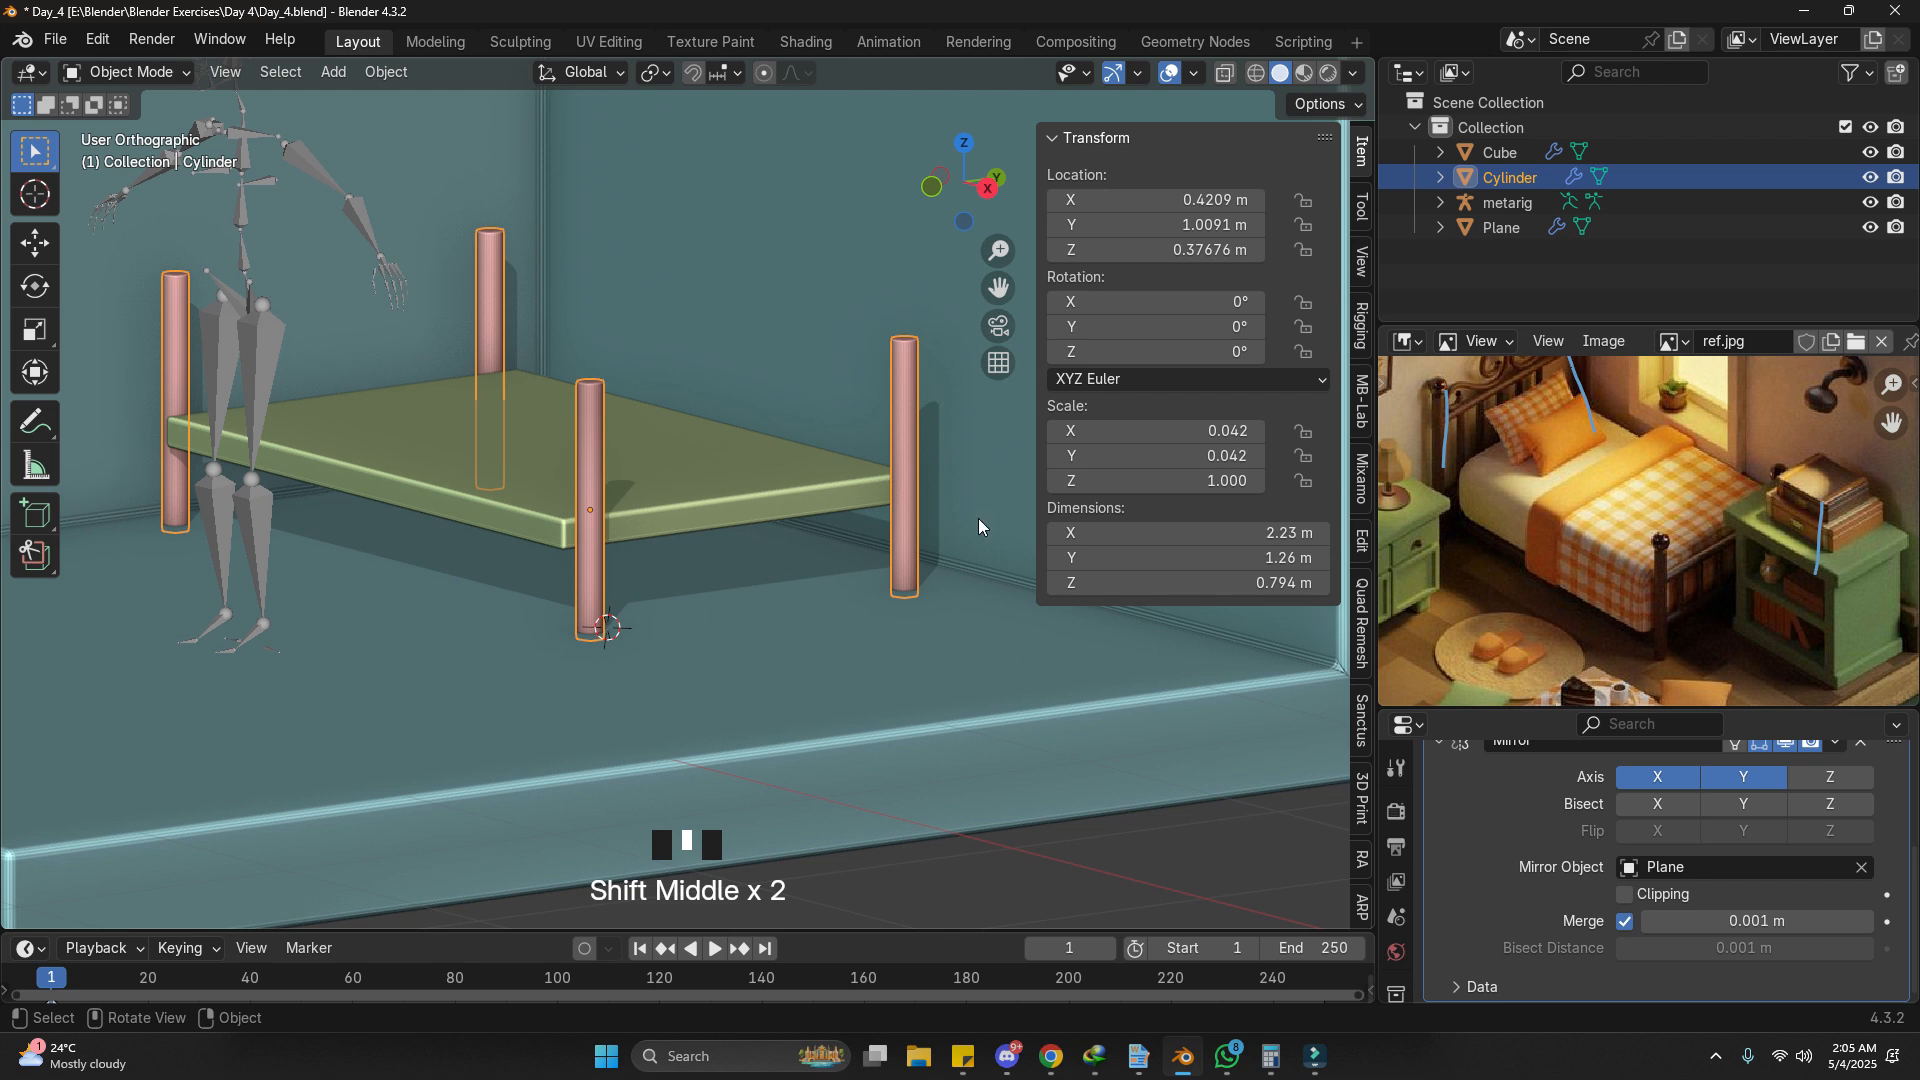
pyautogui.scroll(3, 1704, 606)
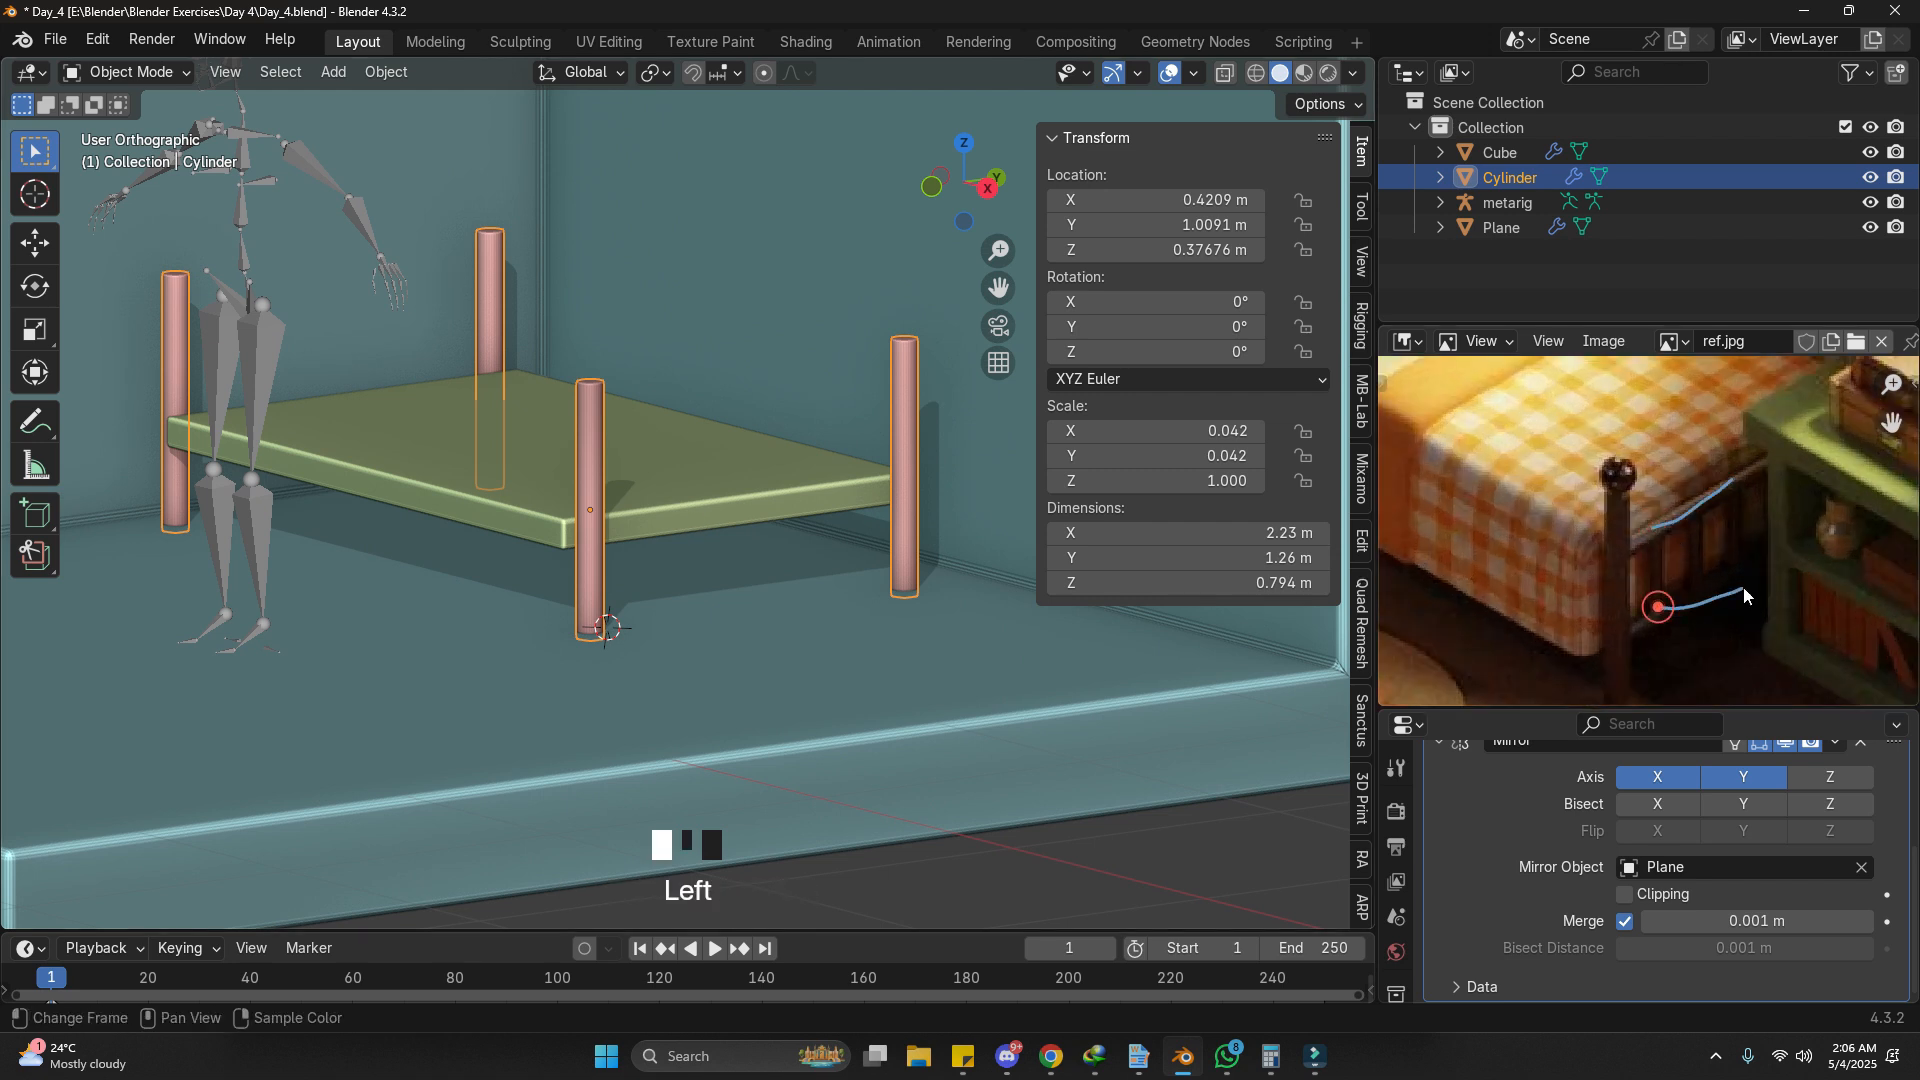
# Step: Duplicate the mirrored post in place and remove the Mirror modifier from the copy
pyautogui.hotkey('shift', 'd')
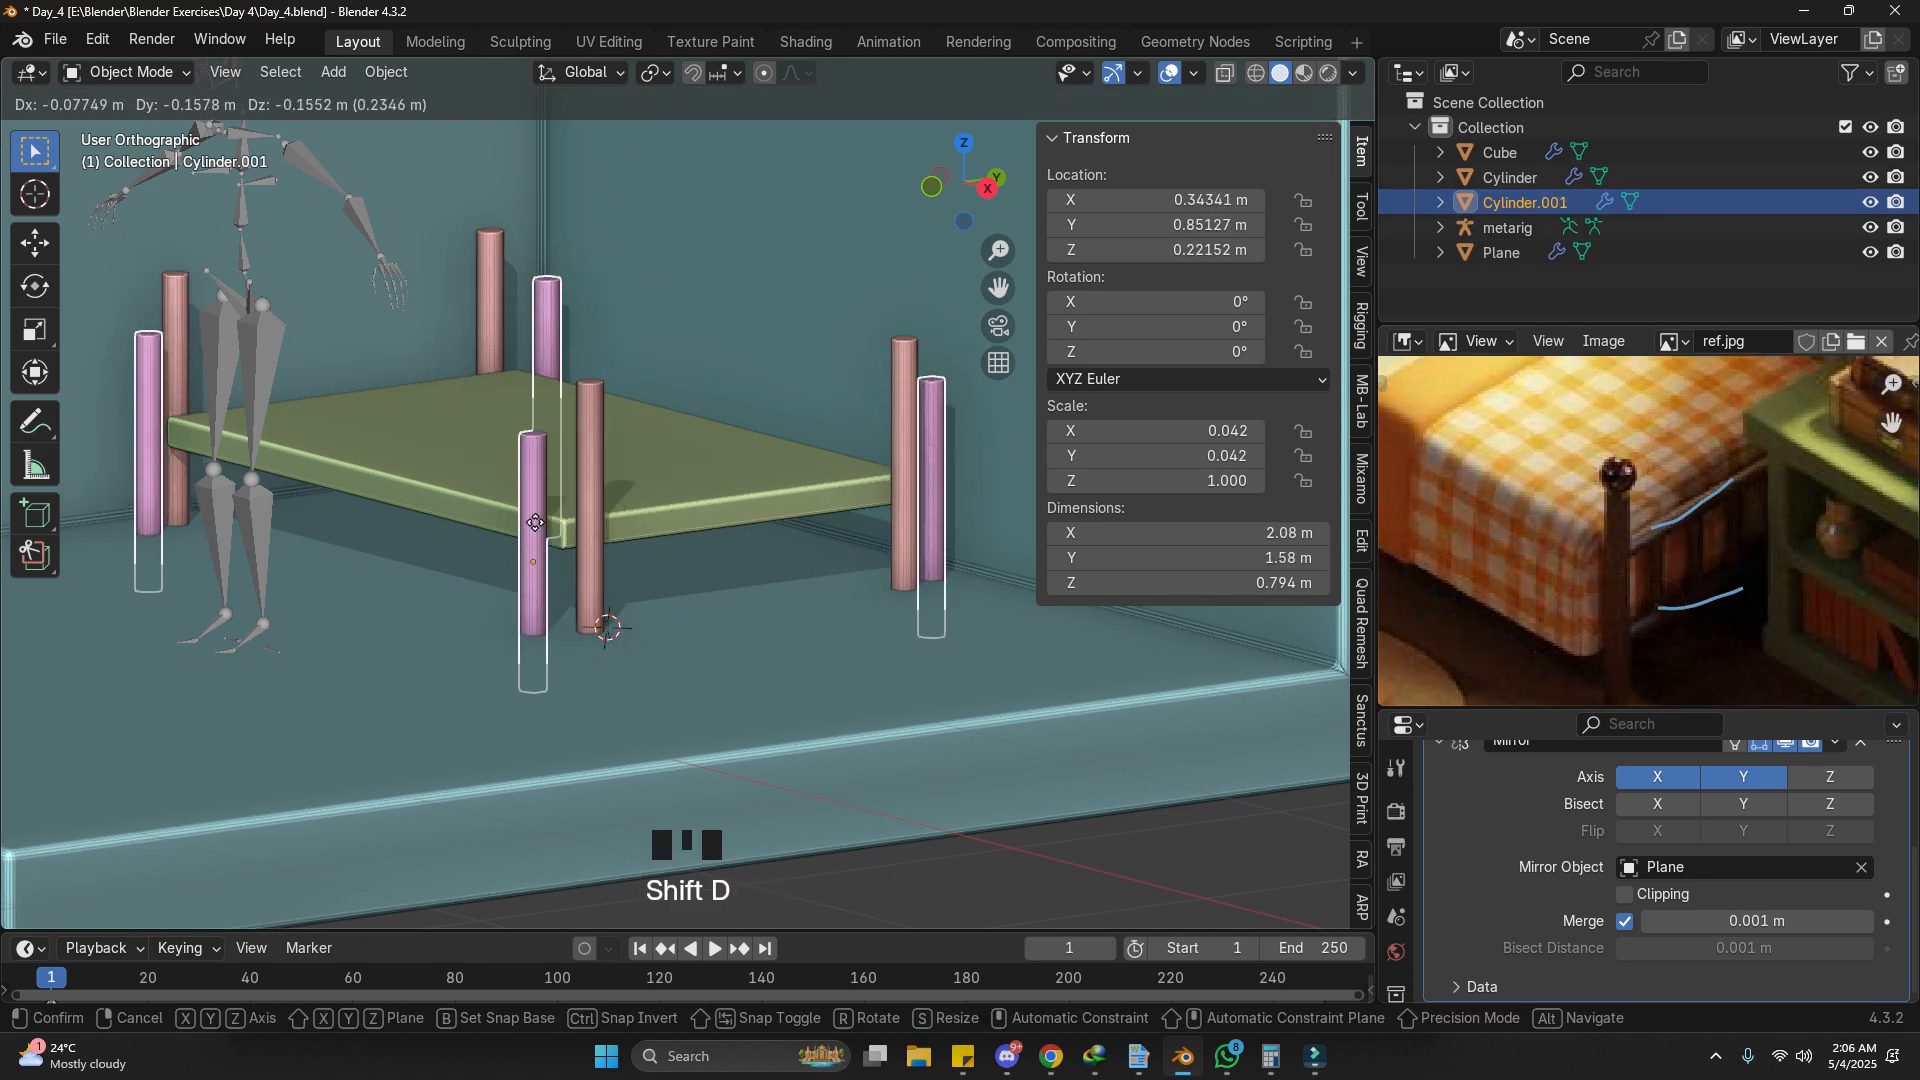
pyautogui.press('Escape')
pyautogui.scroll(1, 1823, 853)
pyautogui.click(1862, 795)
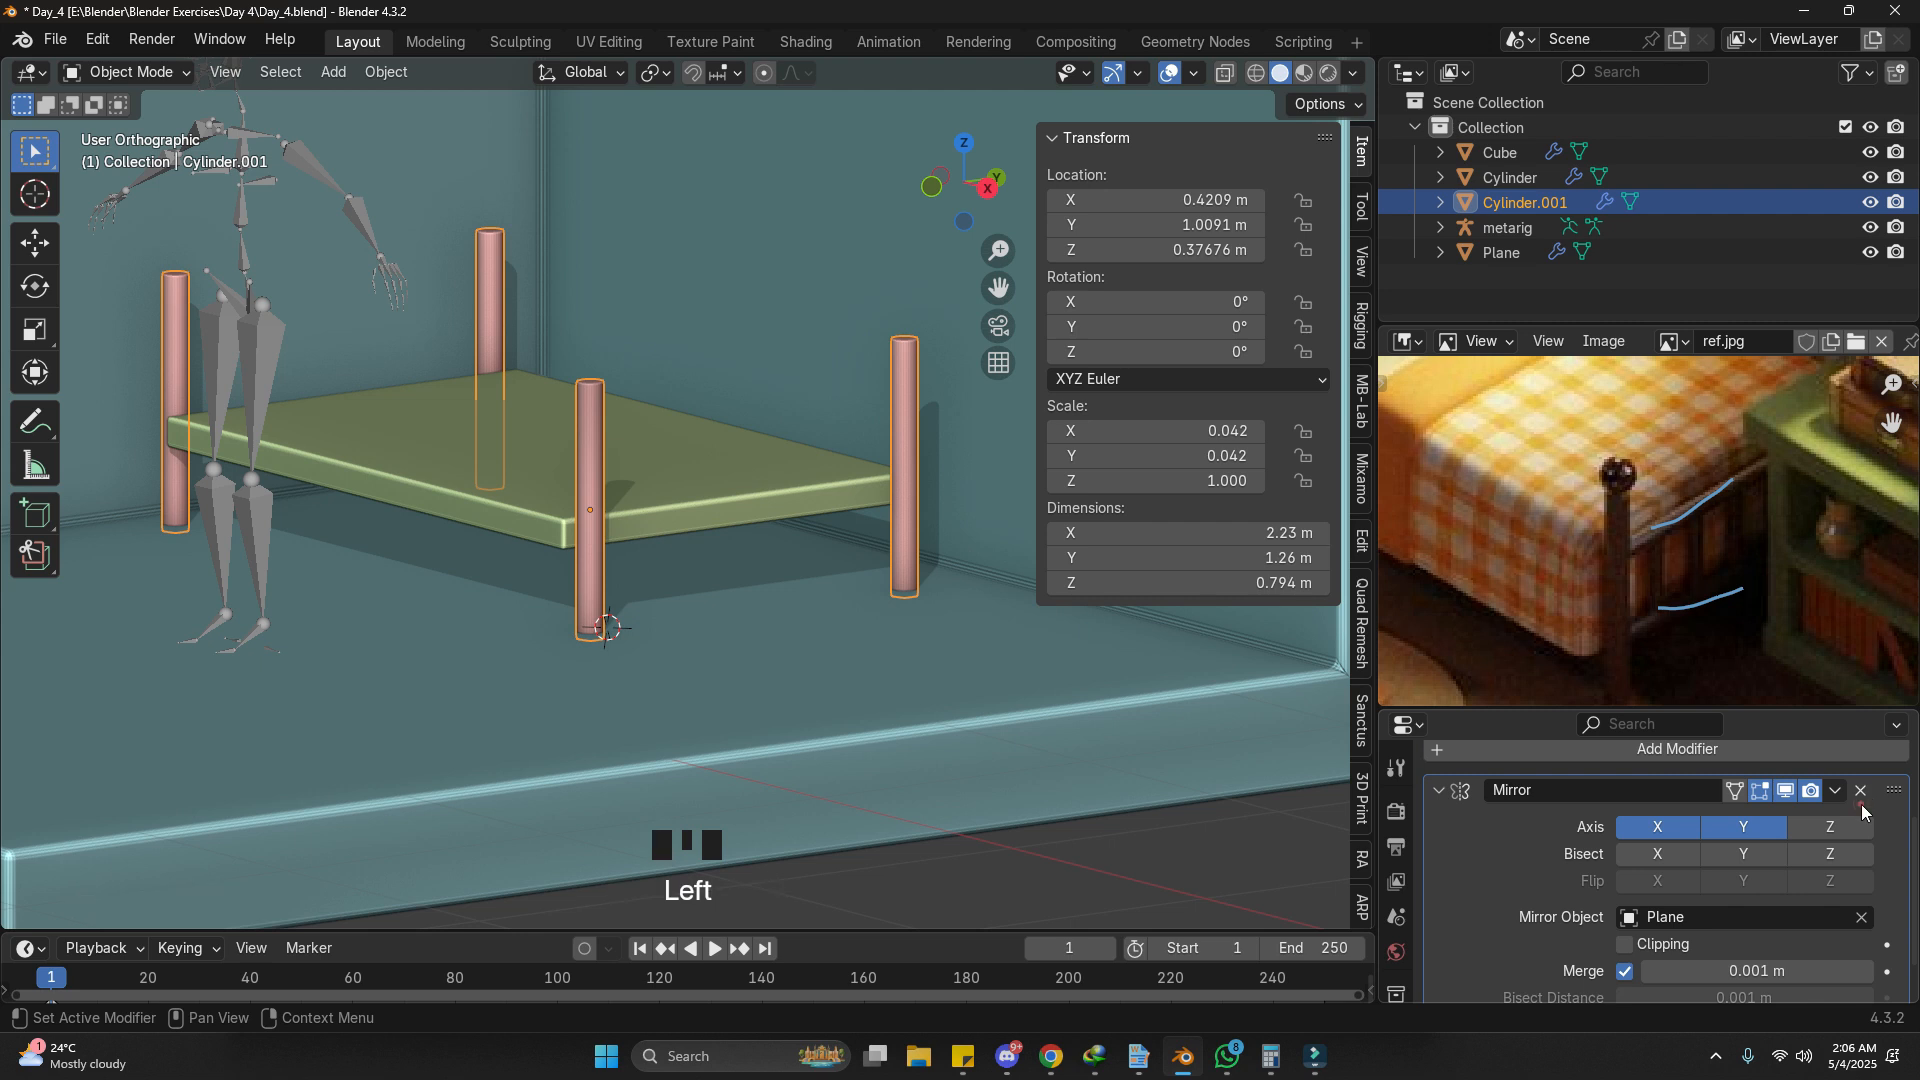
pyautogui.click(1863, 795)
# Step: Rotate the copied post 90° about the X axis so it lies horizontally as a rail
pyautogui.press('r')
pyautogui.press('x')
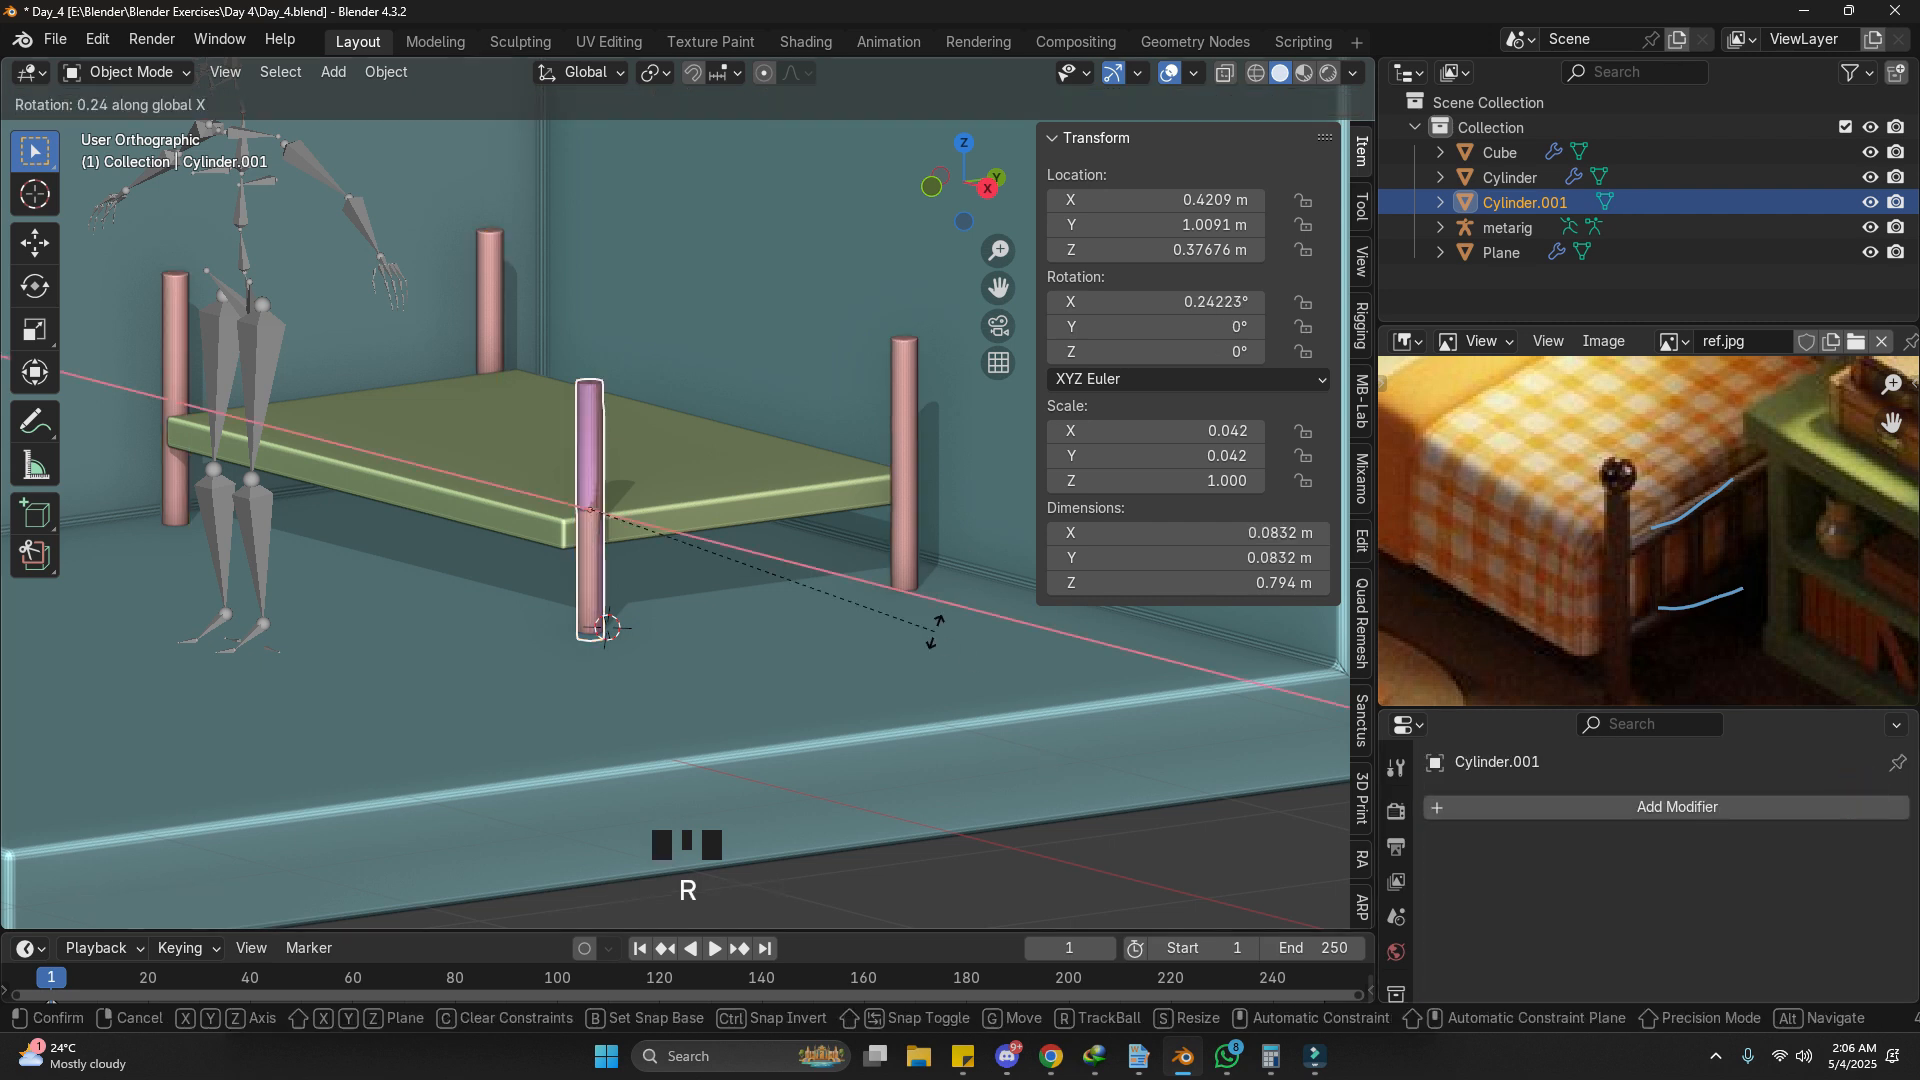
pyautogui.write('90')
pyautogui.press('Return')
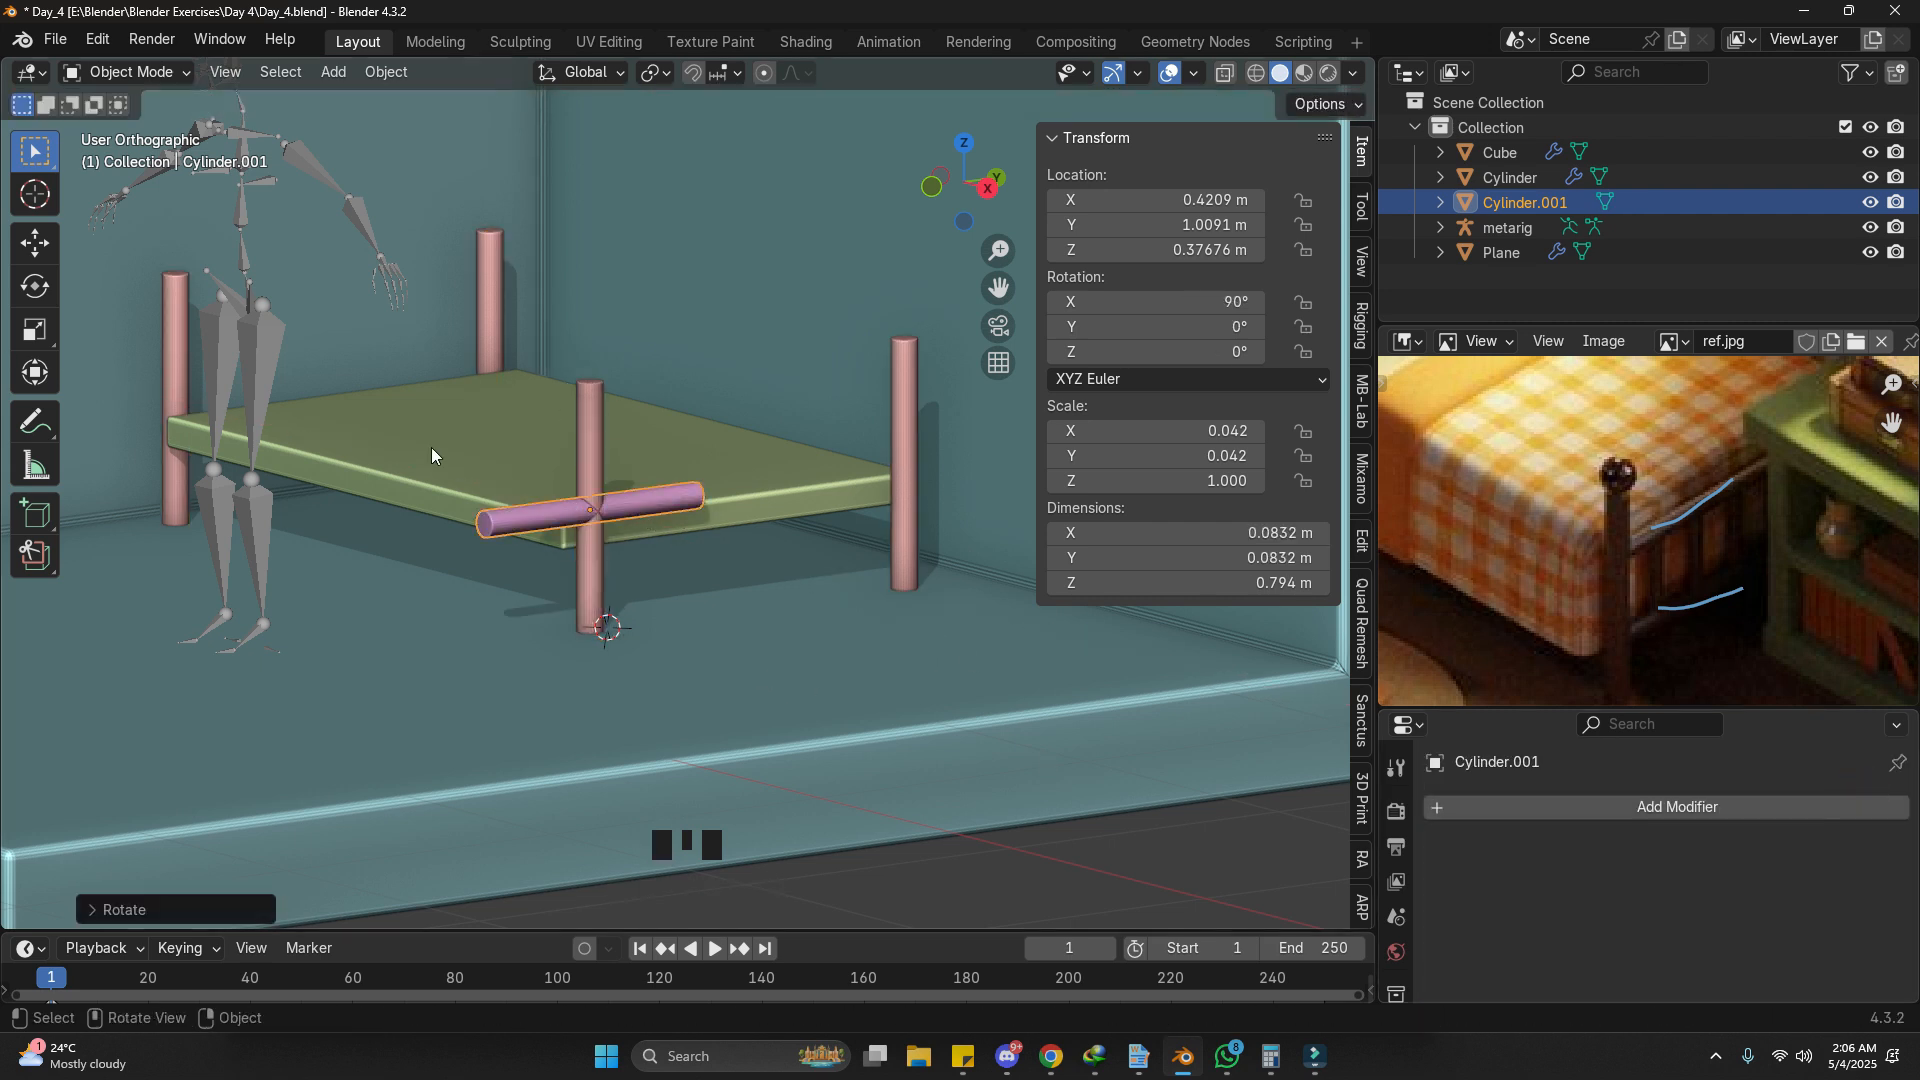
# Step: Move the rail along Y between the two footboard posts and lengthen it to about 1.19 m to span them
pyautogui.press('g')
pyautogui.press('g')
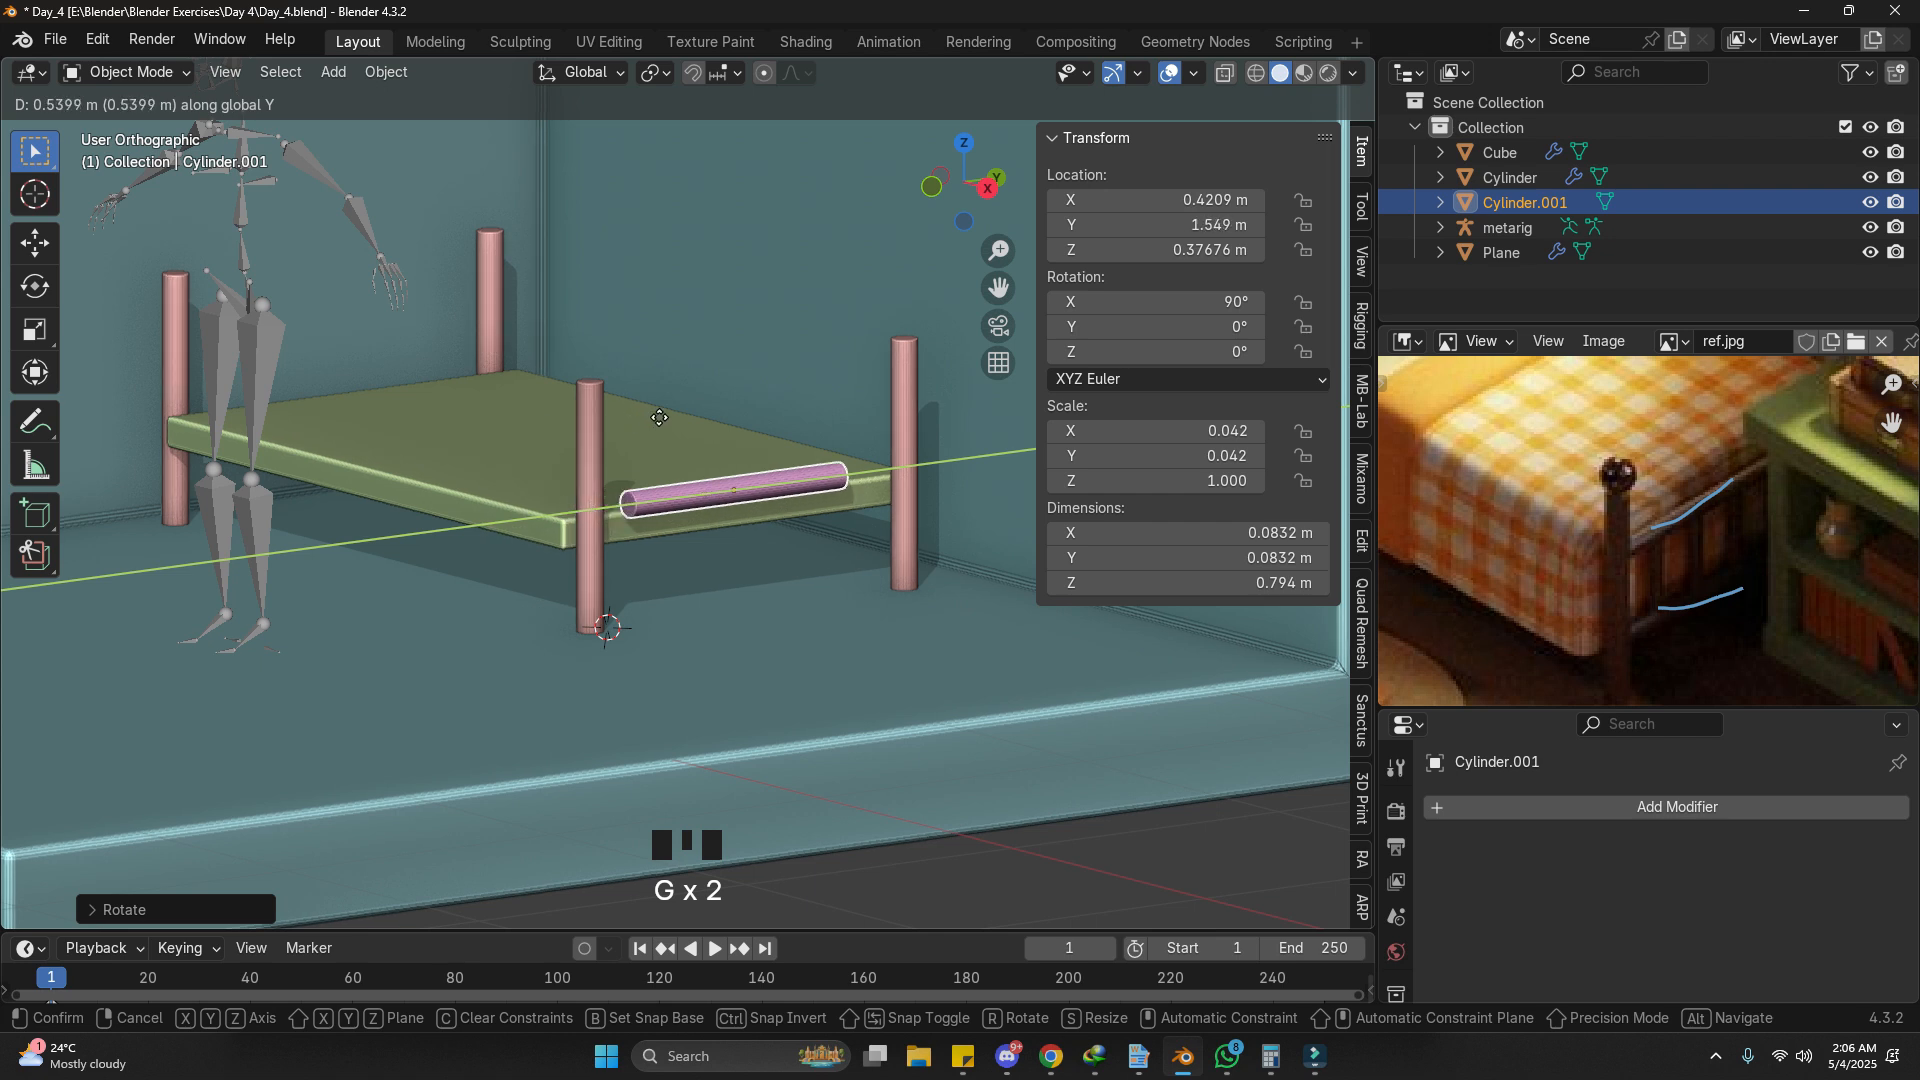
pyautogui.click(670, 412)
pyautogui.press('s')
pyautogui.press('y')
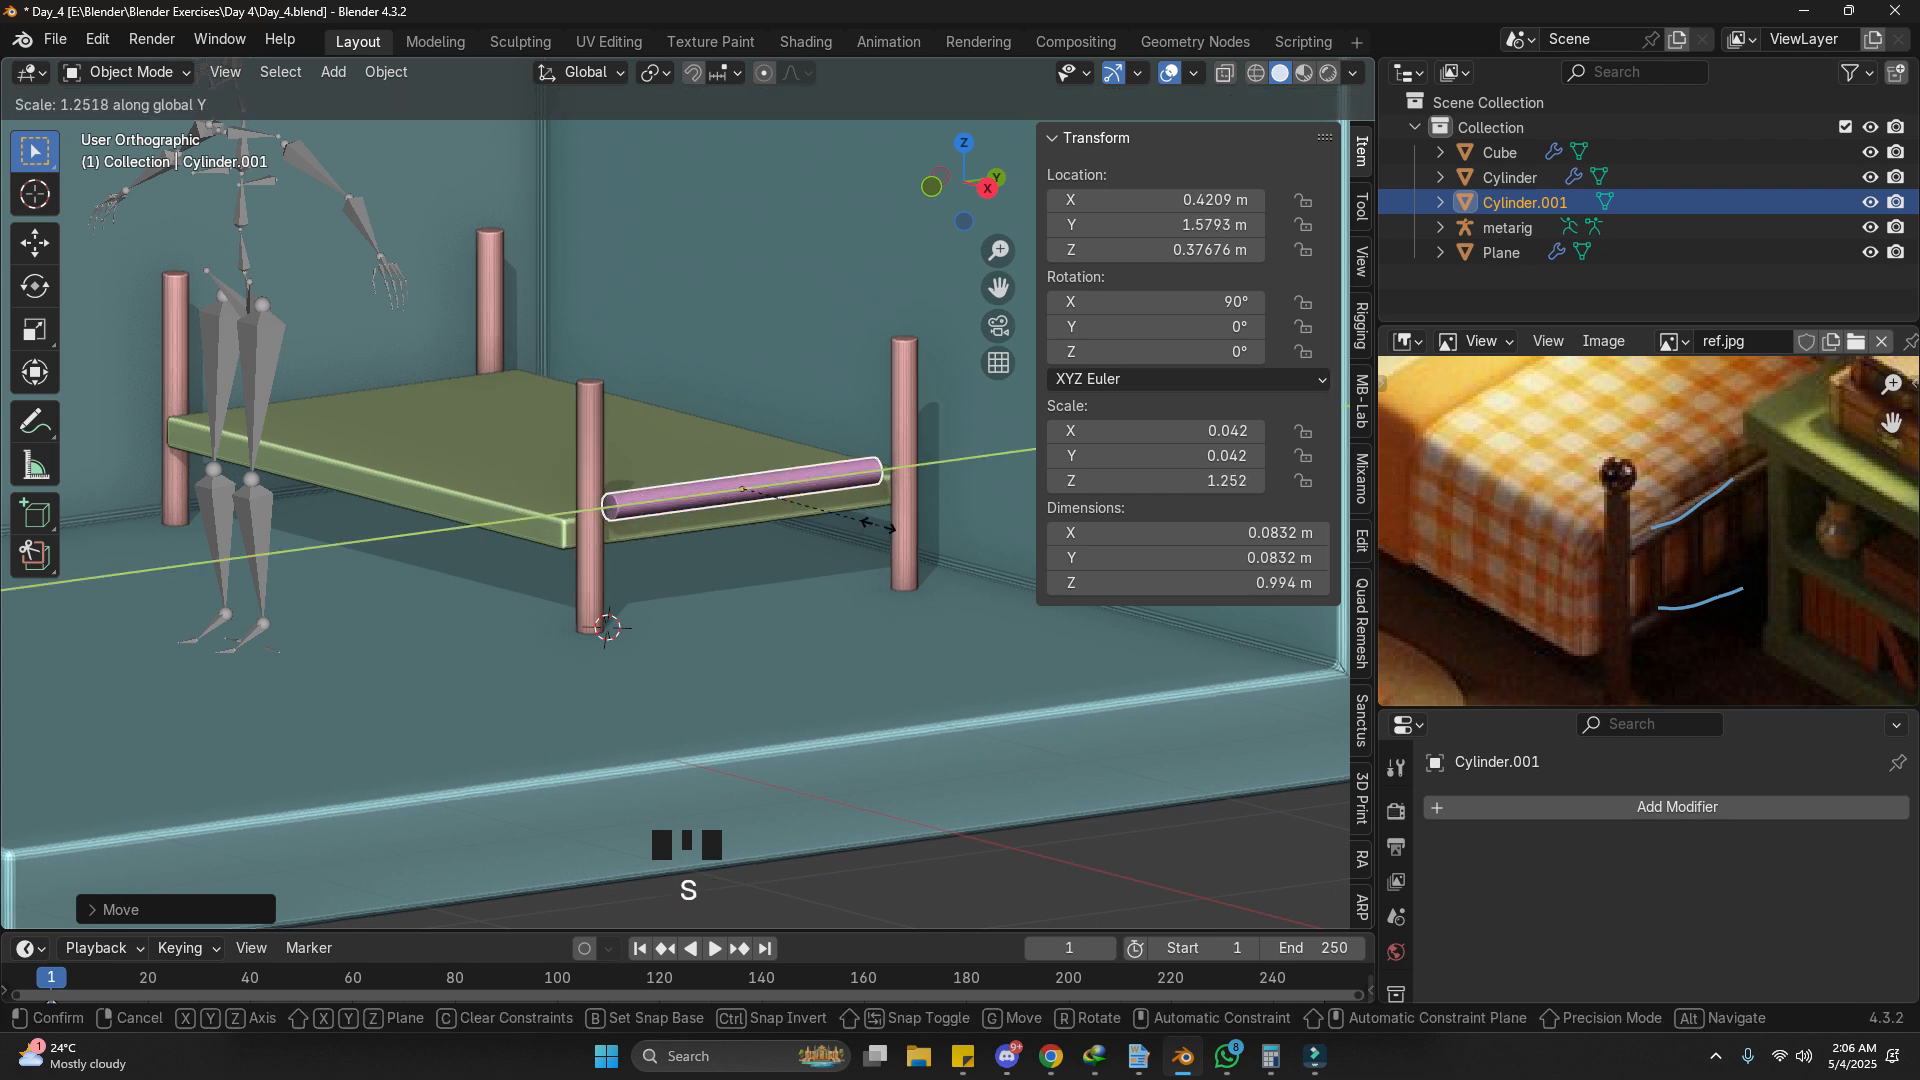
pyautogui.click(908, 530)
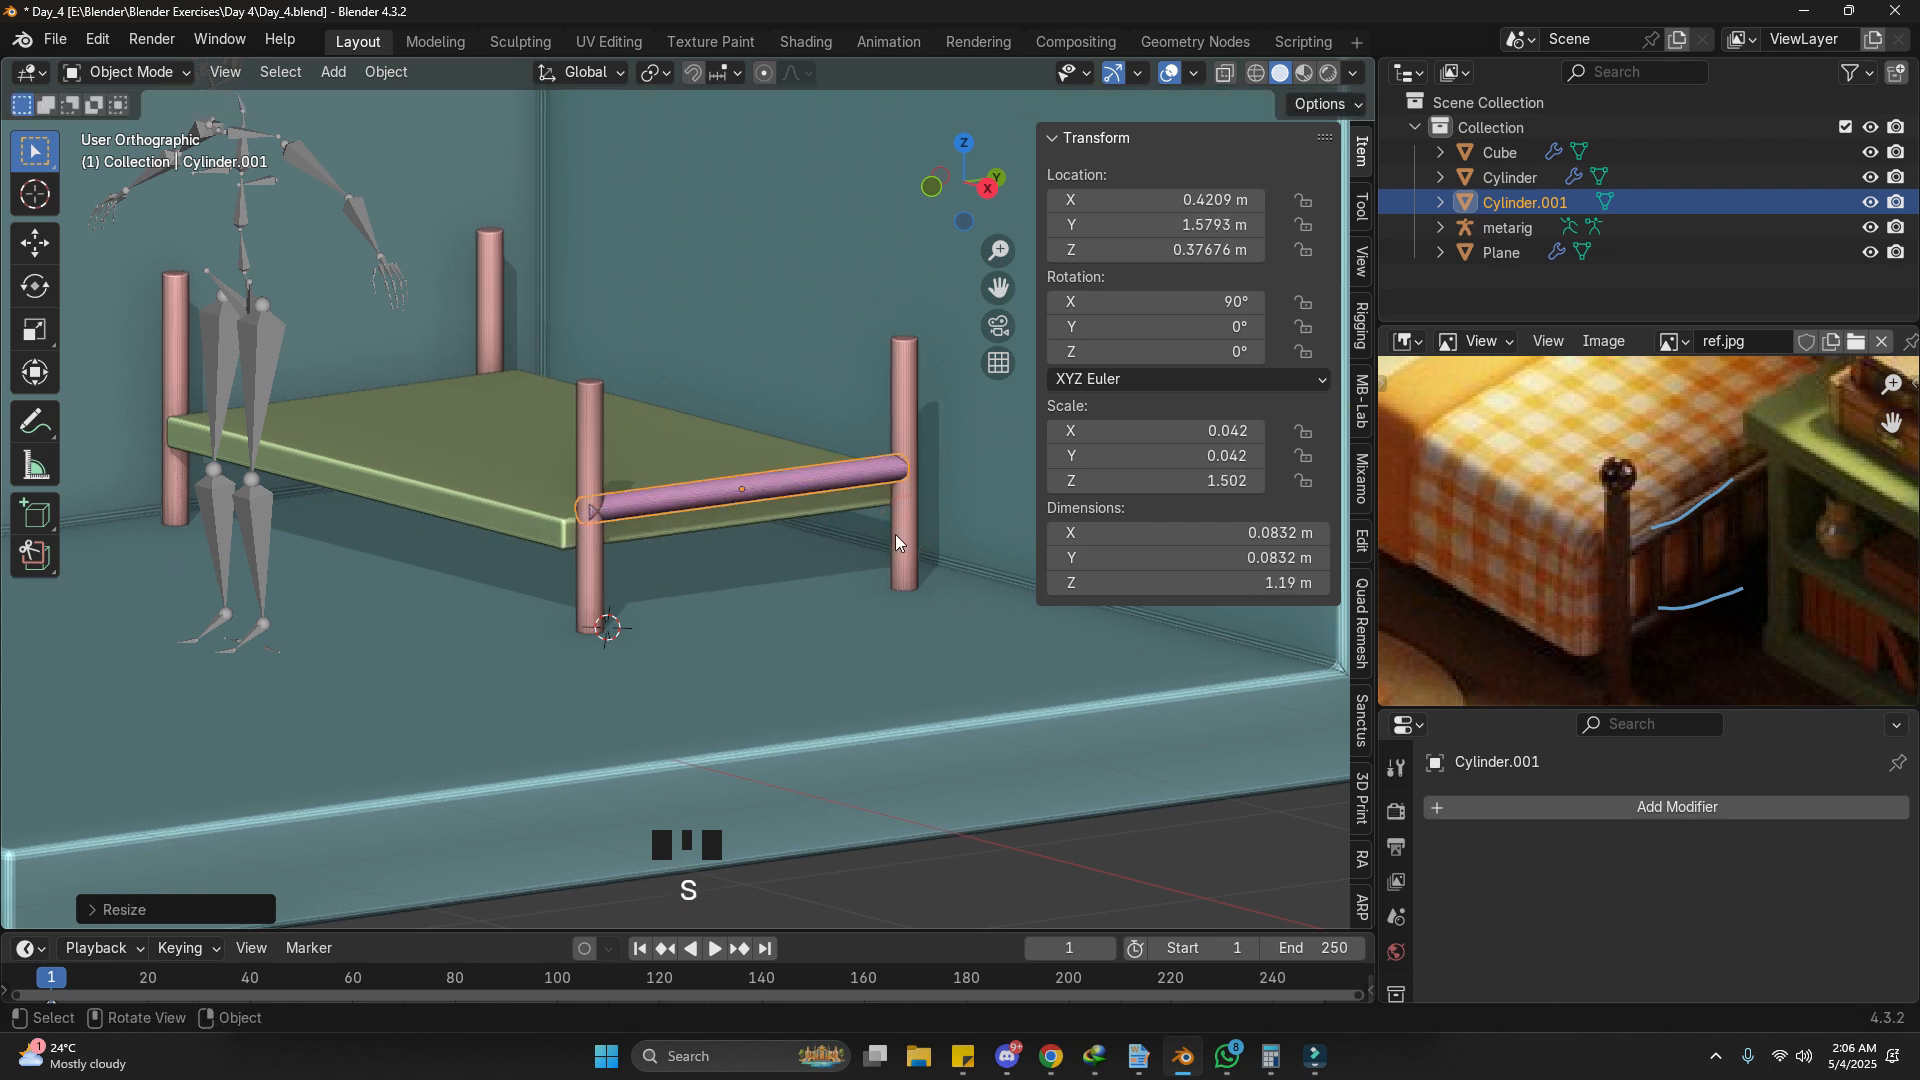
pyautogui.moveTo(796, 568); pyautogui.dragTo(826, 633, button='middle')
pyautogui.press('s')
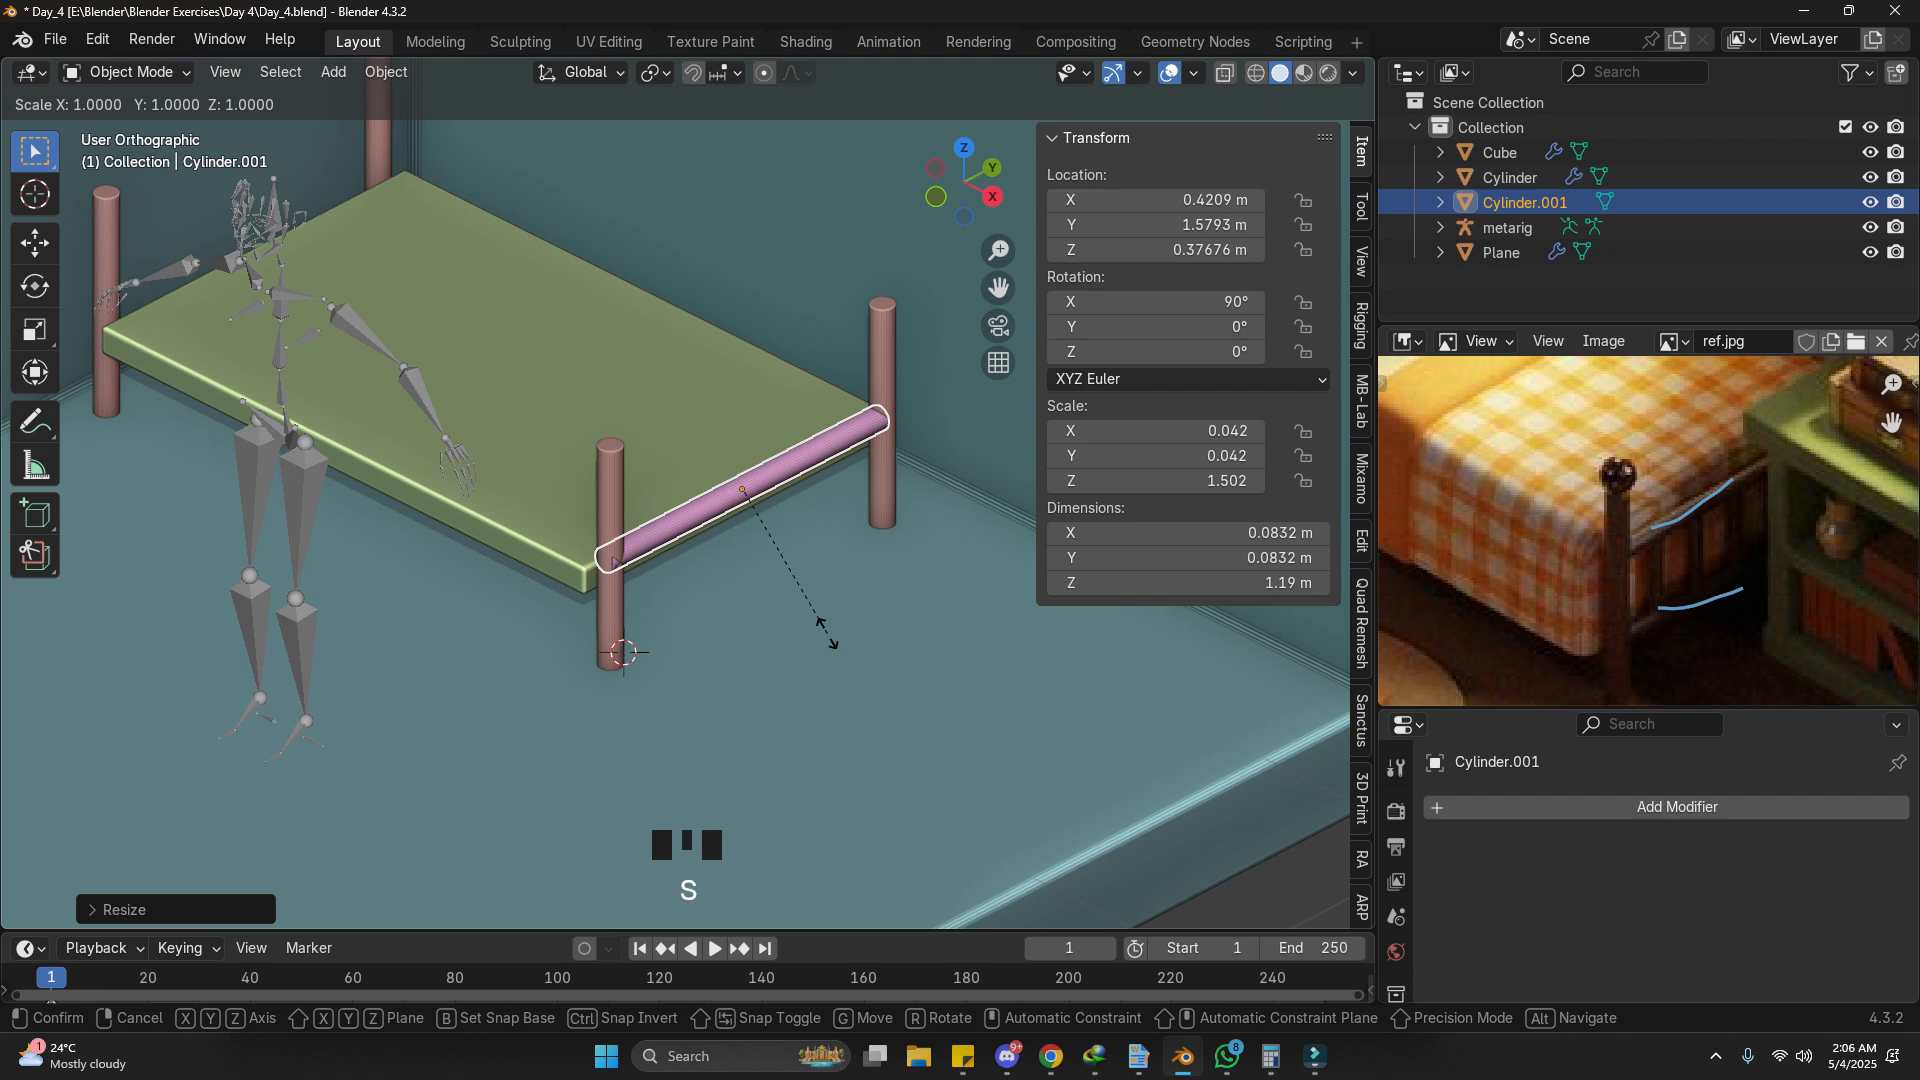
pyautogui.hotkey('shift', 'y')
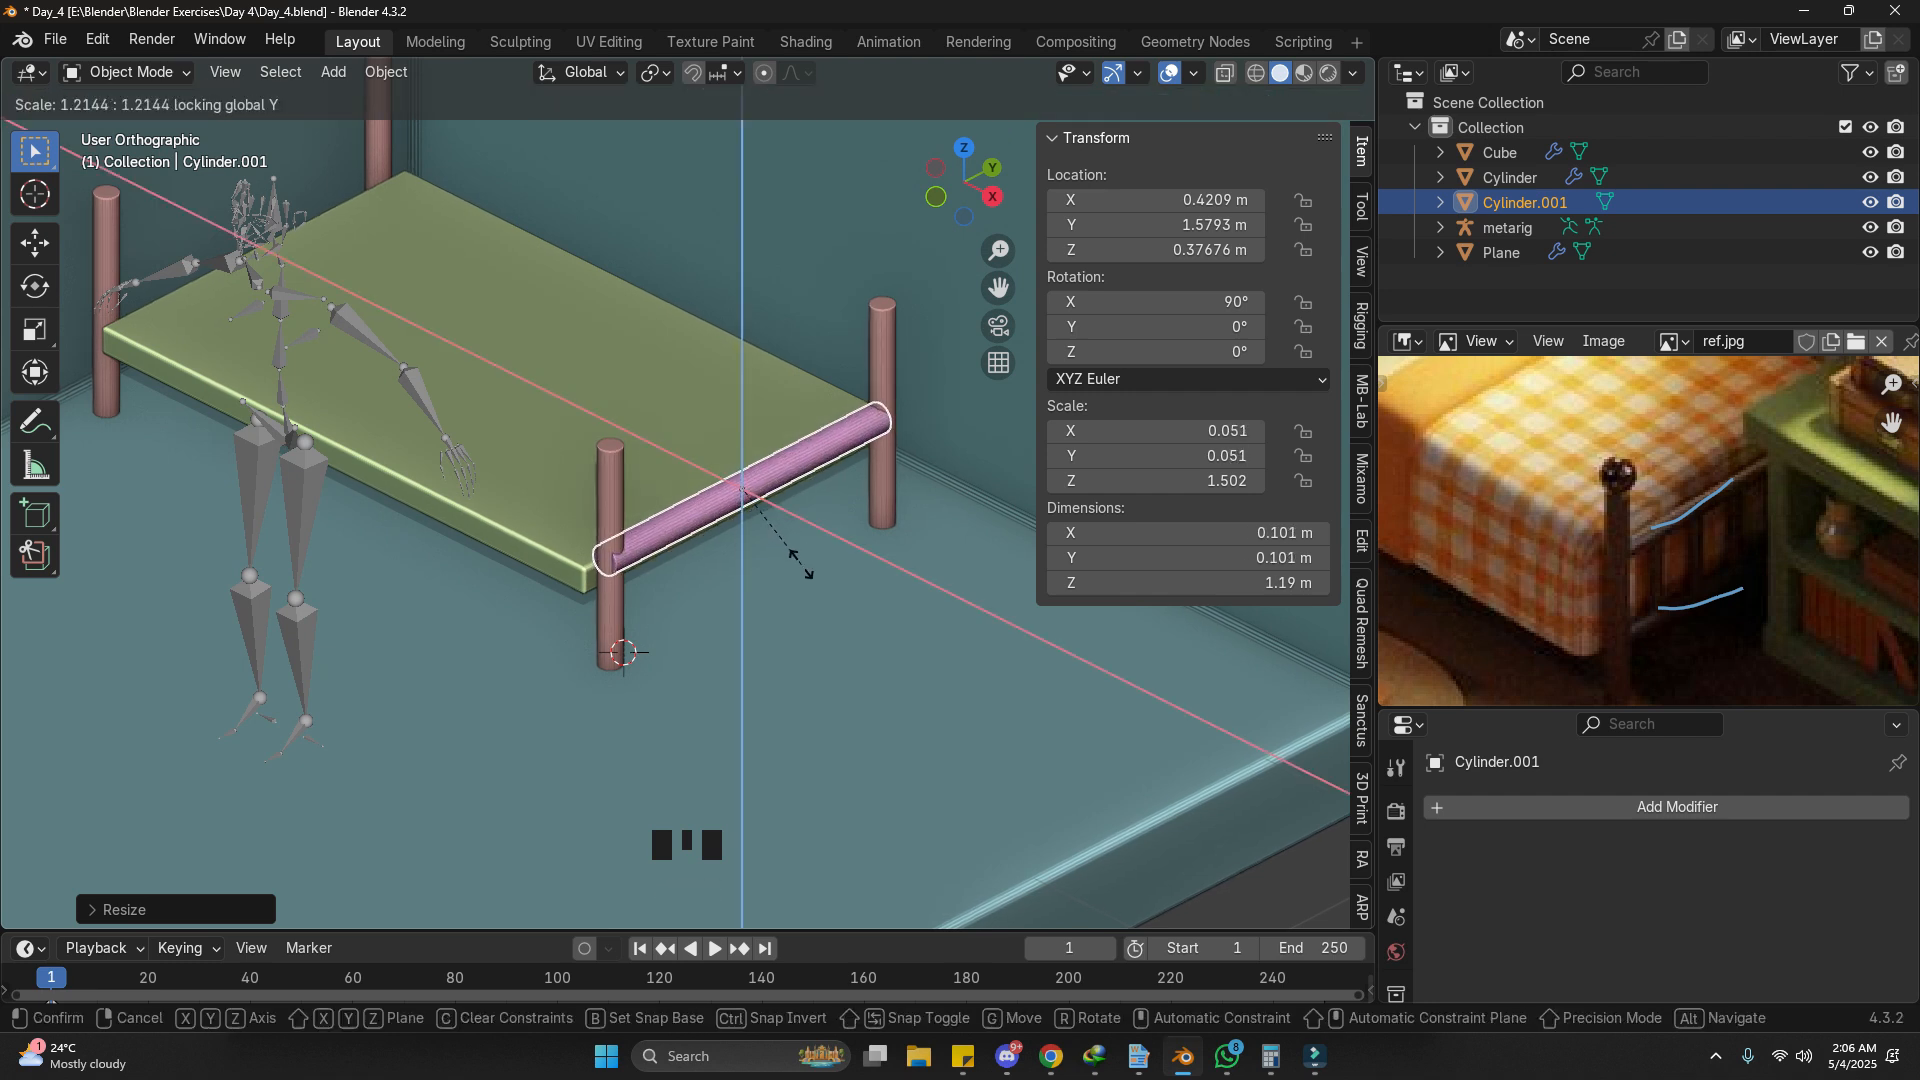
pyautogui.click(770, 538)
# Step: Apply the scale of the horizontal rail
pyautogui.moveTo(770, 538); pyautogui.dragTo(838, 516, button='middle')
pyautogui.scroll(2, 819, 488)
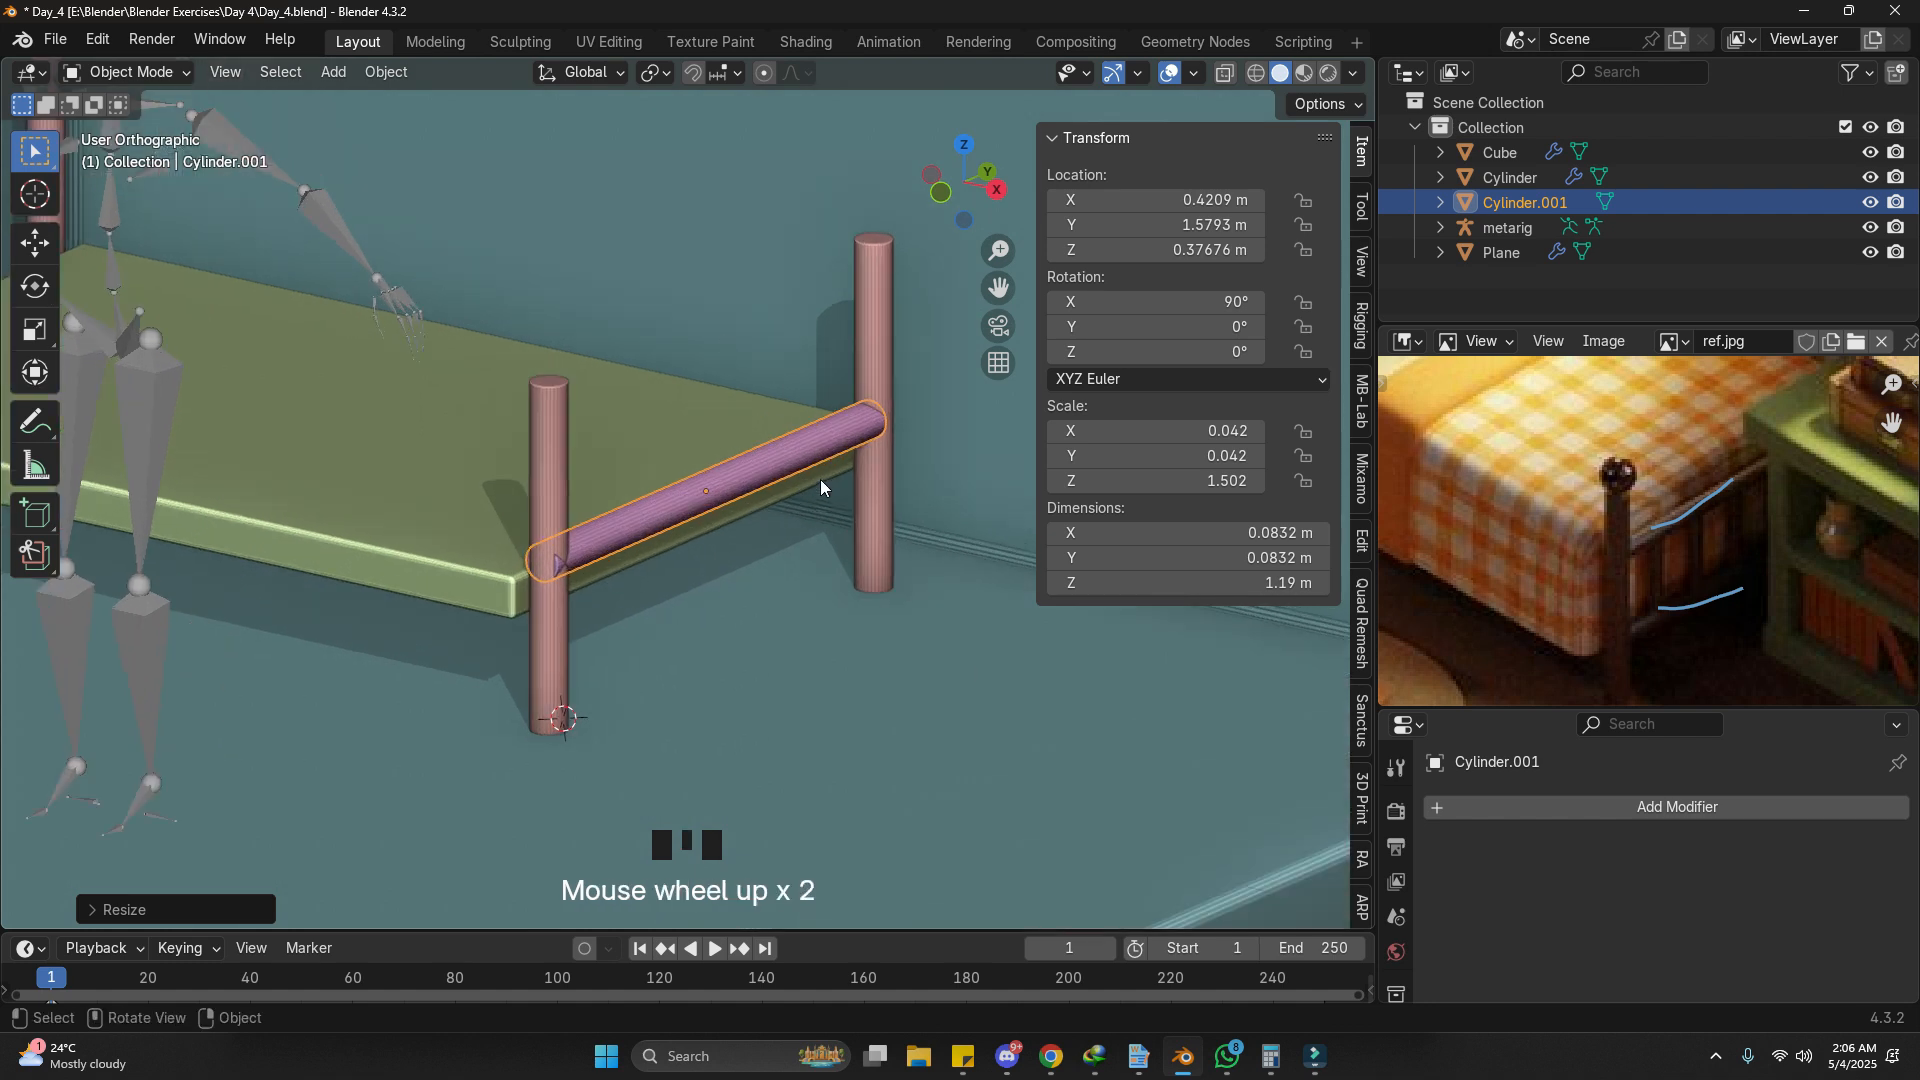
pyautogui.click(405, 68)
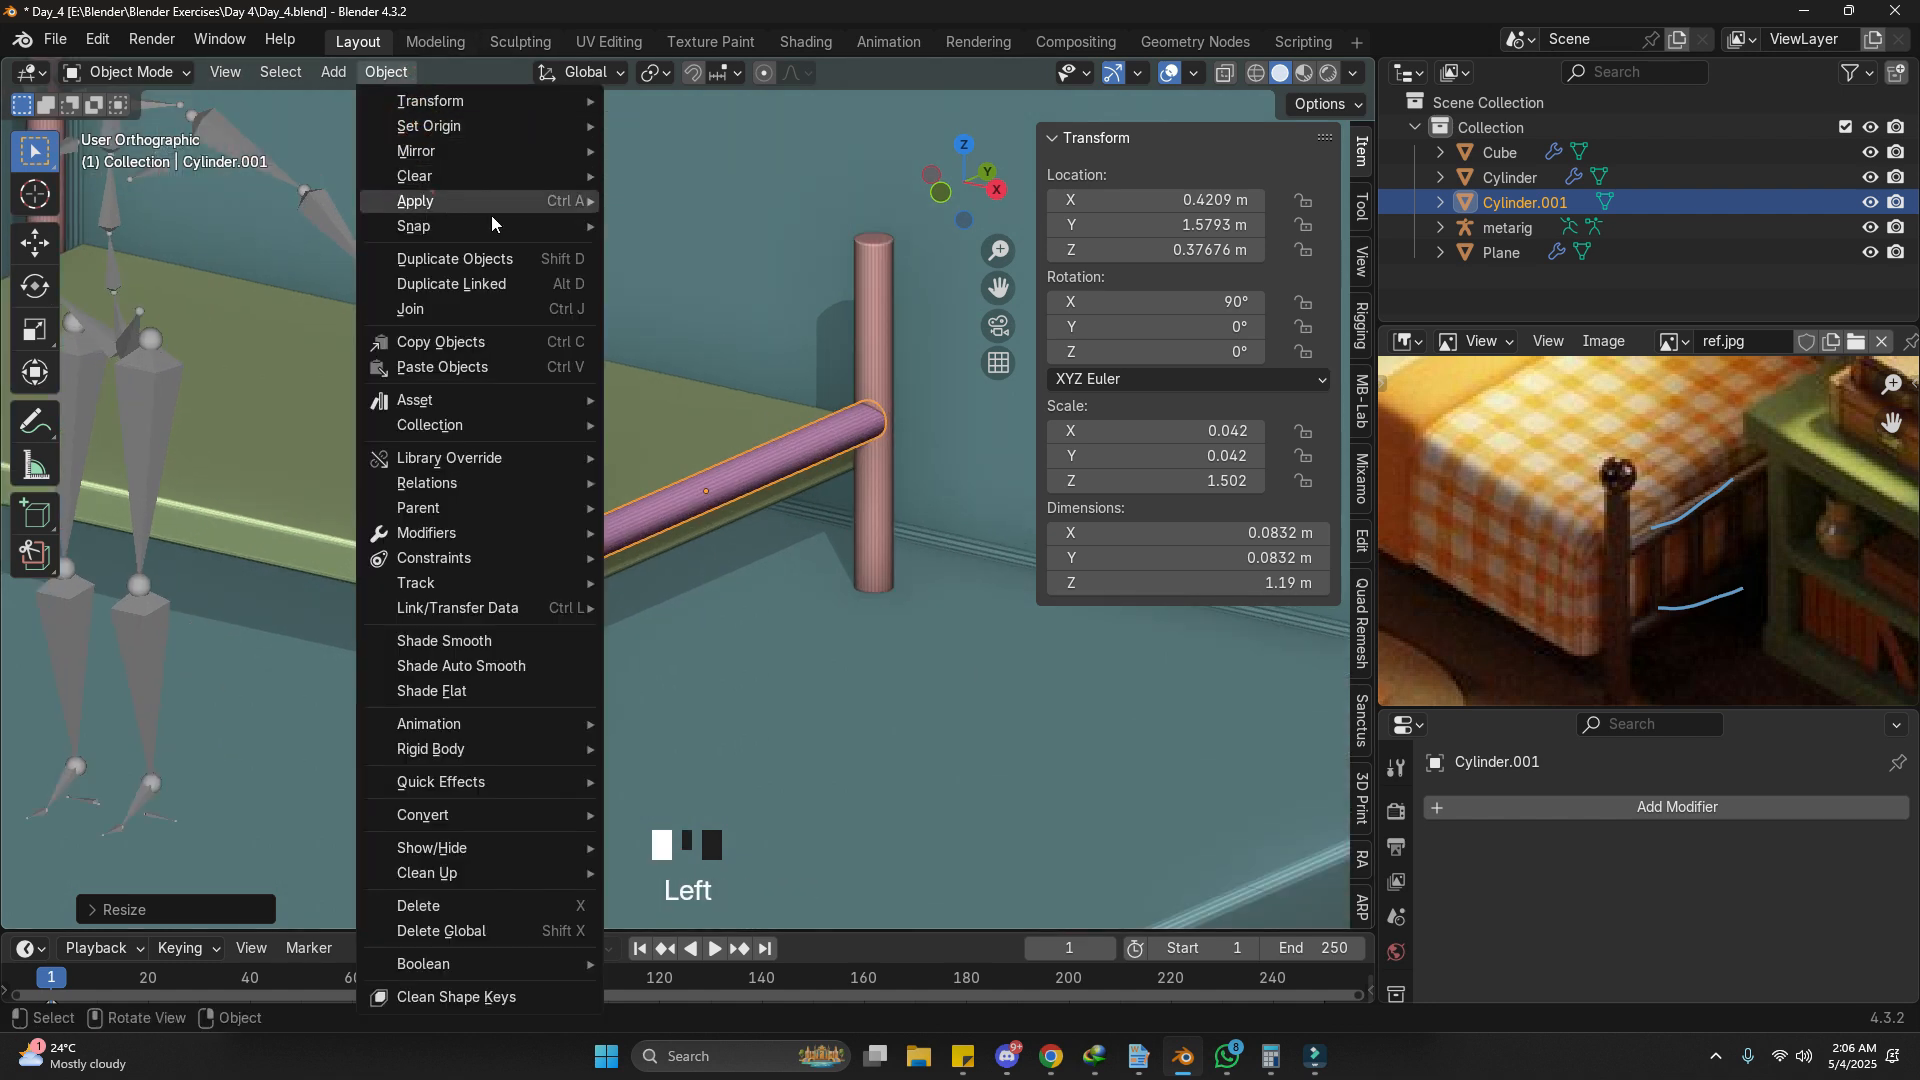
pyautogui.moveTo(568, 212)
pyautogui.click(690, 245)
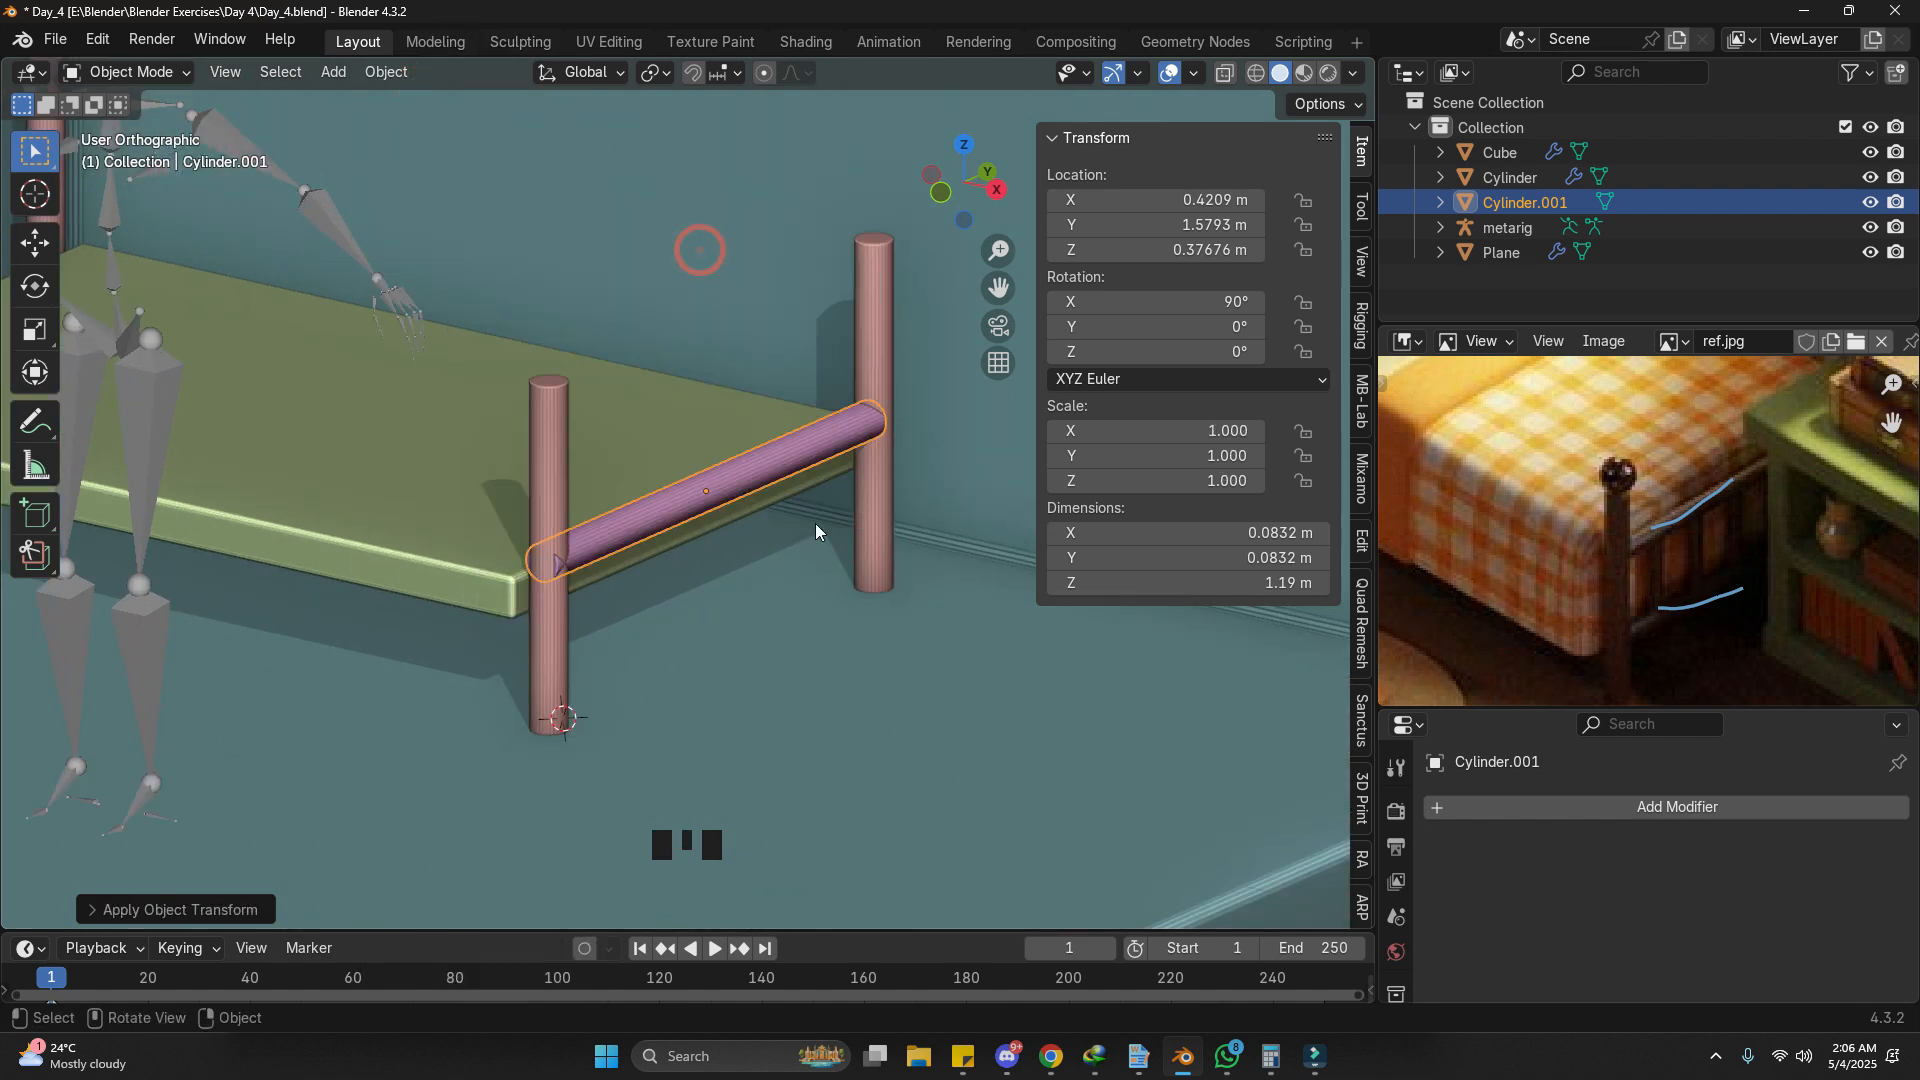
# Step: Thin the rail to about 0.061 m in diameter, keeping its length, and raise it to about Z 0.506 m
pyautogui.press('s')
pyautogui.hotkey('shift', 'y')
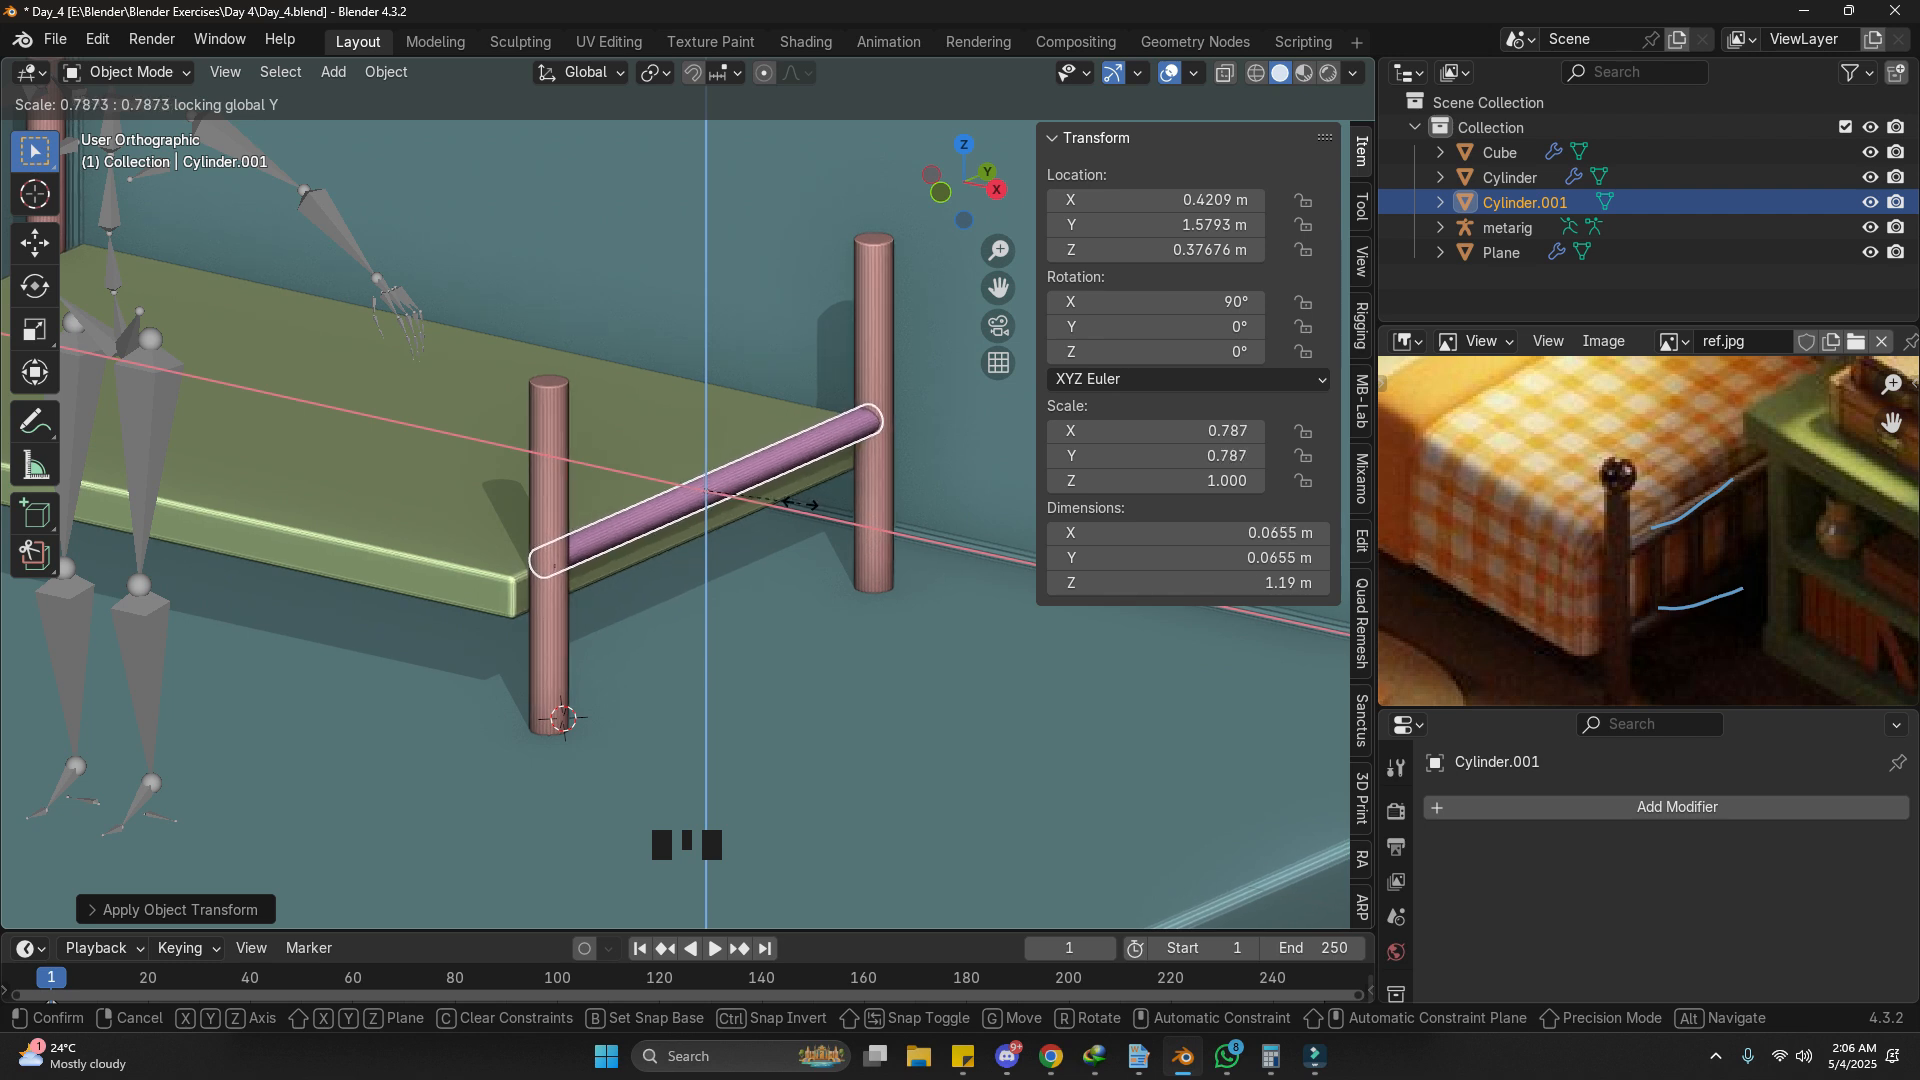
pyautogui.click(794, 497)
pyautogui.press('g')
pyautogui.press('z')
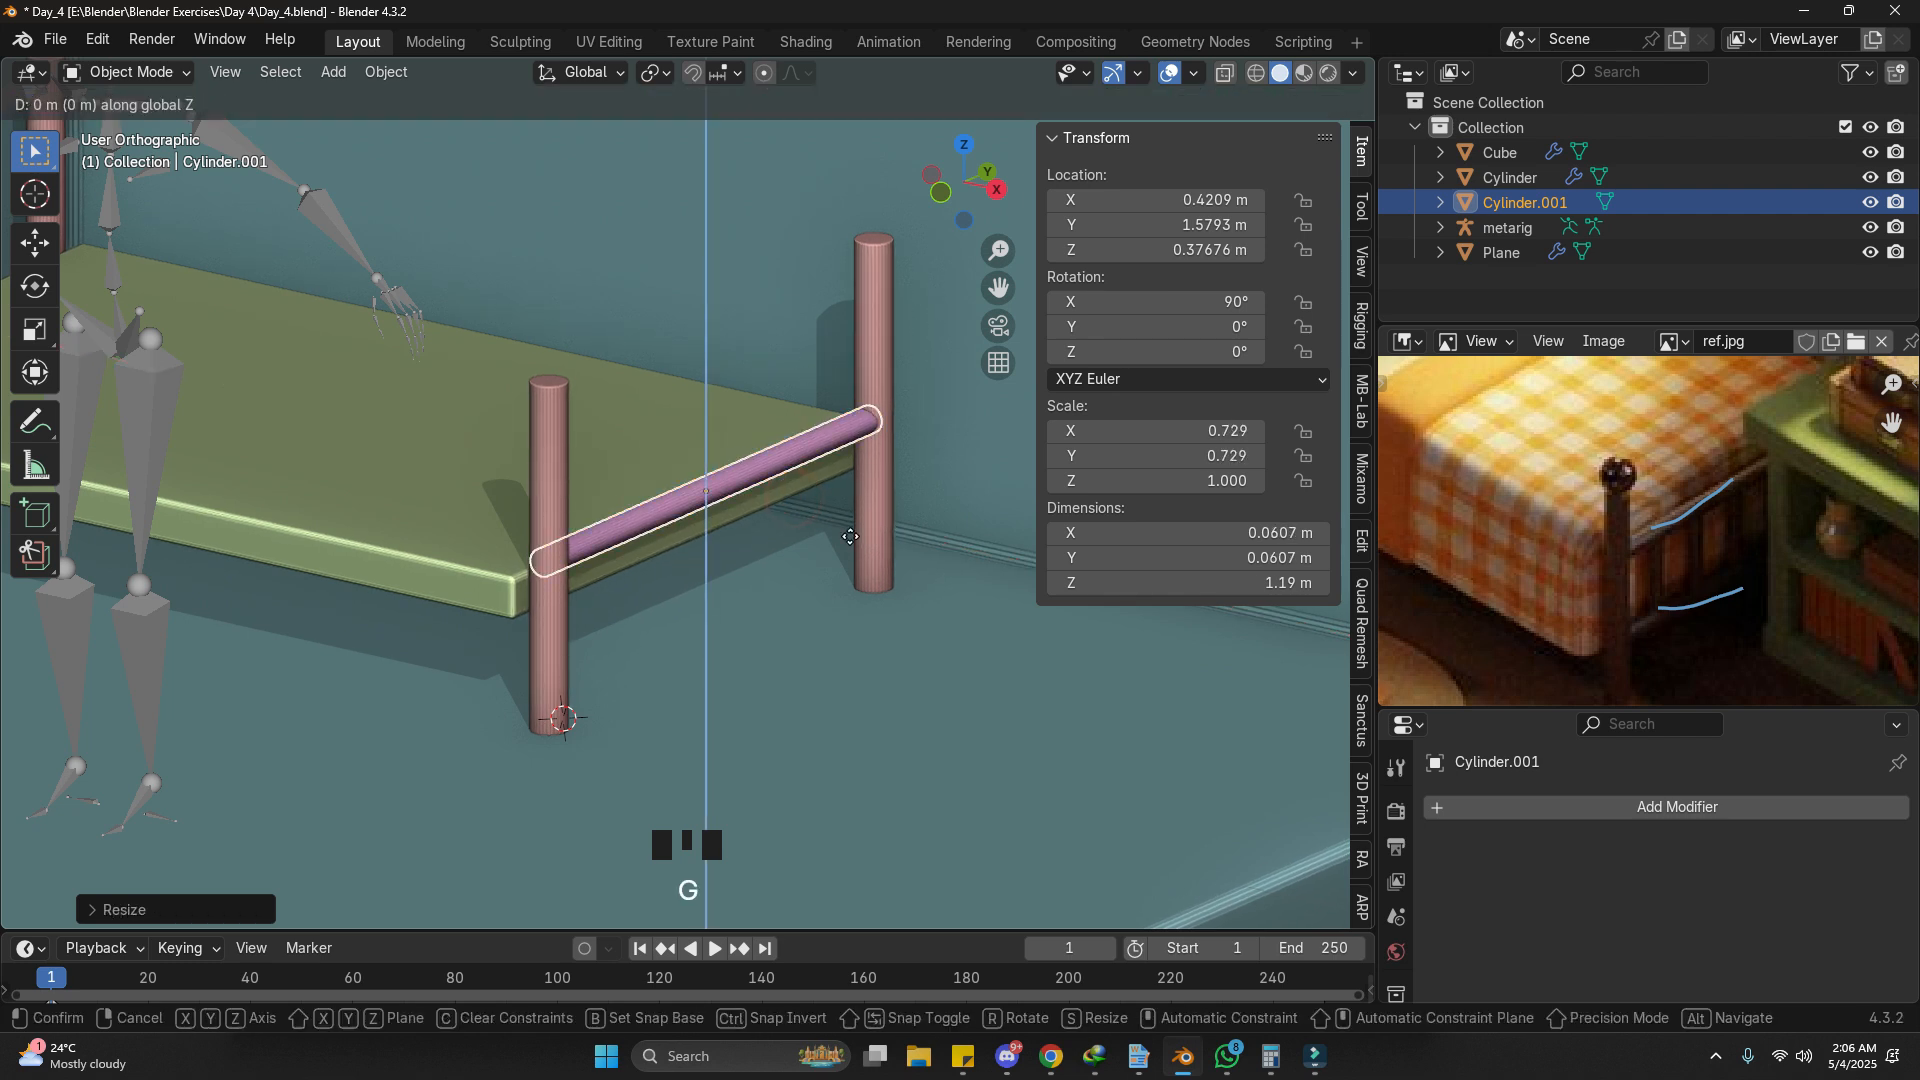
pyautogui.click(845, 482)
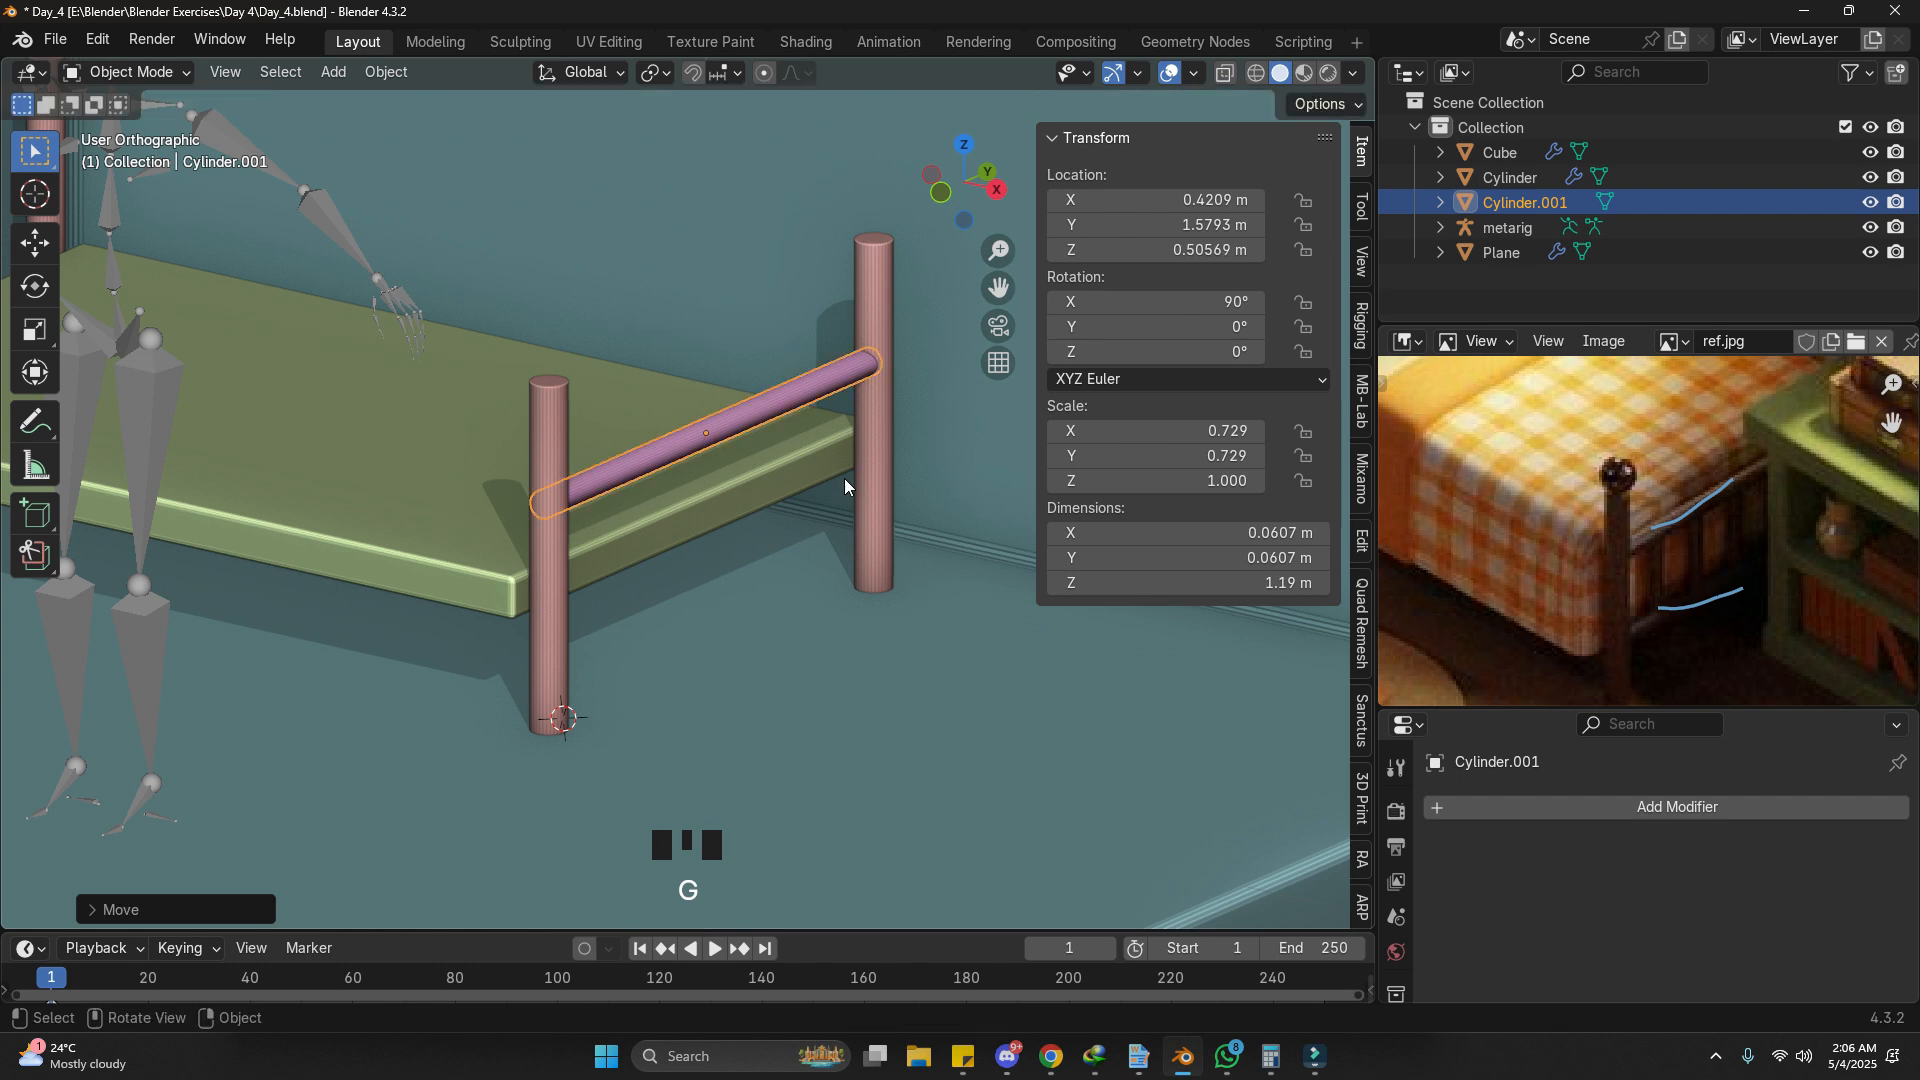
# Step: Duplicate the rail and lower the copy about 0.24 m along Z as the lower footboard rail
pyautogui.hotkey('shift', 'd')
pyautogui.press('g')
pyautogui.press('z')
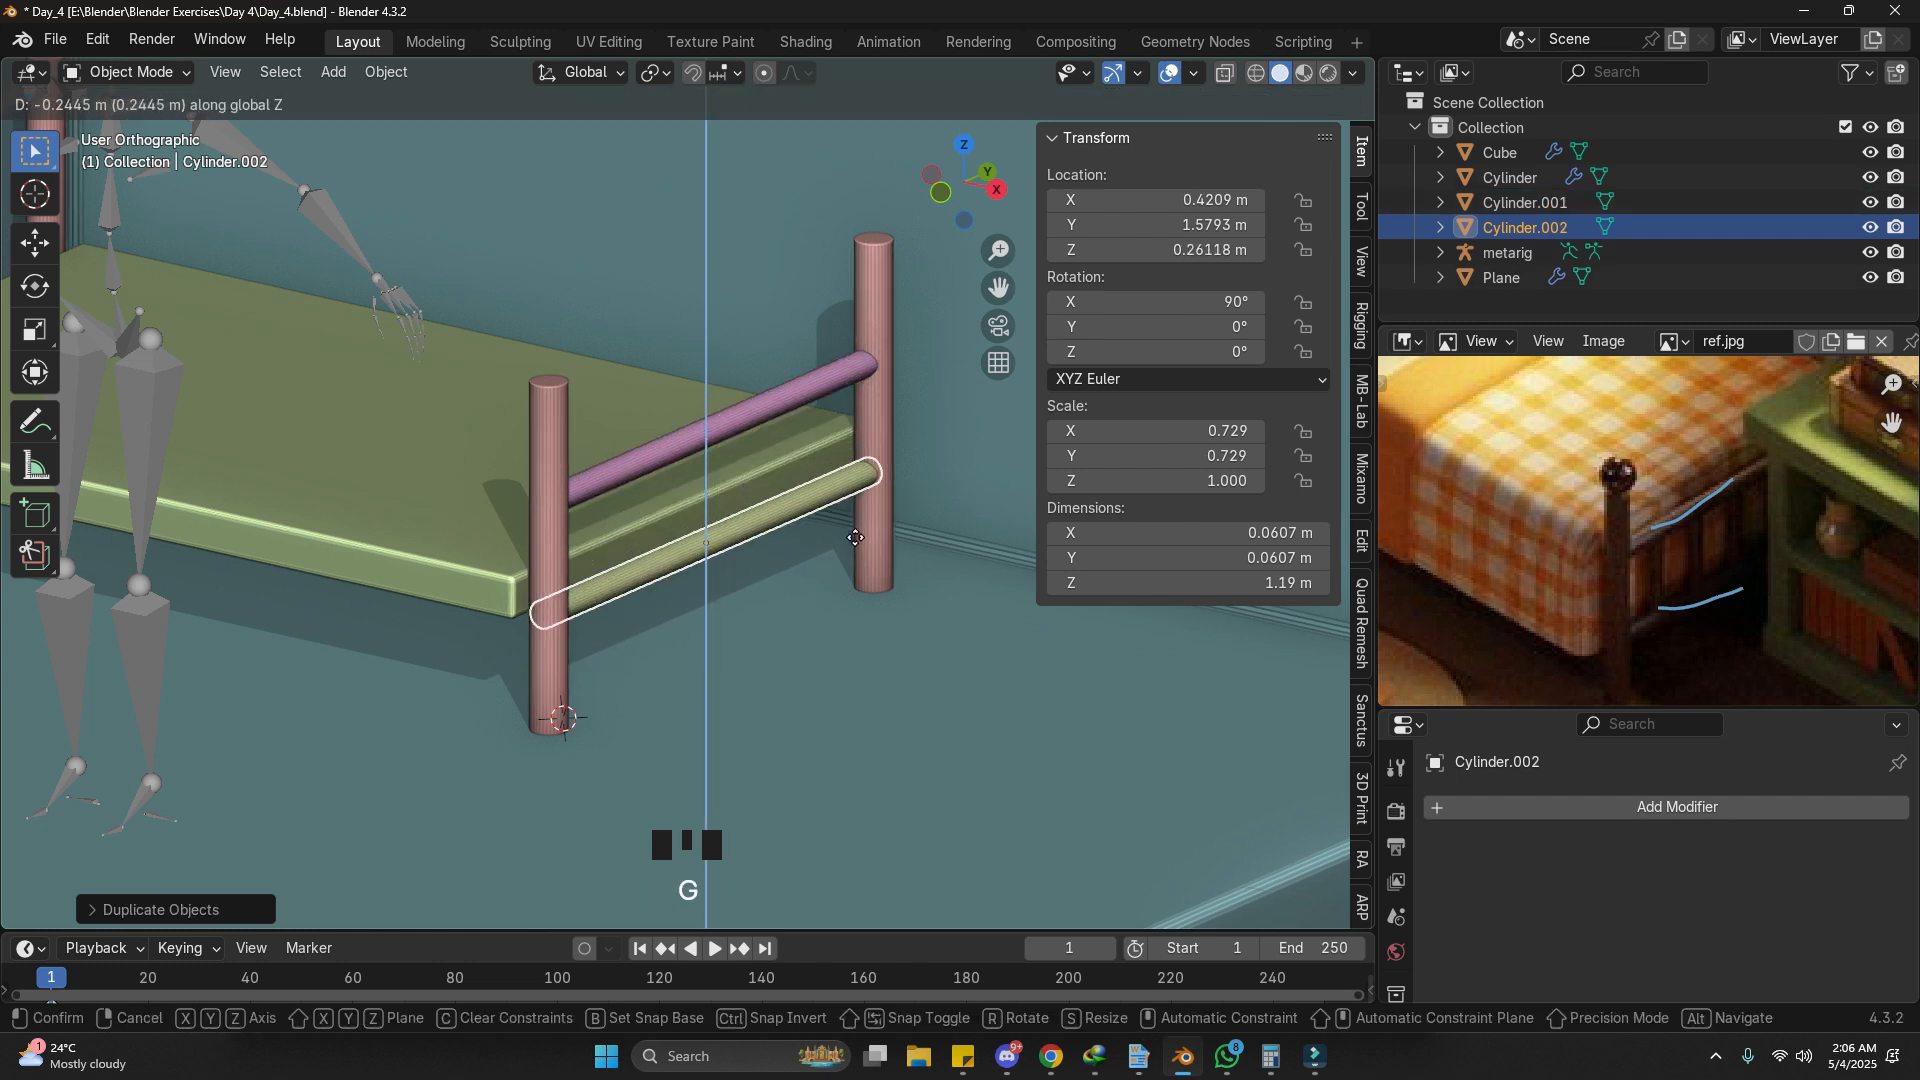
pyautogui.click(855, 538)
# Step: Raise the upper footboard rail along Z to about 0.561 m
pyautogui.click(806, 434)
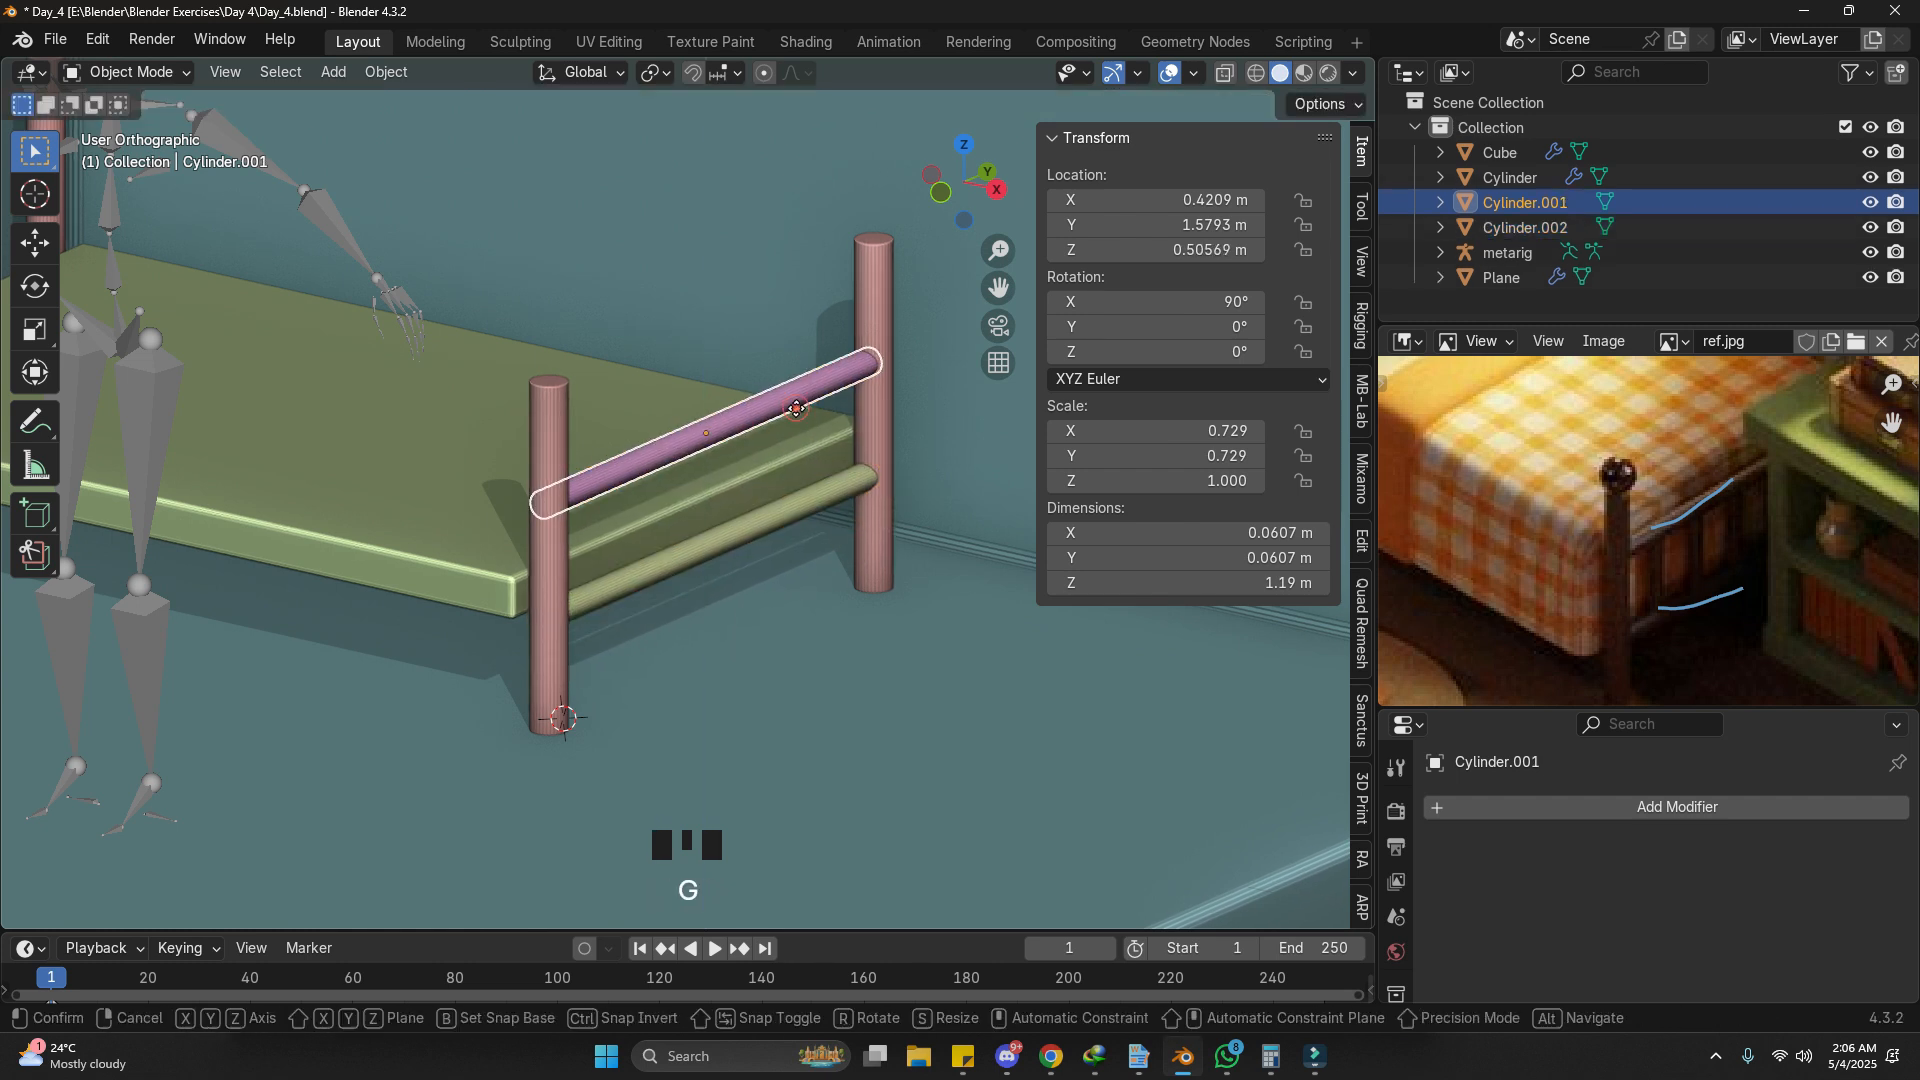
pyautogui.press('g')
pyautogui.press('z')
pyautogui.click(792, 383)
# Step: Erase the rail annotation strokes from the bed's footboard in the reference image
pyautogui.scroll(-3, 792, 383)
pyautogui.moveTo(792, 400)
pyautogui.keyDown('shift'); pyautogui.mouseDown(button='middle')
pyautogui.moveTo(766, 458)
pyautogui.moveTo(1460, 562)
pyautogui.moveTo(1600, 522)
pyautogui.moveTo(1537, 532)
pyautogui.mouseUp(button='middle'); pyautogui.keyUp('shift')
pyautogui.scroll(-2, 1622, 518)
pyautogui.press('d')
pyautogui.moveTo(1649, 468); pyautogui.dragTo(1384, 613, button='right')
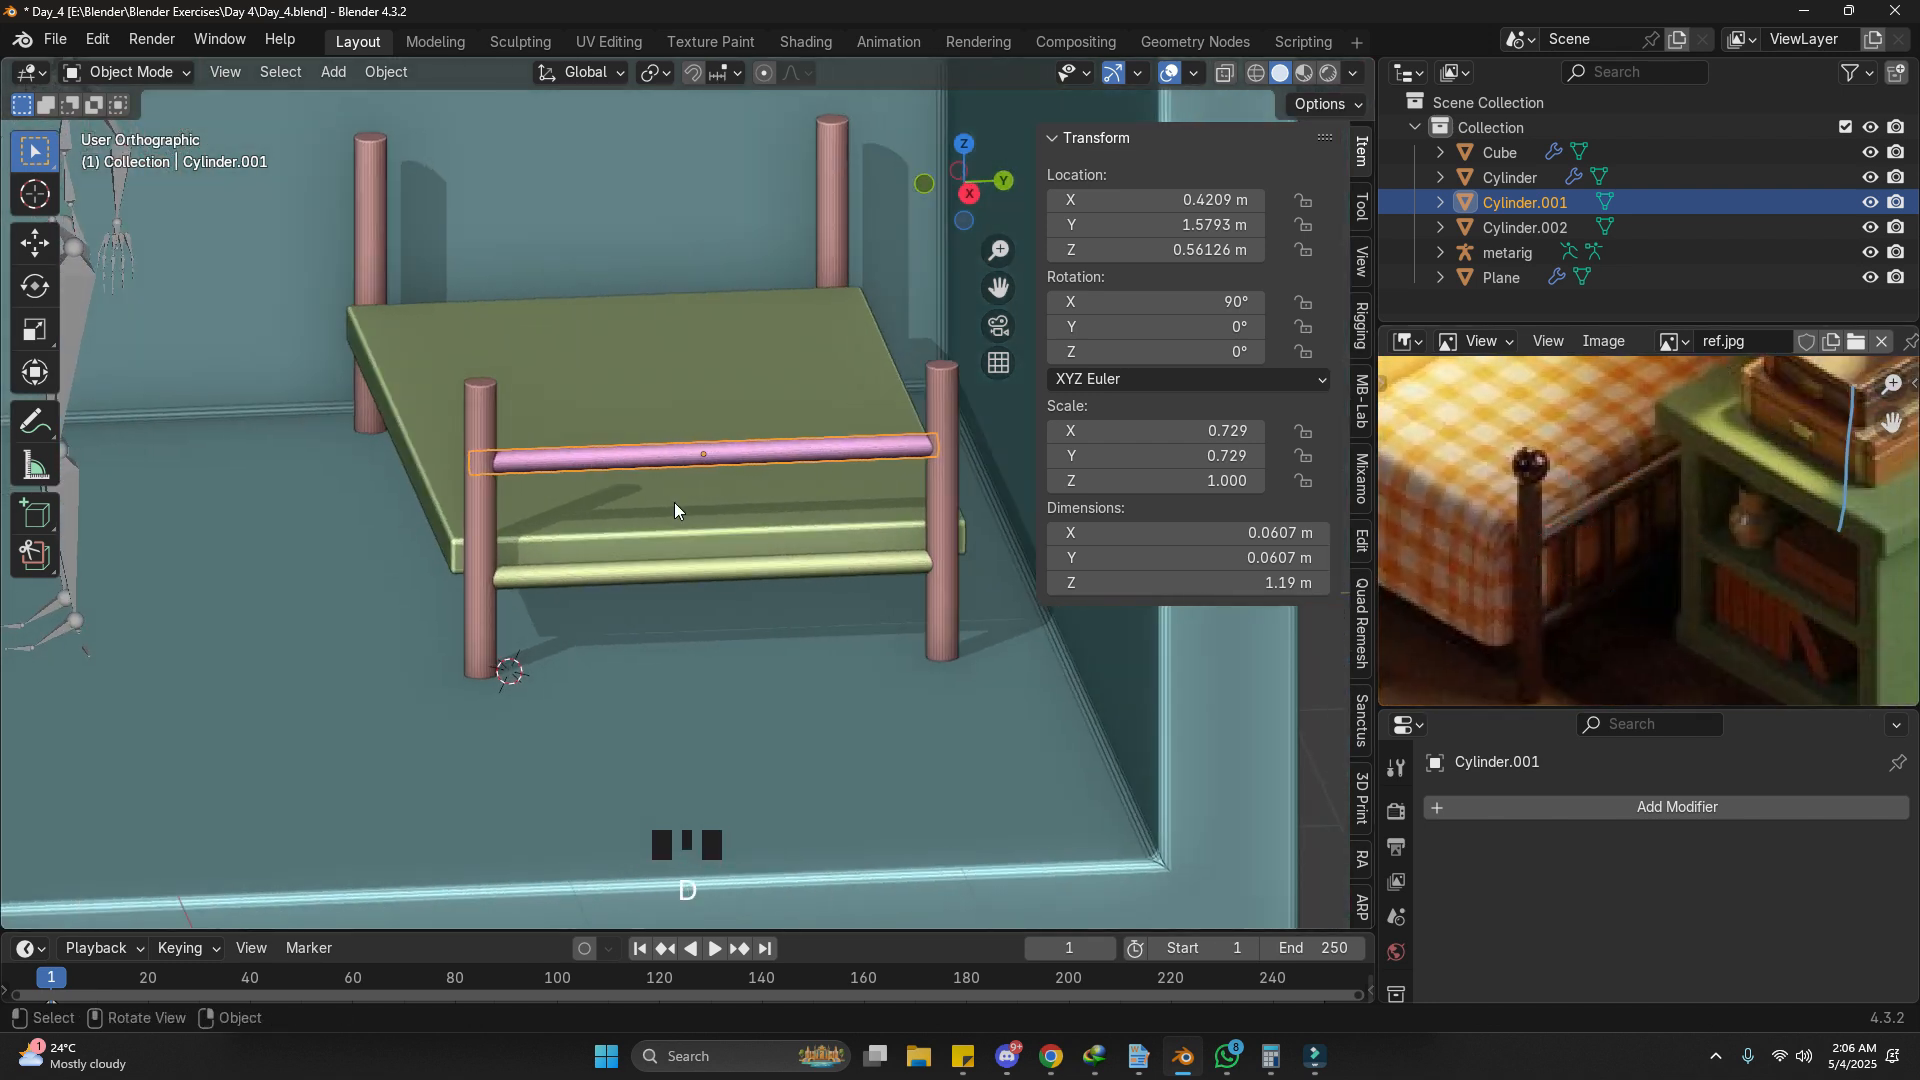
# Step: Place the 3D cursor on the upper footboard rail and add a cube mesh there
pyautogui.scroll(3, 674, 507)
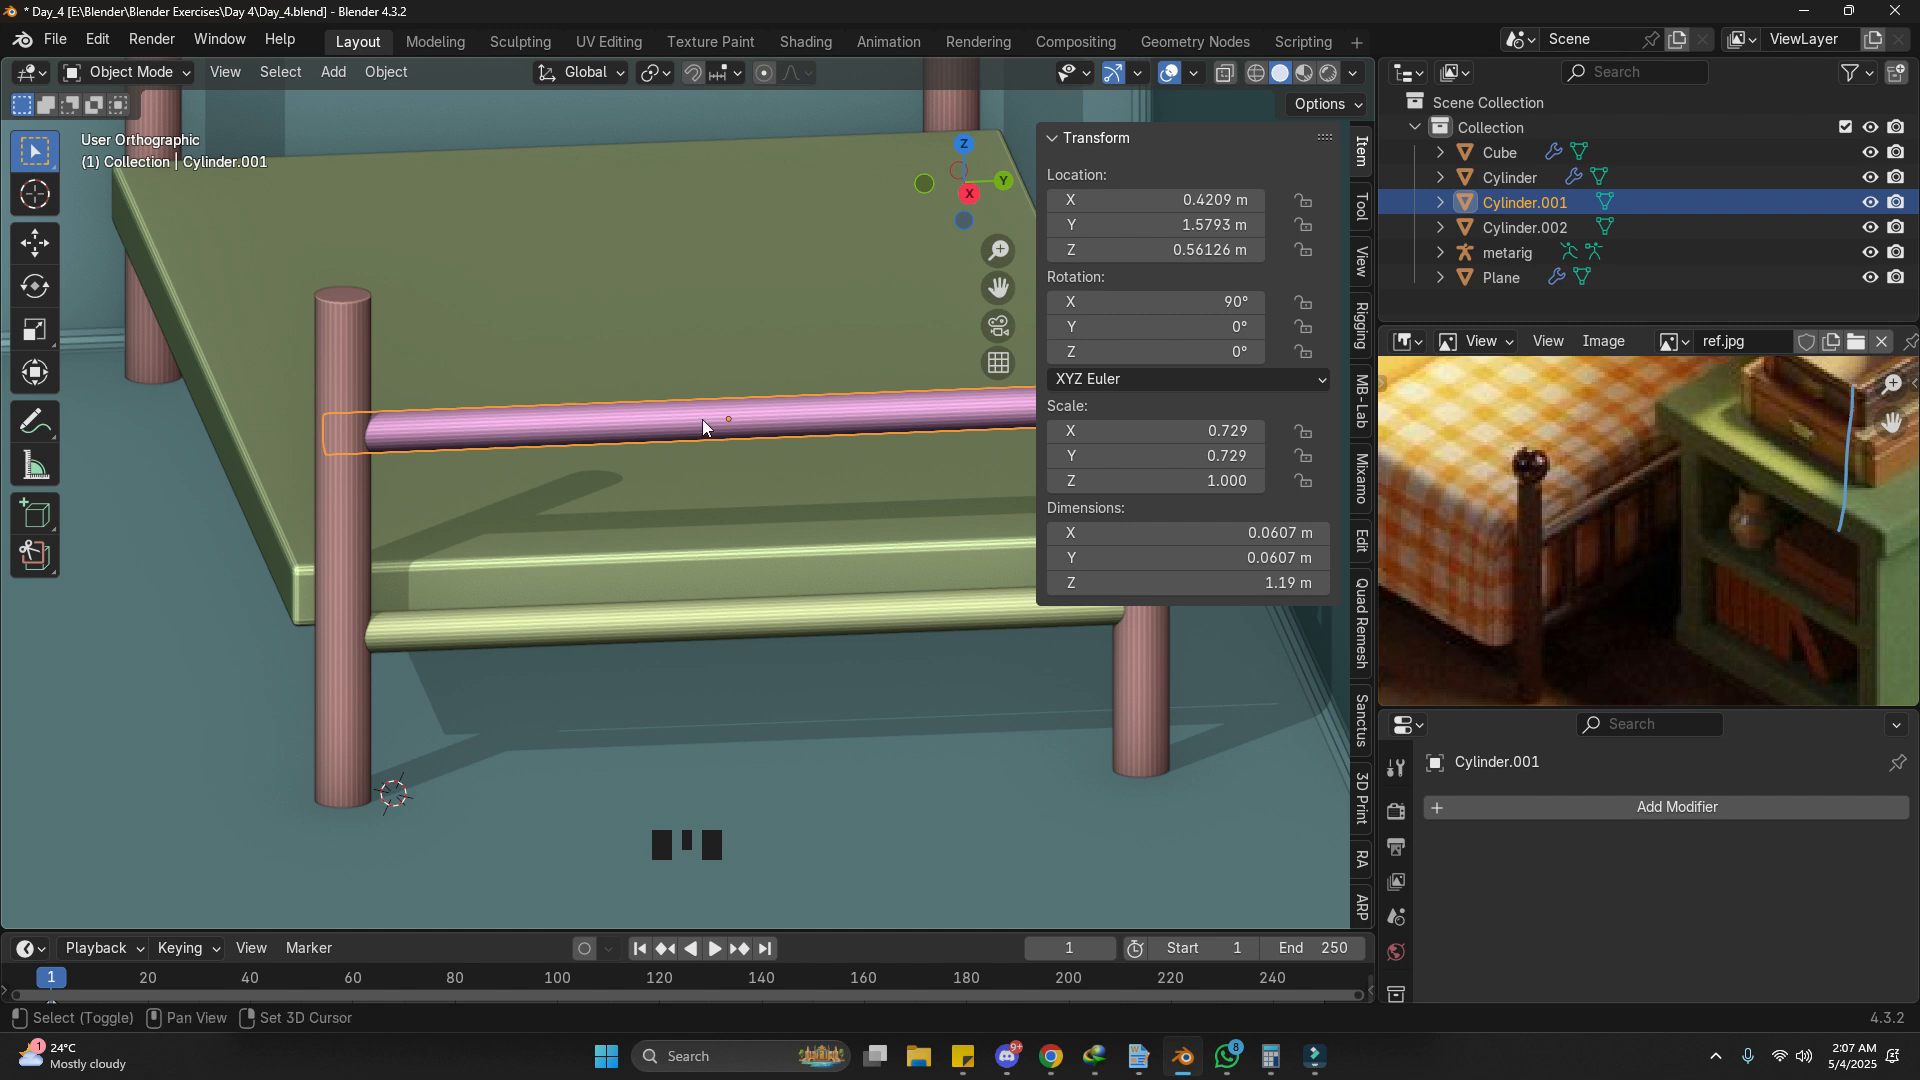
pyautogui.hotkey('shift', 'a')
pyautogui.moveTo(578, 440)
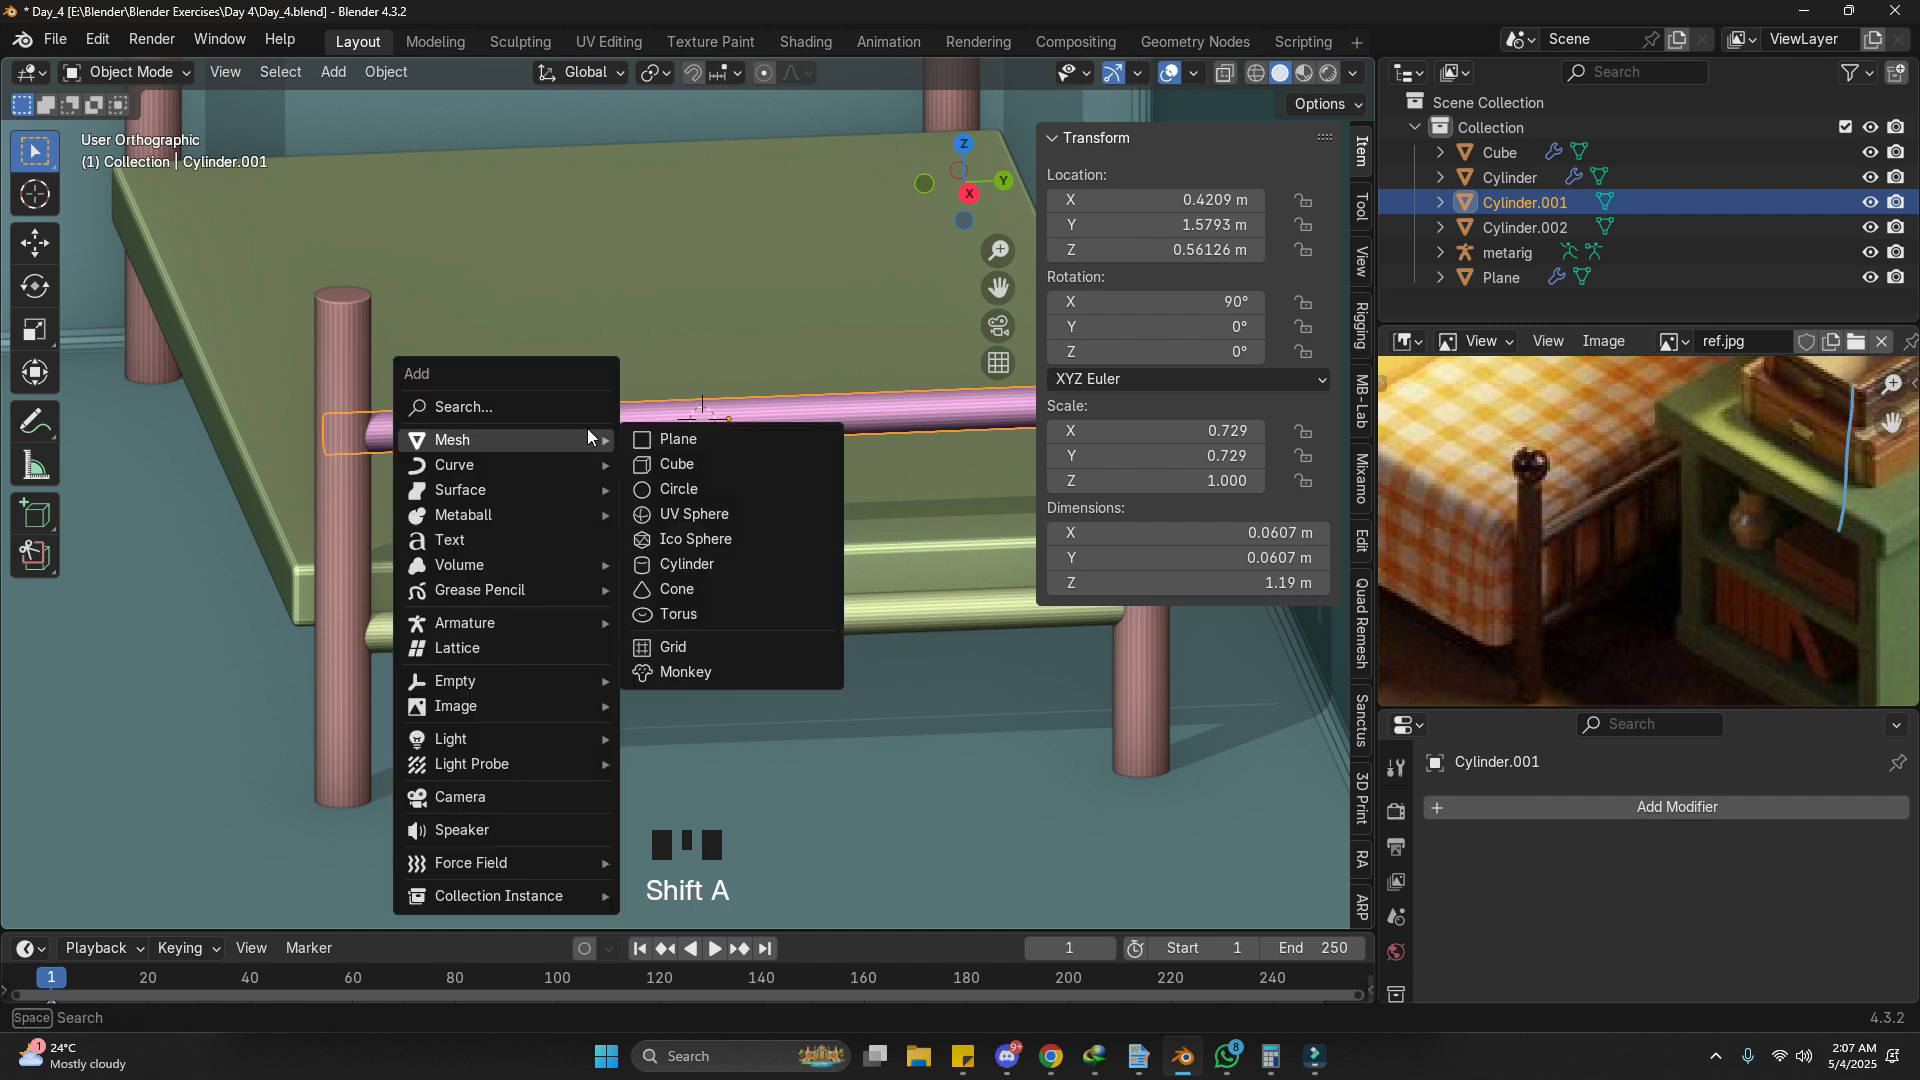
pyautogui.click(711, 463)
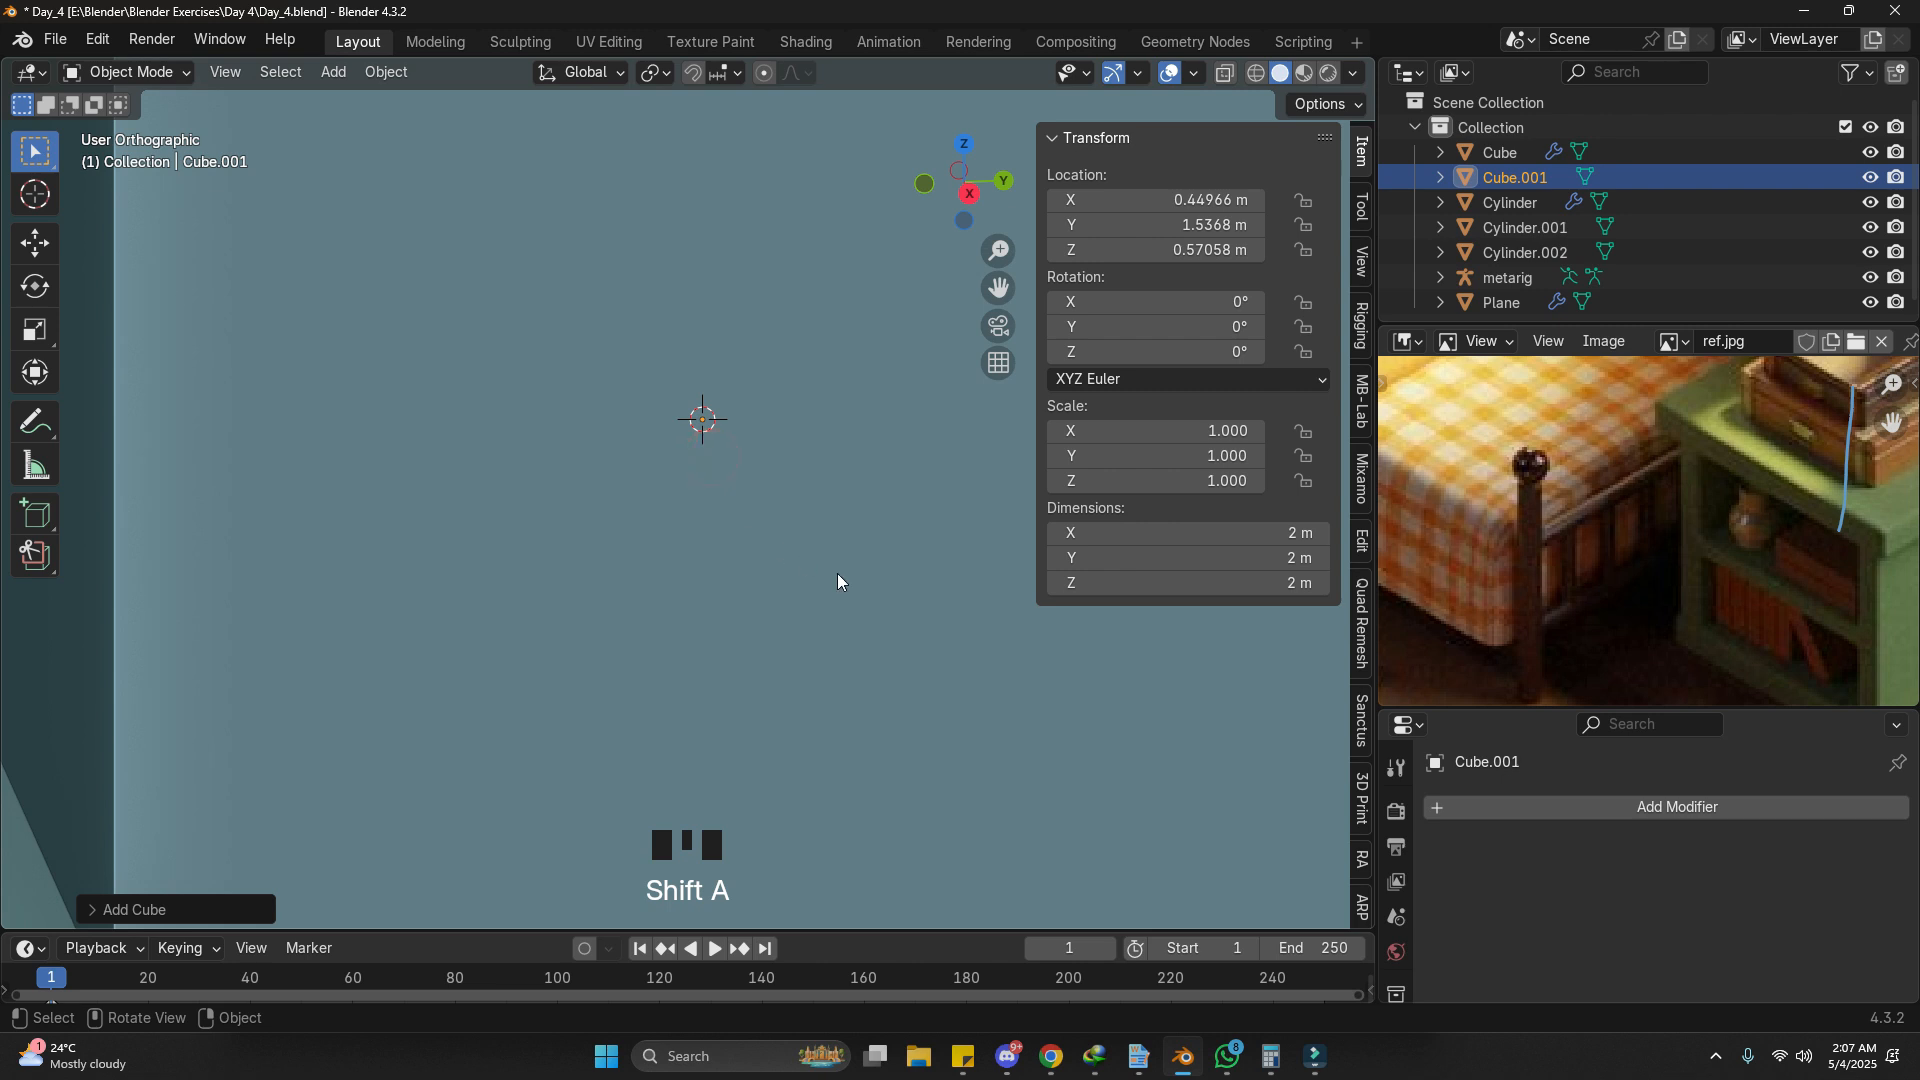
# Step: Scale the cube into an upright block about 0.09 × 0.09 × 0.38 m and move it beside the near footboard post
pyautogui.press('s')
pyautogui.press('s')
pyautogui.click(736, 451)
pyautogui.press('s')
pyautogui.press('z')
pyautogui.click(901, 370)
pyautogui.press('g')
pyautogui.click(639, 480)
# Step: Thin the upright block along X to about 0.033 m
pyautogui.moveTo(344, 608); pyautogui.dragTo(590, 670, button='middle')
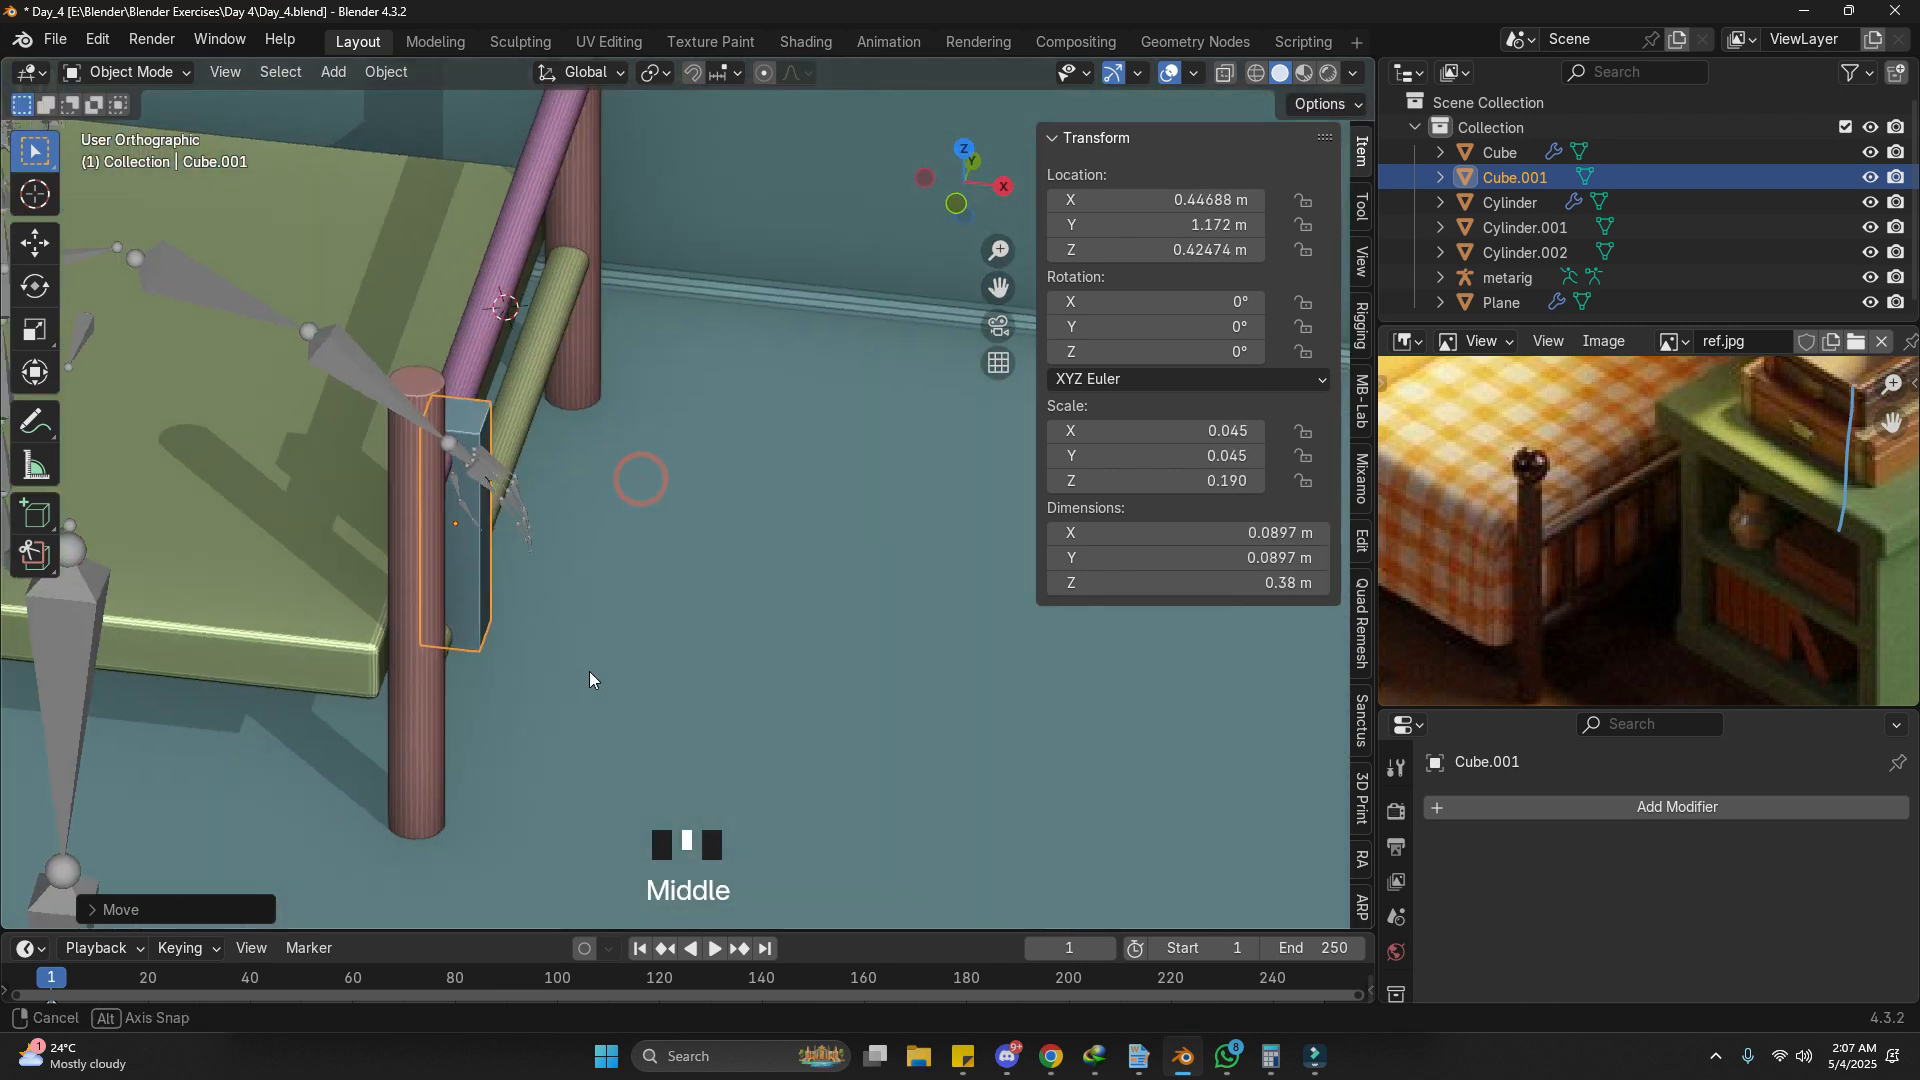
pyautogui.press('s')
pyautogui.press('y')
pyautogui.rightClick(566, 600)
pyautogui.press('s')
pyautogui.press('x')
pyautogui.click(543, 561)
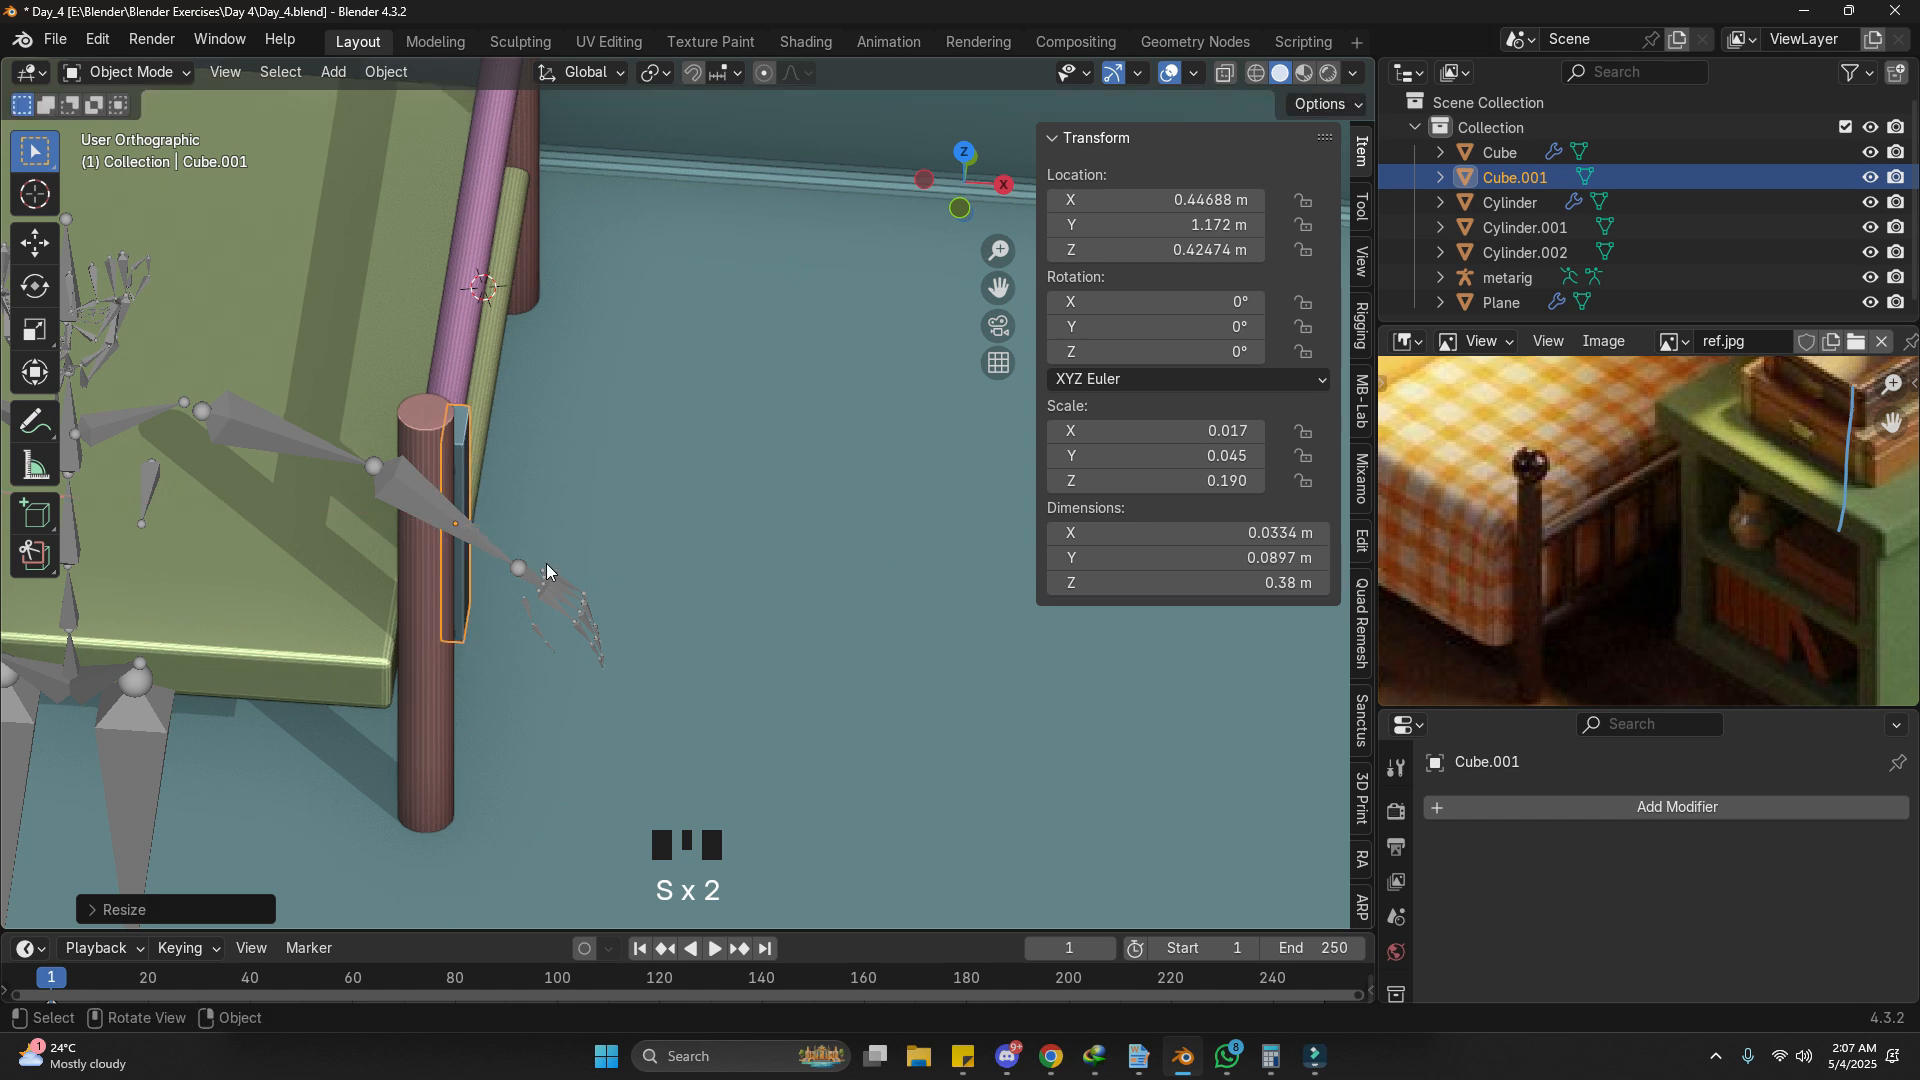
# Step: Shift the slat toward the footboard rails, shorten it to about 0.318 m and adjust its height to span between them
pyautogui.moveTo(546, 562); pyautogui.dragTo(492, 502, button='middle')
pyautogui.scroll(3, 488, 495)
pyautogui.press('g')
pyautogui.press('g')
pyautogui.click(465, 482)
pyautogui.press('s')
pyautogui.press('z')
pyautogui.click(634, 585)
pyautogui.press('g')
pyautogui.press('z')
pyautogui.click(638, 592)
# Step: Move the slat along X to about 0.428 m, in line with the rails, and thin it to about 0.022 m
pyautogui.moveTo(638, 592); pyautogui.dragTo(527, 646, button='middle')
pyautogui.scroll(2, 527, 647)
pyautogui.press('g')
pyautogui.press('x')
pyautogui.click(688, 743)
pyautogui.press('s')
pyautogui.press('x')
pyautogui.click(580, 664)
# Step: Narrow the slat along Y to about 0.071 m and fine-tune its position between the rails beside the post
pyautogui.scroll(-4, 801, 590)
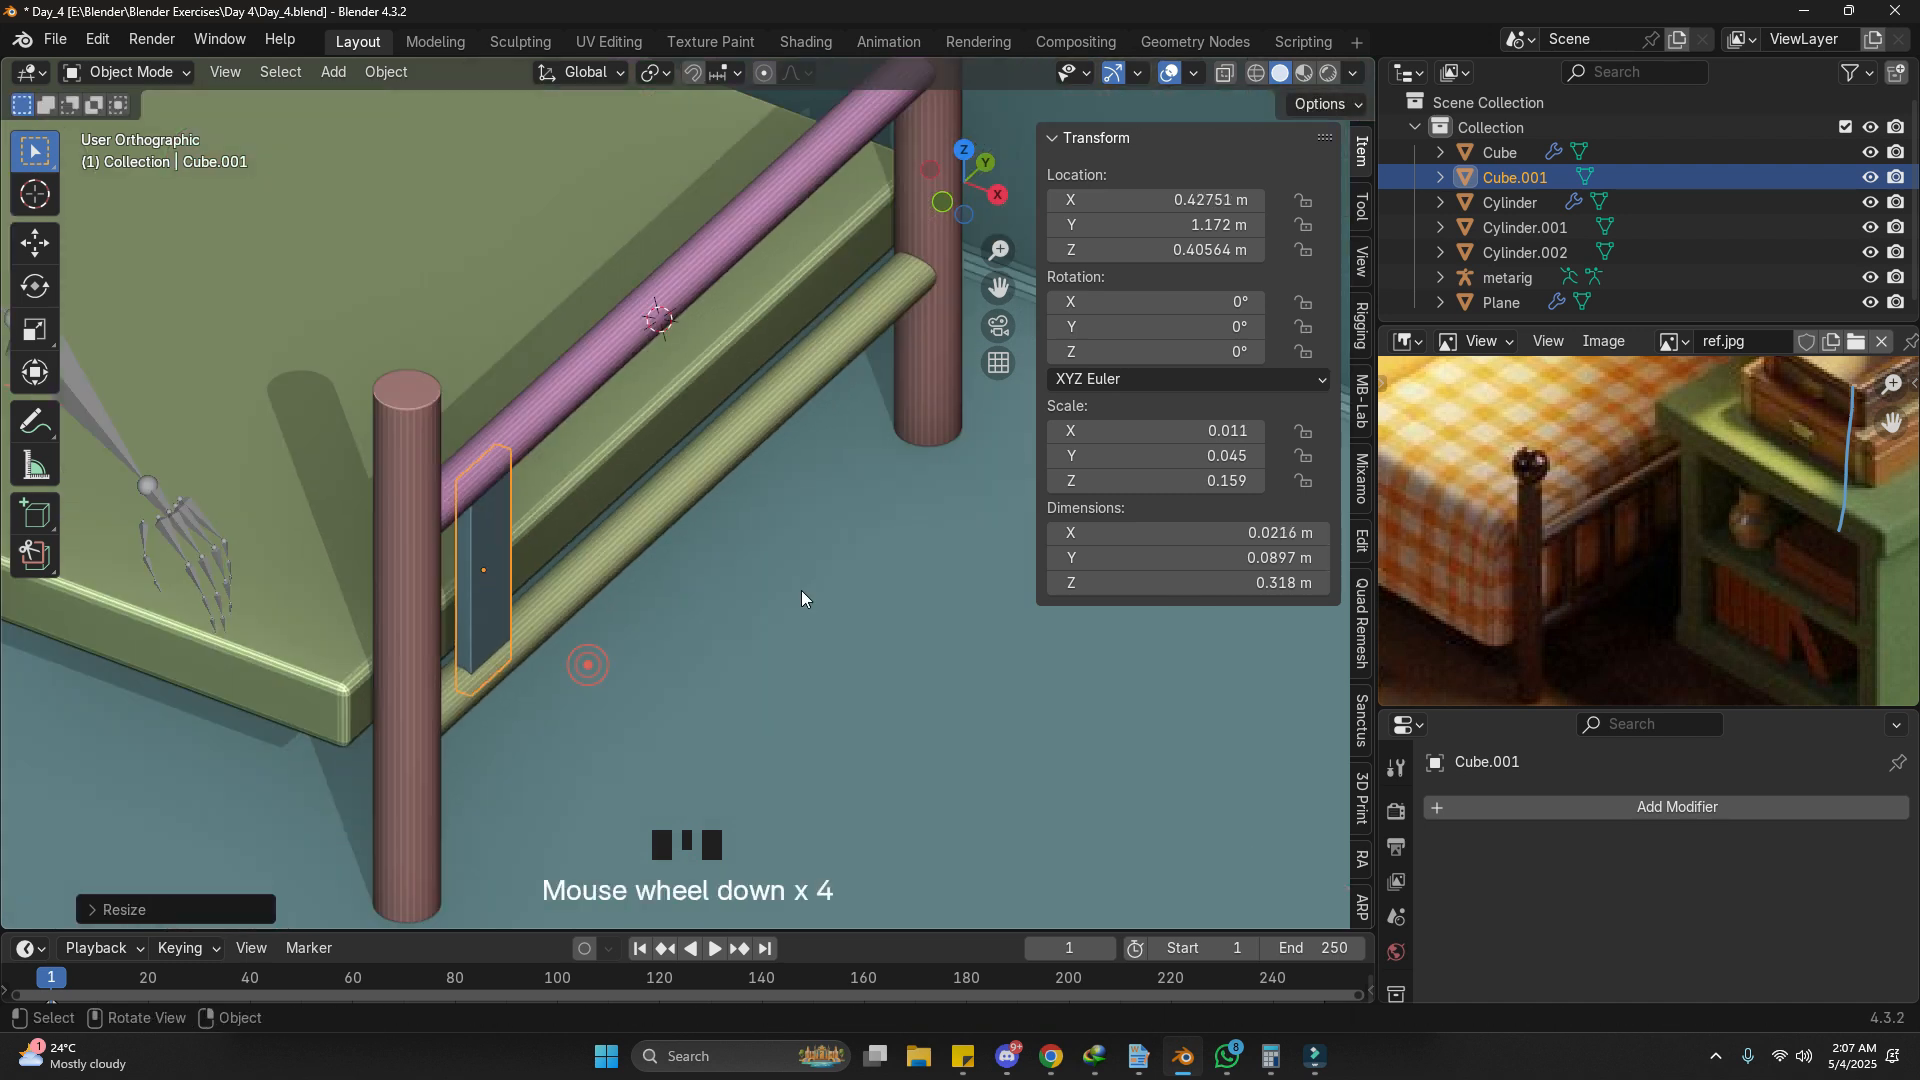
pyautogui.moveTo(800, 590); pyautogui.dragTo(622, 518, button='middle')
pyautogui.press('g')
pyautogui.press('z')
pyautogui.click(622, 516)
pyautogui.press('s')
pyautogui.press('y')
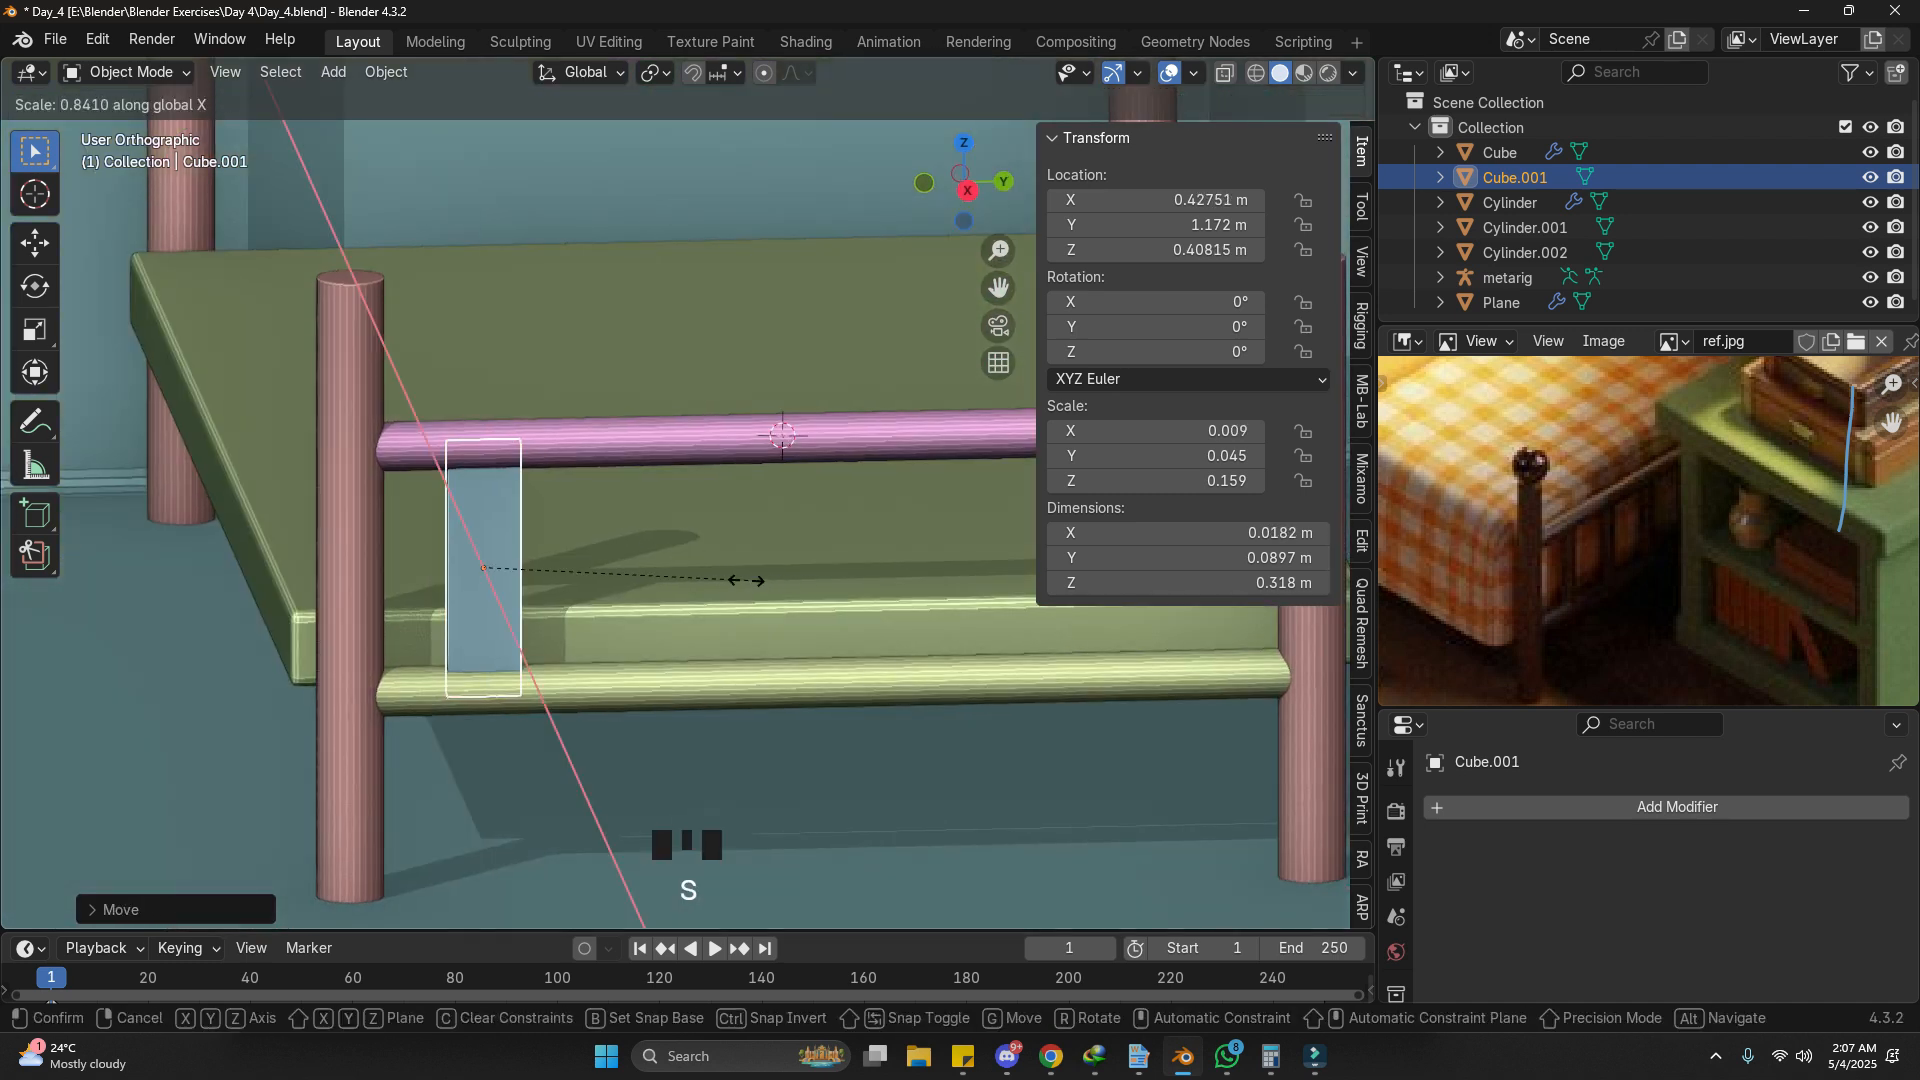
pyautogui.click(680, 567)
pyautogui.press('g')
pyautogui.press('y')
pyautogui.click(666, 579)
# Step: Add an Array modifier to the slat
pyautogui.keyDown('shift'); pyautogui.moveTo(666, 579); pyautogui.dragTo(660, 603, button='middle'); pyautogui.keyUp('shift')
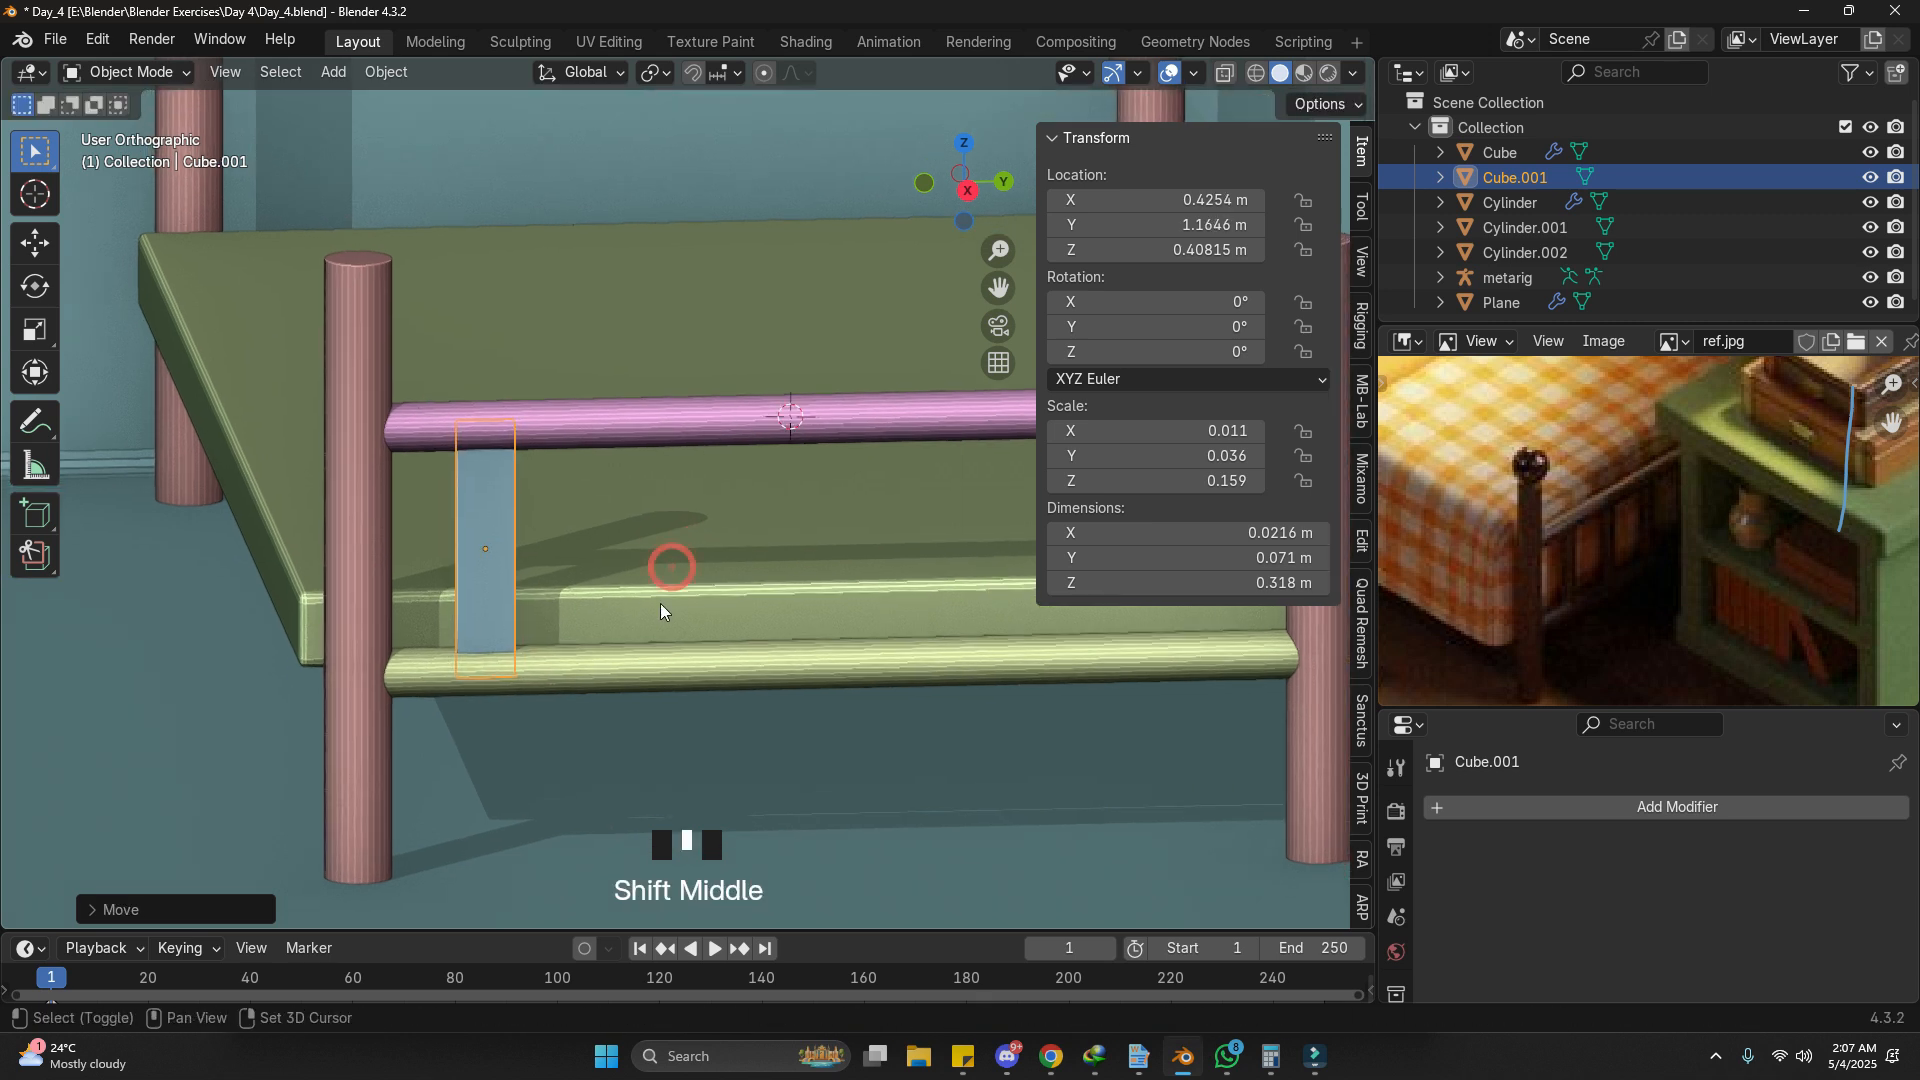
pyautogui.click(1600, 806)
pyautogui.click(1598, 800)
pyautogui.write('ar')
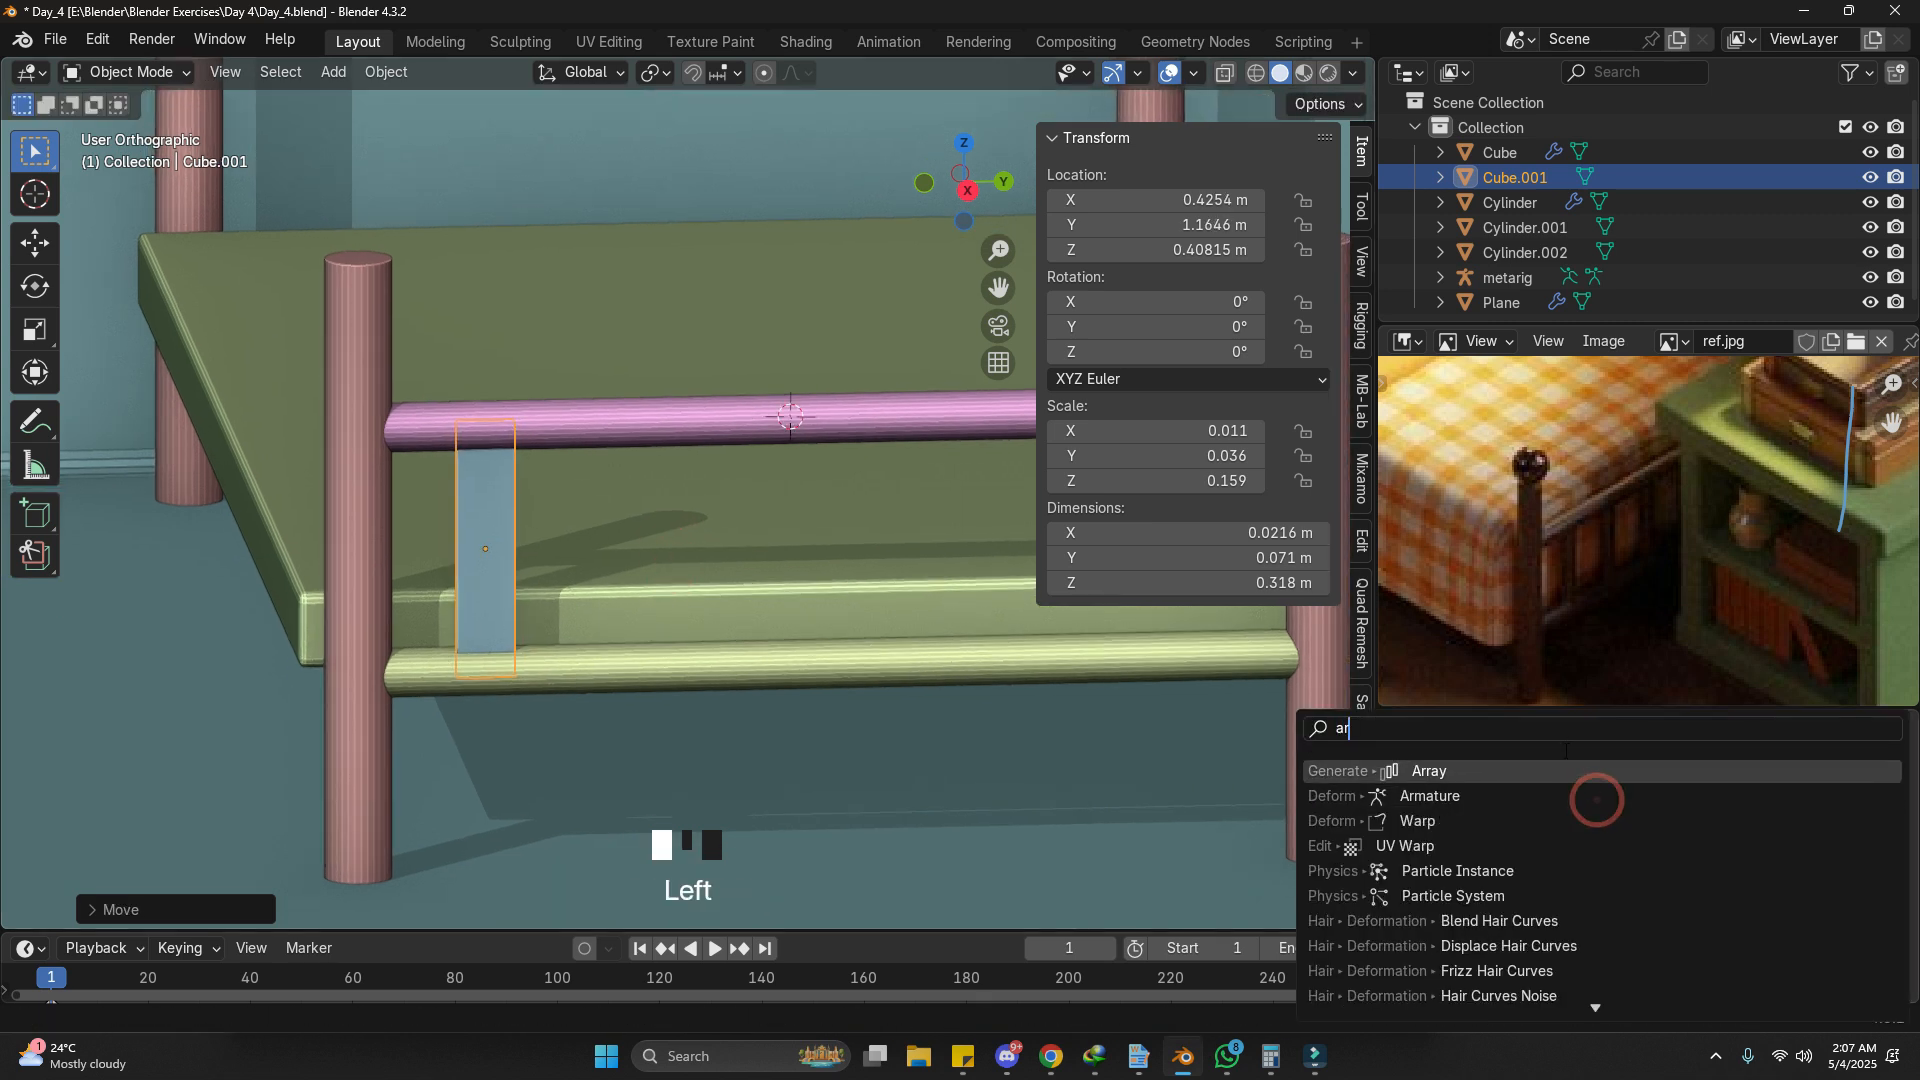
pyautogui.click(1553, 760)
pyautogui.scroll(-3, 1641, 874)
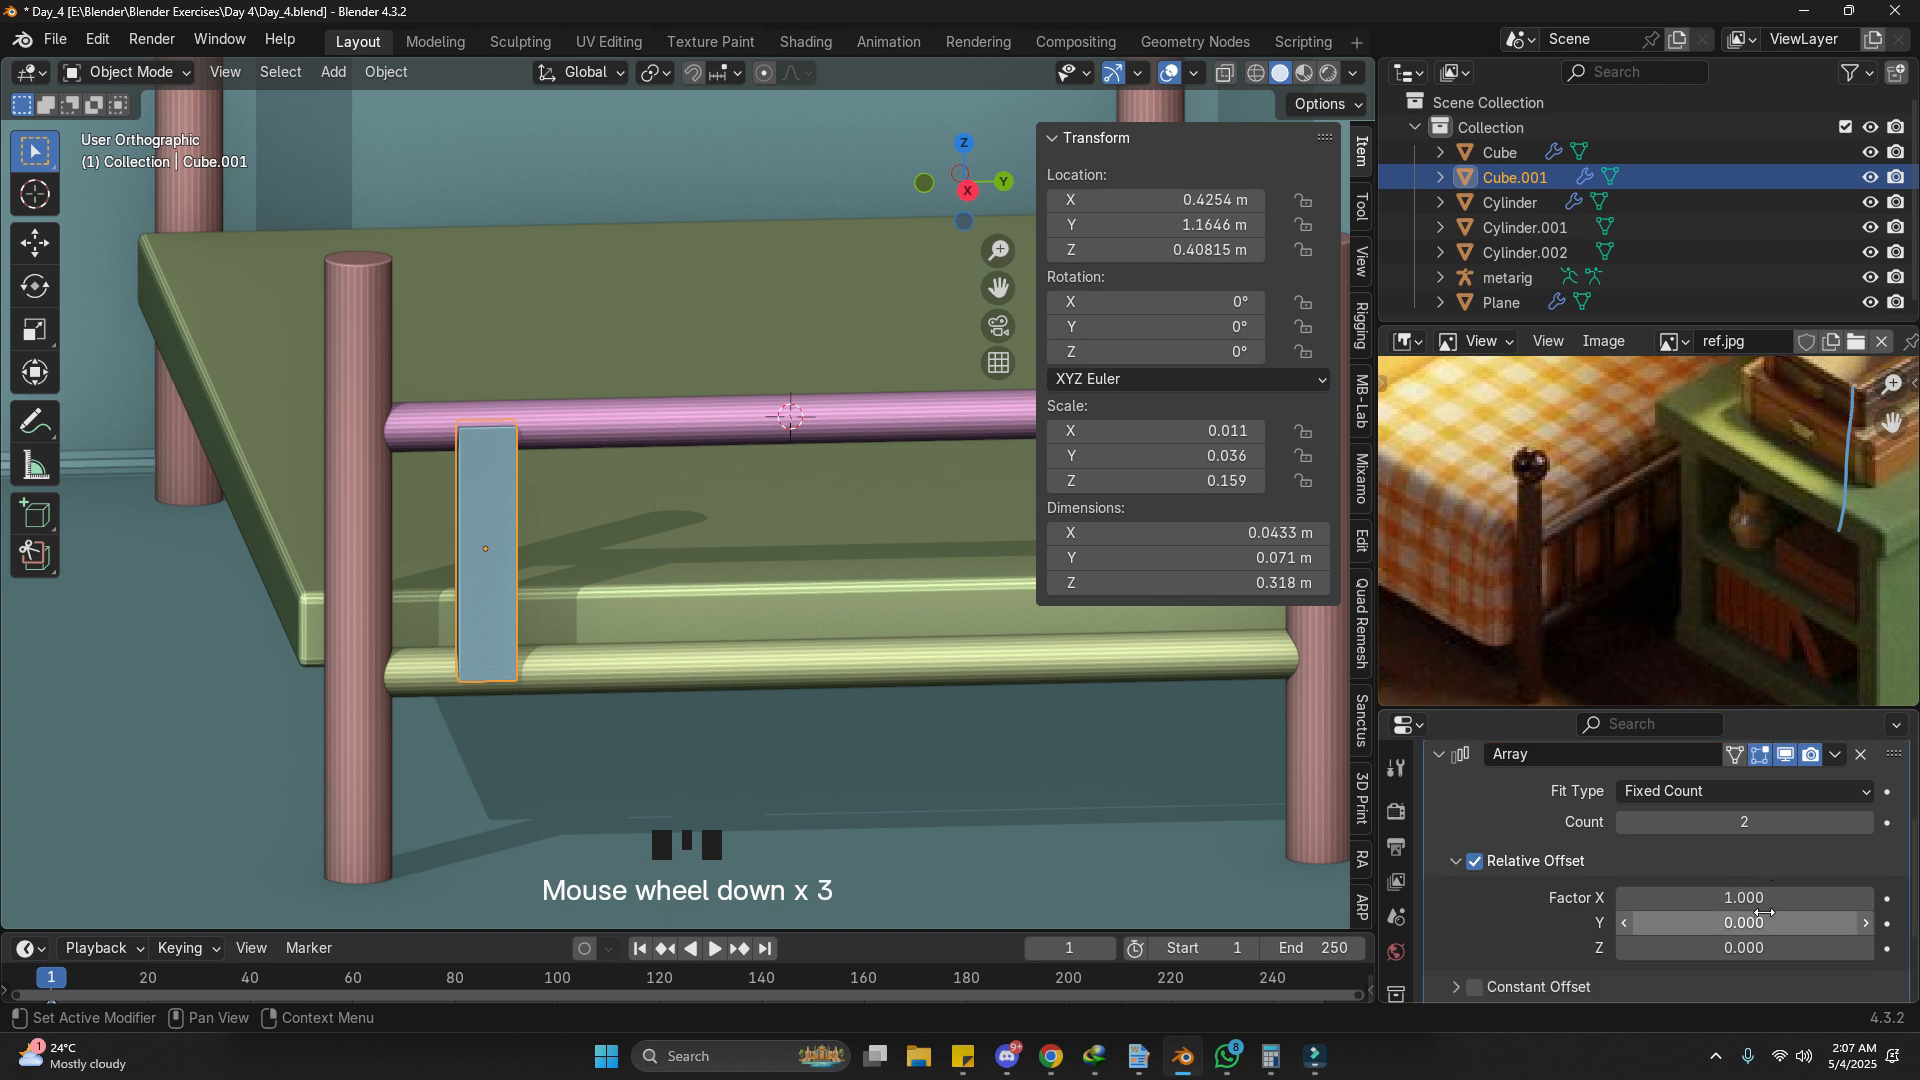
# Step: Set the array's relative offset to 0 on X and 1.910 on Y
pyautogui.hotkey('ctrl', 'z')
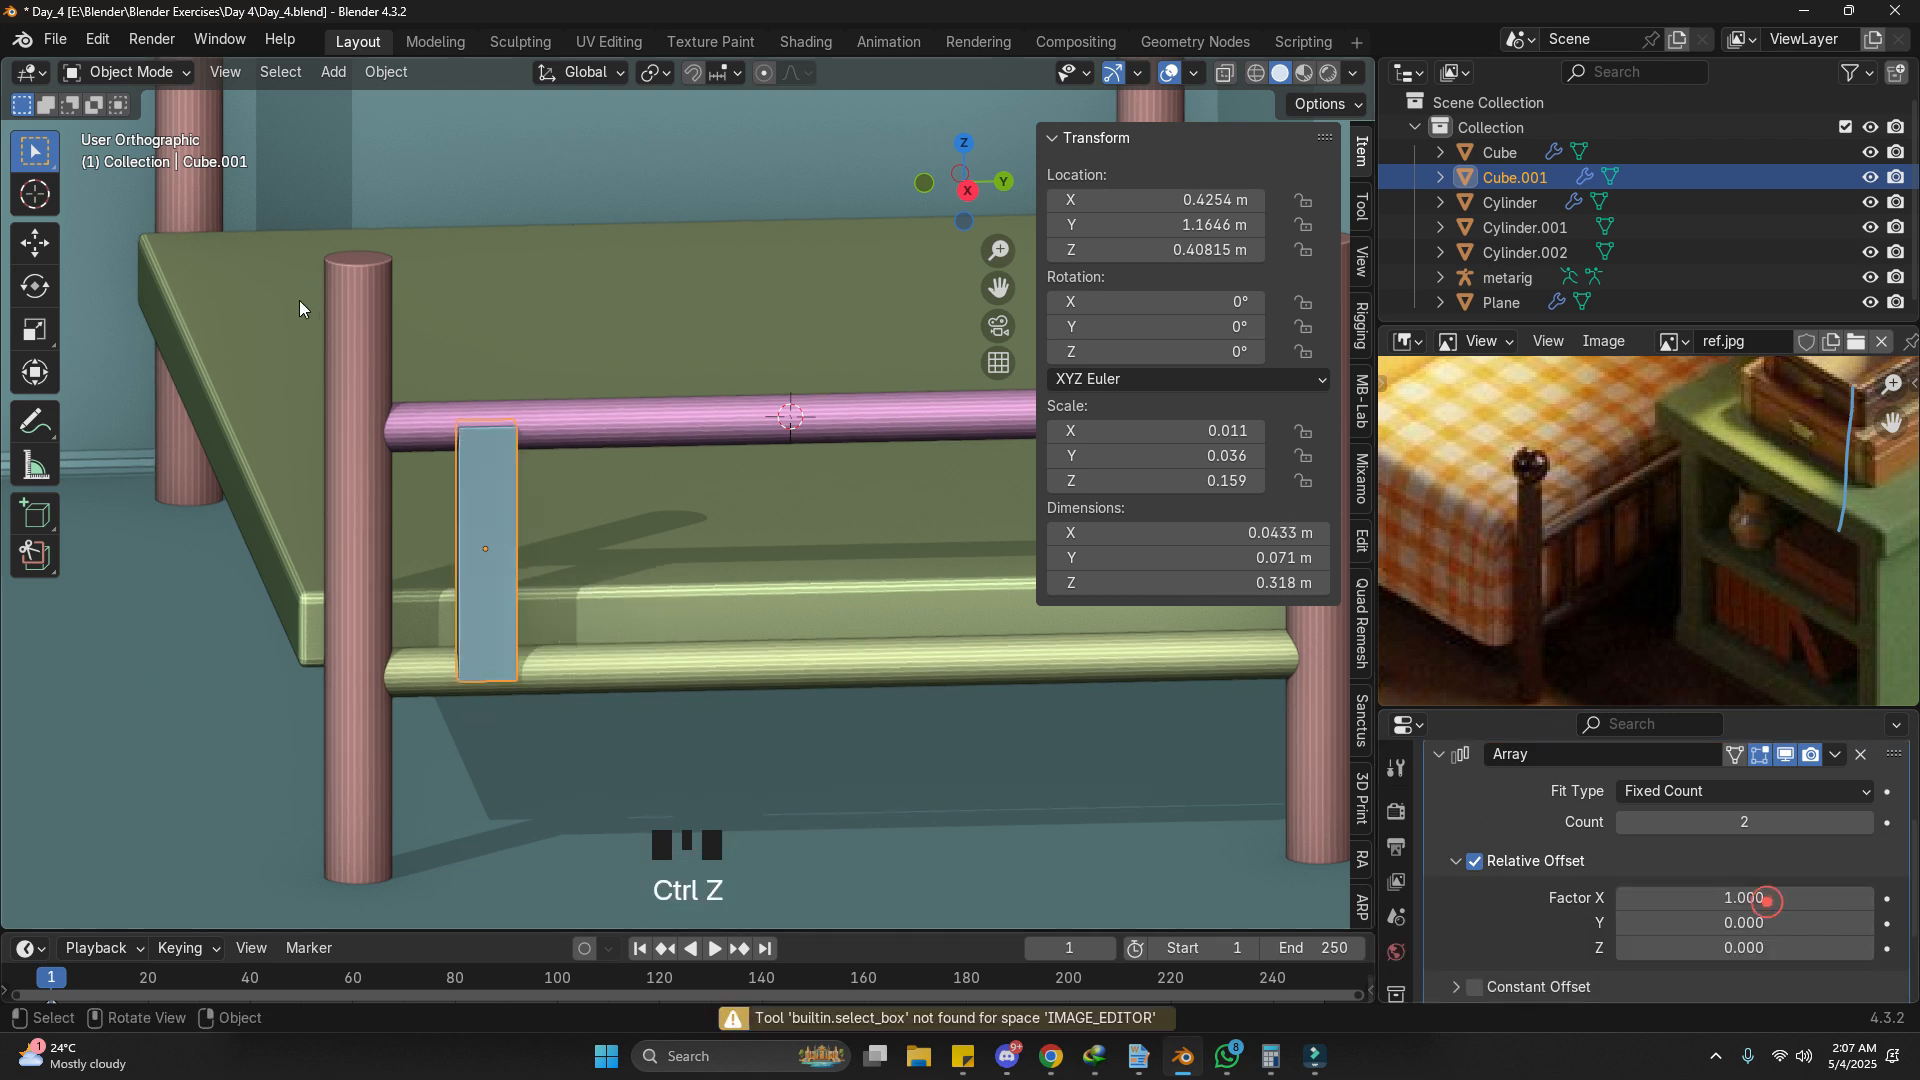
pyautogui.keyDown('shift'); pyautogui.moveTo(1741, 930); pyautogui.dragTo(1790, 930); pyautogui.keyUp('shift')
pyautogui.click(1724, 894)
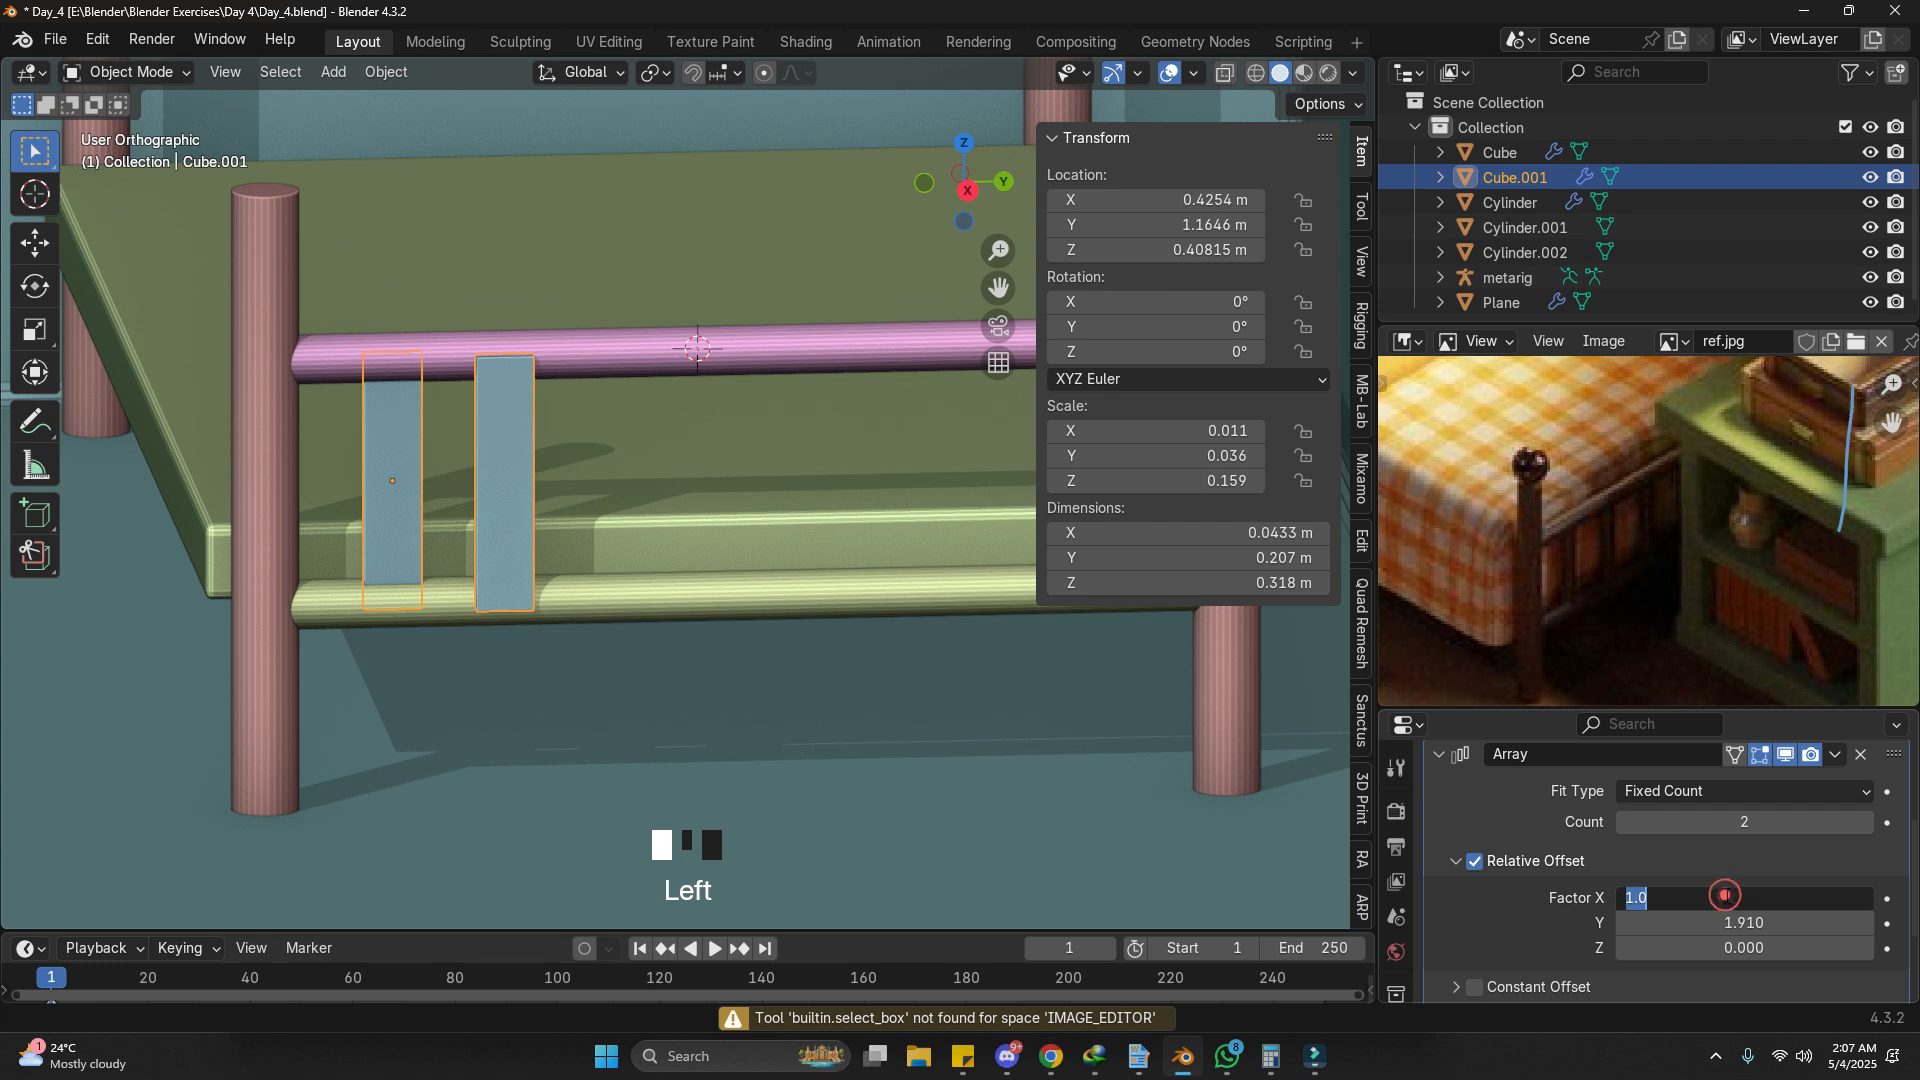
pyautogui.press('Return')
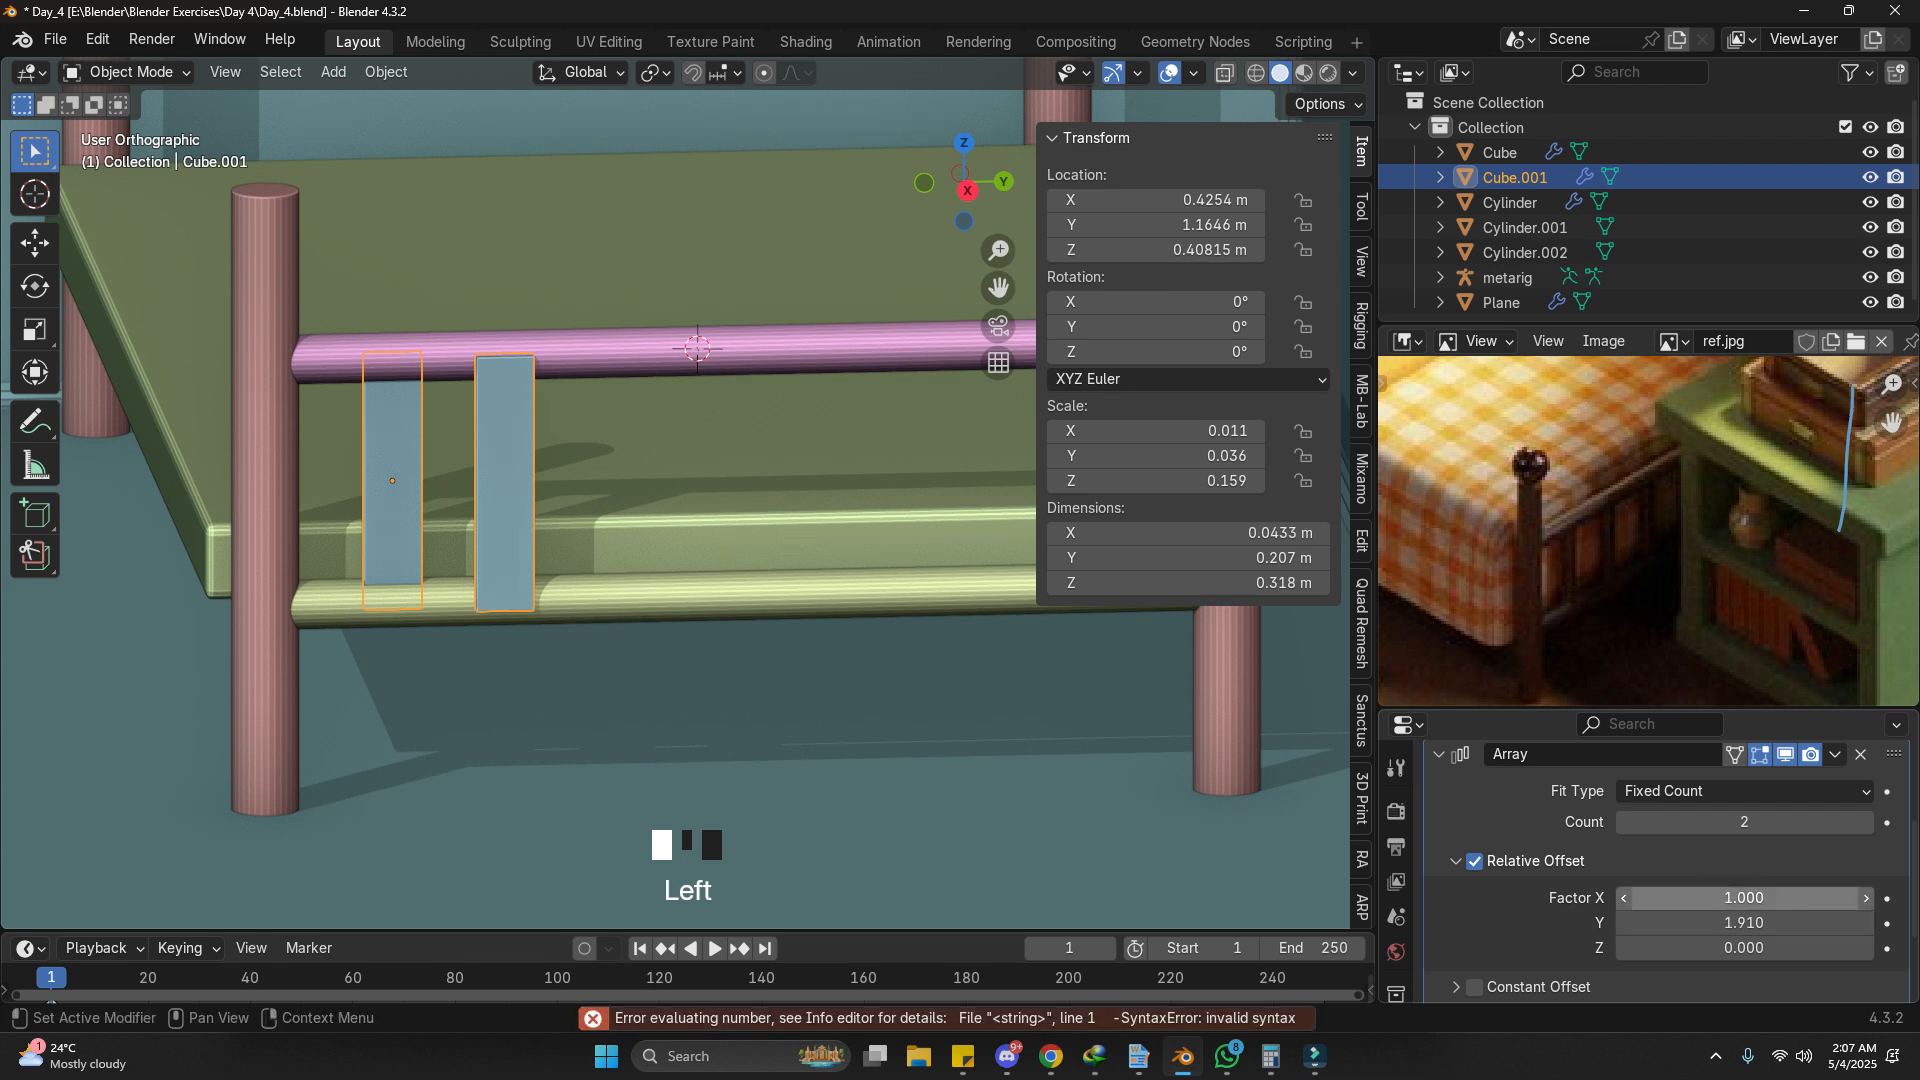
pyautogui.click(1768, 900)
pyautogui.press('Return')
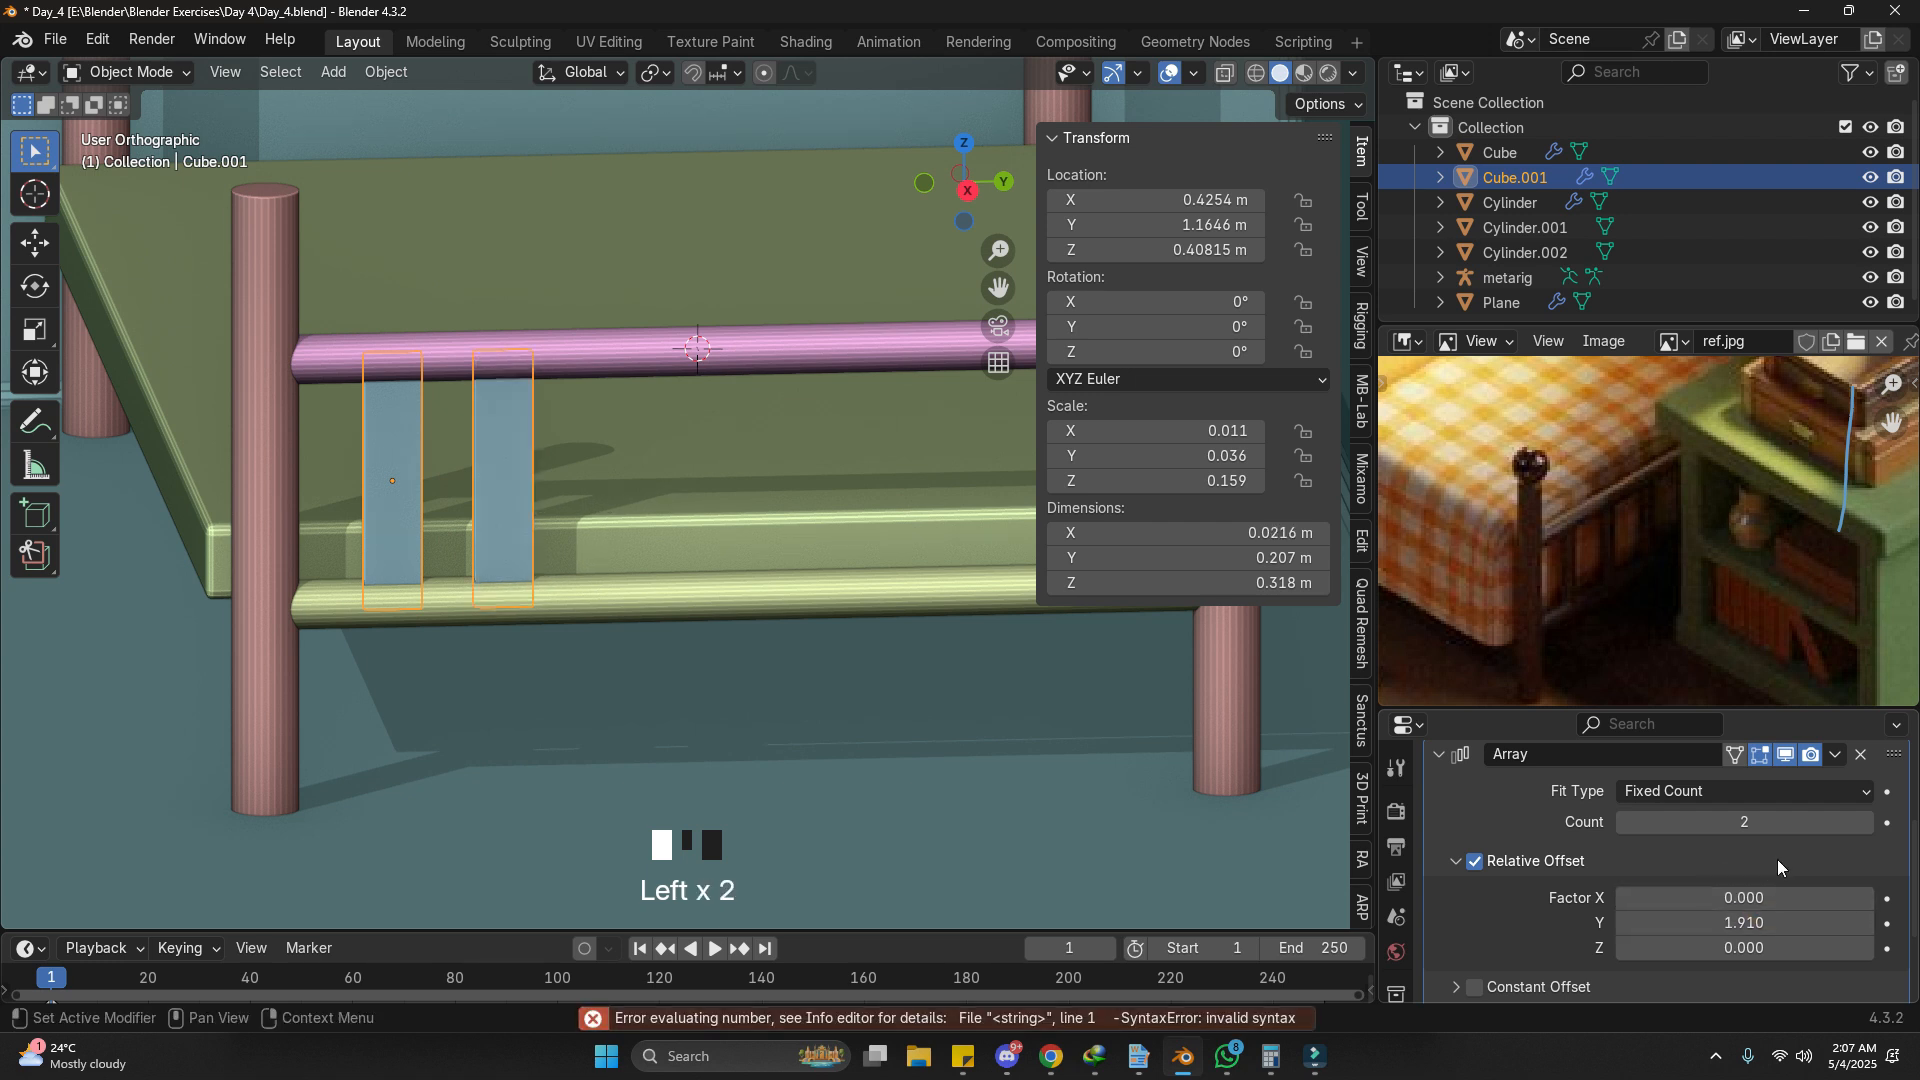
# Step: Increase the array count to 7 and widen its relative Y offset to 2.570
pyautogui.click(1866, 821)
pyautogui.click(1866, 822)
pyautogui.click(1866, 822)
pyautogui.click(1866, 822)
pyautogui.click(1865, 822)
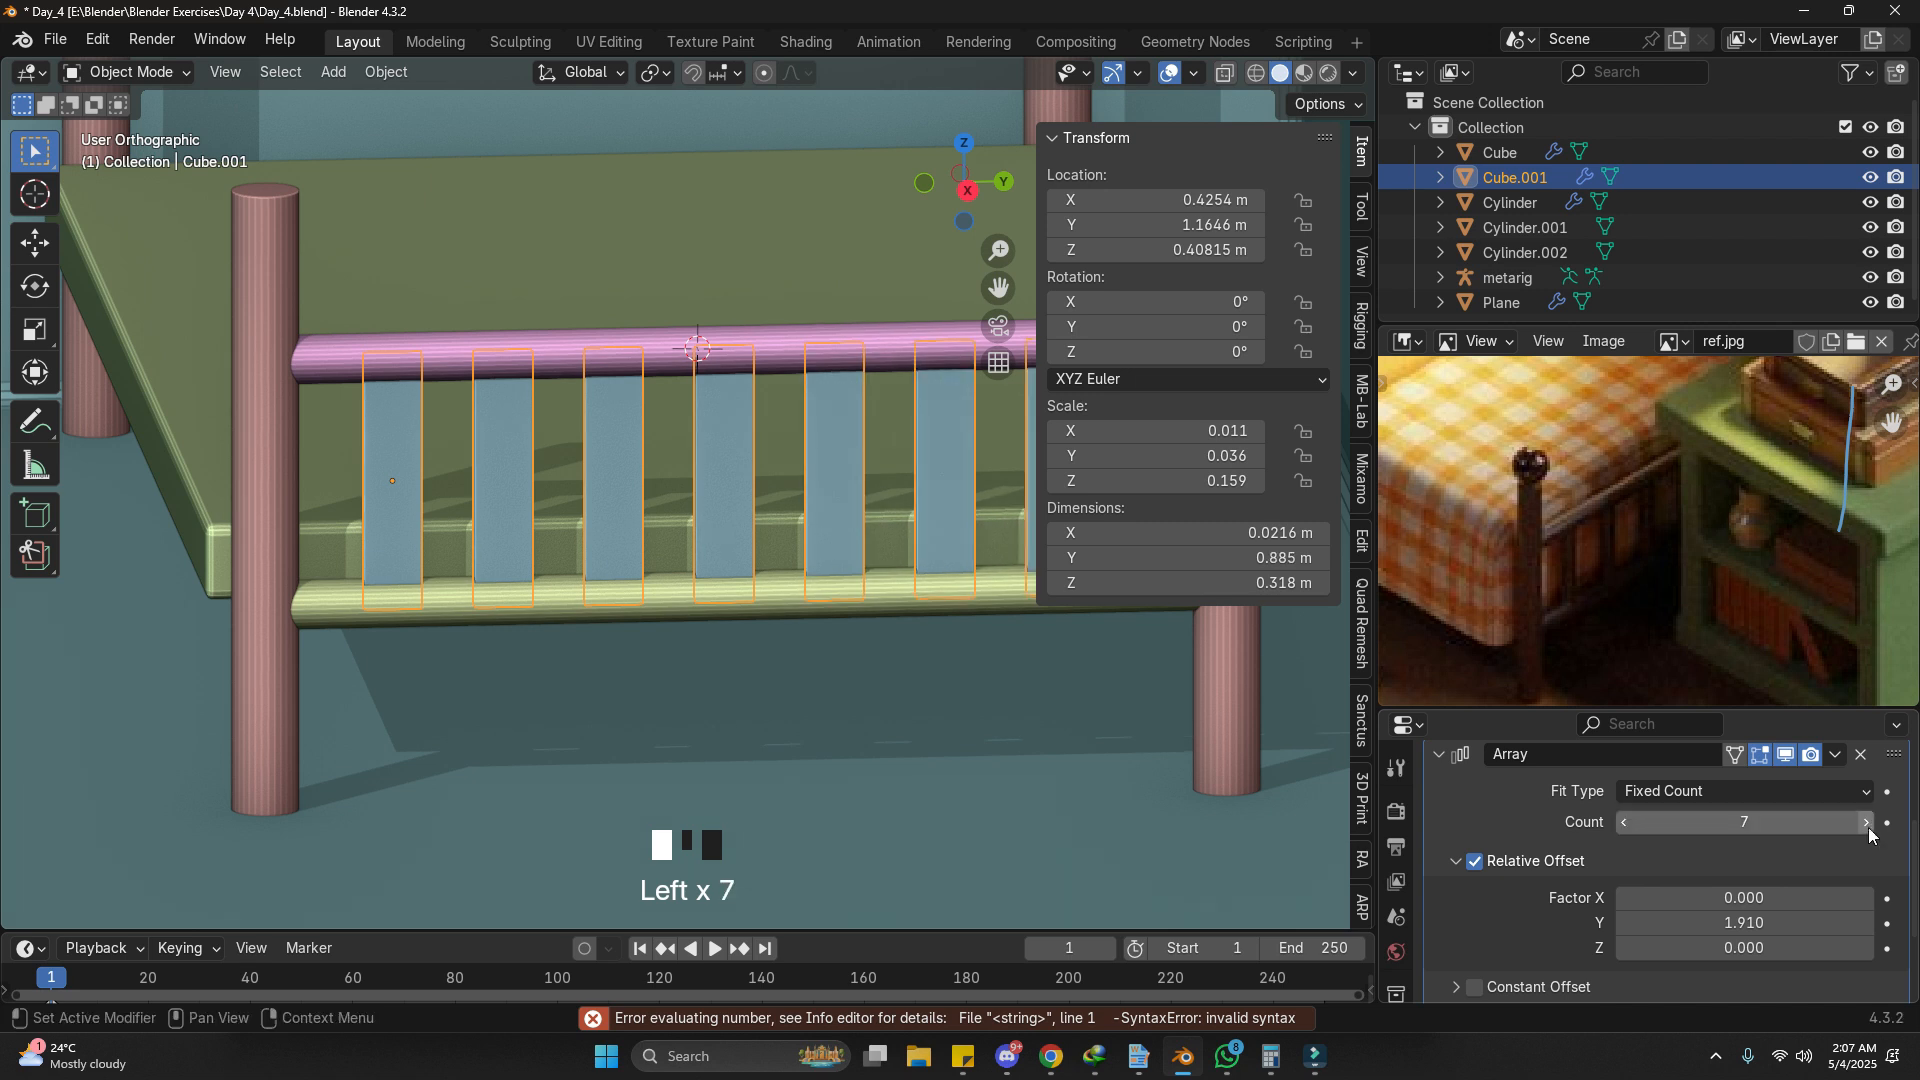
pyautogui.keyDown('shift'); pyautogui.moveTo(1077, 745); pyautogui.dragTo(958, 732, button='middle'); pyautogui.keyUp('shift')
pyautogui.keyDown('shift'); pyautogui.moveTo(1800, 922); pyautogui.dragTo(1768, 918); pyautogui.keyUp('shift')
pyautogui.scroll(-1, 719, 675)
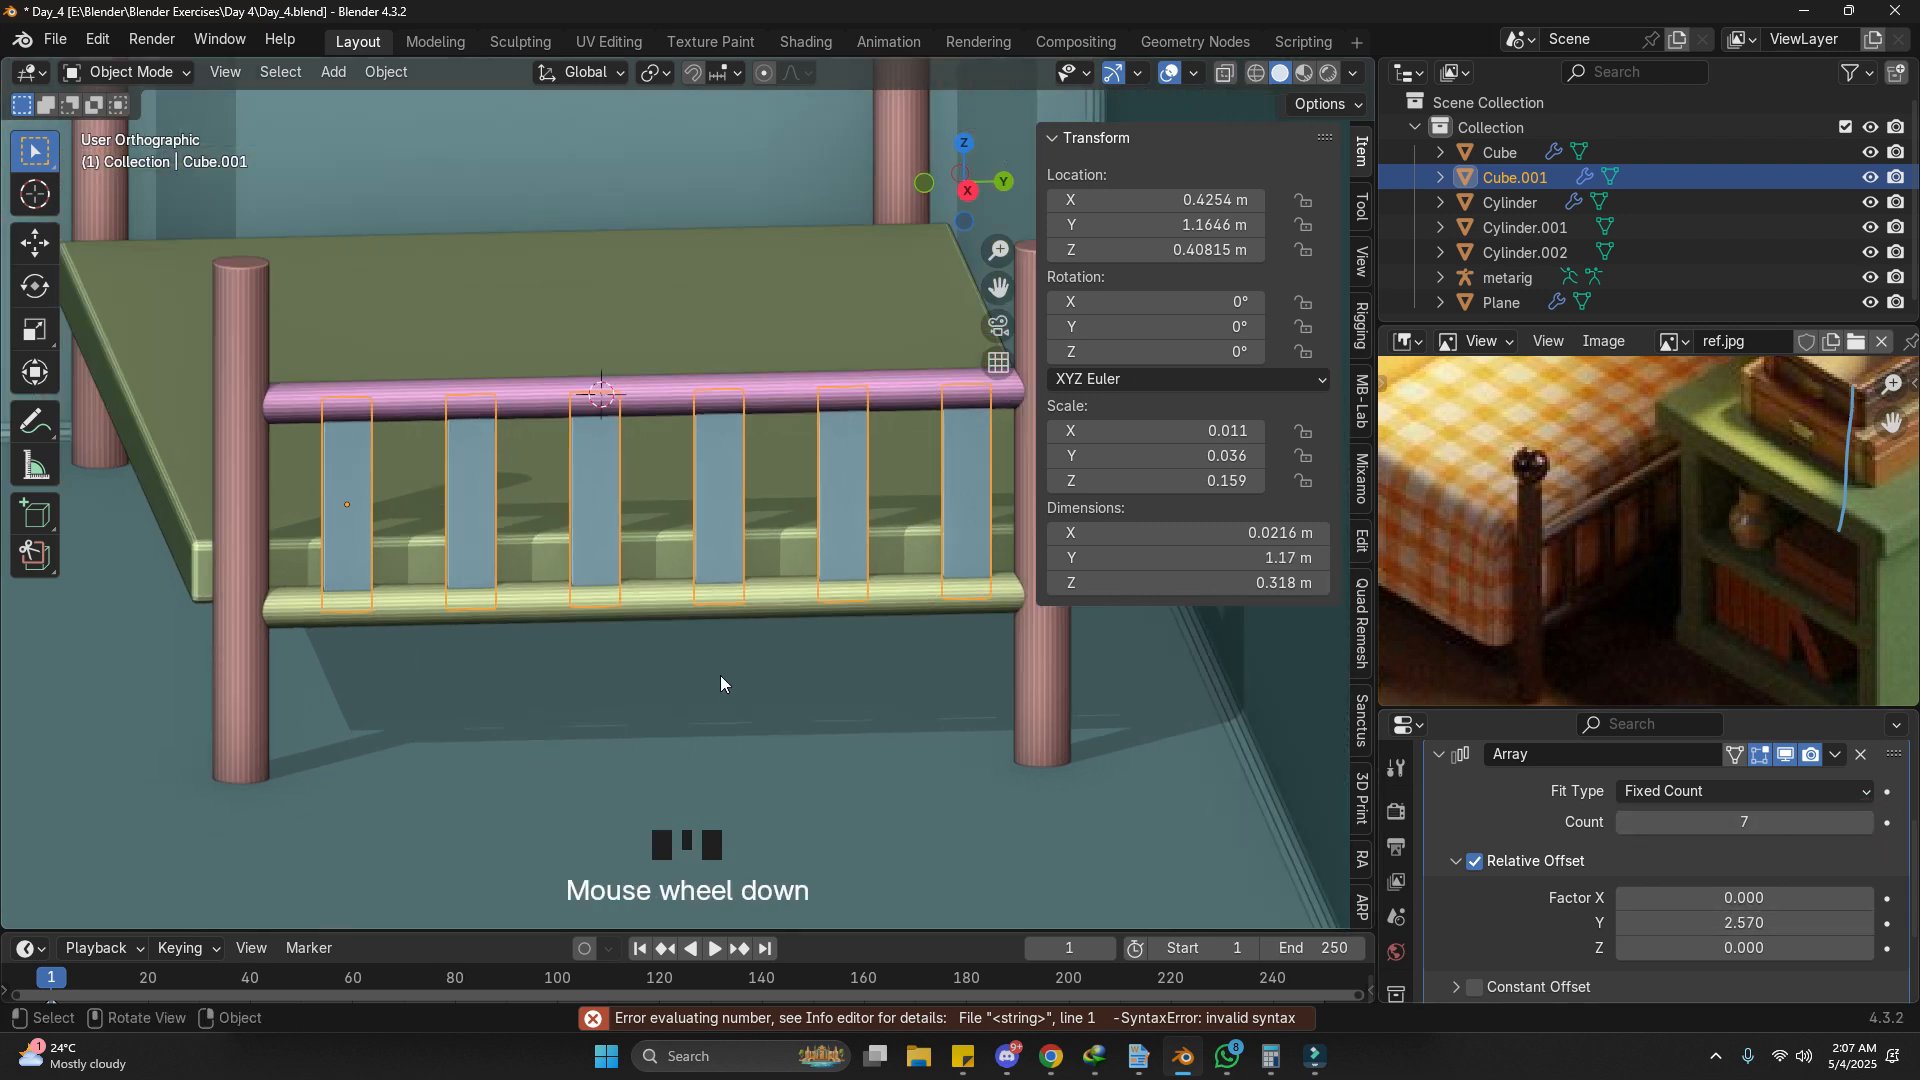
# Step: Narrow the slat row along Y to about 1.09 m overall and move it to about Y 1.16 m between the posts
pyautogui.press('g')
pyautogui.press('g')
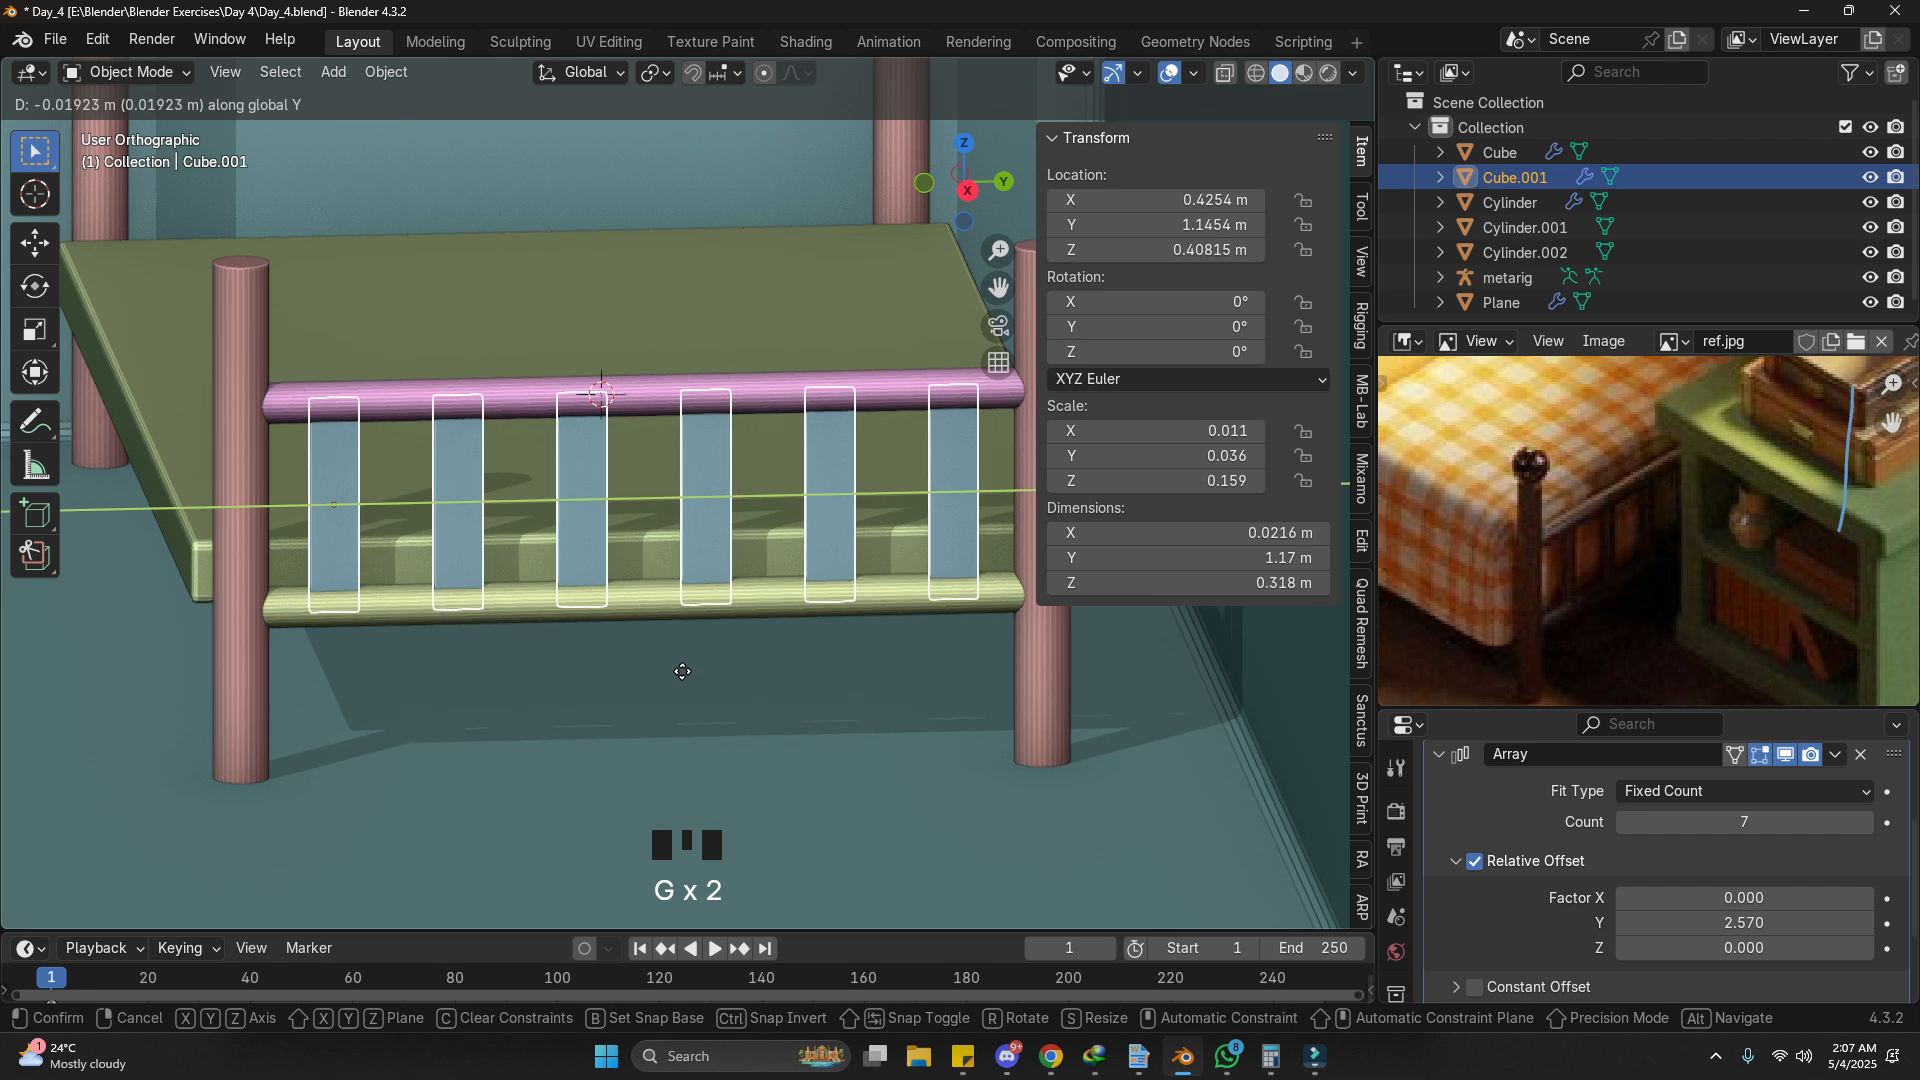
pyautogui.click(714, 686)
pyautogui.press('s')
pyautogui.press('s')
pyautogui.press('y')
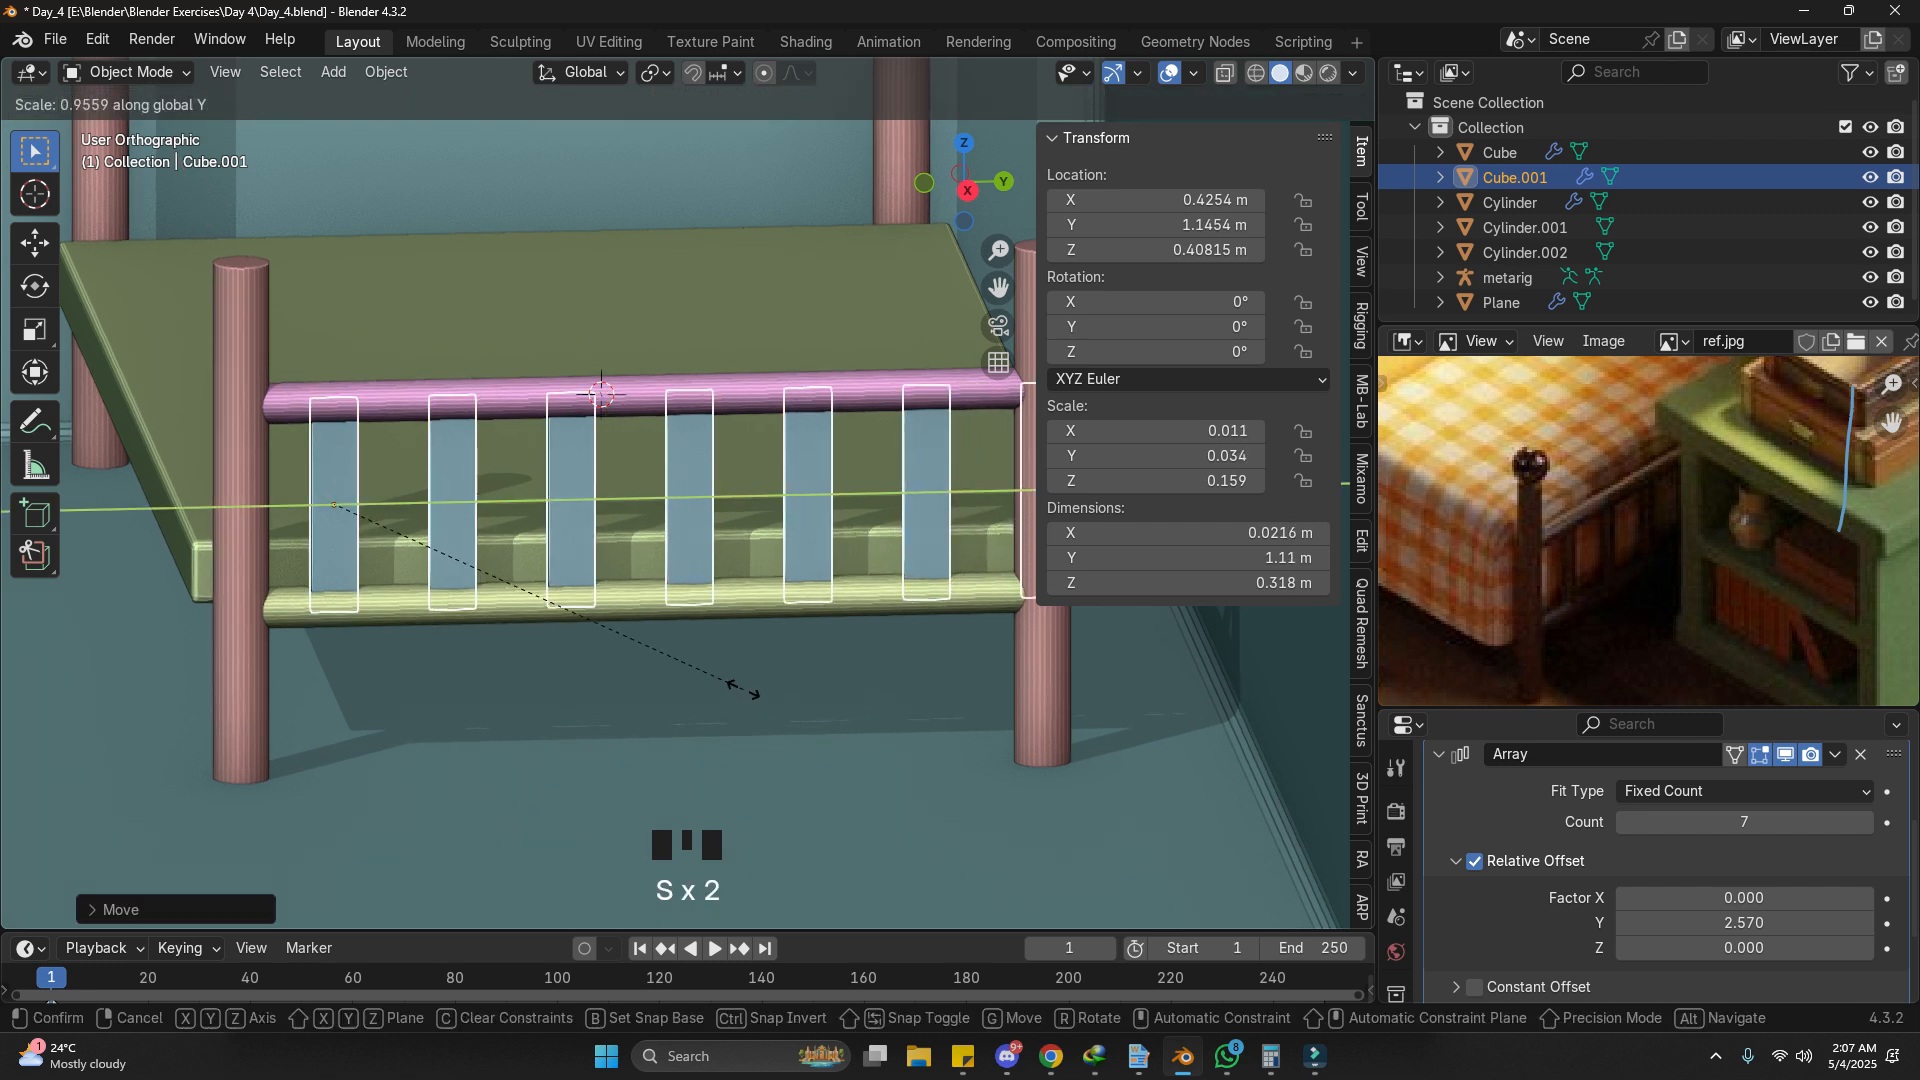
pyautogui.rightClick(729, 688)
pyautogui.press('g')
pyautogui.click(772, 693)
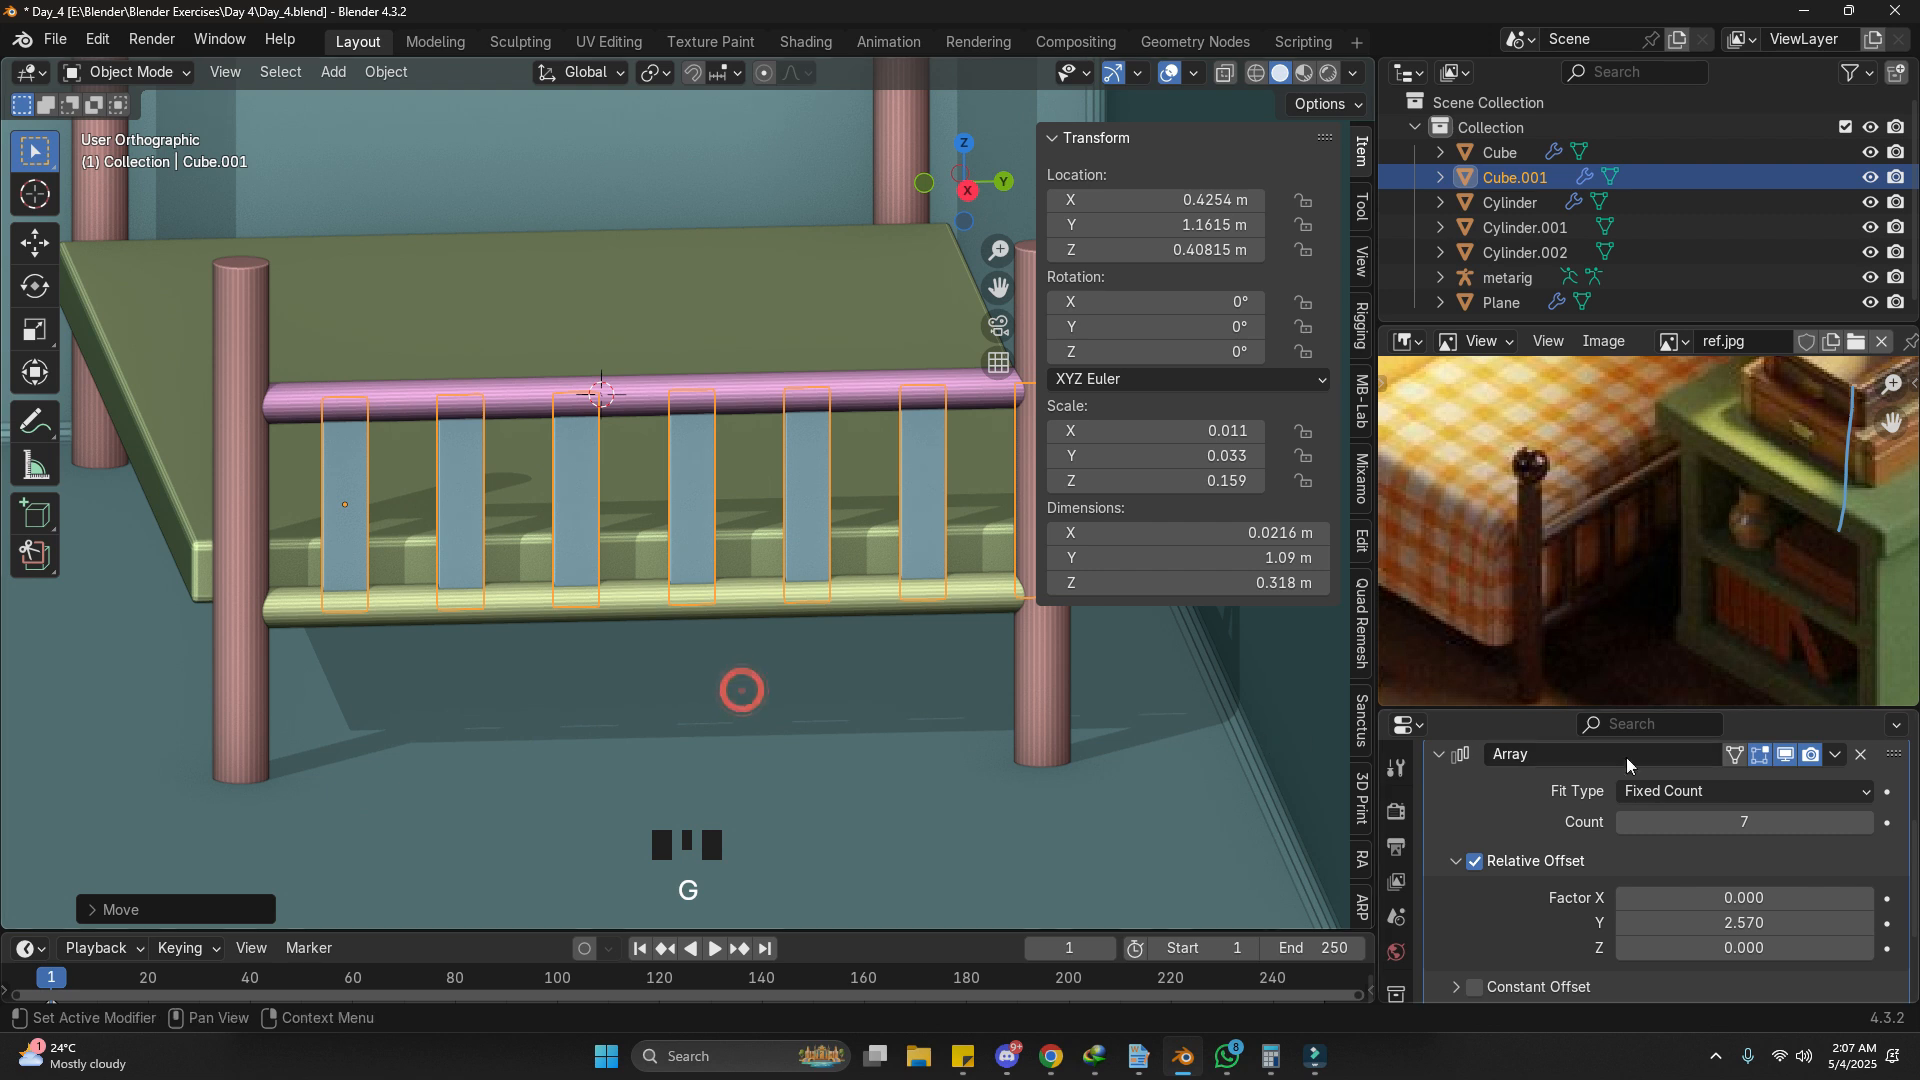
# Step: Reduce the slat array count to 6 and shift the slat row along Y to about 1.17 m between the posts
pyautogui.click(1619, 814)
pyautogui.press('g')
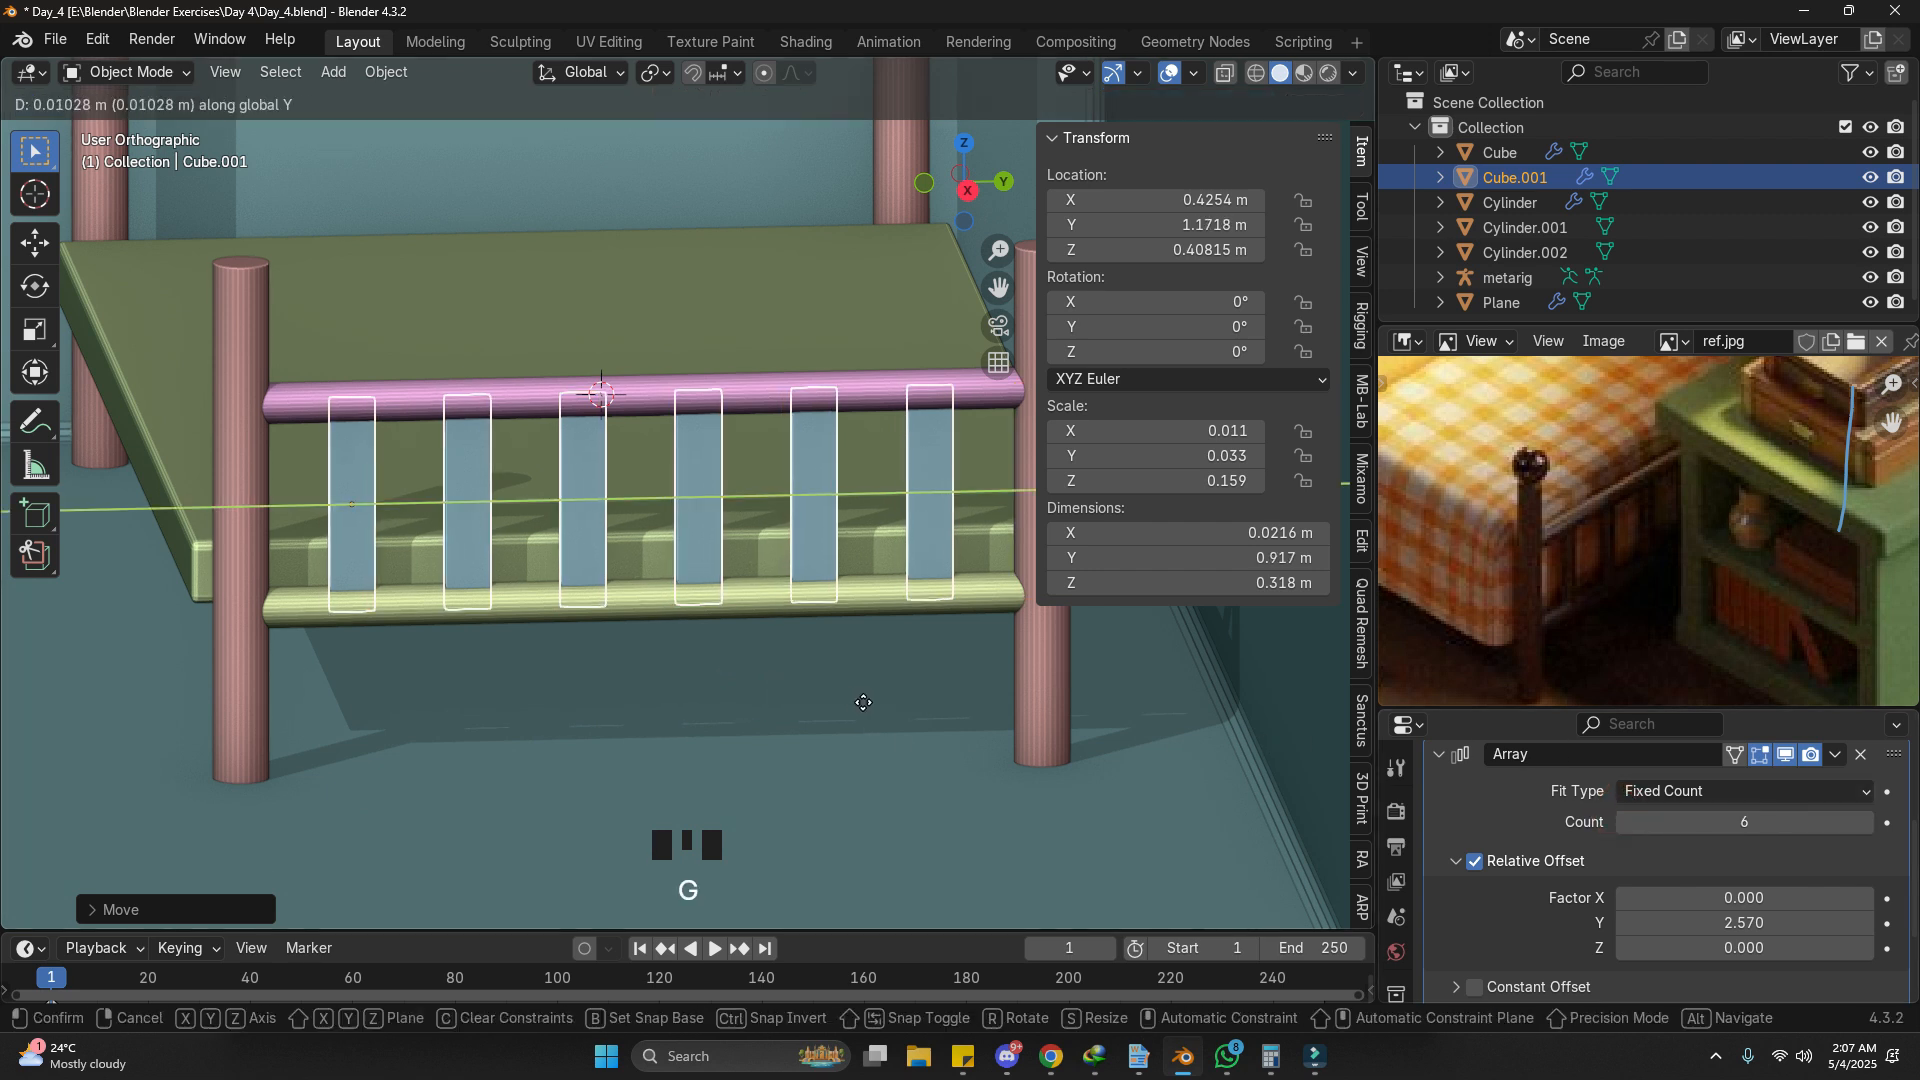
pyautogui.click(862, 702)
pyautogui.scroll(-5, 864, 709)
pyautogui.moveTo(862, 702)
pyautogui.mouseDown(button='middle')
pyautogui.moveTo(798, 648)
pyautogui.moveTo(872, 715)
pyautogui.mouseUp(button='middle')
pyautogui.click(876, 717)
# Step: Snap the 3D cursor to the top face of the footboard post in Edit Mode
pyautogui.scroll(3, 684, 542)
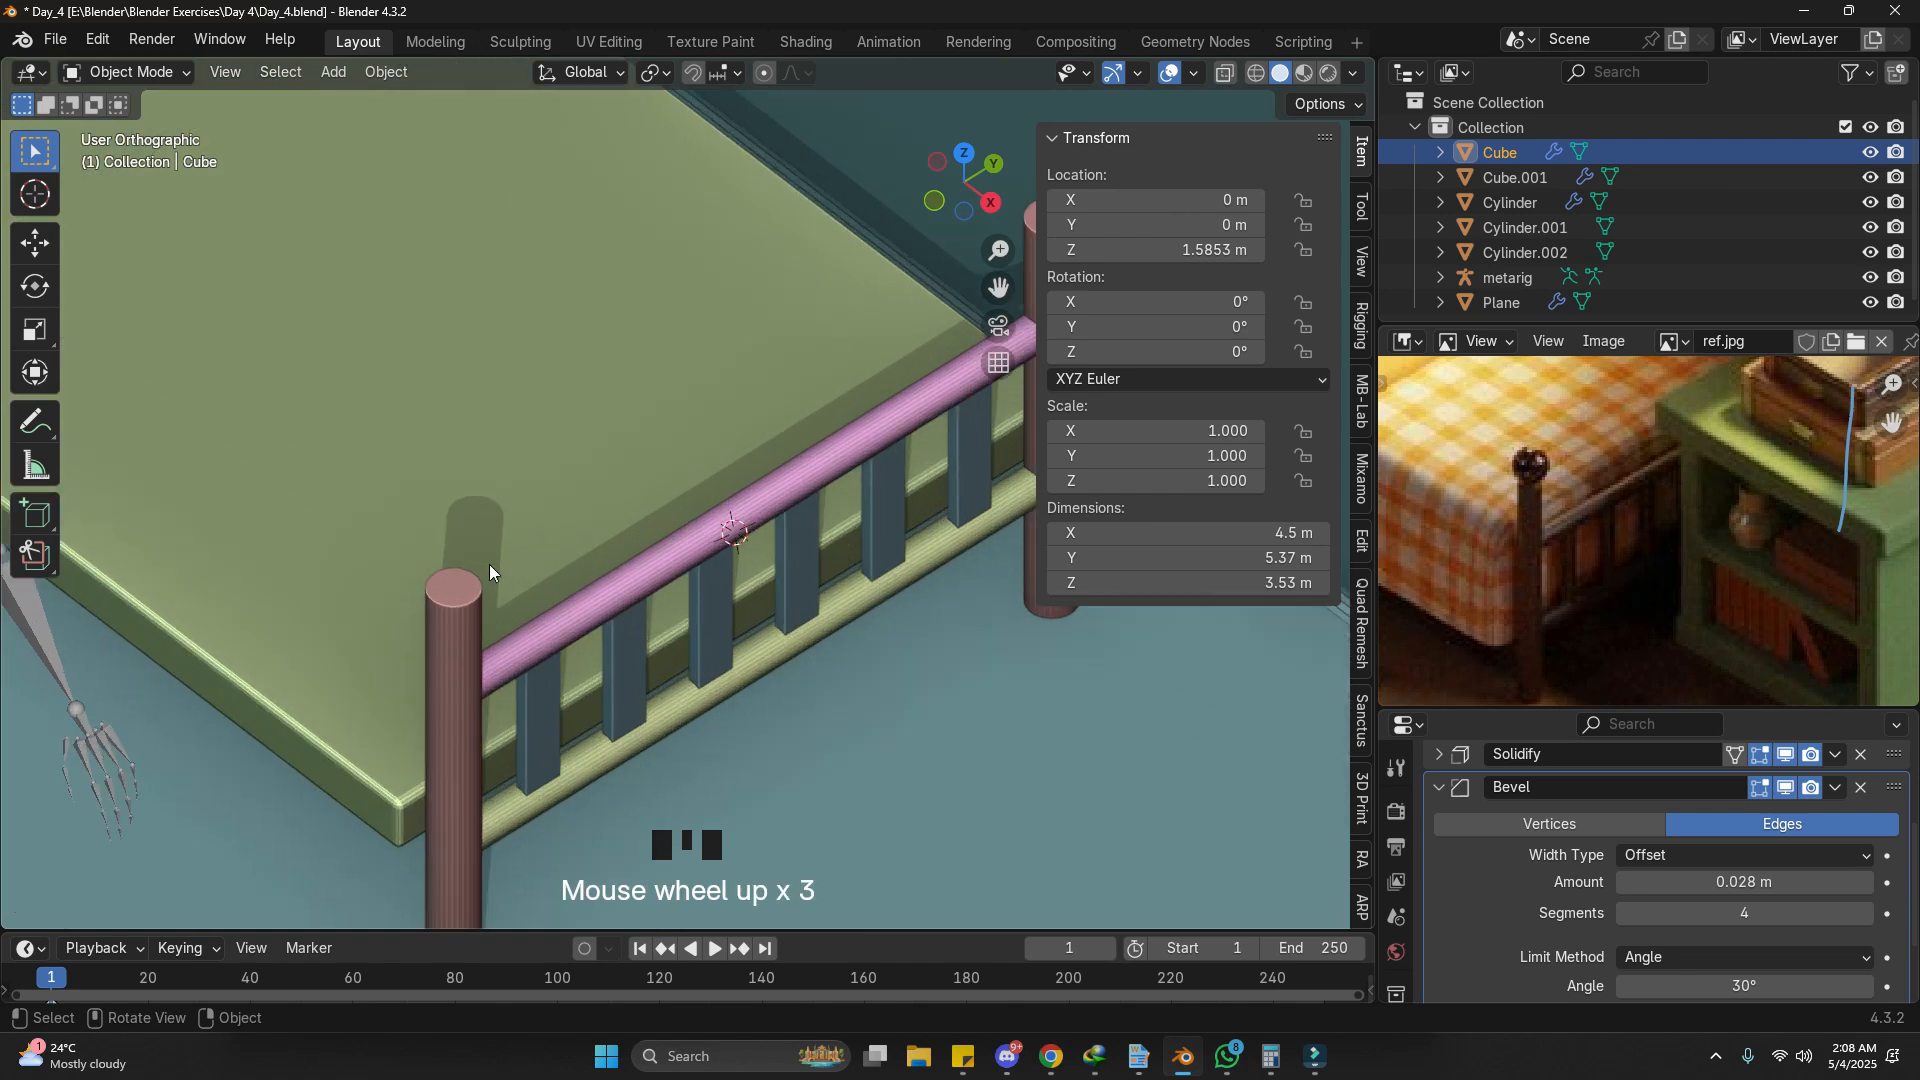
pyautogui.click(457, 592)
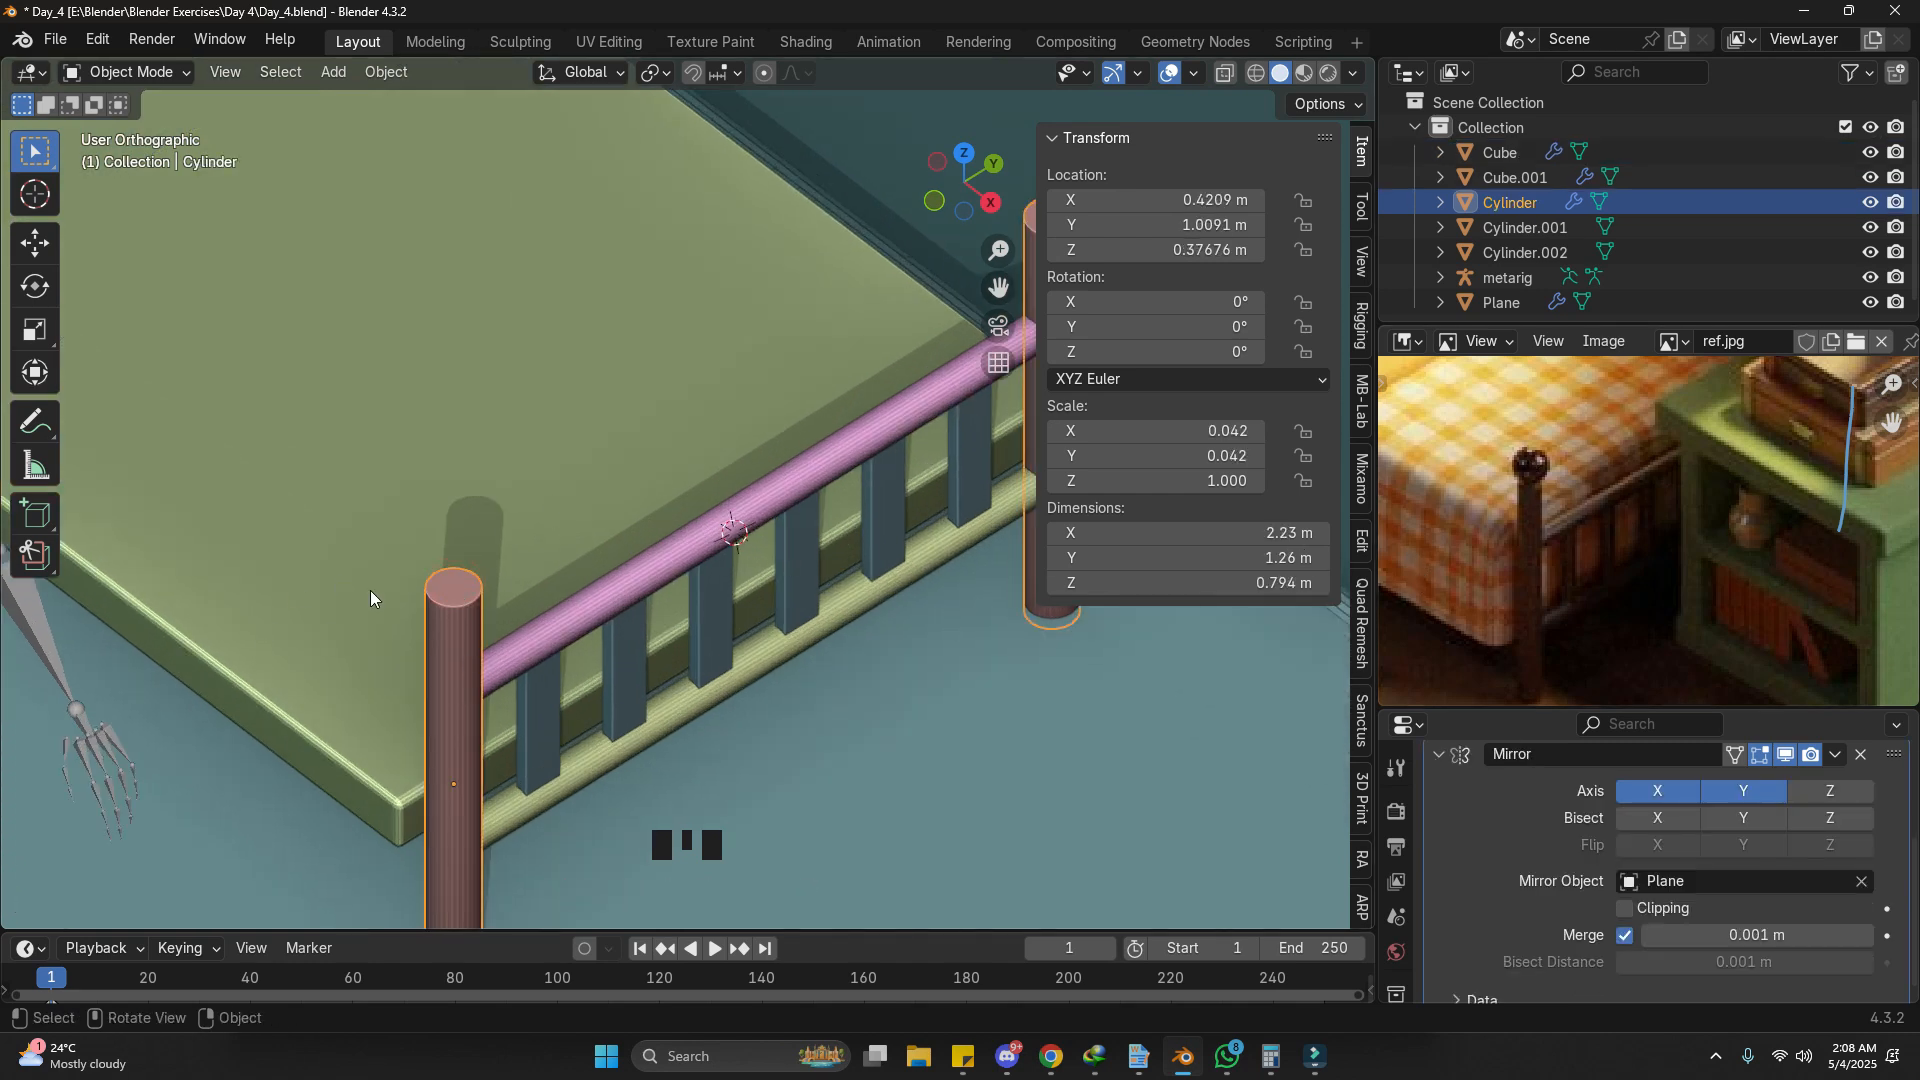
pyautogui.press('Tab')
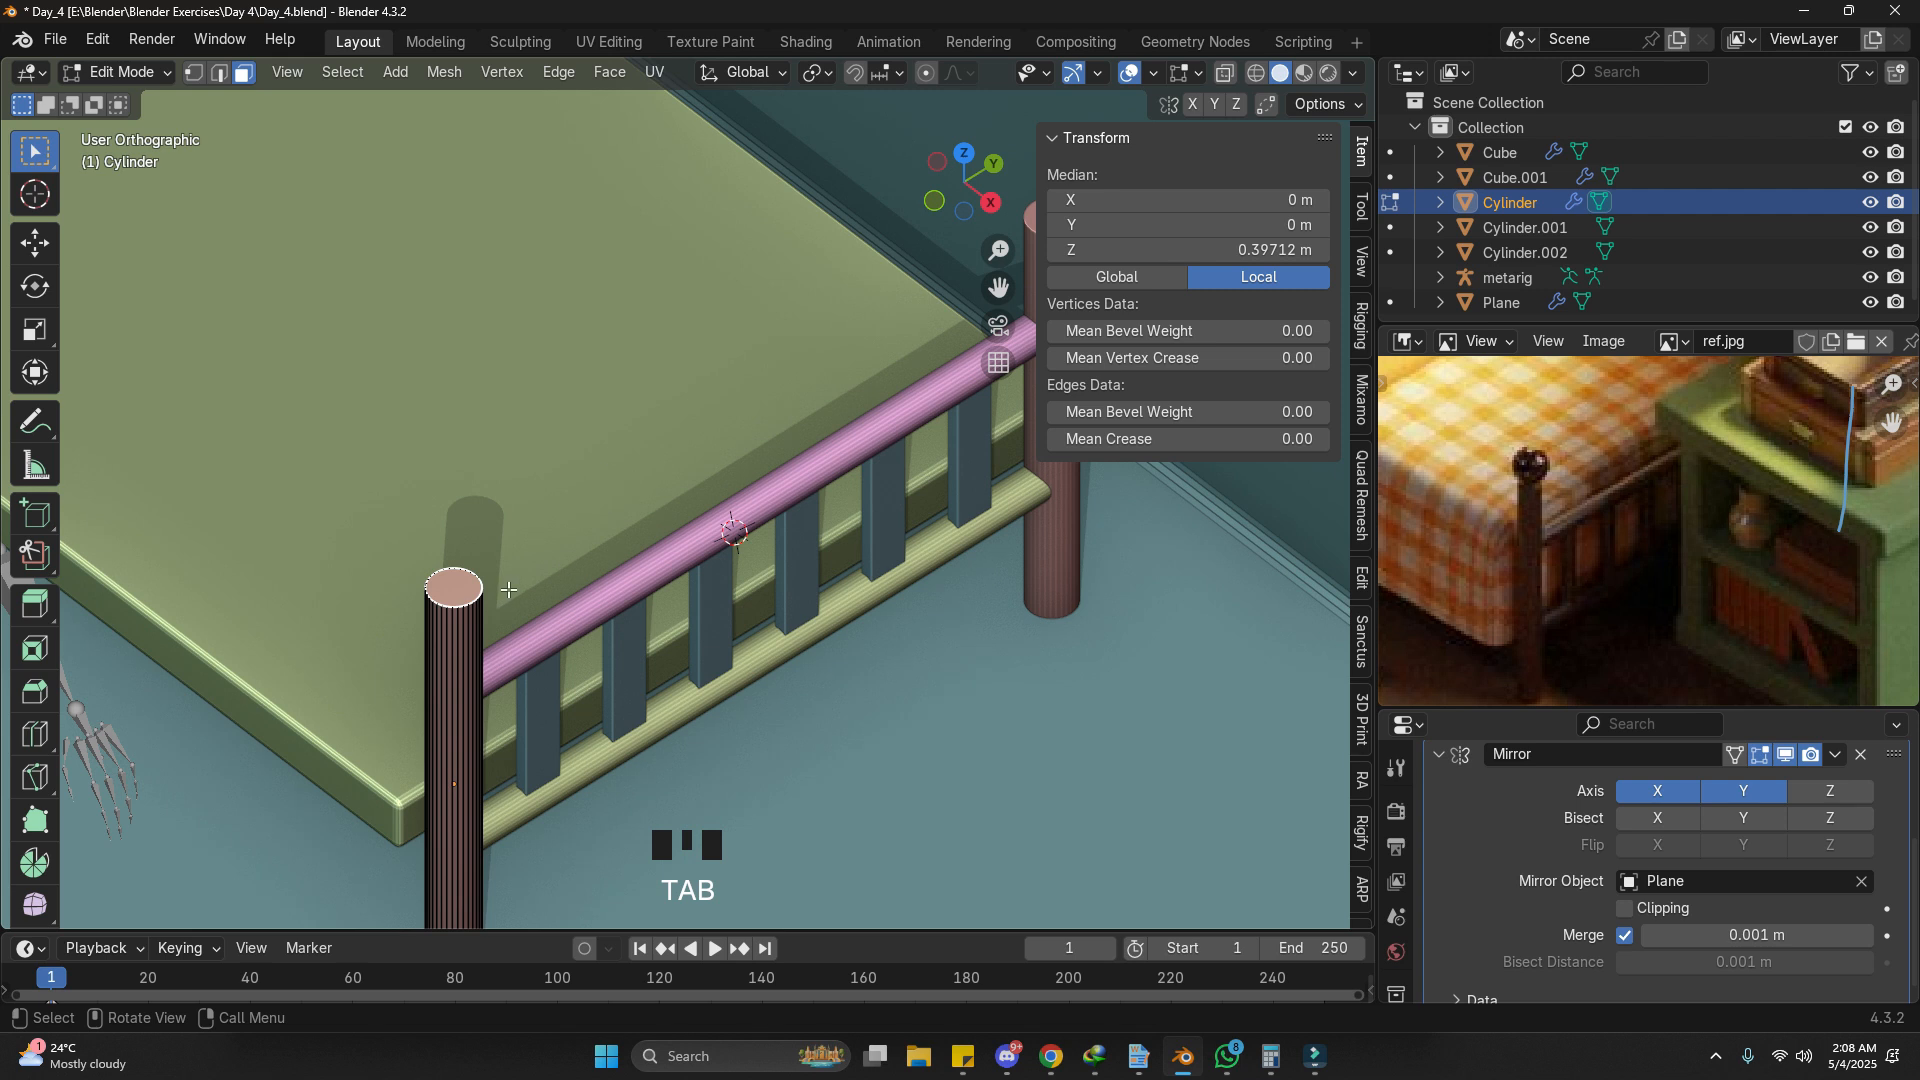
pyautogui.scroll(-5, 508, 590)
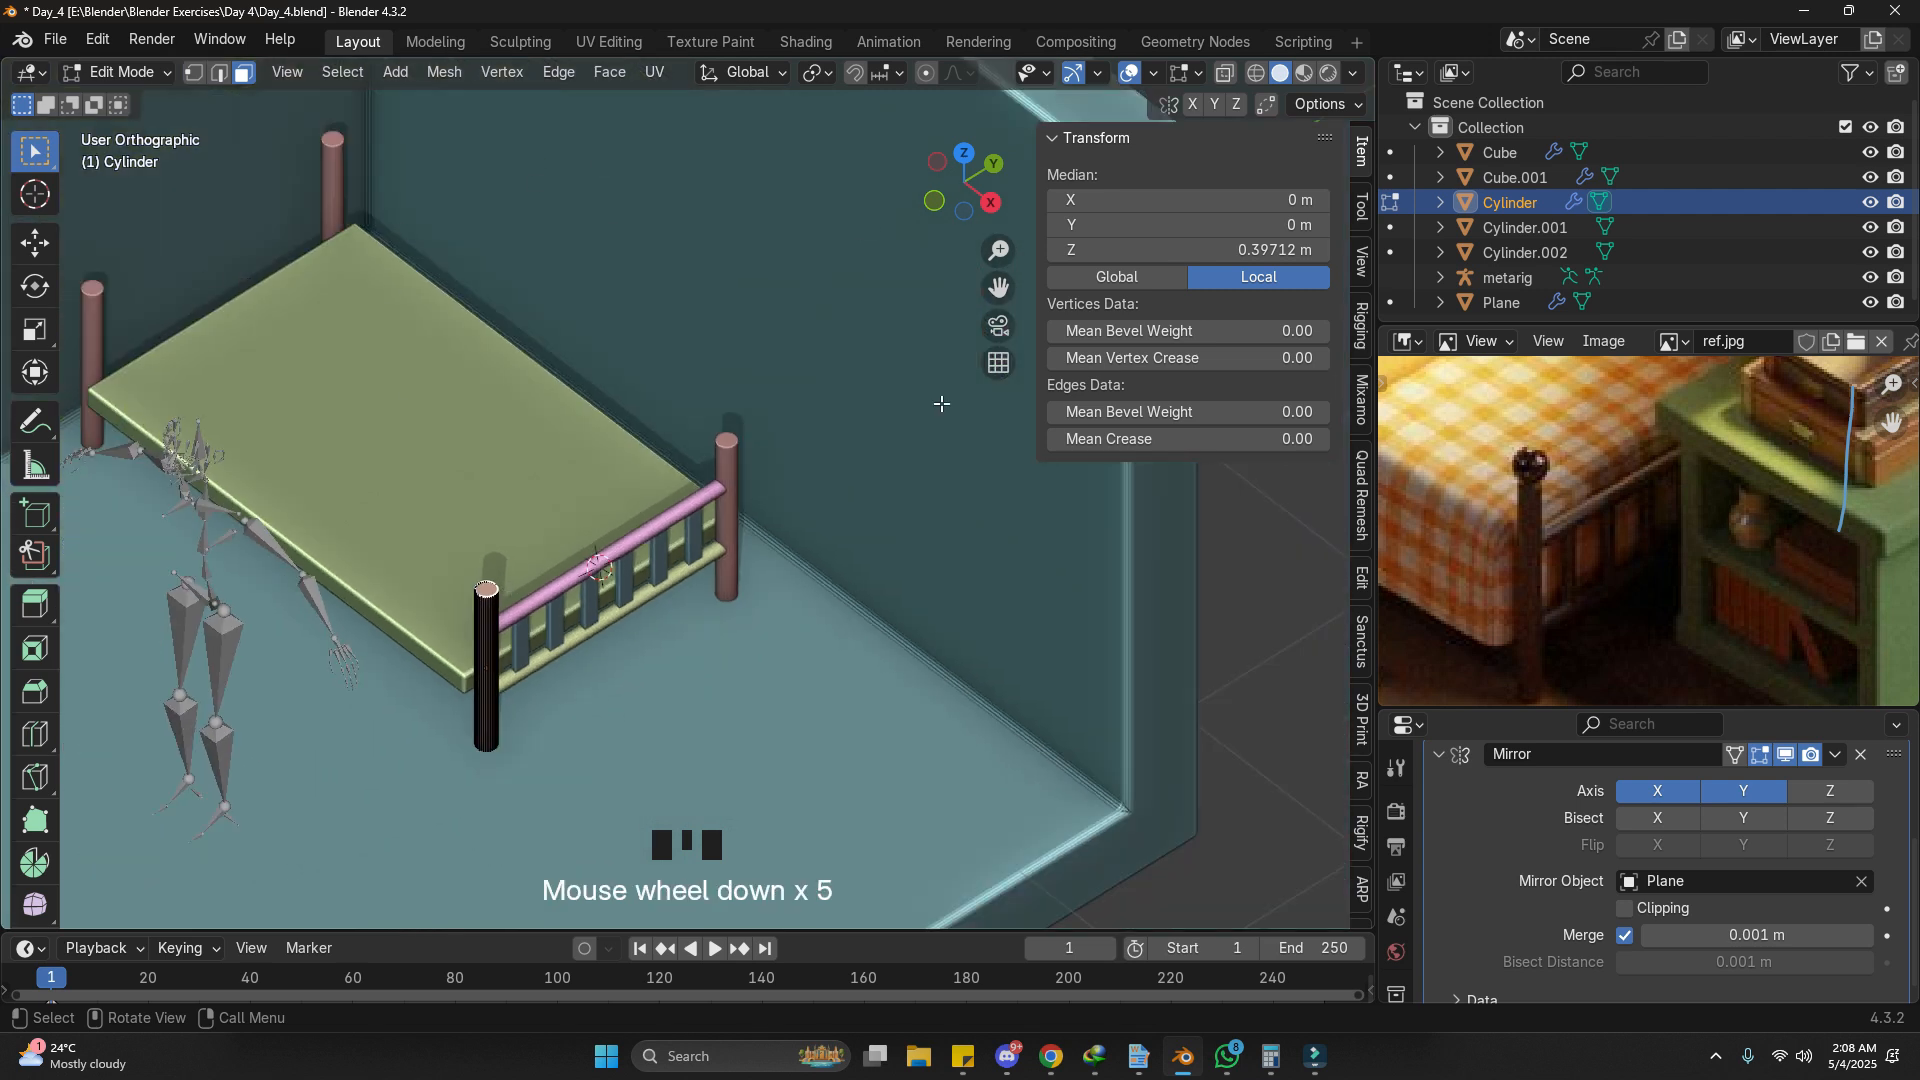
pyautogui.keyDown('shift'); pyautogui.moveTo(237, 551); pyautogui.dragTo(428, 581, button='middle'); pyautogui.keyUp('shift')
pyautogui.scroll(3, 428, 553)
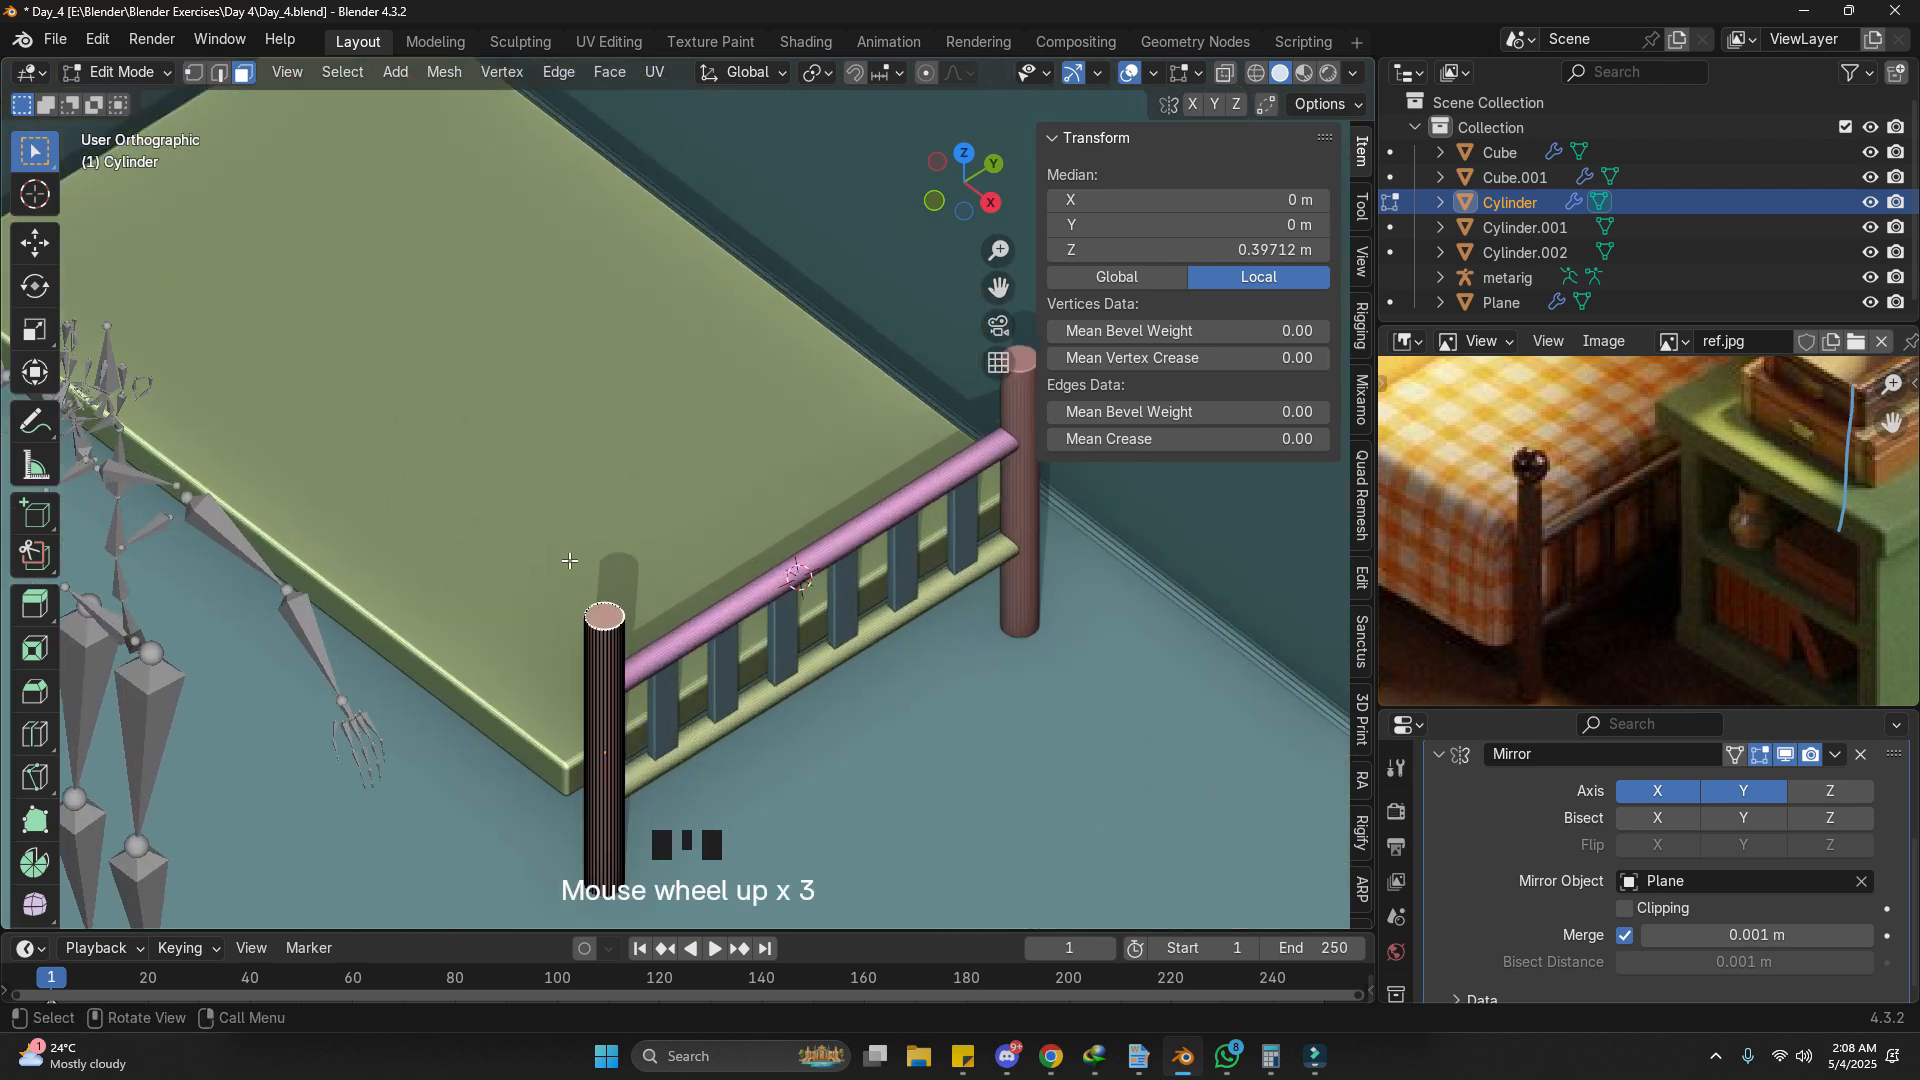
pyautogui.scroll(2, 636, 551)
pyautogui.hotkey('shift', 's')
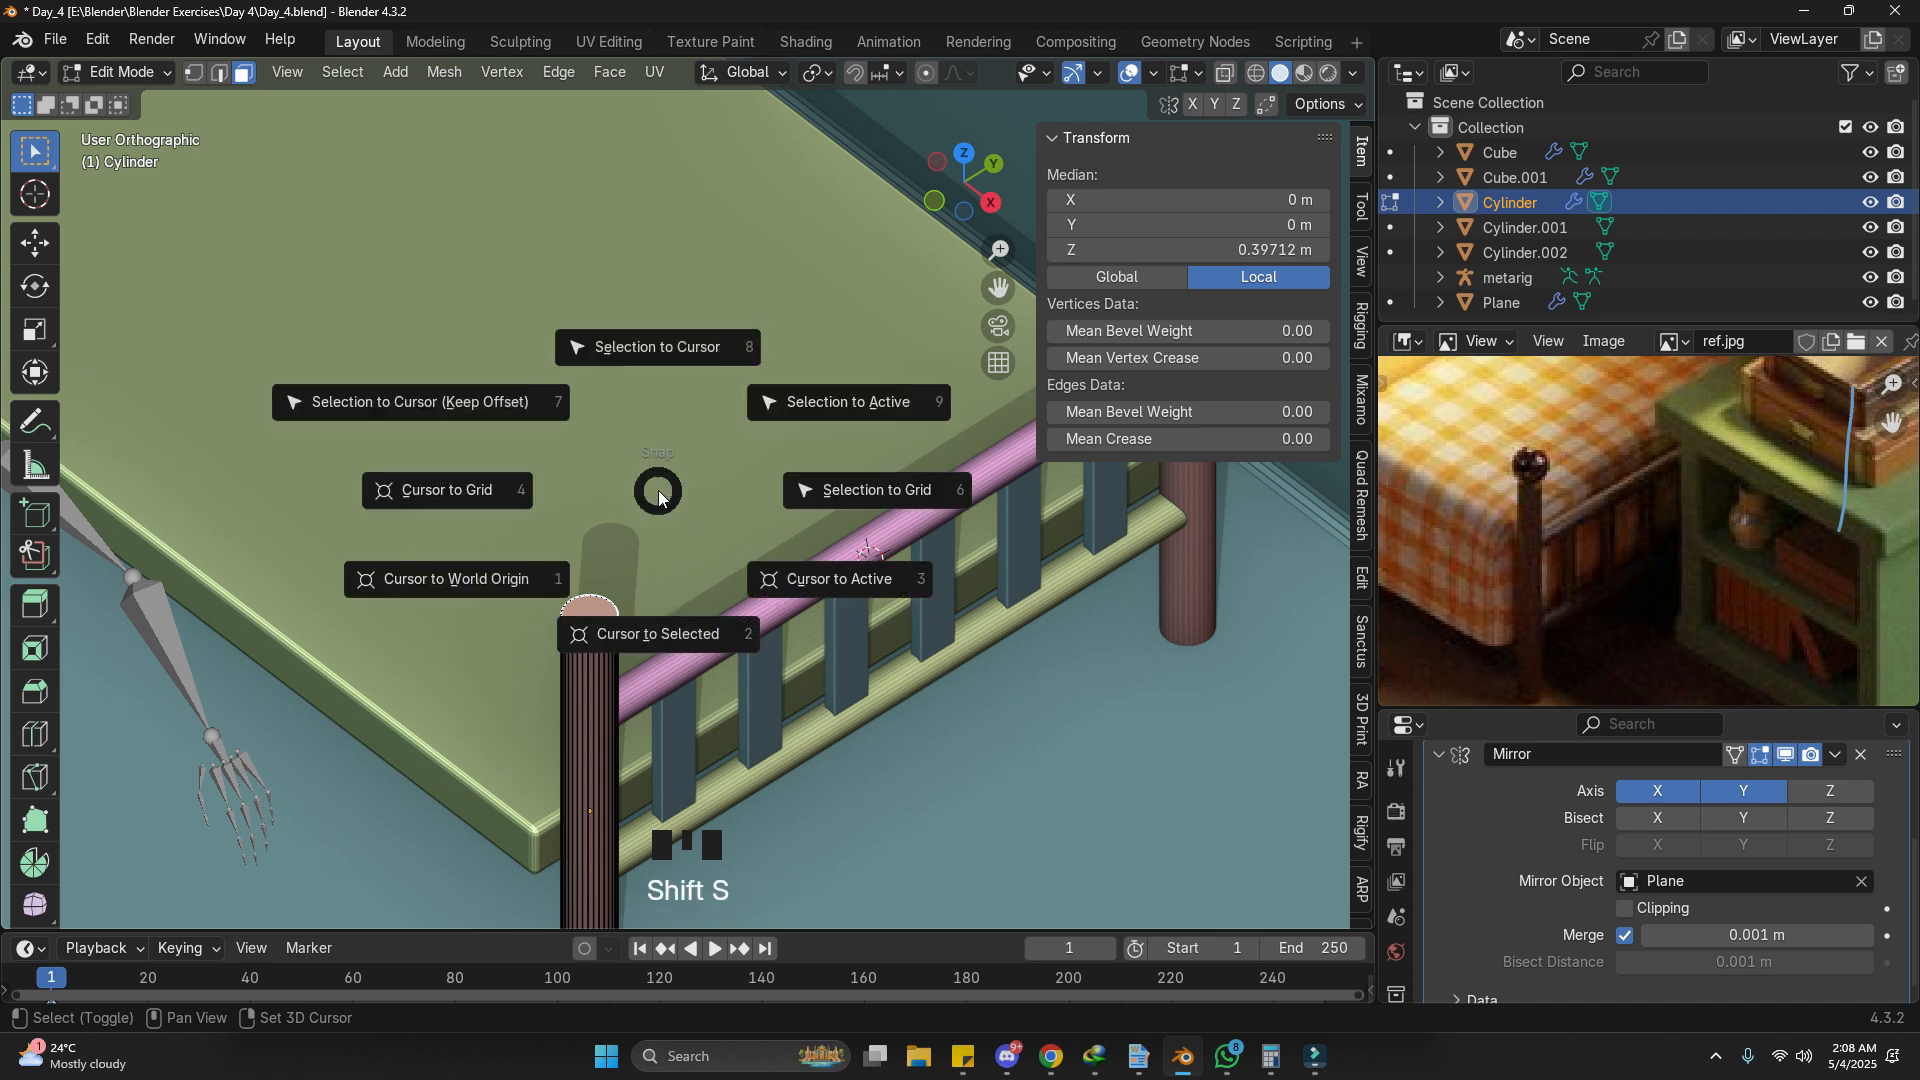
pyautogui.click(680, 604)
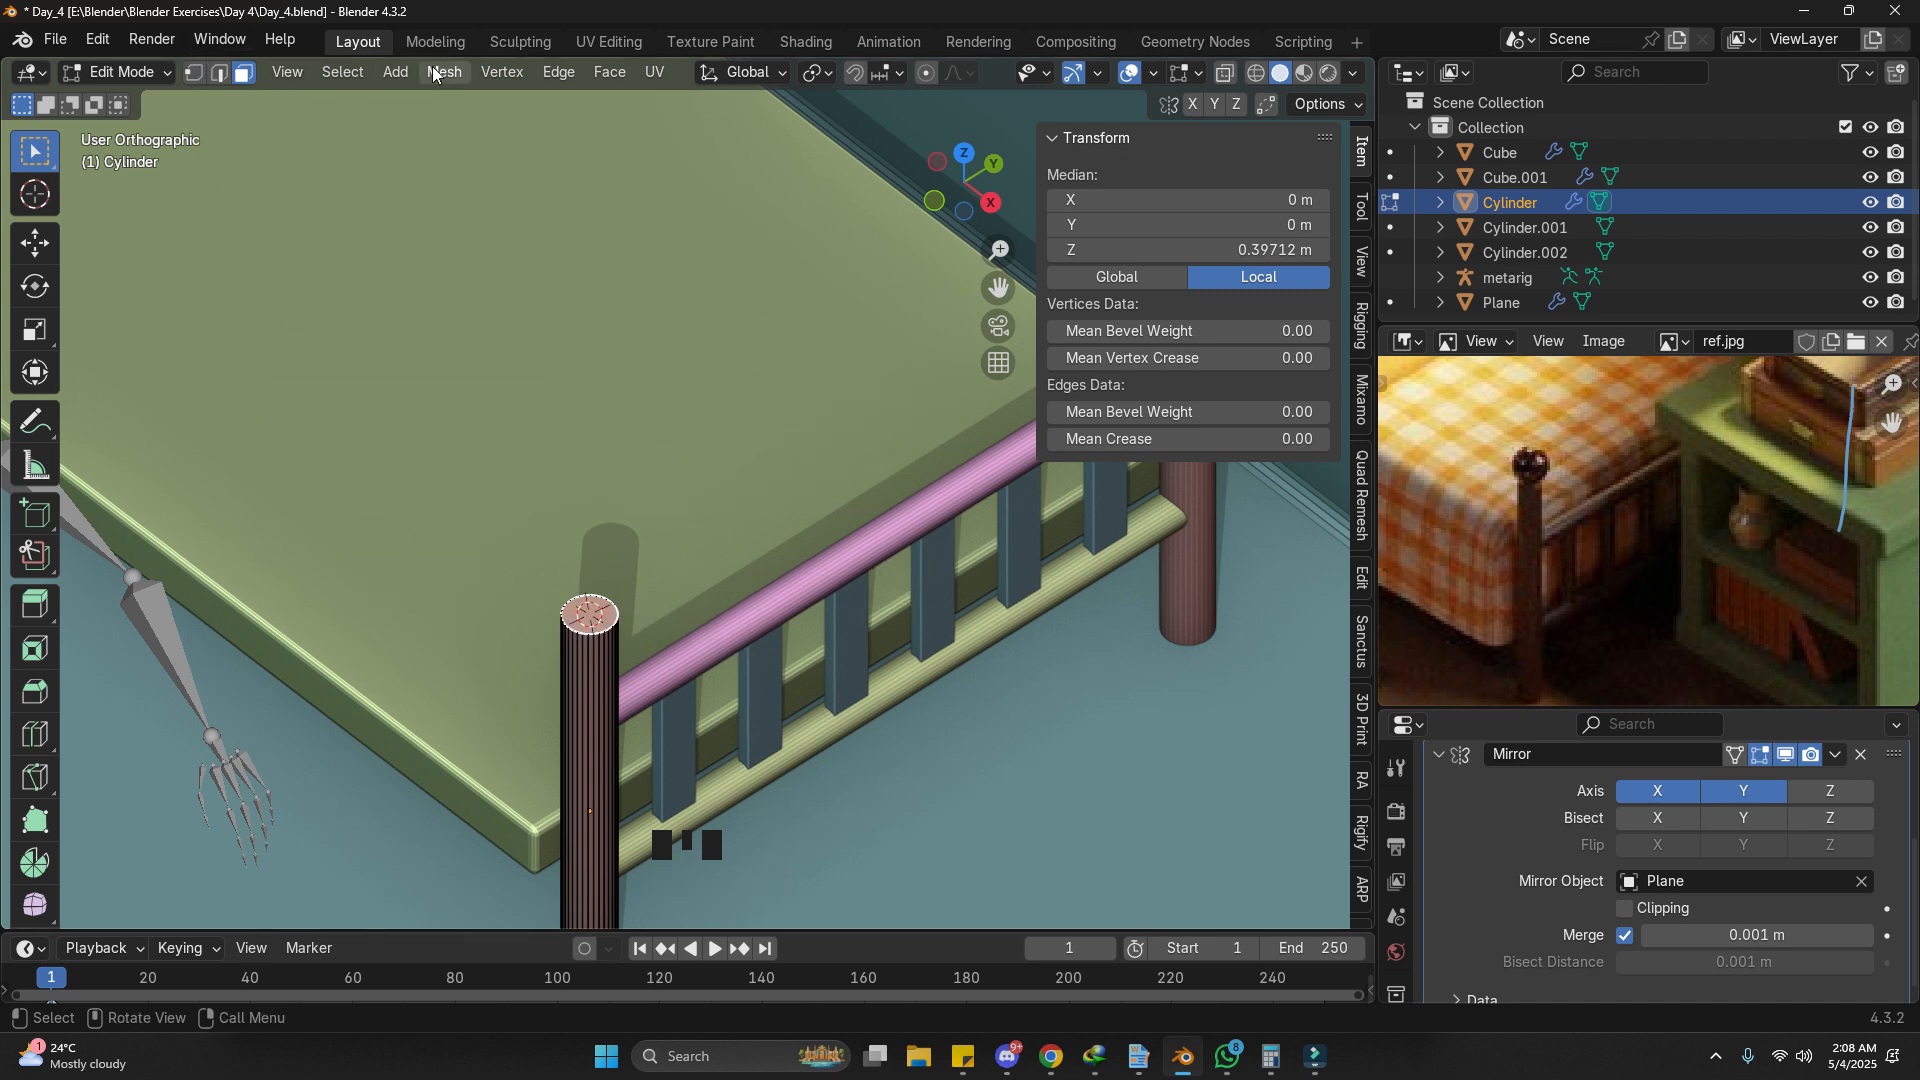
# Step: Add a UV sphere at the 3D cursor and scale it down to a knob clearly wider than the post
pyautogui.click(398, 75)
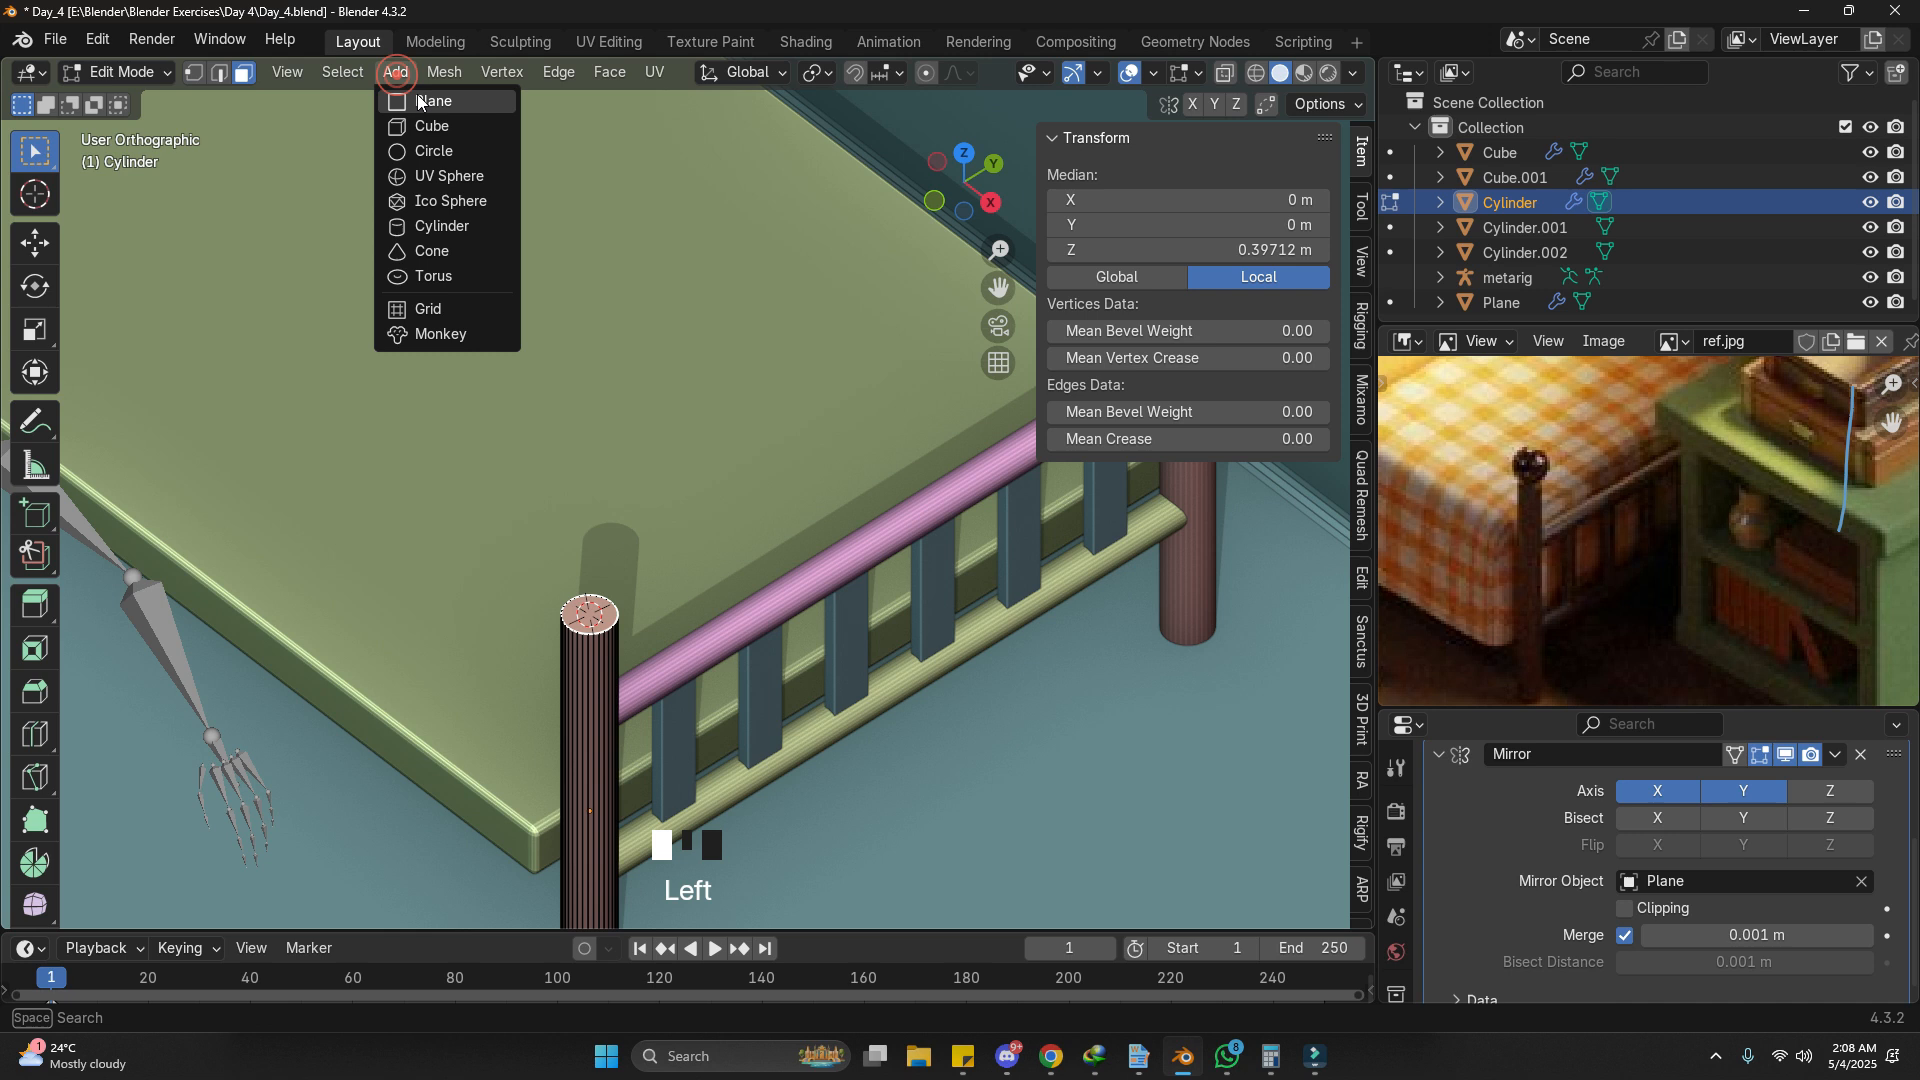
pyautogui.click(472, 172)
pyautogui.press('s')
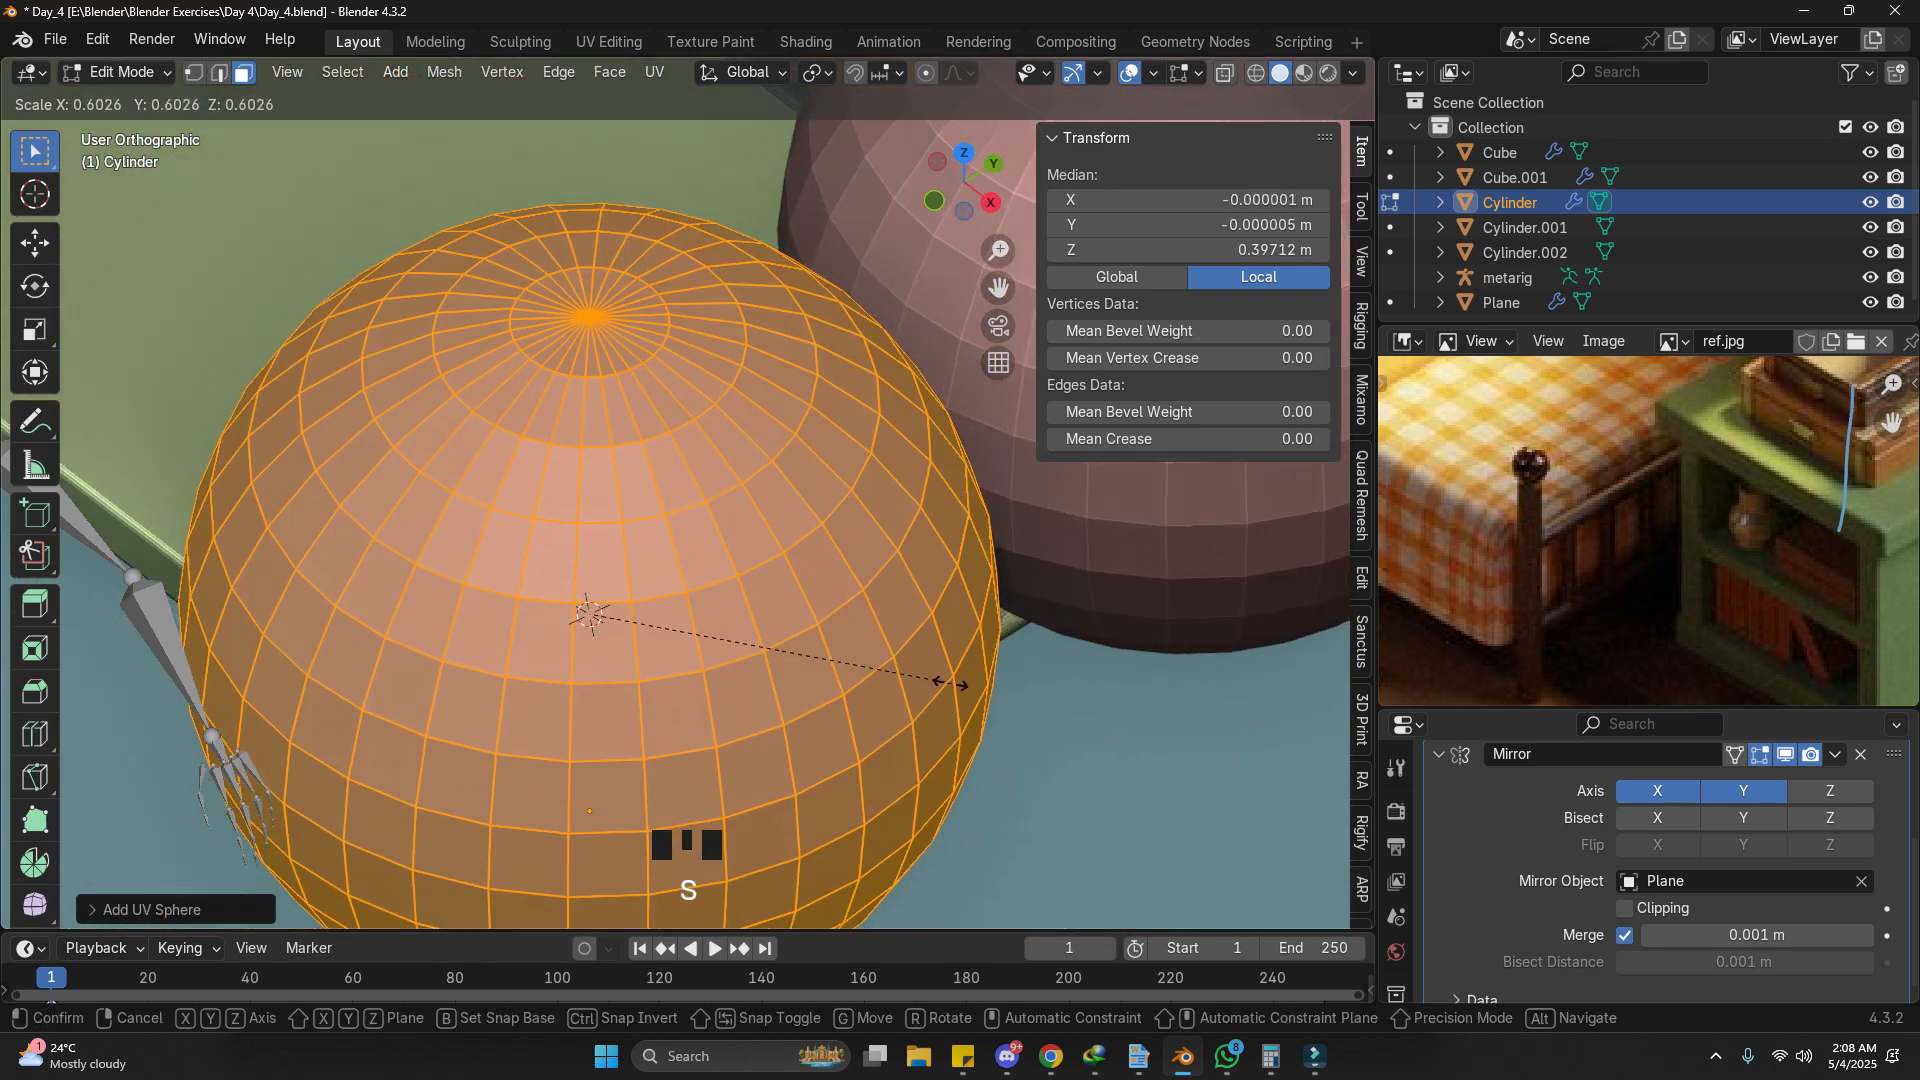
pyautogui.click(642, 661)
pyautogui.moveTo(880, 719); pyautogui.dragTo(806, 640, button='middle')
pyautogui.scroll(2, 807, 640)
pyautogui.press('s')
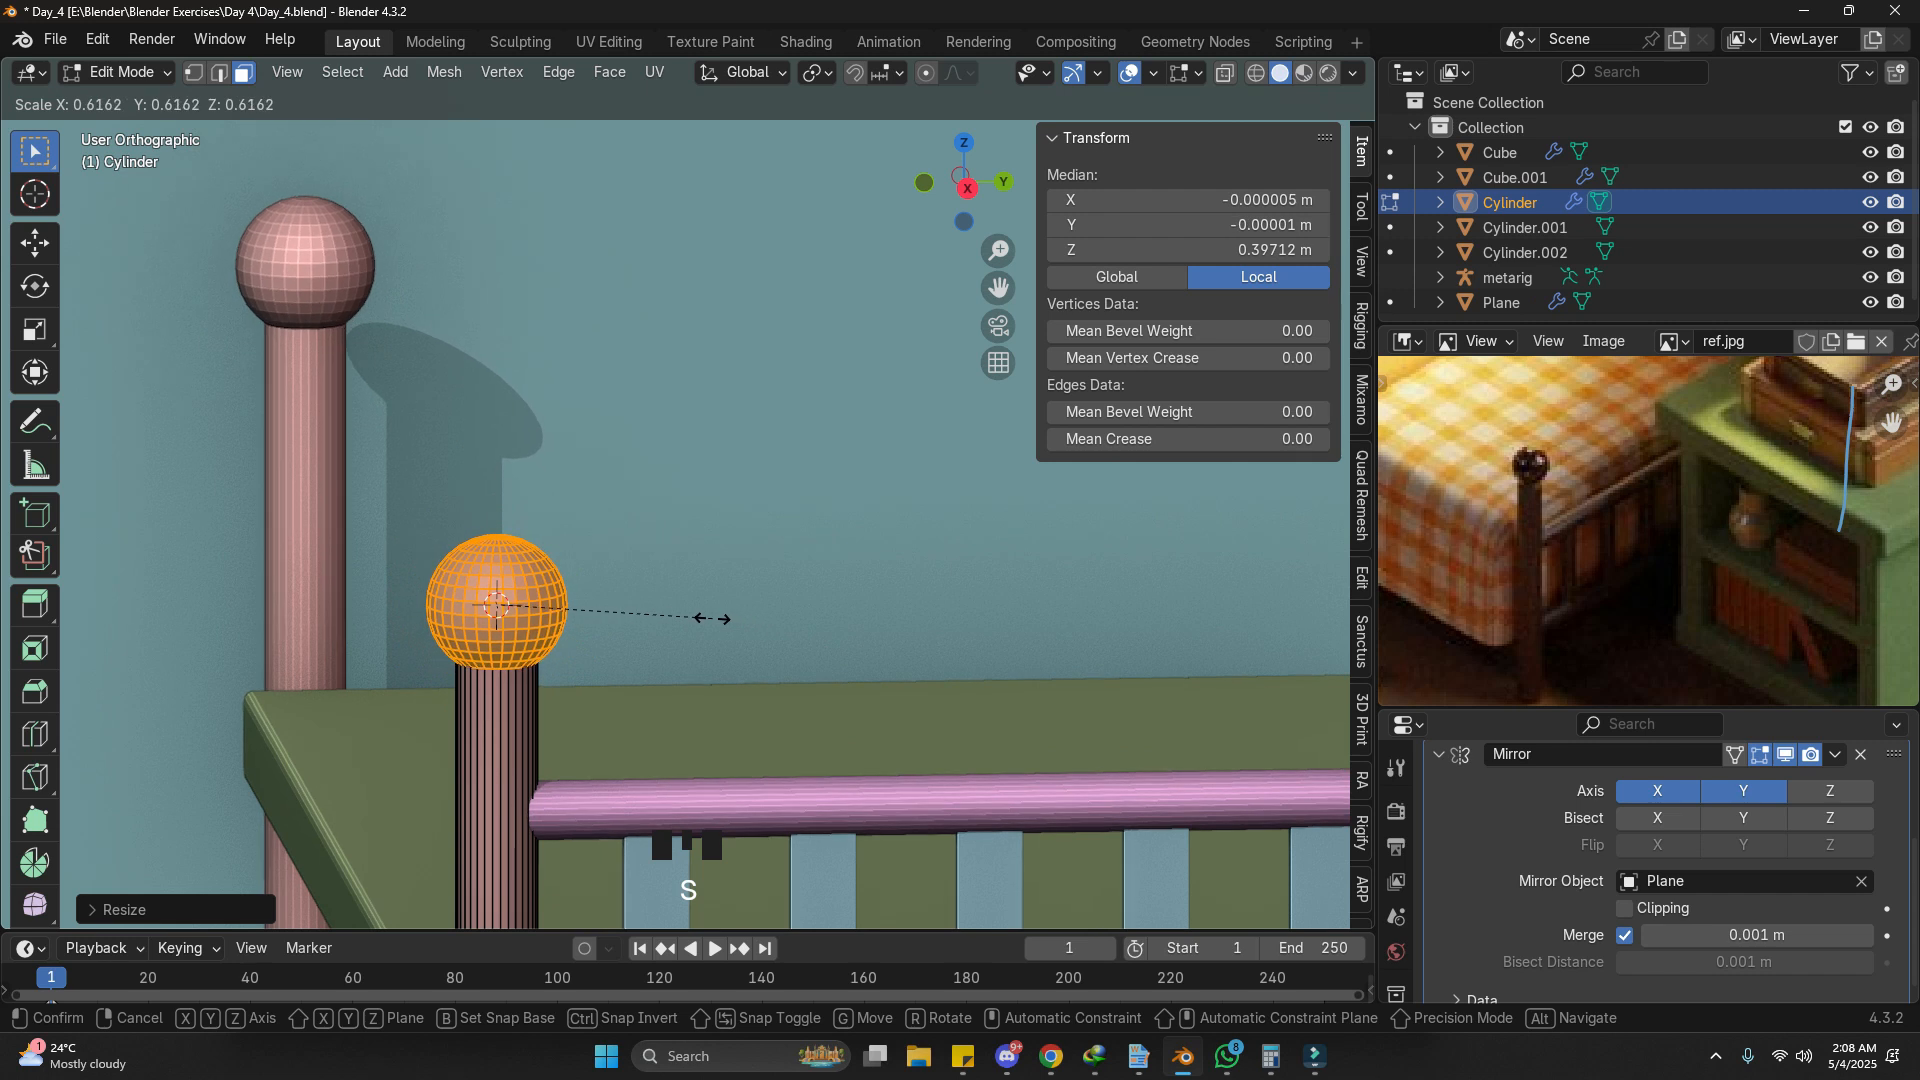
pyautogui.click(726, 618)
# Step: Flatten the sphere to about 0.93 along Z and raise it onto the post's top to a local Z of about 0.452 m
pyautogui.press('s')
pyautogui.press('z')
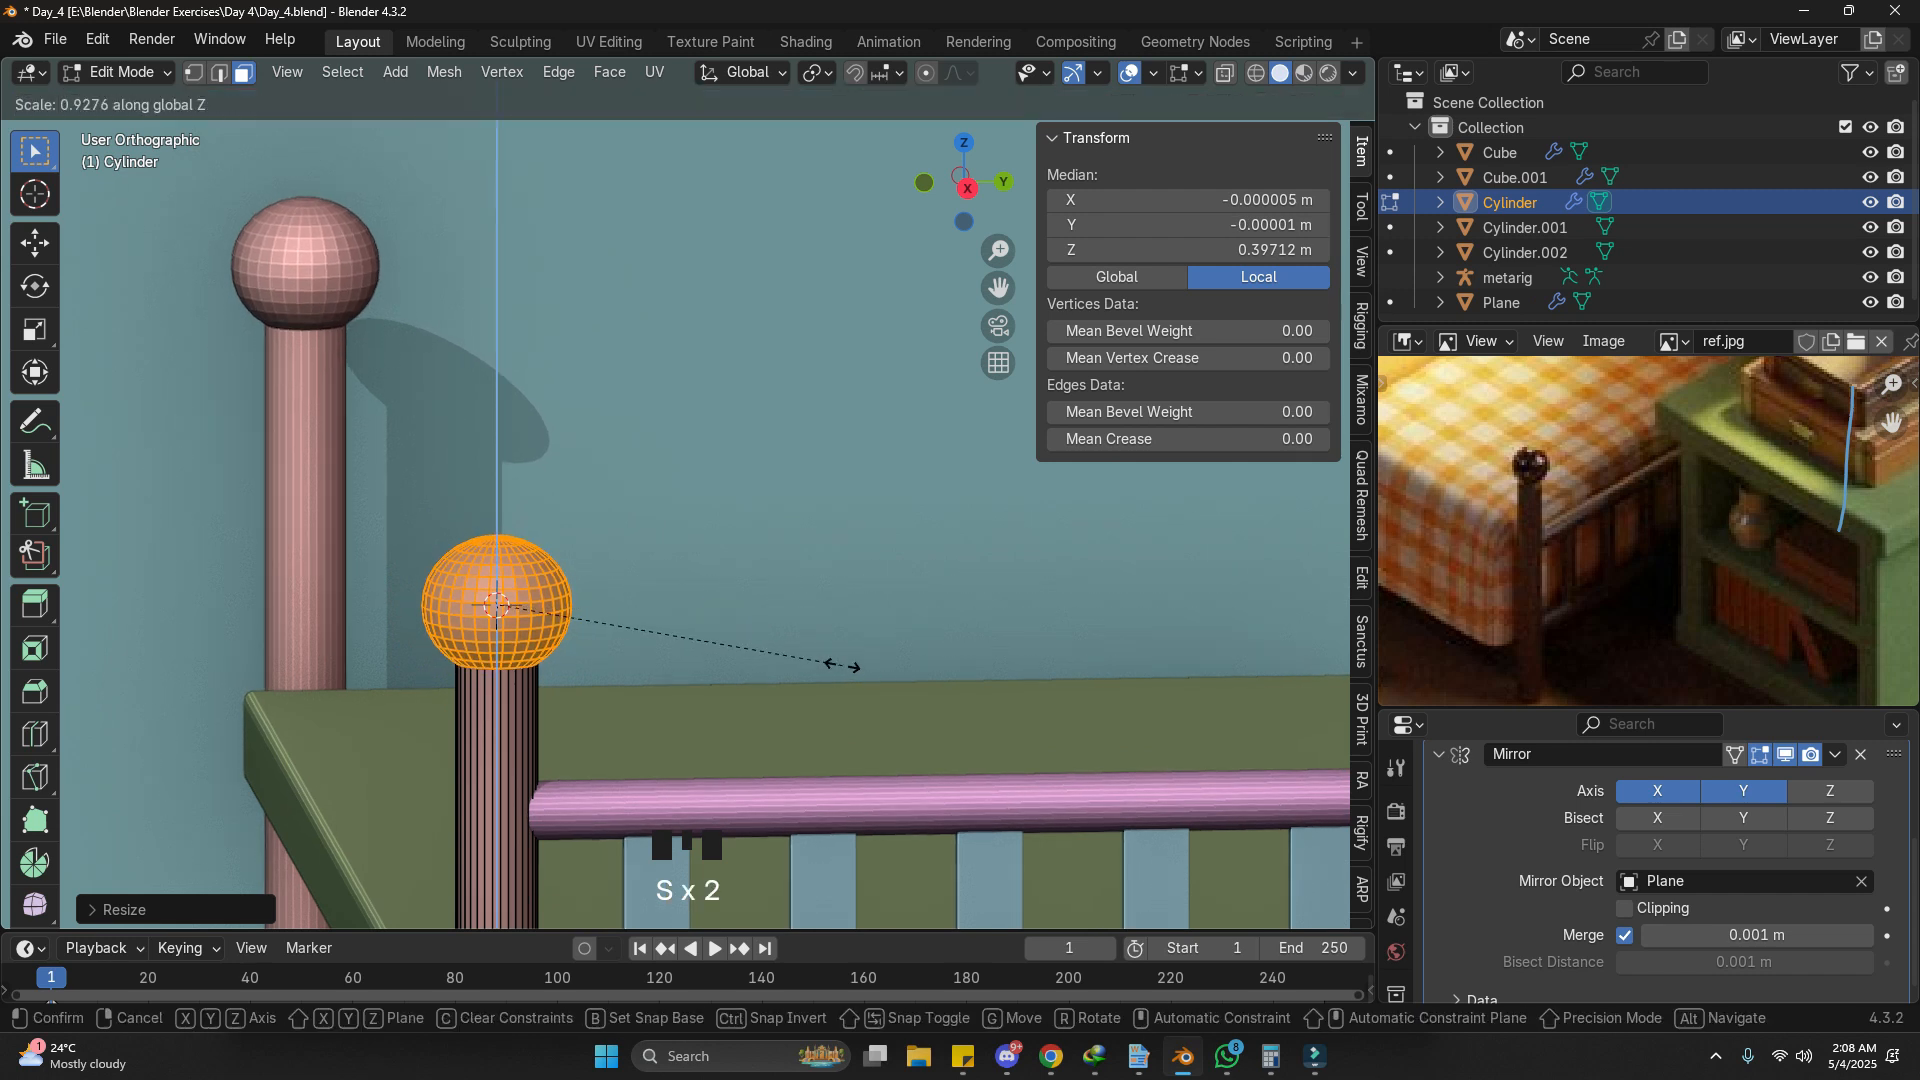
pyautogui.click(842, 665)
pyautogui.press('g')
pyautogui.press('z')
pyautogui.click(837, 608)
# Step: Stretch the sphere by about 1.09 along Z and lower it slightly to a local Z of about 0.451 m
pyautogui.press('s')
pyautogui.press('z')
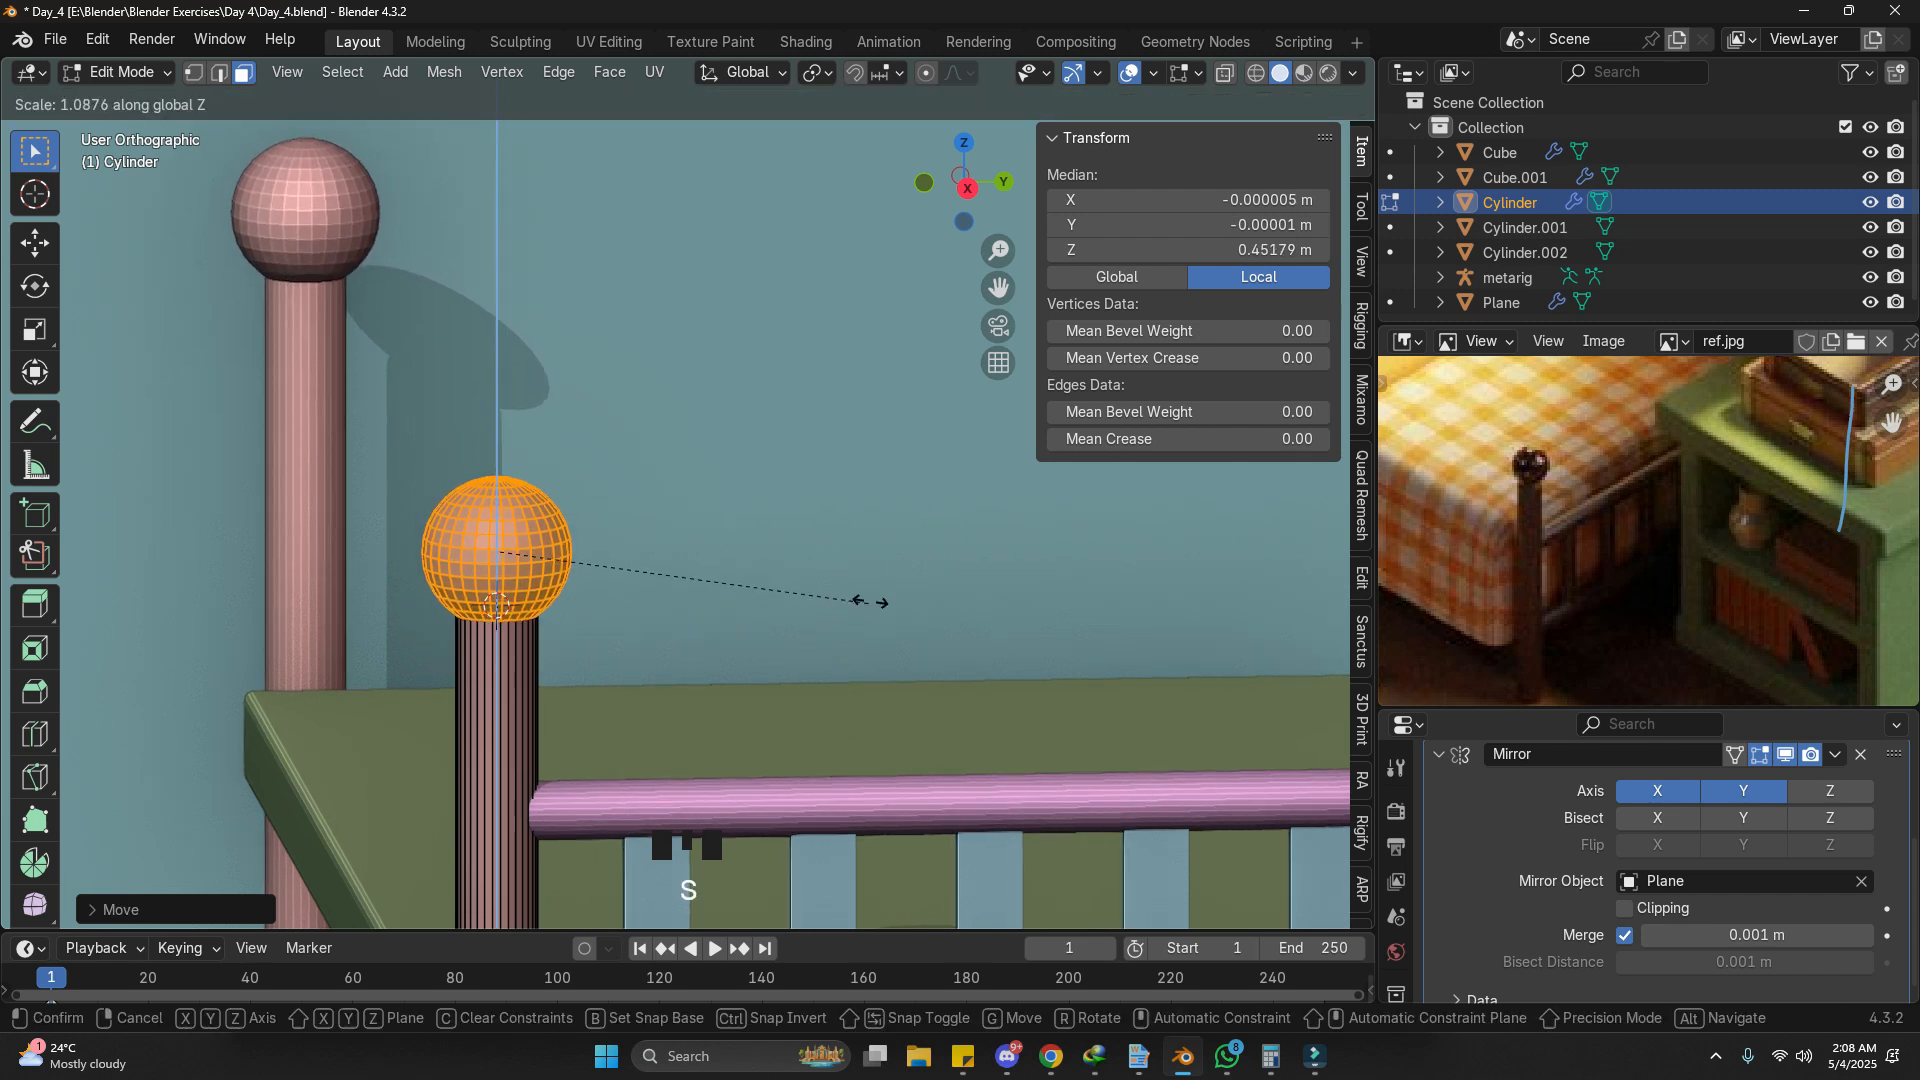
pyautogui.click(883, 583)
pyautogui.press('g')
pyautogui.press('z')
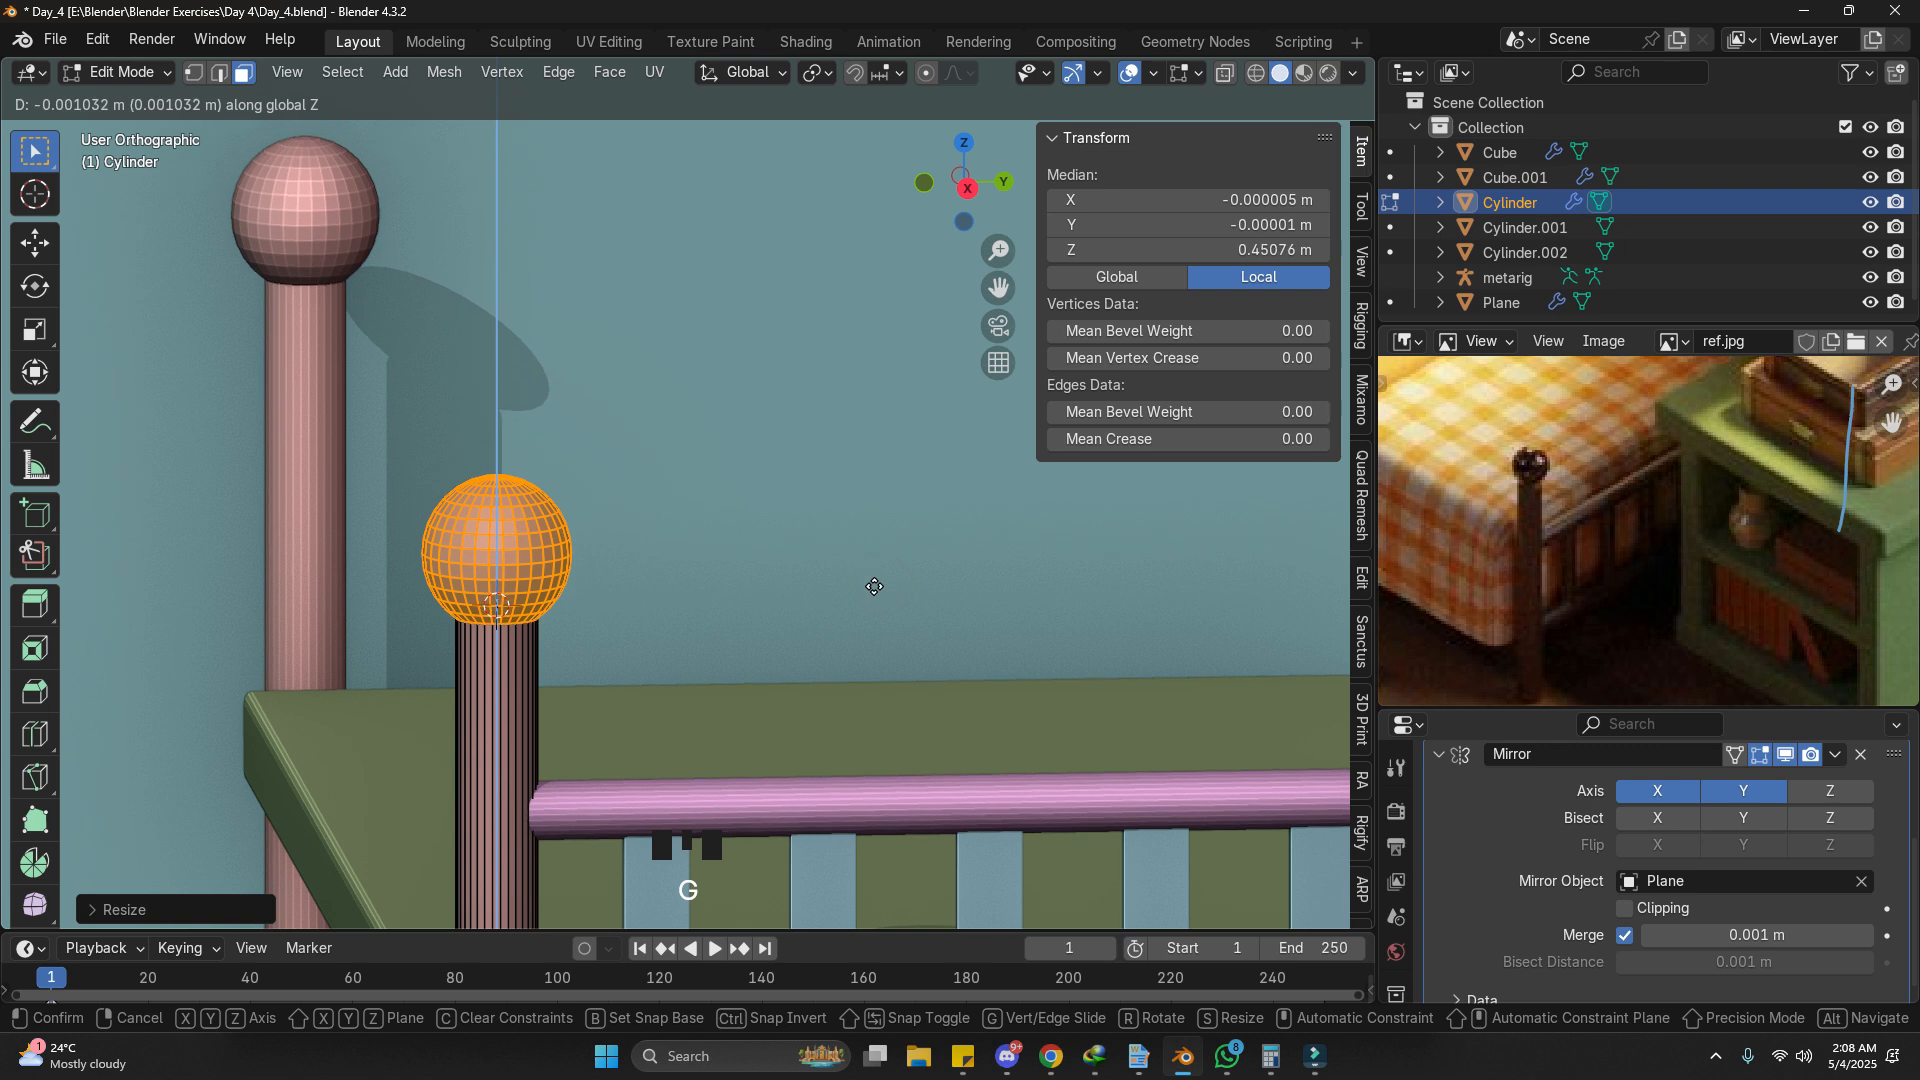
pyautogui.click(875, 586)
# Step: Fine-tune the sphere's height along Z and return to Object Mode
pyautogui.moveTo(507, 611); pyautogui.dragTo(774, 358, button='middle')
pyautogui.scroll(2, 545, 645)
pyautogui.press('s')
pyautogui.press('z')
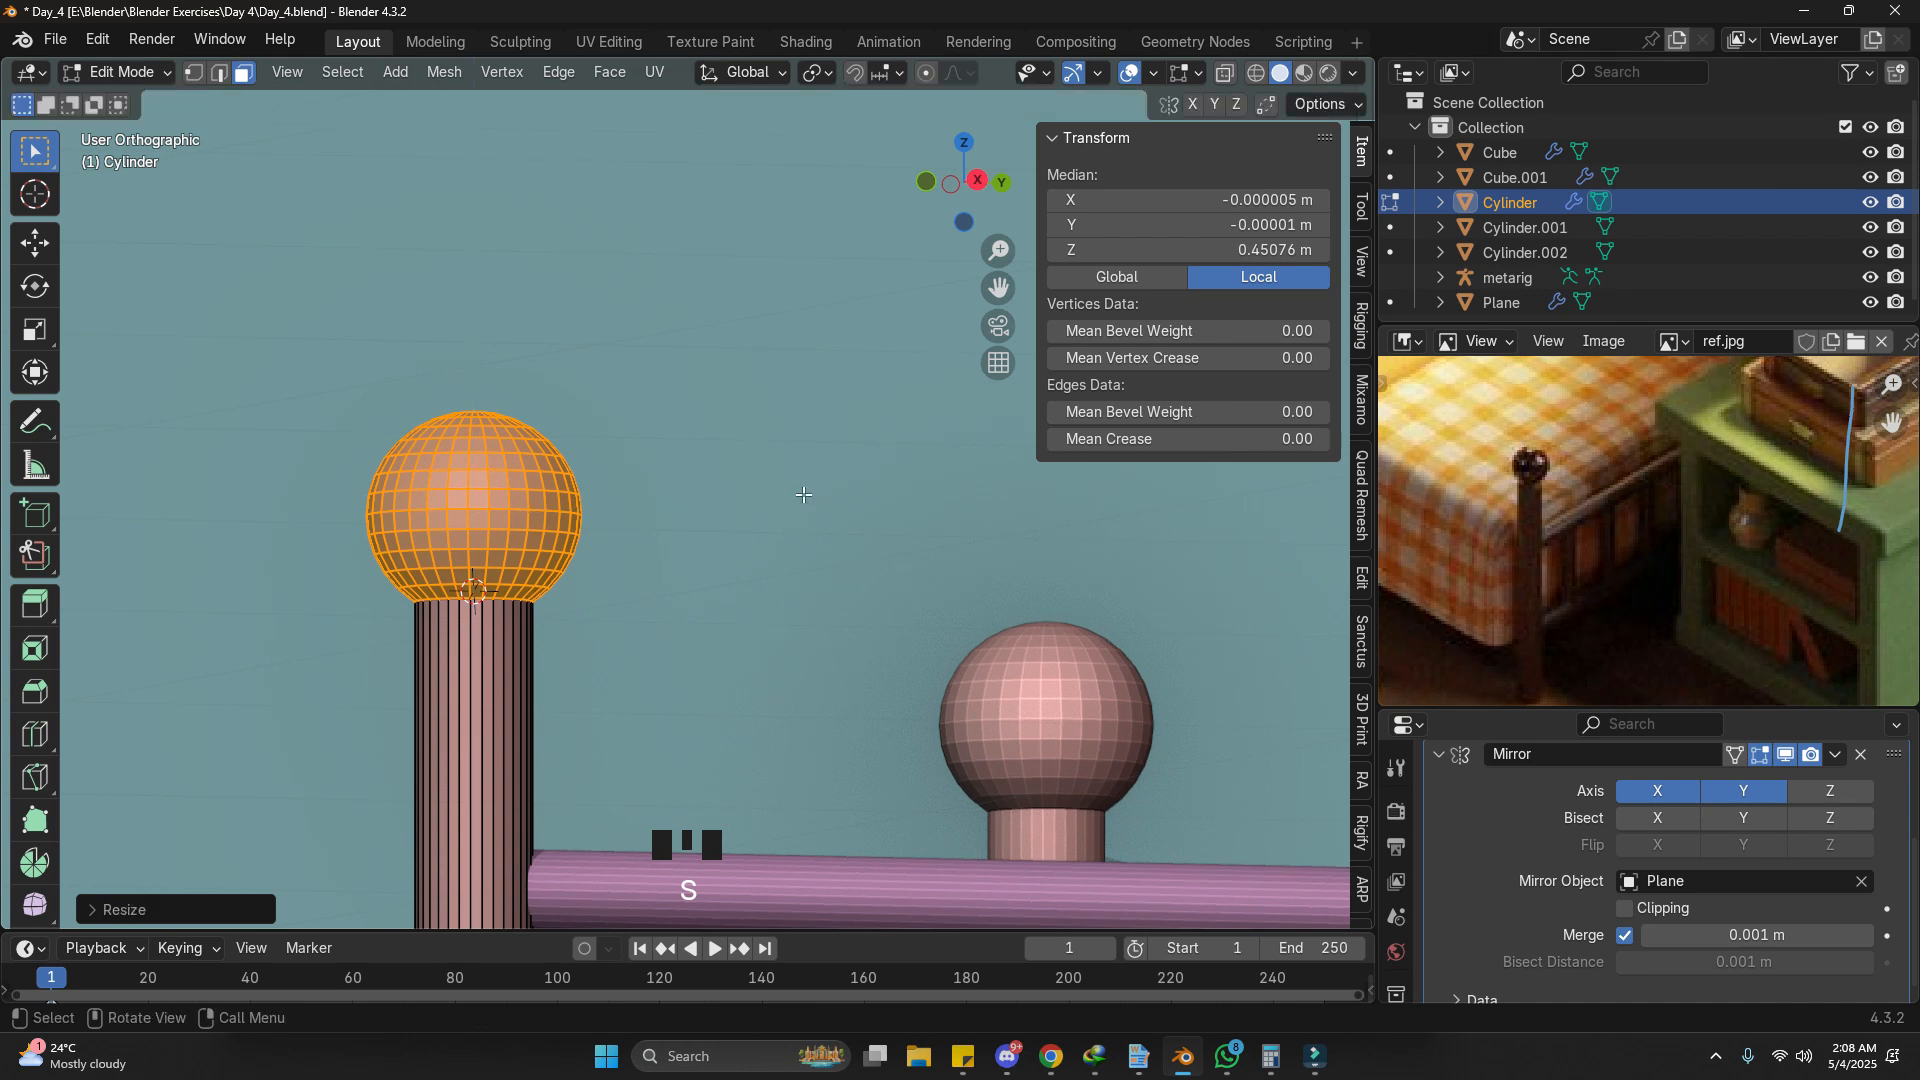
pyautogui.click(820, 500)
pyautogui.moveTo(822, 495); pyautogui.dragTo(732, 548, button='middle')
pyautogui.press('Tab')
pyautogui.scroll(-5, 600, 510)
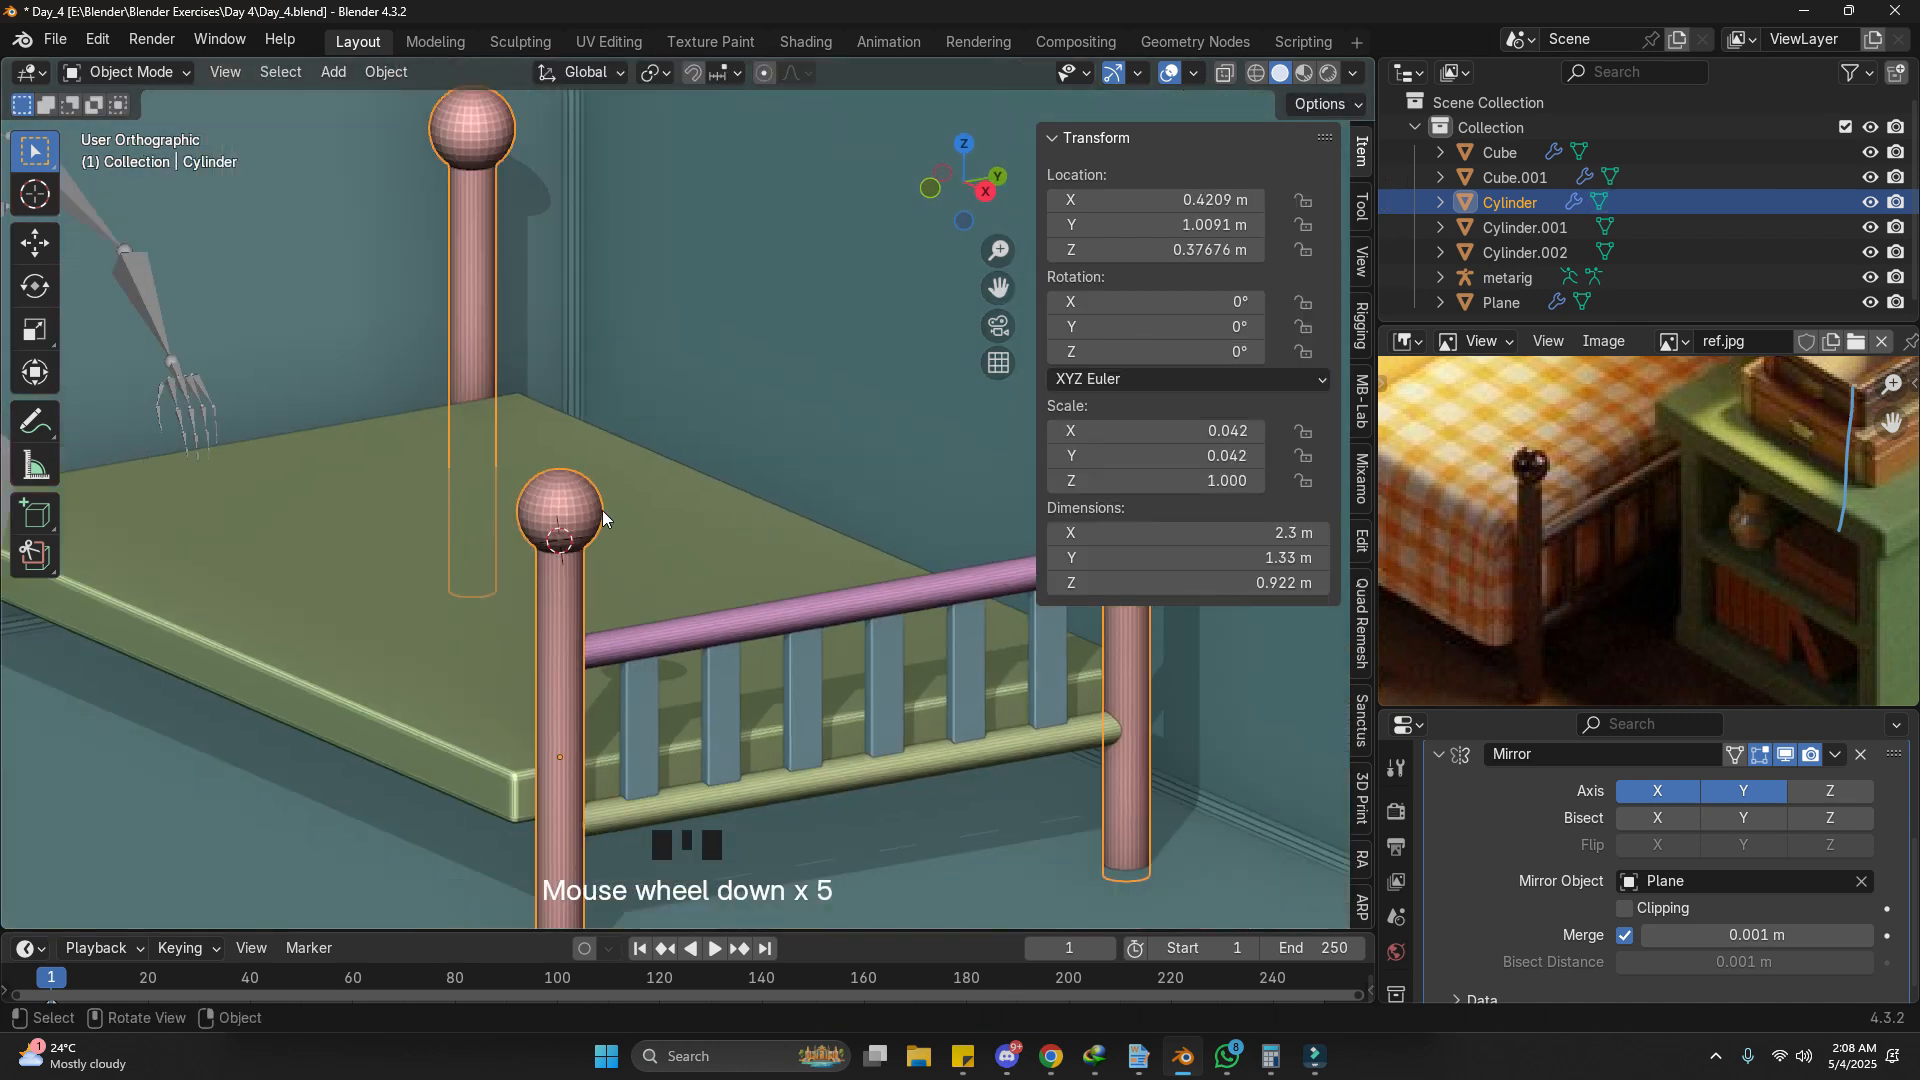
pyautogui.scroll(3, 602, 510)
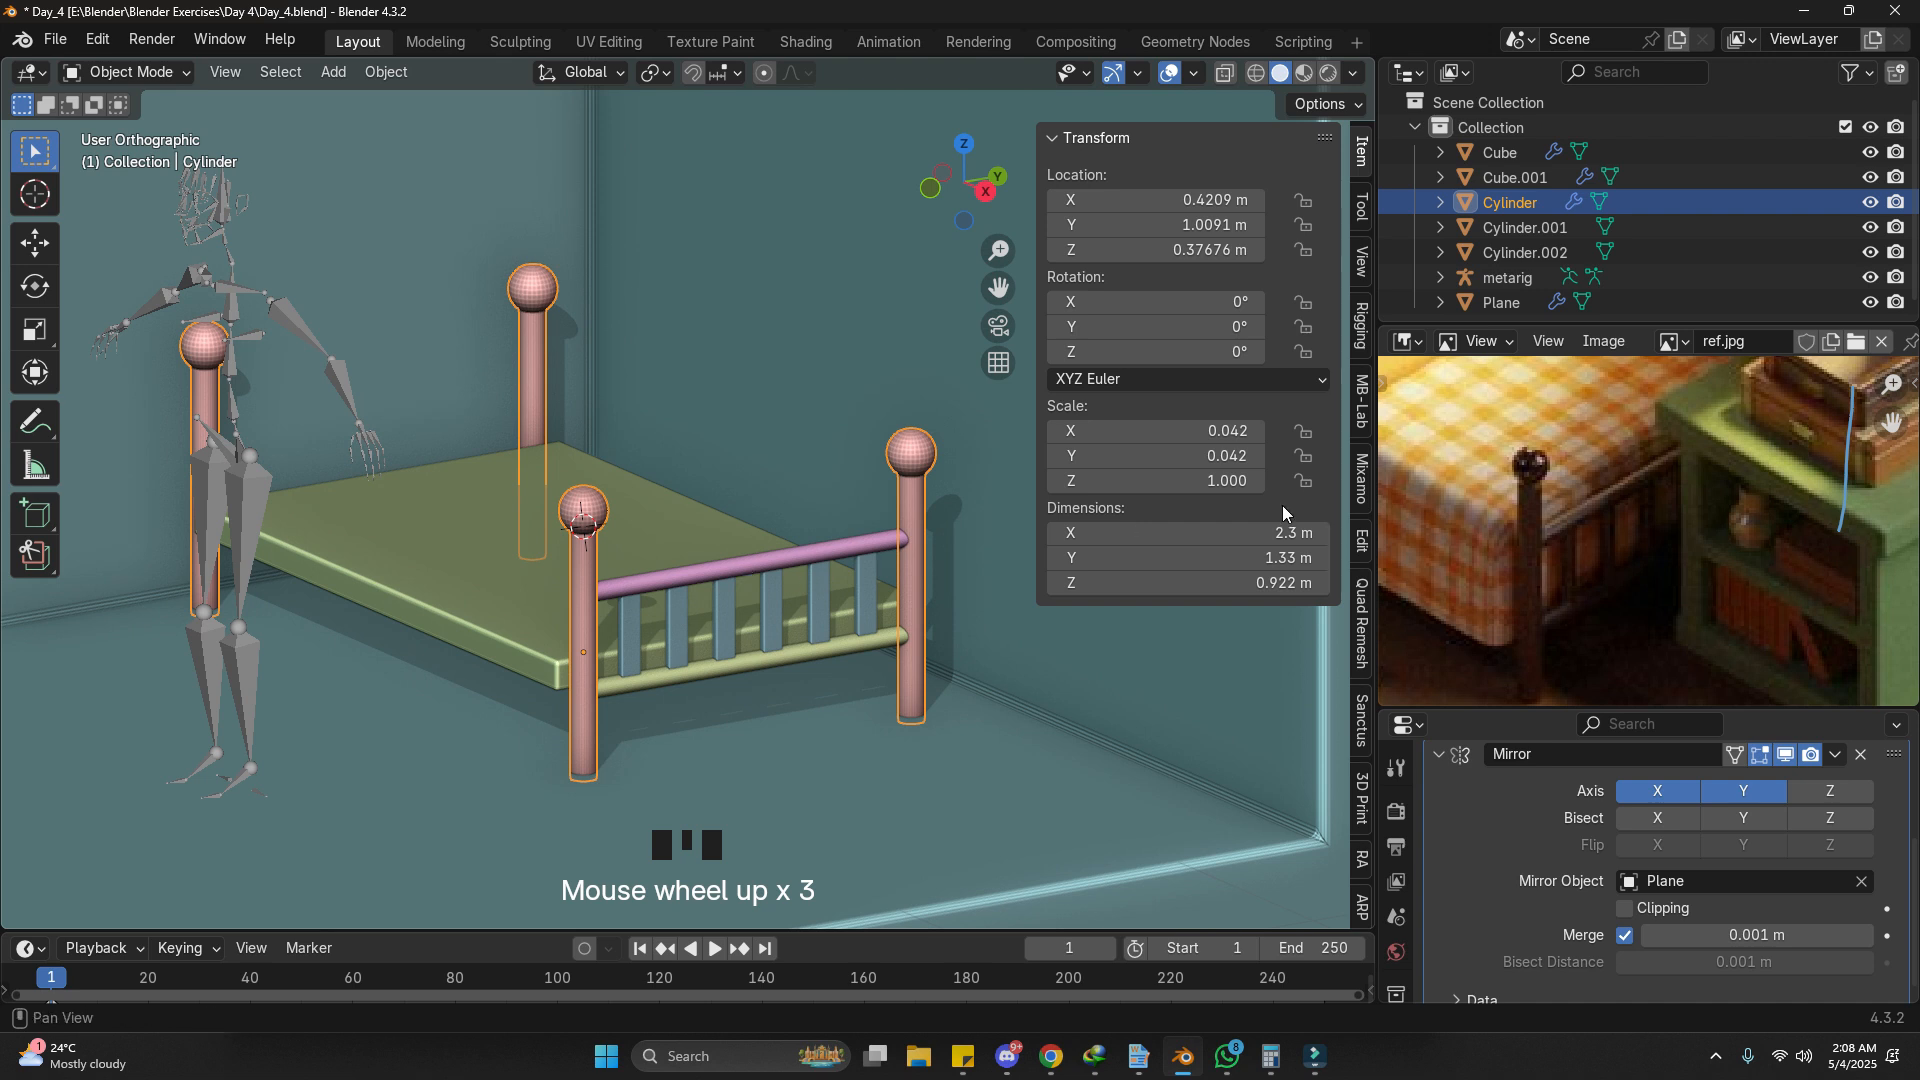
pyautogui.scroll(-1, 1520, 540)
pyautogui.moveTo(921, 513); pyautogui.dragTo(839, 597, button='middle')
pyautogui.scroll(2, 556, 630)
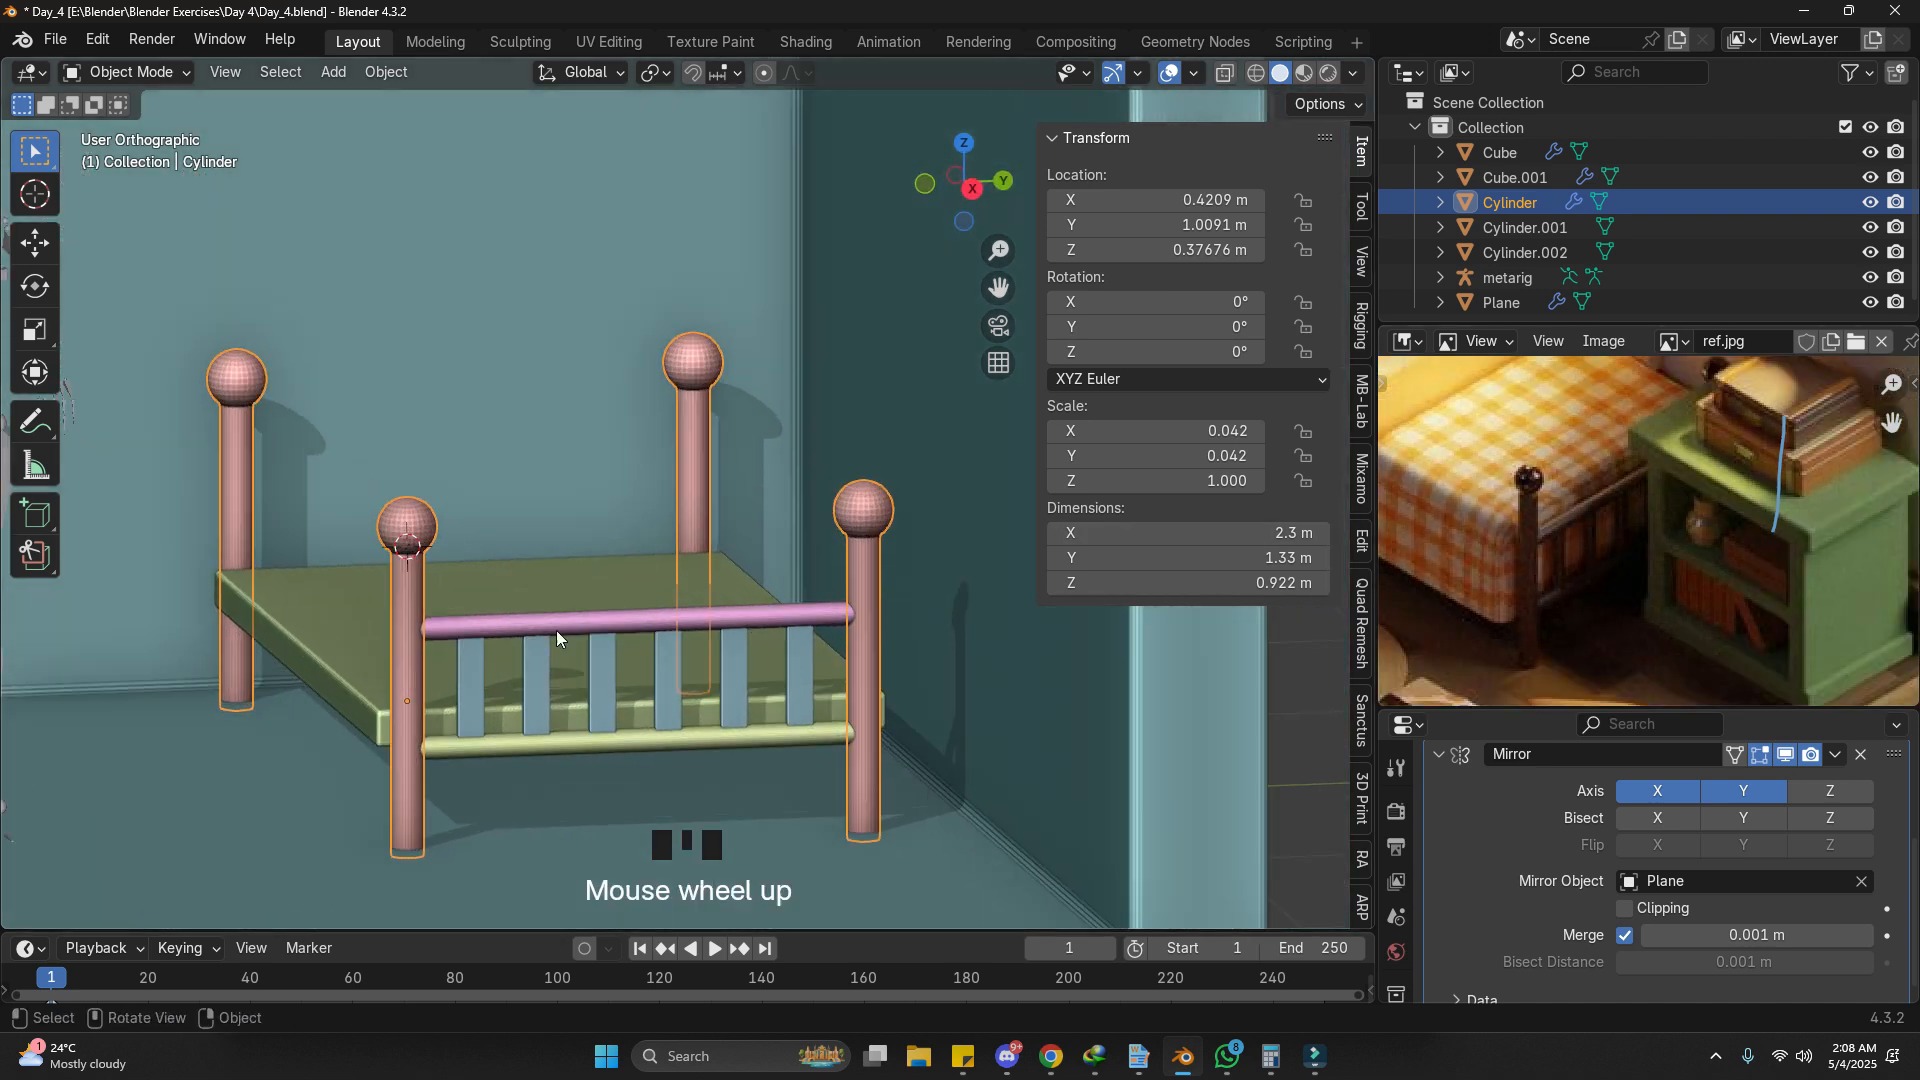
pyautogui.click(556, 630)
pyautogui.press('g')
pyautogui.rightClick(556, 636)
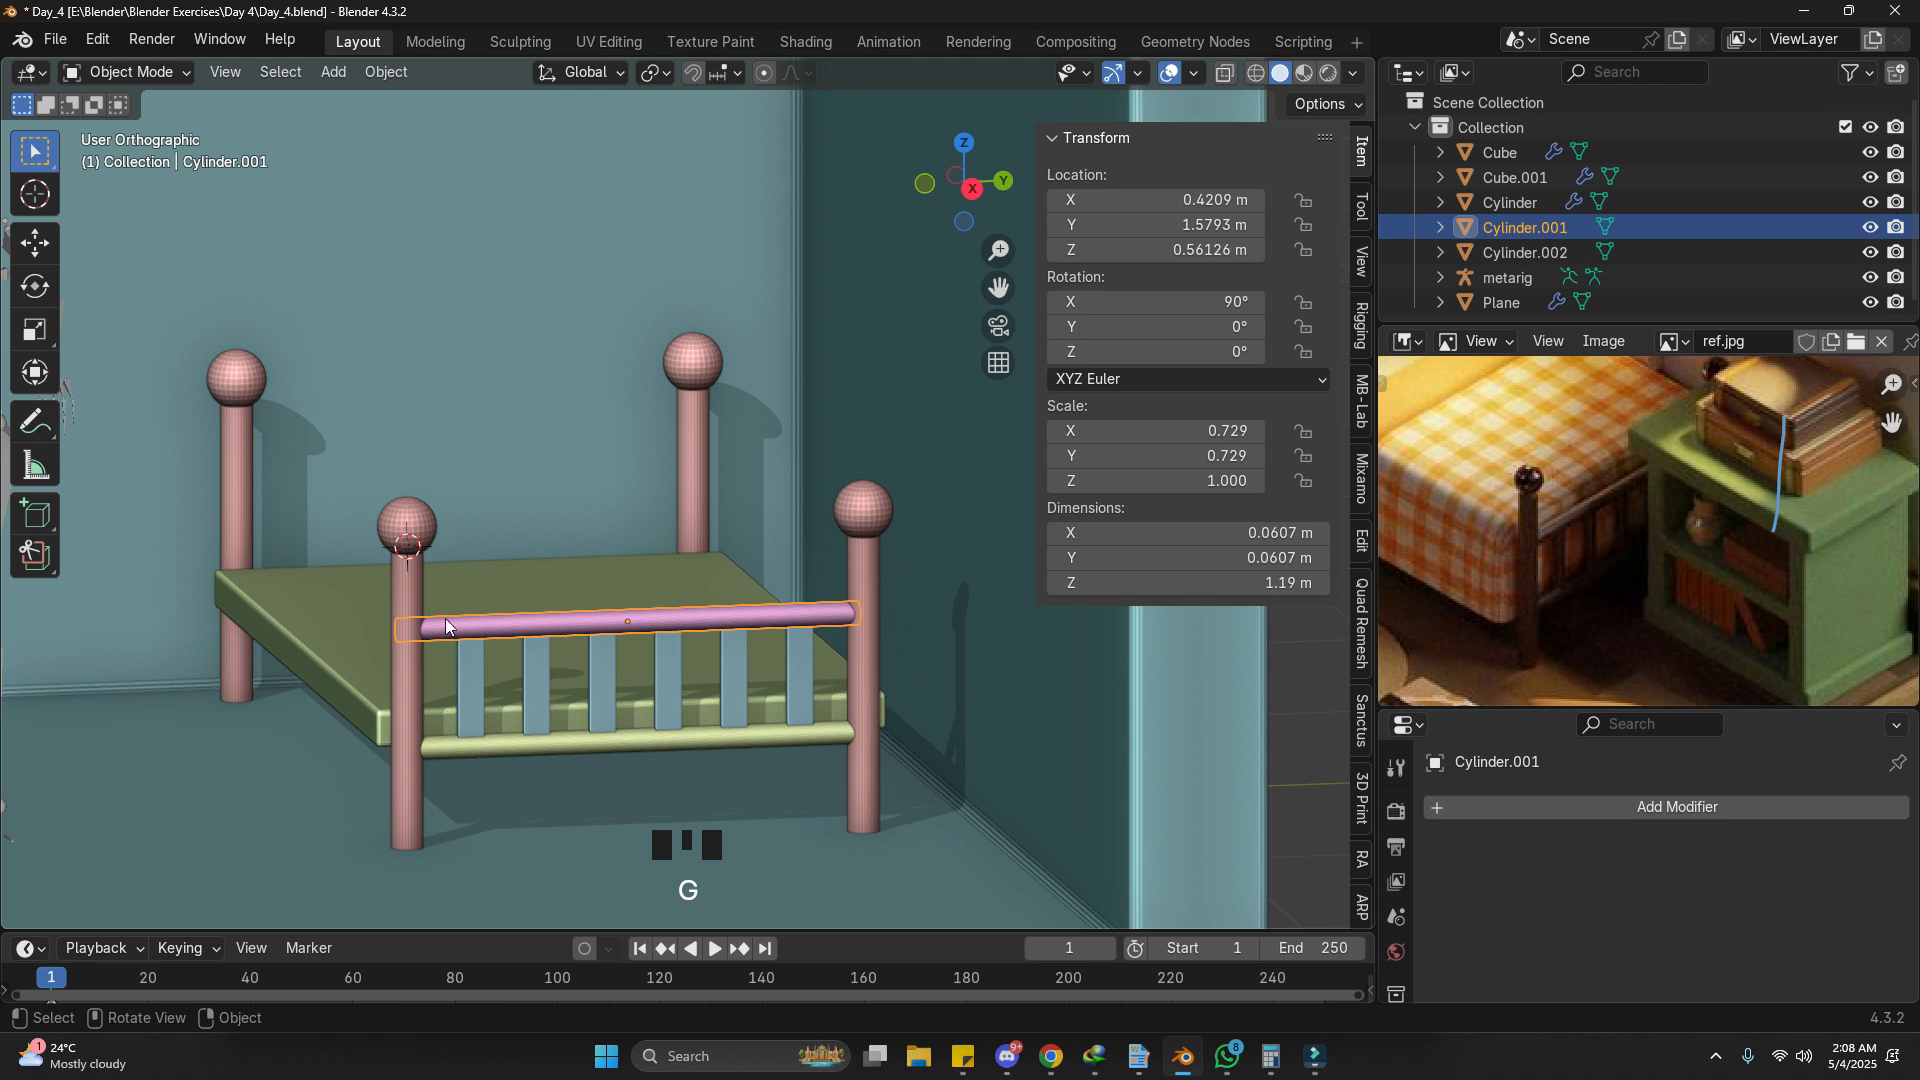
# Step: Lower the knob together with the post's top end by about 0.057 m along Z
pyautogui.click(405, 610)
pyautogui.press('Tab')
pyautogui.press('z')
pyautogui.moveTo(260, 414); pyautogui.dragTo(446, 612)
pyautogui.press('z')
pyautogui.press('g')
pyautogui.press('z')
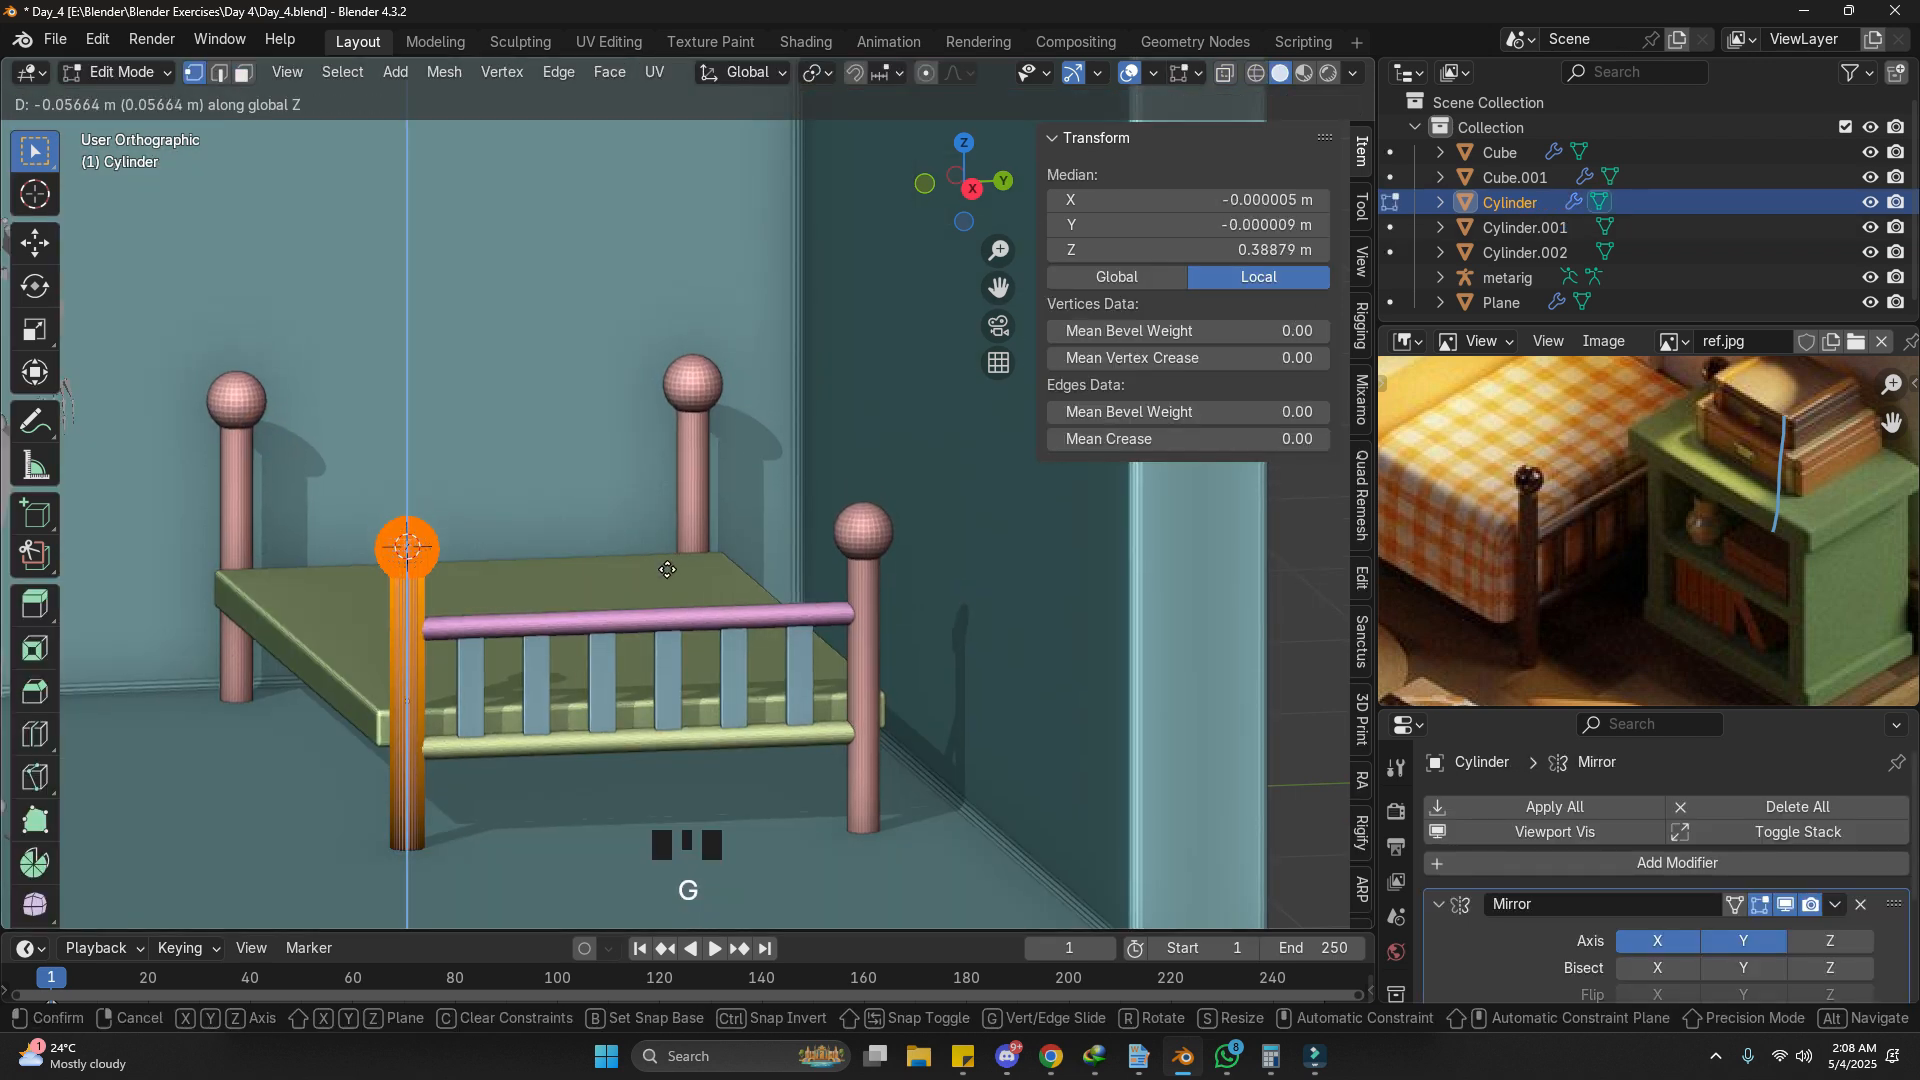
pyautogui.click(669, 570)
# Step: Thin the post's shaft to about 0.81 of its width without changing its height, and return to Object Mode
pyautogui.scroll(2, 489, 568)
pyautogui.hotkey('ctrl', '3')
pyautogui.keyDown('alt'); pyautogui.click(407, 650); pyautogui.keyUp('alt')
pyautogui.keyDown('shift'); pyautogui.moveTo(533, 769); pyautogui.dragTo(614, 660, button='middle'); pyautogui.keyUp('shift')
pyautogui.press('s')
pyautogui.hotkey('shift', 'z')
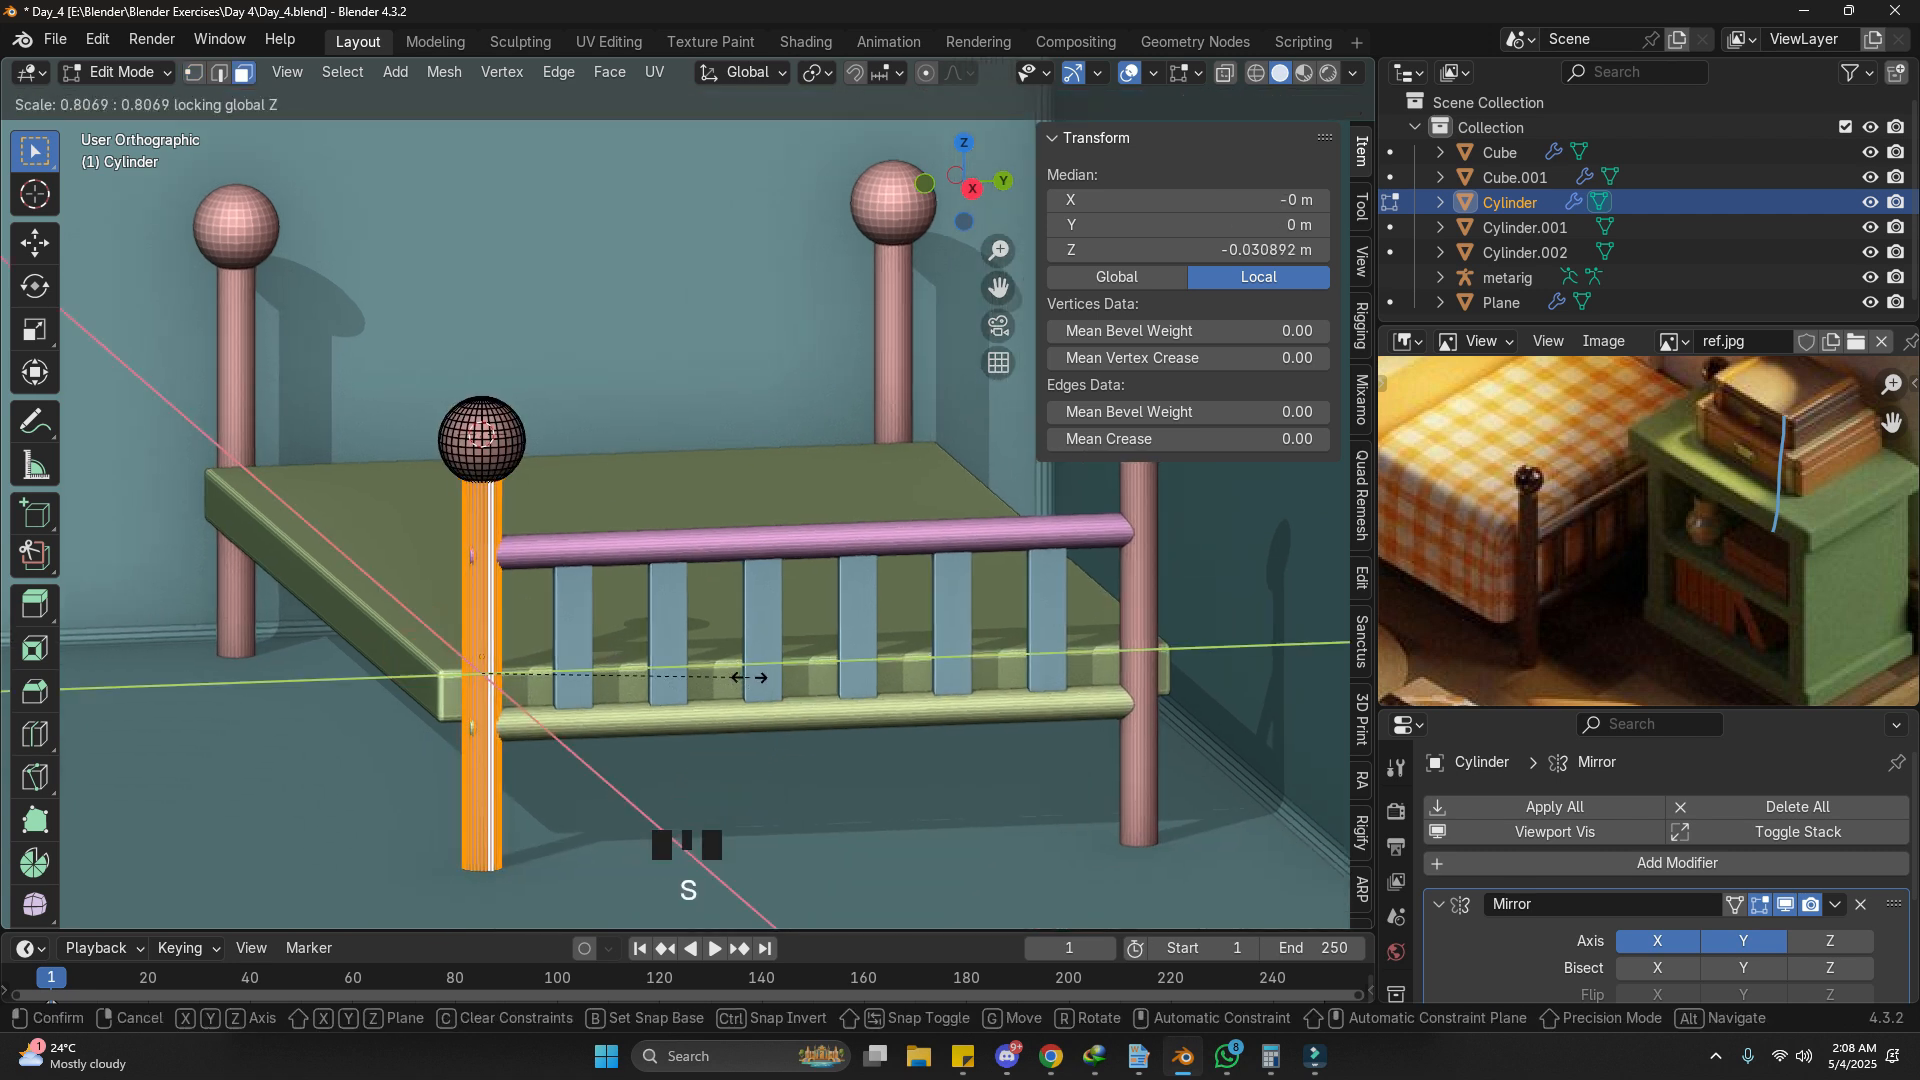
pyautogui.click(748, 677)
pyautogui.moveTo(748, 677); pyautogui.dragTo(520, 556, button='middle')
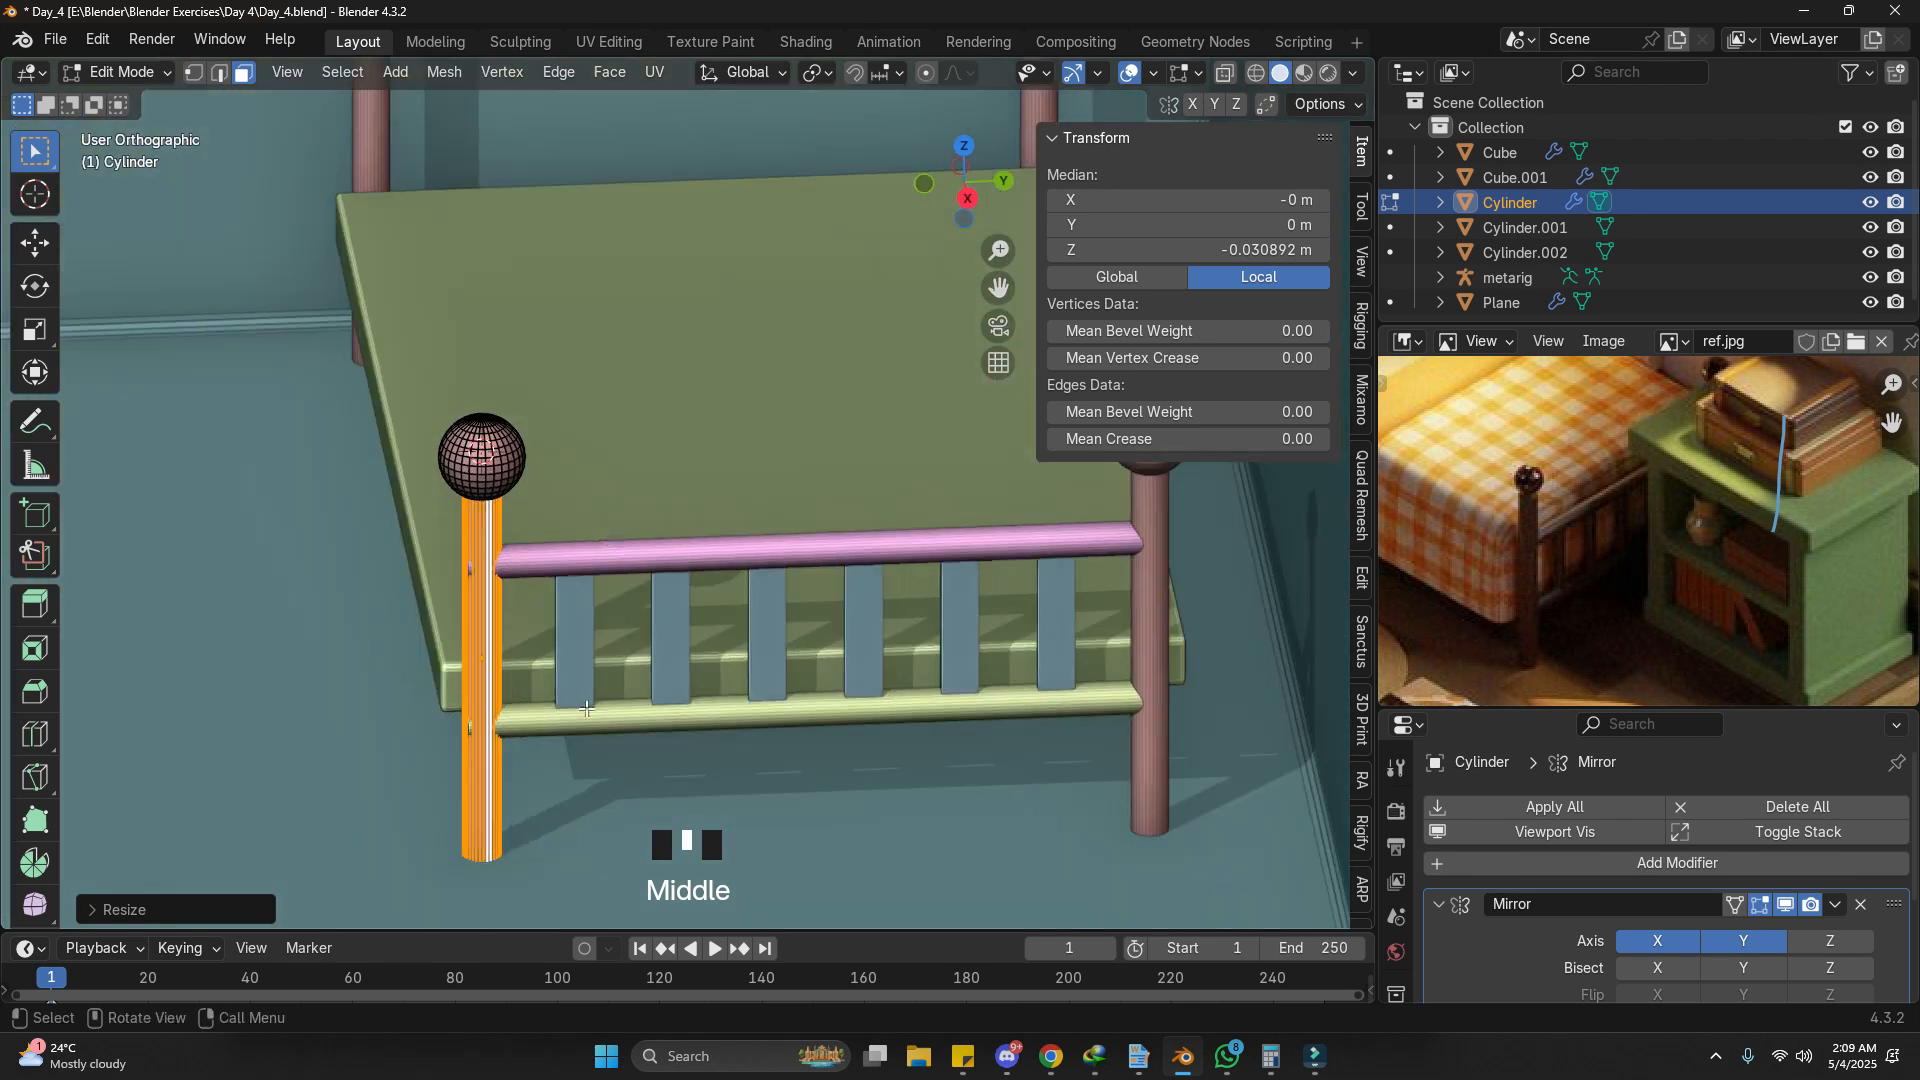
pyautogui.press('Tab')
# Step: Shorten both footboard rails to about 1.18 m along Y and shift them to about Y 1.59 m, so their ends stay inside the posts
pyautogui.click(520, 556)
pyautogui.press('s')
pyautogui.press('Escape')
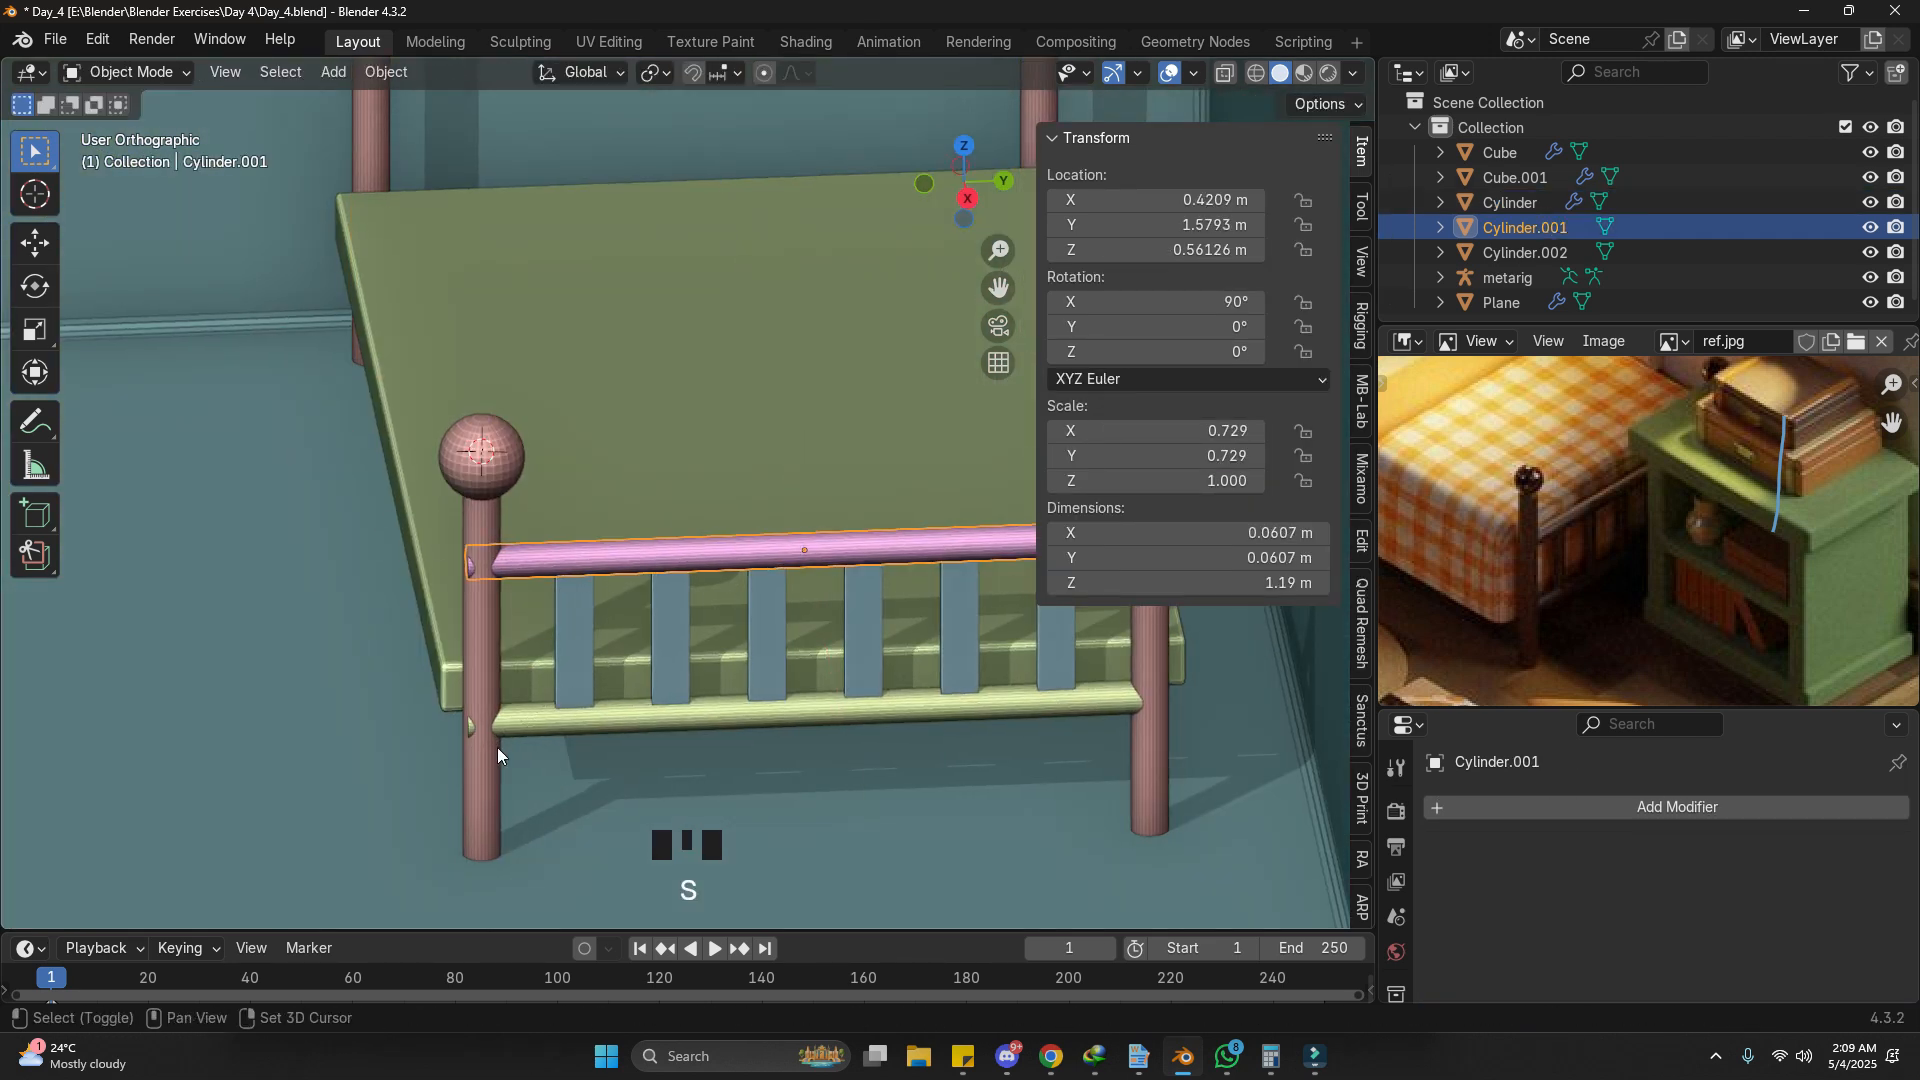
pyautogui.keyDown('shift'); pyautogui.click(496, 745); pyautogui.keyUp('shift')
pyautogui.press('s')
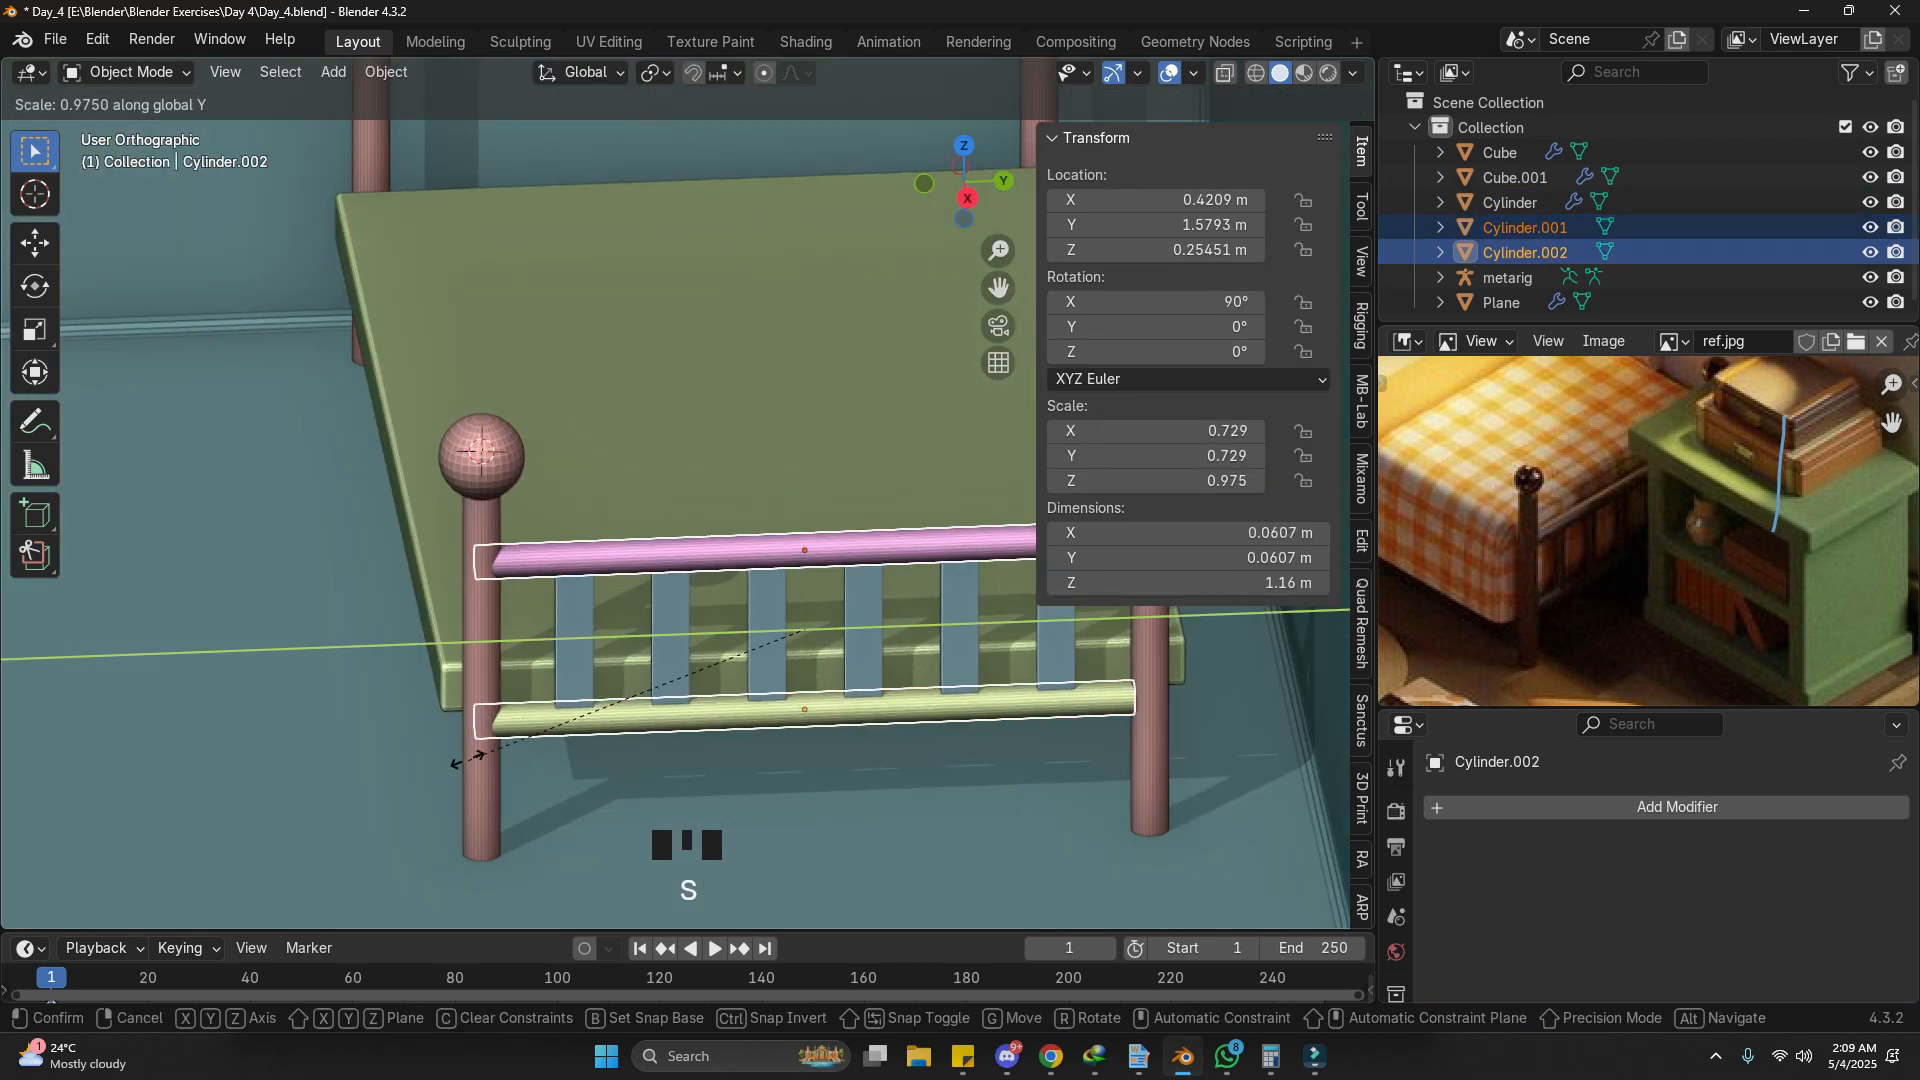
pyautogui.click(459, 756)
pyautogui.press('g')
pyautogui.press('y')
pyautogui.click(468, 757)
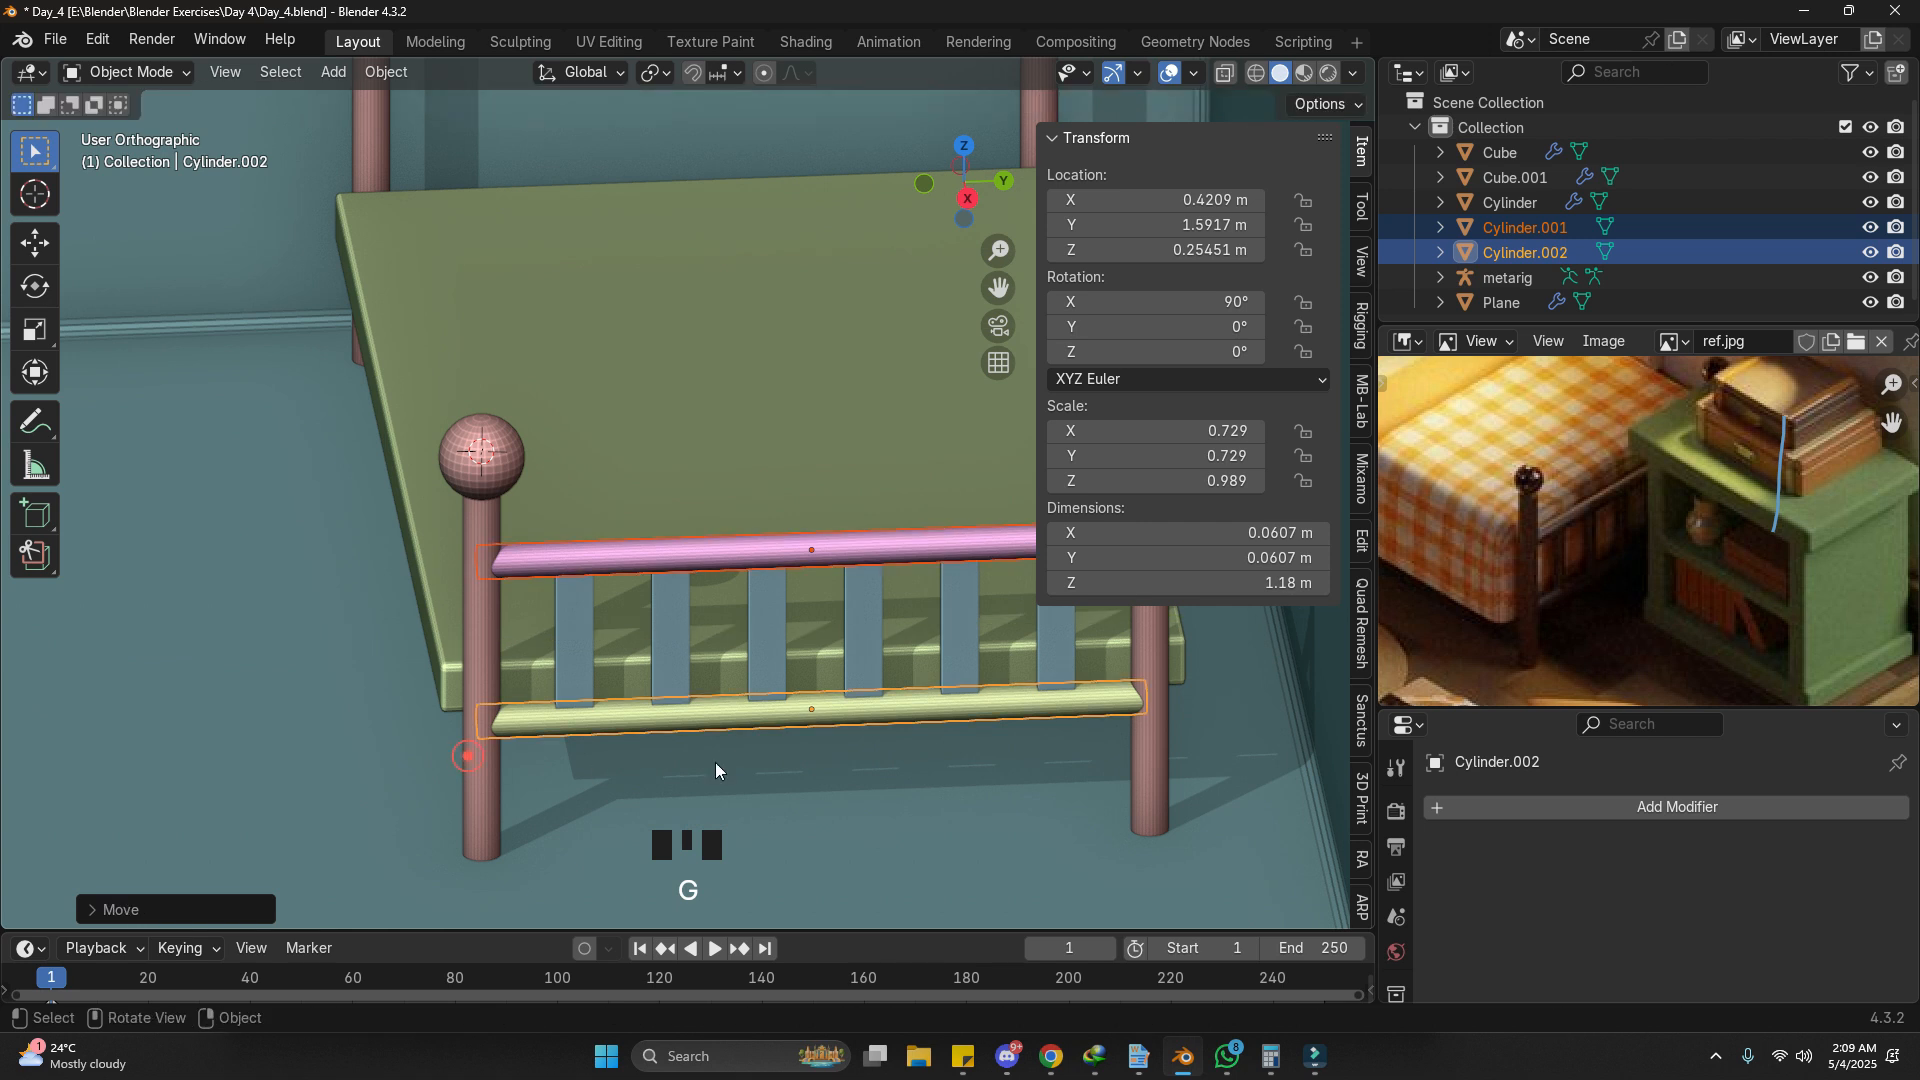
# Step: Mirror the upper footboard rail to the headboard along X with a Mirror modifier, using the mattress Plane as the mirror object
pyautogui.click(650, 578)
pyautogui.scroll(-4, 838, 555)
pyautogui.keyDown('shift'); pyautogui.moveTo(774, 645); pyautogui.dragTo(758, 668, button='middle'); pyautogui.keyUp('shift')
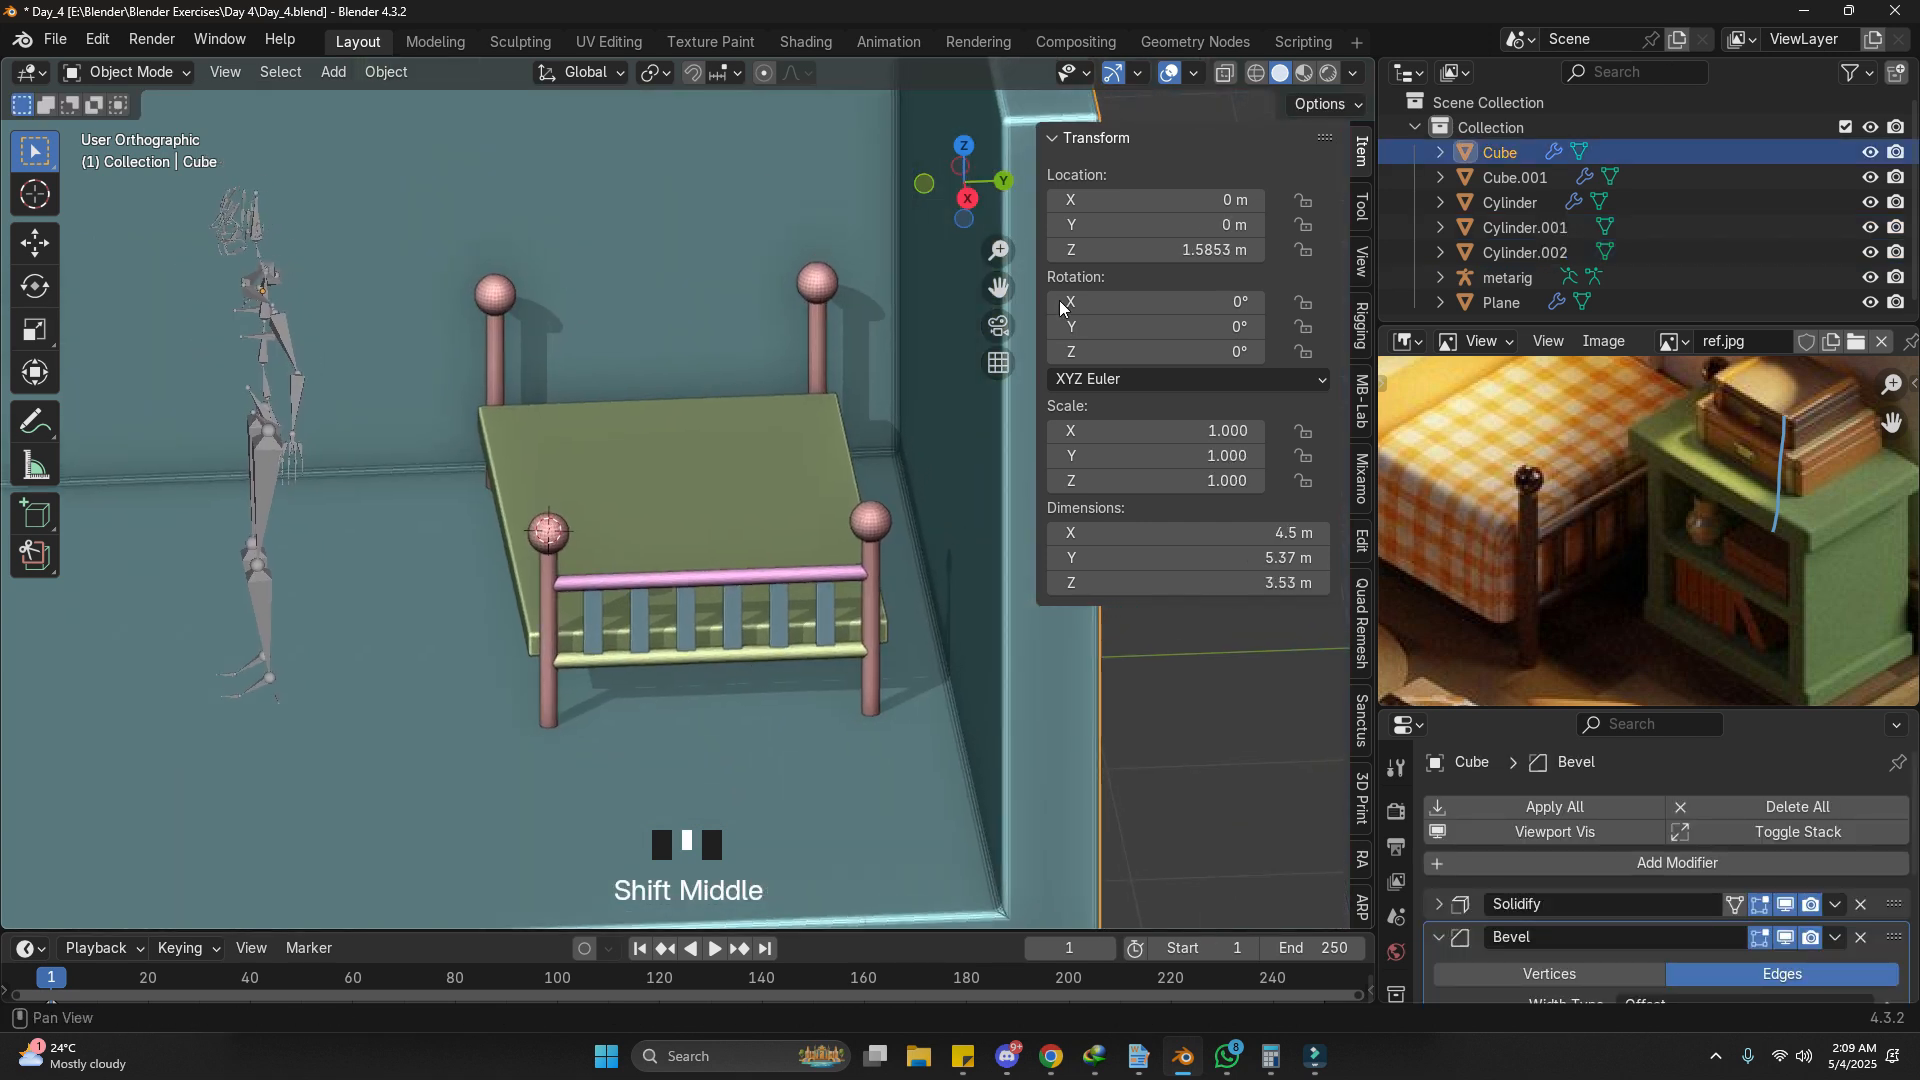
pyautogui.scroll(-4, 1560, 544)
pyautogui.moveTo(1560, 544); pyautogui.dragTo(1430, 513, button='middle')
pyautogui.scroll(3, 1430, 514)
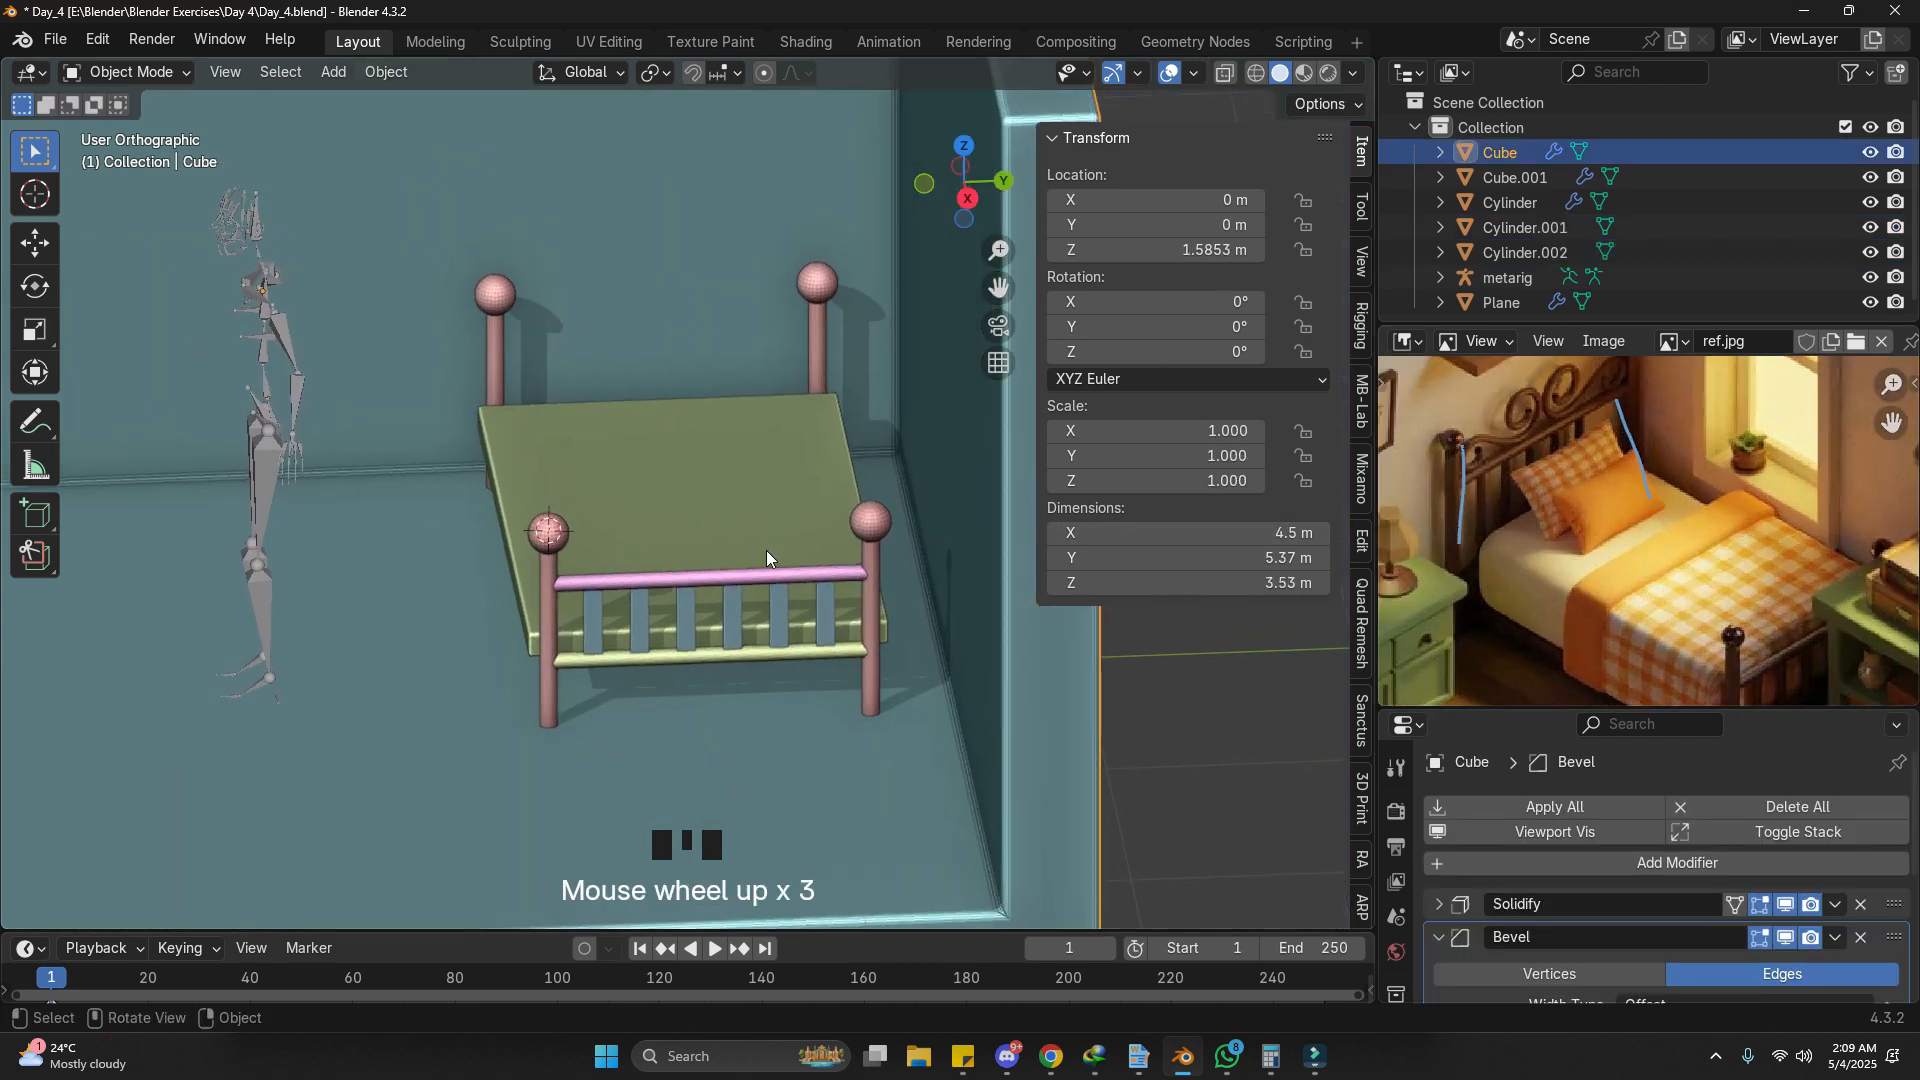
pyautogui.click(750, 580)
pyautogui.moveTo(644, 585); pyautogui.dragTo(706, 602, button='middle')
pyautogui.press('q')
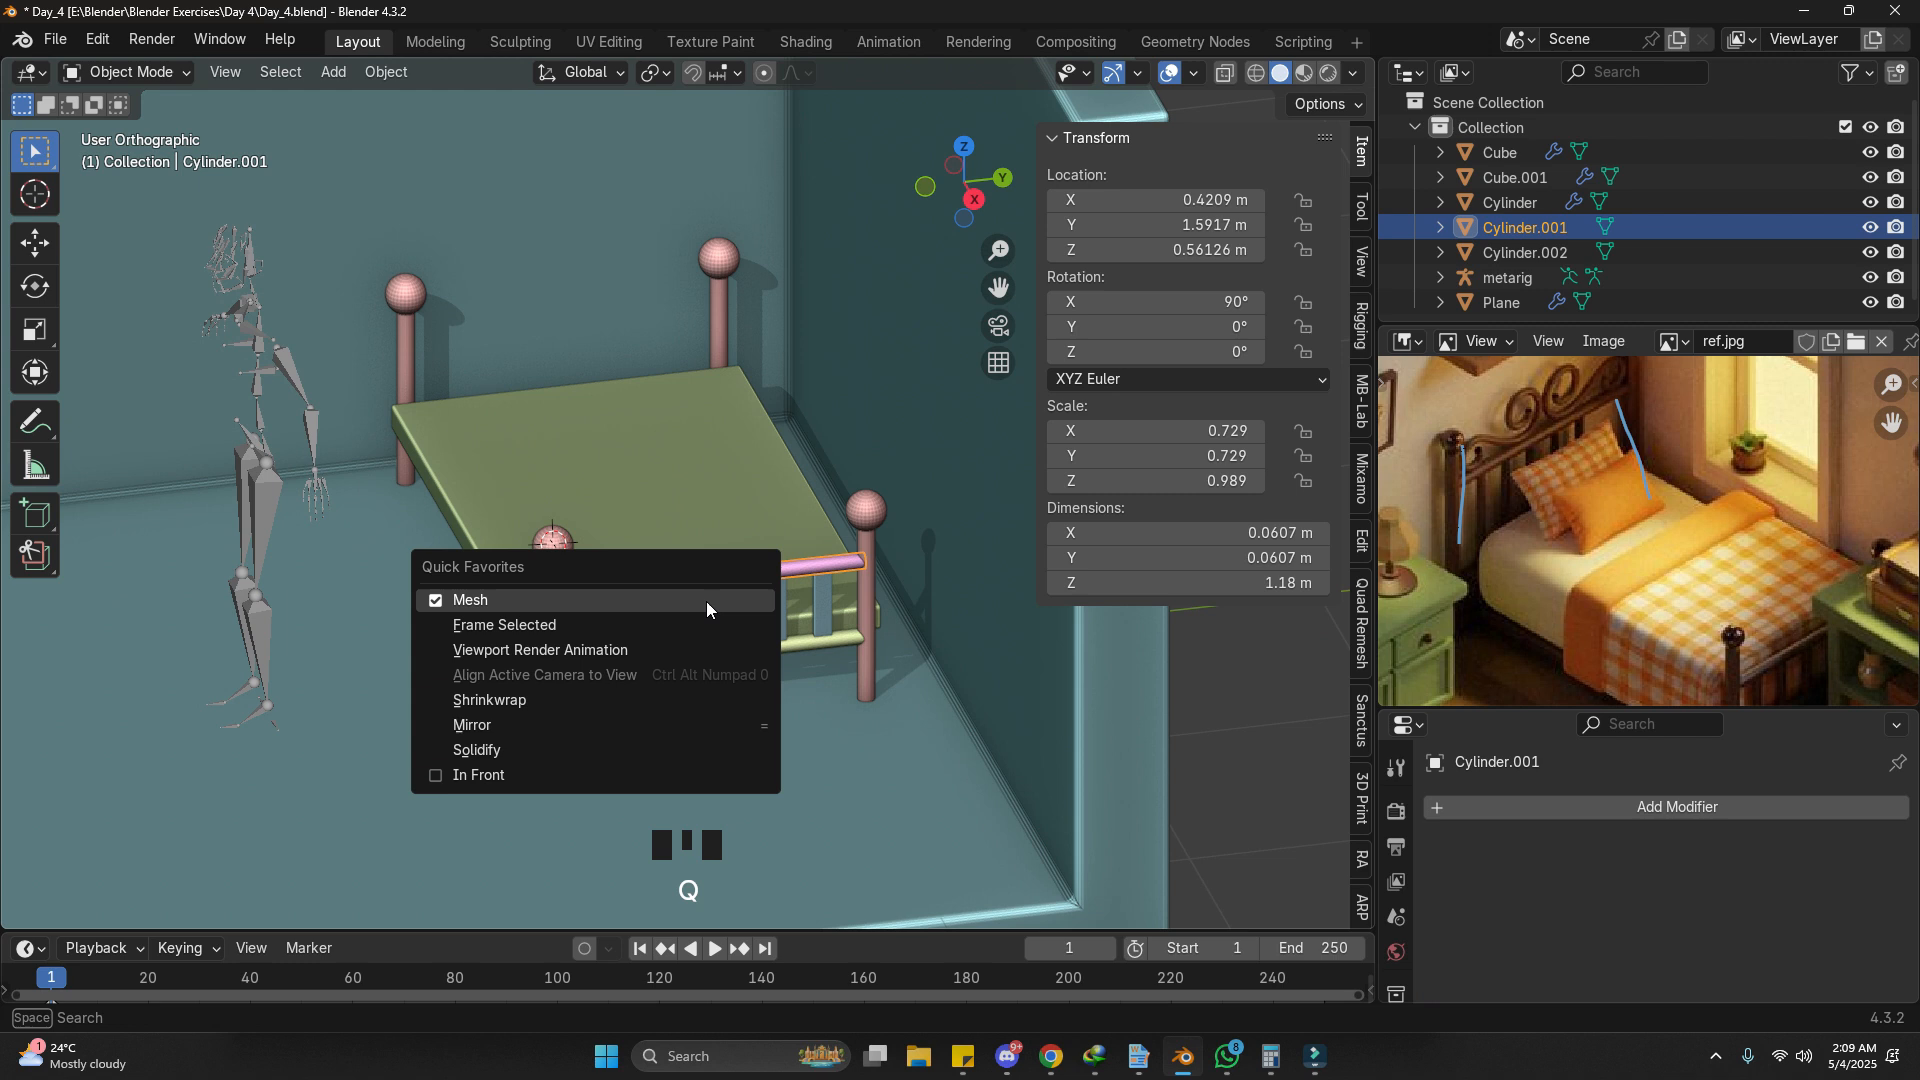
pyautogui.click(641, 727)
pyautogui.scroll(-2, 1779, 960)
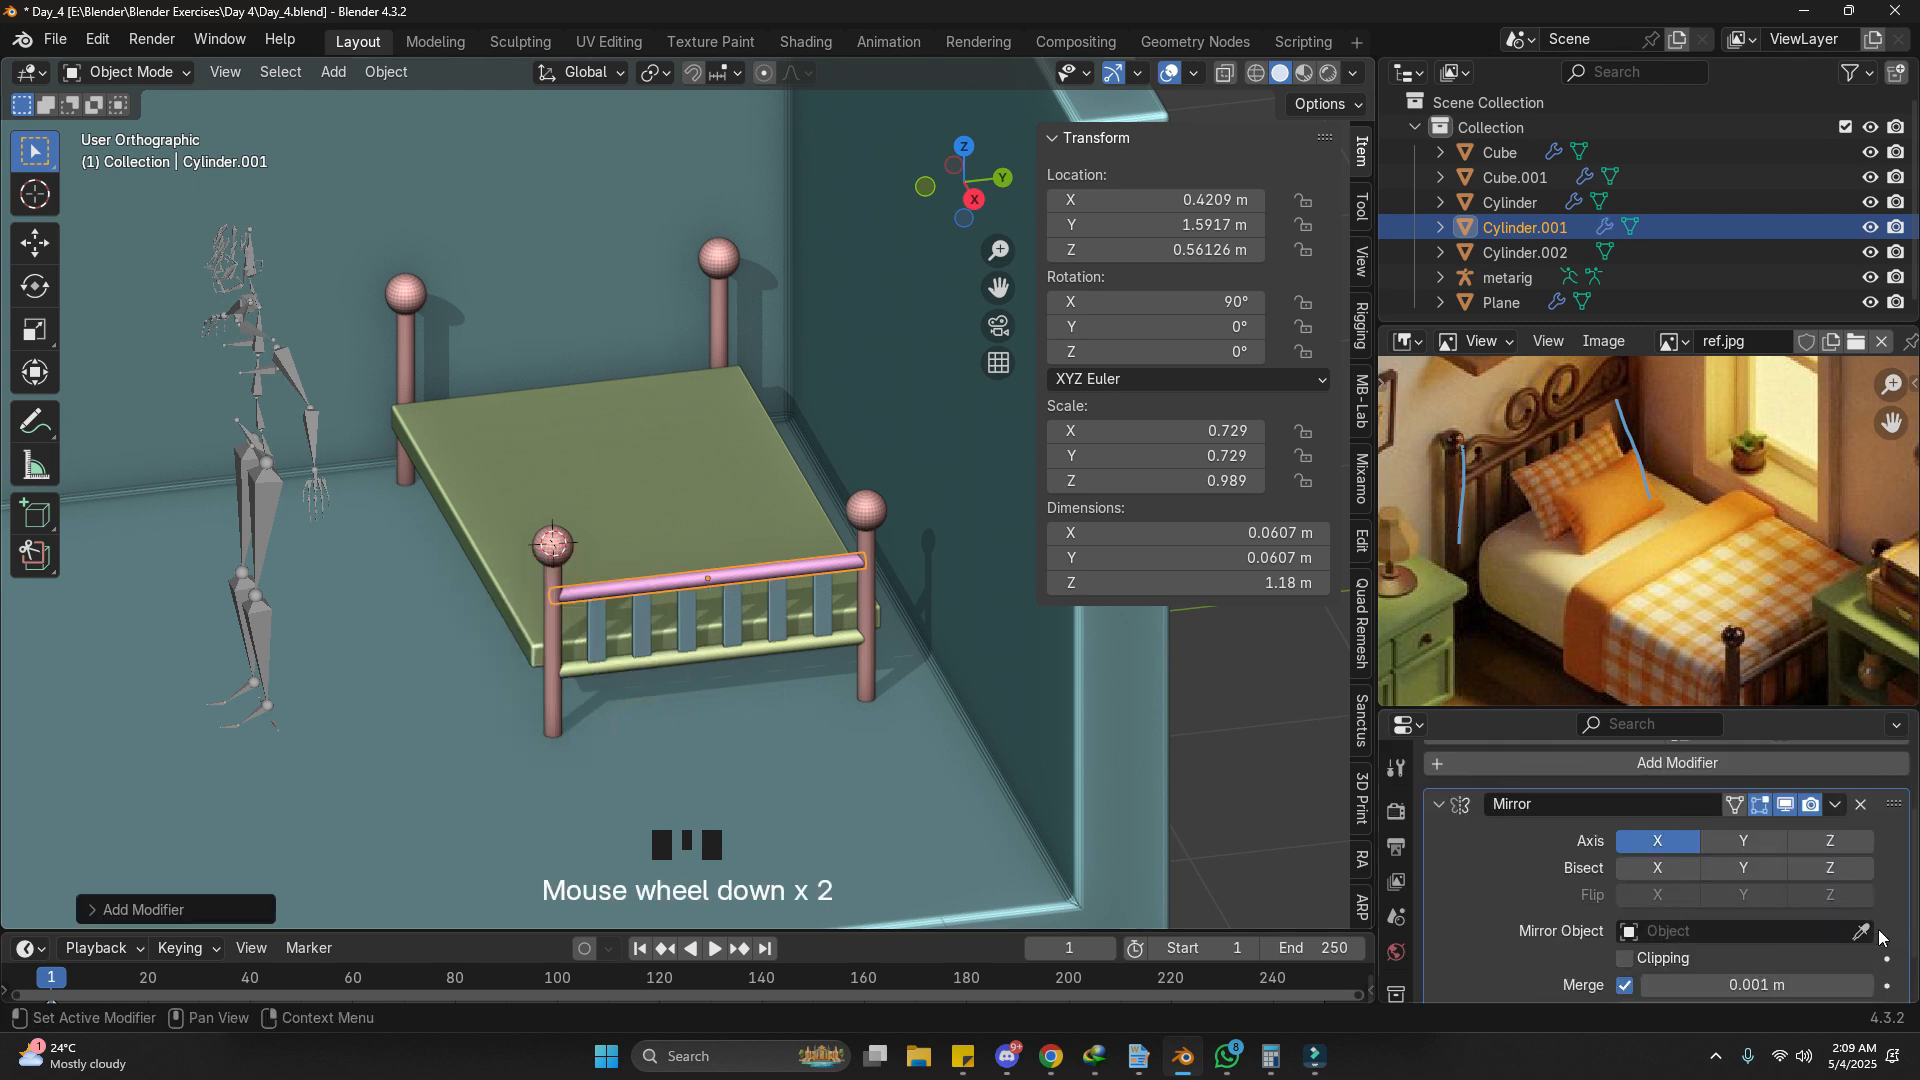
pyautogui.click(670, 427)
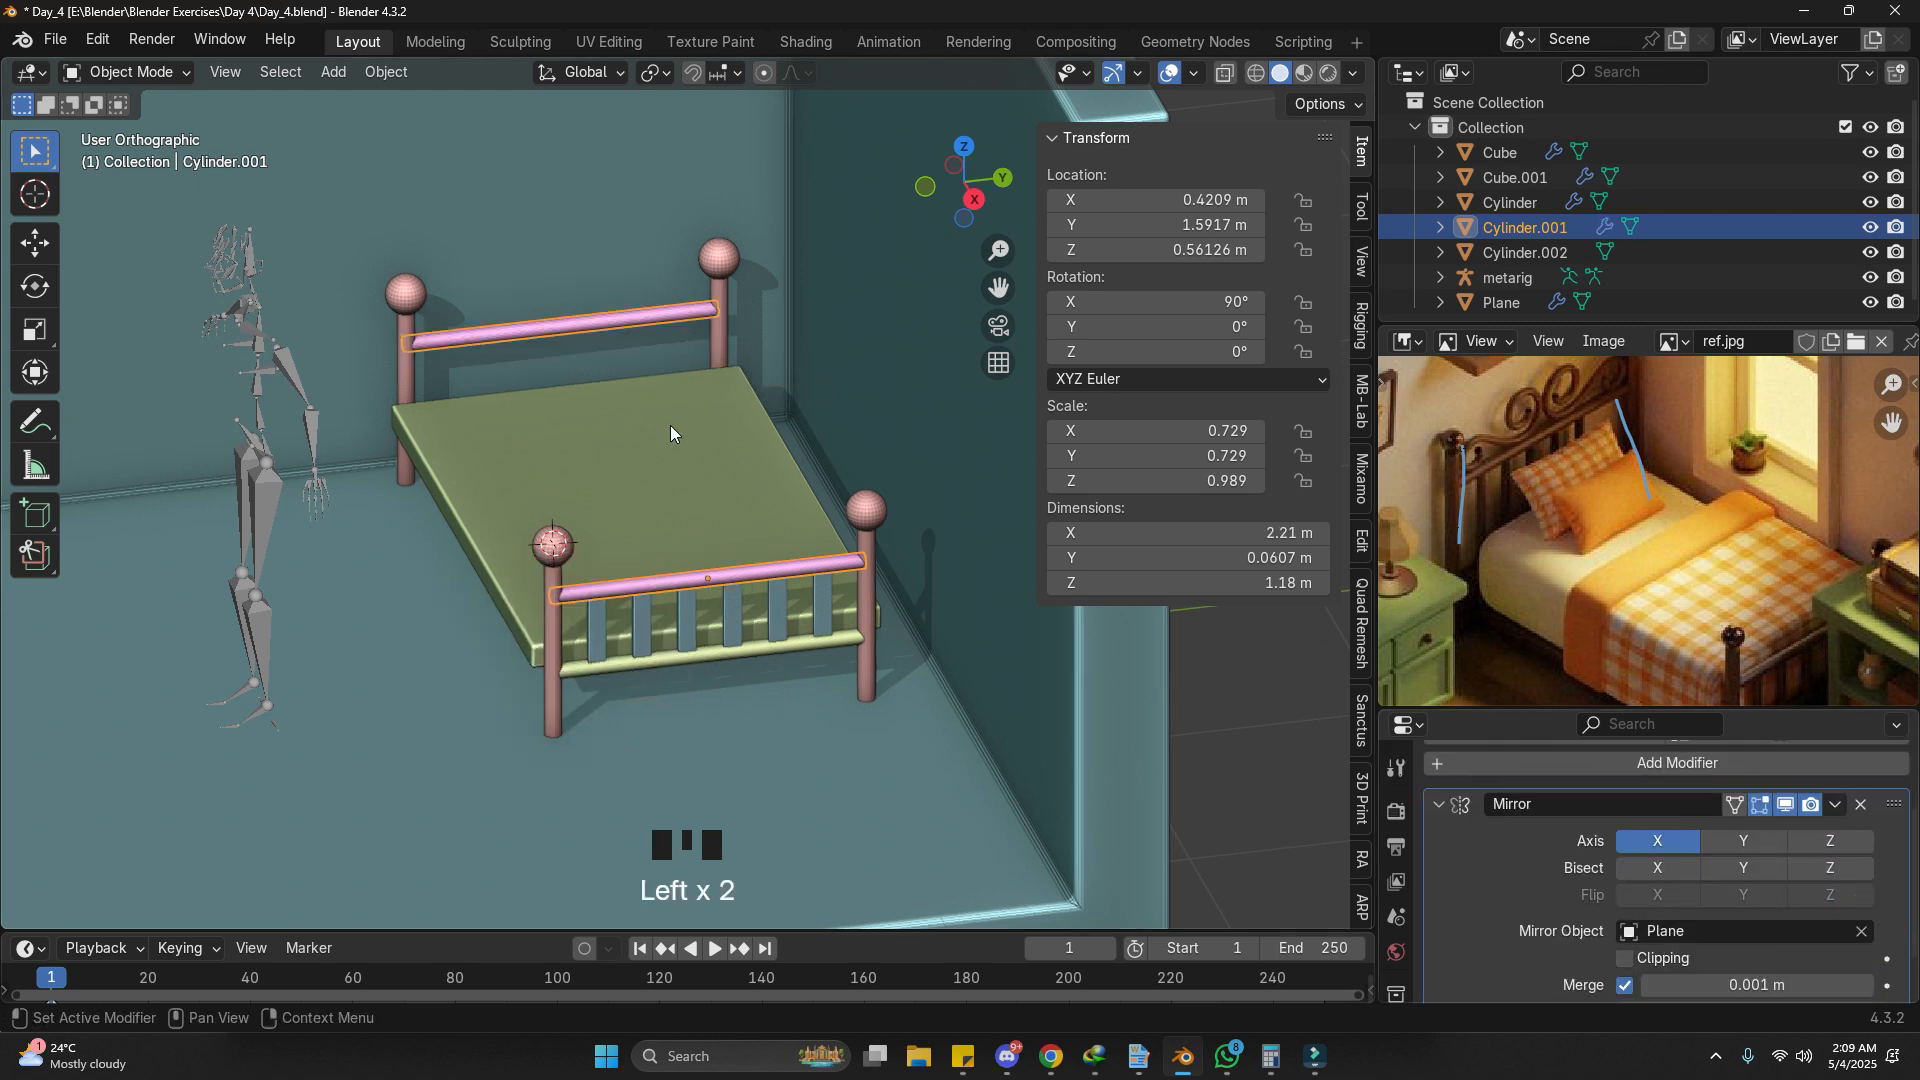
# Step: Mirror the slat array to the headboard along X, using the mattress Plane as the mirror object
pyautogui.click(695, 648)
pyautogui.press('q')
pyautogui.click(699, 654)
pyautogui.scroll(-3, 1688, 892)
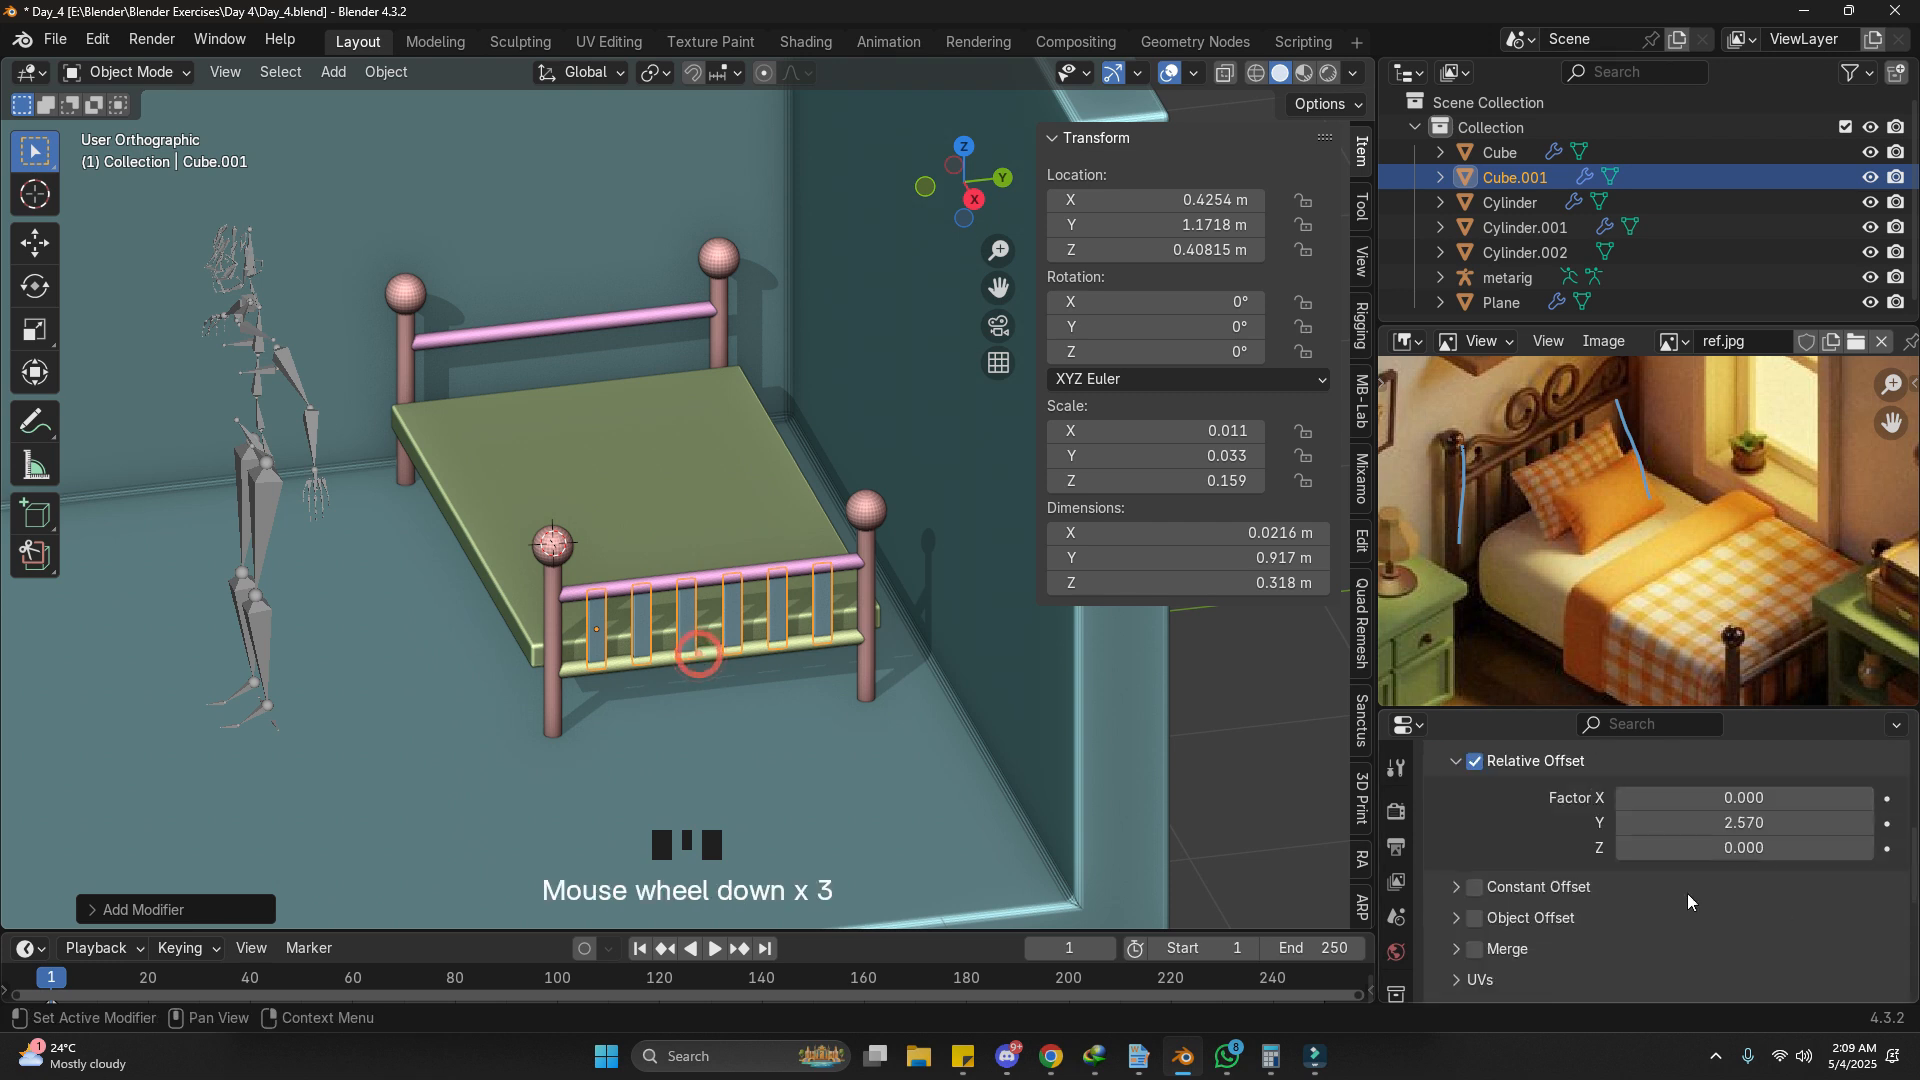
pyautogui.scroll(-4, 1779, 908)
pyautogui.click(714, 495)
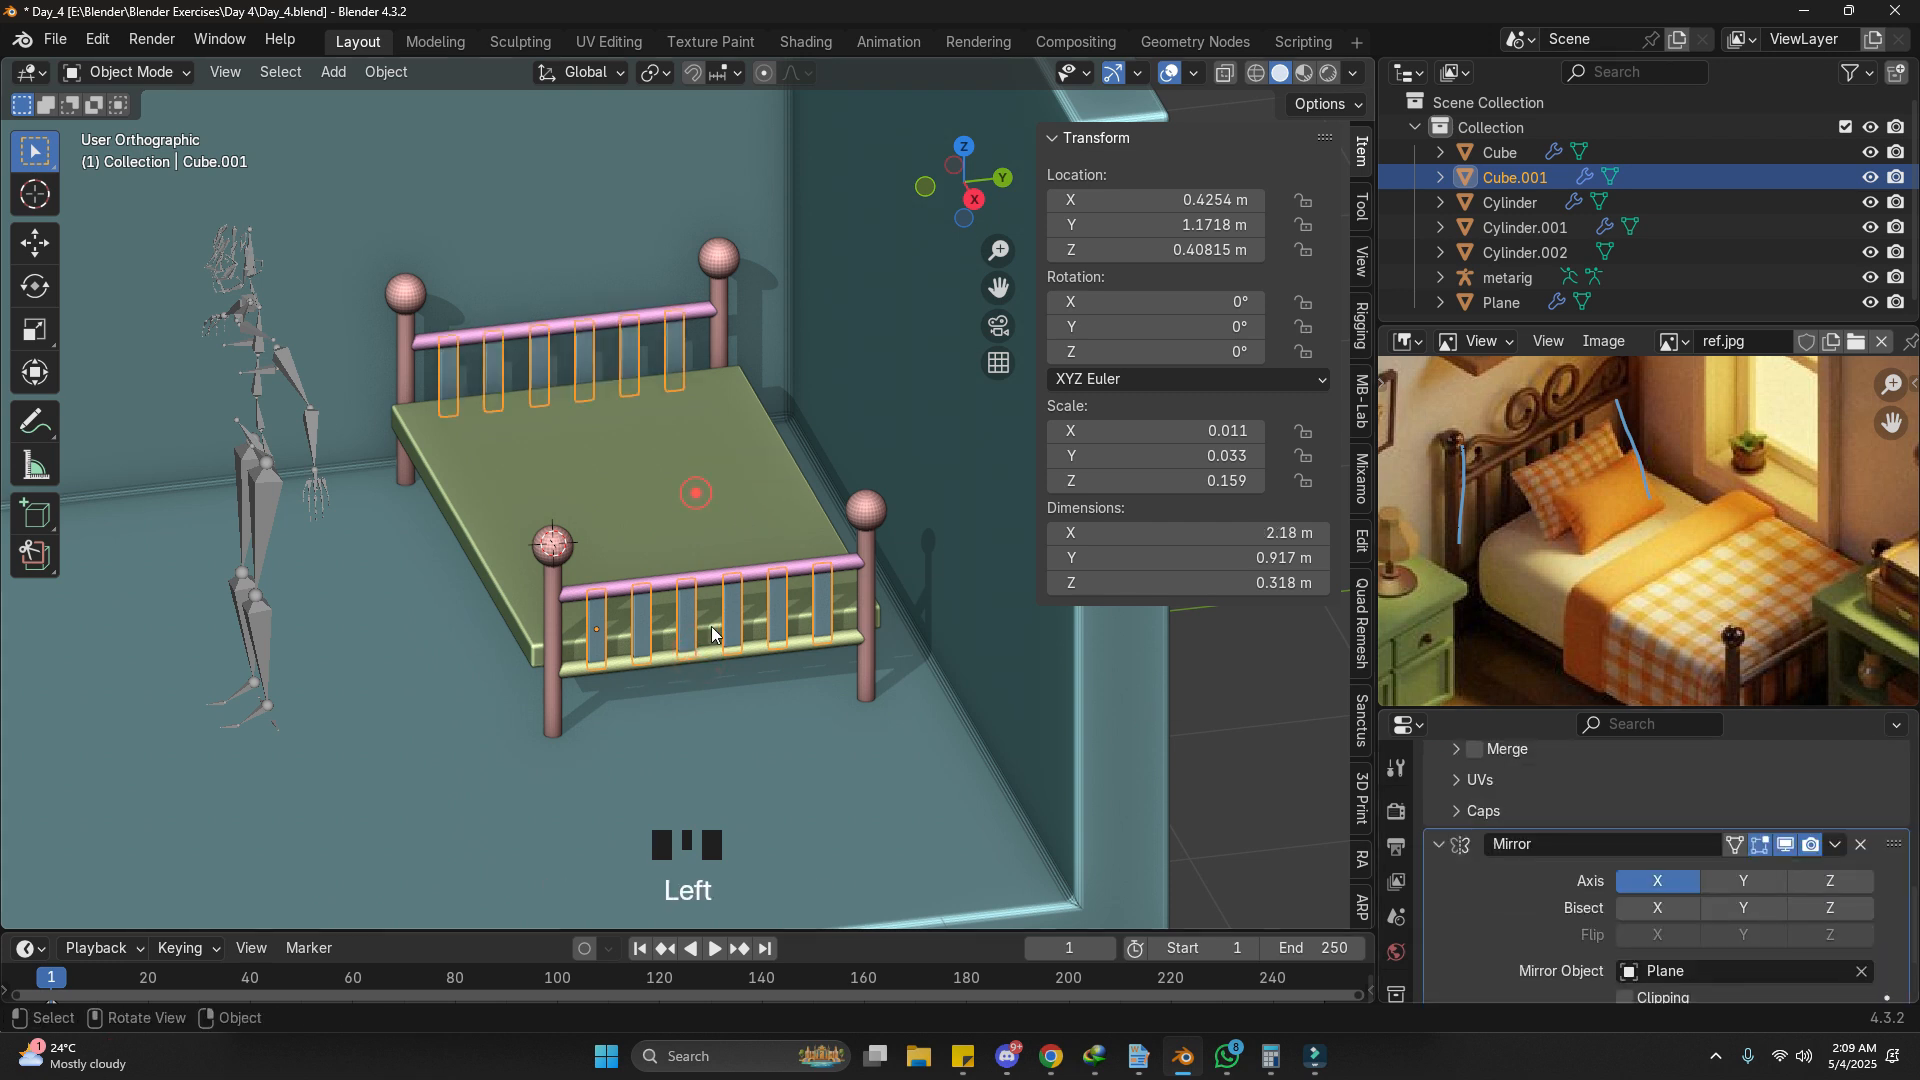
# Step: Mirror the lower footboard rail to the headboard along X, using the mattress Plane as the mirror object
pyautogui.click(710, 652)
pyautogui.press('q')
pyautogui.click(708, 650)
pyautogui.scroll(-4, 1757, 972)
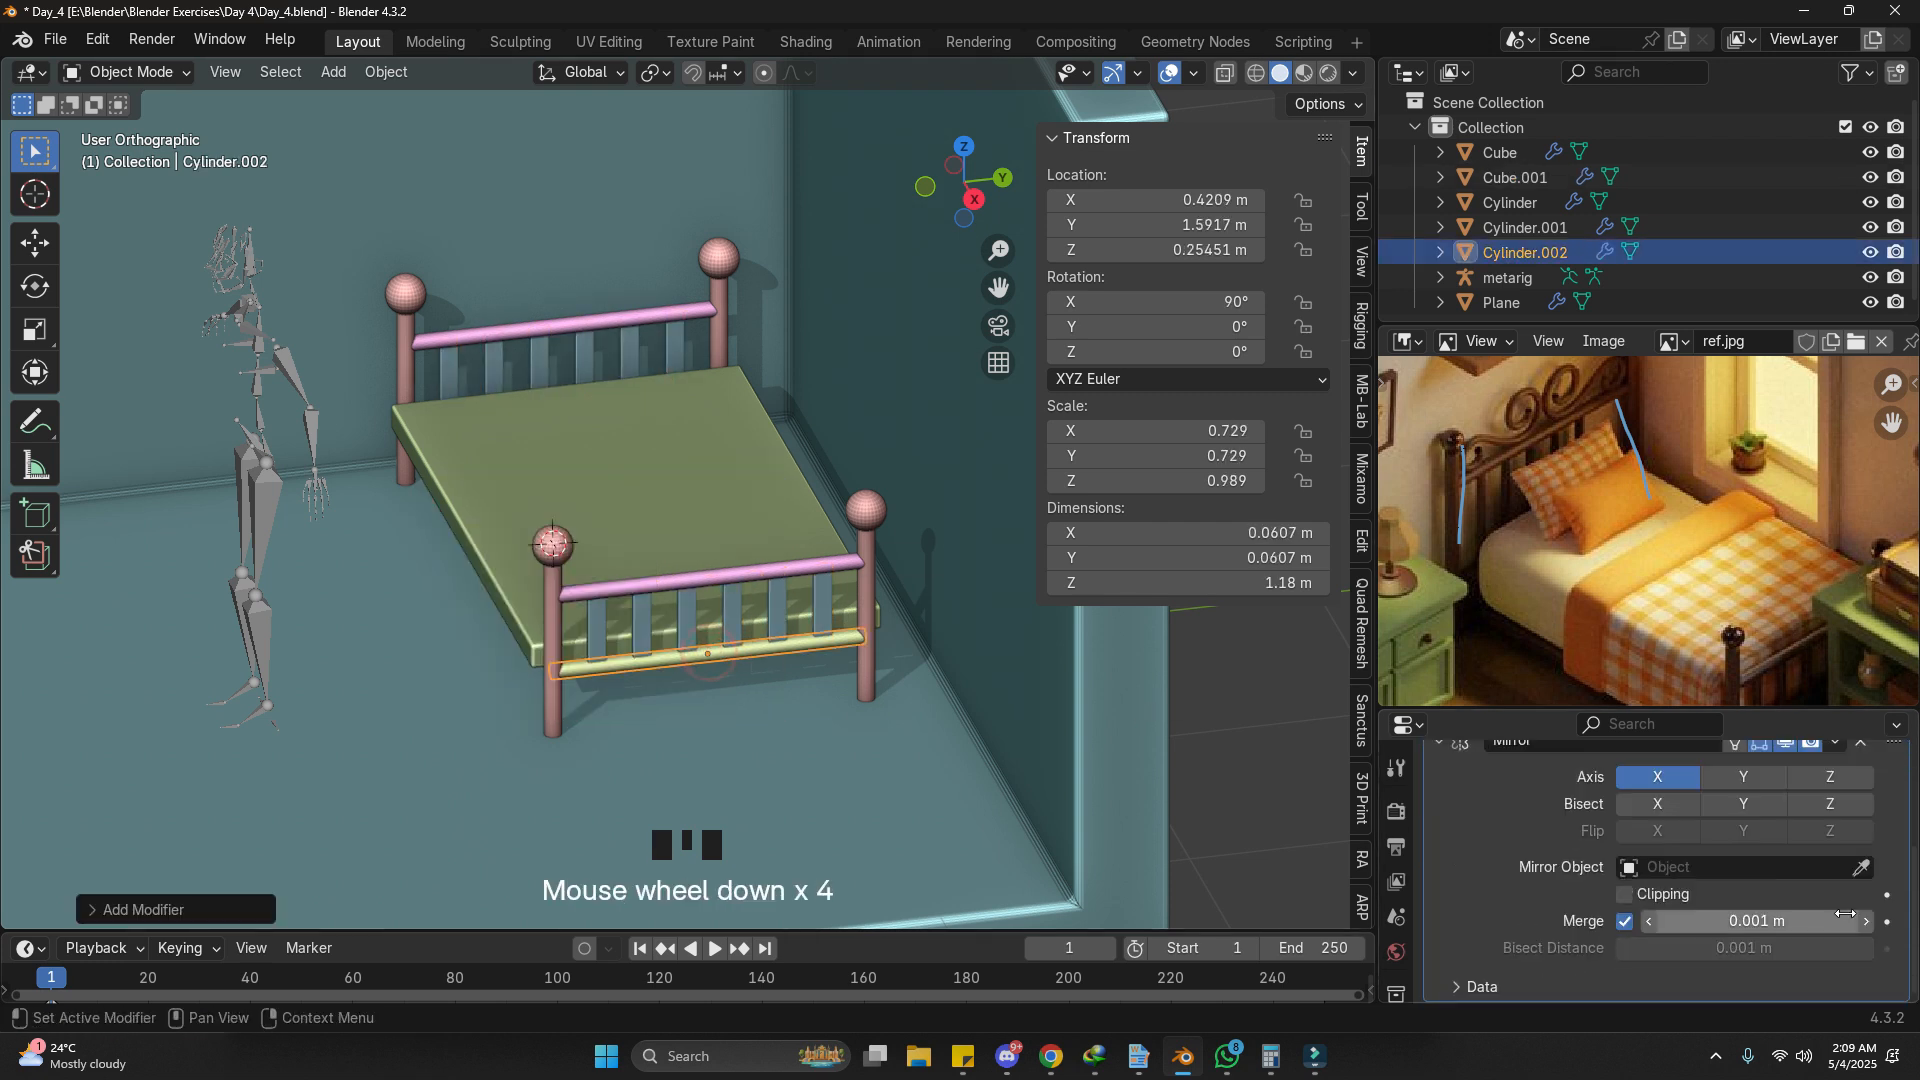
pyautogui.click(794, 500)
pyautogui.click(728, 702)
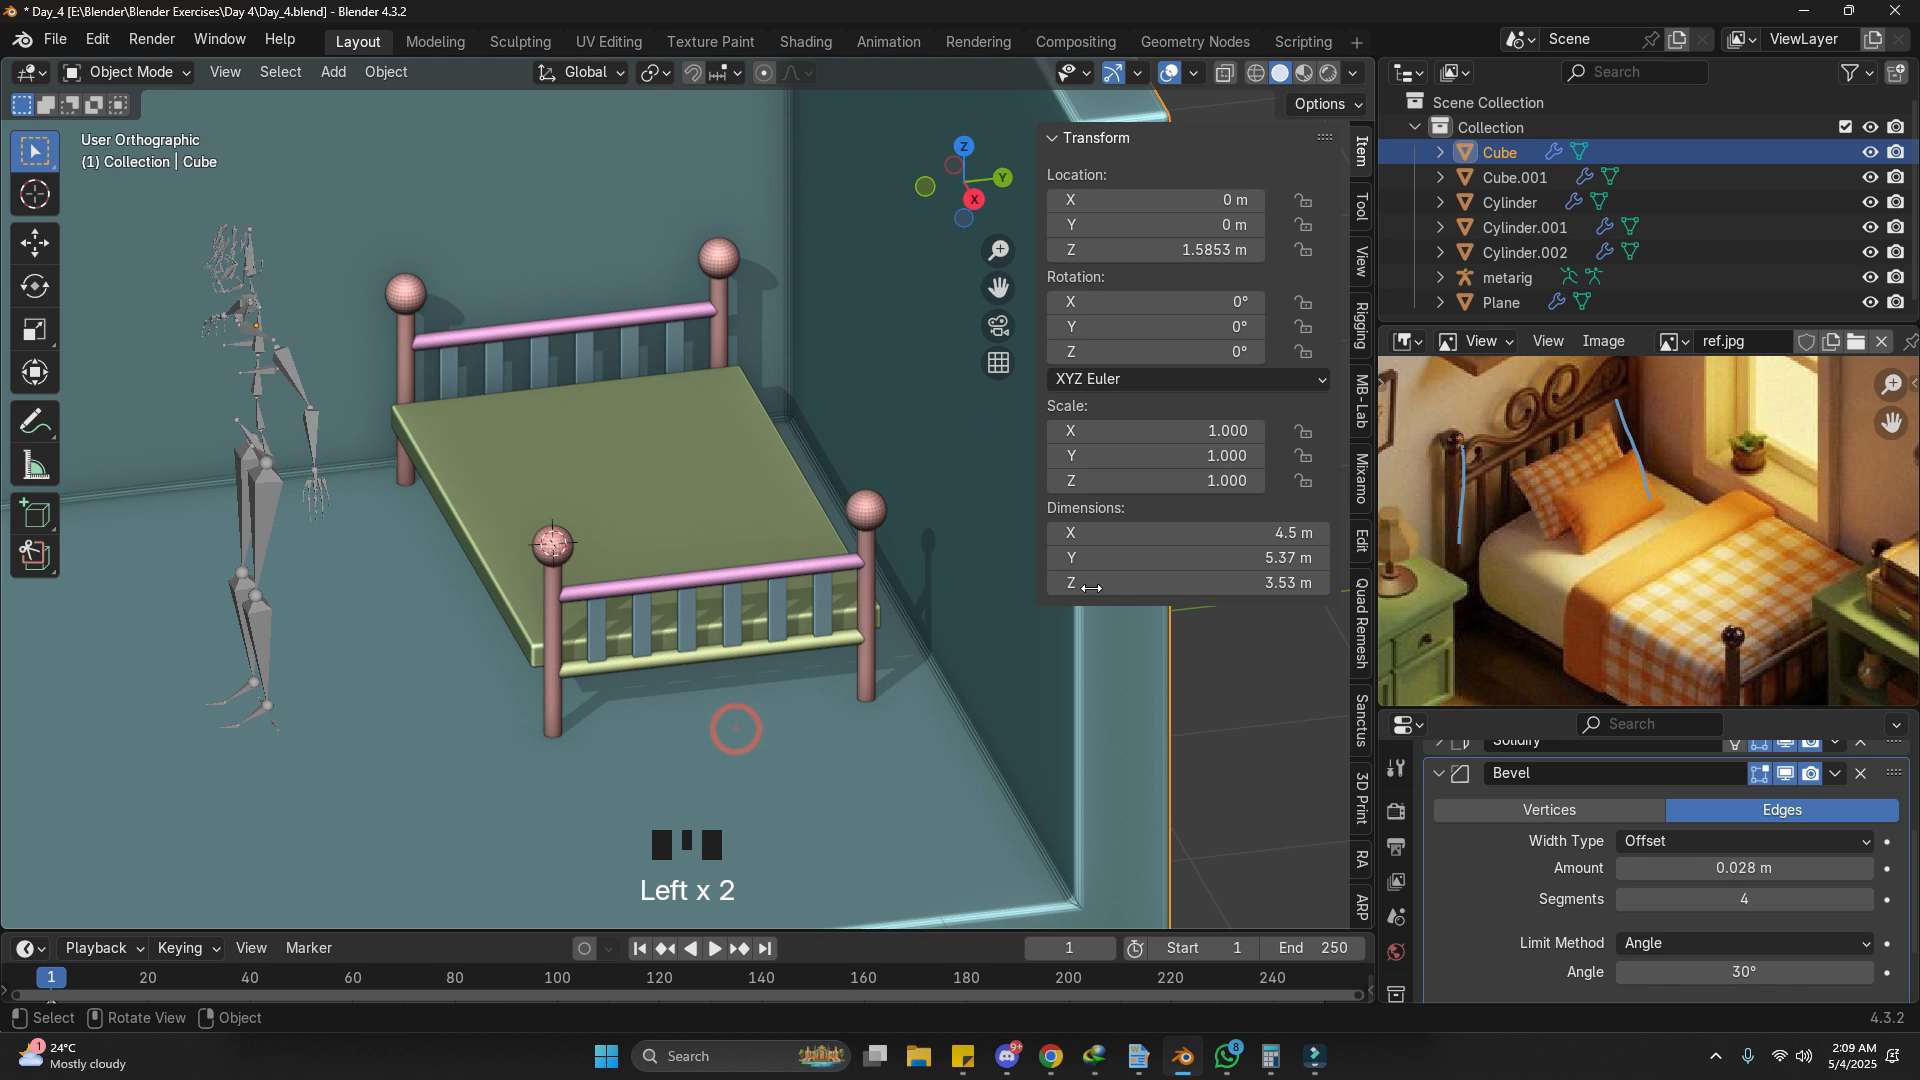
# Step: Narrow the mattress plane along Y to about 1.21 m so its sides fit between the bed posts
pyautogui.keyDown('shift'); pyautogui.moveTo(614, 562); pyautogui.dragTo(615, 501, button='middle'); pyautogui.keyUp('shift')
pyautogui.click(586, 482)
pyautogui.press('s')
pyautogui.press('x')
pyautogui.rightClick(919, 502)
pyautogui.press('s')
pyautogui.press('y')
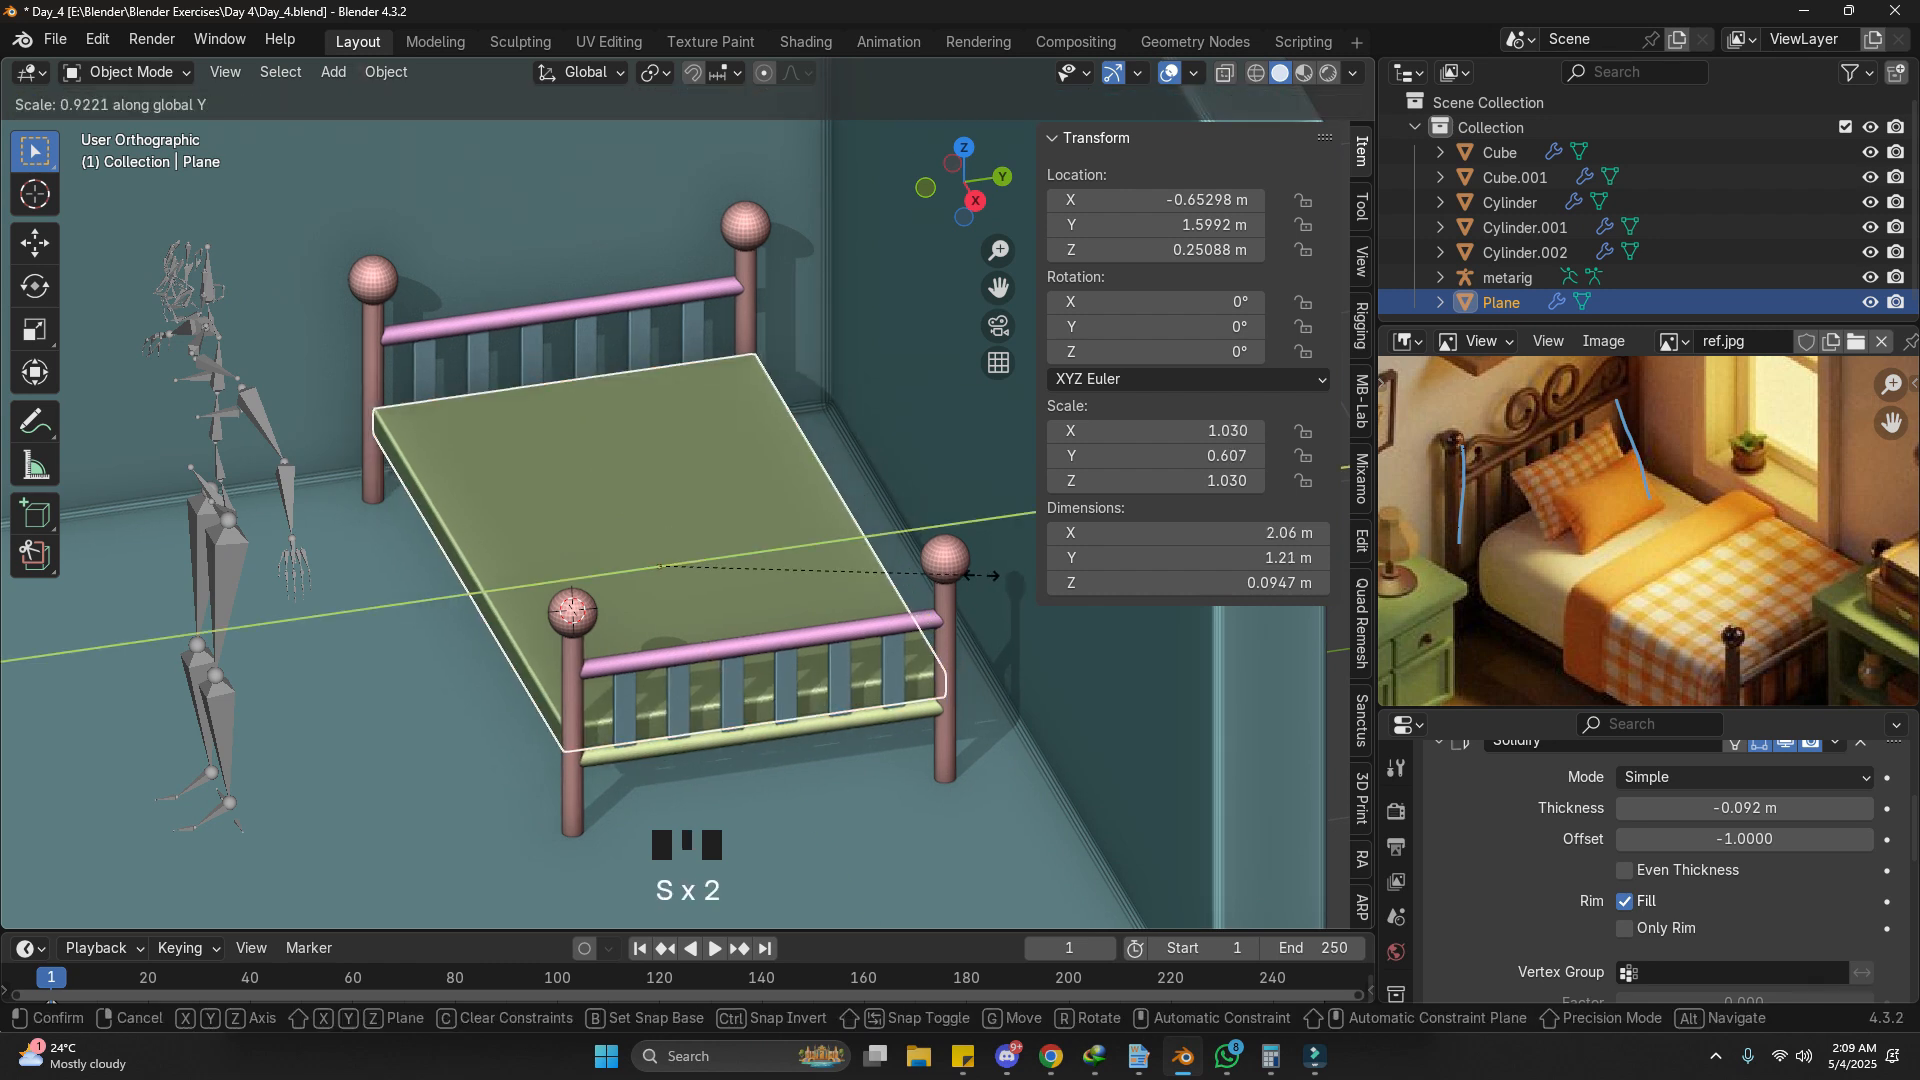
pyautogui.click(979, 575)
# Step: Thin the mattress plane to about 0.071 m along Z and lower it to about Z 0.183 m
pyautogui.moveTo(977, 570); pyautogui.dragTo(789, 513, button='middle')
pyautogui.press('g')
pyautogui.press('z')
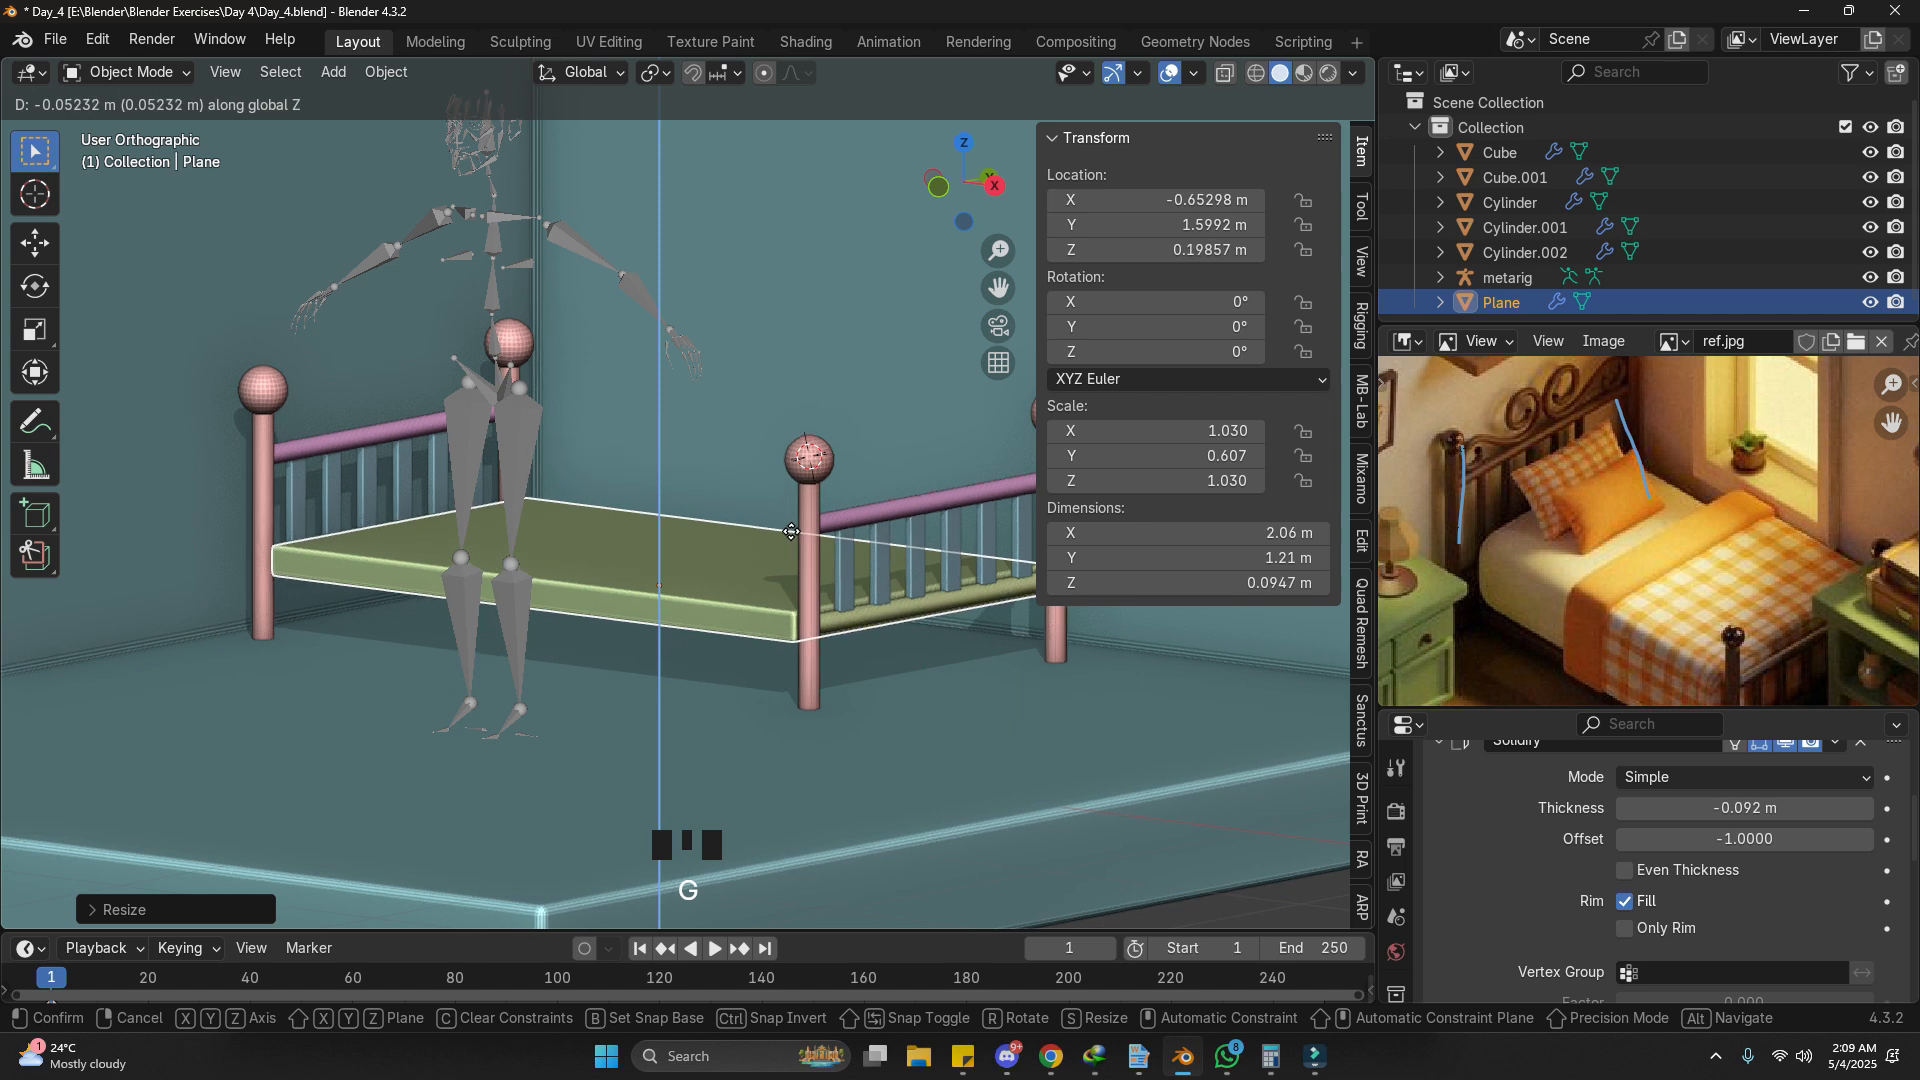
pyautogui.click(791, 540)
pyautogui.press('s')
pyautogui.press('z')
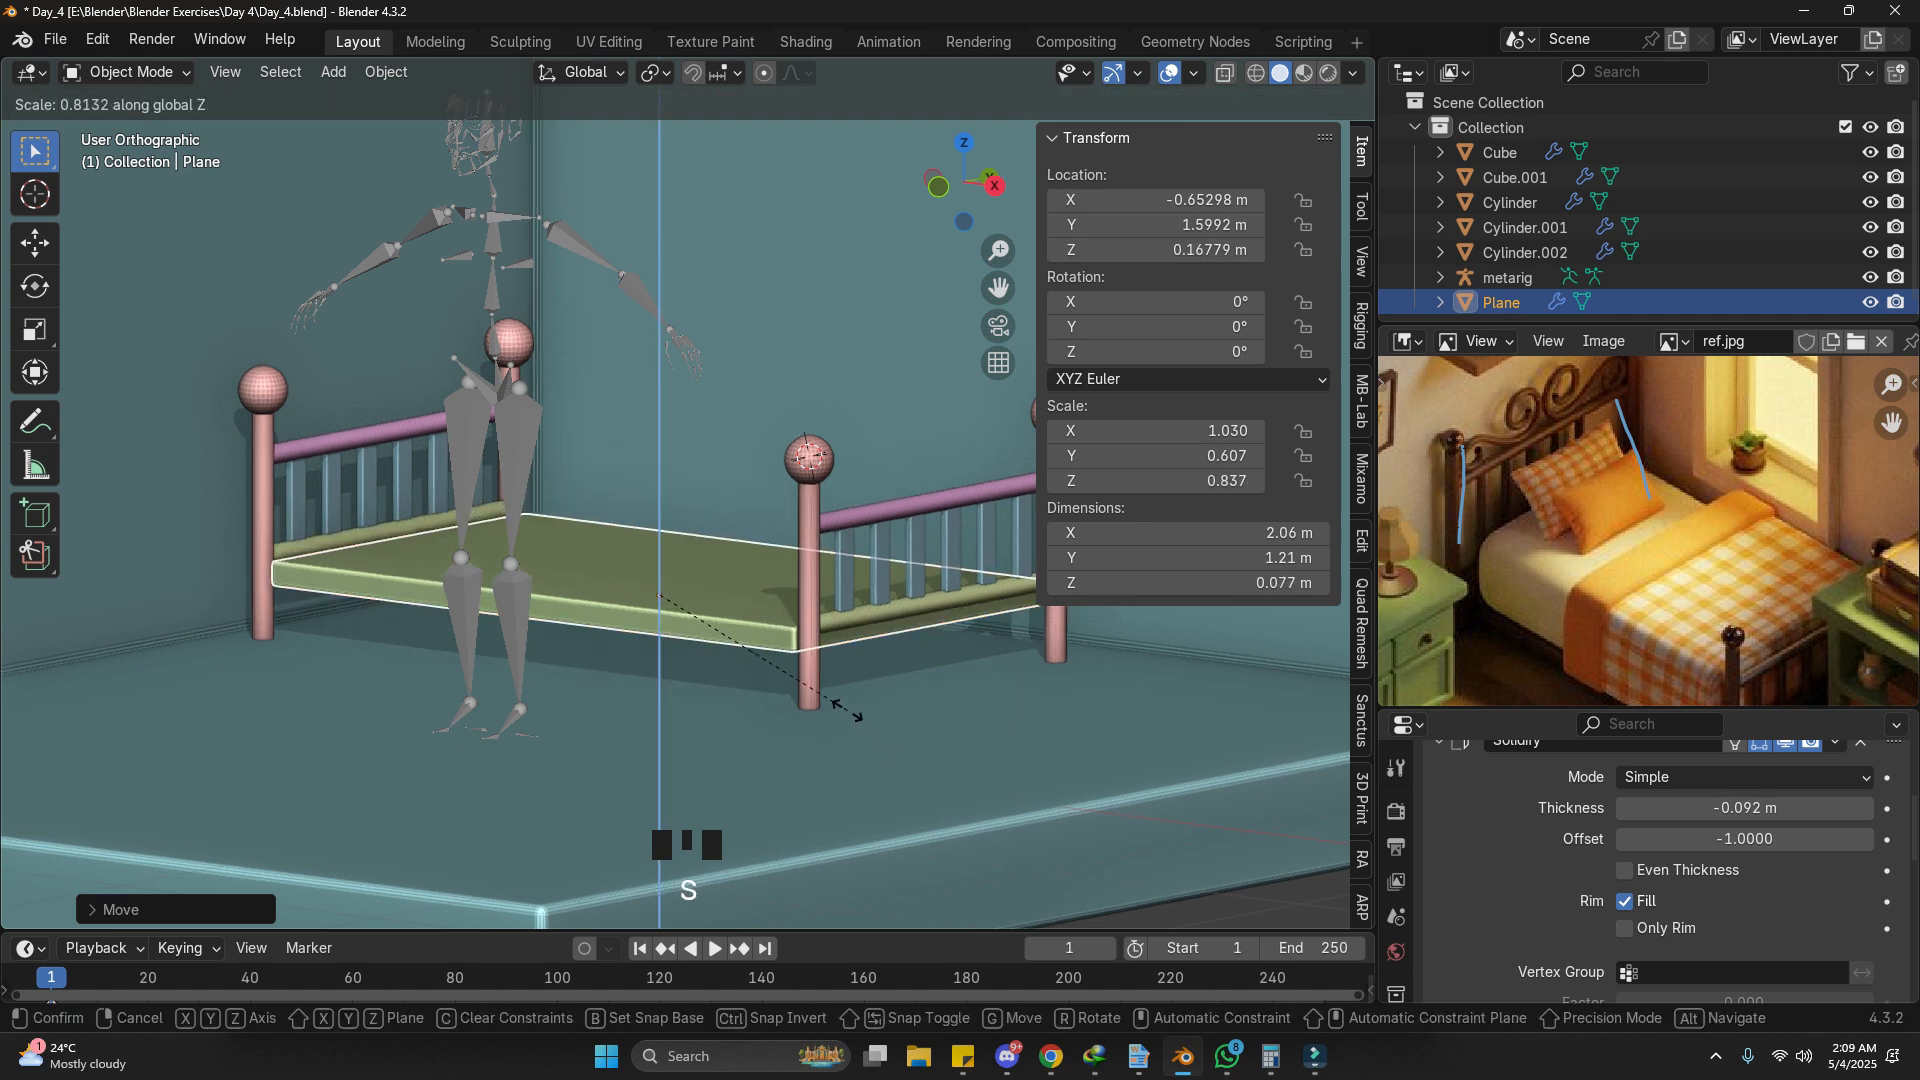
pyautogui.click(834, 699)
pyautogui.press('g')
pyautogui.press('z')
pyautogui.click(831, 692)
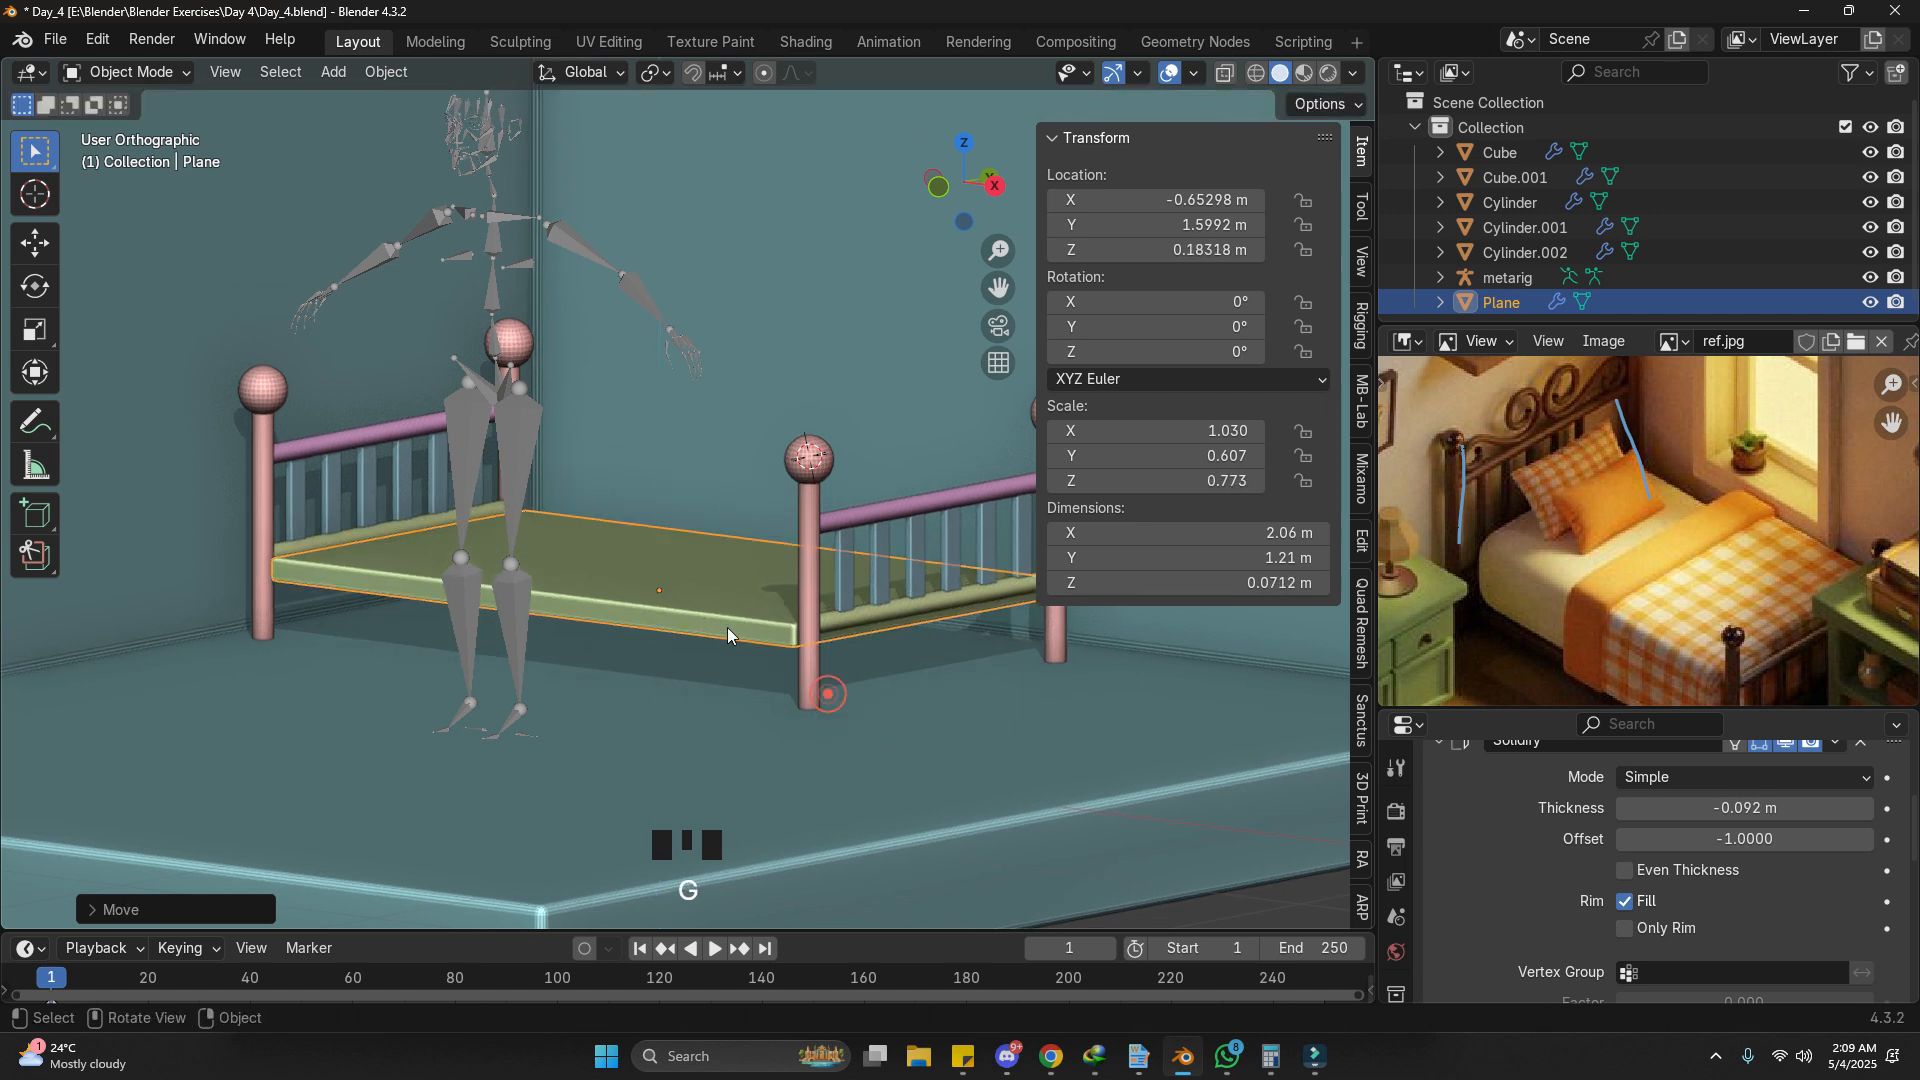
# Step: Duplicate the mattress plane and raise the copy to about Z 0.37 m, leaving the original as the bed base
pyautogui.moveTo(725, 628); pyautogui.dragTo(752, 668, button='middle')
pyautogui.hotkey('shift', 'd')
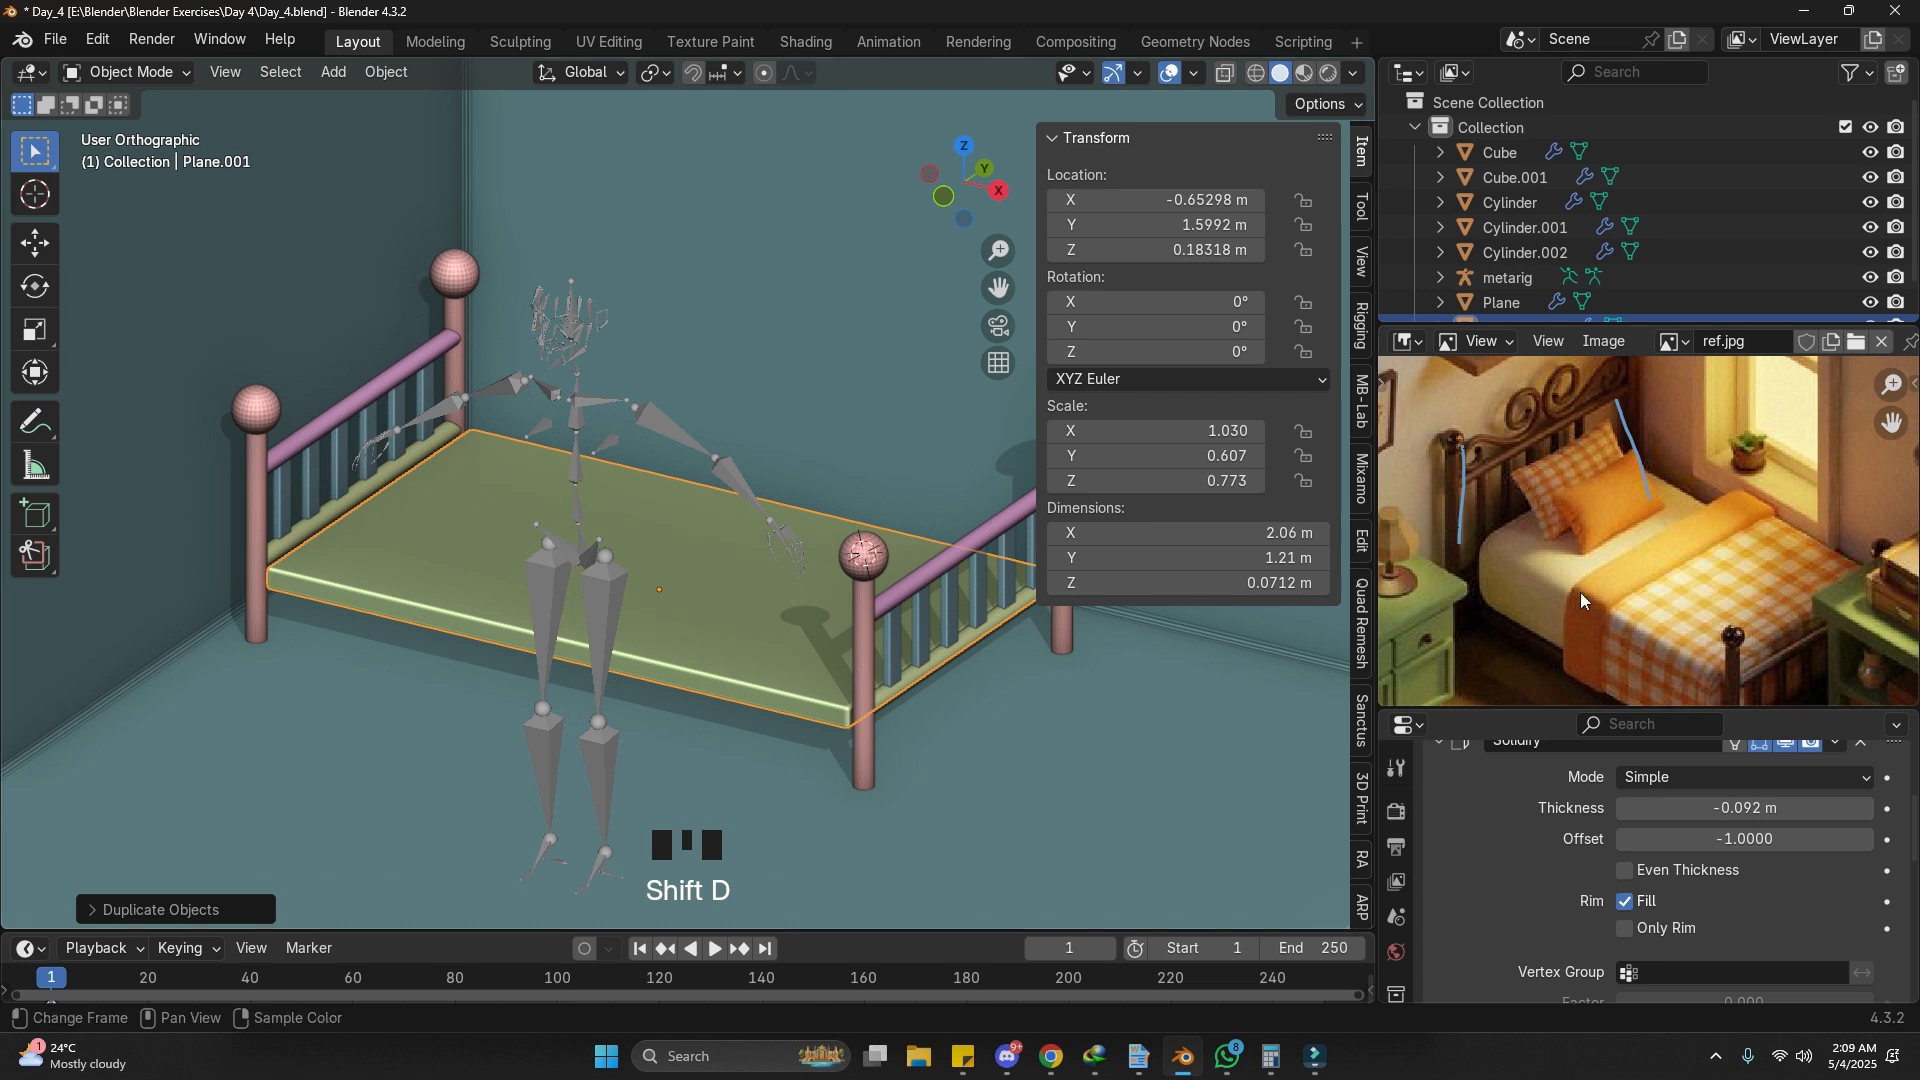
pyautogui.moveTo(764, 667); pyautogui.dragTo(769, 644, button='middle')
pyautogui.press('g')
pyautogui.press('z')
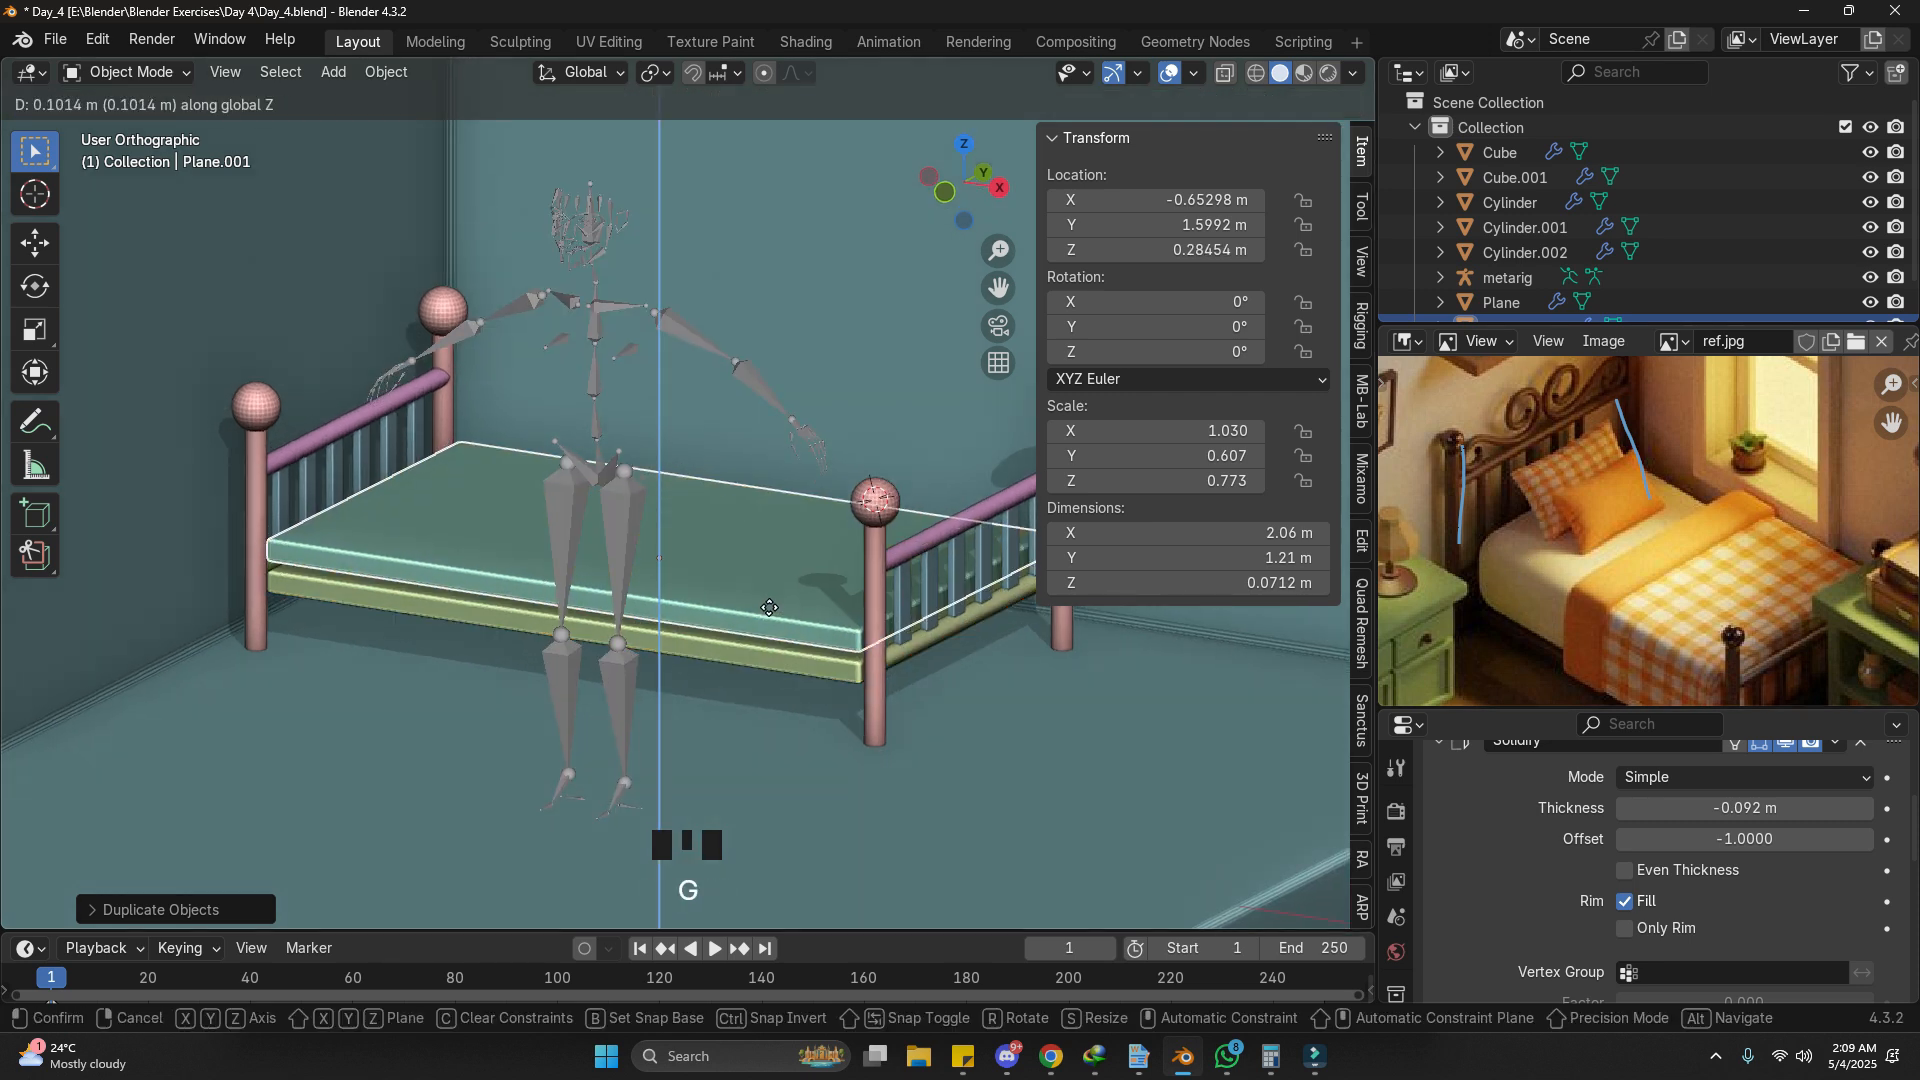
pyautogui.click(765, 598)
pyautogui.press('g')
pyautogui.press('z')
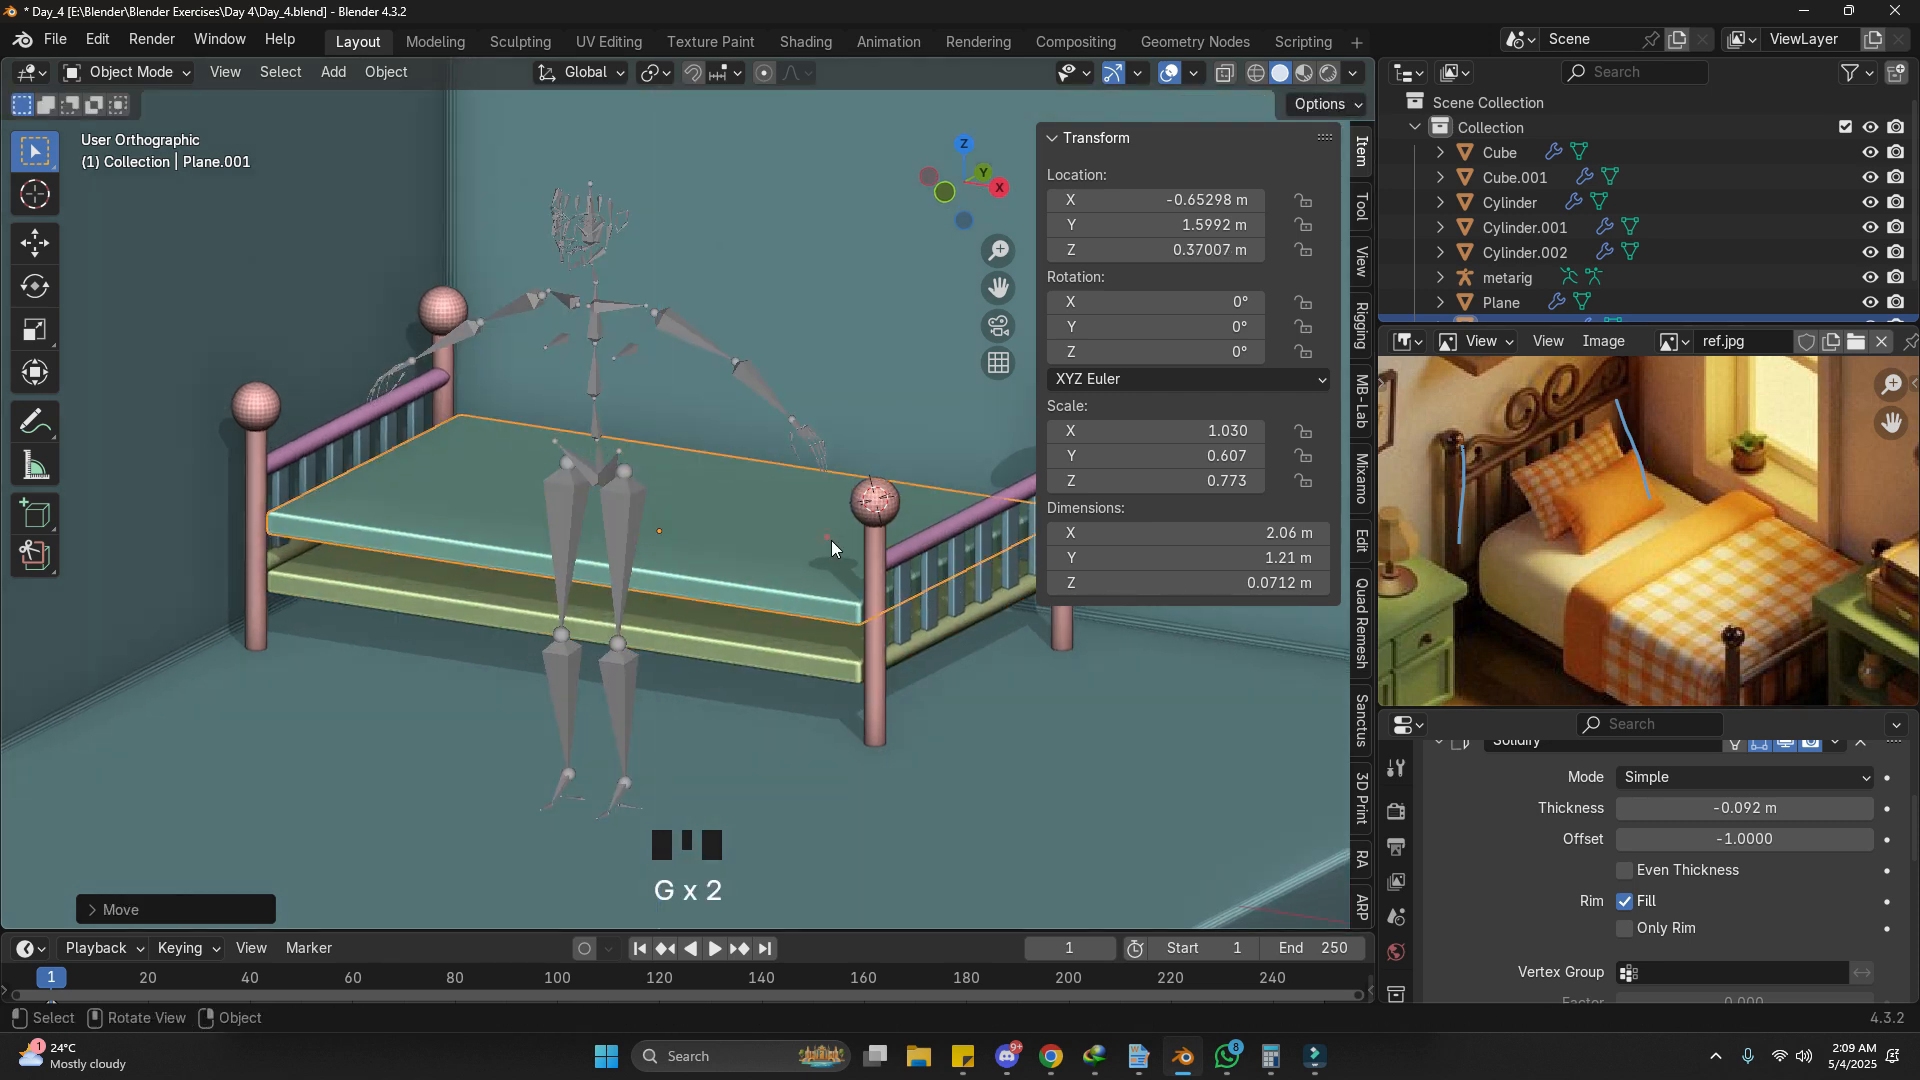
# Step: Thicken the upper copy to about 0.157 m along Z and lower it towards the base to about Z 0.25 m
pyautogui.press('s')
pyautogui.click(966, 321)
pyautogui.press('g')
pyautogui.press('z')
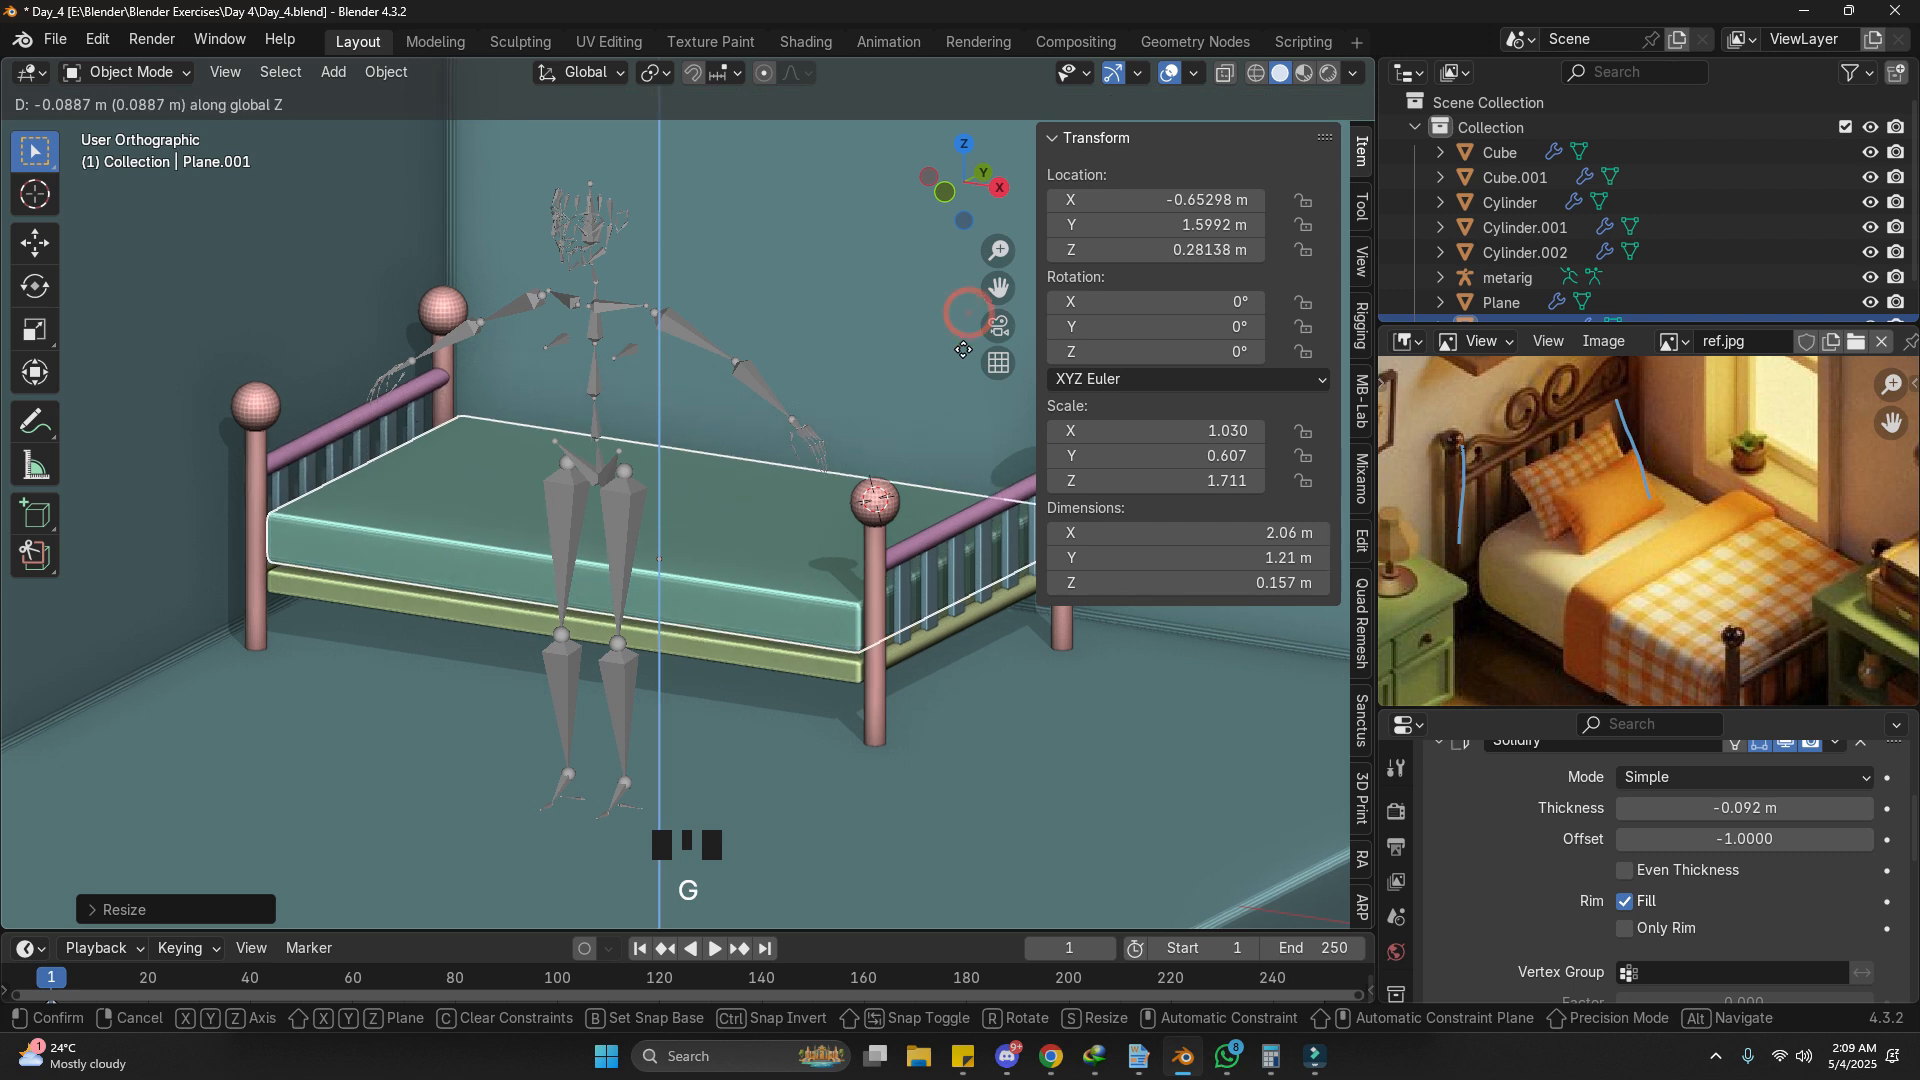
pyautogui.click(848, 590)
# Step: Flatten the bed base under the mattress to about 0.048 m along Z
pyautogui.click(824, 671)
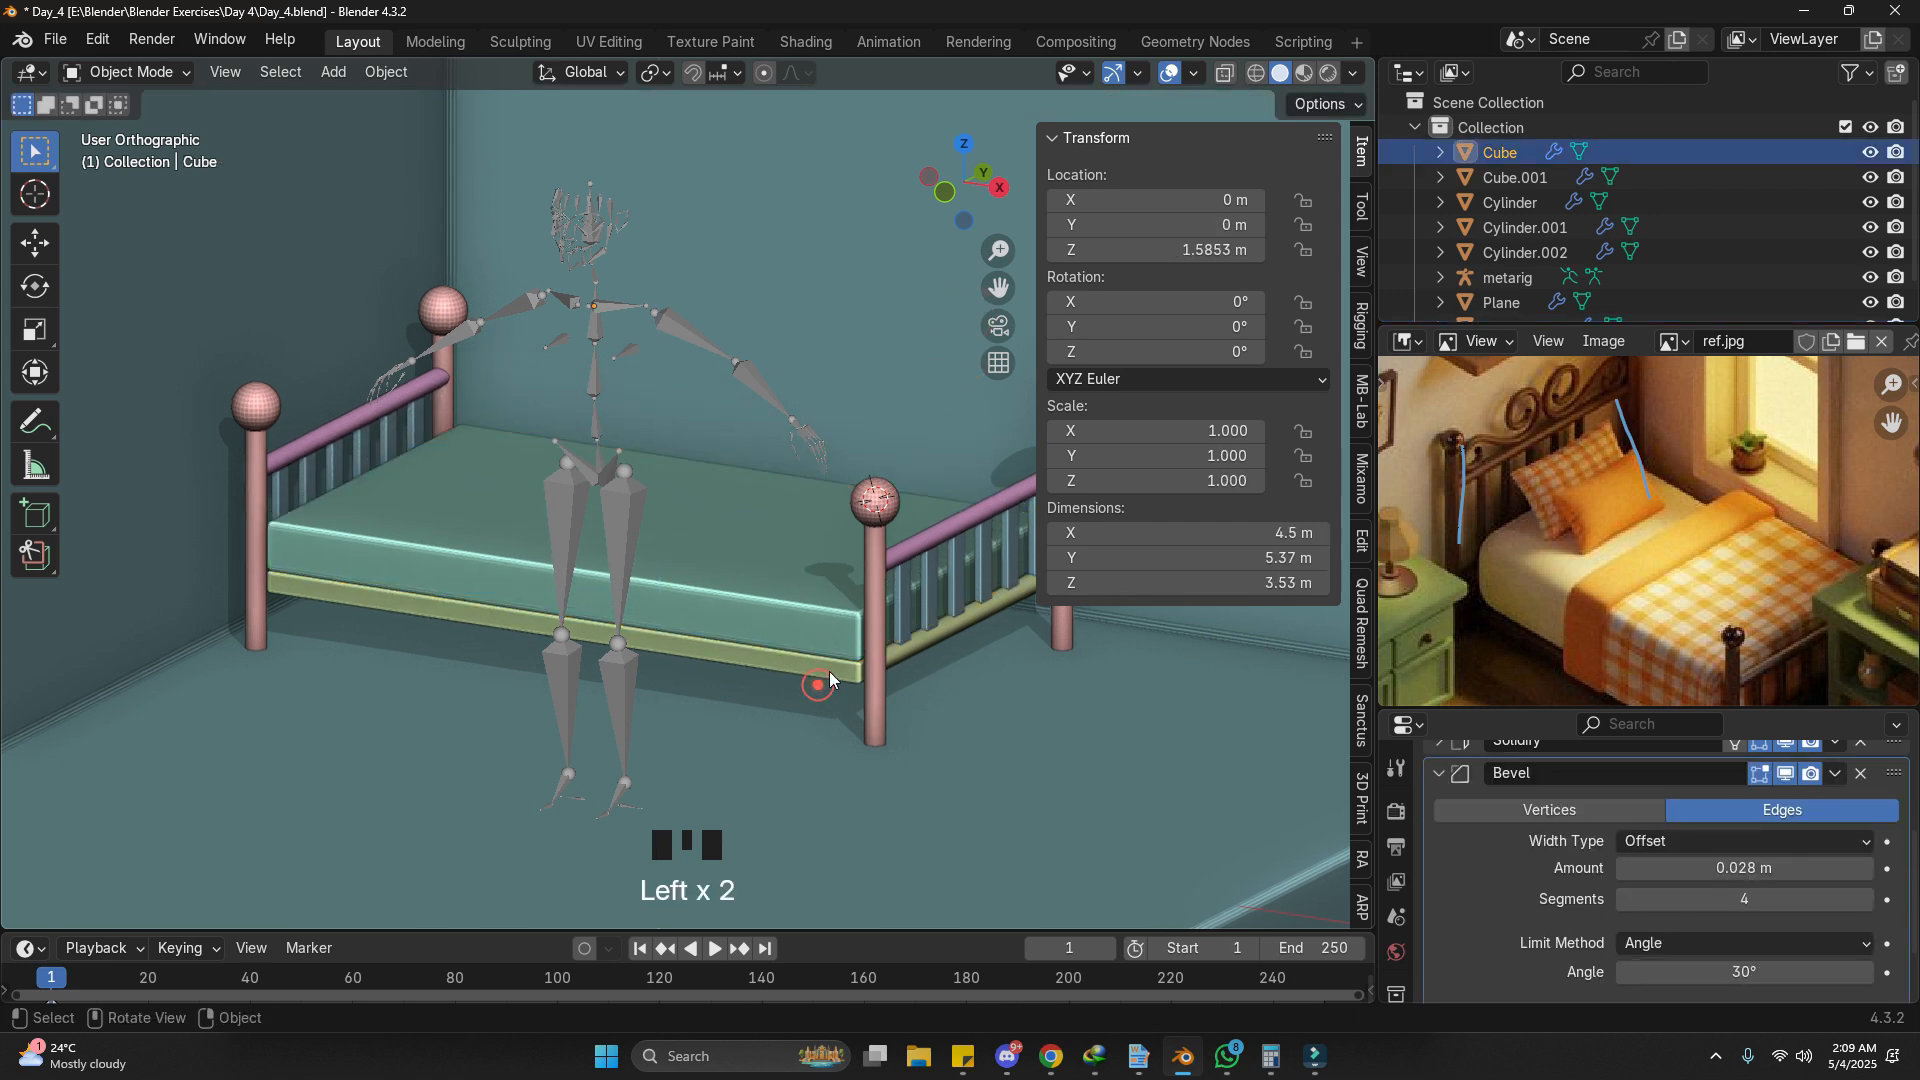
pyautogui.click(830, 670)
pyautogui.press('s')
pyautogui.press('z')
pyautogui.click(852, 668)
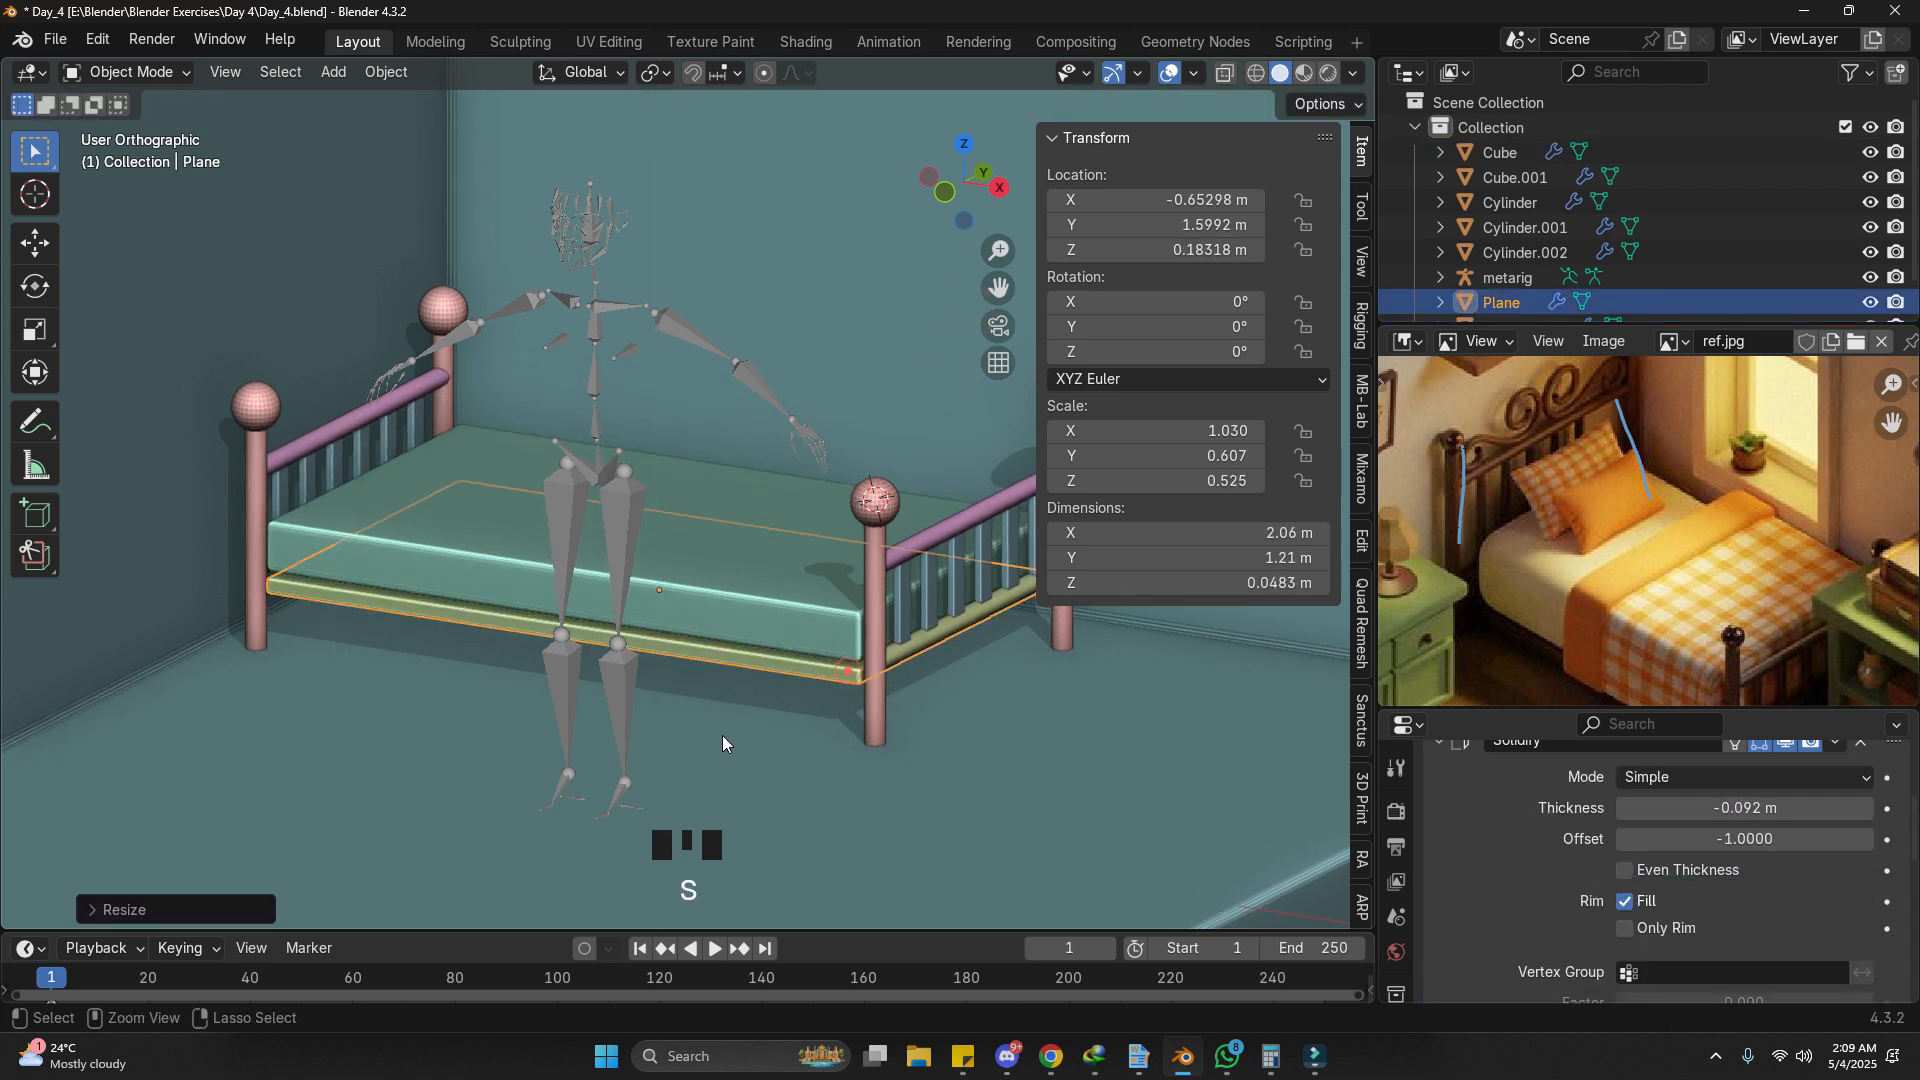
# Step: Apply the bed base's scale and set its Solidify thickness to about -0.046 m
pyautogui.hotkey('ctrl', 'a')
pyautogui.click(753, 597)
pyautogui.scroll(-2, 1628, 834)
pyautogui.scroll(3, 1628, 833)
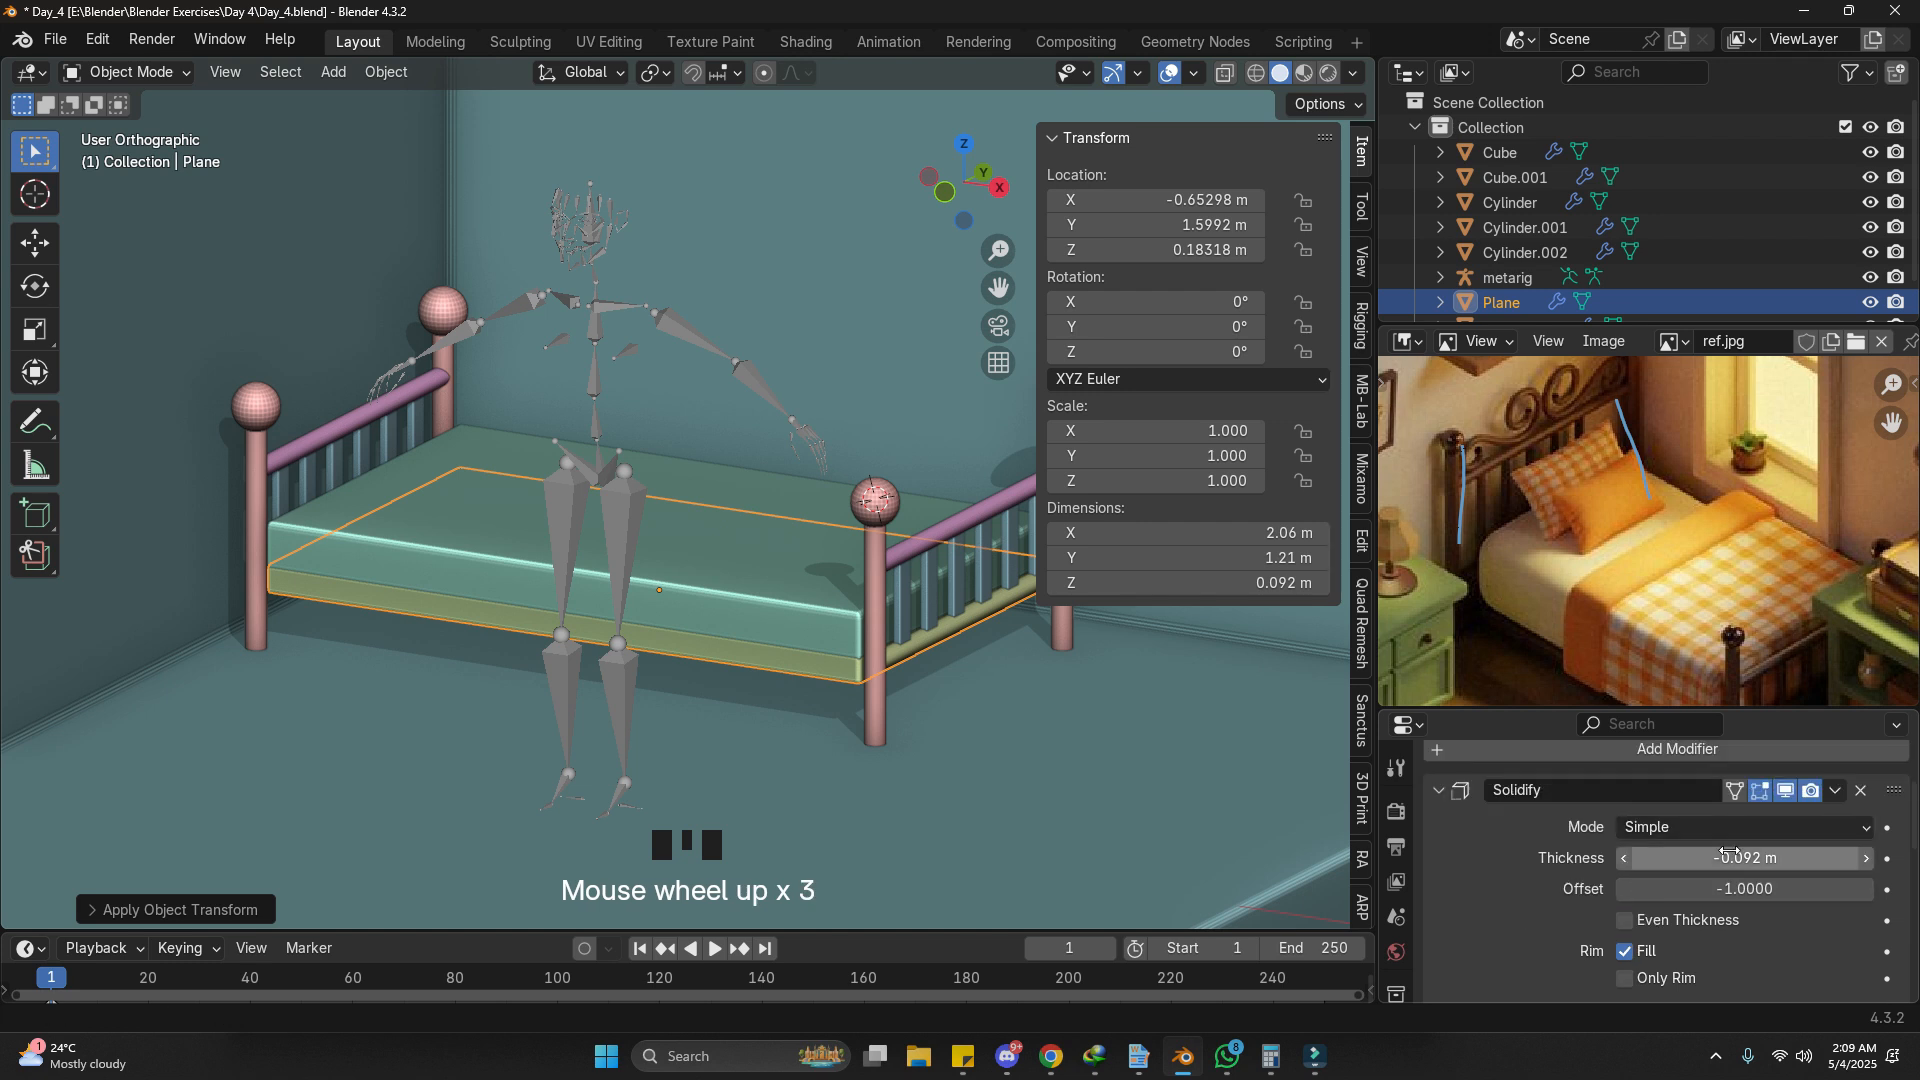
pyautogui.keyDown('shift'); pyautogui.moveTo(1743, 858); pyautogui.dragTo(1804, 857); pyautogui.keyUp('shift')
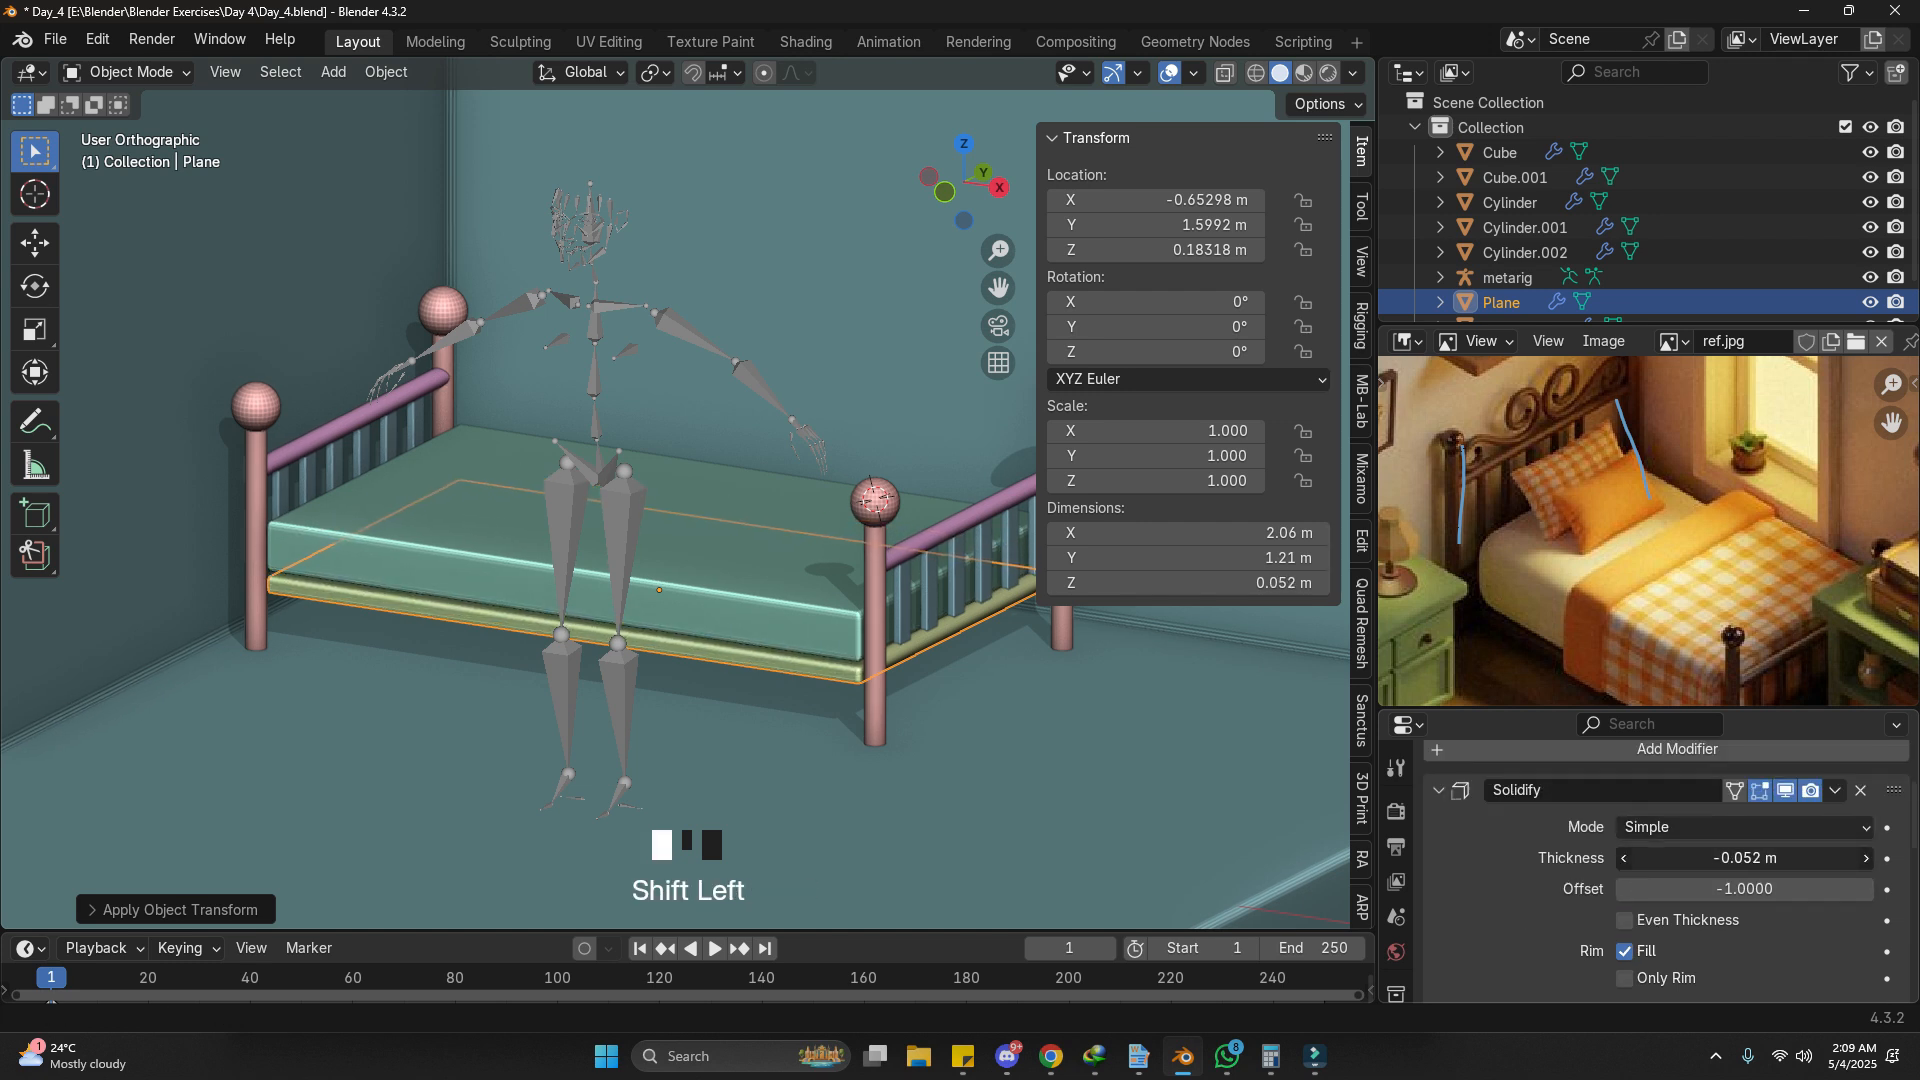
# Step: Thicken the upper mattress to about 0.209 m along Z and lower it onto the base at about Z 0.228 m
pyautogui.click(792, 622)
pyautogui.press('s')
pyautogui.press('z')
pyautogui.click(950, 628)
pyautogui.scroll(4, 854, 665)
pyautogui.press('g')
pyautogui.press('z')
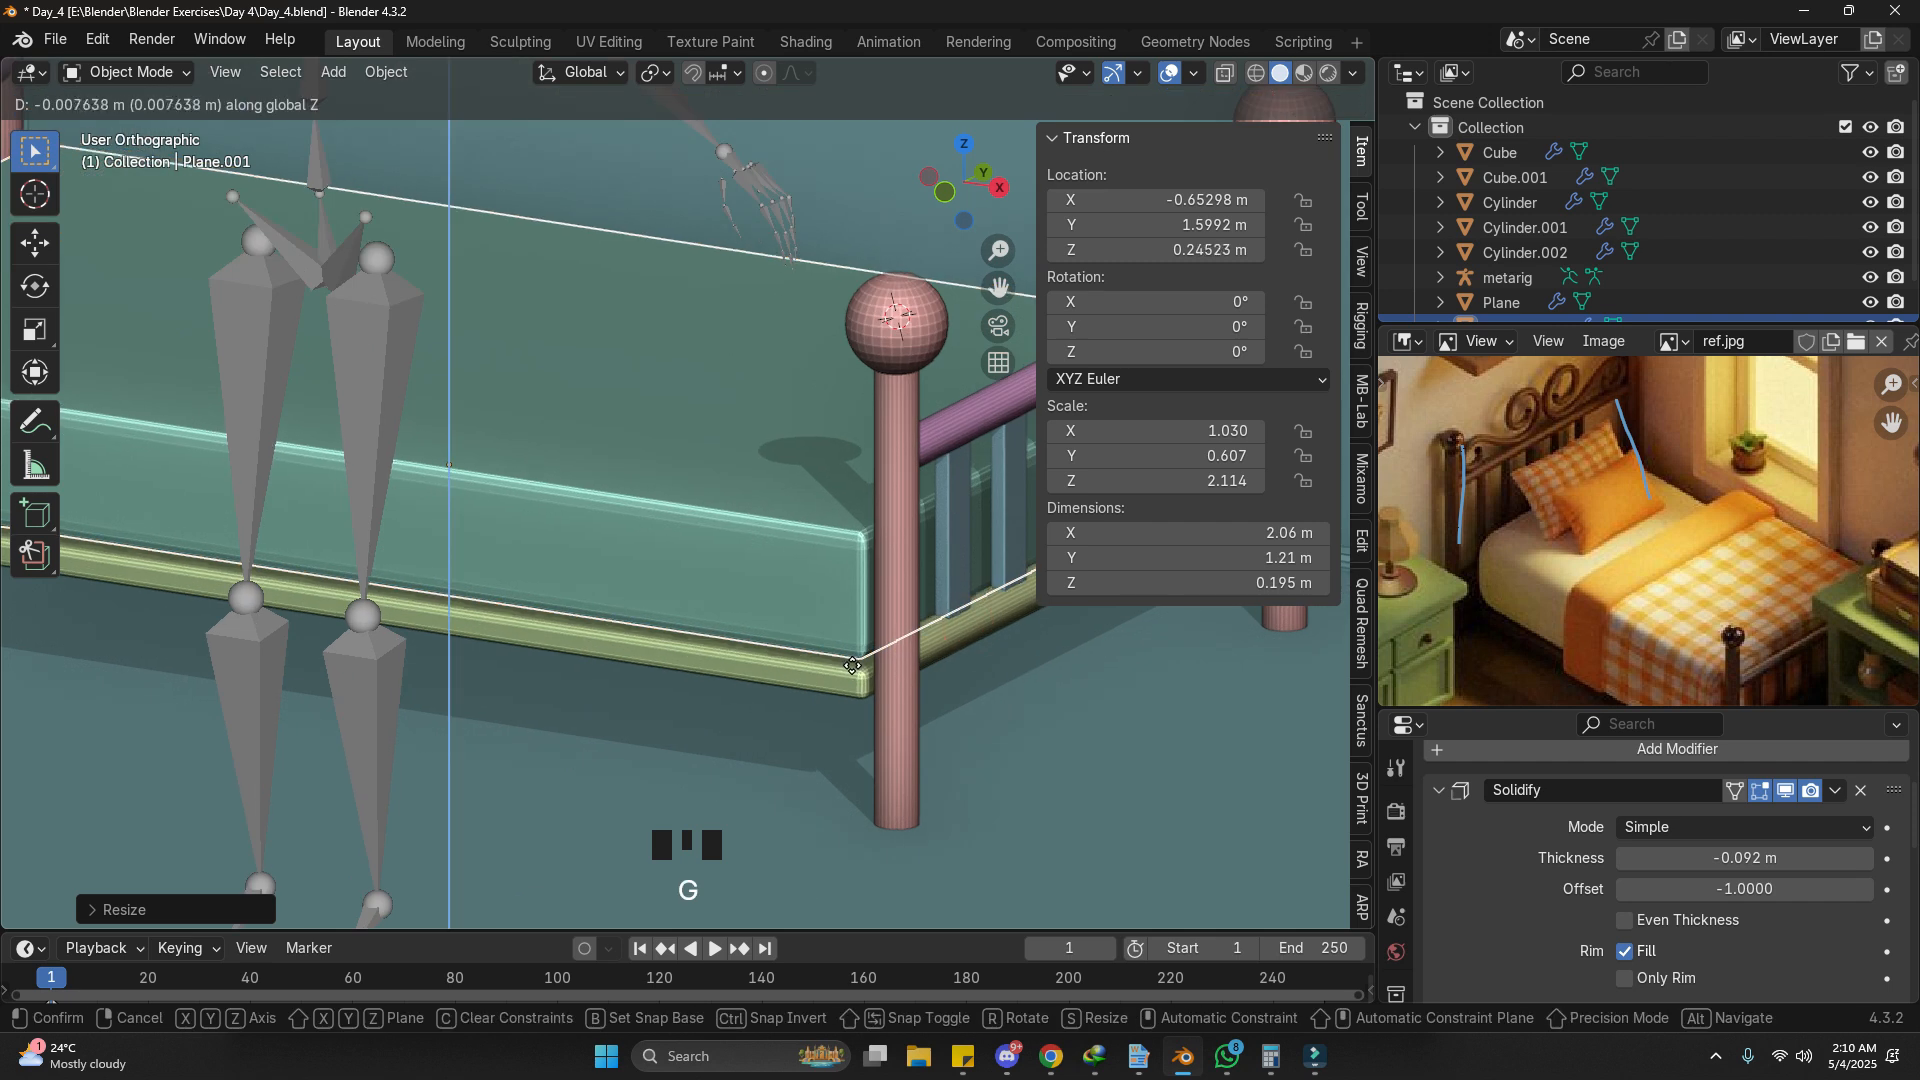
pyautogui.scroll(-4, 853, 665)
pyautogui.press('s')
pyautogui.click(876, 675)
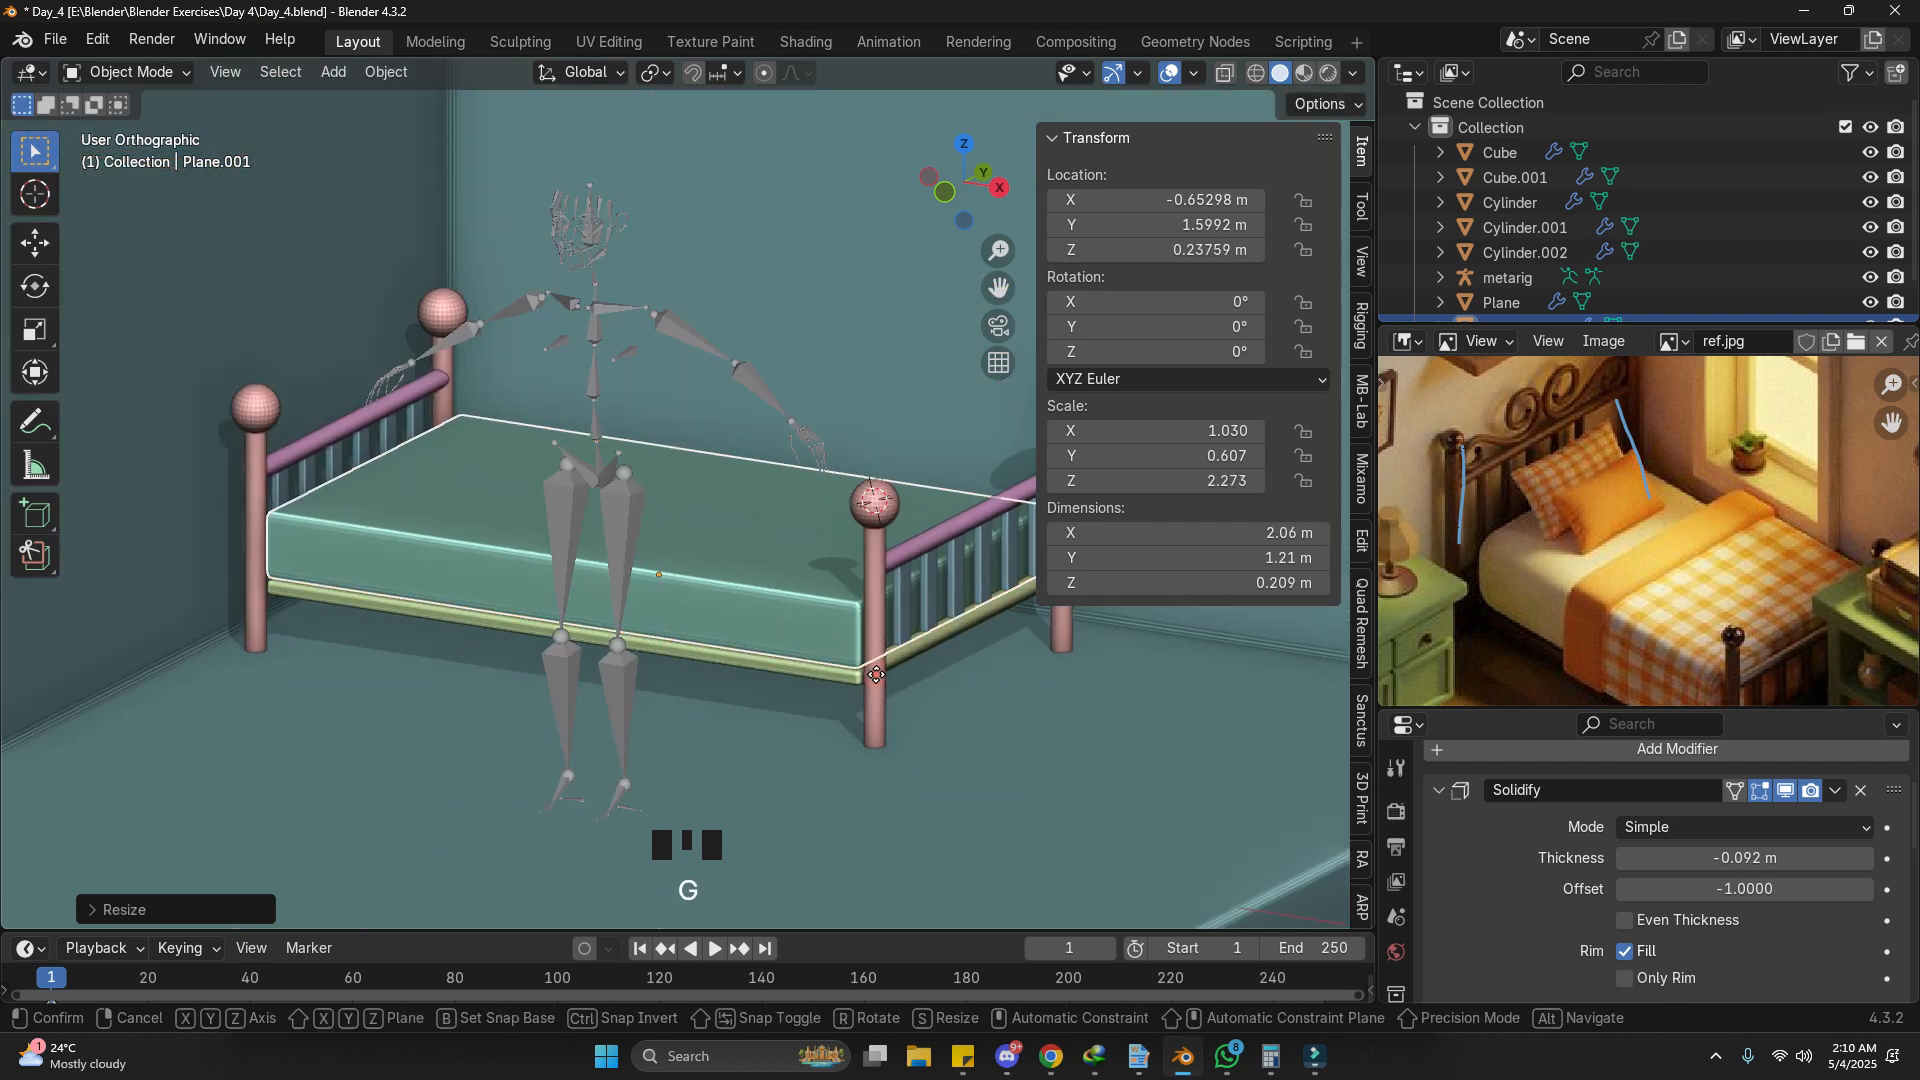
pyautogui.click(881, 684)
# Step: Apply the upper mattress's scale and set its Solidify thickness to -0.17 m
pyautogui.keyDown('shift'); pyautogui.moveTo(925, 673); pyautogui.dragTo(669, 648, button='middle'); pyautogui.keyUp('shift')
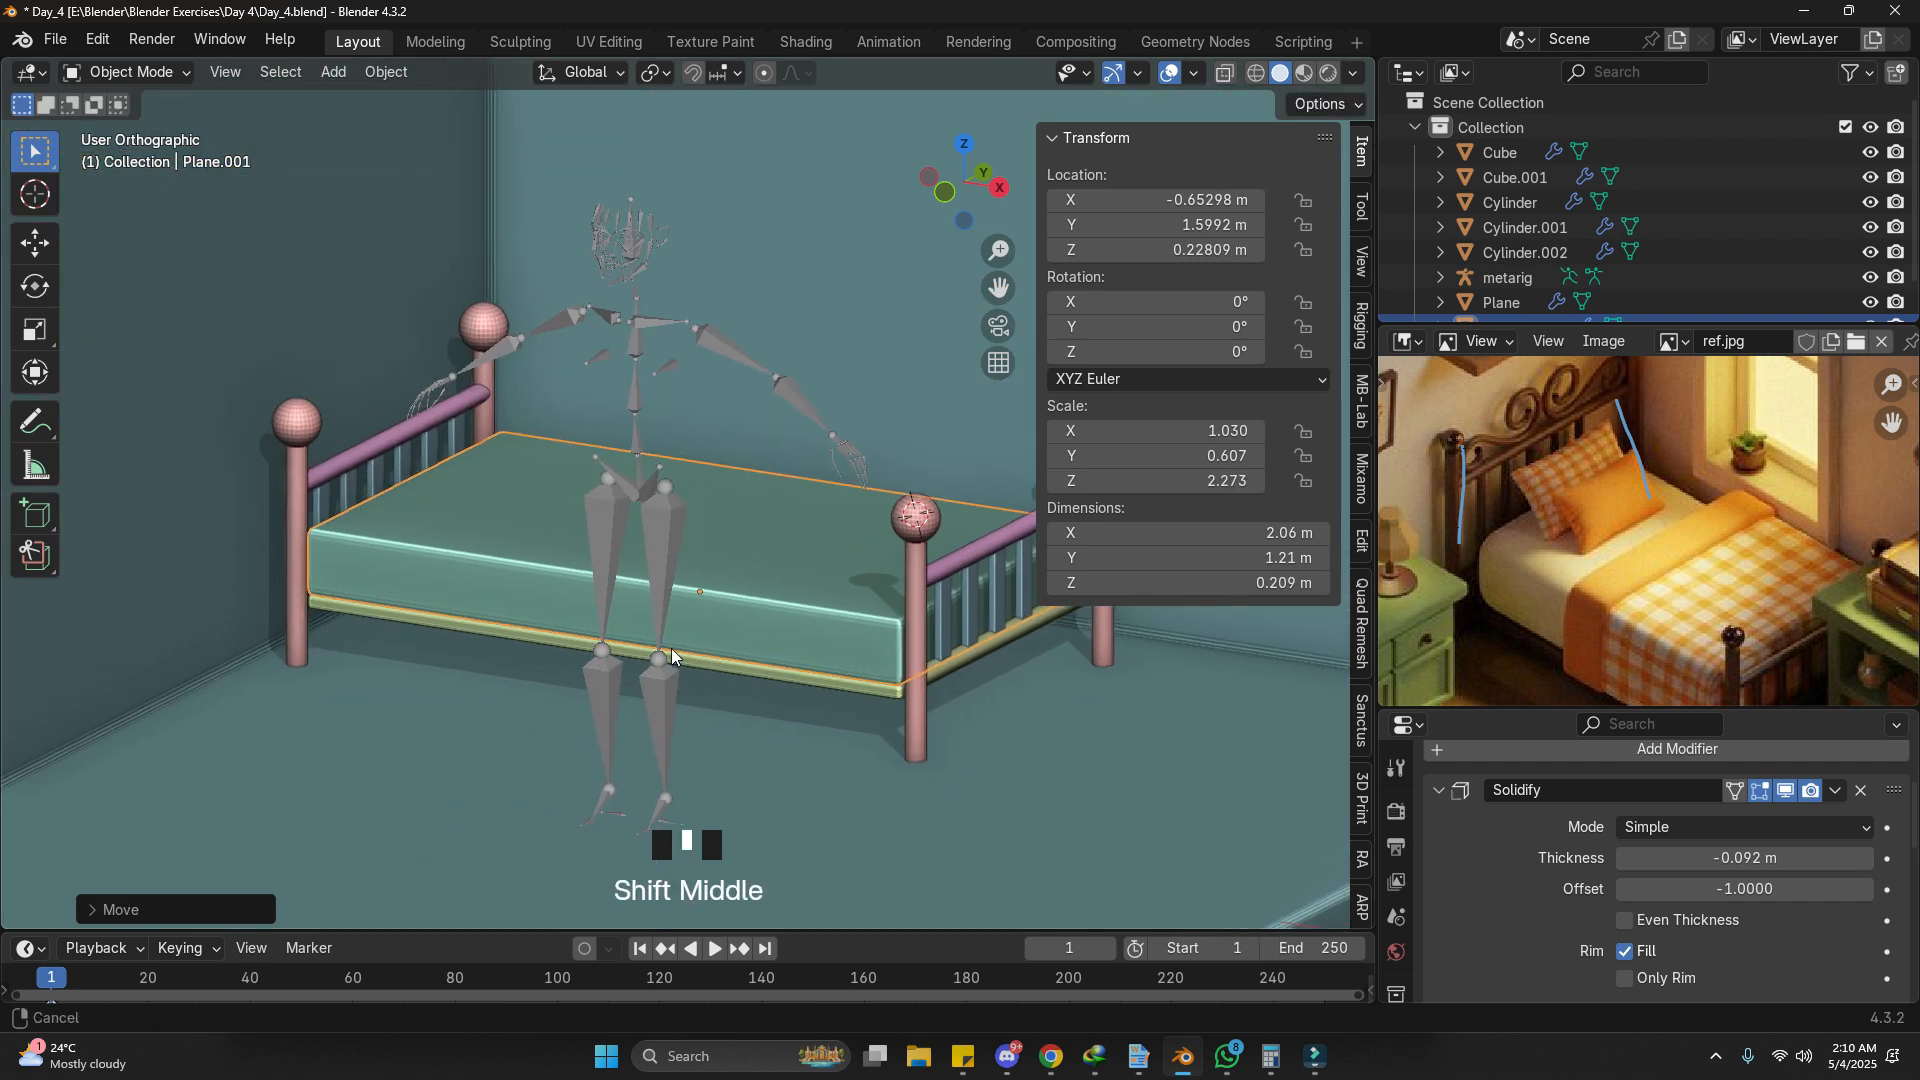
pyautogui.scroll(3, 388, 554)
pyautogui.keyDown('shift'); pyautogui.moveTo(388, 554); pyautogui.dragTo(541, 680, button='middle'); pyautogui.keyUp('shift')
pyautogui.hotkey('ctrl', 'a')
pyautogui.click(517, 604)
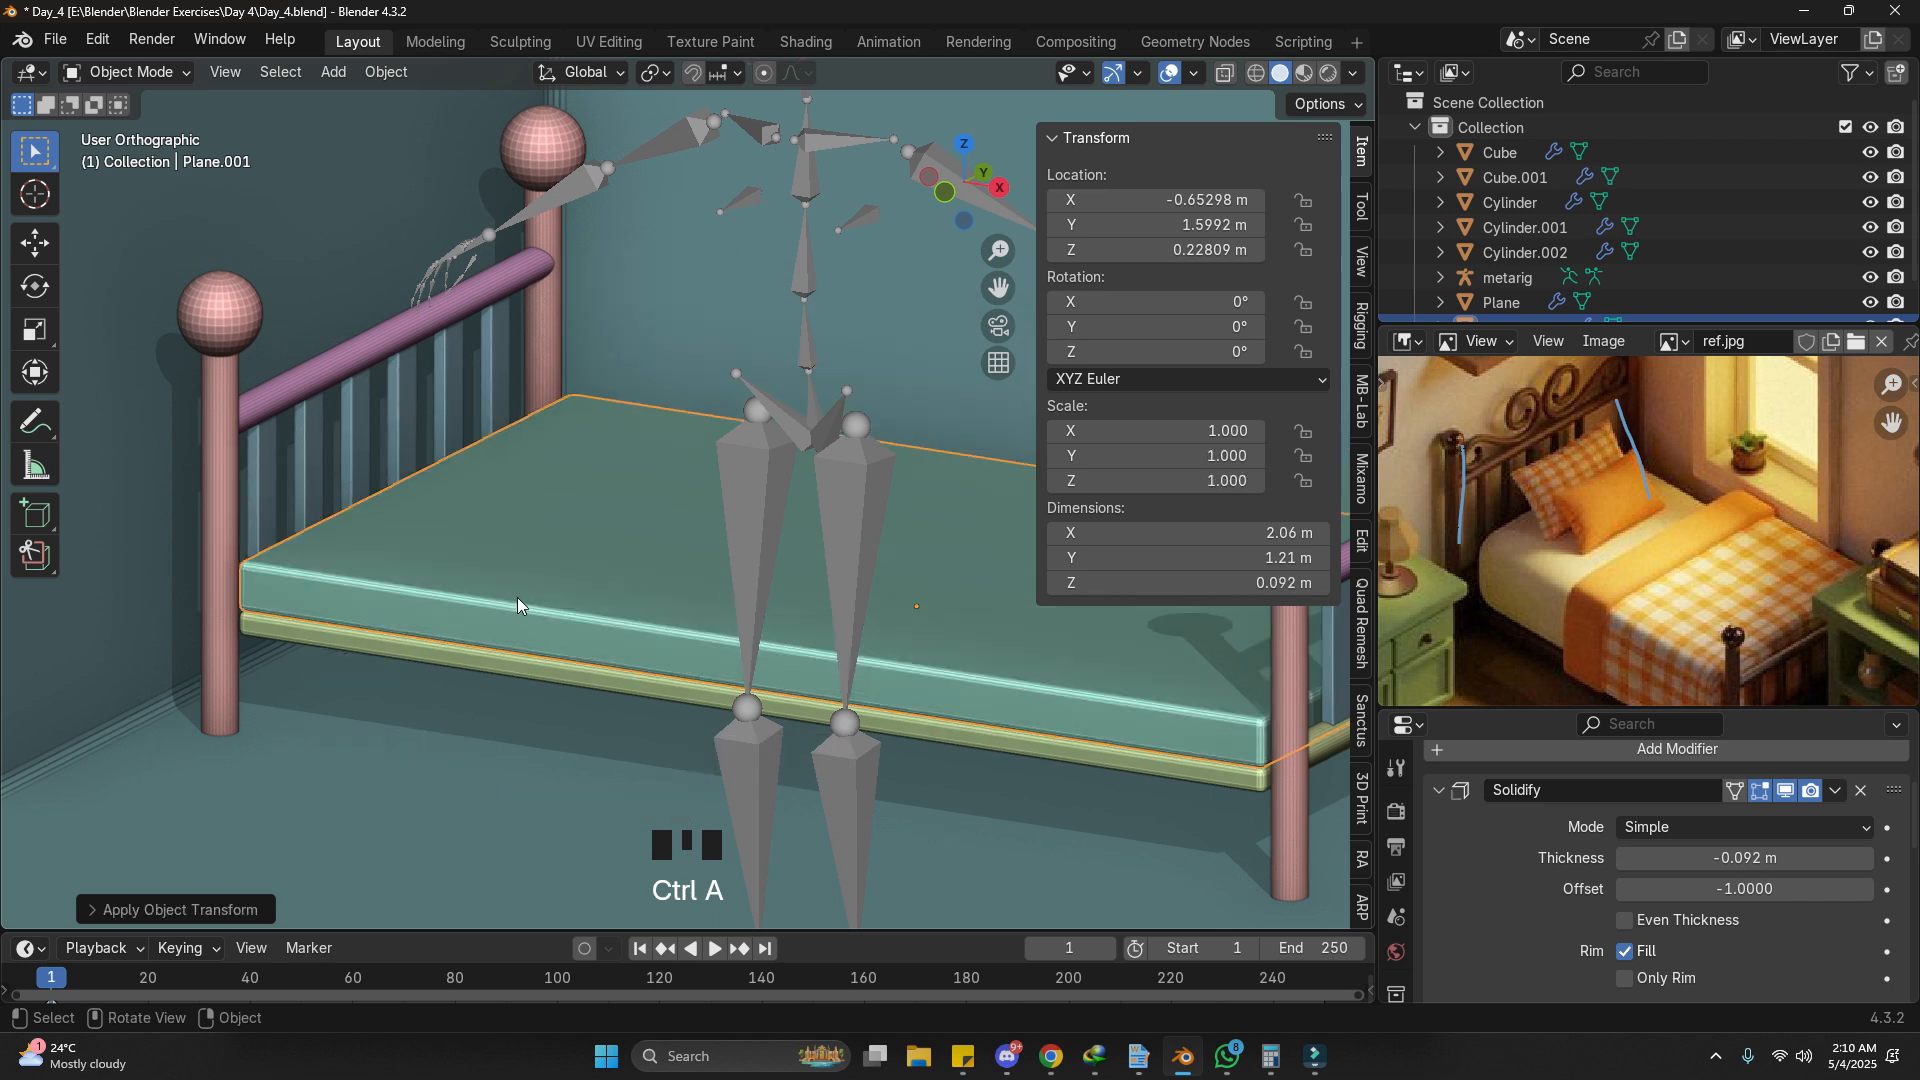
pyautogui.keyDown('shift'); pyautogui.moveTo(1745, 858); pyautogui.dragTo(1680, 858); pyautogui.keyUp('shift')
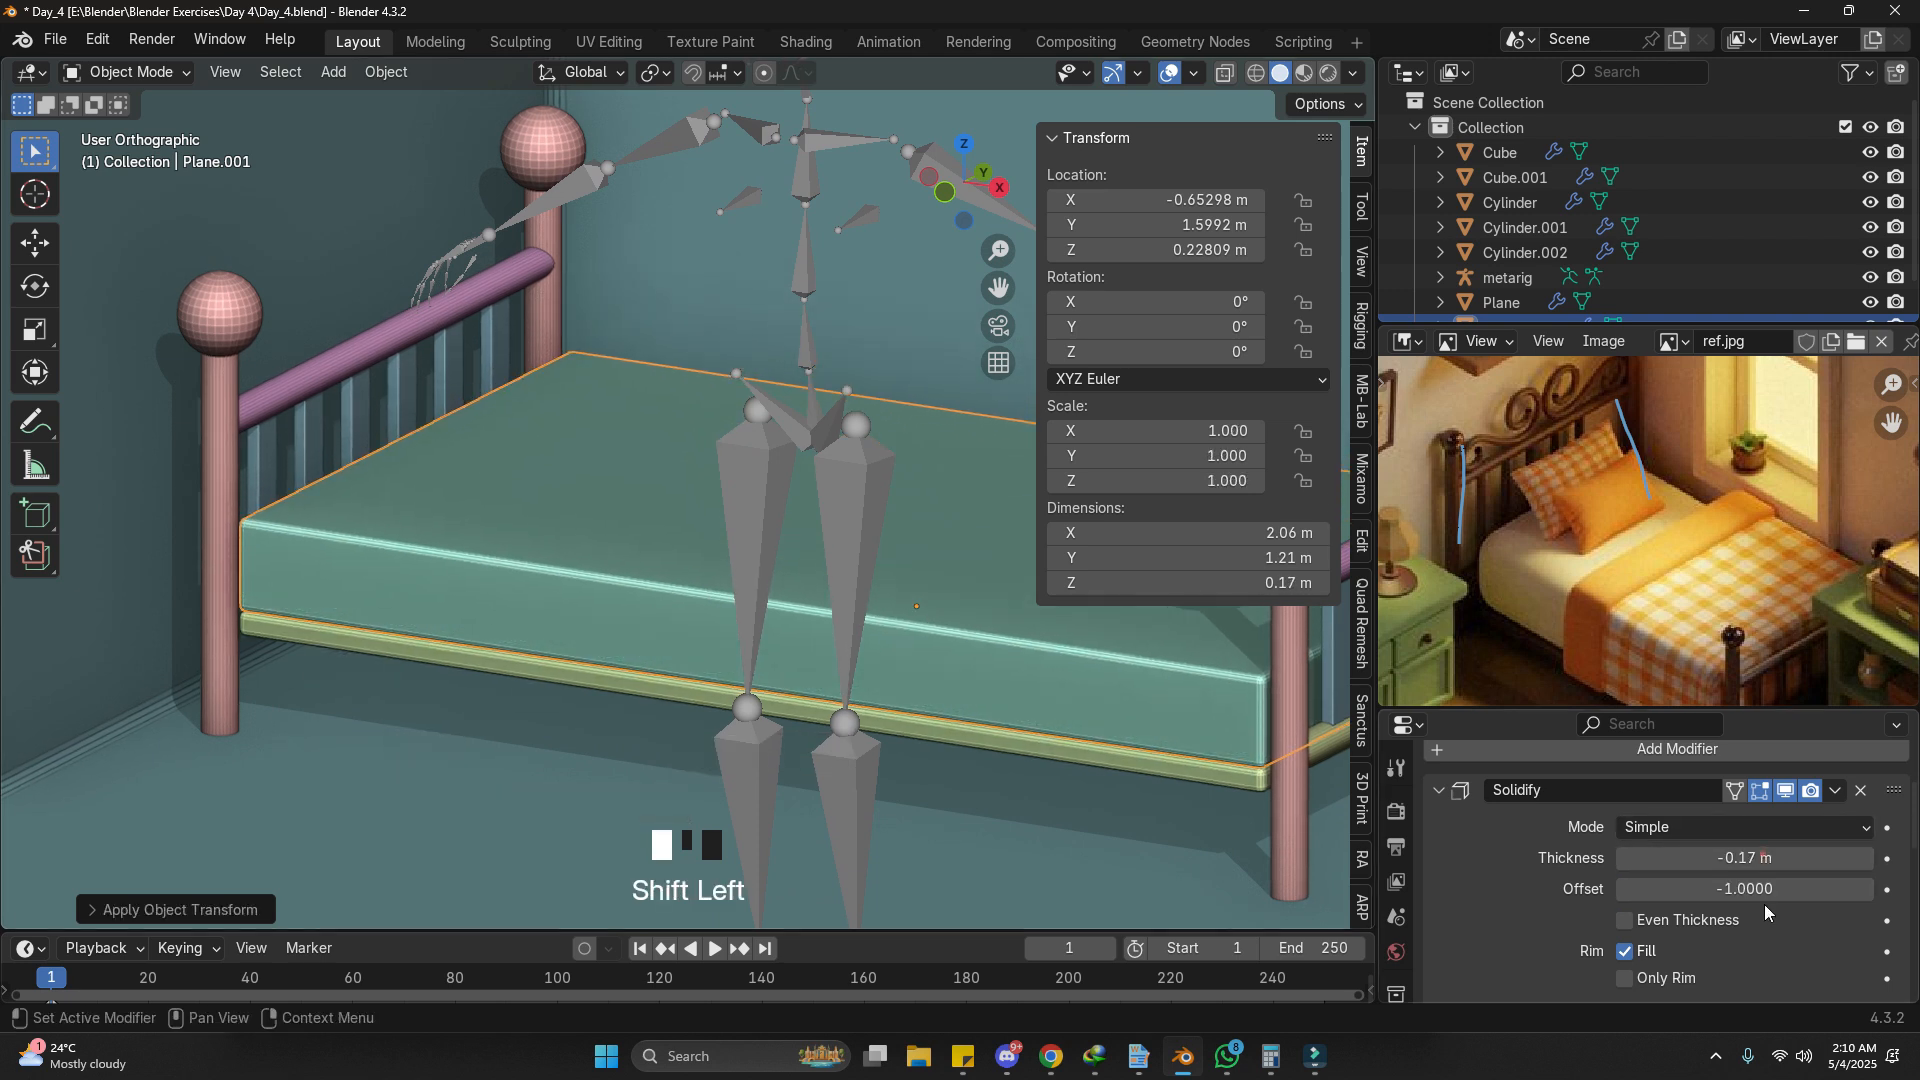
# Step: Round the mattress edges by setting its Bevel amount to 0.042 m with 6 segments
pyautogui.scroll(-8, 1762, 900)
pyautogui.moveTo(1745, 944)
pyautogui.mouseDown()
pyautogui.moveTo(1800, 944)
pyautogui.moveTo(1751, 944)
pyautogui.mouseUp()
pyautogui.scroll(-2, 1799, 935)
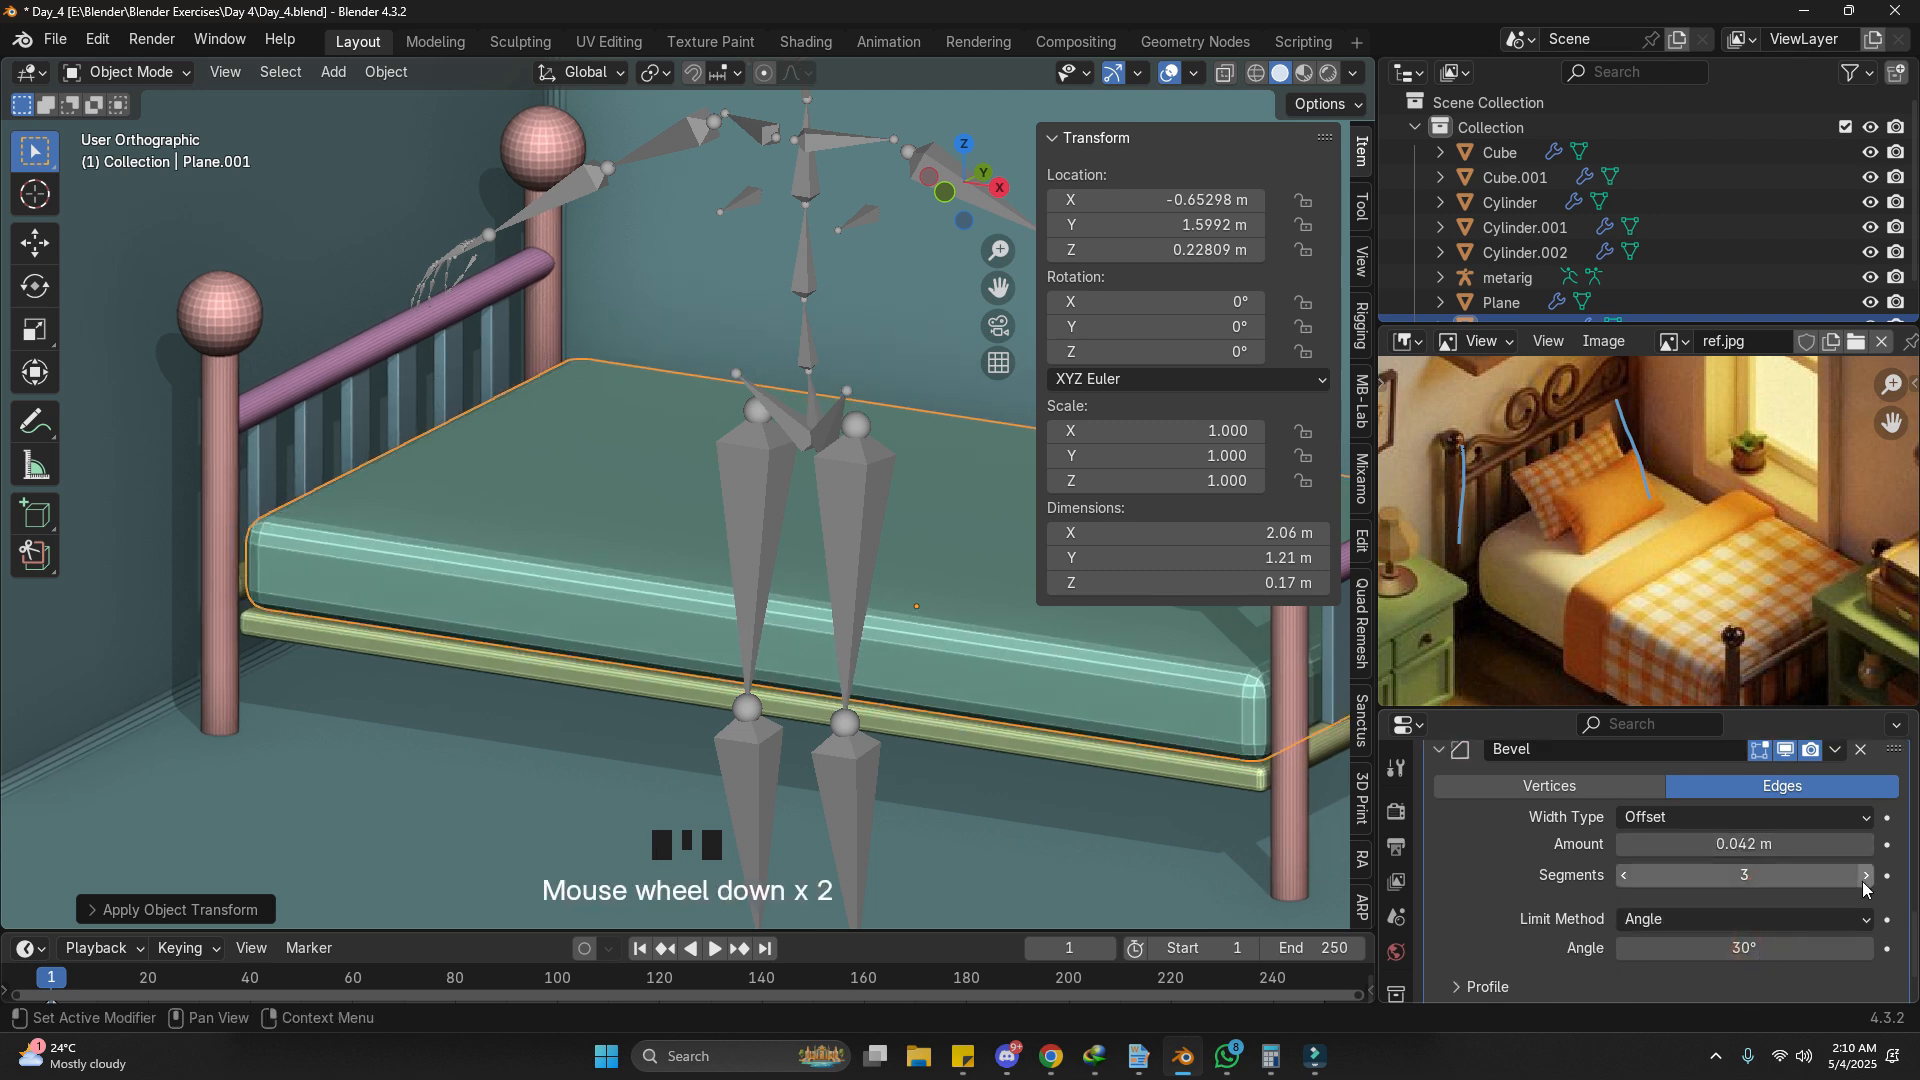
pyautogui.click(1865, 885)
pyautogui.click(1864, 885)
pyautogui.click(1865, 885)
pyautogui.click(1864, 880)
pyautogui.rightClick(1126, 668)
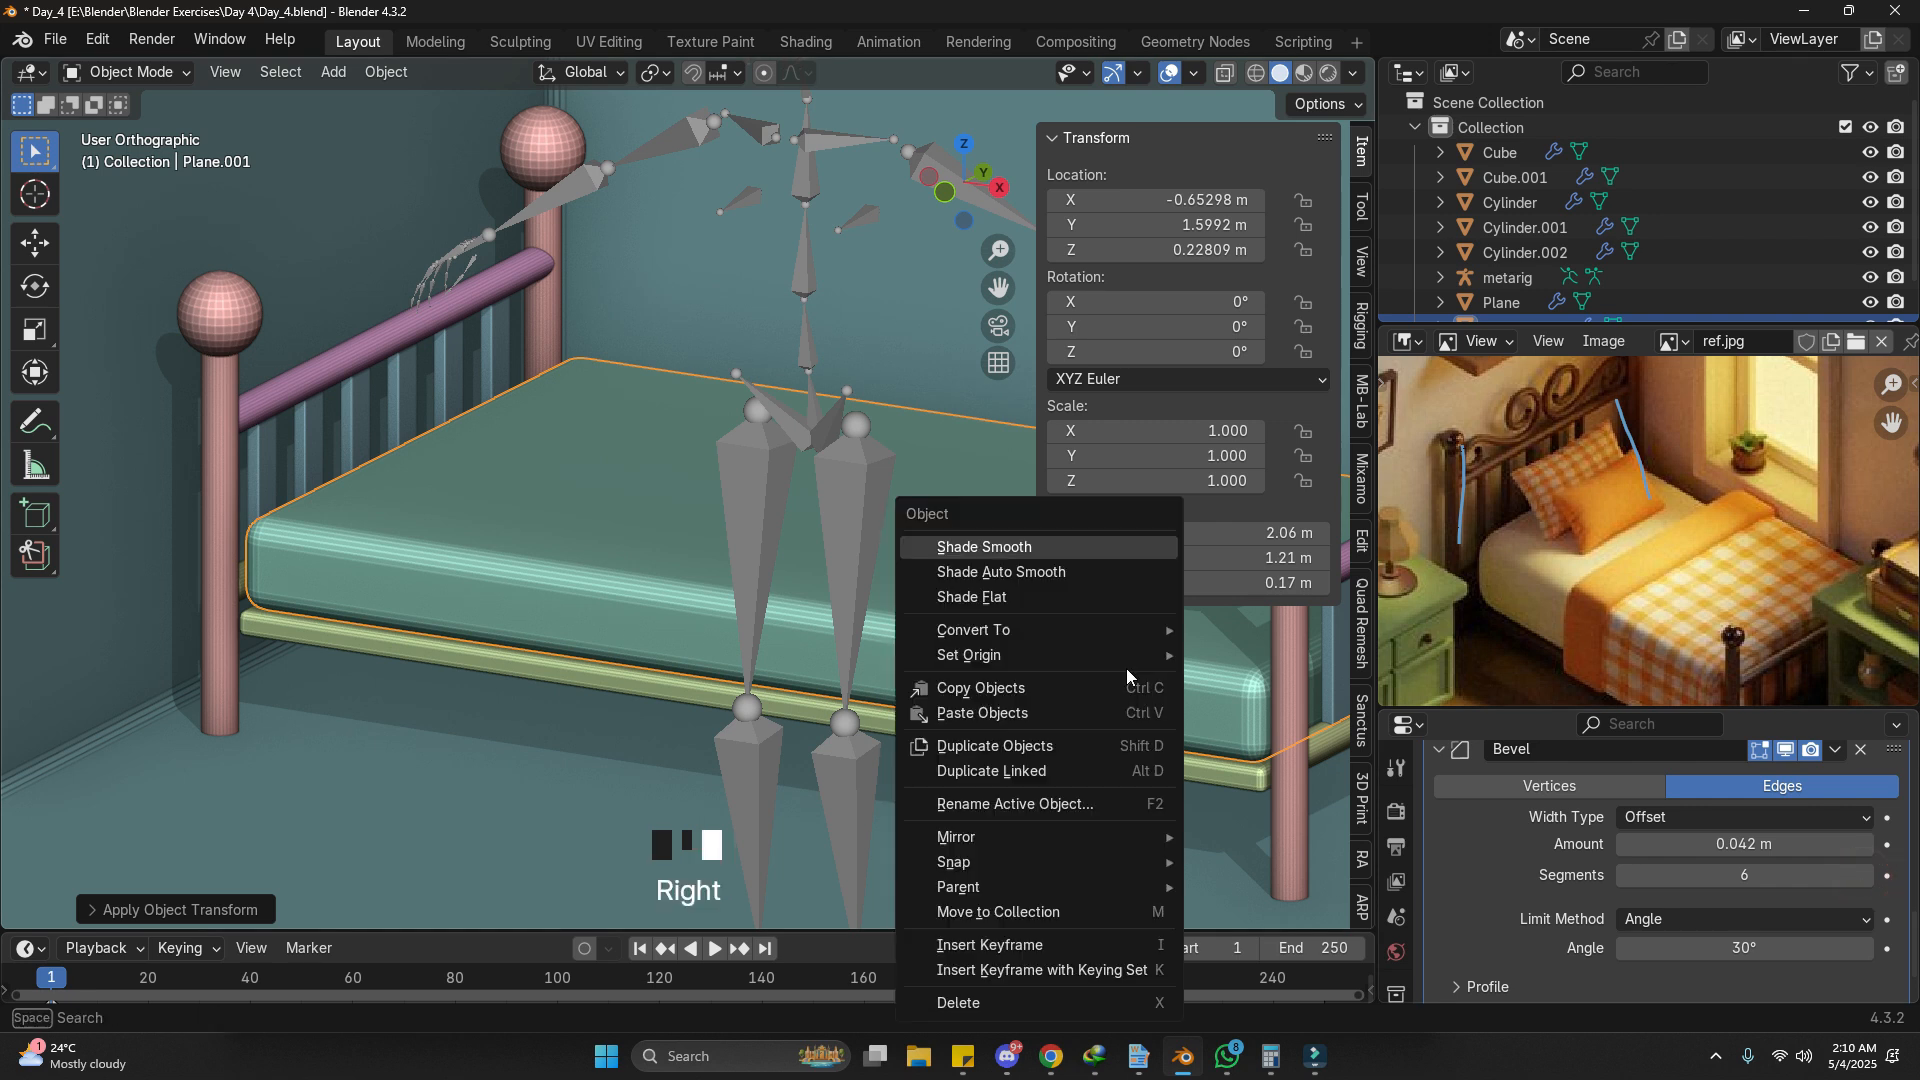
# Step: Stretch the mattress along Z to about 0.202 m thick
pyautogui.keyDown('shift'); pyautogui.moveTo(786, 678); pyautogui.dragTo(622, 698, button='middle'); pyautogui.keyUp('shift')
pyautogui.press('s')
pyautogui.press('z')
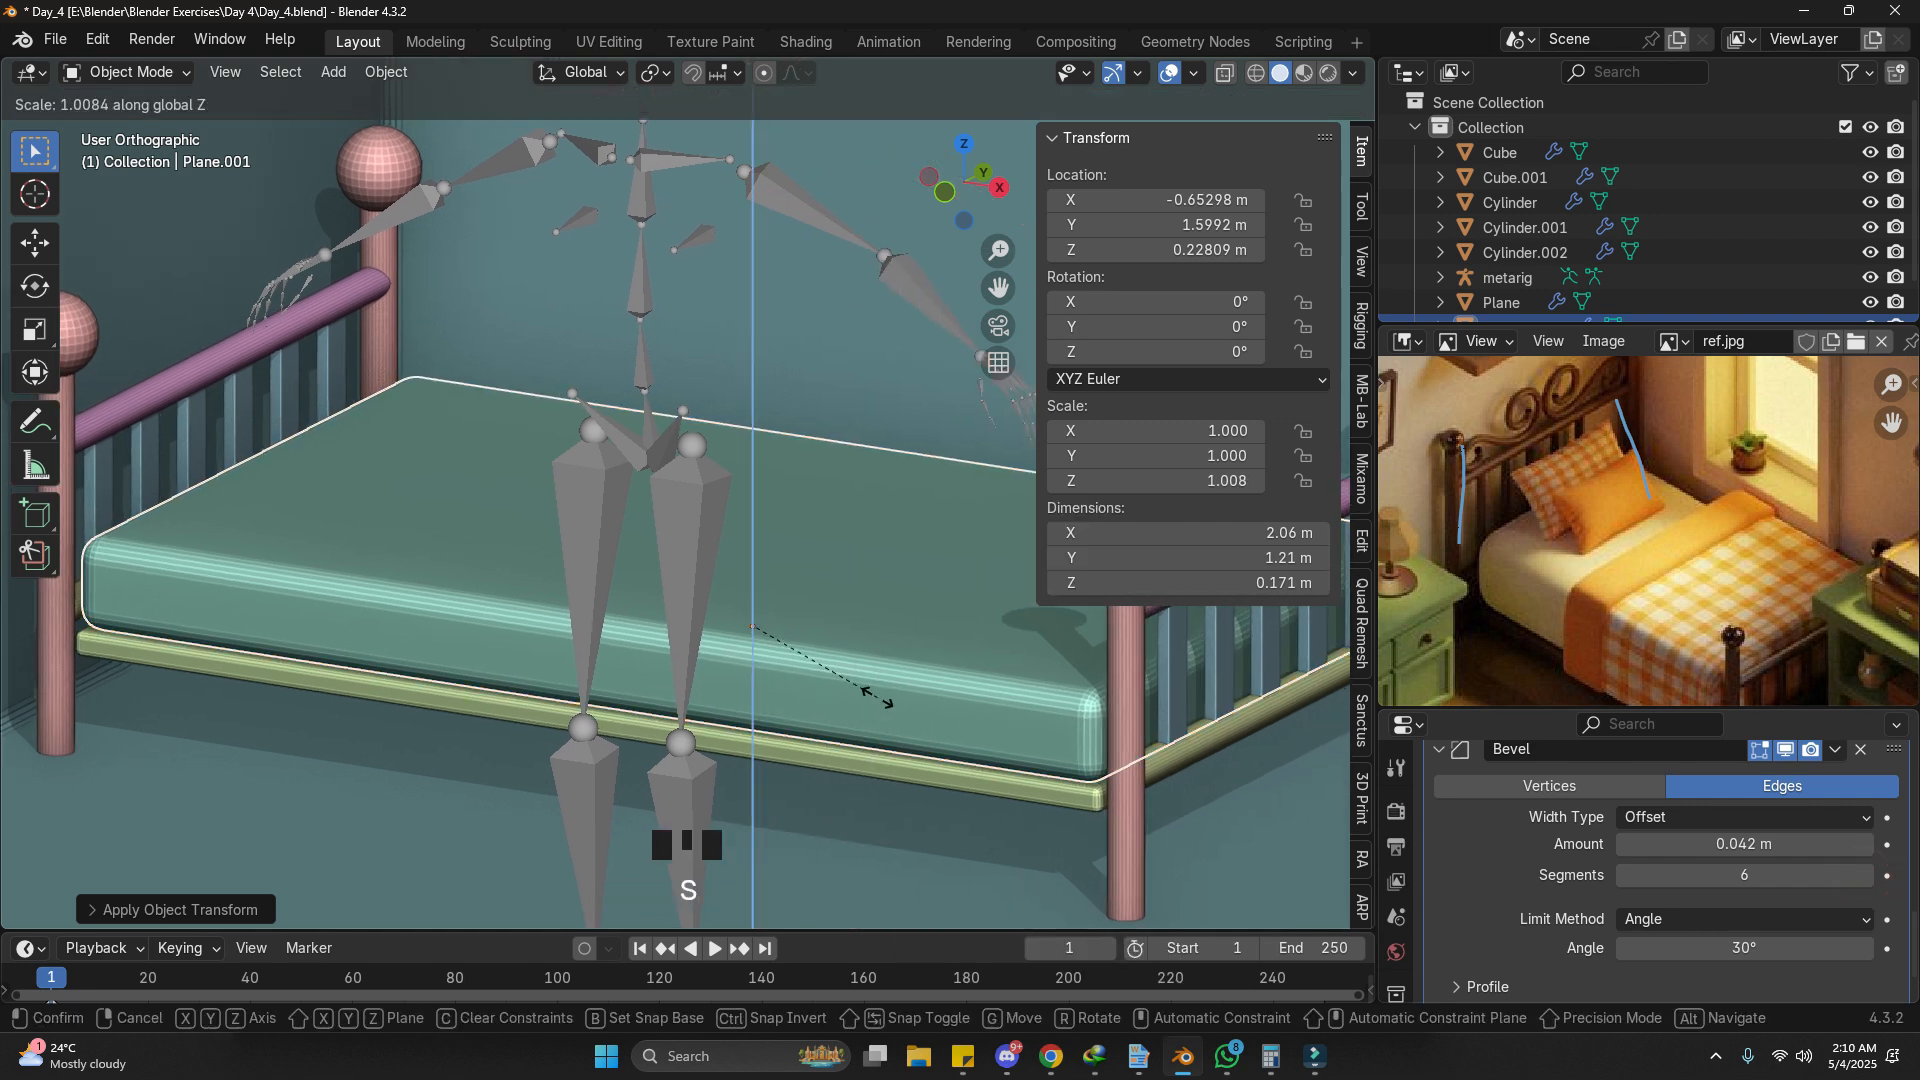
pyautogui.rightClick(726, 647)
pyautogui.press('s')
pyautogui.press('z')
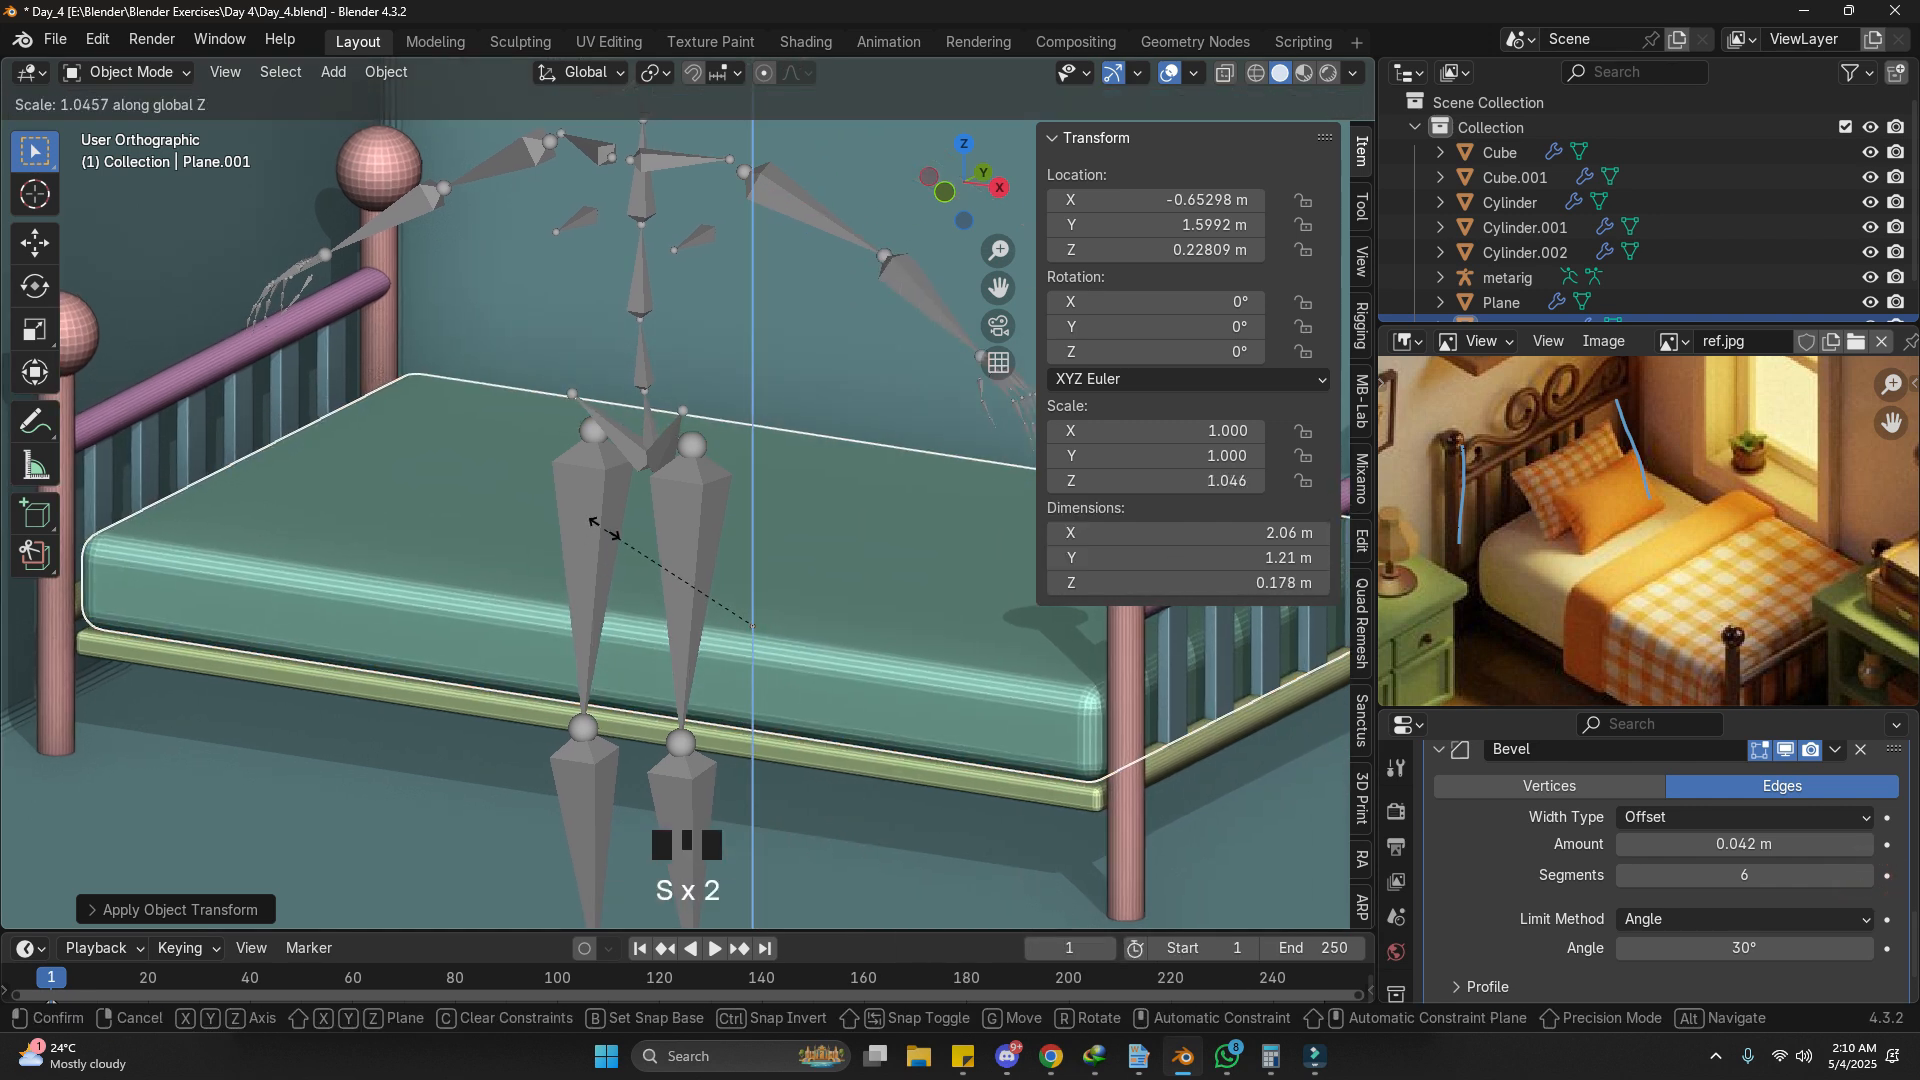
pyautogui.click(464, 599)
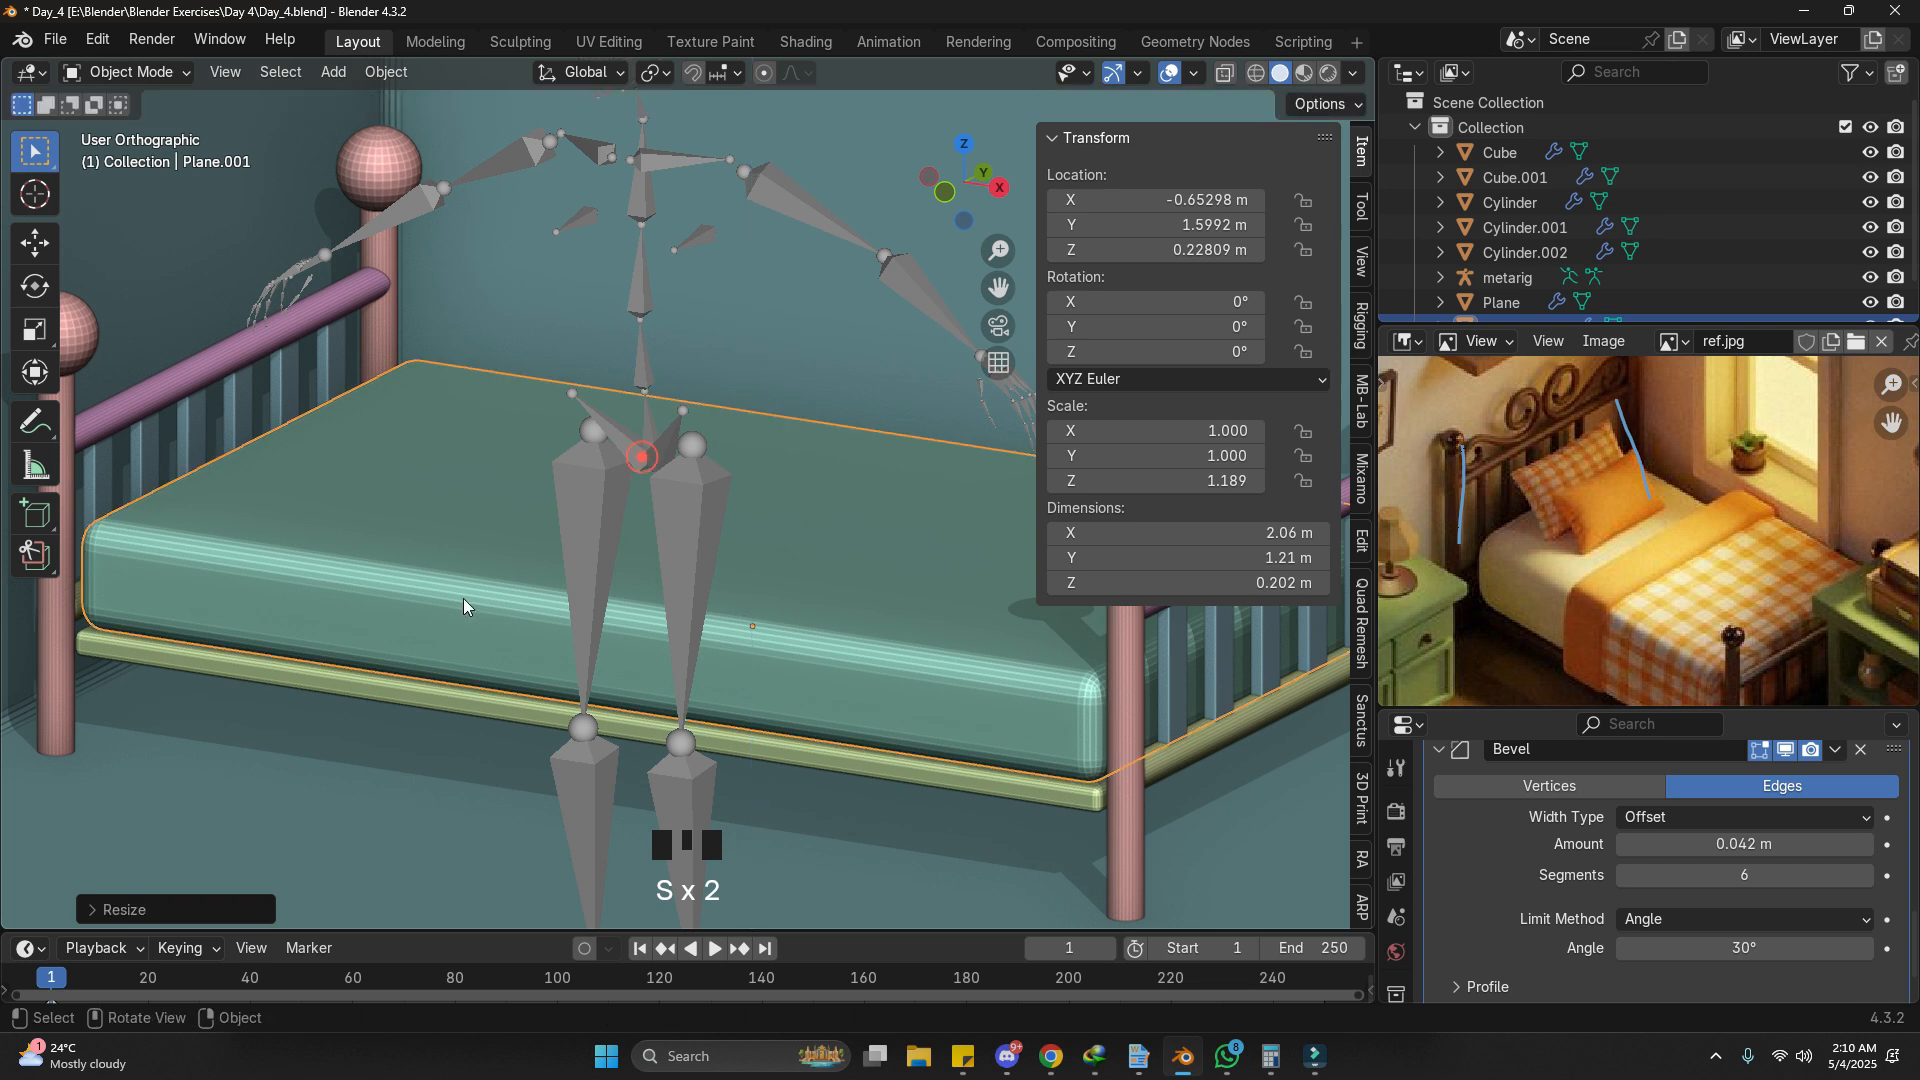
# Step: Lower the mattress and bed base together by about 0.026 m along Z
pyautogui.keyDown('shift'); pyautogui.click(380, 686); pyautogui.keyUp('shift')
pyautogui.press('g')
pyautogui.press('z')
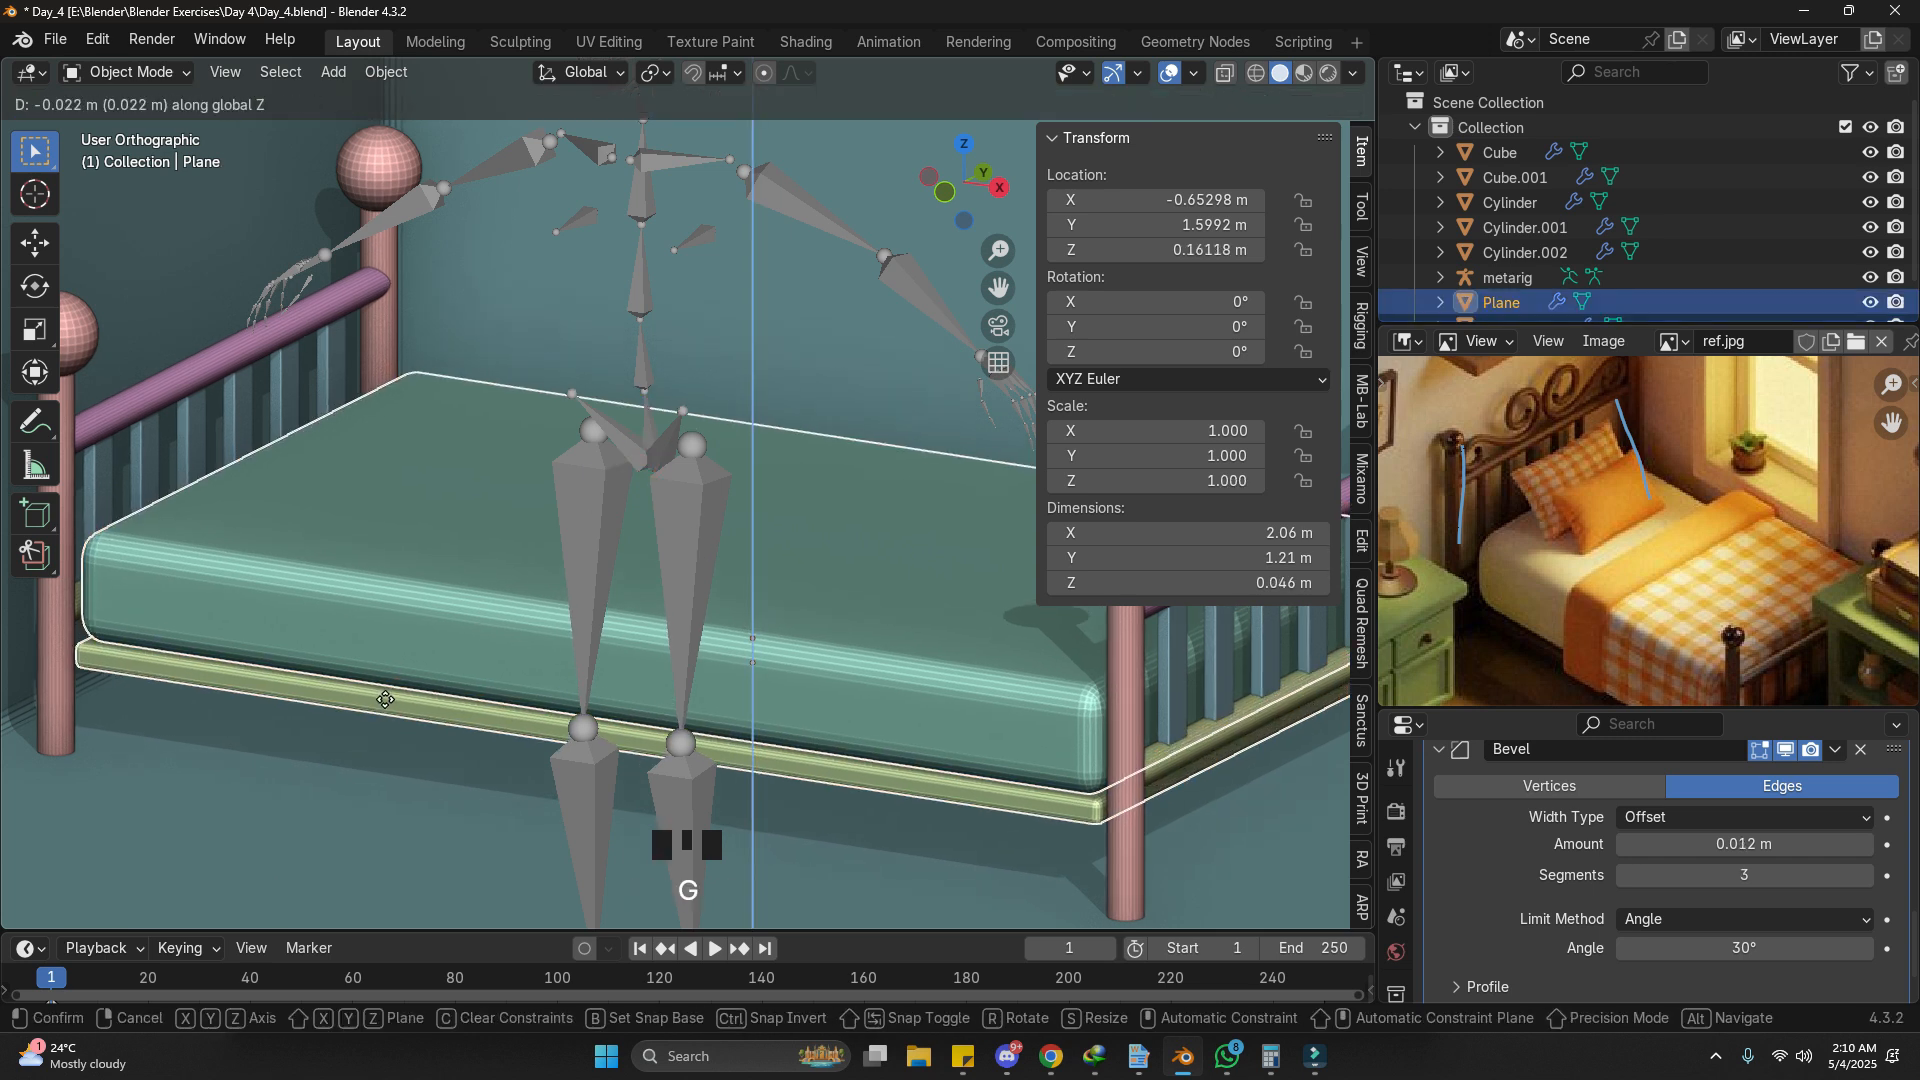
pyautogui.click(388, 650)
# Step: Apply the mattress's scale and set its Solidify thickness to -0.216 m
pyautogui.click(432, 655)
pyautogui.hotkey('ctrl', 'a')
pyautogui.click(548, 580)
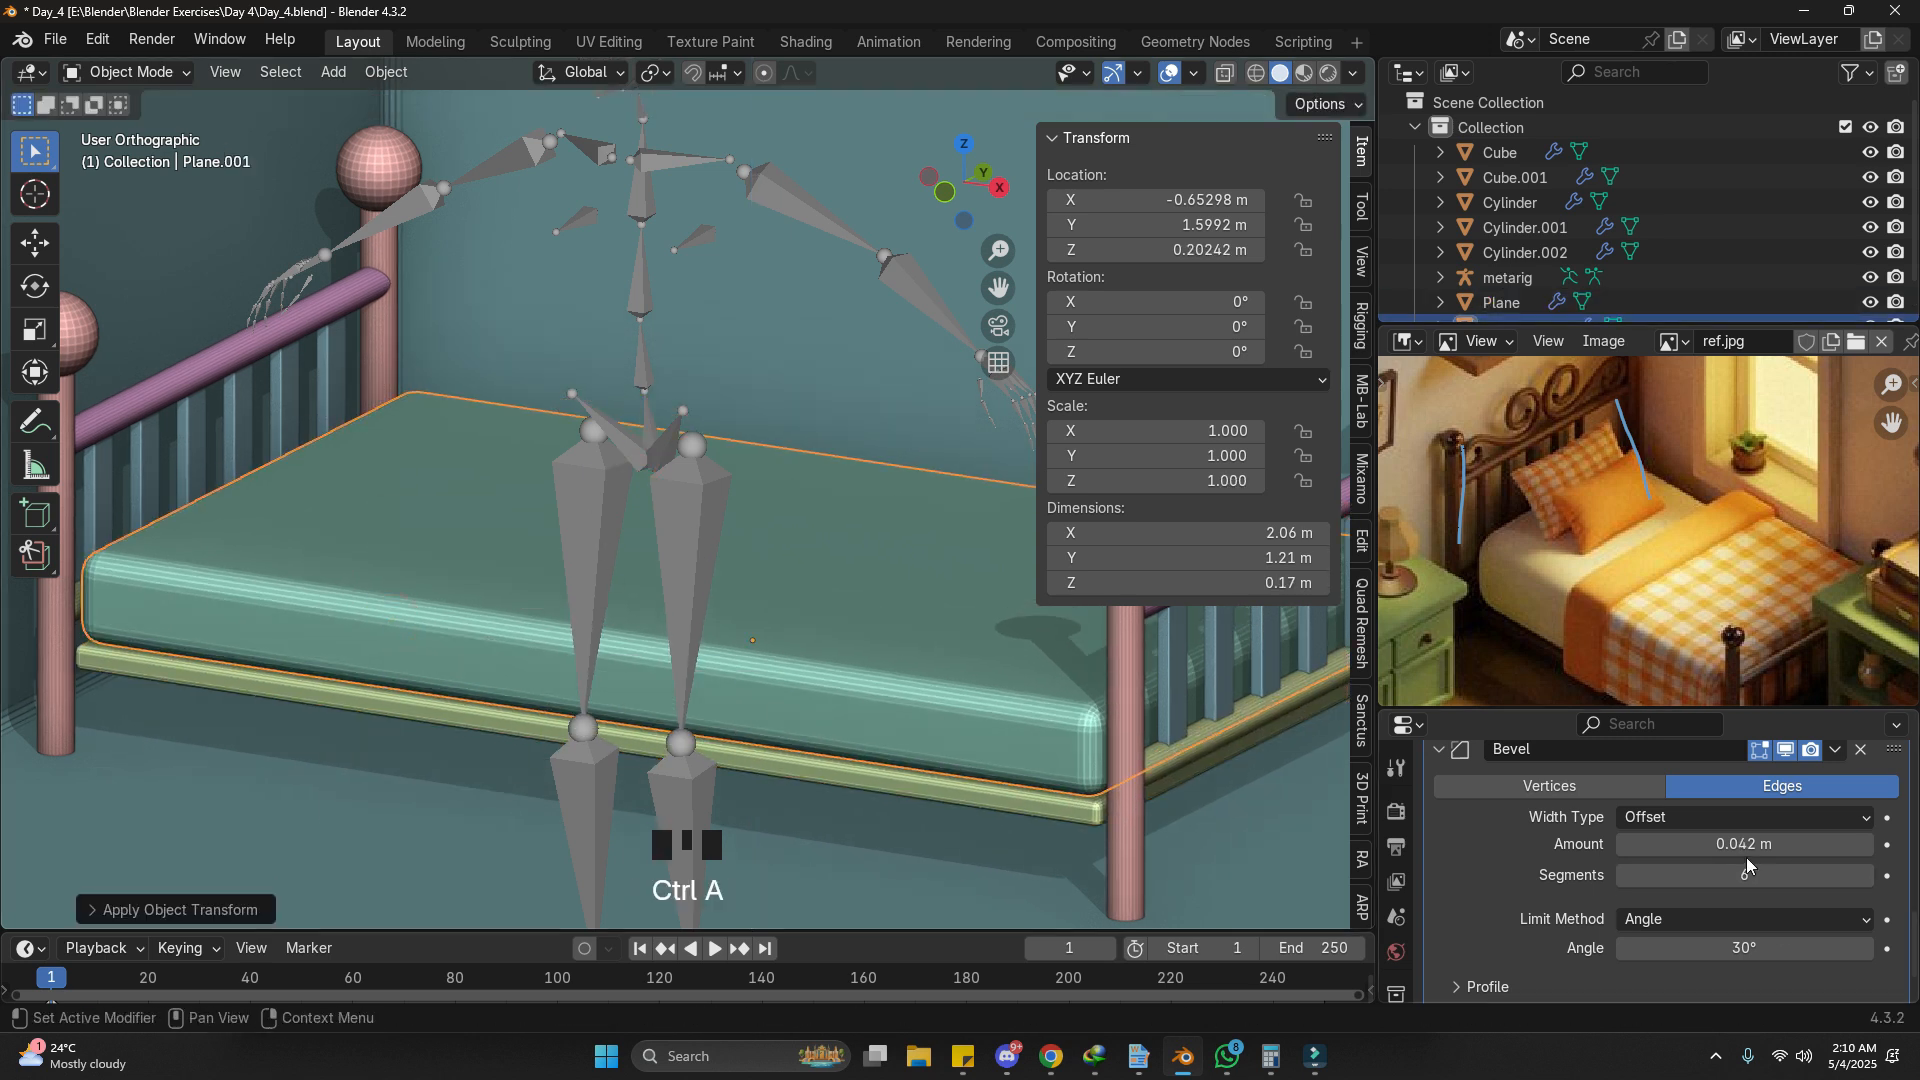
pyautogui.scroll(7, 1745, 845)
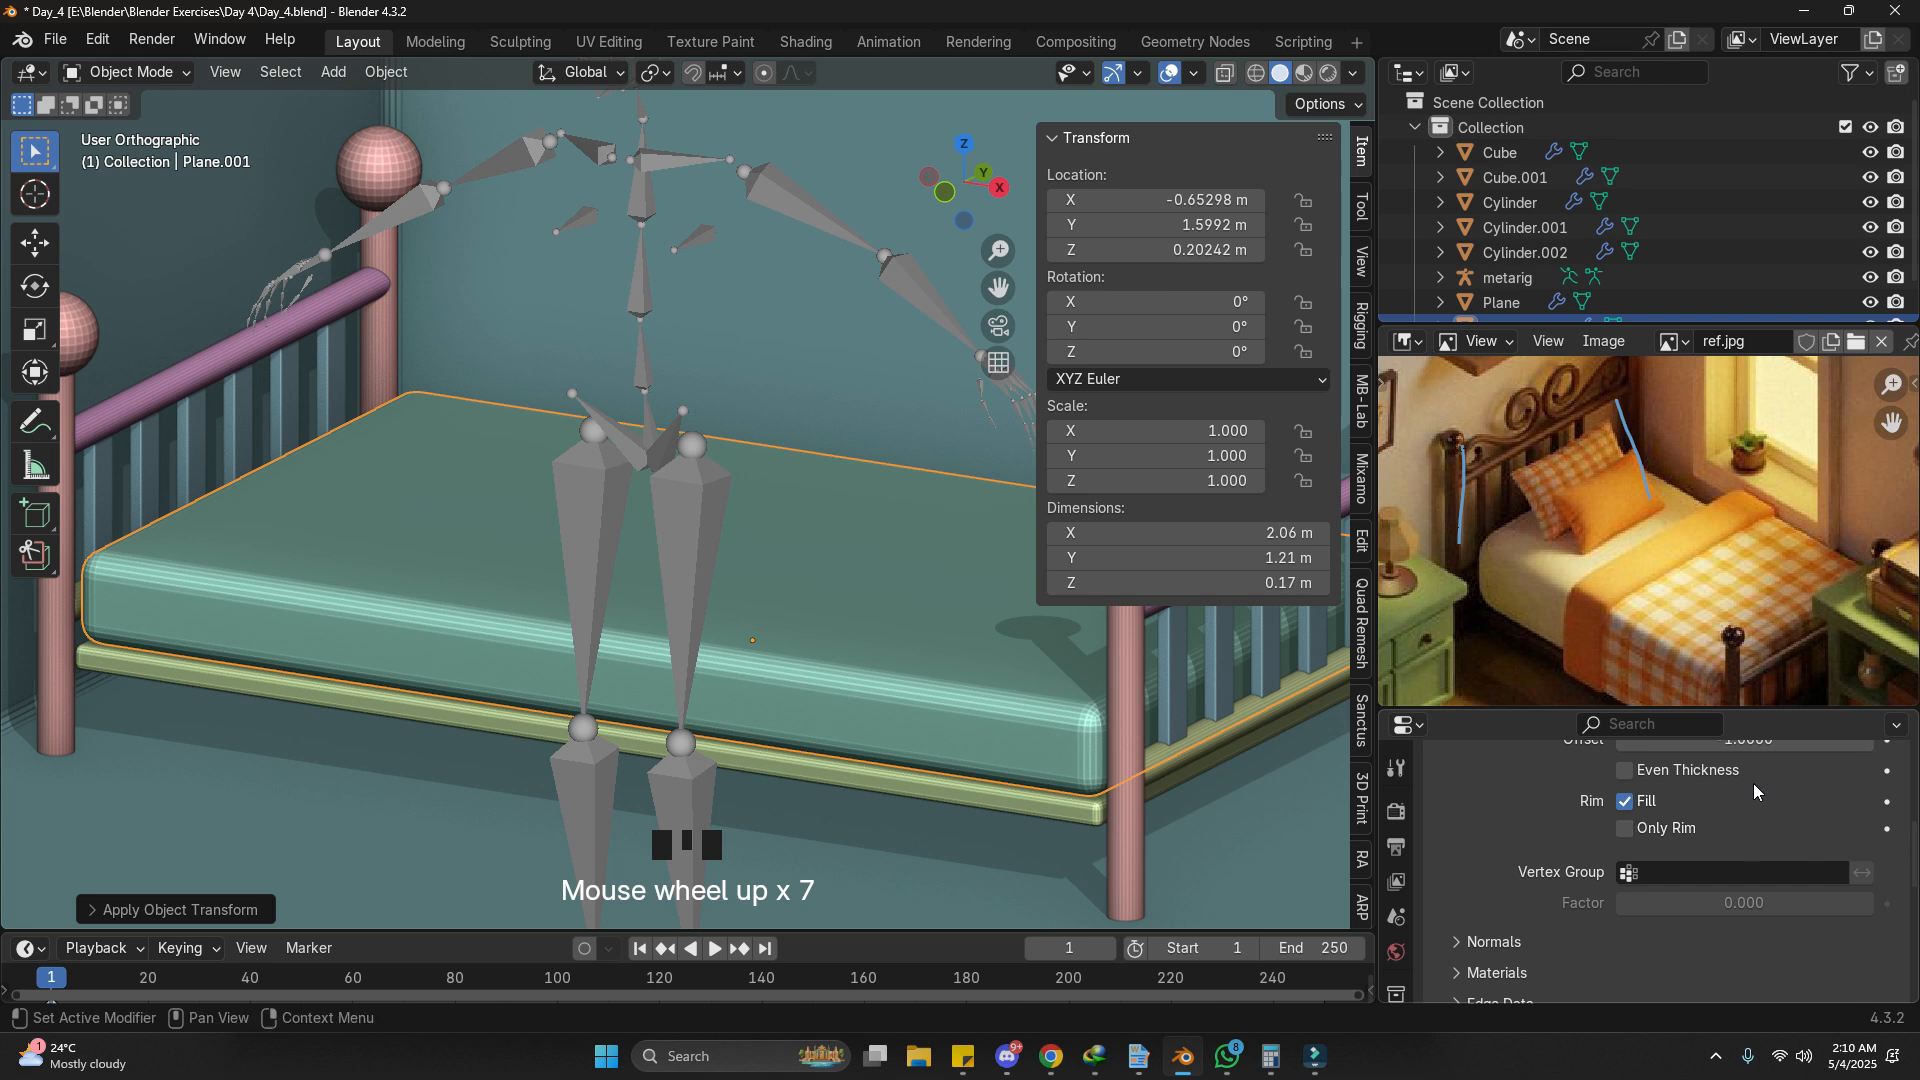
pyautogui.scroll(1, 1755, 791)
pyautogui.keyDown('shift'); pyautogui.moveTo(1750, 758); pyautogui.dragTo(1694, 758); pyautogui.keyUp('shift')
pyautogui.scroll(-5, 922, 726)
pyautogui.scroll(3, 914, 722)
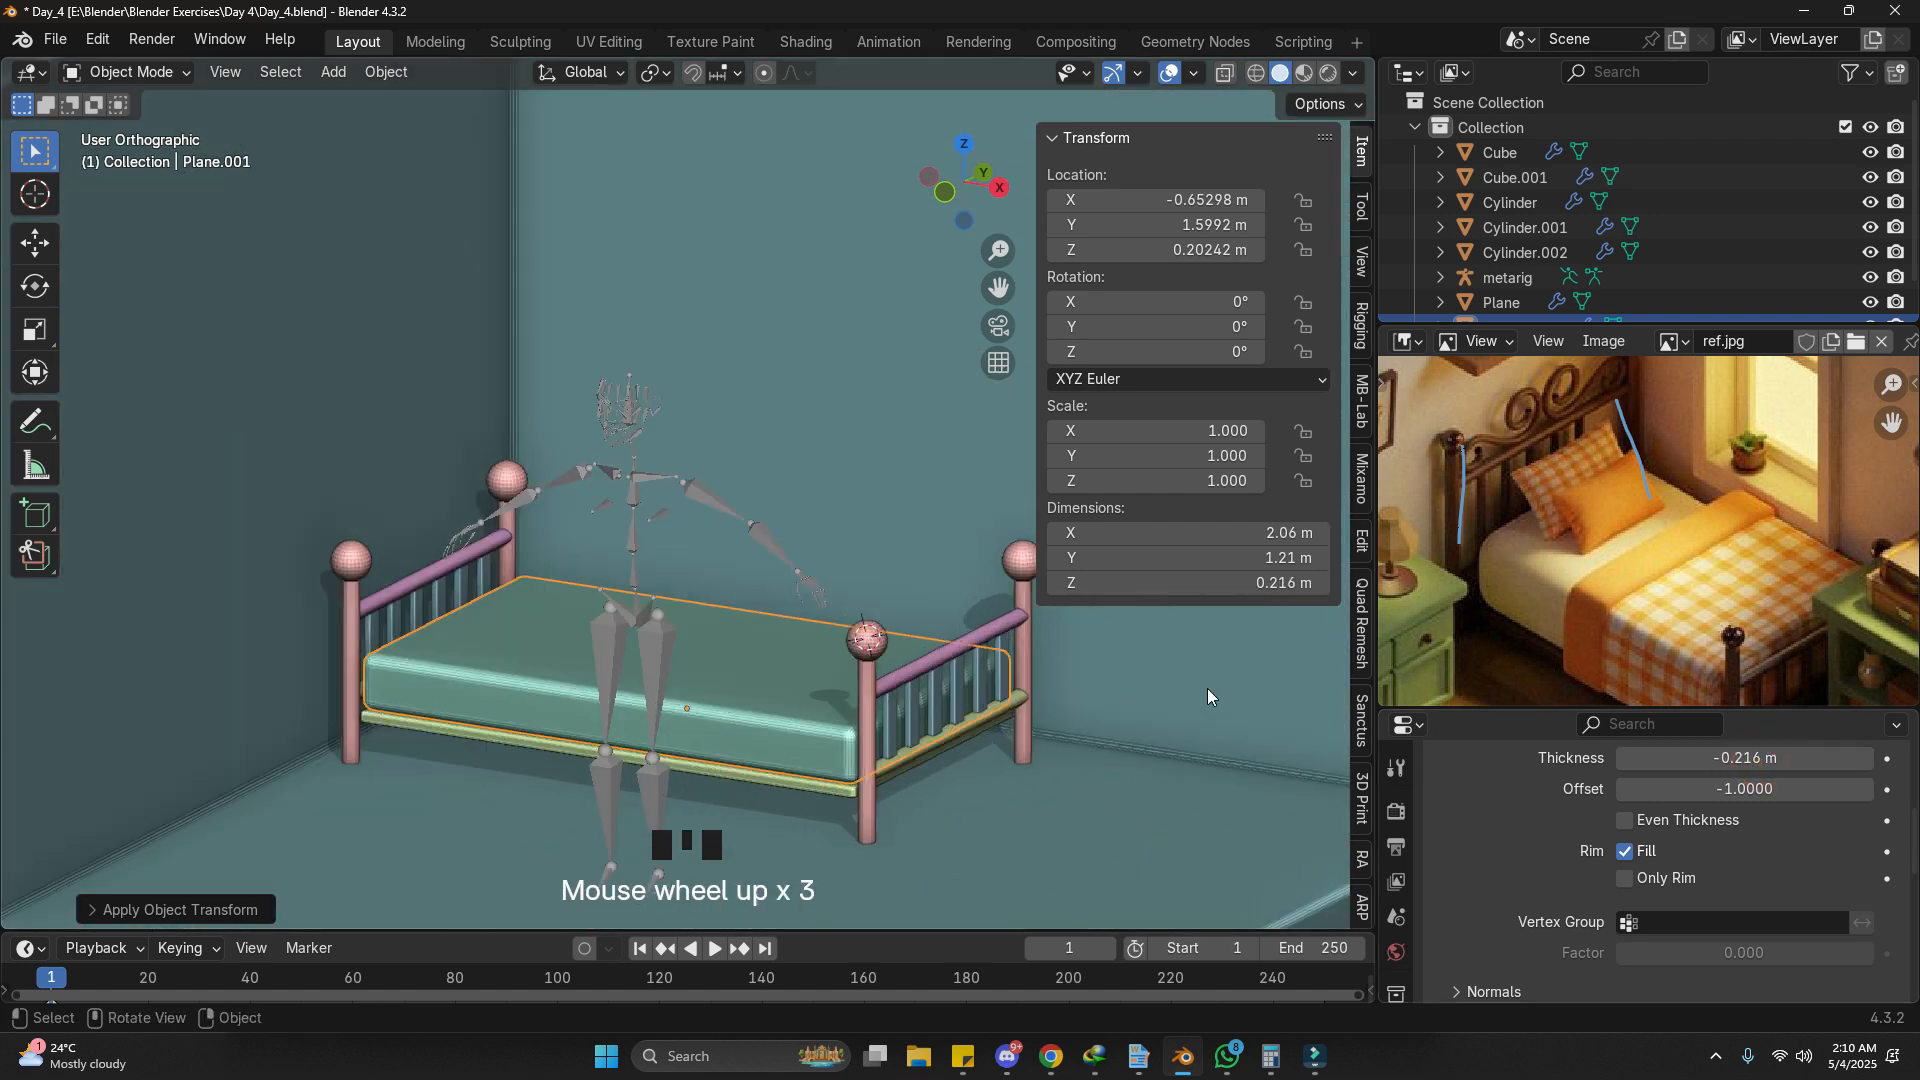
# Step: Compare the modeled bed in the room with the headboard and bed in the reference image
pyautogui.scroll(3, 992, 729)
pyautogui.click(1022, 828)
pyautogui.scroll(-5, 872, 692)
pyautogui.keyDown('shift'); pyautogui.moveTo(873, 692); pyautogui.dragTo(836, 628, button='middle'); pyautogui.keyUp('shift')
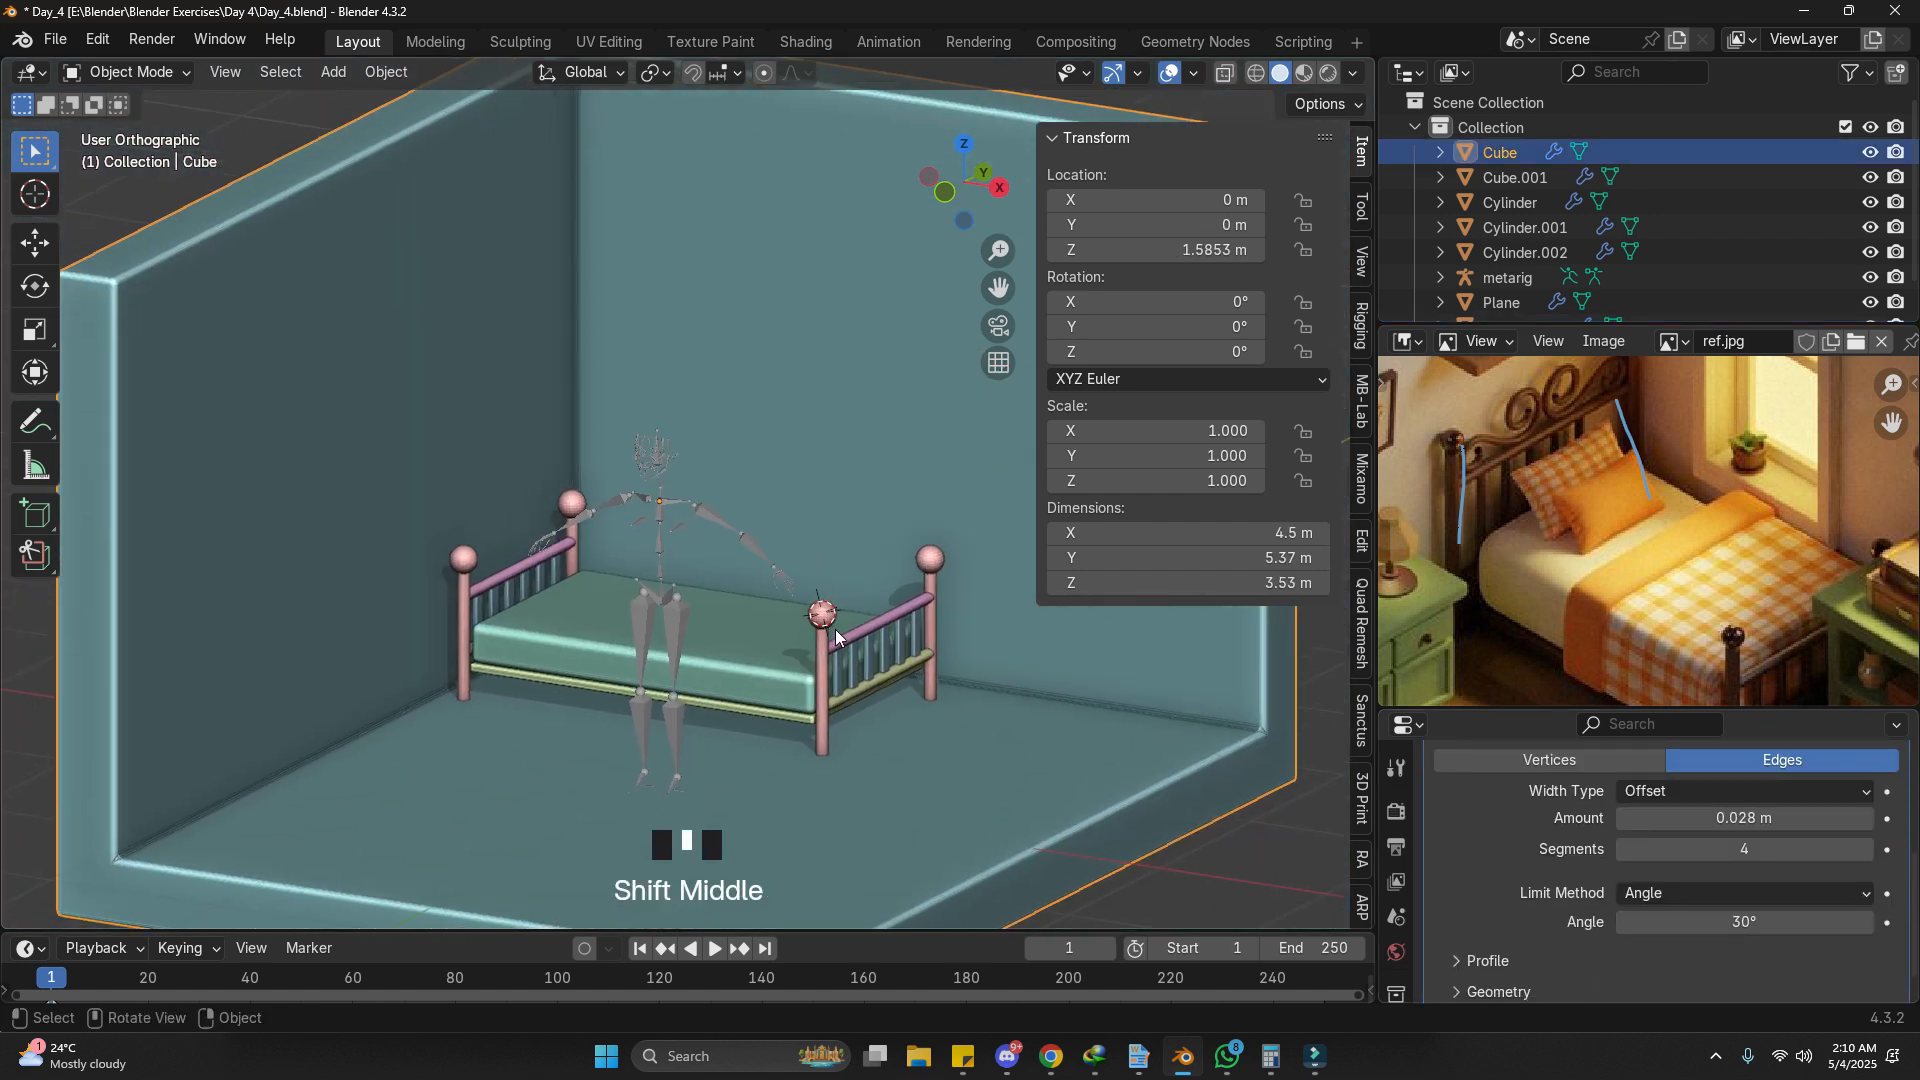
pyautogui.scroll(6, 760, 668)
pyautogui.click(760, 668)
pyautogui.scroll(-4, 1660, 840)
pyautogui.scroll(4, 1660, 840)
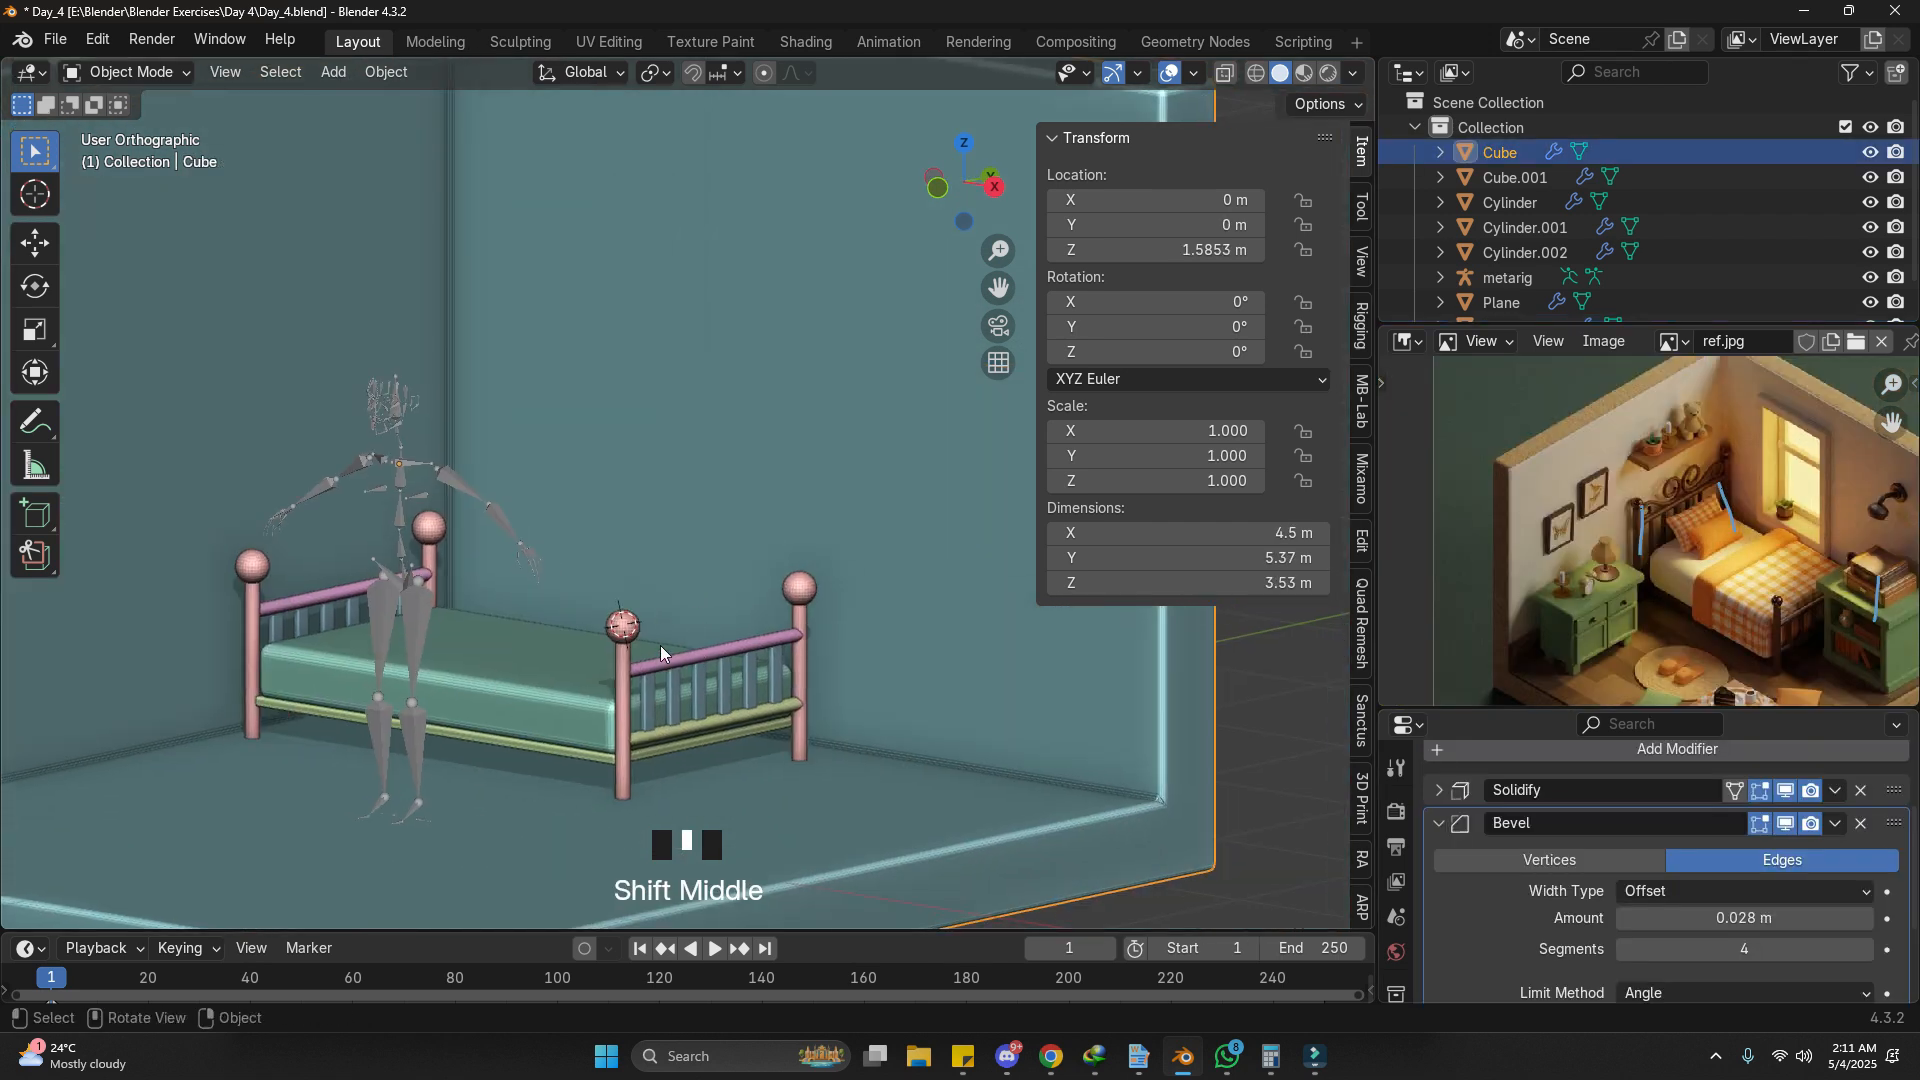
pyautogui.scroll(2, 1623, 500)
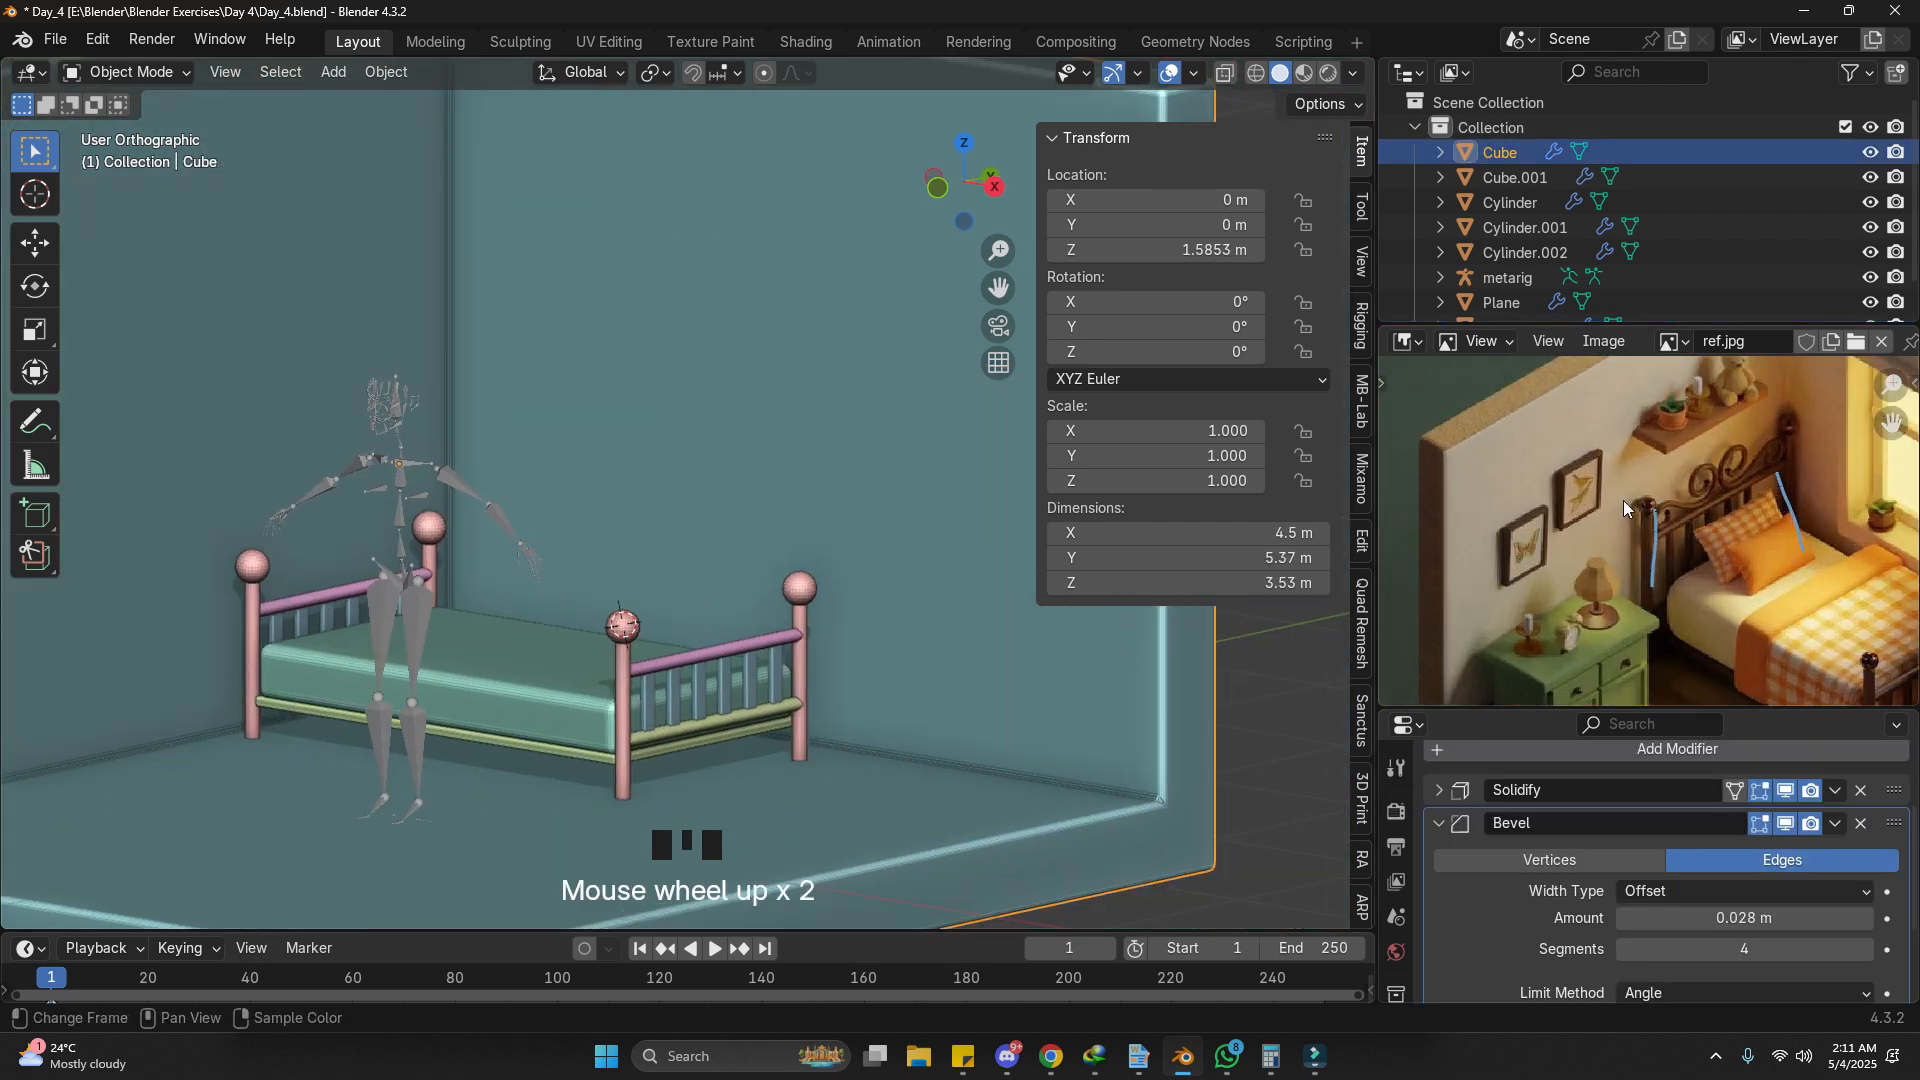
pyautogui.scroll(-1, 1677, 522)
pyautogui.keyDown('shift'); pyautogui.moveTo(1666, 531); pyautogui.dragTo(1606, 496, button='middle'); pyautogui.keyUp('shift')
pyautogui.scroll(2, 1605, 496)
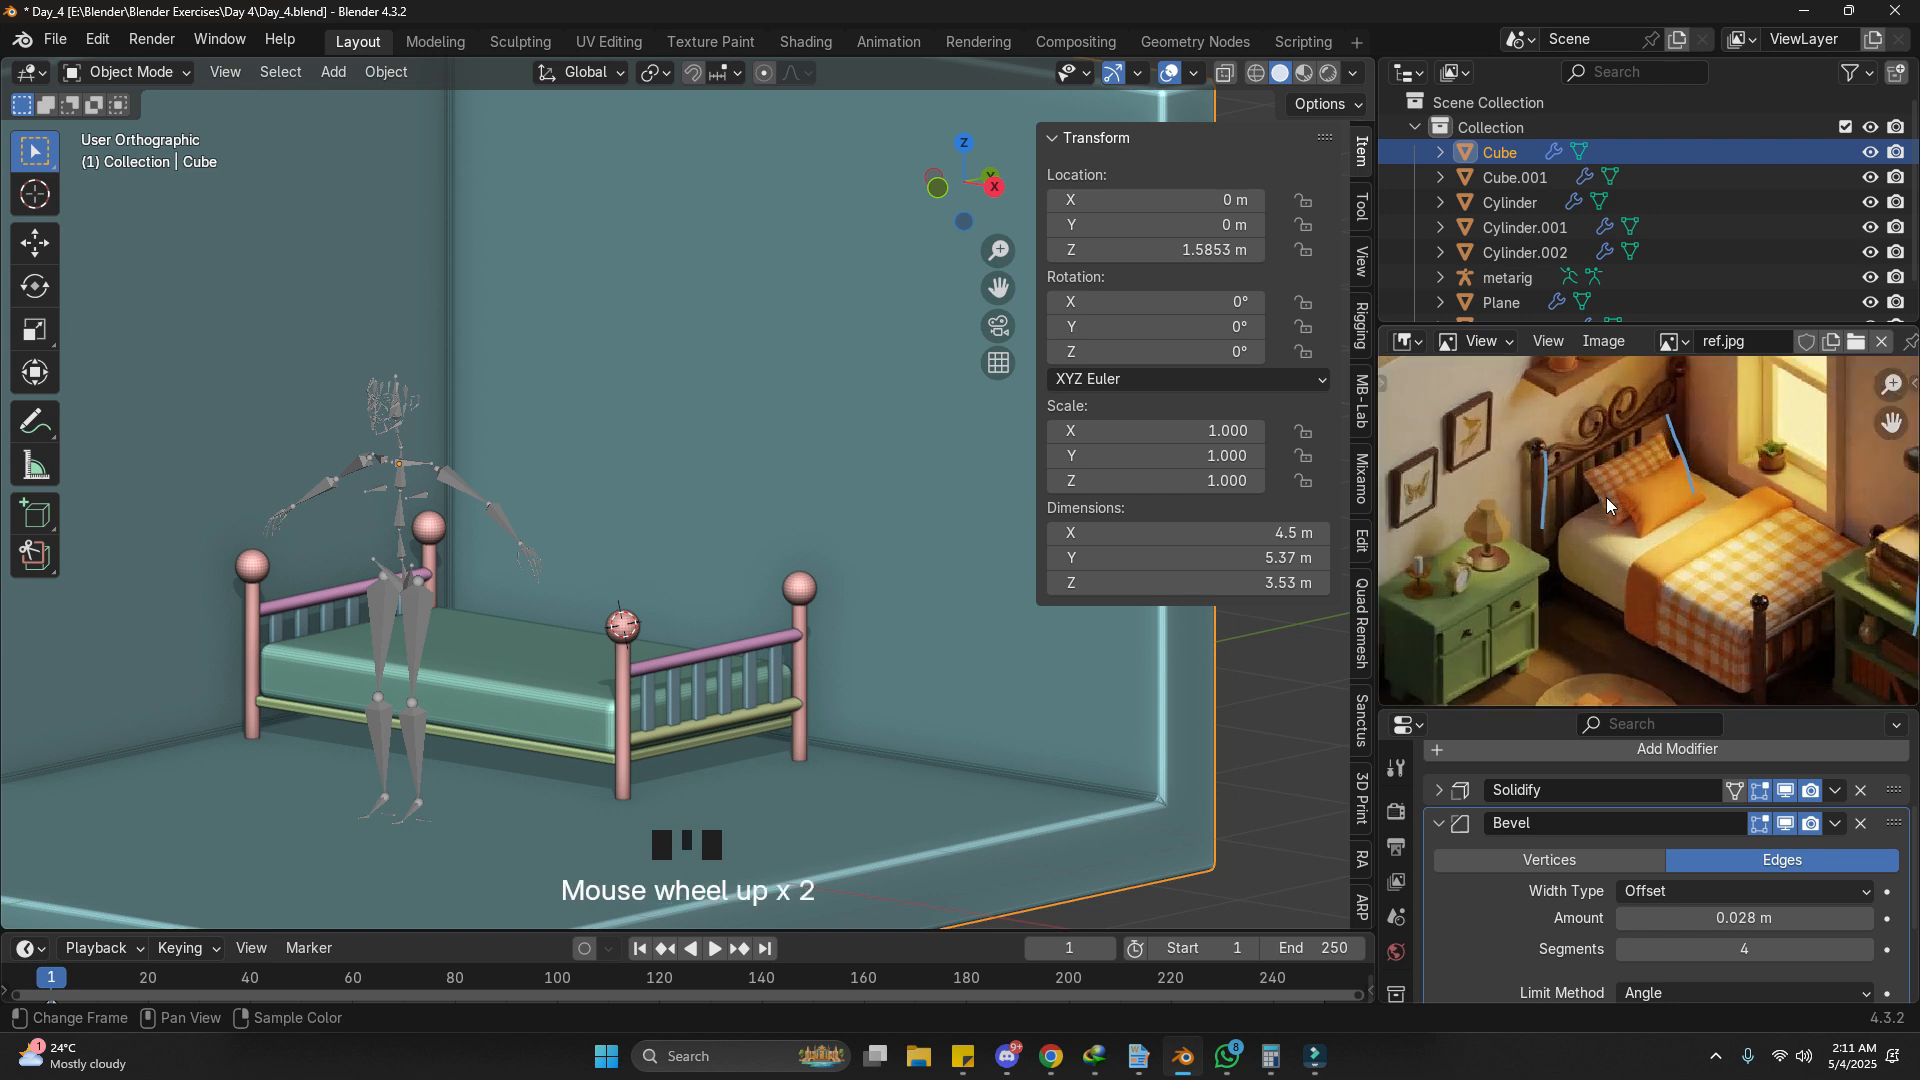
# Step: Apply the Mirror modifier on the slat array shared by the headboard and footboard
pyautogui.click(296, 593)
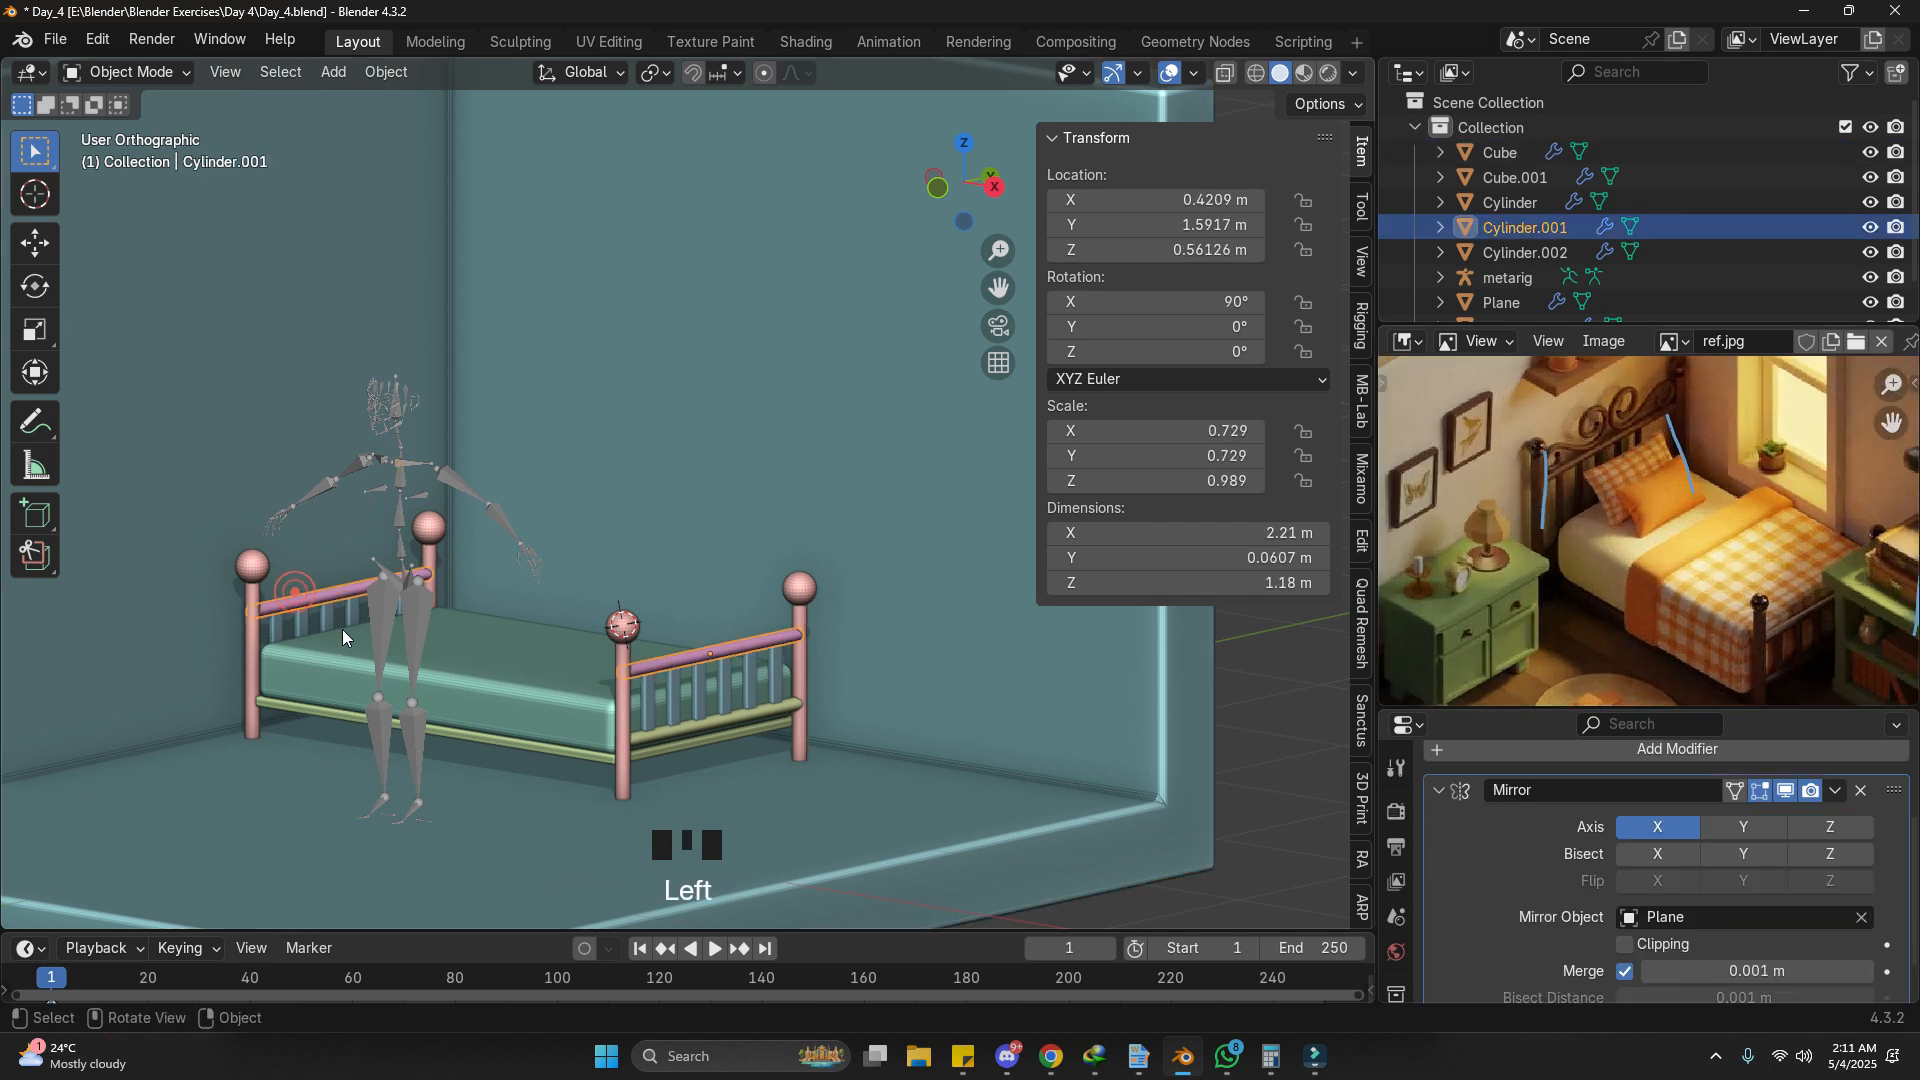
pyautogui.click(316, 620)
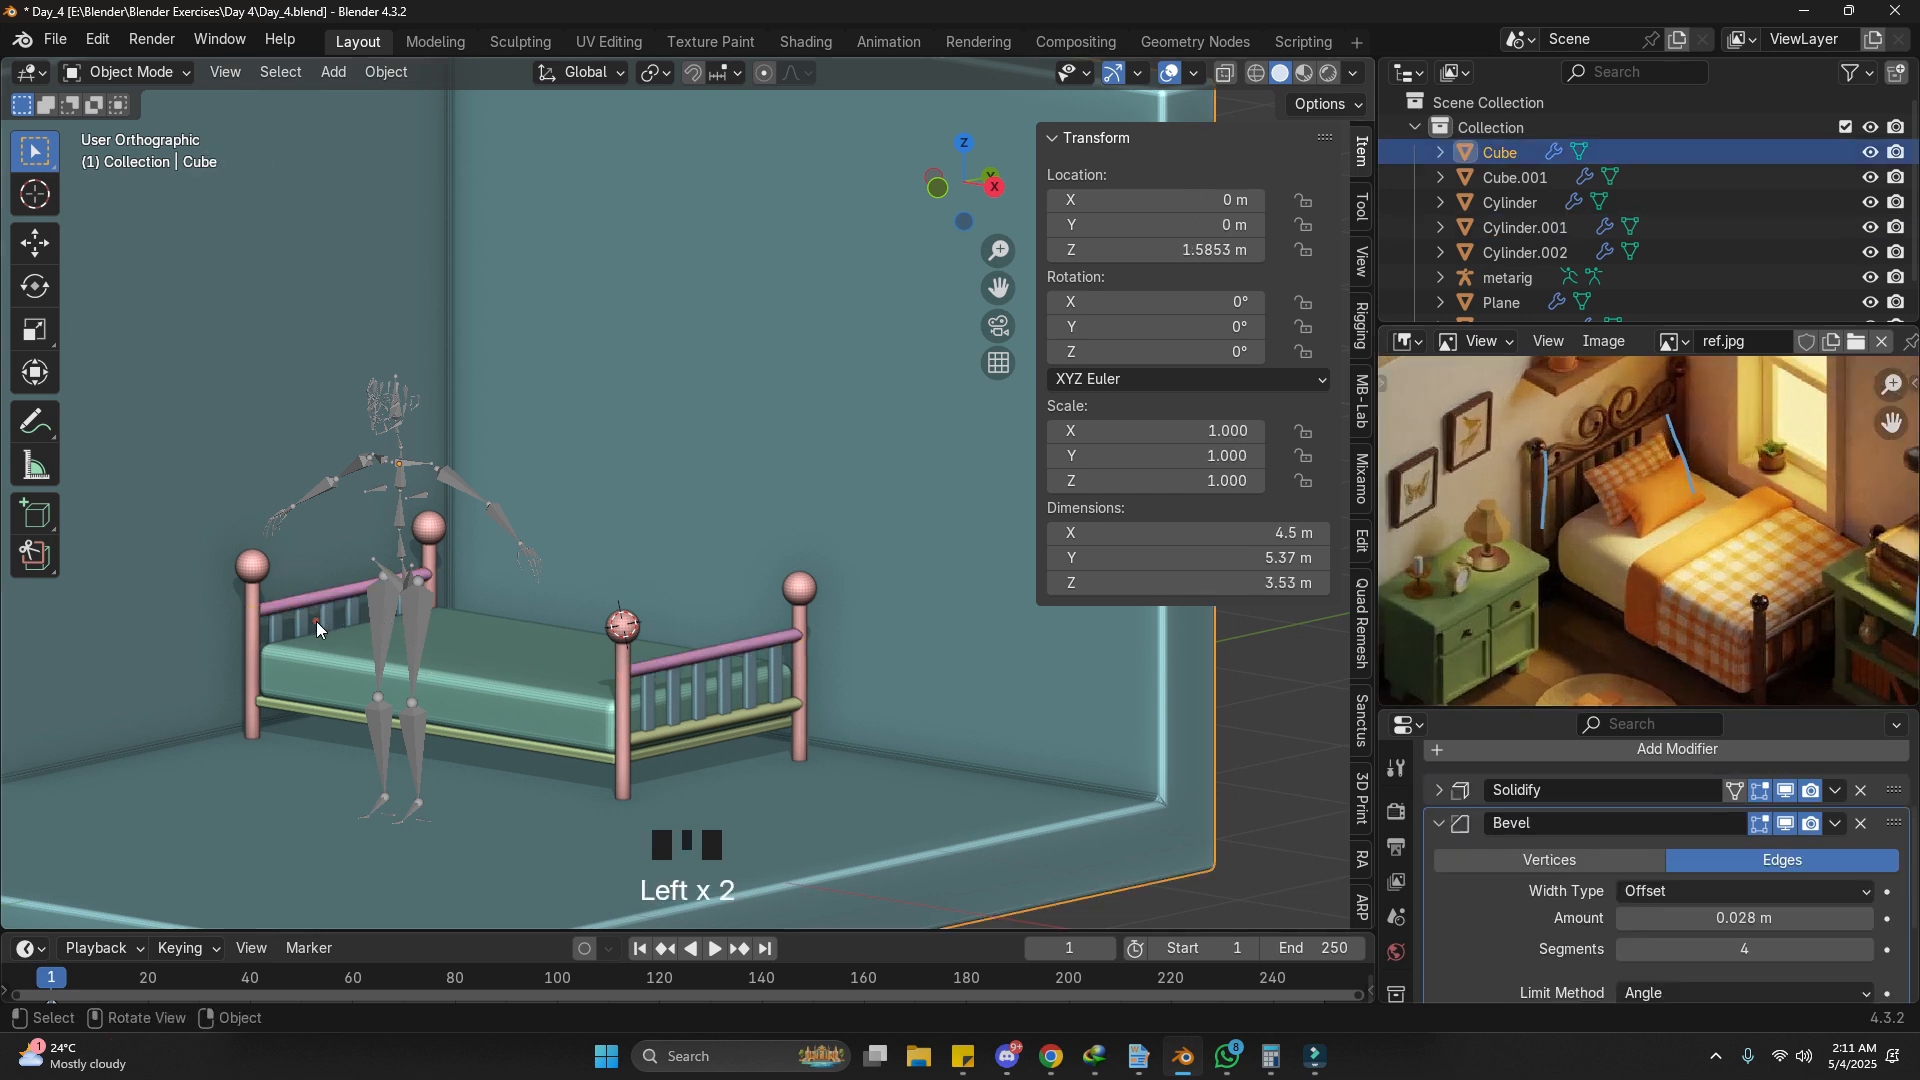
pyautogui.keyDown('shift'); pyautogui.moveTo(316, 621); pyautogui.dragTo(472, 618, button='middle'); pyautogui.keyUp('shift')
pyautogui.scroll(1, 483, 603)
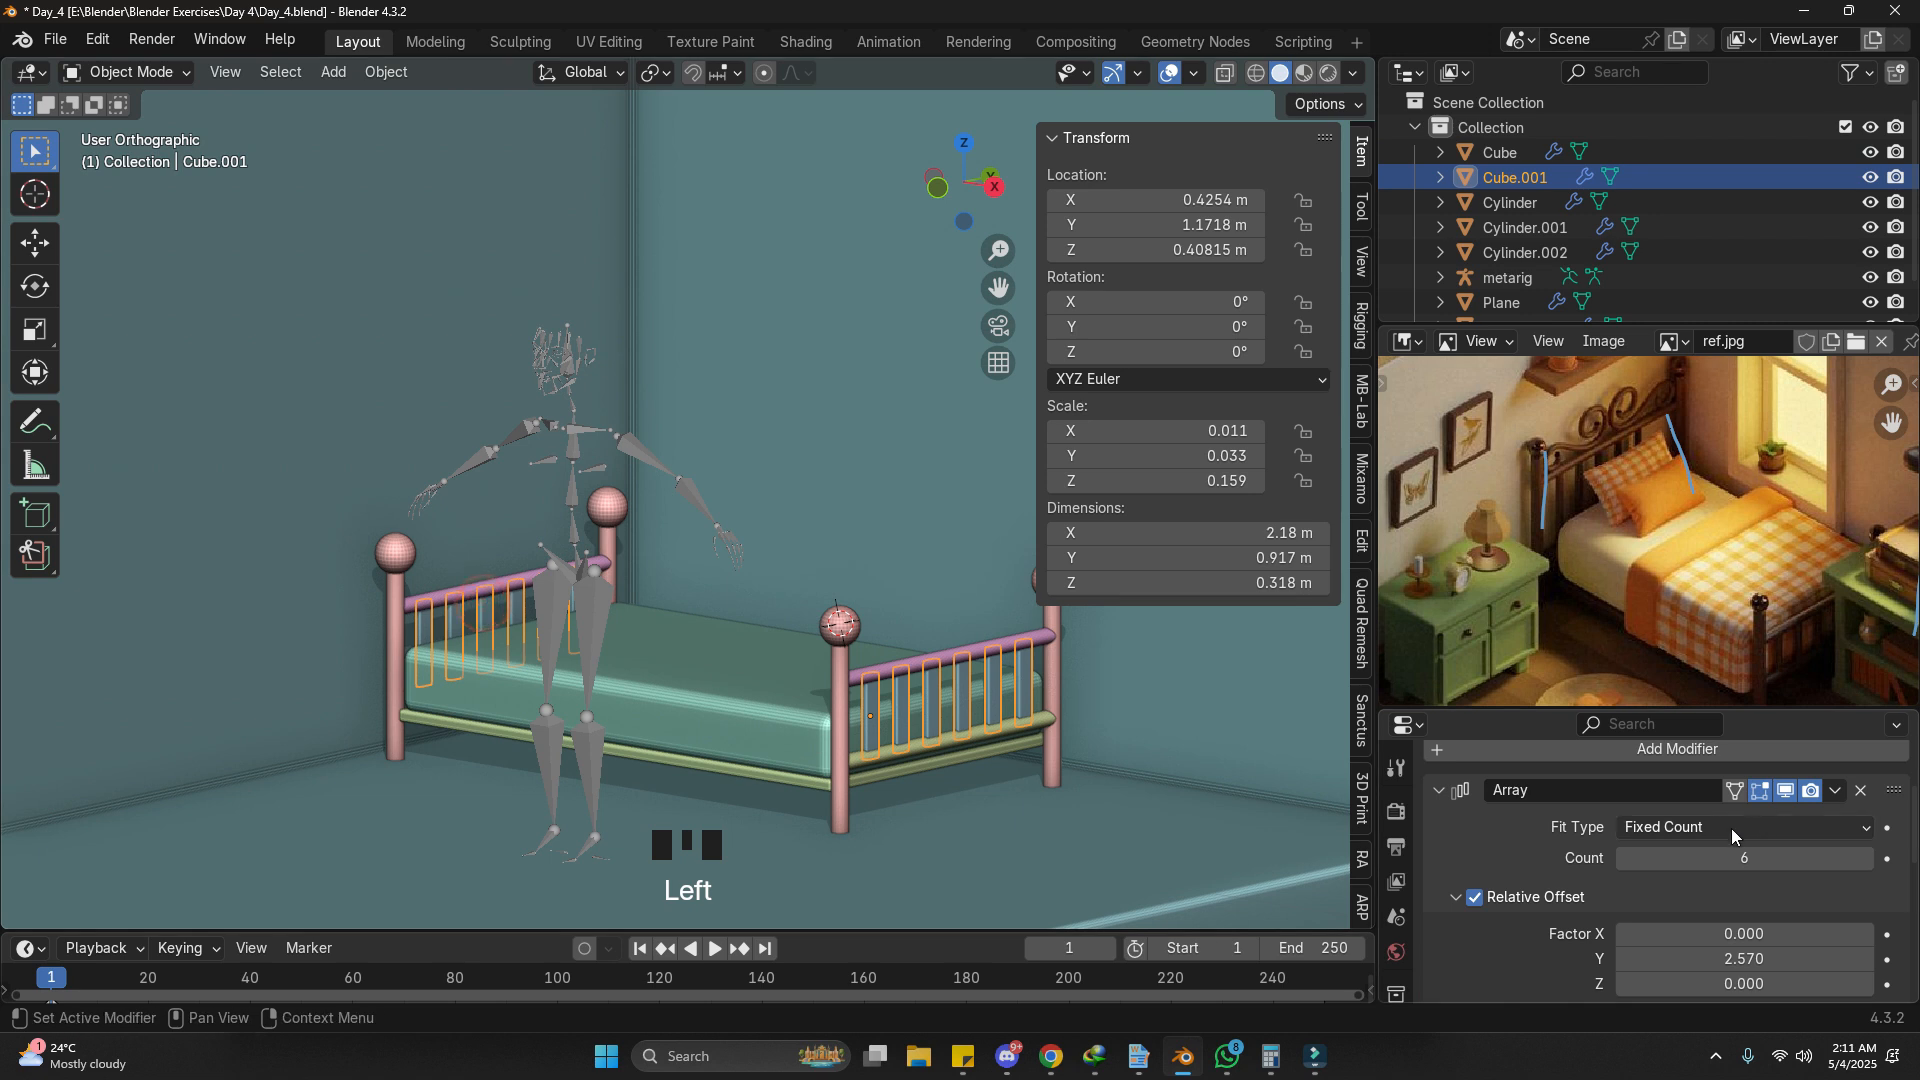
pyautogui.scroll(-10, 1833, 799)
pyautogui.scroll(1, 1832, 790)
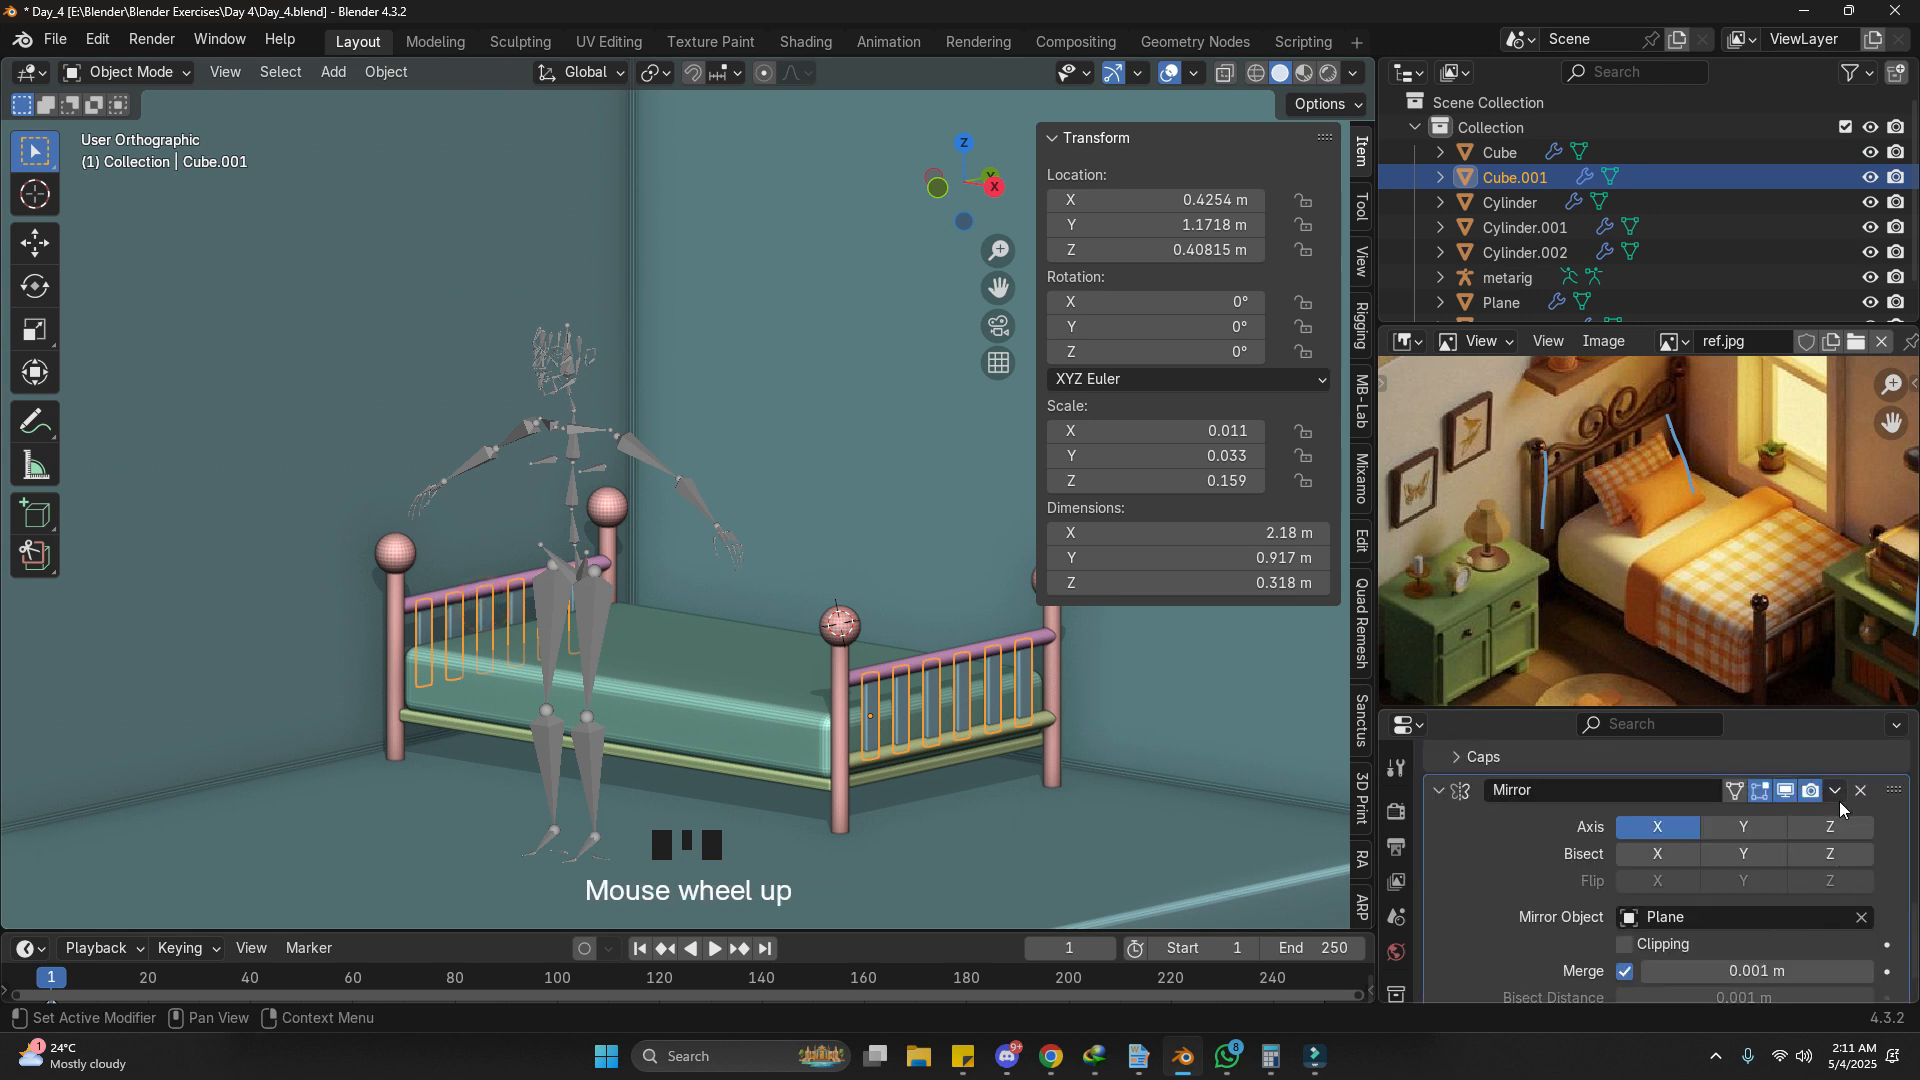
pyautogui.click(1837, 798)
pyautogui.click(1831, 818)
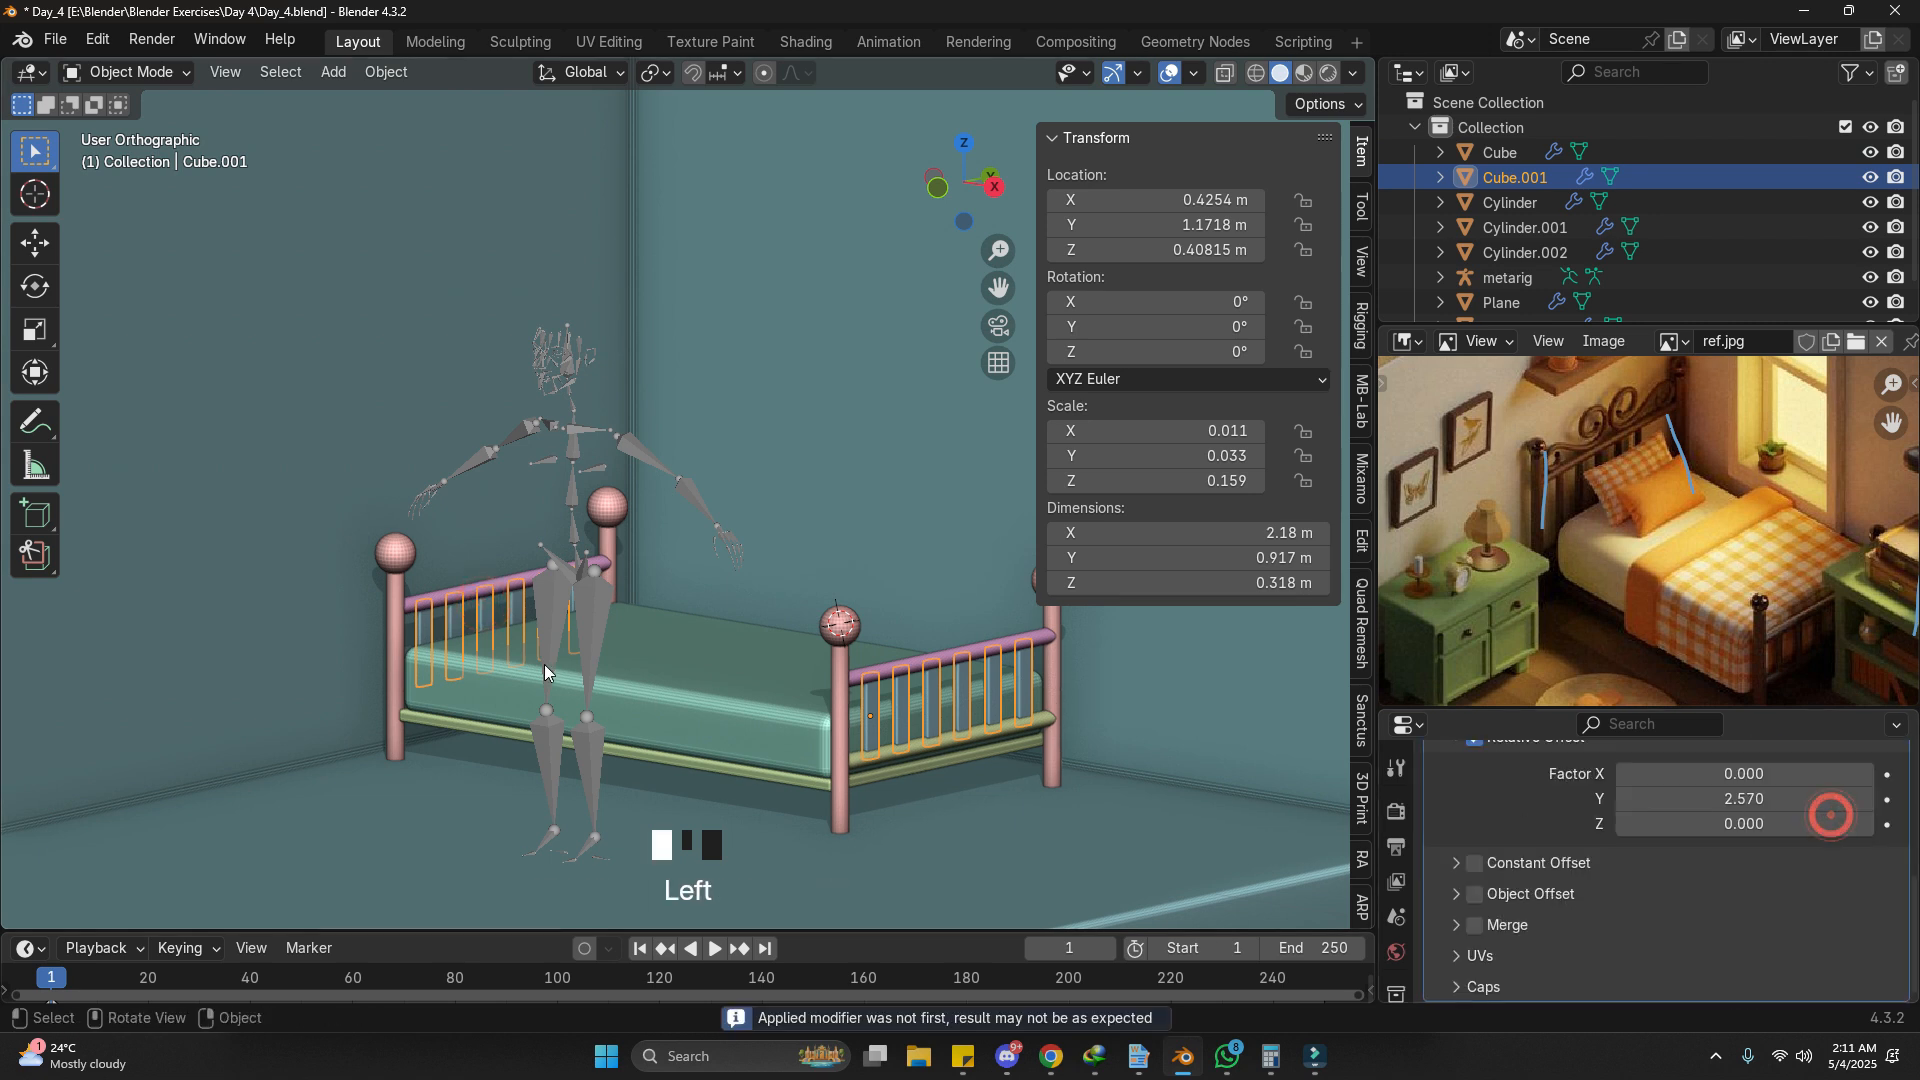
# Step: Apply the Mirror modifier on the pink top rails of the headboard and footboard
pyautogui.click(446, 605)
pyautogui.scroll(-4, 1838, 879)
pyautogui.scroll(3, 1838, 879)
pyautogui.click(1838, 884)
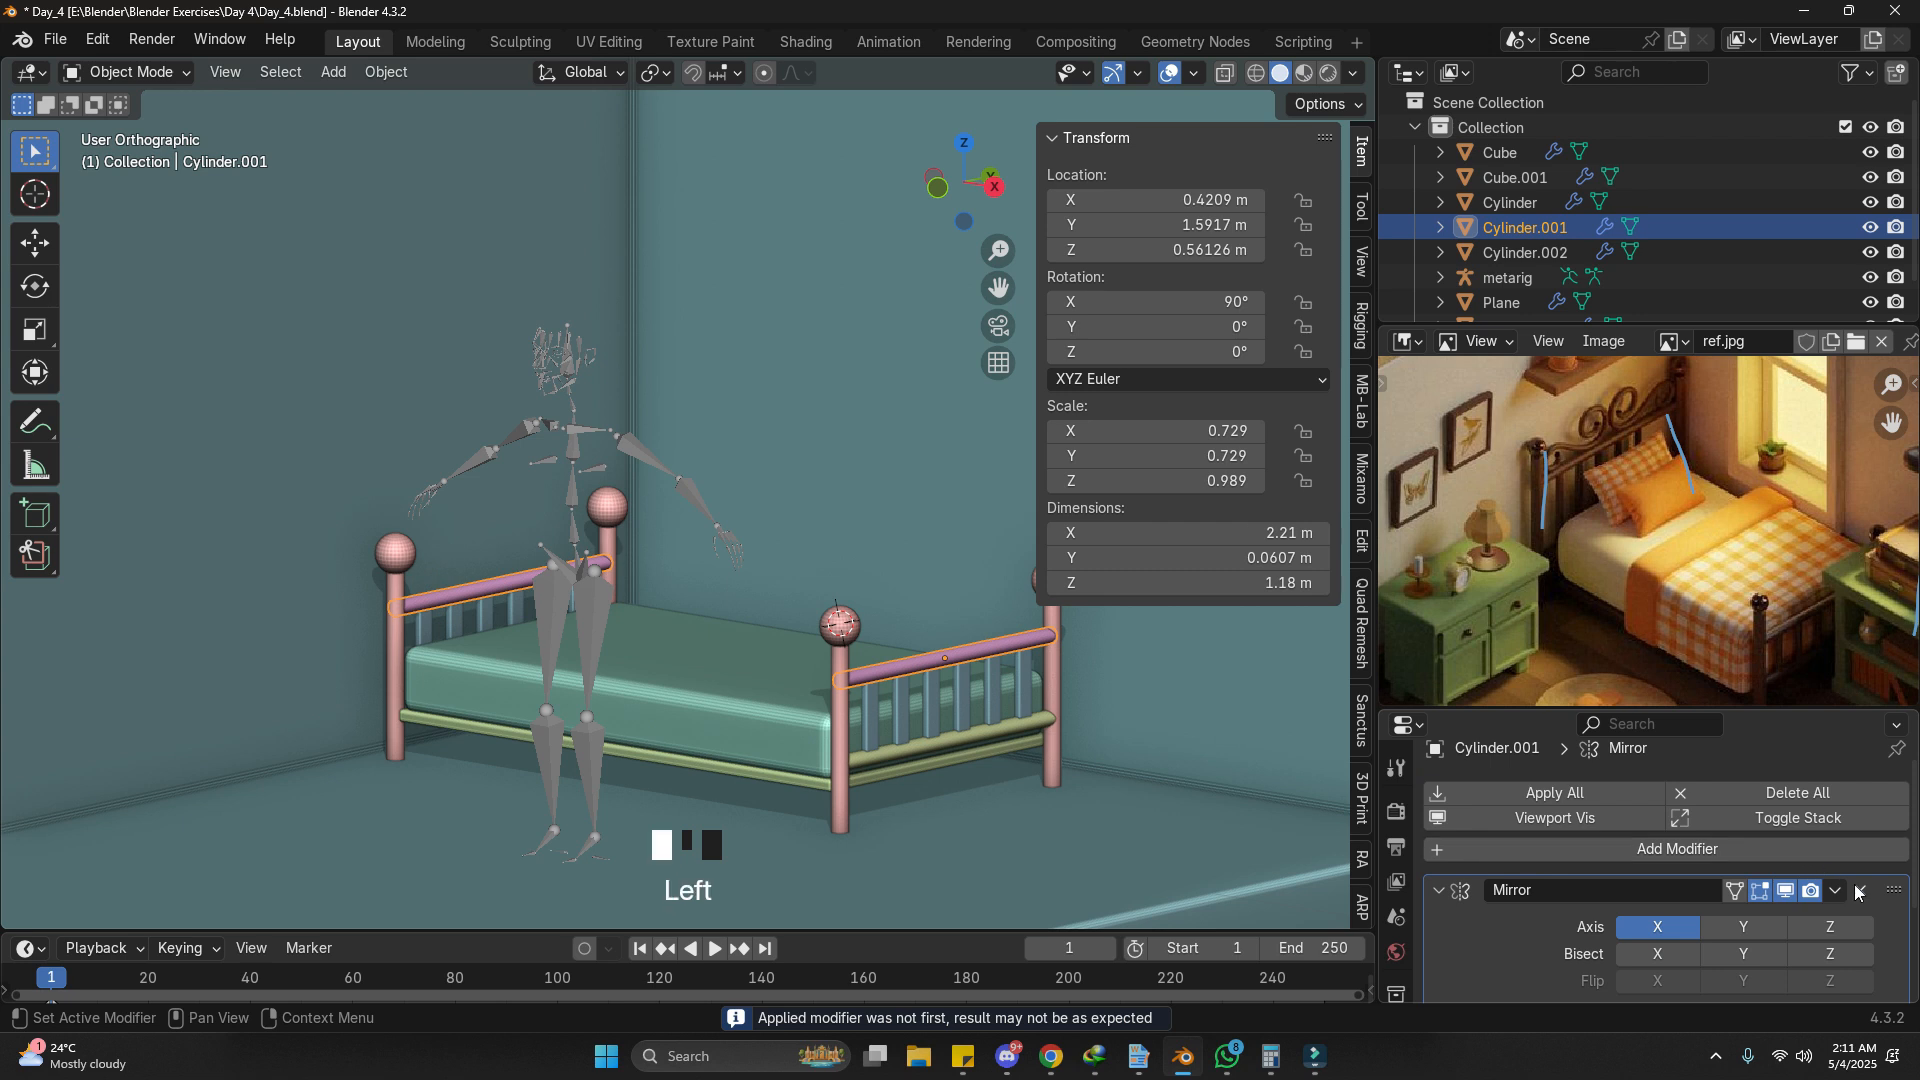
pyautogui.hotkey('ctrl', 'z')
pyautogui.click(1838, 884)
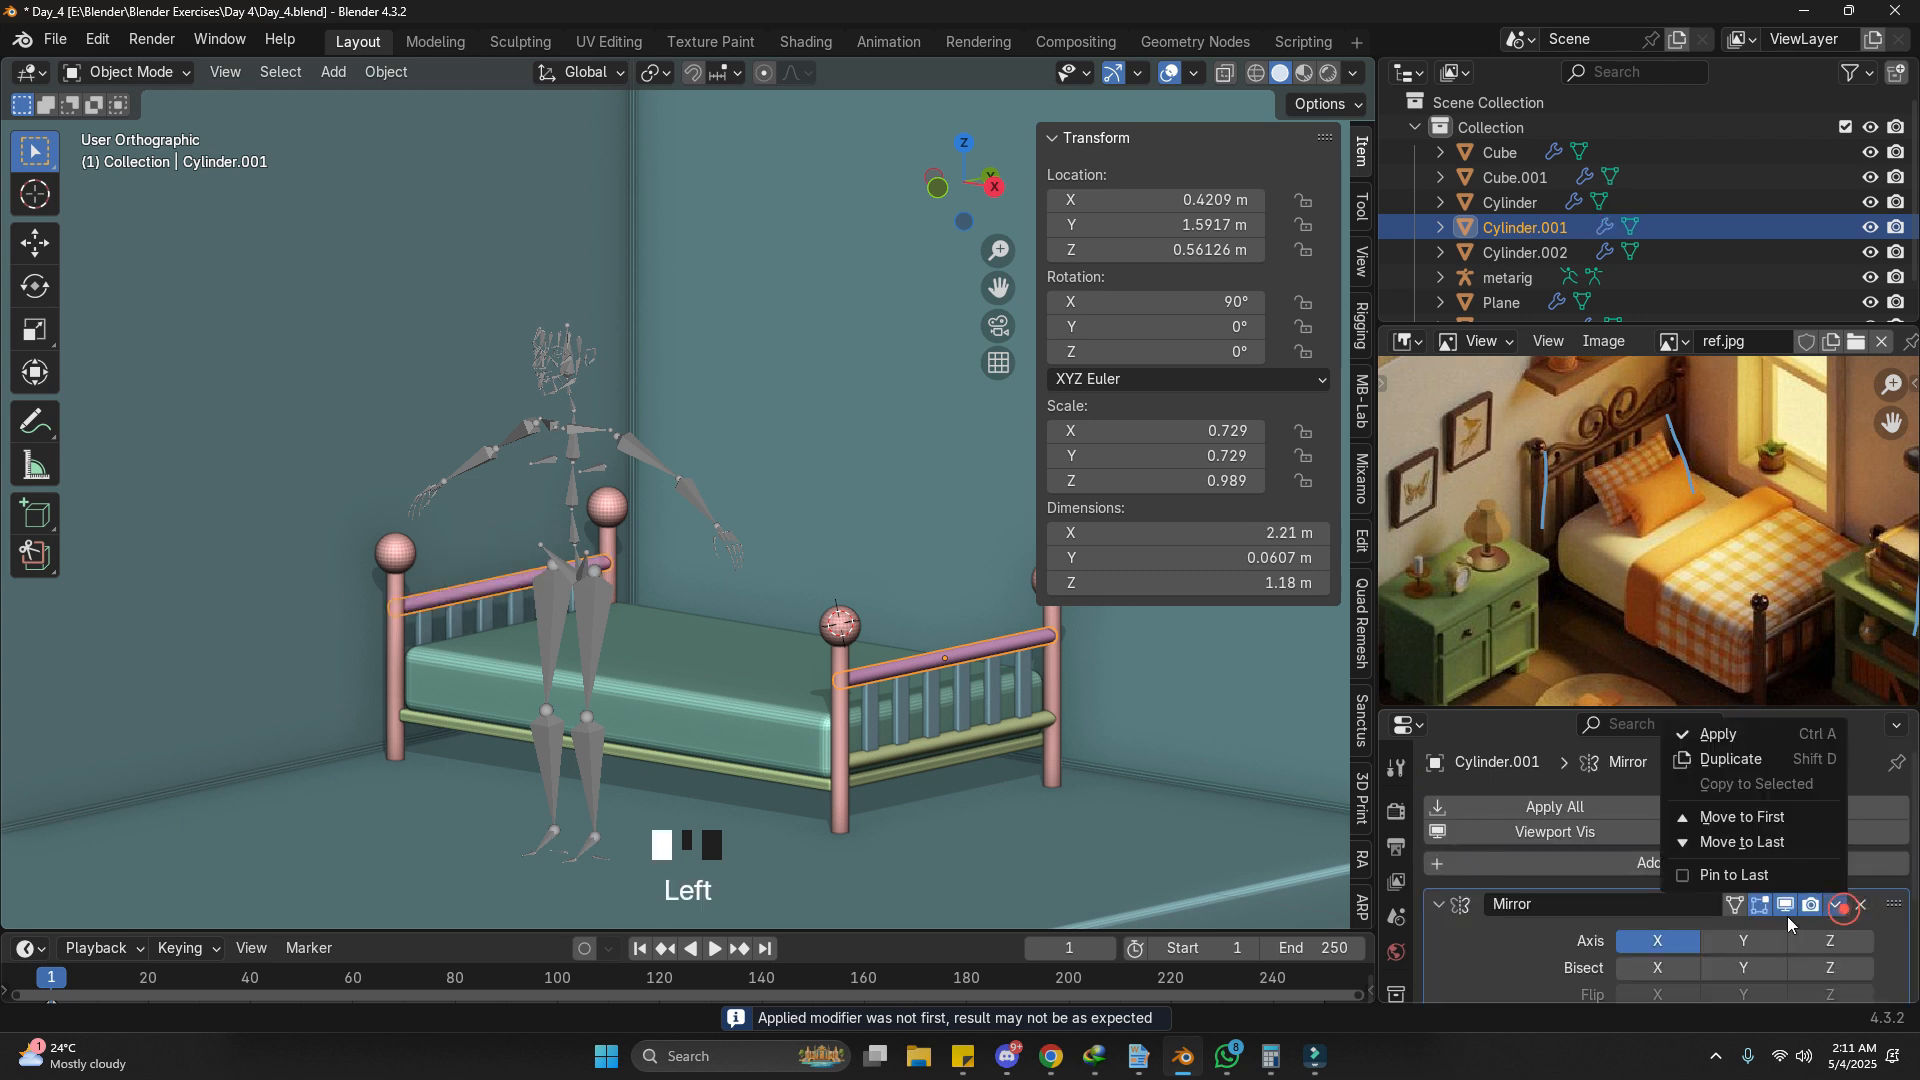
pyautogui.click(1740, 744)
# Step: Apply the Mirror modifier on the four bedposts with ball finials
pyautogui.click(398, 632)
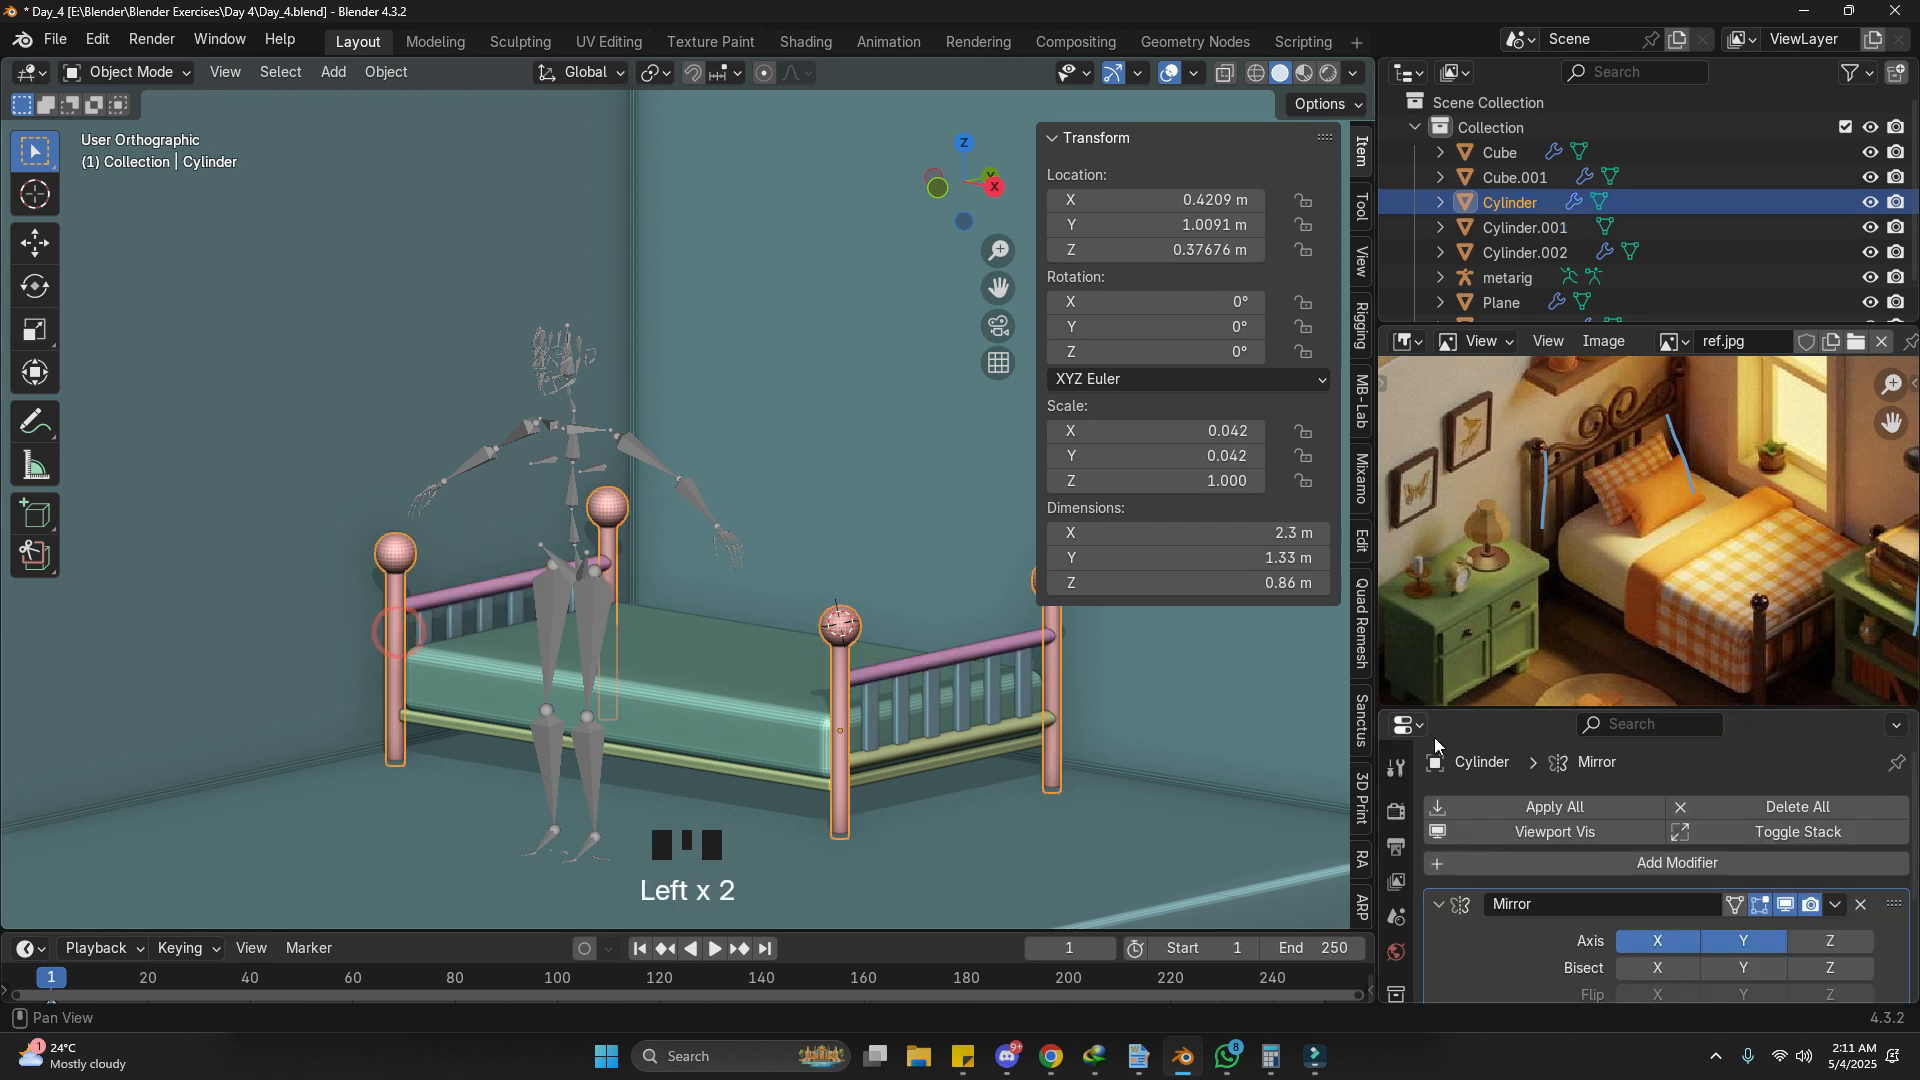
pyautogui.click(1834, 904)
pyautogui.click(1768, 730)
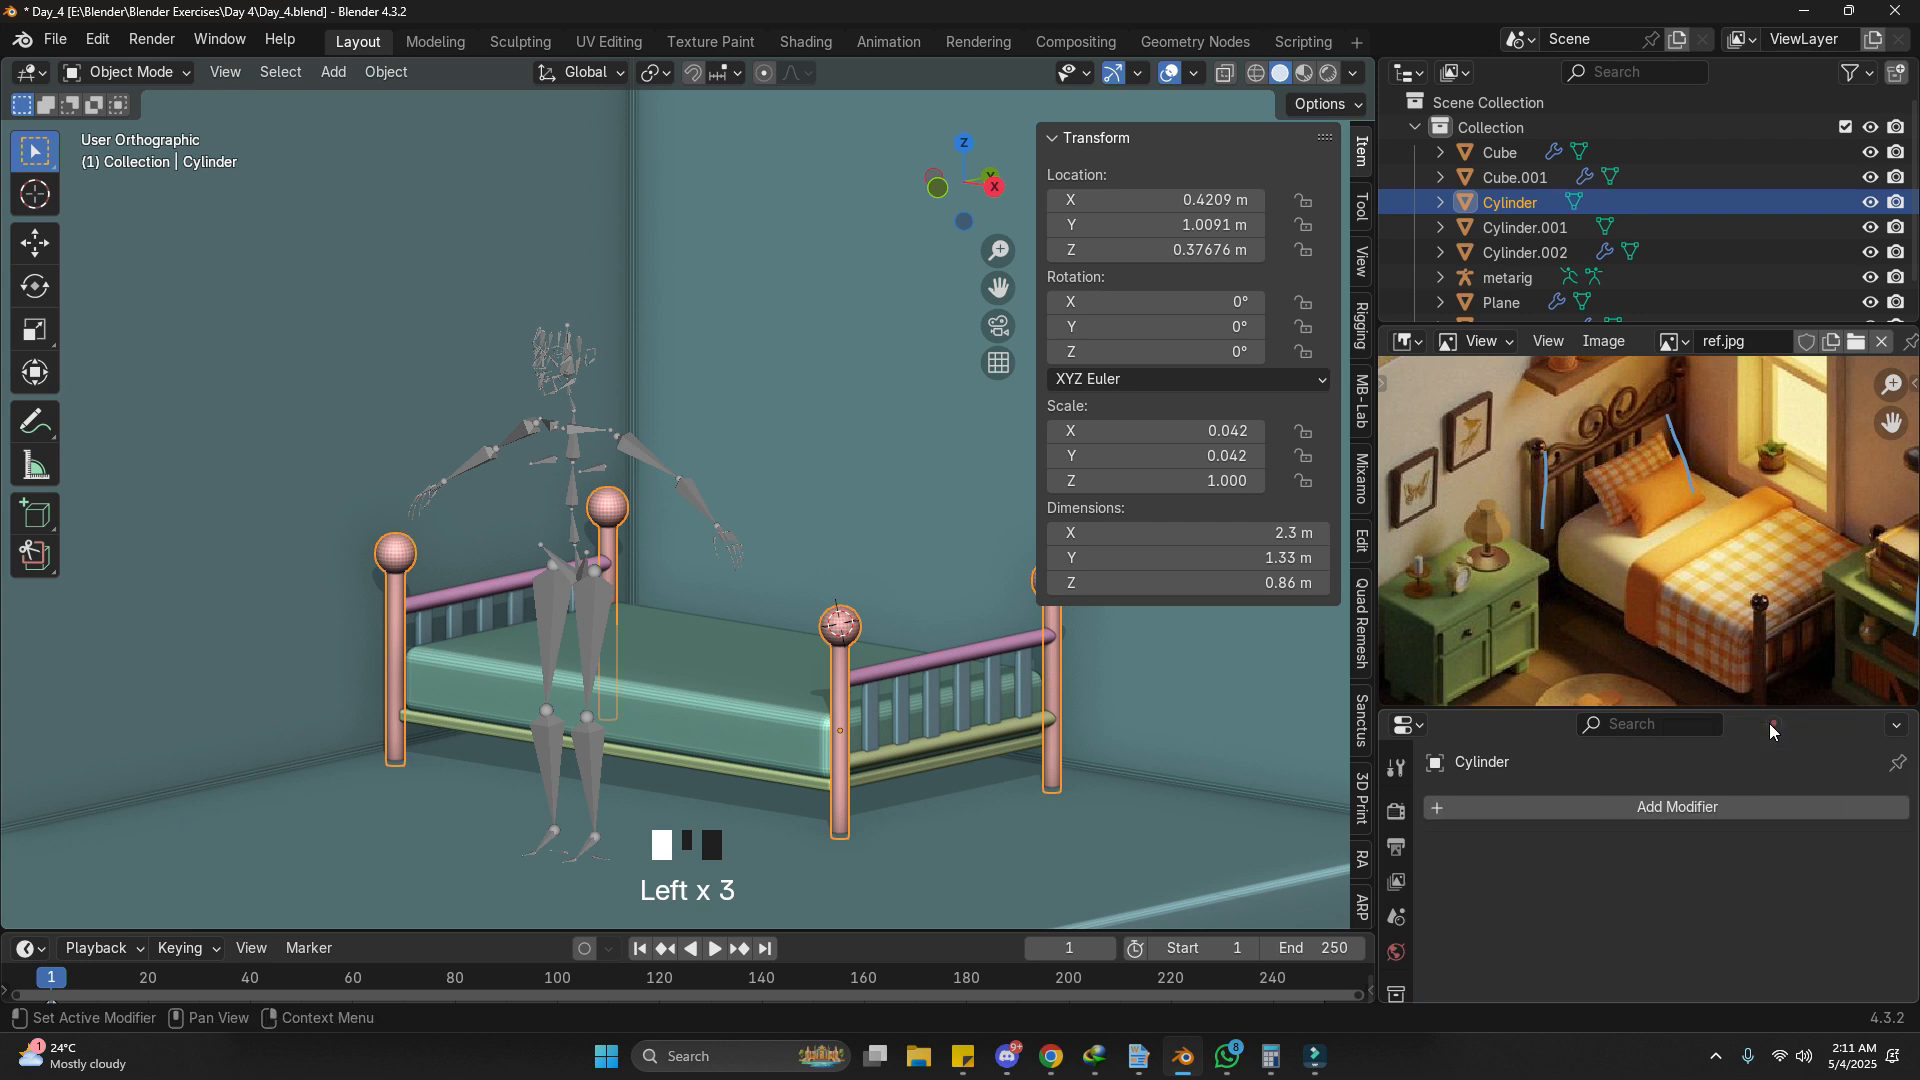
# Step: Edit the posts, slats and top rail together and raise the headboard's upper vertices about 0.3 m along Z
pyautogui.keyDown('shift'); pyautogui.click(464, 624); pyautogui.keyUp('shift')
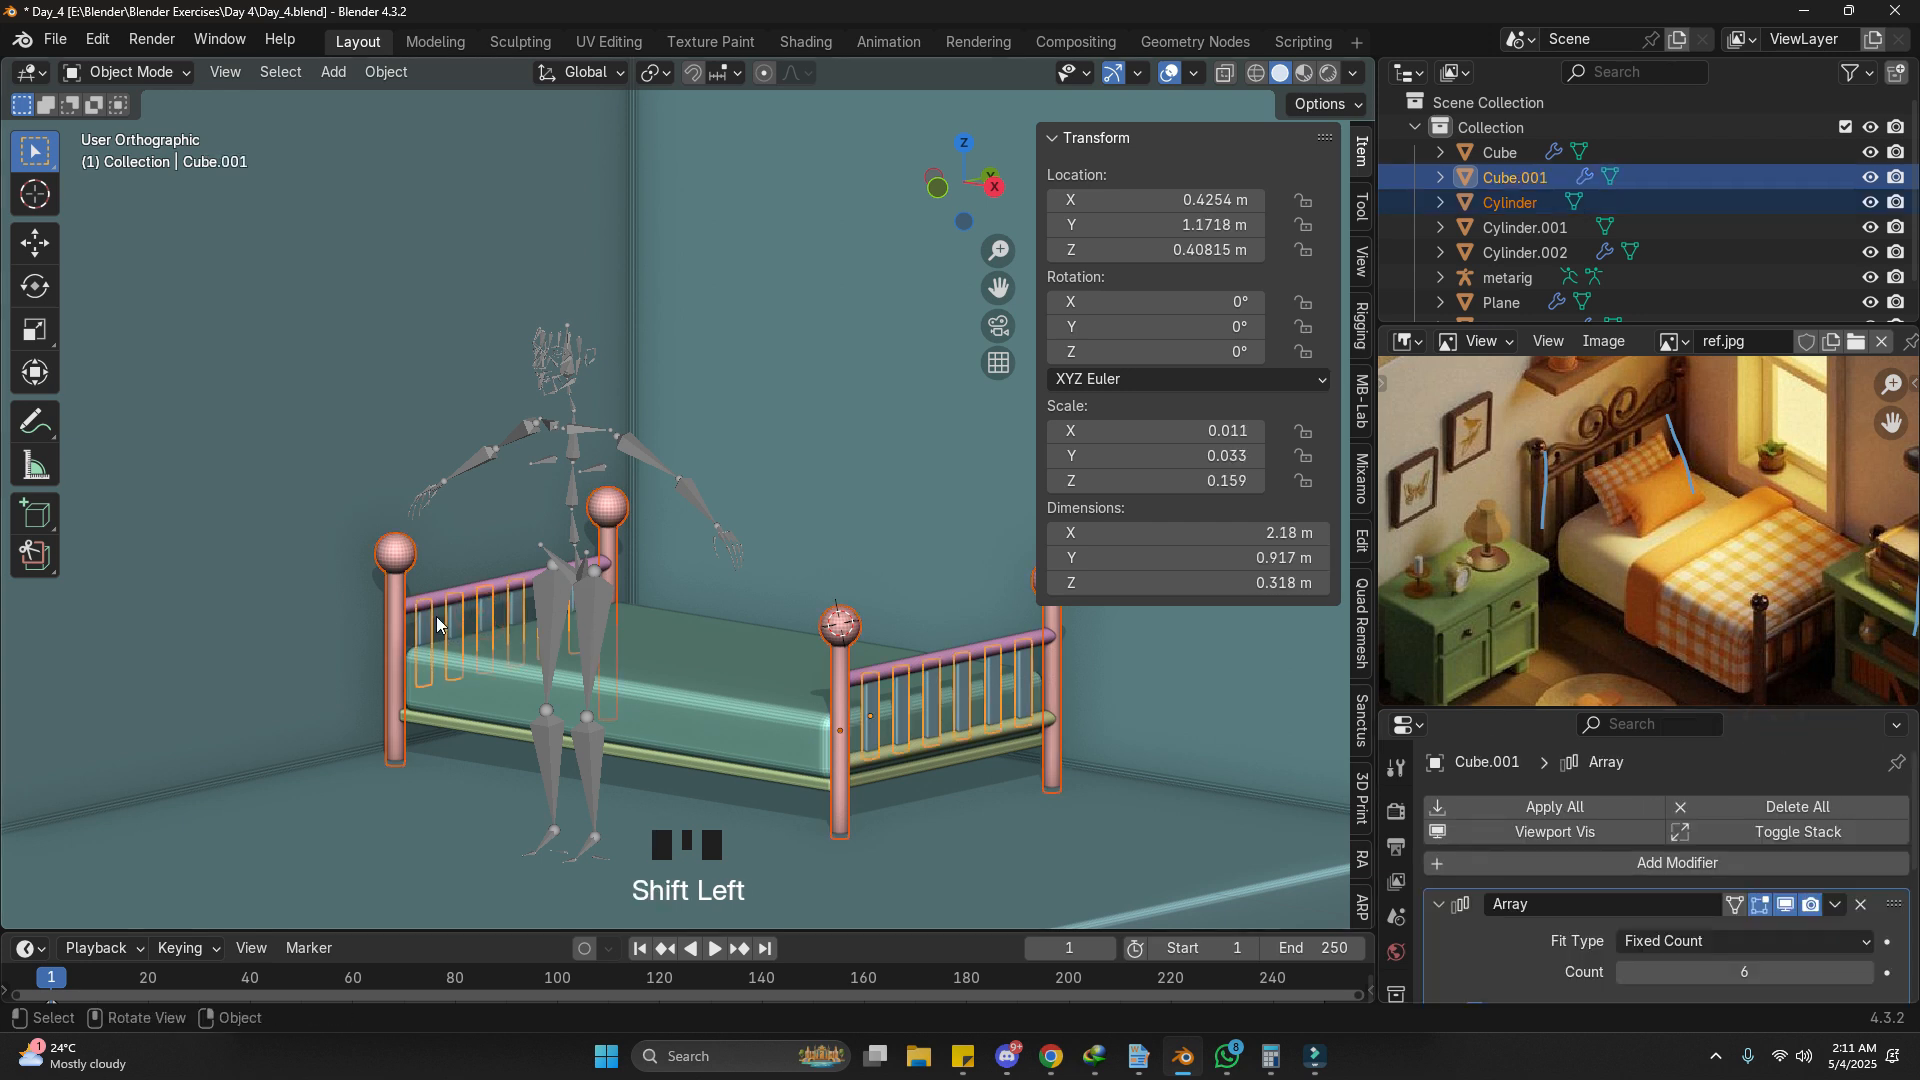
pyautogui.keyDown('shift'); pyautogui.click(437, 592); pyautogui.keyUp('shift')
pyautogui.moveTo(472, 684)
pyautogui.mouseDown(button='middle')
pyautogui.moveTo(549, 693)
pyautogui.moveTo(496, 694)
pyautogui.mouseUp(button='middle')
pyautogui.press('Tab')
pyautogui.press('z')
pyautogui.press('1')
pyautogui.moveTo(249, 429); pyautogui.dragTo(668, 610)
pyautogui.moveTo(326, 460)
pyautogui.mouseDown()
pyautogui.moveTo(548, 576)
pyautogui.moveTo(621, 643)
pyautogui.mouseUp()
pyautogui.press('z')
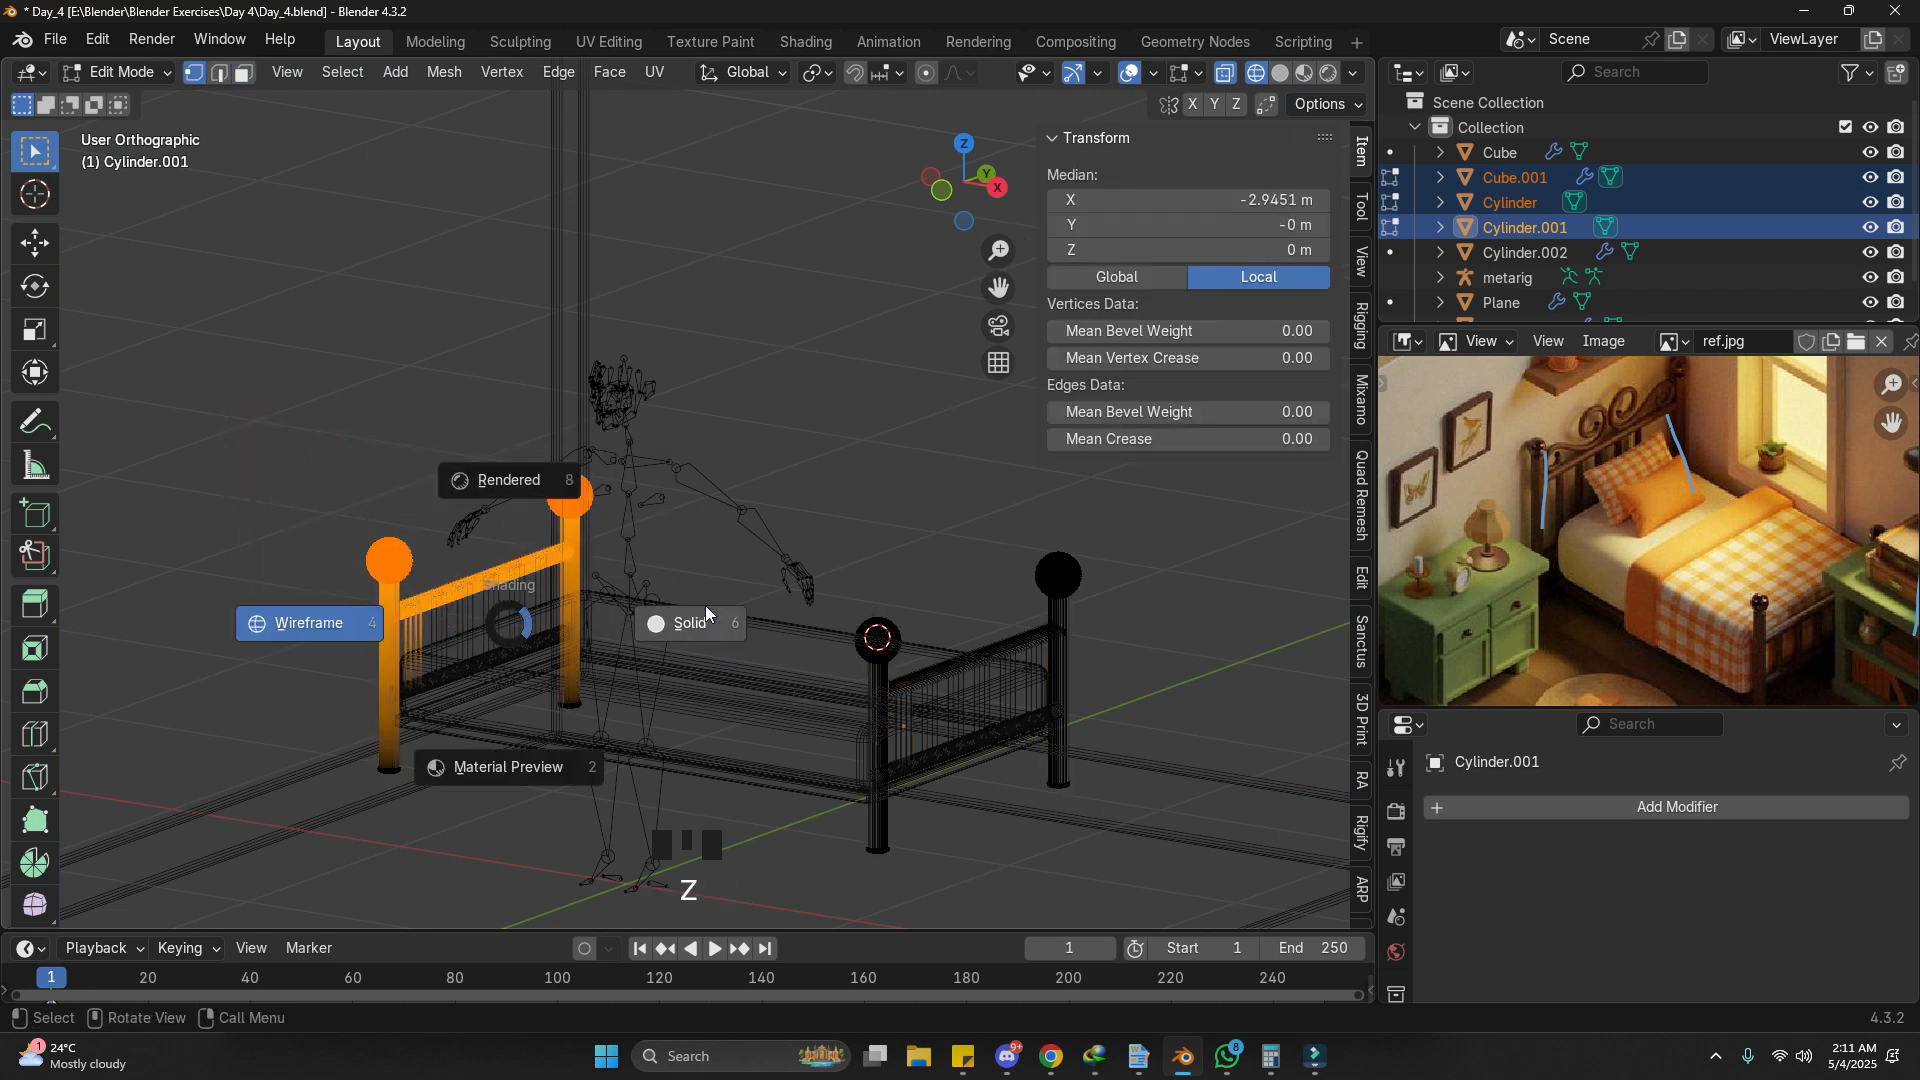
pyautogui.click(705, 612)
pyautogui.press('g')
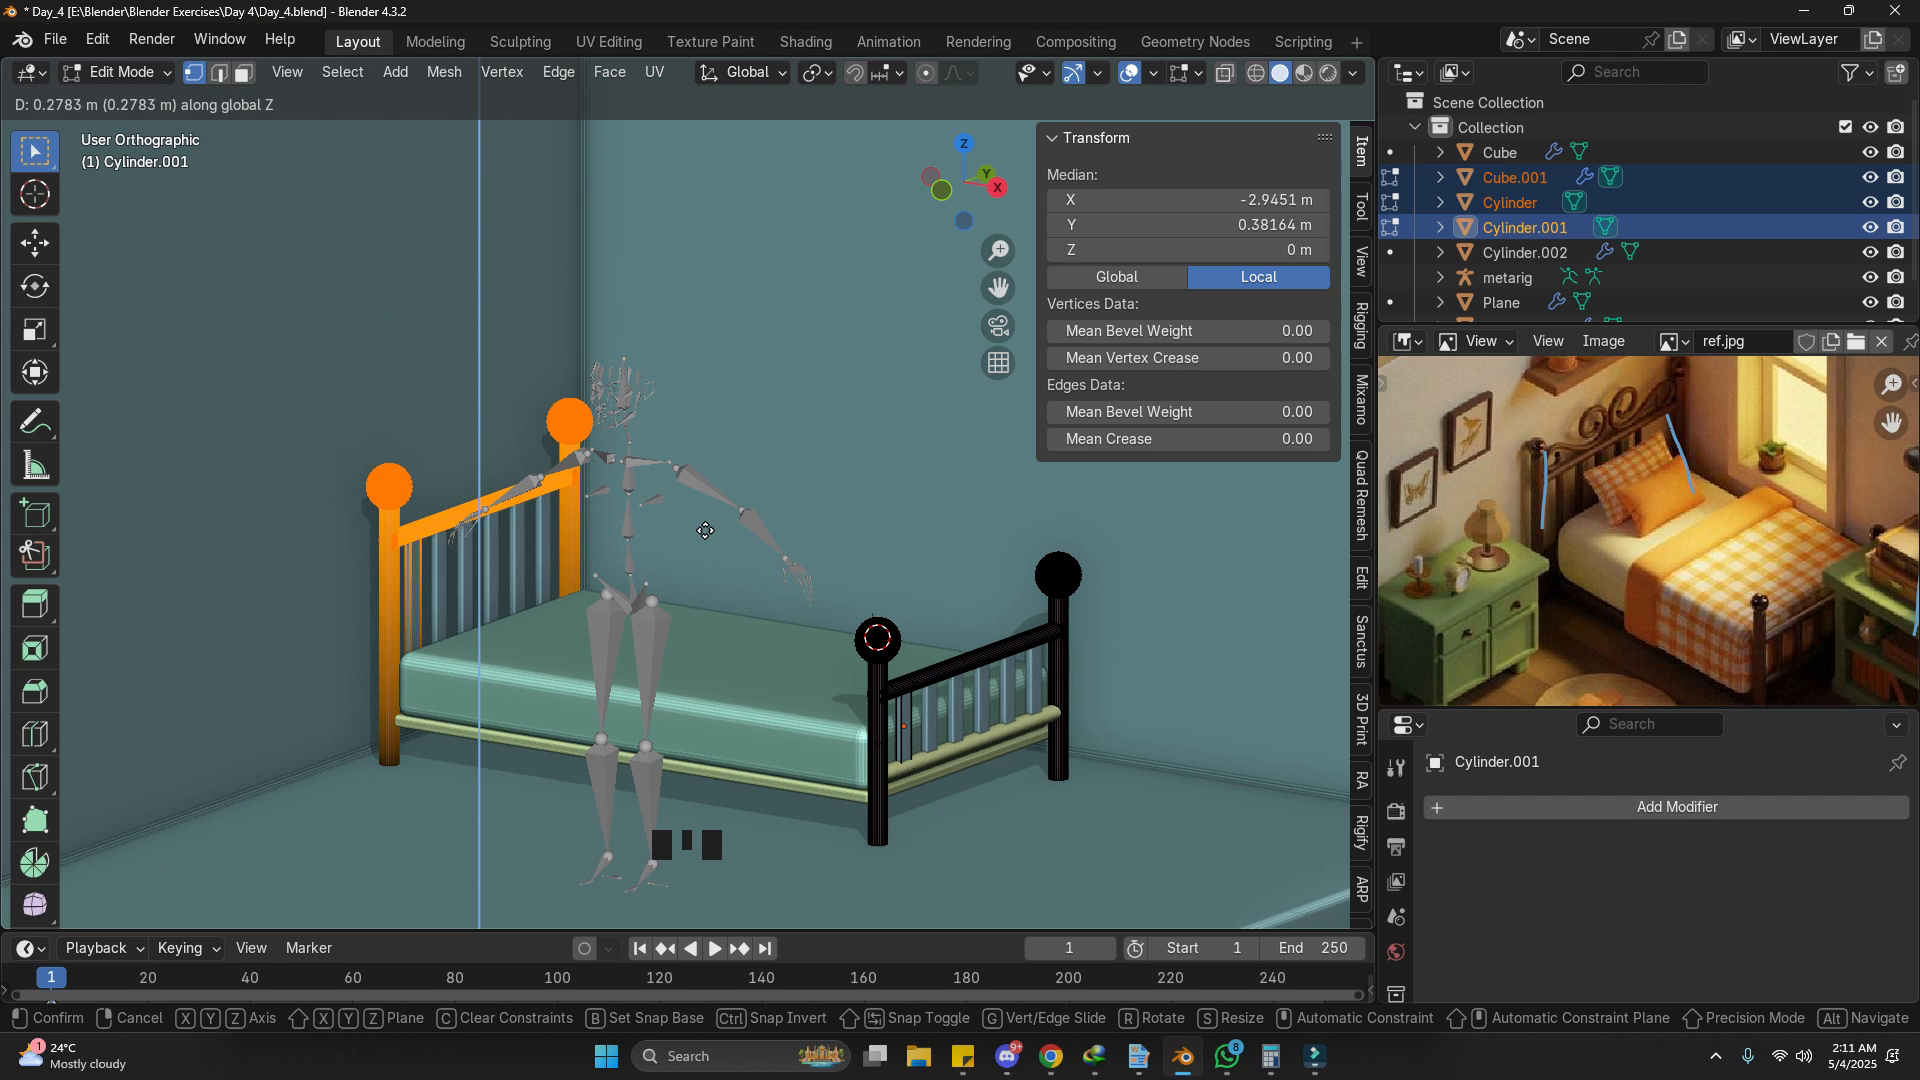
pyautogui.click(700, 524)
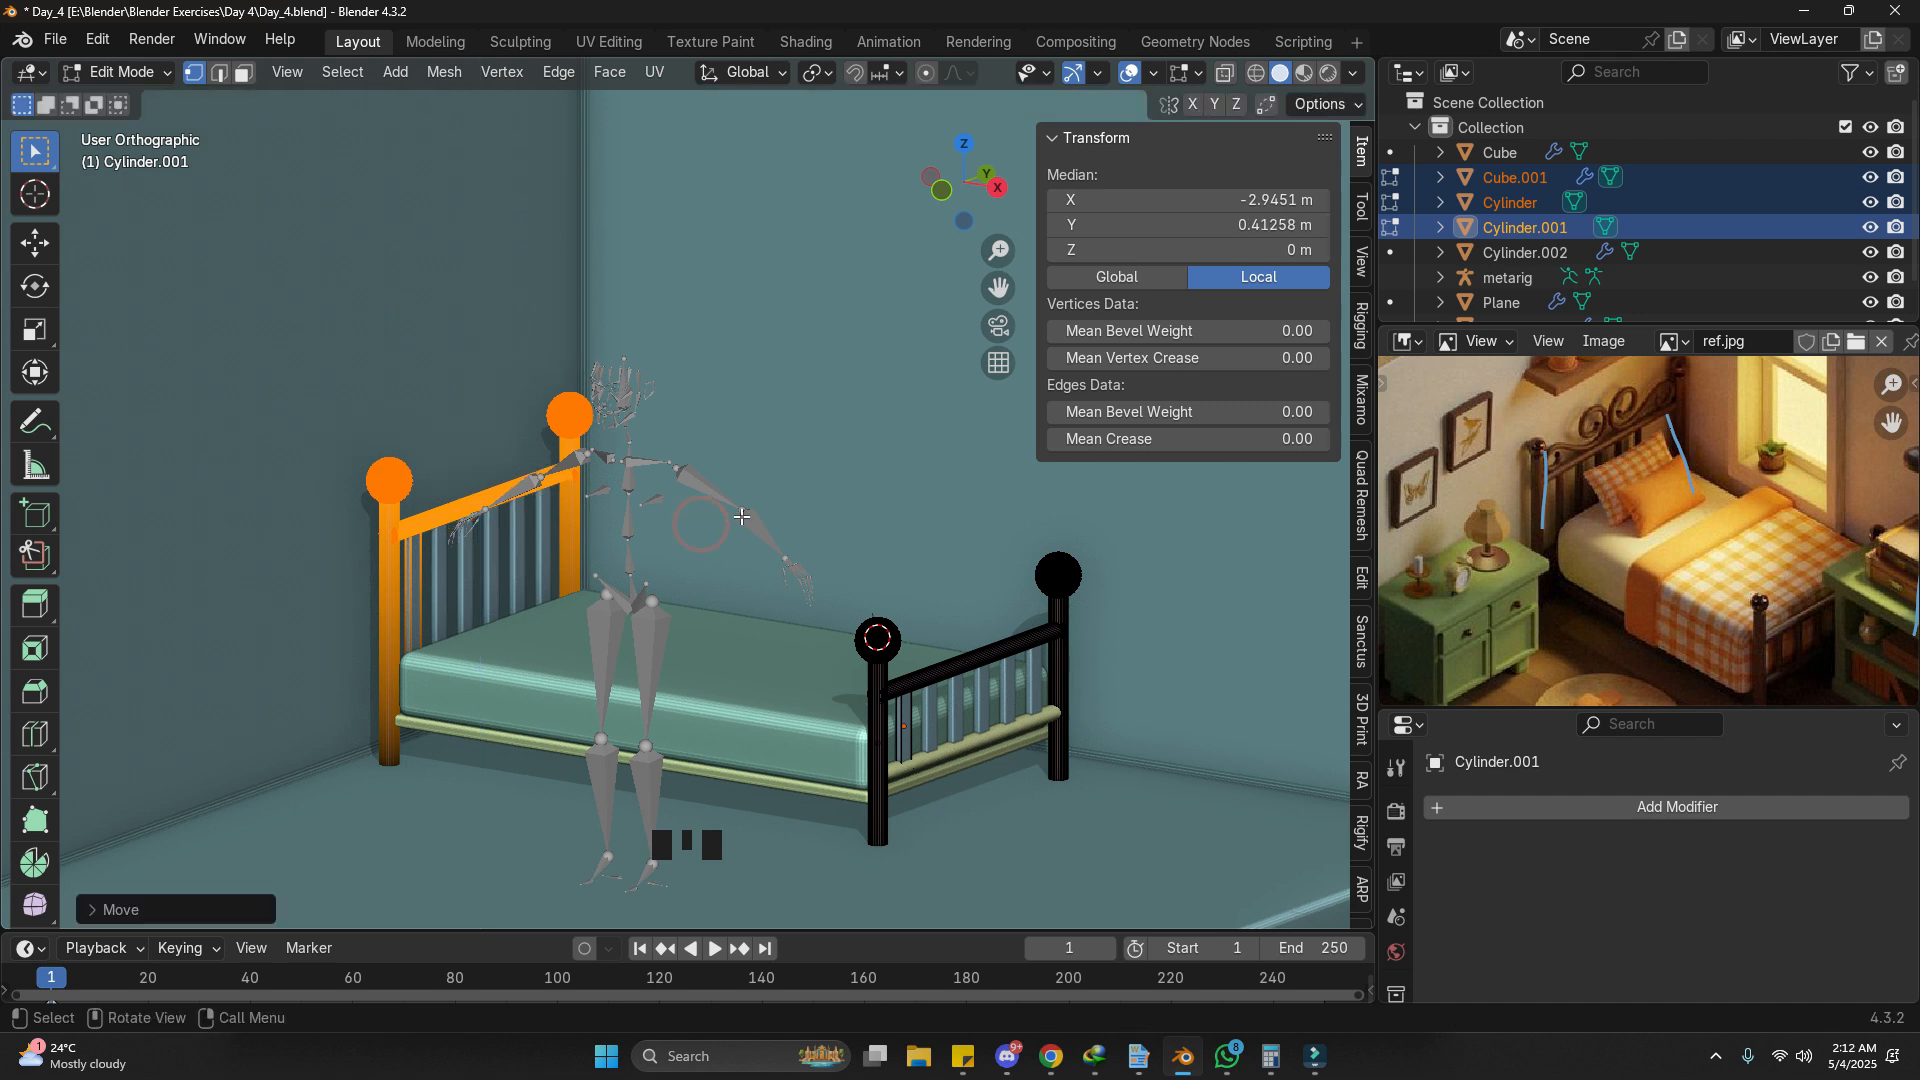
pyautogui.press('Tab')
# Step: Erase the blue annotation strokes beside the headboard in the reference image and save the file
pyautogui.scroll(-3, 609, 608)
pyautogui.press('d')
pyautogui.moveTo(1450, 467); pyautogui.dragTo(1562, 478, button='right')
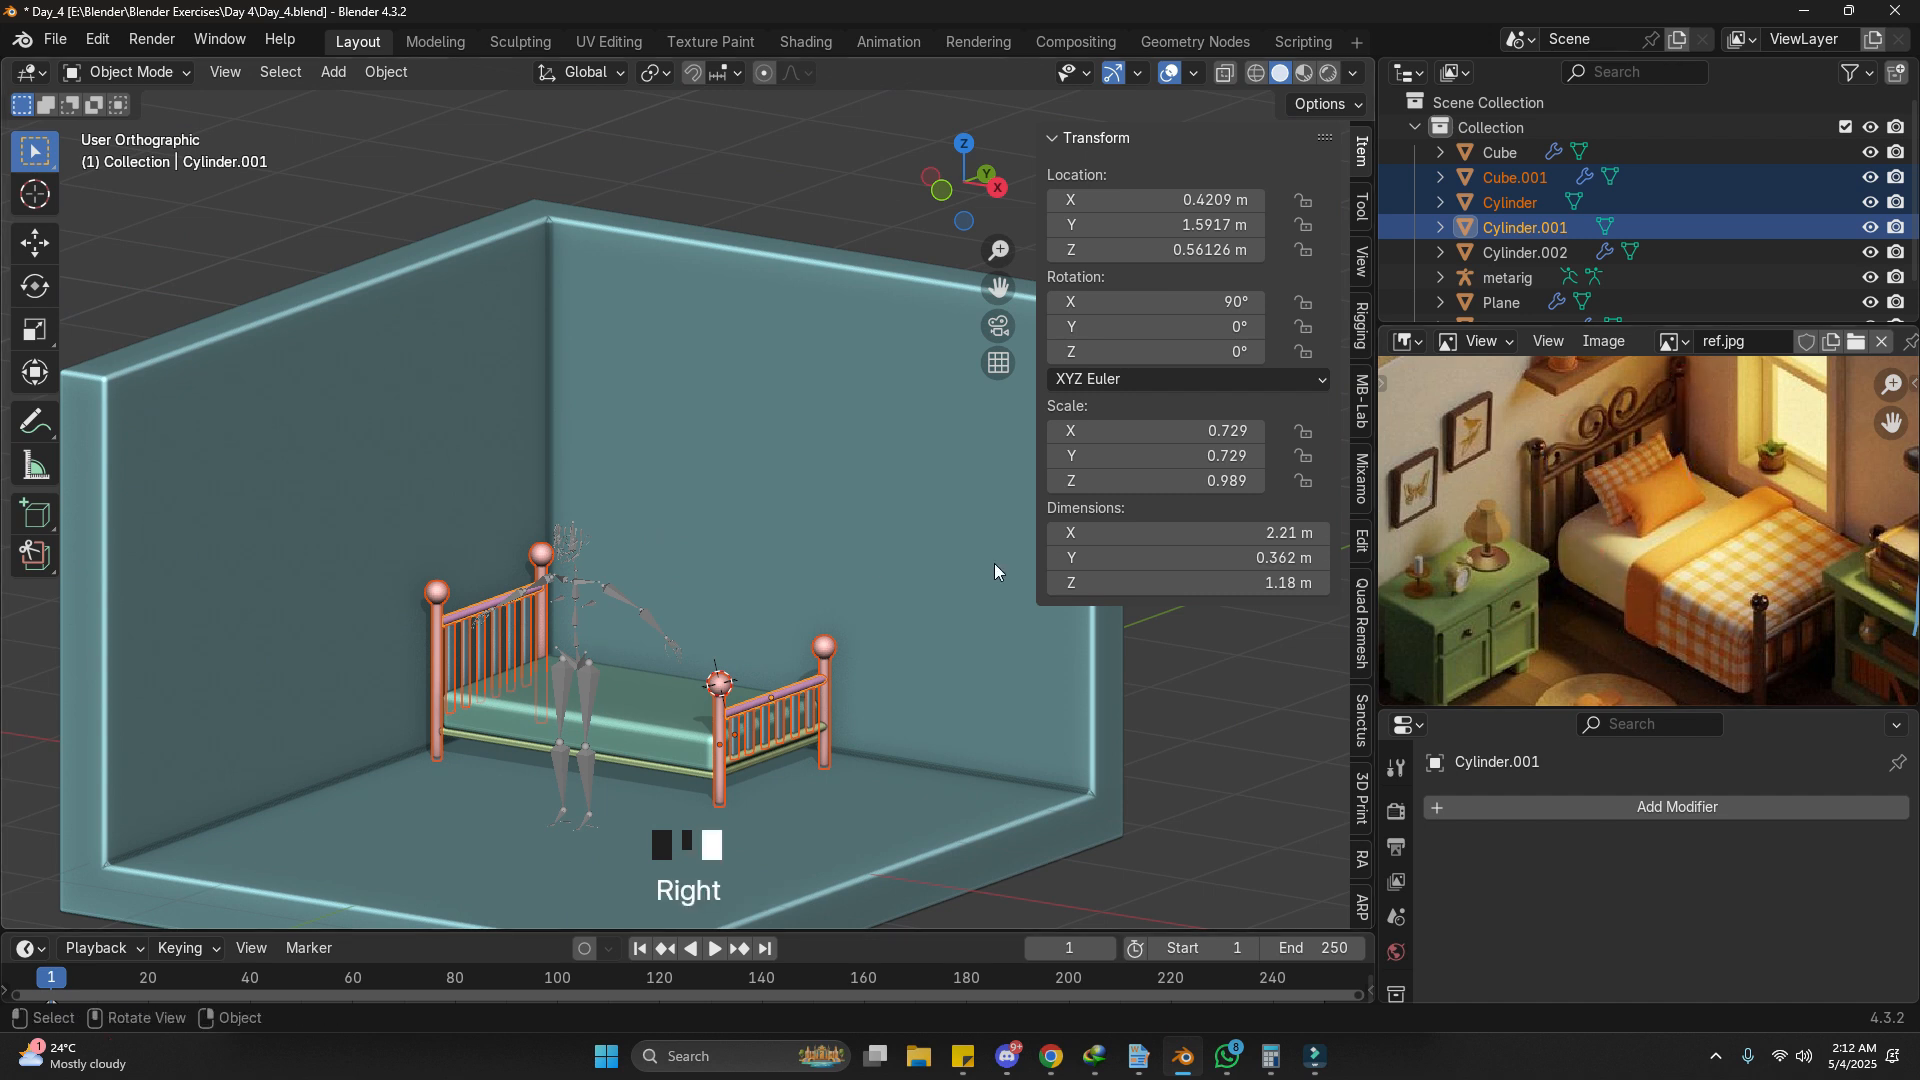
pyautogui.click(932, 772)
pyautogui.scroll(3, 552, 716)
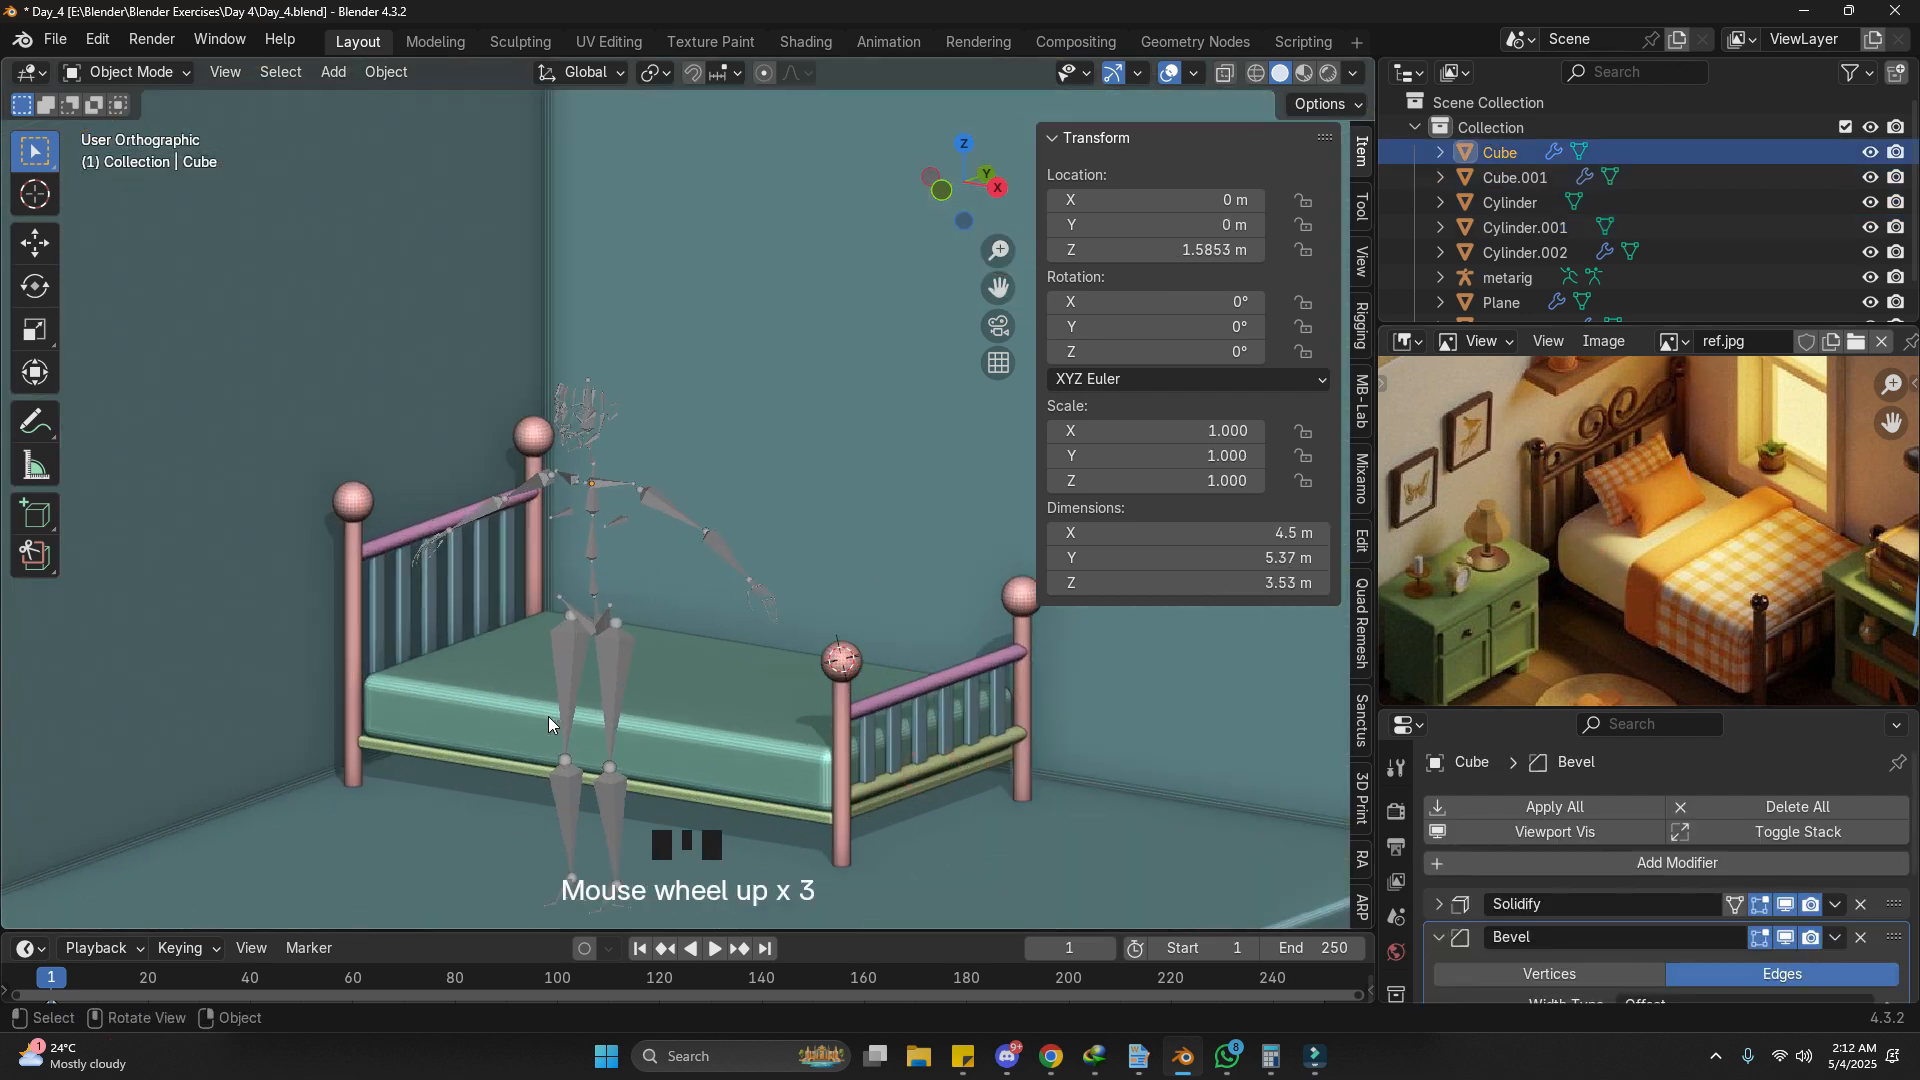
pyautogui.keyDown('shift'); pyautogui.moveTo(420, 782); pyautogui.dragTo(652, 652, button='middle'); pyautogui.keyUp('shift')
pyautogui.hotkey('ctrl', 's')
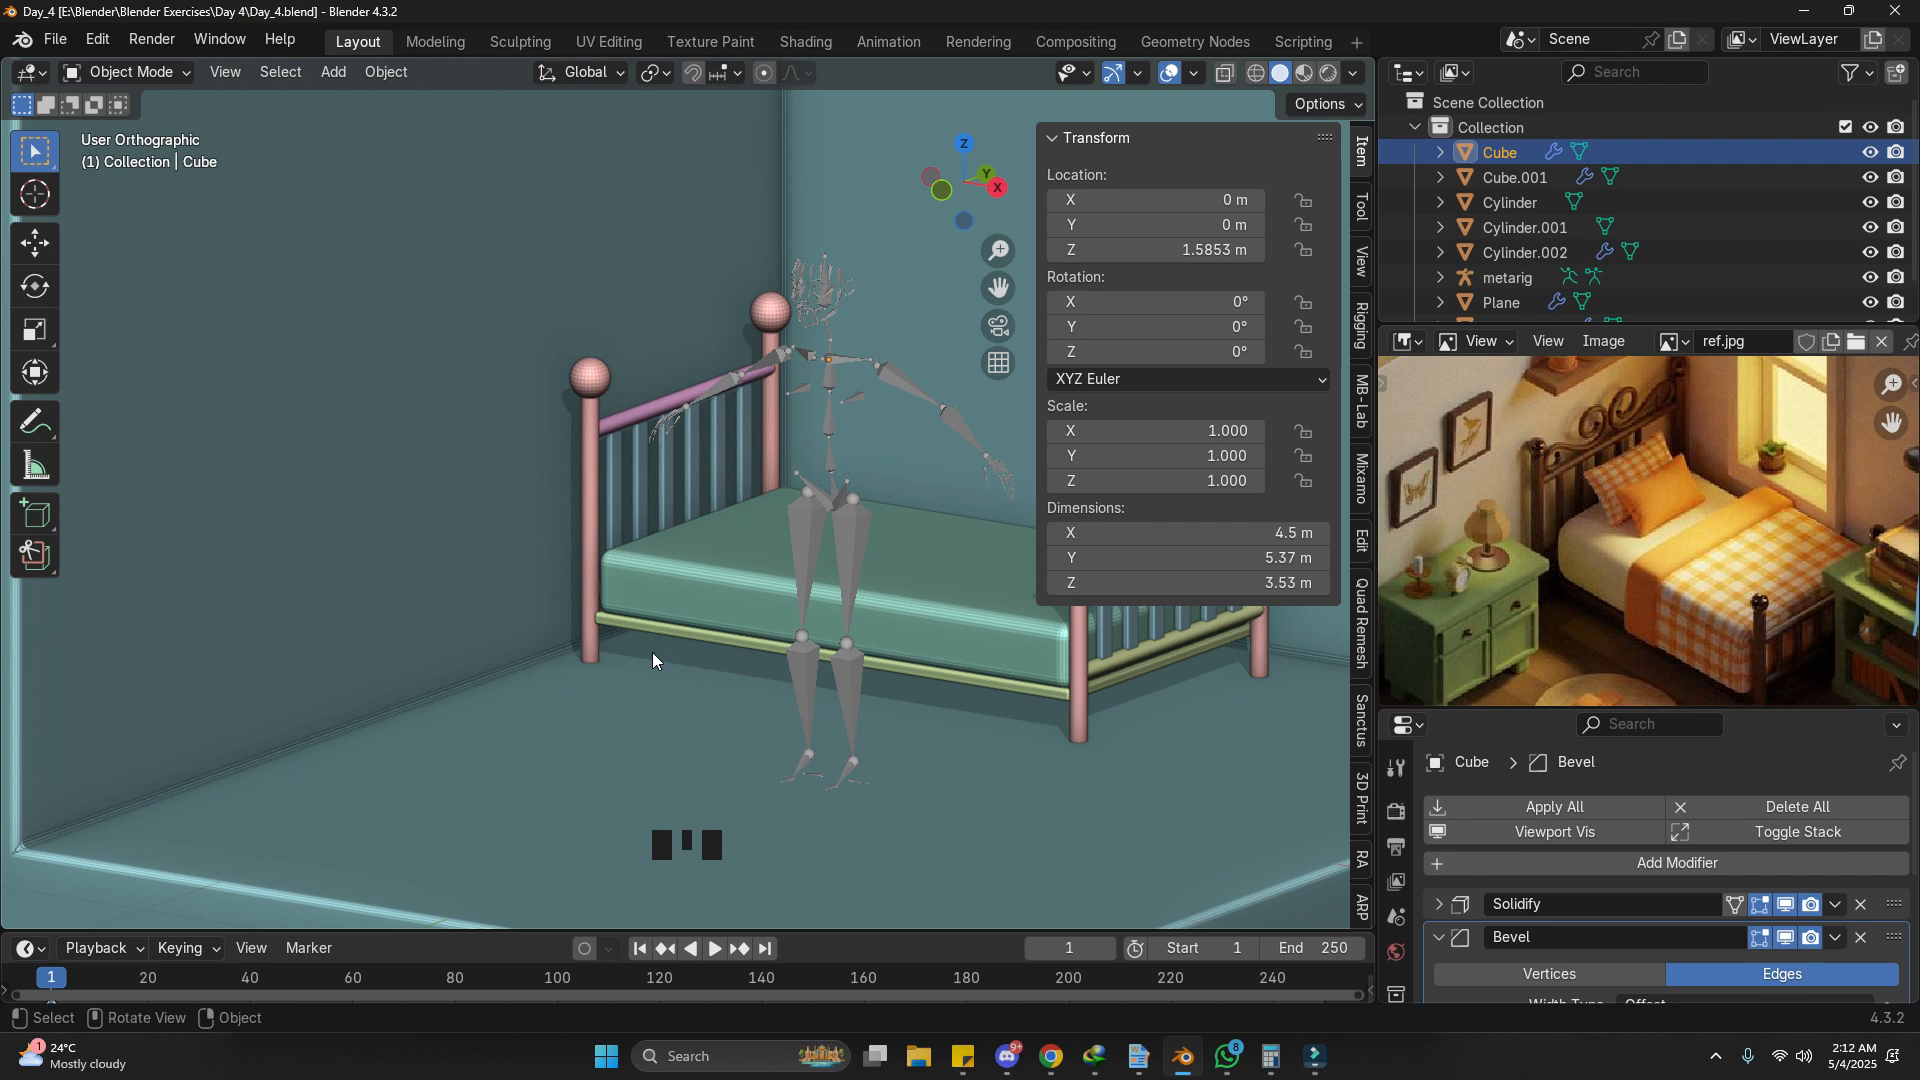
# Step: Set the bed base's Bevel amount to 0.014 m, increase its bevel segments, and save the file
pyautogui.scroll(6, 652, 660)
pyautogui.click(620, 704)
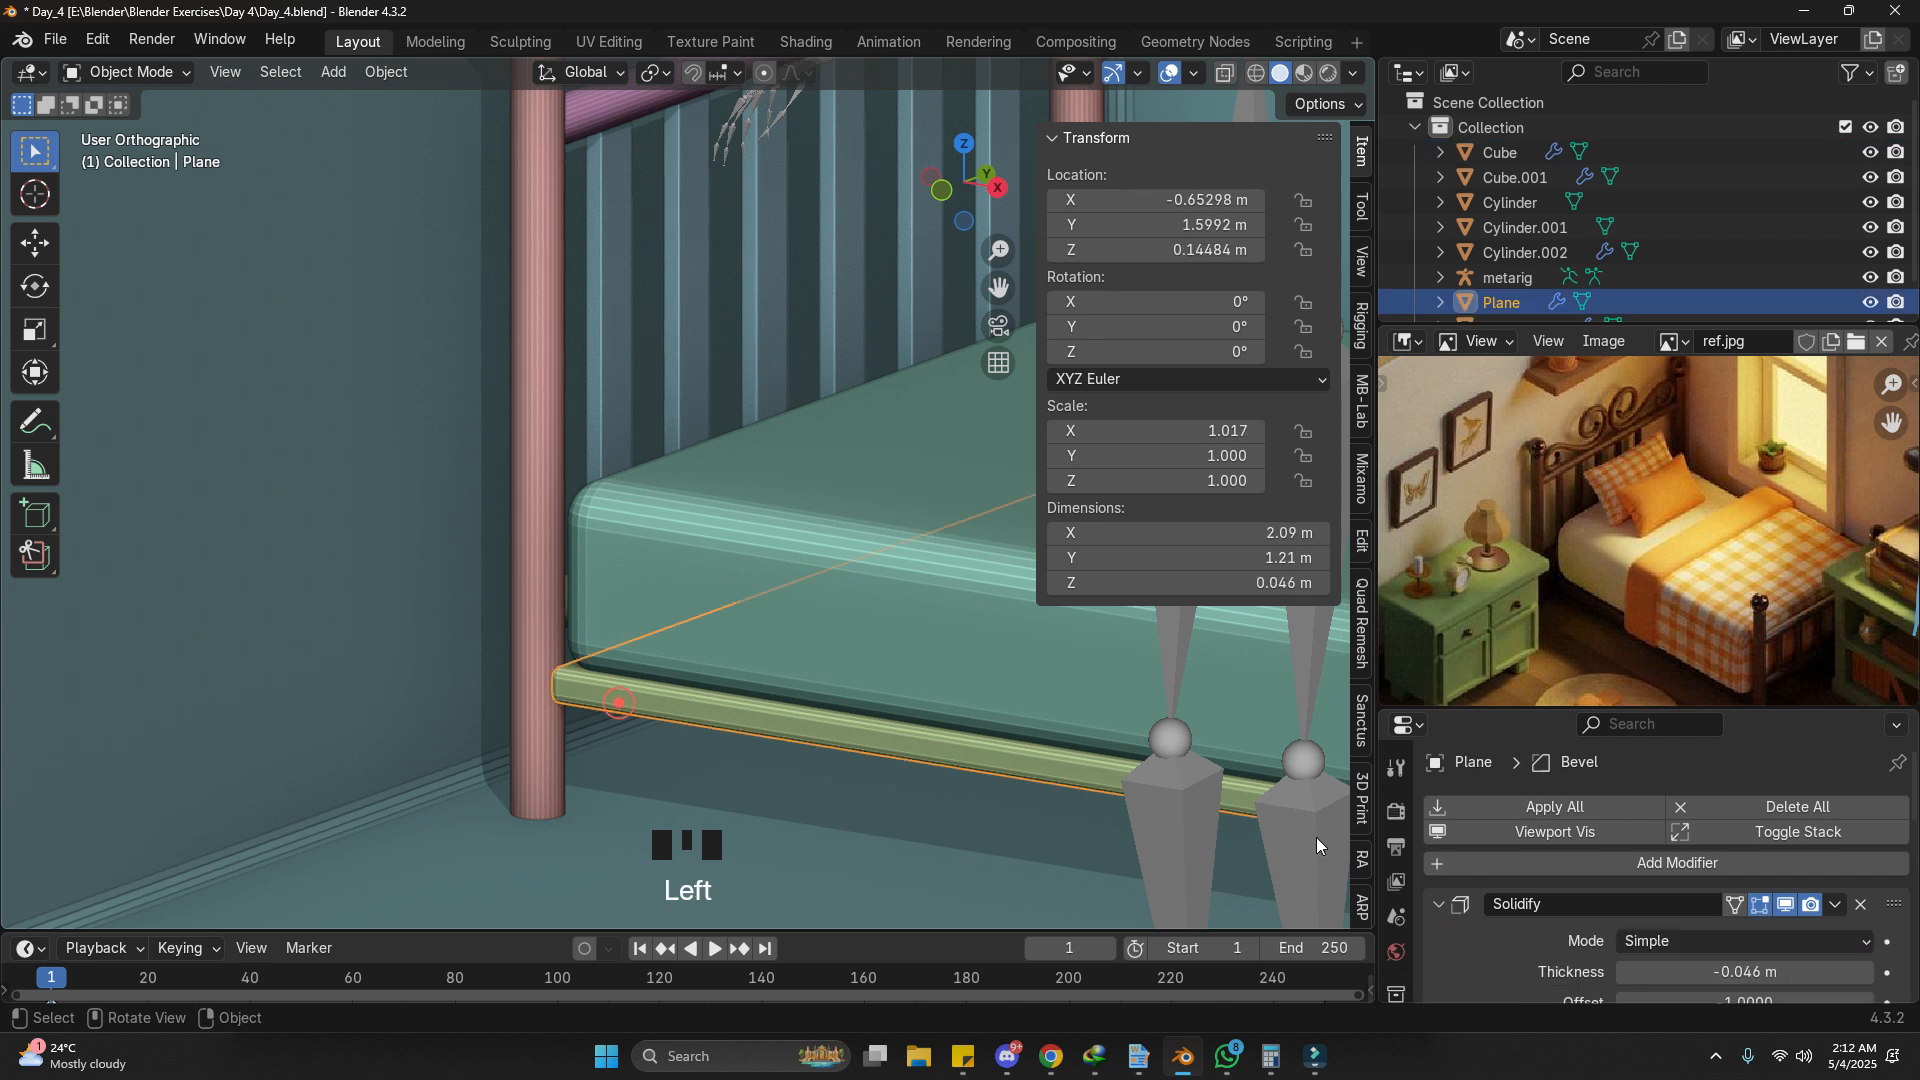
pyautogui.scroll(-9, 1647, 862)
pyautogui.scroll(-4, 1655, 897)
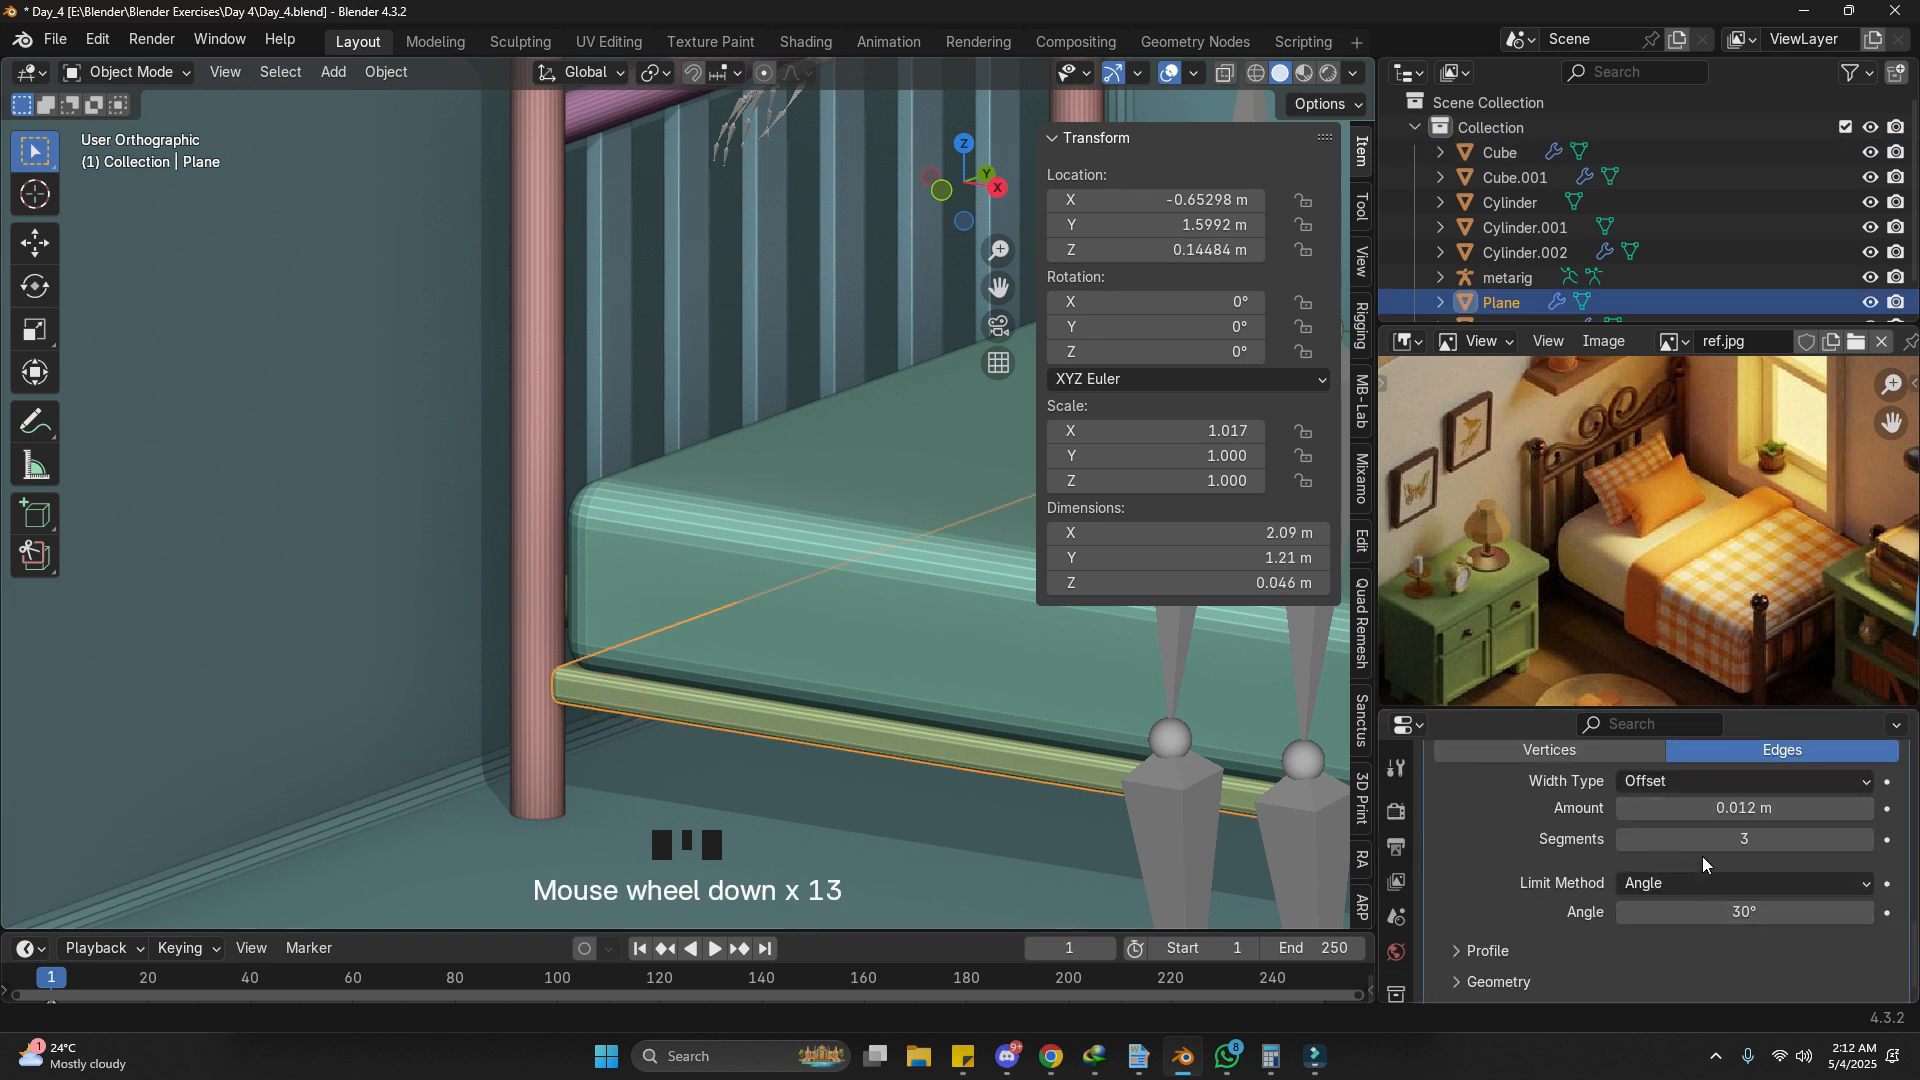
pyautogui.keyDown('shift'); pyautogui.moveTo(1722, 805); pyautogui.dragTo(1680, 805); pyautogui.keyUp('shift')
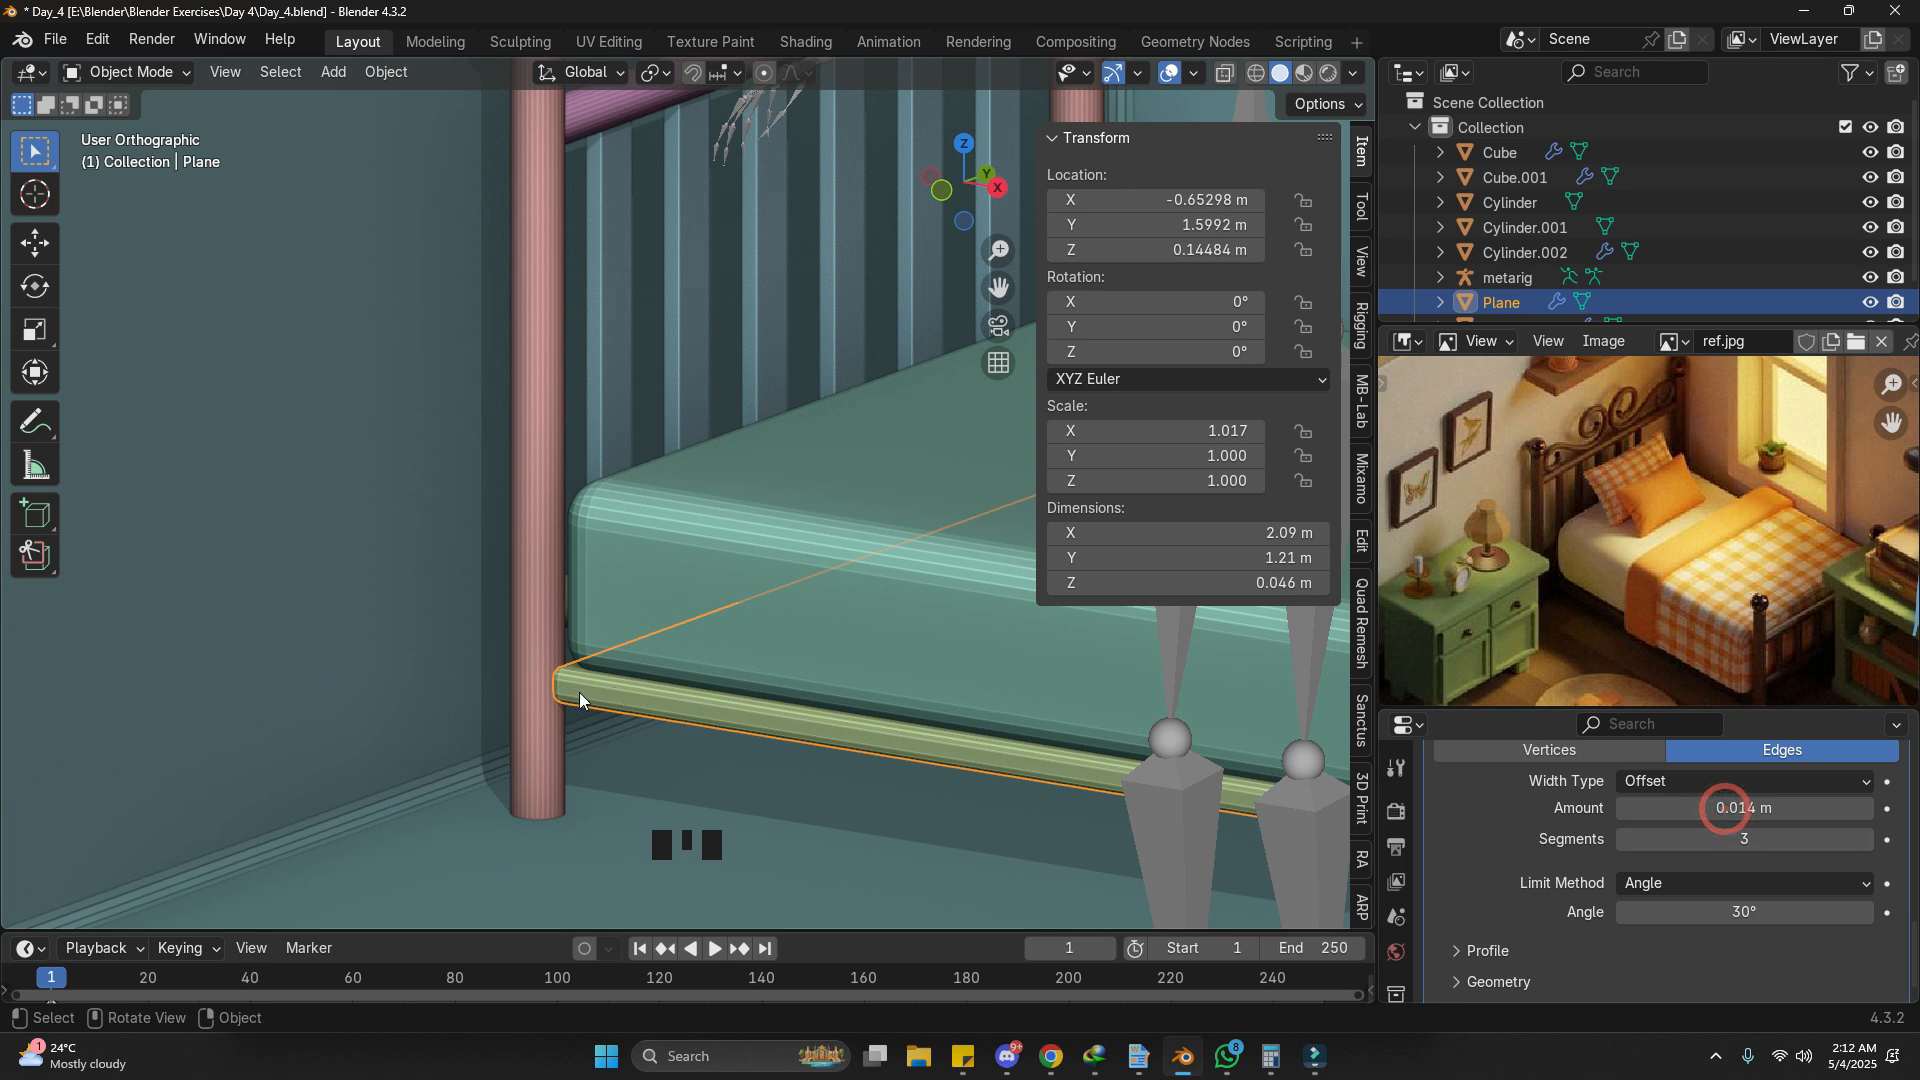
pyautogui.scroll(3, 579, 691)
pyautogui.click(1865, 840)
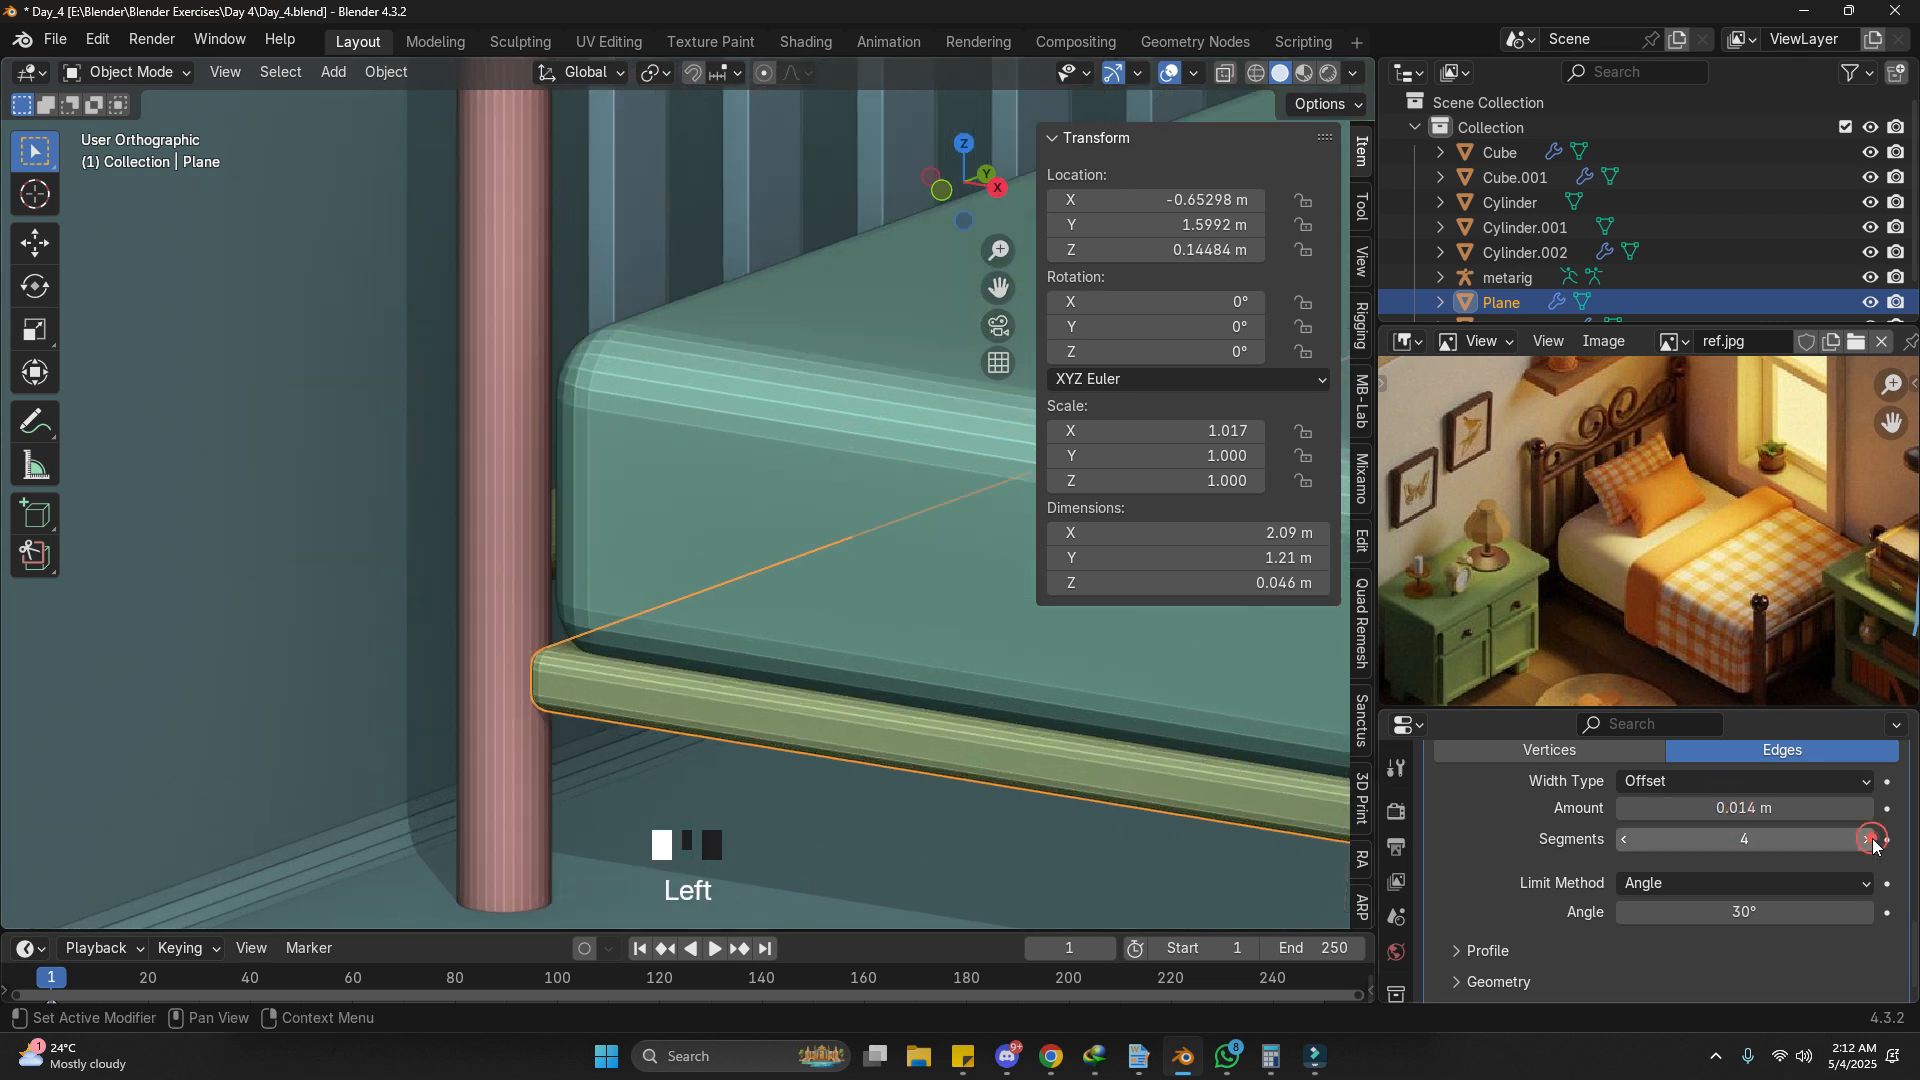
pyautogui.click(1866, 840)
pyautogui.scroll(-17, 418, 496)
pyautogui.click(801, 764)
pyautogui.hotkey('ctrl', 's')
# Step: Apply the mattress's scale
pyautogui.scroll(5, 550, 572)
pyautogui.click(614, 502)
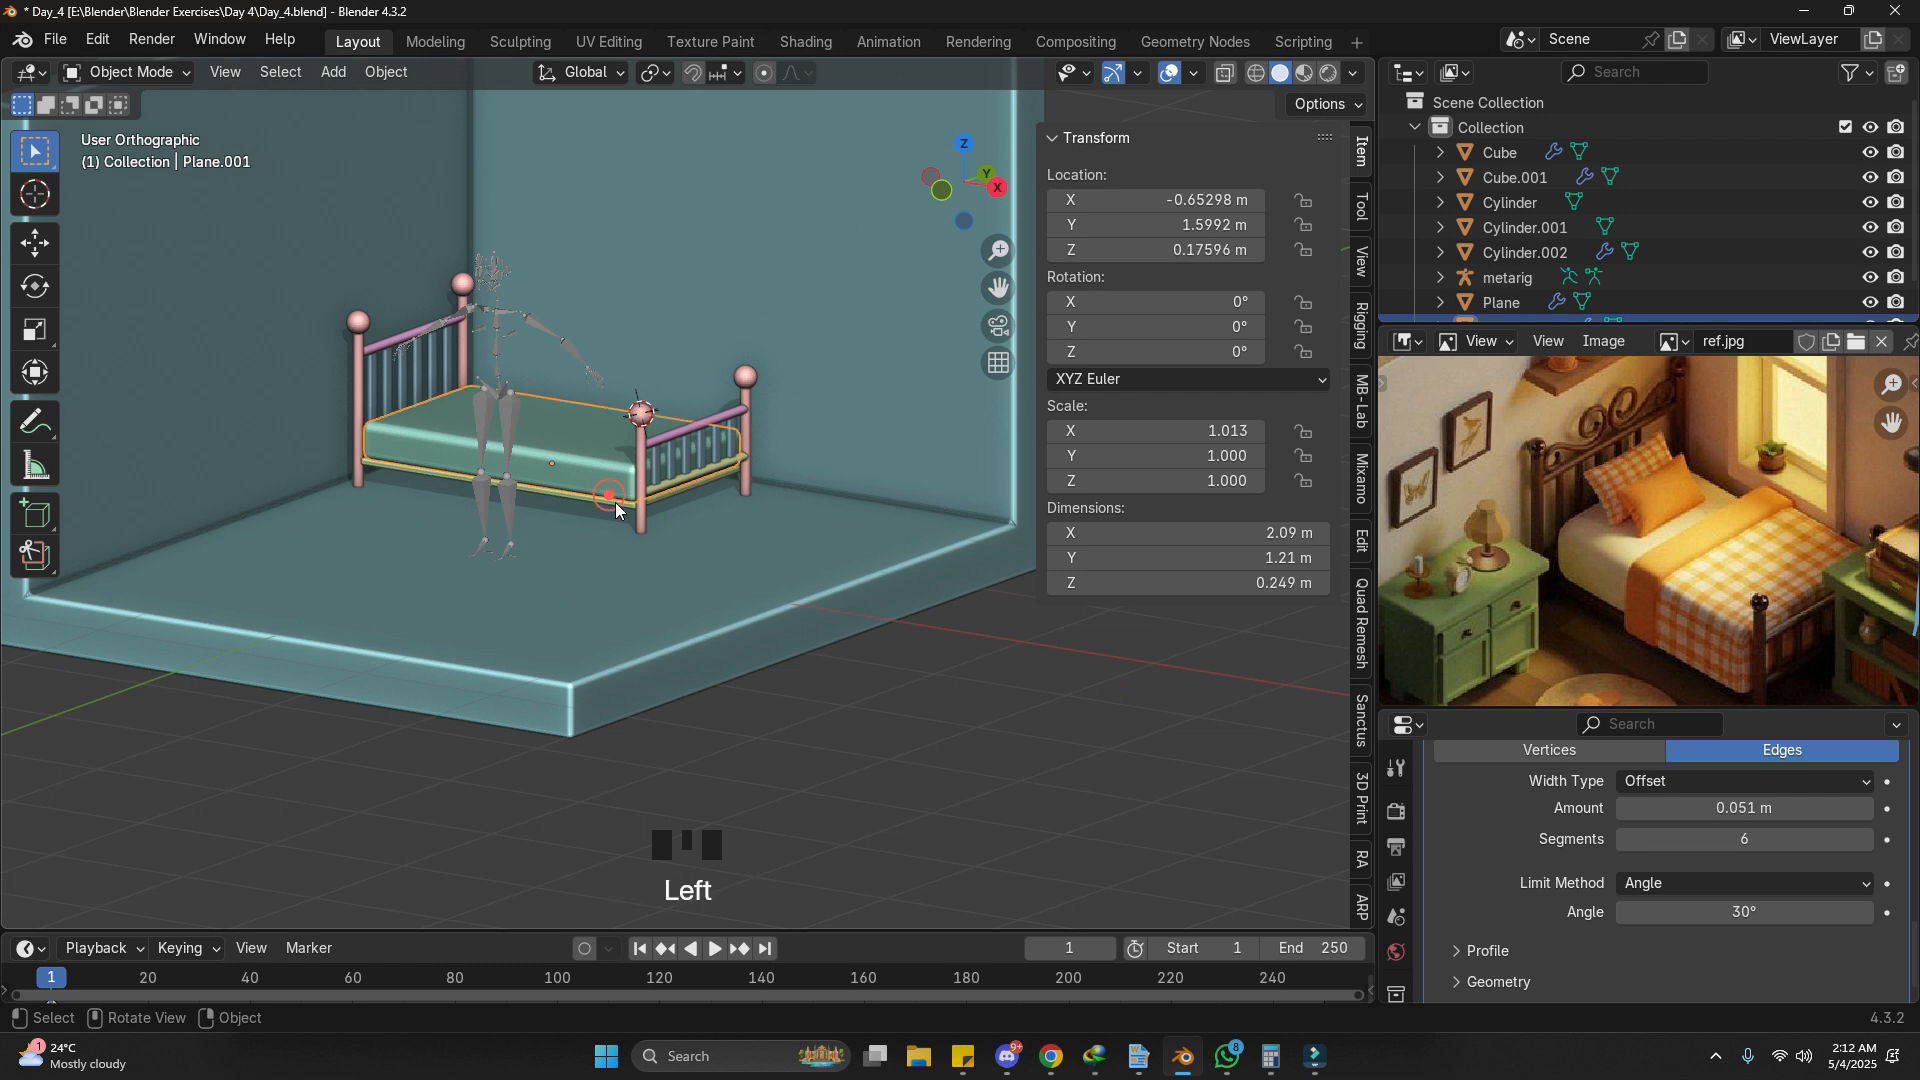
pyautogui.click(615, 502)
pyautogui.hotkey('ctrl', 'a')
pyautogui.press('s')
# Step: Move the room's wall-and-floor object into a new collection named Walls
pyautogui.scroll(-3, 837, 434)
pyautogui.keyDown('shift'); pyautogui.moveTo(718, 426); pyautogui.dragTo(722, 548, button='middle'); pyautogui.keyUp('shift')
pyautogui.click(732, 681)
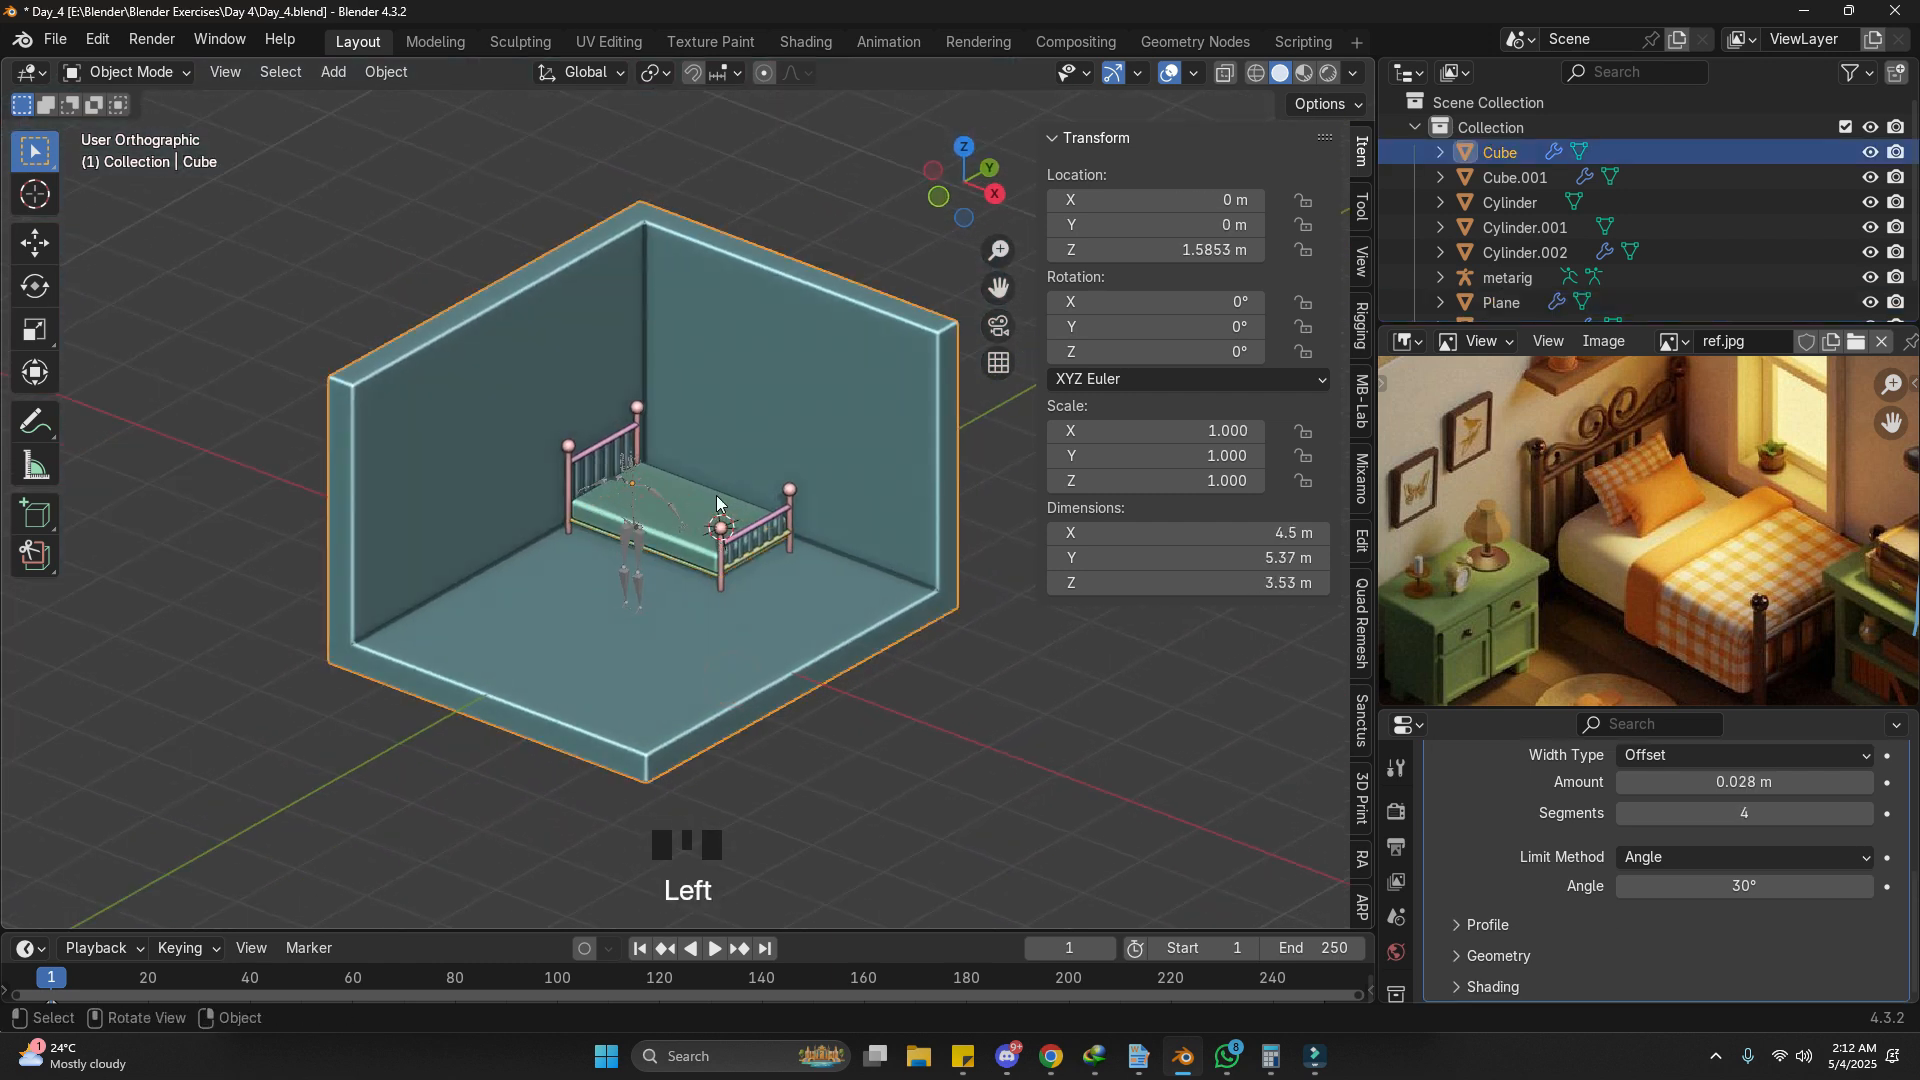
pyautogui.press('m')
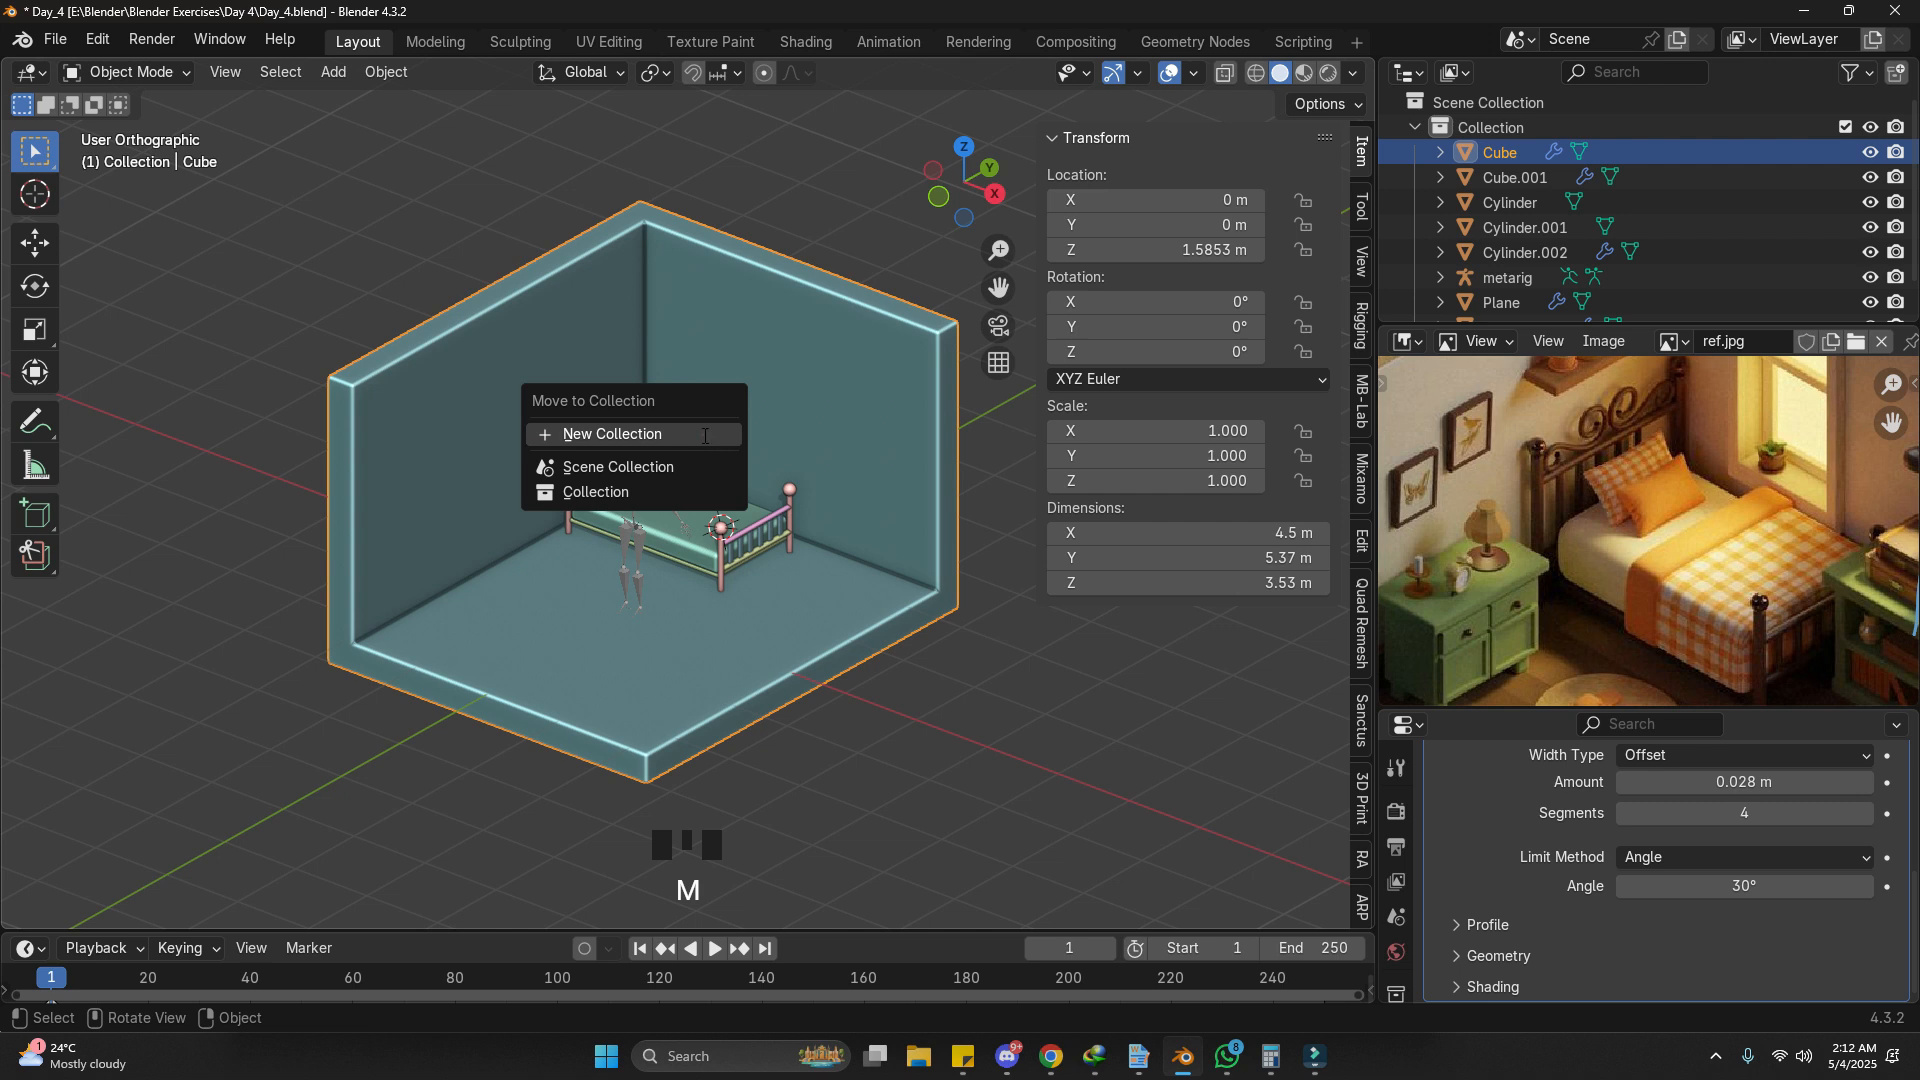
pyautogui.click(704, 435)
pyautogui.write('Inte')
pyautogui.press('Return')
pyautogui.click(733, 450)
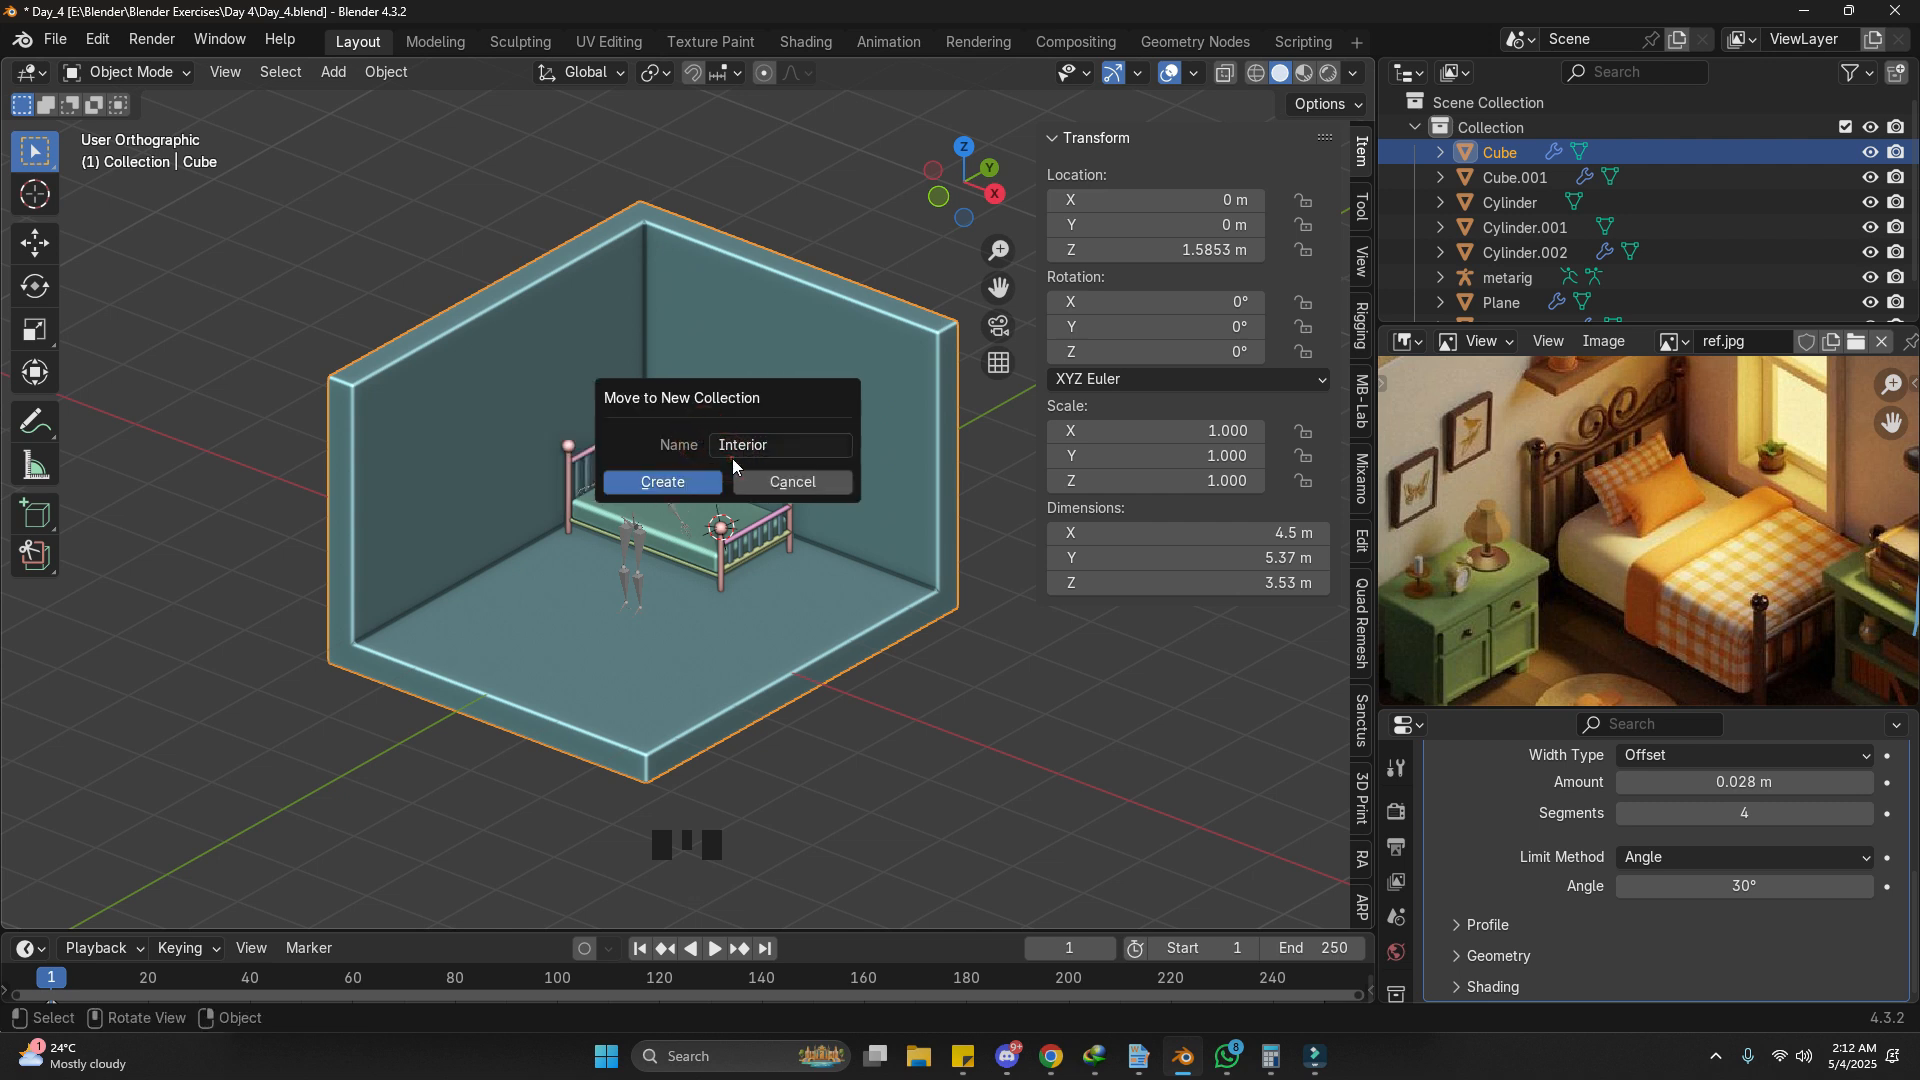
pyautogui.write('Wa;')
pyautogui.press('BackSpace')
pyautogui.write('lls')
pyautogui.click(661, 482)
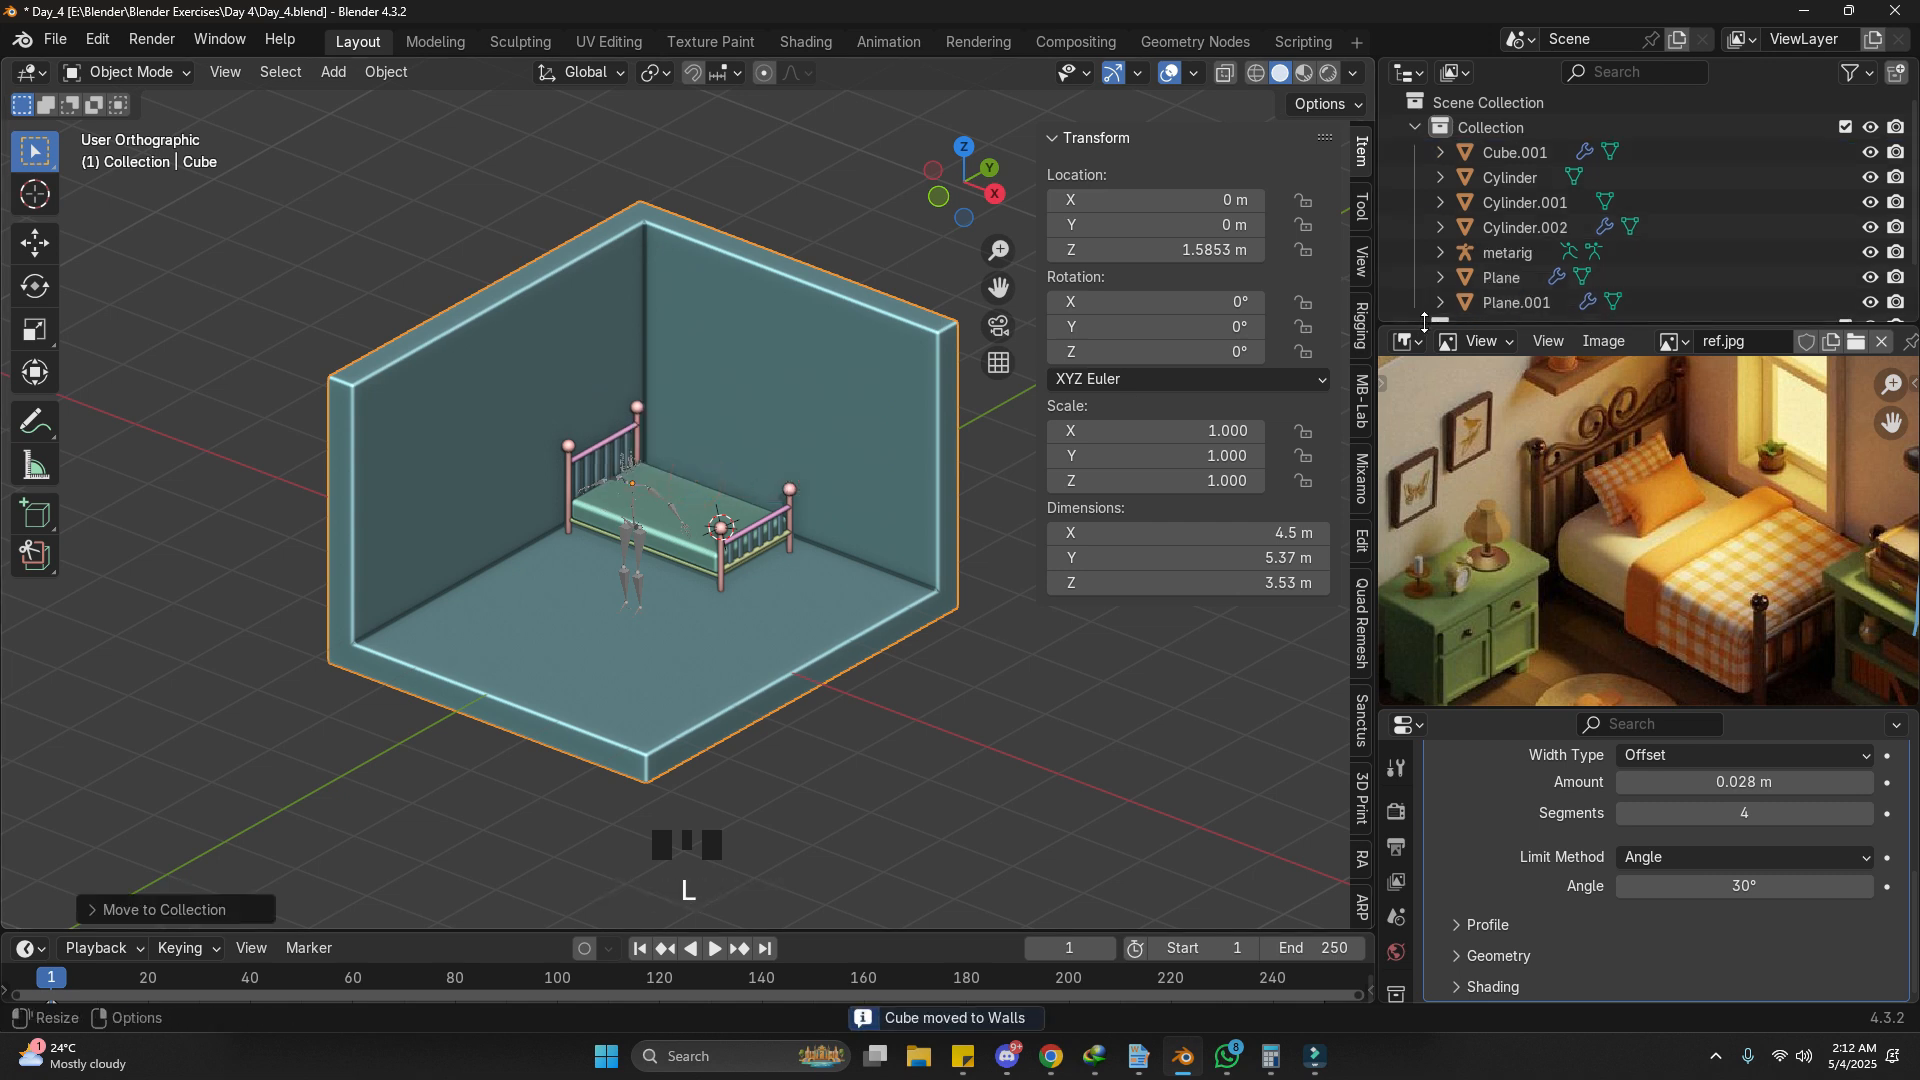
# Step: Enlarge the Outliner and move every bed object, without the metarig, into a new collection named Bed
pyautogui.moveTo(1427, 323); pyautogui.dragTo(1433, 503)
pyautogui.click(666, 515)
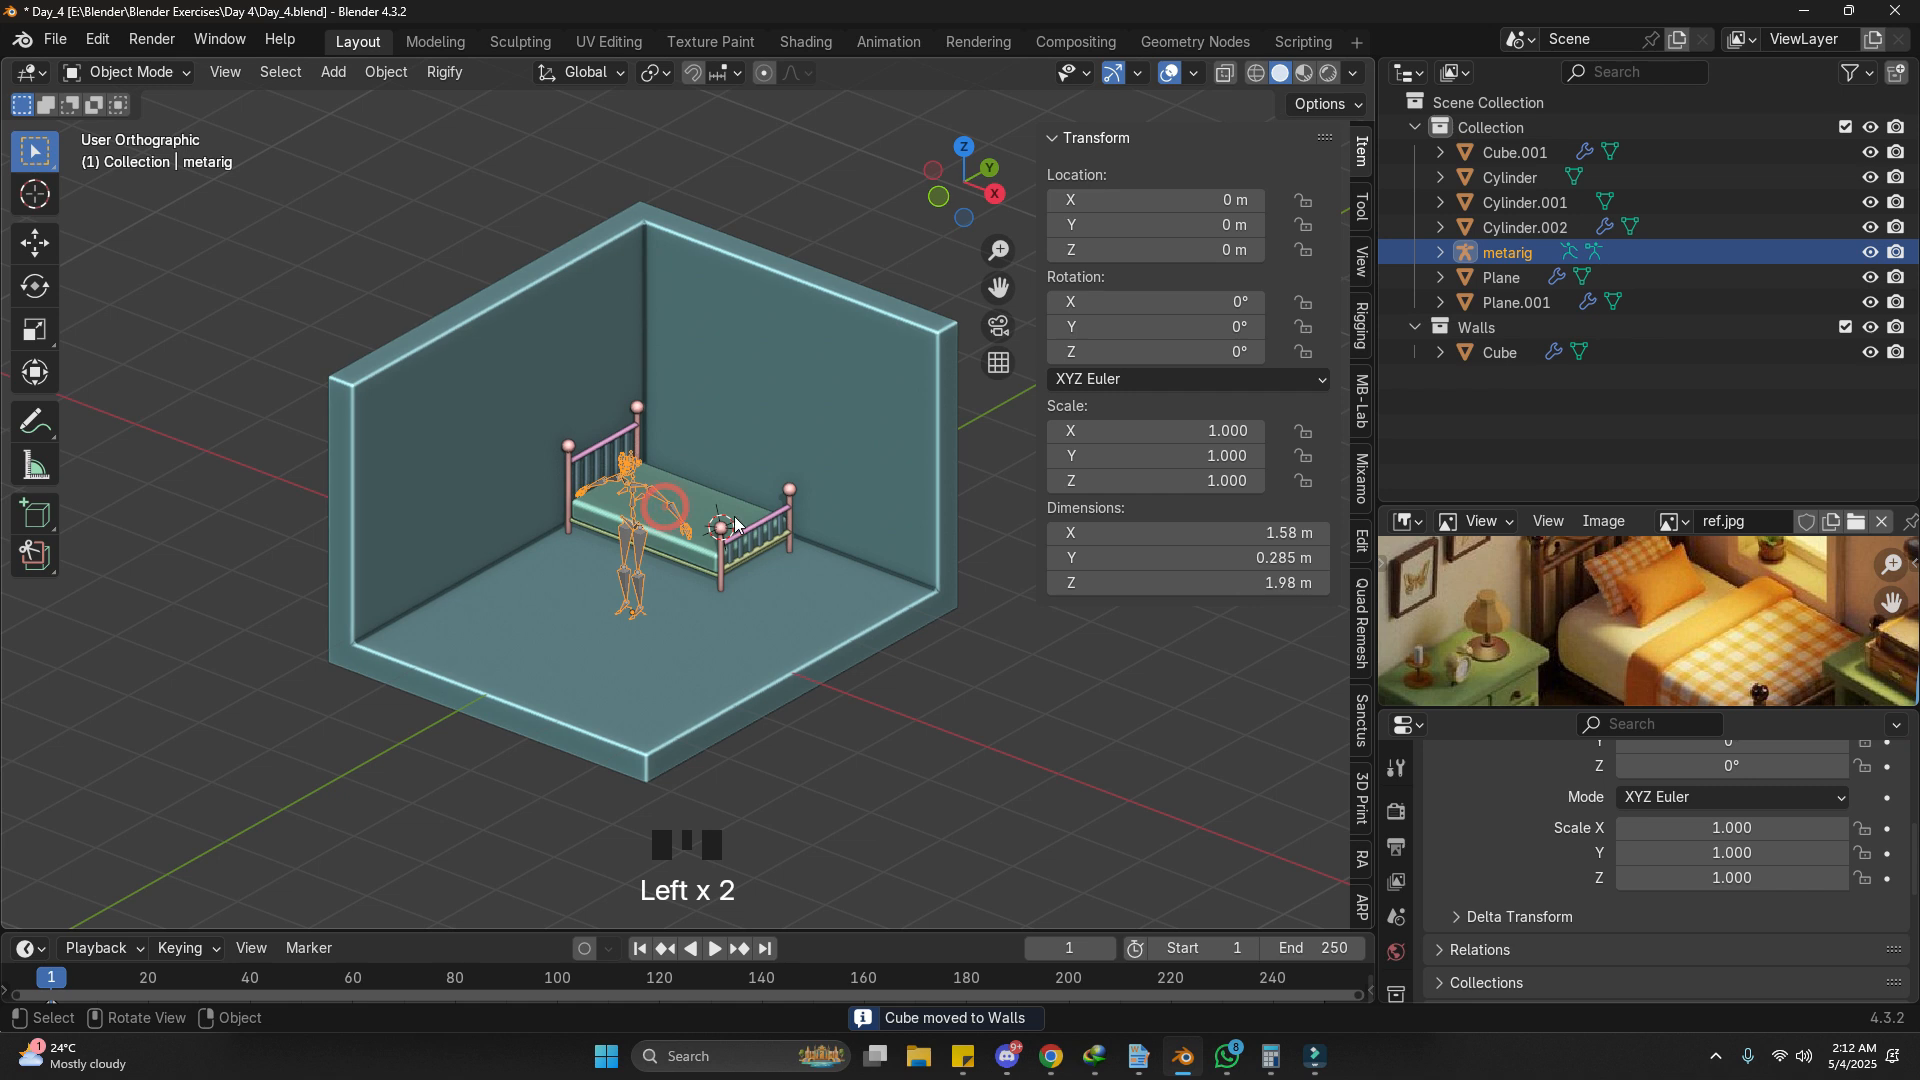
pyautogui.click(1400, 300)
pyautogui.keyDown('ctrl'); pyautogui.click(1516, 272); pyautogui.keyUp('ctrl')
pyautogui.keyDown('ctrl'); pyautogui.click(1535, 222); pyautogui.keyUp('ctrl')
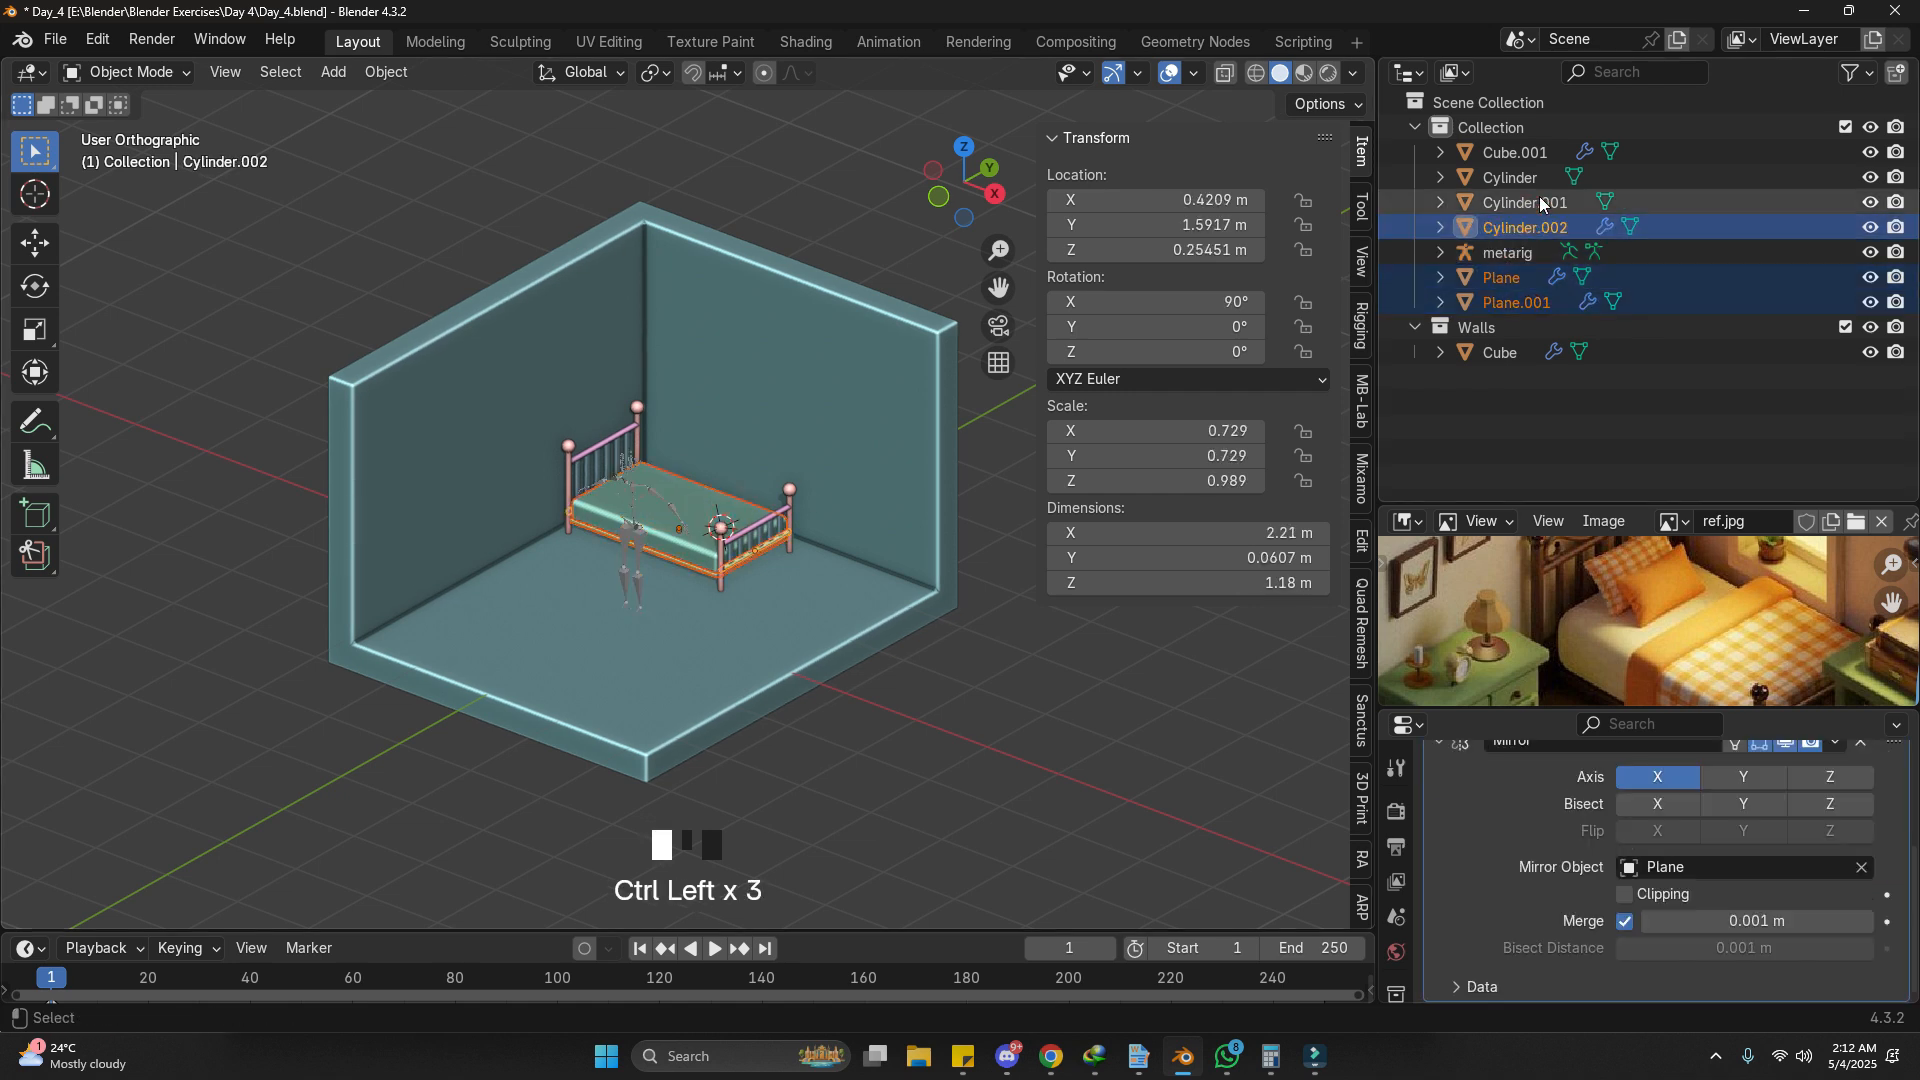
pyautogui.keyDown('ctrl'); pyautogui.click(1538, 198); pyautogui.keyUp('ctrl')
pyautogui.keyDown('ctrl'); pyautogui.click(1529, 171); pyautogui.keyUp('ctrl')
pyautogui.keyDown('ctrl'); pyautogui.click(1521, 156); pyautogui.keyUp('ctrl')
pyautogui.press('m')
pyautogui.click(900, 446)
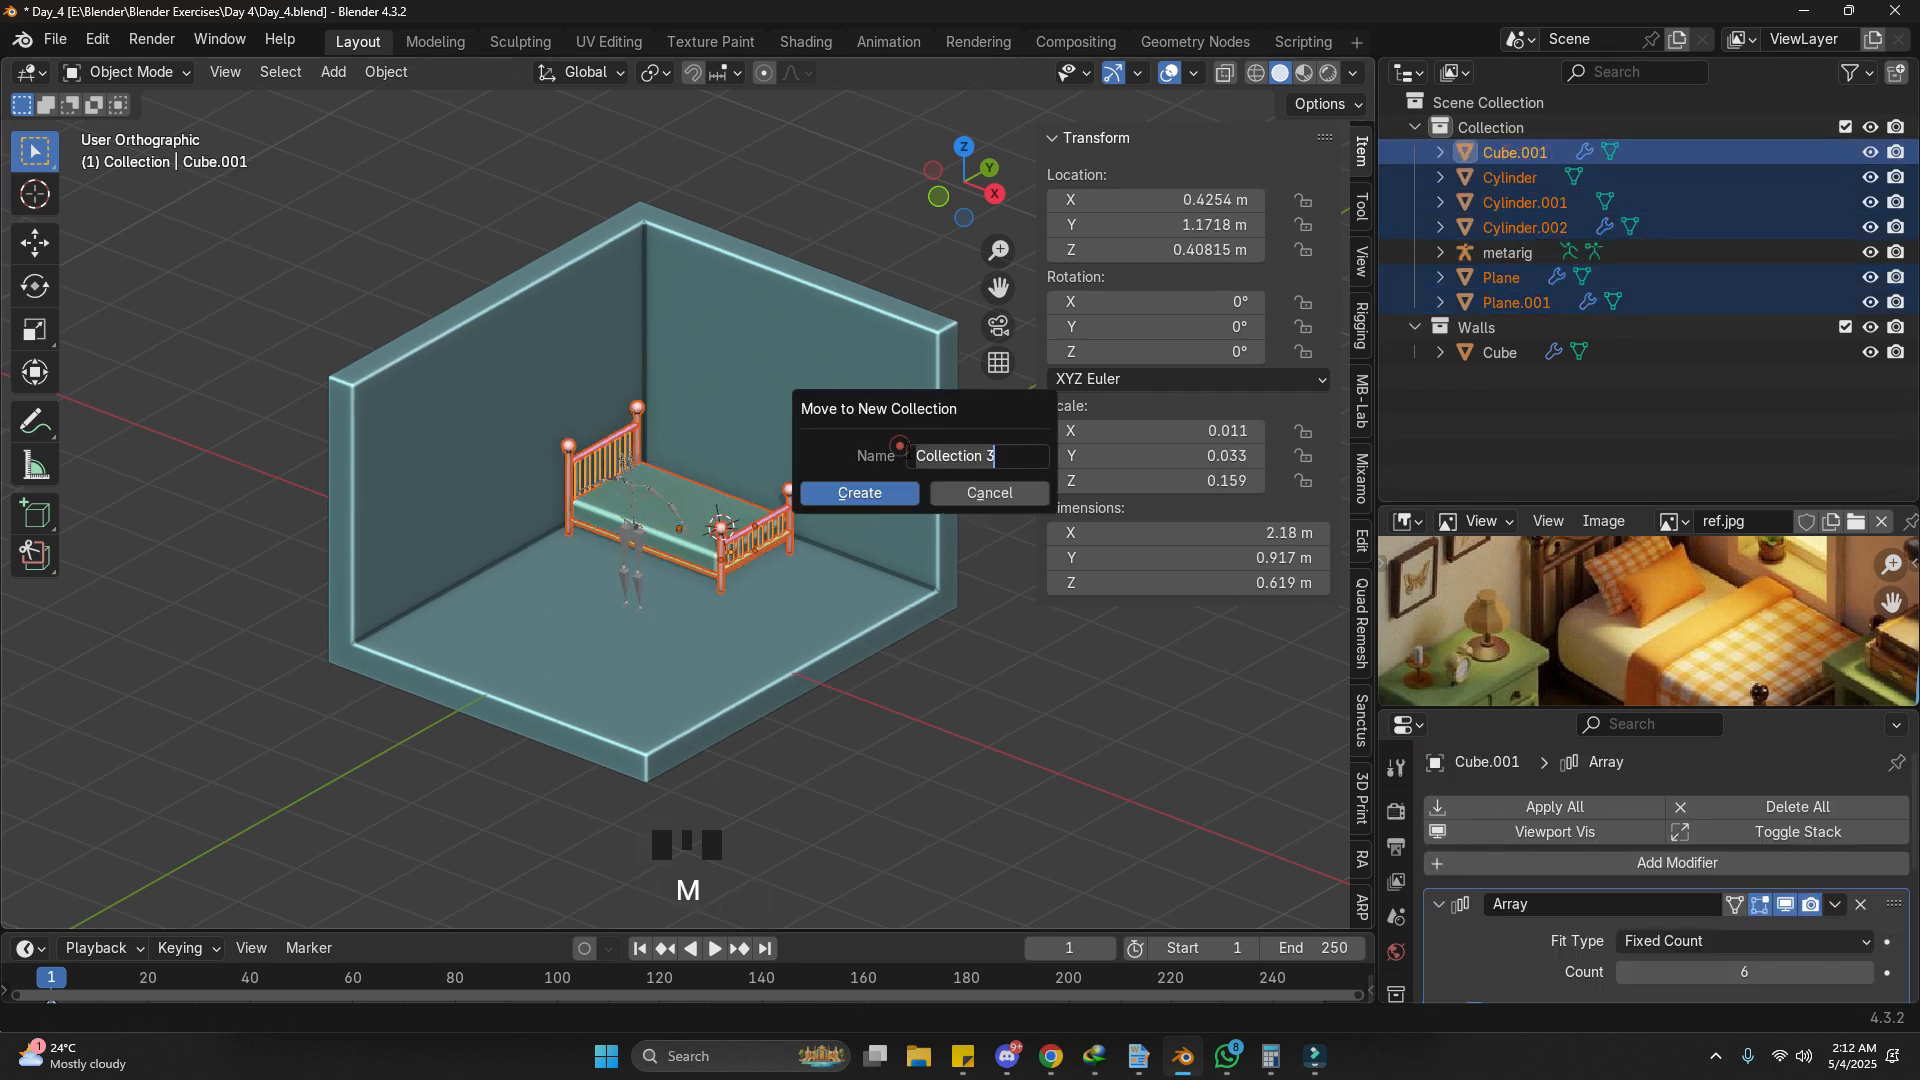
pyautogui.write('Bed')
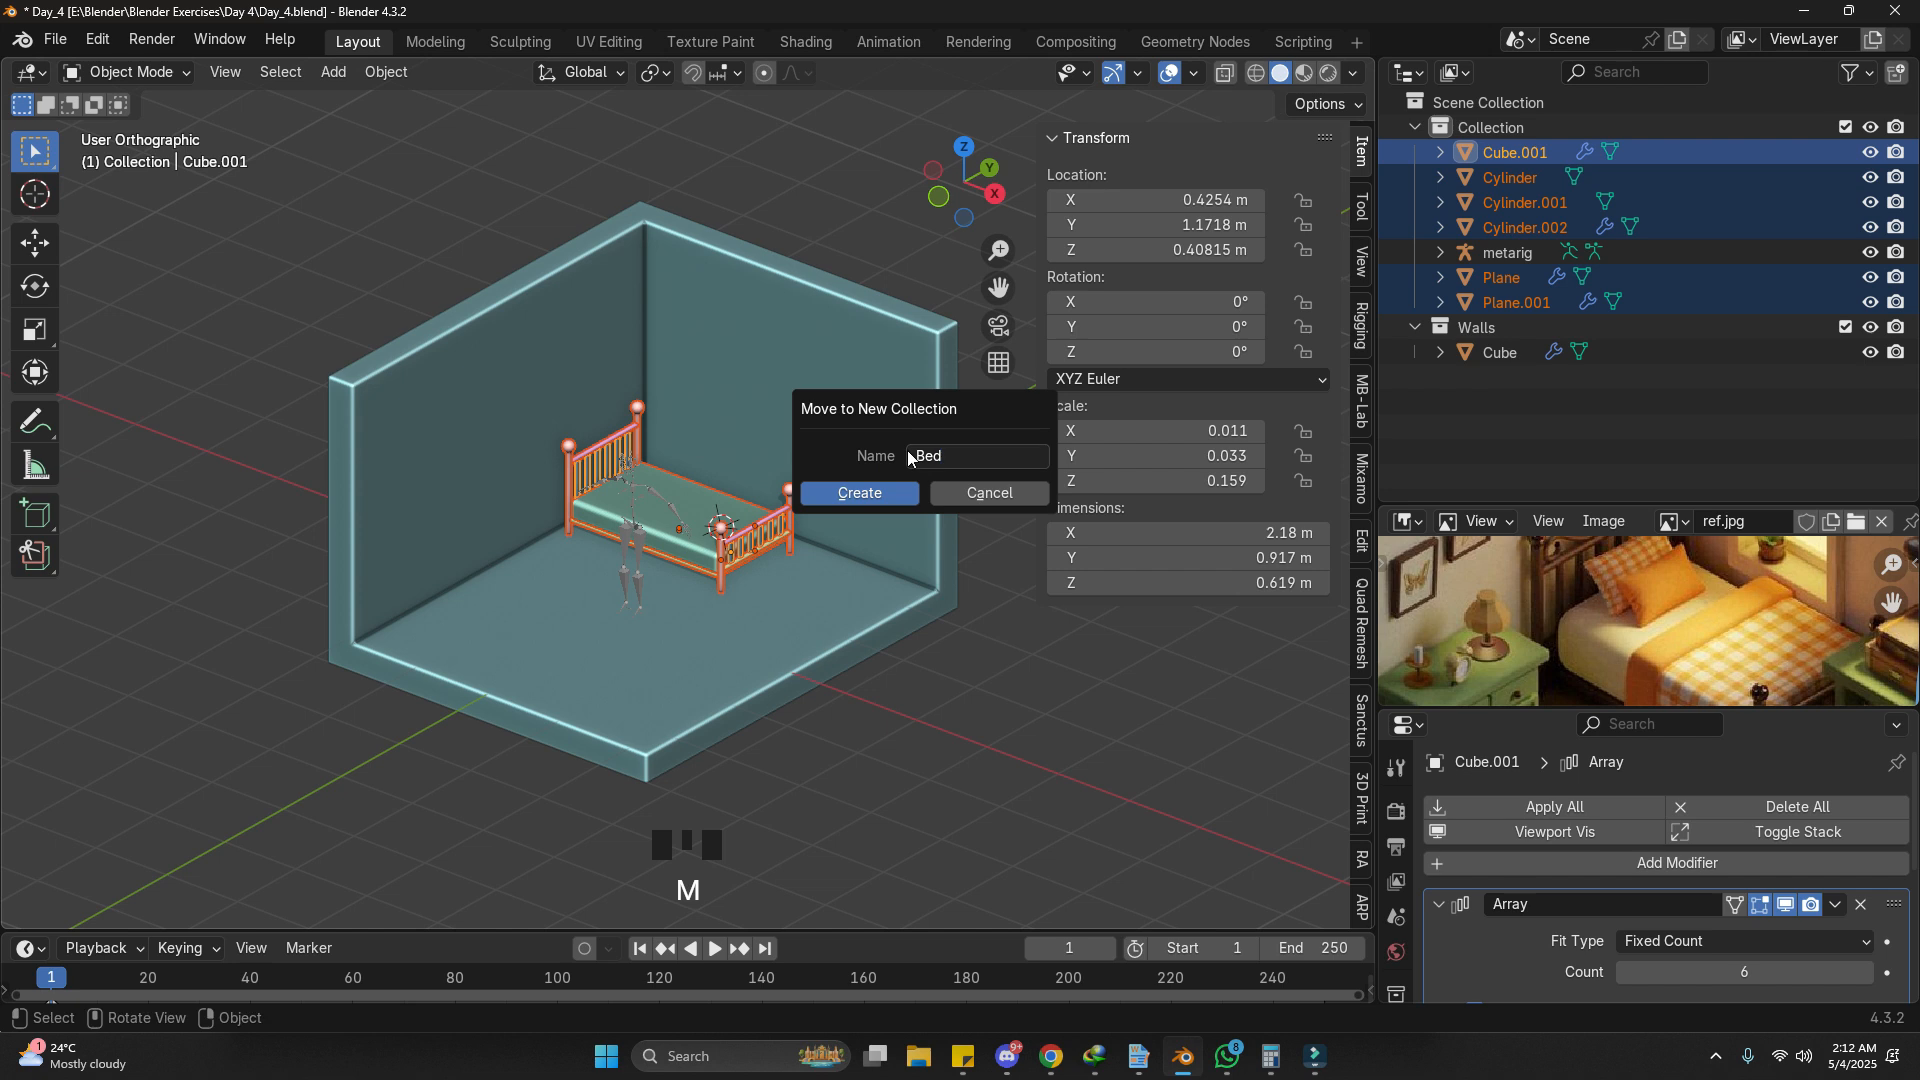
pyautogui.click(885, 491)
# Step: Exclude the Collection, Walls and Bed collections from the view layer
pyautogui.click(1011, 675)
pyautogui.keyDown('shift'); pyautogui.moveTo(546, 714); pyautogui.dragTo(634, 666, button='middle'); pyautogui.keyUp('shift')
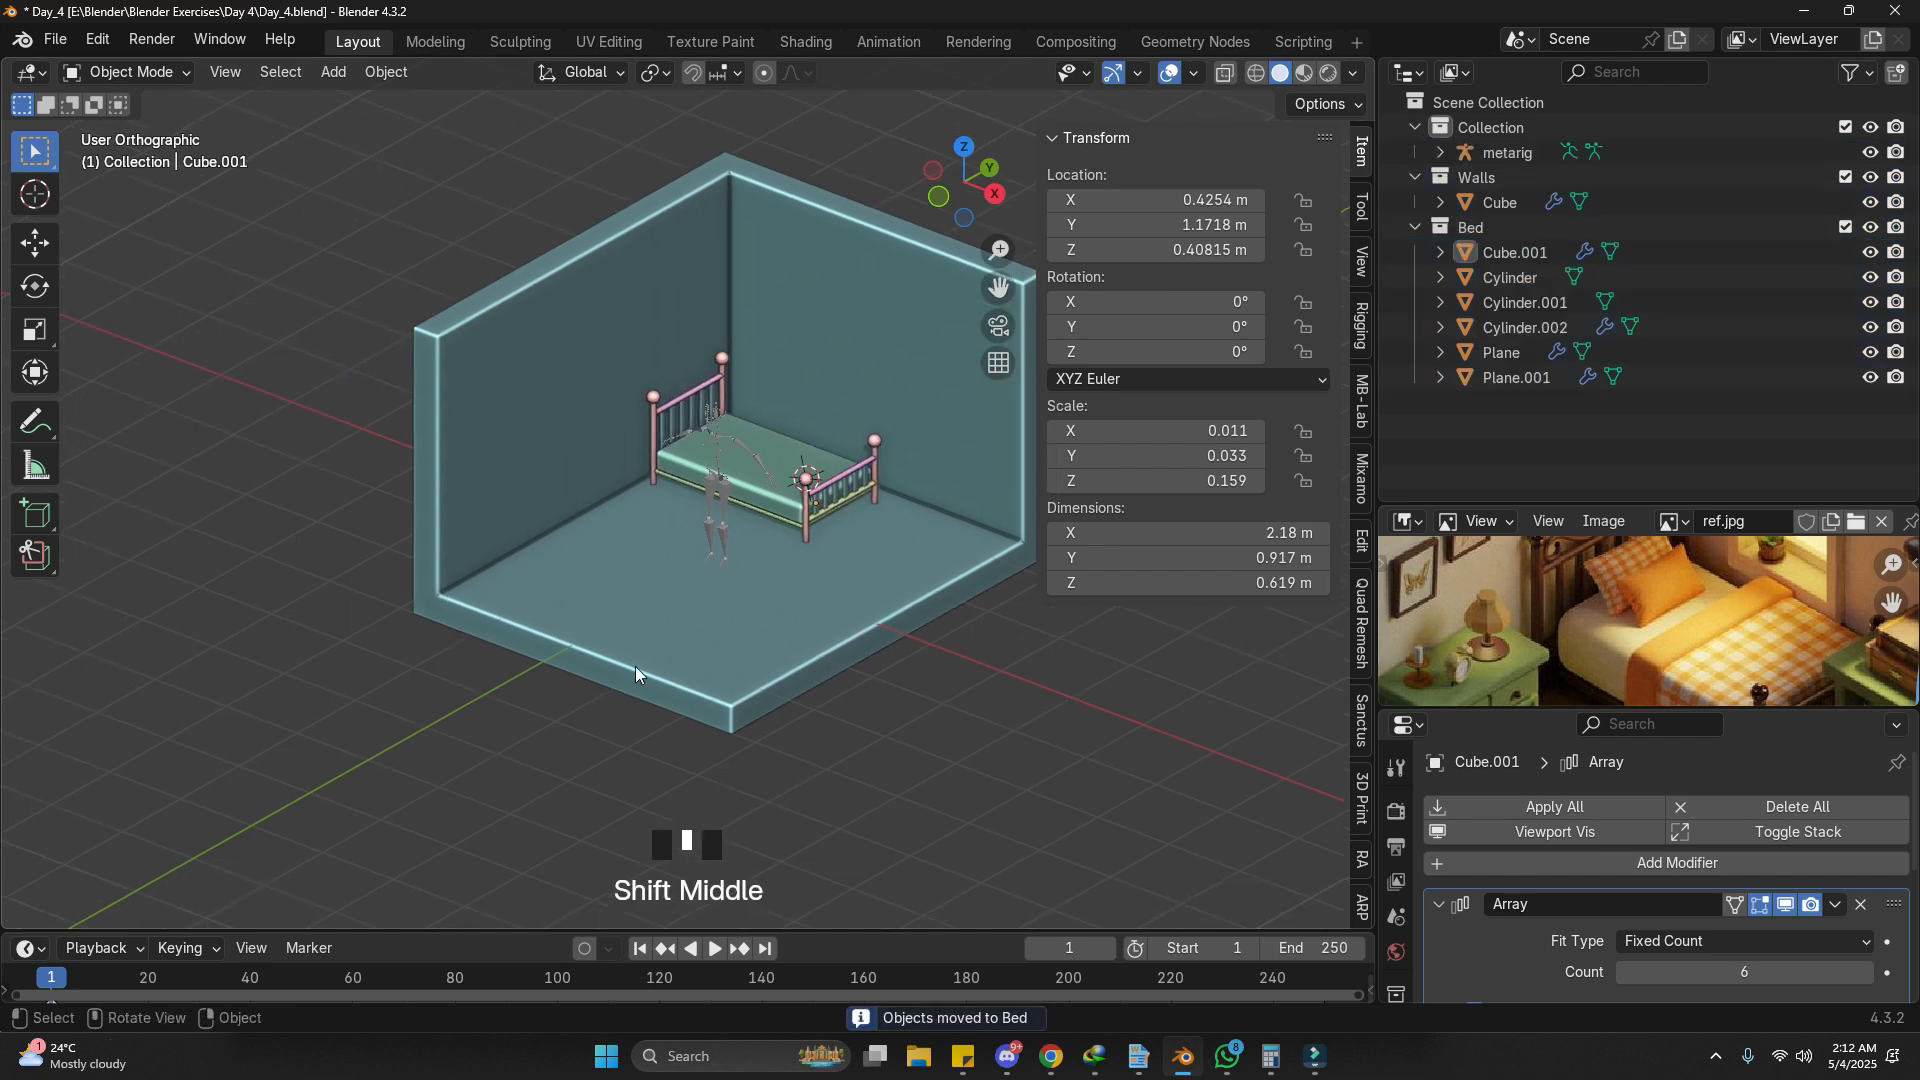
pyautogui.click(1845, 127)
pyautogui.click(1845, 152)
pyautogui.click(1844, 177)
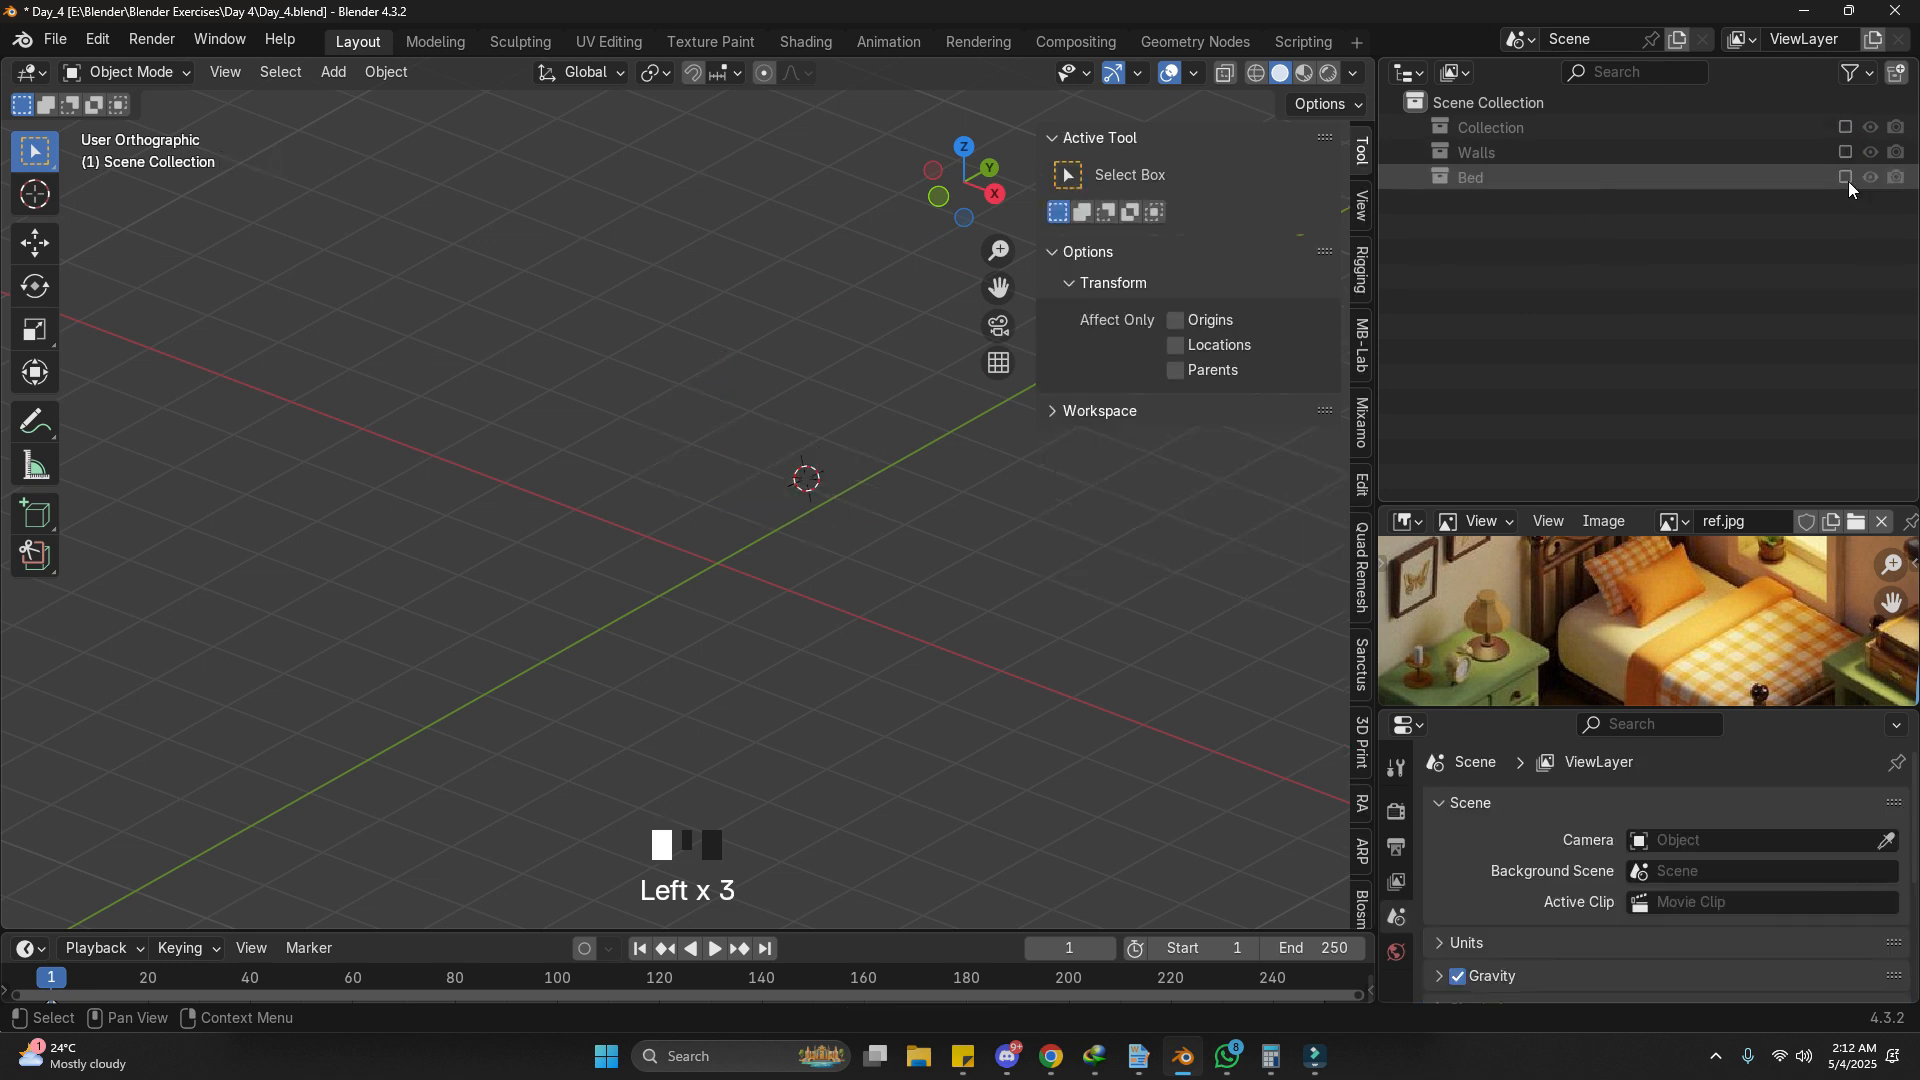
# Step: Place the 3D cursor near the world origin and add a mesh cube there
pyautogui.keyDown('shift'); pyautogui.rightClick(716, 562); pyautogui.keyUp('shift')
pyautogui.scroll(2, 717, 562)
pyautogui.hotkey('shift', 'a')
pyautogui.moveTo(703, 545)
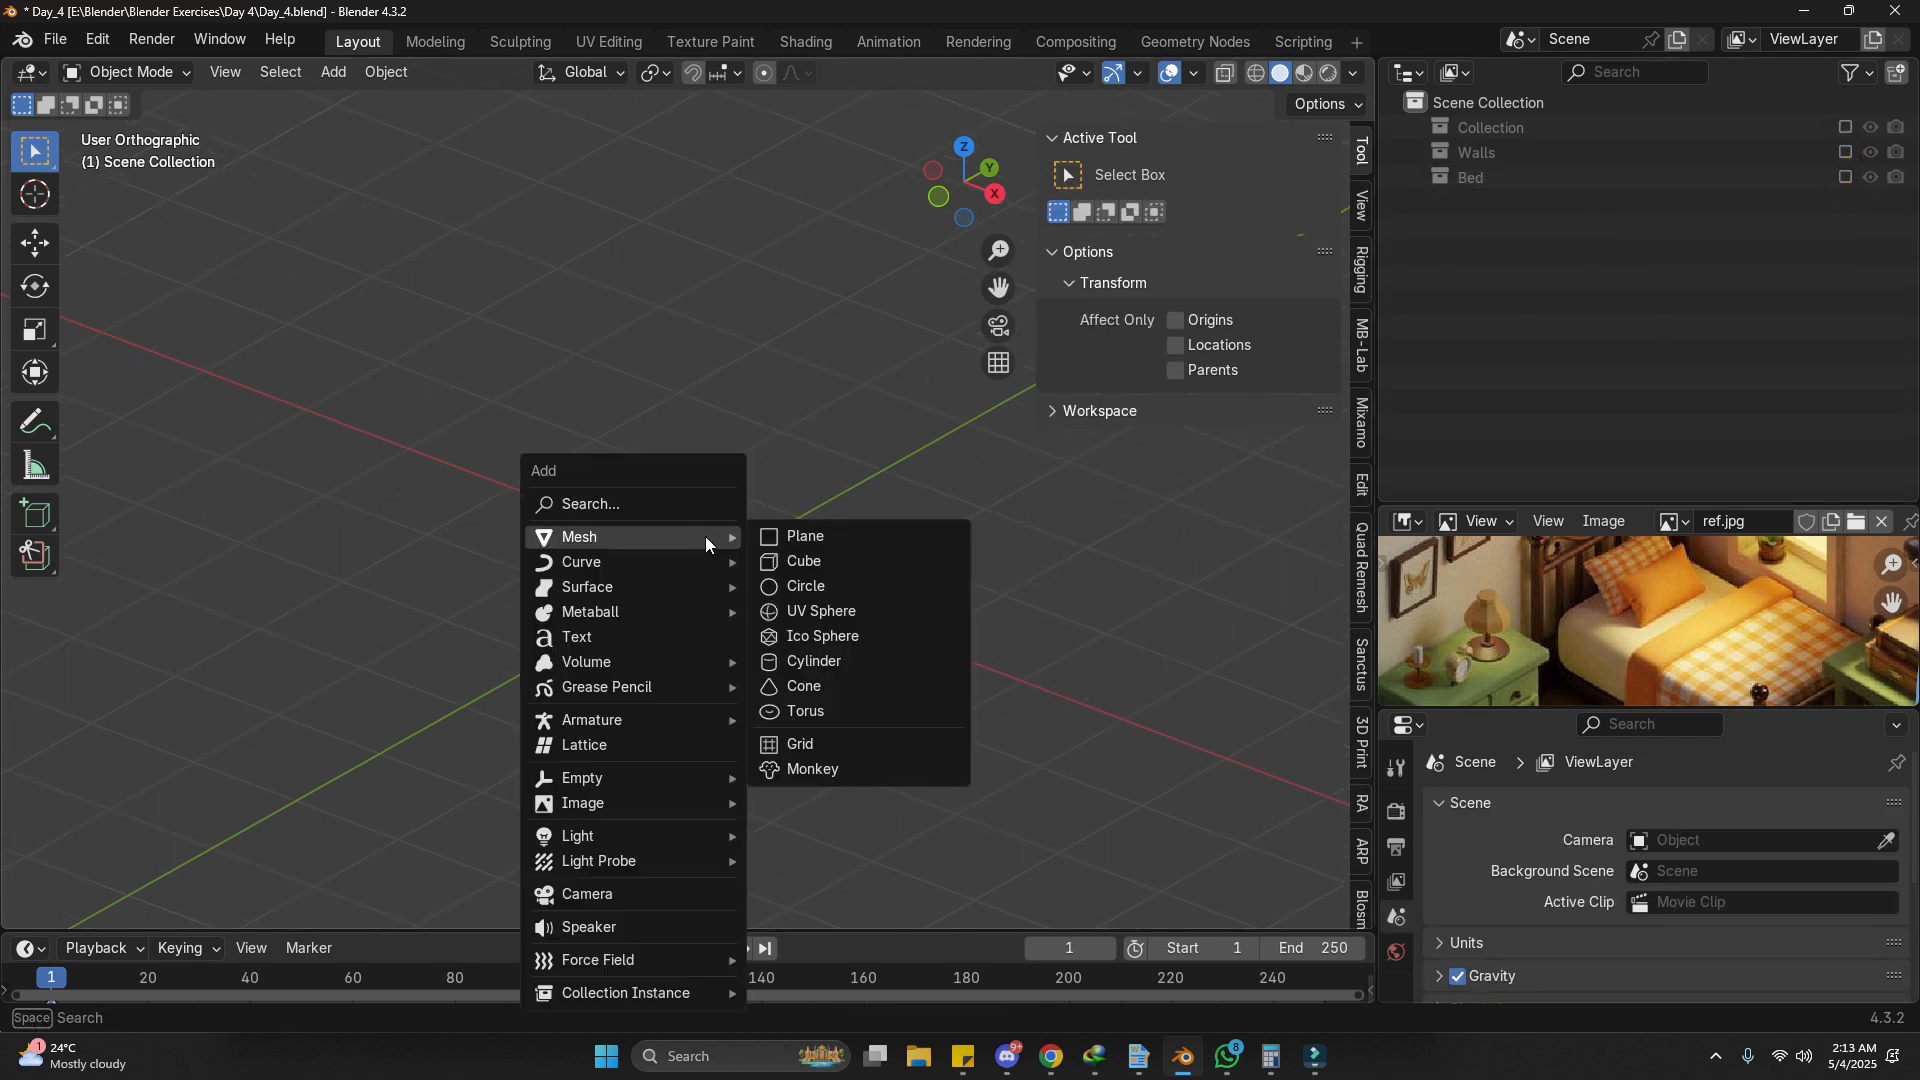
pyautogui.click(805, 558)
pyautogui.press('s')
pyautogui.press('x')
pyautogui.press('Escape')
# Step: Scale the new cube into a low box, about 2.35 along Y, 1.65 along X and 0.81 along Z
pyautogui.press('s')
pyautogui.press('y')
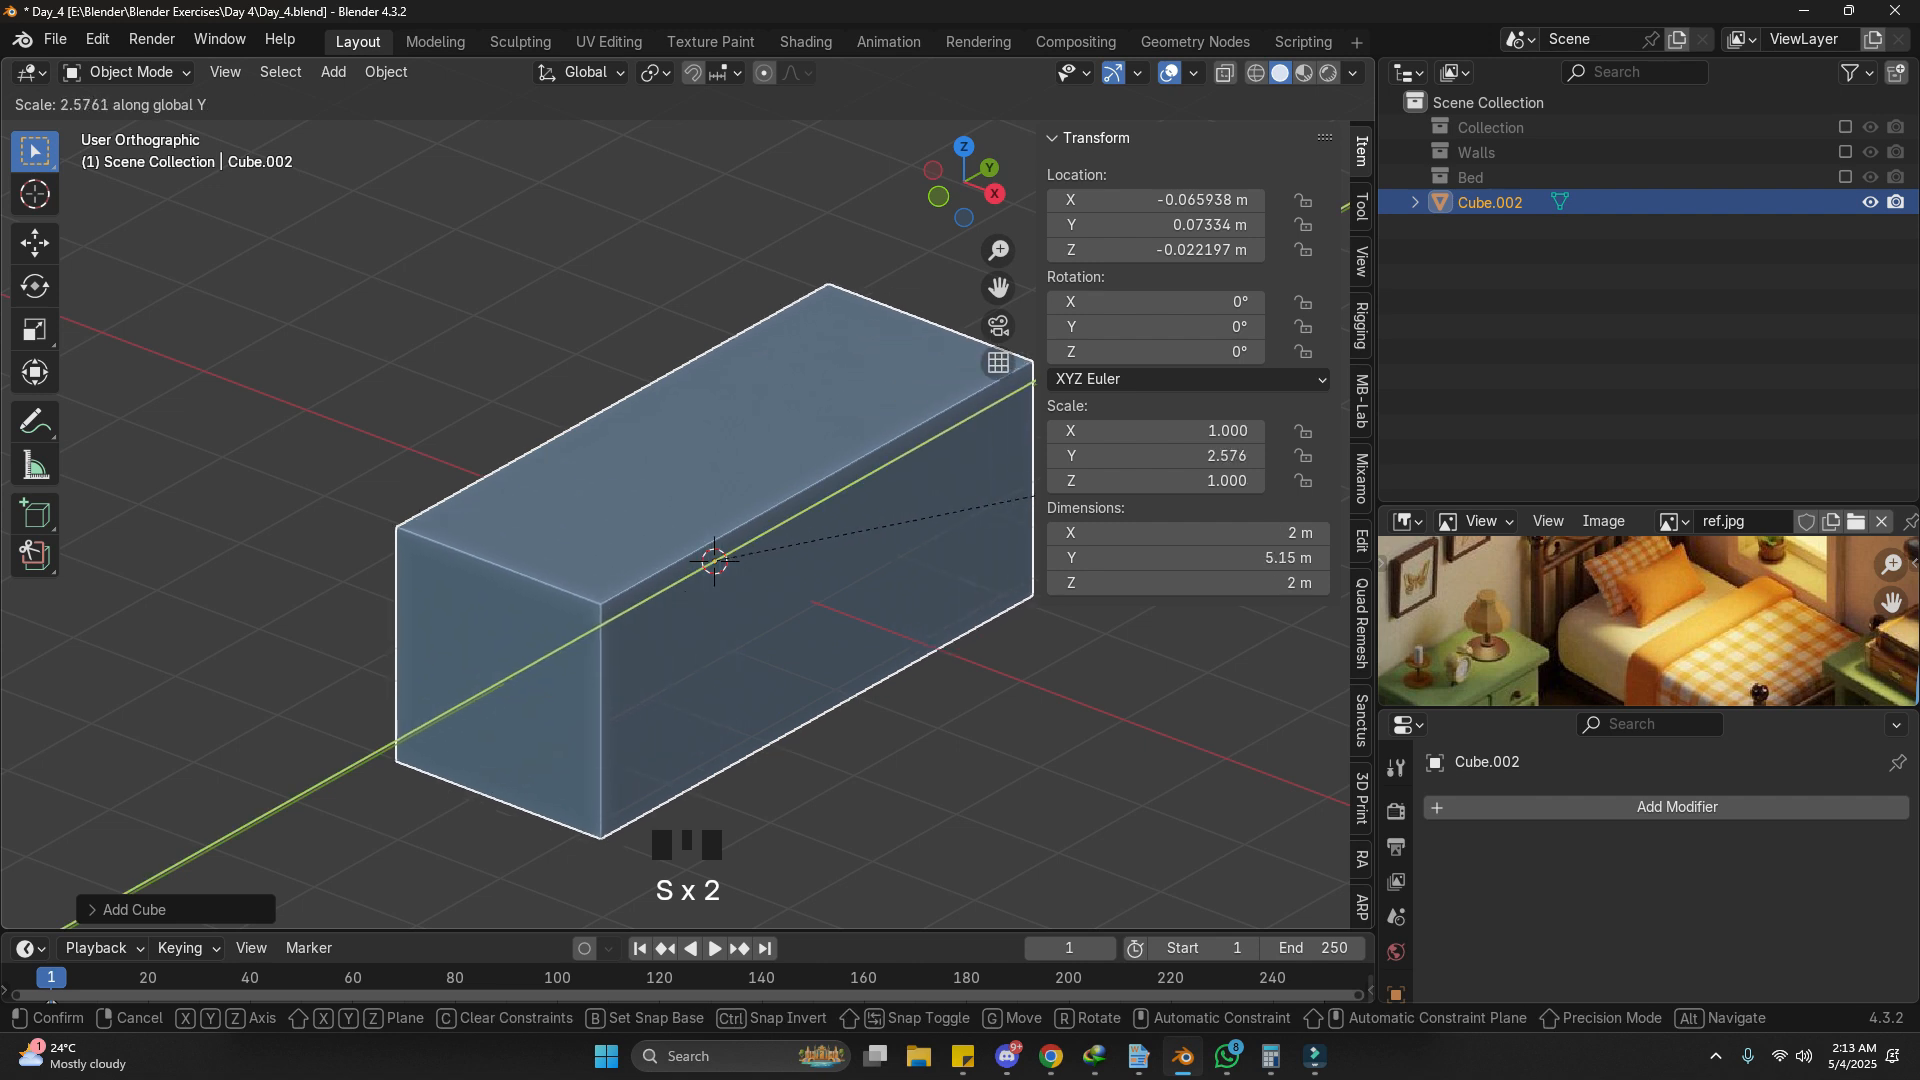
pyautogui.click(851, 543)
pyautogui.moveTo(852, 538); pyautogui.dragTo(897, 675, button='middle')
pyautogui.press('s')
pyautogui.press('x')
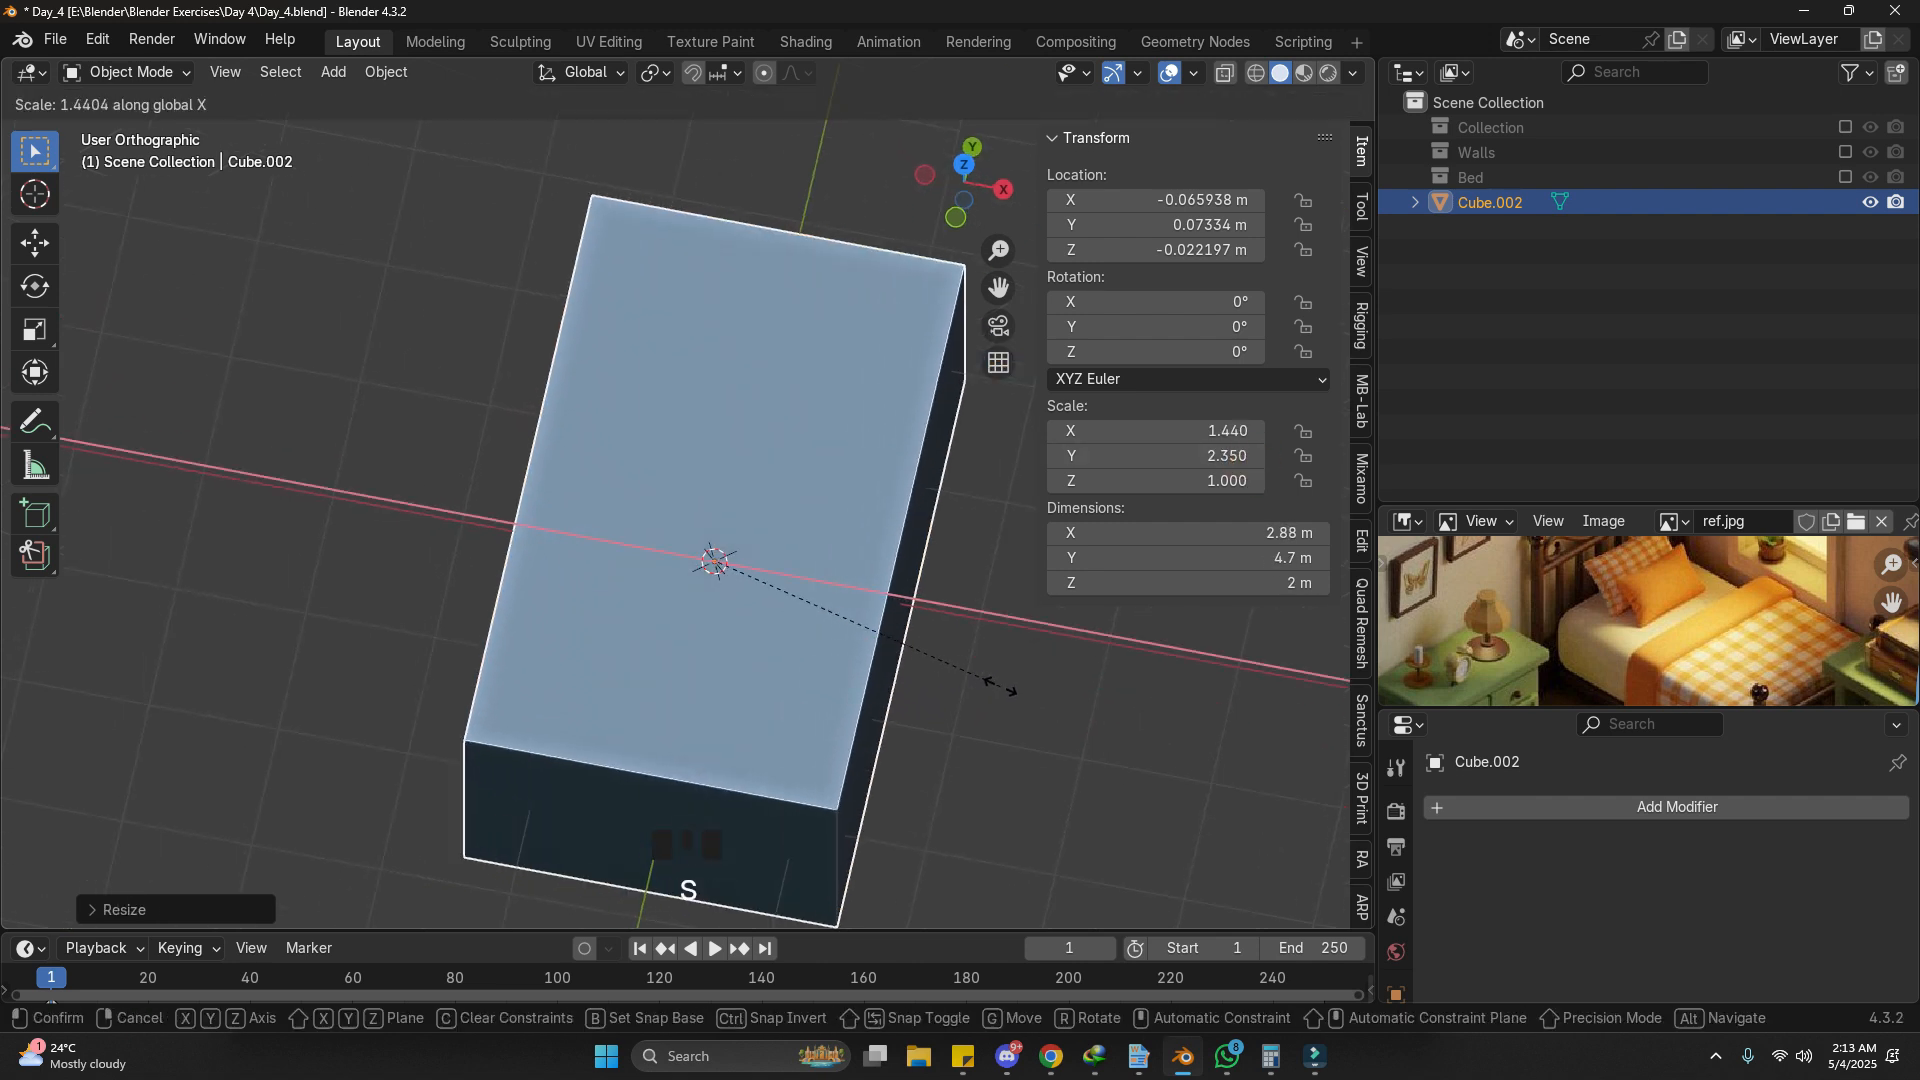
pyautogui.click(1044, 693)
pyautogui.moveTo(1030, 705); pyautogui.dragTo(947, 651, button='middle')
pyautogui.press('s')
pyautogui.press('z')
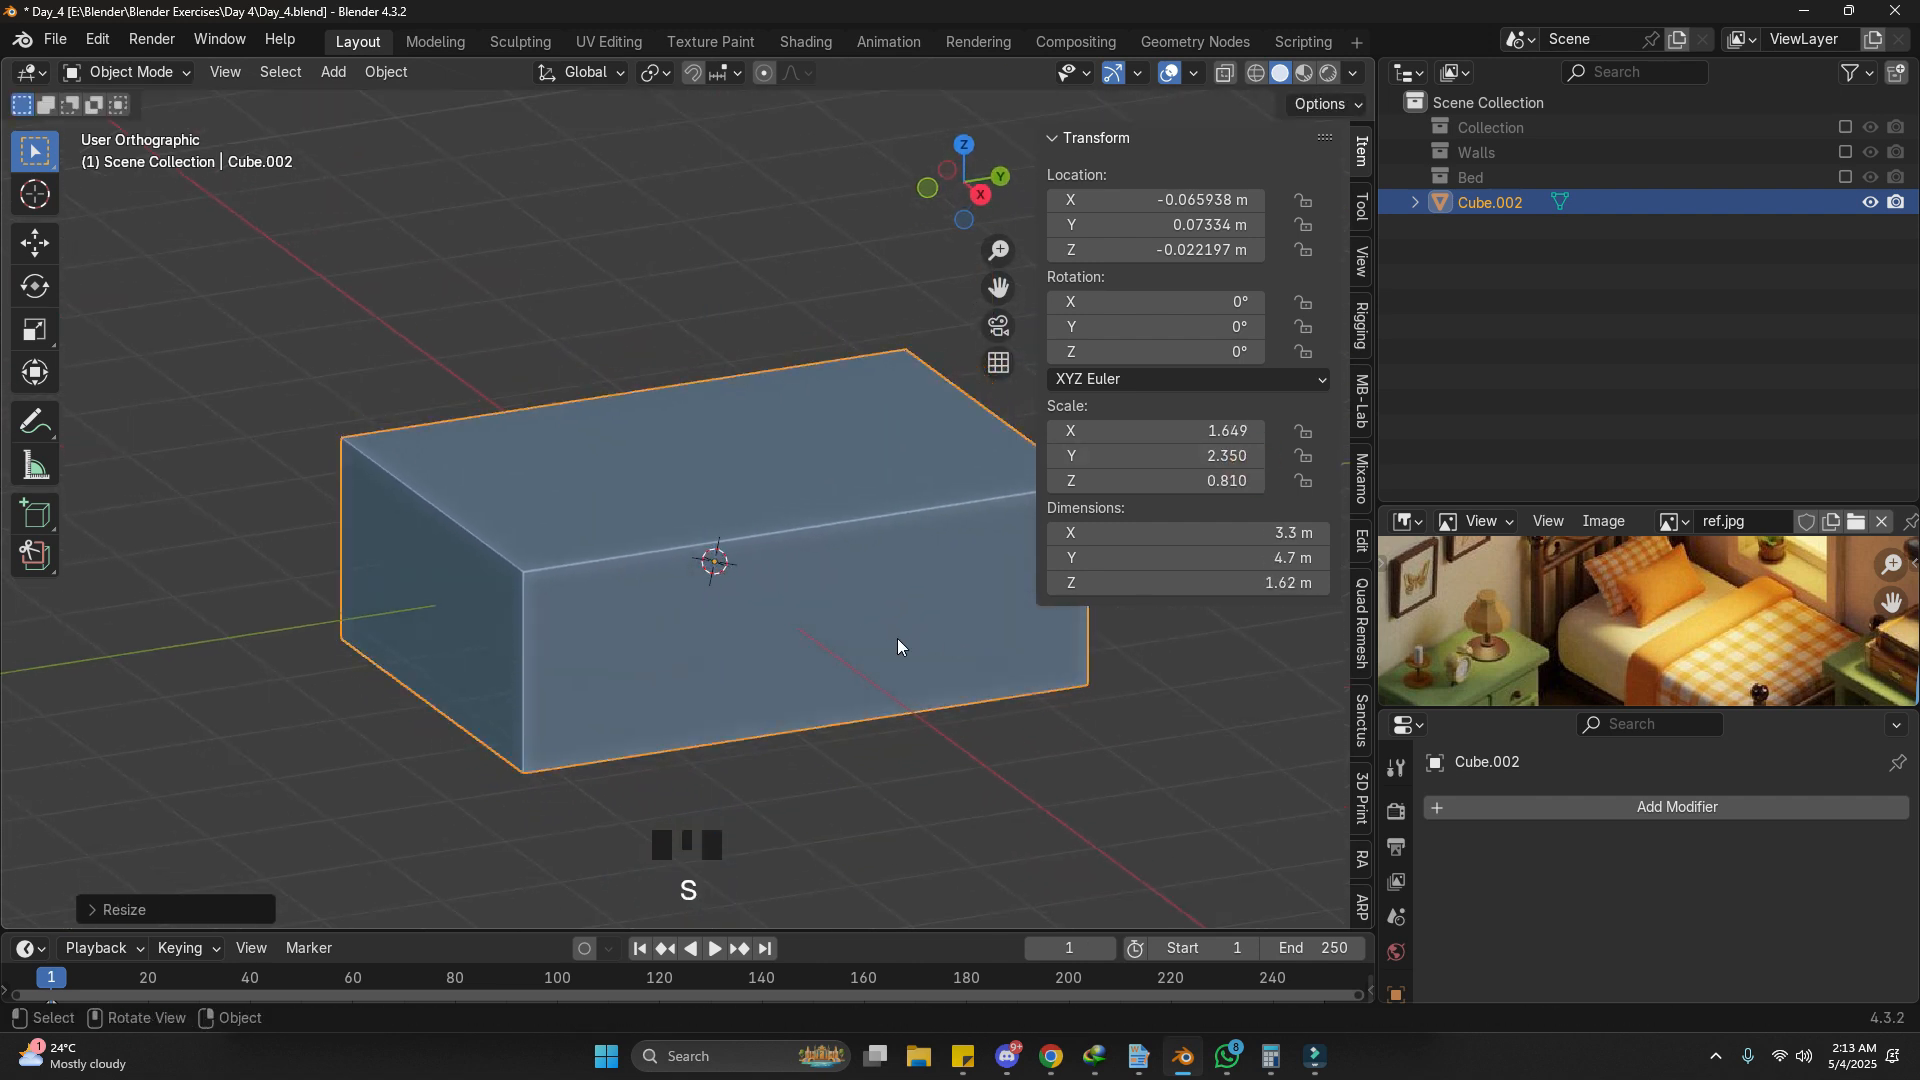
pyautogui.click(897, 638)
# Step: Raise the box about 0.86 m along Z and save the file
pyautogui.press('g')
pyautogui.press('z')
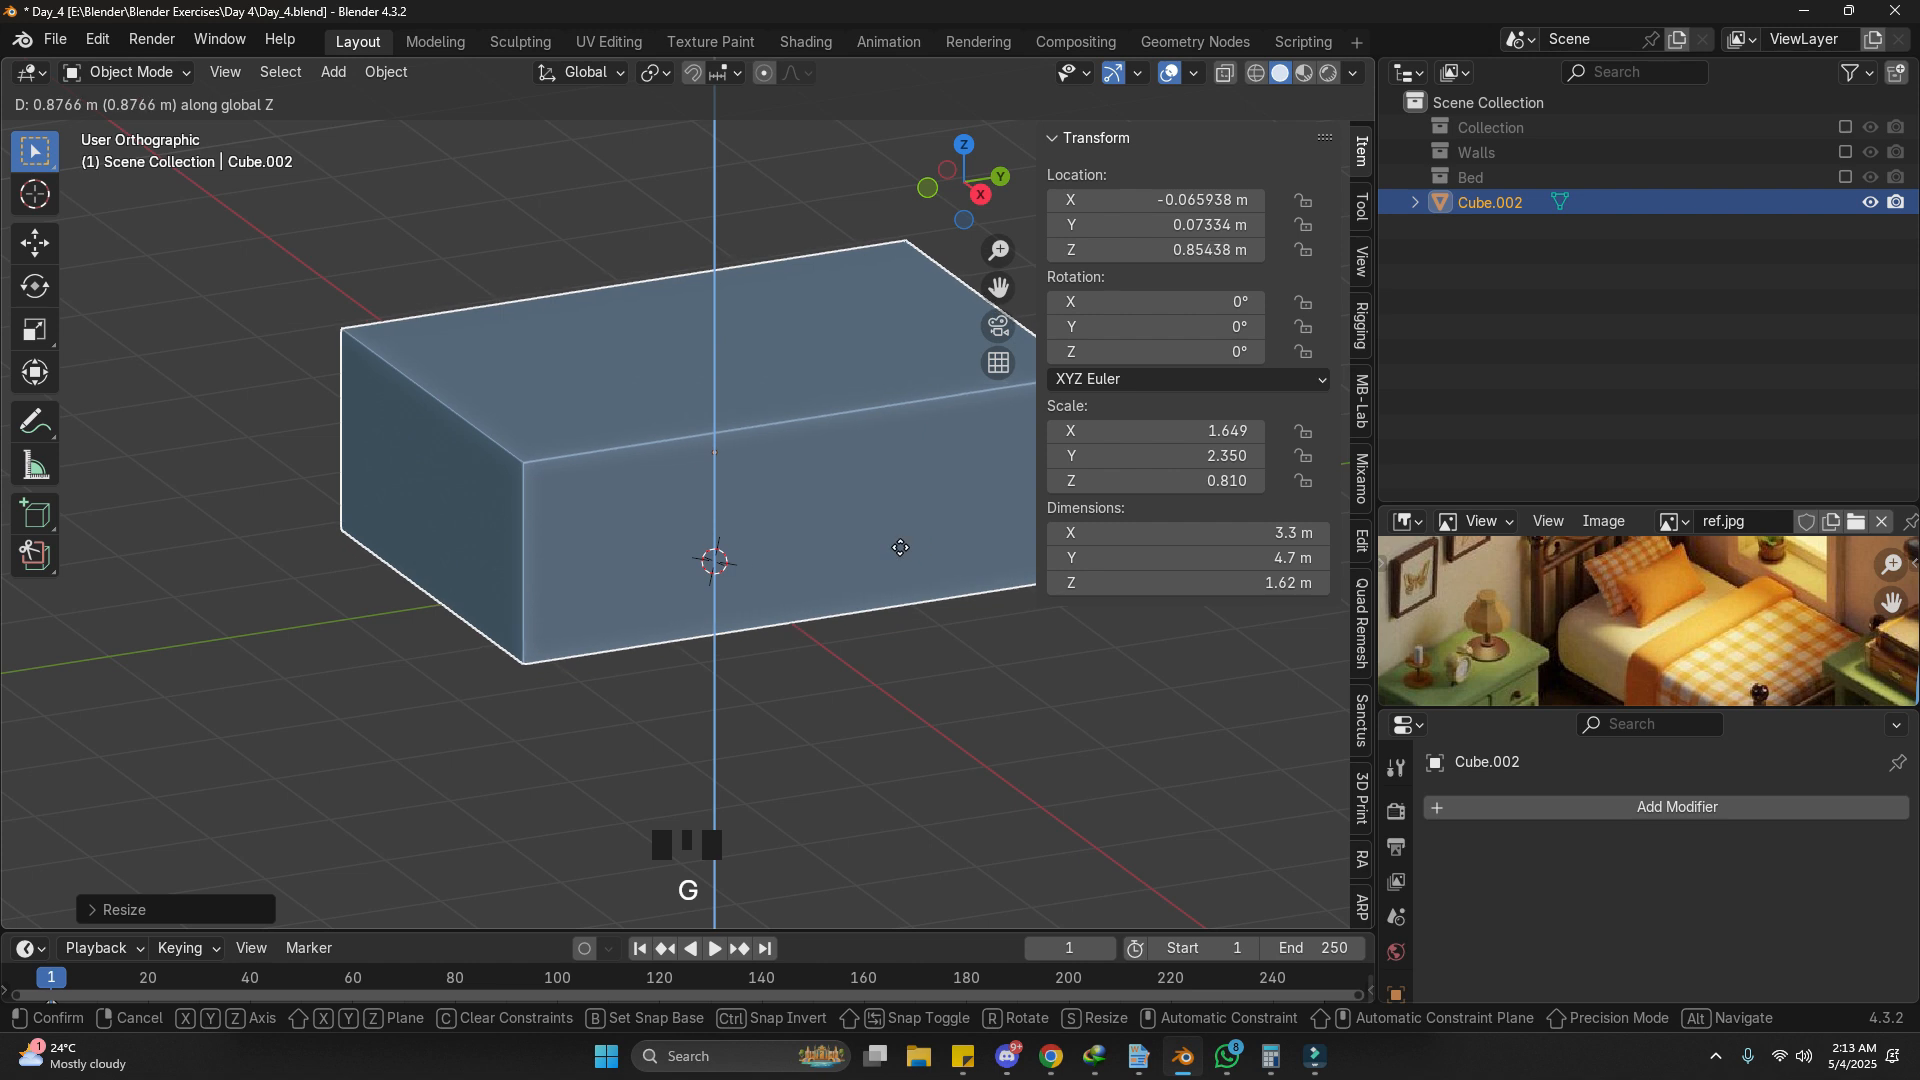
pyautogui.click(905, 557)
pyautogui.hotkey('ctrl', 's')
pyautogui.keyDown('shift'); pyautogui.moveTo(904, 557); pyautogui.dragTo(866, 562, button='middle'); pyautogui.keyUp('shift')
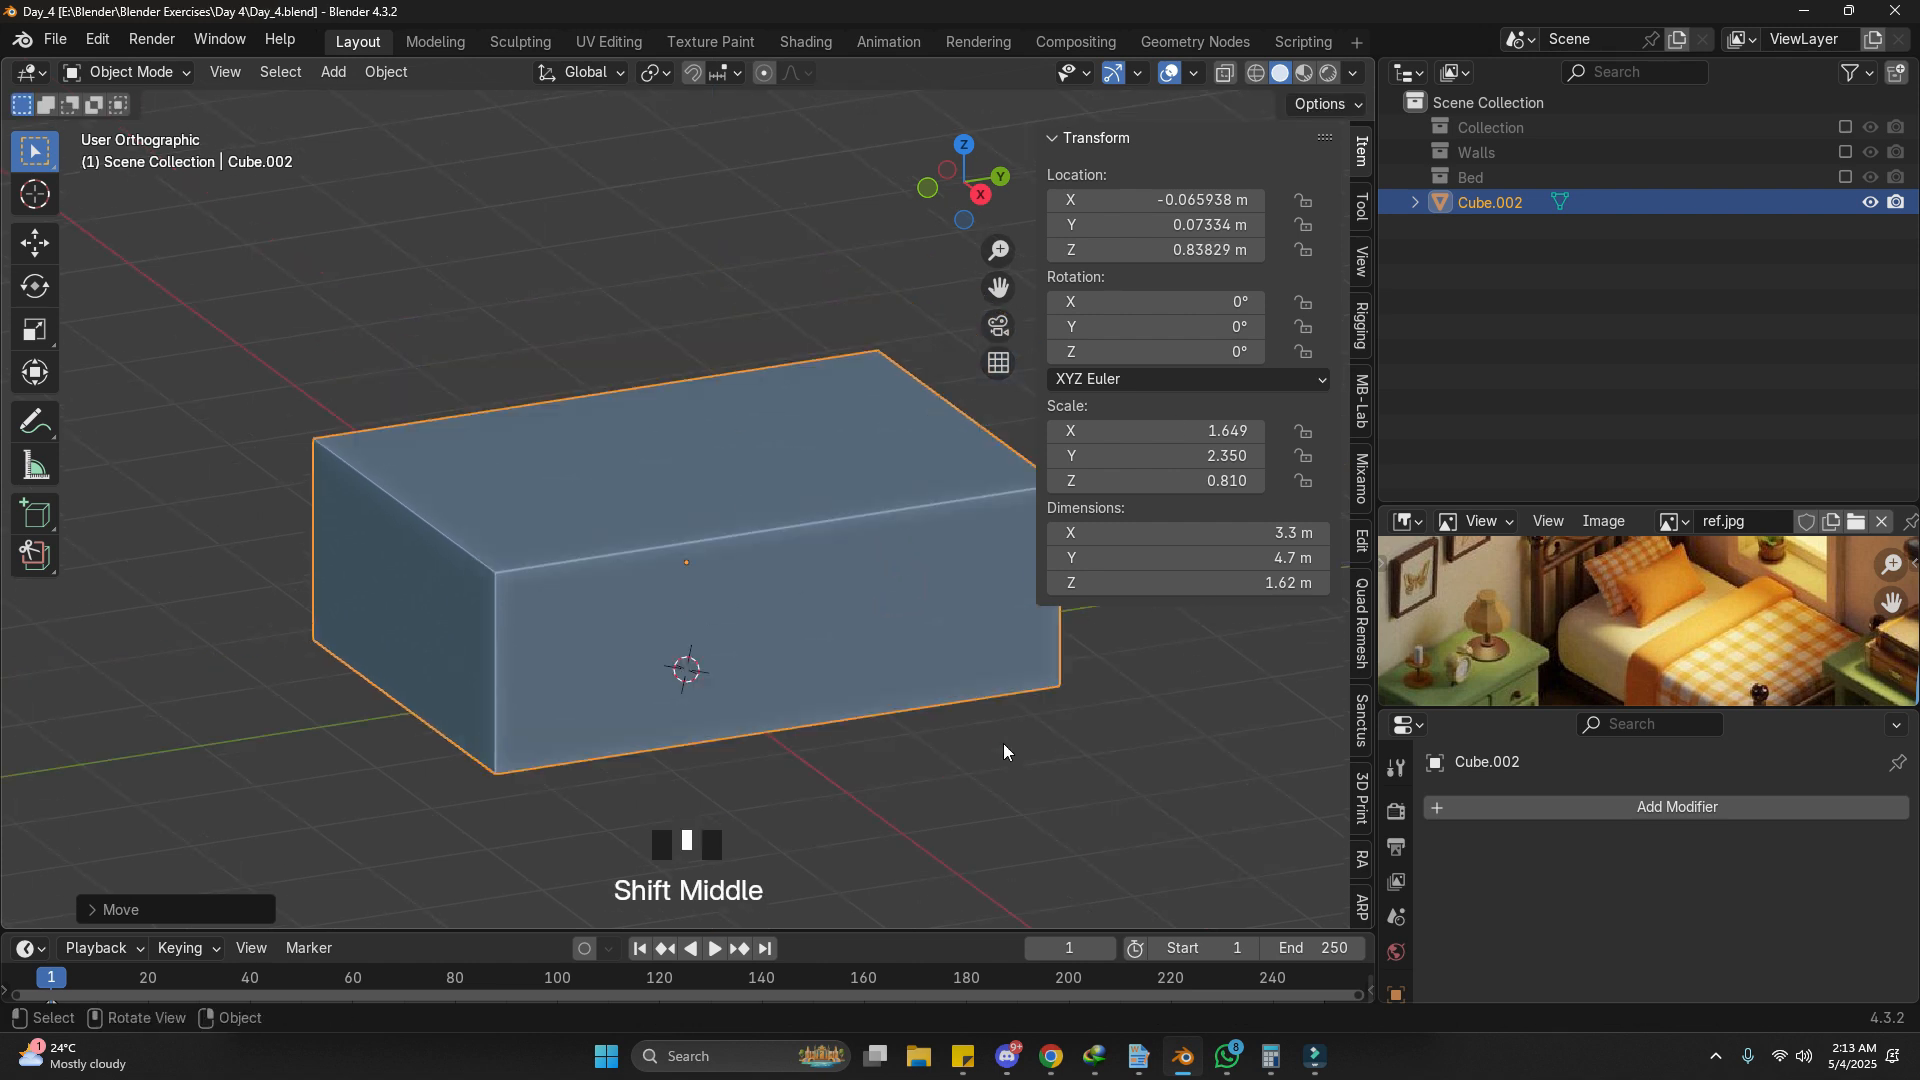
pyautogui.click(1450, 808)
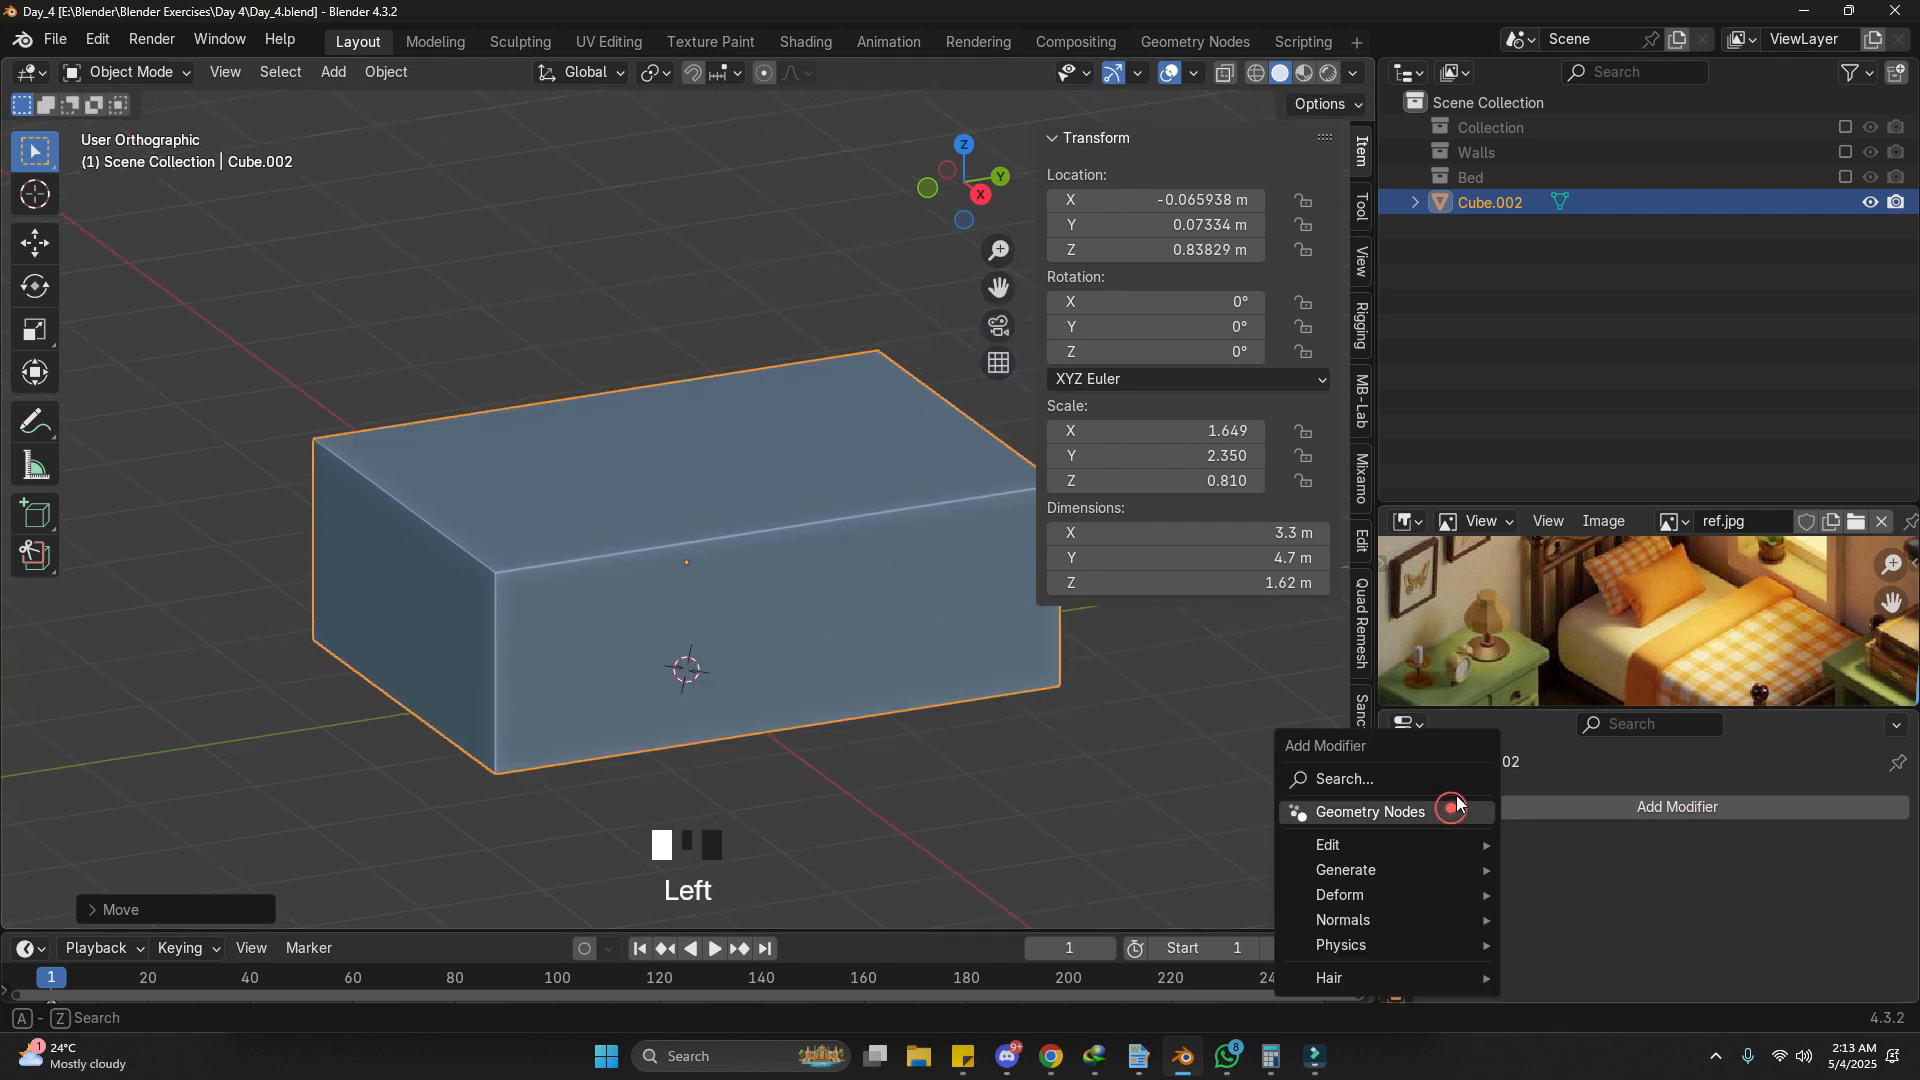
pyautogui.click(1406, 766)
pyautogui.click(1509, 693)
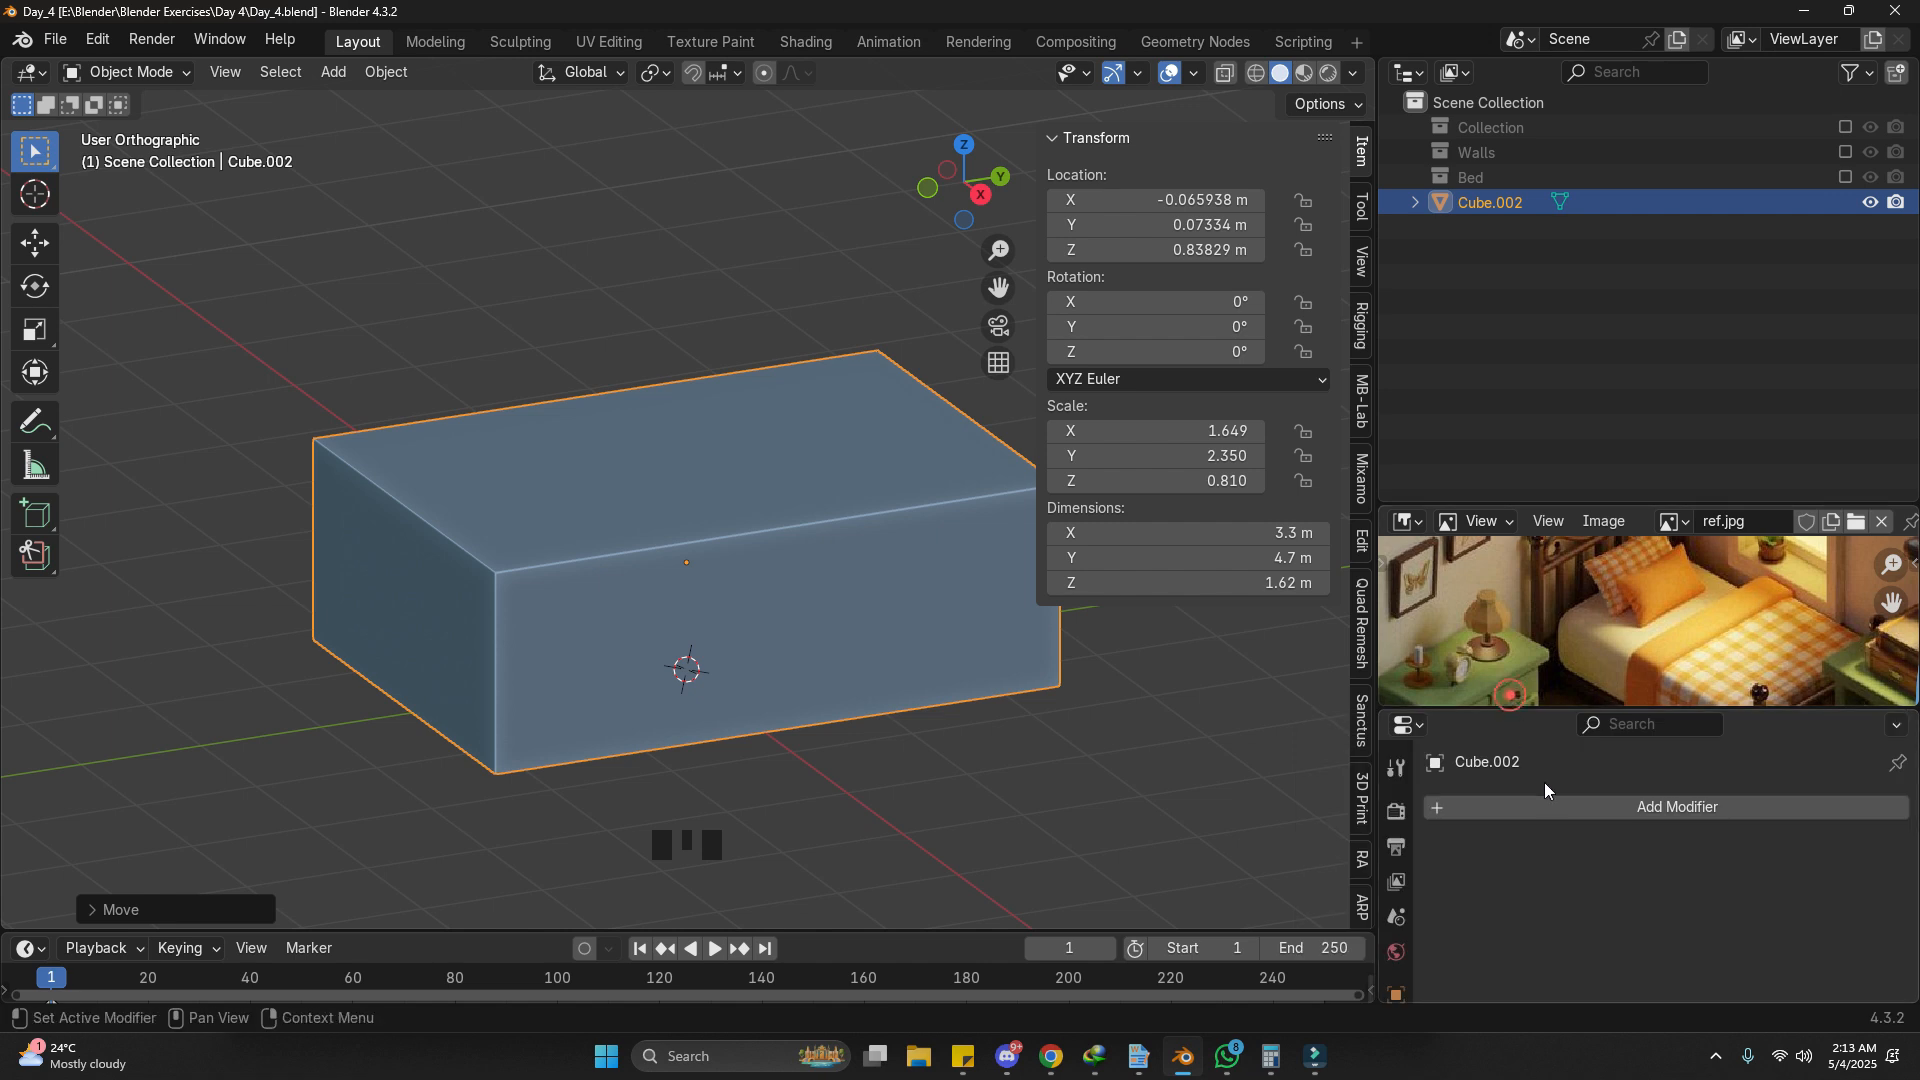
# Step: Add a Subdivision Surface modifier to the box, using the Simple type with viewport levels set to 5
pyautogui.click(1555, 808)
pyautogui.write('s')
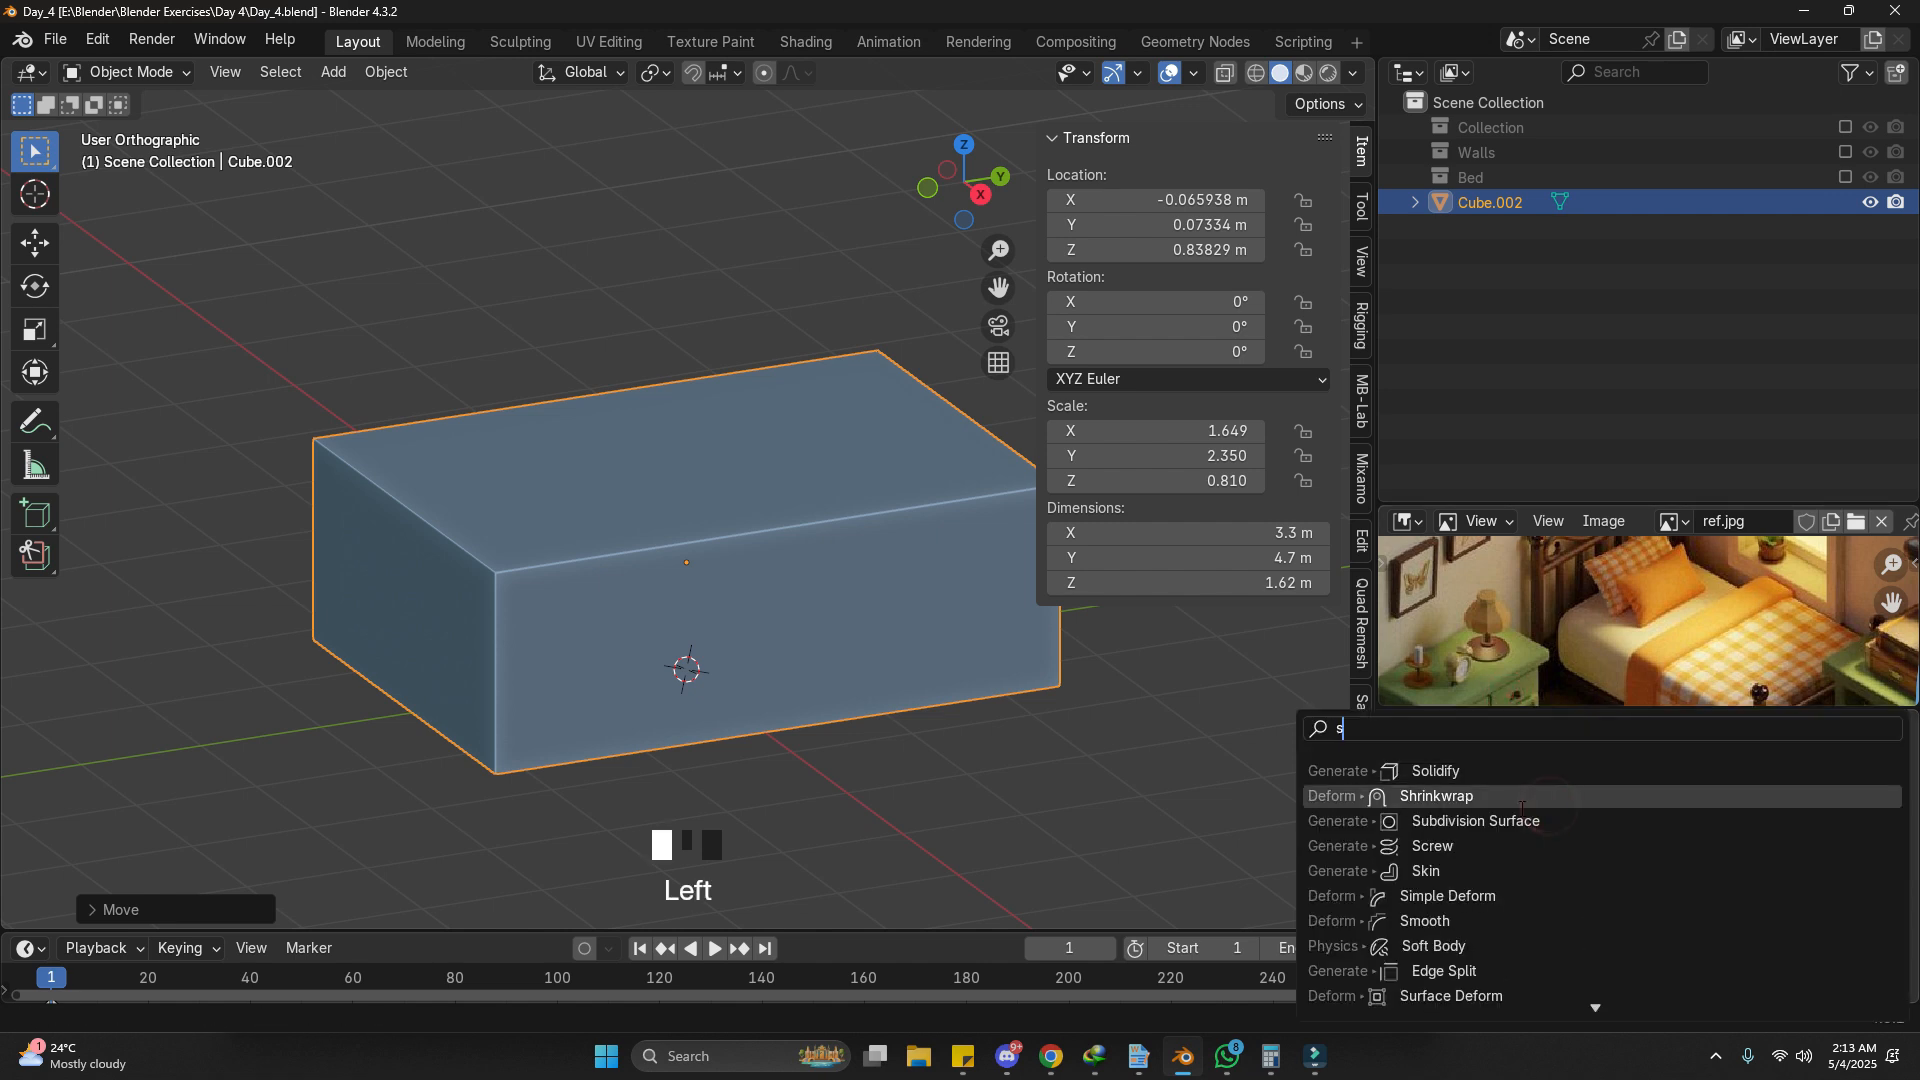
pyautogui.click(1499, 820)
pyautogui.scroll(-4, 1650, 850)
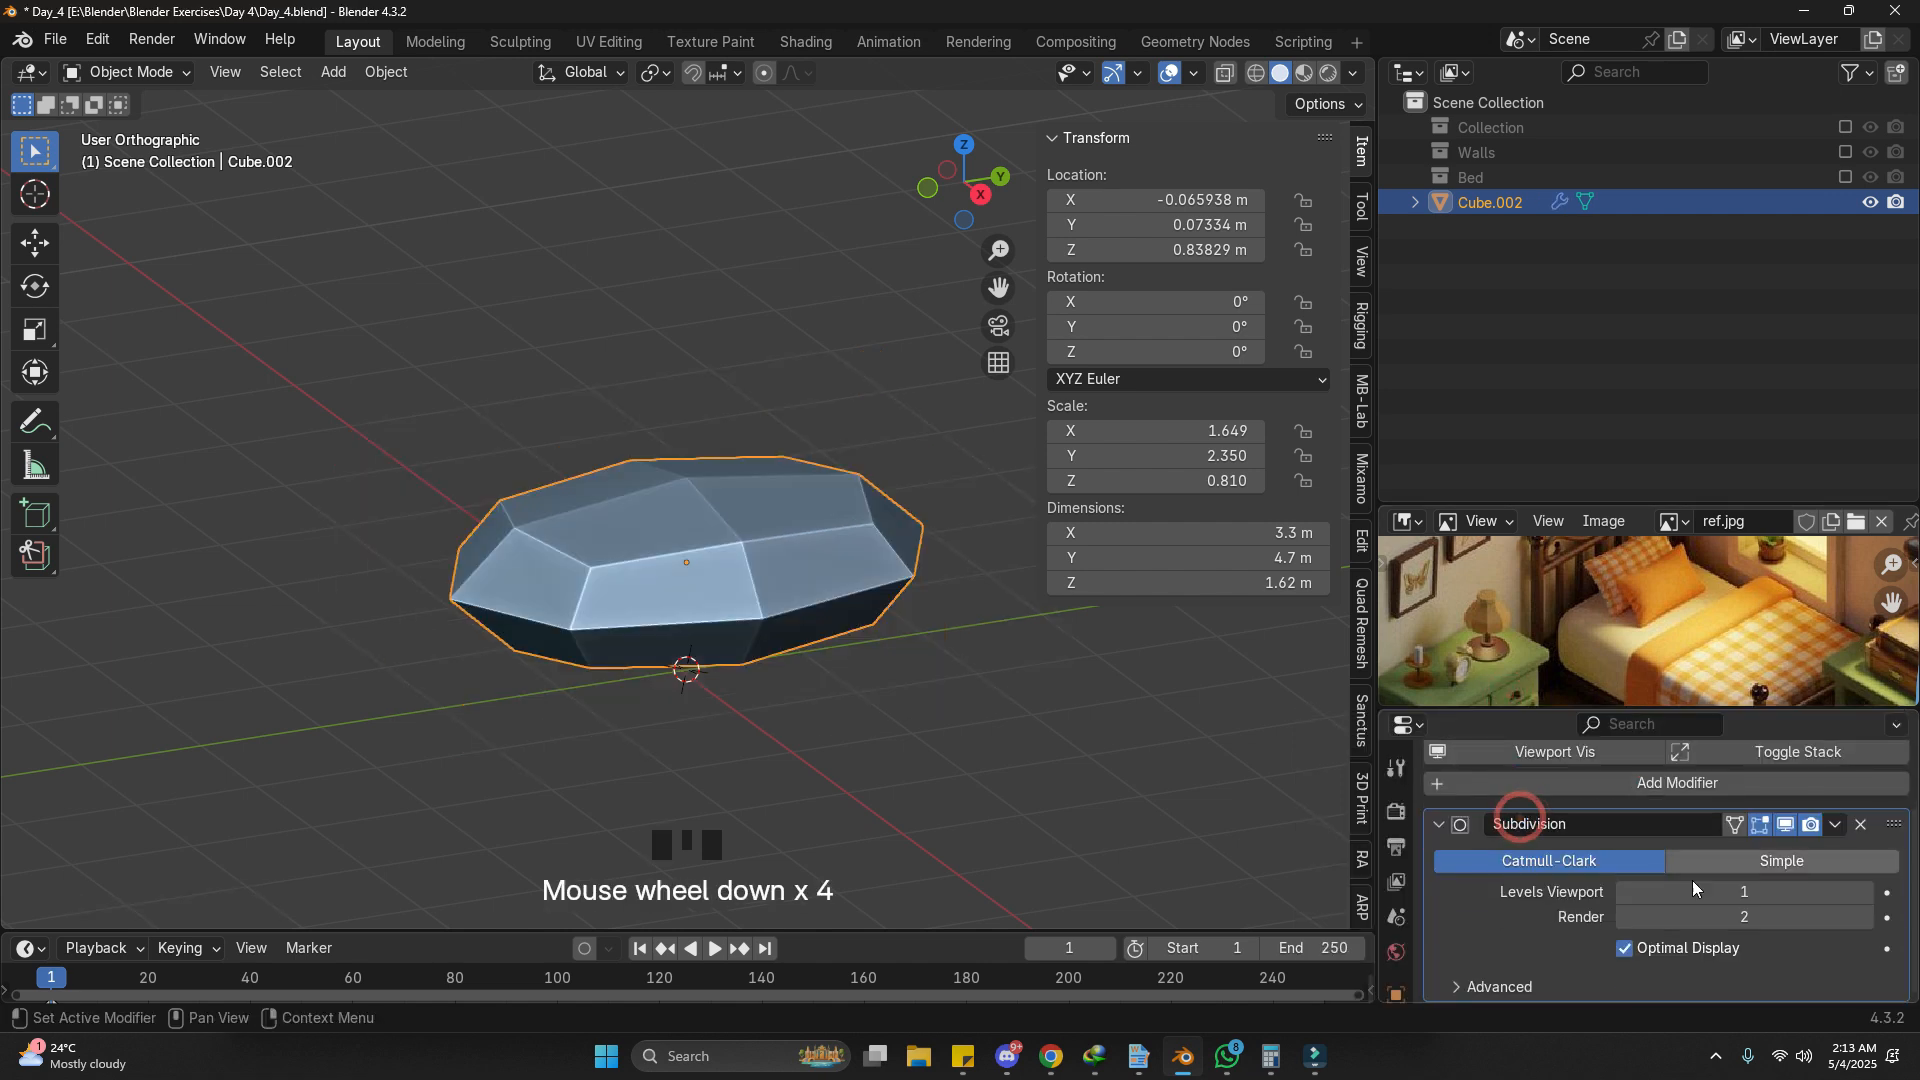
pyautogui.click(1769, 864)
pyautogui.scroll(-3, 1362, 855)
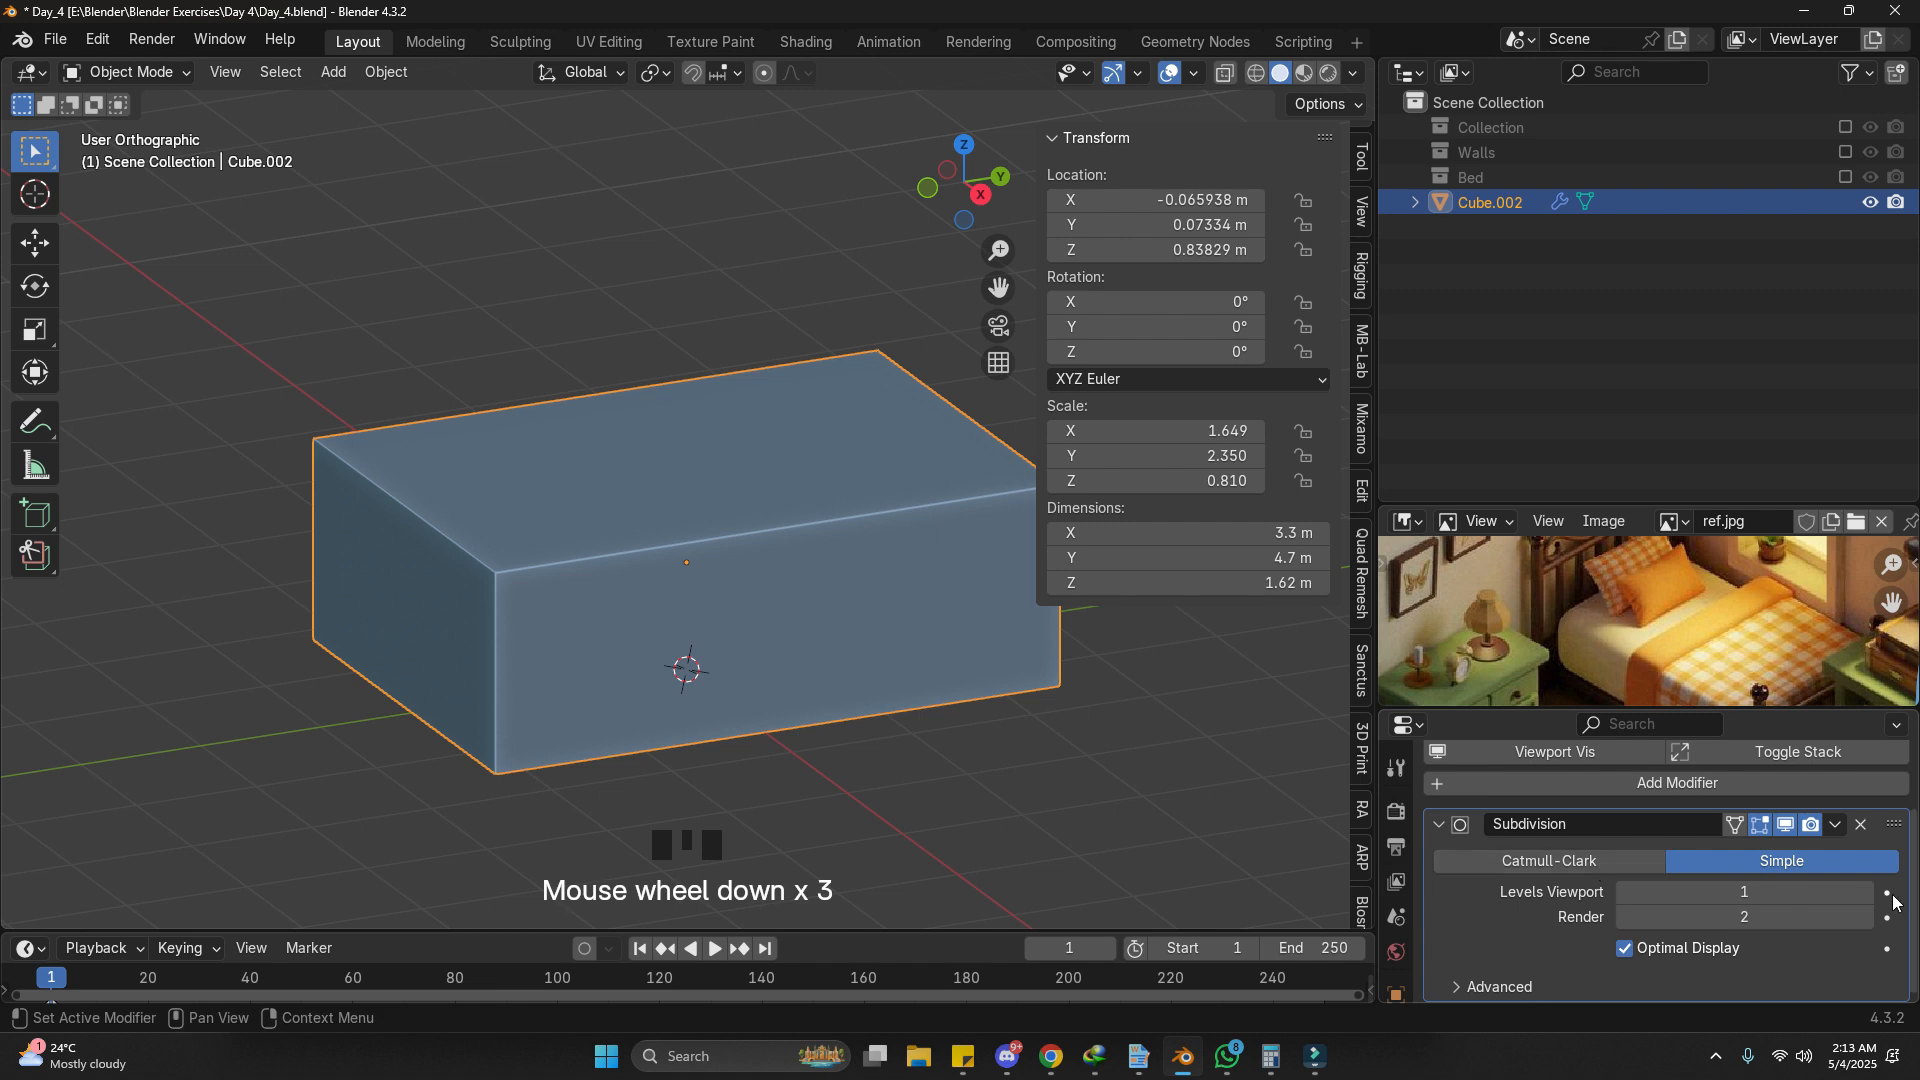
pyautogui.click(1865, 892)
pyautogui.click(1866, 892)
pyautogui.click(1865, 892)
pyautogui.click(1865, 891)
# Step: Switch the viewport to wireframe and turn off Optimal Display on the Subdivision modifier to inspect the box's subdivided mesh
pyautogui.press('z')
pyautogui.press('z')
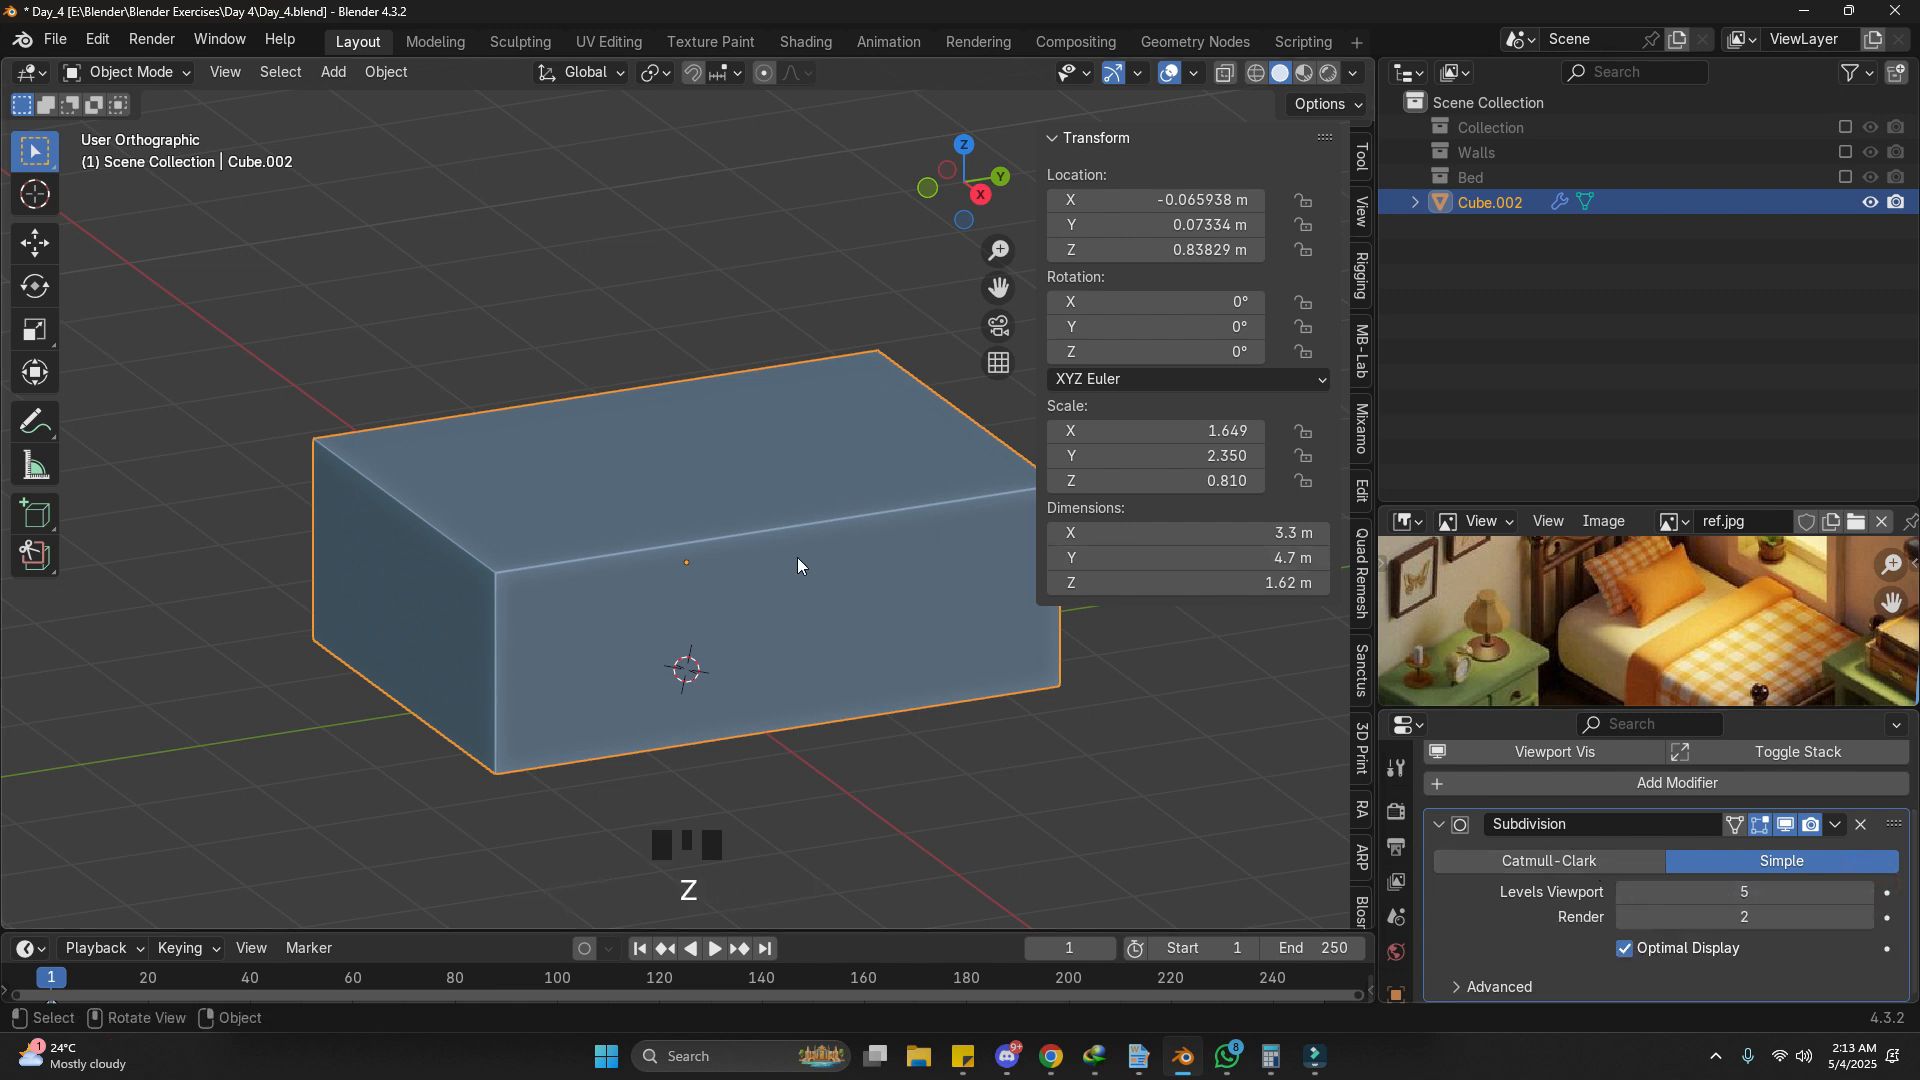
pyautogui.click(322, 799)
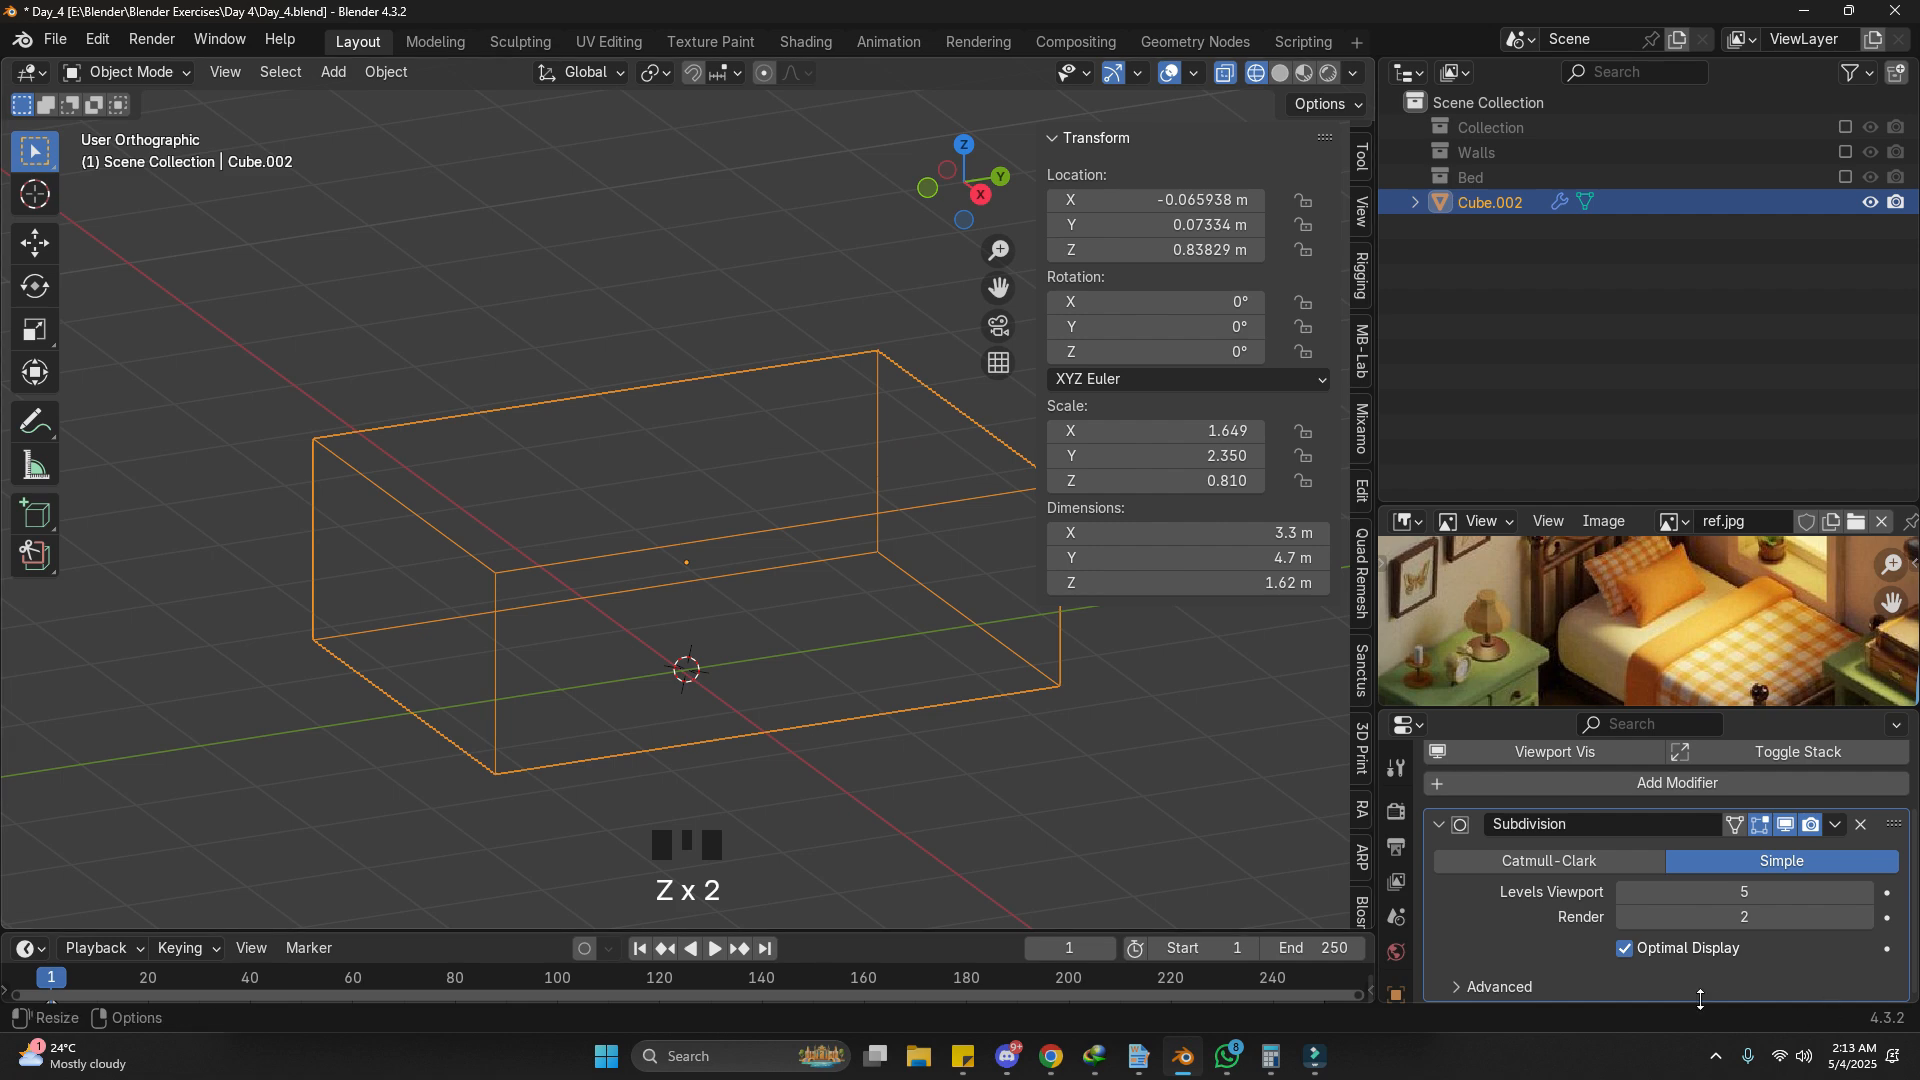
pyautogui.click(1675, 957)
pyautogui.moveTo(722, 713); pyautogui.dragTo(710, 645, button='middle')
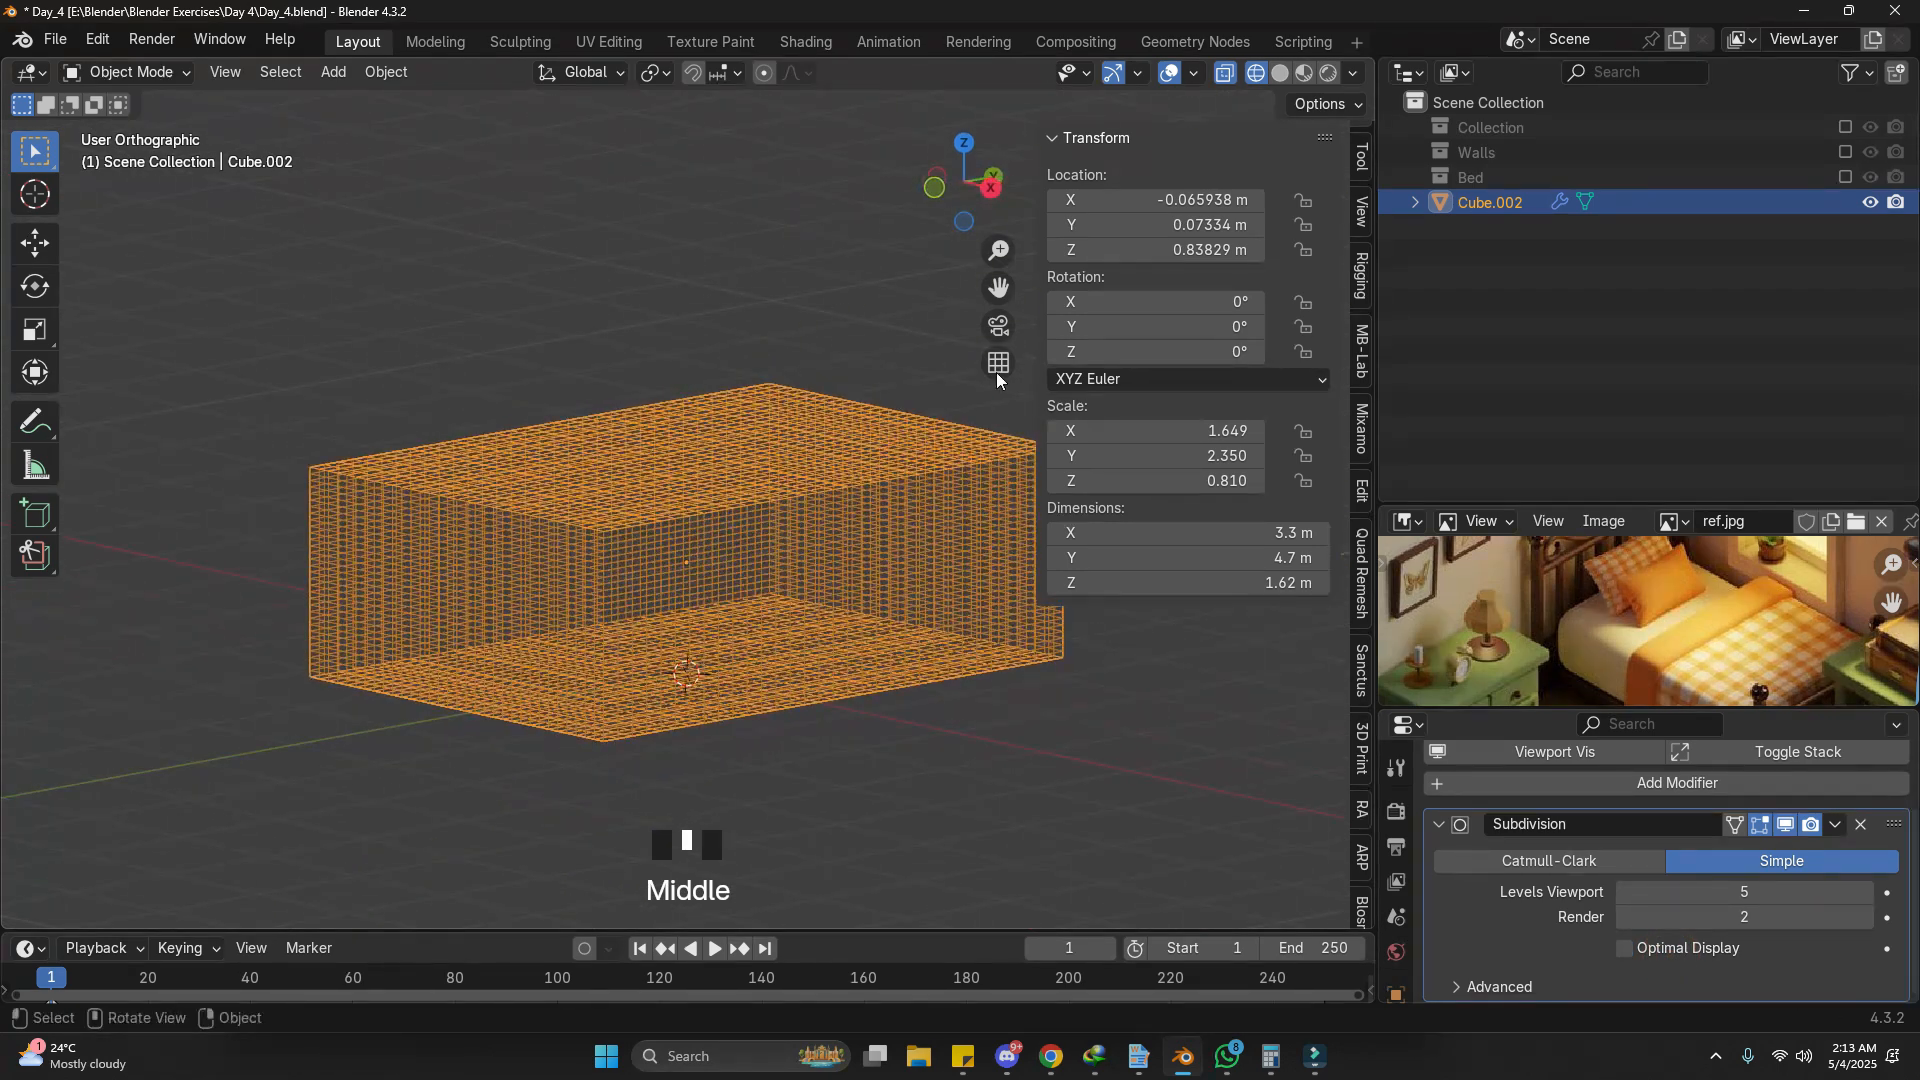
# Step: Apply the box's scale and return the viewport to solid shading
pyautogui.hotkey('ctrl', 'a')
pyautogui.click(826, 457)
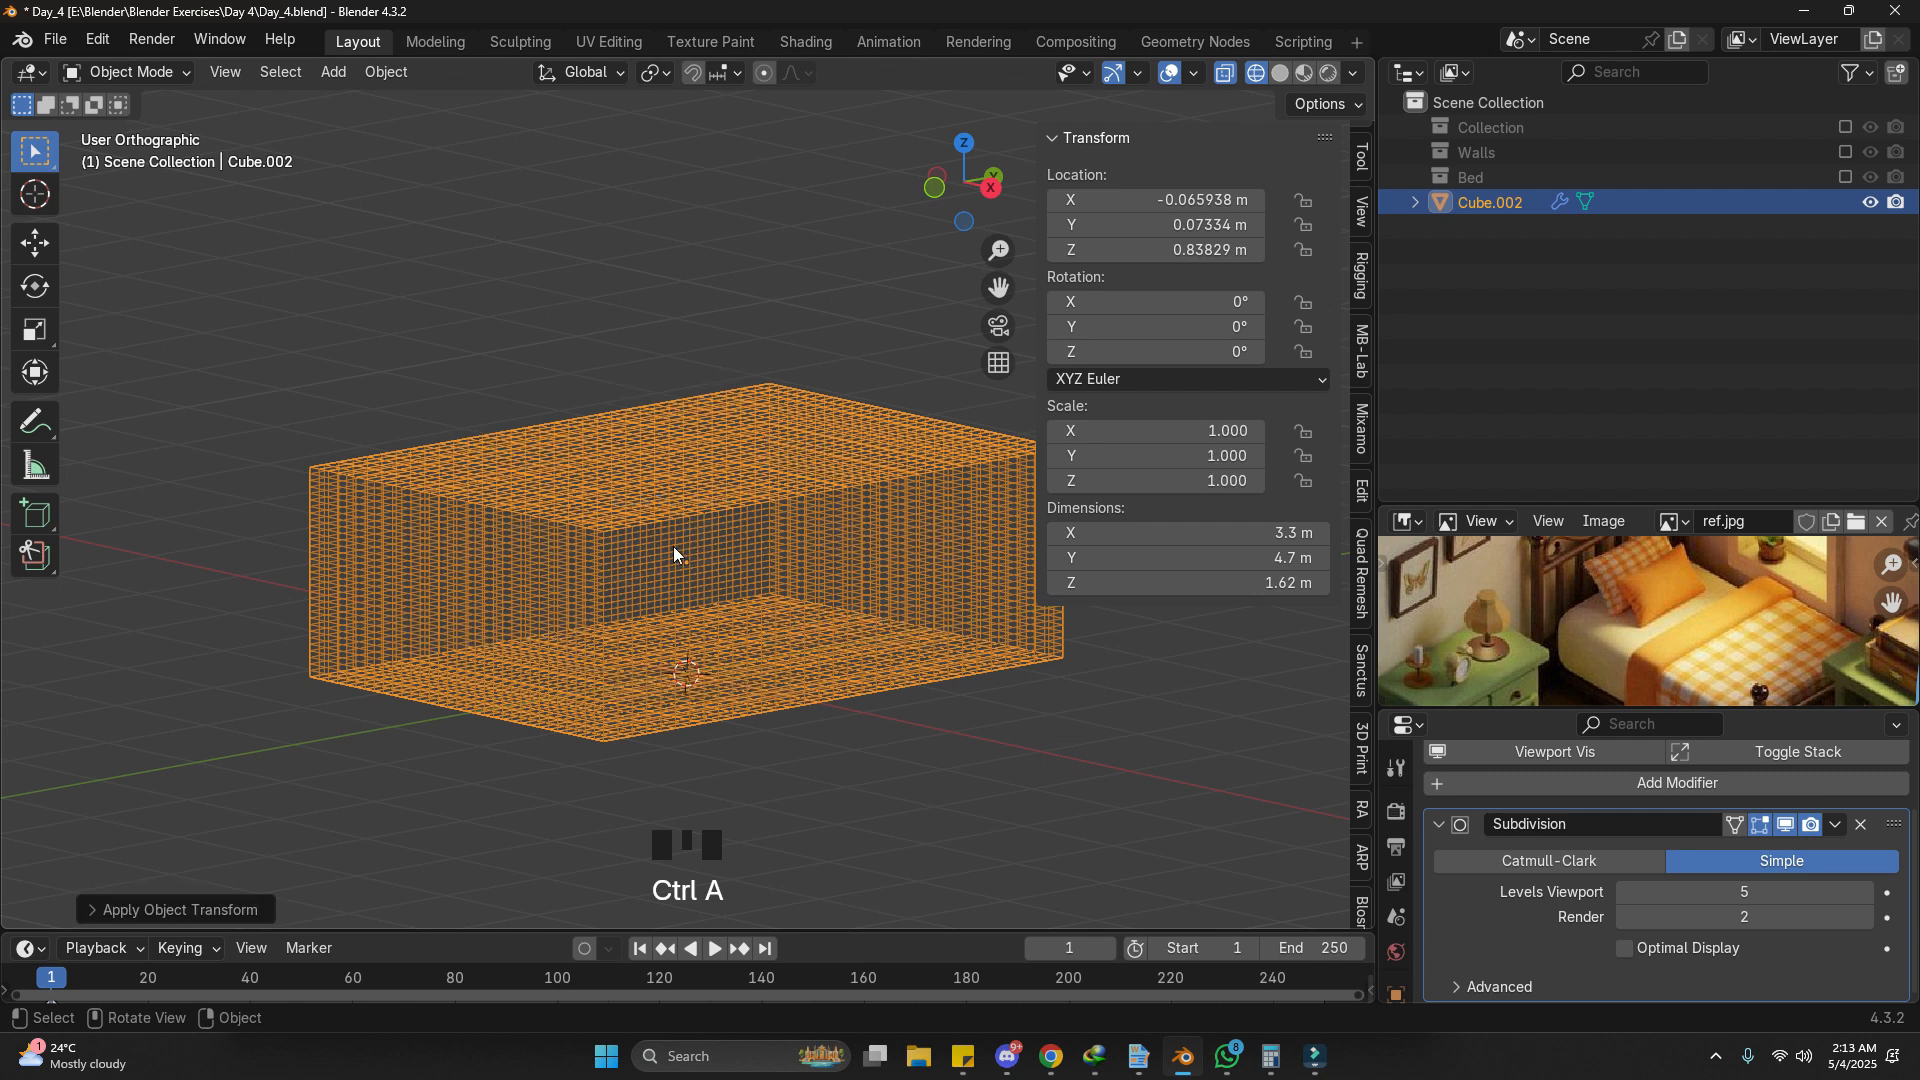
pyautogui.moveTo(726, 597)
pyautogui.mouseDown(button='middle')
pyautogui.moveTo(724, 634)
pyautogui.moveTo(613, 690)
pyautogui.moveTo(591, 651)
pyautogui.mouseUp(button='middle')
pyautogui.press('z')
# Step: Enlarge the properties editor, show the physics settings, and set the simulation frames in Bystedts Cloth Builder to 250
pyautogui.moveTo(1563, 708); pyautogui.dragTo(1564, 551)
pyautogui.scroll(-3, 1390, 810)
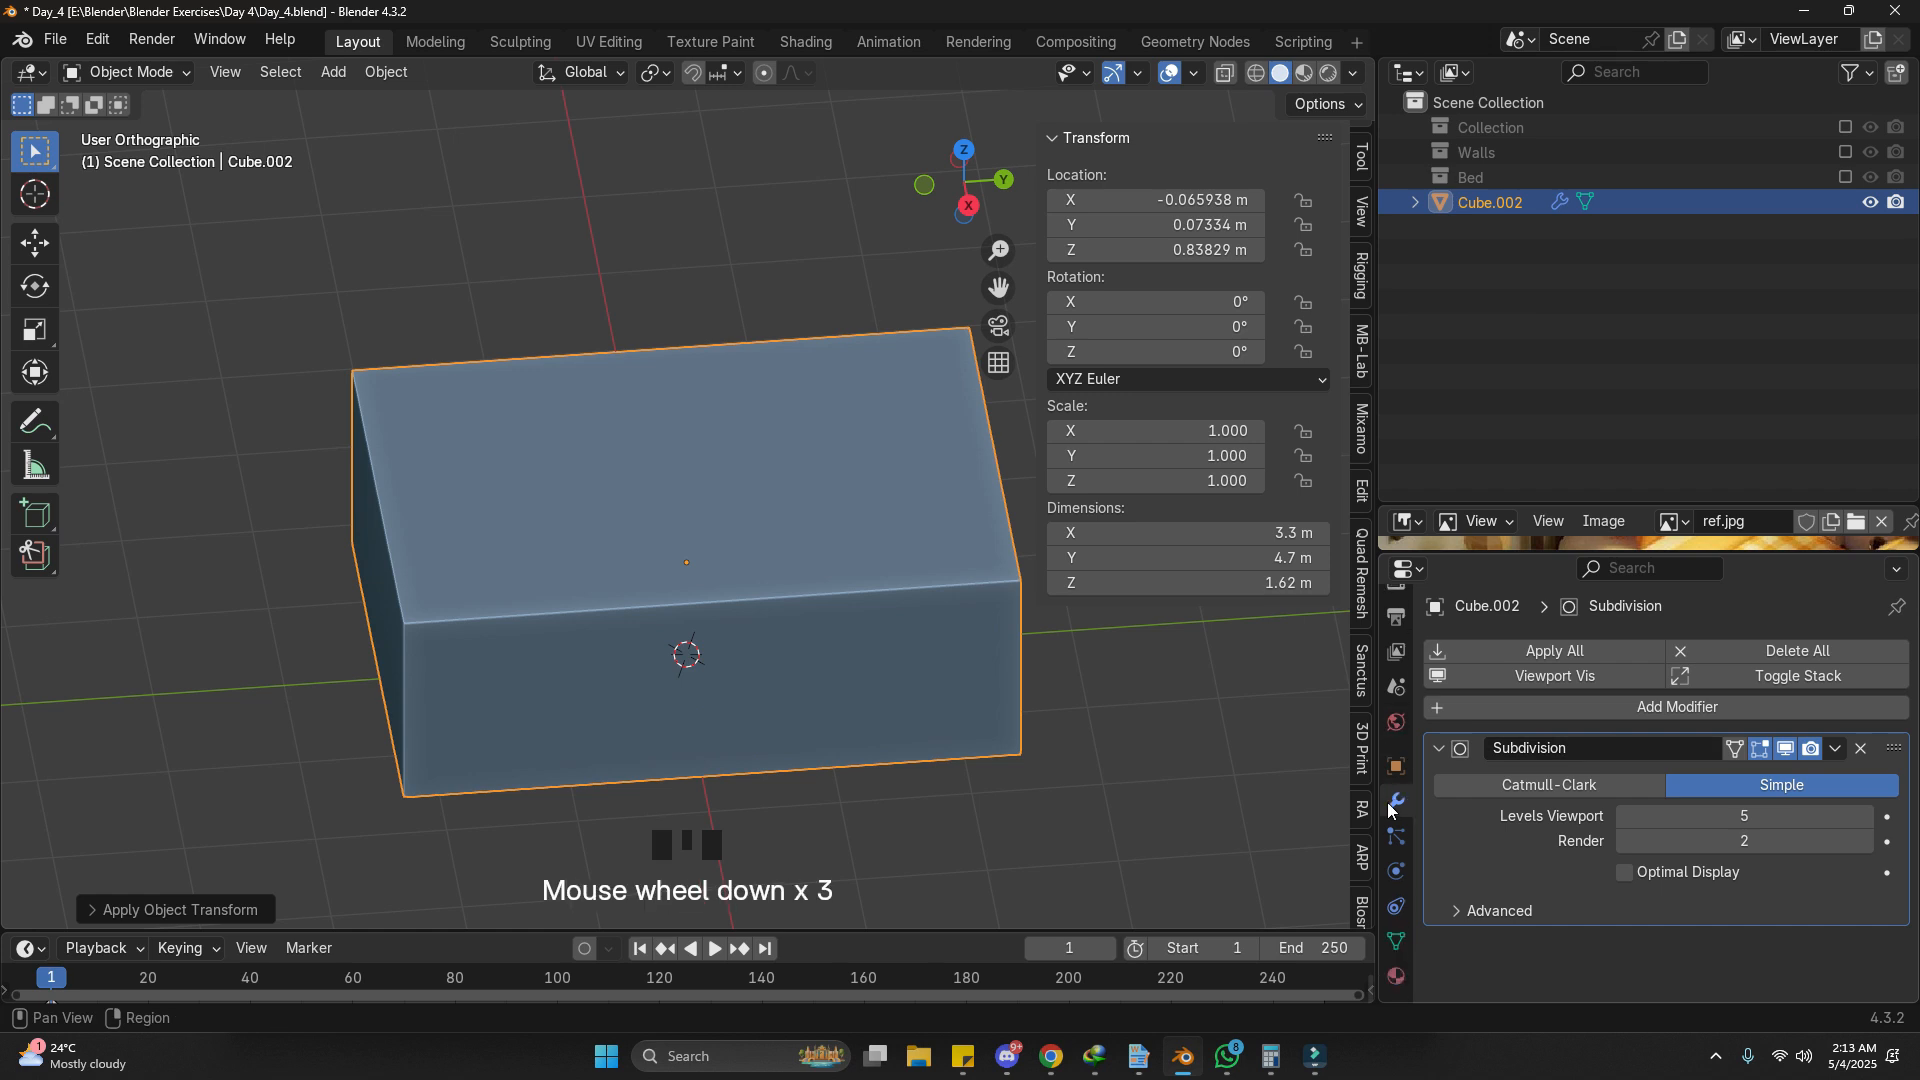
pyautogui.click(1397, 907)
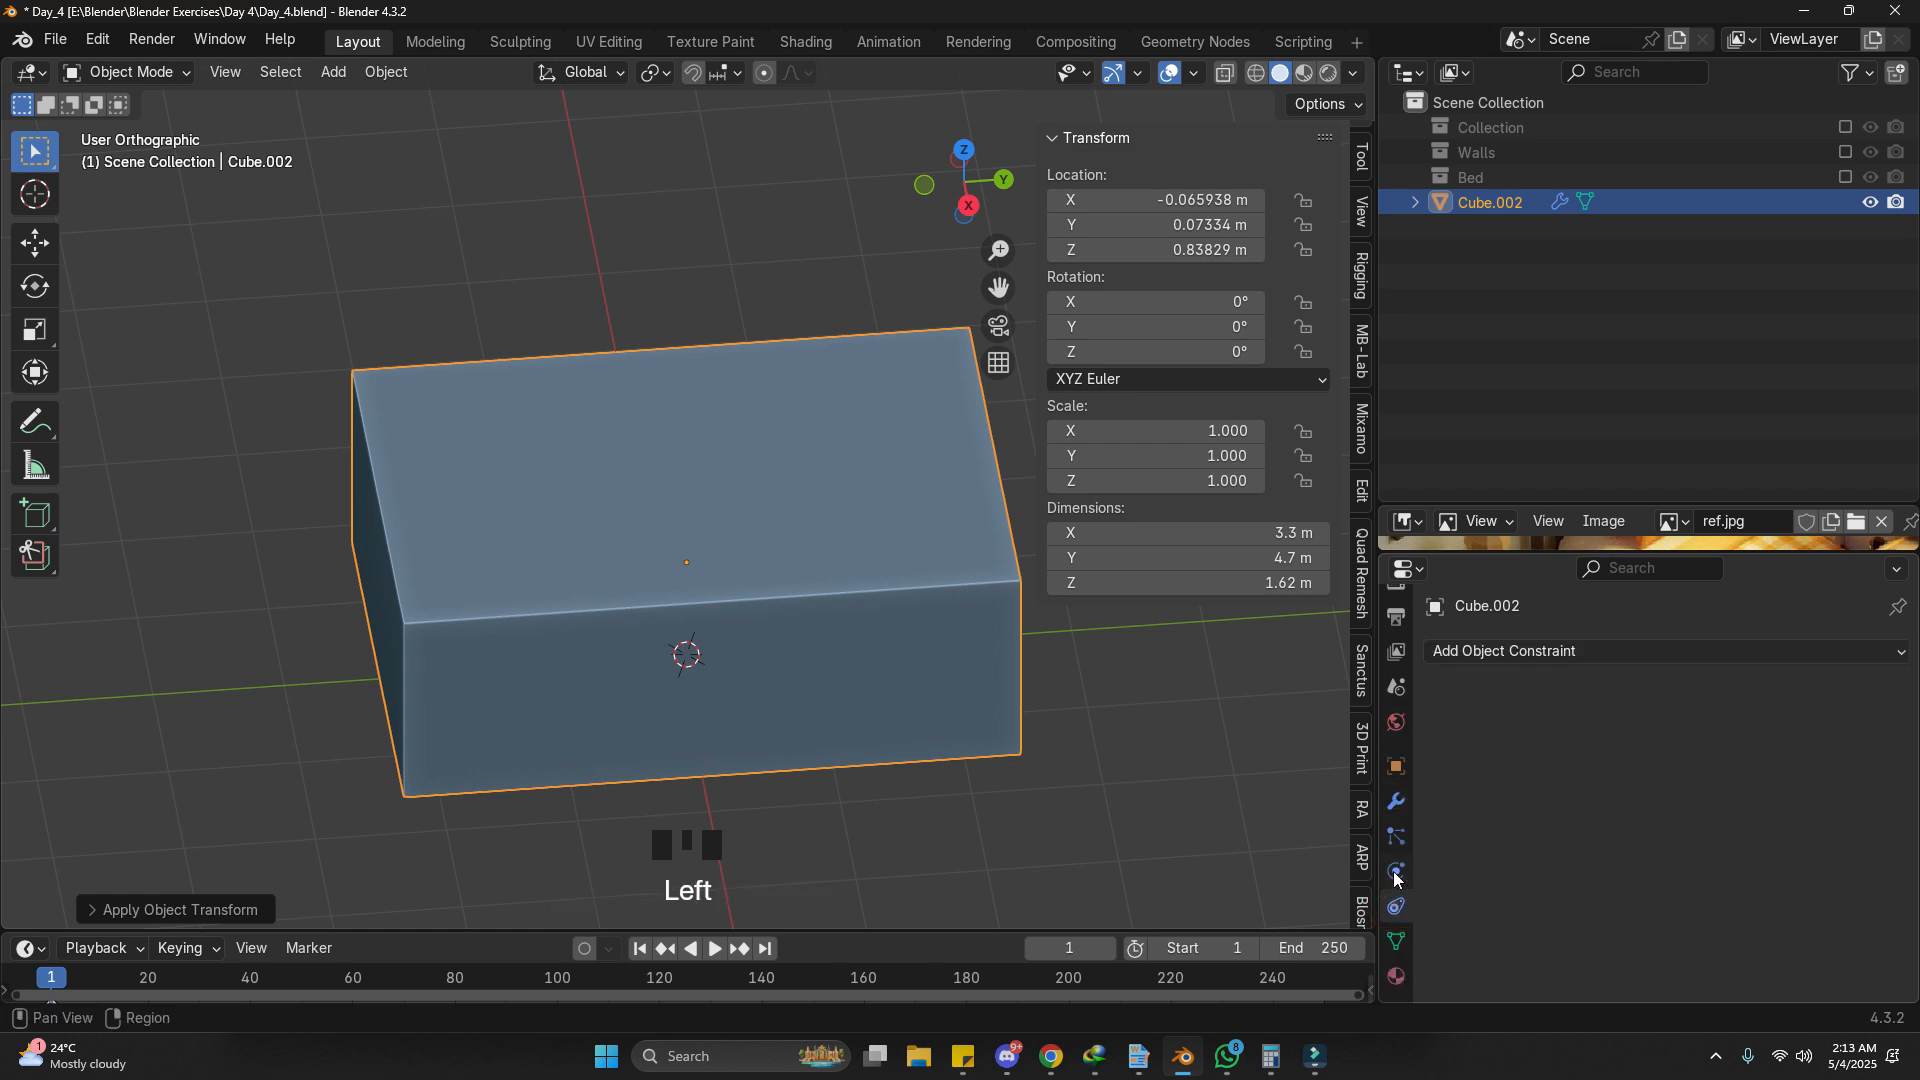
pyautogui.click(1397, 873)
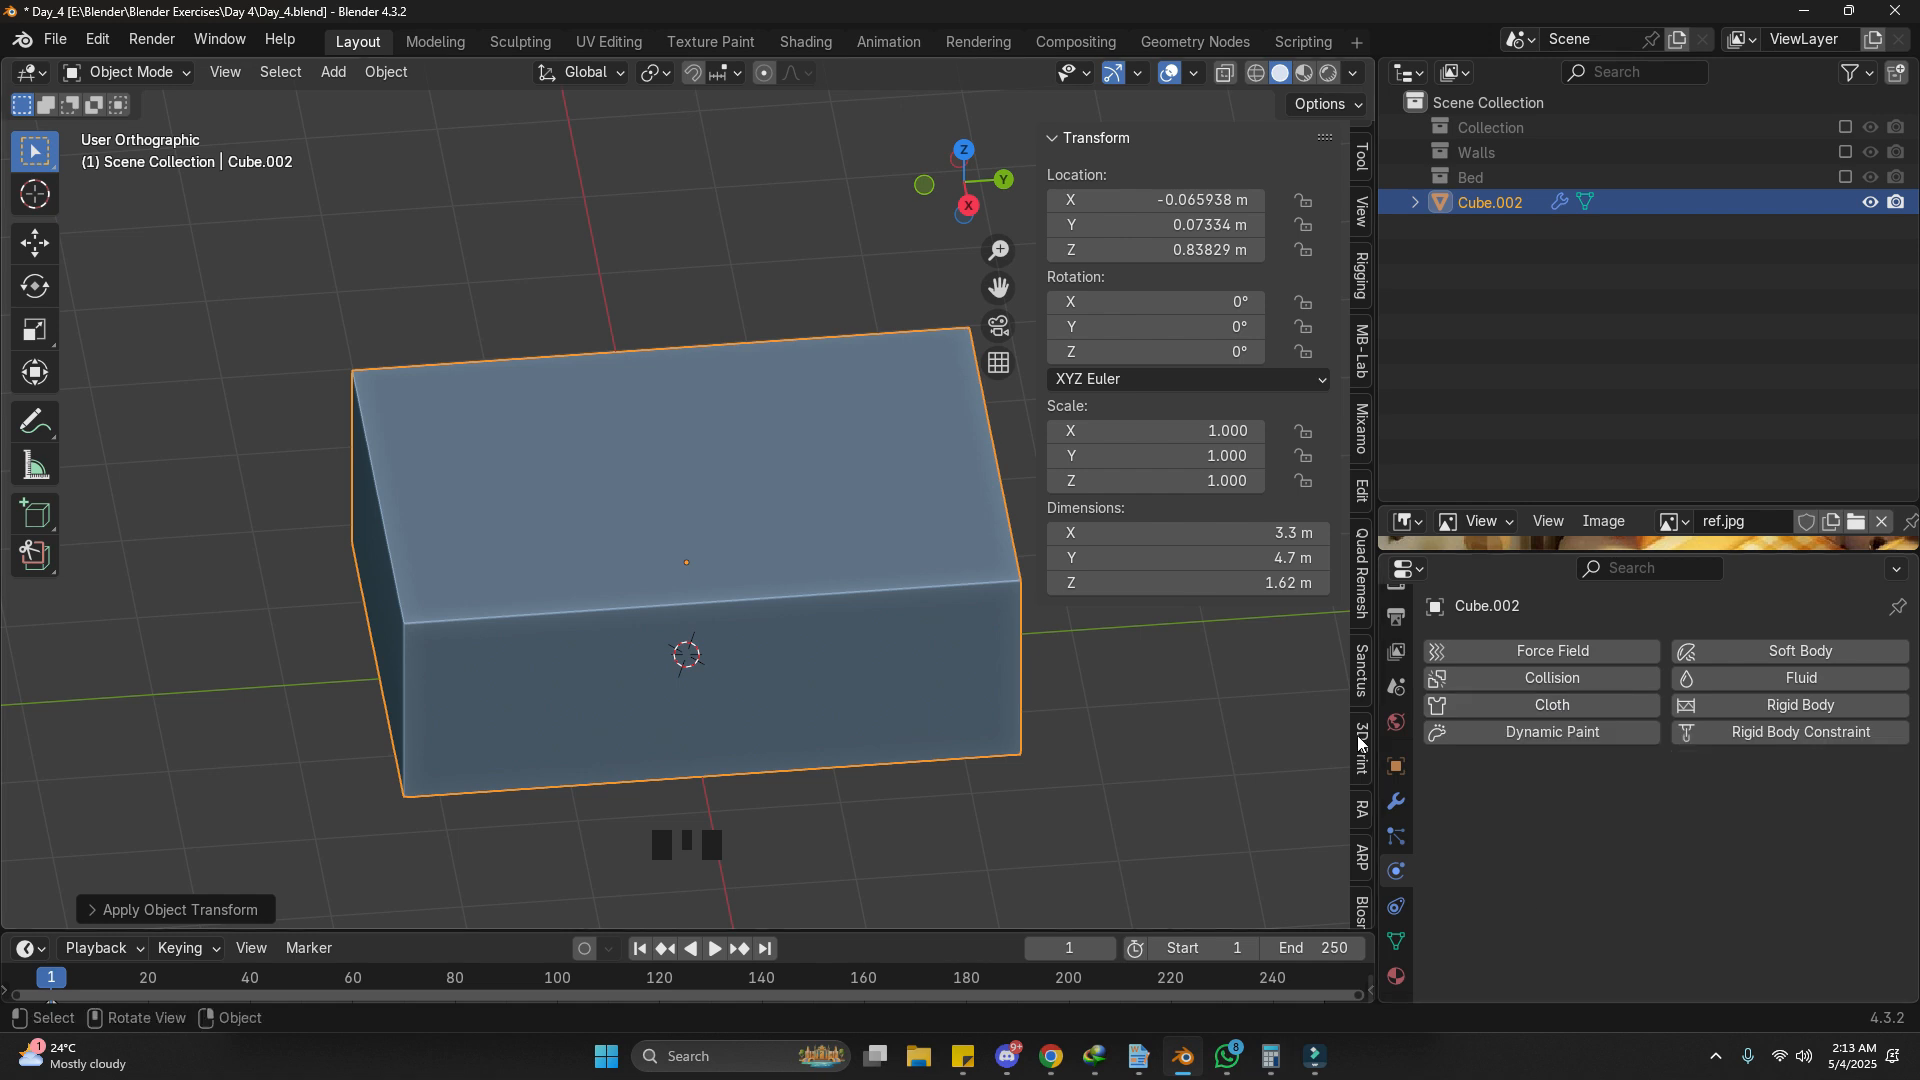
pyautogui.scroll(-7, 1352, 765)
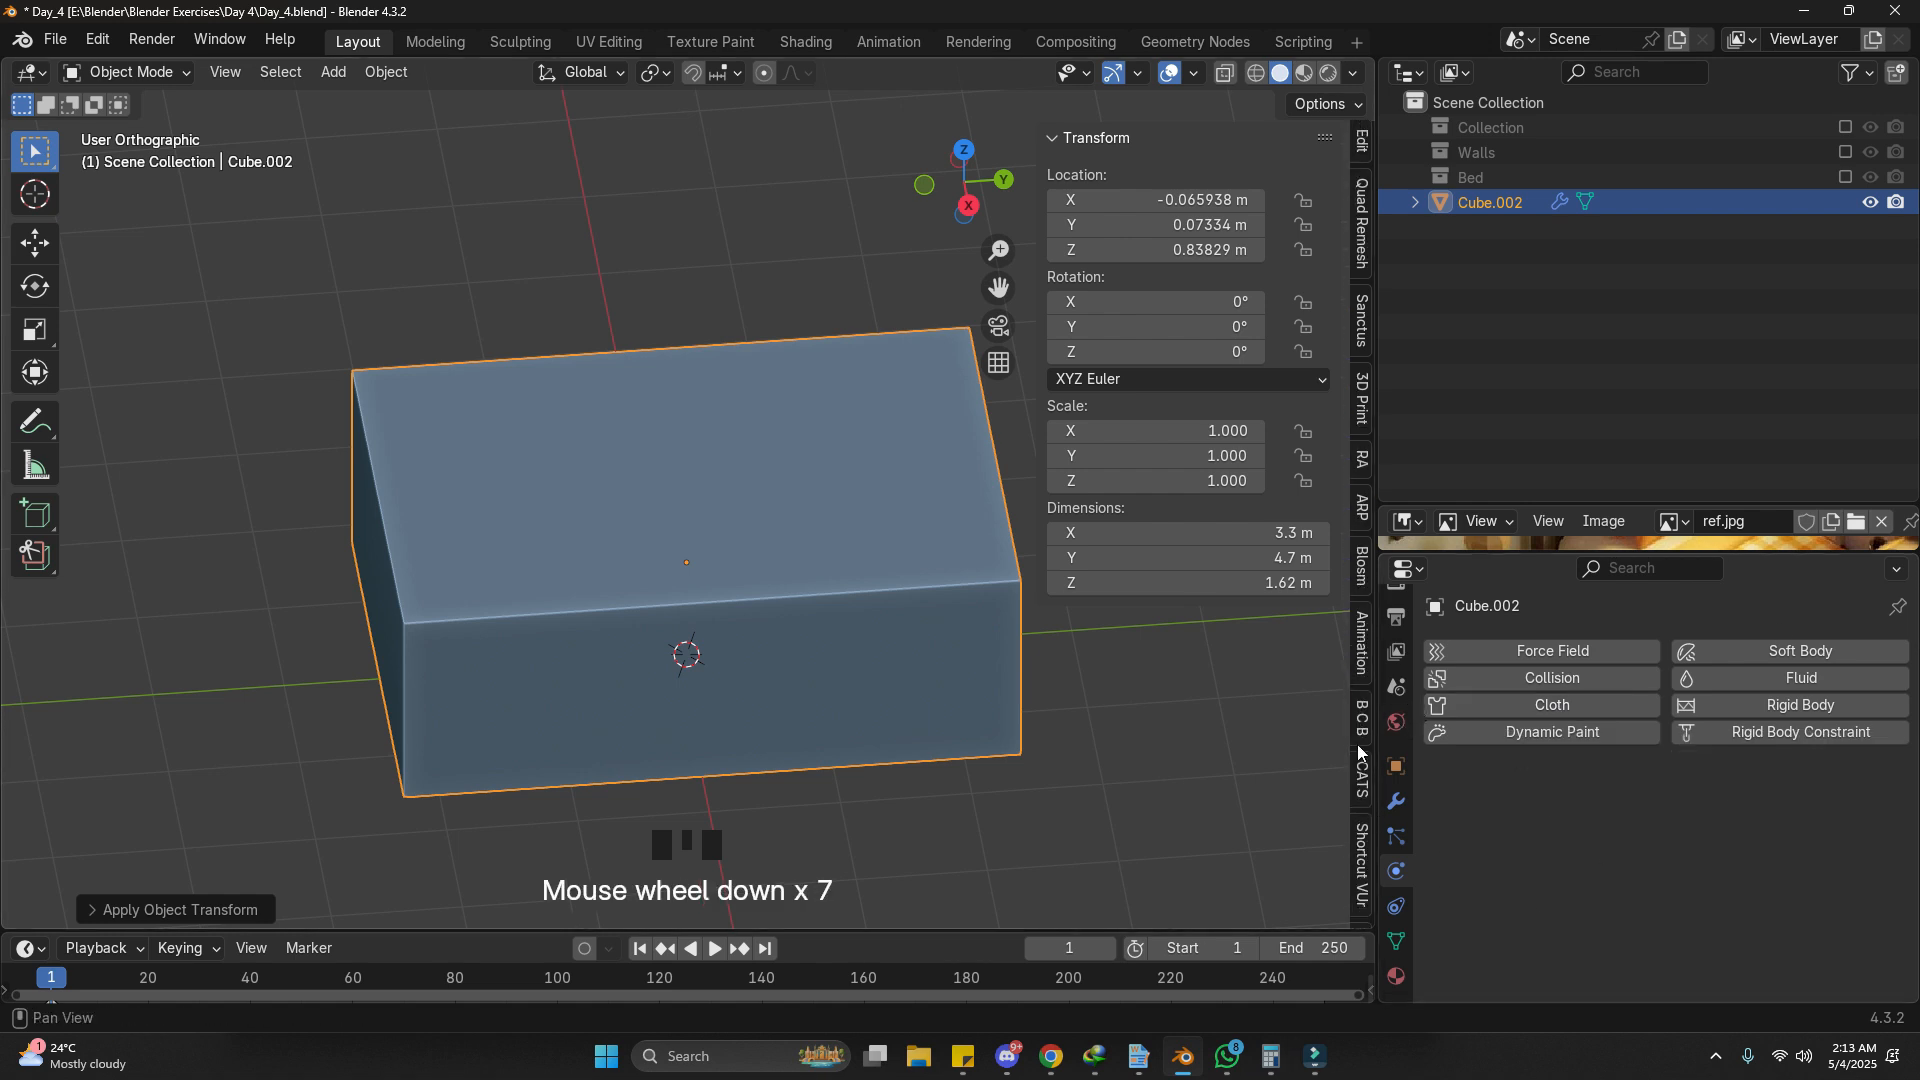
pyautogui.click(1361, 741)
pyautogui.click(1082, 140)
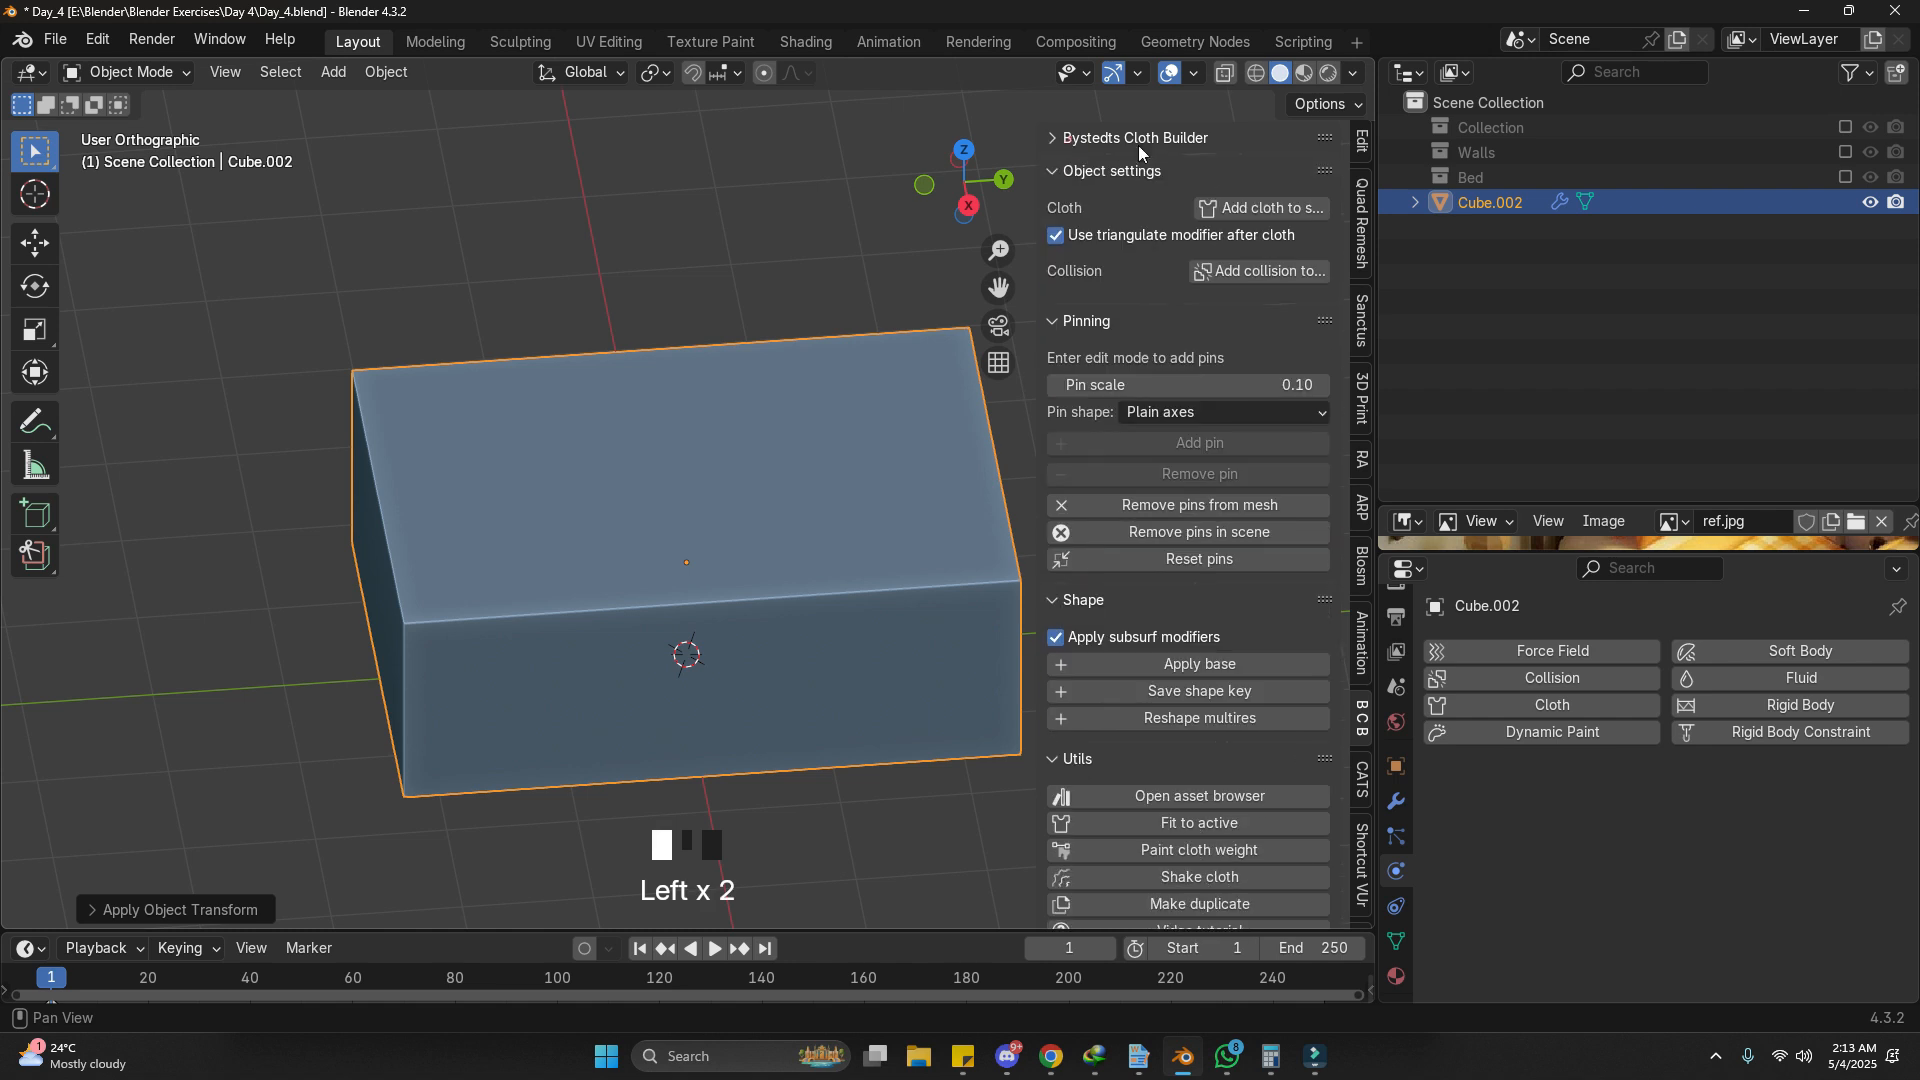
pyautogui.click(1113, 140)
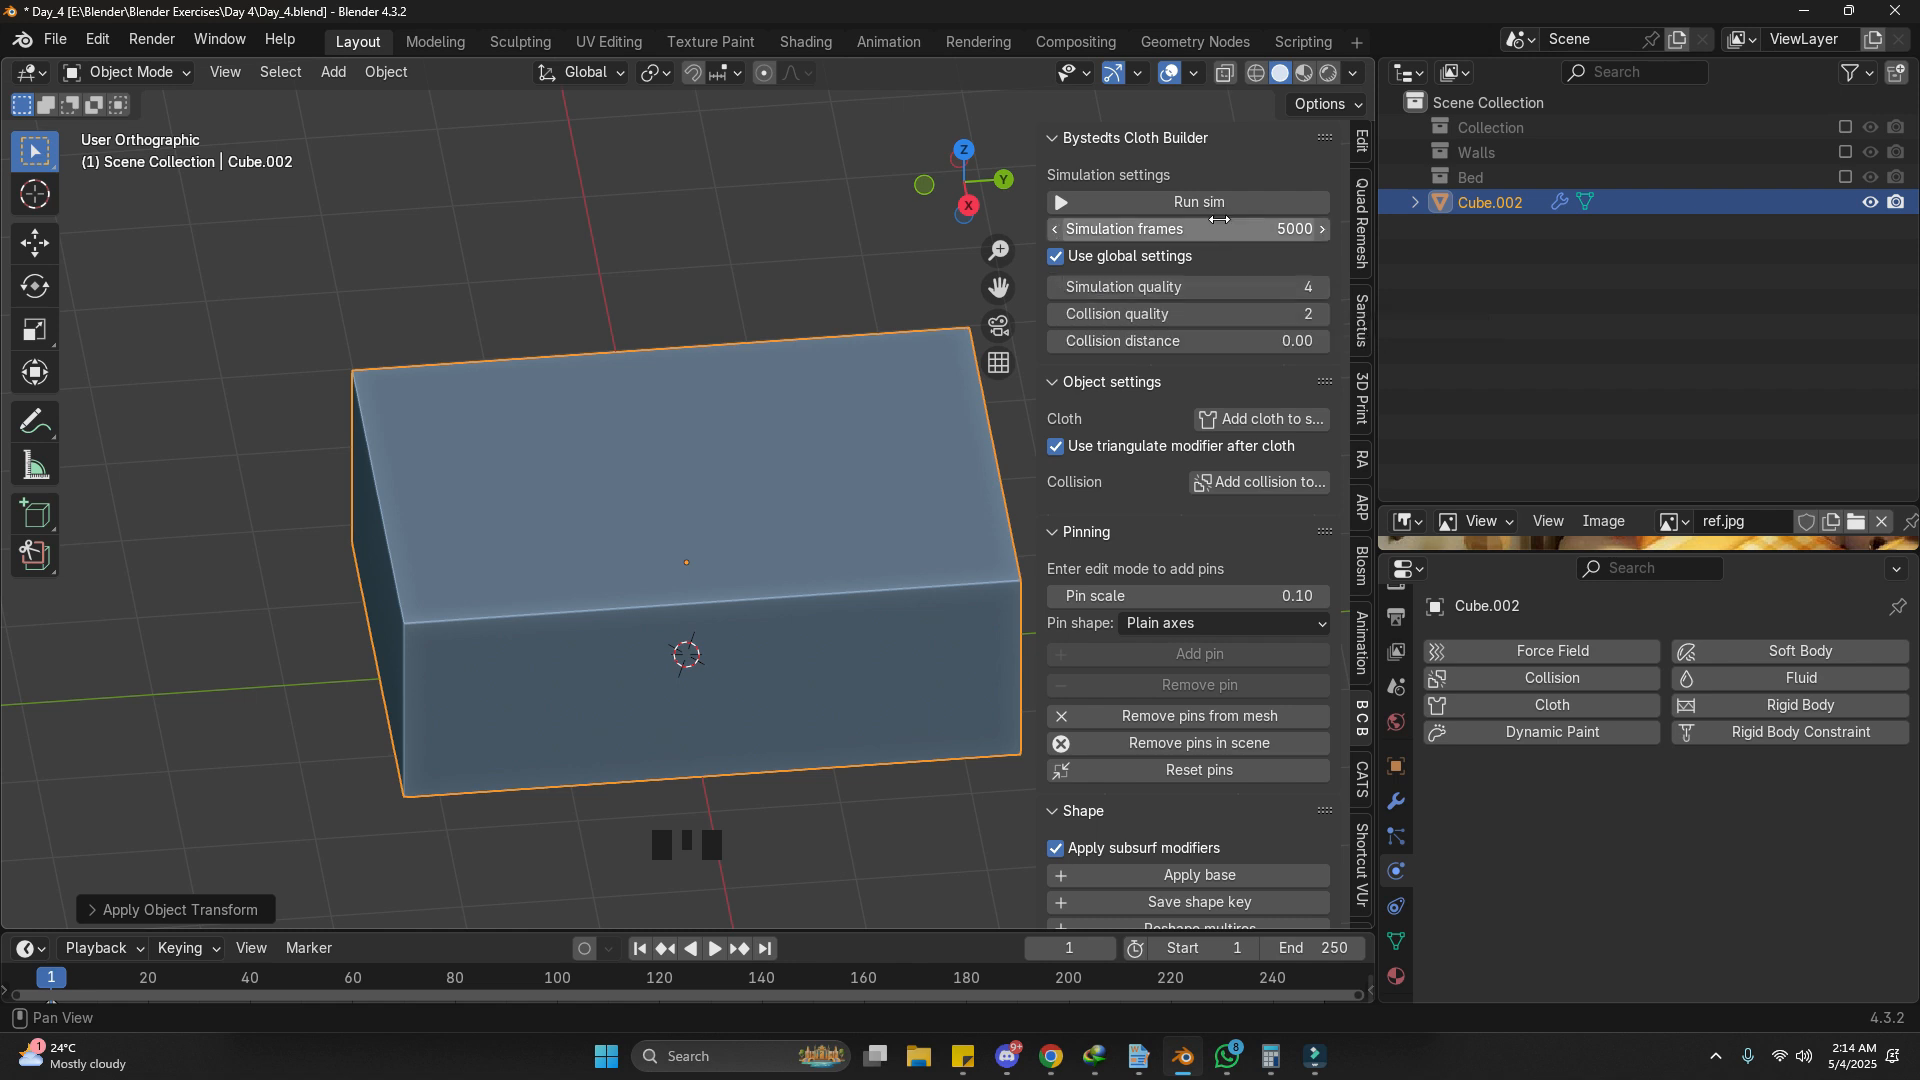
pyautogui.click(1215, 229)
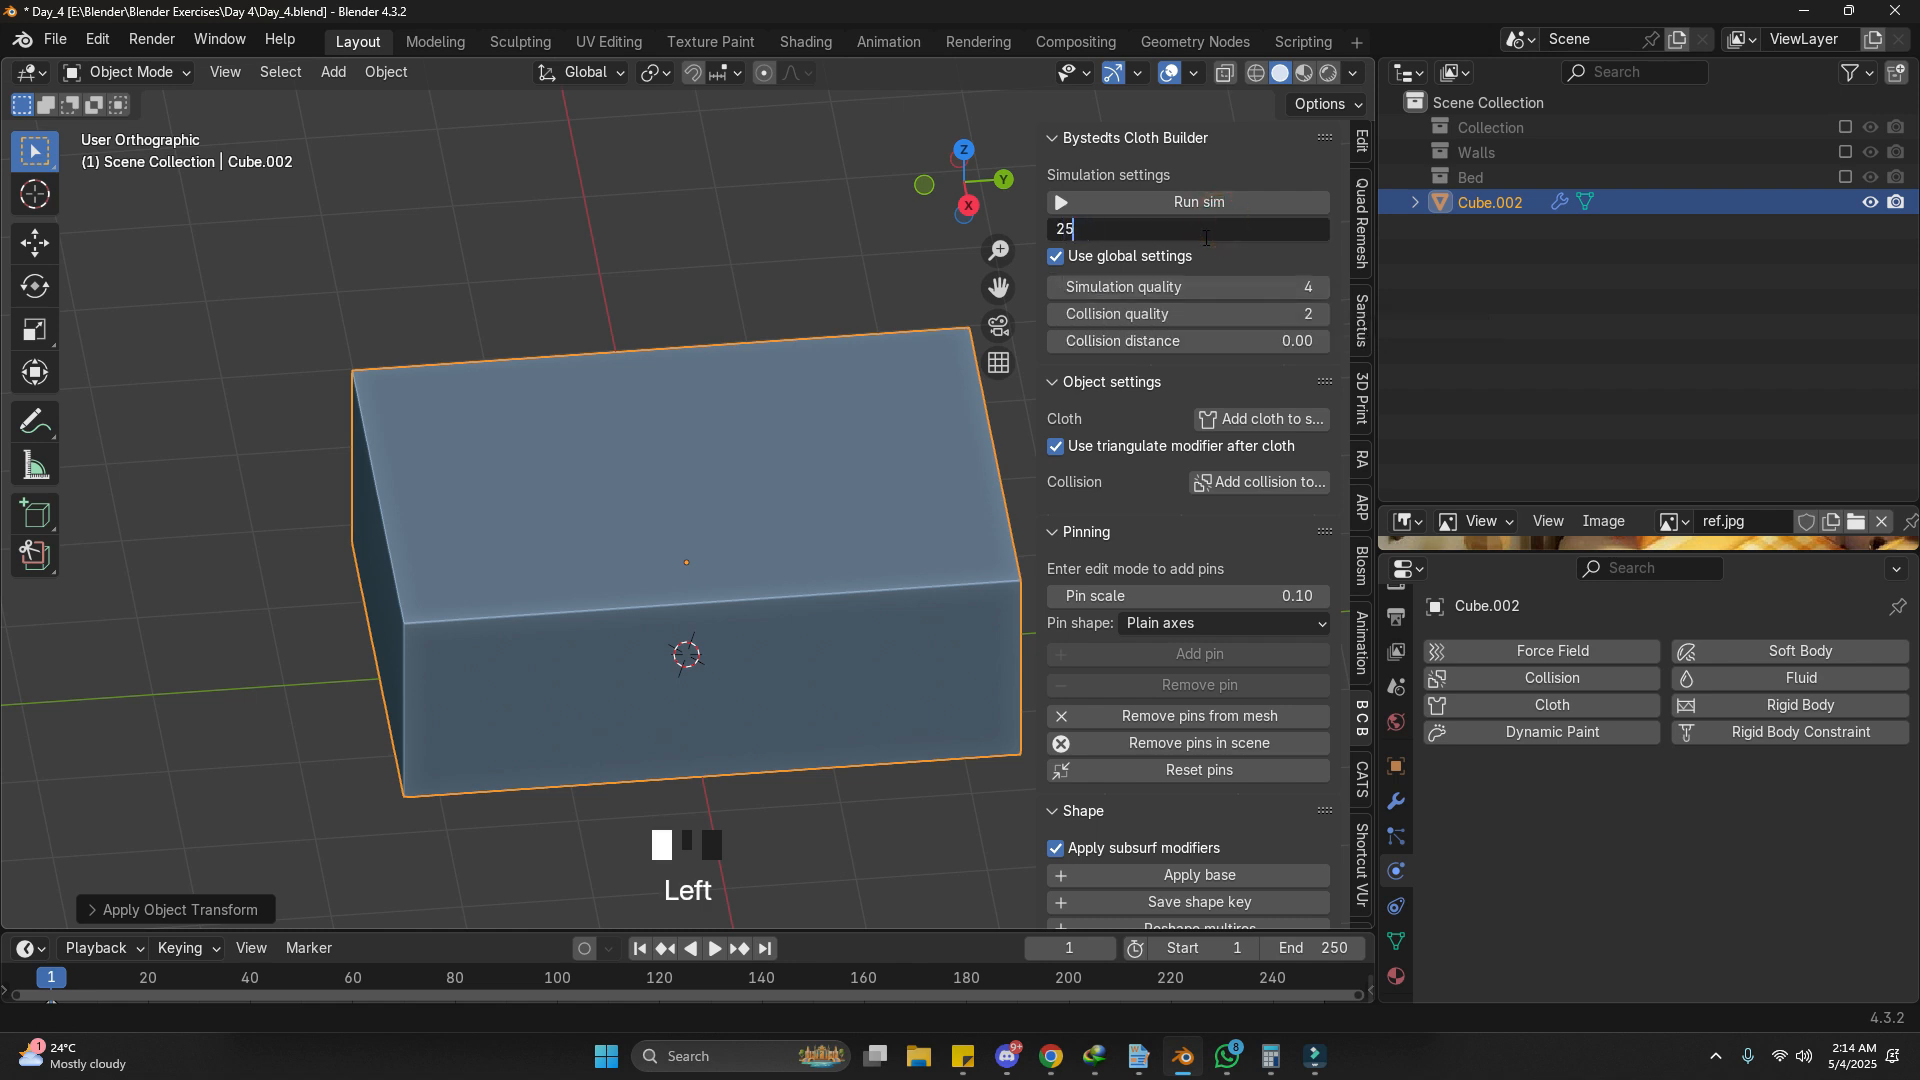
pyautogui.write('250')
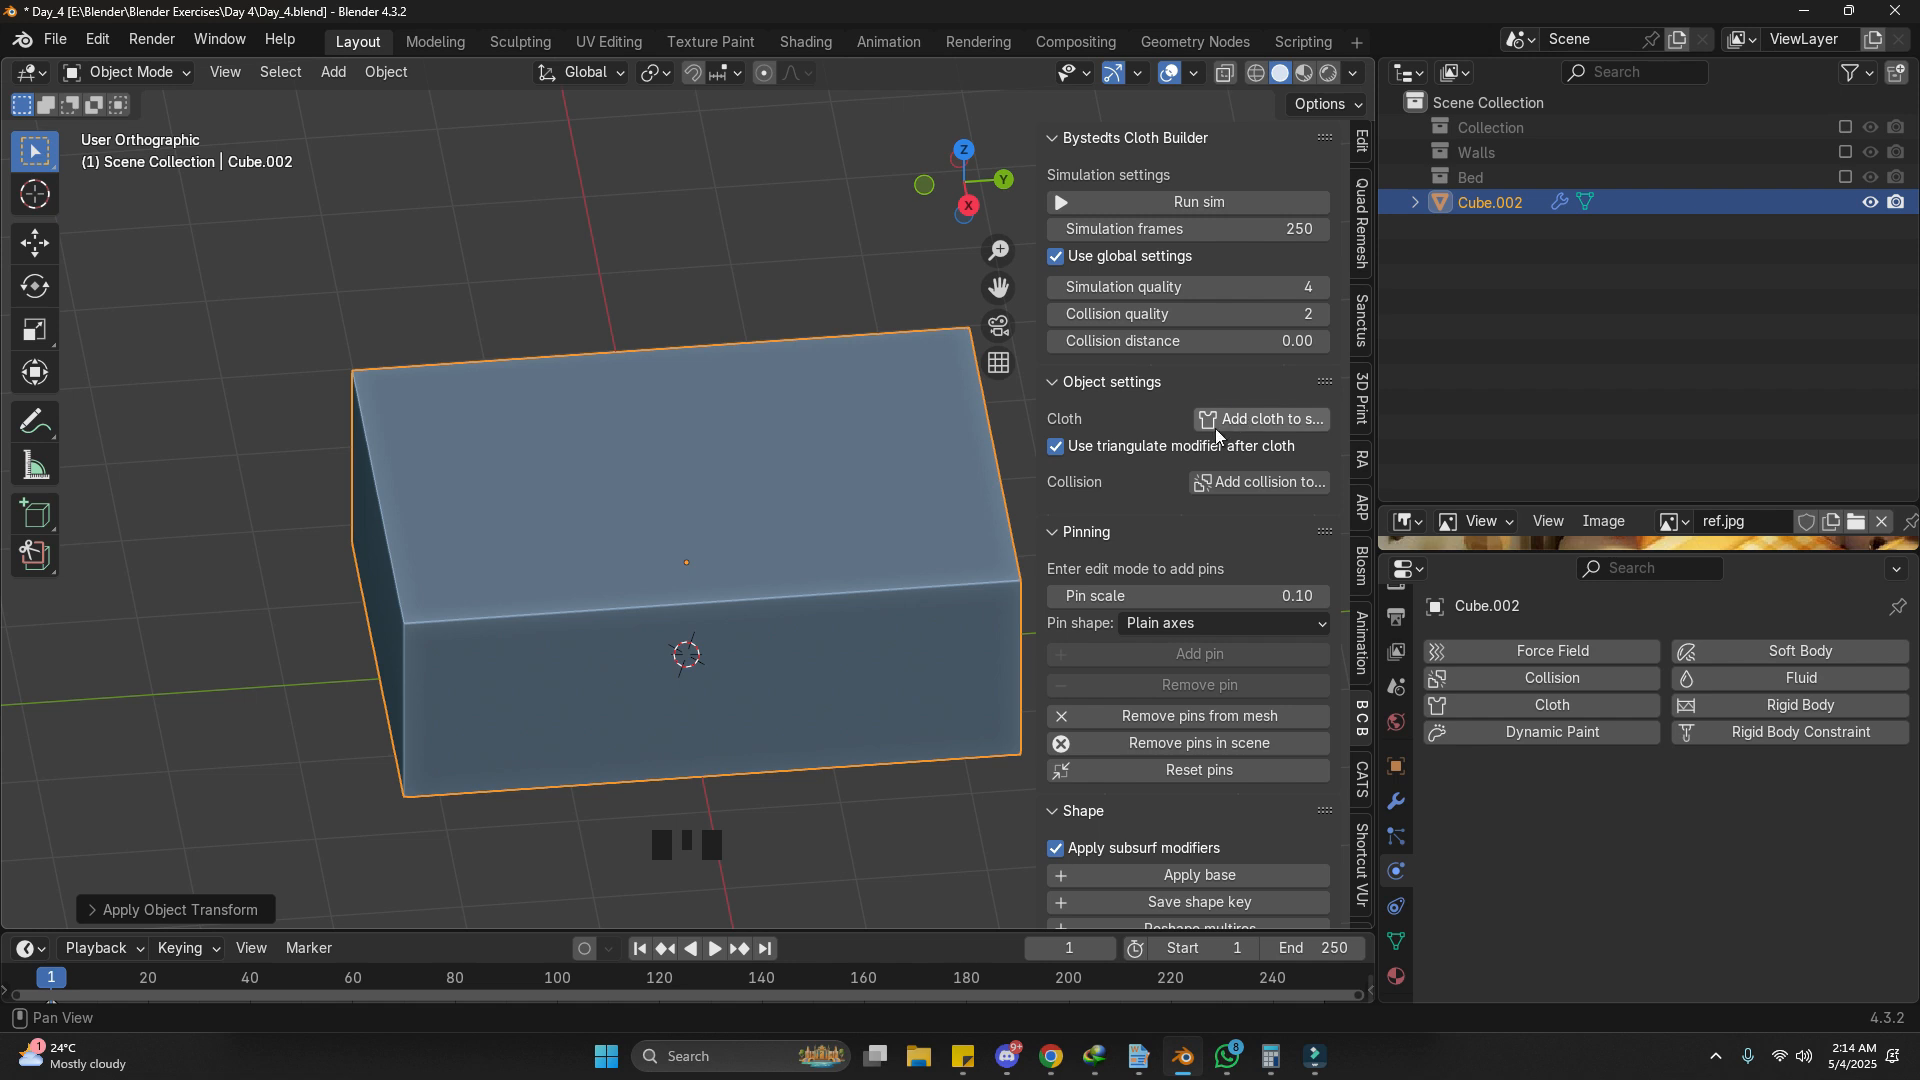
pyautogui.click(749, 512)
pyautogui.press('g')
pyautogui.rightClick(519, 494)
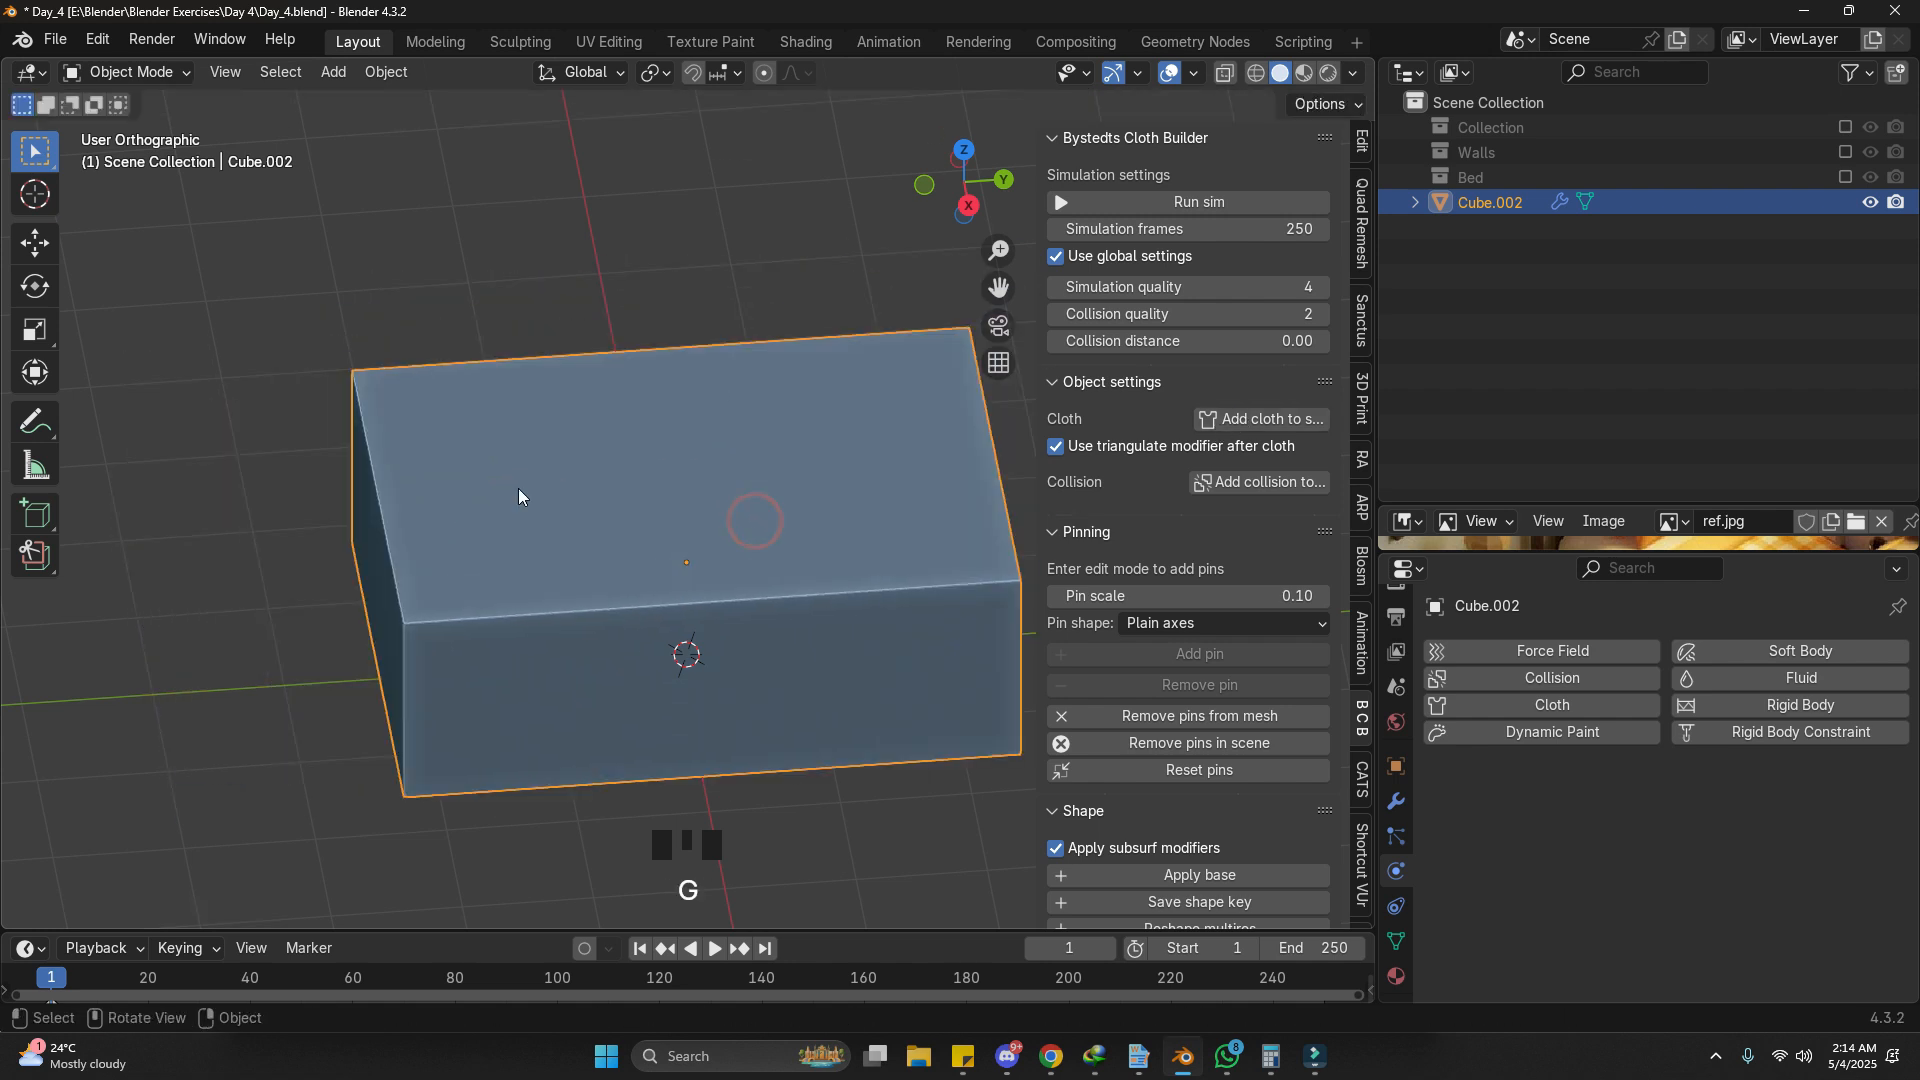
# Step: Add cloth physics to the box with Bystedts Cloth Builder and make the timeline area taller
pyautogui.click(1301, 421)
pyautogui.scroll(-1, 1190, 478)
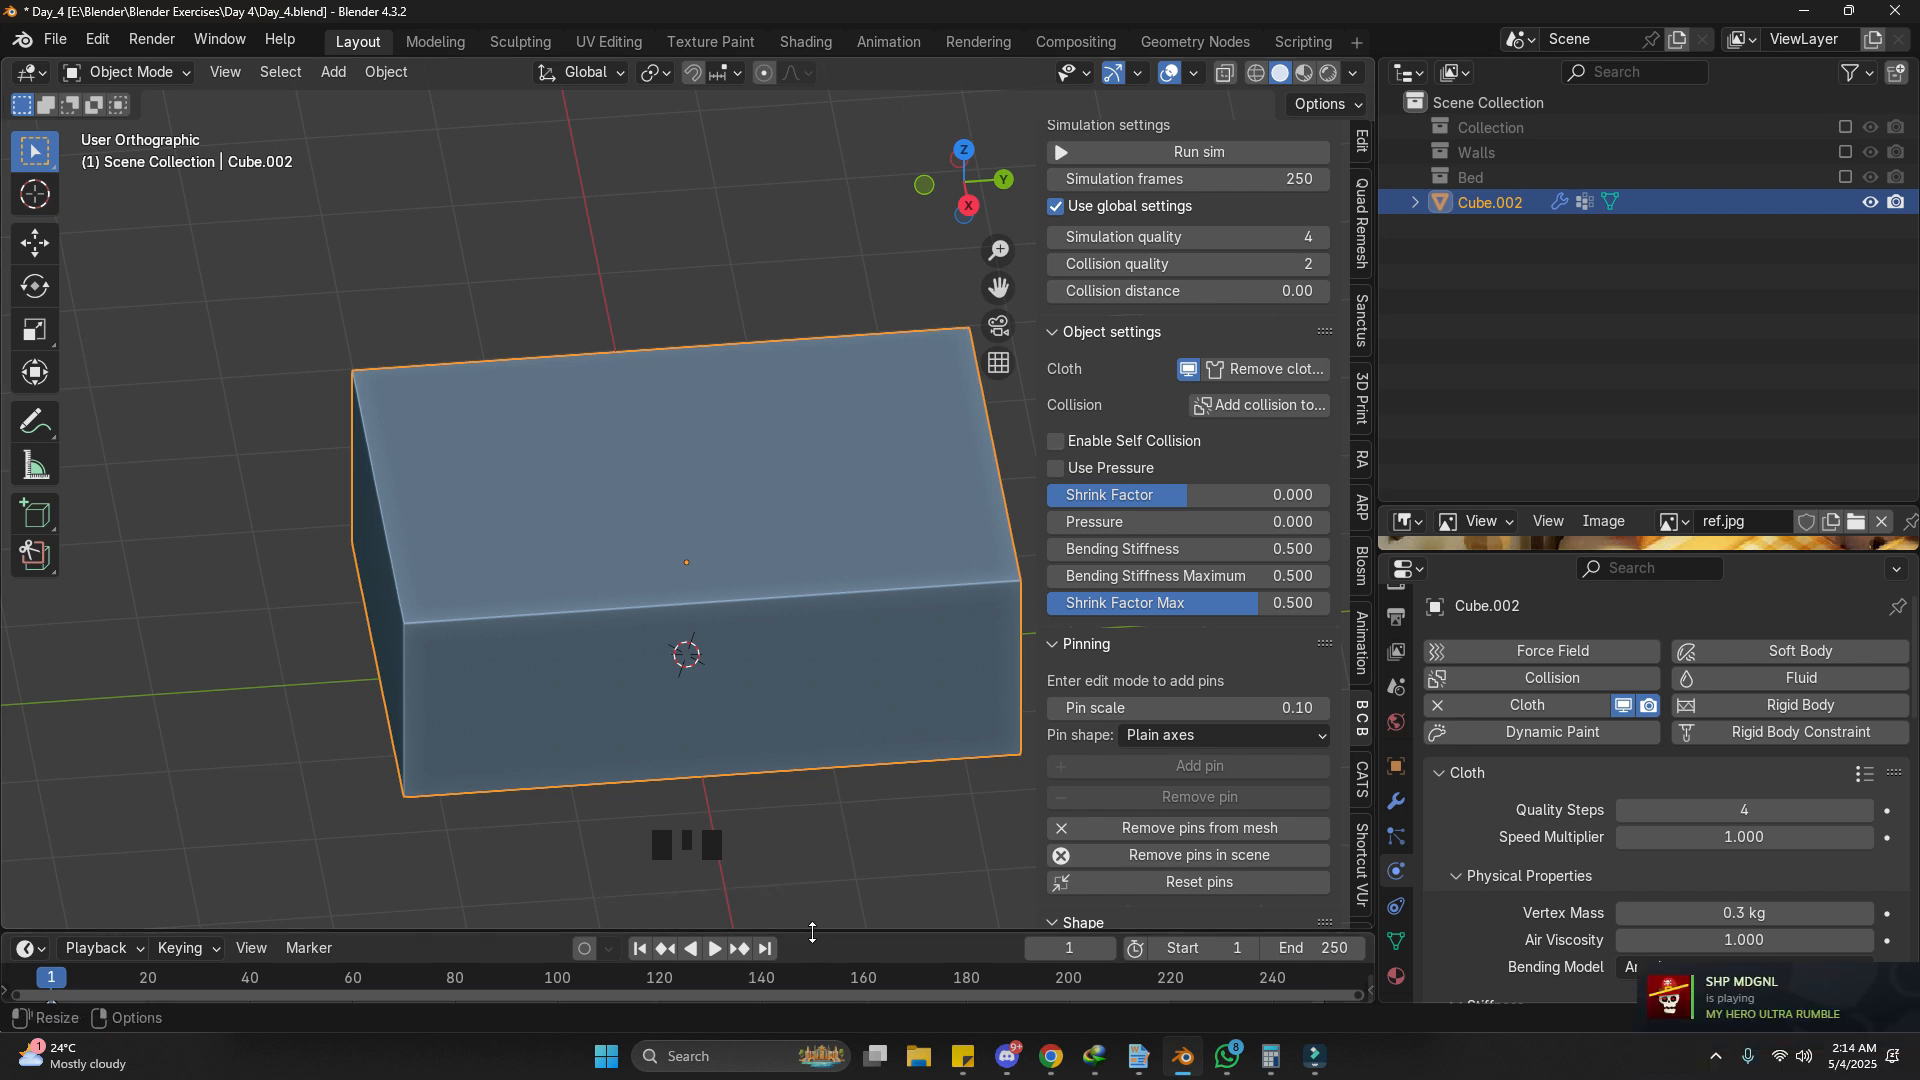
pyautogui.moveTo(812, 934); pyautogui.dragTo(812, 848)
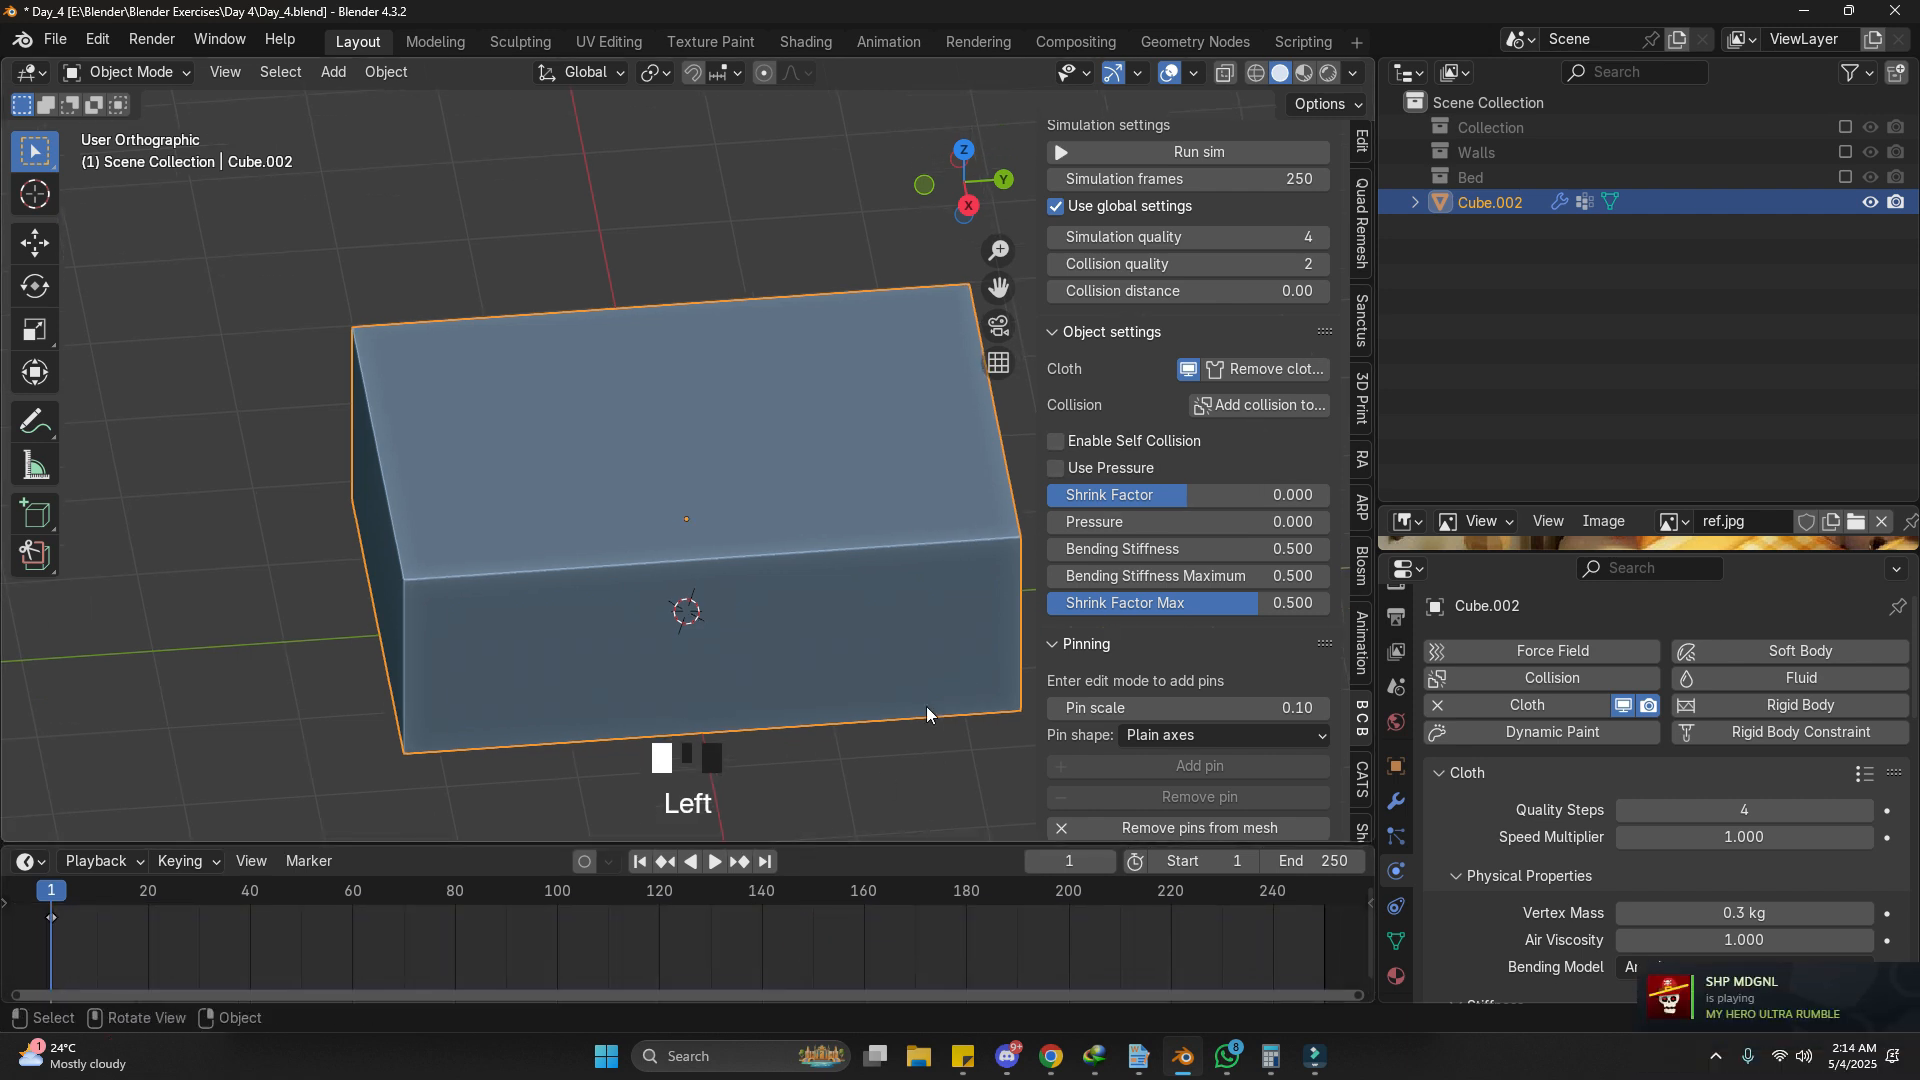
# Step: Play the cloth simulation briefly to check how the box moves under default gravity, and stop it
pyautogui.hotkey('shift', 'space')
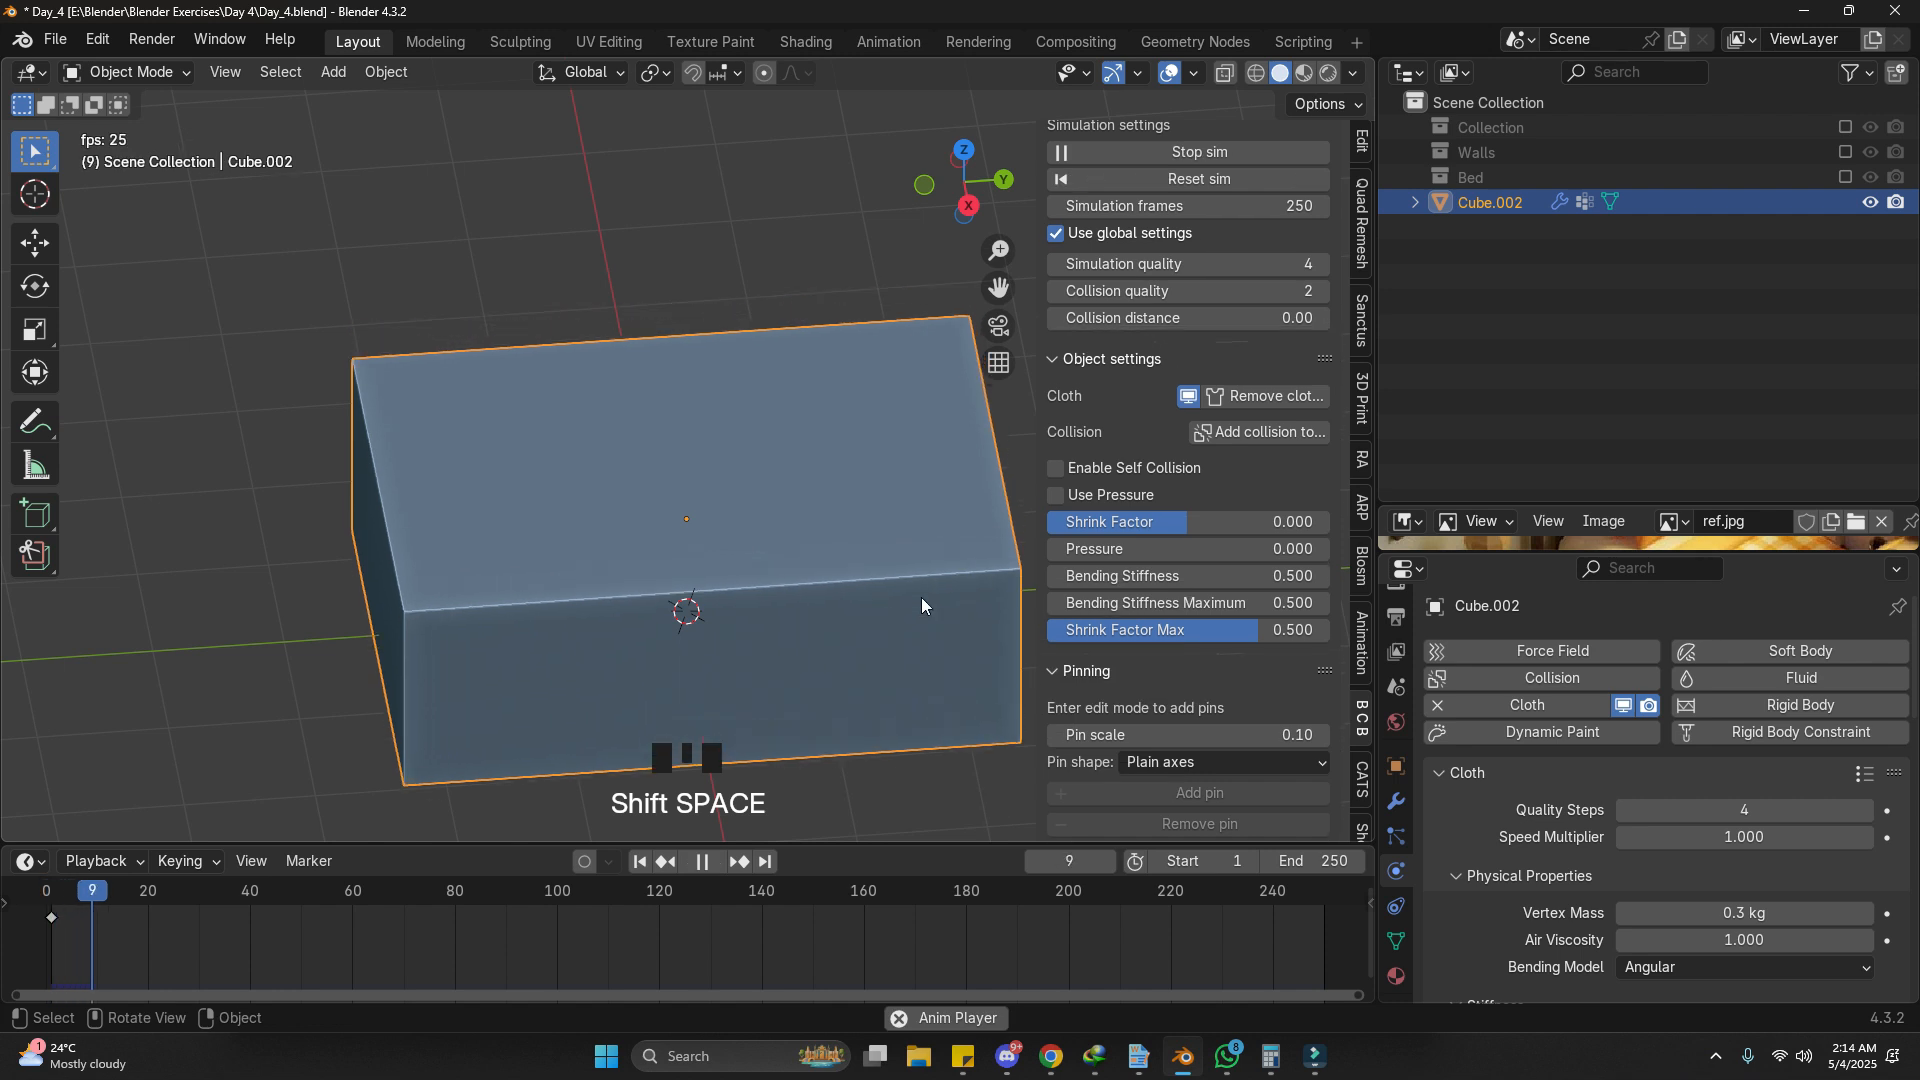
pyautogui.scroll(-6, 882, 662)
pyautogui.hotkey('shift', 'space')
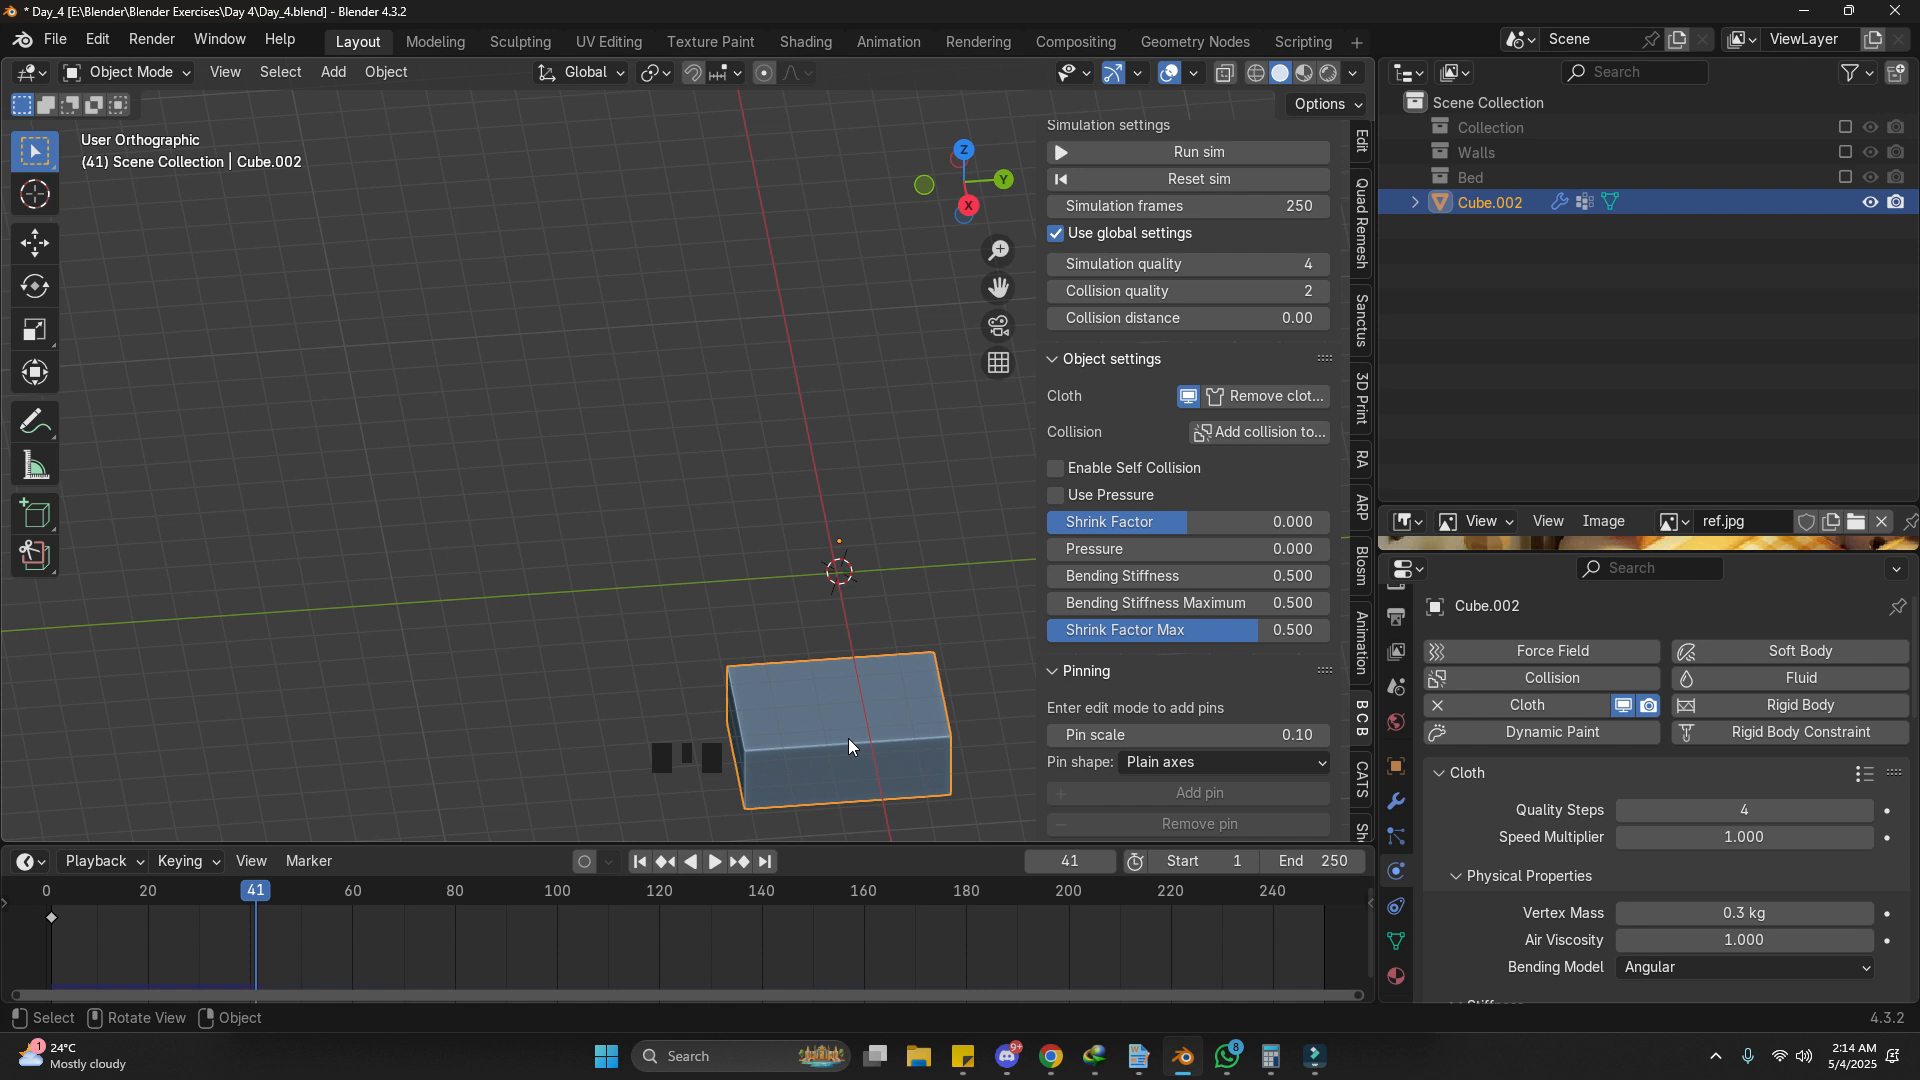
# Step: Expand the cloth's Property Weights and Field Weights settings and set the Gravity weight to 0
pyautogui.scroll(-20, 1627, 779)
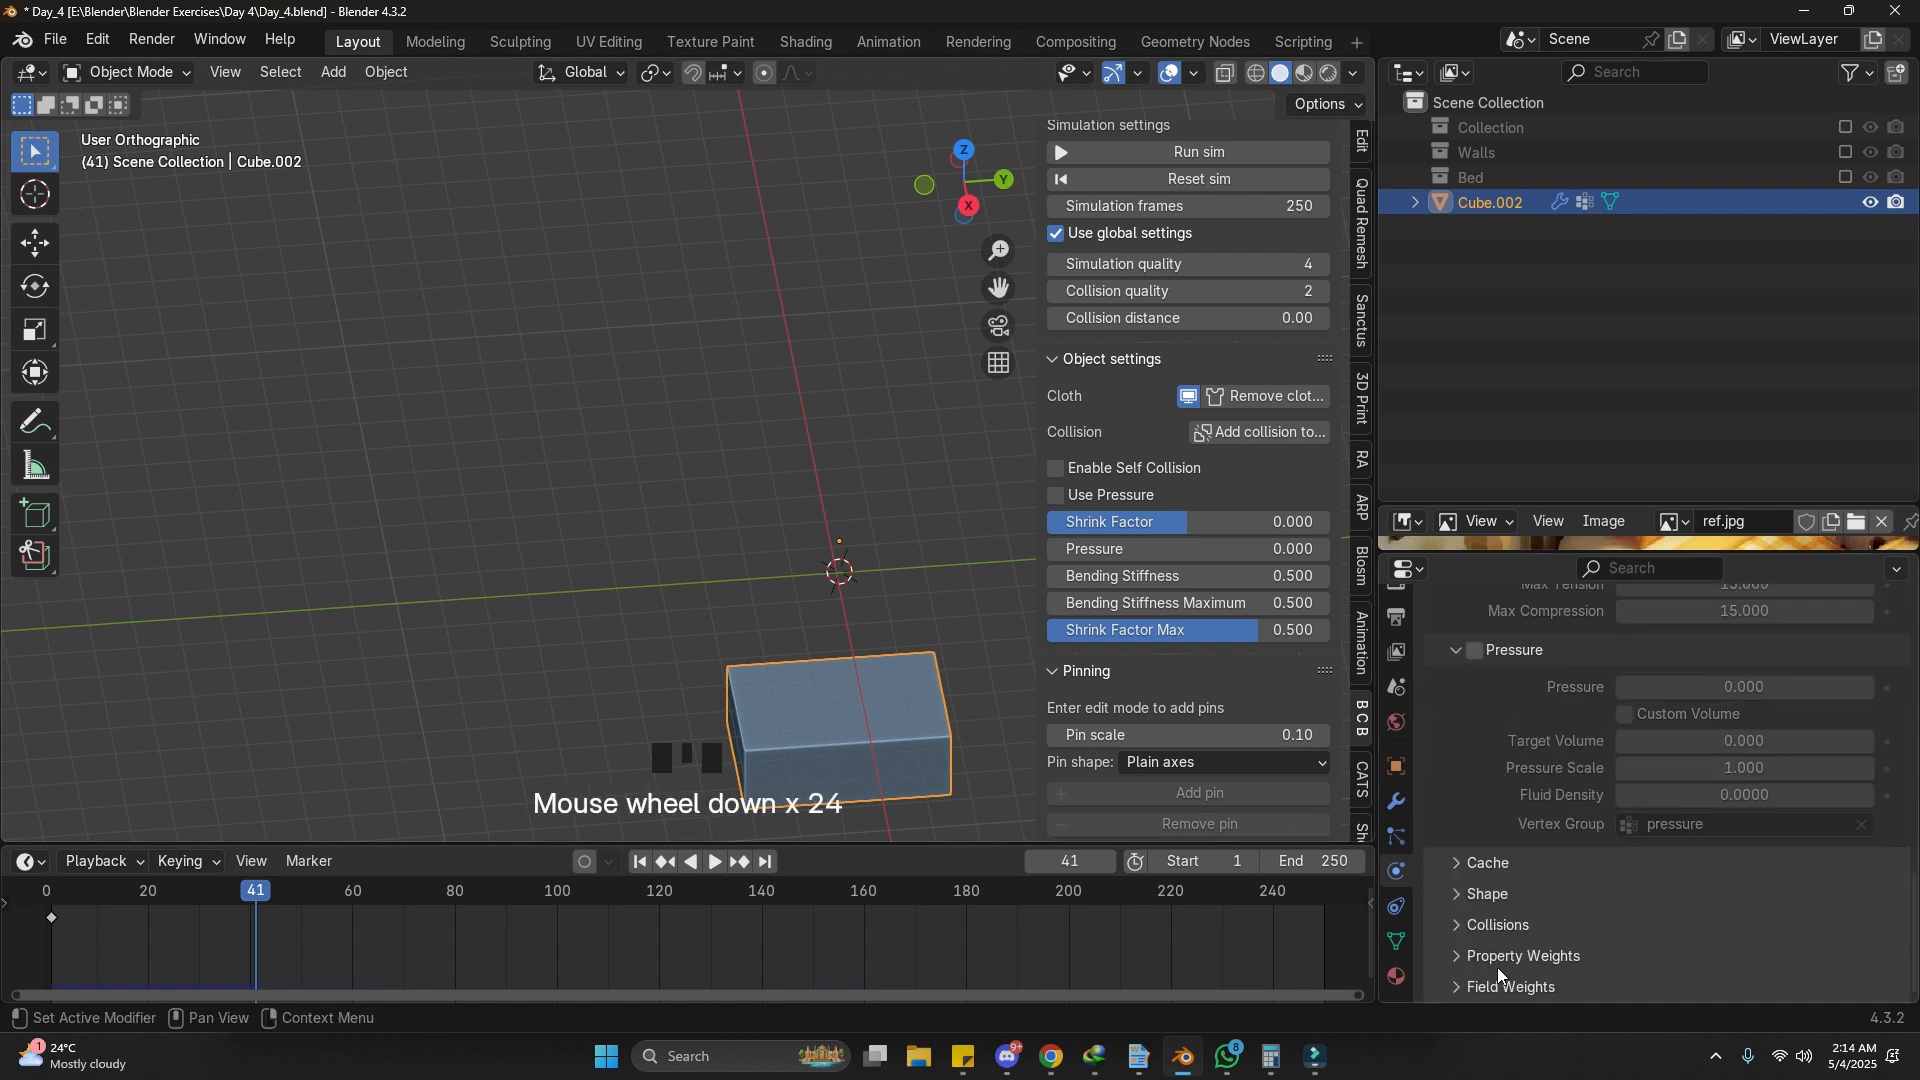
pyautogui.click(1491, 962)
pyautogui.scroll(-11, 1490, 975)
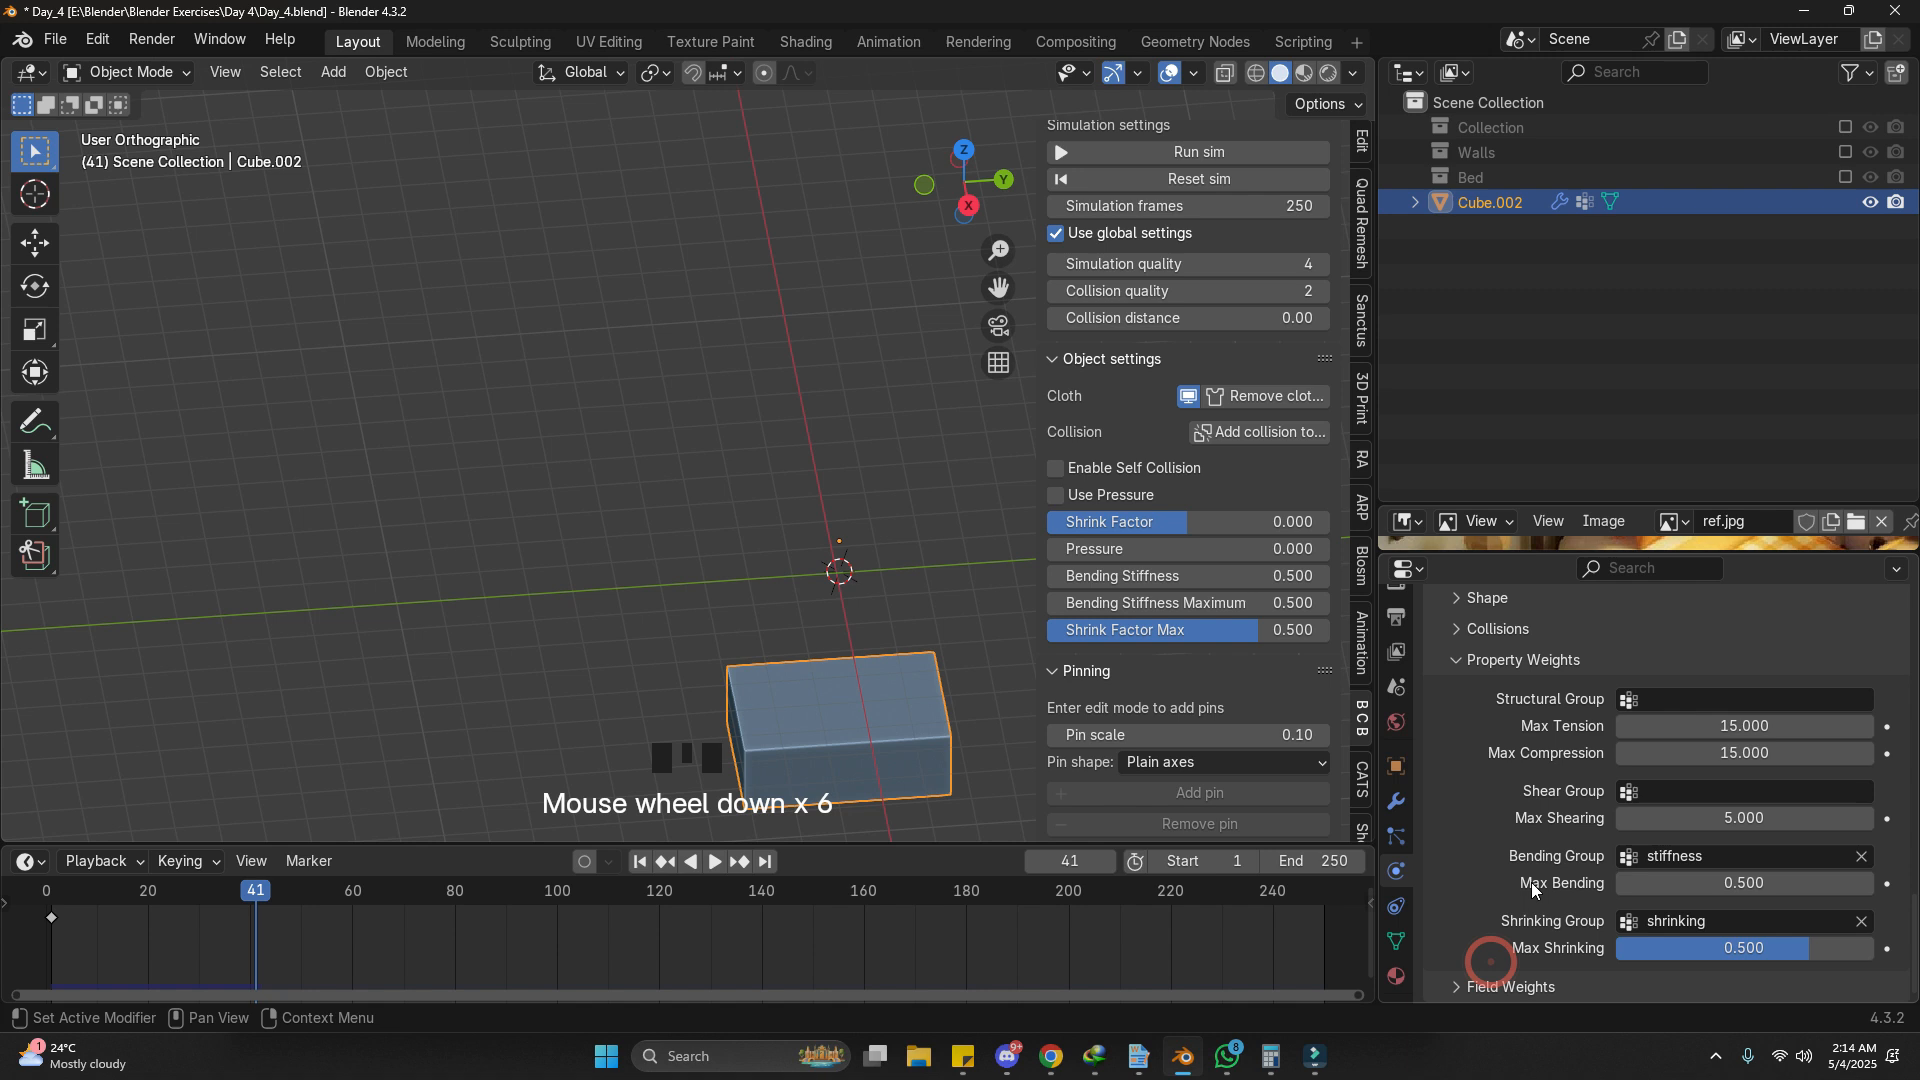
pyautogui.click(1488, 988)
pyautogui.scroll(-6, 1500, 950)
pyautogui.scroll(-1, 1544, 848)
pyautogui.moveTo(1830, 706); pyautogui.dragTo(1557, 706)
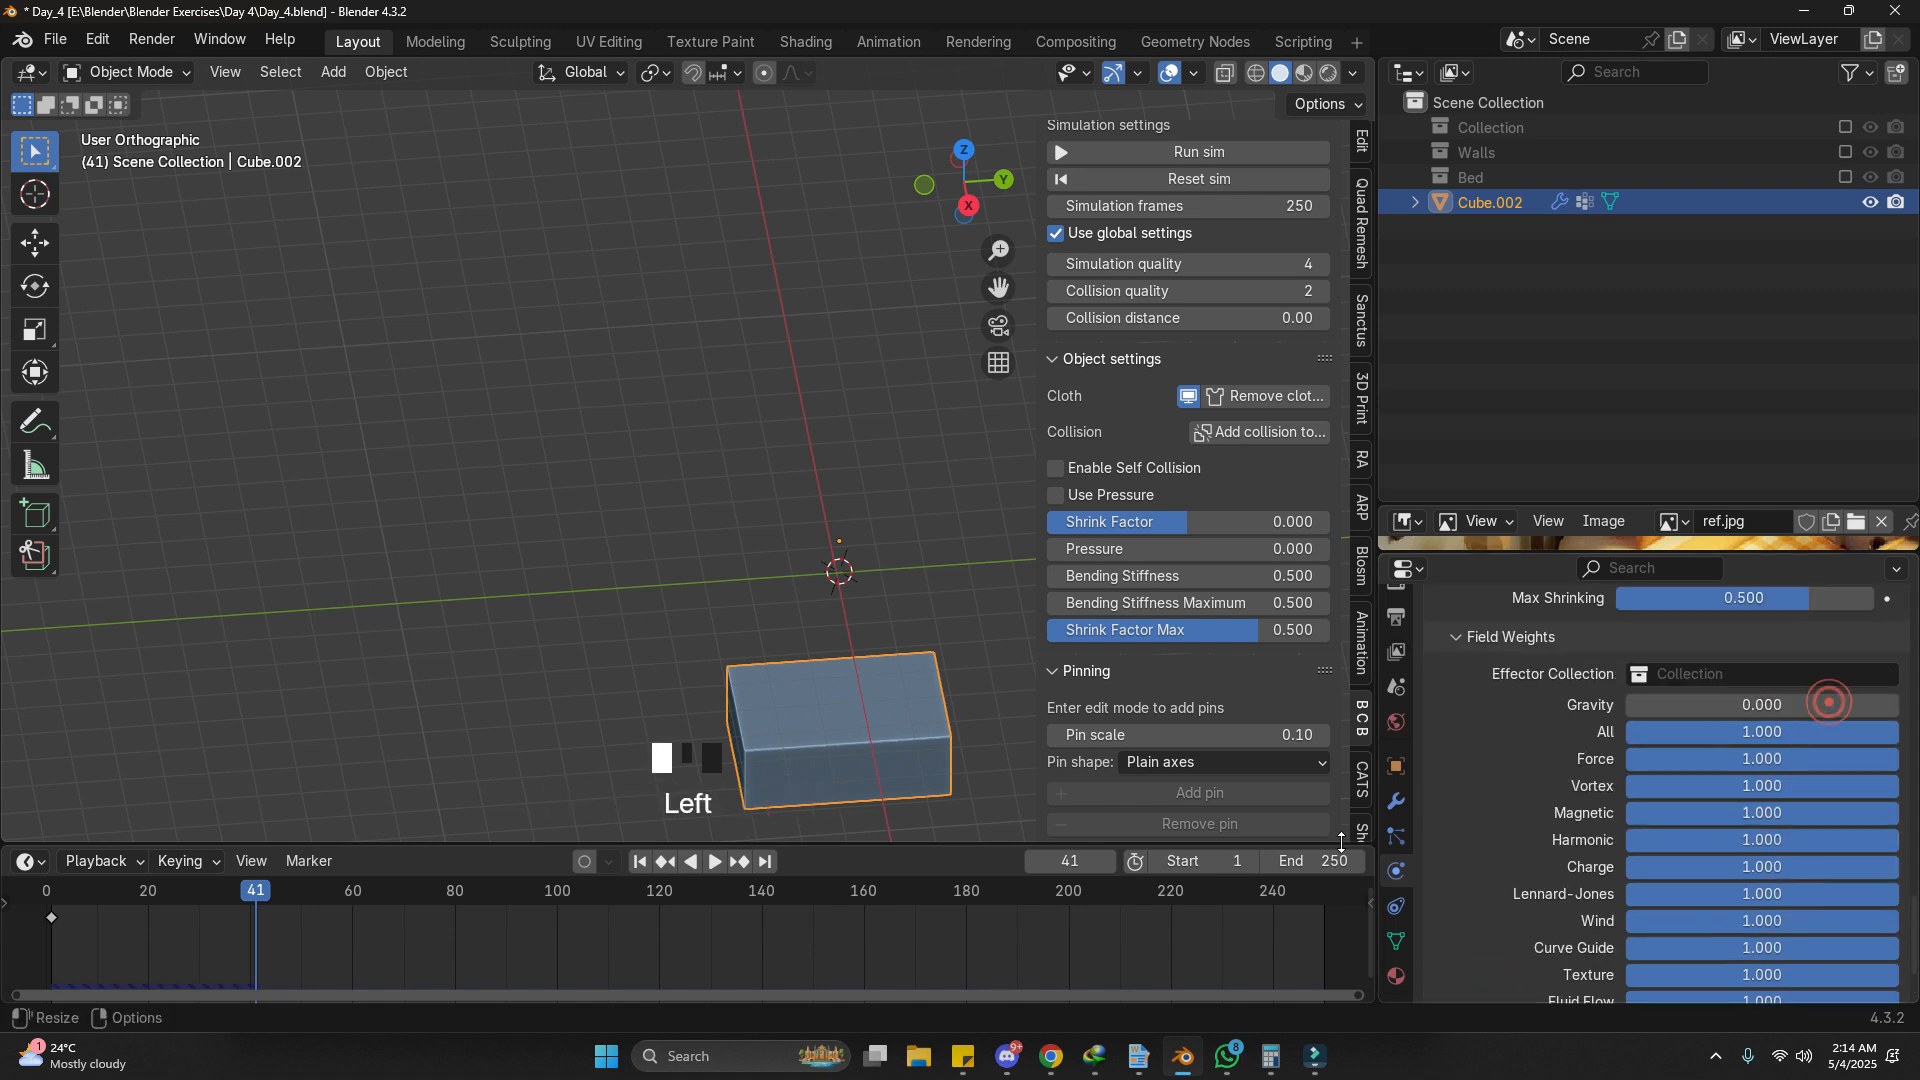
# Step: Restart the simulation from near the end of the timeline, watch the box without gravity, and stop playback
pyautogui.click(1320, 890)
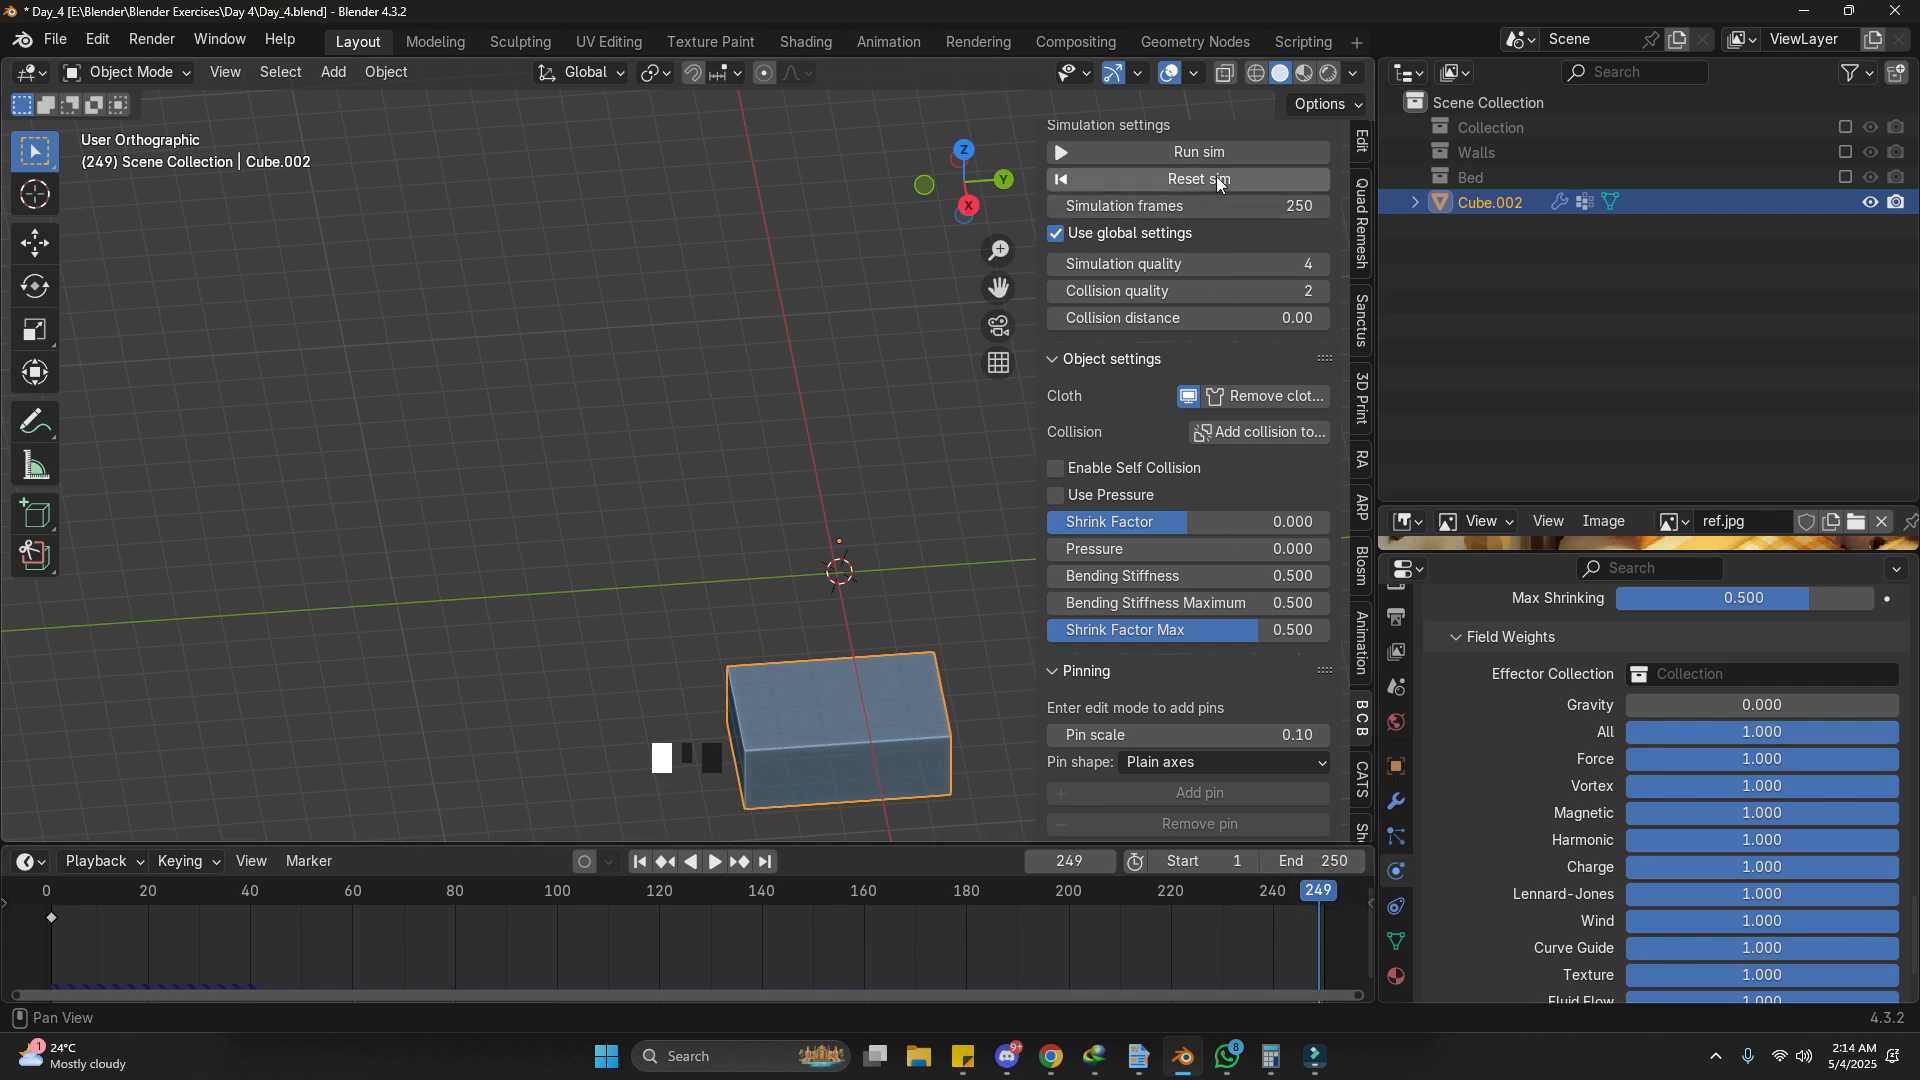
pyautogui.press('Left')
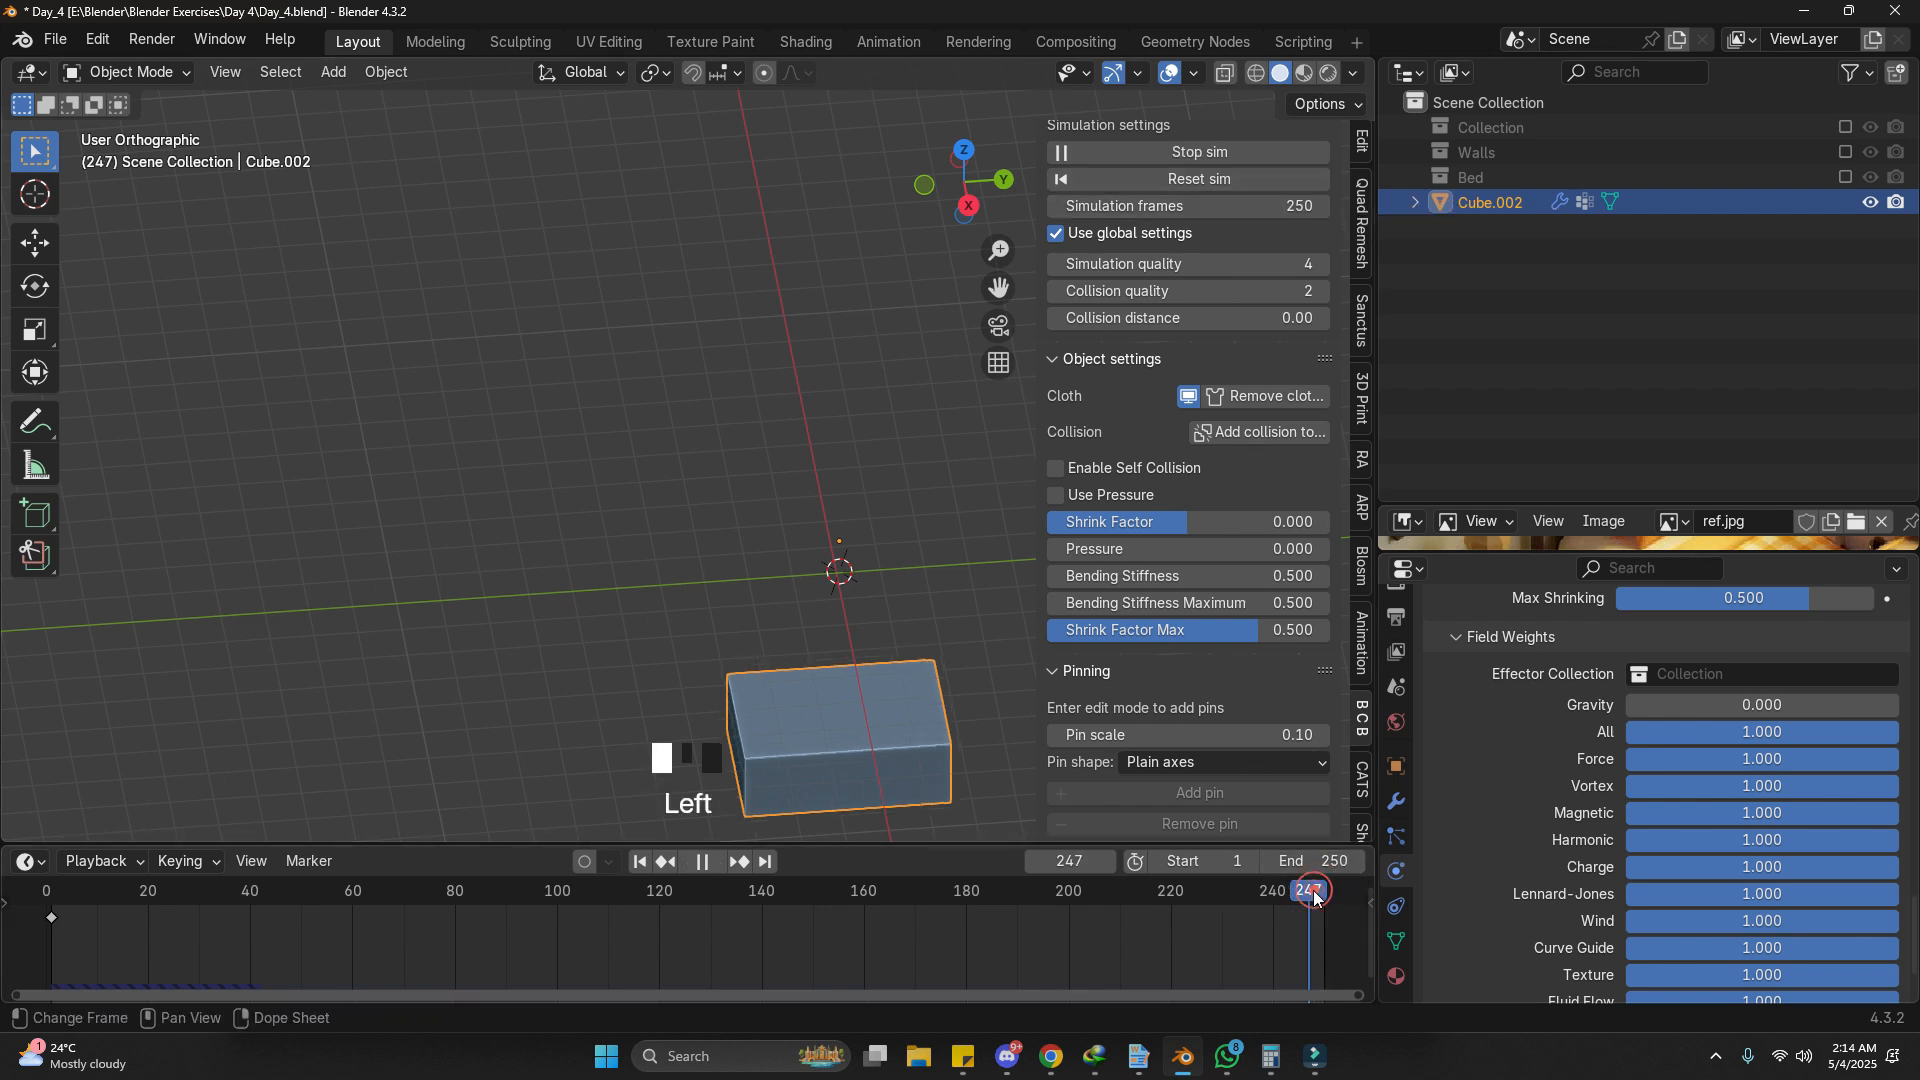
pyautogui.hotkey('shift', 'space')
pyautogui.click(896, 570)
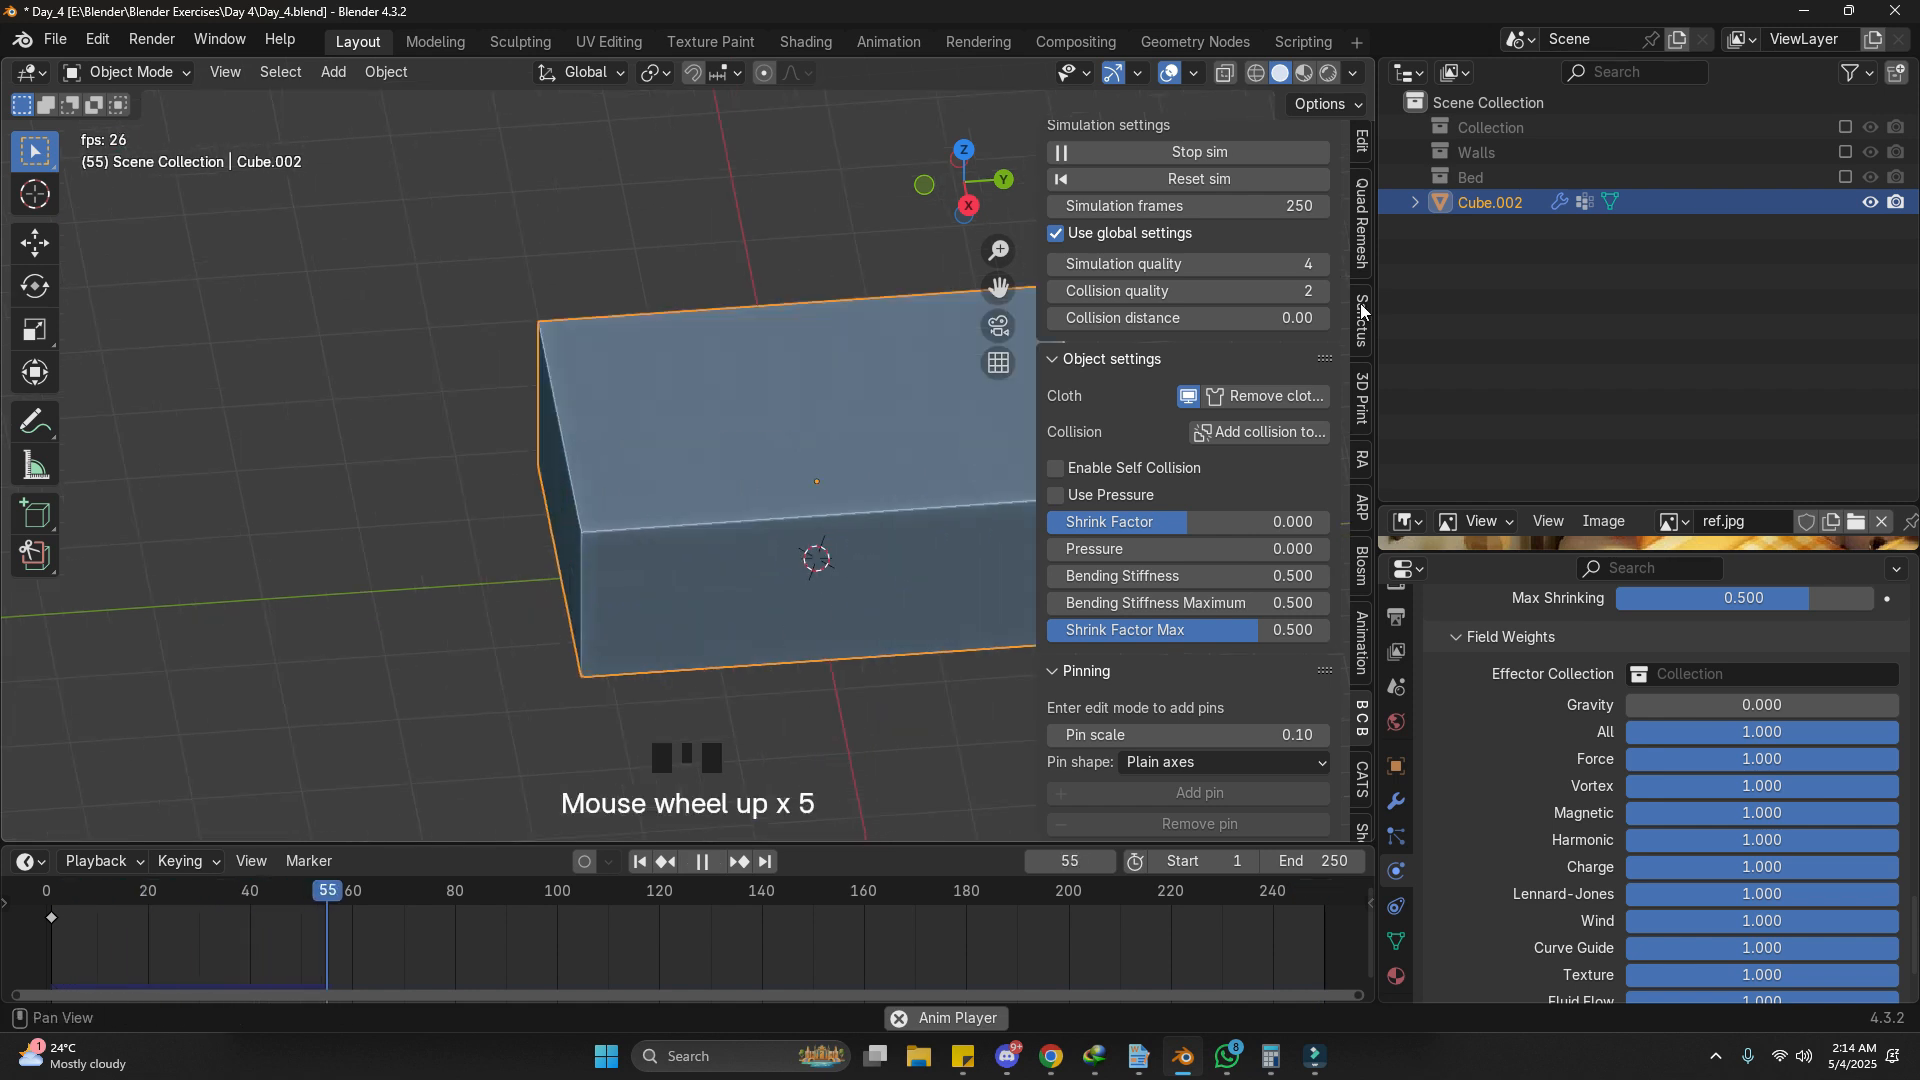
pyautogui.moveTo(592, 684); pyautogui.dragTo(704, 604, button='middle')
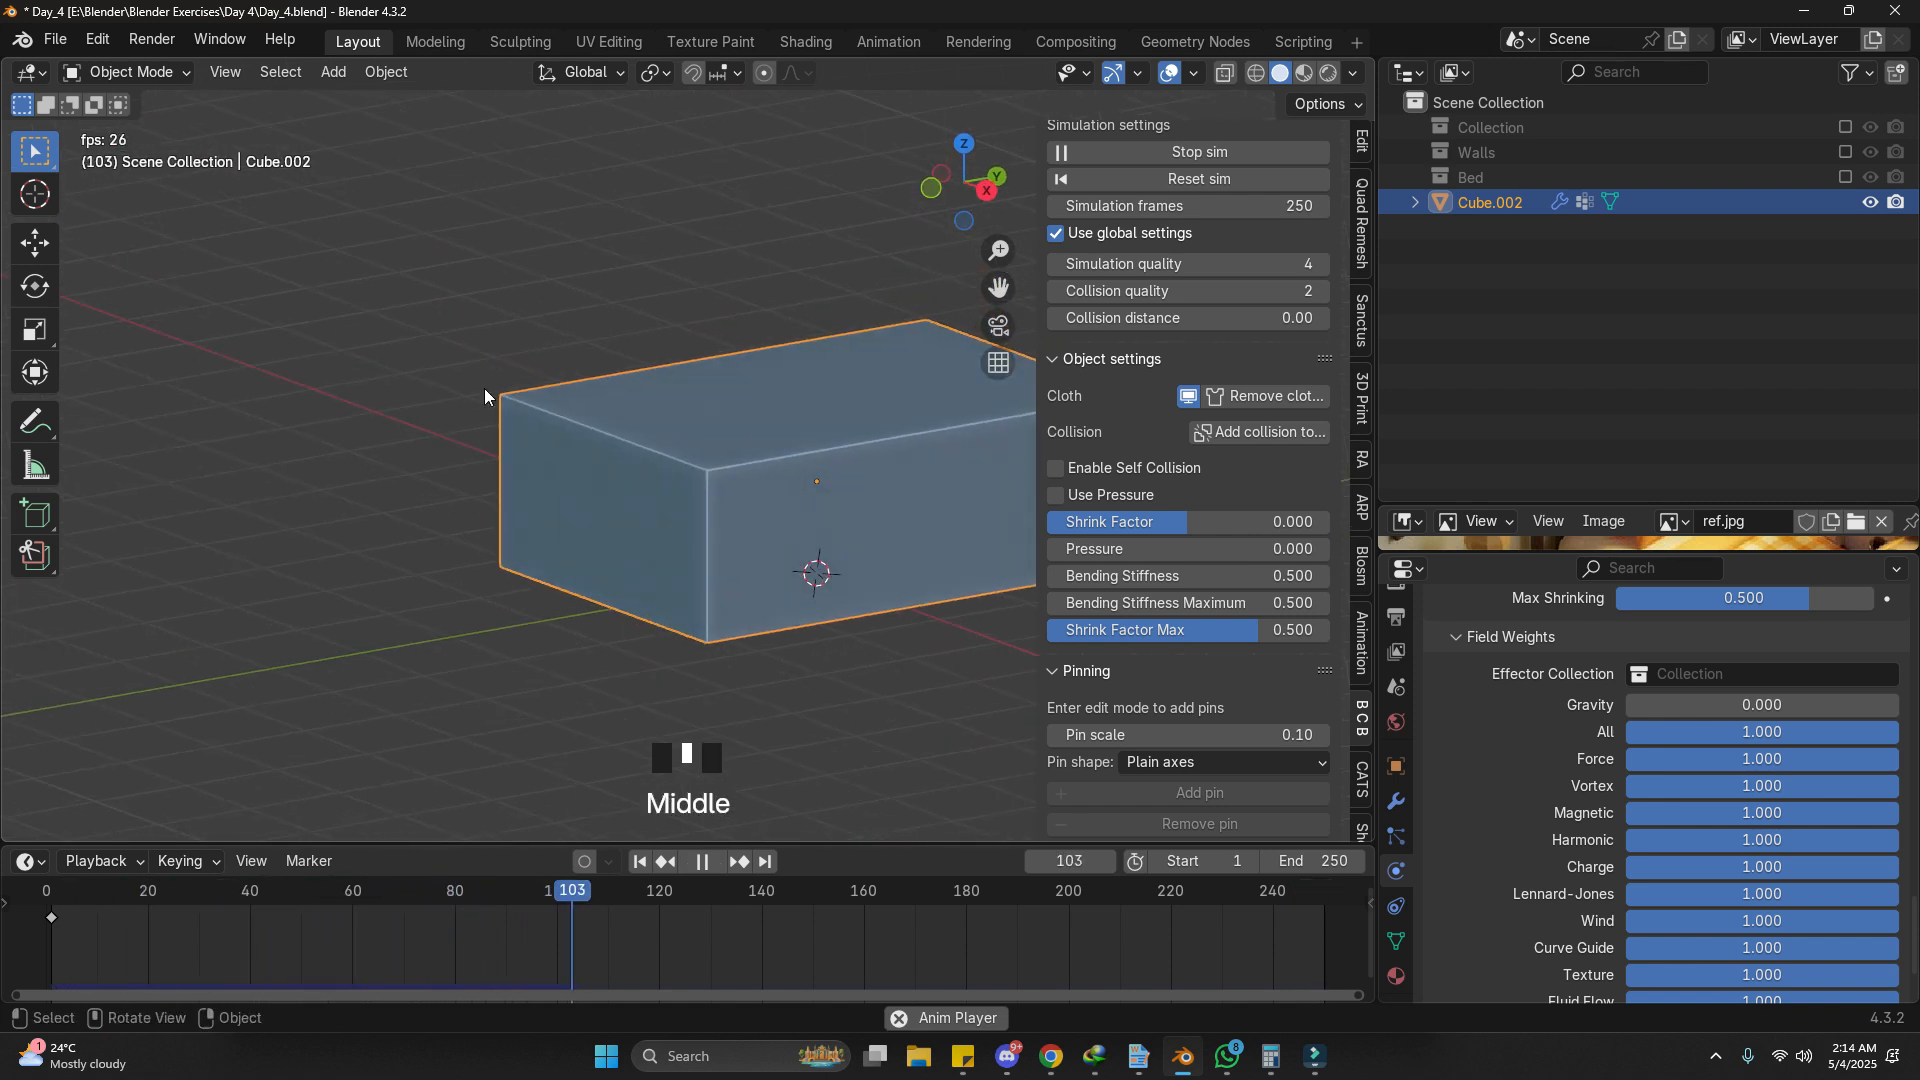
pyautogui.keyDown('shift'); pyautogui.moveTo(801, 561); pyautogui.dragTo(712, 610, button='middle'); pyautogui.keyUp('shift')
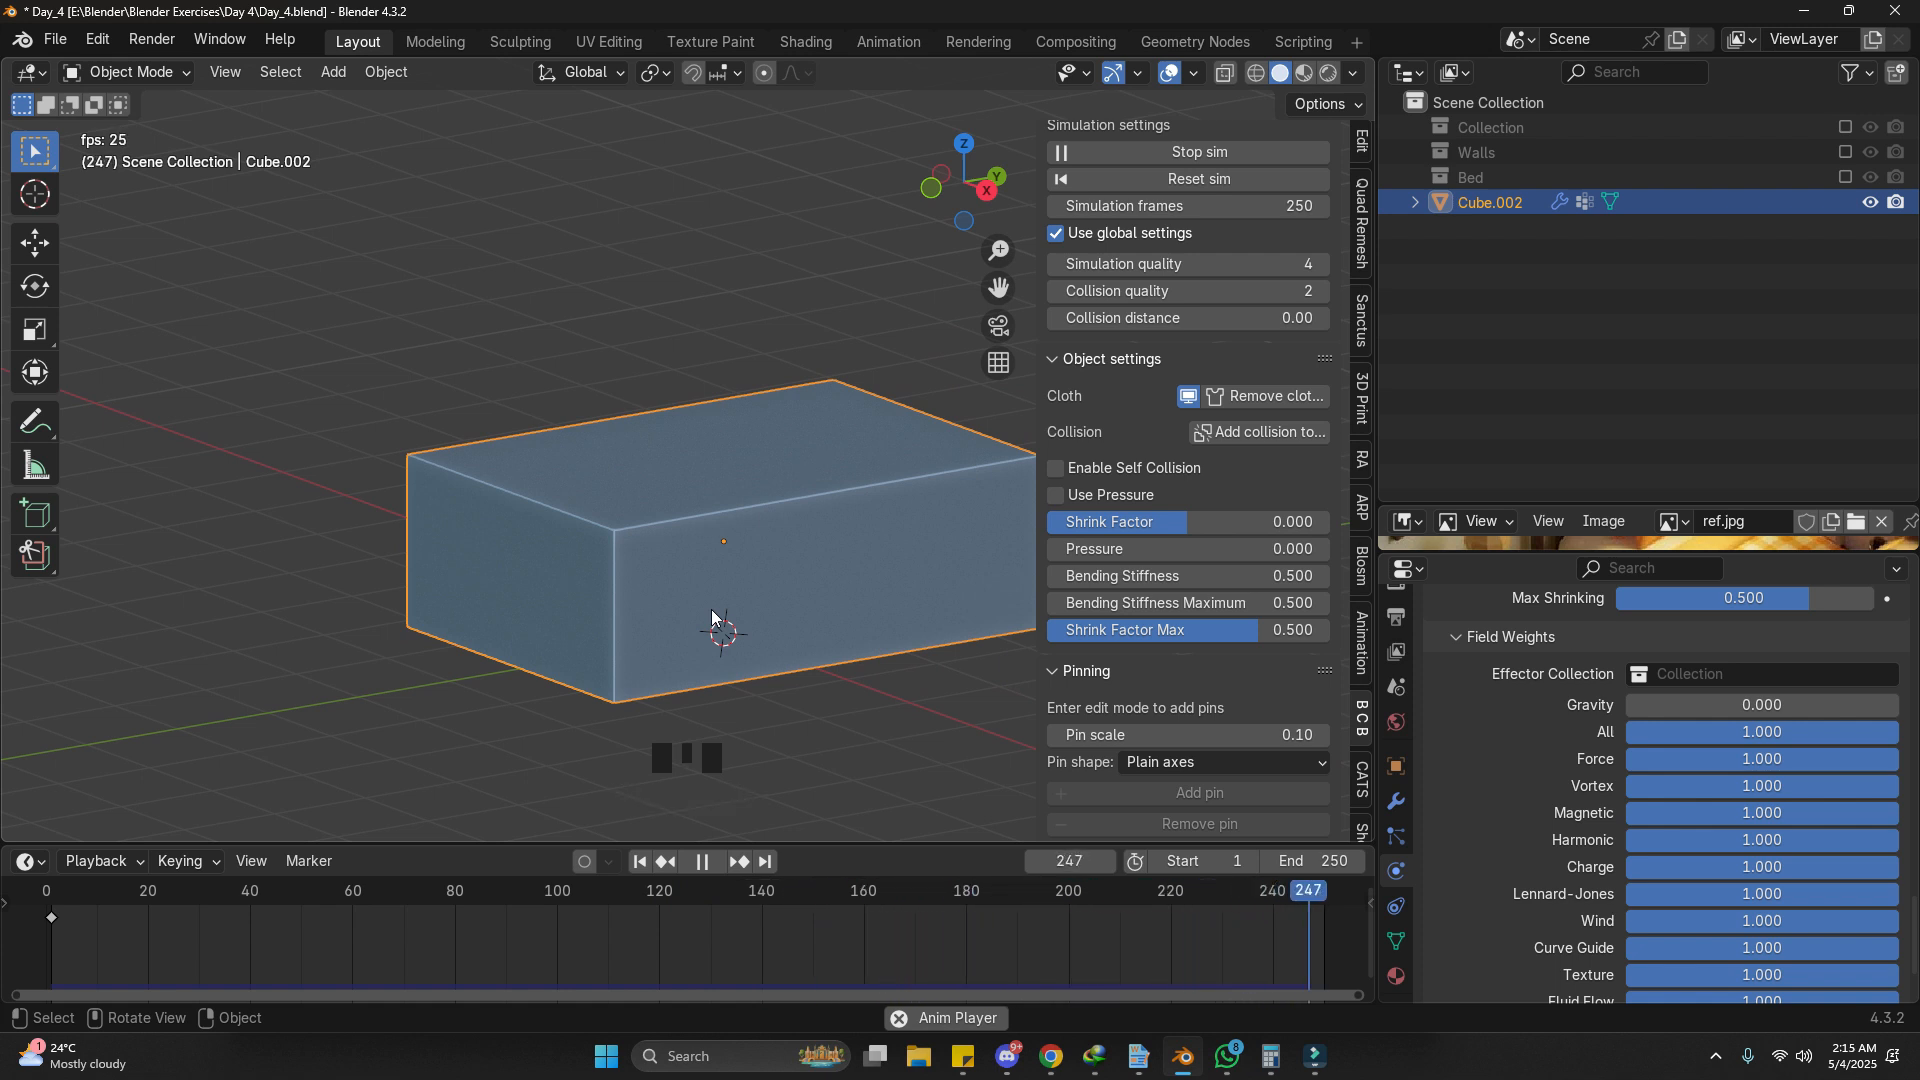
pyautogui.hotkey('shift', 'space')
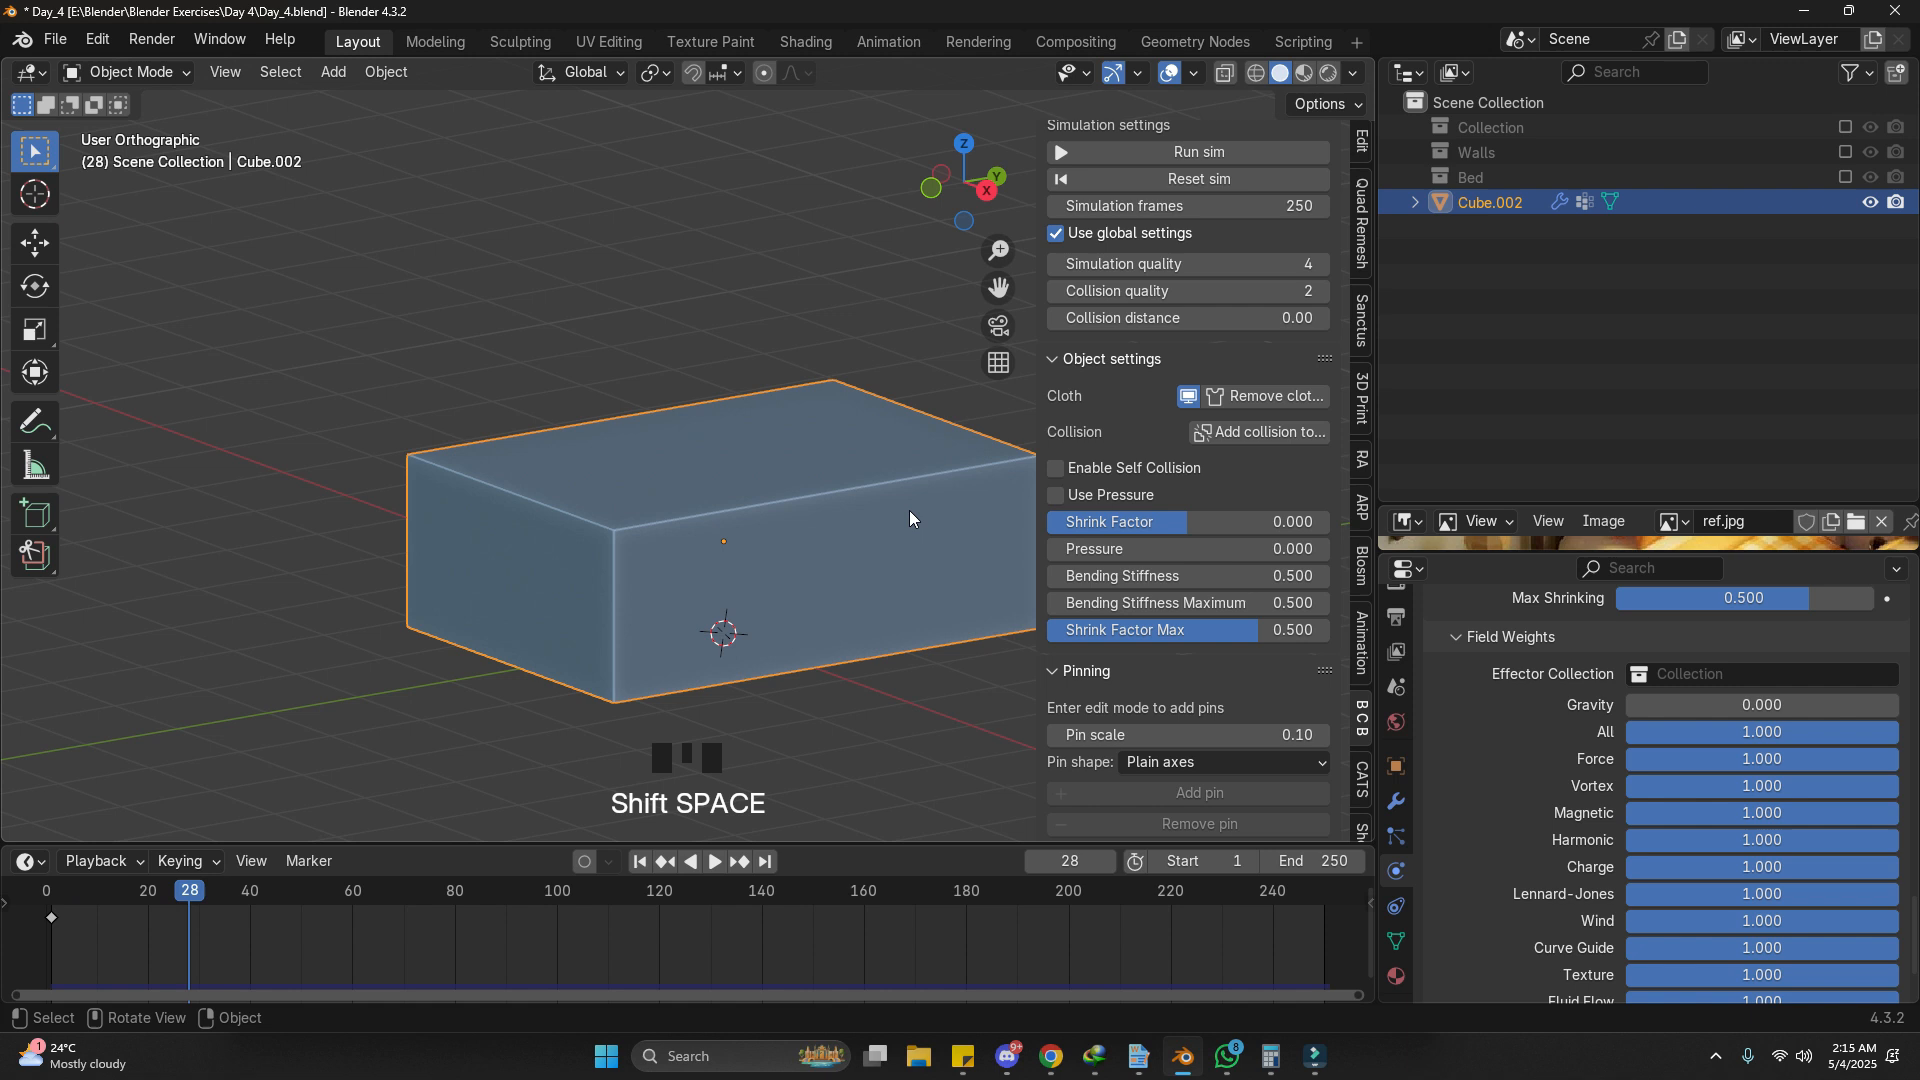
# Step: Enable self collision for the cloth box and replay the simulation from near the timeline's end
pyautogui.click(1082, 474)
pyautogui.click(1309, 889)
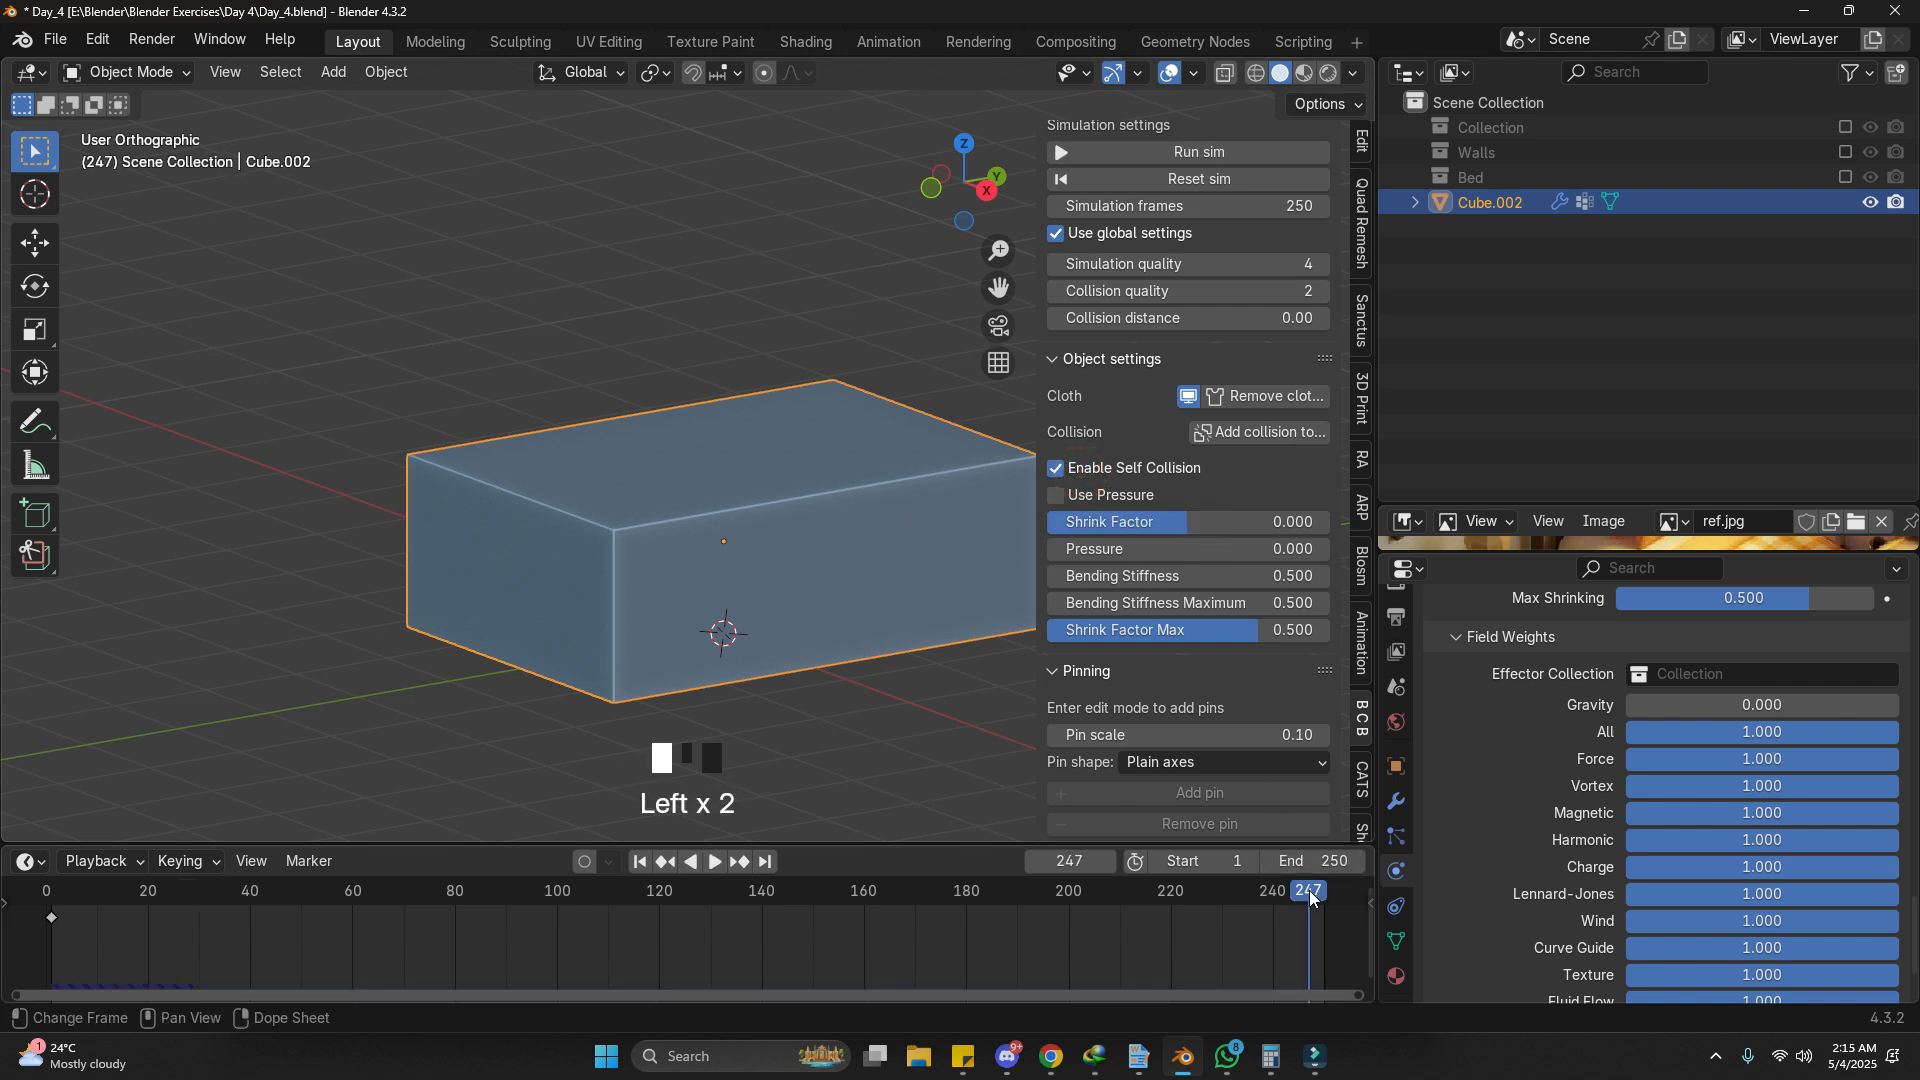
pyautogui.hotkey('shift', 'space')
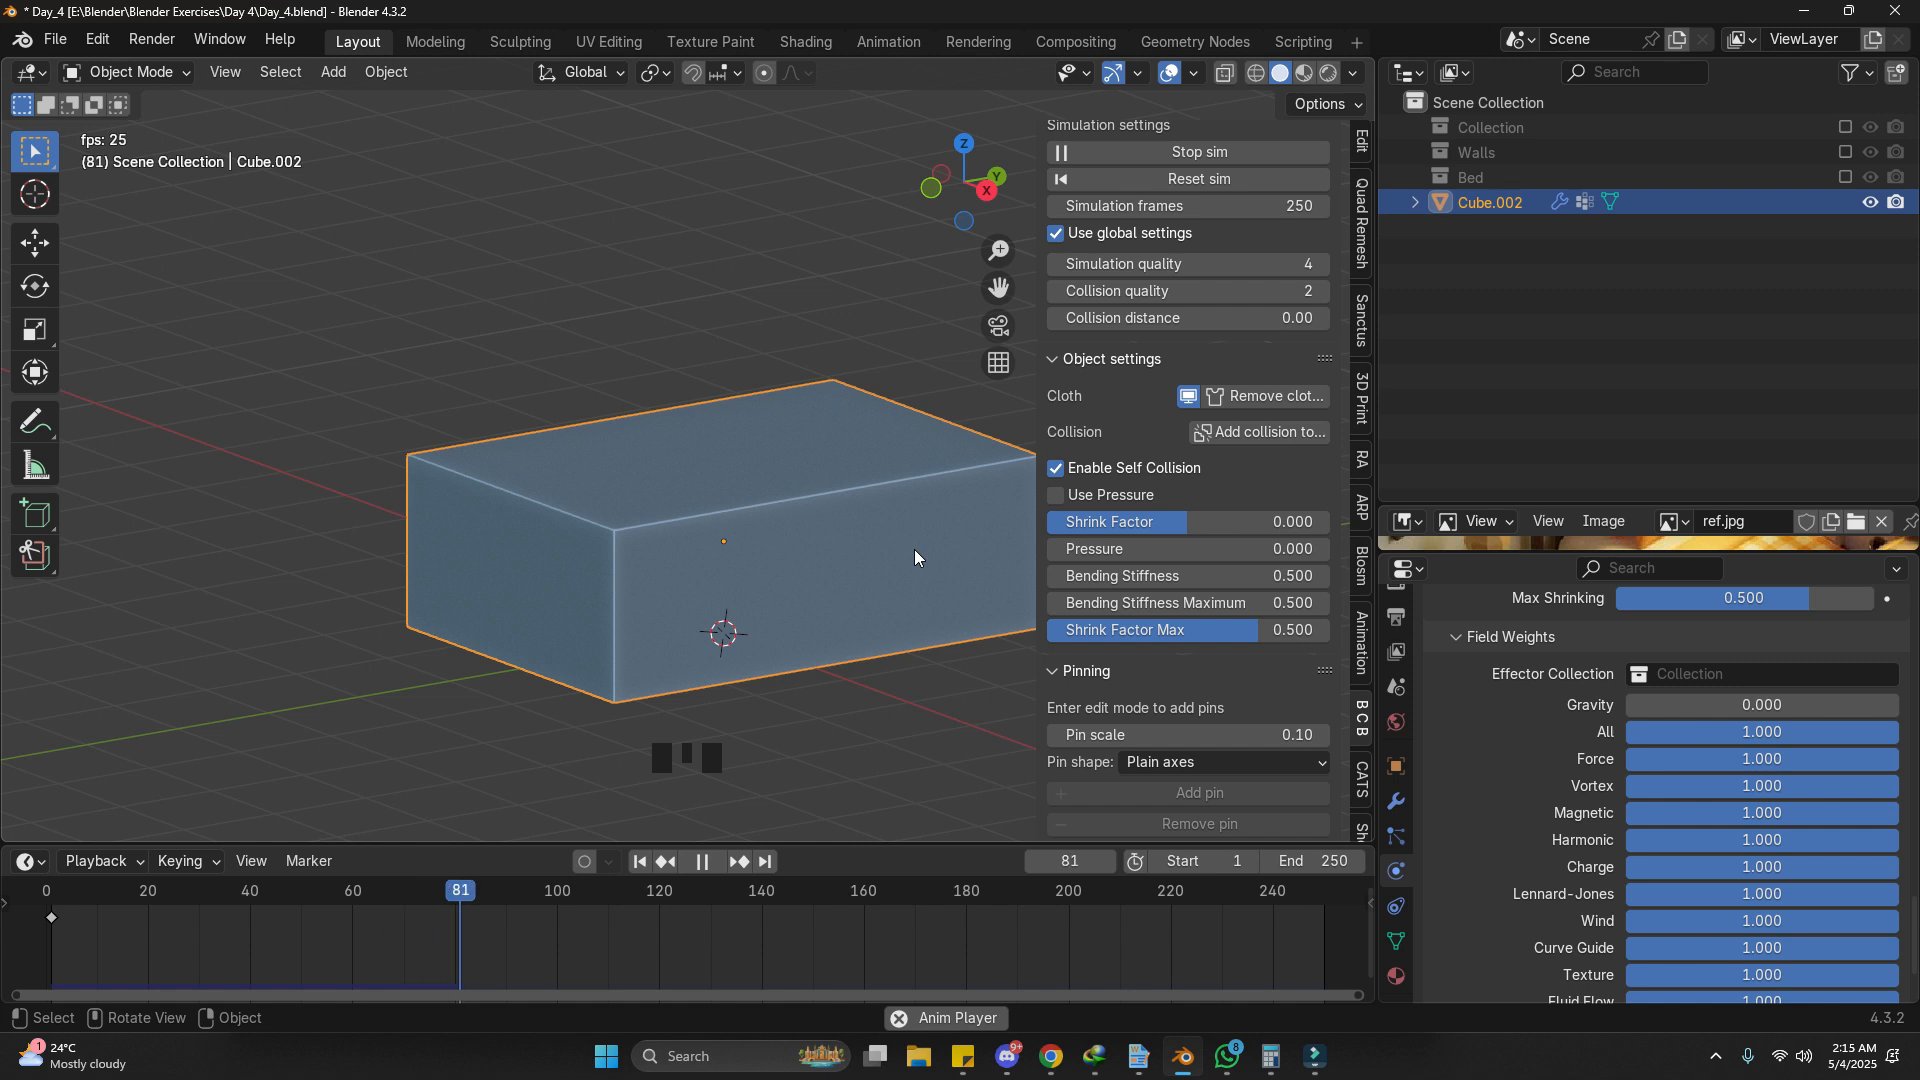
# Step: Try a Gravity weight of 0.280 during playback, return it to 0, rerun the simulation and stop it
pyautogui.moveTo(1767, 704); pyautogui.dragTo(1844, 704)
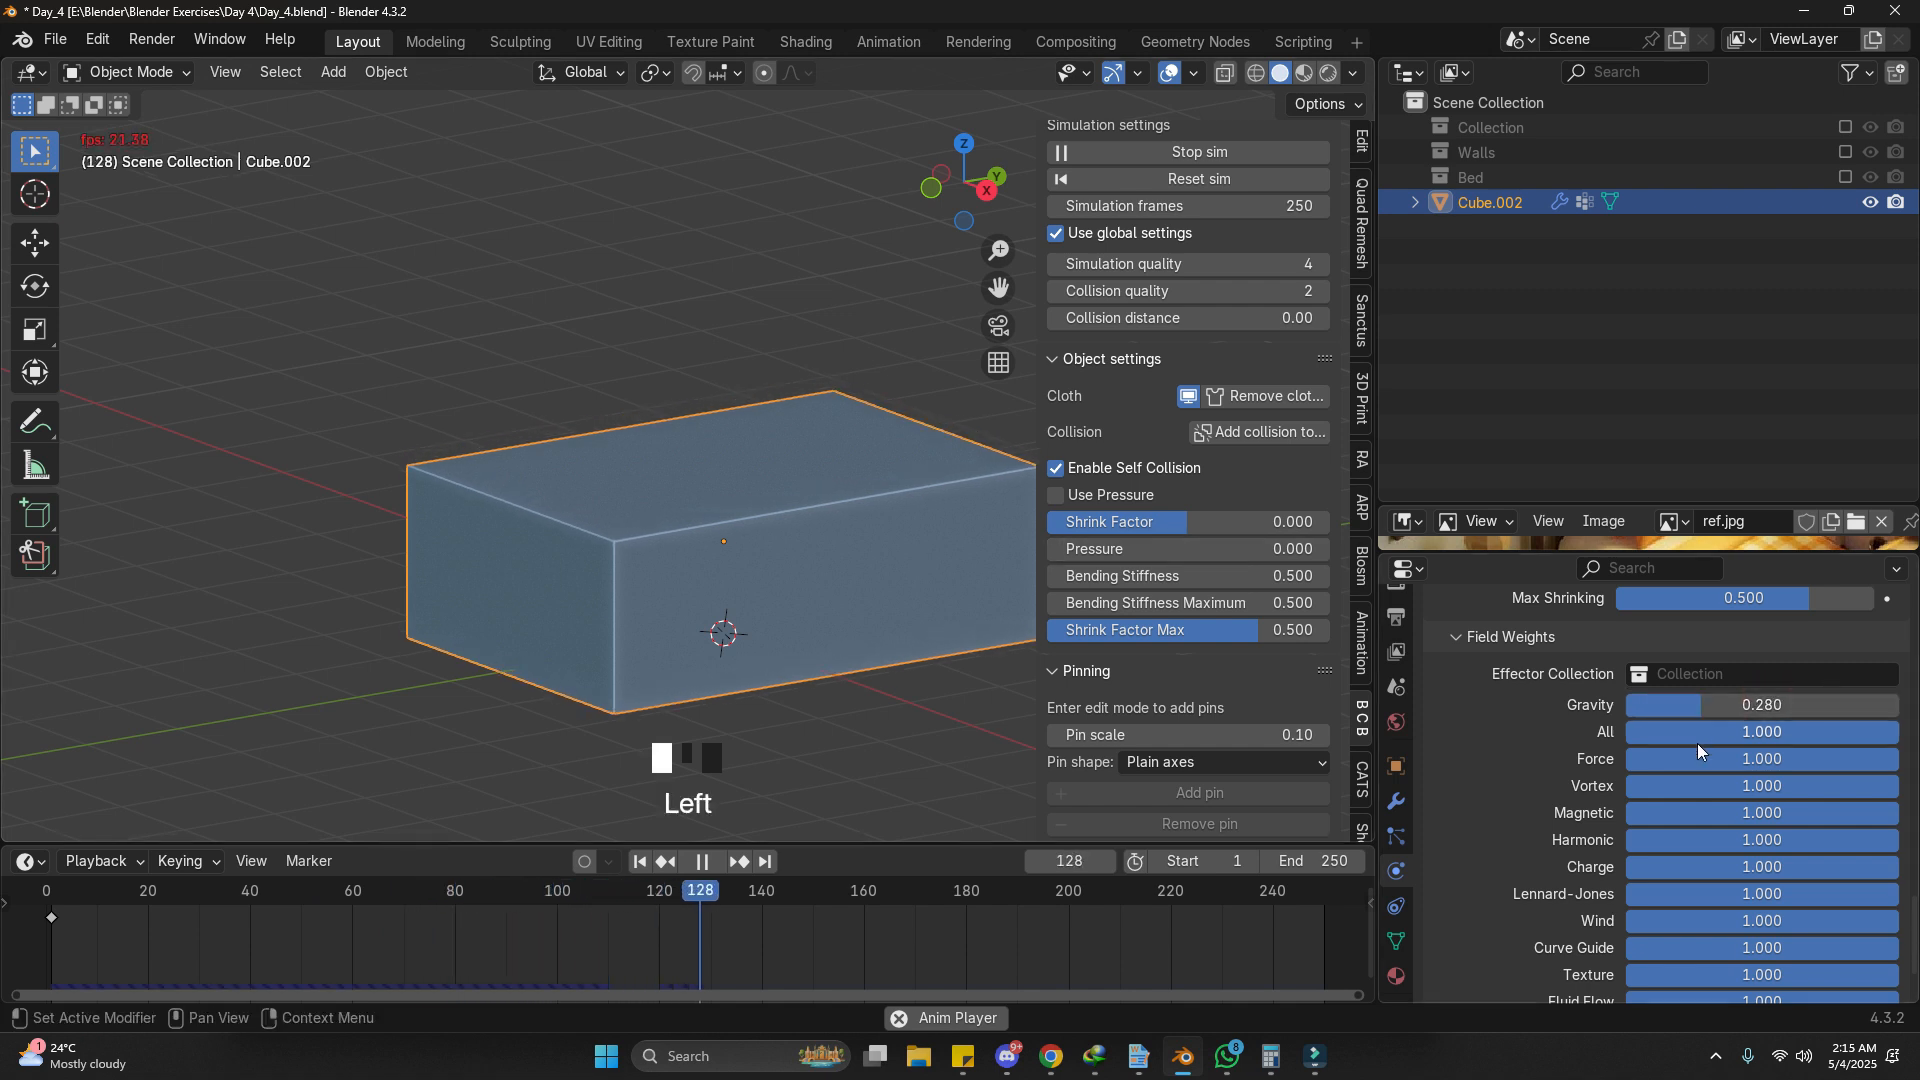
pyautogui.moveTo(1710, 703); pyautogui.dragTo(1630, 703)
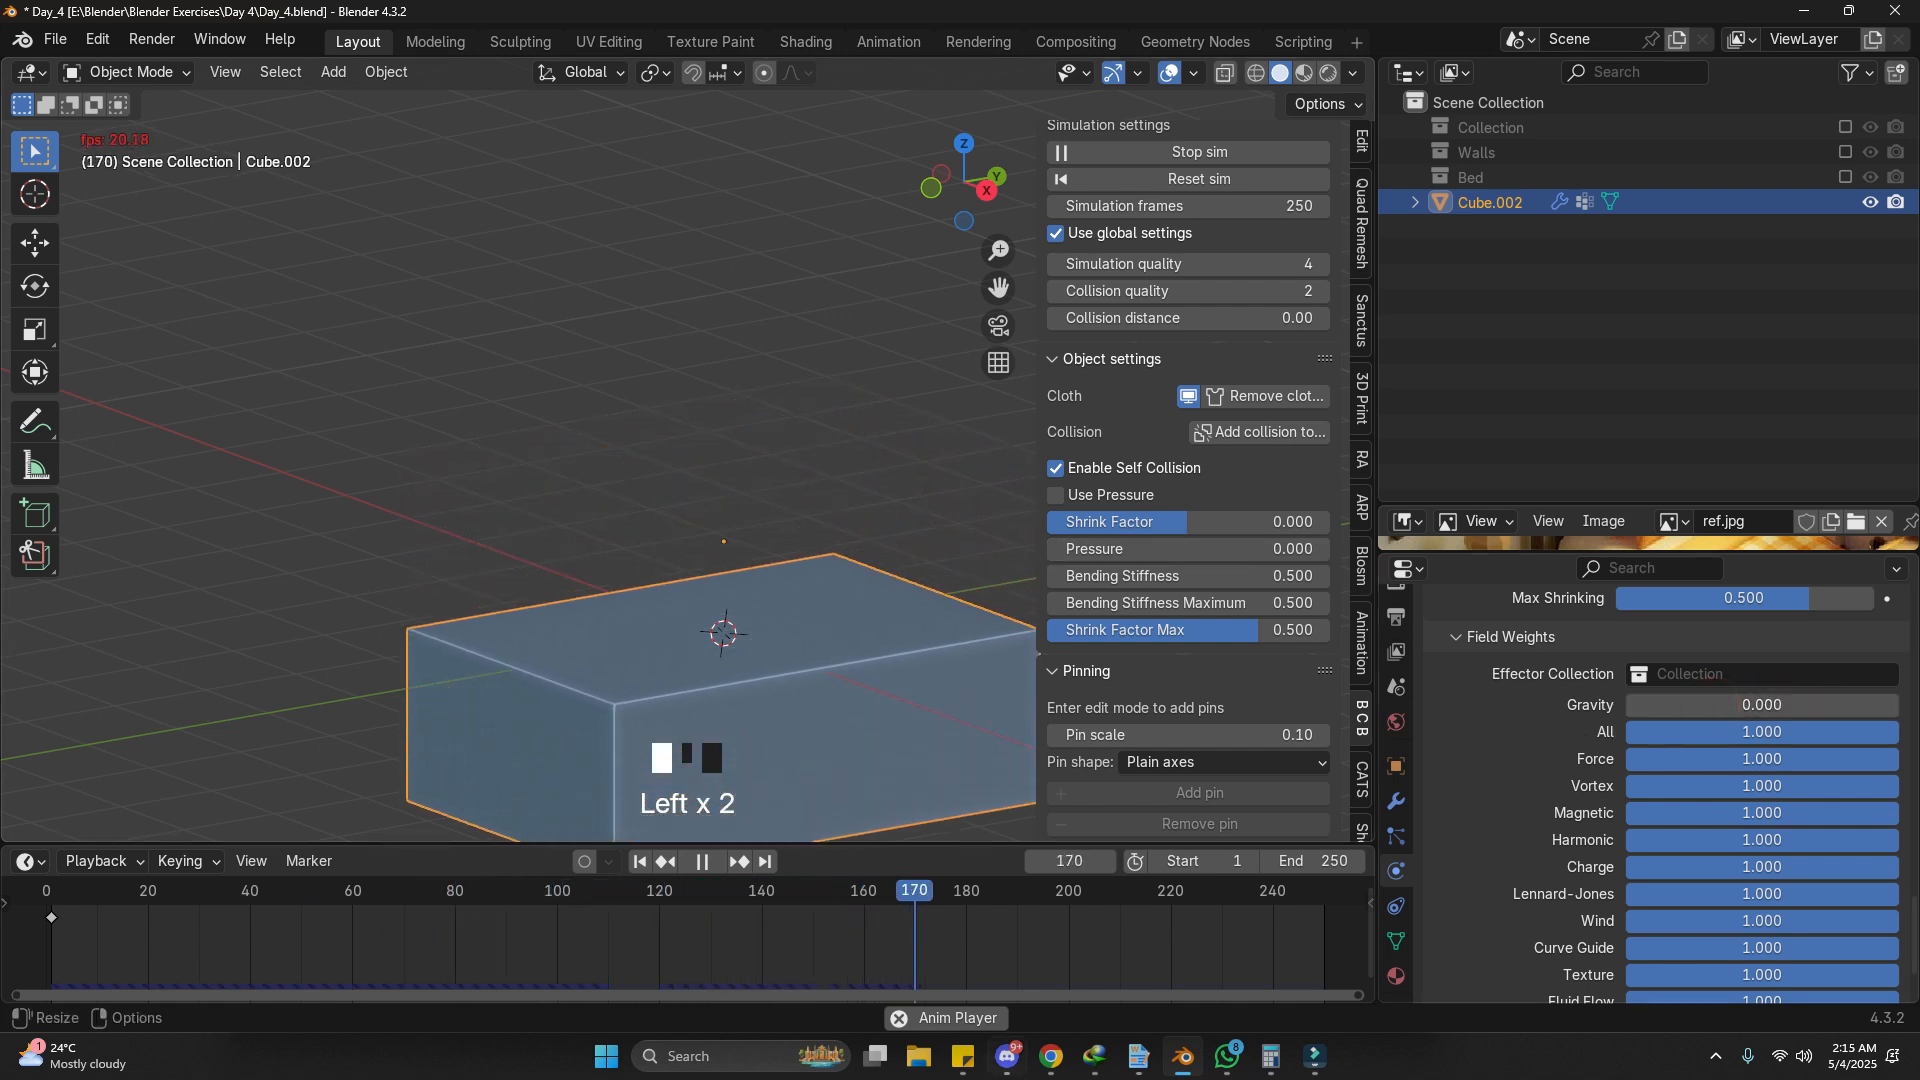
pyautogui.click(1297, 893)
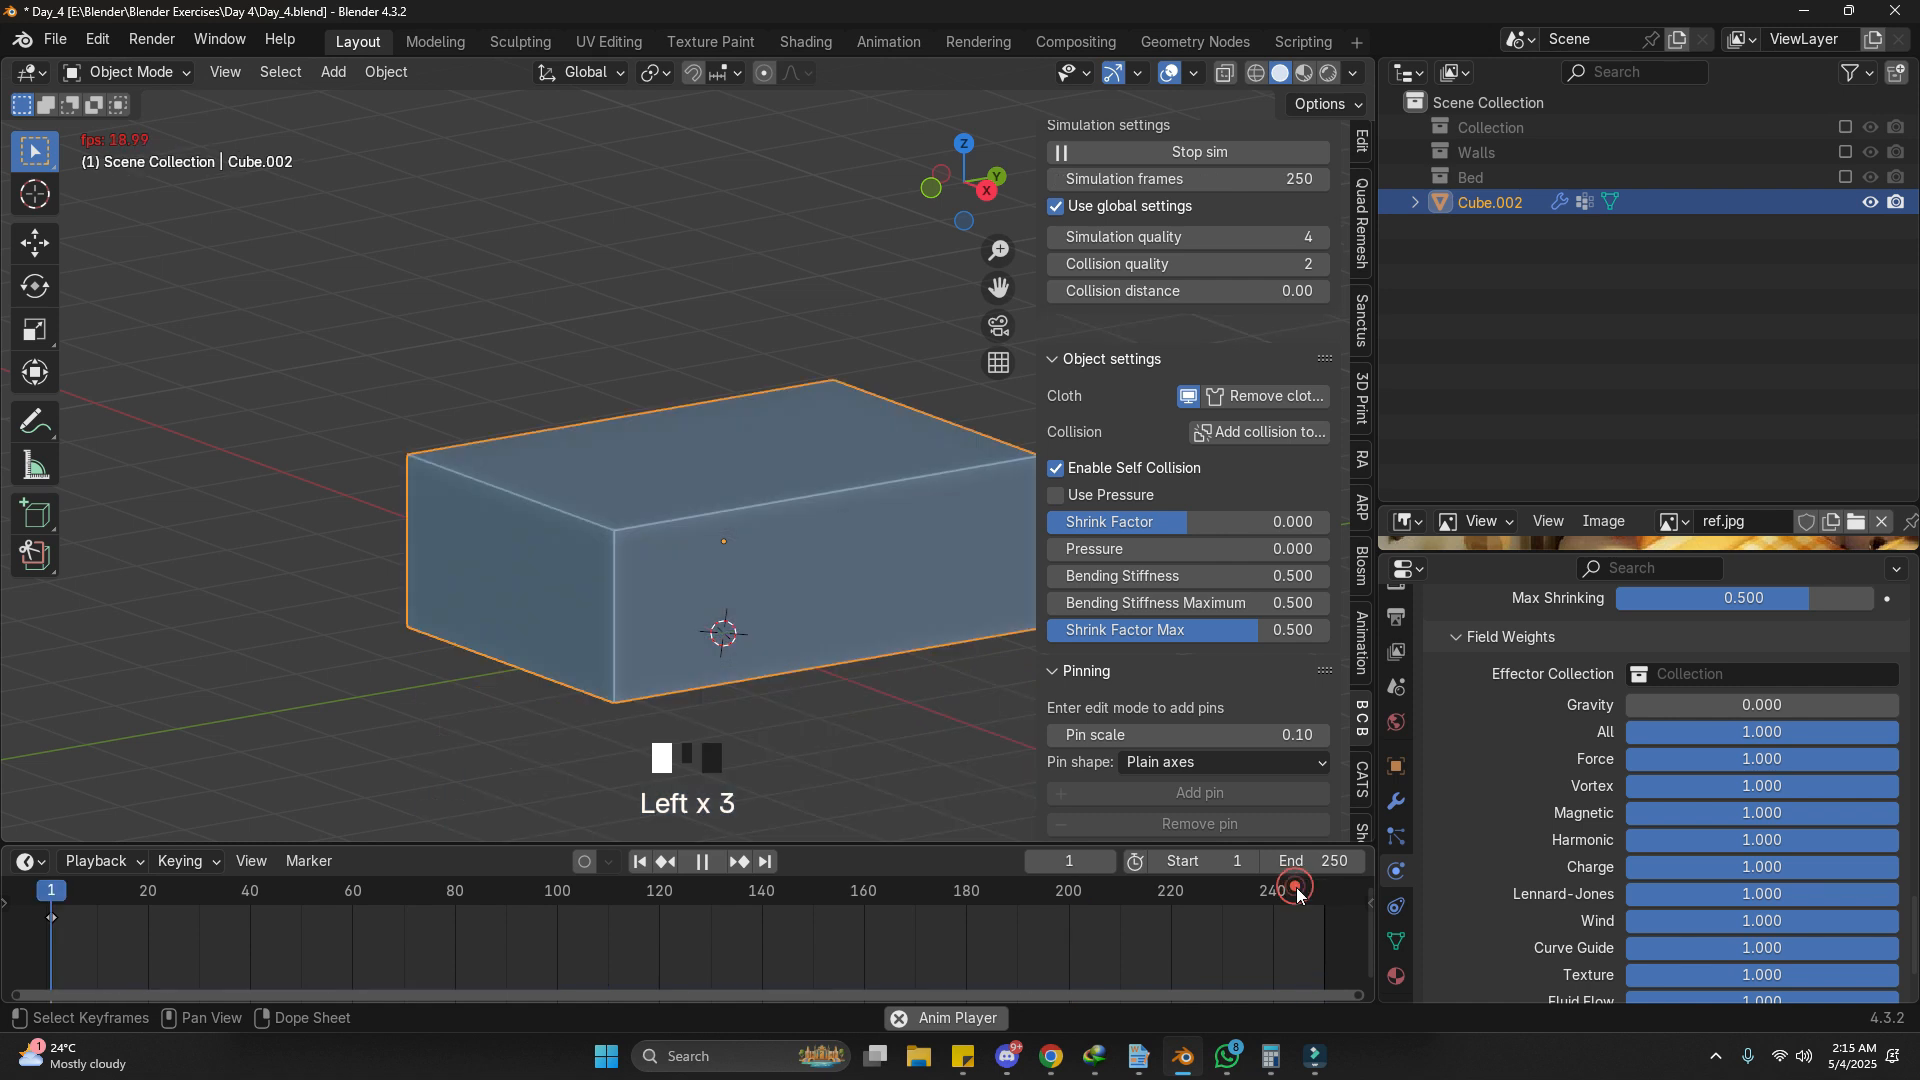
pyautogui.hotkey('shift', 'space')
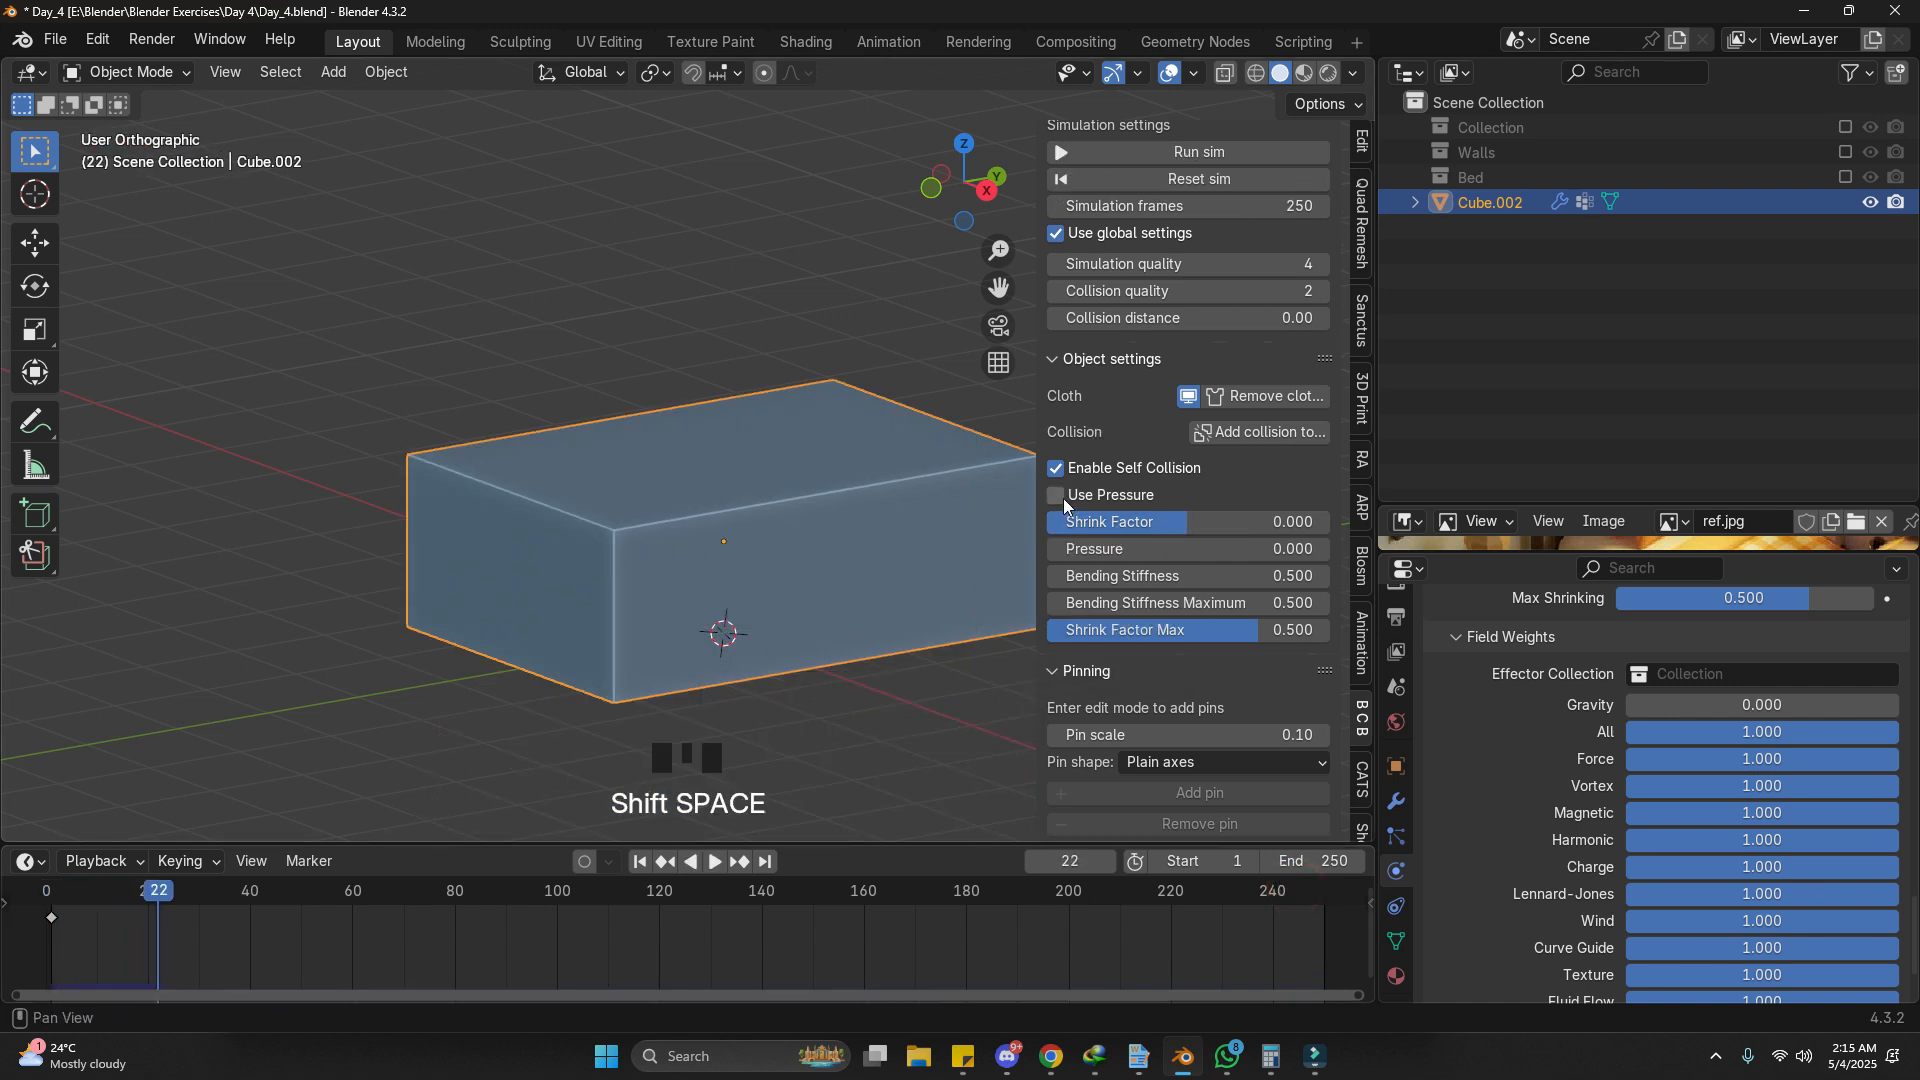
# Step: Enable pressure for the cloth box at 0.2 and replay the simulation from near the timeline's end
pyautogui.click(1056, 494)
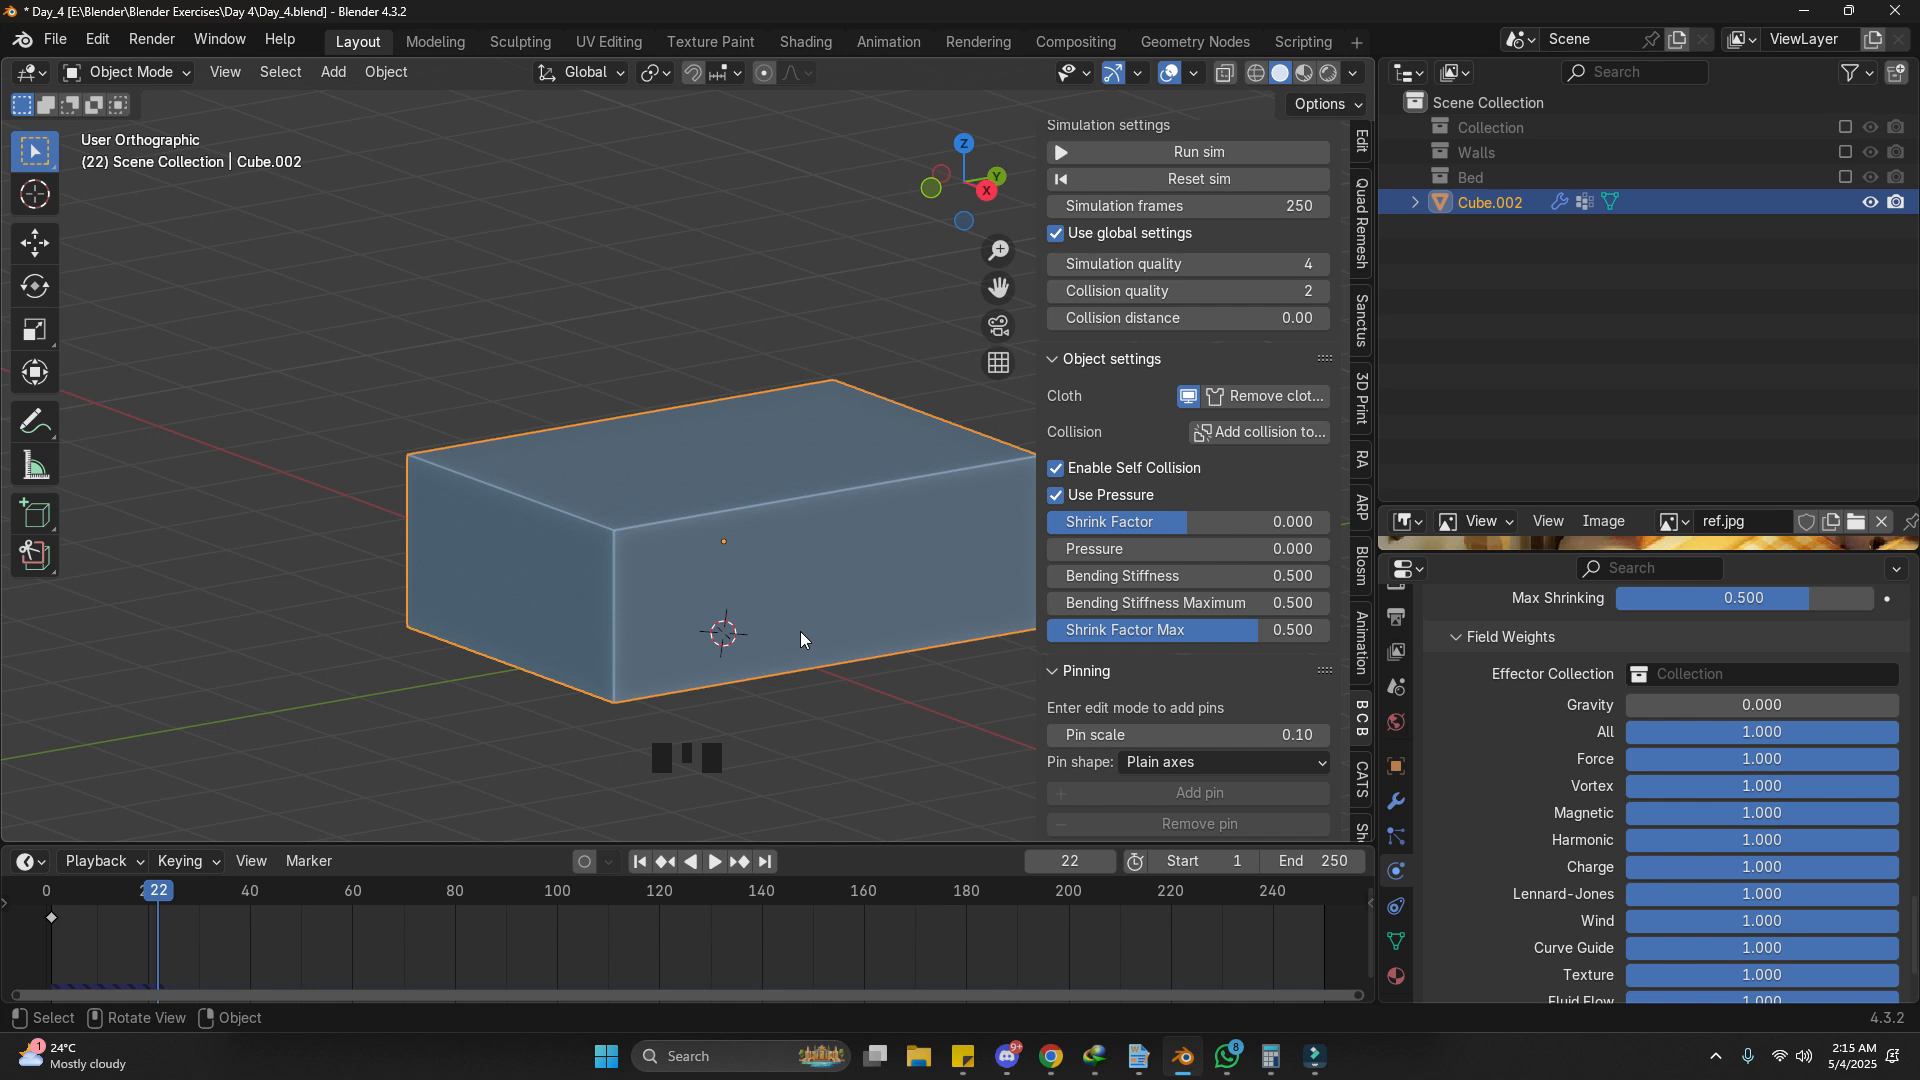
pyautogui.click(1251, 548)
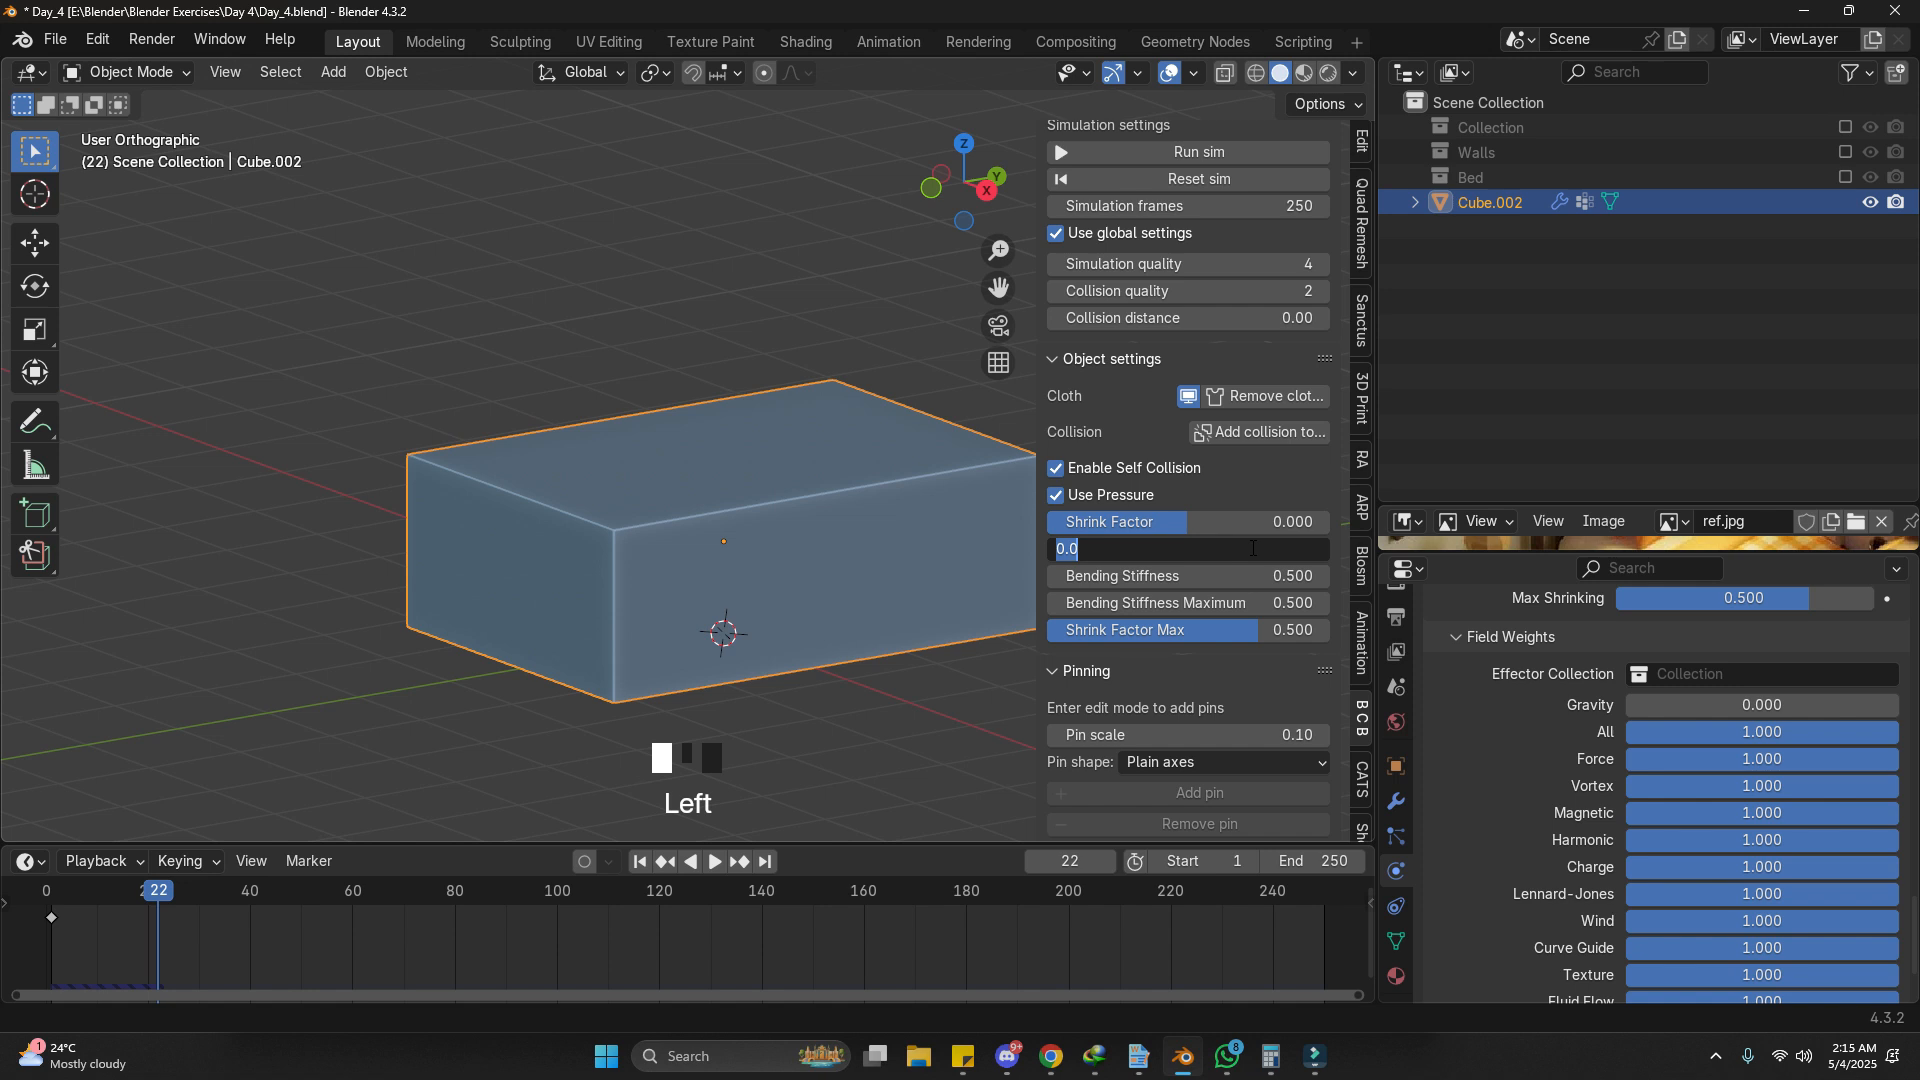
pyautogui.write('0.3')
pyautogui.press('BackSpace')
pyautogui.write('2')
pyautogui.press('Return')
pyautogui.click(1312, 904)
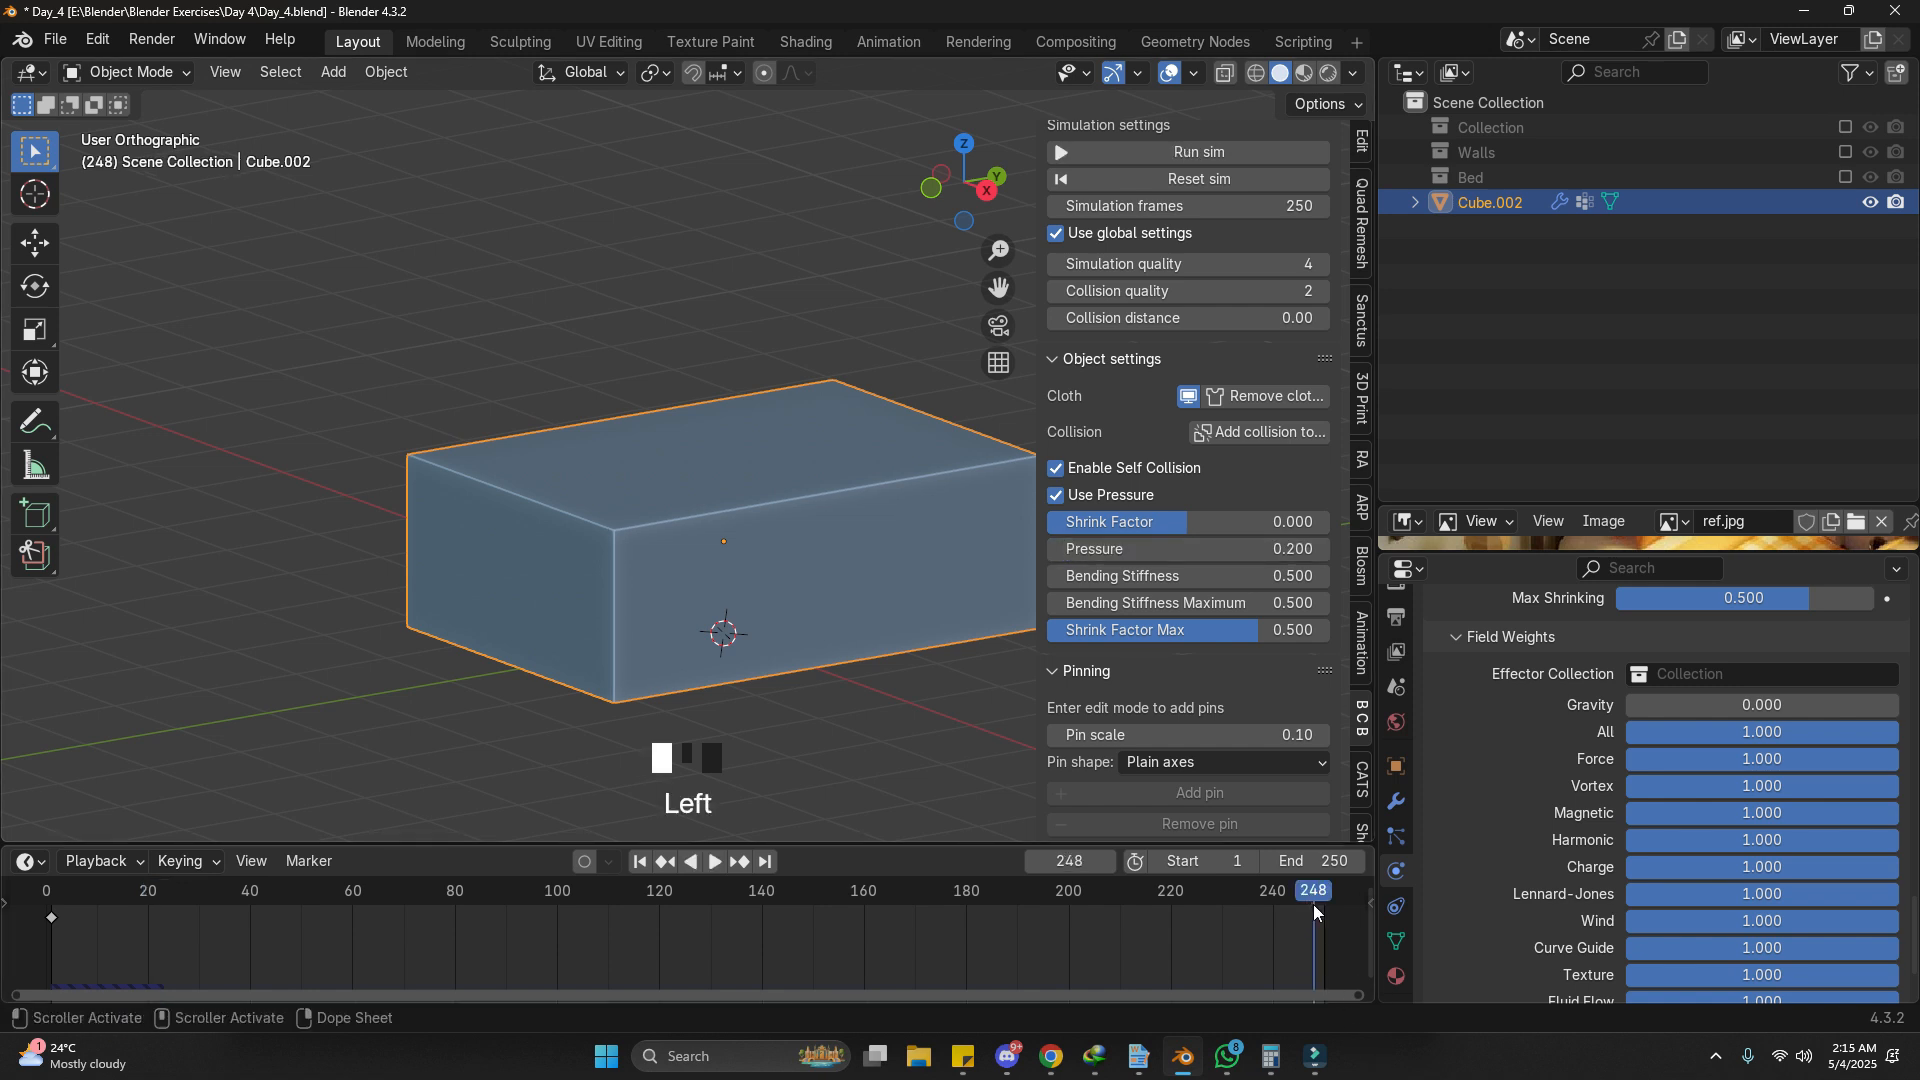
pyautogui.hotkey('shift', 'space')
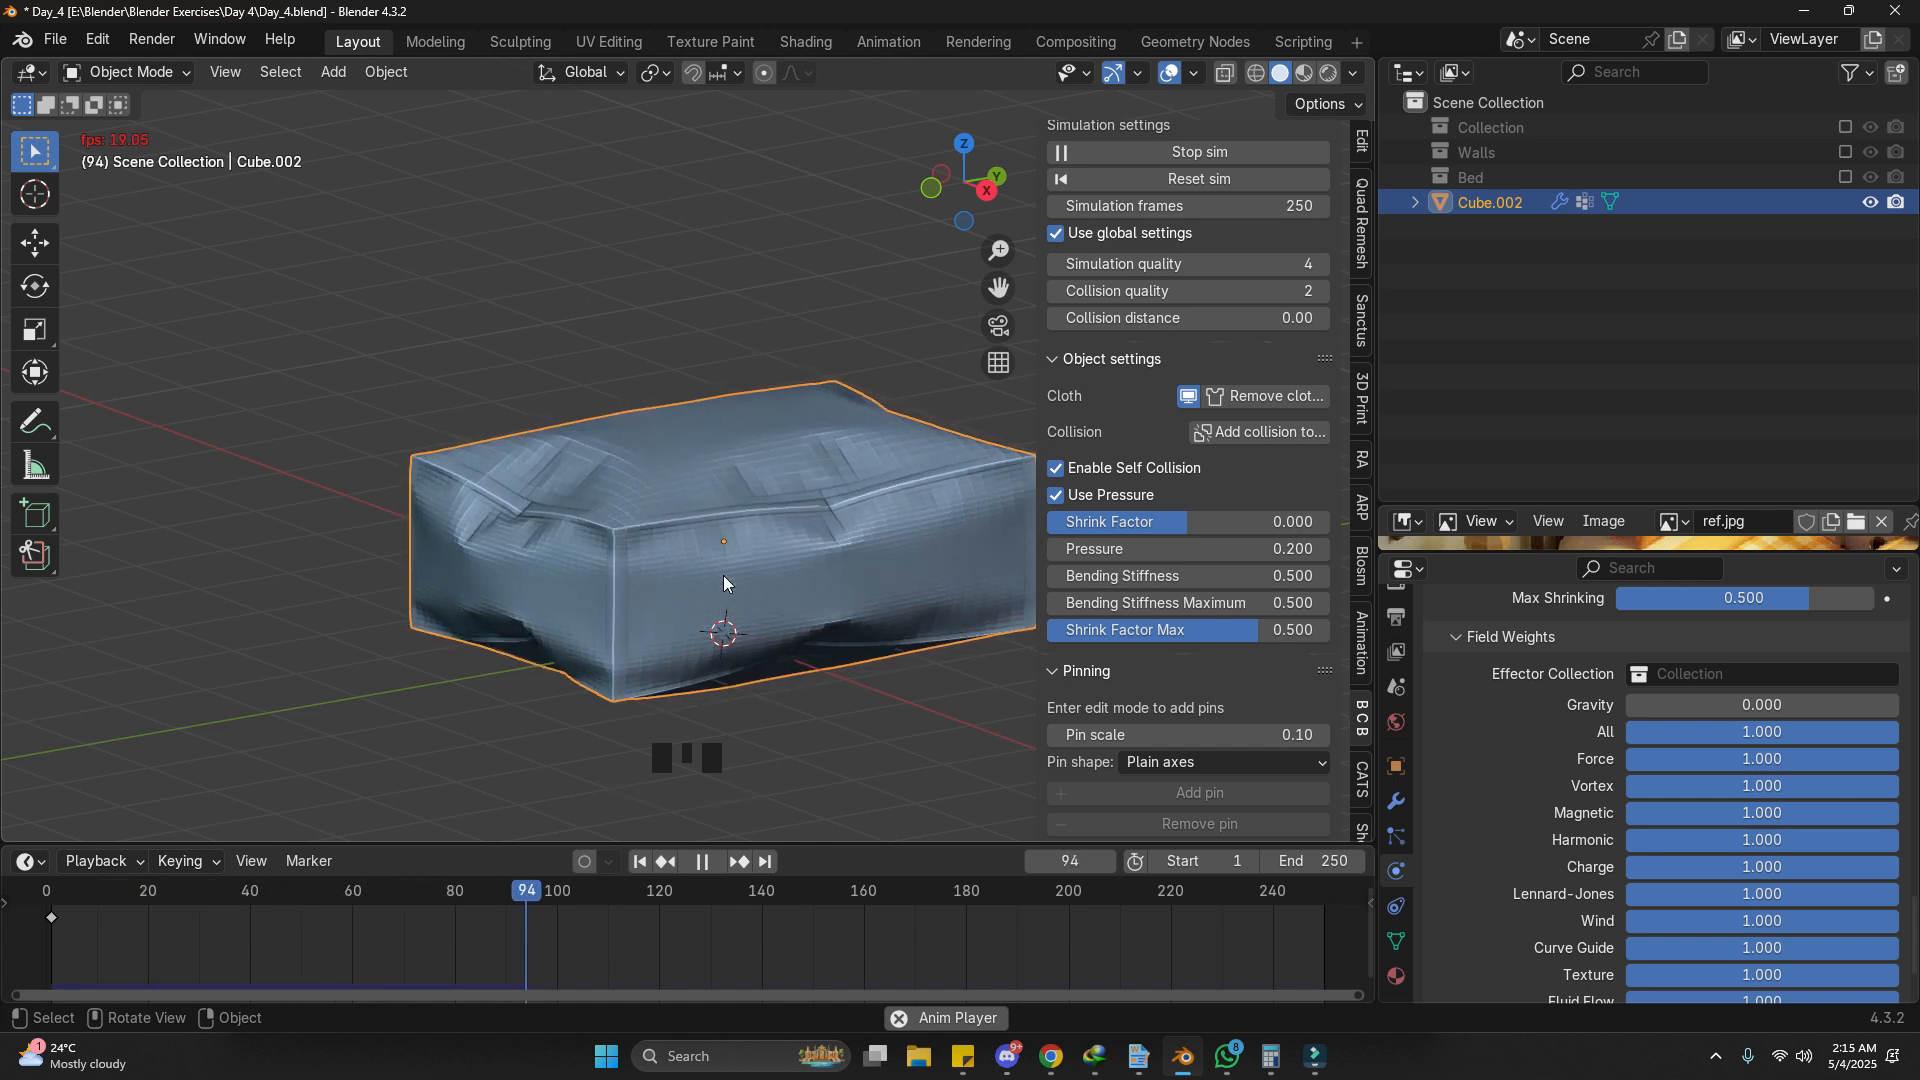
# Step: Raise the cloth's Pressure to 14.6 during playback, check the box from another angle, and stop the simulation
pyautogui.moveTo(1169, 549); pyautogui.dragTo(1173, 680)
pyautogui.moveTo(416, 643); pyautogui.dragTo(546, 606, button='middle')
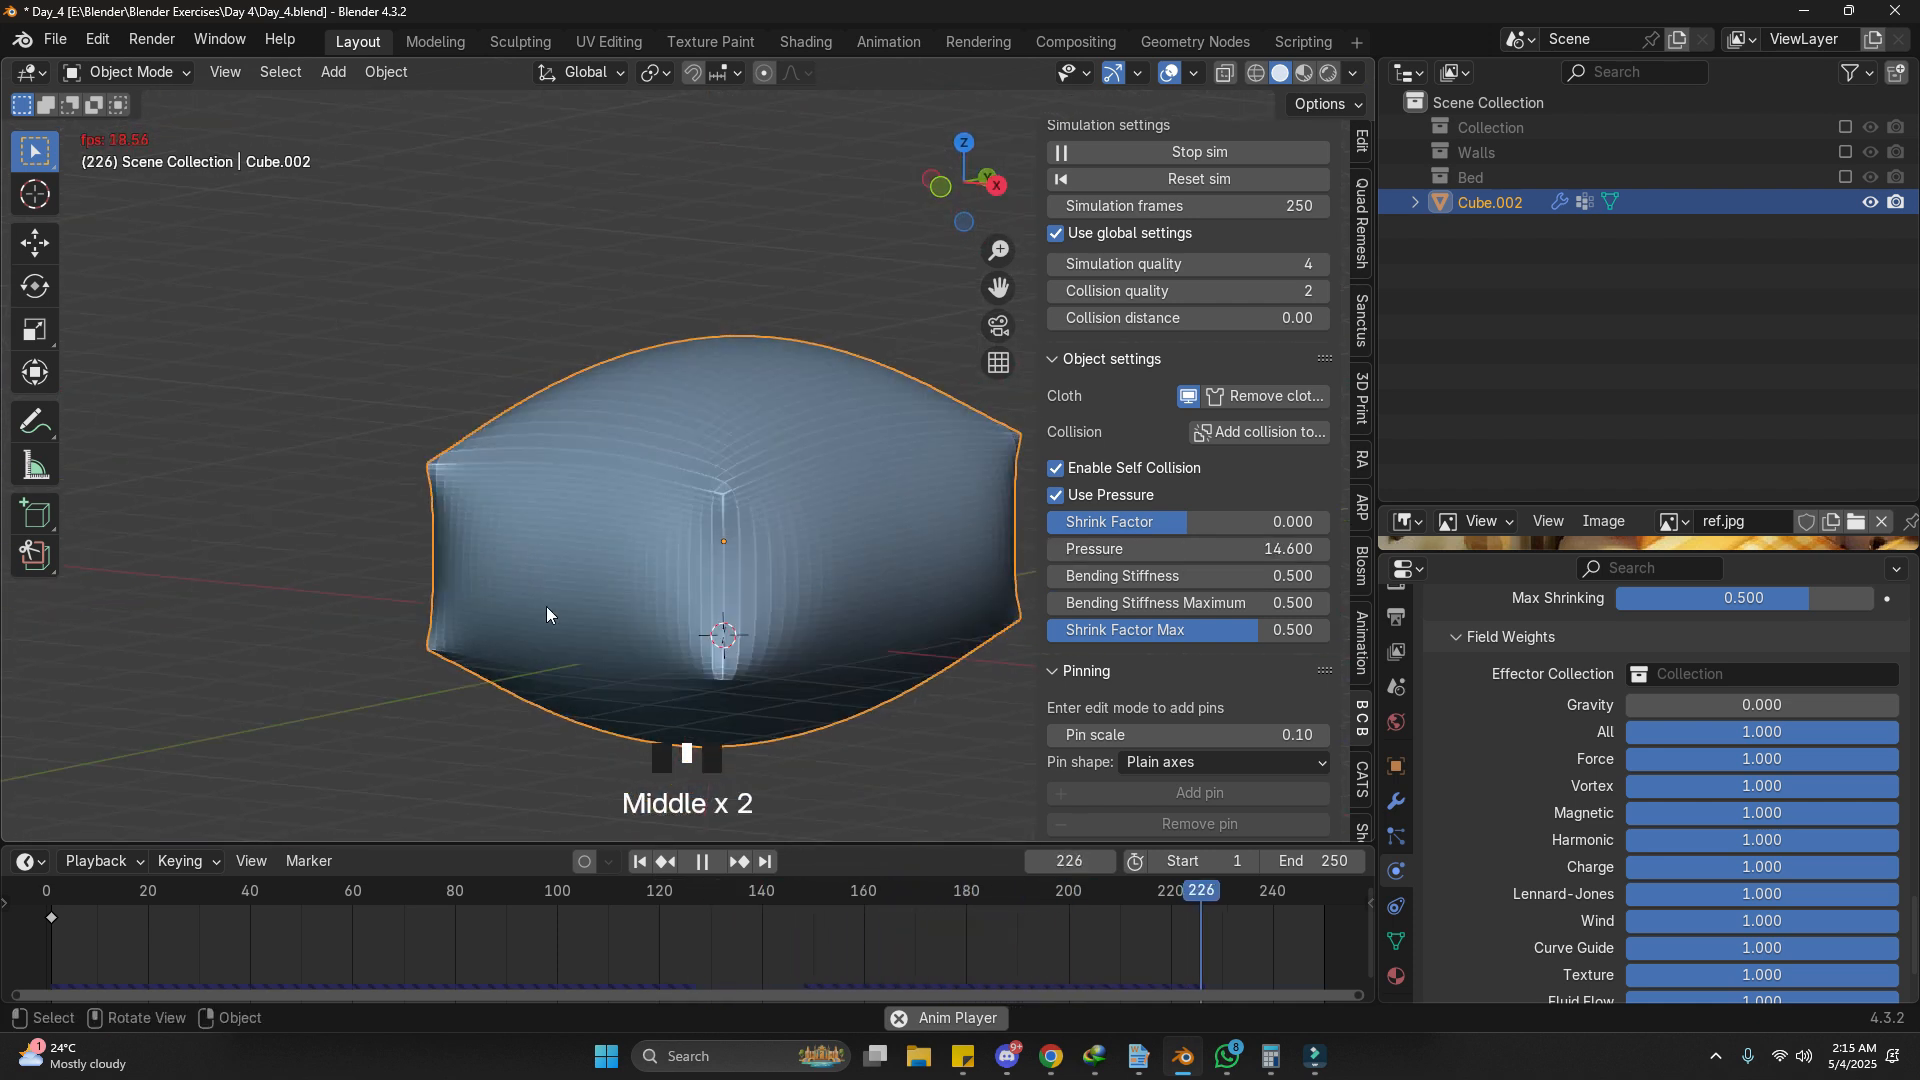
pyautogui.hotkey('shift', 'space')
pyautogui.hotkey('shift', 'space')
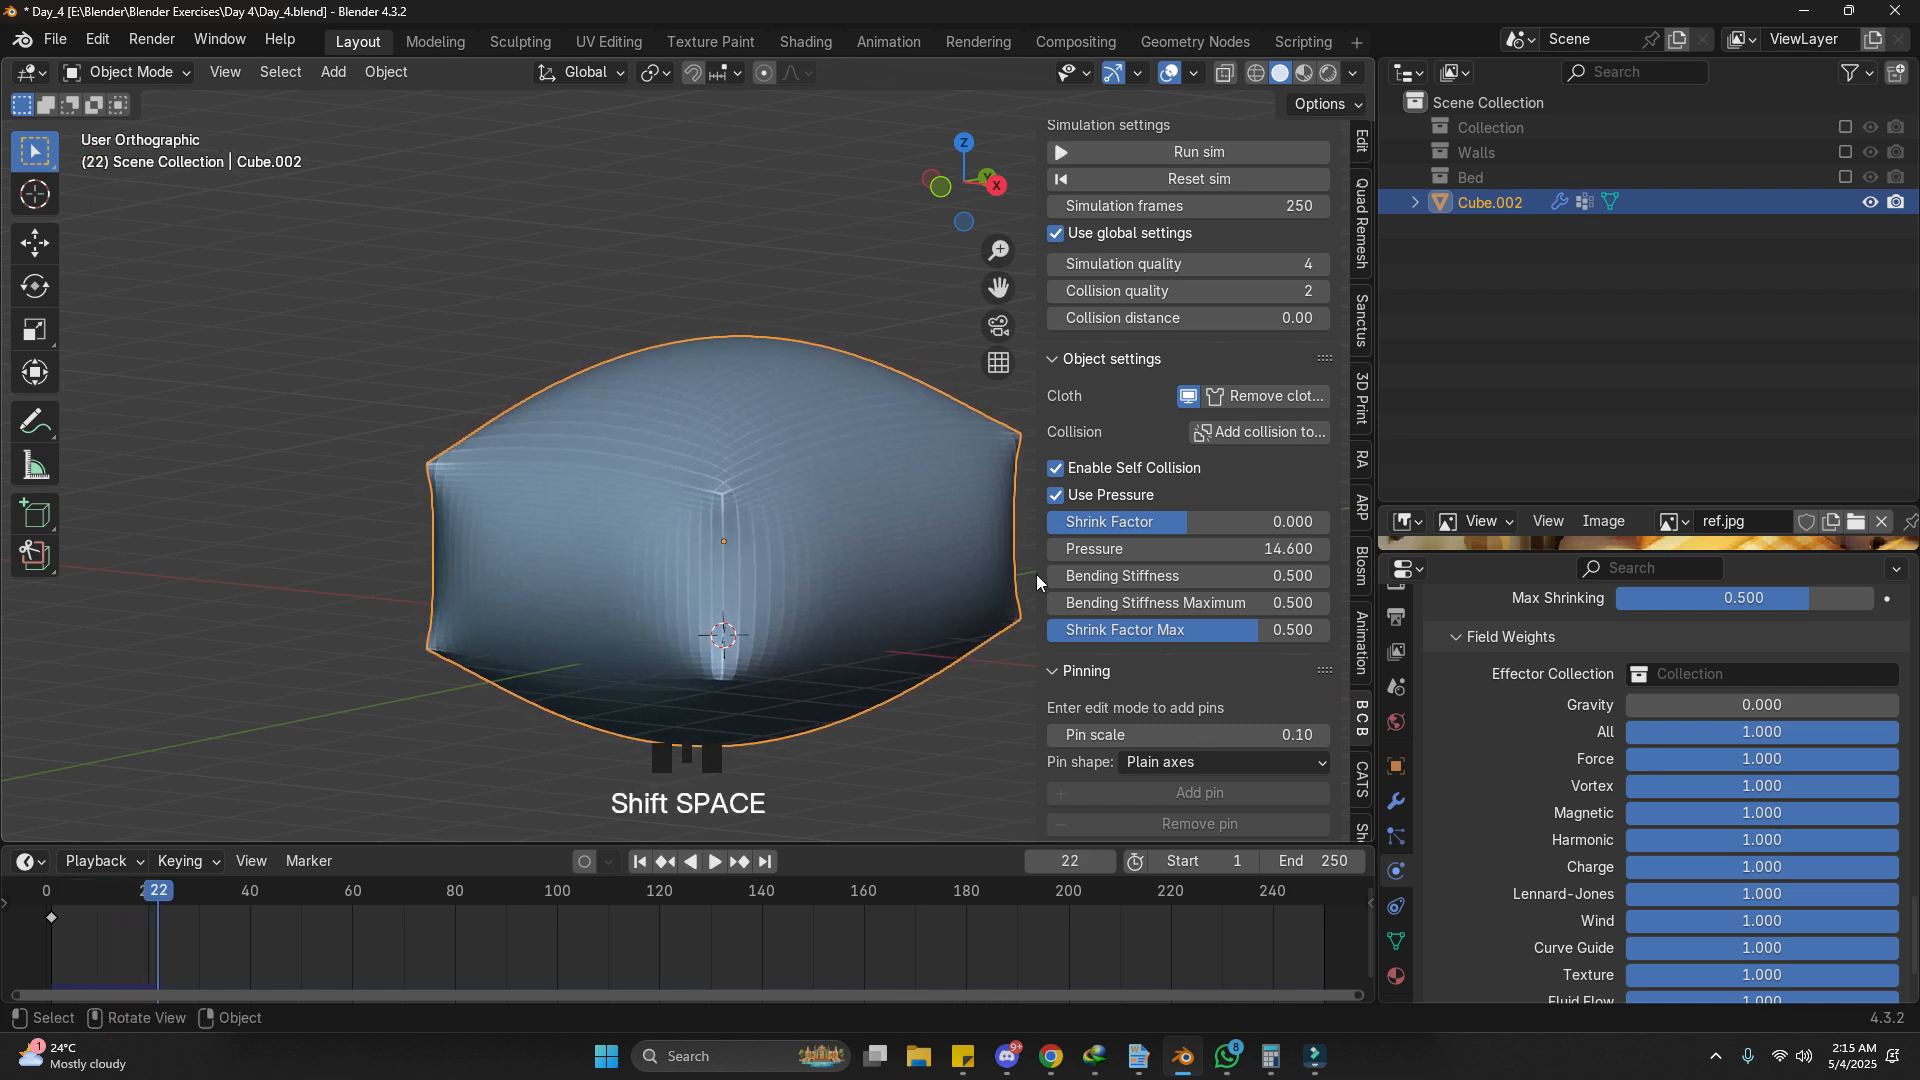
pyautogui.click(1186, 524)
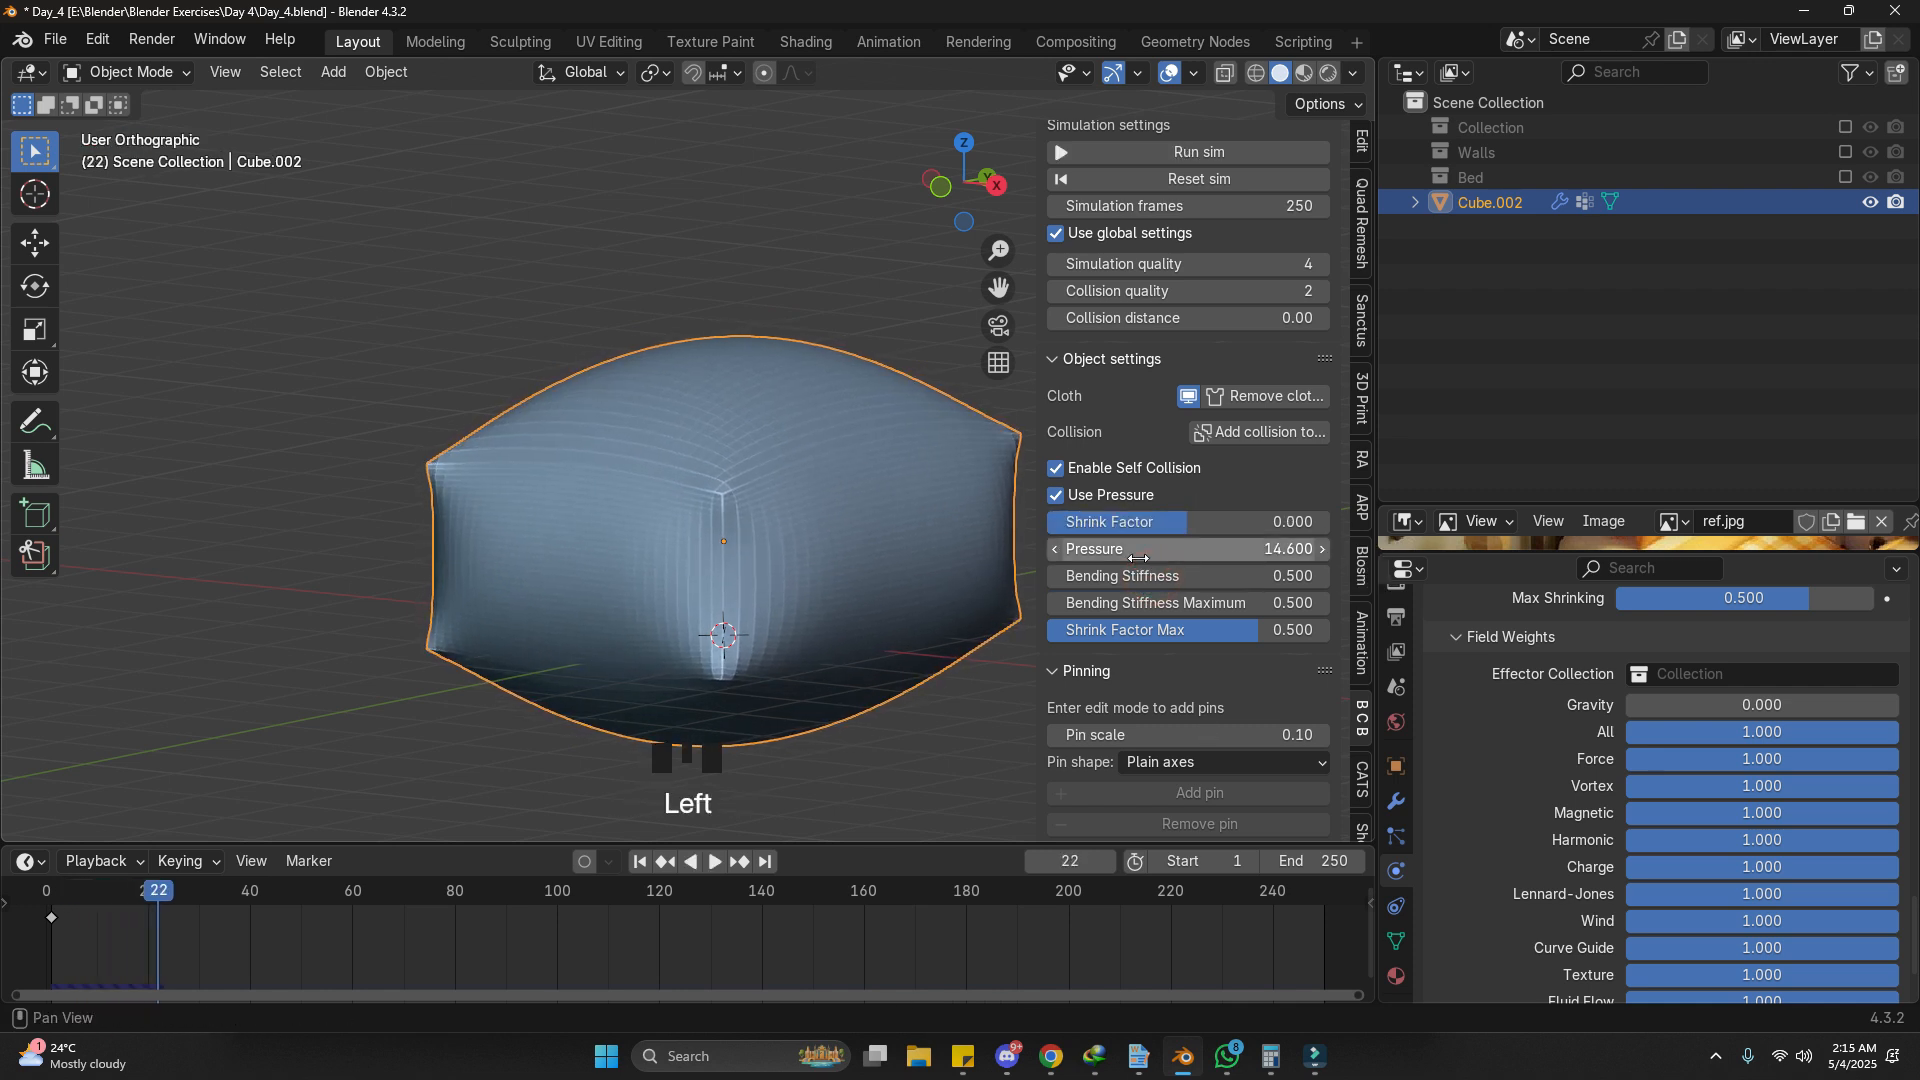
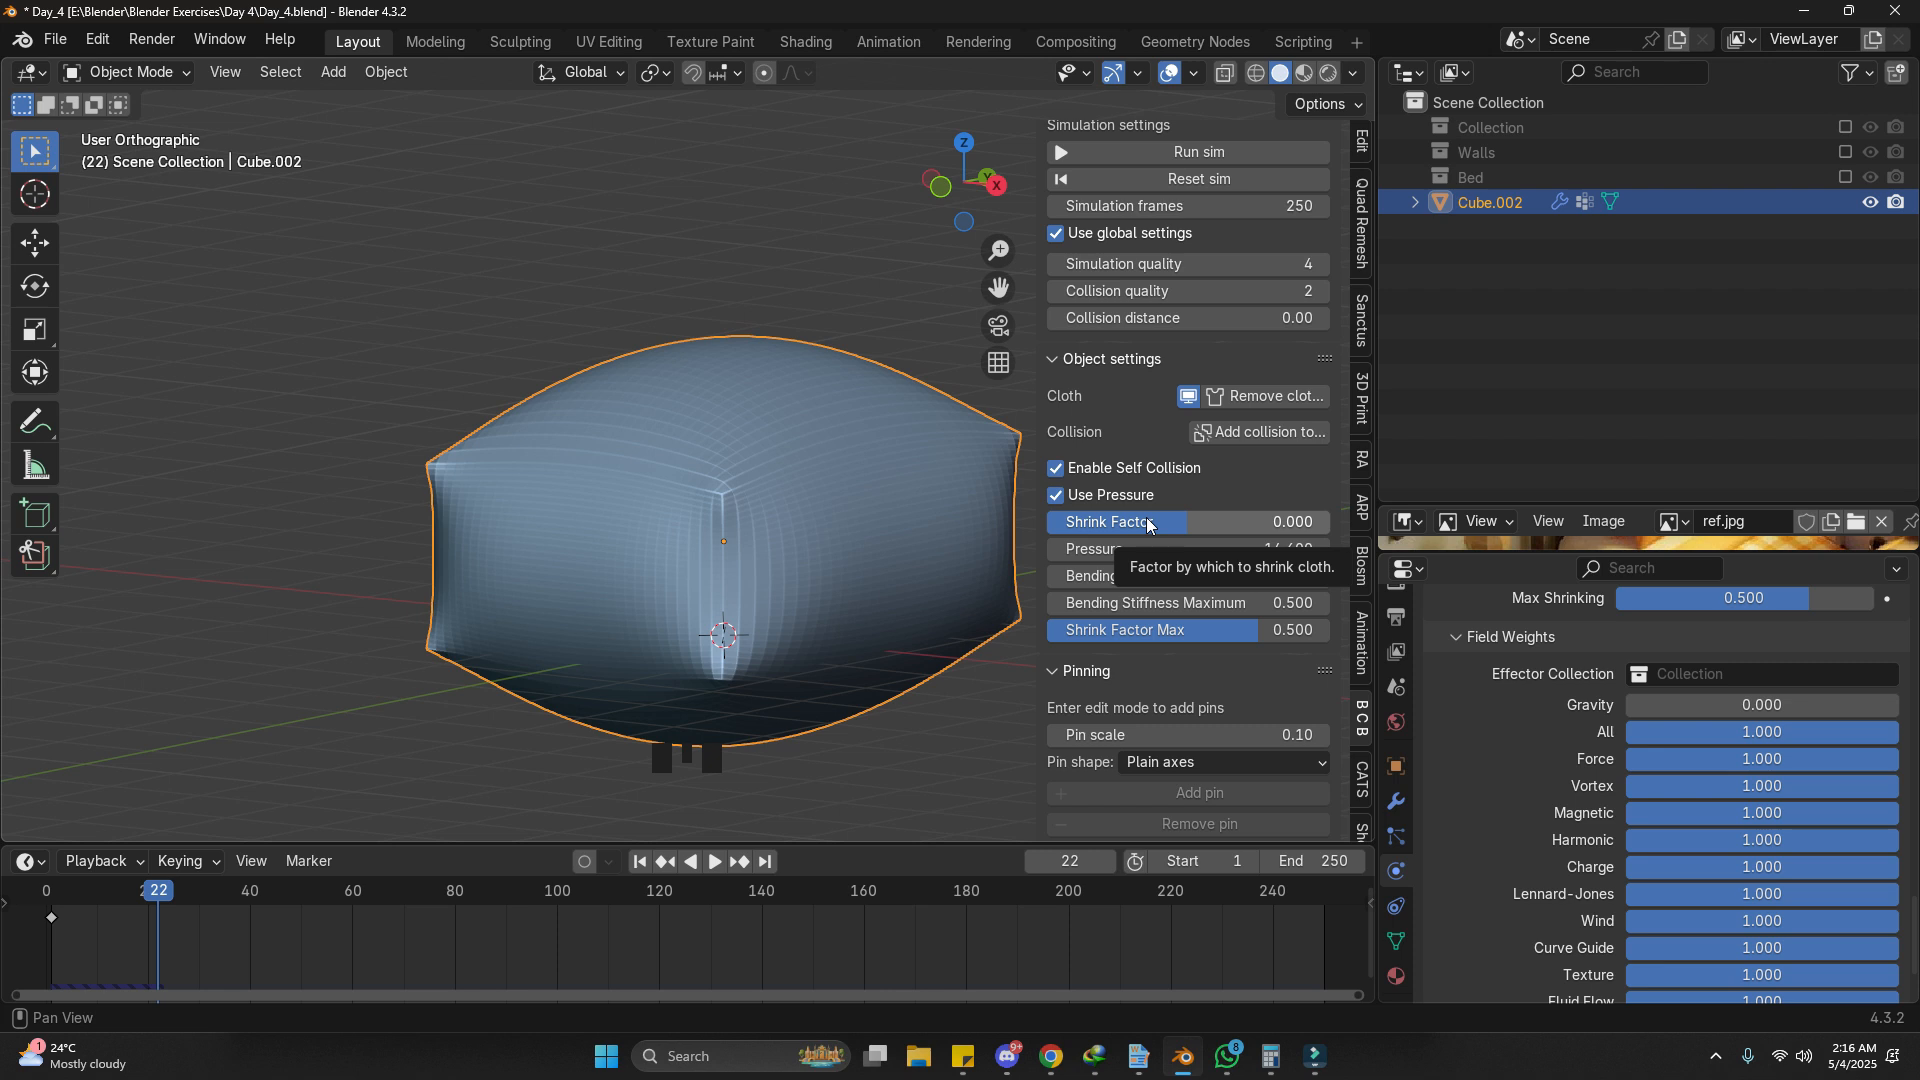
# Step: Set the cloth's Shrink Factor to -0.2 and Pressure to 3, and play the simulation to frame 44
pyautogui.click(1146, 518)
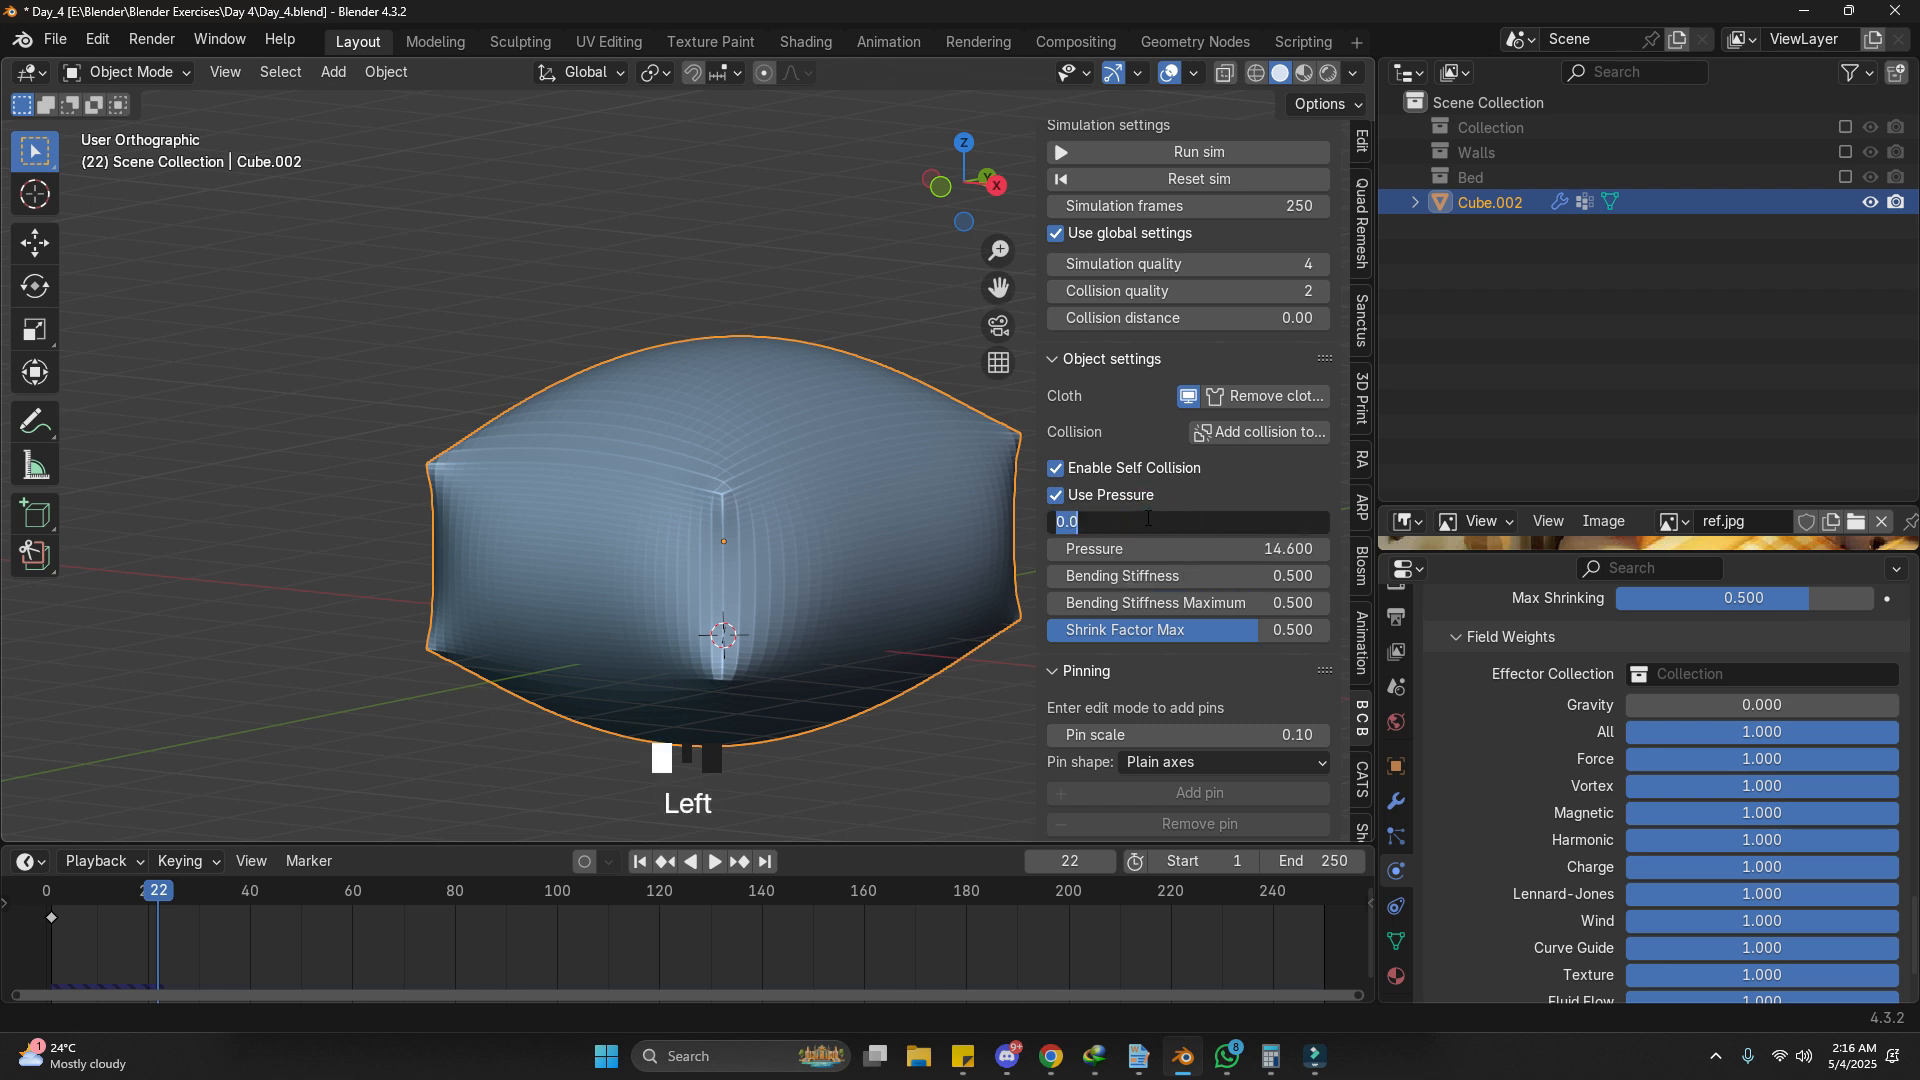
pyautogui.press('Return')
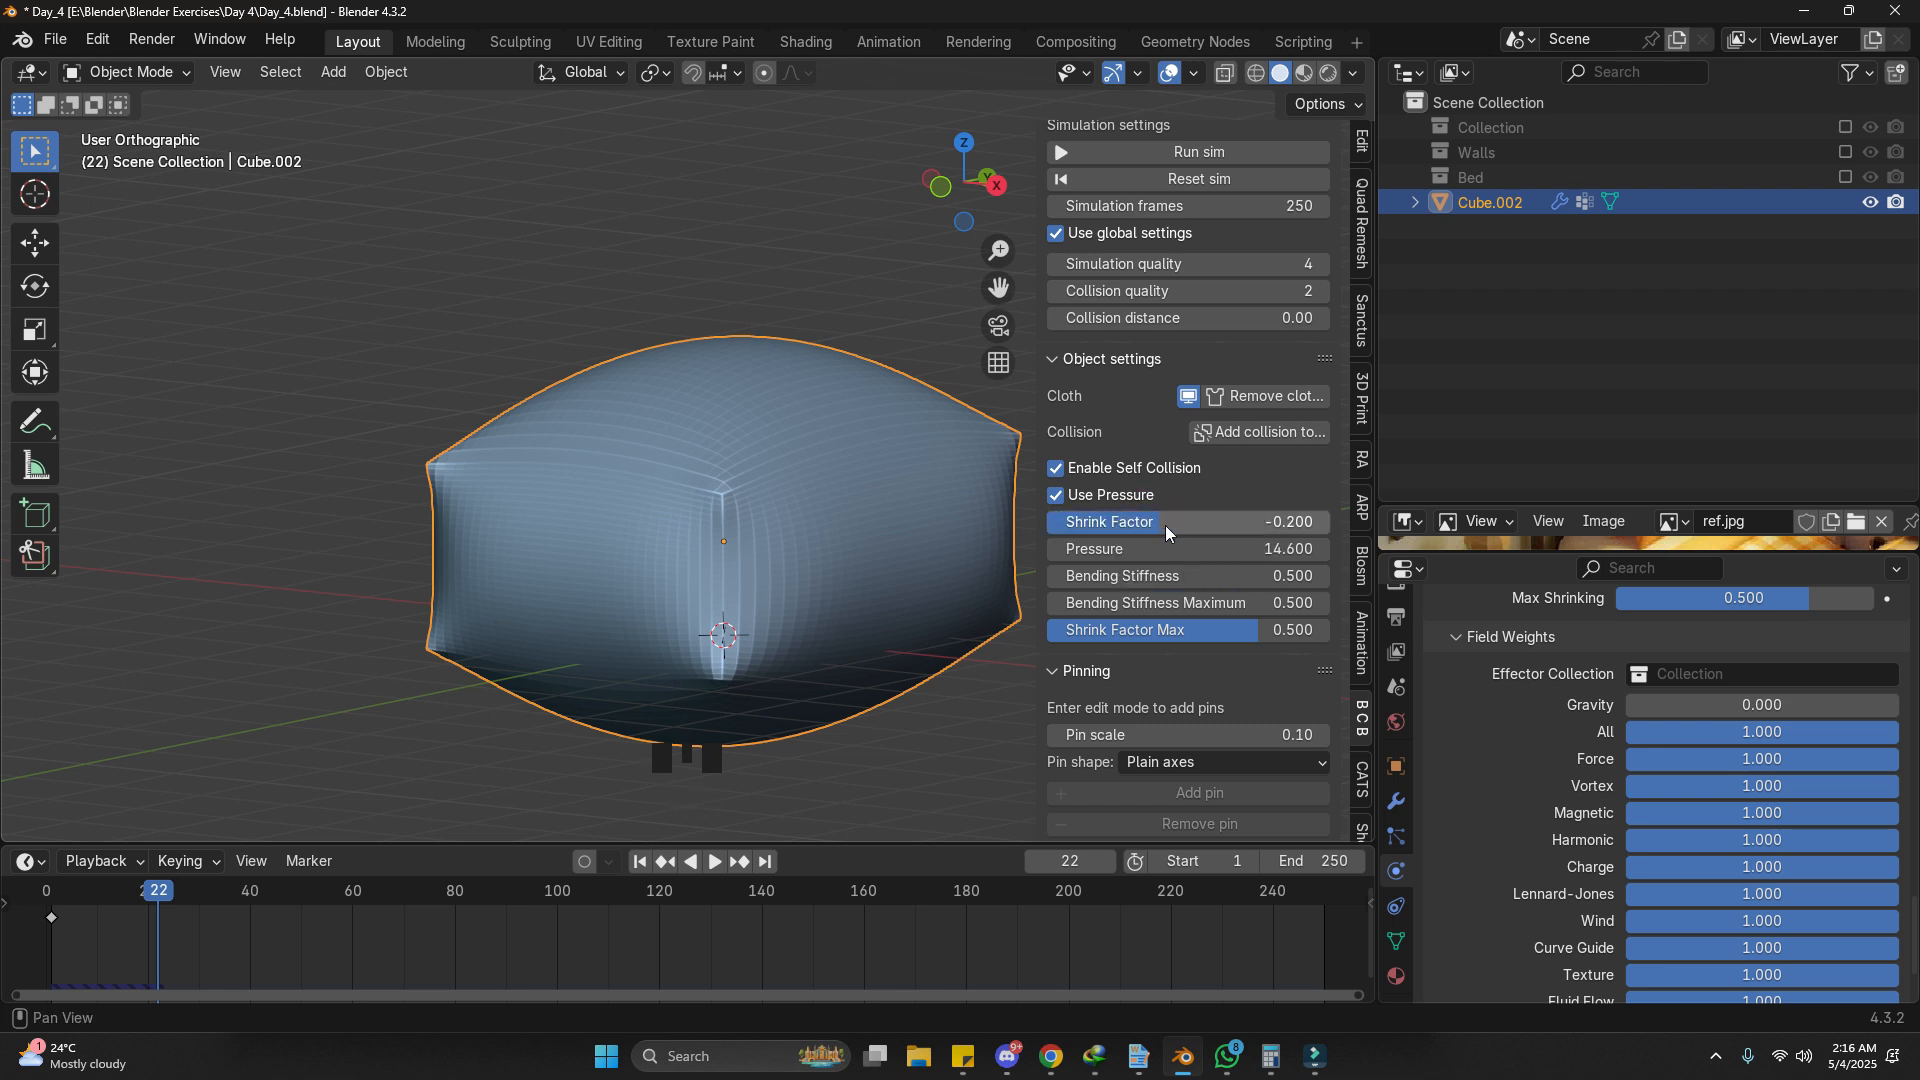
pyautogui.click(1145, 545)
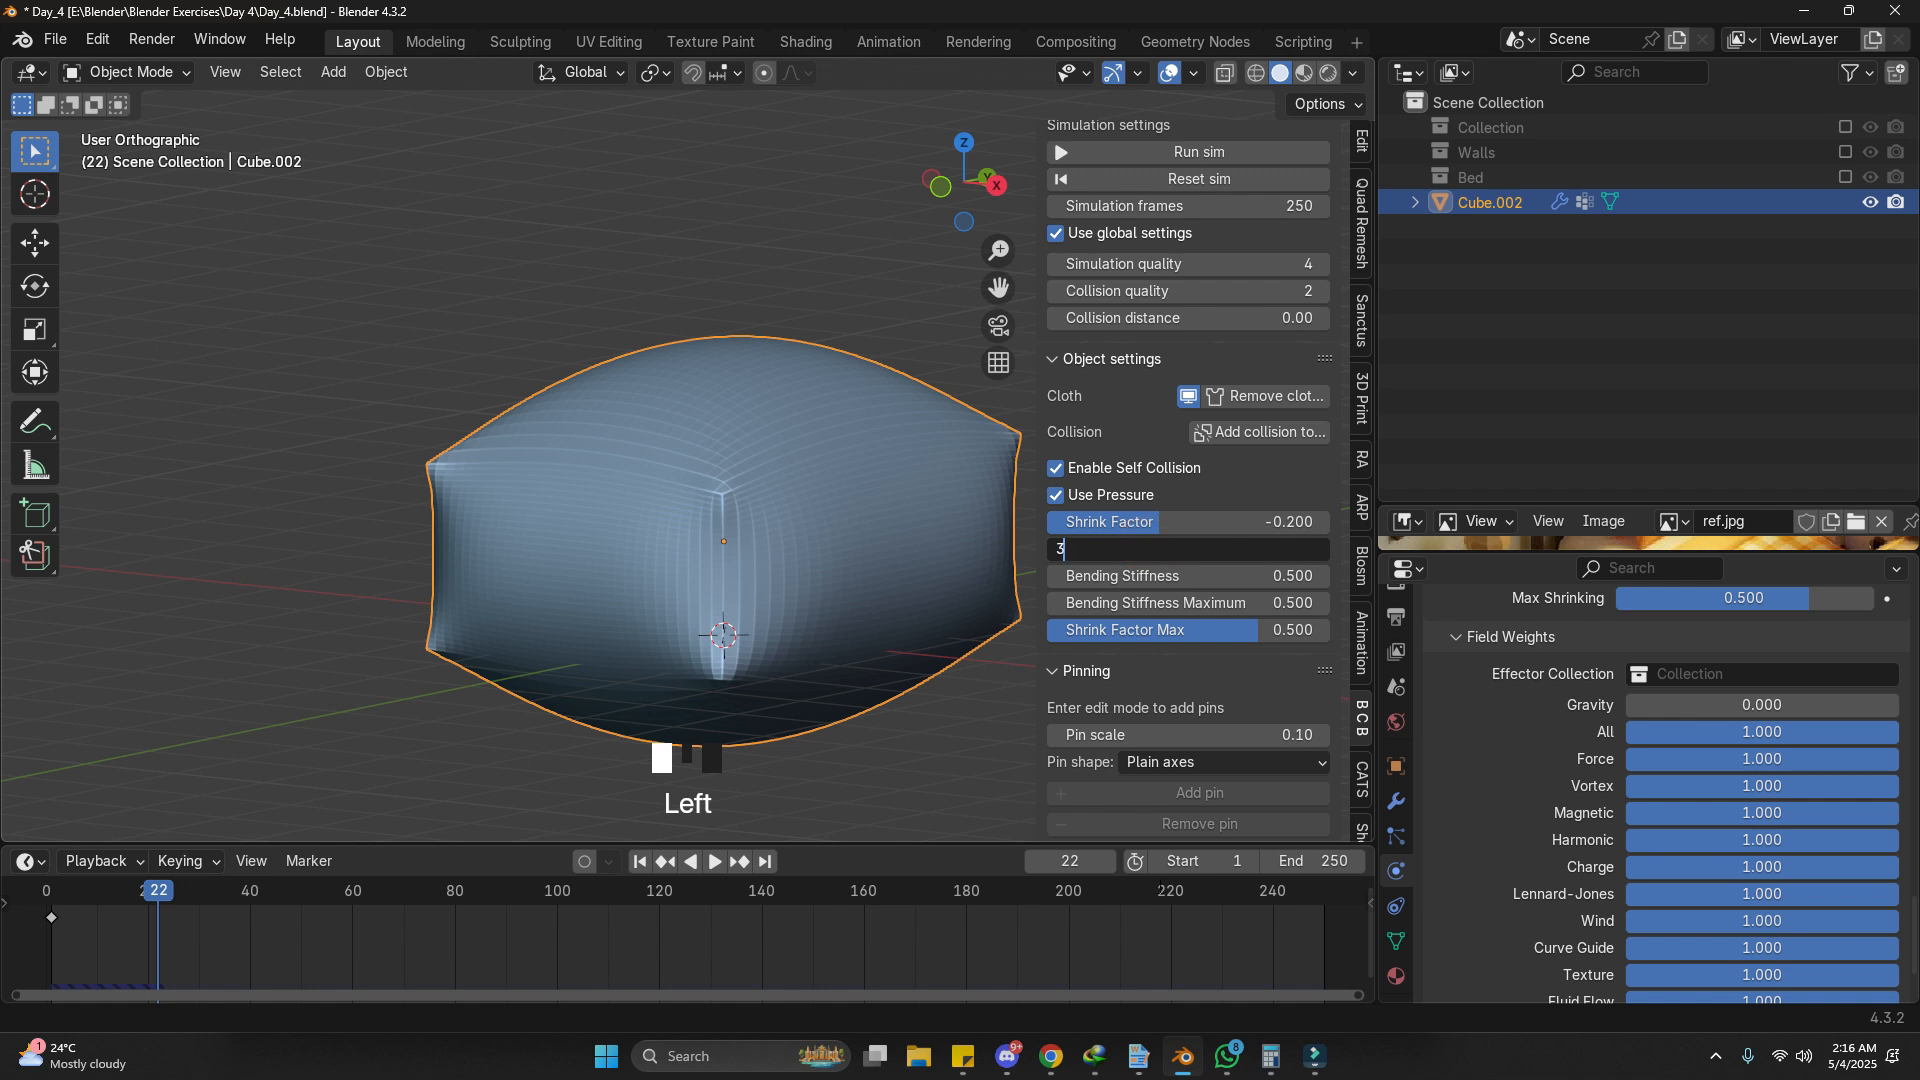
pyautogui.write('3')
pyautogui.click(961, 840)
pyautogui.click(1330, 906)
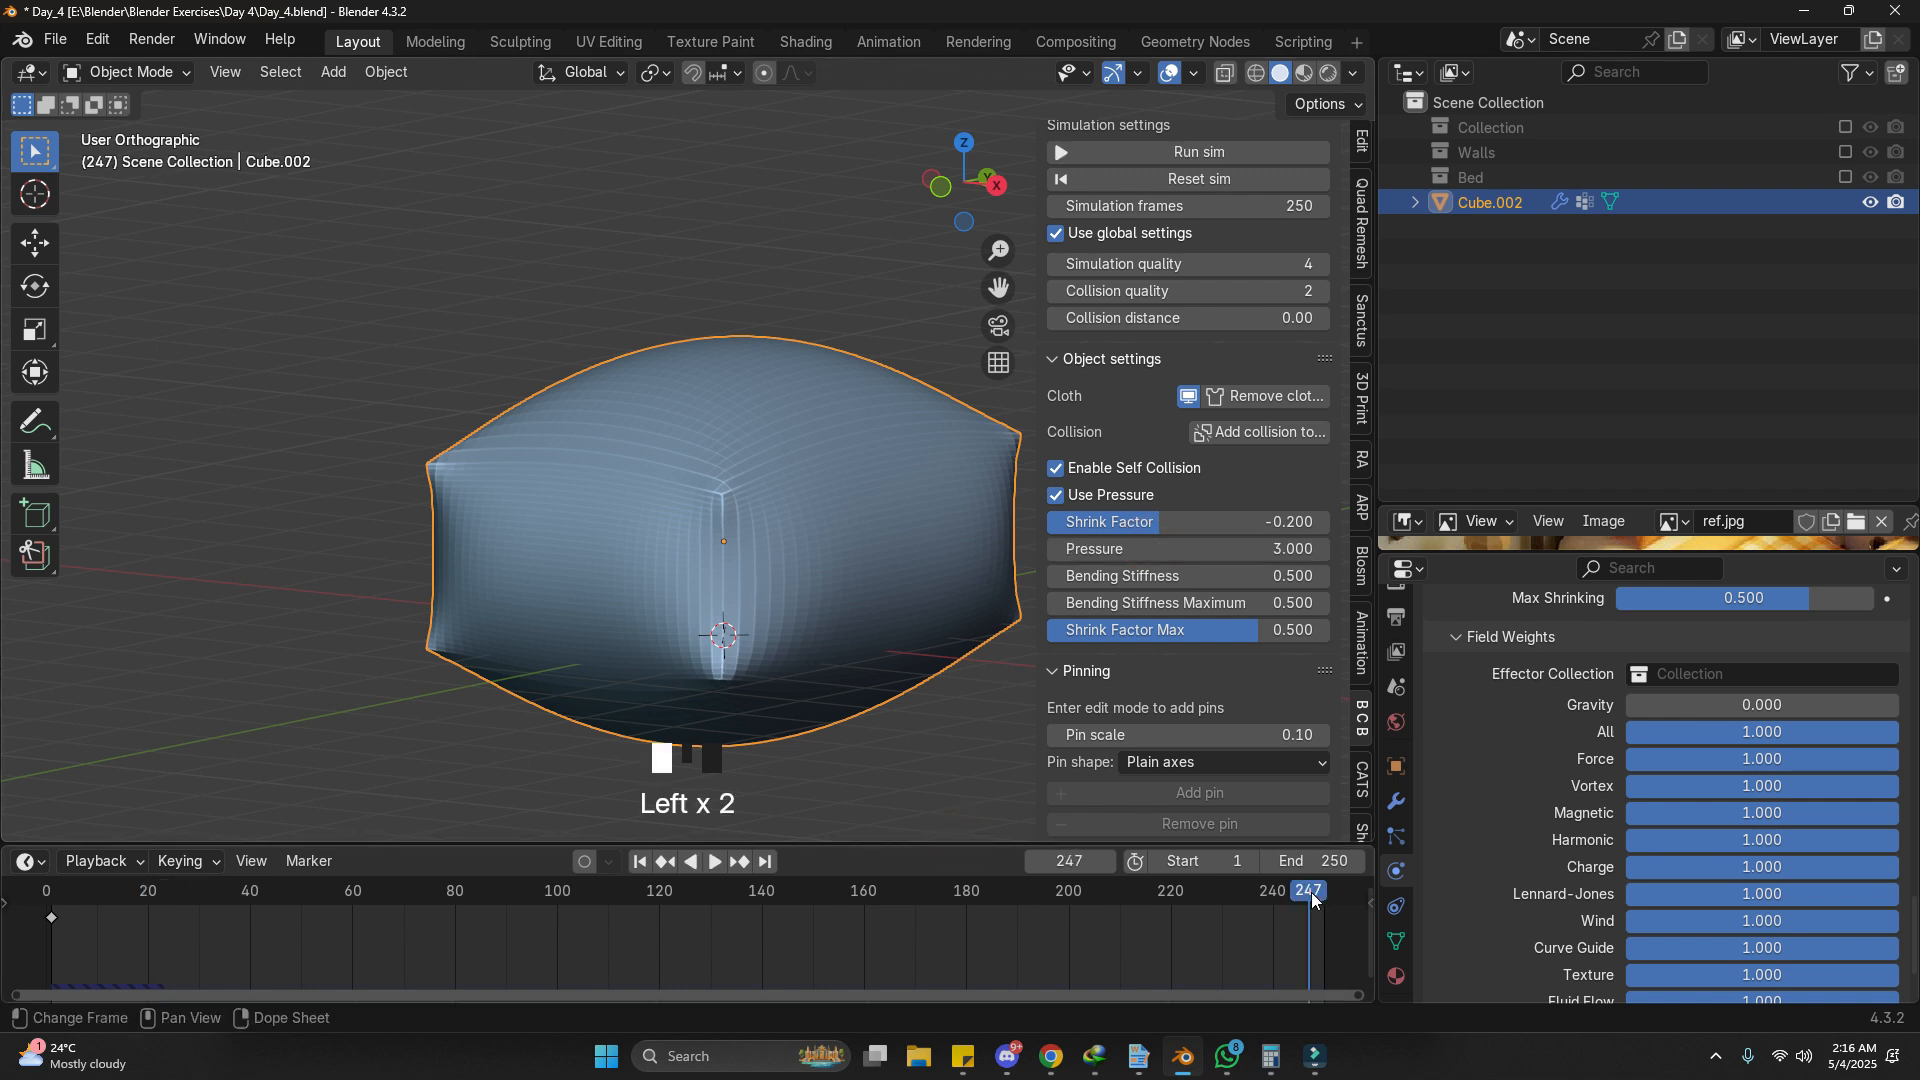
pyautogui.hotkey('shift', 'space')
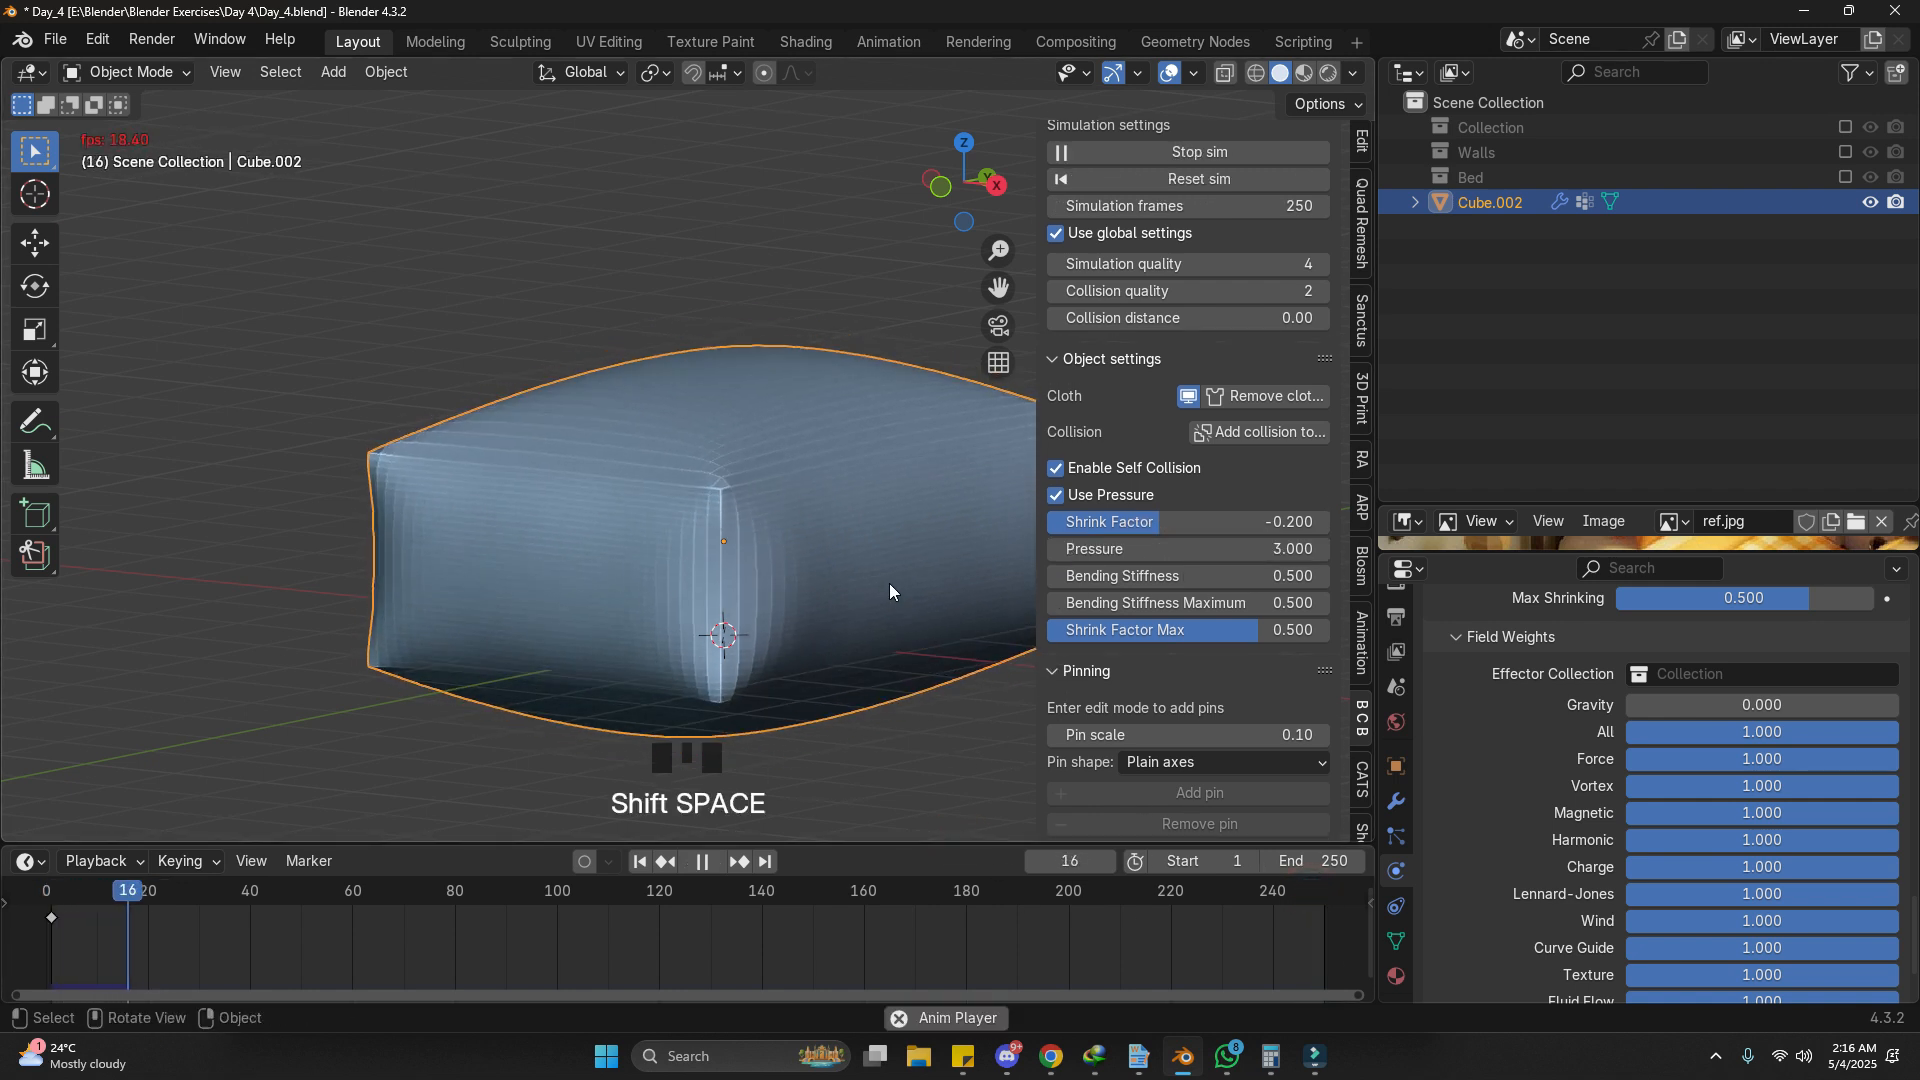
pyautogui.hotkey('shift', 'space')
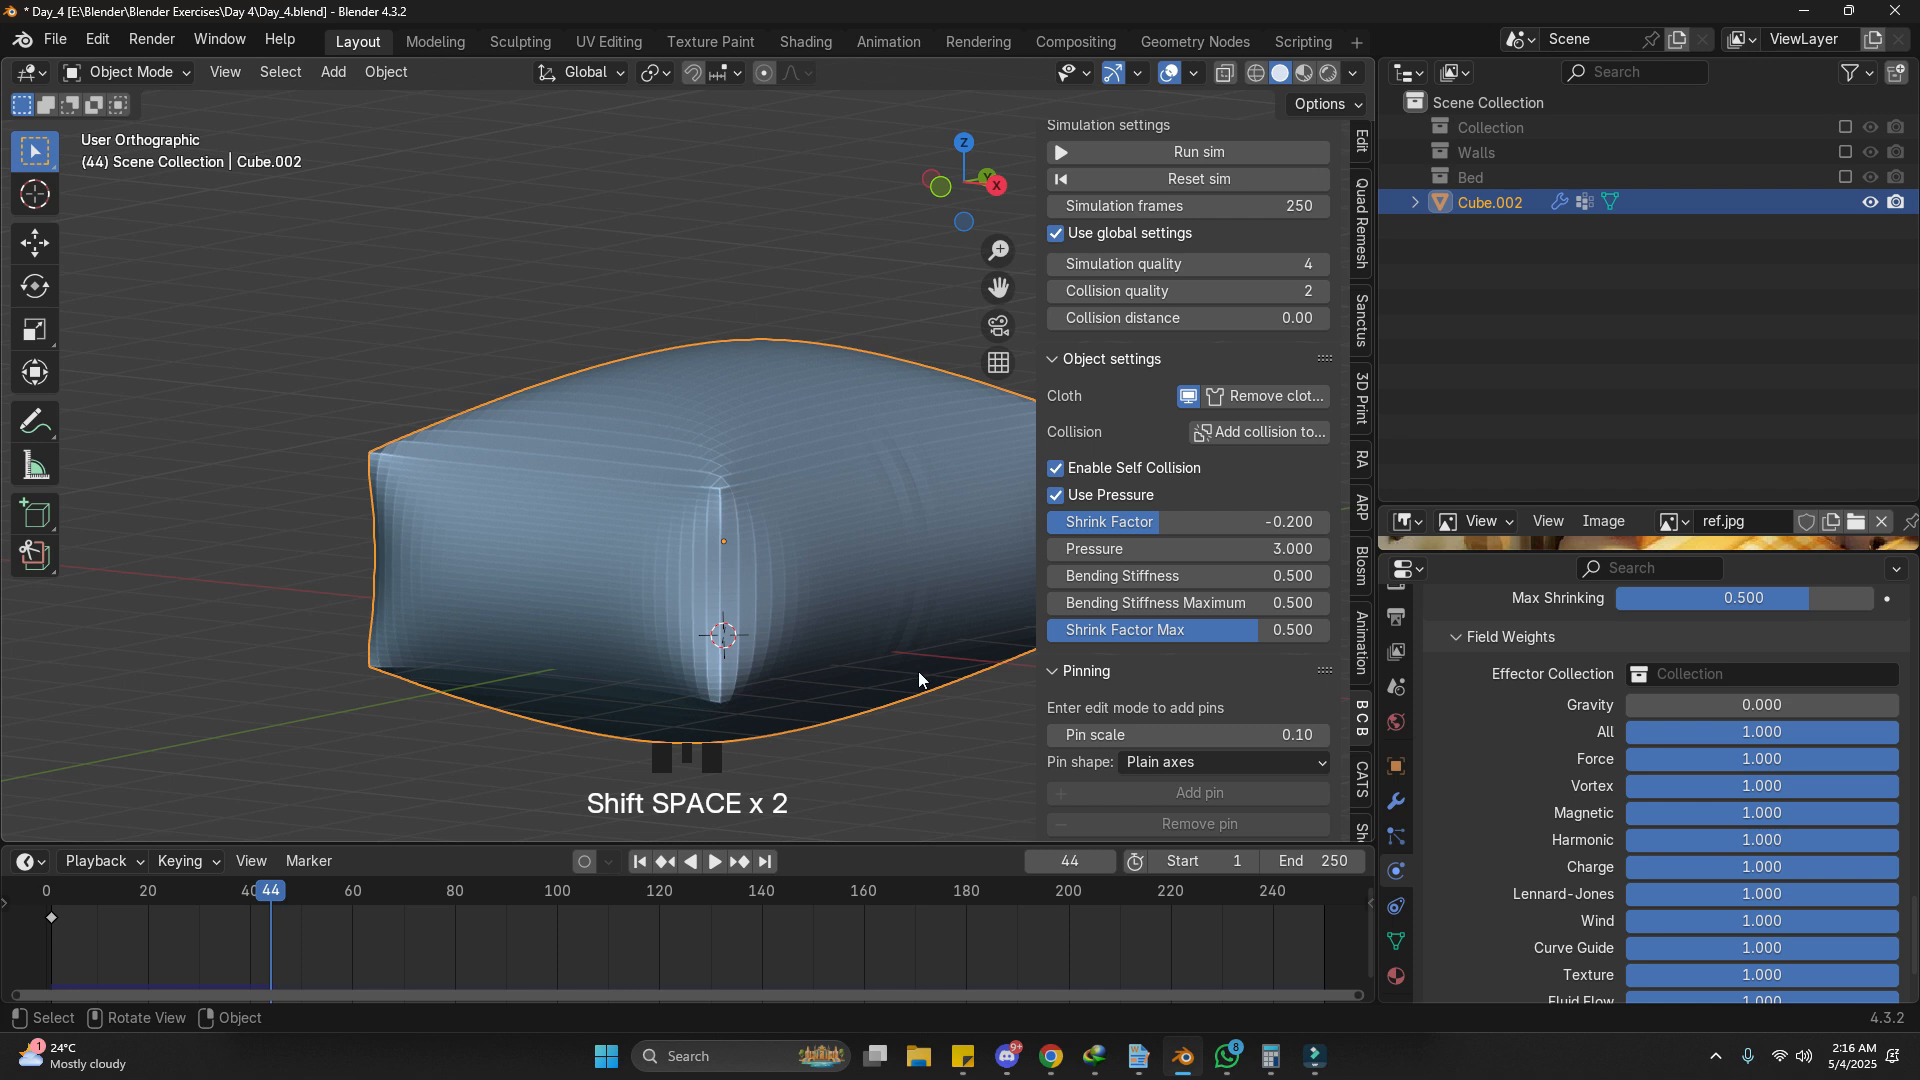
pyautogui.press('Tab')
pyautogui.press('Tab')
pyautogui.press('s')
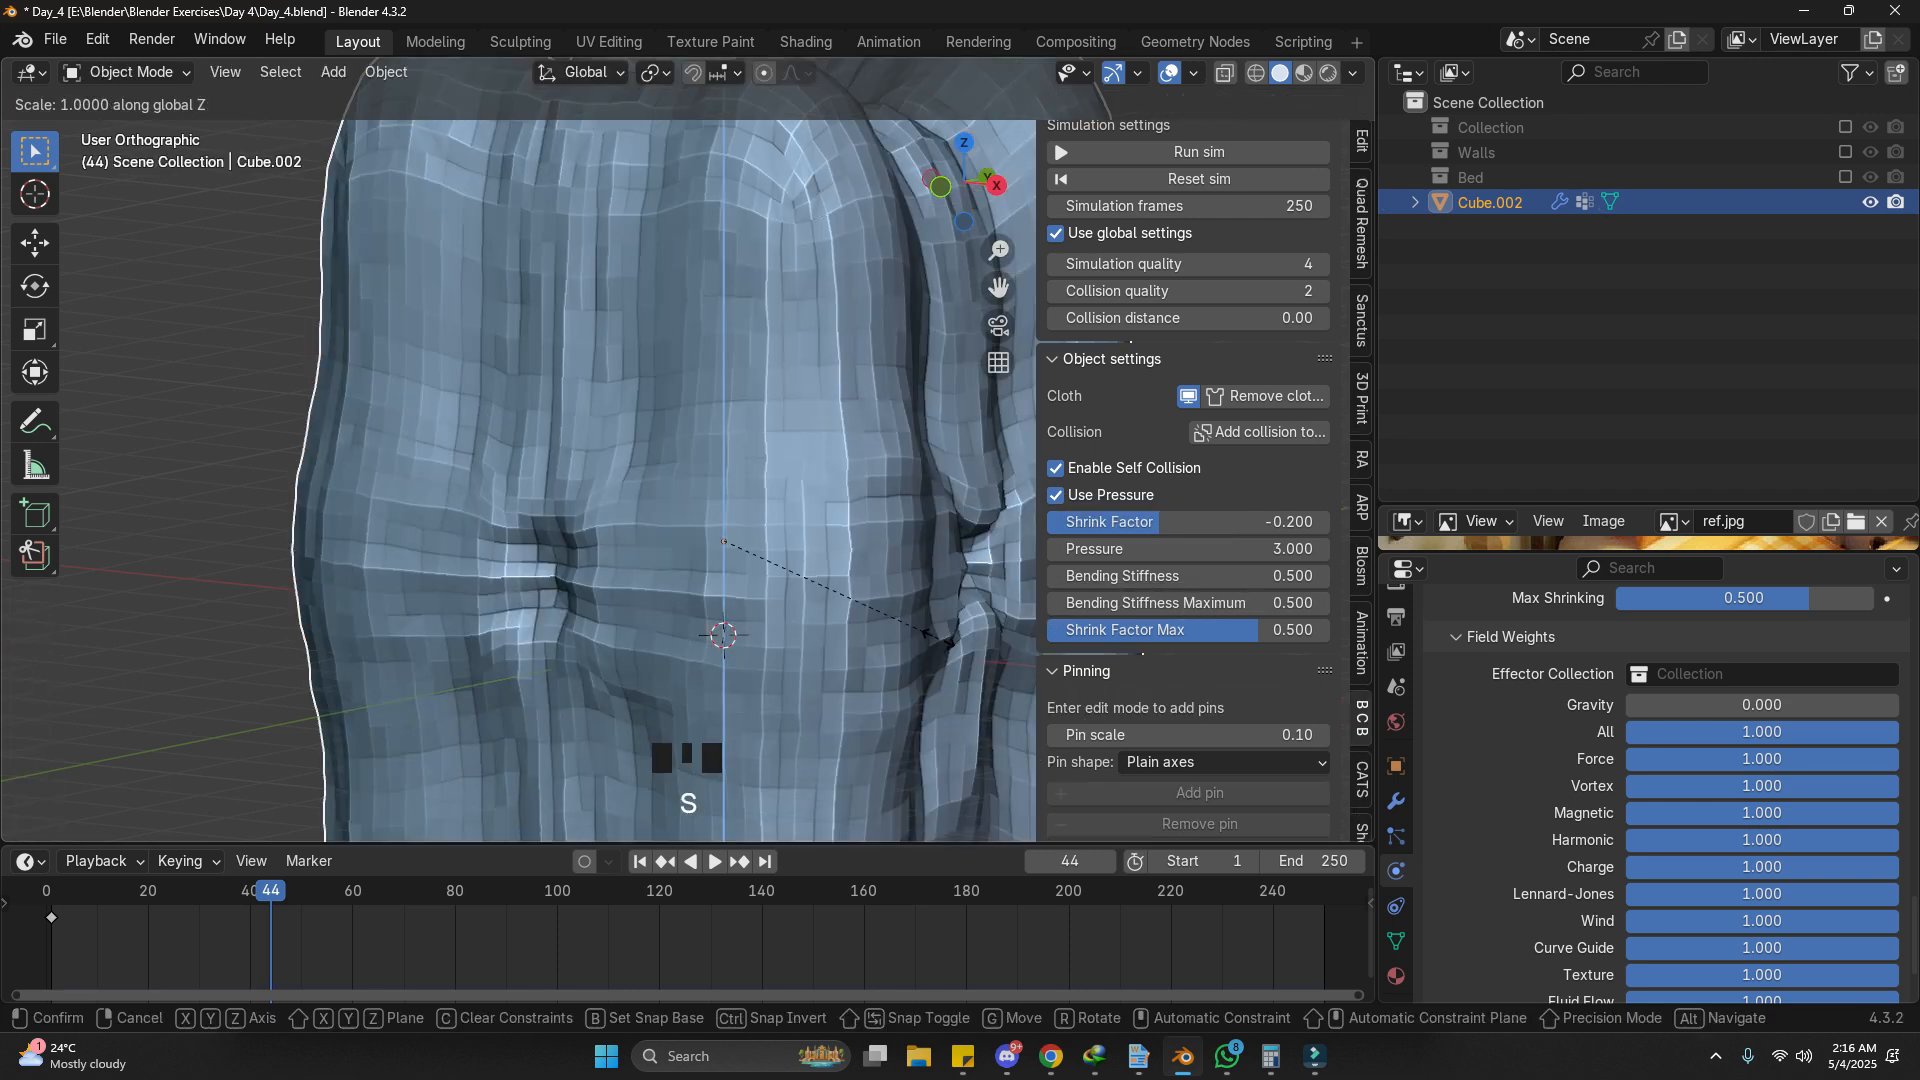
pyautogui.click(765, 601)
pyautogui.press('Tab')
pyautogui.press('Tab')
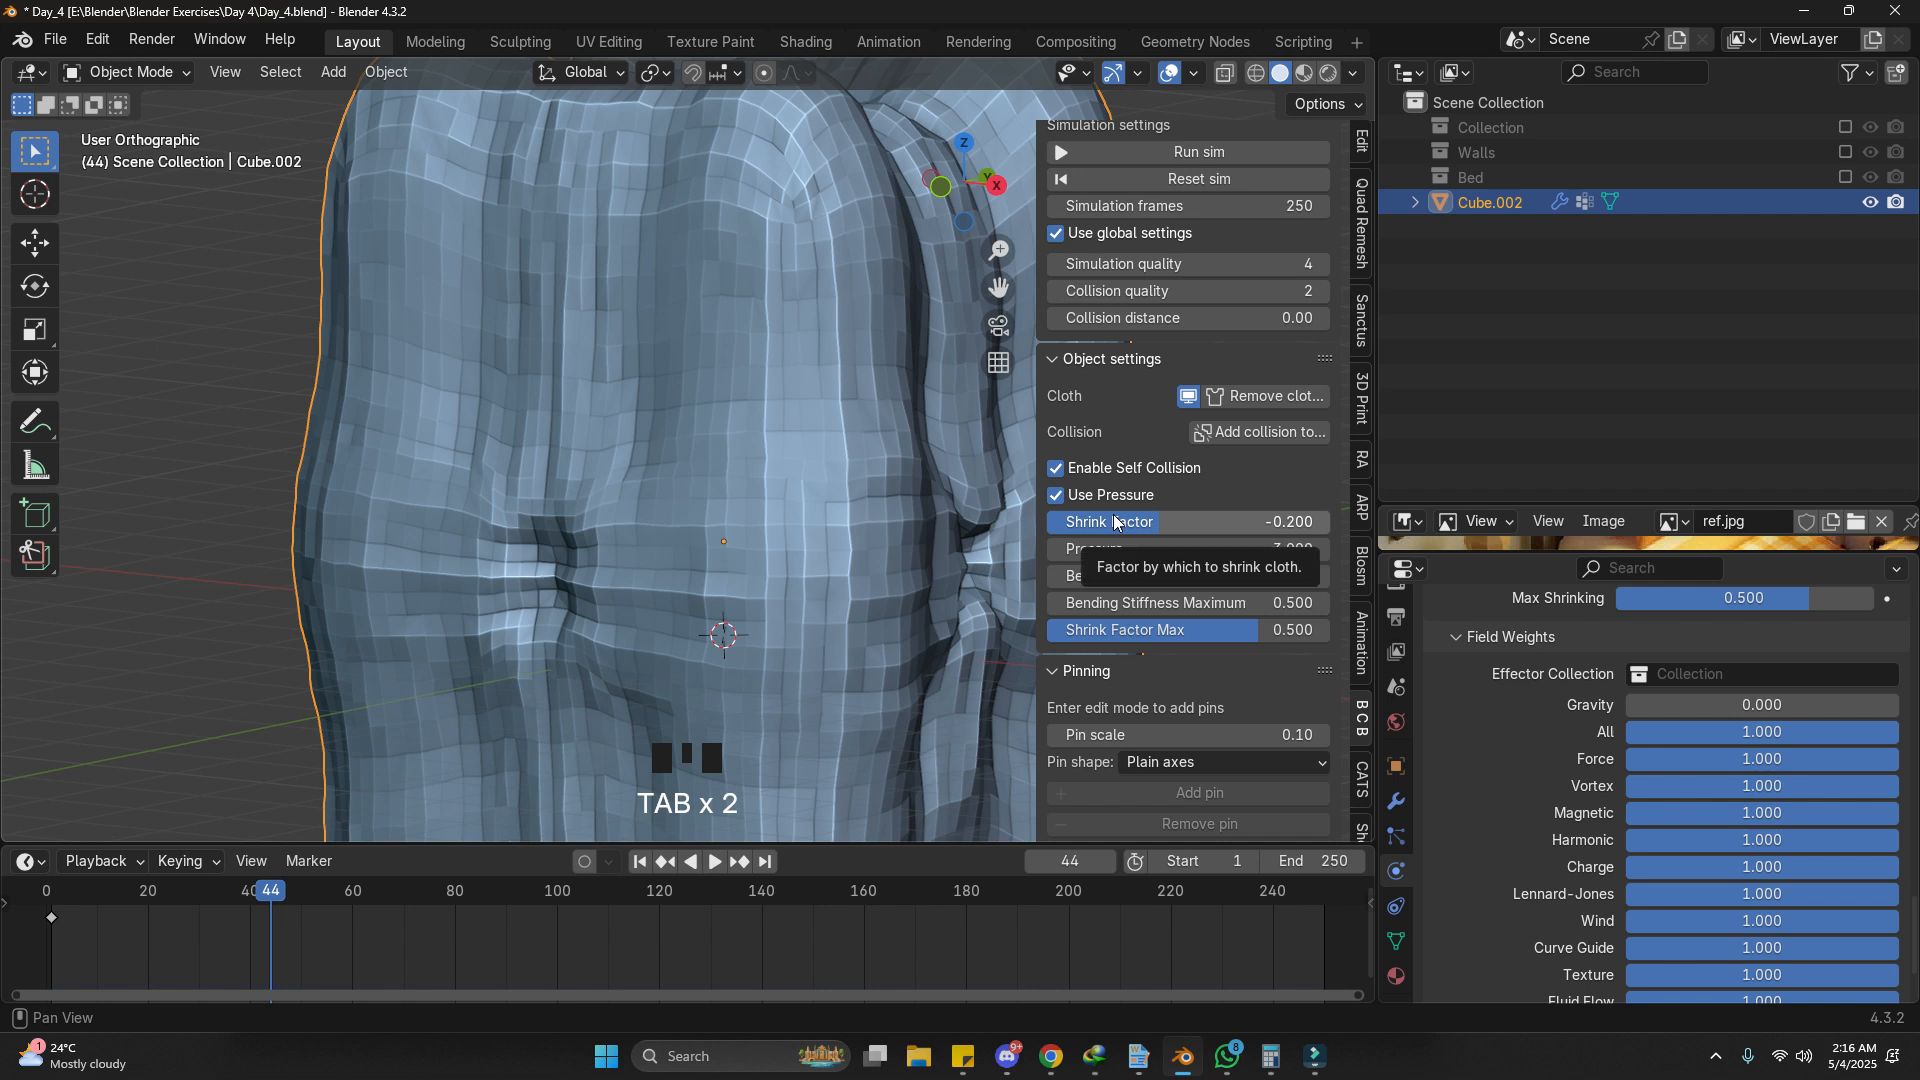
# Step: Reset the cloth simulation and flatten the box to about 0.48 of its height along Z
pyautogui.click(1167, 178)
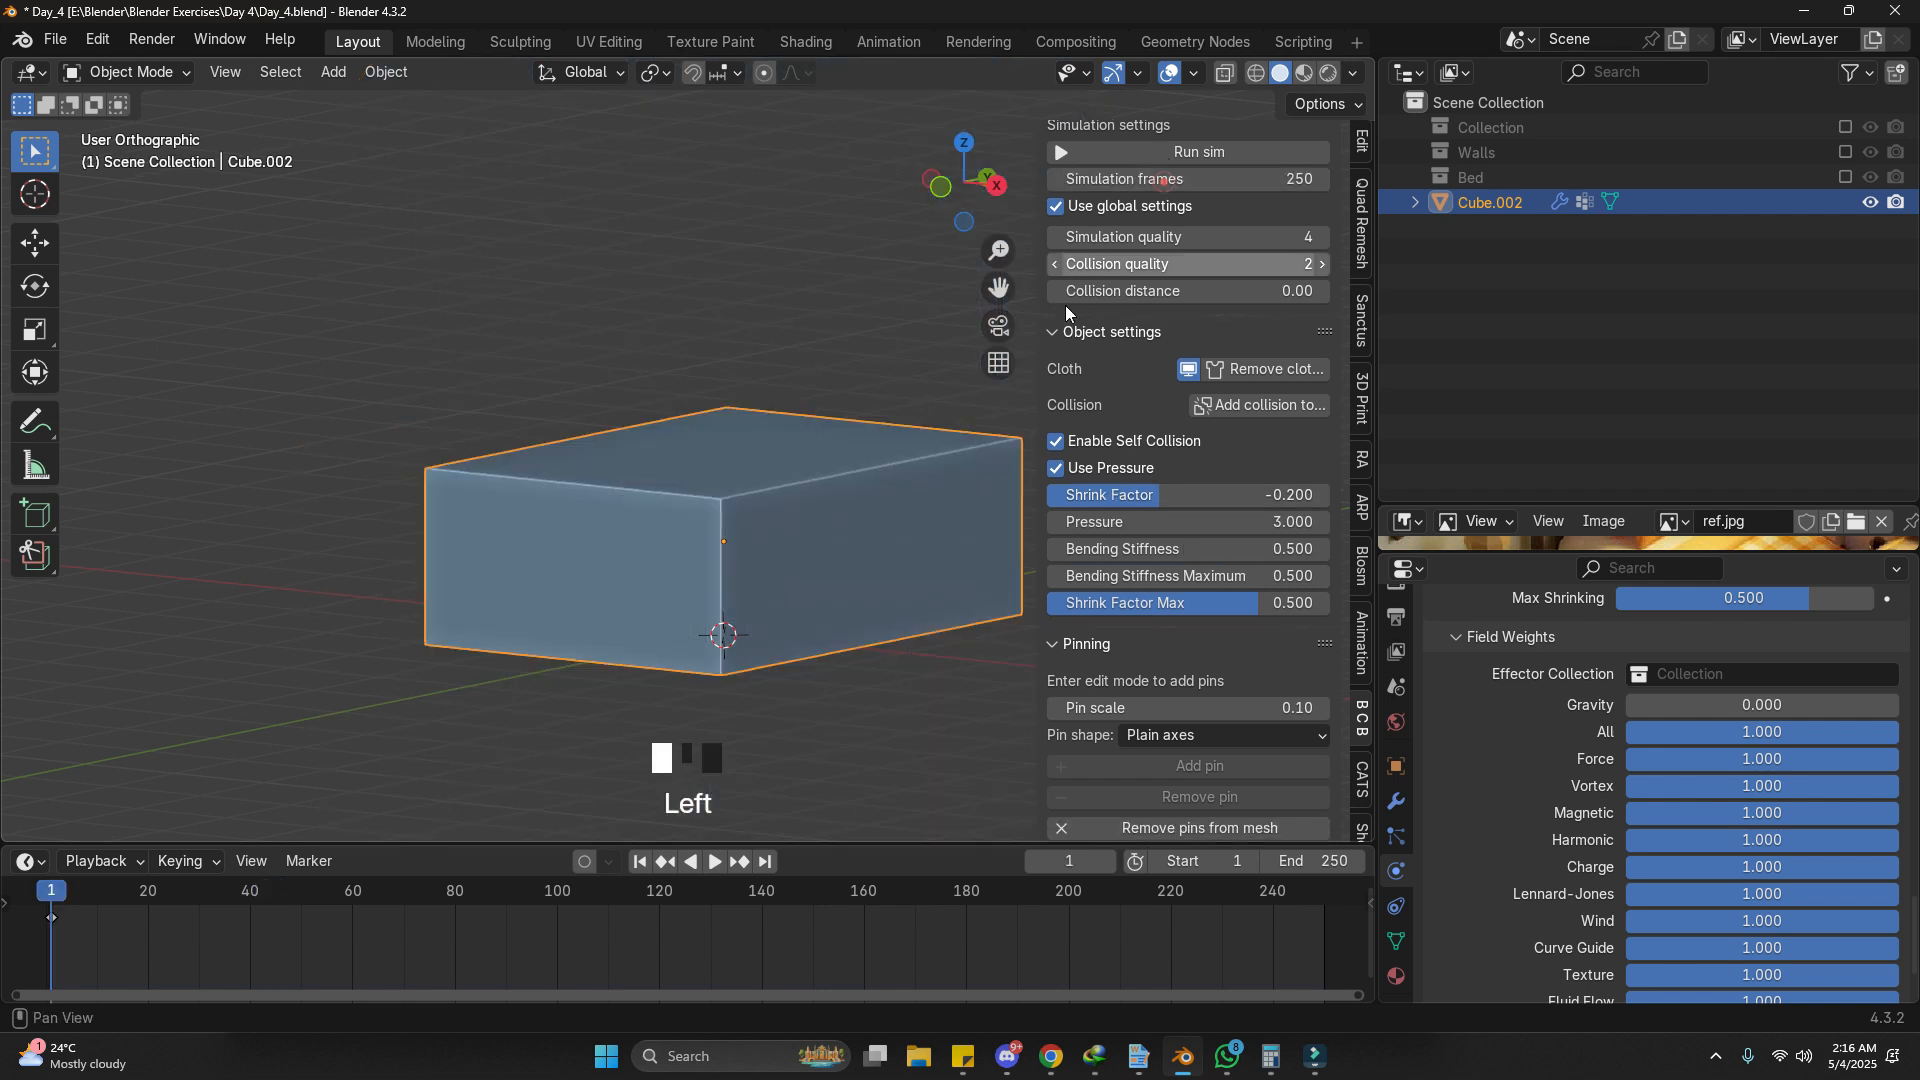
pyautogui.press('s')
pyautogui.press('z')
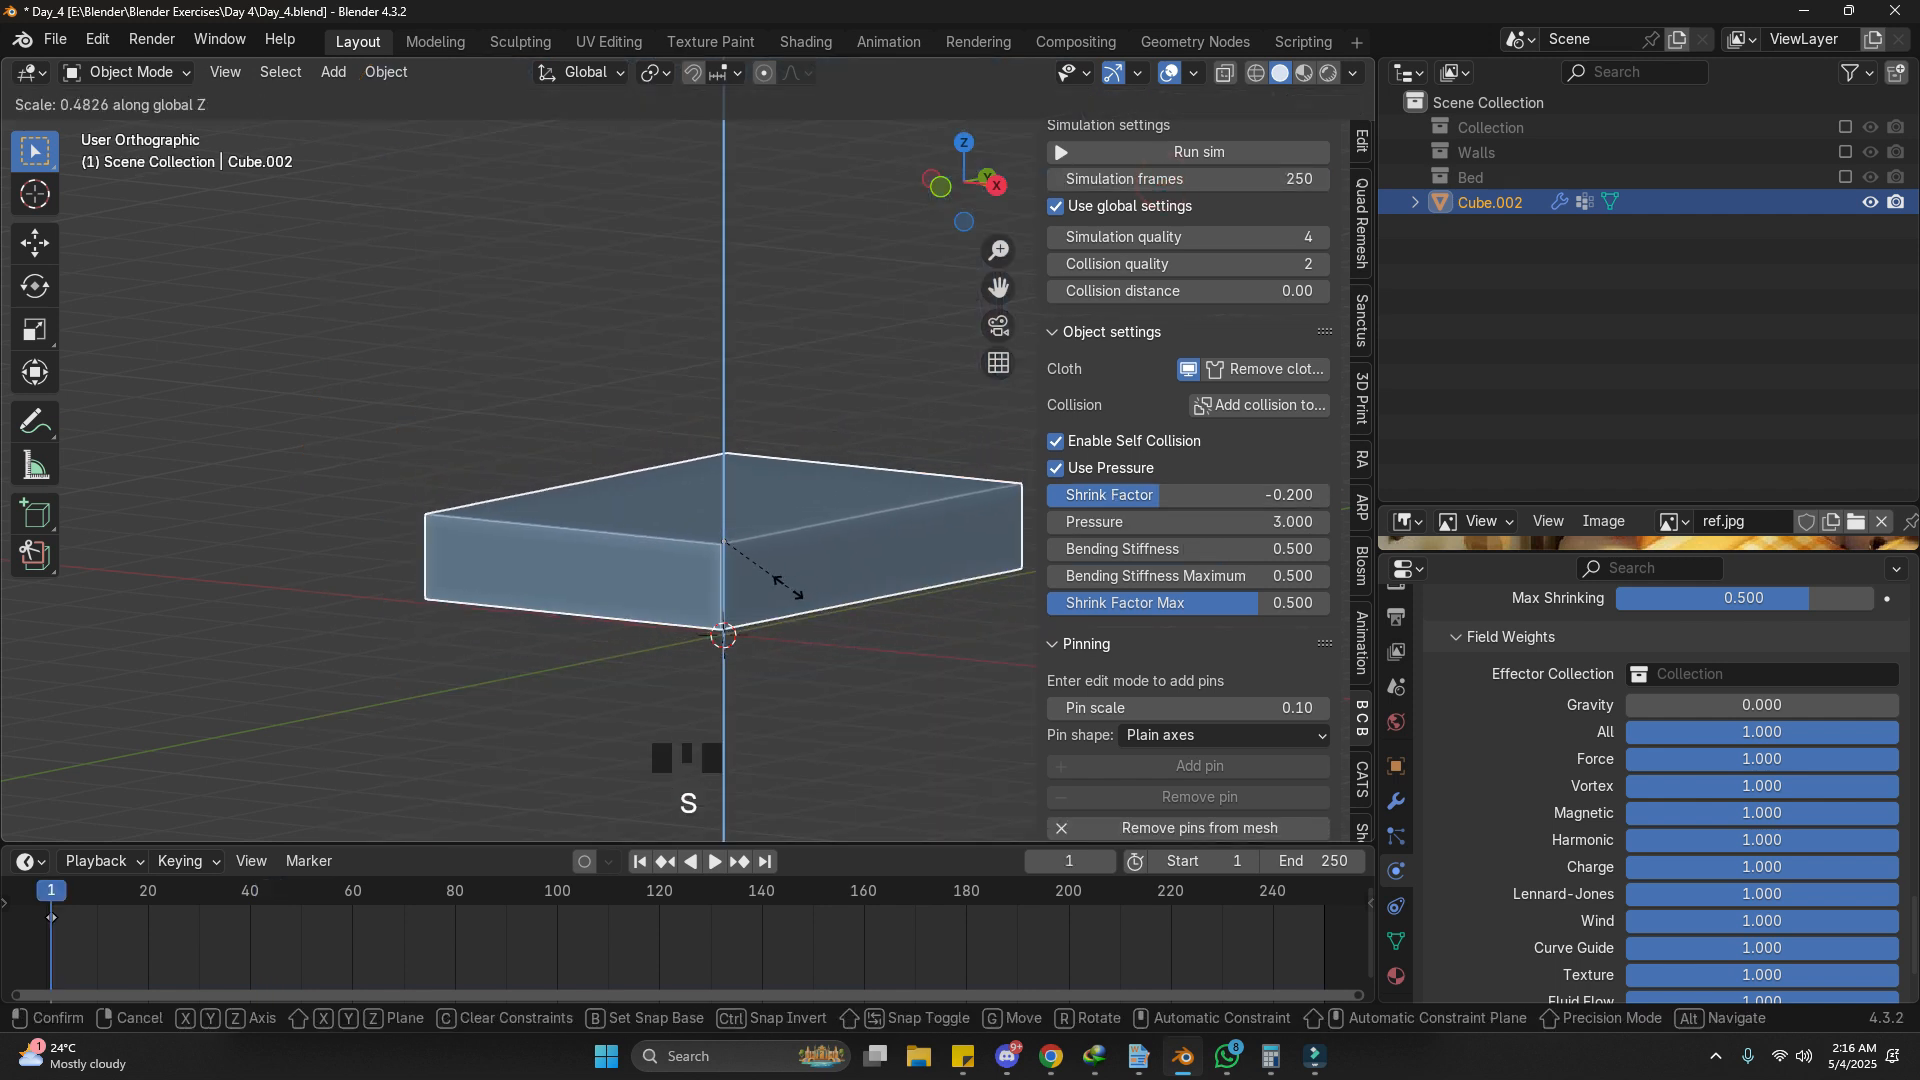
pyautogui.click(791, 596)
# Step: Scale the flattened box down slightly and uniformly
pyautogui.moveTo(844, 574); pyautogui.dragTo(781, 668, button='middle')
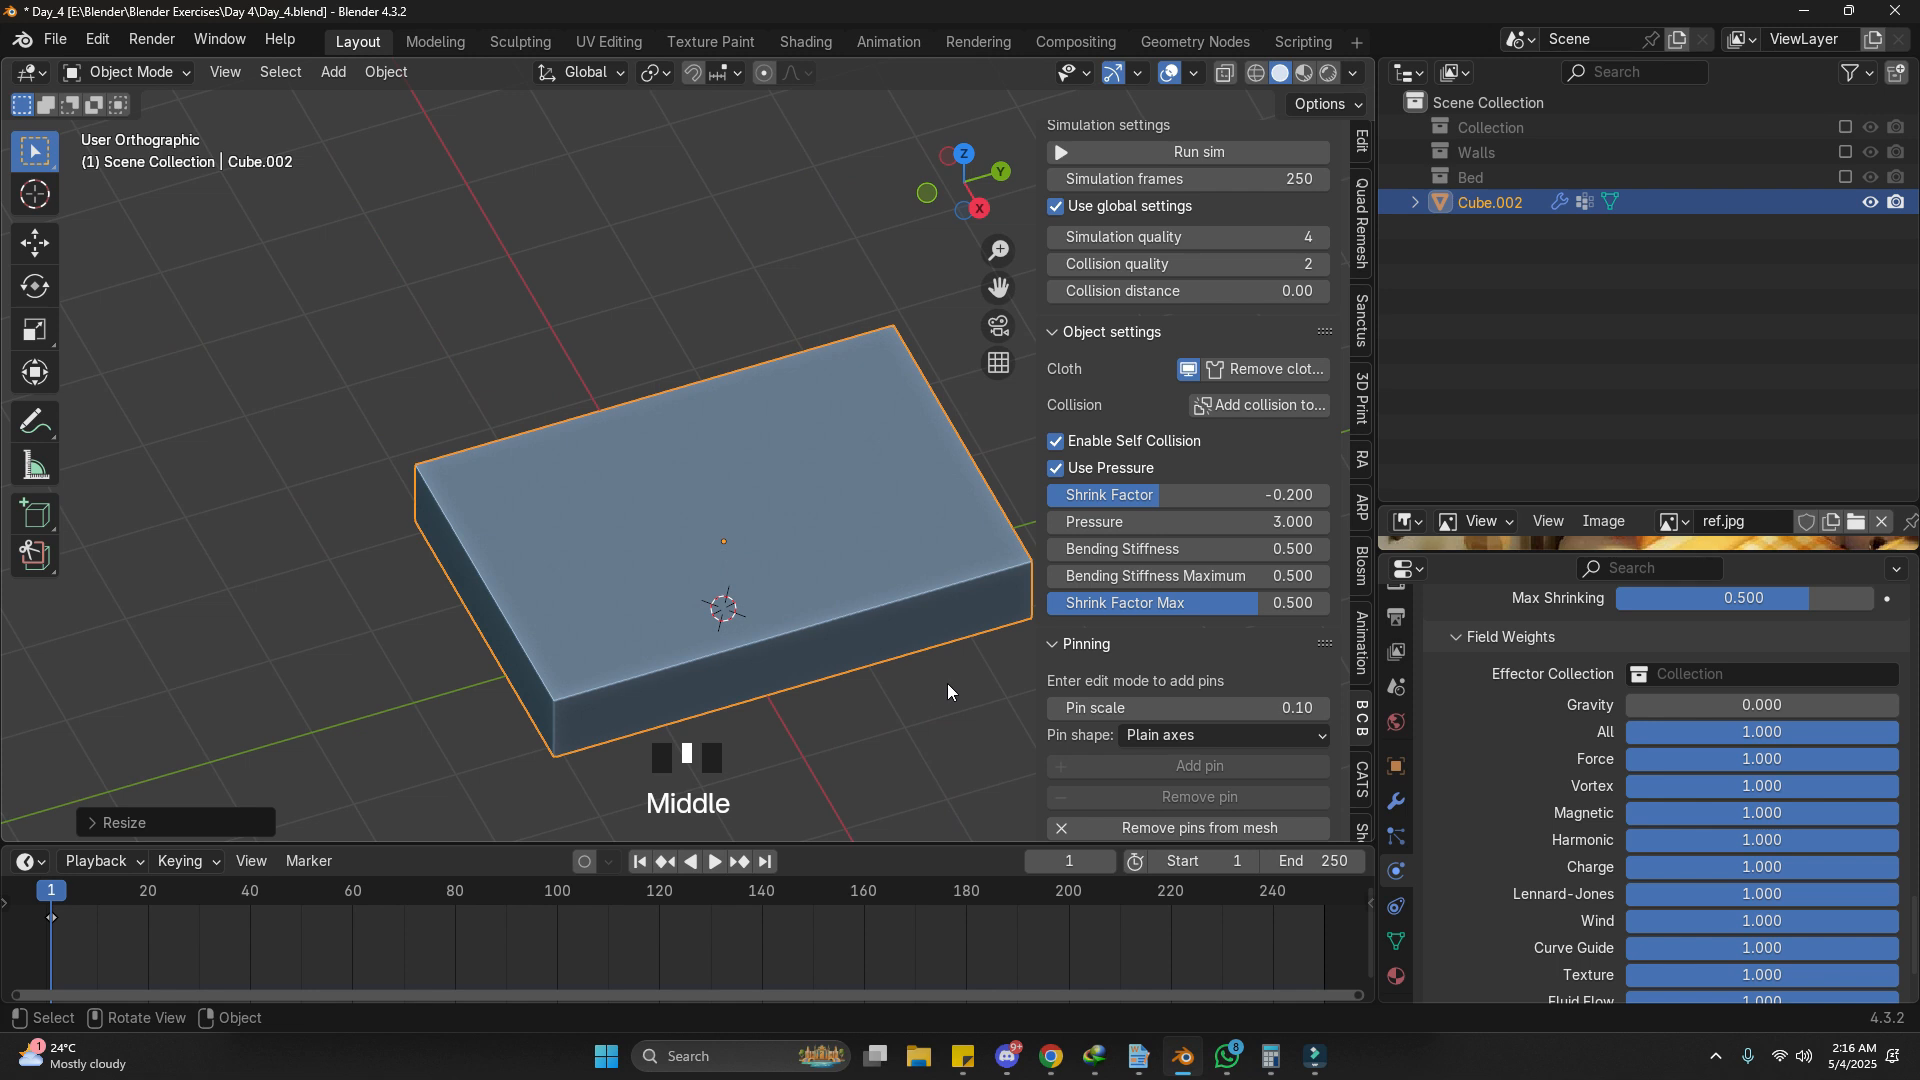
pyautogui.press('s')
pyautogui.press('x')
pyautogui.press('s')
pyautogui.press('s')
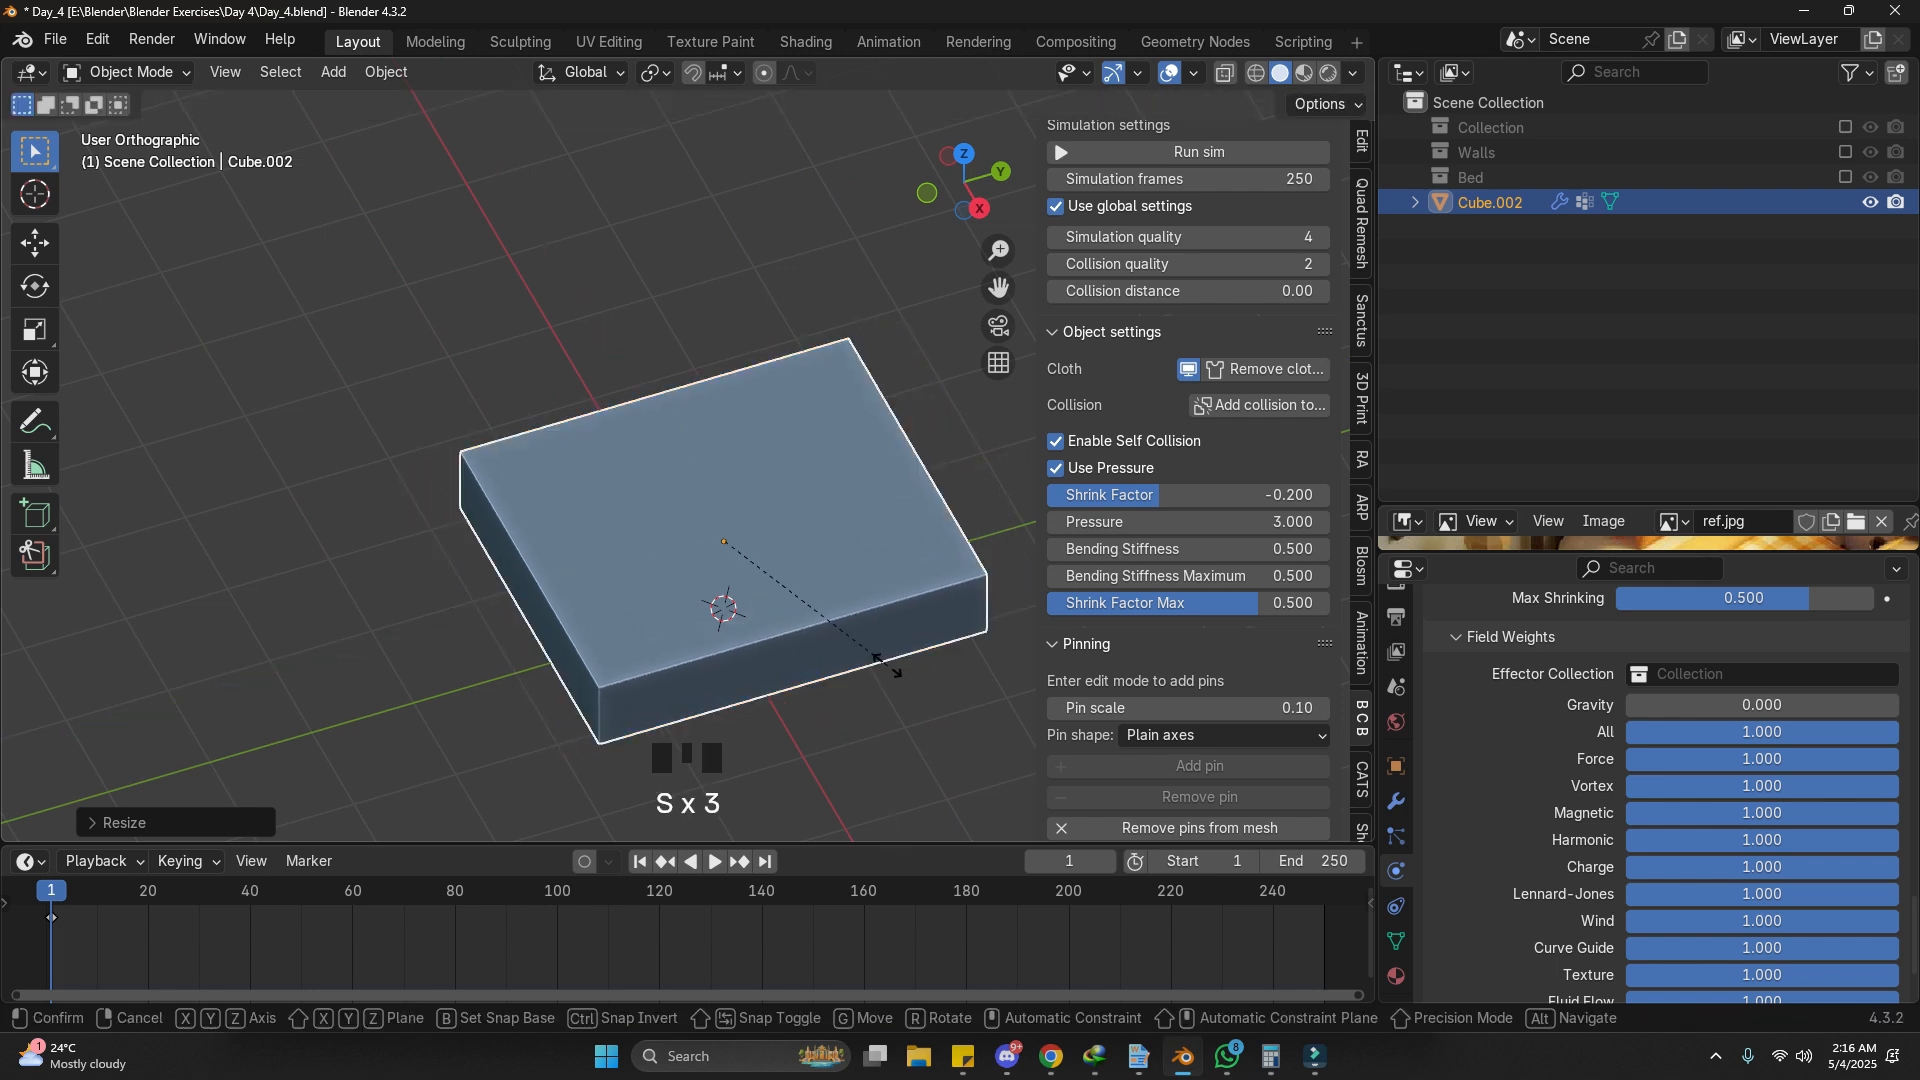
pyautogui.click(796, 617)
# Step: Stretch the box to about 1.4 times its size along X and apply its scale
pyautogui.press('s')
pyautogui.press('x')
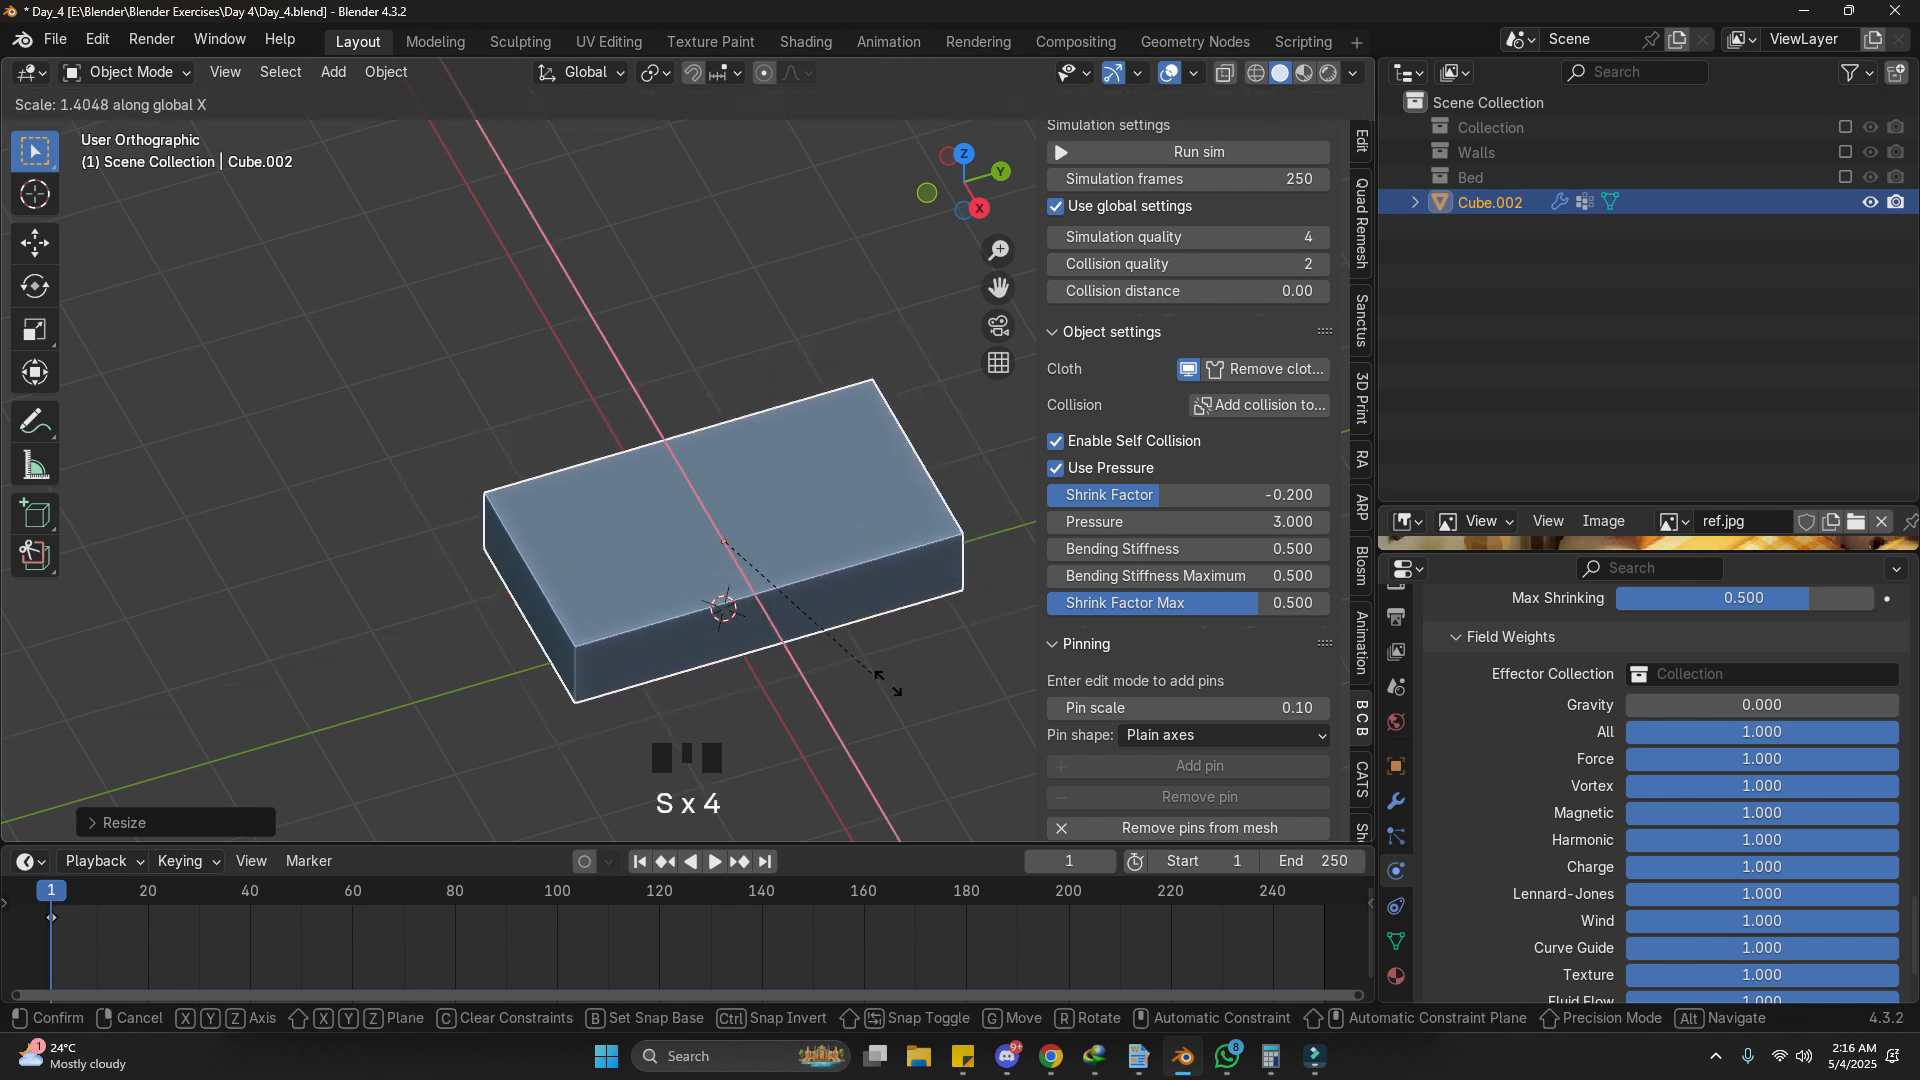
pyautogui.click(866, 687)
pyautogui.hotkey('ctrl', 'a')
pyautogui.click(862, 687)
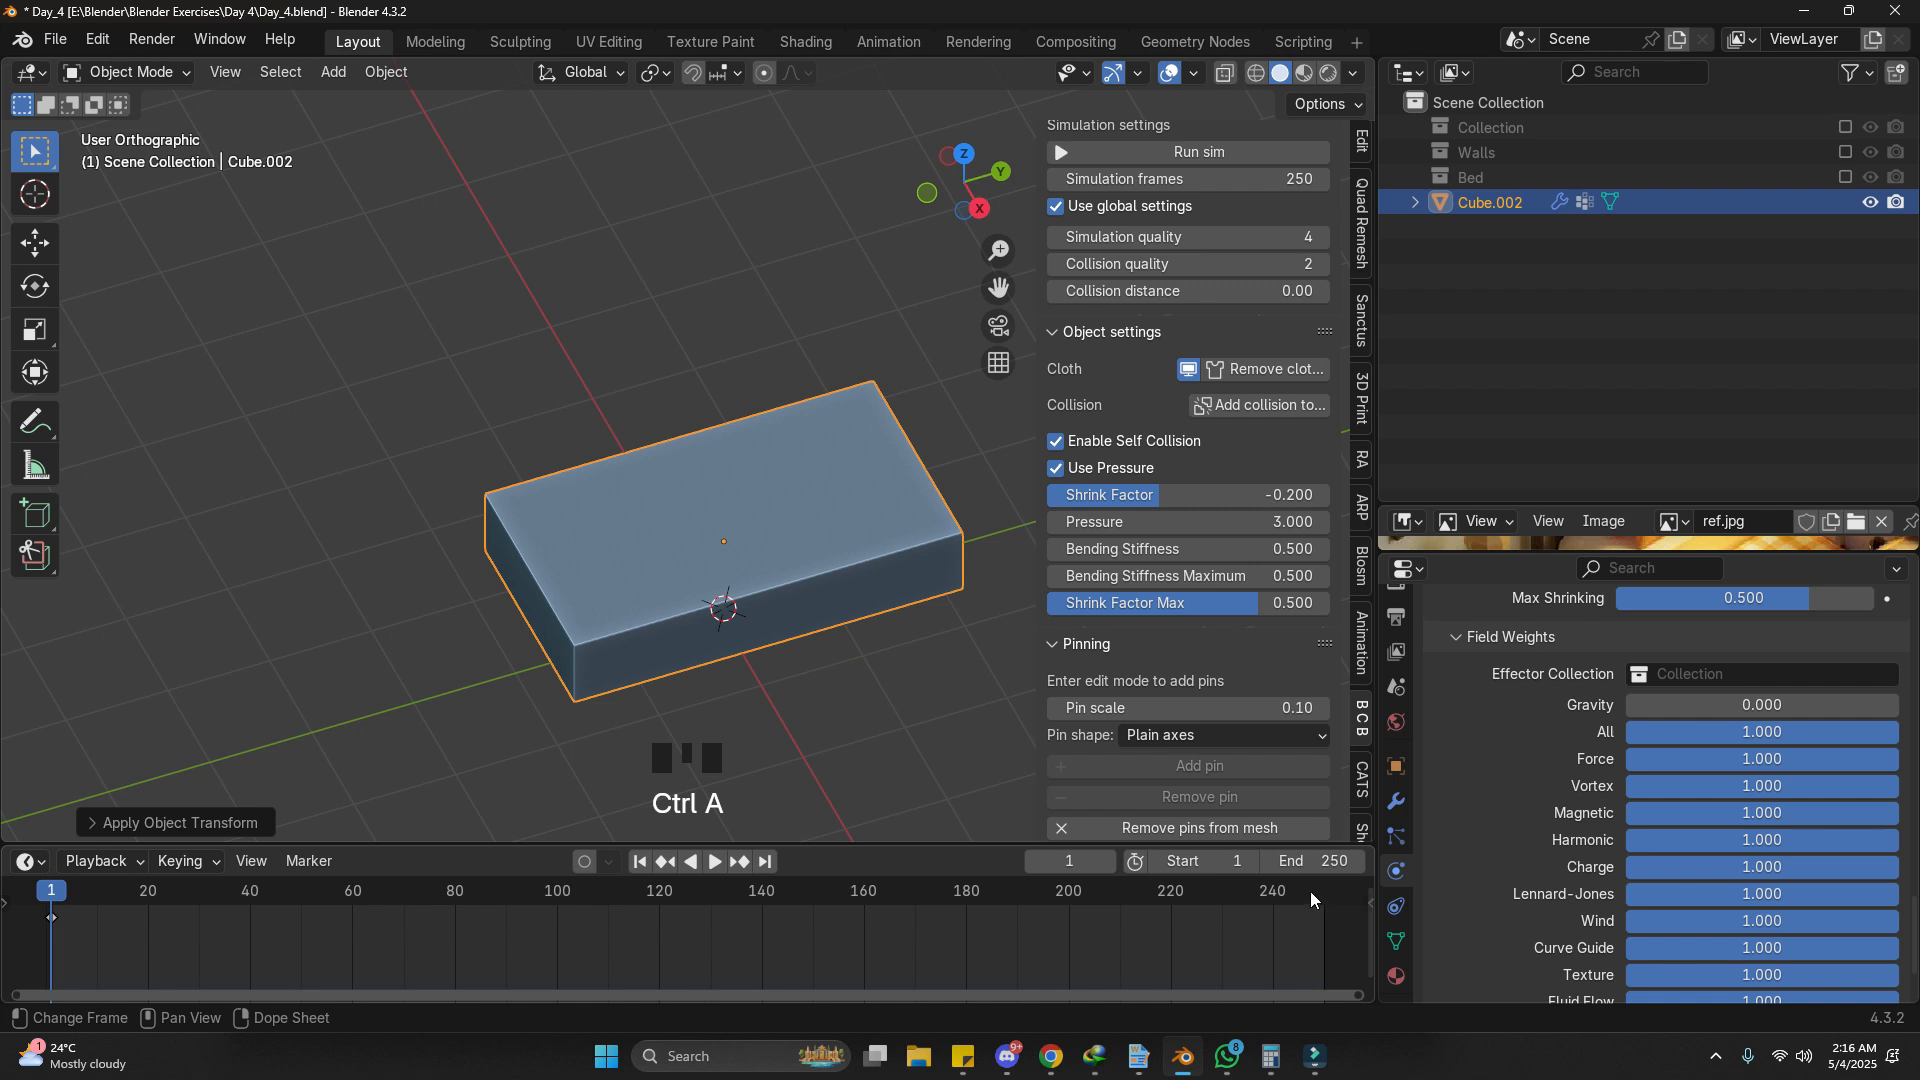
# Step: Run the cloth simulation on the resized box, reloading the mesh through Edit Mode and restarting the playback
pyautogui.click(1310, 898)
pyautogui.hotkey('shift', 'space')
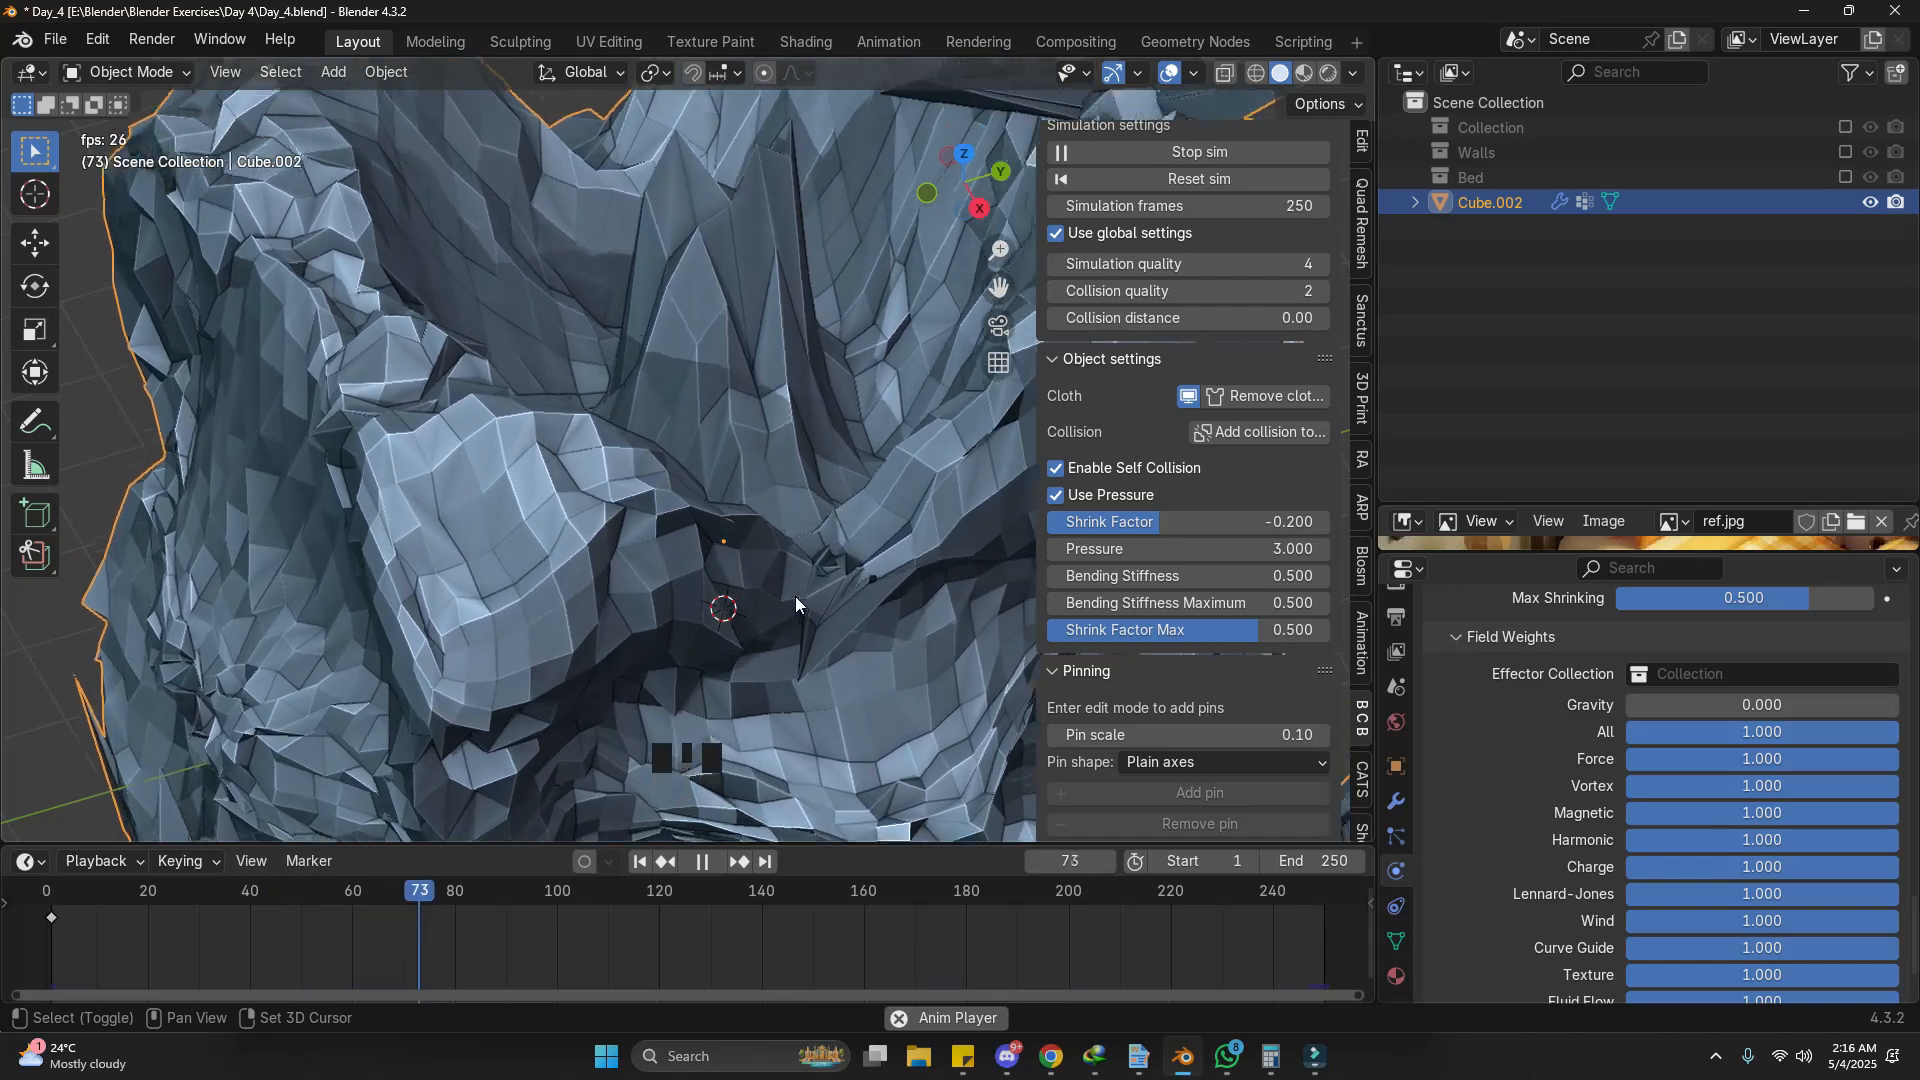
pyautogui.hotkey('shift', 'space')
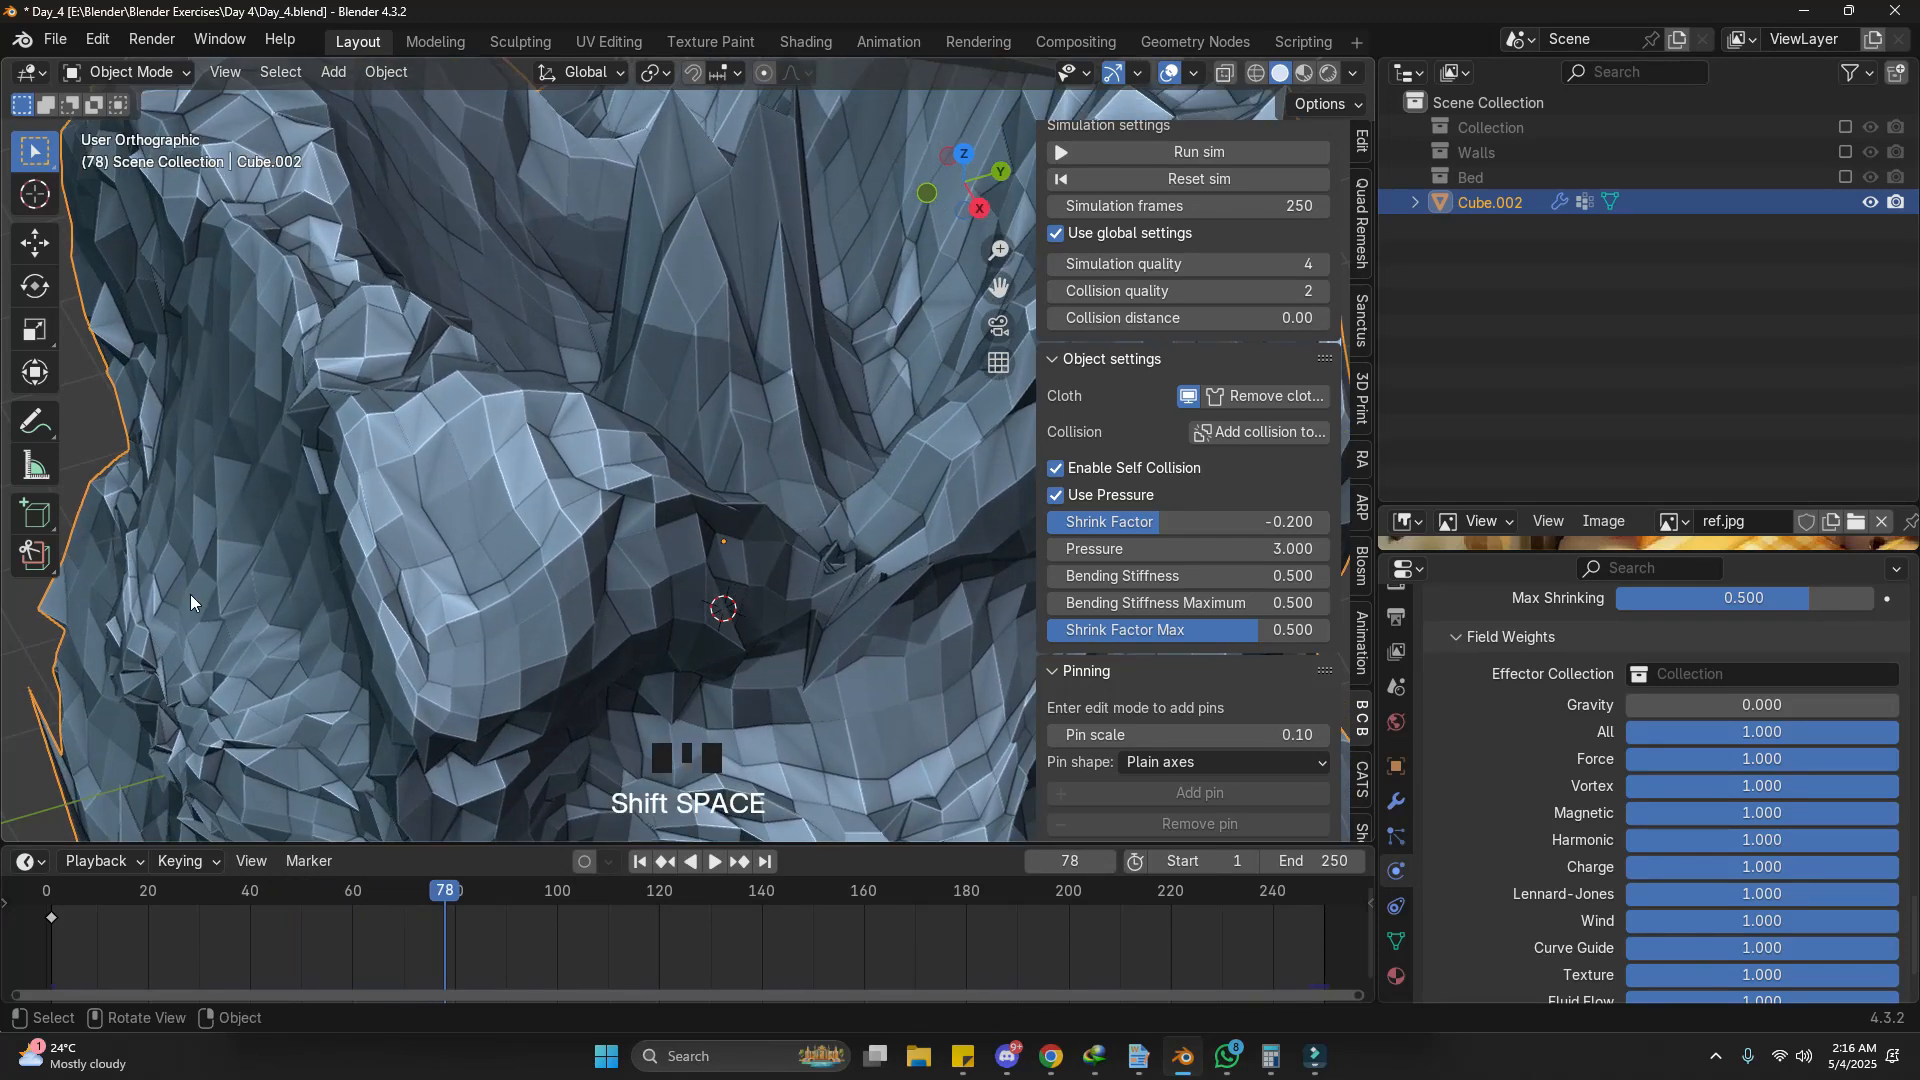
pyautogui.press('Tab')
pyautogui.press('Tab')
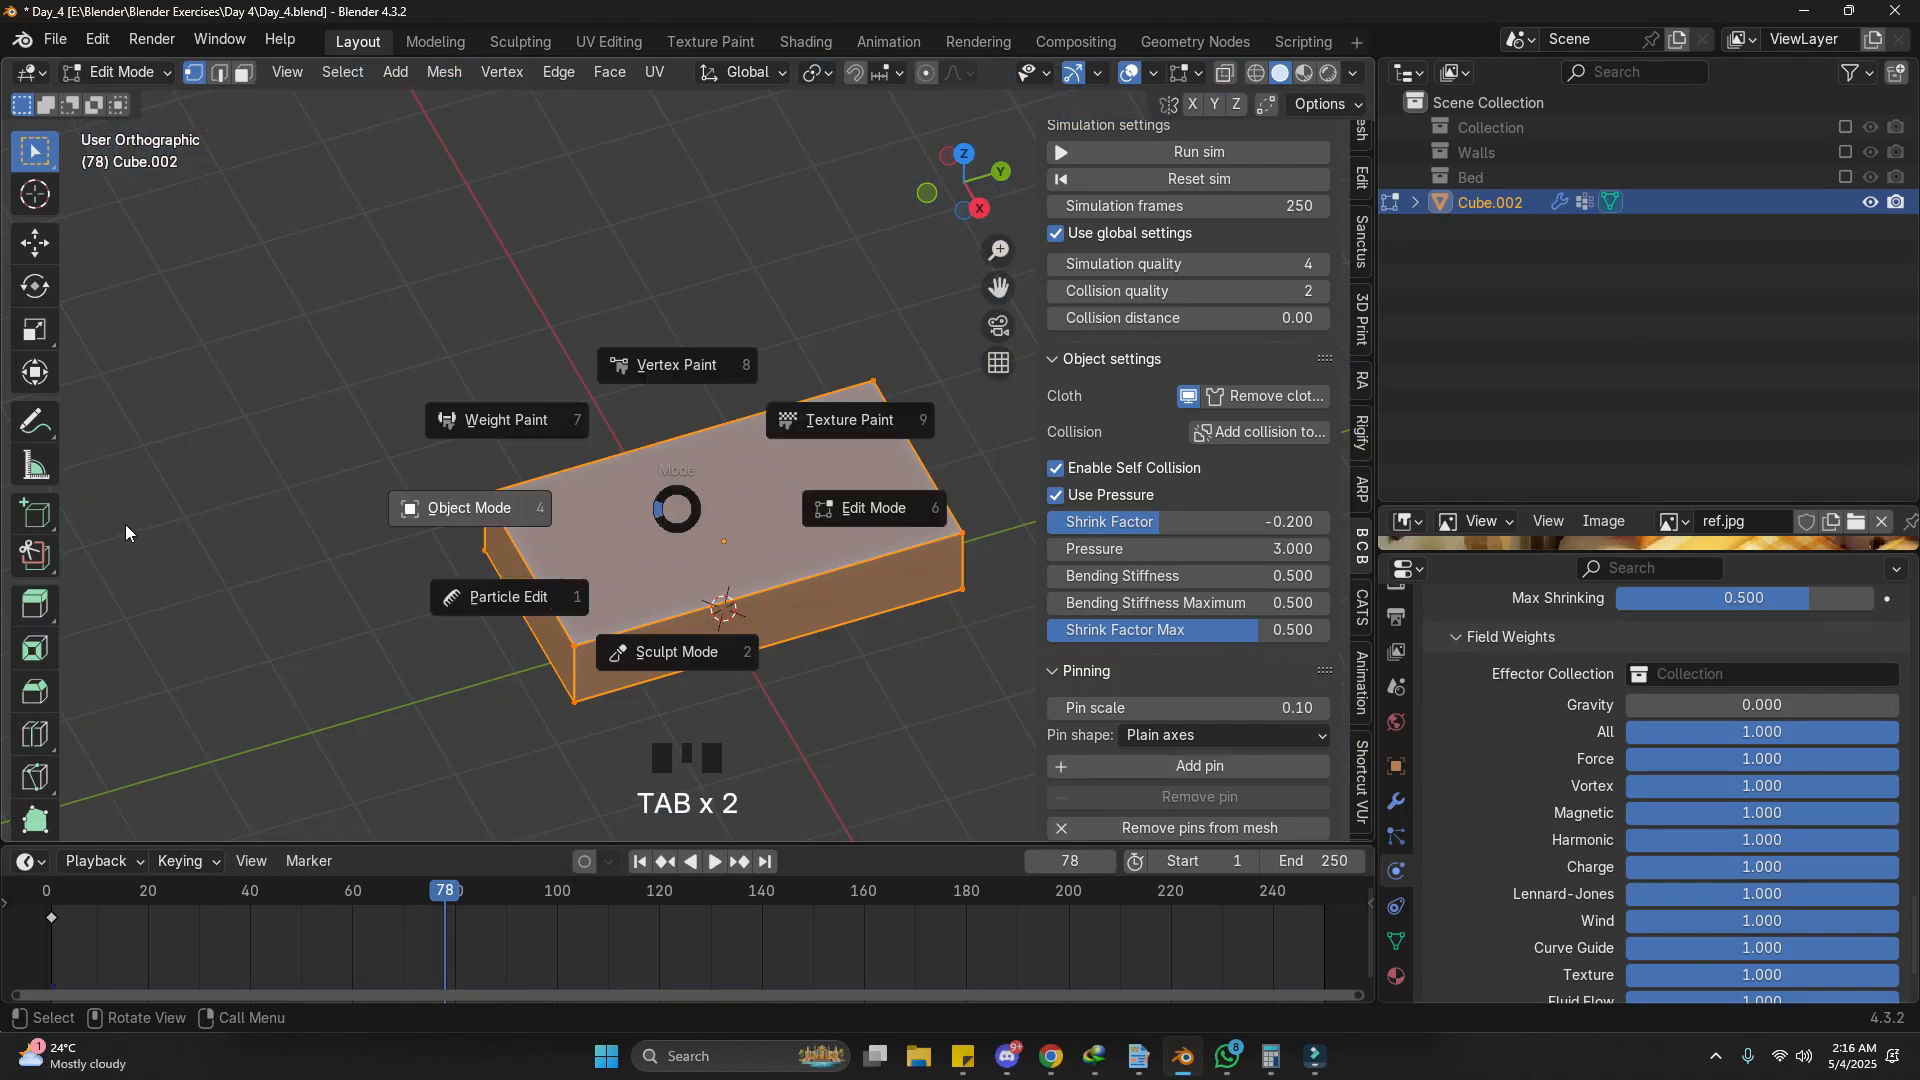
pyautogui.click(1314, 891)
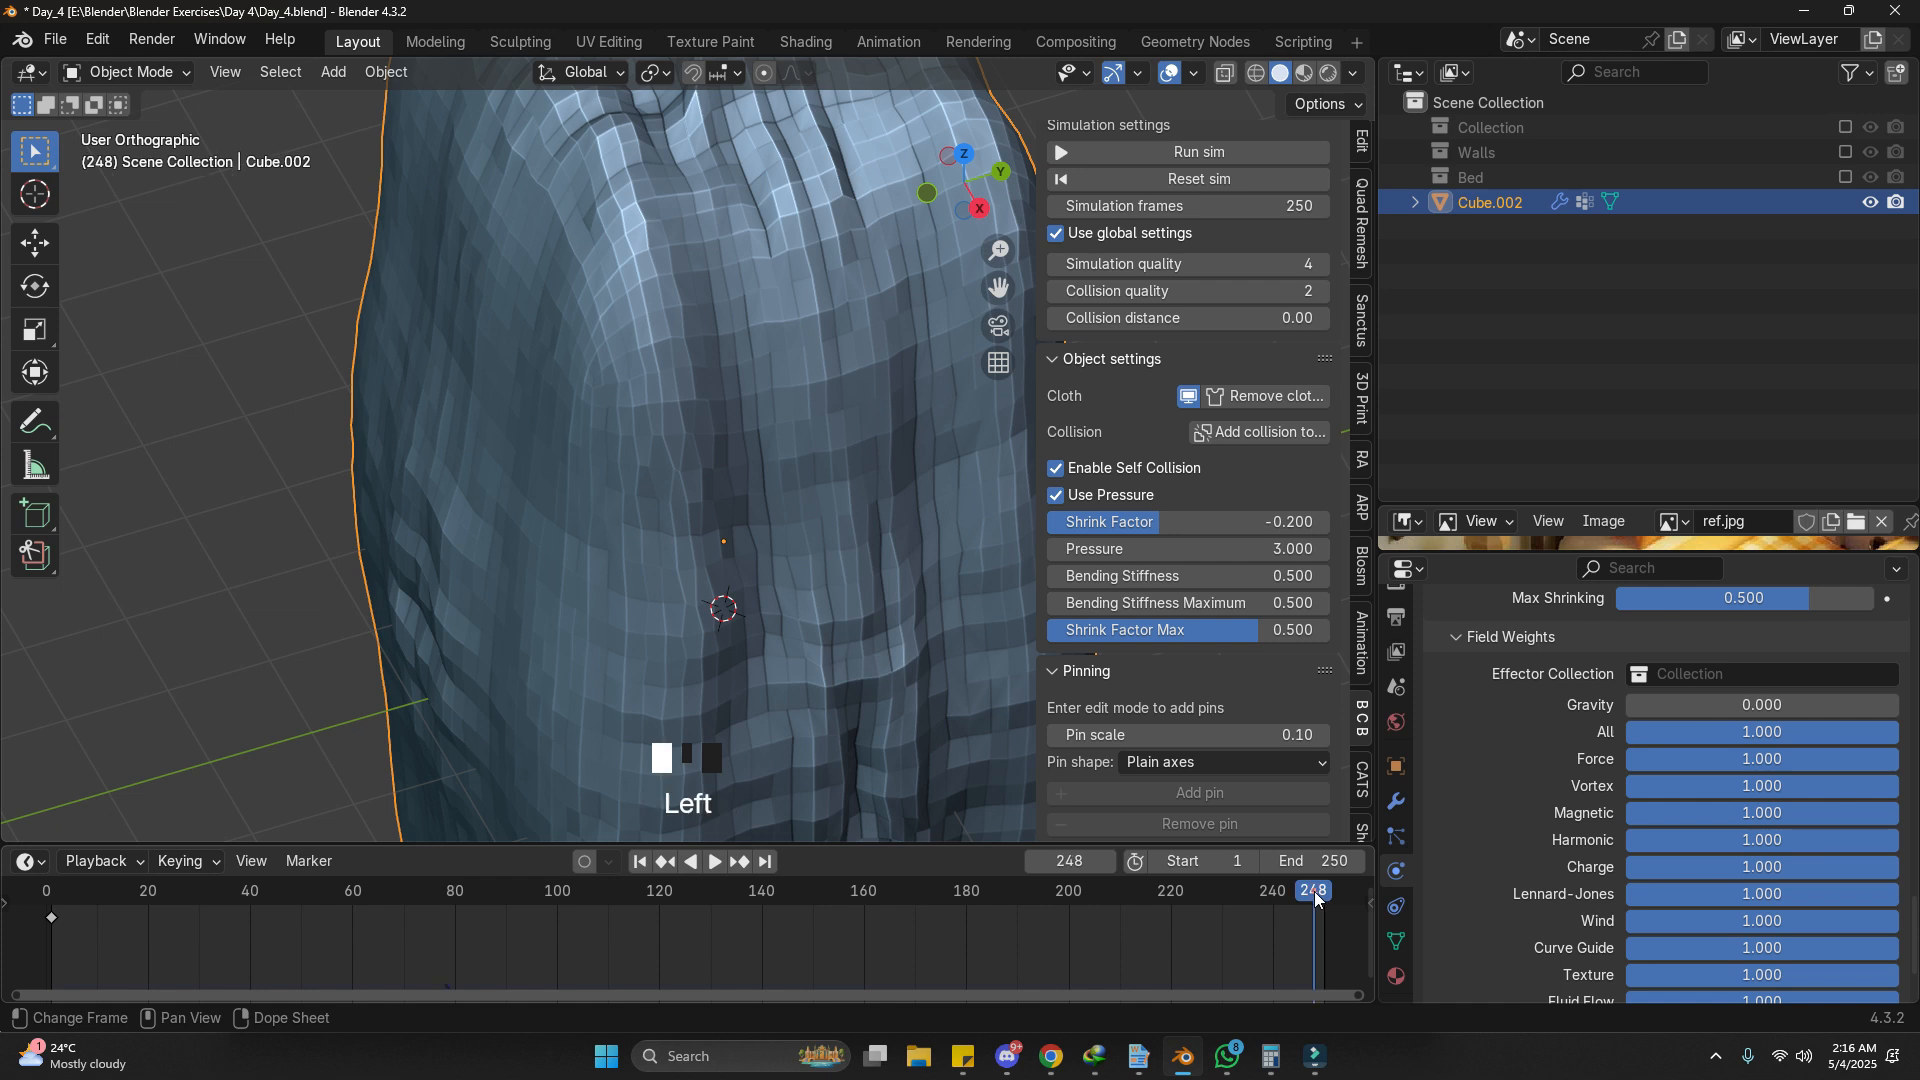
pyautogui.hotkey('shift', 'space')
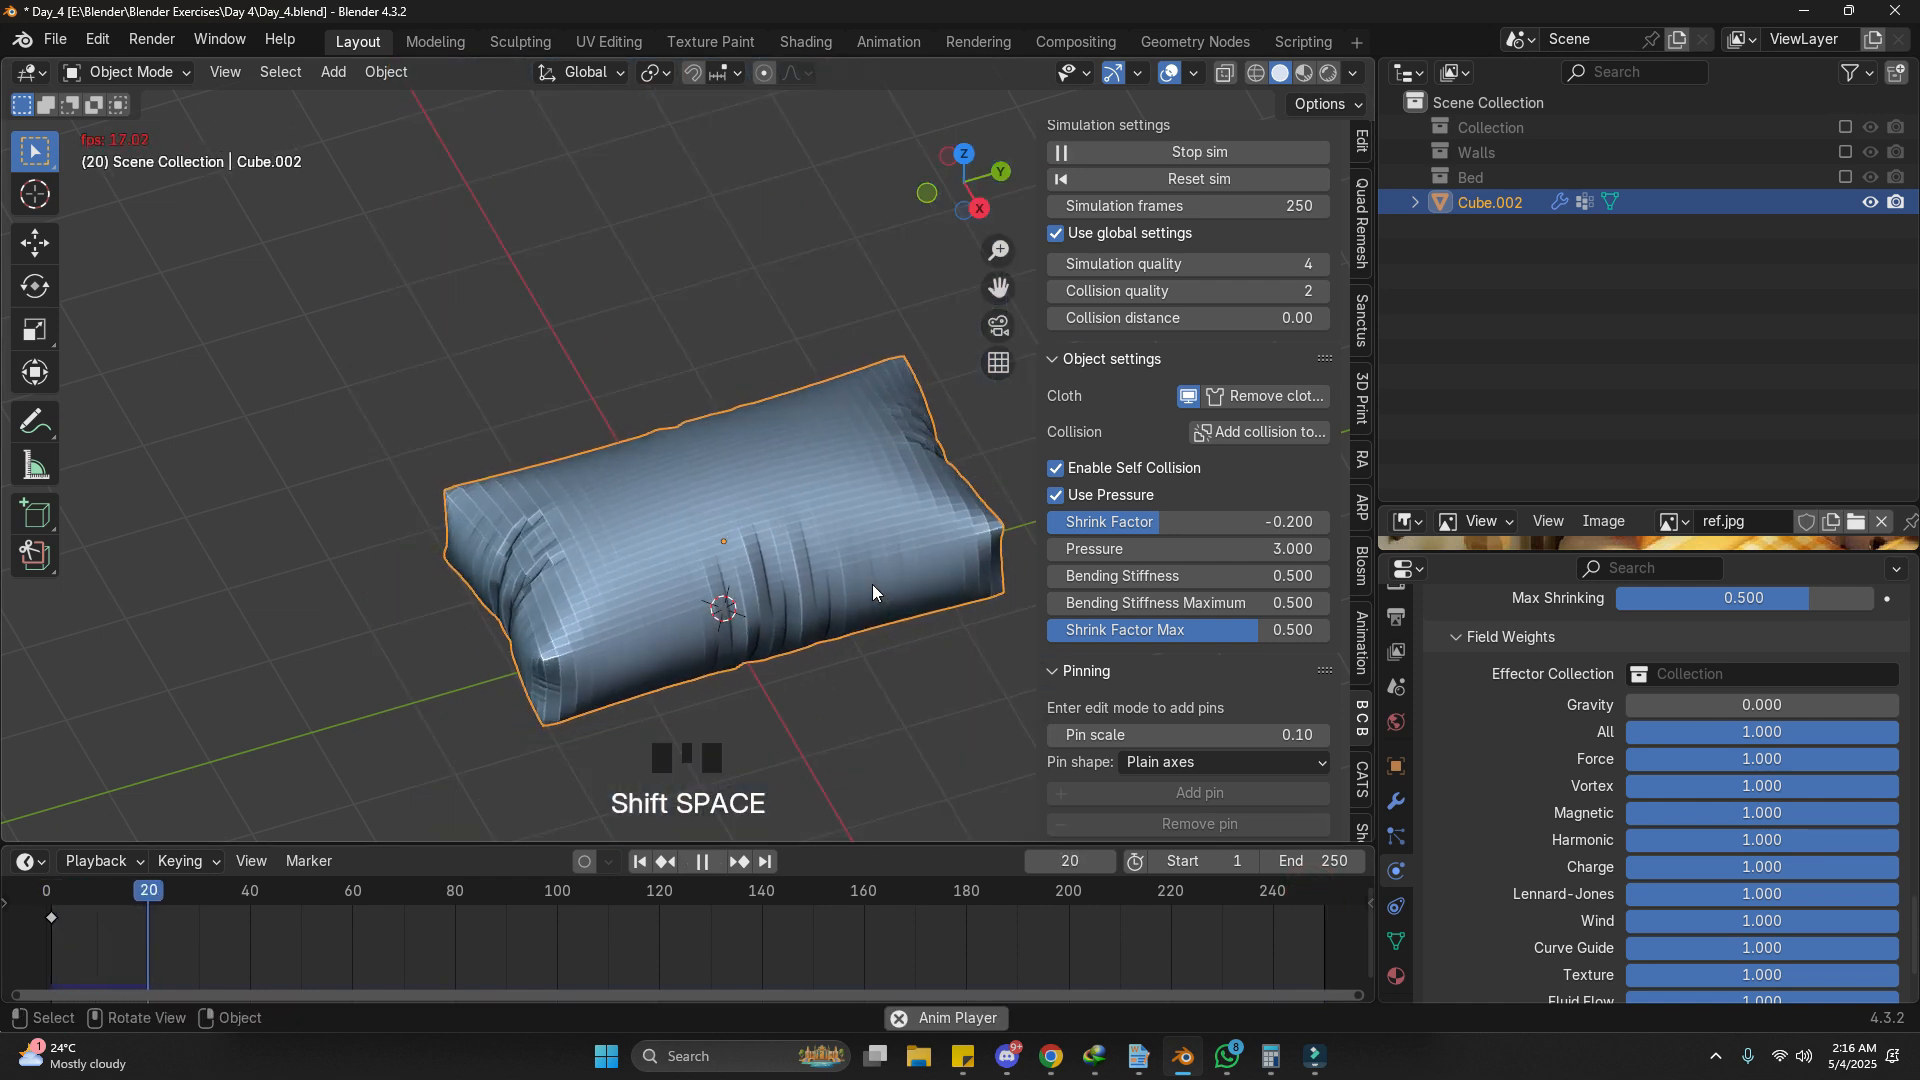
# Step: Mark the creases at the pillow's short end with freehand annotation strokes and erase the strokes
pyautogui.press('d')
pyautogui.moveTo(510, 556); pyautogui.dragTo(499, 621)
pyautogui.press('d')
pyautogui.press('d')
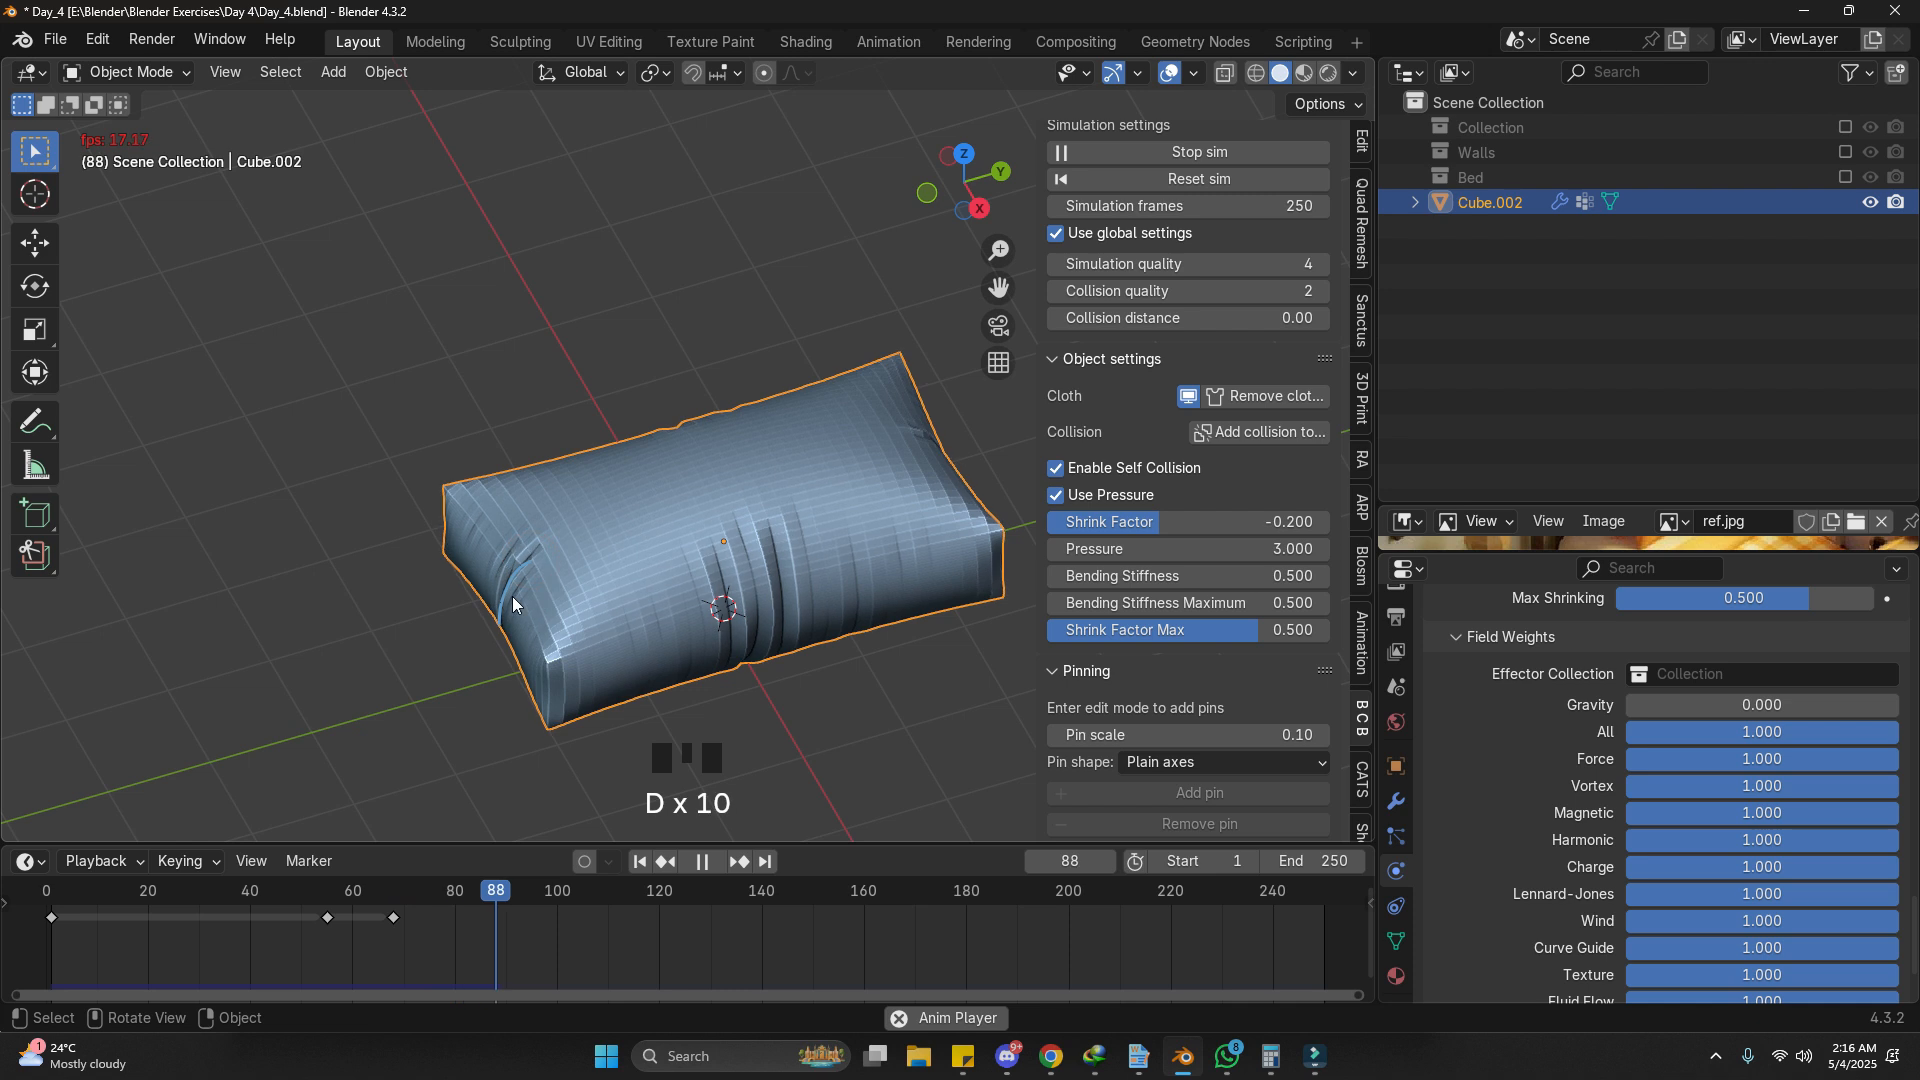
pyautogui.moveTo(564, 608); pyautogui.dragTo(650, 573, button='middle')
pyautogui.press('d')
pyautogui.moveTo(534, 640); pyautogui.dragTo(540, 683, button='right')
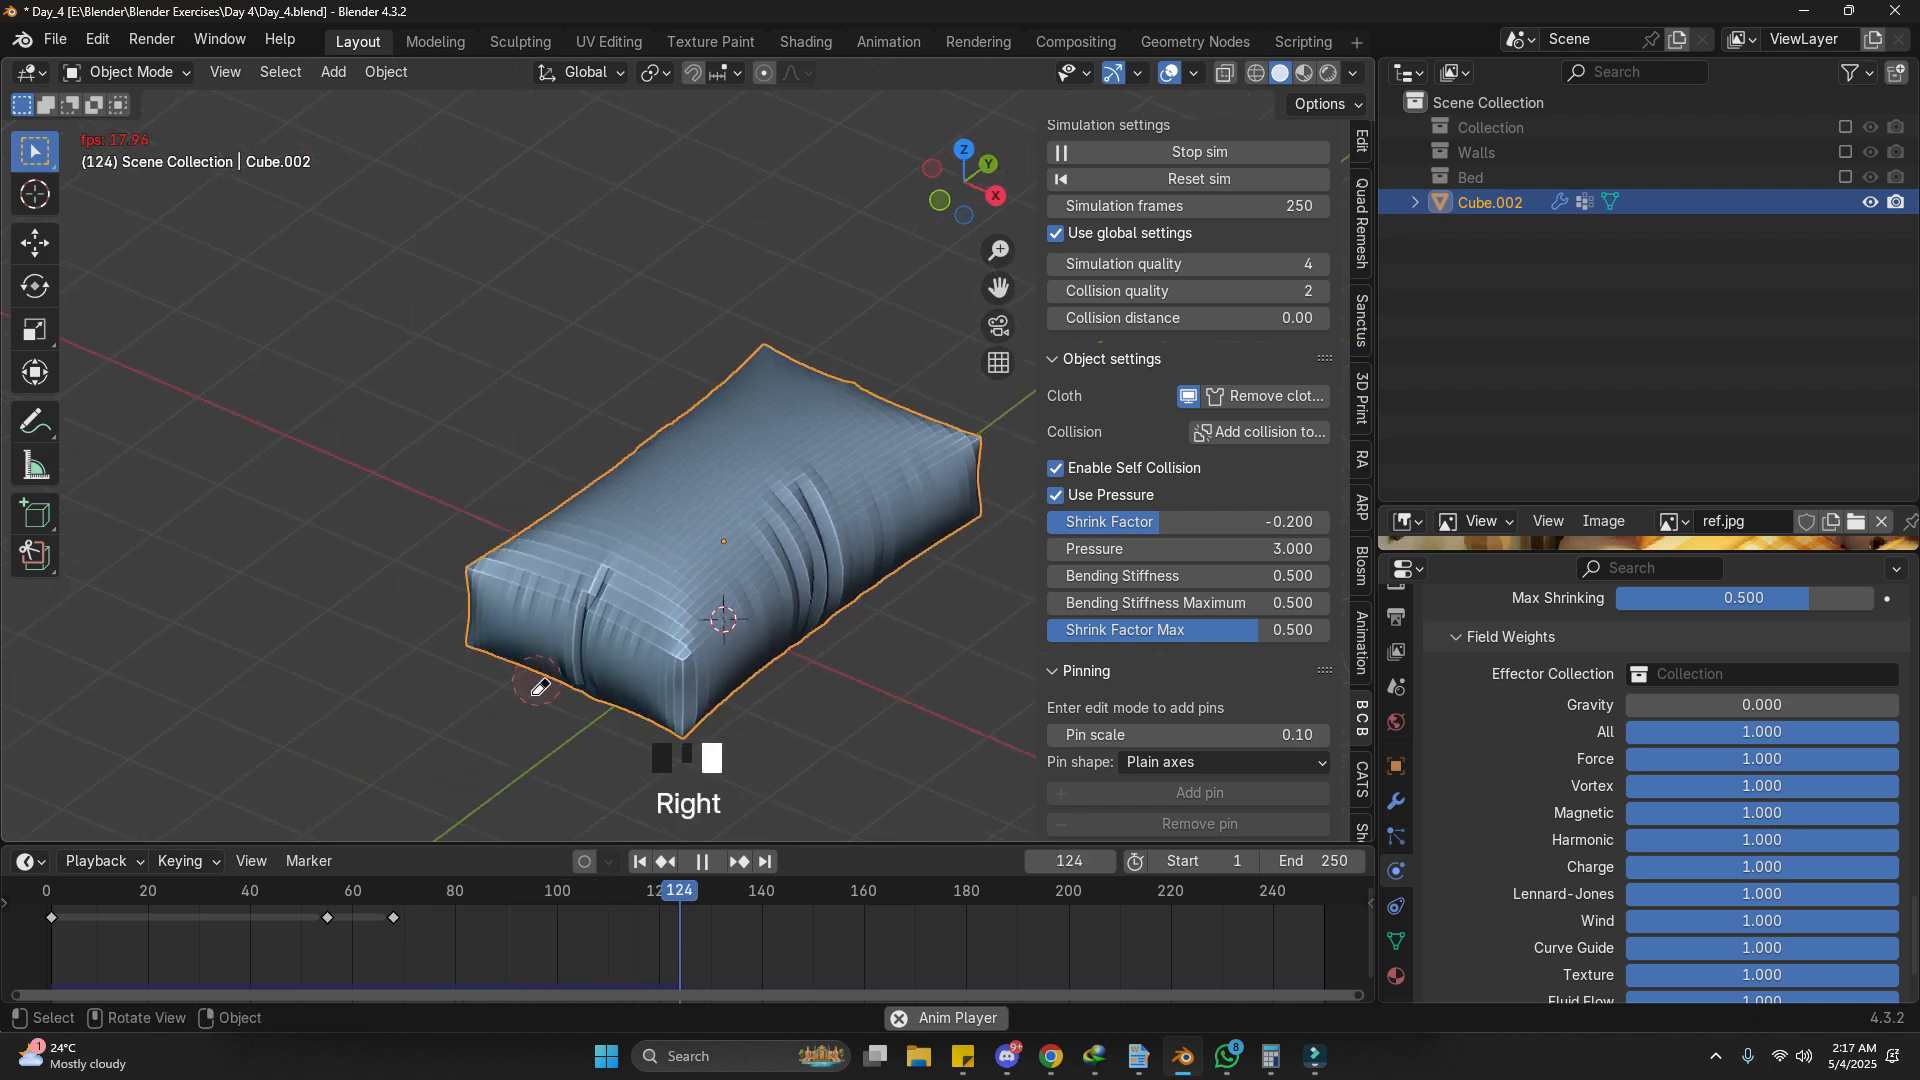
# Step: Tune the Shrink Factor to -0.165 and the Pressure to 5.61 during playback, and stop the simulation at frame 93
pyautogui.moveTo(1257, 524); pyautogui.dragTo(1226, 523)
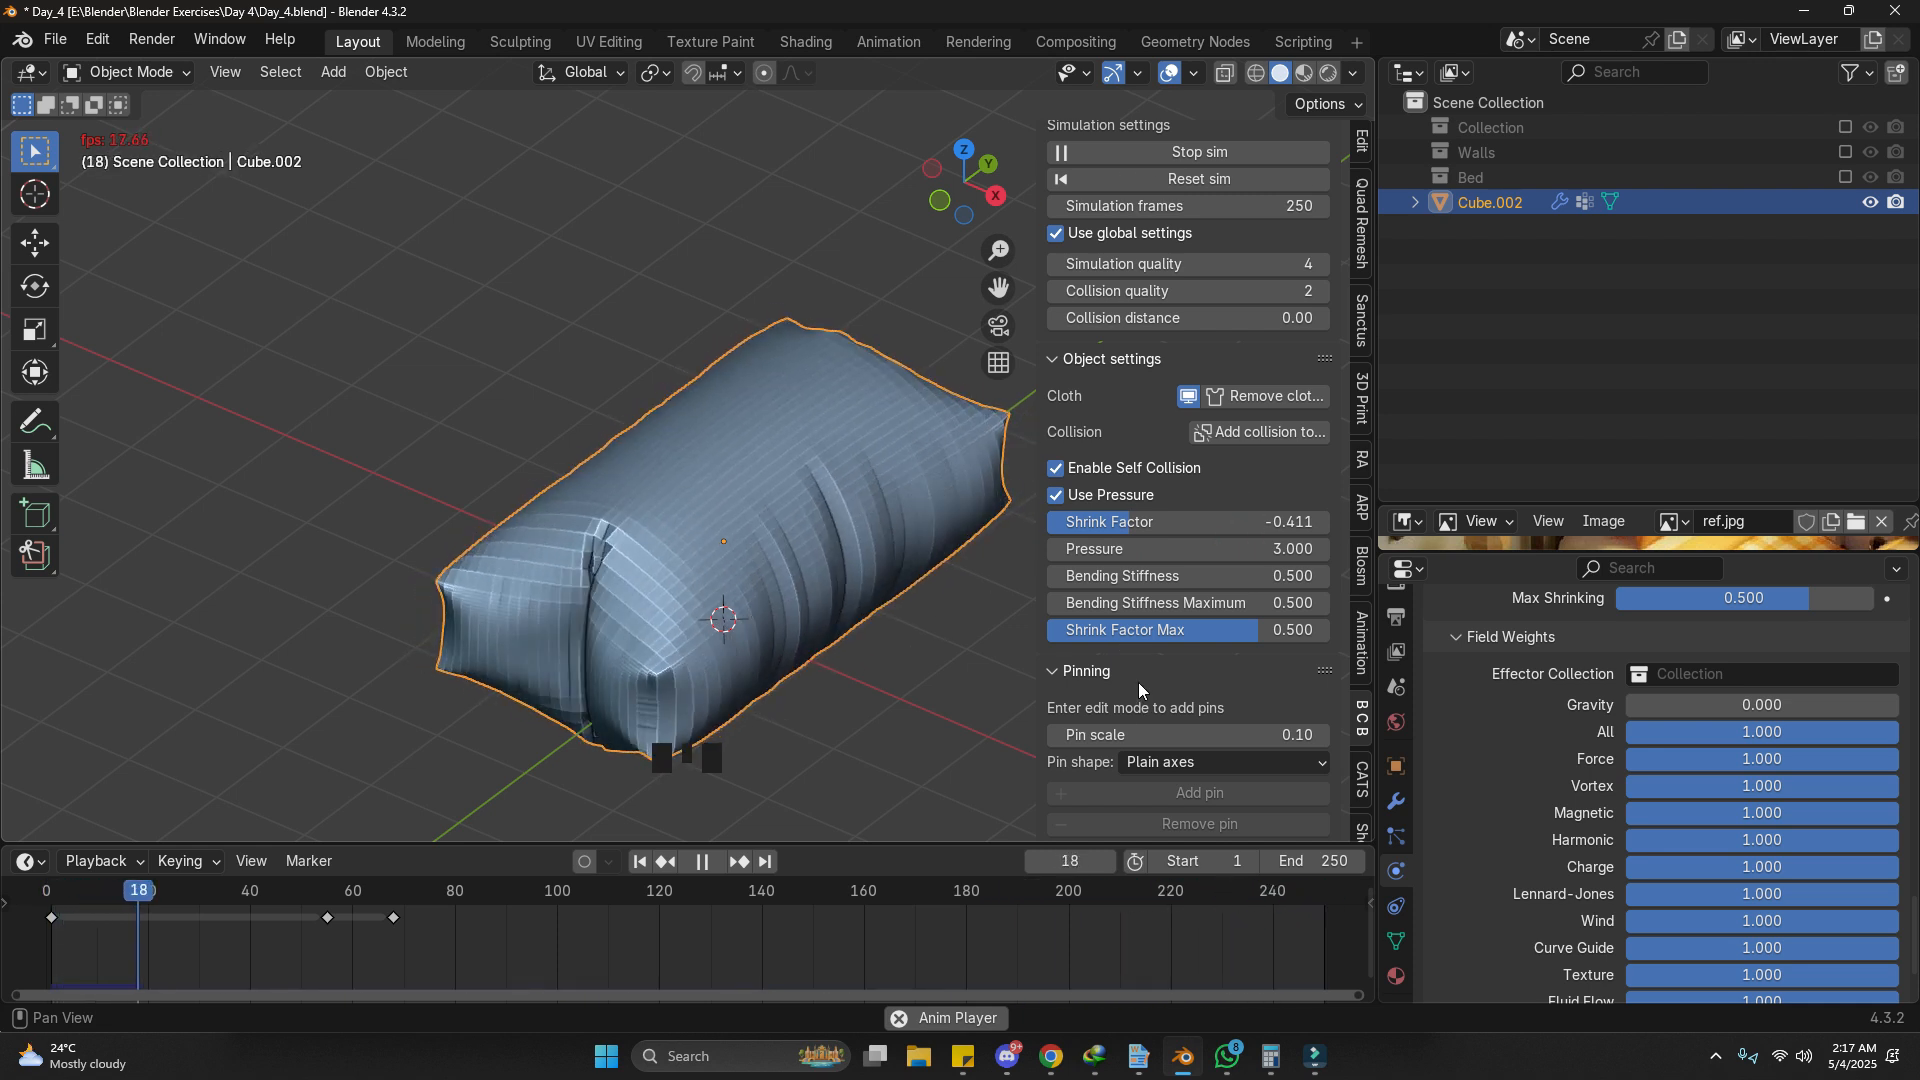
pyautogui.keyDown('shift'); pyautogui.moveTo(1141, 526); pyautogui.dragTo(1653, 526); pyautogui.keyUp('shift')
pyautogui.keyDown('shift'); pyautogui.moveTo(1166, 549); pyautogui.dragTo(1427, 549); pyautogui.keyUp('shift')
pyautogui.moveTo(900, 574); pyautogui.dragTo(802, 680, button='middle')
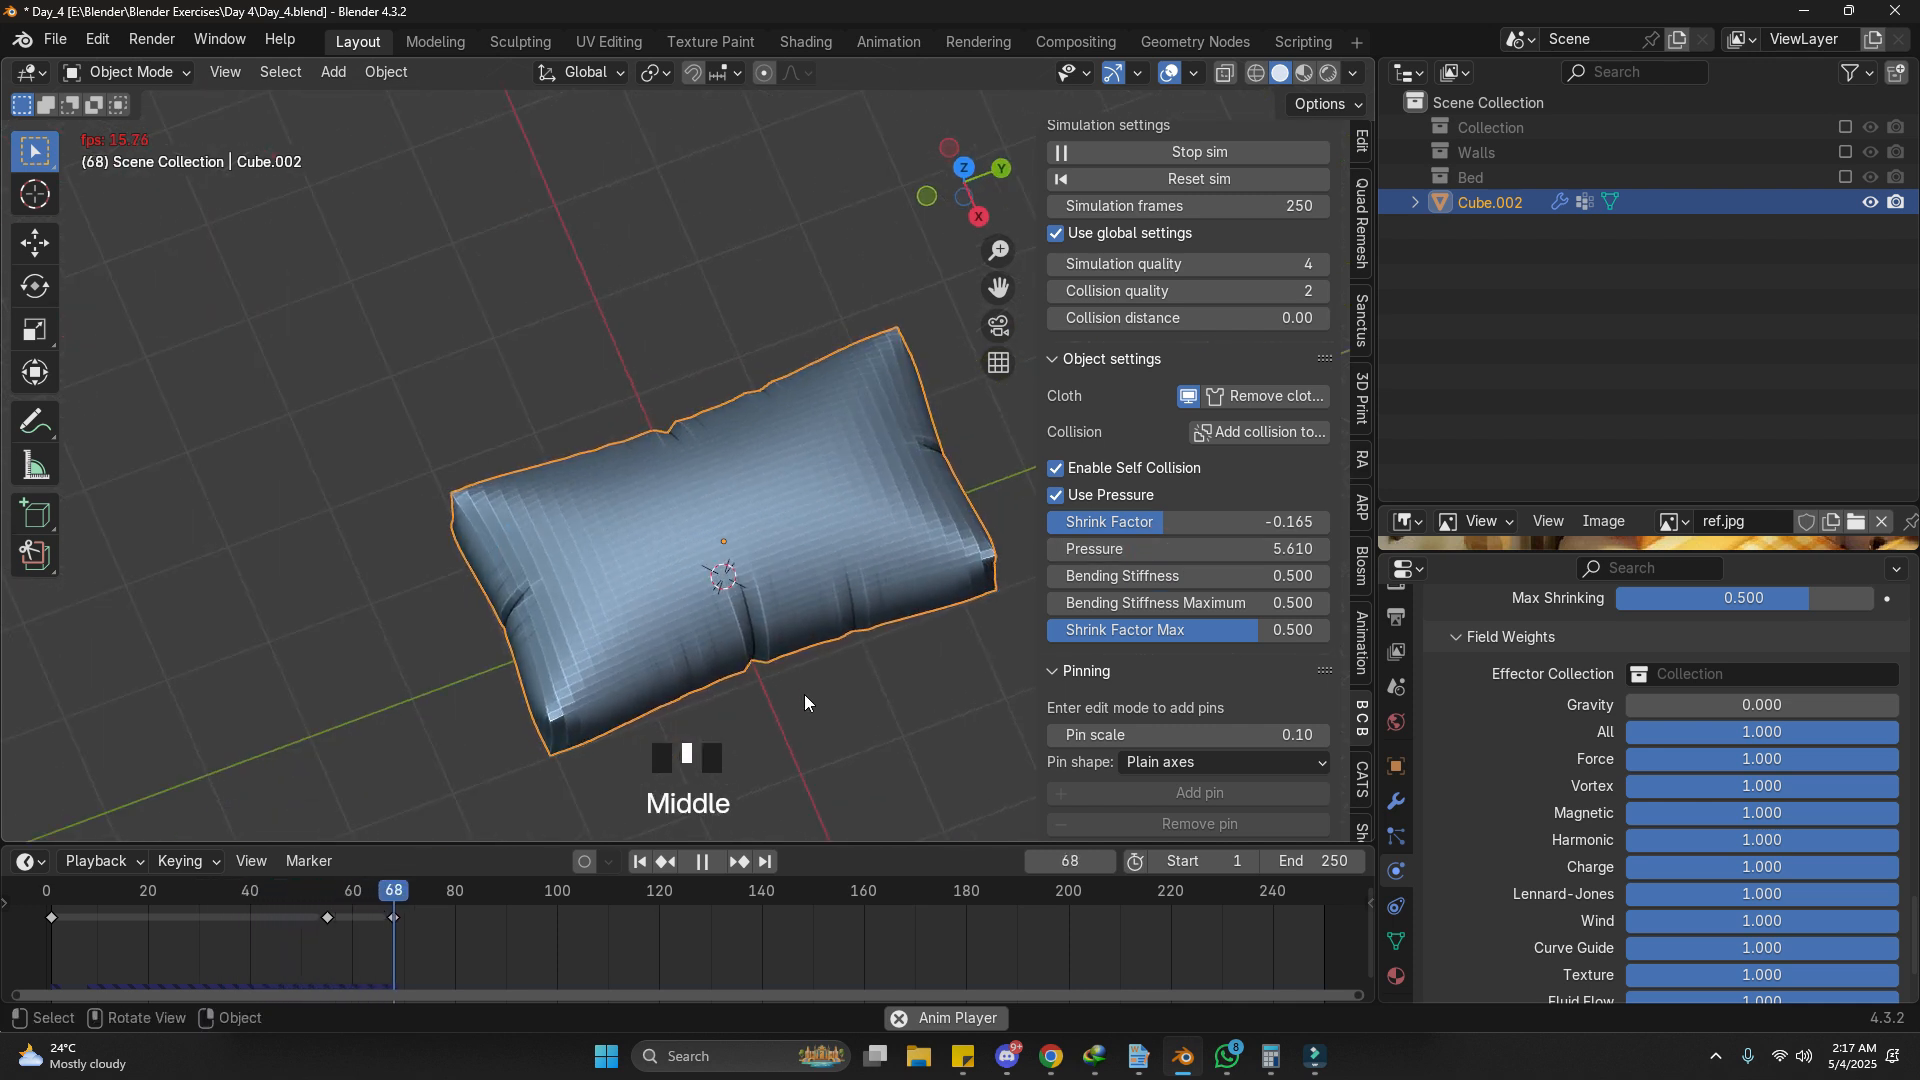
pyautogui.hotkey('shift', 'space')
pyautogui.moveTo(744, 664); pyautogui.dragTo(807, 567, button='middle')
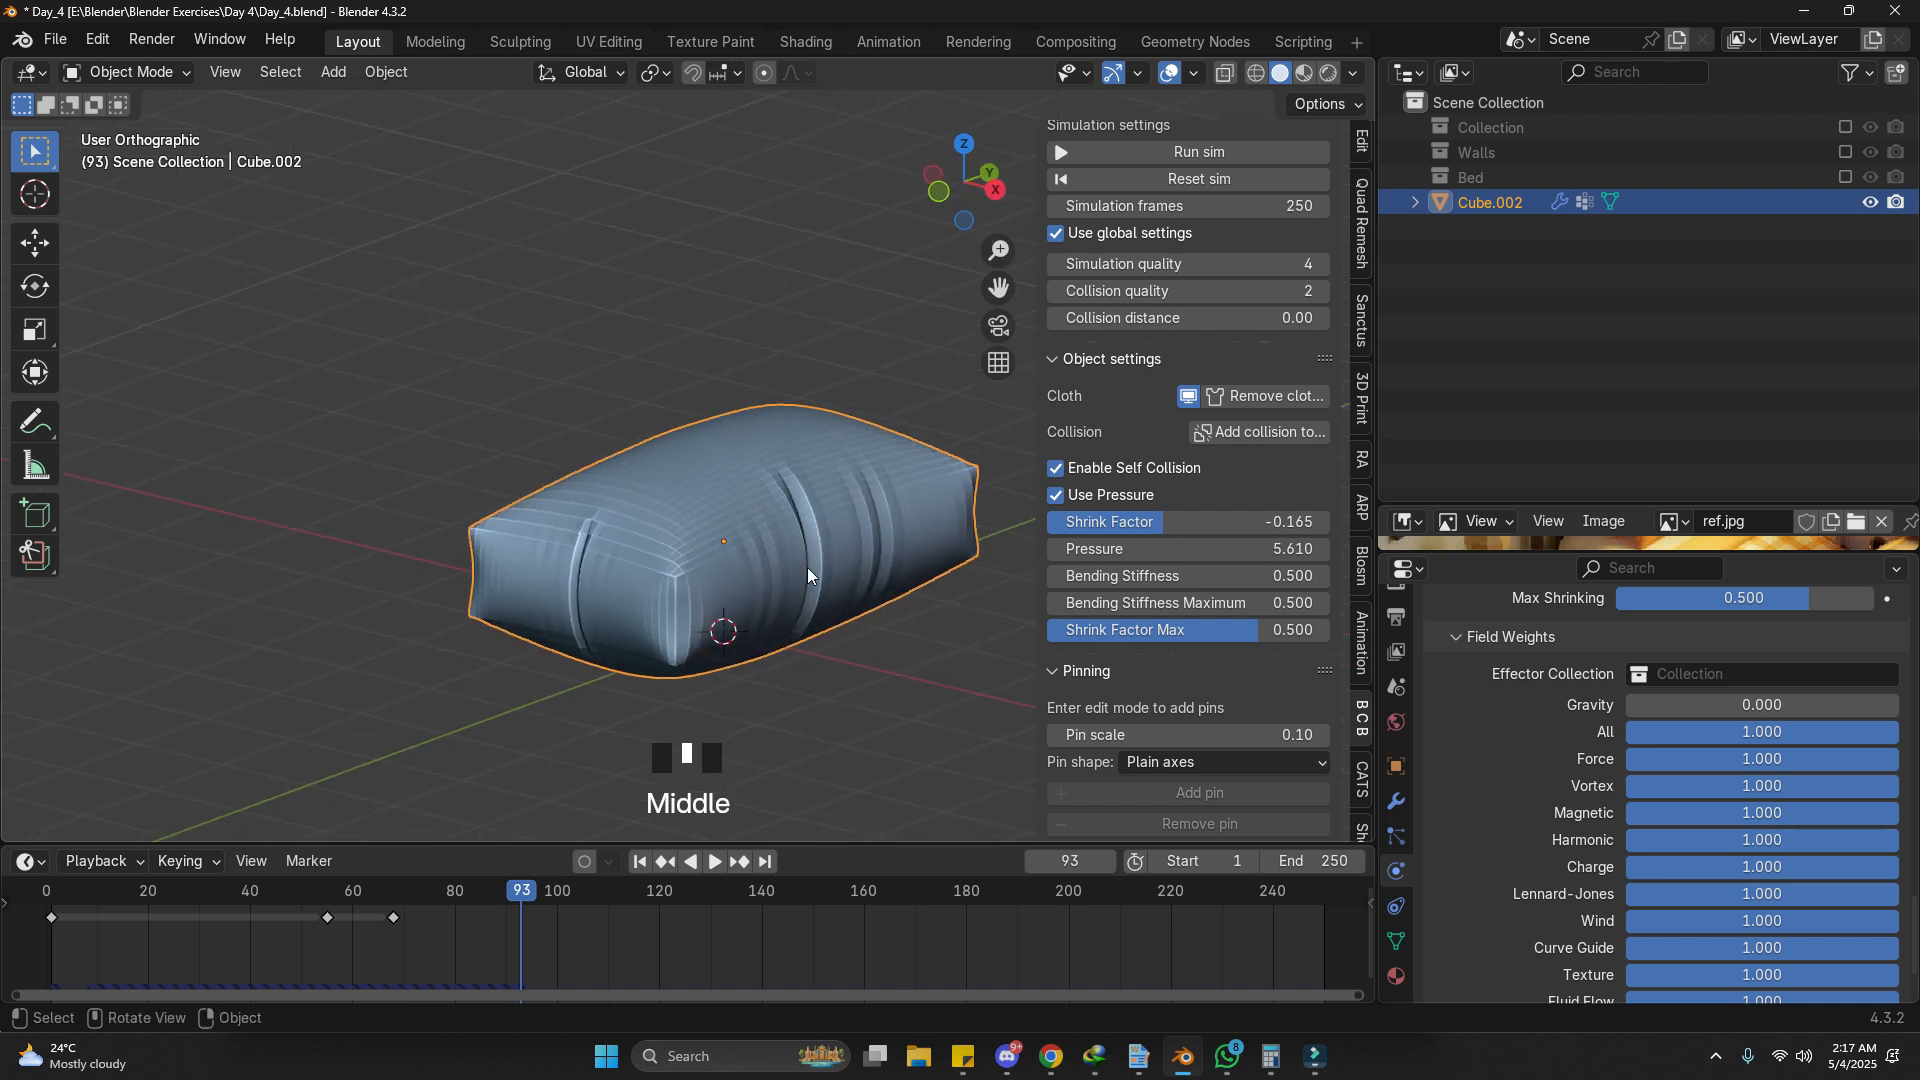
# Step: Display the pillow's transform values and dimensions
pyautogui.scroll(3, 1342, 154)
pyautogui.scroll(8, 1353, 158)
pyautogui.click(1360, 160)
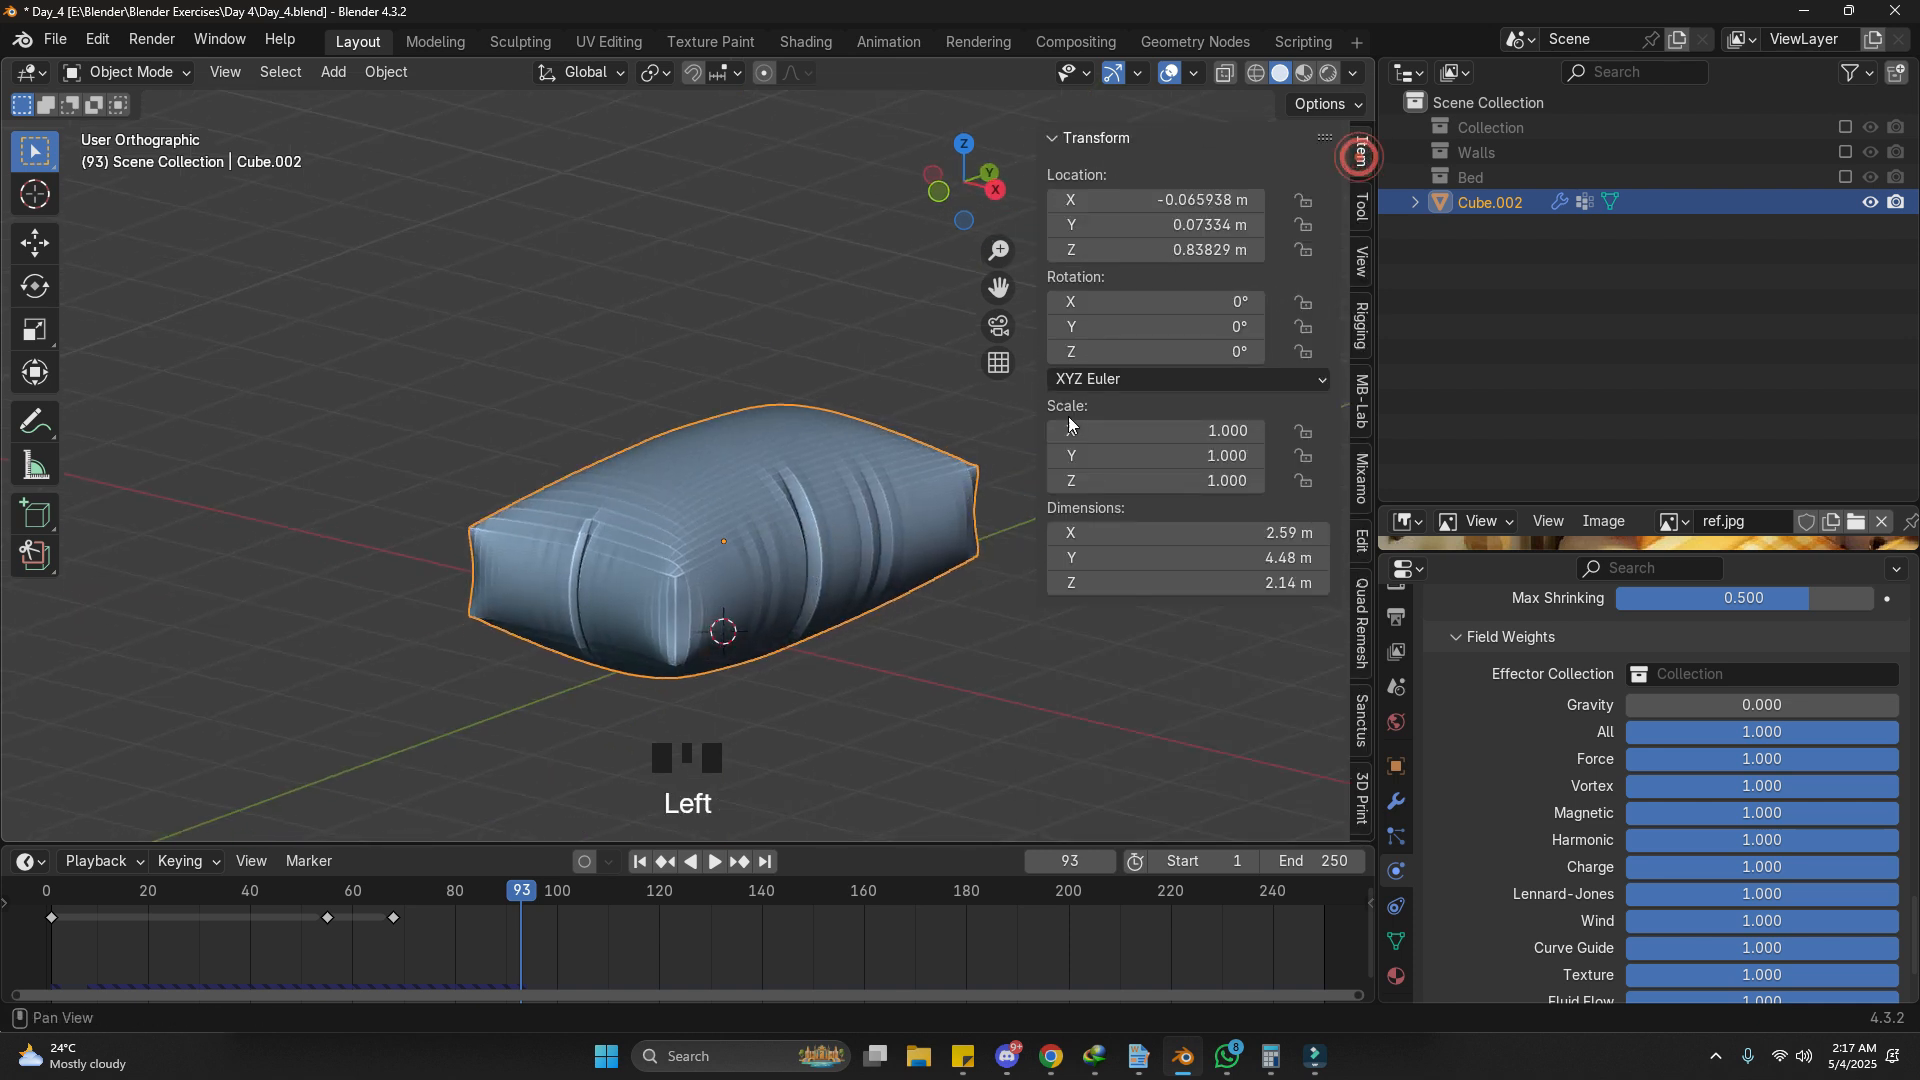
pyautogui.press('Tab')
pyautogui.press('Tab')
pyautogui.press('s')
pyautogui.rightClick(960, 668)
# Step: Return to the start frame, scale the box to 0.619 along Z, and apply the scale
pyautogui.hotkey('shift', 'Left')
pyautogui.press('a')
pyautogui.press('x')
pyautogui.press('s')
pyautogui.press('z')
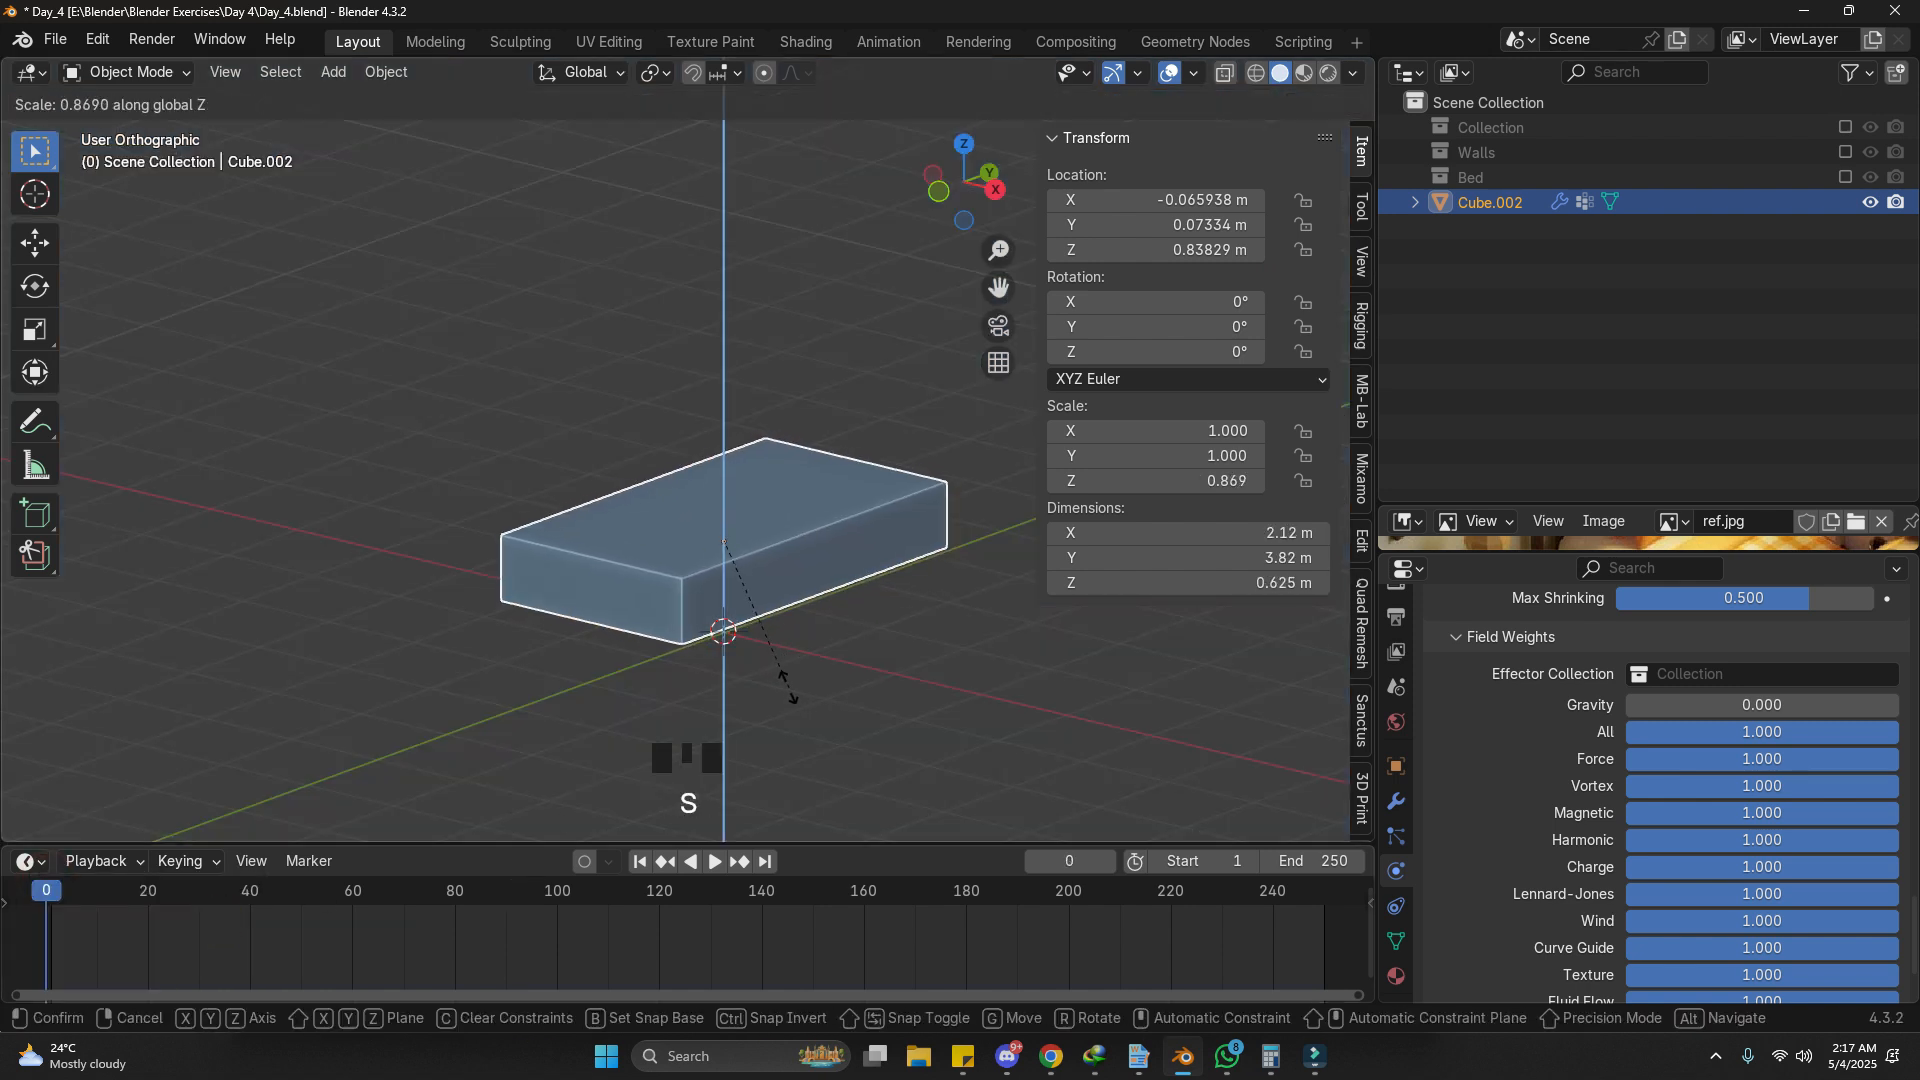
pyautogui.click(696, 655)
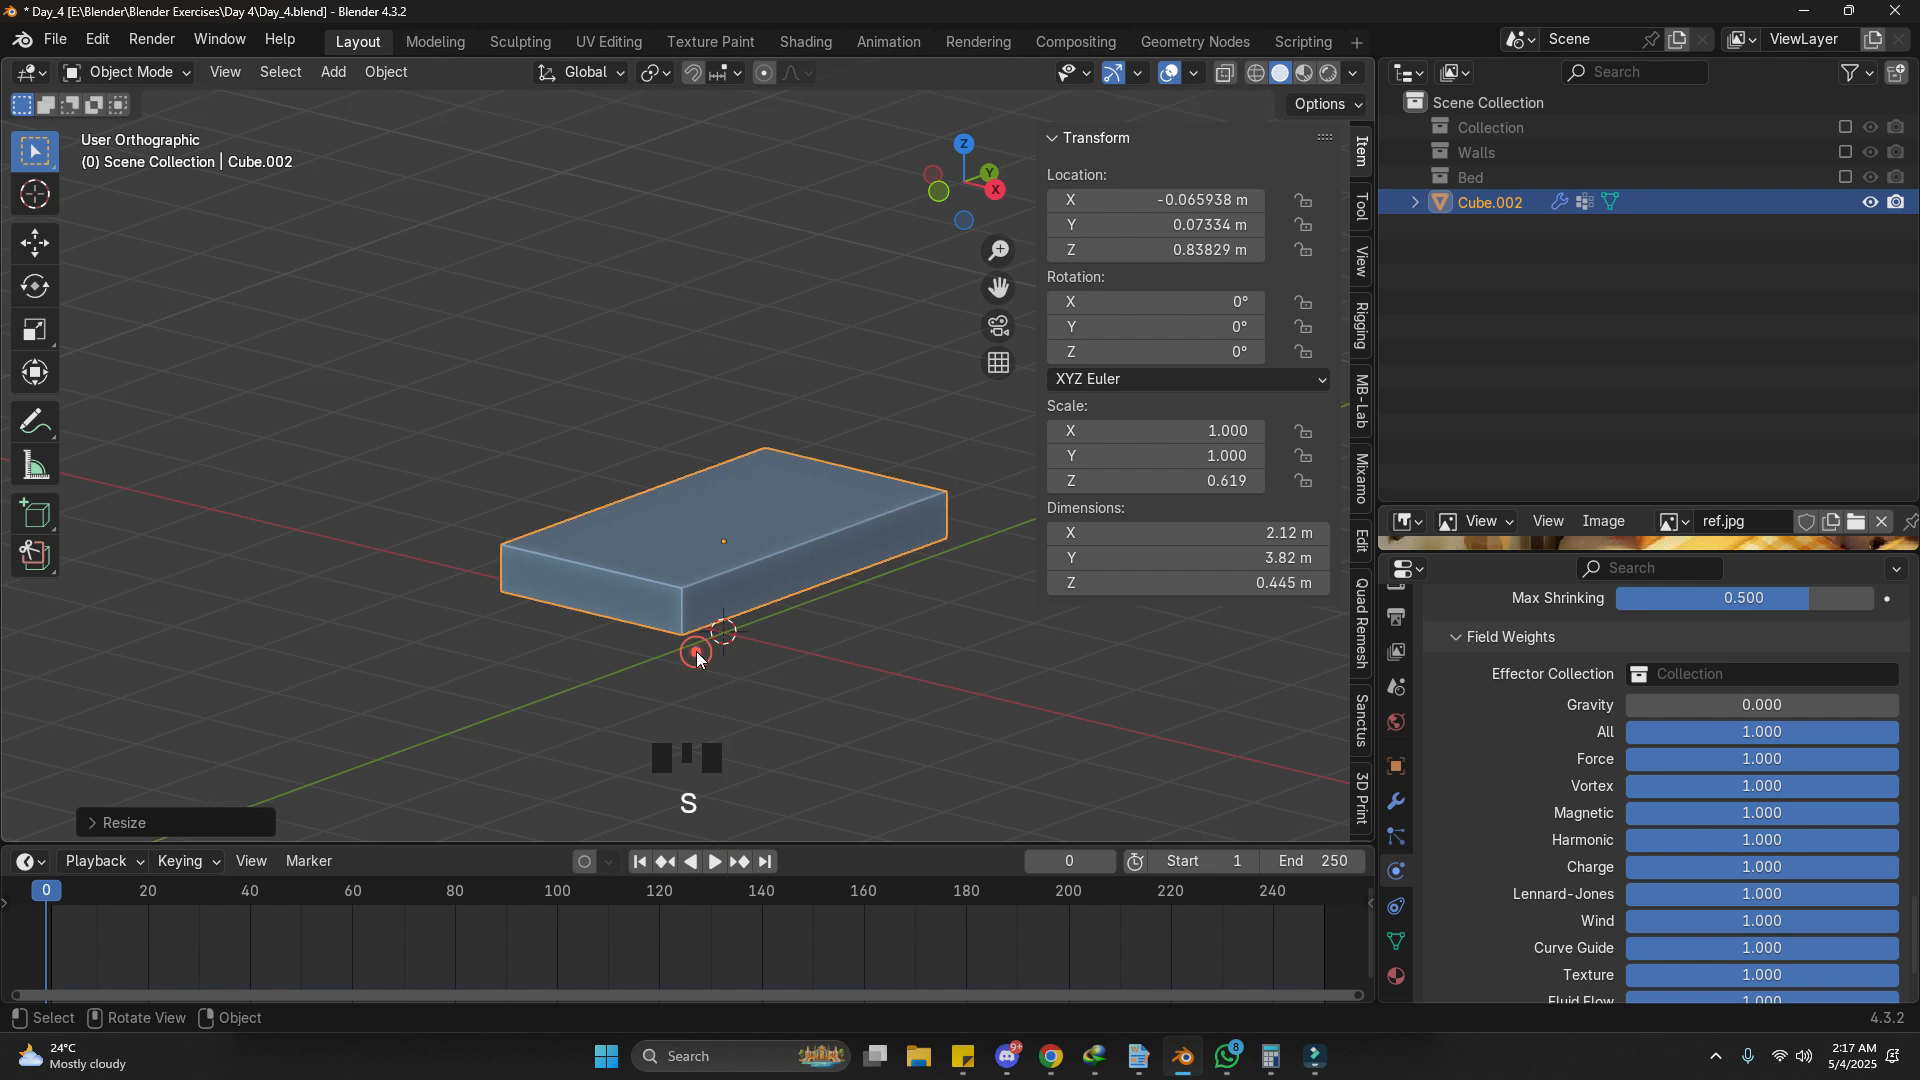
pyautogui.hotkey('ctrl', 'a')
pyautogui.click(466, 612)
# Step: Run the cloth simulation on the thinner box and stop it at frame 81
pyautogui.click(1303, 888)
pyautogui.hotkey('shift', 'space')
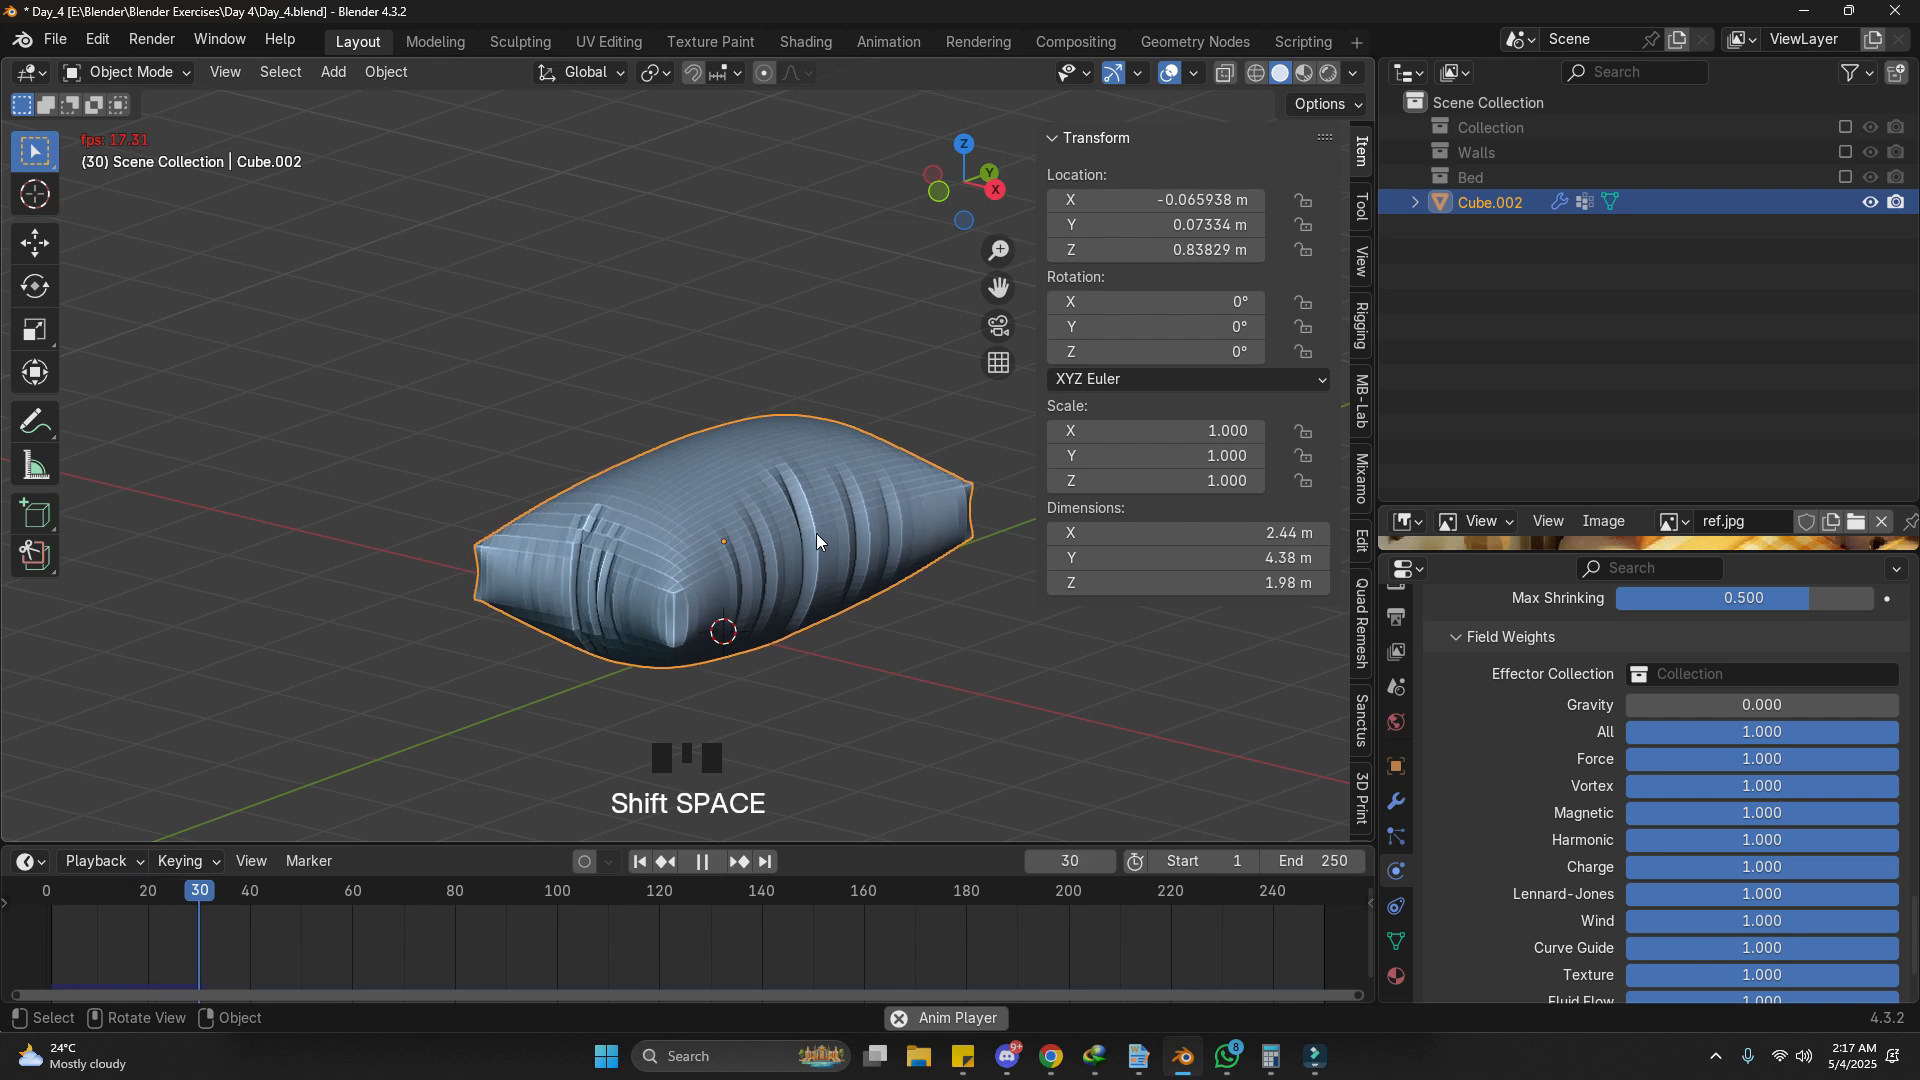
pyautogui.moveTo(856, 416); pyautogui.dragTo(758, 590, button='middle')
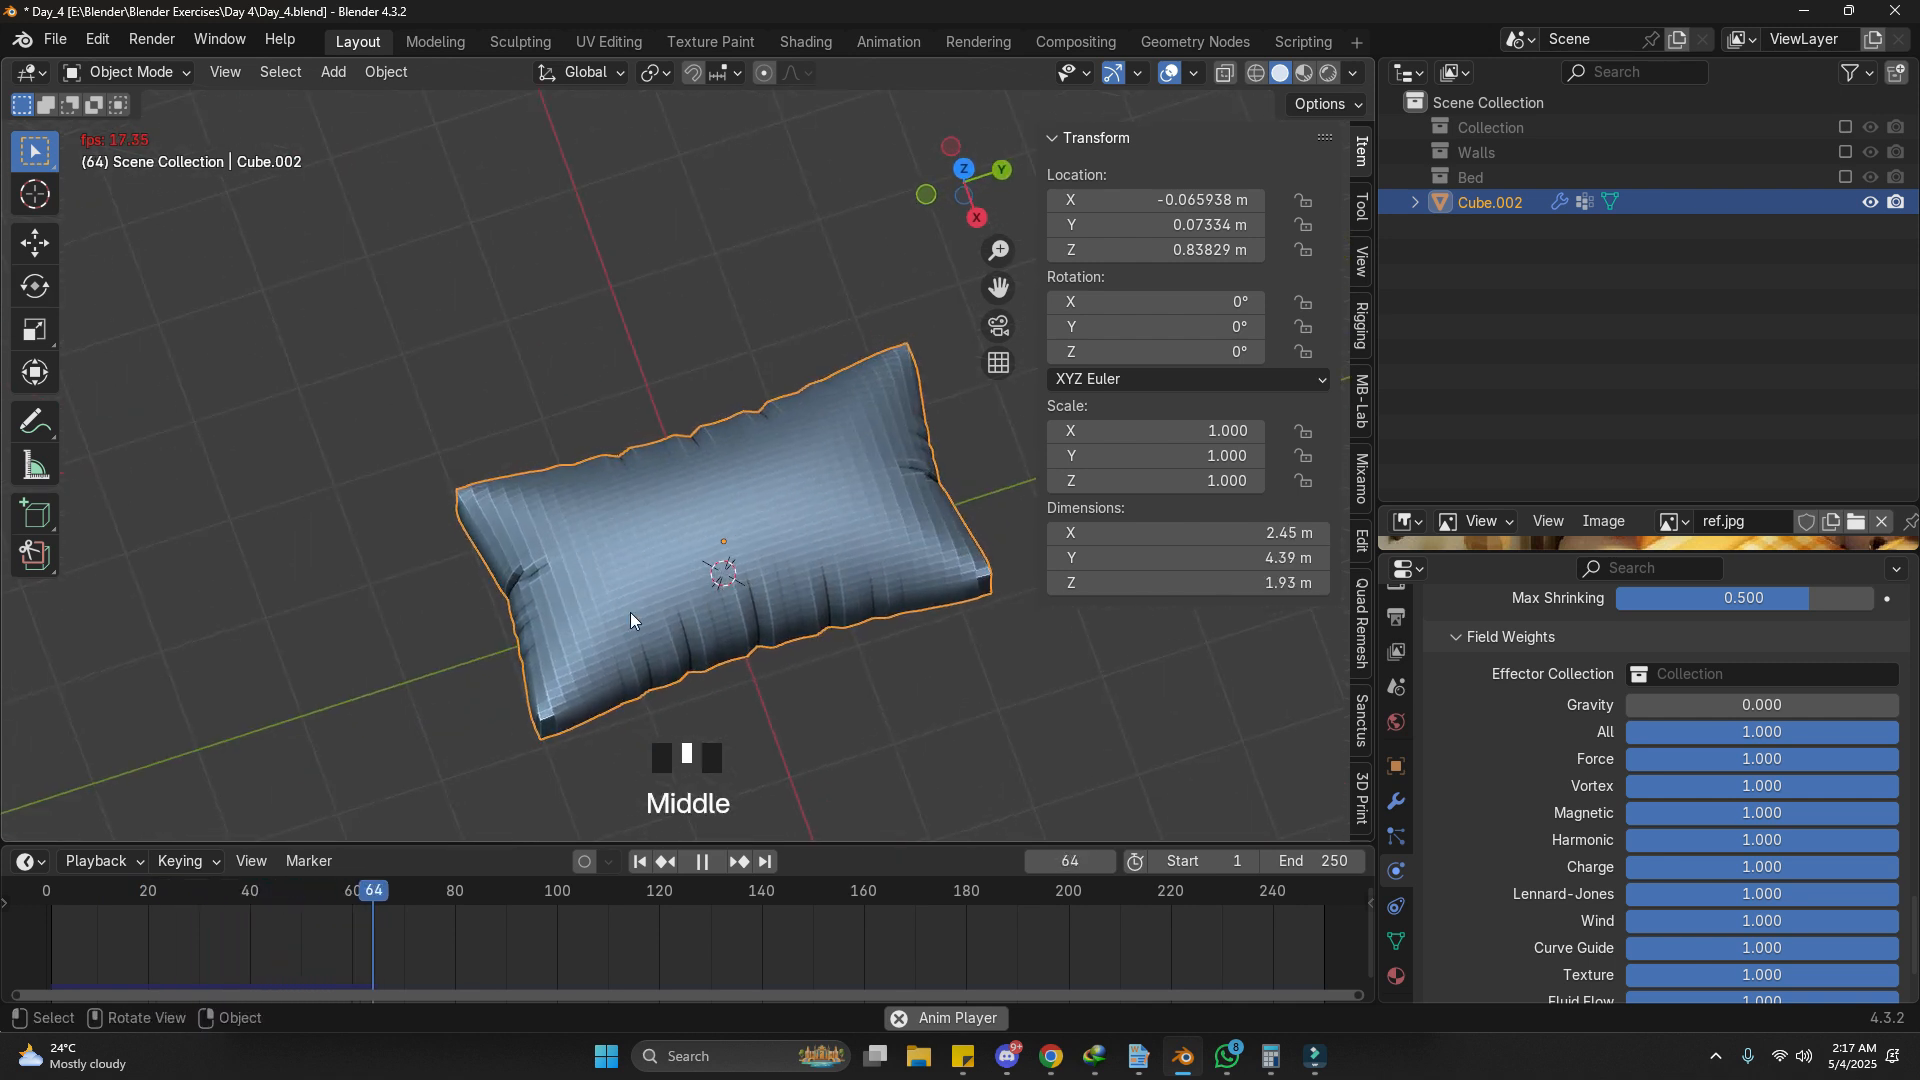
pyautogui.hotkey('shift', 'space')
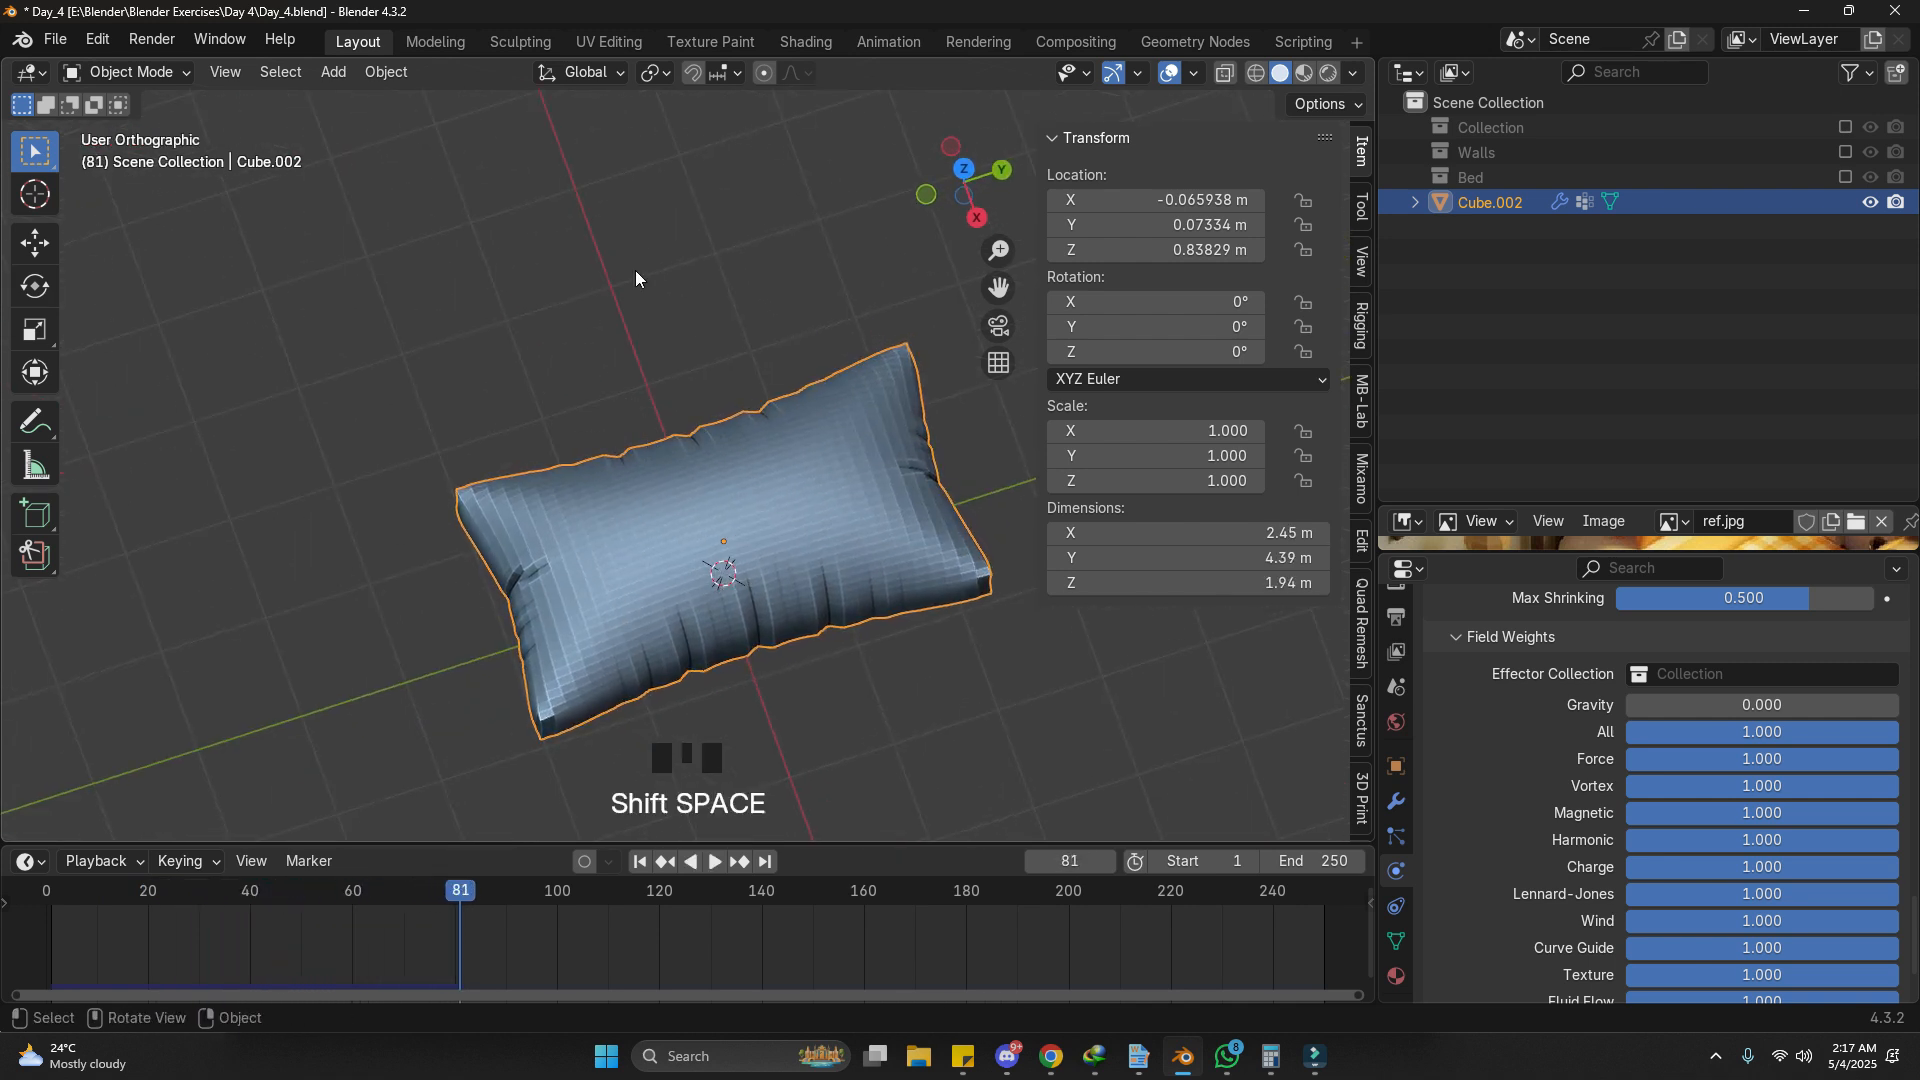
# Step: Apply the pillow's Subdivision and Cloth modifiers
pyautogui.click(1397, 801)
pyautogui.scroll(5, 1717, 748)
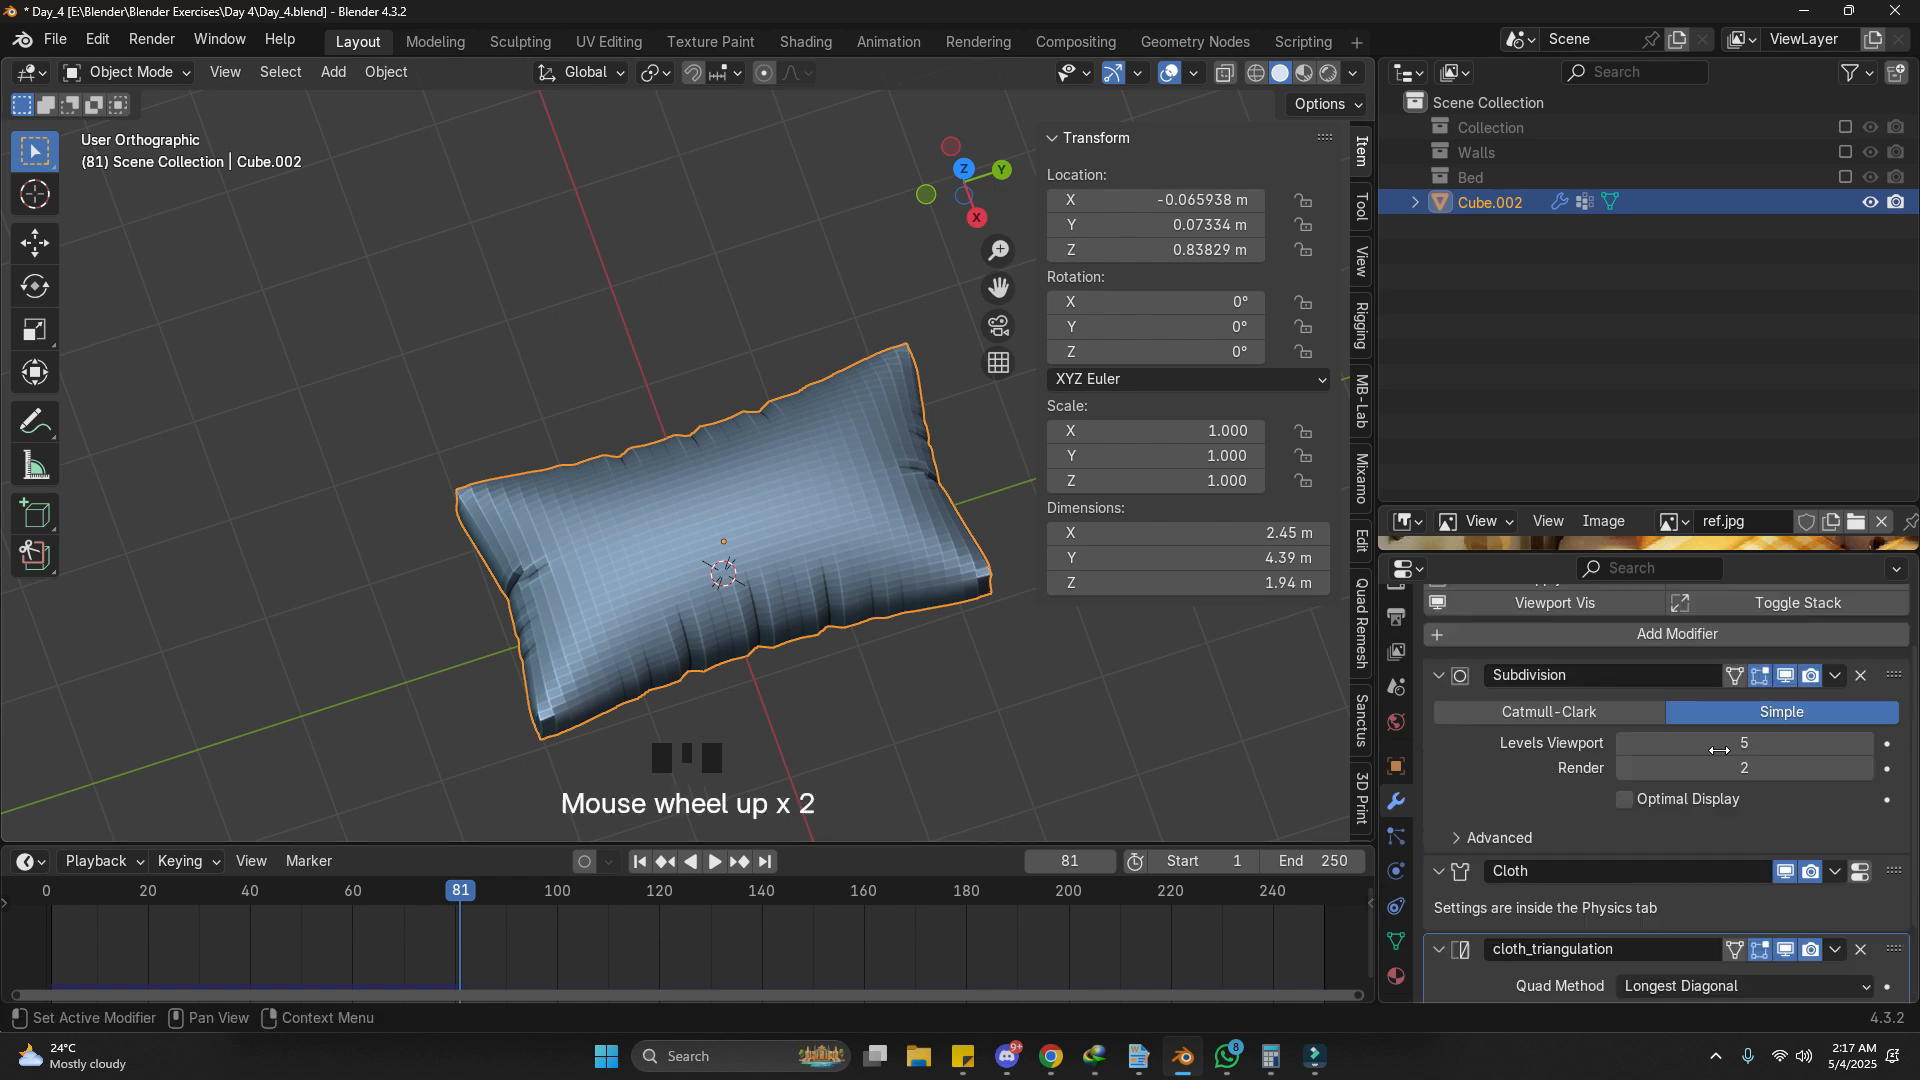
pyautogui.scroll(-2, 1700, 740)
pyautogui.scroll(2, 1573, 648)
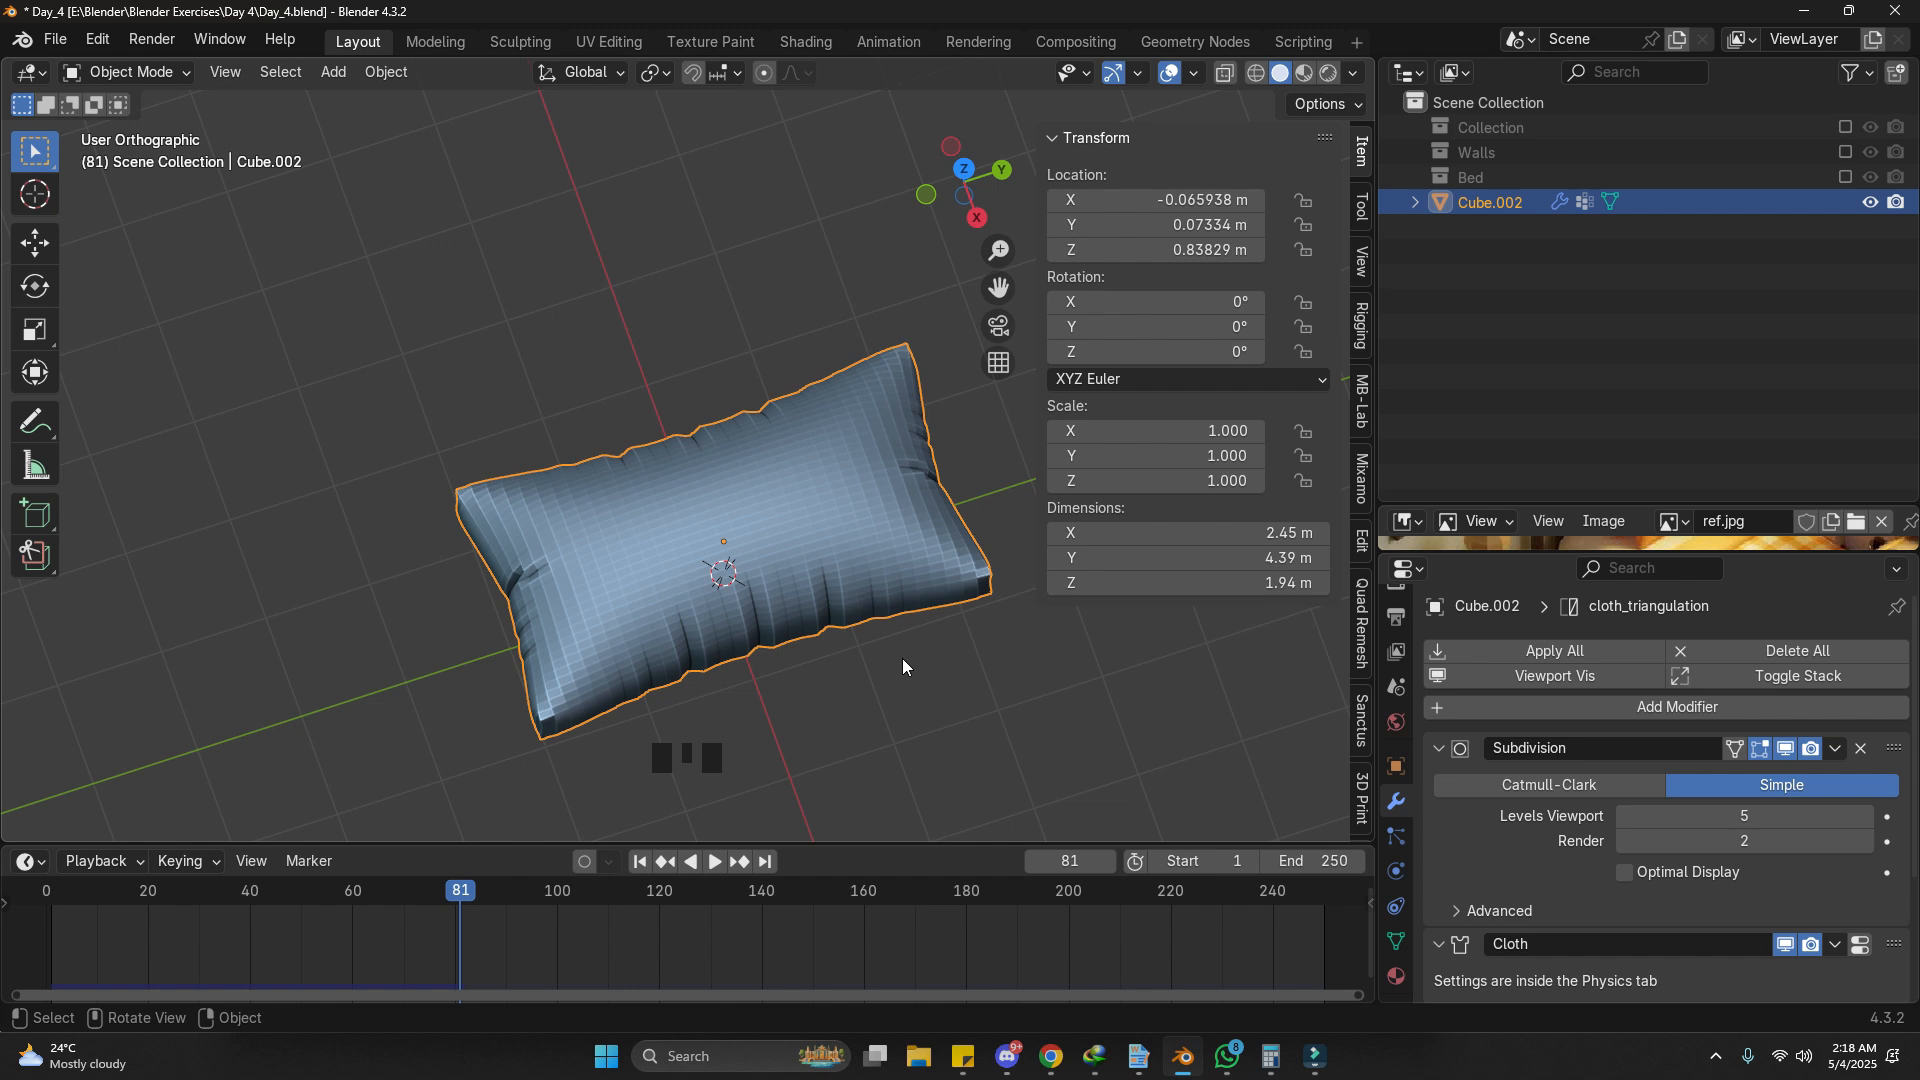
pyautogui.click(1834, 750)
pyautogui.click(1830, 777)
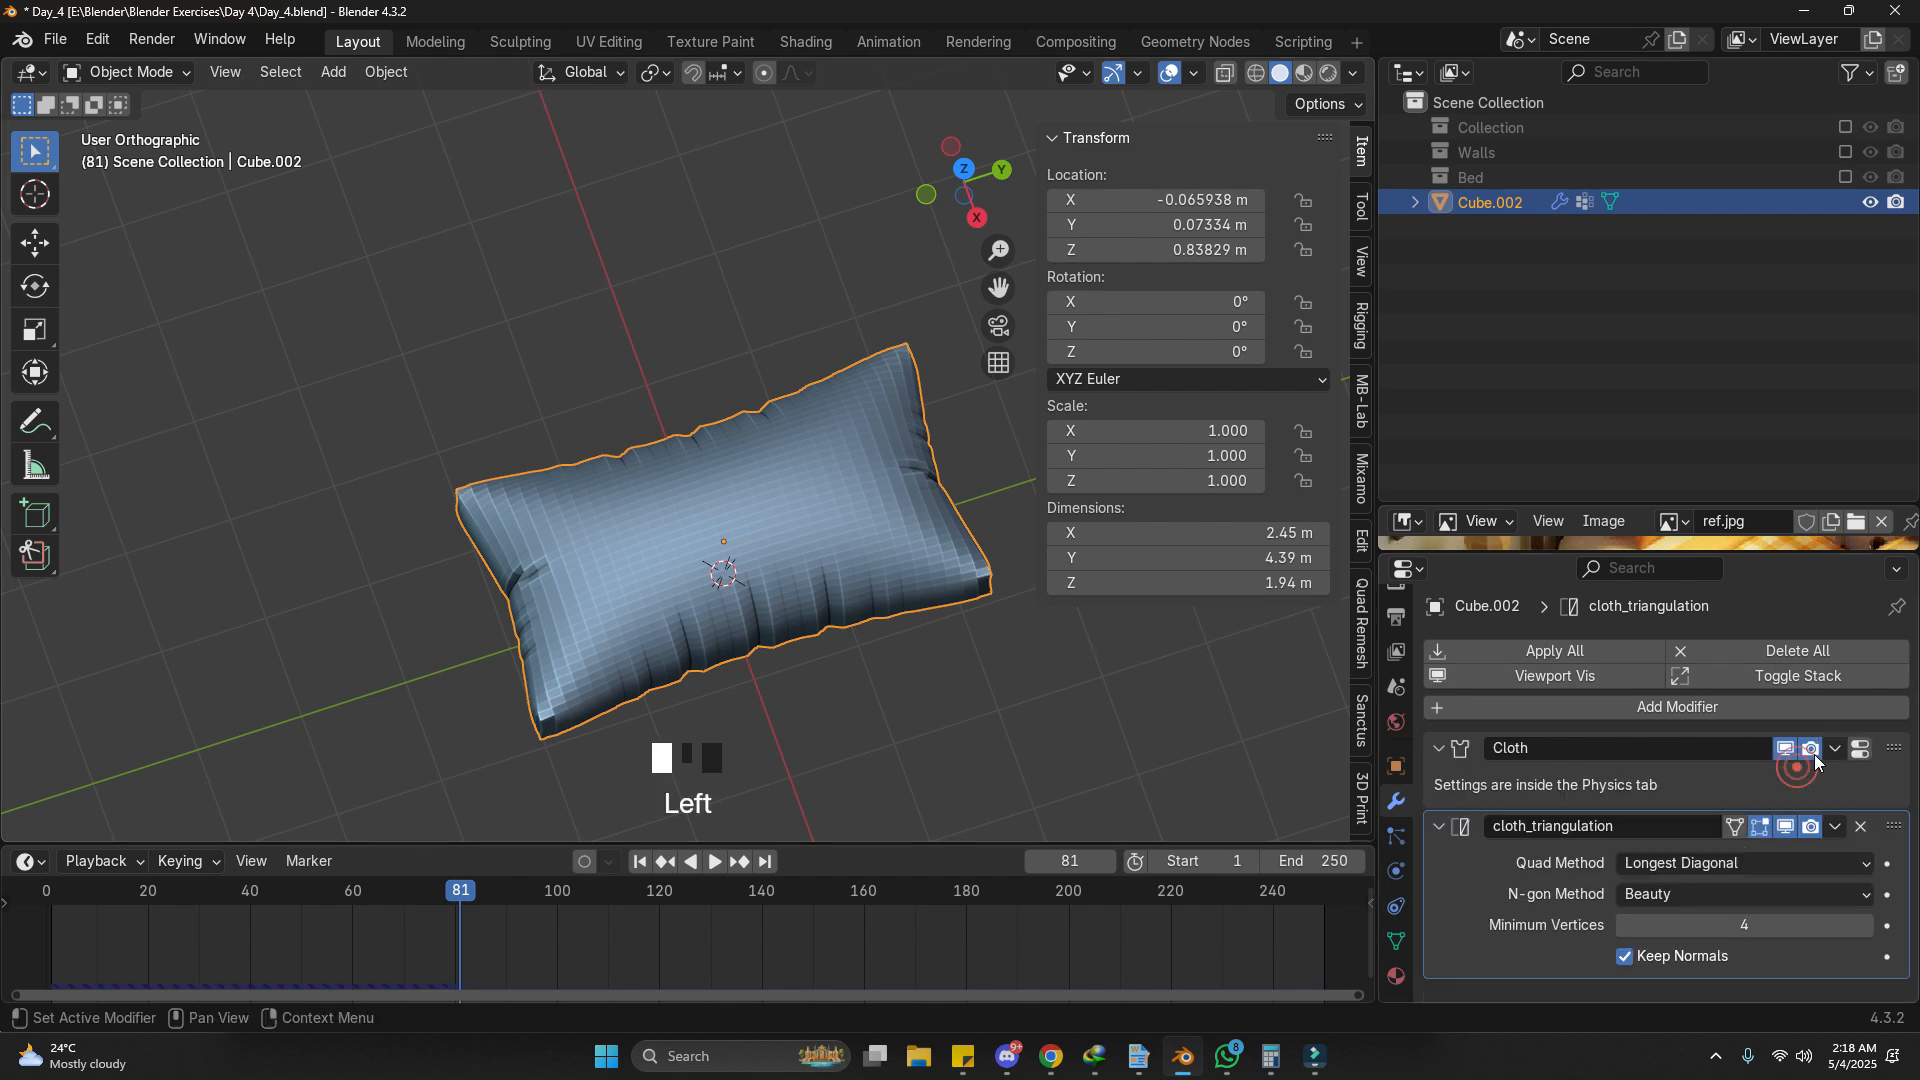
pyautogui.click(1835, 751)
pyautogui.click(1809, 775)
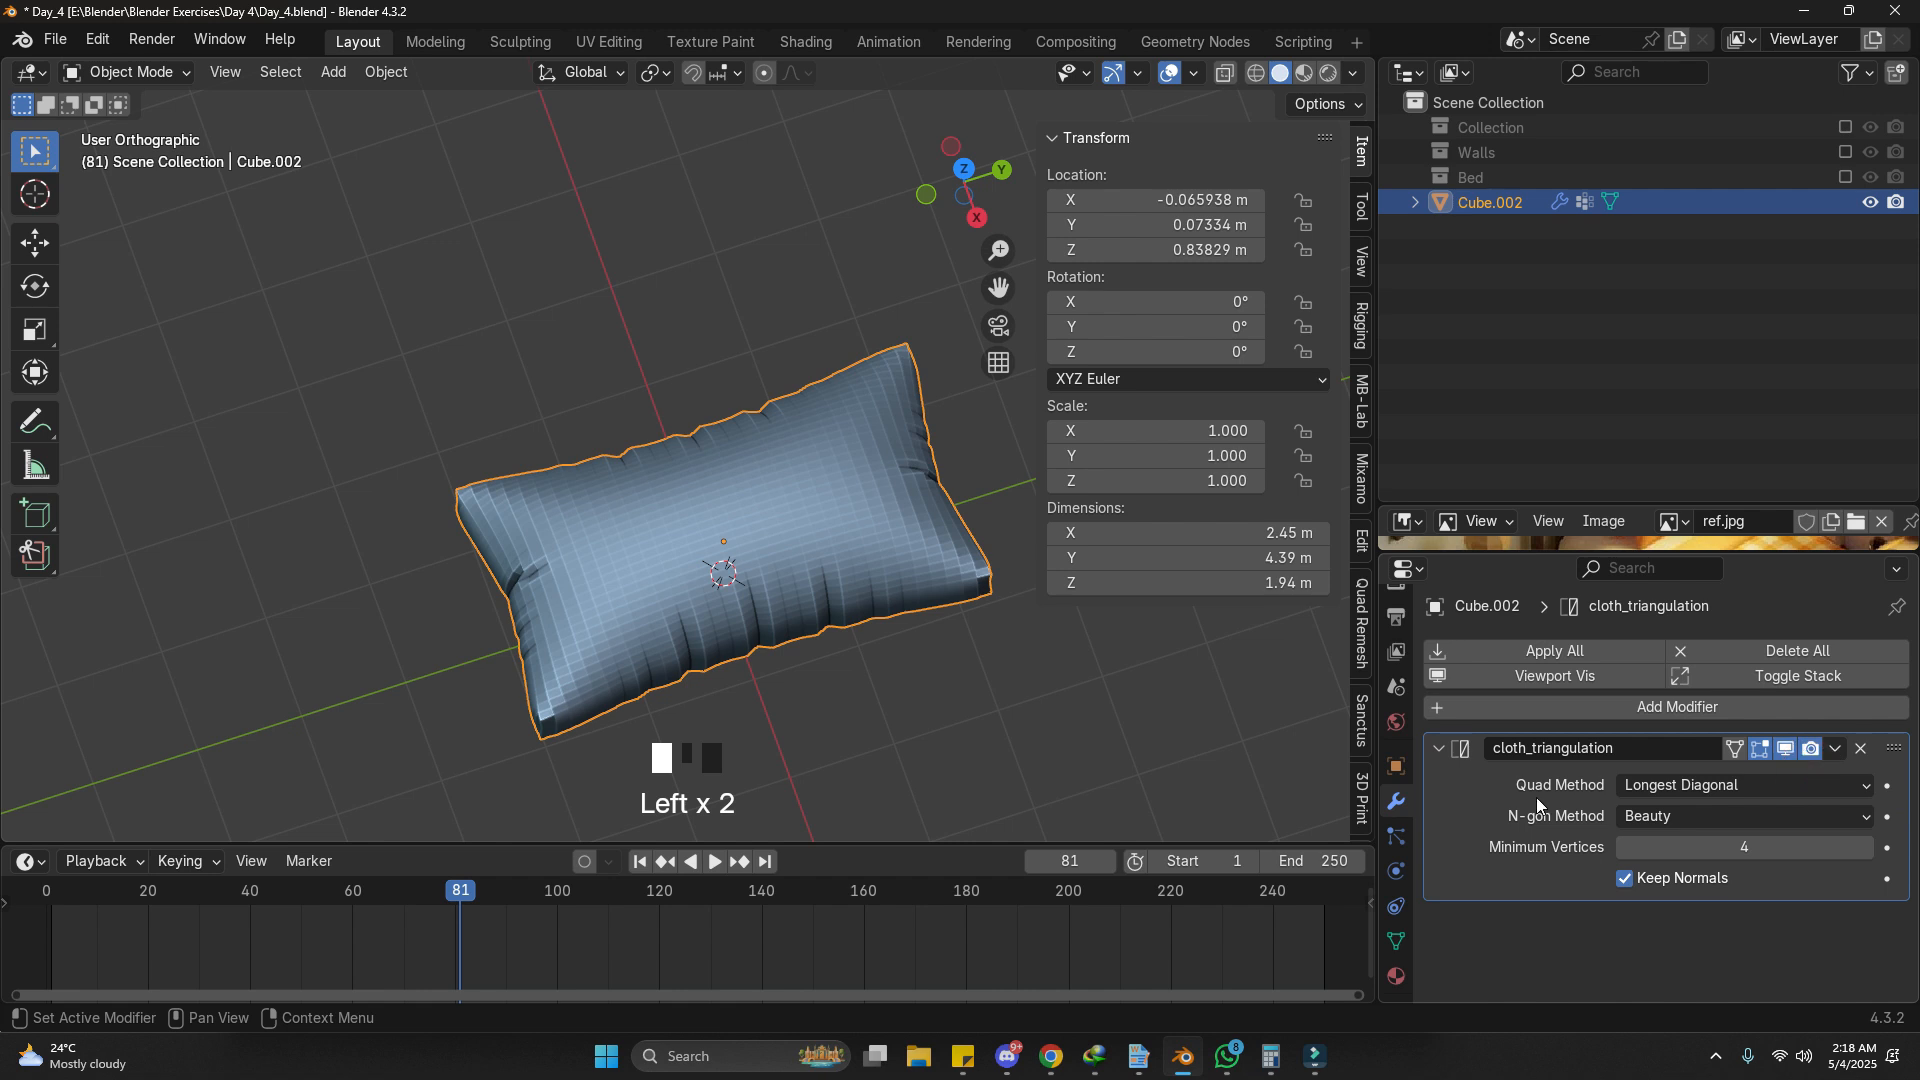
# Step: Remove the cloth_triangulation modifier from the pillow and check its mesh in Edit Mode
pyautogui.click(1555, 757)
pyautogui.click(1885, 768)
pyautogui.click(1852, 742)
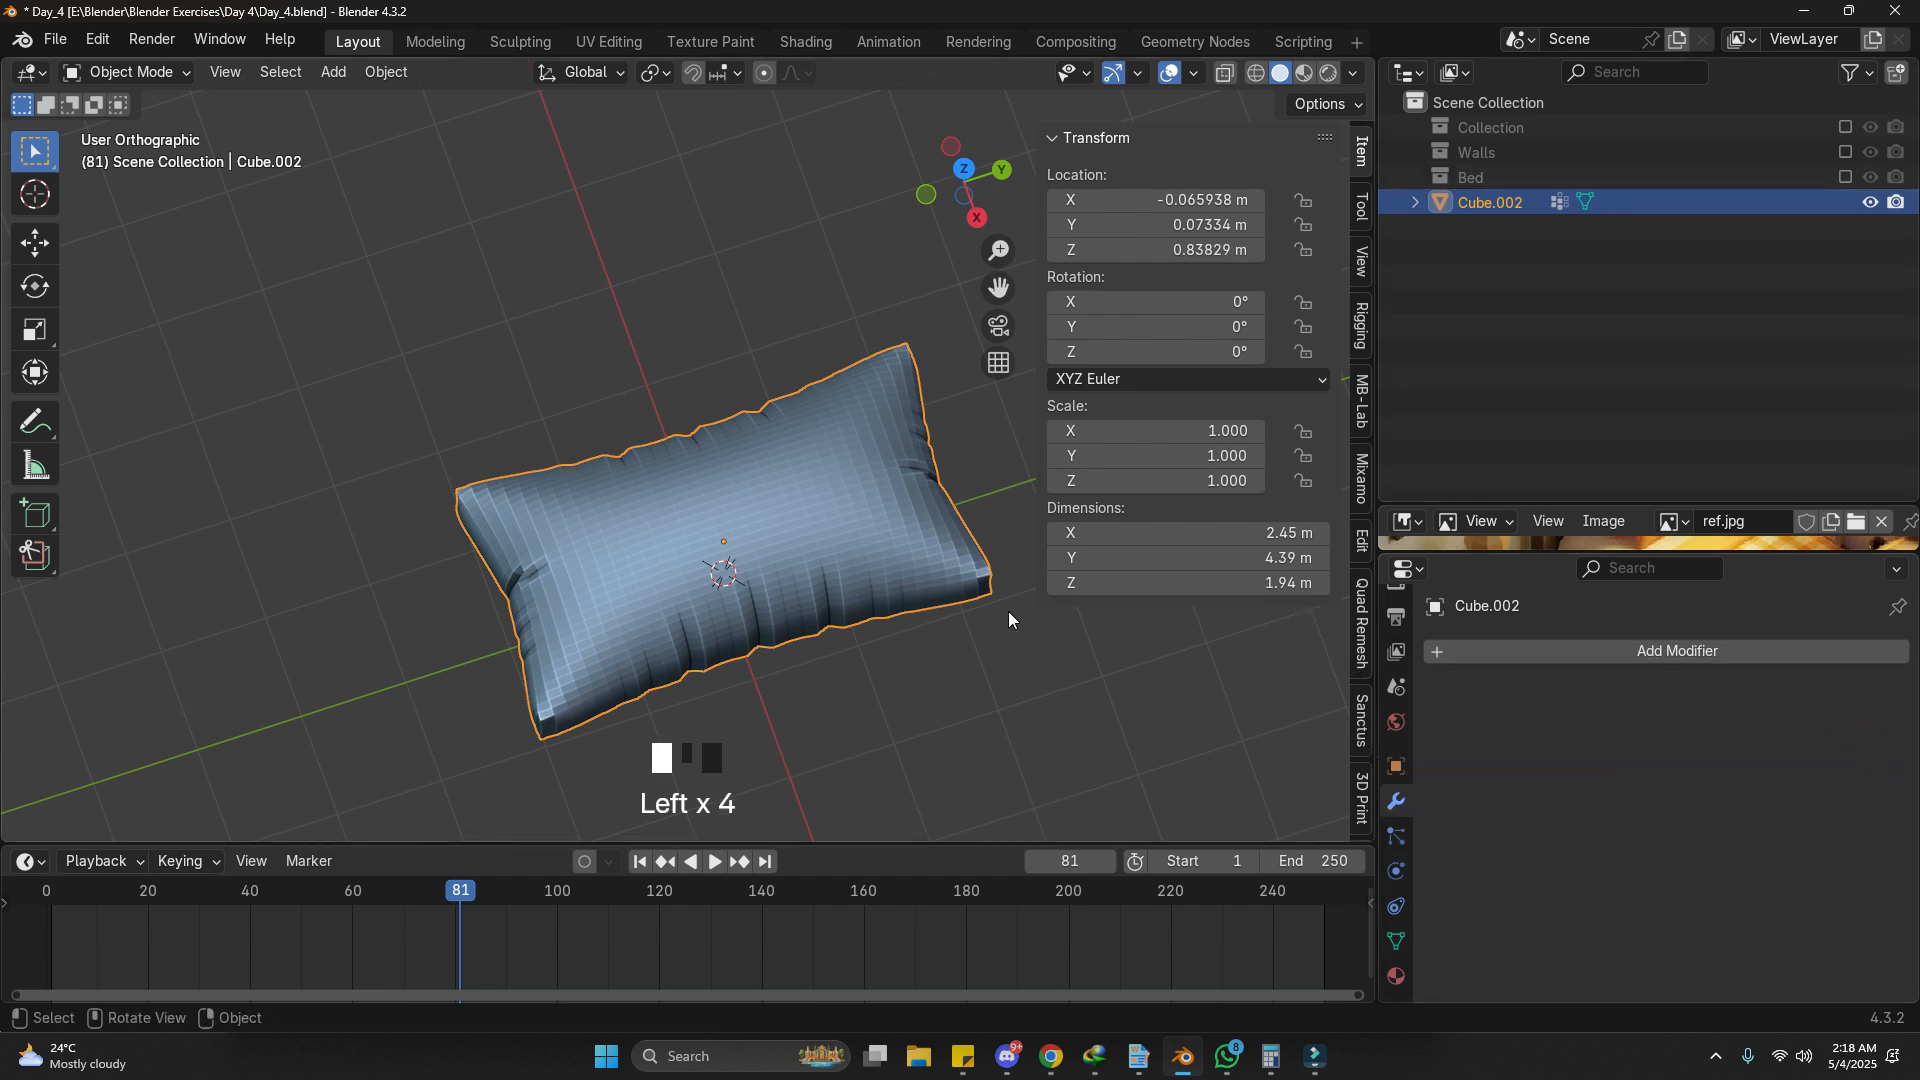
pyautogui.scroll(1, 808, 575)
pyautogui.moveTo(706, 580); pyautogui.dragTo(719, 700, button='middle')
pyautogui.press('Tab')
pyautogui.click(917, 670)
pyautogui.press('Tab')
pyautogui.keyDown('shift'); pyautogui.moveTo(704, 442); pyautogui.dragTo(782, 410, button='middle'); pyautogui.keyUp('shift')
pyautogui.scroll(2, 707, 428)
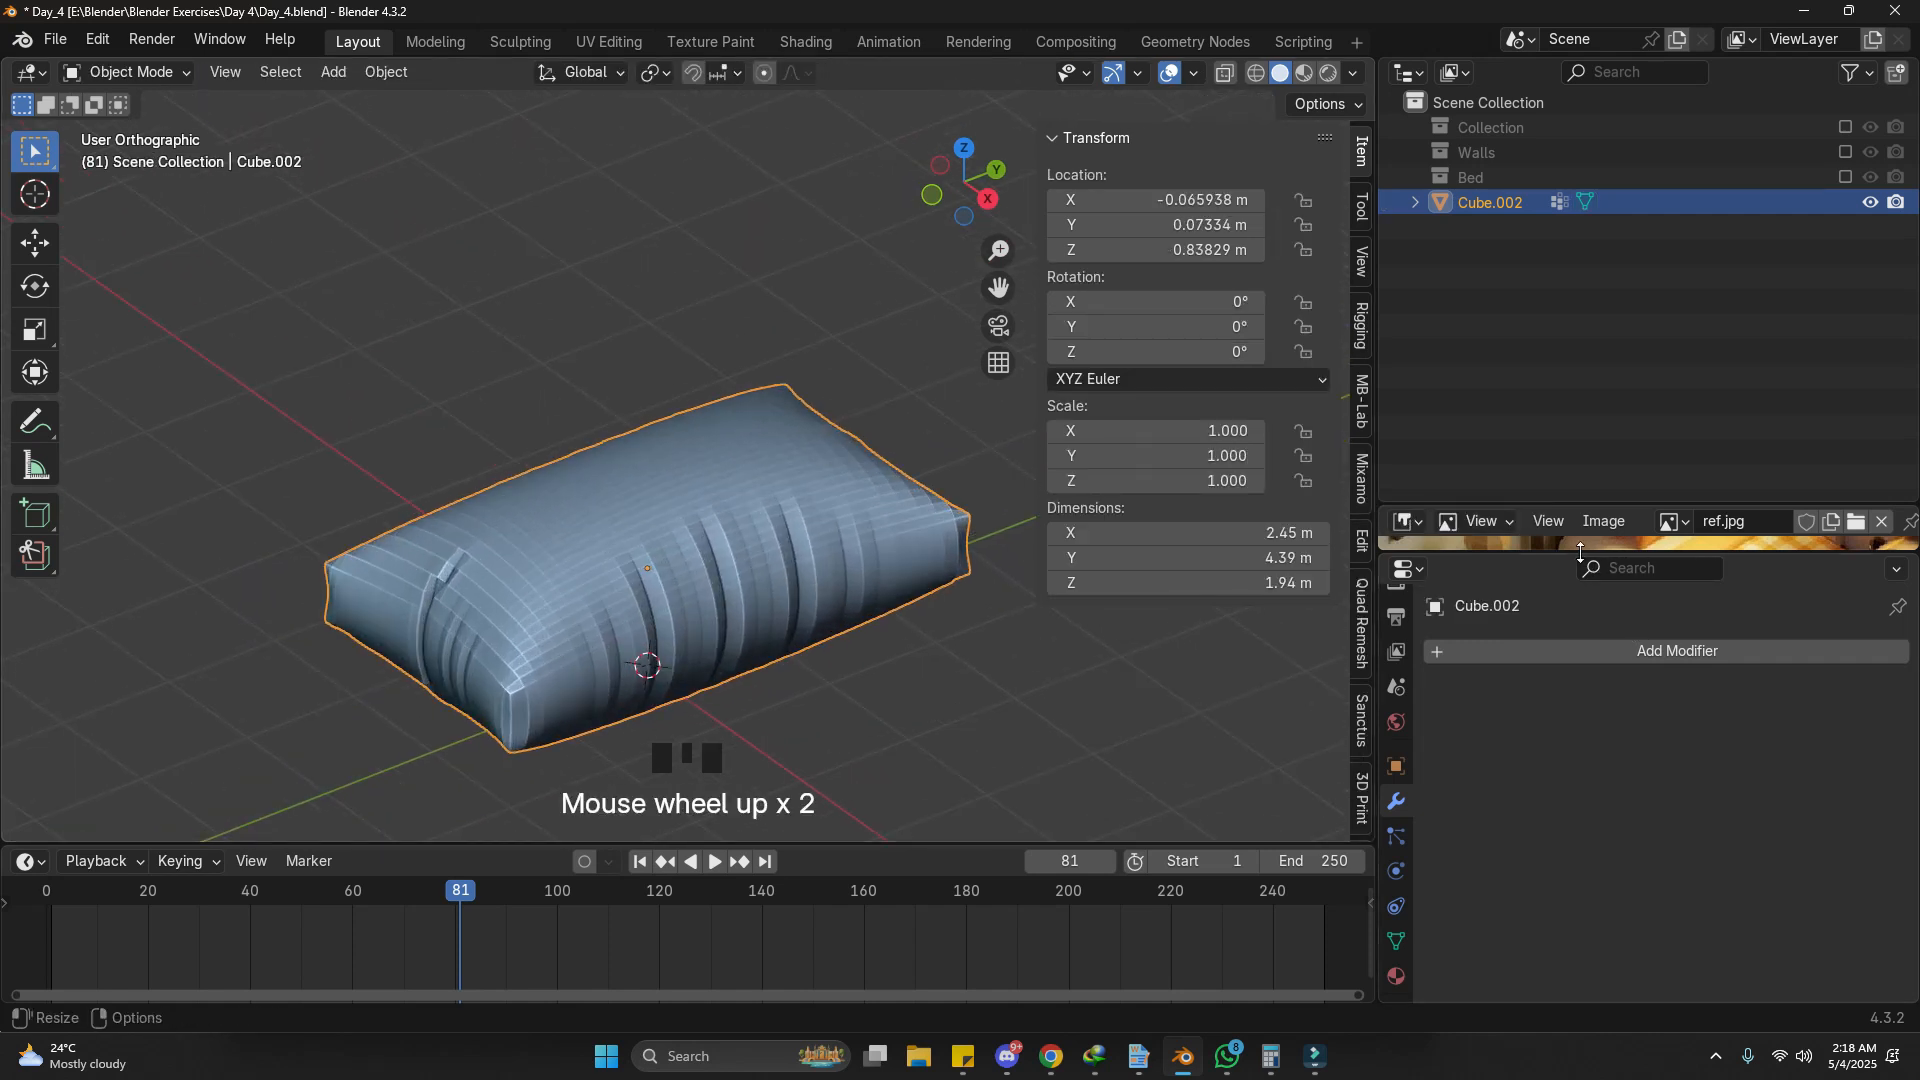
# Step: Enlarge the reference image view and make the Bed collection visible alongside the pillow
pyautogui.moveTo(1581, 553); pyautogui.dragTo(1580, 817)
pyautogui.click(1845, 177)
pyautogui.click(762, 464)
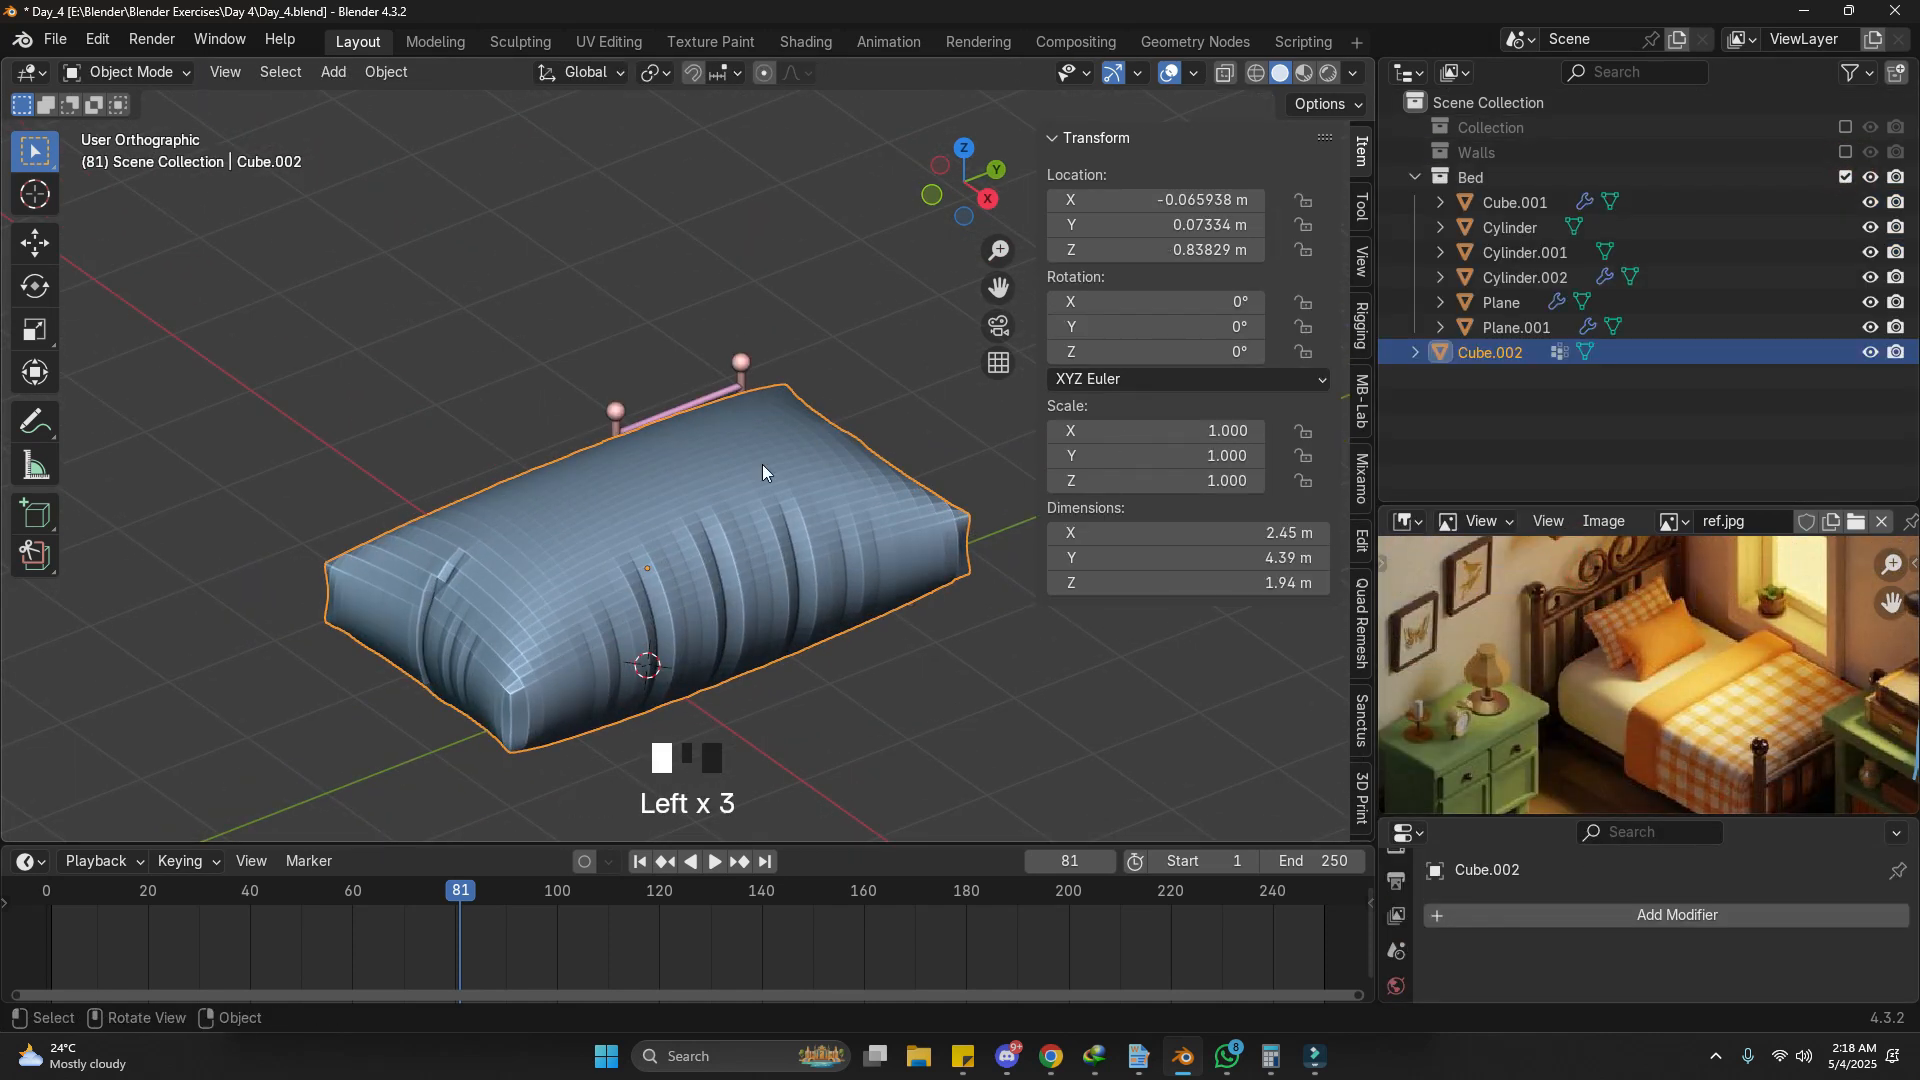
pyautogui.scroll(2, 585, 477)
pyautogui.press('g')
pyautogui.rightClick(879, 549)
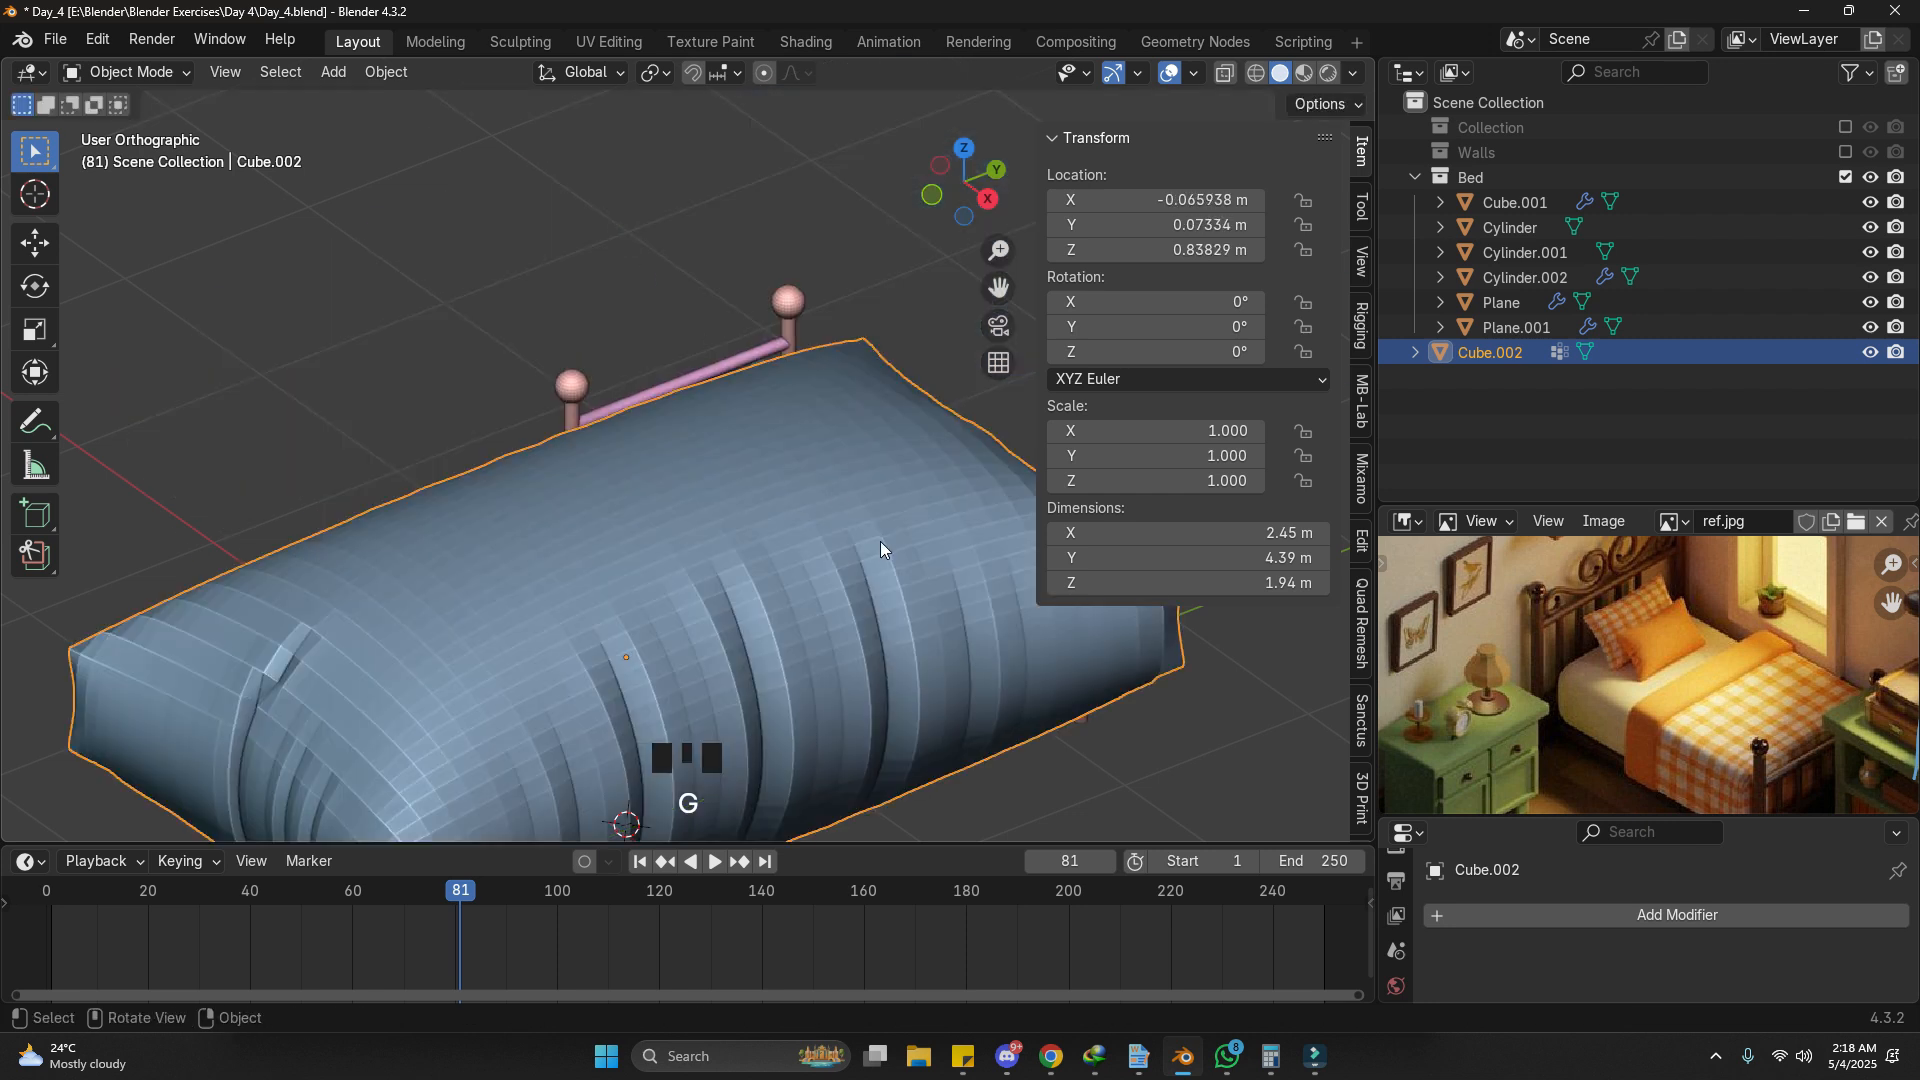
# Step: Scale the pillow down uniformly to 0.188 and rotate it about 43° around Y
pyautogui.scroll(-3, 1111, 700)
pyautogui.press('s')
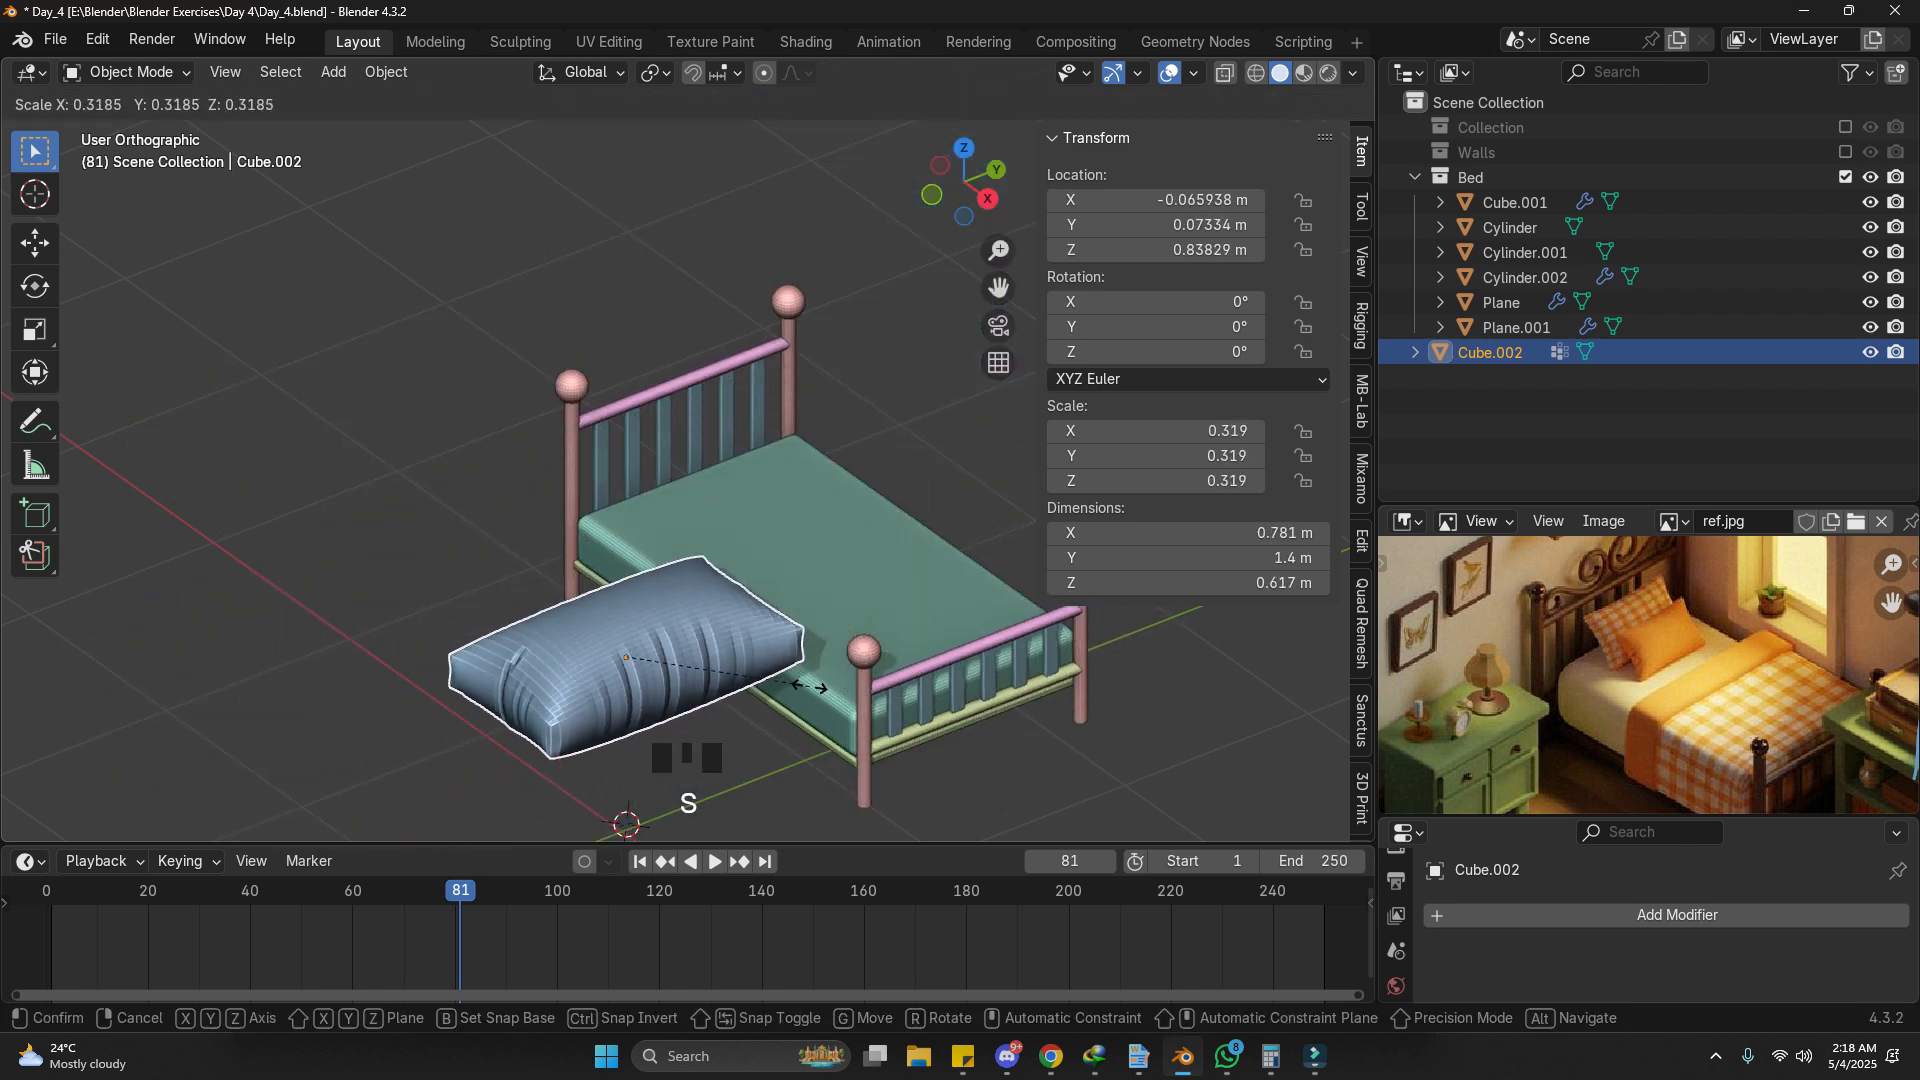
pyautogui.press('x')
pyautogui.rightClick(780, 636)
pyautogui.press('r')
pyautogui.press('y')
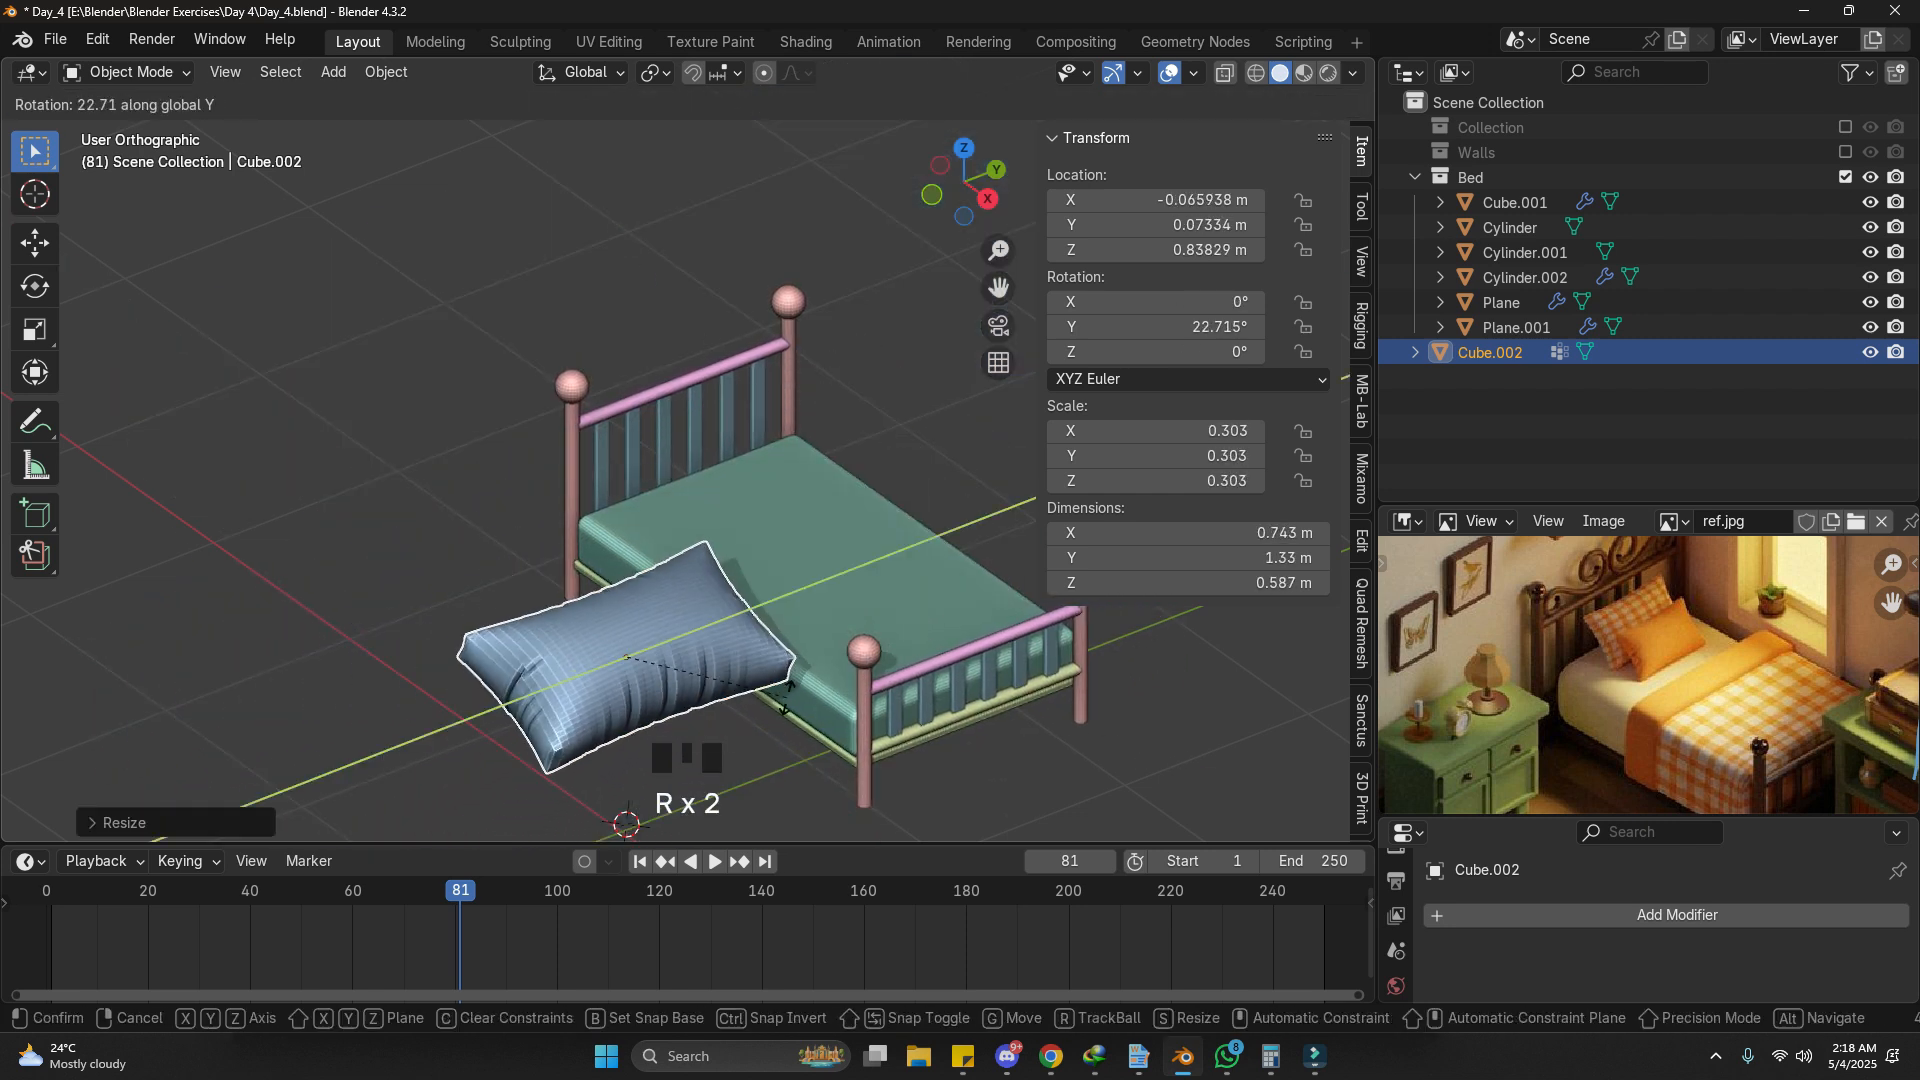
pyautogui.click(820, 790)
pyautogui.press('s')
pyautogui.click(789, 709)
# Step: Move the pillow onto the head end of the bed and shift it along Y over the mattress
pyautogui.press('g')
pyautogui.press('x')
pyautogui.rightClick(797, 709)
pyautogui.press('g')
pyautogui.press('g')
pyautogui.click(818, 490)
pyautogui.scroll(5, 818, 487)
pyautogui.press('g')
pyautogui.press('y')
pyautogui.click(890, 418)
# Step: Slide the pillow along X to about -1.34 m and adjust its Y position in front of the headboard
pyautogui.moveTo(890, 418); pyautogui.dragTo(807, 476, button='middle')
pyautogui.press('g')
pyautogui.press('x')
pyautogui.click(738, 408)
pyautogui.press('g')
pyautogui.press('y')
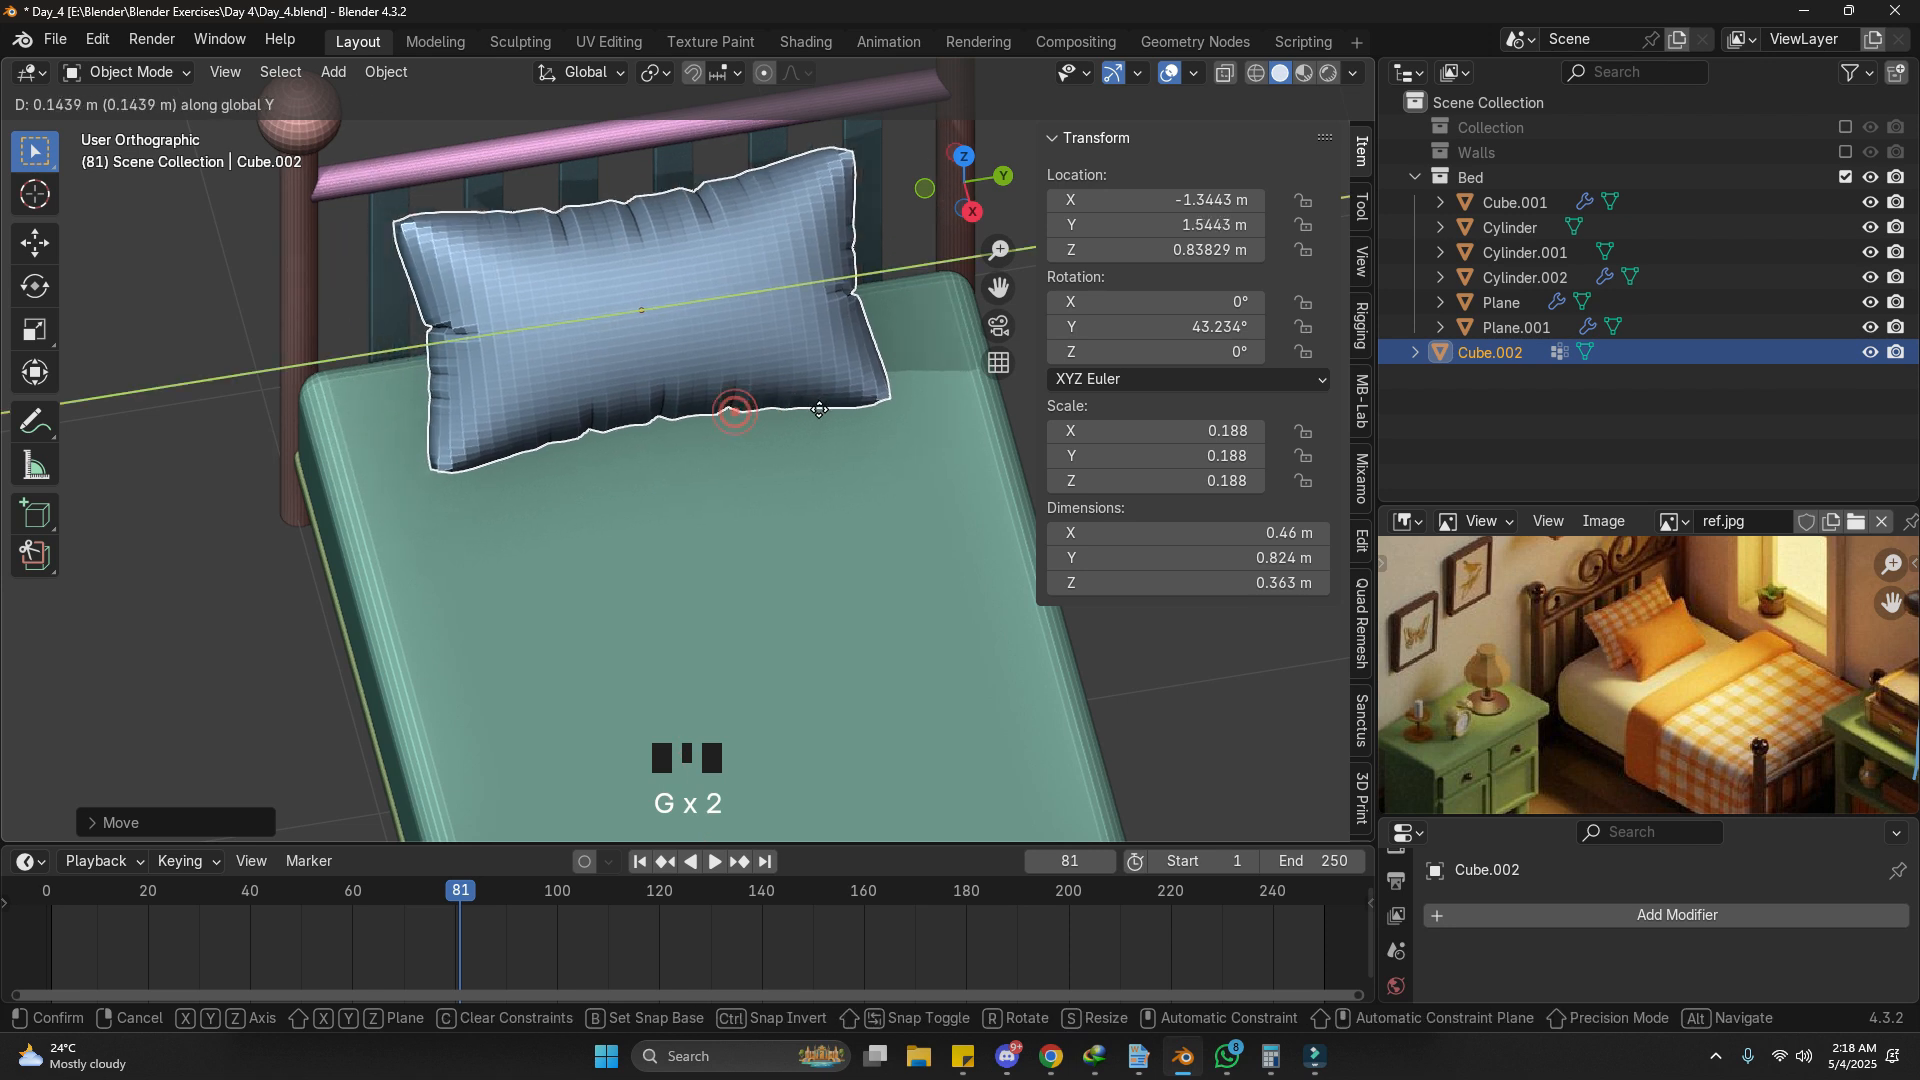
pyautogui.click(855, 405)
# Step: Lower the pillow toward the mattress at about Z 0.636 m and shift it along Y to about 1.588 m
pyautogui.moveTo(578, 603); pyautogui.dragTo(776, 524, button='middle')
pyautogui.press('g')
pyautogui.click(654, 644)
pyautogui.moveTo(654, 646); pyautogui.dragTo(560, 640, button='middle')
pyautogui.press('g')
pyautogui.press('y')
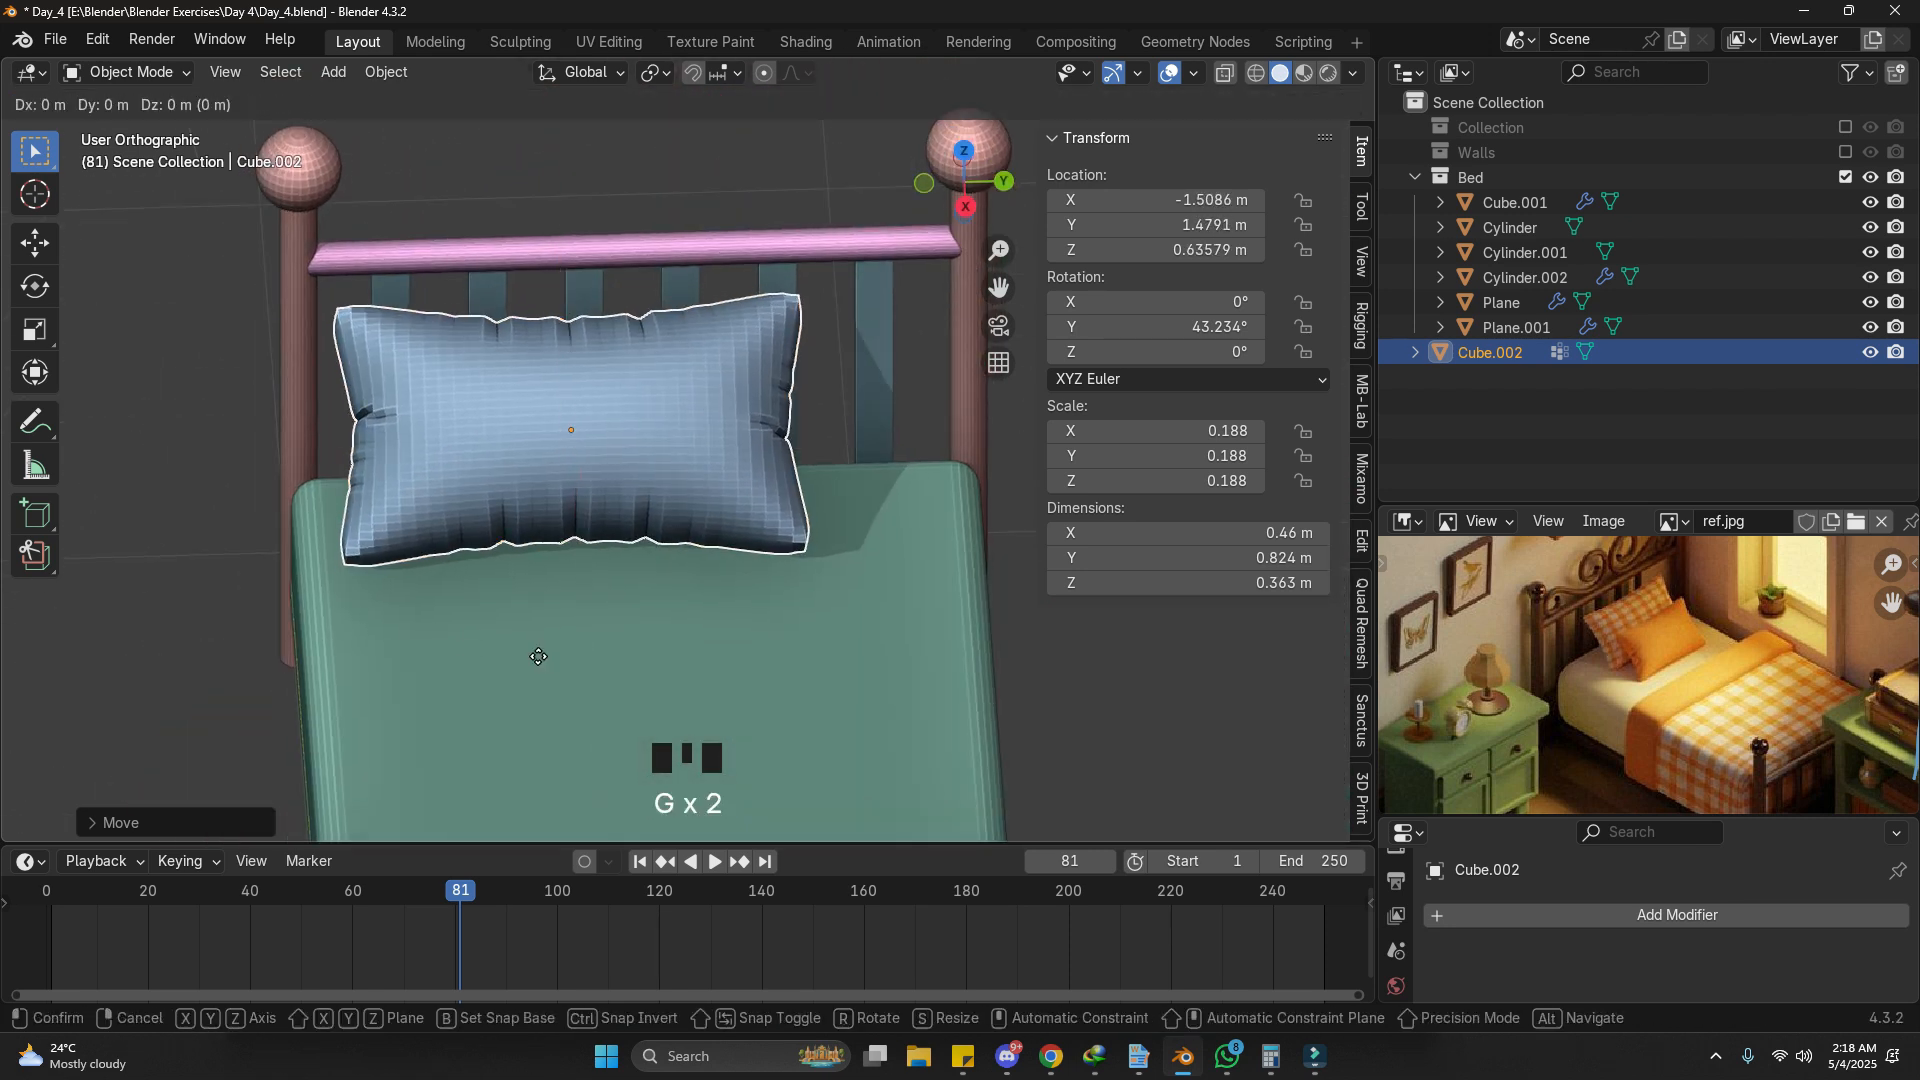
pyautogui.click(679, 650)
pyautogui.press('s')
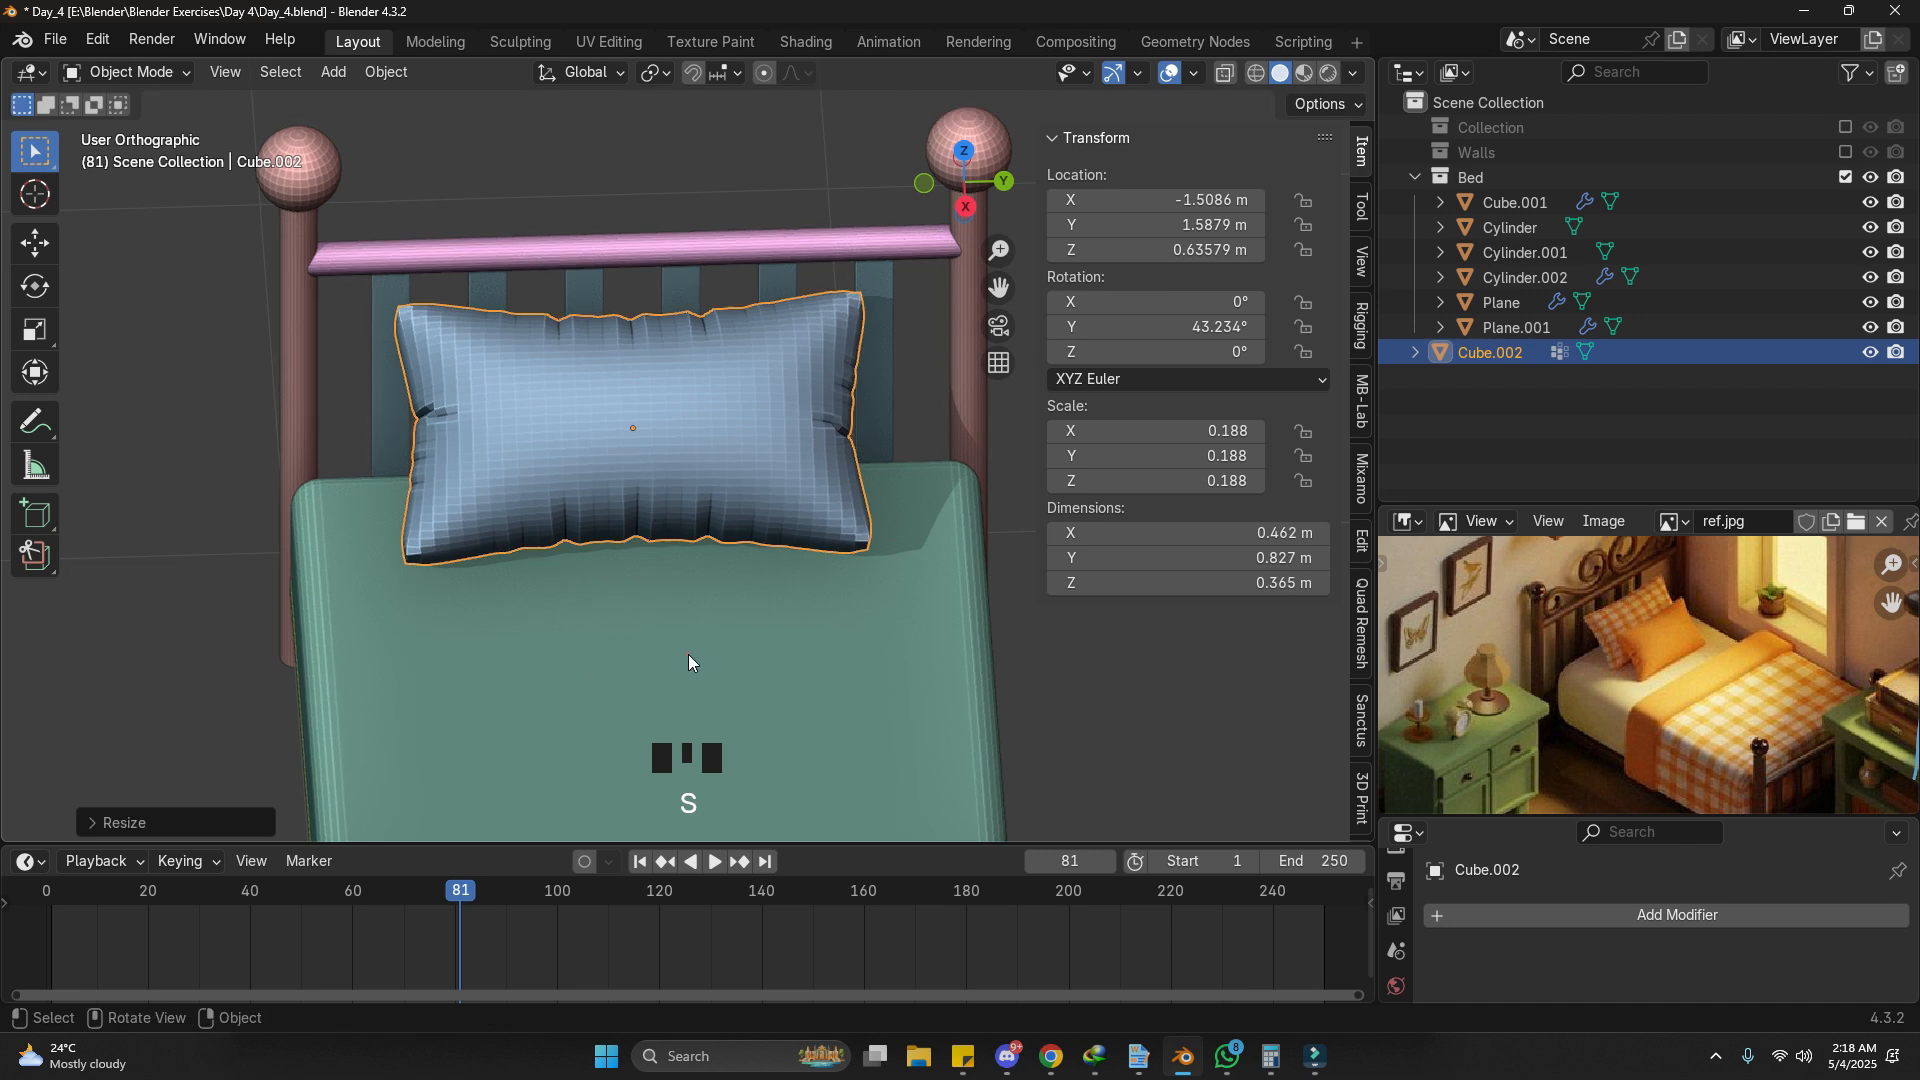
pyautogui.click(687, 654)
# Step: Lower the pillow along Z and fine-tune its position so it rests on the mattress against the headboard
pyautogui.moveTo(688, 654); pyautogui.dragTo(676, 534, button='middle')
pyautogui.press('g')
pyautogui.press('z')
pyautogui.click(969, 556)
pyautogui.moveTo(969, 556); pyautogui.dragTo(786, 602, button='middle')
pyautogui.press('g')
pyautogui.click(826, 609)
pyautogui.press('g')
pyautogui.click(790, 612)
pyautogui.press('s')
pyautogui.rightClick(974, 651)
# Step: Flatten the pillow along its local Z to a scale of 0.153 and settle it at about X -1.53 m, Z 0.59 m
pyautogui.moveTo(983, 660); pyautogui.dragTo(952, 606, button='middle')
pyautogui.press('s')
pyautogui.press('x')
pyautogui.press('x')
pyautogui.press('z')
pyautogui.press('z')
pyautogui.click(922, 568)
pyautogui.press('g')
pyautogui.click(873, 596)
pyautogui.moveTo(873, 595); pyautogui.dragTo(971, 572, button='middle')
pyautogui.scroll(-2, 1108, 638)
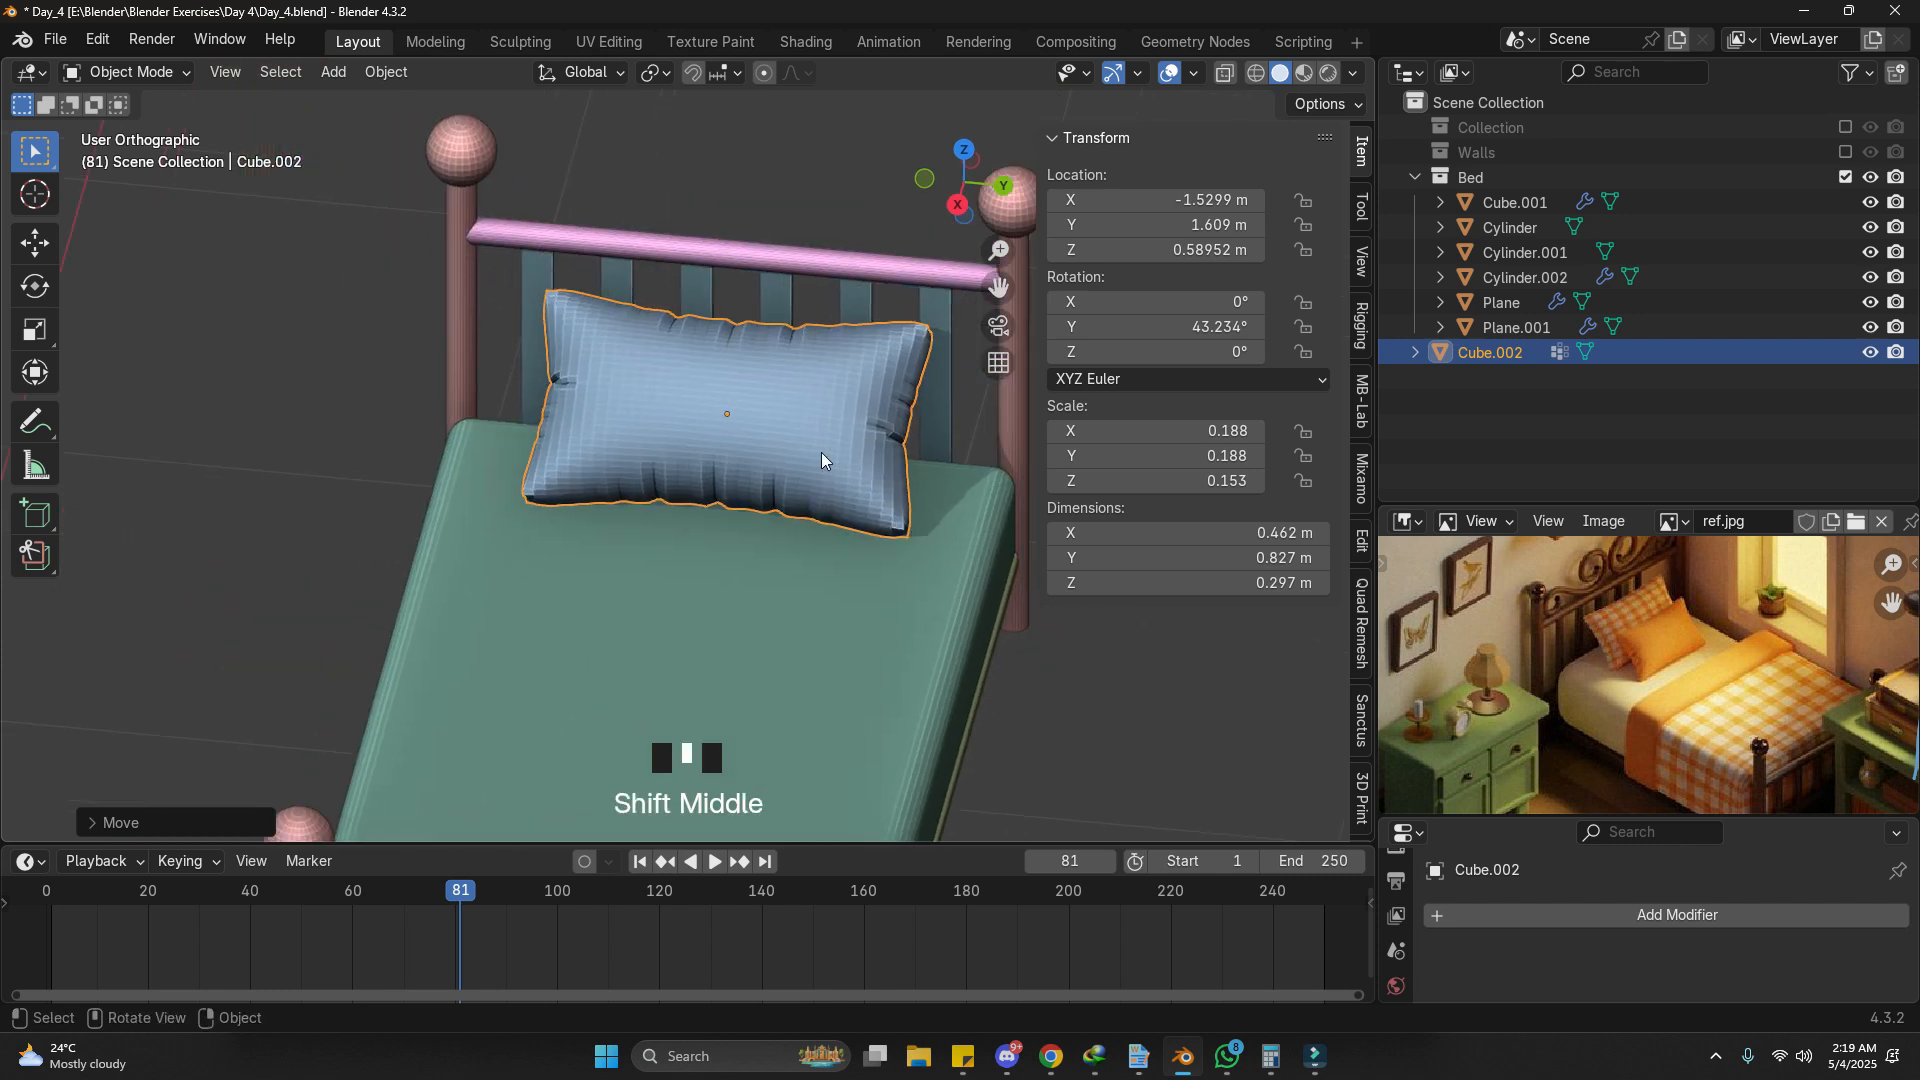
# Step: Duplicate the pillow, move the copy along X to about -1.379 m, and scale it down to 0.152
pyautogui.hotkey('shift', 'd')
pyautogui.middleClick(980, 436)
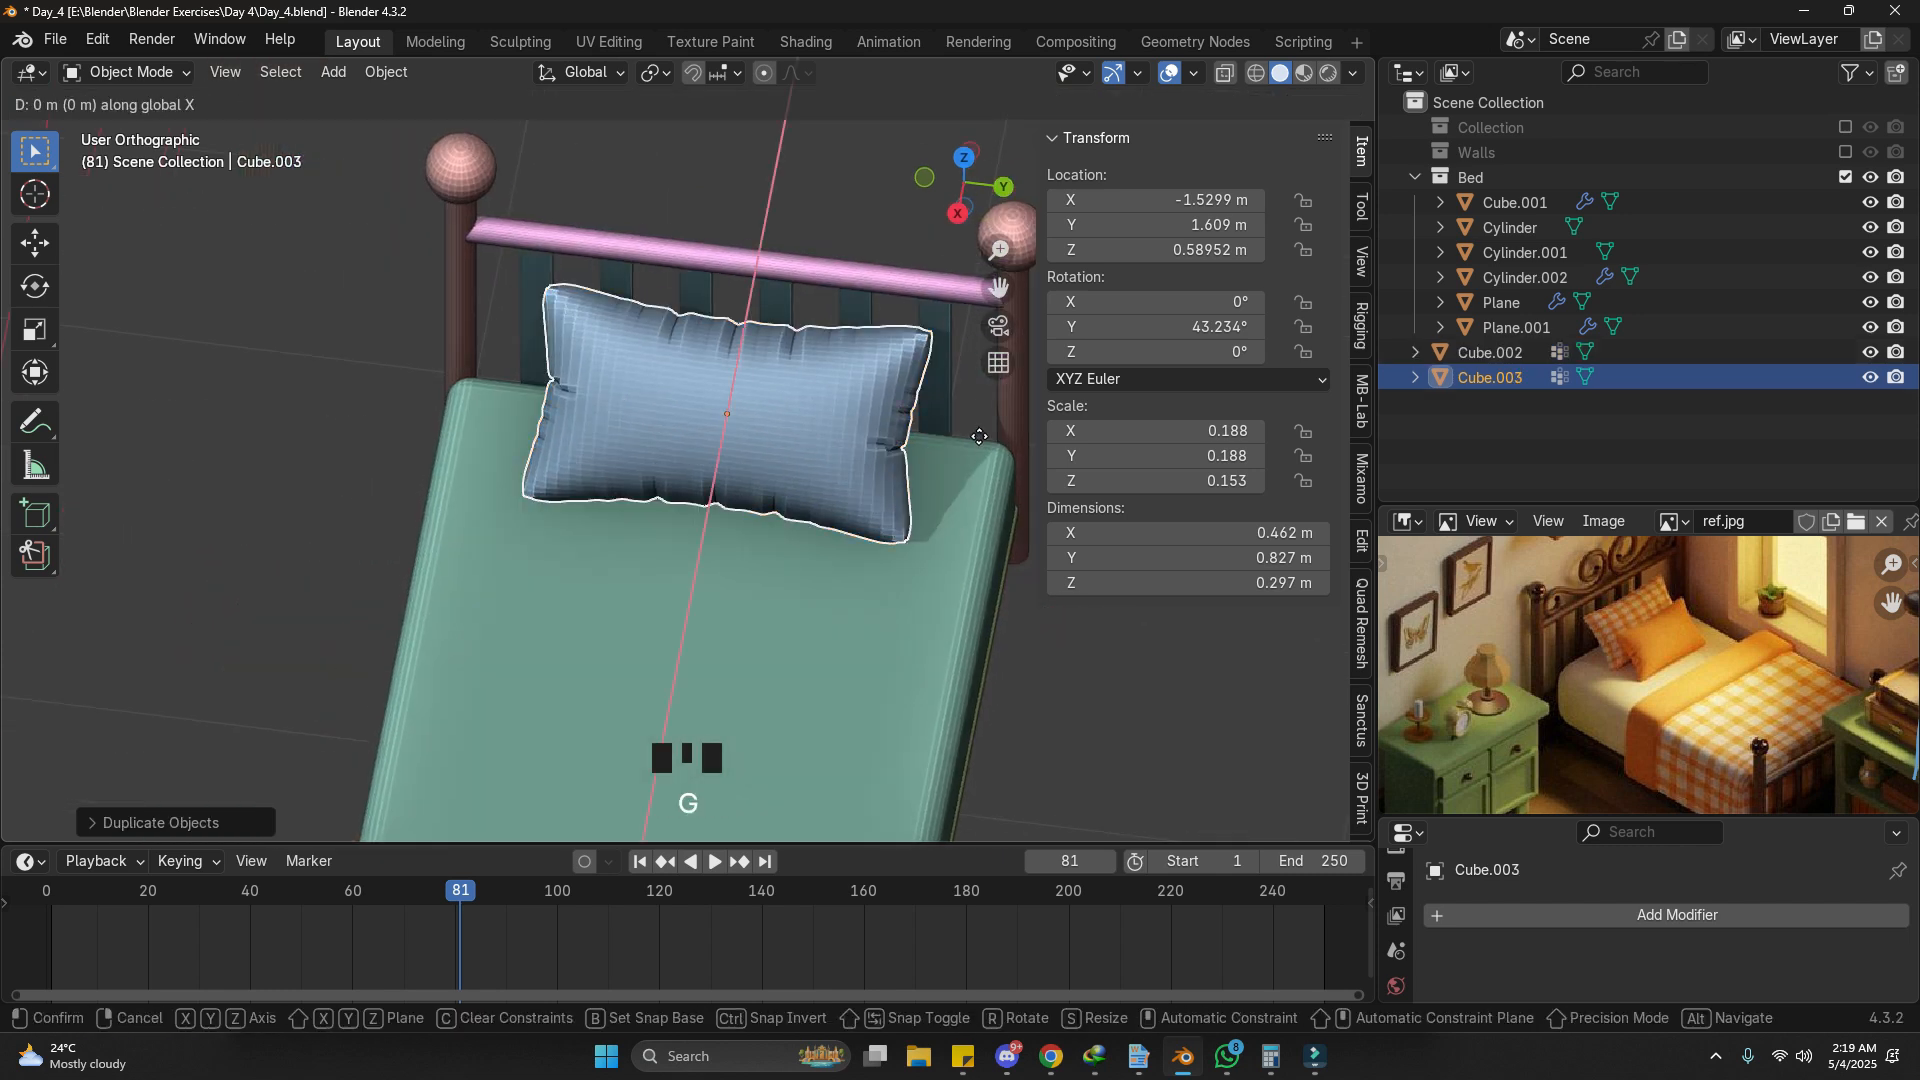
pyautogui.press('g')
pyautogui.click(1016, 536)
pyautogui.press('s')
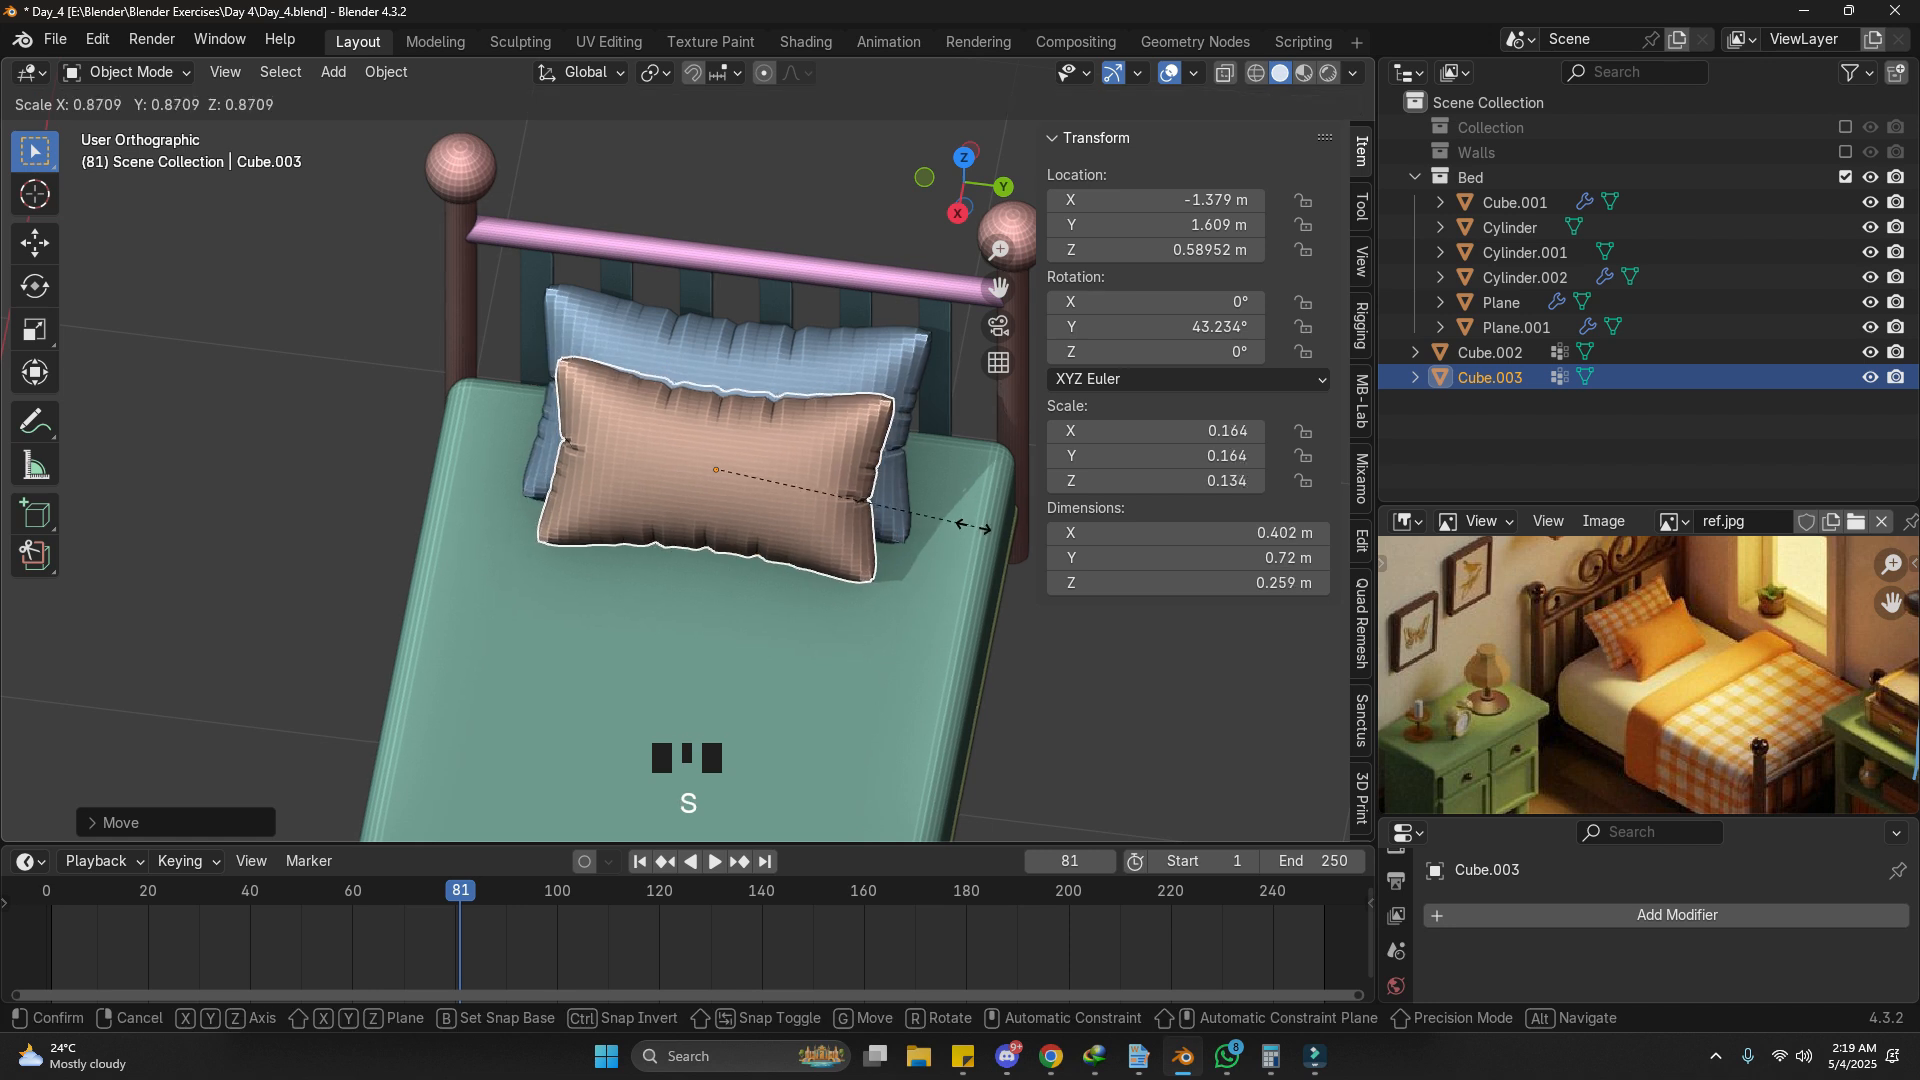
pyautogui.click(955, 521)
pyautogui.moveTo(782, 554); pyautogui.dragTo(934, 537, button='middle')
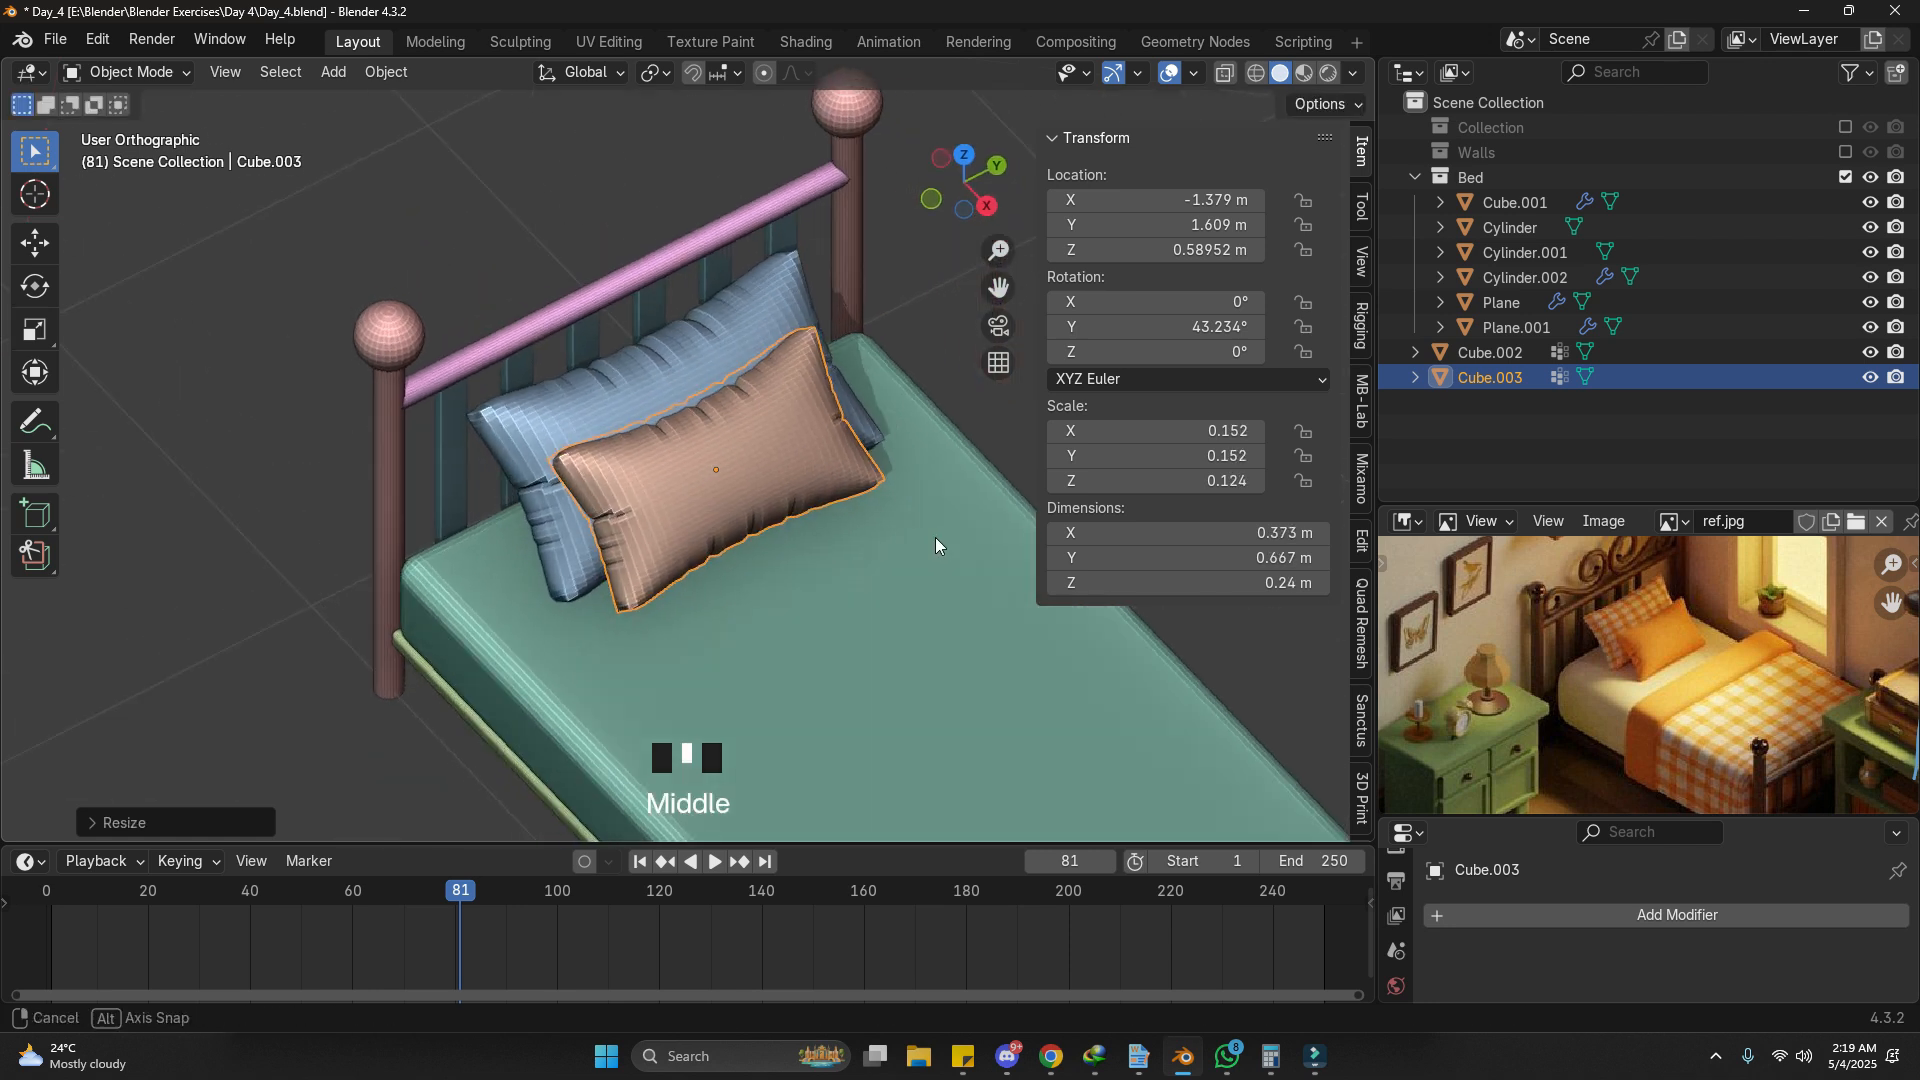
pyautogui.scroll(4, 814, 452)
pyautogui.press('g')
pyautogui.press('x')
pyautogui.press('x')
pyautogui.rightClick(841, 488)
pyautogui.press('g')
pyautogui.press('y')
pyautogui.press('y')
pyautogui.rightClick(849, 493)
# Step: Move the smaller pillow along its local Z to about X -1.352 m, Z 0.618 m, away from the back pillow
pyautogui.press('g')
pyautogui.press('z')
pyautogui.press('z')
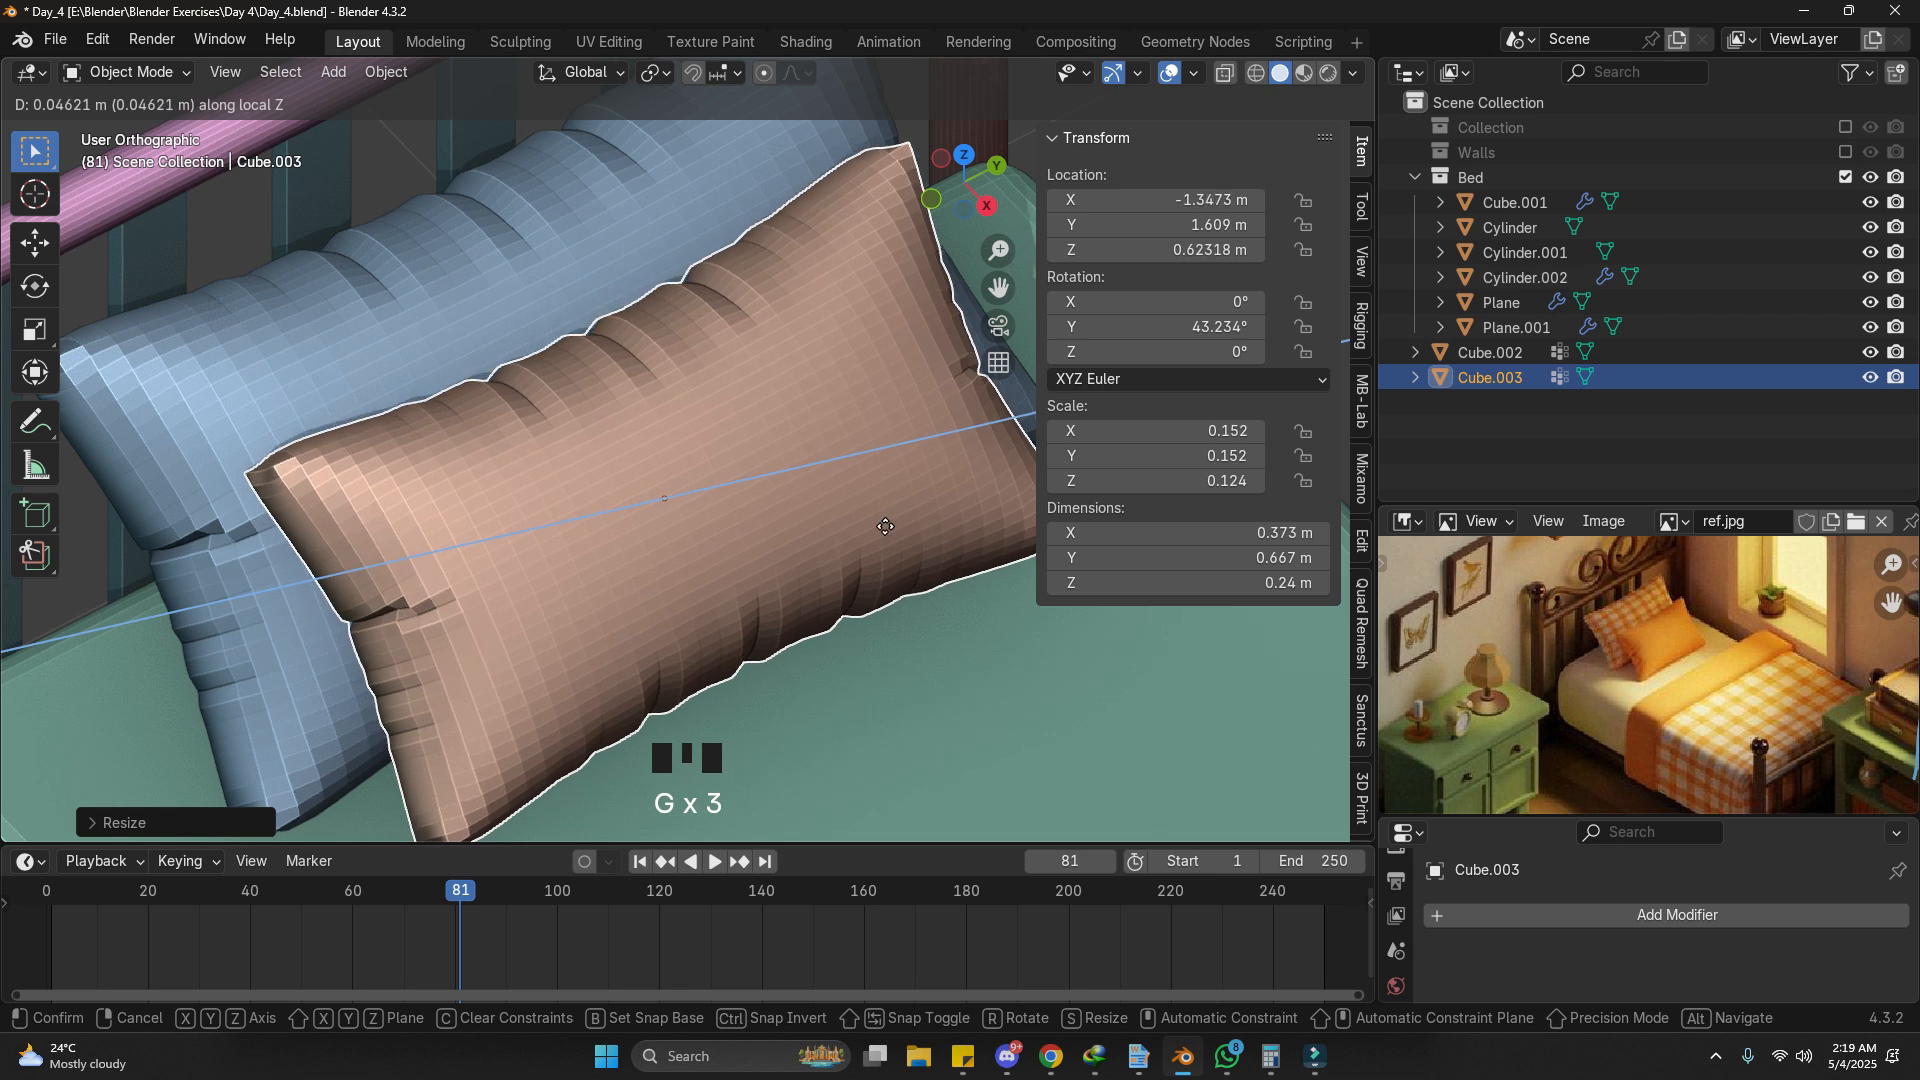
pyautogui.click(881, 526)
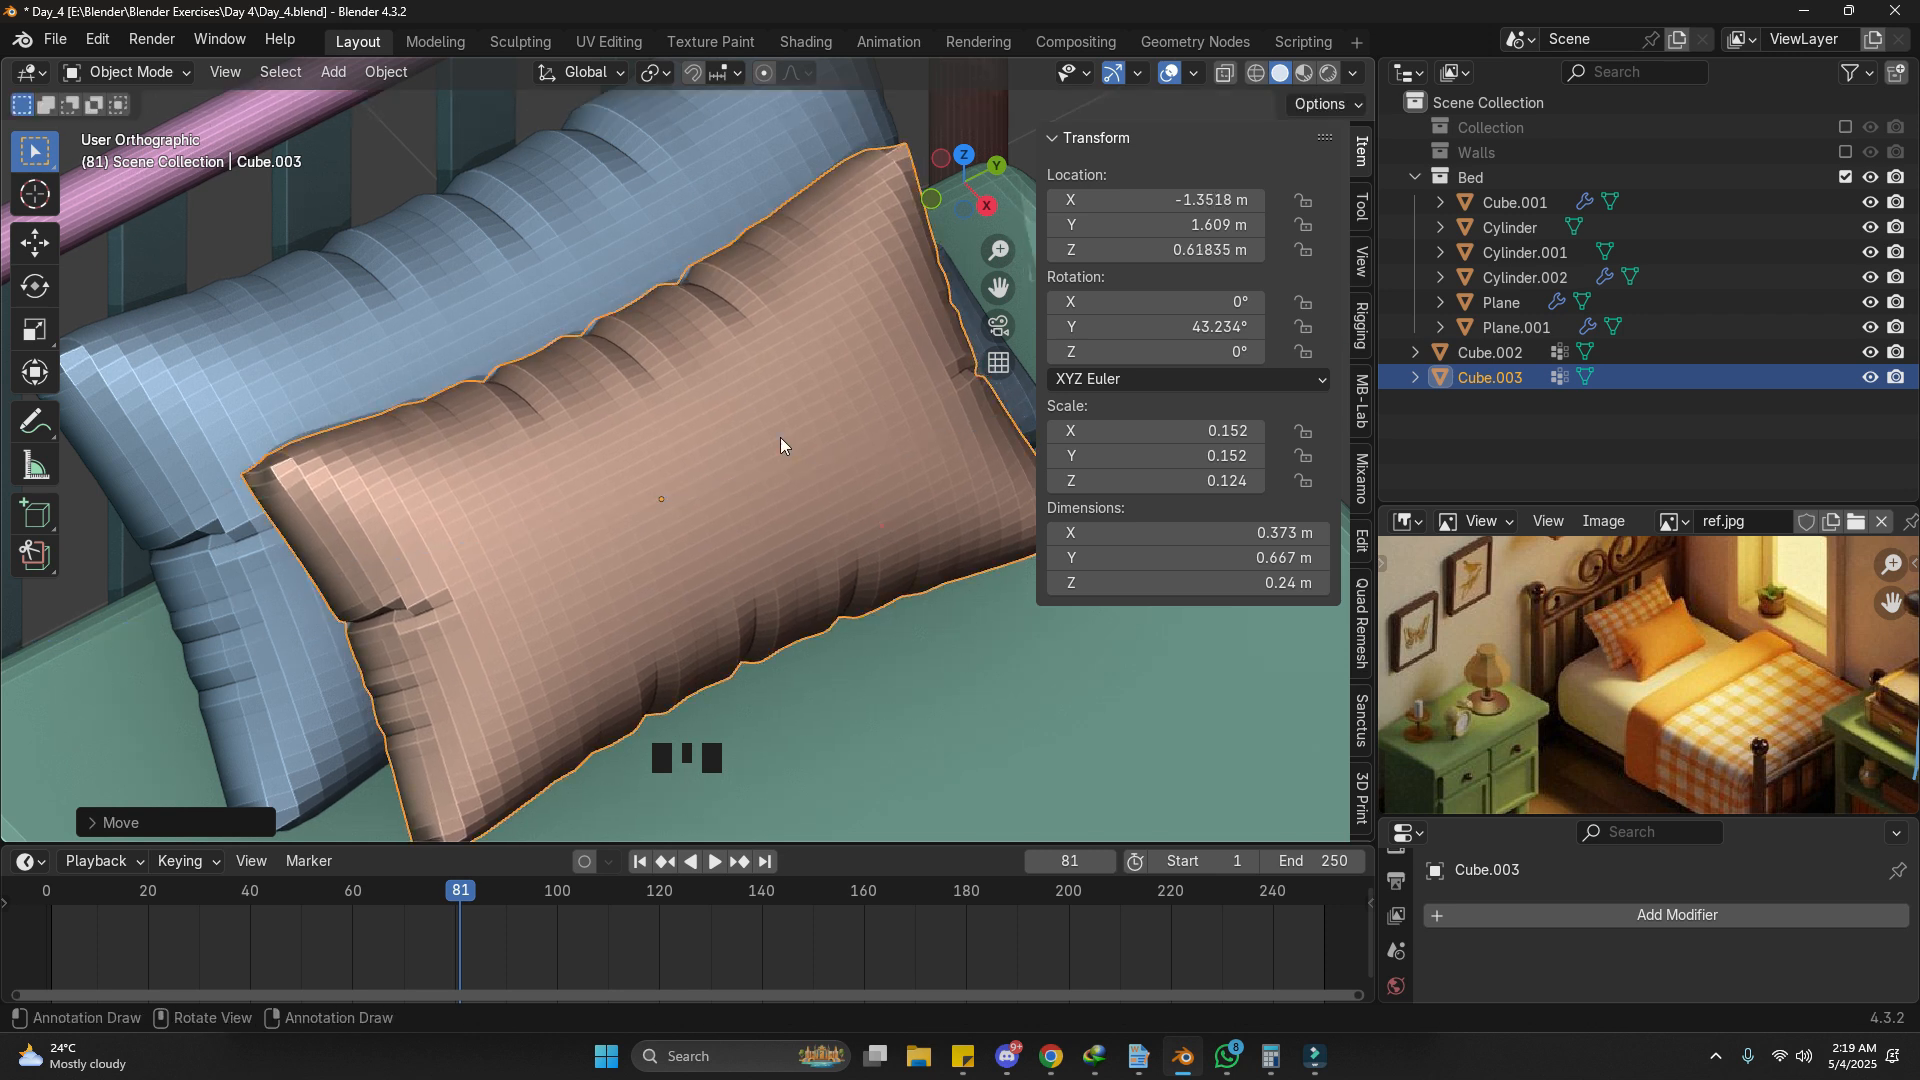
# Step: Switch the smaller pillow to Sculpt Mode and choose the Smooth brush with a radius of 79 px
pyautogui.scroll(-2, 663, 308)
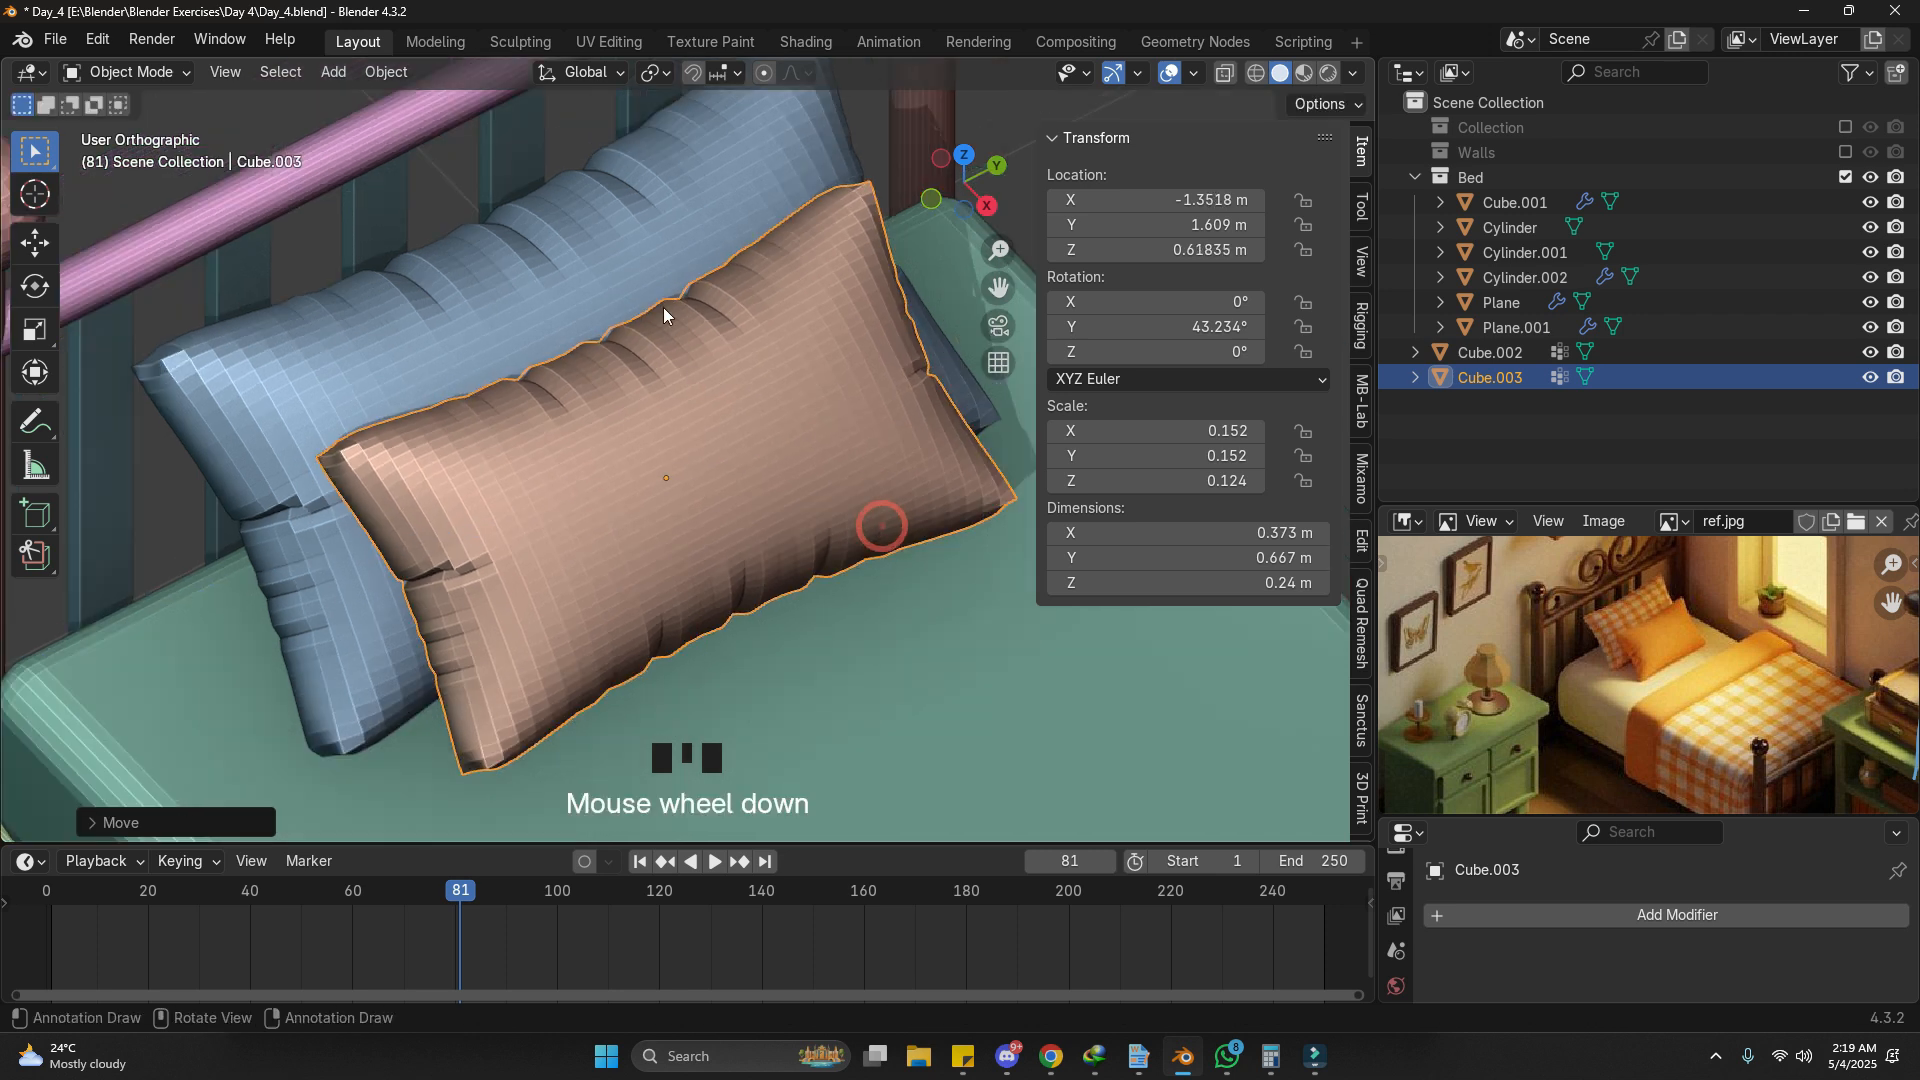
pyautogui.click(184, 72)
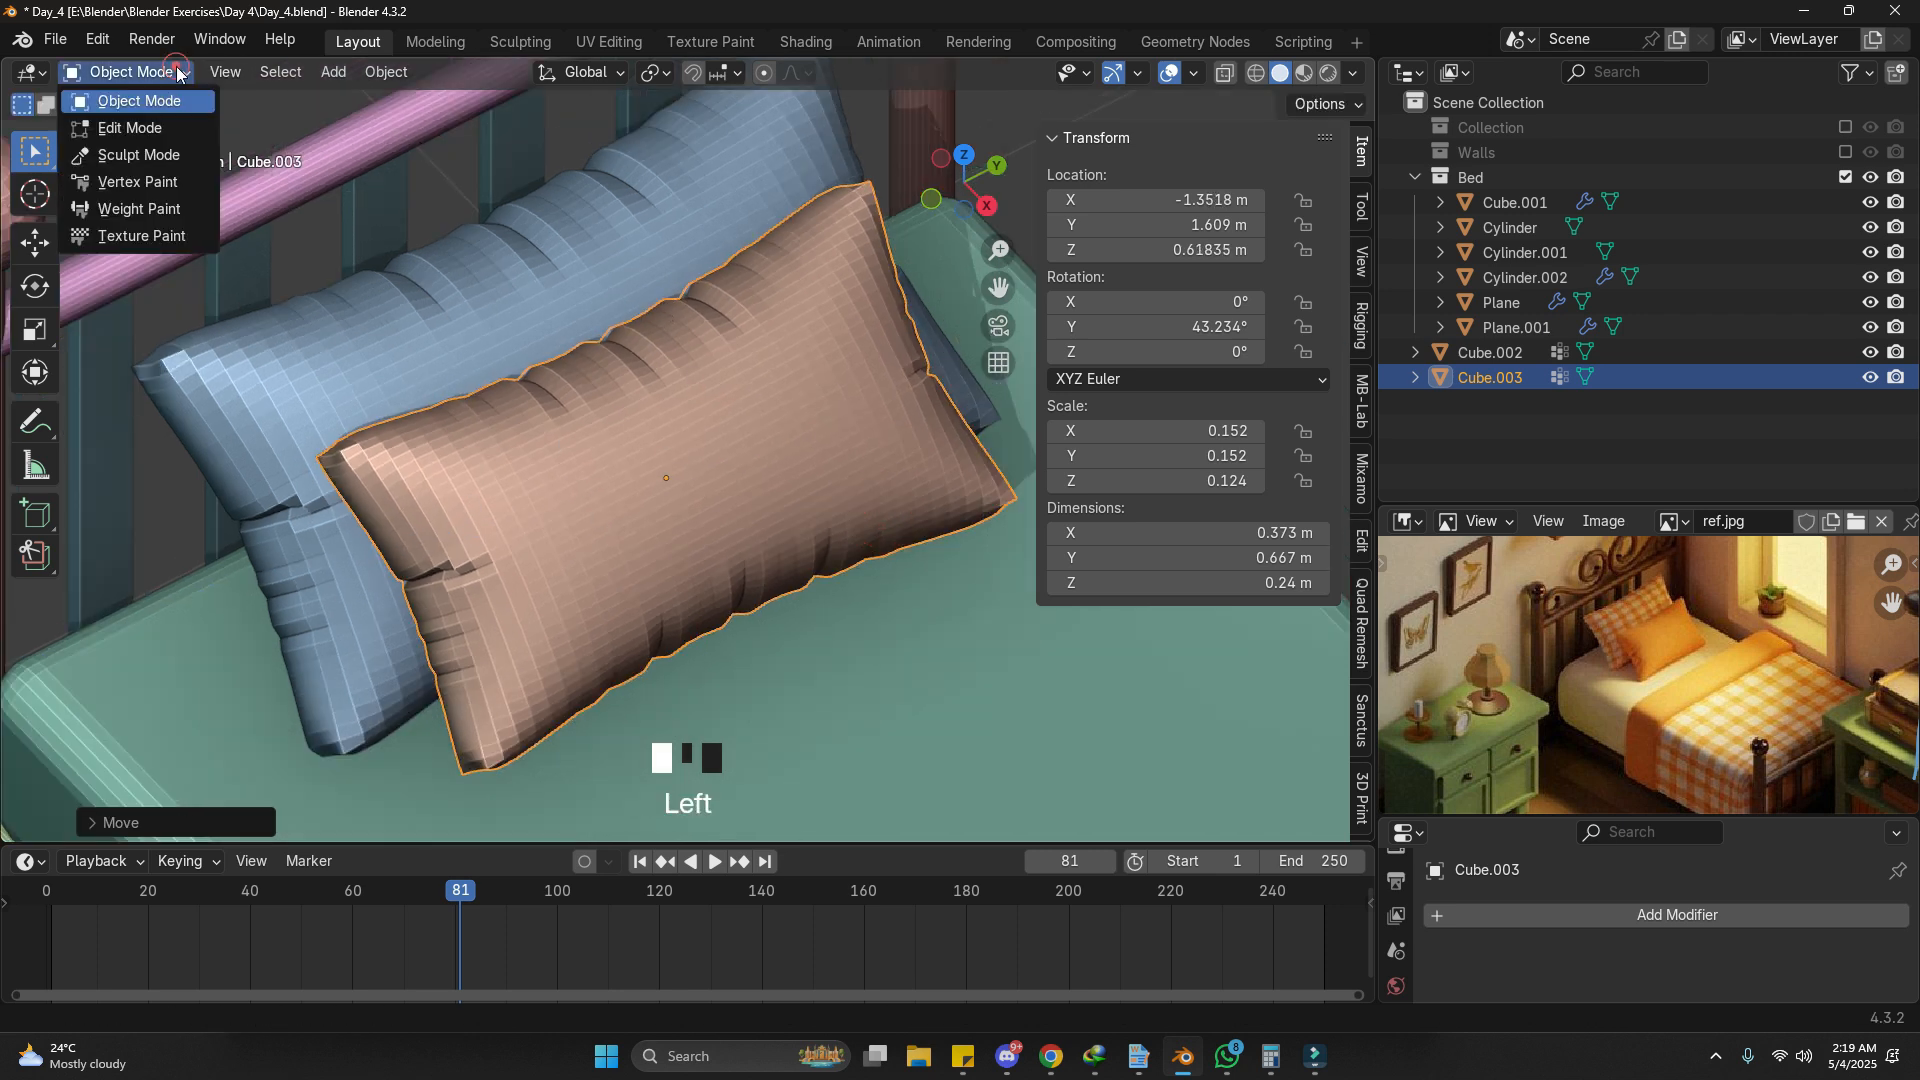
pyautogui.click(177, 156)
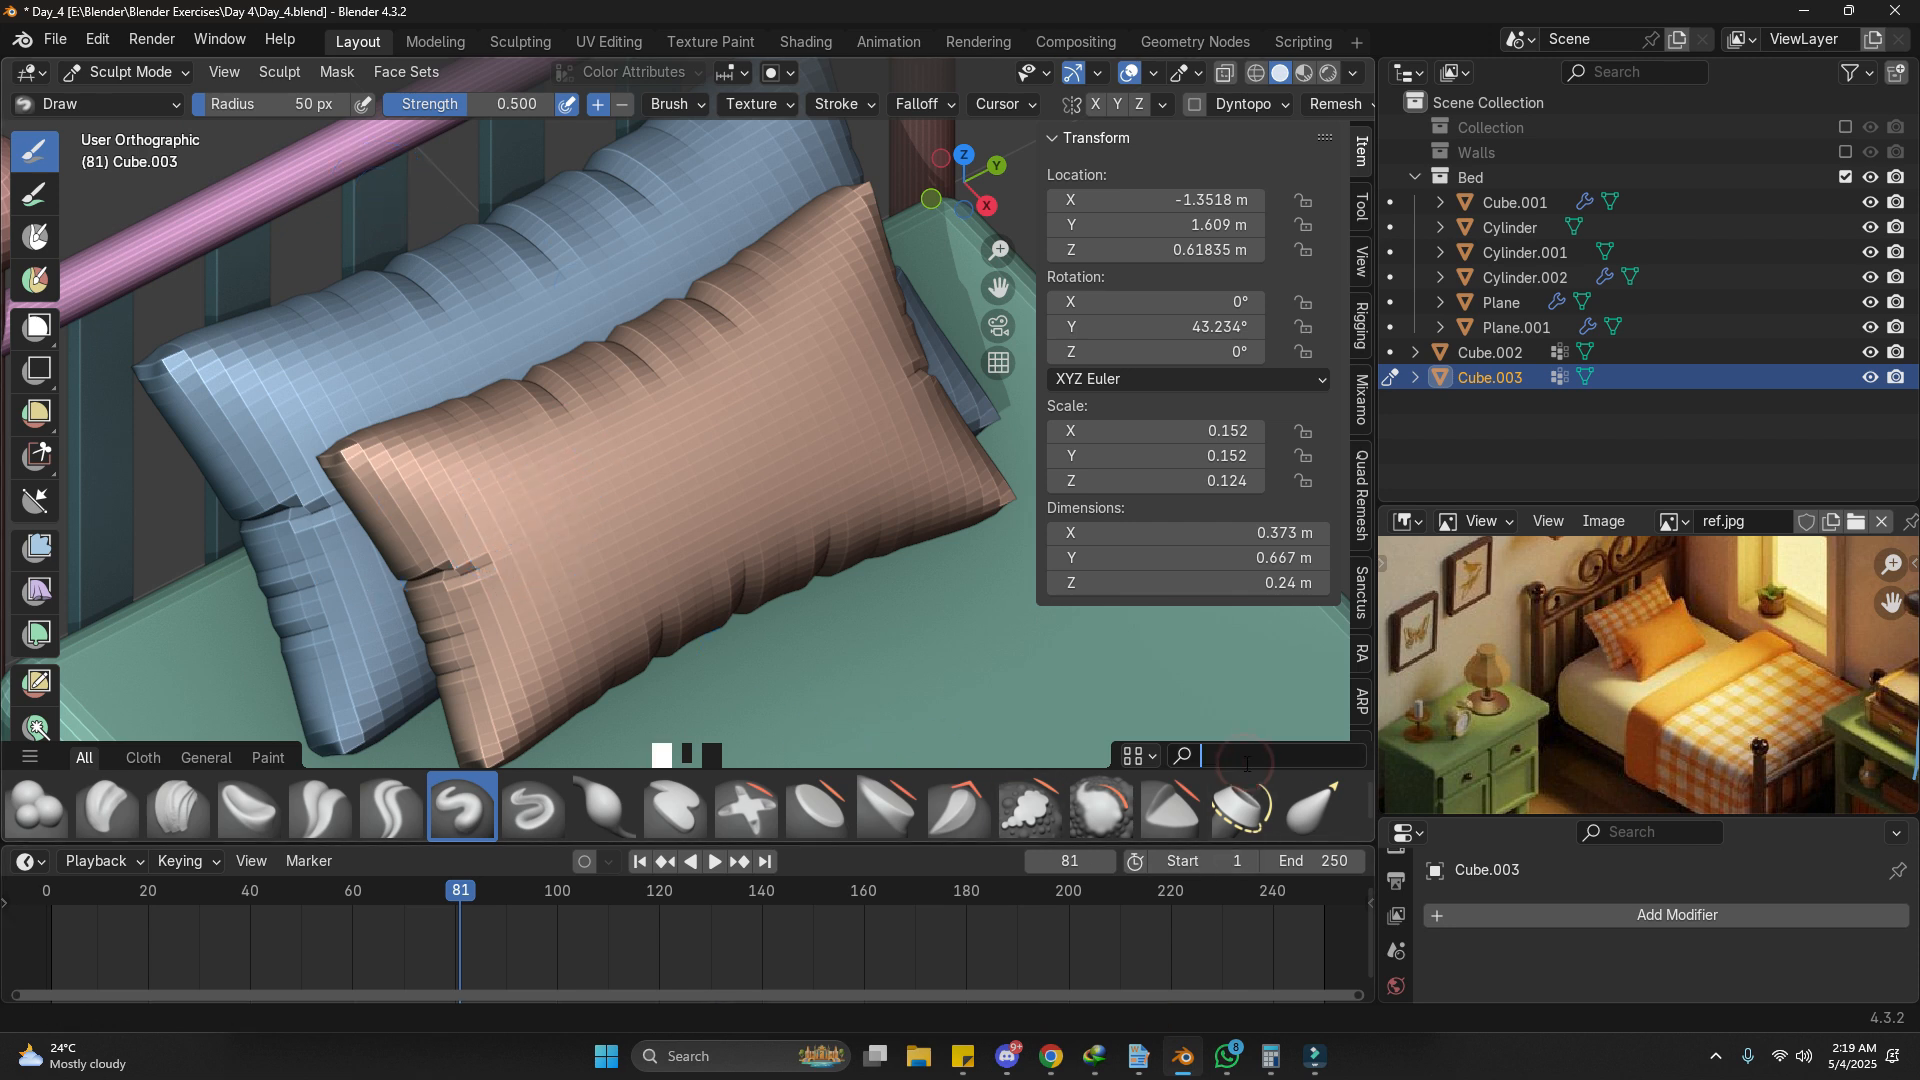
pyautogui.write('smoo')
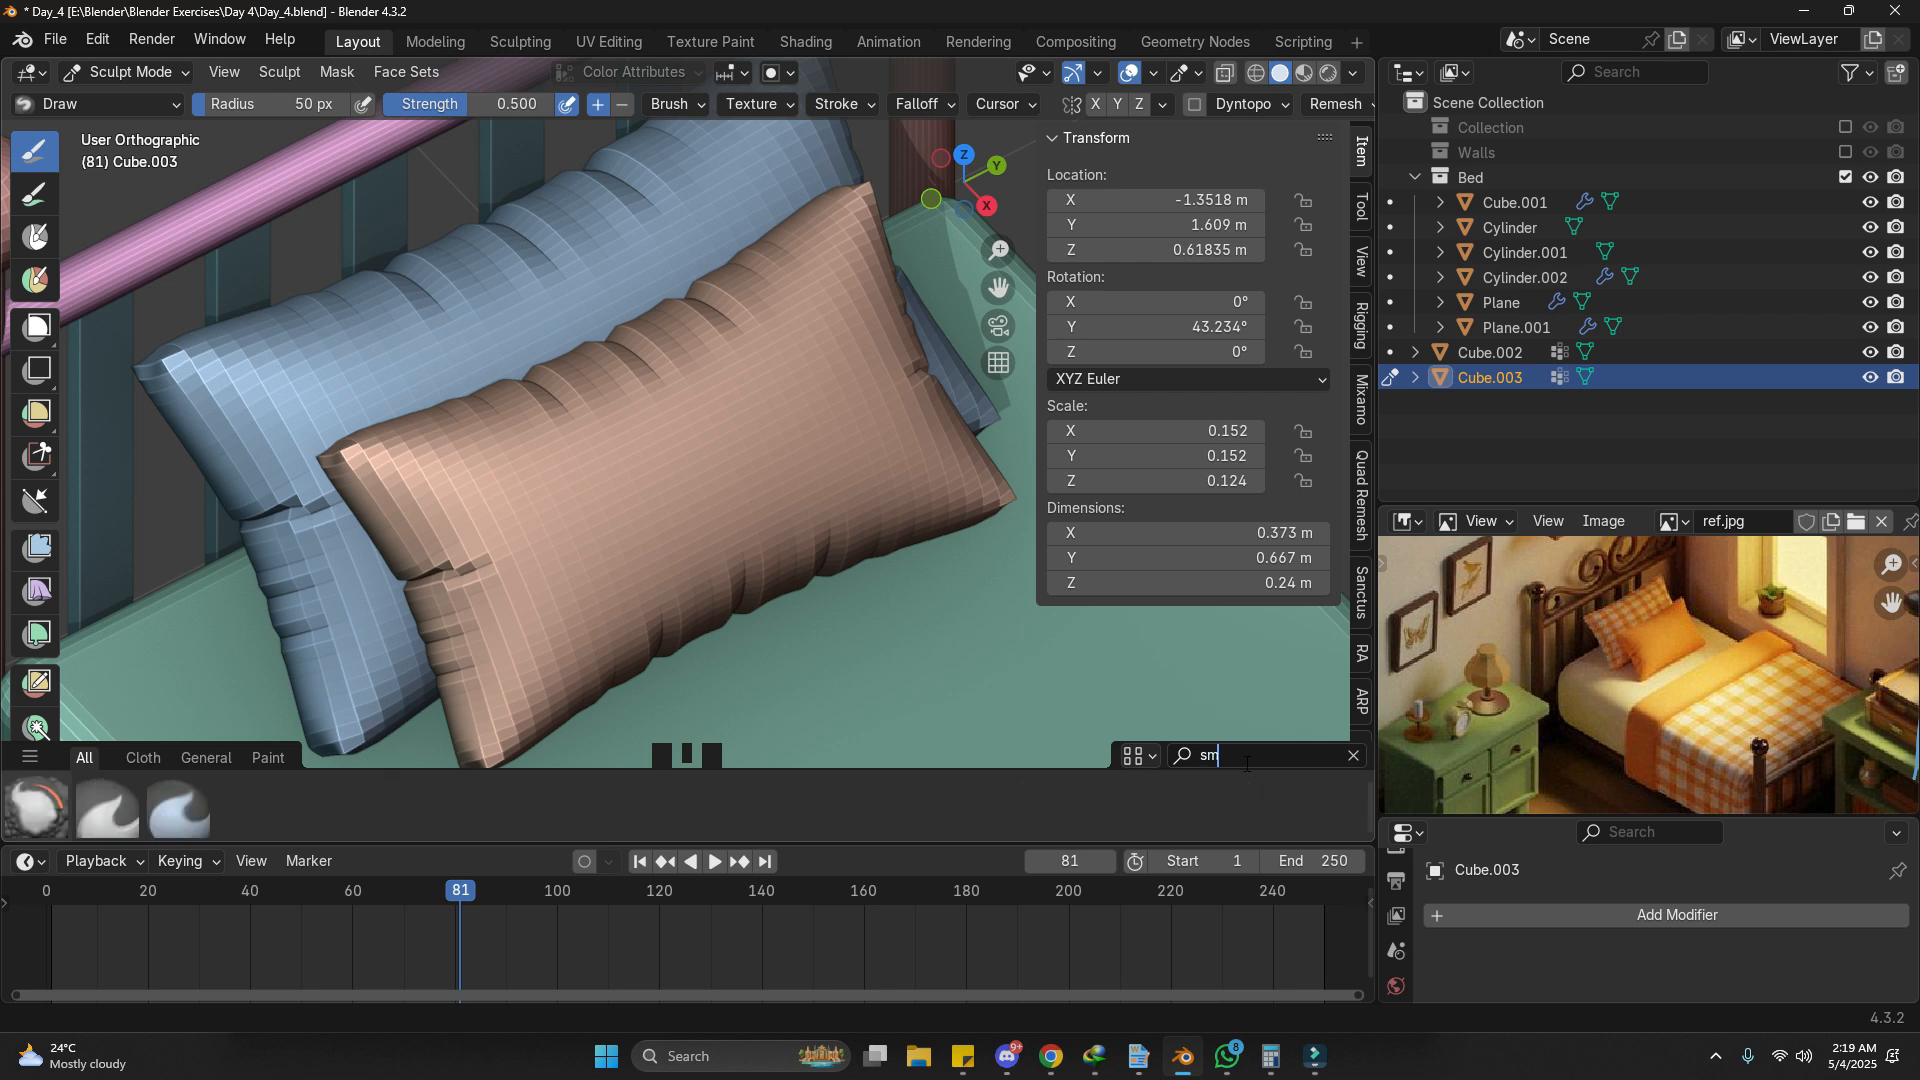
pyautogui.click(38, 816)
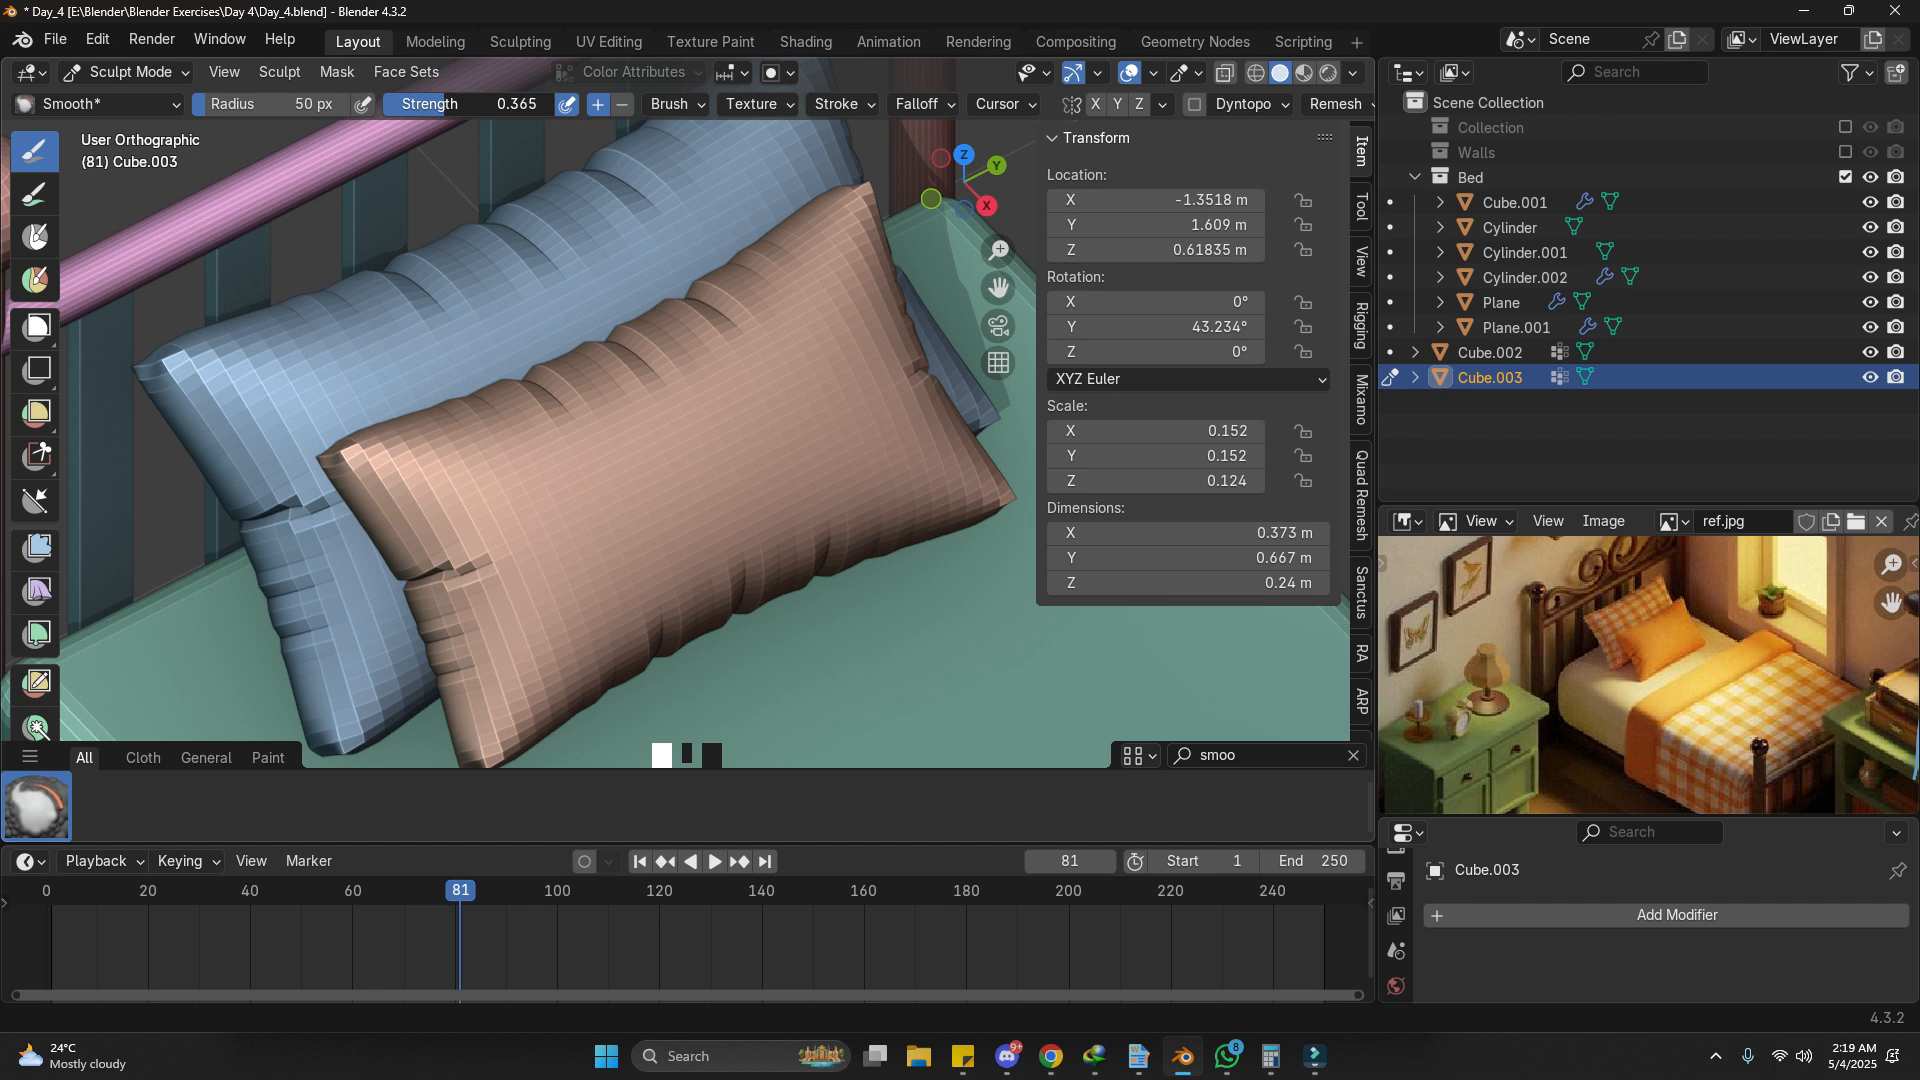
pyautogui.press('f')
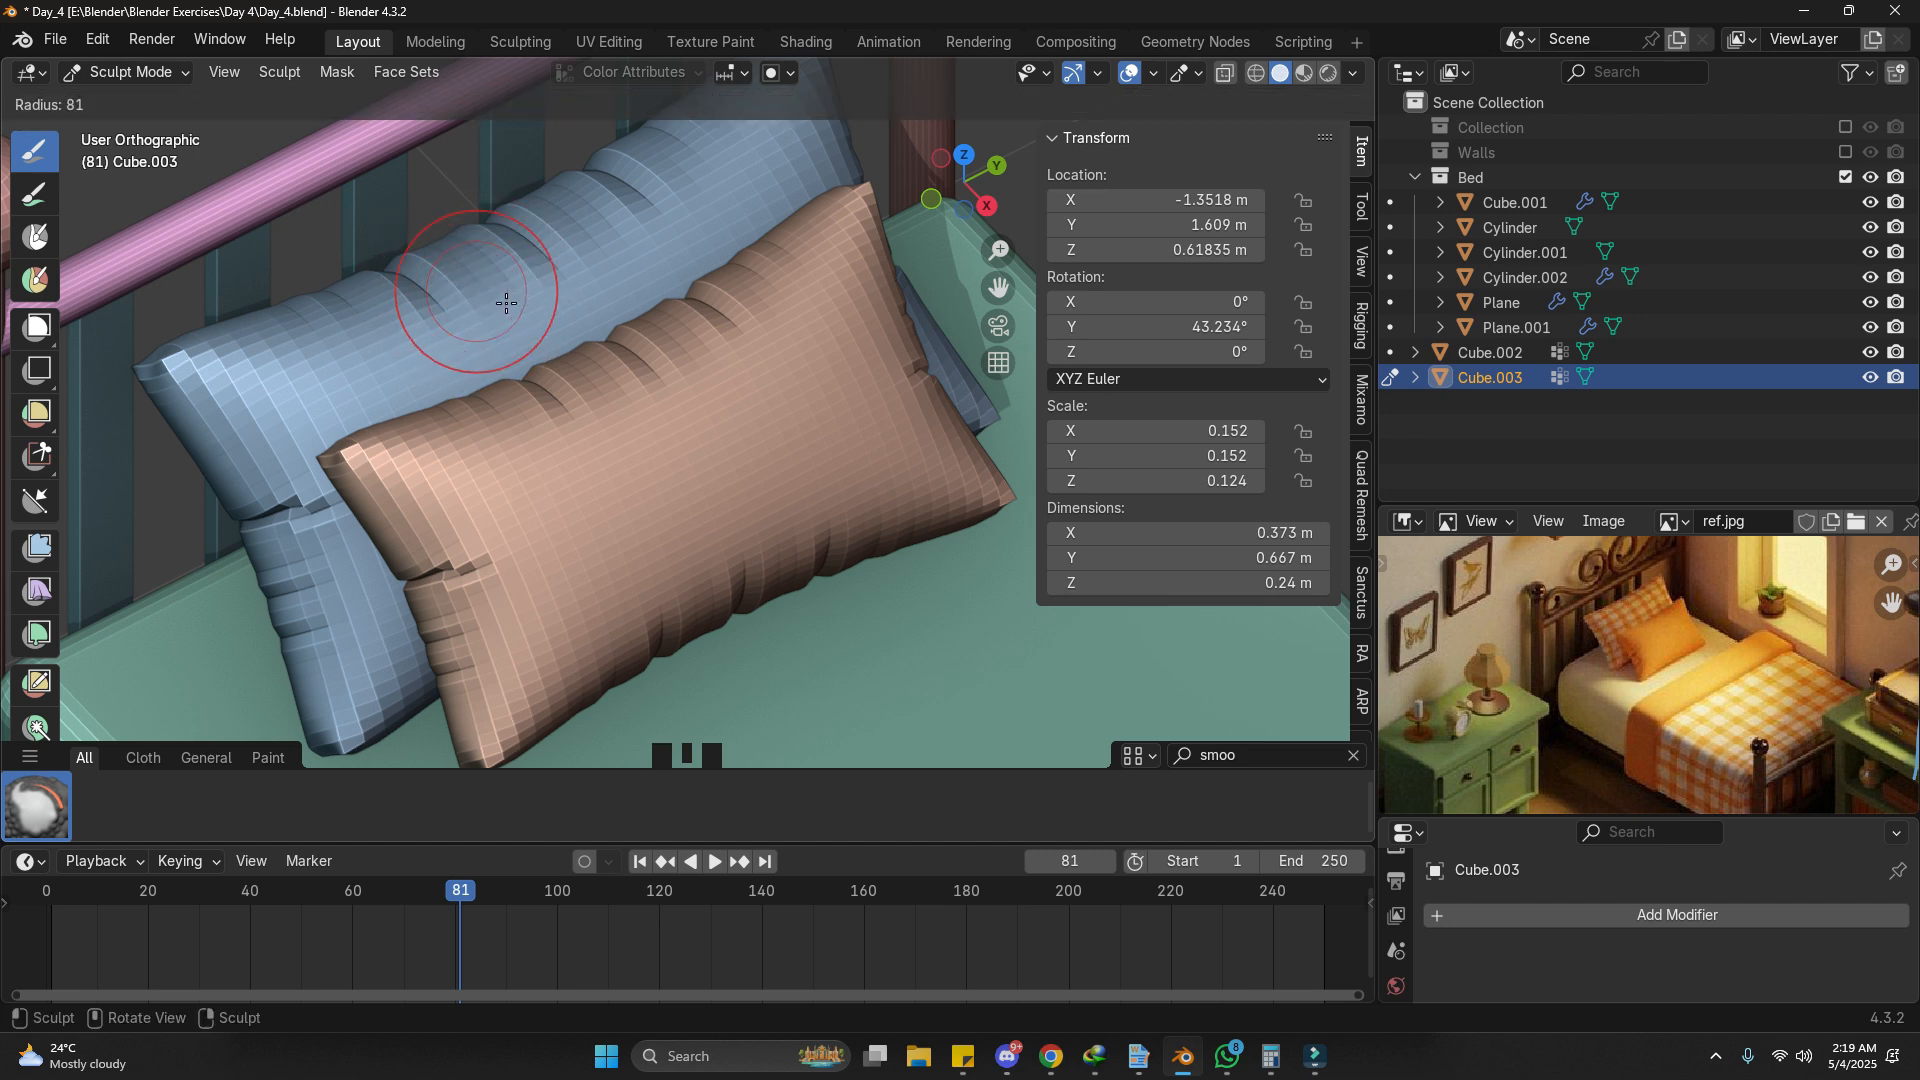
pyautogui.click(506, 302)
# Step: Smooth out the wrinkles along the front pillow's edges and face, and return to Object Mode
pyautogui.moveTo(634, 410); pyautogui.dragTo(571, 389)
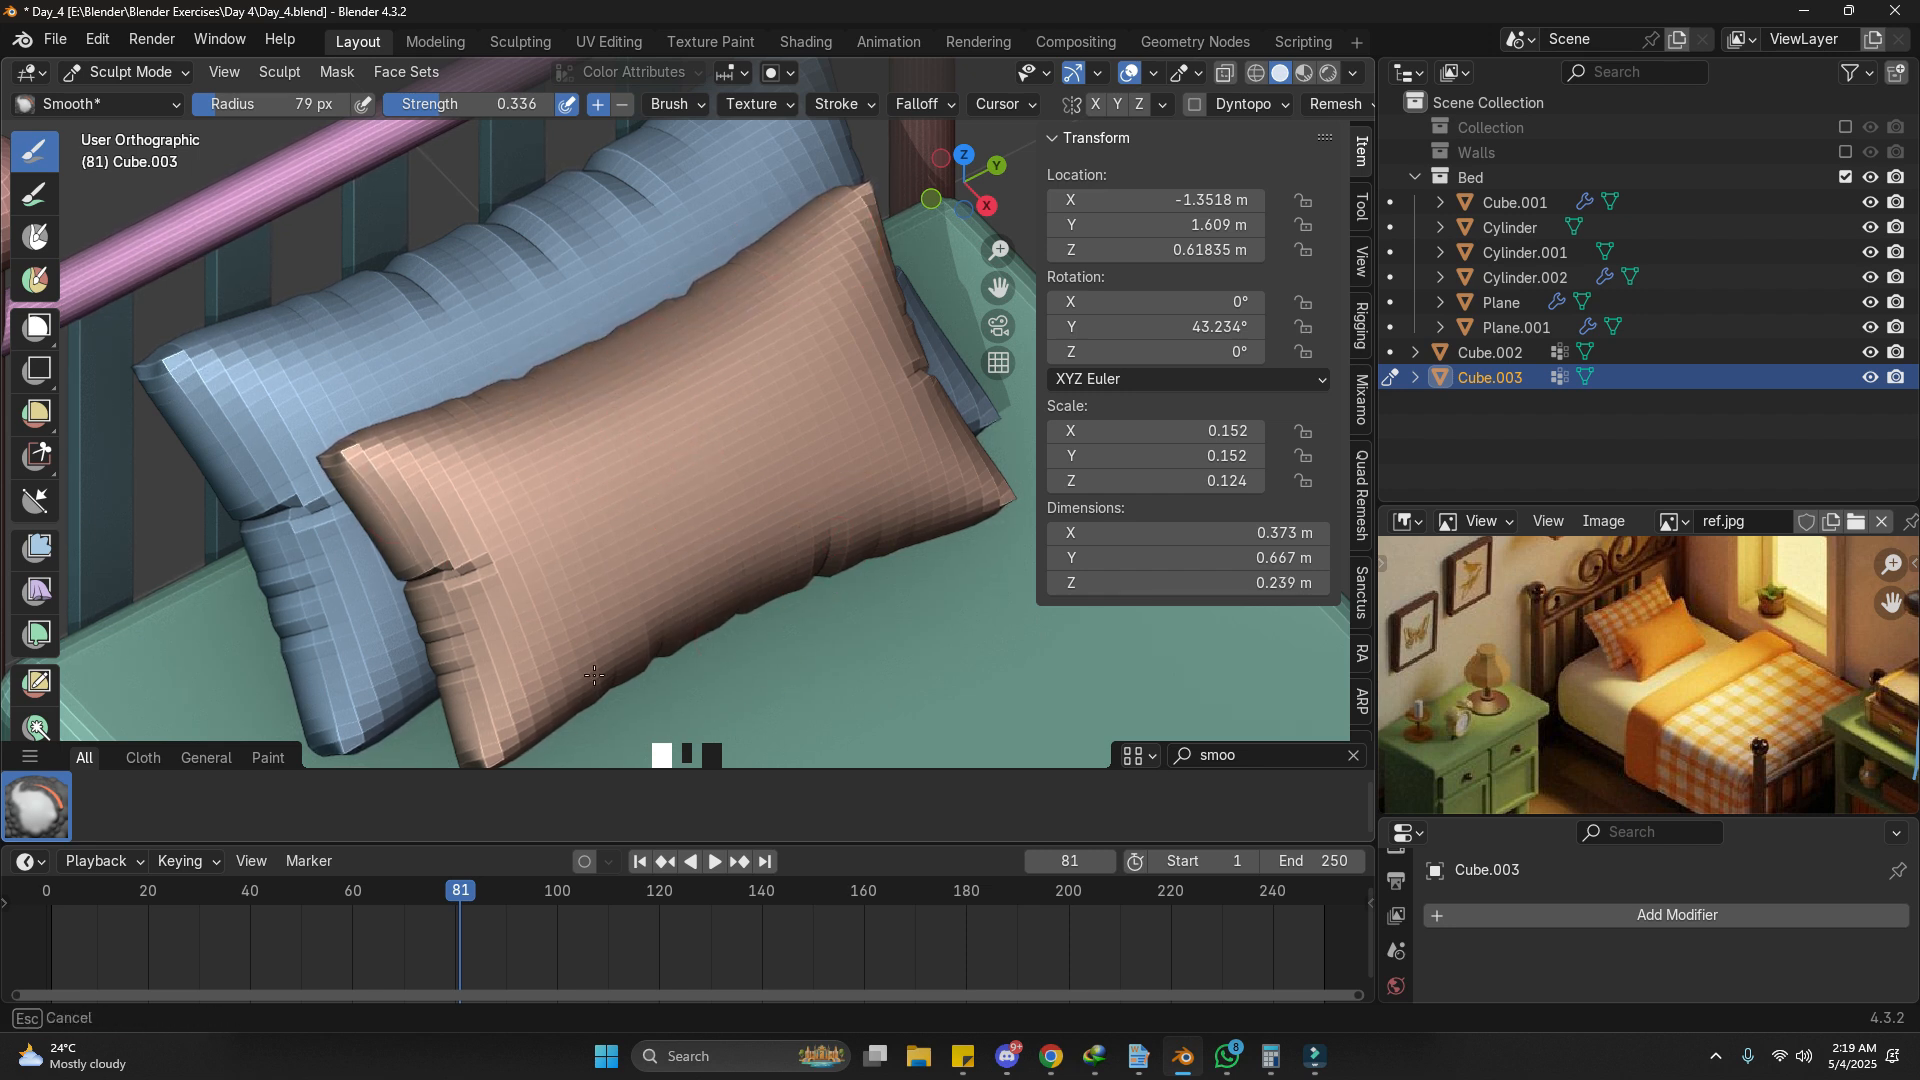
pyautogui.moveTo(429, 621); pyautogui.dragTo(438, 585)
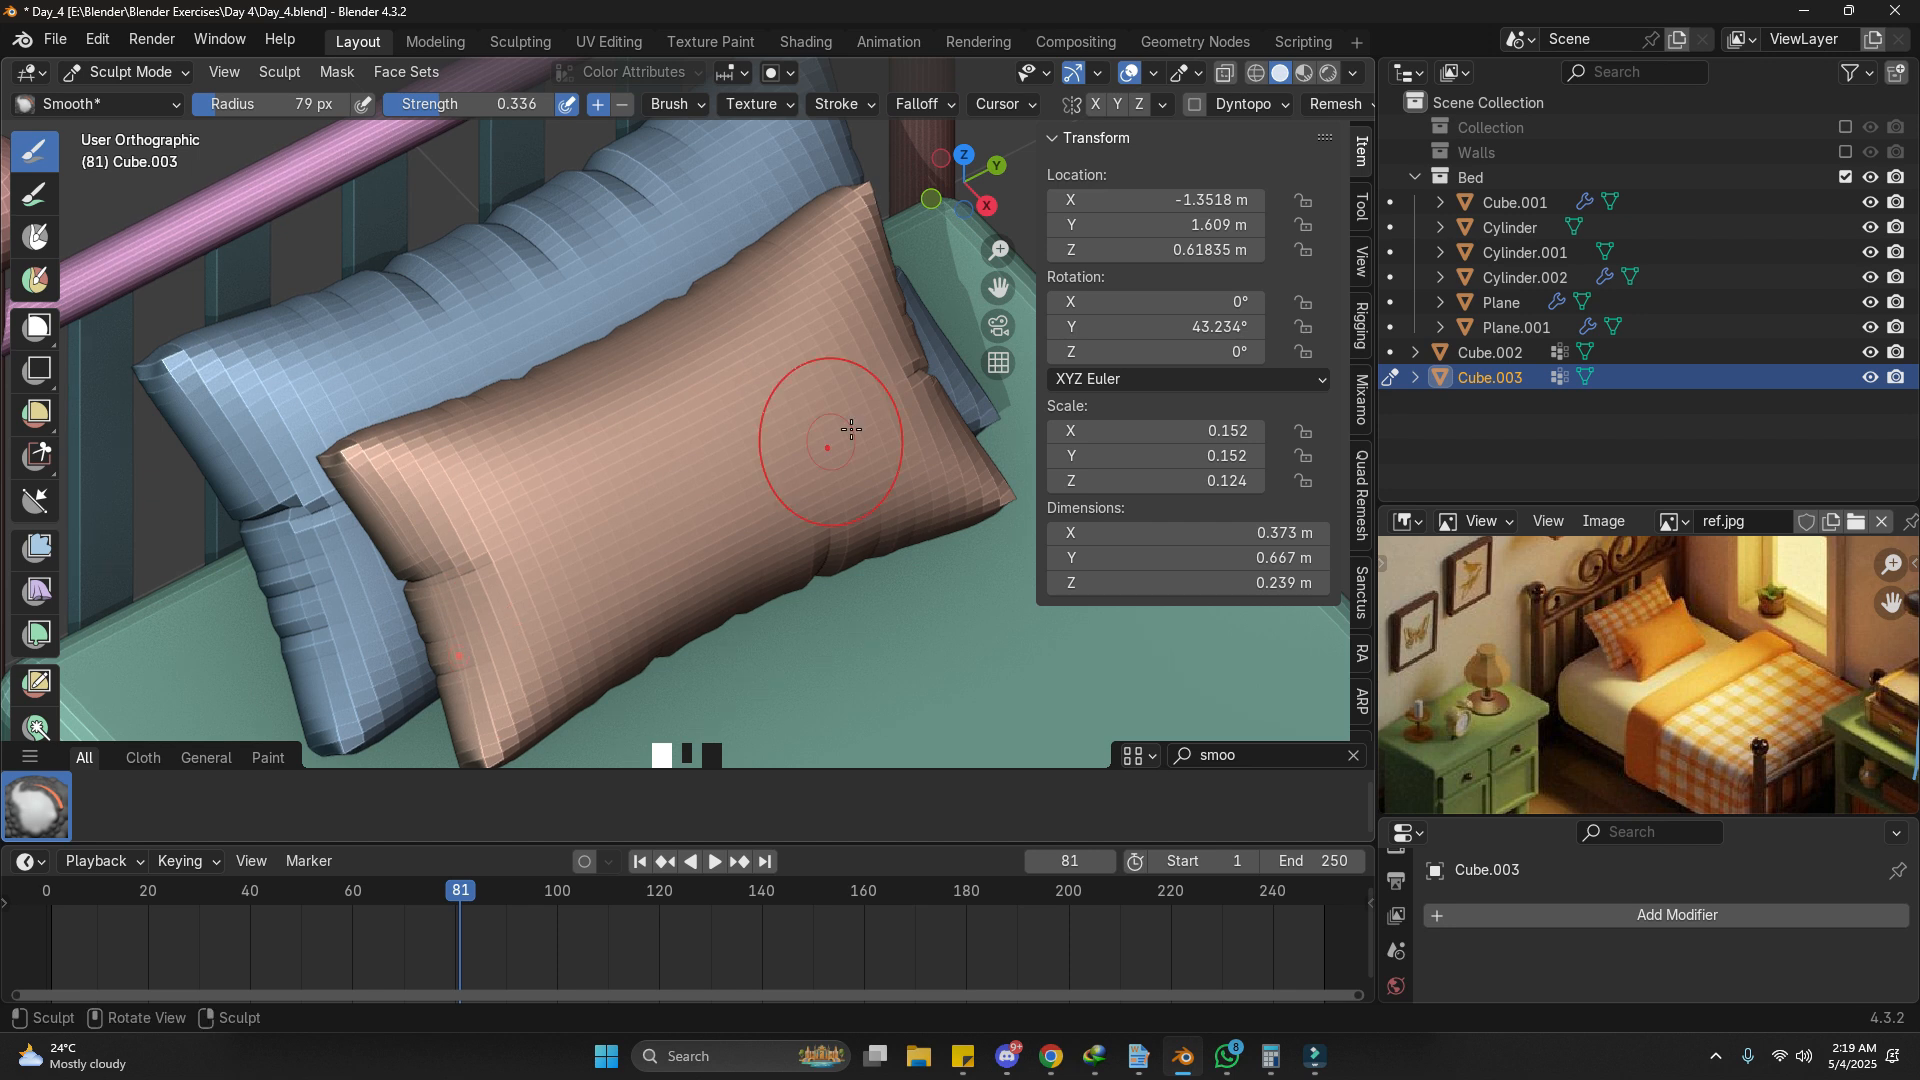
pyautogui.moveTo(504, 485); pyautogui.dragTo(411, 568)
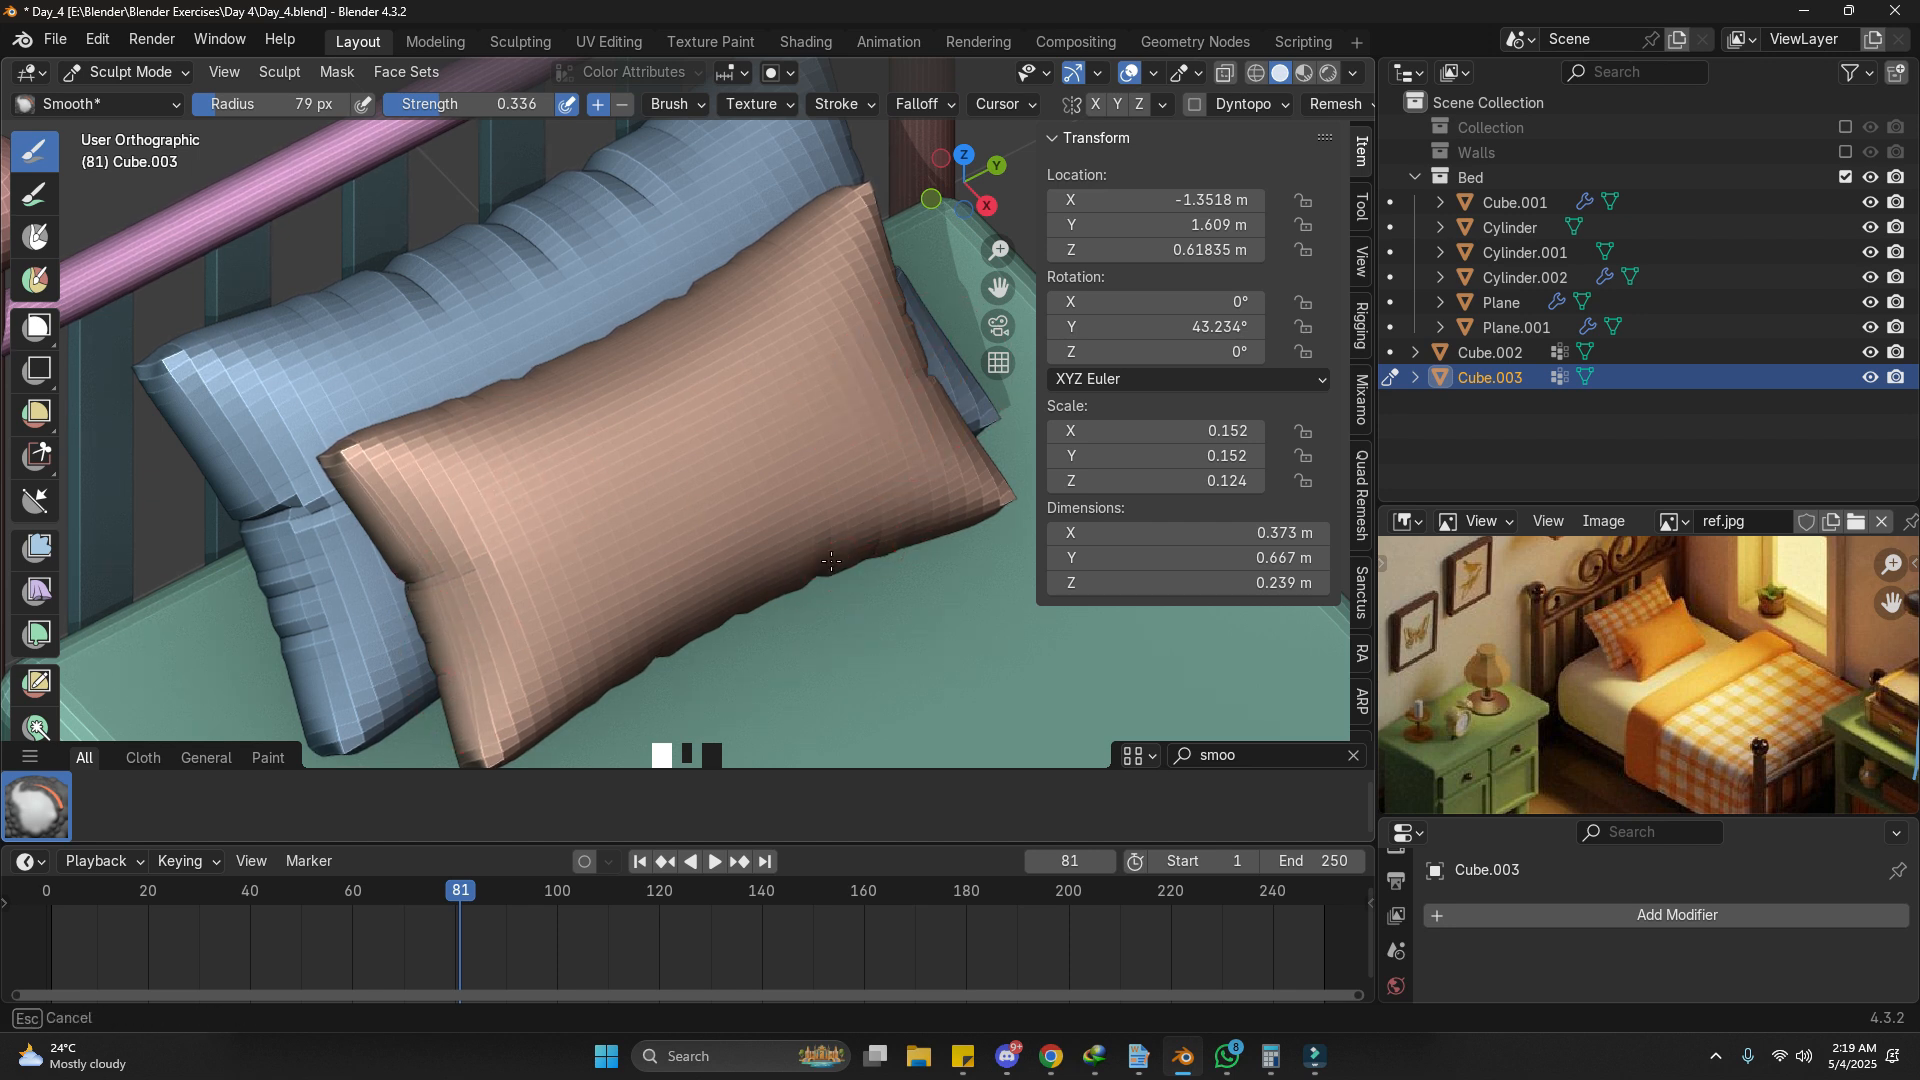
pyautogui.moveTo(822, 567); pyautogui.dragTo(822, 567)
pyautogui.hotkey('ctrl', 'Tab')
pyautogui.click(650, 390)
pyautogui.scroll(-3, 578, 452)
pyautogui.scroll(2, 910, 368)
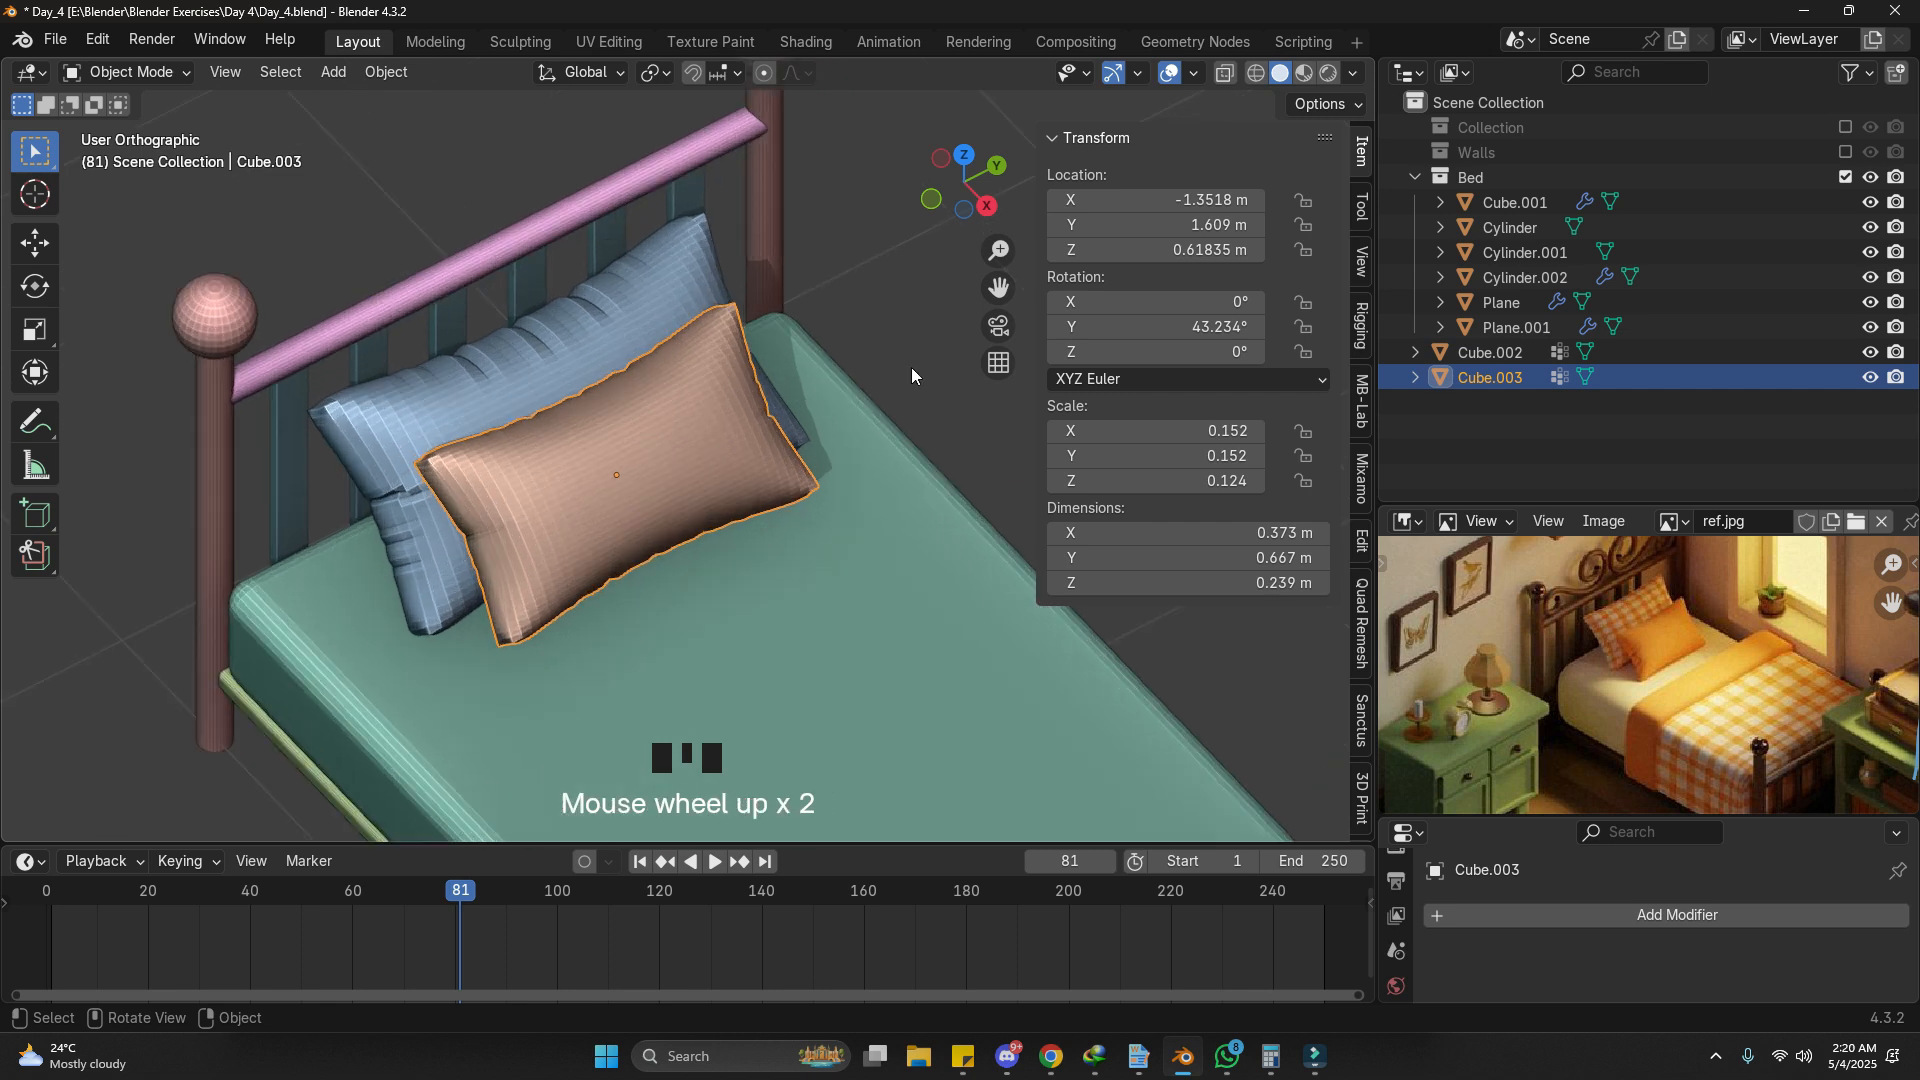
# Step: Smooth the front pillow again in Sculpt Mode with a 126 px brush radius, return to Object Mode, and deselect it
pyautogui.click(915, 365)
pyautogui.click(570, 332)
pyautogui.click(585, 357)
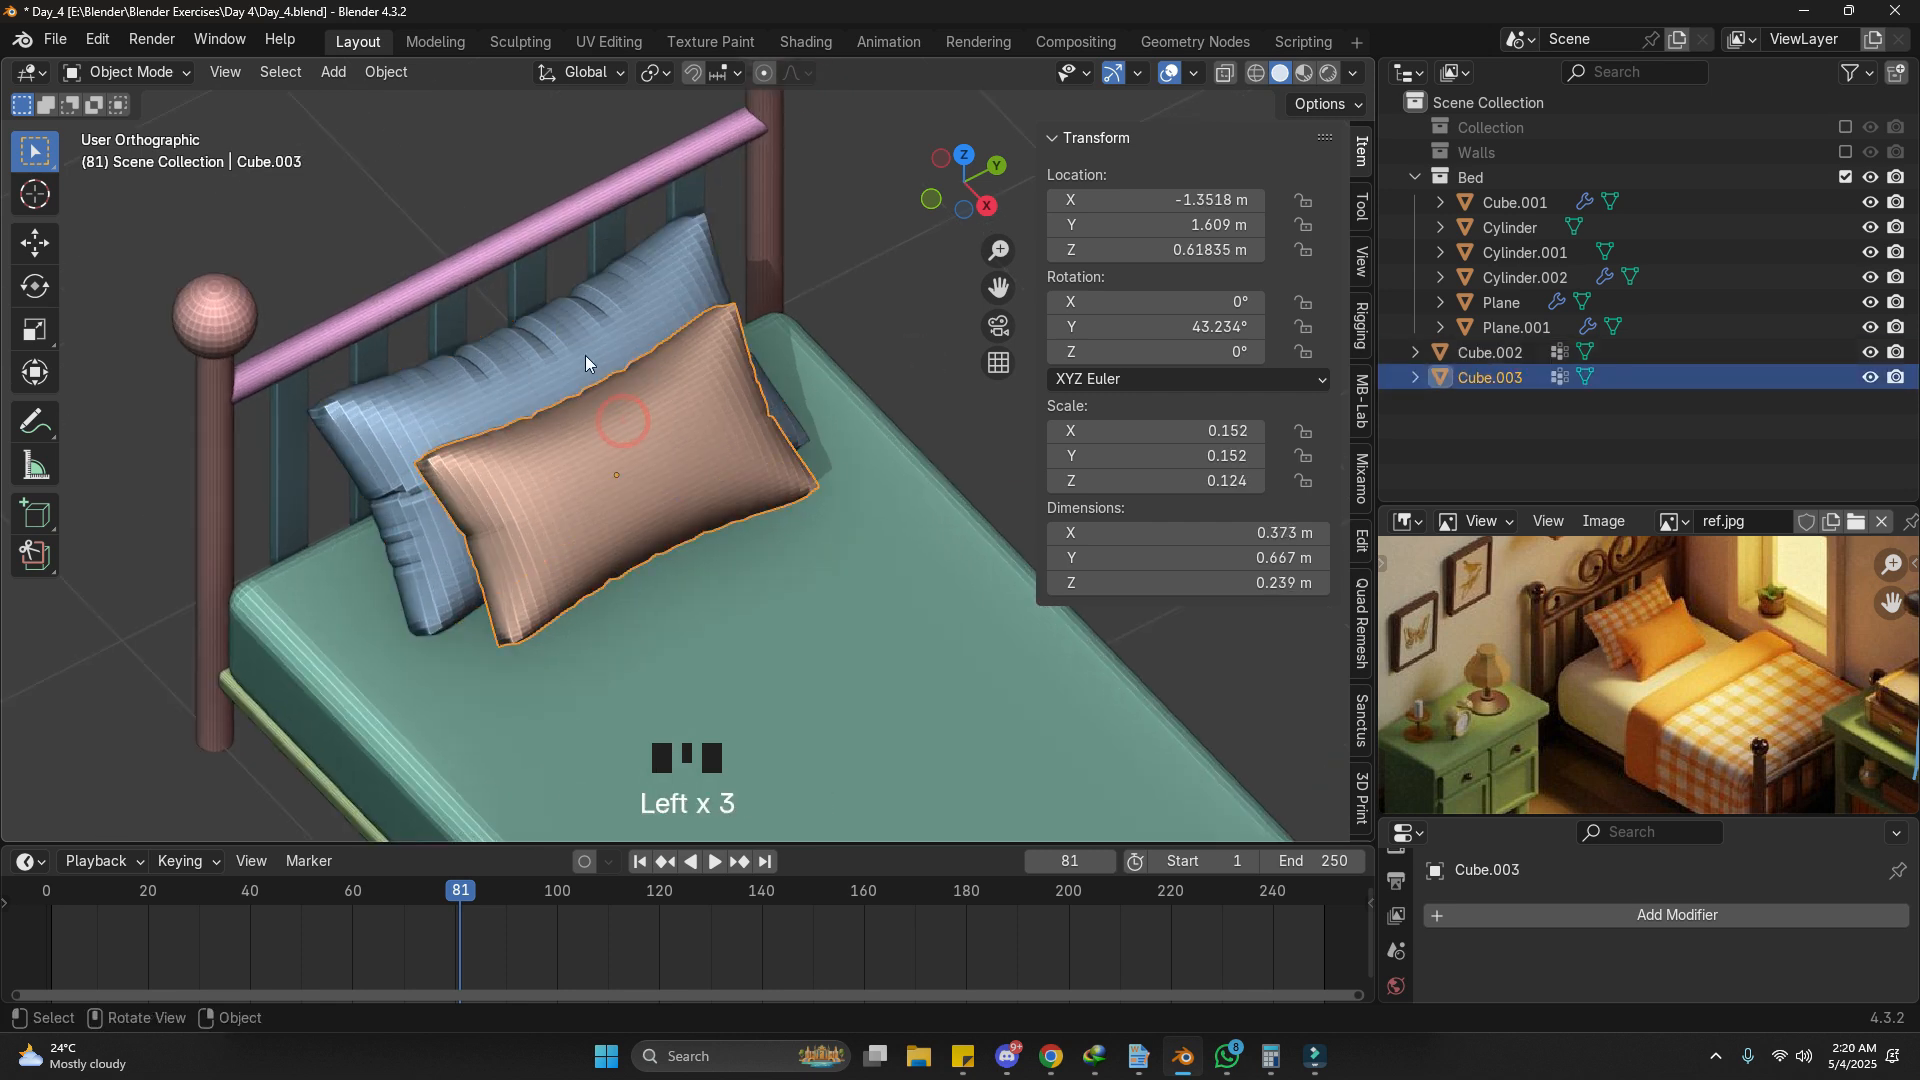
pyautogui.click(631, 412)
pyautogui.scroll(3, 524, 303)
pyautogui.hotkey('ctrl', 'Tab')
pyautogui.click(453, 503)
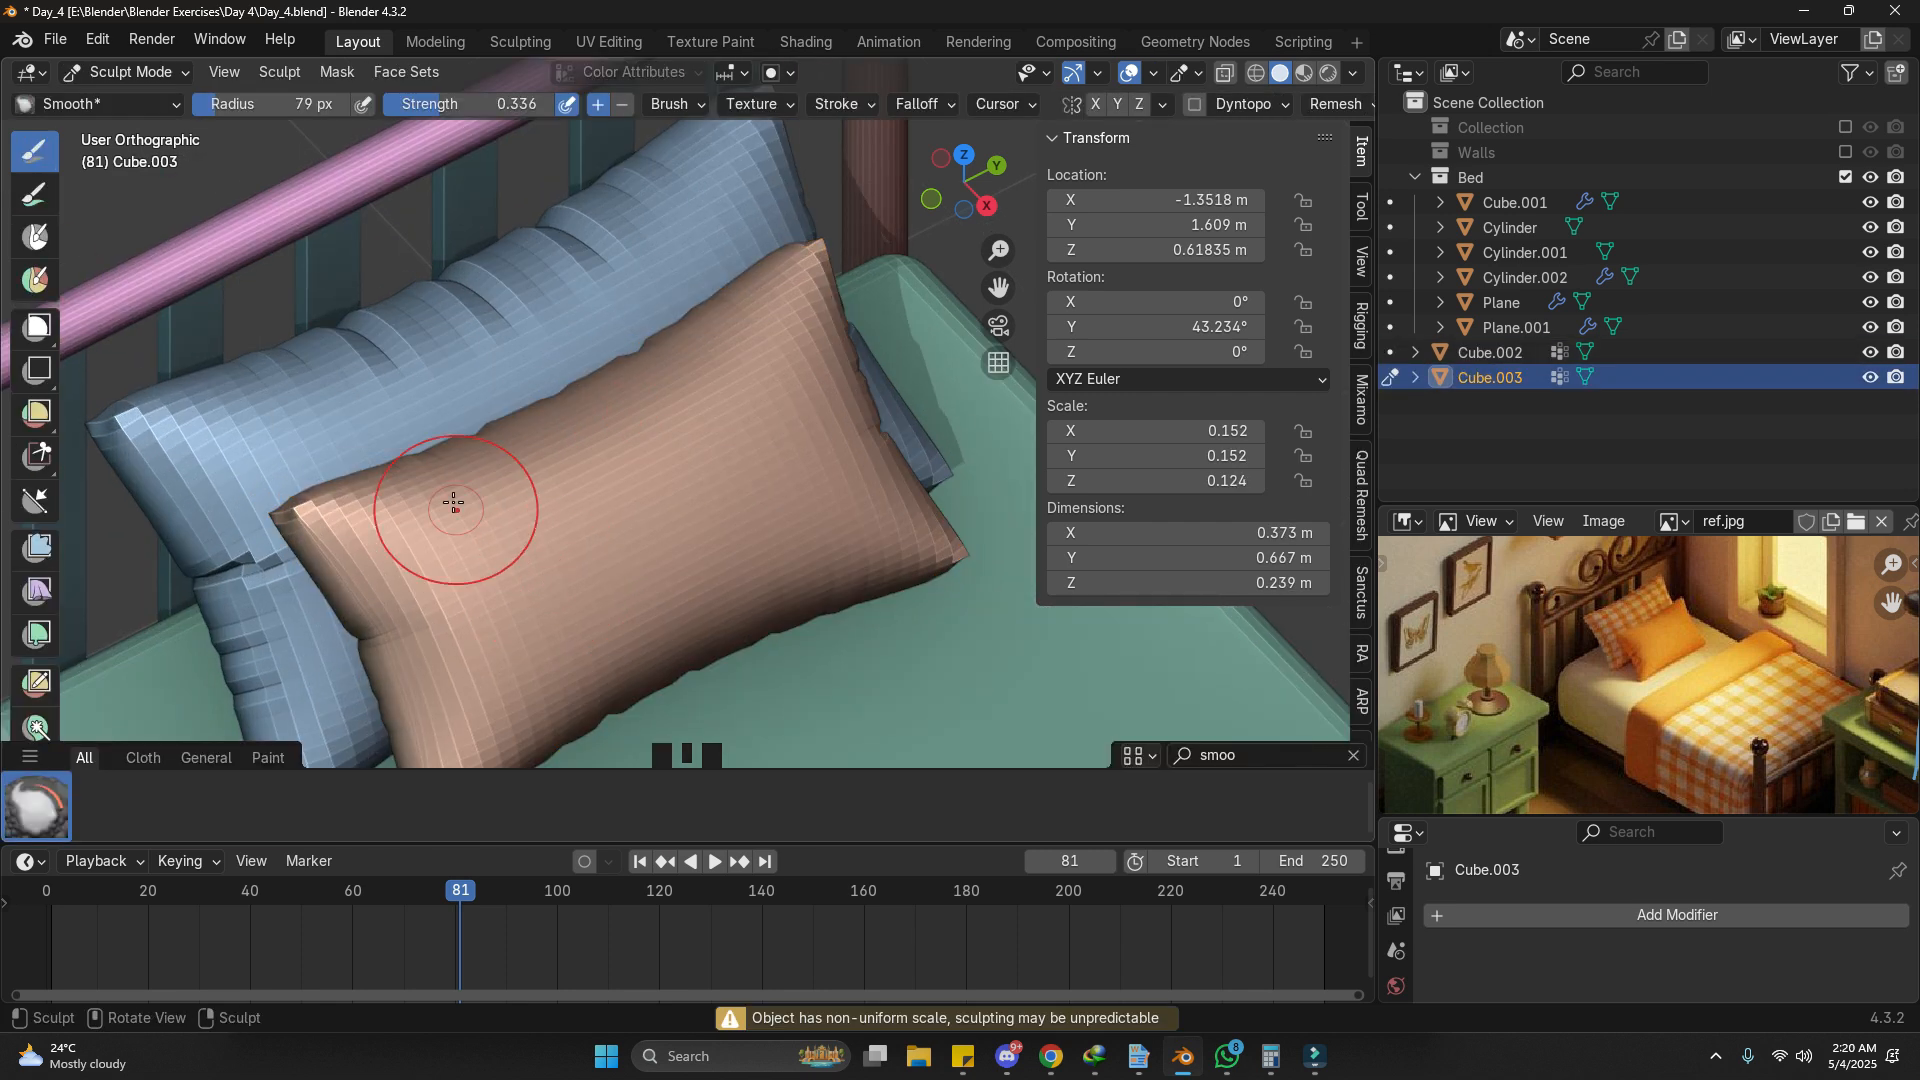
pyautogui.press('f')
pyautogui.click(511, 445)
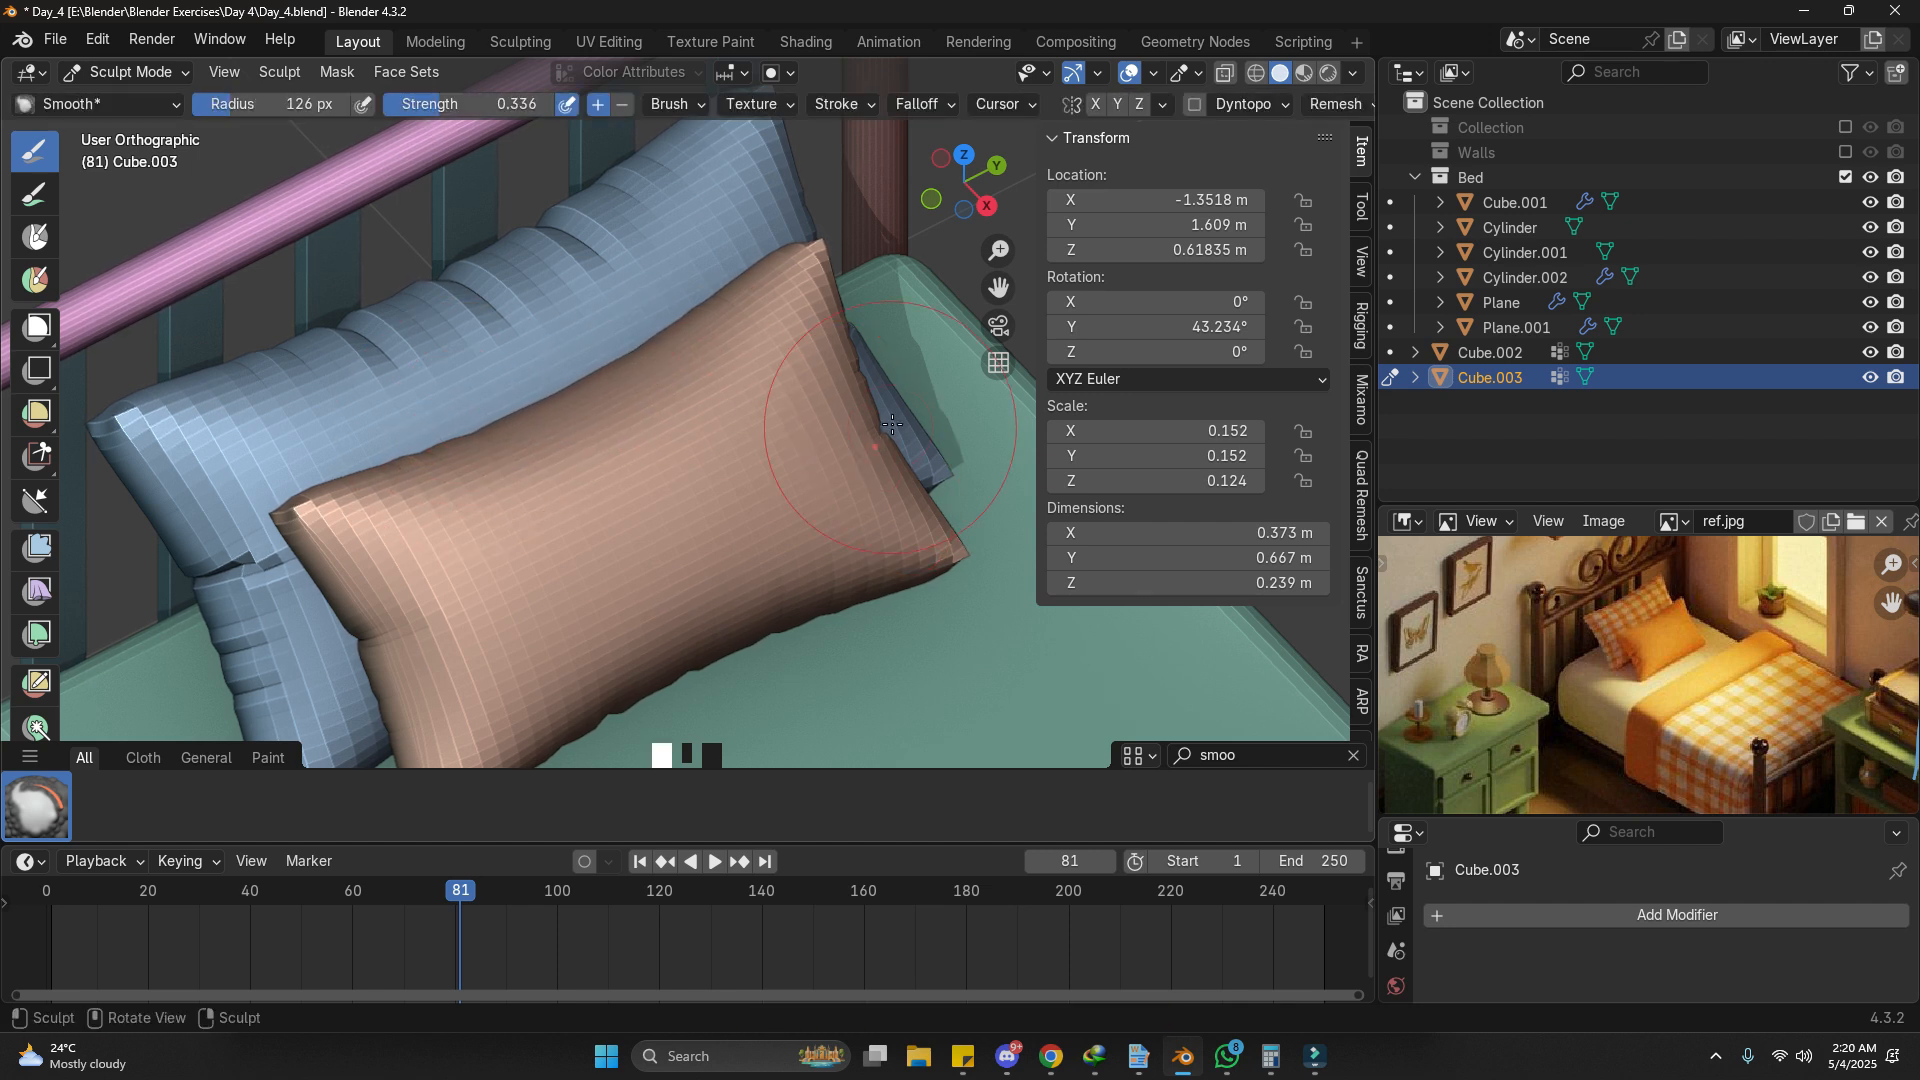
pyautogui.press('Tab')
pyautogui.scroll(-5, 860, 365)
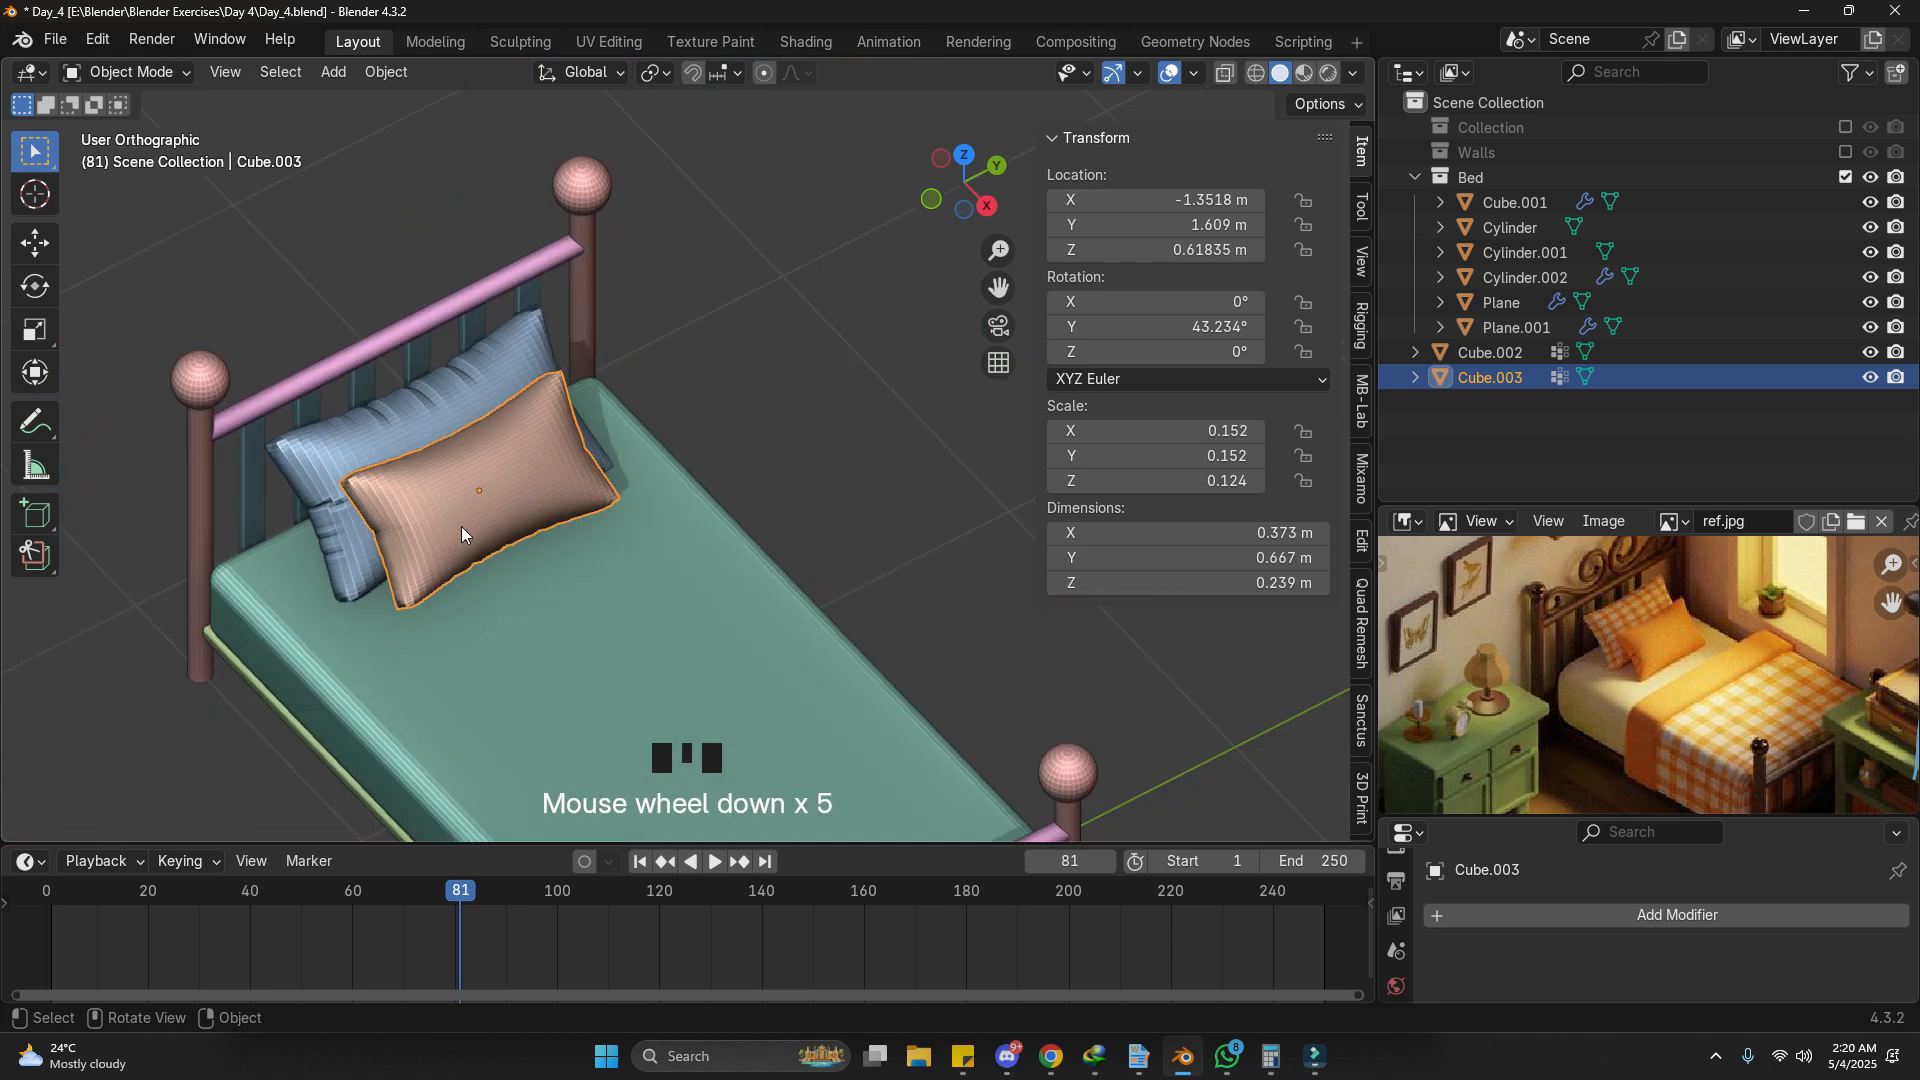
pyautogui.keyDown('shift'); pyautogui.moveTo(680, 430); pyautogui.dragTo(630, 370, button='middle'); pyautogui.keyUp('shift')
pyautogui.click(756, 334)
# Step: Enlarge the reference image view and compare its bed and blanket with the modelled bed
pyautogui.keyDown('shift'); pyautogui.moveTo(668, 584); pyautogui.dragTo(690, 520, button='middle'); pyautogui.keyUp('shift')
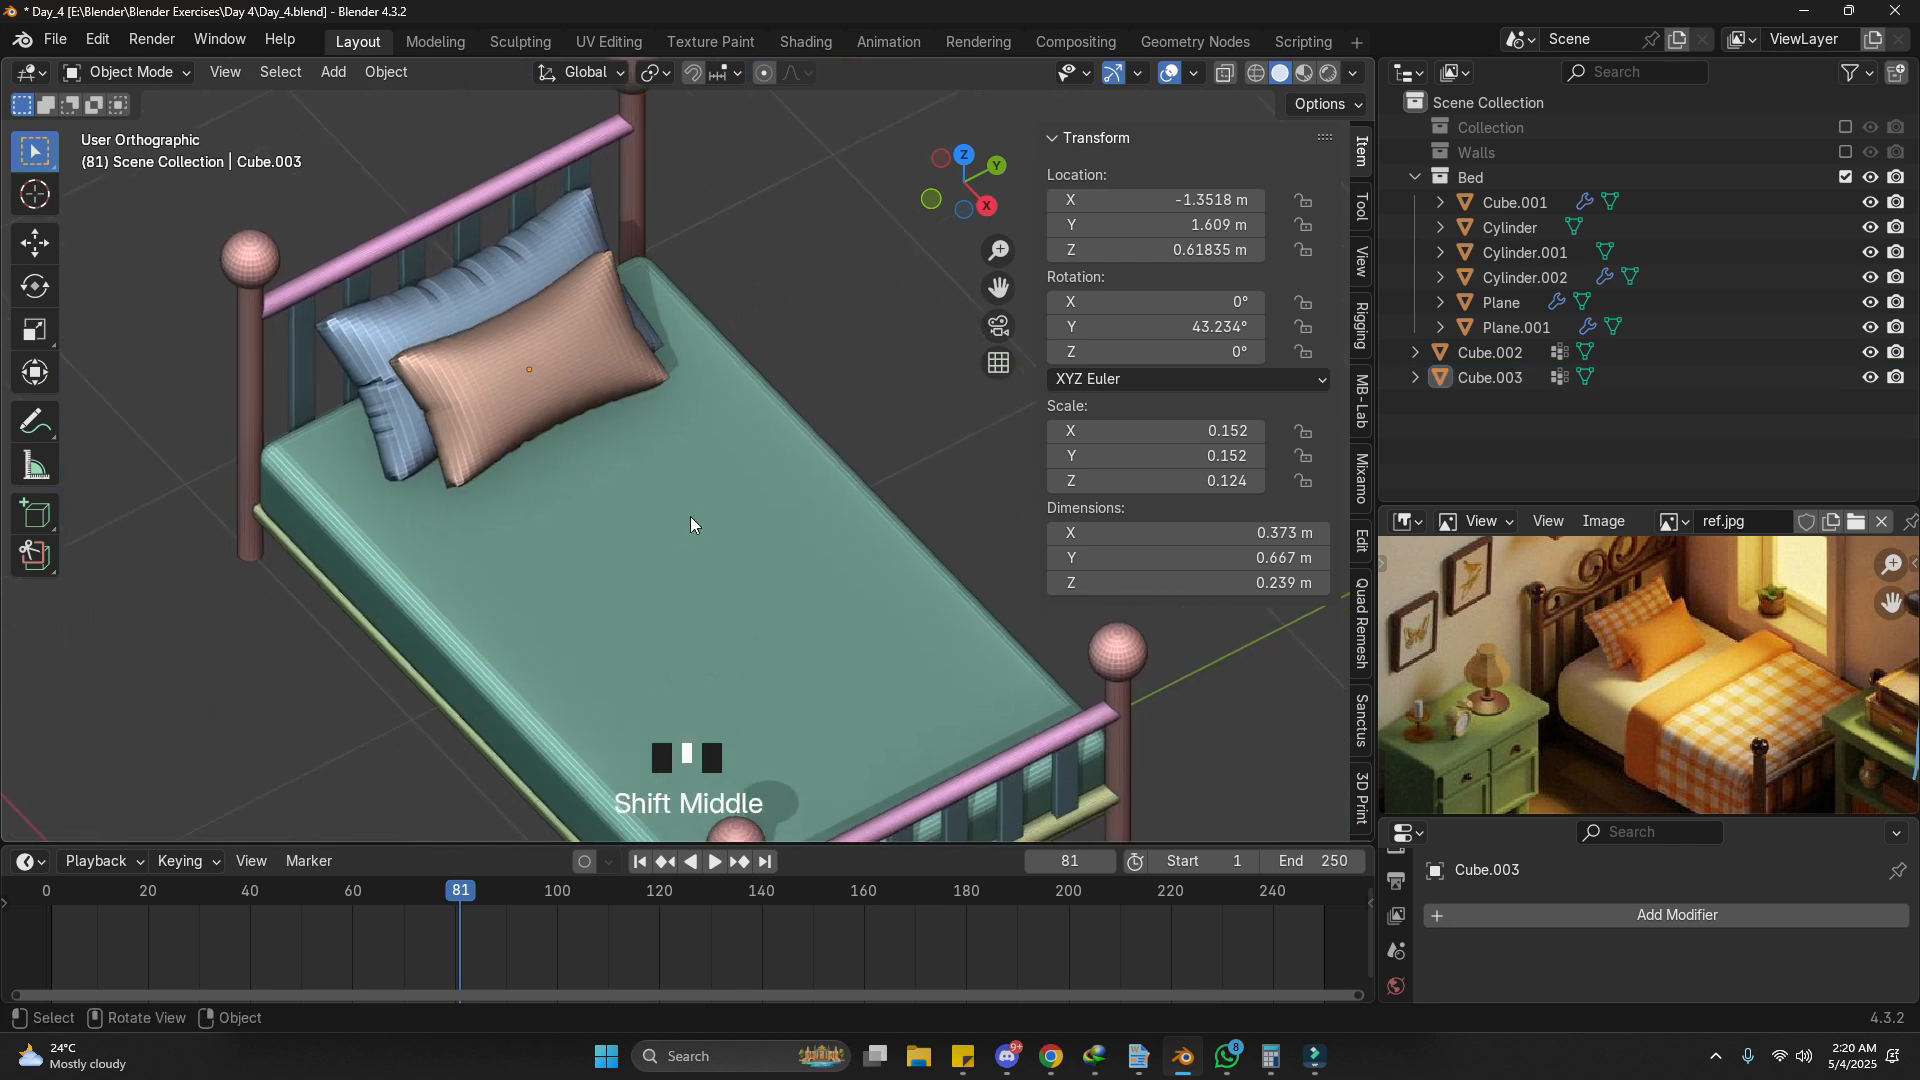
pyautogui.keyDown('shift'); pyautogui.moveTo(644, 686); pyautogui.dragTo(612, 549, button='middle'); pyautogui.keyUp('shift')
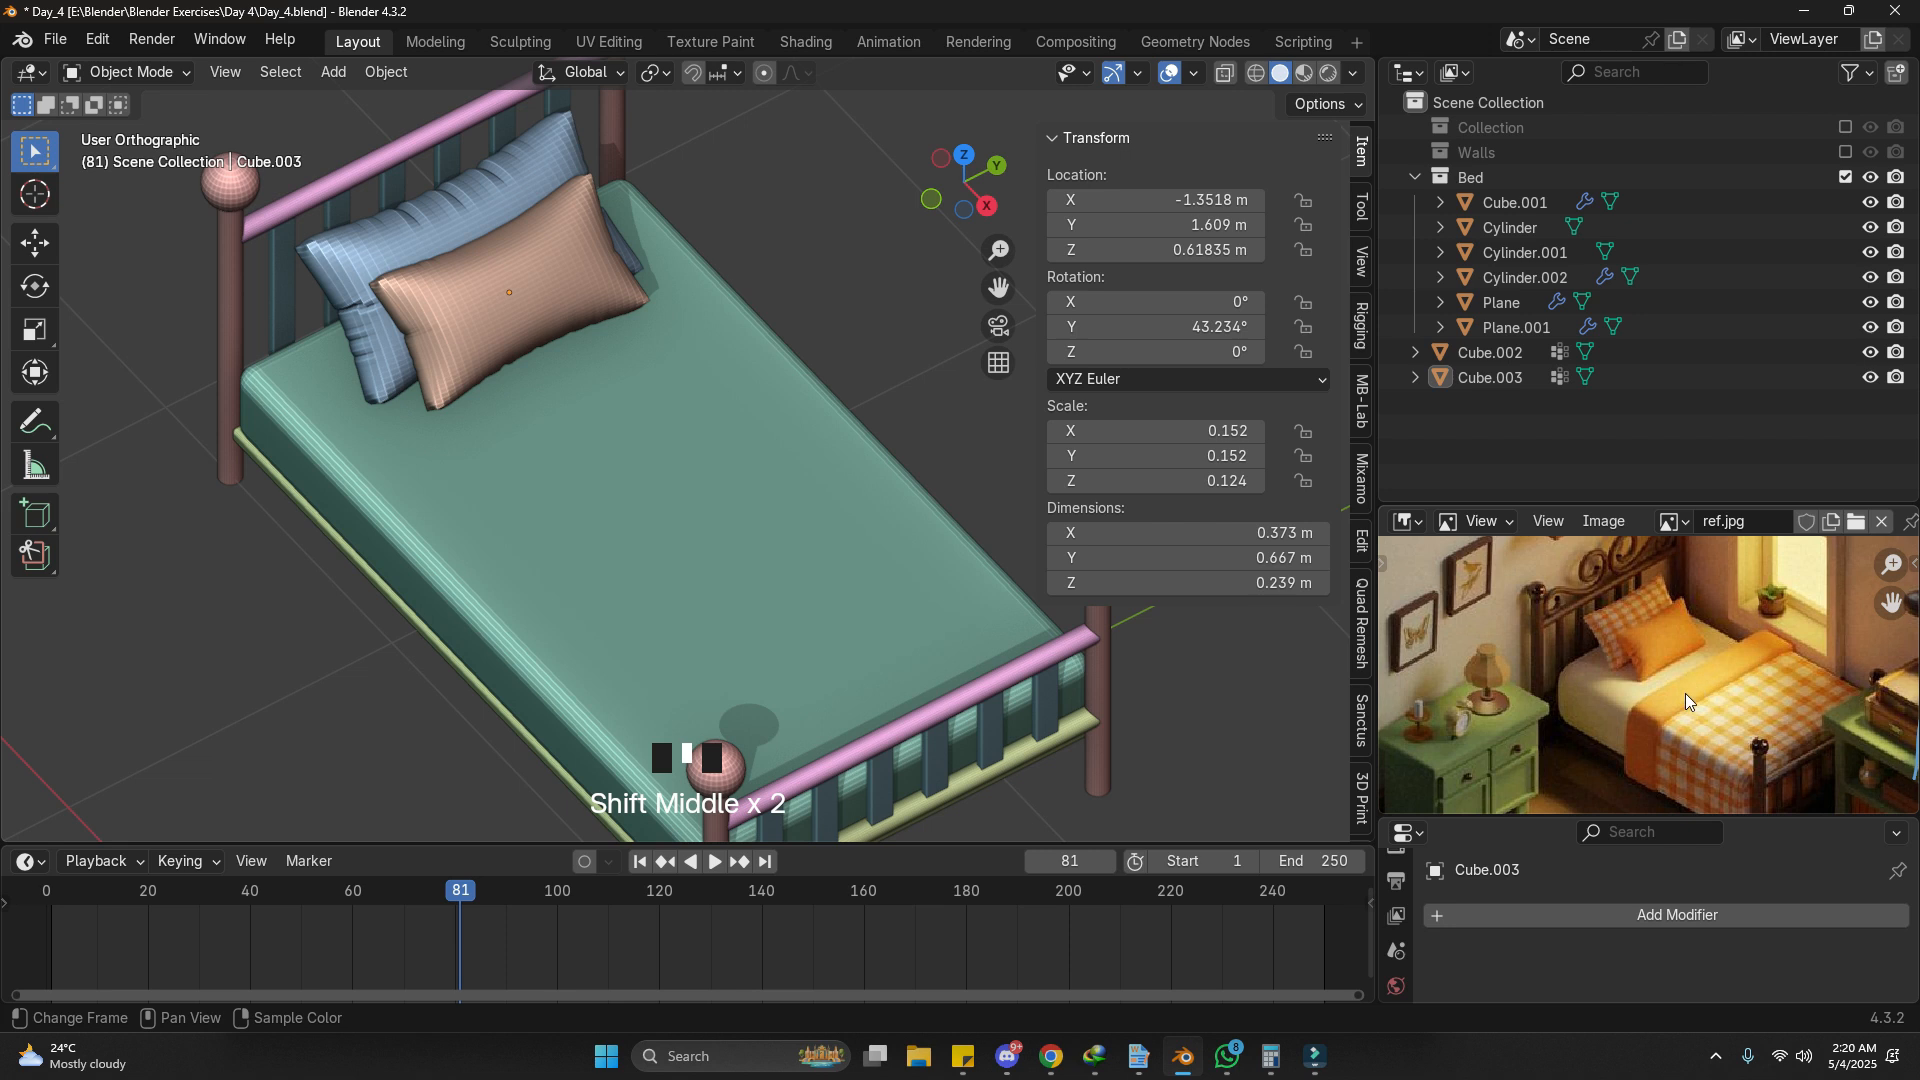
pyautogui.moveTo(1684, 693); pyautogui.dragTo(1730, 638, button='middle')
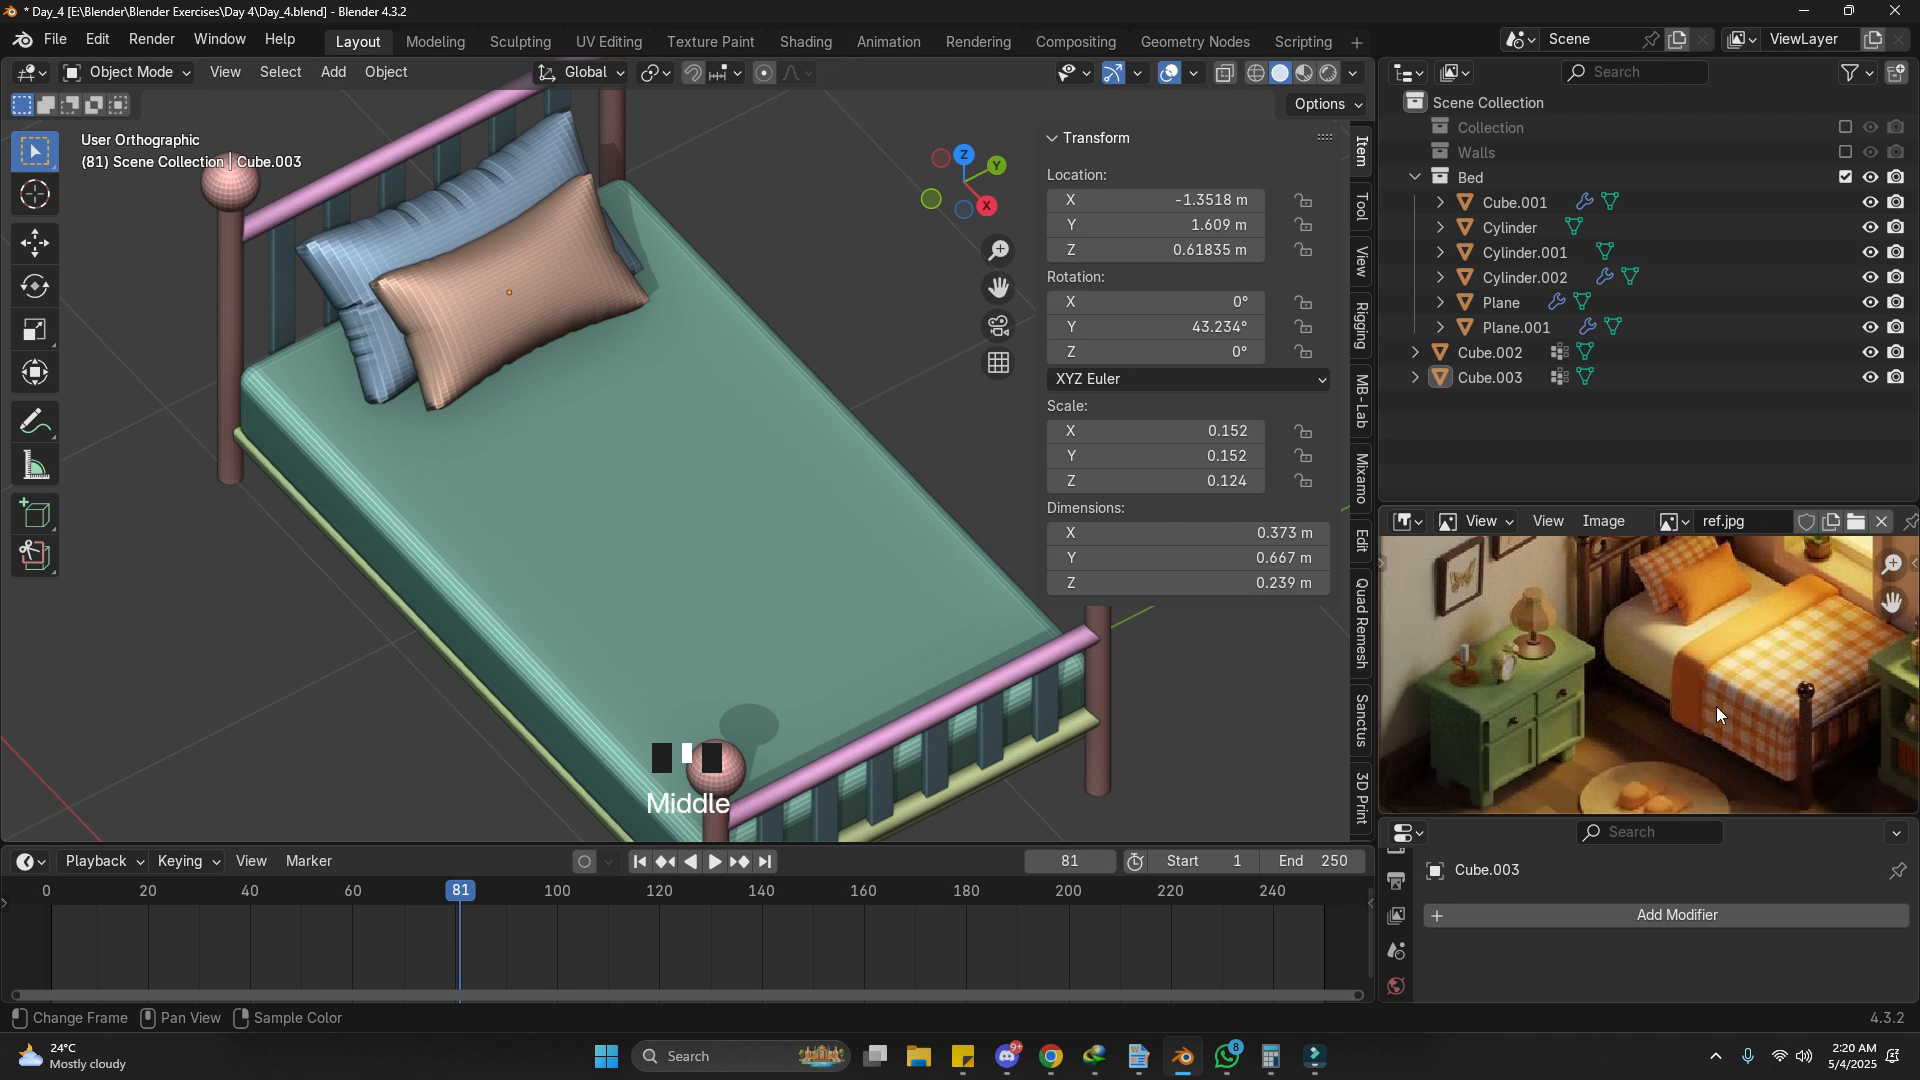
pyautogui.moveTo(1726, 666); pyautogui.dragTo(1528, 651, button='middle')
pyautogui.scroll(1, 1453, 625)
pyautogui.click(1590, 499)
pyautogui.moveTo(1591, 502); pyautogui.dragTo(1590, 346)
pyautogui.moveTo(1543, 542); pyautogui.dragTo(1647, 594, button='middle')
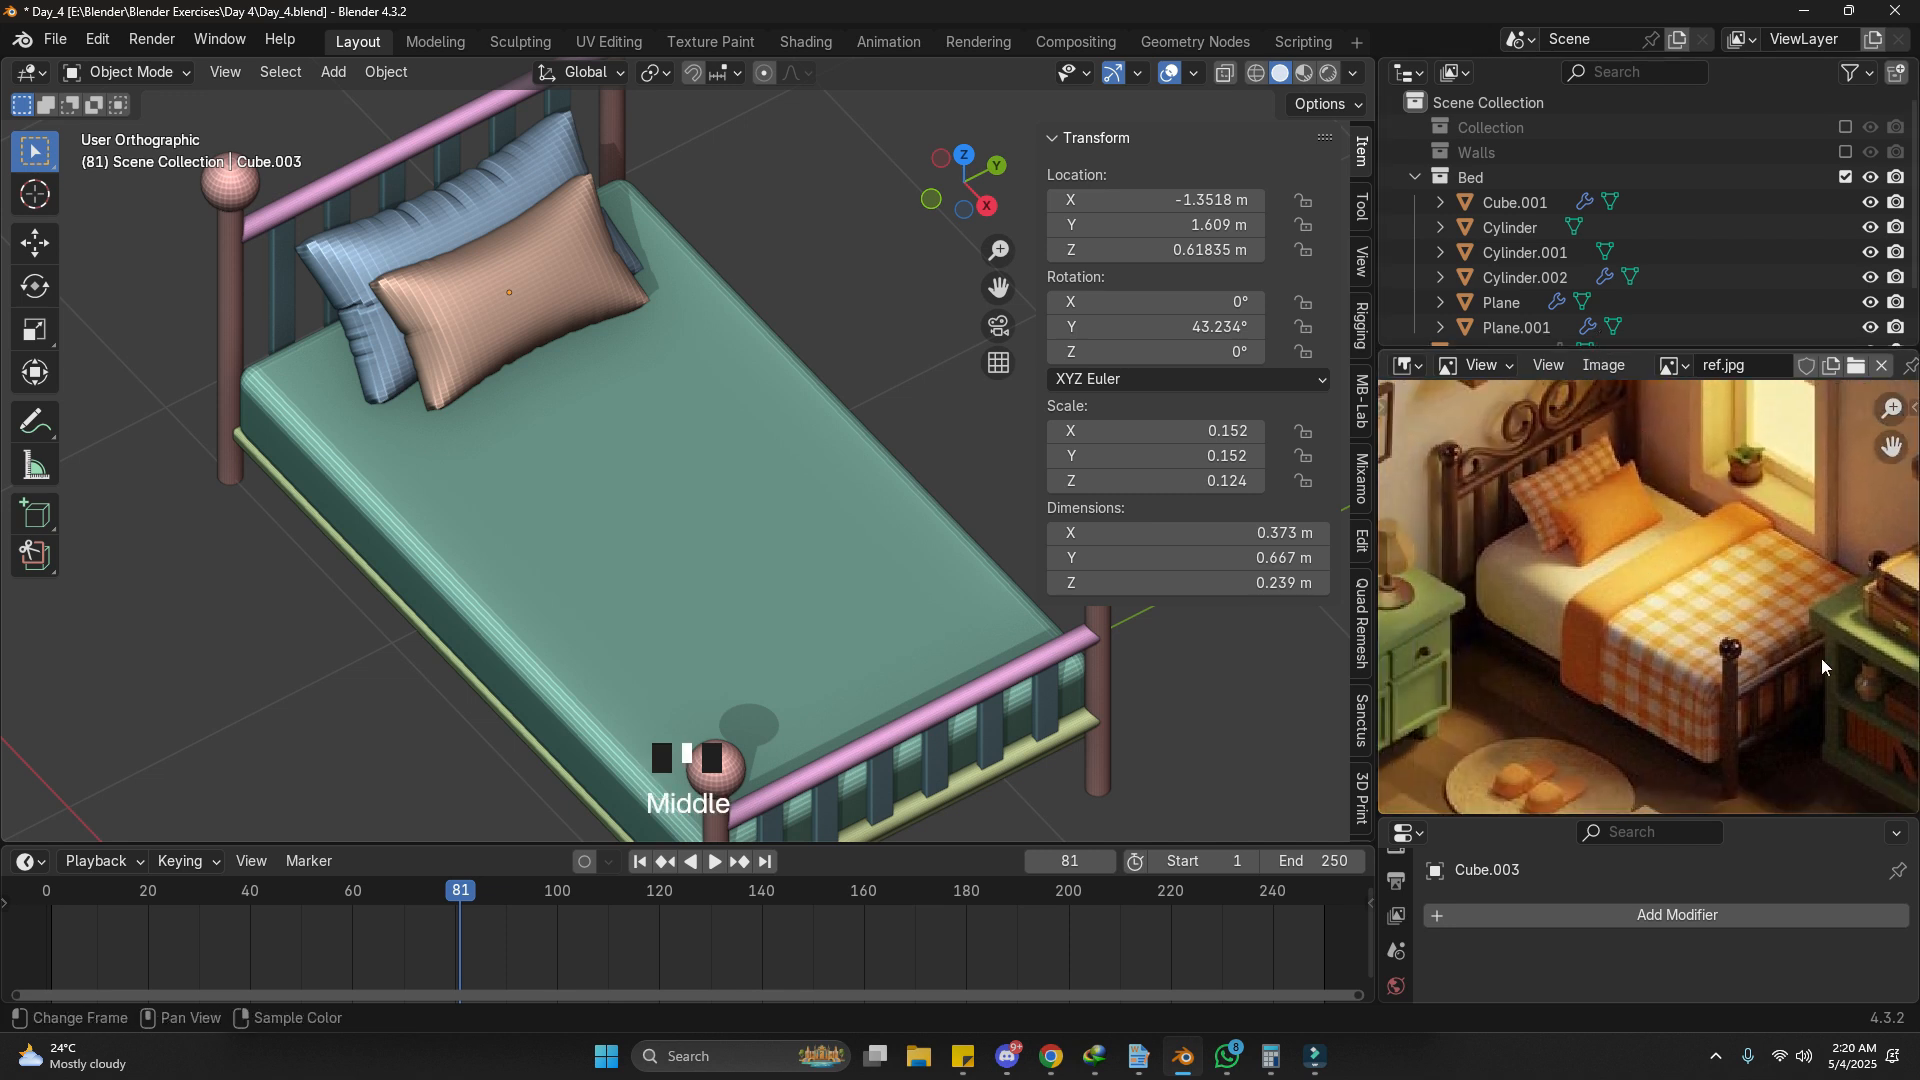
pyautogui.moveTo(590, 600); pyautogui.dragTo(700, 552, button='middle')
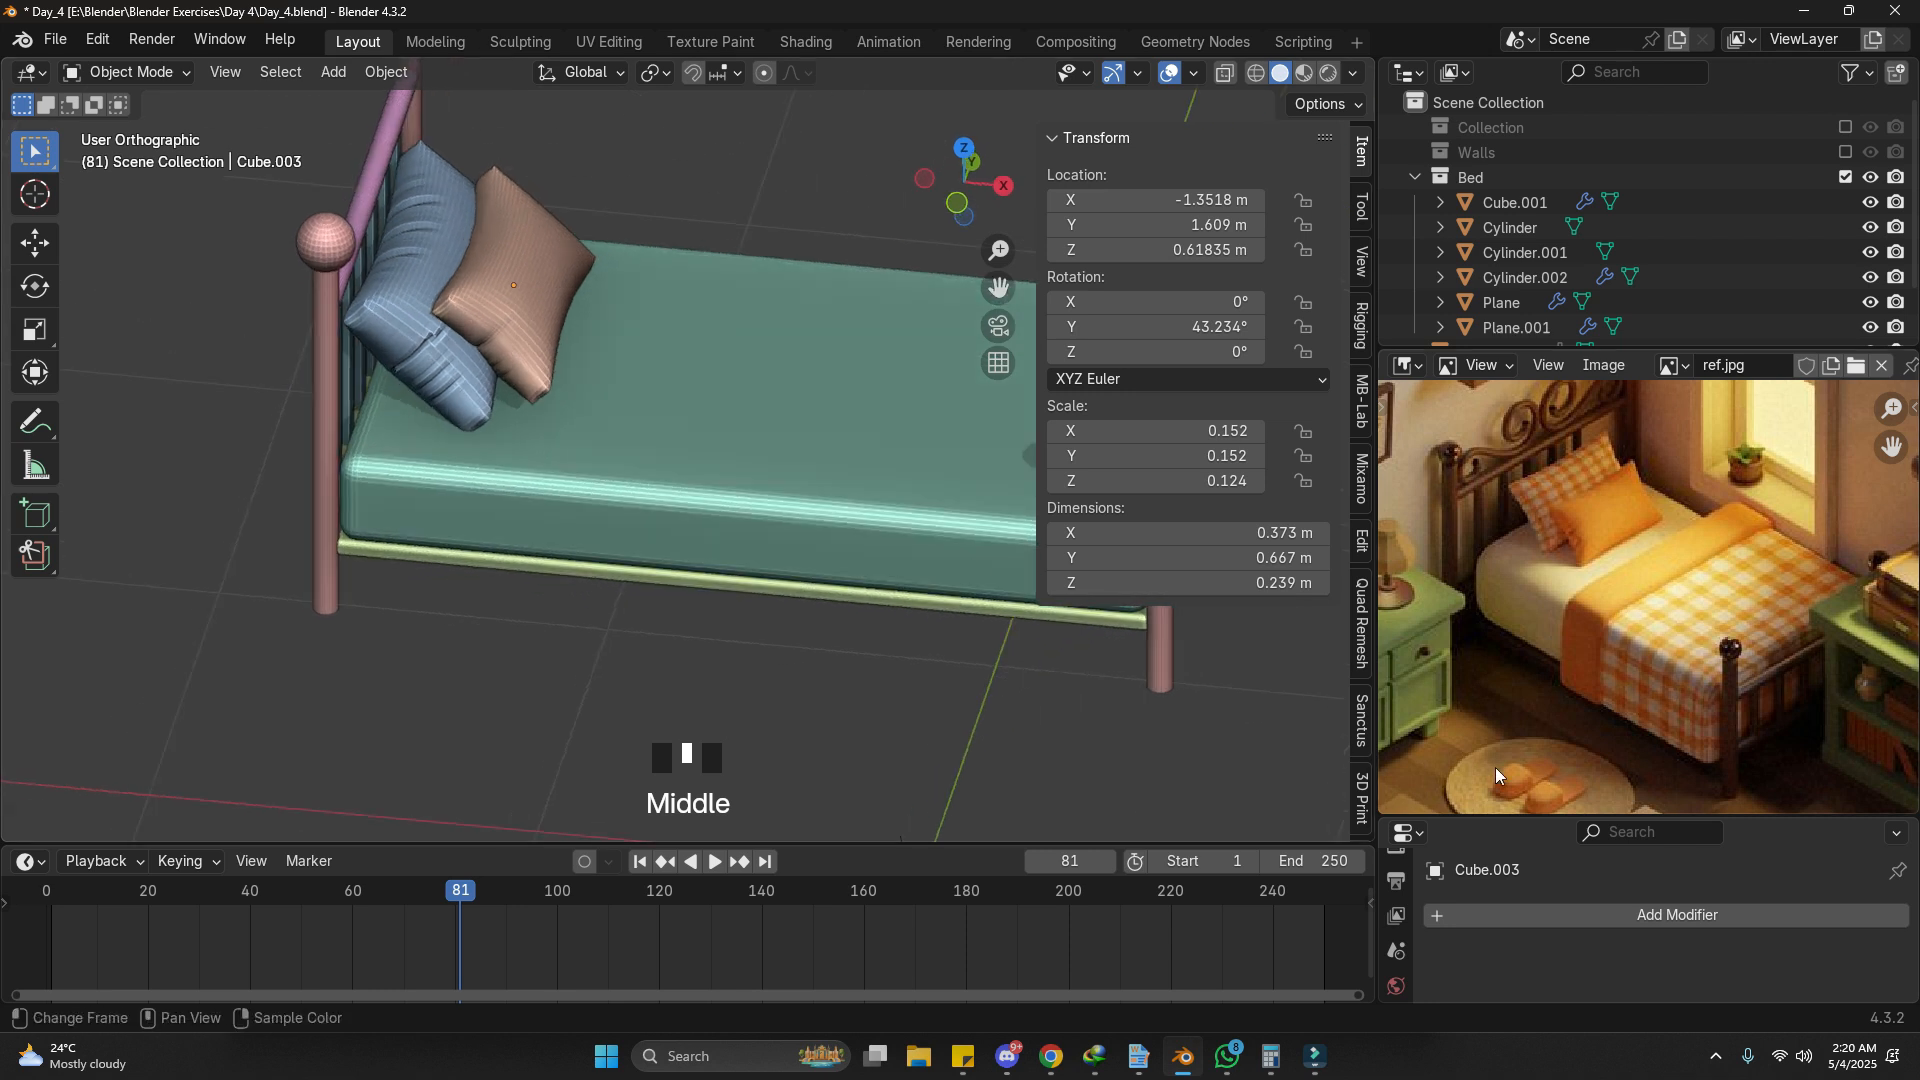
pyautogui.keyDown('shift'); pyautogui.moveTo(755, 701); pyautogui.dragTo(771, 344, button='middle'); pyautogui.keyUp('shift')
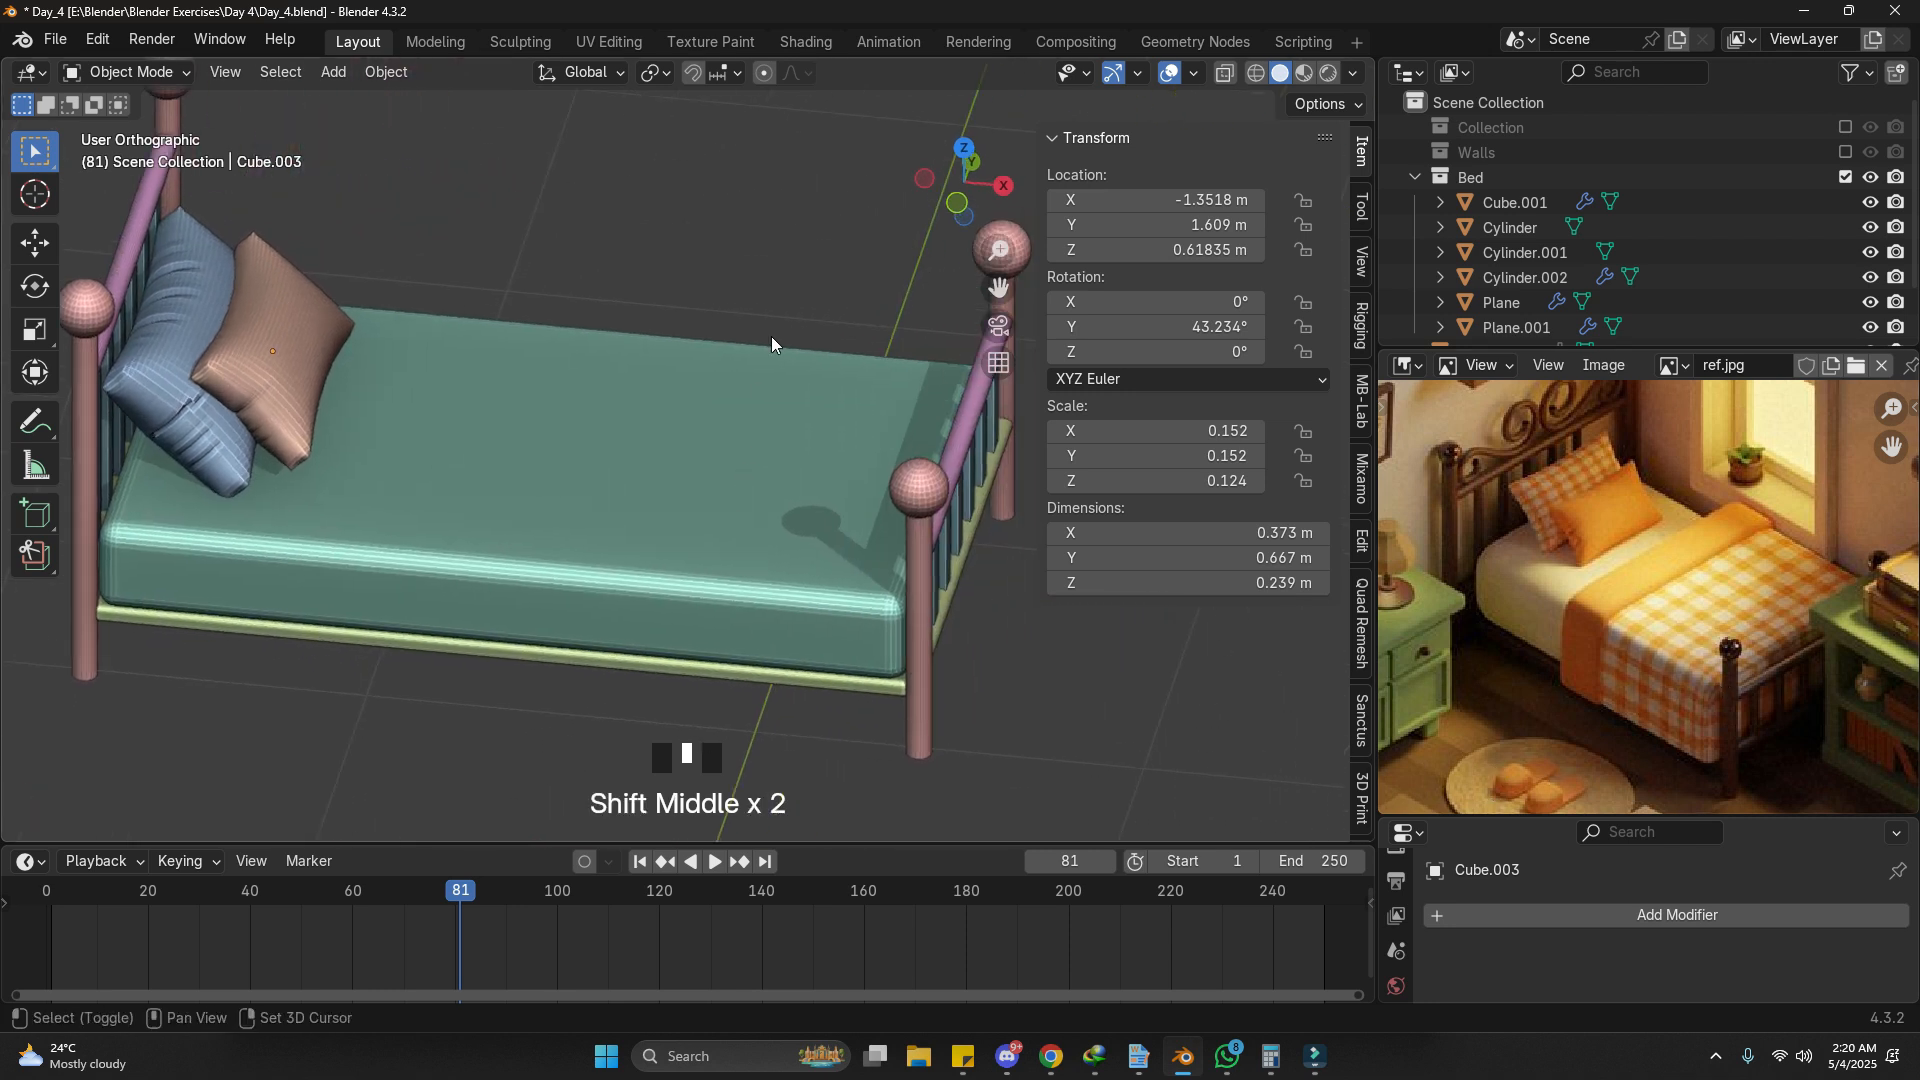
# Step: Select the mattress and duplicate it in place as the base for the blanket
pyautogui.hotkey('shift', 'a')
pyautogui.moveTo(808, 336)
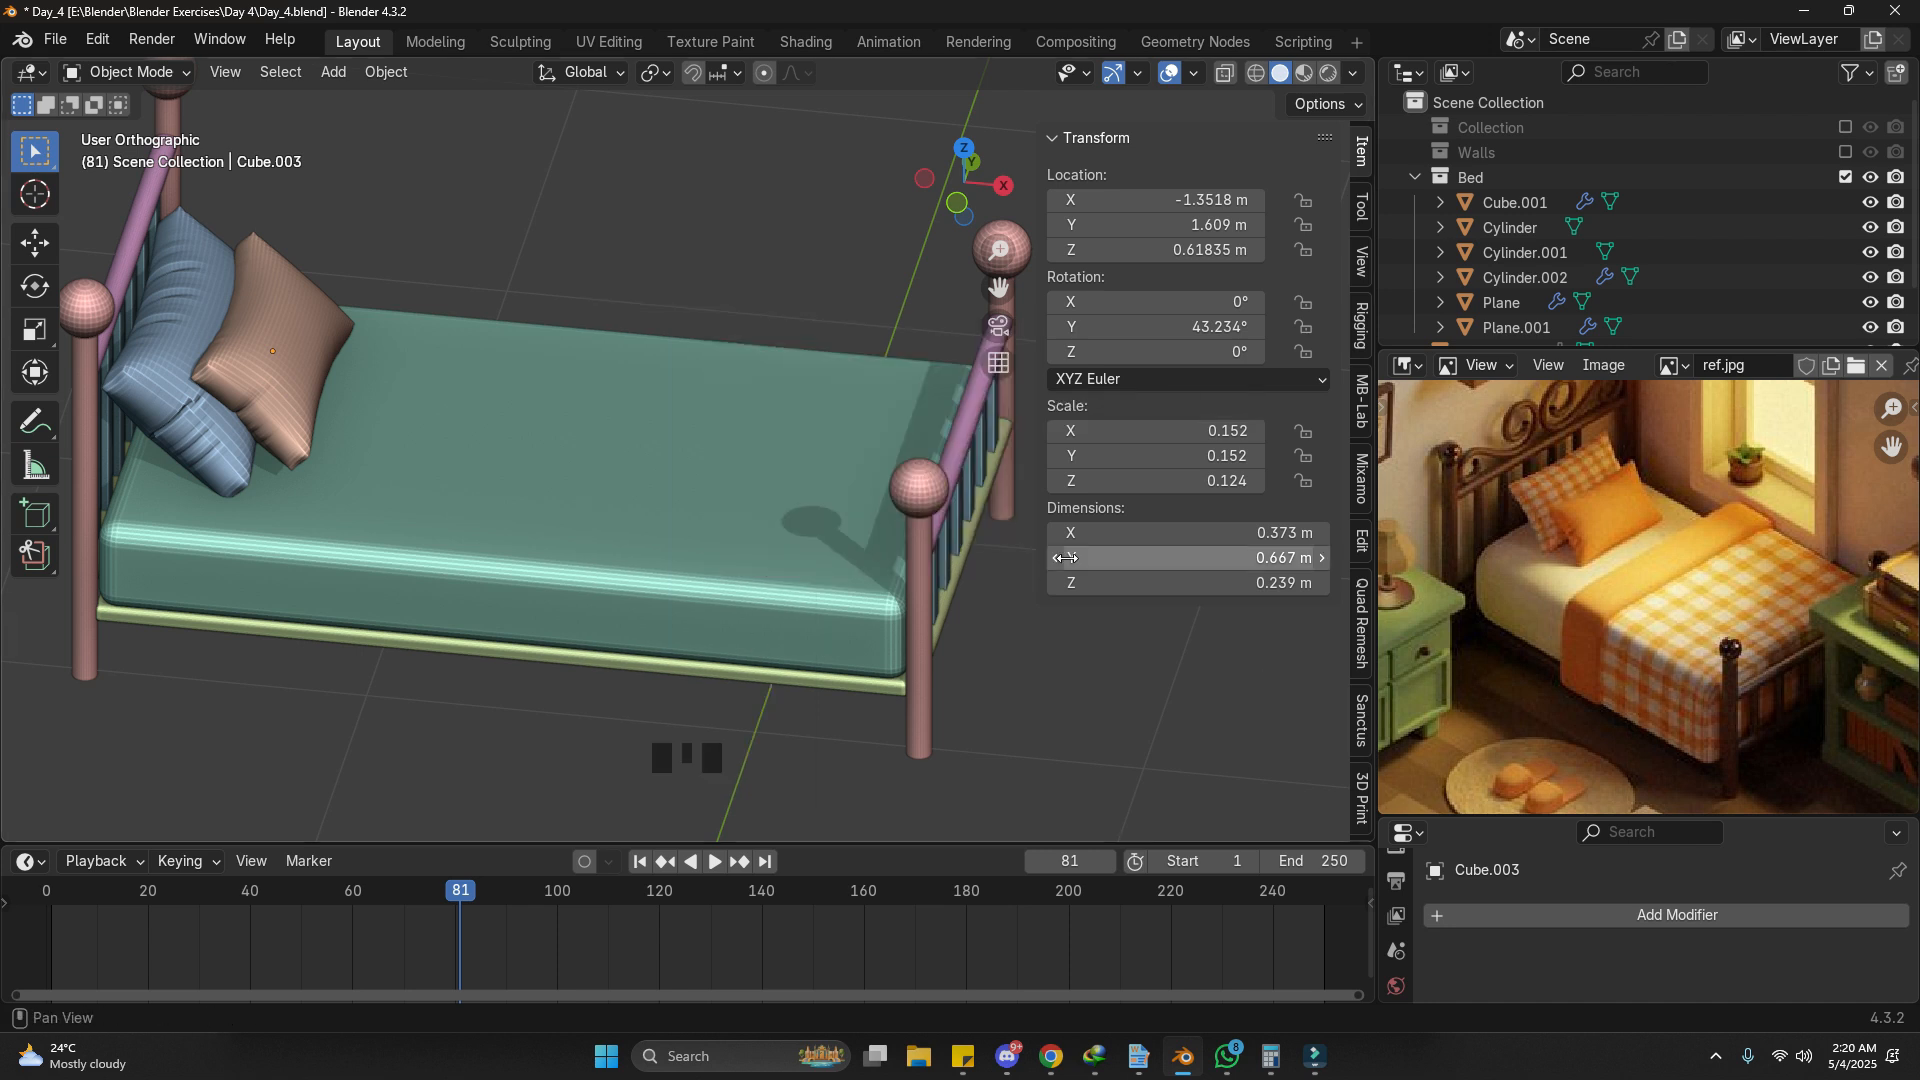
pyautogui.click(568, 534)
pyautogui.press('Tab')
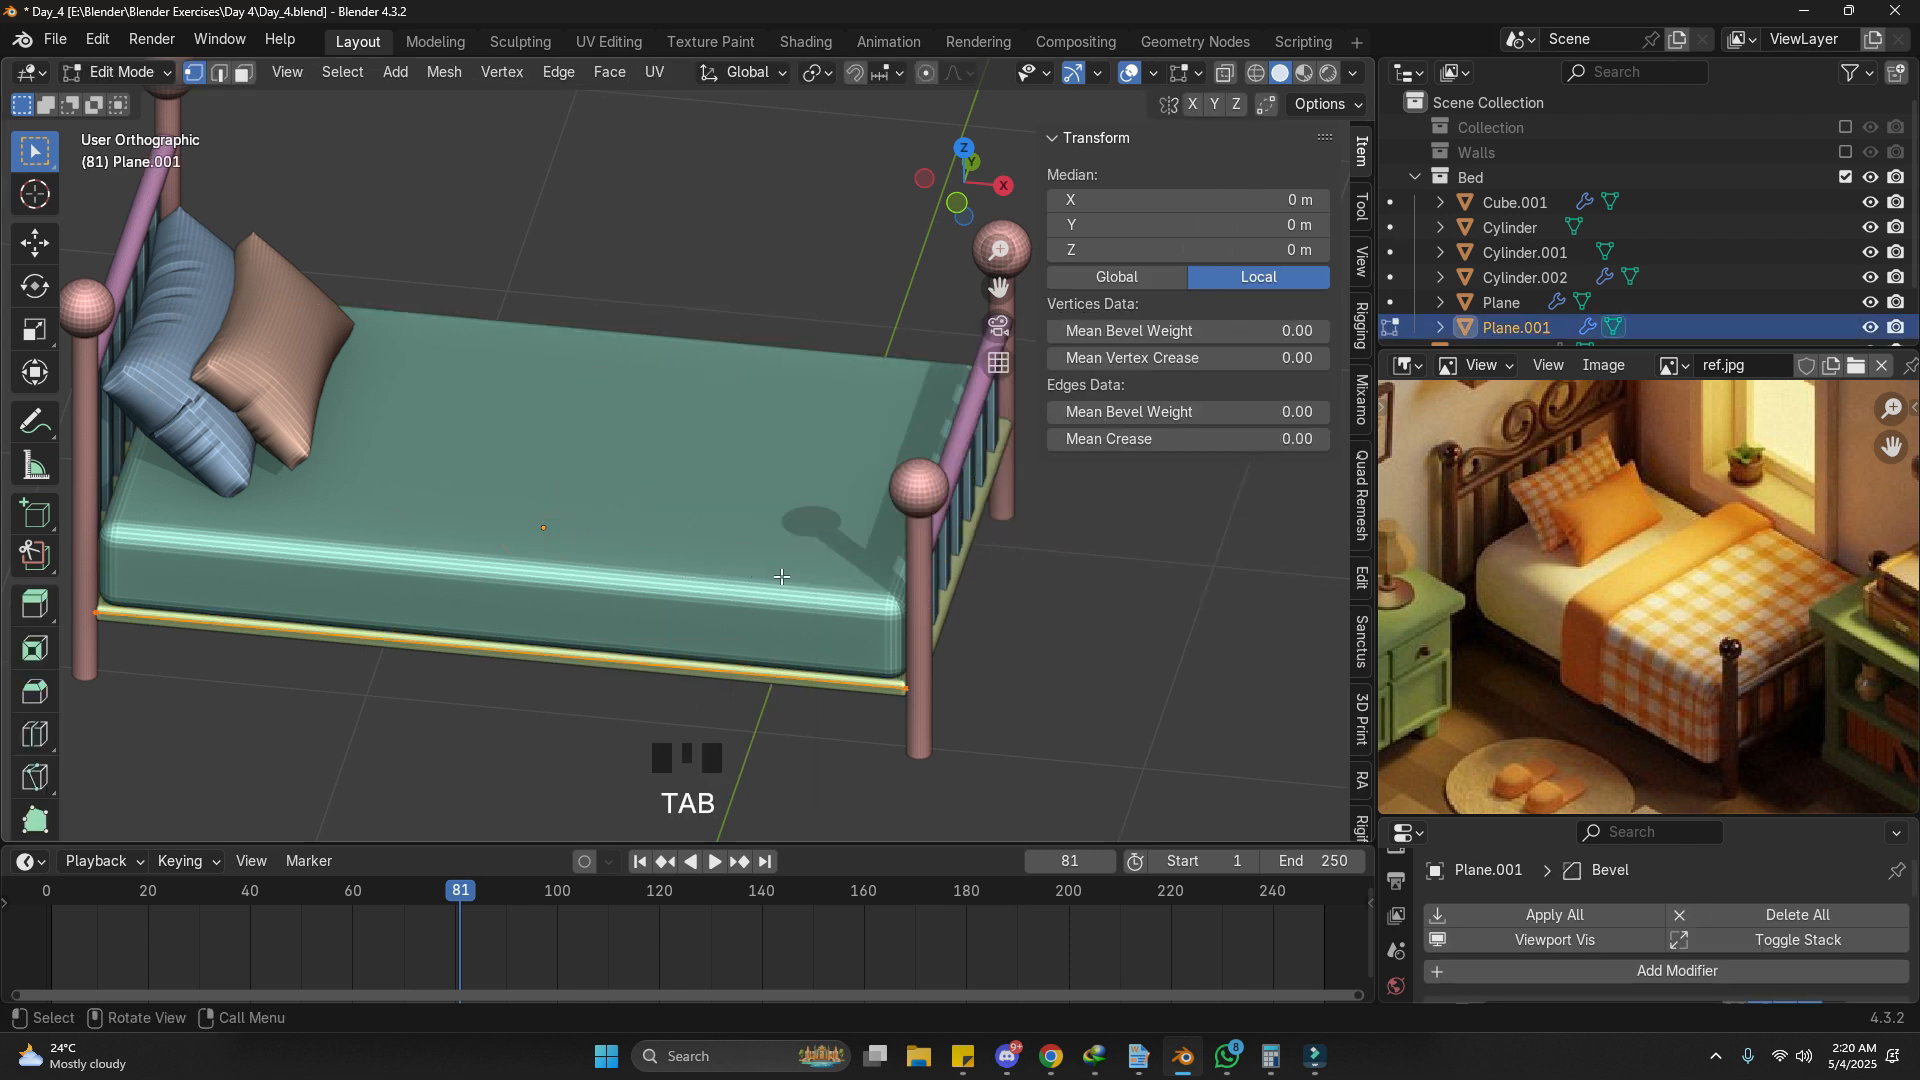
pyautogui.press('z')
pyautogui.press('Tab')
pyautogui.press('z')
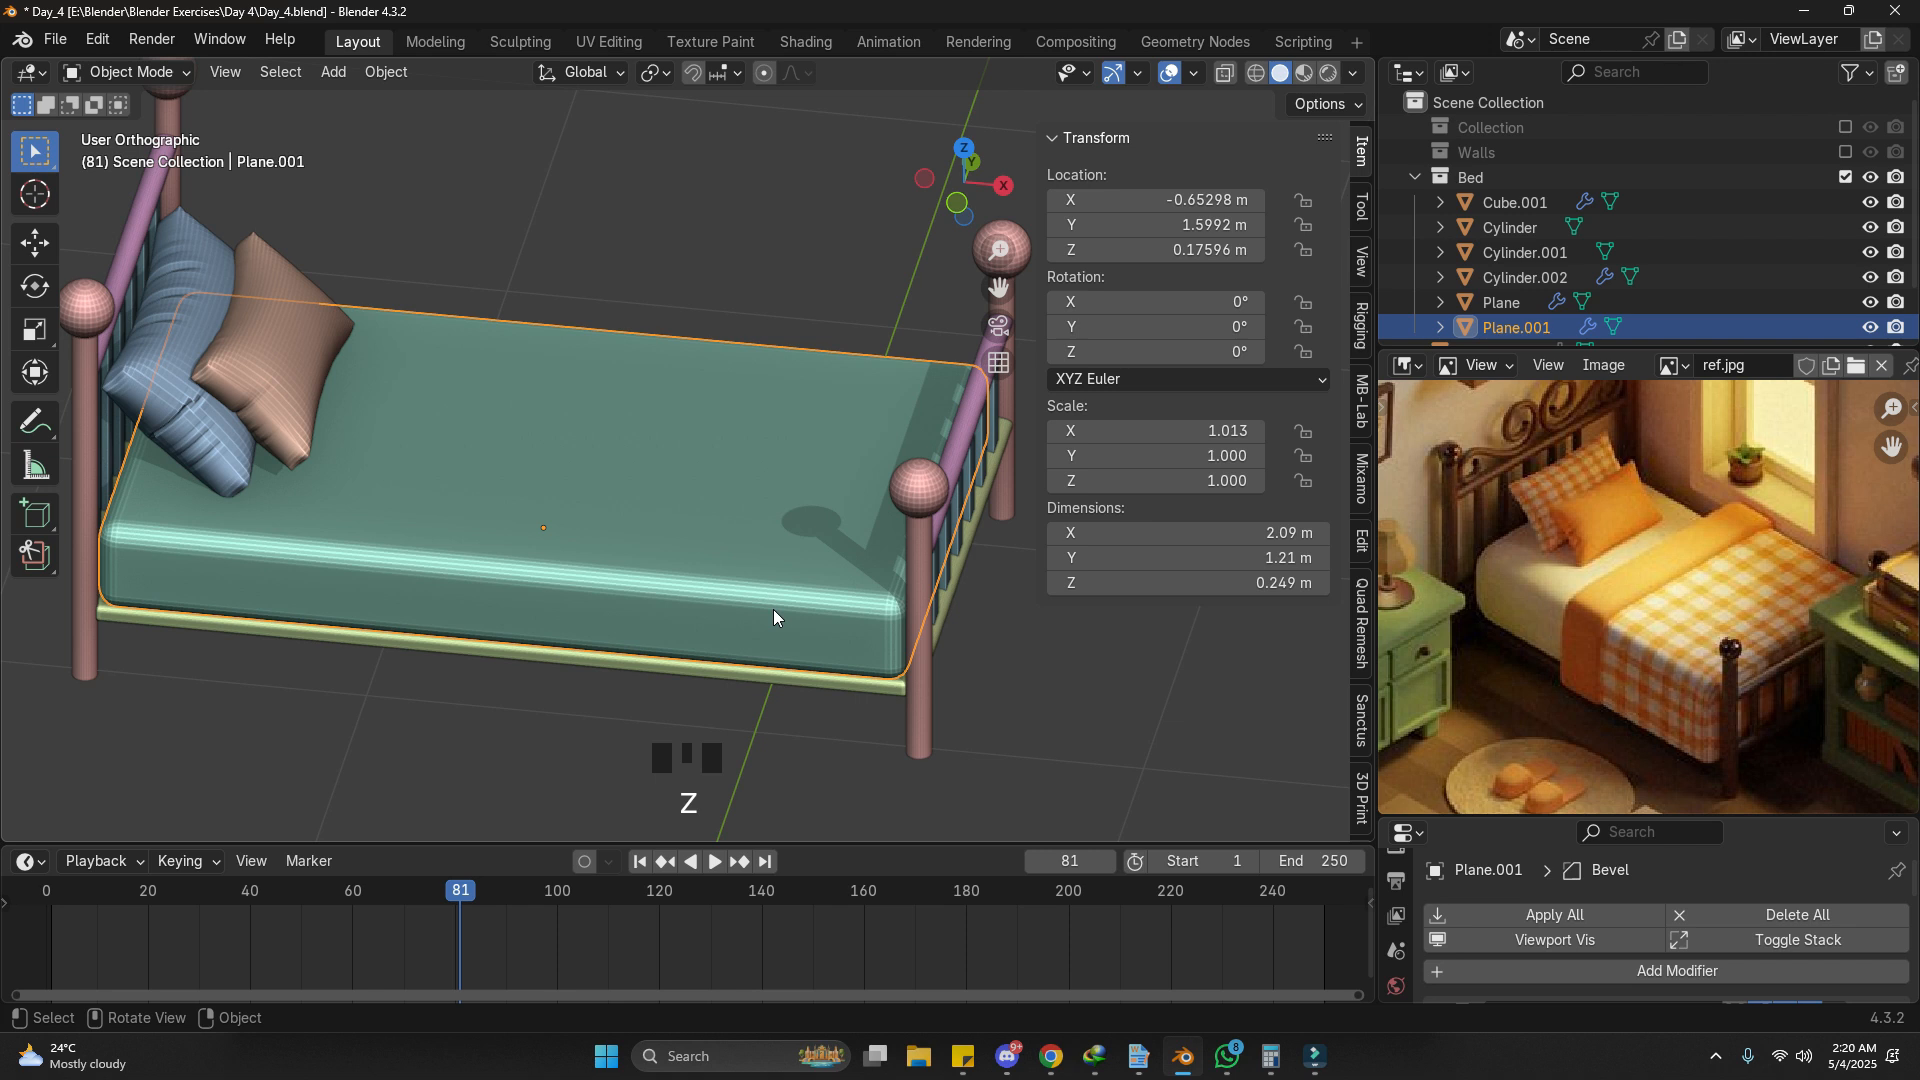
pyautogui.hotkey('shift', 'd')
pyautogui.rightClick(773, 591)
# Step: Scale the duplicate to about 1.33 m along Y and 0.355 m along Z, lowering it to about 0.131 m in Z
pyautogui.moveTo(848, 628); pyautogui.dragTo(844, 710, button='middle')
pyautogui.press('s')
pyautogui.press('y')
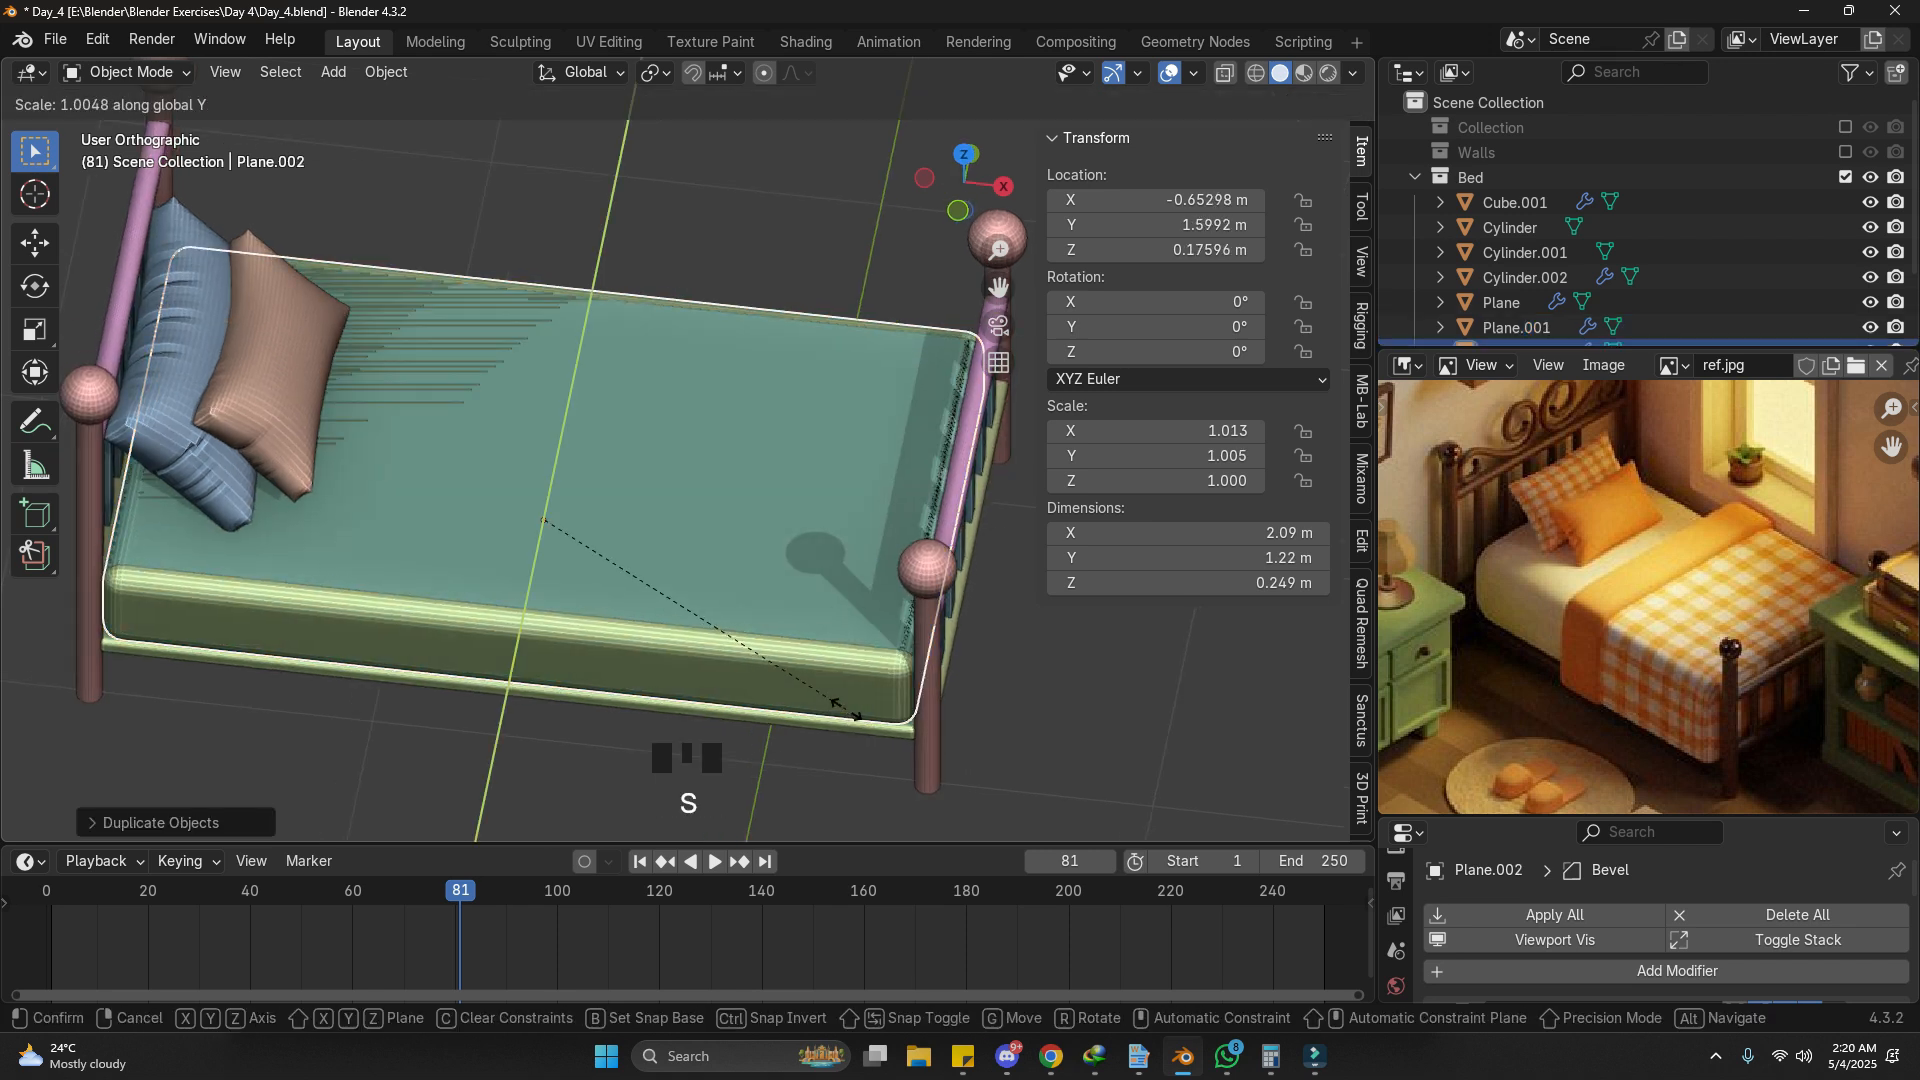
pyautogui.click(872, 730)
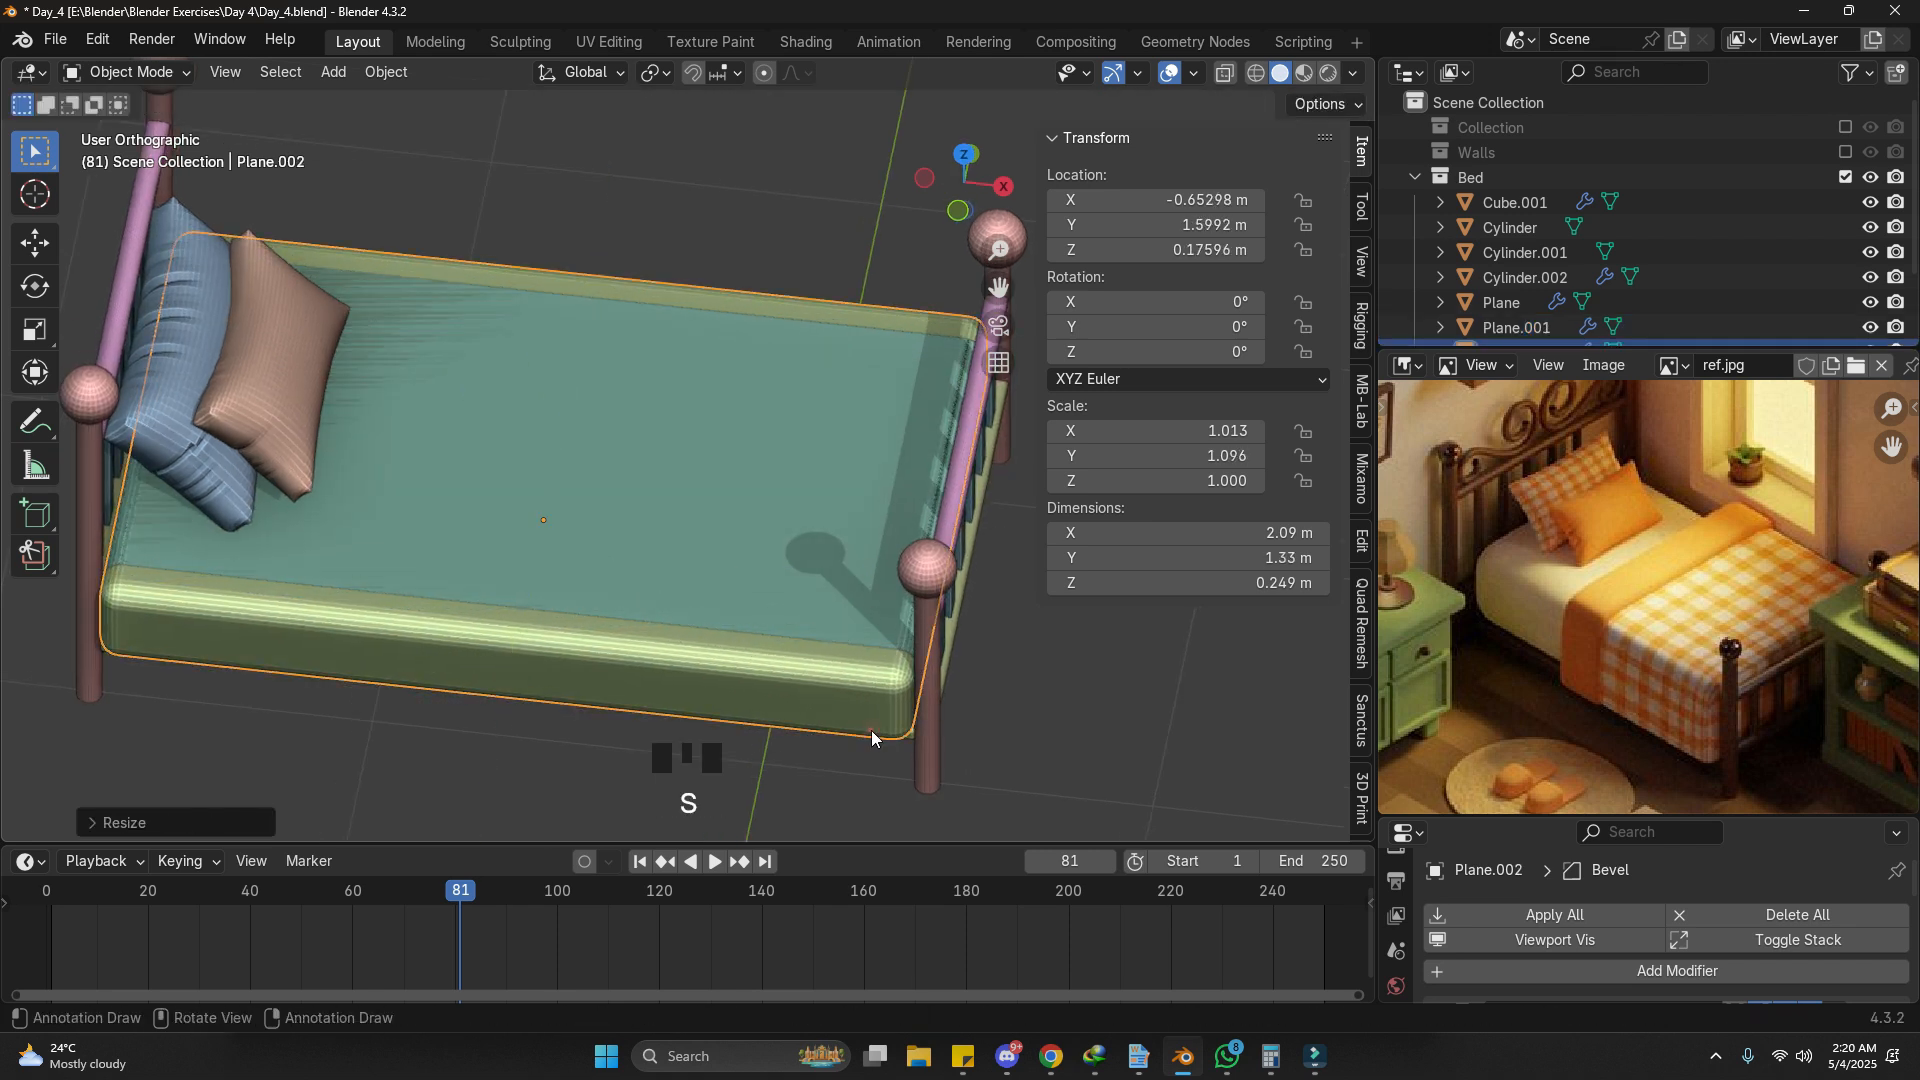
pyautogui.press('s')
pyautogui.moveTo(775, 640); pyautogui.dragTo(850, 560, button='middle')
pyautogui.press('Tab')
pyautogui.press('Tab')
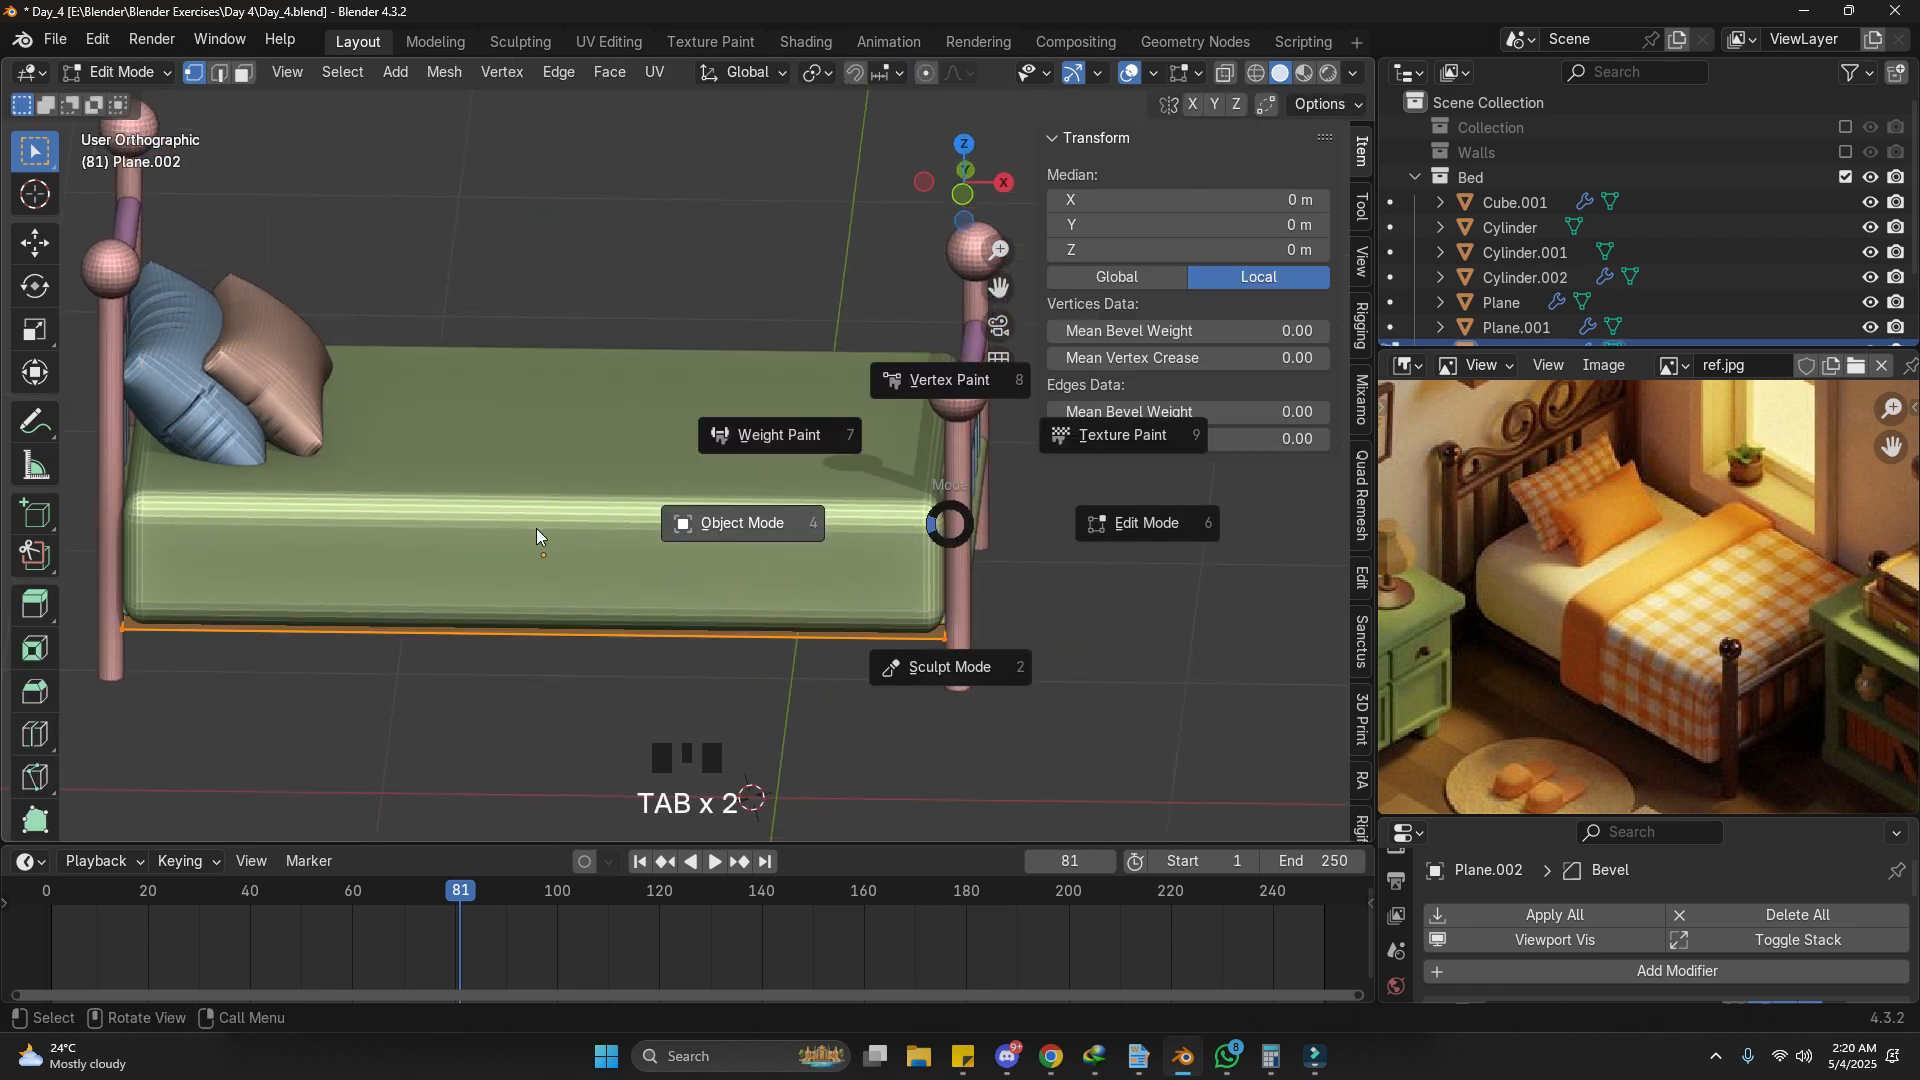
# Step: Enlarge the properties area to expose the duplicate's Bevel modifier settings
pyautogui.click(1585, 812)
pyautogui.click(1585, 812)
pyautogui.click(1584, 812)
pyautogui.moveTo(1585, 812); pyautogui.dragTo(1588, 580)
pyautogui.moveTo(1835, 771); pyautogui.dragTo(1809, 796)
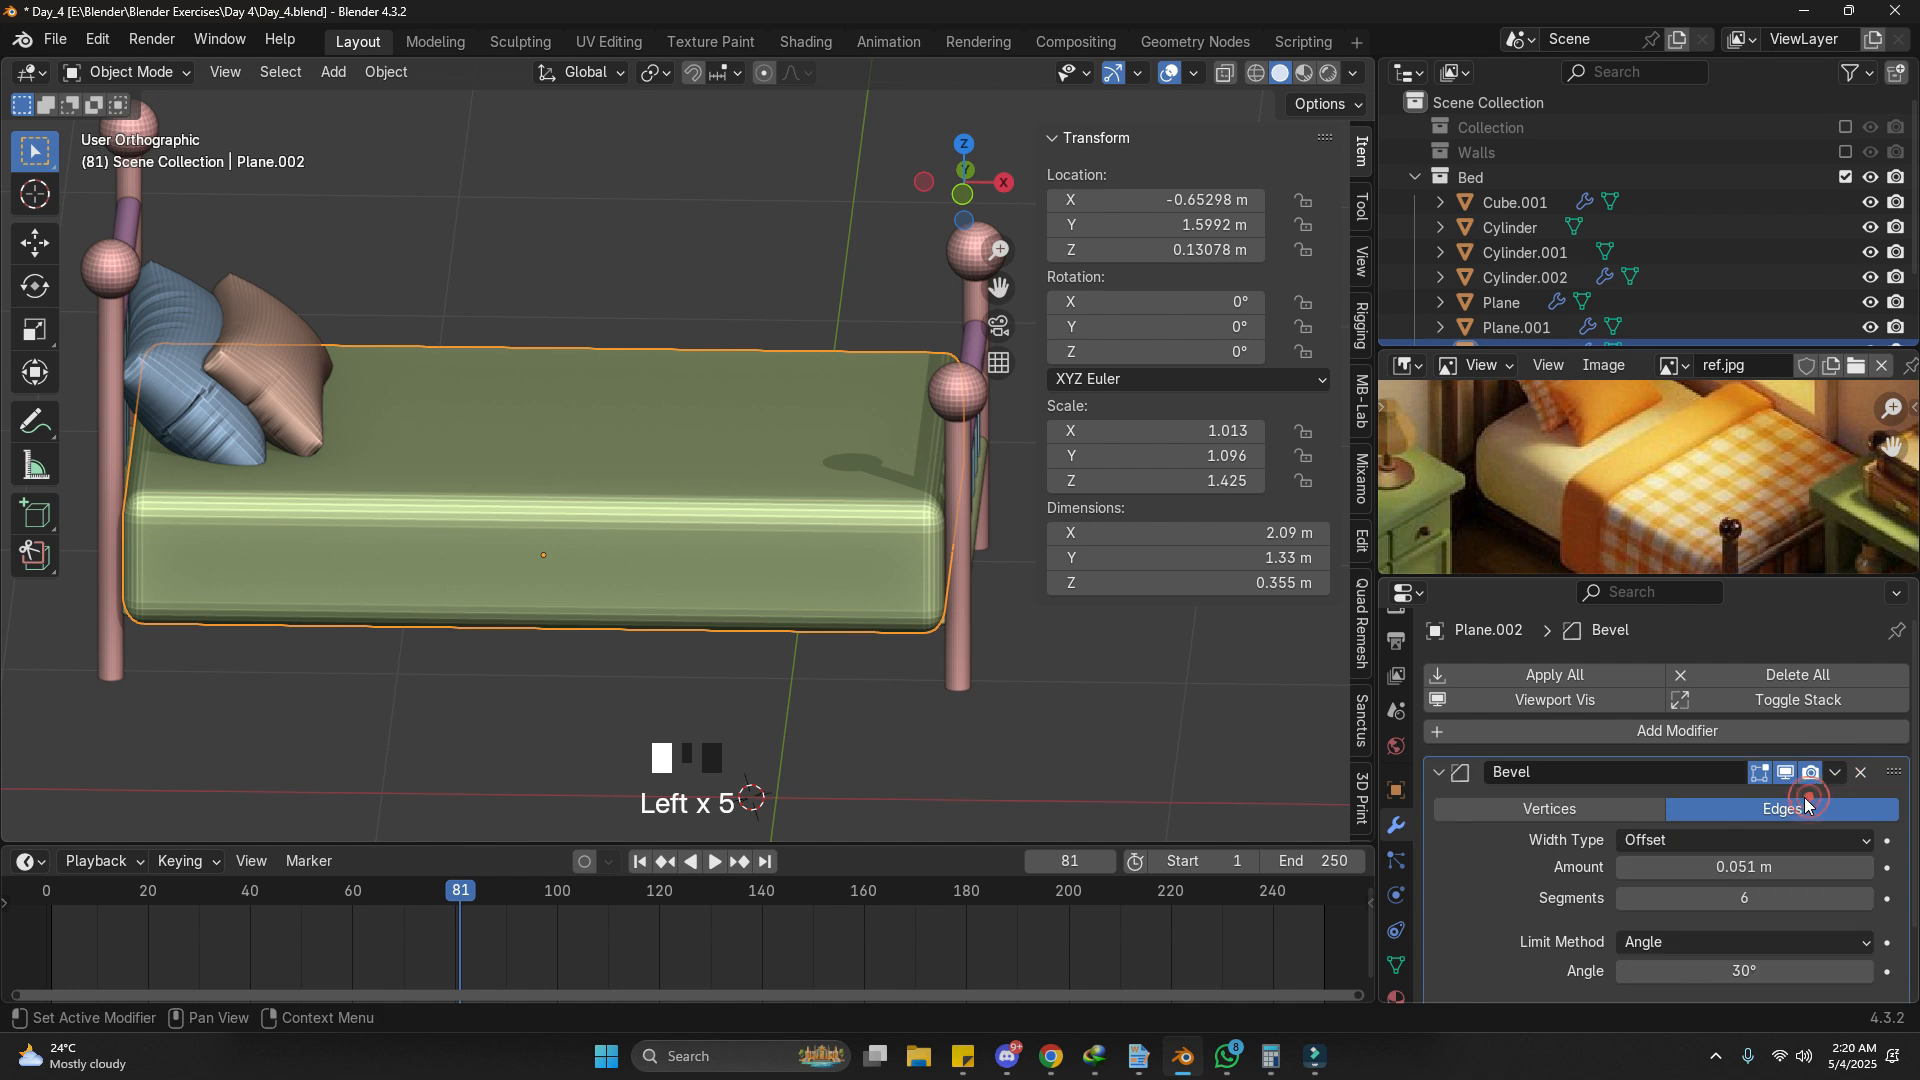
# Step: Move the duplicate's headboard-end vertices along X toward the foot of the bed, shortening it to about 1.22 m
pyautogui.press('Tab')
pyautogui.press('z')
pyautogui.hotkey('ctrl', '1')
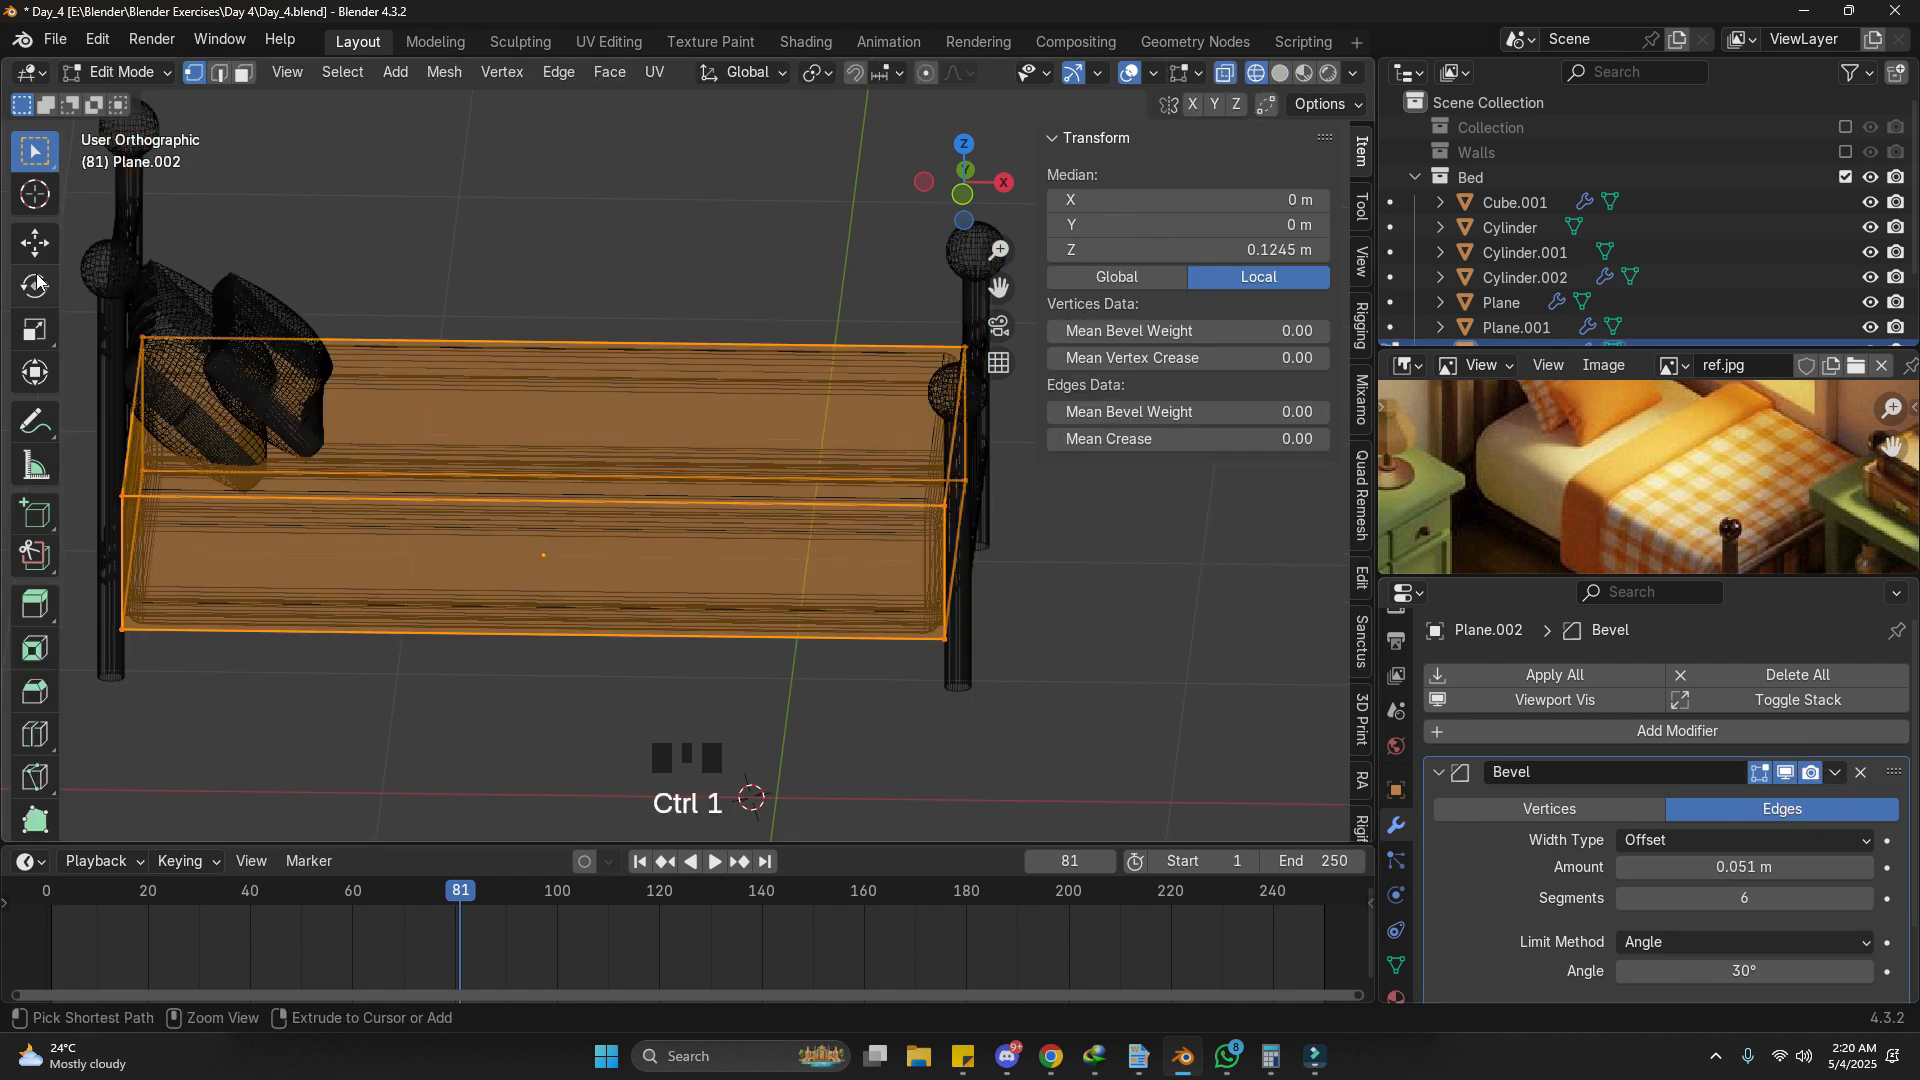
pyautogui.moveTo(64, 288); pyautogui.dragTo(8, 516)
pyautogui.keyDown('shift'); pyautogui.moveTo(218, 447); pyautogui.dragTo(335, 448, button='middle'); pyautogui.keyUp('shift')
pyautogui.moveTo(47, 254); pyautogui.dragTo(348, 638)
pyautogui.press('z')
pyautogui.press('g')
pyautogui.press('x')
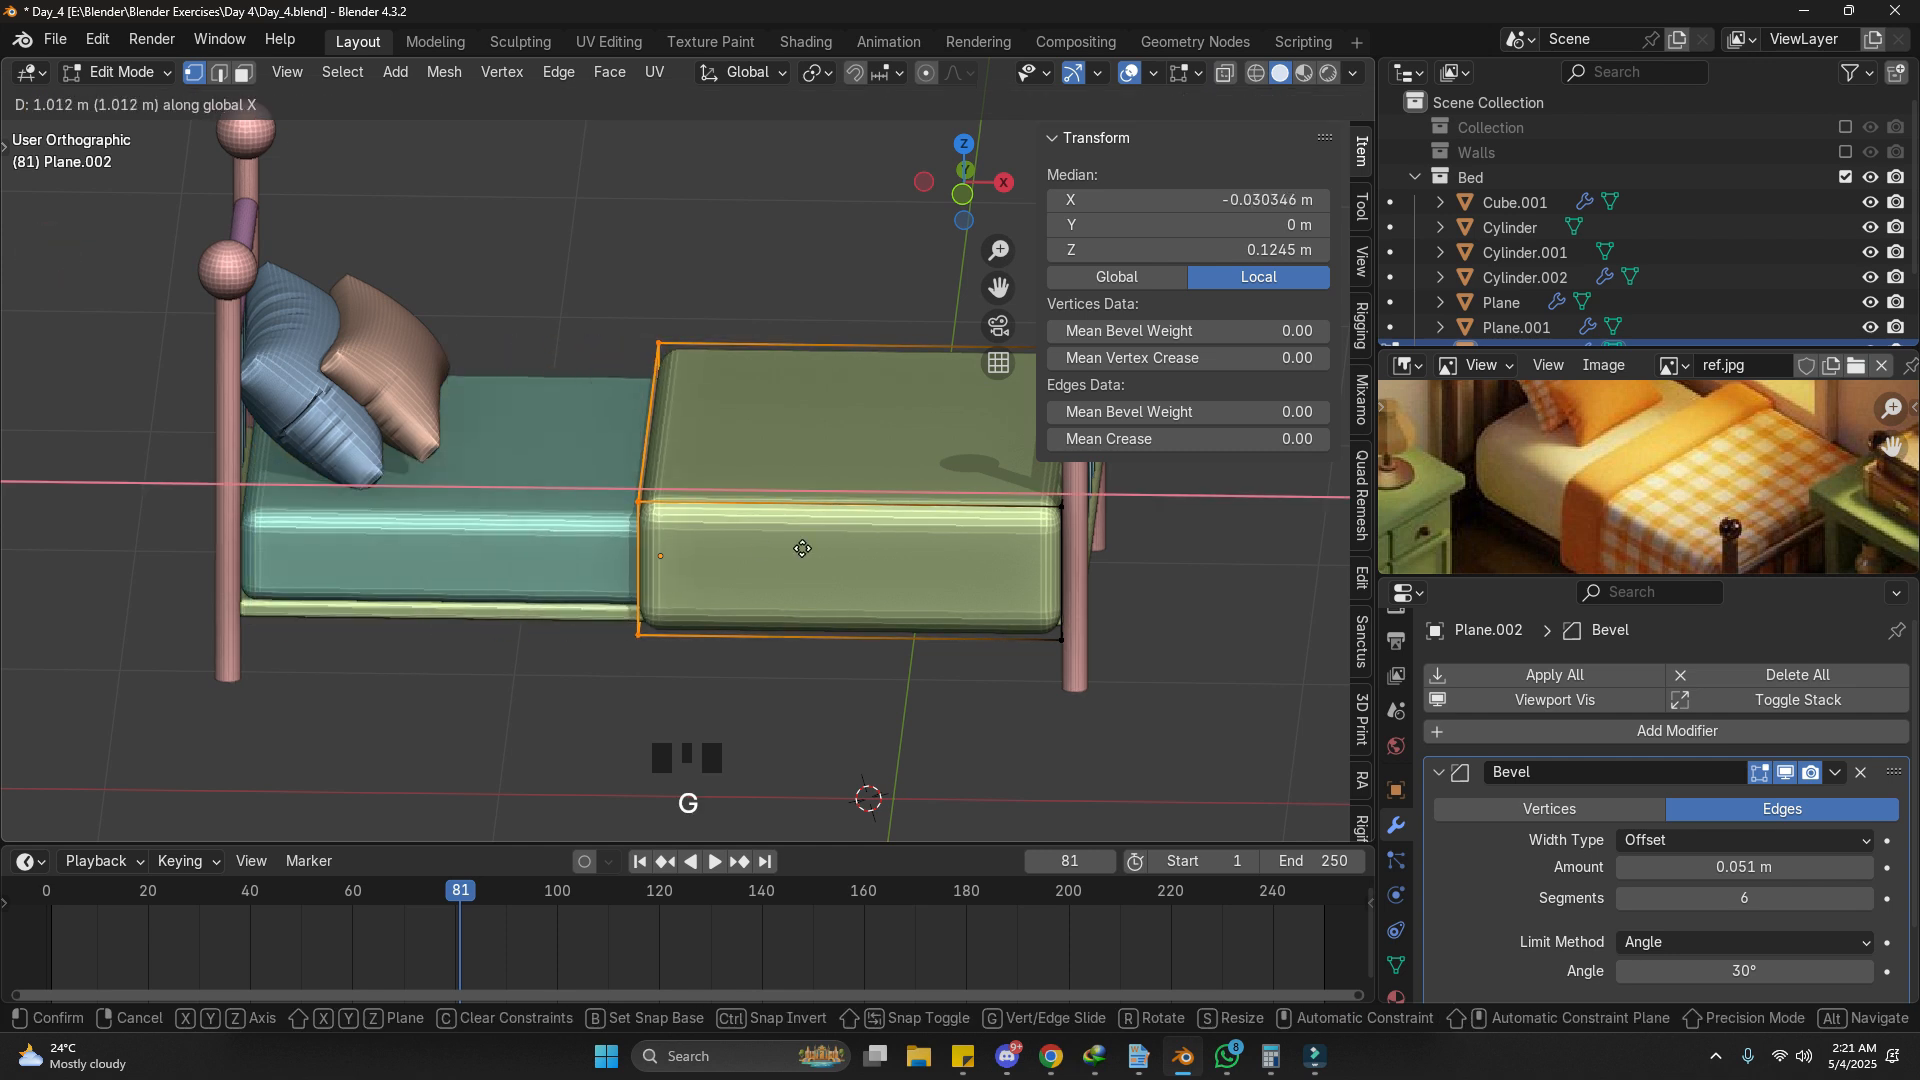
pyautogui.click(740, 551)
# Step: Delete the blanket block's underside face and both end faces, keeping only the top and the two long sides
pyautogui.moveTo(740, 551); pyautogui.dragTo(673, 597, button='middle')
pyautogui.hotkey('ctrl', '3')
pyautogui.click(673, 597)
pyautogui.press('x')
pyautogui.click(714, 411)
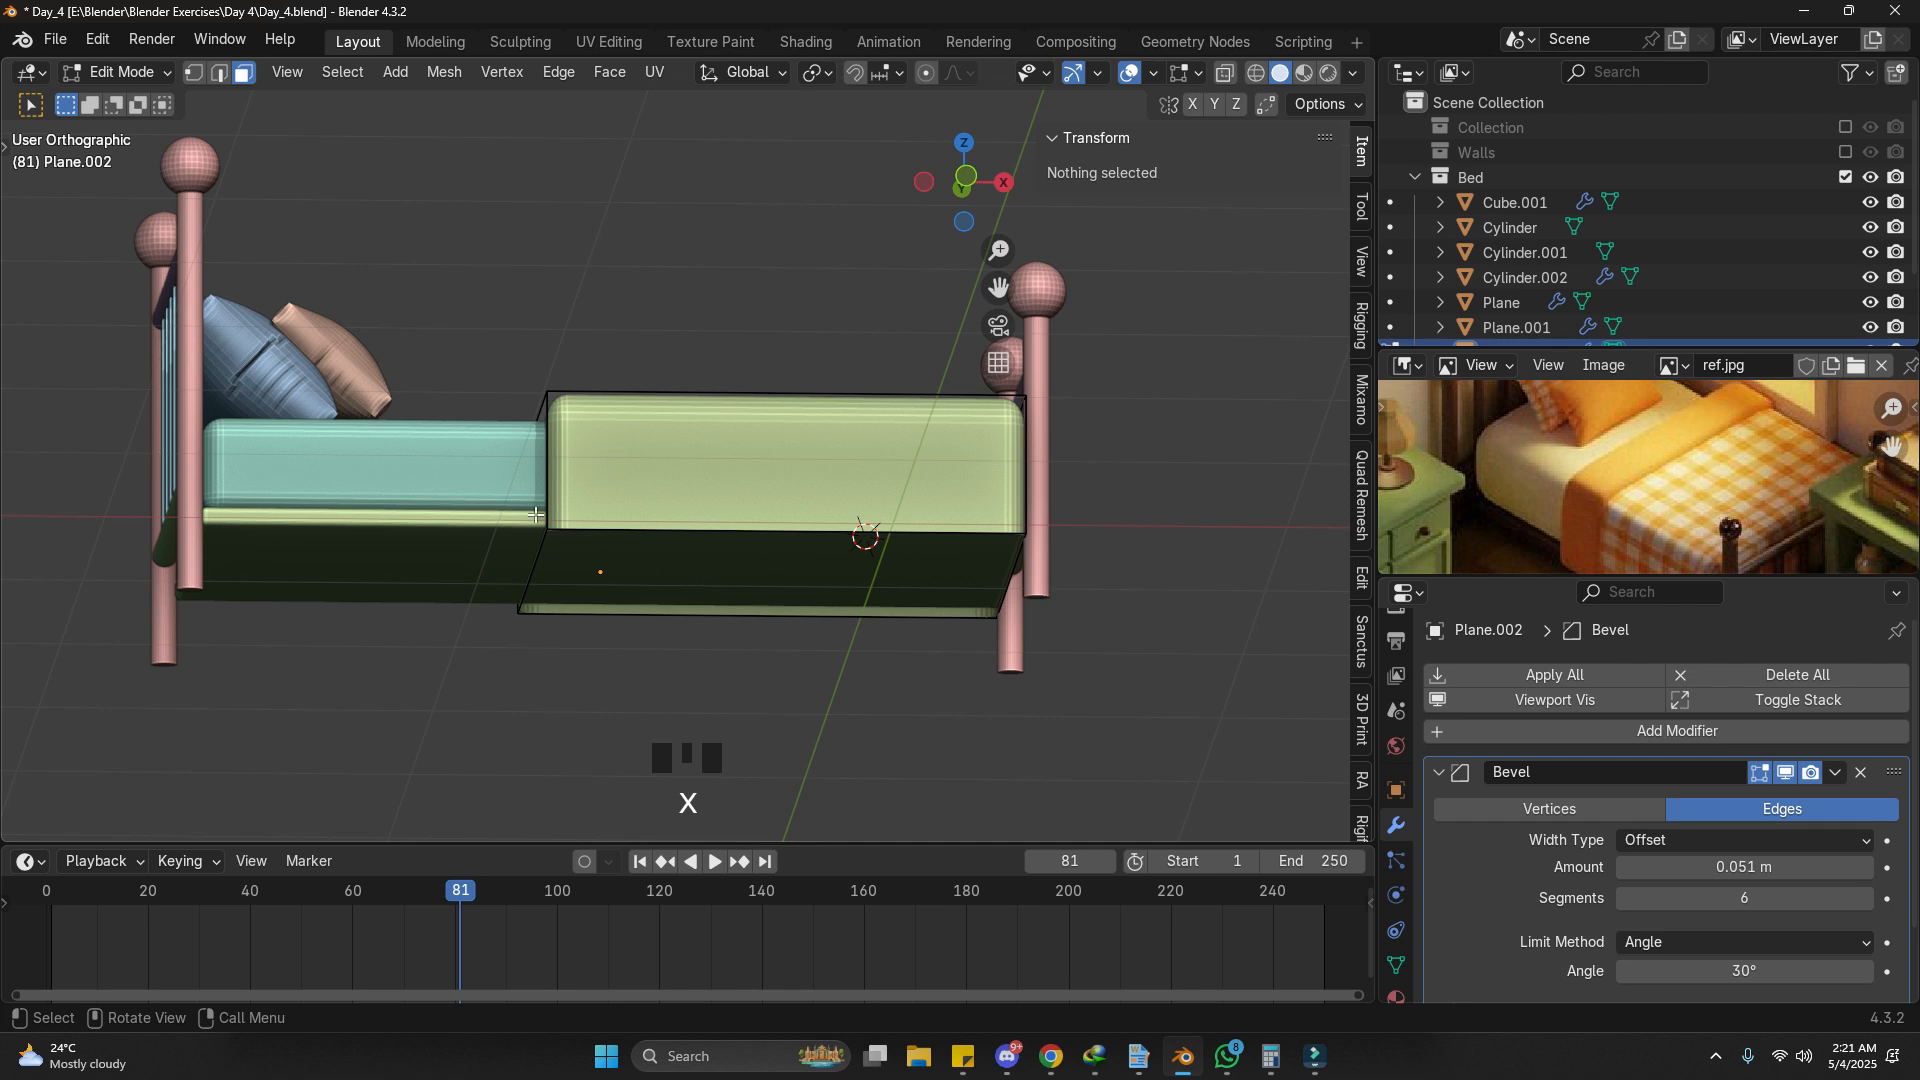
pyautogui.scroll(2, 536, 515)
pyautogui.click(533, 517)
pyautogui.press('x')
pyautogui.click(724, 440)
pyautogui.moveTo(758, 449); pyautogui.dragTo(710, 440, button='middle')
pyautogui.scroll(-2, 849, 408)
pyautogui.moveTo(848, 408); pyautogui.dragTo(915, 430, button='middle')
pyautogui.click(915, 427)
pyautogui.press('x')
pyautogui.click(1064, 482)
# Step: Lower the blanket's top face along Z by about 0.04 m and return to Object Mode
pyautogui.moveTo(1064, 482); pyautogui.dragTo(1017, 521, button='middle')
pyautogui.moveTo(0, 0); pyautogui.dragTo(0, 0)
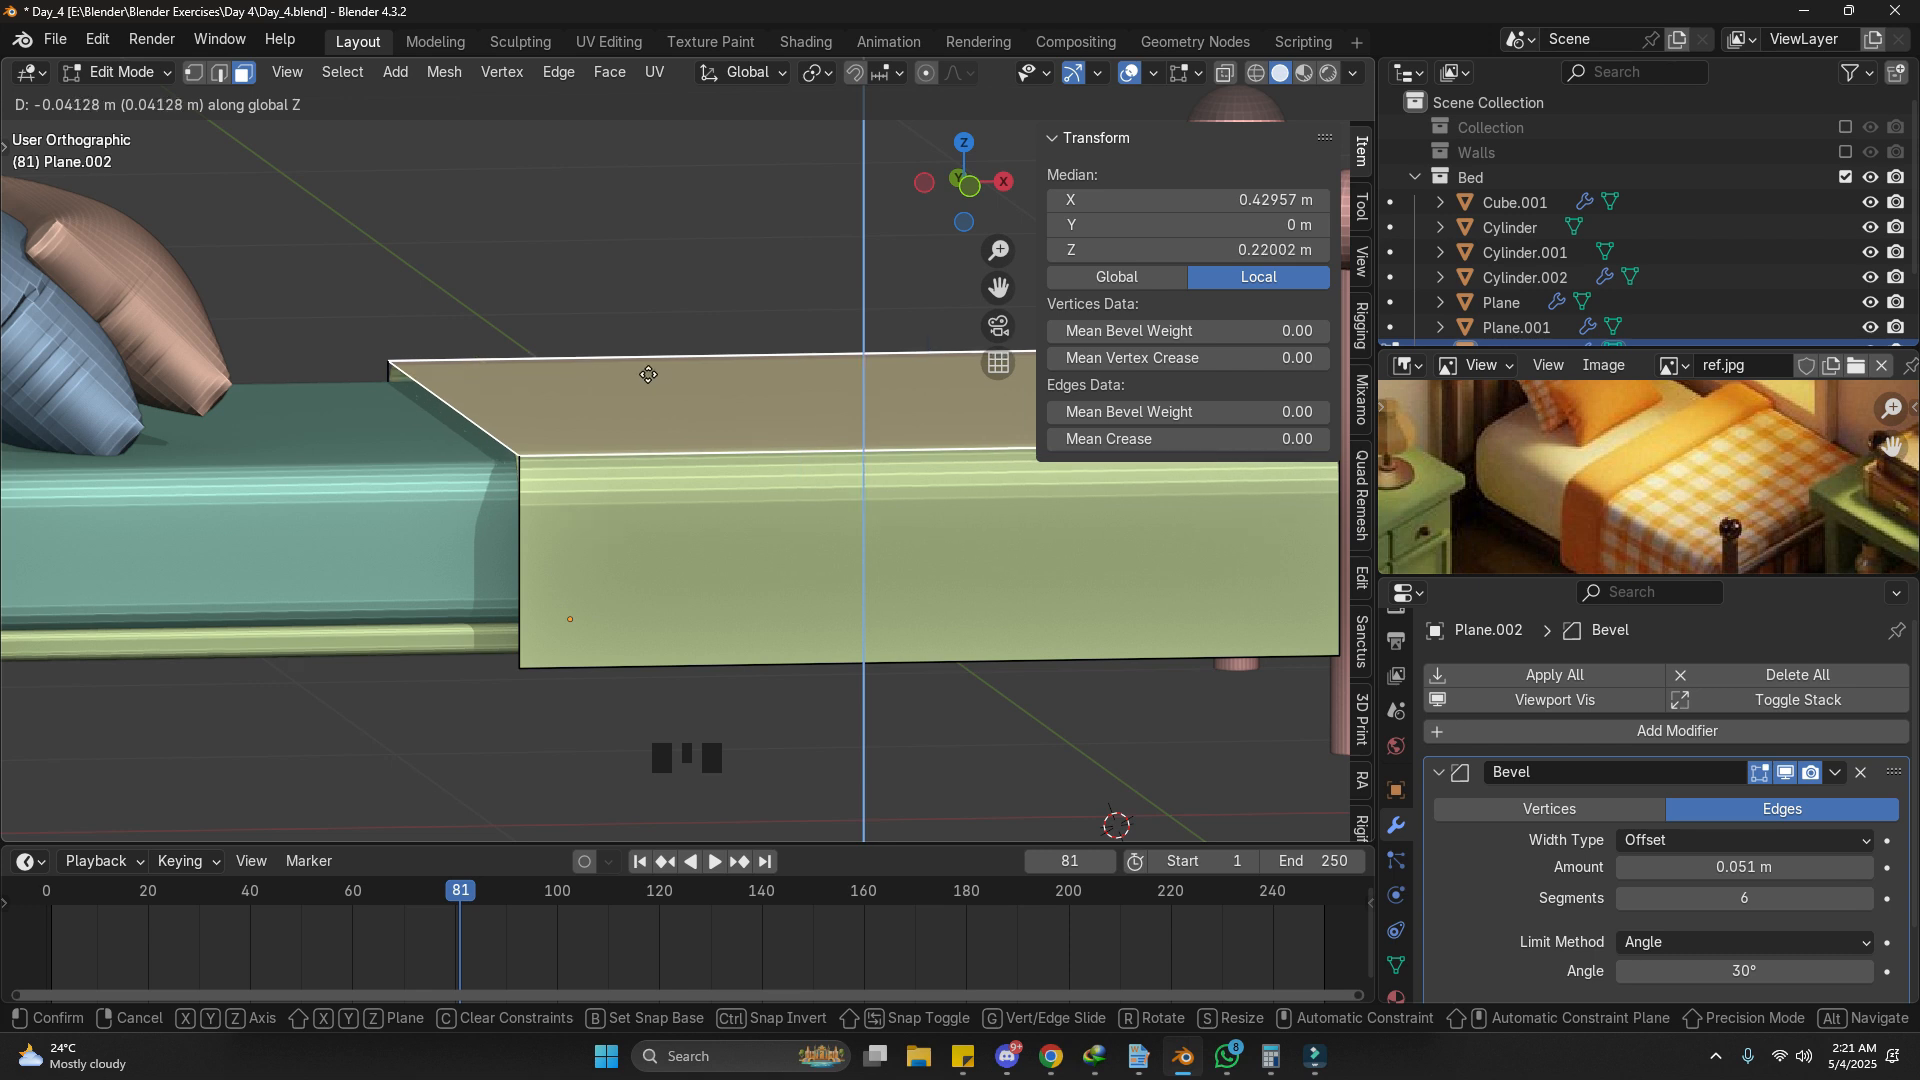
pyautogui.click(650, 380)
pyautogui.moveTo(650, 380); pyautogui.dragTo(280, 428, button='middle')
pyautogui.press('Tab')
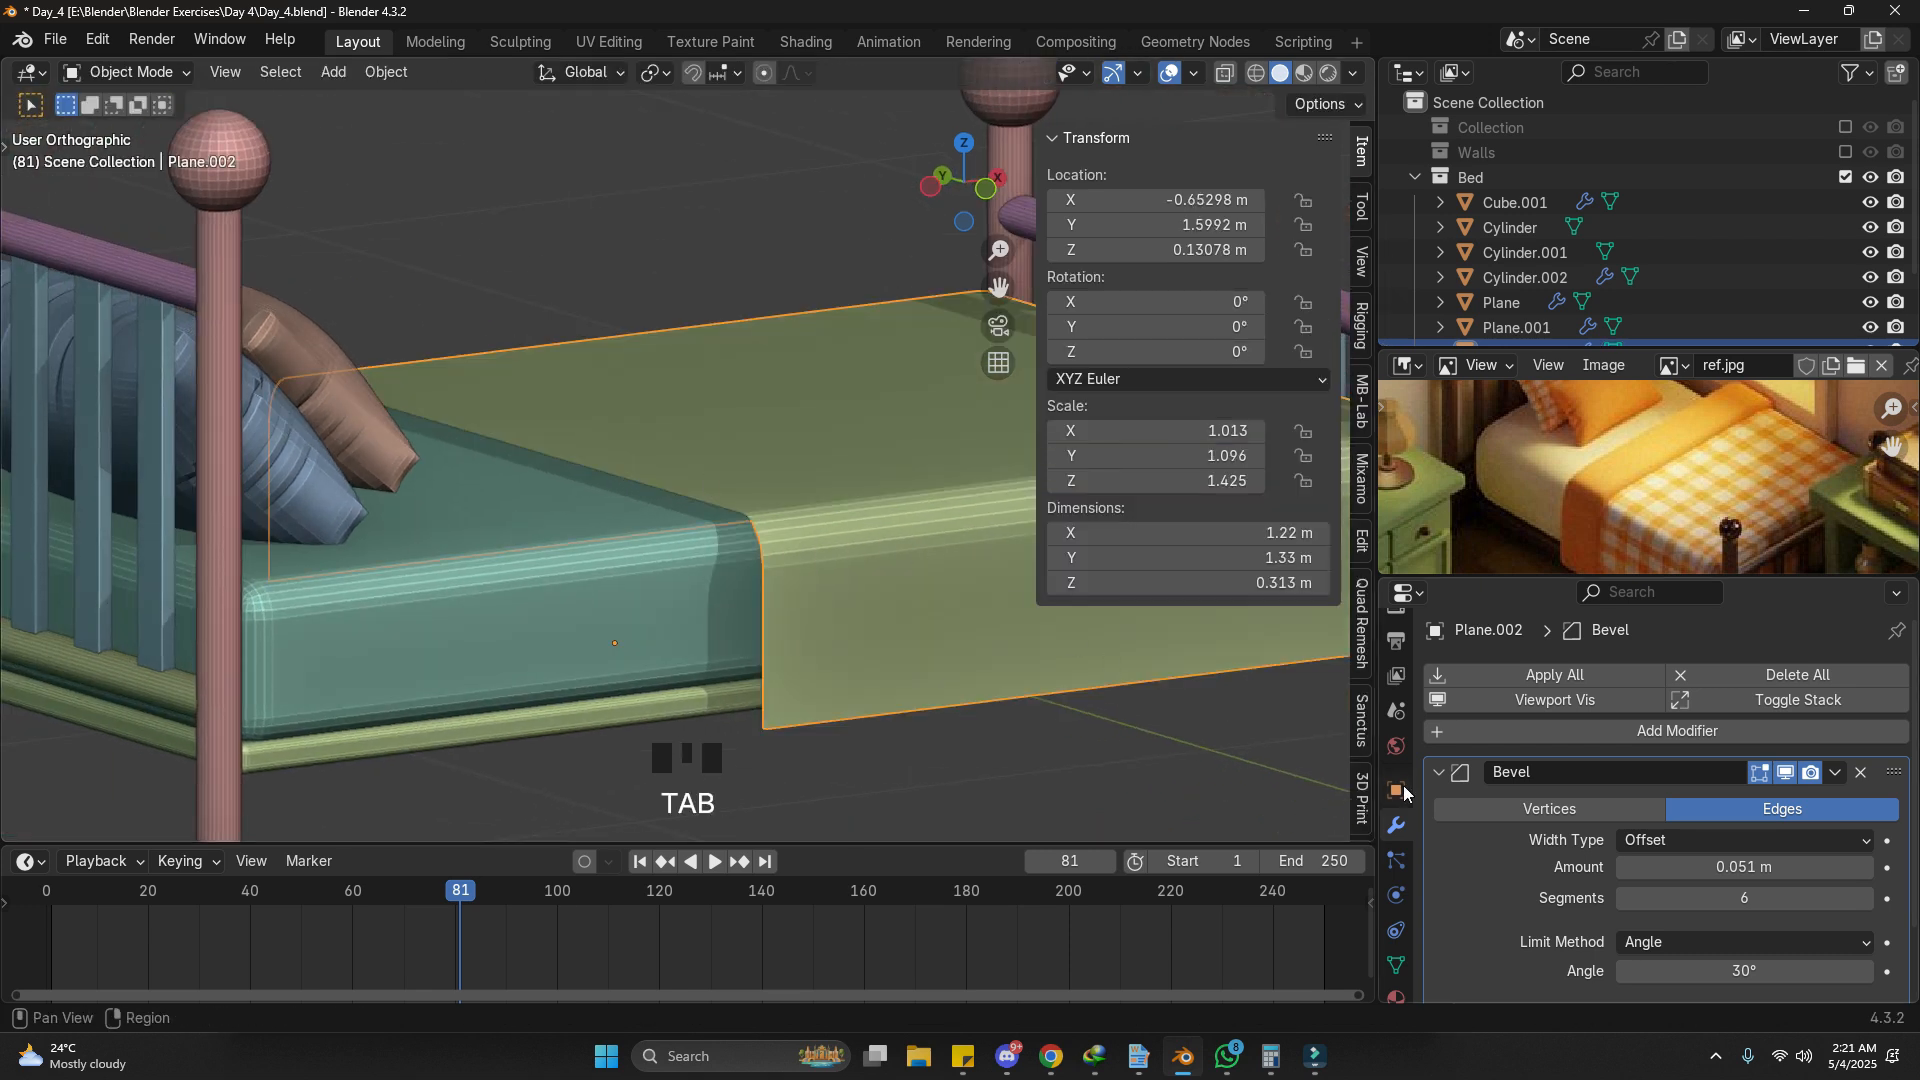
# Step: Add a Solidify modifier to the blanket above its Bevel modifier and set the thickness to -0.103 m
pyautogui.scroll(-6, 1300, 741)
pyautogui.keyDown('shift'); pyautogui.moveTo(852, 542); pyautogui.dragTo(758, 530, button='middle'); pyautogui.keyUp('shift')
pyautogui.scroll(2, 758, 530)
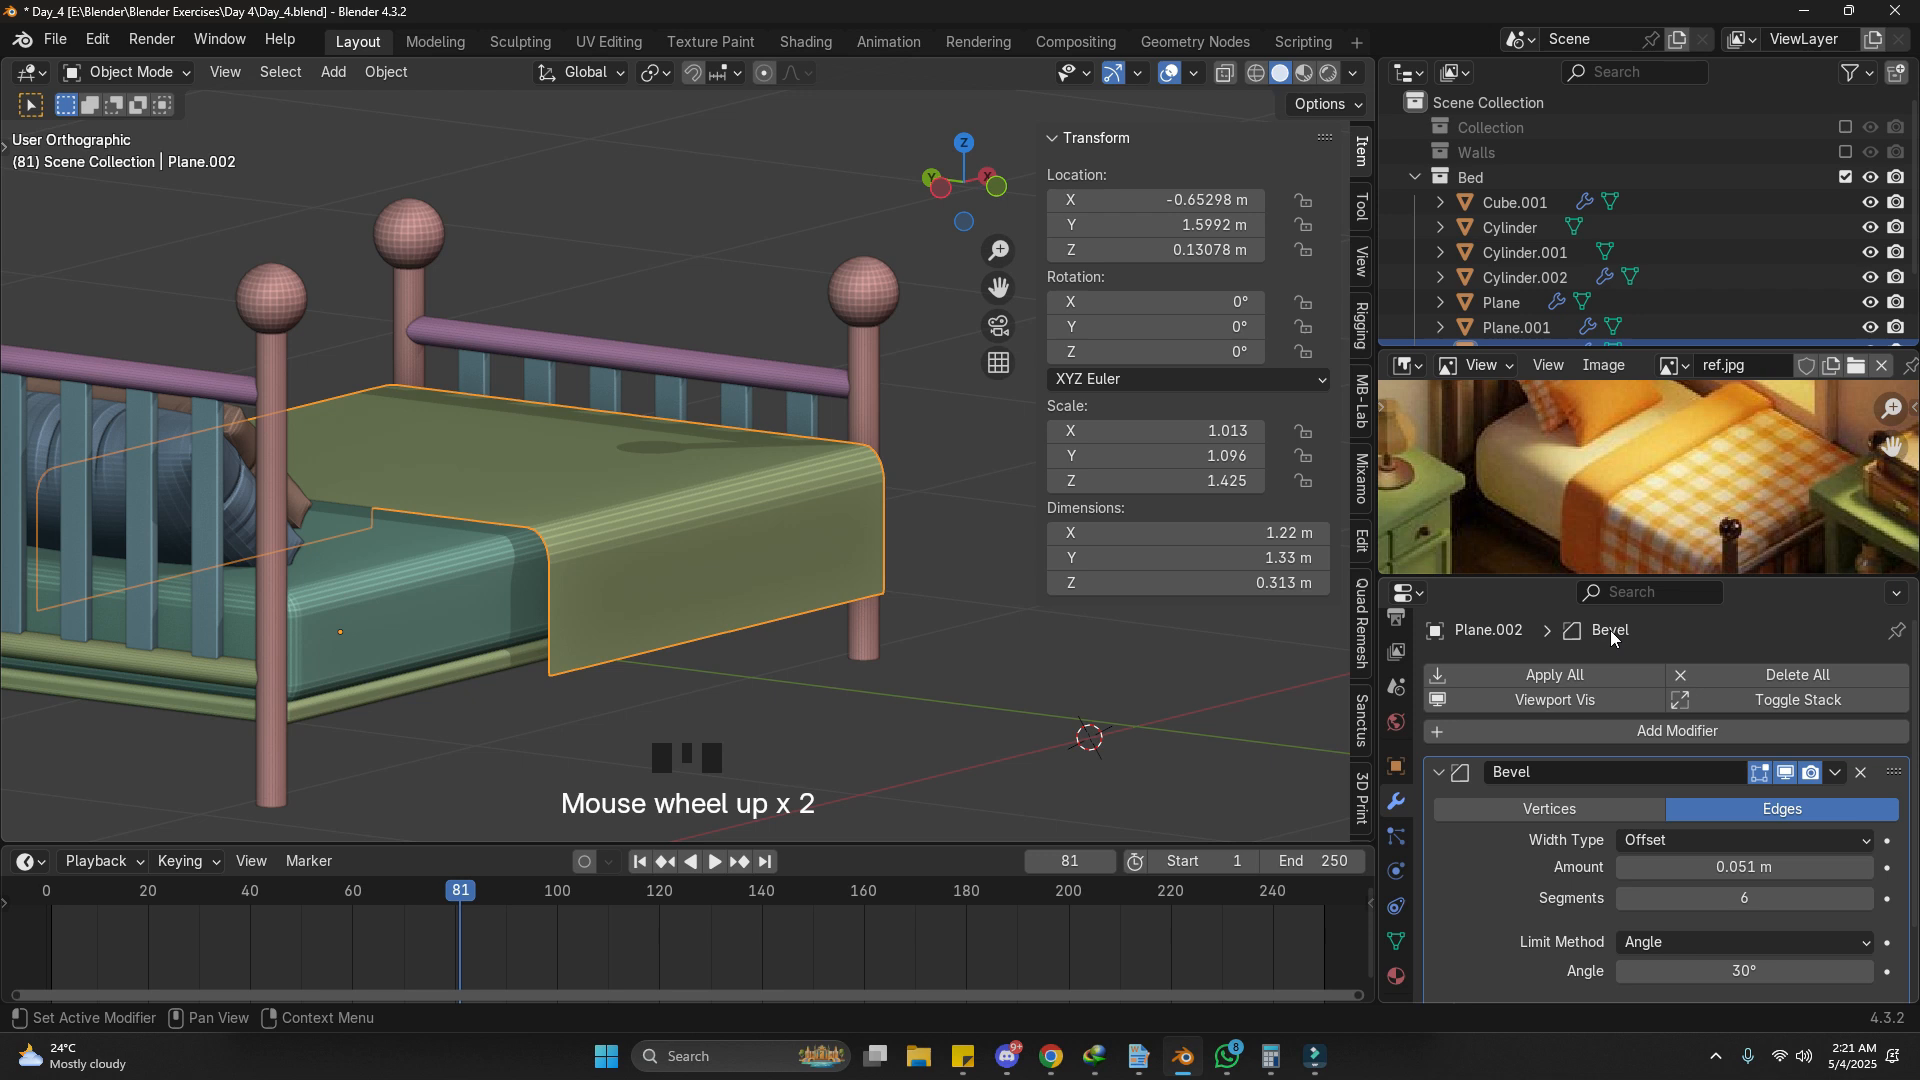
pyautogui.click(1616, 746)
pyautogui.scroll(-3, 1610, 740)
pyautogui.click(1596, 797)
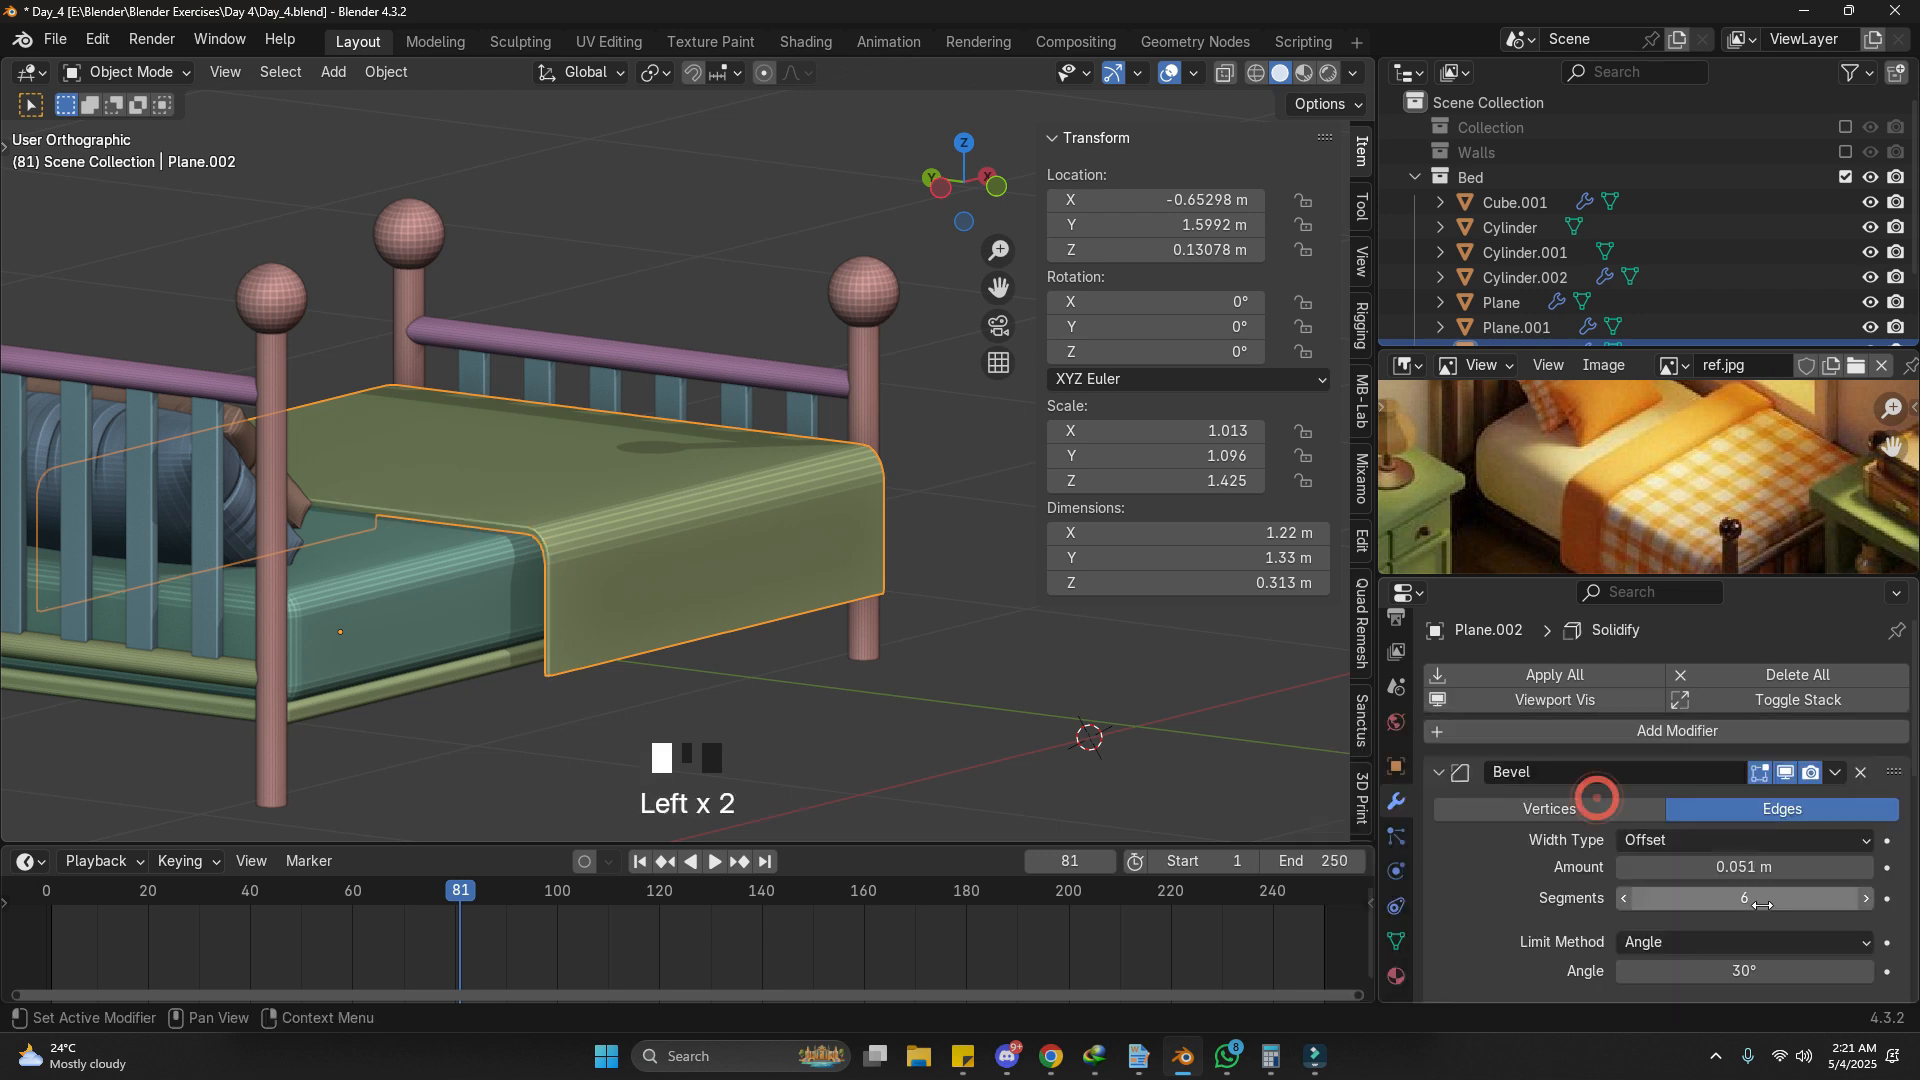
pyautogui.scroll(-2, 1754, 898)
pyautogui.click(1866, 957)
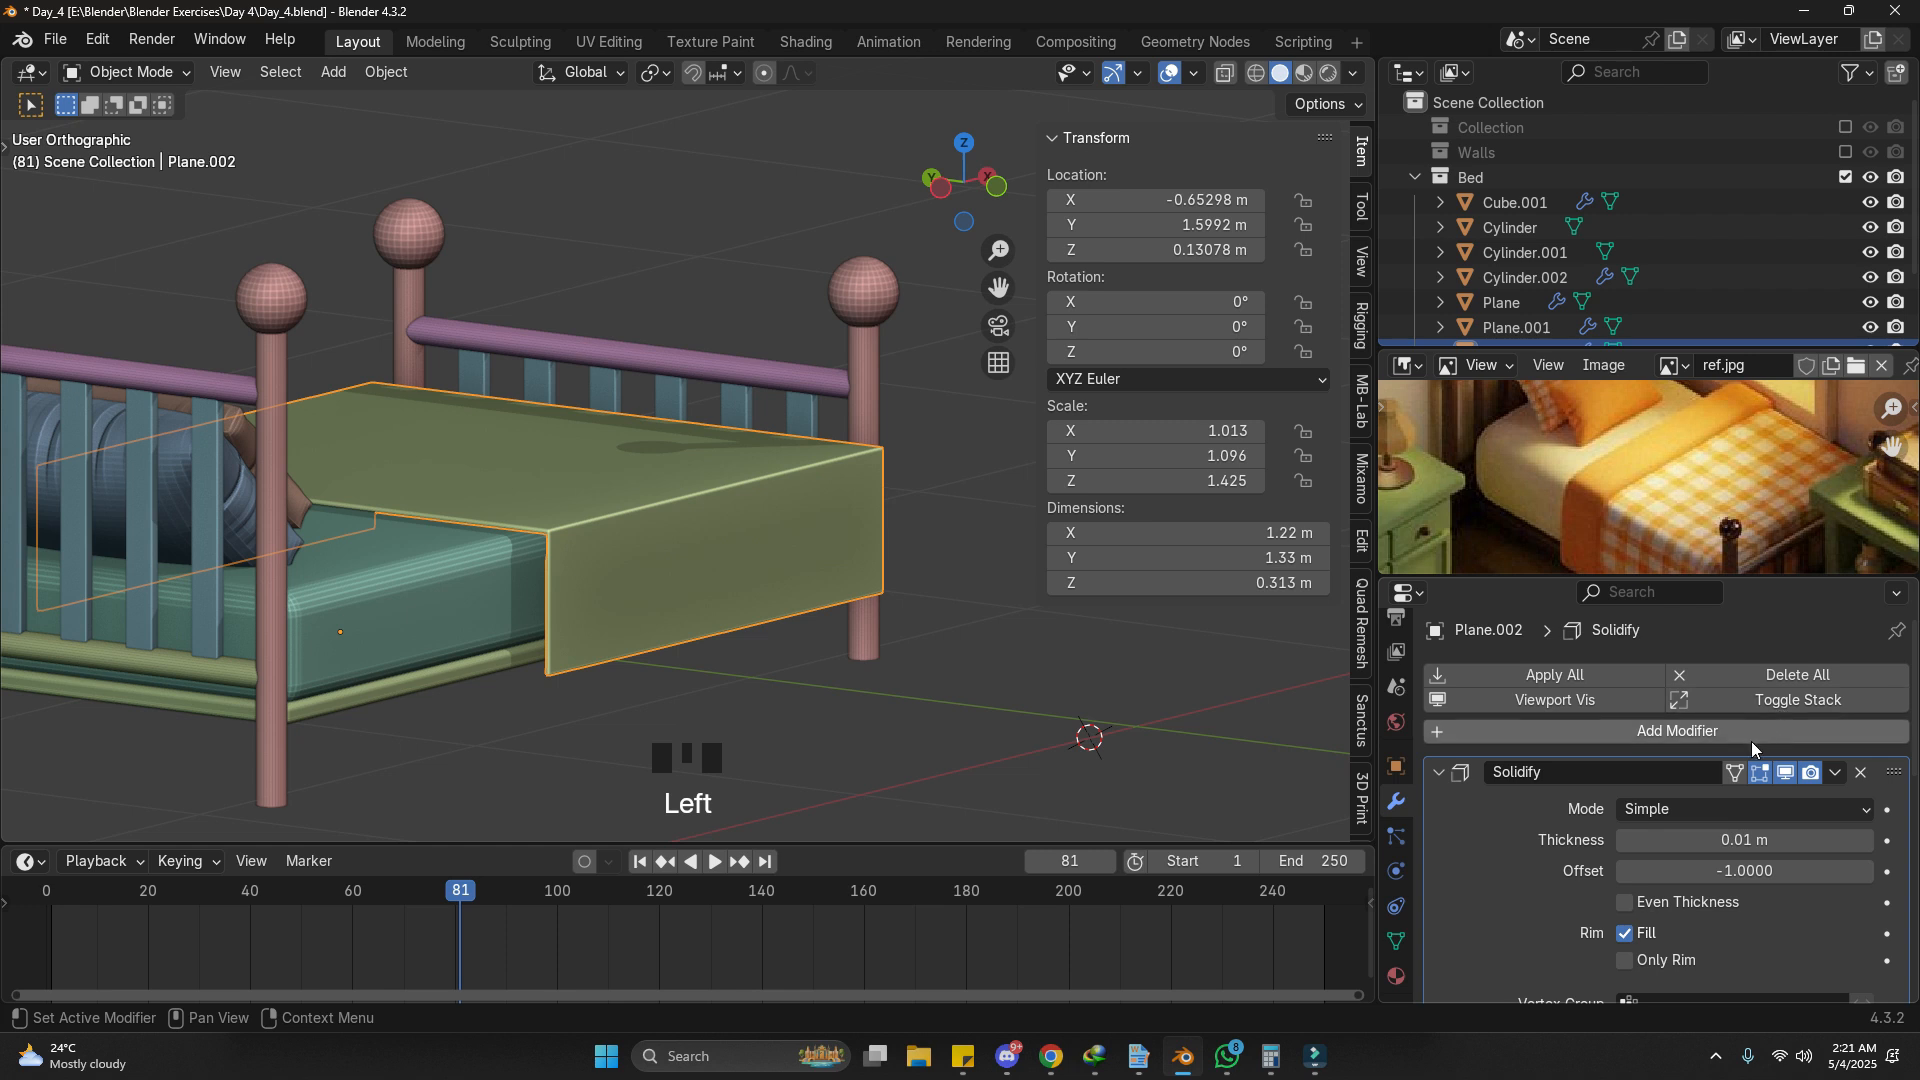
pyautogui.moveTo(1745, 840)
pyautogui.keyDown('shift'); pyautogui.mouseDown()
pyautogui.moveTo(1845, 839)
pyautogui.moveTo(1754, 840)
pyautogui.mouseUp(); pyautogui.keyUp('shift')
pyautogui.moveTo(1745, 840); pyautogui.dragTo(1645, 840)
# Step: Lower the blanket's top face in Edit Mode along Z by about 0.03 m in total
pyautogui.scroll(3, 390, 552)
pyautogui.press('Tab')
pyautogui.press('z')
pyautogui.press('z')
pyautogui.press('g')
pyautogui.press('z')
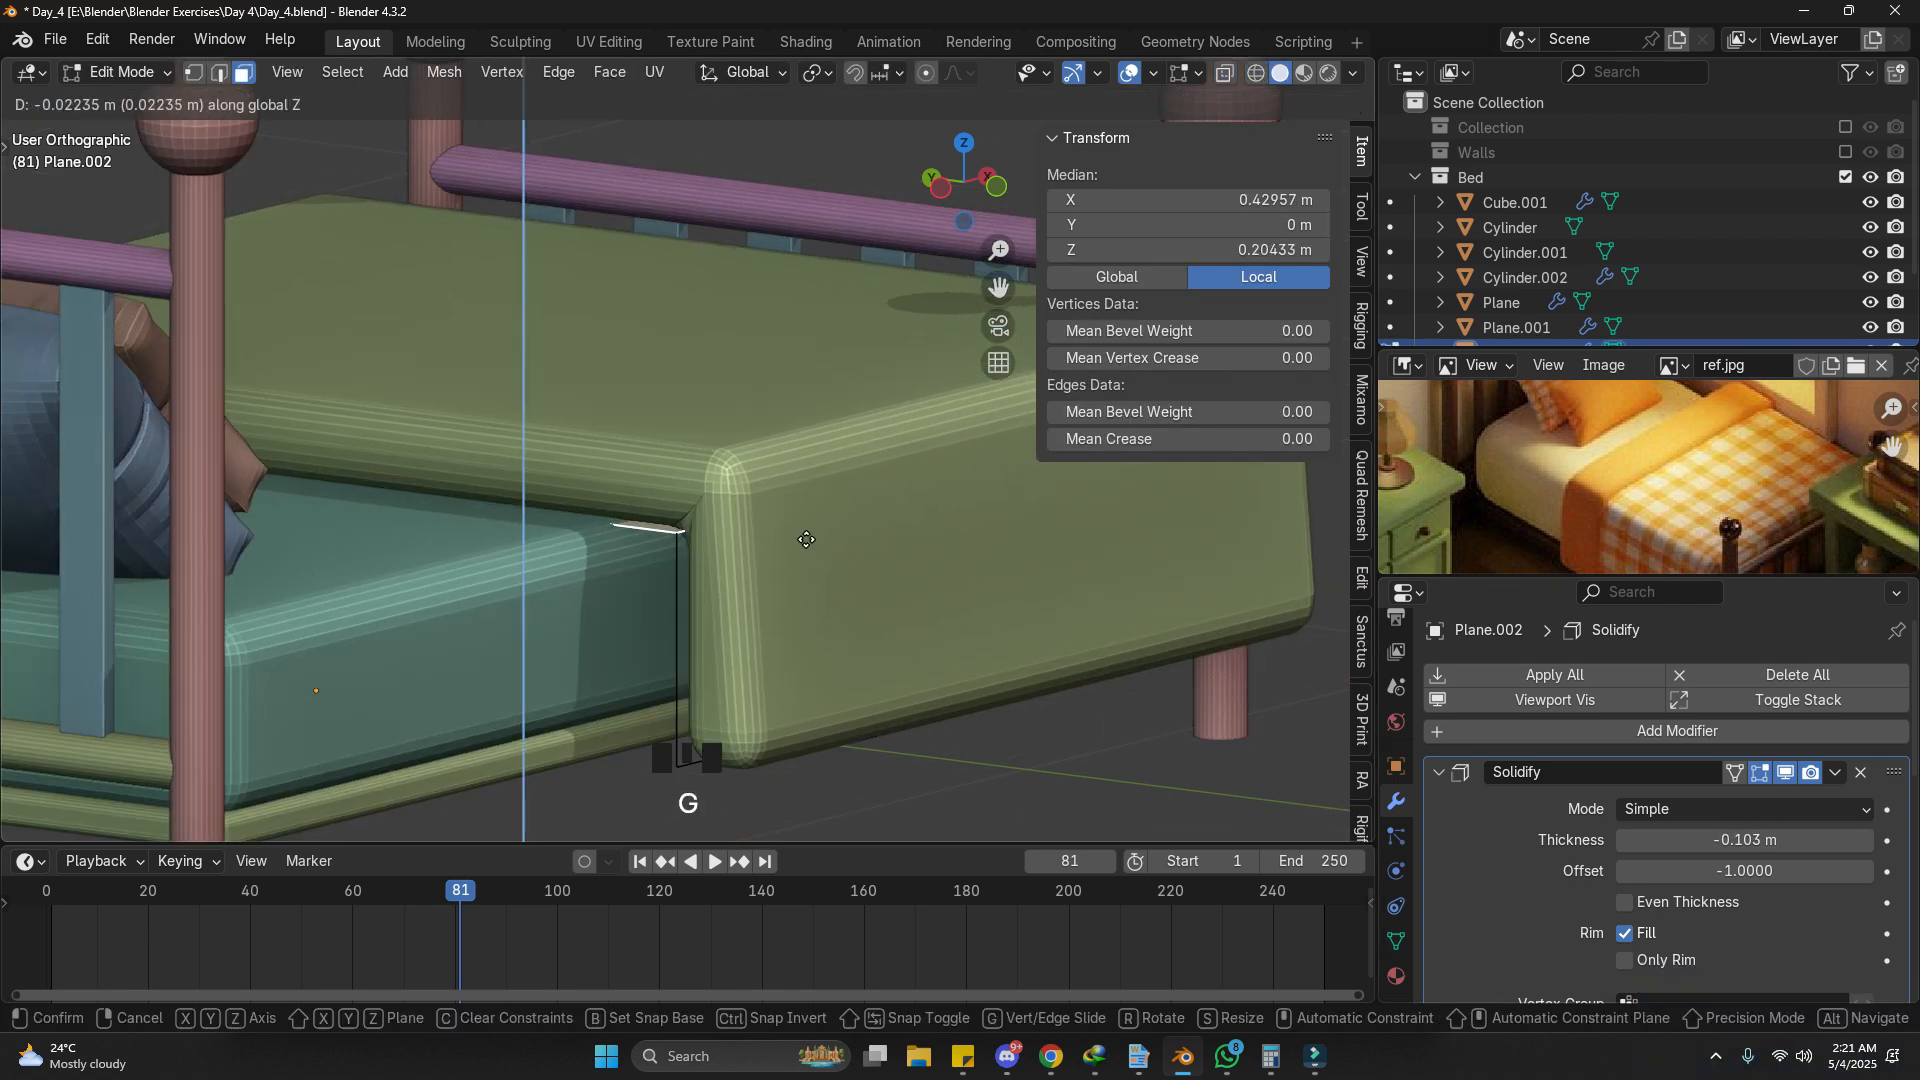
pyautogui.click(808, 550)
pyautogui.press('g')
pyautogui.press('z')
pyautogui.click(804, 550)
# Step: Move the blanket's front side face inward along Y by about 0.08 m and enable Even Thickness in the Solidify modifier
pyautogui.press('g')
pyautogui.press('y')
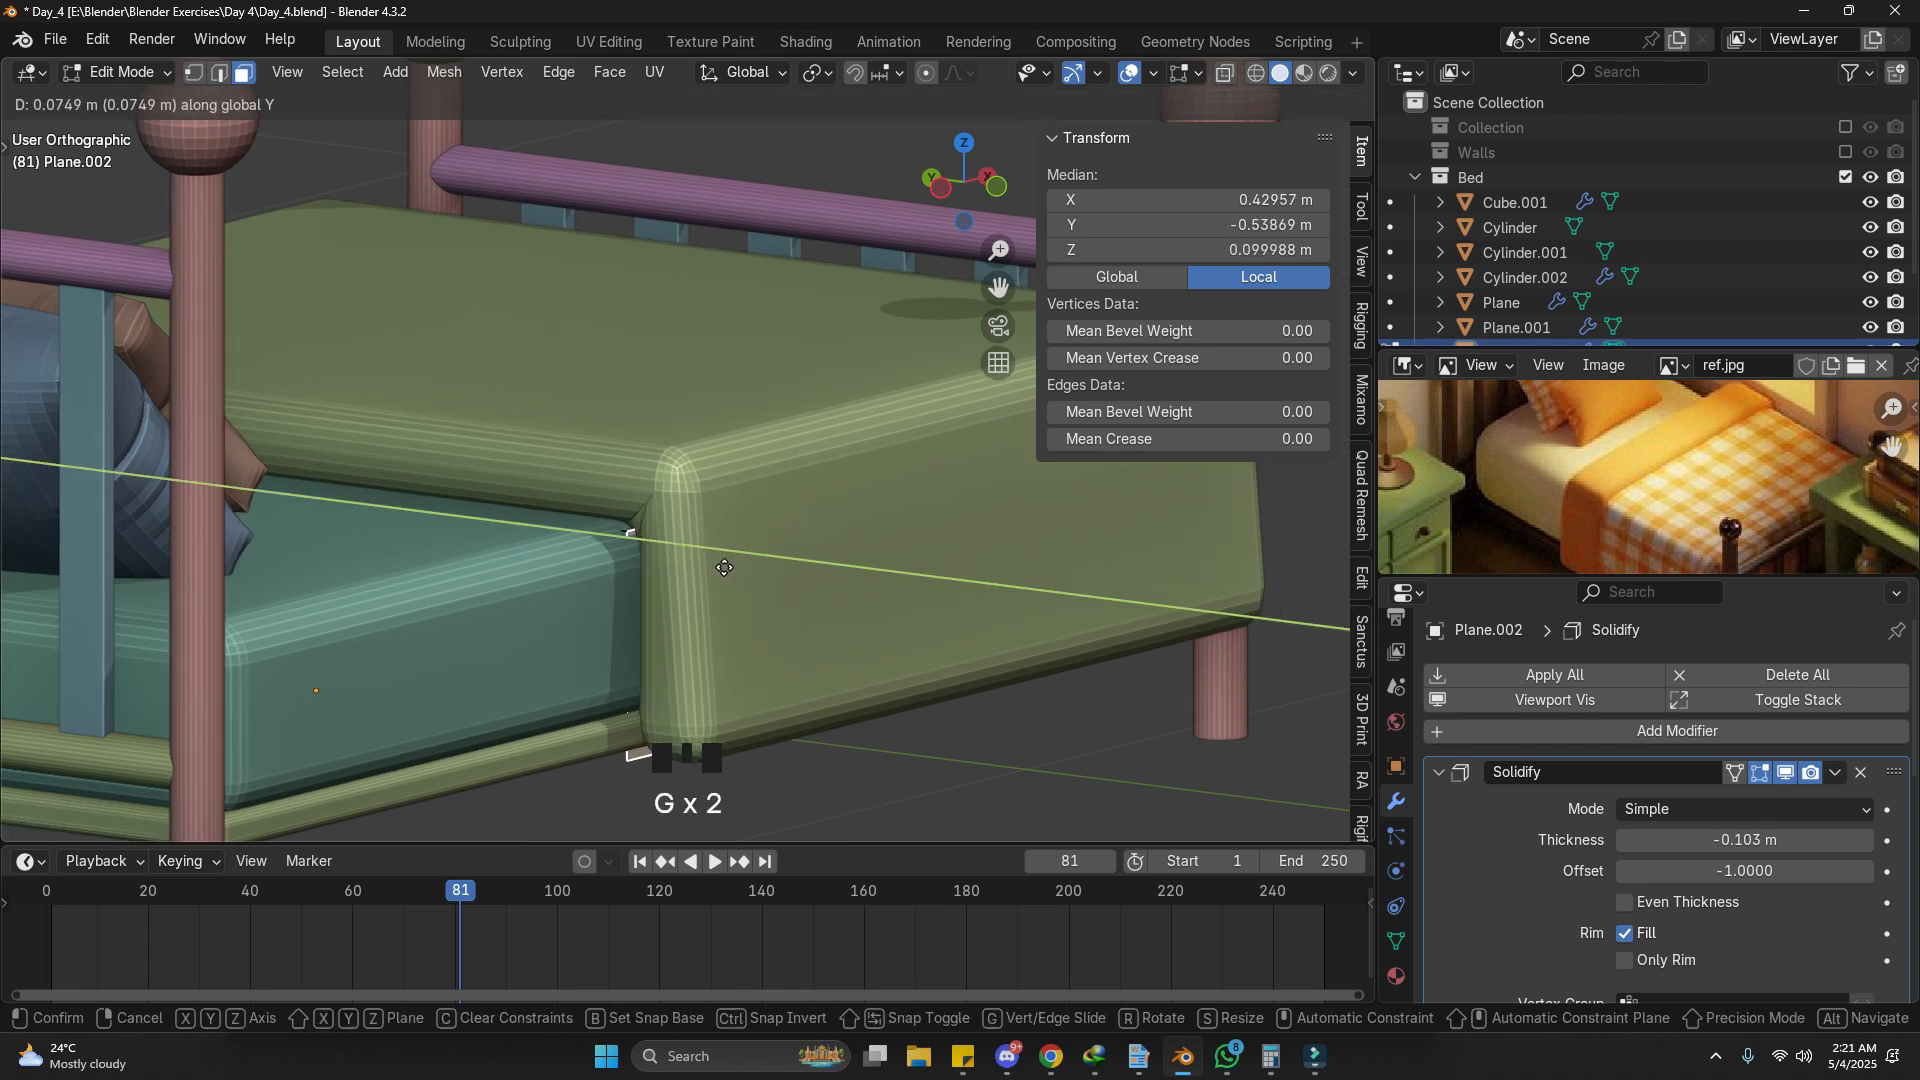
pyautogui.click(728, 567)
pyautogui.scroll(-2, 725, 562)
pyautogui.scroll(-2, 1673, 832)
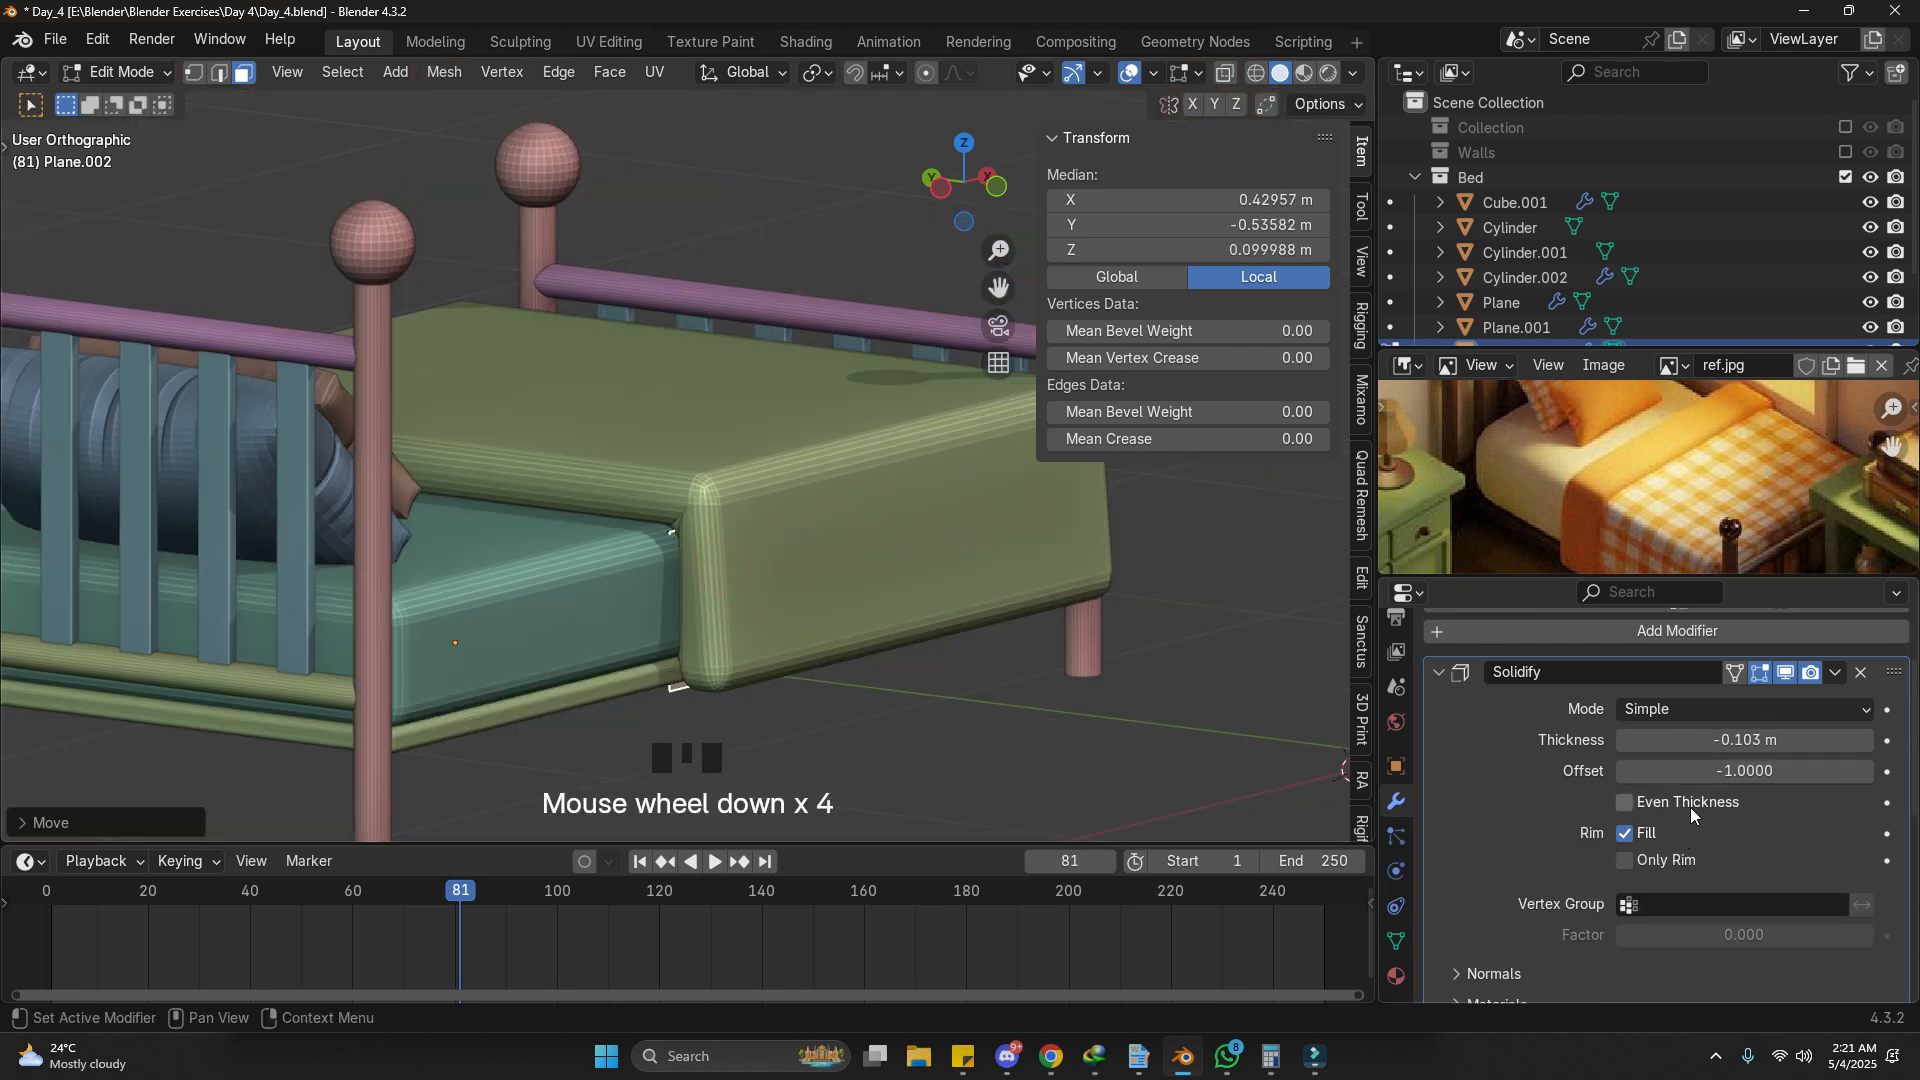
pyautogui.click(1690, 806)
# Step: Move the blanket's opposite side face inward along Y by about 0.08 m and return to Object Mode
pyautogui.moveTo(600, 560); pyautogui.dragTo(189, 607, button='middle')
pyautogui.scroll(1, 189, 607)
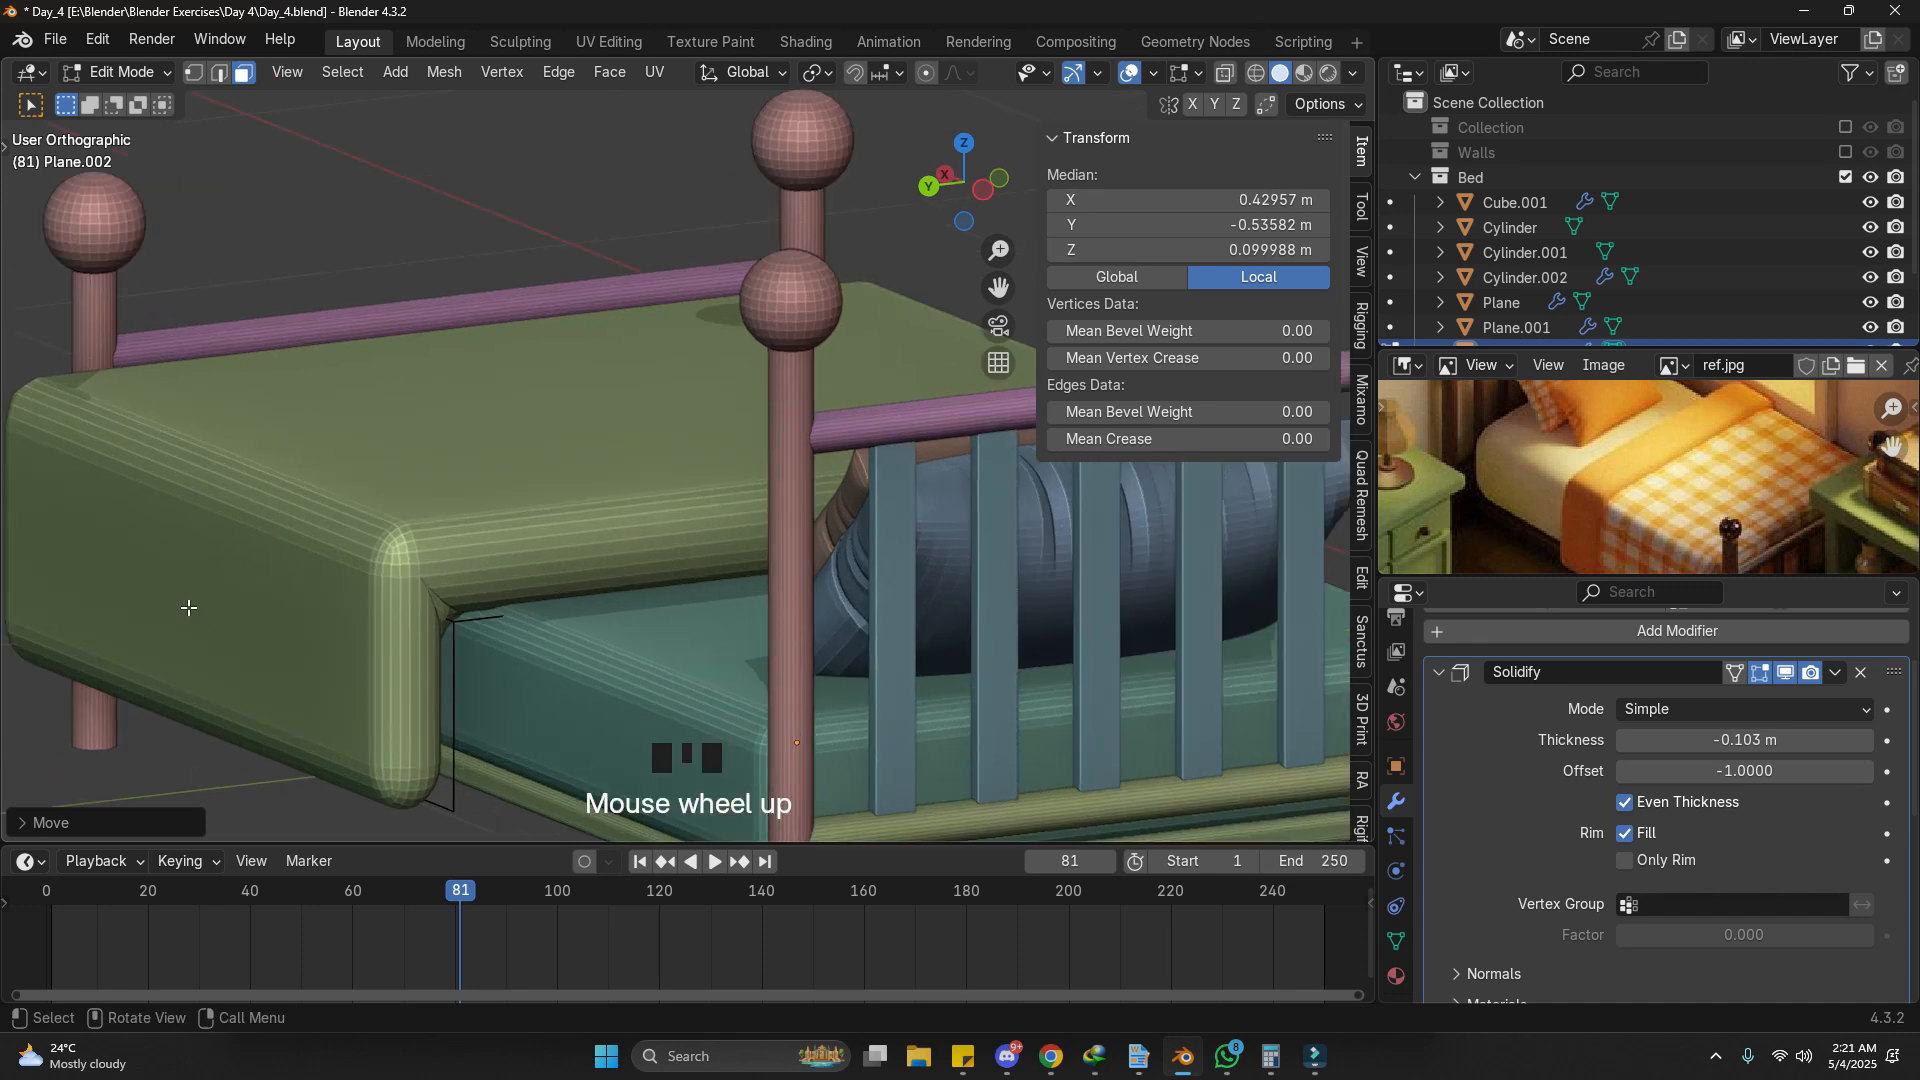
pyautogui.click(232, 605)
pyautogui.press('g')
pyautogui.press('y')
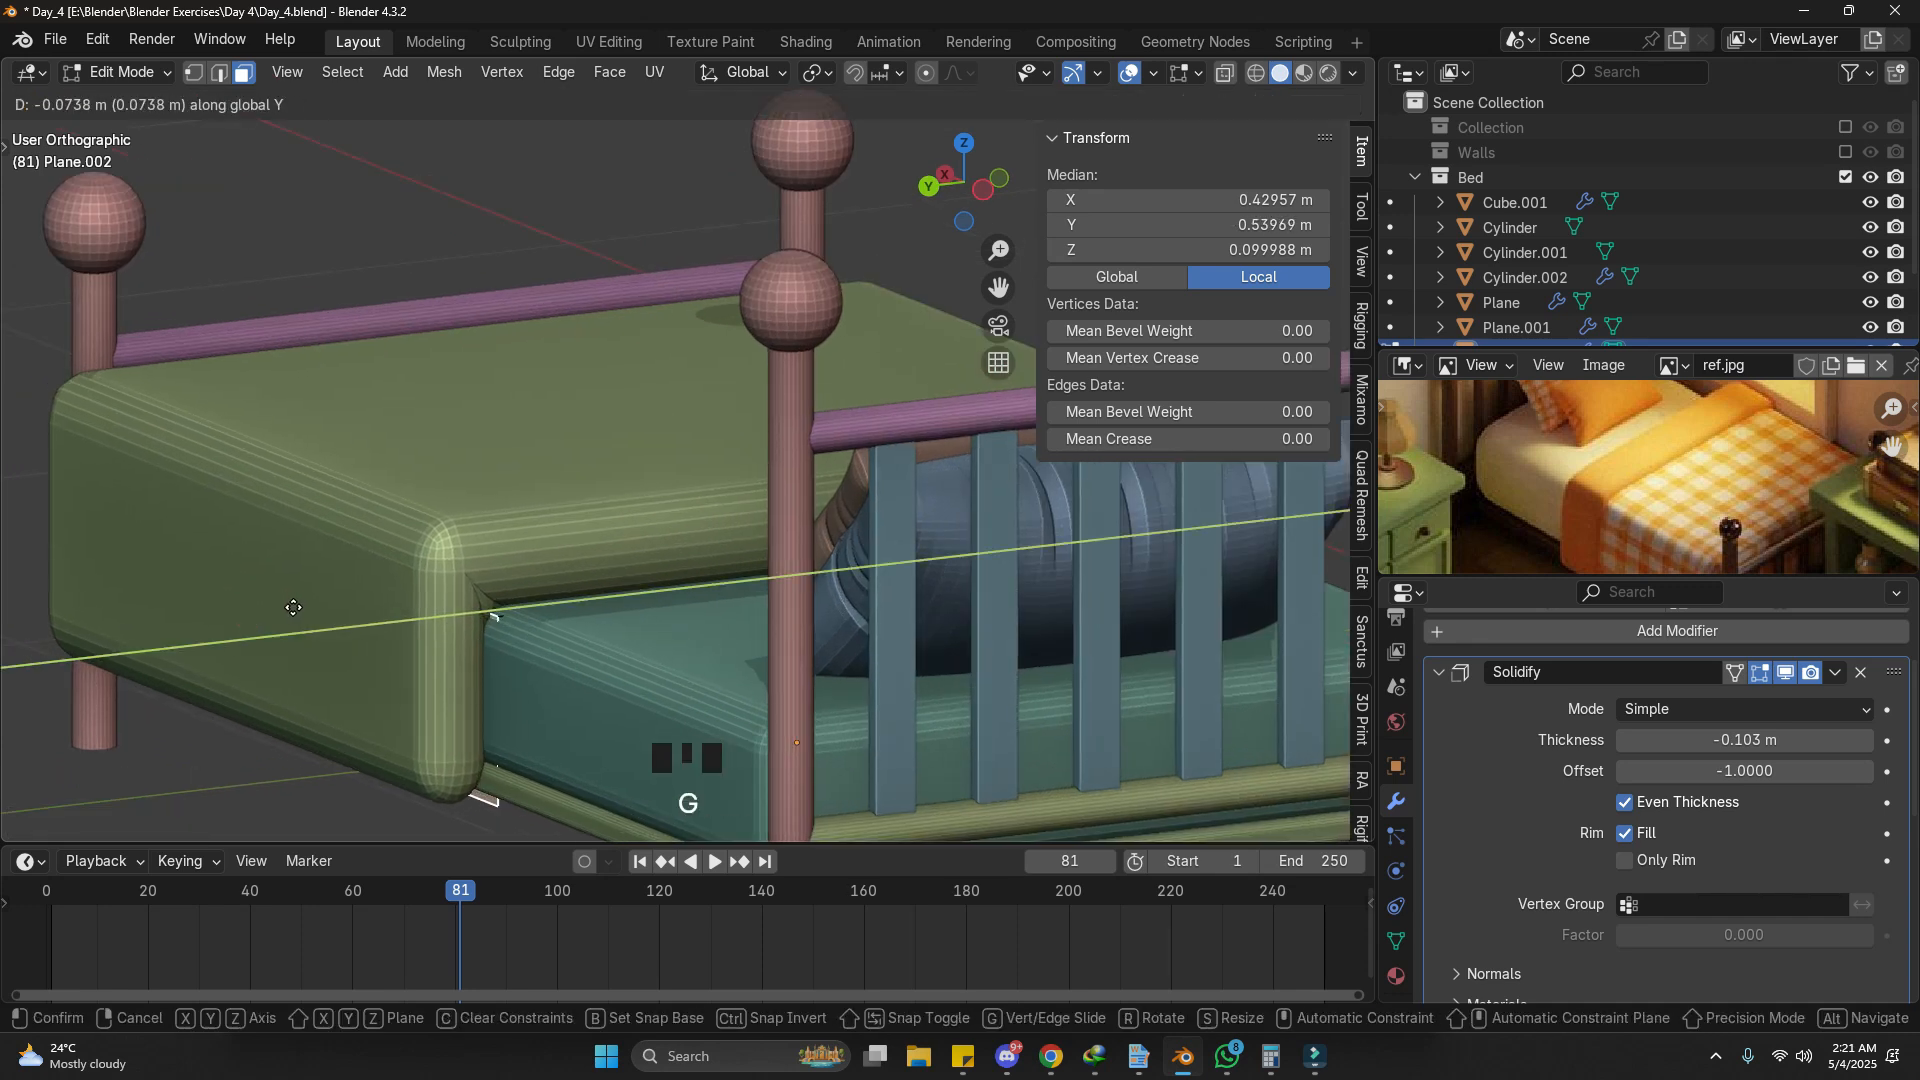
pyautogui.click(293, 607)
pyautogui.scroll(-3, 295, 602)
pyautogui.moveTo(298, 600); pyautogui.dragTo(370, 559, button='middle')
pyautogui.scroll(-1, 474, 564)
pyautogui.press('Tab')
# Step: Set the blanket's Solidify thickness to -0.047 m
pyautogui.keyDown('shift'); pyautogui.moveTo(1745, 740); pyautogui.dragTo(1819, 740); pyautogui.keyUp('shift')
pyautogui.moveTo(639, 687); pyautogui.dragTo(663, 636, button='middle')
pyautogui.scroll(2, 482, 543)
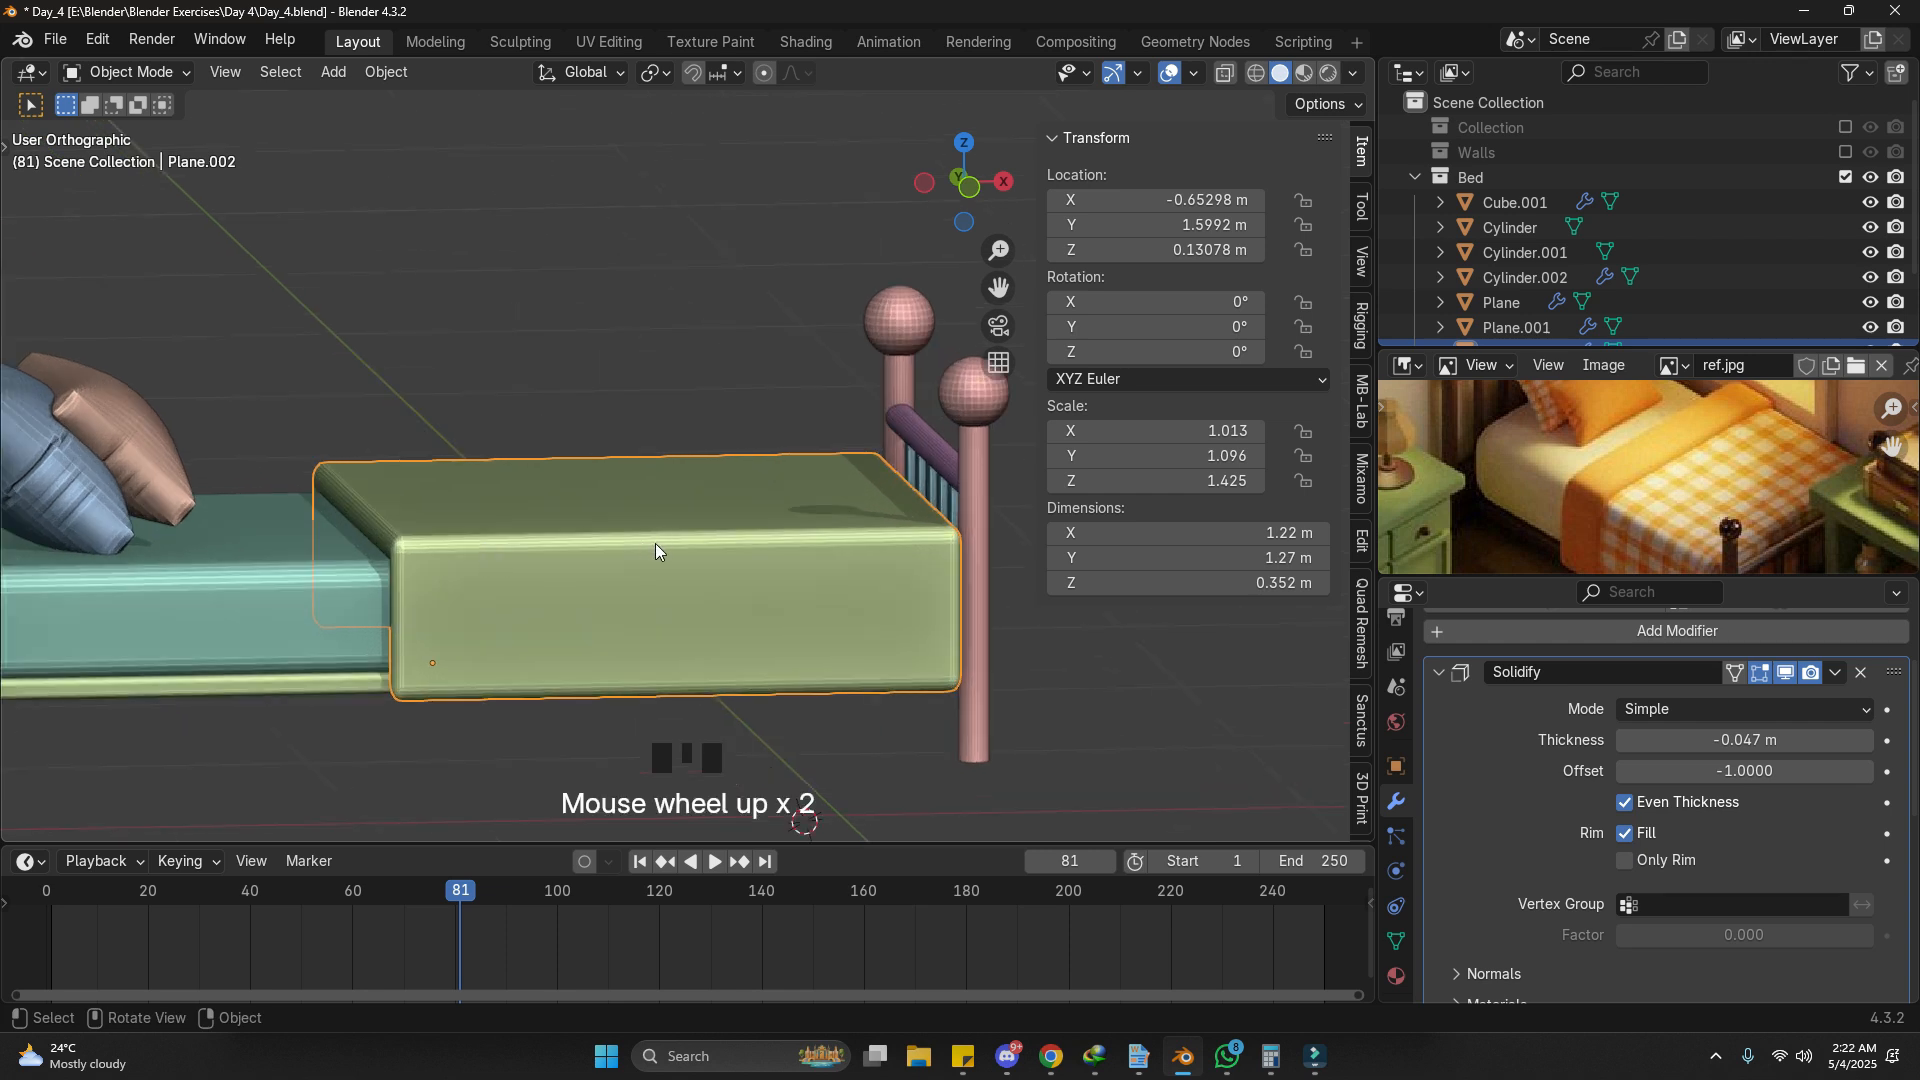
pyautogui.scroll(-2, 1654, 880)
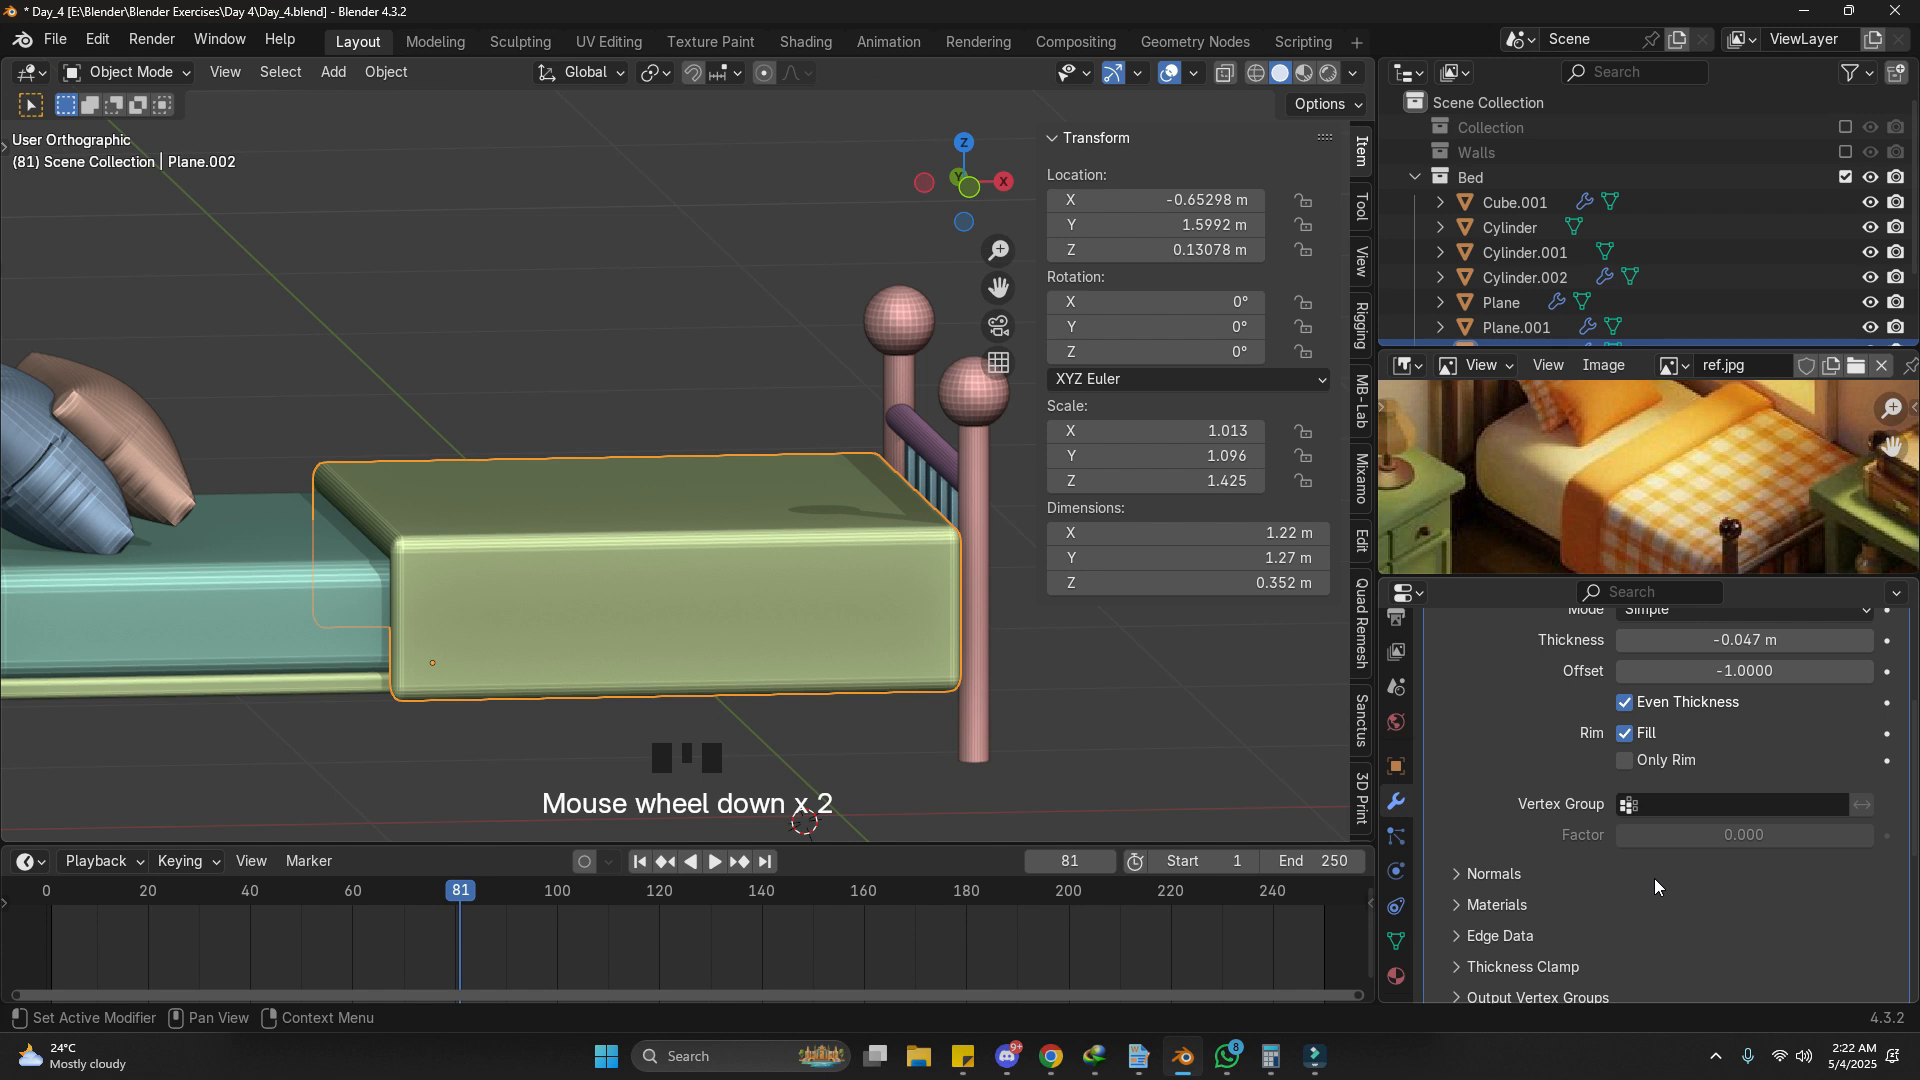
# Step: Add a loop cut across the blanket and slide it close to the end facing the pillows
pyautogui.press('Tab')
pyautogui.press('z')
pyautogui.press('z')
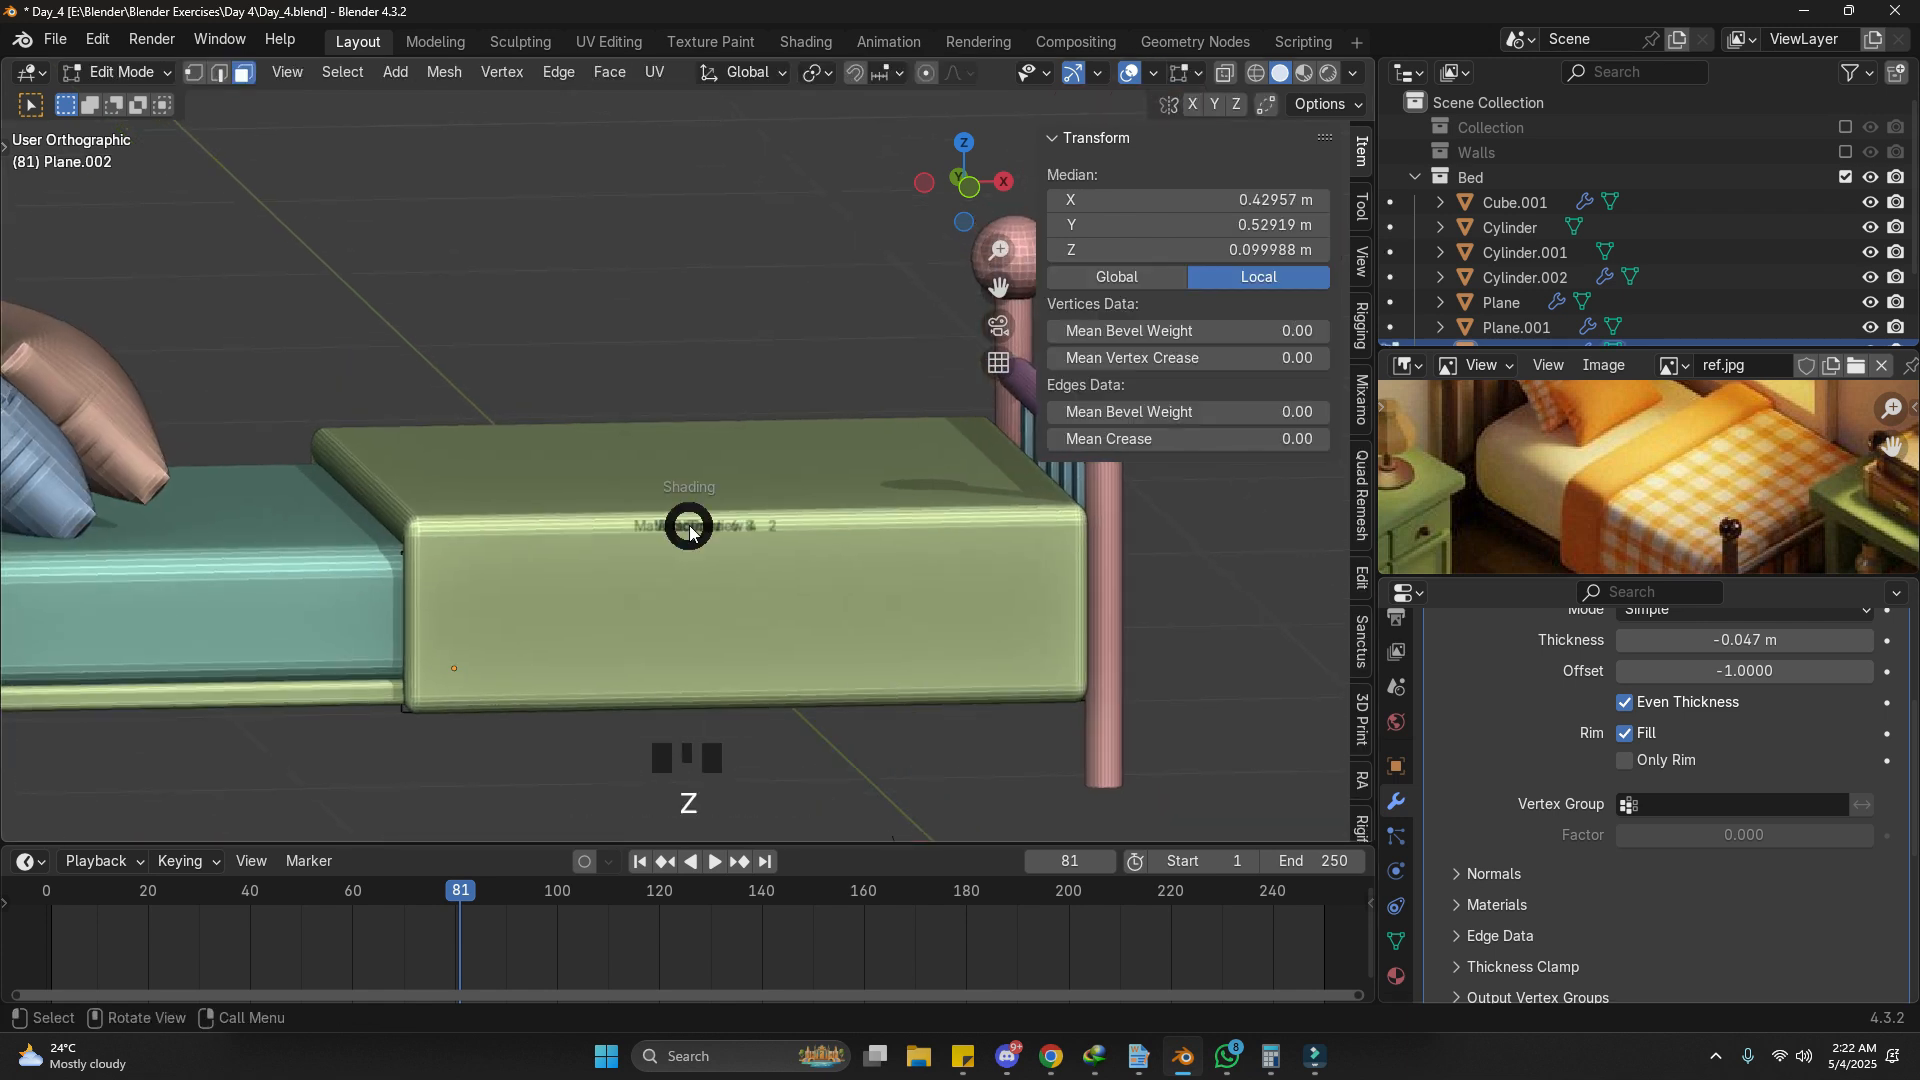
pyautogui.click(489, 534)
pyautogui.hotkey('ctrl', 'e')
pyautogui.hotkey('ctrl', 'r')
pyautogui.click(592, 544)
pyautogui.click(575, 545)
pyautogui.press('z')
pyautogui.click(516, 548)
pyautogui.press('g')
pyautogui.press('g')
pyautogui.click(567, 549)
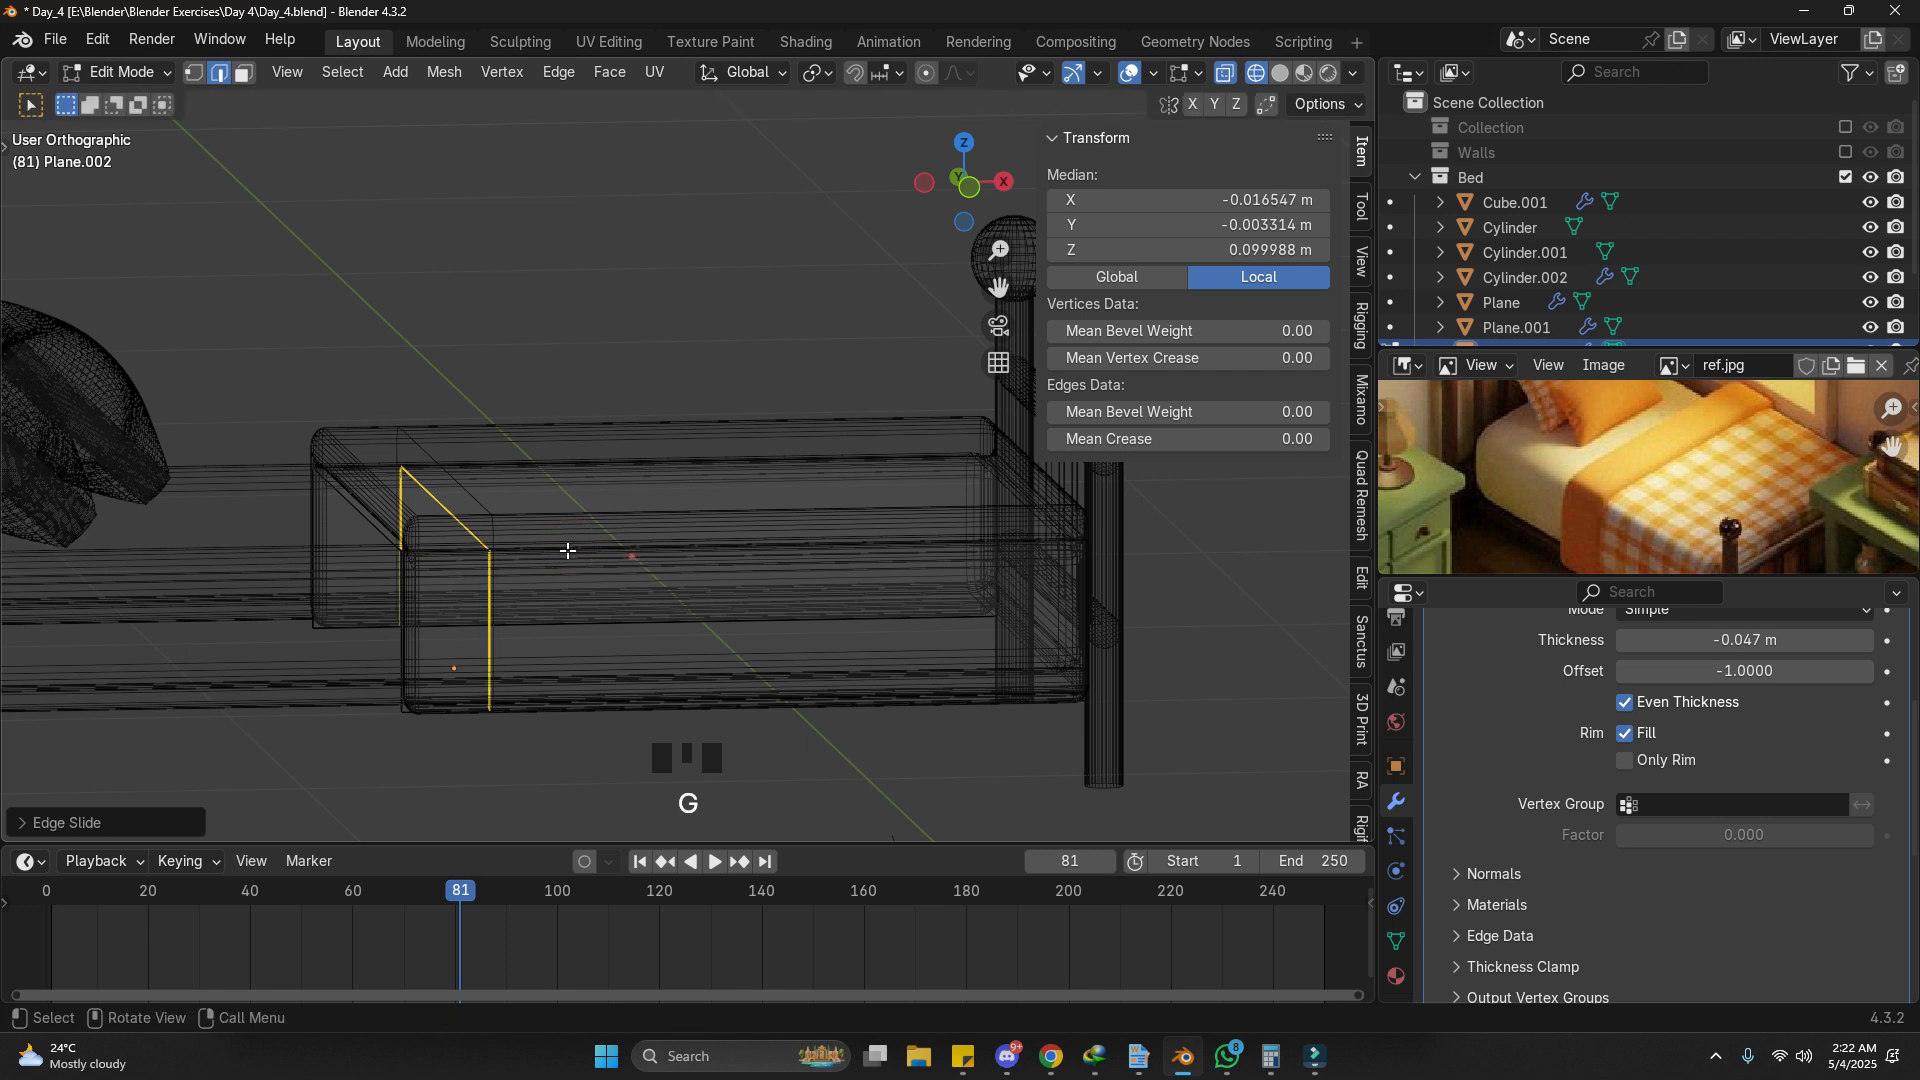
# Step: Duplicate the narrow face strip at the blanket's pillow-side end in place and scale it up to about 1.05
pyautogui.press('3')
pyautogui.keyDown('alt'); pyautogui.click(456, 557); pyautogui.keyUp('alt')
pyautogui.press('z')
pyautogui.click(644, 556)
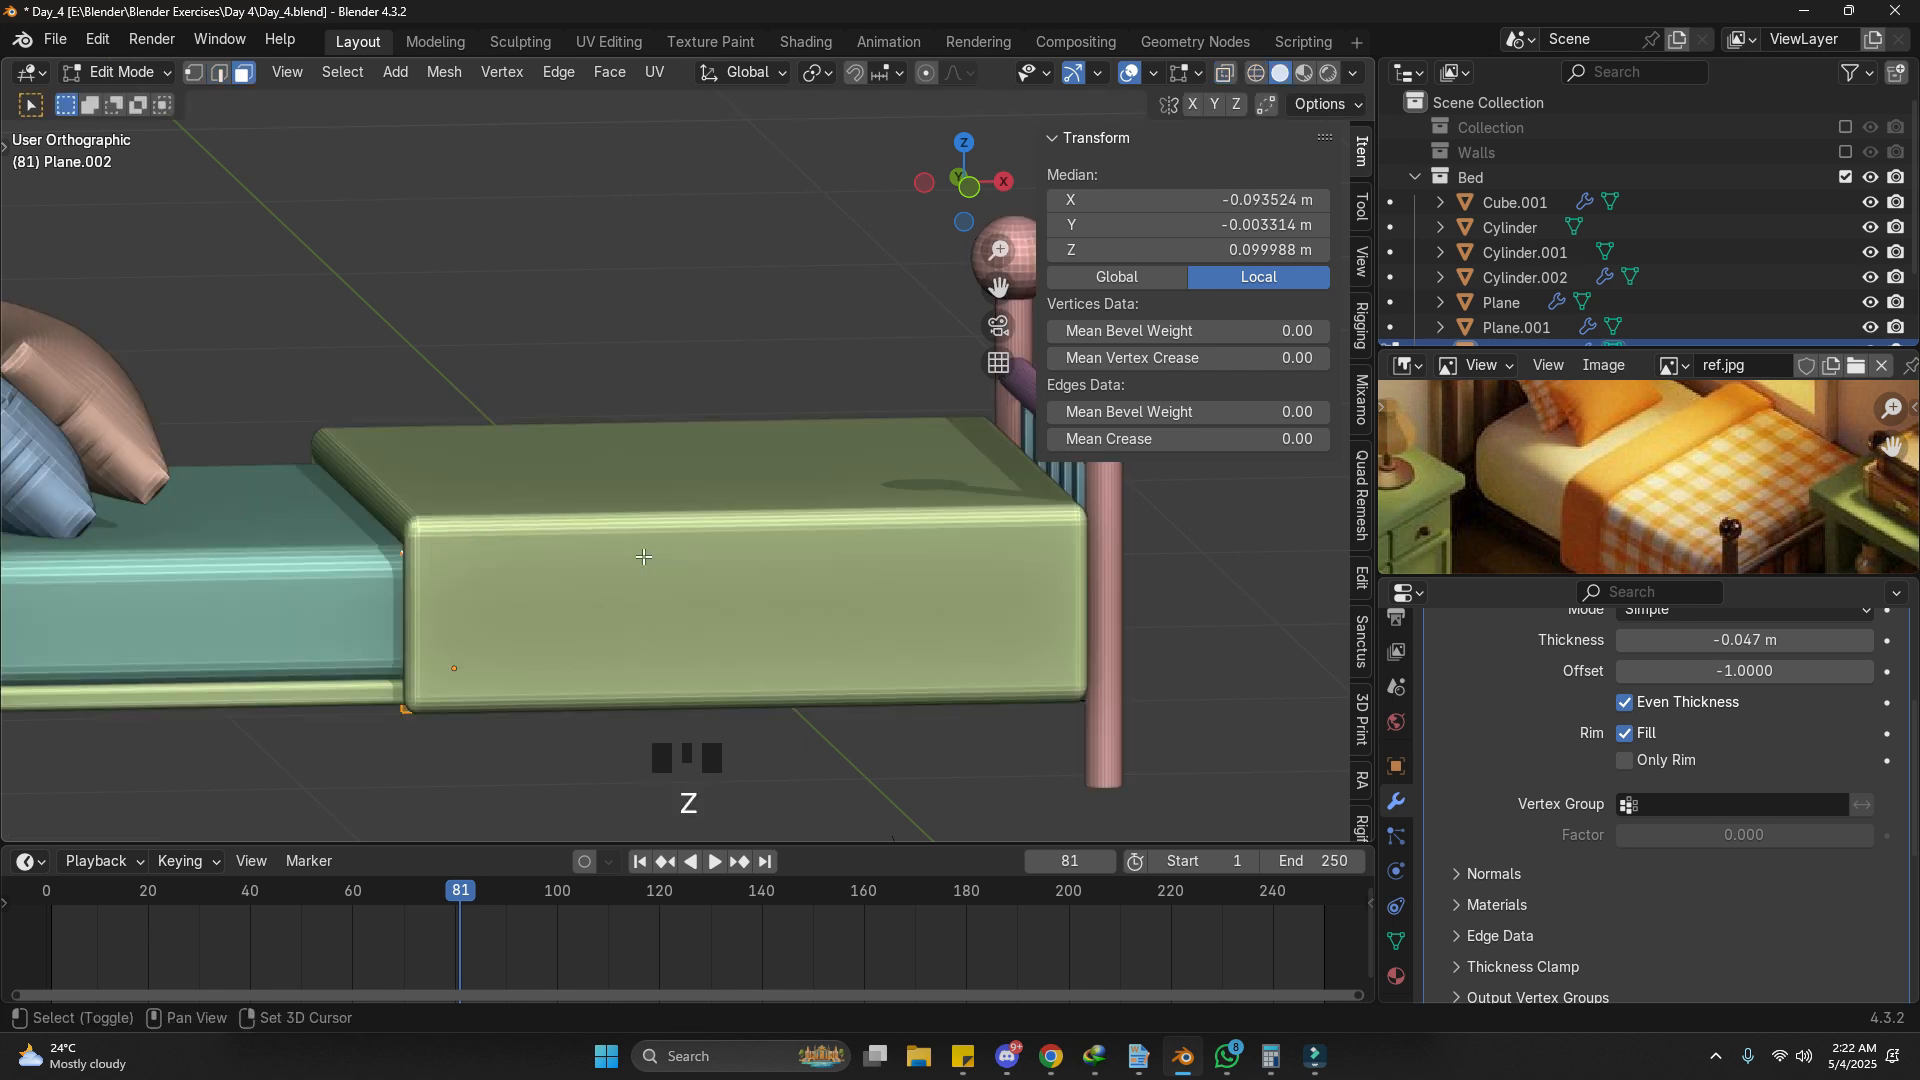
pyautogui.hotkey('shift', 'd')
pyautogui.rightClick(663, 543)
pyautogui.press('s')
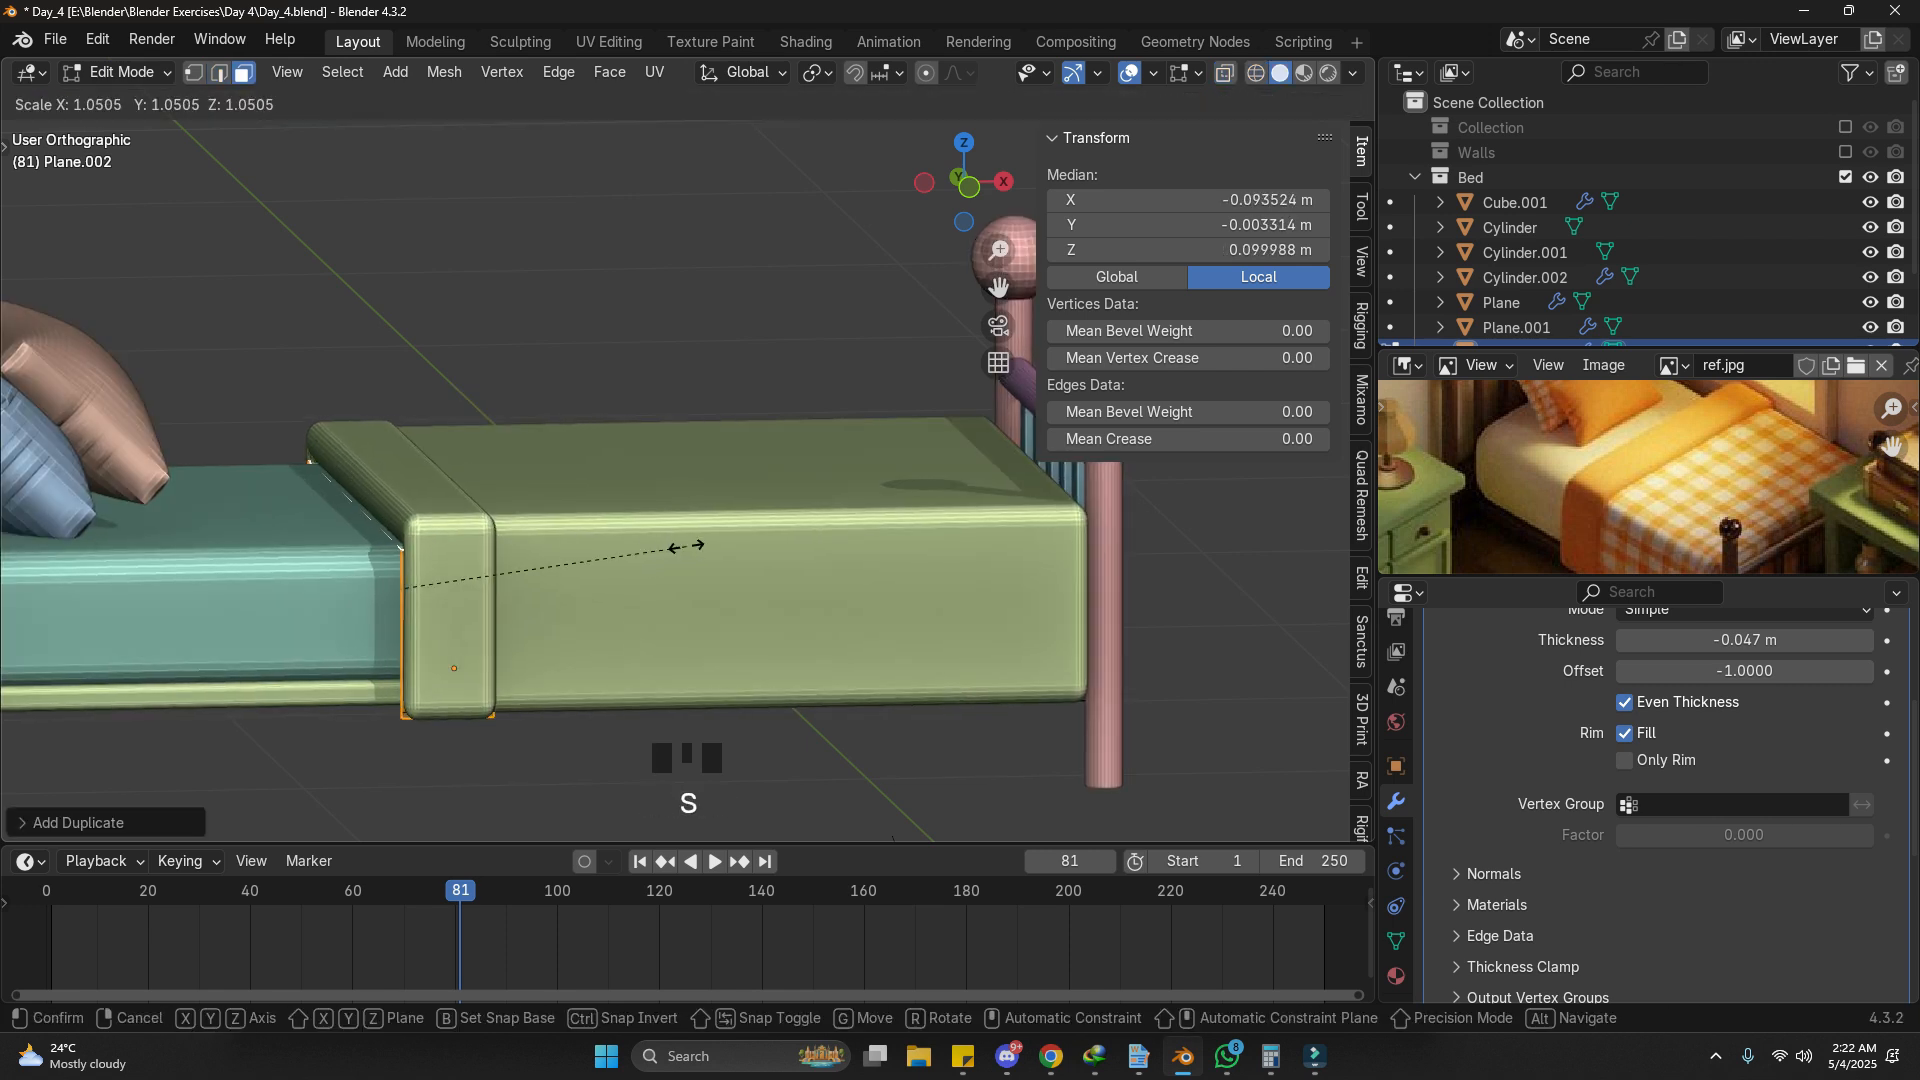
pyautogui.click(688, 547)
# Step: Separate the duplicated strip into its own object and return to Object Mode
pyautogui.moveTo(686, 544)
pyautogui.mouseDown(button='middle')
pyautogui.moveTo(664, 536)
pyautogui.moveTo(729, 536)
pyautogui.moveTo(648, 540)
pyautogui.mouseUp(button='middle')
pyautogui.scroll(2, 611, 507)
pyautogui.press('z')
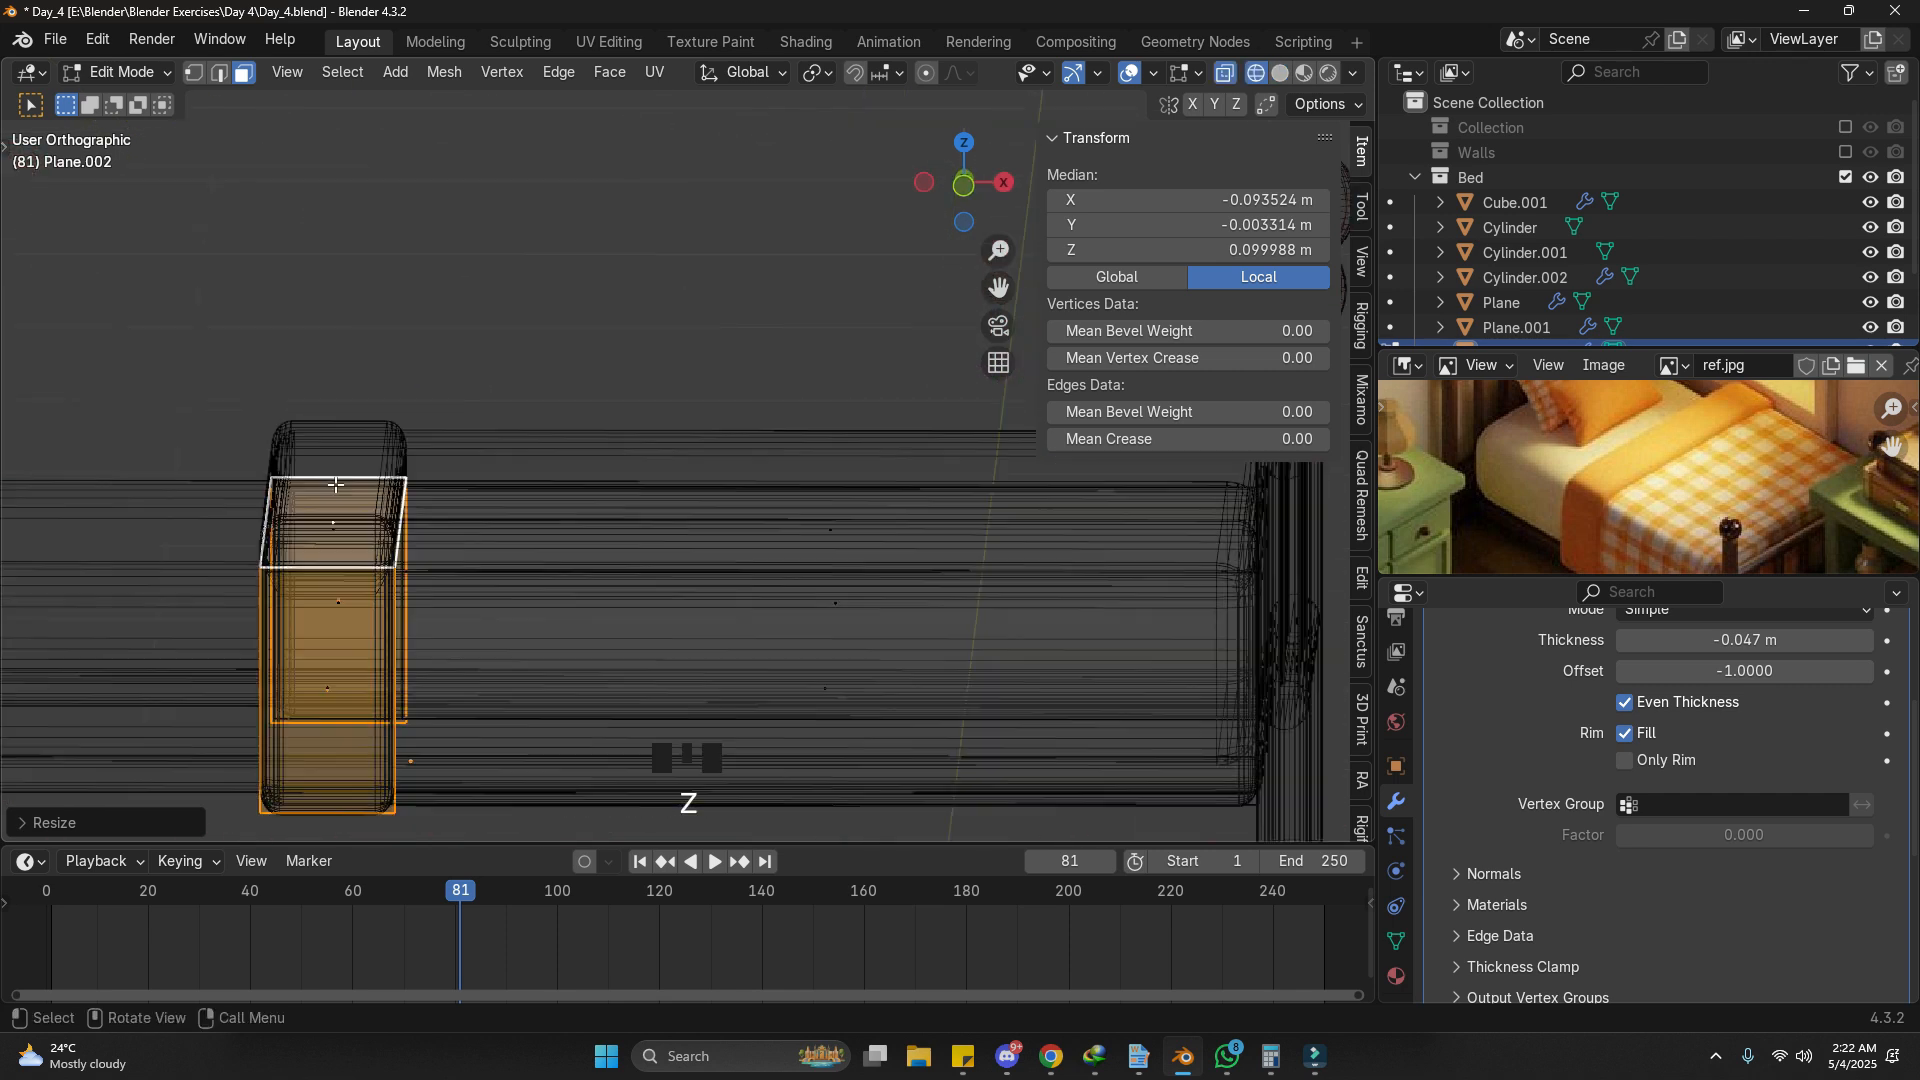
pyautogui.press('z')
pyautogui.moveTo(336, 497); pyautogui.dragTo(402, 506, button='middle')
pyautogui.press('g')
pyautogui.rightClick(402, 496)
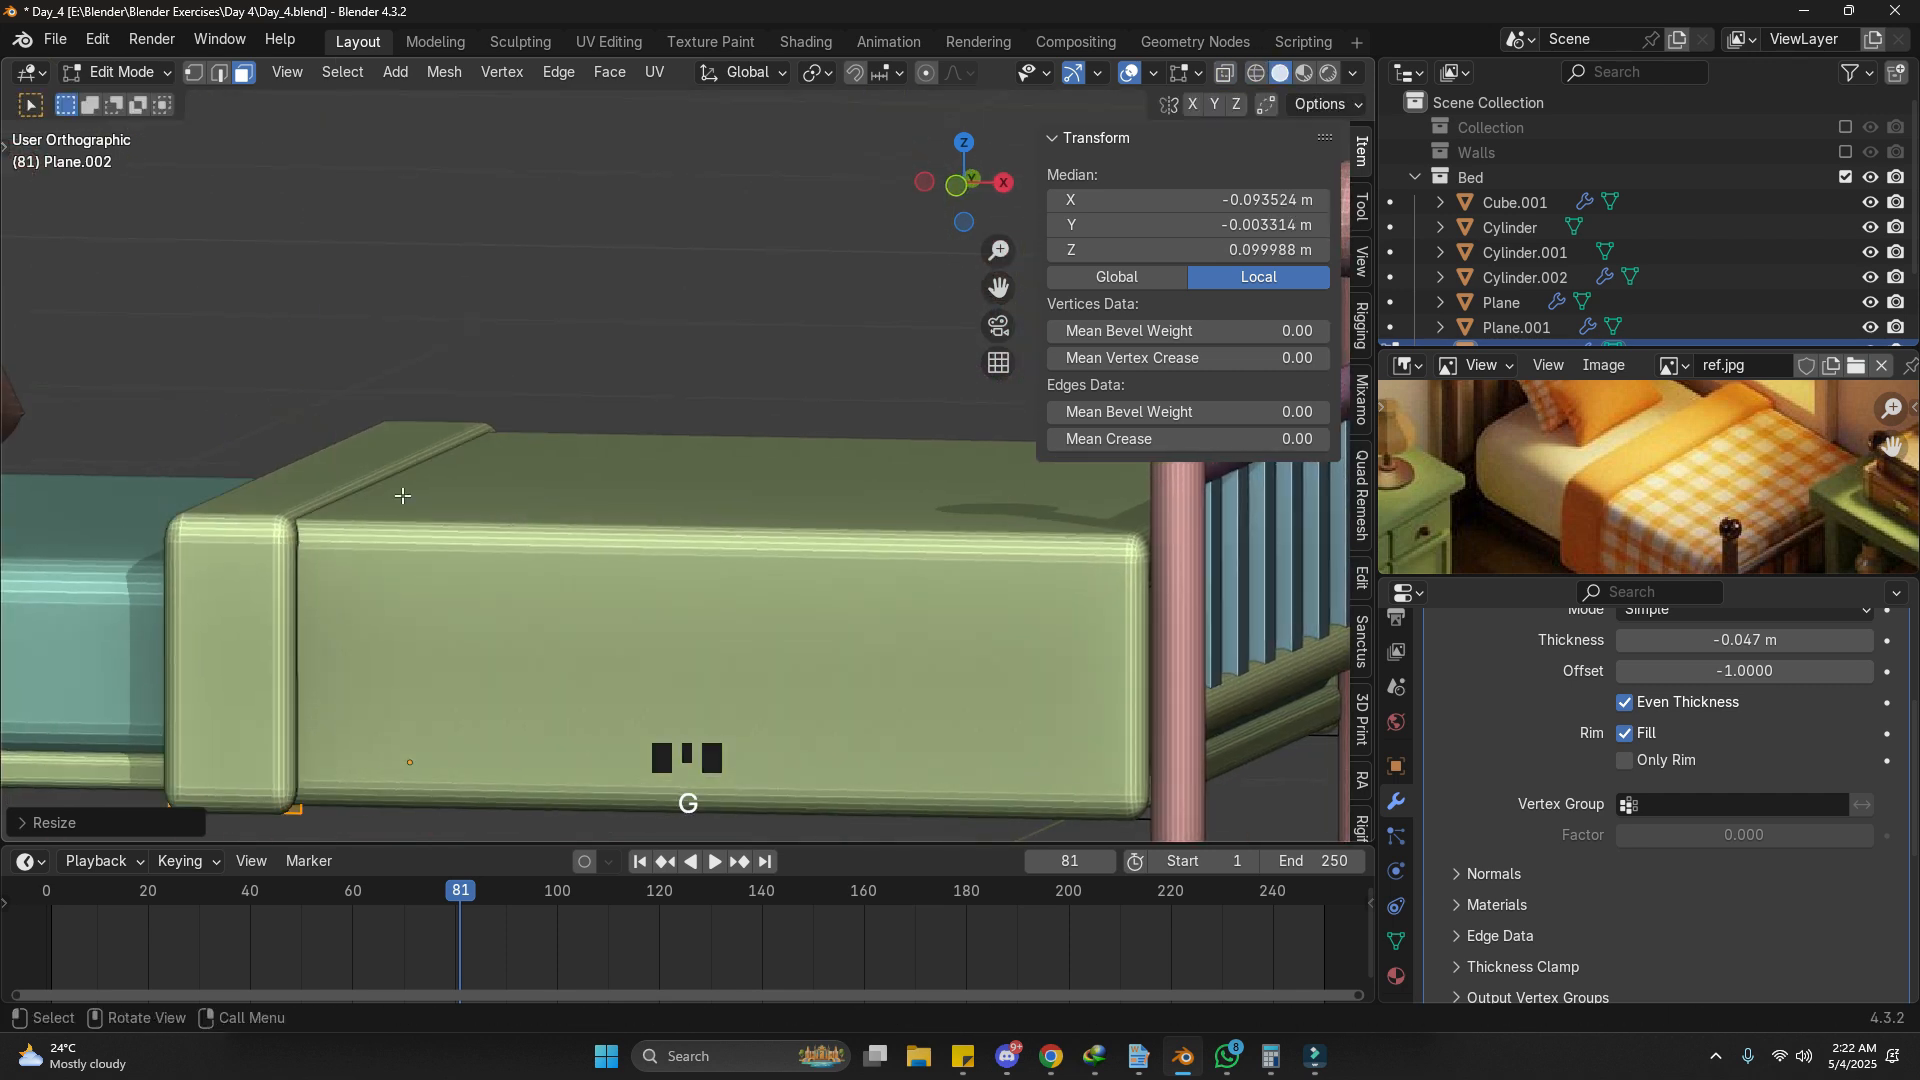
pyautogui.press('p')
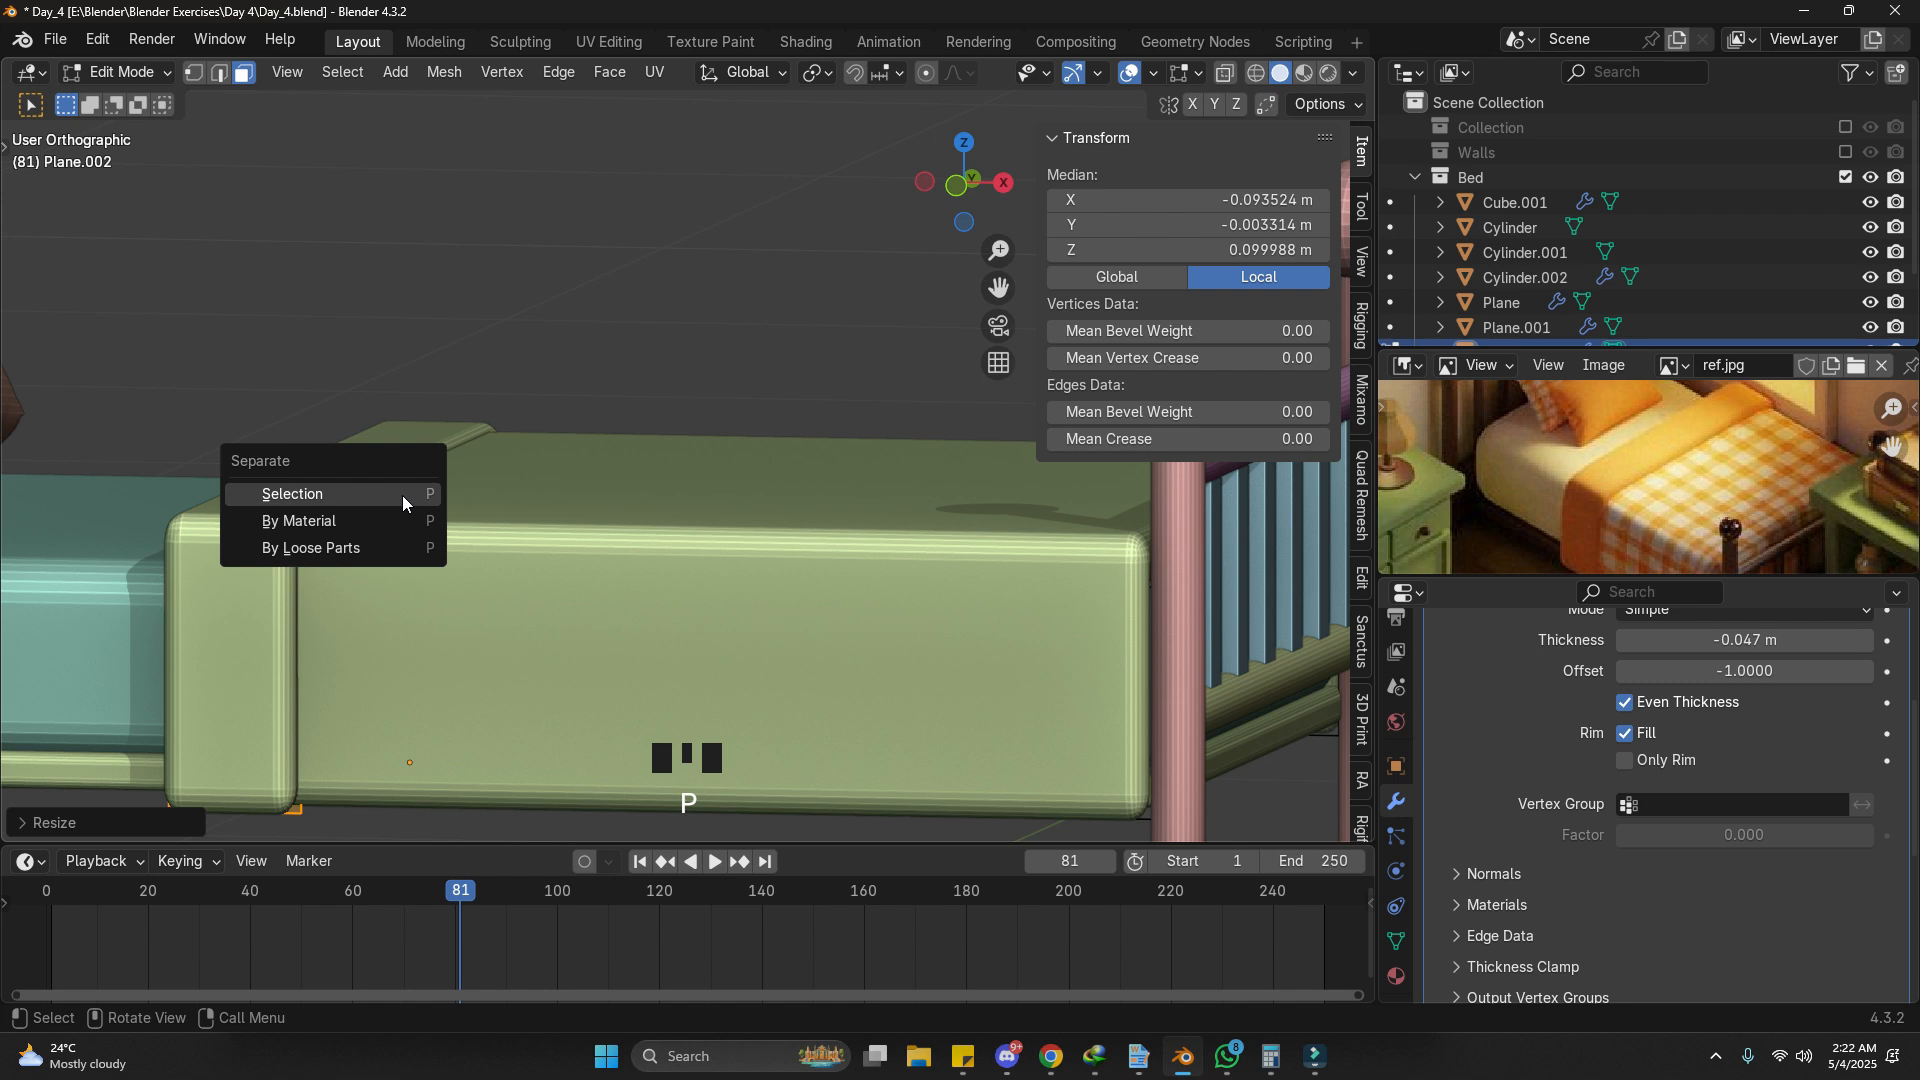
pyautogui.click(402, 496)
pyautogui.press('Tab')
# Step: Raise the separated strip's top face along Z by about 0.03 m, then return to Object Mode and deselect it
pyautogui.click(270, 508)
pyautogui.press('Tab')
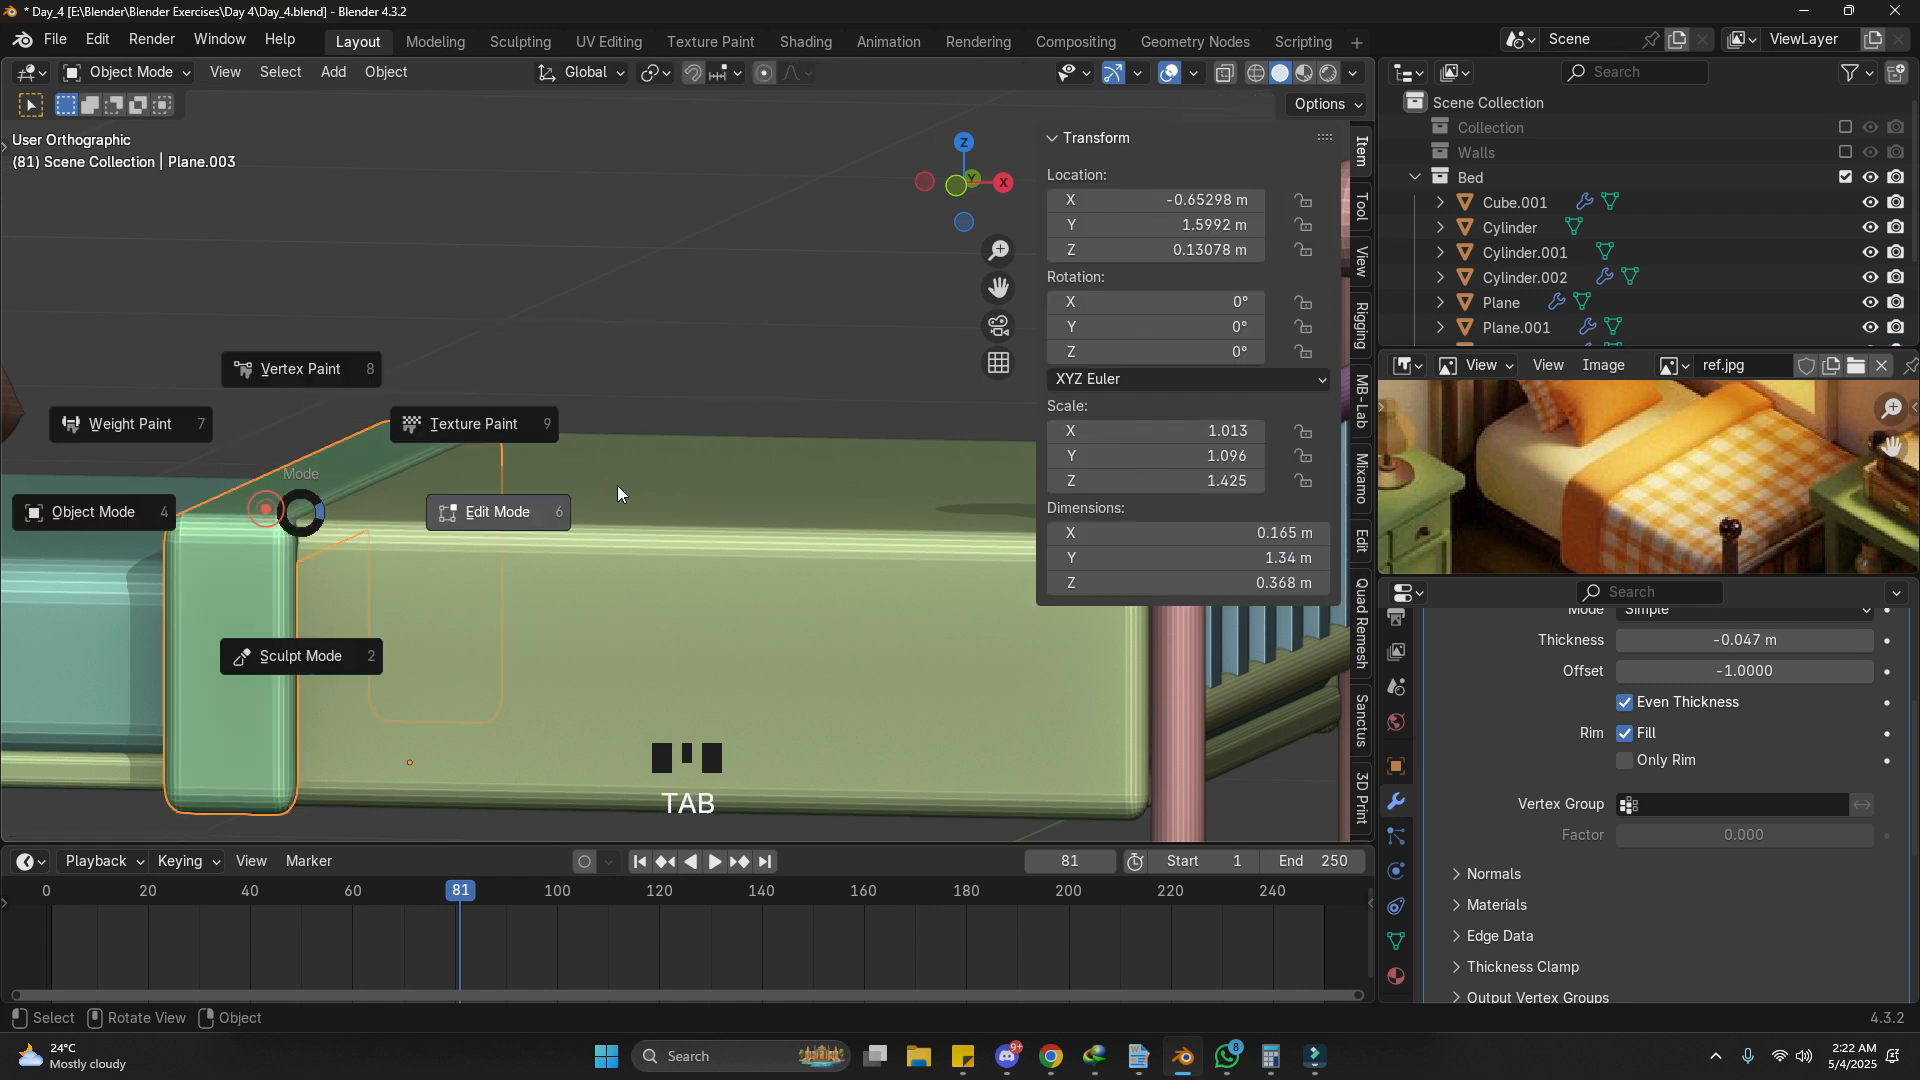
pyautogui.press('z')
pyautogui.click(367, 485)
pyautogui.press('z')
pyautogui.press('g')
pyautogui.press('z')
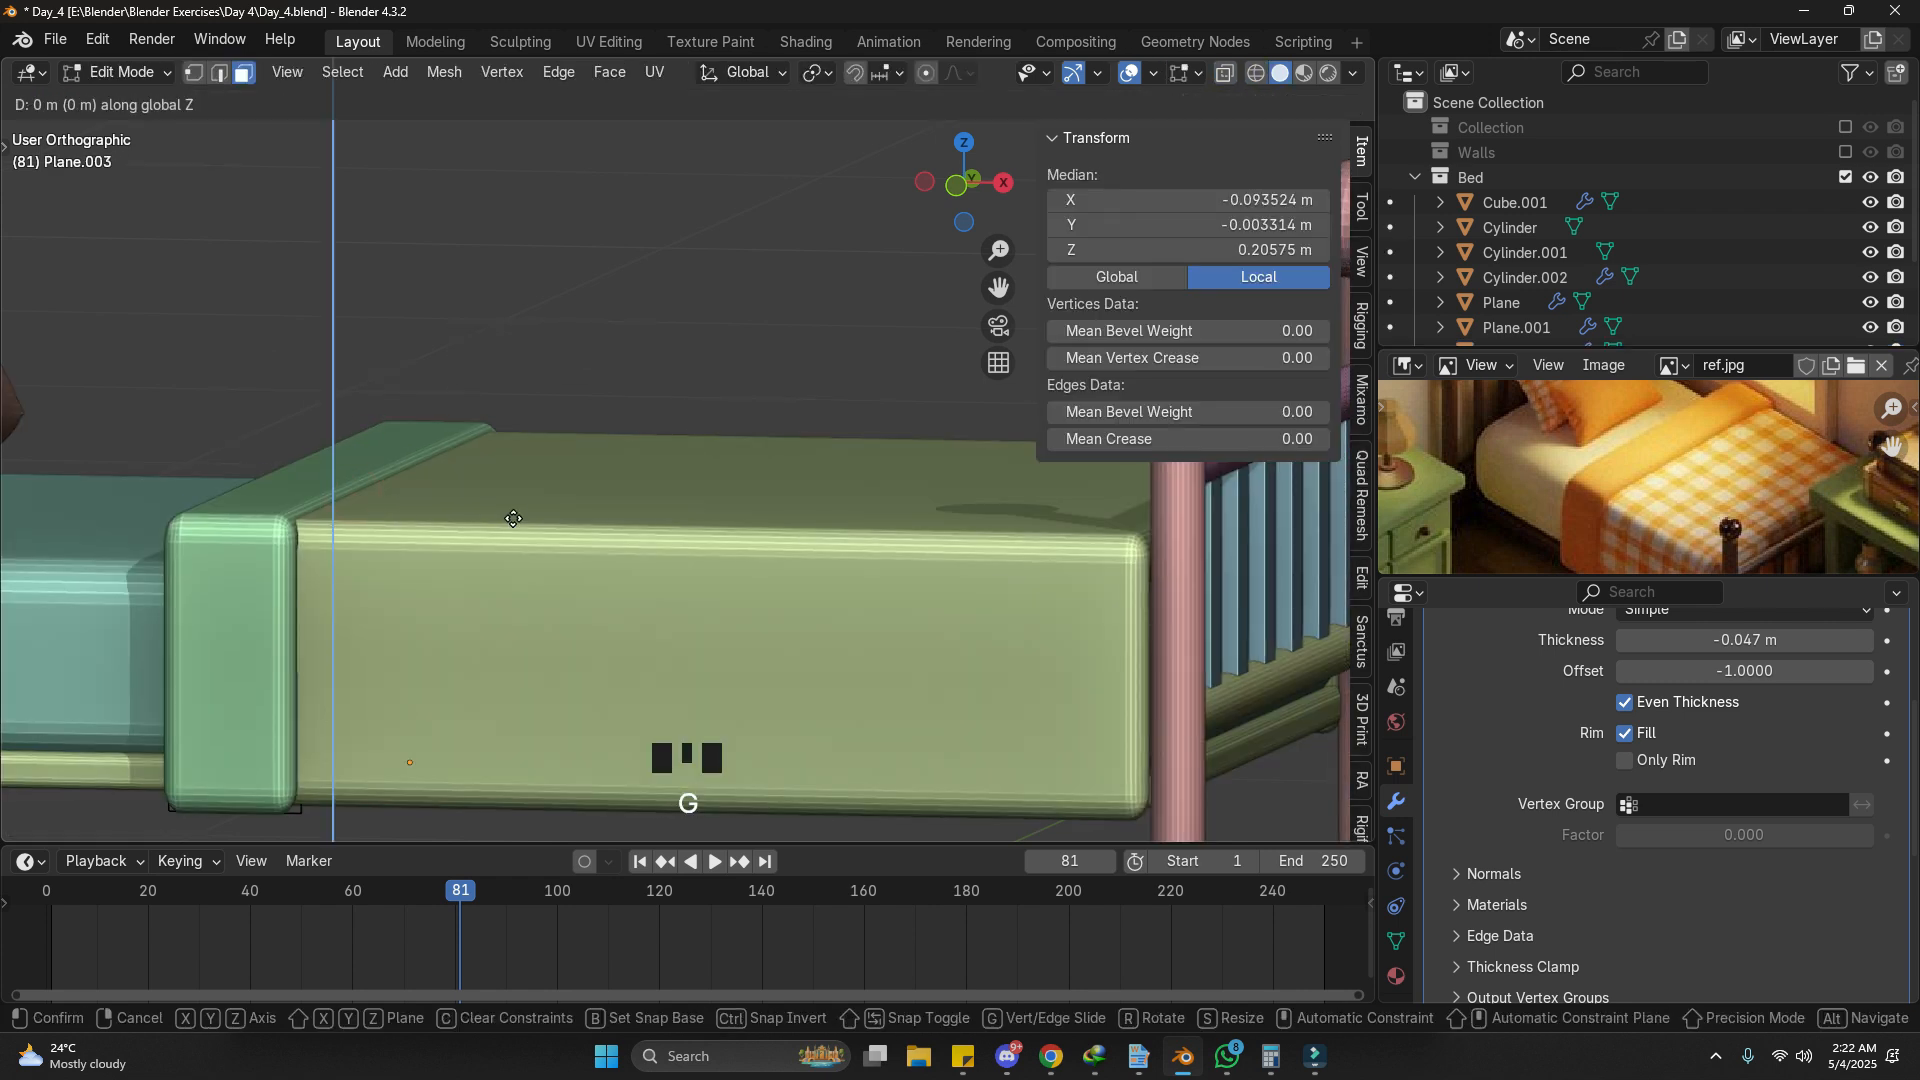
pyautogui.click(518, 492)
pyautogui.moveTo(519, 486); pyautogui.dragTo(542, 562, button='middle')
pyautogui.press('Tab')
pyautogui.scroll(-4, 369, 580)
pyautogui.click(512, 443)
pyautogui.scroll(-3, 572, 628)
pyautogui.scroll(-1, 542, 562)
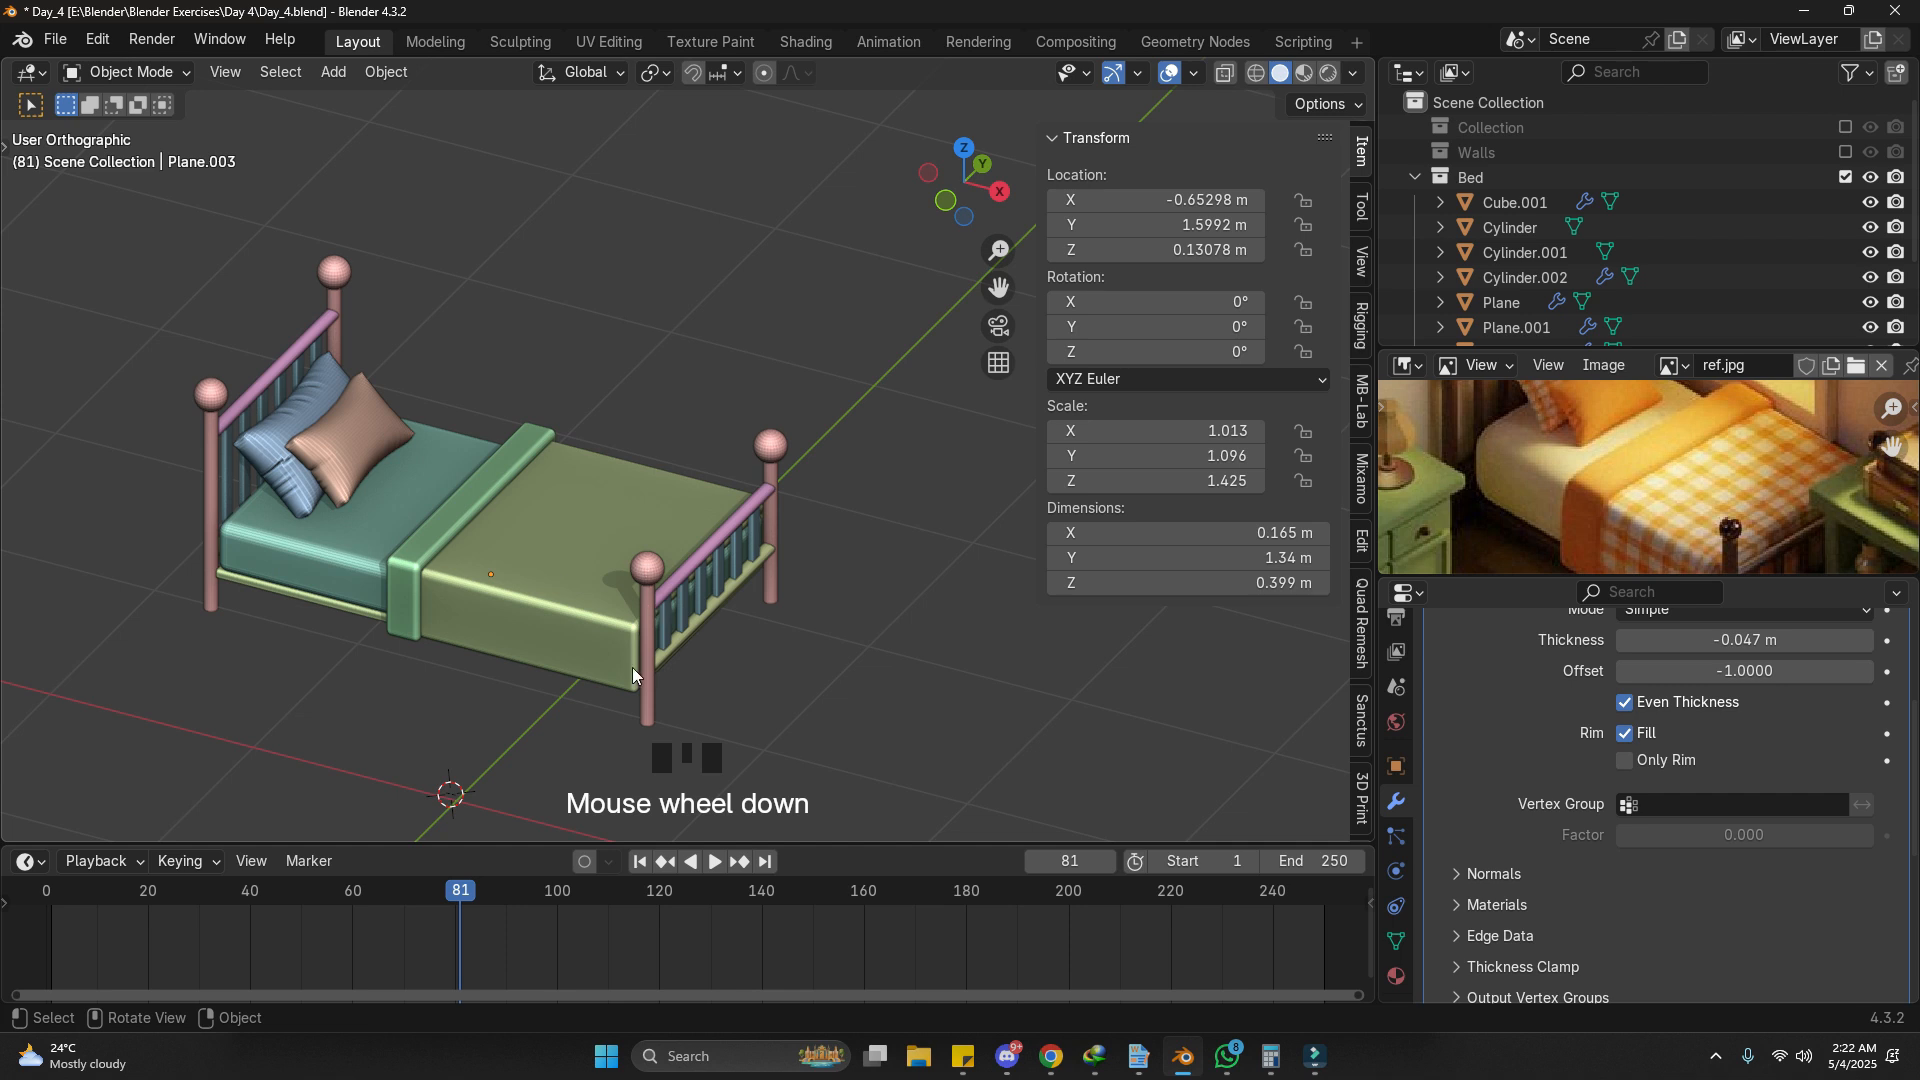
pyautogui.scroll(2, 632, 672)
pyautogui.scroll(1, 632, 667)
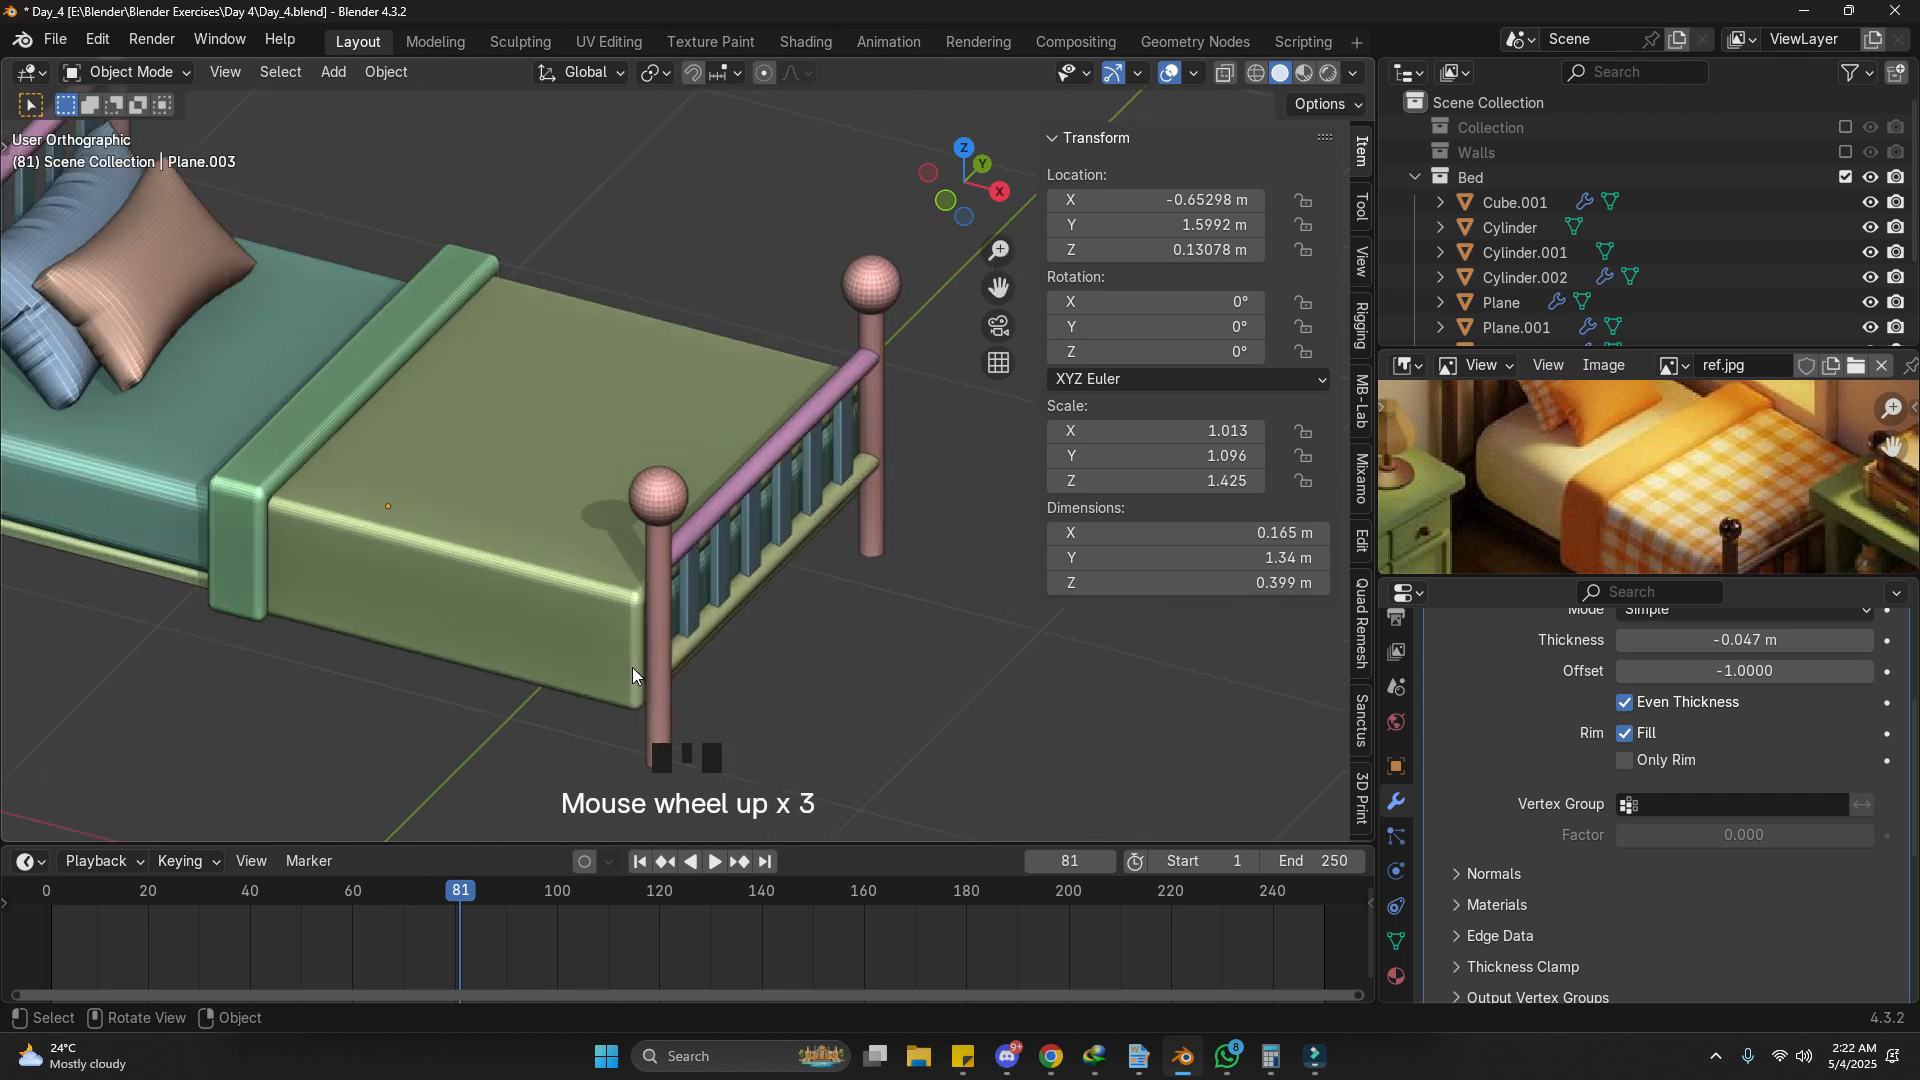
pyautogui.press('Tab')
pyautogui.moveTo(698, 657); pyautogui.dragTo(775, 437, button='middle')
pyautogui.scroll(2, 775, 437)
pyautogui.press('2')
pyautogui.keyDown('alt'); pyautogui.click(775, 437); pyautogui.keyUp('alt')
pyautogui.moveTo(859, 486)
pyautogui.mouseDown(button='middle')
pyautogui.moveTo(879, 471)
pyautogui.moveTo(790, 439)
pyautogui.mouseUp(button='middle')
pyautogui.scroll(2, 842, 460)
pyautogui.press('z')
pyautogui.click(736, 432)
pyautogui.press('z')
pyautogui.click(896, 446)
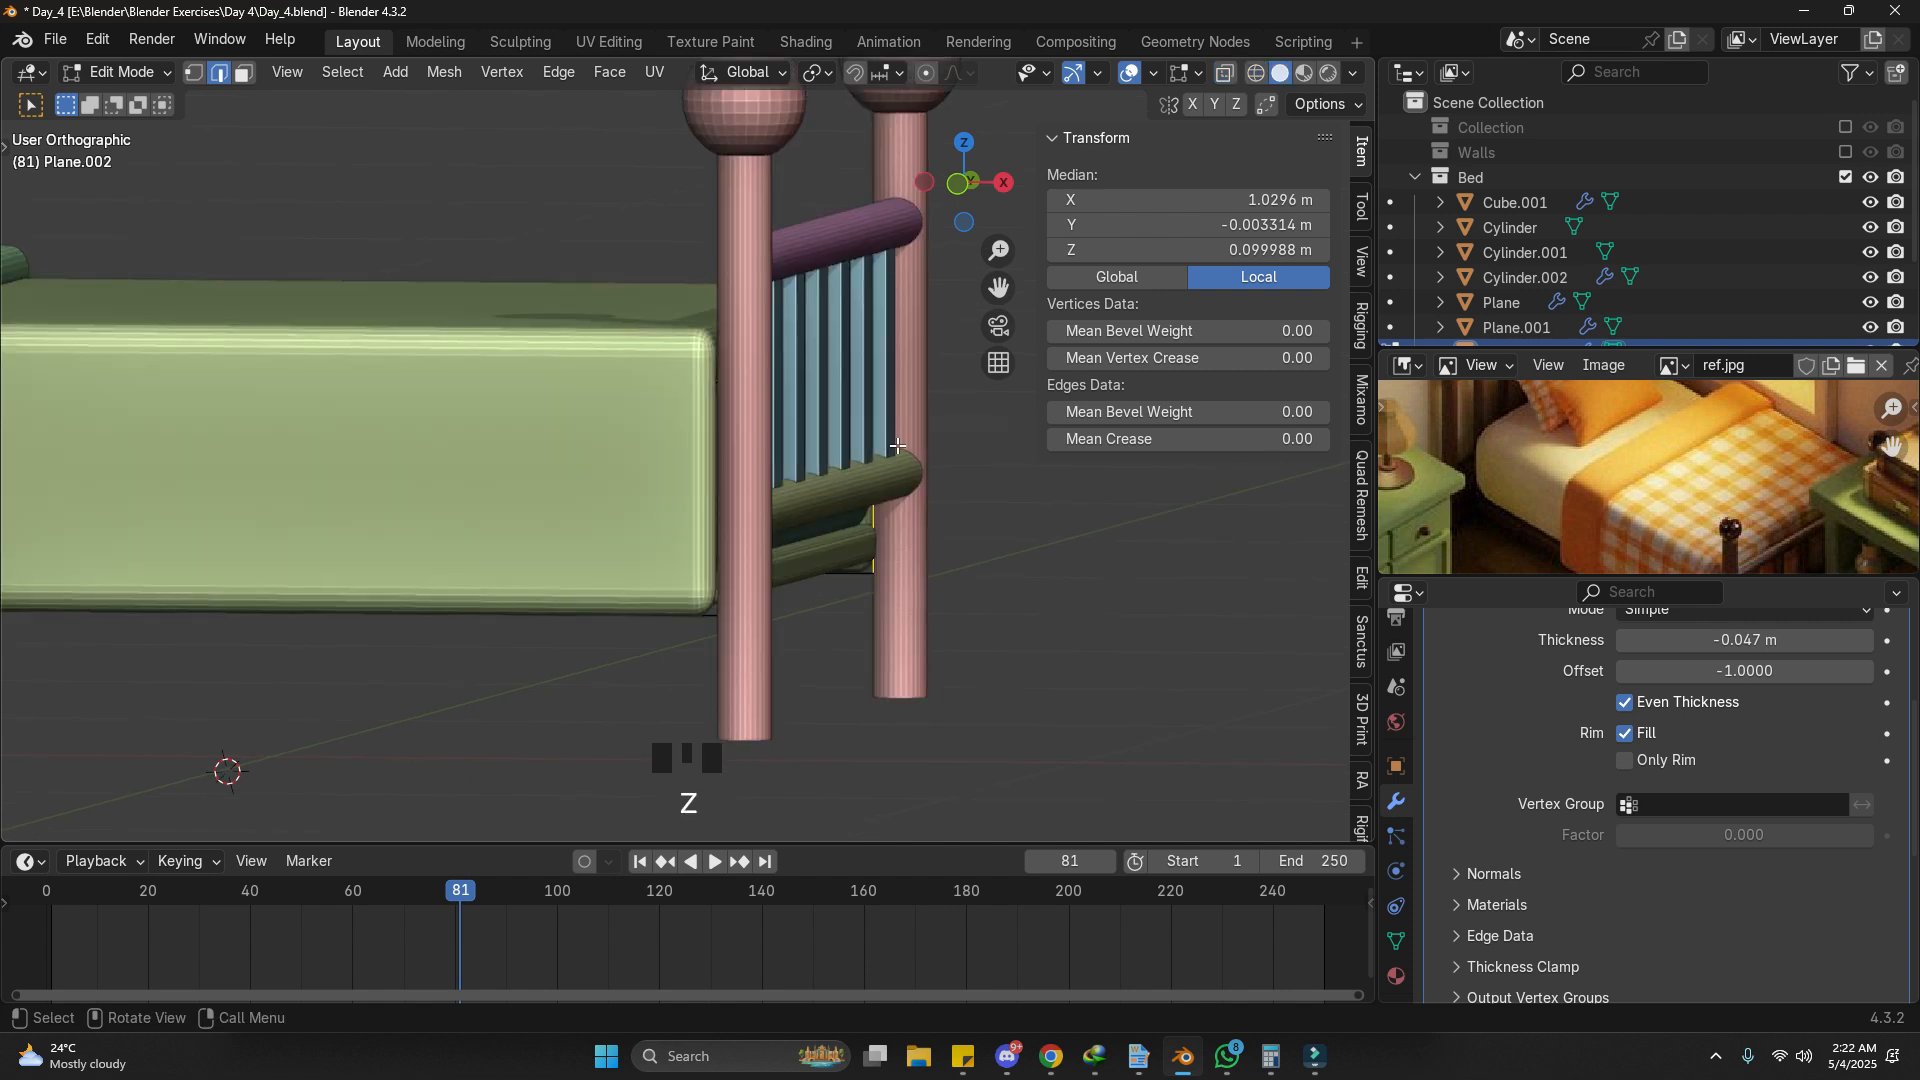
pyautogui.moveTo(927, 450); pyautogui.dragTo(951, 450, button='middle')
pyautogui.press('e')
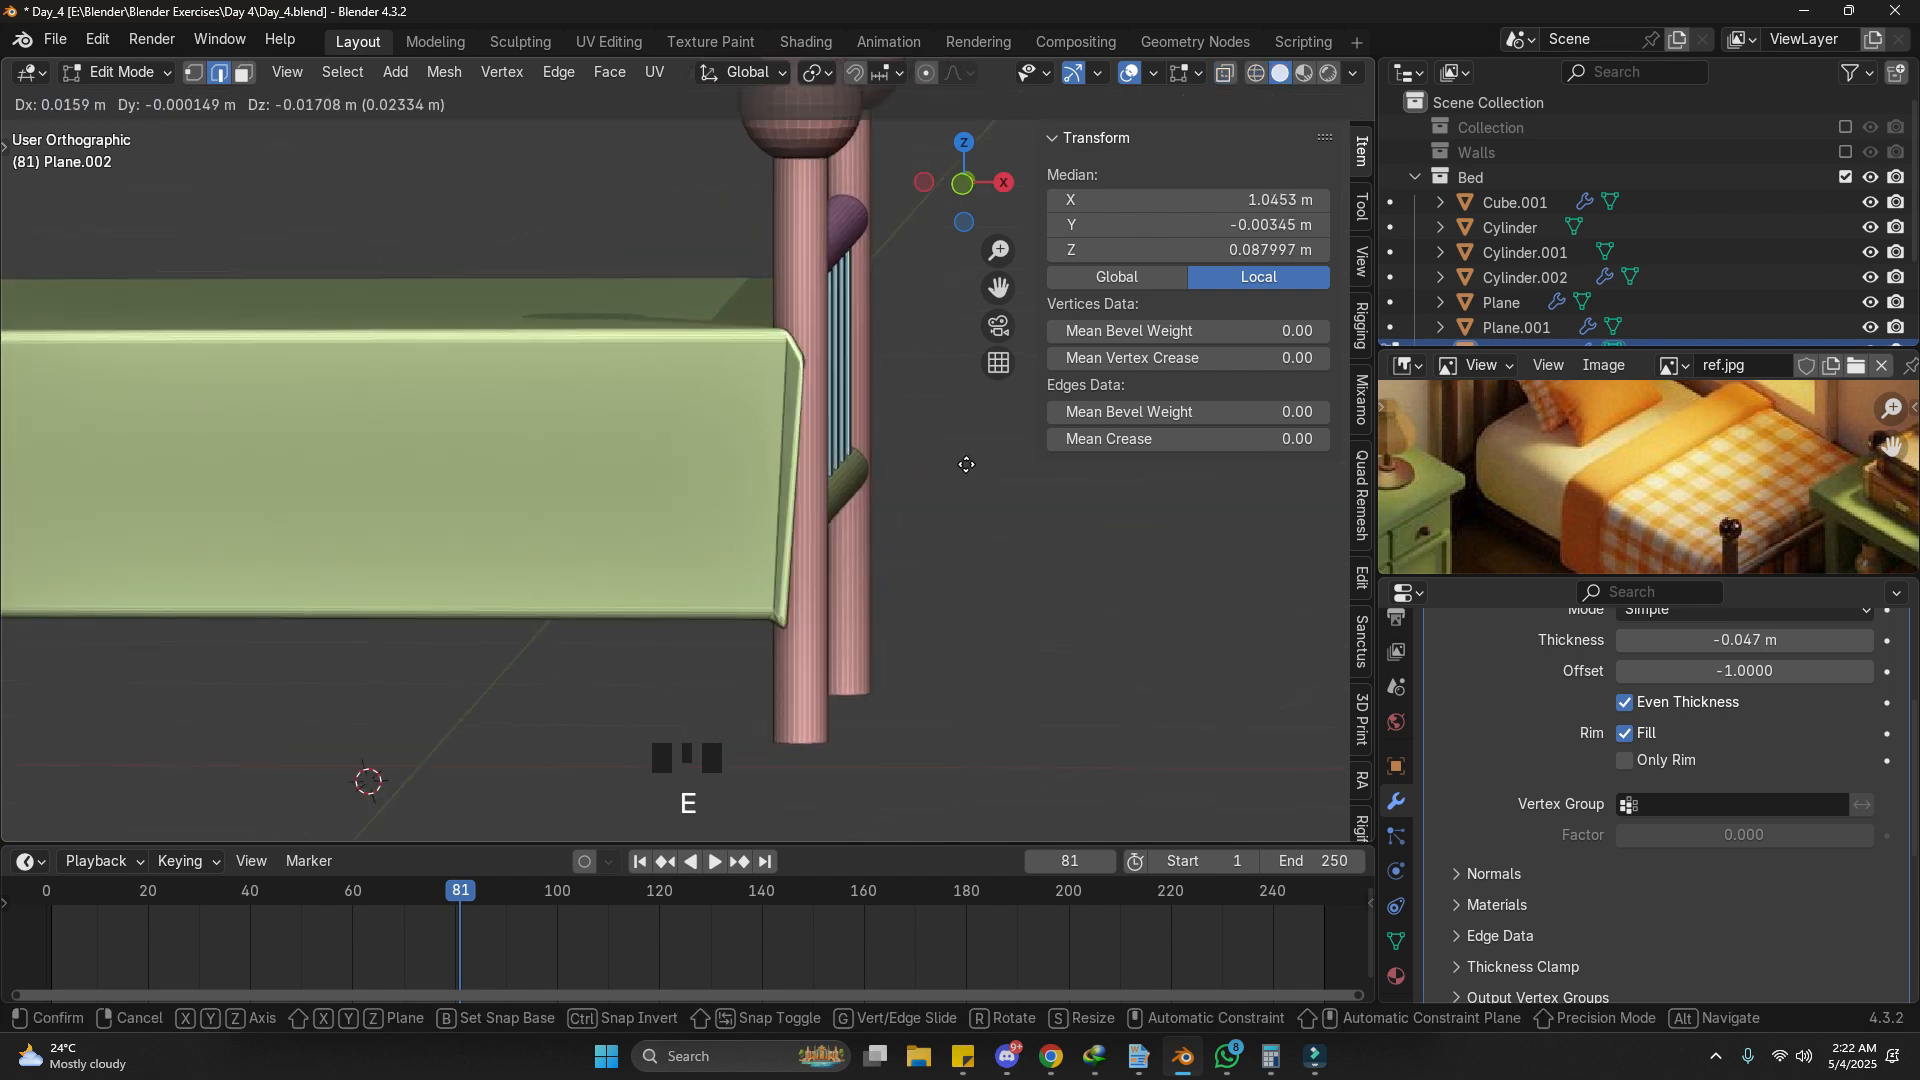
pyautogui.rightClick(1001, 480)
pyautogui.press('s')
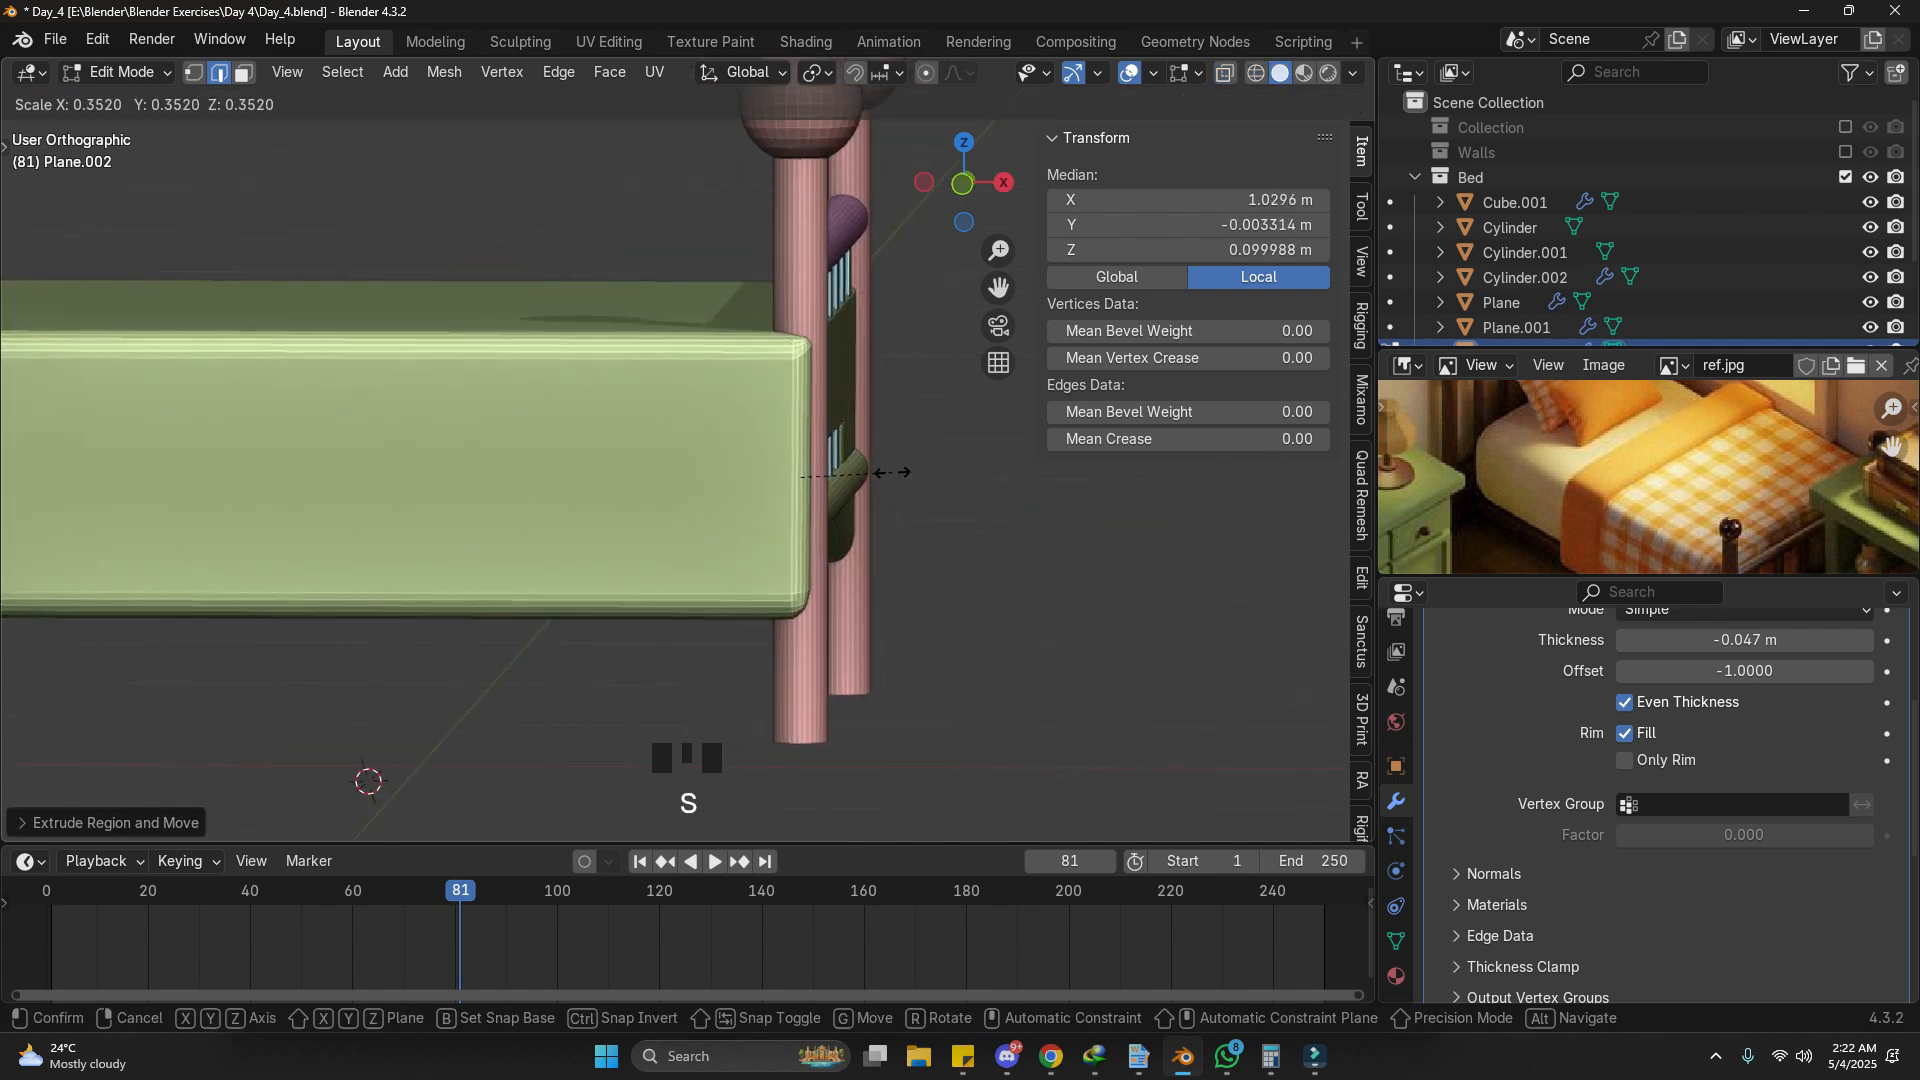
pyautogui.click(897, 471)
pyautogui.moveTo(897, 472); pyautogui.dragTo(932, 531, button='middle')
pyautogui.press('g')
pyautogui.press('x')
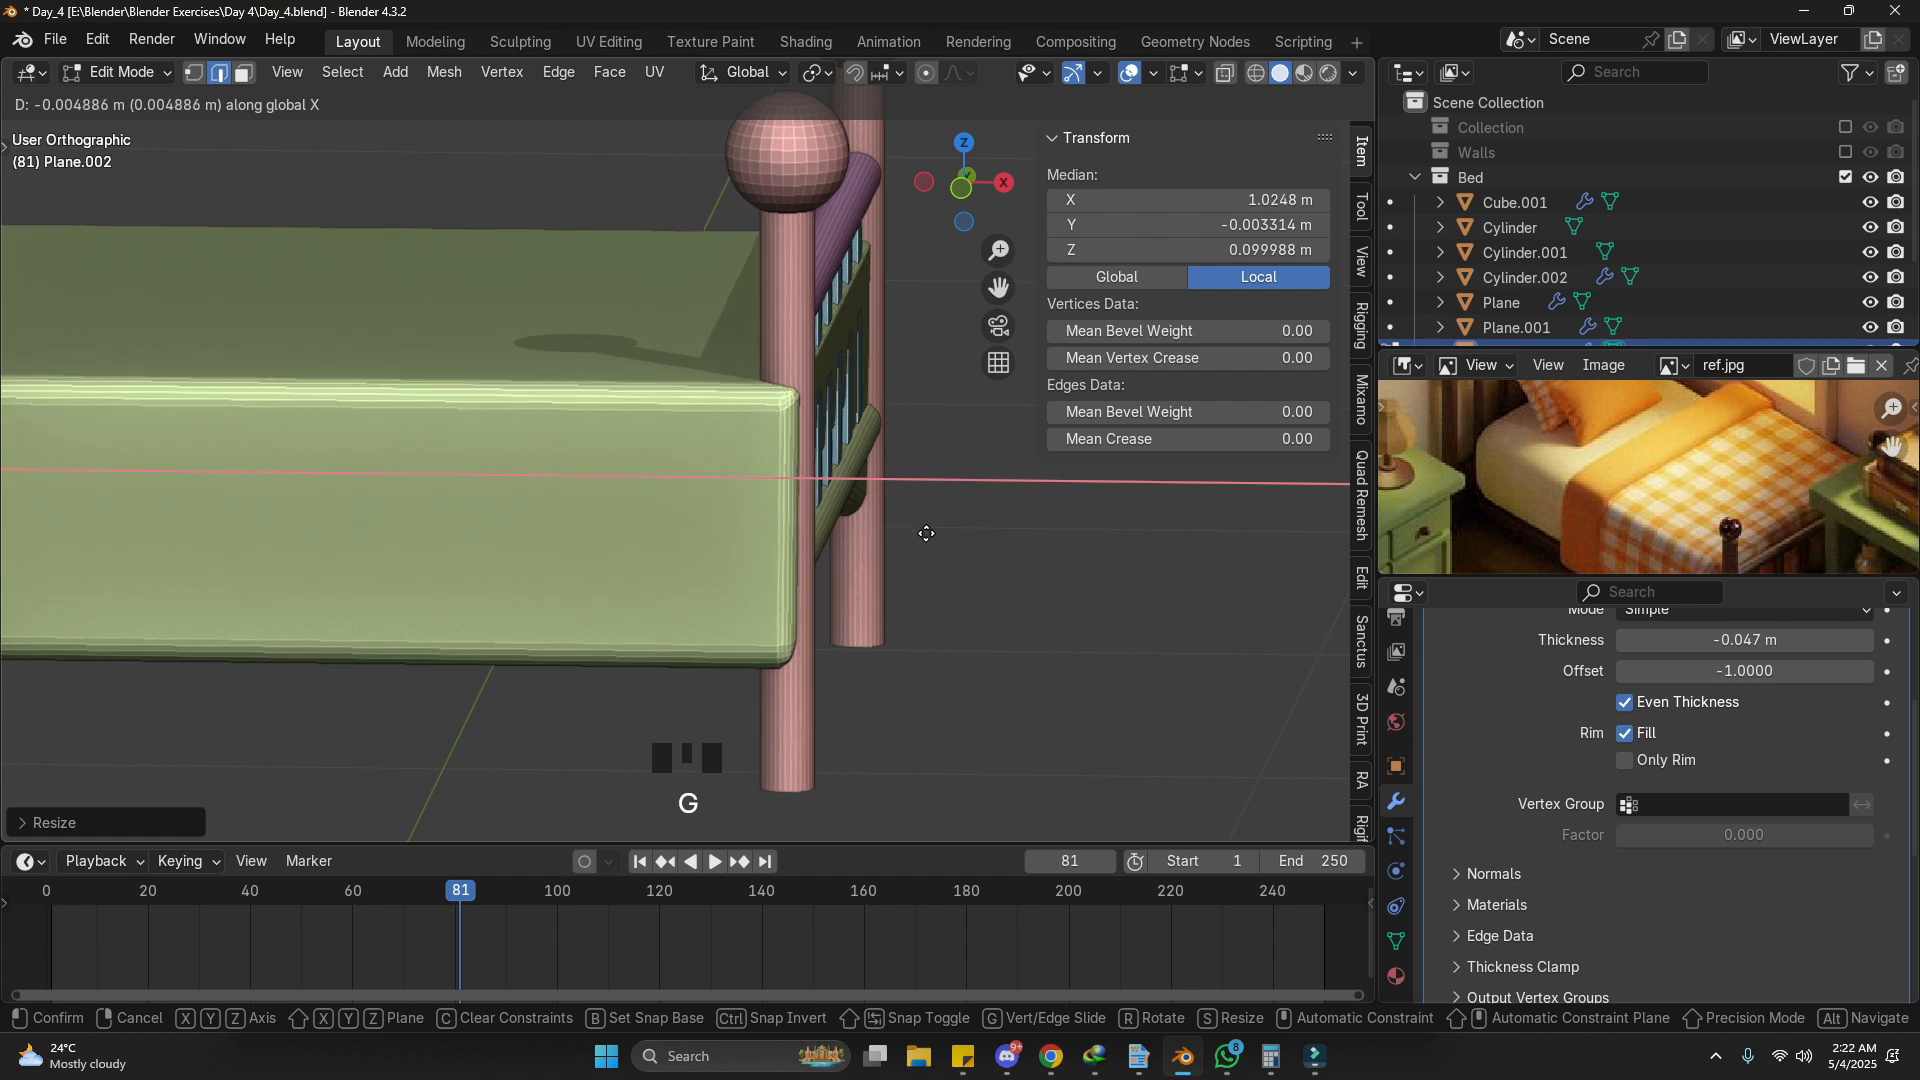
pyautogui.rightClick(924, 532)
pyautogui.hotkey('ctrl', 'z')
pyautogui.hotkey('ctrl', 'z')
pyautogui.hotkey('ctrl', 'z')
pyautogui.press('Tab')
pyautogui.click(308, 536)
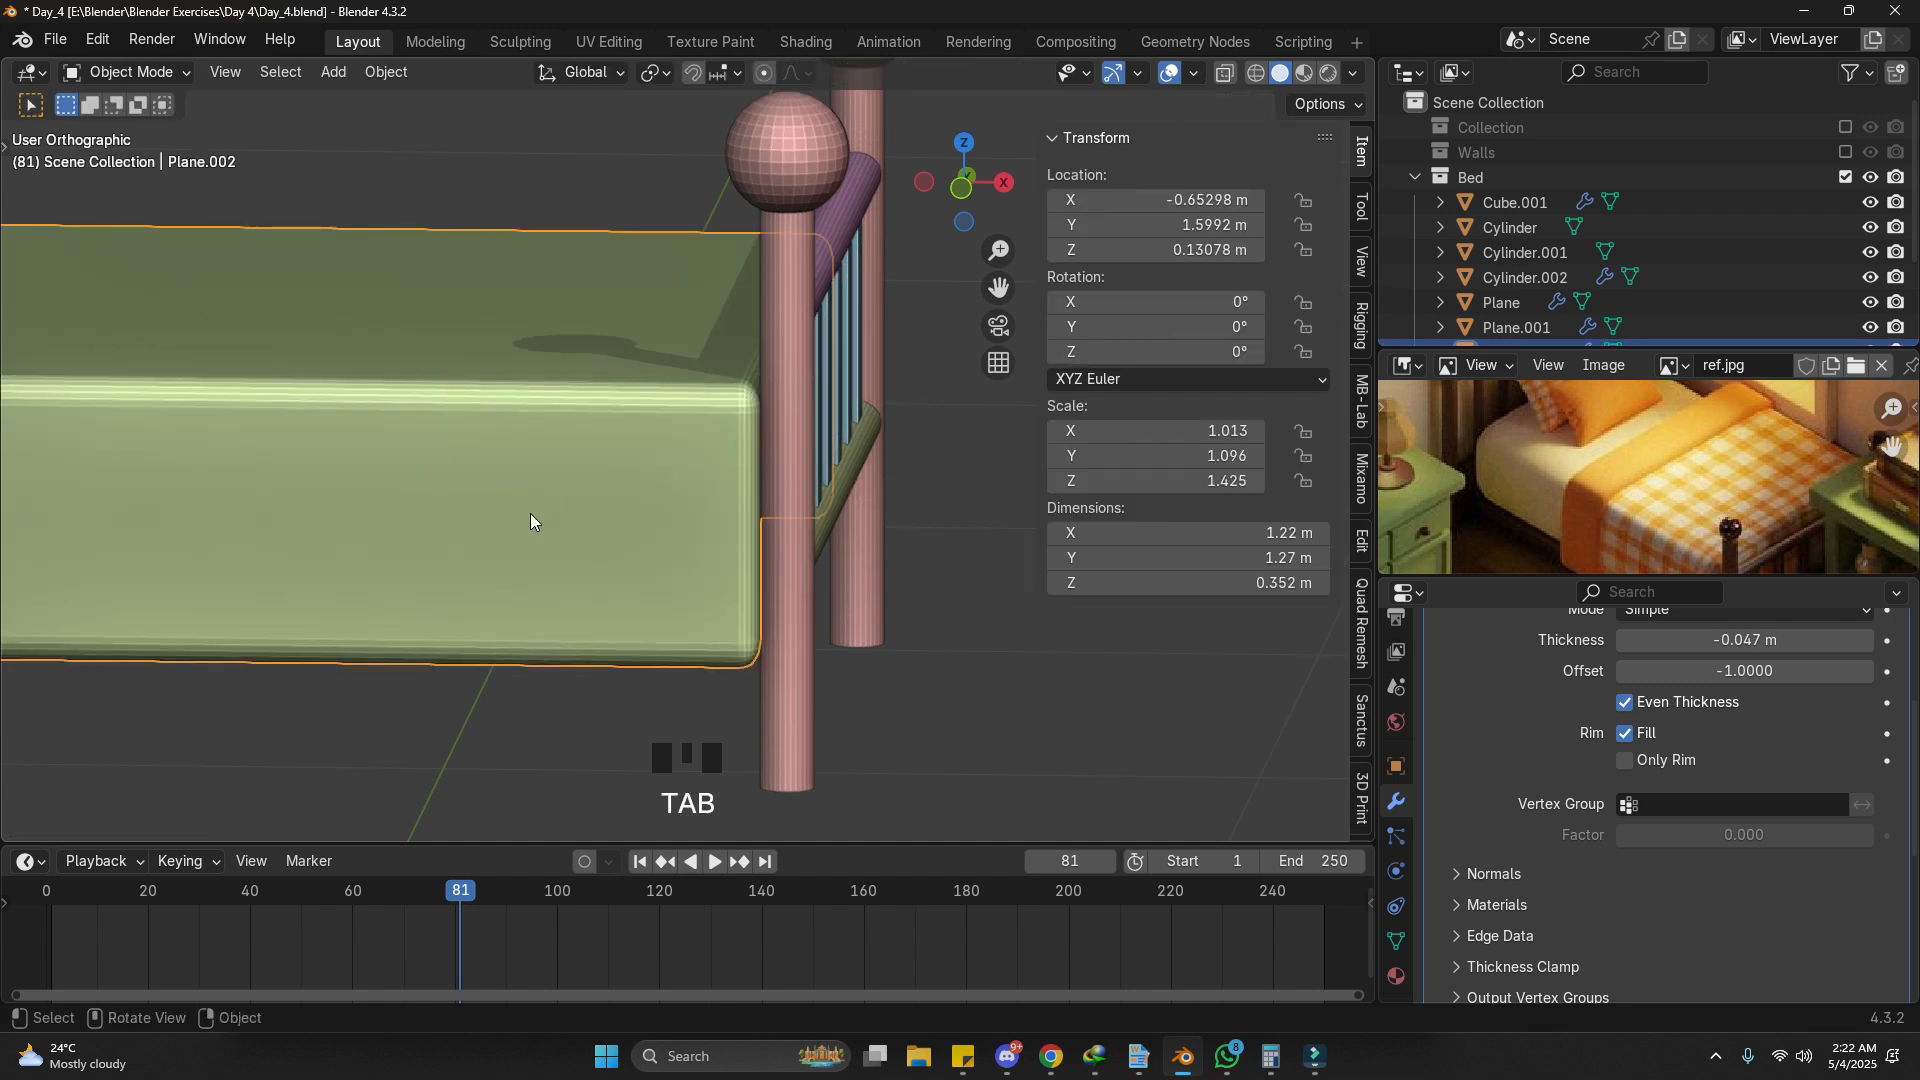
pyautogui.scroll(-4, 530, 522)
pyautogui.click(748, 578)
# Step: Enlarge the reference image area and zoom it out to show more of the bedroom around the bed
pyautogui.scroll(-2, 1594, 477)
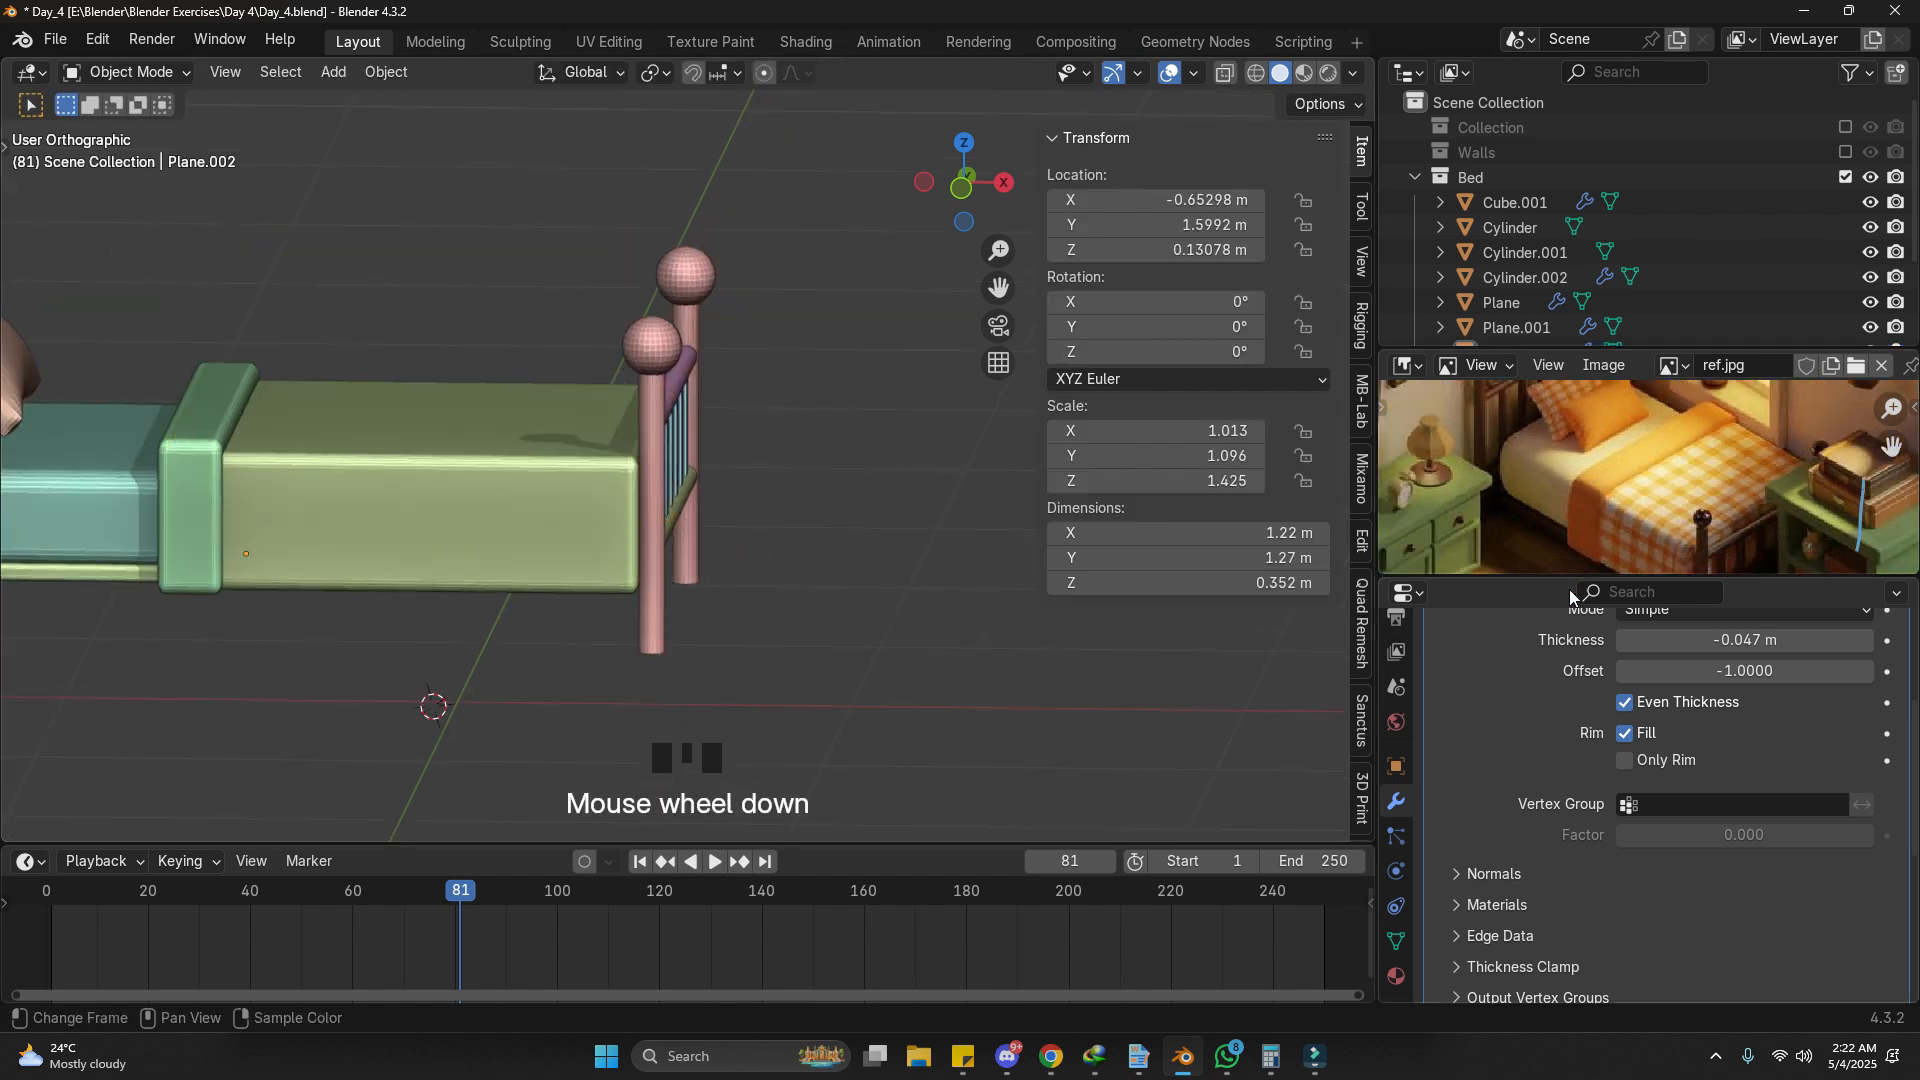
pyautogui.moveTo(1569, 590); pyautogui.dragTo(1569, 845)
pyautogui.scroll(-2, 658, 476)
# Step: Move the folded band's foot-side edge loop along X, widening the band to about 0.22 m, and return to Object Mode
pyautogui.moveTo(590, 471); pyautogui.dragTo(584, 578, button='middle')
pyautogui.scroll(-1, 562, 454)
pyautogui.keyDown('shift'); pyautogui.moveTo(562, 454); pyautogui.dragTo(582, 590, button='middle'); pyautogui.keyUp('shift')
pyautogui.scroll(2, 568, 378)
pyautogui.click(568, 377)
pyautogui.press('Tab')
pyautogui.press('z')
pyautogui.keyDown('alt'); pyautogui.click(506, 436); pyautogui.keyUp('alt')
pyautogui.press('z')
pyautogui.press('g')
pyautogui.press('x')
pyautogui.click(1003, 466)
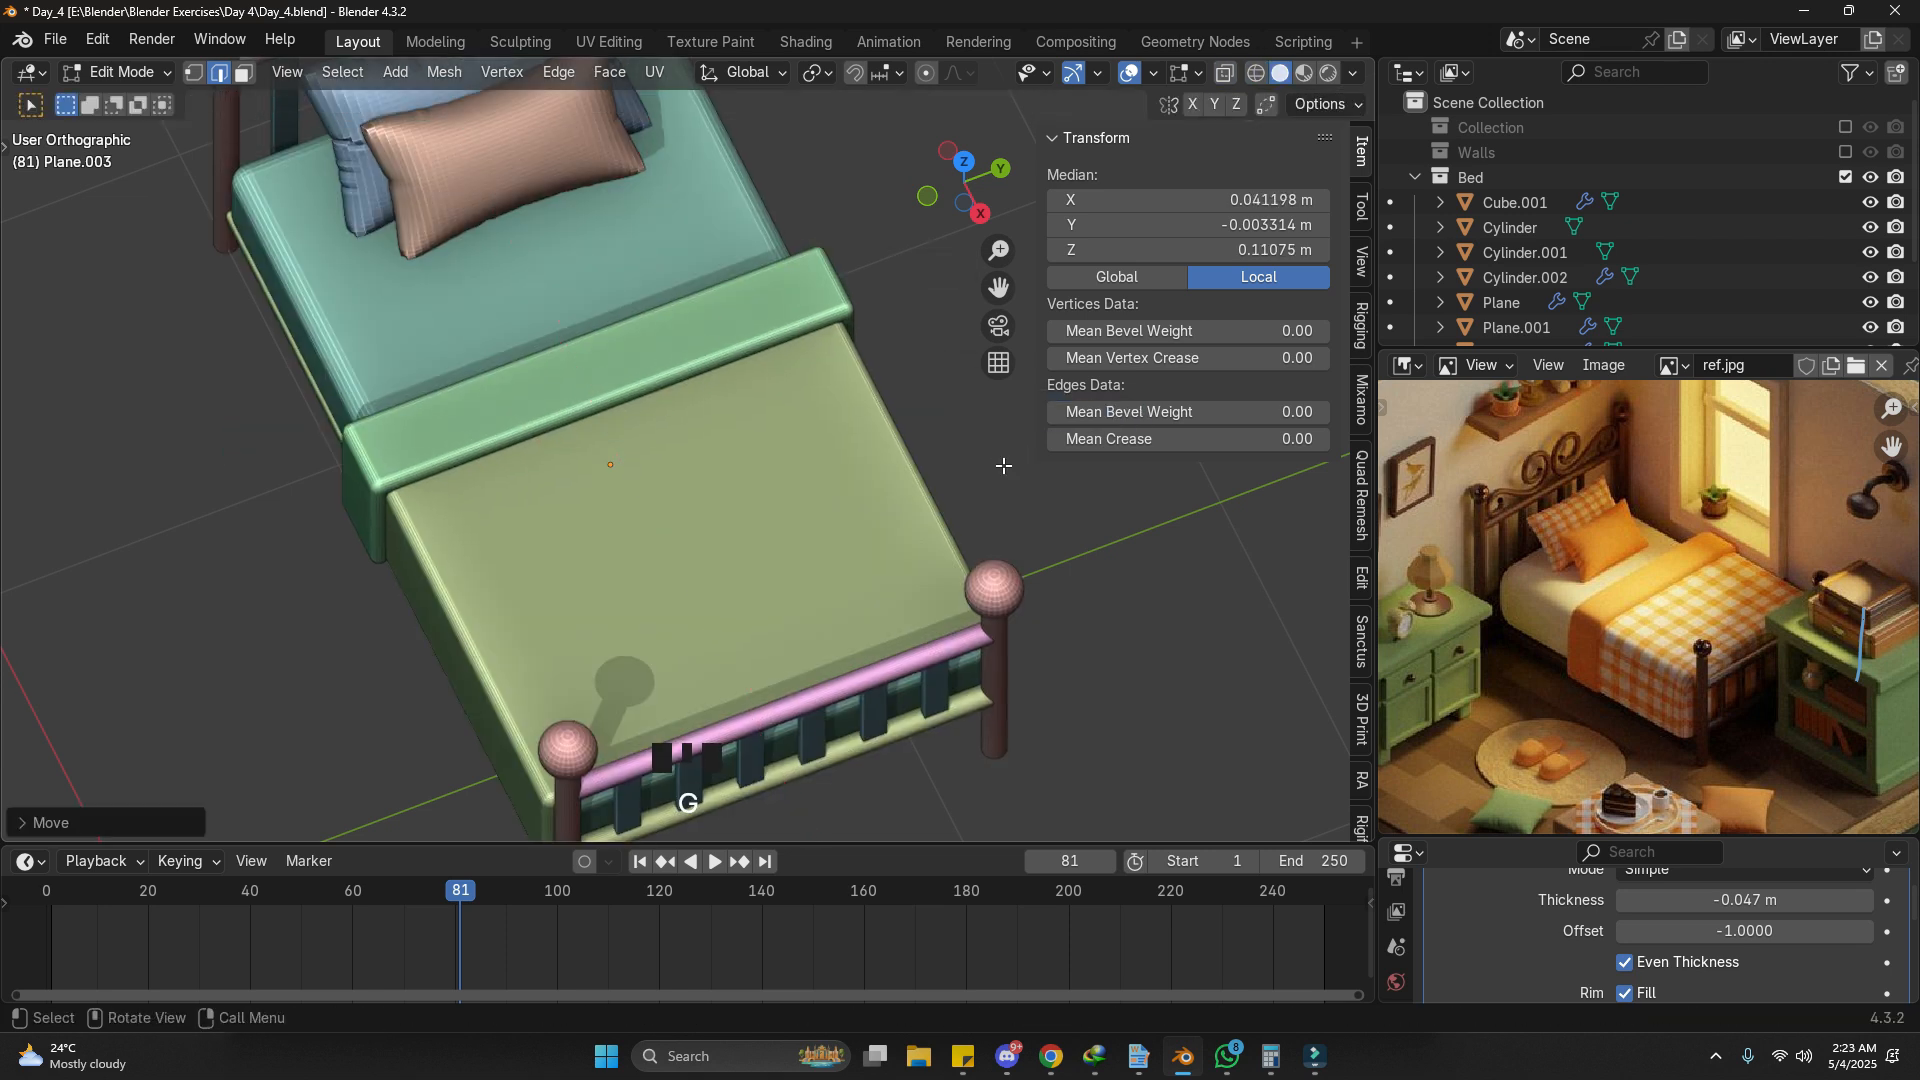
pyautogui.press('Tab')
# Step: Include the Walls collection in the view layer again so the room surrounds the bed
pyautogui.scroll(-5, 668, 485)
pyautogui.moveTo(838, 466); pyautogui.dragTo(835, 505, button='middle')
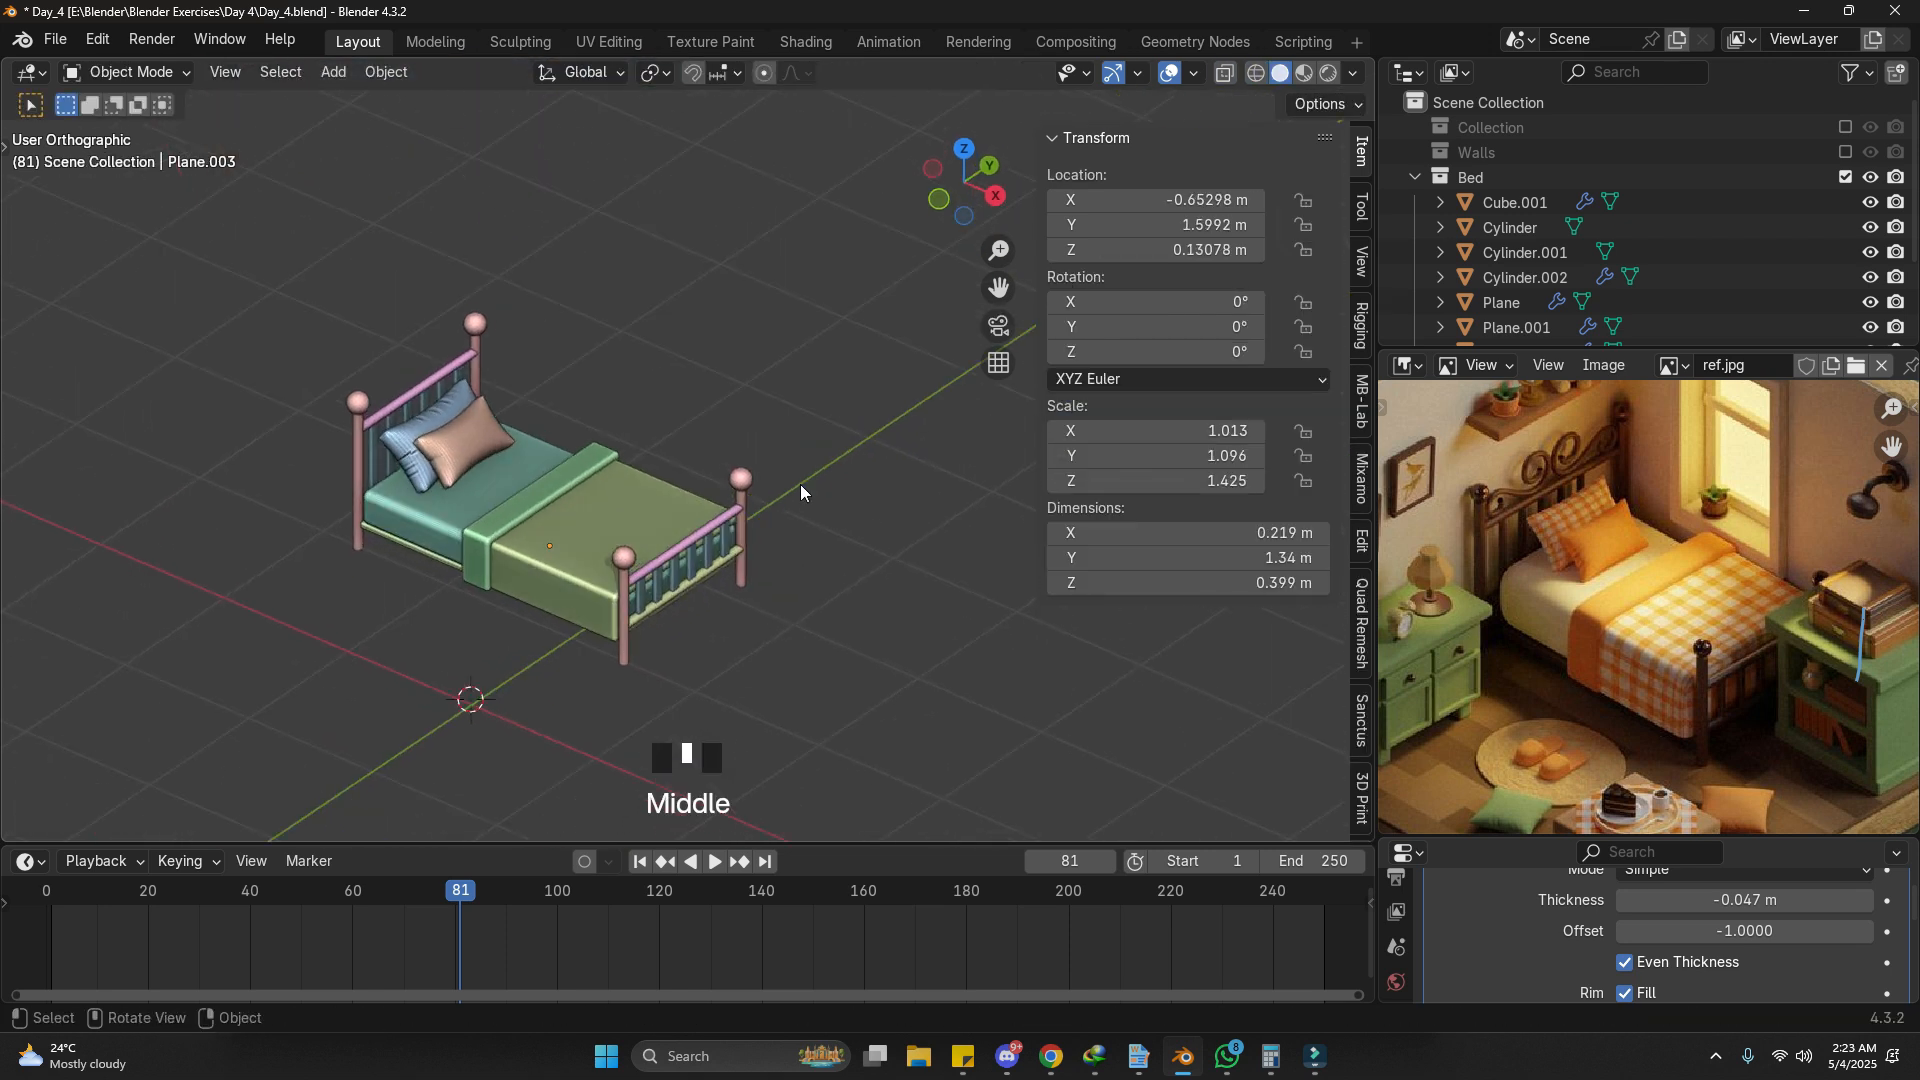
pyautogui.click(1845, 152)
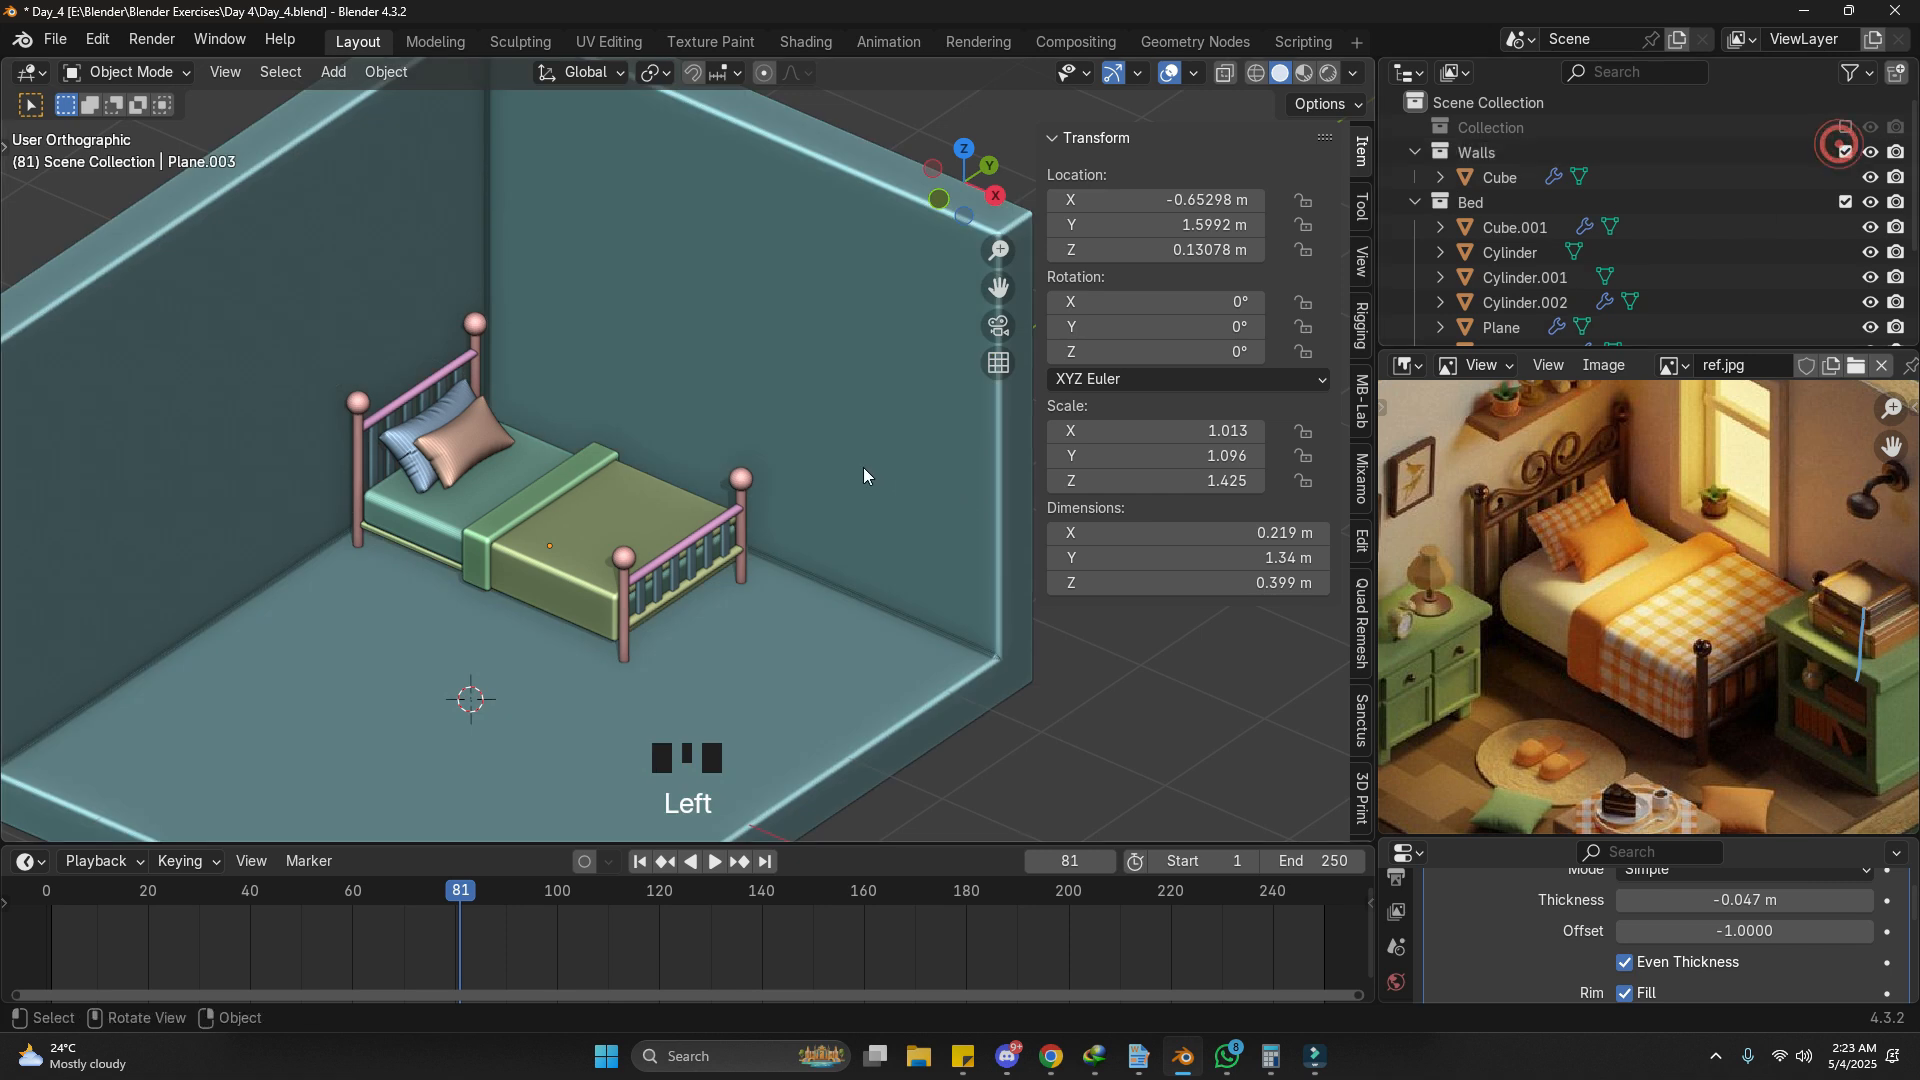
pyautogui.scroll(-3, 854, 551)
pyautogui.keyDown('shift'); pyautogui.moveTo(854, 552); pyautogui.dragTo(825, 558, button='middle'); pyautogui.keyUp('shift')
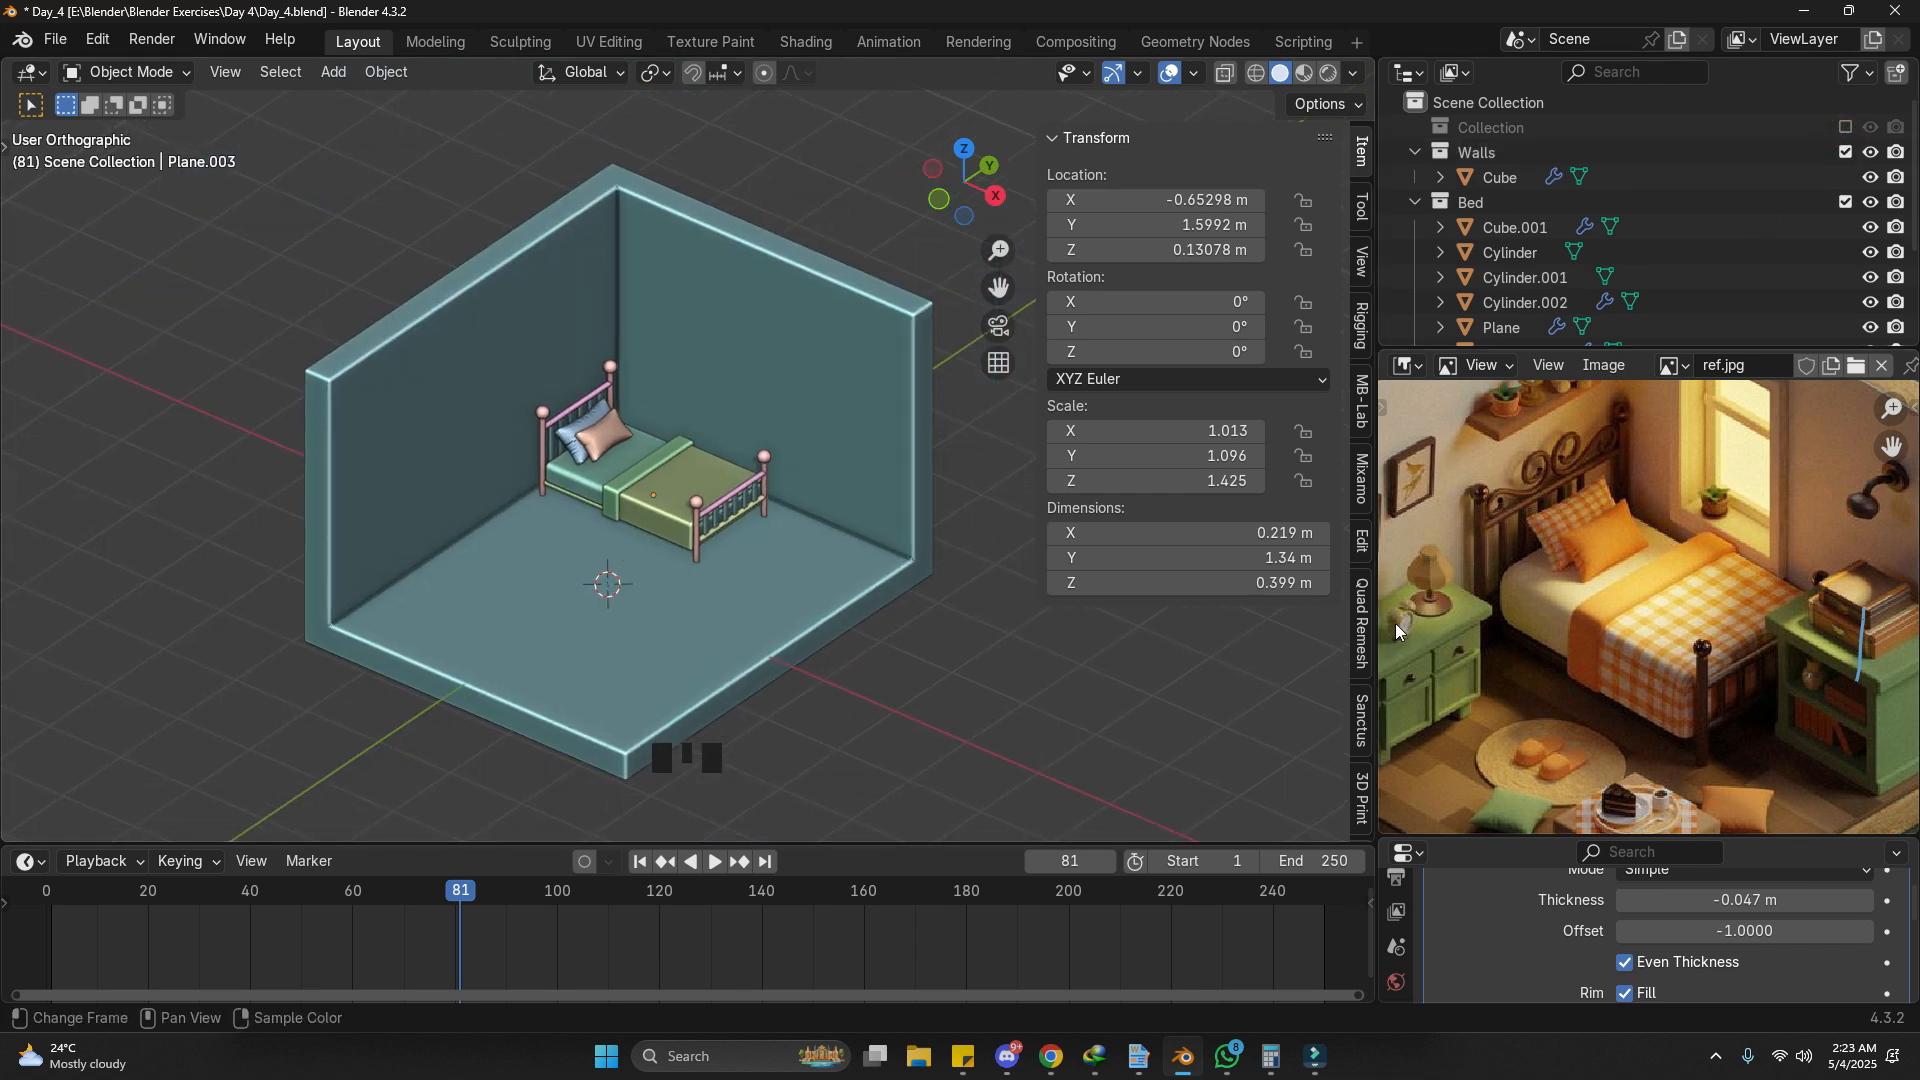
# Step: Examine the headboard's curled scrollwork in the reference image and compare it with the modelled headboard in the right orthographic view
pyautogui.moveTo(755, 554); pyautogui.dragTo(813, 524, button='middle')
pyautogui.scroll(2, 819, 520)
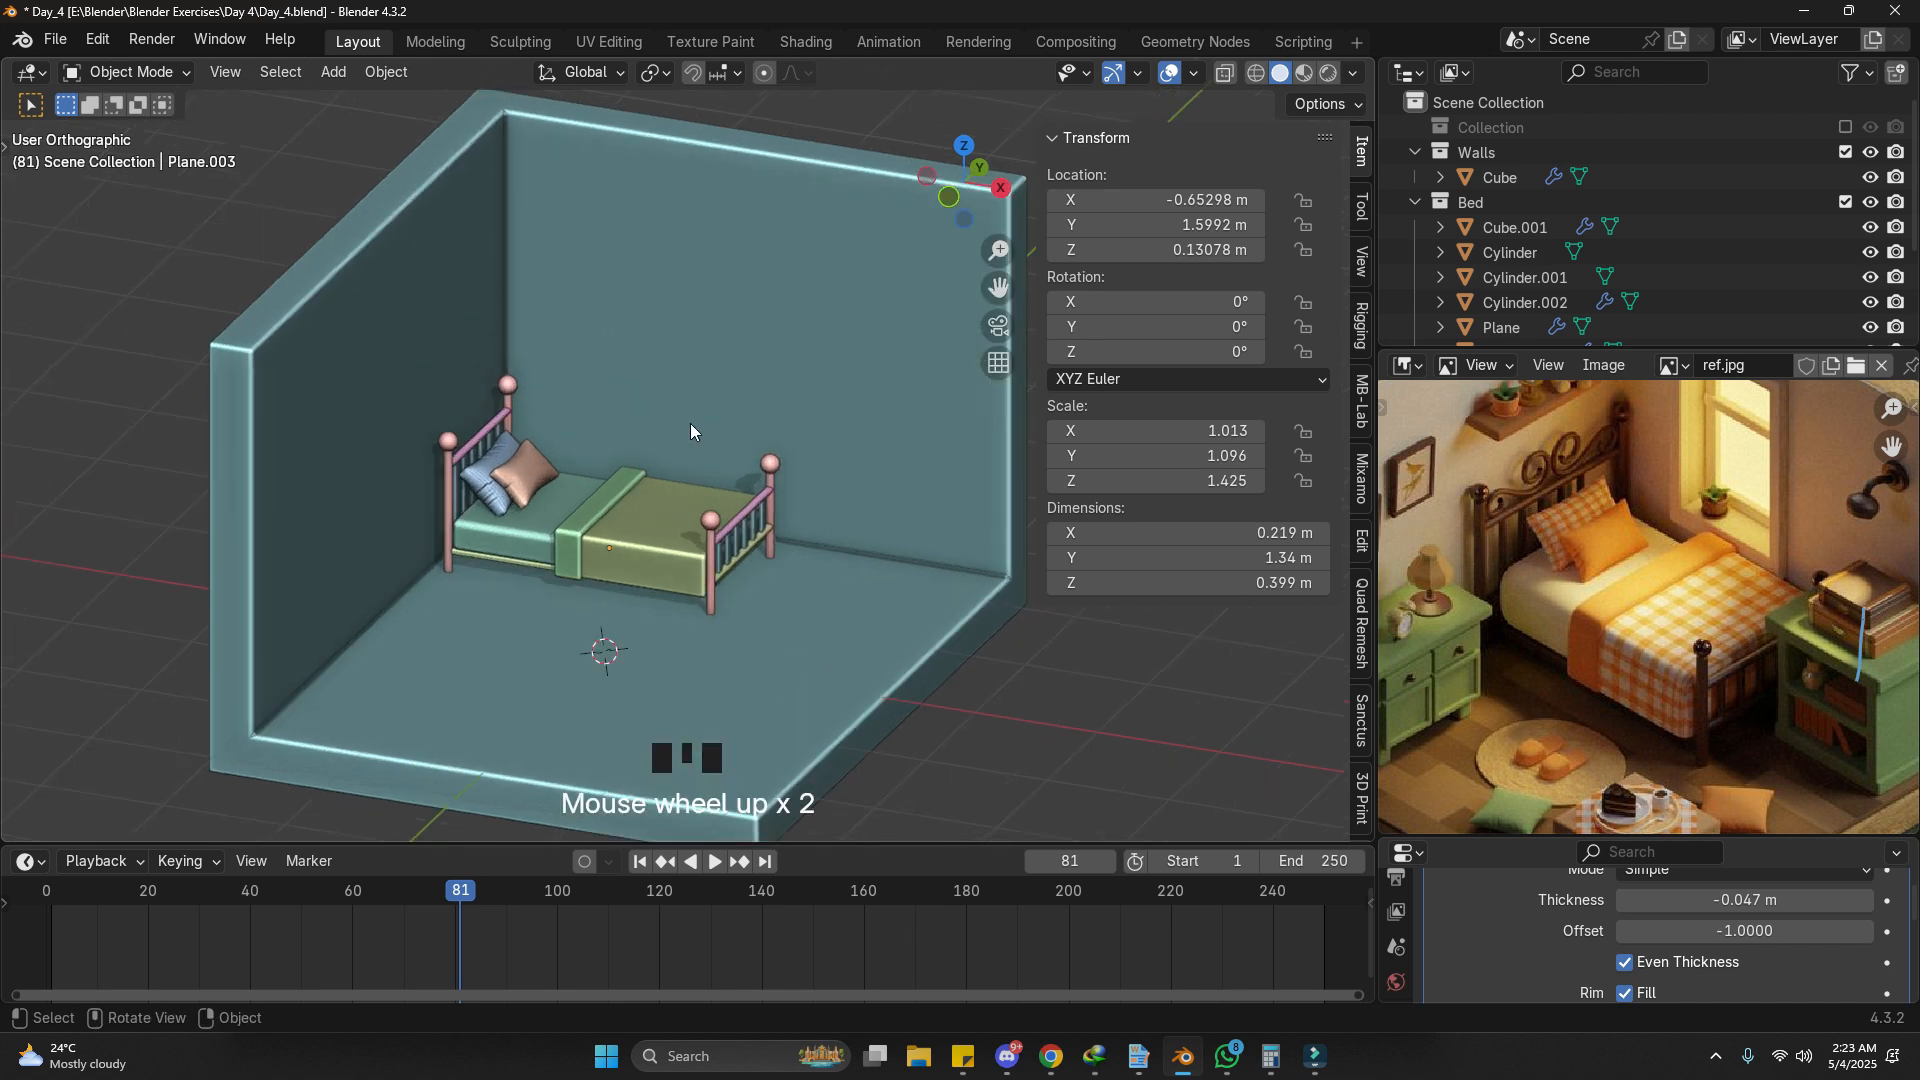
pyautogui.keyDown('shift'); pyautogui.moveTo(670, 441); pyautogui.dragTo(594, 500, button='middle'); pyautogui.keyUp('shift')
pyautogui.moveTo(594, 500); pyautogui.dragTo(659, 406)
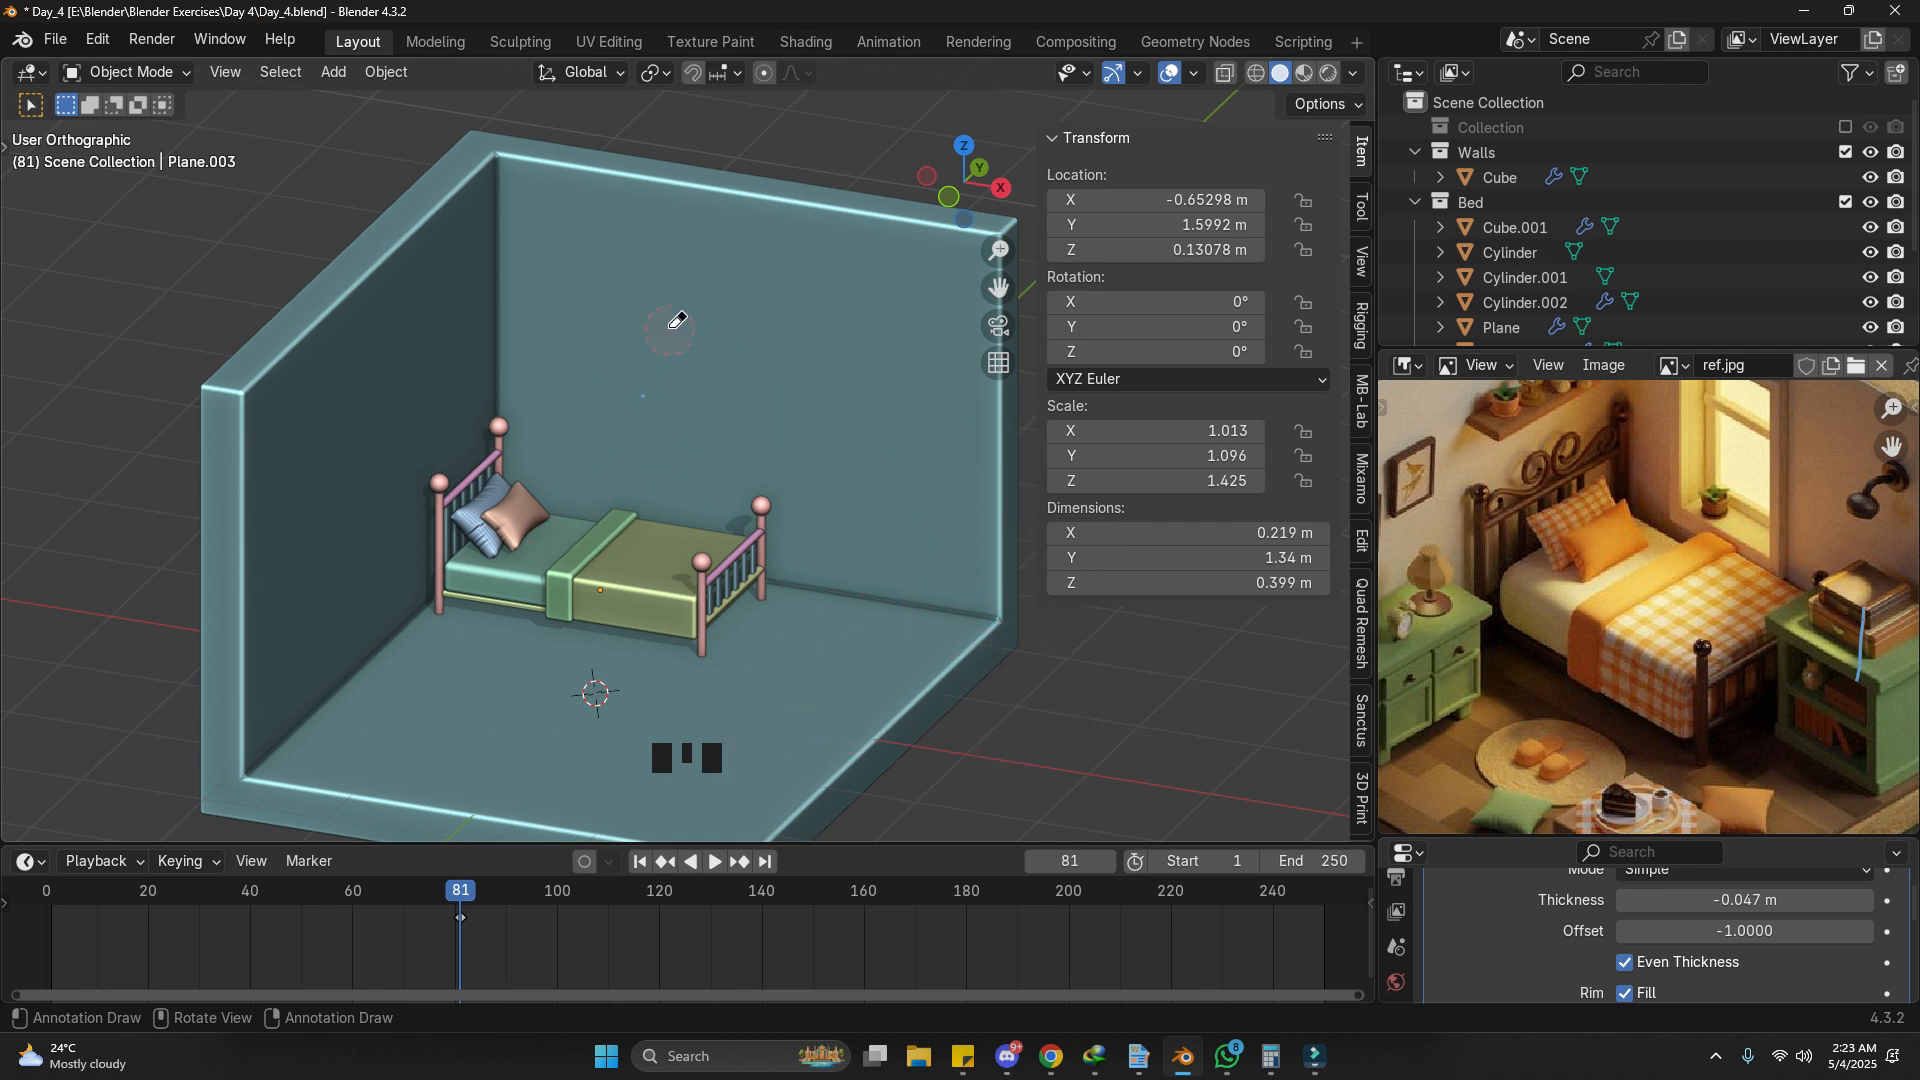
pyautogui.scroll(4, 1515, 489)
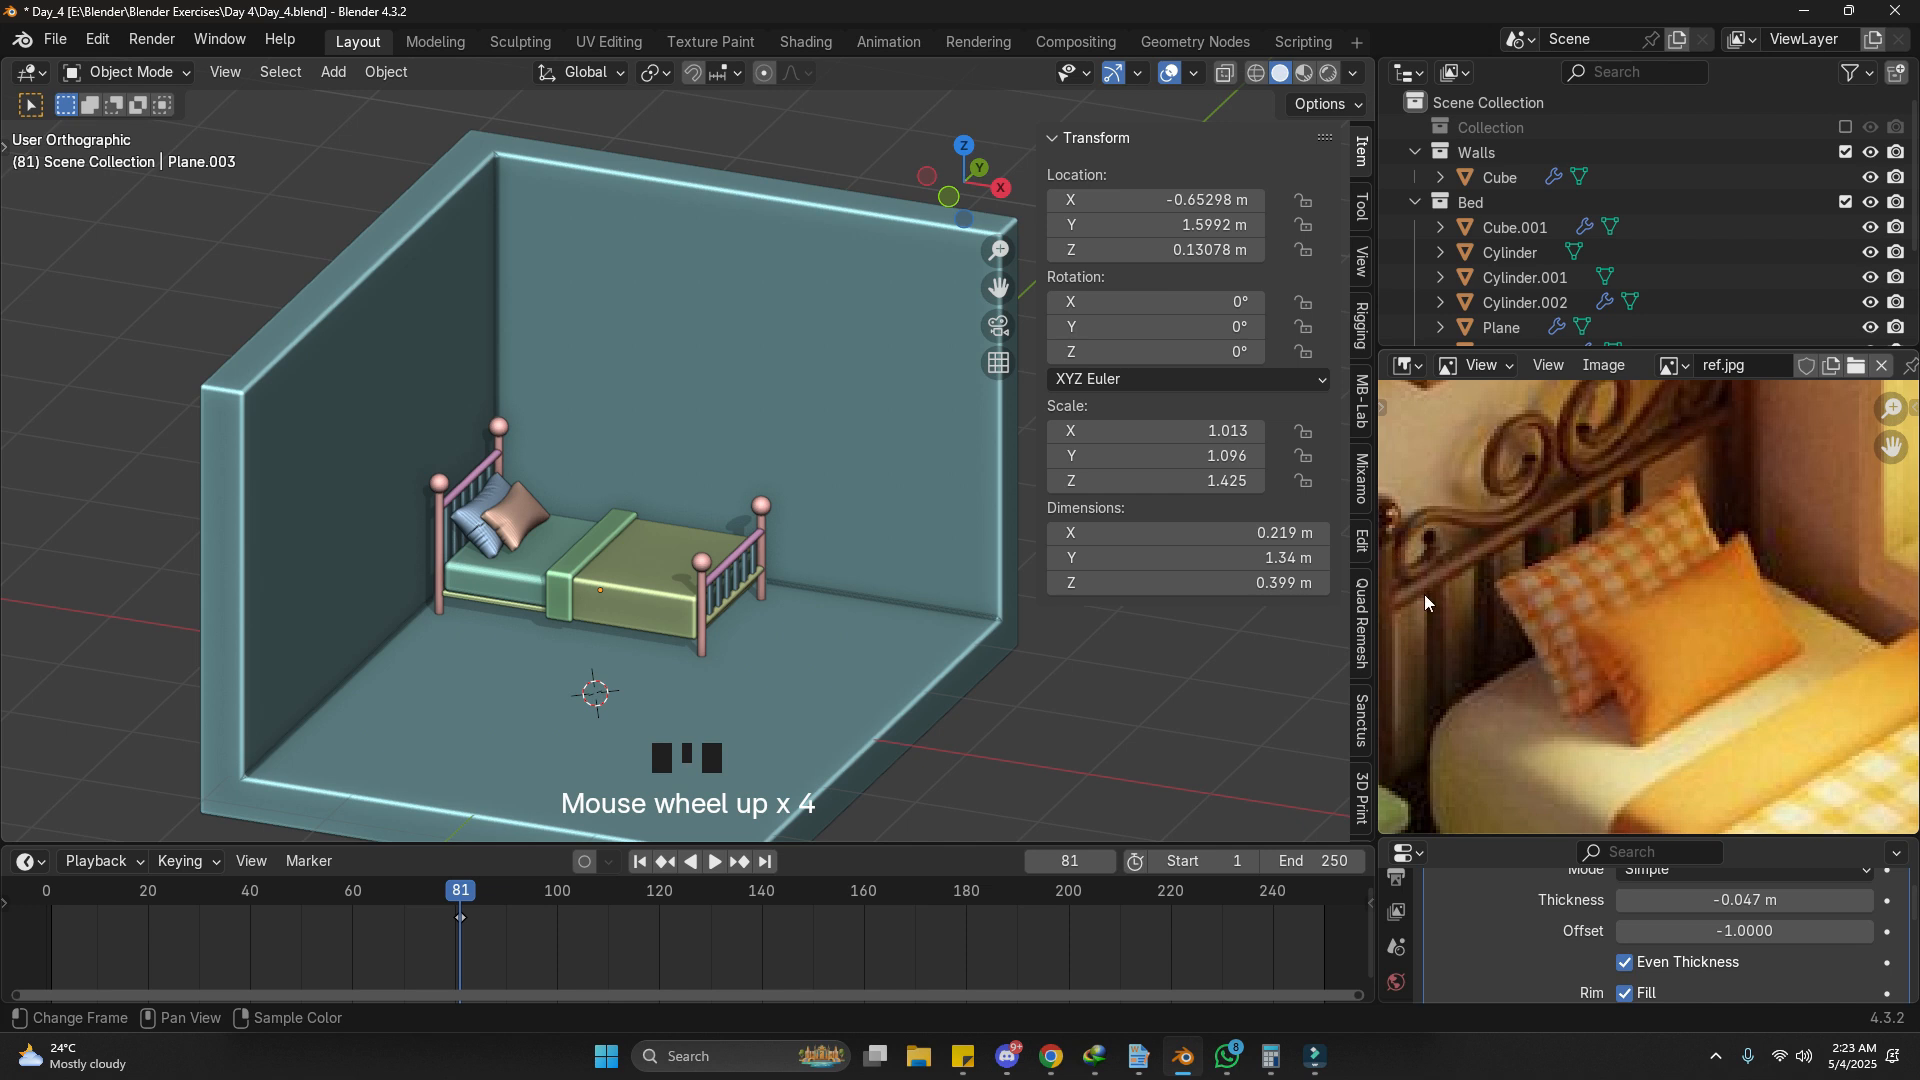
pyautogui.keyDown('shift'); pyautogui.moveTo(590, 516); pyautogui.dragTo(351, 522, button='middle'); pyautogui.keyUp('shift')
pyautogui.scroll(7, 789, 562)
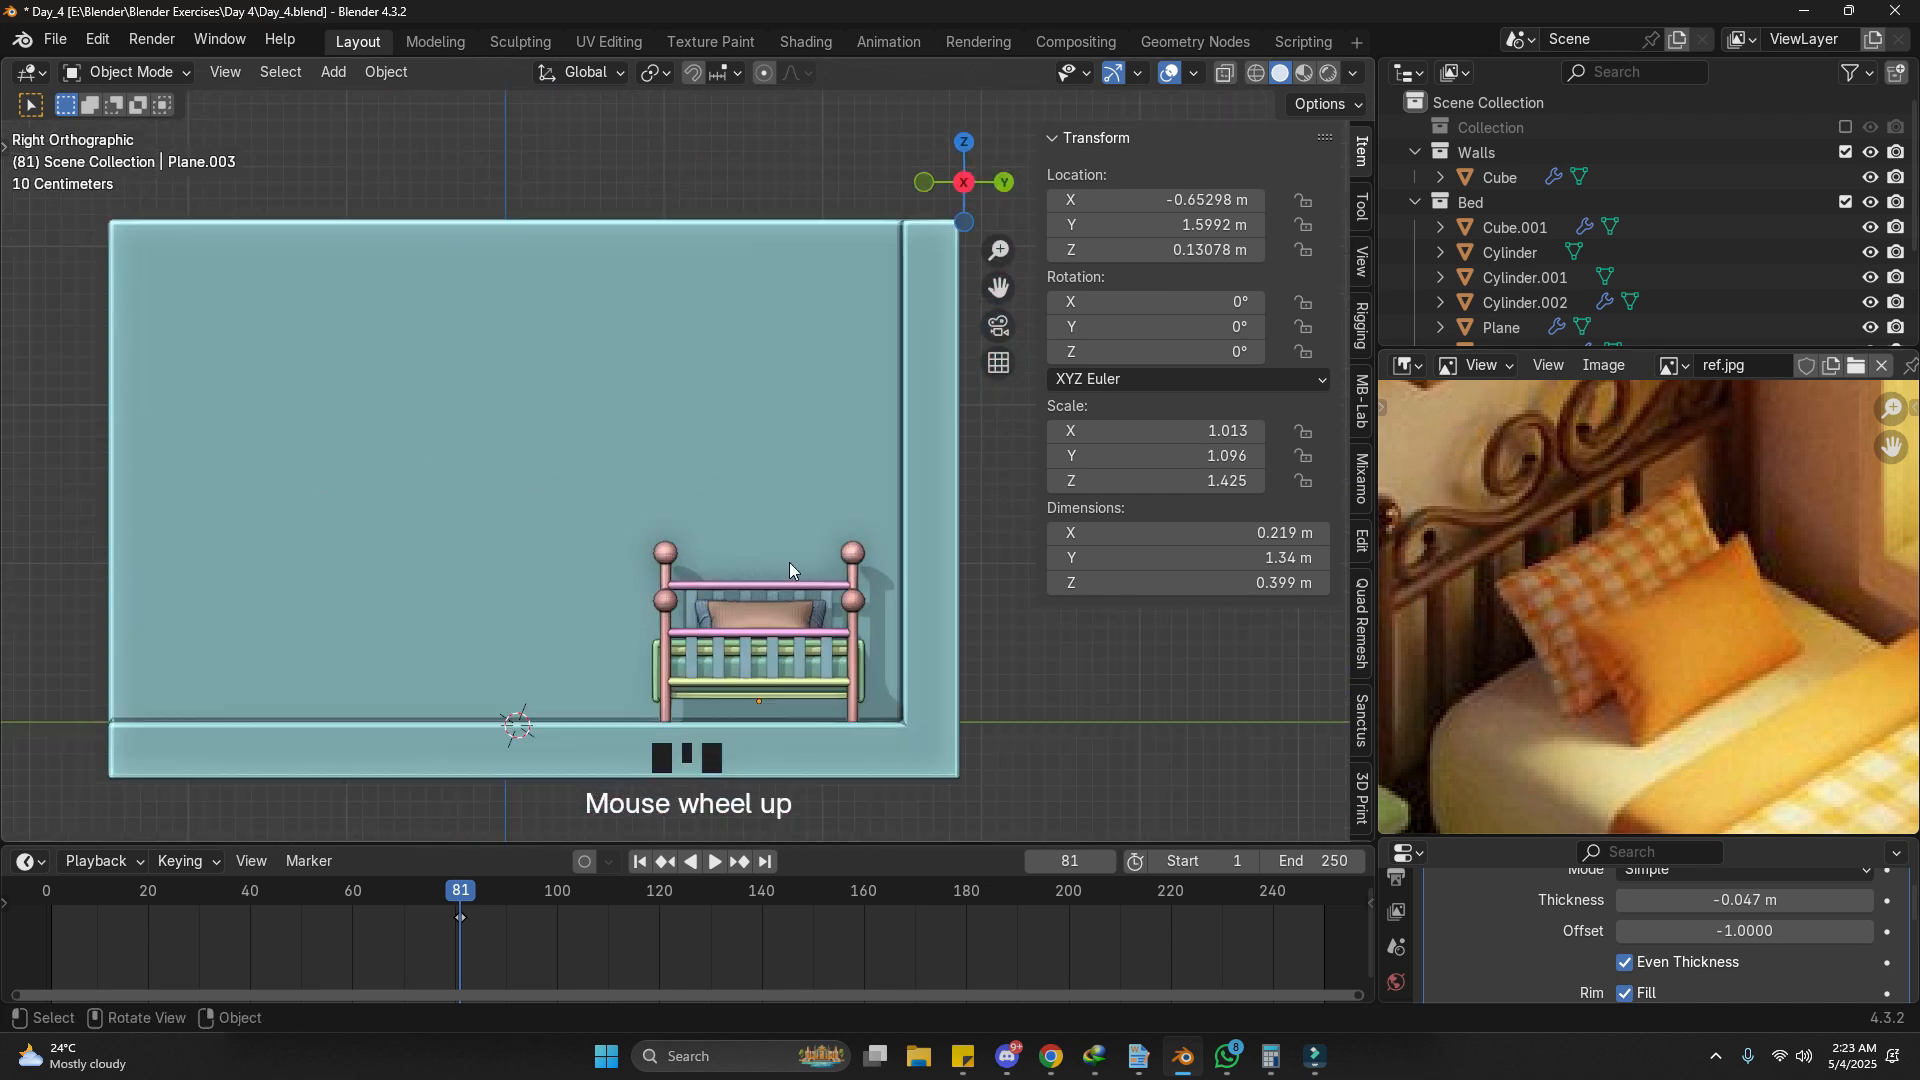
pyautogui.keyDown('shift'); pyautogui.moveTo(723, 562); pyautogui.dragTo(580, 440, button='middle'); pyautogui.keyUp('shift')
pyautogui.hotkey('shift', 'a')
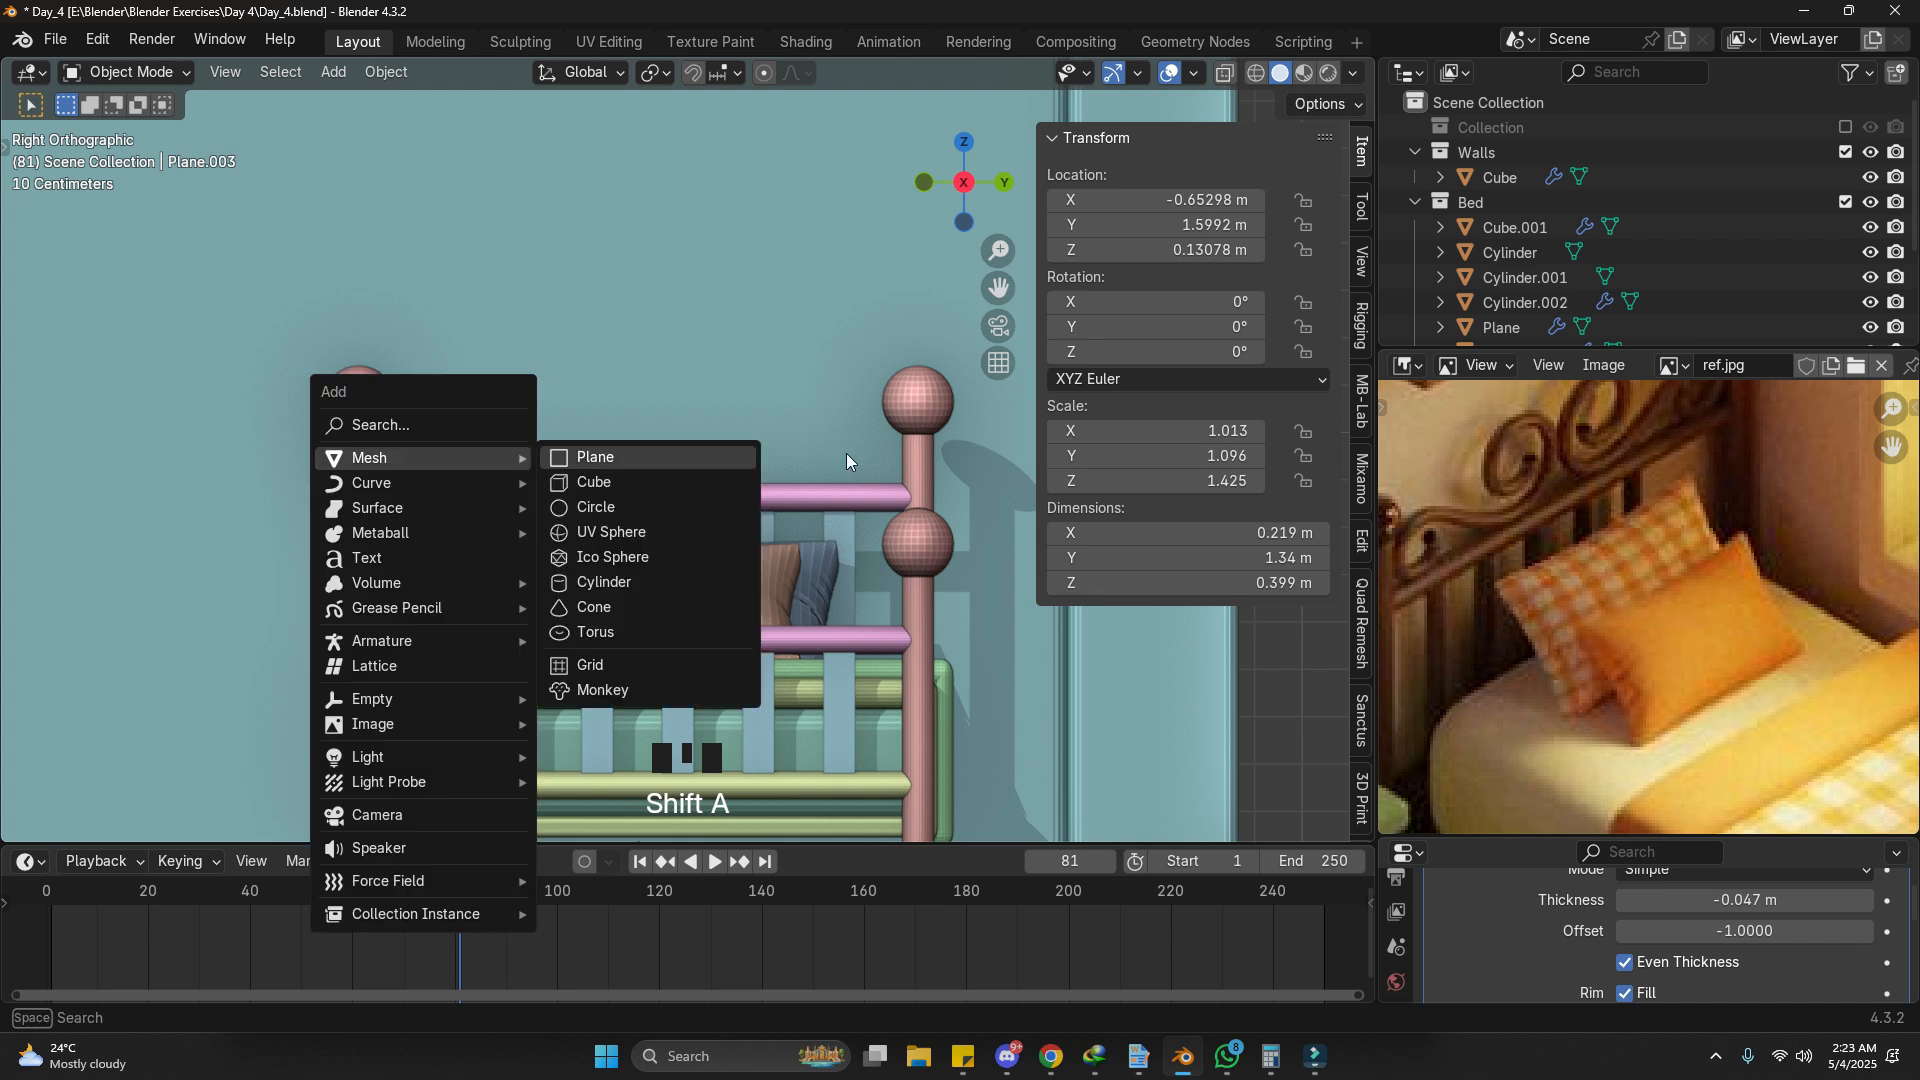
pyautogui.scroll(5, 1498, 480)
pyautogui.keyDown('shift'); pyautogui.moveTo(1498, 480); pyautogui.dragTo(1597, 477, button='middle'); pyautogui.keyUp('shift')
pyautogui.scroll(-1, 1596, 478)
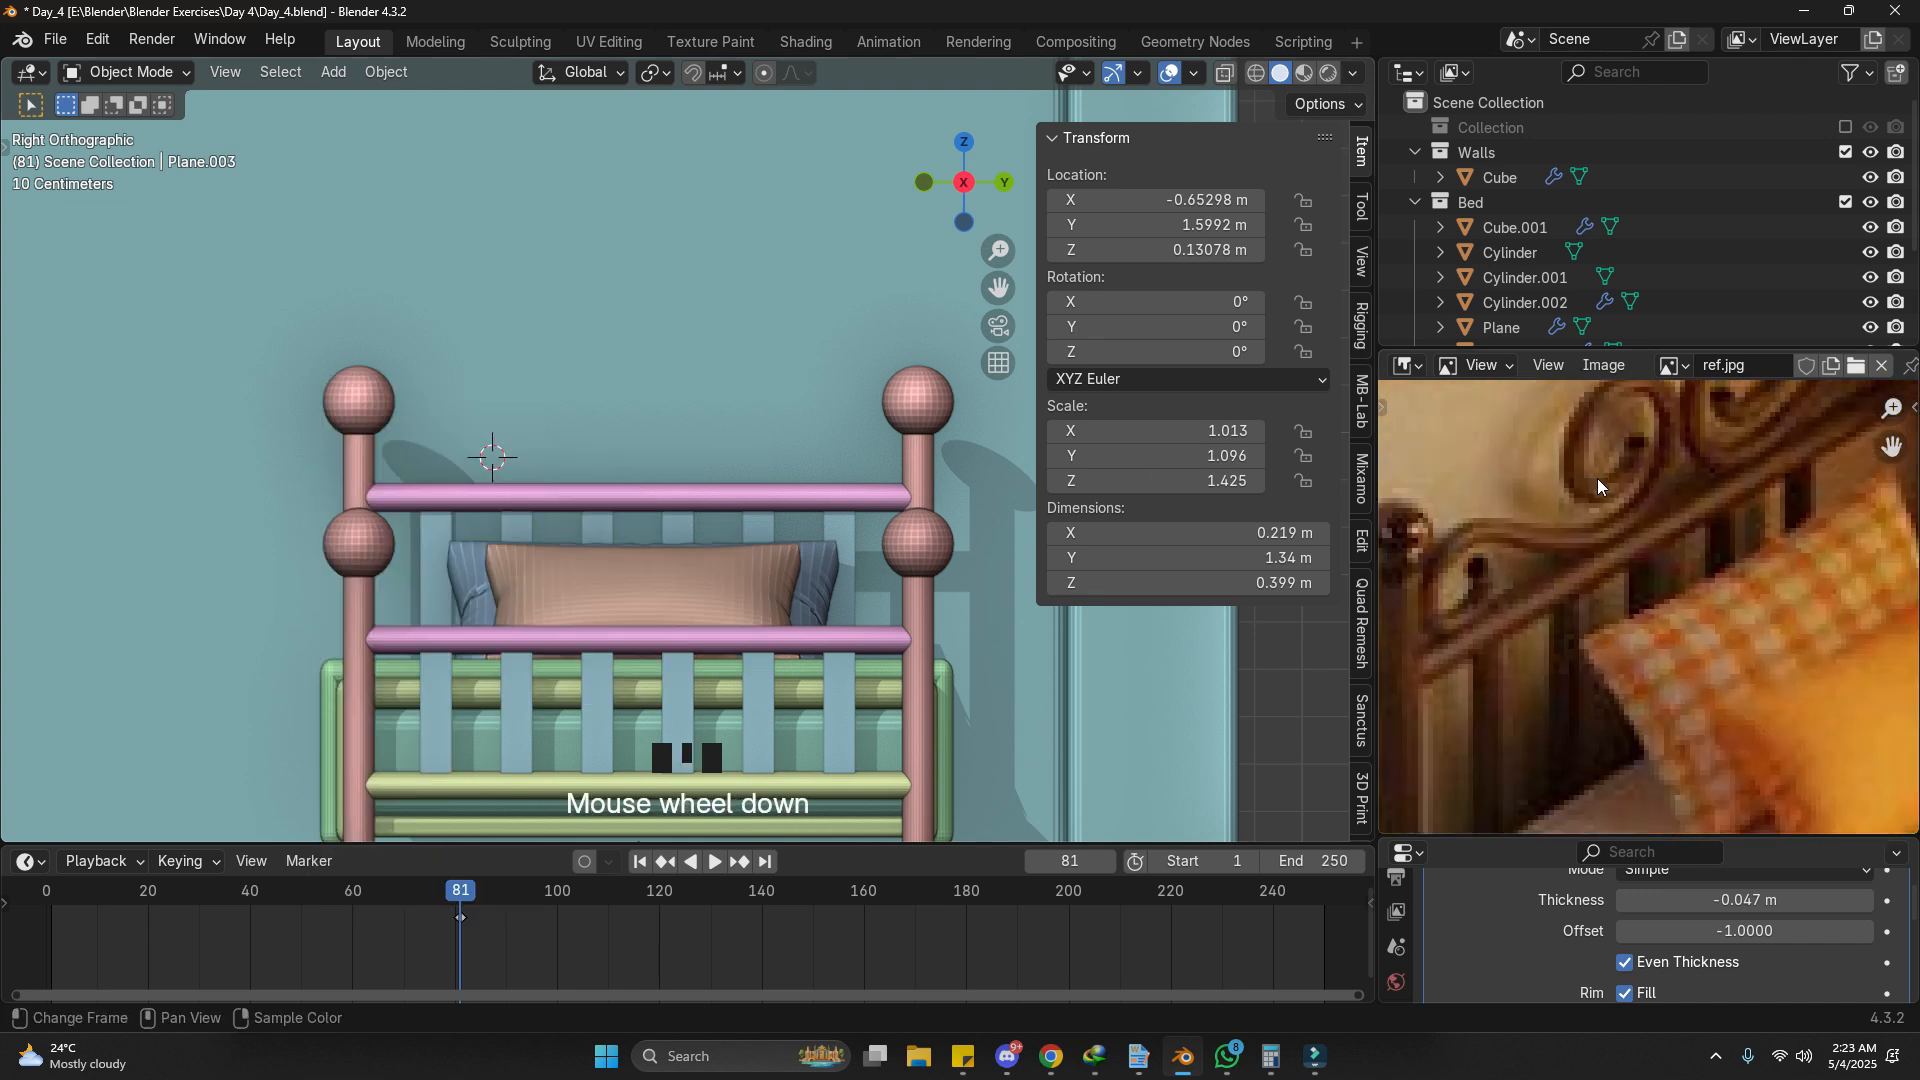
pyautogui.click(1481, 572)
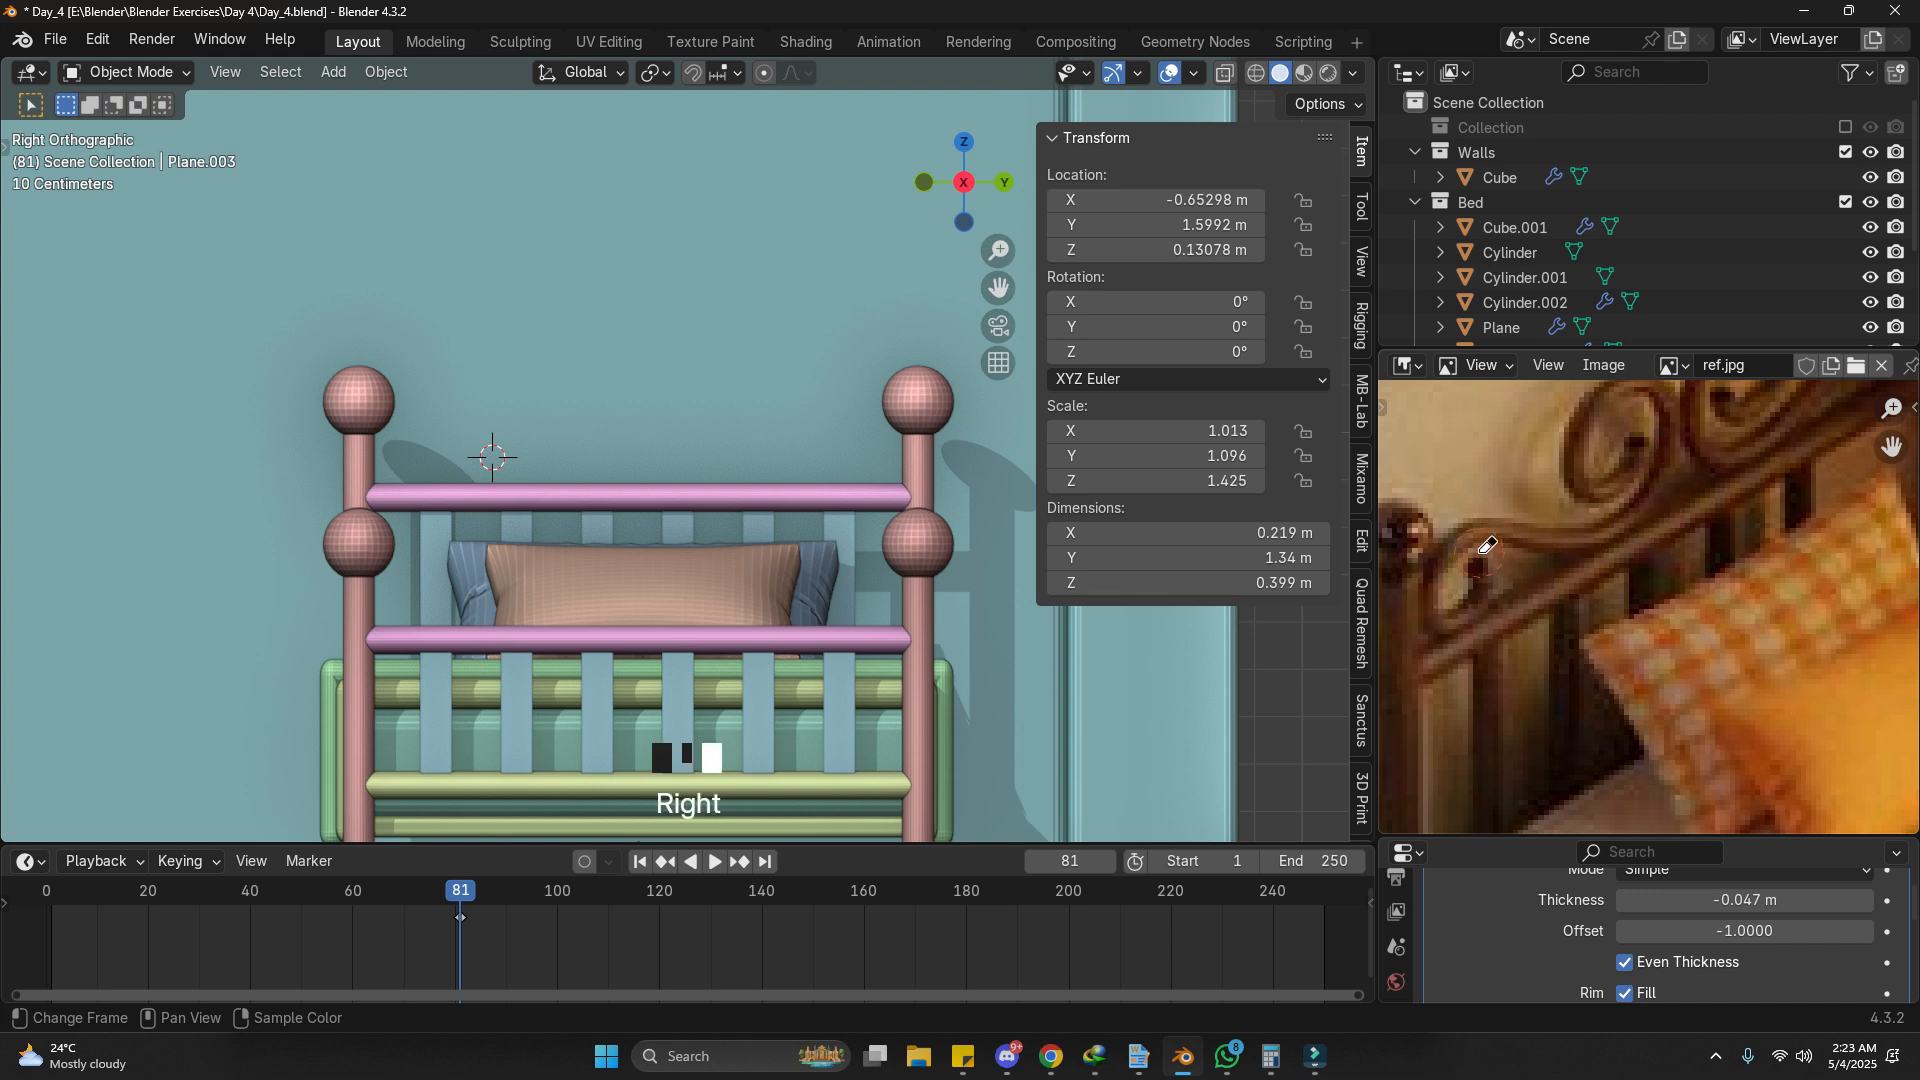
pyautogui.scroll(-5, 584, 484)
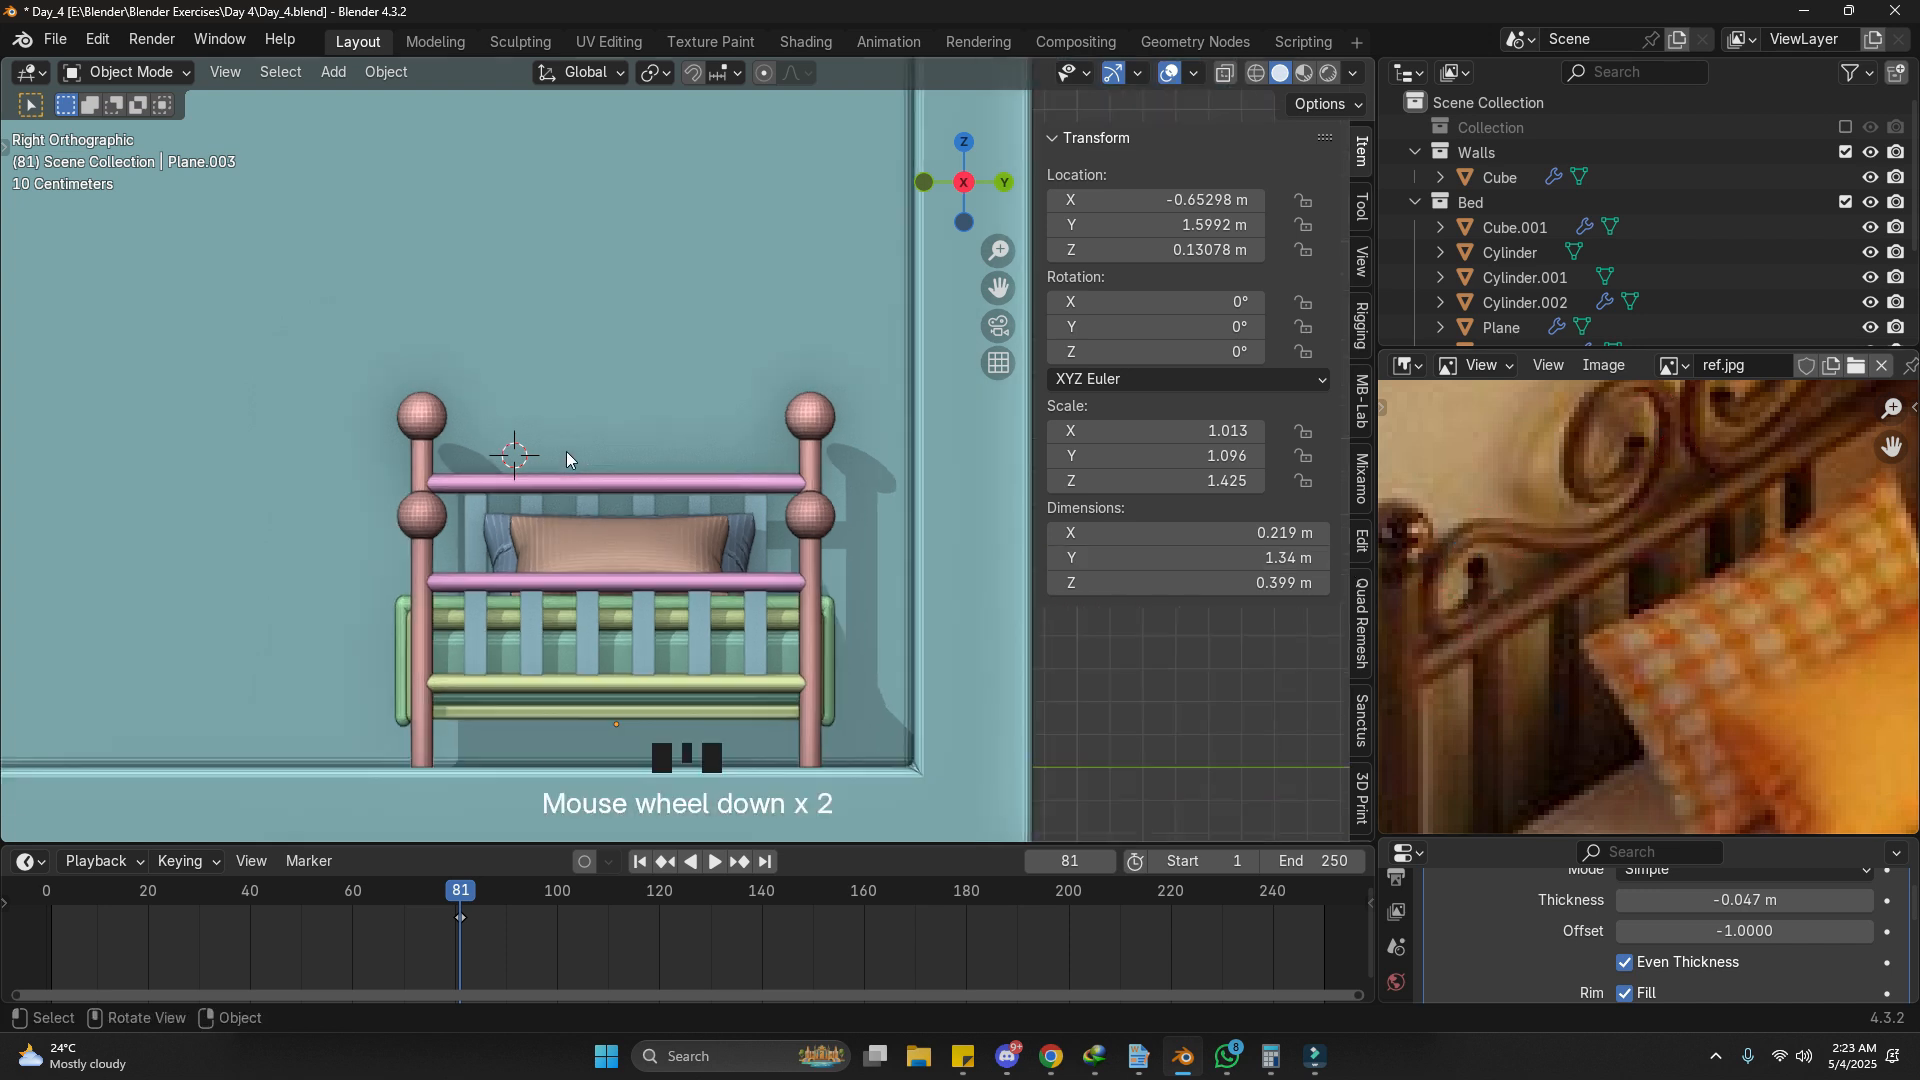
pyautogui.keyDown('shift'); pyautogui.moveTo(722, 502); pyautogui.dragTo(702, 430, button='middle'); pyautogui.keyUp('shift')
# Step: Add a mesh plane outside the room and rotate it 90° about X and 90° about Z
pyautogui.hotkey('shift', 'a')
pyautogui.moveTo(705, 422)
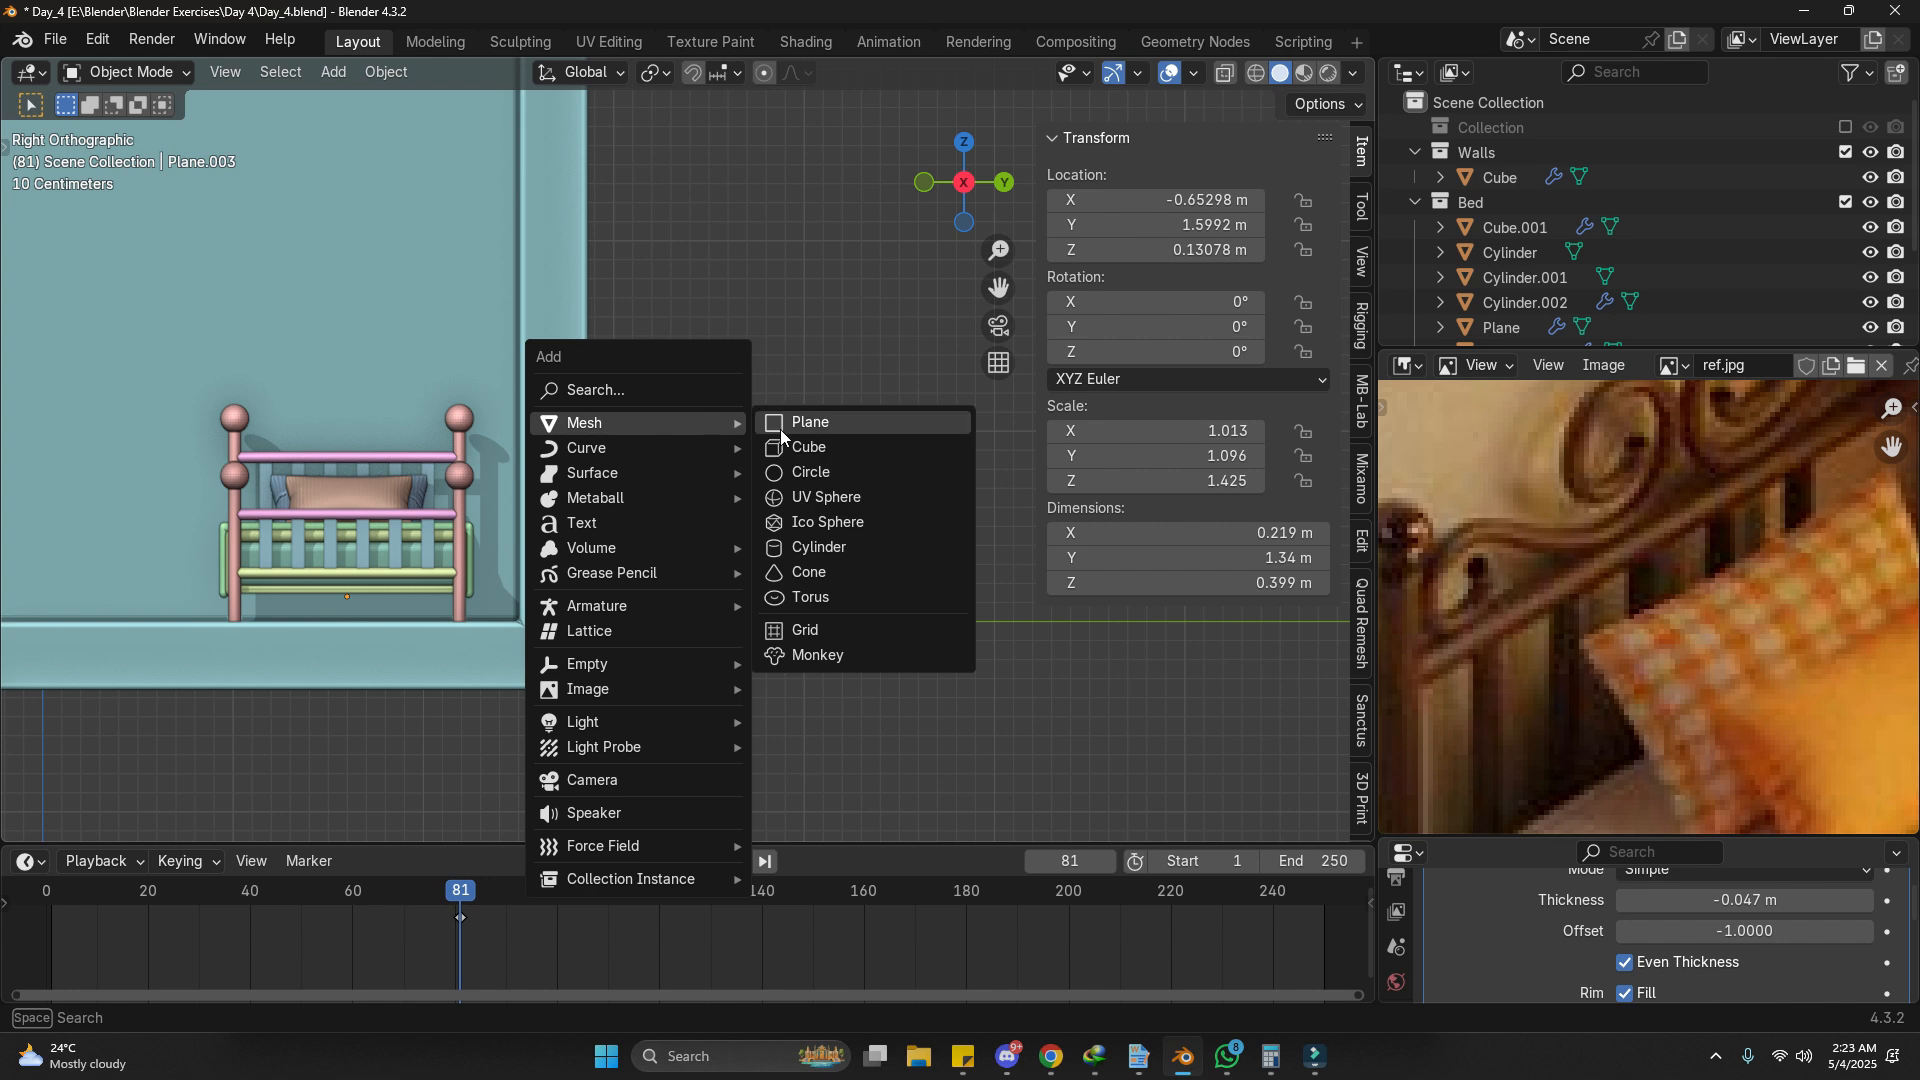
pyautogui.click(780, 426)
pyautogui.press('r')
pyautogui.press('Return')
pyautogui.press('r')
pyautogui.press('y')
pyautogui.press('9')
pyautogui.press('0')
pyautogui.press('Return')
# Step: Delete three of the plane's vertices, reposition the remaining vertex beside the room, and return to Object Mode
pyautogui.press('Tab')
pyautogui.press('1')
pyautogui.click(876, 248)
pyautogui.keyDown('shift'); pyautogui.click(870, 622); pyautogui.keyUp('shift')
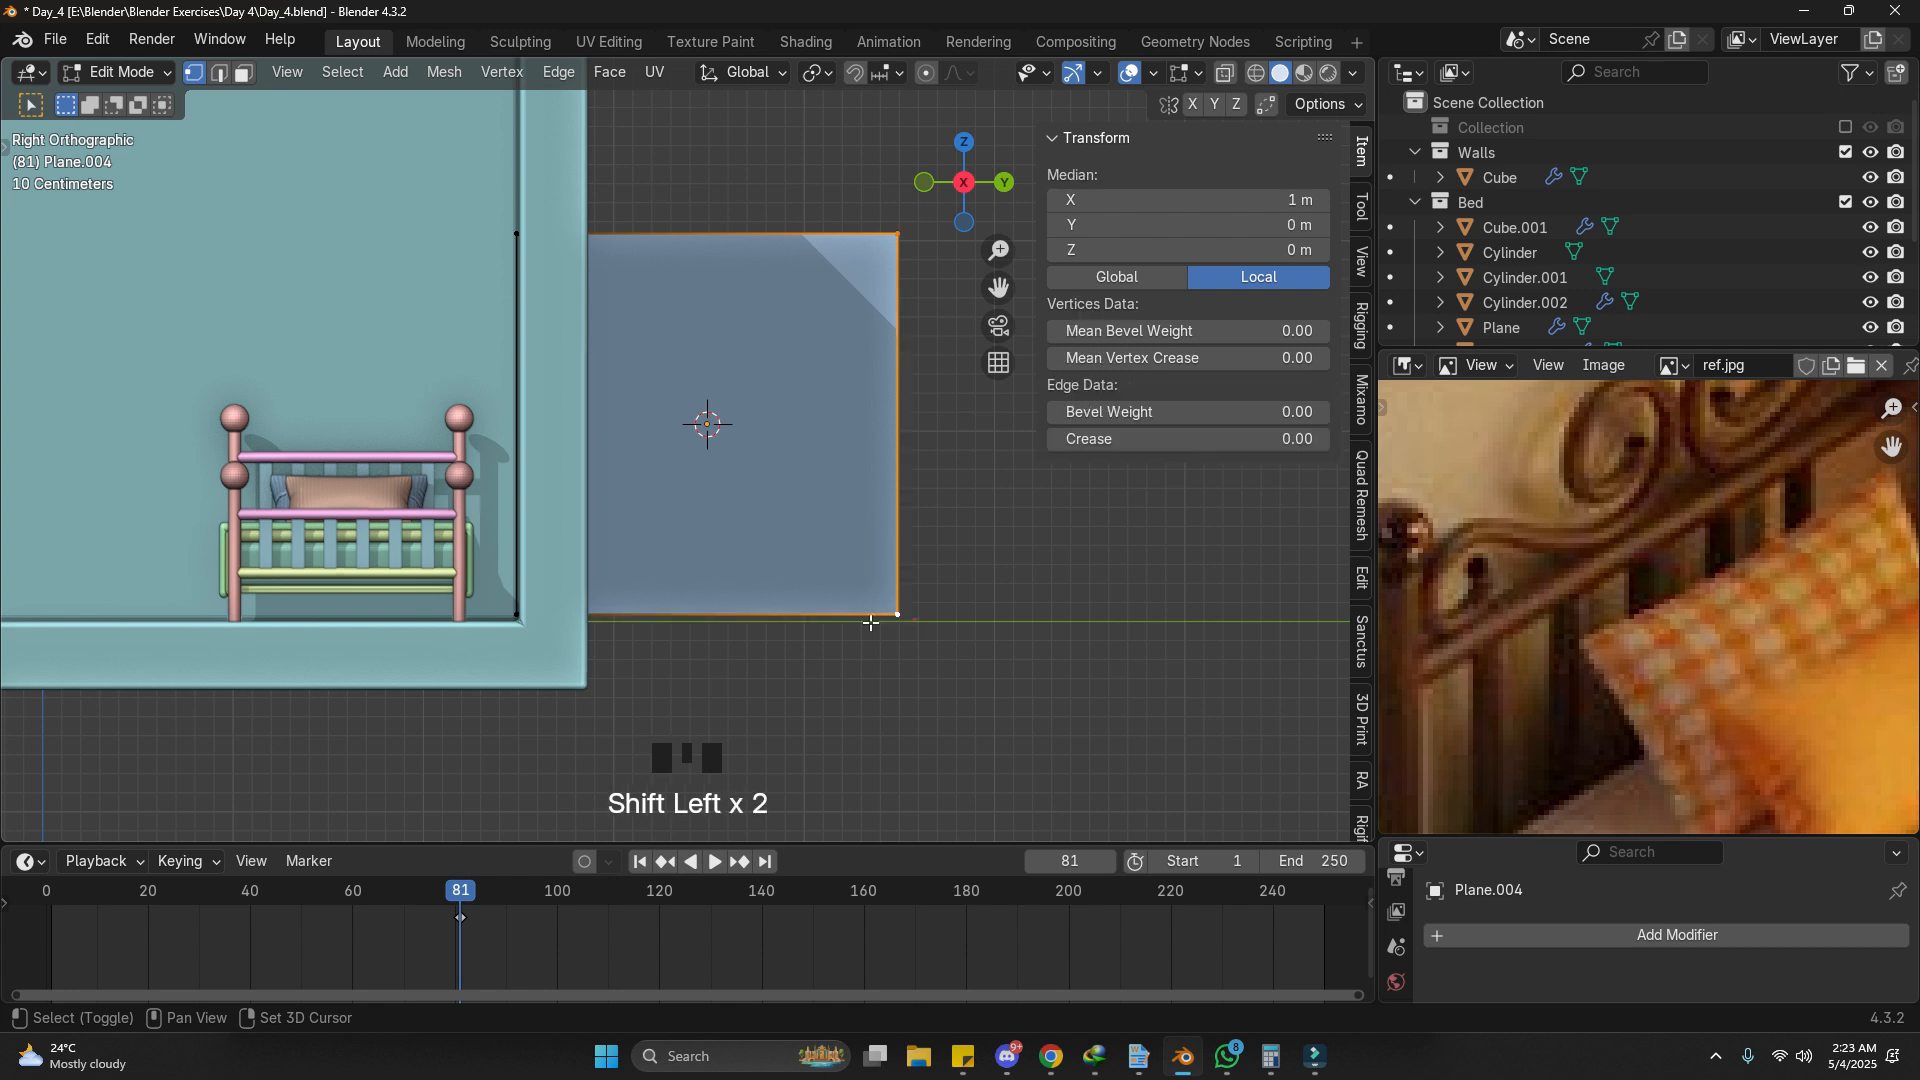
pyautogui.keyDown('shift'); pyautogui.click(543, 632); pyautogui.keyUp('shift')
pyautogui.press('x')
pyautogui.press('a')
pyautogui.click(748, 503)
pyautogui.press('g')
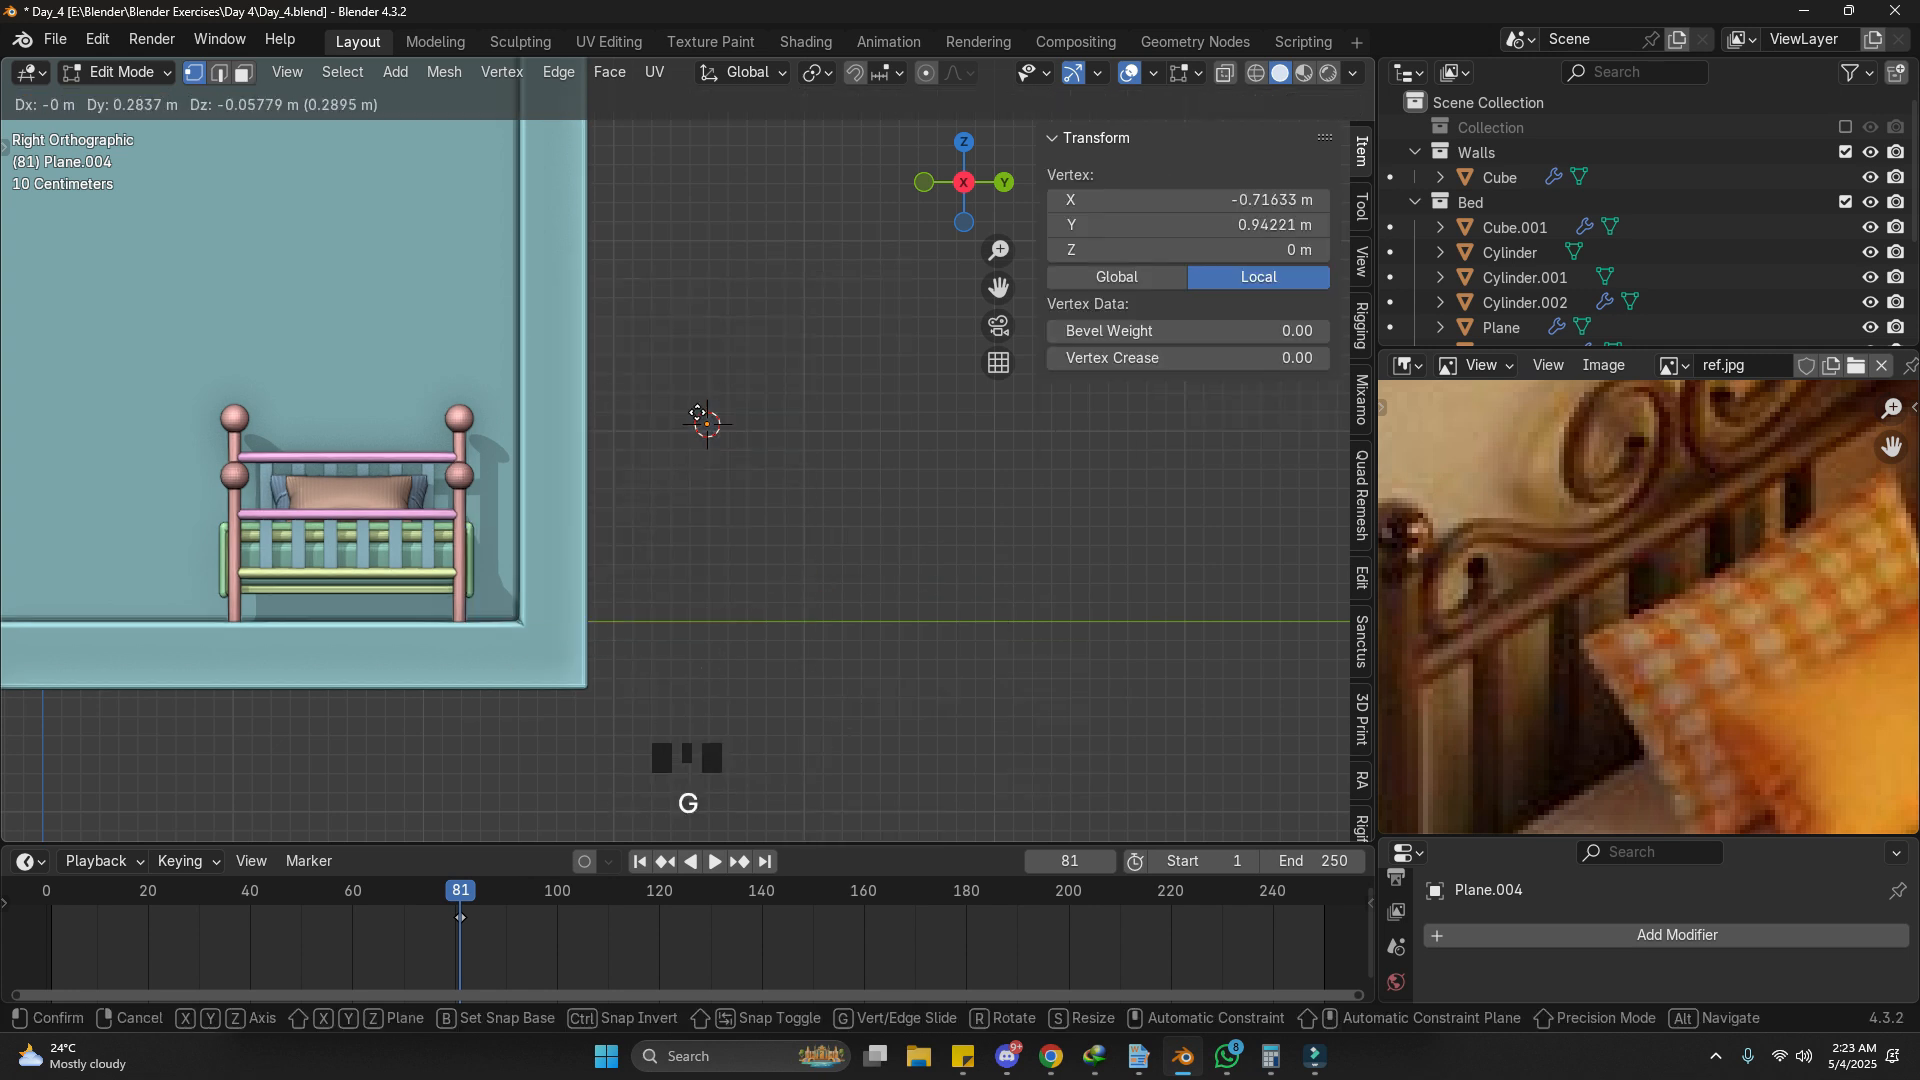
pyautogui.click(775, 440)
pyautogui.press('Tab')
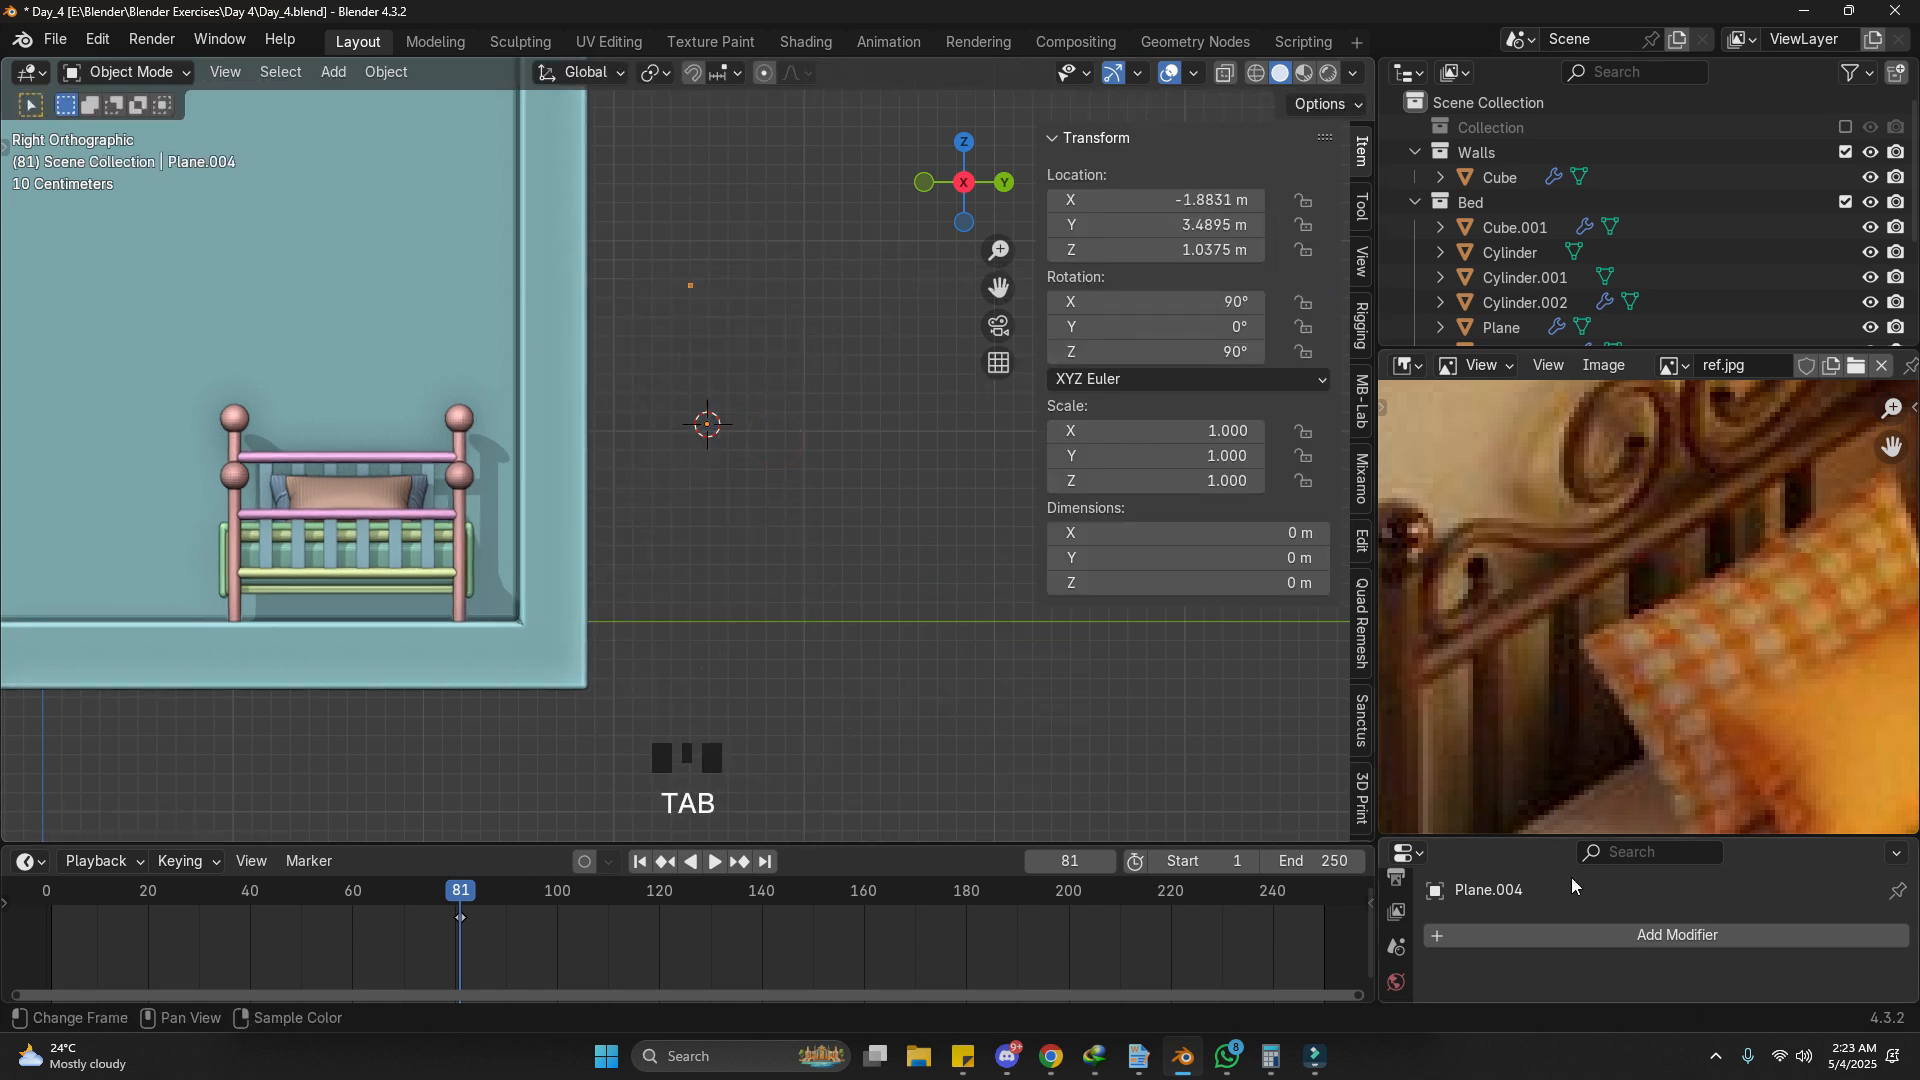
pyautogui.click(1572, 935)
pyautogui.click(1540, 805)
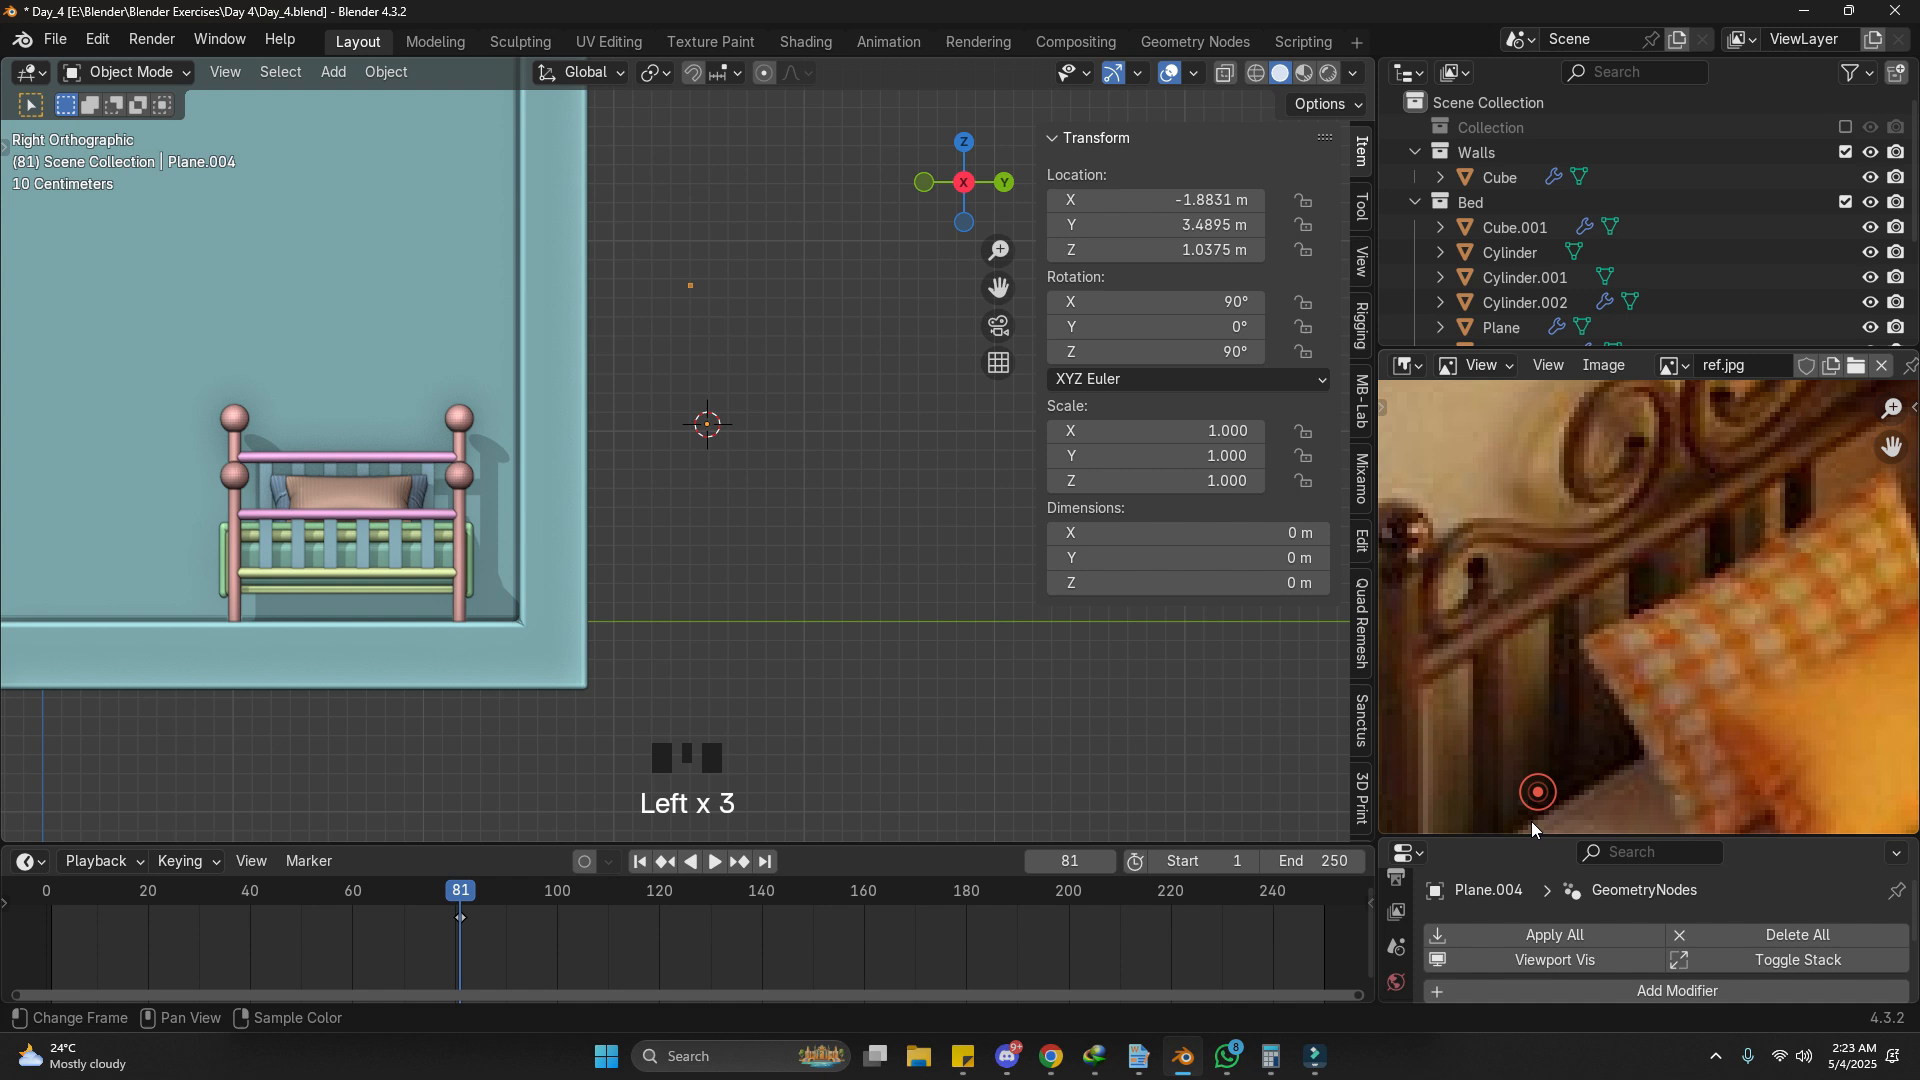
pyautogui.hotkey('ctrl', 'z')
# Step: Add a Skin modifier to the single-vertex object
pyautogui.click(1574, 936)
pyautogui.click(1494, 774)
pyautogui.write('s')
pyautogui.press('Down')
pyautogui.press('Down')
pyautogui.press('Down')
pyautogui.press('Down')
pyautogui.press('Return')
# Step: Extrude the skinned vertex three times into a zigzag chain beside the room
pyautogui.scroll(2, 600, 228)
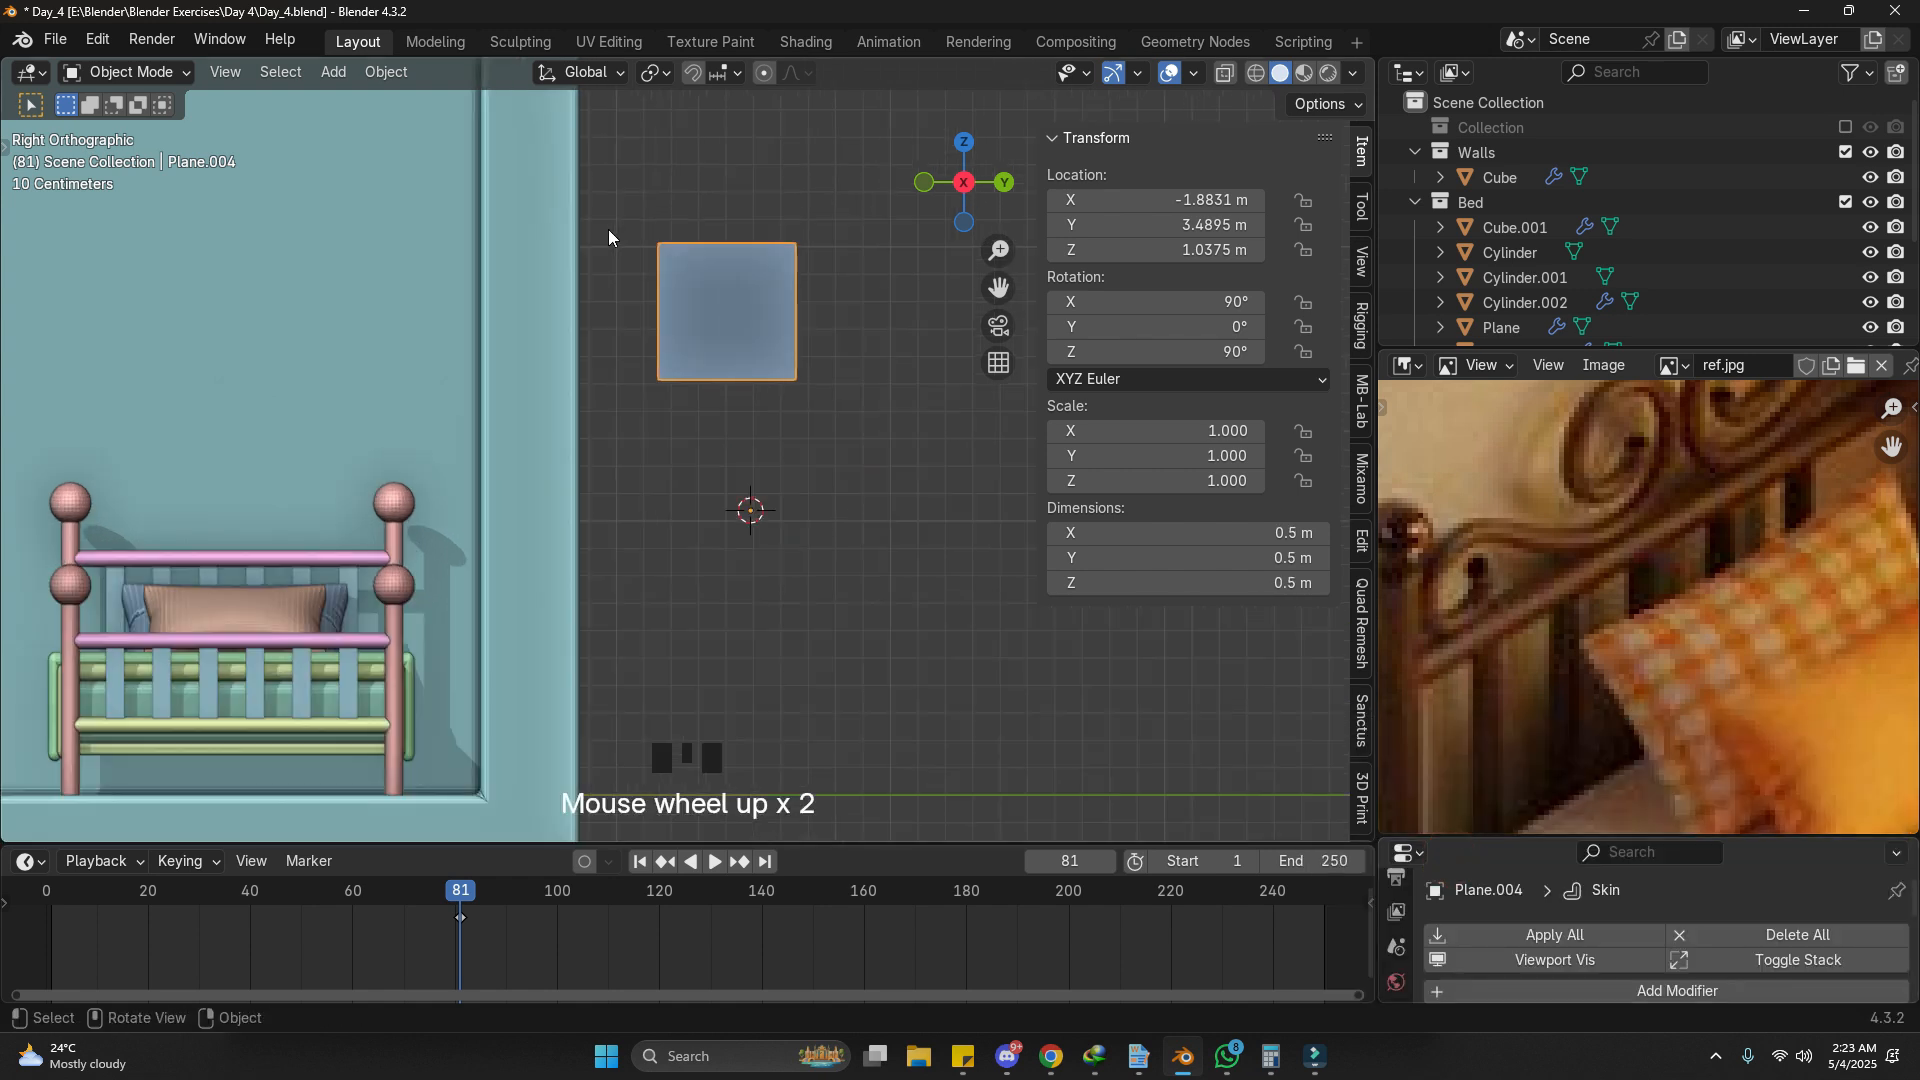
pyautogui.press('Tab')
pyautogui.press('z')
pyautogui.scroll(-3, 607, 347)
pyautogui.press('z')
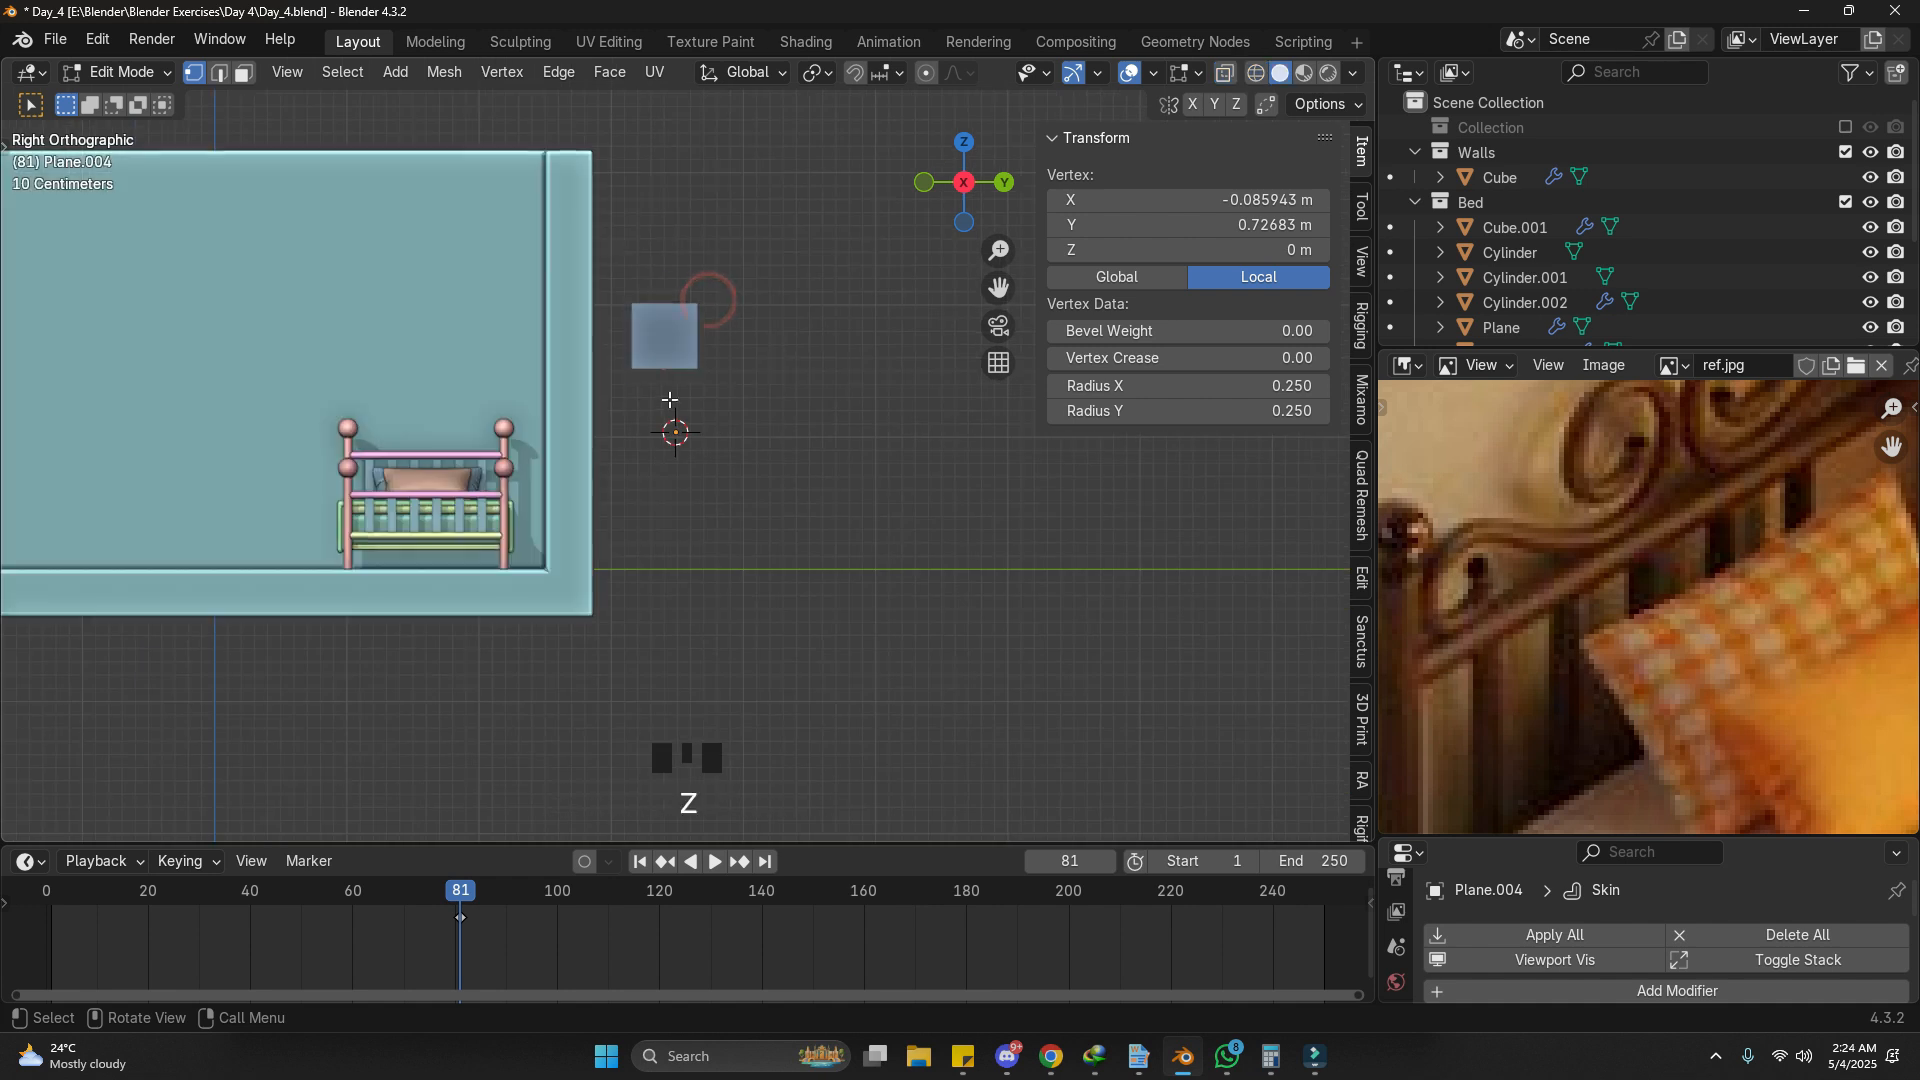
pyautogui.press('e')
pyautogui.click(807, 371)
pyautogui.press('e')
pyautogui.click(905, 192)
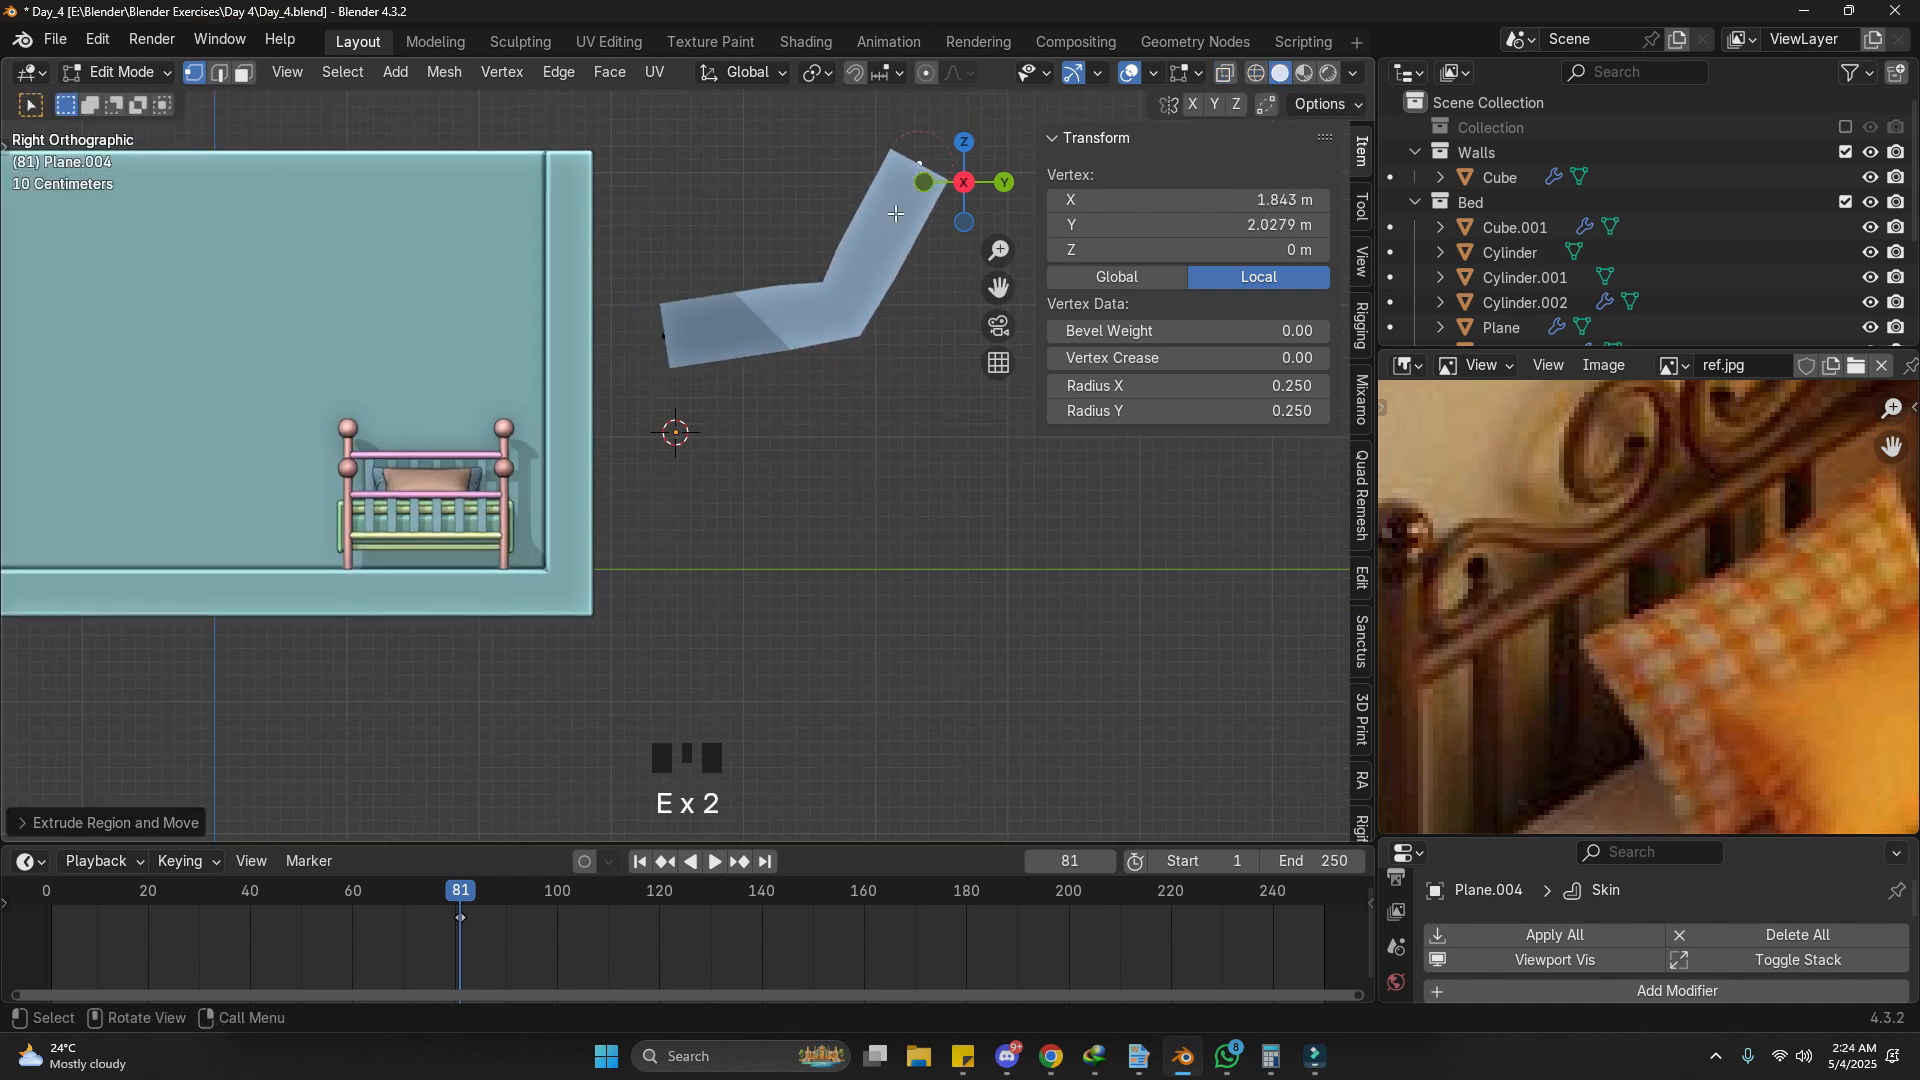
pyautogui.keyDown('shift'); pyautogui.moveTo(836, 392); pyautogui.dragTo(699, 492, button='middle'); pyautogui.keyUp('shift')
pyautogui.press('z')
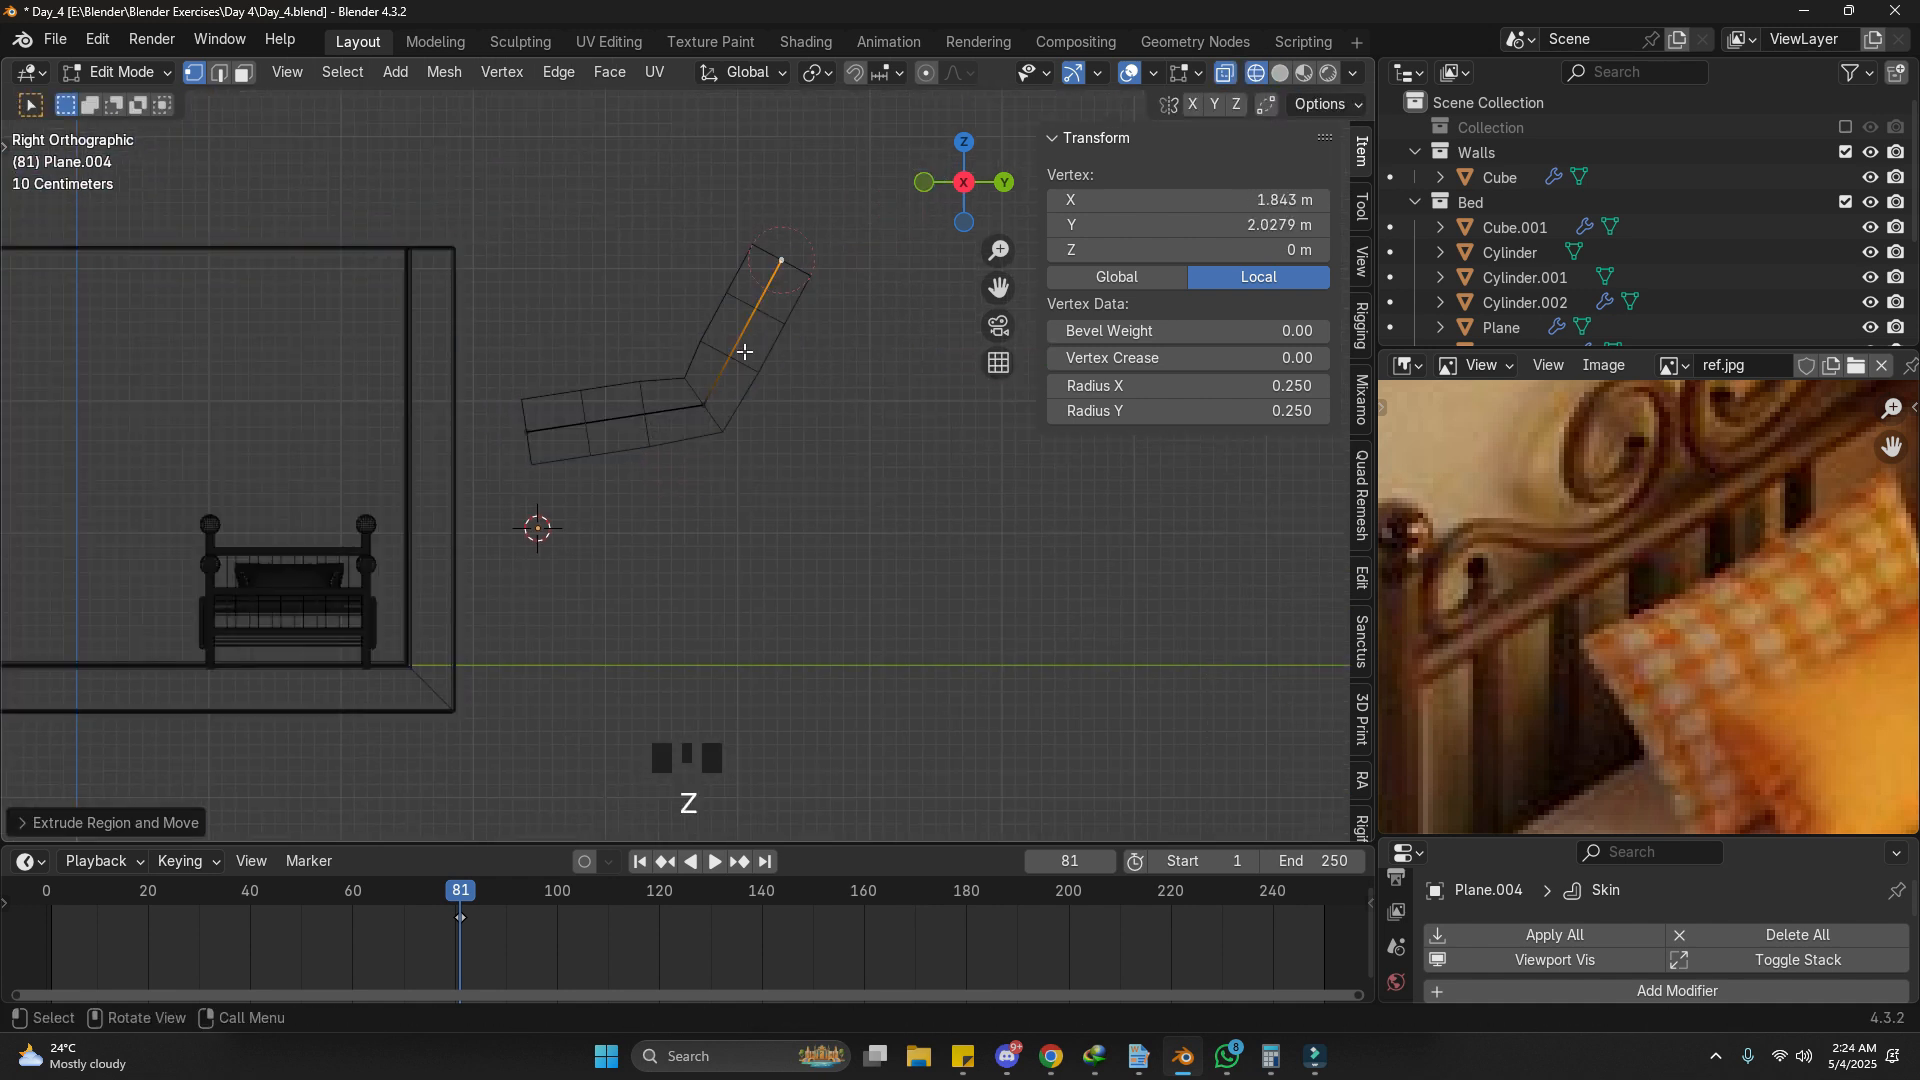
pyautogui.press('z')
pyautogui.press('e')
pyautogui.click(1058, 510)
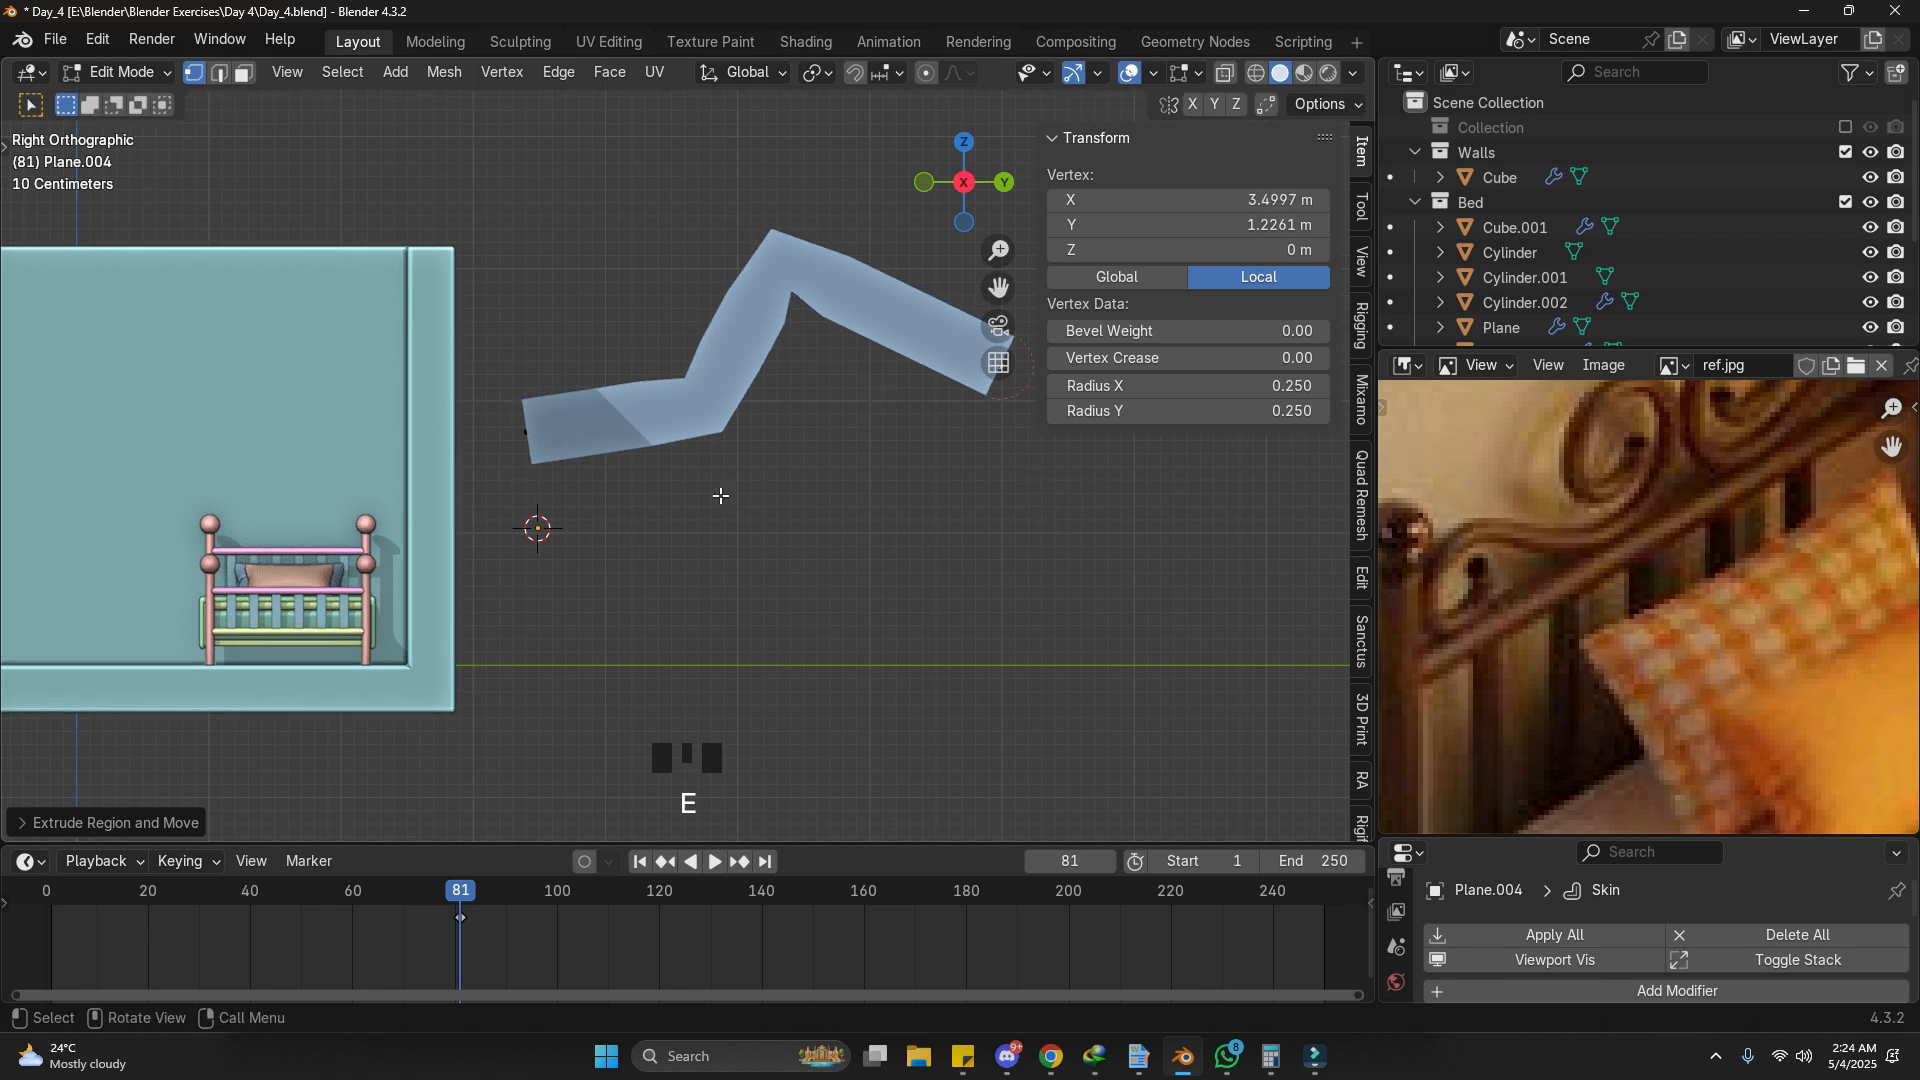
# Step: Return to Object Mode and delete the skinned zigzag test object
pyautogui.press('Tab')
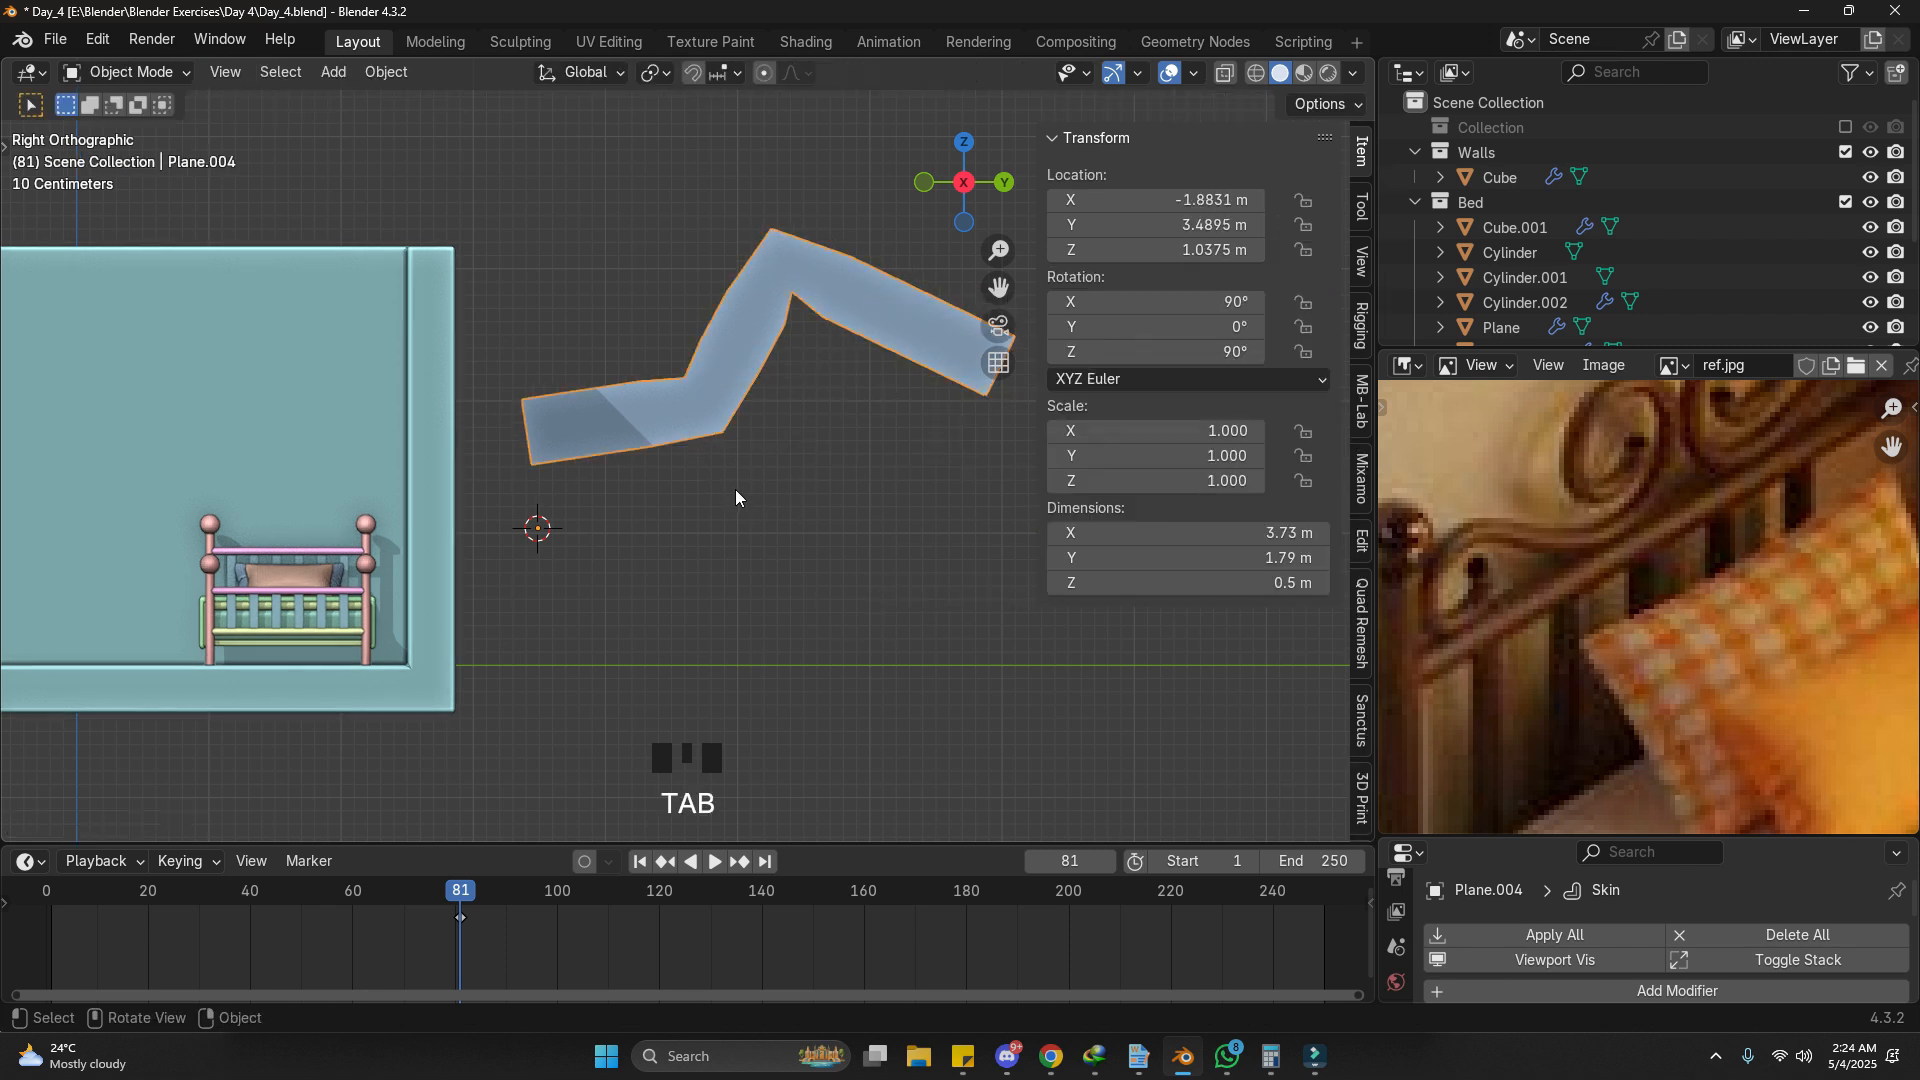
pyautogui.press('x')
# Step: Add a mesh plane above the headboard's top rail near its left post and rotate it 90° about X and 90° about Z
pyautogui.keyDown('shift'); pyautogui.moveTo(340, 573); pyautogui.dragTo(664, 475, button='middle'); pyautogui.keyUp('shift')
pyautogui.scroll(5, 569, 473)
pyautogui.scroll(5, 423, 399)
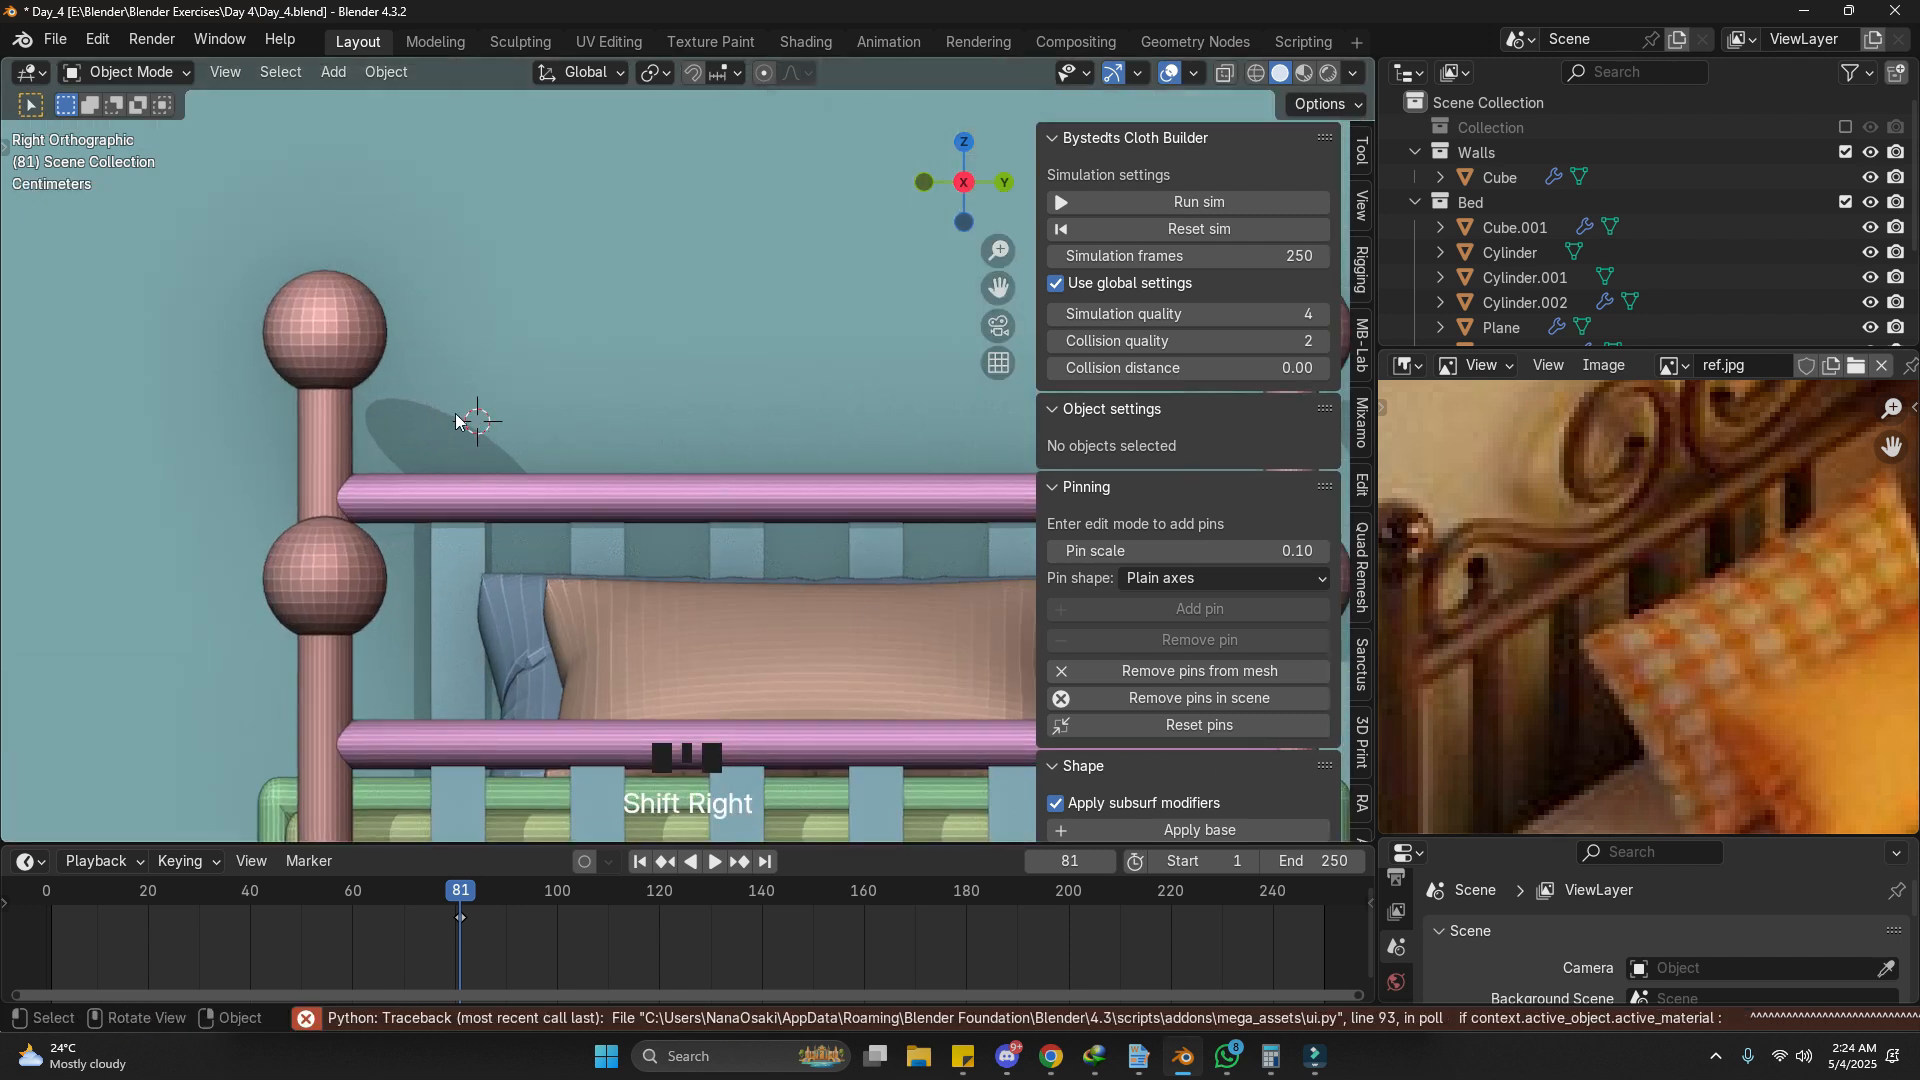
pyautogui.hotkey('shift', 'a')
pyautogui.moveTo(466, 410)
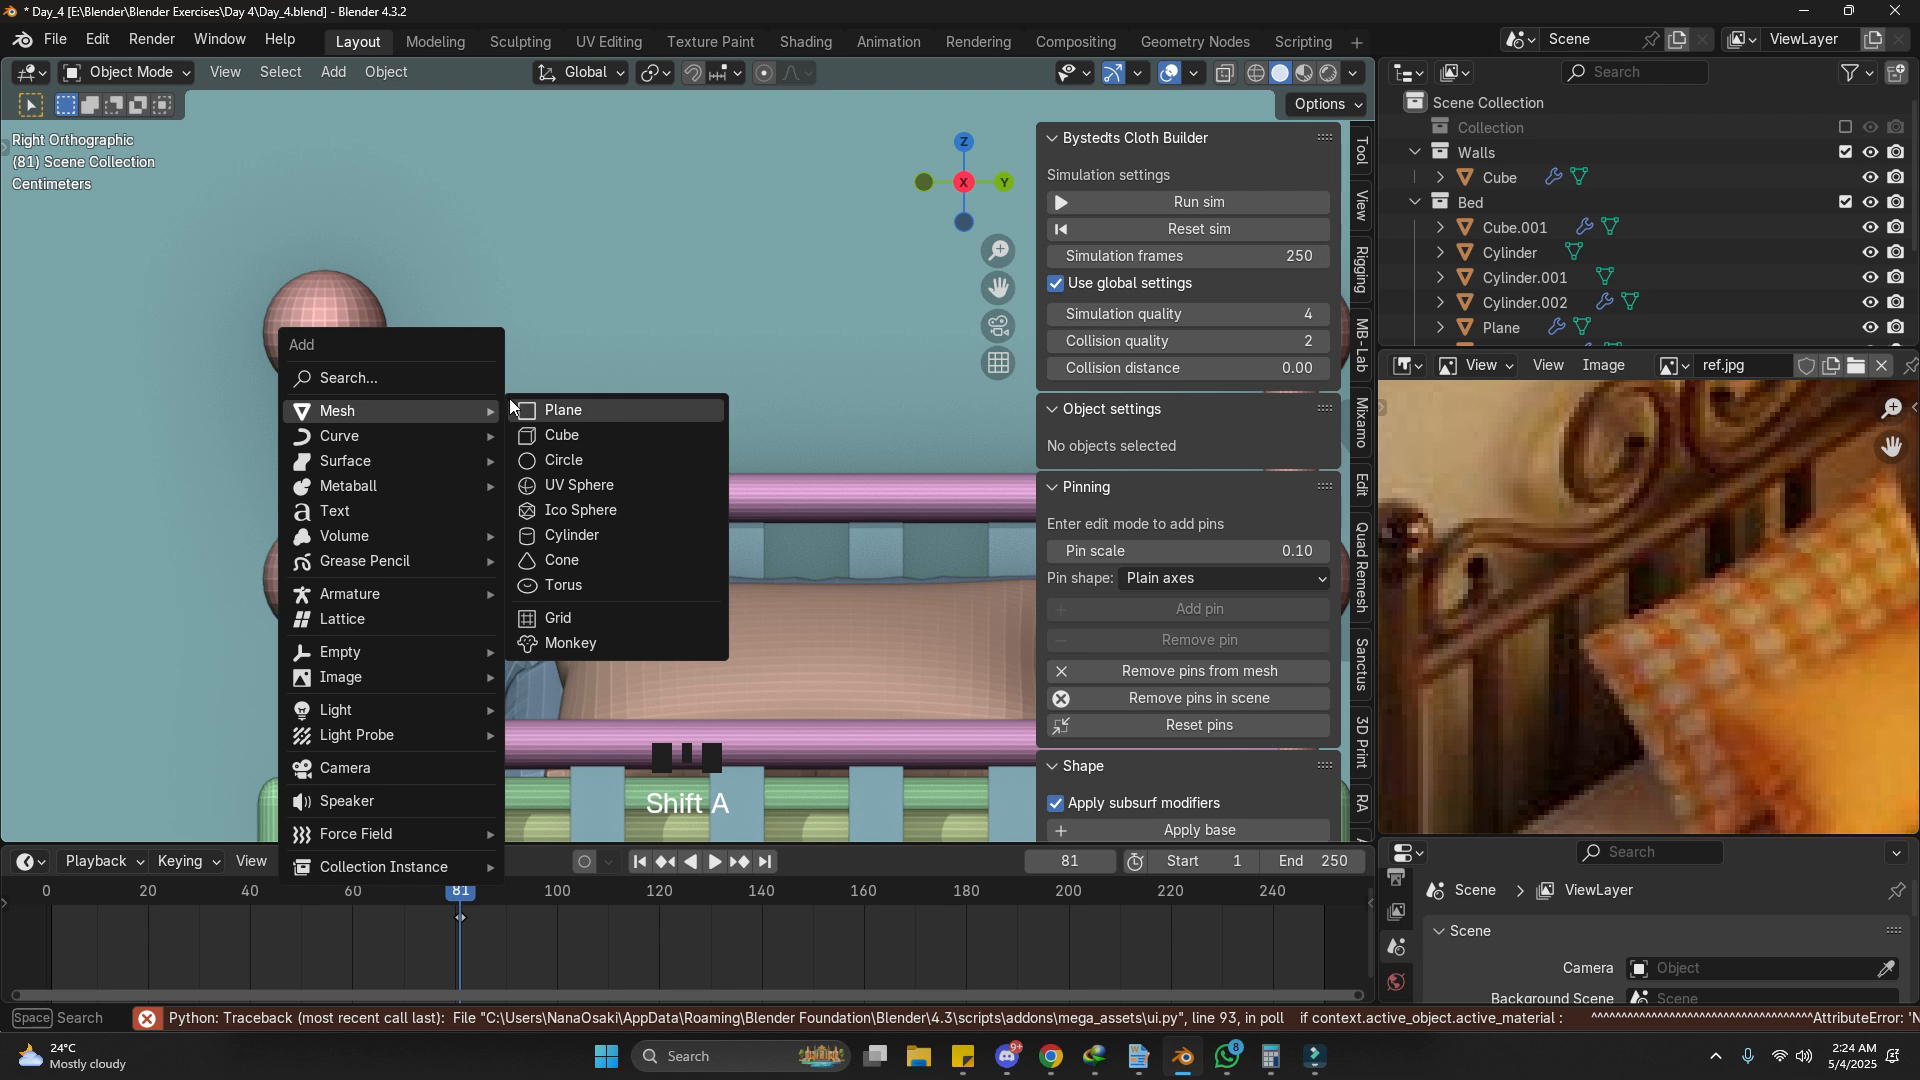
pyautogui.click(566, 410)
pyautogui.write('r')
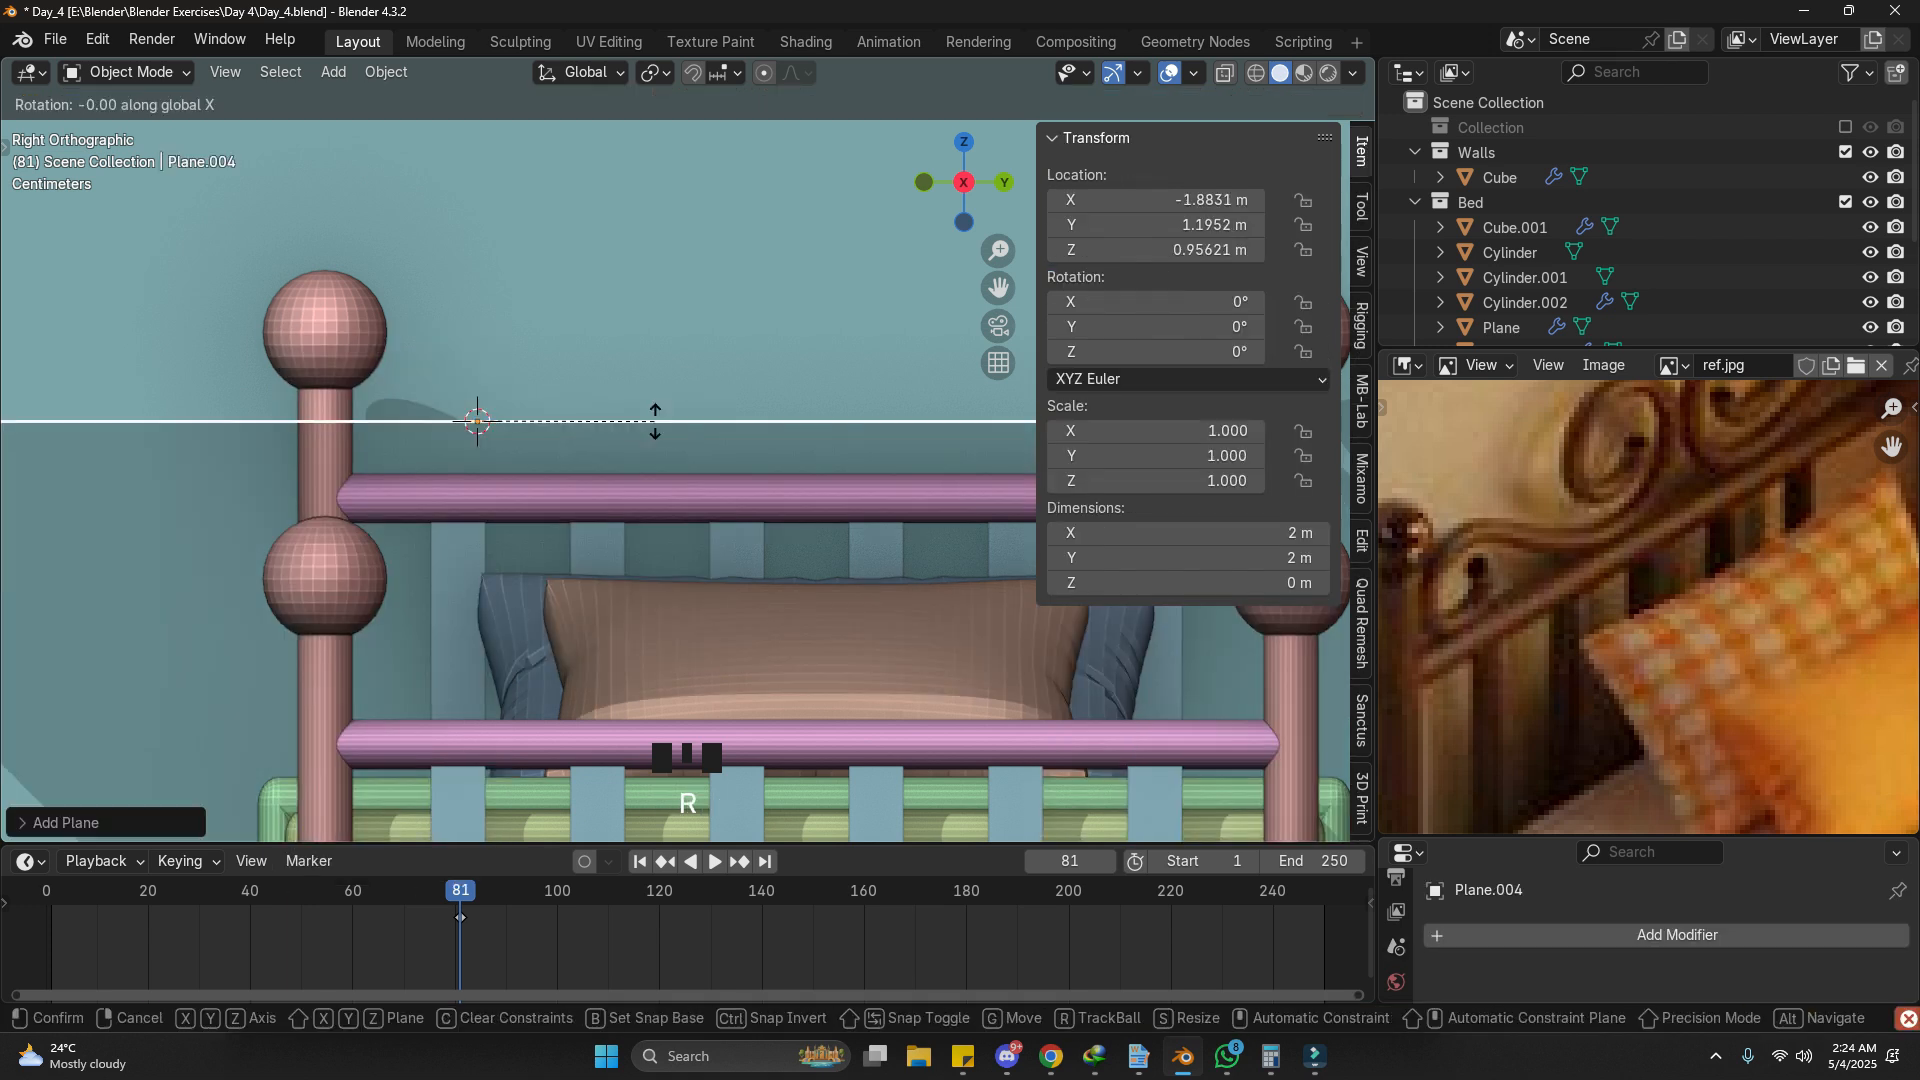
pyautogui.write('90')
pyautogui.press('Return')
pyautogui.write('rz')
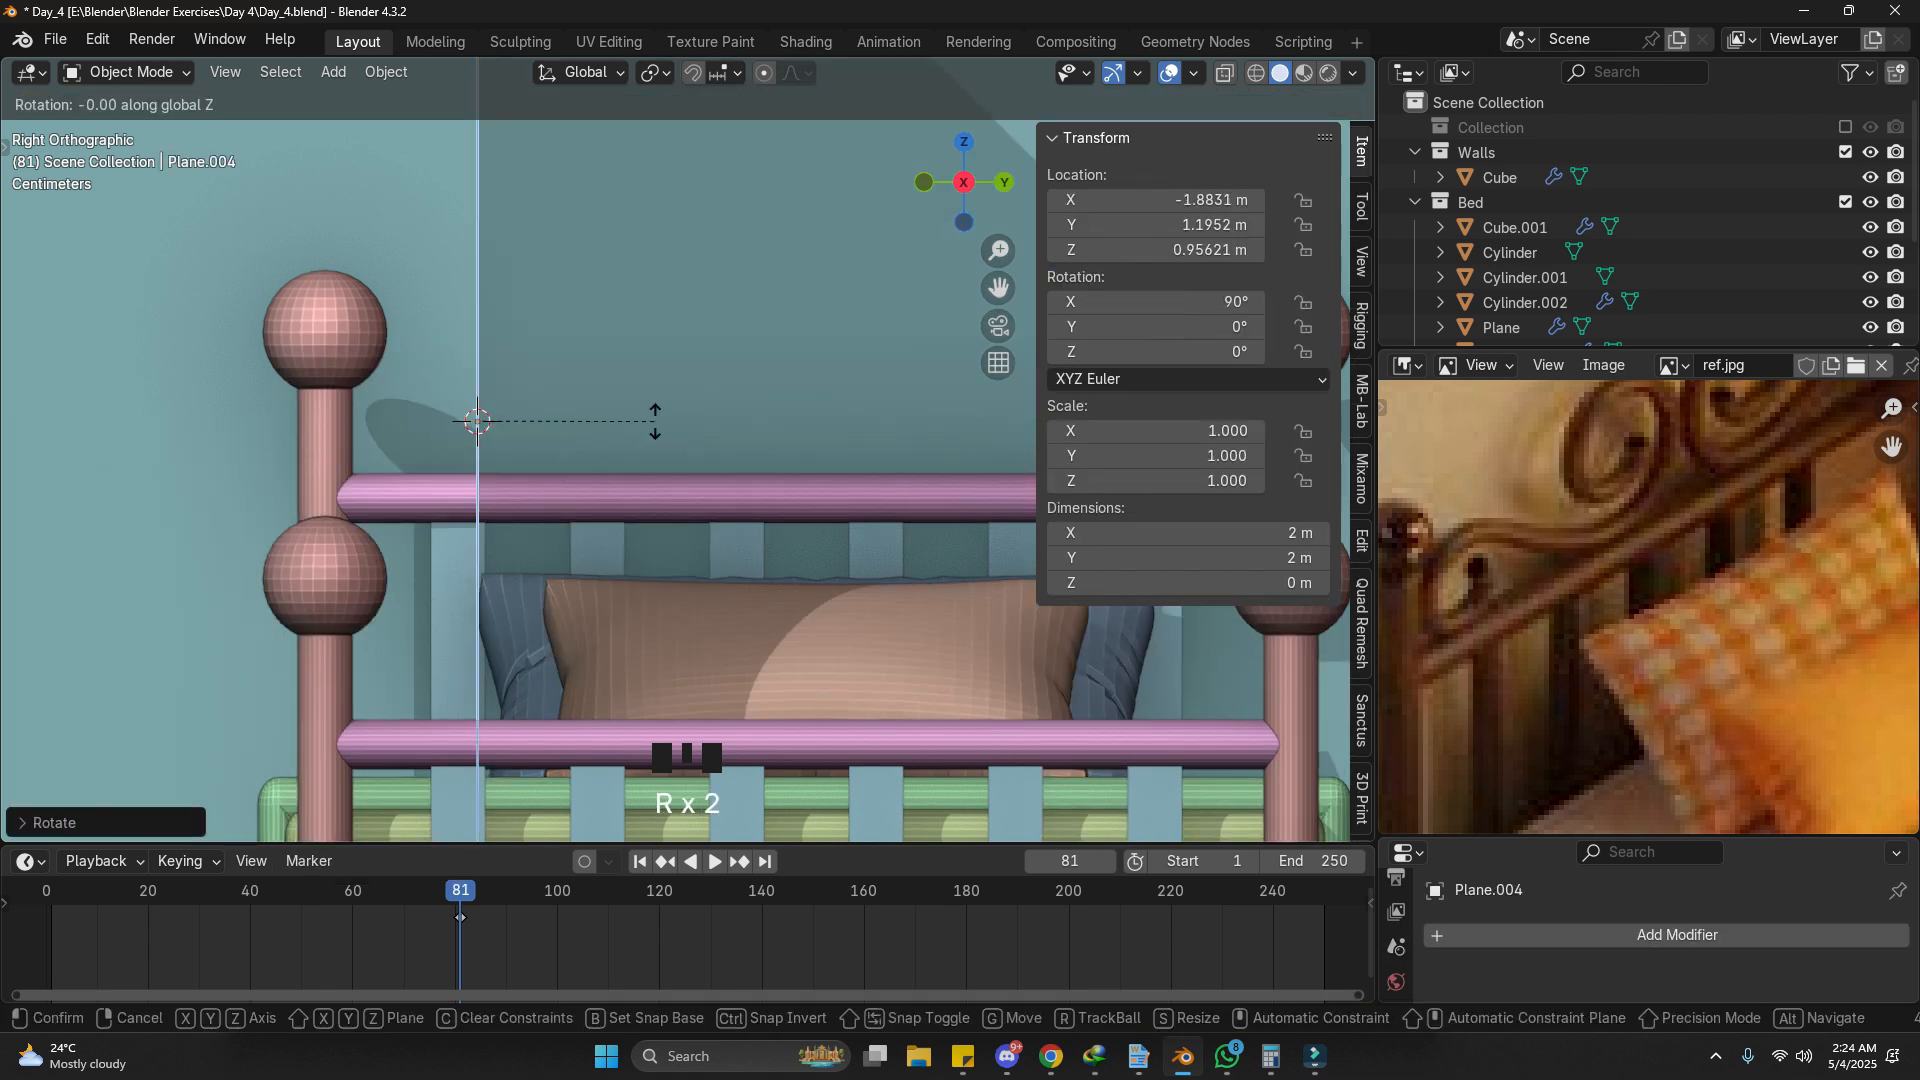
pyautogui.write('90')
pyautogui.press('Return')
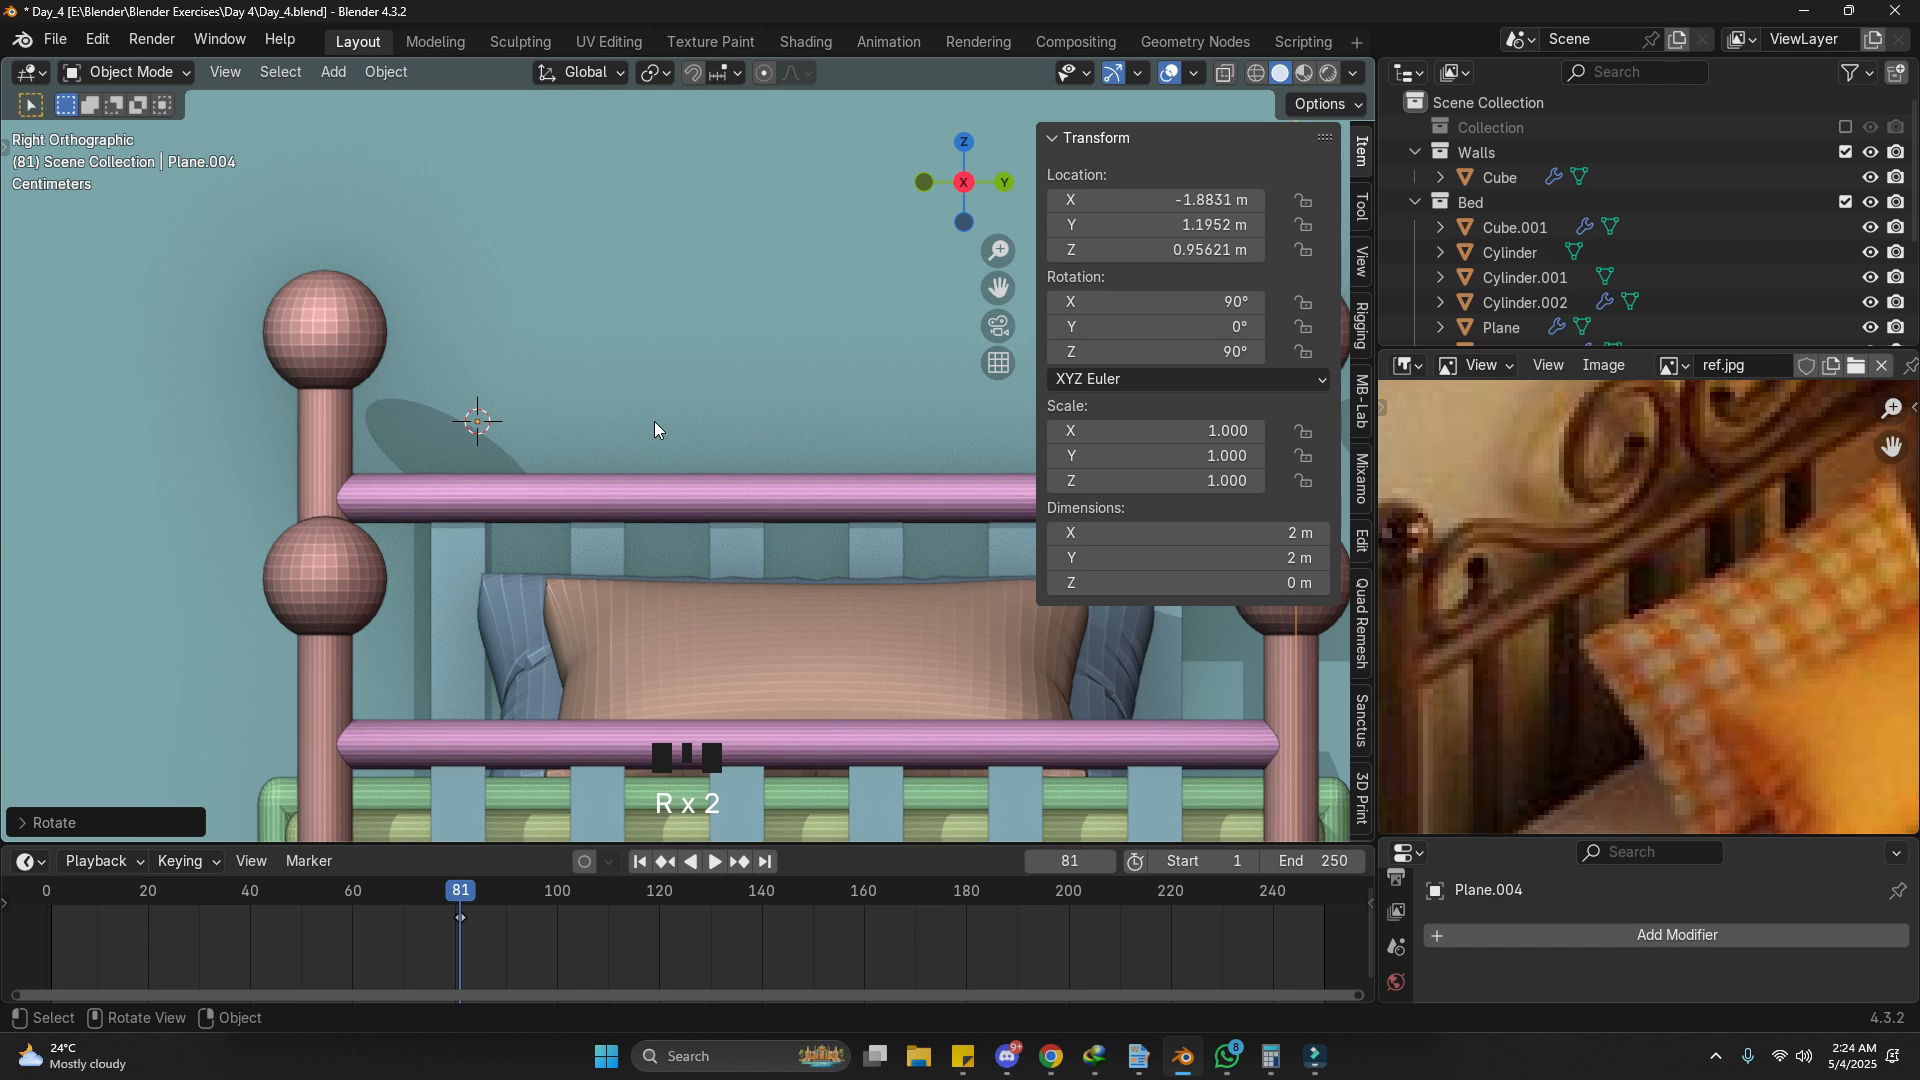
# Step: Scale the new plane down to about 0.378 m square and move it along X to about -1.637 m
pyautogui.scroll(-6, 654, 422)
pyautogui.press('s')
pyautogui.click(666, 492)
pyautogui.moveTo(665, 492); pyautogui.dragTo(617, 470, button='middle')
pyautogui.press('g')
pyautogui.press('y')
pyautogui.rightClick(652, 604)
pyautogui.press('g')
pyautogui.press('x')
pyautogui.click(662, 649)
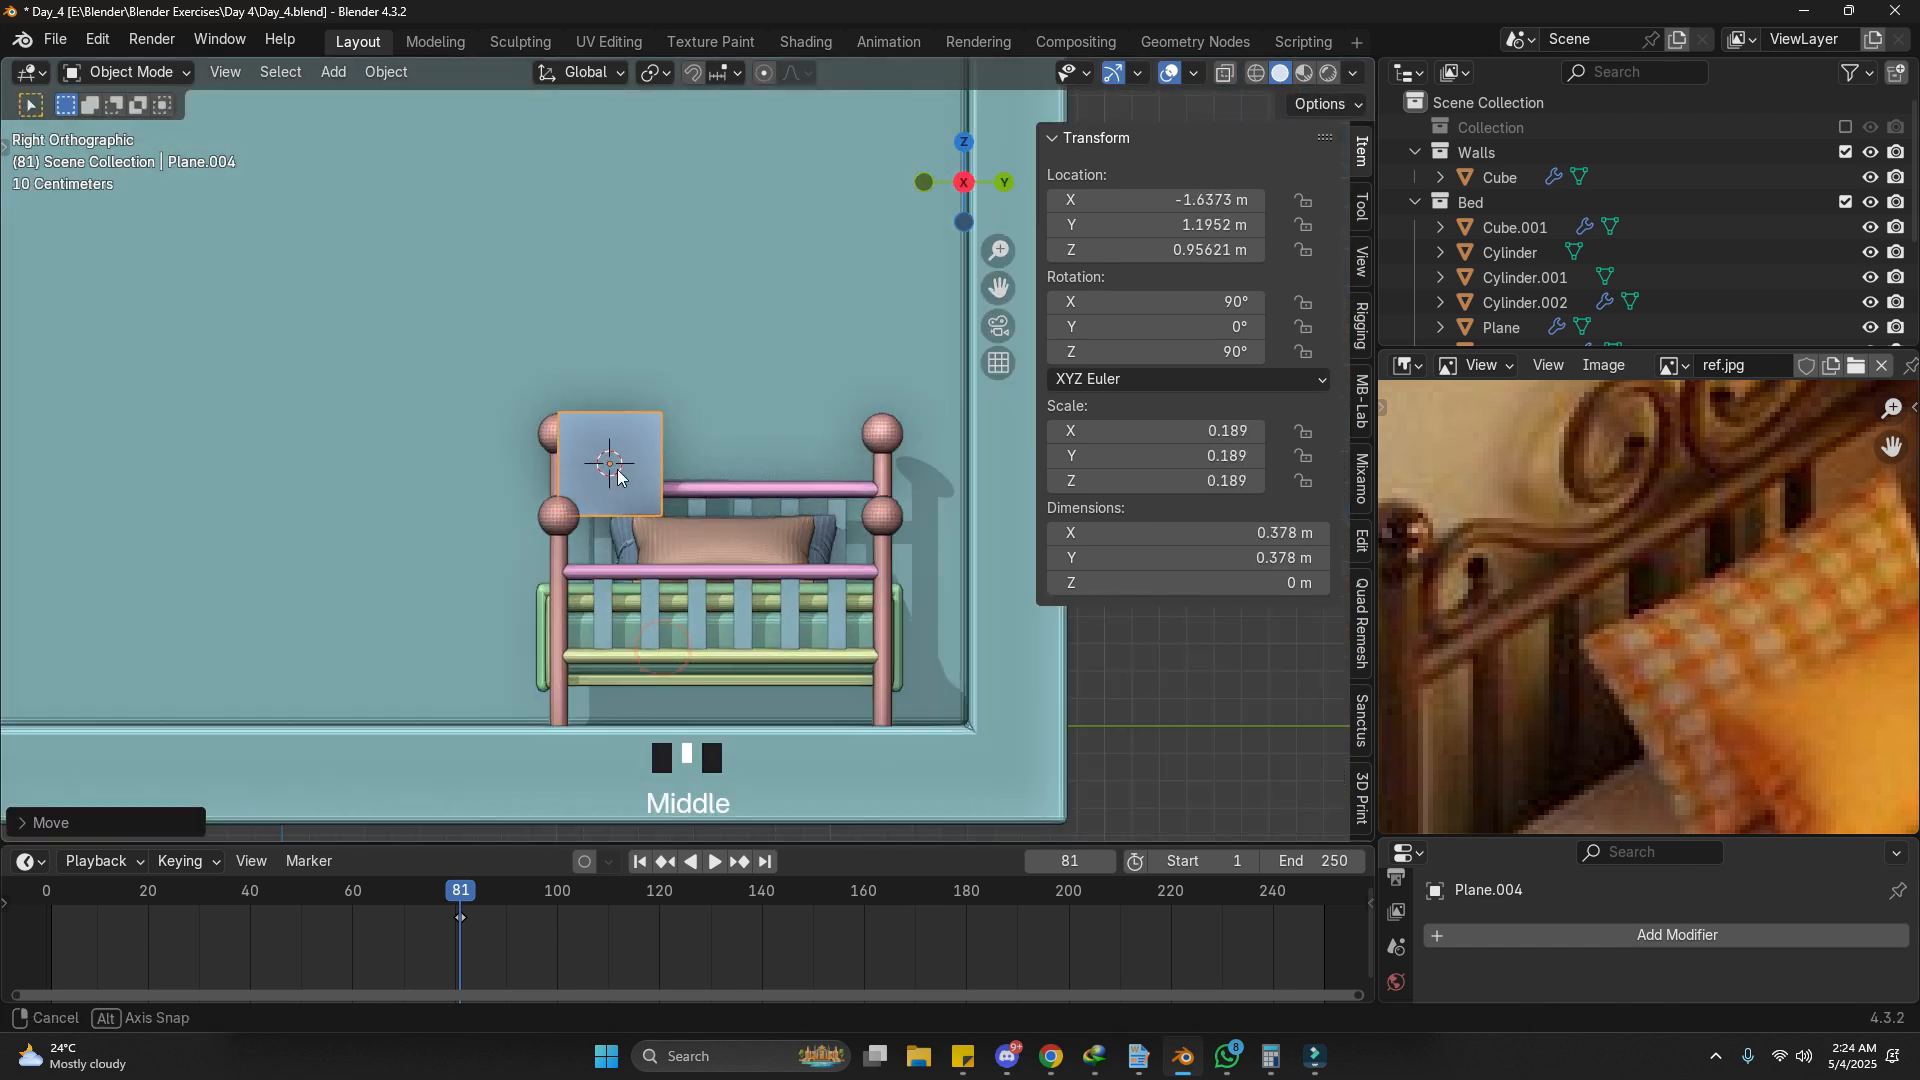
# Step: In Edit Mode, move the plane's lower inner corner vertex up to just above the headboard's top rail
pyautogui.scroll(2, 617, 462)
pyautogui.press('Tab')
pyautogui.click(866, 459)
pyautogui.scroll(3, 749, 496)
pyautogui.hotkey('ctrl', '1')
pyautogui.click(643, 553)
pyautogui.press('g')
pyautogui.rightClick(602, 427)
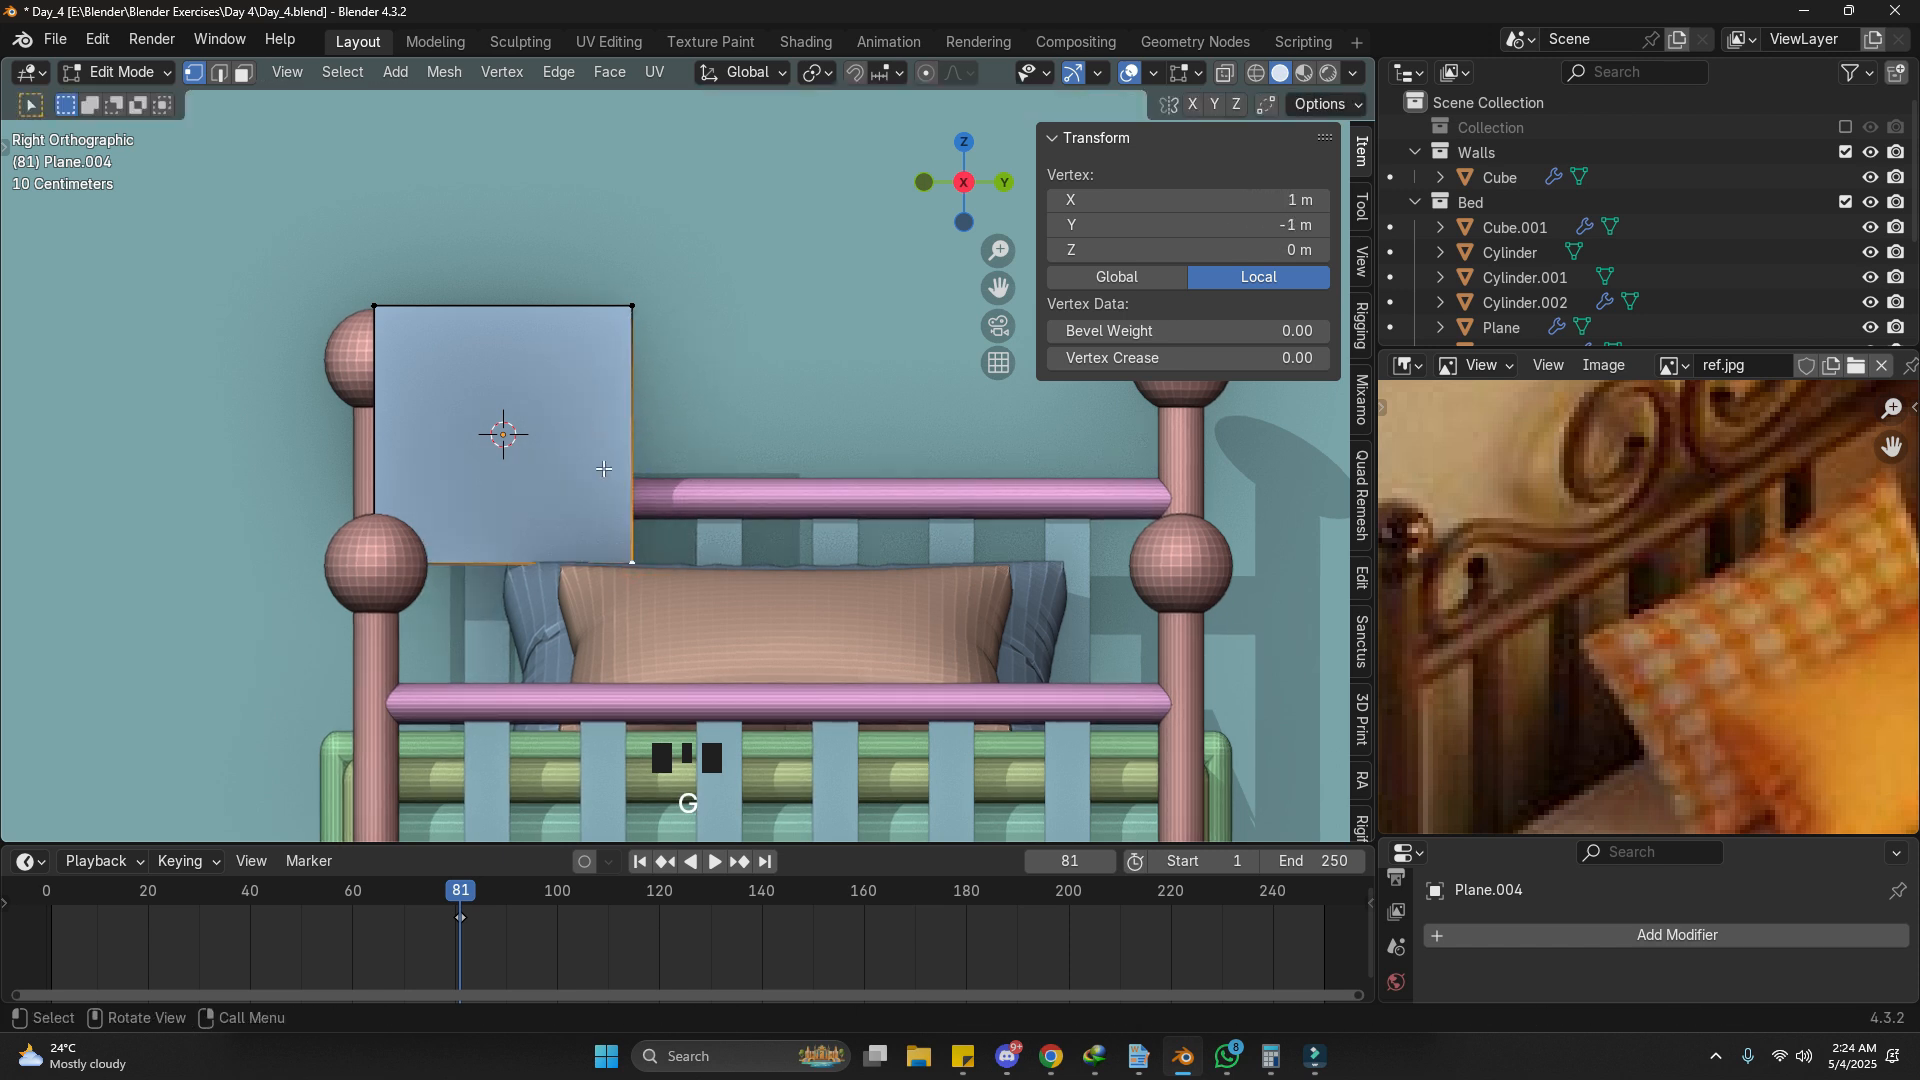
pyautogui.press('g')
pyautogui.click(615, 368)
# Step: Delete the plane's other three vertices and move the remaining one close to the headboard's left post
pyautogui.click(630, 308)
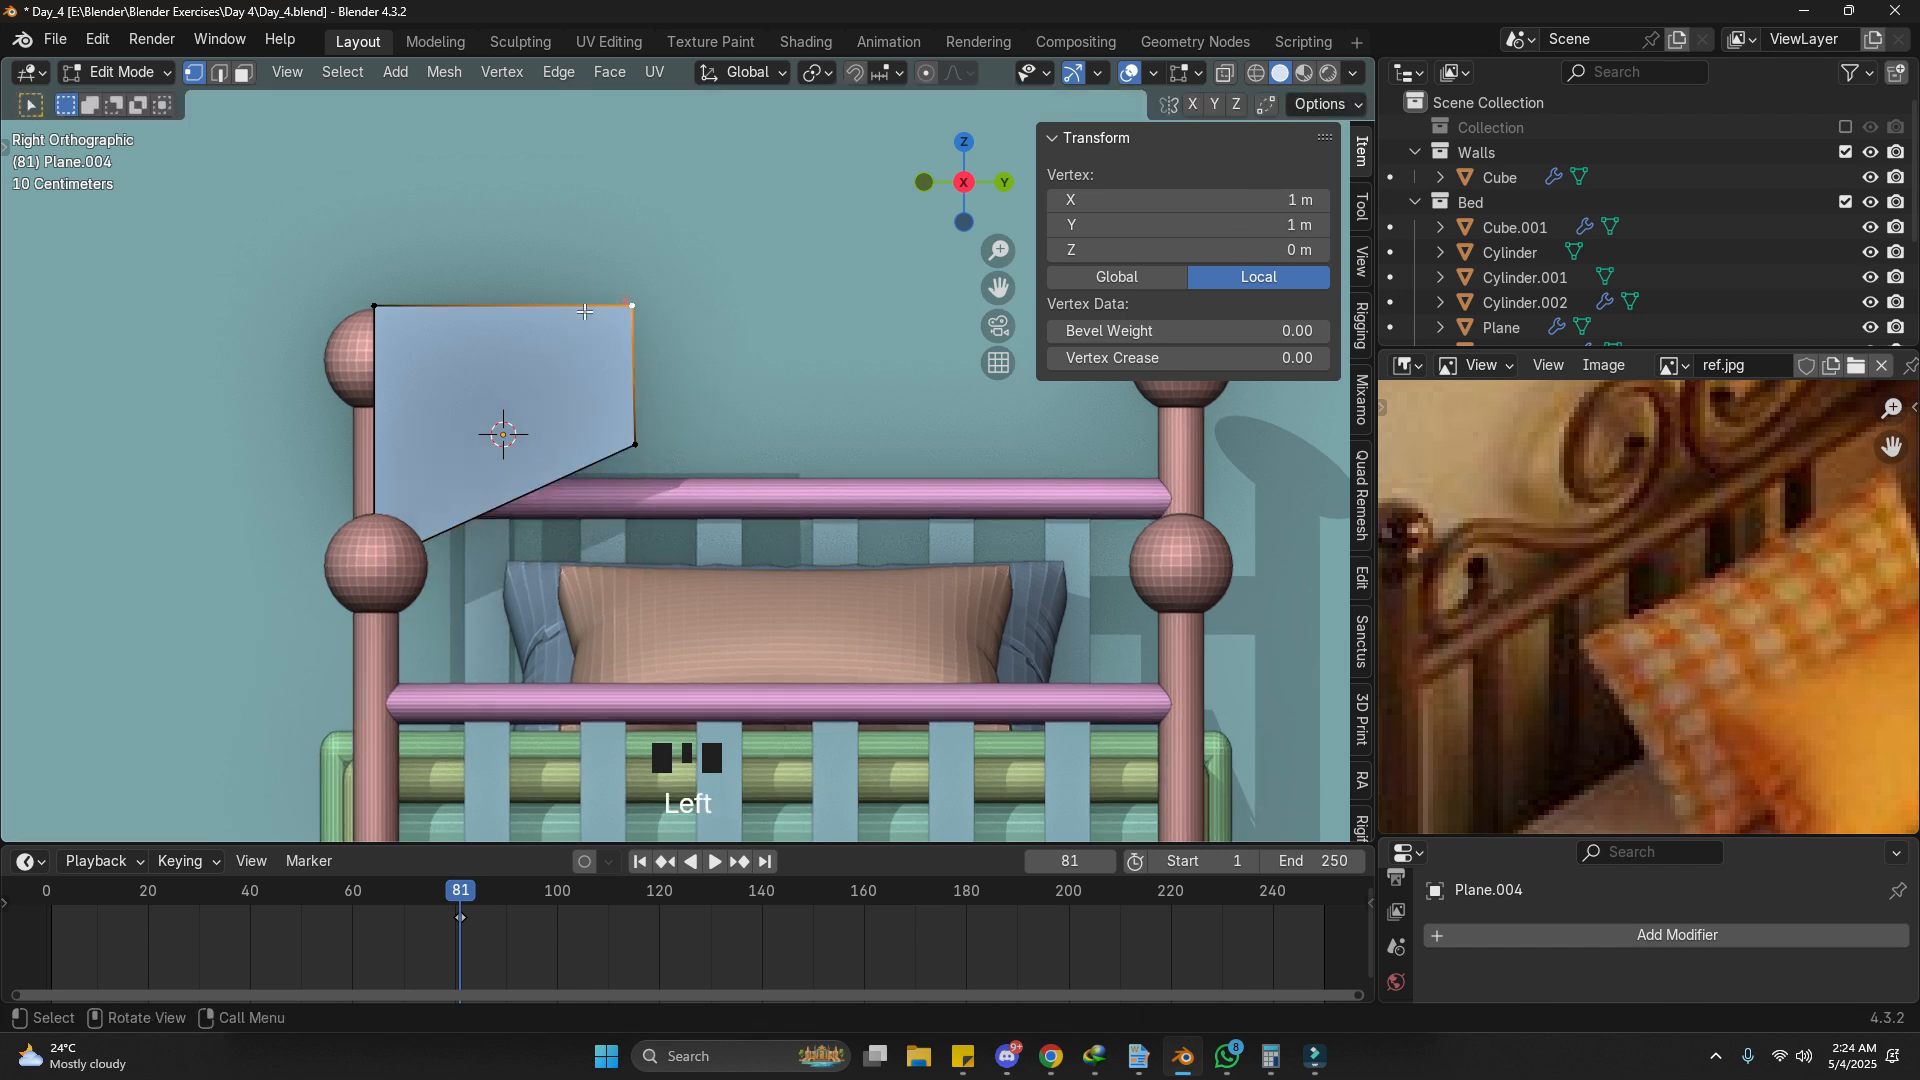
pyautogui.keyDown('shift'); pyautogui.click(374, 304); pyautogui.keyUp('shift')
pyautogui.keyDown('shift'); pyautogui.moveTo(227, 294); pyautogui.dragTo(432, 608); pyautogui.keyUp('shift')
pyautogui.press('x')
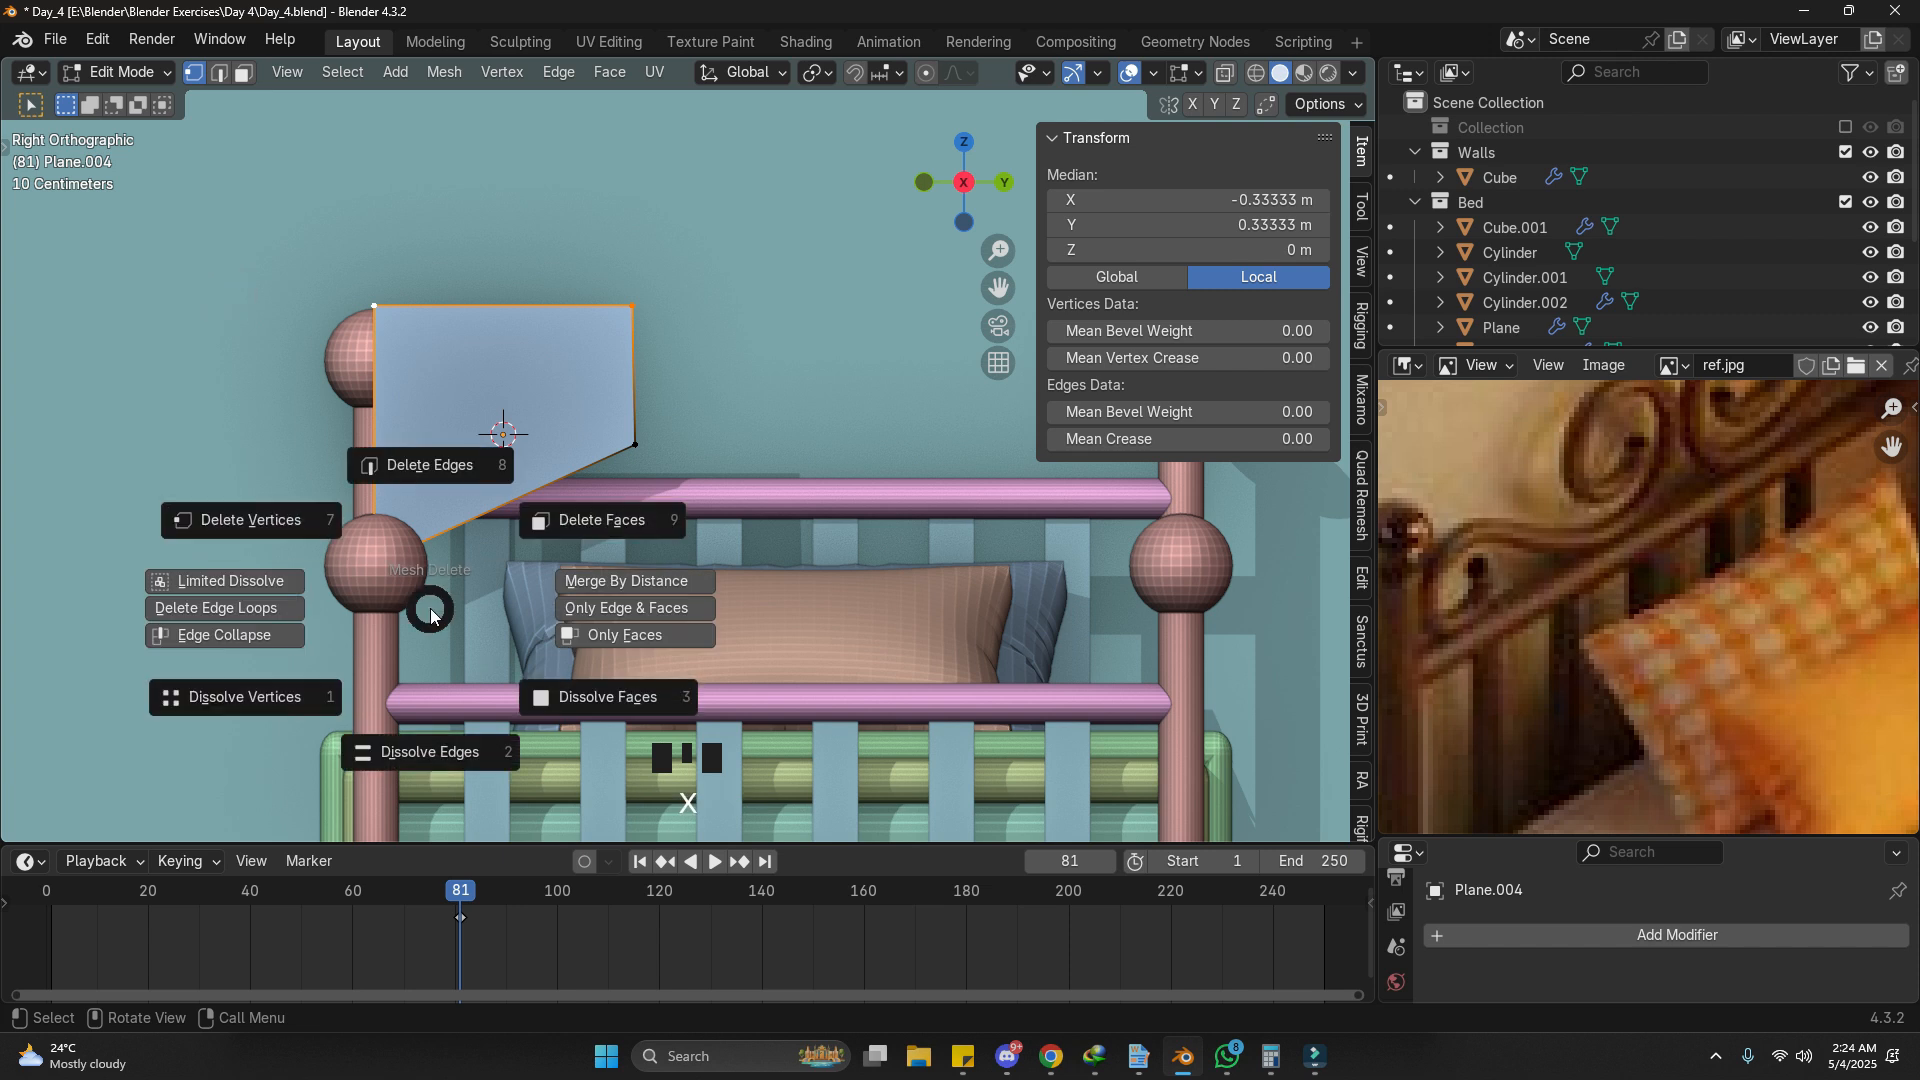
pyautogui.click(207, 485)
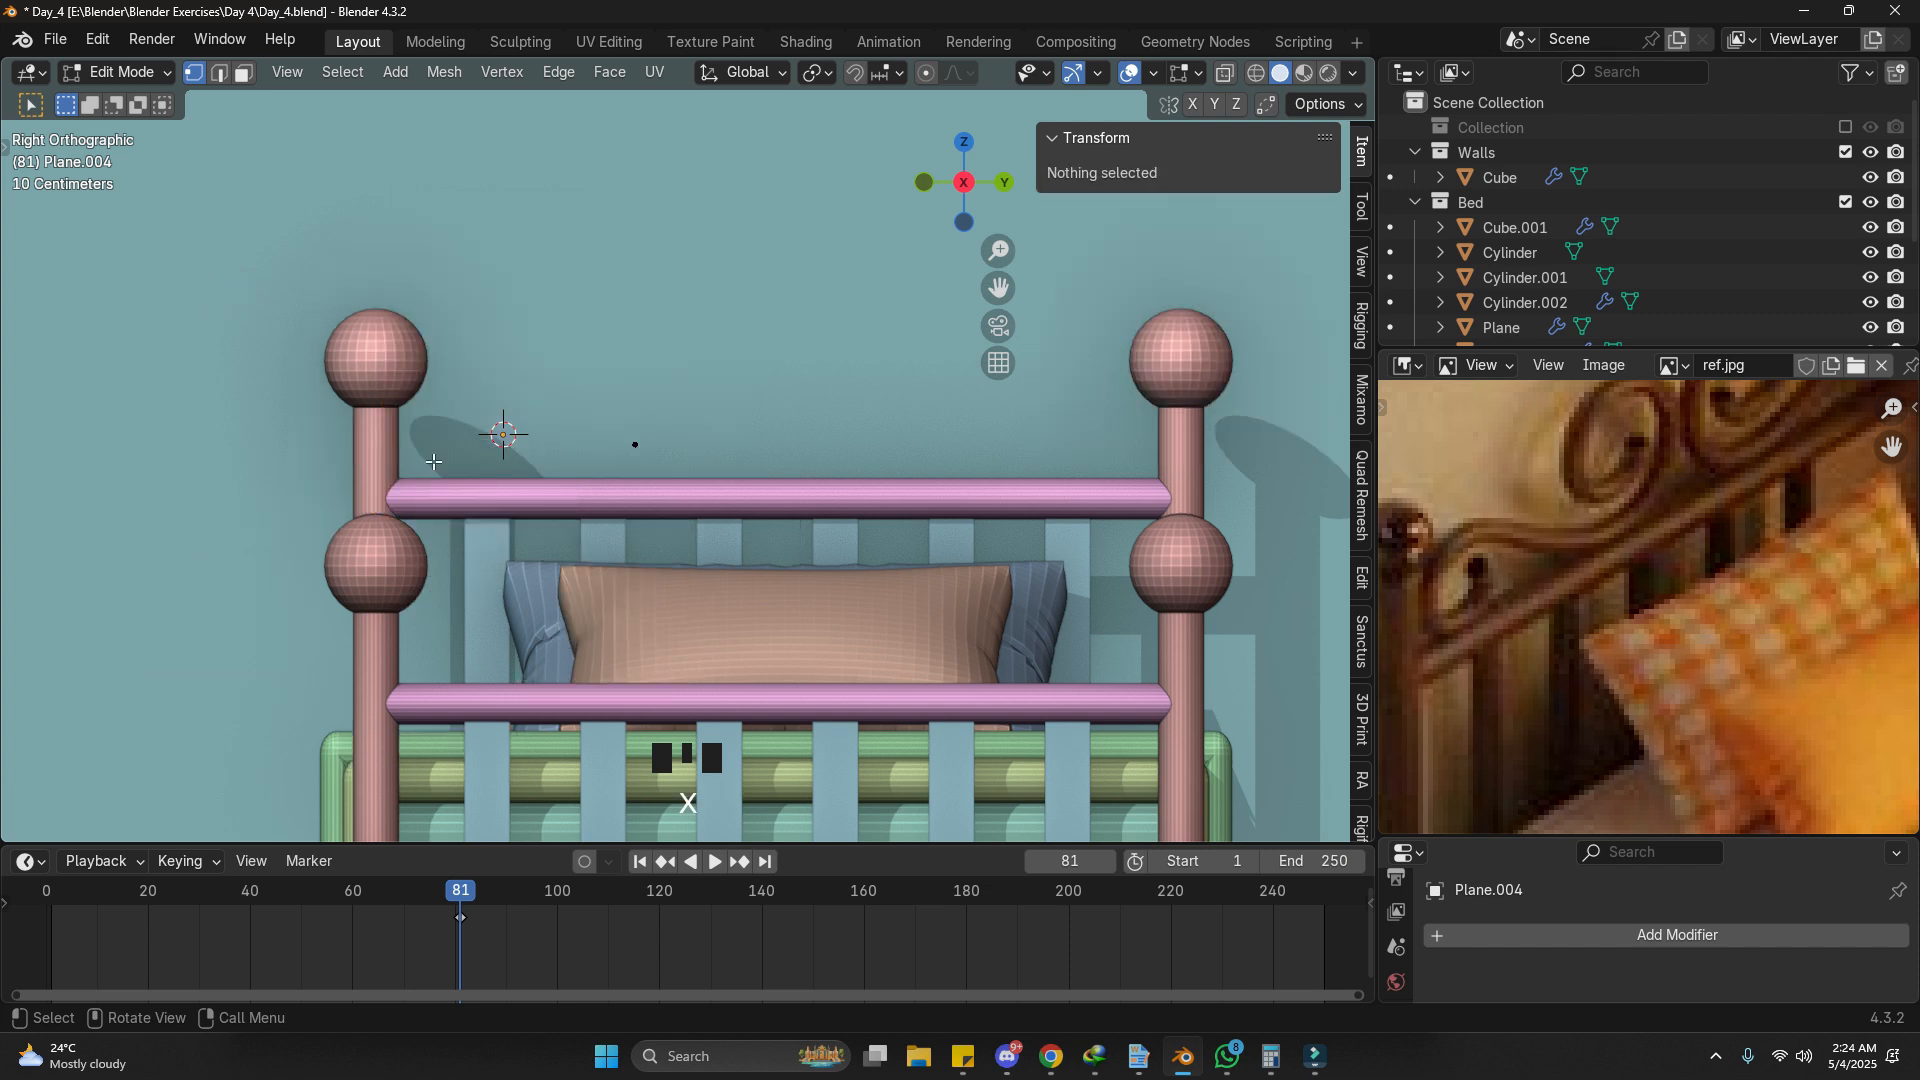
pyautogui.click(663, 434)
pyautogui.press('g')
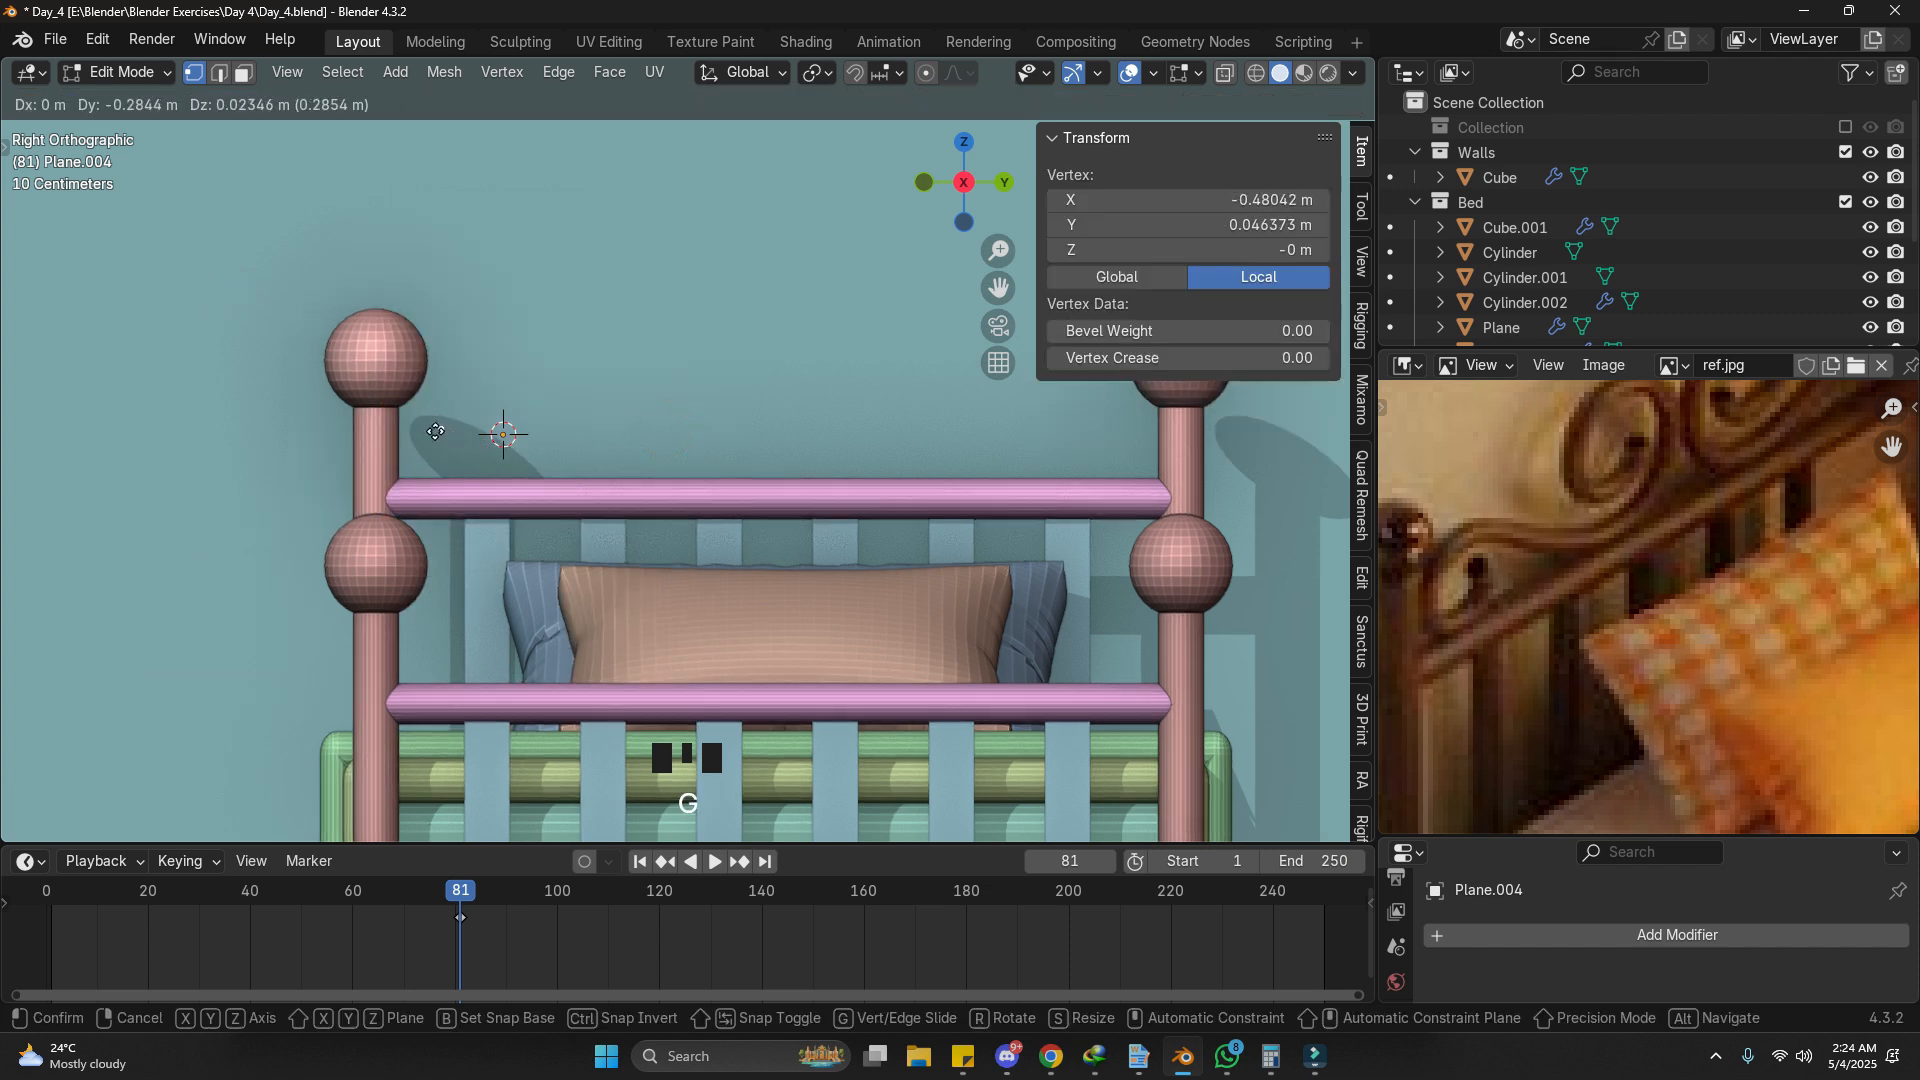
pyautogui.click(478, 441)
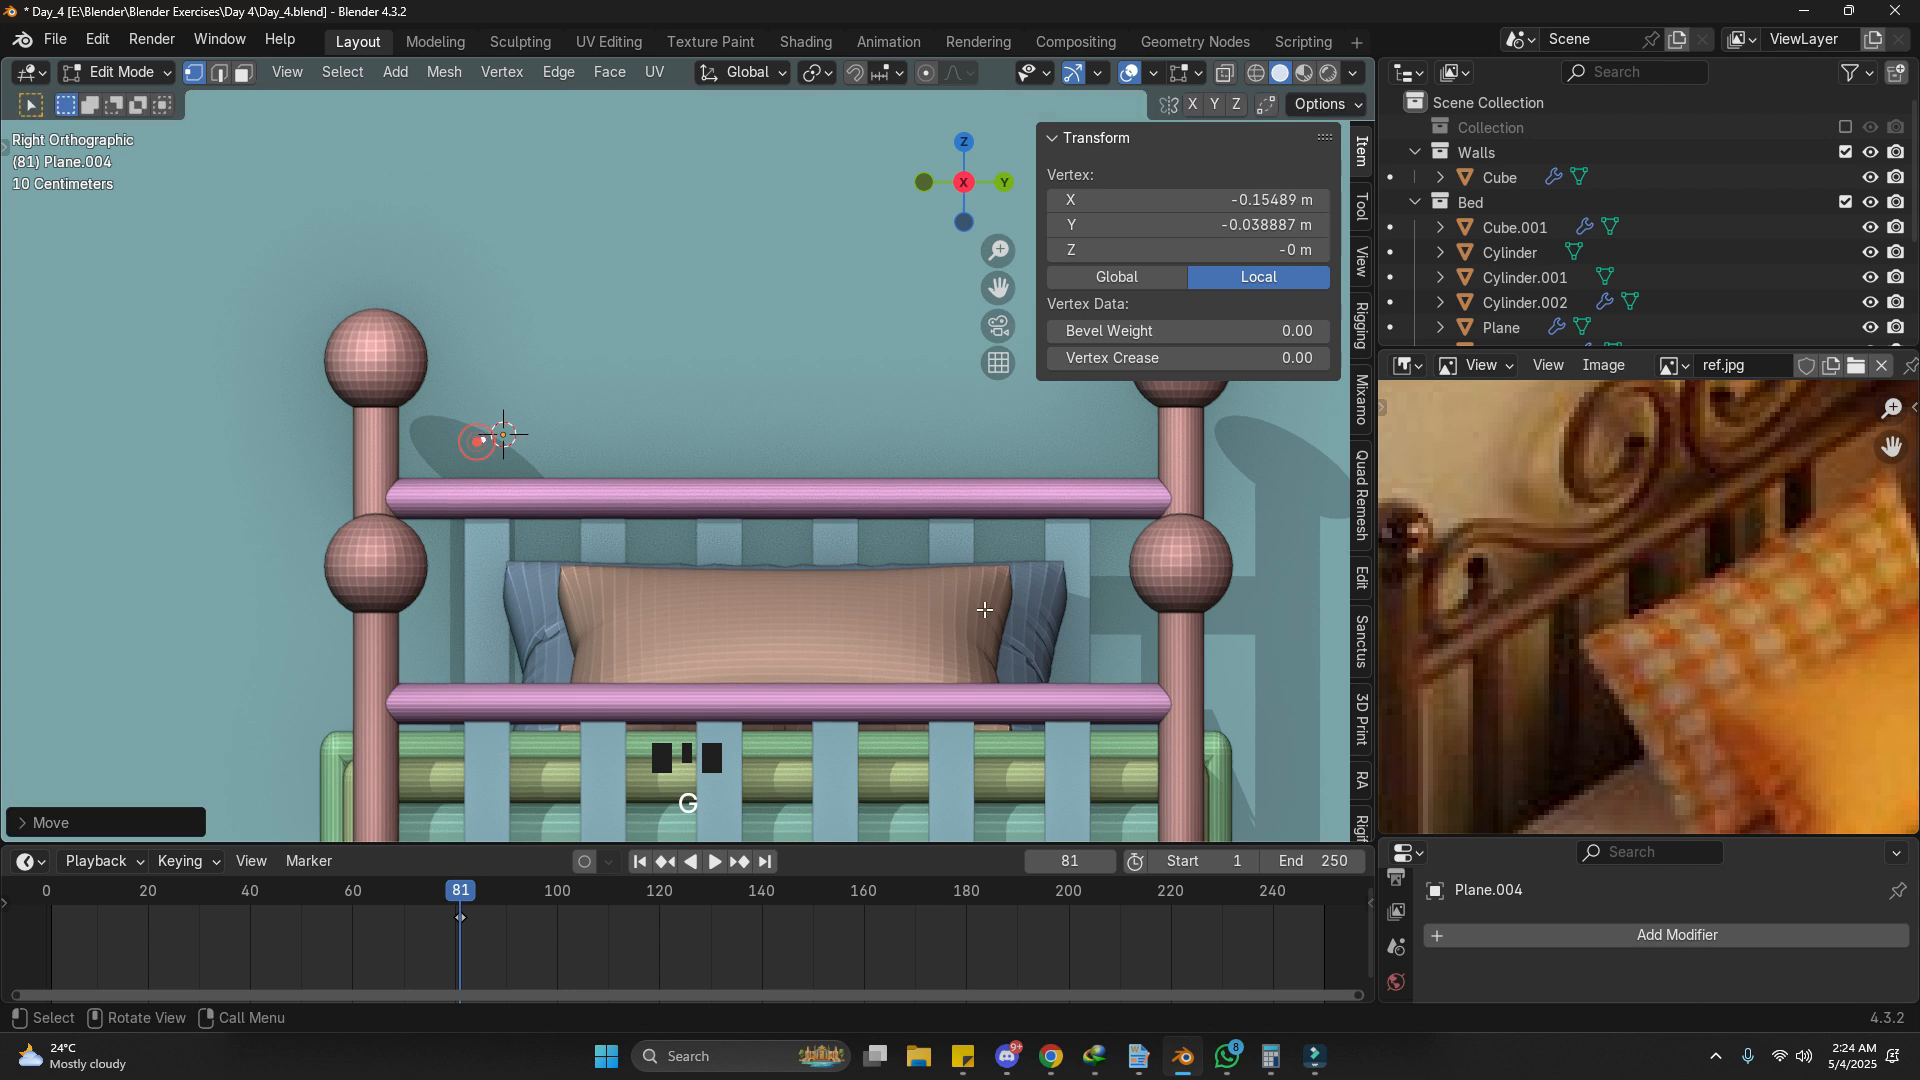
# Step: Extrude the single vertex into a chain forming the bottom and outer side of a small curl beside the left post
pyautogui.scroll(2, 331, 411)
pyautogui.press('e')
pyautogui.press('e')
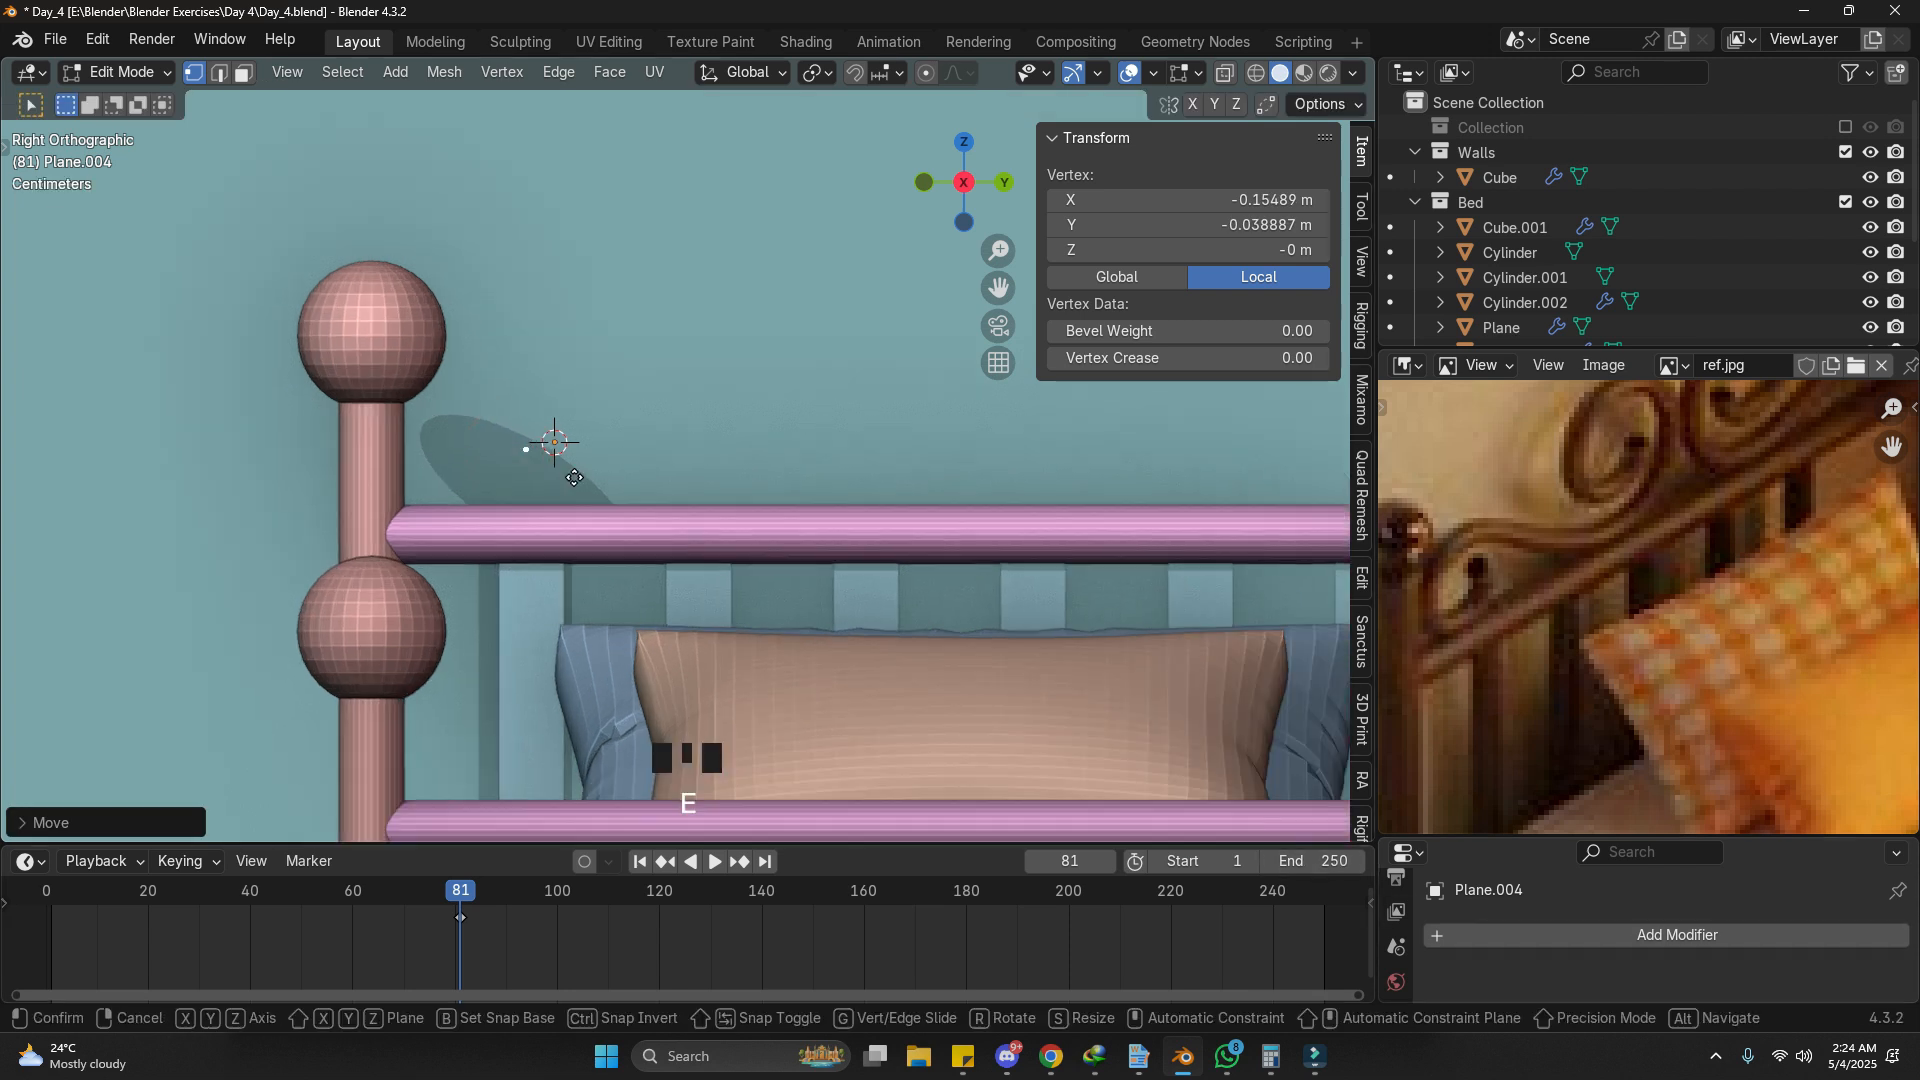
pyautogui.click(485, 477)
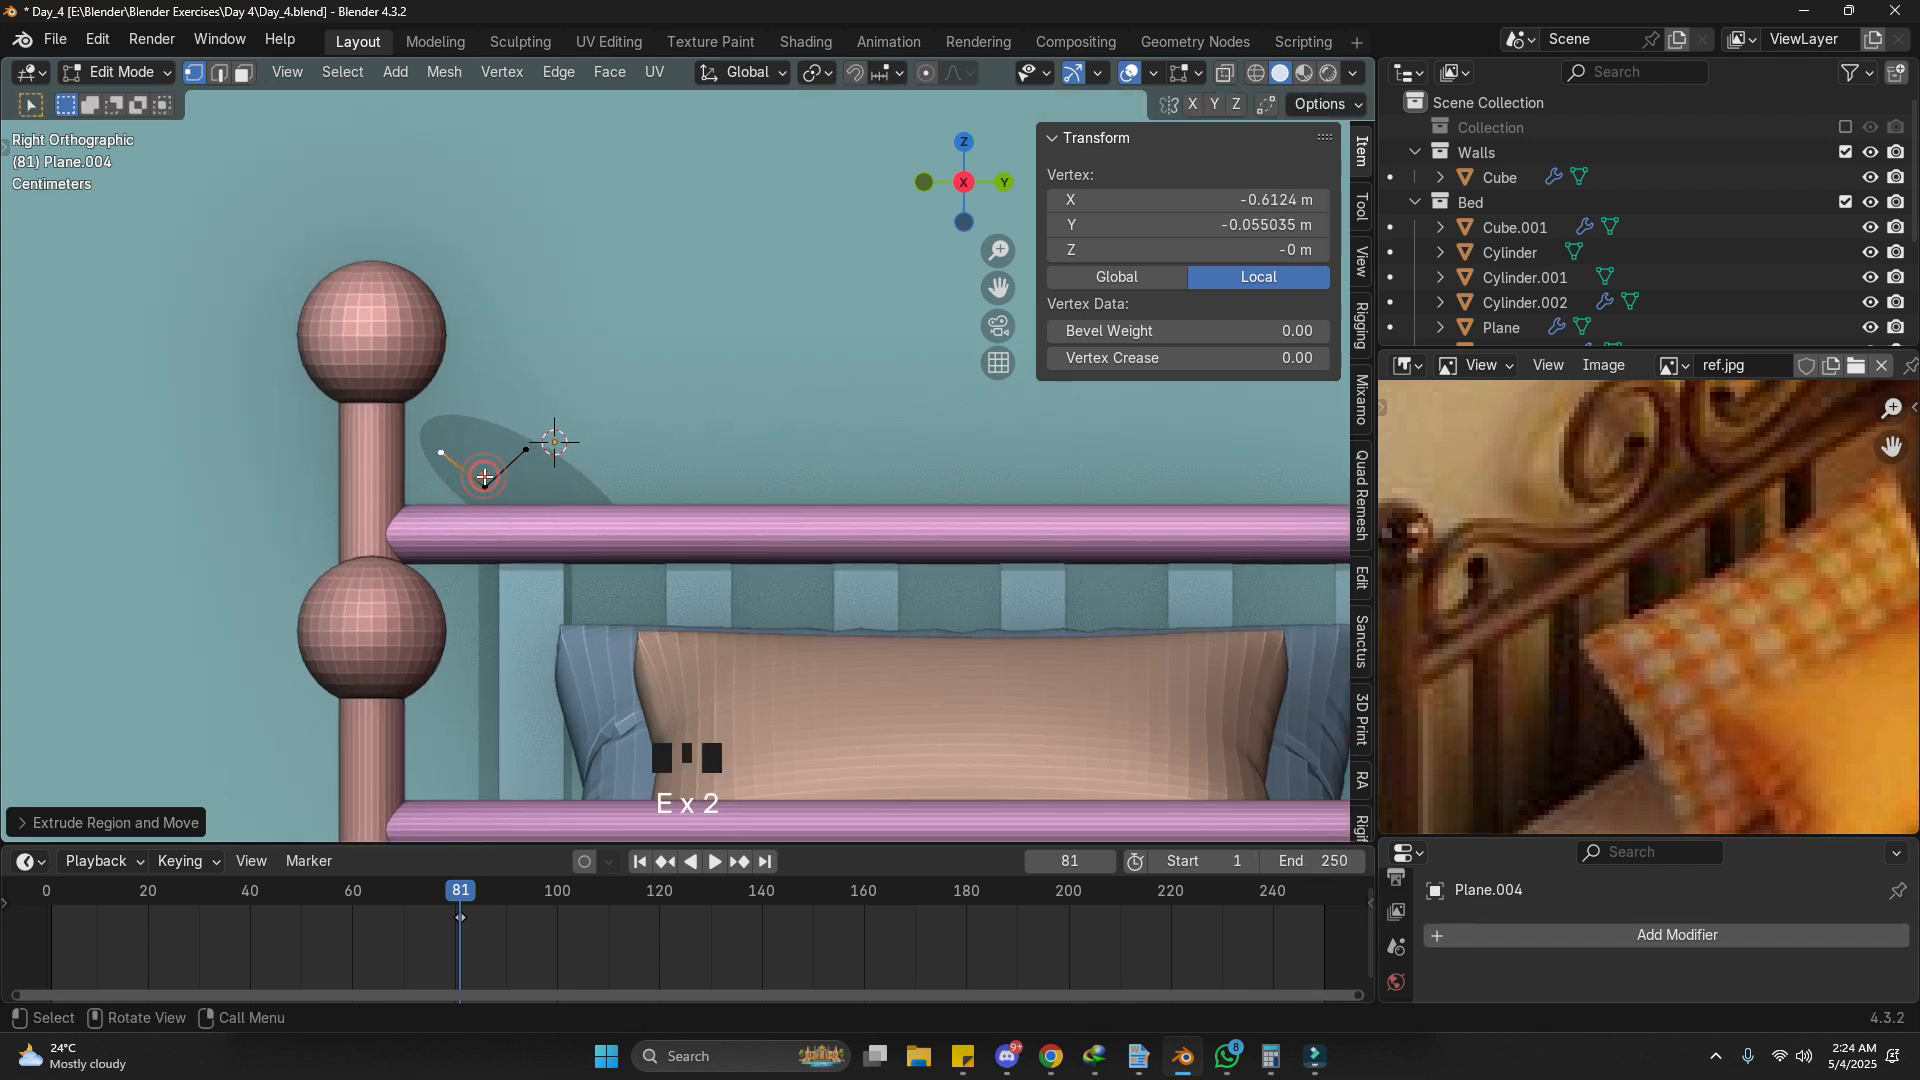
pyautogui.press('e')
pyautogui.click(577, 365)
pyautogui.click(467, 377)
pyautogui.press('g')
pyautogui.click(457, 379)
# Step: Continue the vertex chain across the top of the small curl and adjust its points
pyautogui.click(528, 342)
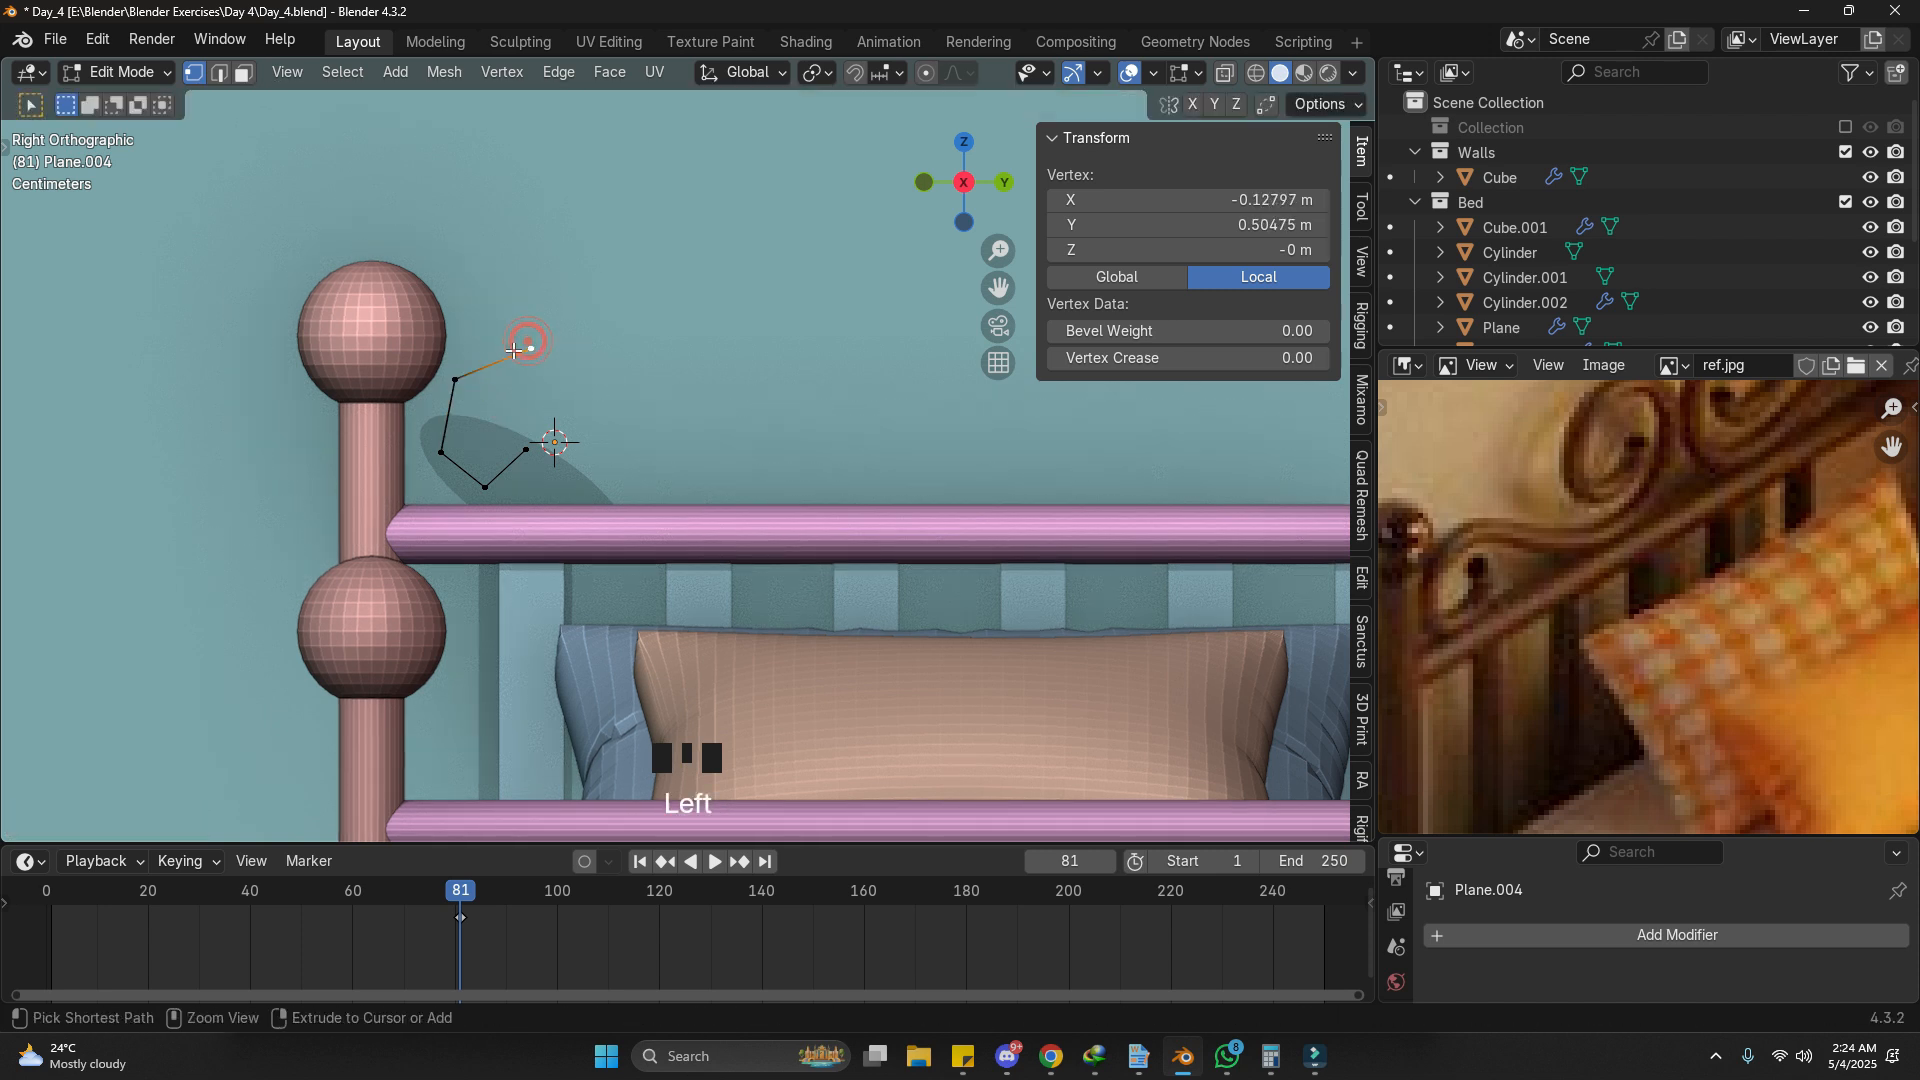
pyautogui.press('g')
pyautogui.click(518, 348)
pyautogui.press('g')
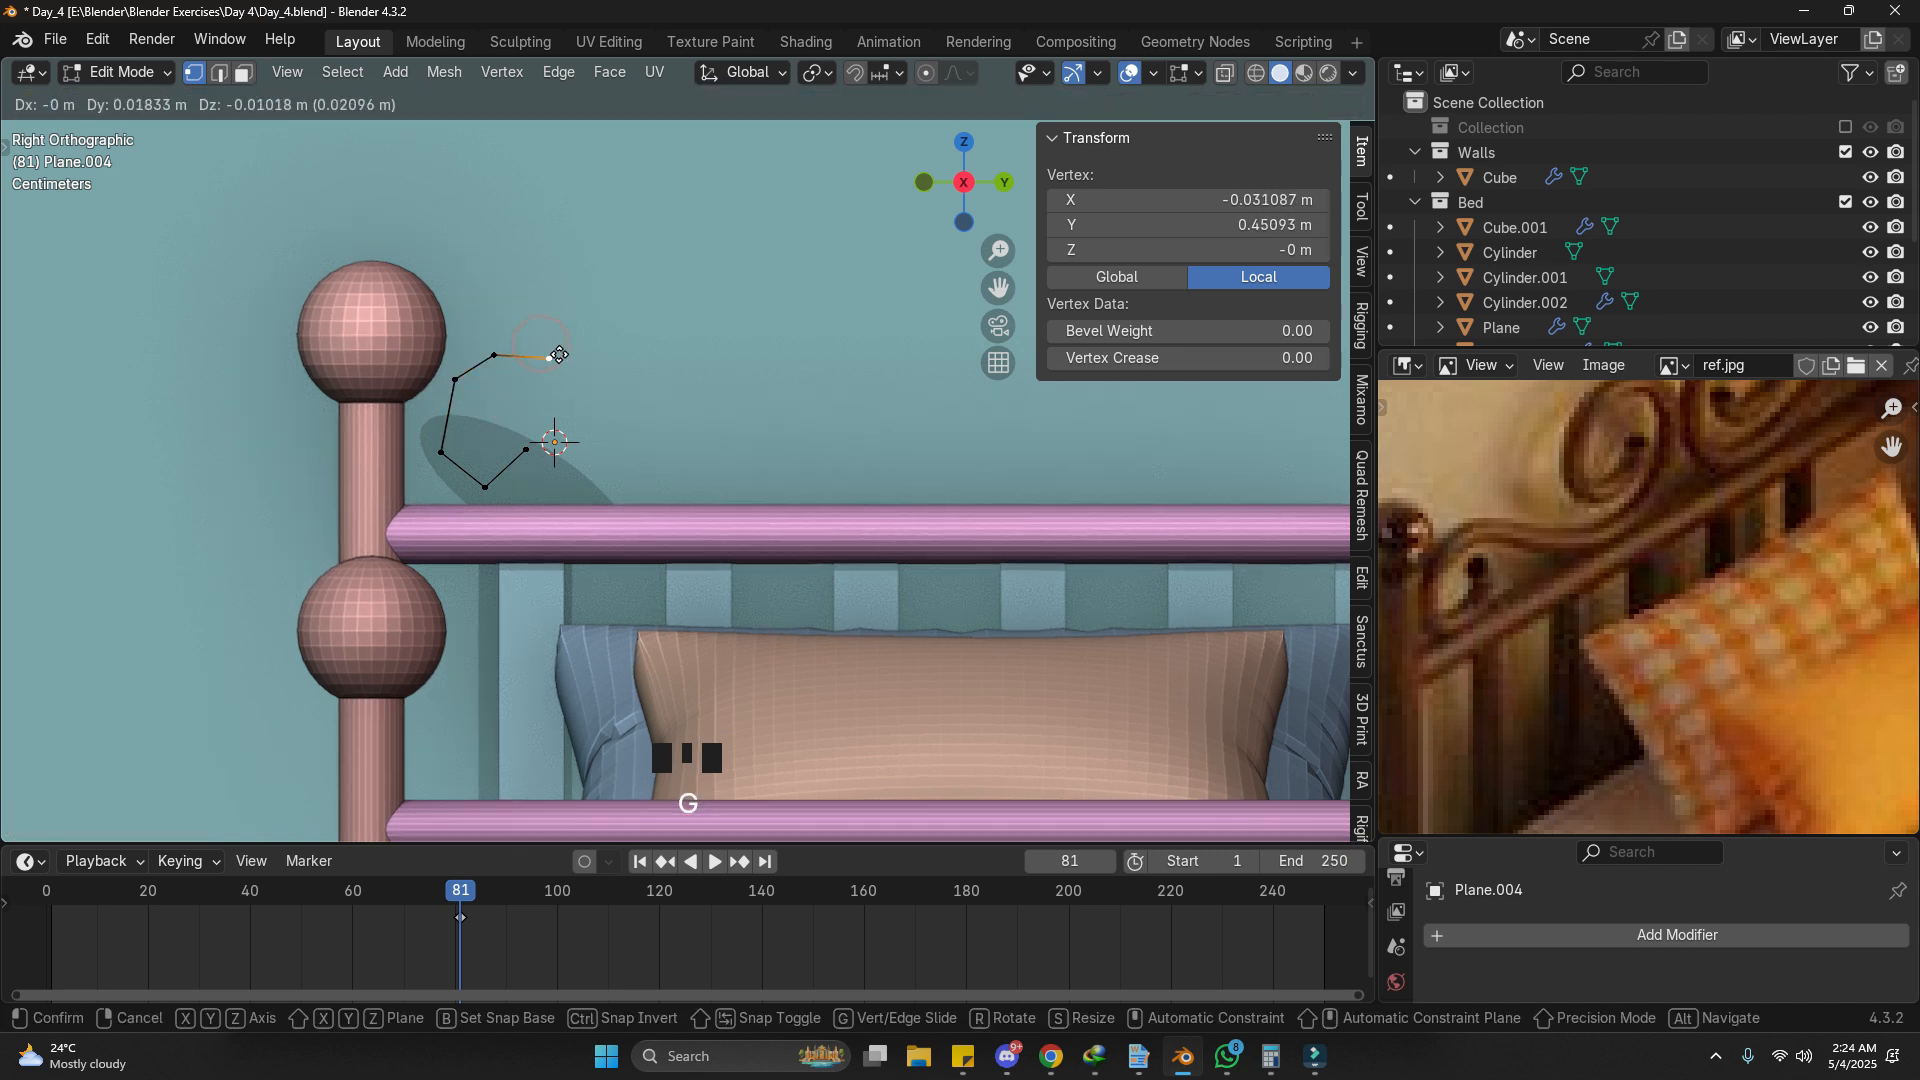
pyautogui.click(557, 356)
# Step: Extrude the chain from the small curl down toward the middle of the headboard's top rail
pyautogui.press('e')
pyautogui.click(614, 413)
pyautogui.press('e')
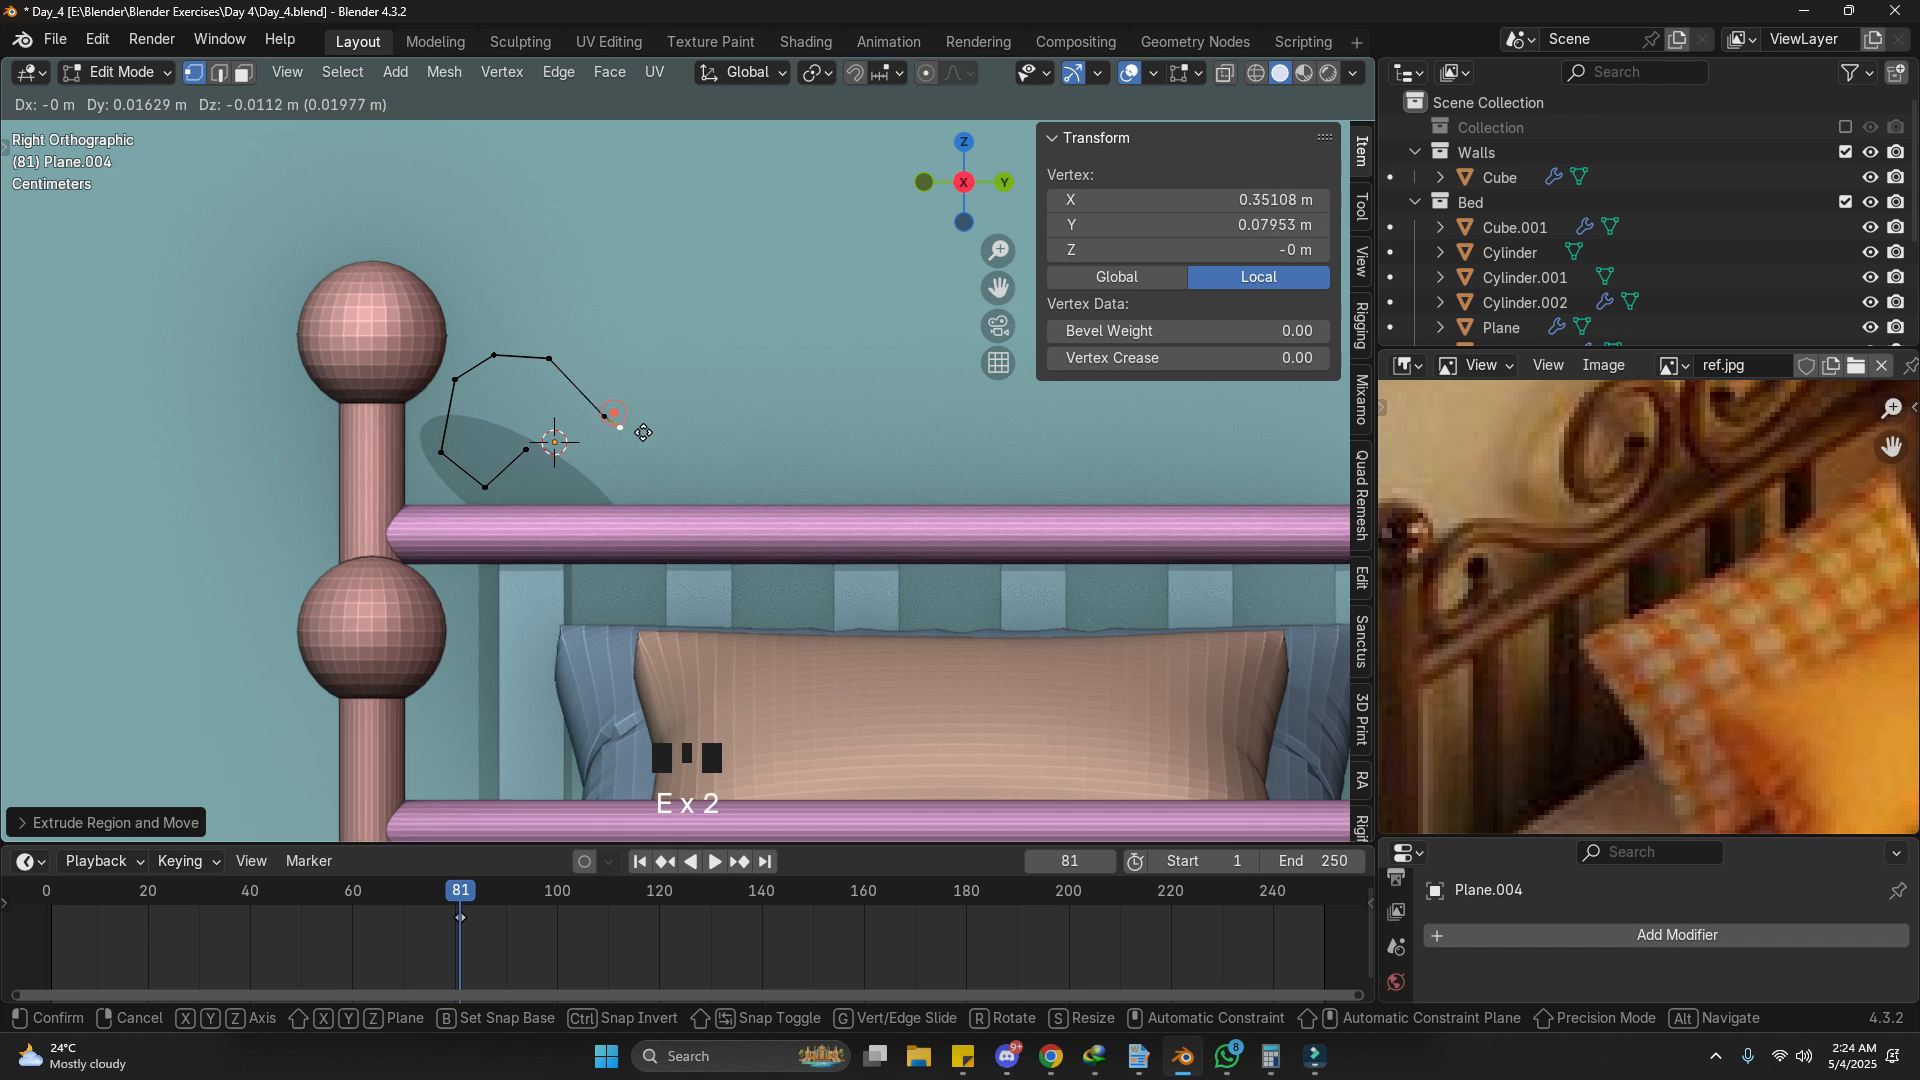
pyautogui.click(692, 468)
pyautogui.press('e')
pyautogui.click(804, 495)
pyautogui.keyDown('shift'); pyautogui.moveTo(803, 495); pyautogui.dragTo(740, 527, button='middle'); pyautogui.keyUp('shift')
# Step: Extrude the chain up and around counterclockwise to form the outer loop of a larger spiral above the rail
pyautogui.press('e')
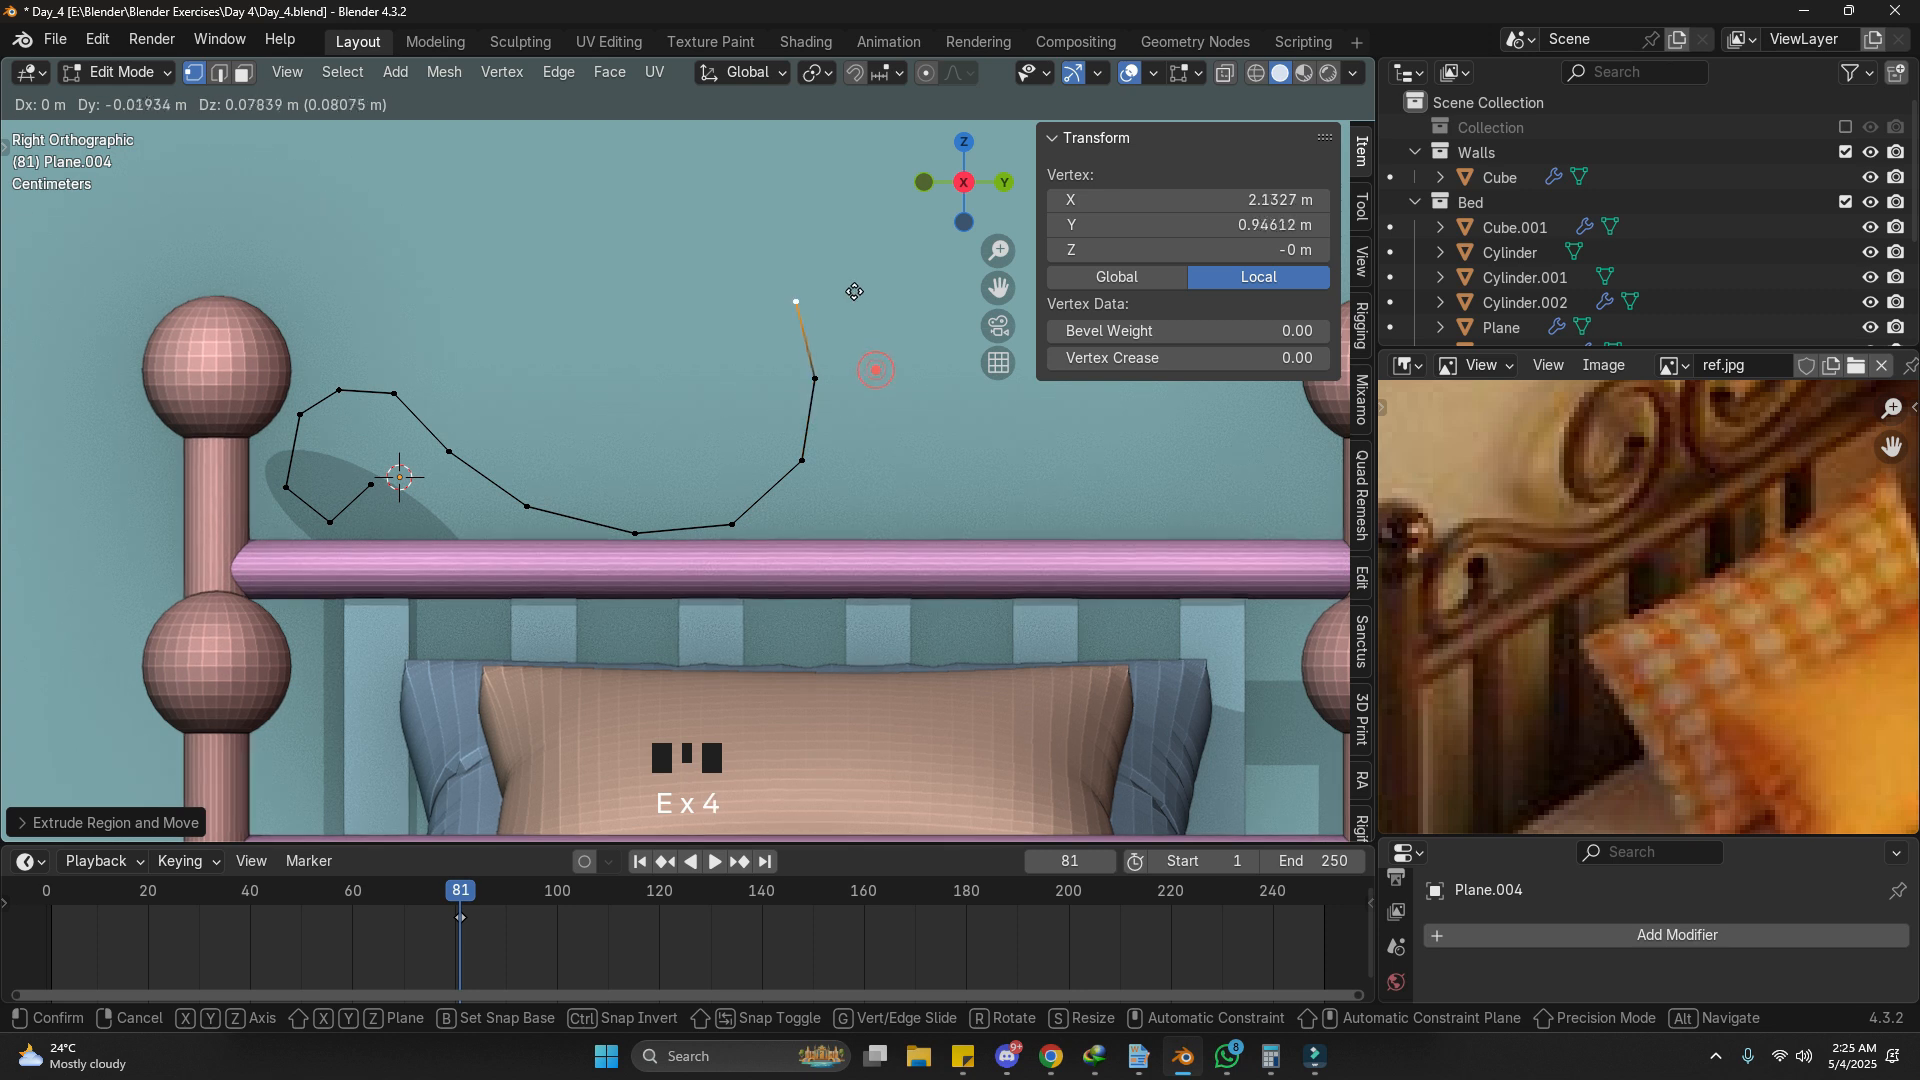
pyautogui.click(720, 282)
pyautogui.press('e')
pyautogui.click(662, 346)
pyautogui.press('e')
pyautogui.click(678, 418)
pyautogui.press('e')
pyautogui.click(798, 462)
# Step: Extrude the larger spiral's chain inward to its inner tip and adjust the last two vertices
pyautogui.press('e')
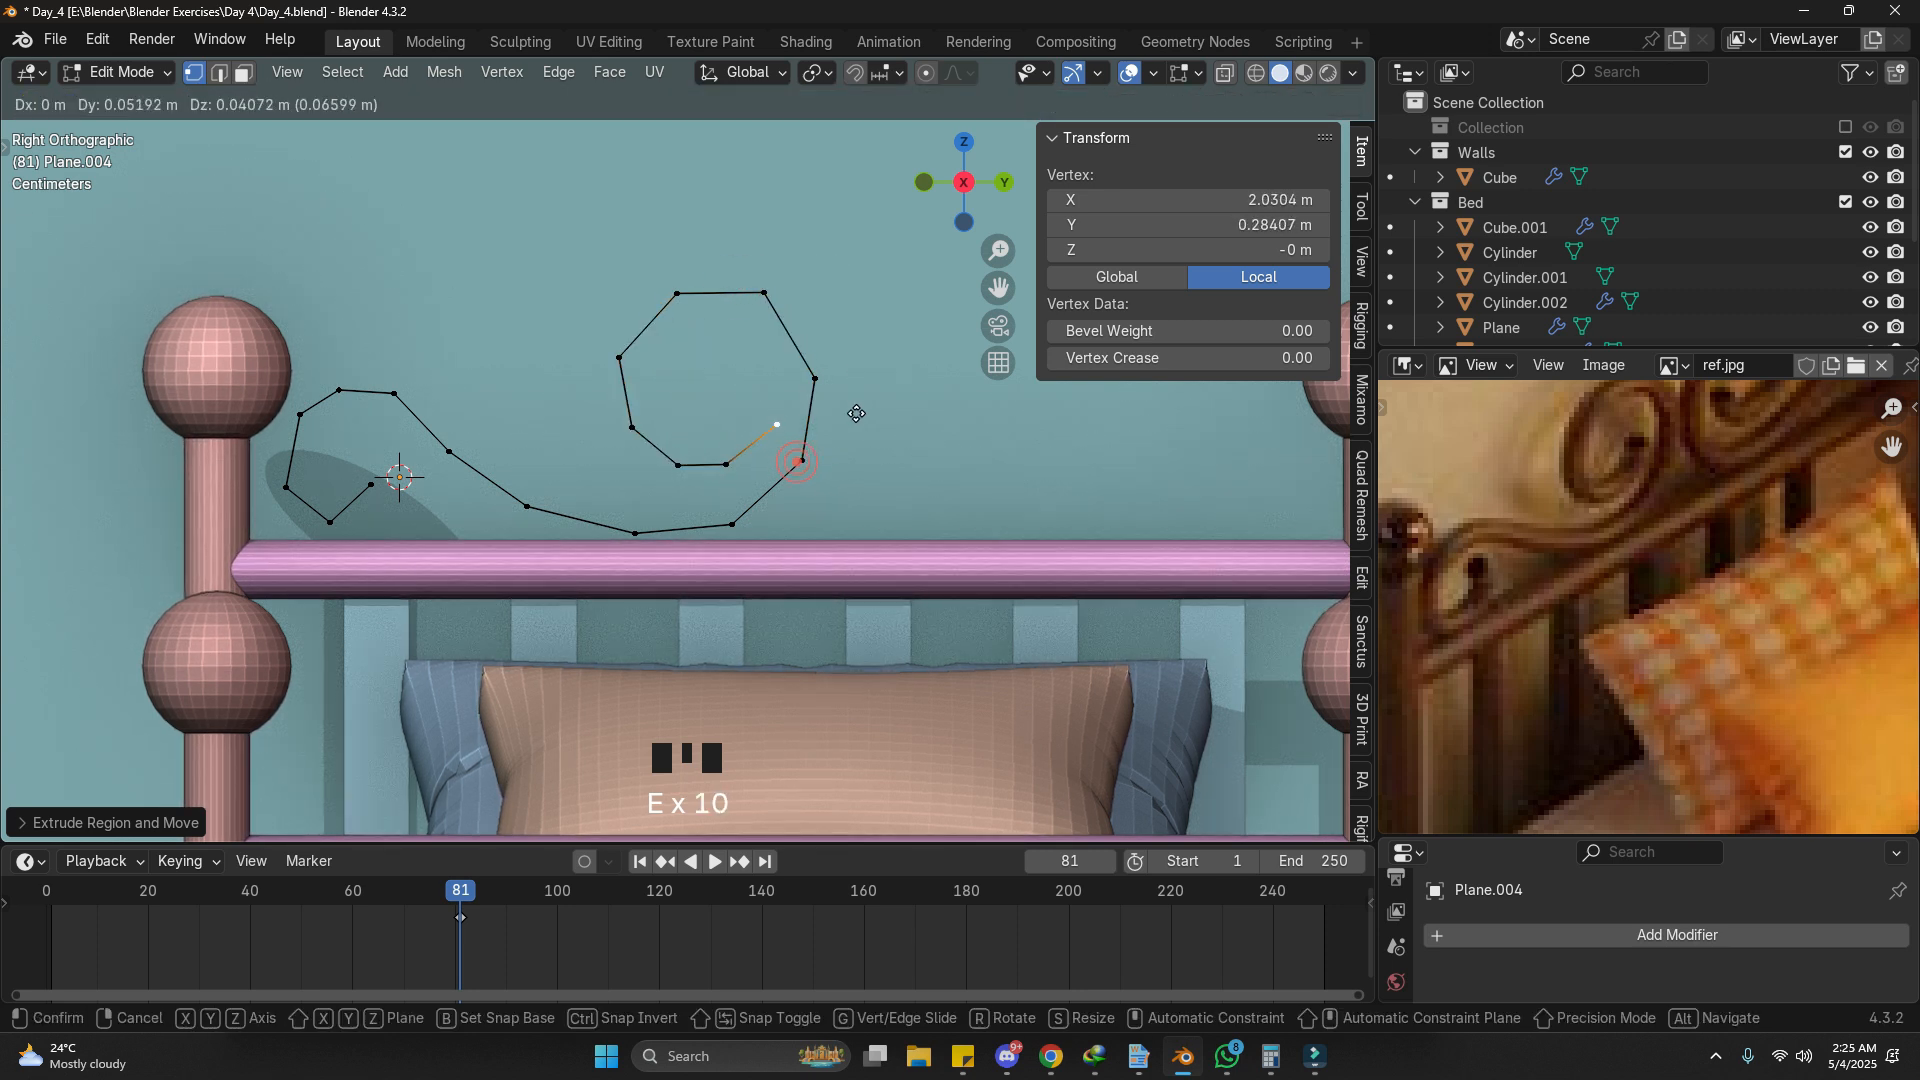
pyautogui.click(835, 400)
pyautogui.press('e')
pyautogui.click(763, 350)
pyautogui.click(762, 400)
pyautogui.press('g')
pyautogui.click(766, 412)
pyautogui.press('g')
pyautogui.click(765, 416)
pyautogui.click(736, 363)
pyautogui.press('g')
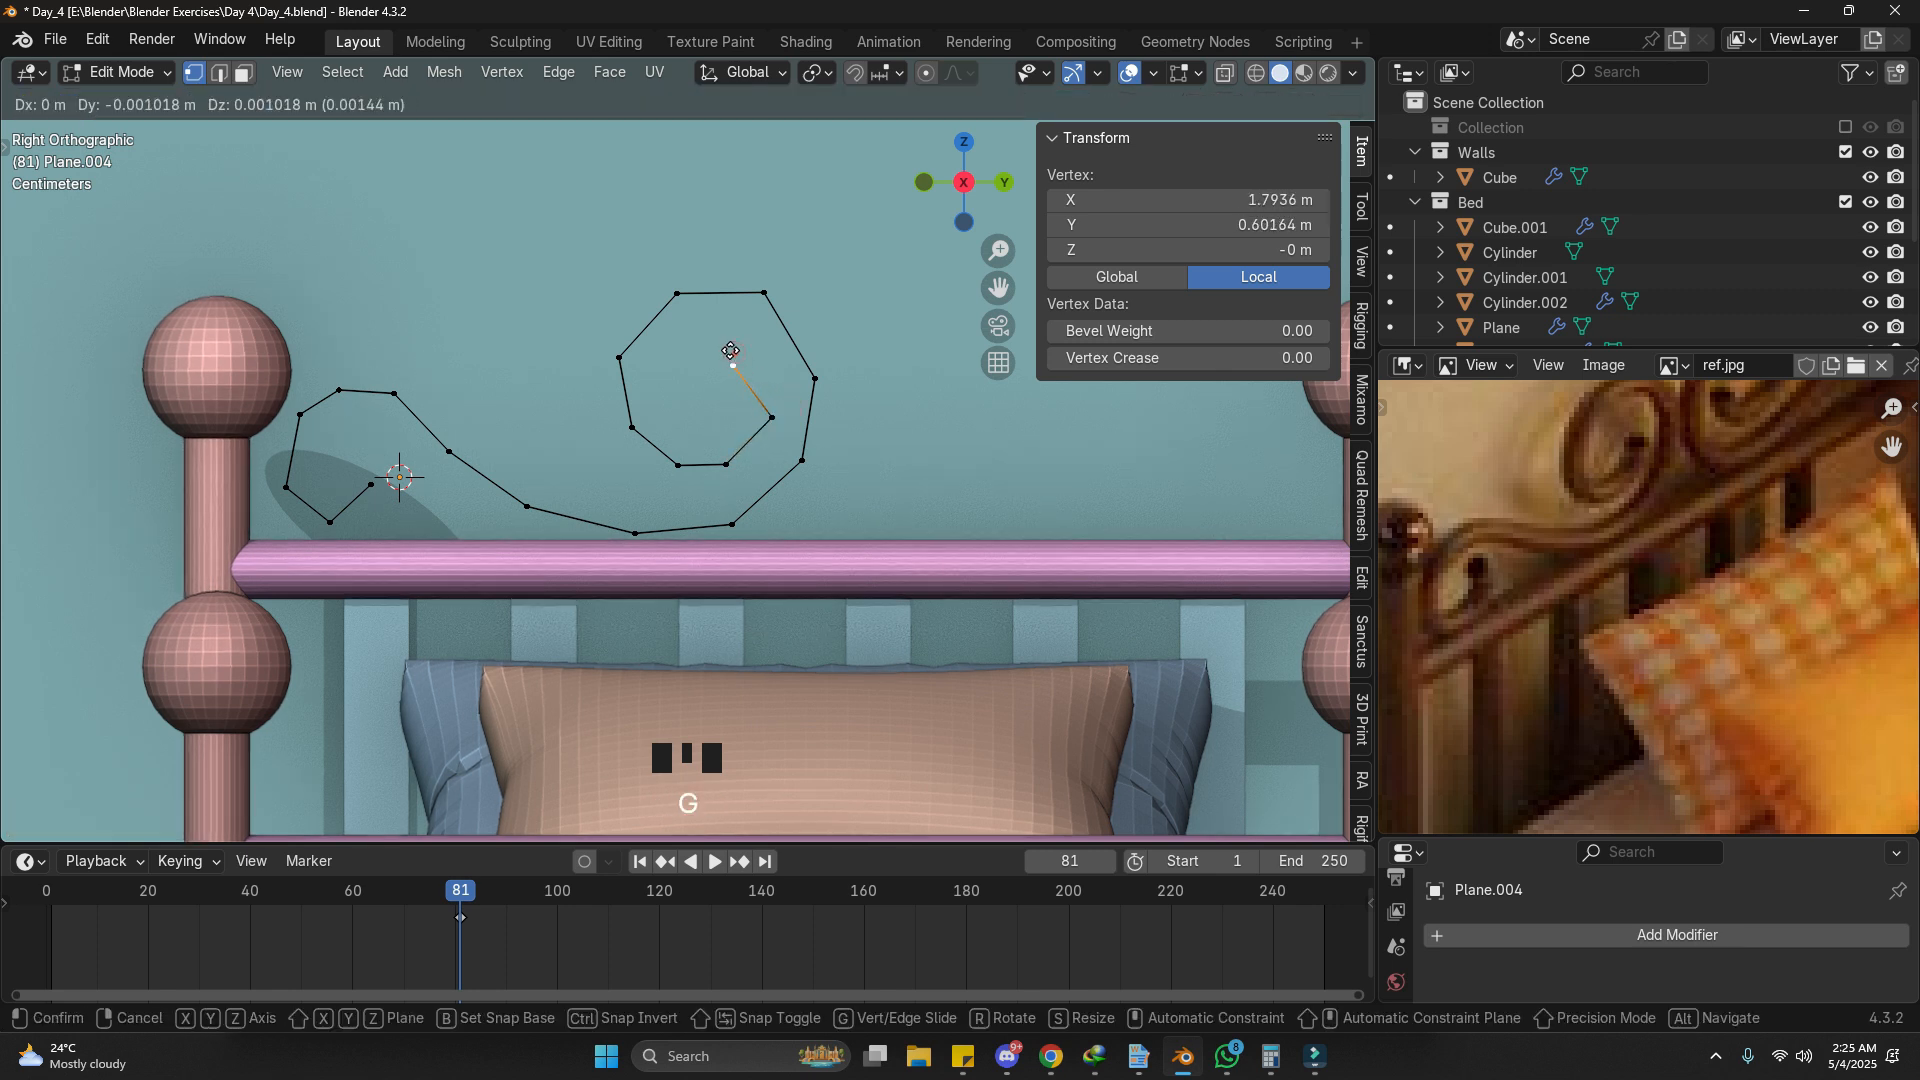
pyautogui.click(729, 359)
# Step: Add a vertex on the larger spiral's upper outer edge and reposition the neighbouring vertices into a rounder arc
pyautogui.hotkey('ctrl', 'r')
pyautogui.doubleClick(806, 347)
pyautogui.press('g')
pyautogui.click(815, 339)
pyautogui.click(792, 295)
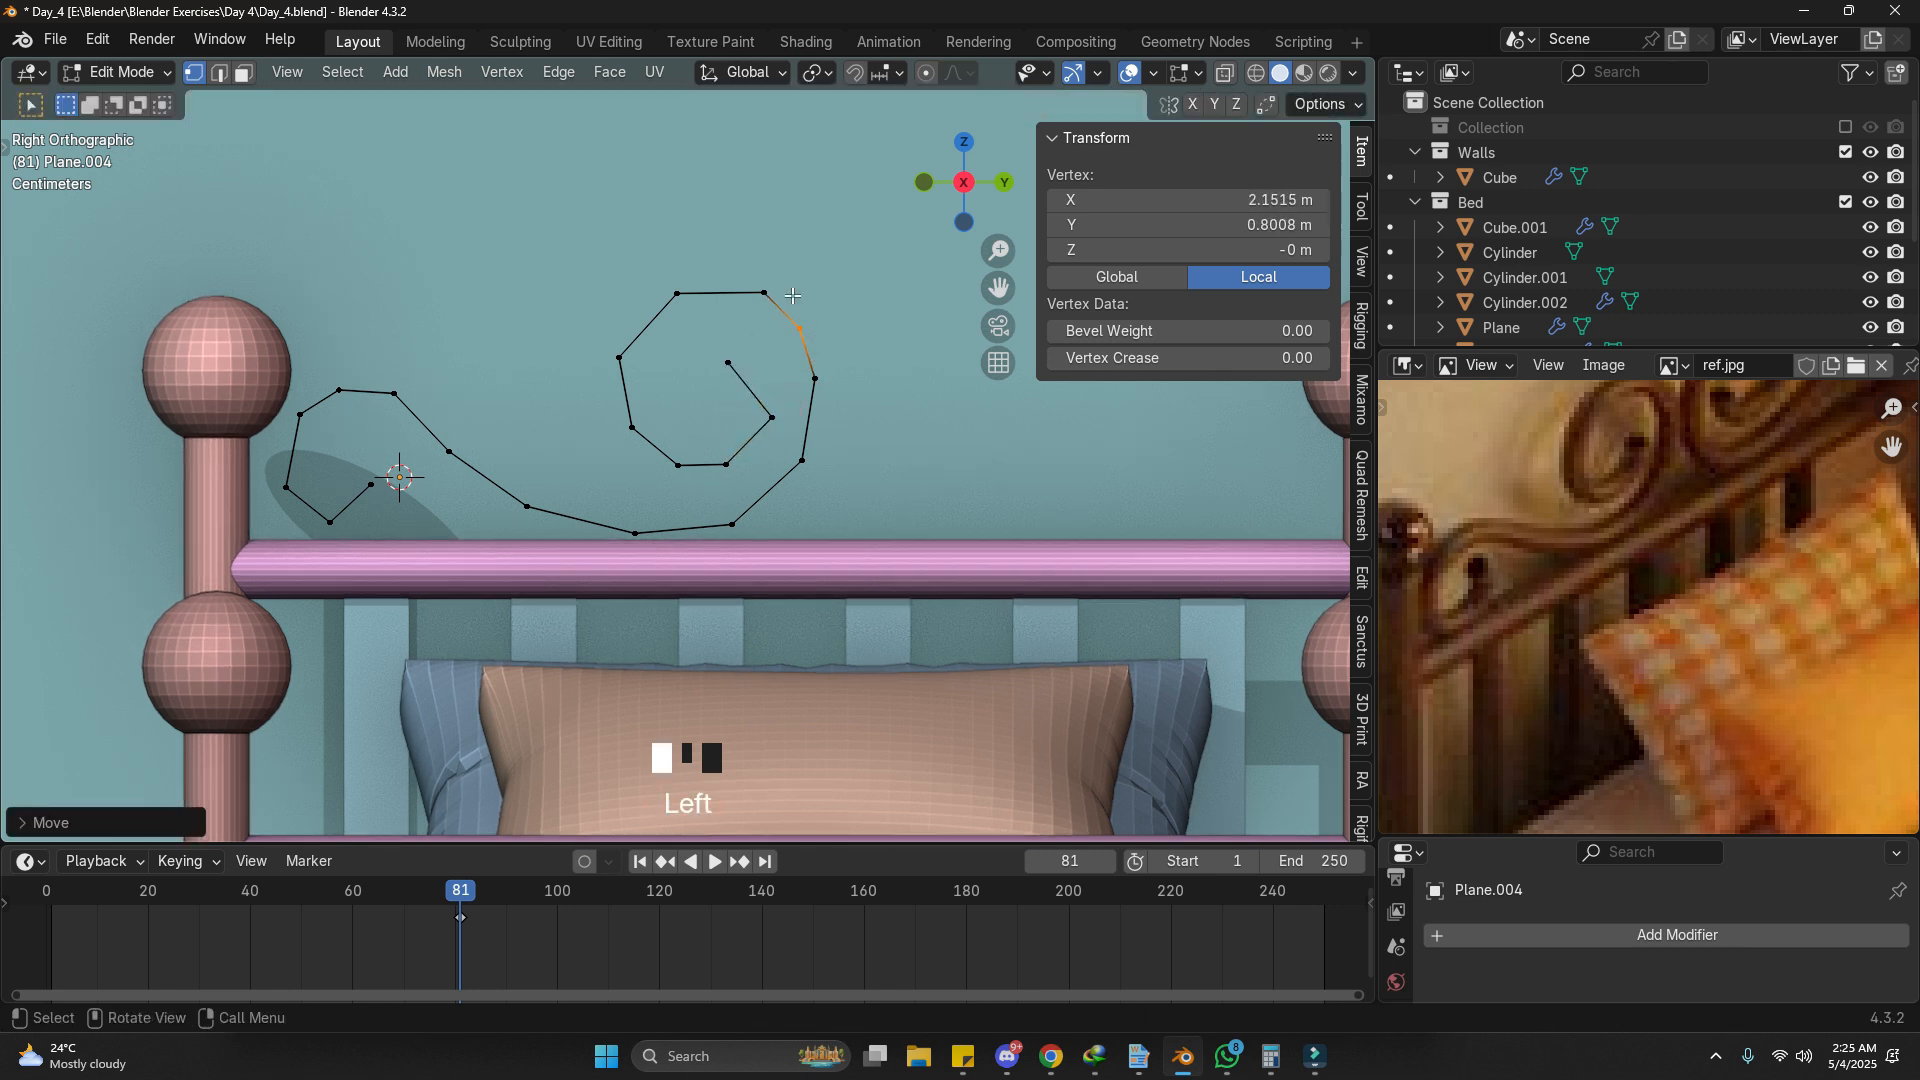
pyautogui.press('g')
pyautogui.click(762, 276)
pyautogui.click(789, 333)
pyautogui.press('g')
pyautogui.click(783, 309)
# Step: Move the vertices along the larger spiral's outer side and top to round off the loop
pyautogui.click(814, 368)
pyautogui.press('g')
pyautogui.click(820, 380)
pyautogui.click(800, 315)
pyautogui.press('g')
pyautogui.click(805, 326)
pyautogui.click(740, 276)
pyautogui.click(679, 273)
pyautogui.press('g')
pyautogui.click(669, 275)
pyautogui.press('g')
pyautogui.click(707, 265)
# Step: Return to Object Mode and add a Subdivision Surface modifier to the scroll chain with viewport levels set to 2
pyautogui.press('Tab')
pyautogui.press('Tab')
pyautogui.press('Tab')
pyautogui.click(1583, 936)
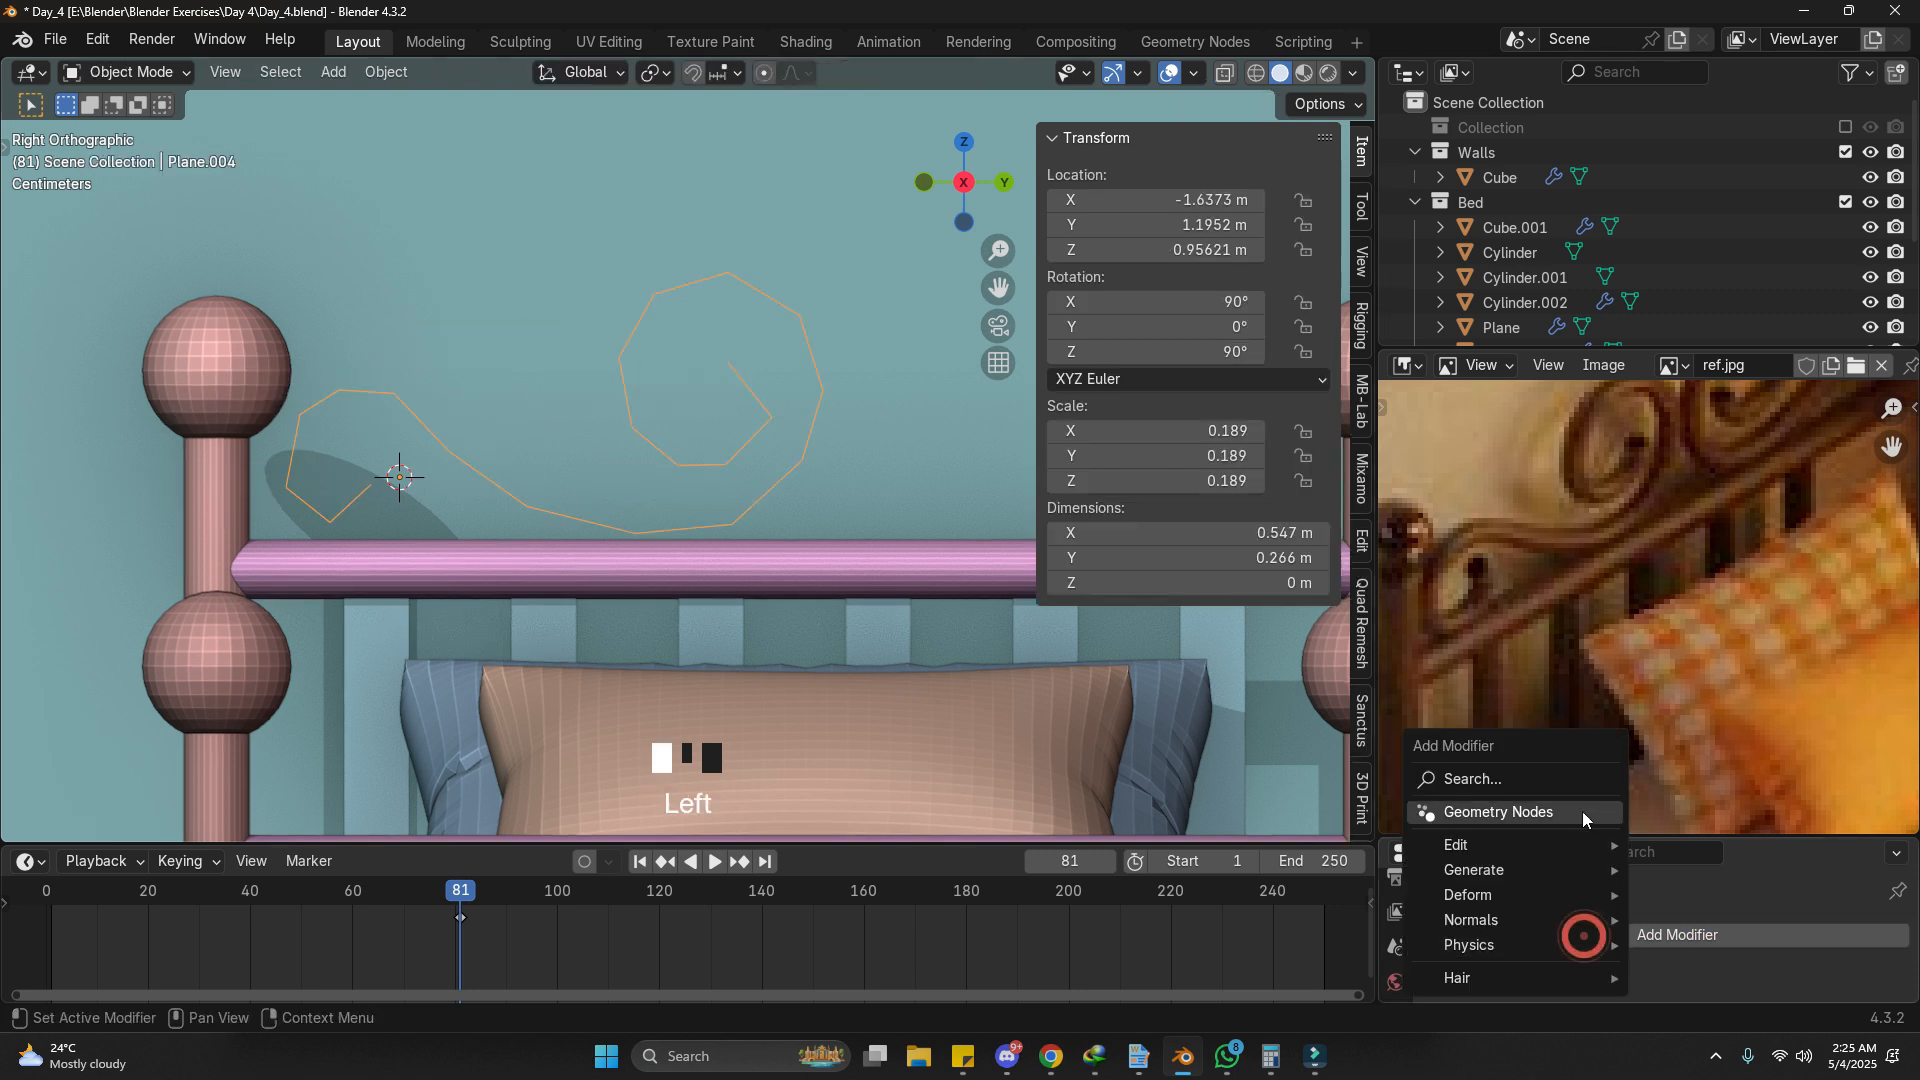
pyautogui.click(1557, 776)
pyautogui.write('s')
pyautogui.click(1541, 820)
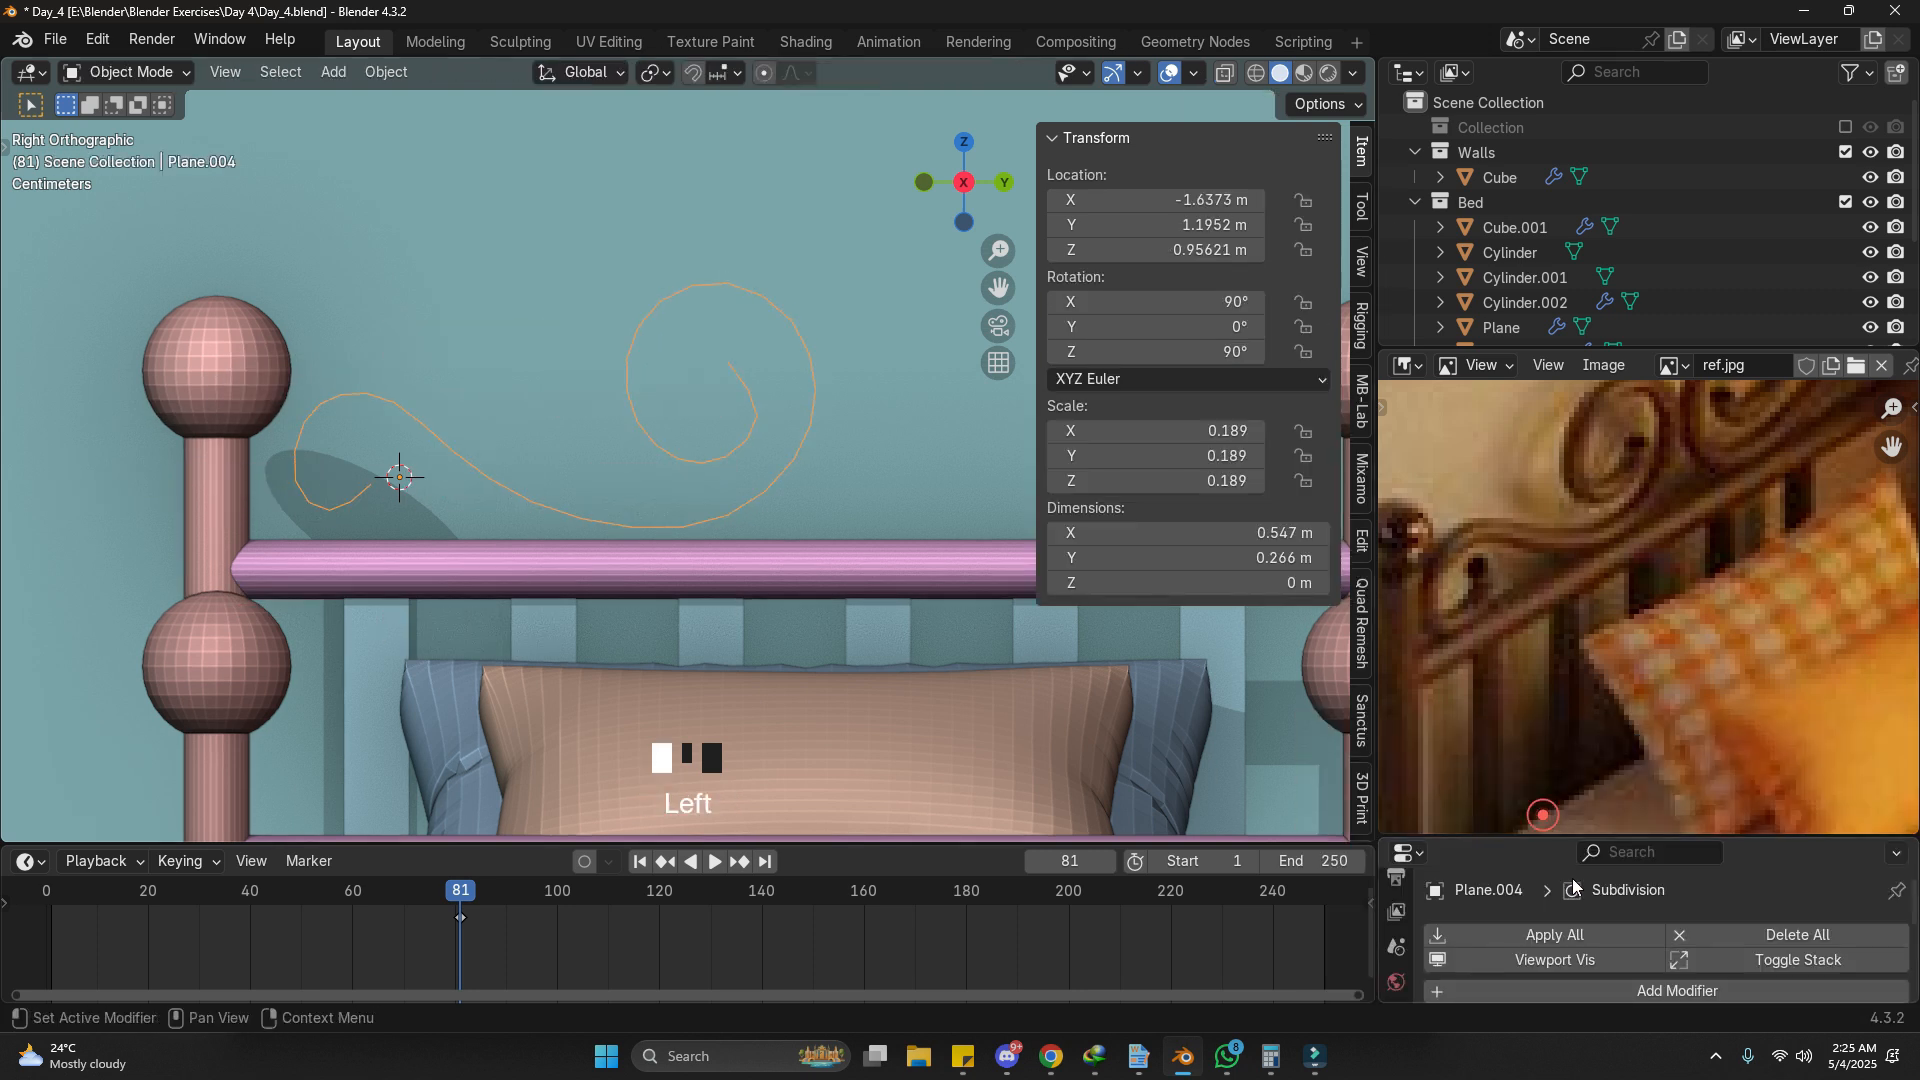
pyautogui.moveTo(1580, 826); pyautogui.dragTo(1571, 652)
pyautogui.click(1860, 919)
# Step: In Edit Mode, lower the small curl's end vertex and extend the chain upward with one more vertex
pyautogui.press('Tab')
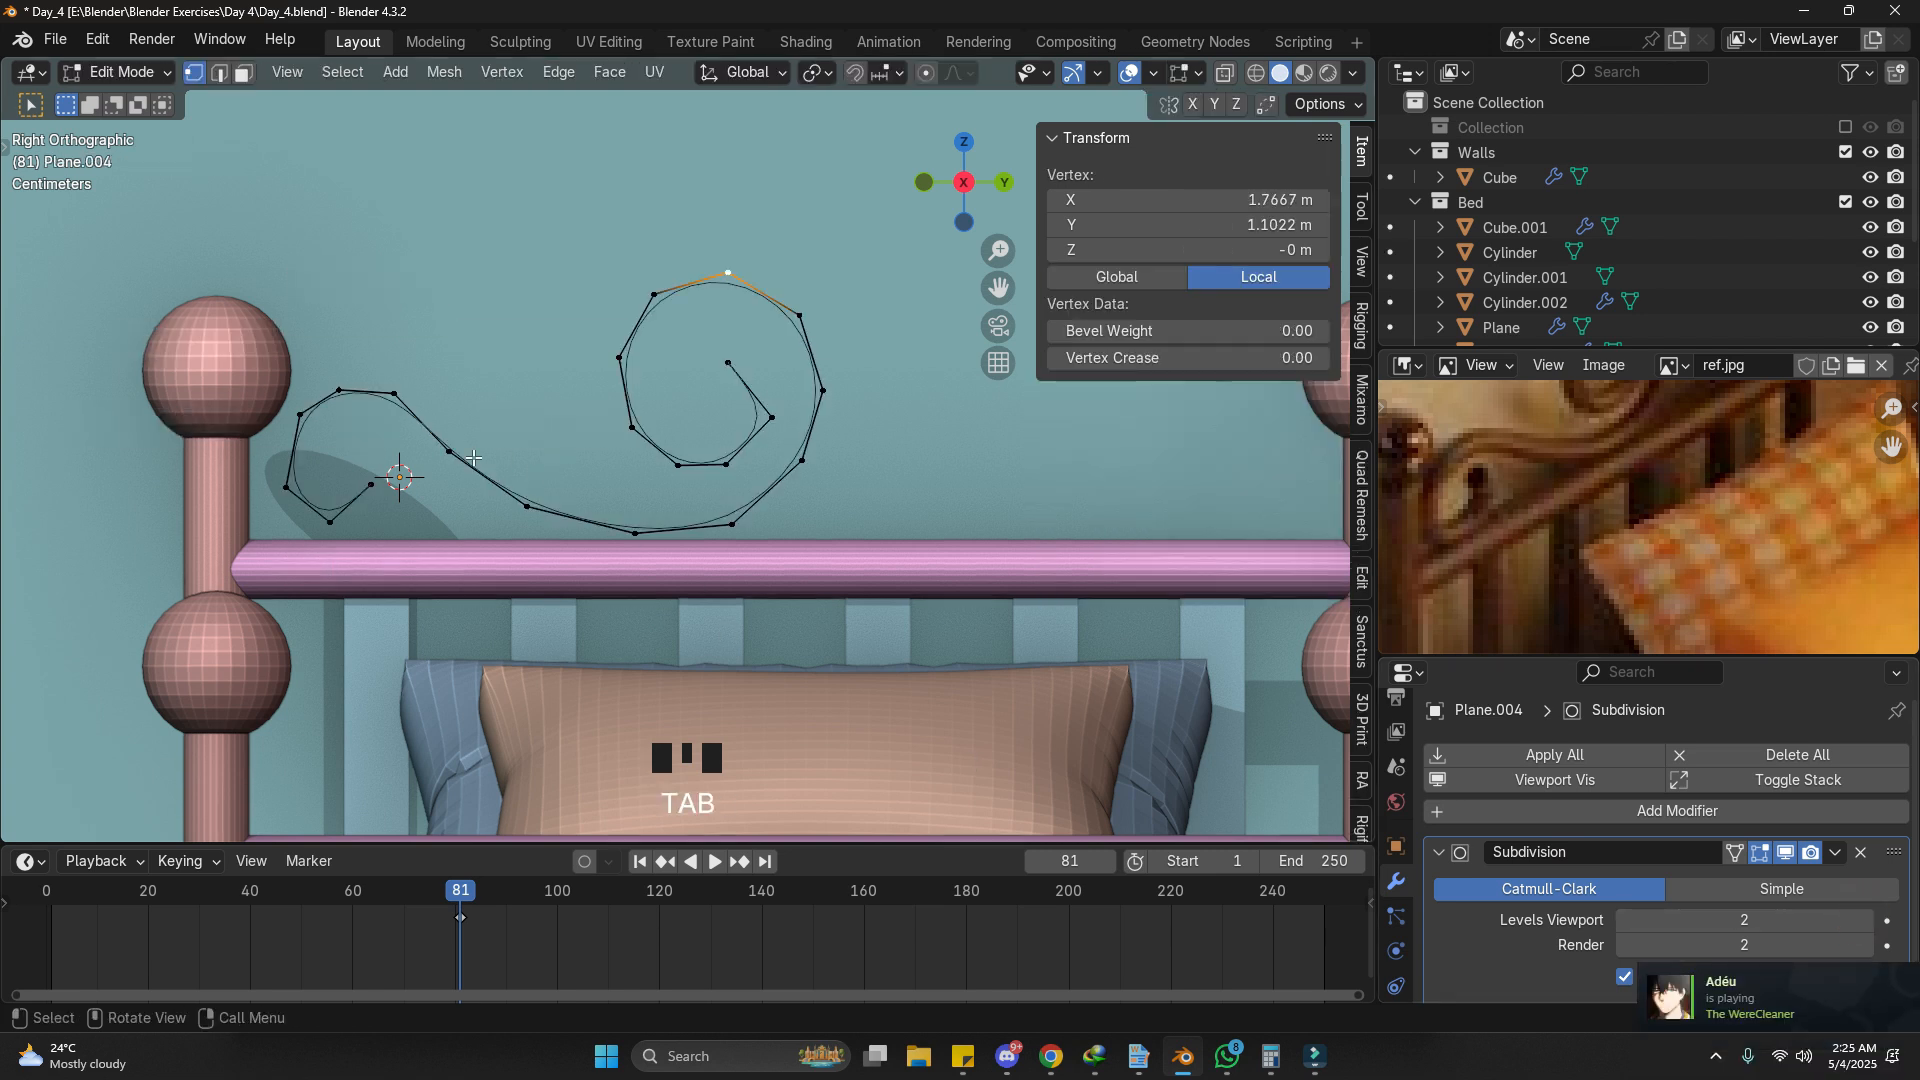
pyautogui.press('g')
pyautogui.click(362, 484)
pyautogui.press('g')
pyautogui.click(364, 452)
pyautogui.click(377, 480)
pyautogui.press('g')
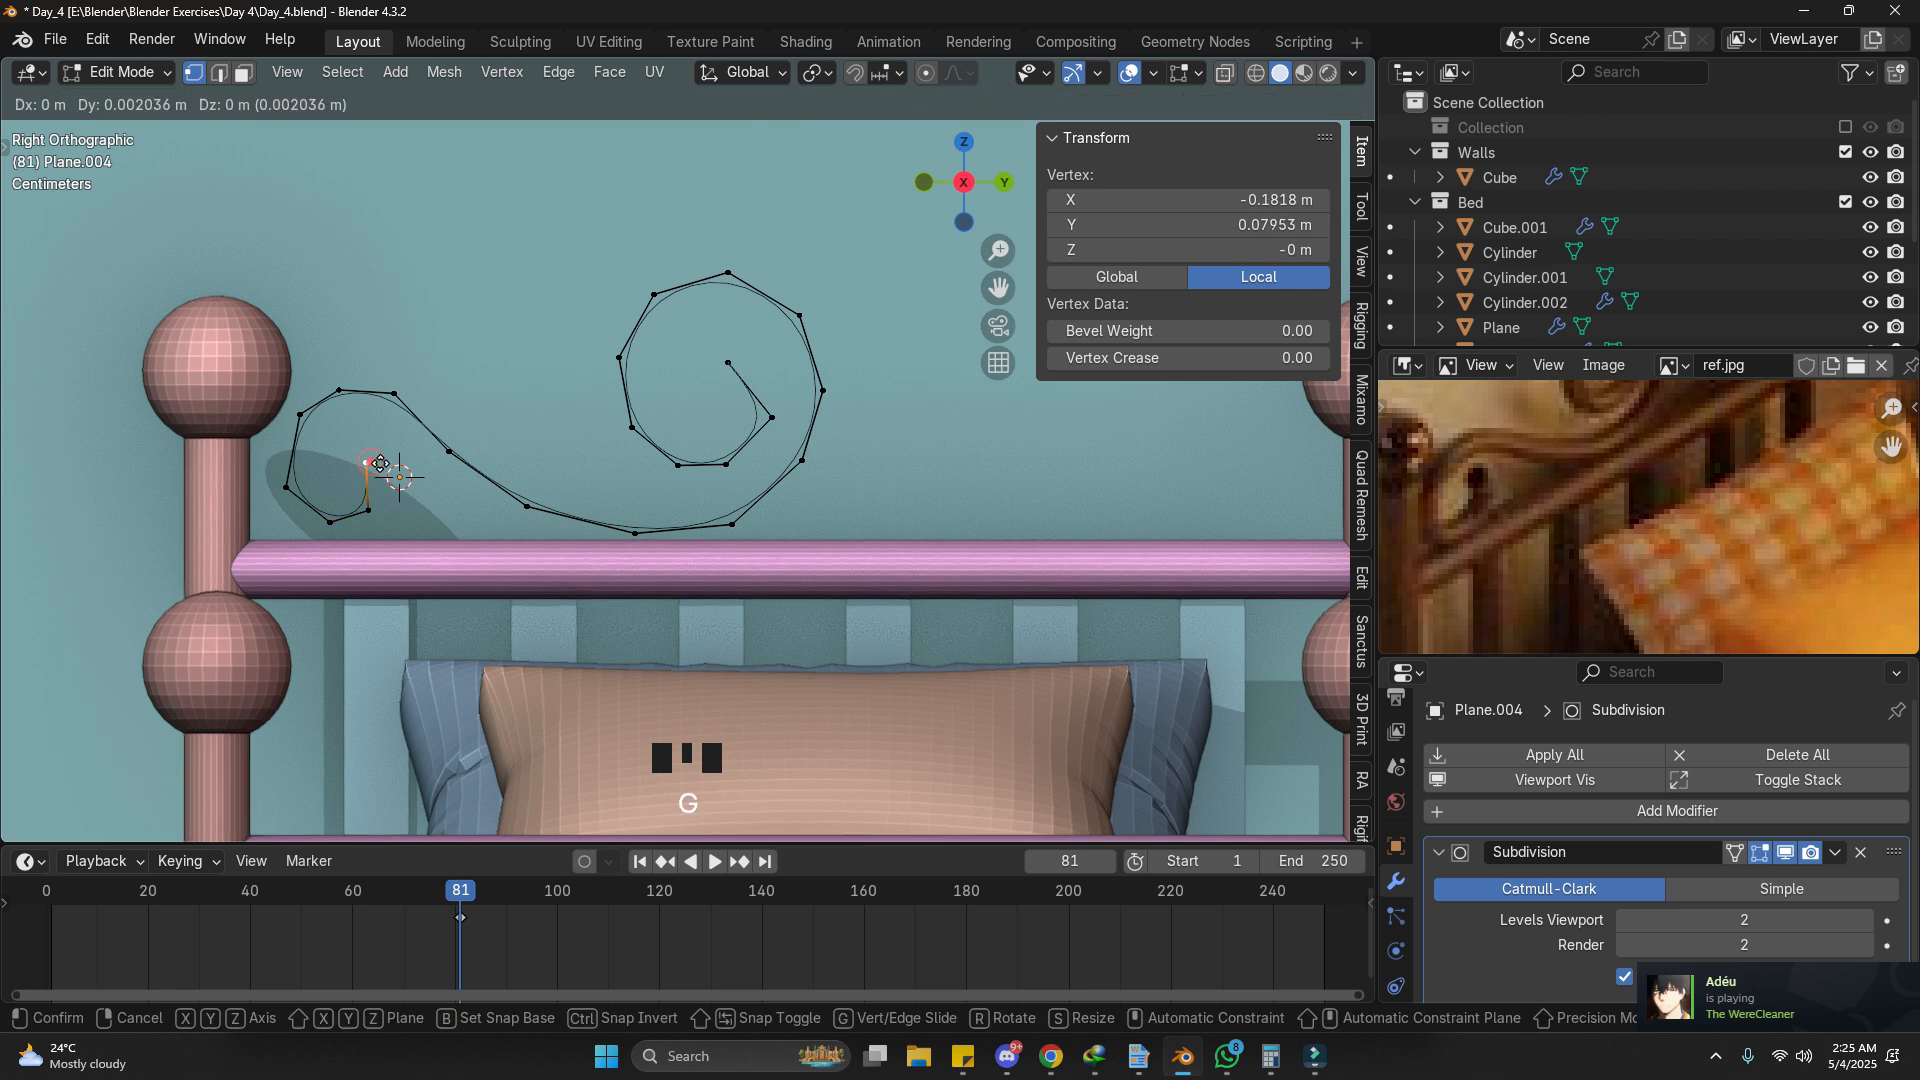
pyautogui.click(390, 467)
# Step: Shift the small curl's lower inner vertex outward and readjust the end vertex above it
pyautogui.click(382, 515)
pyautogui.press('g')
pyautogui.click(397, 513)
pyautogui.click(384, 468)
pyautogui.press('g')
pyautogui.click(379, 460)
# Step: Move the small curl's left-side and top vertices outward to round its outer loop
pyautogui.click(311, 475)
pyautogui.press('g')
pyautogui.click(293, 477)
pyautogui.click(320, 408)
pyautogui.press('g')
pyautogui.rightClick(319, 408)
pyautogui.click(304, 414)
pyautogui.press('g')
pyautogui.click(290, 425)
pyautogui.click(335, 392)
pyautogui.press('g')
pyautogui.click(318, 389)
# Step: Reposition the small curl's inner end vertex and extrude one more vertex from it to continue the spiral
pyautogui.click(370, 453)
pyautogui.press('g')
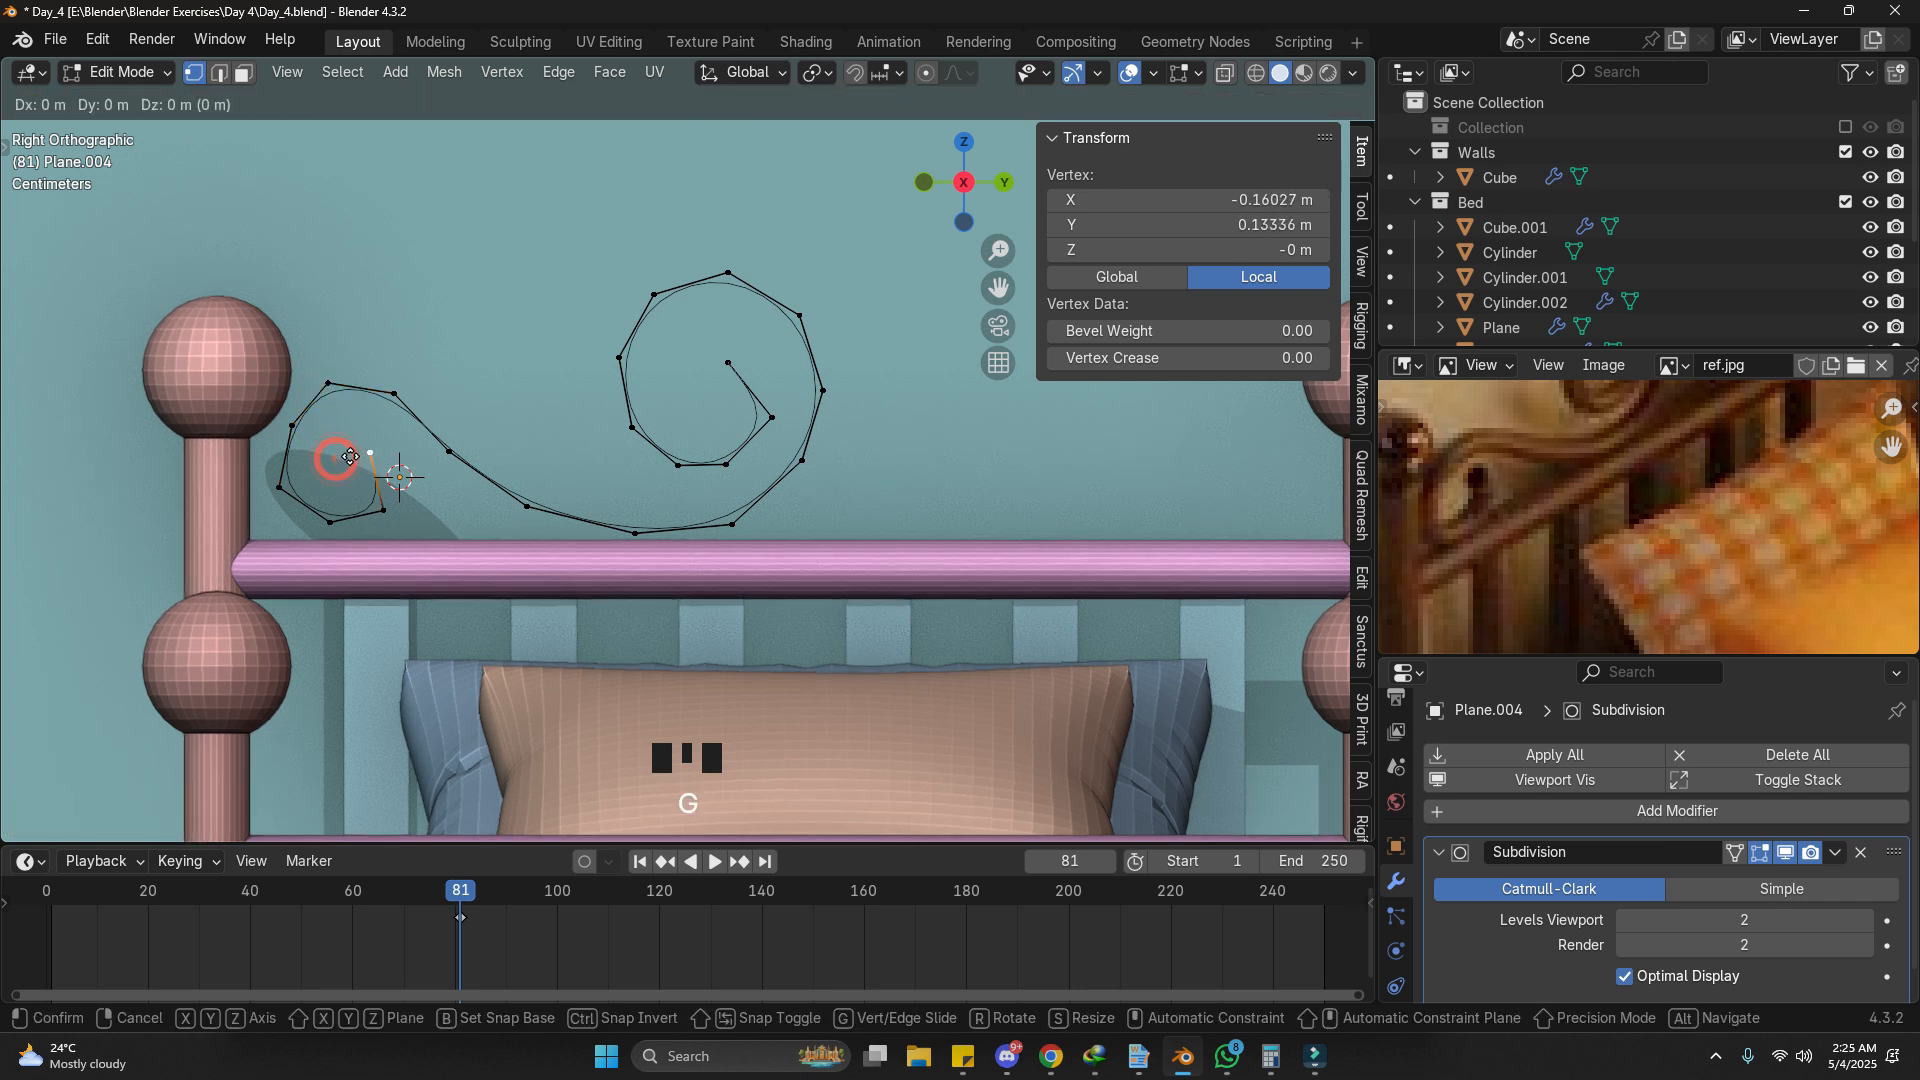
pyautogui.click(369, 452)
pyautogui.press('g')
pyautogui.click(389, 524)
pyautogui.press('e')
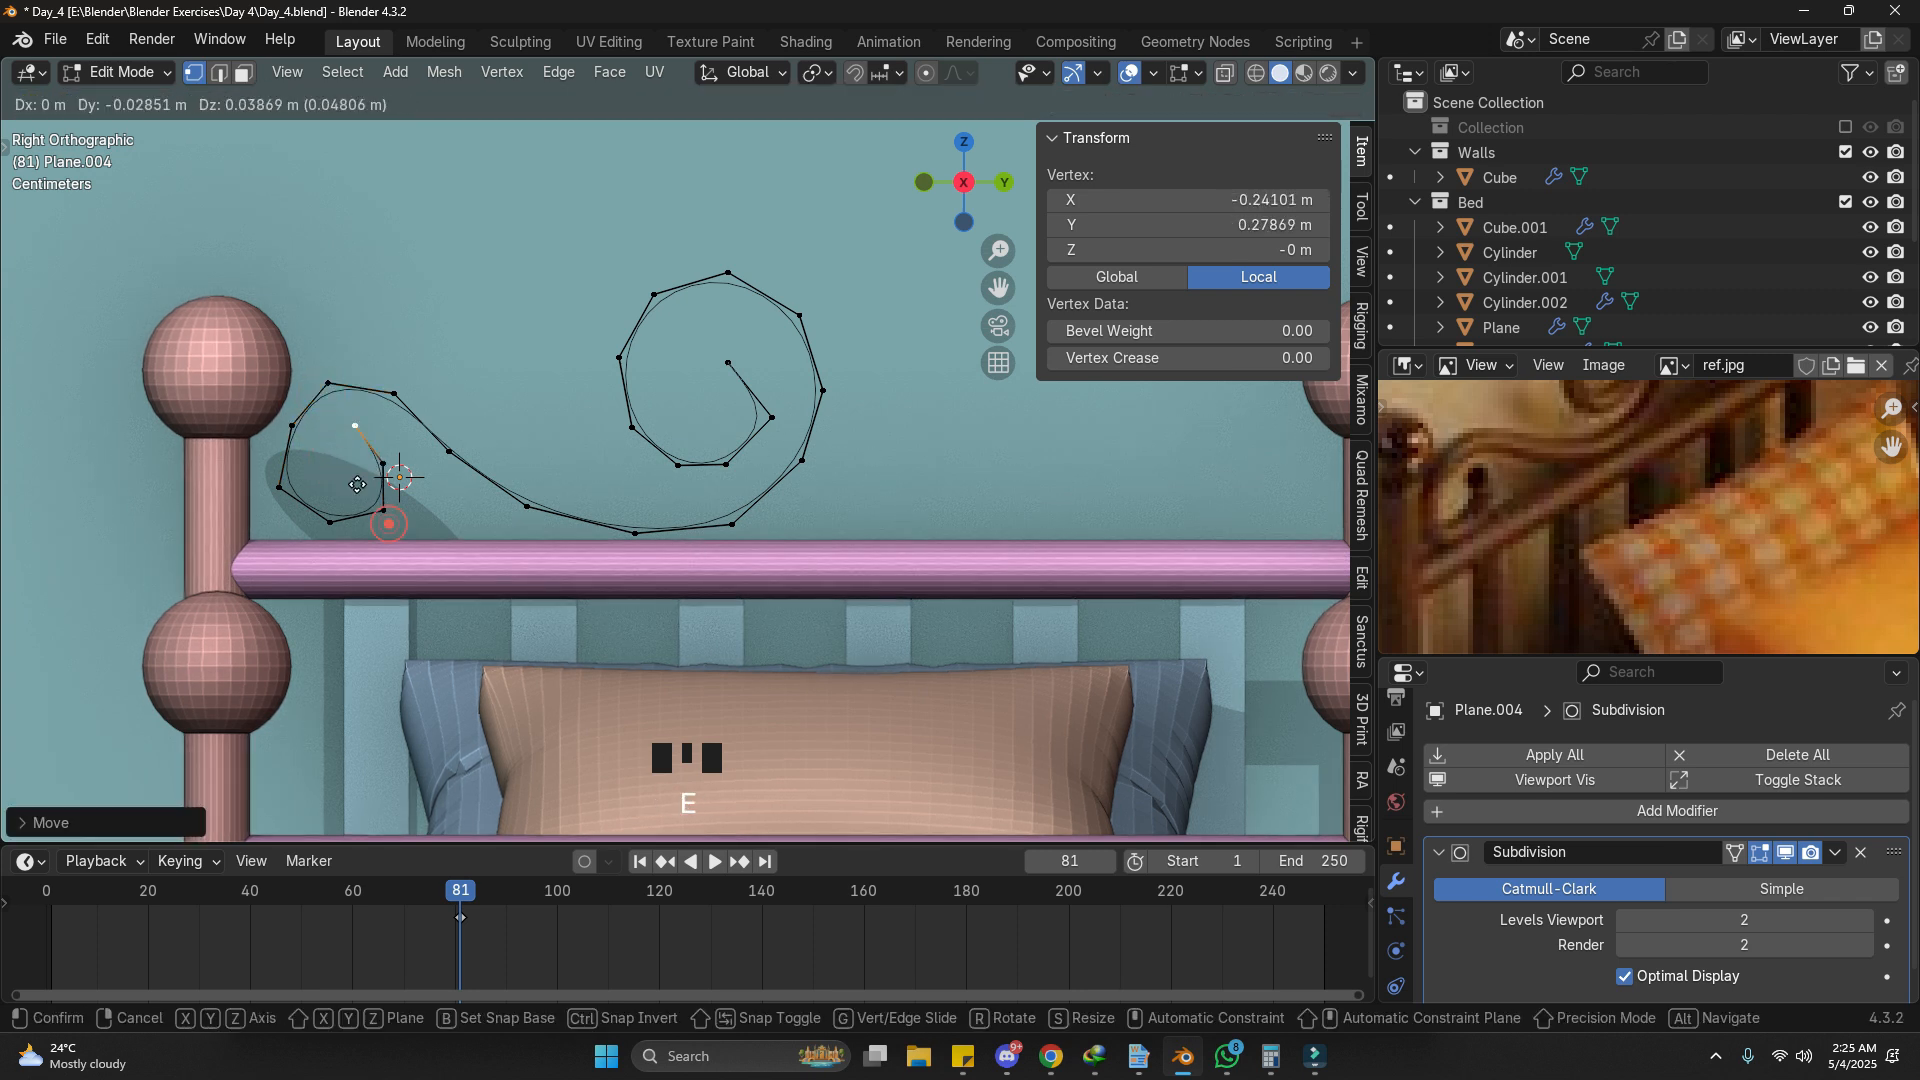
pyautogui.click(348, 487)
# Step: Nudge the small curl's lower inner vertices and its new end vertex to smooth the inward spiral
pyautogui.press('g')
pyautogui.click(391, 494)
pyautogui.press('g')
pyautogui.click(390, 494)
pyautogui.click(352, 432)
pyautogui.press('g')
pyautogui.click(356, 438)
pyautogui.click(393, 450)
pyautogui.press('g')
pyautogui.click(394, 451)
# Step: Insert a vertex before the large curl's inner end and move it and the end vertex to round the tip
pyautogui.click(725, 366)
pyautogui.press('g')
pyautogui.click(720, 366)
pyautogui.hotkey('ctrl', 'r')
pyautogui.click(750, 388)
pyautogui.press('g')
pyautogui.click(765, 376)
pyautogui.click(716, 358)
pyautogui.press('g')
pyautogui.click(702, 350)
# Step: Shift the large curl's lower inner and left-side vertices slightly outward to even its loop, and return to Object Mode
pyautogui.click(762, 418)
pyautogui.press('g')
pyautogui.click(765, 437)
pyautogui.click(728, 473)
pyautogui.press('g')
pyautogui.click(736, 476)
pyautogui.click(667, 474)
pyautogui.press('g')
pyautogui.click(660, 473)
pyautogui.click(641, 431)
pyautogui.press('g')
pyautogui.click(640, 428)
pyautogui.press('Tab')
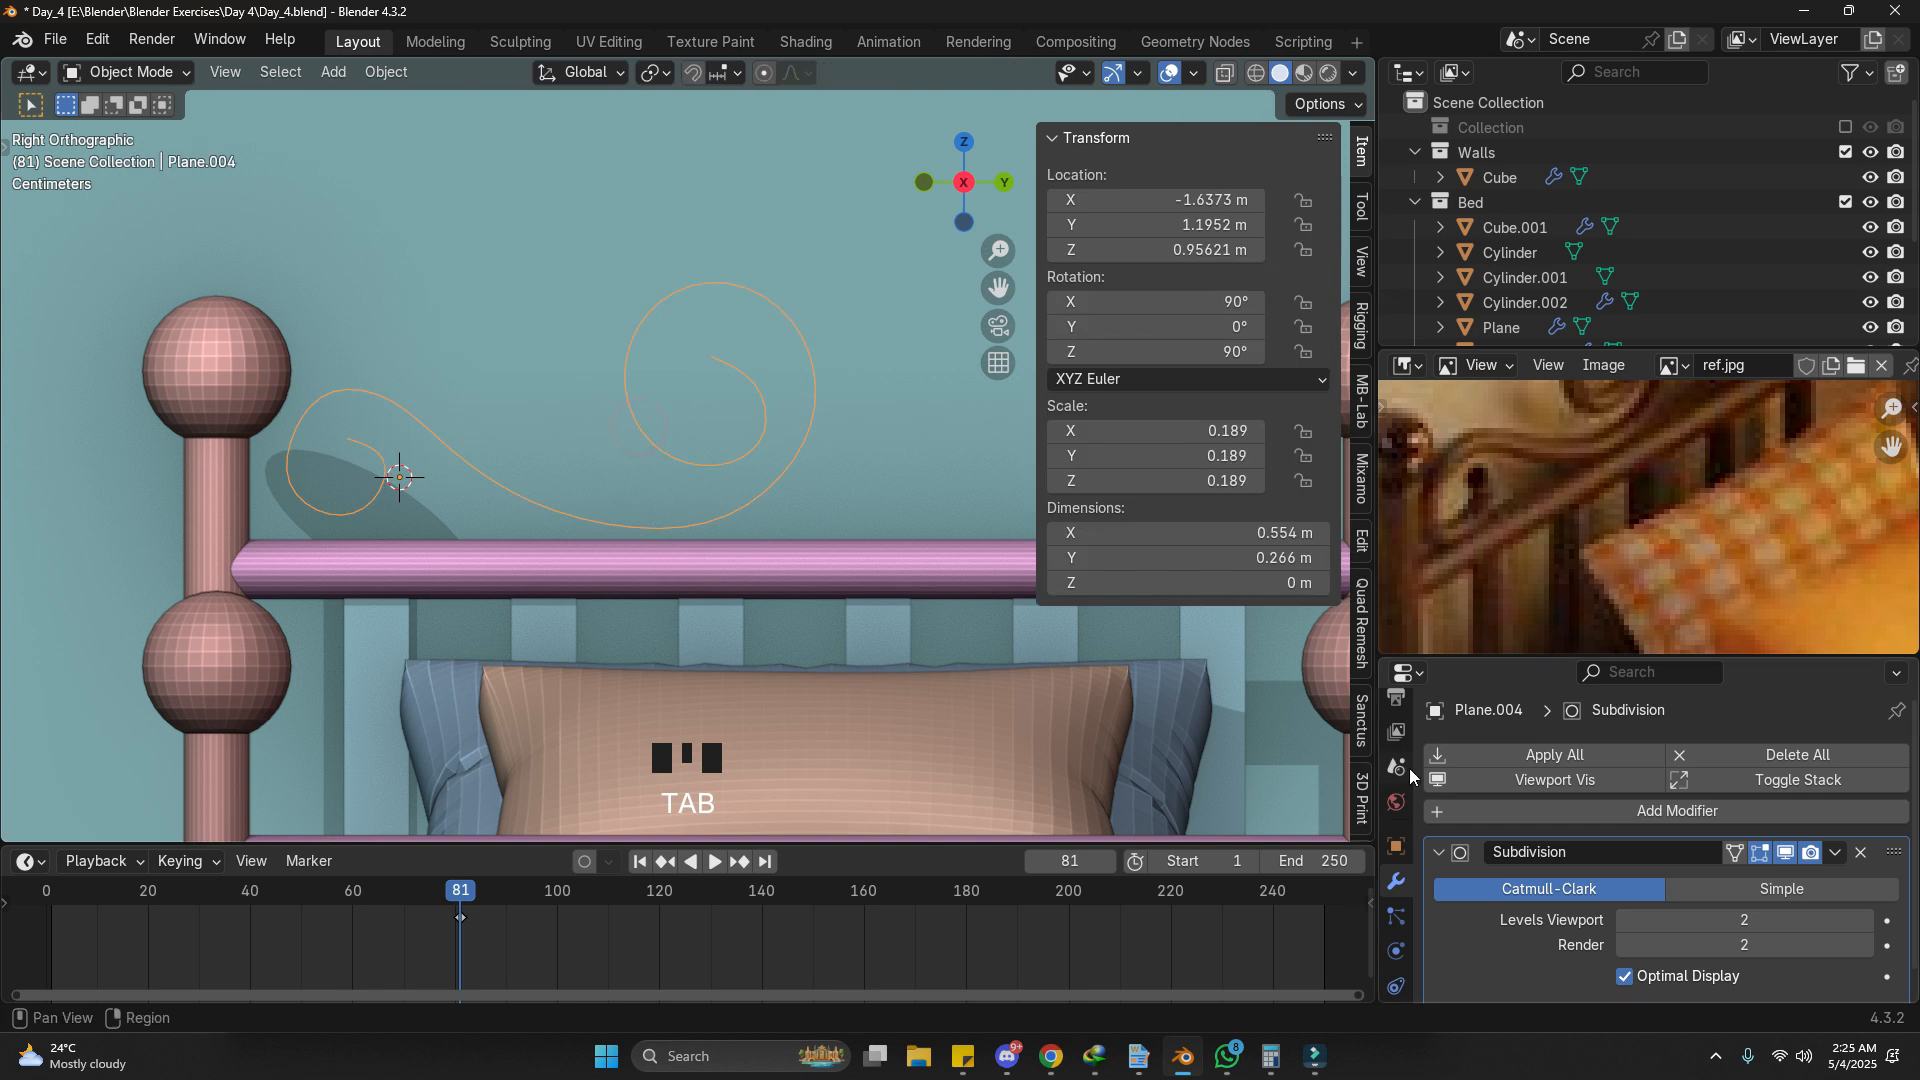
# Step: Add a Skin modifier to the scroll after its Subdivision modifier and collapse both modifiers' settings
pyautogui.click(1714, 812)
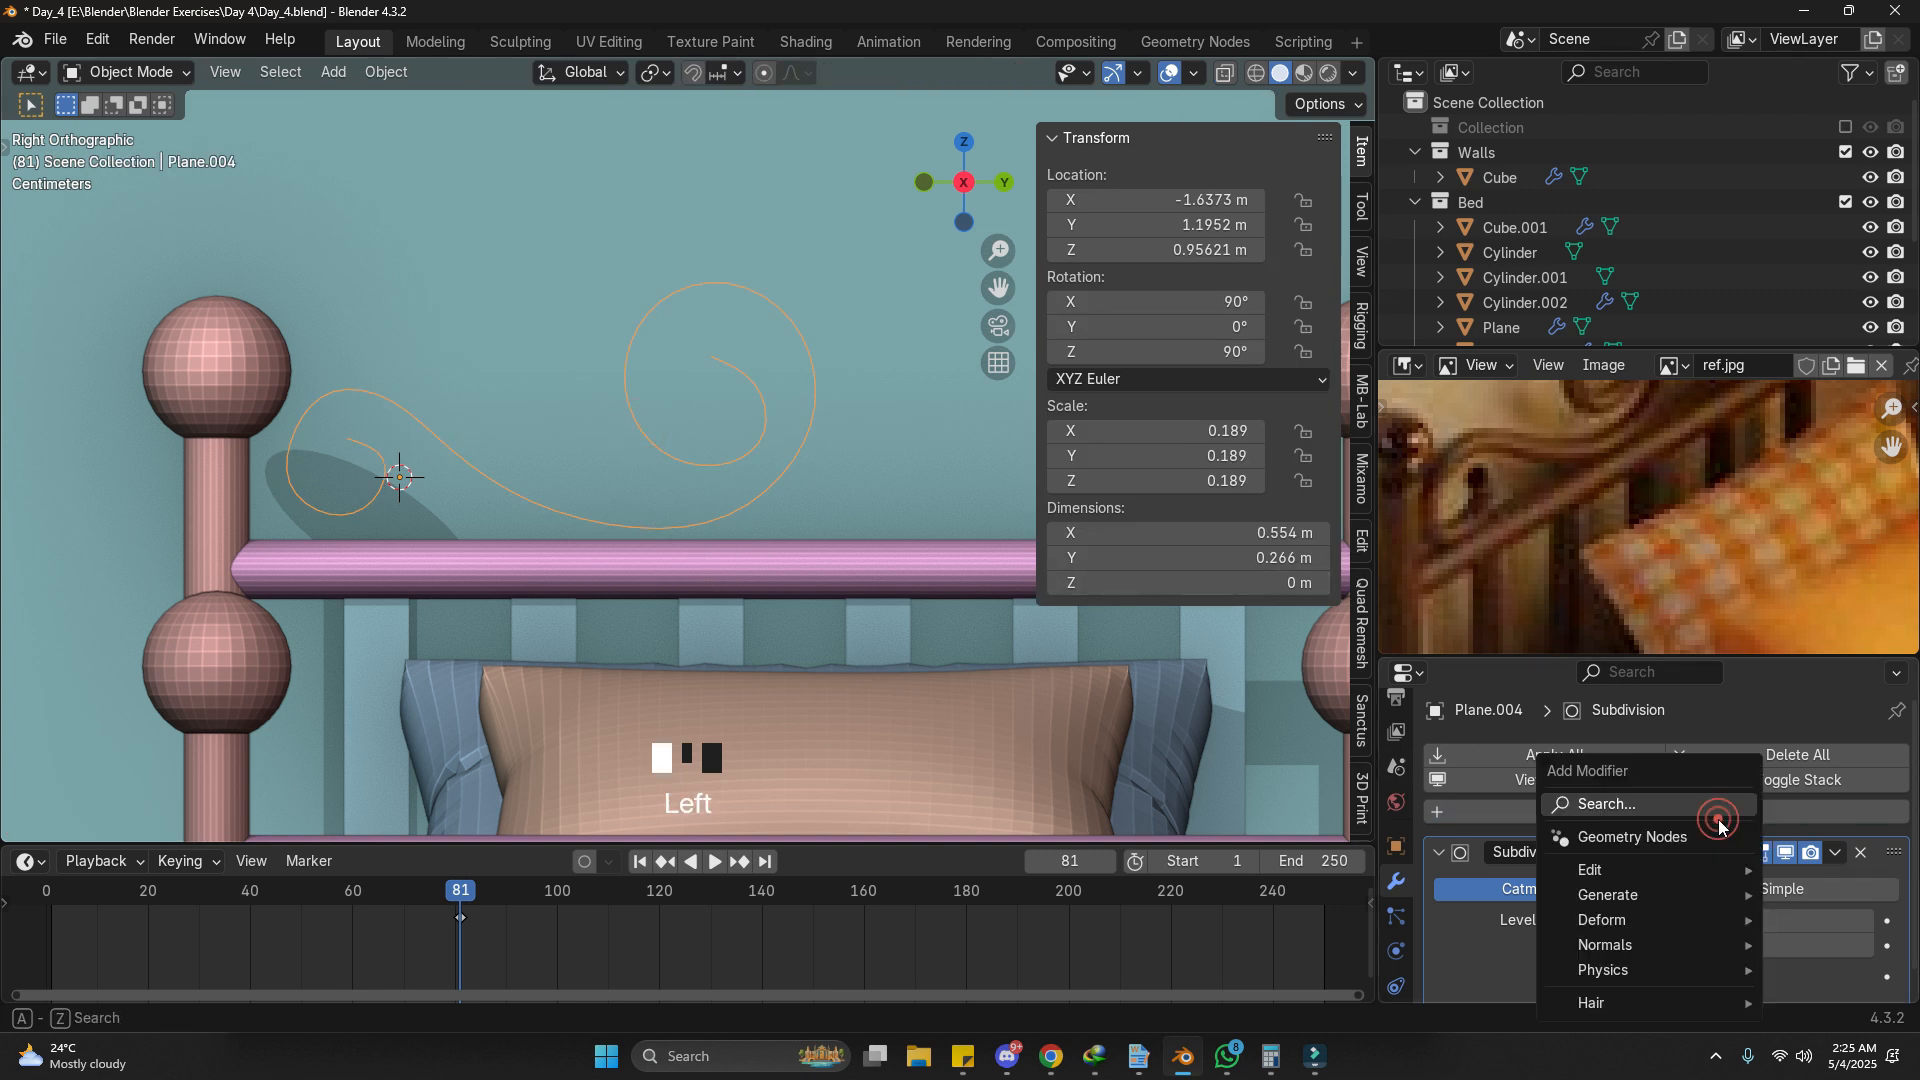
pyautogui.write('s')
pyautogui.click(1601, 796)
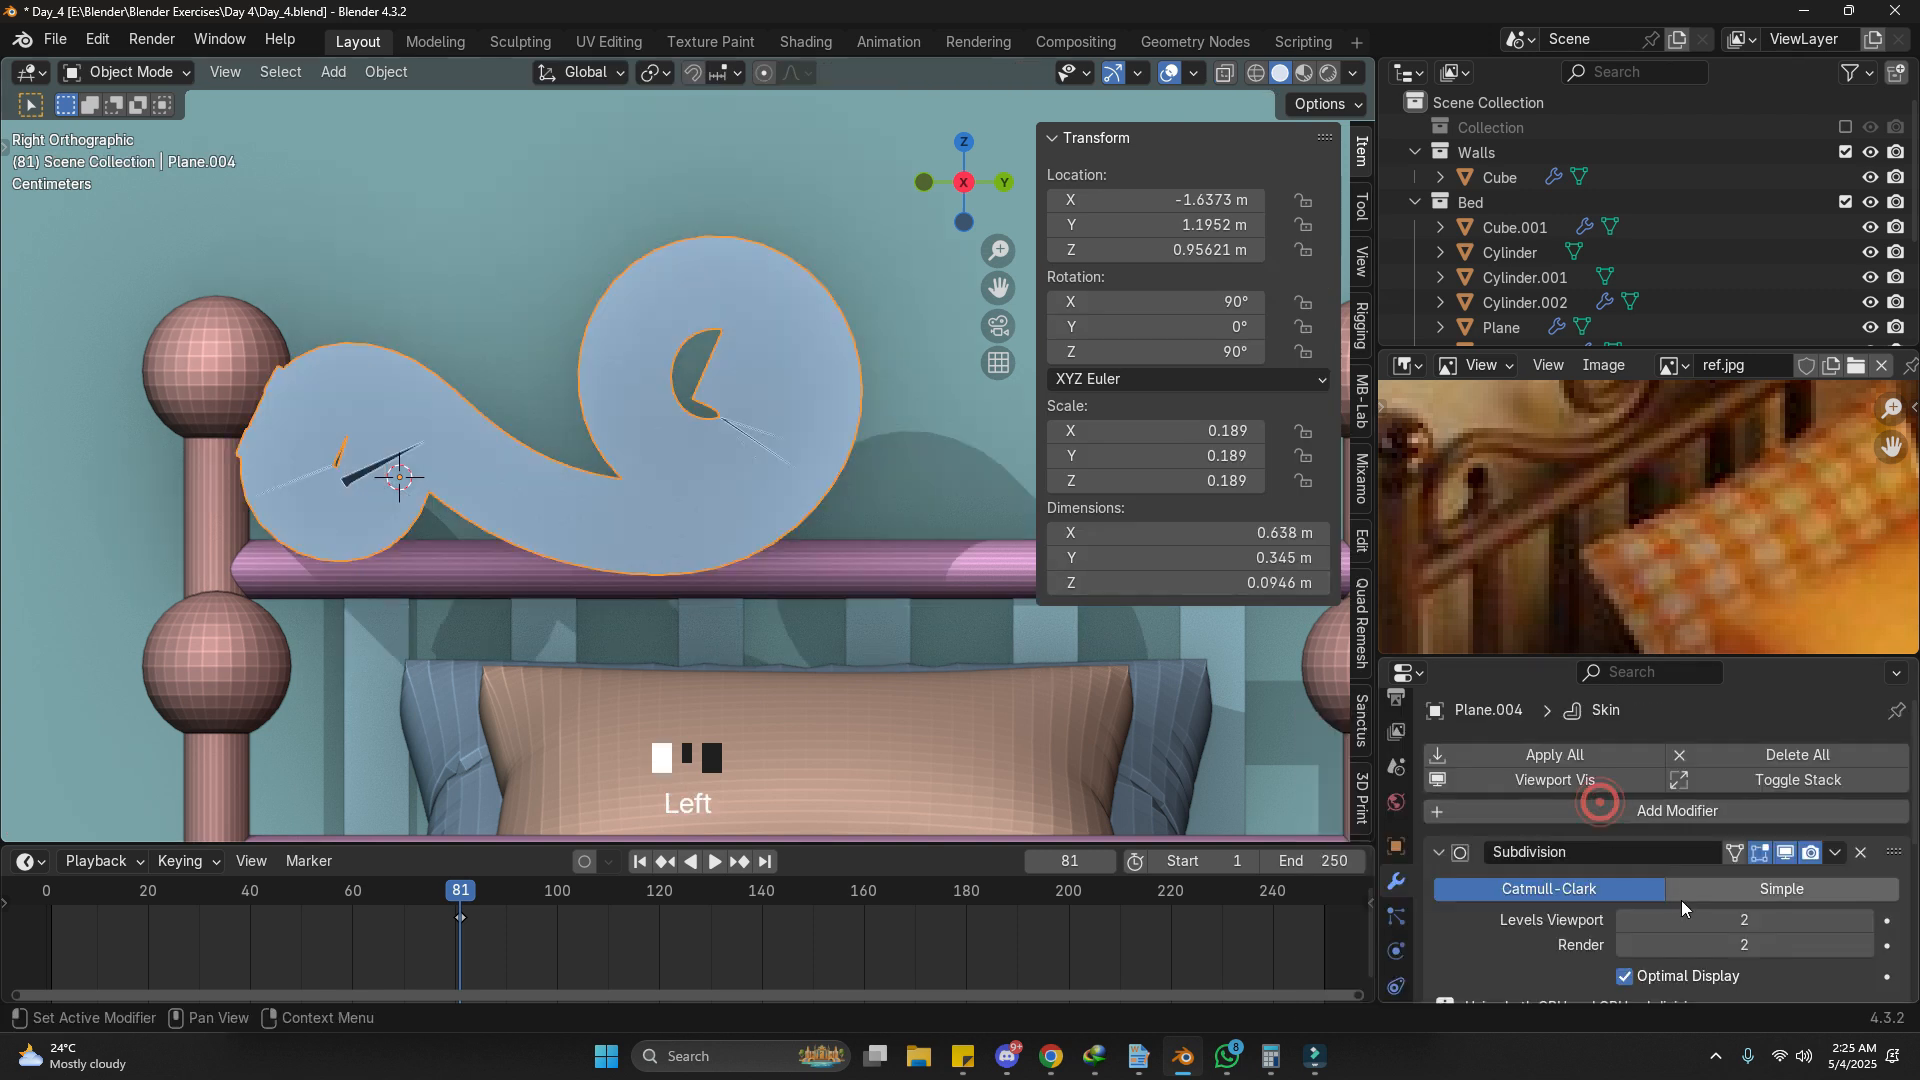
pyautogui.scroll(-8, 1675, 893)
pyautogui.scroll(1, 1666, 886)
pyautogui.scroll(6, 1665, 886)
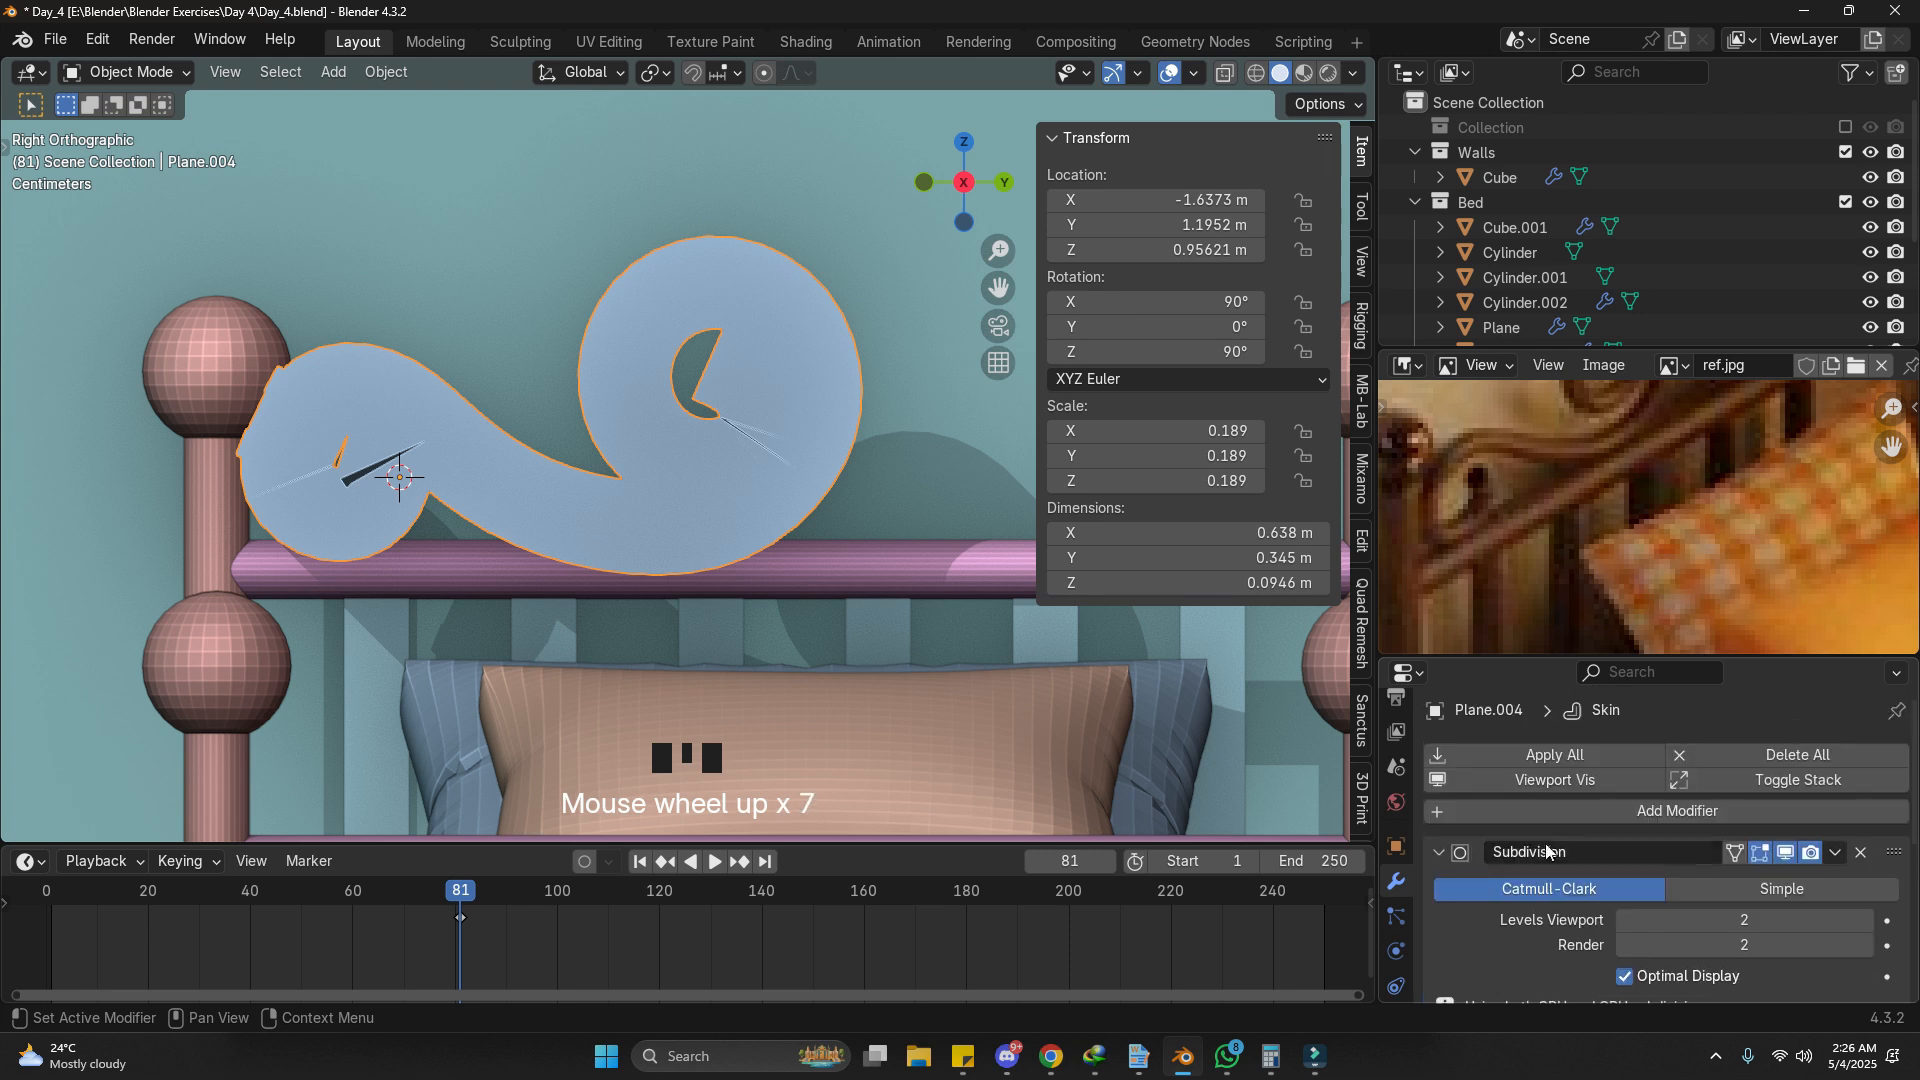
pyautogui.click(1440, 853)
pyautogui.click(1437, 884)
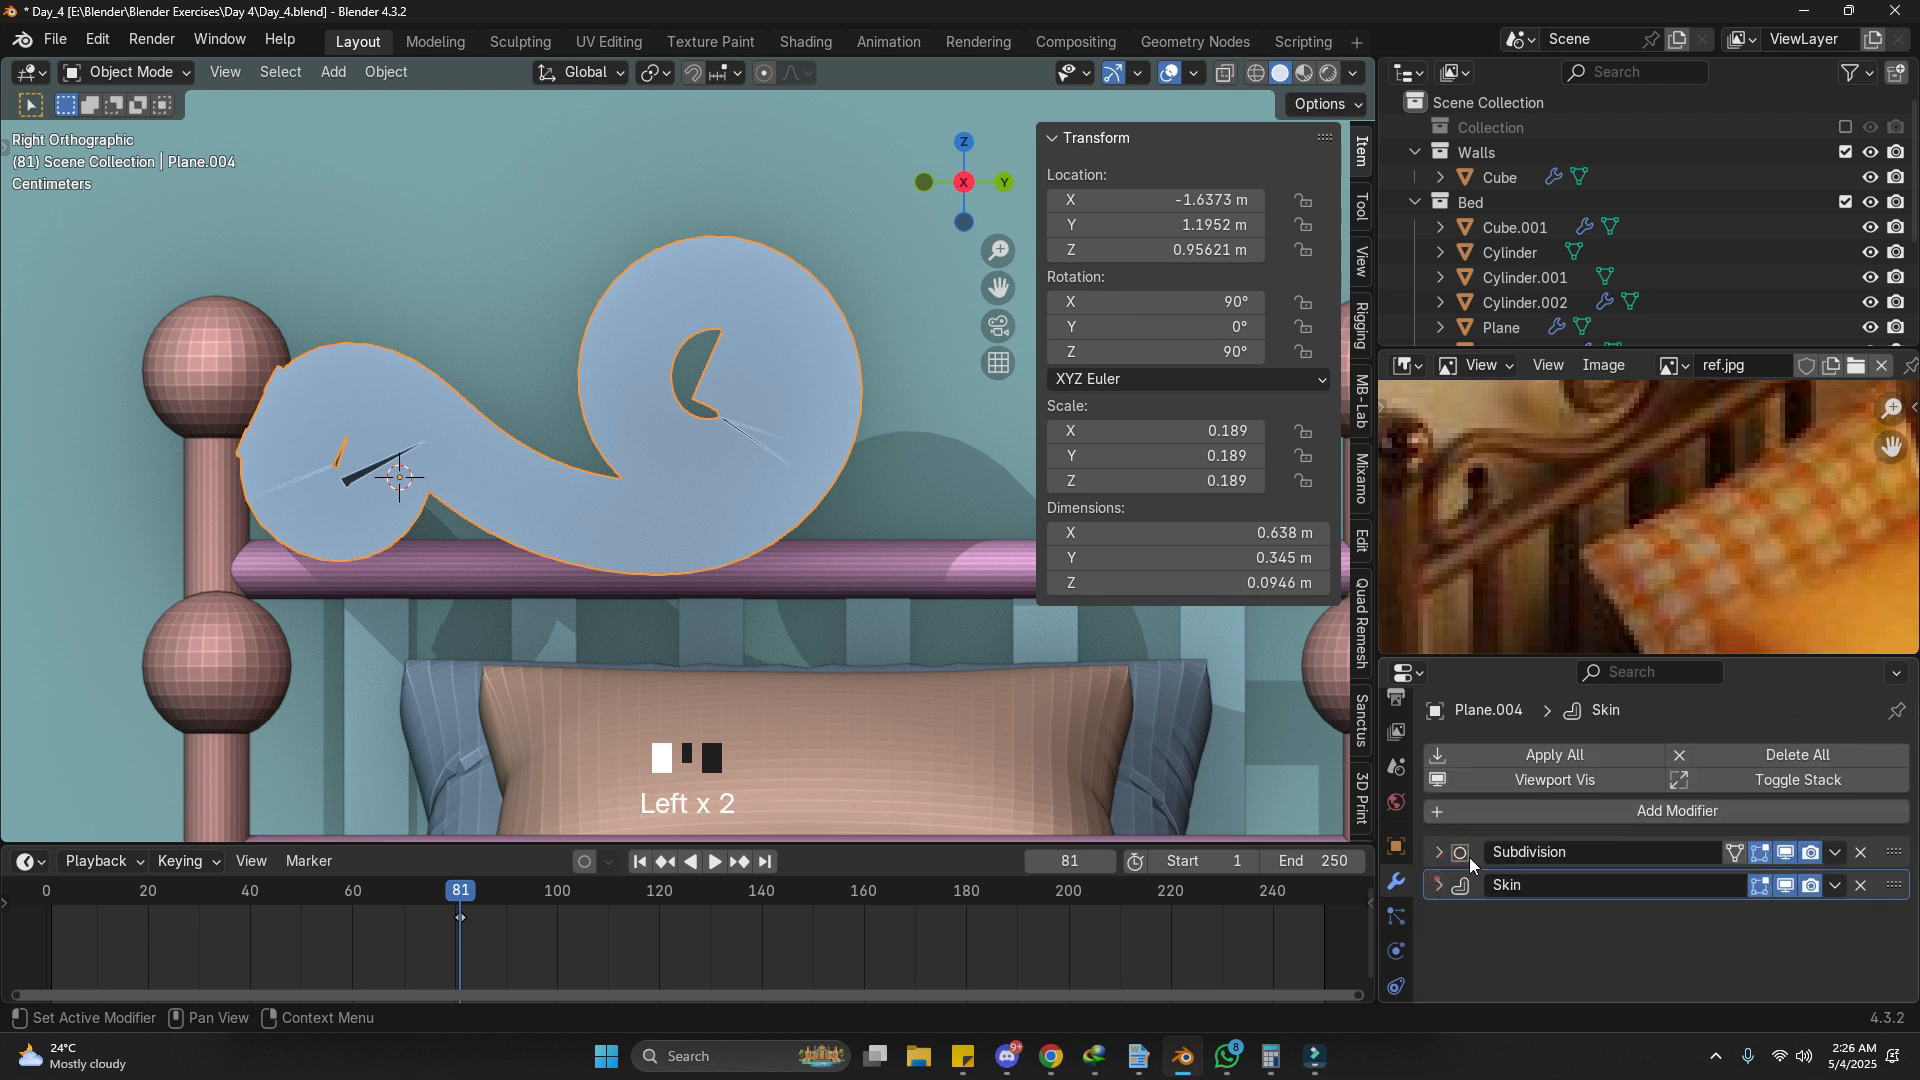
# Step: Add a second Subdivision Surface modifier after the Skin modifier and raise its viewport level by one
pyautogui.click(1509, 814)
pyautogui.write('s')
pyautogui.click(1512, 796)
pyautogui.scroll(-5, 1703, 861)
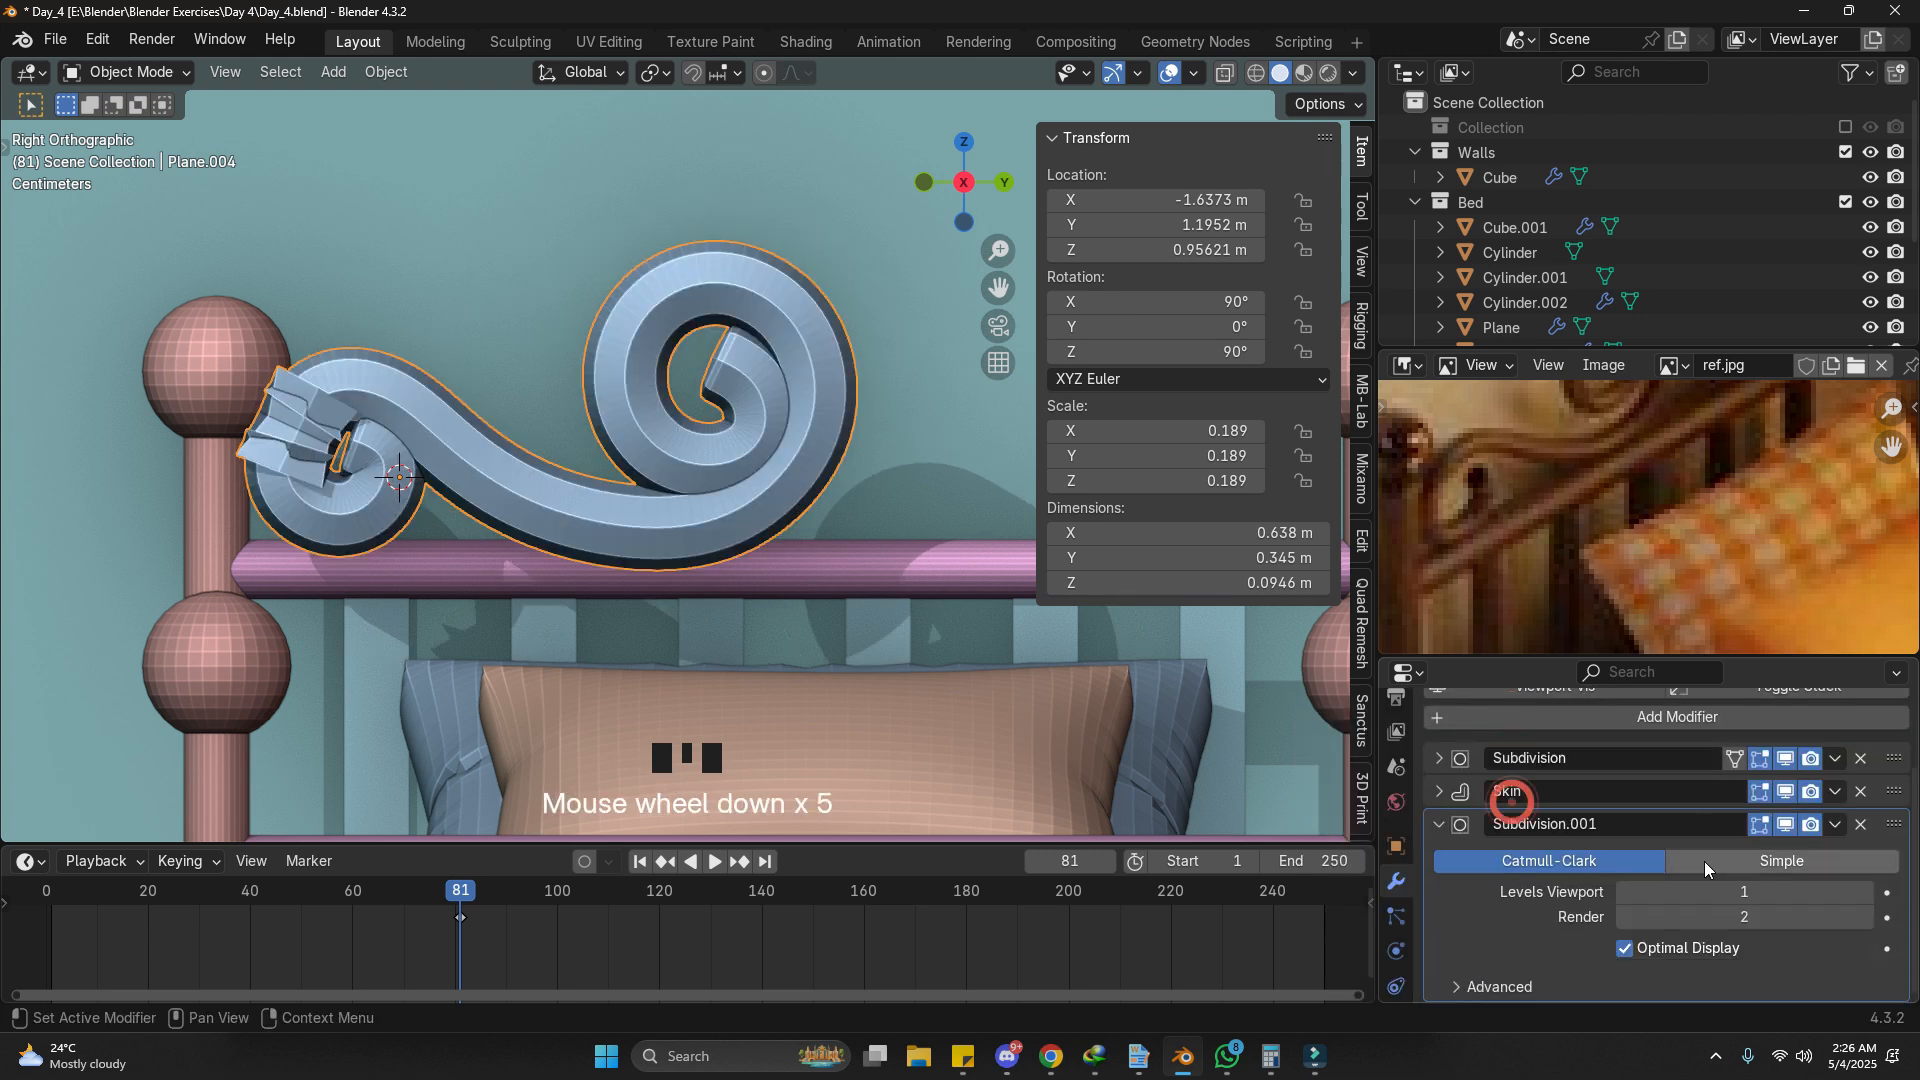
pyautogui.click(1862, 888)
# Step: Expand the Skin modifier's settings and enable Smooth Shading
pyautogui.click(1437, 790)
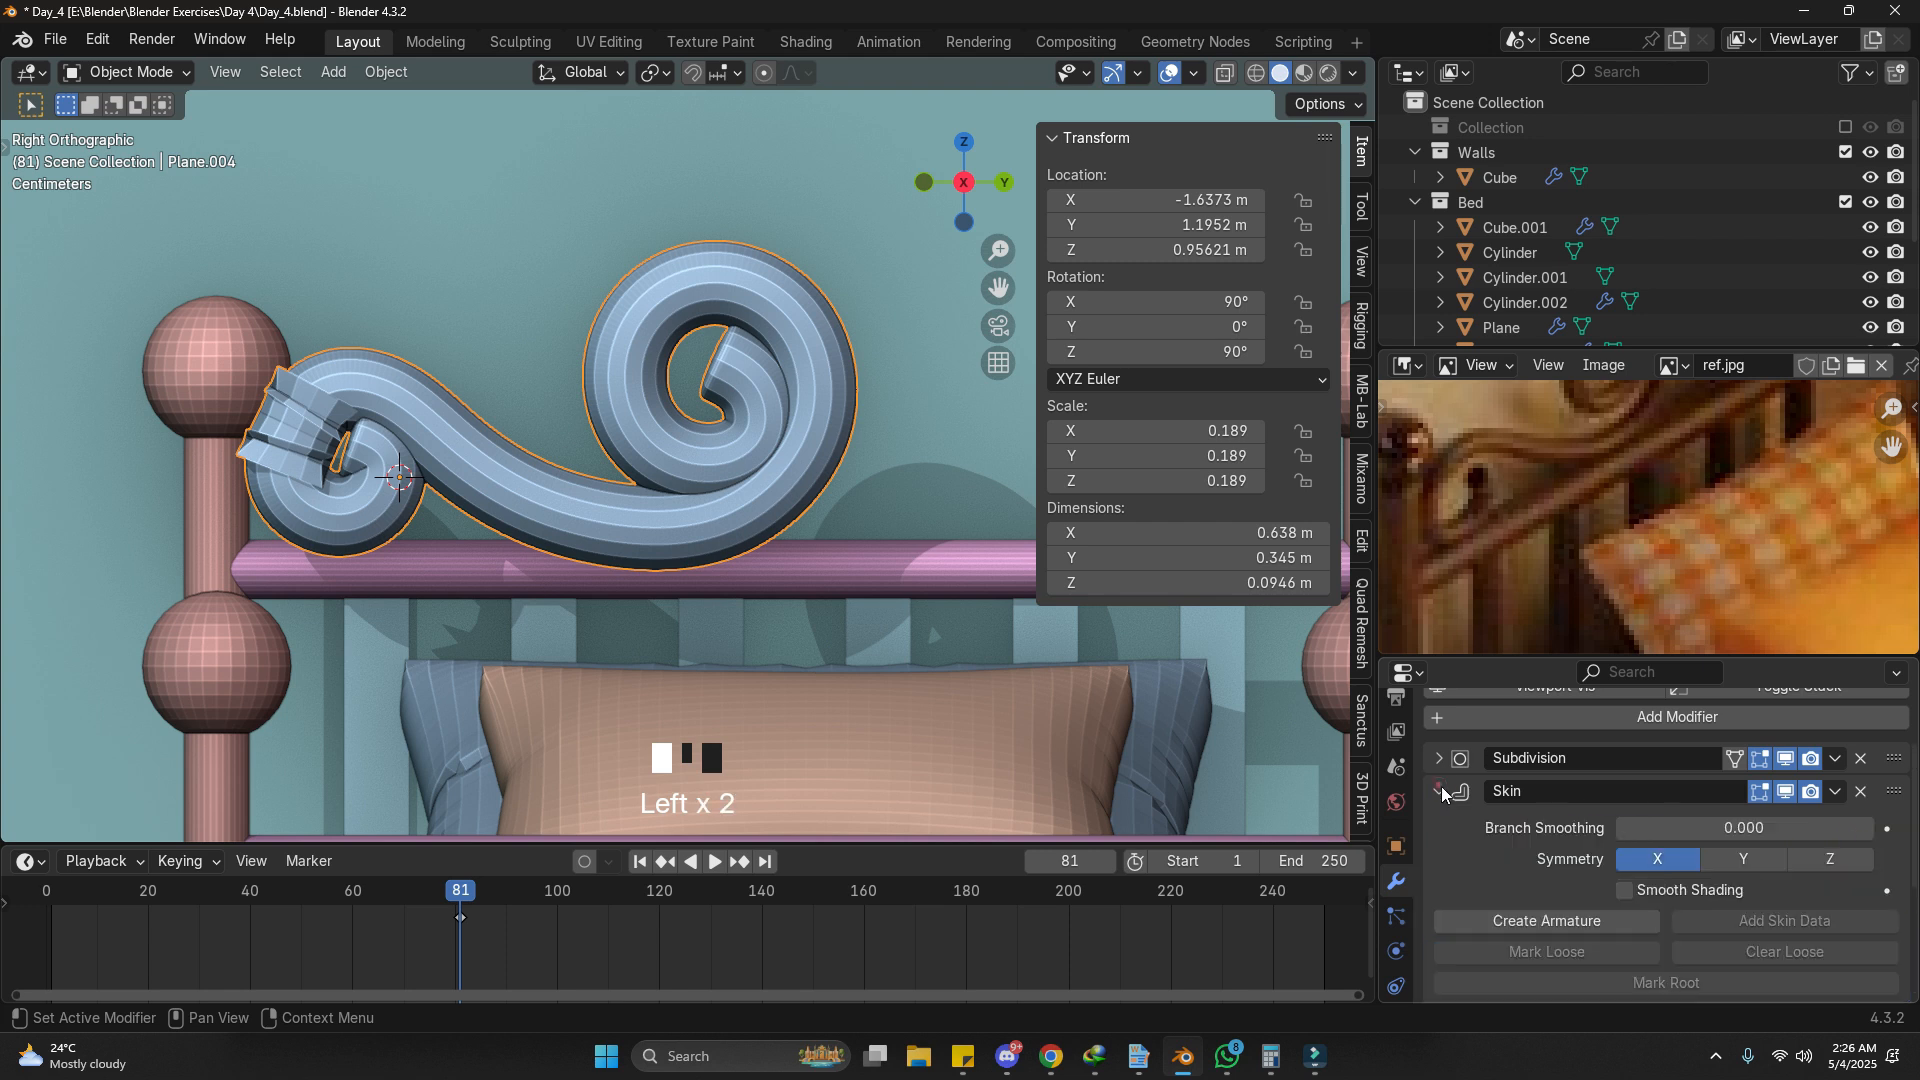
pyautogui.scroll(-2, 1620, 792)
pyautogui.click(1637, 792)
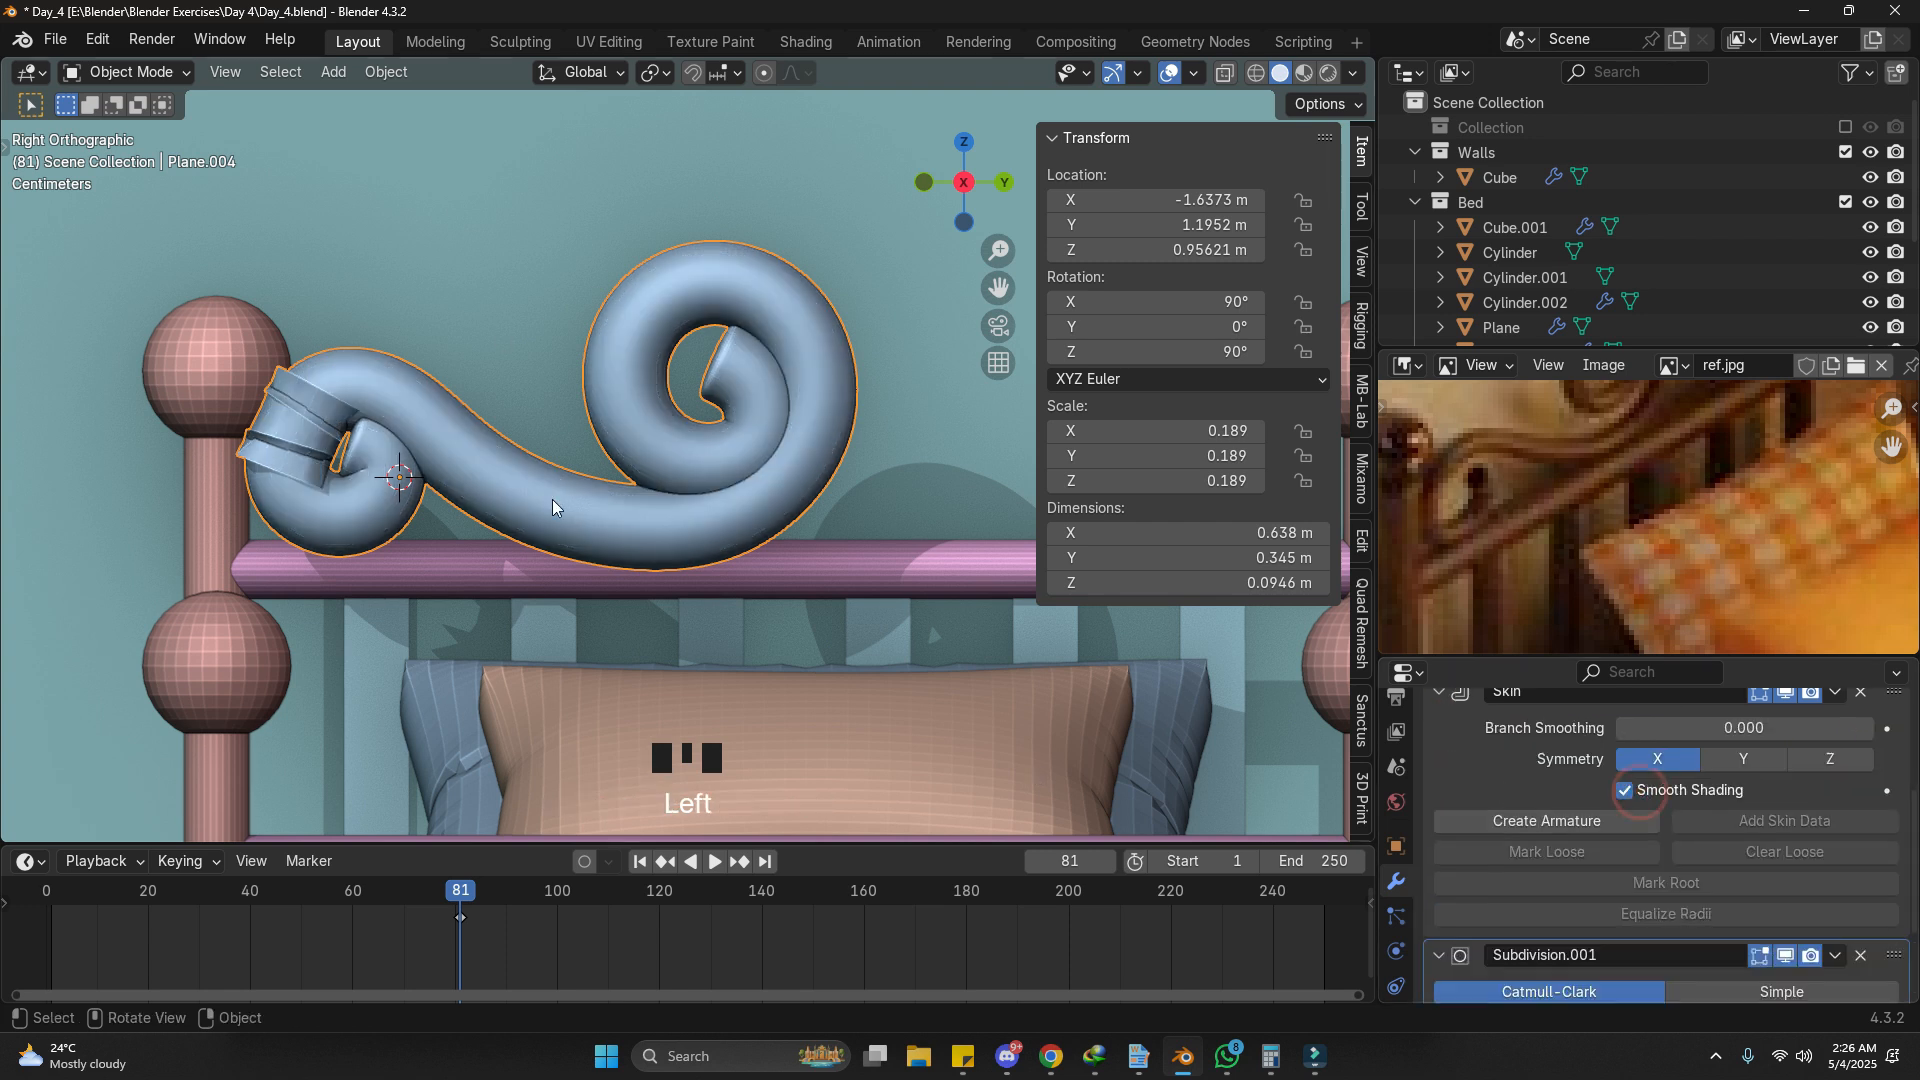
# Step: In Edit Mode, mark the small curl's inner end vertex as the skin root, hiding the Skin modifier in the viewport meanwhile
pyautogui.keyDown('shift'); pyautogui.moveTo(494, 526); pyautogui.dragTo(596, 504, button='middle'); pyautogui.keyUp('shift')
pyautogui.scroll(2, 426, 357)
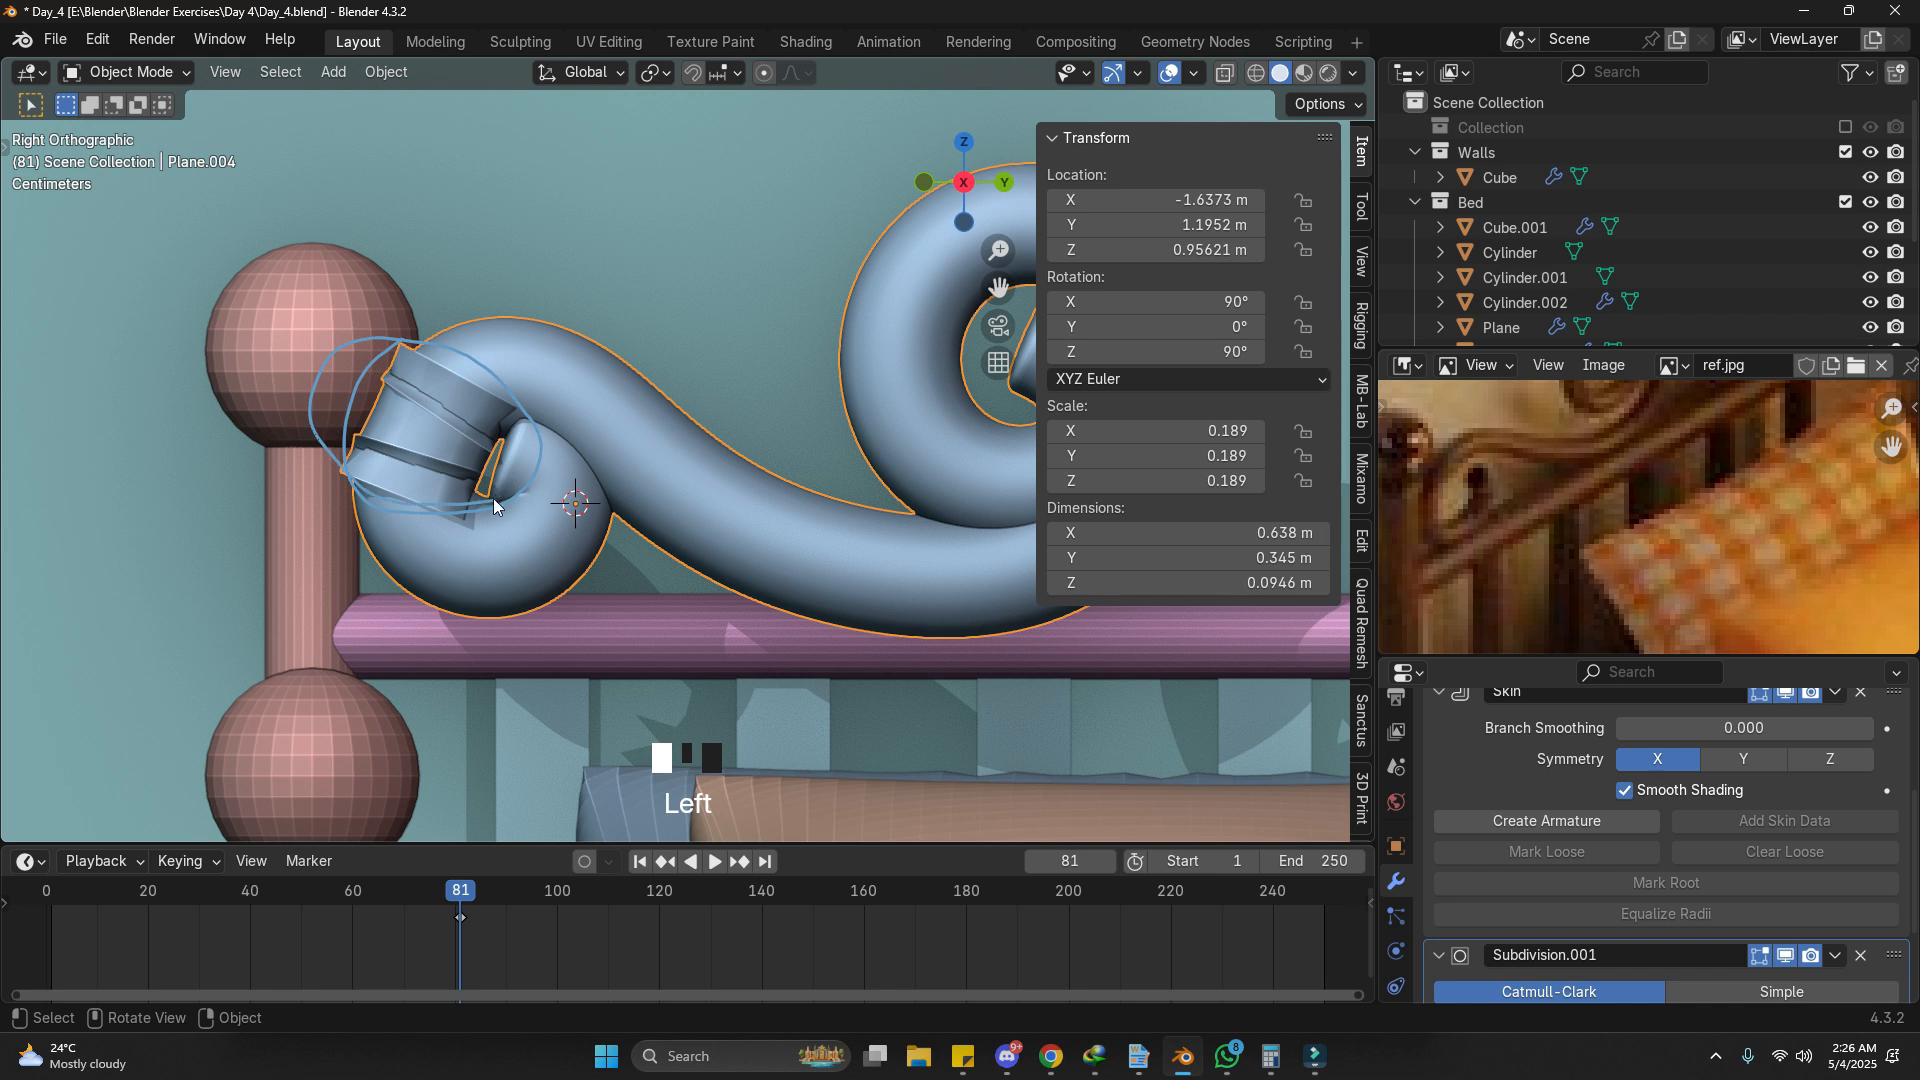
pyautogui.moveTo(494, 499); pyautogui.dragTo(451, 397, button='right')
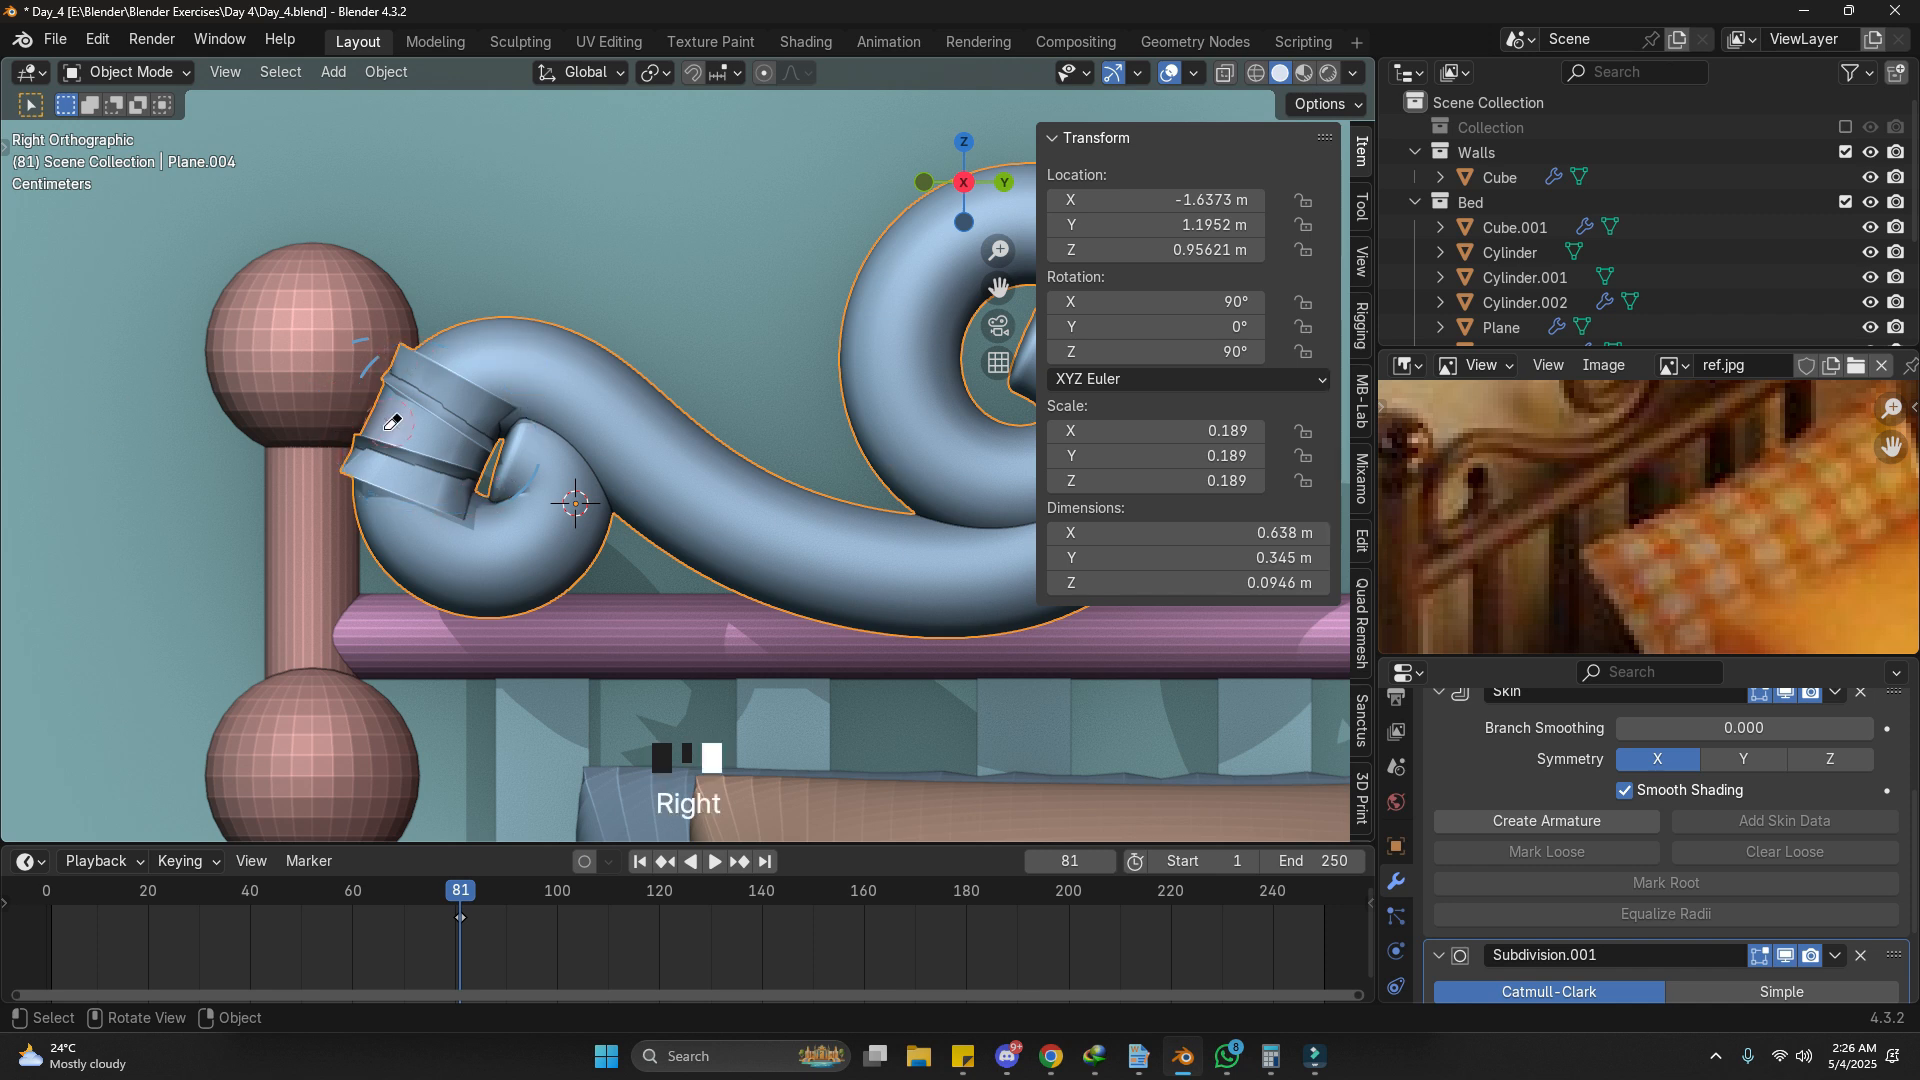
pyautogui.press('Tab')
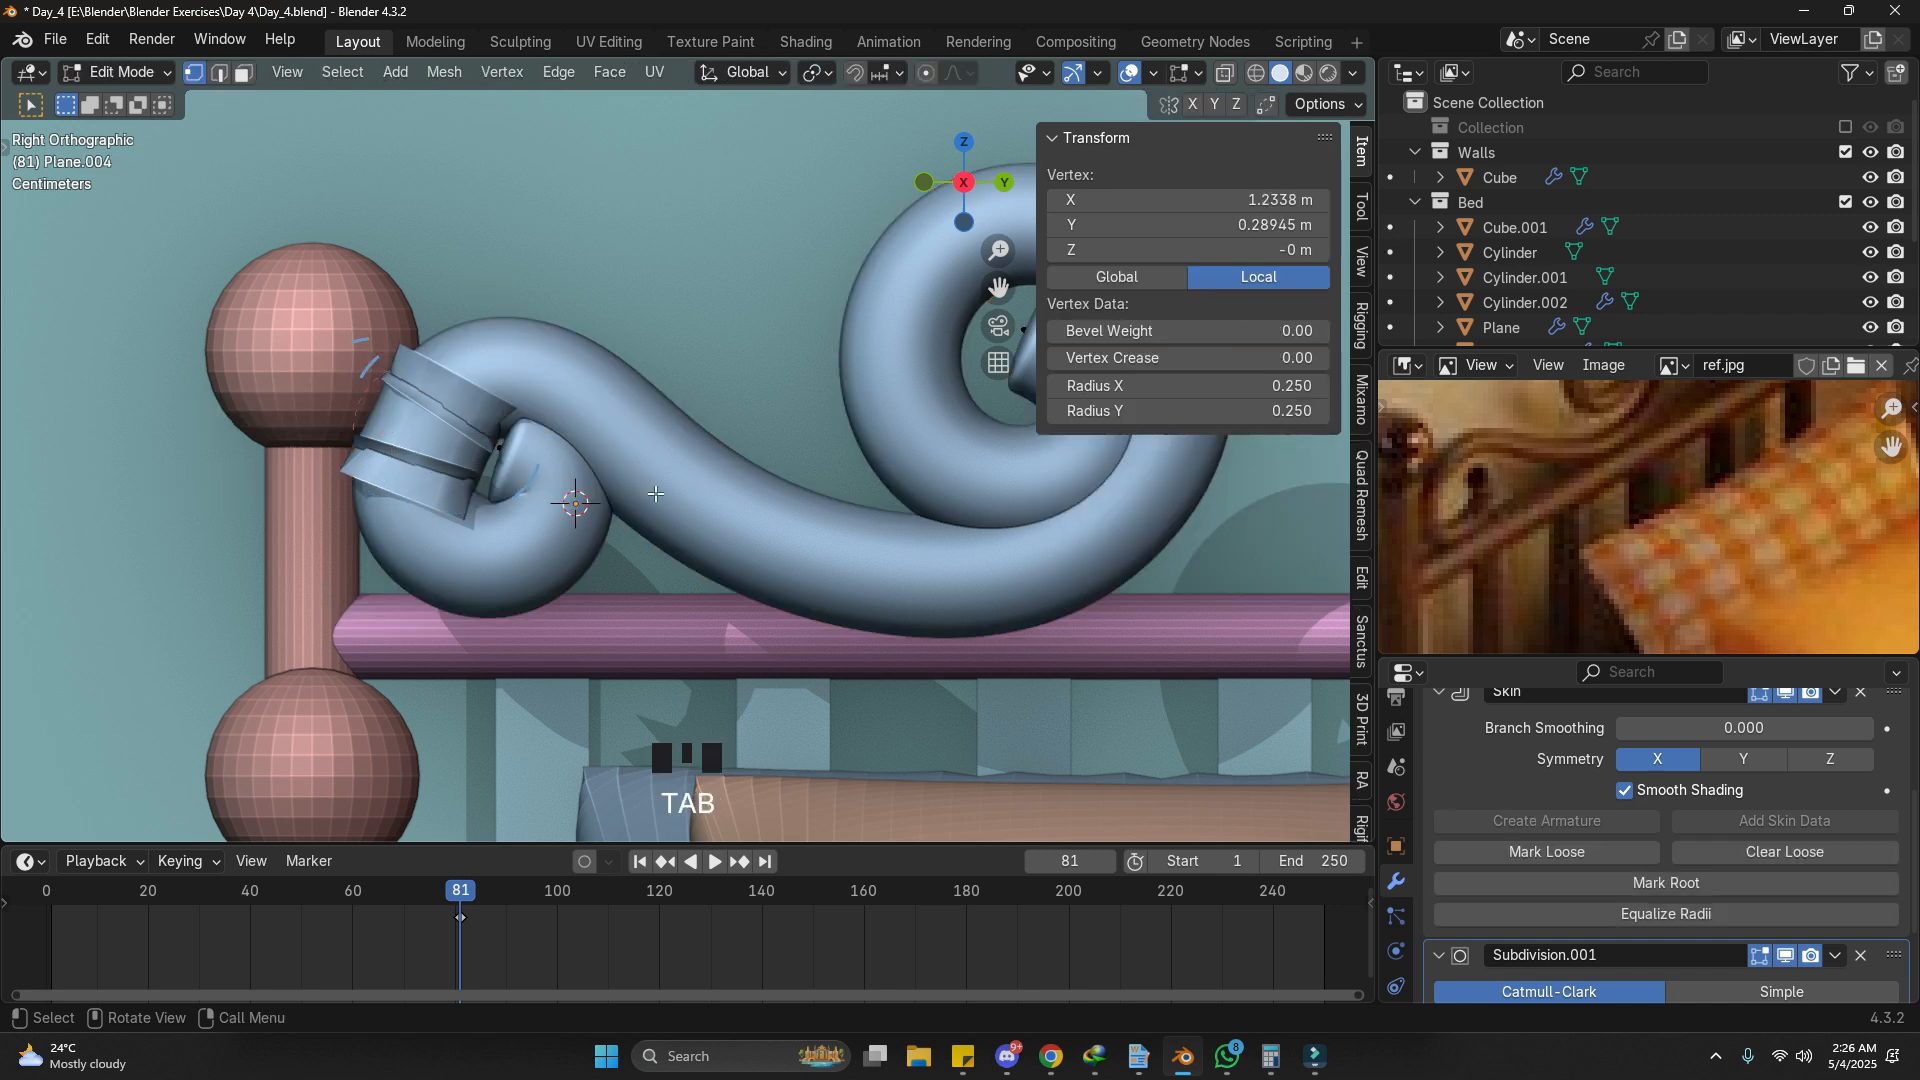
pyautogui.scroll(-2, 1788, 892)
pyautogui.scroll(2, 1803, 785)
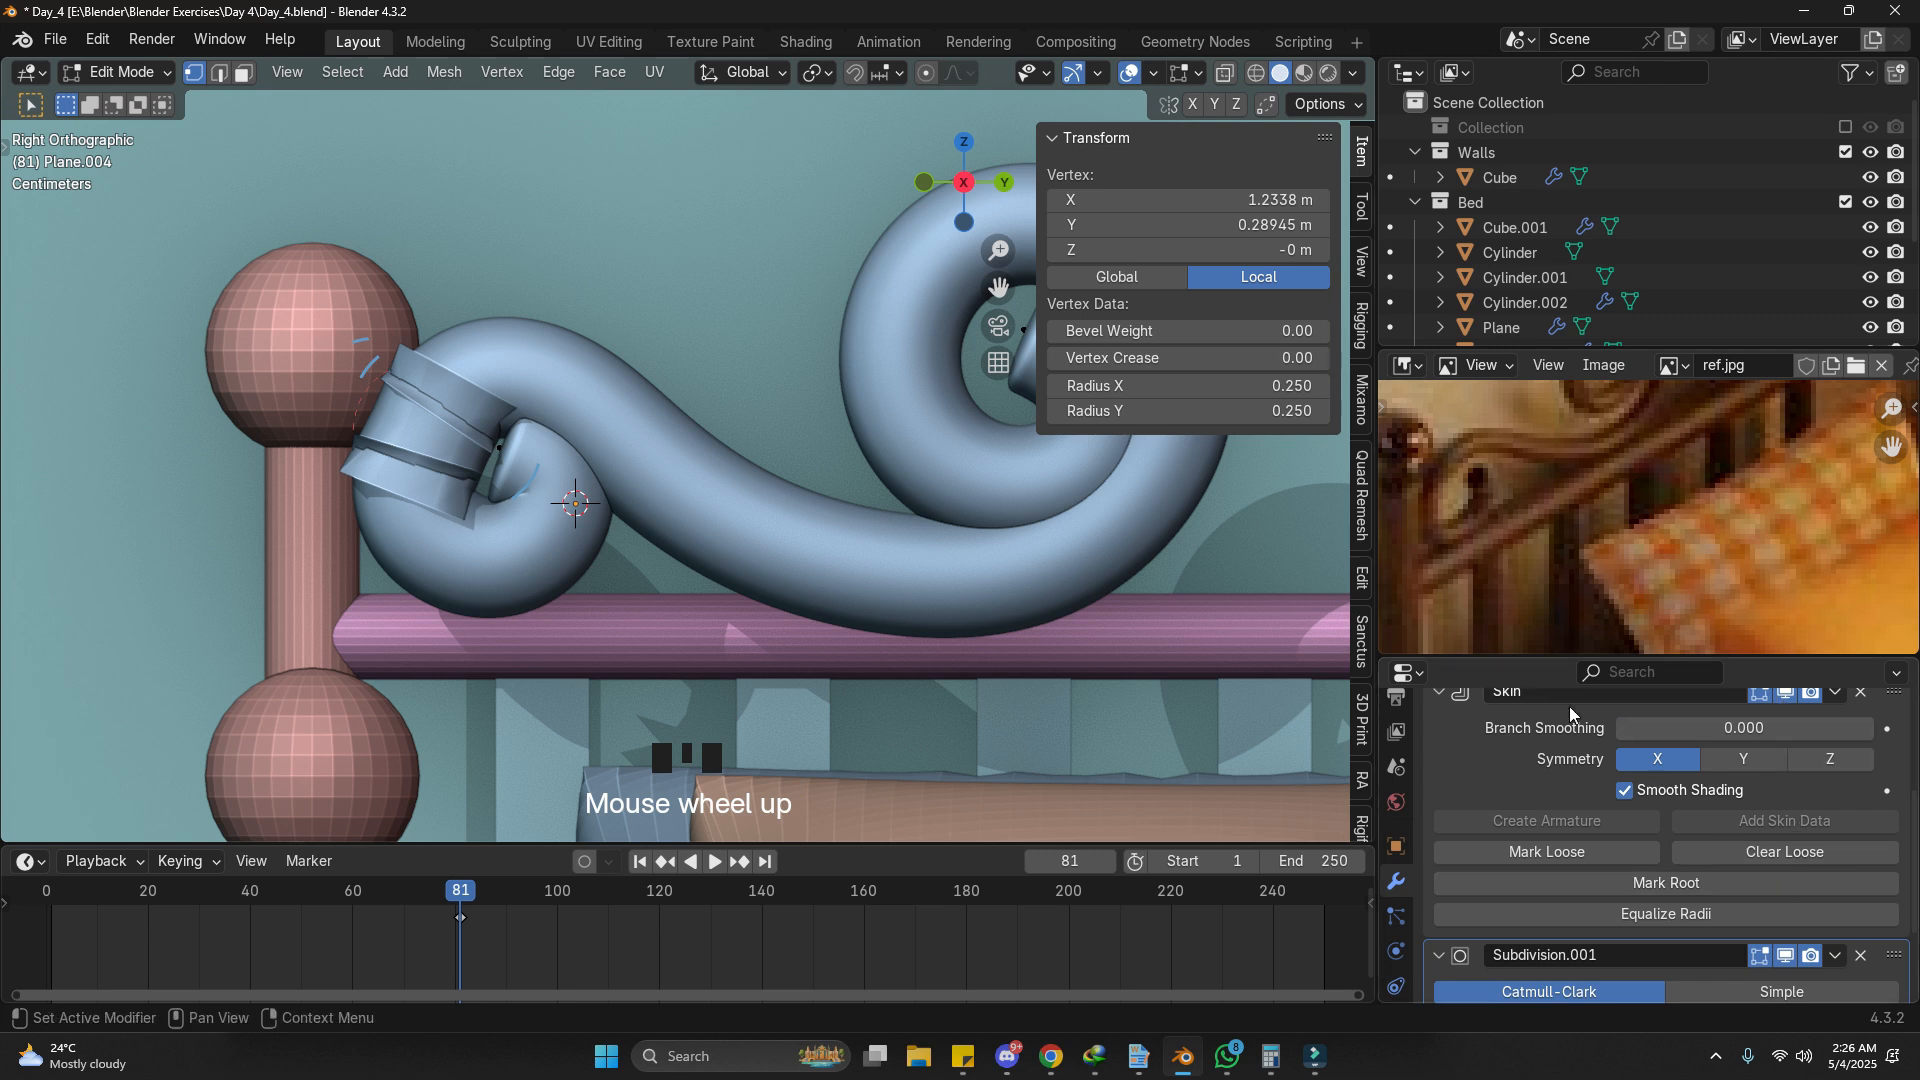
pyautogui.click(1784, 692)
pyautogui.press('d')
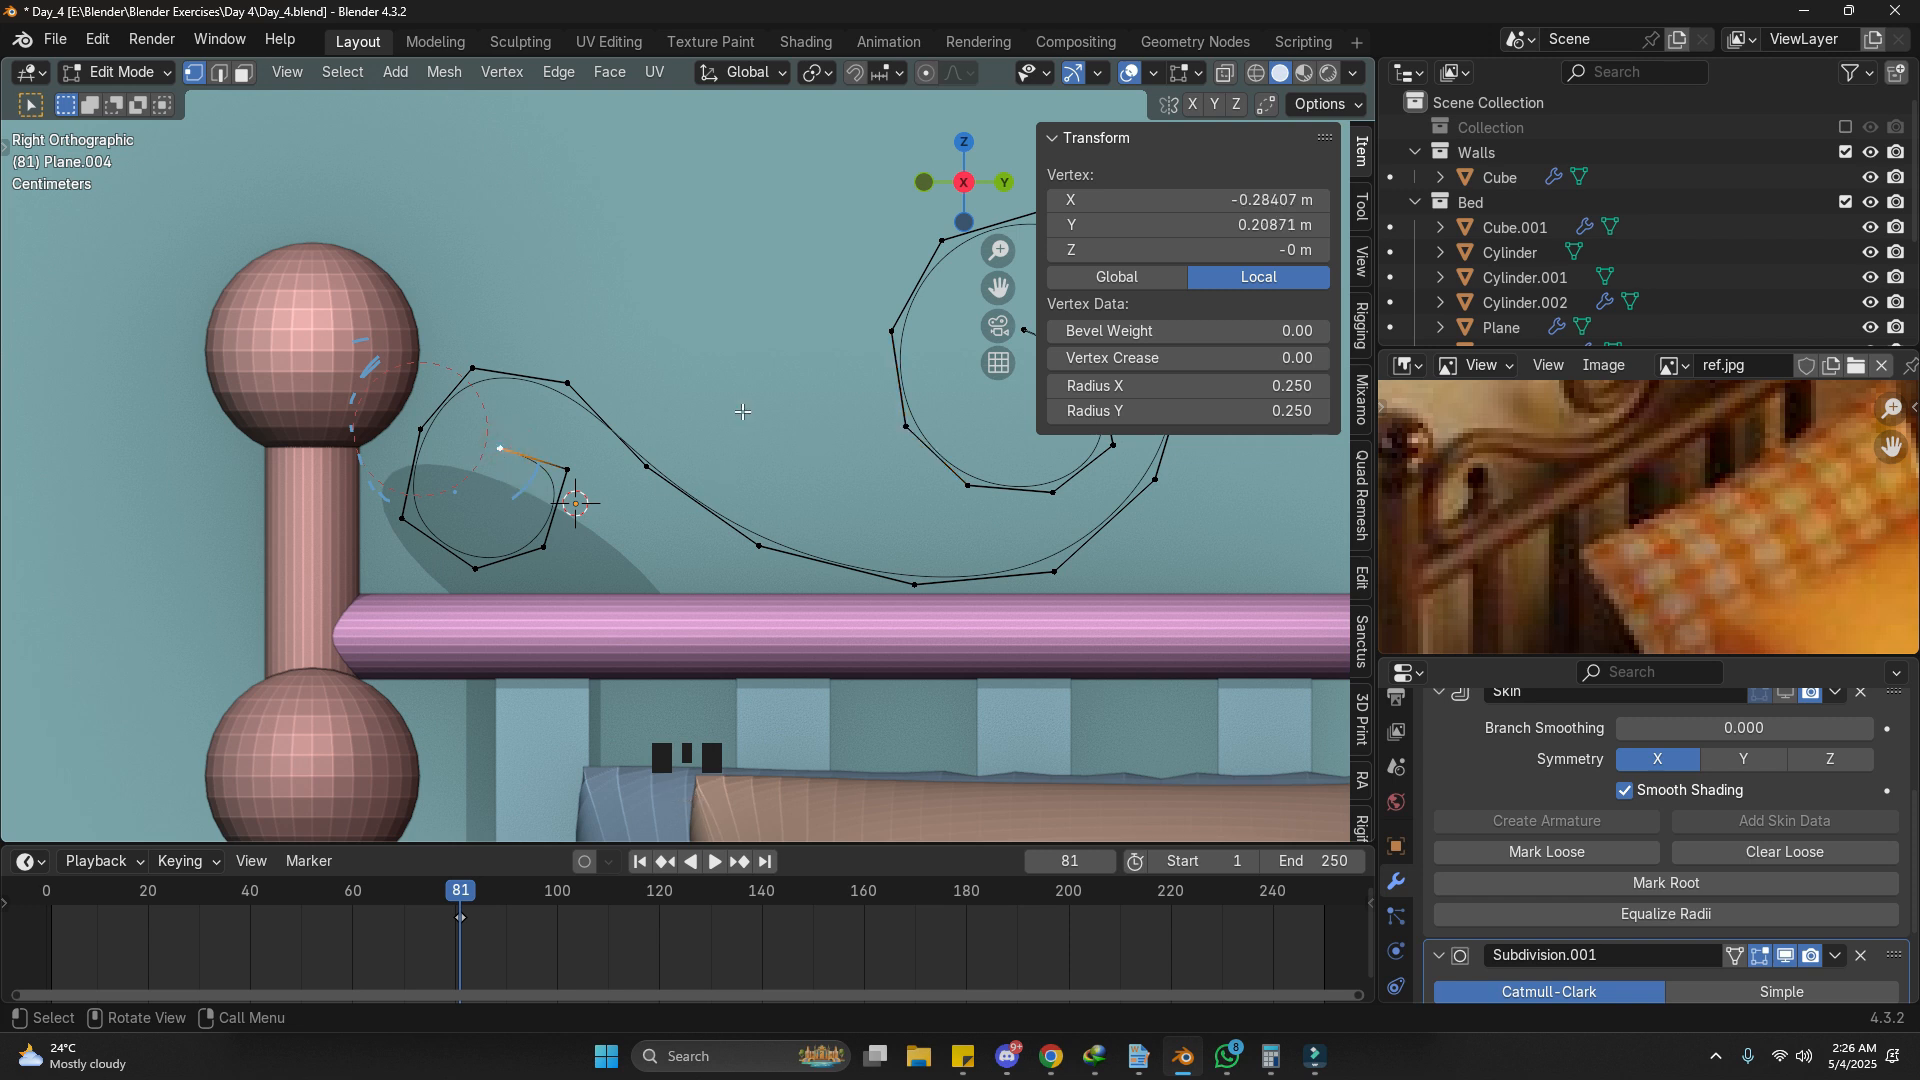
pyautogui.click(1630, 884)
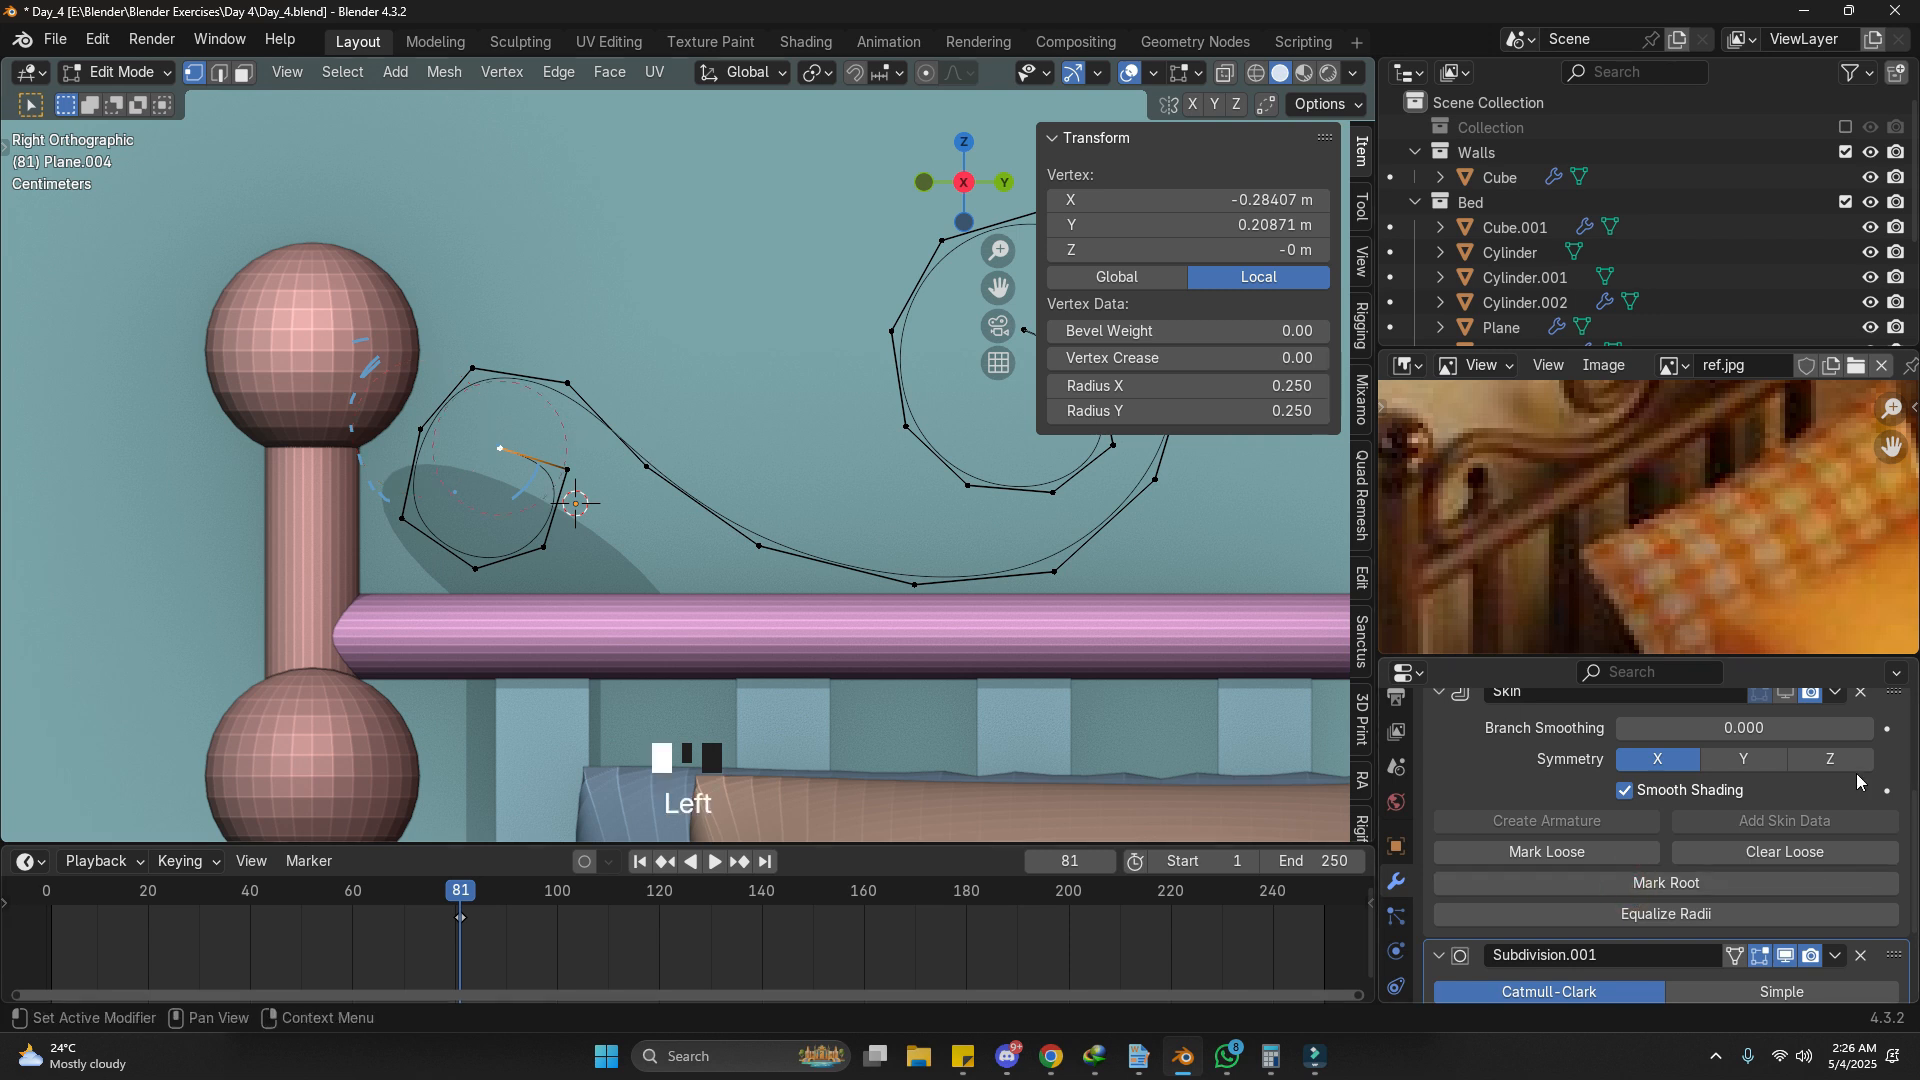
pyautogui.click(1786, 694)
pyautogui.keyDown('shift'); pyautogui.moveTo(659, 505); pyautogui.dragTo(567, 543, button='middle'); pyautogui.keyUp('shift')
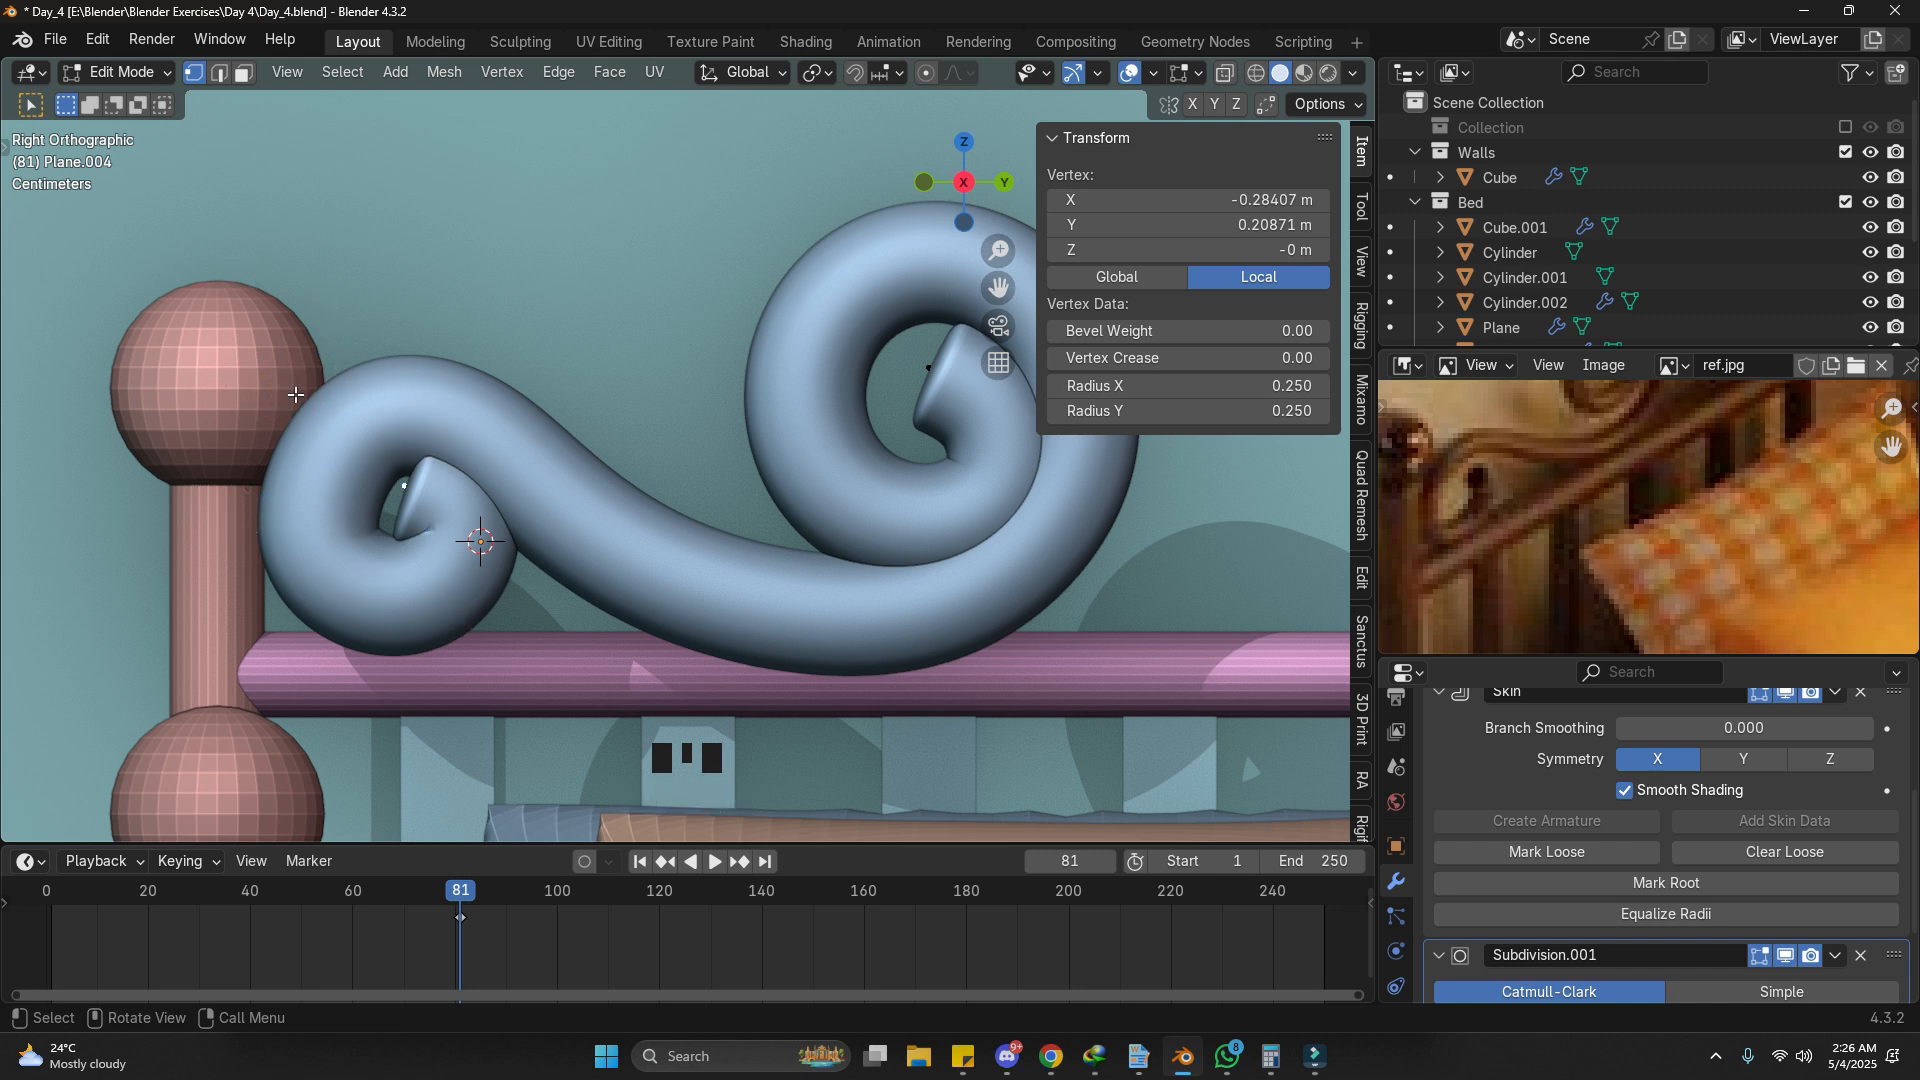
# Step: Select the whole scroll chain and reduce its skin radius to about 0.086
pyautogui.press('a')
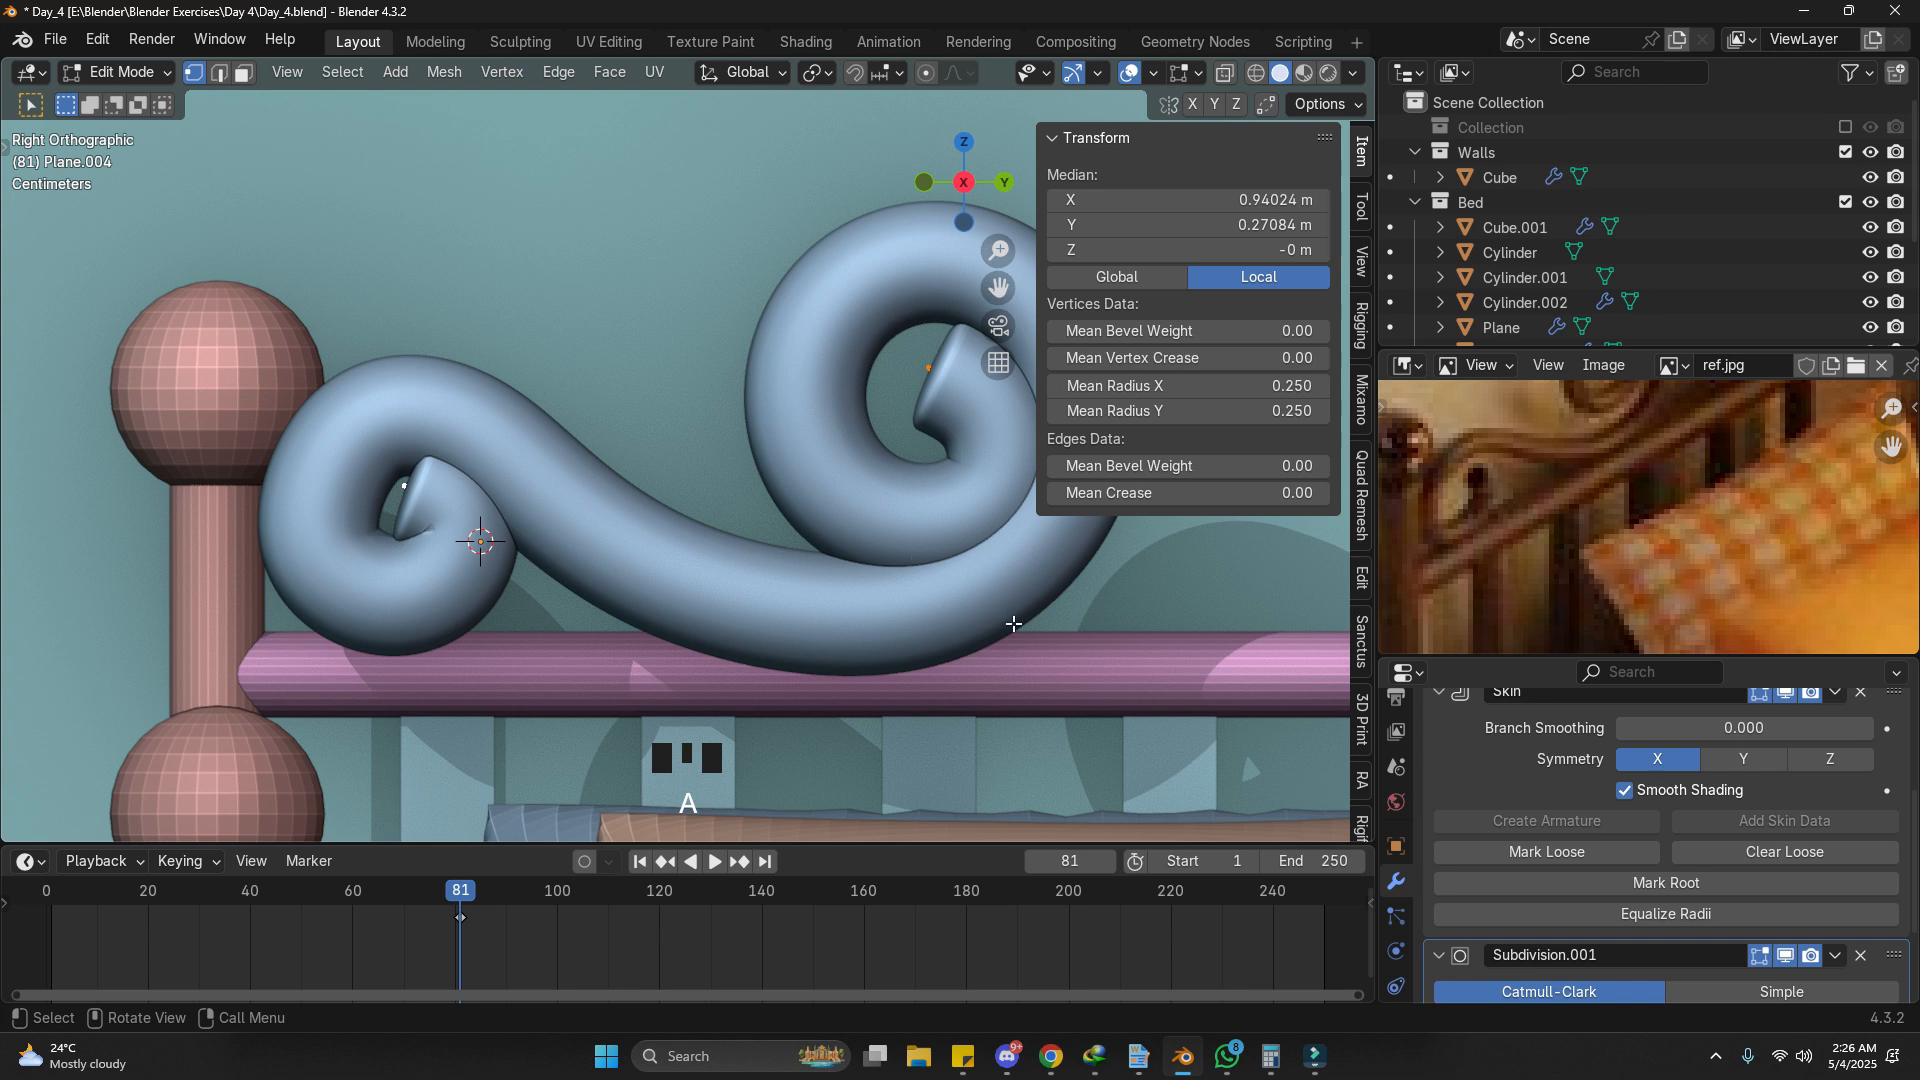
pyautogui.hotkey('ctrl', 'a')
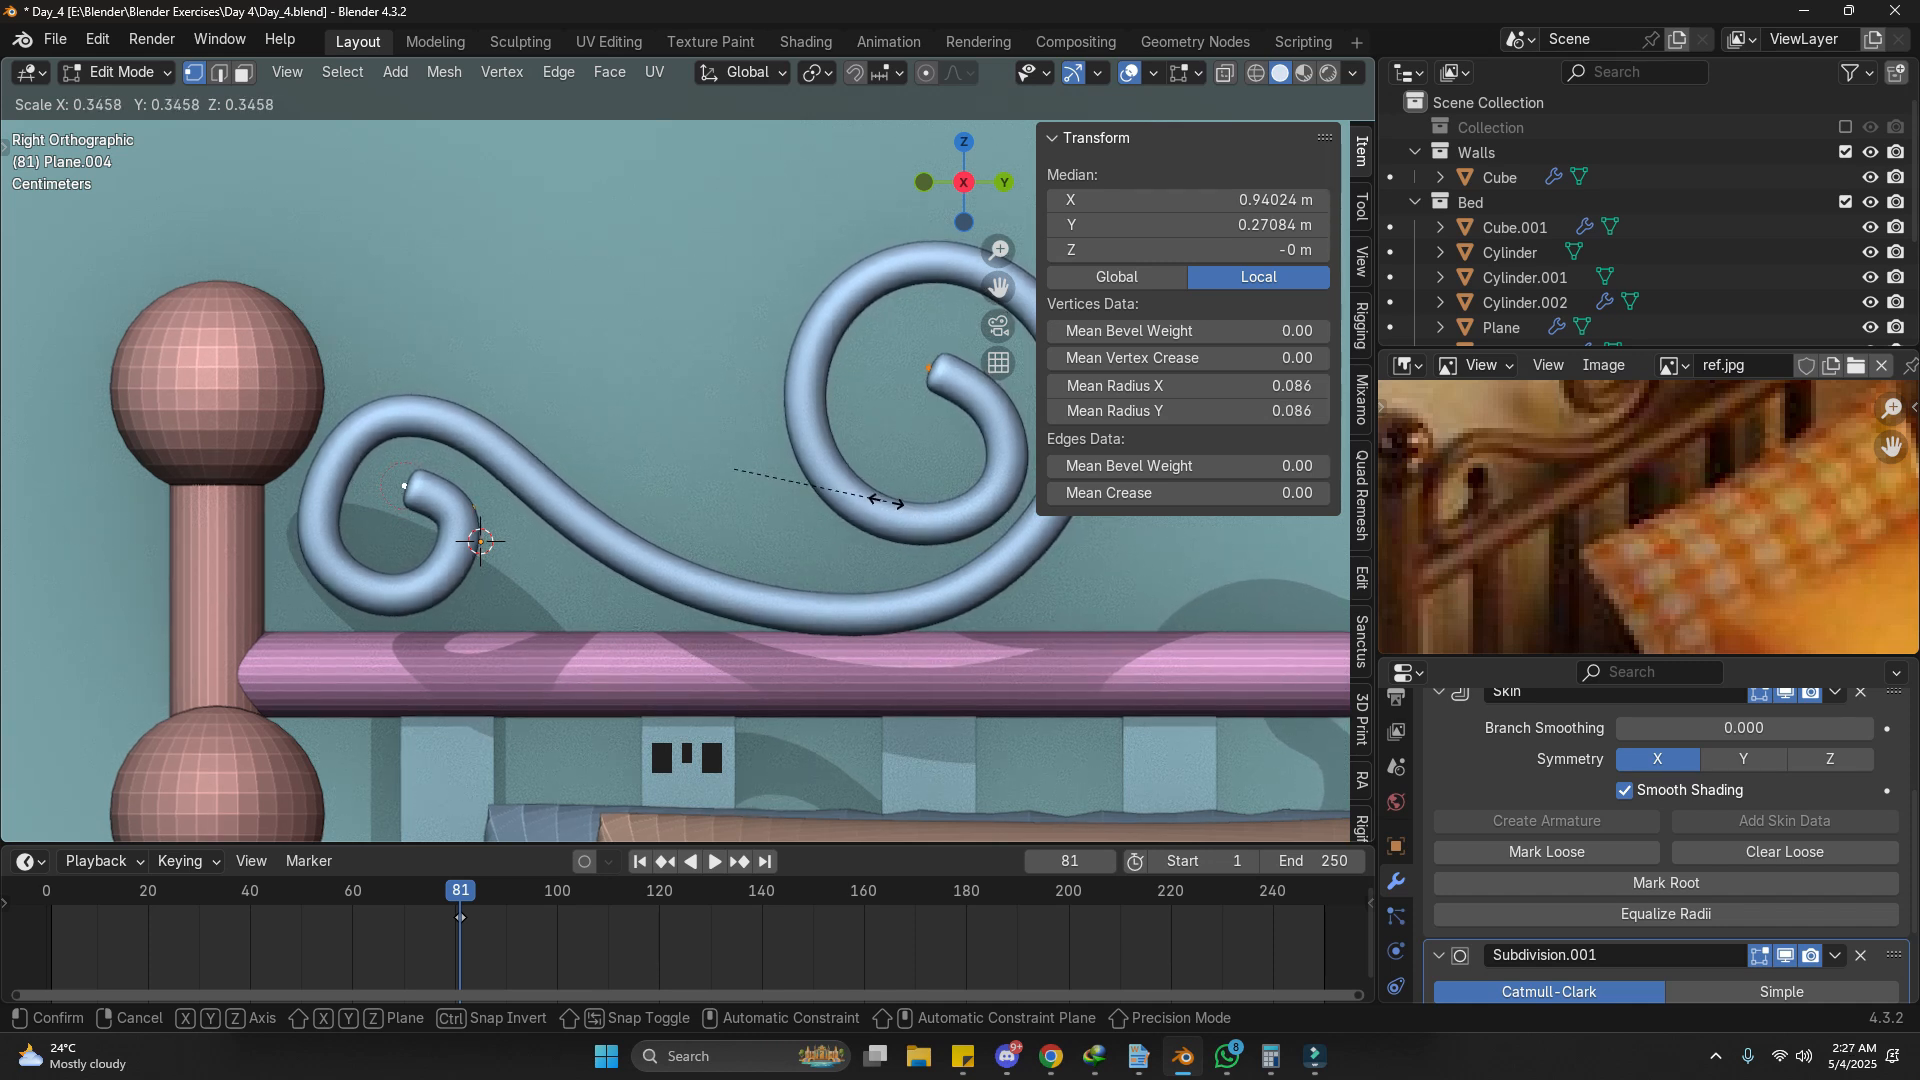
pyautogui.click(887, 501)
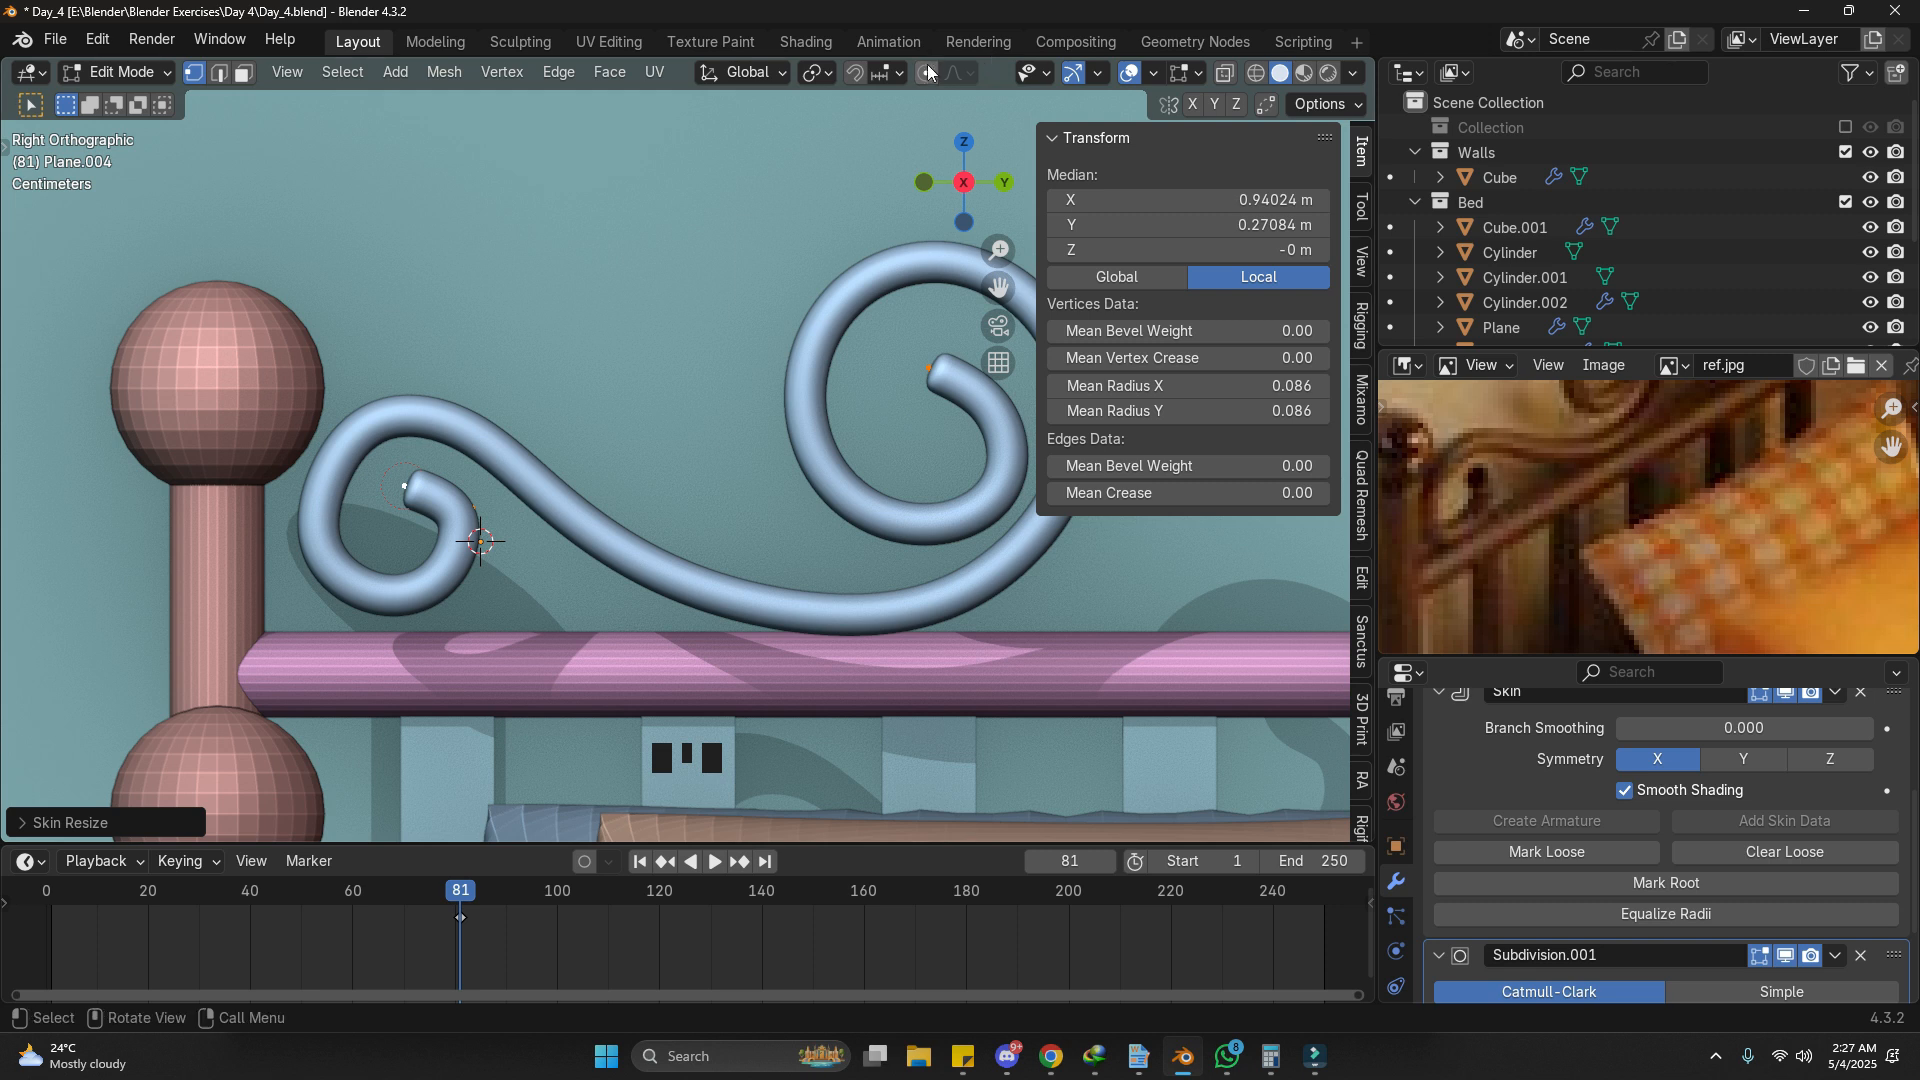
# Step: Turn on proportional editing, select both curls' inner end vertices, and try shrinking their skin with a smaller influence
pyautogui.click(401, 477)
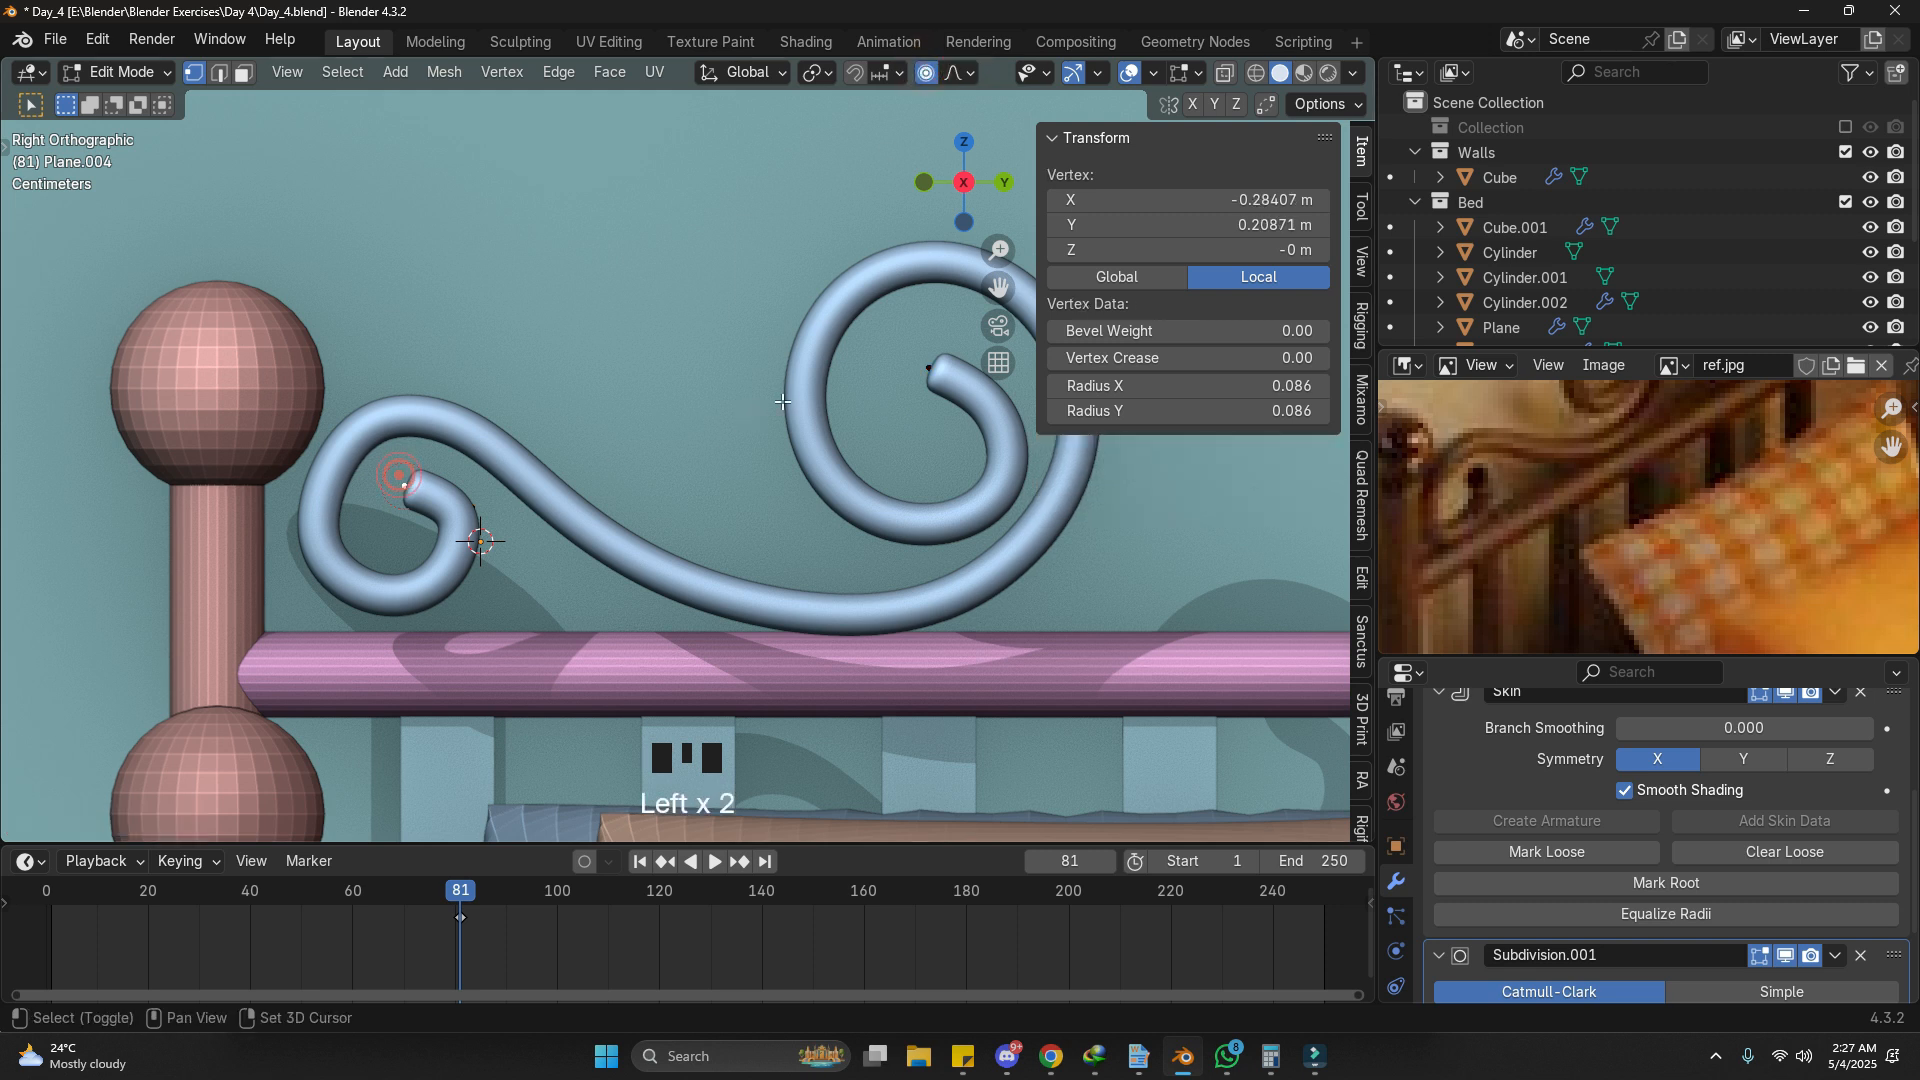
pyautogui.keyDown('shift'); pyautogui.click(928, 367); pyautogui.keyUp('shift')
pyautogui.hotkey('ctrl', 'a')
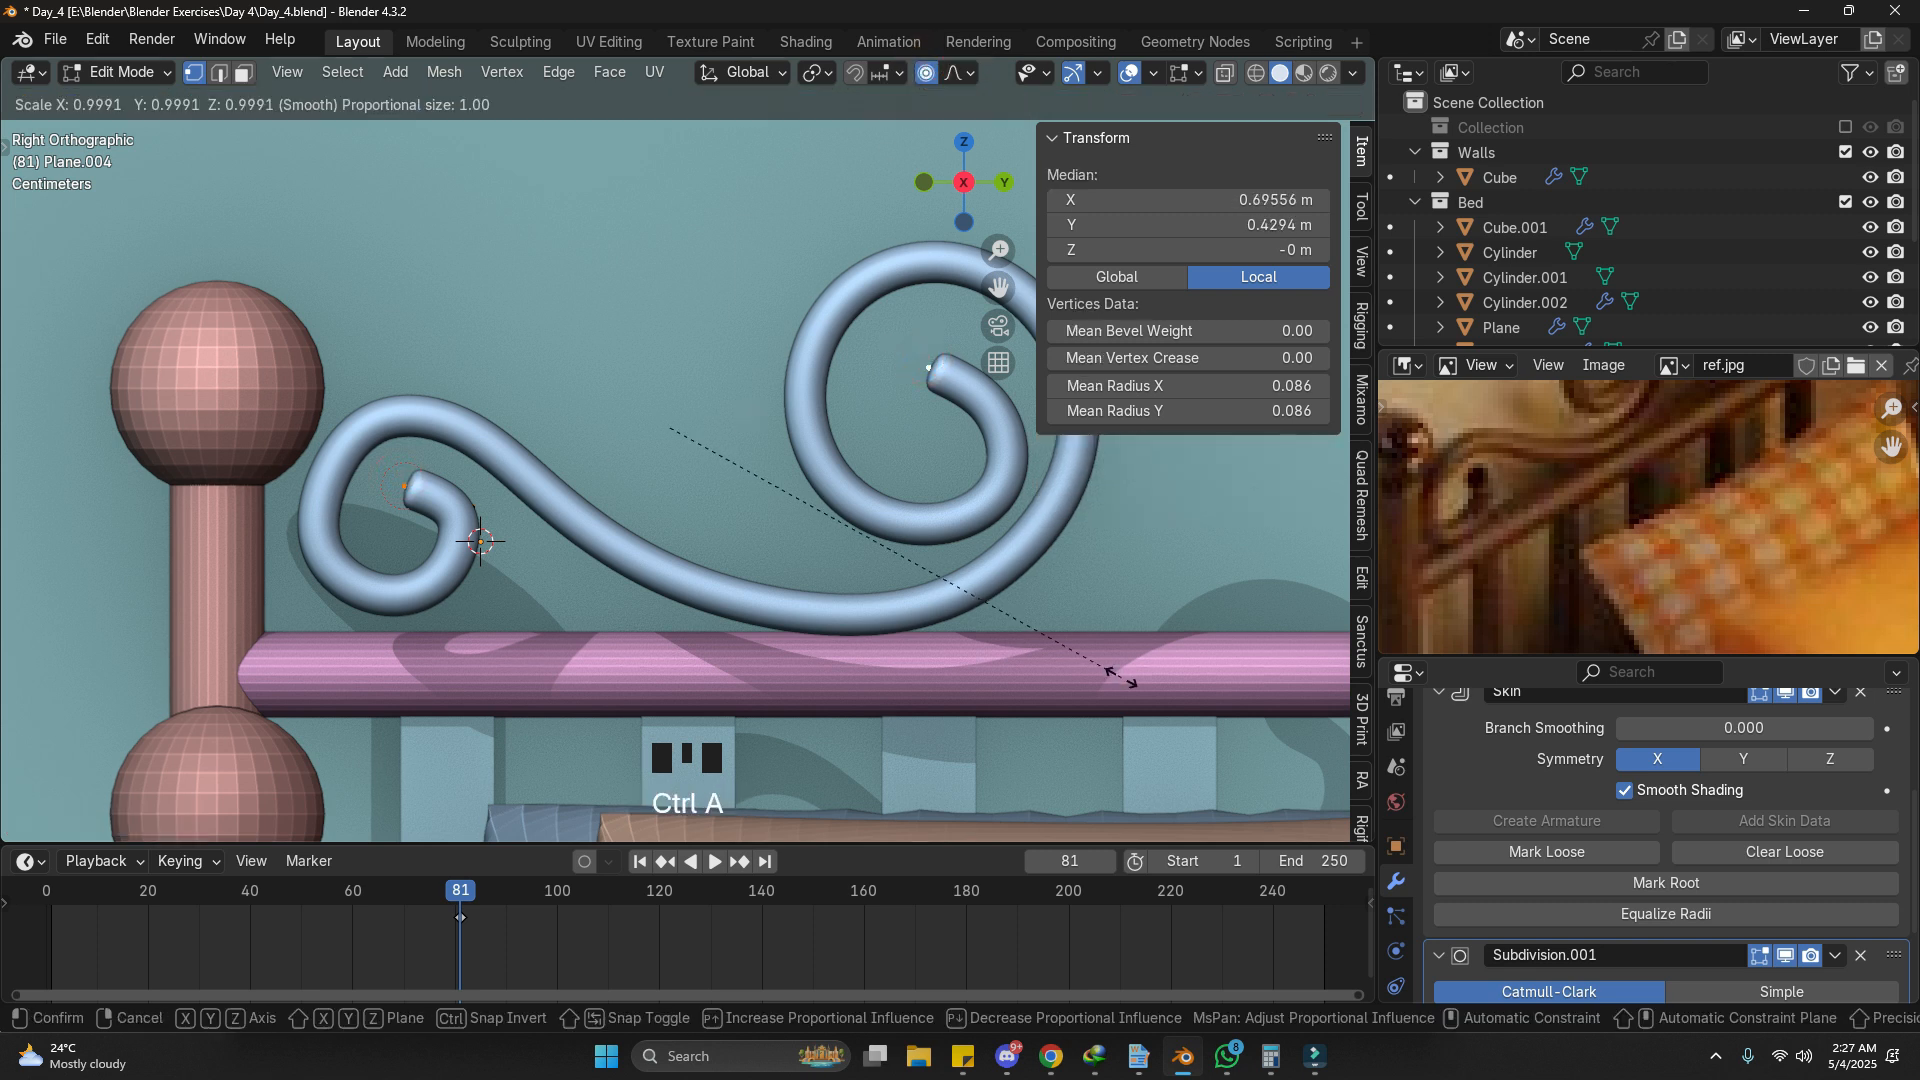
pyautogui.scroll(13, 1049, 640)
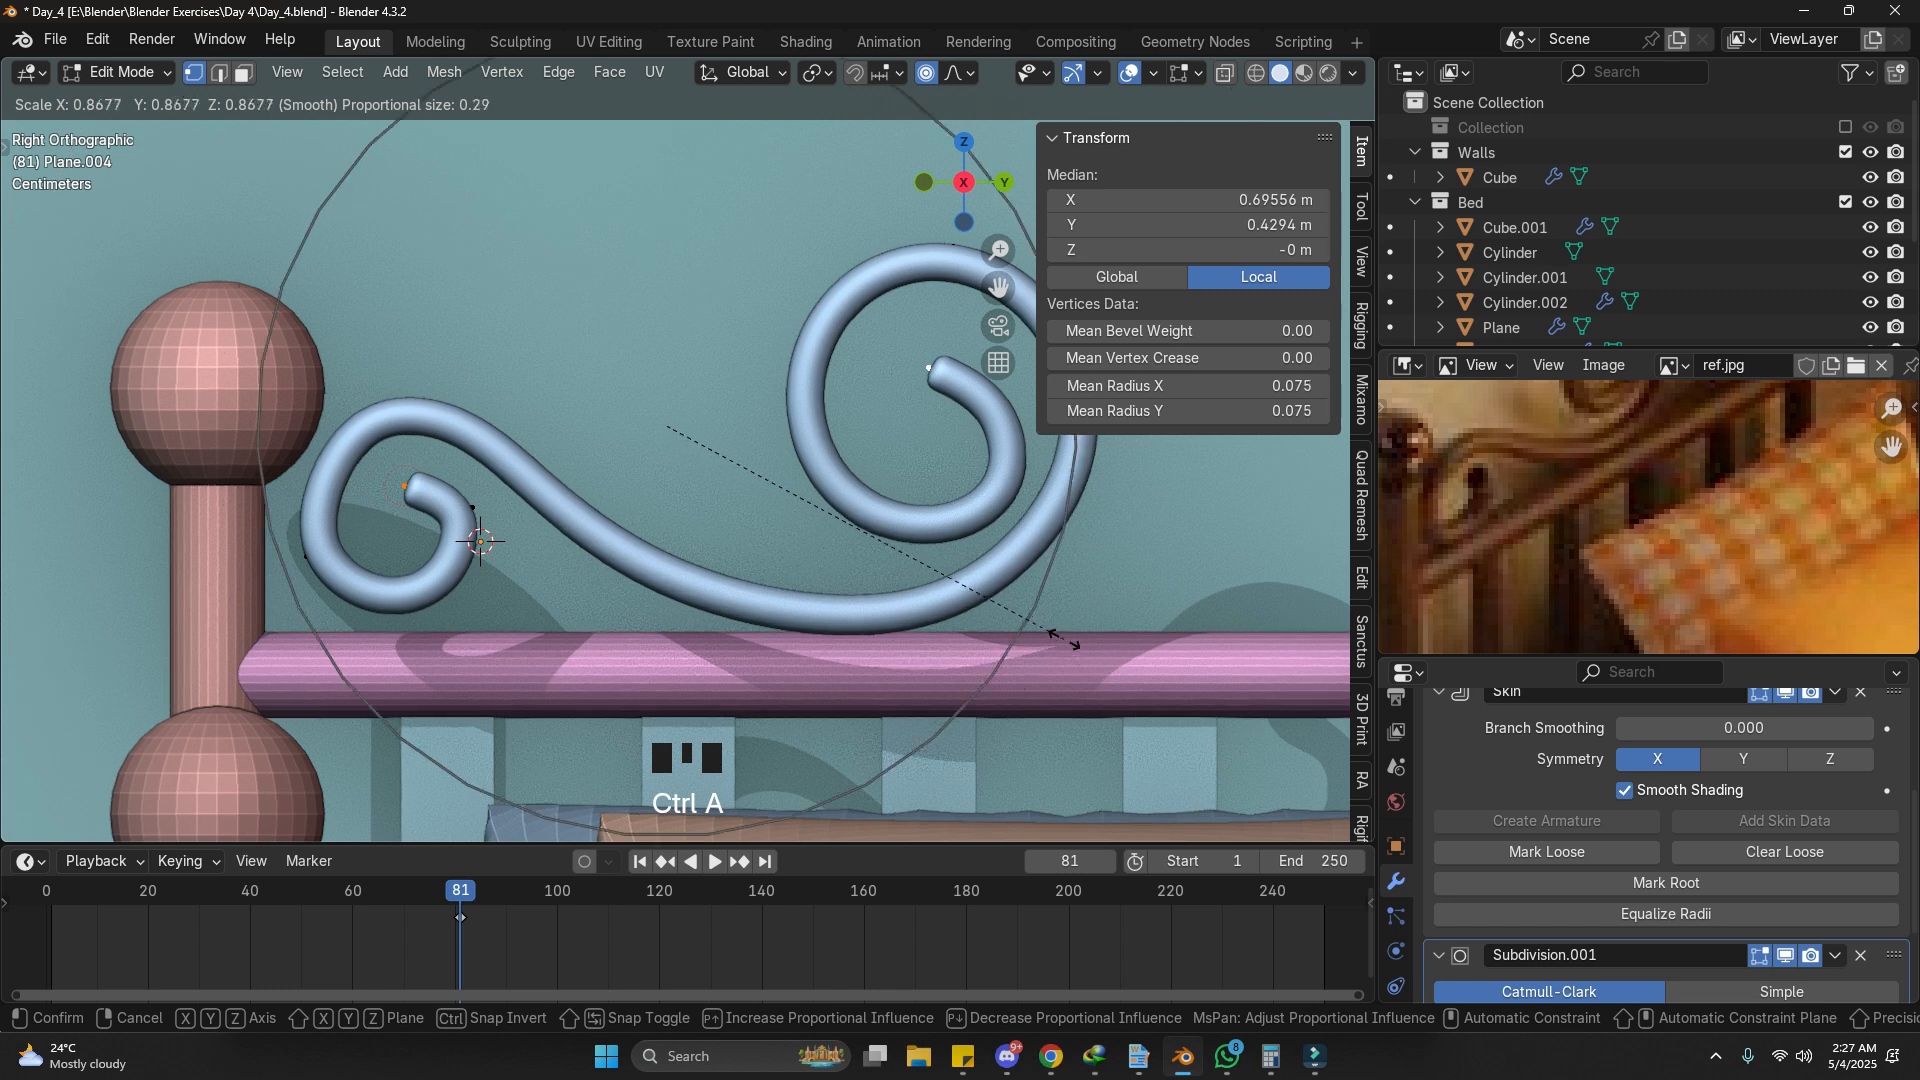
pyautogui.scroll(4, 990, 600)
pyautogui.click(895, 559)
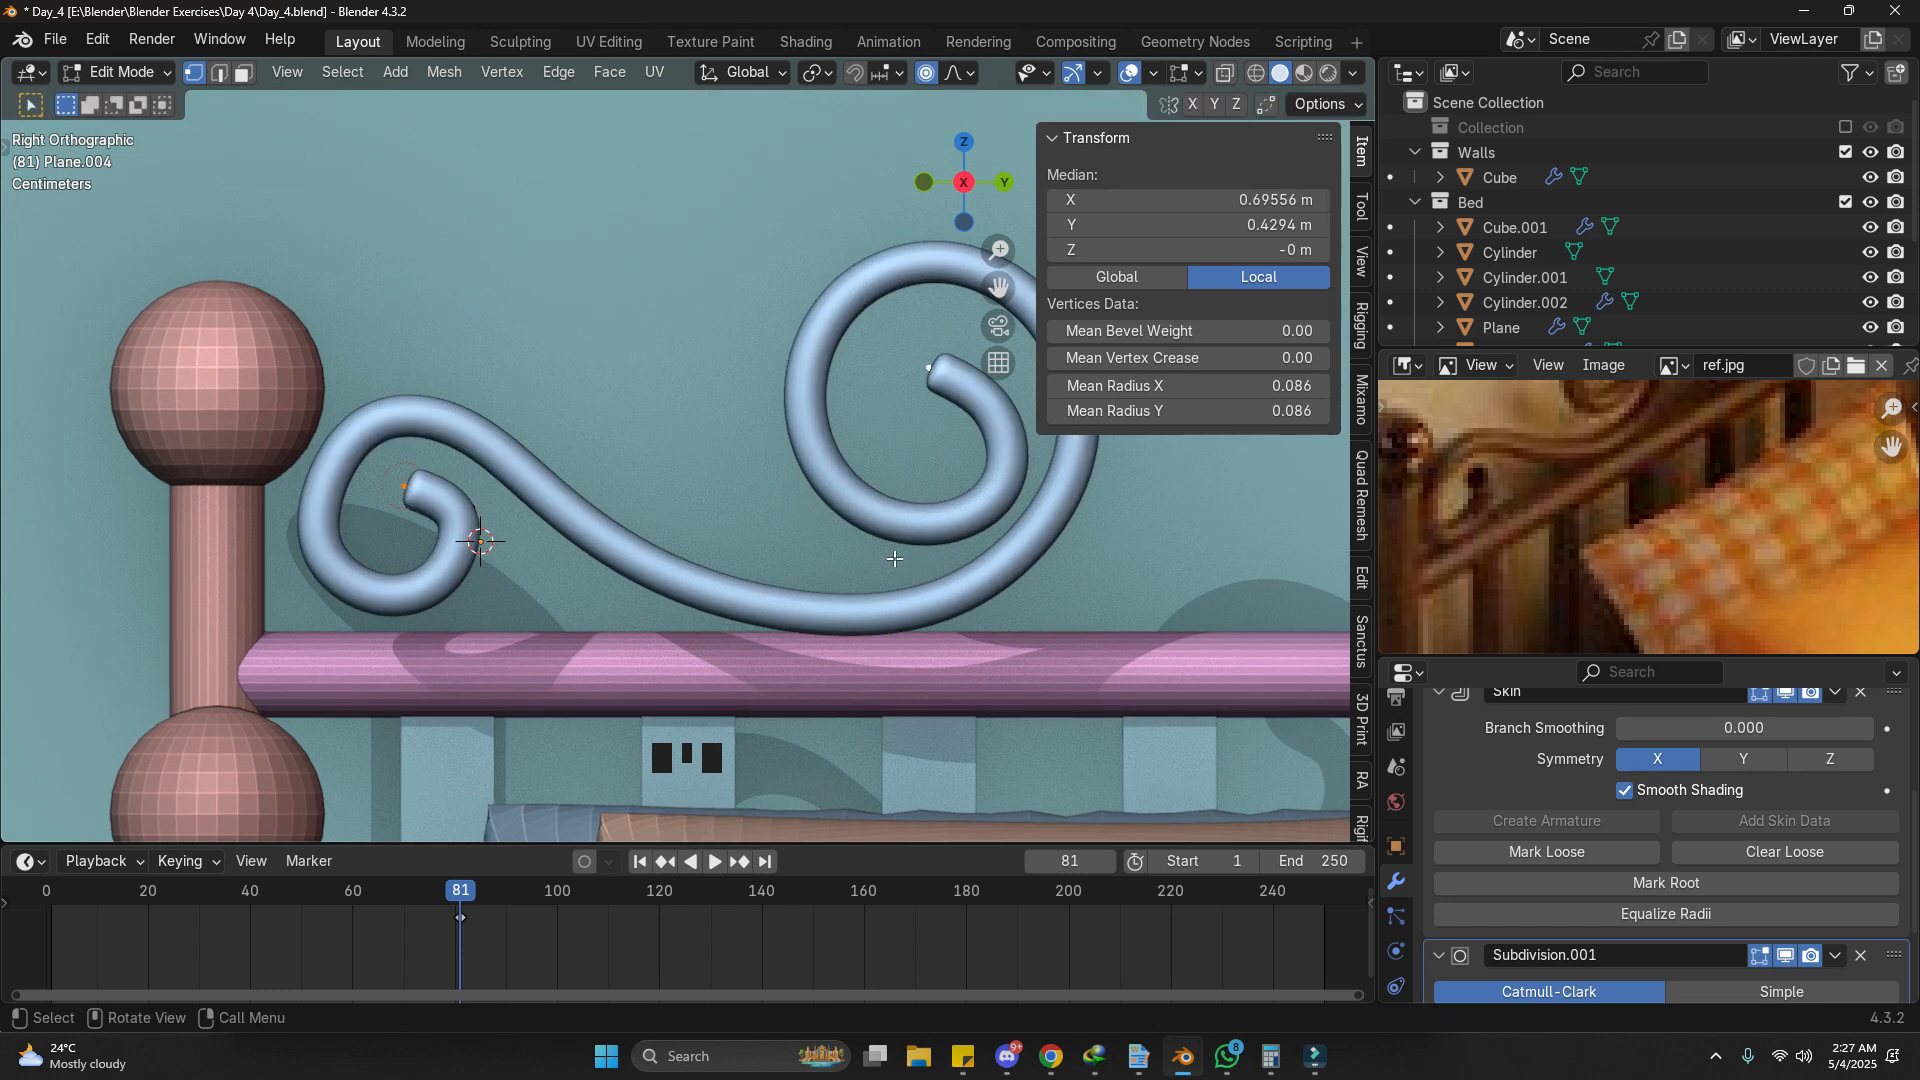
pyautogui.hotkey('ctrl', 'a')
pyautogui.scroll(6, 700, 569)
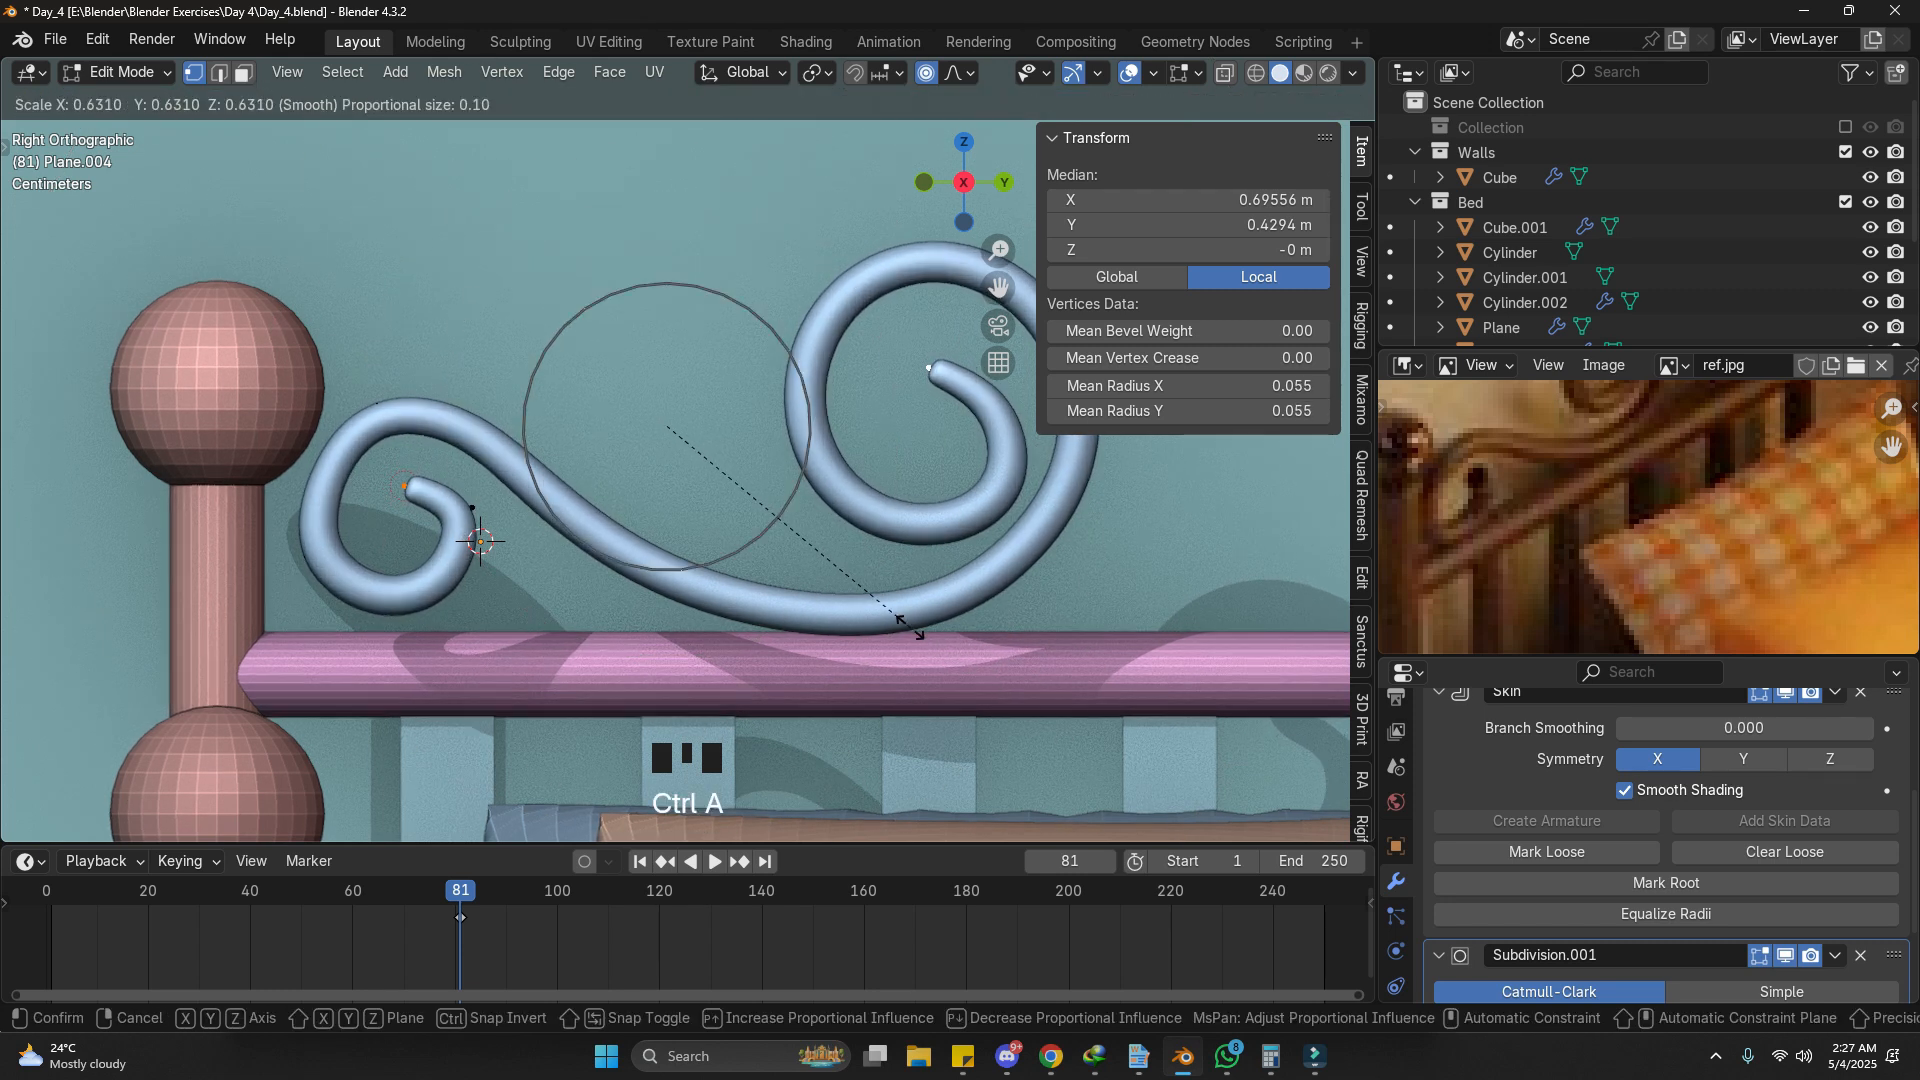
pyautogui.rightClick(868, 597)
# Step: Try tapering both curl ends to a skin radius of about 0.012 with a proportional size of about 0.18
pyautogui.click(952, 78)
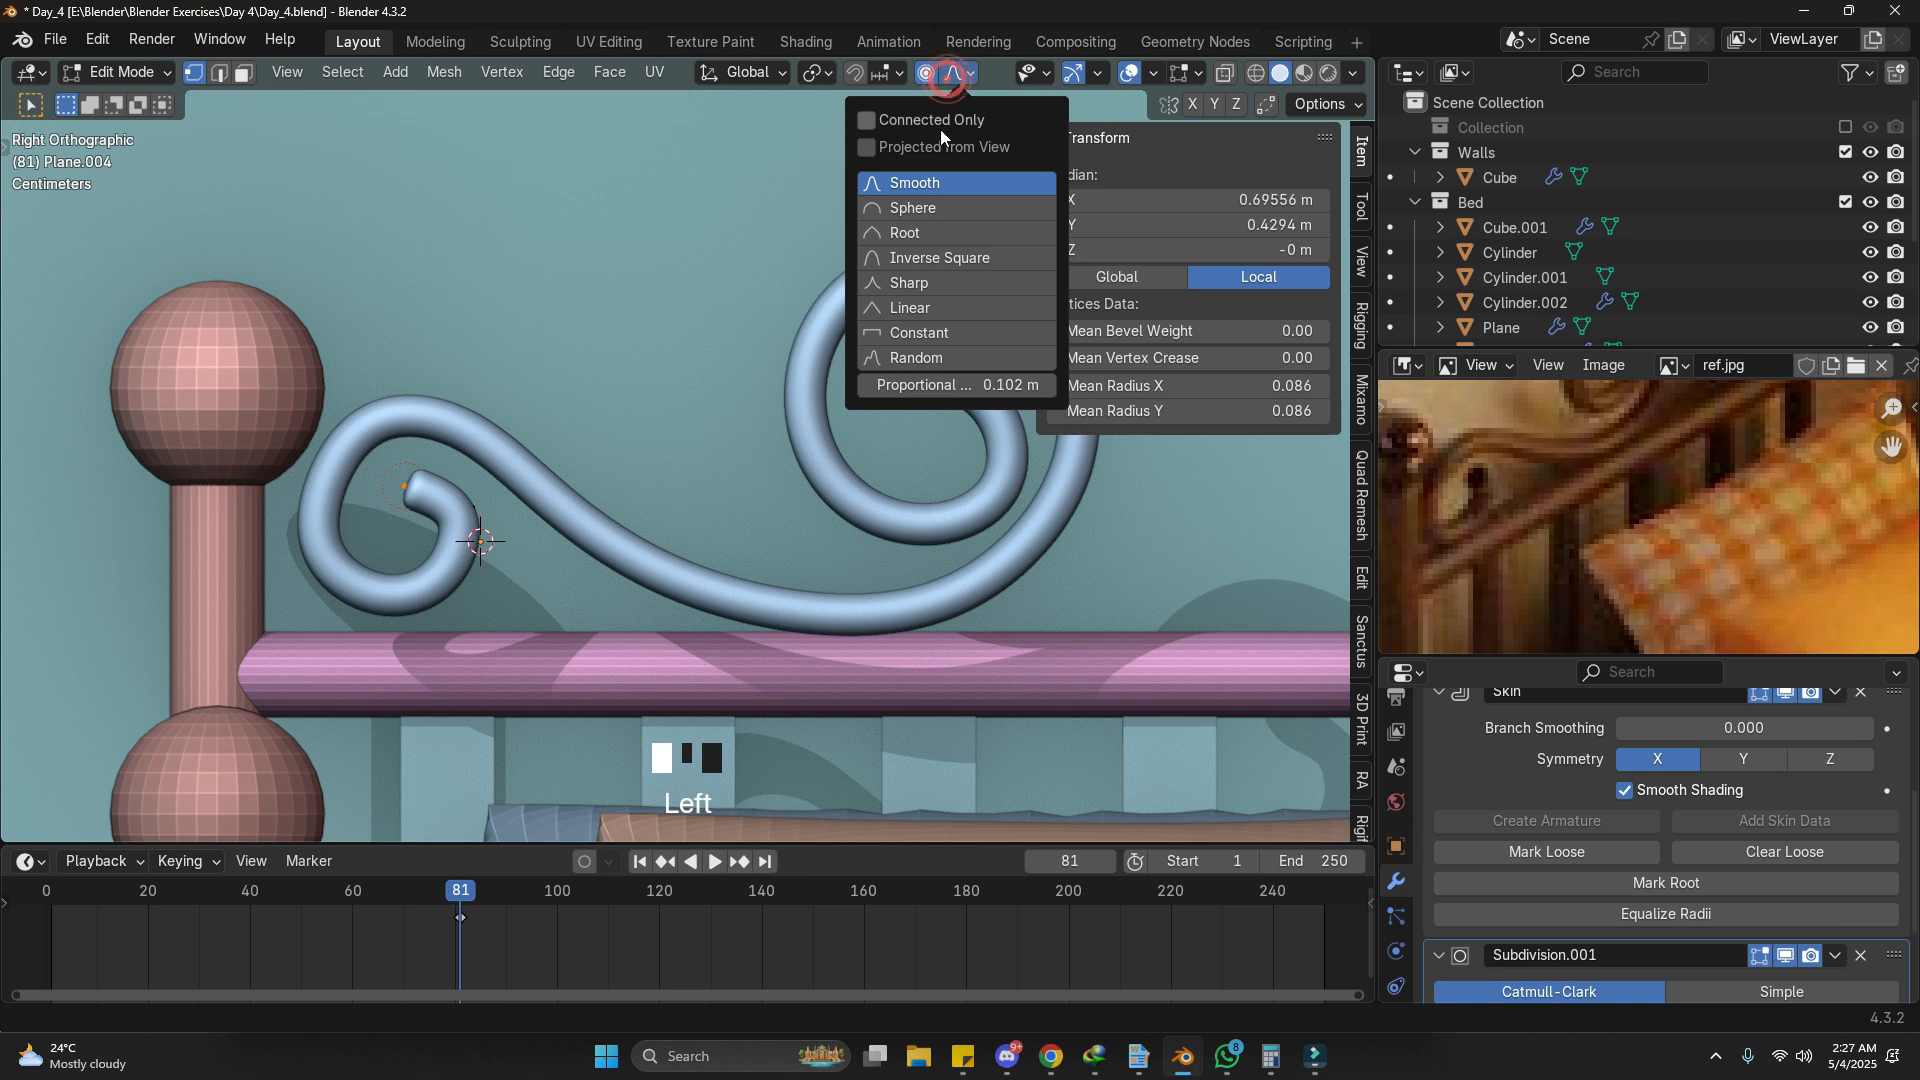
pyautogui.hotkey('ctrl', 'a')
pyautogui.scroll(-4, 910, 540)
pyautogui.scroll(-3, 905, 540)
pyautogui.scroll(2, 809, 477)
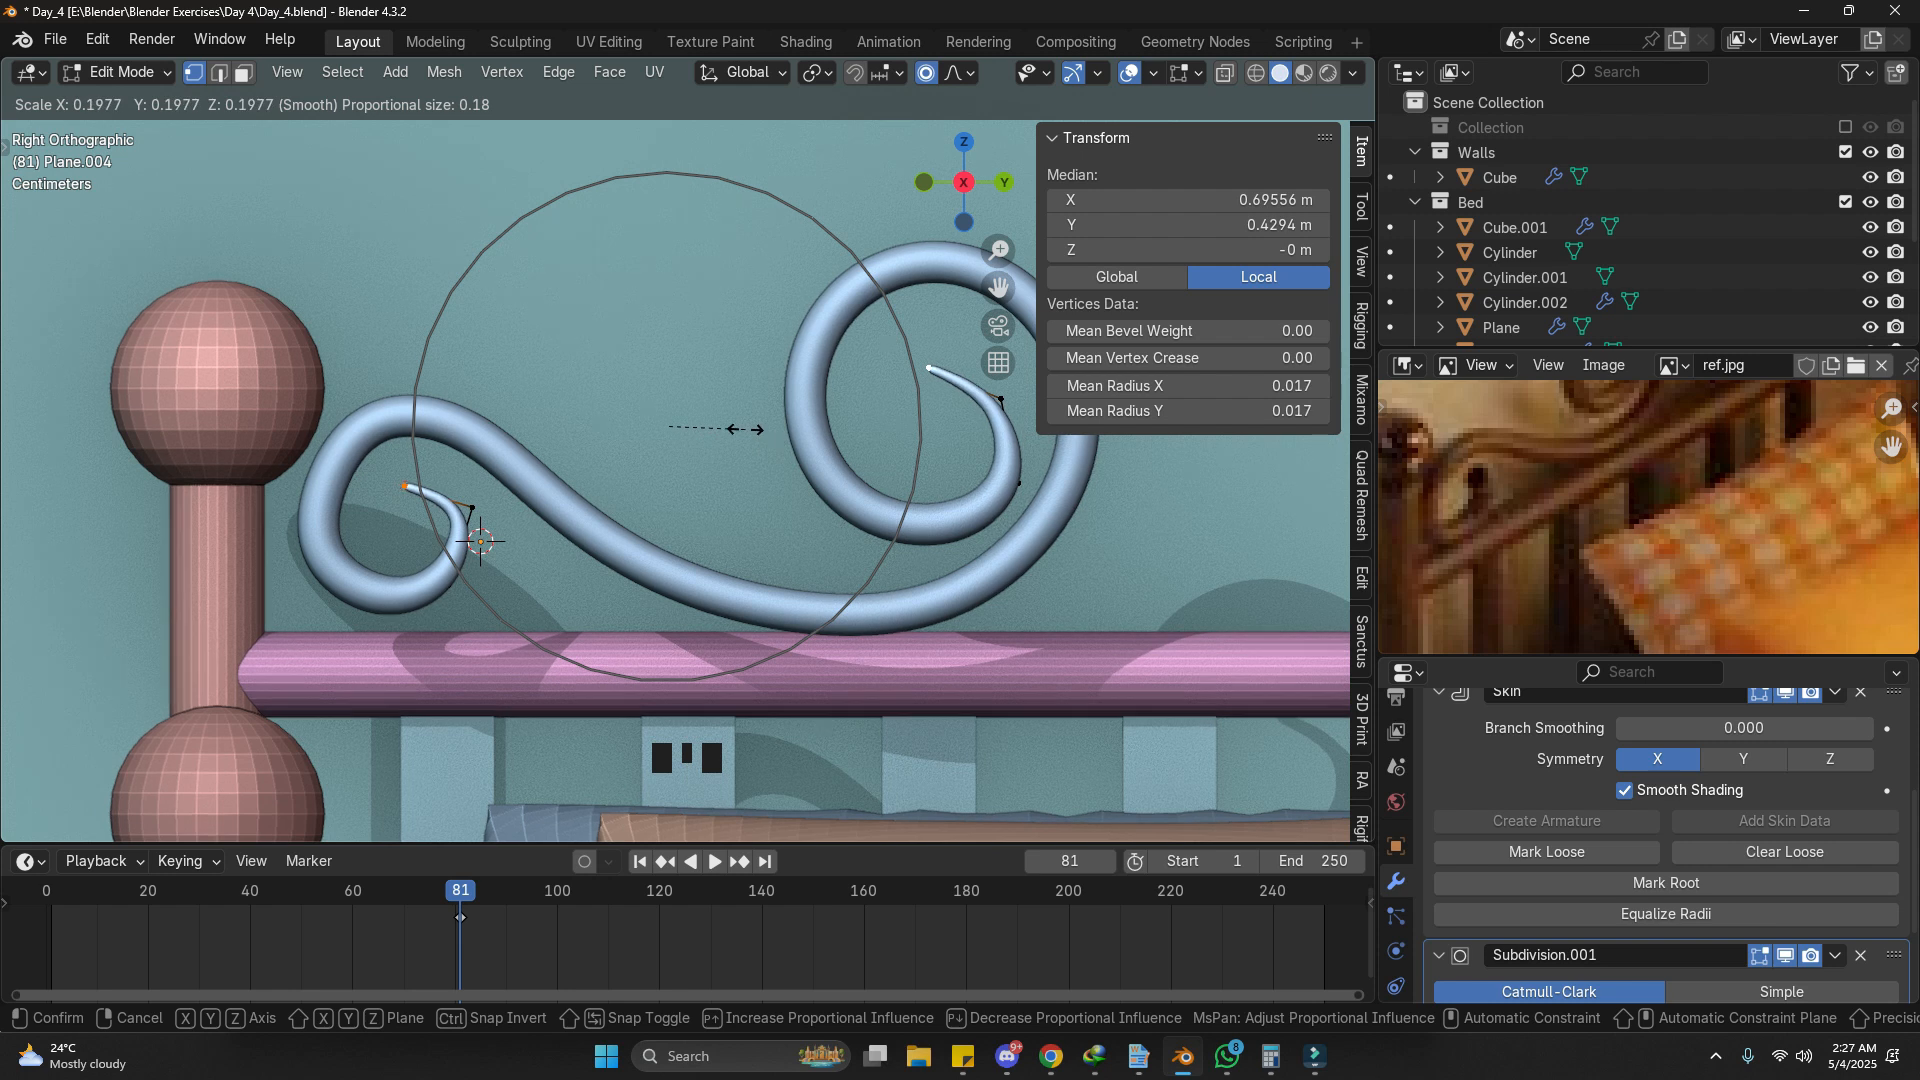
pyautogui.click(720, 413)
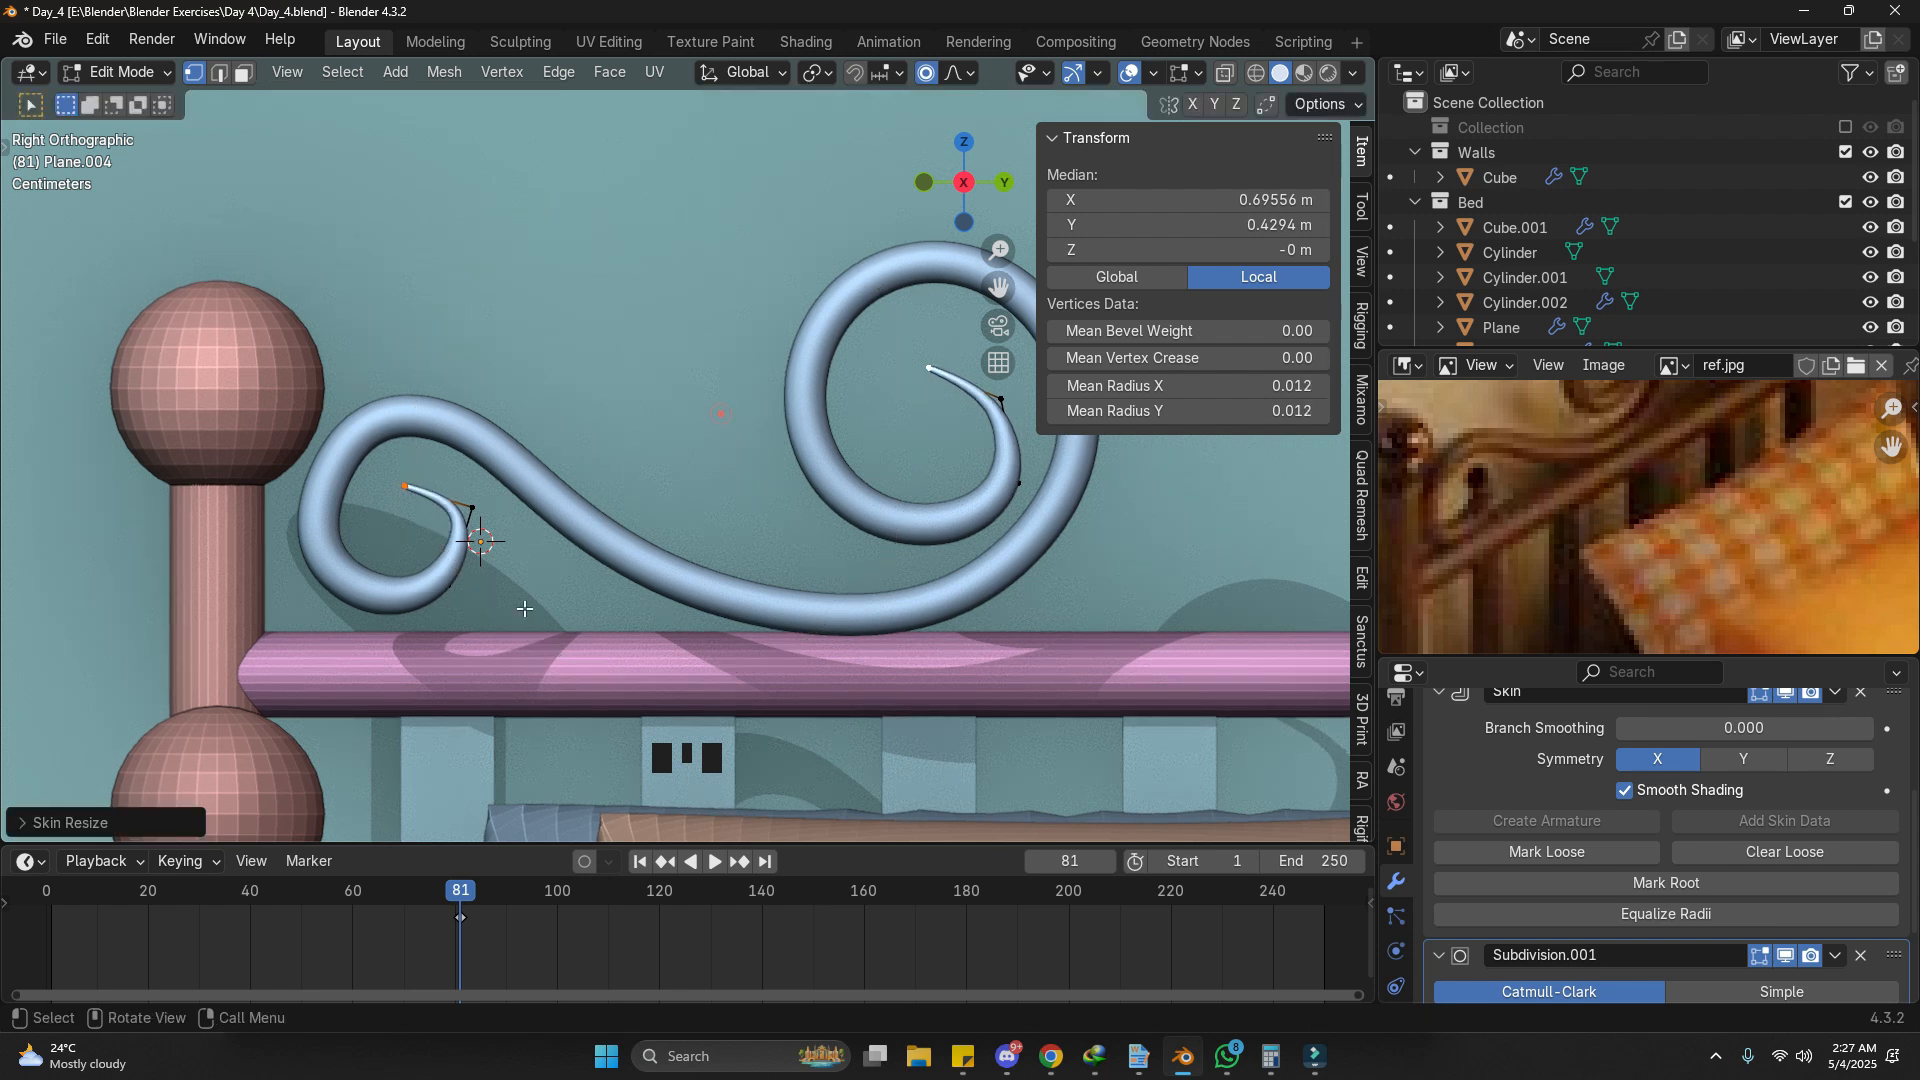
# Step: Taper both curl ends to a skin radius of about 0.013 with a proportional size of about 0.24
pyautogui.hotkey('ctrl', 'a')
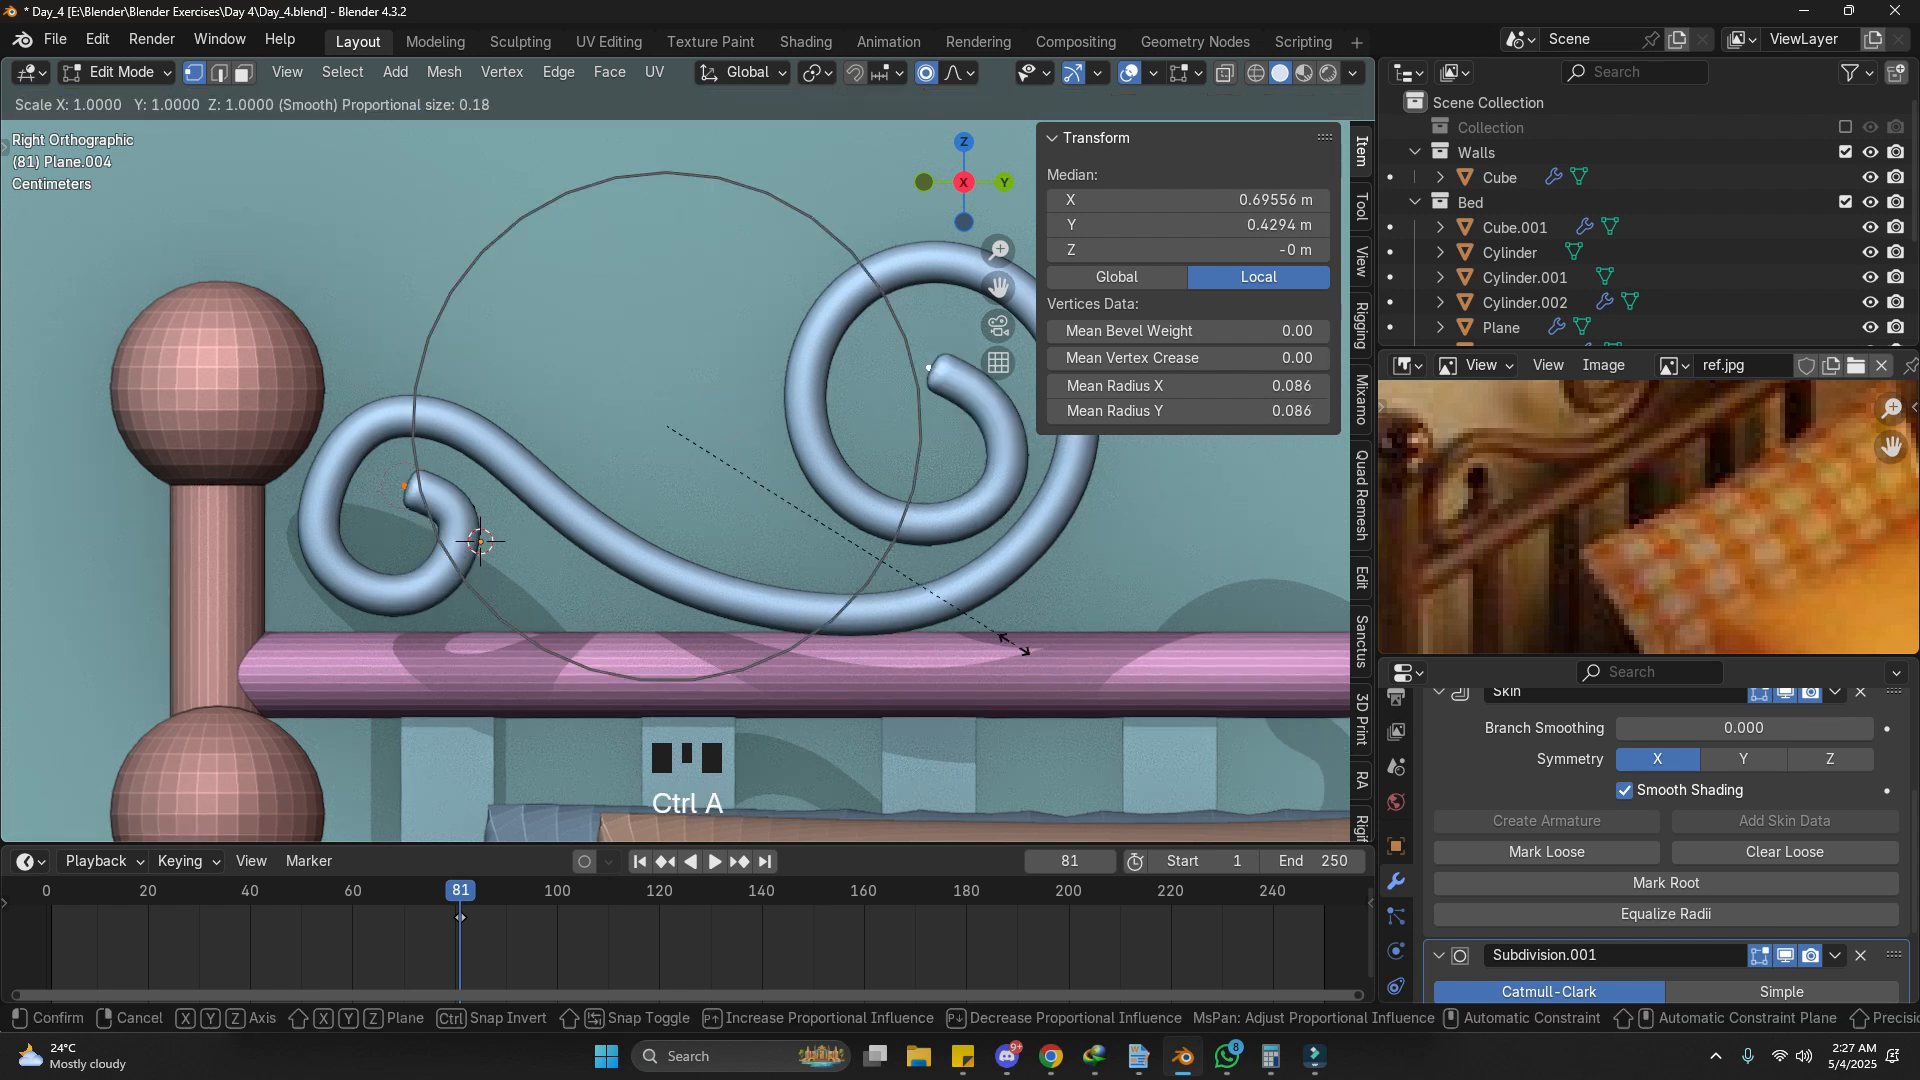
pyautogui.scroll(-3, 820, 548)
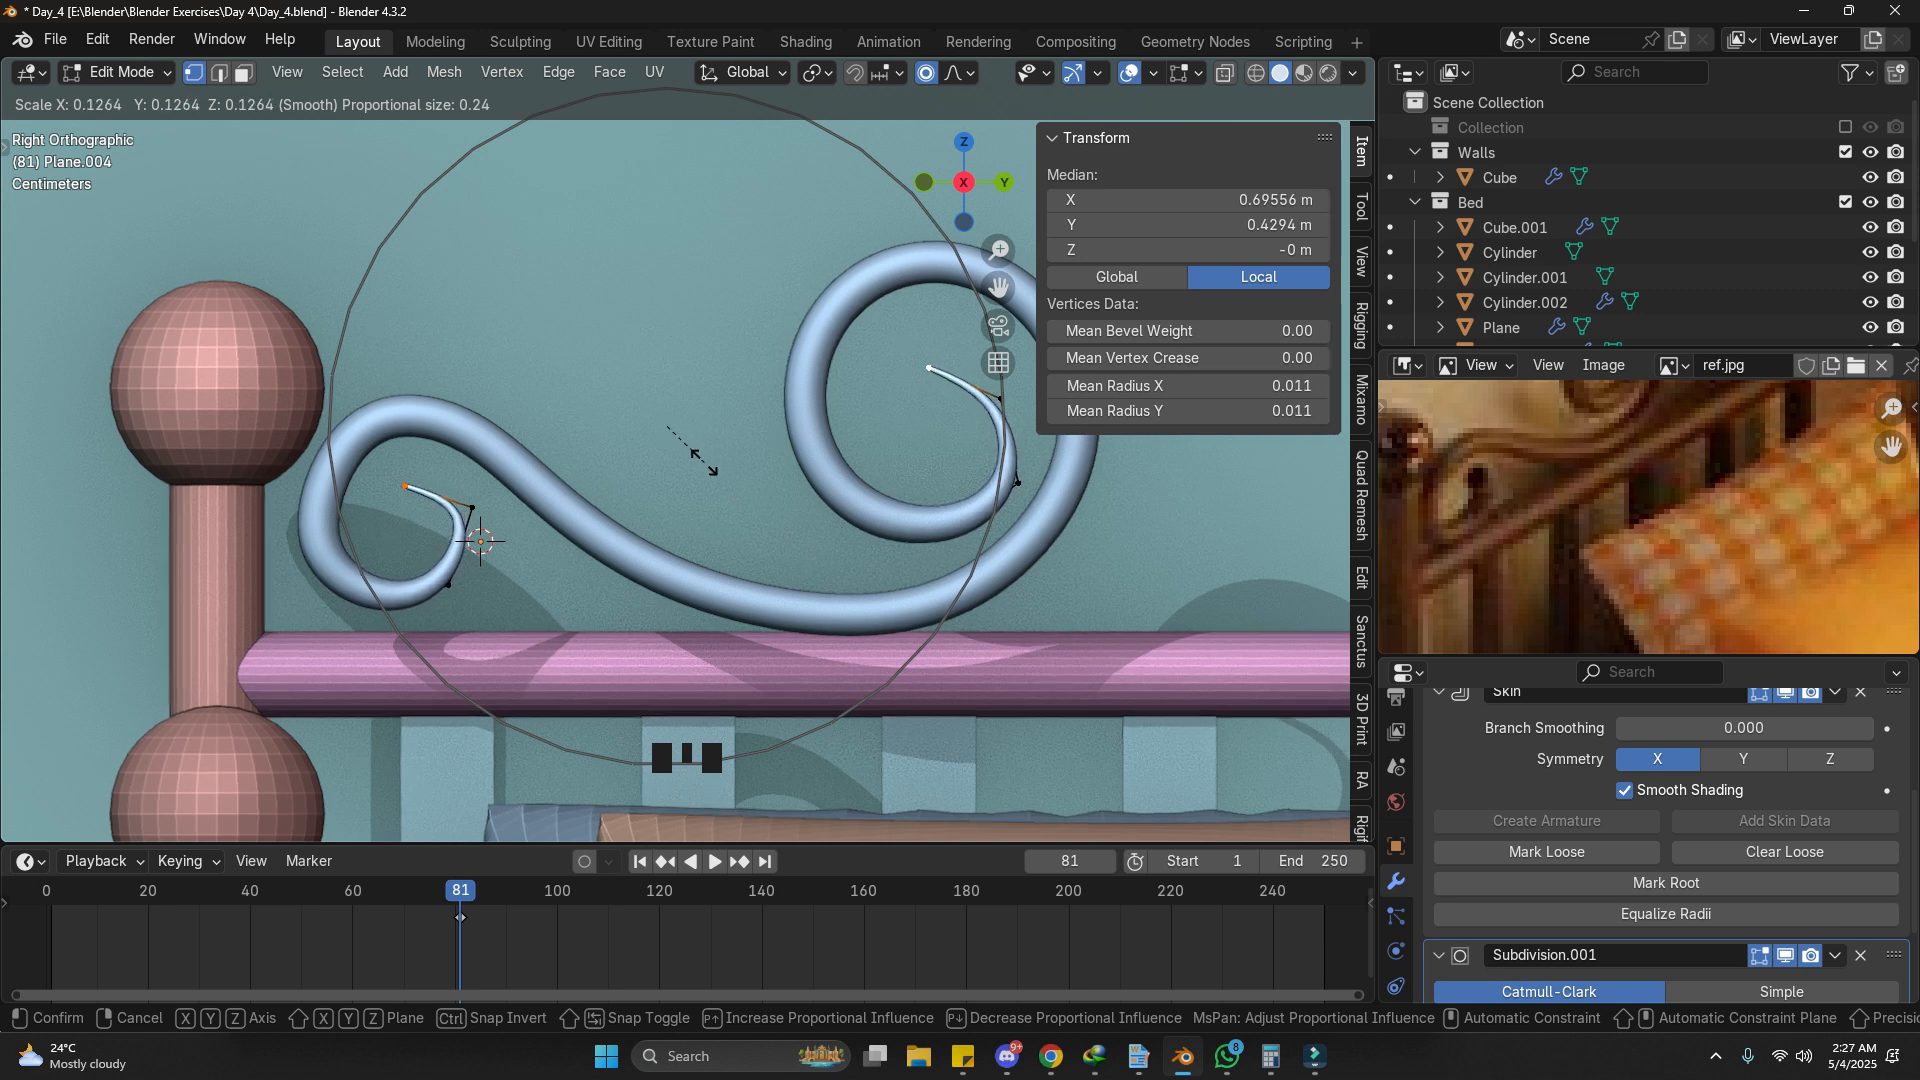
pyautogui.click(712, 467)
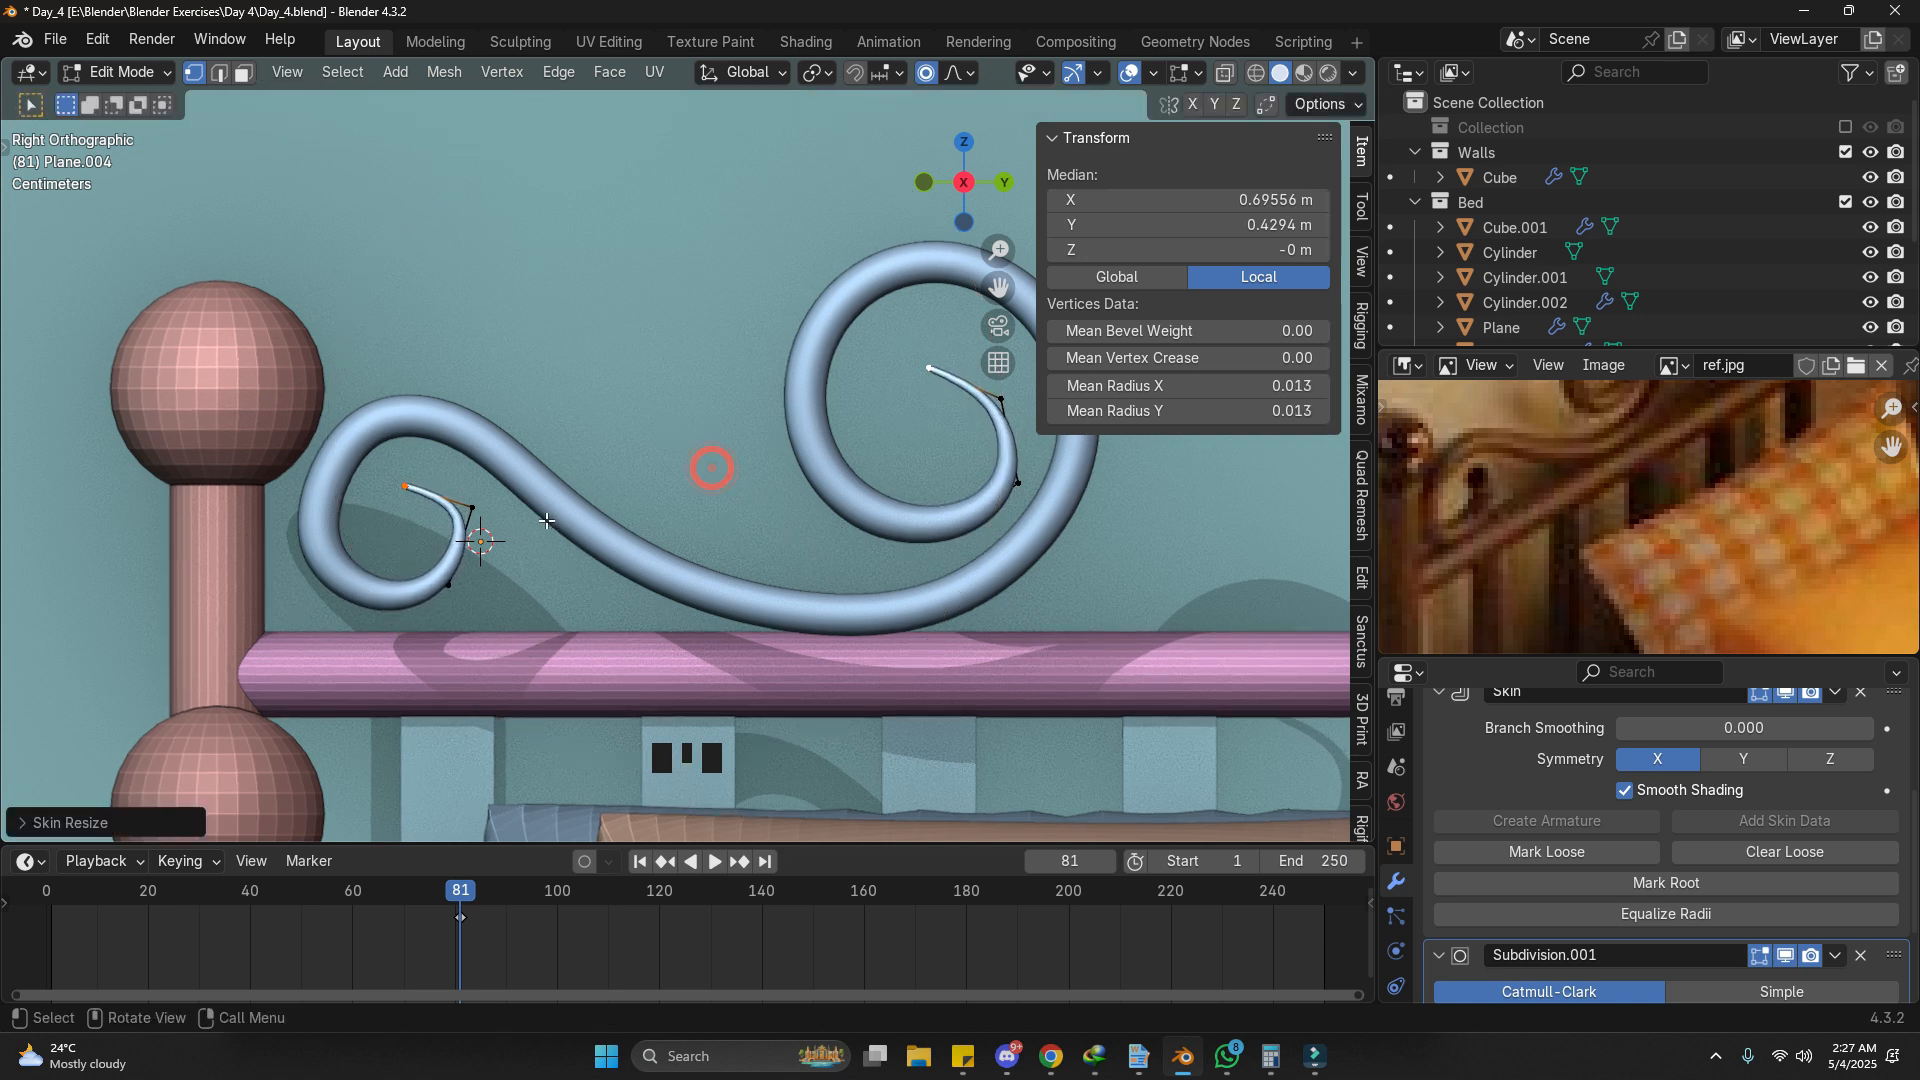
# Step: Select the small curl's top vertex and move it slightly inward using proportional editing
pyautogui.press('Tab')
pyautogui.press('Tab')
pyautogui.press('z')
pyautogui.click(346, 445)
pyautogui.click(383, 420)
pyautogui.press('g')
pyautogui.scroll(5, 398, 414)
pyautogui.rightClick(408, 416)
pyautogui.press('z')
pyautogui.press('g')
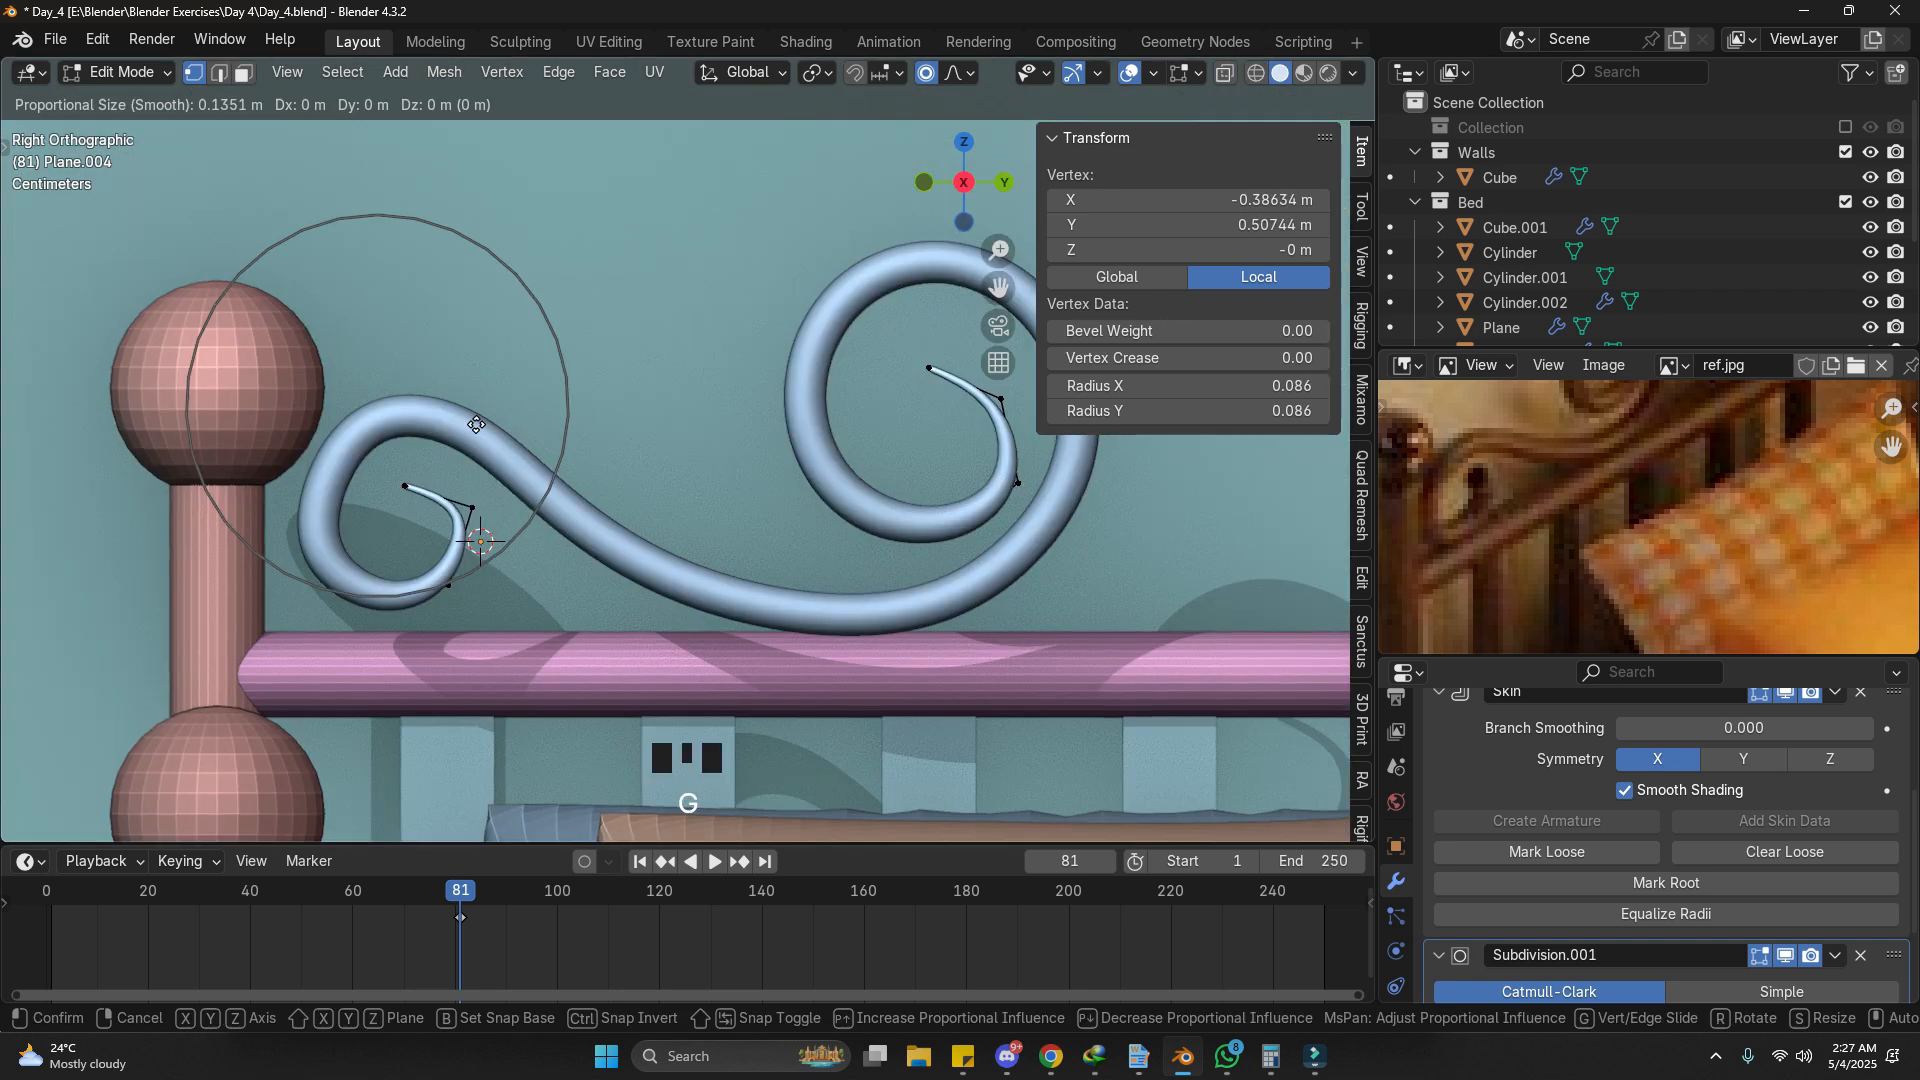
pyautogui.click(476, 425)
# Step: Rotate around the small curl's top vertex with a proportional size of about 0.08, and return to Object Mode
pyautogui.press('r')
pyautogui.scroll(5, 748, 540)
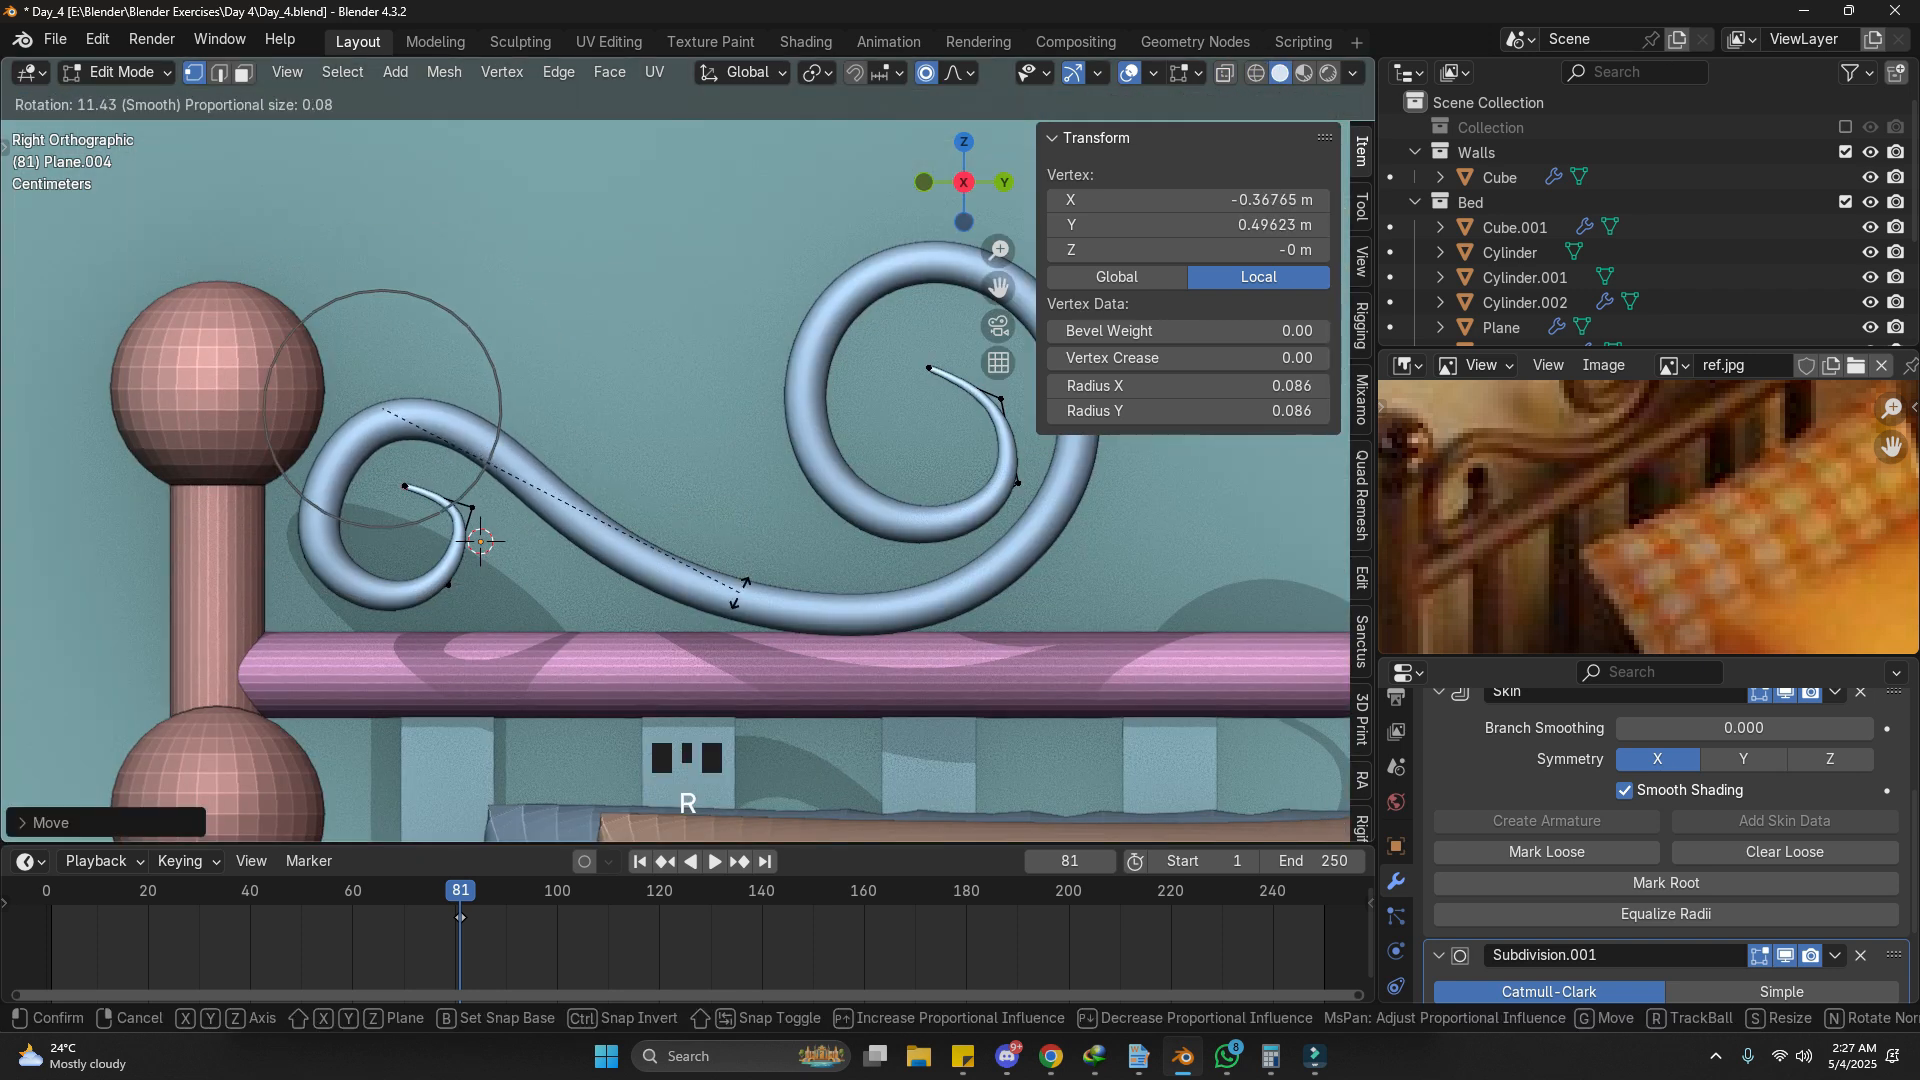
pyautogui.click(719, 640)
pyautogui.press('Tab')
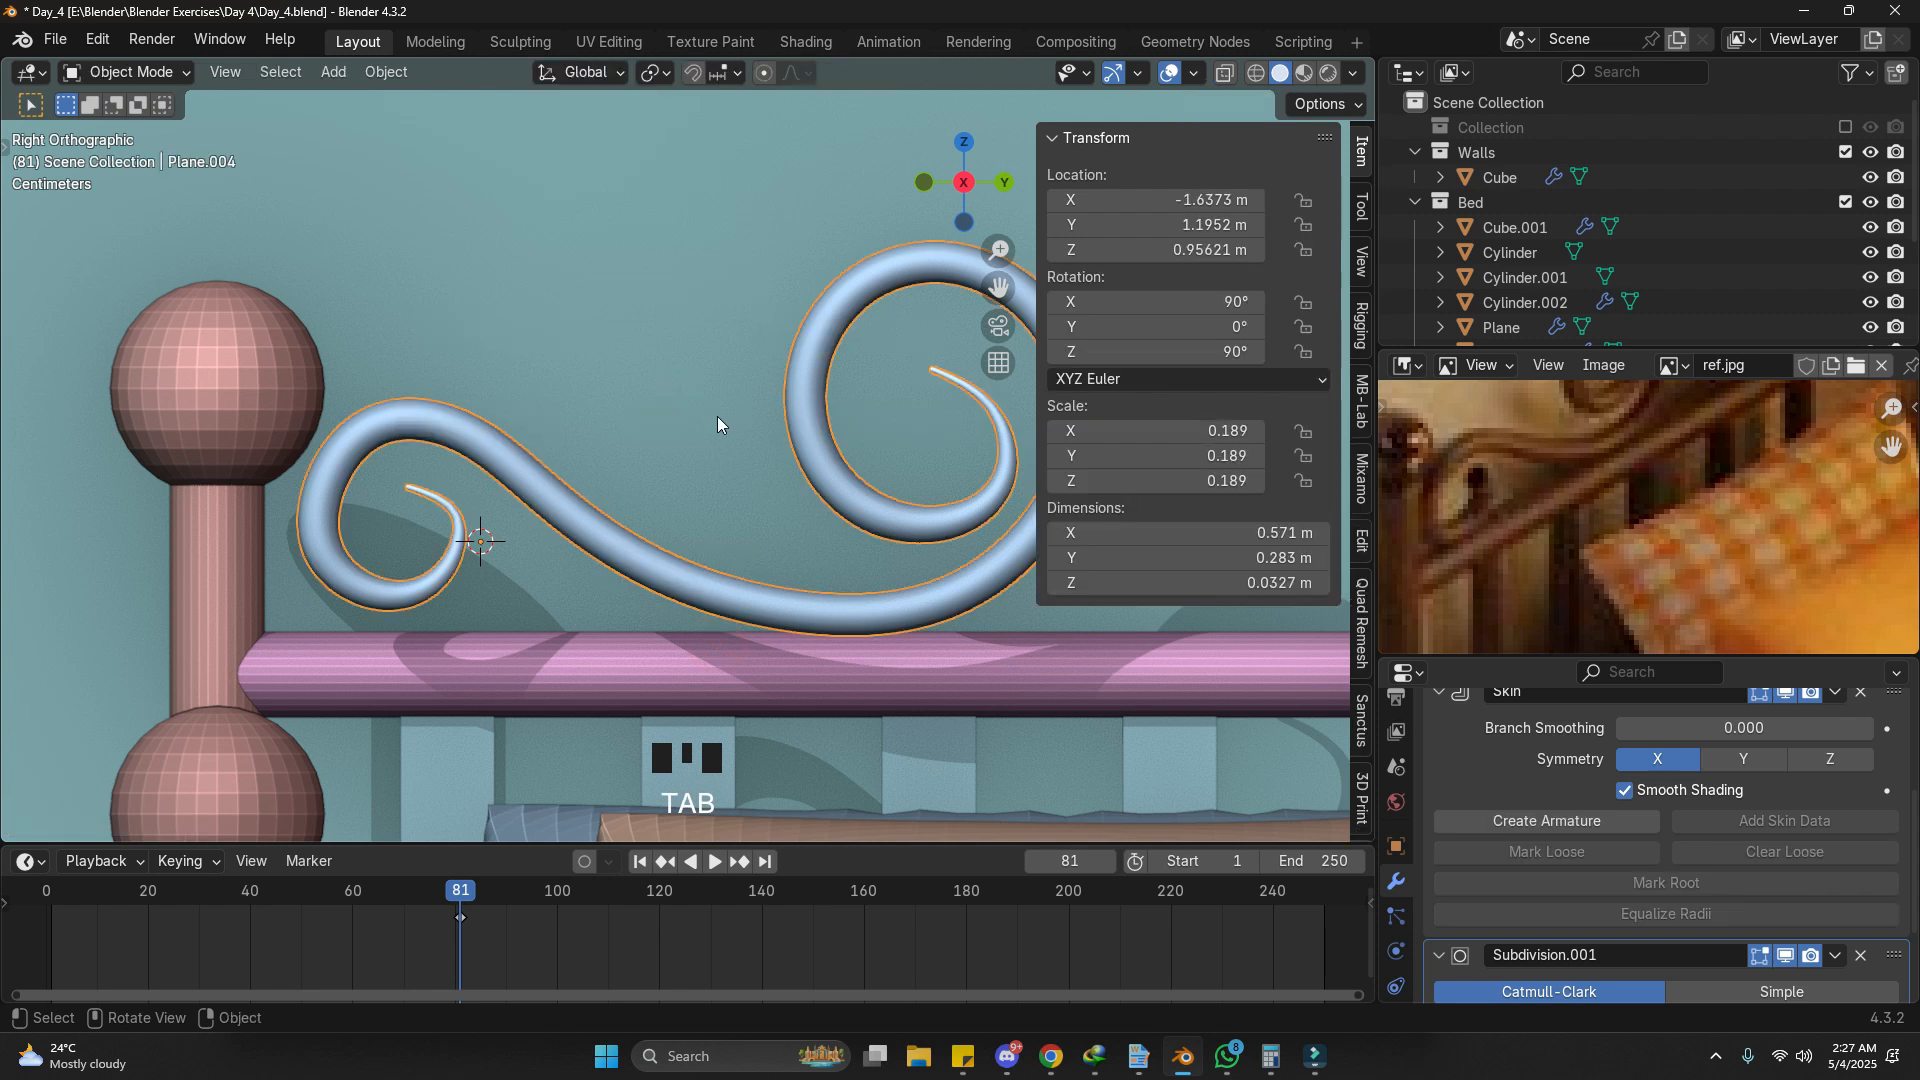
# Step: Scale the headboard scrollwork down to about 0.168 and shift it slightly above the top rail
pyautogui.scroll(-4, 718, 425)
pyautogui.scroll(-1, 718, 425)
pyautogui.scroll(2, 718, 425)
pyautogui.press('s')
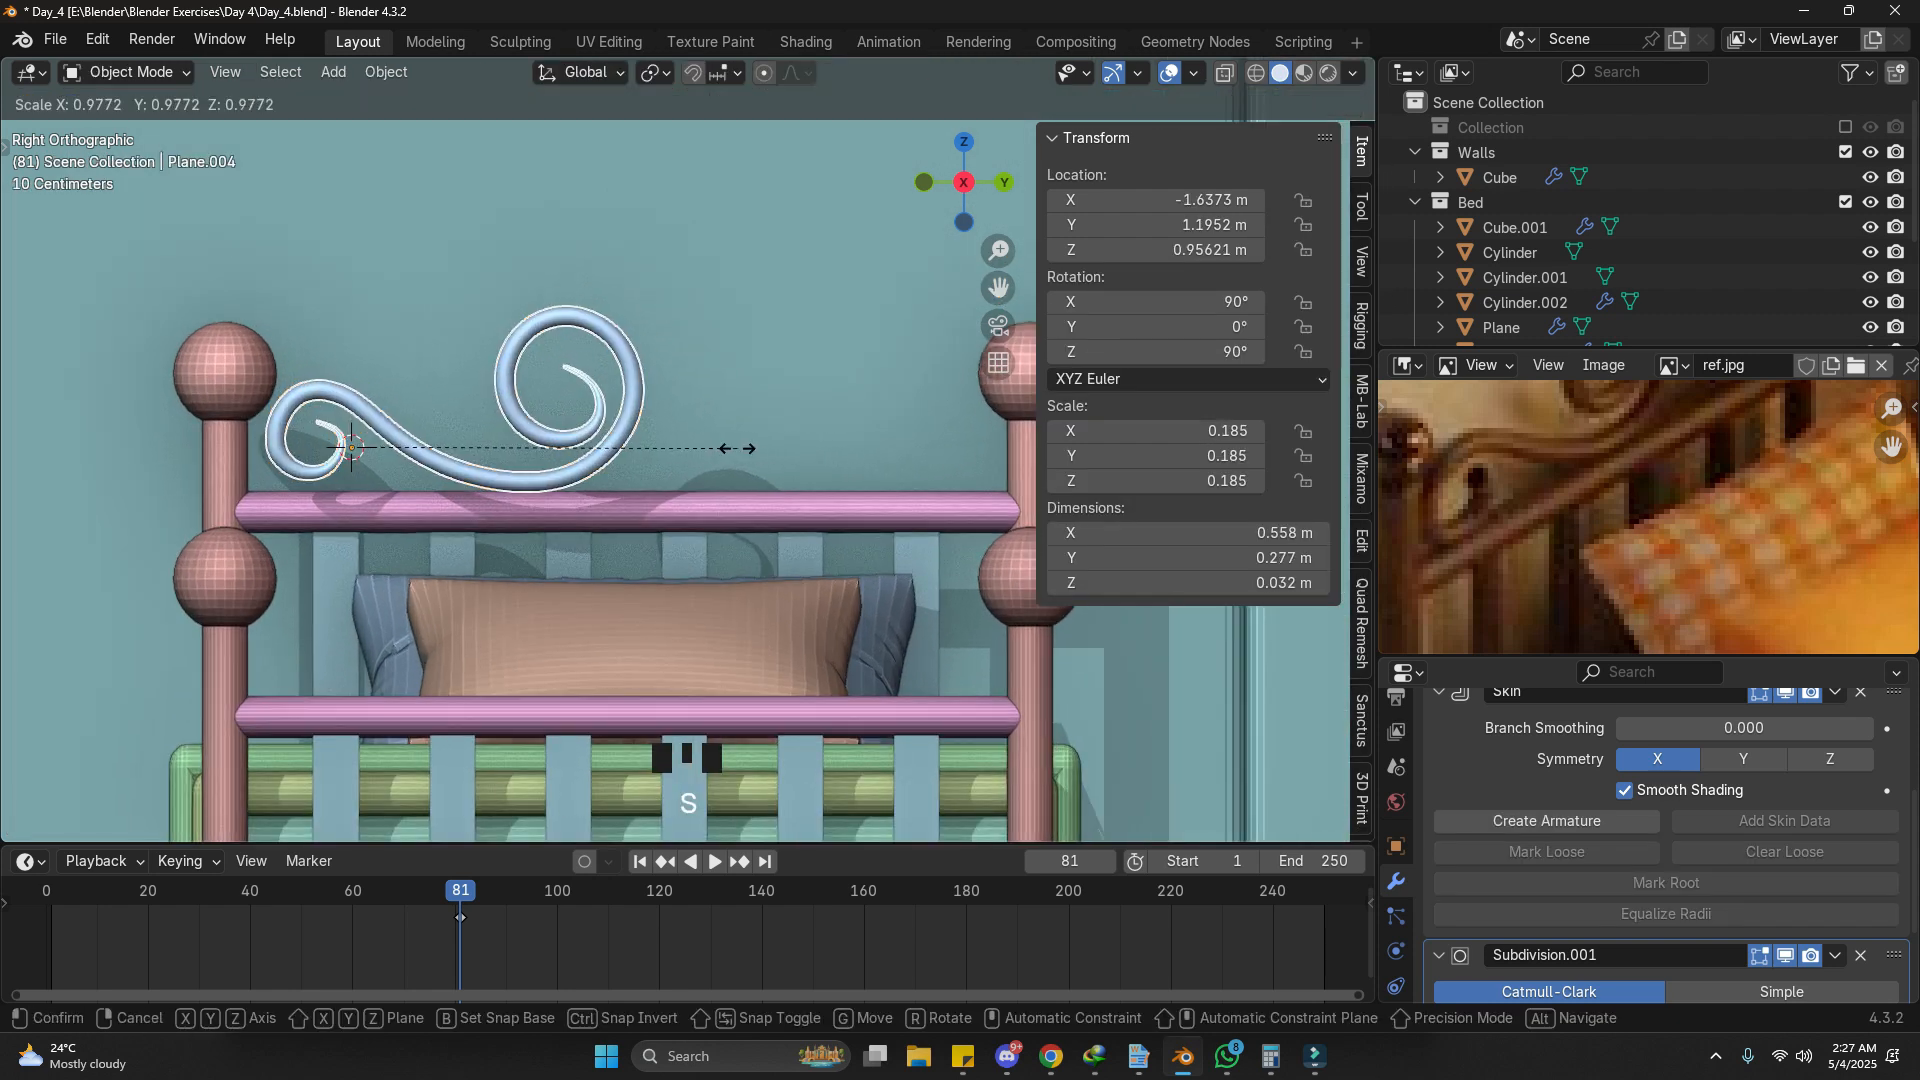
pyautogui.click(697, 450)
pyautogui.press('g')
pyautogui.press('x')
pyautogui.press('g')
pyautogui.click(682, 444)
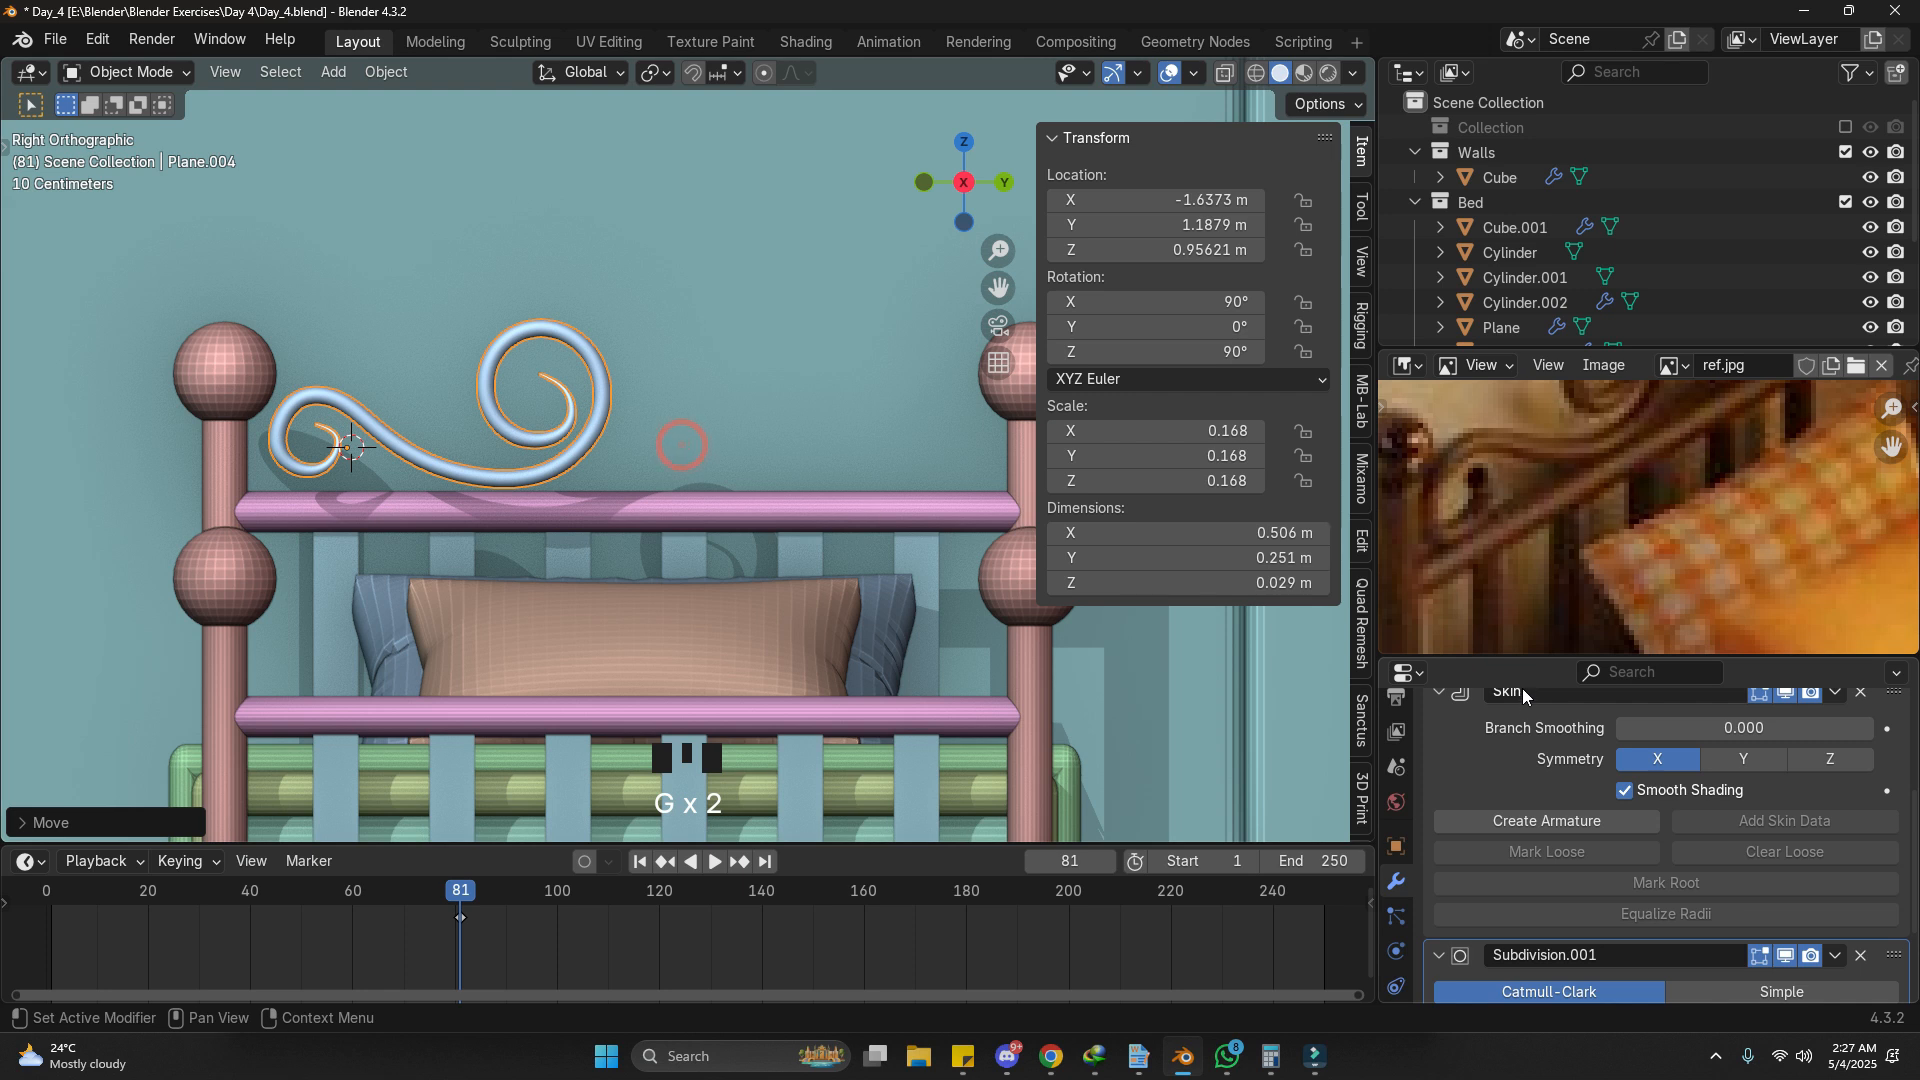
# Step: Add a Mirror modifier to the scrollwork
pyautogui.scroll(4, 1523, 693)
pyautogui.click(1474, 812)
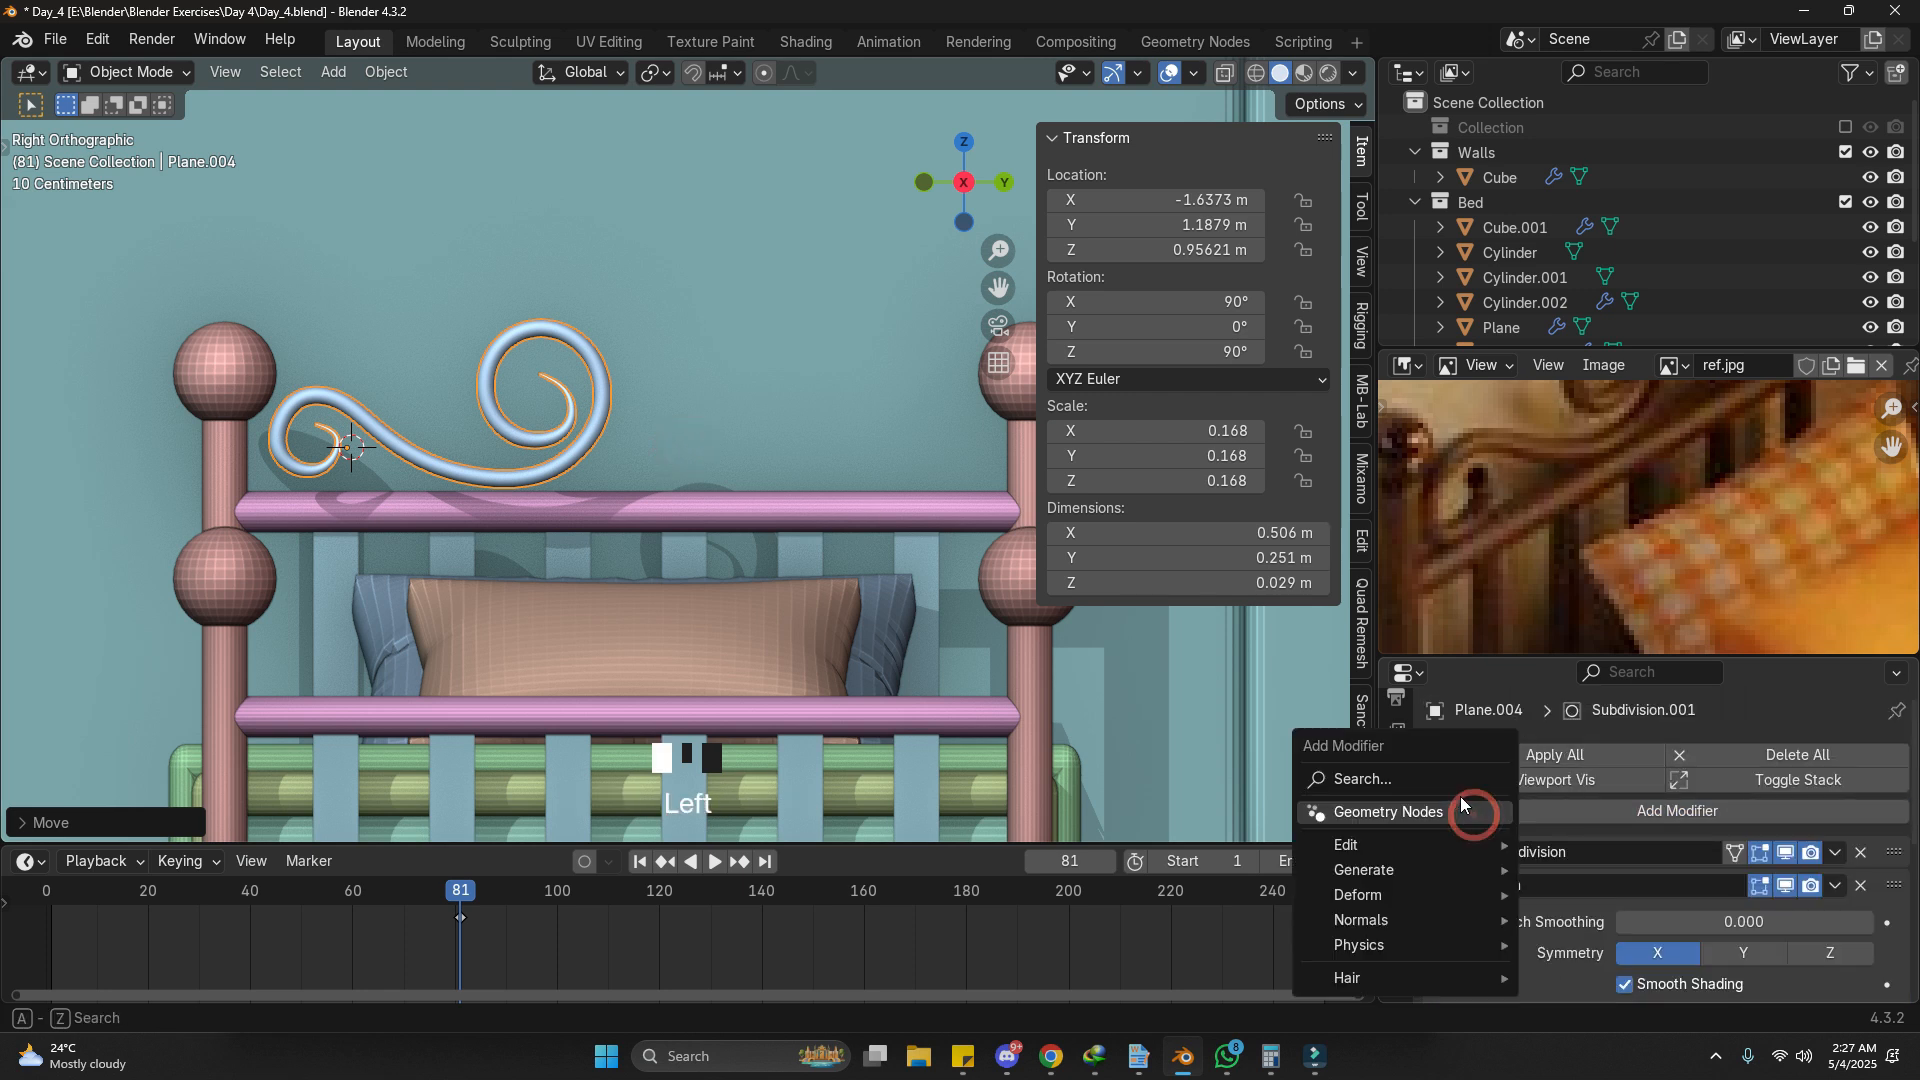
pyautogui.click(1455, 786)
pyautogui.write('mir')
pyautogui.press('Return')
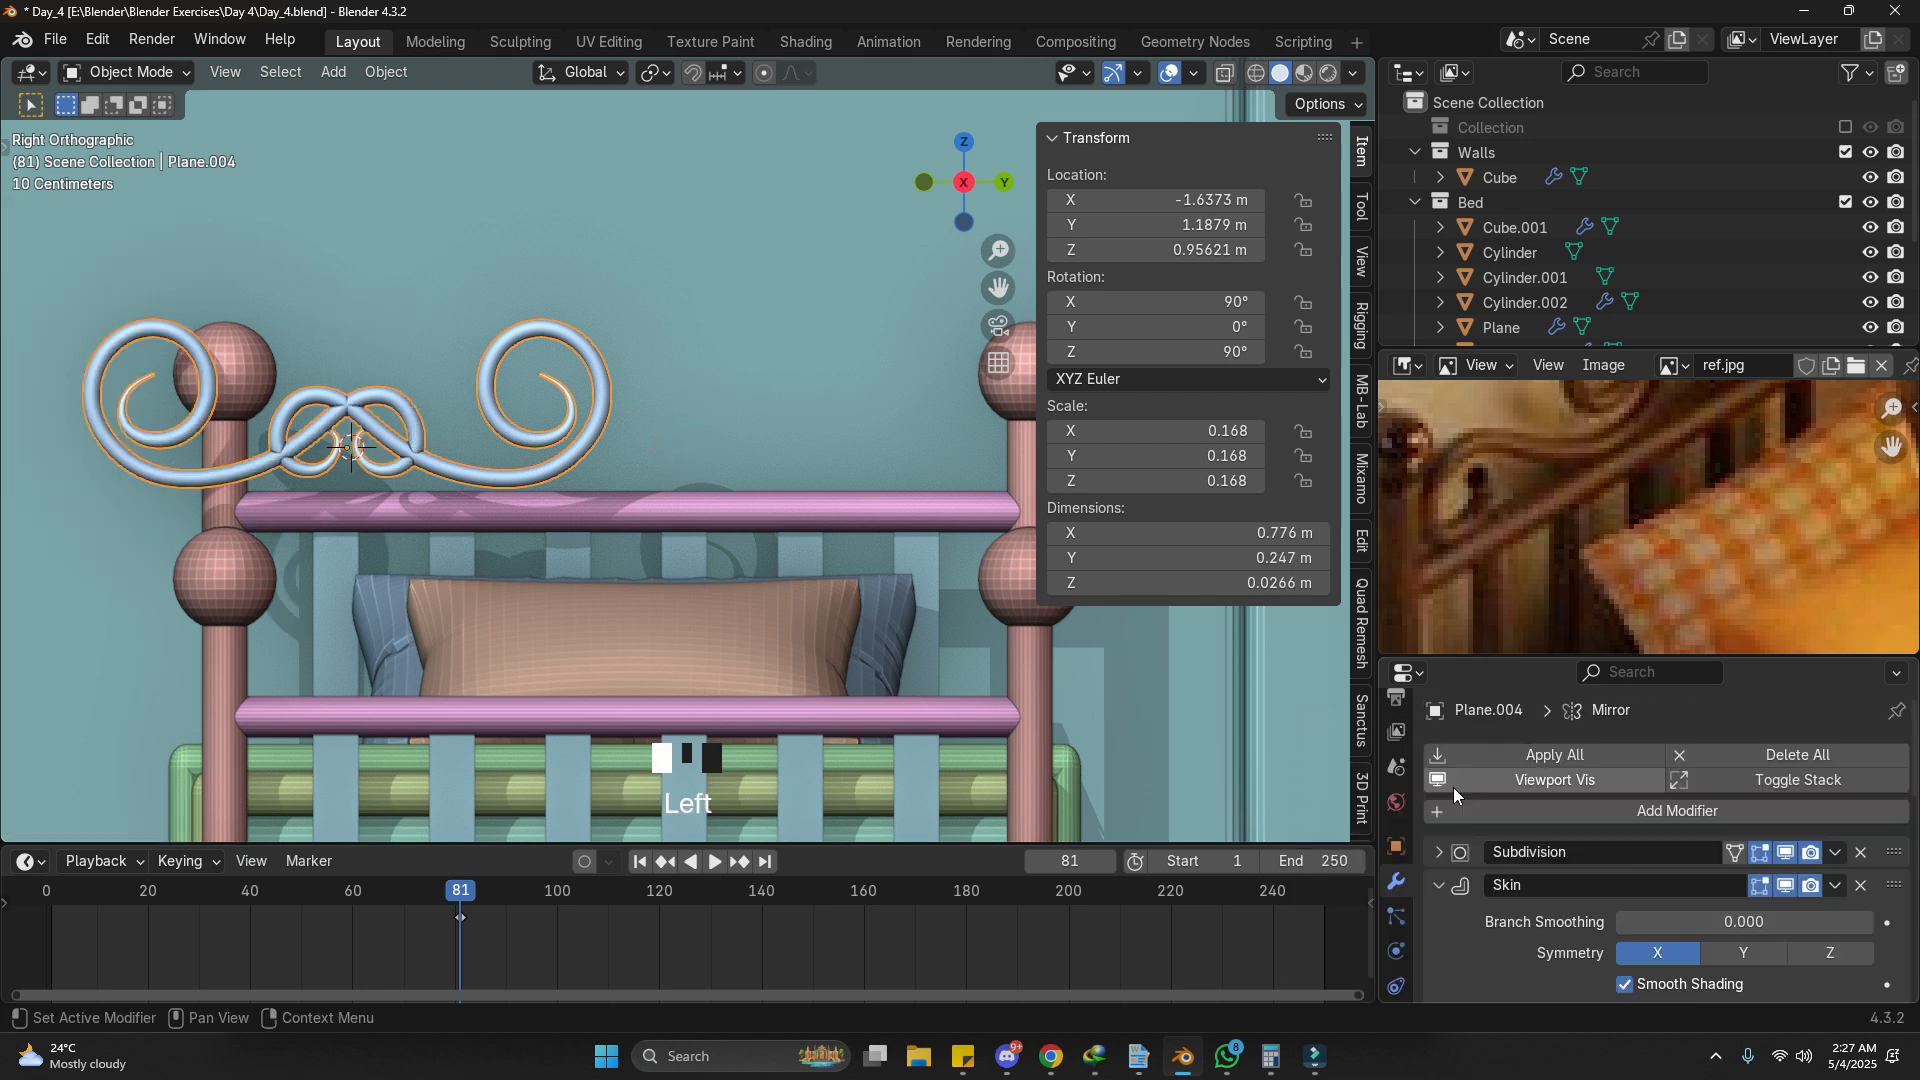
# Step: Set the top rail Cylinder.001 as the mirror object and mirror the scrollwork along the Z axis only
pyautogui.scroll(-15, 1455, 790)
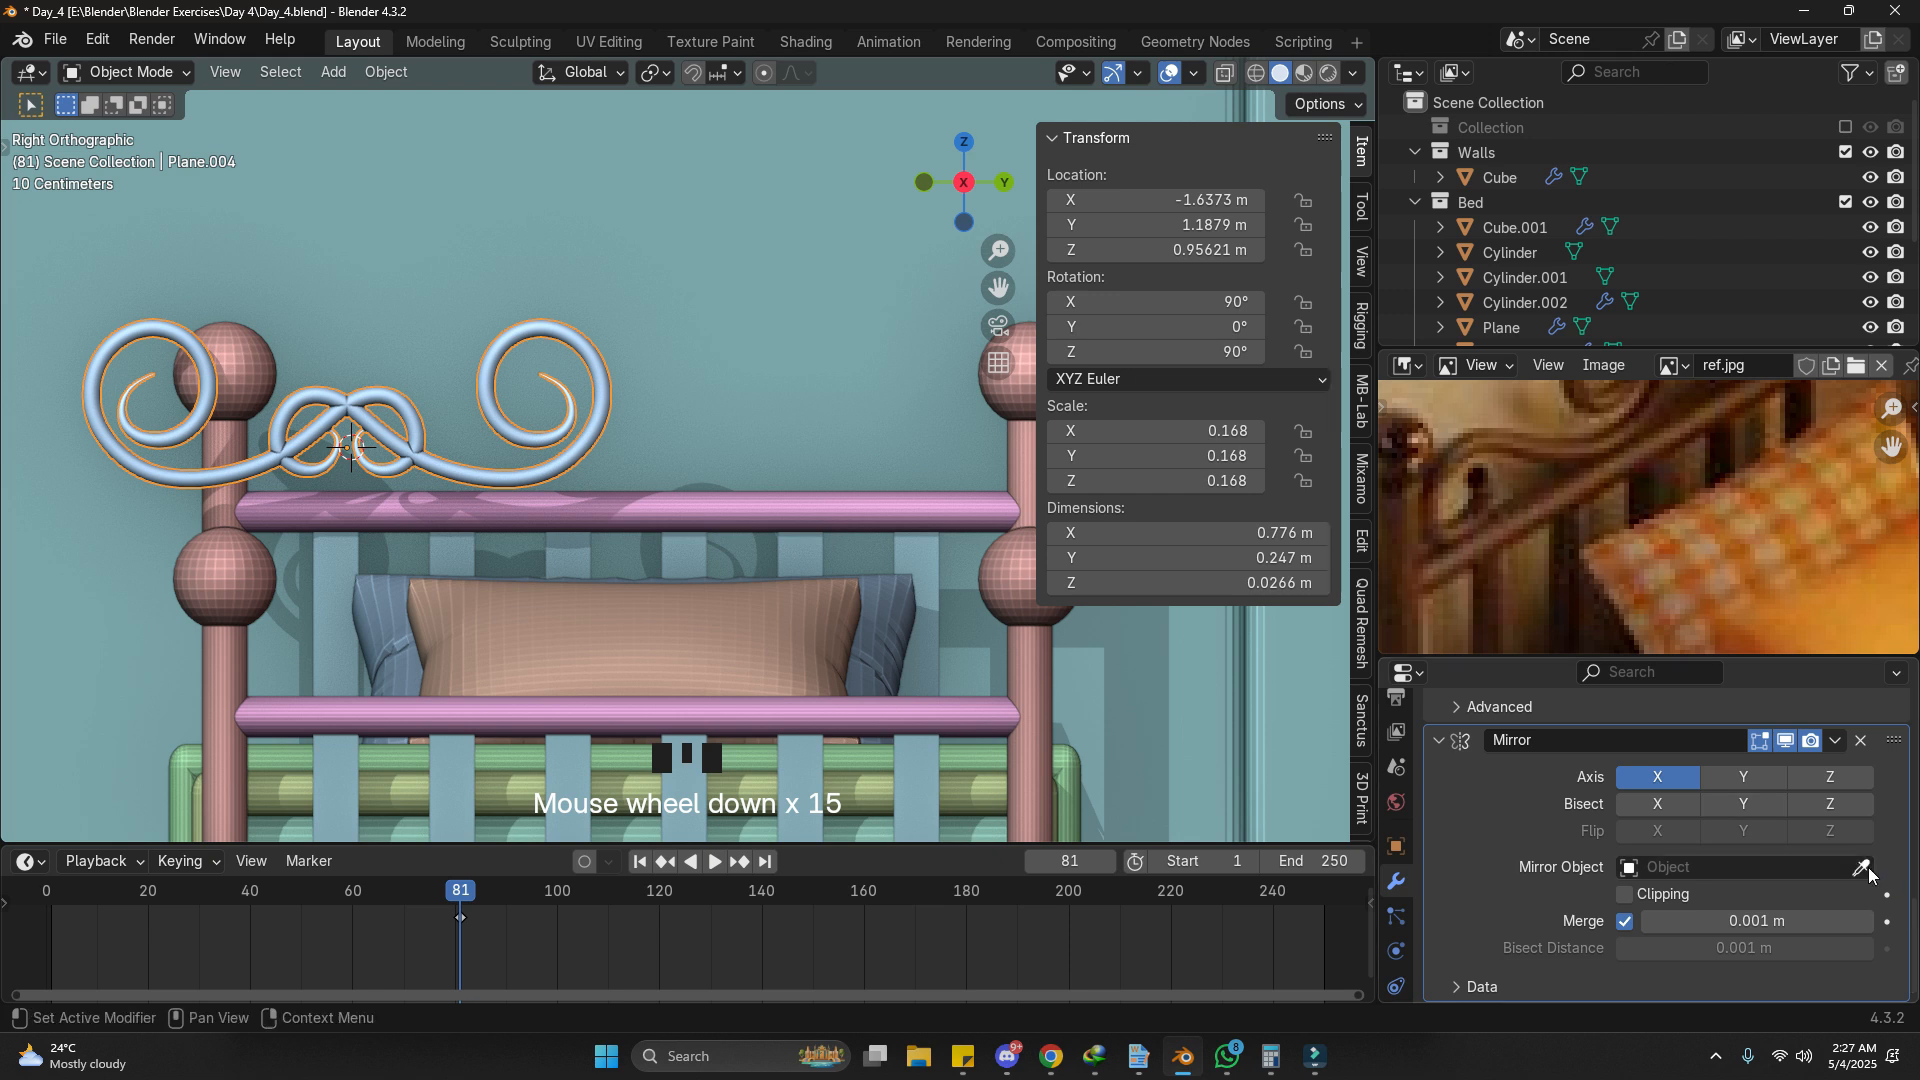
pyautogui.click(1861, 867)
pyautogui.click(690, 500)
pyautogui.scroll(-1, 1306, 703)
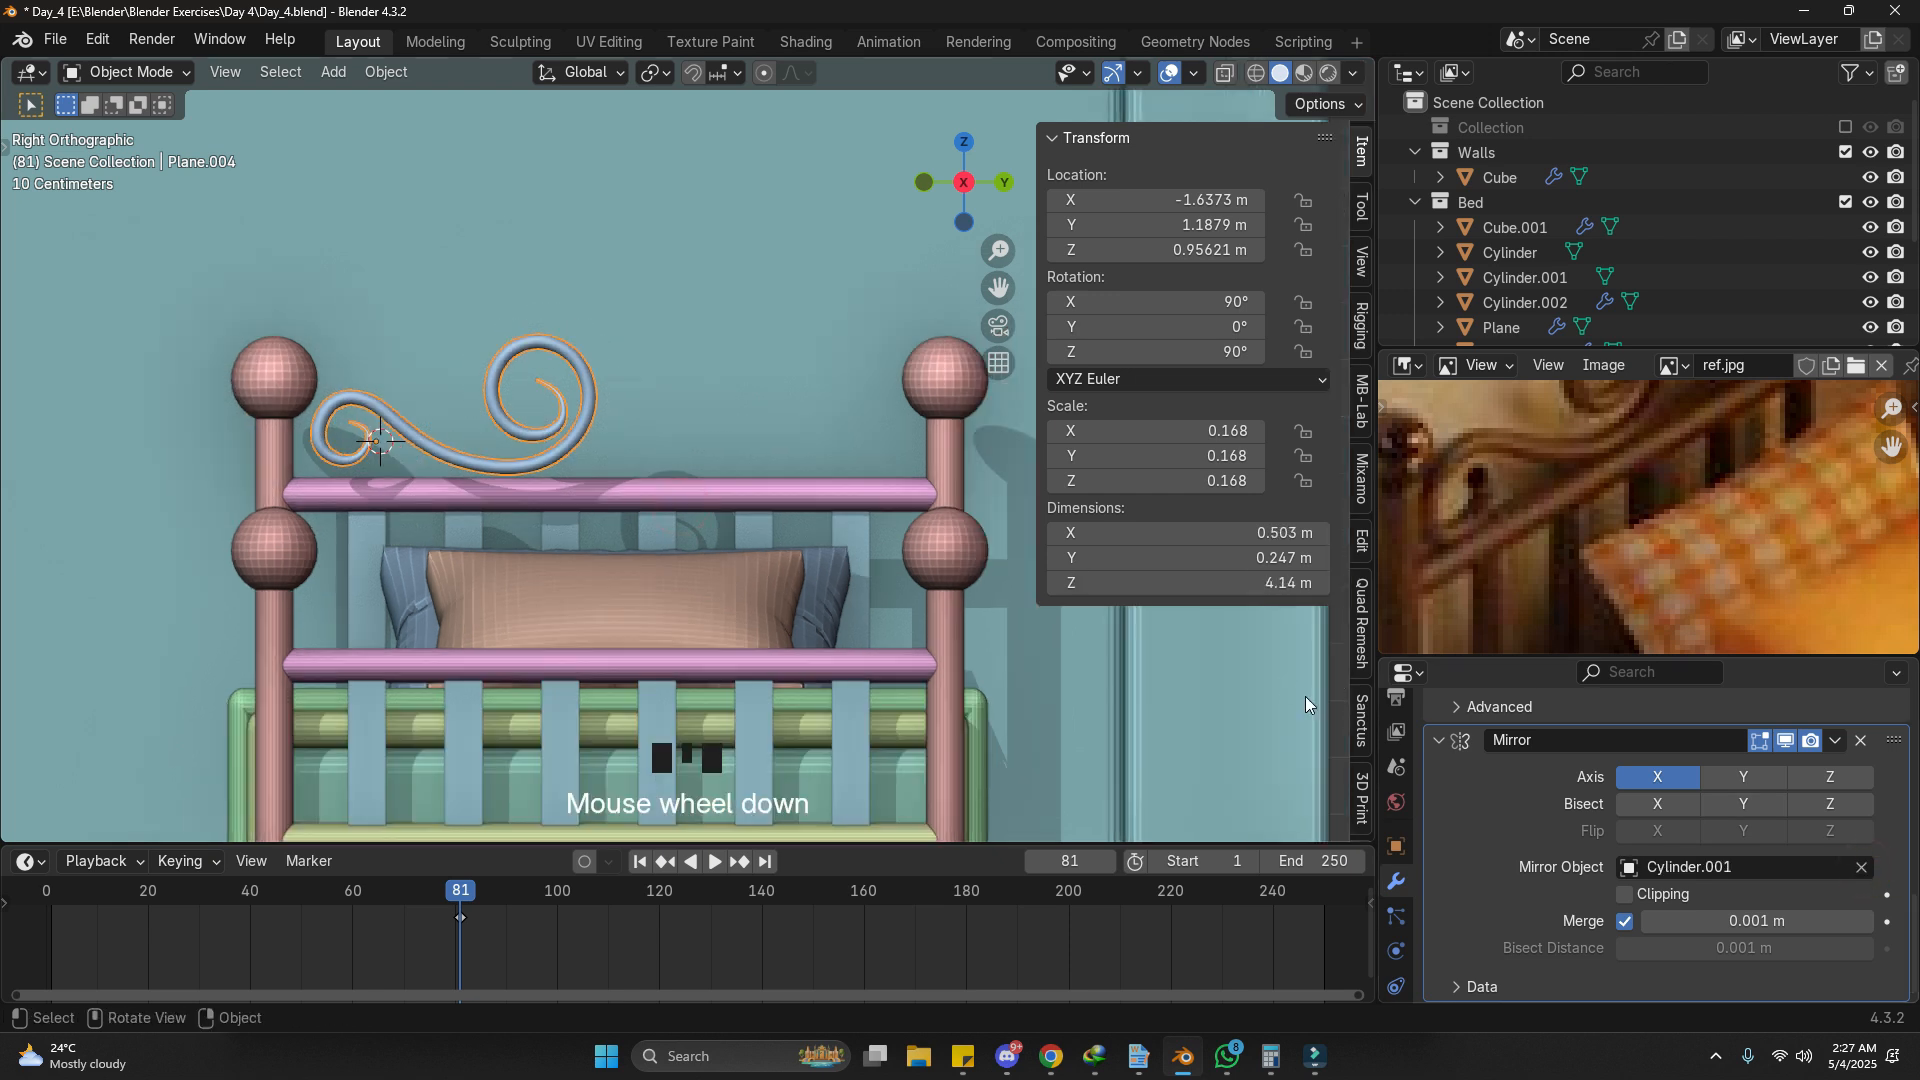
pyautogui.click(1740, 776)
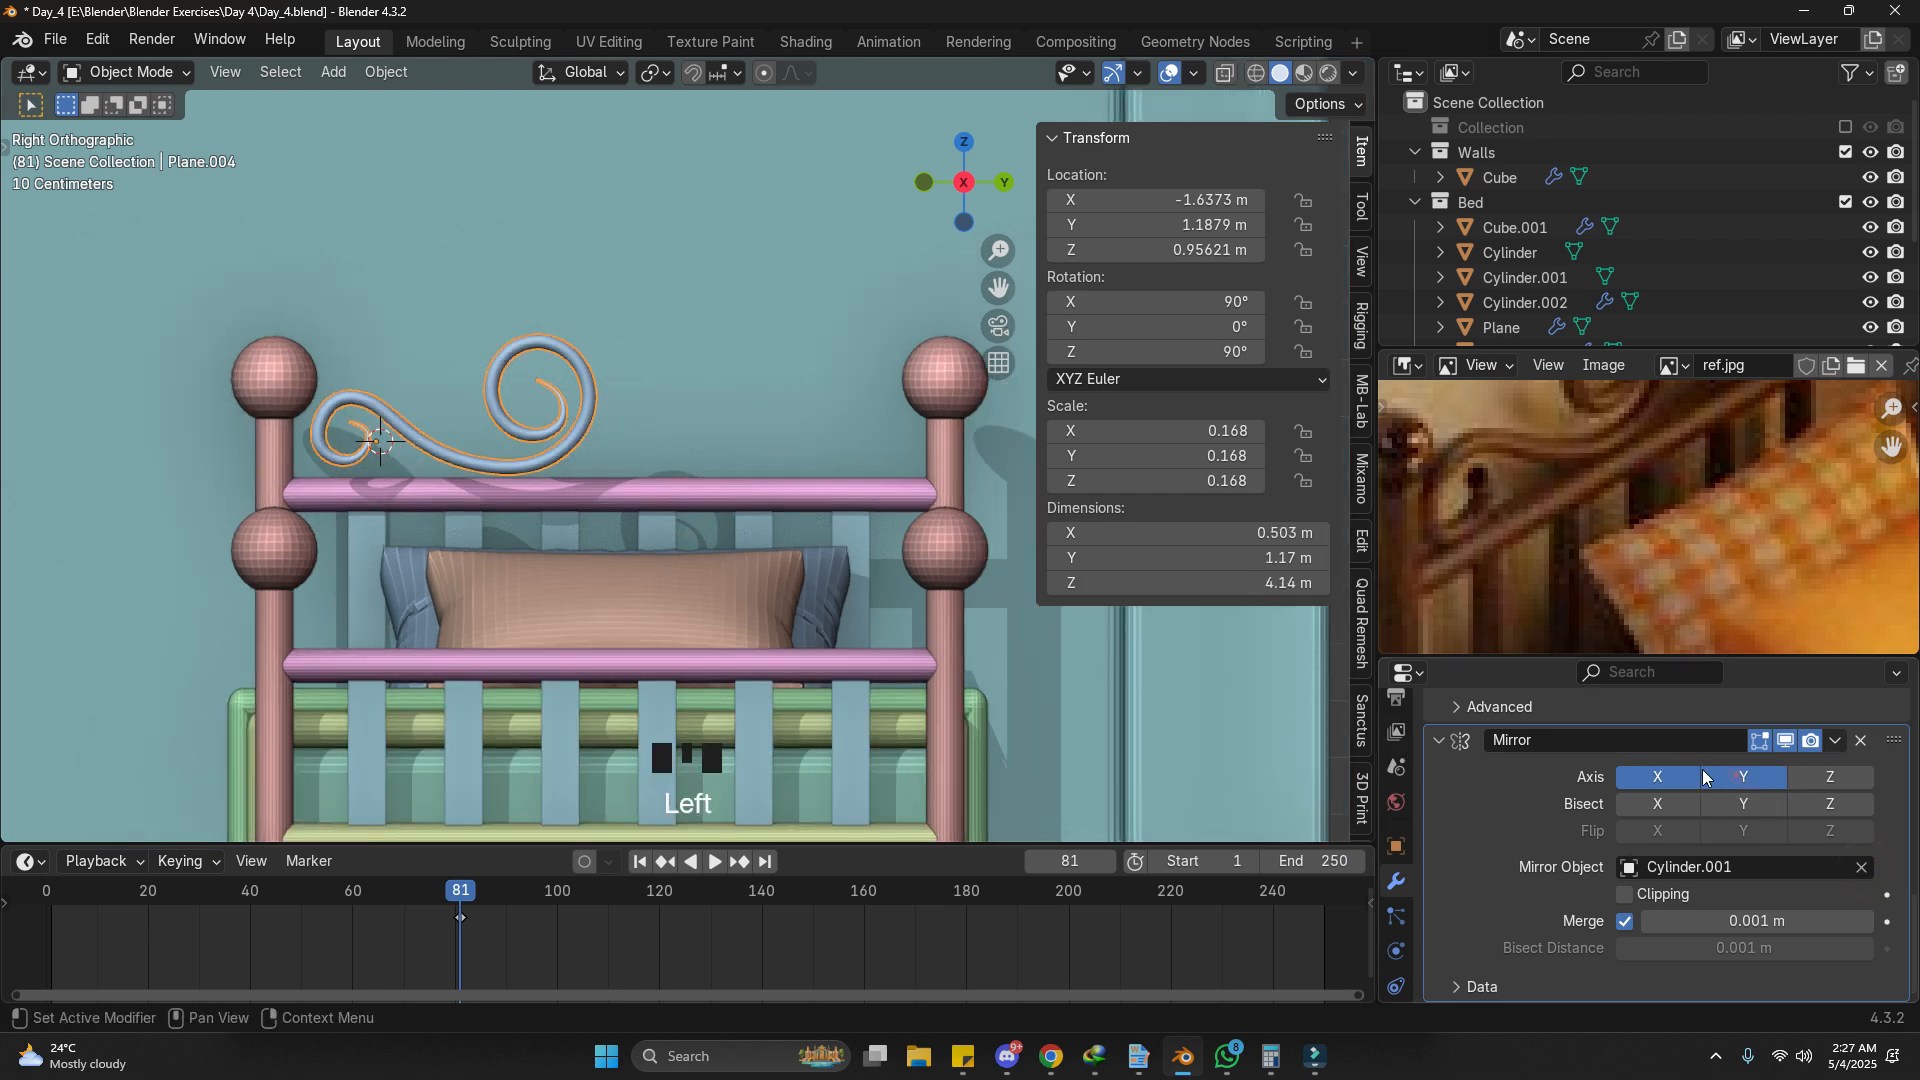
pyautogui.click(1814, 777)
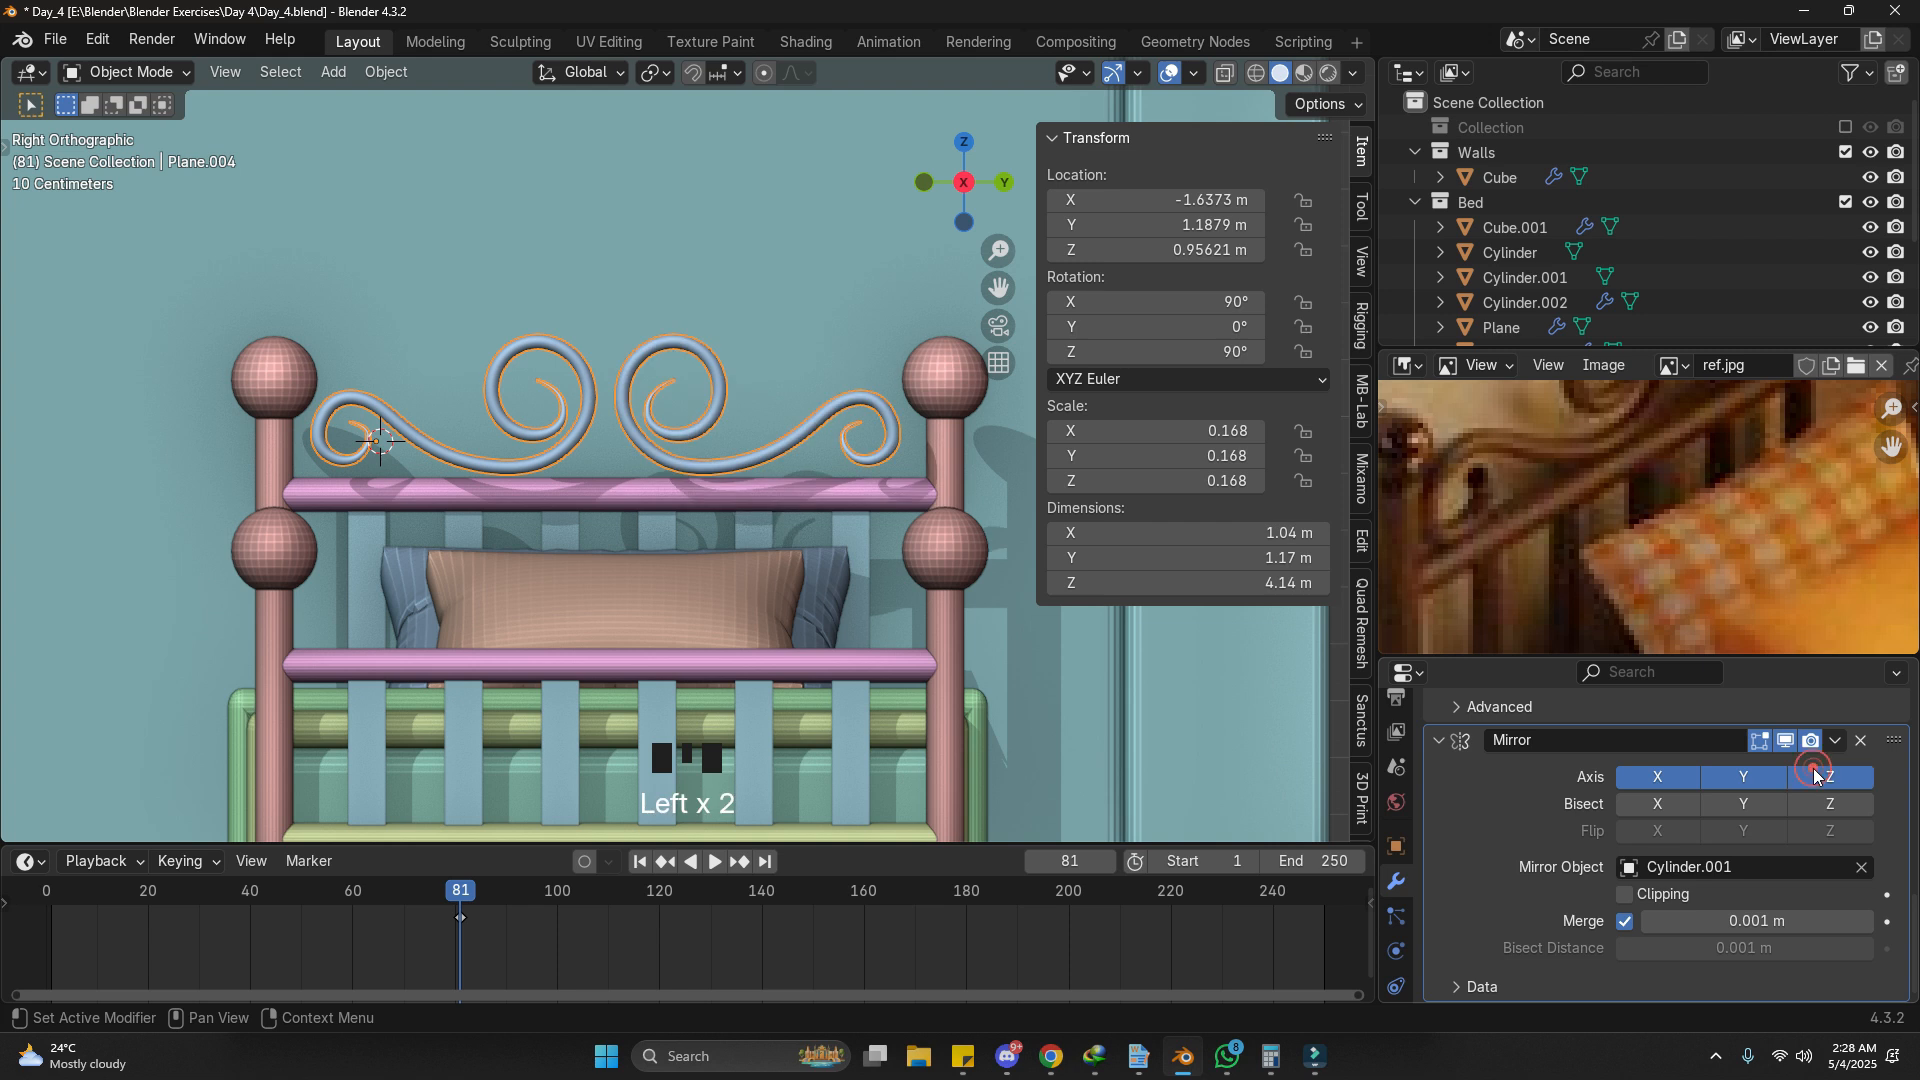
pyautogui.click(1705, 779)
pyautogui.click(1665, 775)
# Step: Move the mirrored scrollwork along X to about -1.7275 m so it sits over the headboard's top rail
pyautogui.scroll(-3, 726, 471)
pyautogui.keyDown('shift'); pyautogui.moveTo(796, 520); pyautogui.dragTo(897, 534, button='middle'); pyautogui.keyUp('shift')
pyautogui.scroll(3, 546, 390)
pyautogui.press('g')
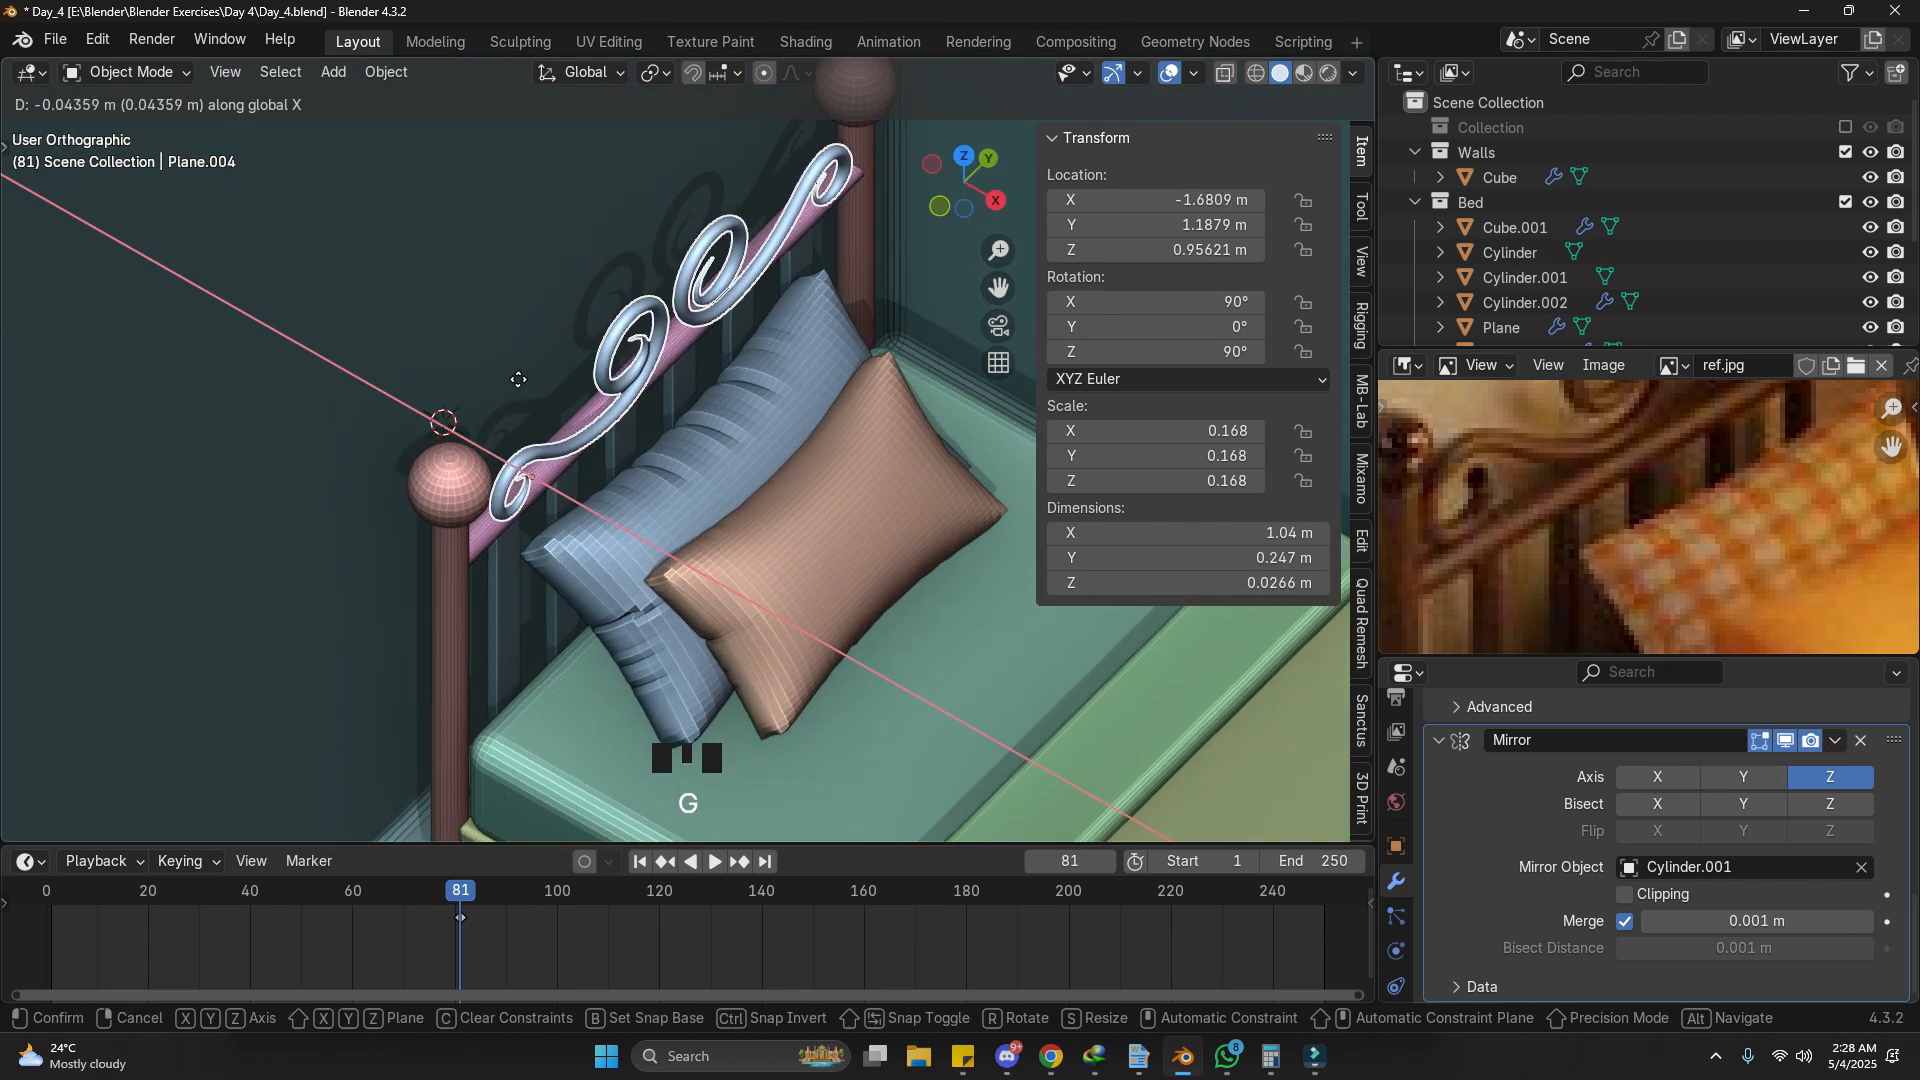
pyautogui.click(616, 430)
pyautogui.moveTo(616, 430); pyautogui.dragTo(597, 391, button='middle')
pyautogui.press('g')
pyautogui.press('x')
pyautogui.rightClick(597, 391)
# Step: Scale the mirrored scrollwork to about 0.171, comparing it with the headboard in the reference image
pyautogui.press('s')
pyautogui.click(680, 452)
pyautogui.moveTo(1560, 425); pyautogui.dragTo(1566, 447, button='middle')
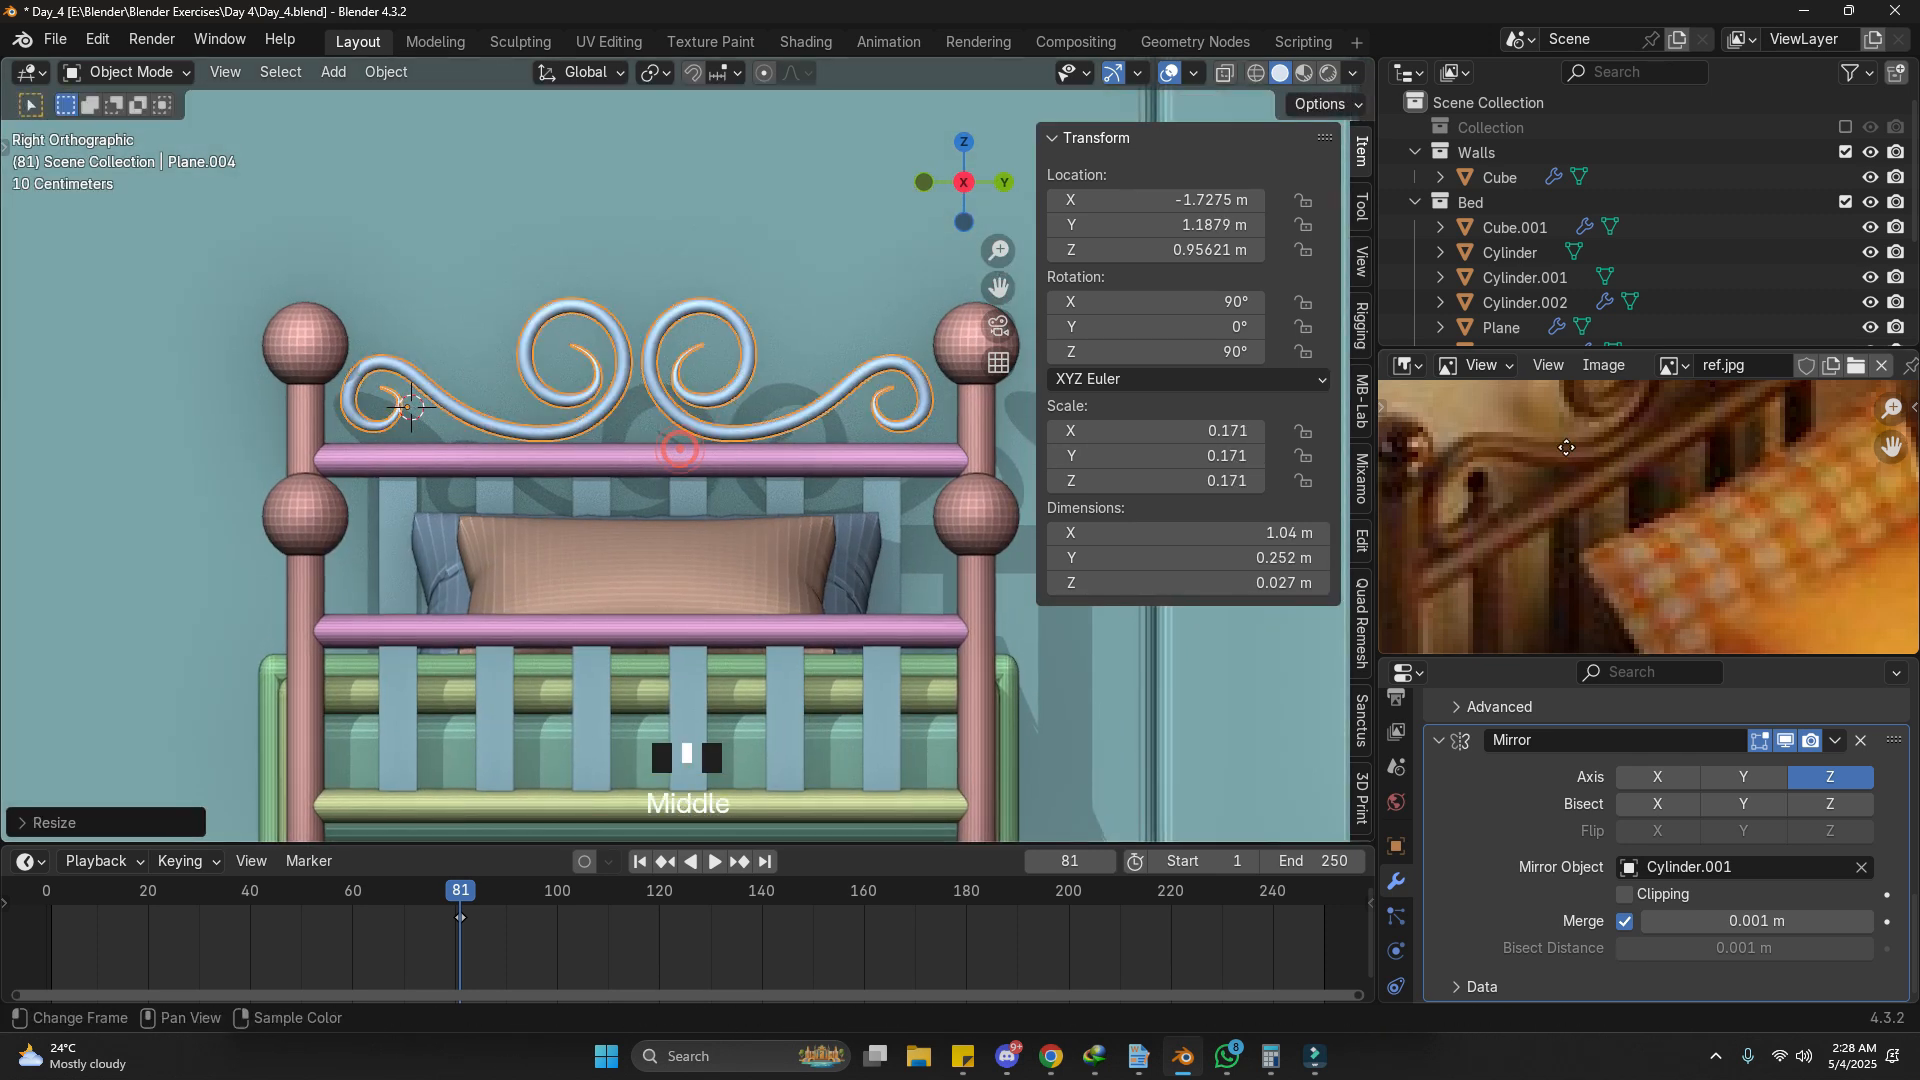
pyautogui.scroll(3, 1565, 447)
pyautogui.press('s')
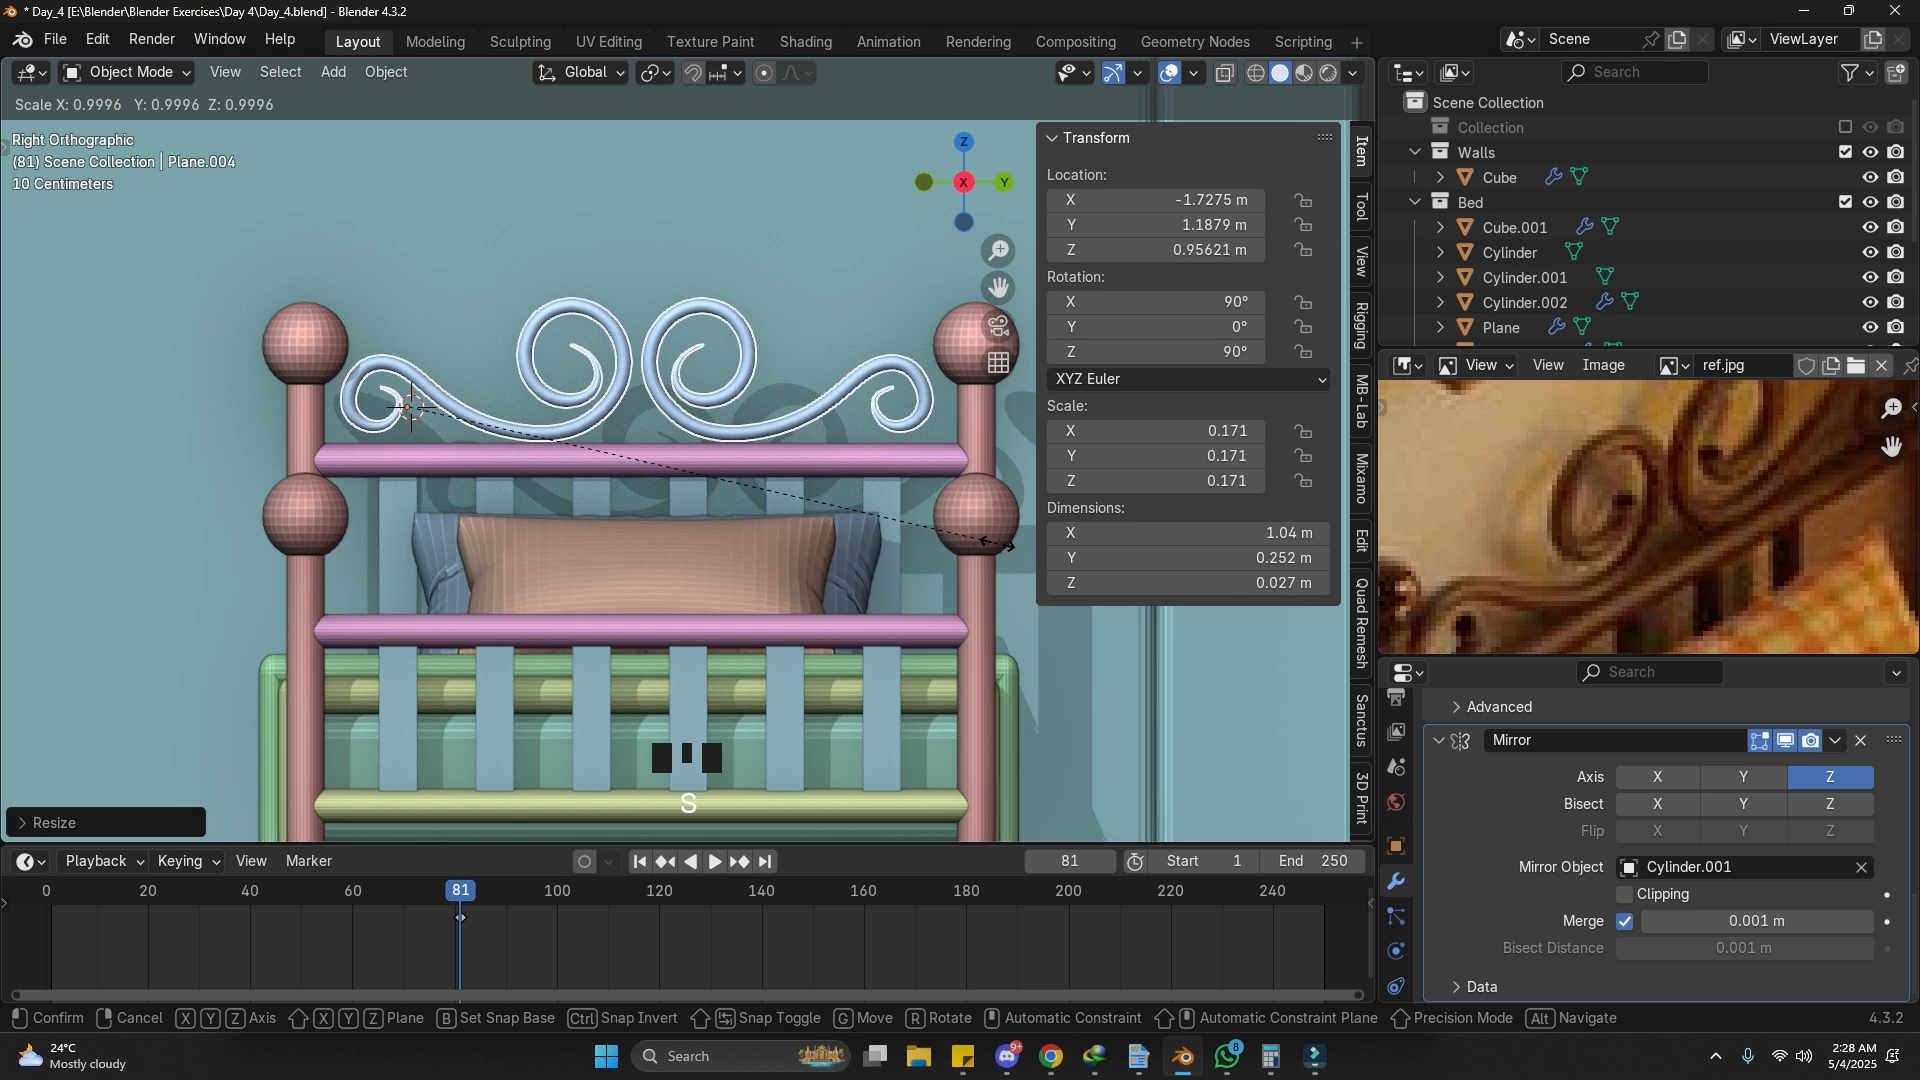
pyautogui.rightClick(997, 545)
# Step: Review the bed within the room and examine the bedroom and window wall in the reference image
pyautogui.scroll(-6, 471, 390)
pyautogui.click(925, 556)
pyautogui.moveTo(930, 553); pyautogui.dragTo(734, 554, button='middle')
pyautogui.scroll(-10, 1676, 441)
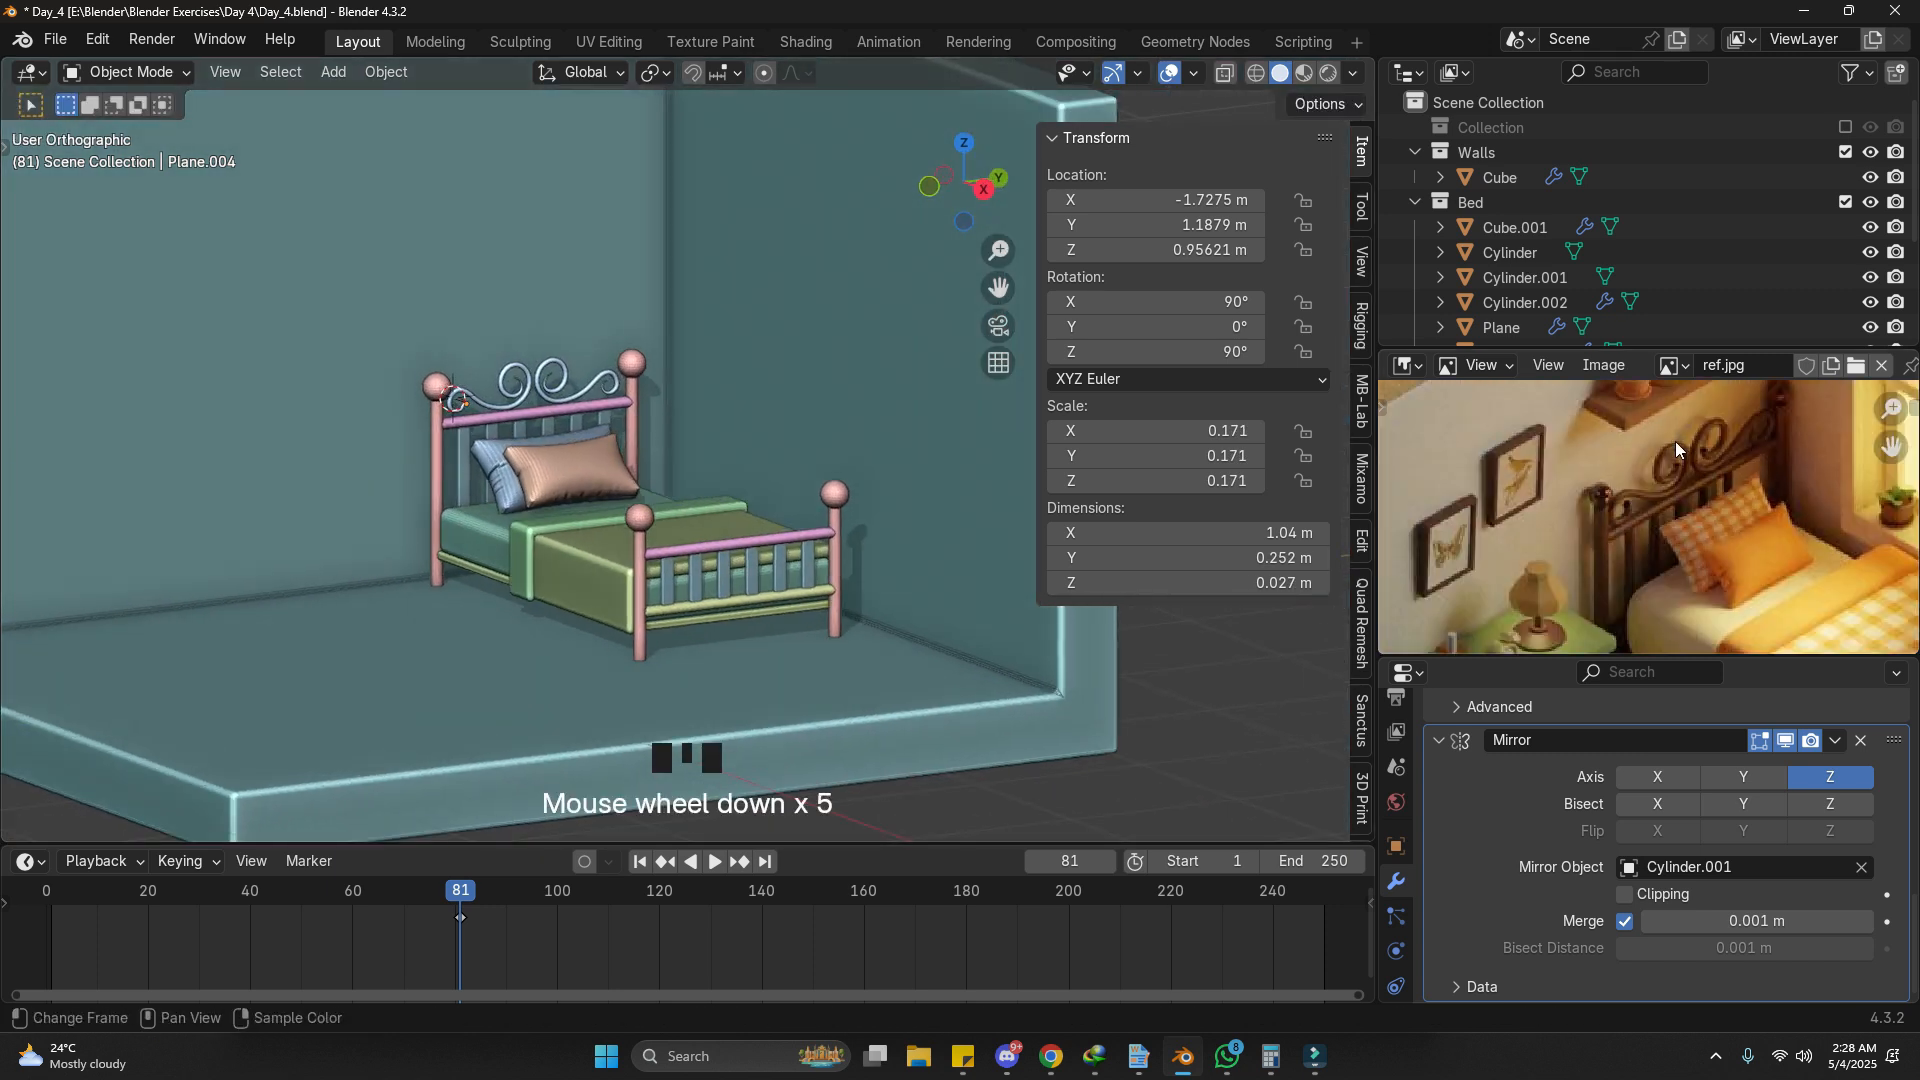
pyautogui.scroll(8, 1738, 556)
pyautogui.scroll(-4, 1736, 558)
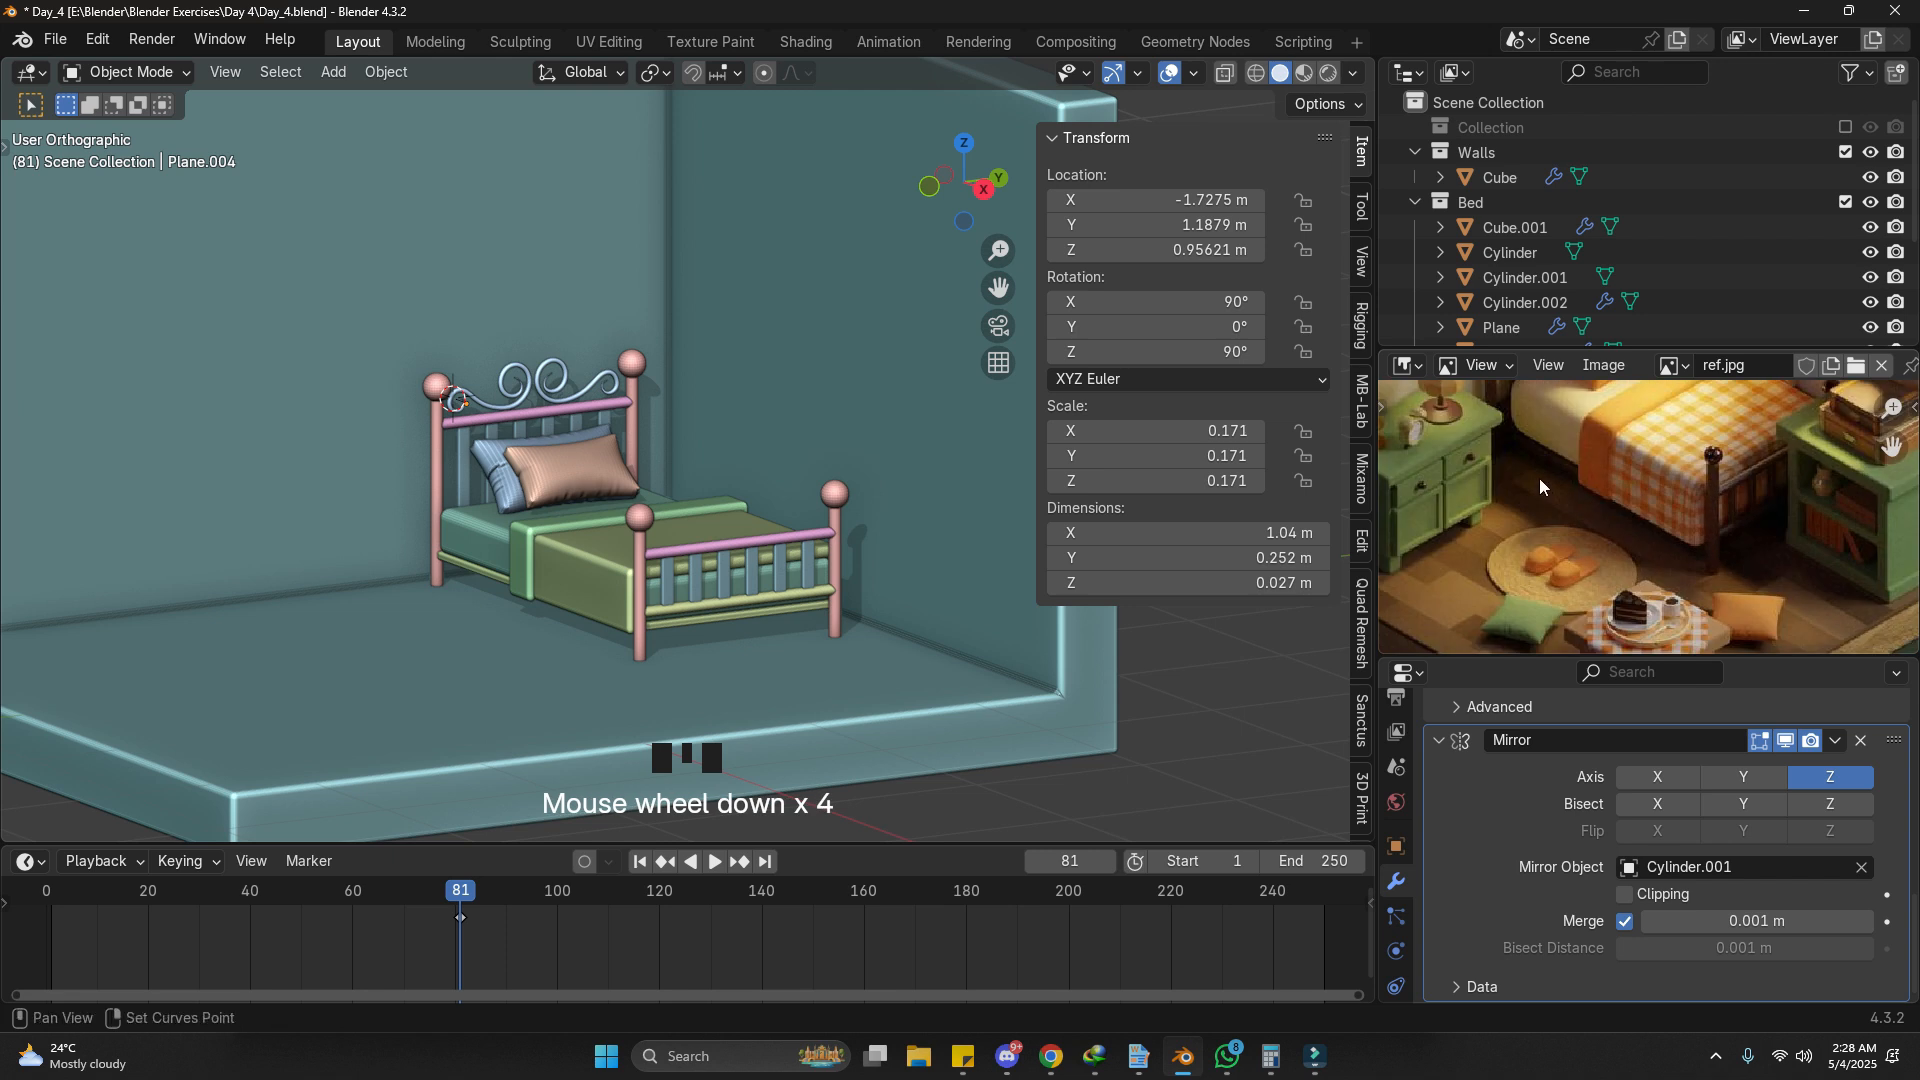
pyautogui.keyDown('shift'); pyautogui.moveTo(1538, 478); pyautogui.dragTo(1549, 562, button='middle'); pyautogui.keyUp('shift')
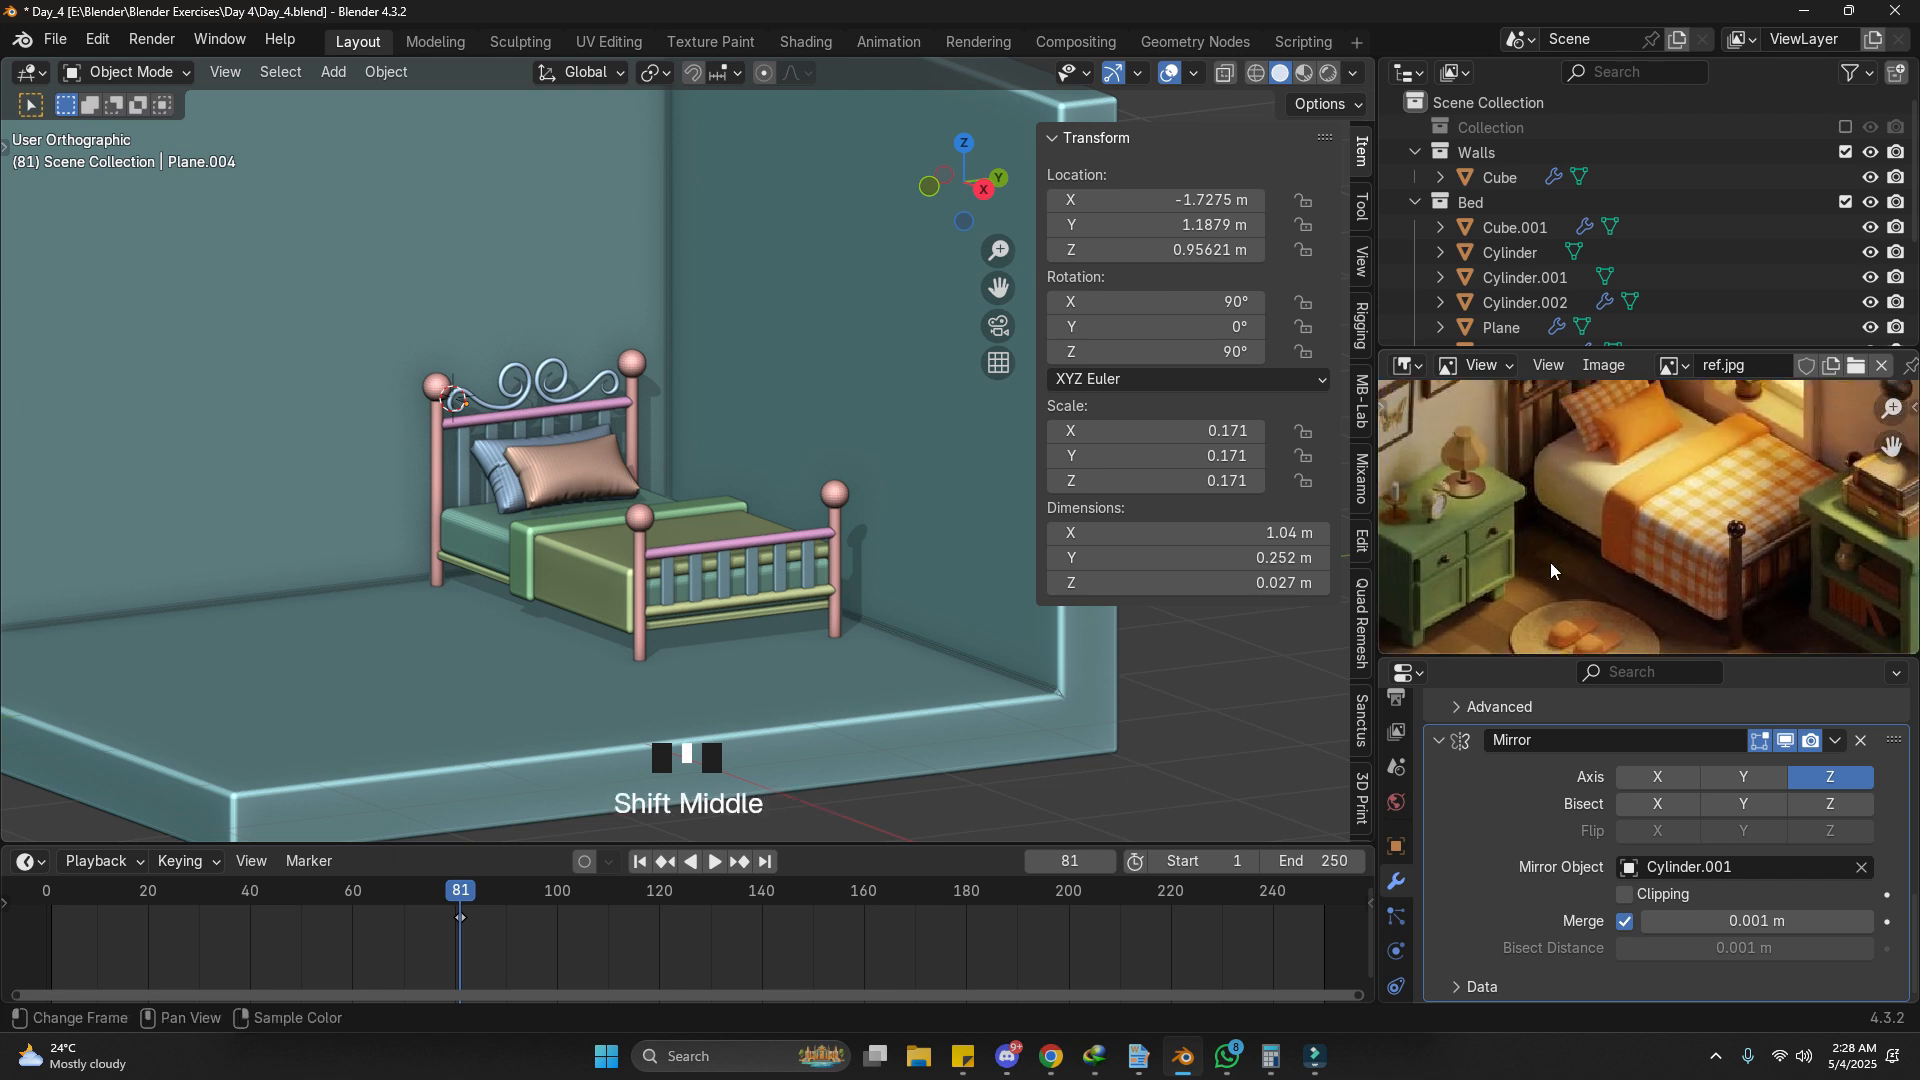
pyautogui.scroll(-3, 1550, 562)
pyautogui.keyDown('shift'); pyautogui.moveTo(1550, 562); pyautogui.dragTo(1538, 538, button='middle'); pyautogui.keyUp('shift')
pyautogui.scroll(2, 1534, 530)
pyautogui.scroll(1, 1588, 541)
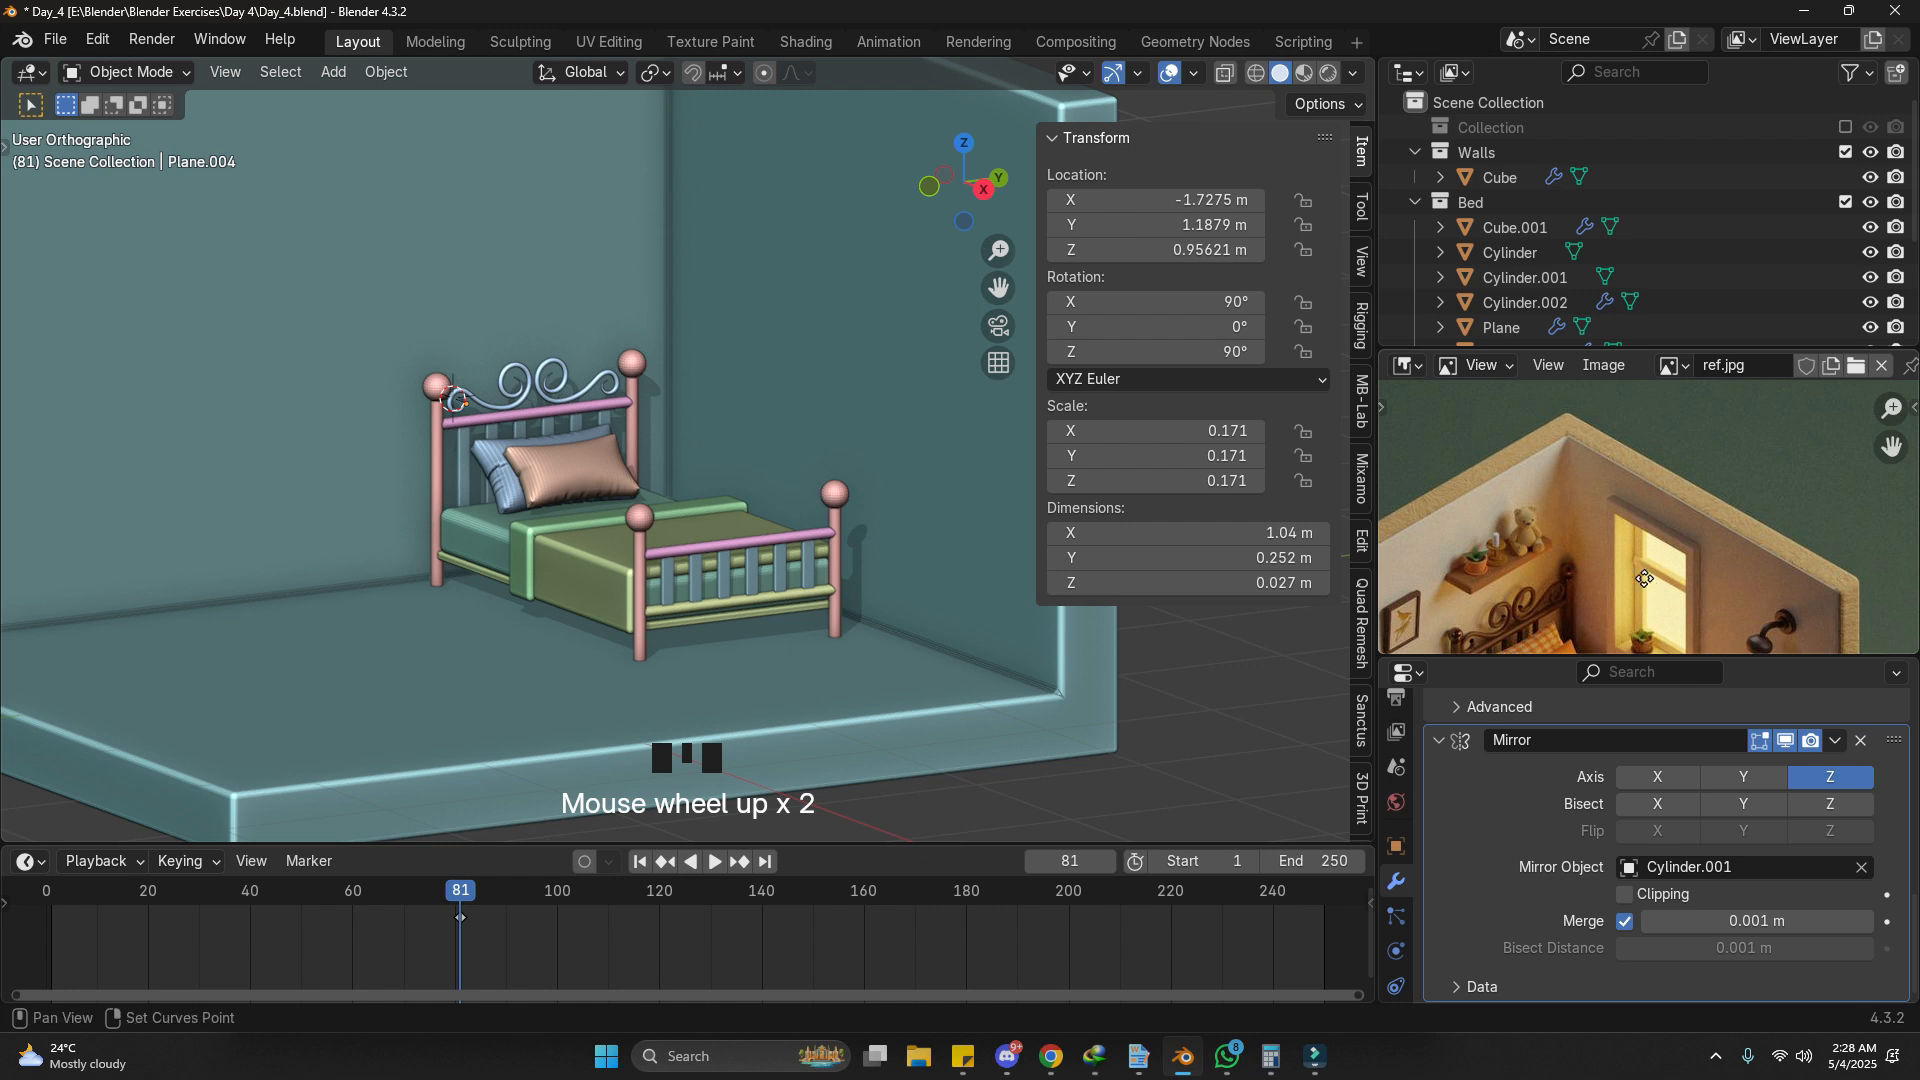
pyautogui.keyDown('shift'); pyautogui.moveTo(1644, 577); pyautogui.dragTo(1534, 493, button='middle'); pyautogui.keyUp('shift')
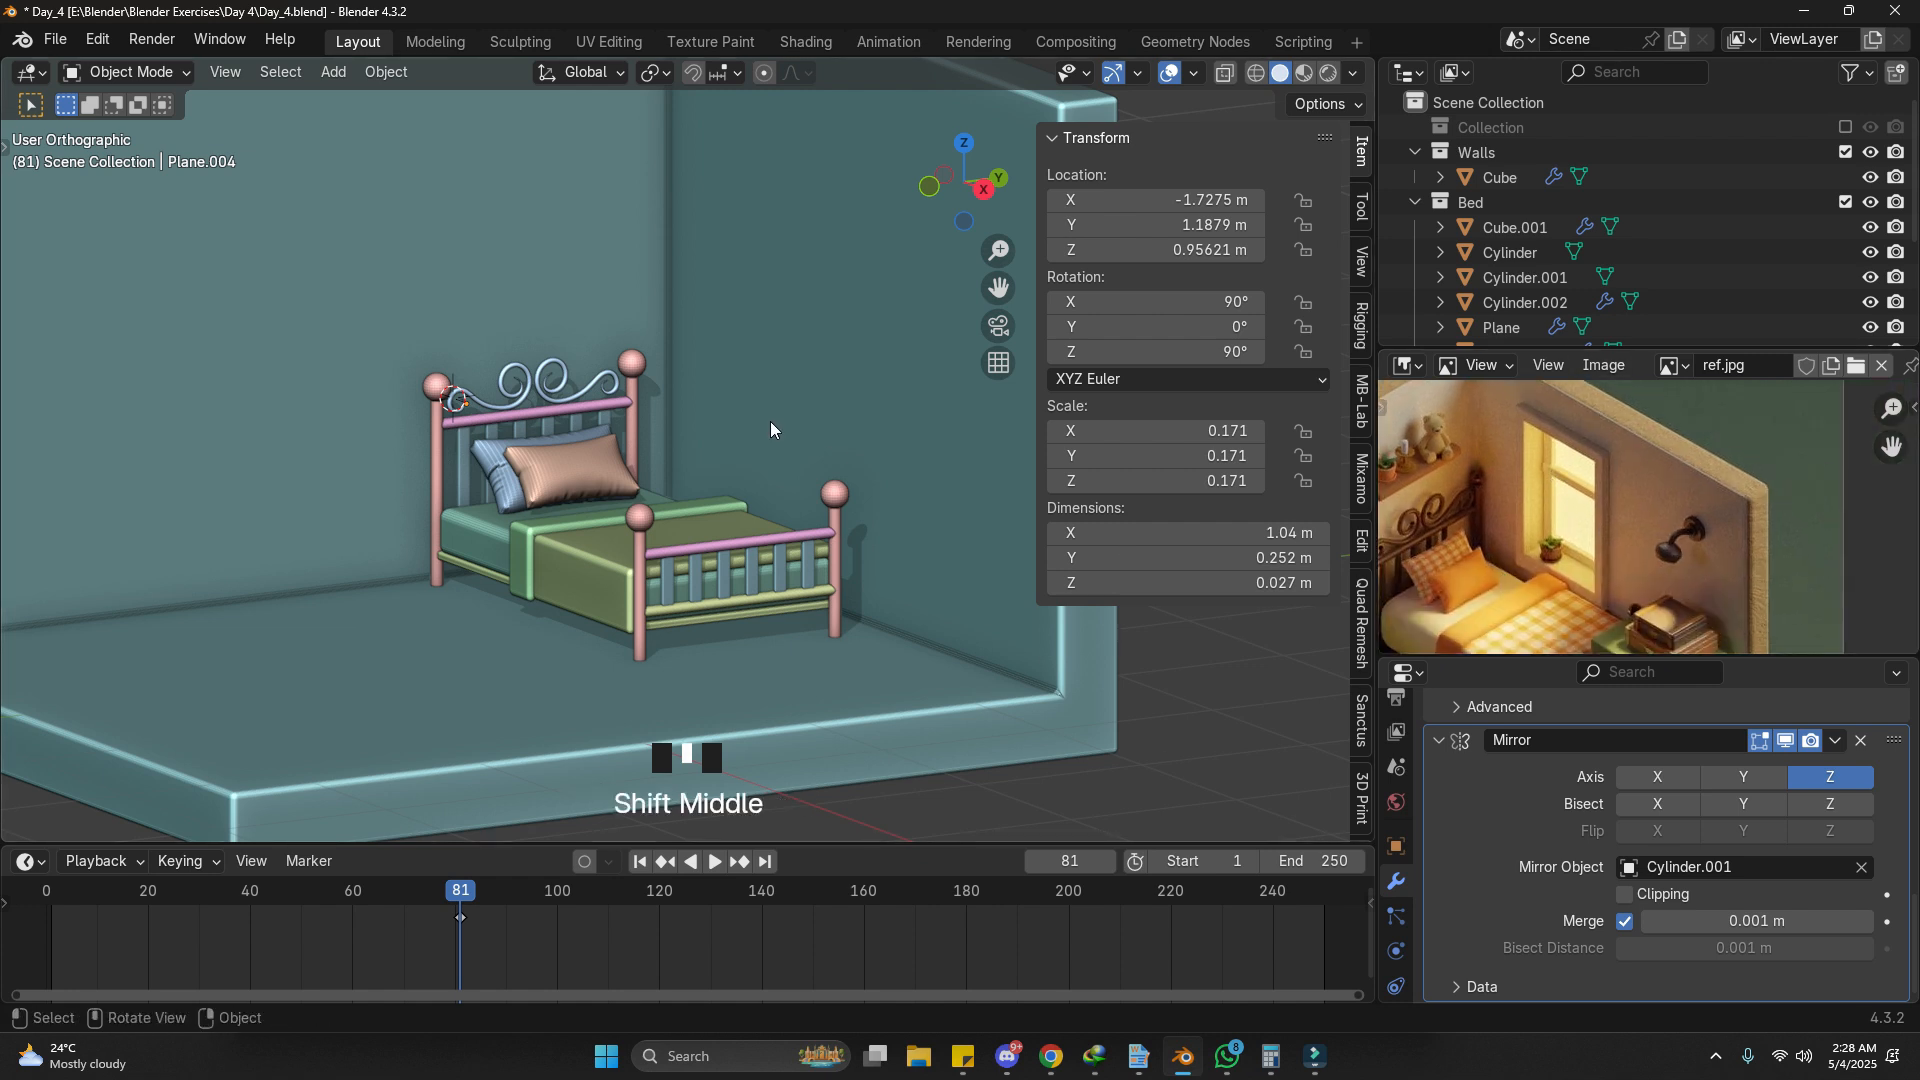
# Step: Add a cube at the wall beside the bed and scale it to about 0.81 × 0.81 × 1.32 m
pyautogui.moveTo(770, 429); pyautogui.dragTo(762, 362, button='middle')
pyautogui.keyDown('shift'); pyautogui.rightClick(762, 362); pyautogui.keyUp('shift')
pyautogui.hotkey('shift', 'a')
pyautogui.moveTo(758, 337)
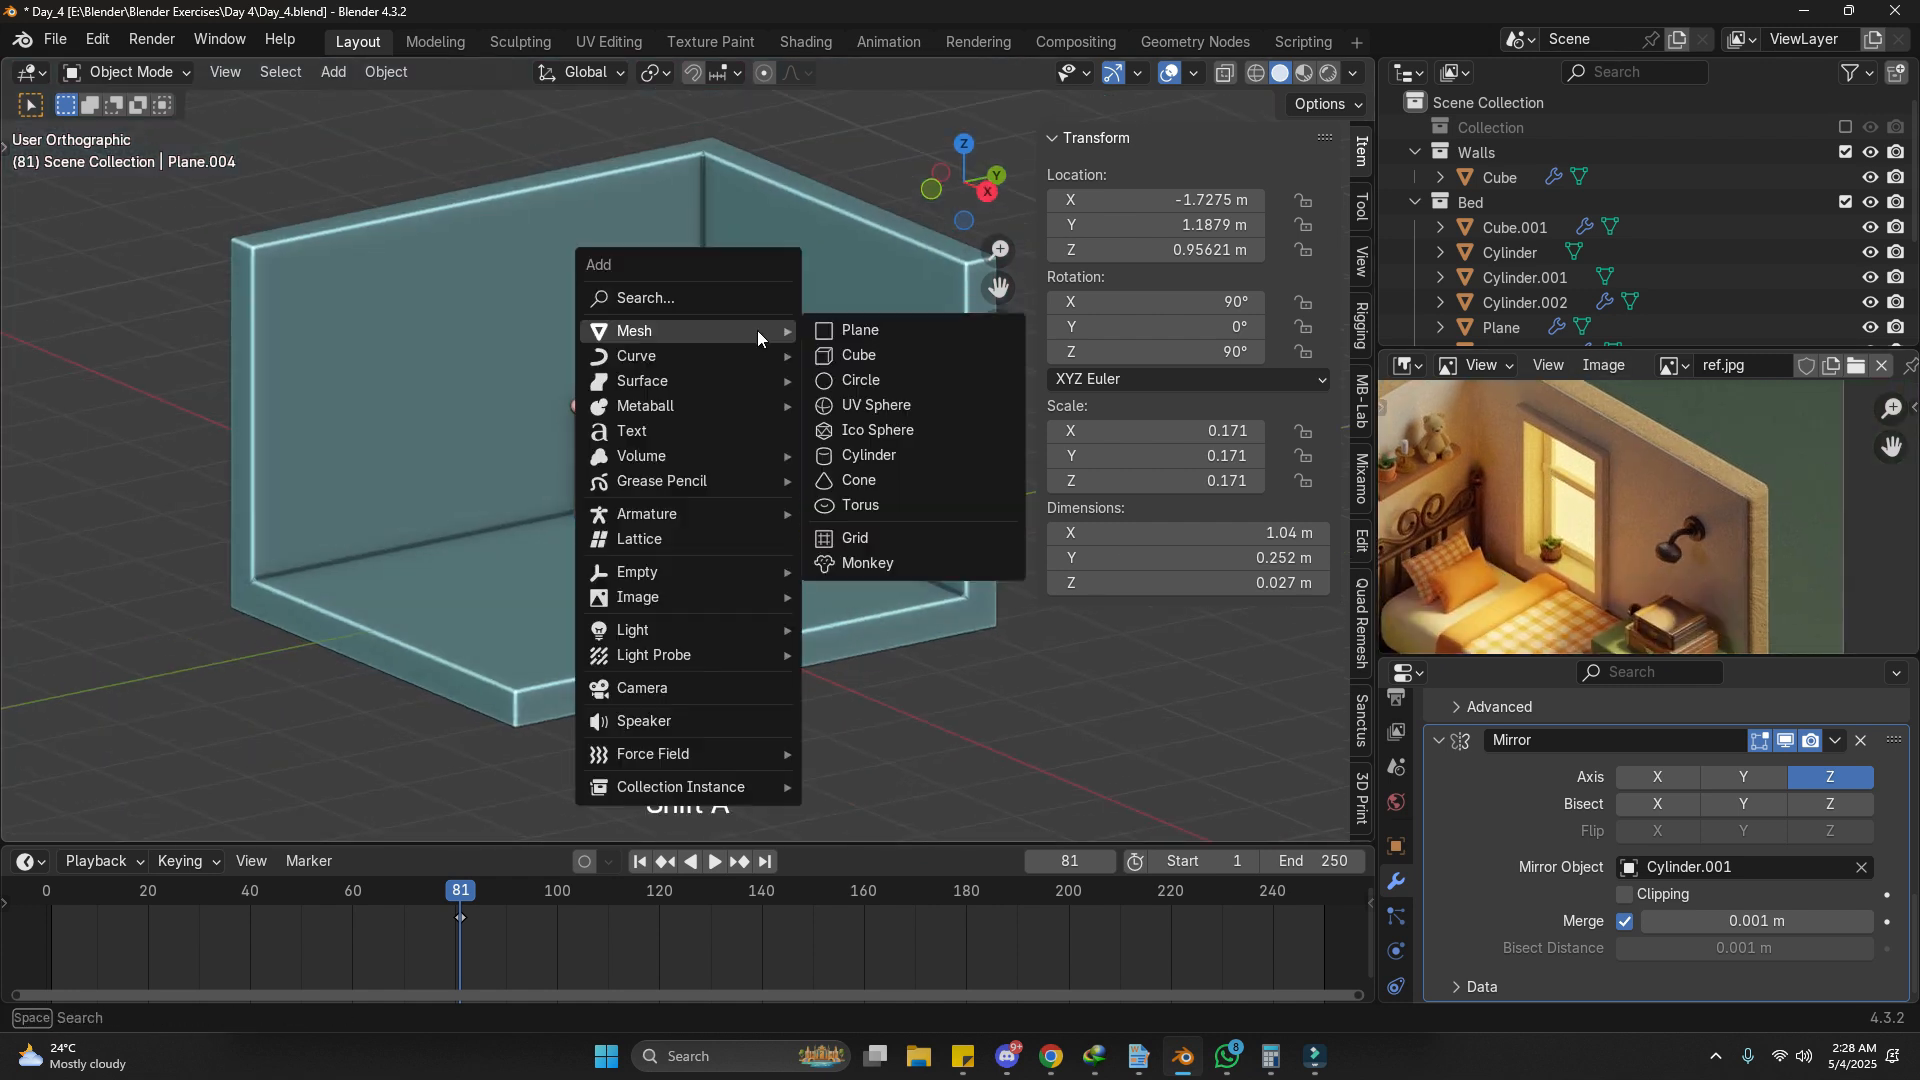
pyautogui.click(868, 354)
pyautogui.press('s')
pyautogui.press('s')
pyautogui.press('z')
pyautogui.click(915, 372)
# Step: Lower the cube along Z to about 1.267 m to position it at window height above the bed
pyautogui.moveTo(826, 398); pyautogui.dragTo(888, 398, button='middle')
pyautogui.scroll(2, 754, 390)
pyautogui.press('g')
pyautogui.press('x')
pyautogui.rightClick(674, 395)
pyautogui.press('g')
pyautogui.press('z')
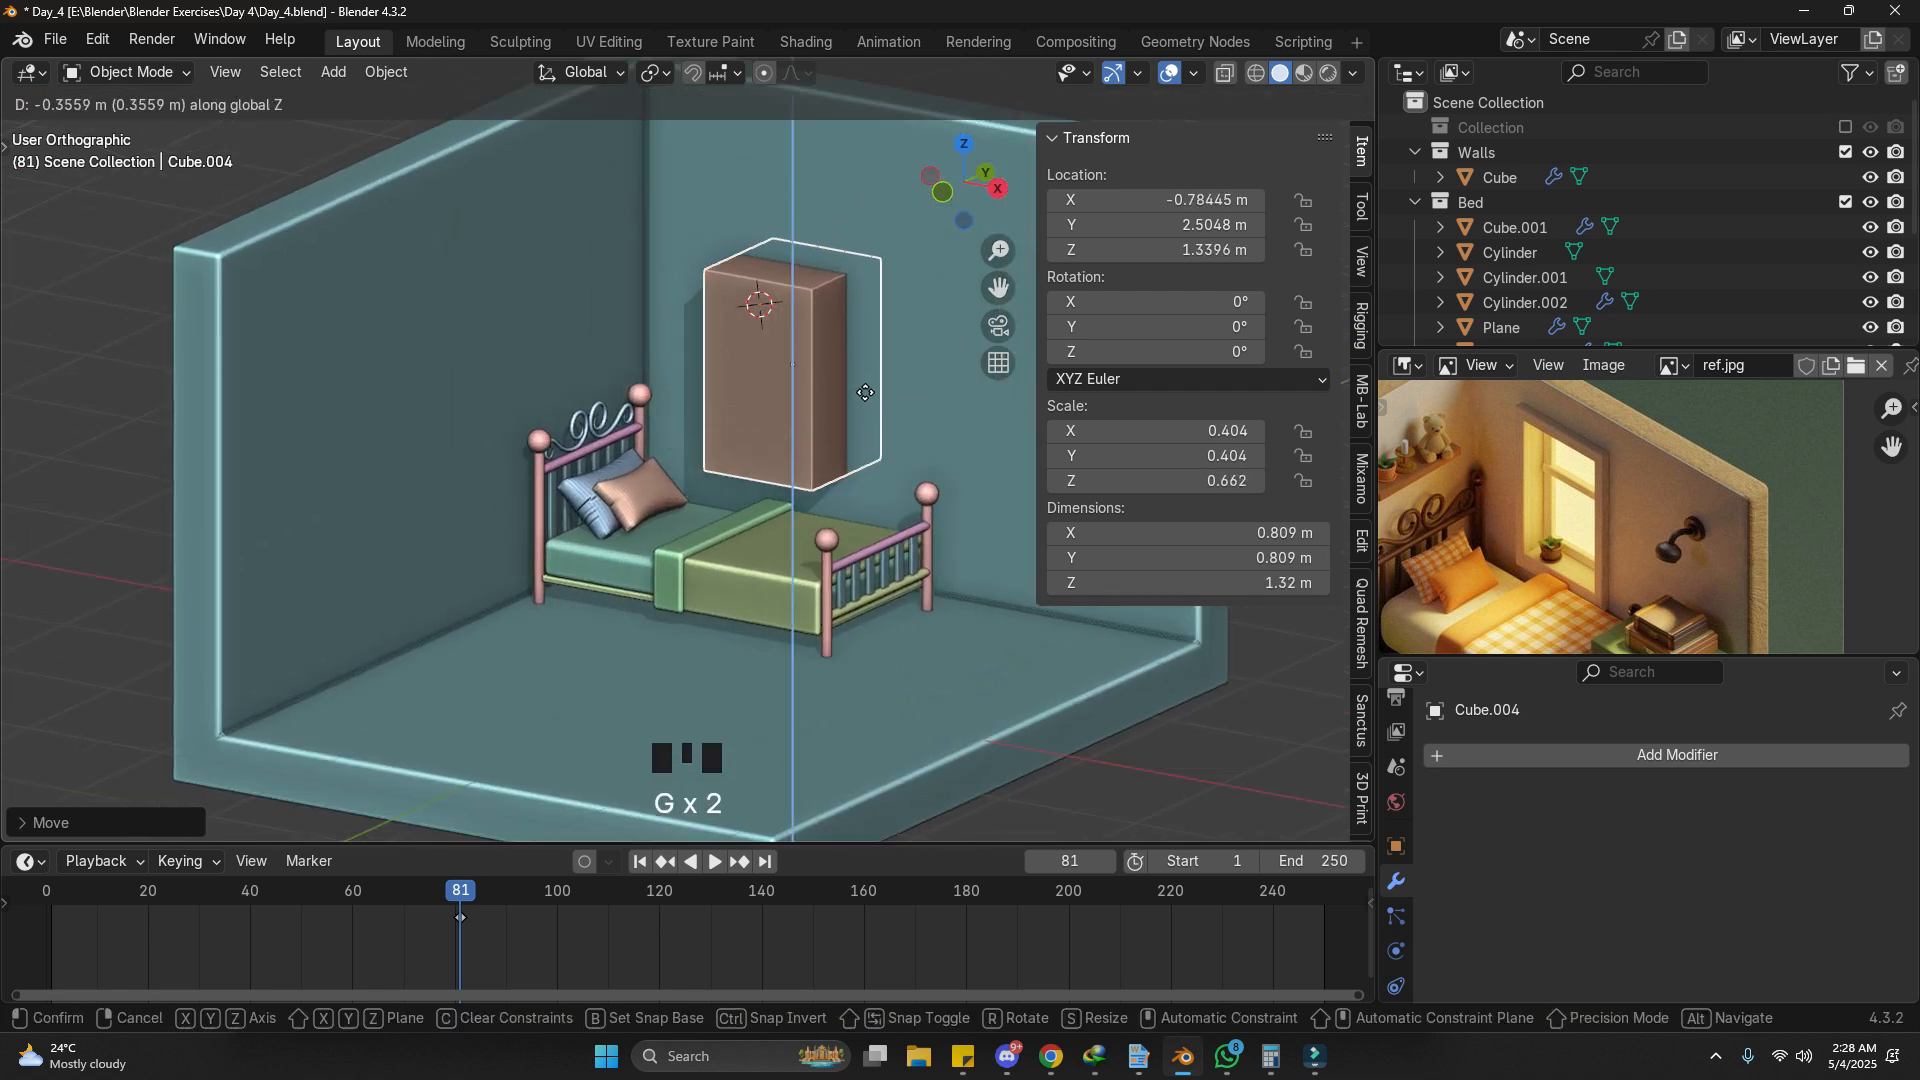
pyautogui.click(866, 393)
pyautogui.press('g')
pyautogui.press('z')
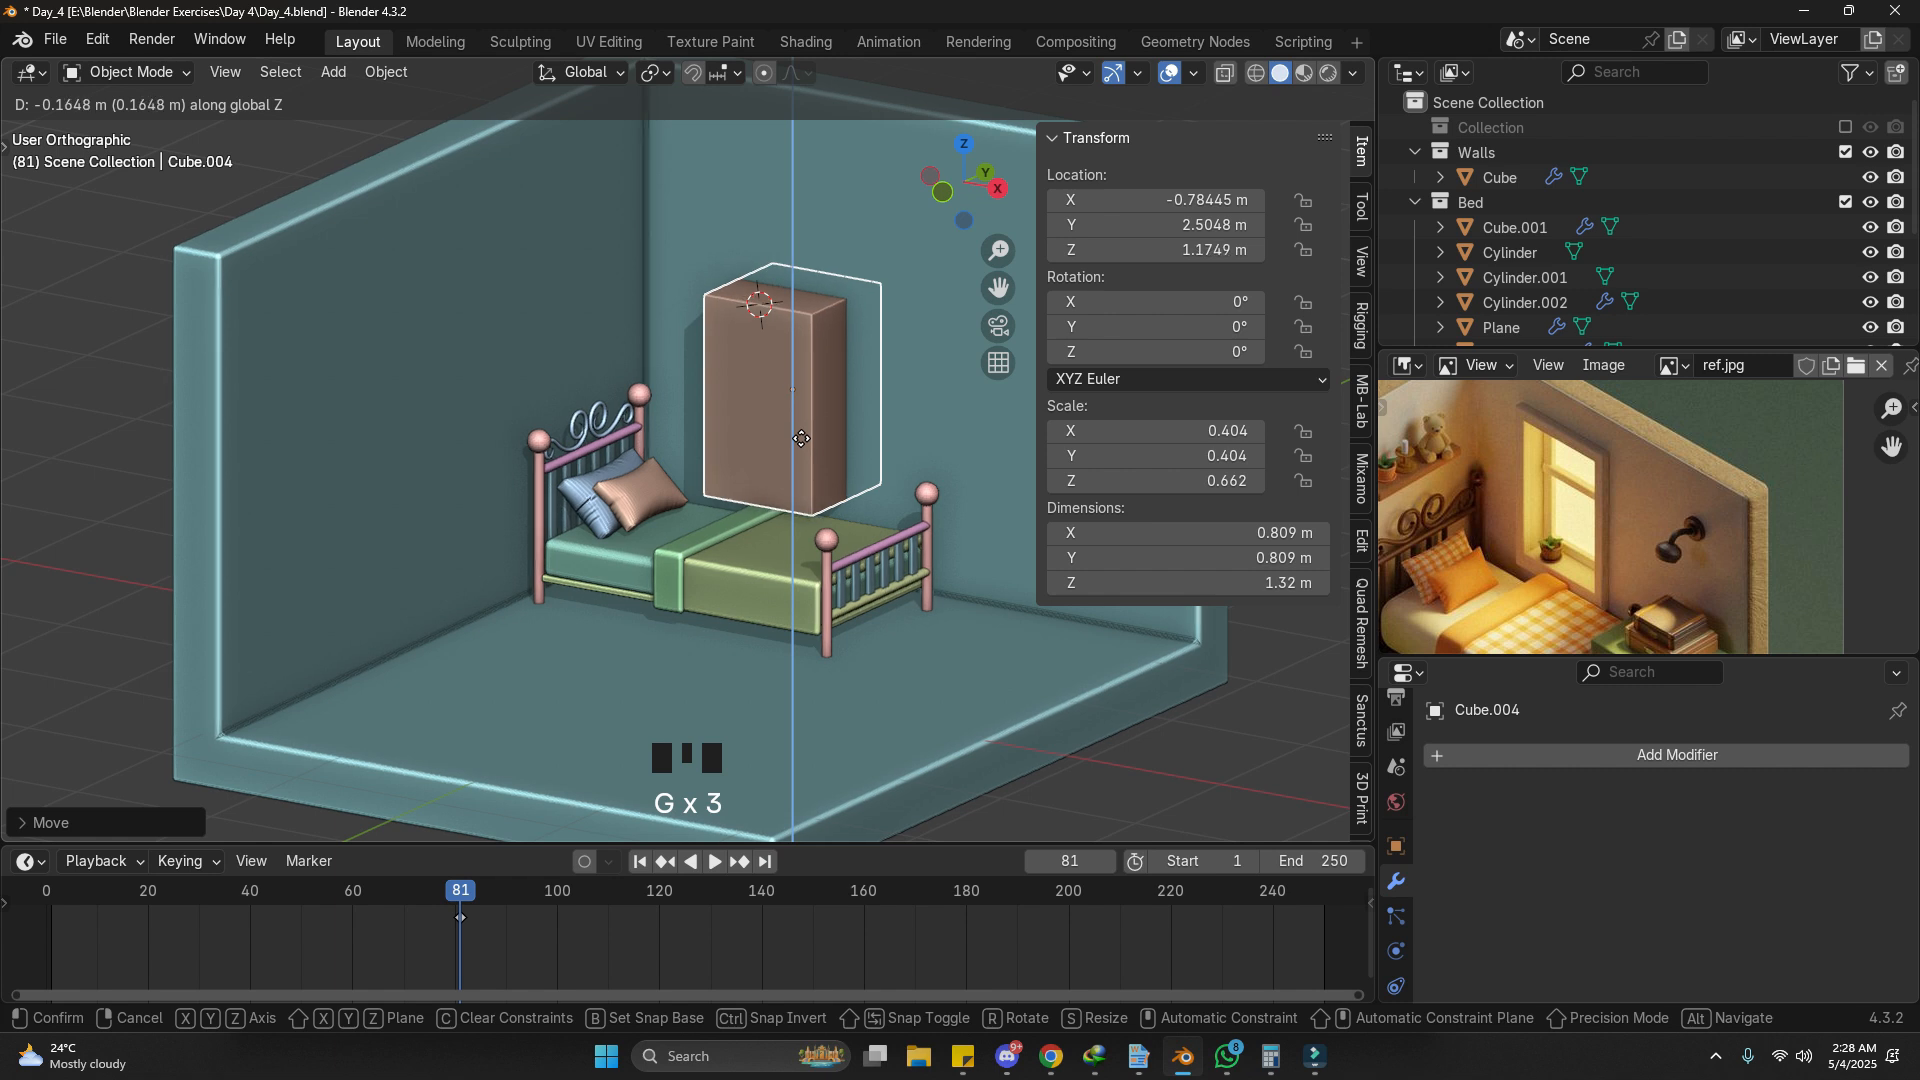
pyautogui.click(790, 422)
pyautogui.press('g')
pyautogui.click(798, 434)
# Step: Narrow the cube along X to about 0.77 m and shift it along X to about -0.759 m
pyautogui.moveTo(819, 357); pyautogui.dragTo(866, 443, button='middle')
pyautogui.press('s')
pyautogui.press('x')
pyautogui.click(898, 436)
pyautogui.press('s')
pyautogui.press('x')
pyautogui.click(866, 443)
pyautogui.press('g')
pyautogui.press('x')
pyautogui.click(866, 466)
pyautogui.press('s')
pyautogui.press('x')
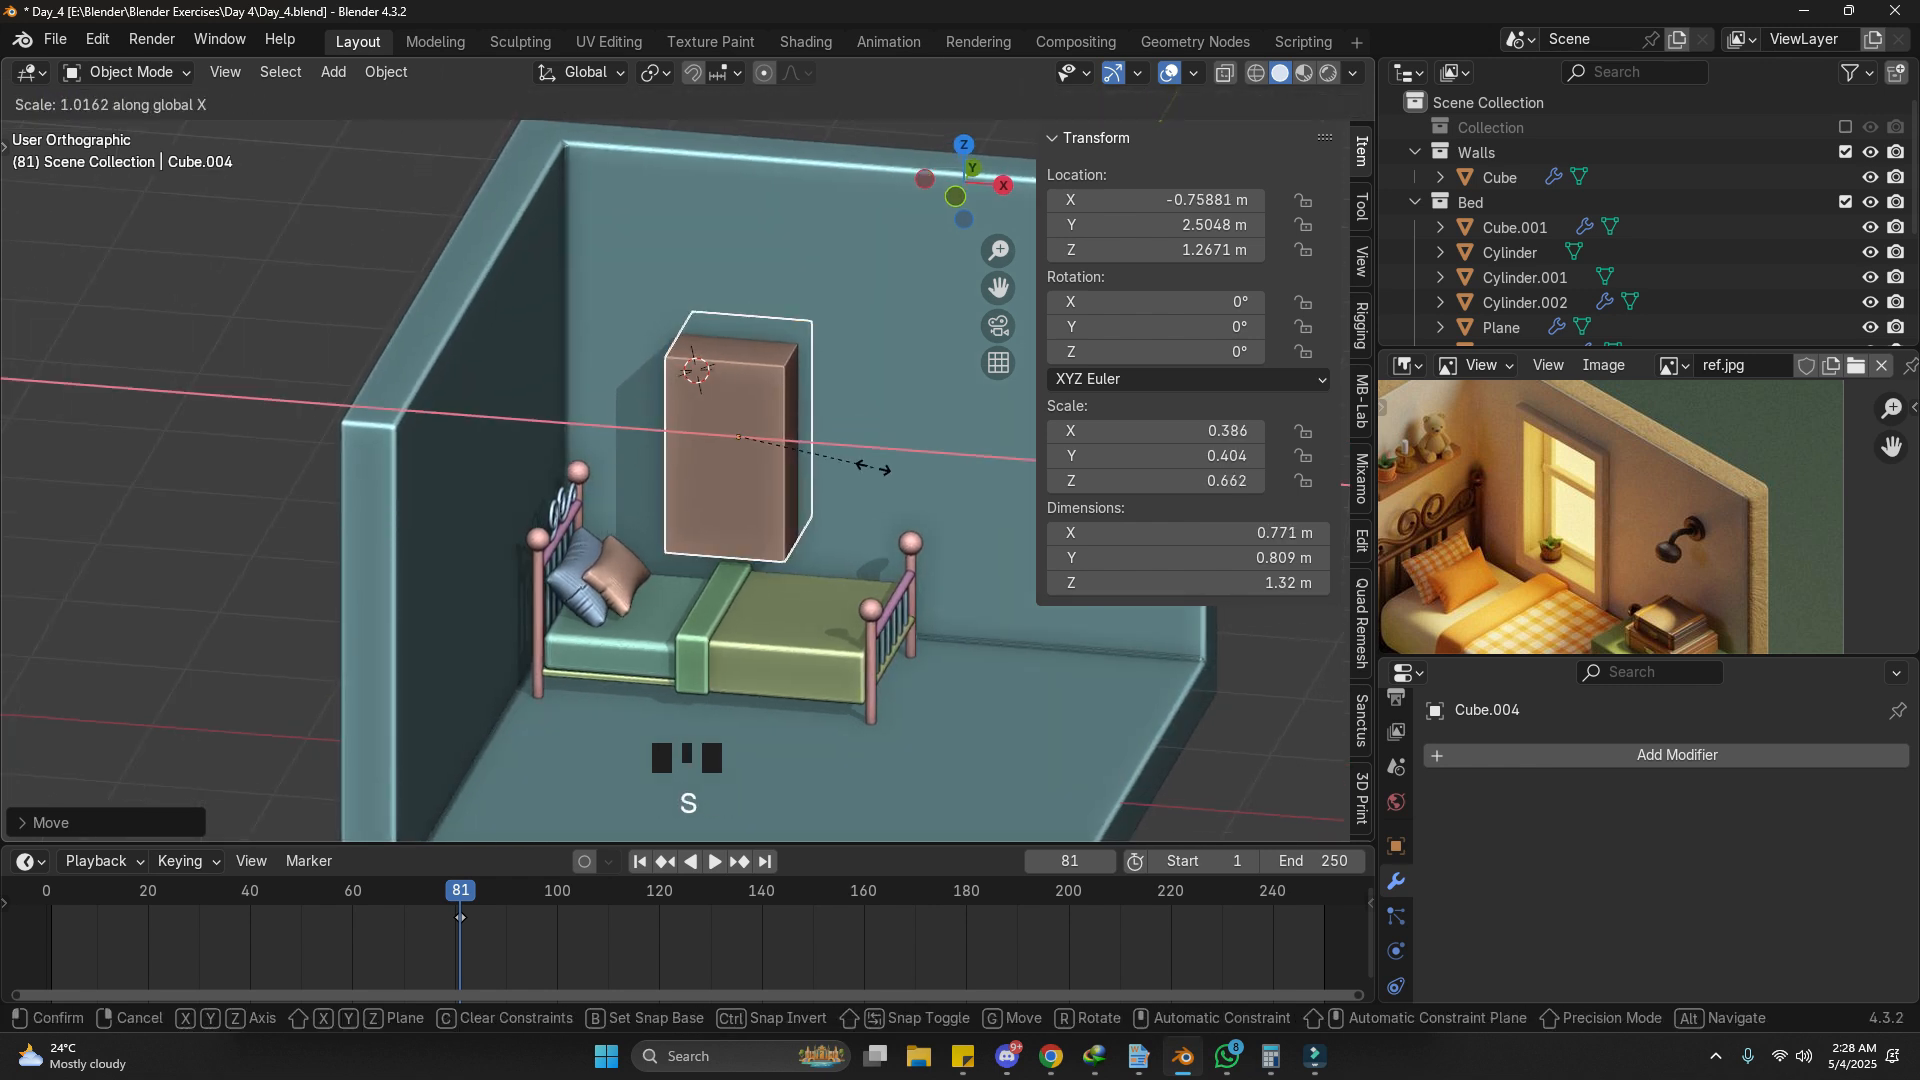
pyautogui.click(870, 467)
# Step: Apply the window cube's scale, duplicate it in place and hide the copy
pyautogui.scroll(2, 839, 434)
pyautogui.hotkey('ctrl', 'a')
pyautogui.click(744, 415)
pyautogui.hotkey('shift', 'd')
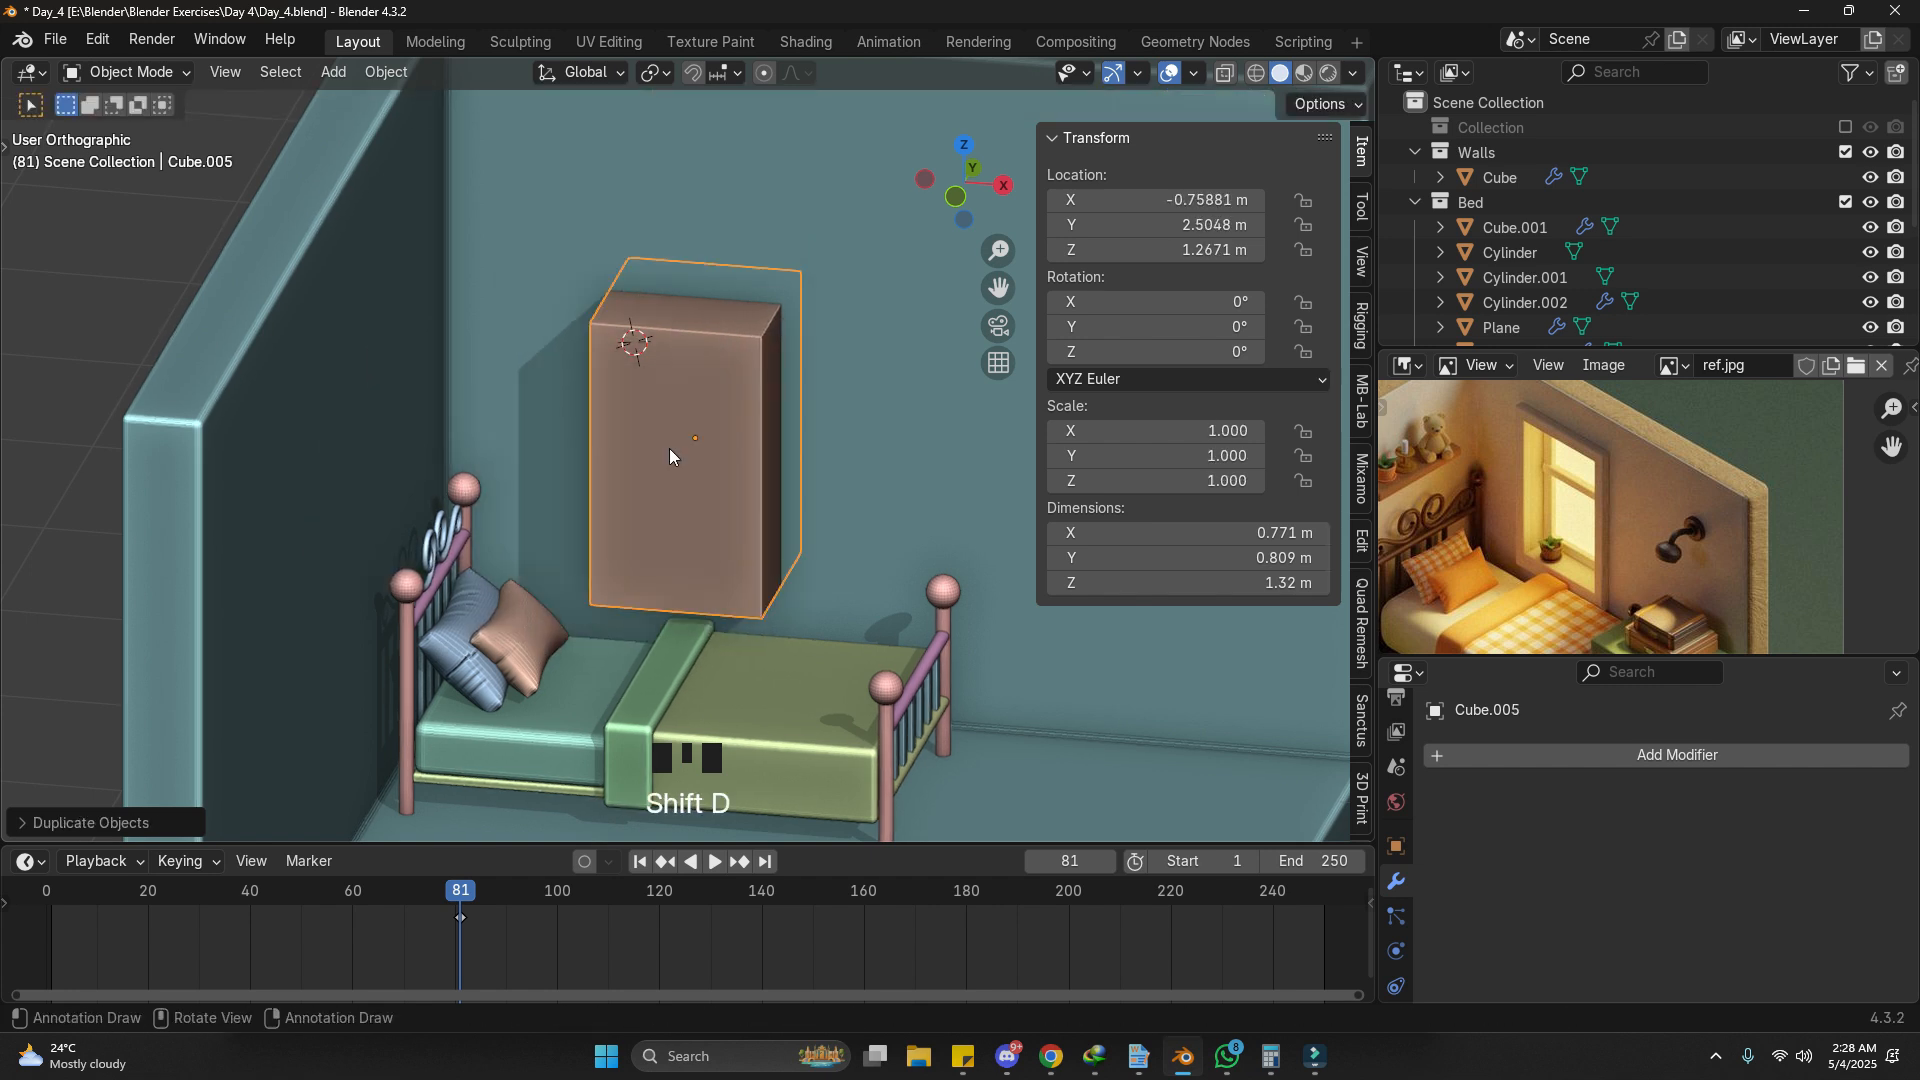
pyautogui.click(669, 448)
# Step: Cut the window opening through the wall by using the original cube in a Brush Boolean Difference
pyautogui.click(759, 395)
pyautogui.keyDown('shift'); pyautogui.click(861, 218); pyautogui.keyUp('shift')
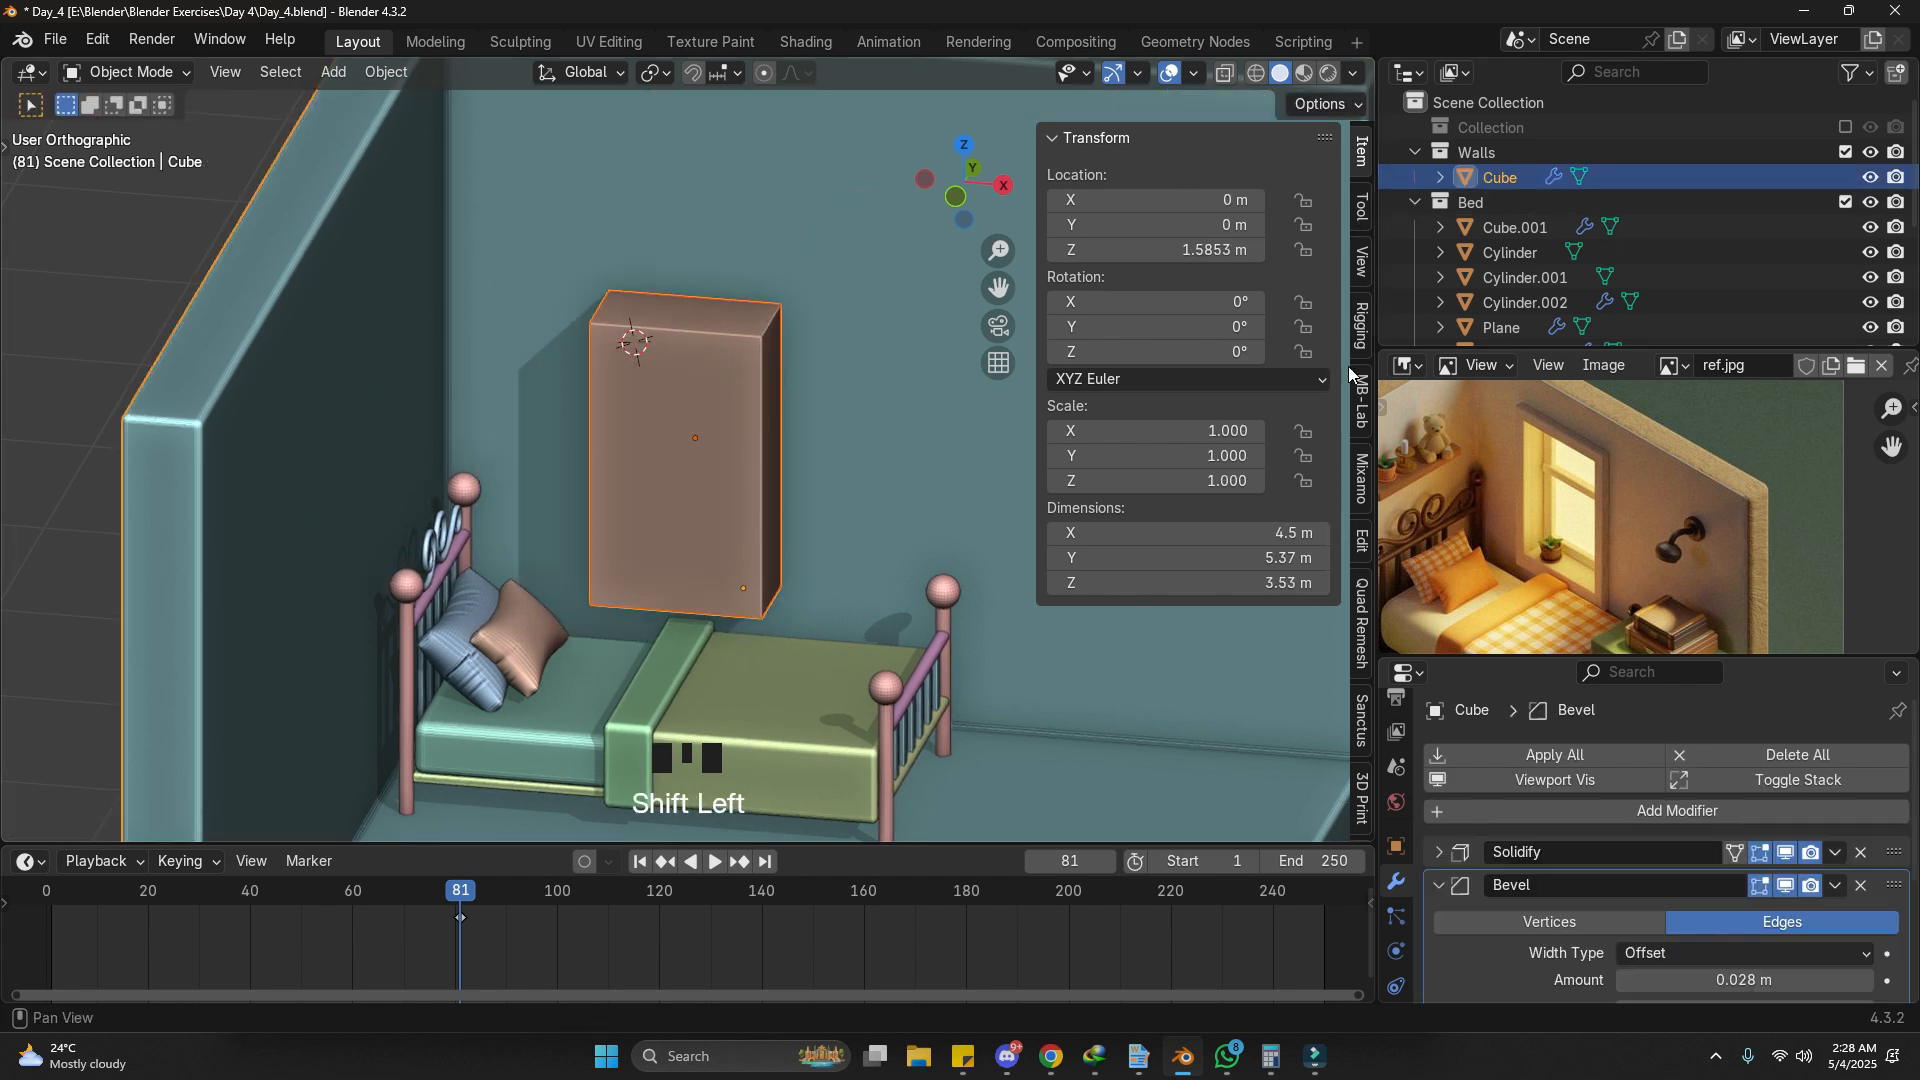
pyautogui.click(1359, 543)
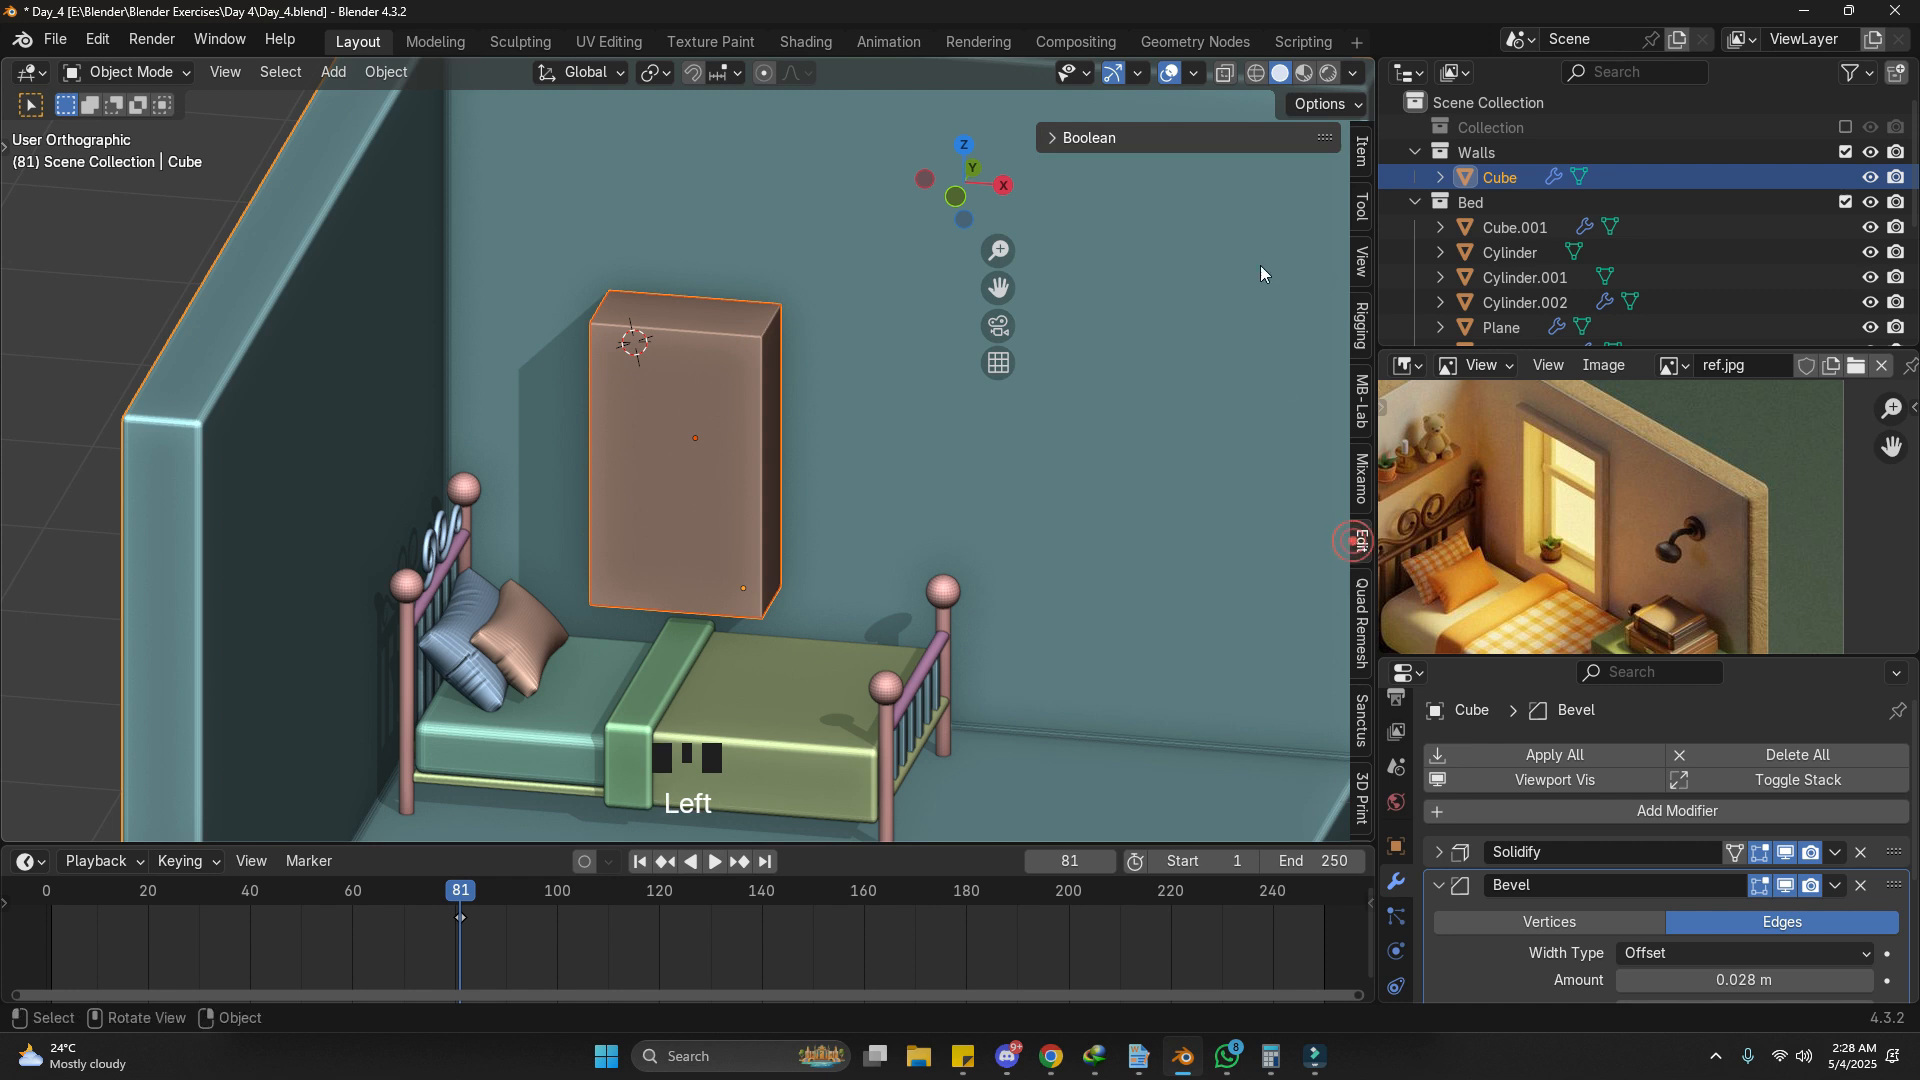
pyautogui.click(1137, 137)
pyautogui.click(1174, 322)
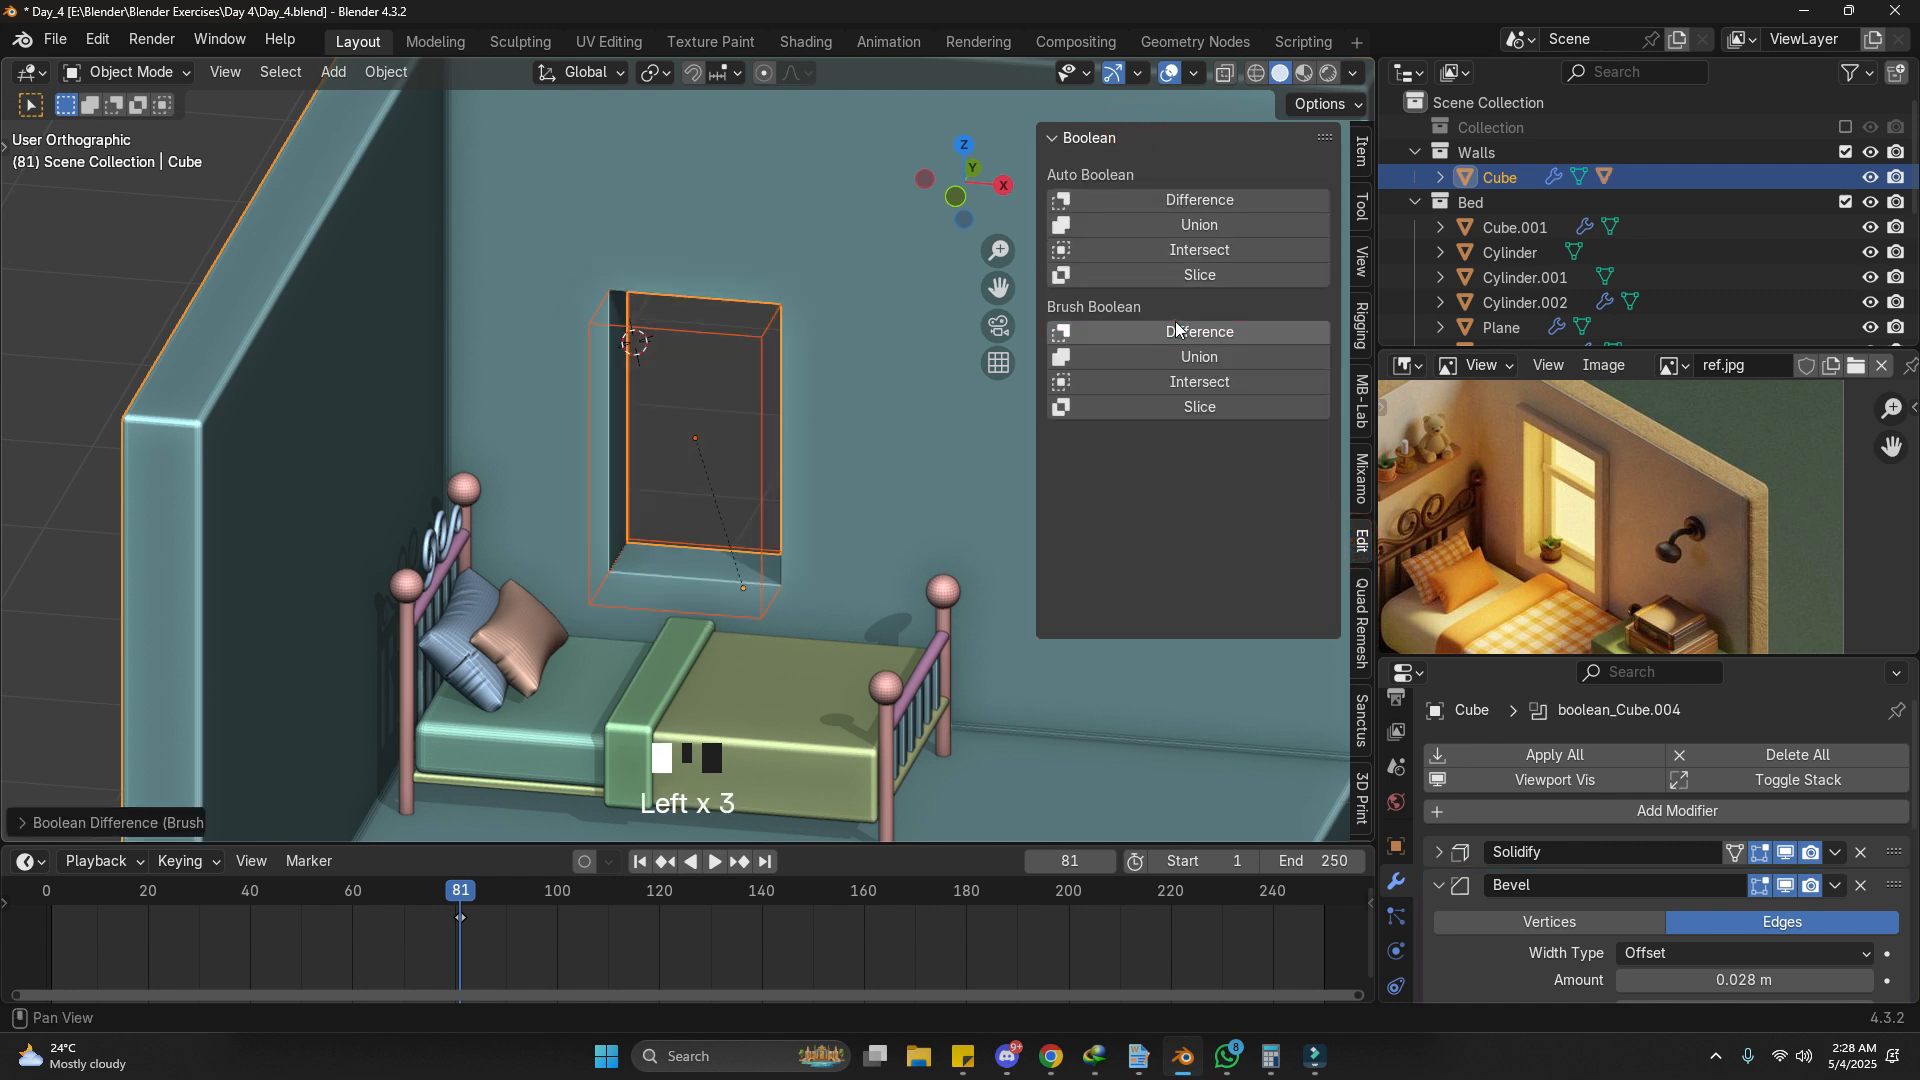
pyautogui.click(664, 437)
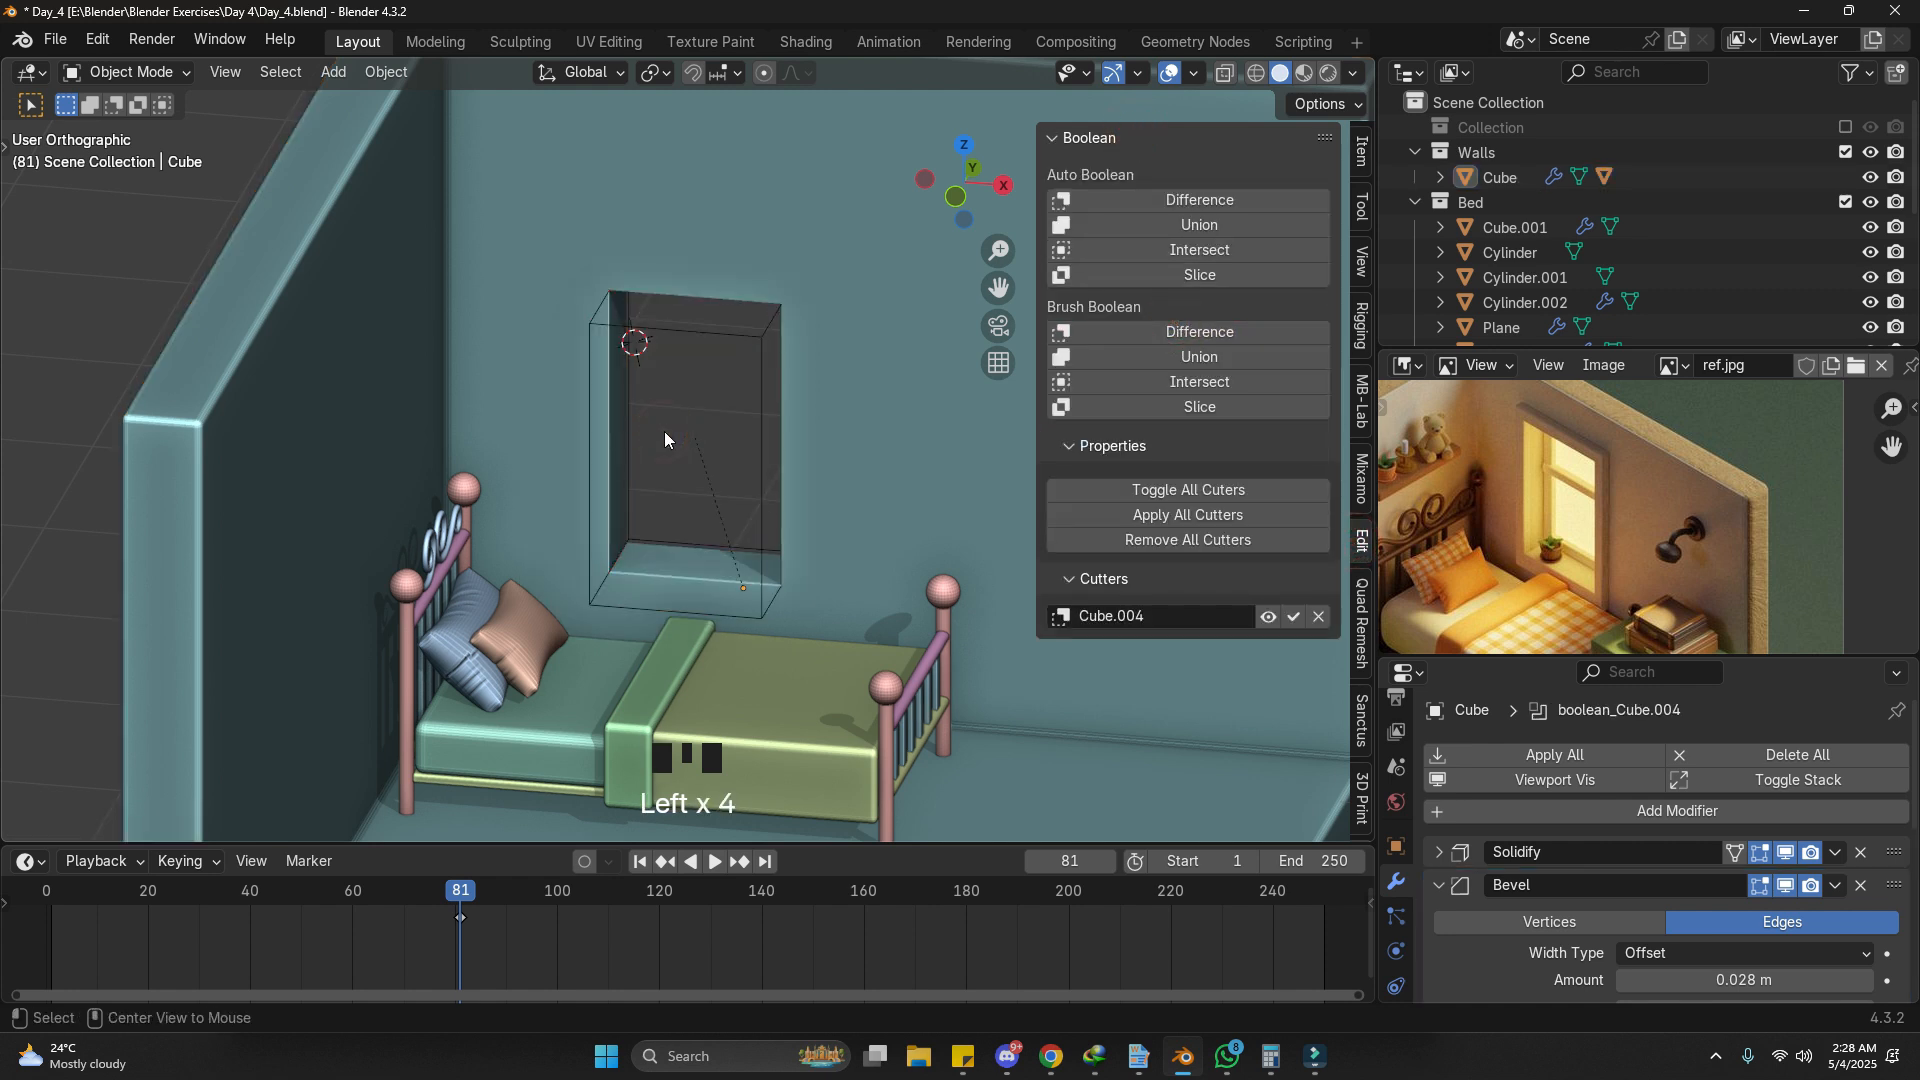
# Step: Unhide the duplicate cube and flatten it along Y into a thin panel at the window opening
pyautogui.hotkey('alt', 'h')
pyautogui.click(650, 378)
pyautogui.press('g')
pyautogui.click(660, 455)
pyautogui.moveTo(906, 428); pyautogui.dragTo(735, 410, button='middle')
pyautogui.press('s')
pyautogui.press('y')
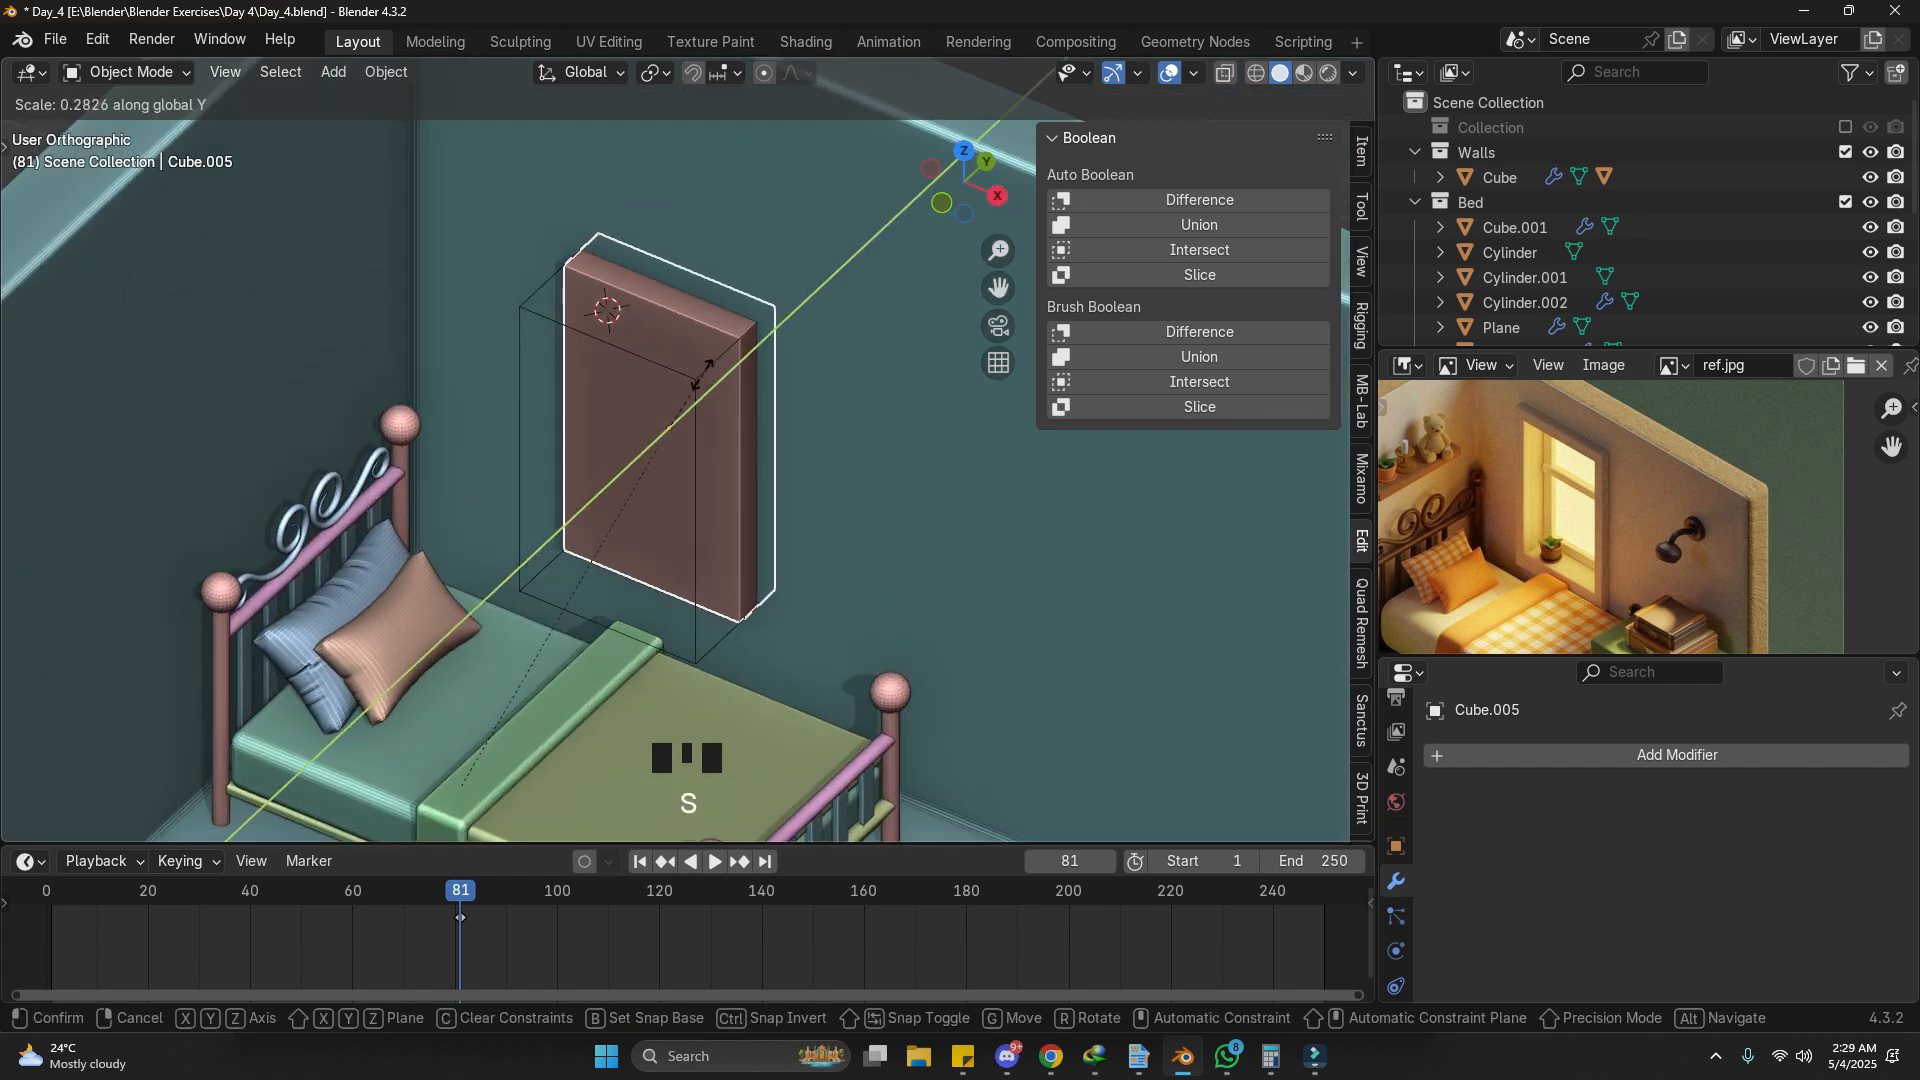
pyautogui.click(681, 405)
# Step: Scale the thin panel up slightly so its edges overlap the window opening
pyautogui.scroll(2, 700, 395)
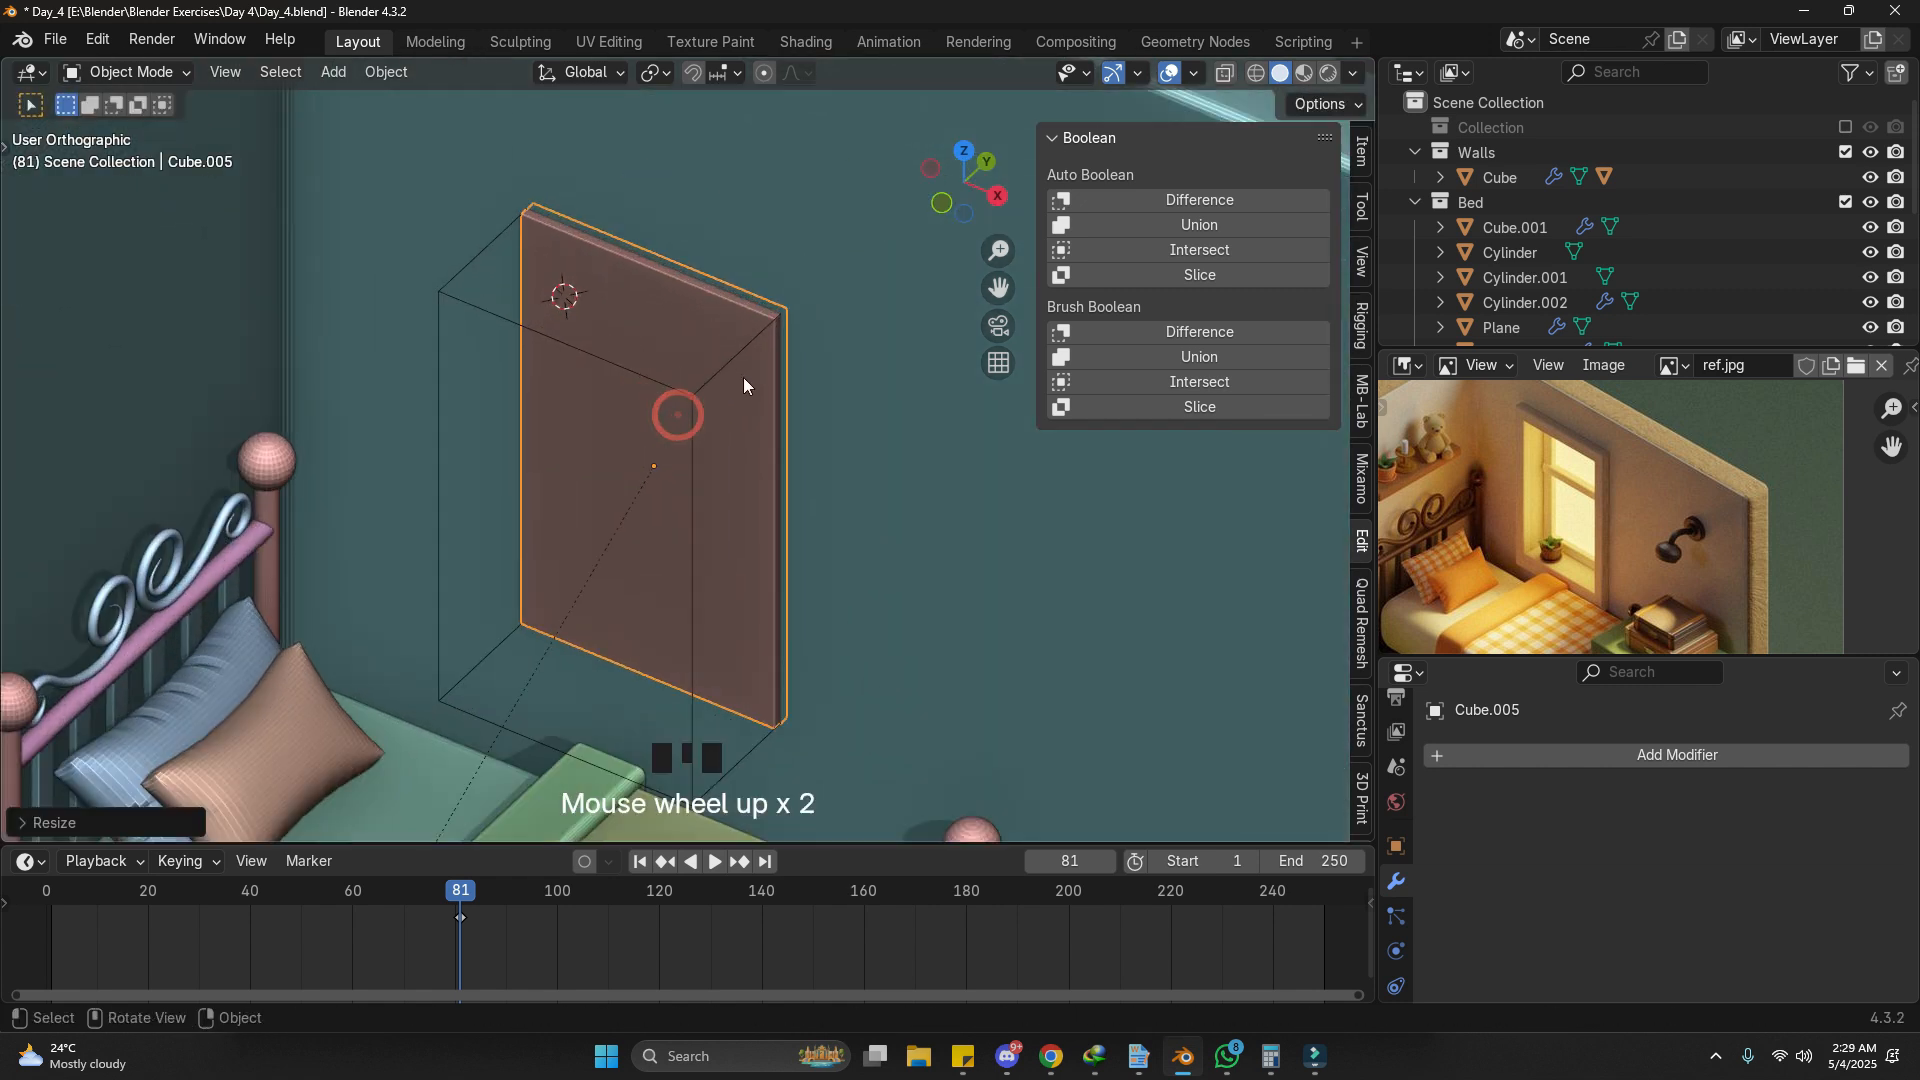
pyautogui.press('s')
pyautogui.click(790, 400)
pyautogui.moveTo(790, 400); pyautogui.dragTo(846, 378, button='middle')
pyautogui.press('s')
pyautogui.click(851, 385)
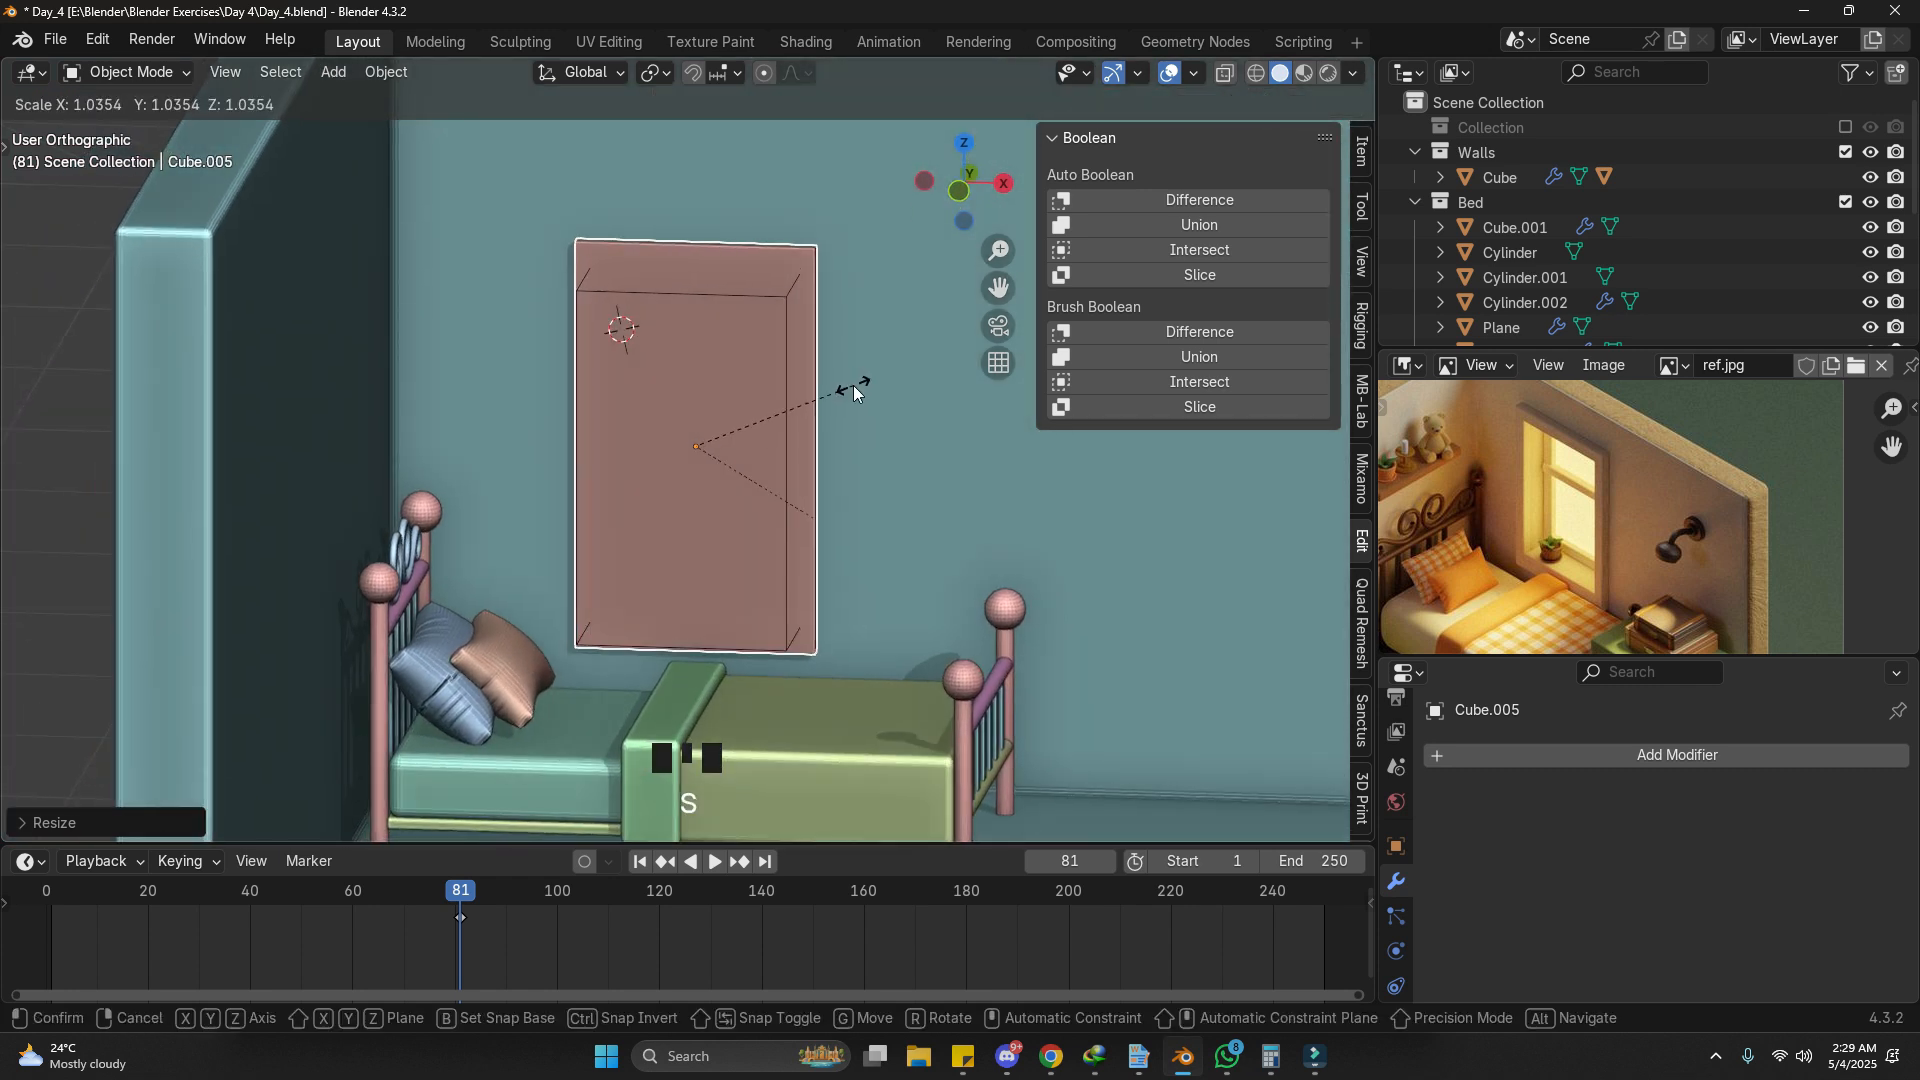
# Step: Inset the panel's front face by about 0.082 m in Edit Mode to outline the window frame
pyautogui.press('Tab')
pyautogui.click(791, 402)
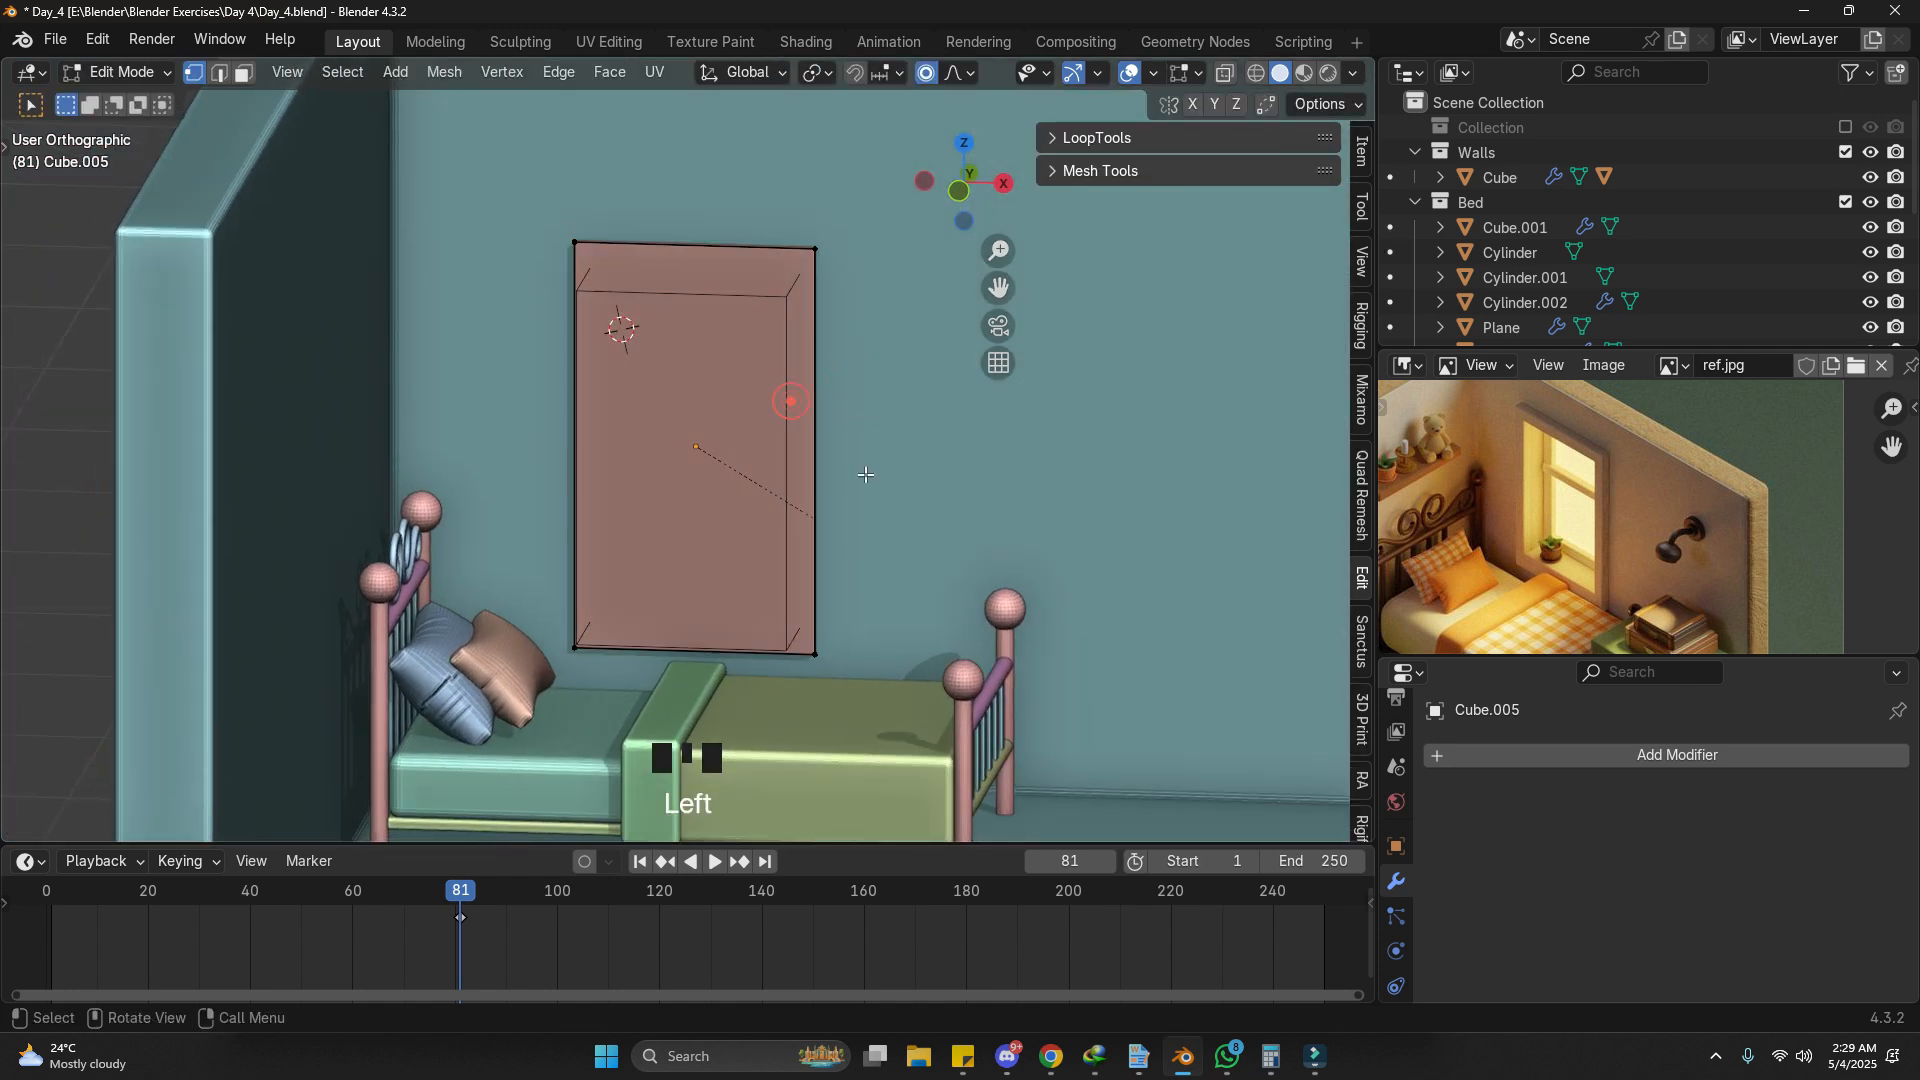
pyautogui.click(713, 373)
pyautogui.press('i')
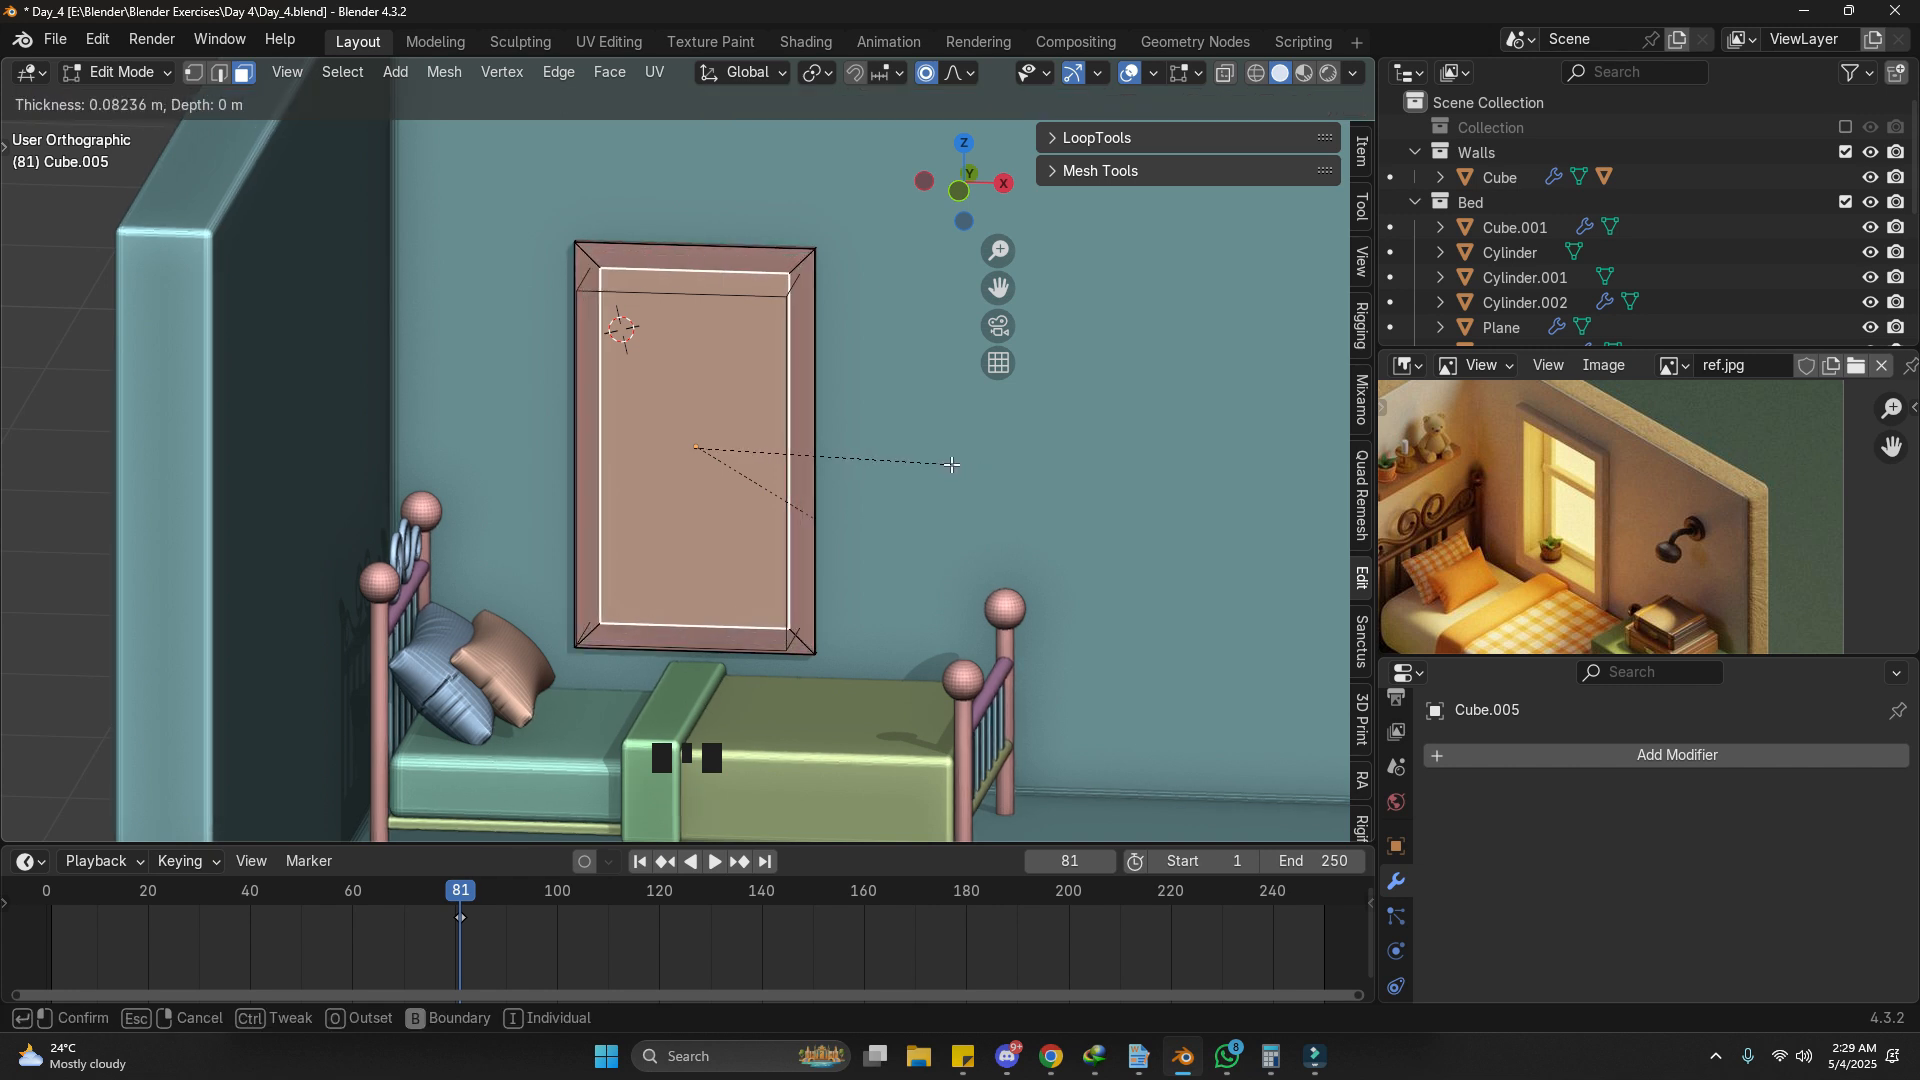
pyautogui.click(951, 464)
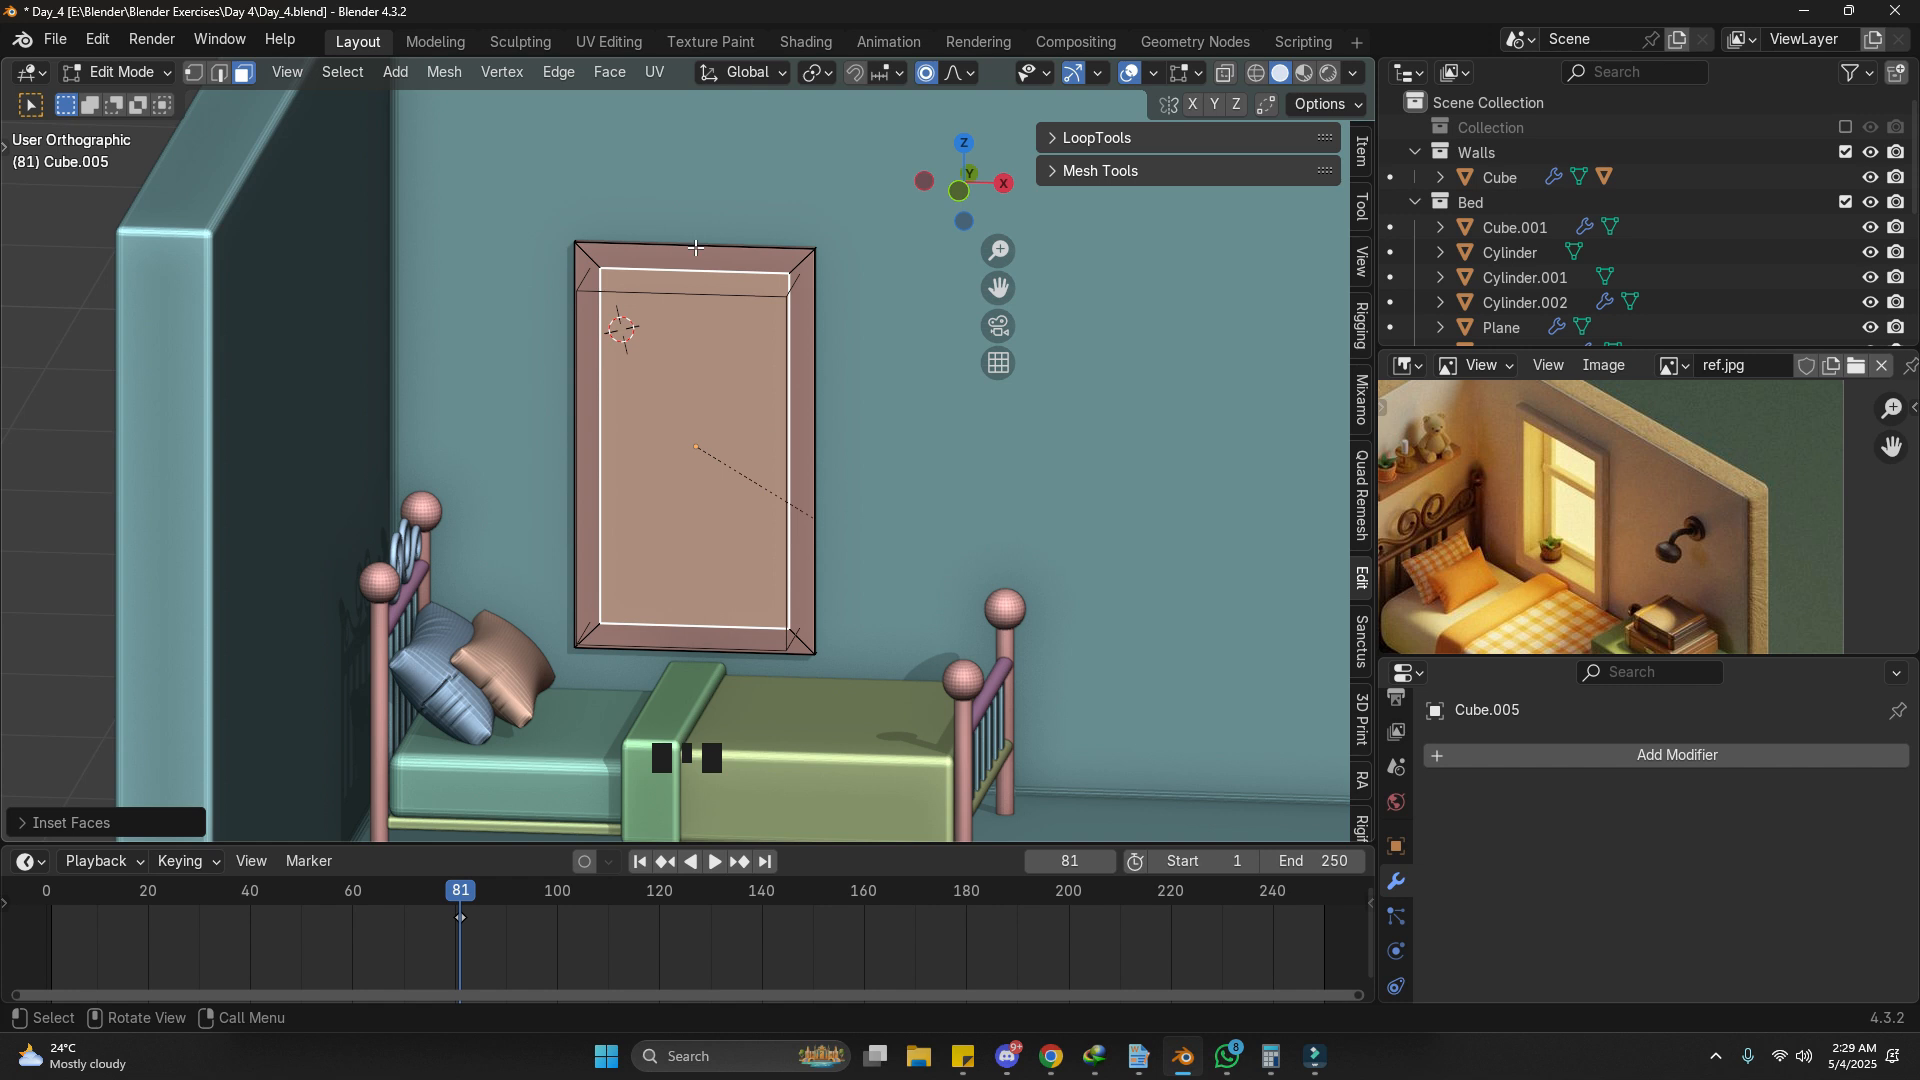
# Step: Delete the panel's outer side faces and central face to leave a flat window frame, and return to Object Mode
pyautogui.scroll(1, 747, 270)
pyautogui.moveTo(890, 290); pyautogui.dragTo(707, 328, button='middle')
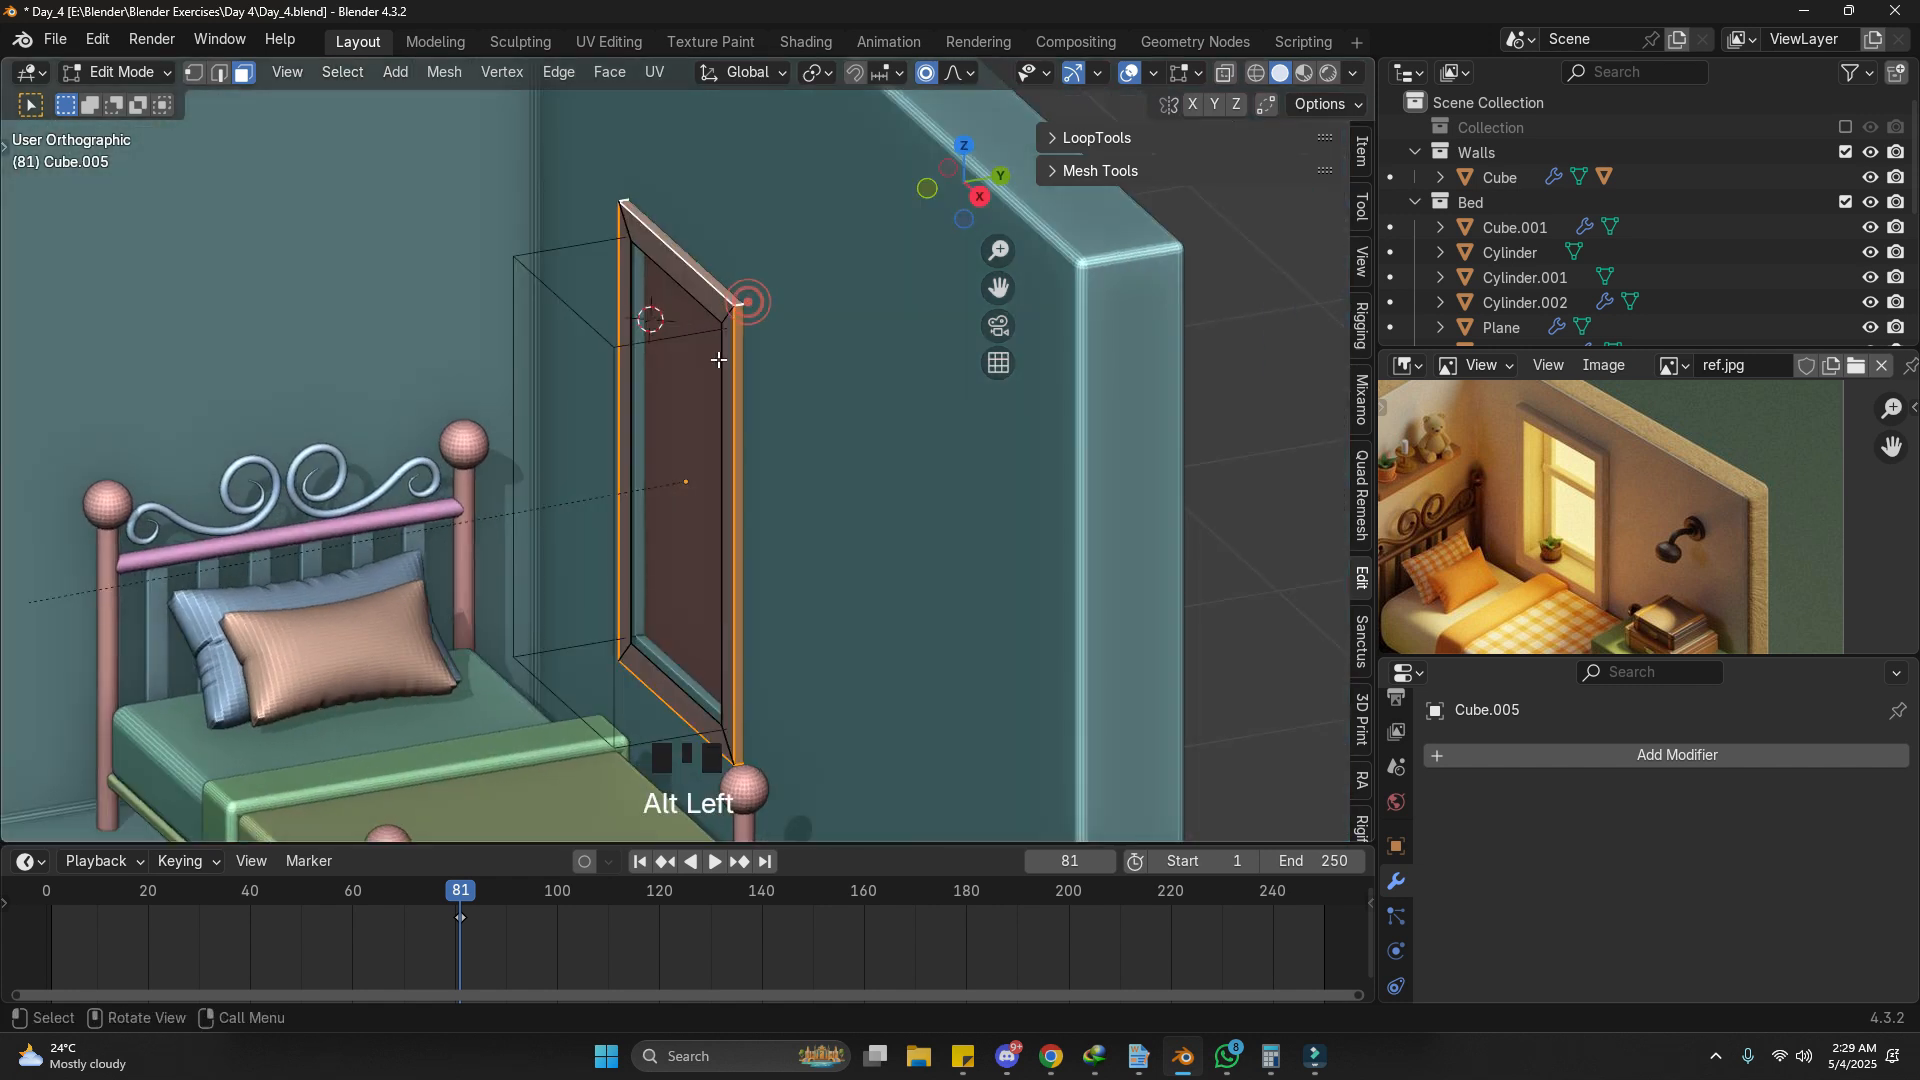
pyautogui.keyDown('shift'); pyautogui.click(685, 362); pyautogui.keyUp('shift')
pyautogui.press('x')
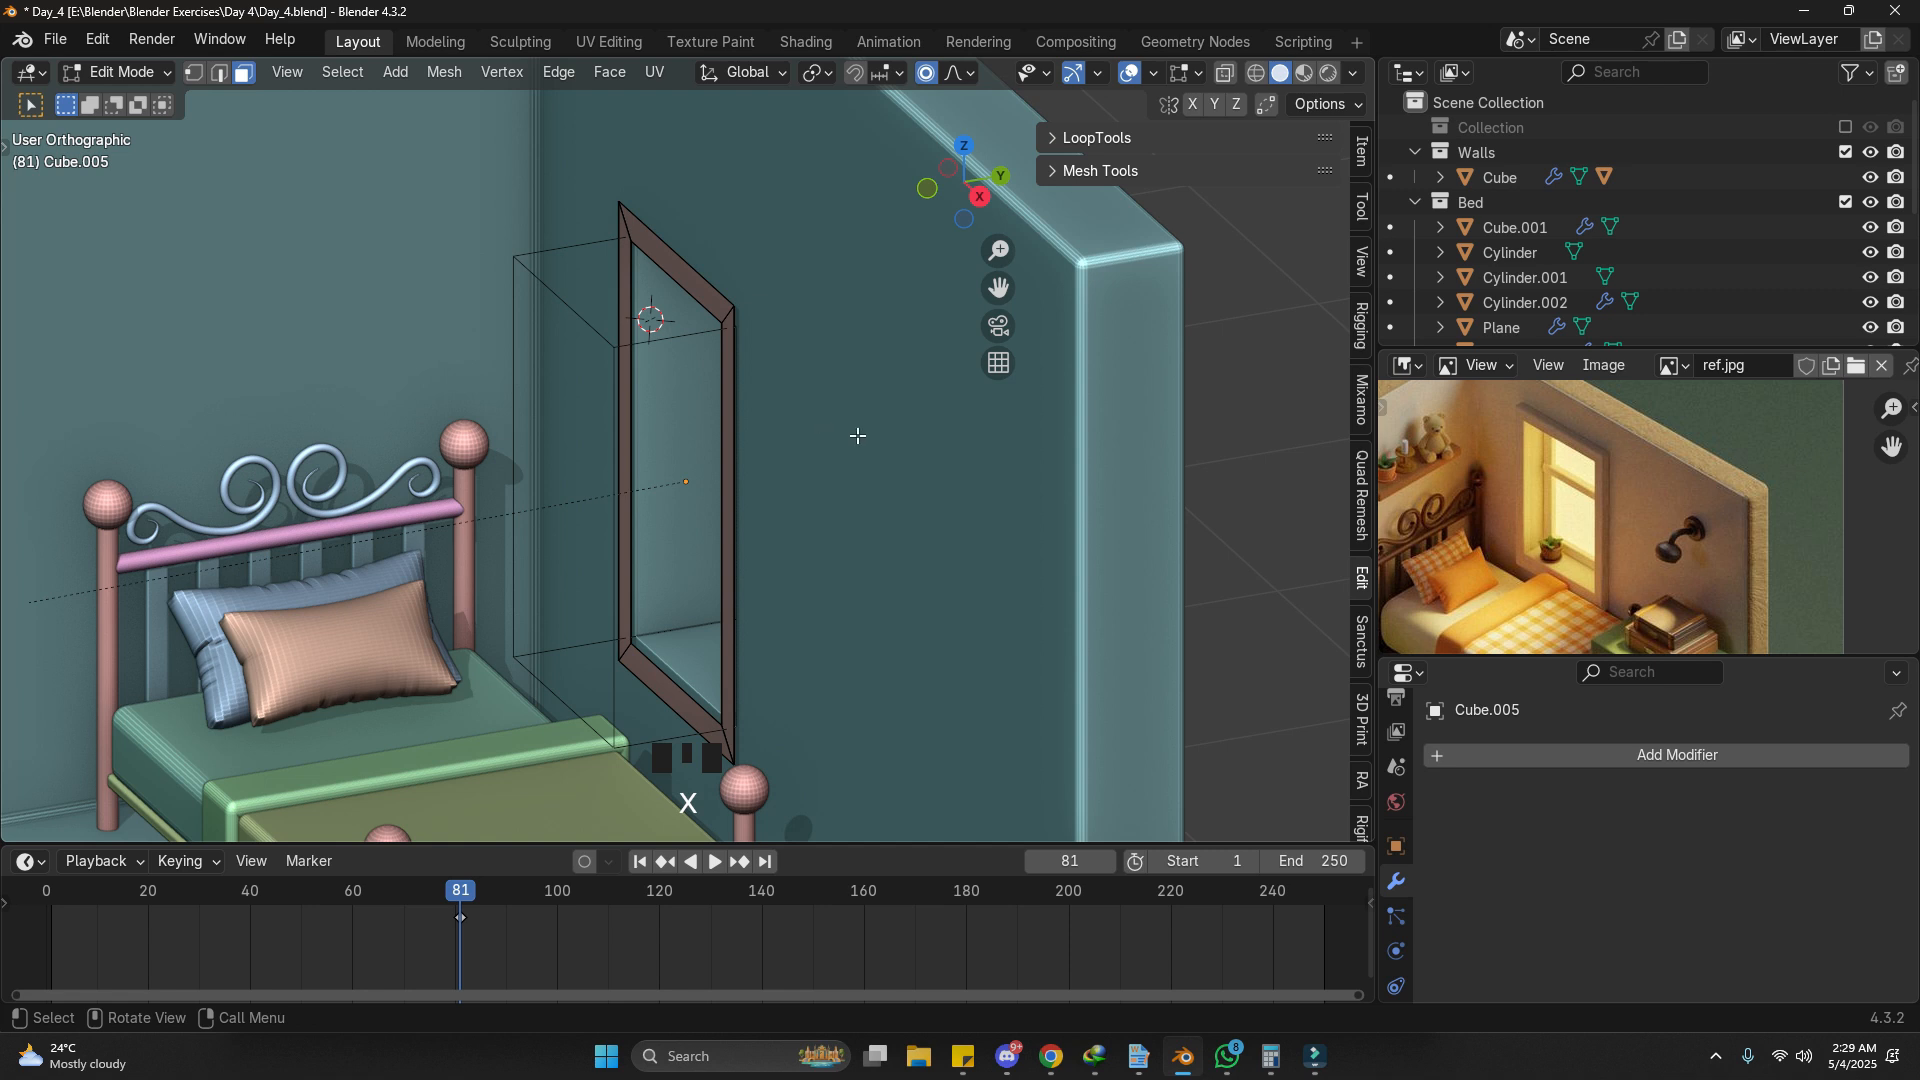
pyautogui.press('Tab')
# Step: Add a Solidify modifier to the flat window frame
pyautogui.keyDown('shift'); pyautogui.moveTo(656, 438); pyautogui.dragTo(680, 454, button='middle'); pyautogui.keyUp('shift')
pyautogui.press('g')
pyautogui.press('Escape')
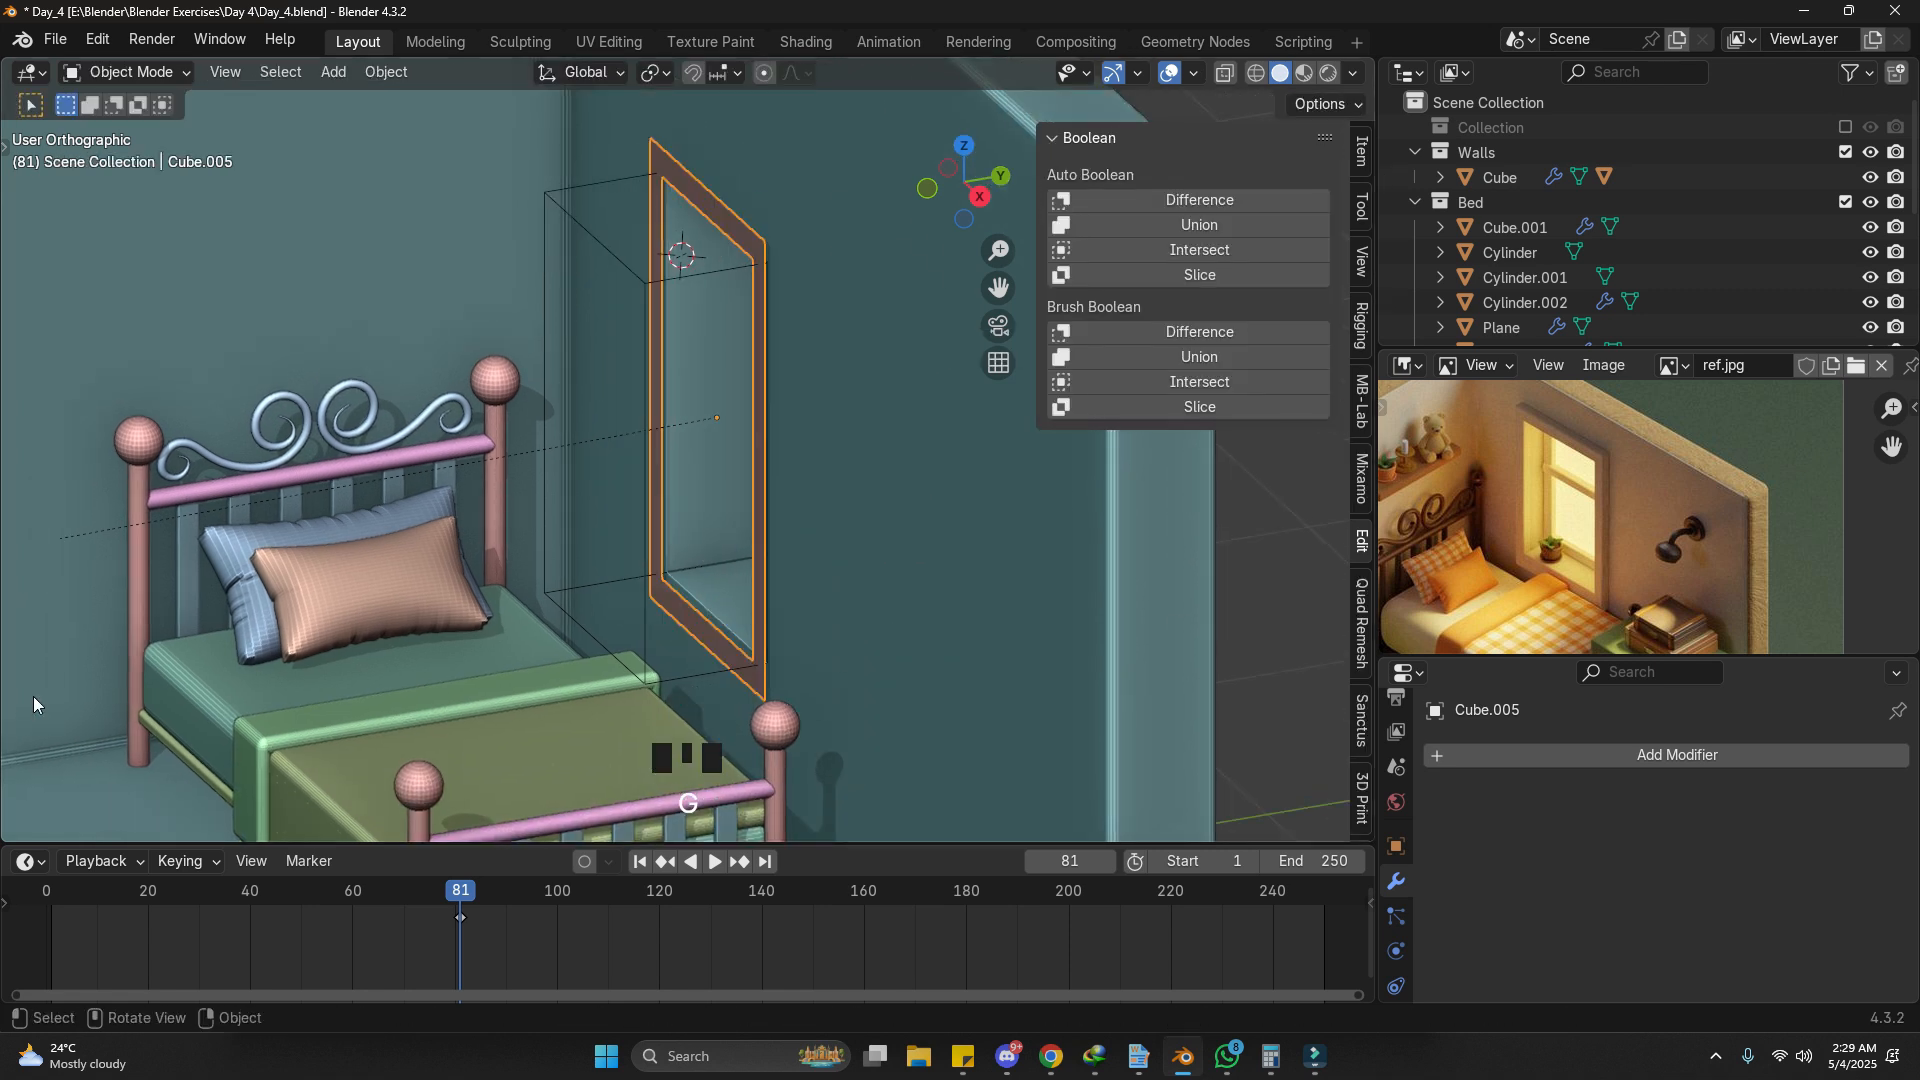
pyautogui.click(1596, 754)
pyautogui.write('s')
pyautogui.click(1572, 817)
pyautogui.scroll(-4, 1588, 846)
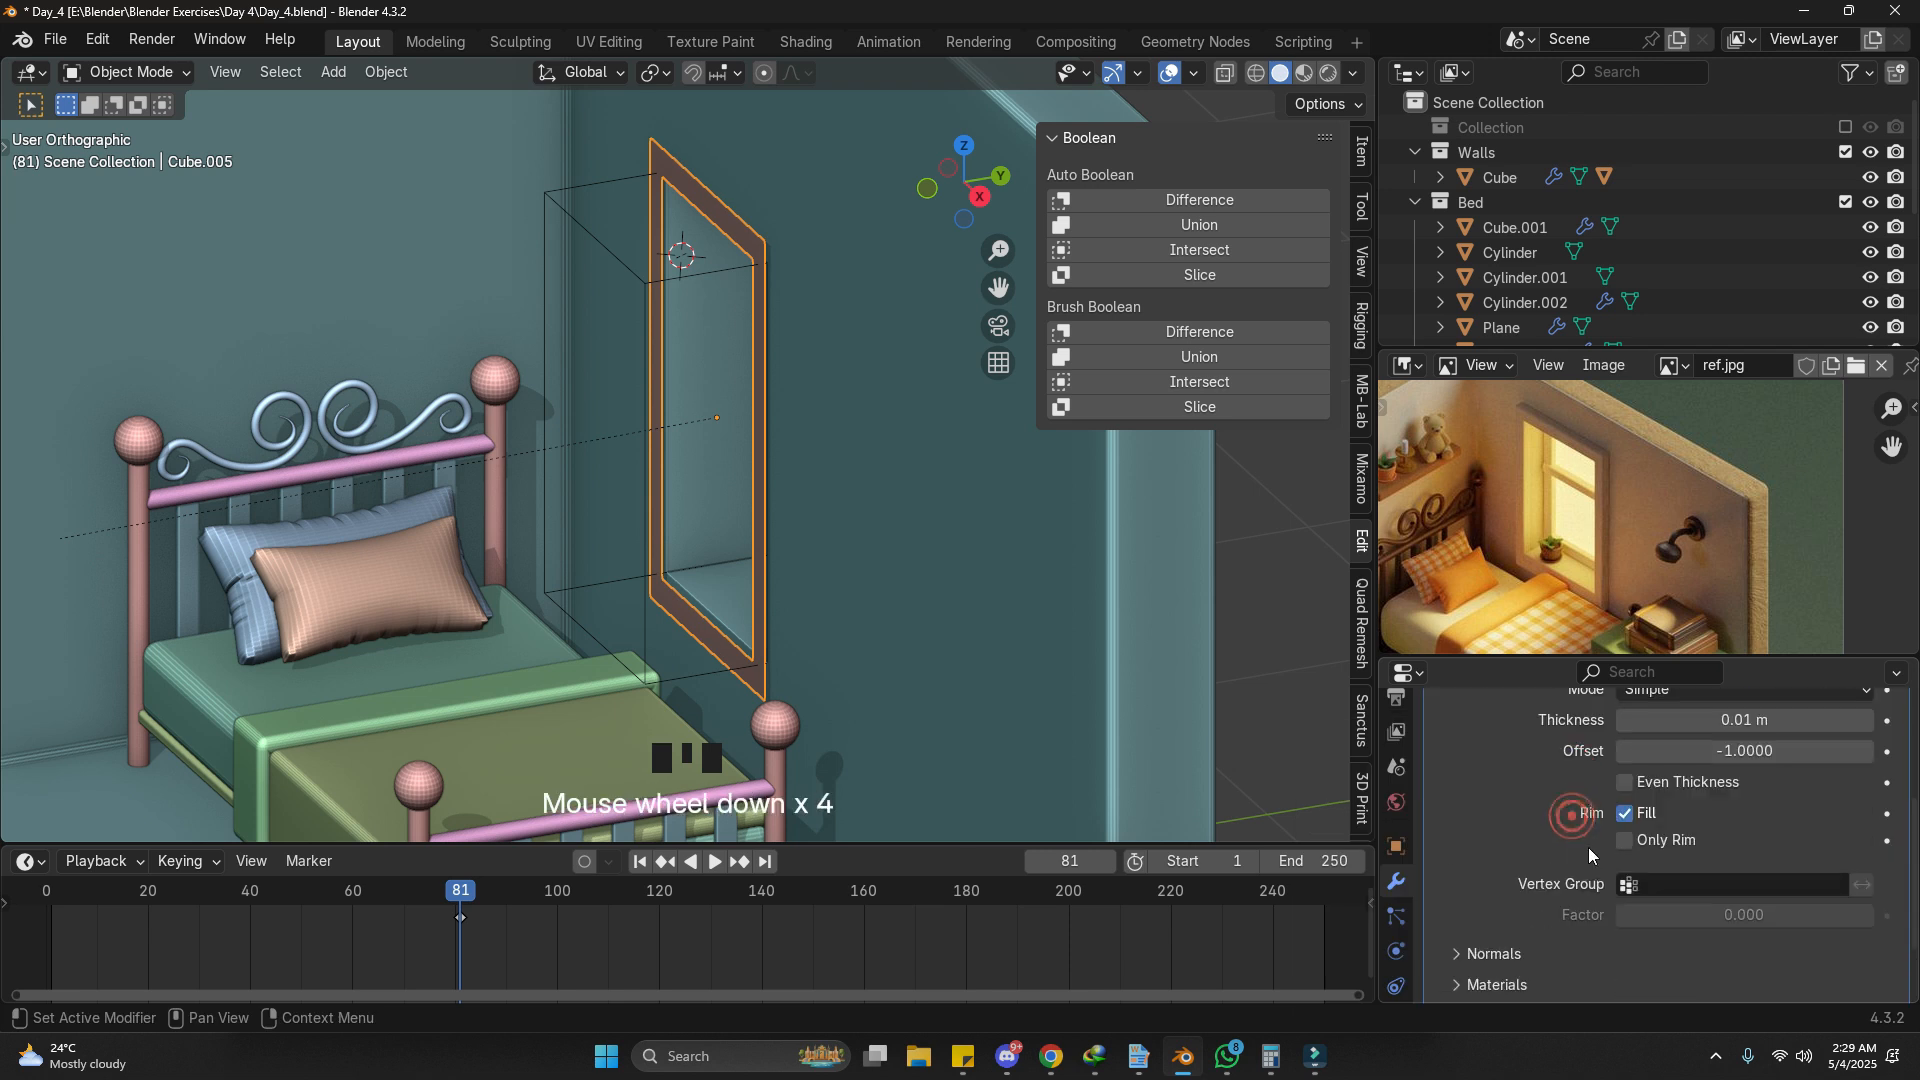
# Step: Set the window frame's Solidify thickness to 5.45 m so the frame extends through the depth of the wall
pyautogui.moveTo(1681, 722); pyautogui.dragTo(1860, 722)
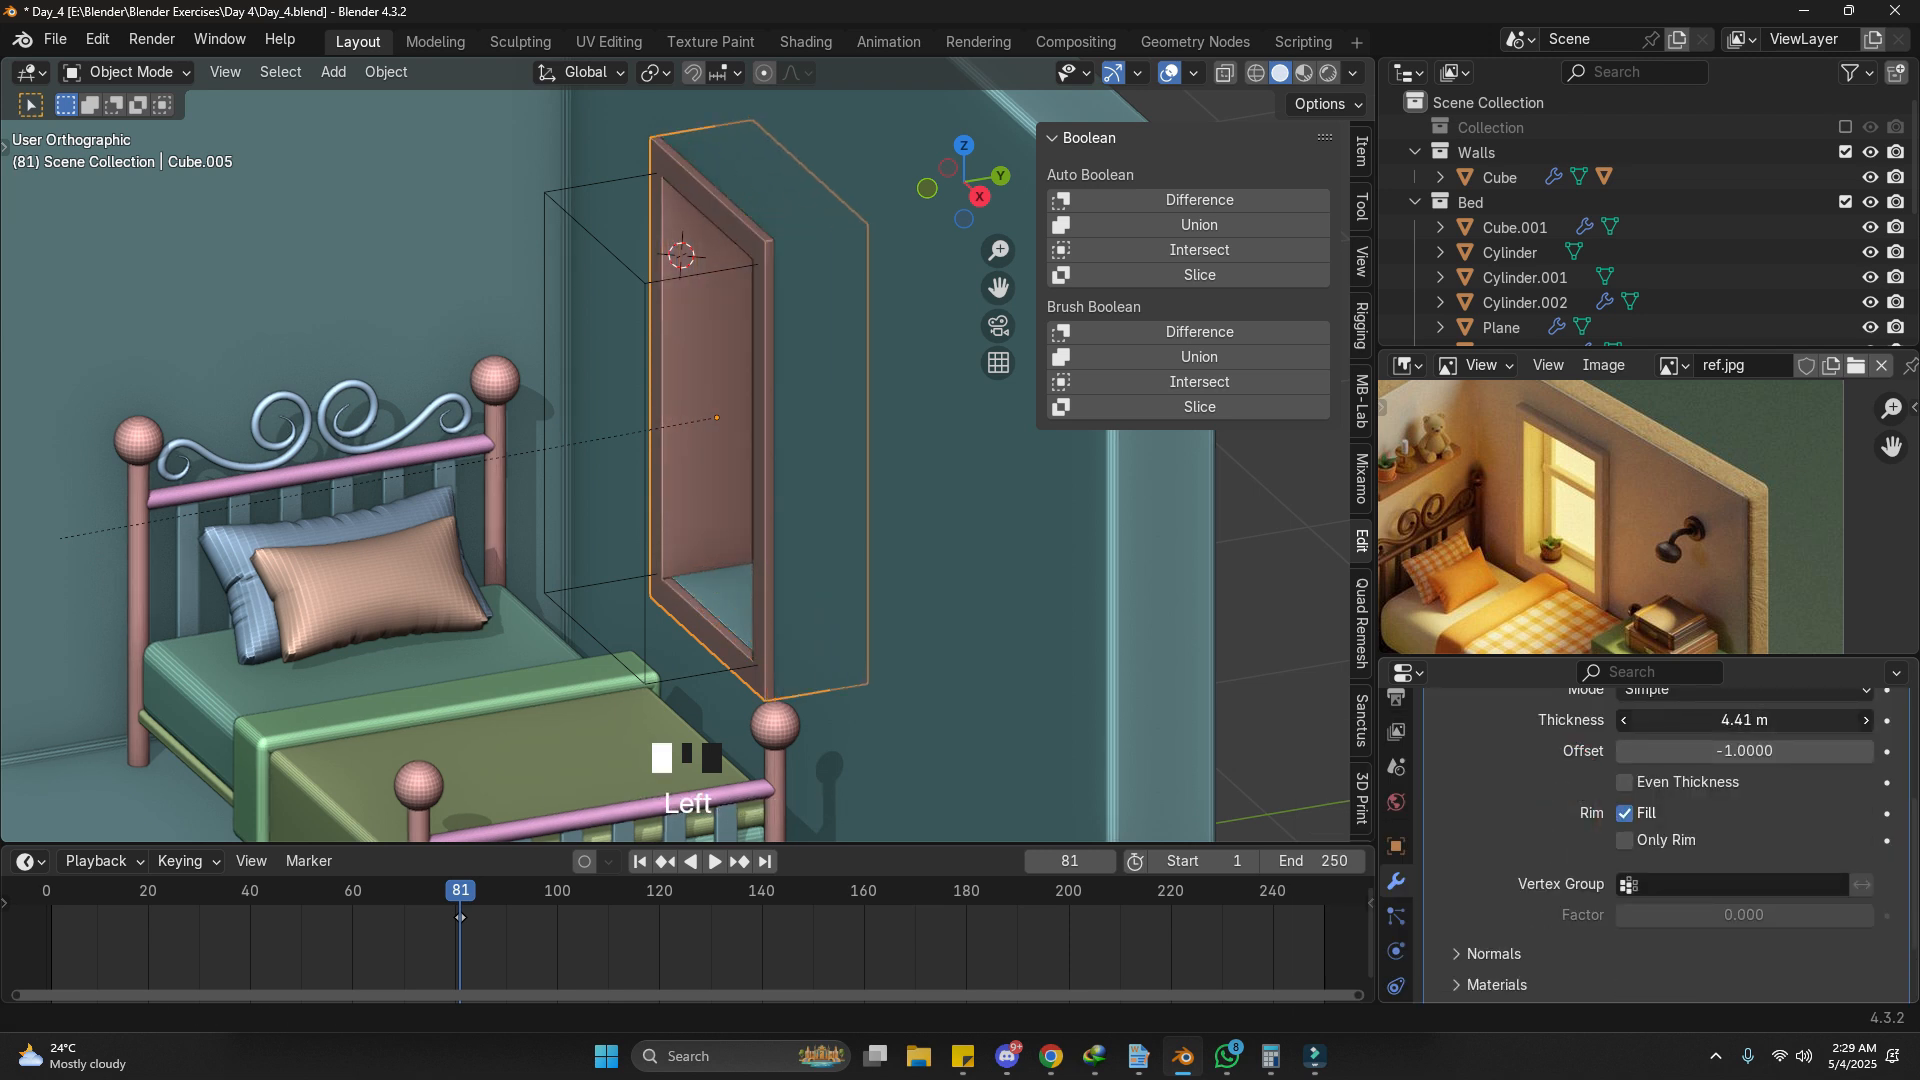
pyautogui.moveTo(806, 613); pyautogui.dragTo(961, 711, button='middle')
pyautogui.moveTo(1743, 720); pyautogui.dragTo(1770, 720)
pyautogui.moveTo(854, 362); pyautogui.dragTo(986, 384, button='middle')
pyautogui.scroll(2, 670, 286)
pyautogui.scroll(-1, 670, 286)
pyautogui.moveTo(720, 372); pyautogui.dragTo(874, 603, button='middle')
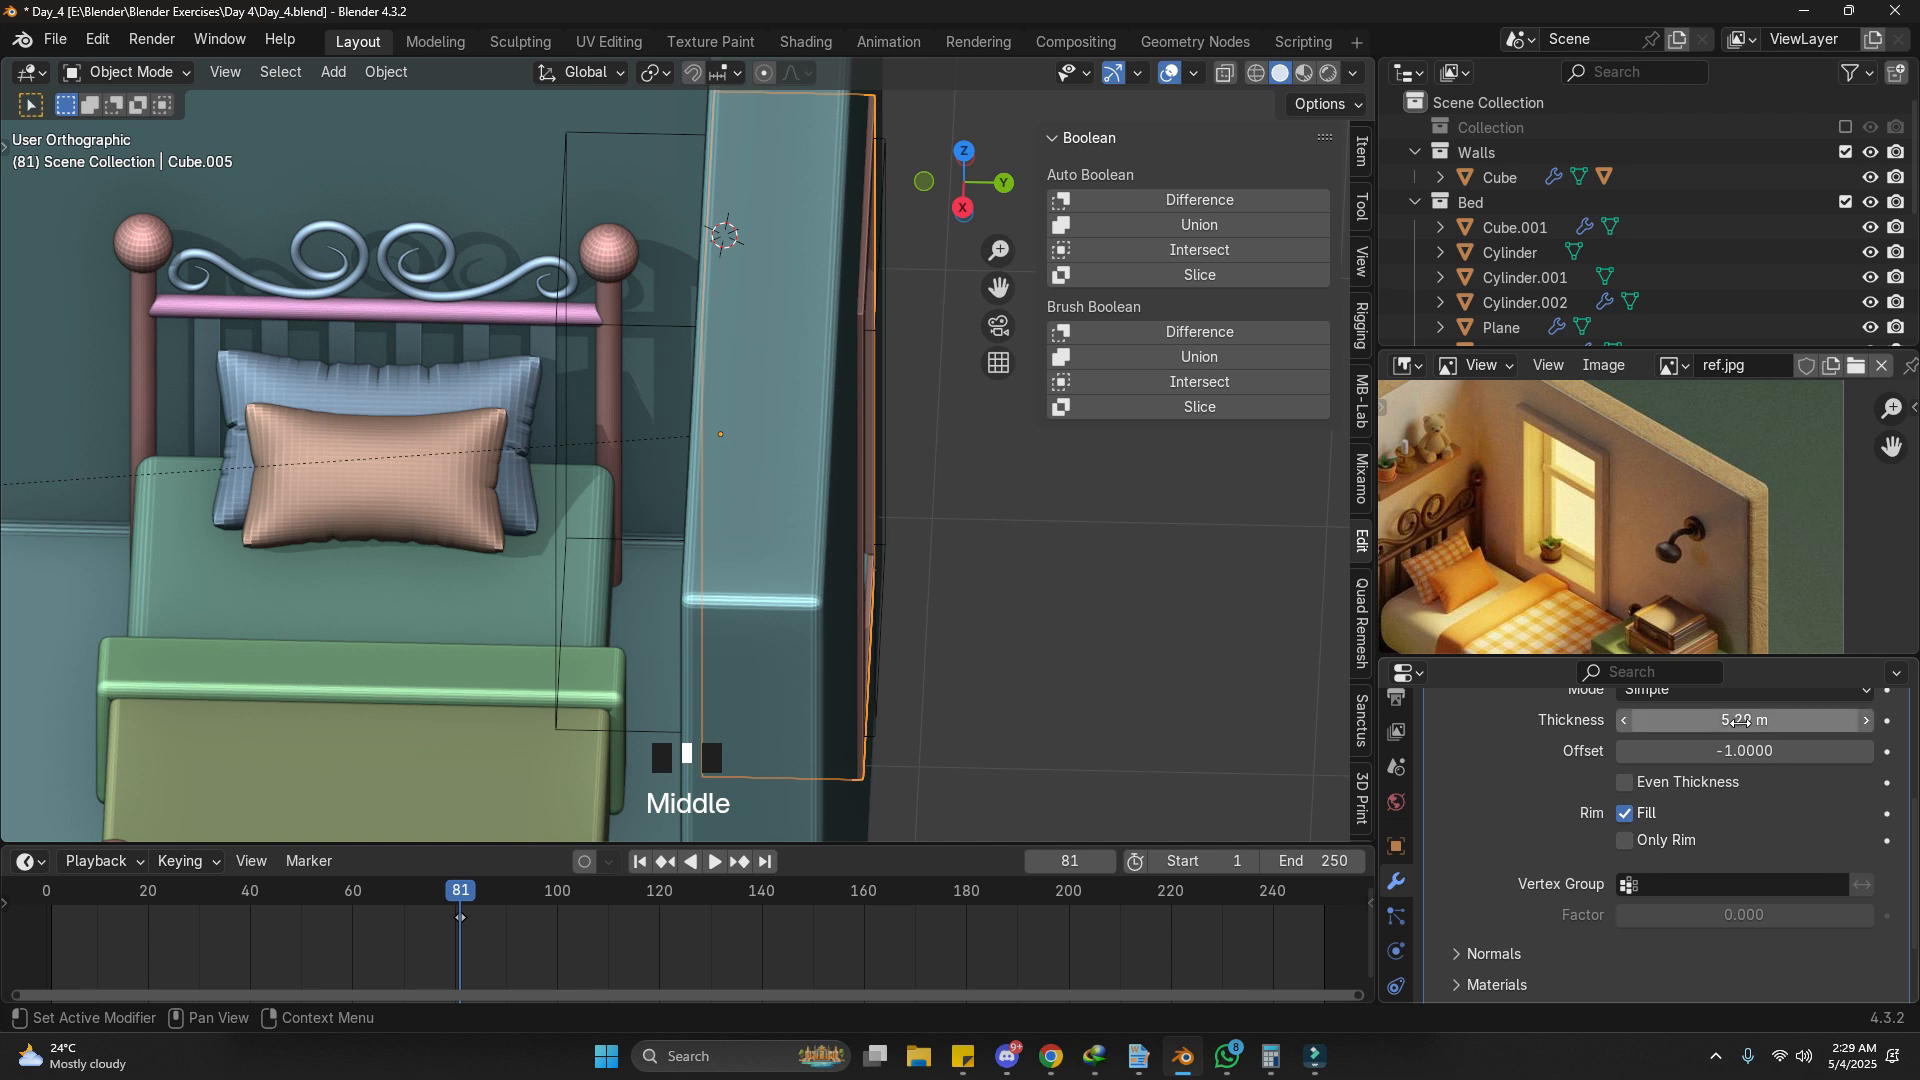
pyautogui.moveTo(1737, 719); pyautogui.dragTo(1752, 720)
pyautogui.moveTo(793, 580); pyautogui.dragTo(873, 536, button='middle')
# Step: Adjust the position of the window frame's bottom edges in Edit Mode to cover the opening's sill, and return to Object Mode
pyautogui.keyDown('shift'); pyautogui.moveTo(711, 686); pyautogui.dragTo(793, 516, button='middle'); pyautogui.keyUp('shift')
pyautogui.press('Tab')
pyautogui.click(711, 532)
pyautogui.hotkey('ctrl', '1')
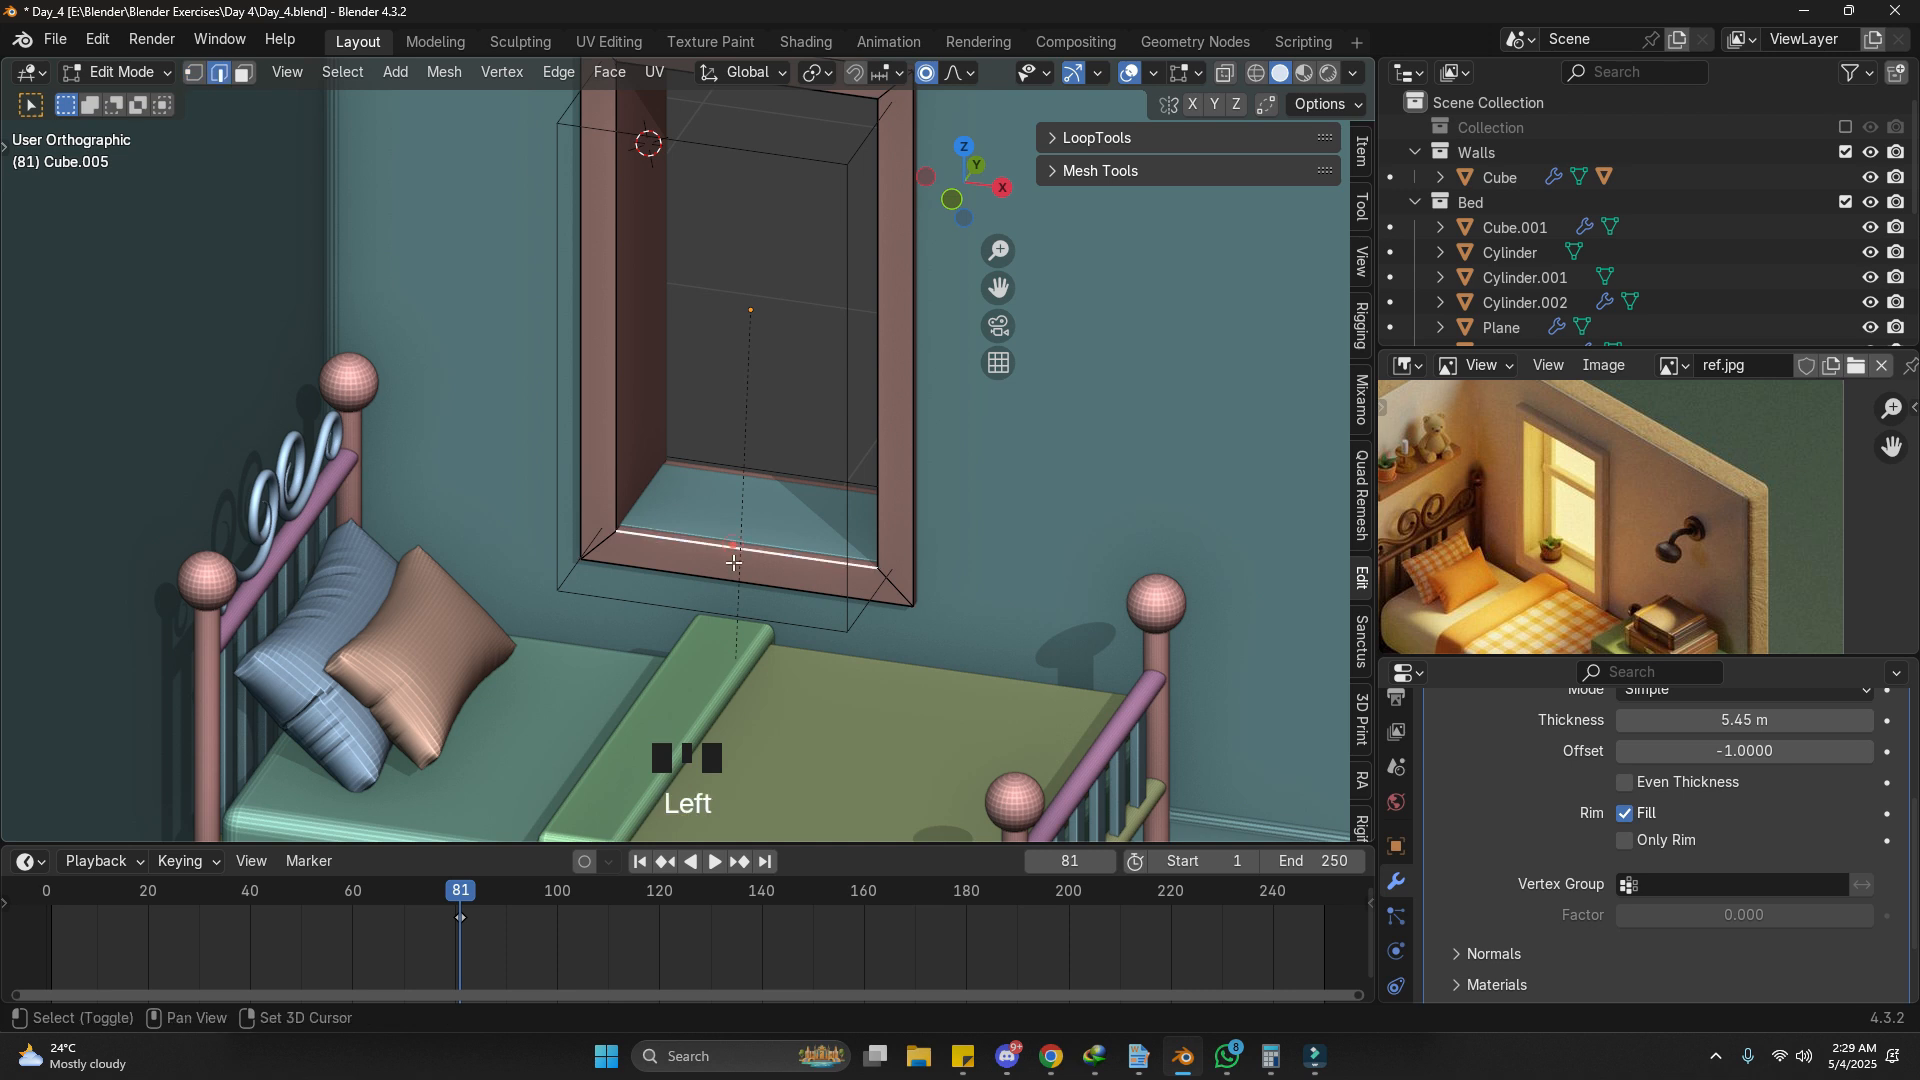
pyautogui.scroll(2, 734, 562)
pyautogui.press('g')
pyautogui.press('g')
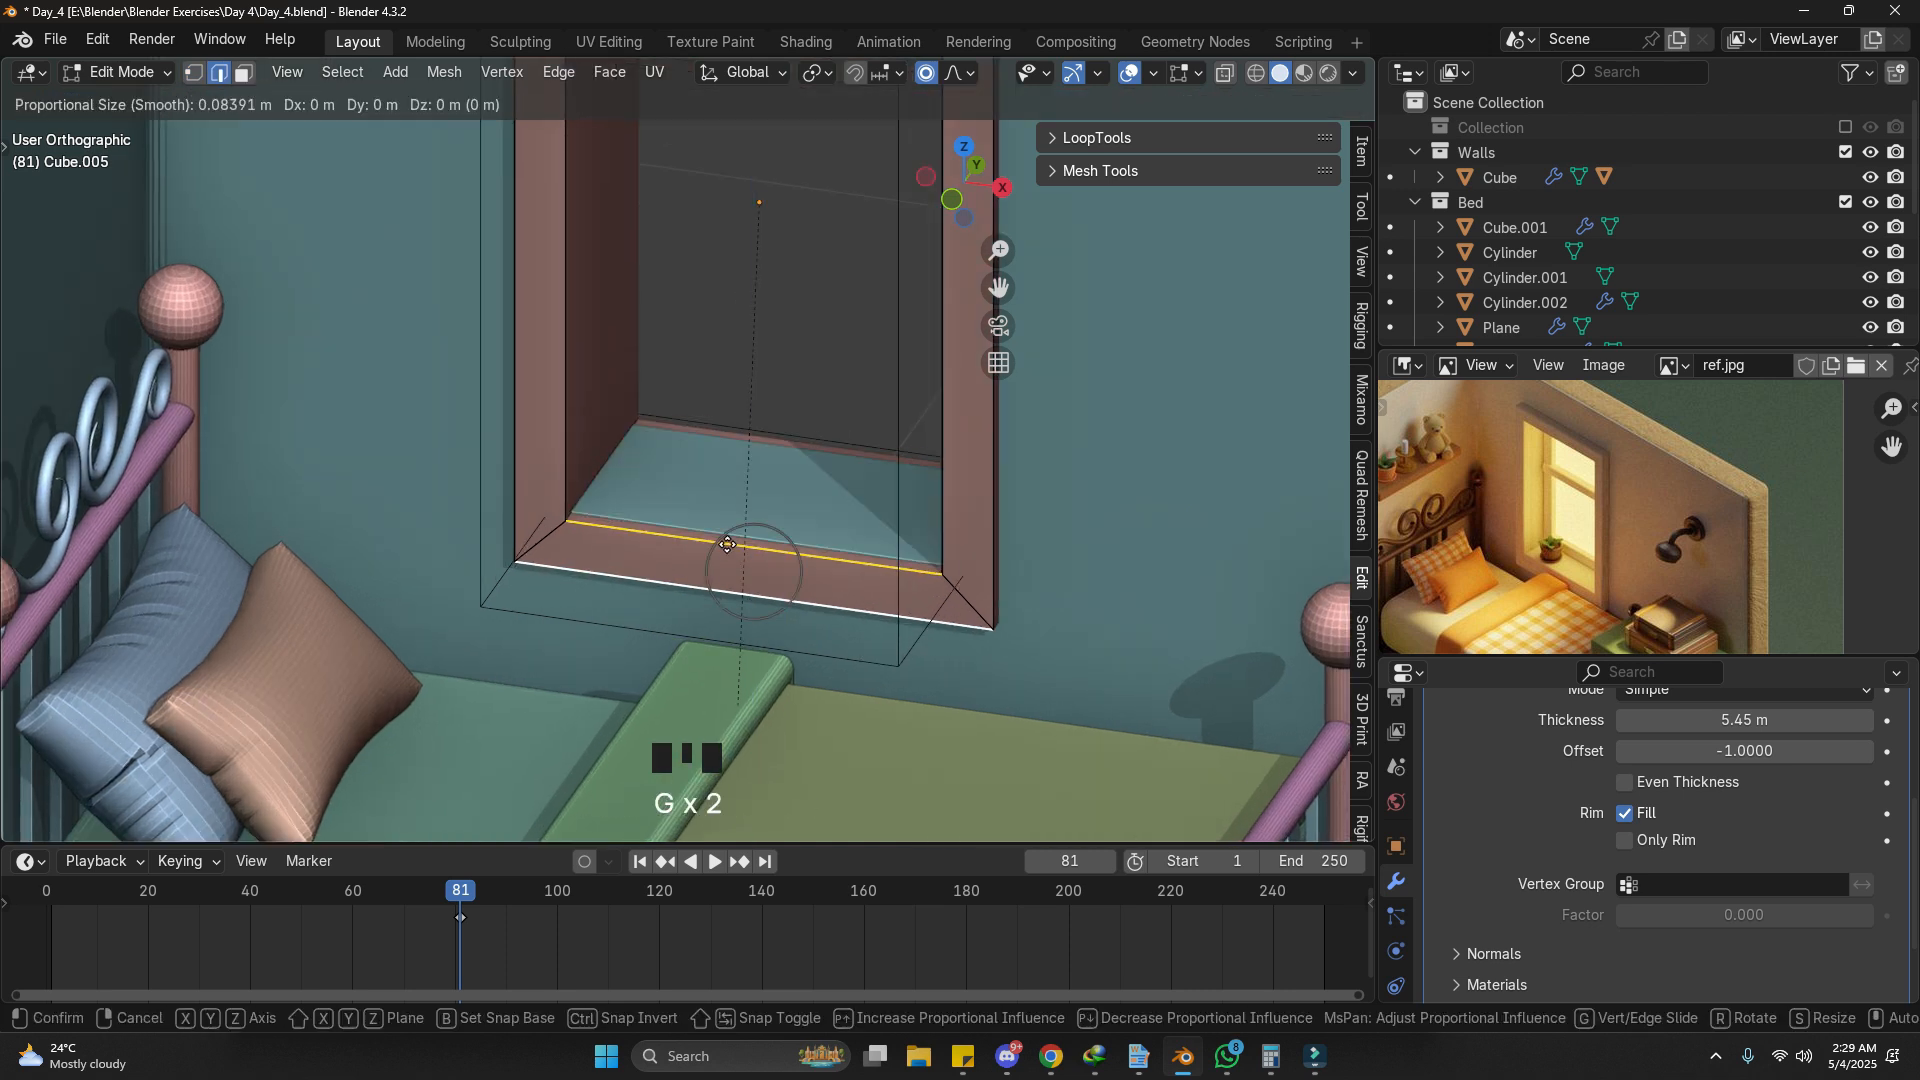
pyautogui.click(727, 544)
pyautogui.press('Tab')
# Step: Add a Bevel modifier to the window frame with an amount of 0.011 m and 3 segments
pyautogui.scroll(-6, 626, 474)
pyautogui.moveTo(679, 570); pyautogui.dragTo(478, 262, button='middle')
pyautogui.moveTo(742, 274); pyautogui.dragTo(826, 279, button='middle')
pyautogui.scroll(6, 663, 128)
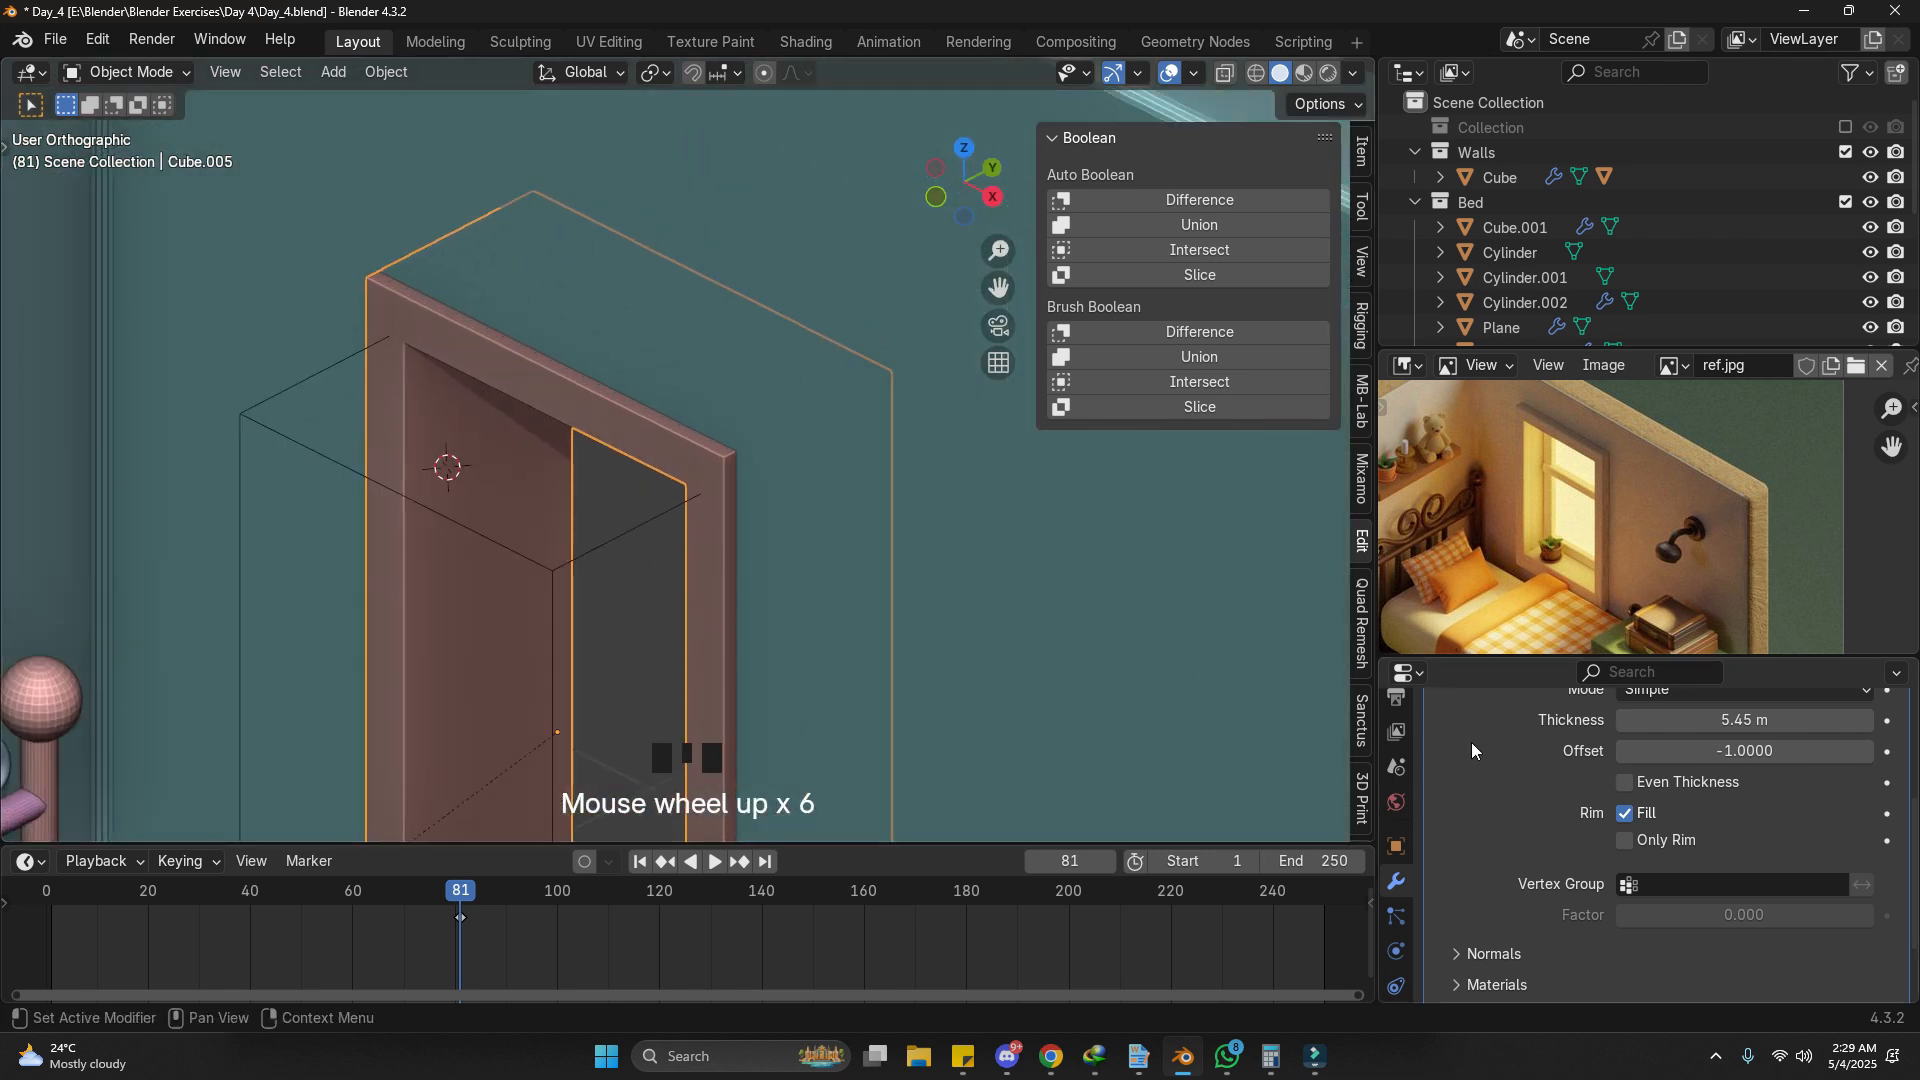
pyautogui.scroll(2, 1471, 742)
pyautogui.click(1556, 714)
pyautogui.click(1569, 726)
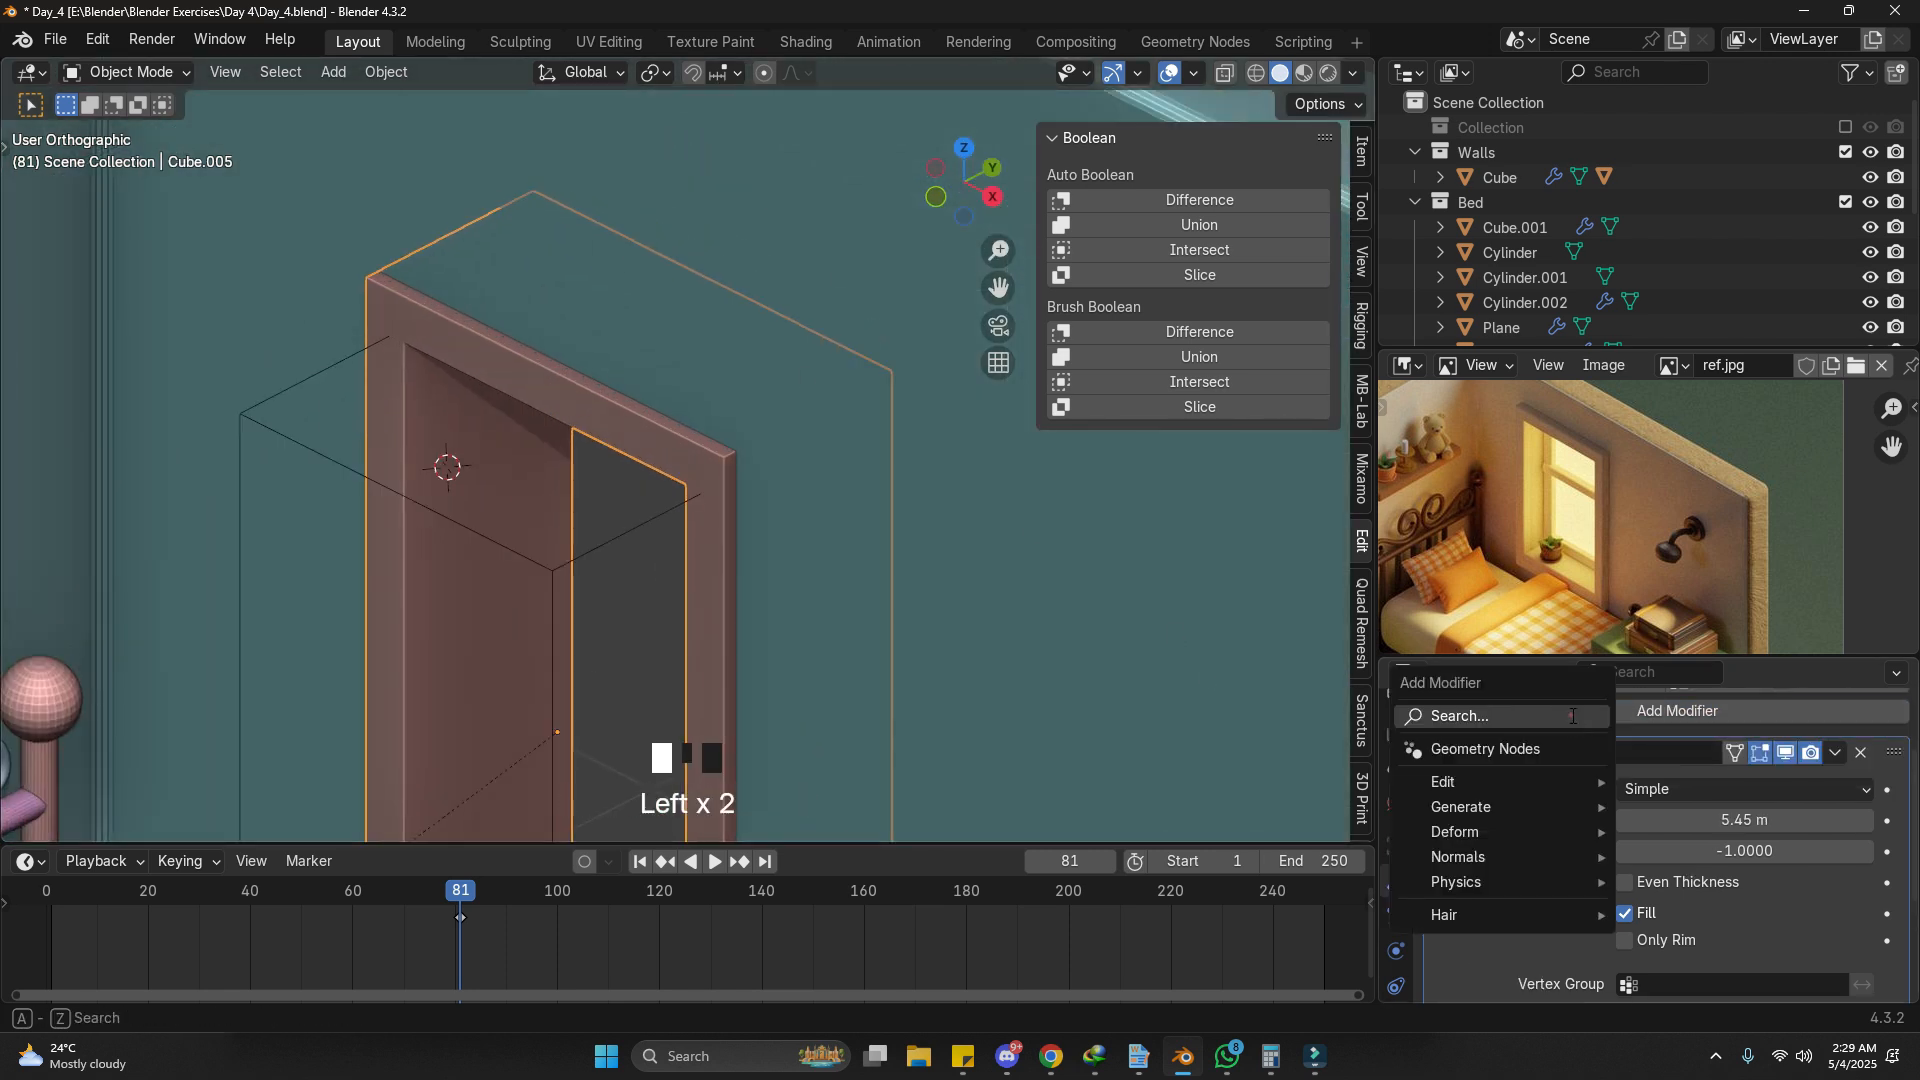
pyautogui.click(1571, 715)
pyautogui.write('be')
pyautogui.click(1528, 759)
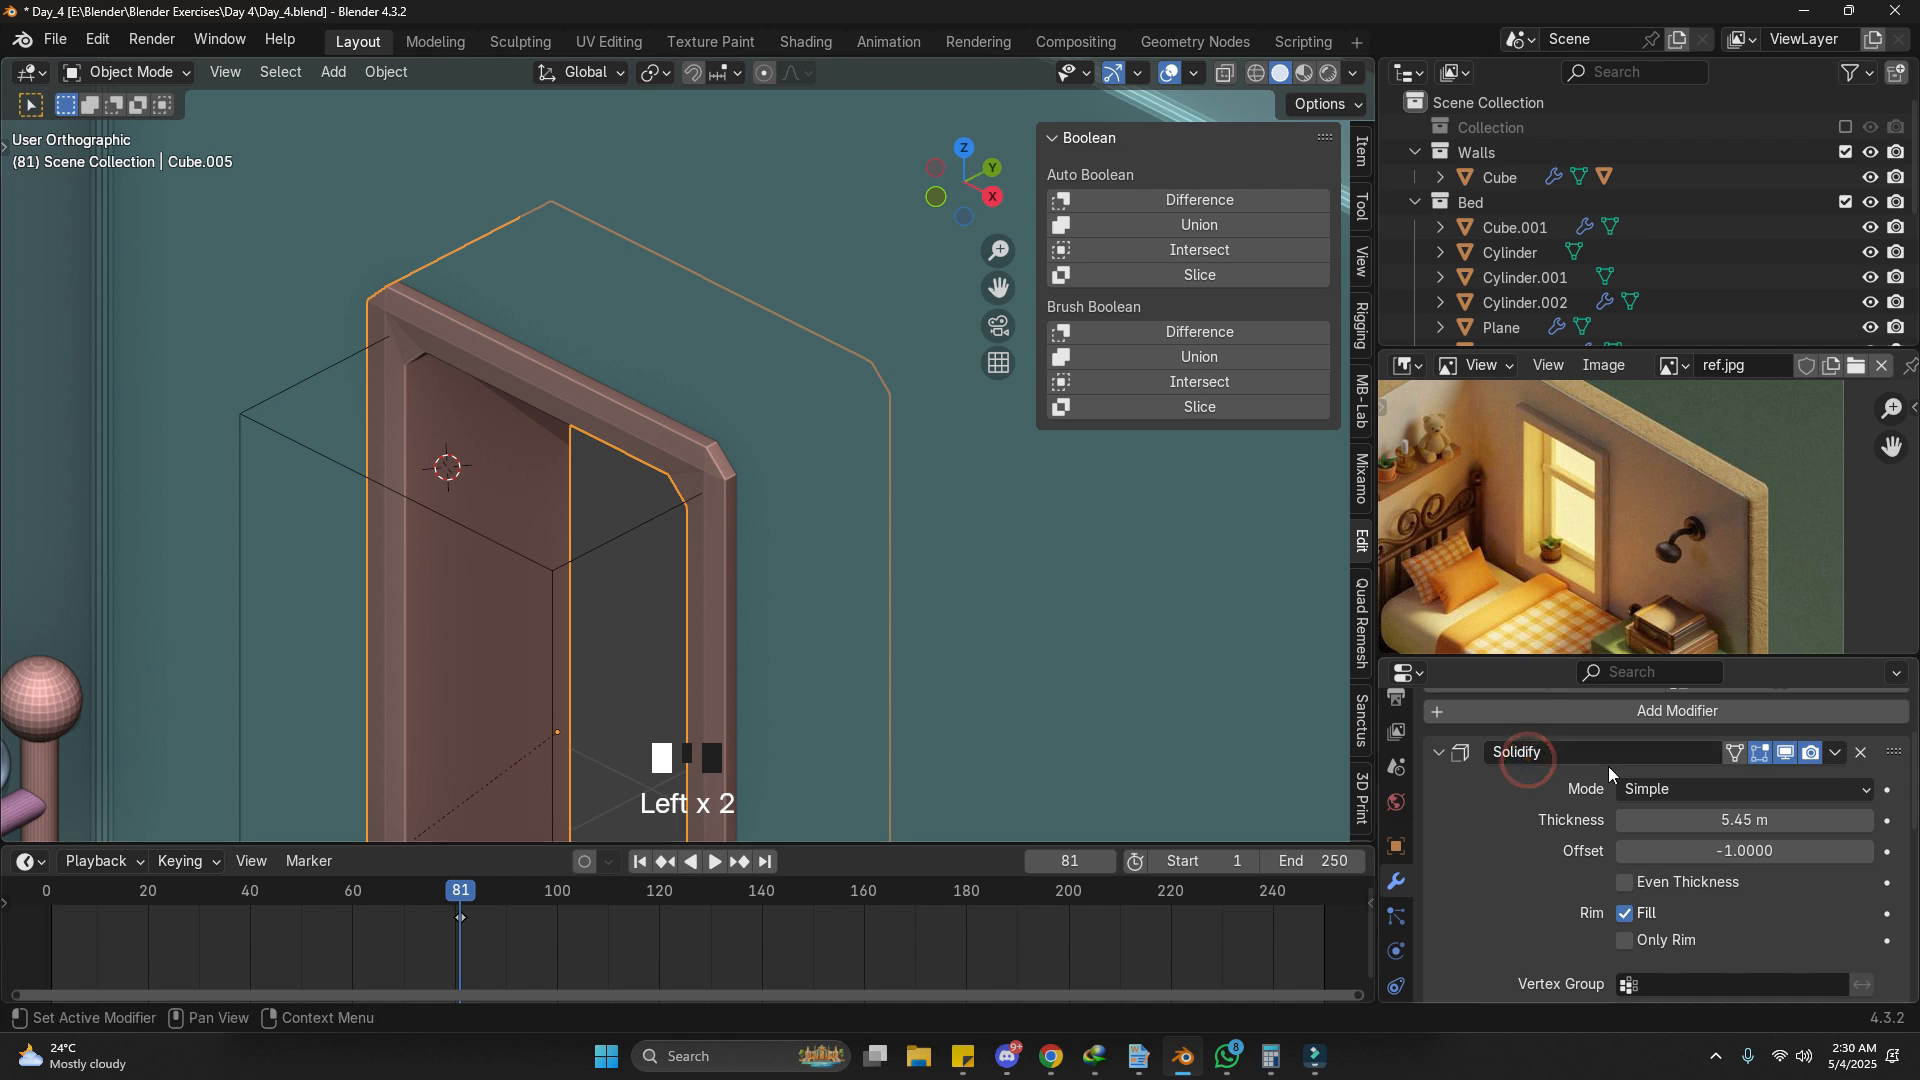
pyautogui.scroll(-12, 1656, 831)
pyautogui.keyDown('shift'); pyautogui.moveTo(1712, 778); pyautogui.dragTo(1666, 778); pyautogui.keyUp('shift')
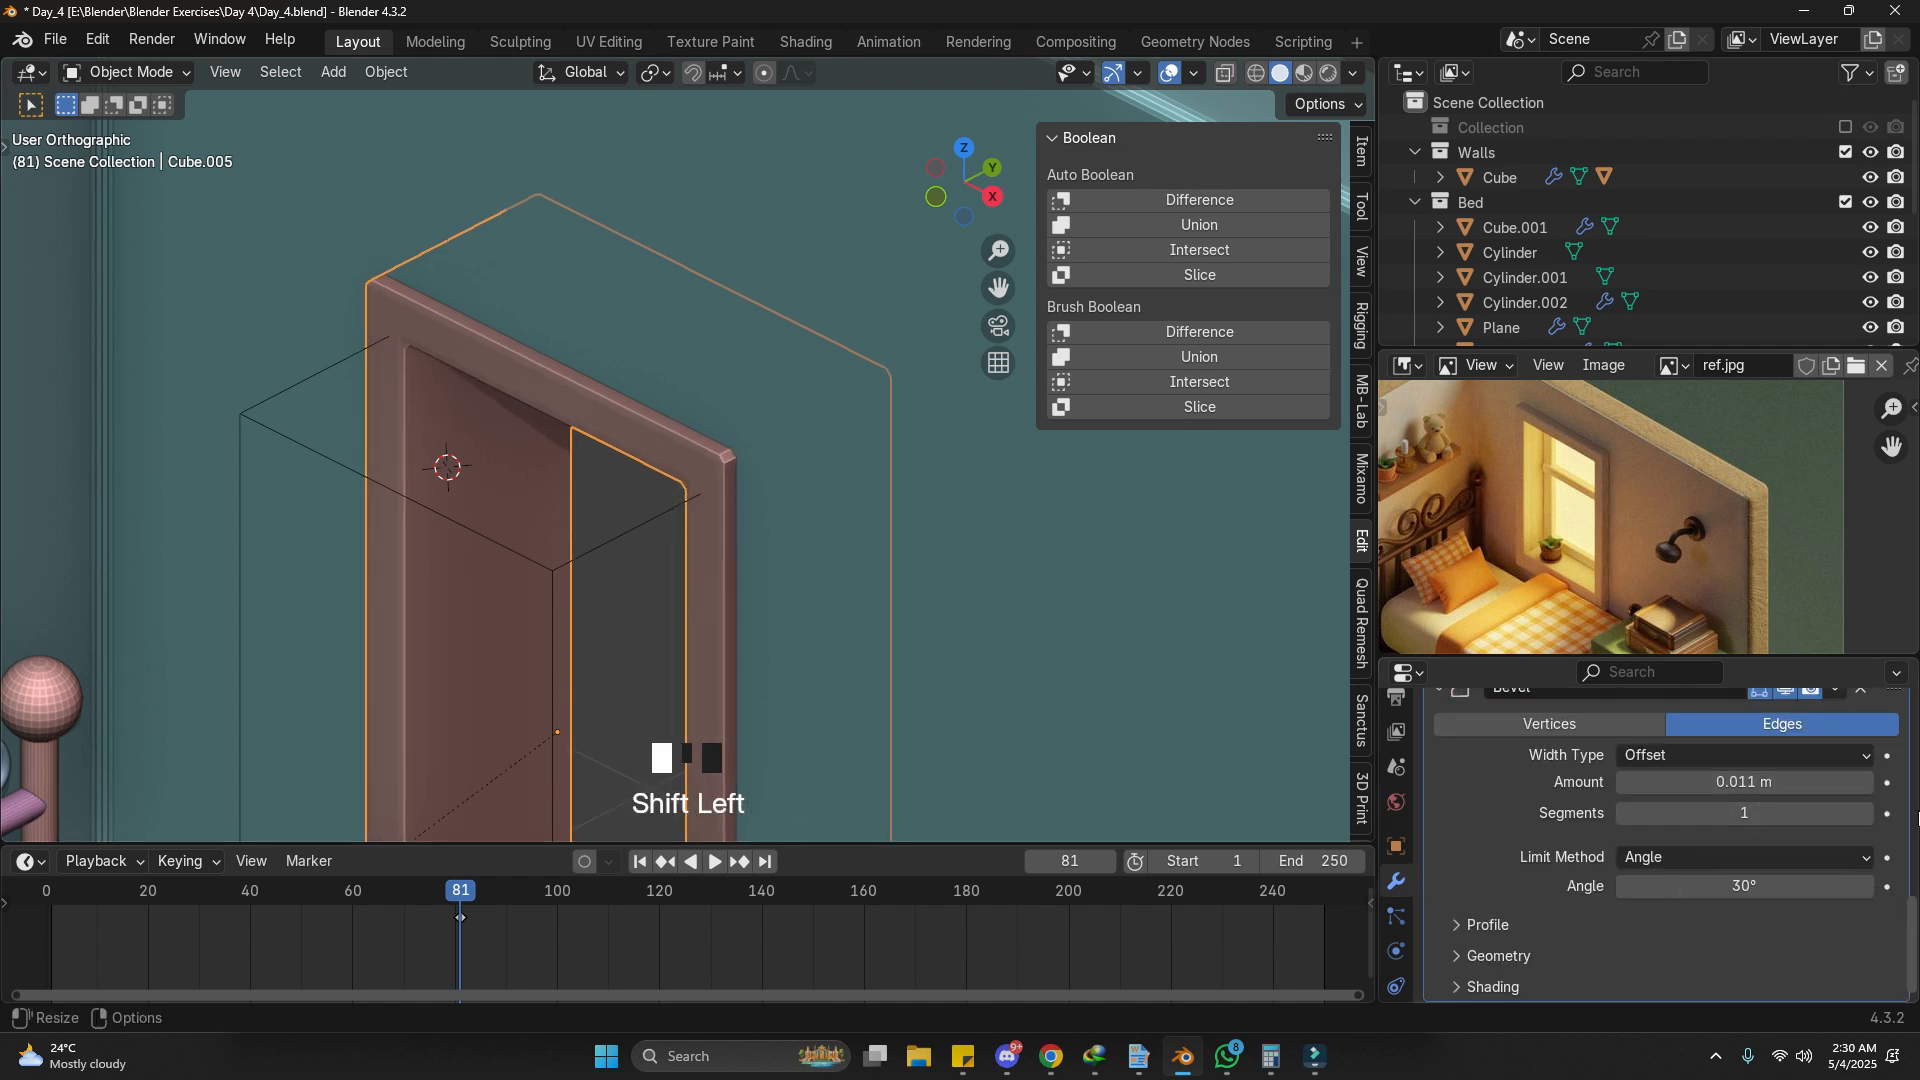
# Step: Try applying the window frame's scale, inspect it from outside the wall, and undo it
pyautogui.hotkey('ctrl', 'a')
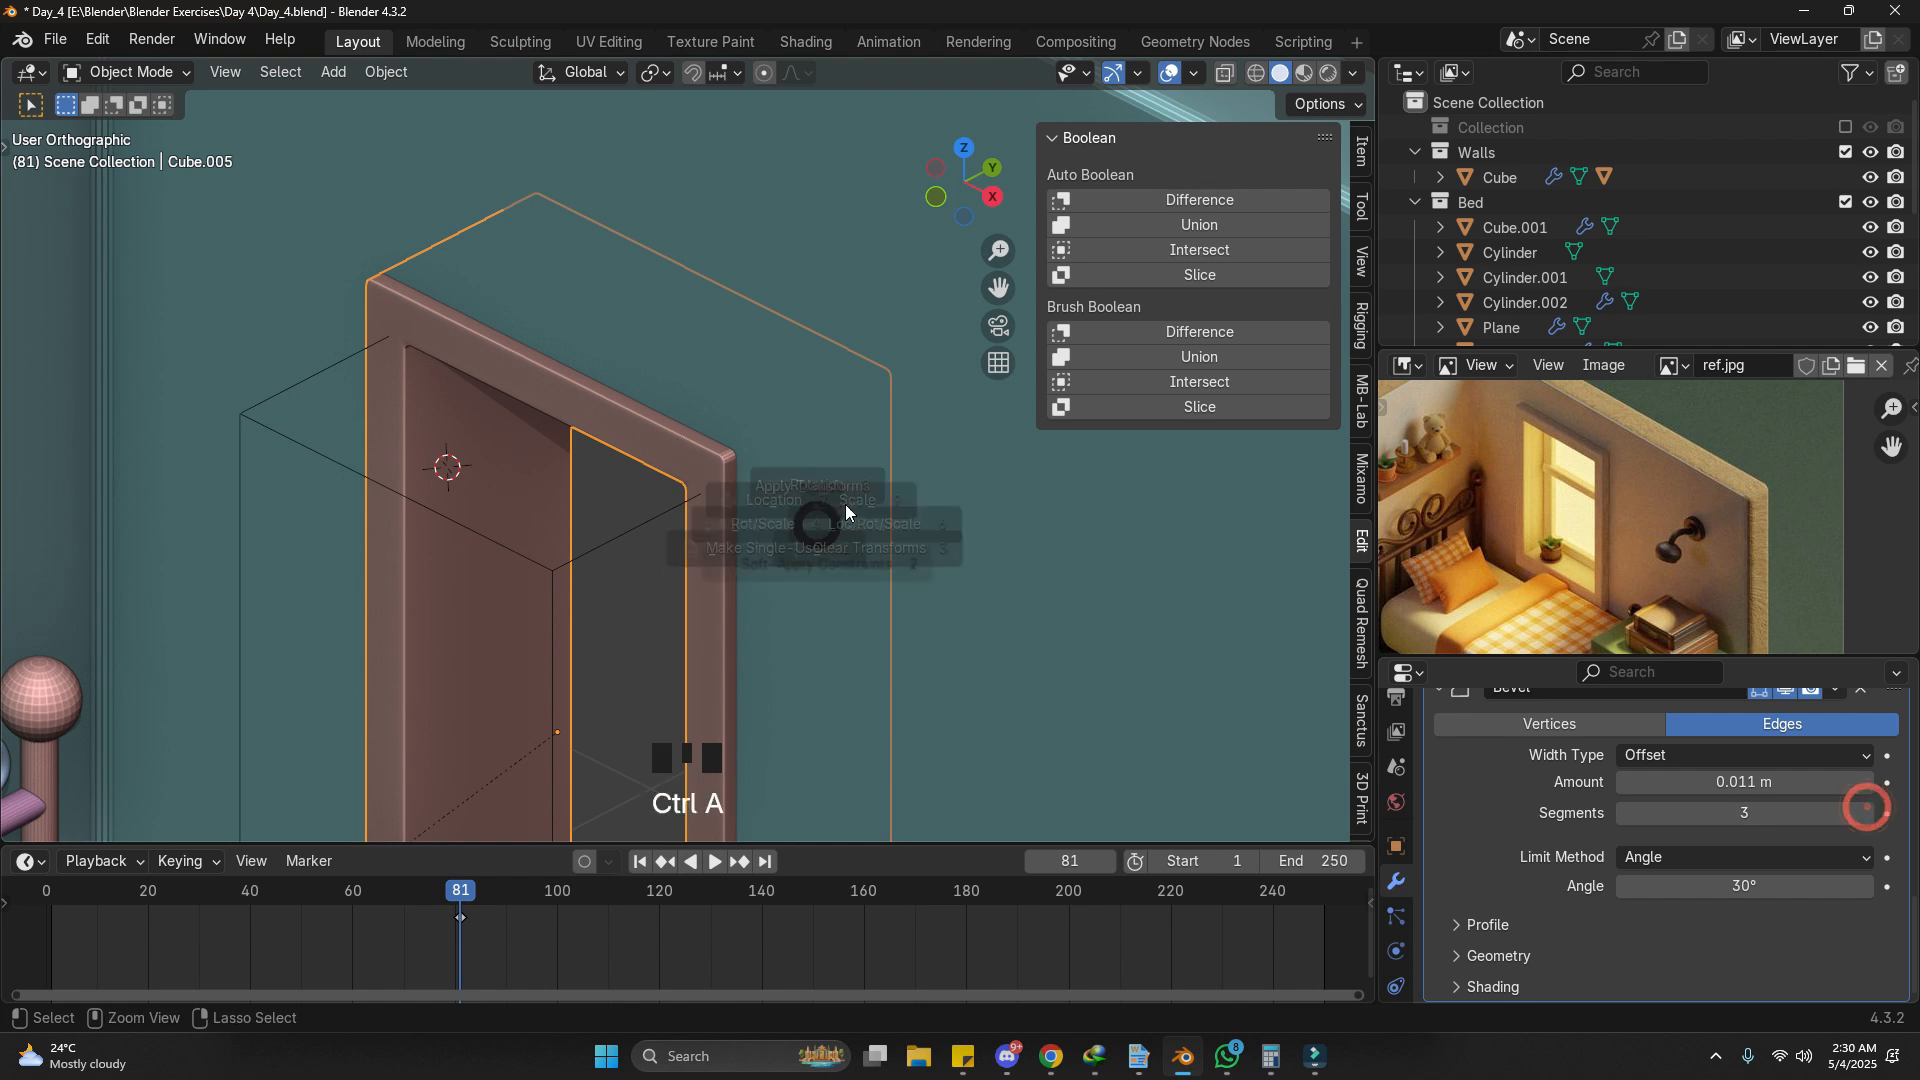
pyautogui.click(725, 416)
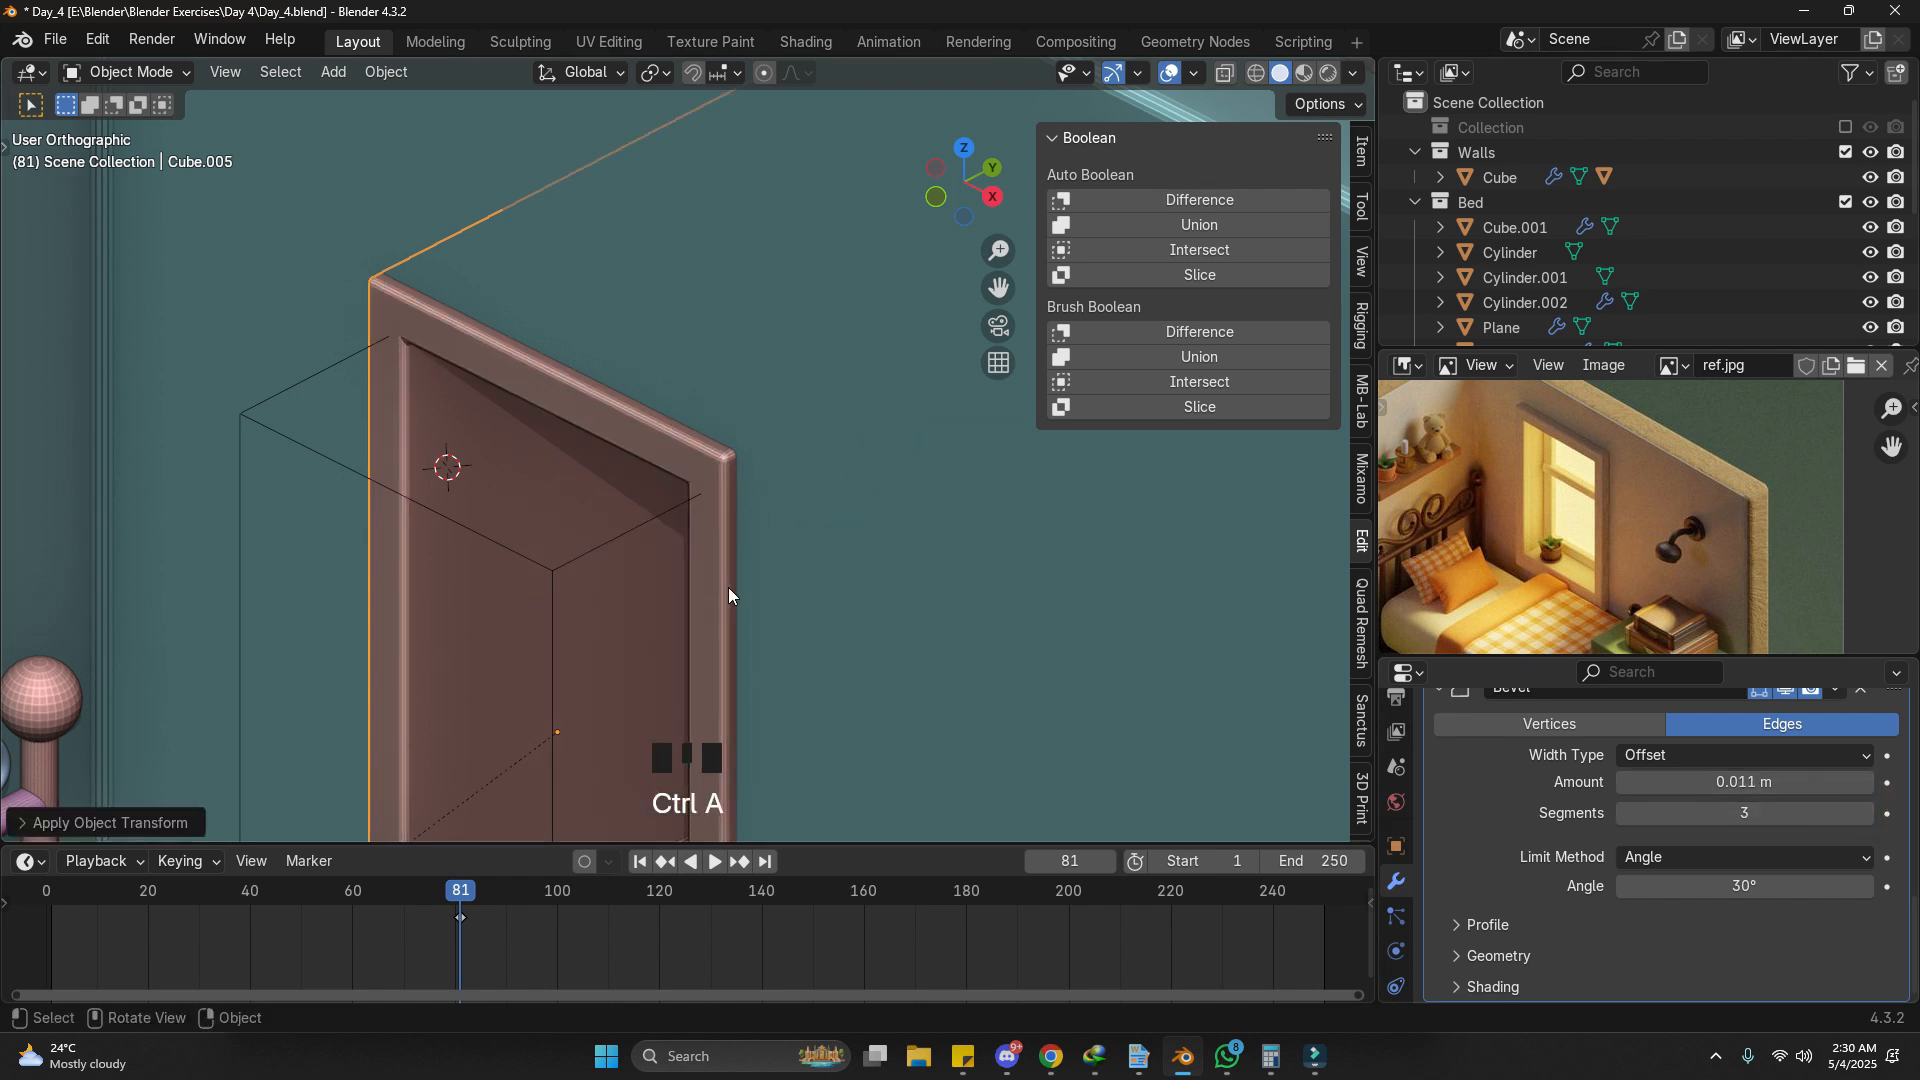
pyautogui.scroll(-3, 727, 586)
pyautogui.moveTo(422, 330); pyautogui.dragTo(483, 468, button='middle')
pyautogui.hotkey('ctrl', 'z')
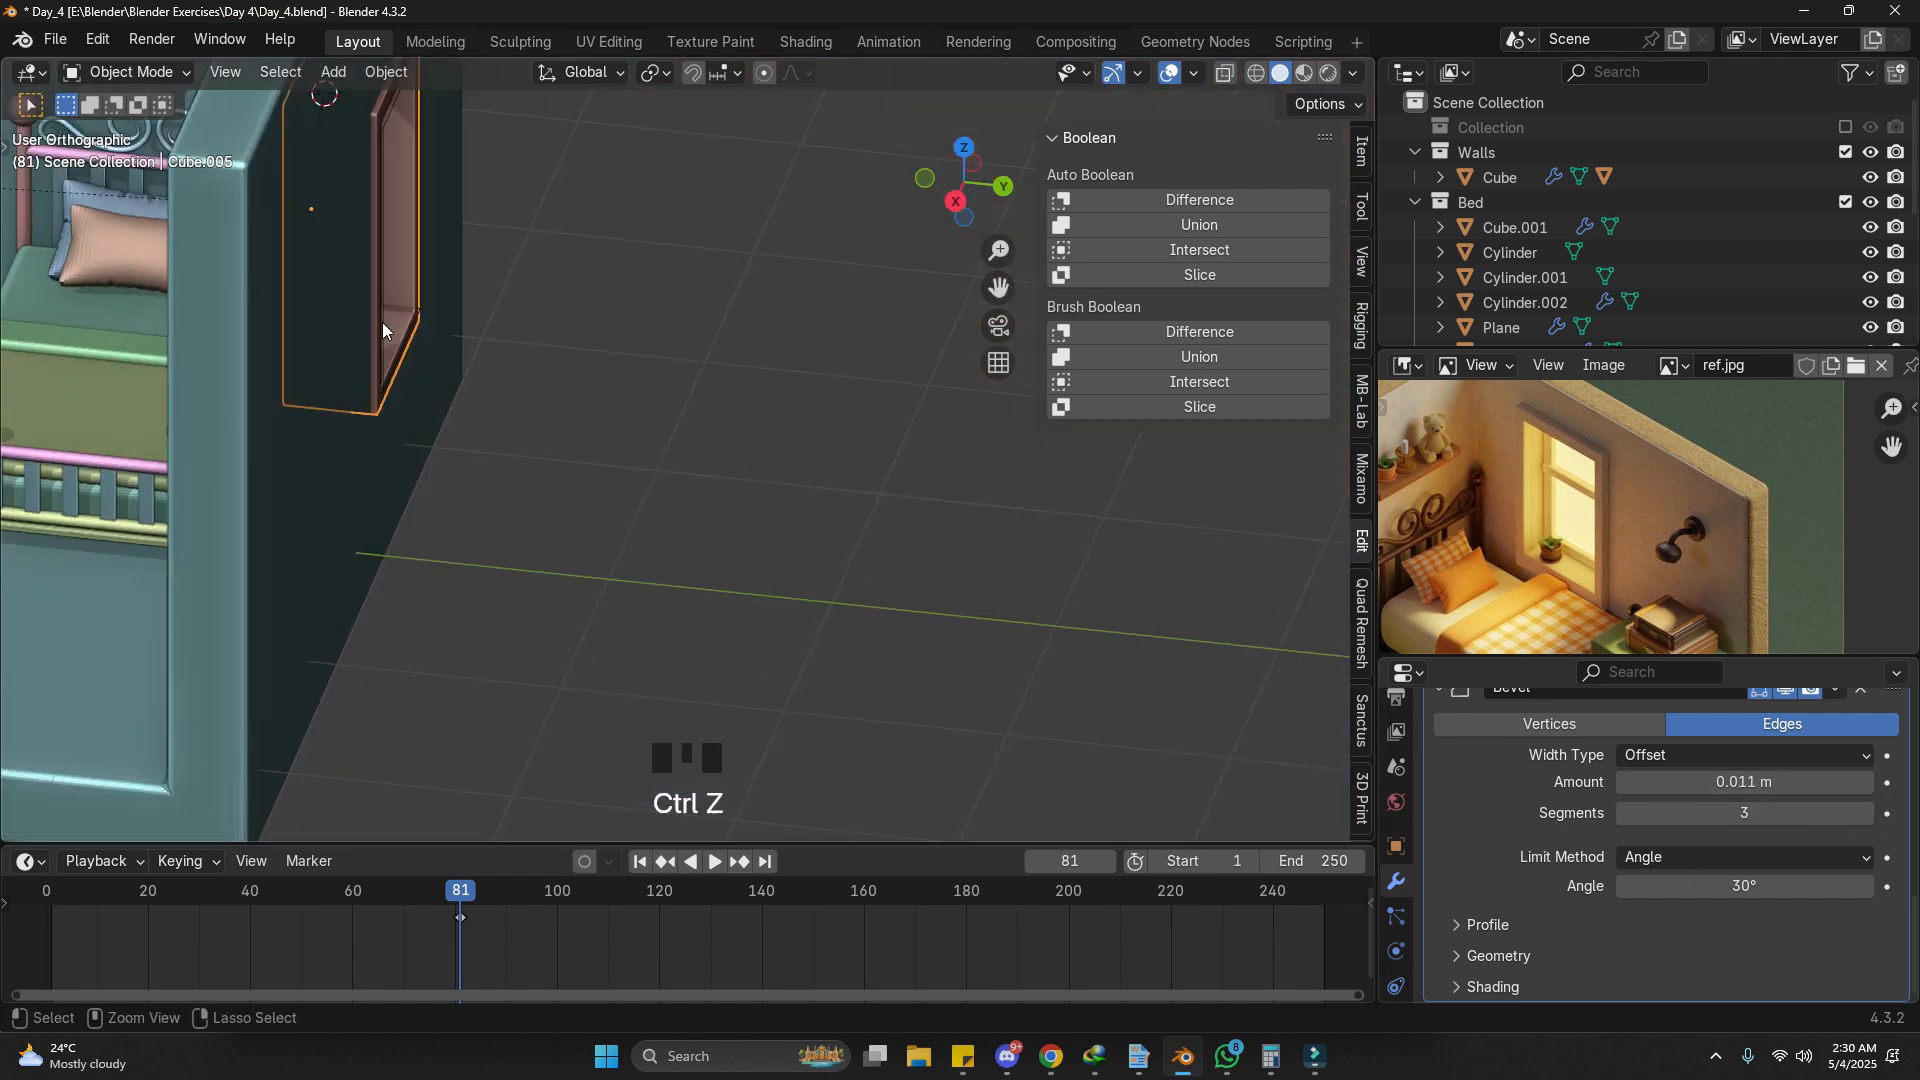
# Step: Apply the window frame's scale and set its Solidify thickness to 0.426 m to match the wall depth
pyautogui.keyDown('shift'); pyautogui.moveTo(382, 322); pyautogui.dragTo(549, 614, button='middle'); pyautogui.keyUp('shift')
pyautogui.scroll(2, 525, 531)
pyautogui.hotkey('ctrl', 'a')
pyautogui.click(752, 374)
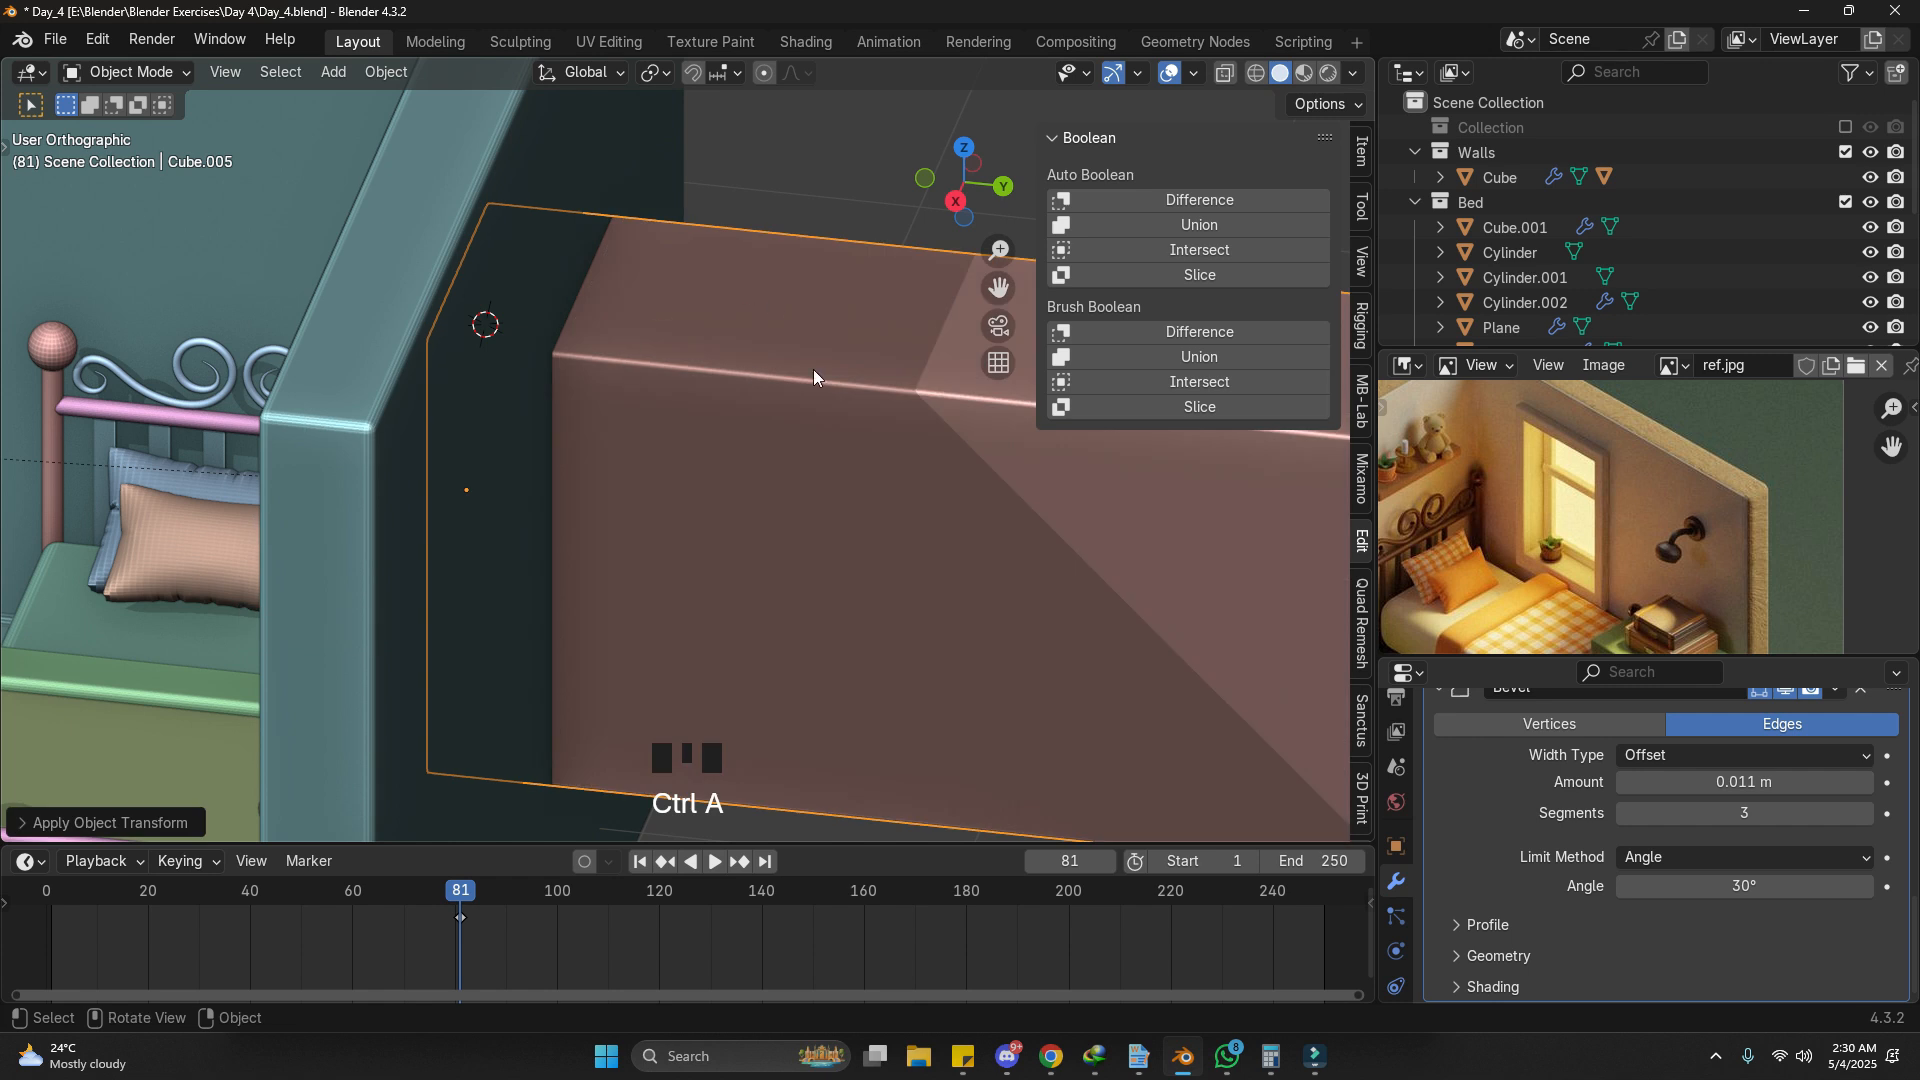
pyautogui.scroll(7, 1825, 831)
pyautogui.scroll(2, 1782, 760)
pyautogui.moveTo(1780, 750)
pyautogui.keyDown('shift'); pyautogui.mouseDown()
pyautogui.moveTo(1799, 750)
pyautogui.moveTo(1756, 750)
pyautogui.mouseUp(); pyautogui.keyUp('shift')
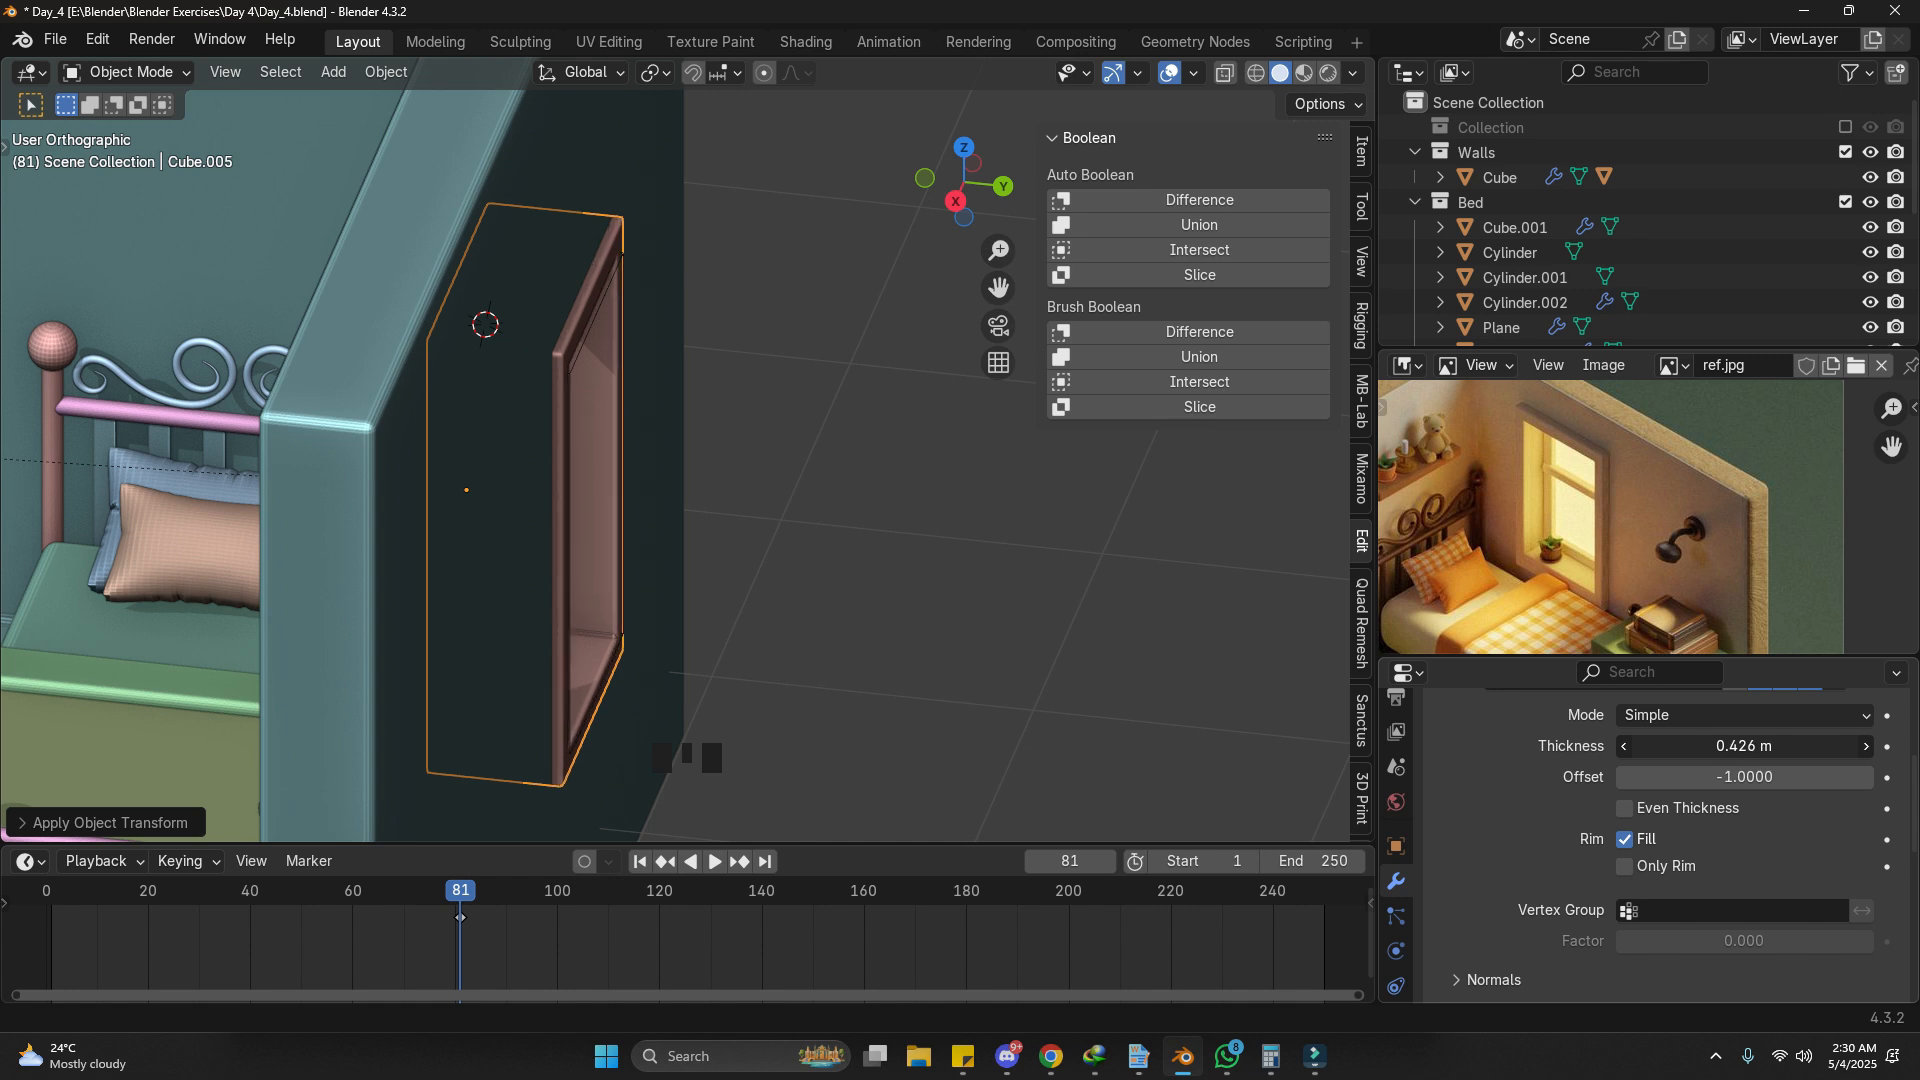
pyautogui.moveTo(956, 560); pyautogui.dragTo(1016, 580, button='middle')
pyautogui.keyDown('shift'); pyautogui.moveTo(1745, 746); pyautogui.dragTo(1745, 746); pyautogui.keyUp('shift')
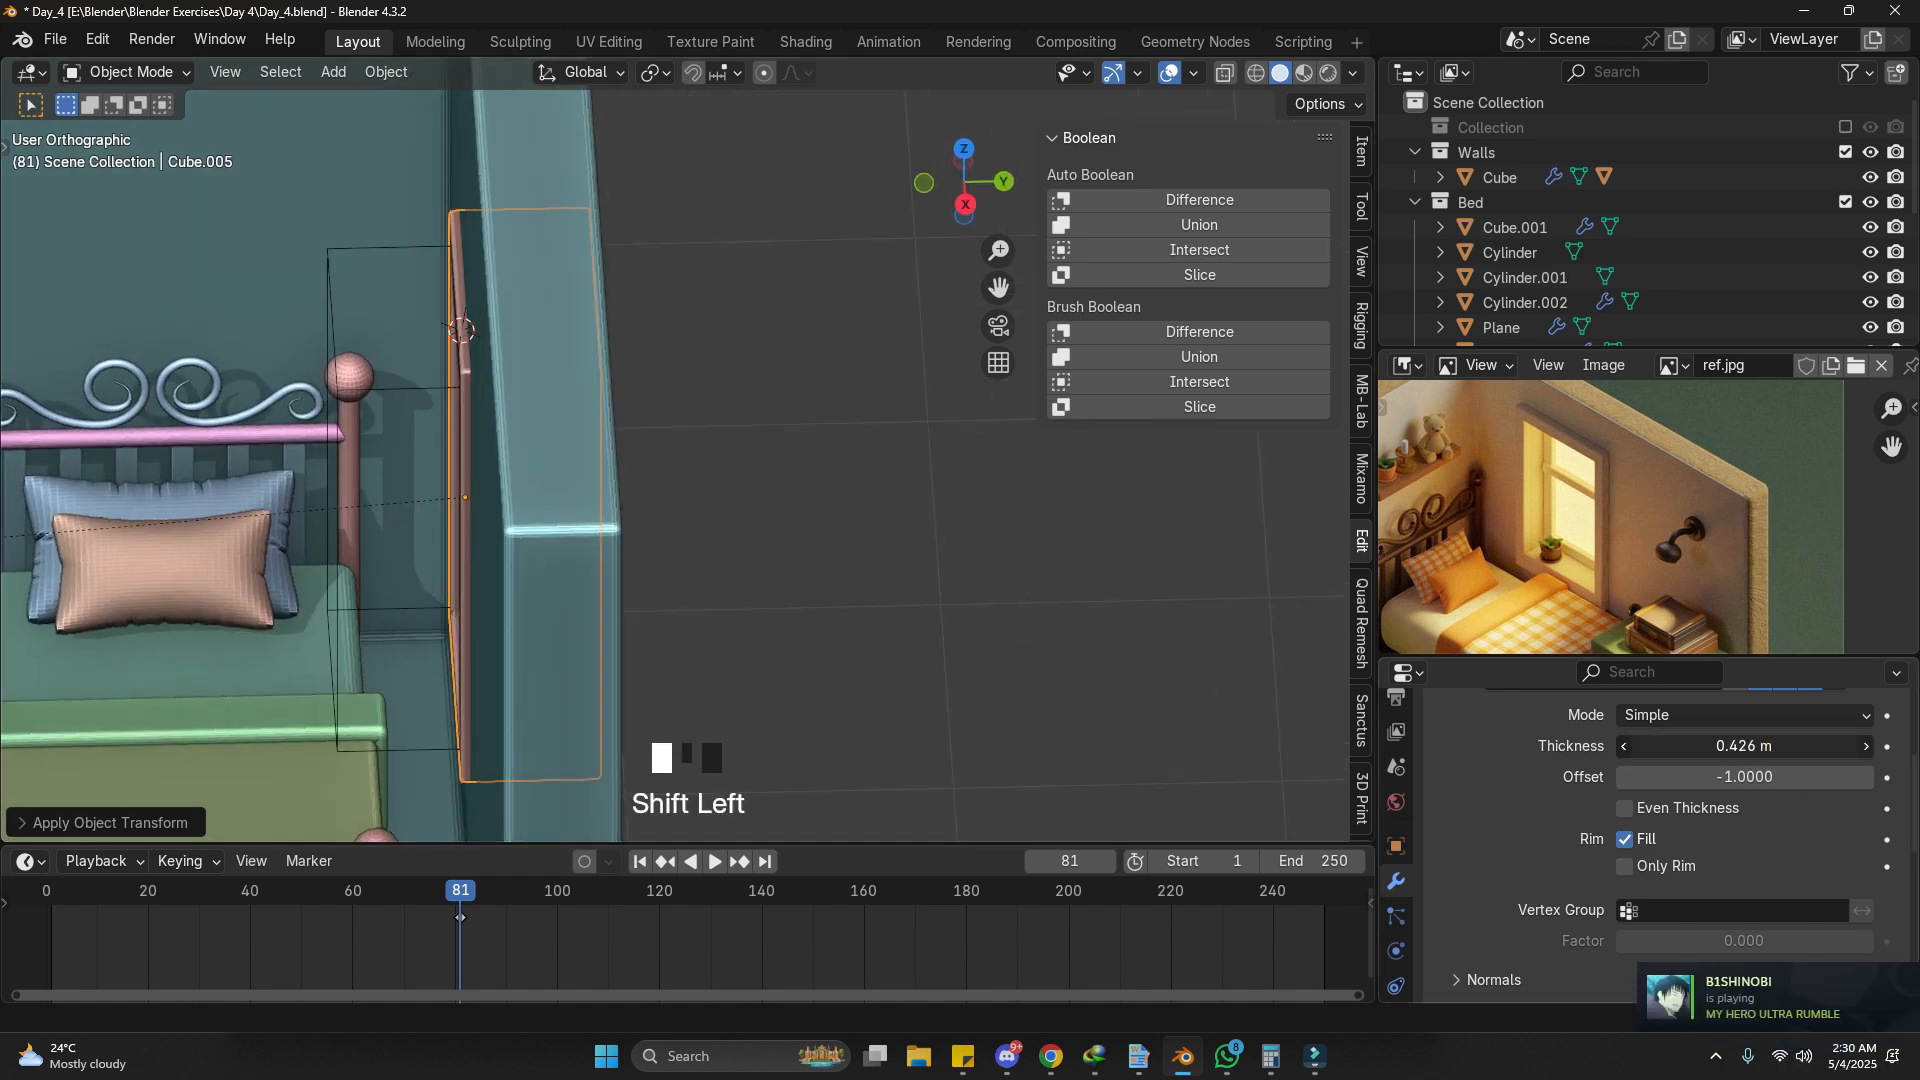
# Step: Duplicate the frame's inner edge loop in Edit Mode and move the copy deeper into the window opening
pyautogui.moveTo(490, 489); pyautogui.dragTo(722, 454, button='middle')
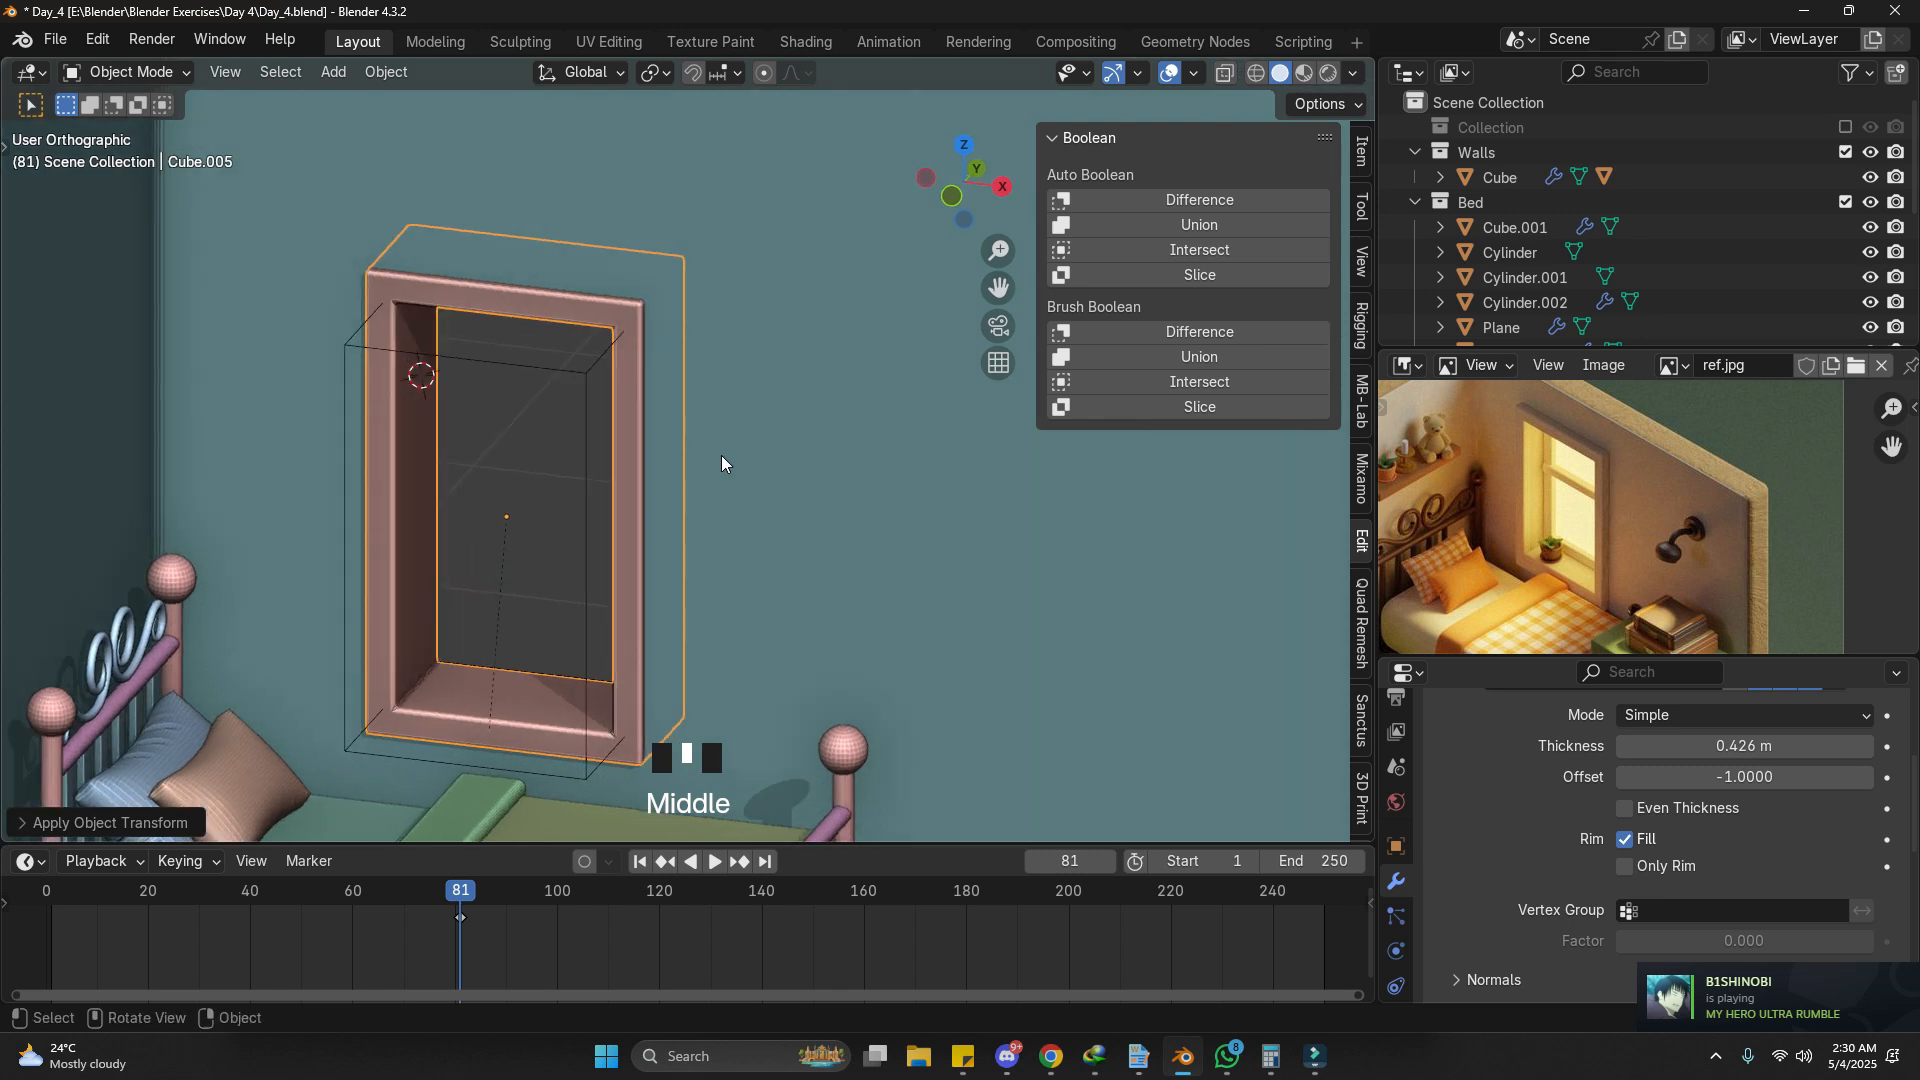
pyautogui.scroll(-2, 508, 510)
pyautogui.keyDown('shift'); pyautogui.moveTo(566, 456); pyautogui.dragTo(762, 527, button='middle'); pyautogui.keyUp('shift')
pyautogui.scroll(2, 557, 448)
pyautogui.press('Tab')
pyautogui.keyDown('alt'); pyautogui.click(710, 466); pyautogui.keyUp('alt')
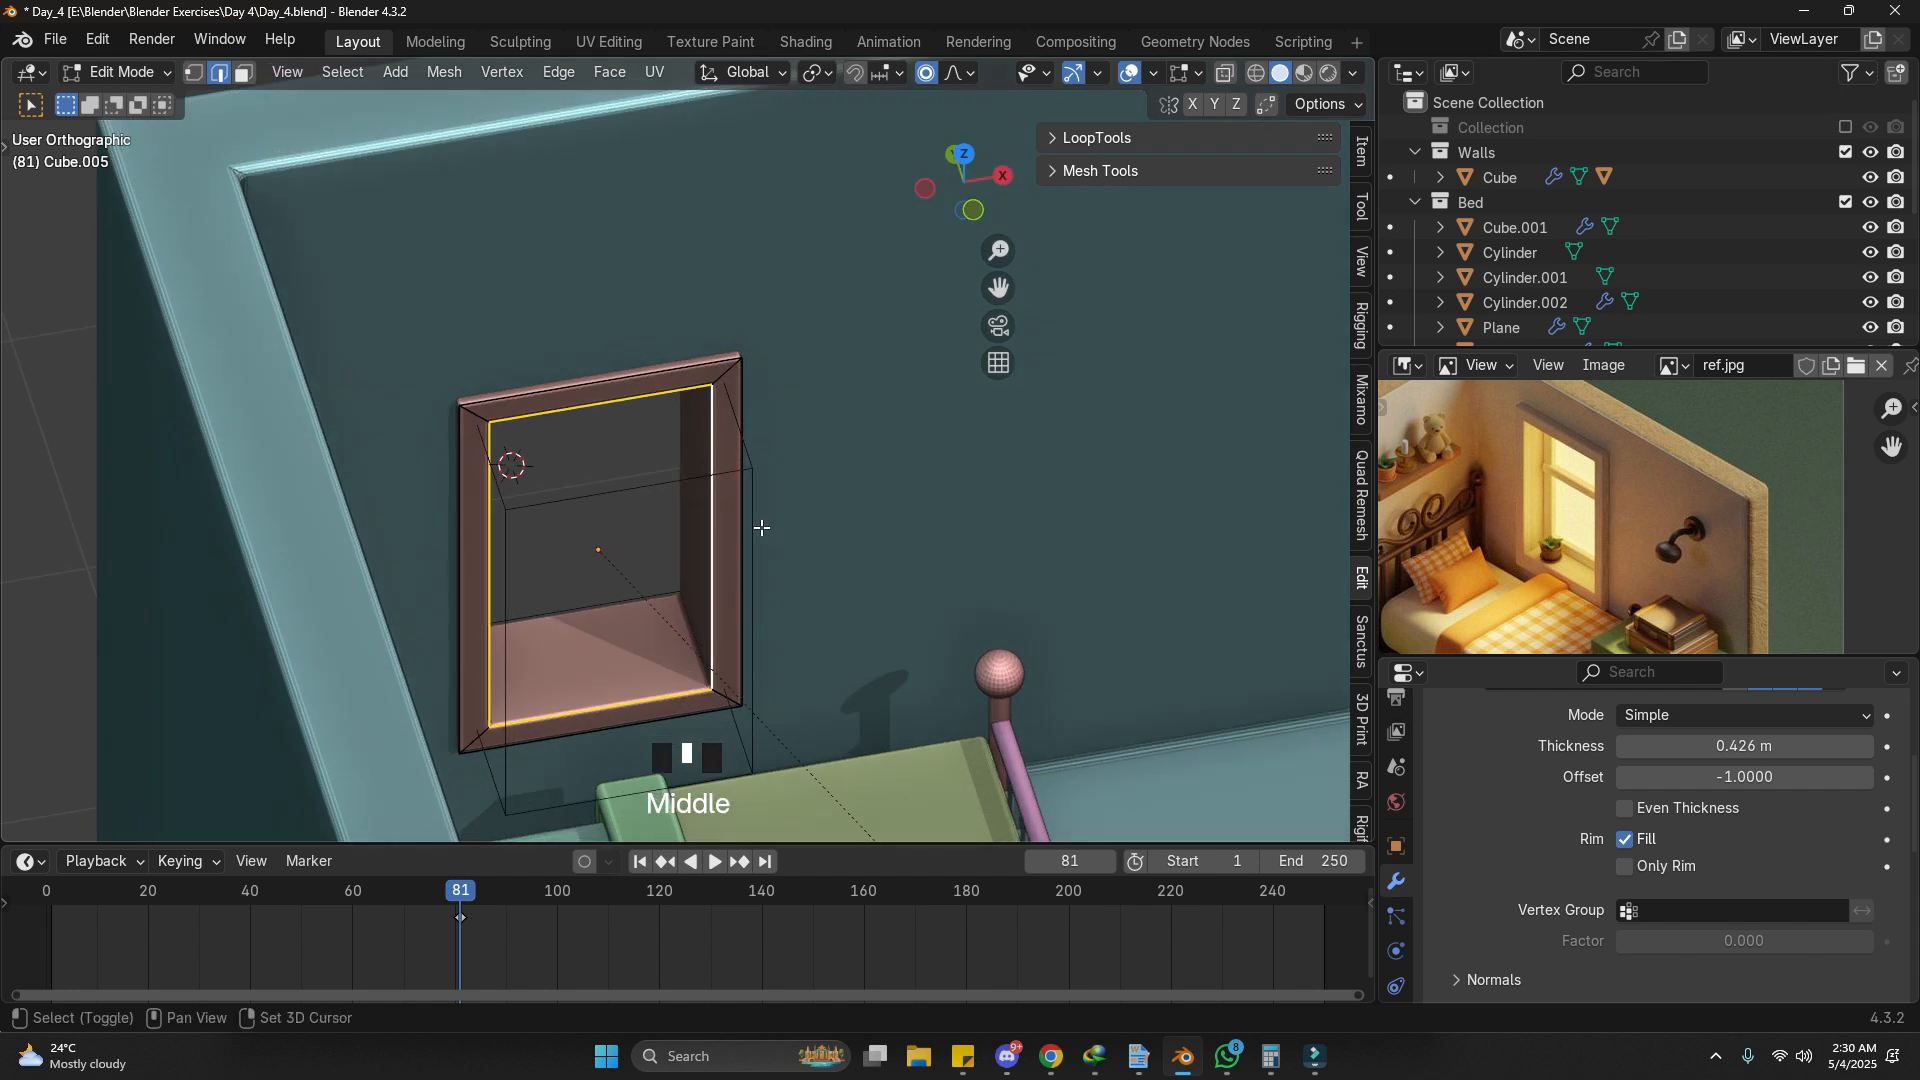
pyautogui.hotkey('shift', 'd')
pyautogui.press('g')
pyautogui.press('g')
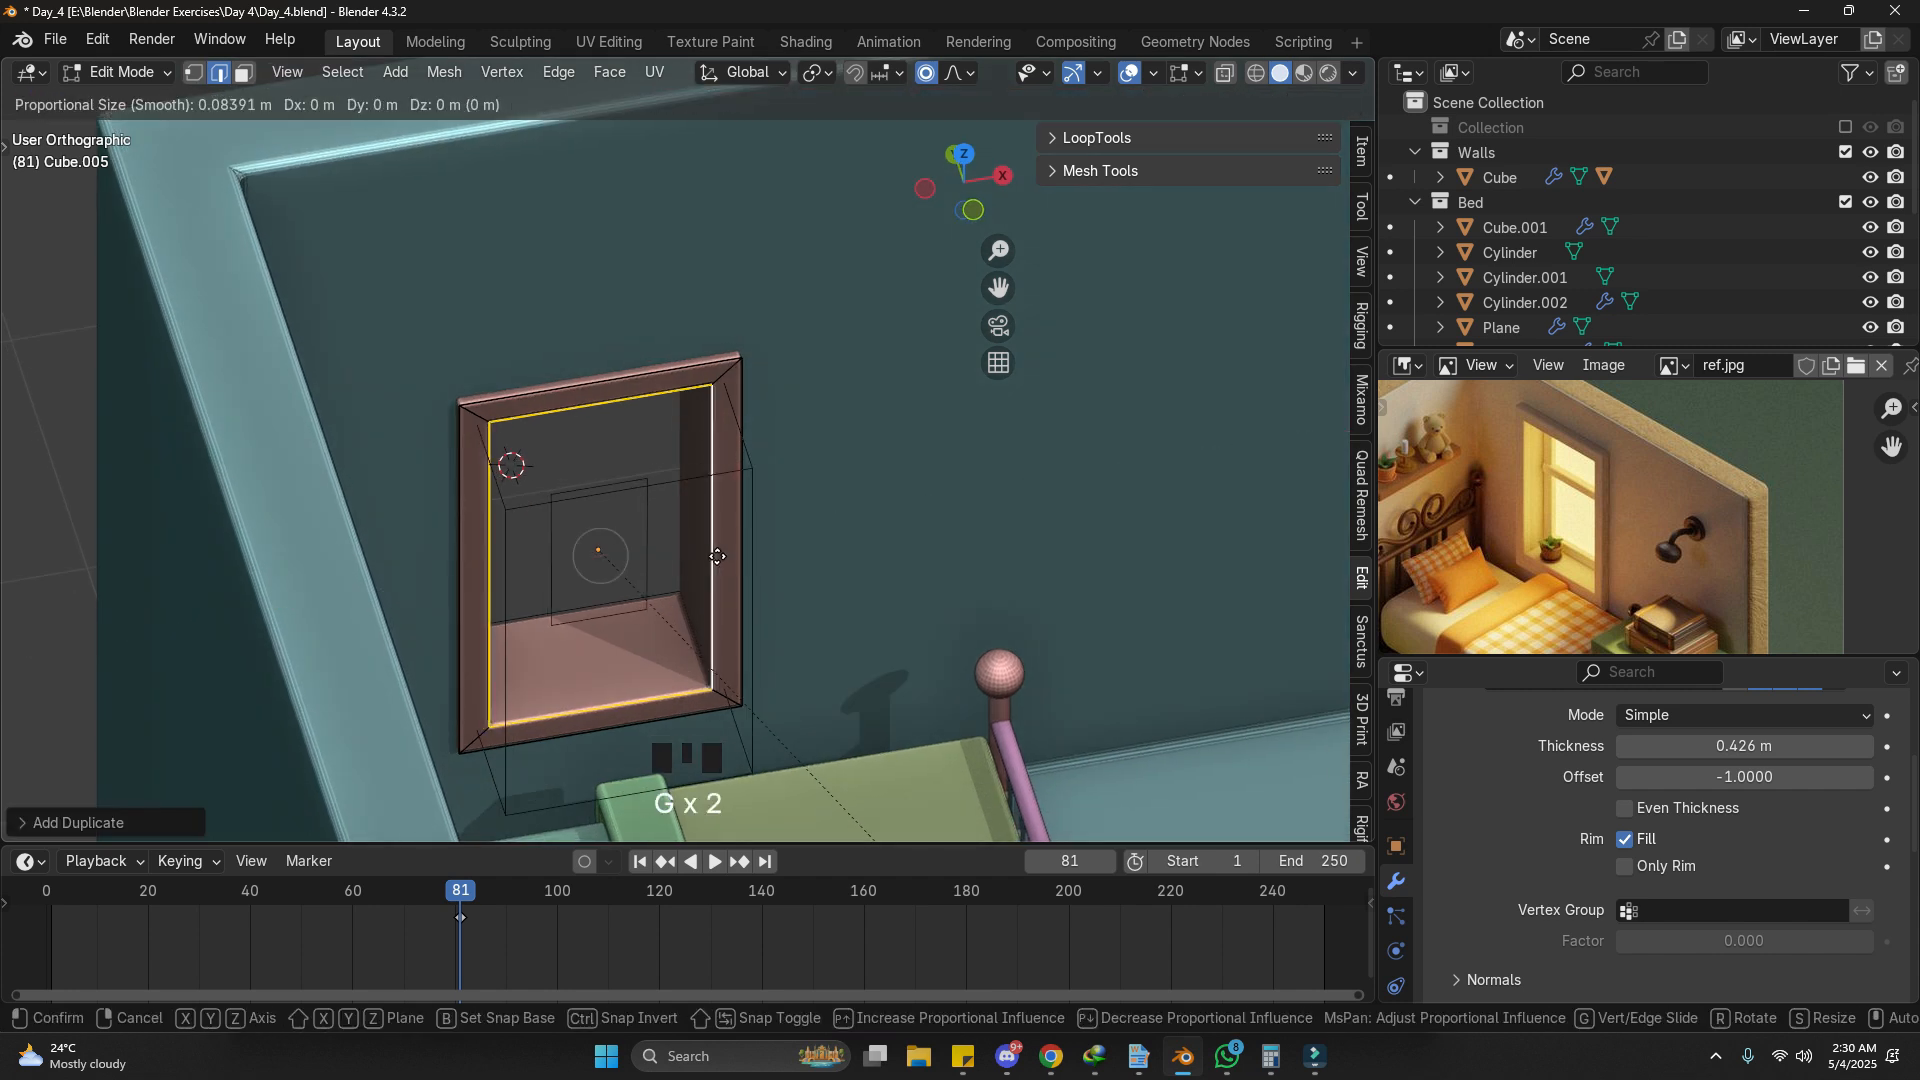
pyautogui.click(698, 488)
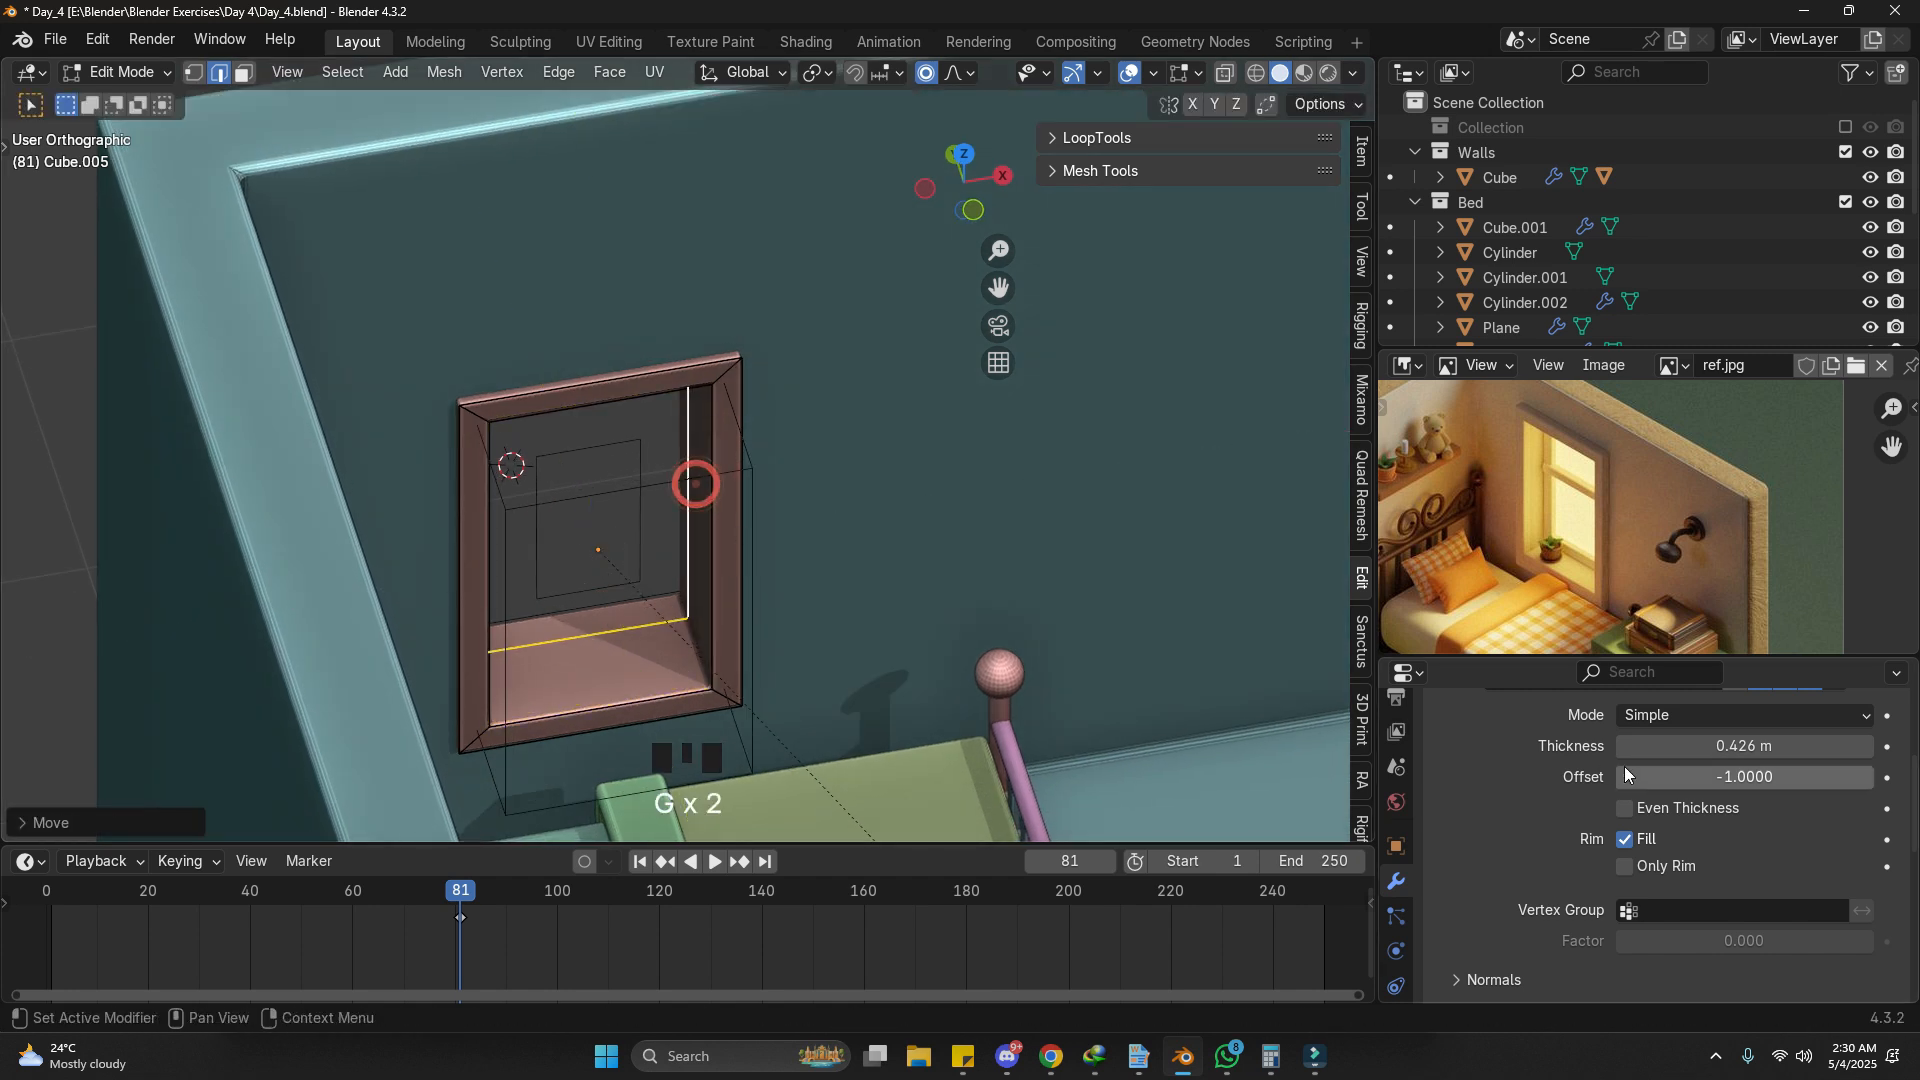
# Step: Separate the duplicated loop into its own object and remove its Solidify and Bevel modifiers
pyautogui.press('p')
pyautogui.click(883, 566)
pyautogui.press('Tab')
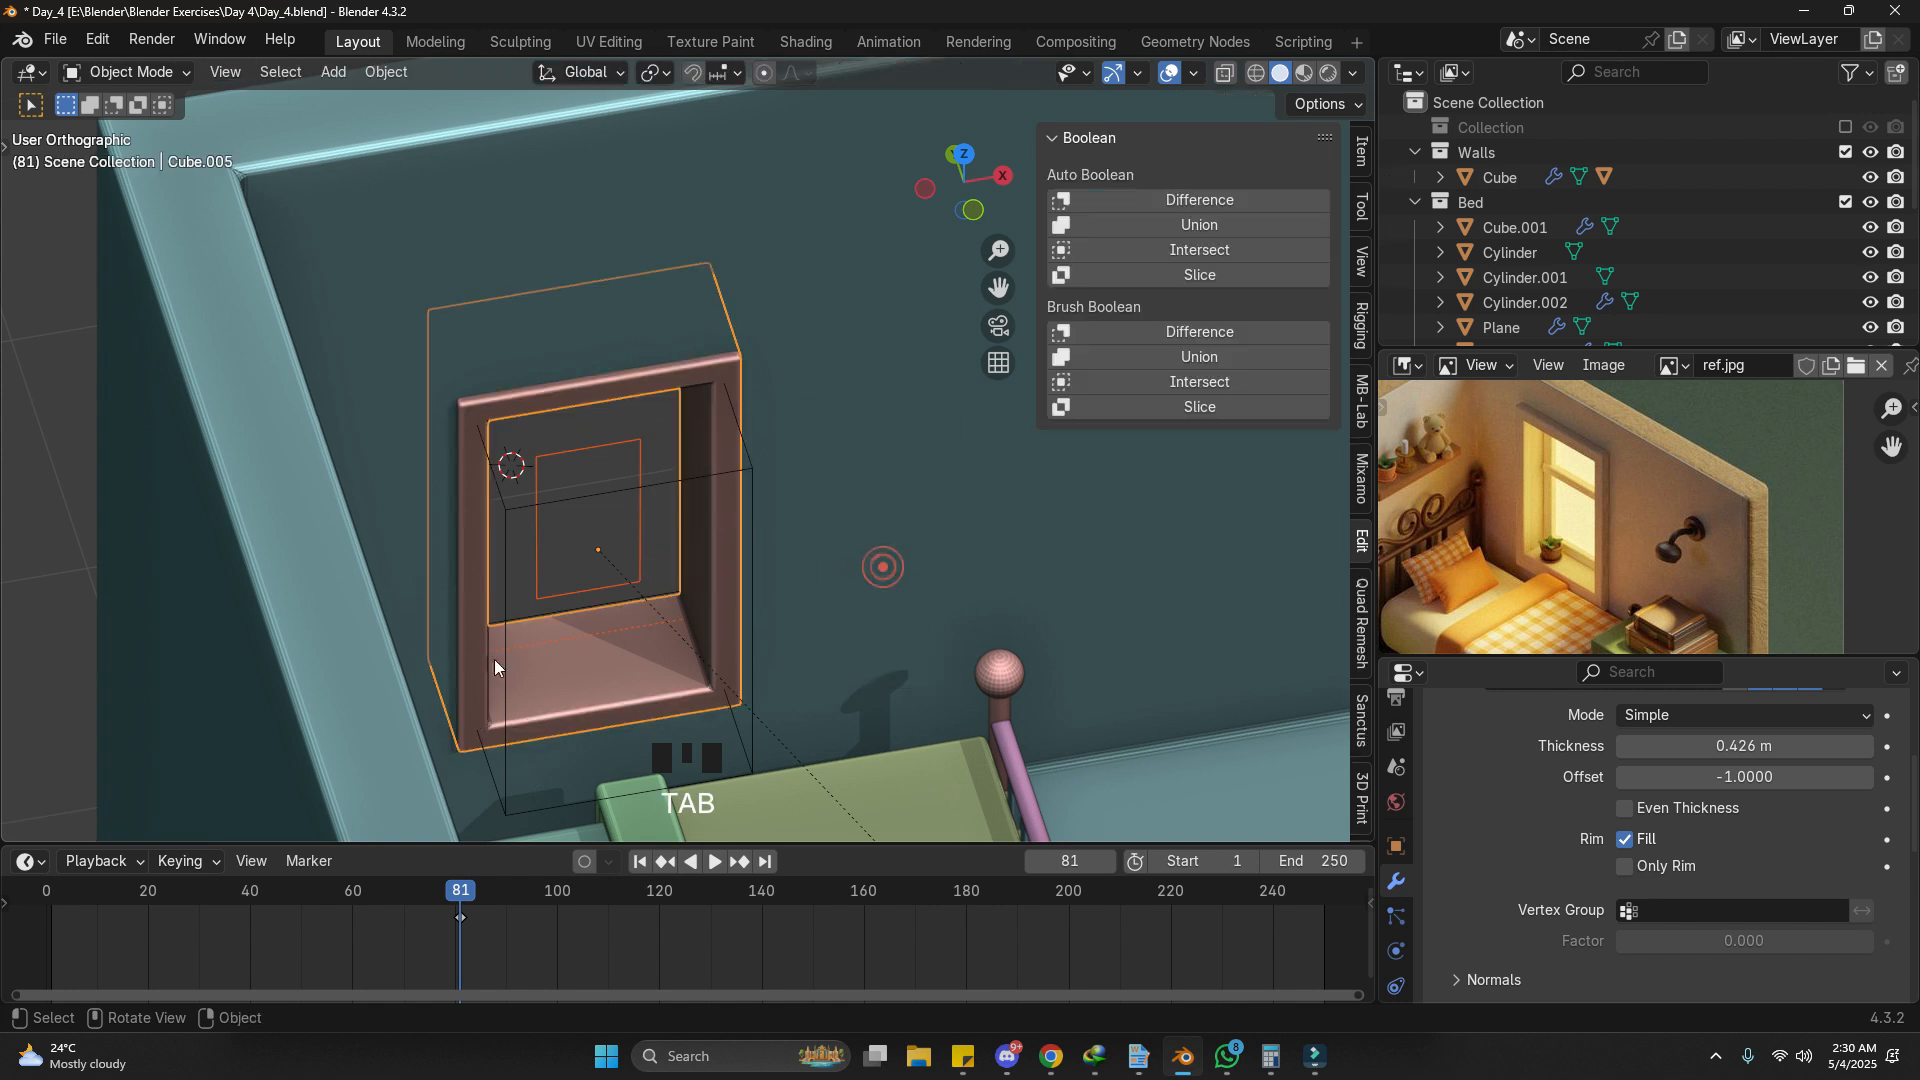
pyautogui.click(645, 578)
pyautogui.scroll(3, 1681, 713)
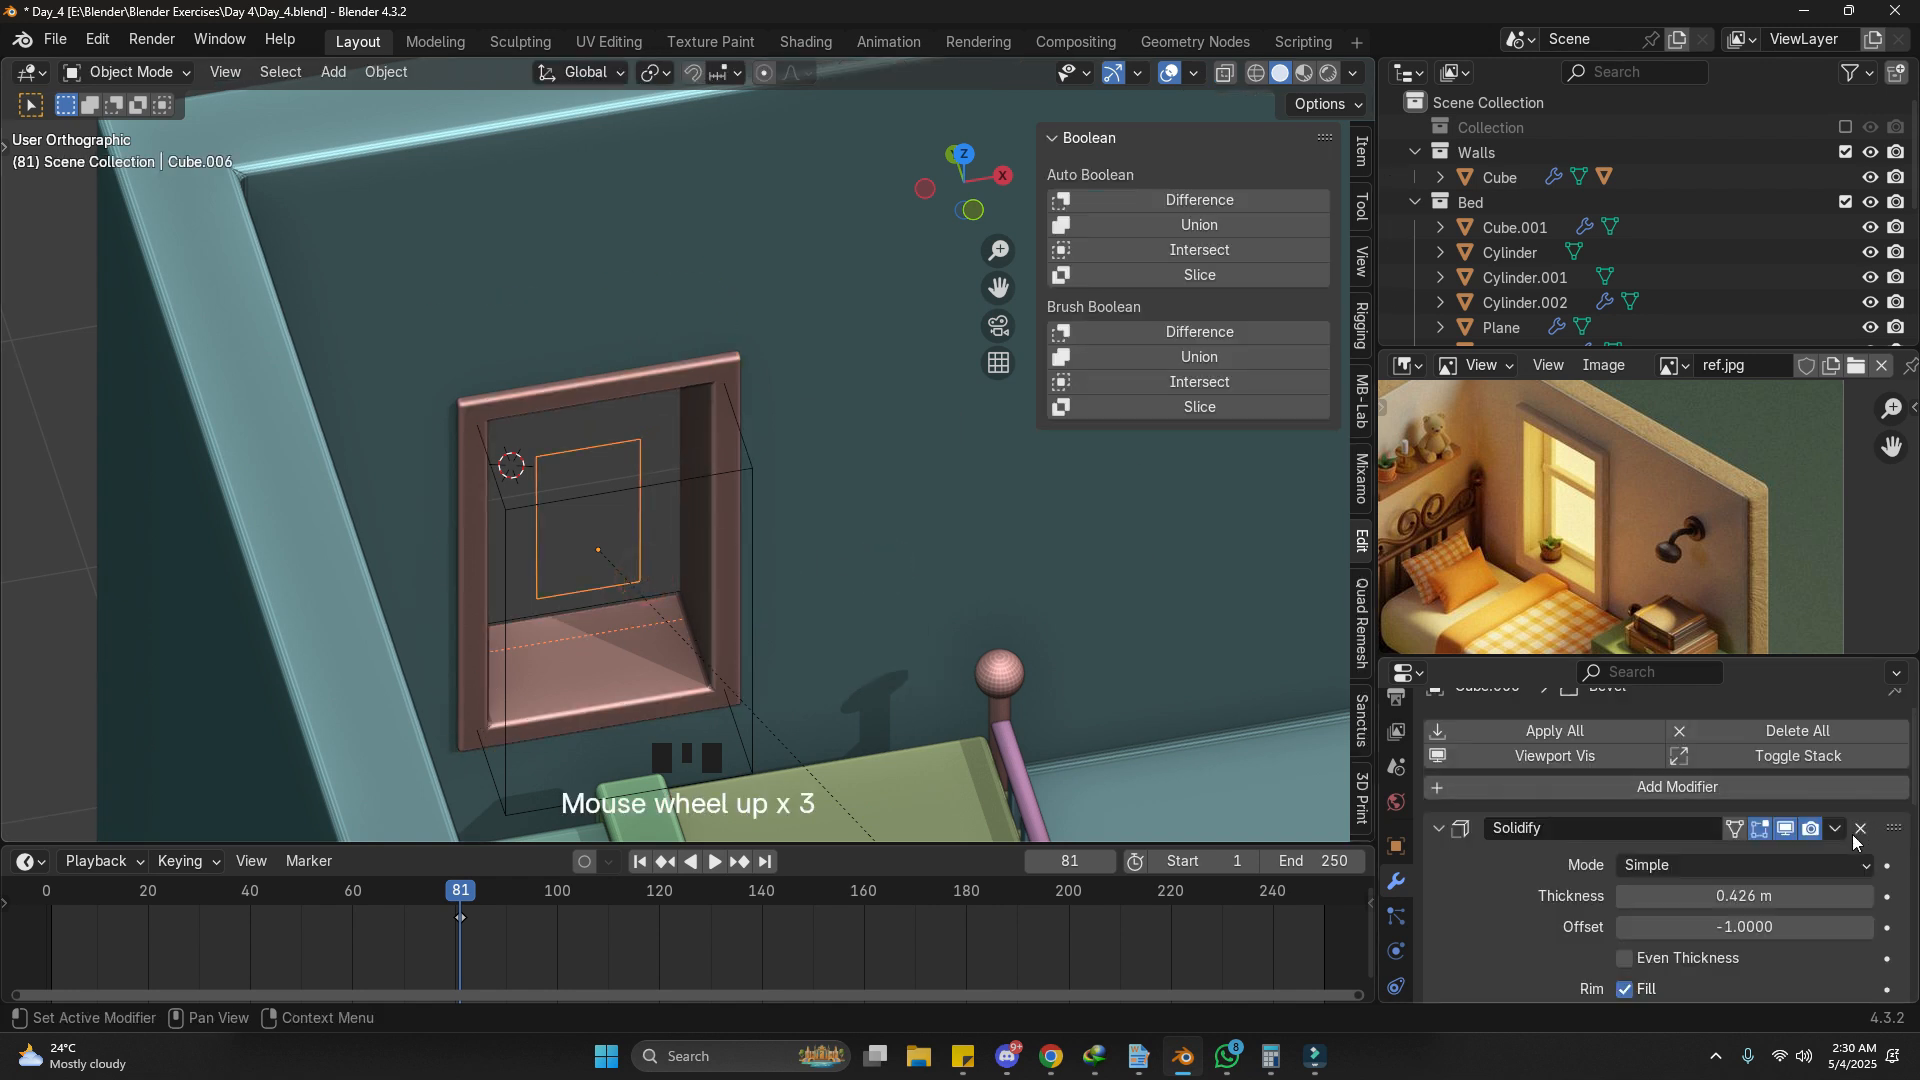
pyautogui.click(1851, 836)
pyautogui.click(1852, 835)
# Step: Extrude the separated loop and scale it inward with proportional editing off to form a flat inner sash
pyautogui.press('Tab')
pyautogui.keyDown('shift'); pyautogui.moveTo(840, 414); pyautogui.dragTo(814, 467, button='middle'); pyautogui.keyUp('shift')
pyautogui.scroll(3, 784, 613)
pyautogui.press('e')
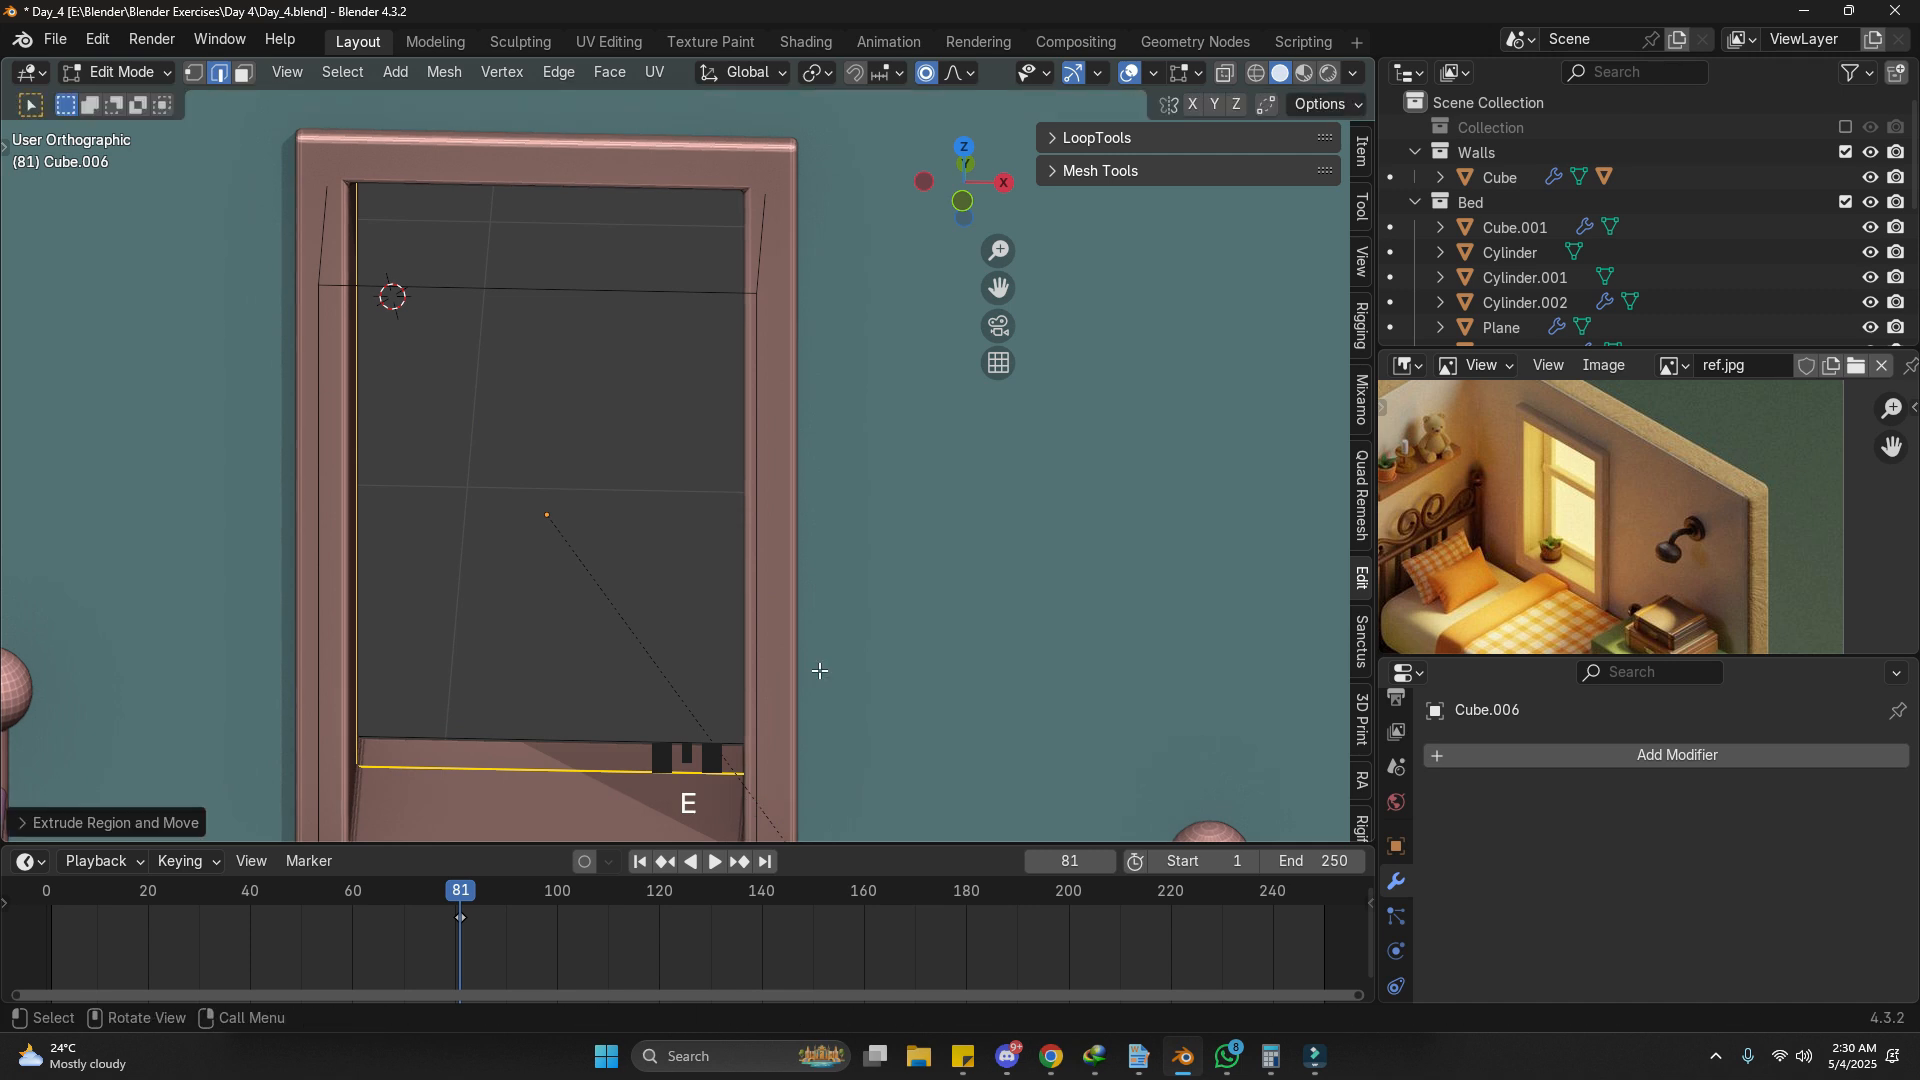
pyautogui.press('s')
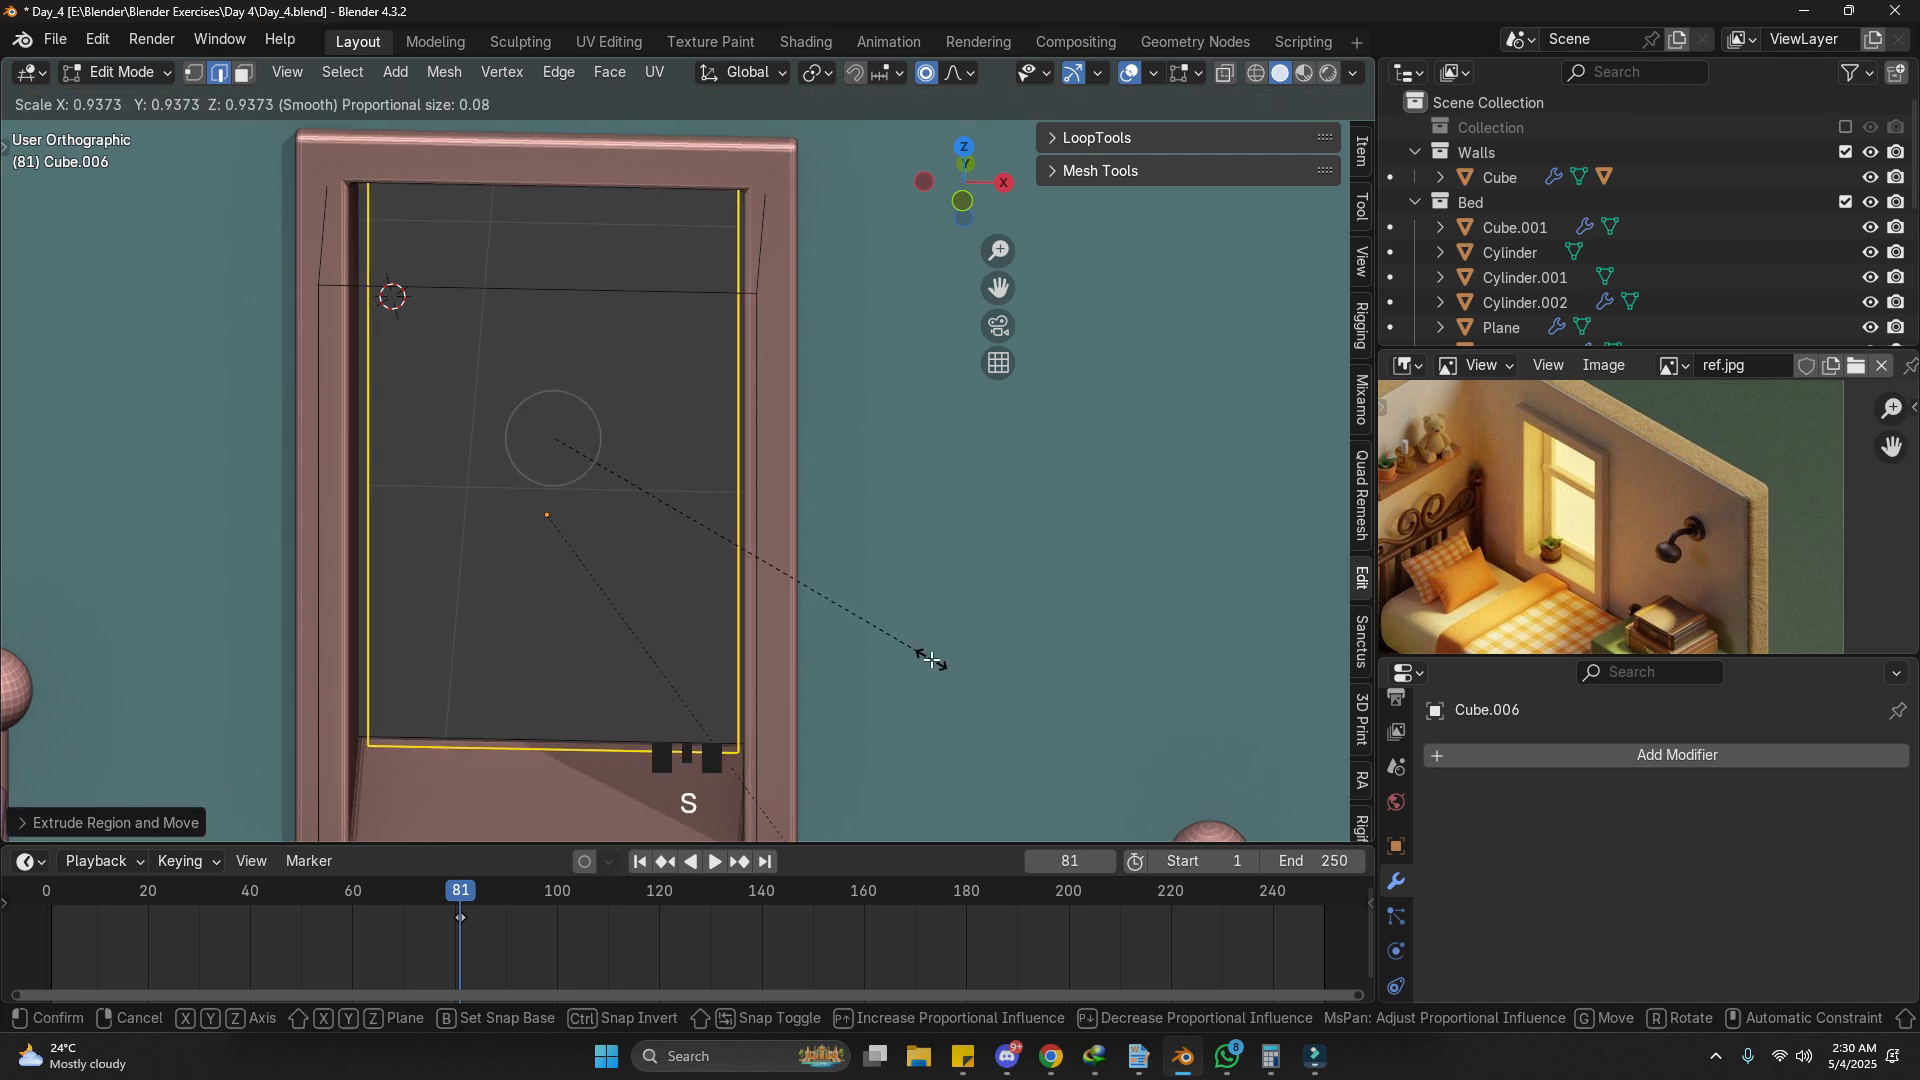
pyautogui.press('Escape')
pyautogui.click(929, 78)
pyautogui.press('s')
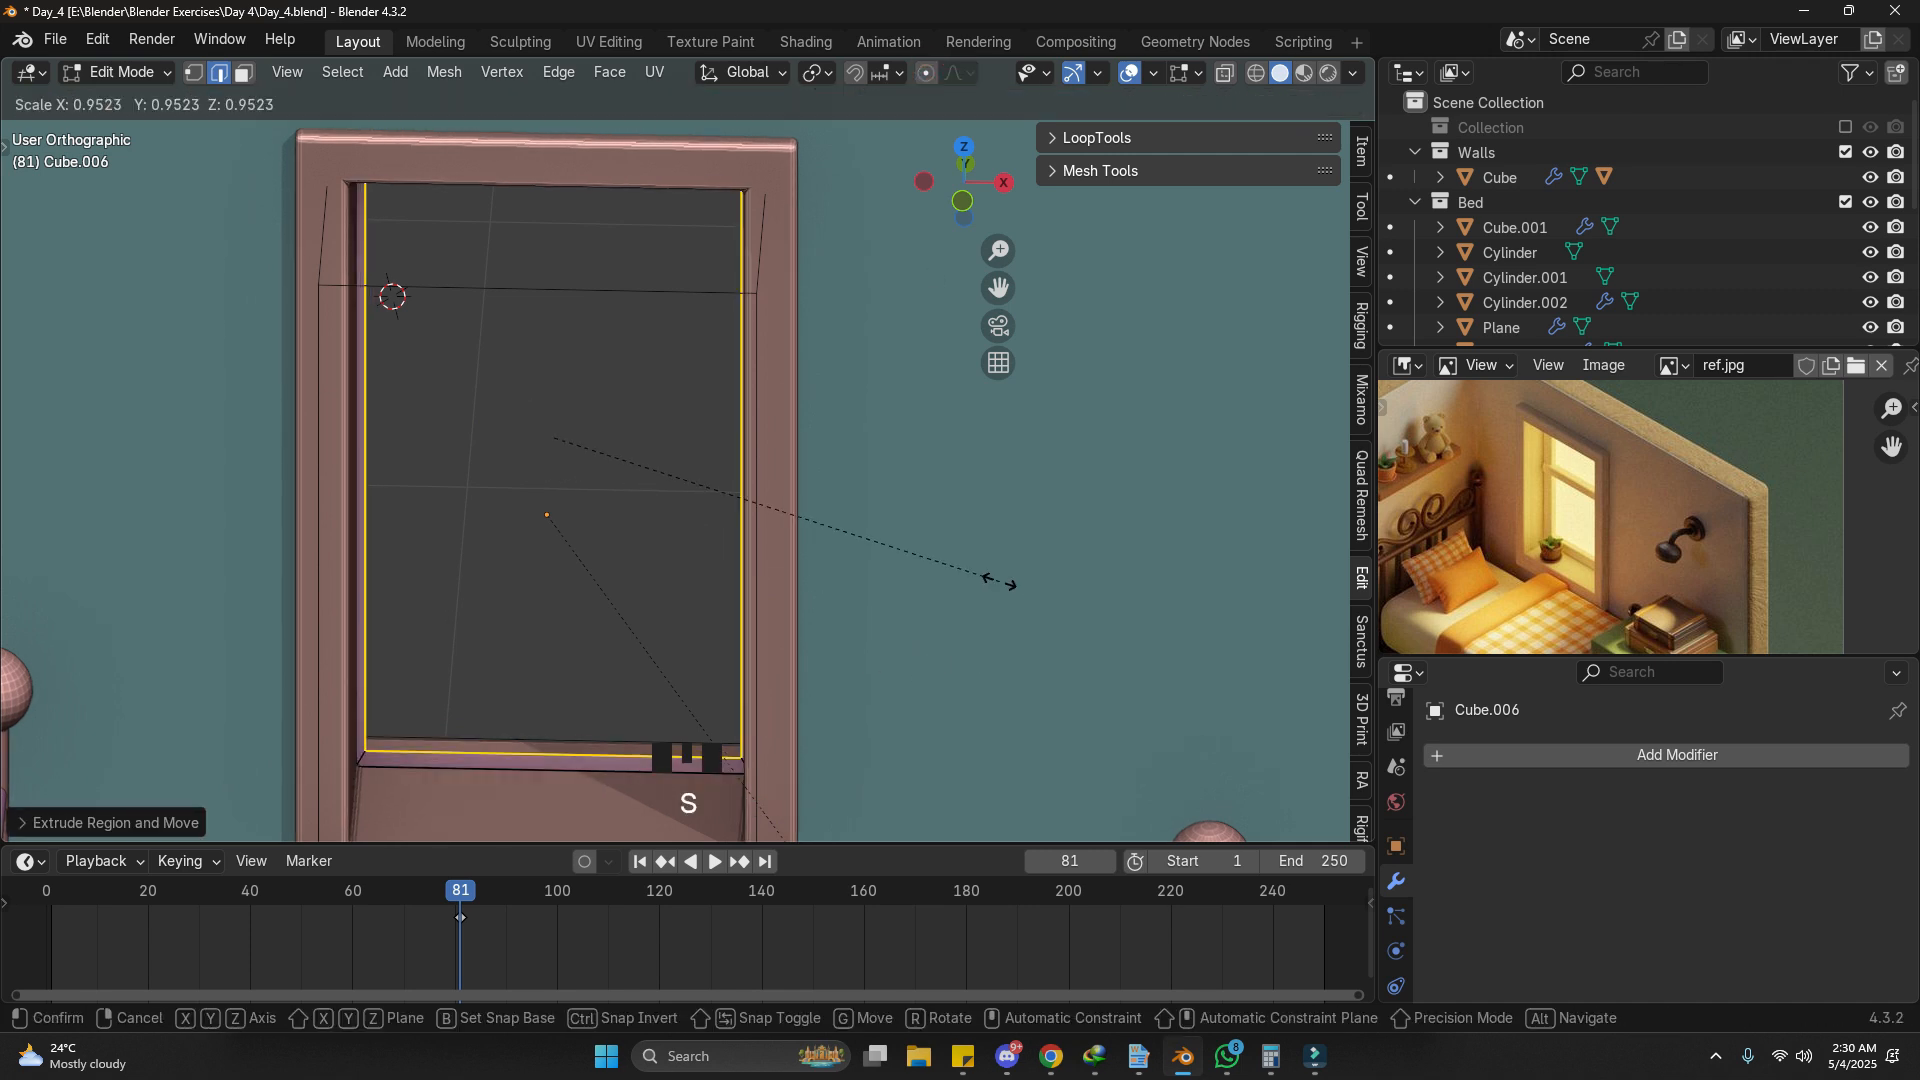
pyautogui.click(945, 572)
pyautogui.keyDown('shift'); pyautogui.moveTo(908, 531); pyautogui.dragTo(905, 487, button='middle'); pyautogui.keyUp('shift')
pyautogui.press('s')
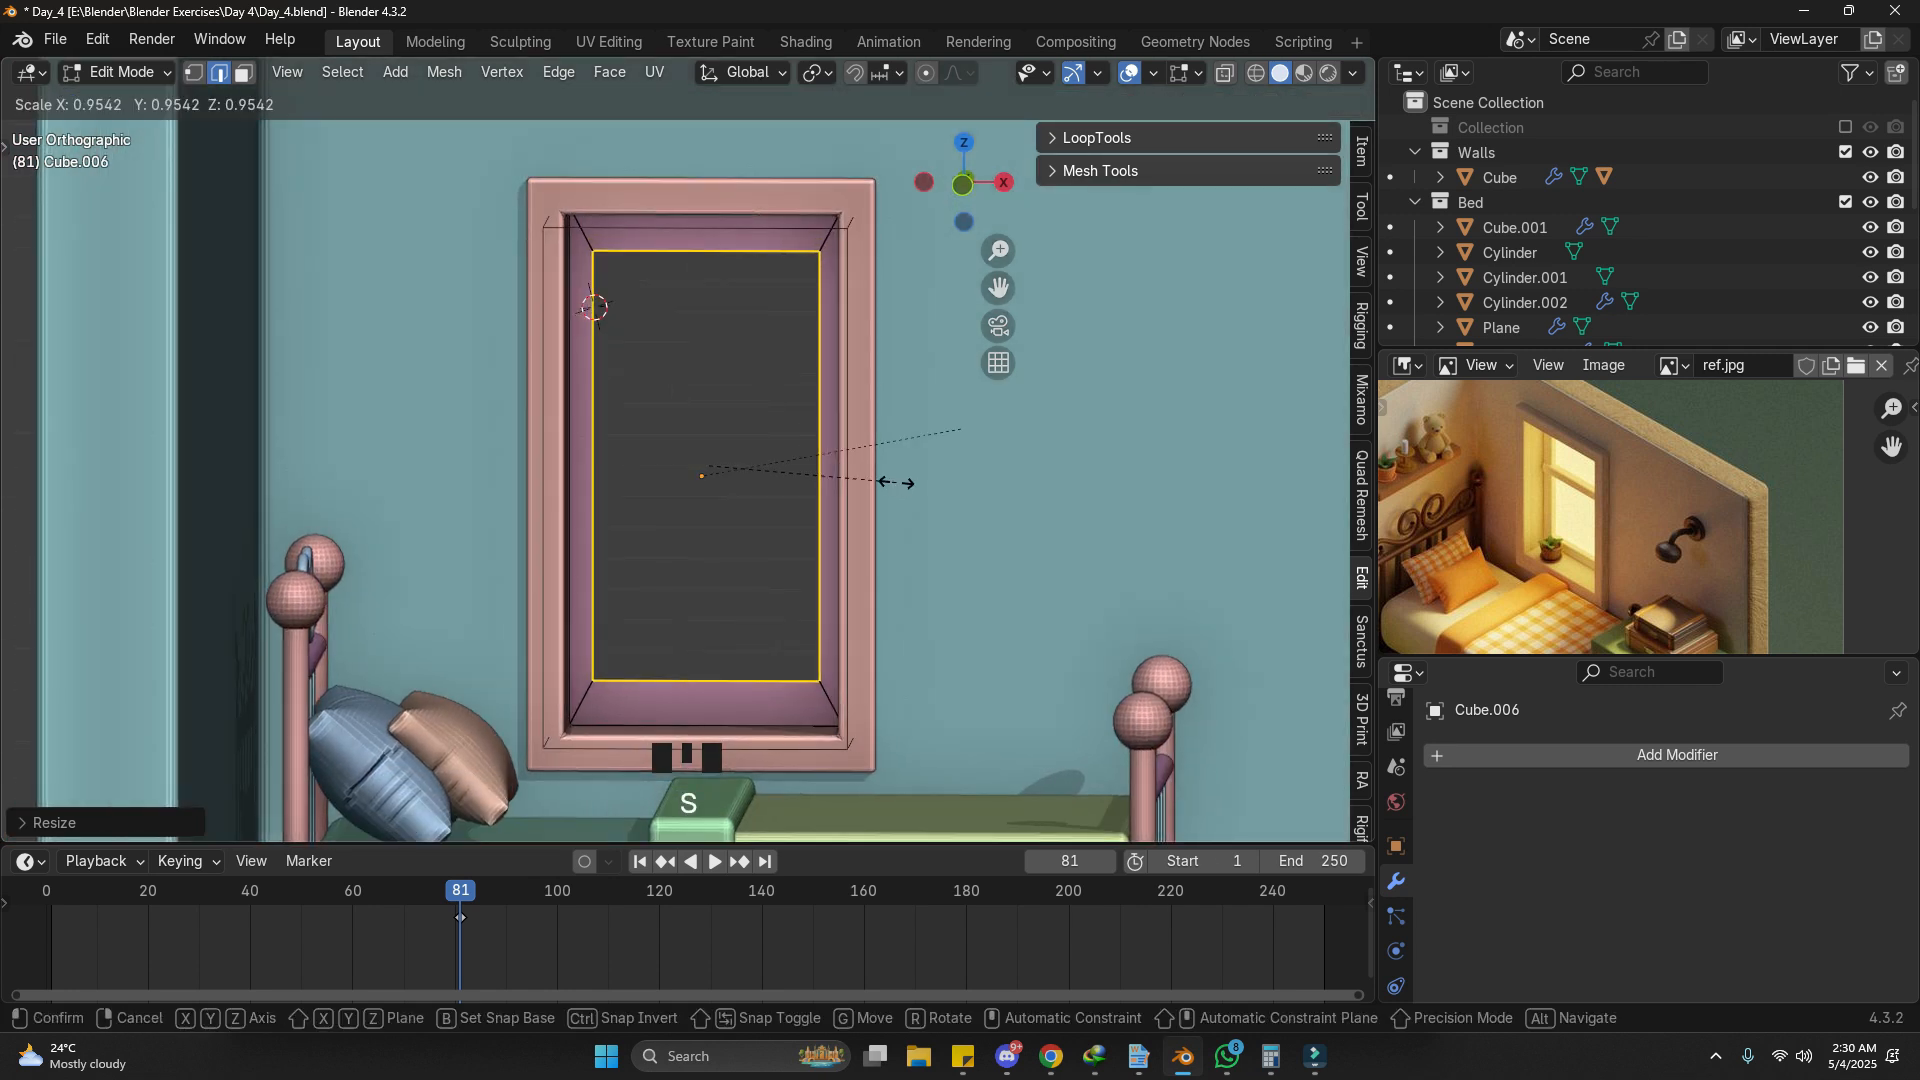
pyautogui.click(895, 482)
# Step: Add a loop cut across each vertical side of the sash, at matching heights in its upper half
pyautogui.hotkey('ctrl', 'r')
pyautogui.click(565, 394)
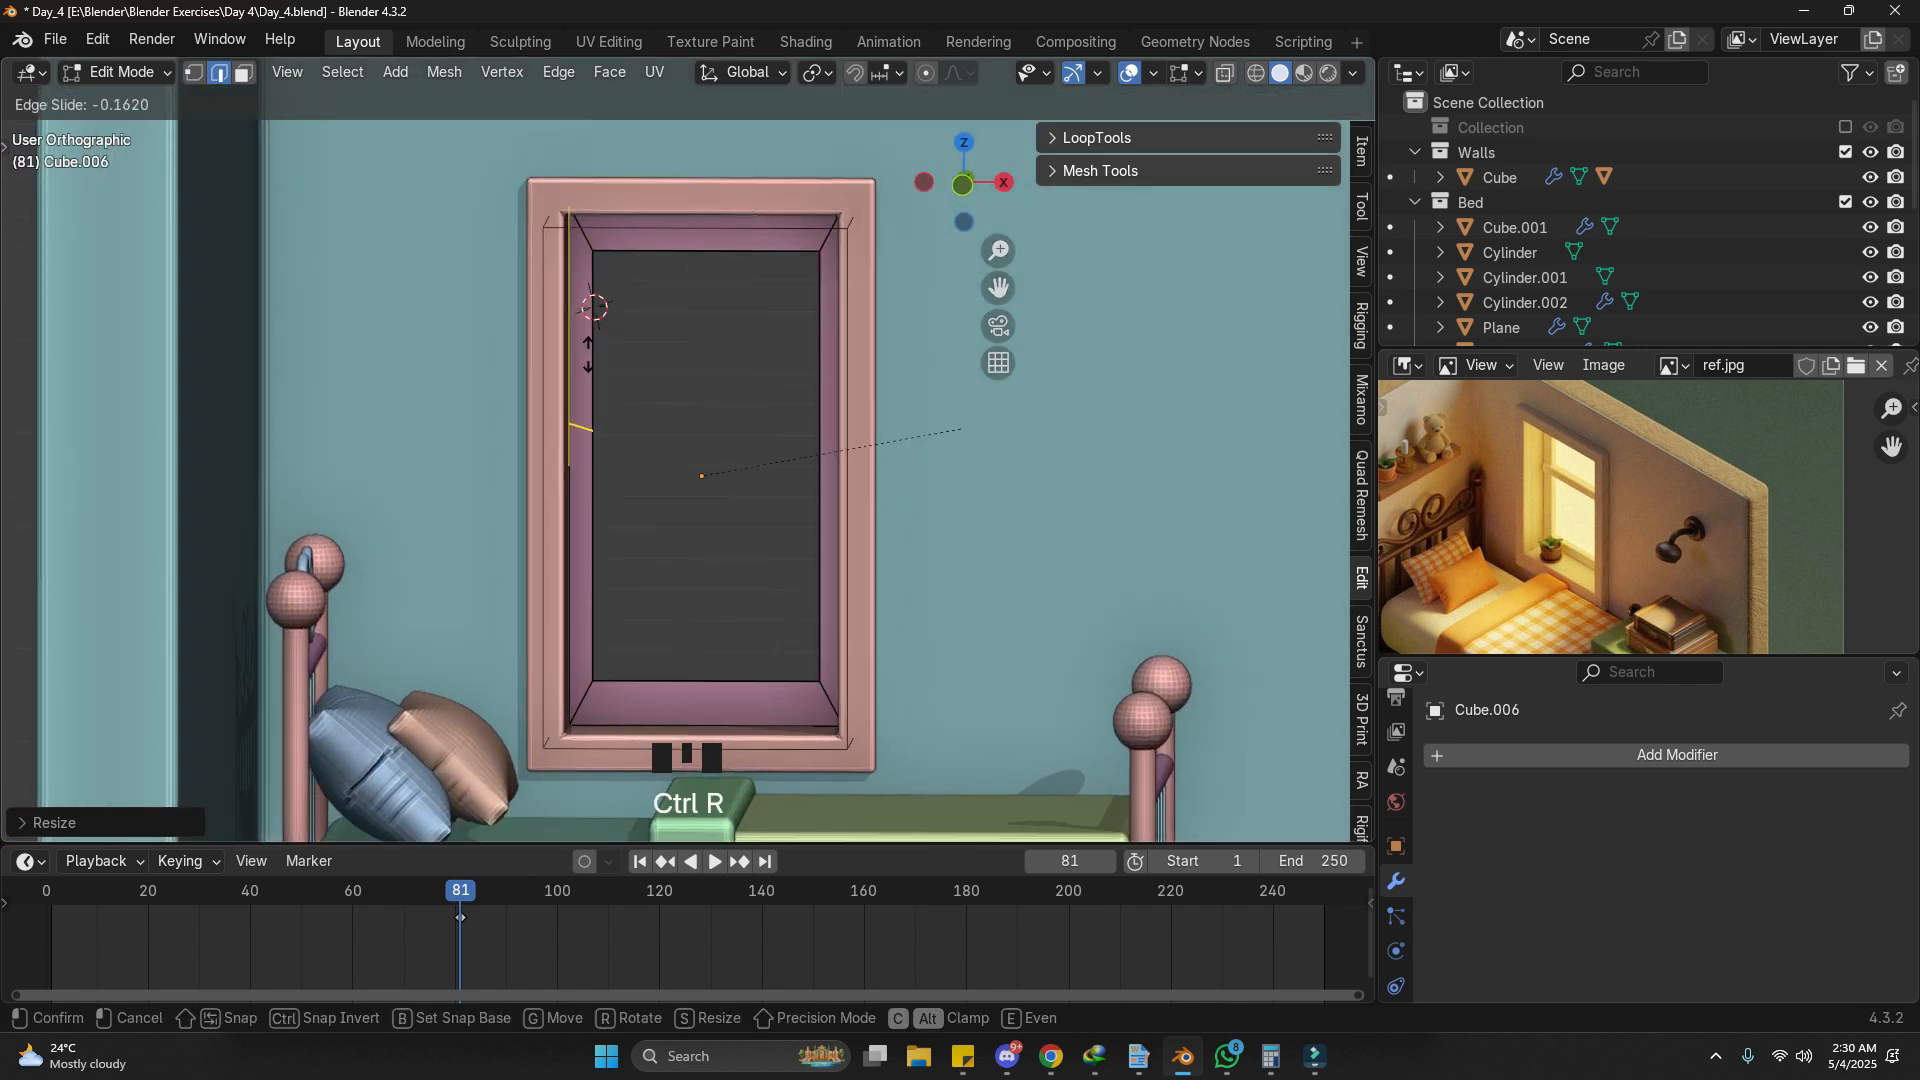
pyautogui.click(593, 318)
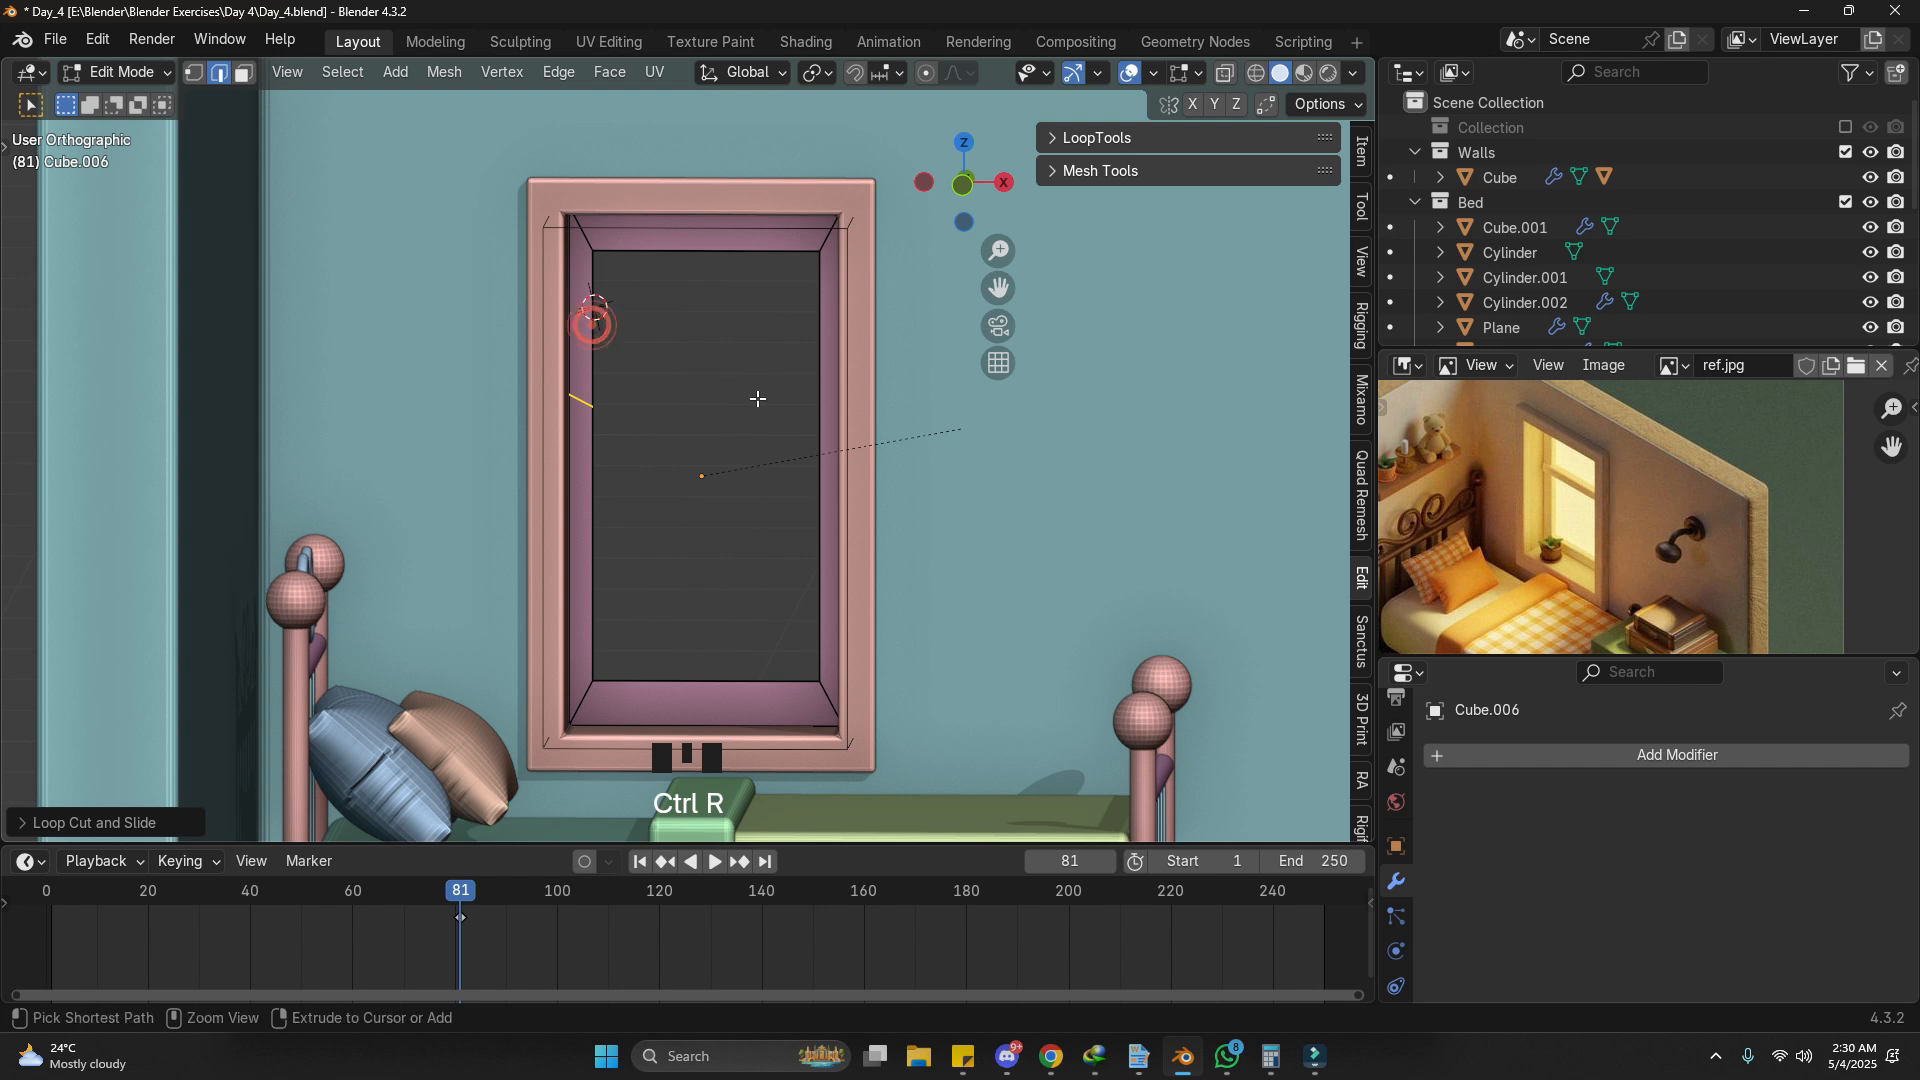
pyautogui.click(828, 402)
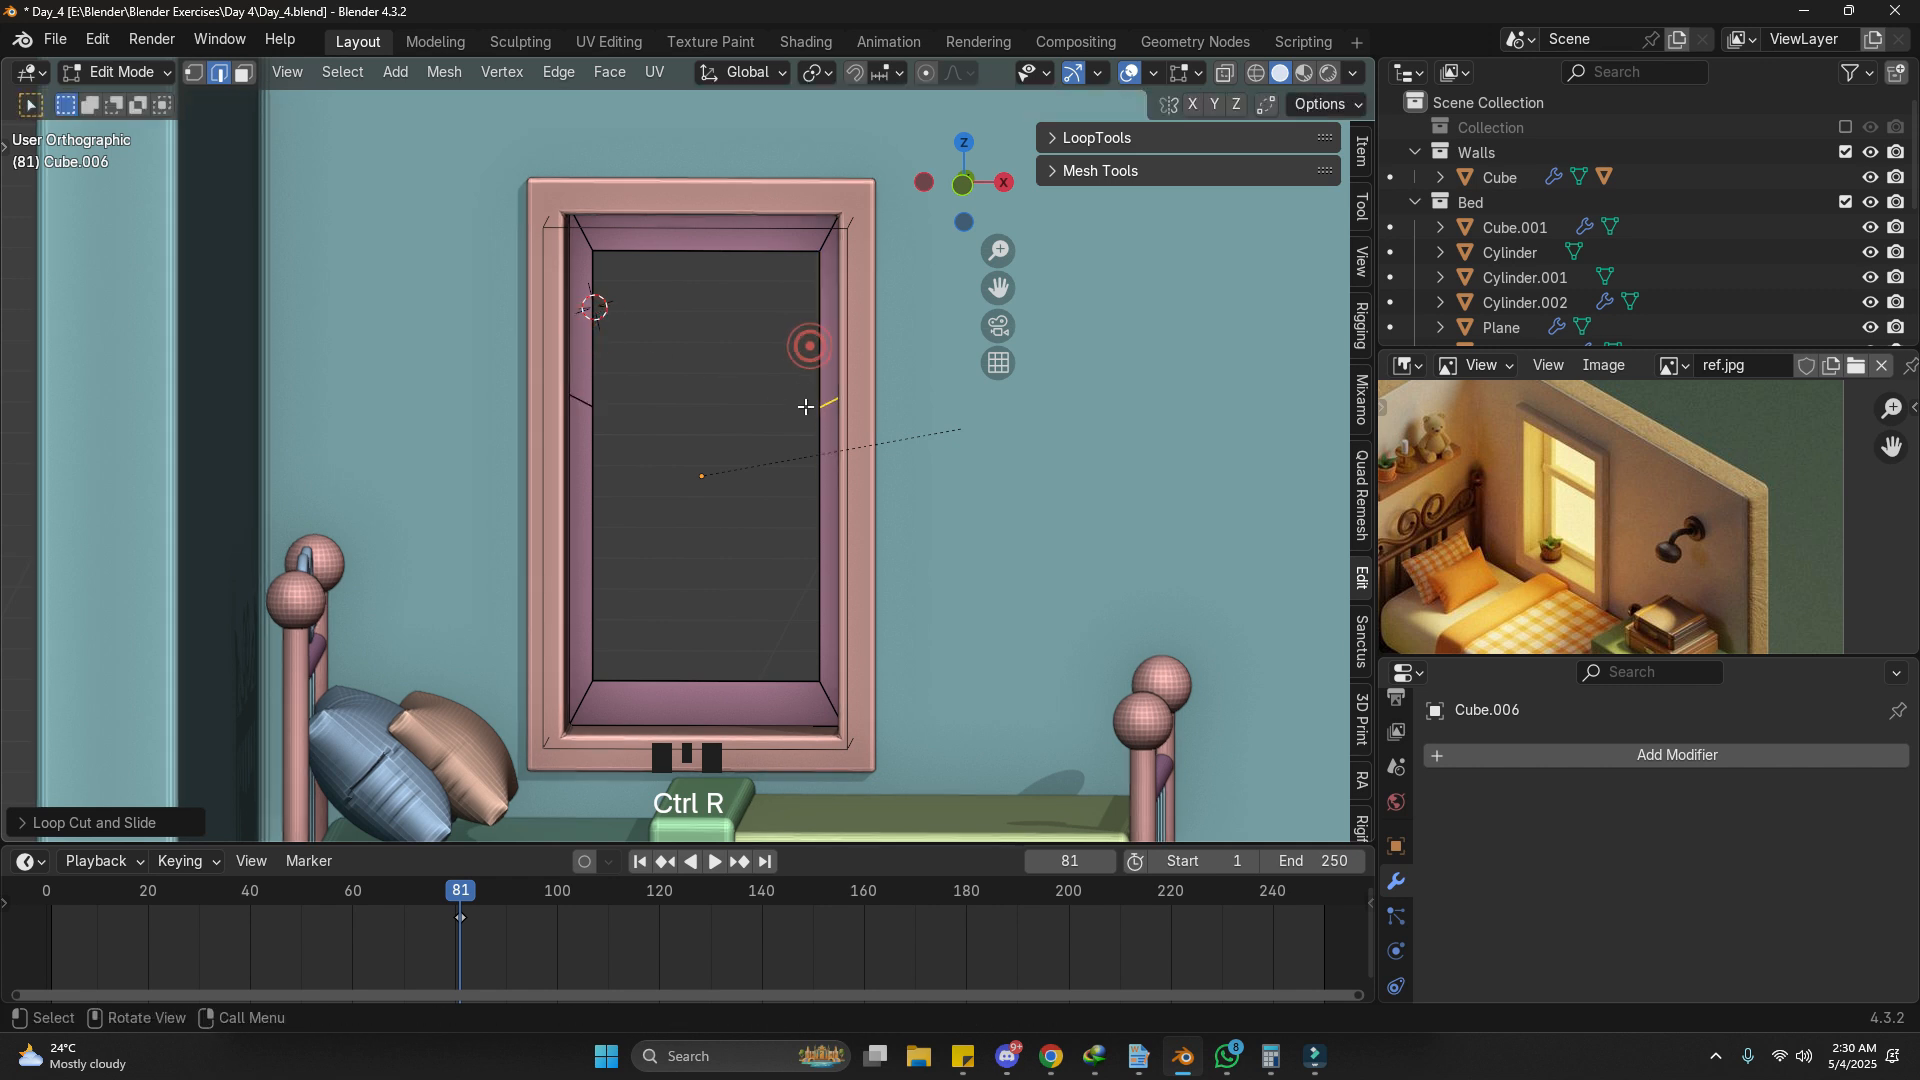
# Step: Level the two cut edges by scaling them to 0 along the Z axis
pyautogui.click(826, 402)
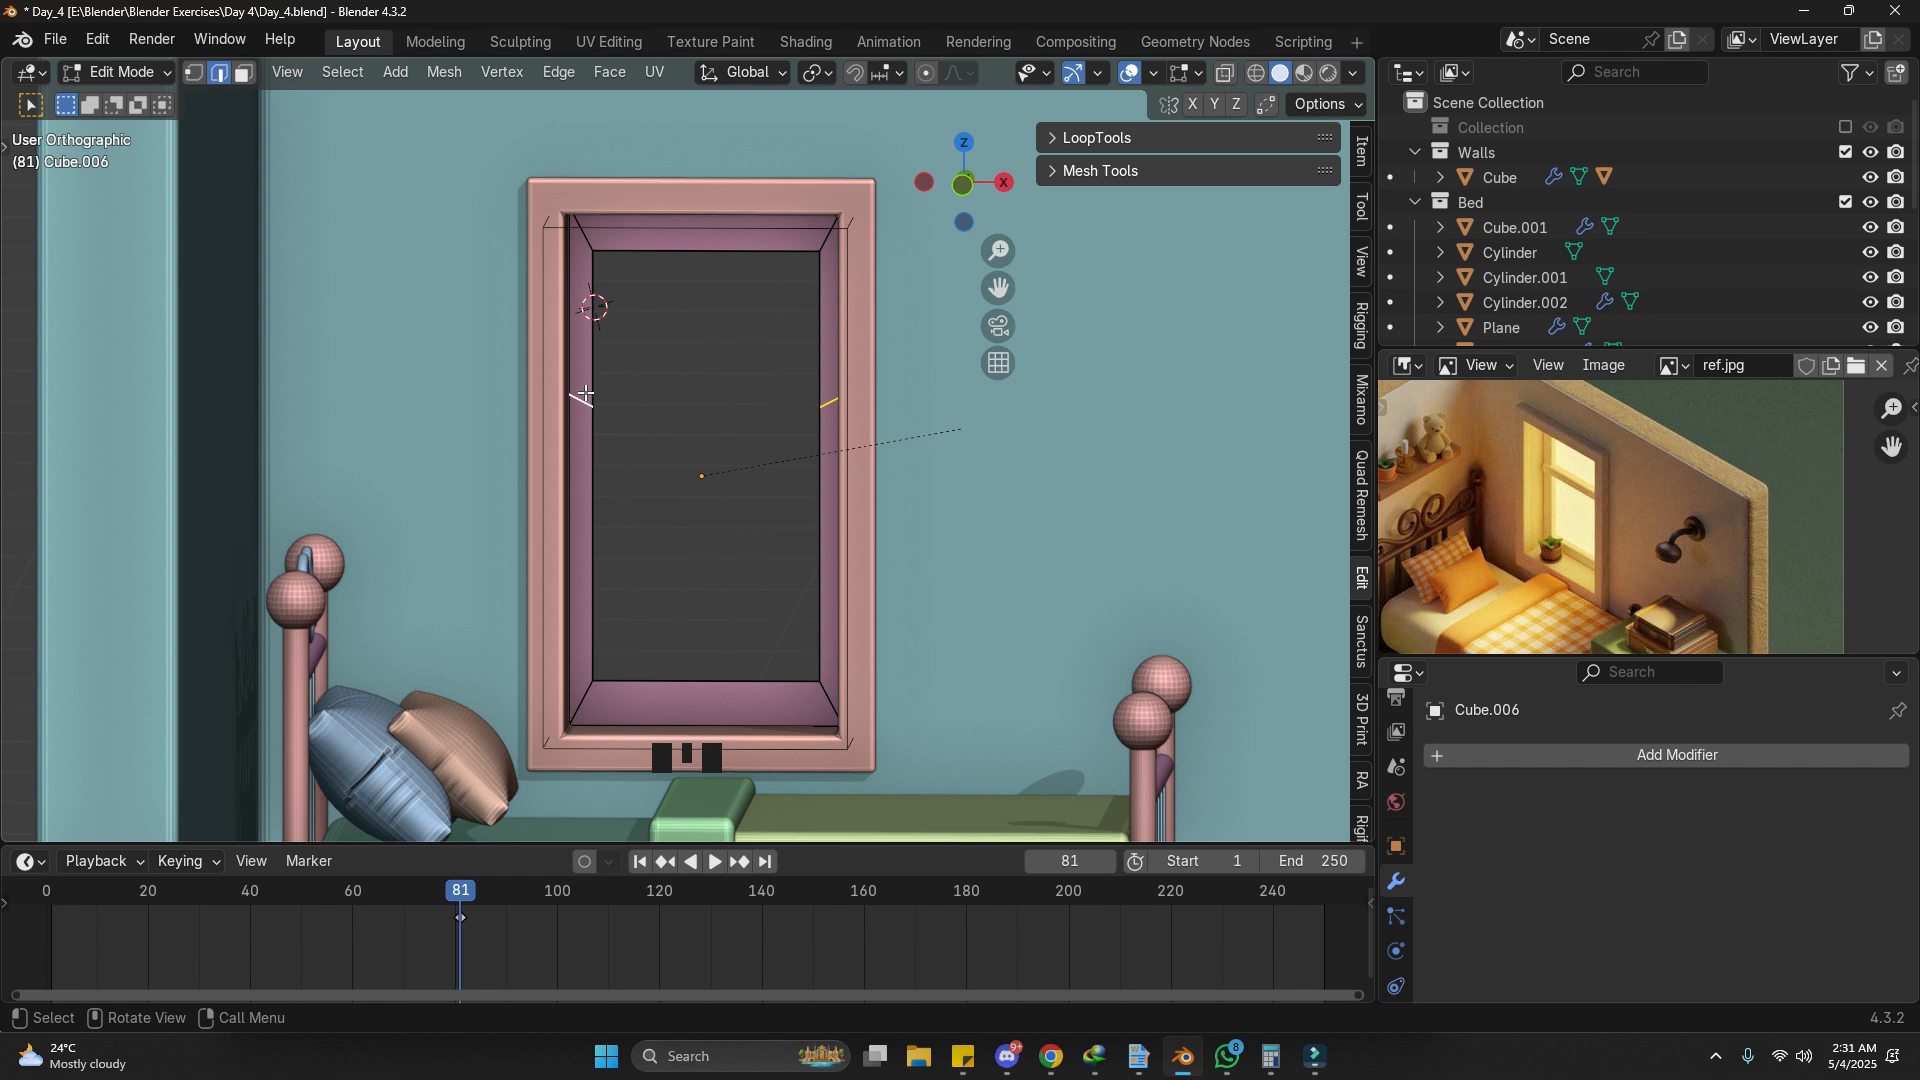
pyautogui.press('s')
pyautogui.press('z')
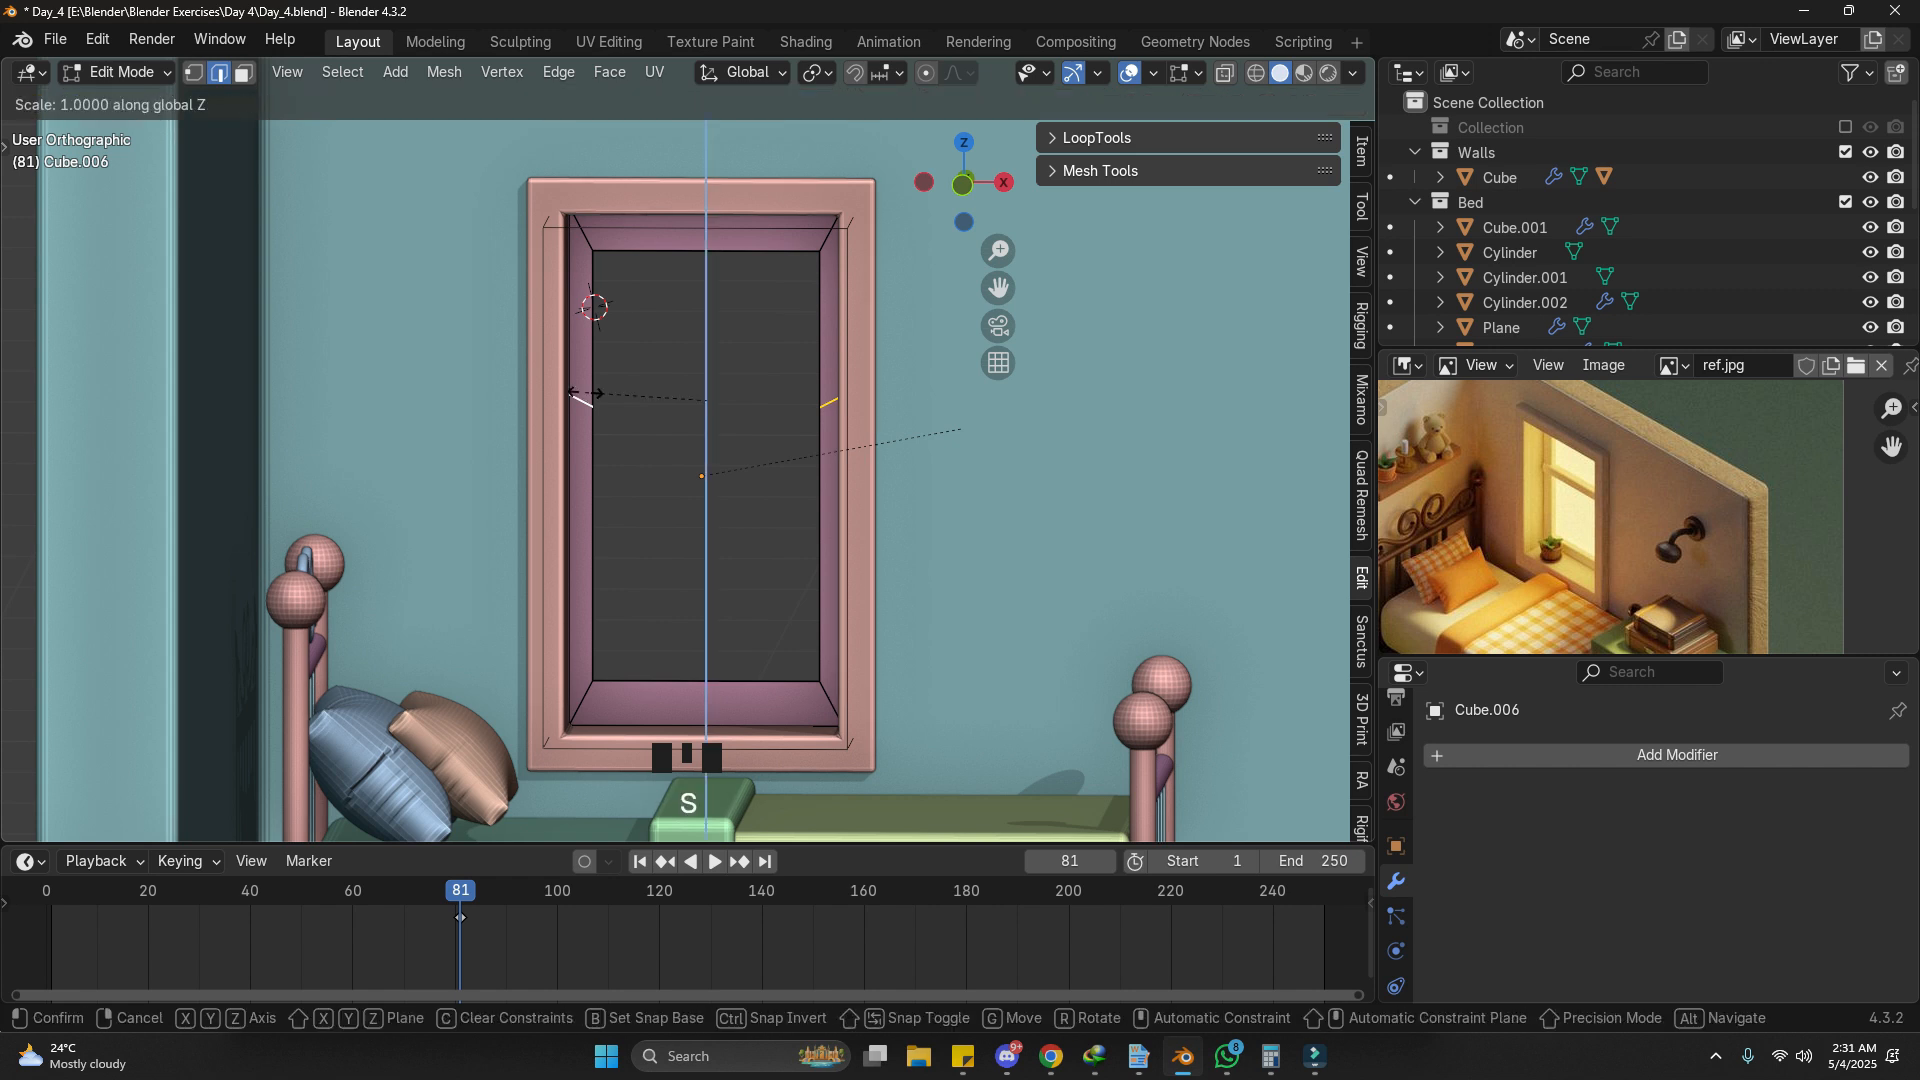
pyautogui.press('0')
pyautogui.press('Return')
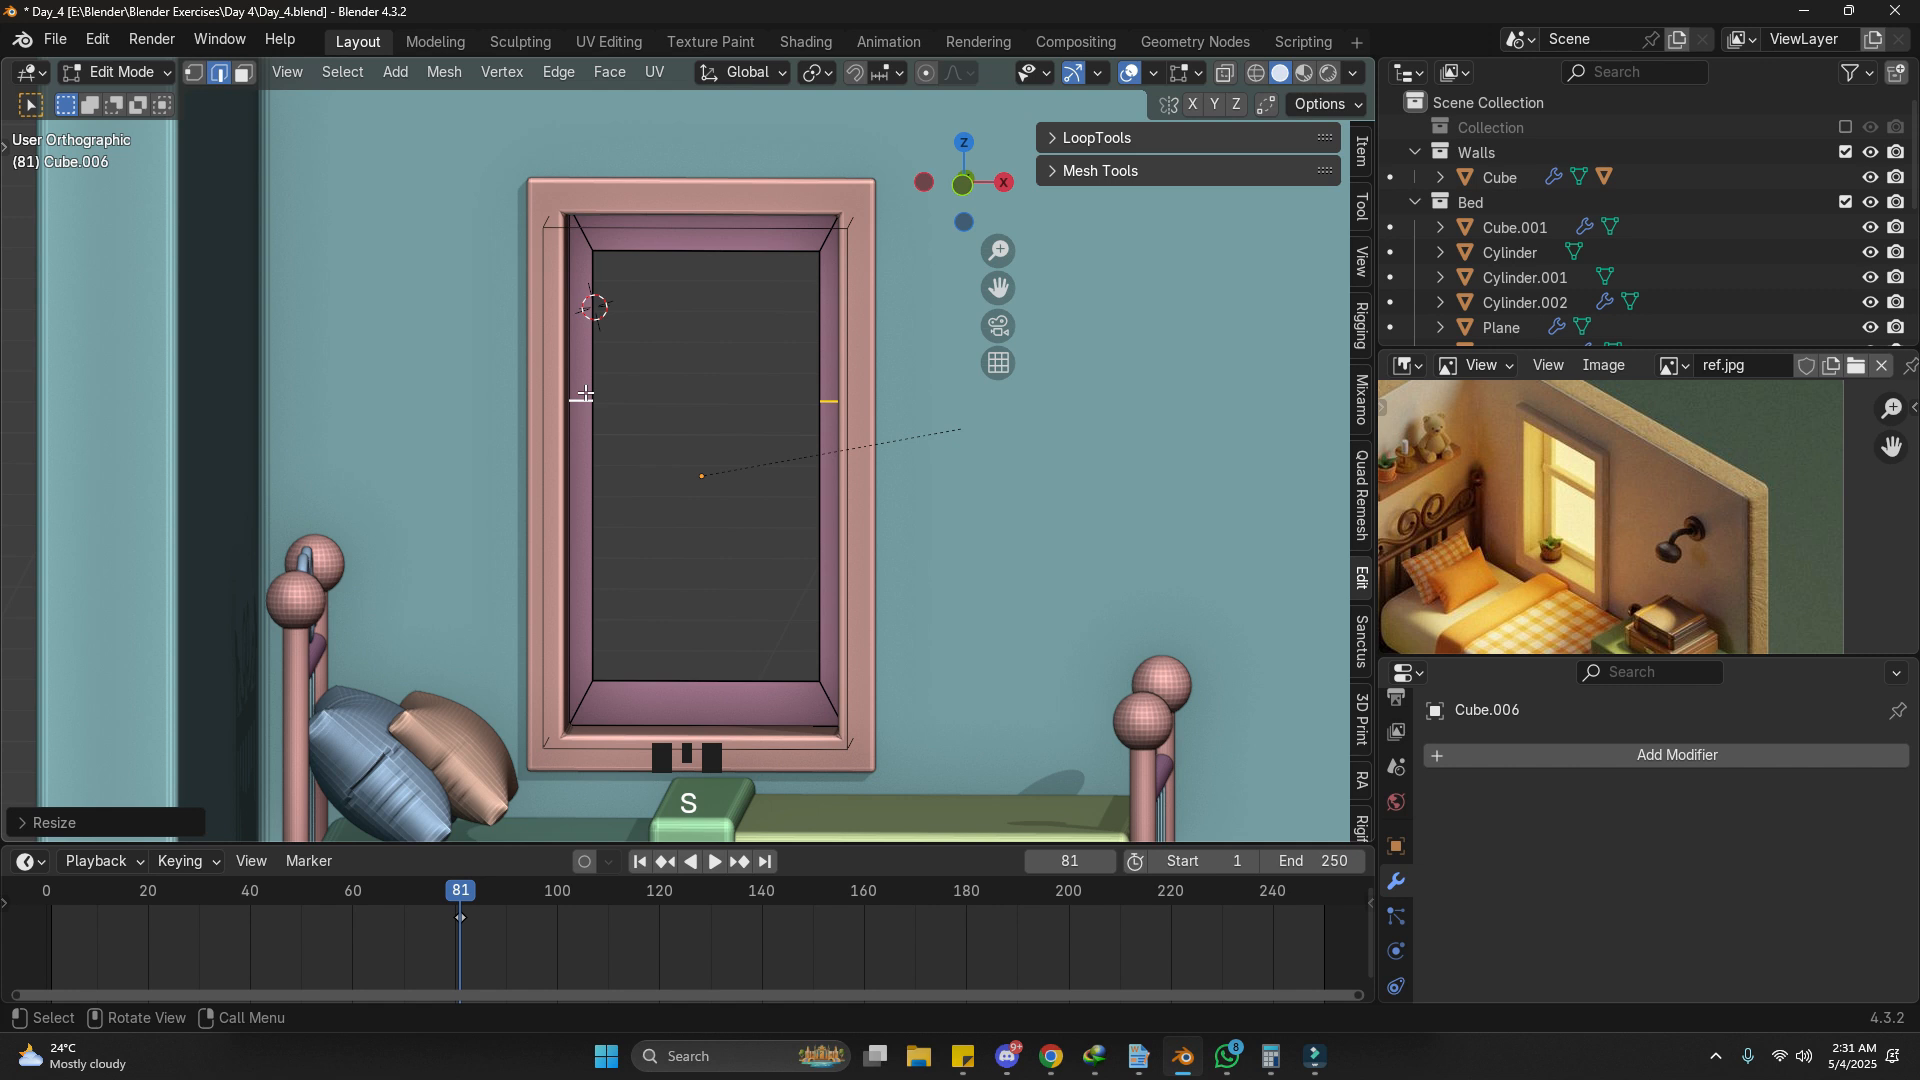
# Step: Bevel the cut edges by about 0.034 m and fill a crossbar face between the sides, returning to Object Mode
pyautogui.scroll(2, 720, 459)
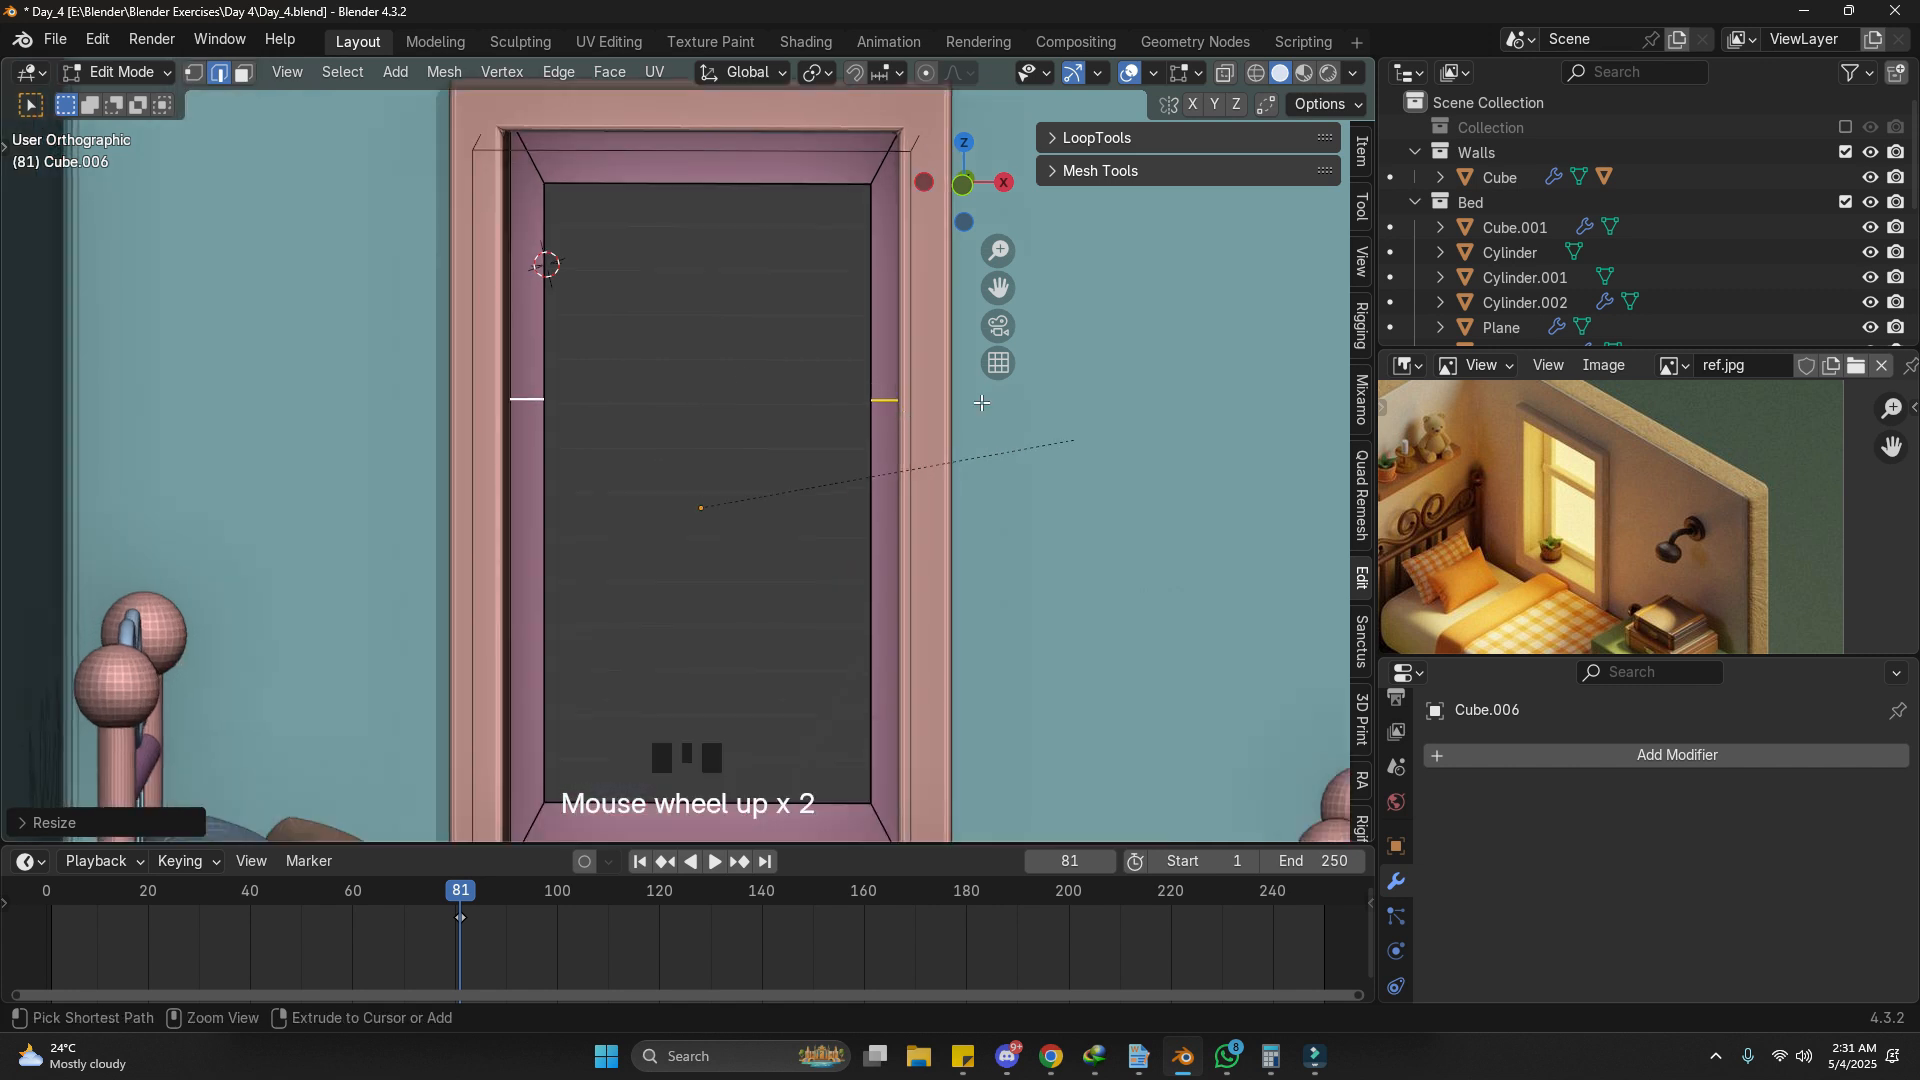
pyautogui.hotkey('ctrl', 'b')
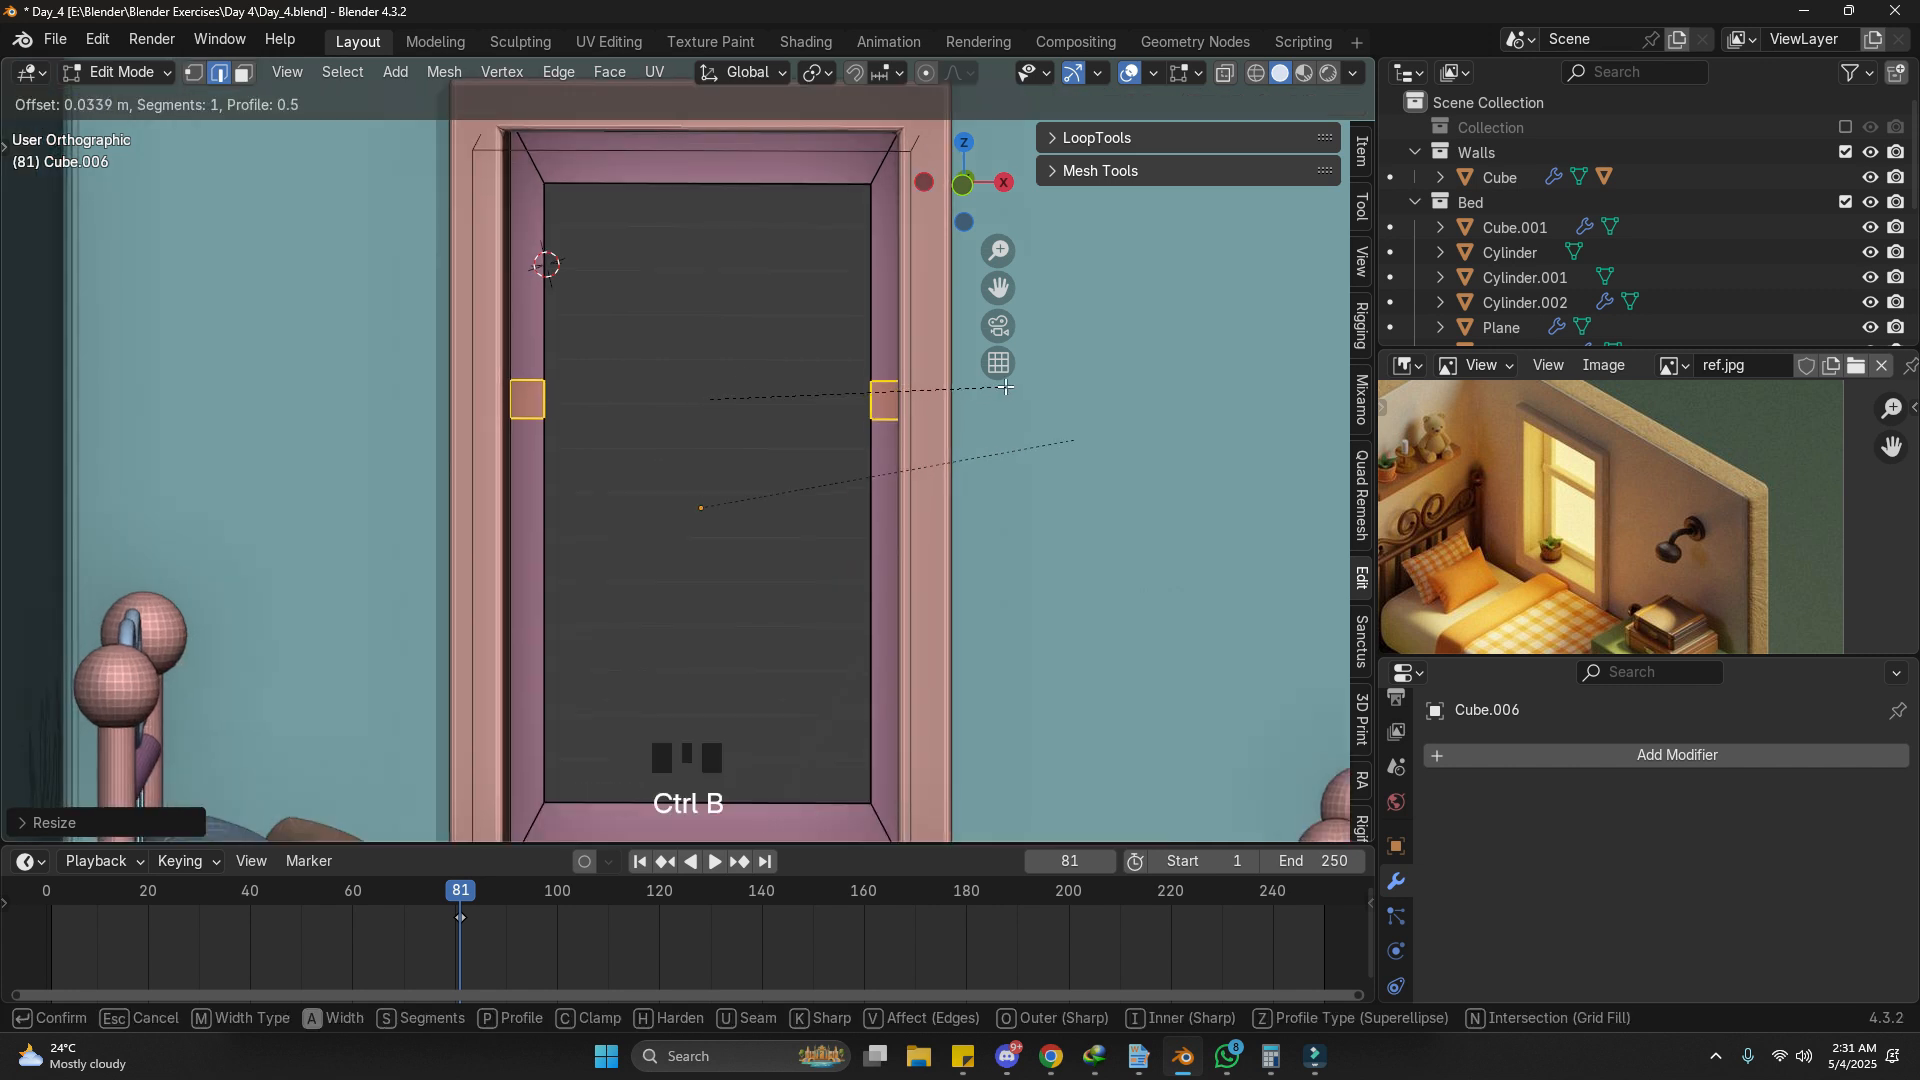
pyautogui.click(1003, 387)
pyautogui.click(859, 394)
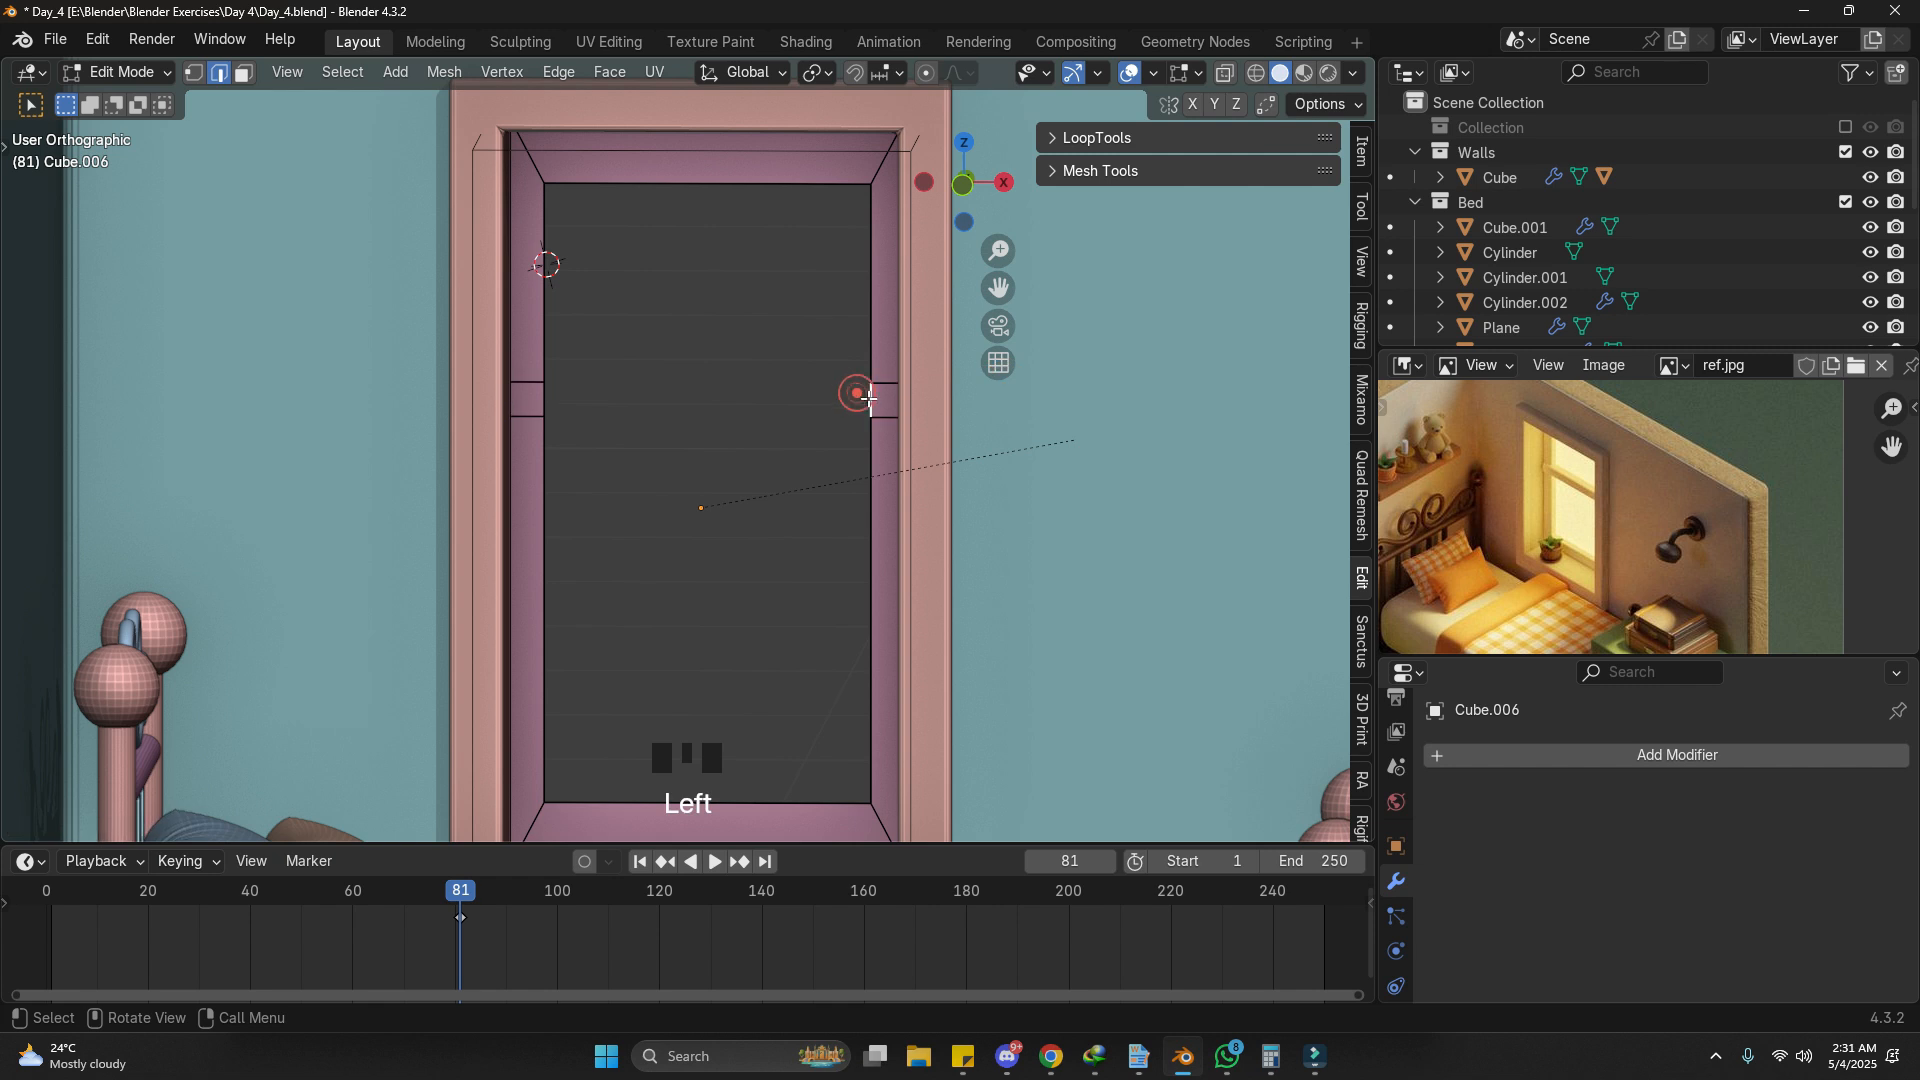
pyautogui.press('f')
pyautogui.moveTo(759, 449); pyautogui.dragTo(724, 561, button='middle')
pyautogui.press('Tab')
# Step: Move the inner sash along the Y axis towards the room side of the window frame
pyautogui.scroll(2, 681, 509)
pyautogui.press('g')
pyautogui.press('g')
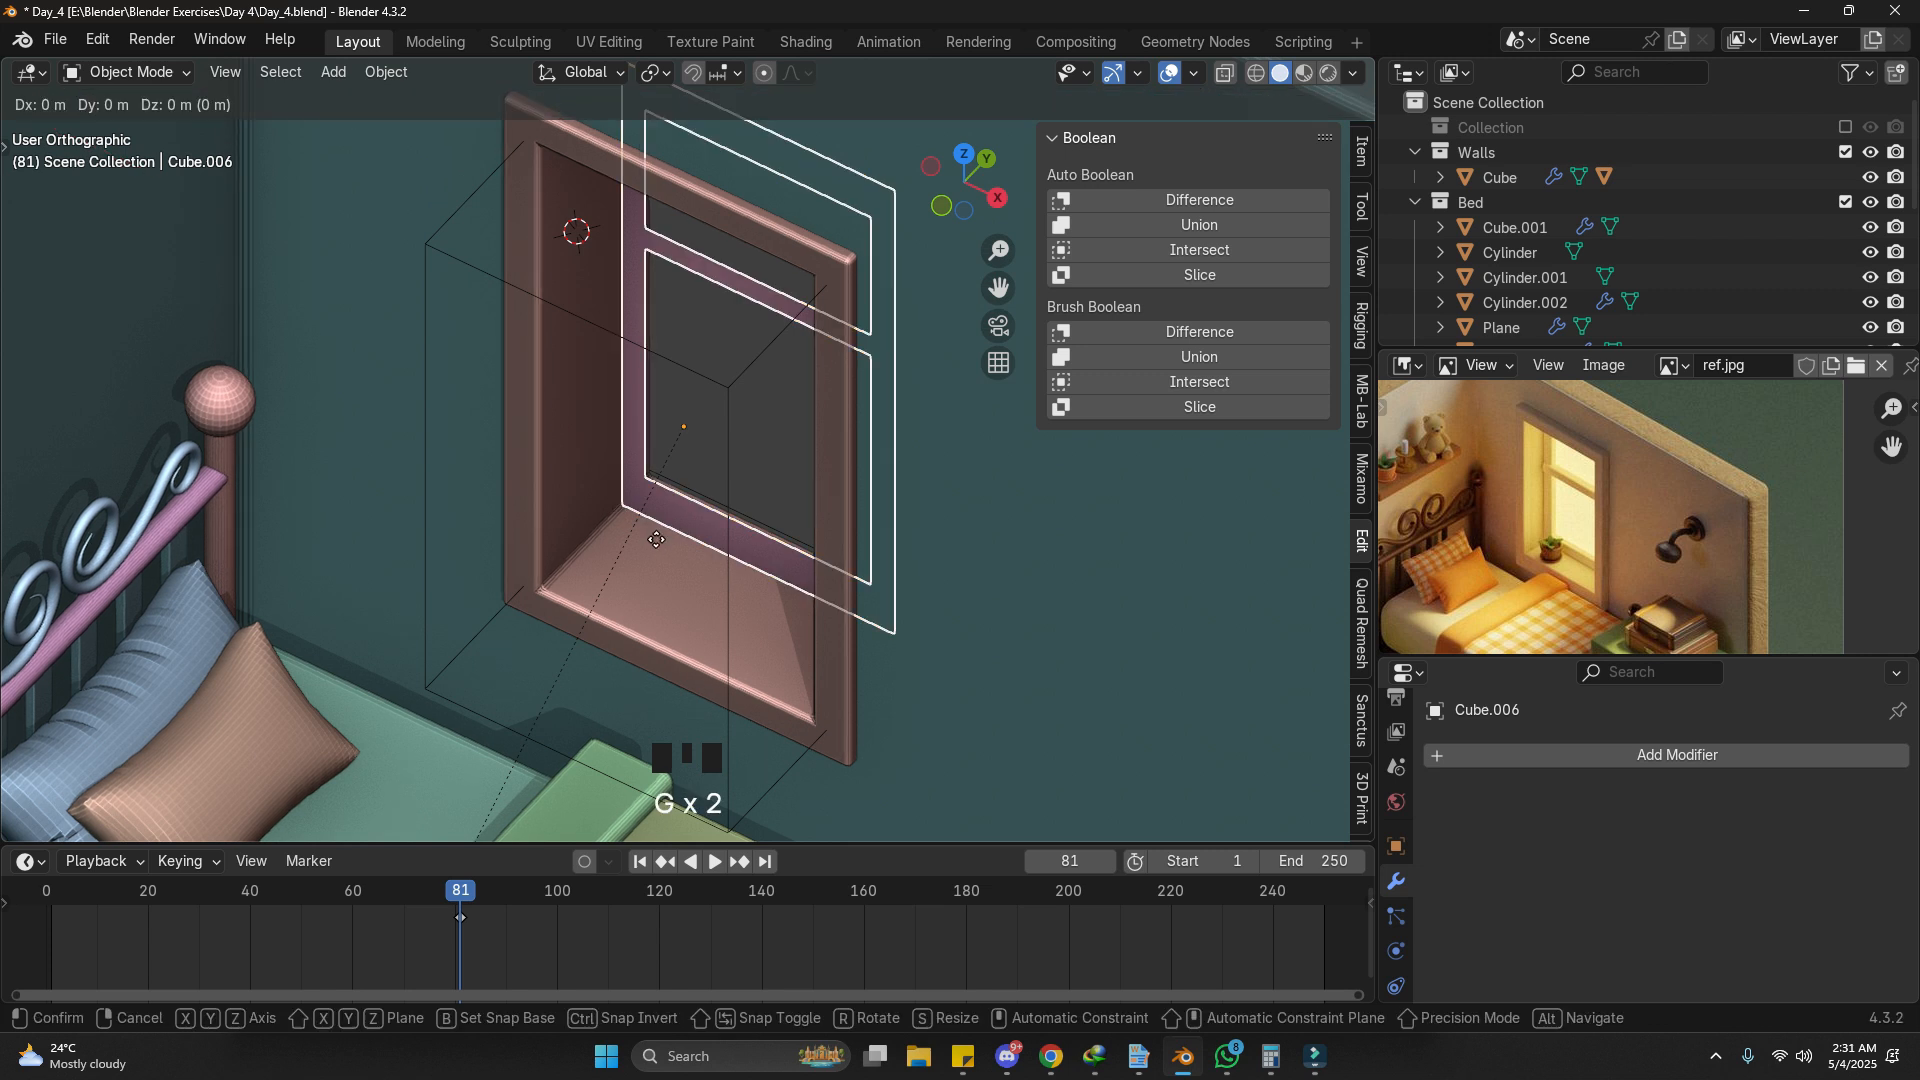
pyautogui.press('y')
pyautogui.click(631, 576)
pyautogui.moveTo(632, 576); pyautogui.dragTo(650, 536, button='middle')
# Step: Add a Solidify modifier to the sash, apply the object's scale, and set the thickness to 0.053 m
pyautogui.click(1678, 757)
pyautogui.scroll(-2, 1650, 750)
pyautogui.click(1636, 769)
pyautogui.scroll(2, 931, 660)
pyautogui.hotkey('ctrl', 'a')
pyautogui.click(1080, 583)
pyautogui.keyDown('shift'); pyautogui.moveTo(1749, 918); pyautogui.dragTo(1814, 919); pyautogui.keyUp('shift')
# Step: Move the inner sash about 0.023 m along the Y axis inside the window frame
pyautogui.press('g')
pyautogui.press('y')
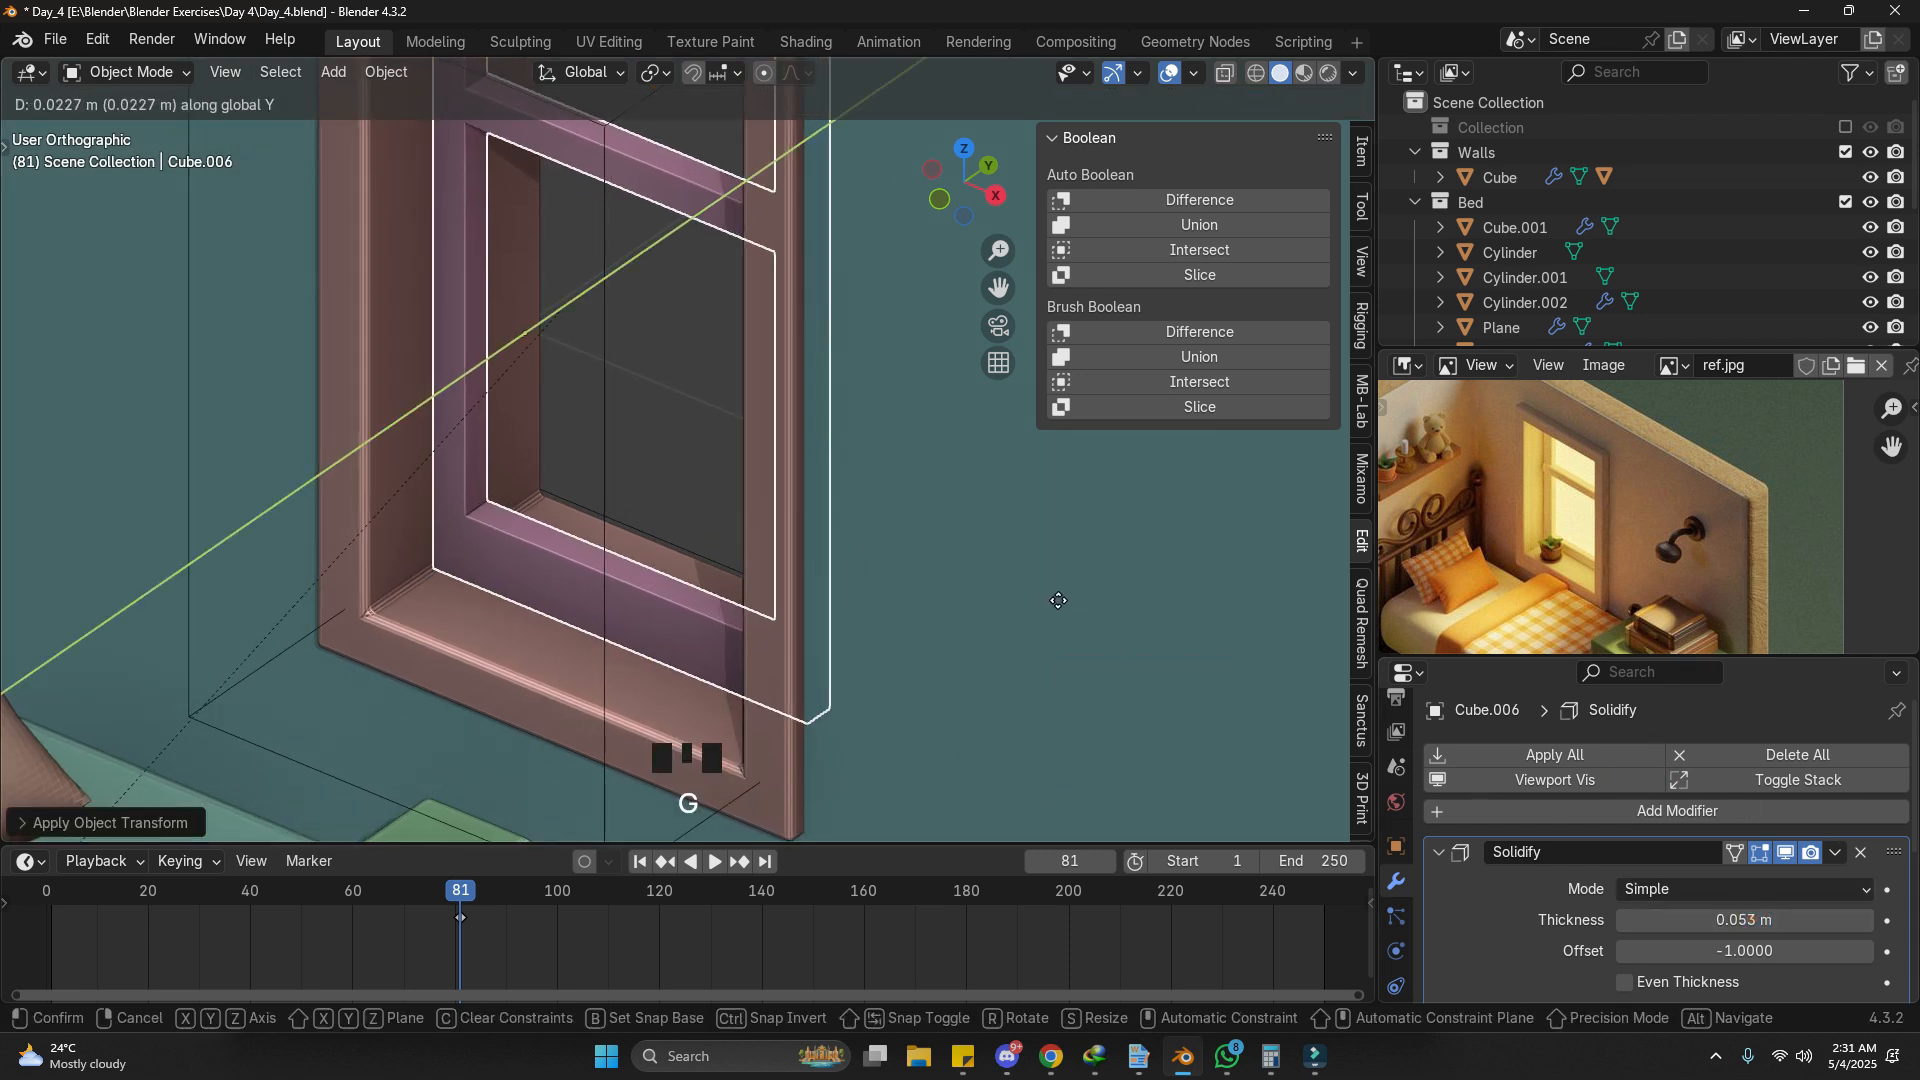
pyautogui.click(1062, 607)
pyautogui.click(334, 71)
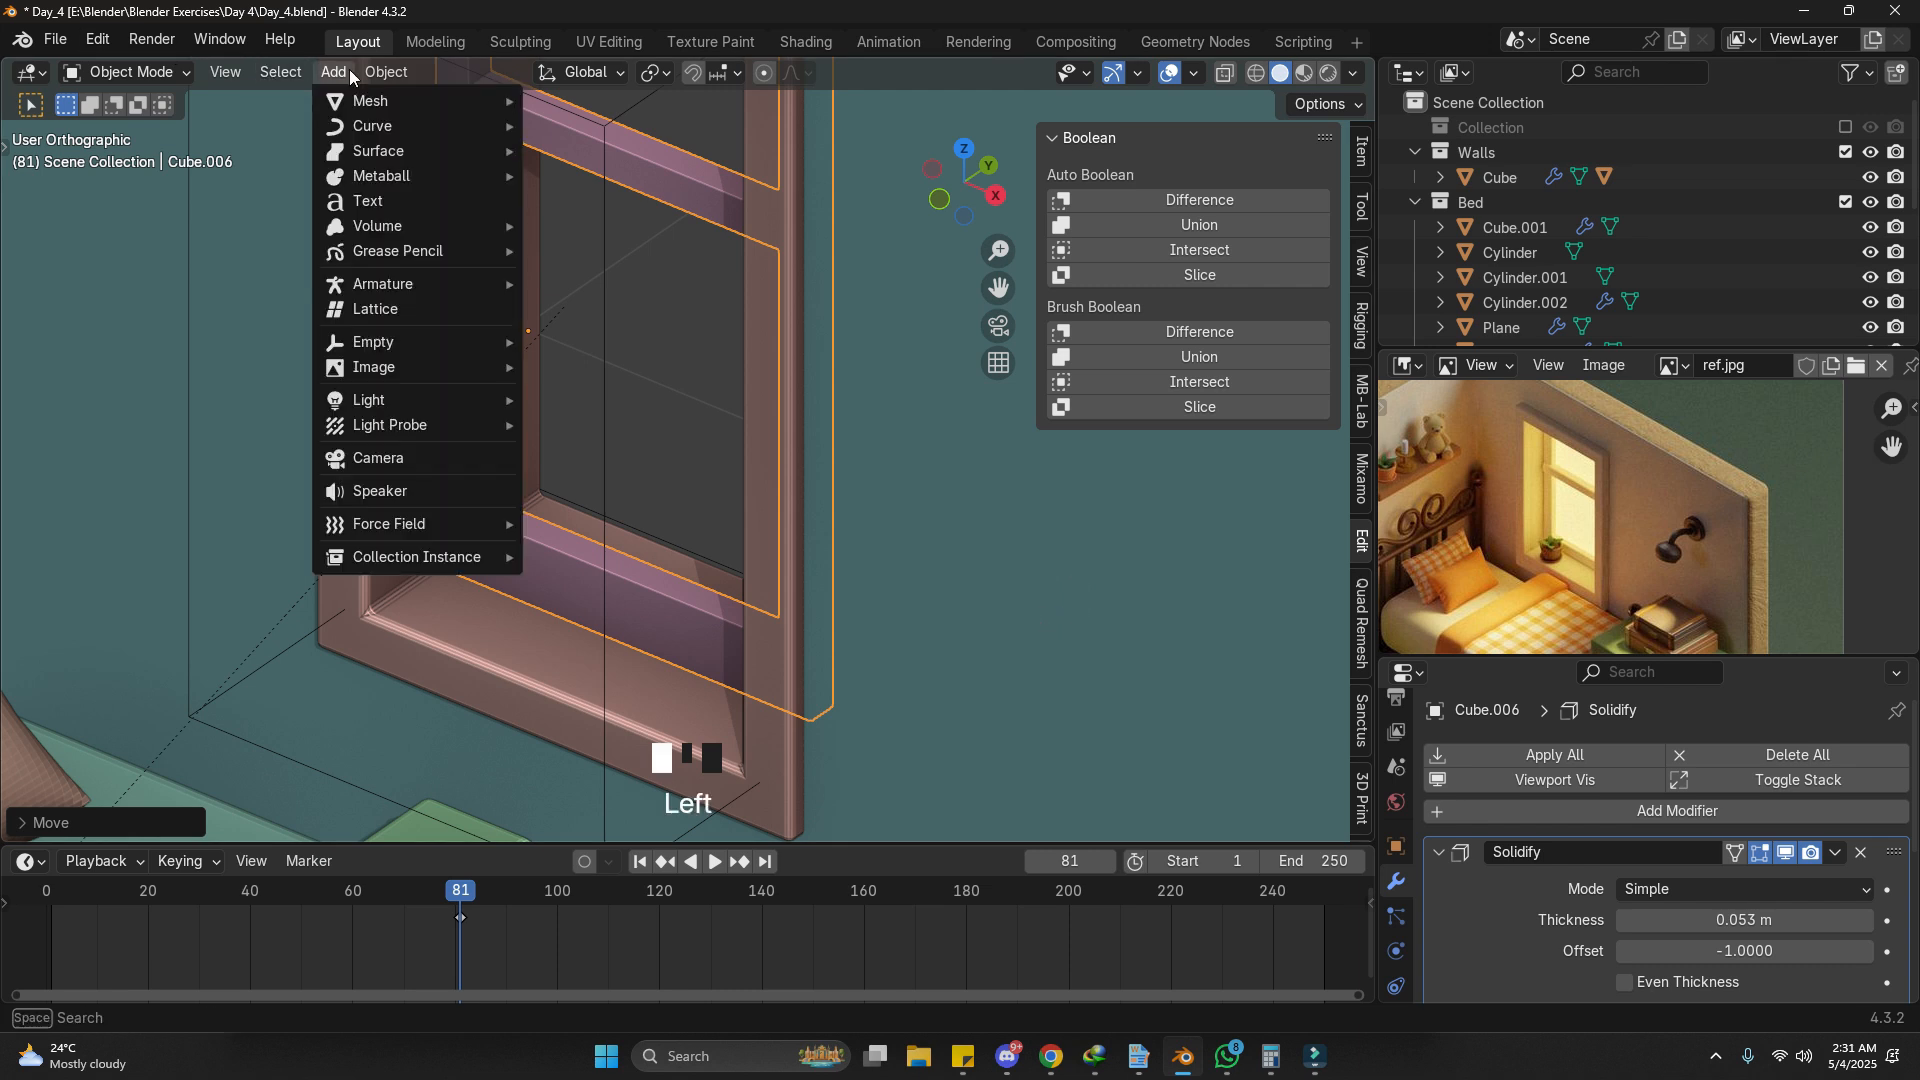
pyautogui.moveTo(386, 71)
pyautogui.moveTo(460, 126)
pyautogui.click(721, 212)
# Step: Scale the sash's upper and lower inner edges apart along Z to slim the top and bottom rails
pyautogui.keyDown('shift'); pyautogui.moveTo(723, 278); pyautogui.dragTo(865, 468, button='middle'); pyautogui.keyUp('shift')
pyautogui.scroll(-1, 865, 468)
pyautogui.press('Tab')
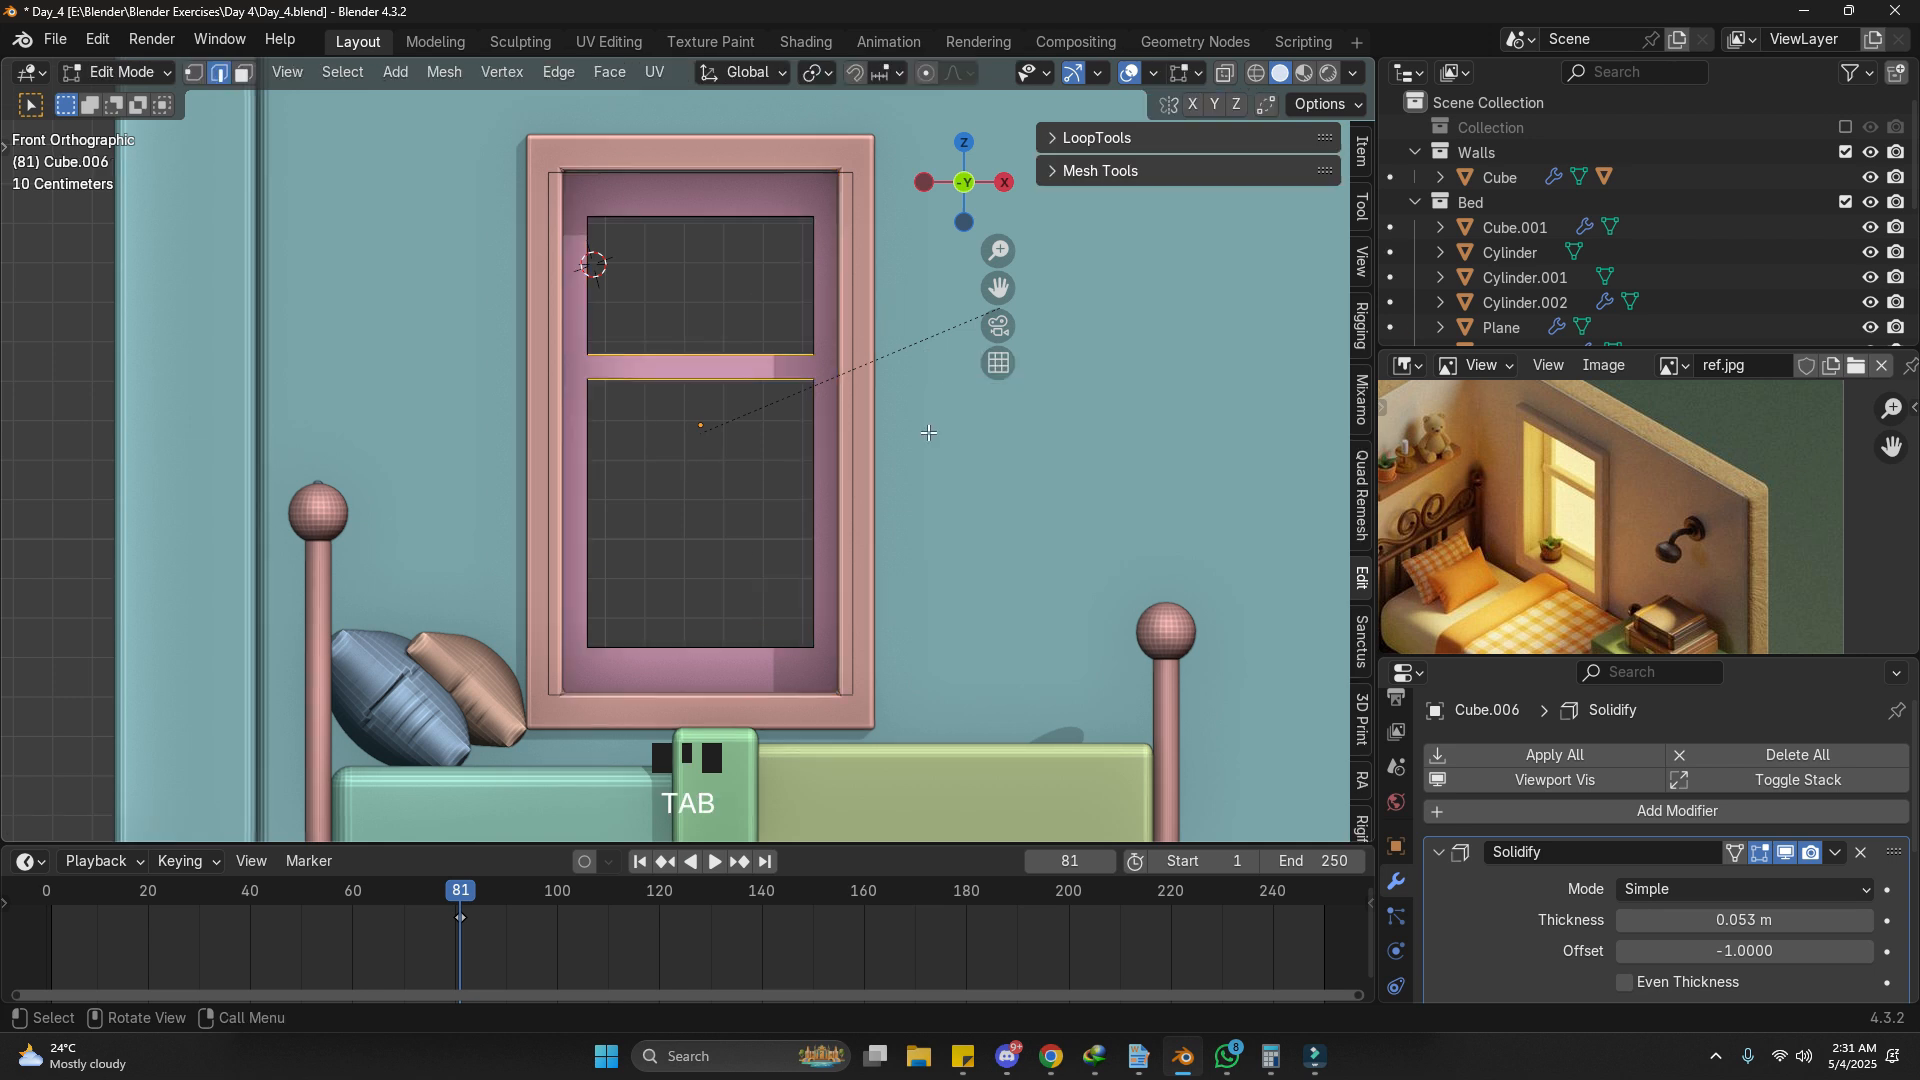
pyautogui.press('s')
pyautogui.press('z')
pyautogui.click(895, 637)
pyautogui.press('s')
pyautogui.press('z')
pyautogui.click(903, 643)
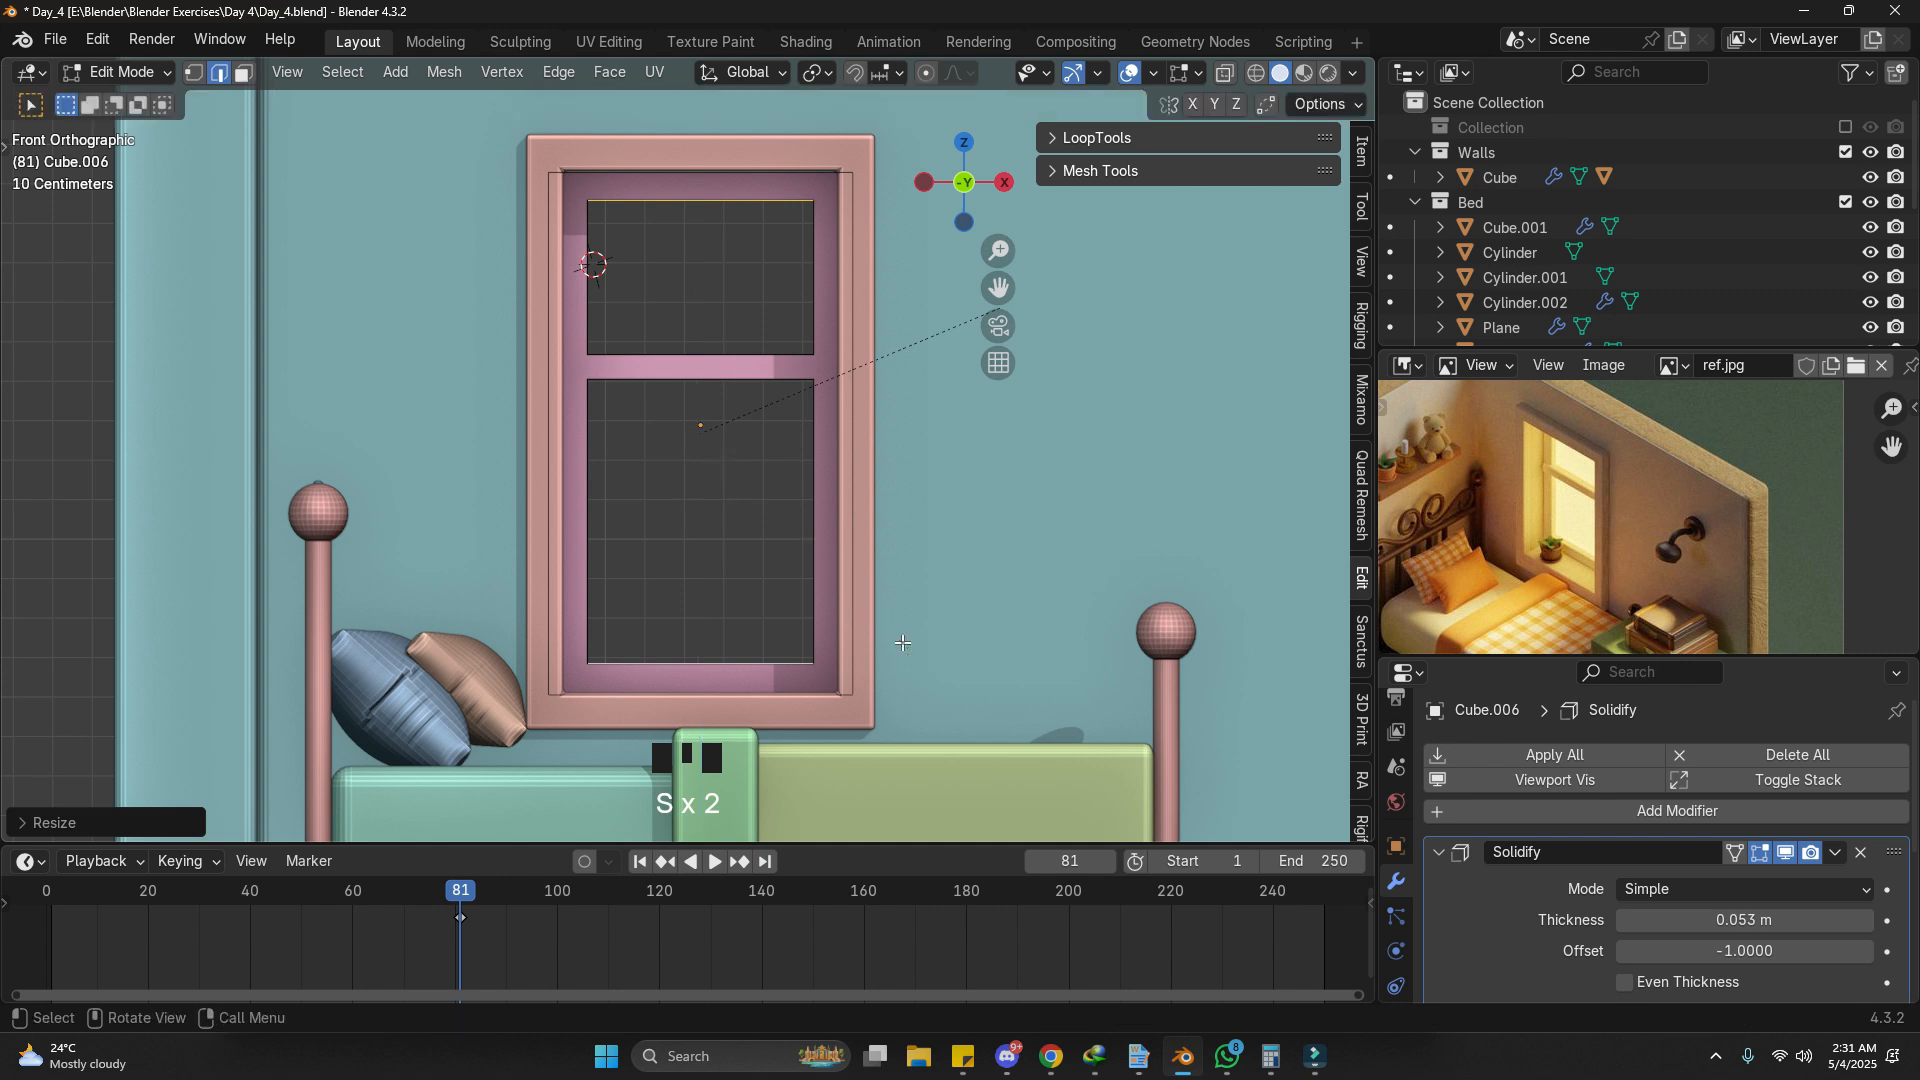
# Step: Select all vertices of the sash's top rail in wireframe shading and shift them slightly along the Z axis
pyautogui.press('z')
pyautogui.moveTo(476, 129); pyautogui.dragTo(890, 241)
pyautogui.press('z')
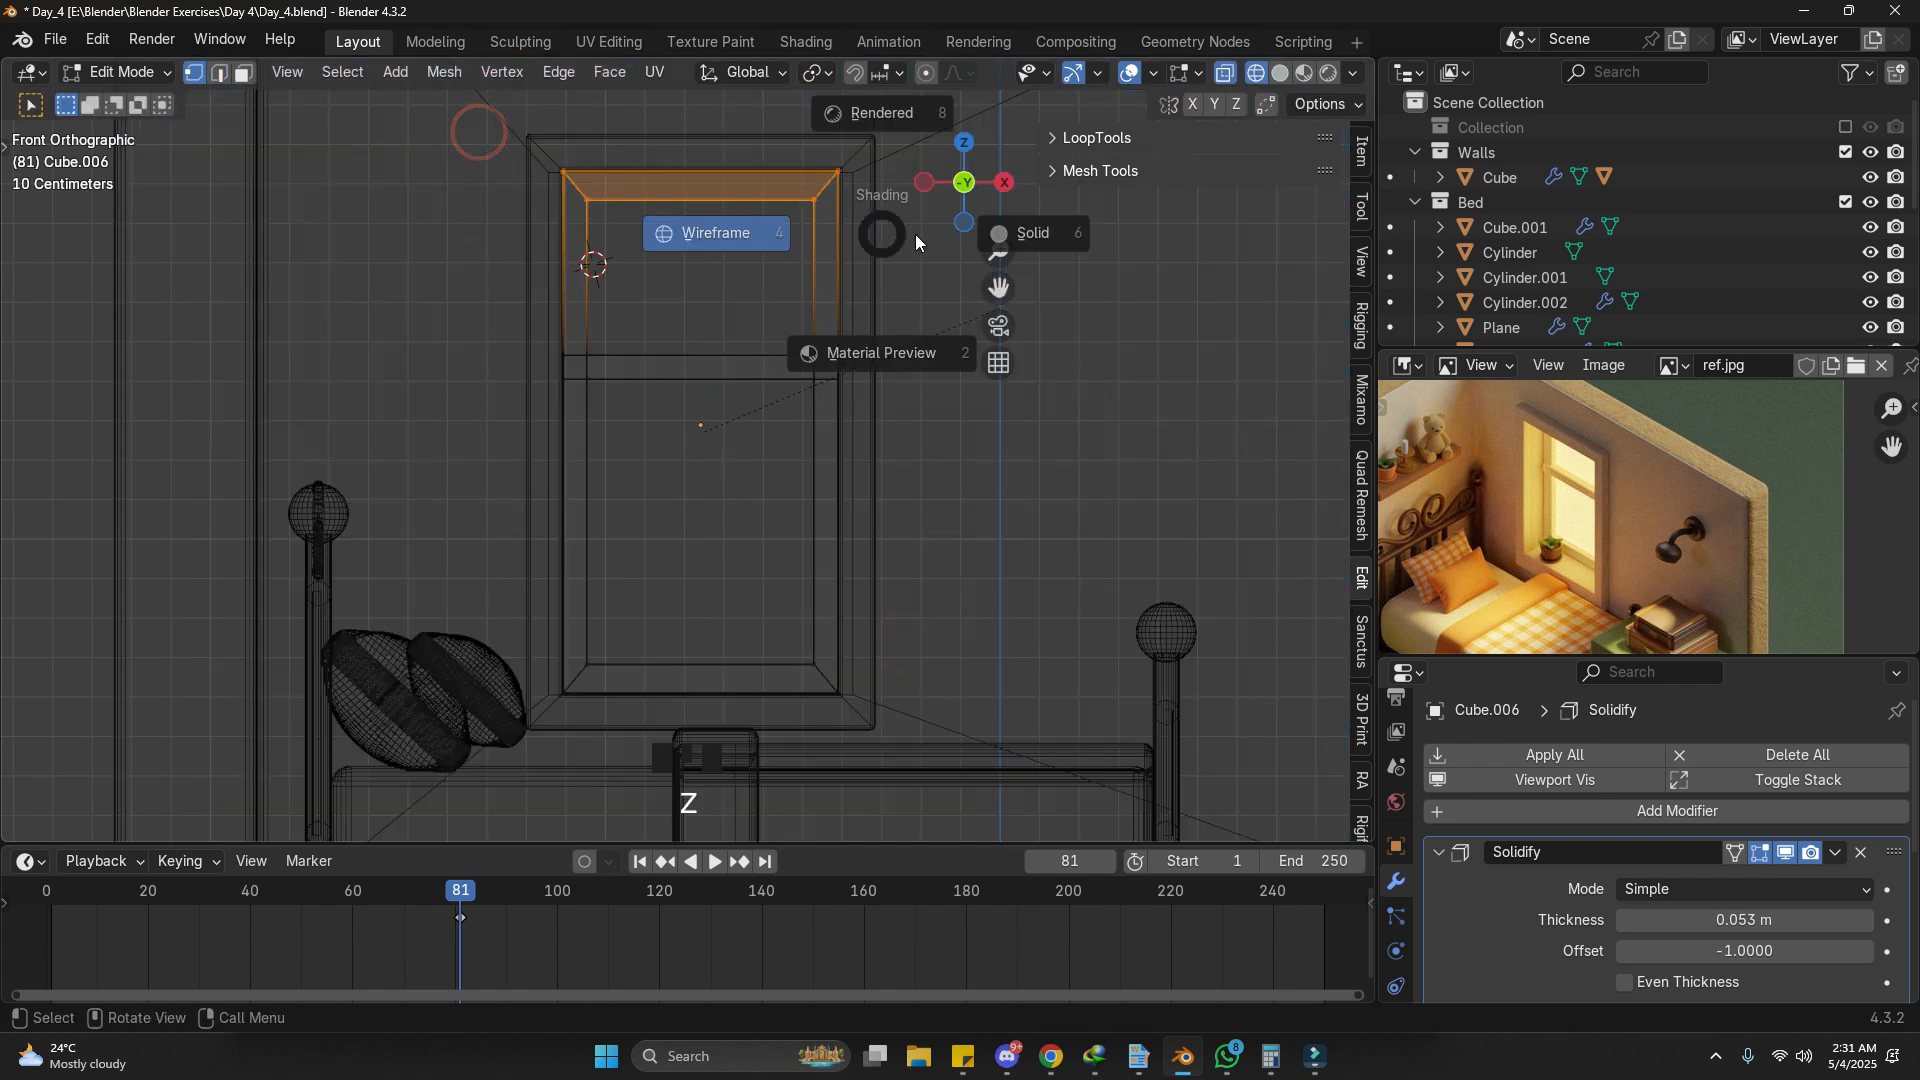
pyautogui.click(915, 234)
pyautogui.press('g')
pyautogui.press('z')
pyautogui.click(921, 228)
pyautogui.moveTo(920, 228); pyautogui.dragTo(890, 195, button='middle')
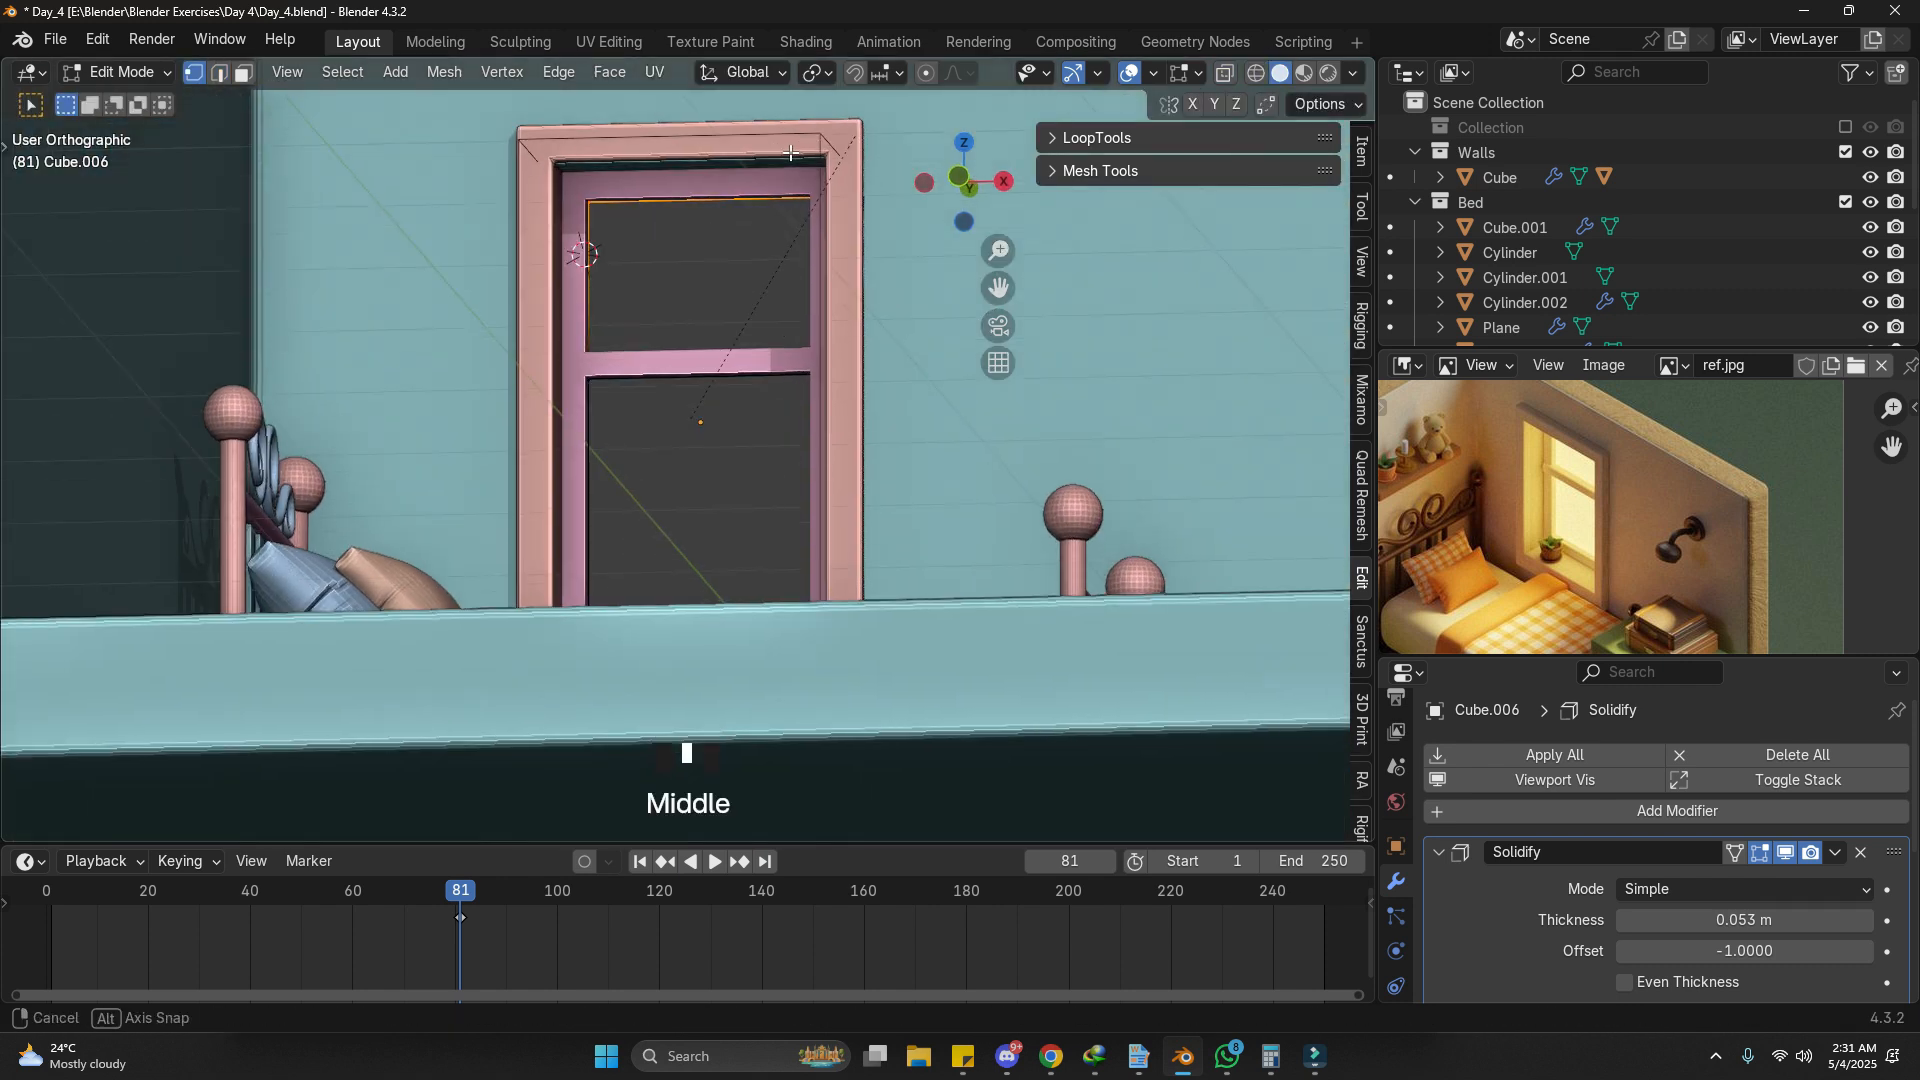
# Step: Lower the outer window frame's top inner vertices by about 0.013 m along the Z axis, returning to Object Mode
pyautogui.scroll(2, 770, 155)
pyautogui.press('Tab')
pyautogui.click(808, 154)
pyautogui.press('Tab')
pyautogui.press('z')
pyautogui.click(423, 152)
pyautogui.moveTo(423, 152); pyautogui.dragTo(586, 213)
pyautogui.press('z')
pyautogui.press('g')
pyautogui.press('z')
pyautogui.rightClick(873, 226)
pyautogui.press('z')
pyautogui.press('g')
pyautogui.press('z')
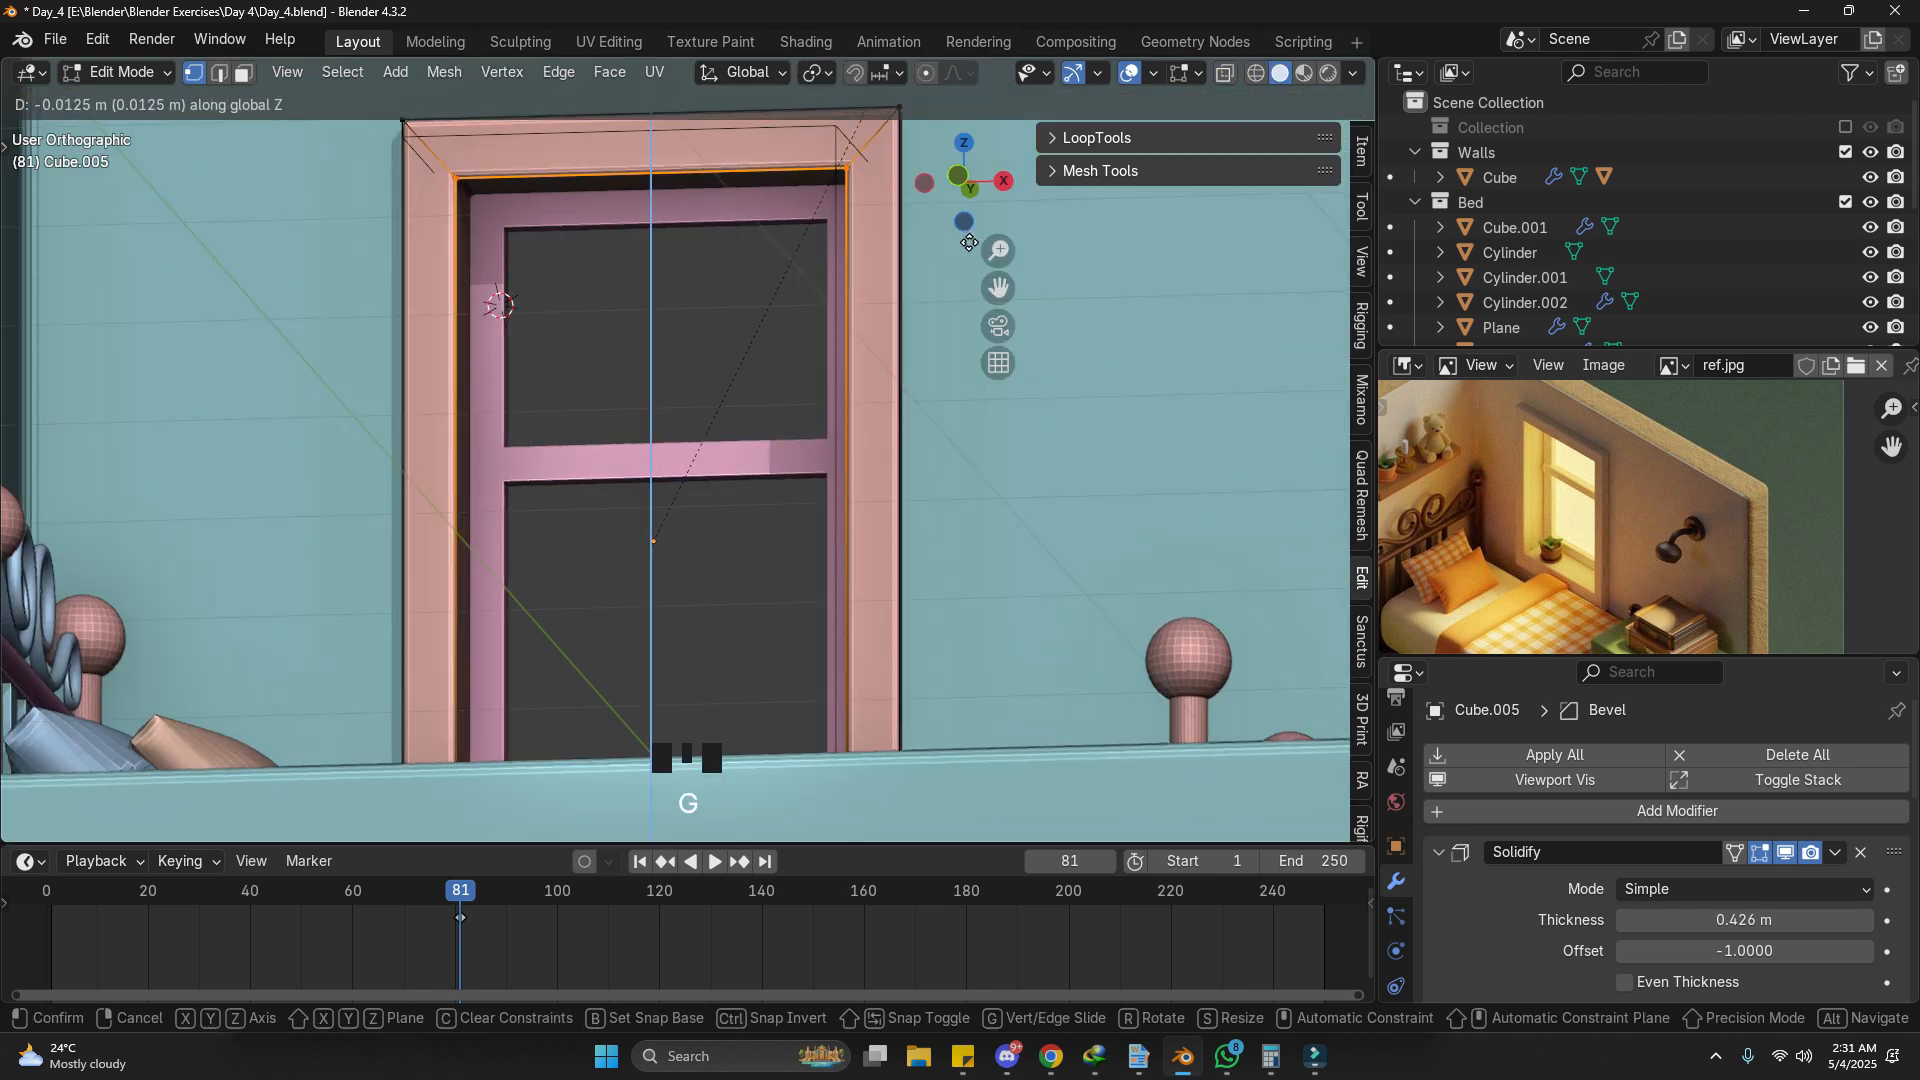
pyautogui.press('Tab')
# Step: Add a Bevel modifier to the inner sash with an amount of 0.006 m and 3 segments
pyautogui.click(626, 221)
pyautogui.moveTo(626, 221); pyautogui.dragTo(536, 448, button='middle')
pyautogui.scroll(2, 620, 490)
pyautogui.click(1704, 808)
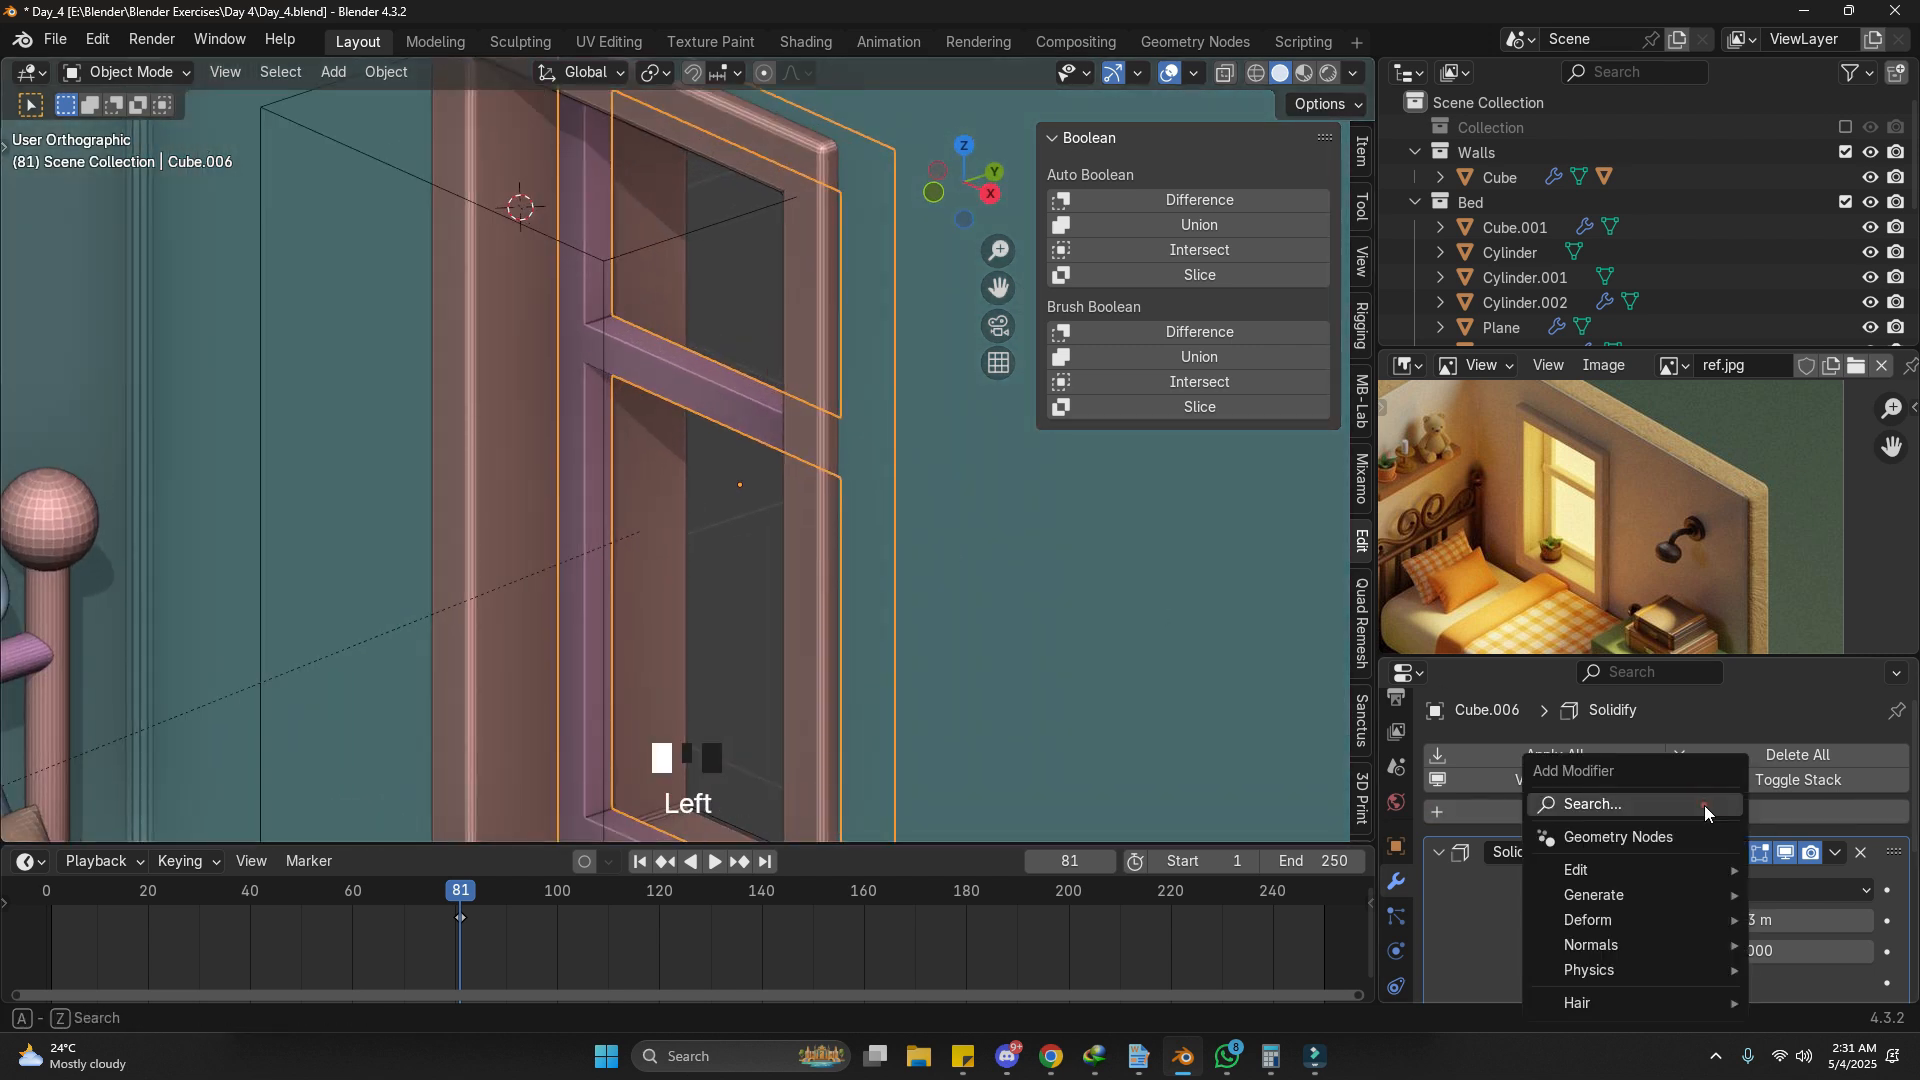
pyautogui.click(1703, 806)
pyautogui.write('s')
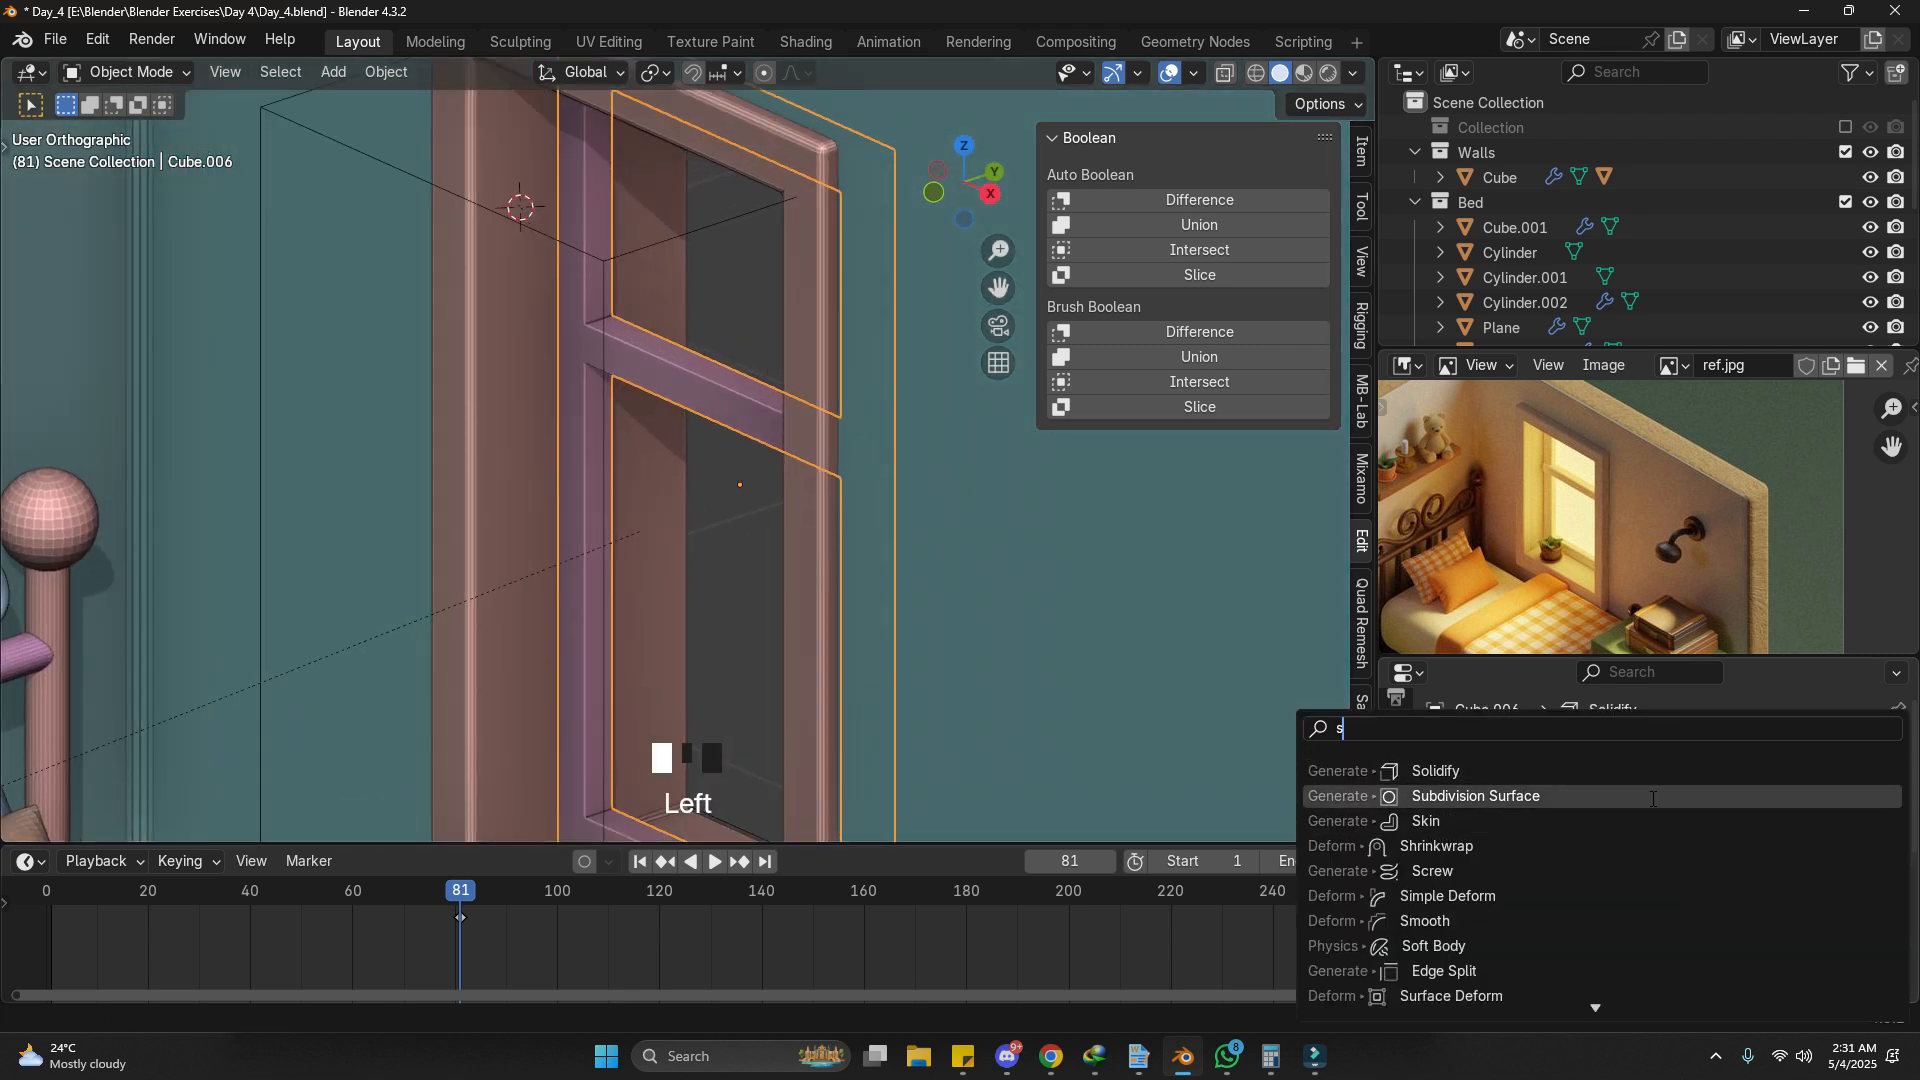
pyautogui.write('be')
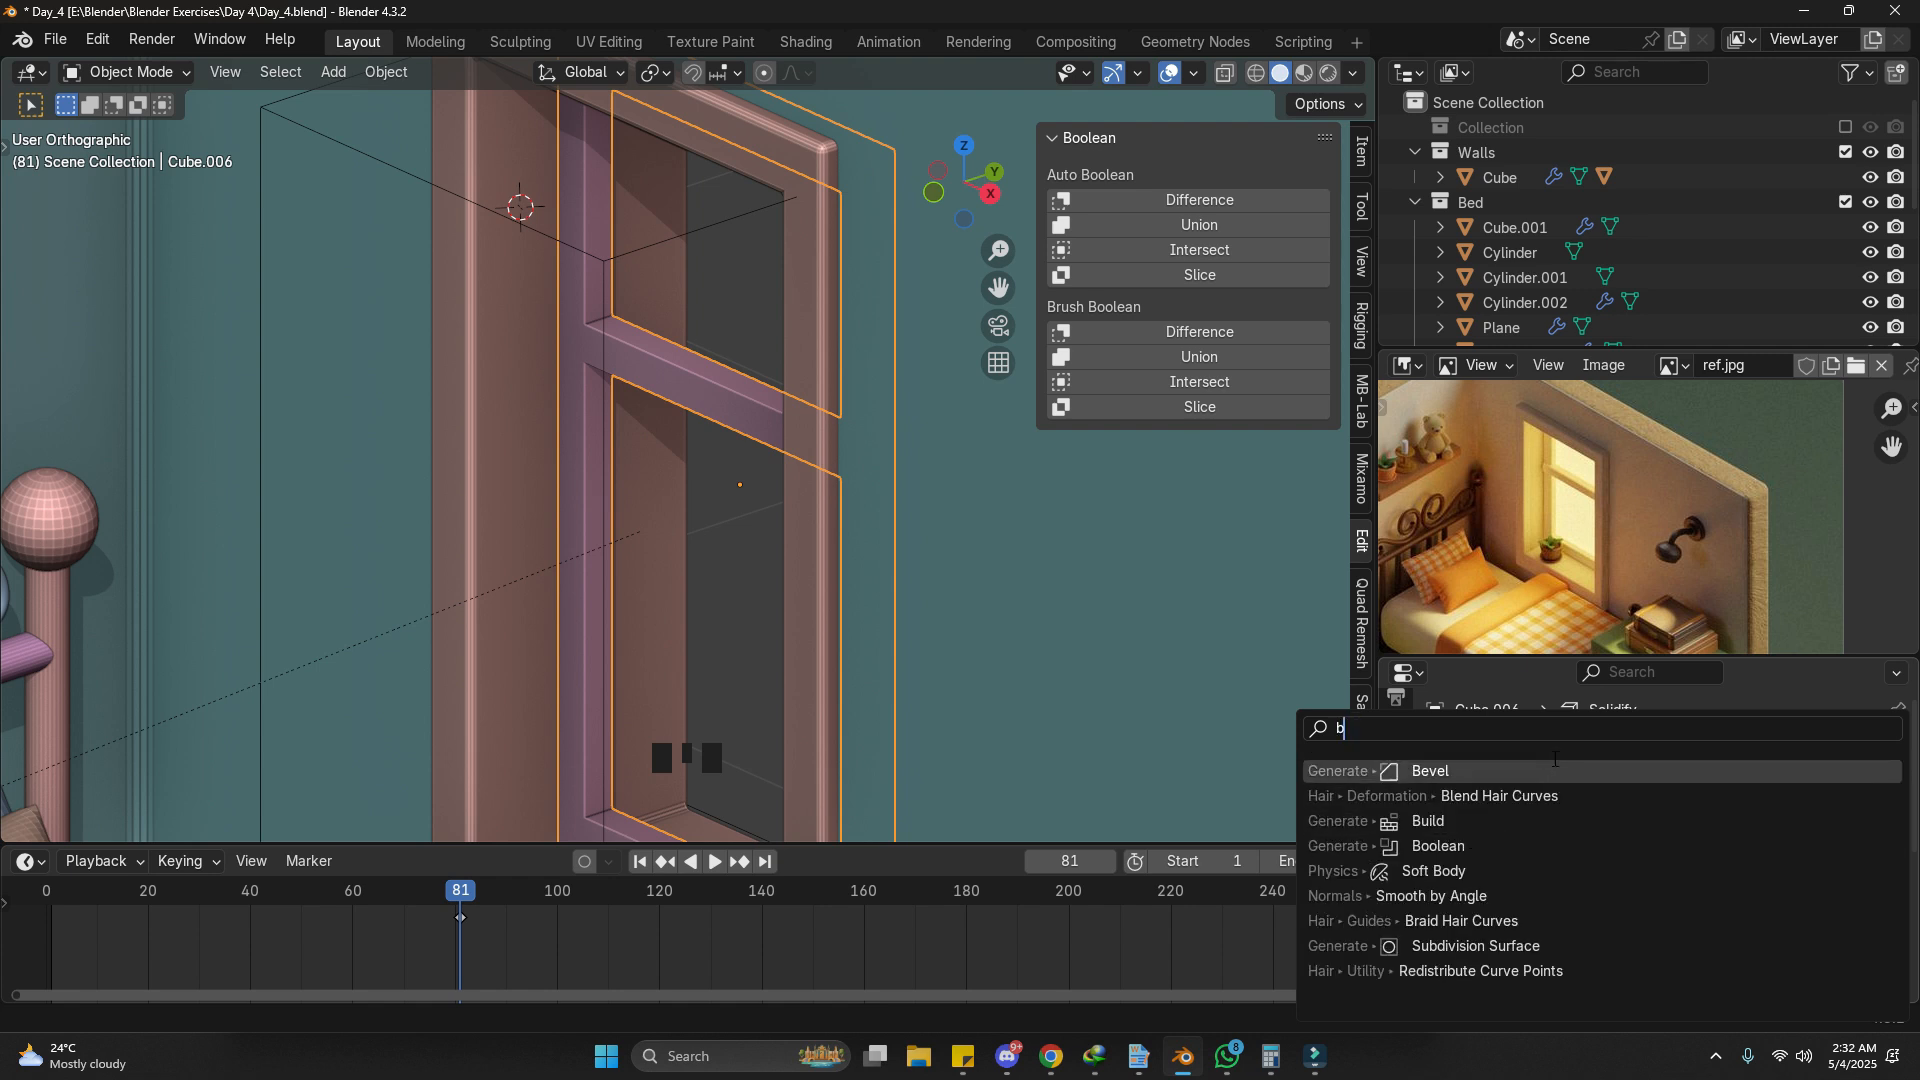
pyautogui.press('Return')
pyautogui.scroll(-11, 1640, 818)
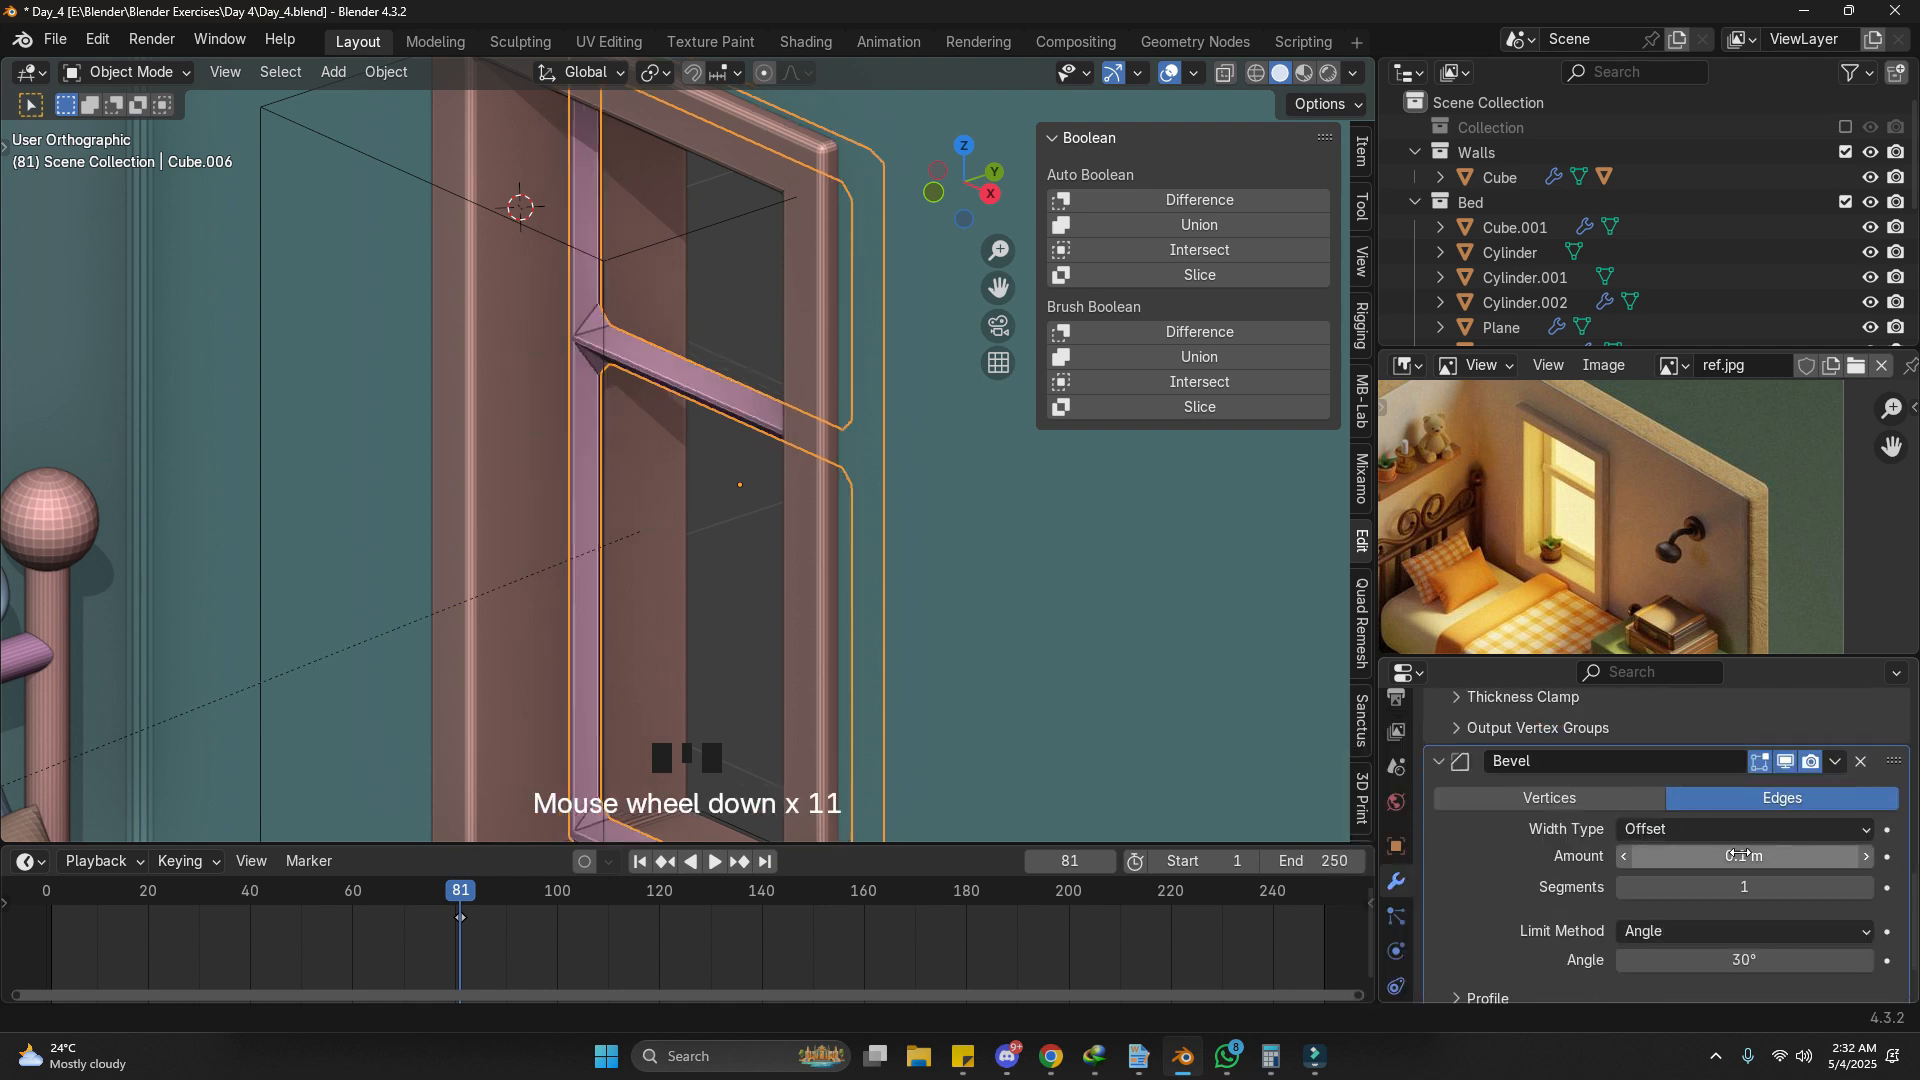
pyautogui.keyDown('shift'); pyautogui.moveTo(1743, 857); pyautogui.dragTo(1719, 857); pyautogui.keyUp('shift')
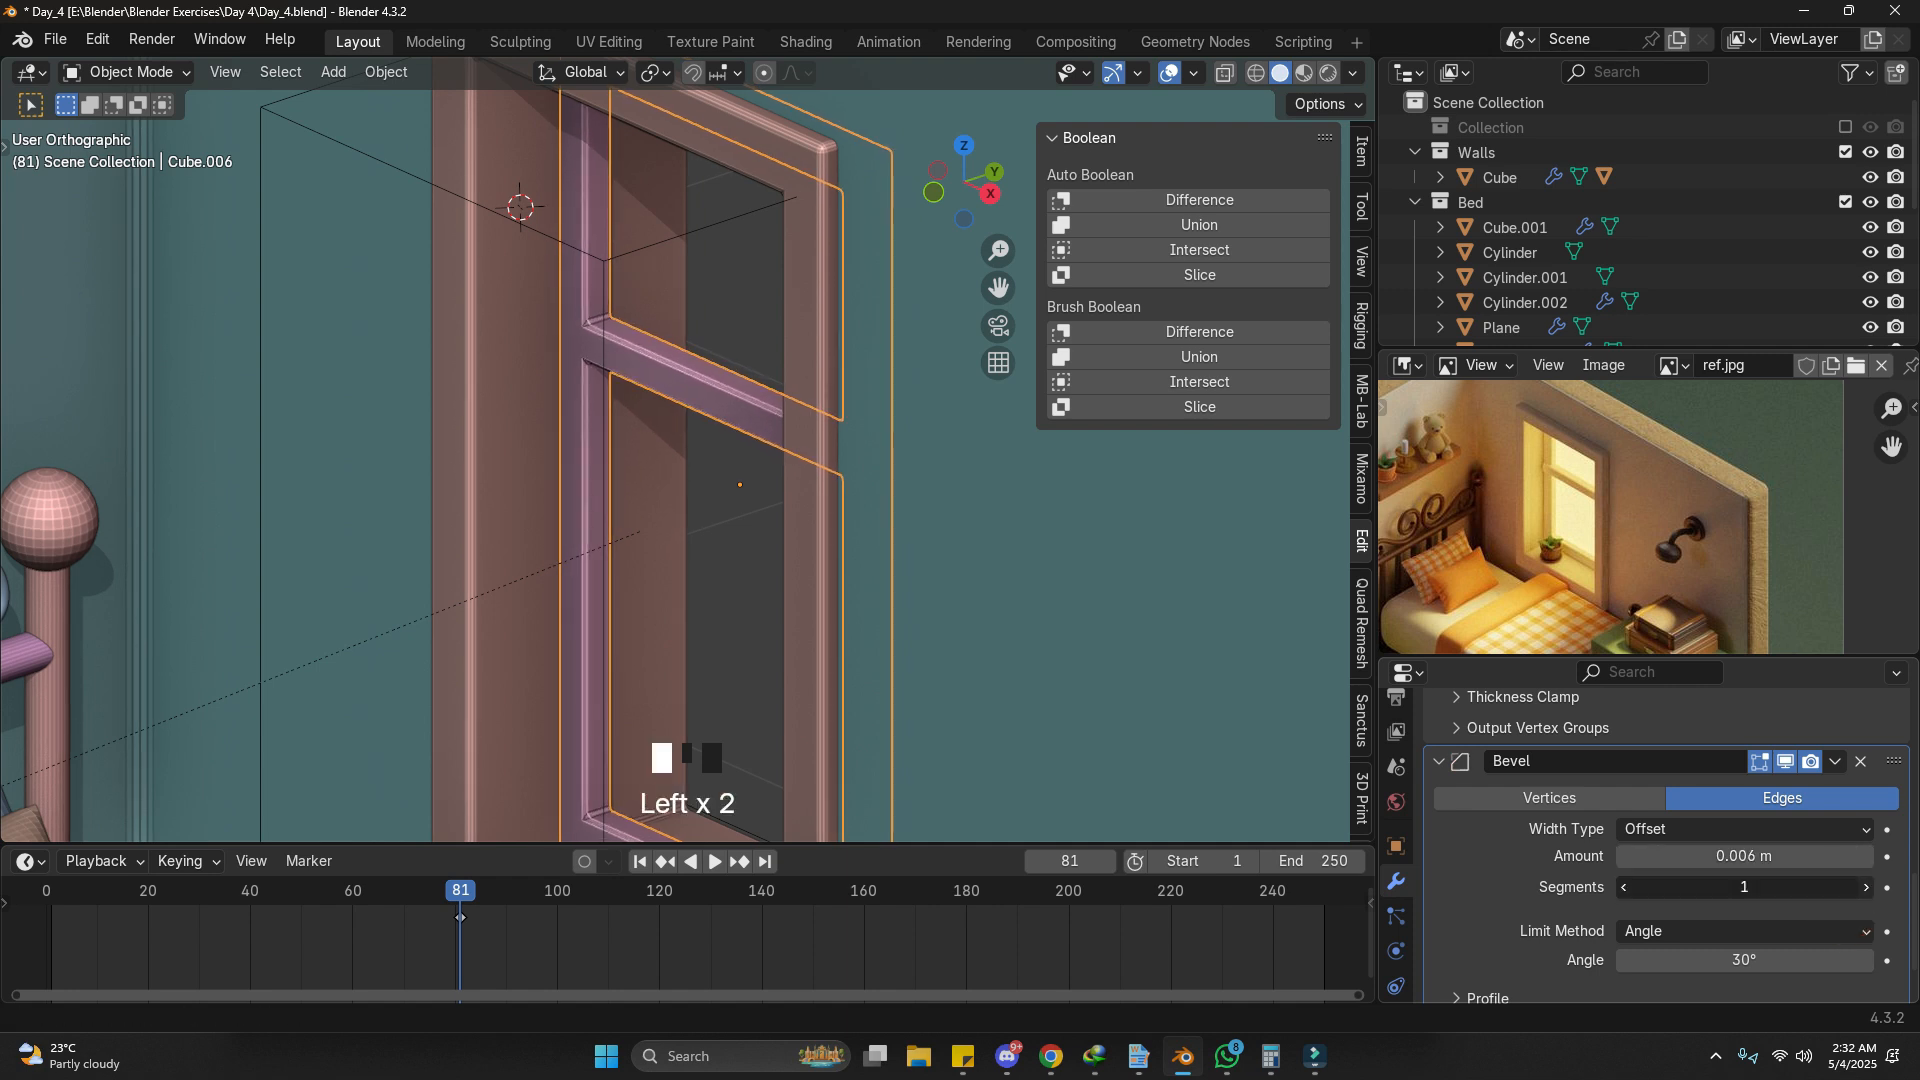
# Step: Apply Shade Smooth to the inner sash
pyautogui.scroll(4, 770, 358)
pyautogui.rightClick(776, 388)
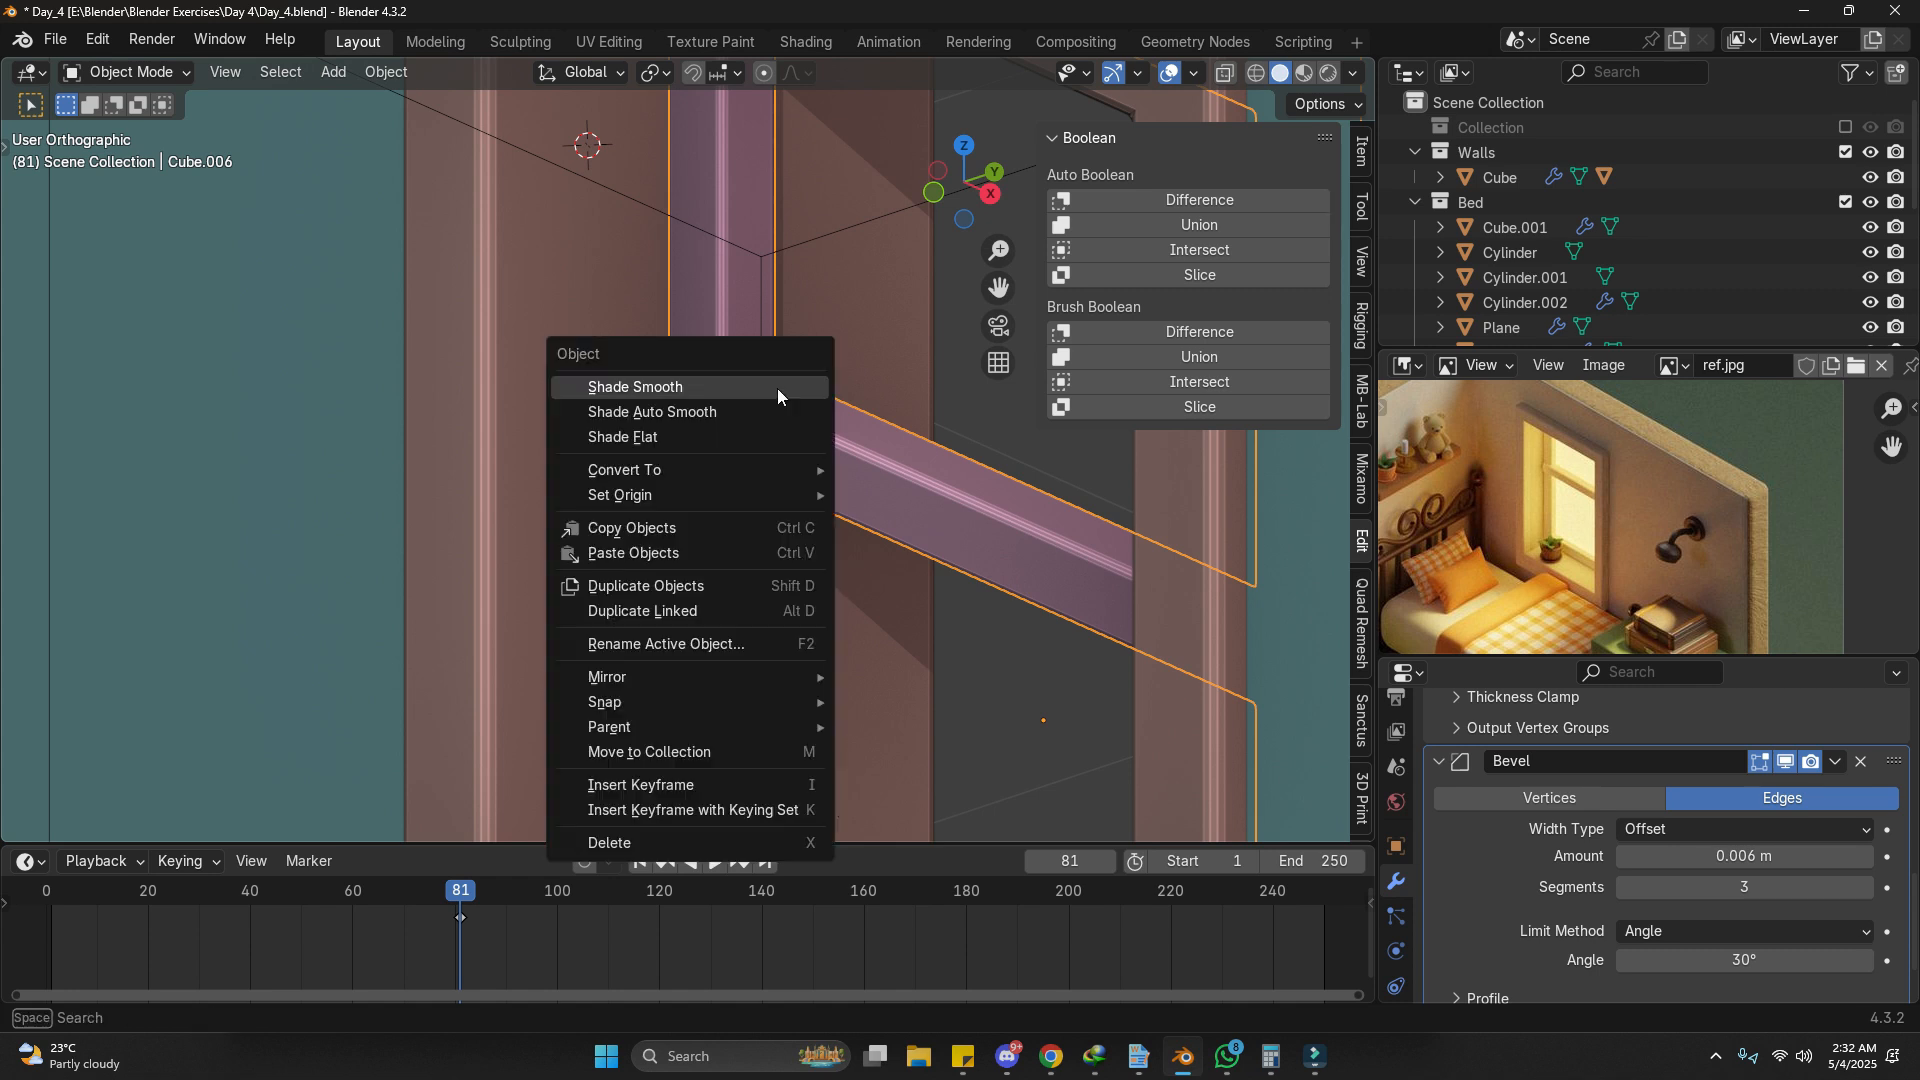
pyautogui.click(760, 385)
pyautogui.scroll(-5, 638, 363)
pyautogui.scroll(-3, 725, 480)
# Step: Add a plane in front view and rotate it 90° about the X axis to stand upright
pyautogui.click(697, 474)
pyautogui.moveTo(698, 474); pyautogui.dragTo(770, 410, button='middle')
pyautogui.scroll(2, 790, 380)
pyautogui.click(790, 388)
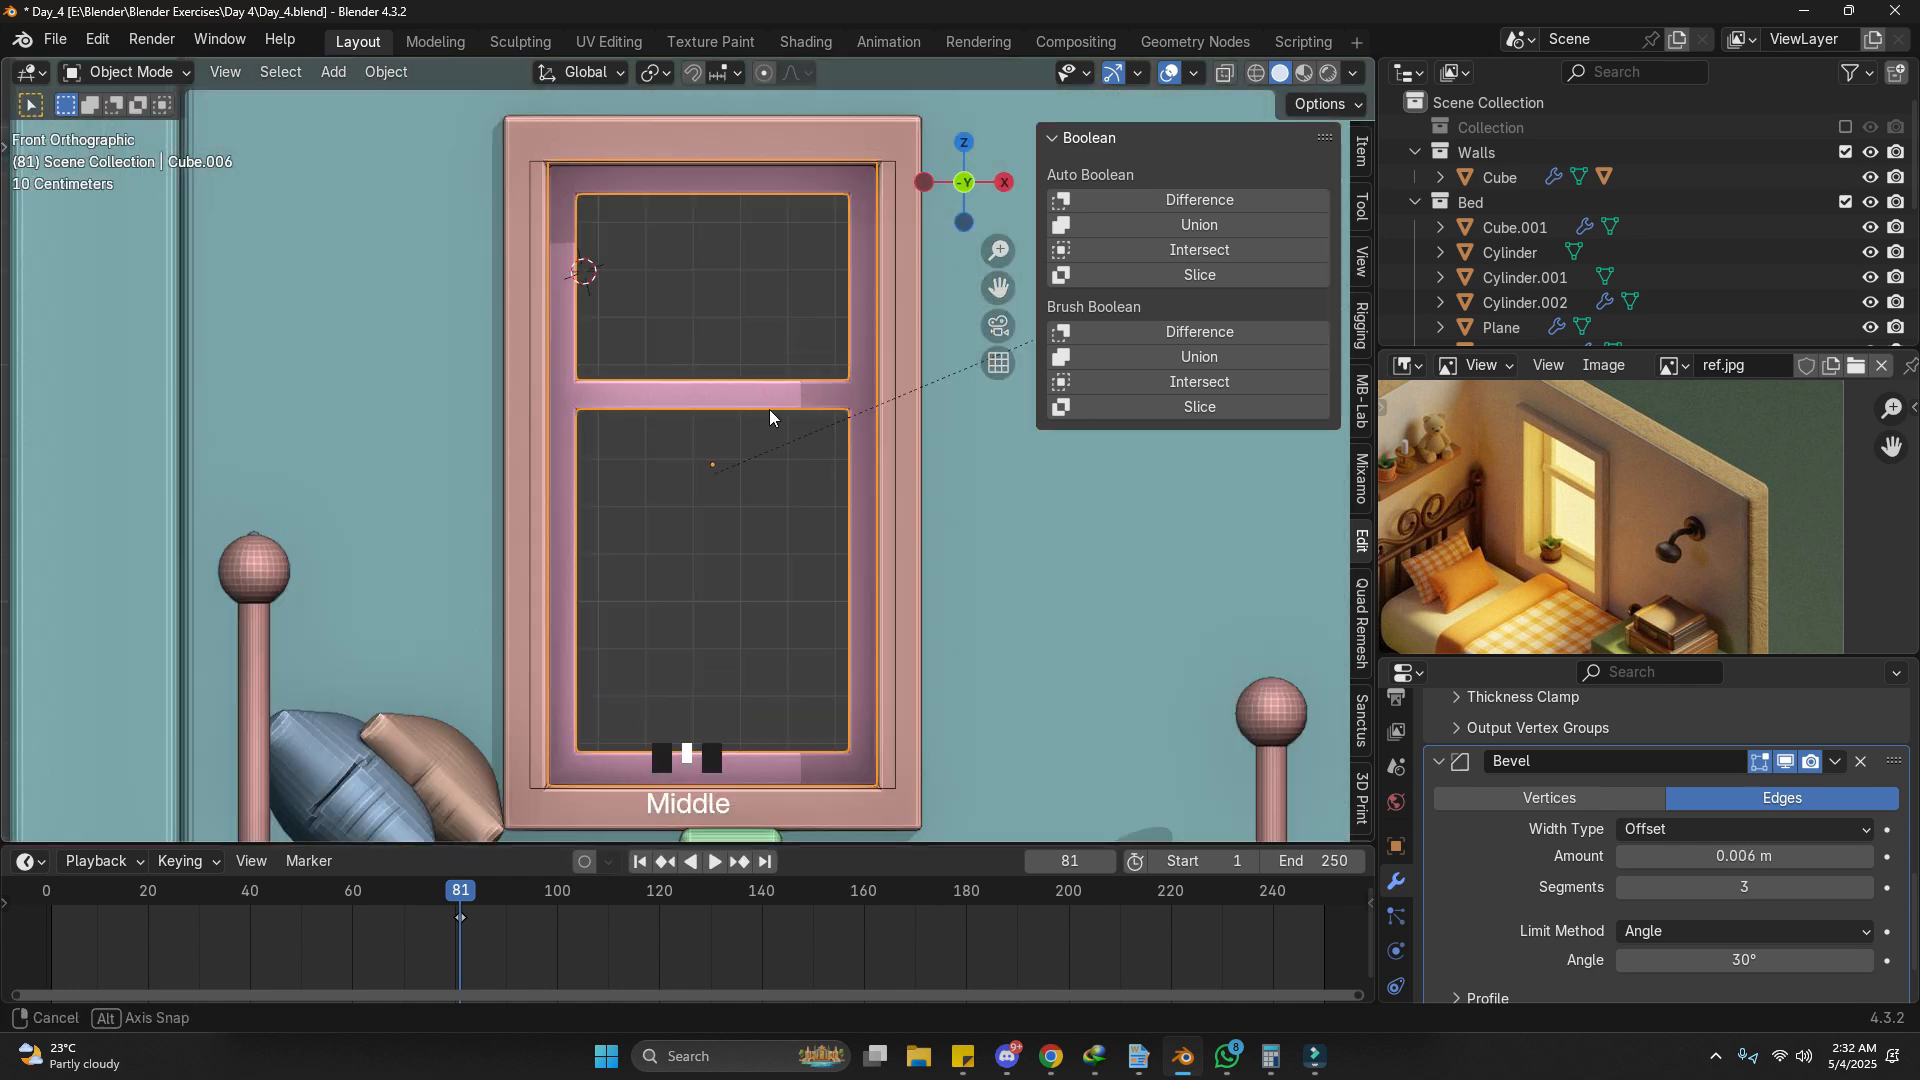
pyautogui.hotkey('shift', 'a')
pyautogui.moveTo(766, 410)
pyautogui.click(881, 411)
pyautogui.write('rx90')
pyautogui.press('Return')
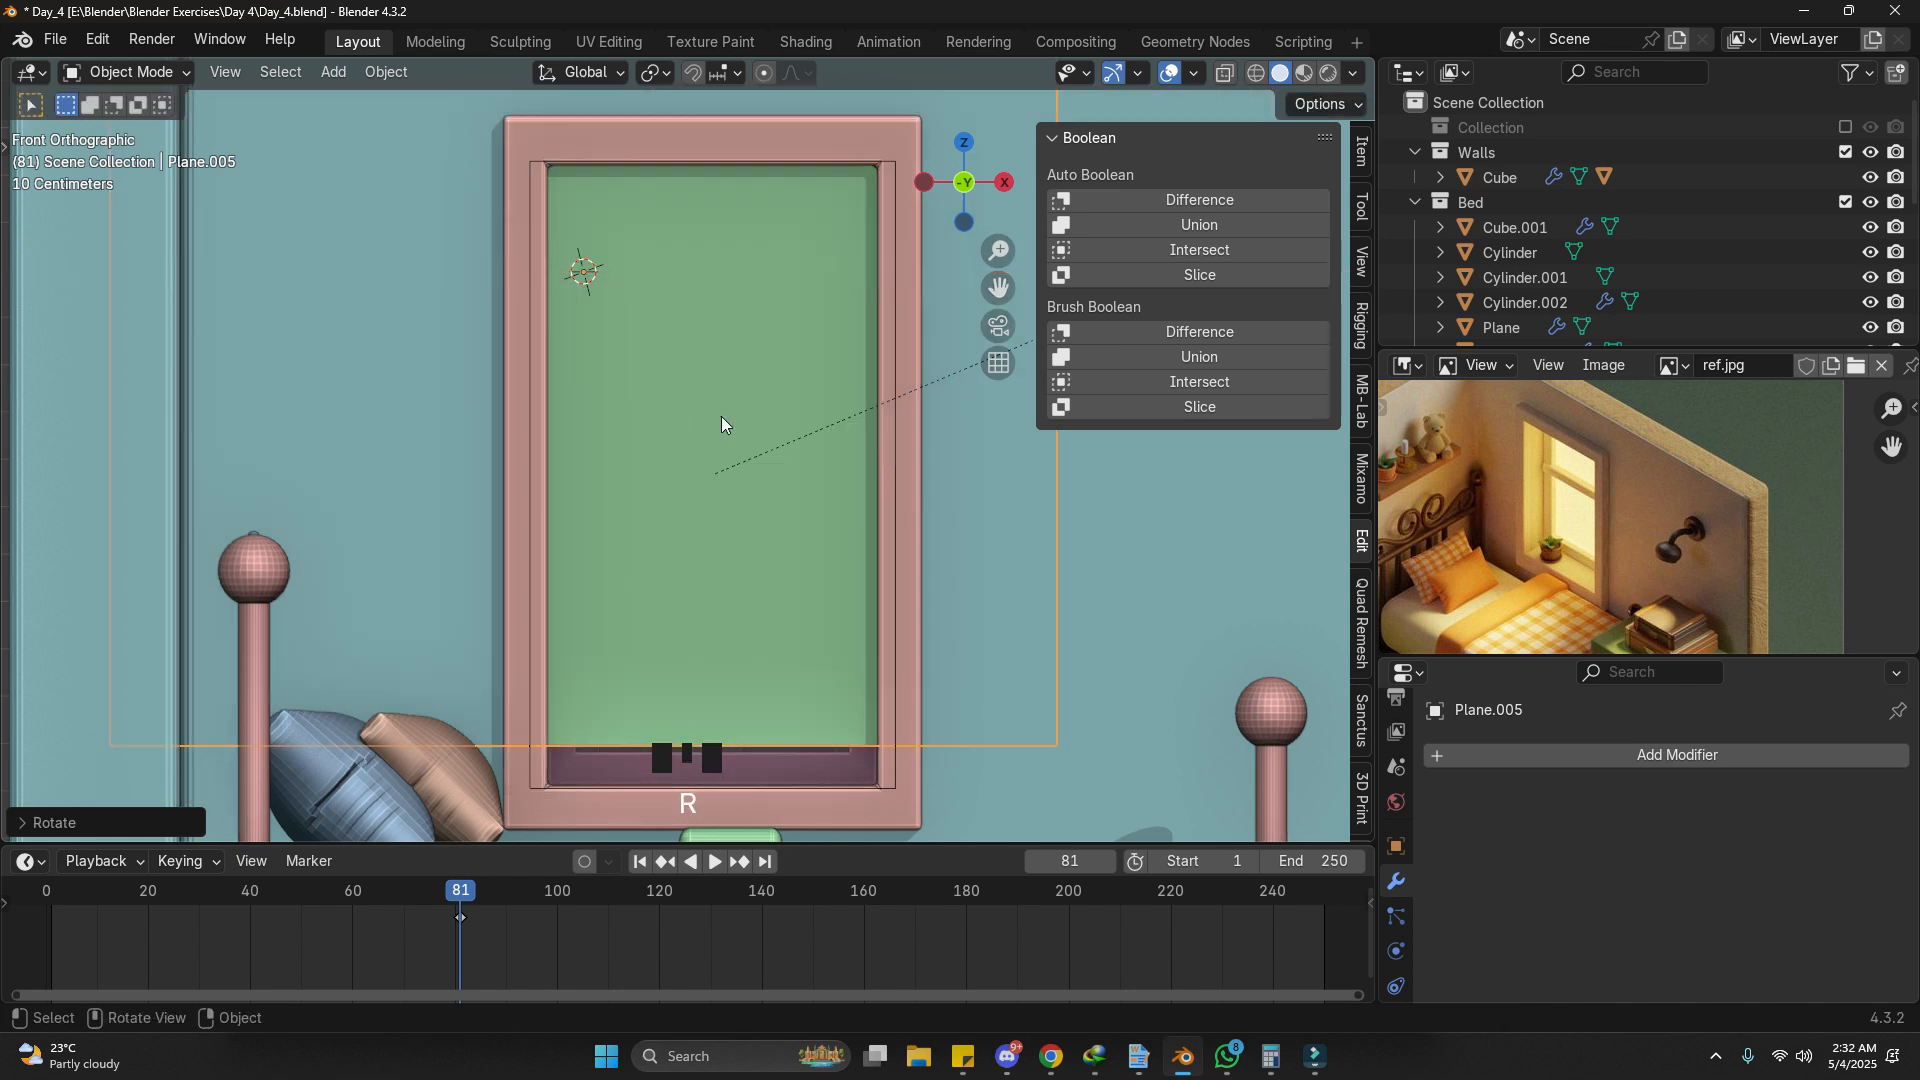
# Step: Scale the plane down, centre it on the window, and size it slightly wider than the sash opening
pyautogui.press('s')
pyautogui.click(741, 308)
pyautogui.press('g')
pyautogui.moveTo(740, 305); pyautogui.dragTo(879, 420, button='middle')
pyautogui.click(888, 317)
pyautogui.press('g')
pyautogui.press('x')
pyautogui.click(861, 549)
pyautogui.press('s')
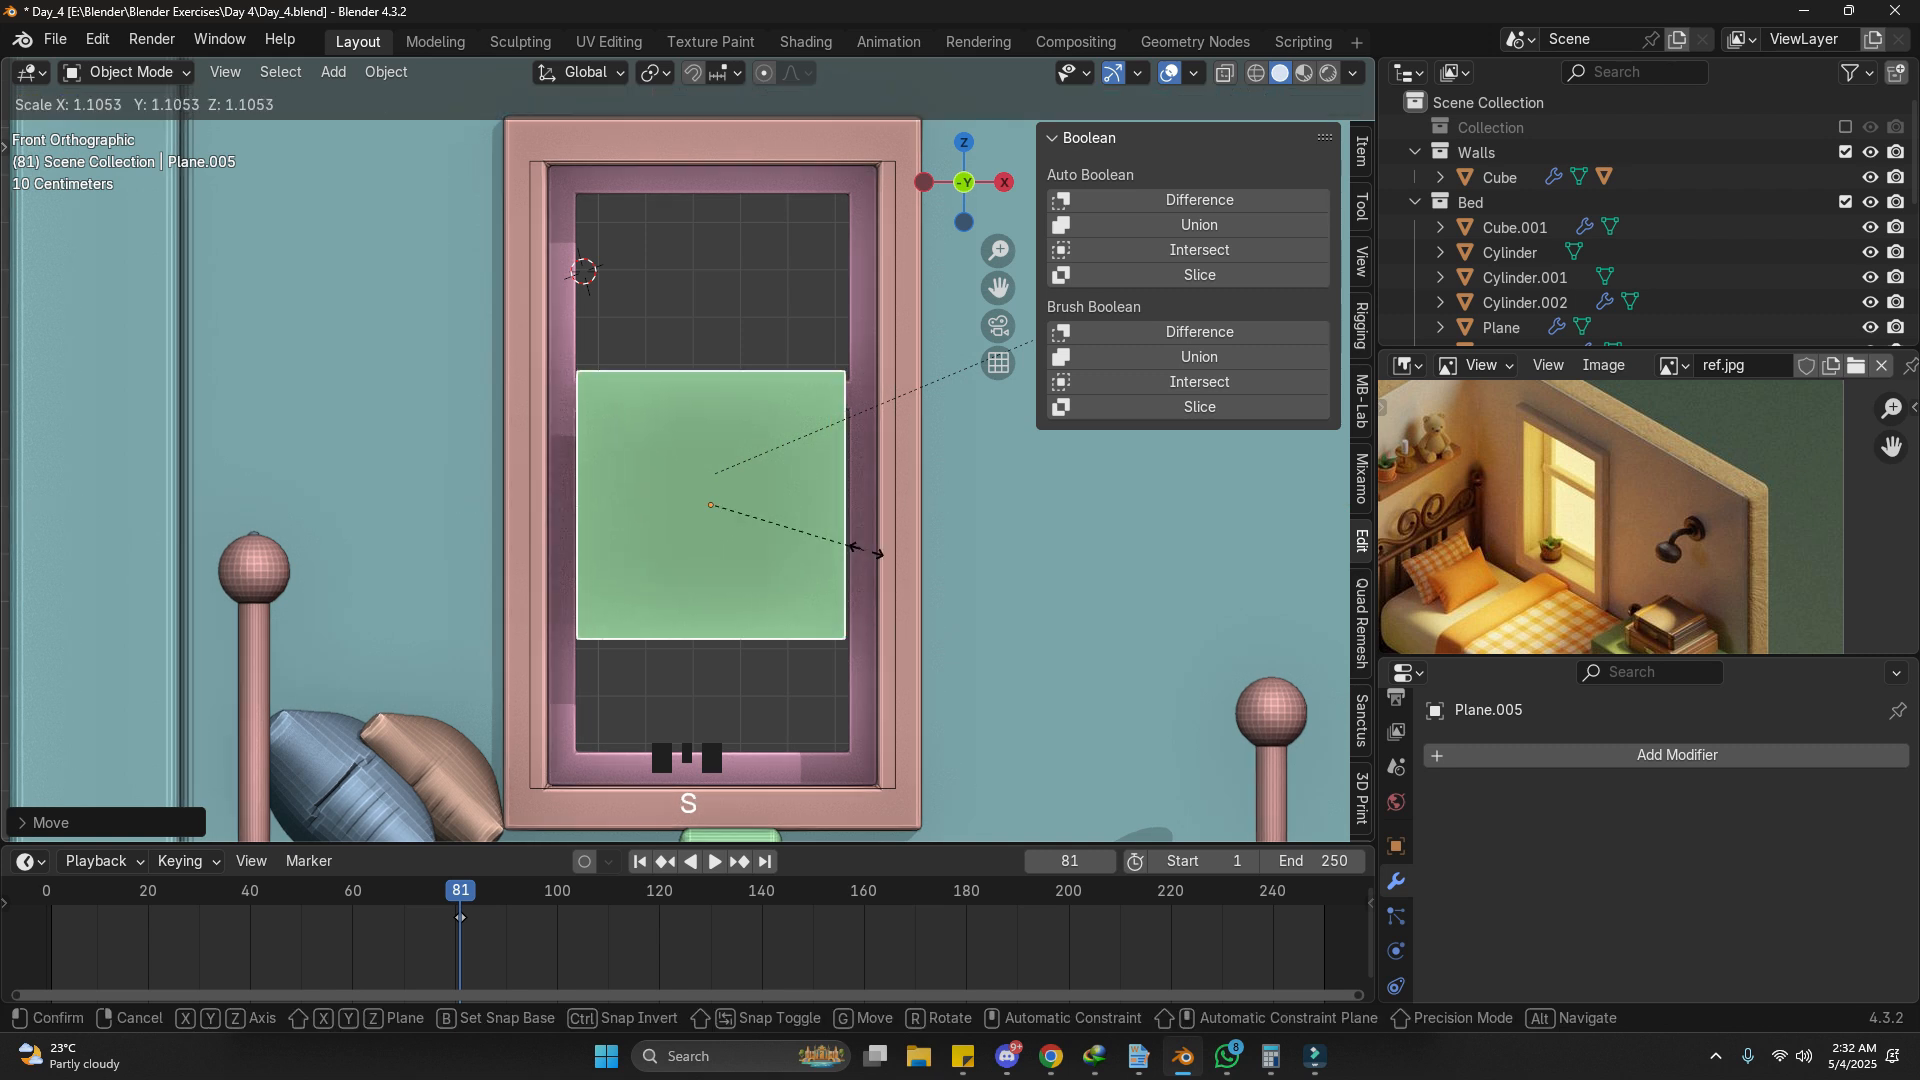
pyautogui.click(881, 555)
# Step: Stretch the plane's top and bottom edges along Z to just beyond the sash opening, returning to Object Mode
pyautogui.press('Tab')
pyautogui.press('g')
pyautogui.press('z')
pyautogui.rightClick(744, 243)
pyautogui.click(732, 365)
pyautogui.press('g')
pyautogui.press('z')
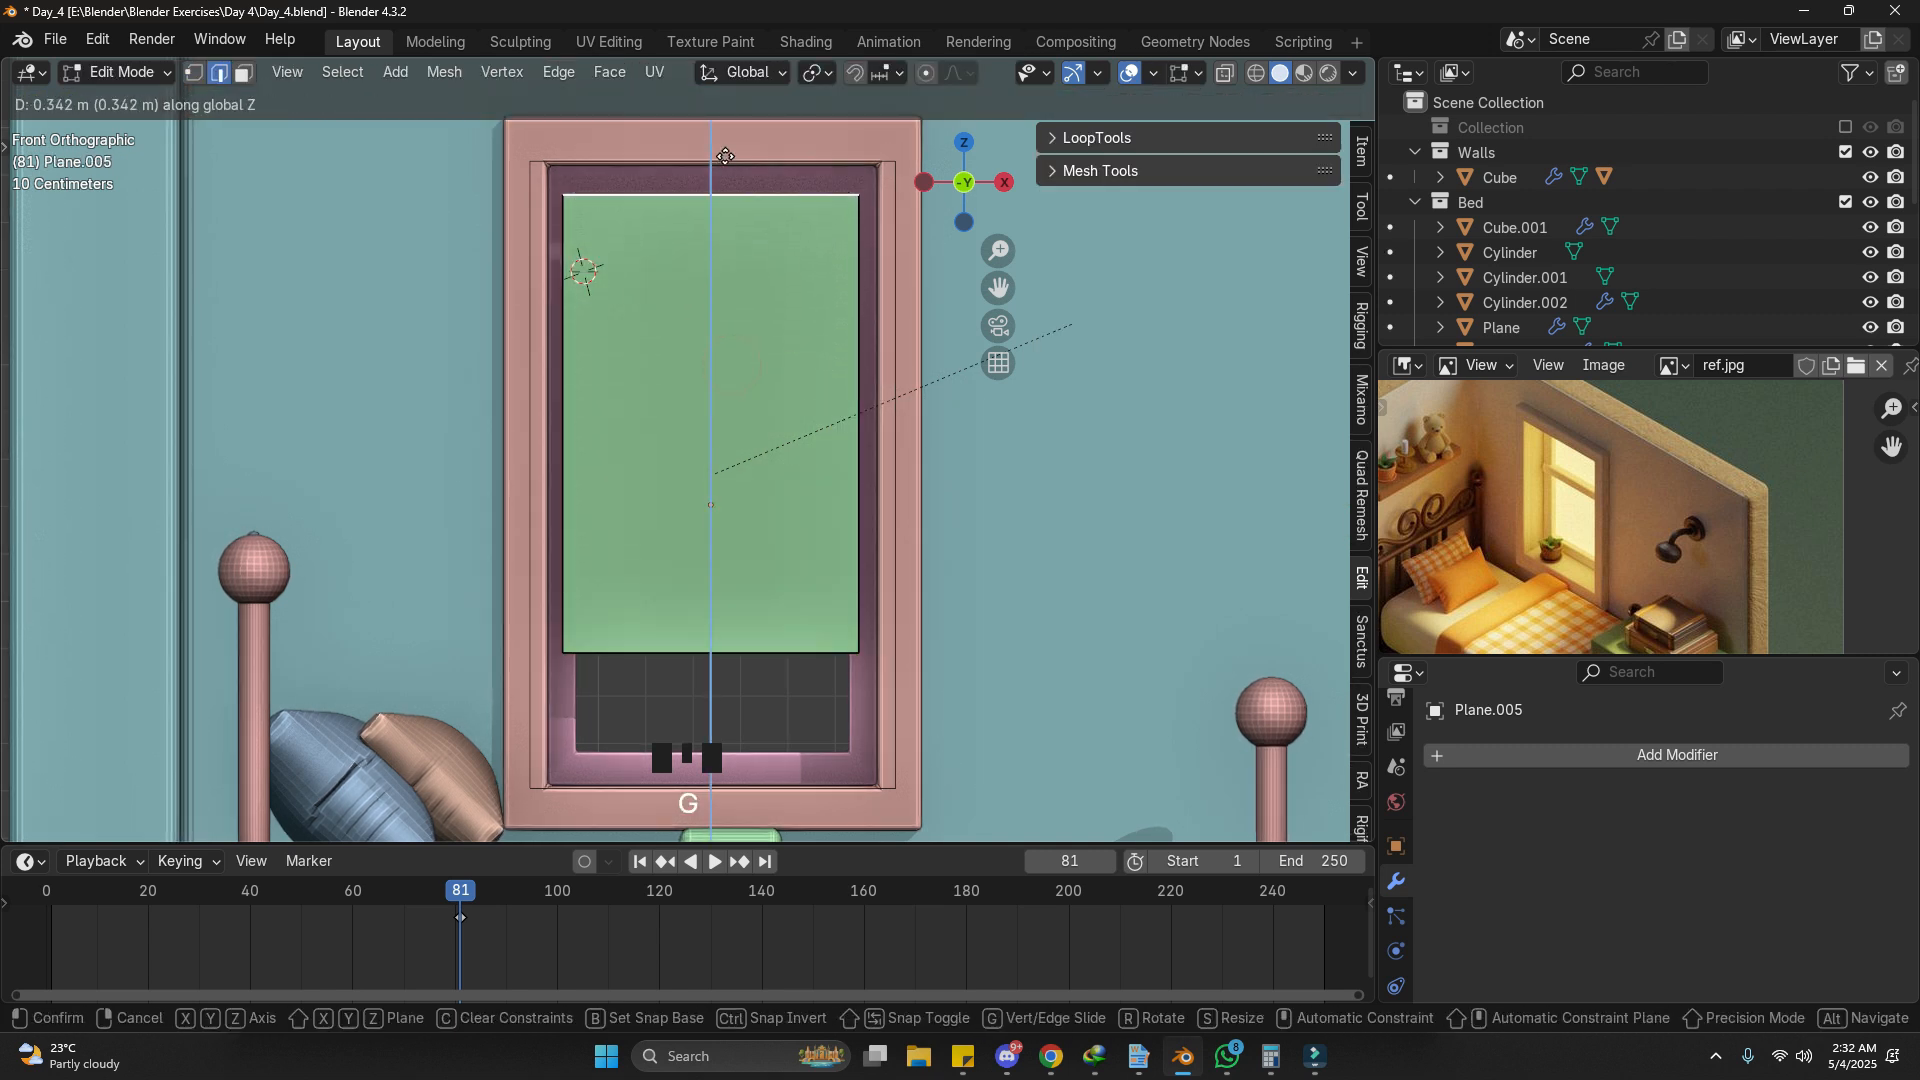
pyautogui.click(725, 157)
pyautogui.press('g')
pyautogui.press('z')
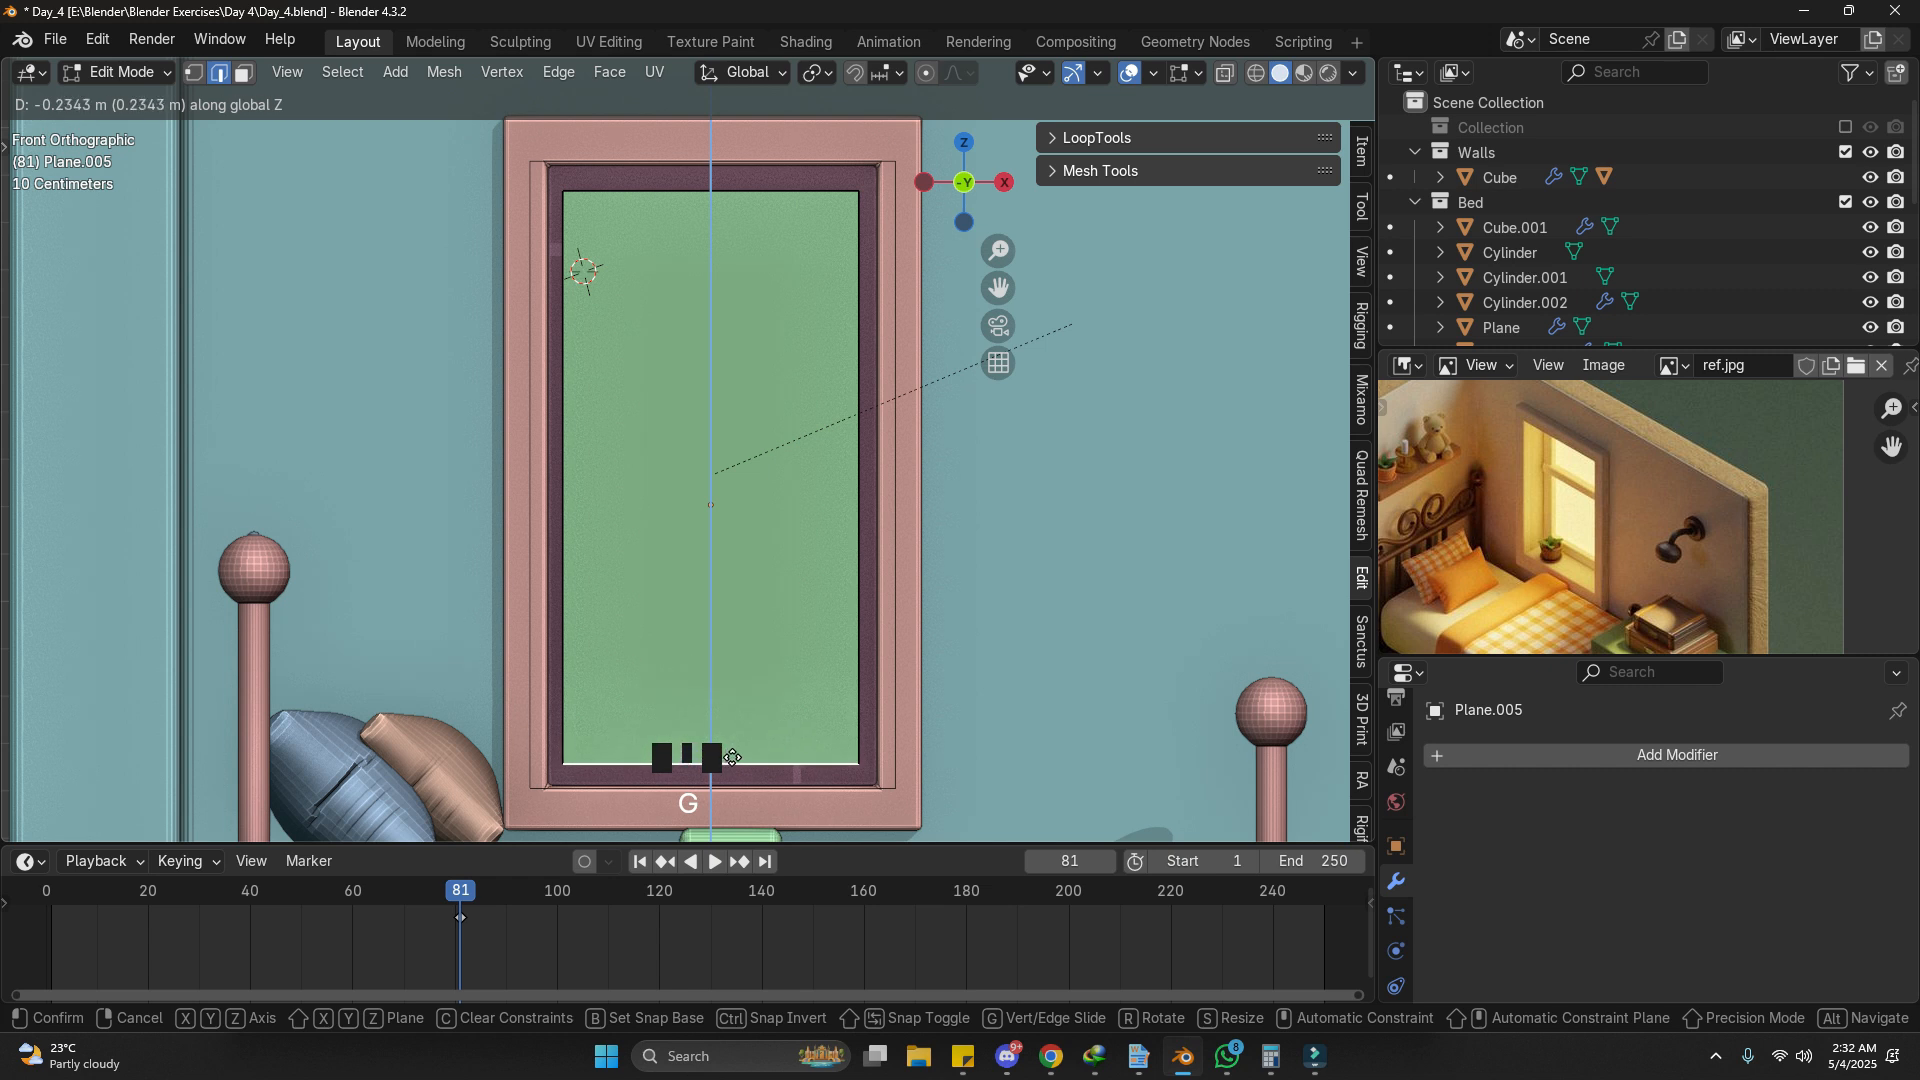
pyautogui.click(732, 757)
pyautogui.moveTo(732, 757); pyautogui.dragTo(745, 519, button='middle')
pyautogui.press('Tab')
# Step: Move the glass plane along the Y axis so it sits within the depth of the sash, behind its front face
pyautogui.press('g')
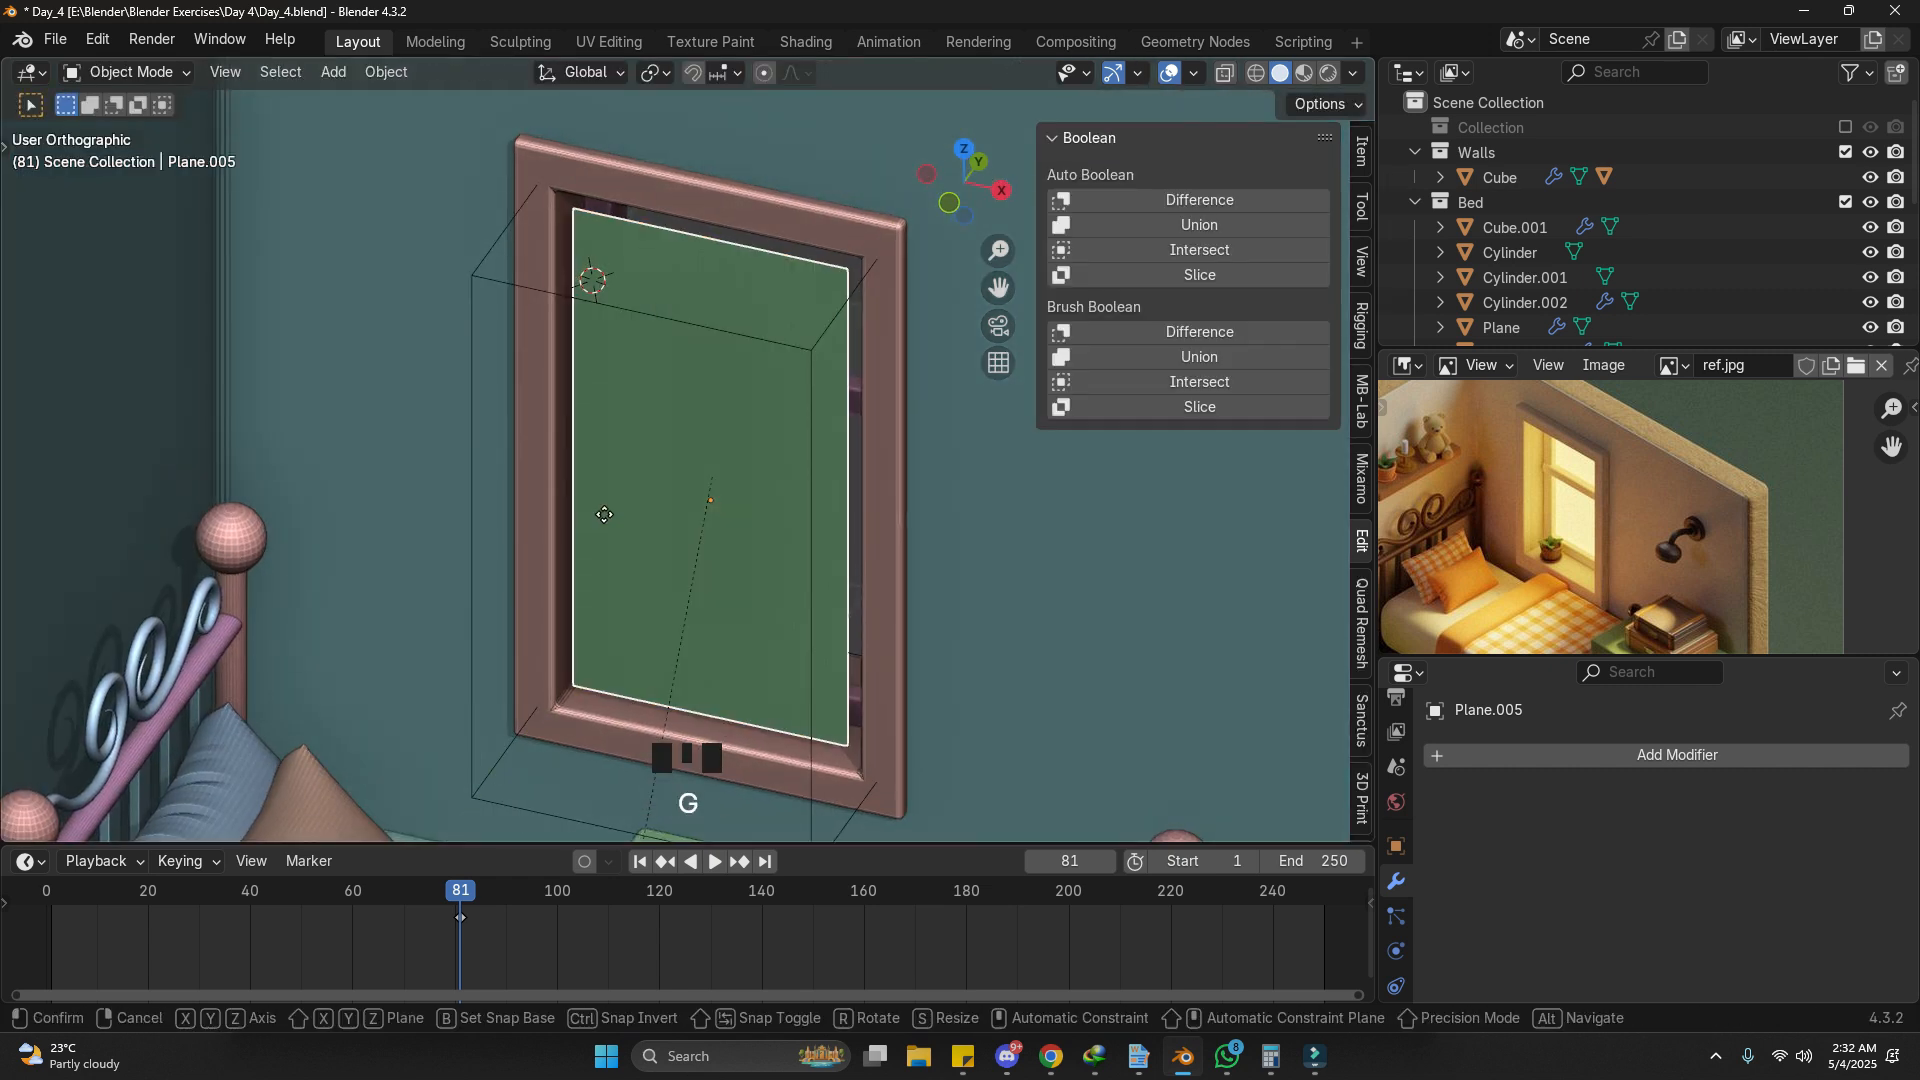
pyautogui.press('y')
pyautogui.click(657, 484)
pyautogui.moveTo(838, 465); pyautogui.dragTo(728, 472, button='middle')
pyautogui.scroll(2, 727, 472)
pyautogui.press('g')
pyautogui.press('y')
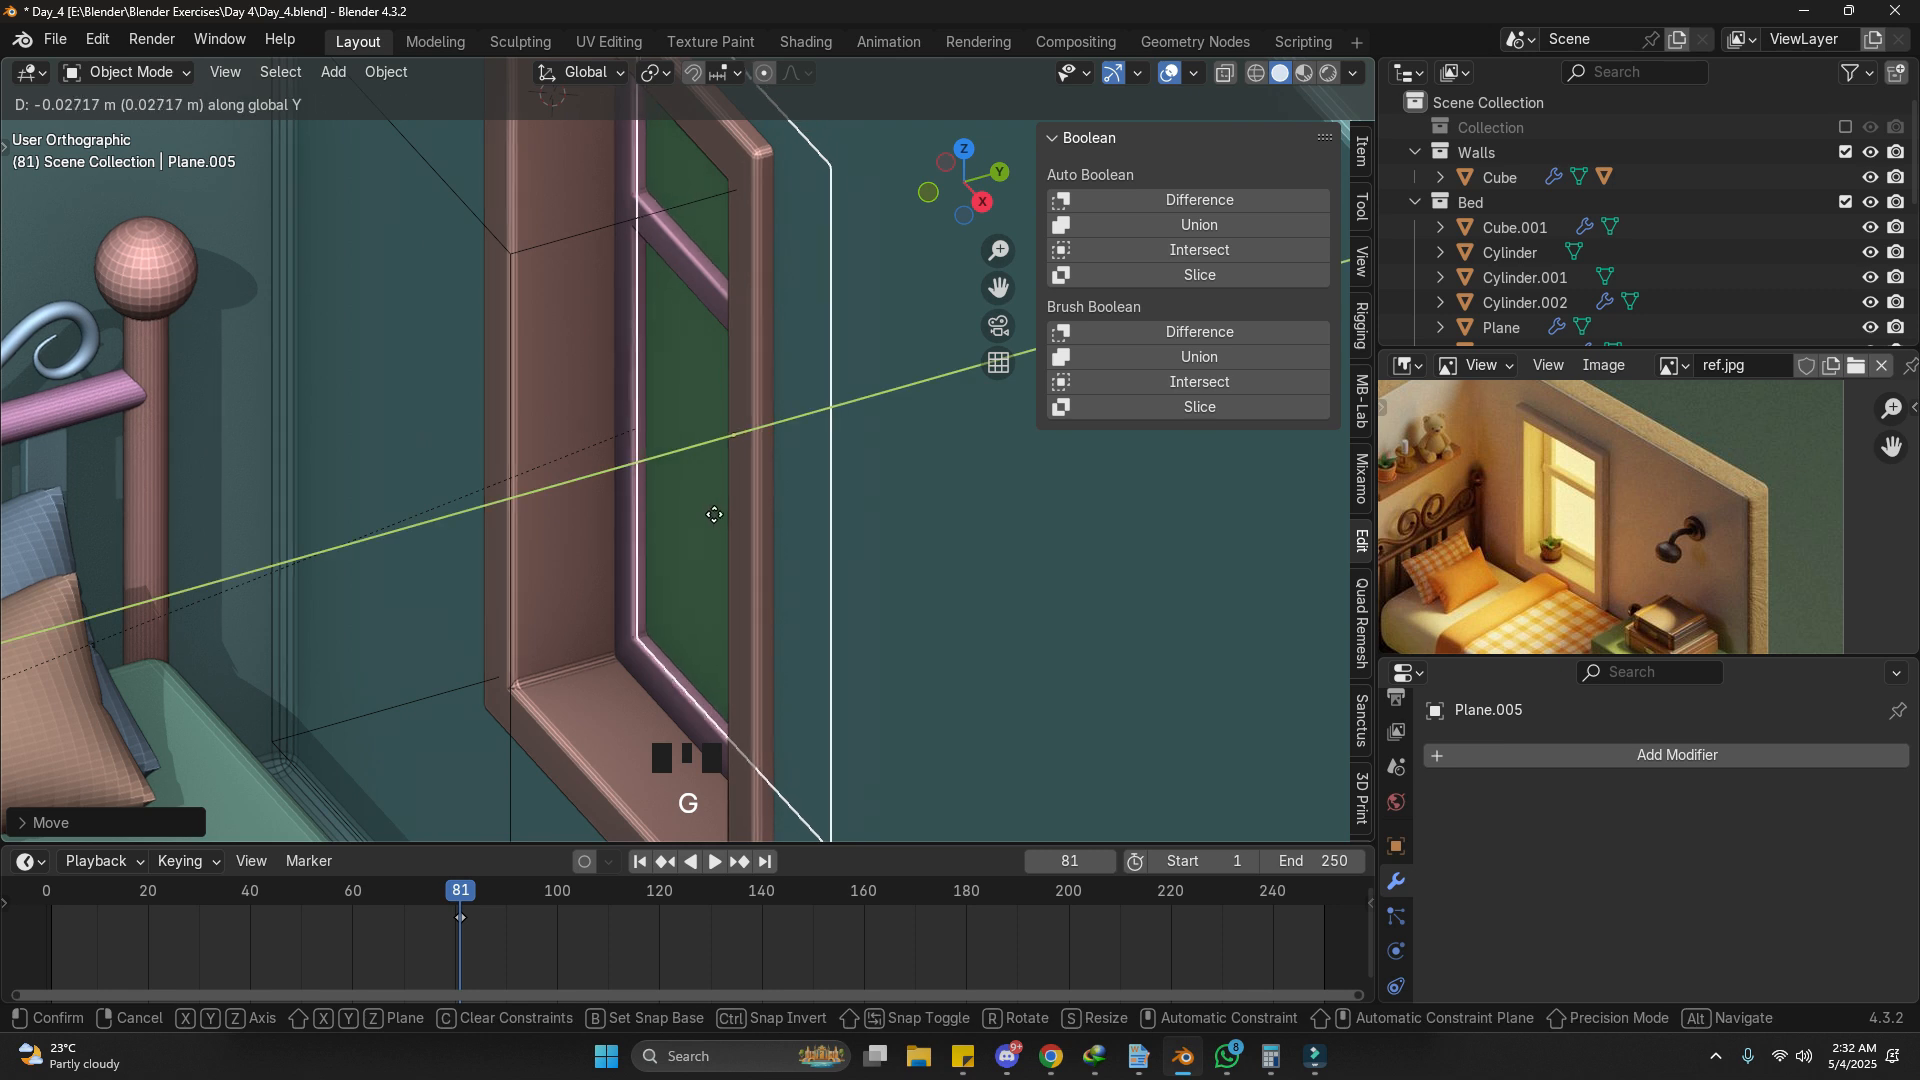
pyautogui.click(718, 516)
pyautogui.scroll(-9, 717, 516)
pyautogui.keyDown('shift'); pyautogui.moveTo(871, 487); pyautogui.dragTo(1110, 595, button='middle'); pyautogui.keyUp('shift')
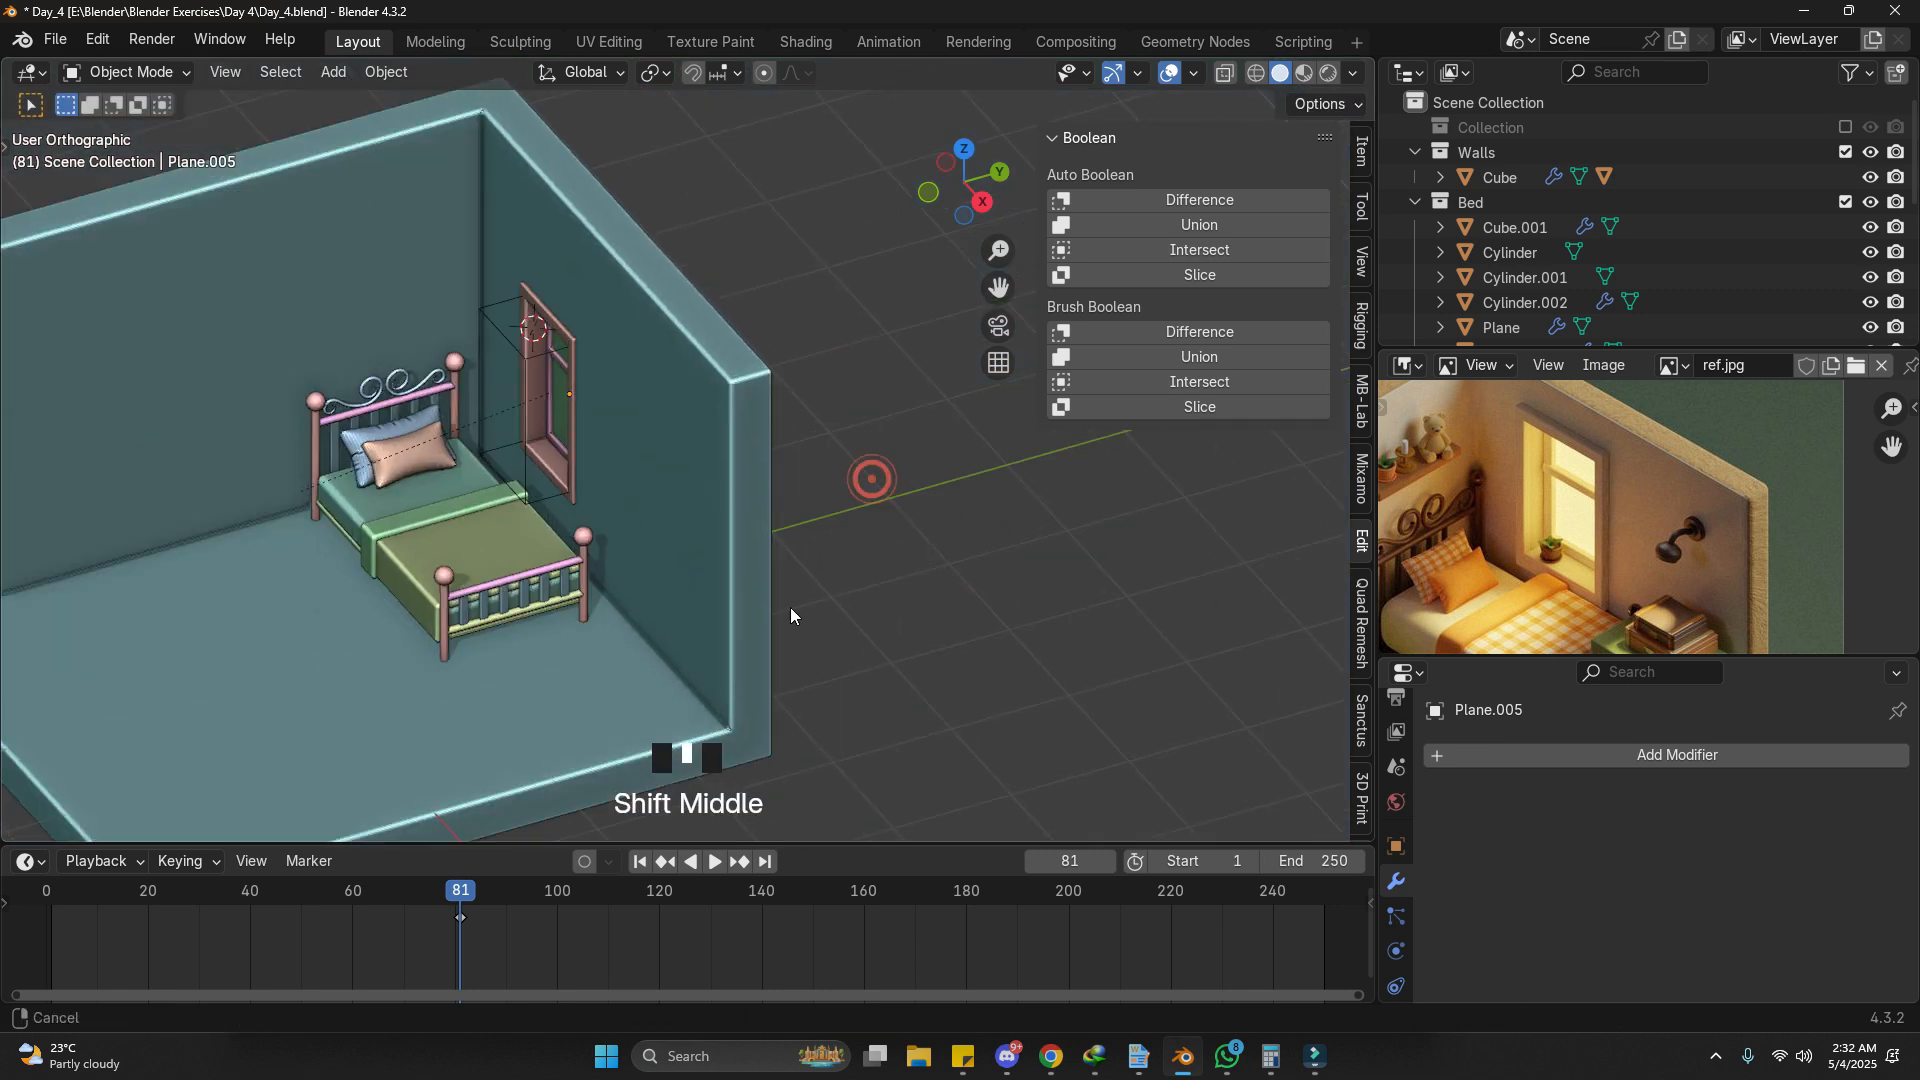